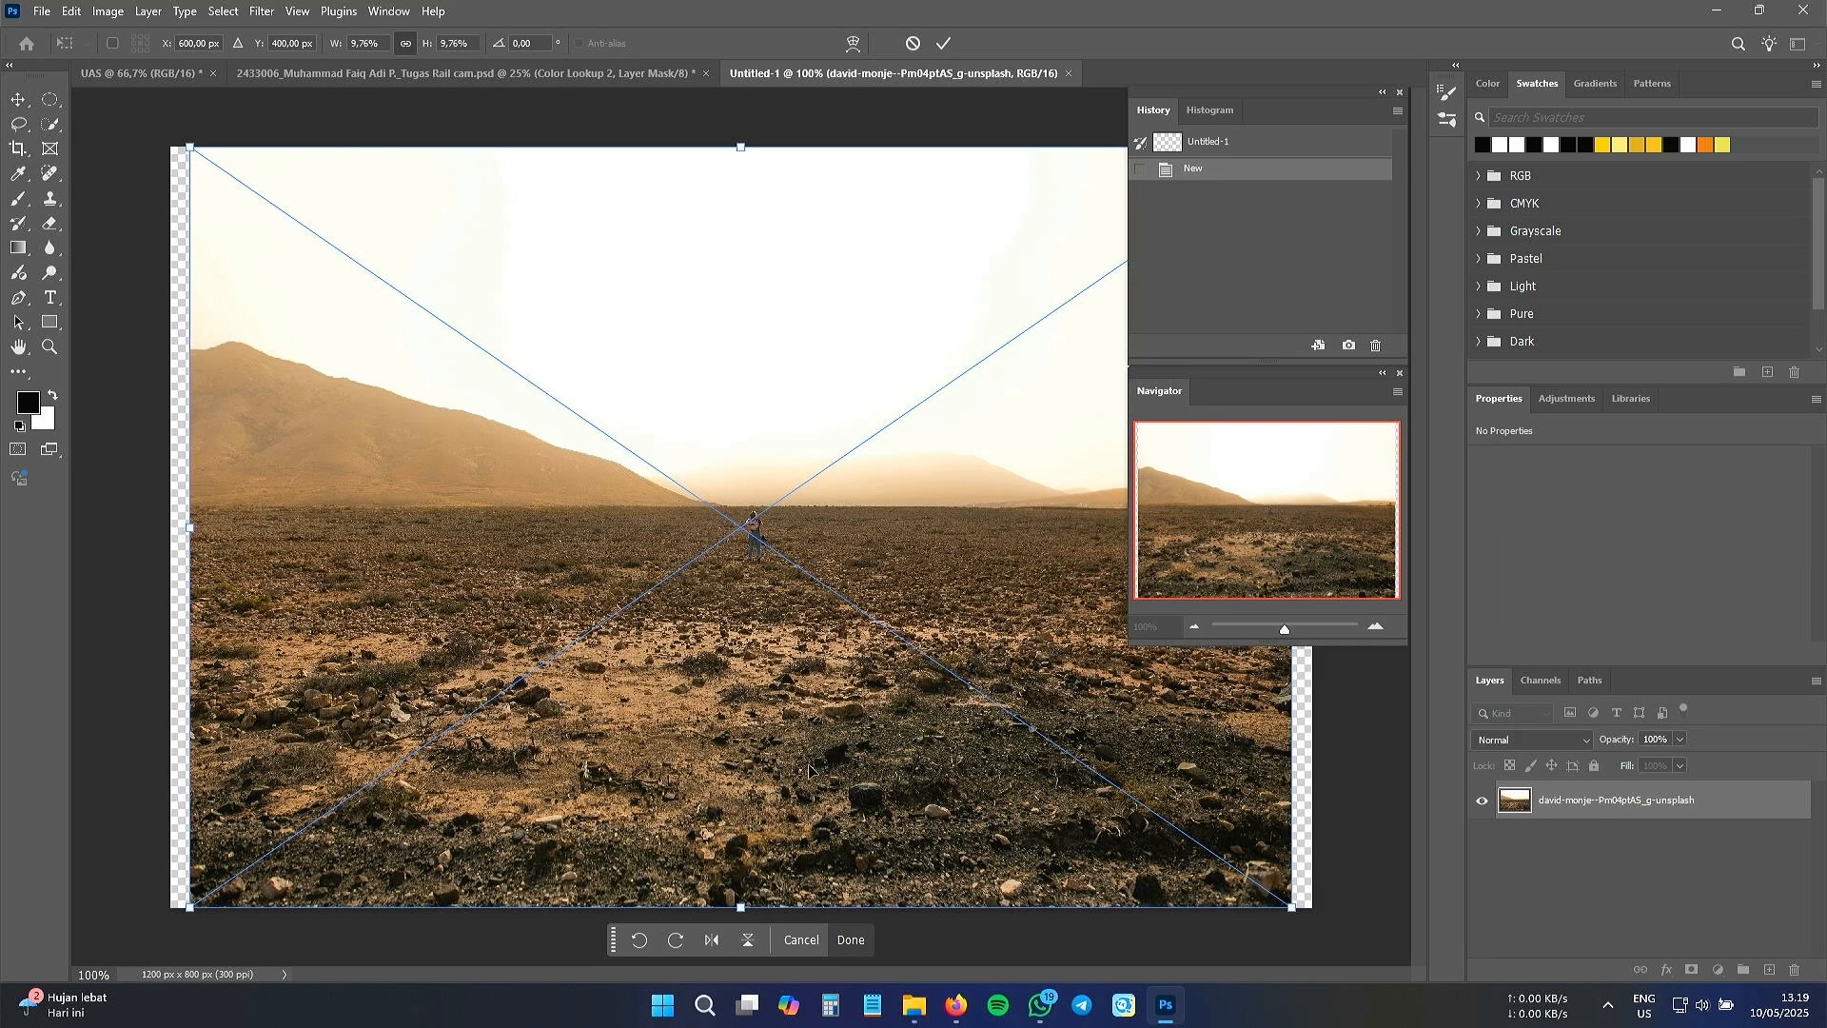
- Enlarge and shift the placed desert photo to cover the whole canvas, about 1224 by 846 px, and commit the placement
{"action": "left_click_drag", "start_coordinate": [177, 526], "coordinate": [153, 528]}
{"action": "scroll", "coordinate": [1076, 502], "scroll_direction": "up", "scroll_amount": 1}
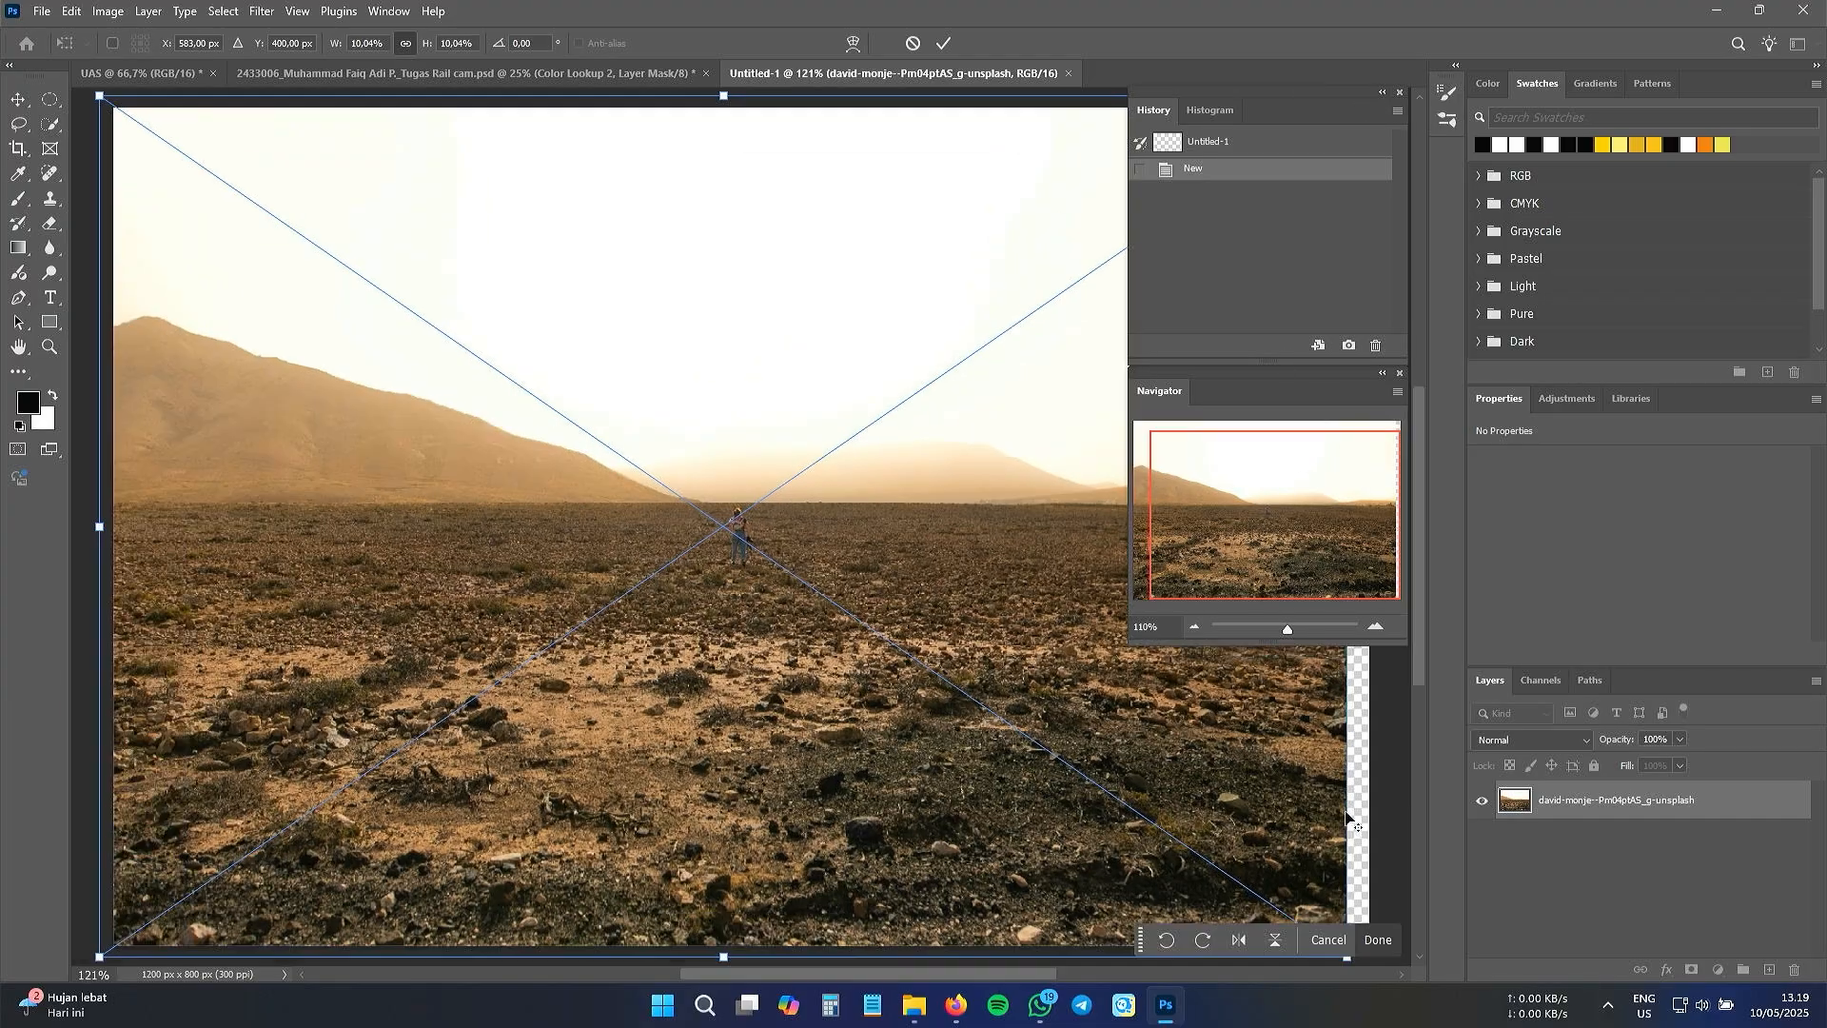
{"action": "scroll", "coordinate": [1076, 501], "scroll_direction": "down", "scroll_amount": 7}
{"action": "left_click_drag", "start_coordinate": [1052, 305], "coordinate": [1068, 294]}
{"action": "left_click_drag", "start_coordinate": [794, 557], "coordinate": [788, 563]}
{"action": "key", "text": "Return"}
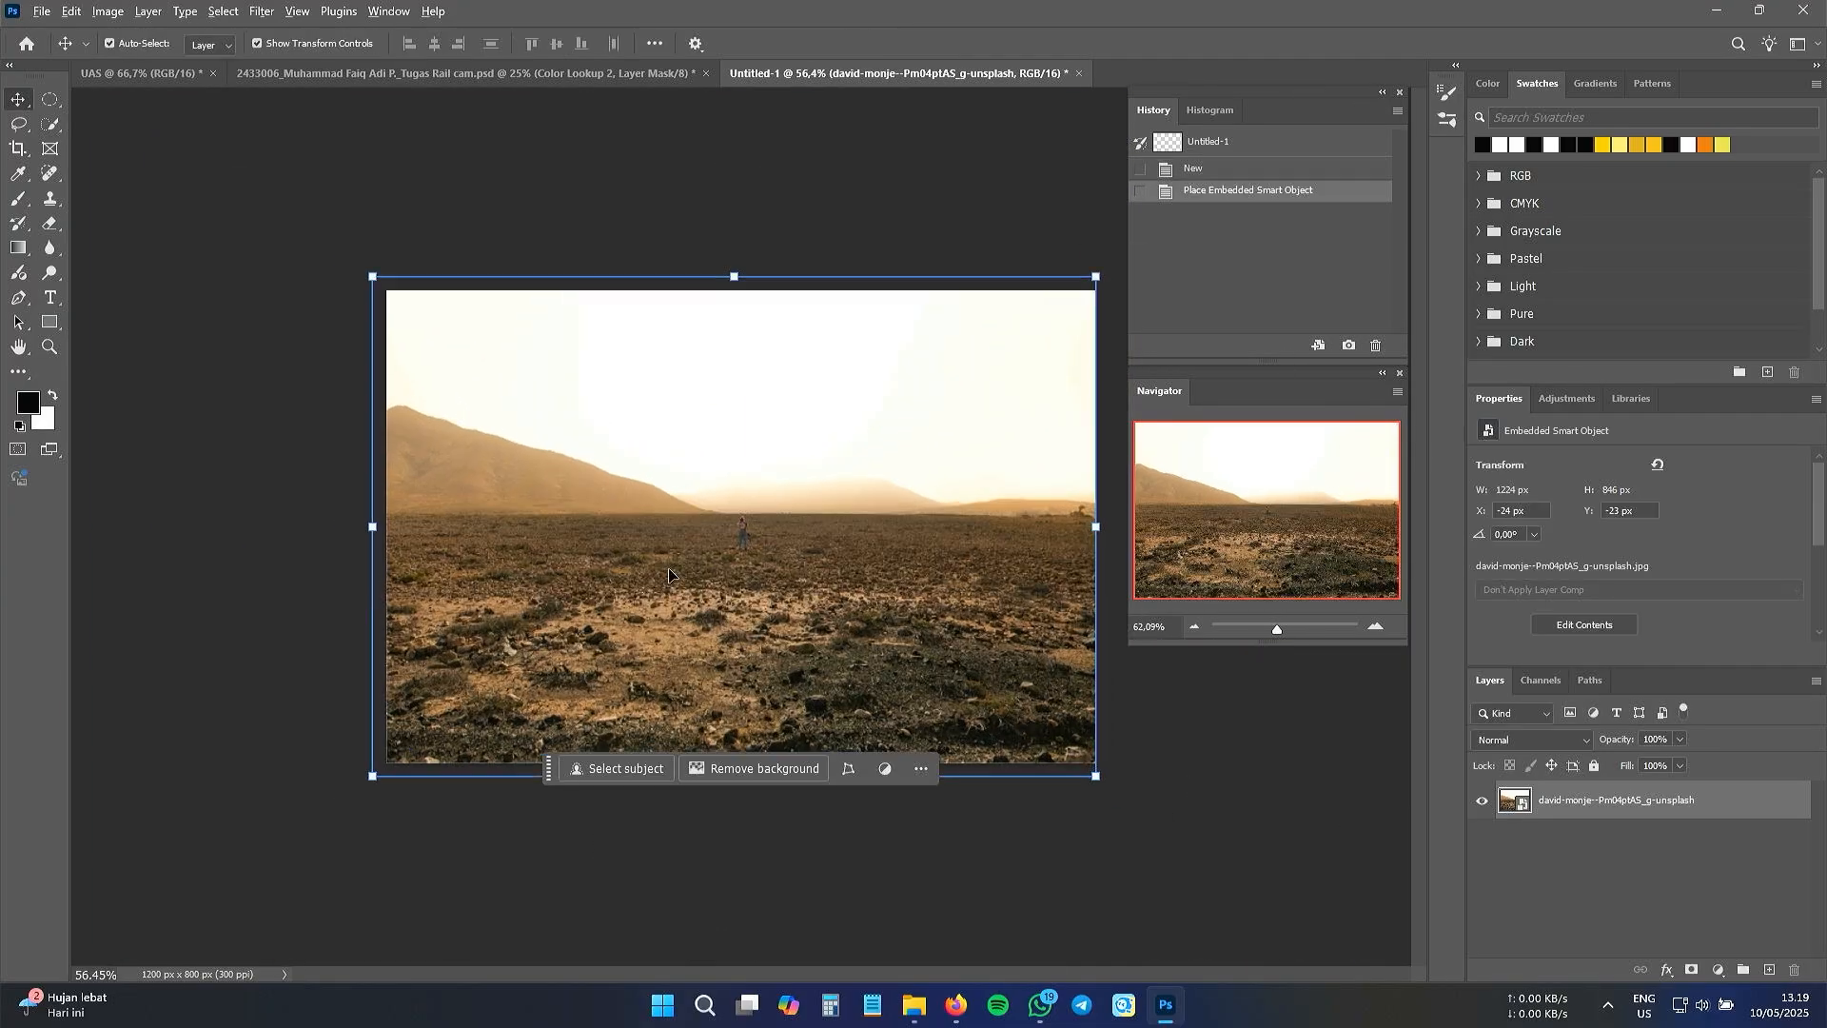
- Add a layer mask to the desert layer, make black the painting colour and try a brush stroke on the sky
{"action": "scroll", "coordinate": [787, 565], "scroll_direction": "up", "scroll_amount": 3}
{"action": "left_click", "coordinate": [1691, 970]}
{"action": "left_click", "coordinate": [52, 395]}
{"action": "left_click", "coordinate": [18, 273]}
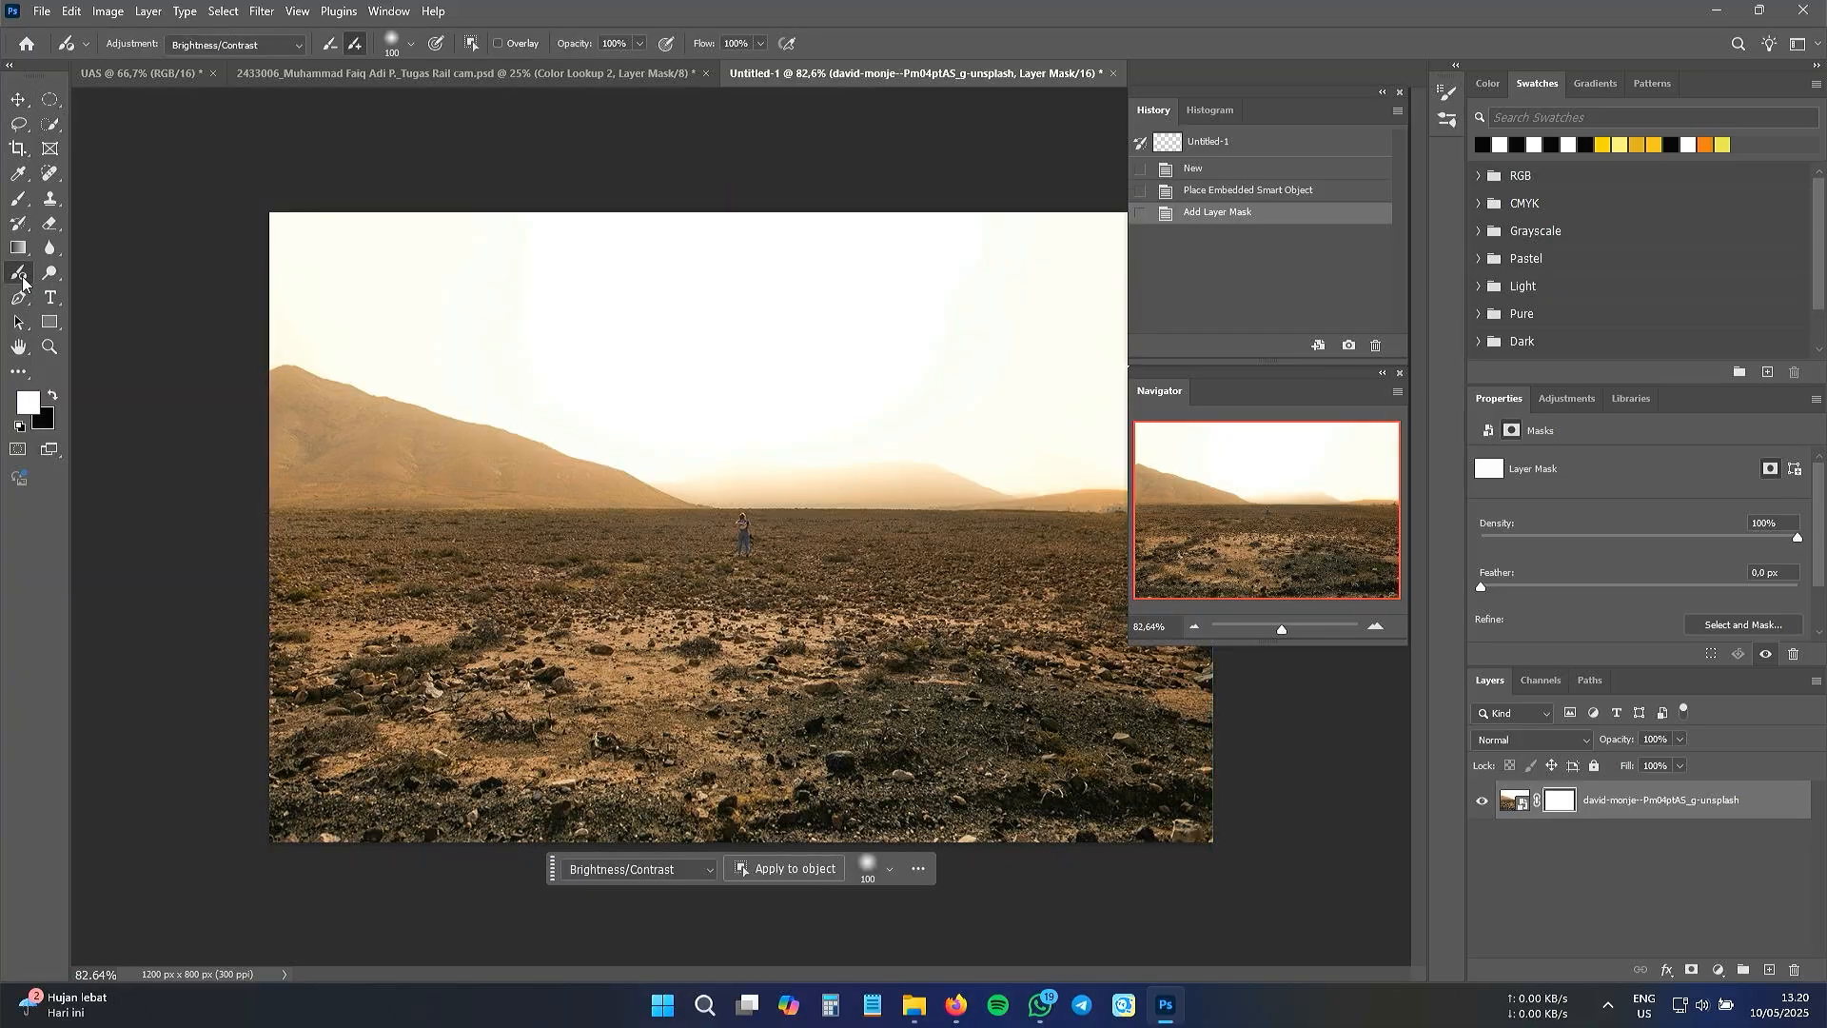
{"action": "left_click", "coordinate": [18, 198]}
{"action": "right_click", "coordinate": [608, 426]}
{"action": "left_click", "coordinate": [493, 391]}
{"action": "key", "text": "ctrl+z"}
- Dock the floating History, Histogram and Navigator panels beside Swatches and show the Navigator
{"action": "left_click", "coordinate": [18, 125]}
{"action": "left_click_drag", "start_coordinate": [1238, 375], "coordinate": [1694, 83]}
{"action": "left_click_drag", "start_coordinate": [1246, 107], "coordinate": [1755, 94]}
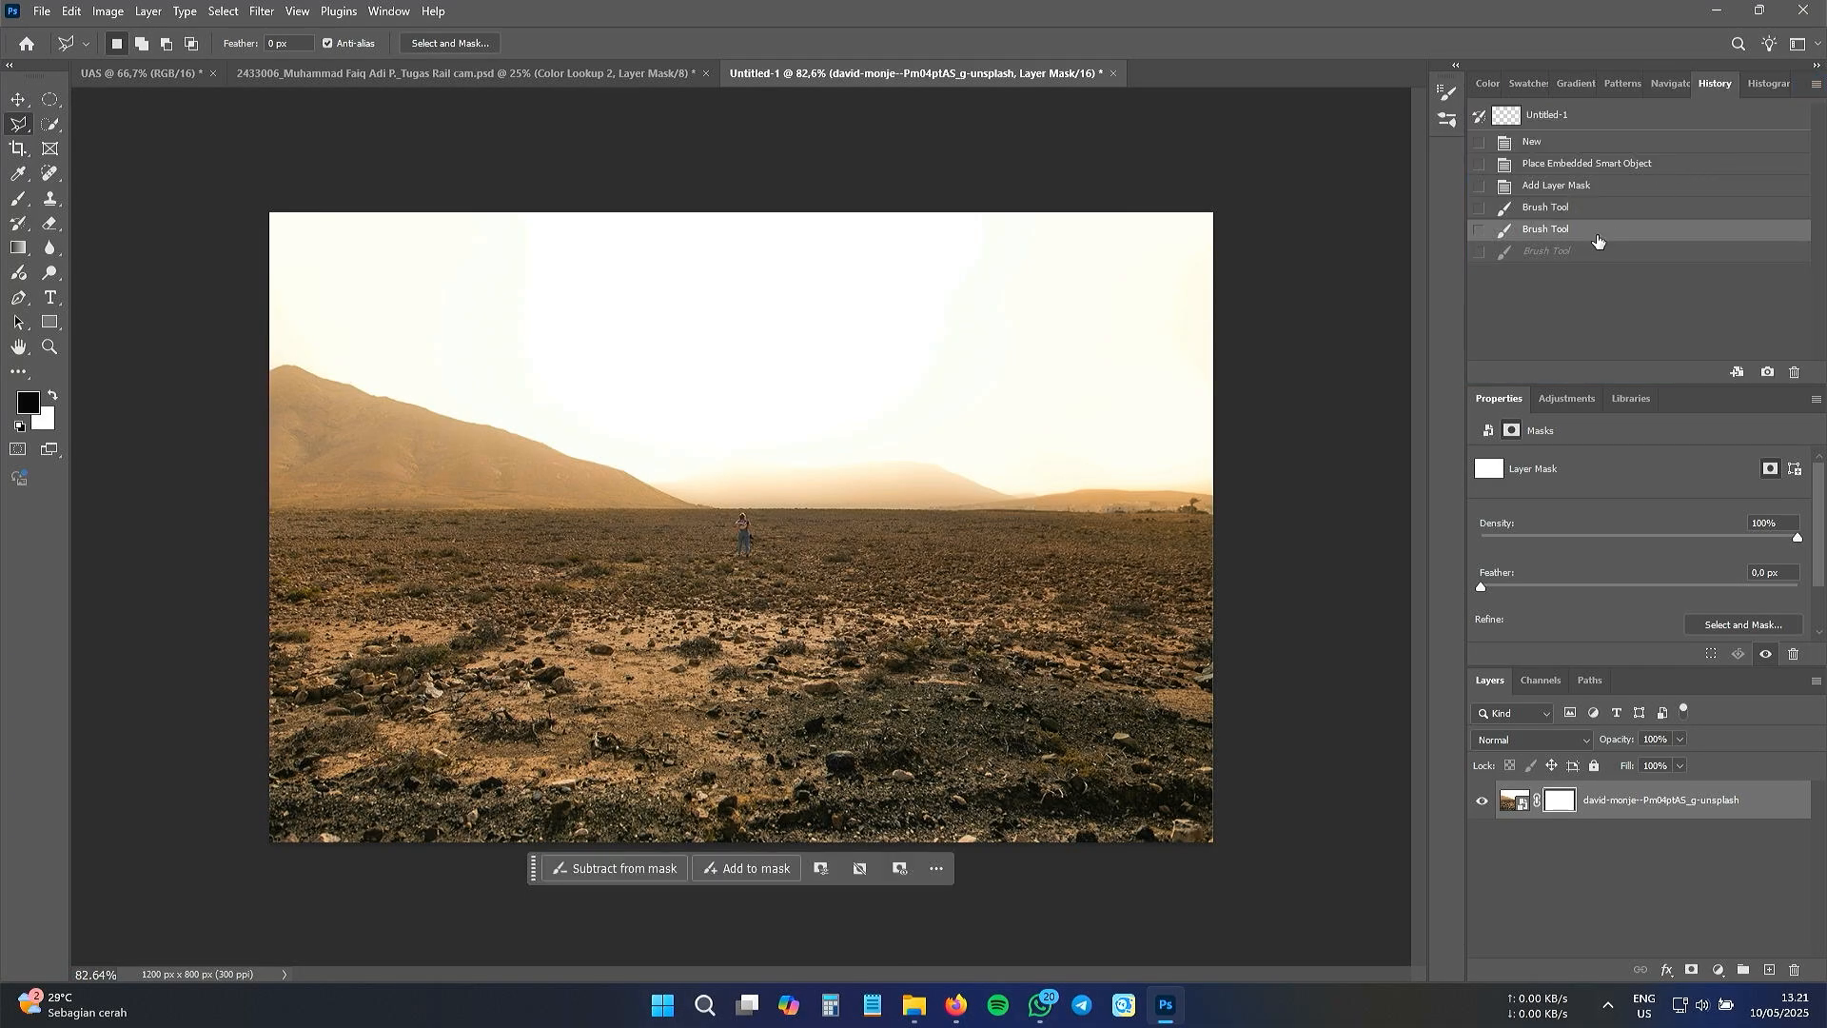
{"action": "left_click", "coordinate": [1669, 83]}
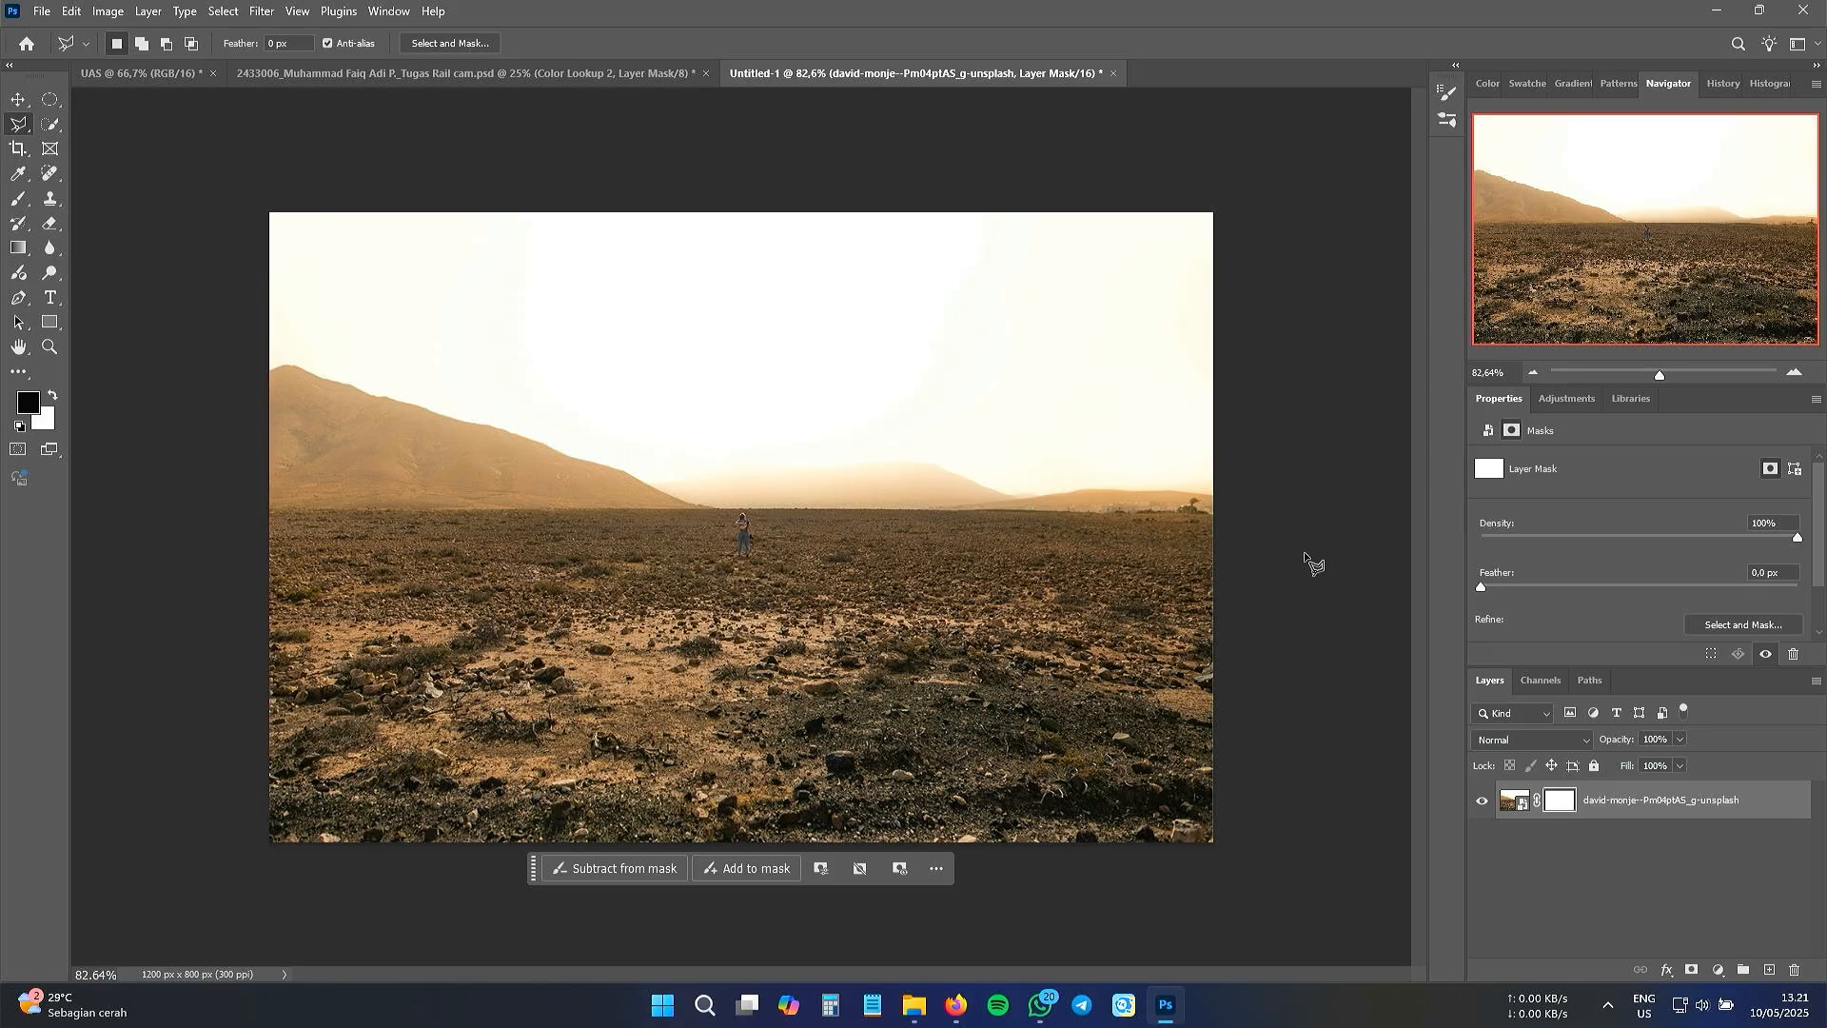
- Outline the area from the sky to just below the horizon with the Polygonal Lasso and mask it out in black at 90% brush opacity
{"action": "left_click", "coordinate": [270, 559]}
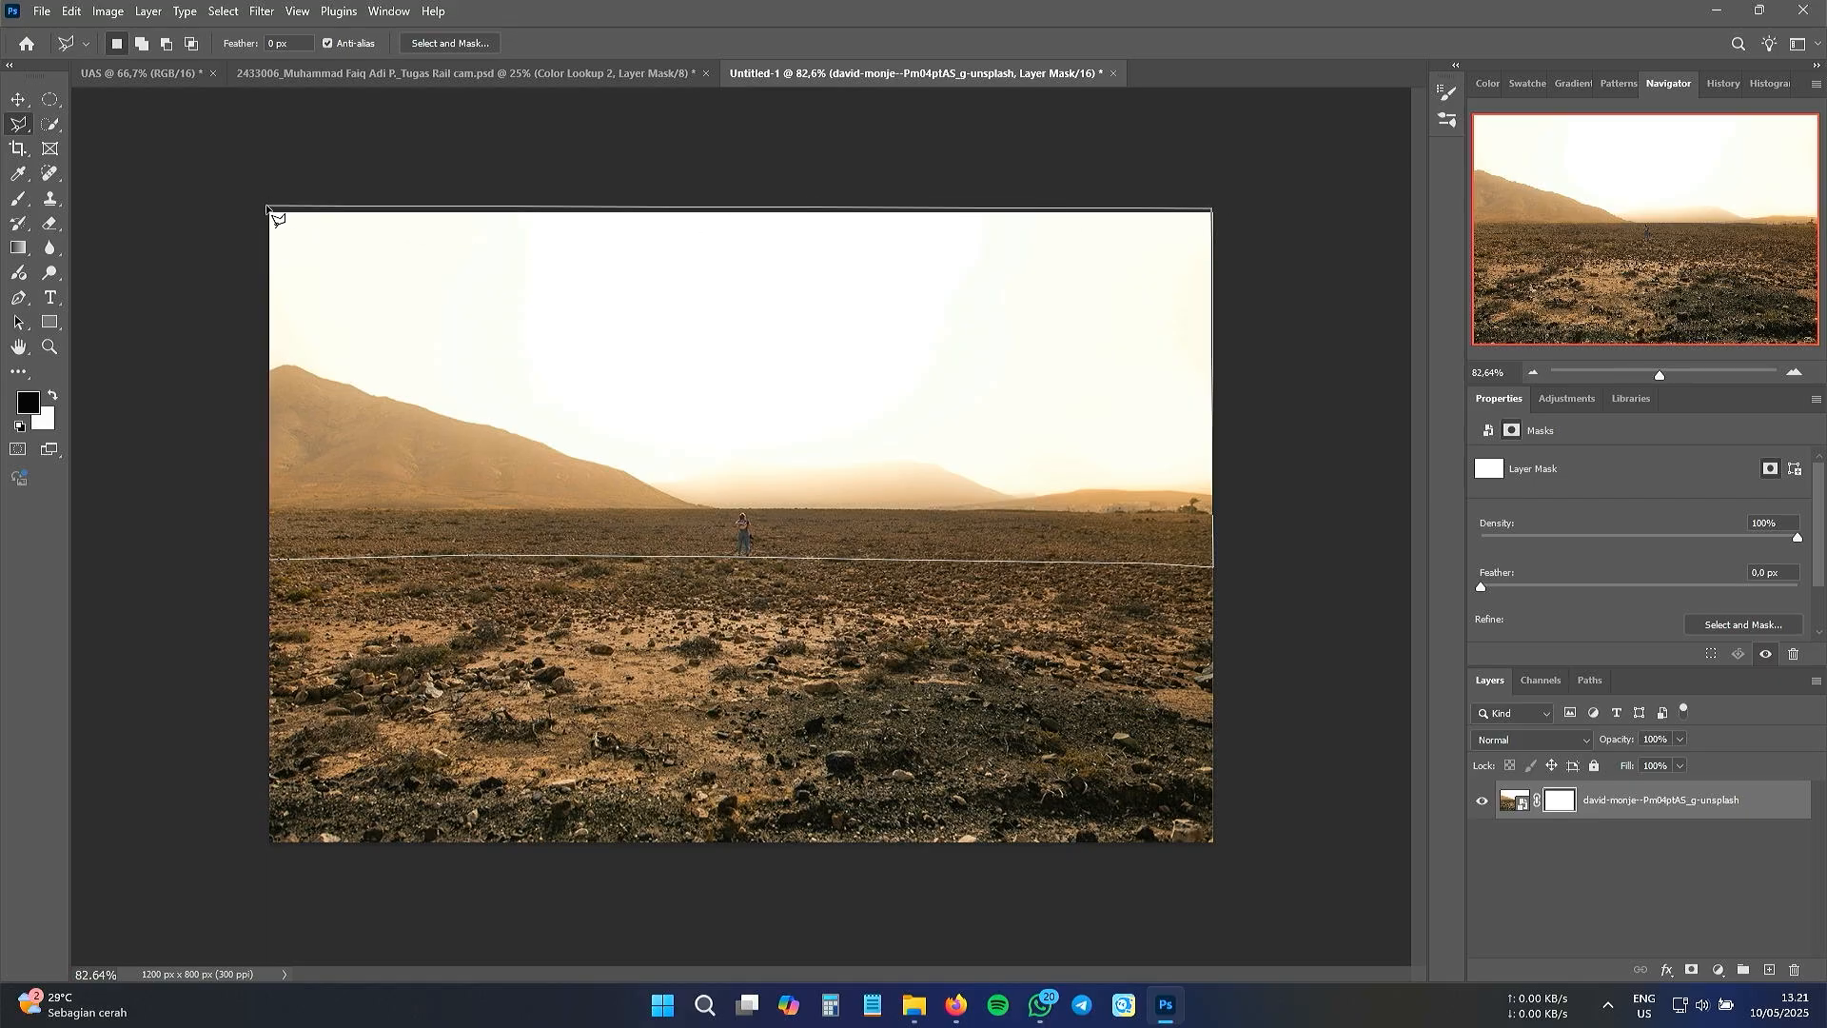
{"action": "left_click", "coordinate": [273, 563]}
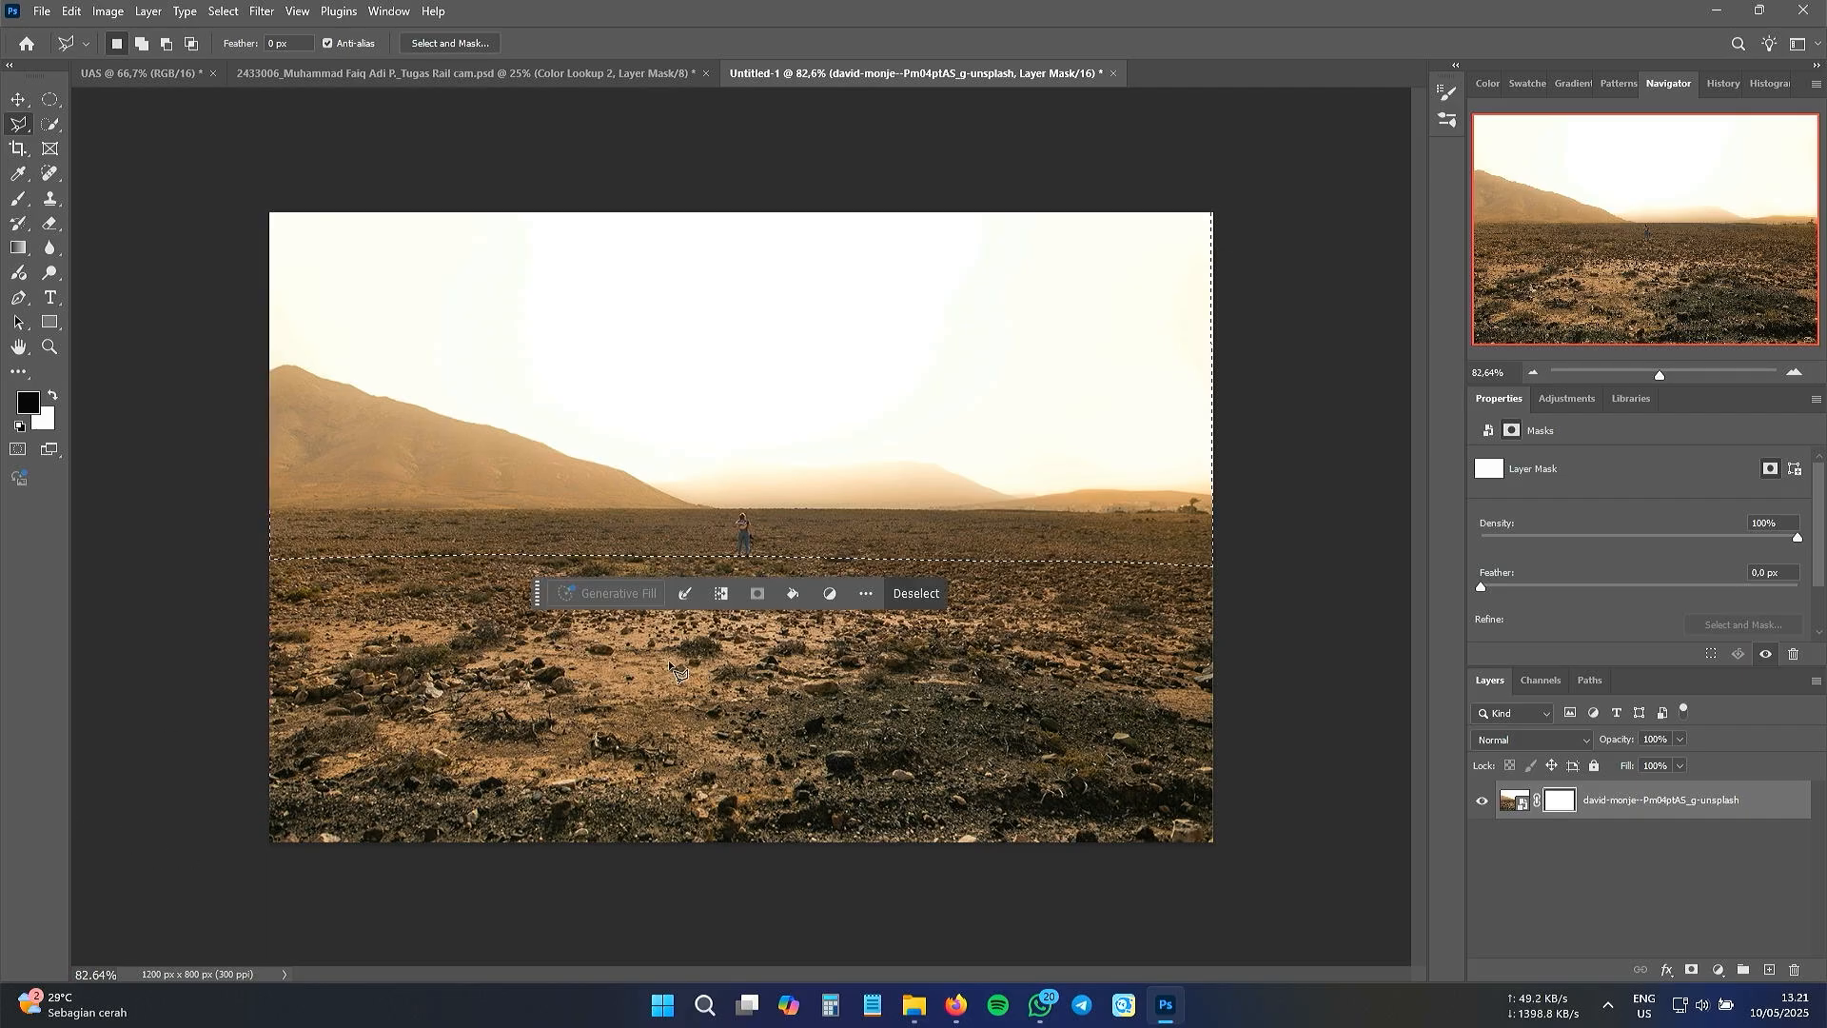
{"action": "key", "text": "b"}
{"action": "left_click_drag", "start_coordinate": [374, 380], "coordinate": [647, 354]}
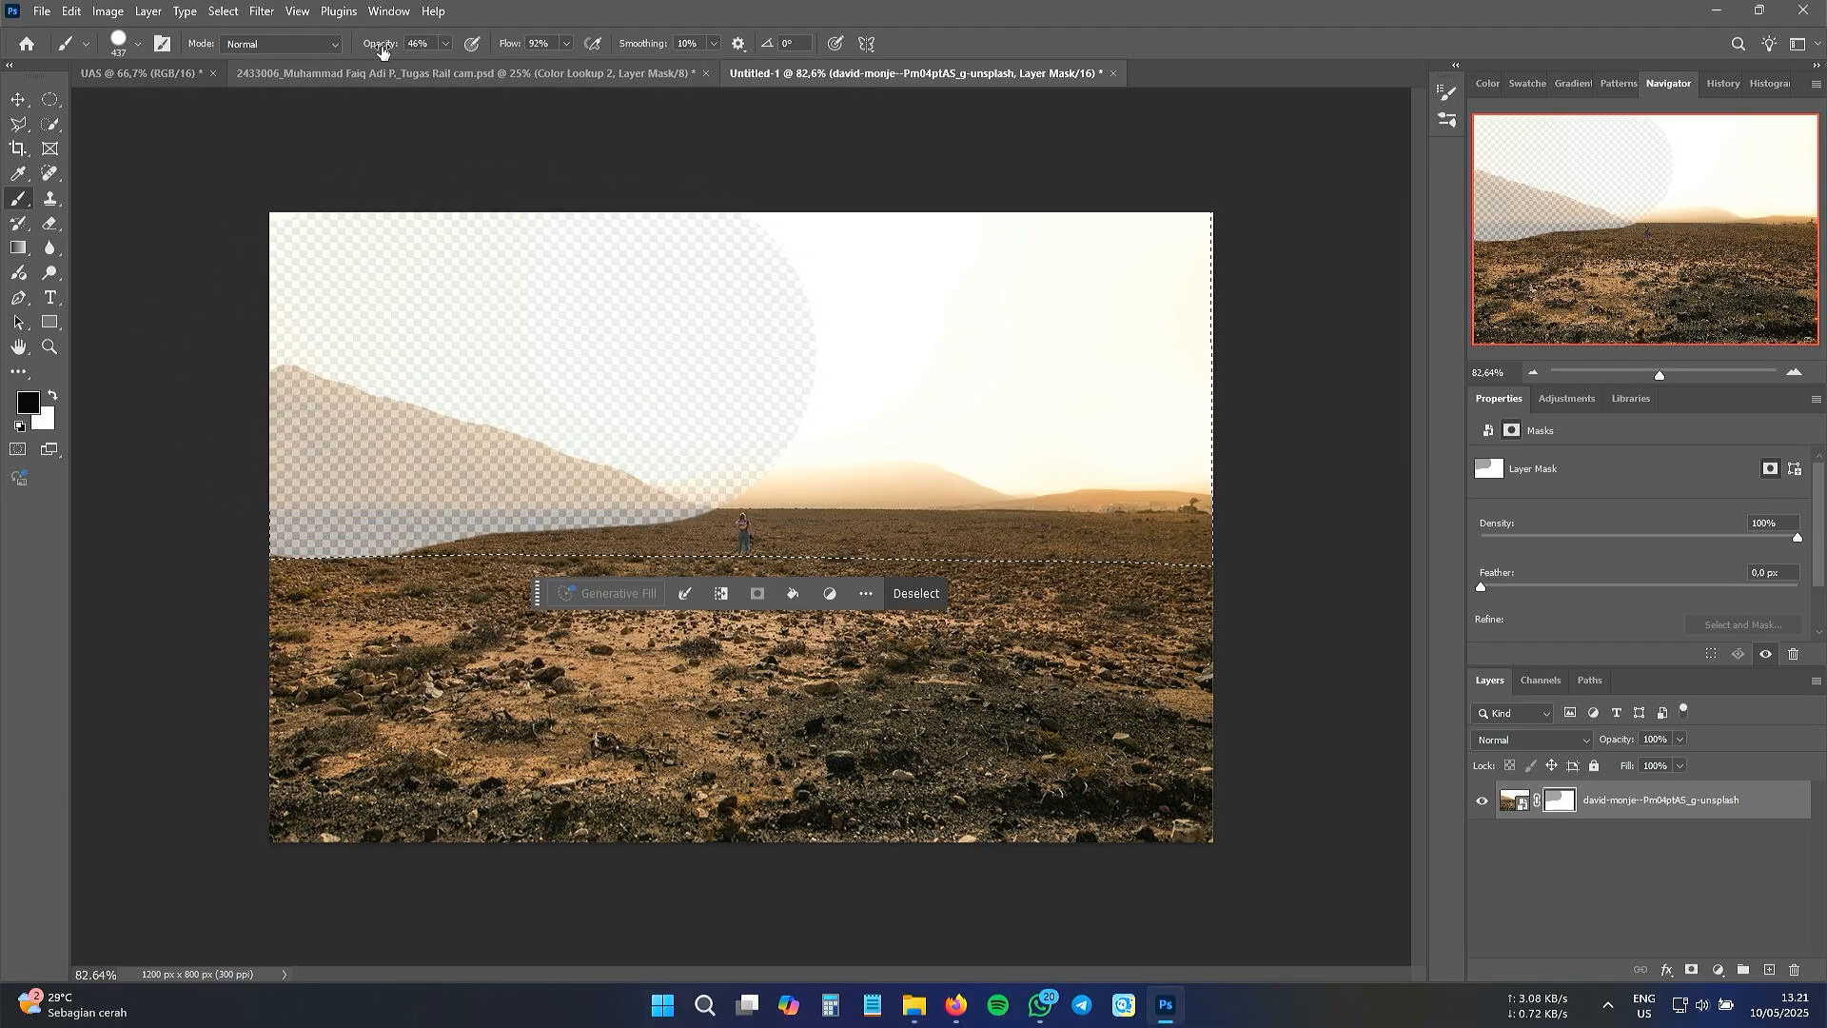
{"action": "left_click_drag", "start_coordinate": [383, 52], "coordinate": [424, 51]}
{"action": "mouse_move", "coordinate": [493, 356]}
{"action": "left_mouse_down"}
{"action": "mouse_move", "coordinate": [341, 359]}
{"action": "mouse_move", "coordinate": [1125, 316]}
{"action": "mouse_move", "coordinate": [639, 425]}
{"action": "mouse_move", "coordinate": [185, 474]}
{"action": "left_mouse_up"}
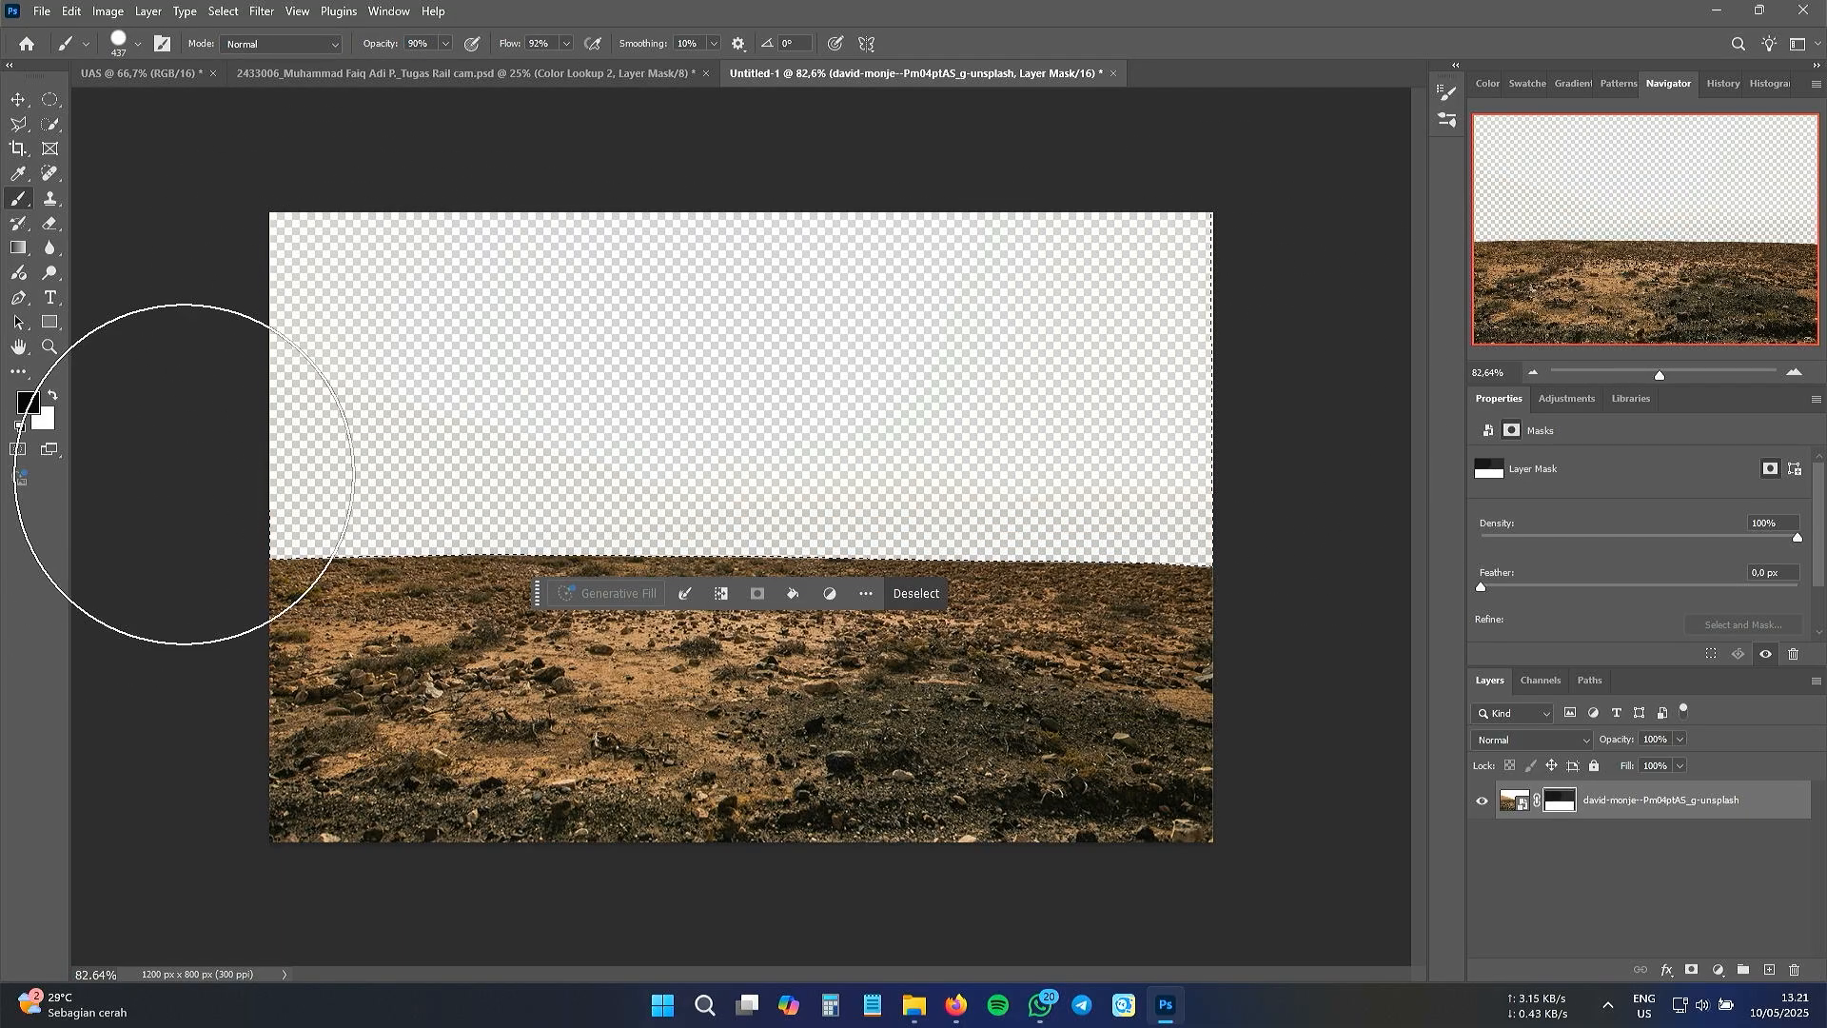
{"action": "key", "text": "v"}
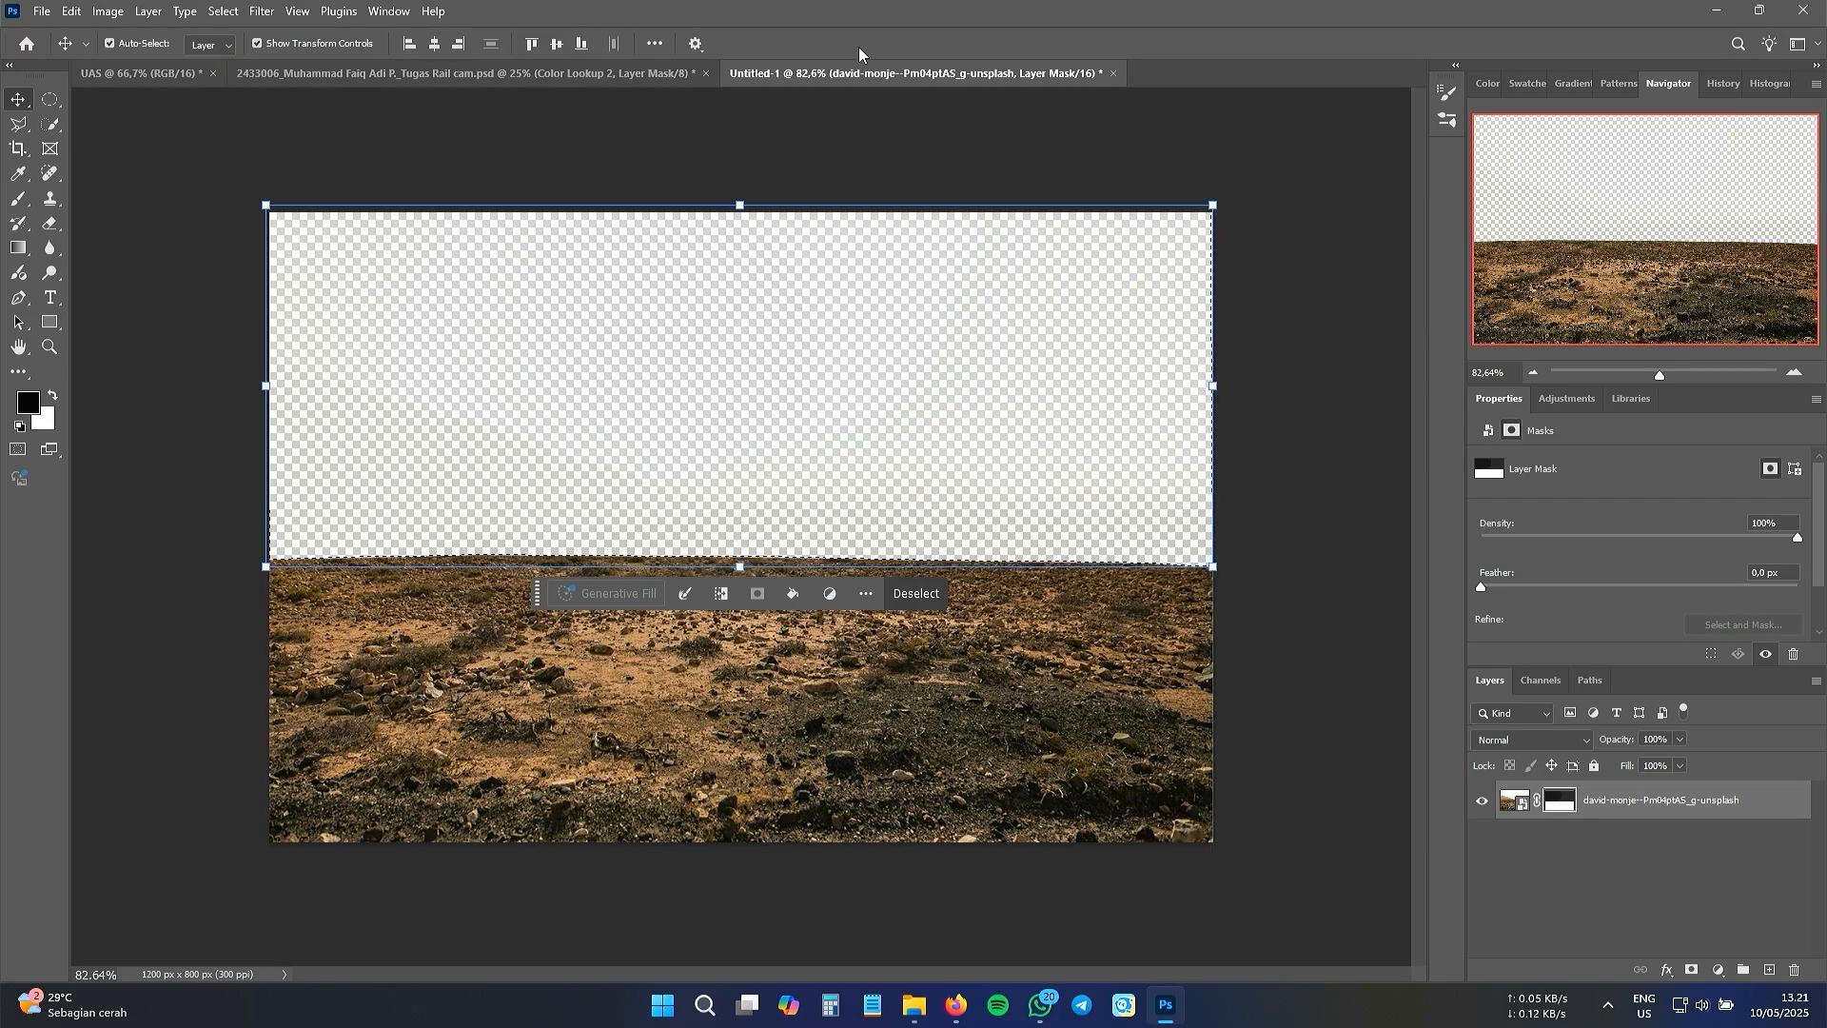
- Switch to File Explorer and place the Sunset photo from the FOOTAGE folder into the Photoshop document
{"action": "left_click", "coordinate": [914, 1005]}
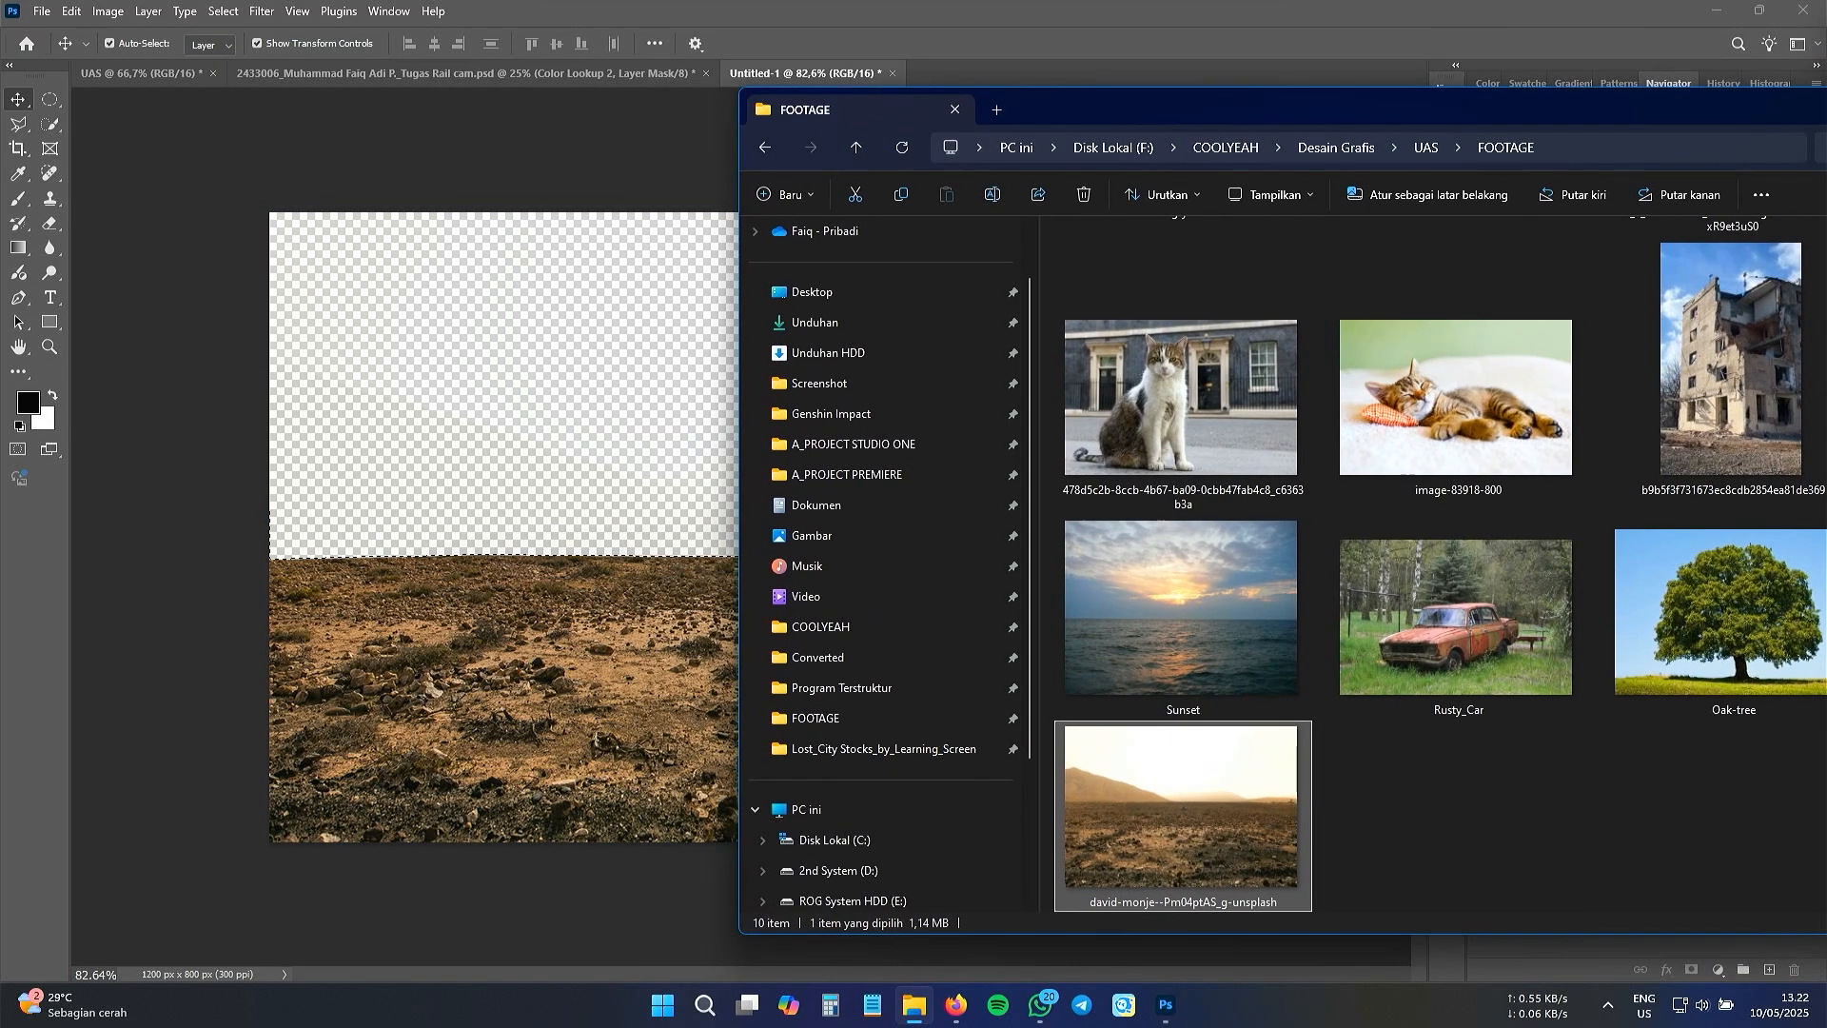
{"action": "left_click_drag", "start_coordinate": [1116, 102], "coordinate": [877, 96]}
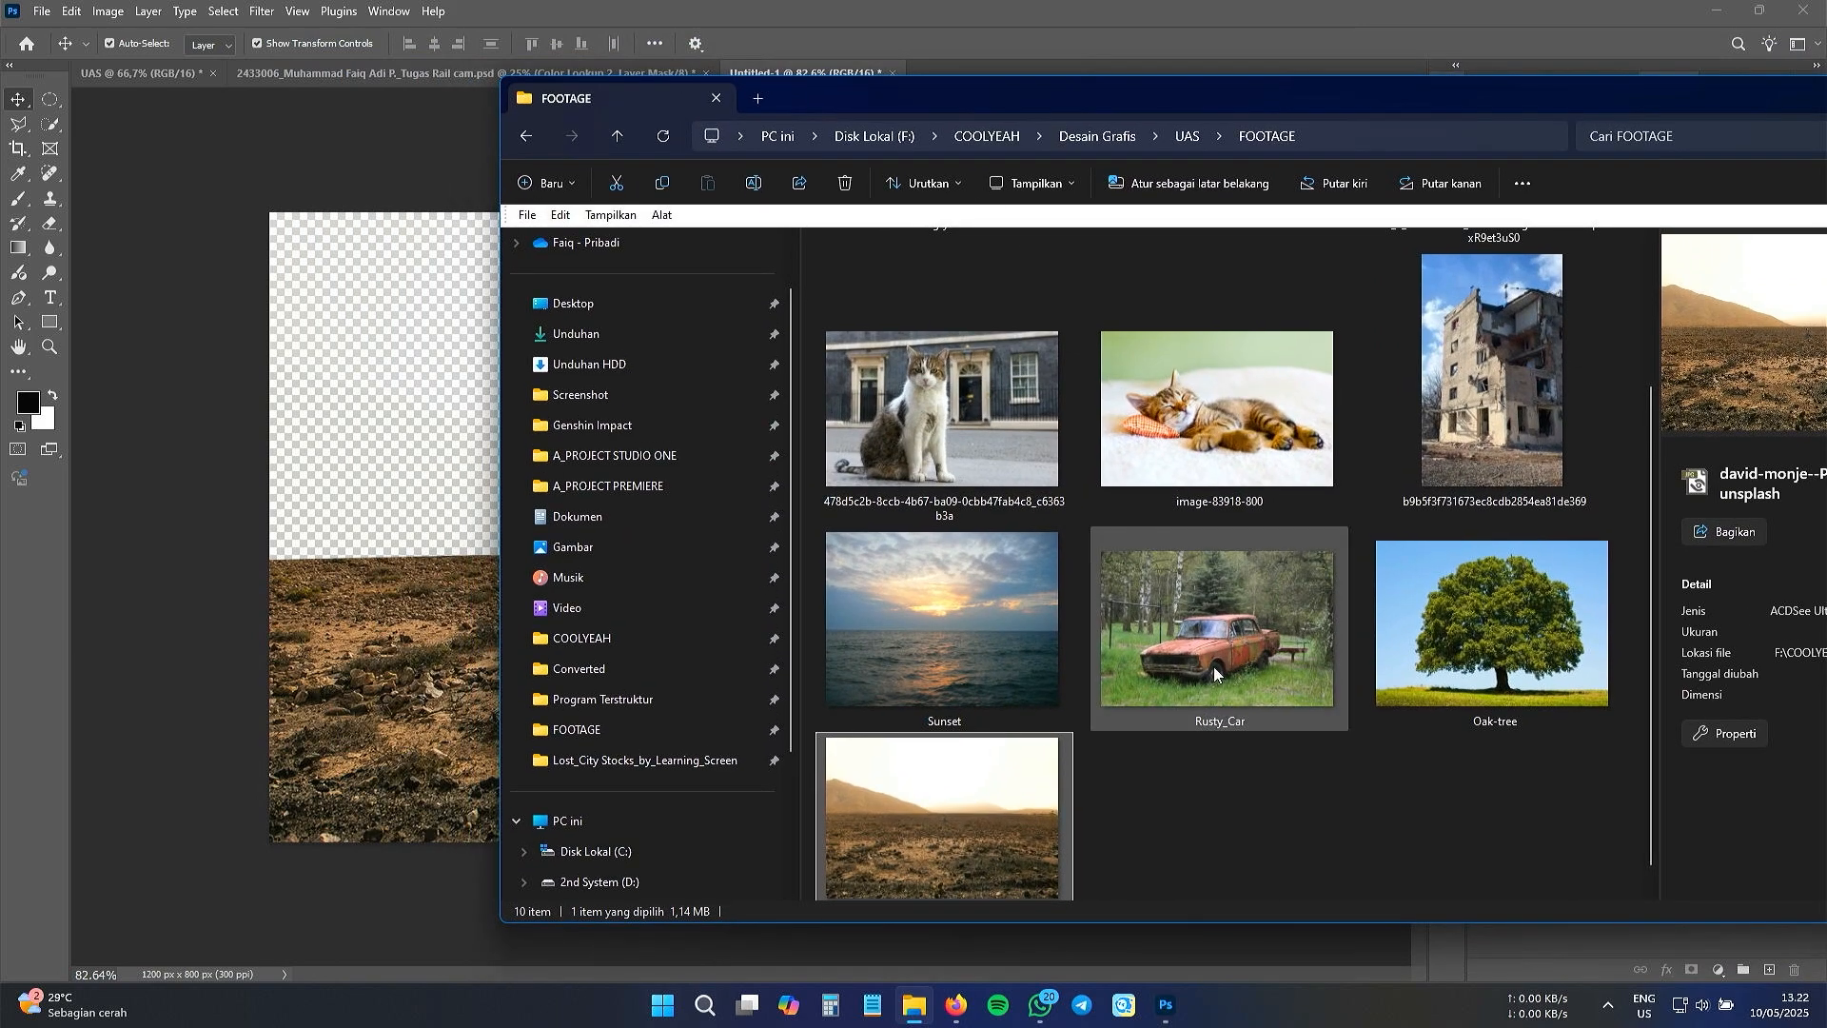
{"action": "left_click", "coordinate": [993, 635]}
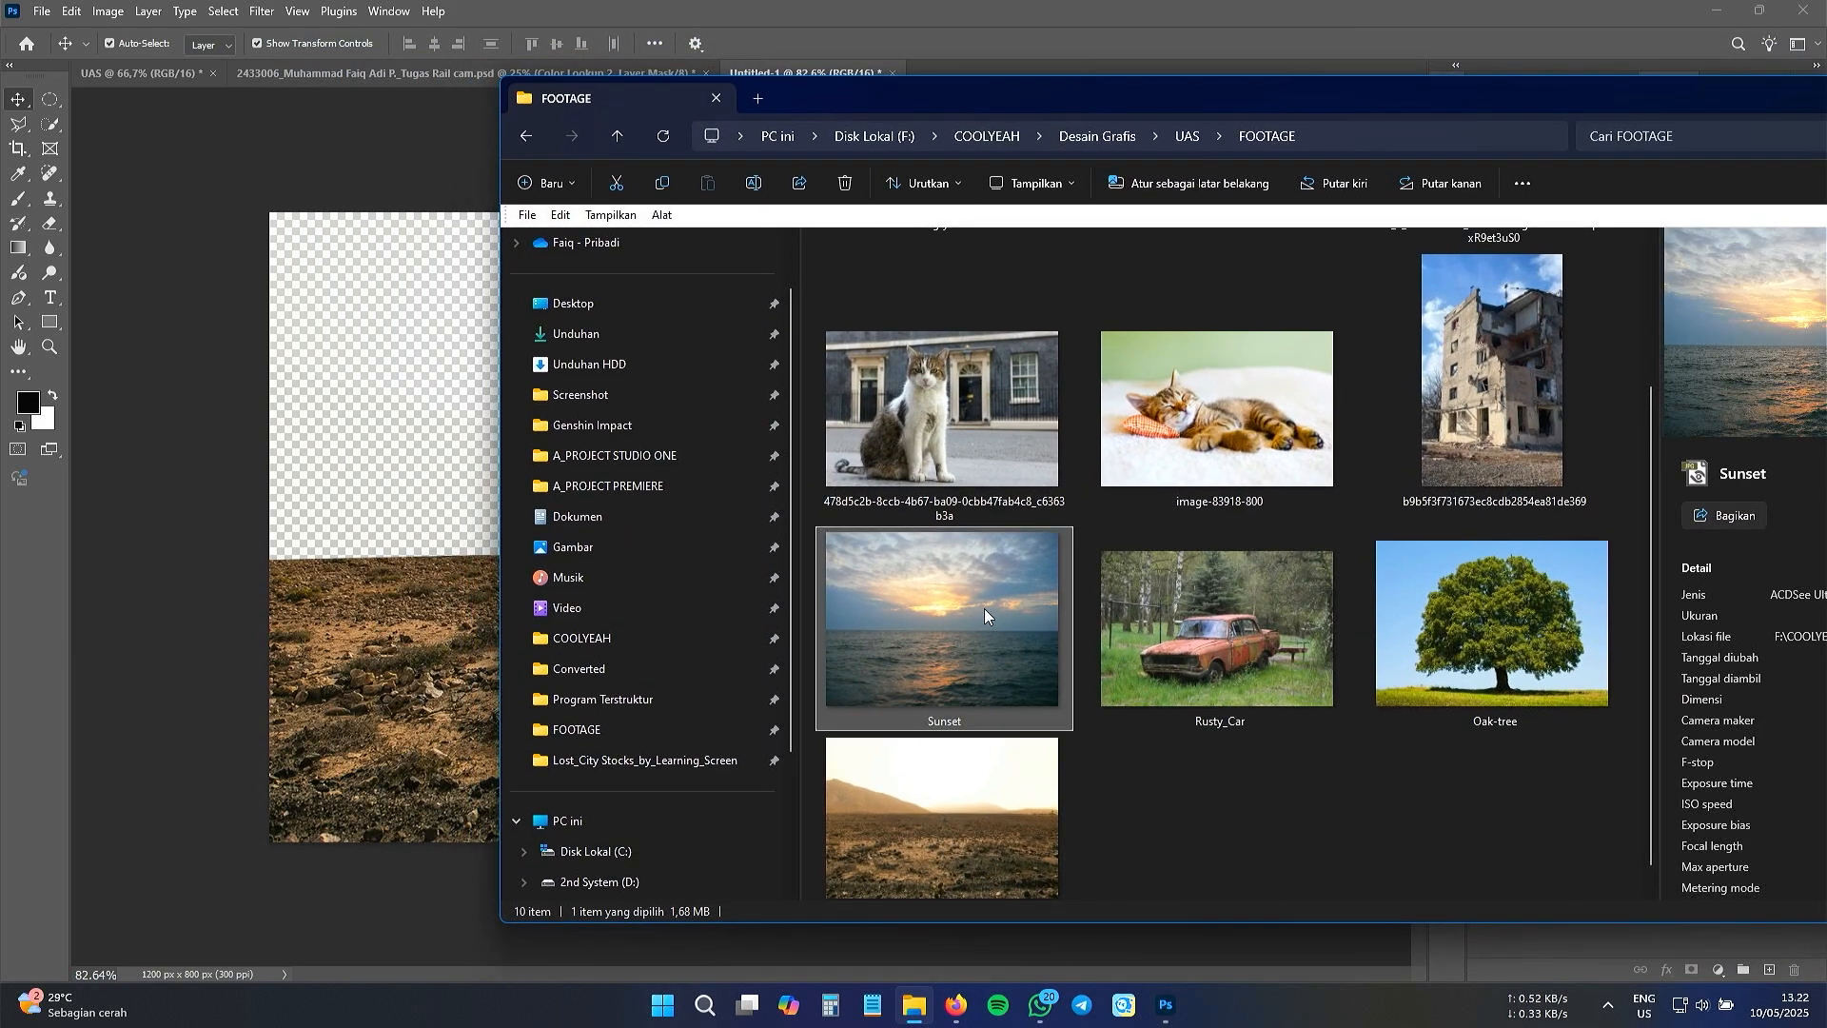
{"action": "left_click_drag", "start_coordinate": [984, 608], "coordinate": [409, 497]}
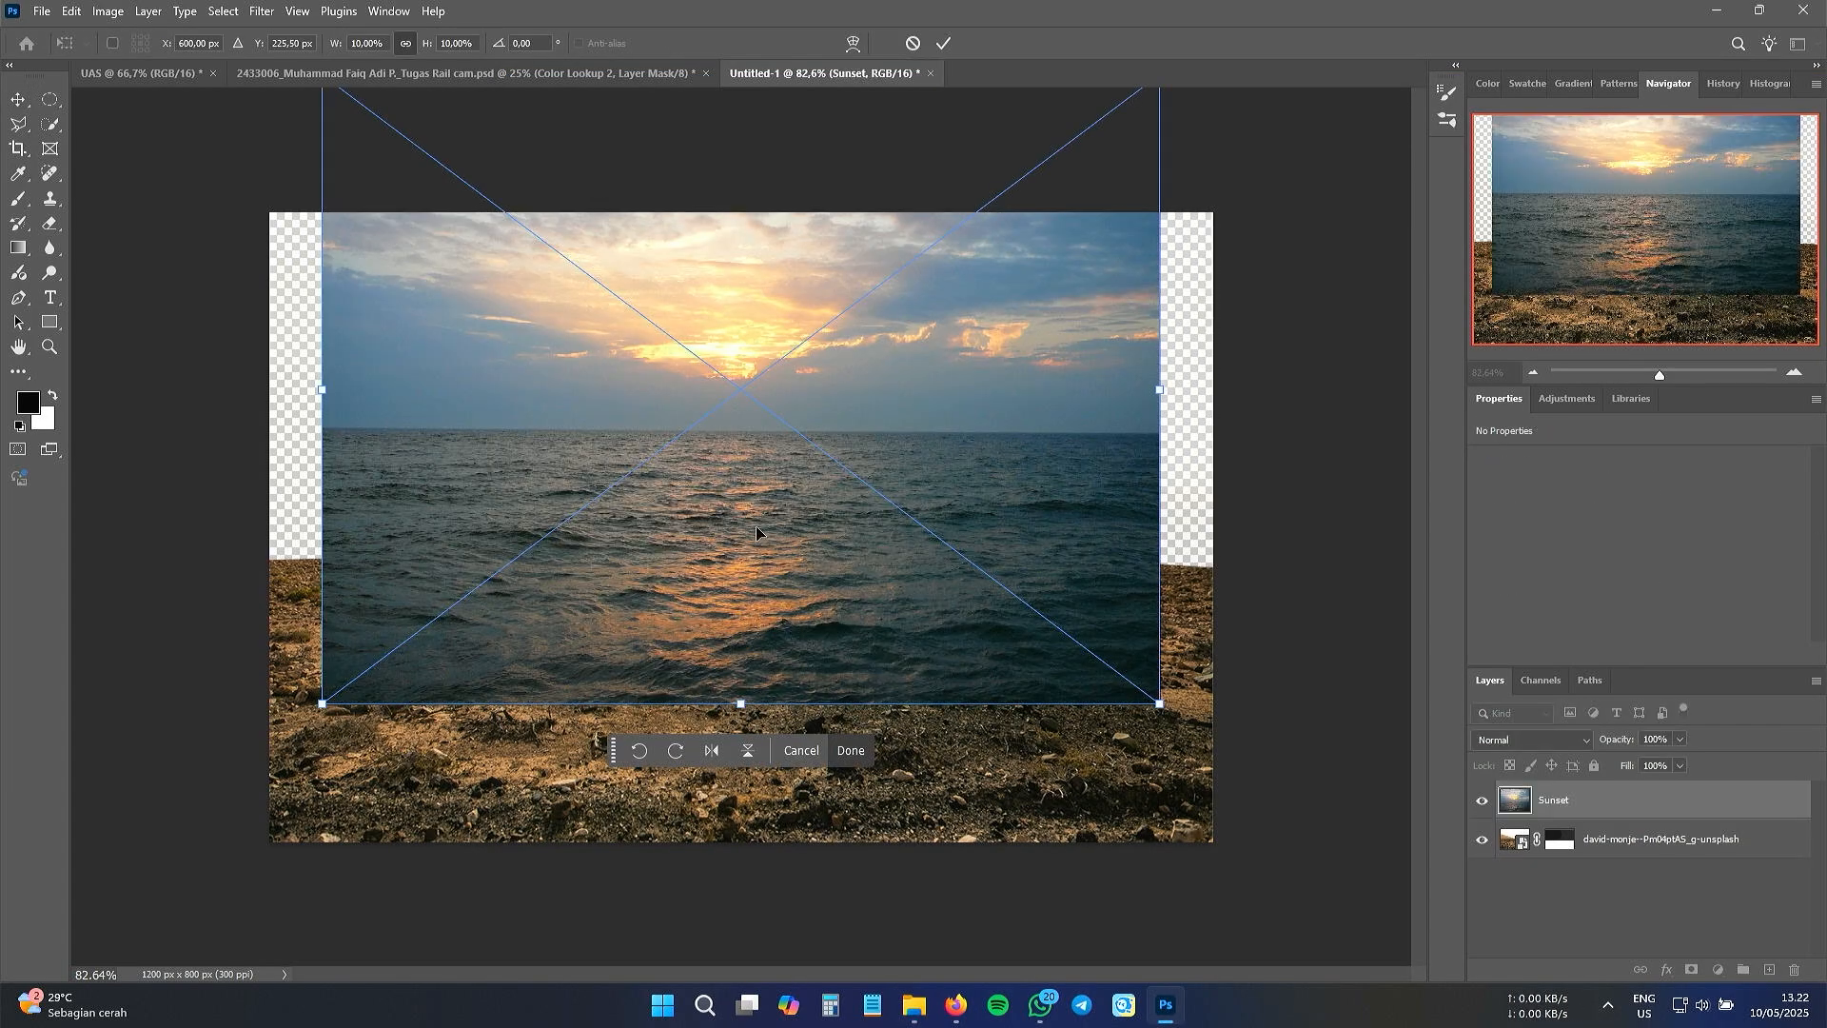
- Lower and enlarge the Sunset photo until it covers the canvas, about 1212 by 909 px
{"action": "left_click_drag", "start_coordinate": [756, 531], "coordinate": [687, 655]}
{"action": "left_click_drag", "start_coordinate": [1089, 823], "coordinate": [1252, 878]}
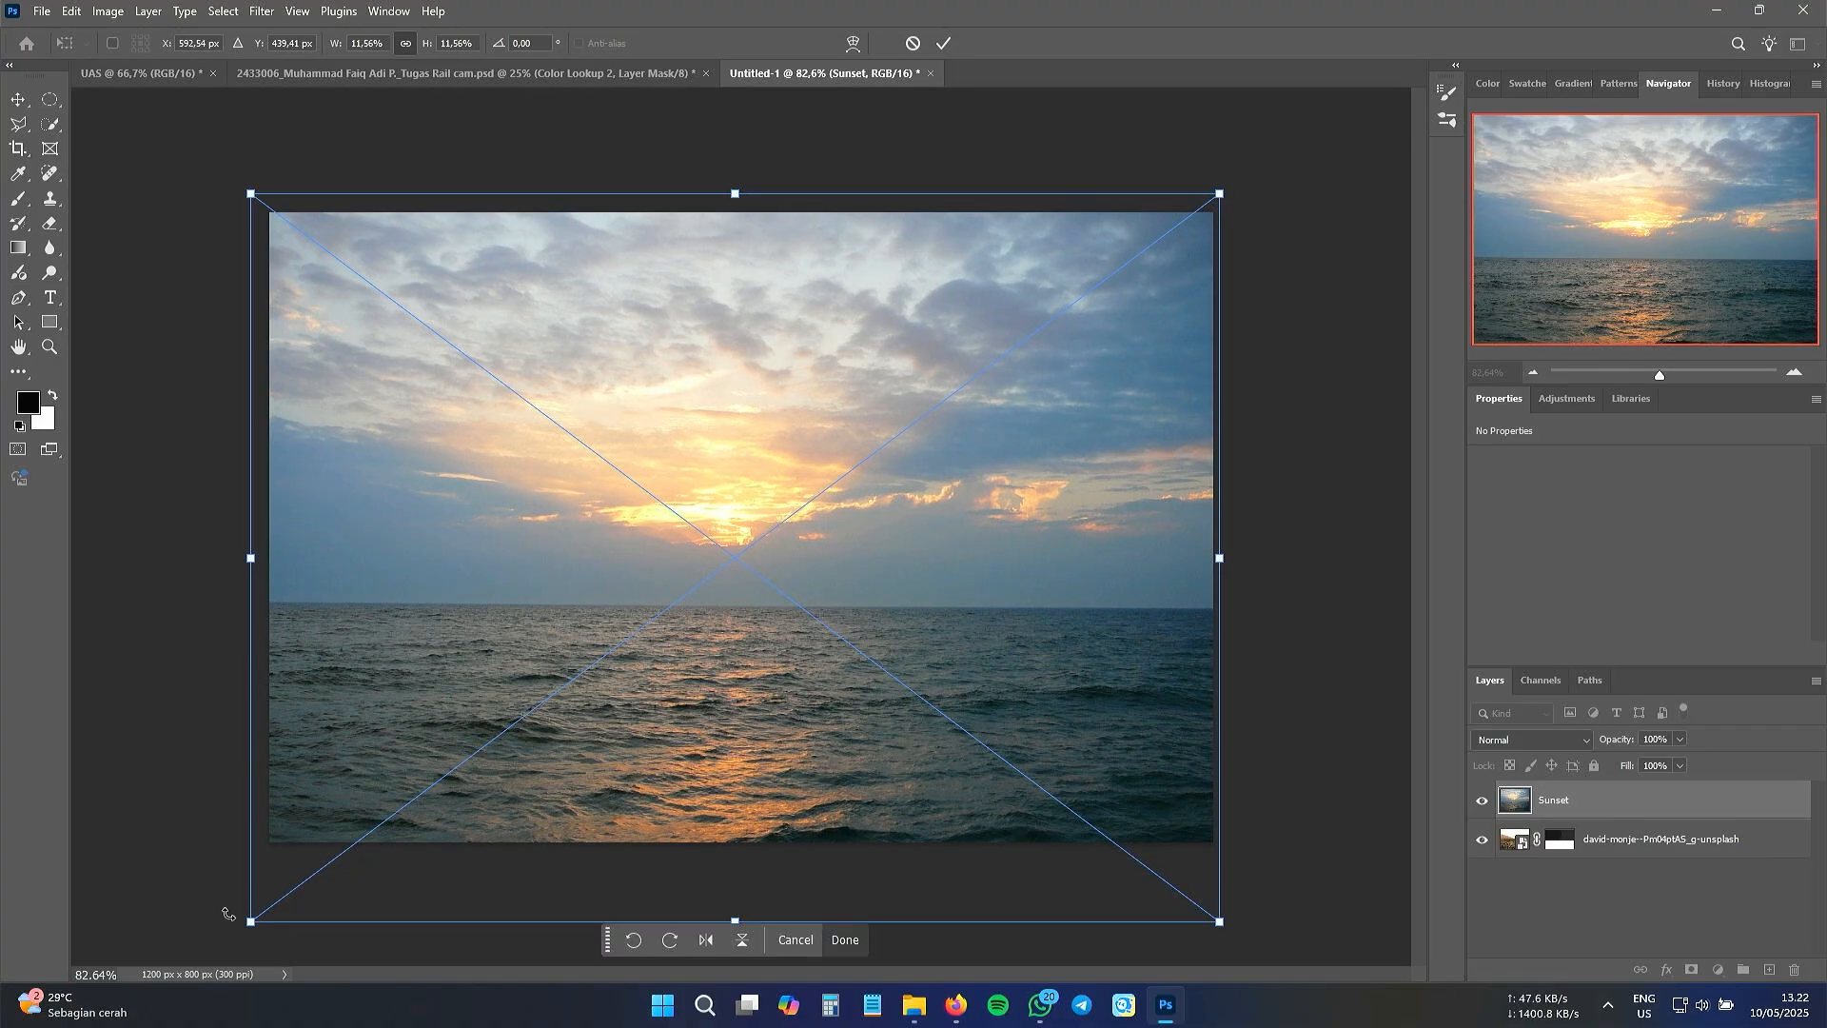
{"action": "left_click_drag", "start_coordinate": [252, 923], "coordinate": [271, 918]}
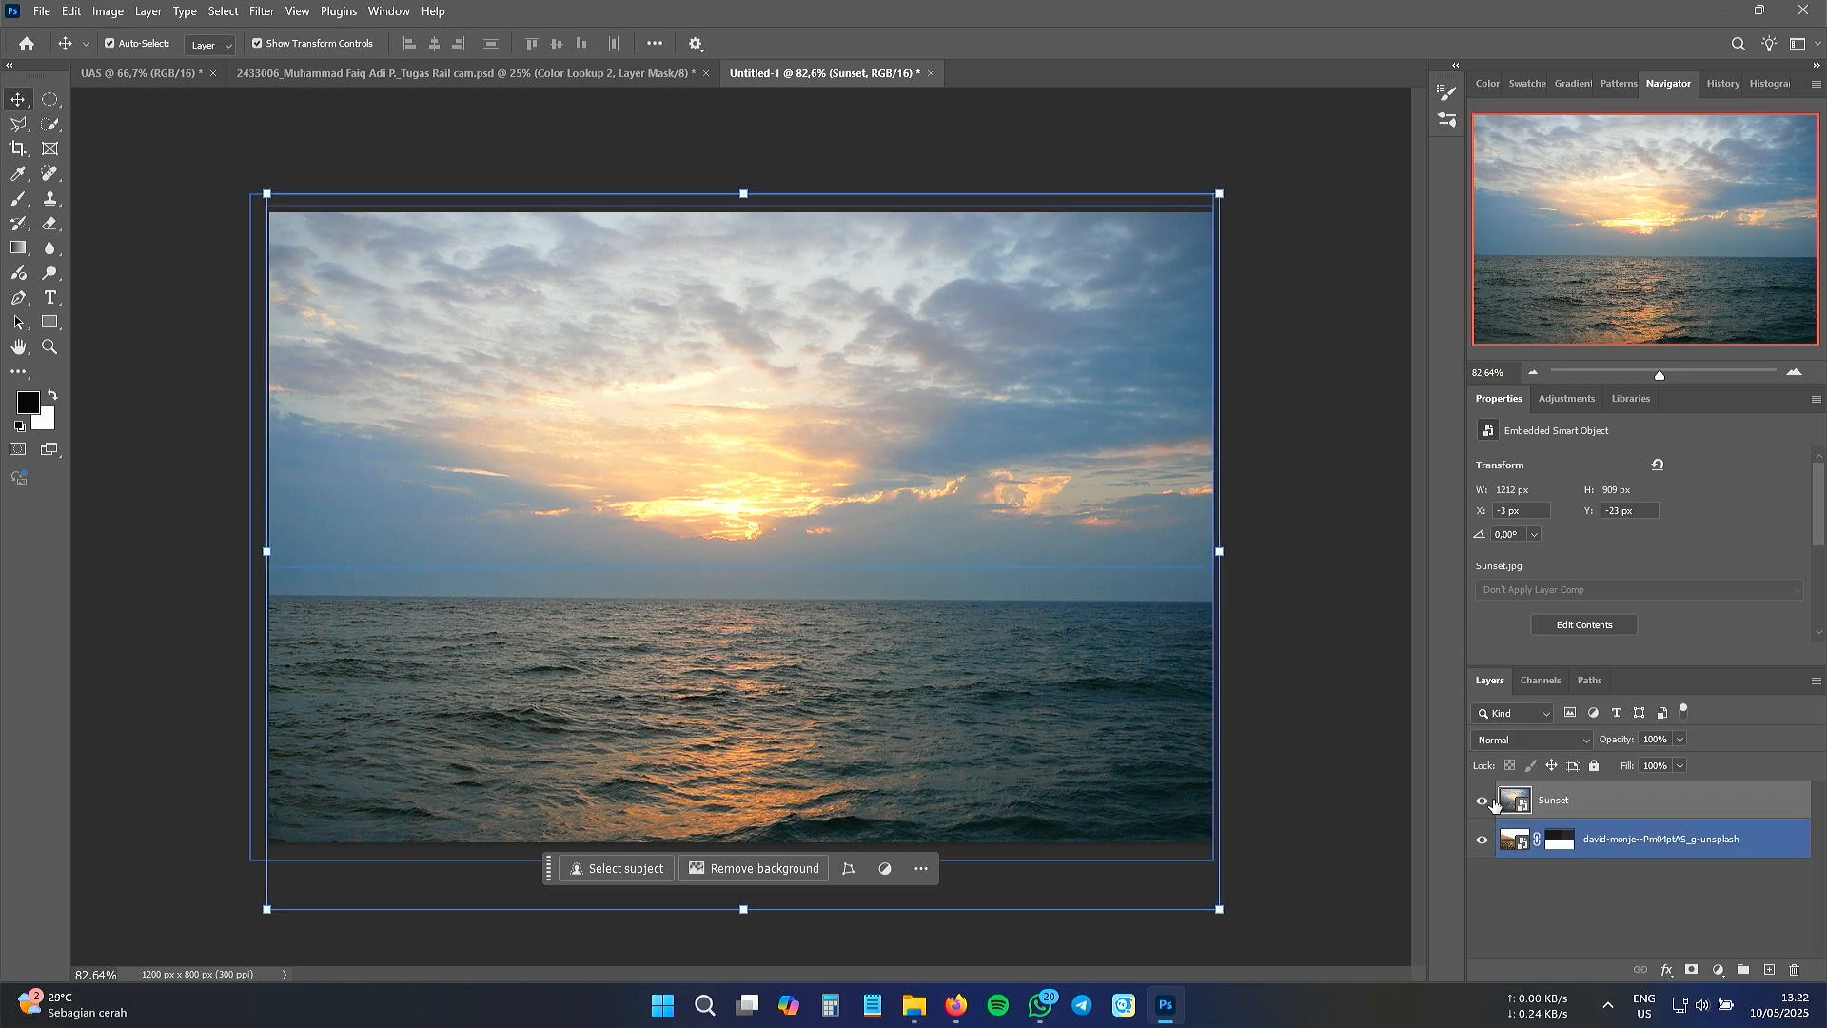
- Add a layer mask to the Sunset layer and select the sea below the horizon with the Polygonal Lasso
{"action": "left_click", "coordinate": [1693, 970]}
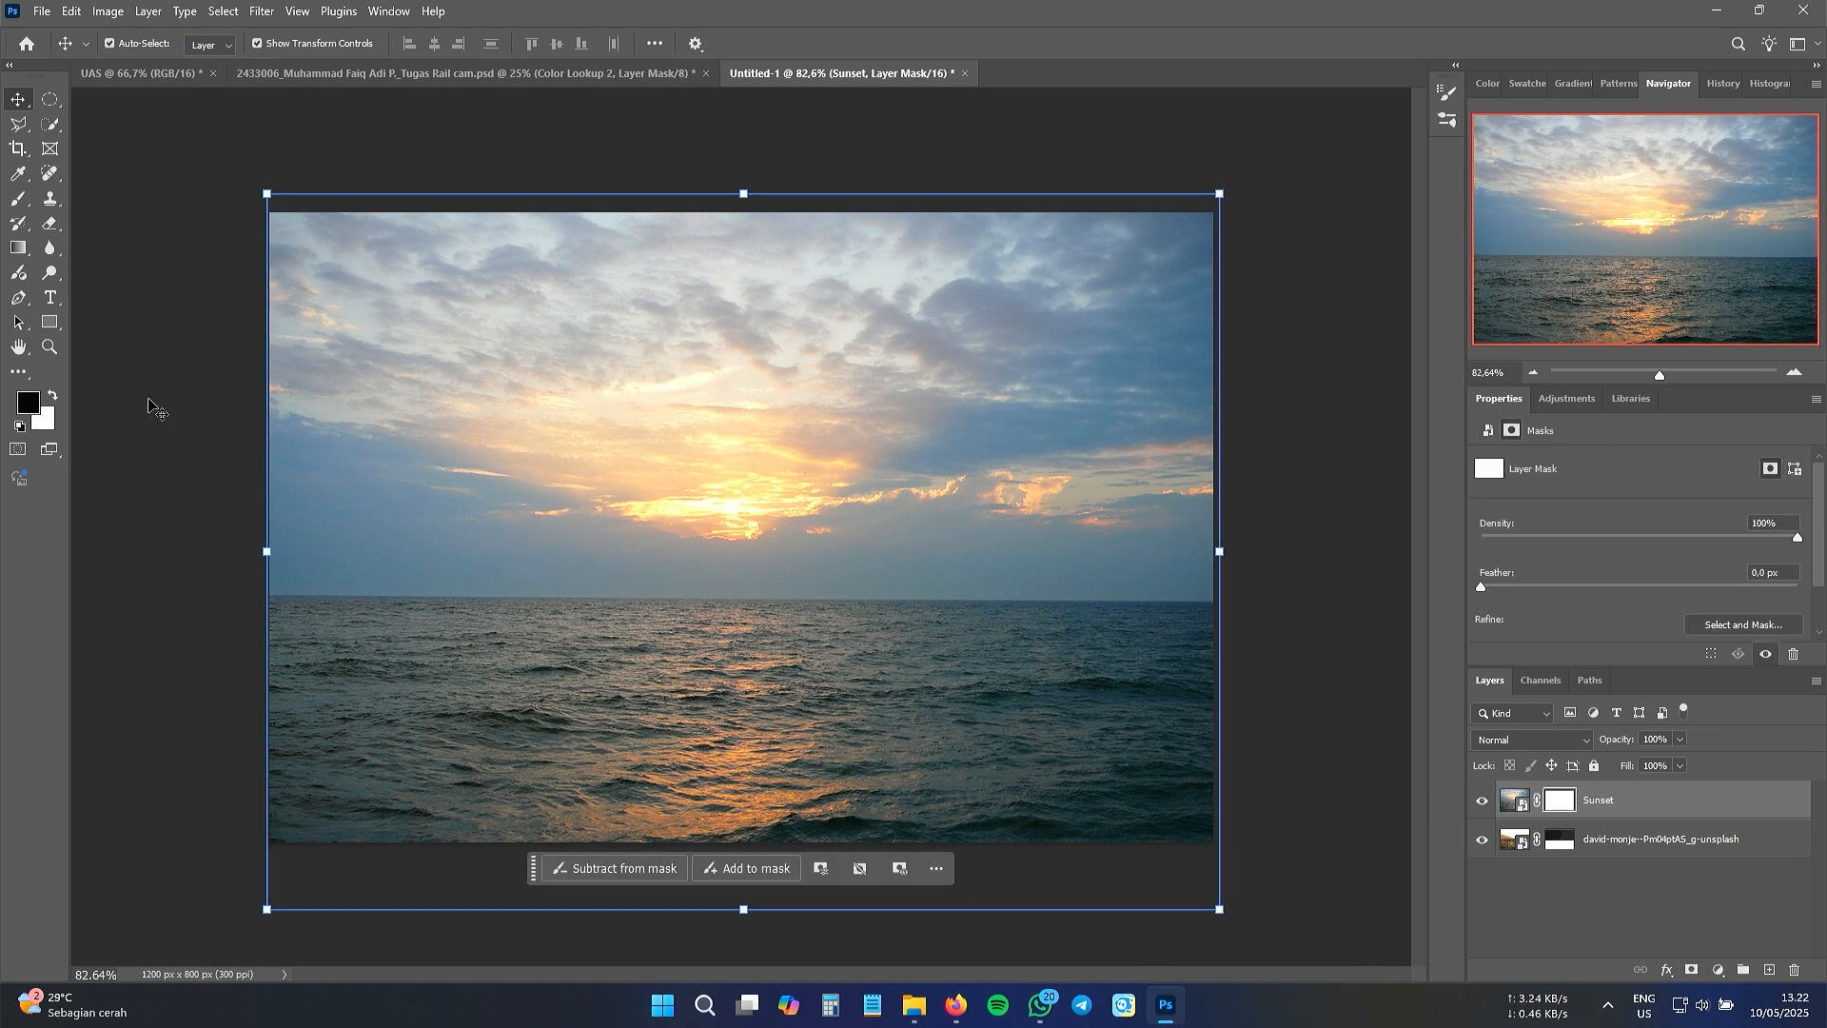
{"action": "left_click", "coordinate": [20, 127]}
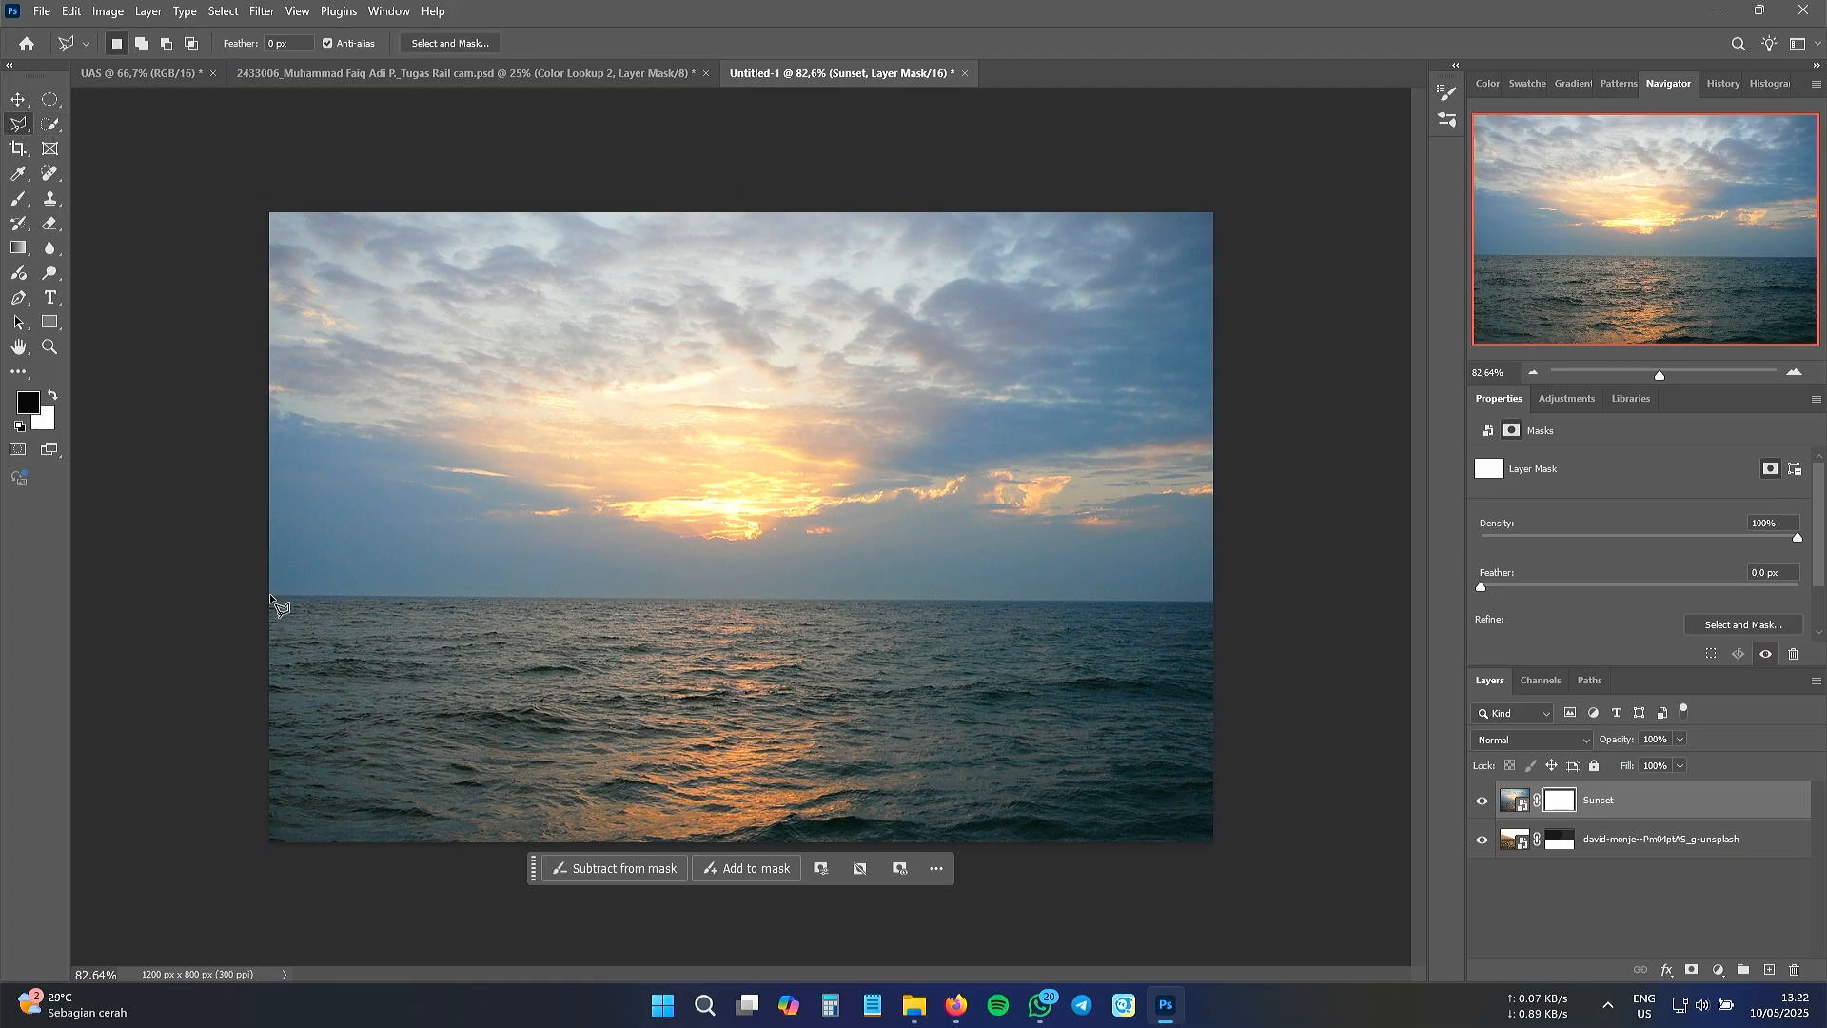
{"action": "left_click", "coordinate": [270, 596]}
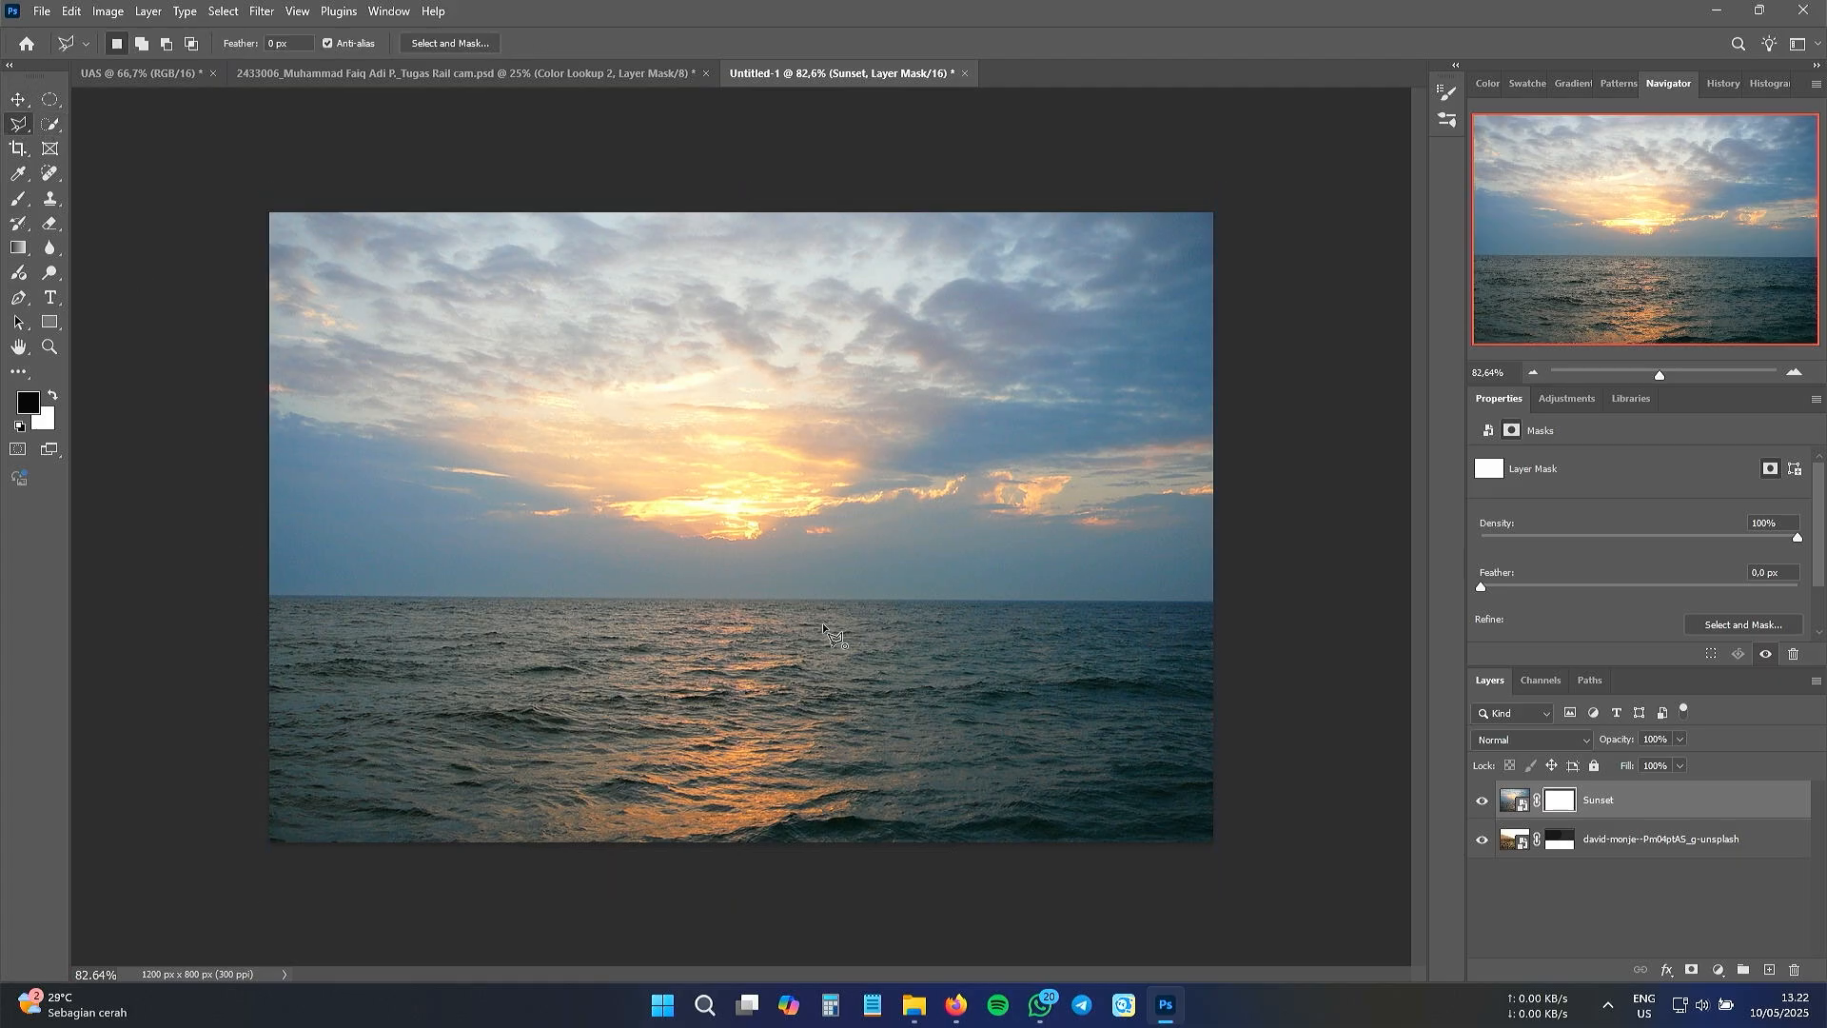
{"action": "left_click", "coordinate": [1219, 596]}
{"action": "left_click", "coordinate": [1218, 844]}
{"action": "left_click", "coordinate": [271, 846]}
{"action": "double_click", "coordinate": [274, 711]}
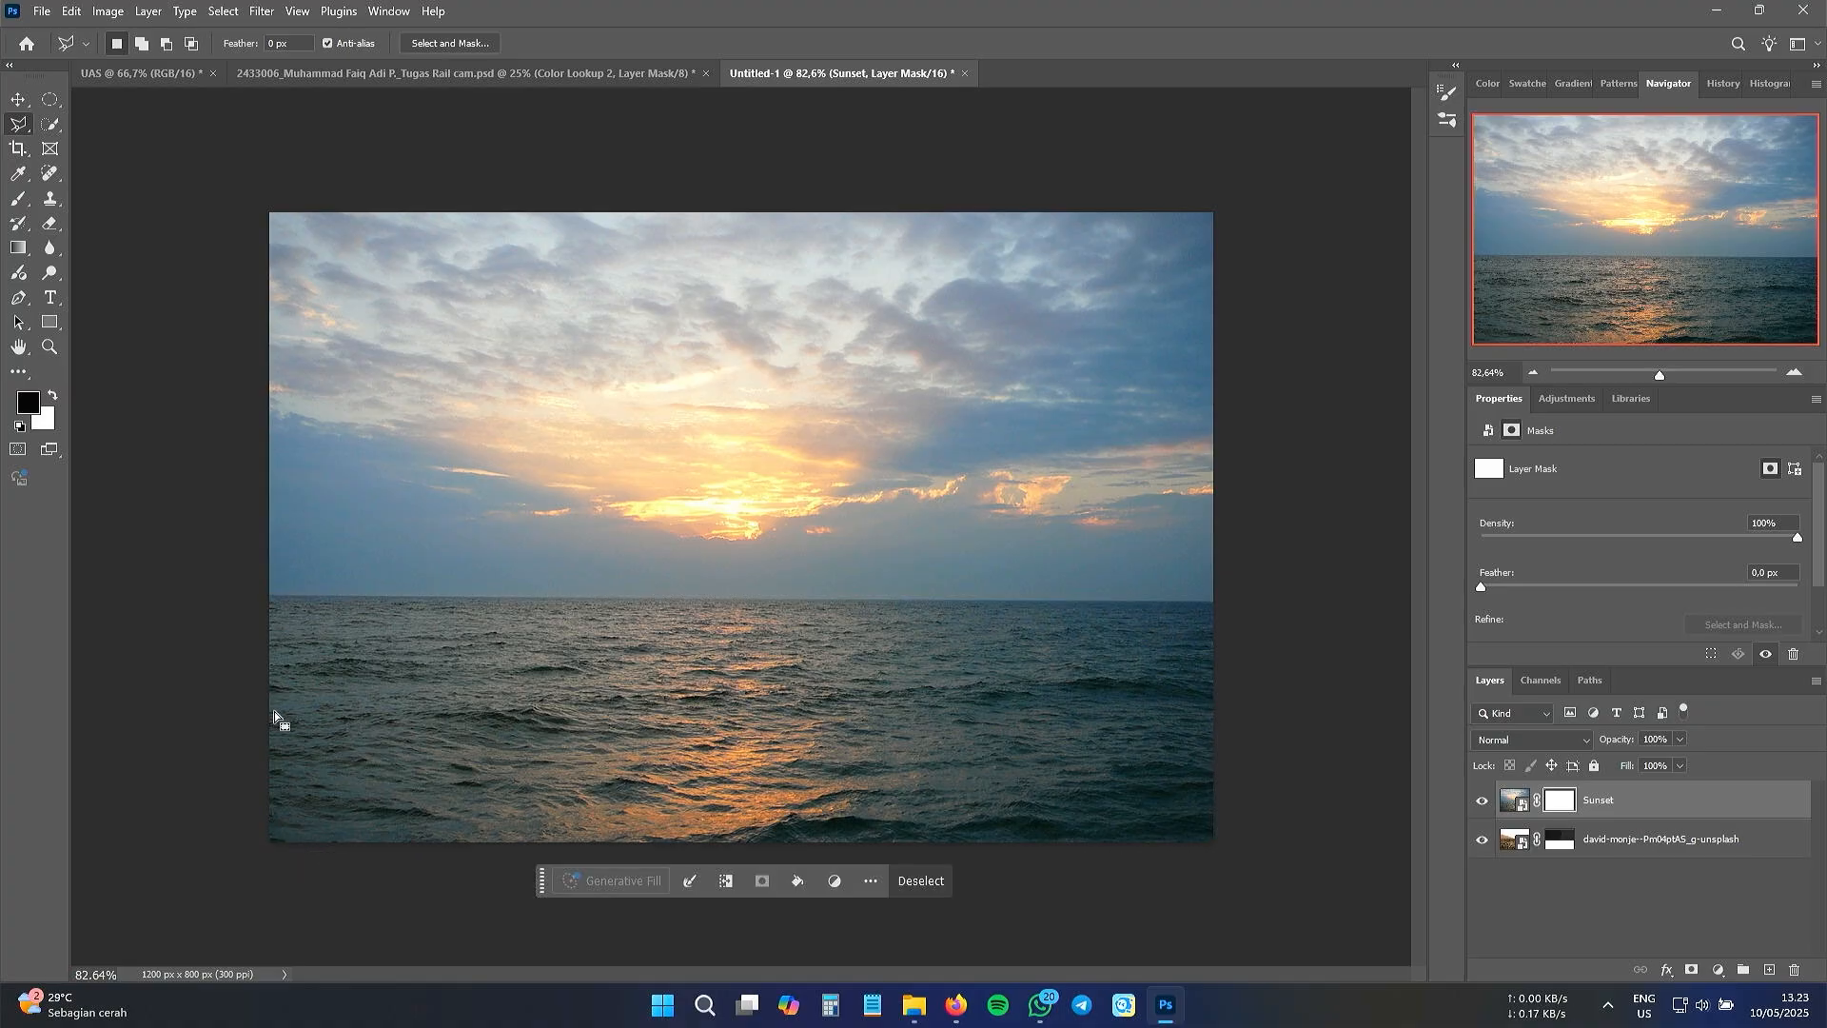
- Brush black over the selected sea on the Sunset mask to hide it, and clear the selection
{"action": "left_click", "coordinate": [19, 198]}
{"action": "left_click_drag", "start_coordinate": [314, 694], "coordinate": [1040, 694]}
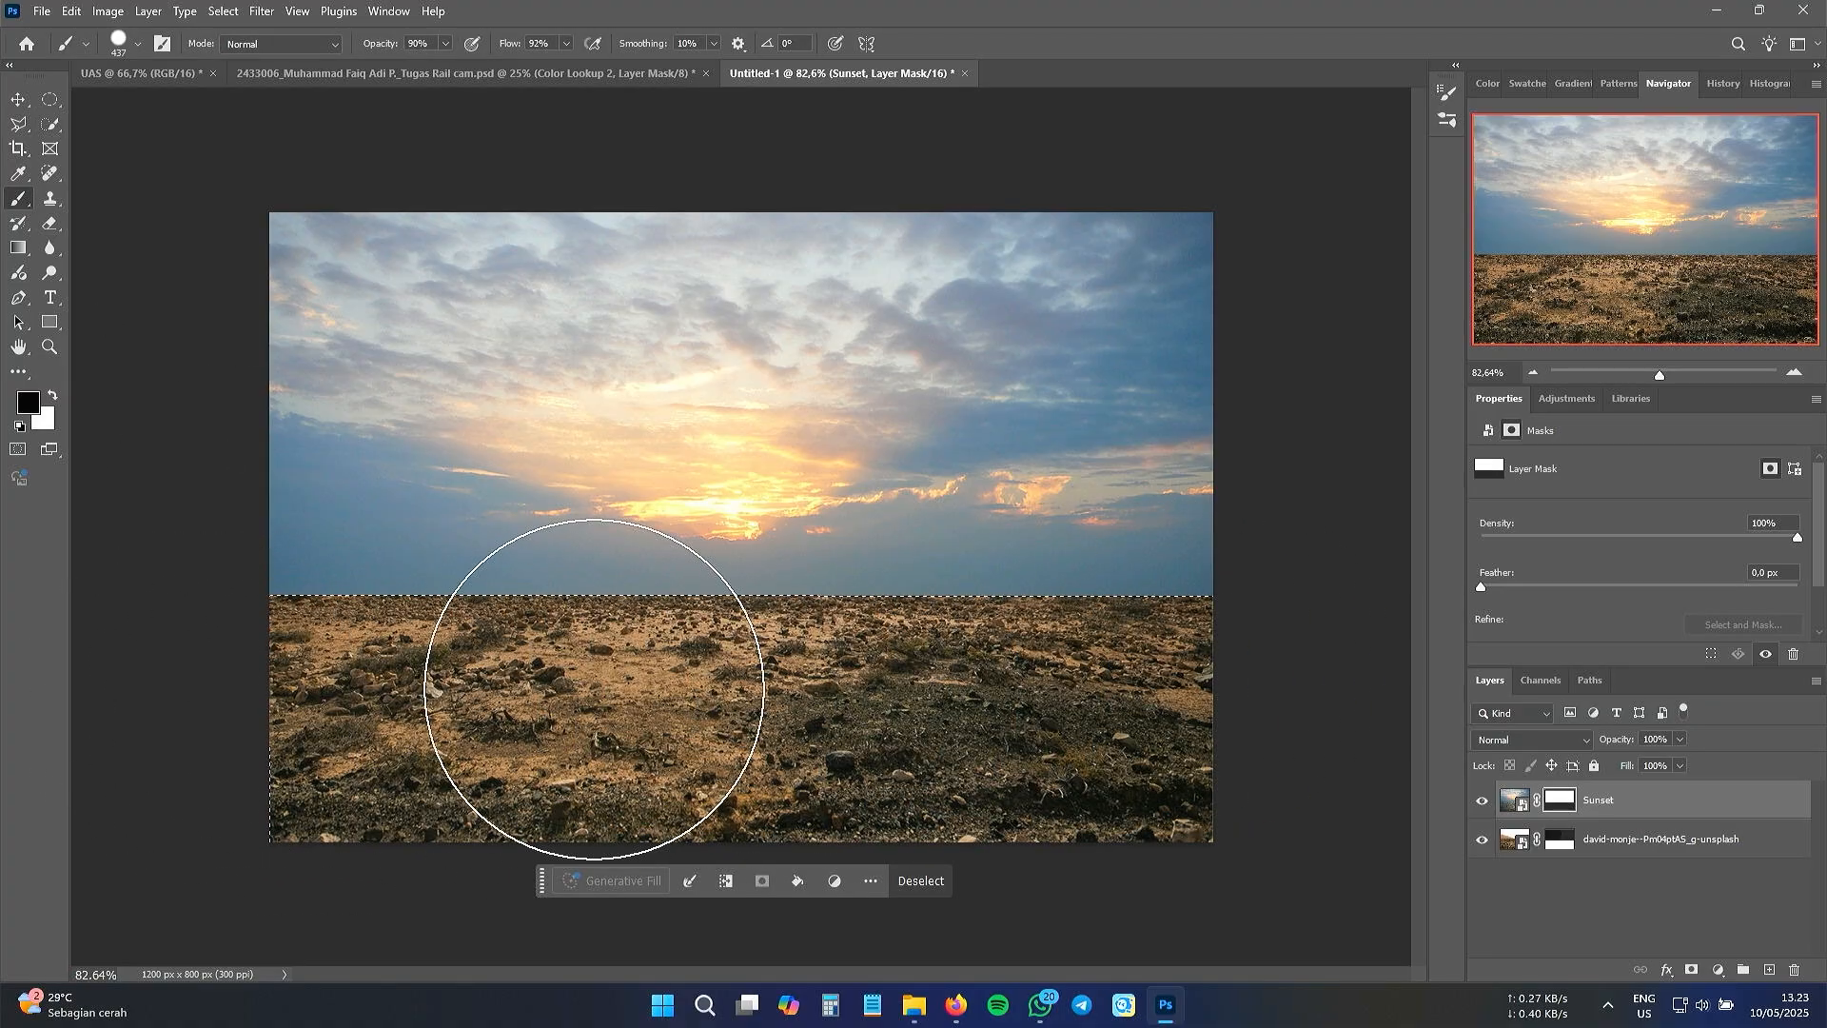
{"action": "key", "text": "ctrl+z"}
{"action": "key", "text": "ctrl+shift+z"}
{"action": "key", "text": "ctrl+d"}
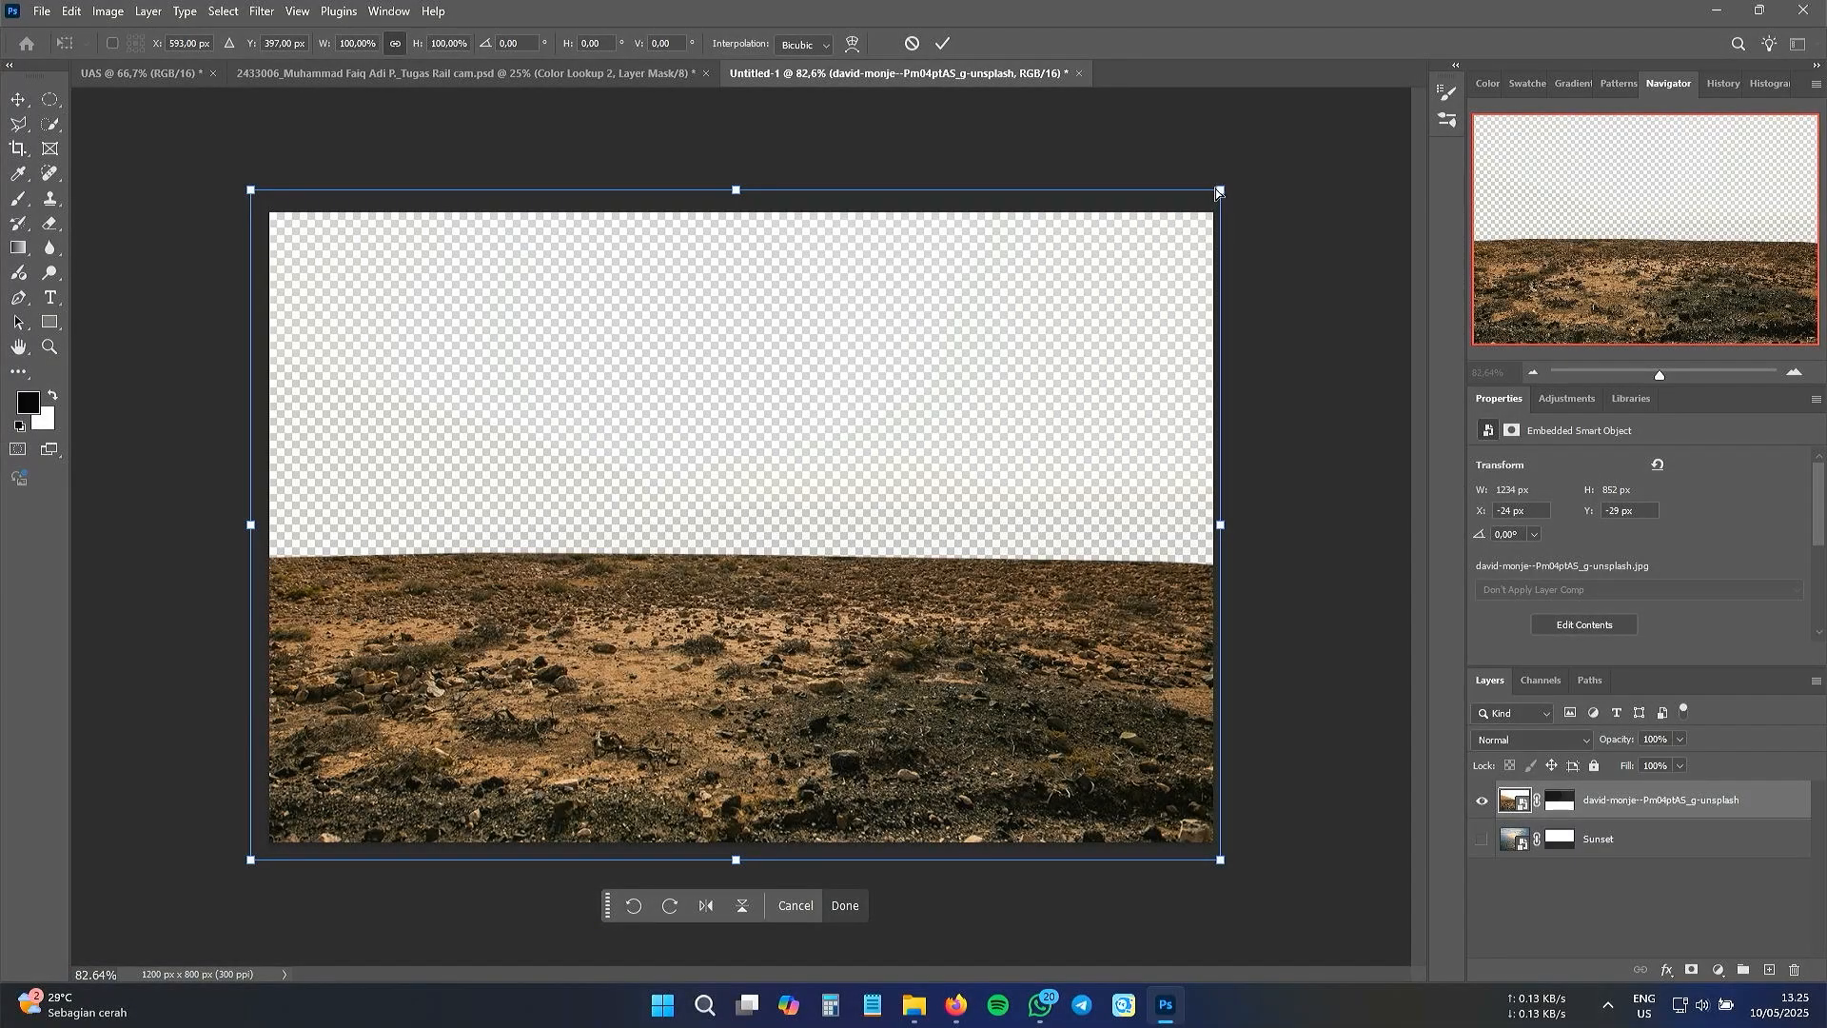
- Taper the masked desert layer inward towards its upper edge with a perspective transform
{"action": "left_click_drag", "start_coordinate": [1215, 188], "coordinate": [1087, 246]}
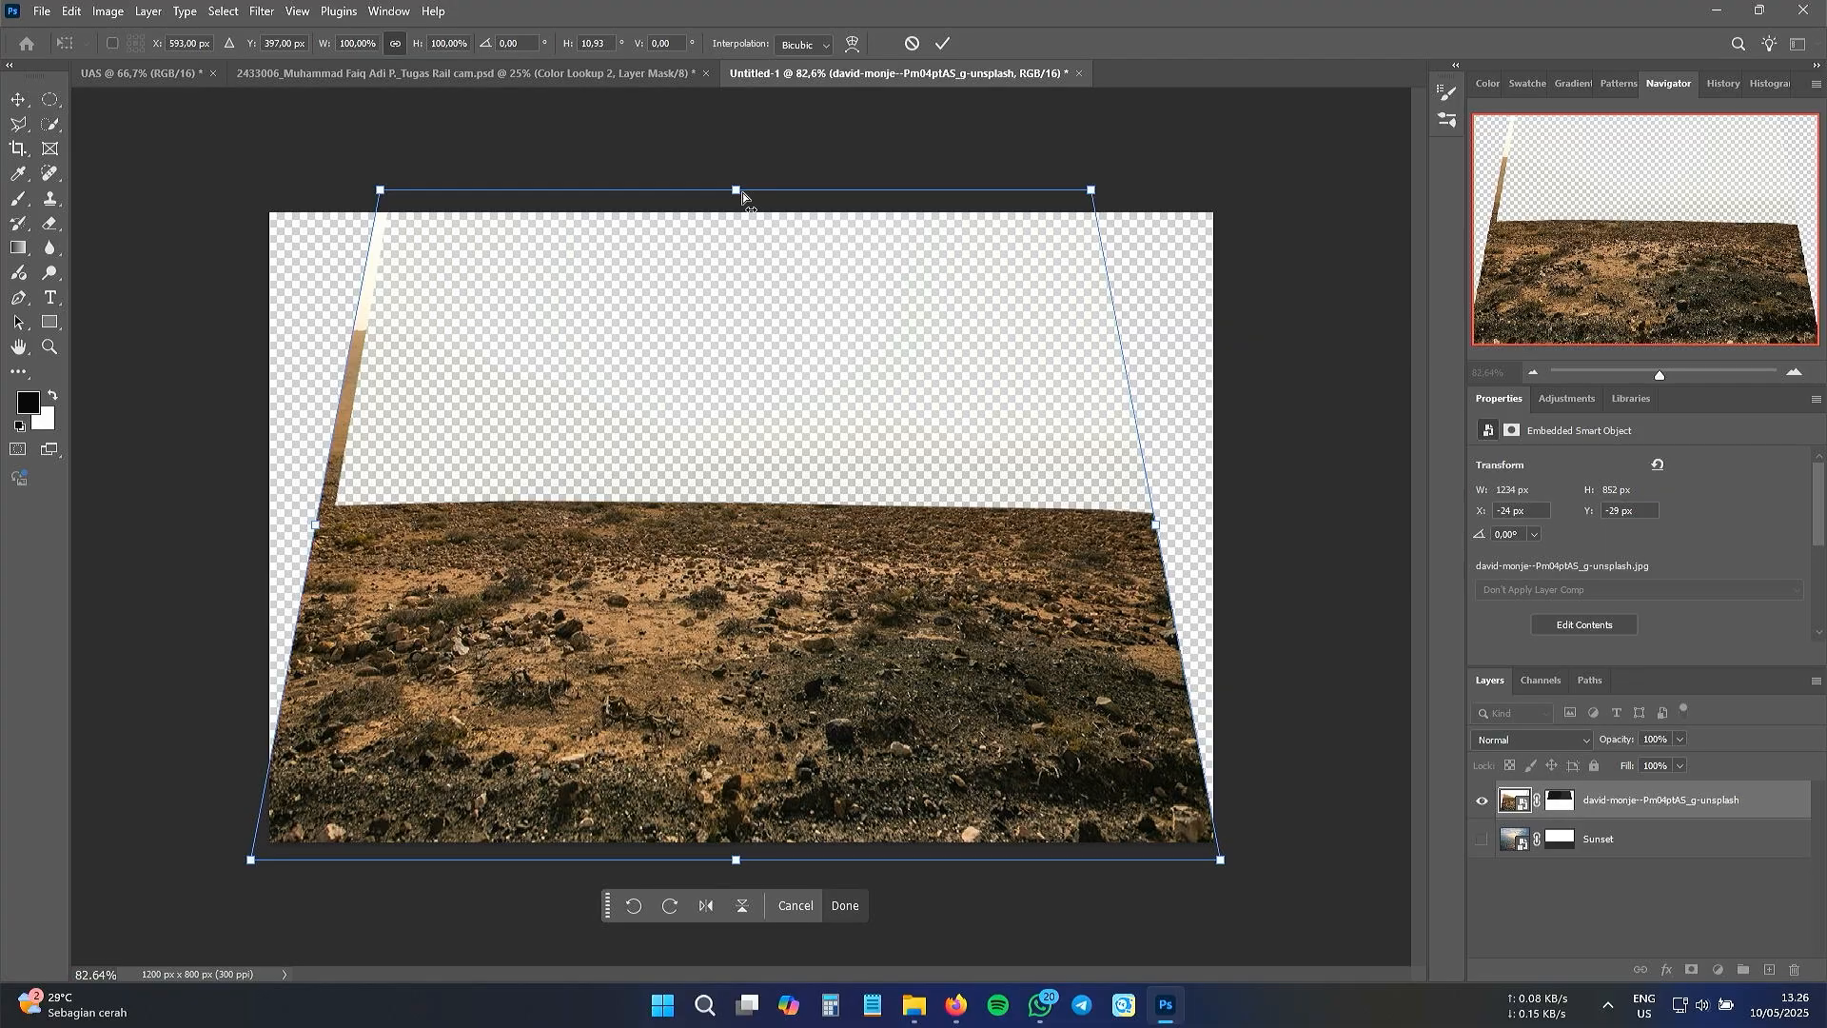
{"action": "left_click_drag", "start_coordinate": [738, 191], "coordinate": [734, 294]}
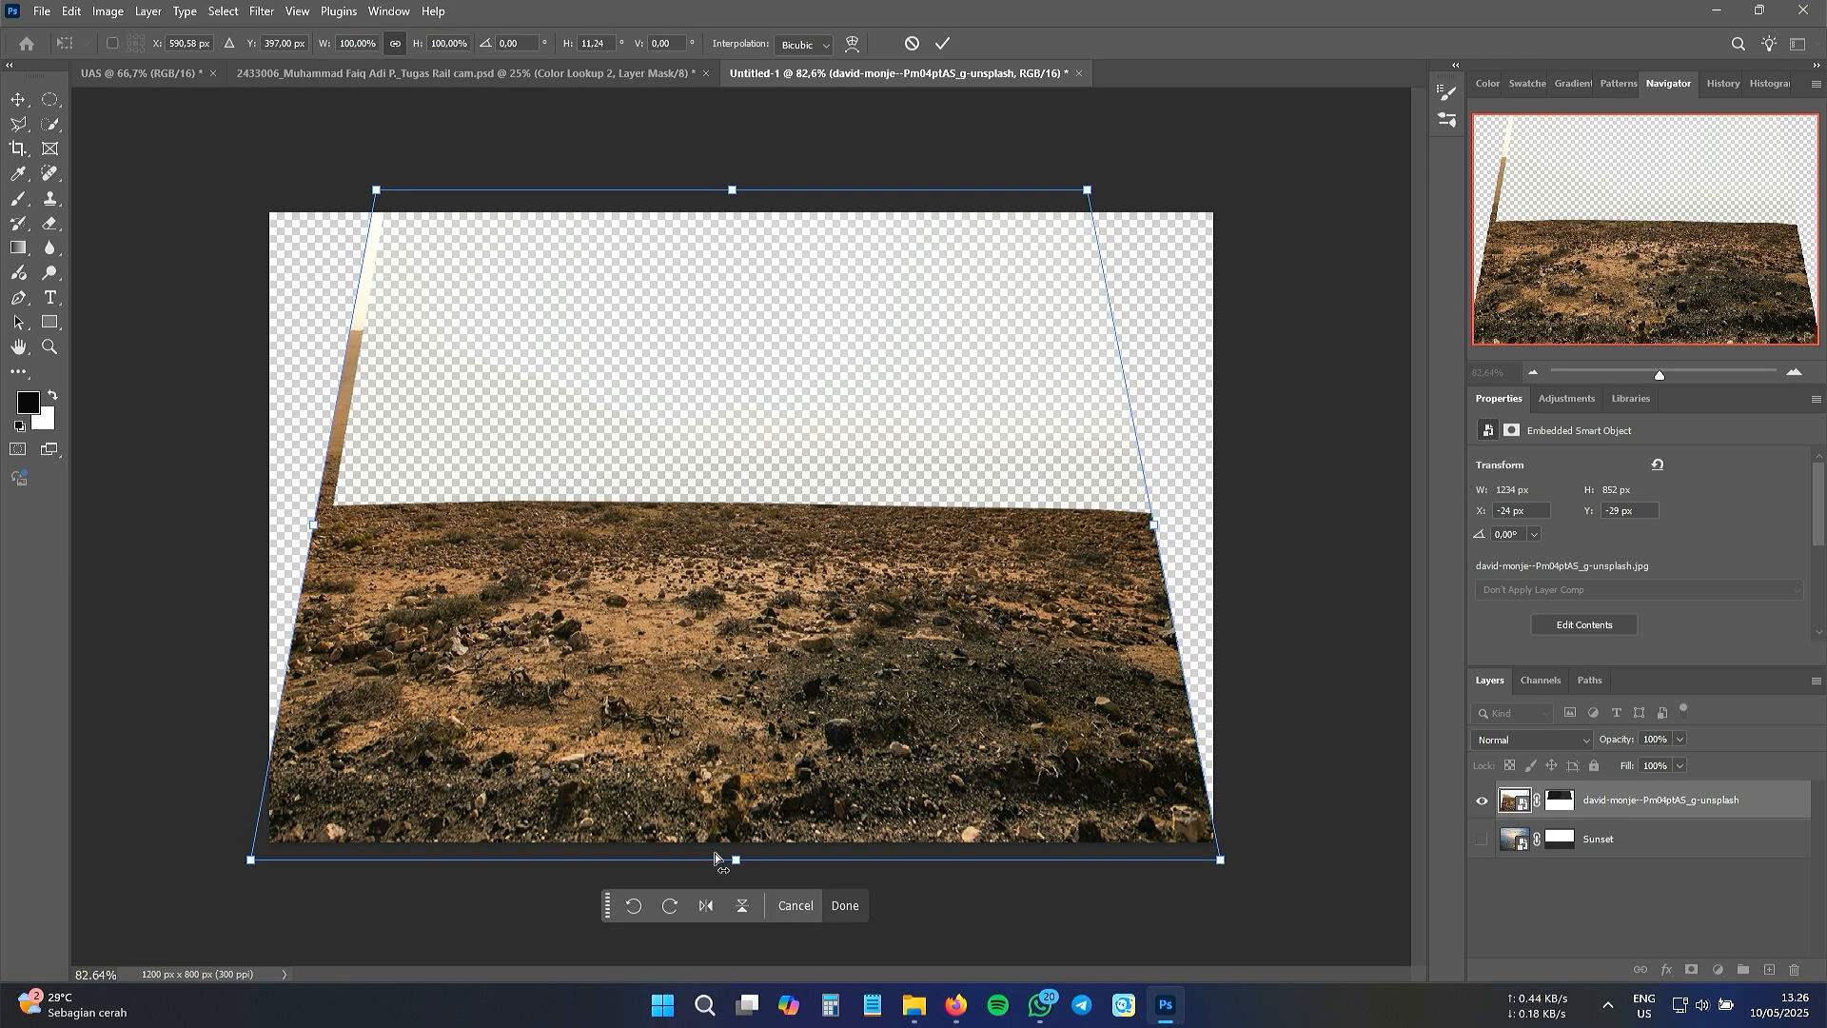
{"action": "left_click_drag", "start_coordinate": [736, 864], "coordinate": [740, 838]}
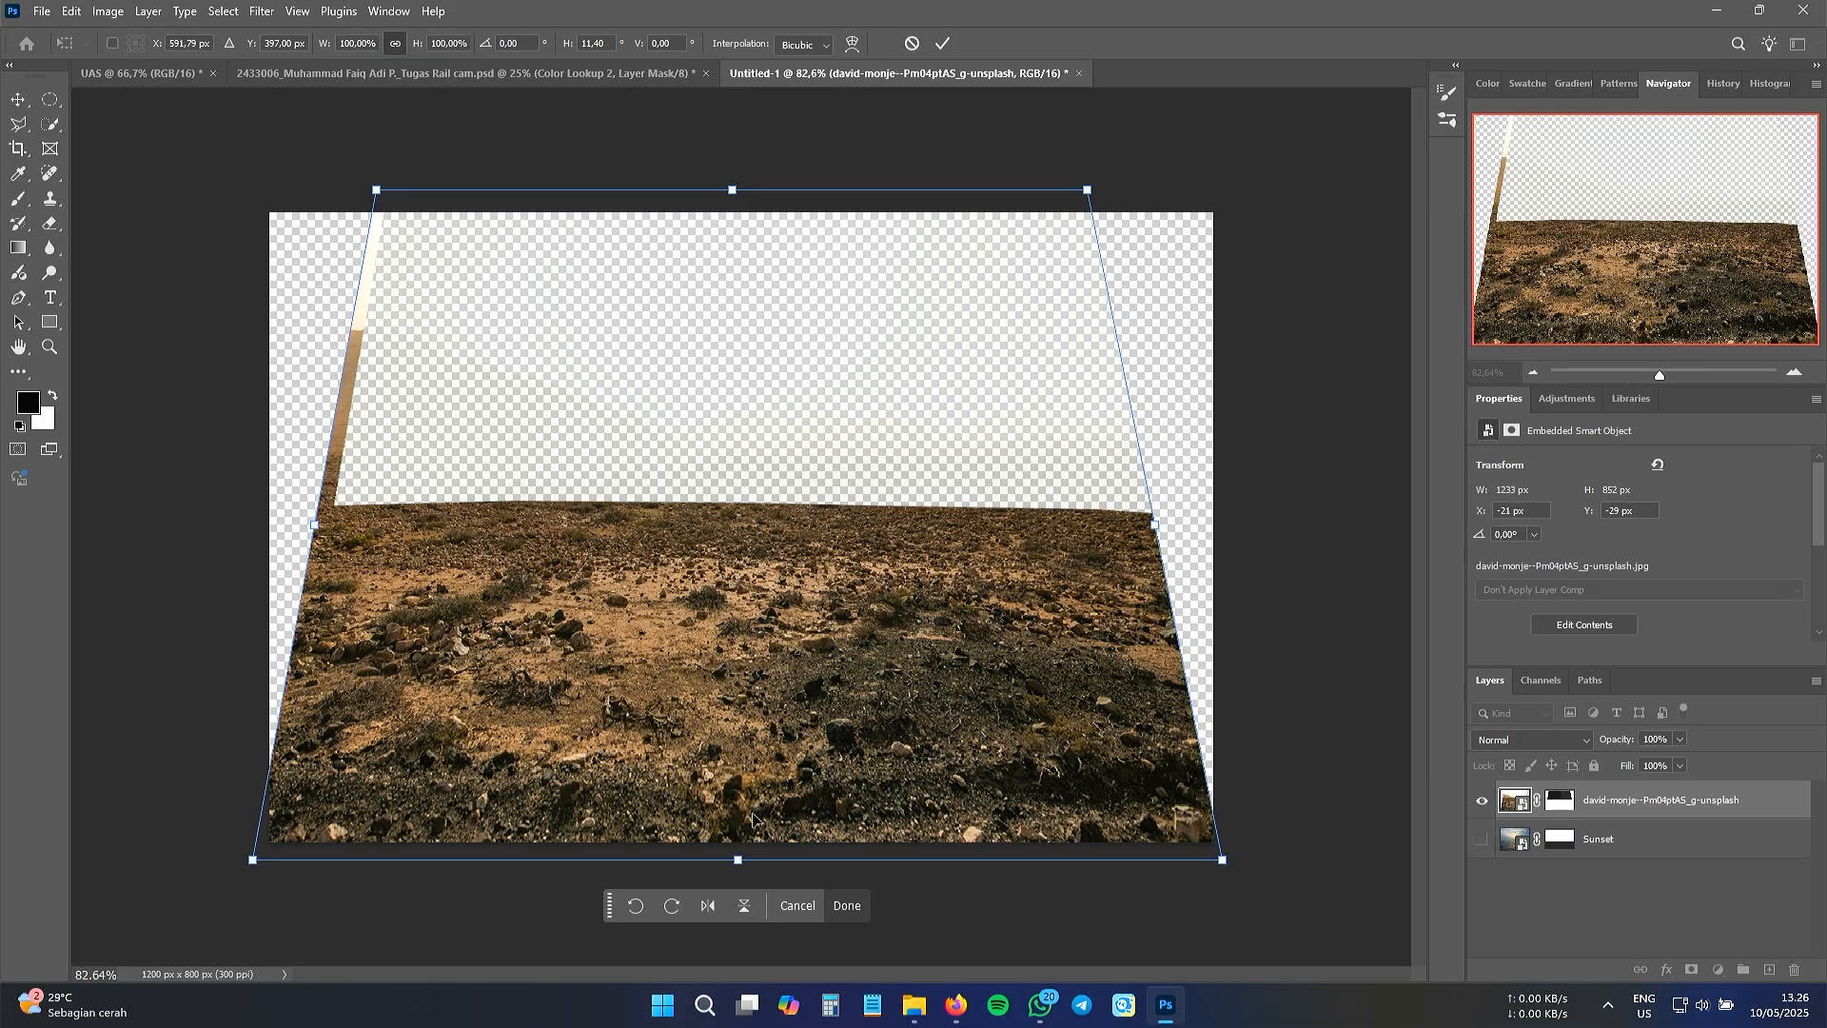
- Try to skew the tapered desert layer by its upper edge
{"action": "right_click", "coordinate": [790, 608]}
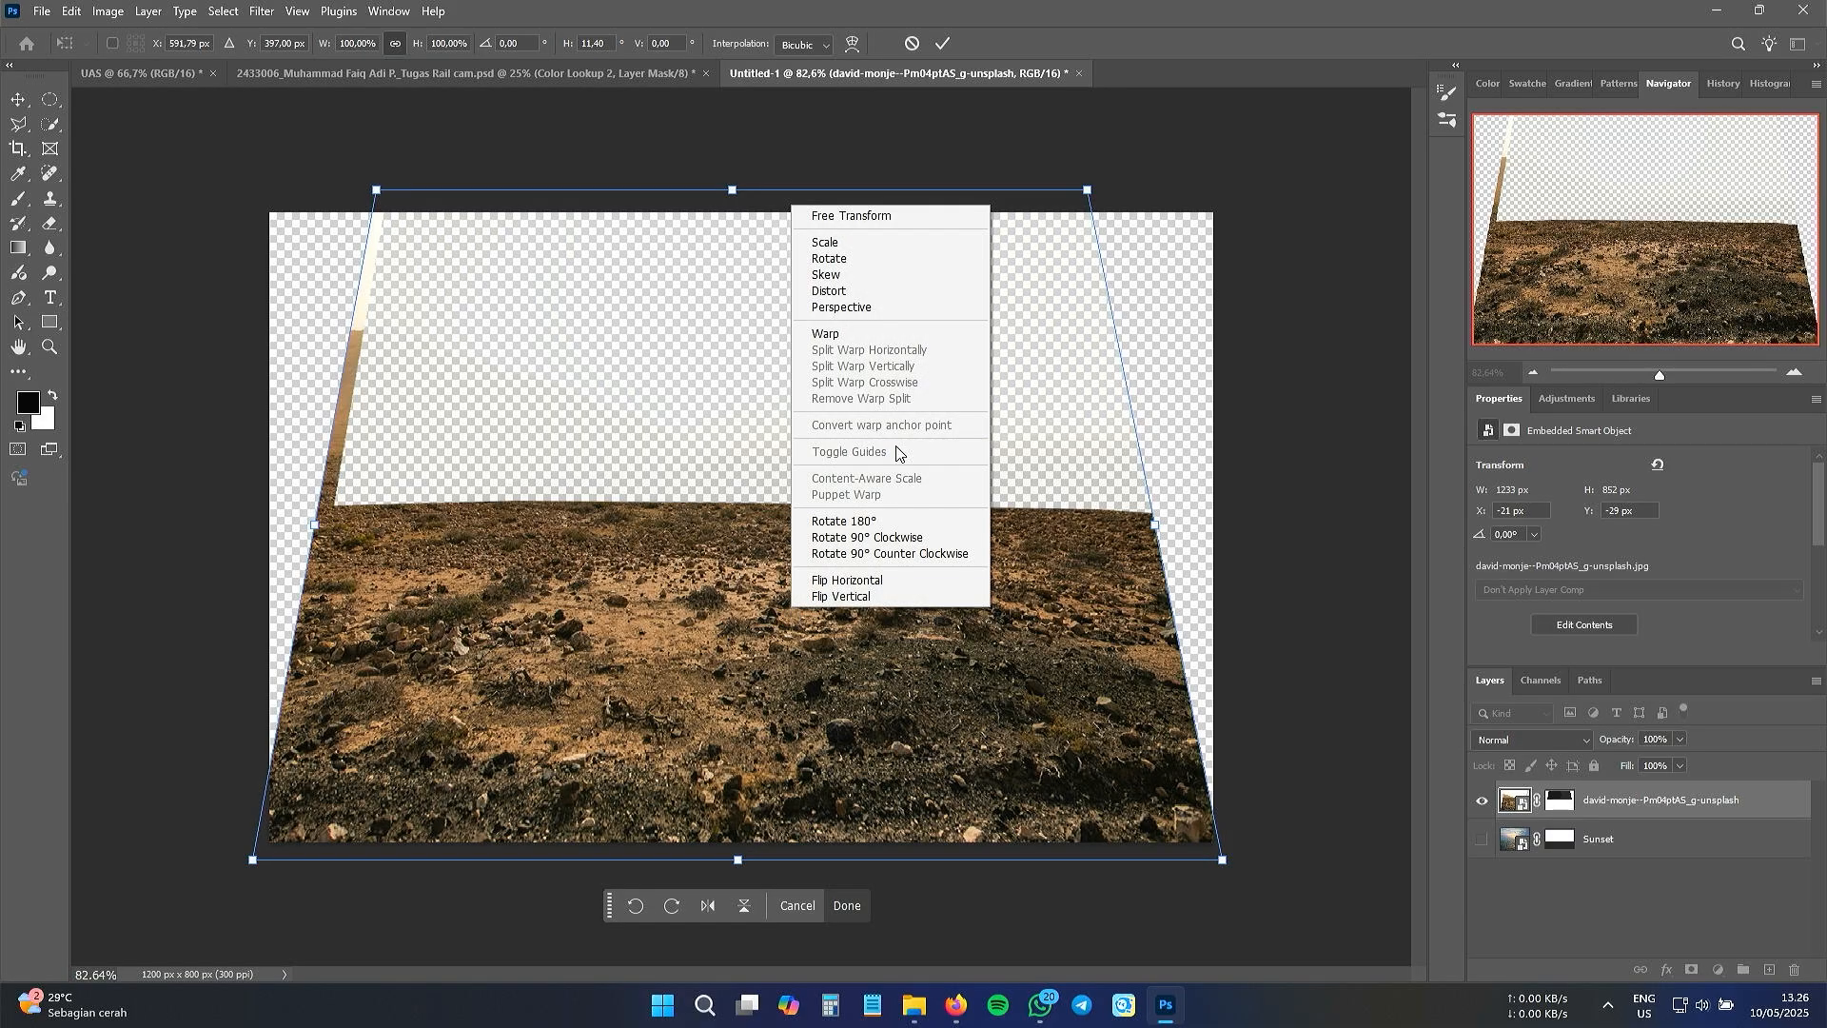
{"action": "left_click", "coordinate": [874, 281]}
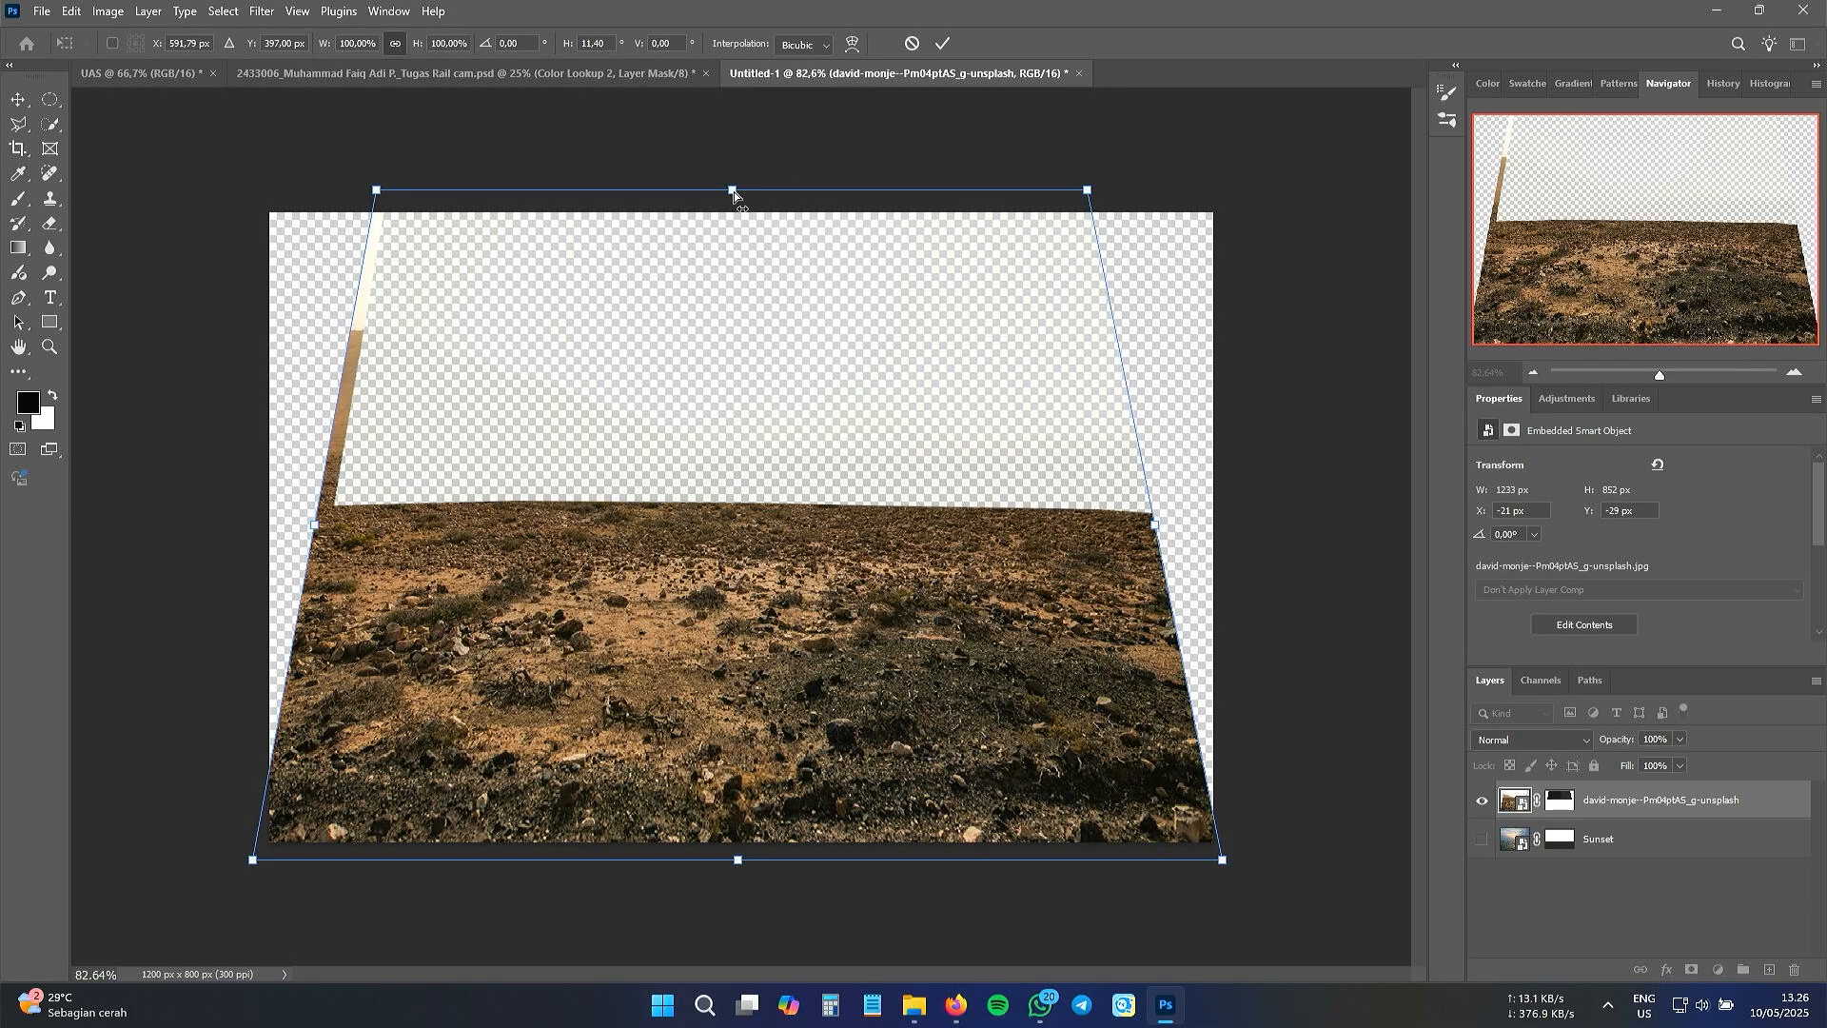
{"action": "left_click_drag", "start_coordinate": [734, 191], "coordinate": [709, 252]}
{"action": "left_click_drag", "start_coordinate": [706, 360], "coordinate": [729, 362]}
- Shift the upper edge of the desert layer sideways in Perspective mode and adjust its upper corners
{"action": "right_click", "coordinate": [708, 624]}
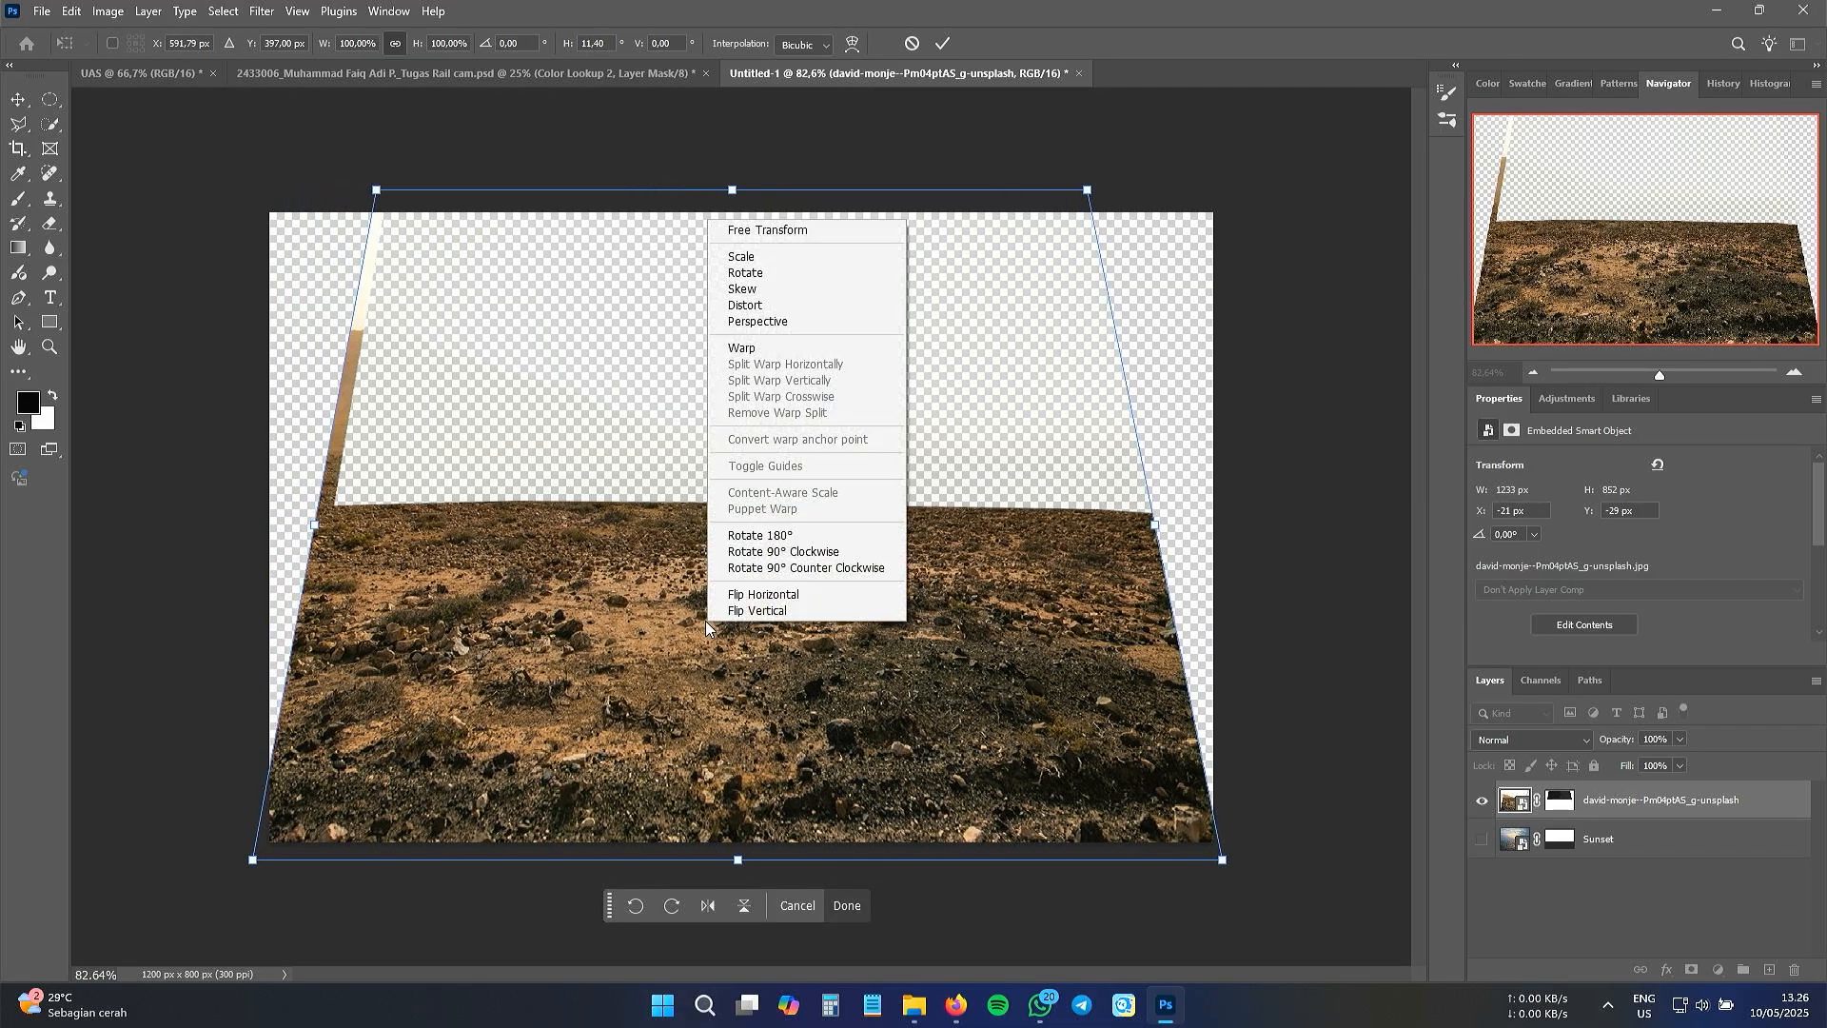
{"action": "left_click", "coordinate": [786, 323]}
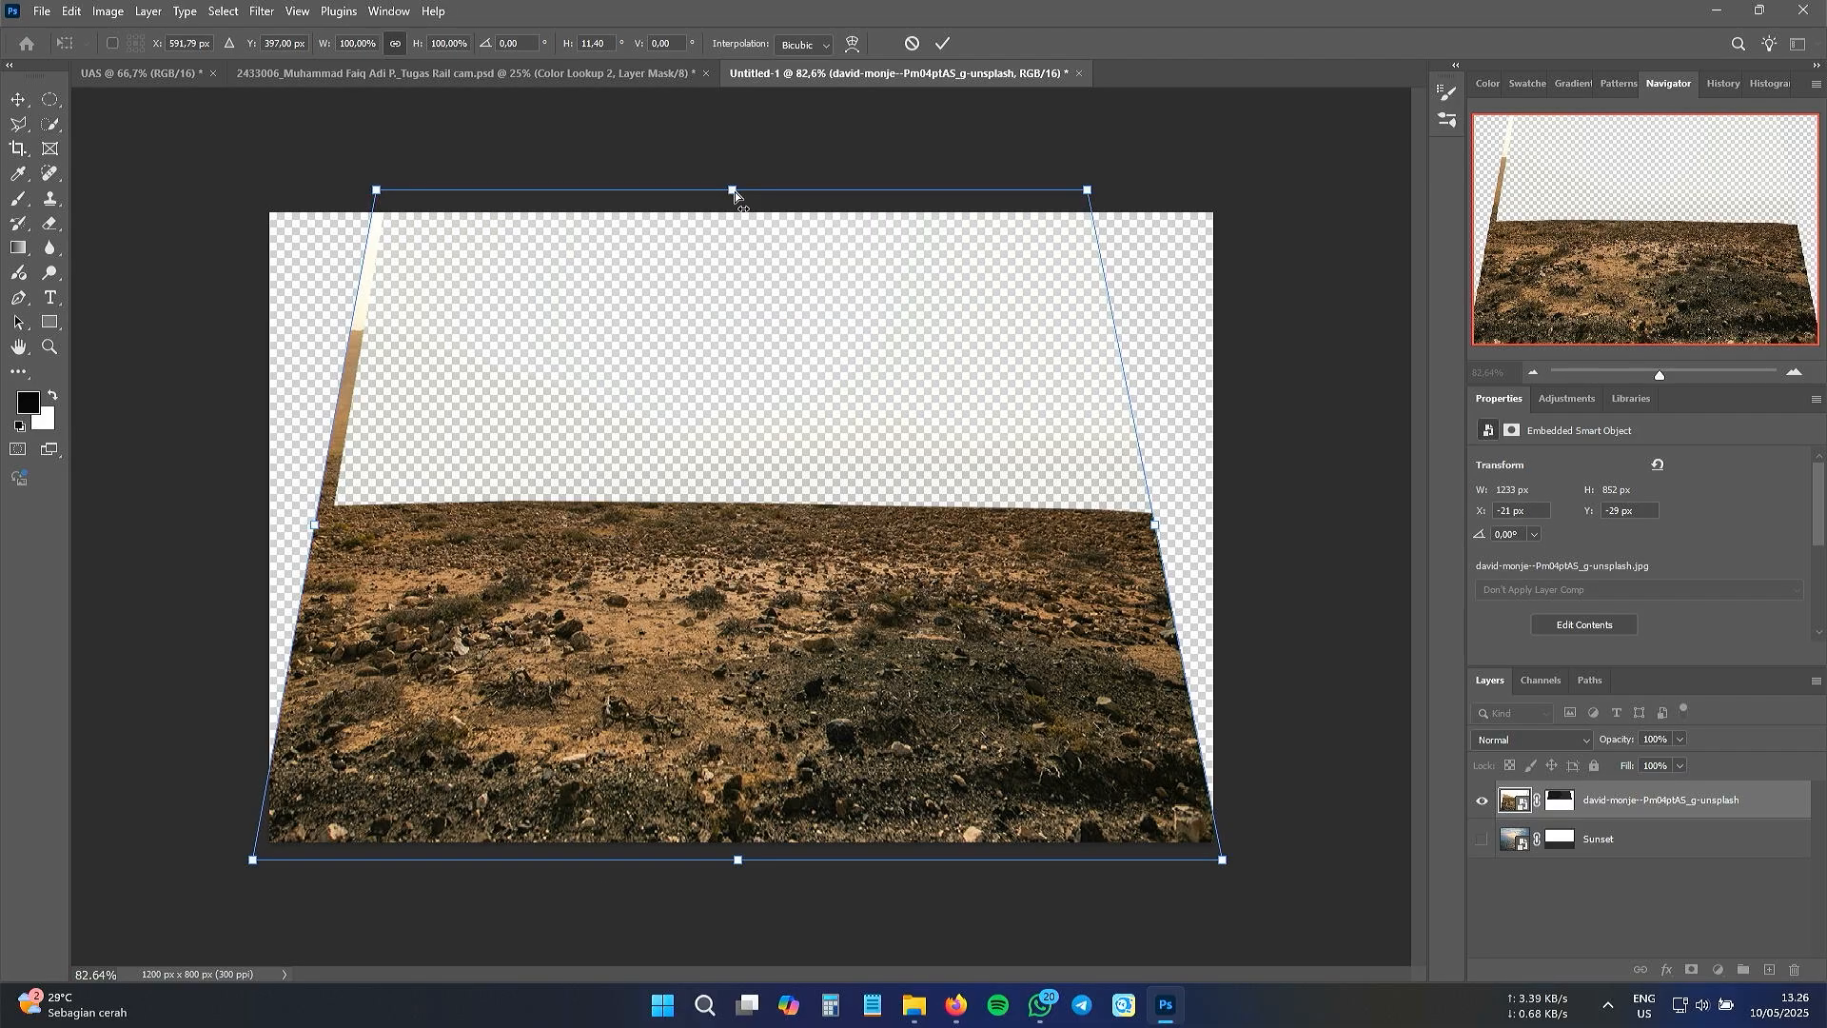
{"action": "left_click_drag", "start_coordinate": [734, 191], "coordinate": [705, 285]}
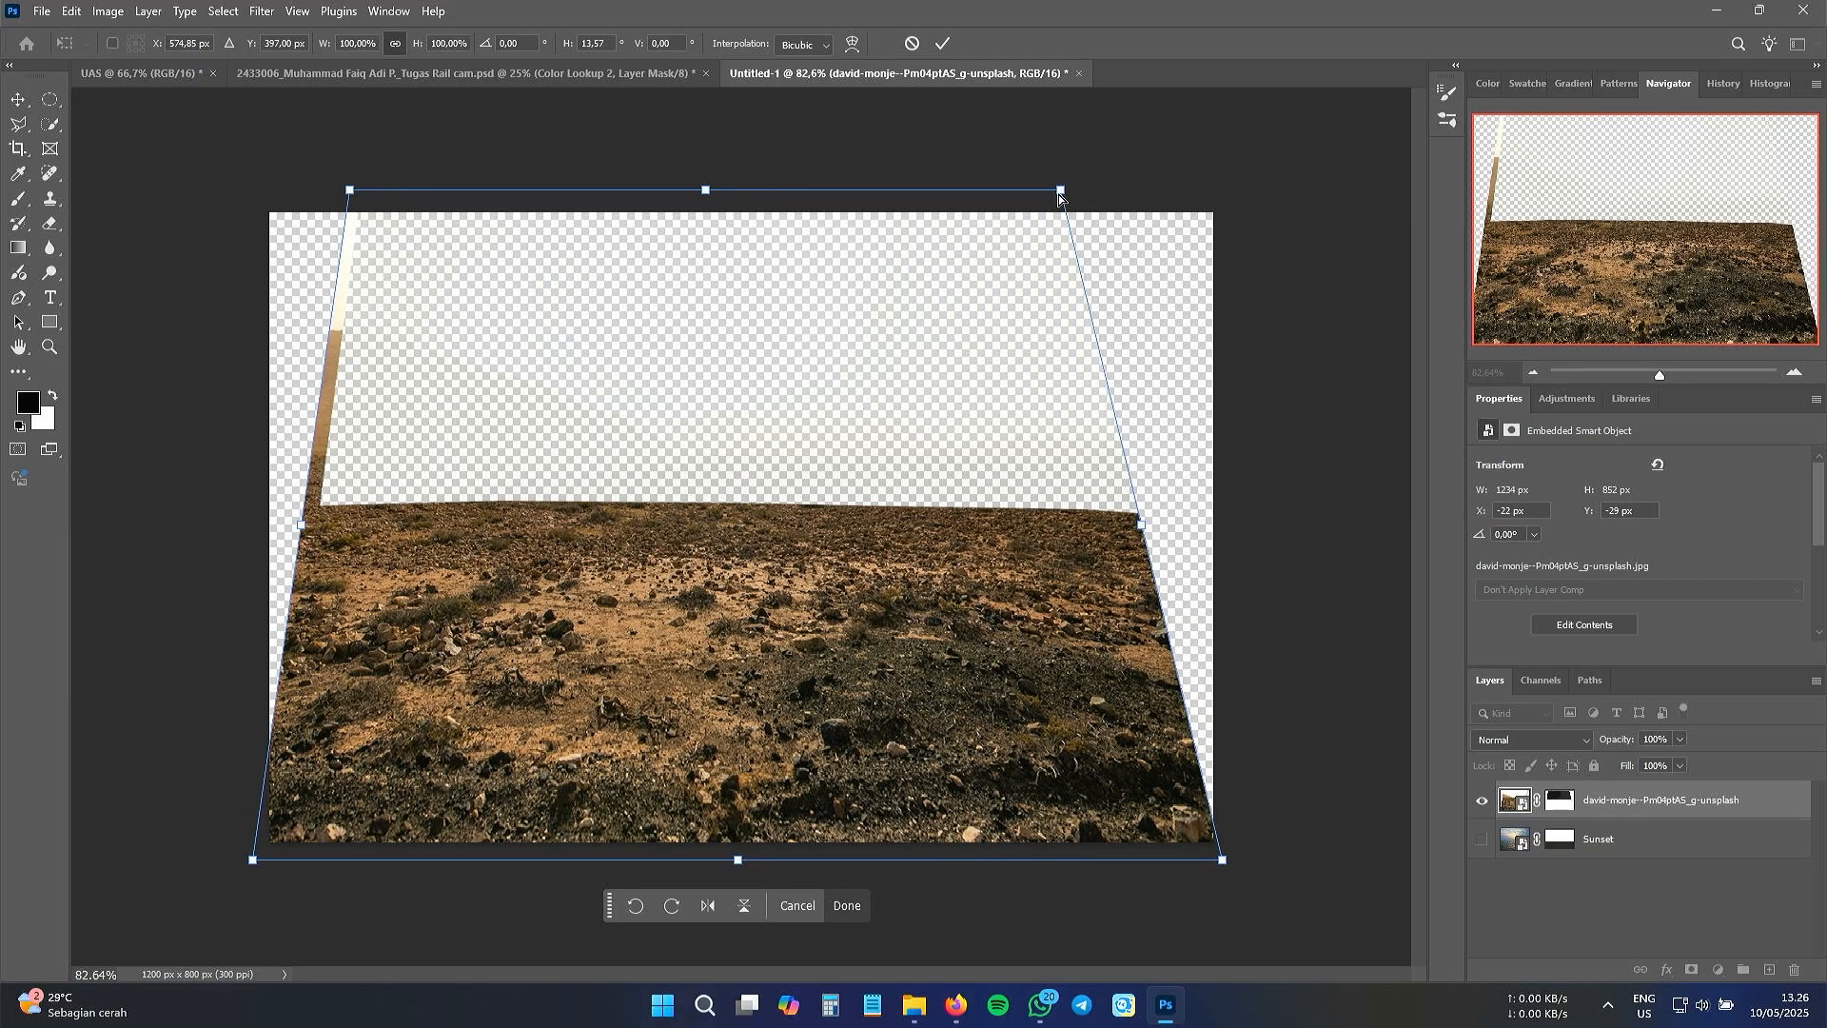
{"action": "left_click_drag", "start_coordinate": [1058, 194], "coordinate": [1215, 860]}
{"action": "left_click_drag", "start_coordinate": [351, 191], "coordinate": [403, 198]}
- Widen and flatten the tapered desert layer with Free Transform to about 1444 by 671 px and commit the transform
{"action": "right_click", "coordinate": [831, 190]}
{"action": "left_click", "coordinate": [870, 203]}
{"action": "left_click_drag", "start_coordinate": [1219, 857], "coordinate": [1313, 929]}
{"action": "left_click_drag", "start_coordinate": [727, 190], "coordinate": [734, 321]}
{"action": "left_click_drag", "start_coordinate": [632, 722], "coordinate": [618, 650]}
{"action": "left_click_drag", "start_coordinate": [720, 247], "coordinate": [720, 302]}
{"action": "left_click_drag", "start_coordinate": [221, 859], "coordinate": [167, 861]}
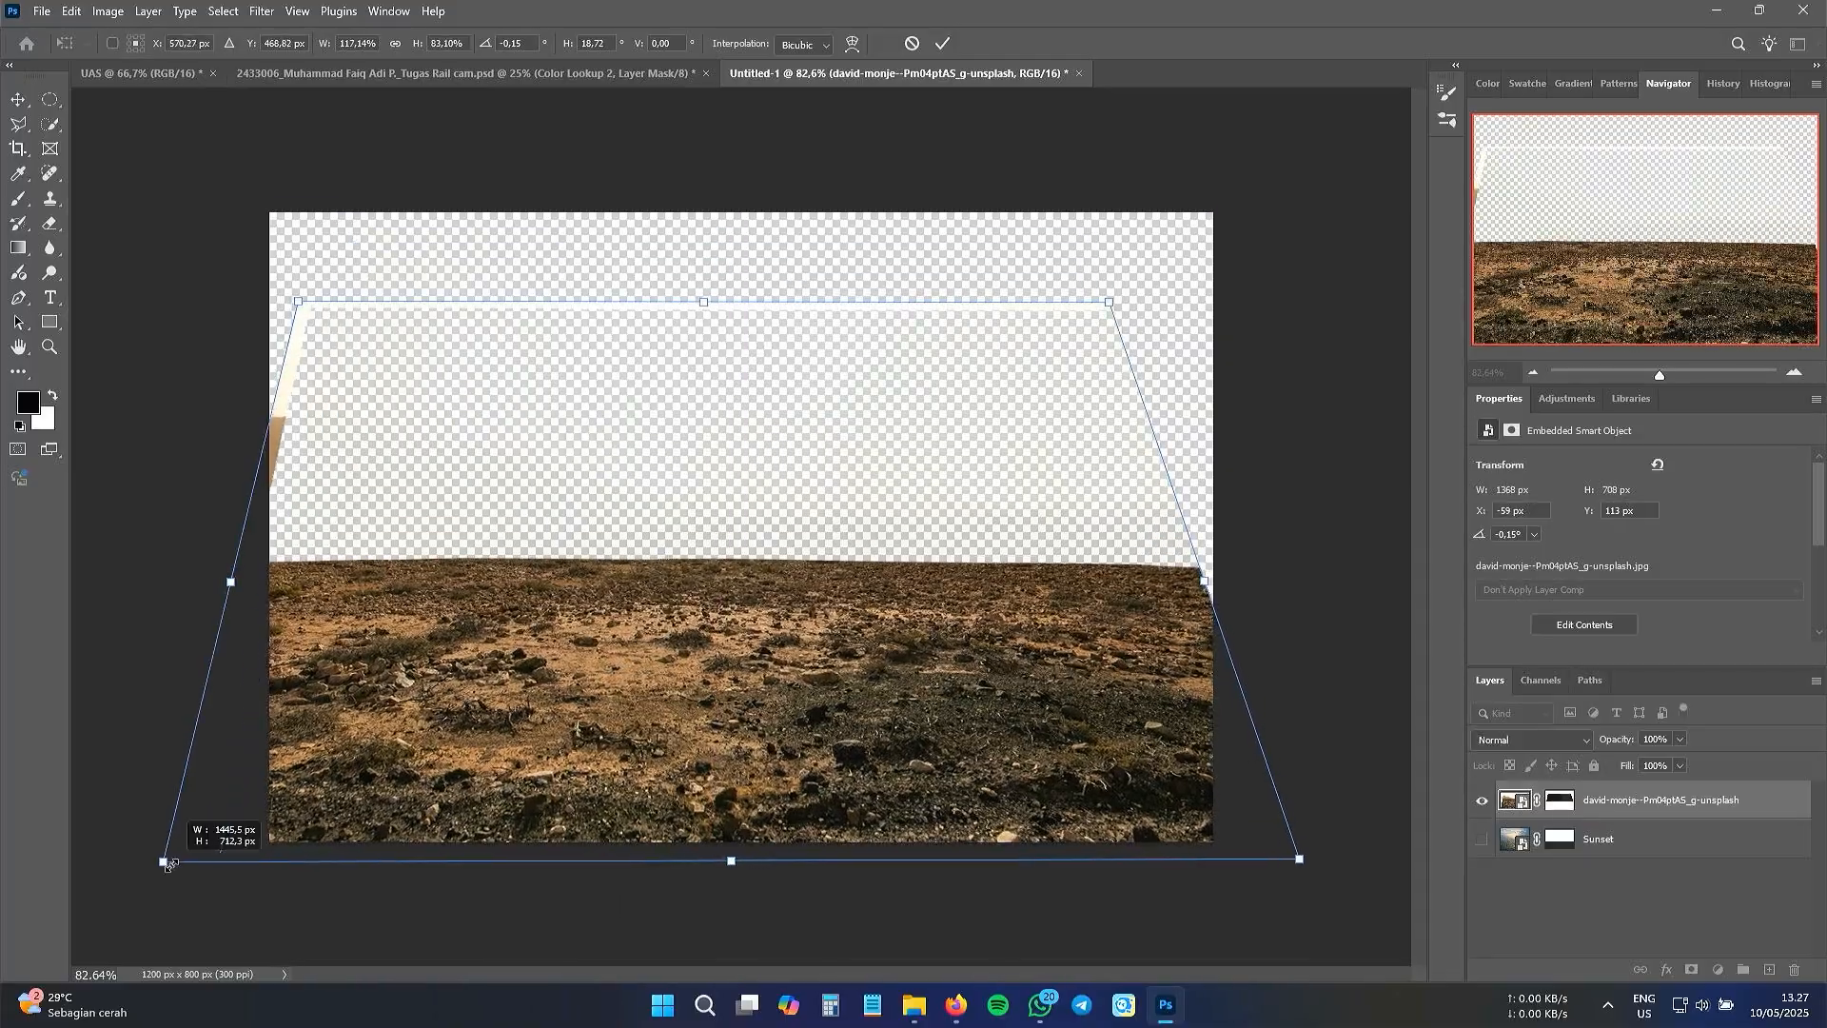
{"action": "left_click_drag", "start_coordinate": [603, 456], "coordinate": [632, 439]}
{"action": "left_click_drag", "start_coordinate": [736, 288], "coordinate": [734, 321]}
{"action": "left_click_drag", "start_coordinate": [743, 447], "coordinate": [731, 447]}
{"action": "left_click", "coordinate": [942, 44]}
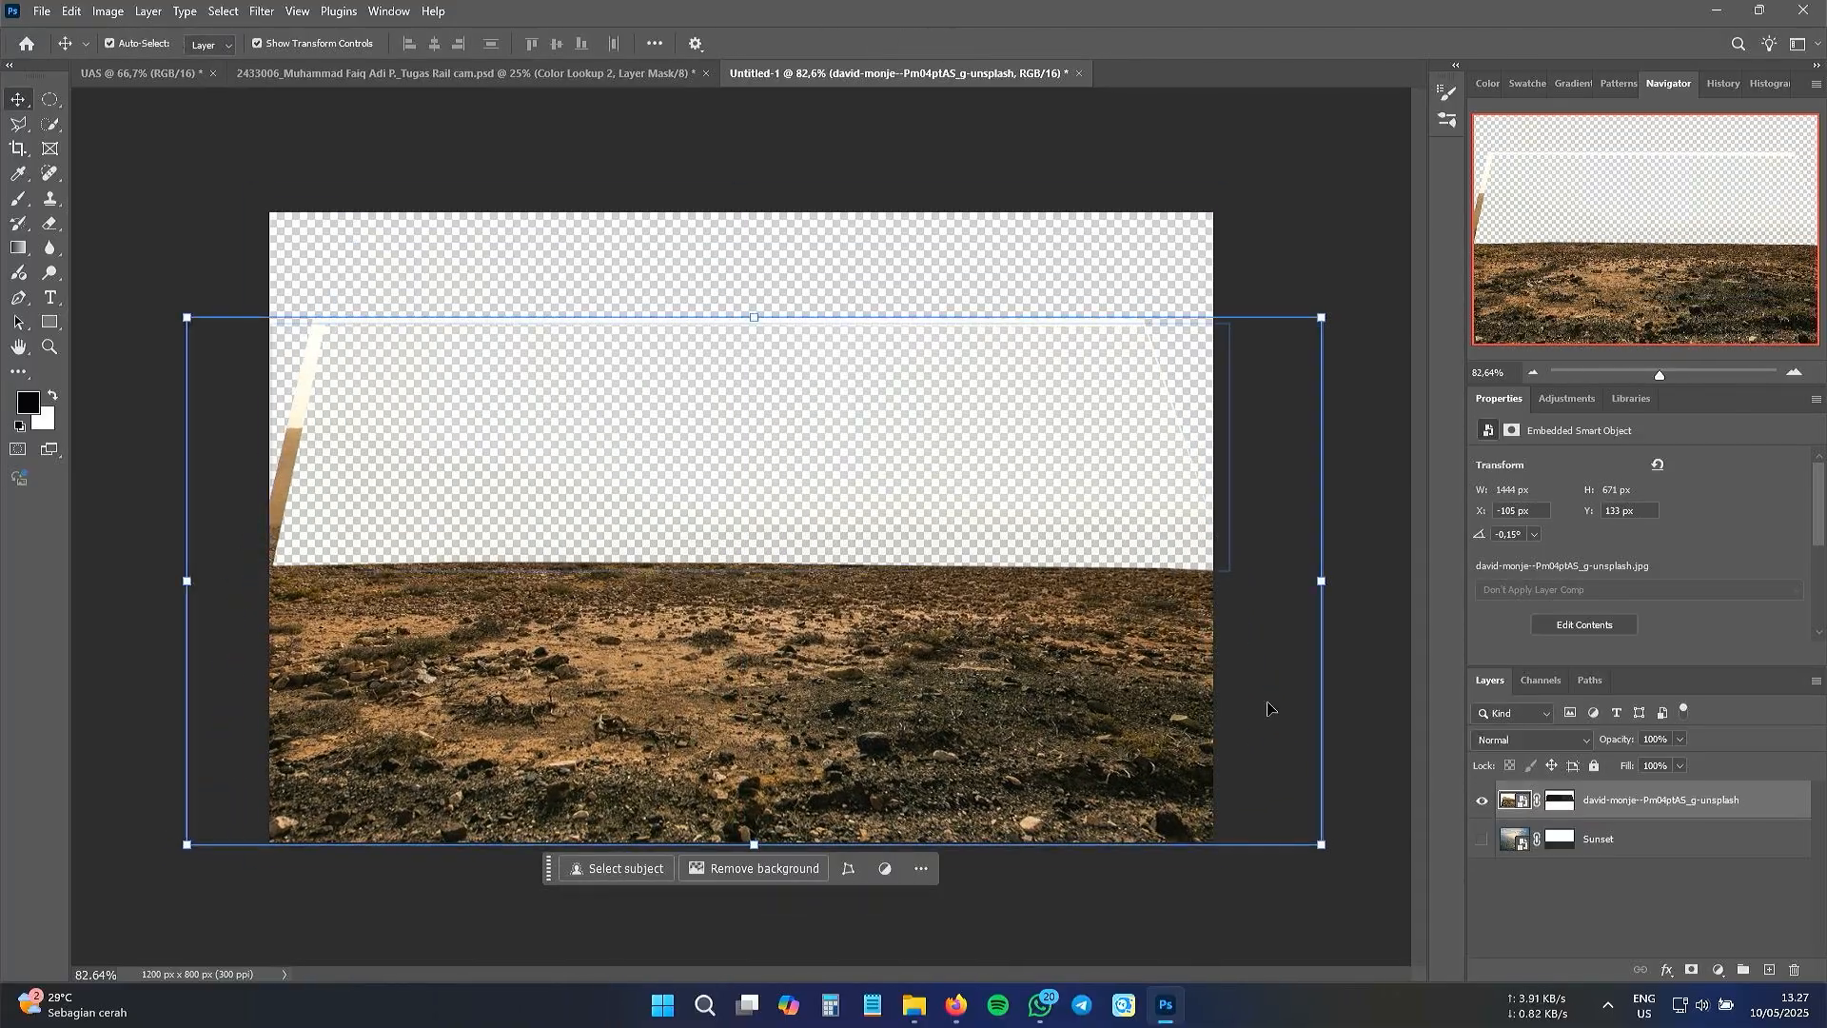
- Show the Sunset layer and undo a small move made on the canvas
{"action": "left_click", "coordinate": [1482, 839]}
{"action": "left_click", "coordinate": [644, 453]}
{"action": "mouse_move", "coordinate": [1023, 385]}
{"action": "left_mouse_down"}
{"action": "mouse_move", "coordinate": [997, 451]}
{"action": "mouse_move", "coordinate": [1003, 373]}
{"action": "left_mouse_up"}
{"action": "key", "text": "ctrl+z"}
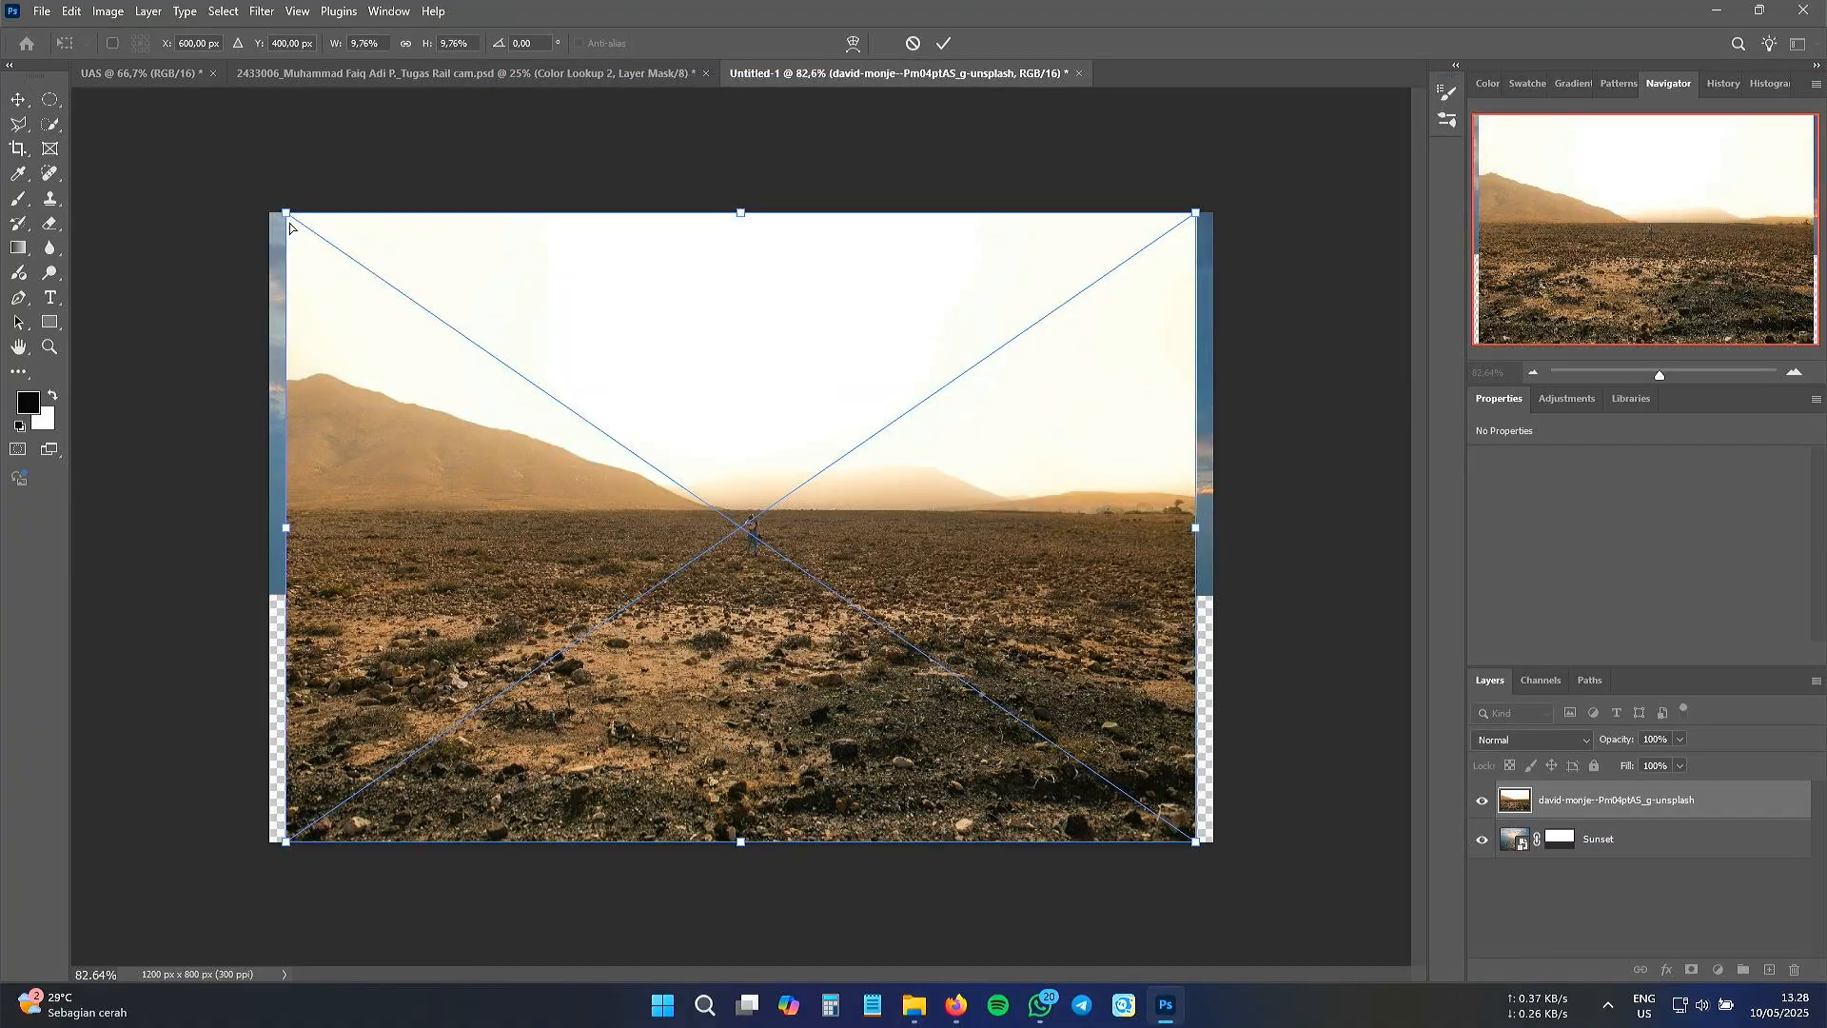
- Taper the placed desert image with a Perspective transform, widening its lower edge beyond the canvas and lowering its upper edge
{"action": "left_click_drag", "start_coordinate": [273, 212], "coordinate": [463, 269]}
{"action": "right_click", "coordinate": [772, 636]}
{"action": "left_click", "coordinate": [821, 251]}
{"action": "left_click_drag", "start_coordinate": [1196, 843], "coordinate": [1305, 884]}
{"action": "left_click_drag", "start_coordinate": [775, 215], "coordinate": [778, 332]}
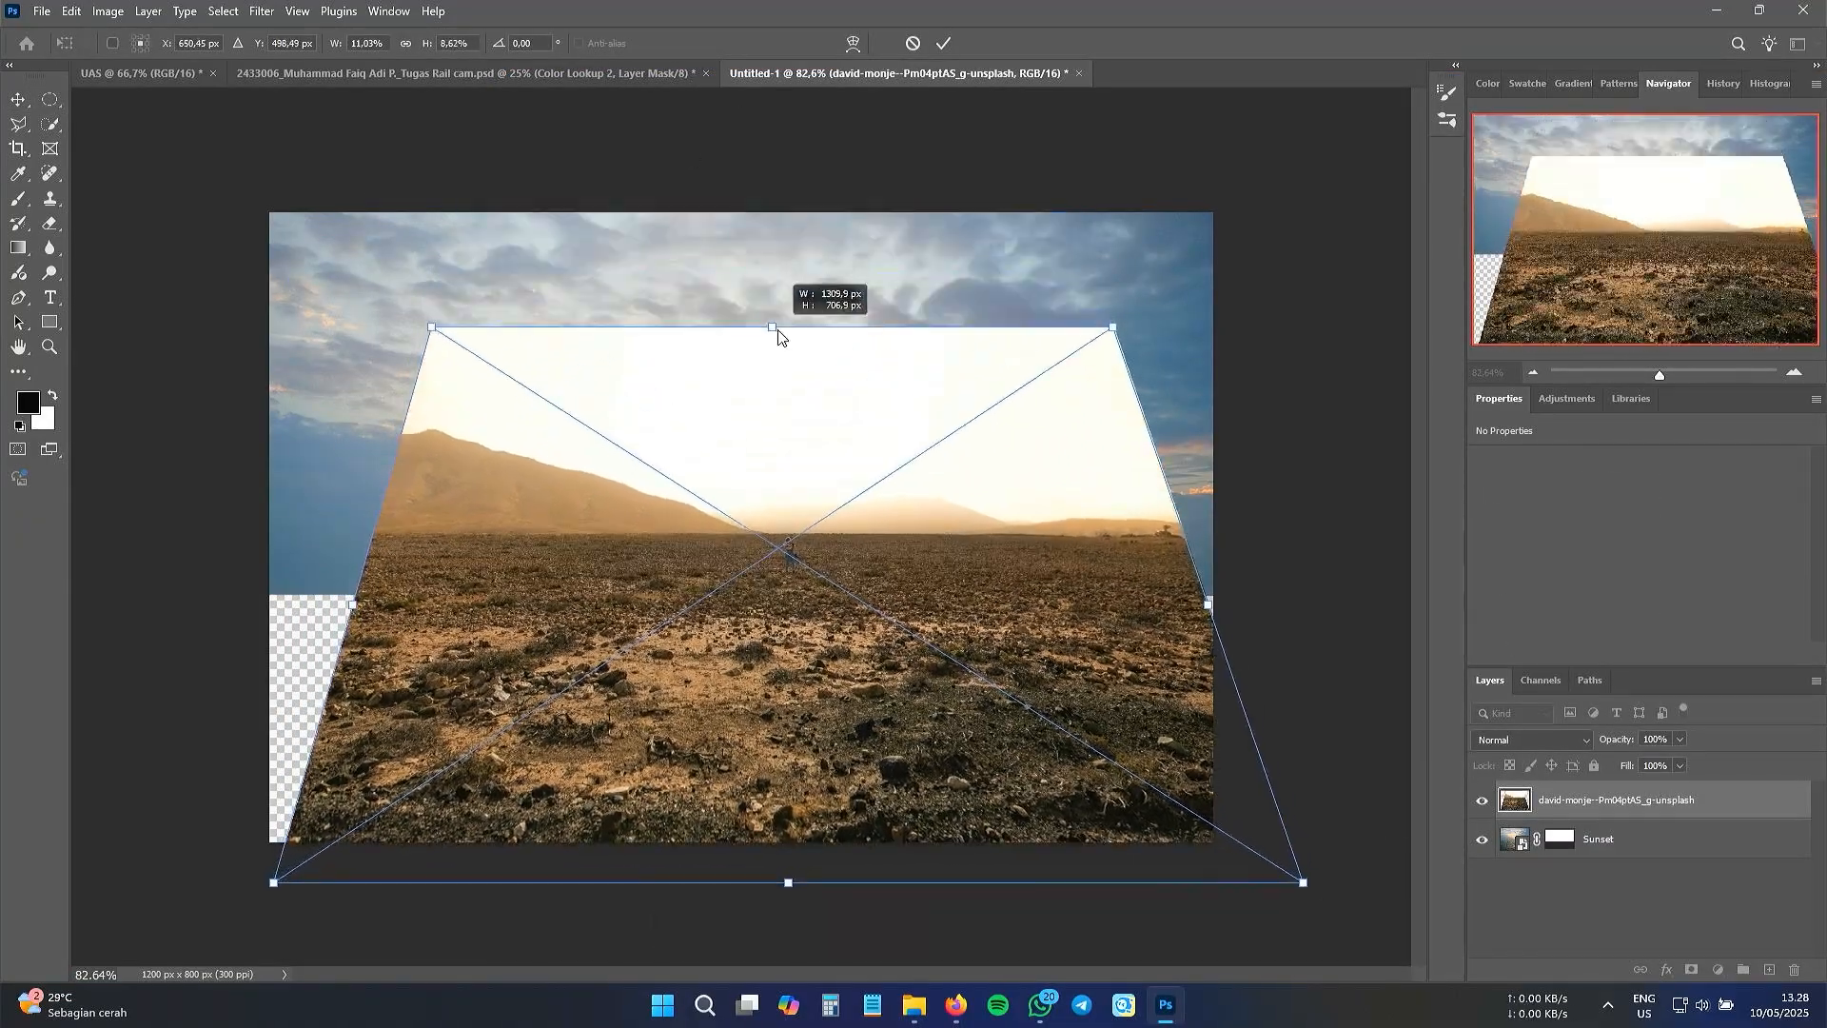
- Widen the desert image to about 1531 by 692 px with its lower edge along the canvas bottom, and commit the transform
{"action": "left_click_drag", "start_coordinate": [273, 883], "coordinate": [186, 875]}
{"action": "left_click_drag", "start_coordinate": [742, 781], "coordinate": [730, 758]}
{"action": "mouse_move", "coordinate": [746, 304]}
{"action": "left_mouse_down"}
{"action": "mouse_move", "coordinate": [747, 330]}
{"action": "mouse_move", "coordinate": [746, 308]}
{"action": "left_mouse_up"}
{"action": "left_click_drag", "start_coordinate": [743, 590], "coordinate": [743, 582]}
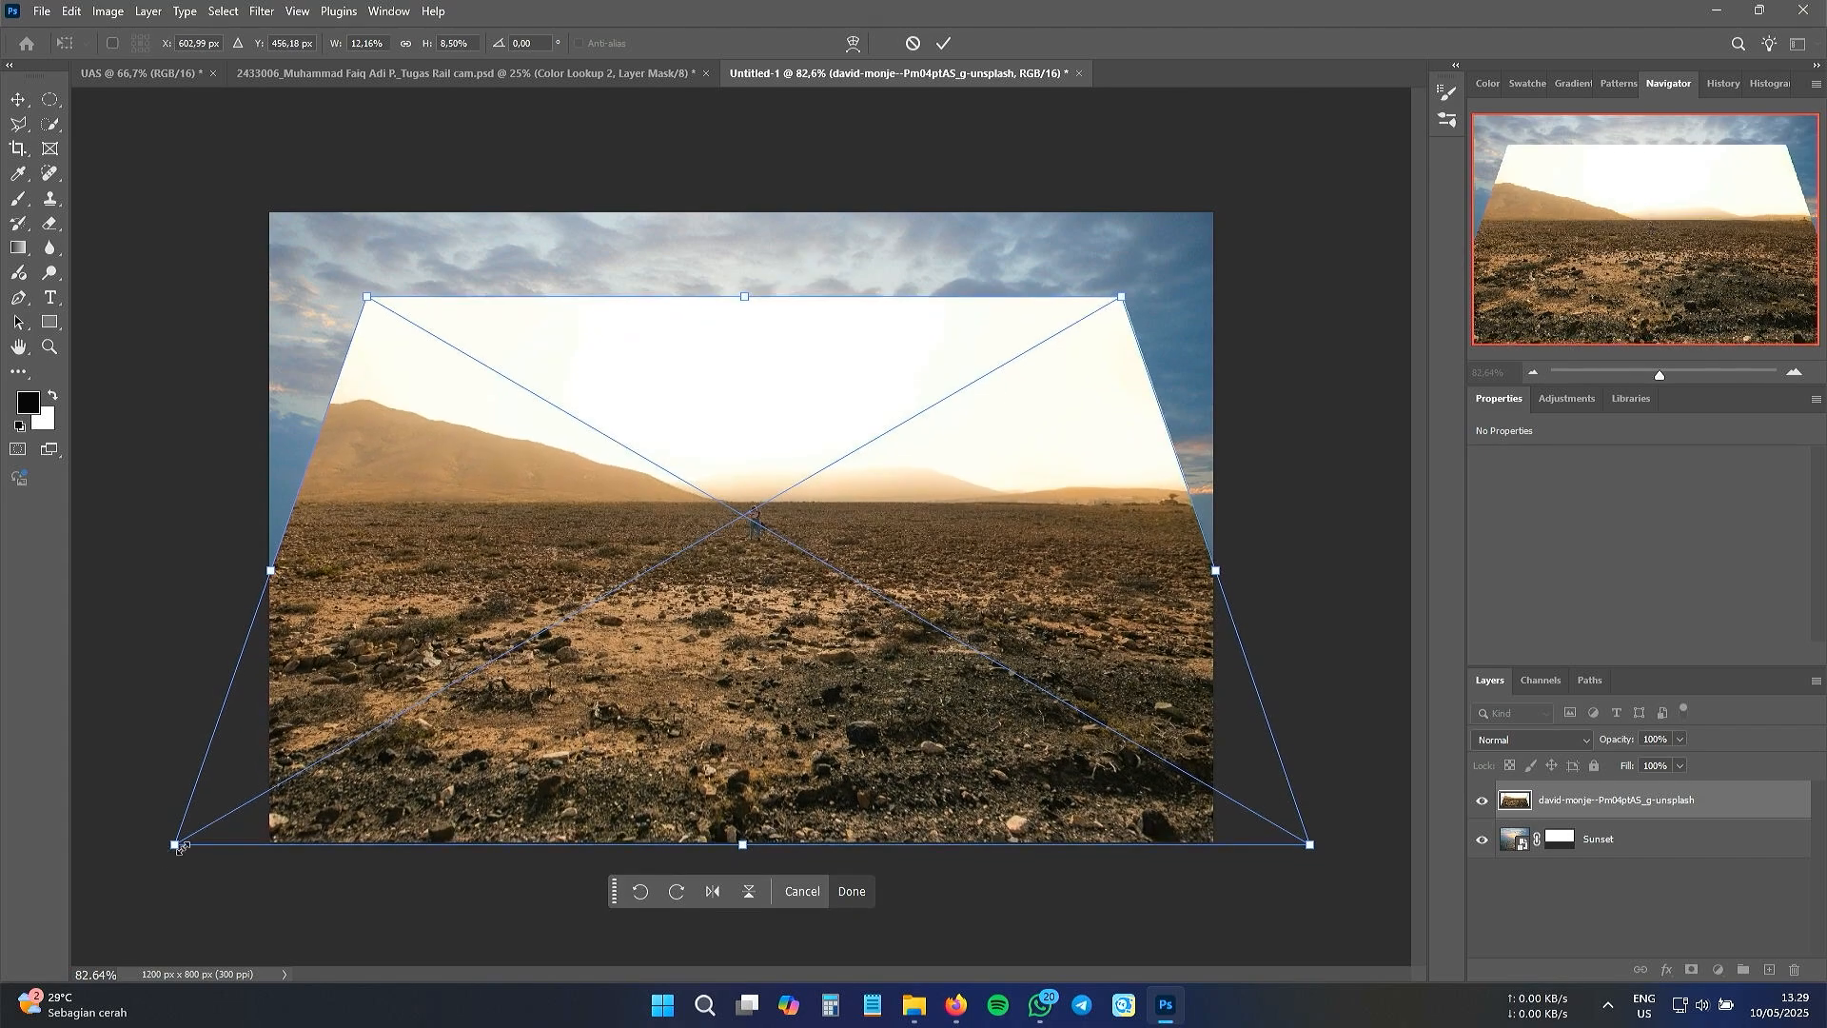
{"action": "left_click_drag", "start_coordinate": [178, 846], "coordinate": [149, 844]}
{"action": "left_click_drag", "start_coordinate": [1310, 845], "coordinate": [1351, 842]}
{"action": "left_click", "coordinate": [943, 44]}
- Add a layer mask to the desert layer and outline its sky above the horizon with the Polygonal Lasso
{"action": "left_click", "coordinate": [1692, 969]}
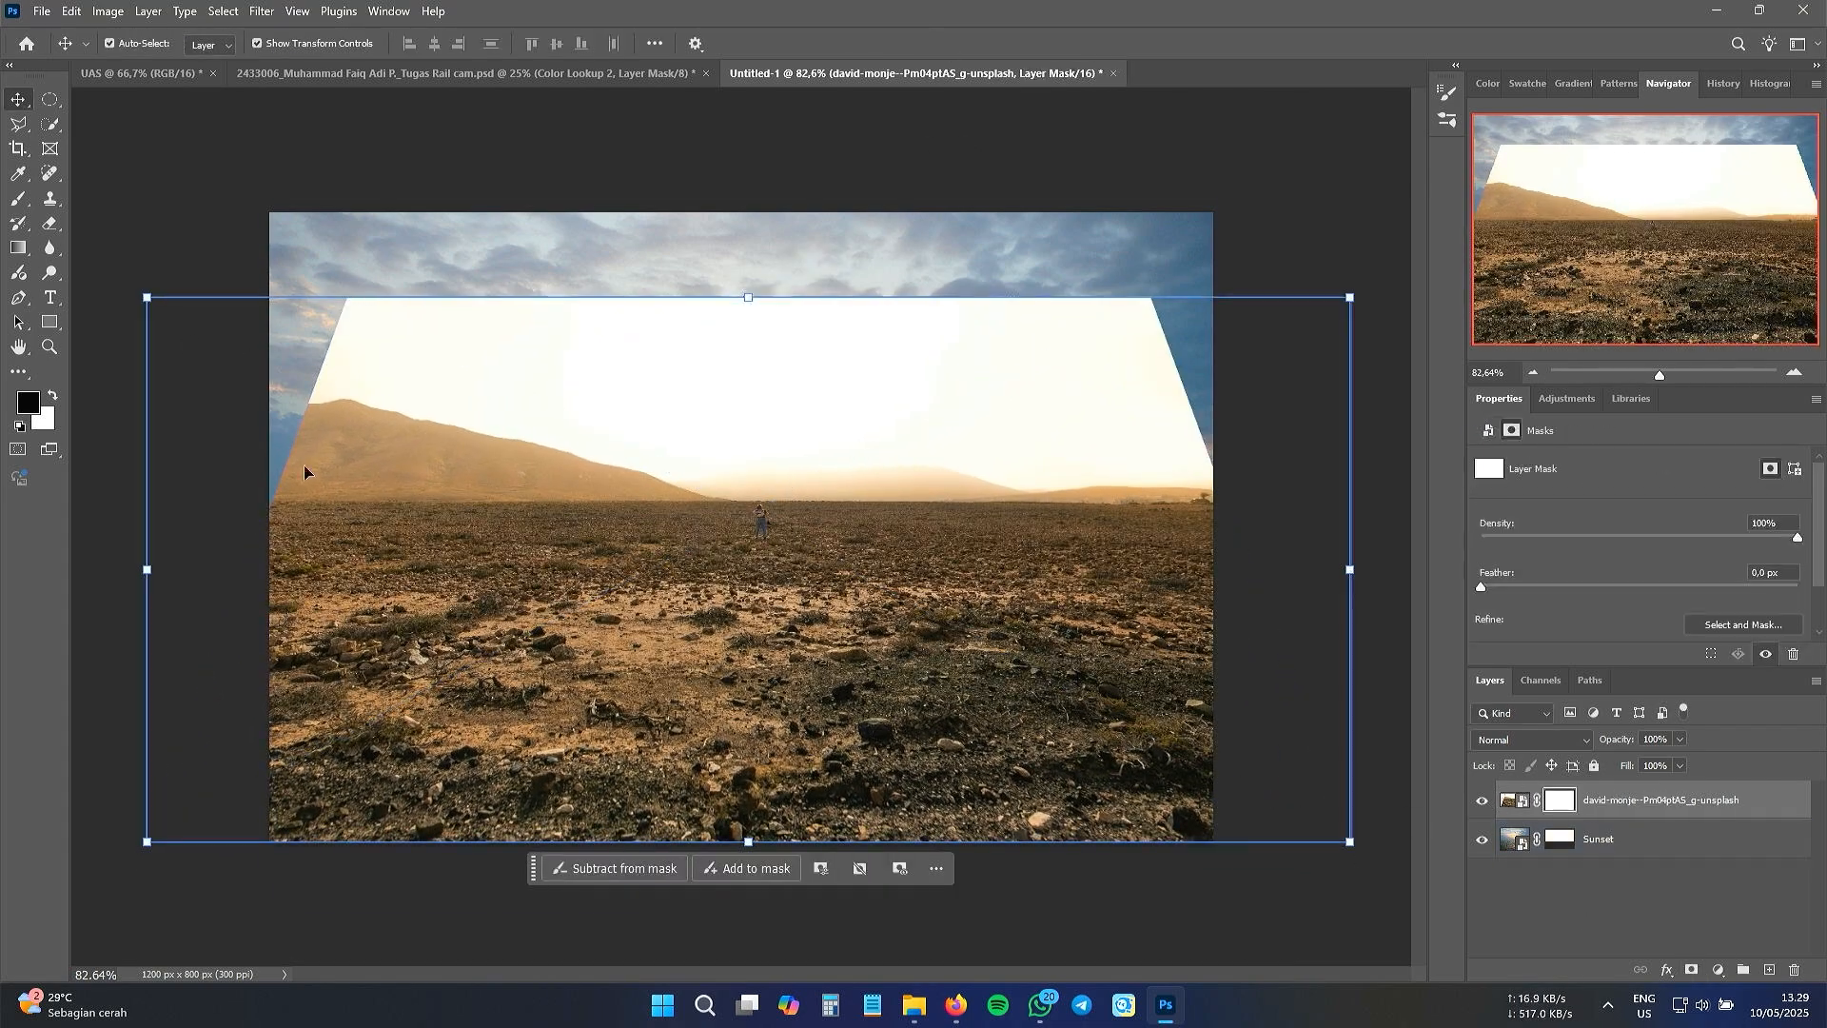
{"action": "left_click", "coordinate": [17, 127]}
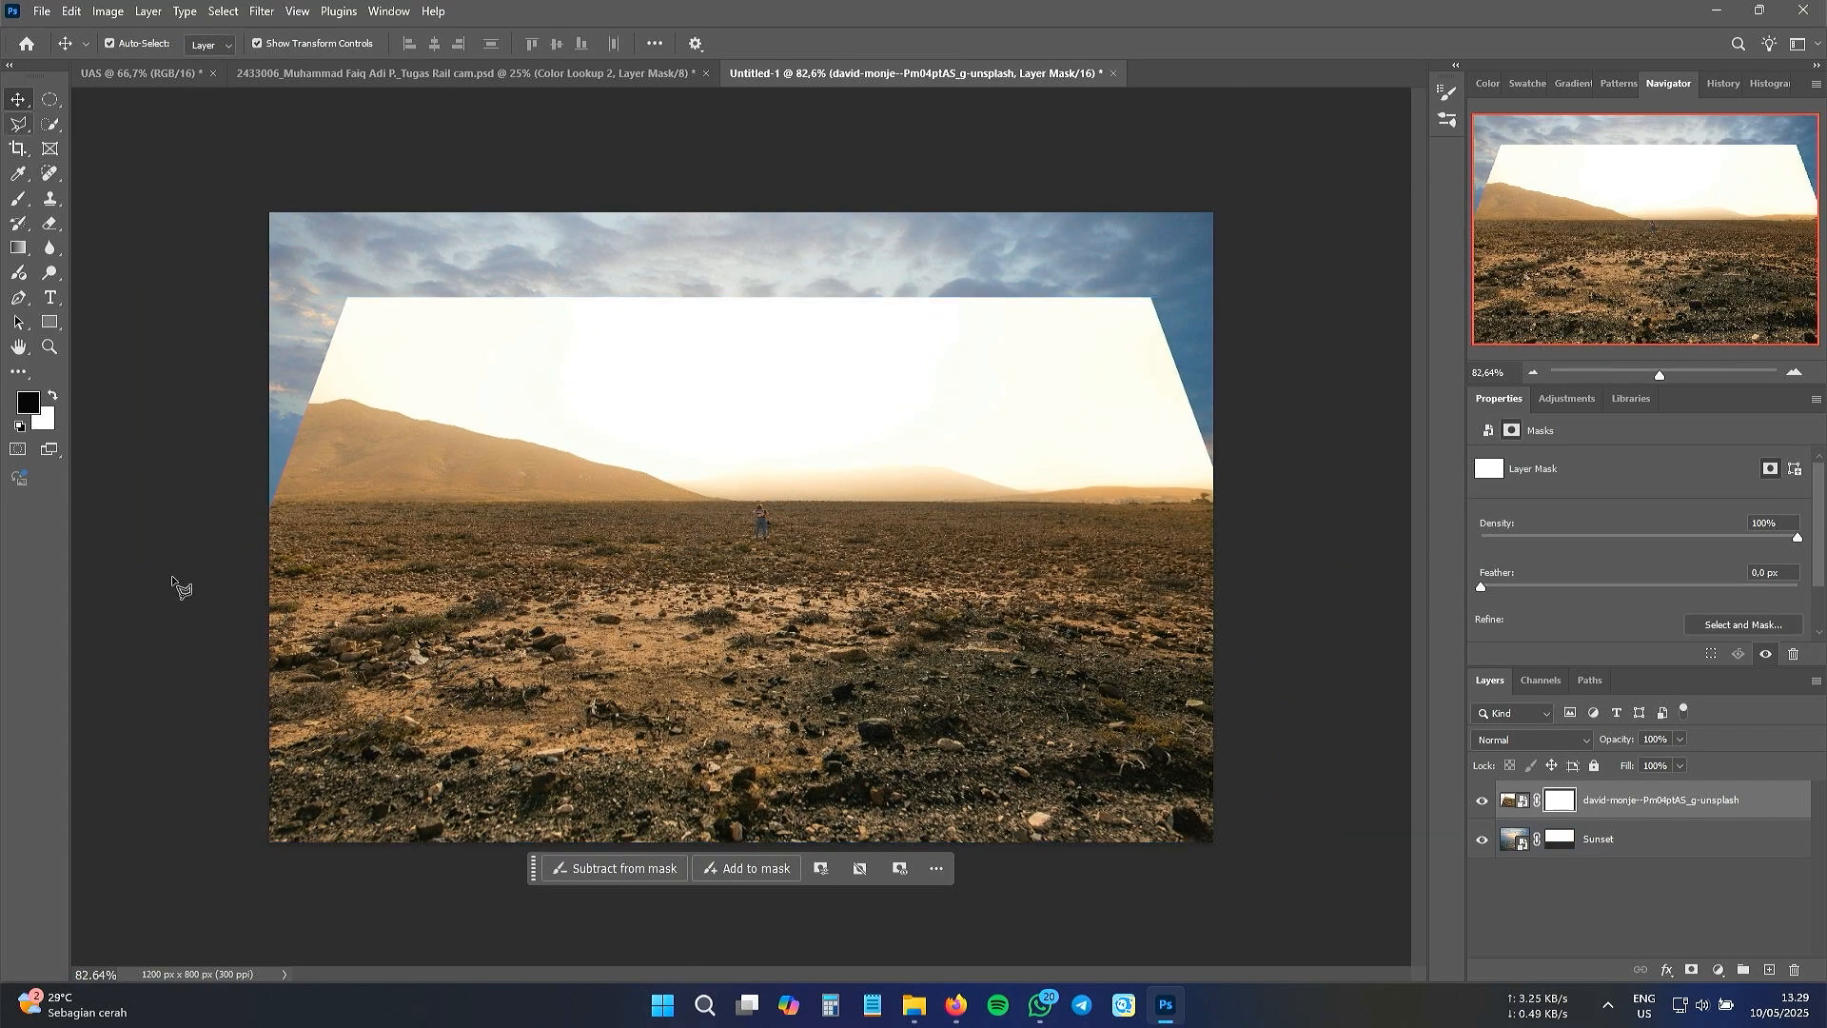
{"action": "left_click", "coordinate": [270, 514]}
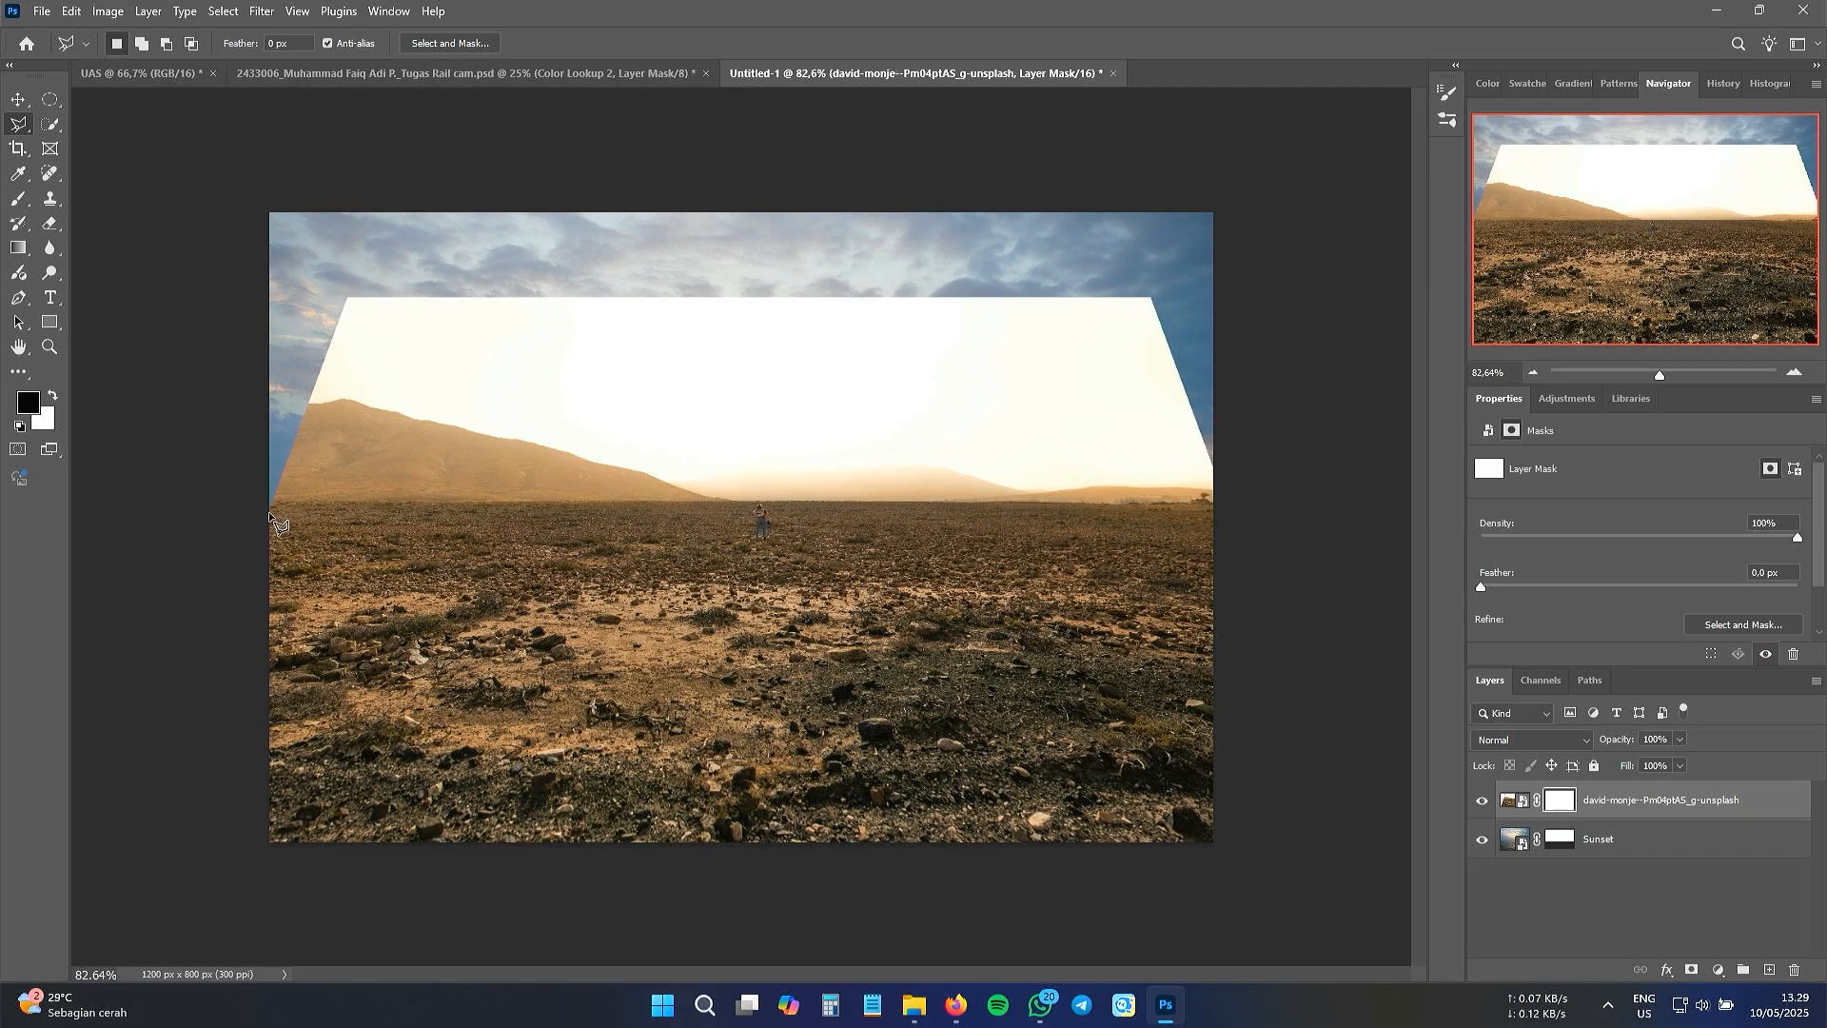
{"action": "left_click", "coordinate": [1213, 513]}
{"action": "left_click", "coordinate": [1213, 279]}
{"action": "left_click", "coordinate": [270, 279]}
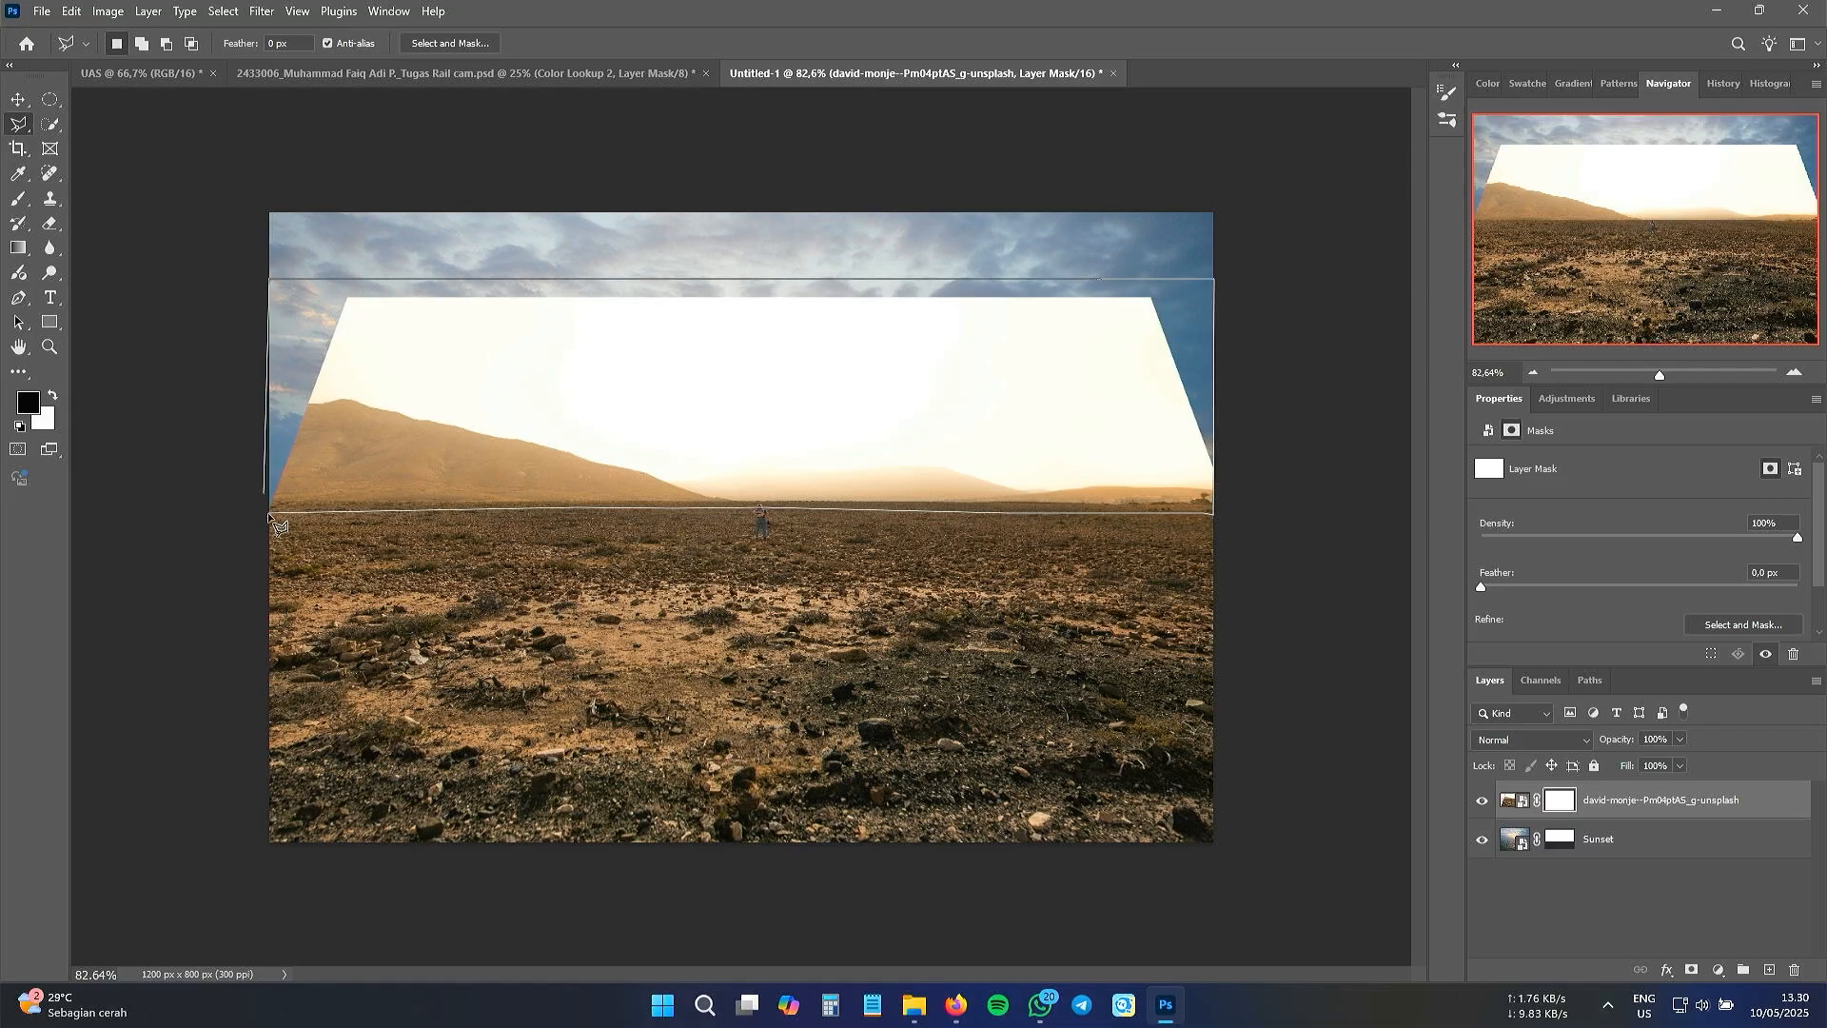
{"action": "left_click", "coordinate": [271, 513]}
- Paint the selected sky and mountains black on the desert layer's mask with a 275 px hard brush, and deselect
{"action": "left_click", "coordinate": [17, 199]}
{"action": "right_click", "coordinate": [400, 390]}
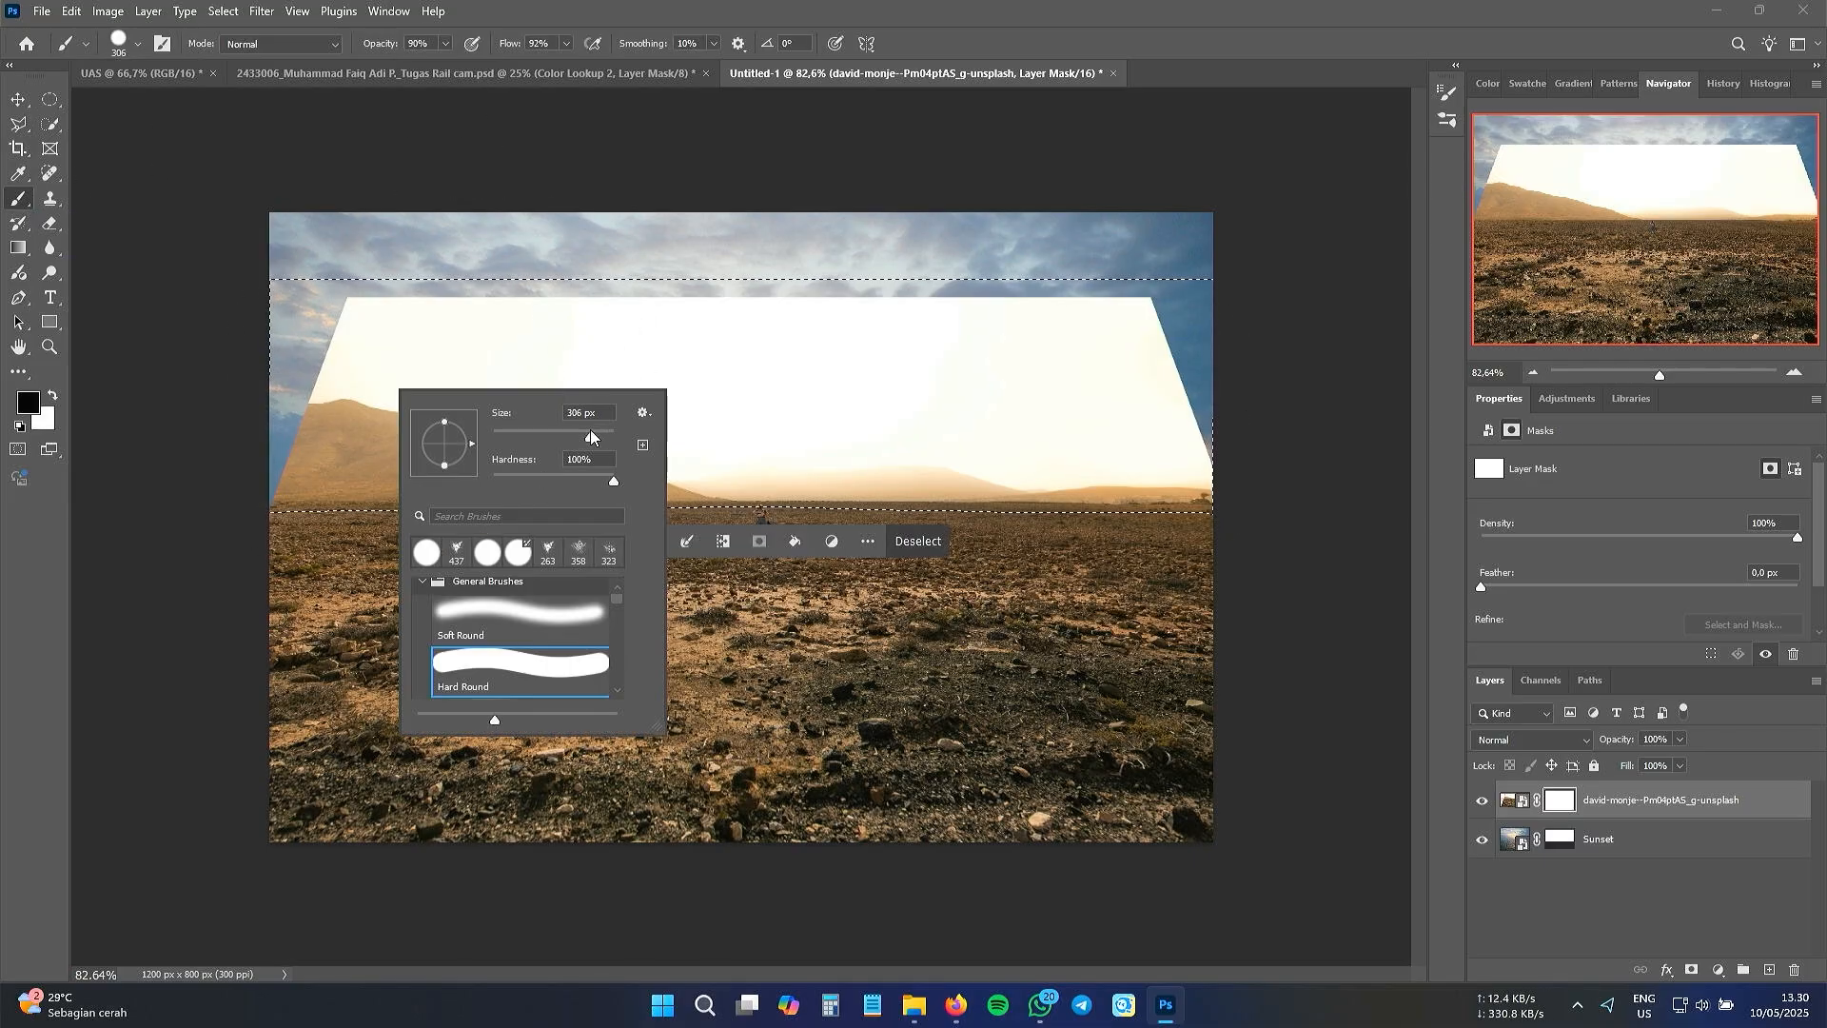
{"action": "mouse_move", "coordinate": [381, 366]}
{"action": "left_mouse_down"}
{"action": "mouse_move", "coordinate": [315, 397]}
{"action": "mouse_move", "coordinate": [703, 368]}
{"action": "mouse_move", "coordinate": [1215, 421]}
{"action": "mouse_move", "coordinate": [1159, 385]}
{"action": "left_mouse_up"}
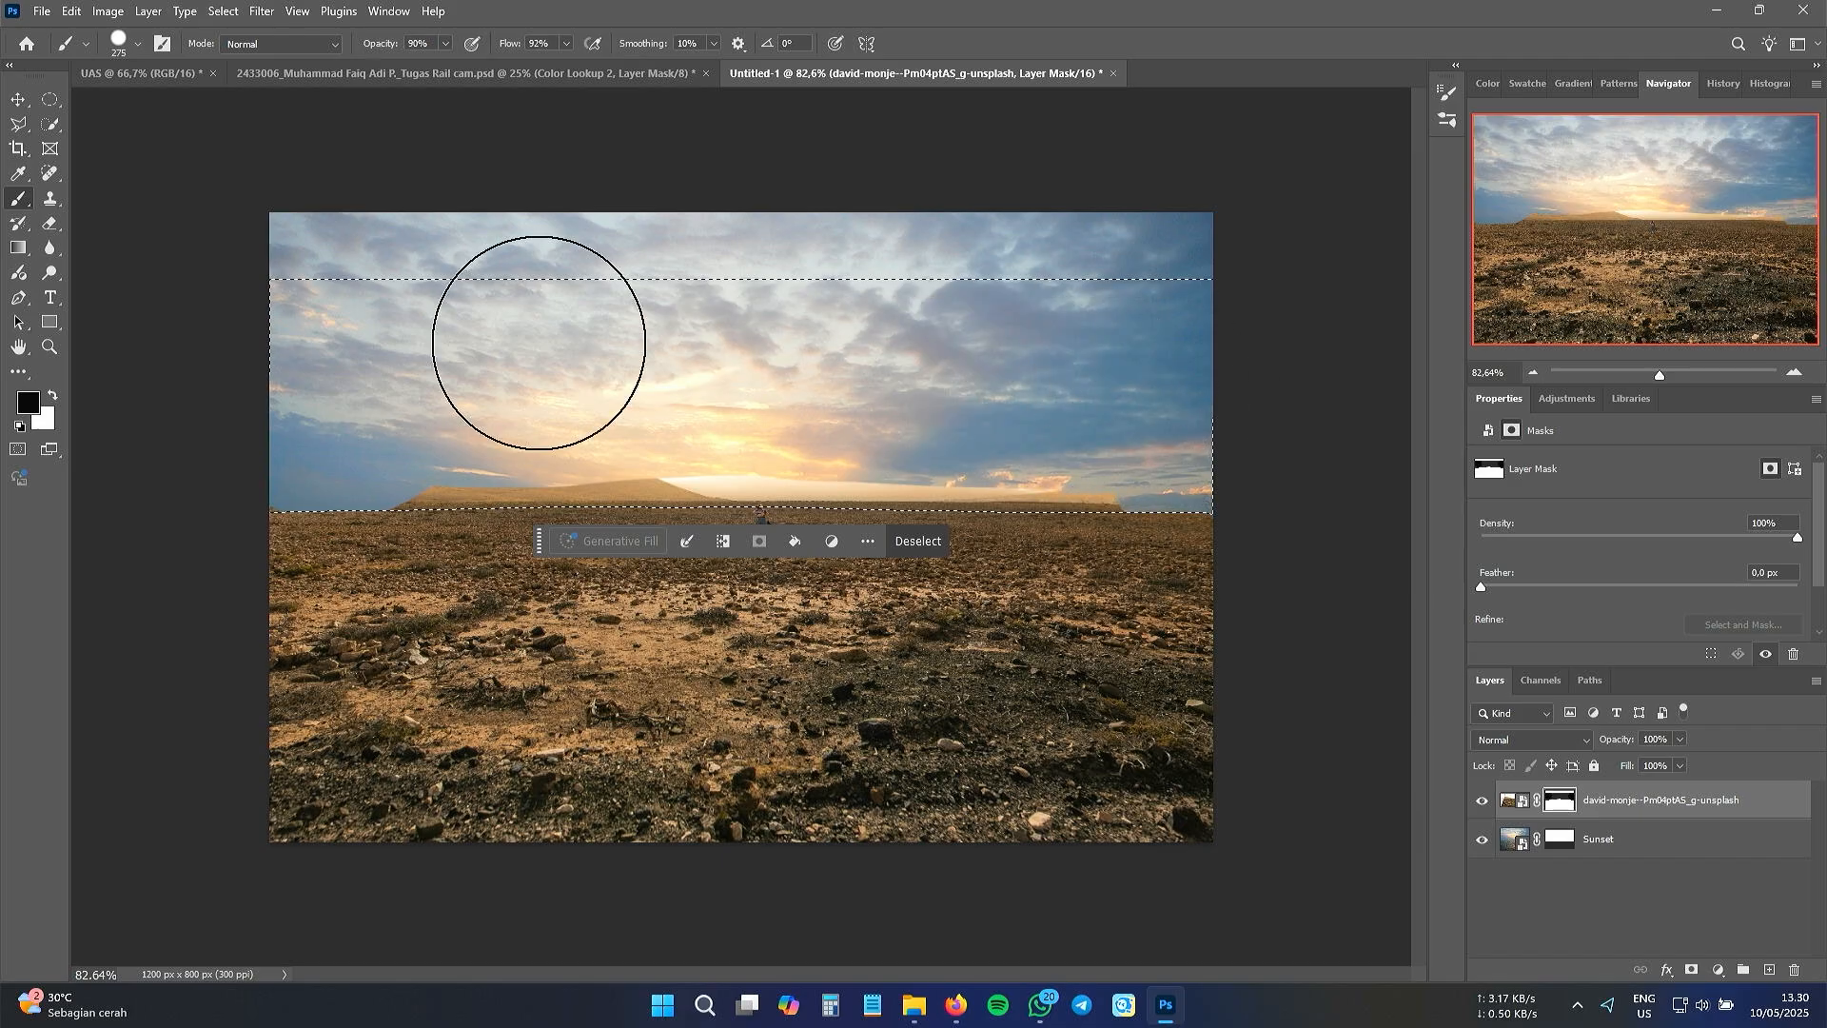
{"action": "left_click_drag", "start_coordinate": [495, 444], "coordinate": [1312, 464]}
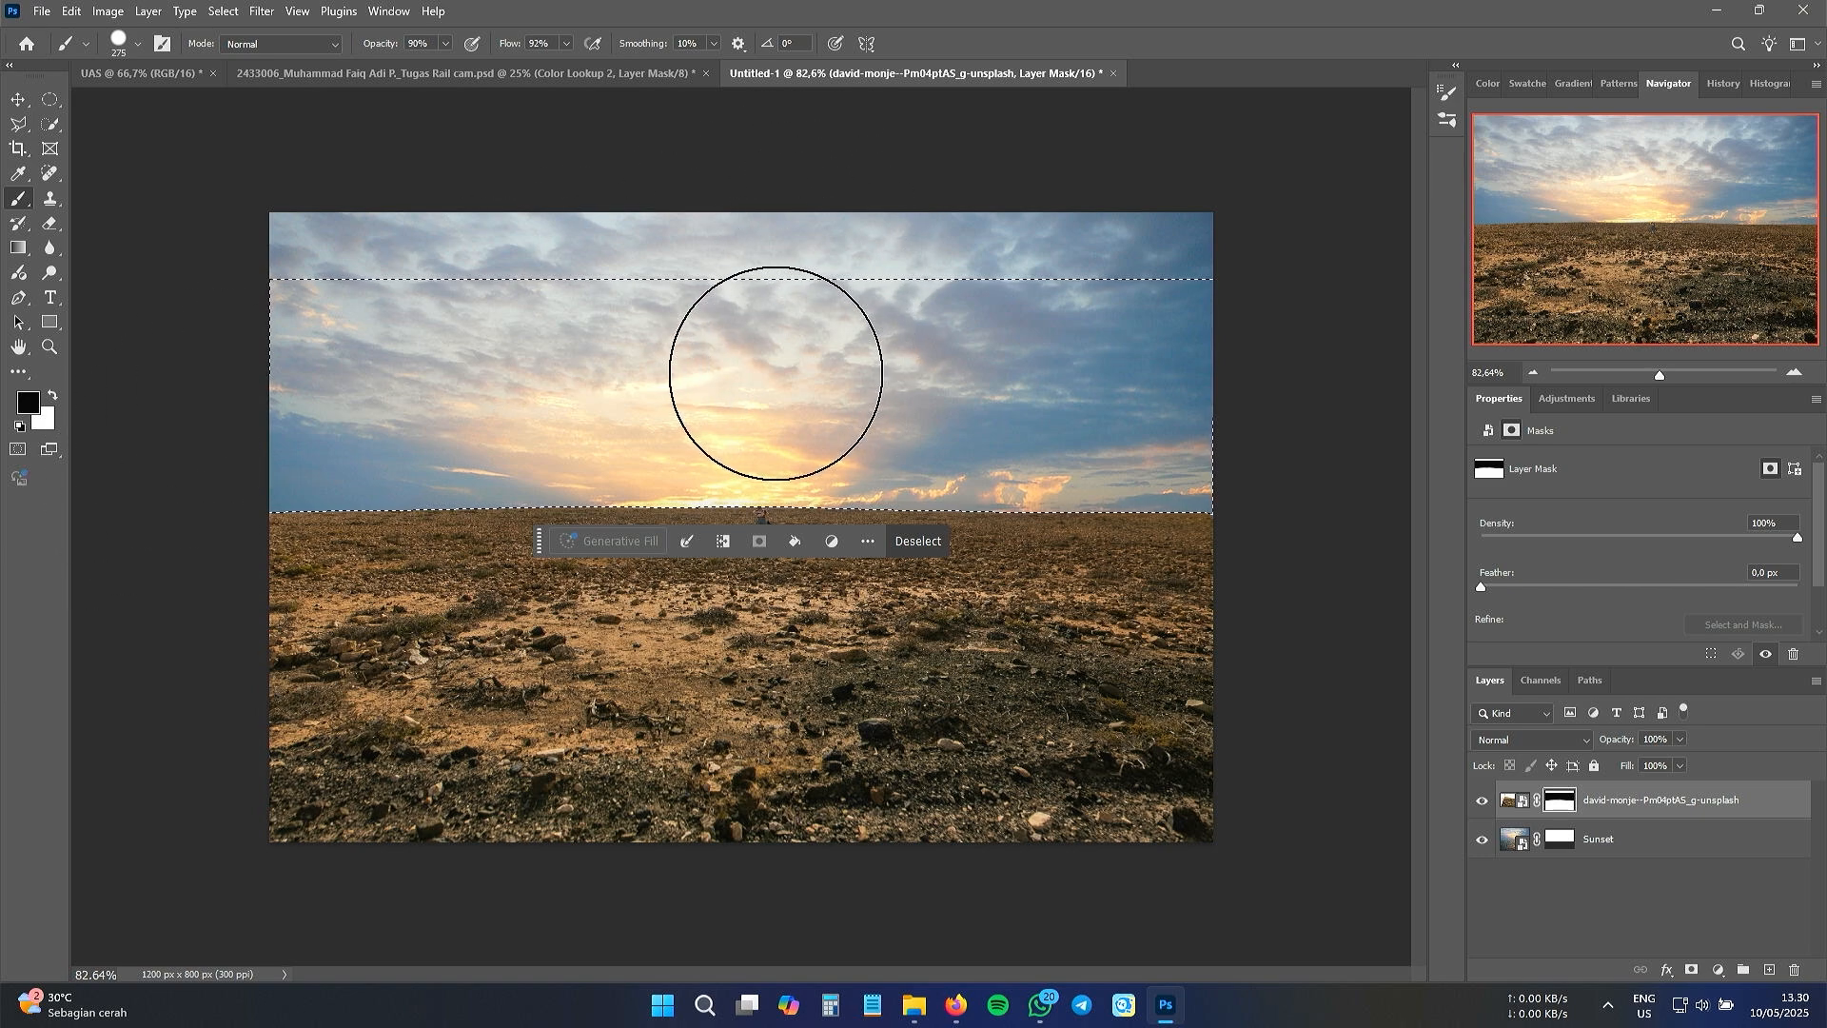
{"action": "left_click", "coordinate": [917, 542]}
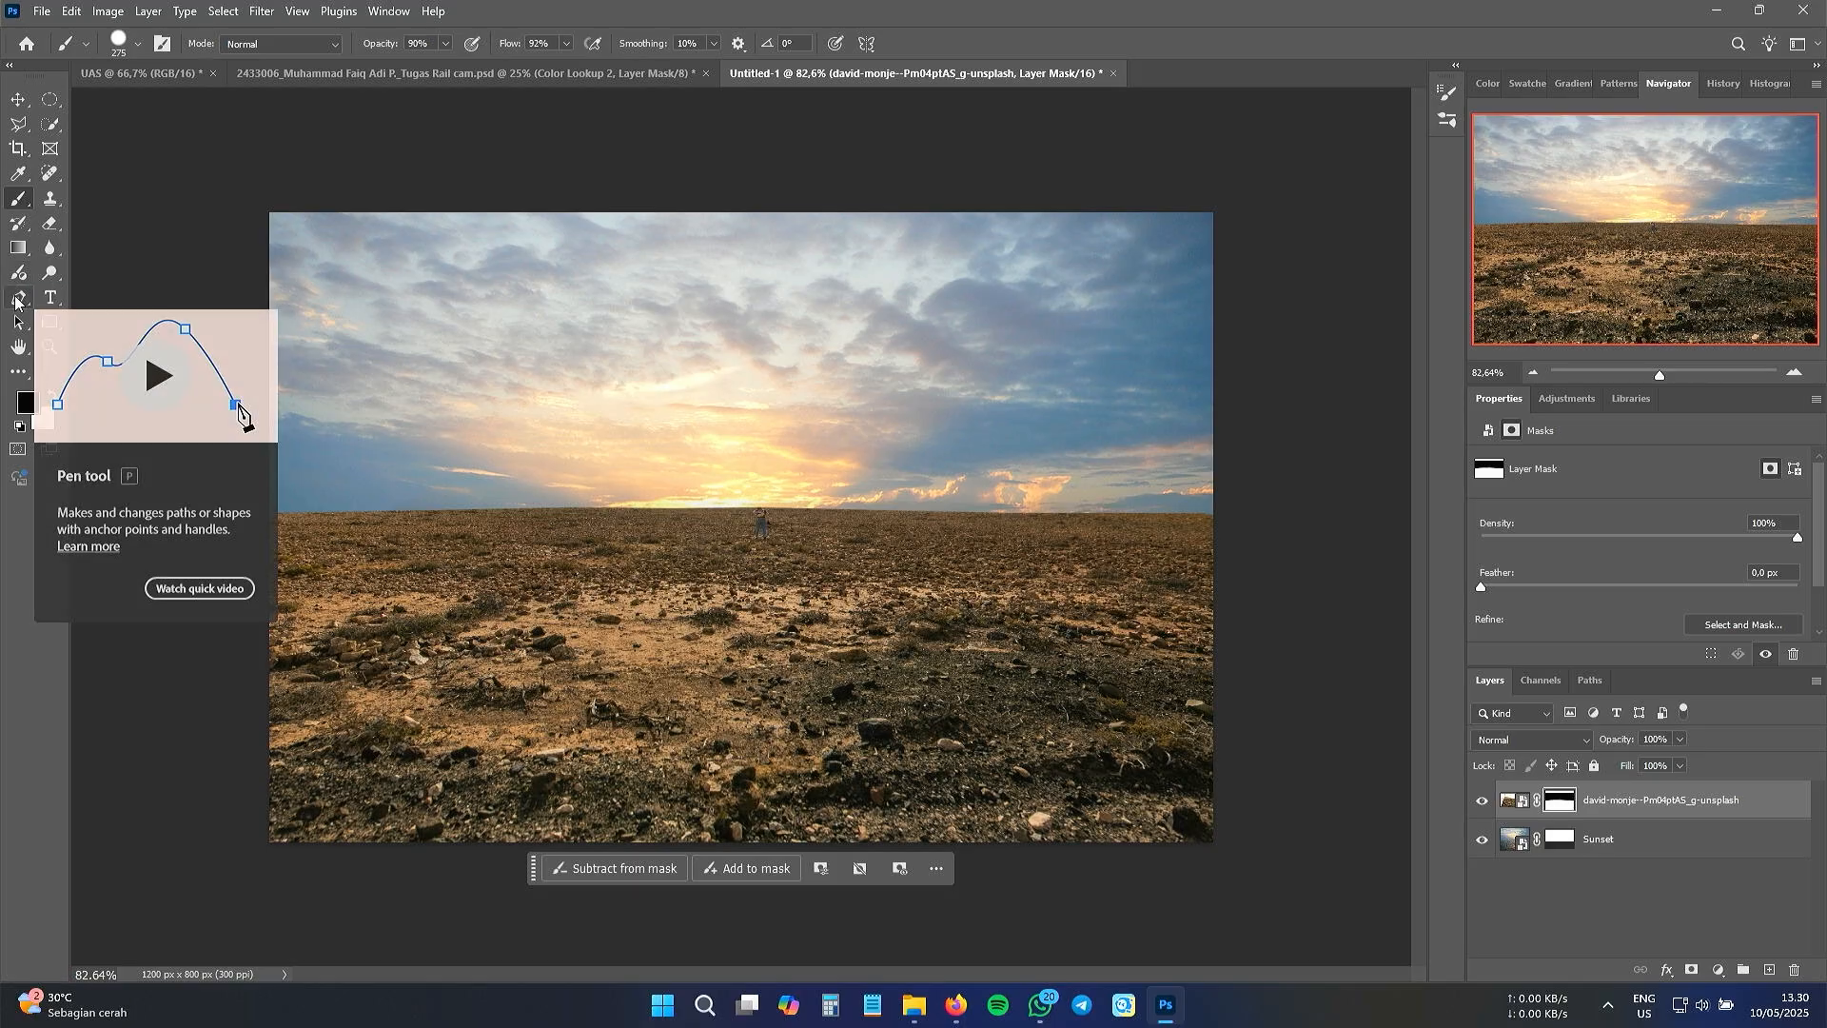
- Erase the hard horizon edge from the desert layer's image using a 143 px Eraser with reduced opacity and 83% flow
{"action": "left_click", "coordinate": [54, 225]}
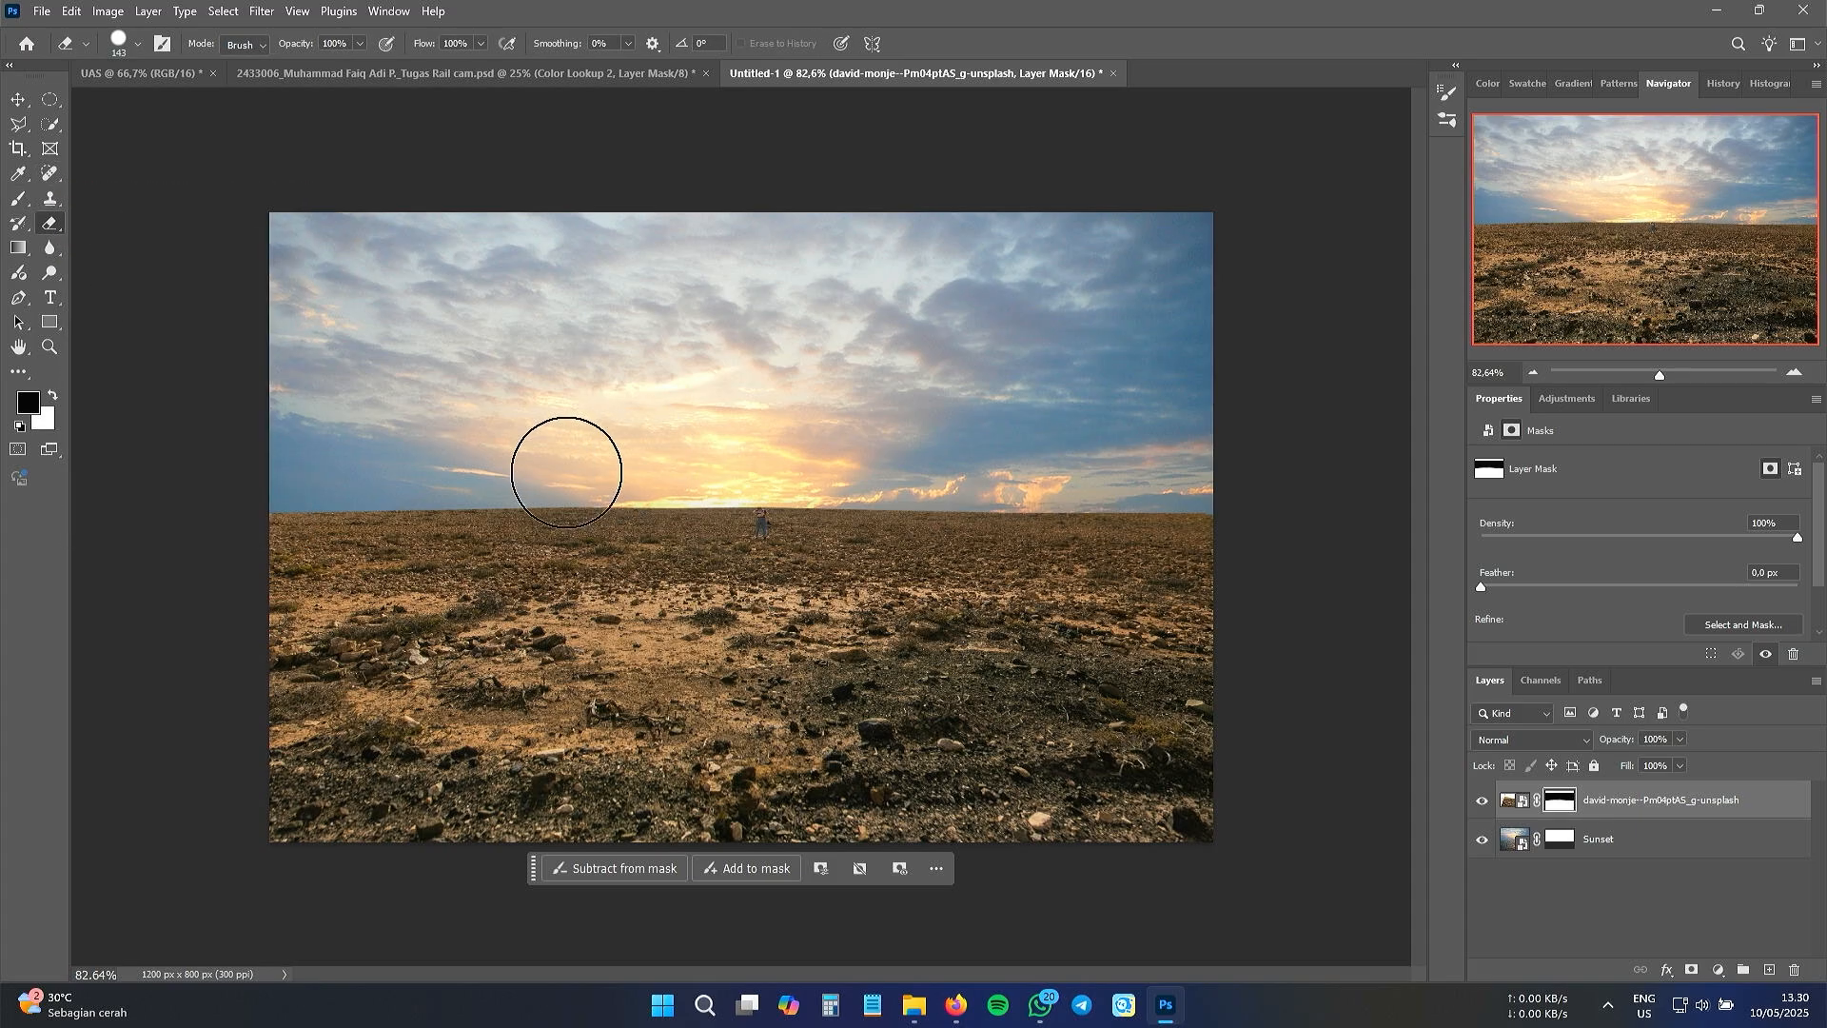
{"action": "right_click", "coordinate": [470, 477]}
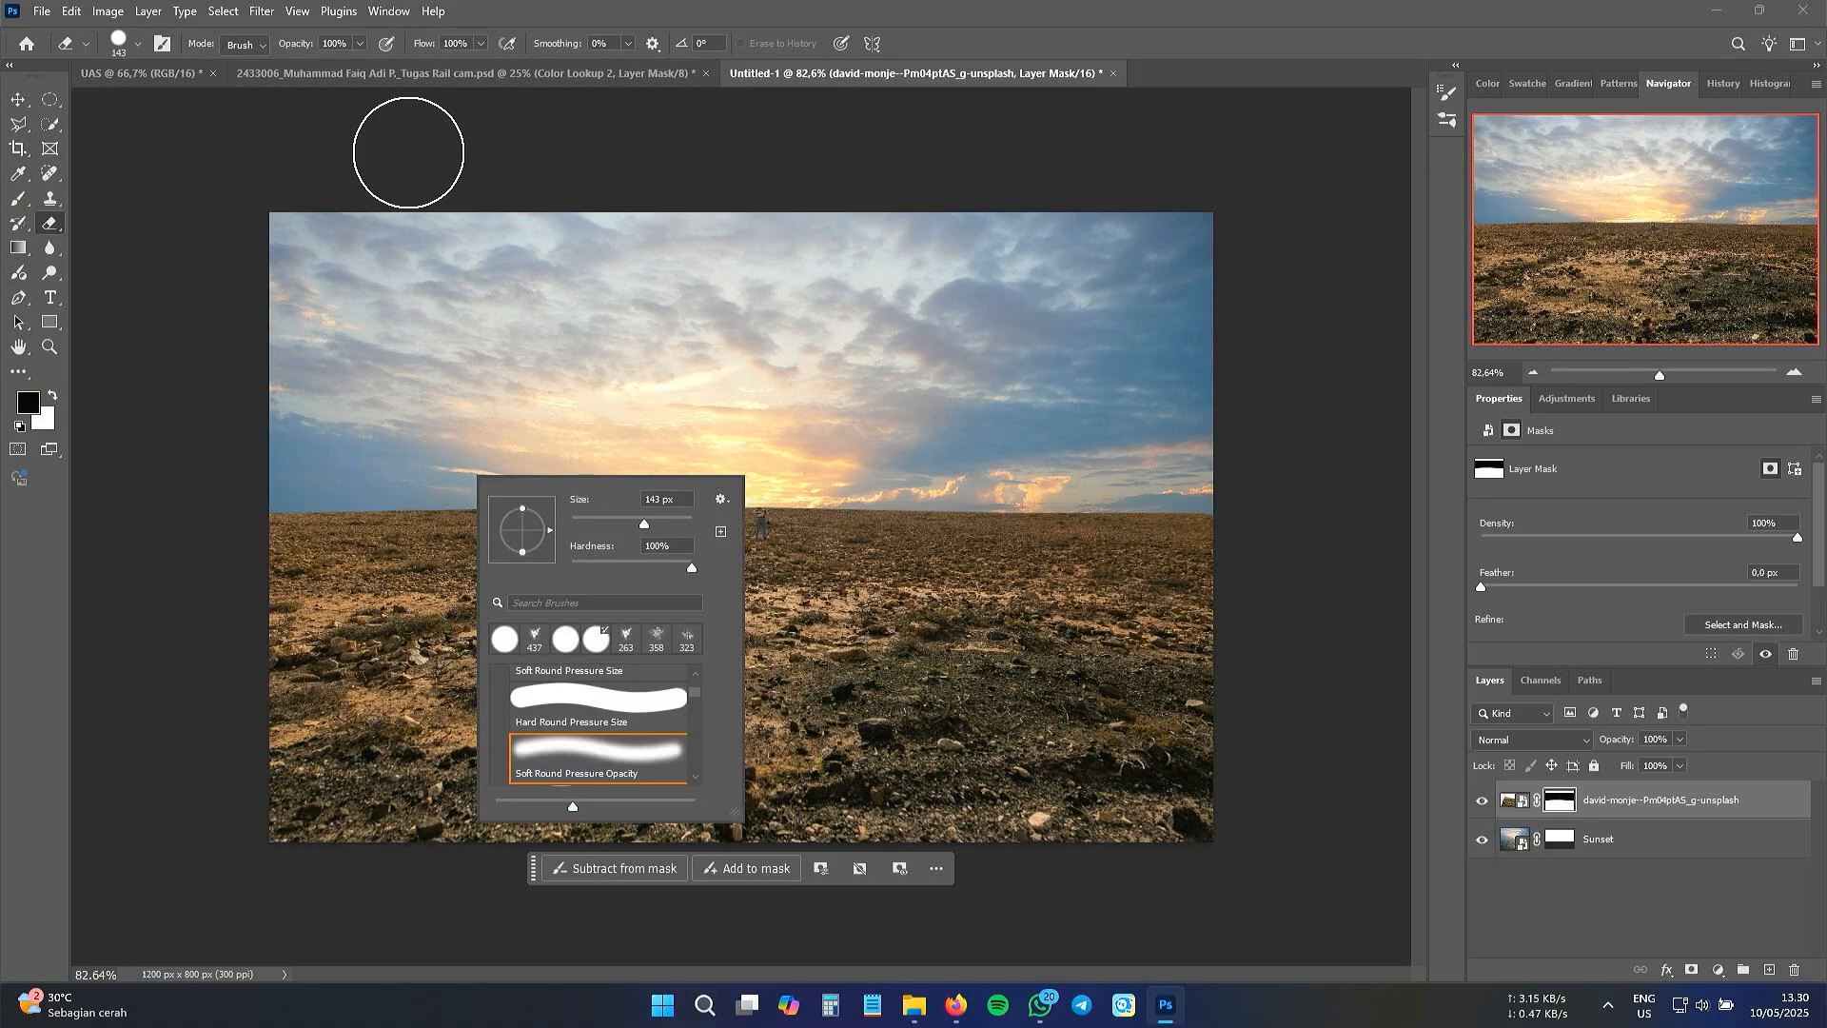
{"action": "left_click_drag", "start_coordinate": [311, 49], "coordinate": [272, 53]}
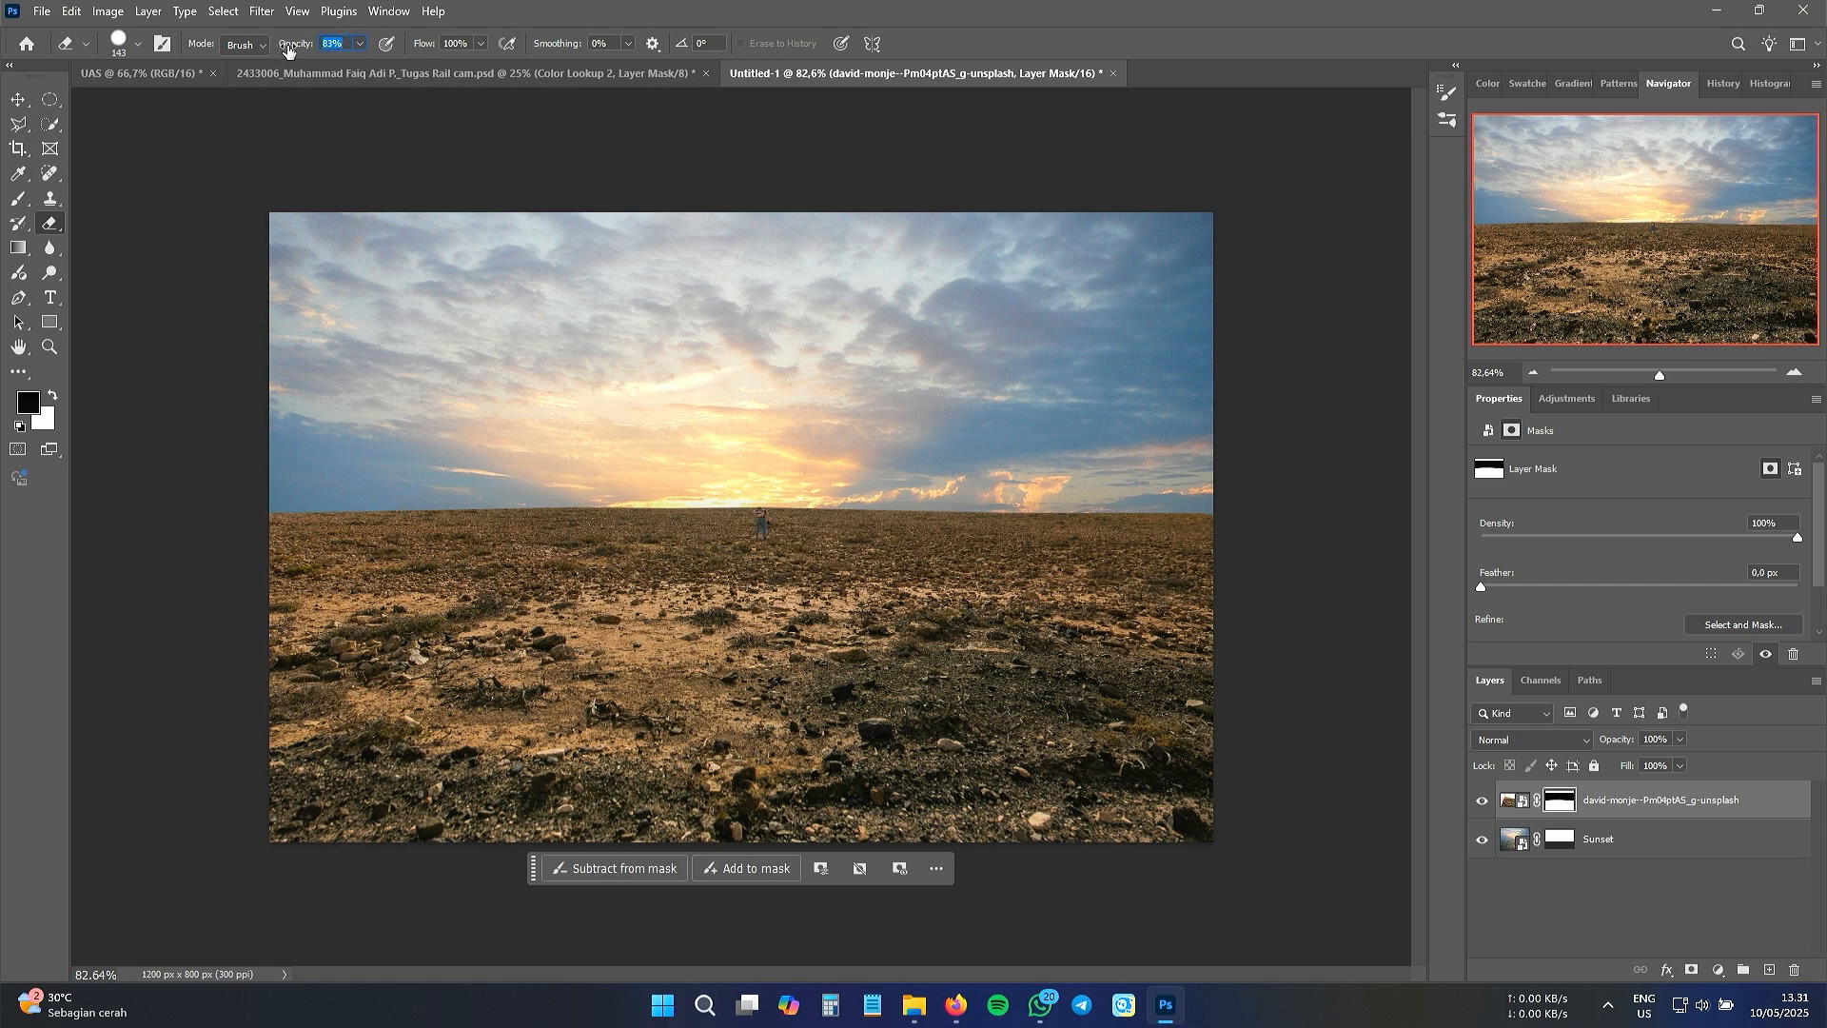
{"action": "left_click_drag", "start_coordinate": [434, 49], "coordinate": [411, 49]}
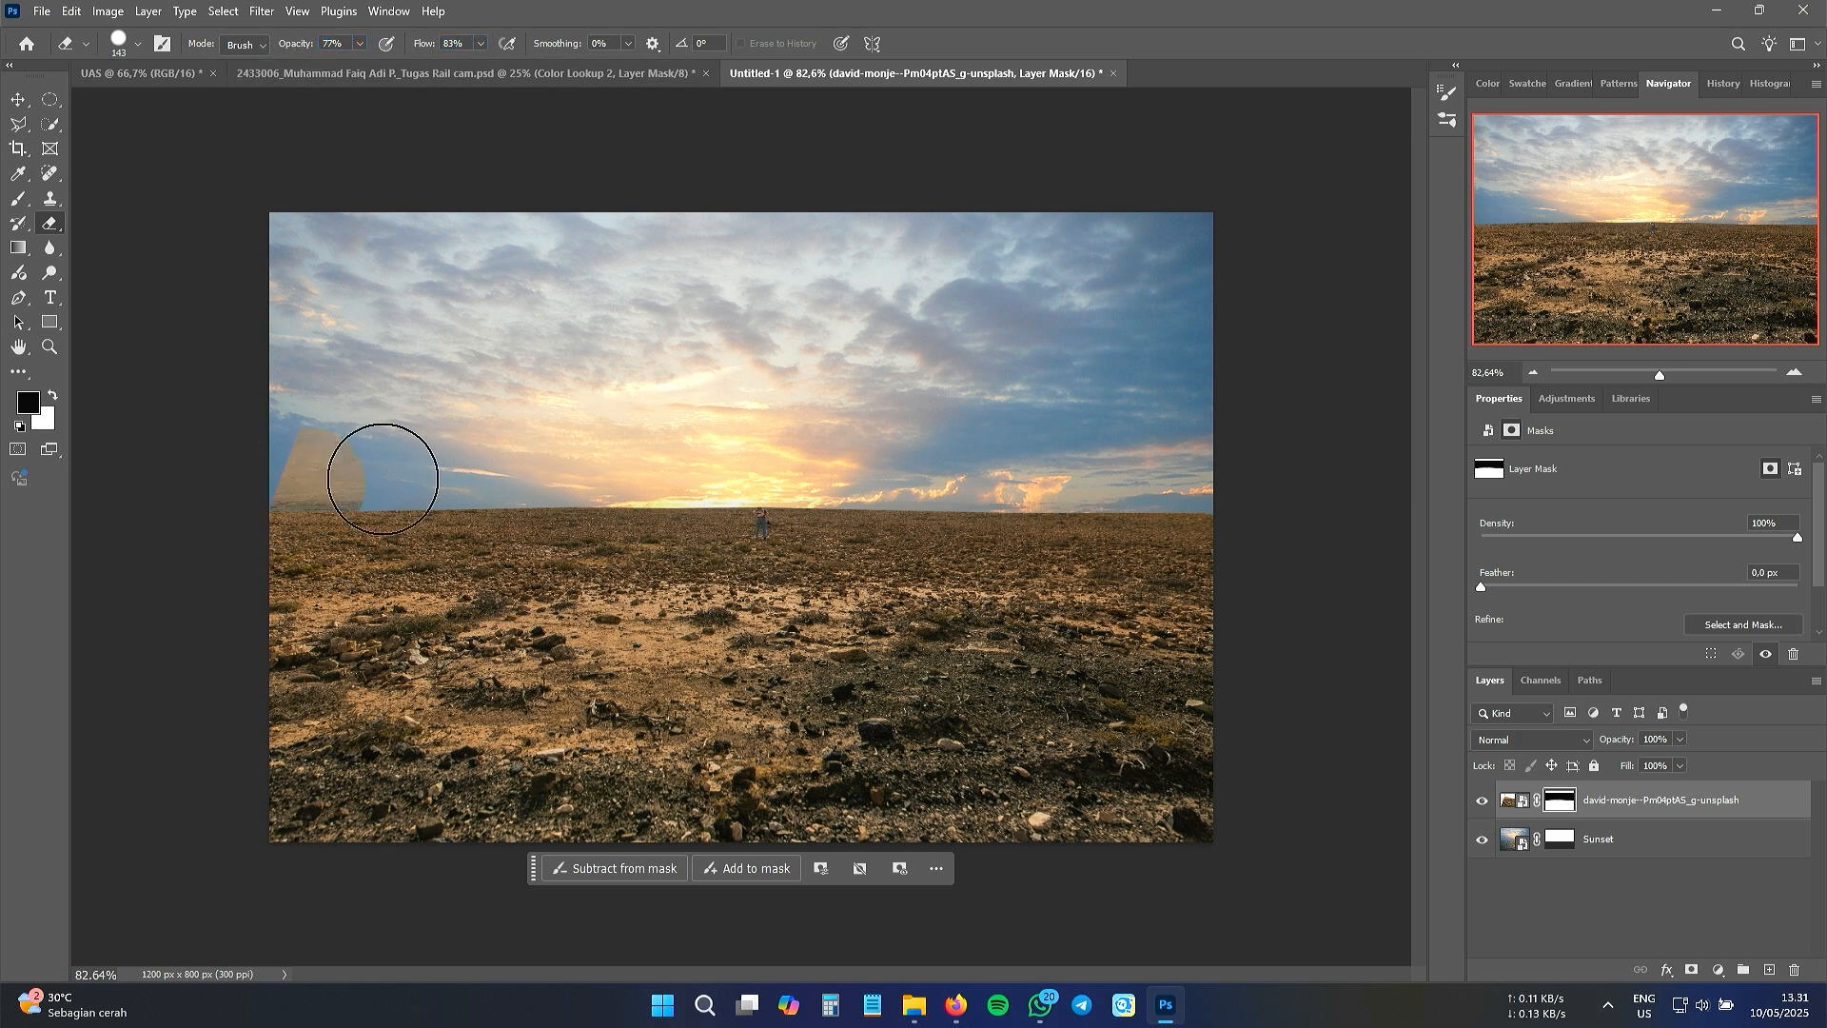
{"action": "left_click", "coordinate": [1510, 804]}
{"action": "mouse_move", "coordinate": [551, 469]}
{"action": "left_mouse_down"}
{"action": "mouse_move", "coordinate": [1191, 470]}
{"action": "mouse_move", "coordinate": [371, 476]}
{"action": "mouse_move", "coordinate": [514, 441]}
{"action": "mouse_move", "coordinate": [1285, 482]}
{"action": "mouse_move", "coordinate": [213, 497]}
{"action": "mouse_move", "coordinate": [1049, 490]}
{"action": "mouse_move", "coordinate": [928, 481]}
{"action": "left_mouse_up"}
{"action": "key", "text": "v"}
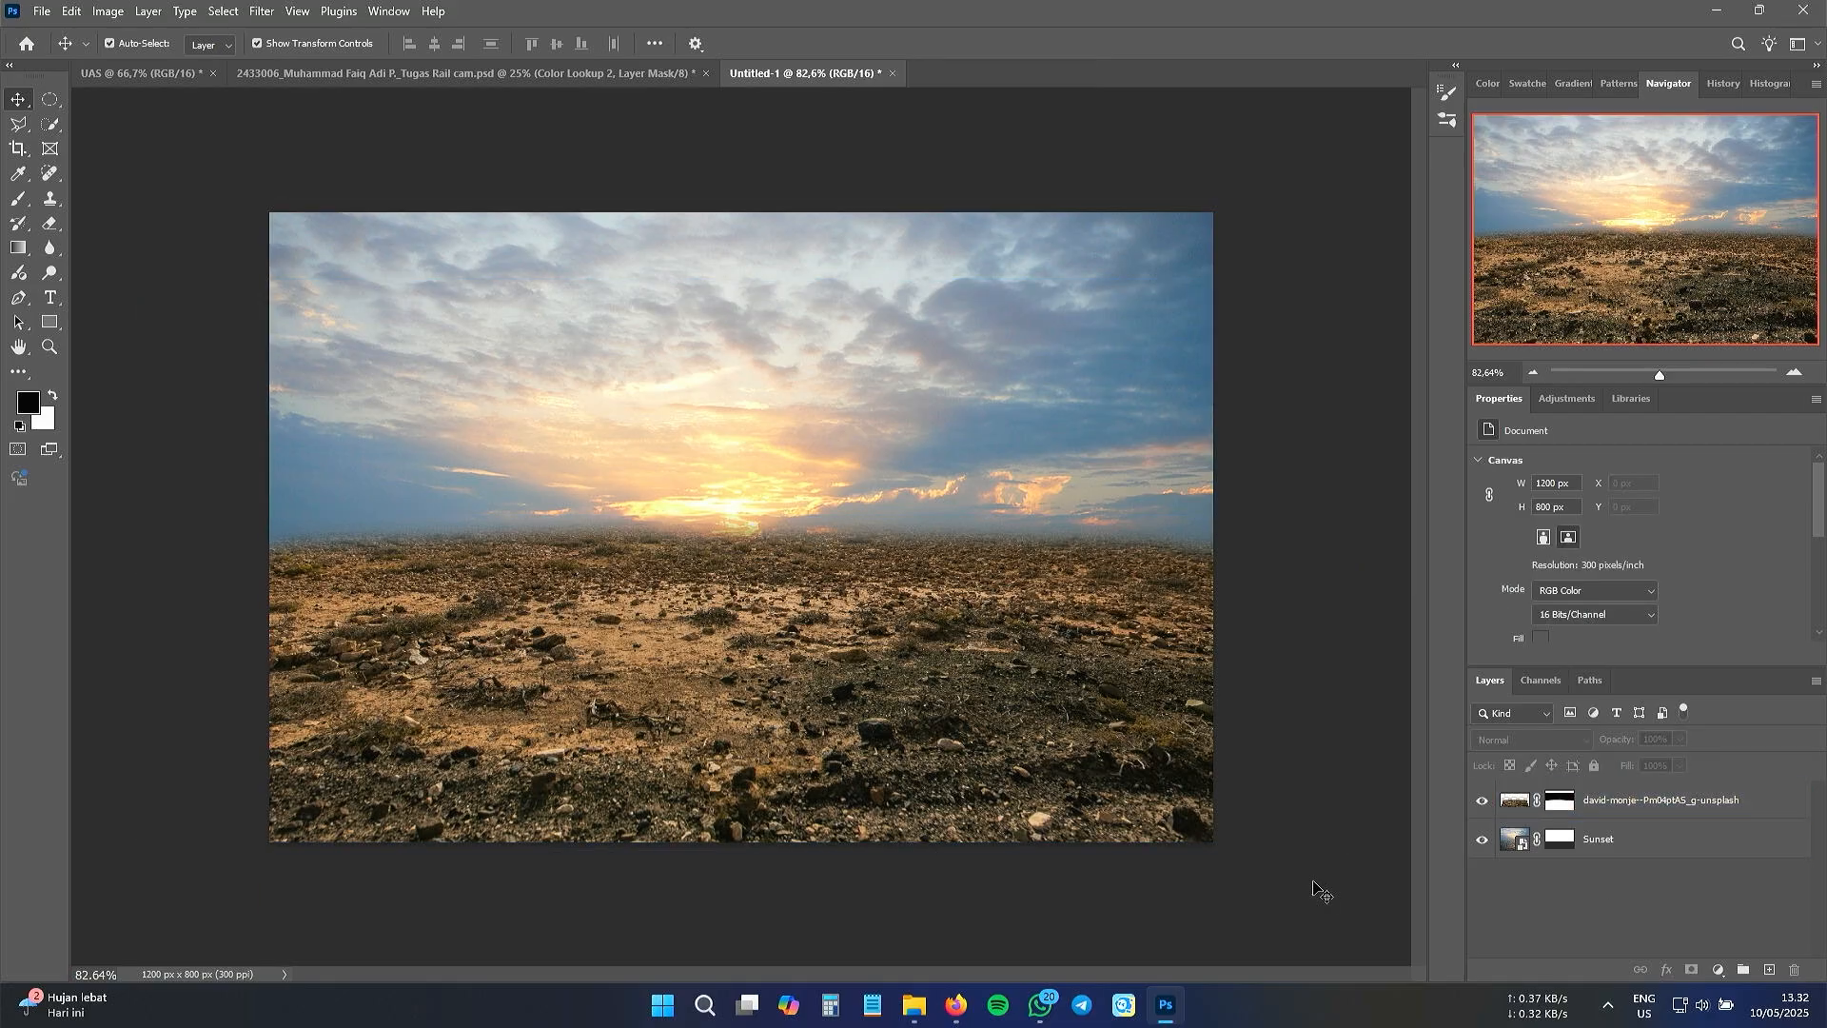
- Move the Sunset layer up slightly so the sun sits just above the horizon, and keep that layer selected
{"action": "left_click_drag", "start_coordinate": [810, 444], "coordinate": [808, 412]}
{"action": "left_click", "coordinate": [1280, 580]}
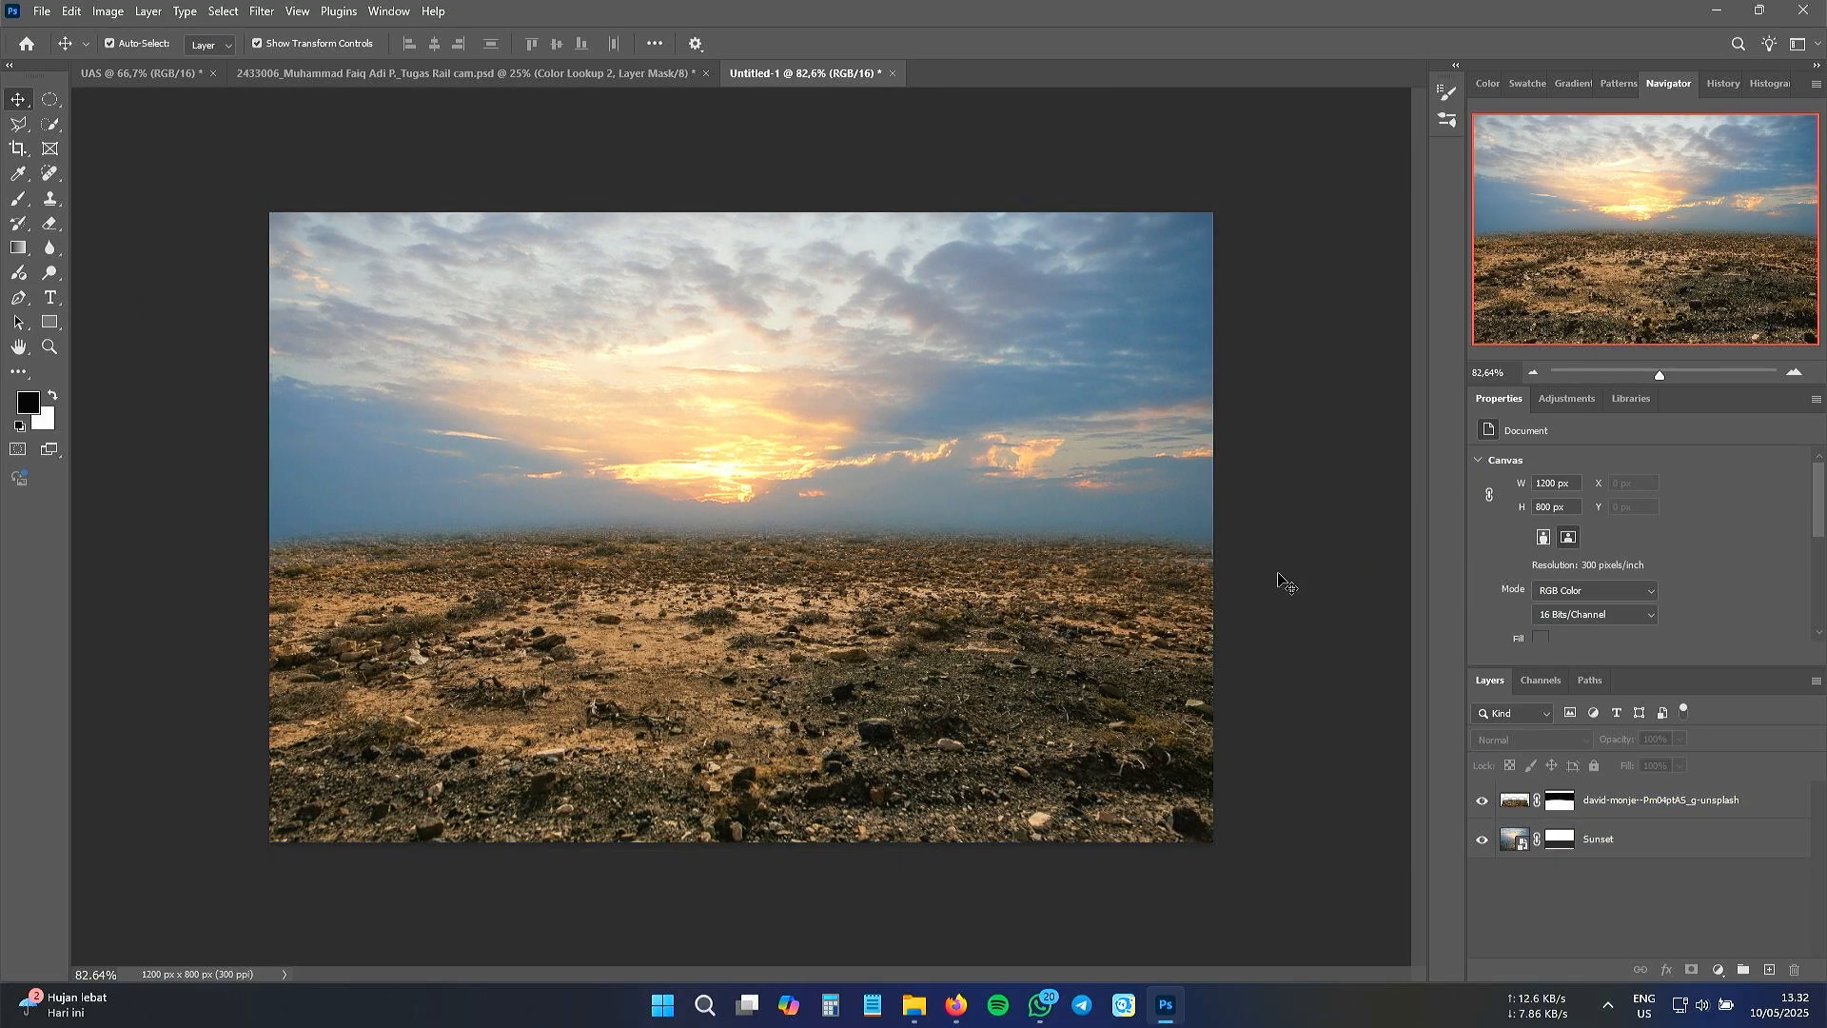
{"action": "left_click", "coordinate": [1237, 590]}
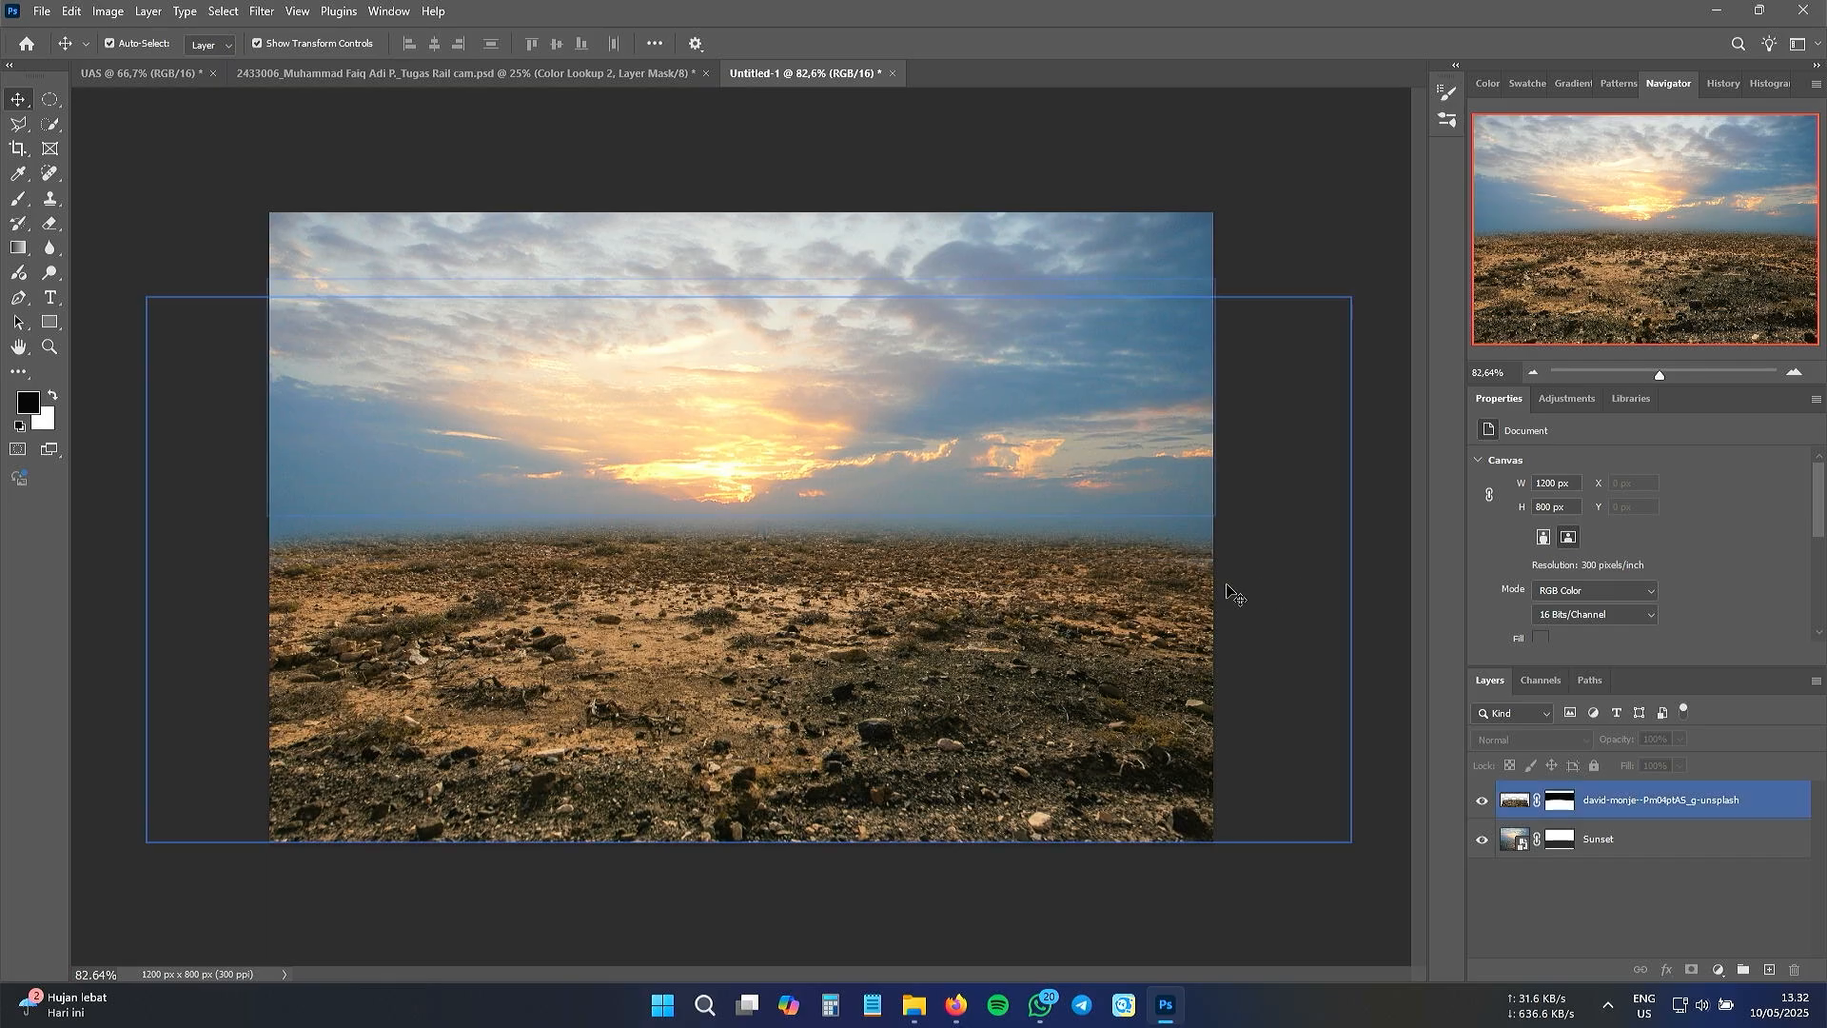
{"action": "left_click", "coordinate": [1629, 837]}
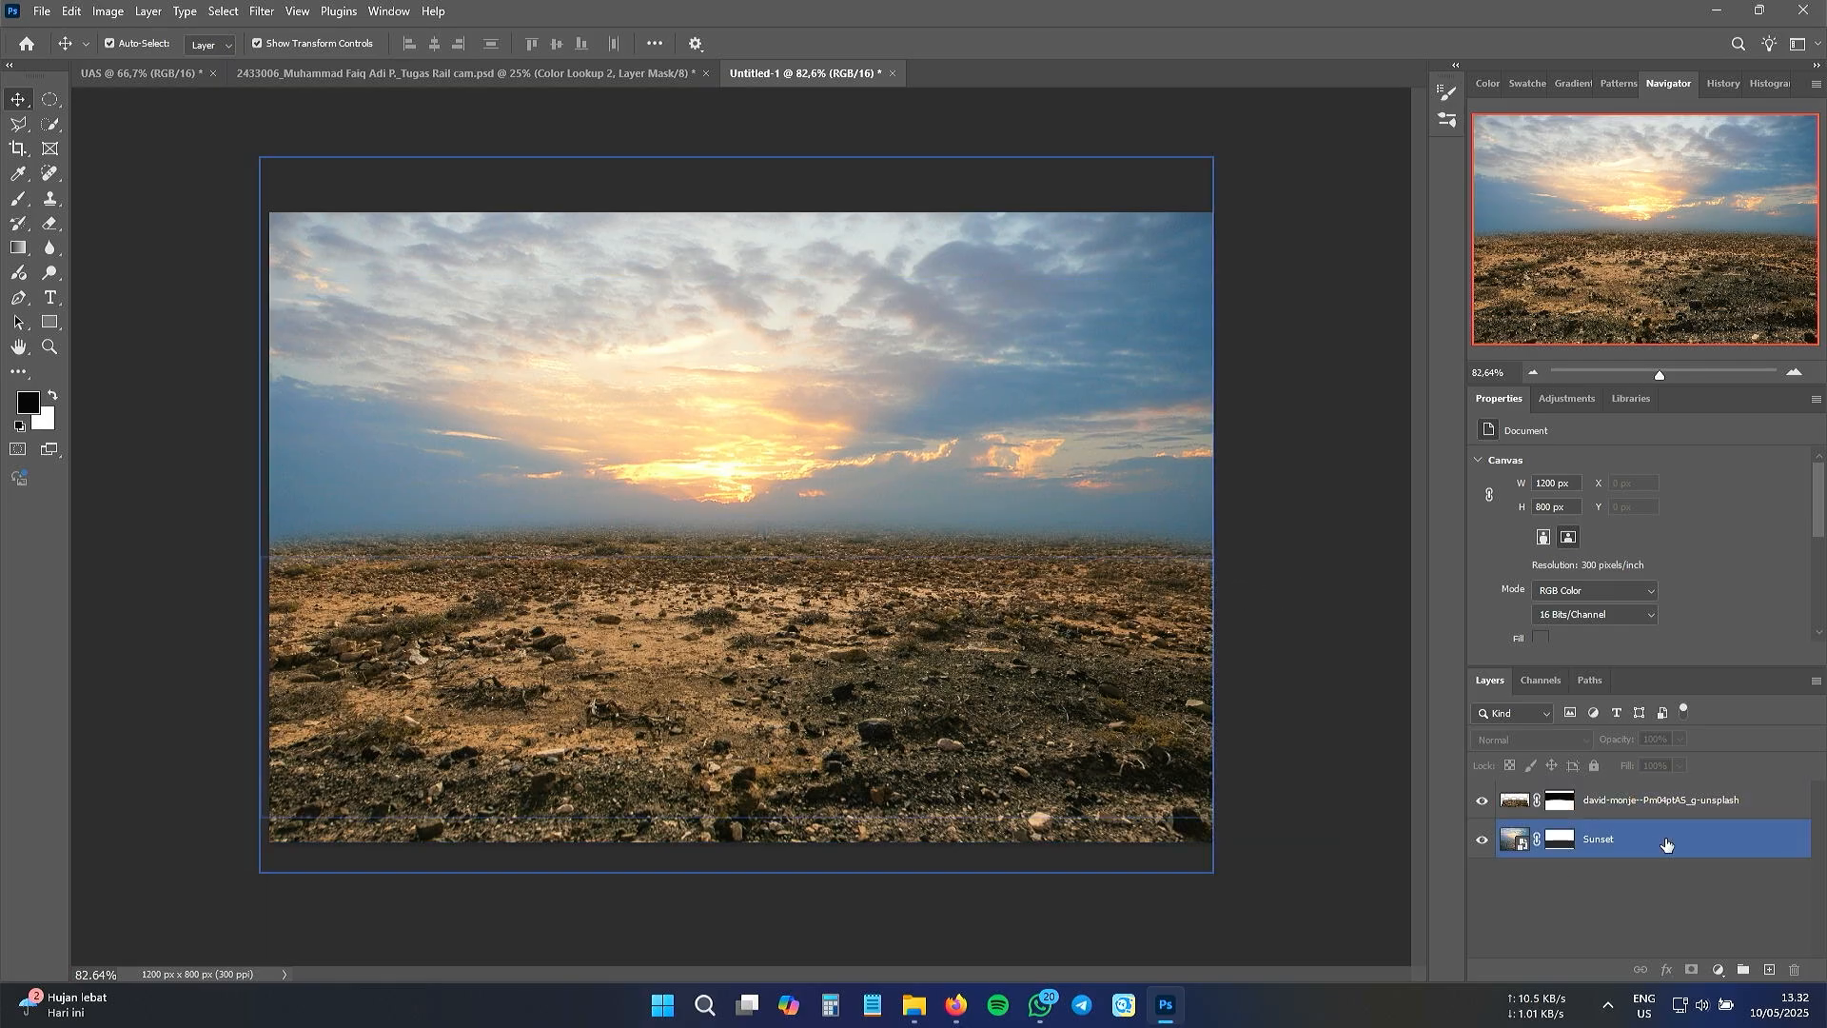
{"action": "right_click", "coordinate": [1666, 837]}
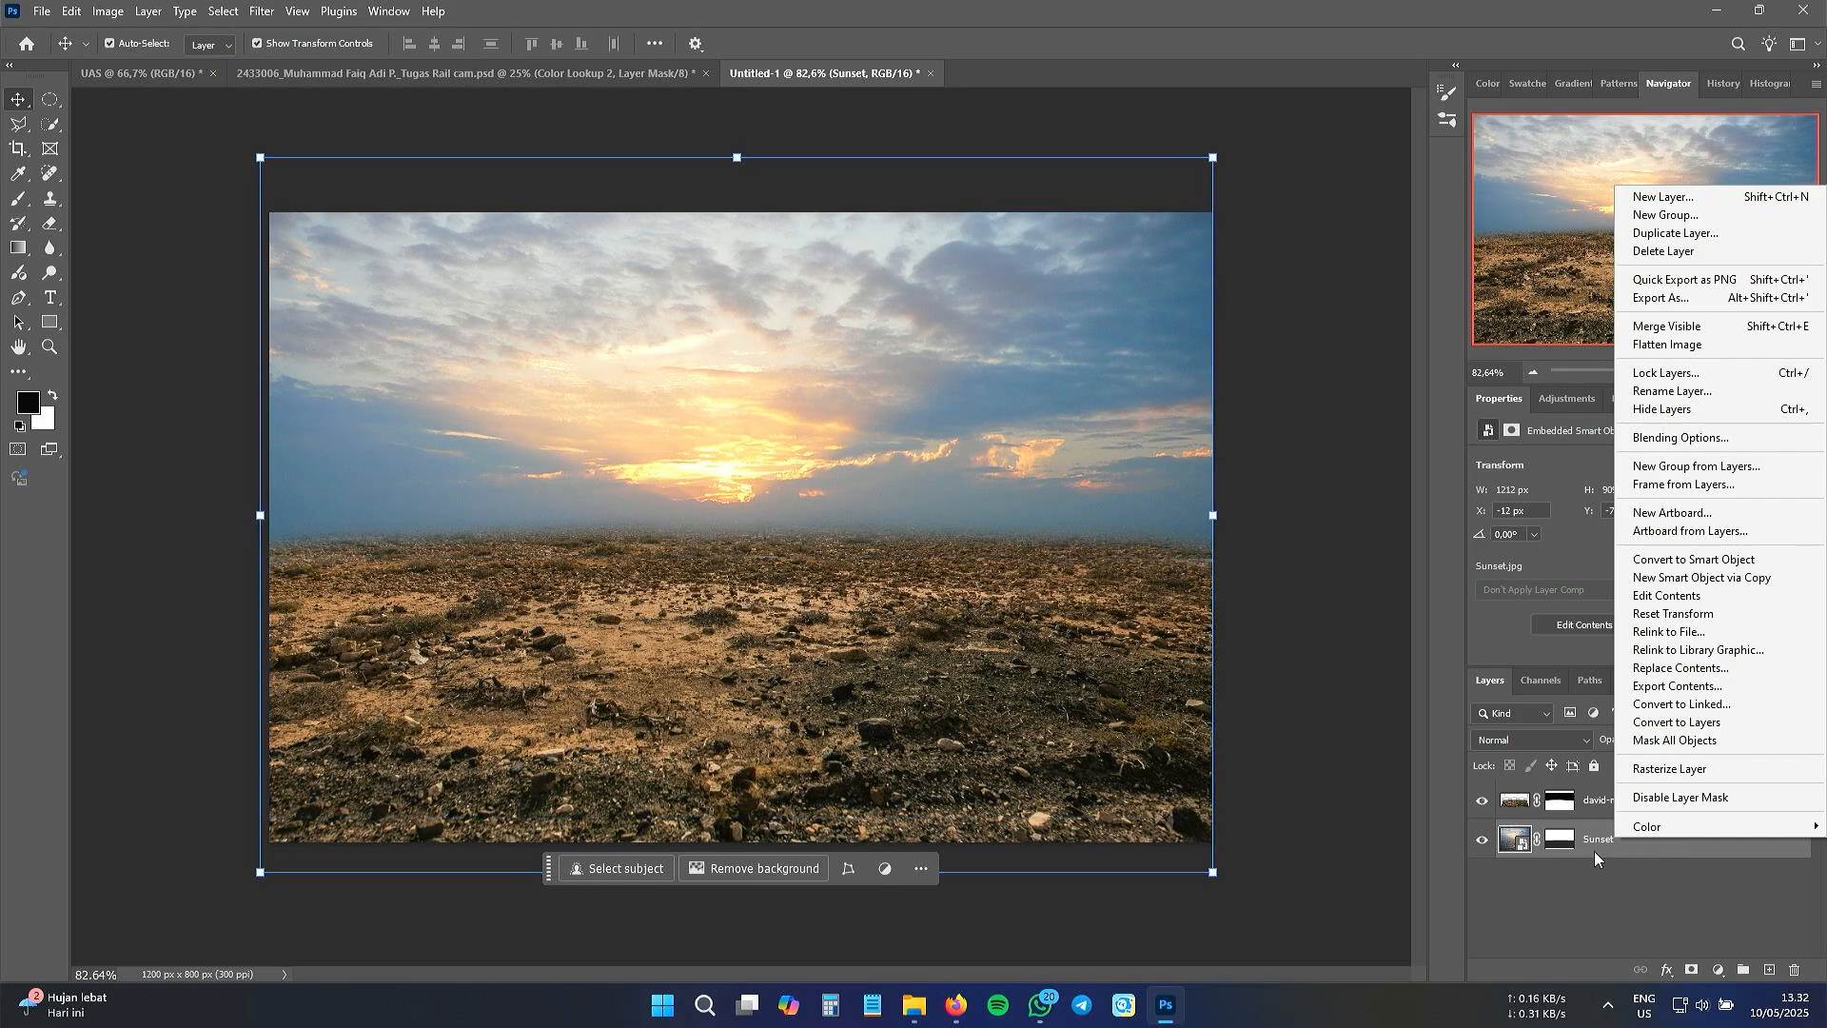
{"action": "left_click", "coordinate": [619, 6]}
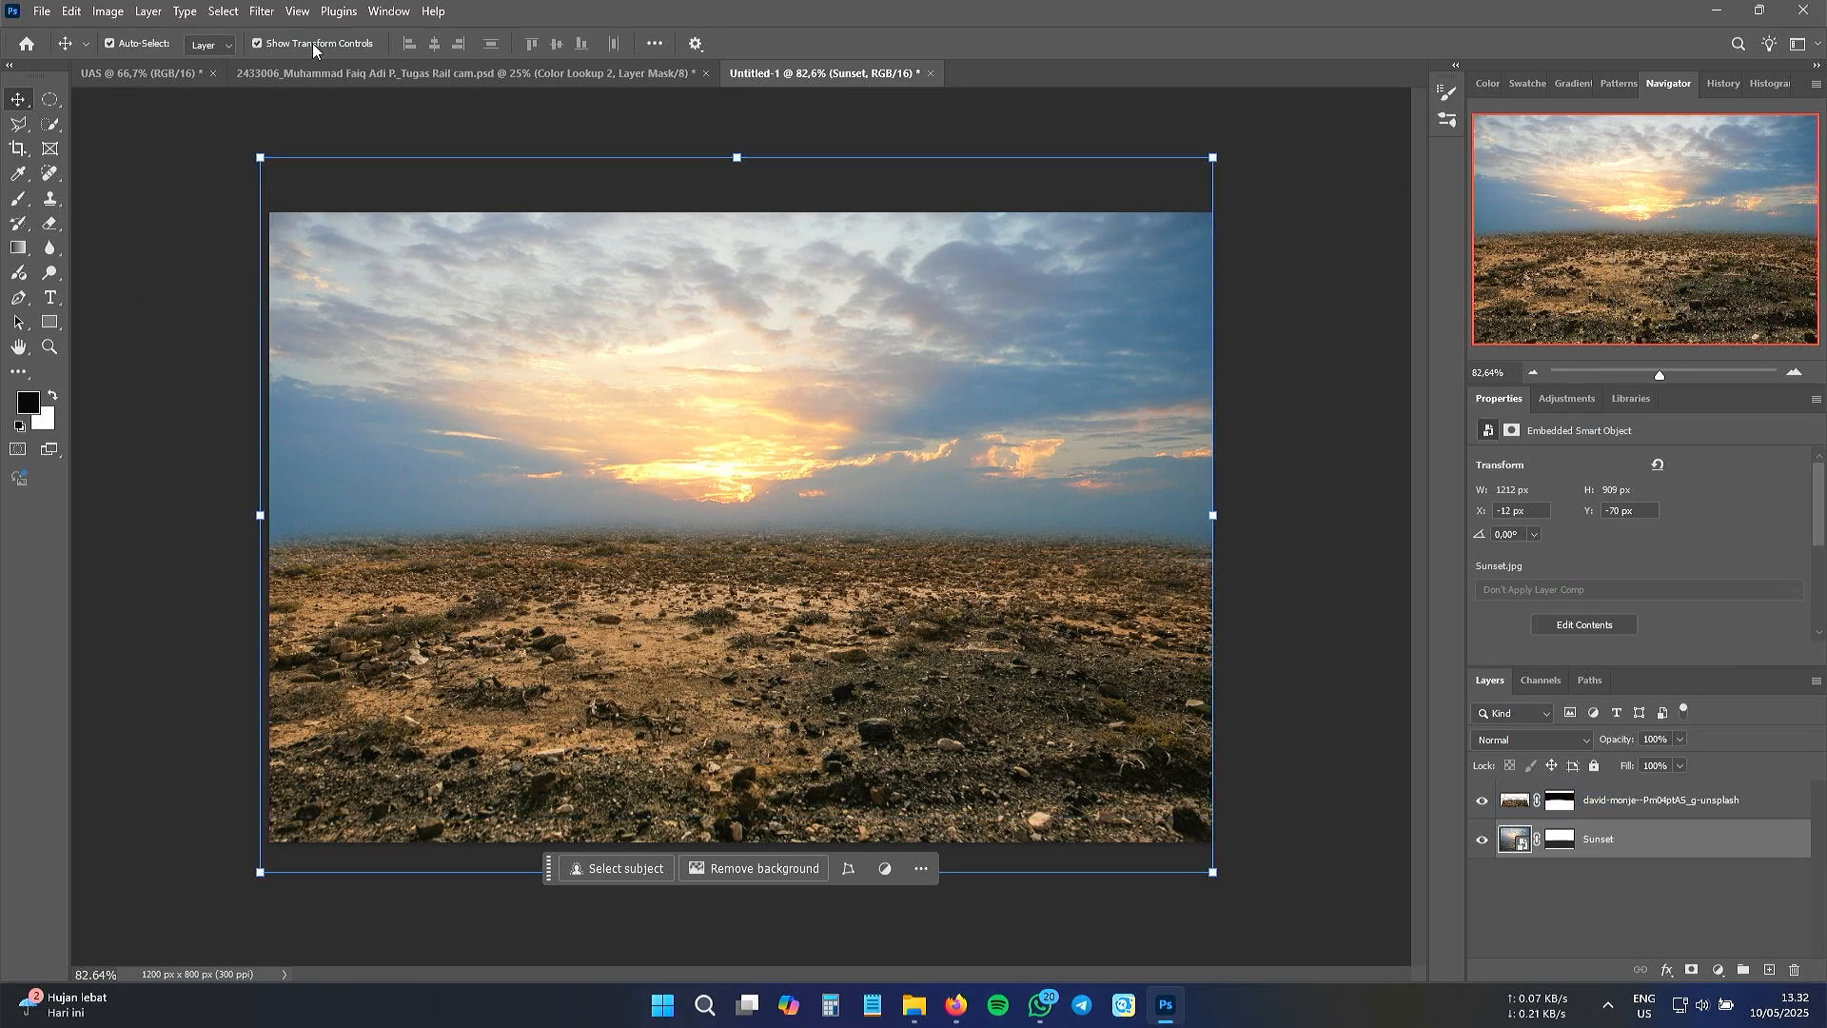
{"action": "left_click", "coordinate": [117, 11]}
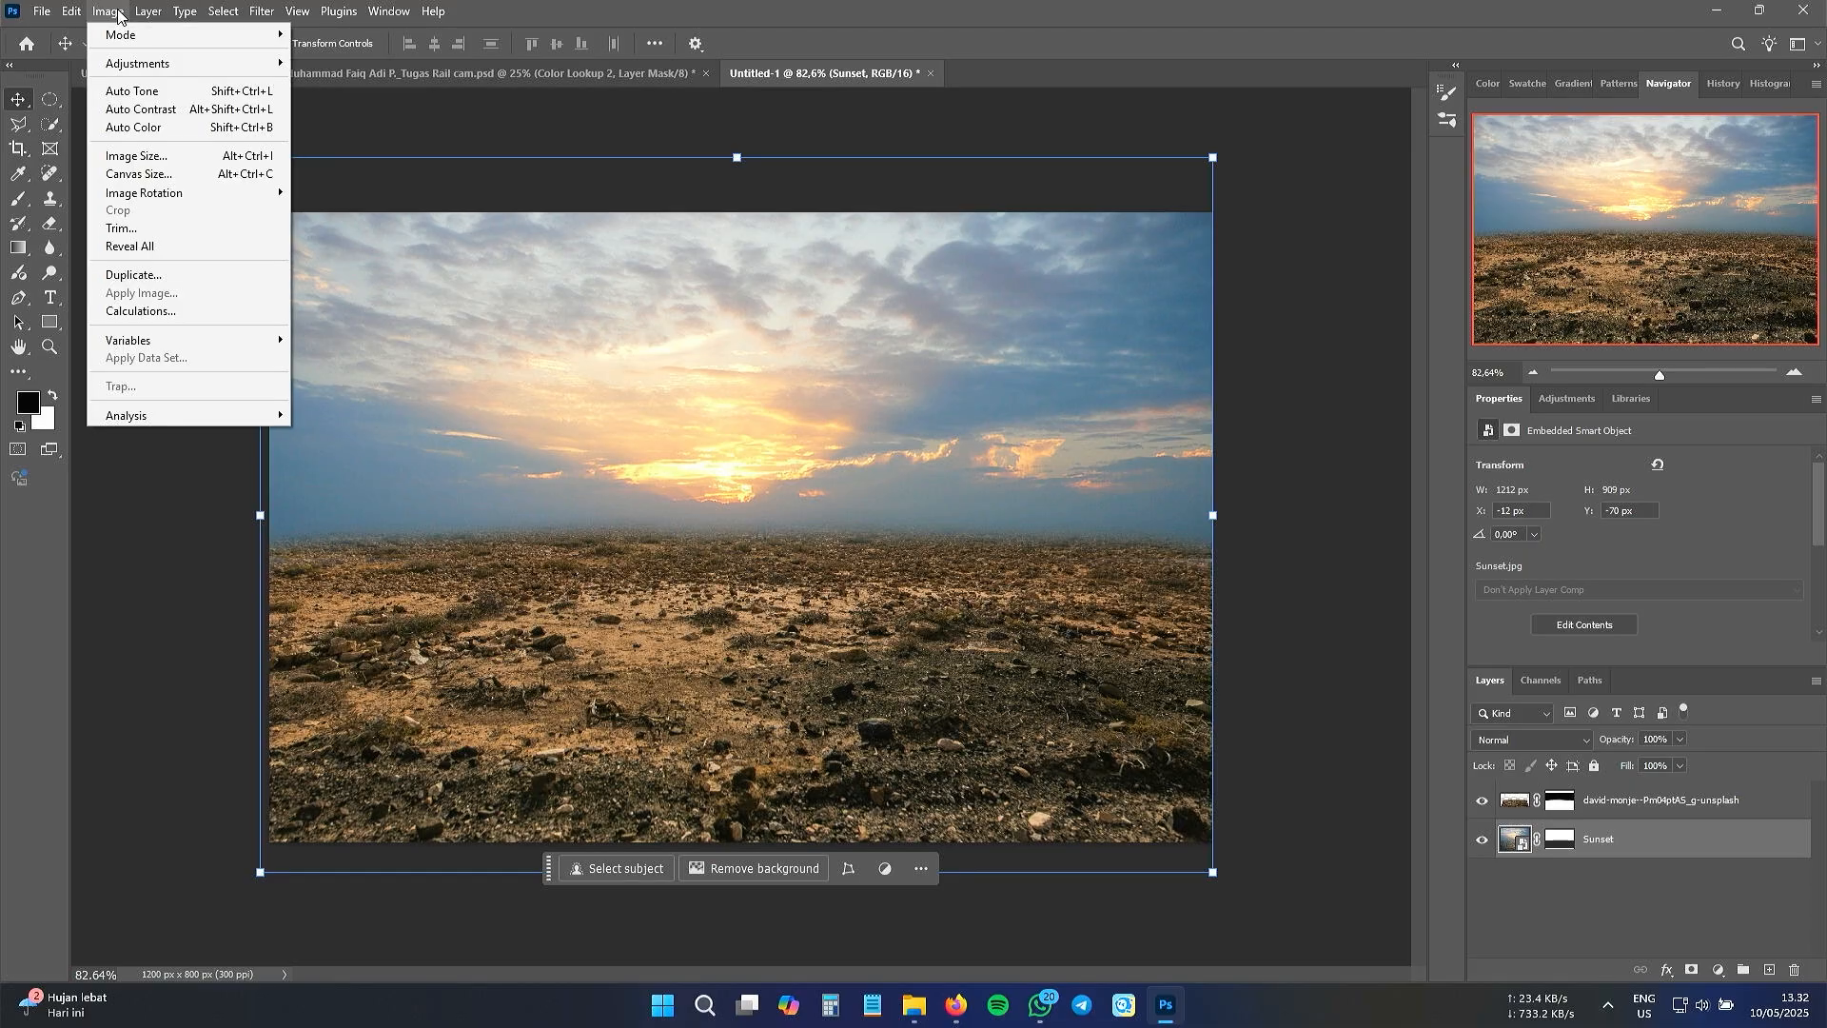
{"action": "mouse_move", "coordinate": [150, 65]}
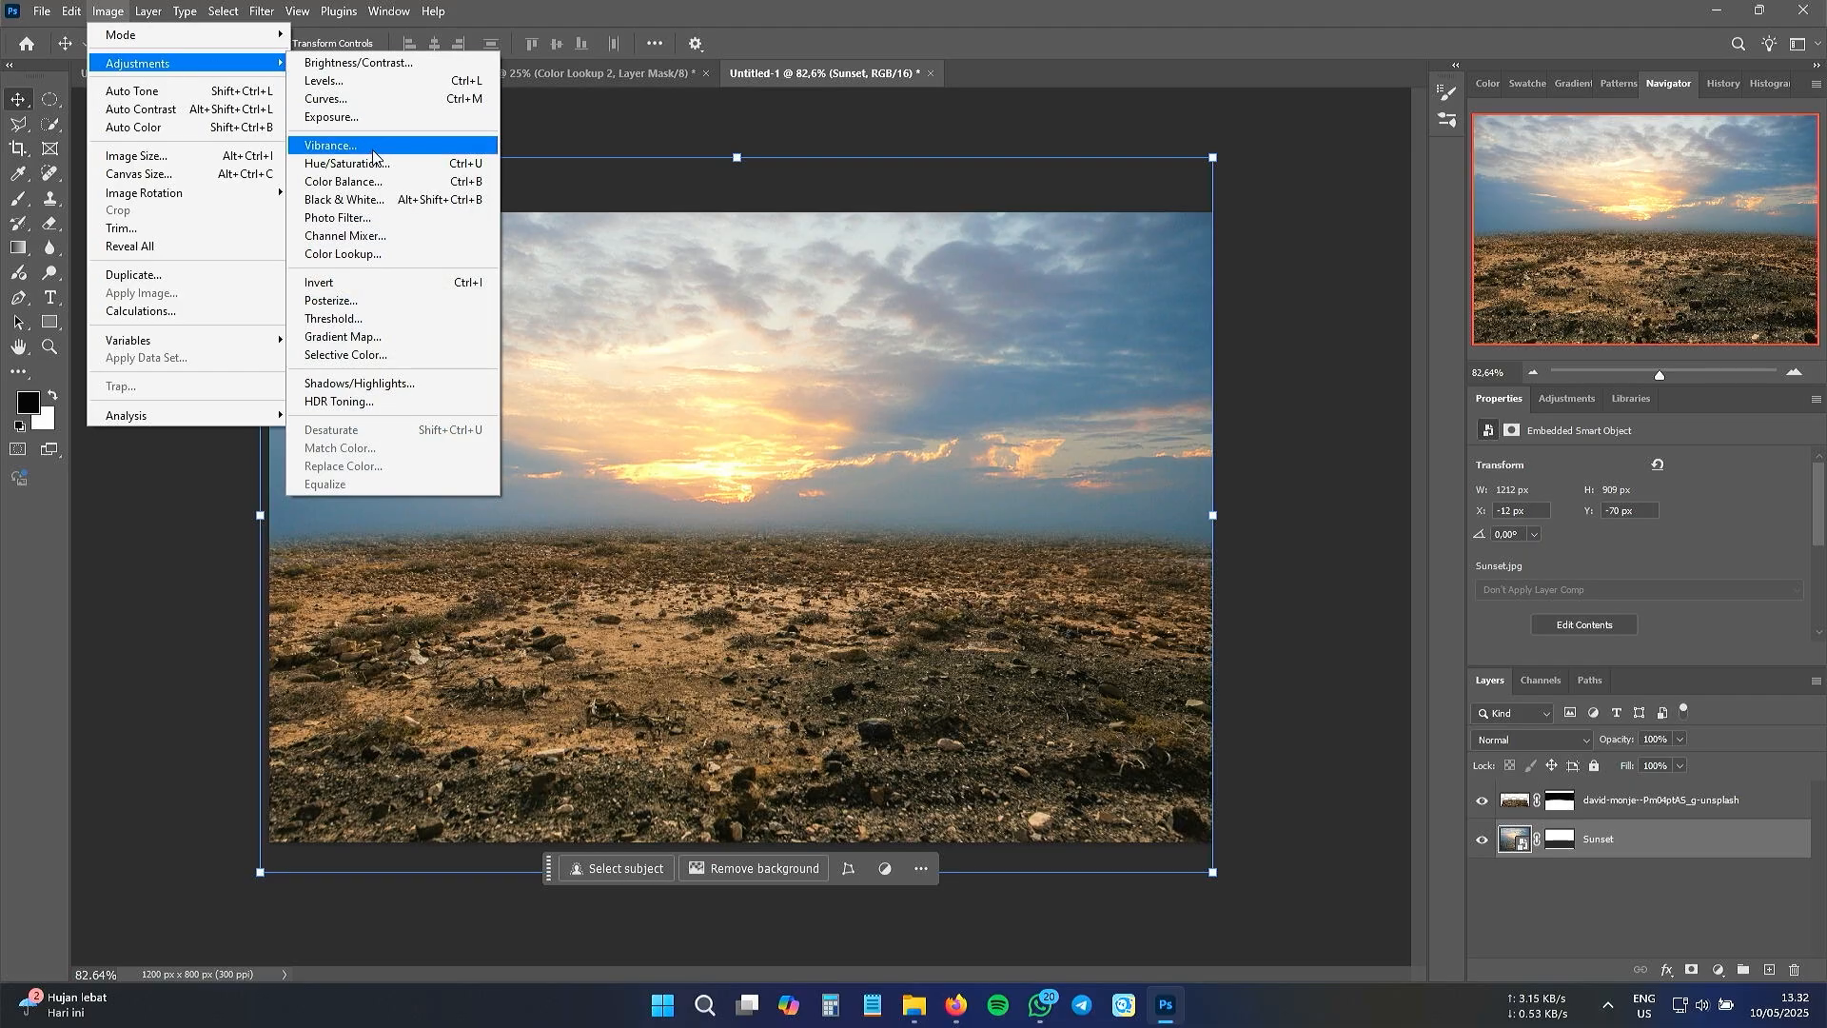
{"action": "left_click", "coordinate": [373, 162]}
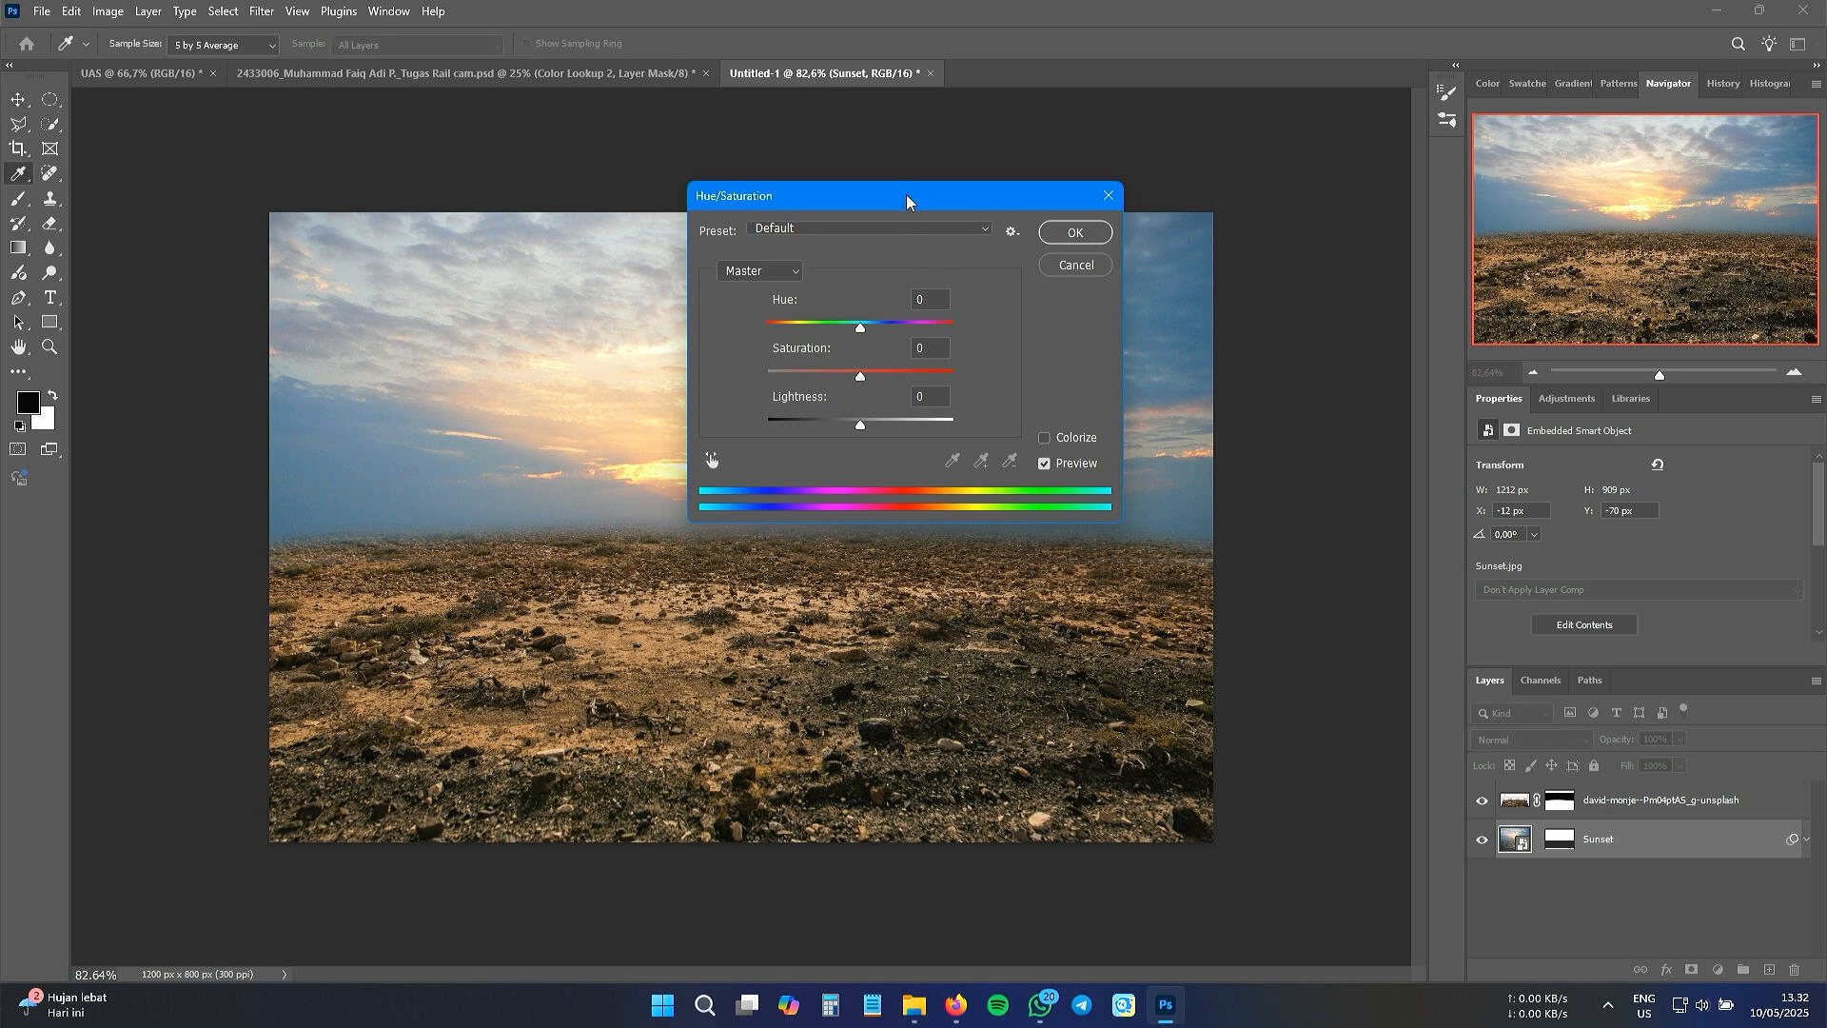
{"action": "left_click_drag", "start_coordinate": [906, 194], "coordinate": [1357, 195]}
{"action": "left_click", "coordinate": [1312, 330]}
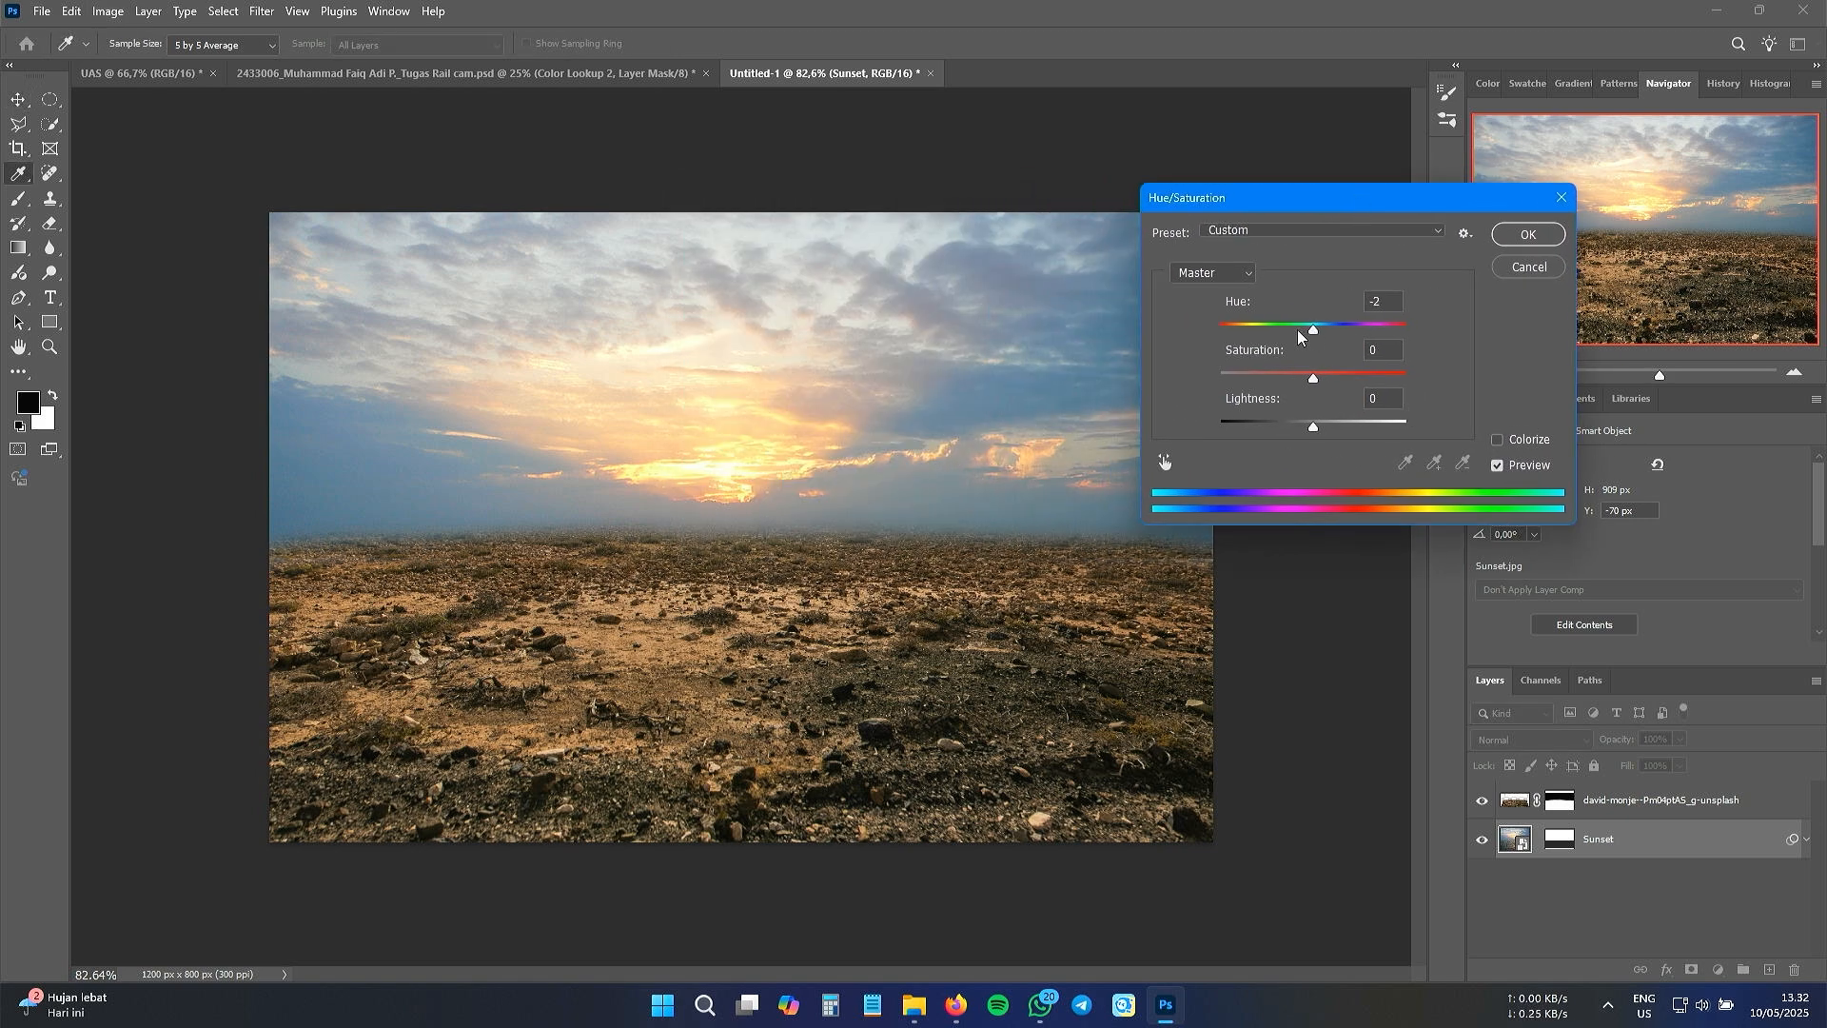
{"action": "left_click_drag", "start_coordinate": [1298, 330], "coordinate": [1253, 349]}
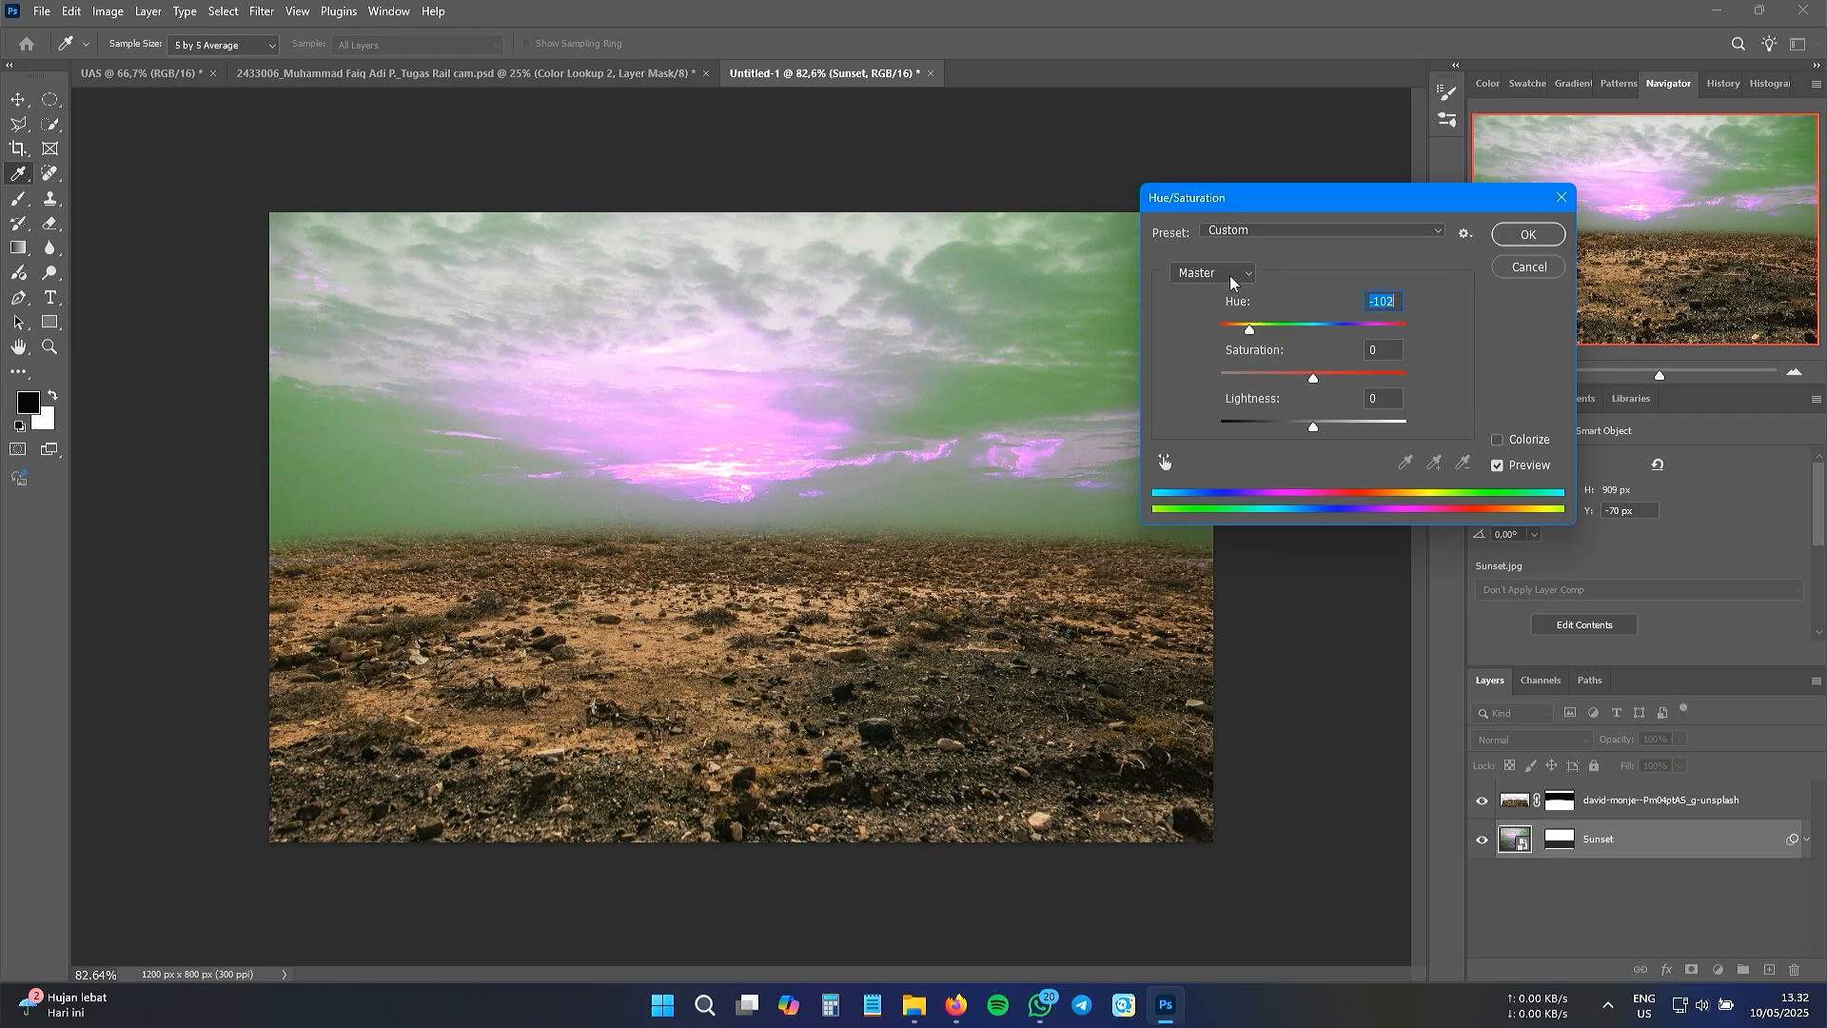
{"action": "left_click", "coordinate": [1527, 268]}
{"action": "key", "text": "v"}
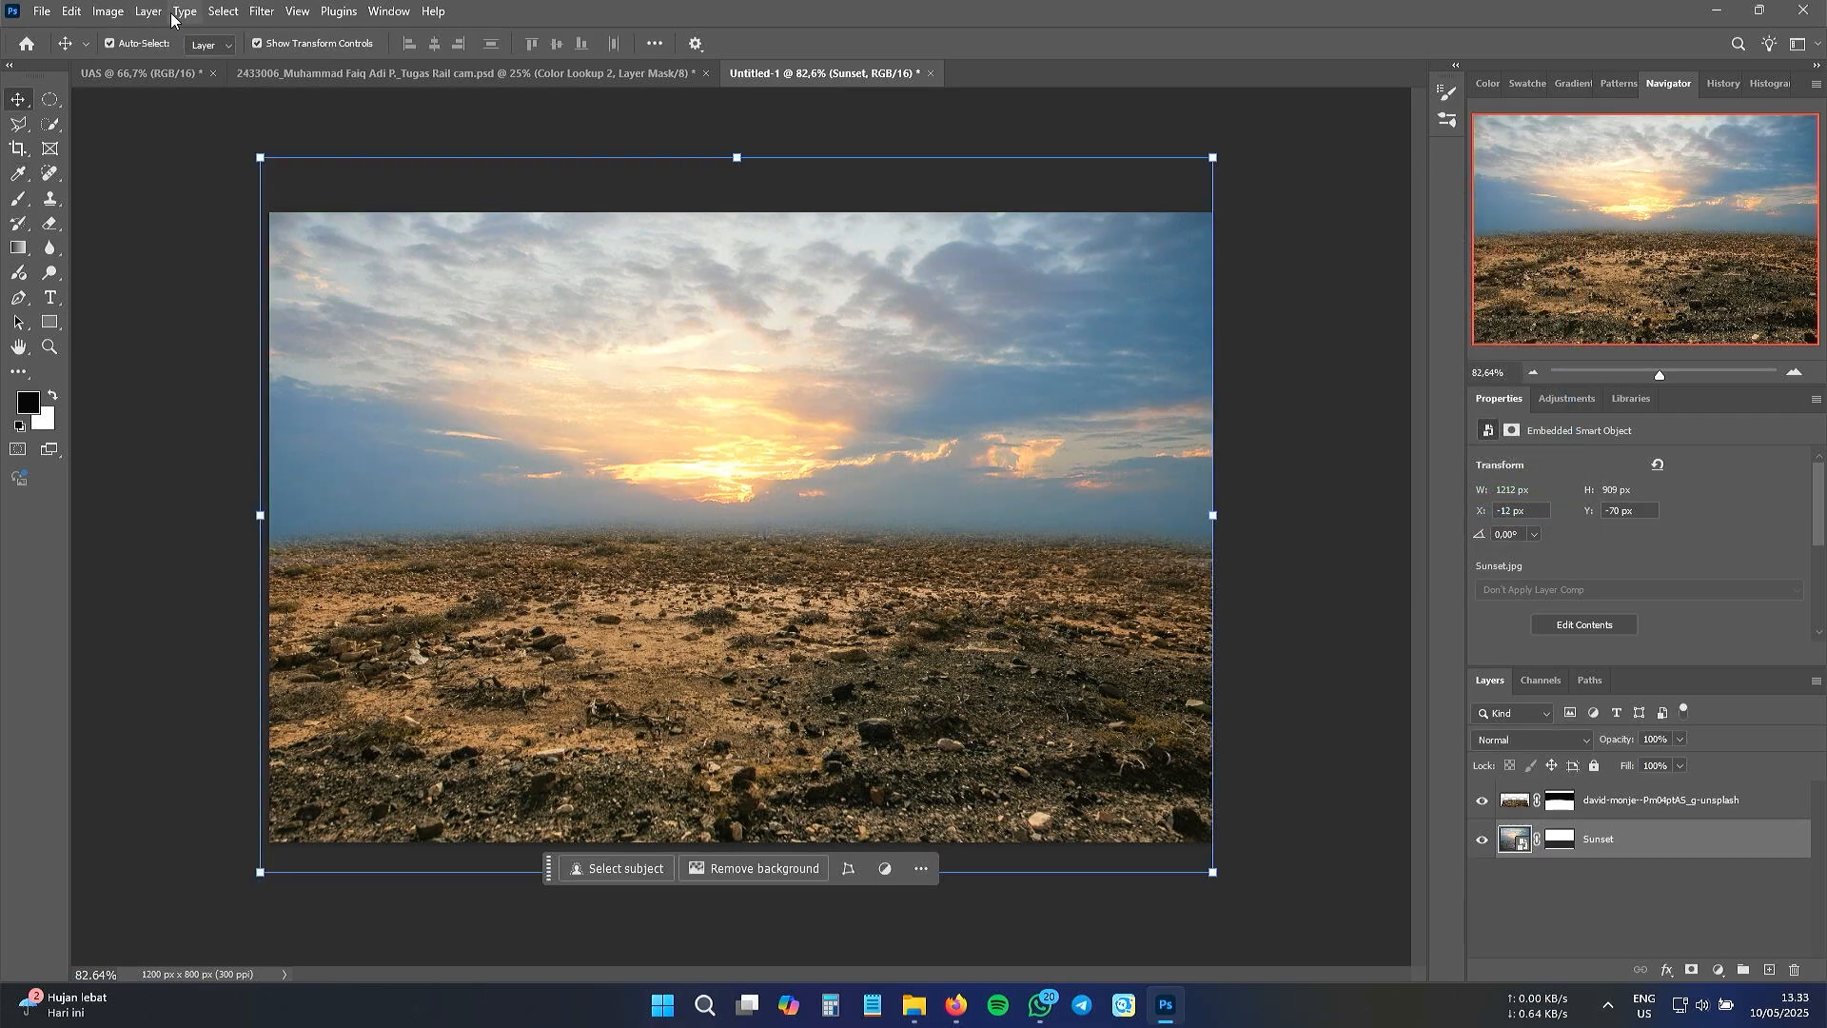
- Warm the Sunset layer with Color Balance, setting the midtone color levels to +44, 0 and -55
{"action": "left_click", "coordinate": [115, 14]}
{"action": "mouse_move", "coordinate": [143, 57]}
{"action": "left_click", "coordinate": [371, 182]}
{"action": "mouse_move", "coordinate": [1224, 303]}
{"action": "left_mouse_down"}
{"action": "mouse_move", "coordinate": [1174, 305]}
{"action": "mouse_move", "coordinate": [1259, 306]}
{"action": "left_mouse_up"}
{"action": "left_click_drag", "start_coordinate": [1224, 349], "coordinate": [1265, 312]}
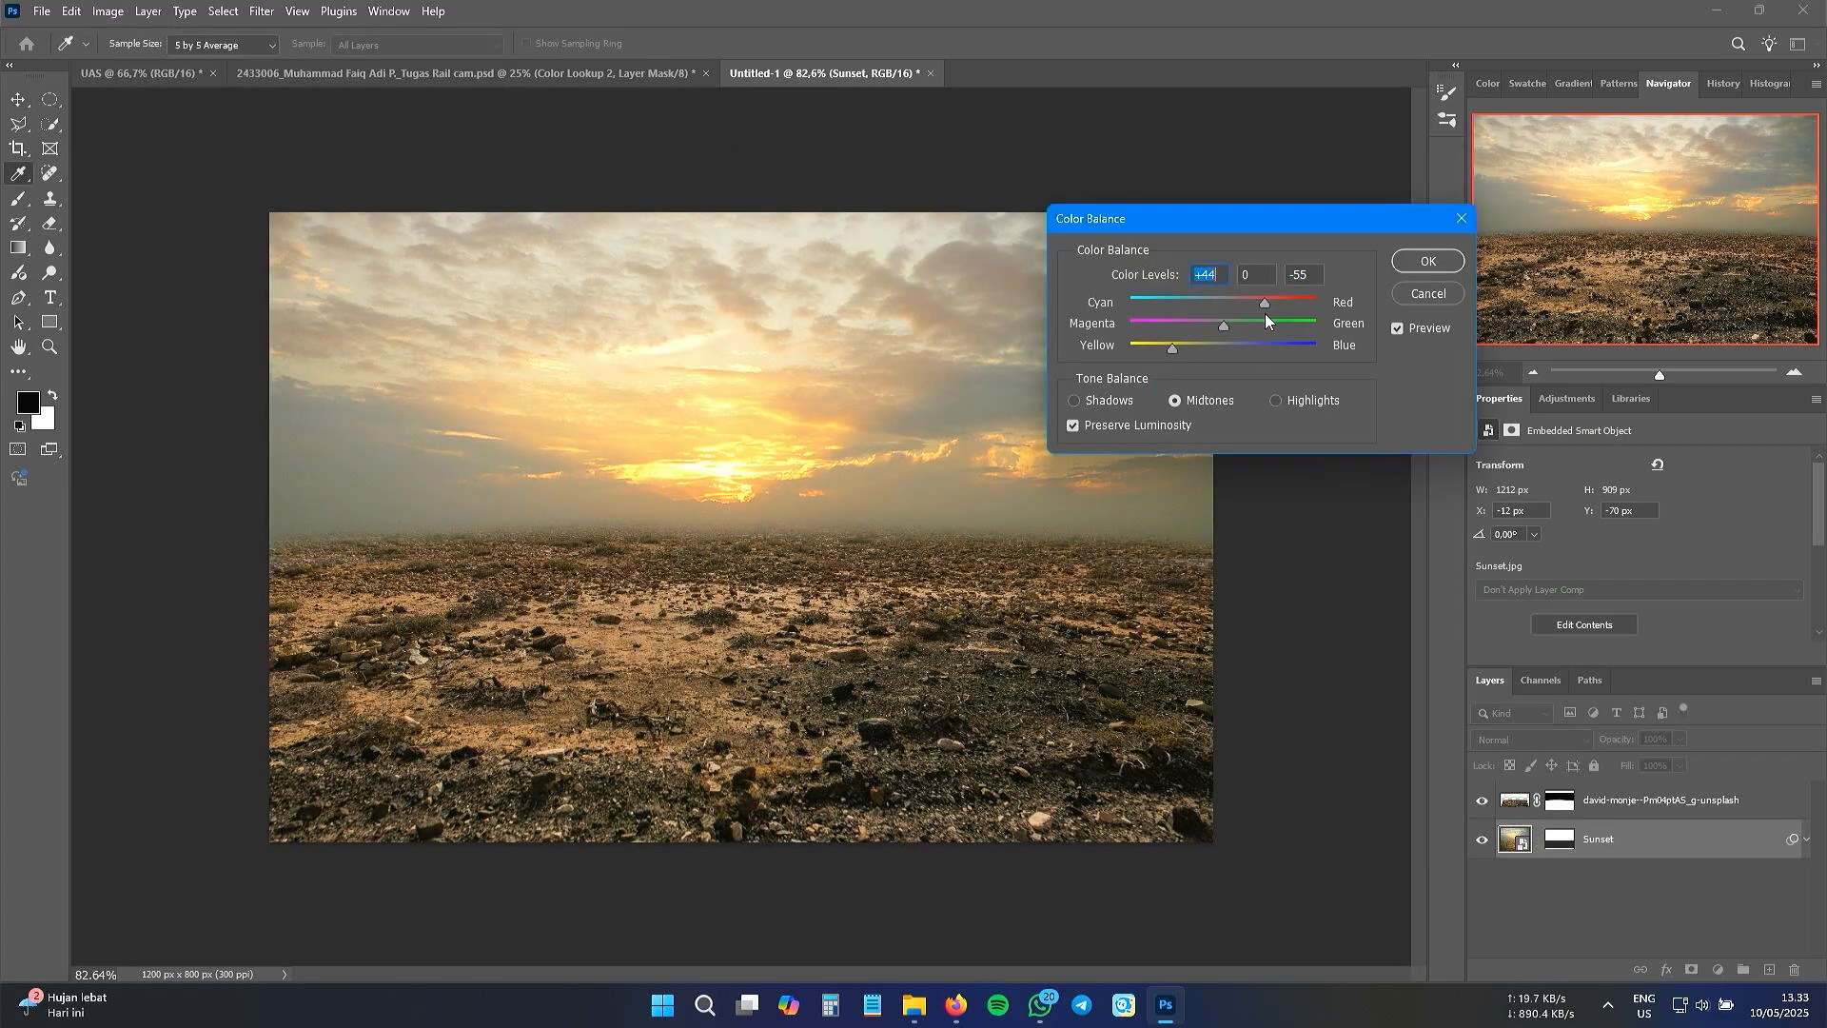
{"action": "left_click", "coordinate": [1413, 266]}
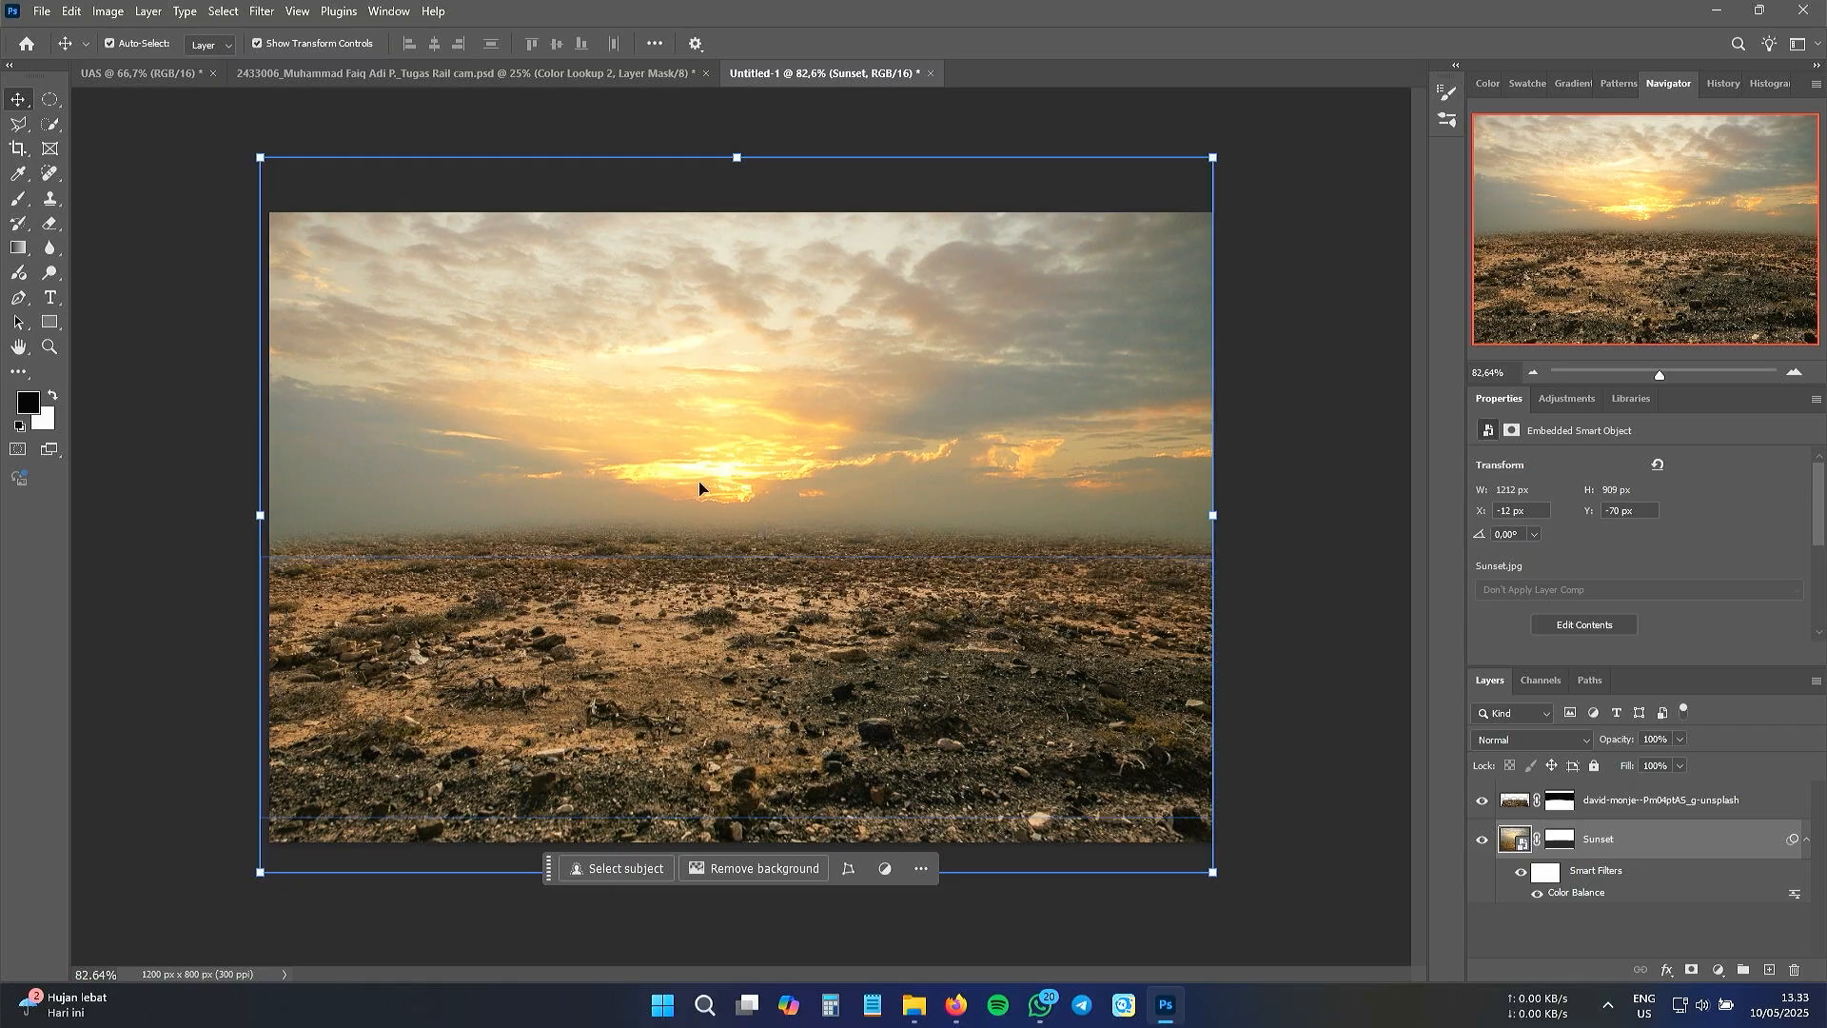
- Soften the desert layer's edge along the horizon further with a soft 143 px Eraser
{"action": "left_click", "coordinate": [1516, 800]}
{"action": "left_click", "coordinate": [49, 224]}
{"action": "right_click", "coordinate": [536, 466]}
{"action": "left_click_drag", "start_coordinate": [689, 560], "coordinate": [697, 560]}
{"action": "left_click", "coordinate": [327, 483]}
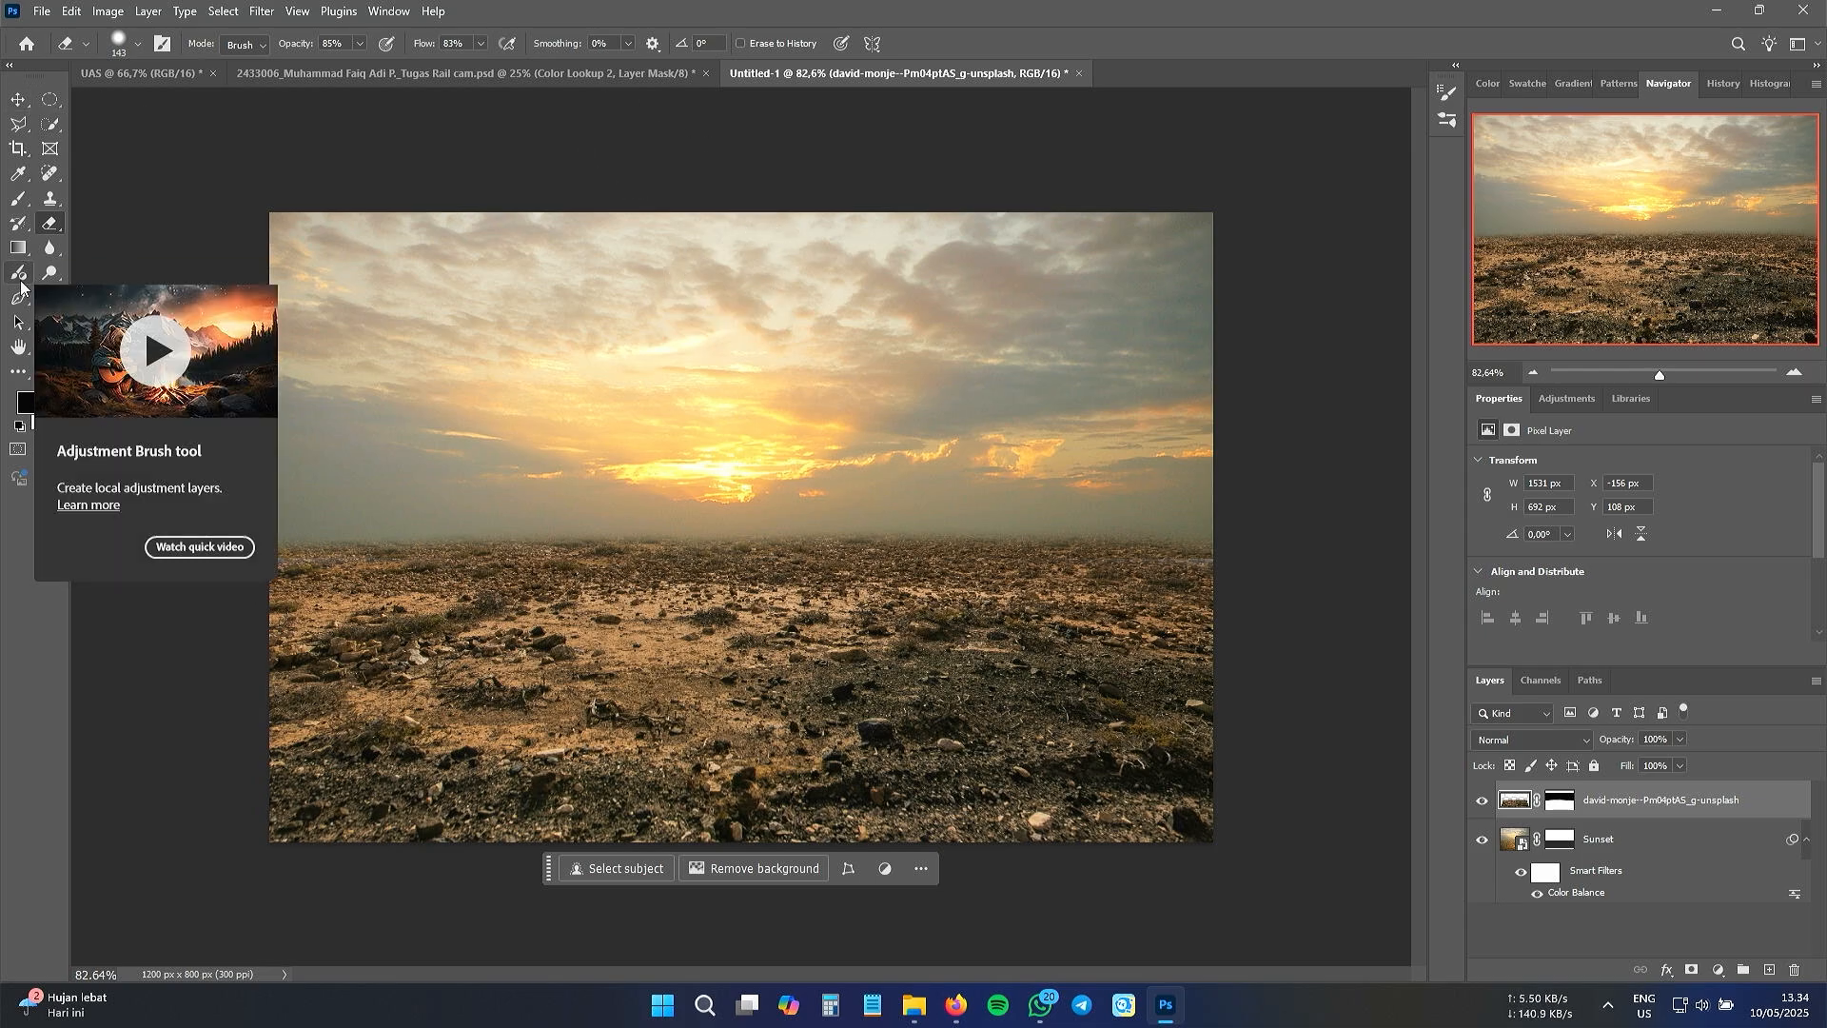
- Blur the desert ground near the horizon with a soft 291 px Blur tool at 50% strength
{"action": "left_click", "coordinate": [49, 248]}
{"action": "right_click", "coordinate": [605, 554]}
{"action": "left_click_drag", "start_coordinate": [571, 605], "coordinate": [578, 604]}
{"action": "mouse_move", "coordinate": [312, 540]}
{"action": "left_mouse_down"}
{"action": "mouse_move", "coordinate": [1219, 511]}
{"action": "mouse_move", "coordinate": [141, 559]}
{"action": "mouse_move", "coordinate": [647, 503]}
{"action": "mouse_move", "coordinate": [934, 523]}
{"action": "mouse_move", "coordinate": [74, 623]}
{"action": "left_mouse_up"}
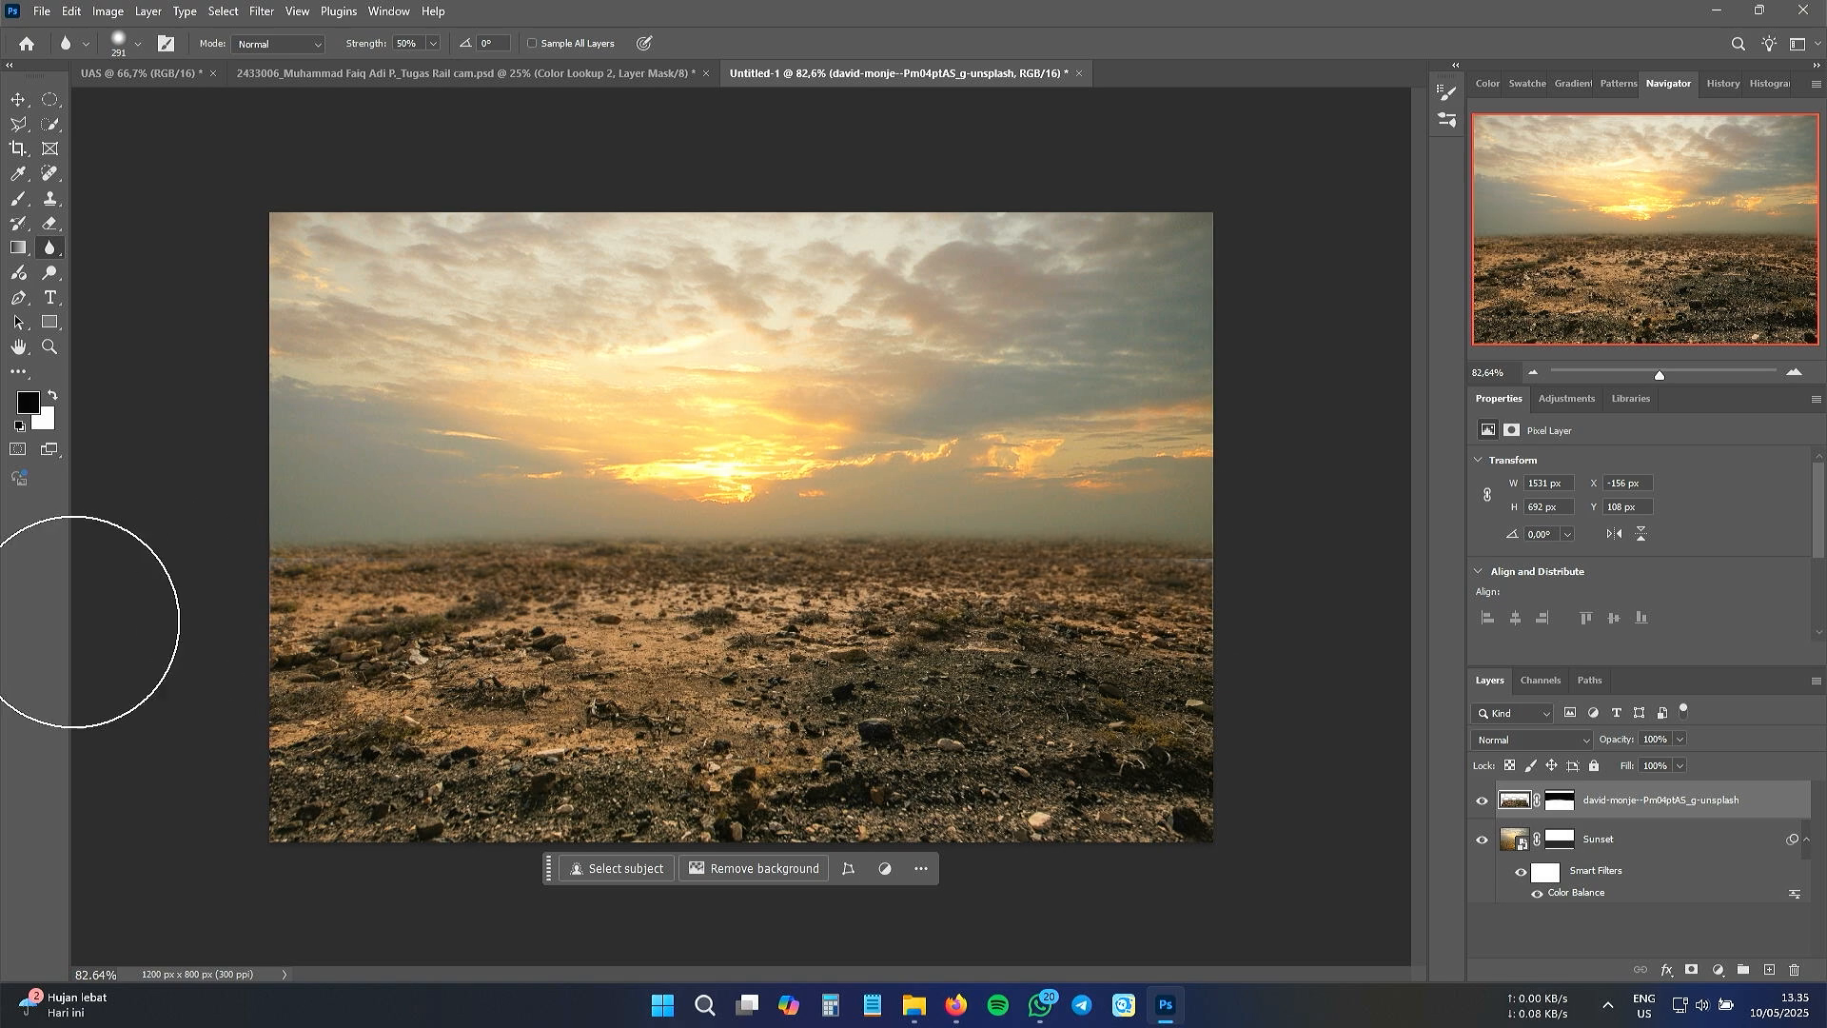
{"action": "left_click", "coordinate": [1715, 82]}
{"action": "mouse_move", "coordinate": [400, 488]}
{"action": "left_mouse_down"}
{"action": "mouse_move", "coordinate": [1170, 469]}
{"action": "mouse_move", "coordinate": [567, 386]}
{"action": "mouse_move", "coordinate": [254, 583]}
{"action": "mouse_move", "coordinate": [1150, 632]}
{"action": "mouse_move", "coordinate": [1212, 612]}
{"action": "mouse_move", "coordinate": [1257, 764]}
{"action": "mouse_move", "coordinate": [1208, 723]}
{"action": "mouse_move", "coordinate": [1183, 628]}
{"action": "mouse_move", "coordinate": [1129, 694]}
{"action": "mouse_move", "coordinate": [1129, 788]}
{"action": "left_mouse_up"}
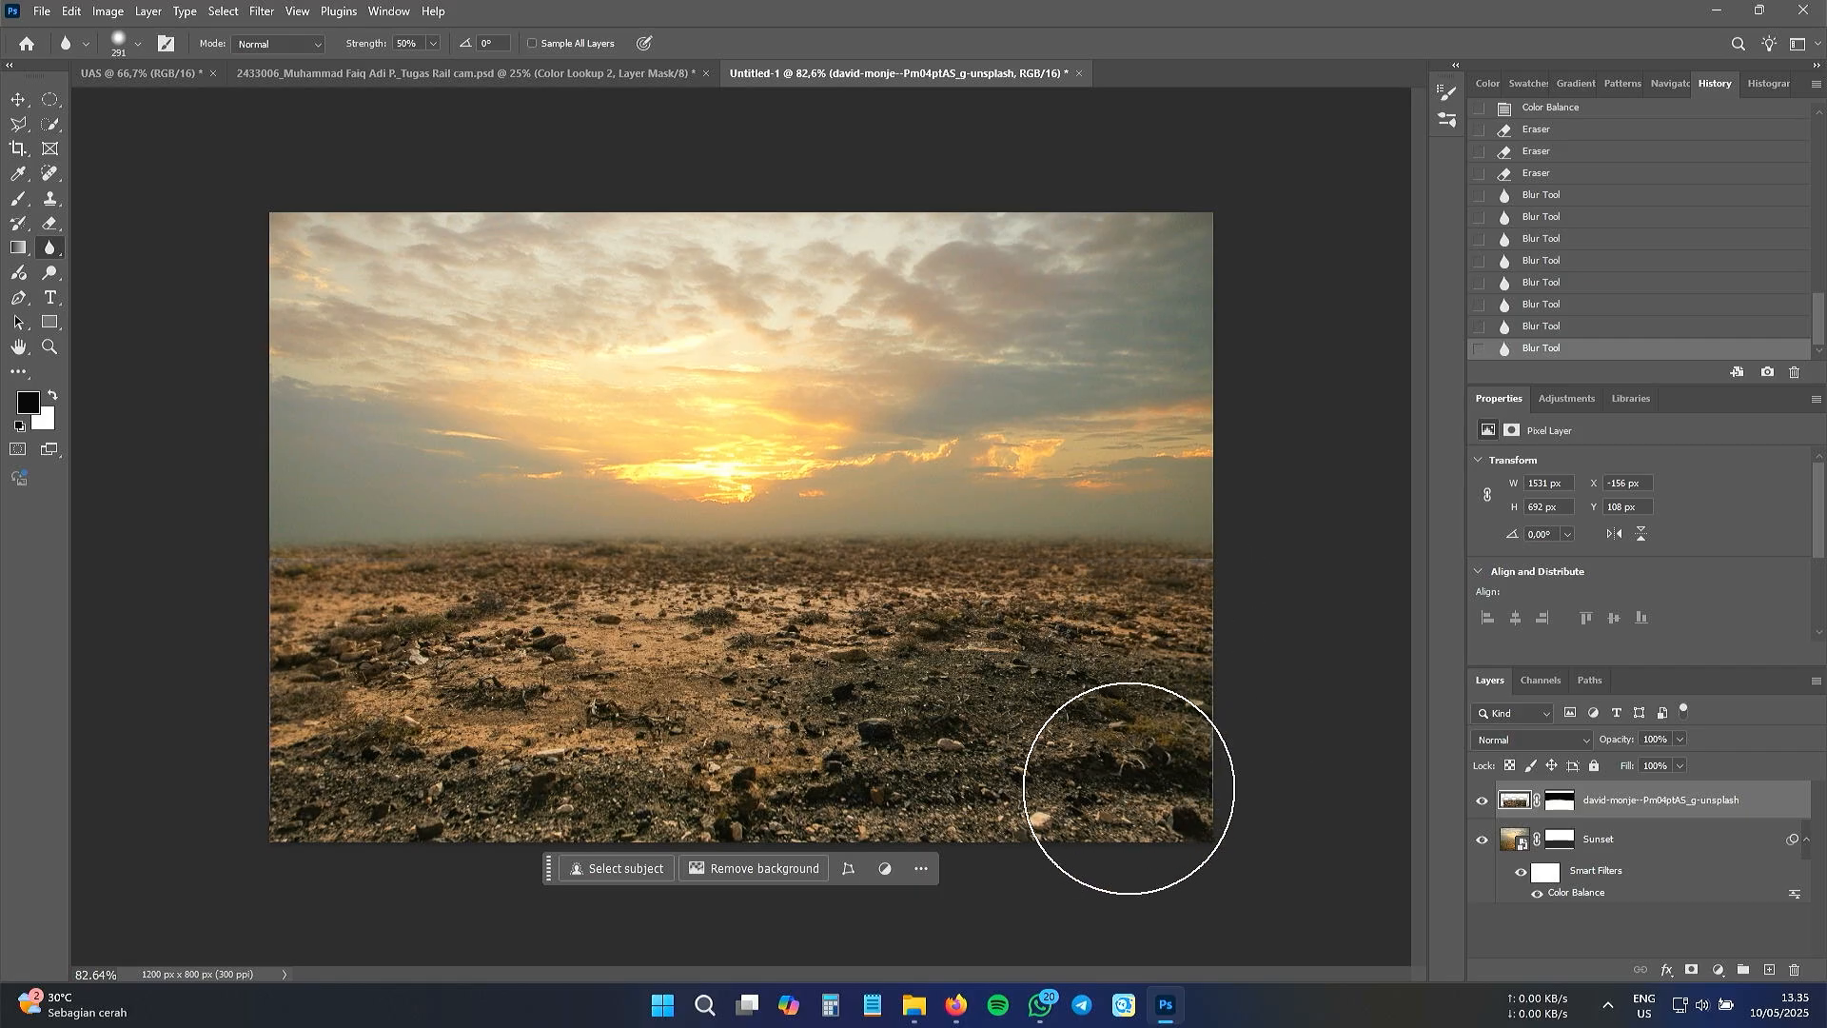
{"action": "left_click", "coordinate": [18, 100]}
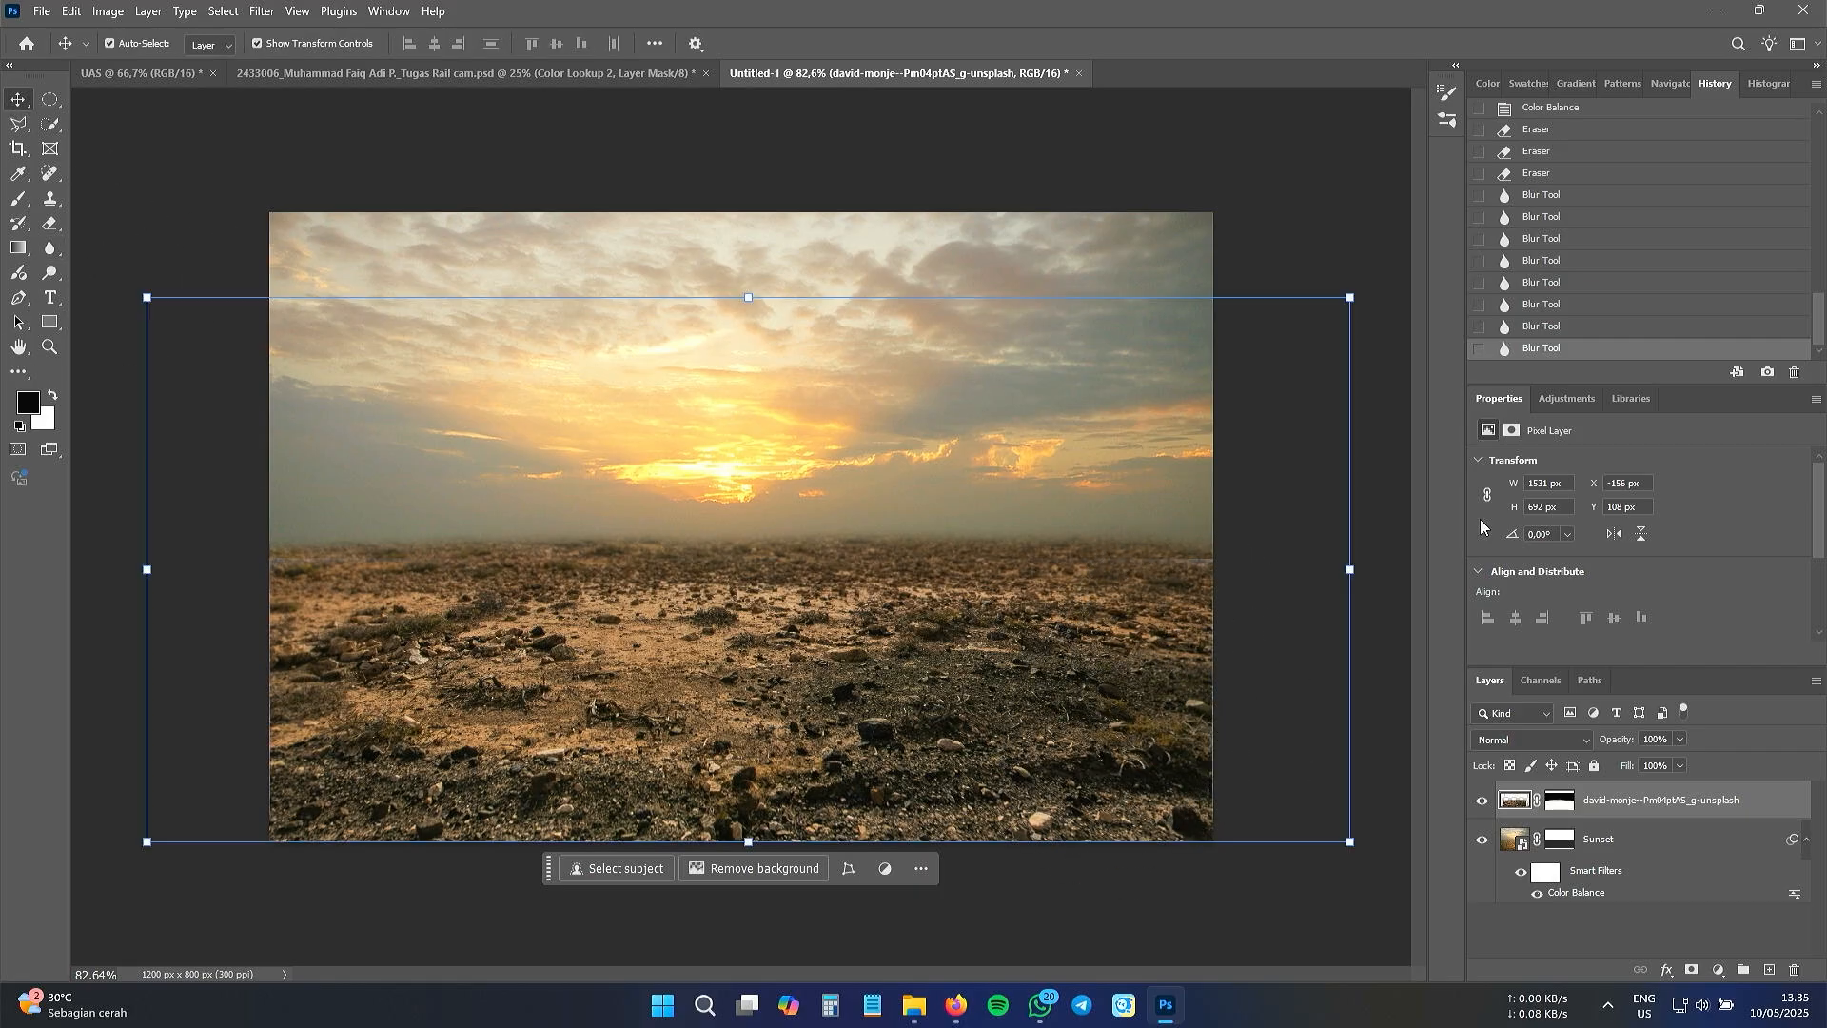
- Place the ruined building photo from the FOOTAGE folder into the desert composite
{"action": "key", "text": "ctrl+o"}
{"action": "key", "text": "alt+Tab"}
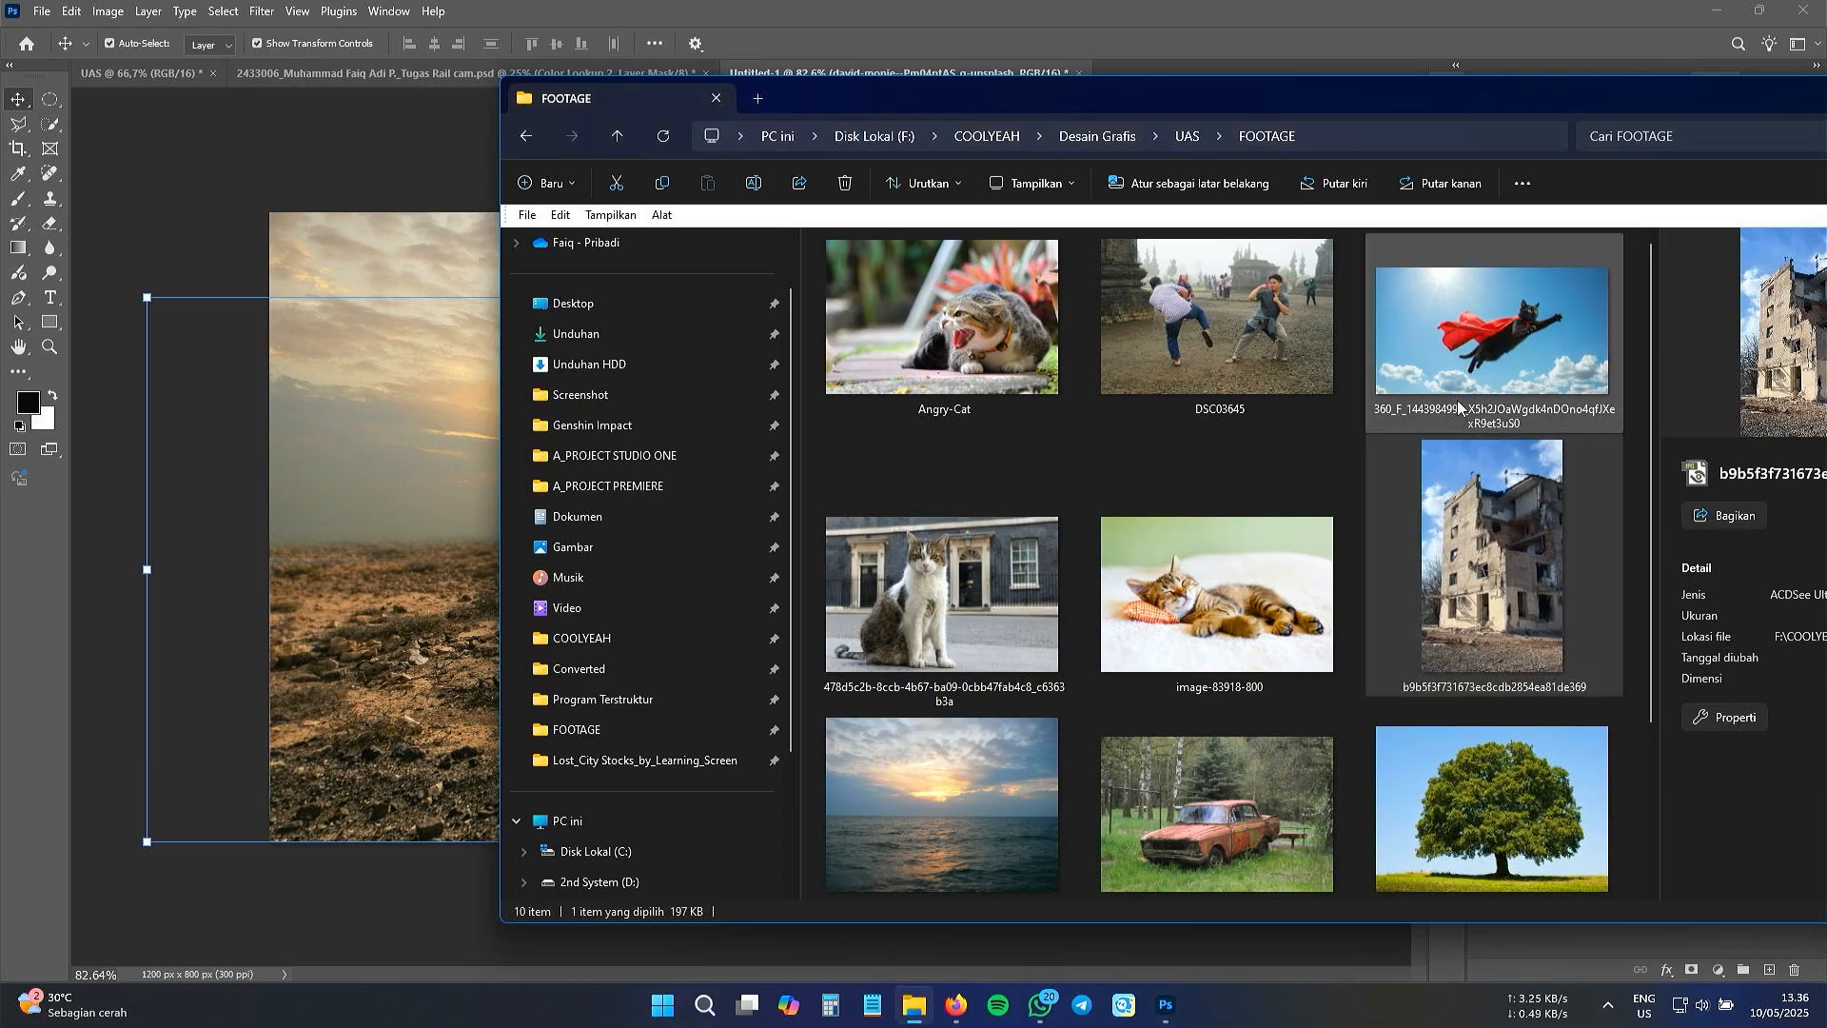
{"action": "left_click_drag", "start_coordinate": [1553, 568], "coordinate": [375, 544]}
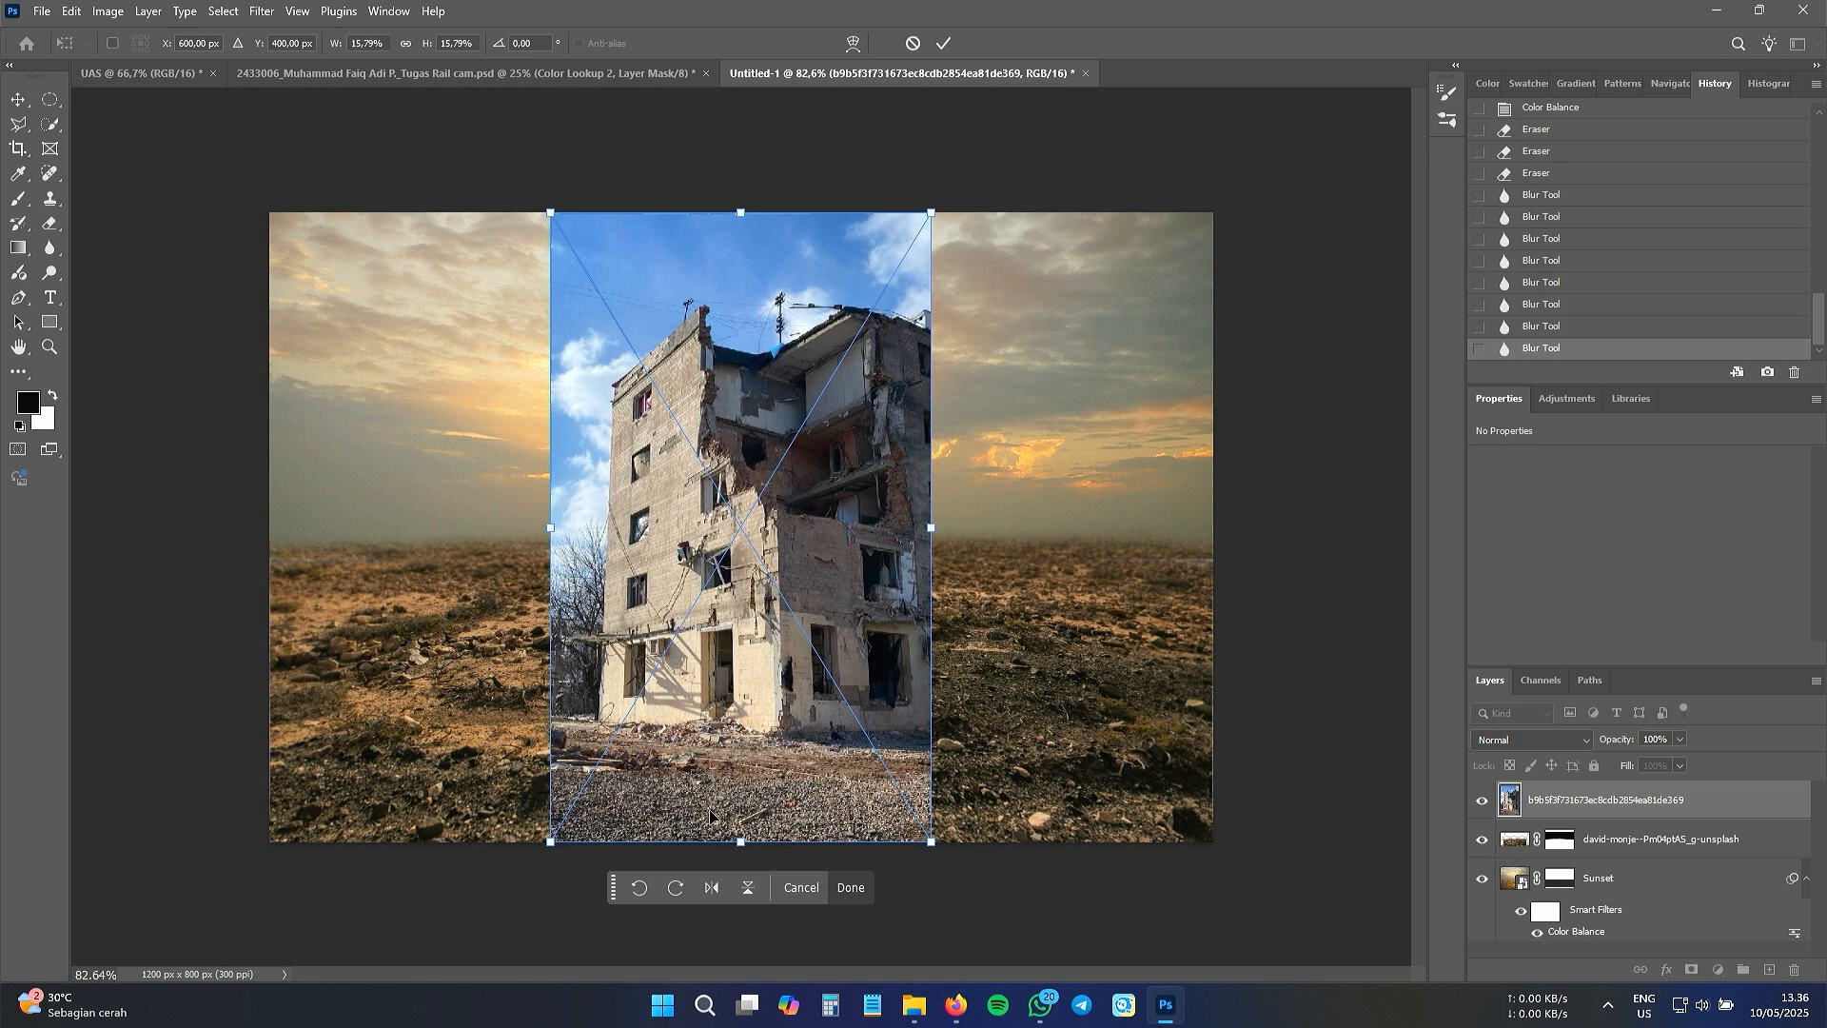
{"action": "right_click", "coordinate": [754, 717]}
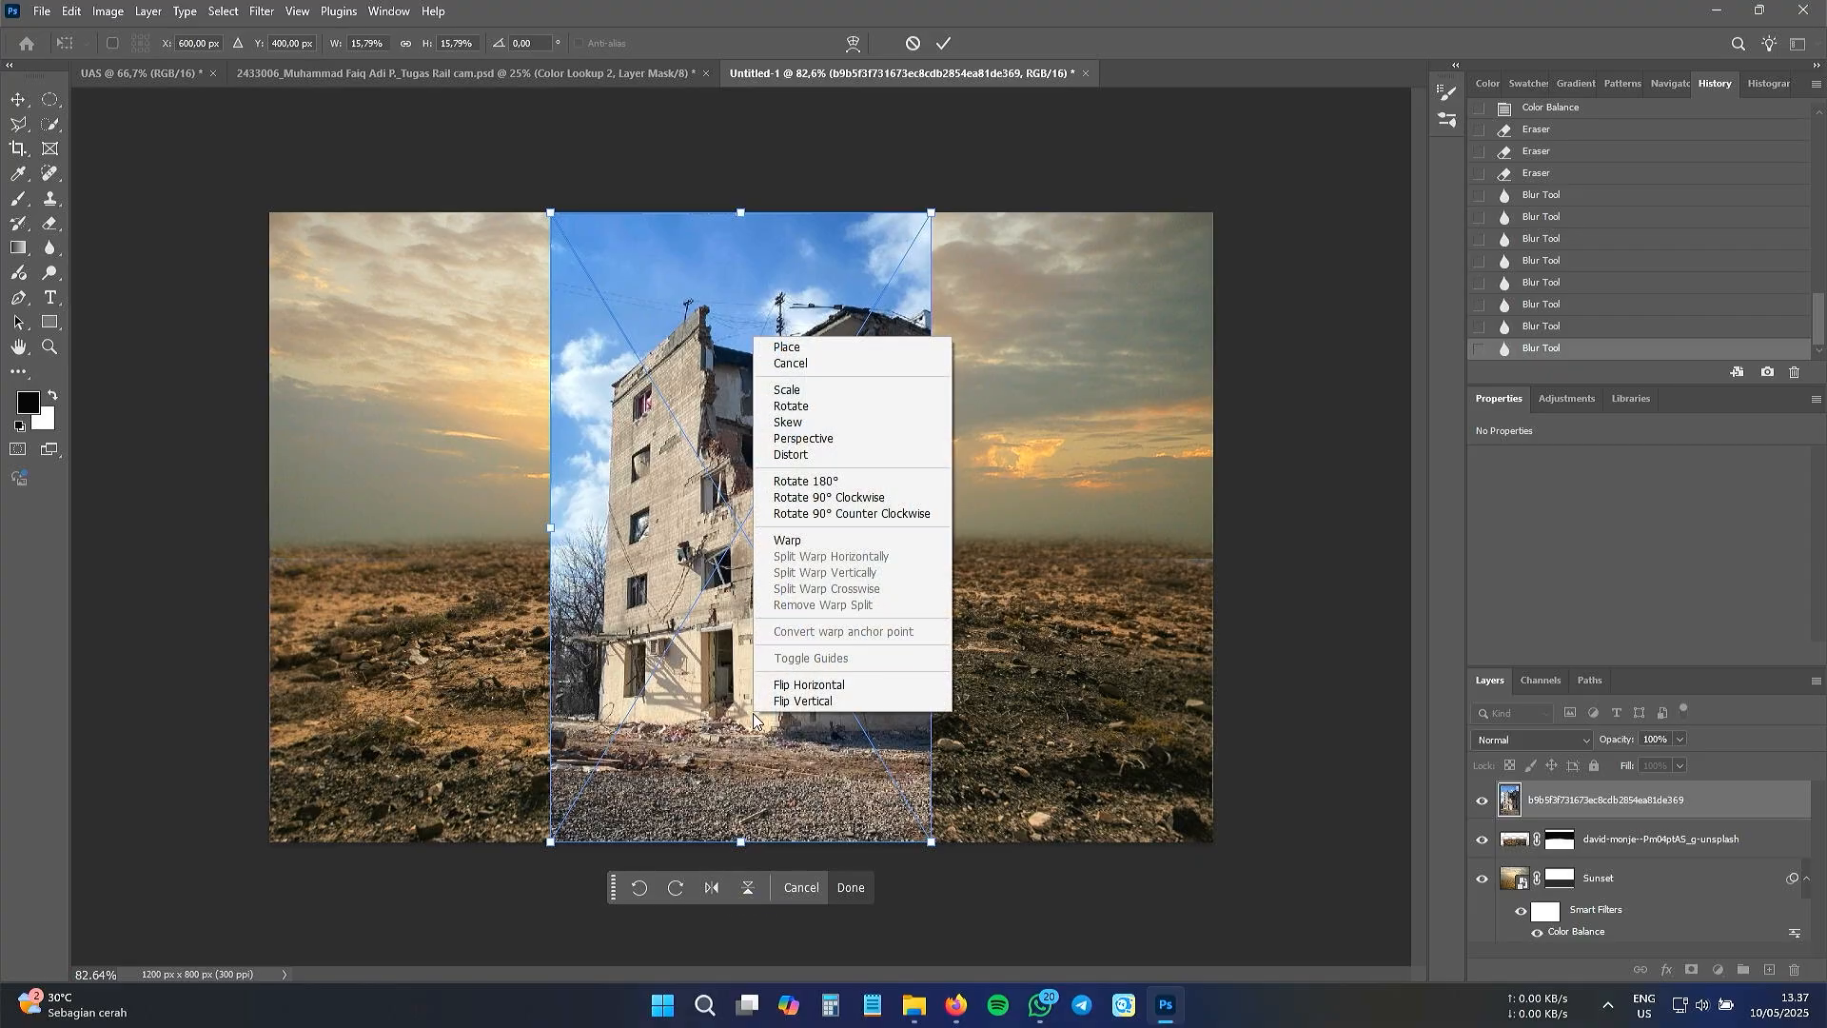
{"action": "left_click", "coordinate": [825, 702]}
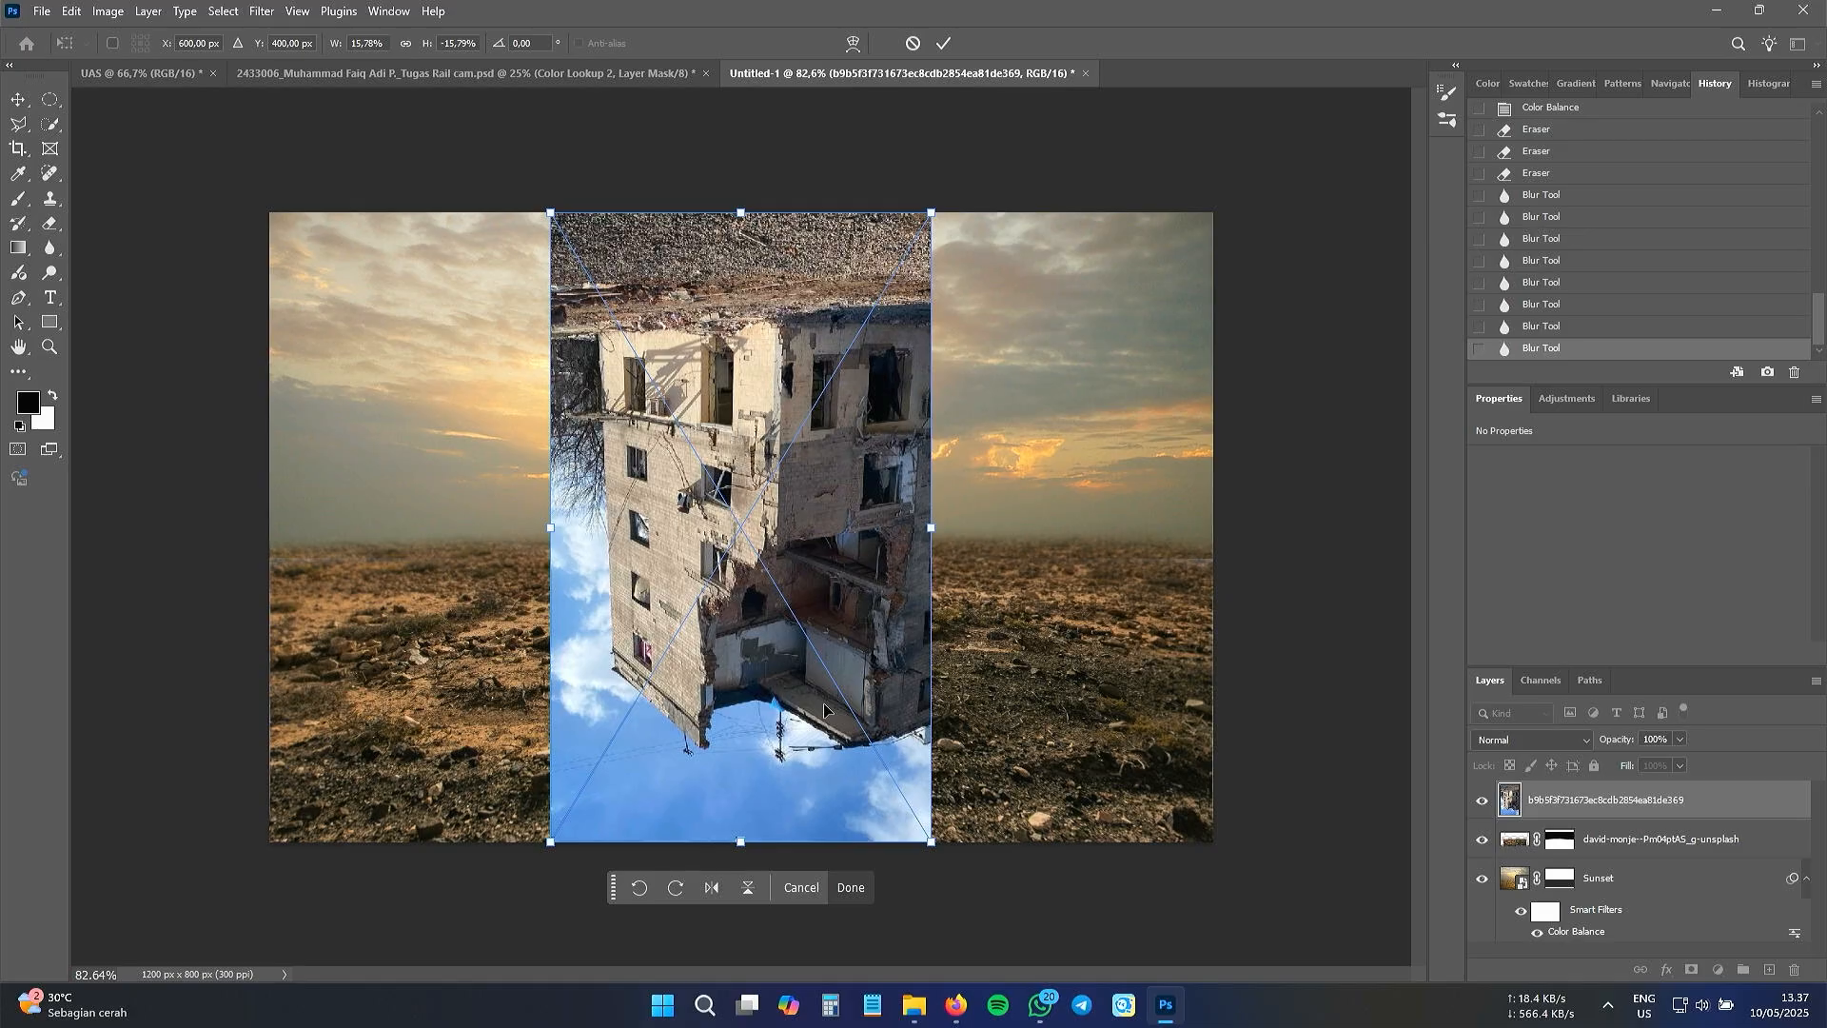
{"action": "key", "text": "ctrl+z"}
- Flip the placed building photo horizontally and commit the placement
{"action": "right_click", "coordinate": [745, 698]}
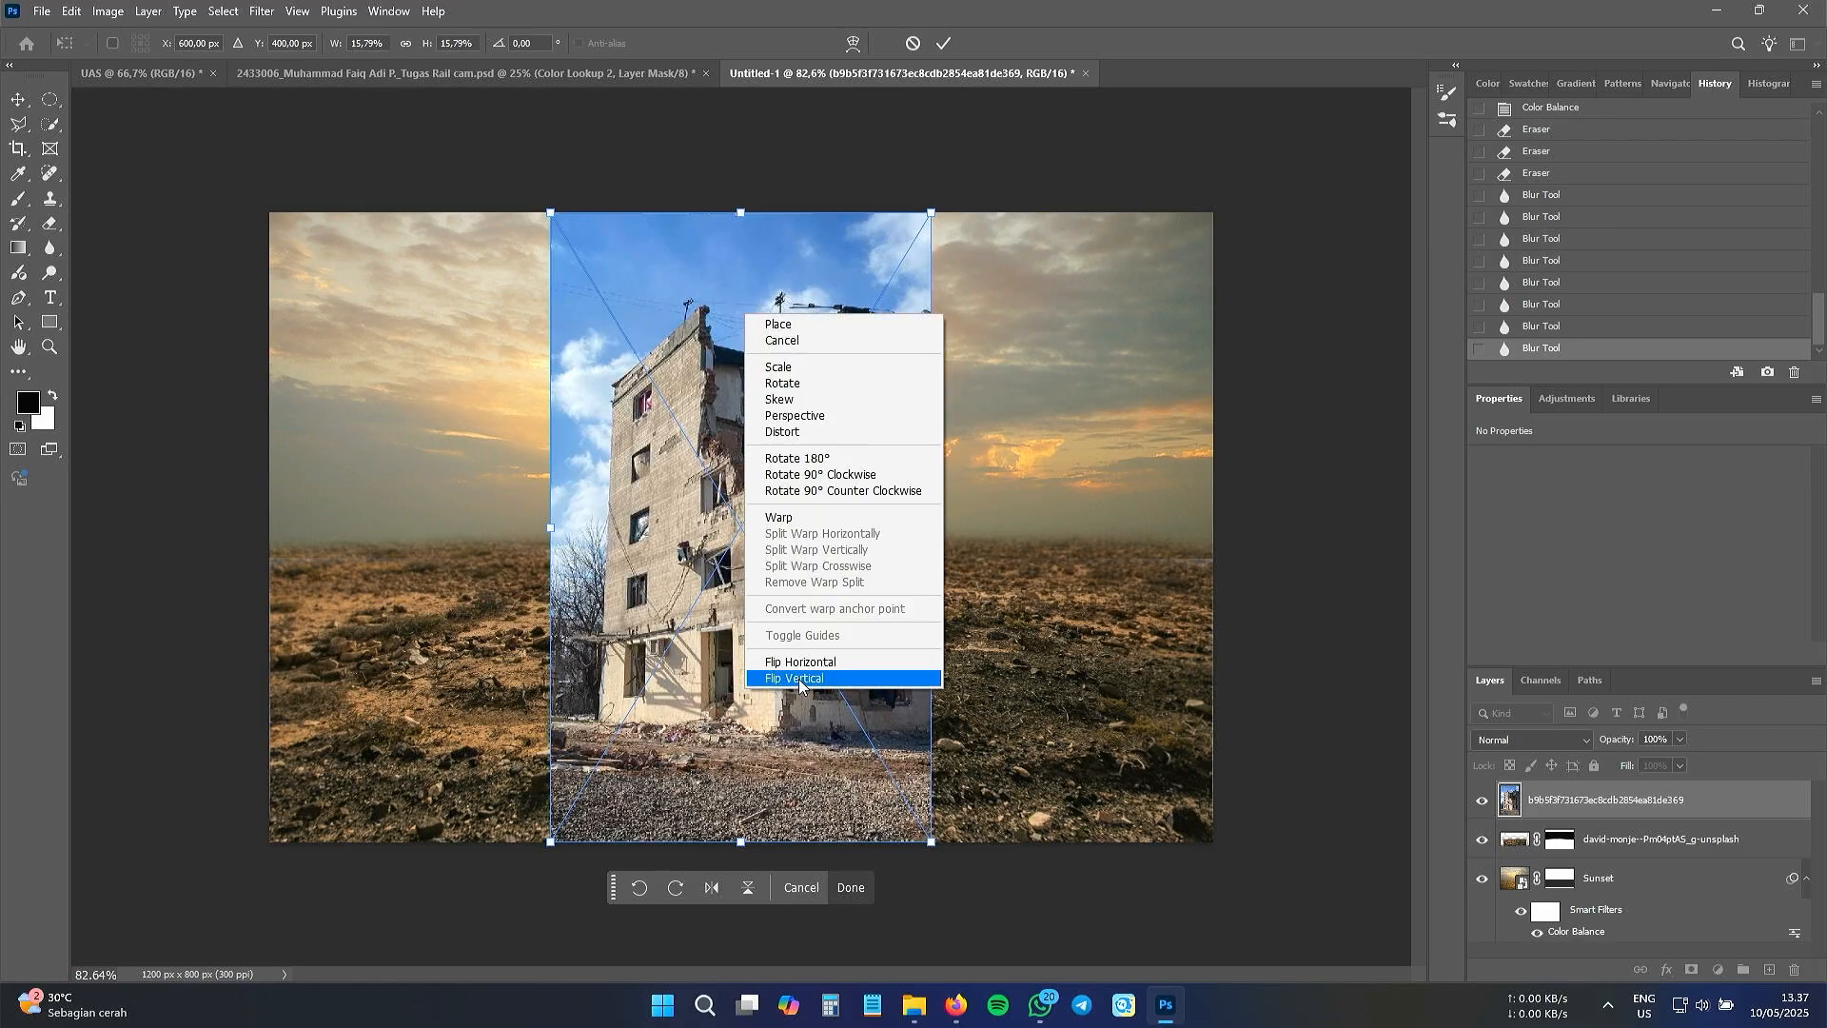
{"action": "left_click", "coordinate": [781, 662]}
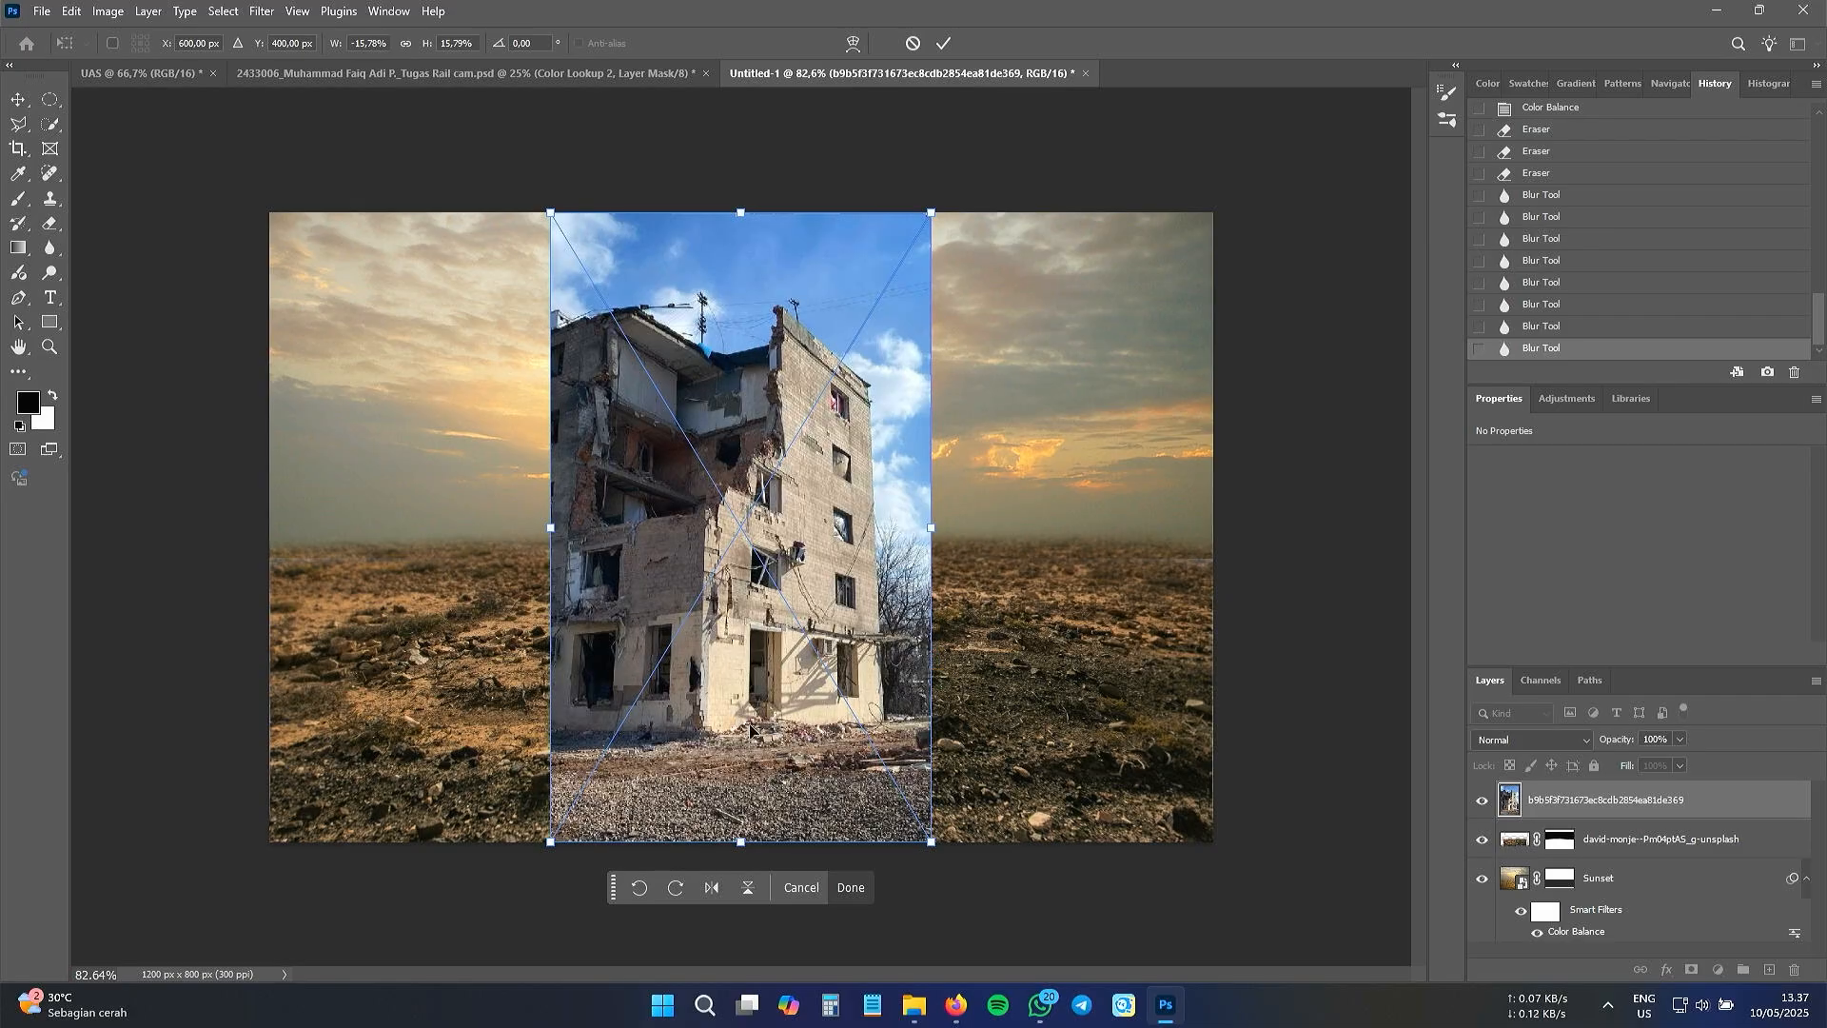
{"action": "left_click", "coordinate": [943, 42]}
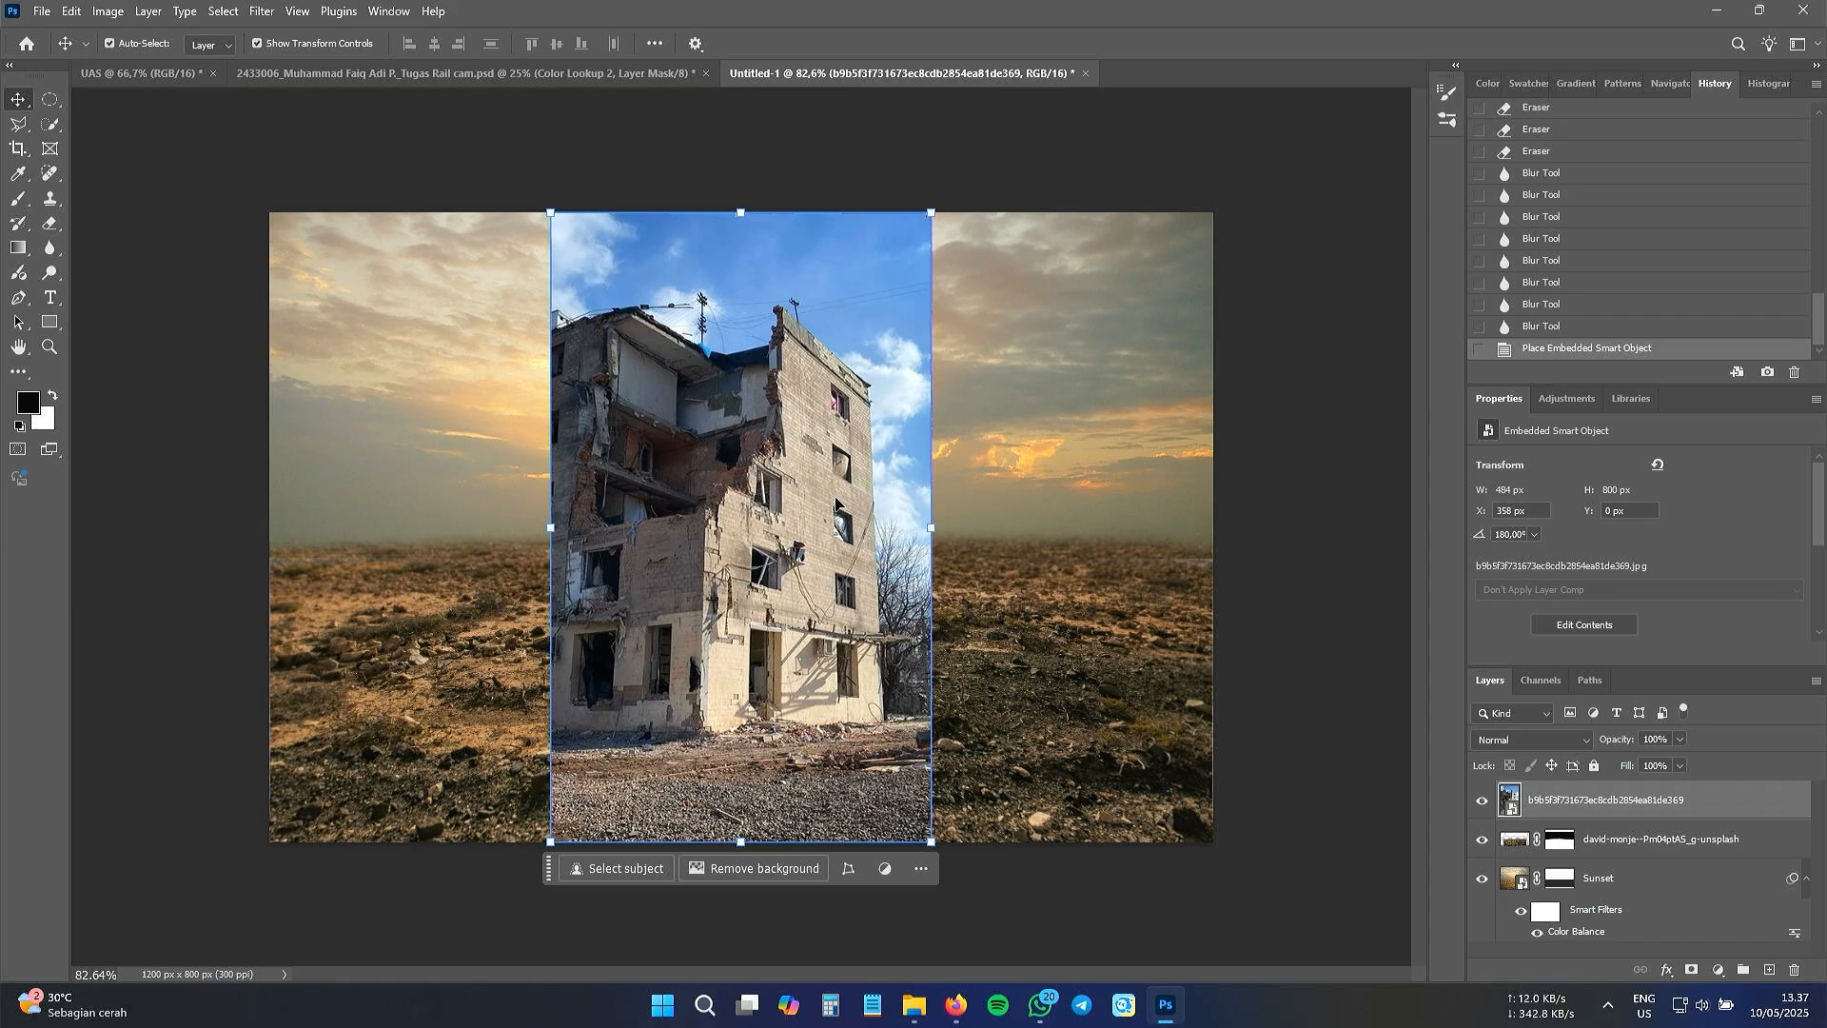
- Add a layer mask to the building layer
{"action": "key", "text": "ctrl"}
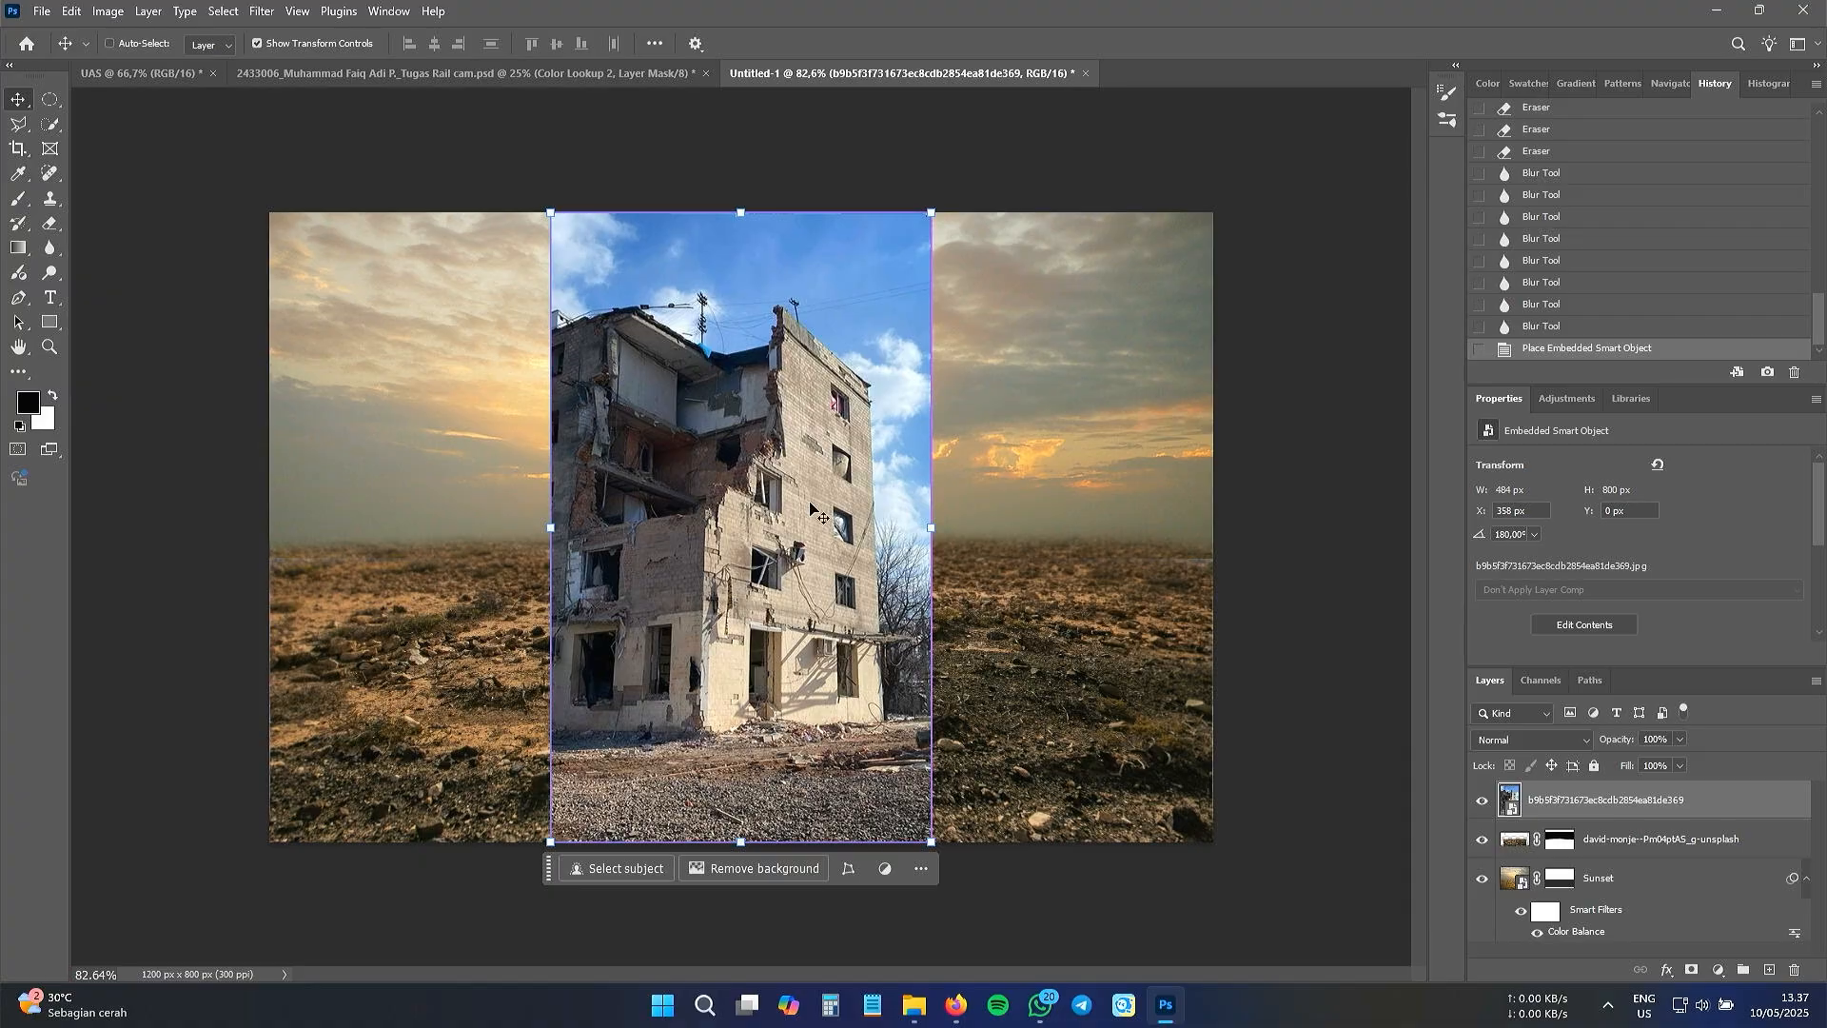
{"action": "key", "text": "ctrl"}
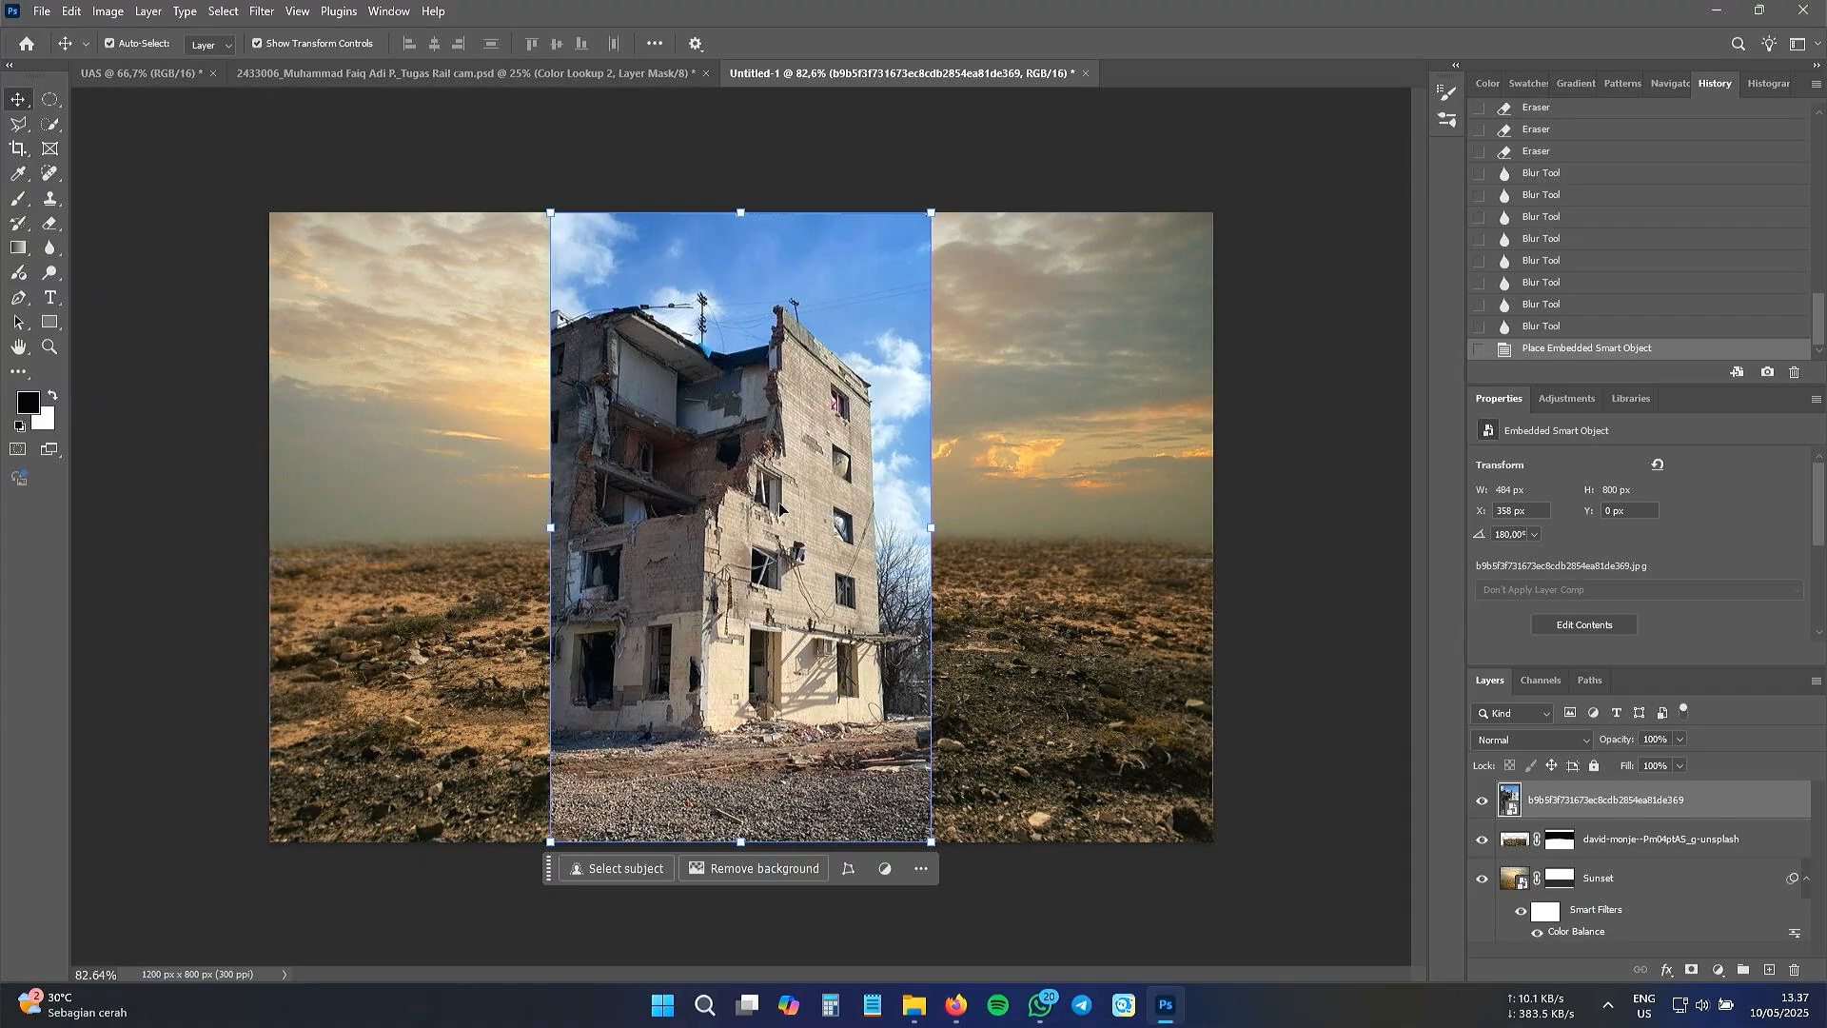
{"action": "key", "text": "ctrl+1"}
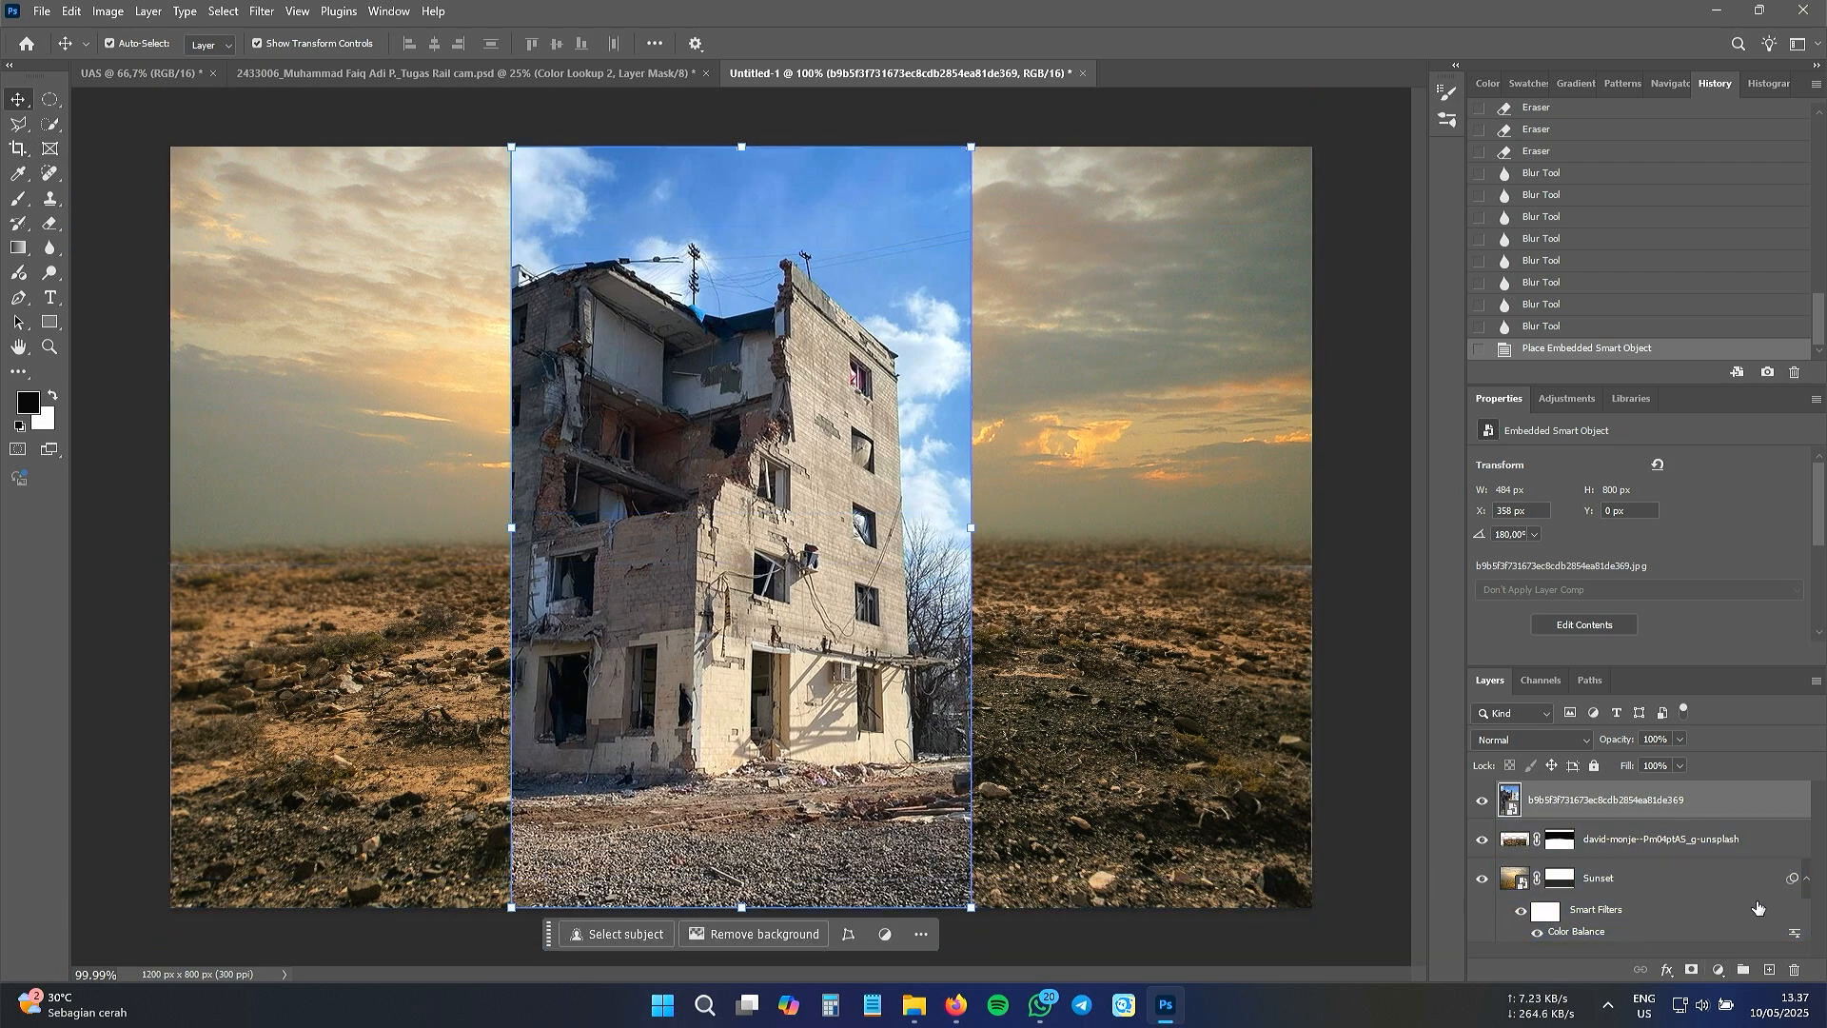
{"action": "left_click", "coordinate": [1693, 970]}
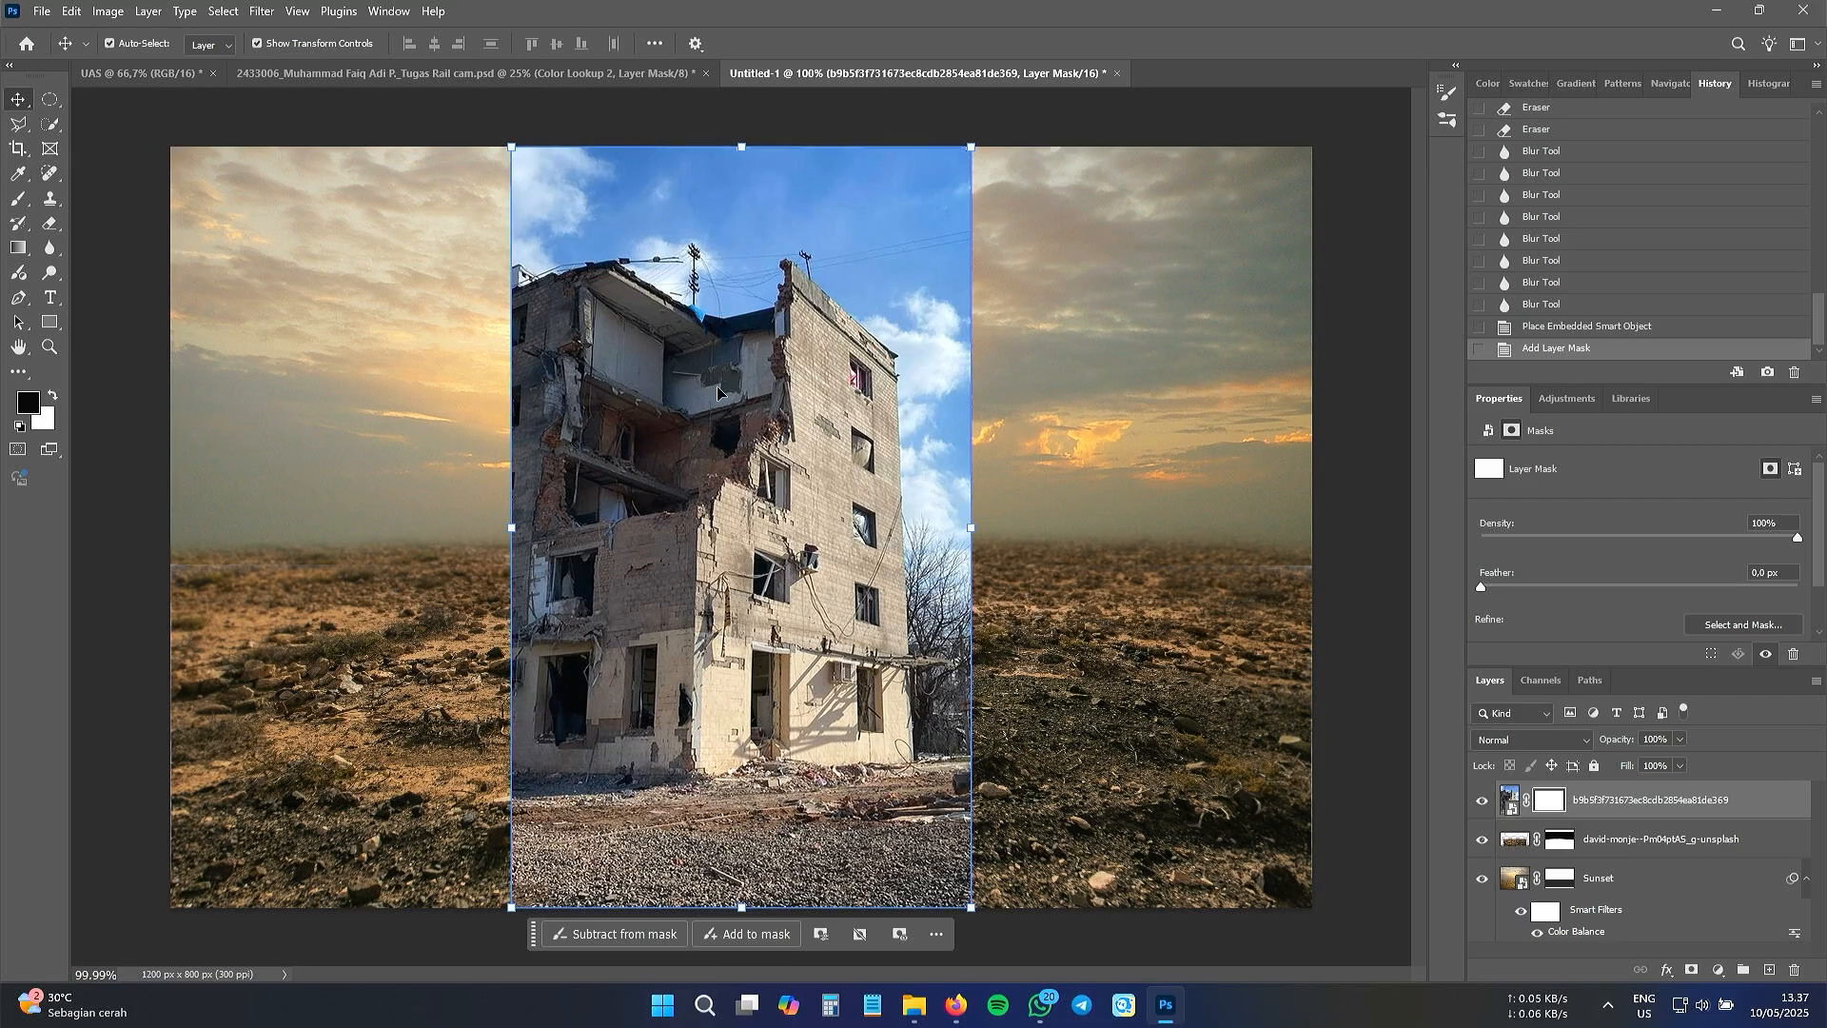
- Outline the building and the rubble strip at its base with the Polygonal Lasso, leaving out the blue sky
{"action": "scroll", "coordinate": [719, 387], "scroll_direction": "up", "scroll_amount": 1}
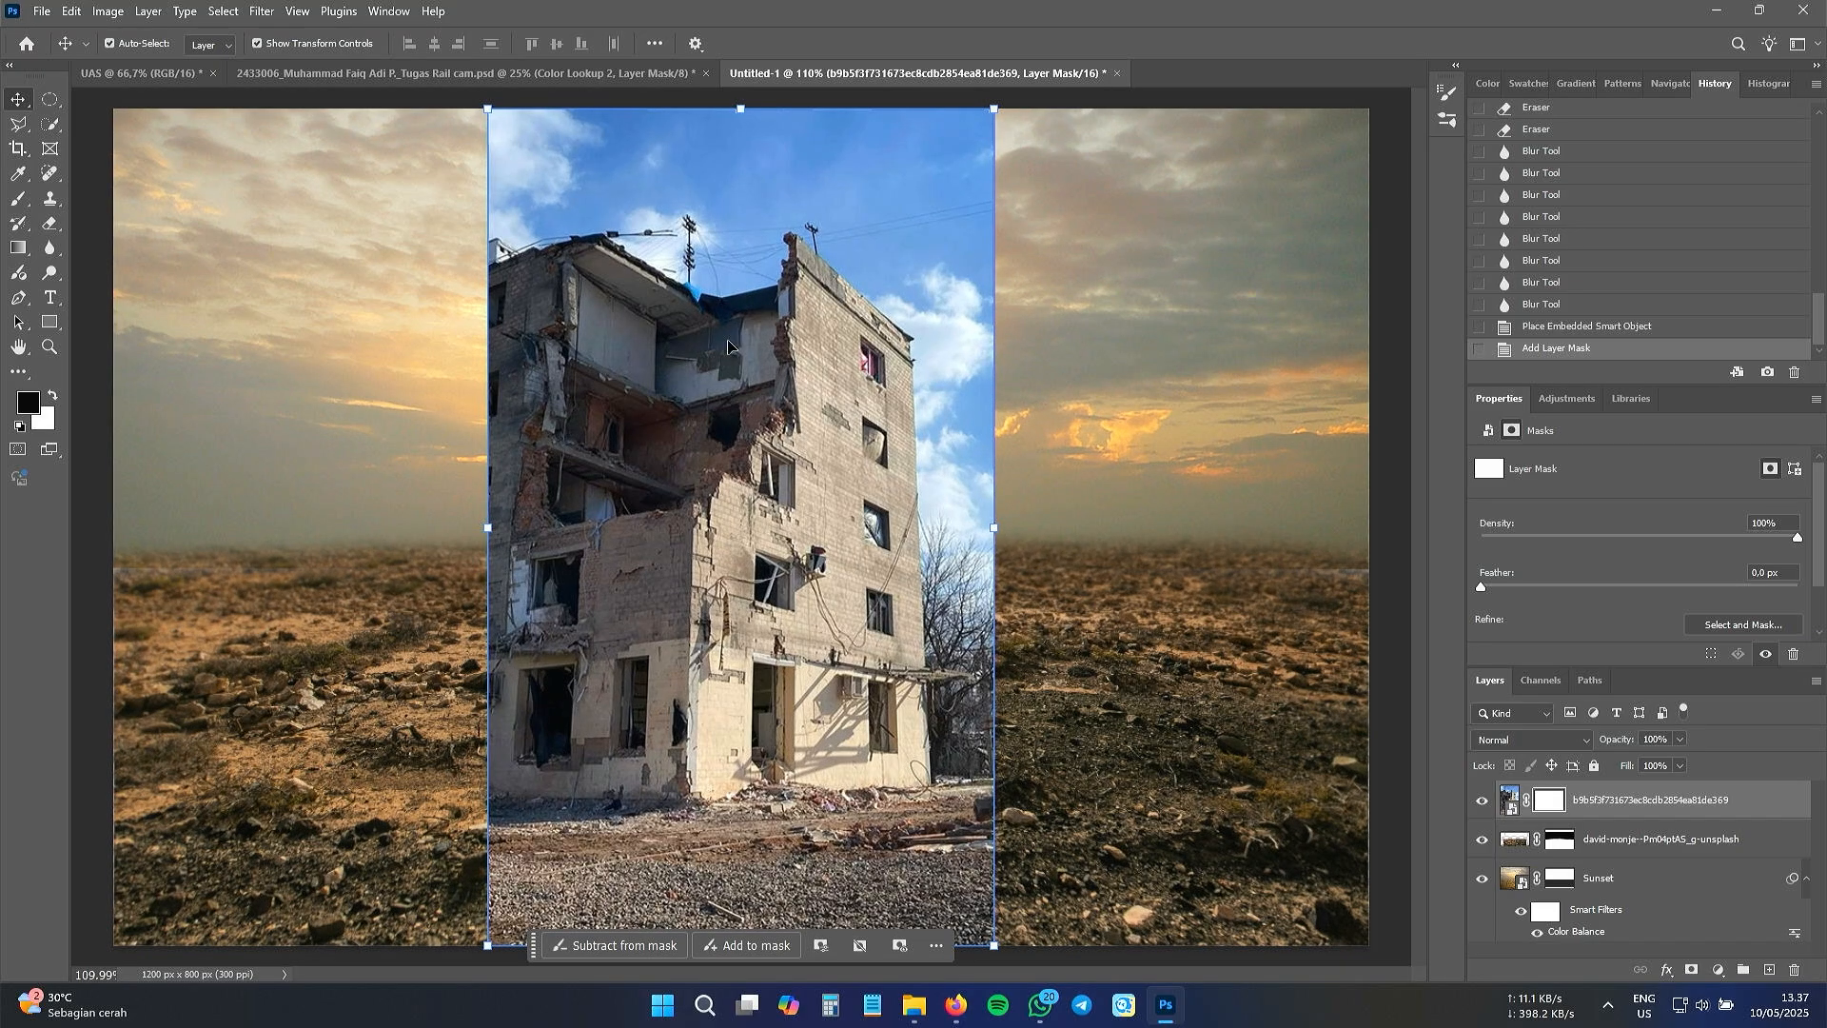
{"action": "left_click", "coordinate": [19, 124]}
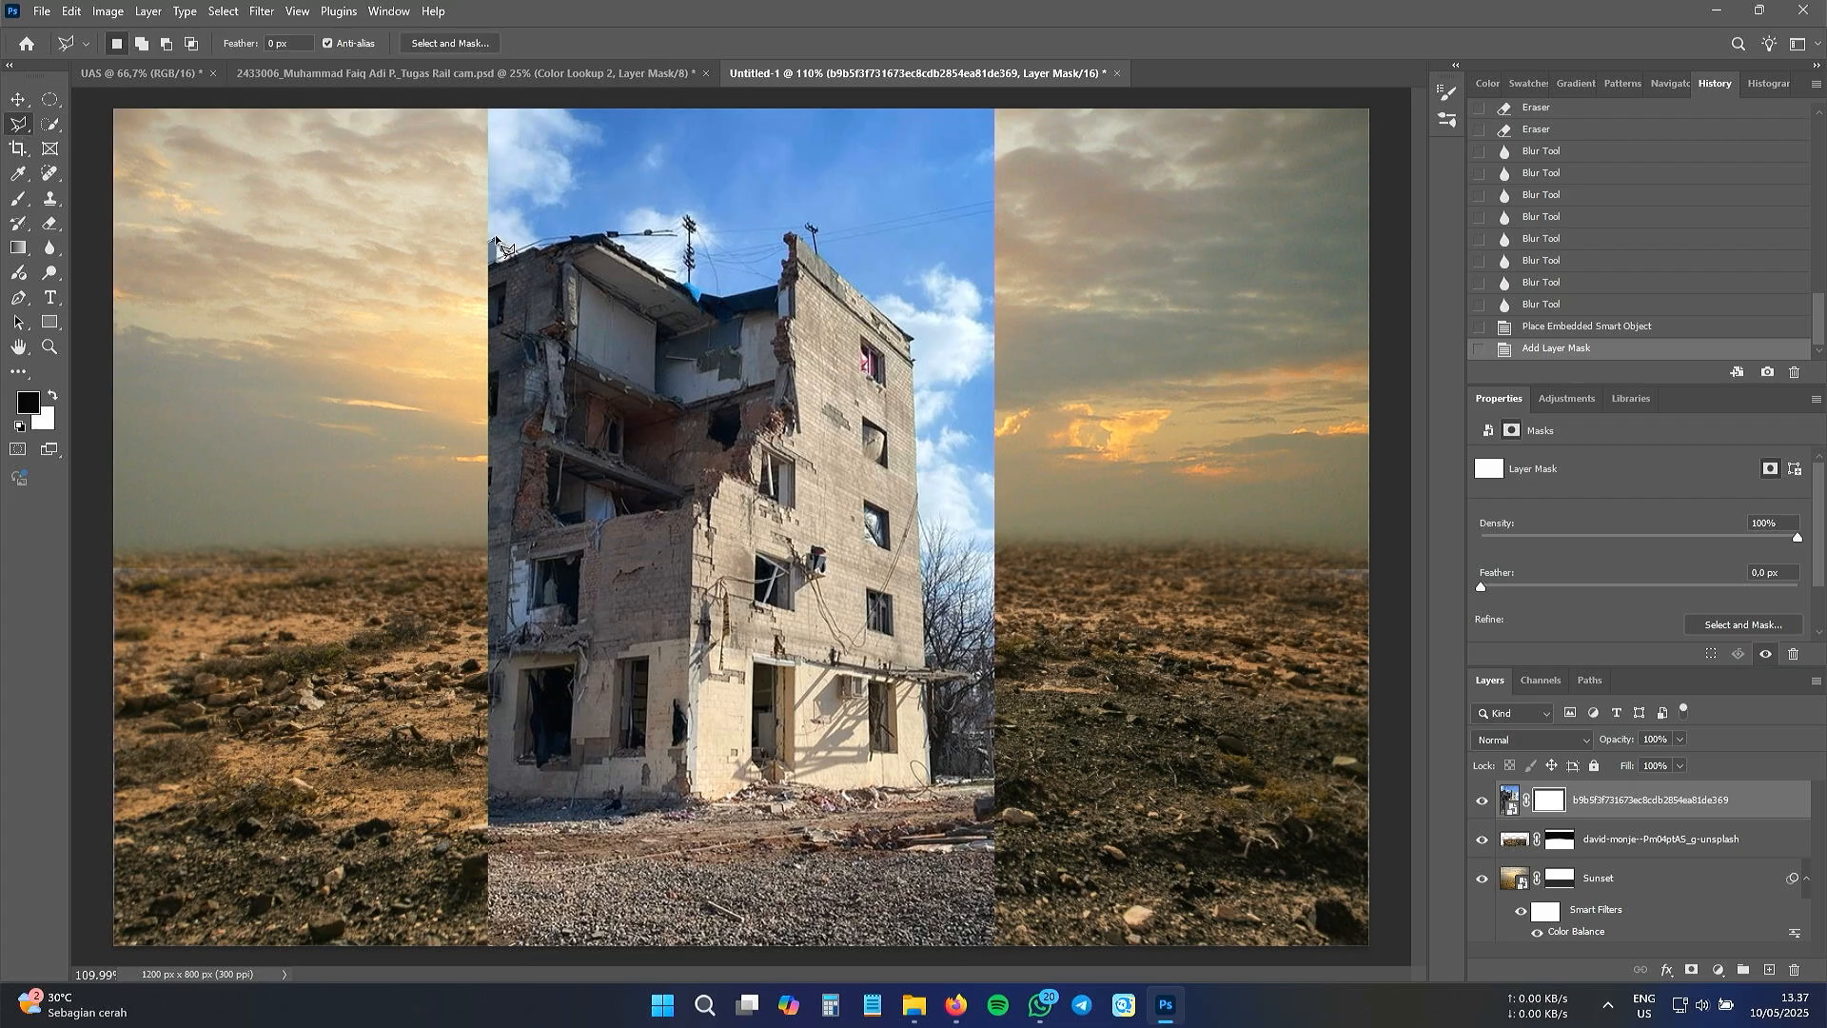
{"action": "left_click", "coordinate": [779, 287]}
{"action": "left_click", "coordinate": [781, 261]}
{"action": "left_click", "coordinate": [789, 258]}
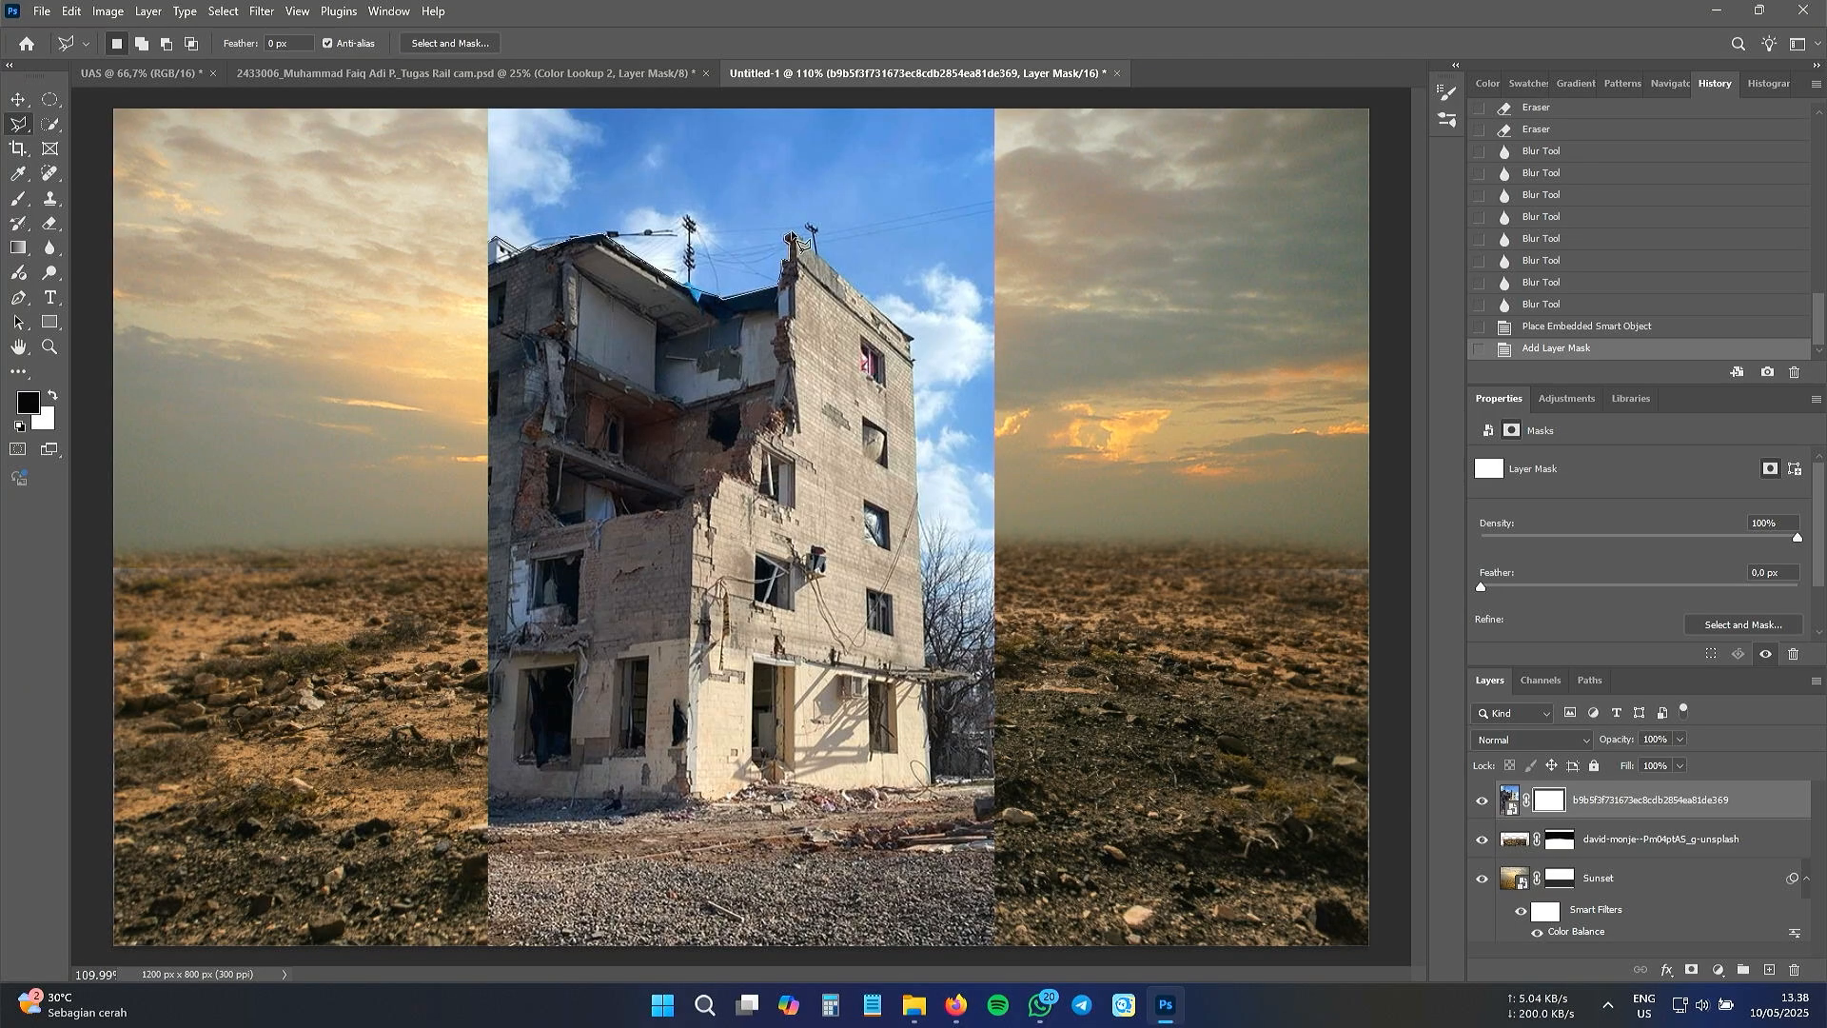
{"action": "left_click", "coordinate": [912, 363]}
{"action": "left_click", "coordinate": [926, 667]}
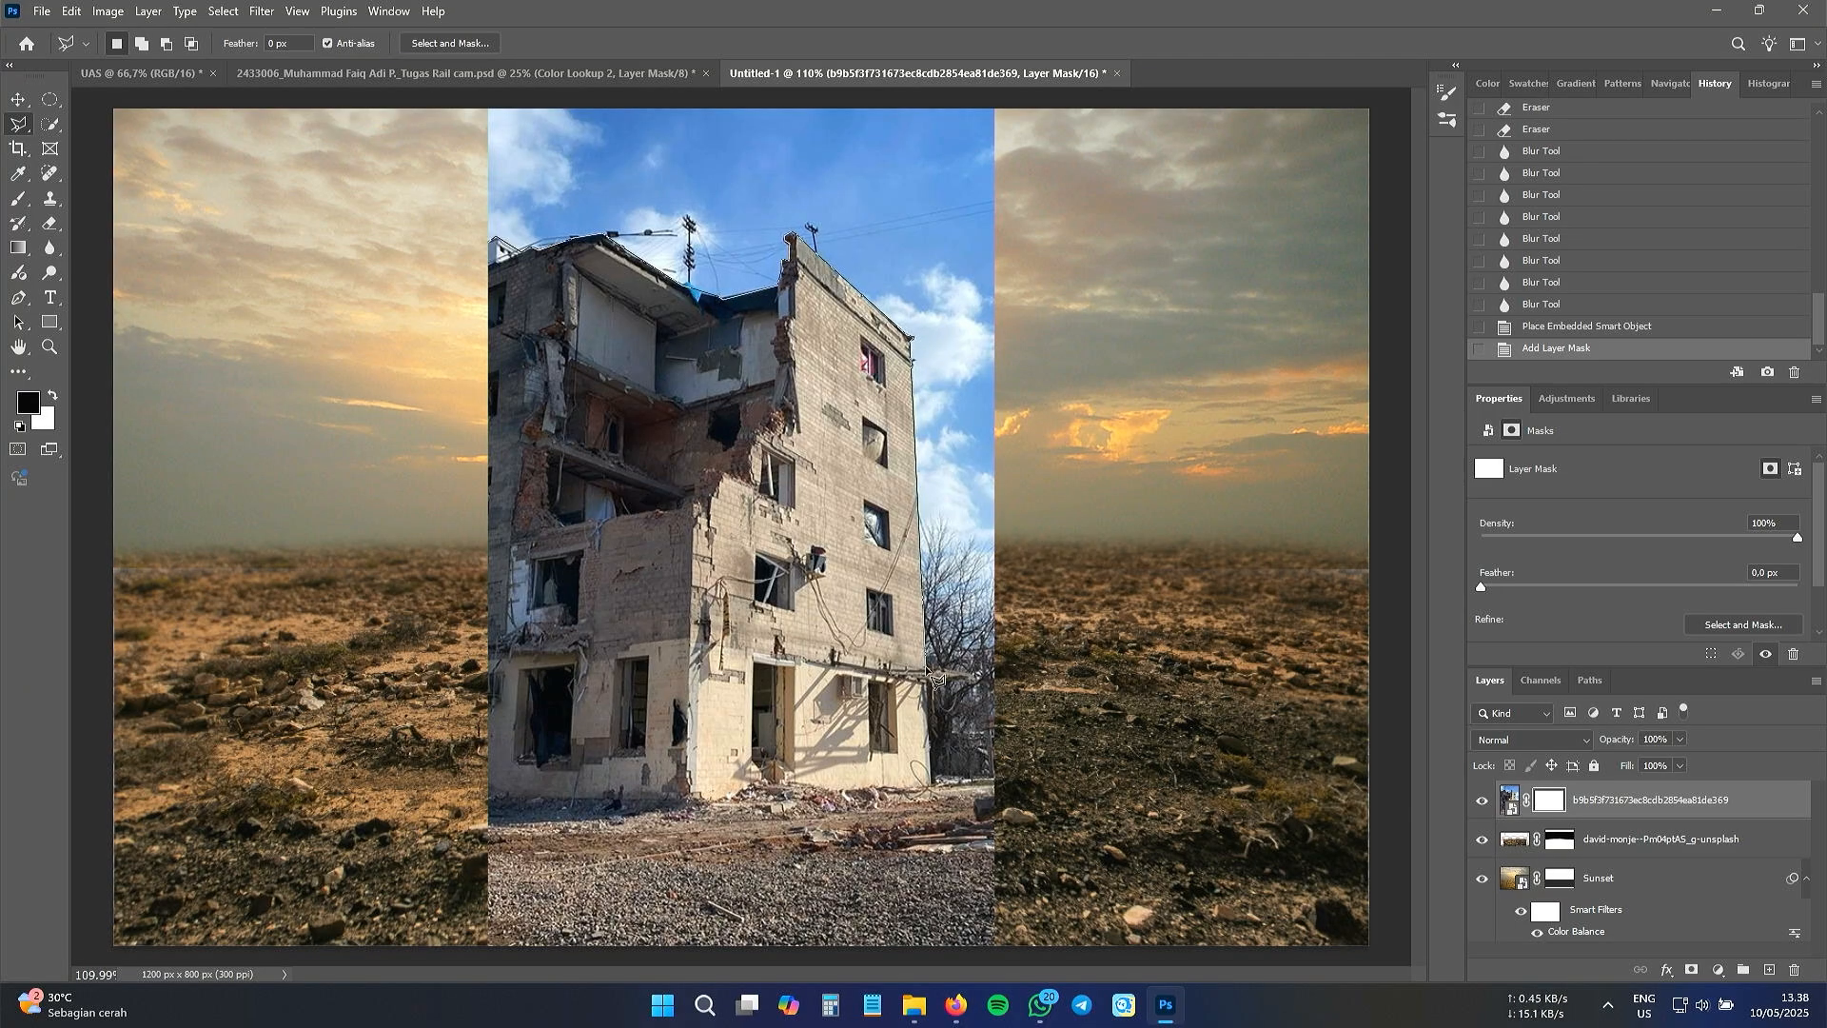
{"action": "left_click", "coordinate": [932, 784]}
{"action": "left_click", "coordinate": [993, 779]}
{"action": "left_click", "coordinate": [992, 846]}
{"action": "left_click", "coordinate": [490, 856]}
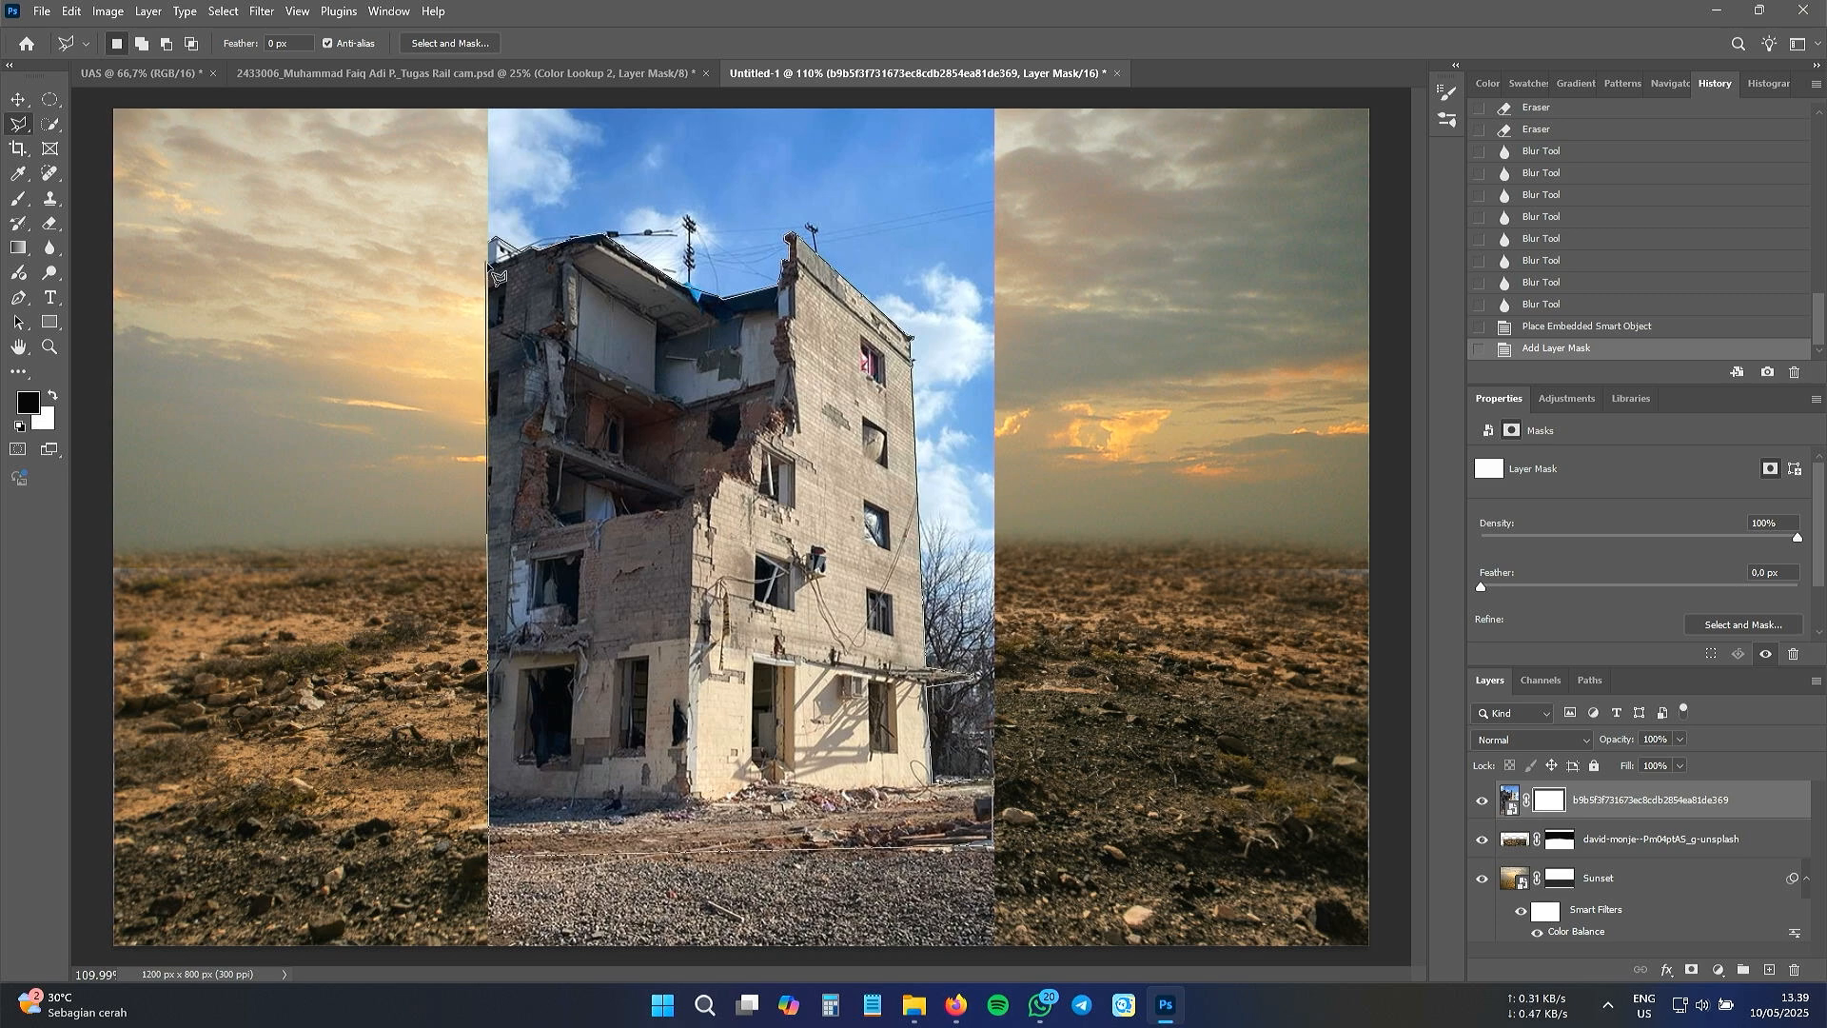
{"action": "left_click", "coordinate": [490, 241]}
- Try painting on the building's mask inside the lasso selection with the Brush tool
{"action": "key", "text": "b"}
{"action": "left_click_drag", "start_coordinate": [619, 180], "coordinate": [754, 202]}
{"action": "key", "text": "ctrl+z"}
{"action": "key", "text": "x"}
{"action": "left_click_drag", "start_coordinate": [533, 286], "coordinate": [837, 333]}
{"action": "left_click_drag", "start_coordinate": [874, 377], "coordinate": [619, 533]}
{"action": "mouse_move", "coordinate": [590, 666]}
{"action": "left_mouse_down"}
{"action": "mouse_move", "coordinate": [876, 743]}
{"action": "mouse_move", "coordinate": [800, 714]}
{"action": "mouse_move", "coordinate": [600, 517]}
{"action": "mouse_move", "coordinate": [609, 486]}
{"action": "left_mouse_up"}
{"action": "key", "text": "x"}
{"action": "key", "text": "ctrl+z"}
{"action": "key", "text": "v"}
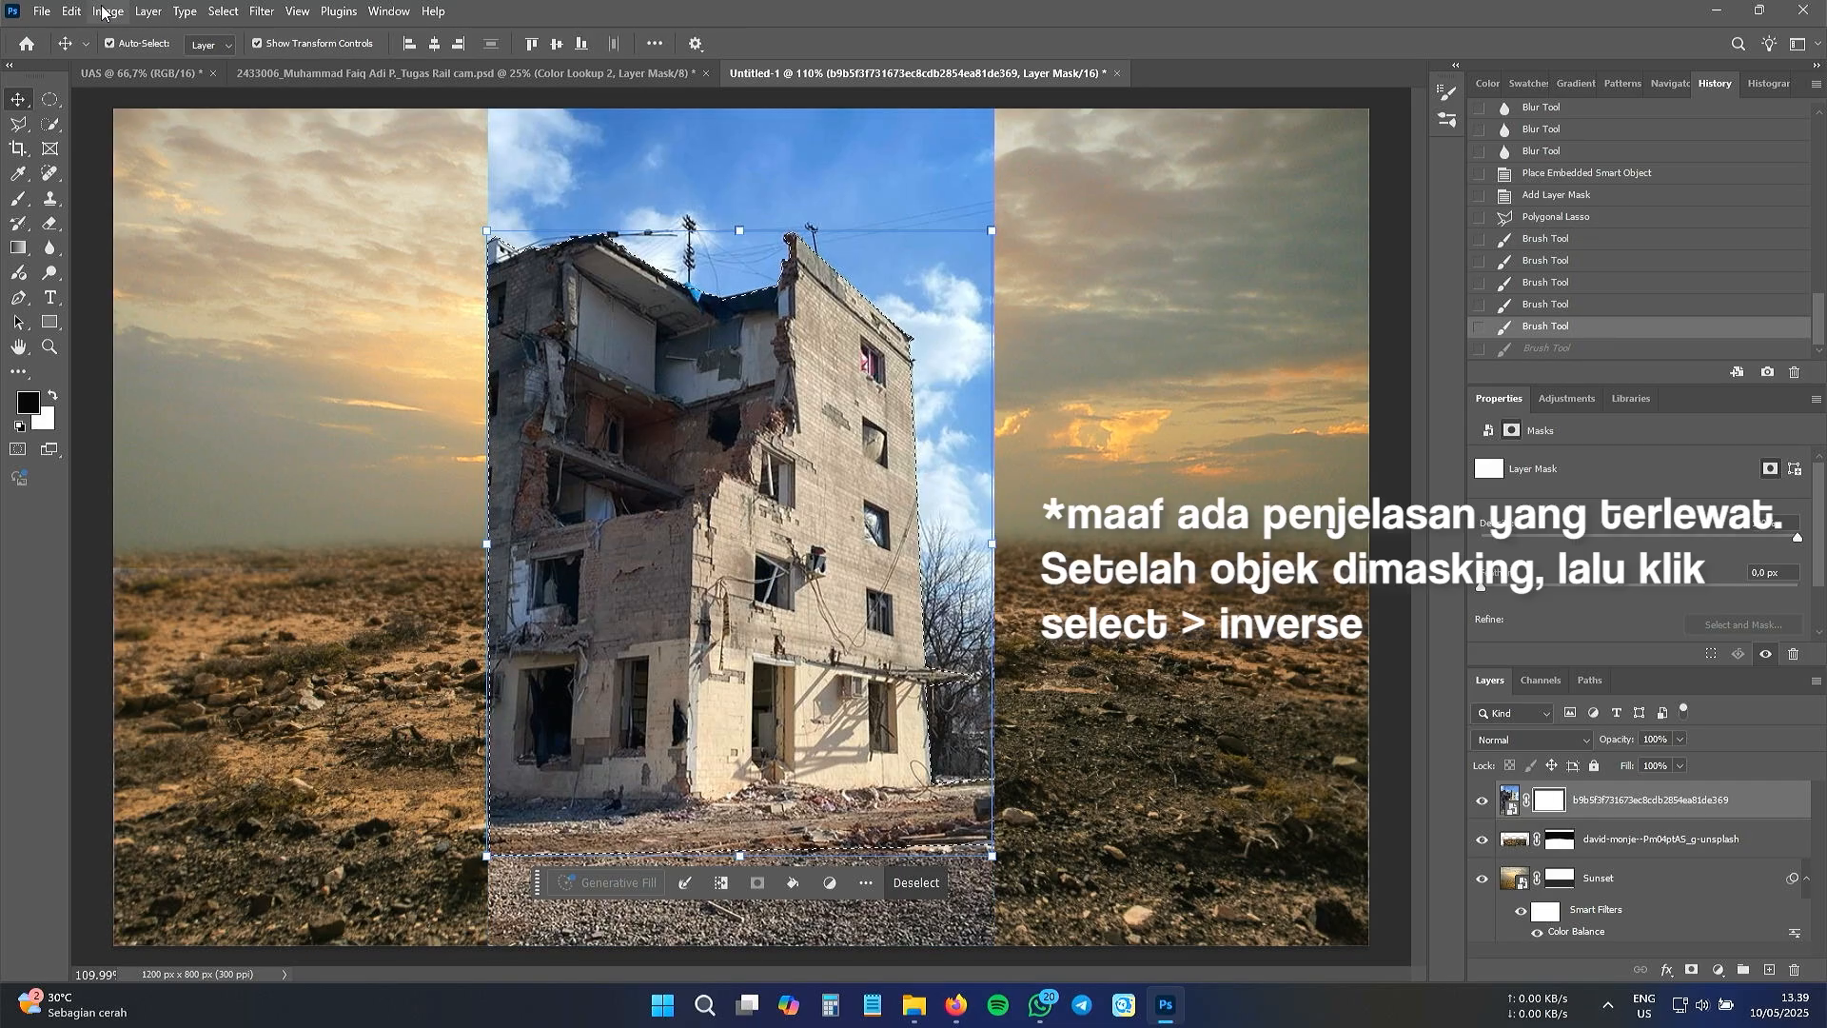
- Invert the selection and paint black on the building's mask with a 275 px Brush to hide its sky and surroundings
{"action": "left_click", "coordinate": [230, 11]}
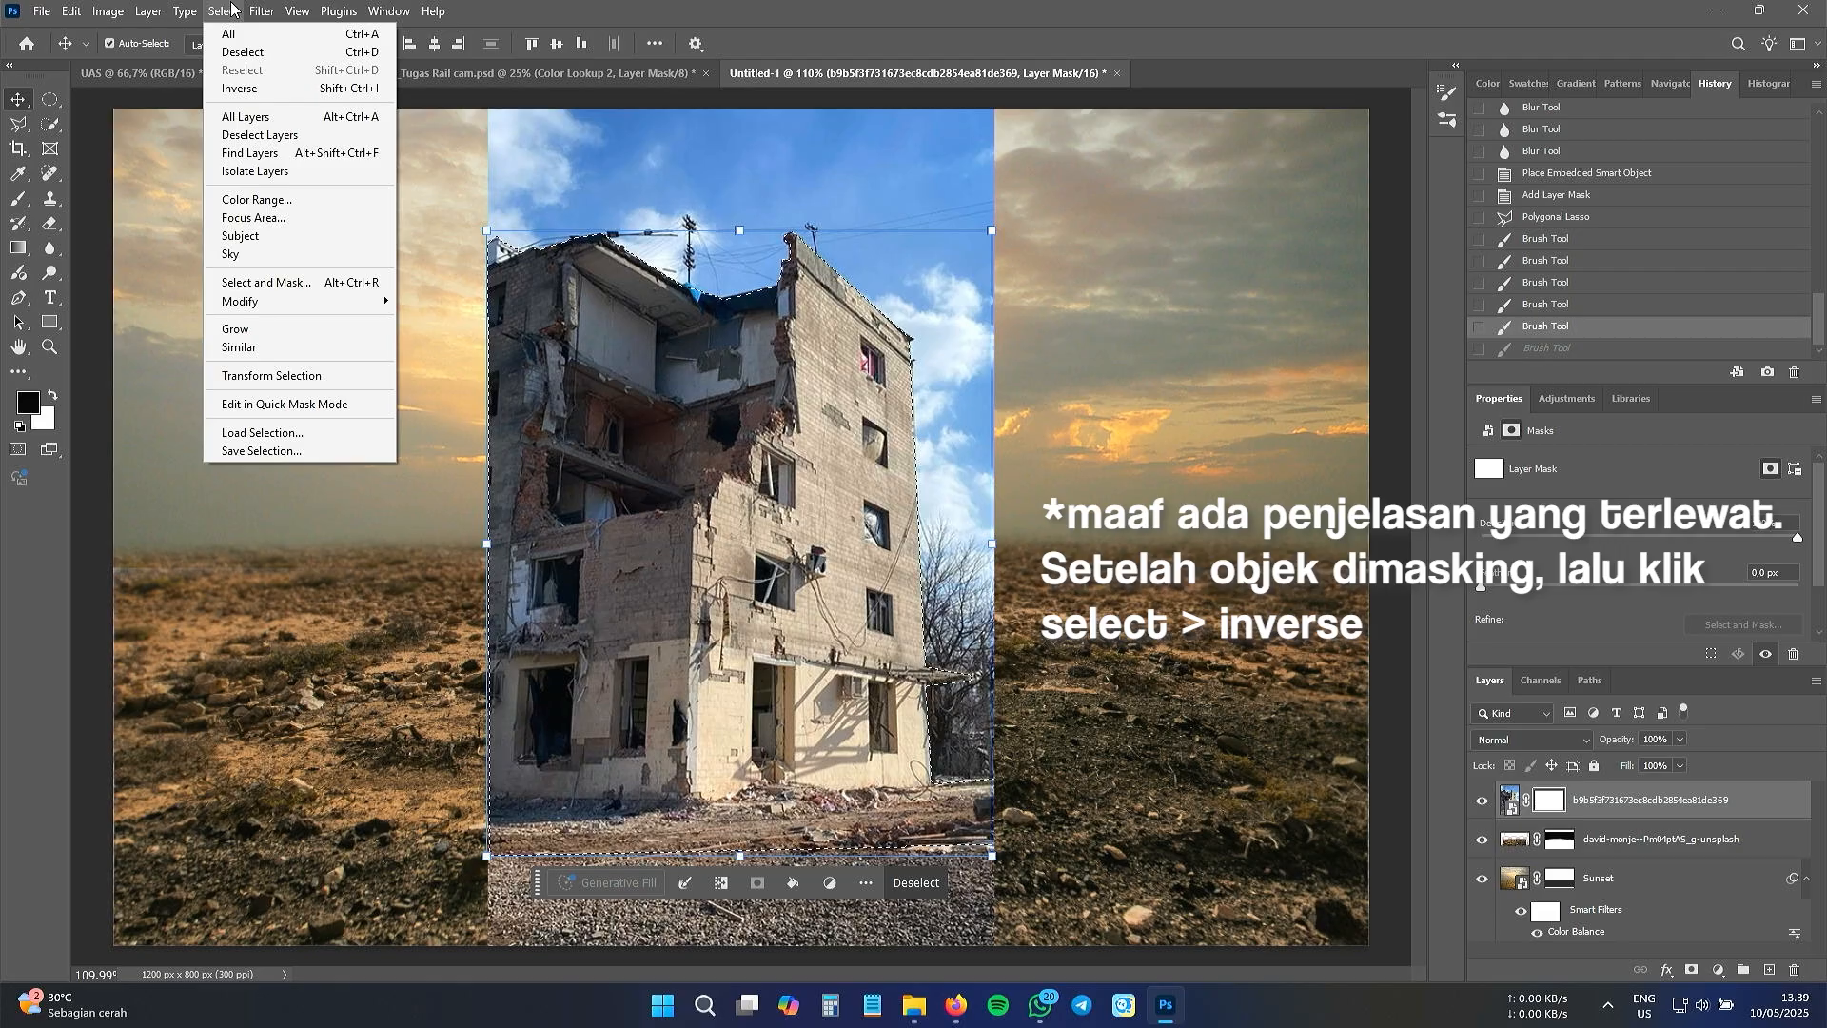
{"action": "left_click", "coordinate": [239, 88]}
{"action": "left_click", "coordinate": [299, 213]}
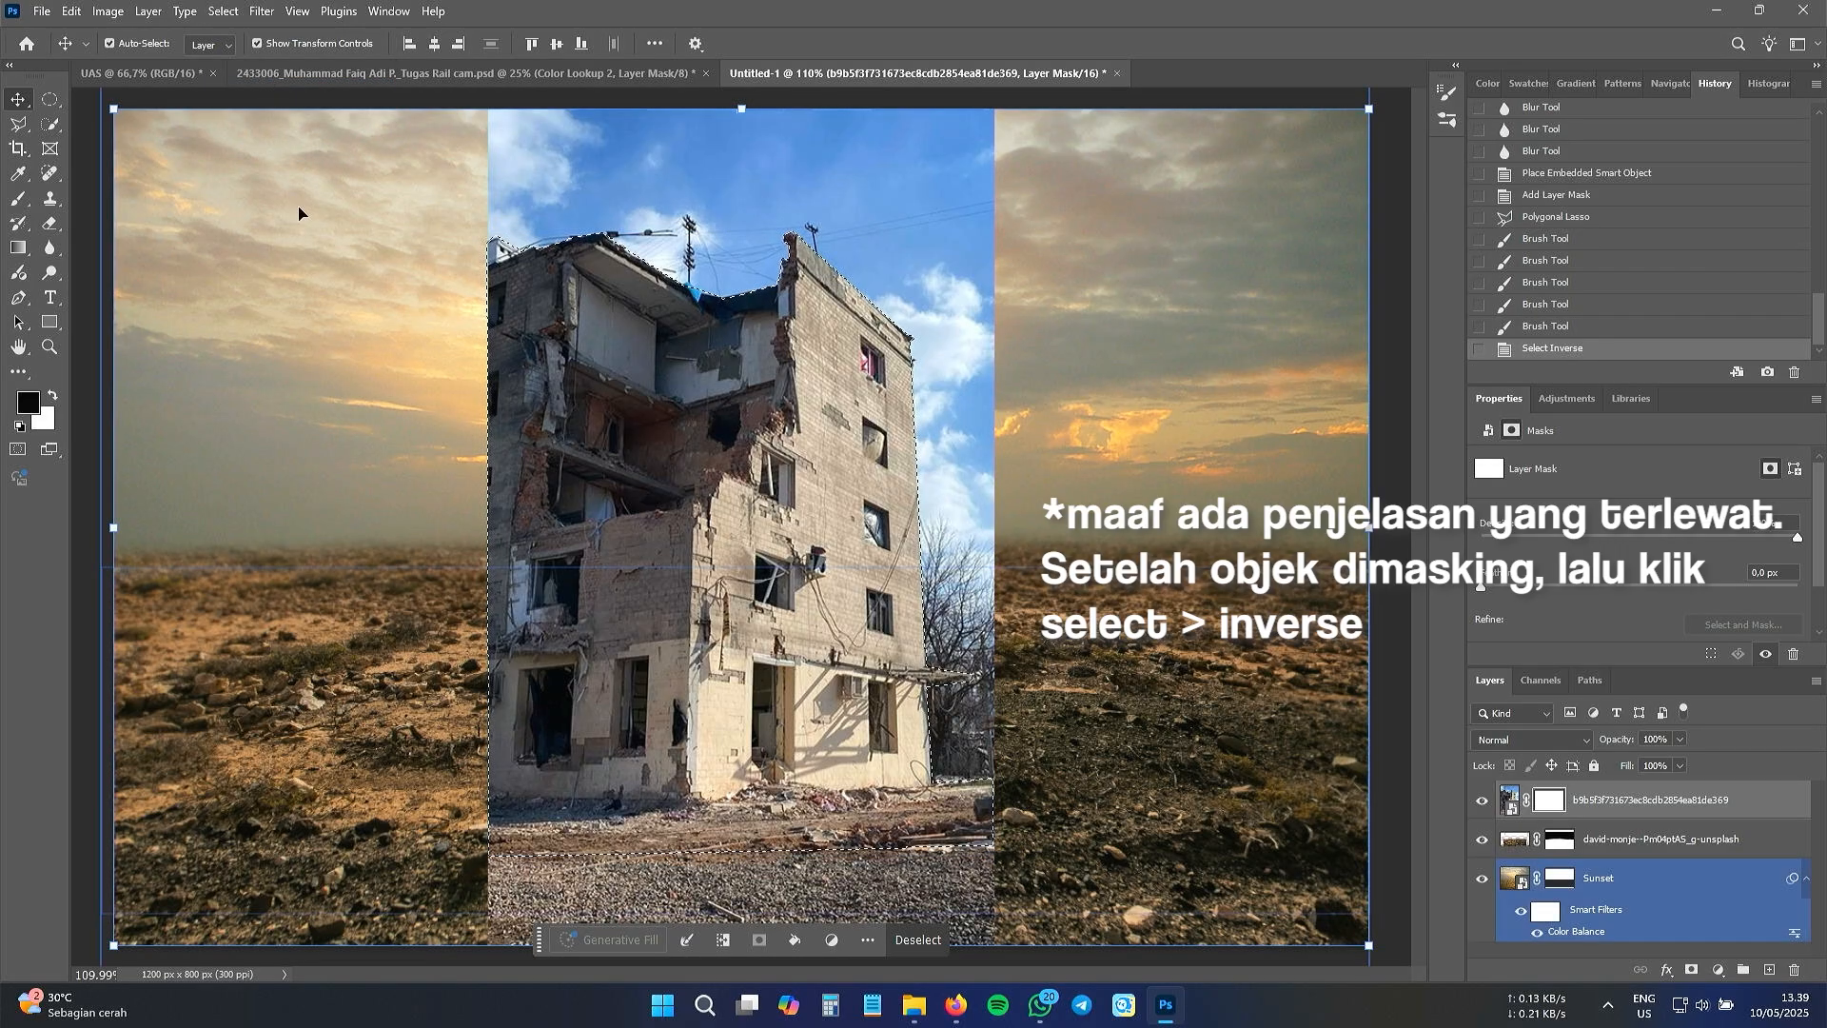
{"action": "left_click", "coordinate": [18, 198]}
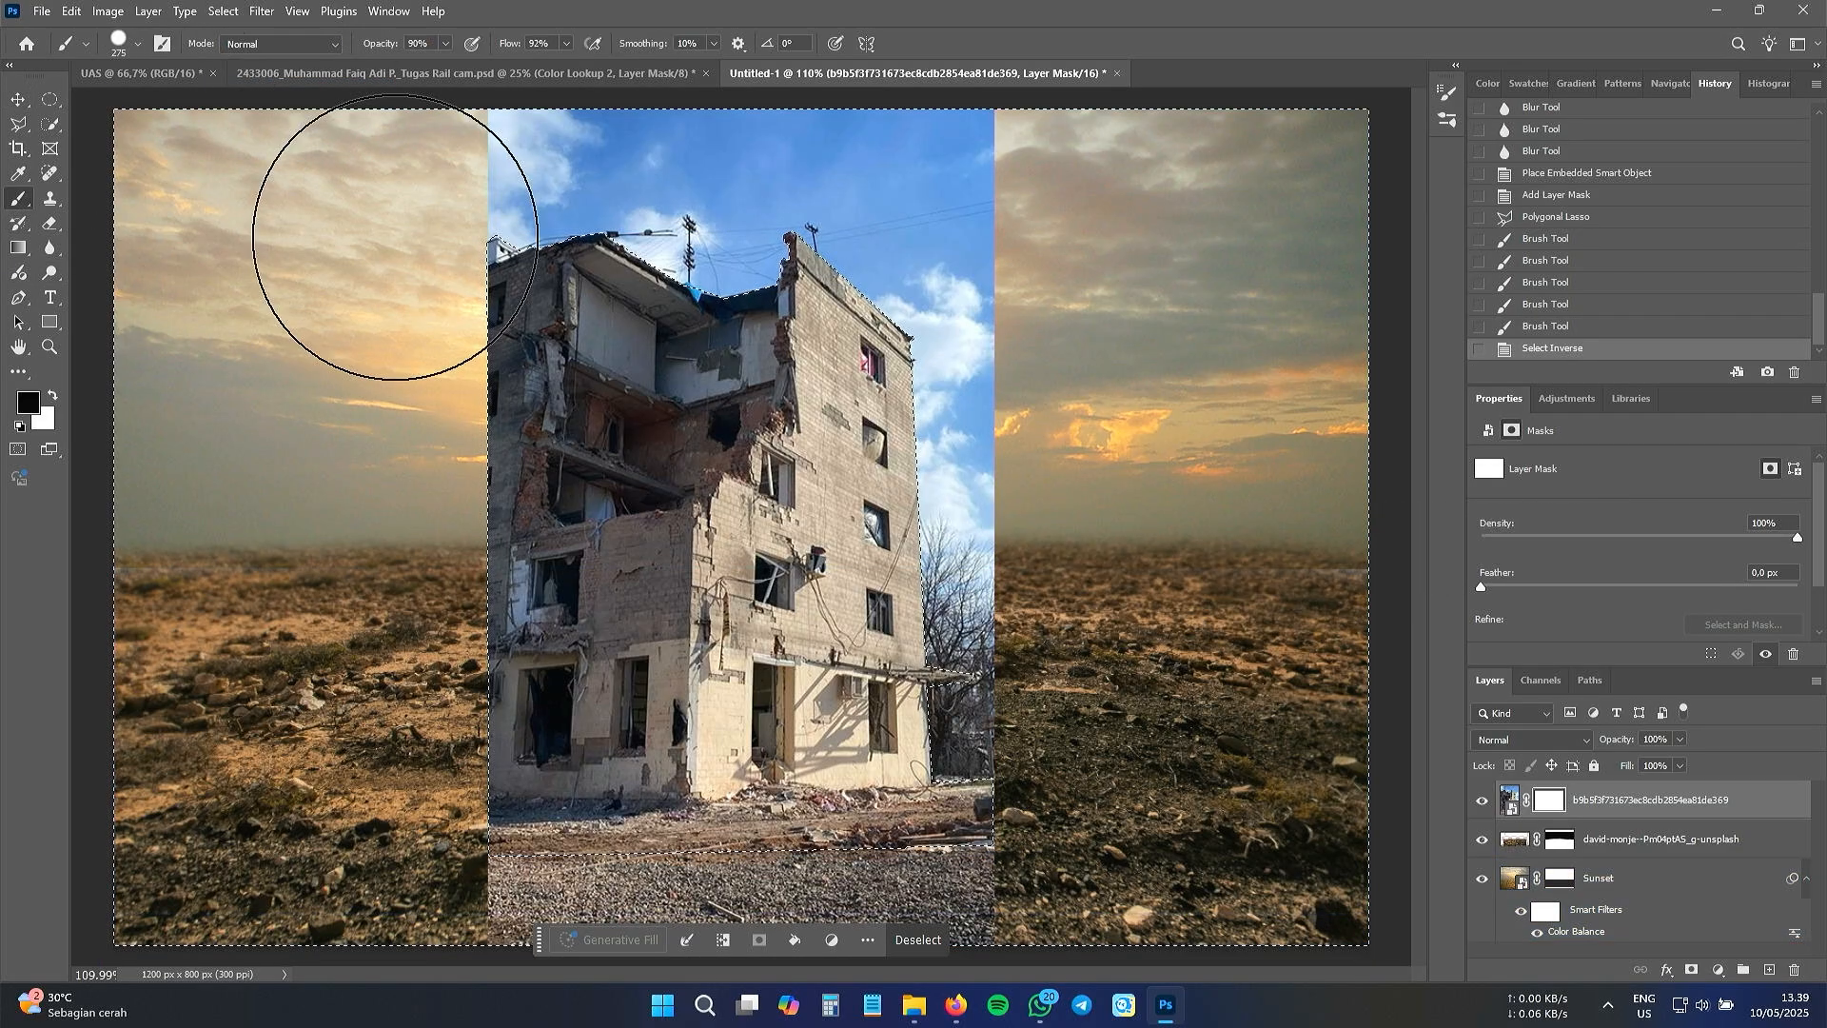
{"action": "mouse_move", "coordinate": [498, 218]}
{"action": "left_mouse_down"}
{"action": "mouse_move", "coordinate": [747, 156]}
{"action": "mouse_move", "coordinate": [905, 225]}
{"action": "mouse_move", "coordinate": [836, 232]}
{"action": "mouse_move", "coordinate": [971, 441]}
{"action": "mouse_move", "coordinate": [942, 666]}
{"action": "mouse_move", "coordinate": [972, 774]}
{"action": "mouse_move", "coordinate": [724, 938]}
{"action": "mouse_move", "coordinate": [561, 937]}
{"action": "mouse_move", "coordinate": [966, 809]}
{"action": "mouse_move", "coordinate": [933, 856]}
{"action": "left_mouse_up"}
{"action": "key", "text": "0"}
- Move the masked building toward the left side of the desert scene
{"action": "left_click", "coordinate": [18, 99]}
{"action": "left_click_drag", "start_coordinate": [723, 524], "coordinate": [409, 524]}
{"action": "key", "text": "ctrl+t"}
{"action": "left_click_drag", "start_coordinate": [1054, 109], "coordinate": [775, 326]}
{"action": "left_click_drag", "start_coordinate": [287, 599], "coordinate": [448, 542]}
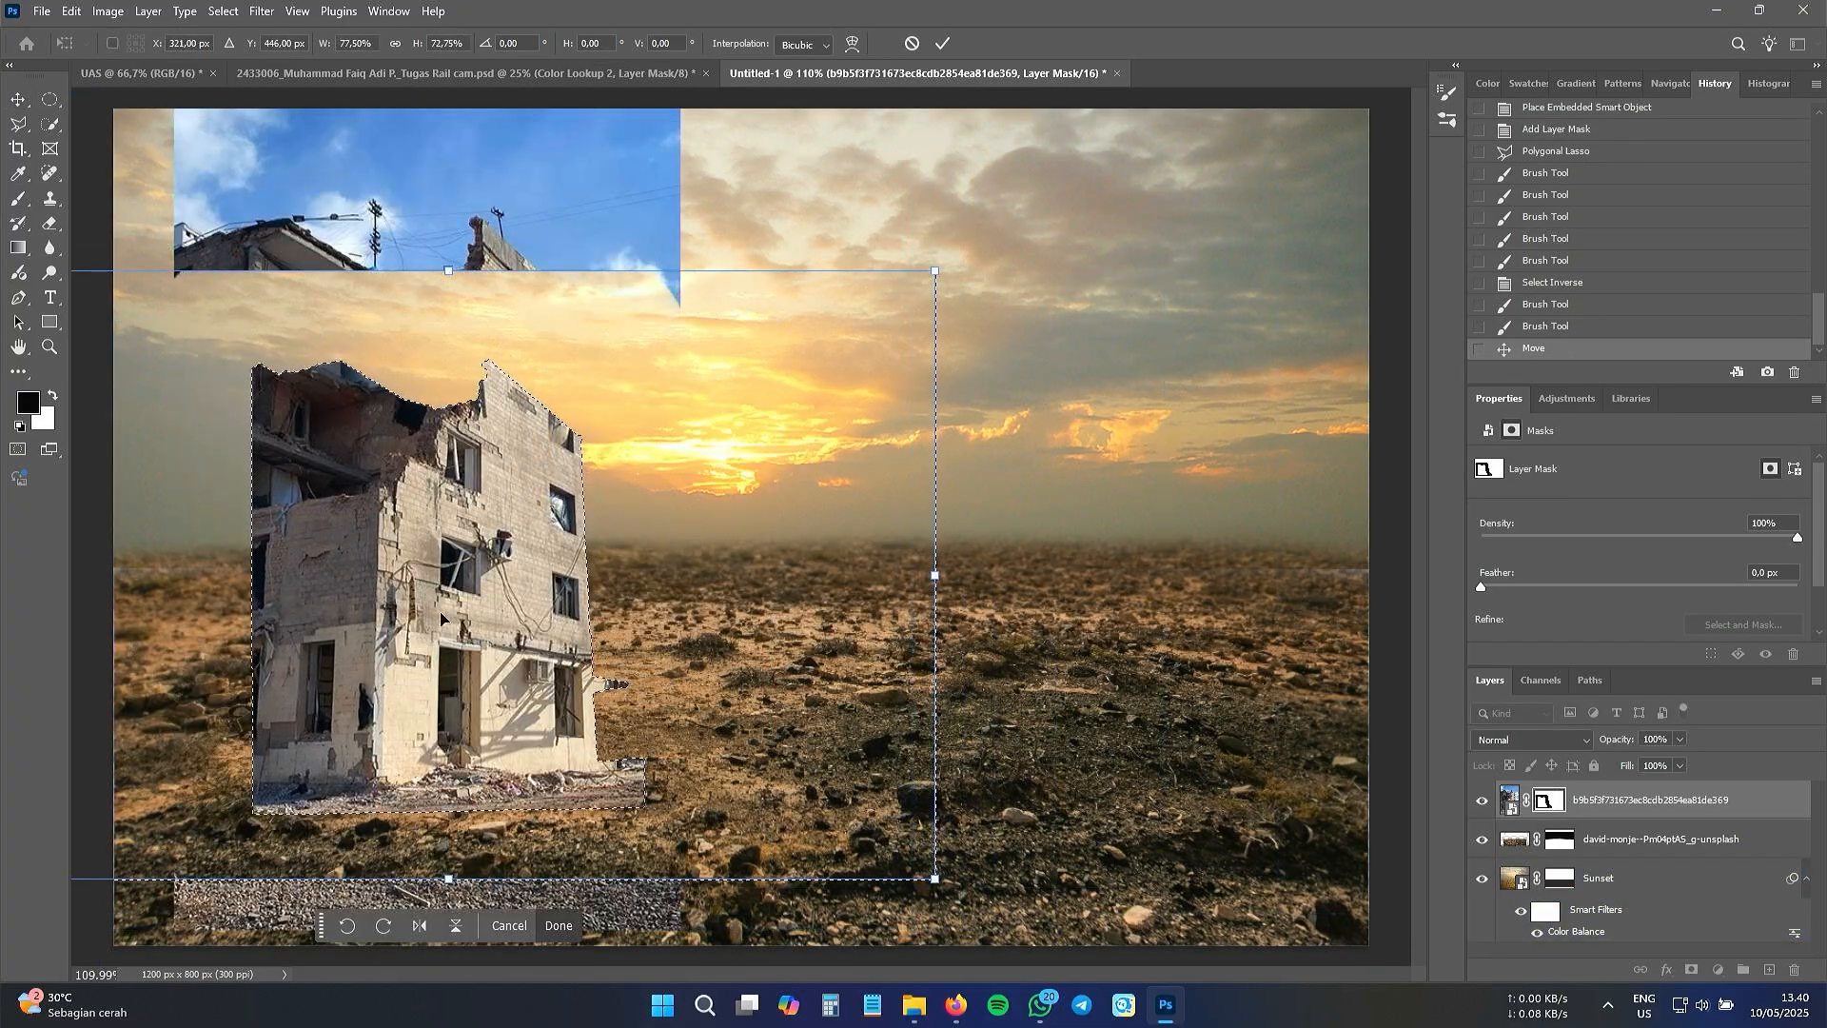
{"action": "left_click_drag", "start_coordinate": [440, 611], "coordinate": [472, 635]}
{"action": "key", "text": "Escape"}
- Clear the selection and move the building layer slightly down and to the right
{"action": "left_click", "coordinate": [223, 11]}
{"action": "left_click", "coordinate": [246, 53]}
{"action": "left_click_drag", "start_coordinate": [491, 421], "coordinate": [517, 515]}
- Scale the building proportionally to 72.10% and position it against the canvas's left edge, standing on the desert ground
{"action": "left_click_drag", "start_coordinate": [708, 185], "coordinate": [516, 372]}
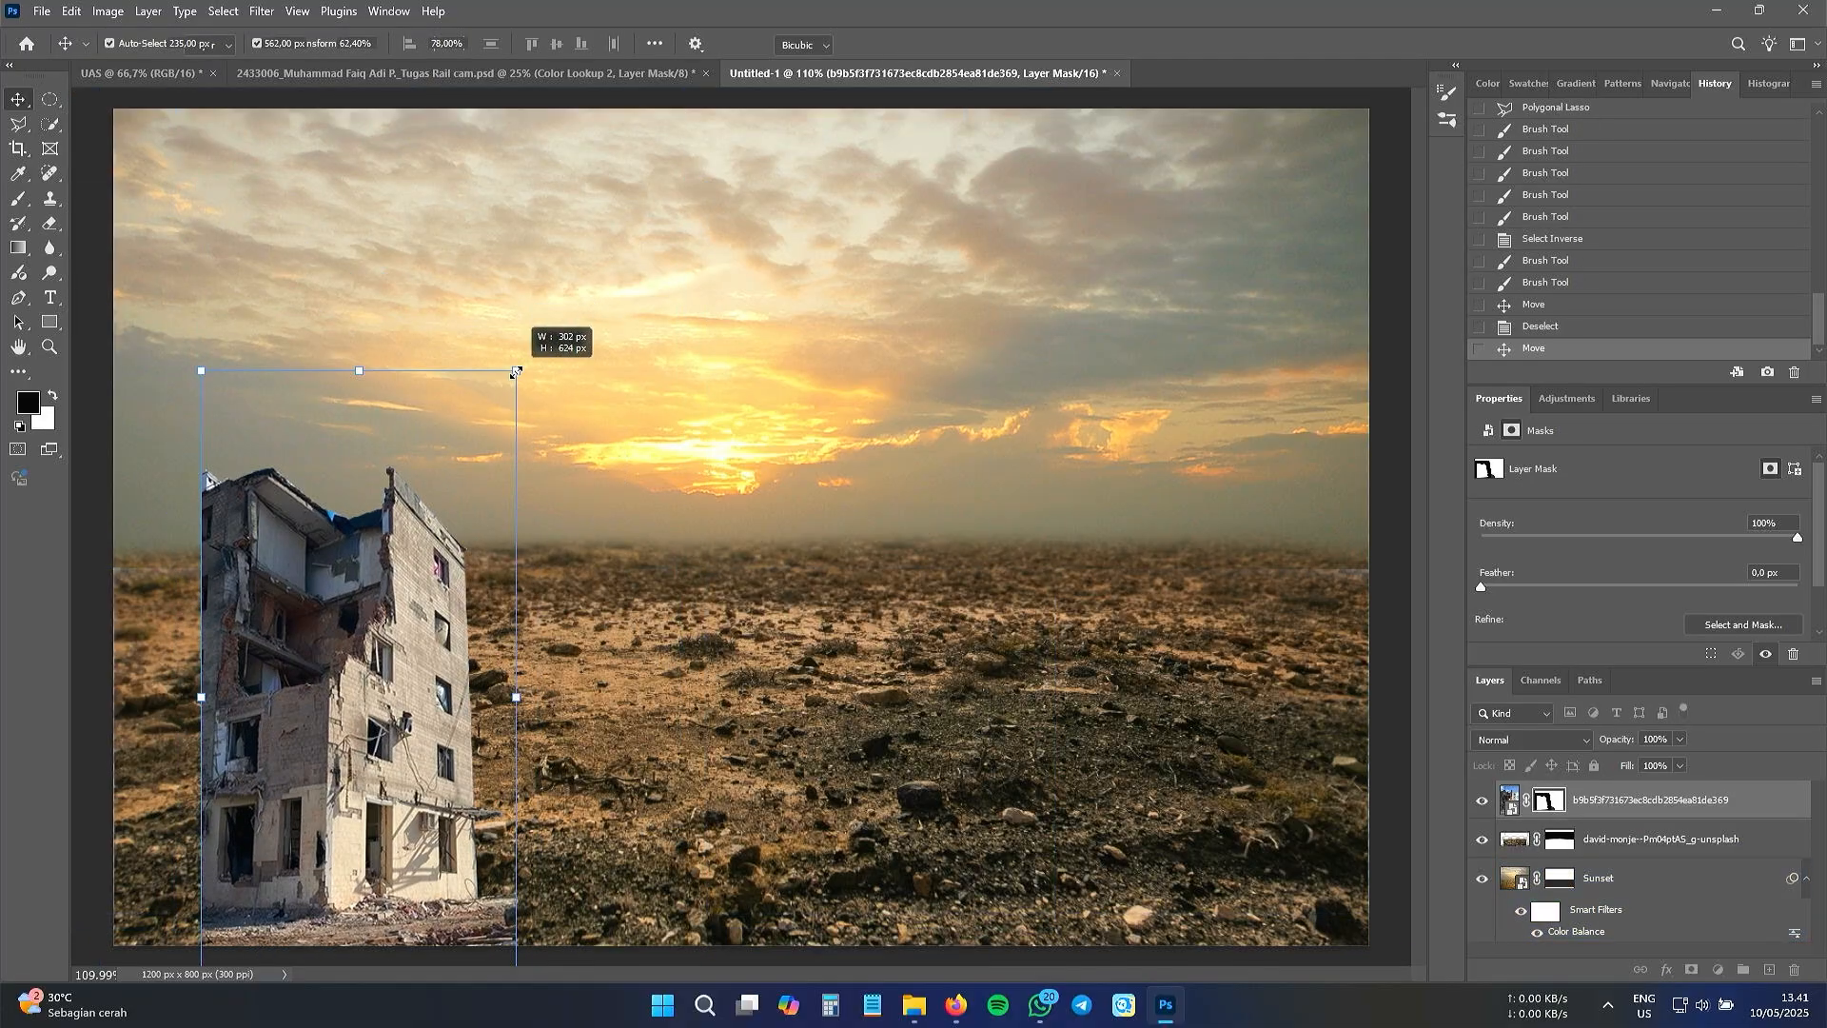
{"action": "key", "text": "ctrl+z"}
{"action": "left_click", "coordinate": [395, 44]}
{"action": "left_click_drag", "start_coordinate": [707, 186], "coordinate": [543, 462]}
{"action": "left_click_drag", "start_coordinate": [445, 728], "coordinate": [354, 537]}
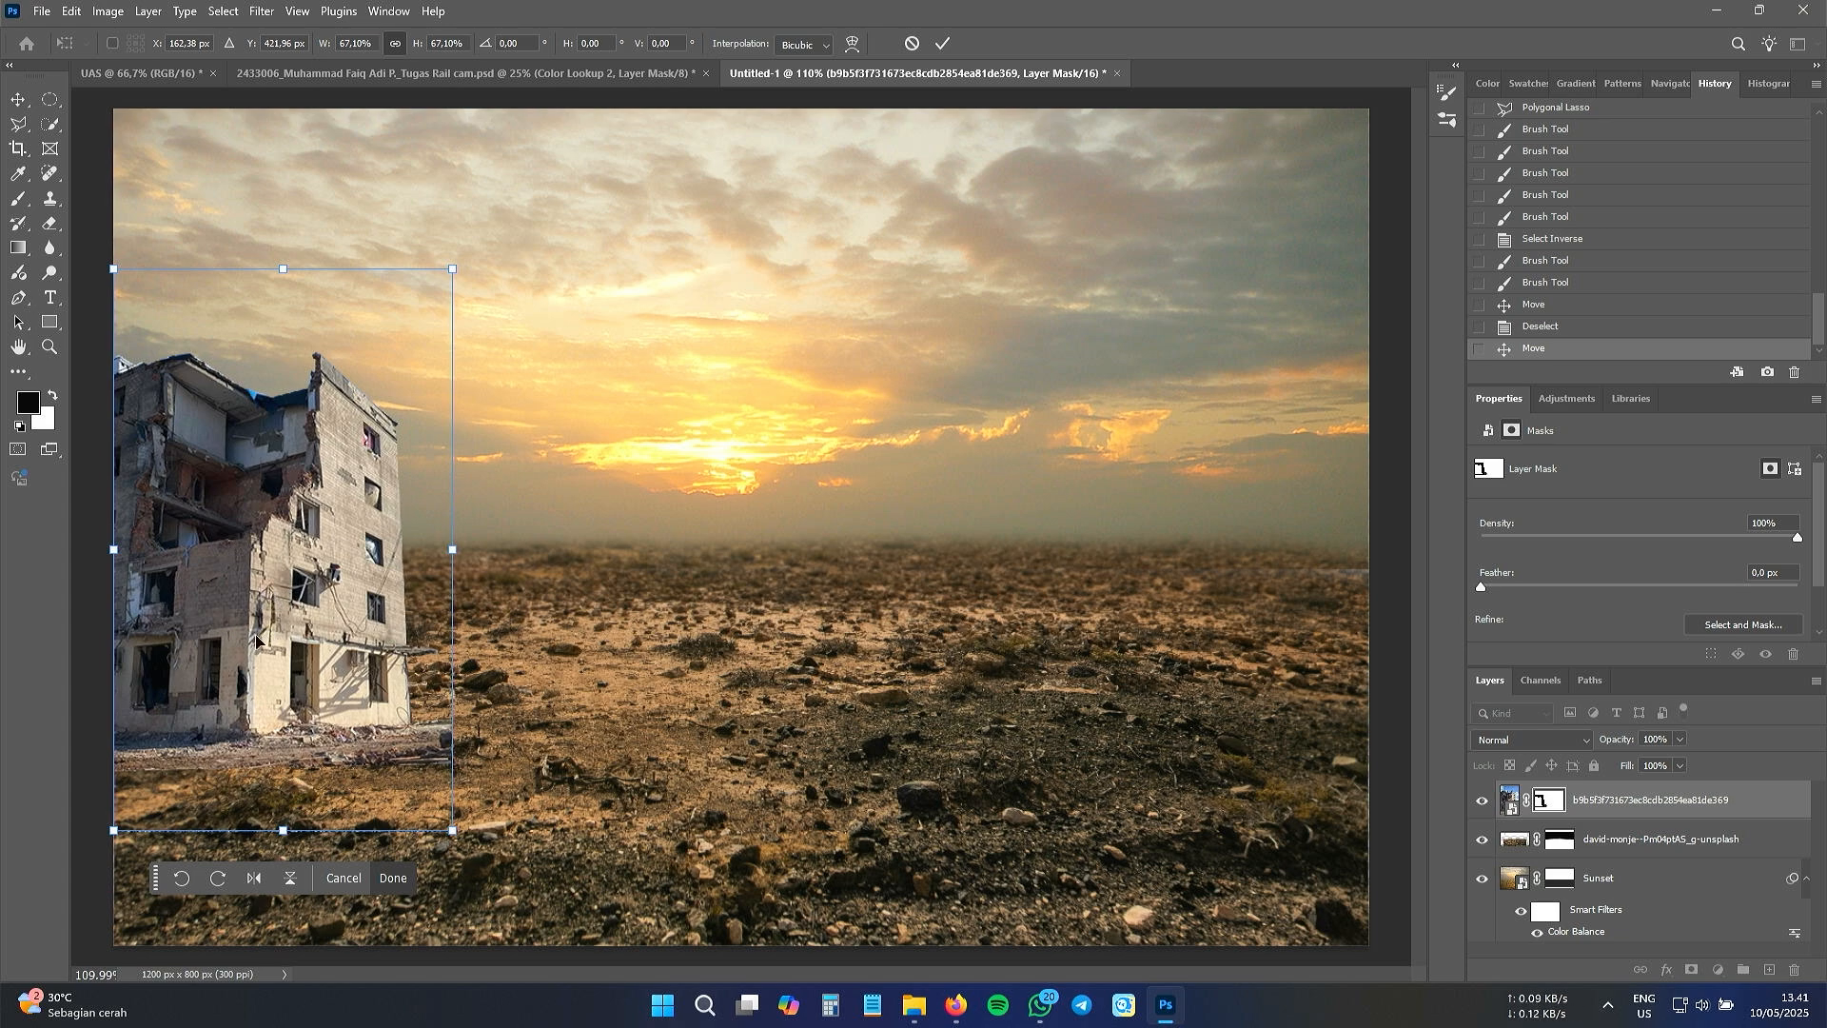
{"action": "left_click_drag", "start_coordinate": [252, 656], "coordinate": [253, 691]}
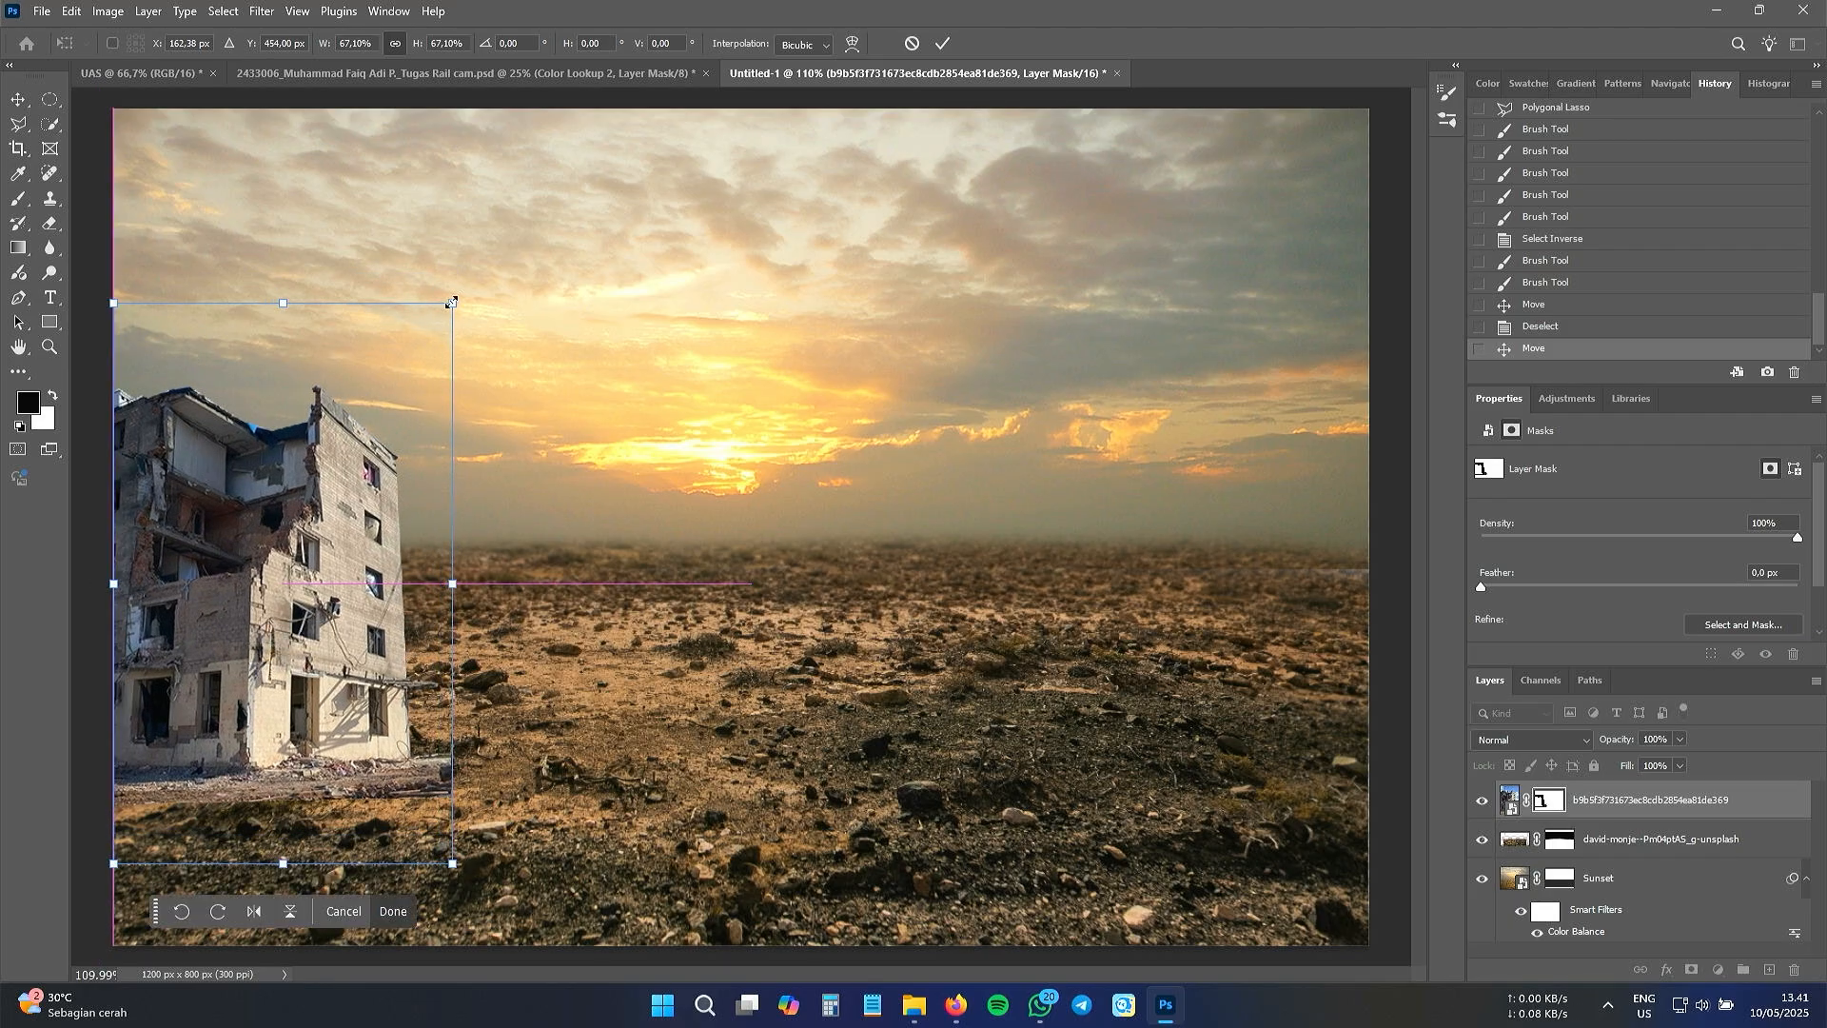
{"action": "left_click_drag", "start_coordinate": [451, 303], "coordinate": [501, 275]}
{"action": "left_click_drag", "start_coordinate": [307, 566], "coordinate": [306, 585]}
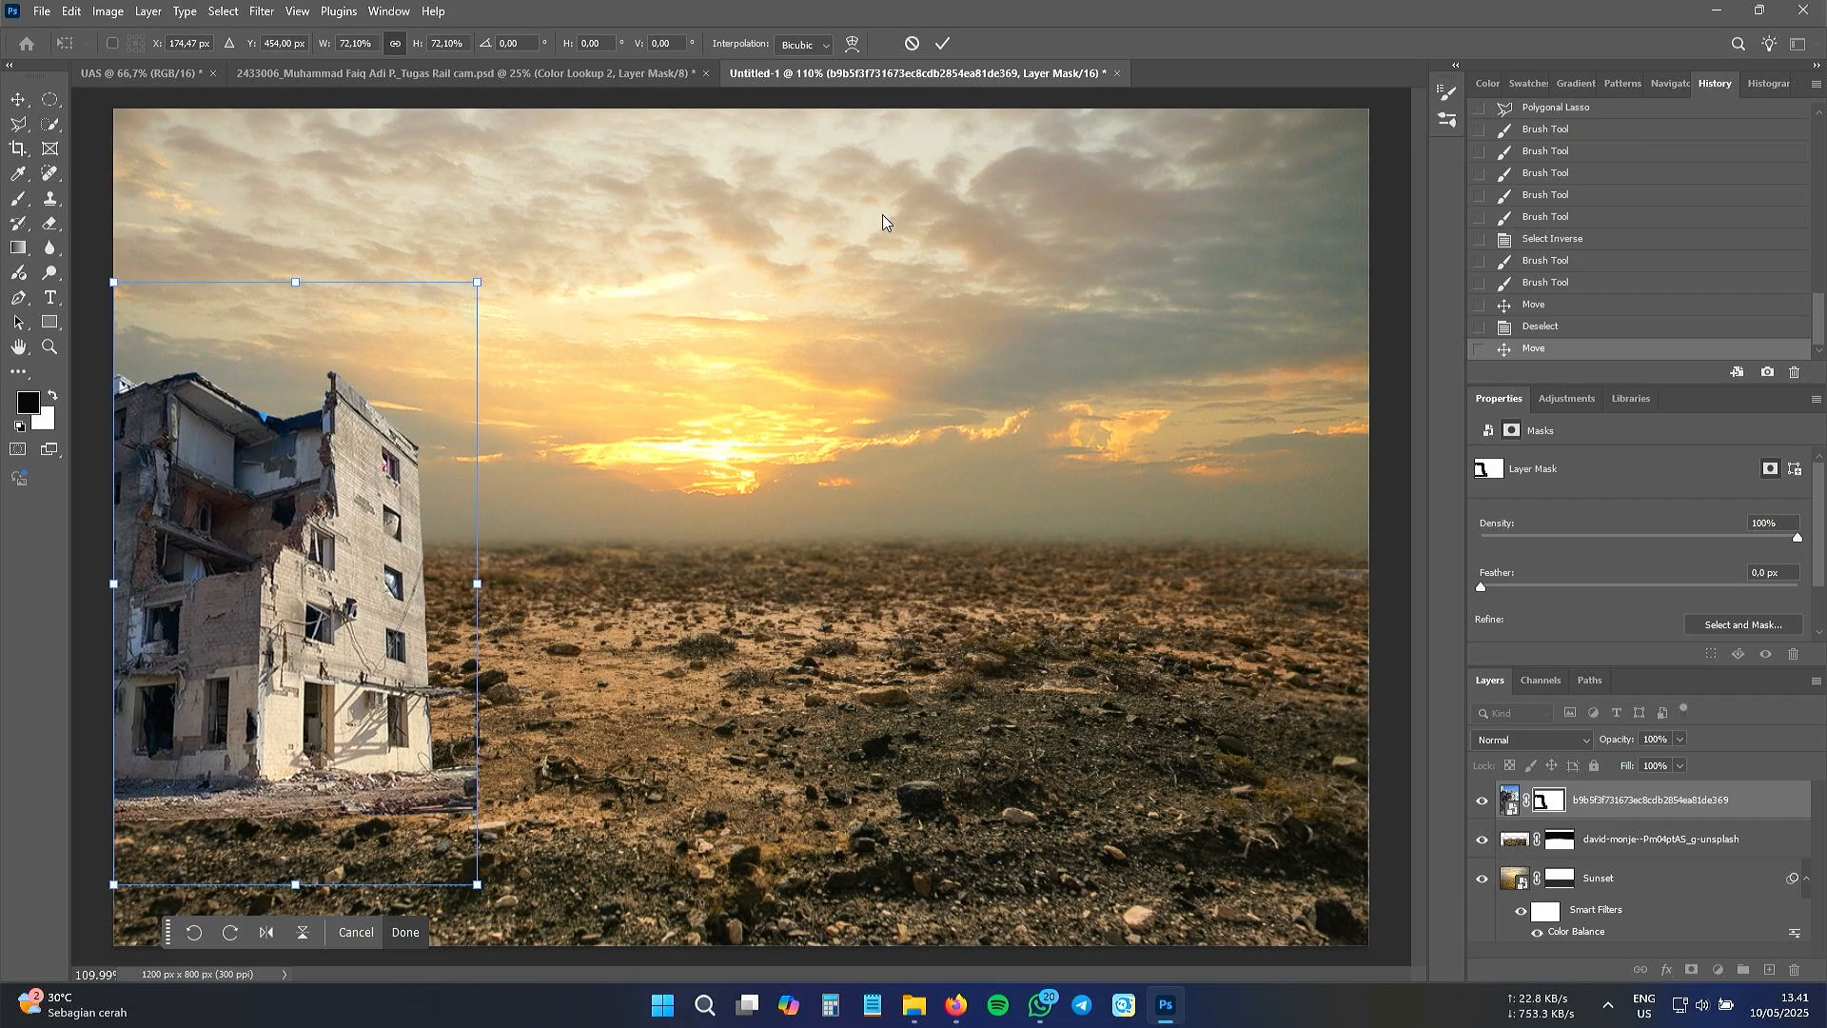
{"action": "left_click", "coordinate": [956, 44]}
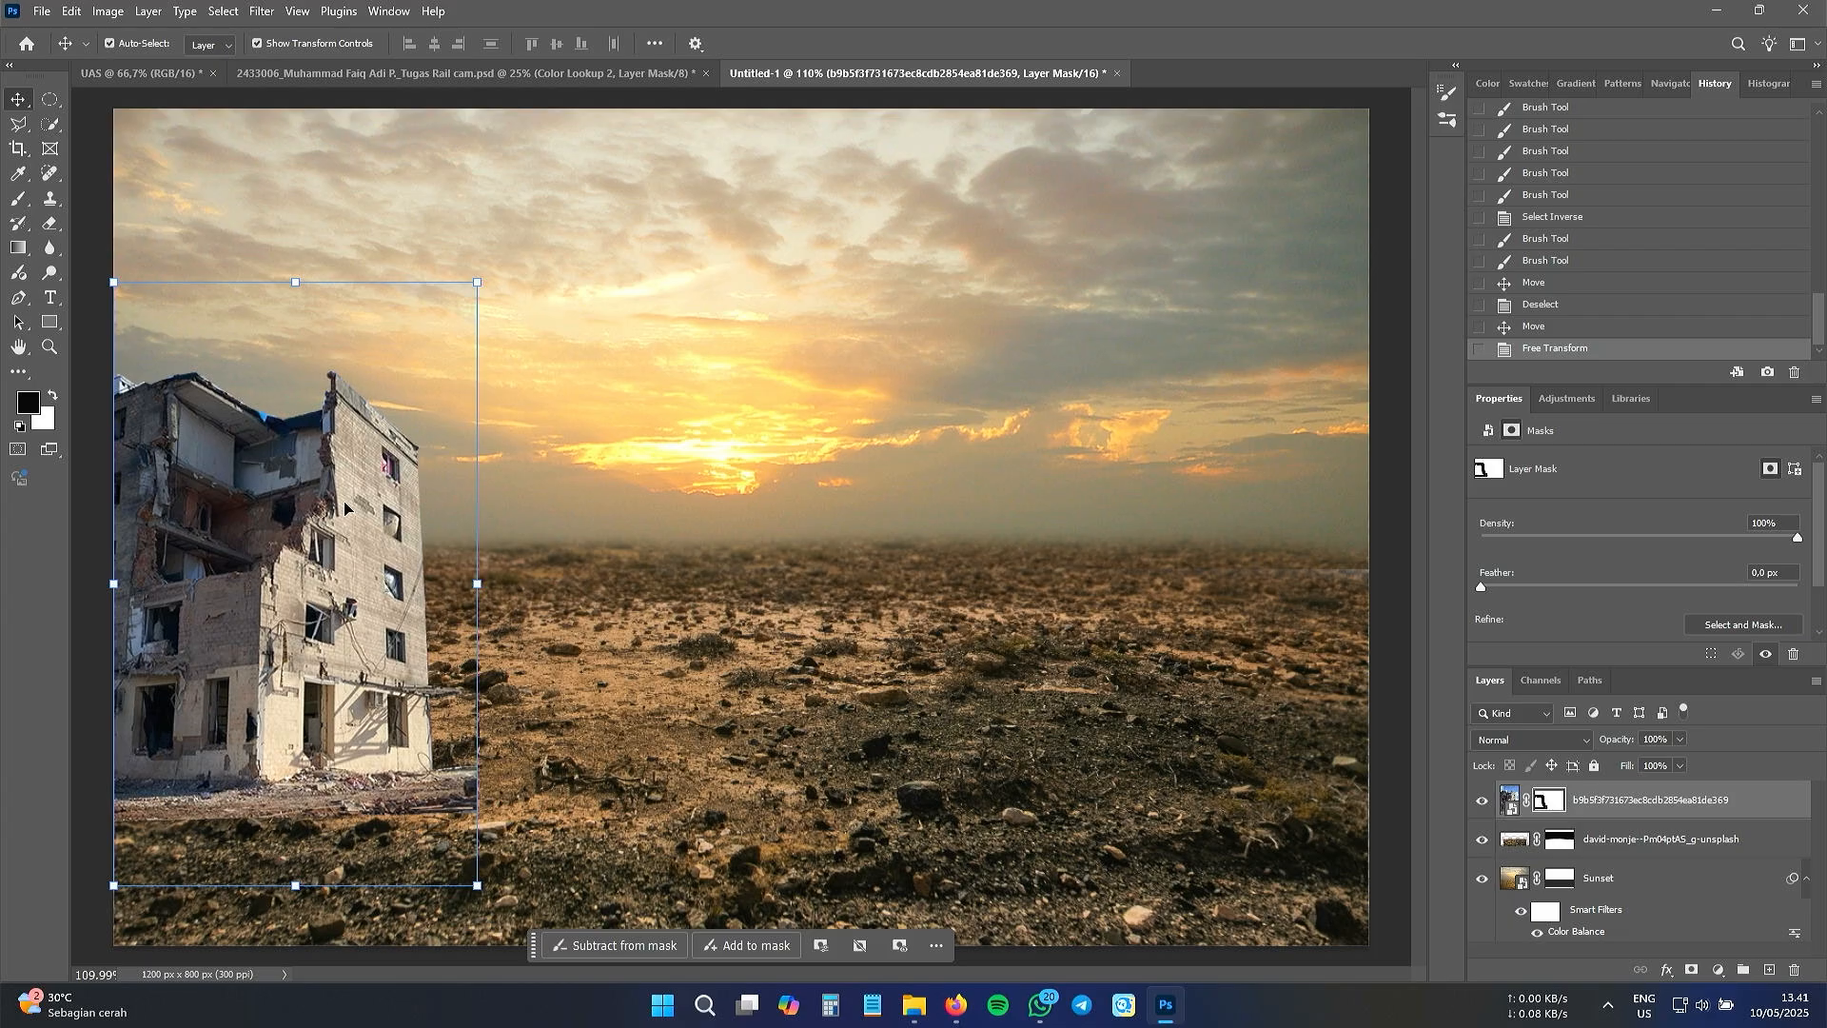
- Start a Perspective transform on the building and taper its height toward the right side
{"action": "key", "text": "ctrl+t"}
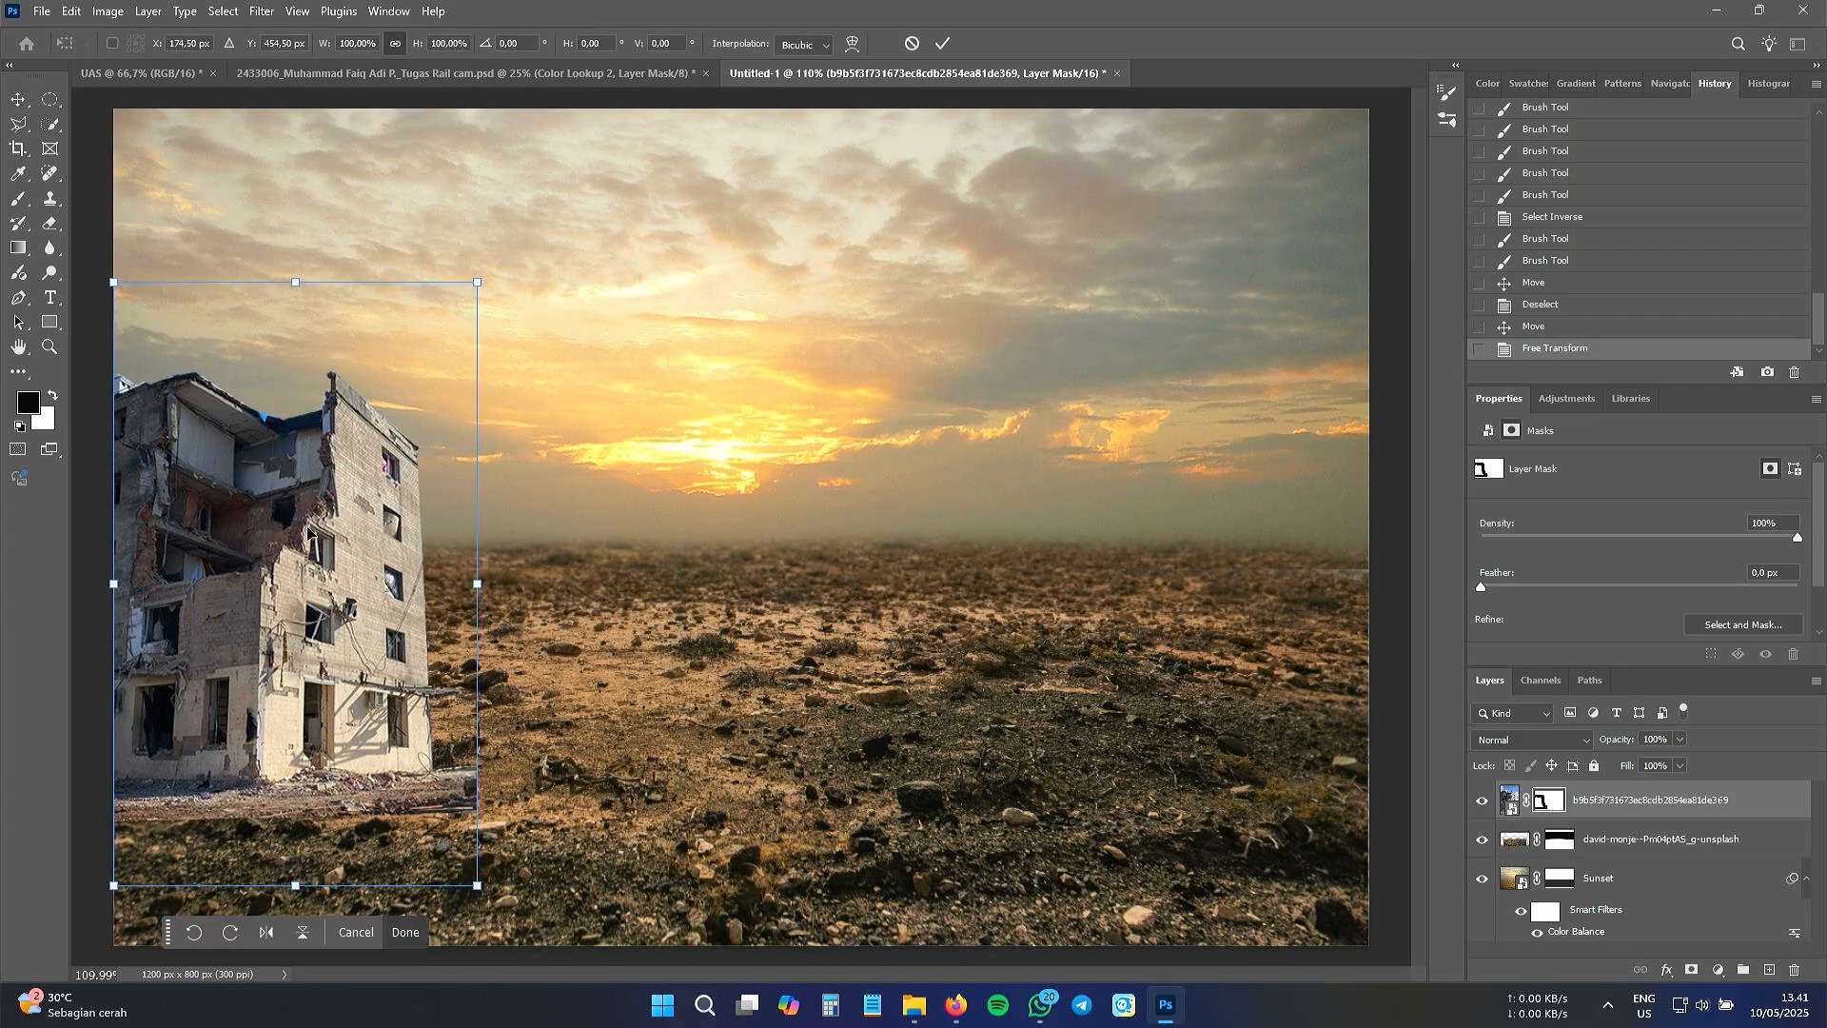
{"action": "right_click", "coordinate": [311, 671]}
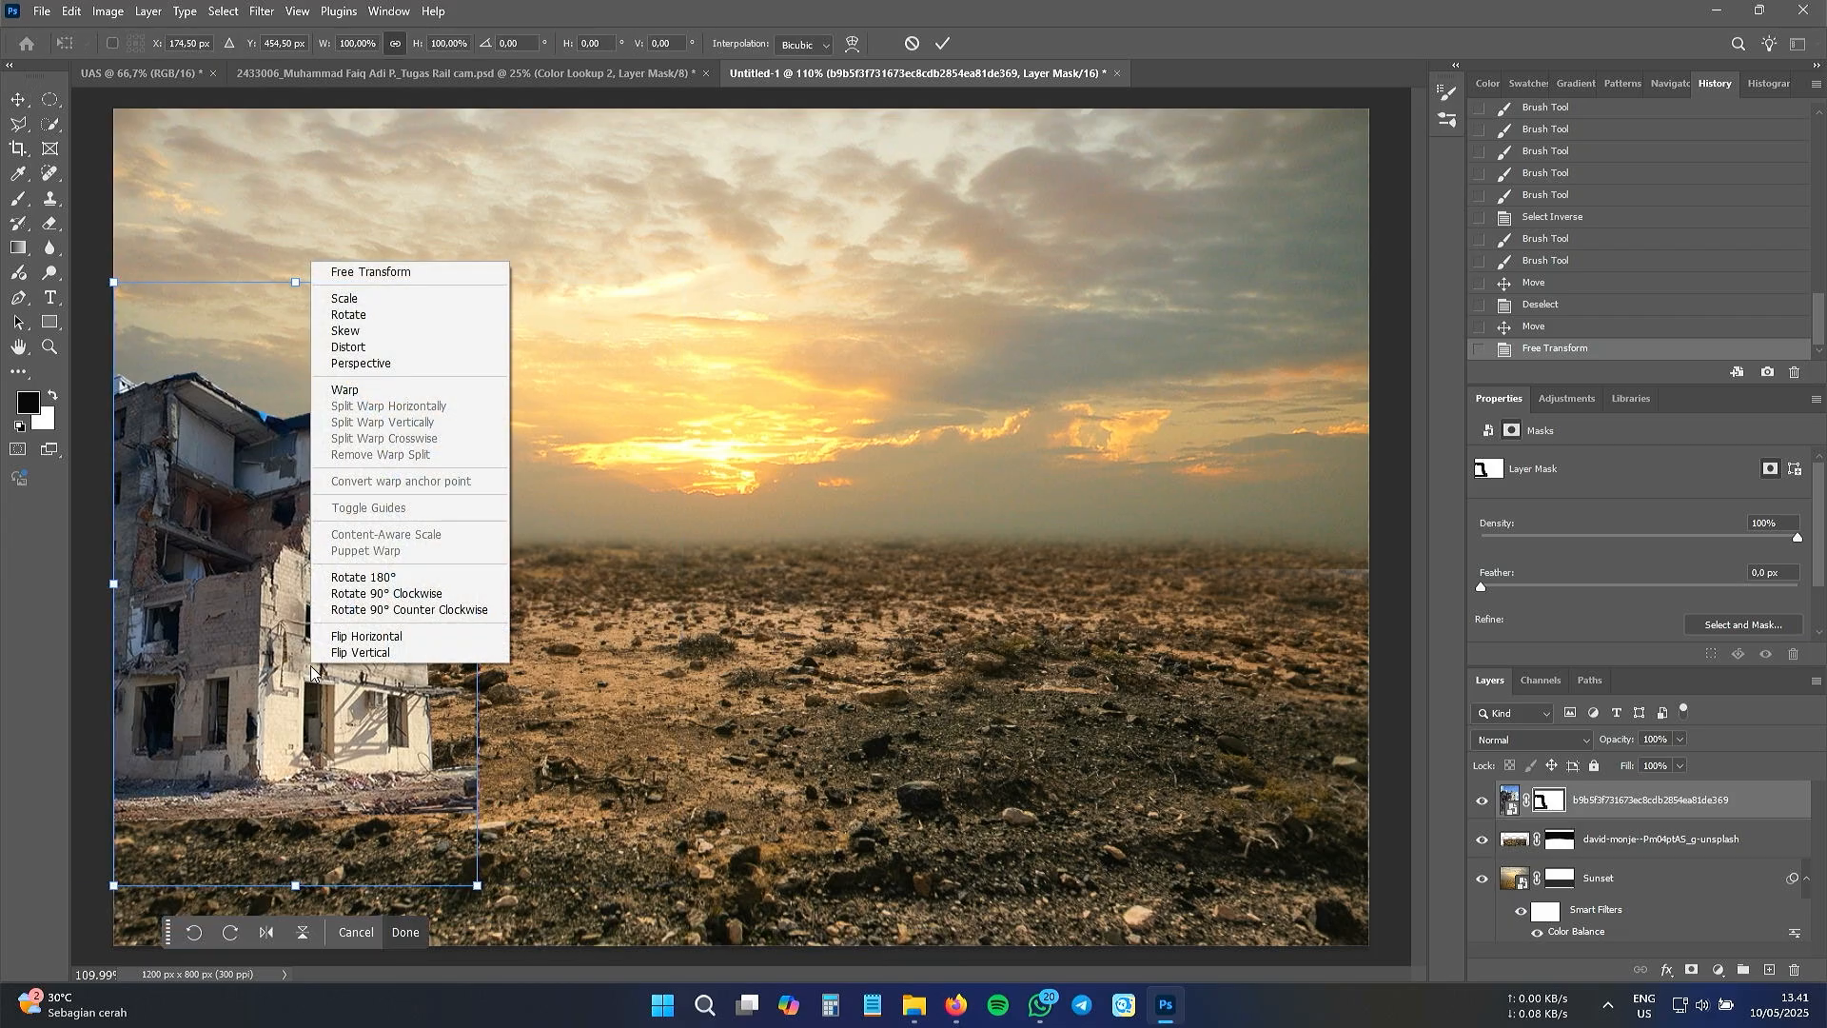
{"action": "left_click", "coordinate": [390, 365]}
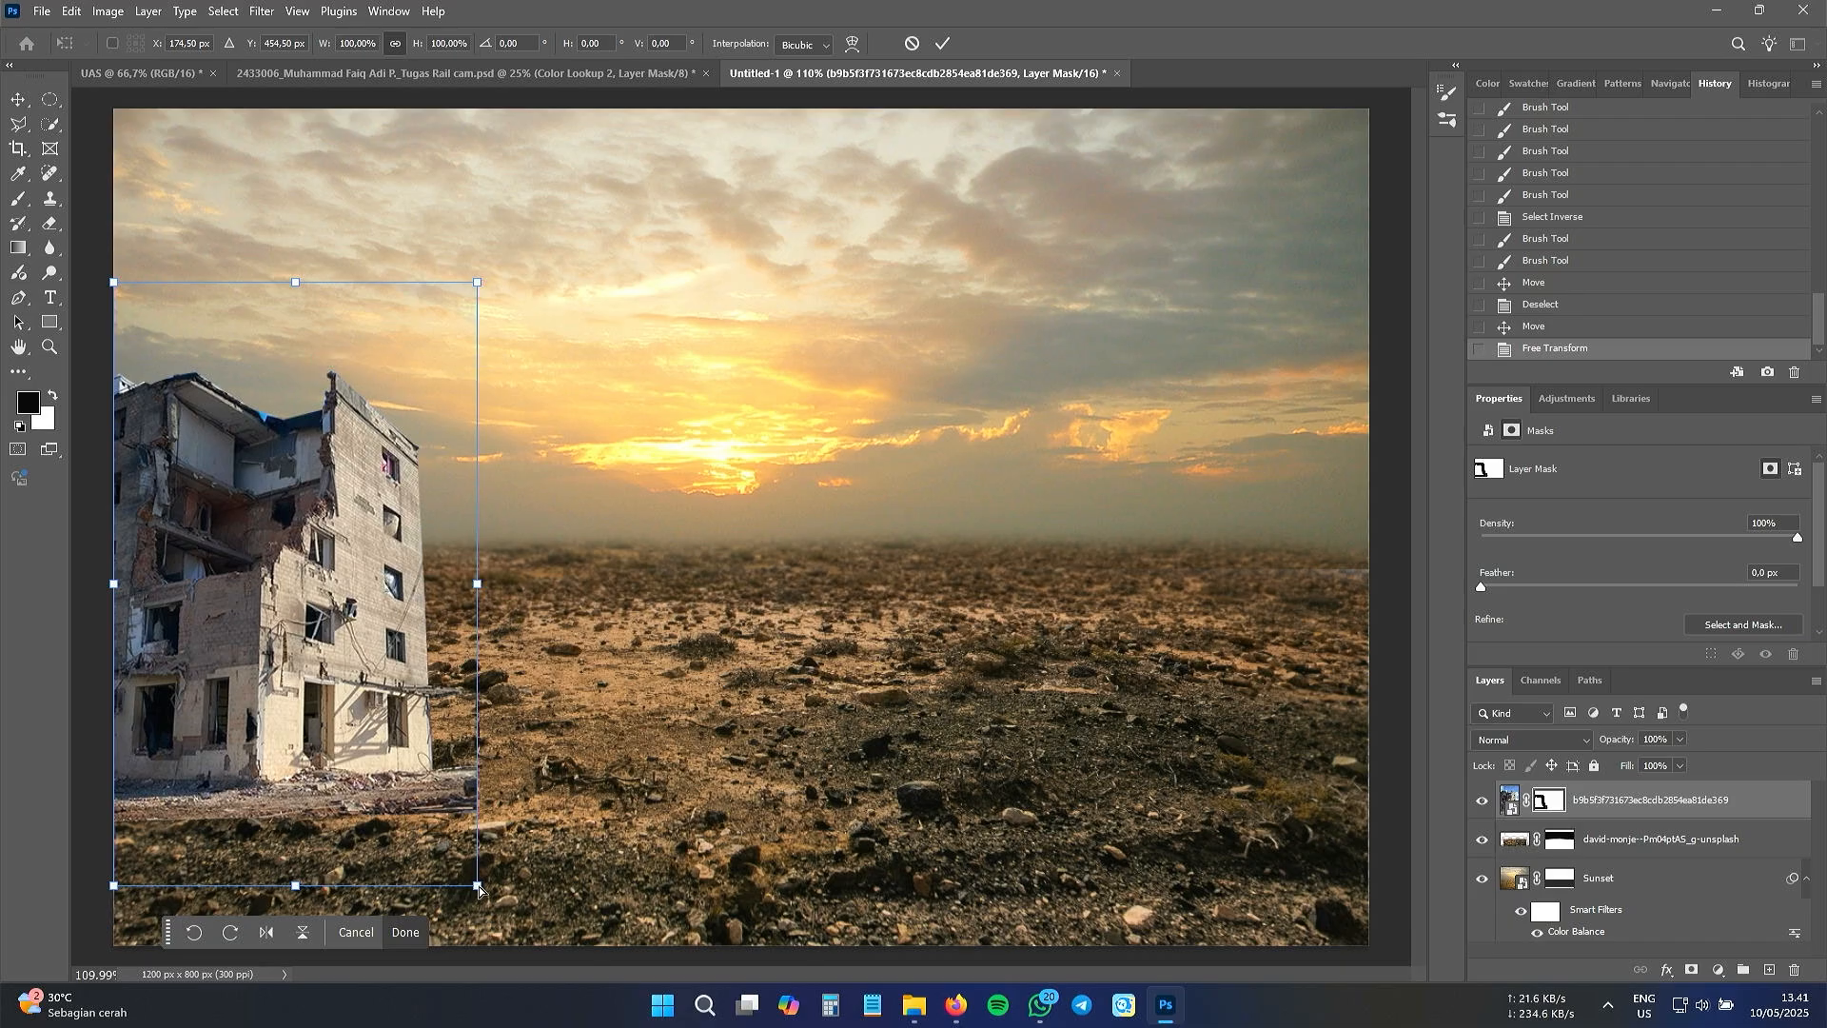
{"action": "left_click_drag", "start_coordinate": [477, 583], "coordinate": [468, 560]}
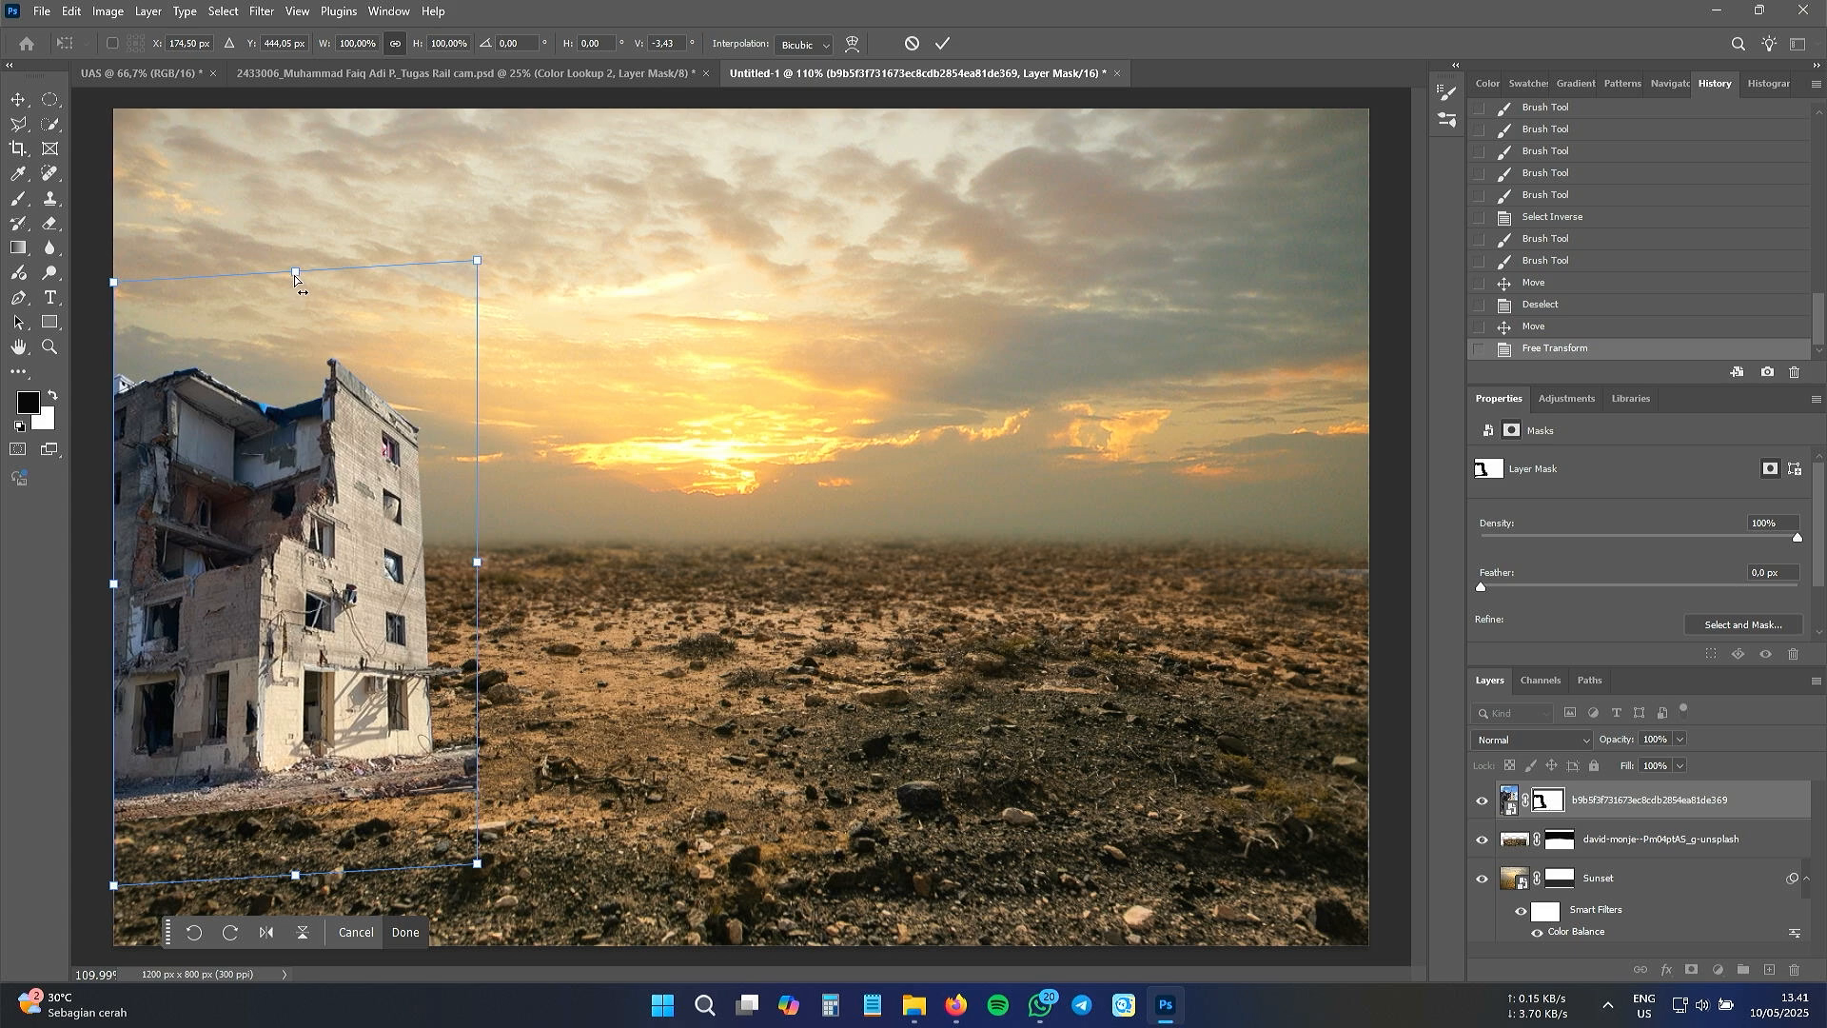
{"action": "left_click_drag", "start_coordinate": [294, 272], "coordinate": [285, 273]}
{"action": "mouse_move", "coordinate": [113, 885]}
{"action": "left_mouse_down"}
{"action": "mouse_move", "coordinate": [114, 862]}
{"action": "mouse_move", "coordinate": [122, 885]}
{"action": "left_mouse_up"}
{"action": "left_click_drag", "start_coordinate": [468, 561], "coordinate": [468, 562]}
{"action": "mouse_move", "coordinate": [468, 261]}
{"action": "left_mouse_down"}
{"action": "mouse_move", "coordinate": [480, 287]}
{"action": "mouse_move", "coordinate": [477, 272]}
{"action": "left_mouse_up"}
{"action": "left_click_drag", "start_coordinate": [468, 560], "coordinate": [469, 600]}
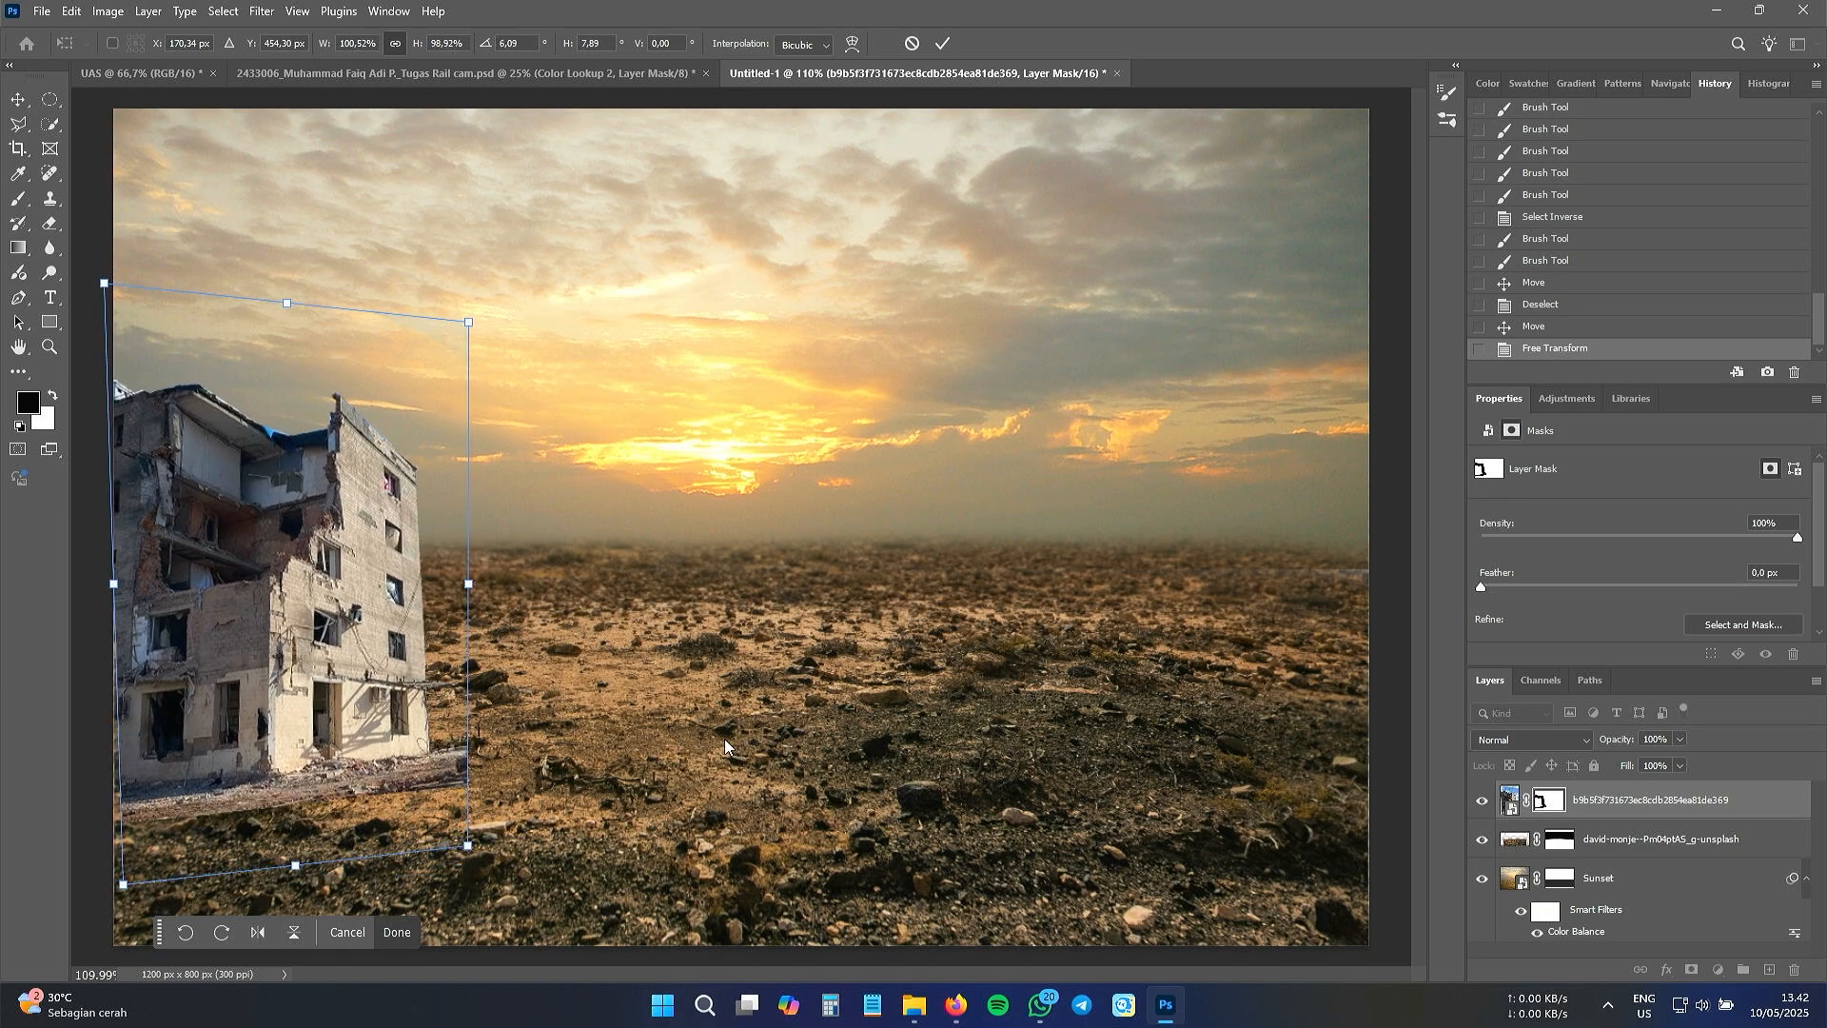
- Shorten the building to about 87% height within the transform and reshape its upper corners to lessen the taper
{"action": "left_click_drag", "start_coordinate": [105, 284], "coordinate": [147, 372]}
{"action": "left_click_drag", "start_coordinate": [415, 326], "coordinate": [466, 323]}
{"action": "left_click_drag", "start_coordinate": [287, 333], "coordinate": [284, 337]}
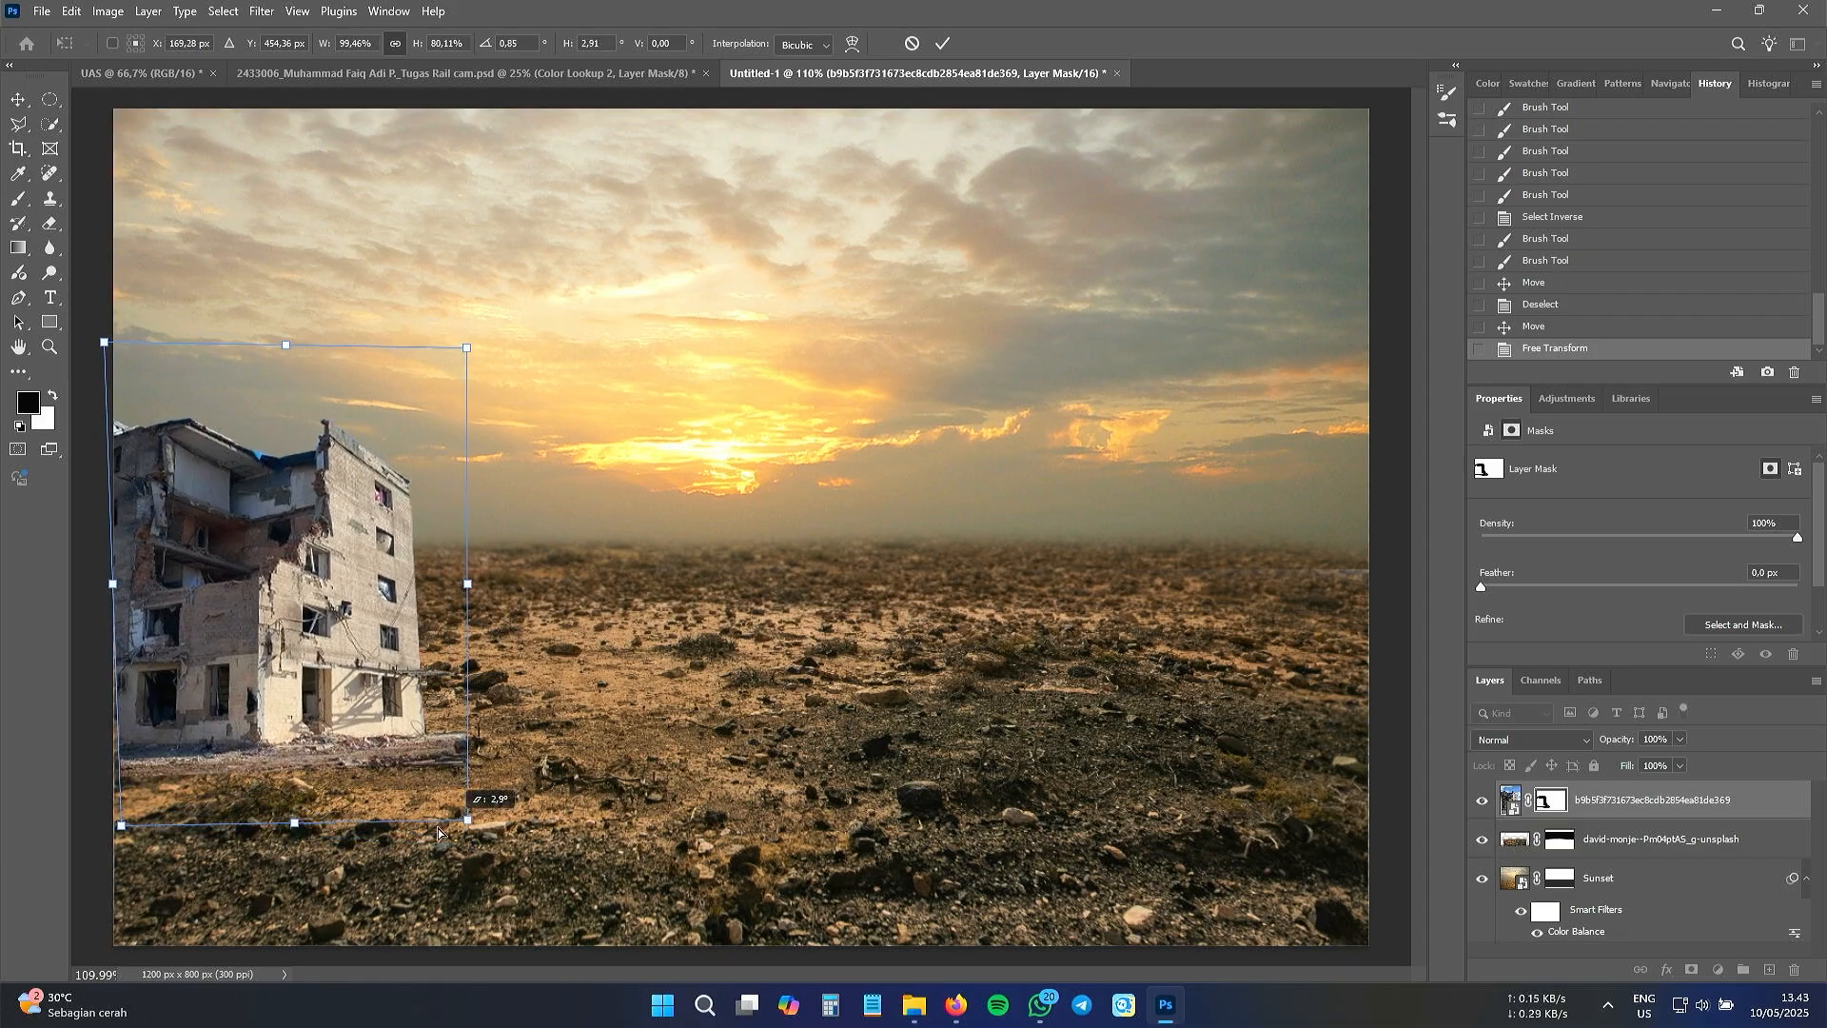
{"action": "mouse_move", "coordinate": [465, 584]}
{"action": "left_mouse_down"}
{"action": "mouse_move", "coordinate": [464, 600]}
{"action": "mouse_move", "coordinate": [465, 578]}
{"action": "left_mouse_up"}
{"action": "left_click_drag", "start_coordinate": [286, 329], "coordinate": [299, 329]}
{"action": "left_click_drag", "start_coordinate": [116, 341], "coordinate": [116, 328]}
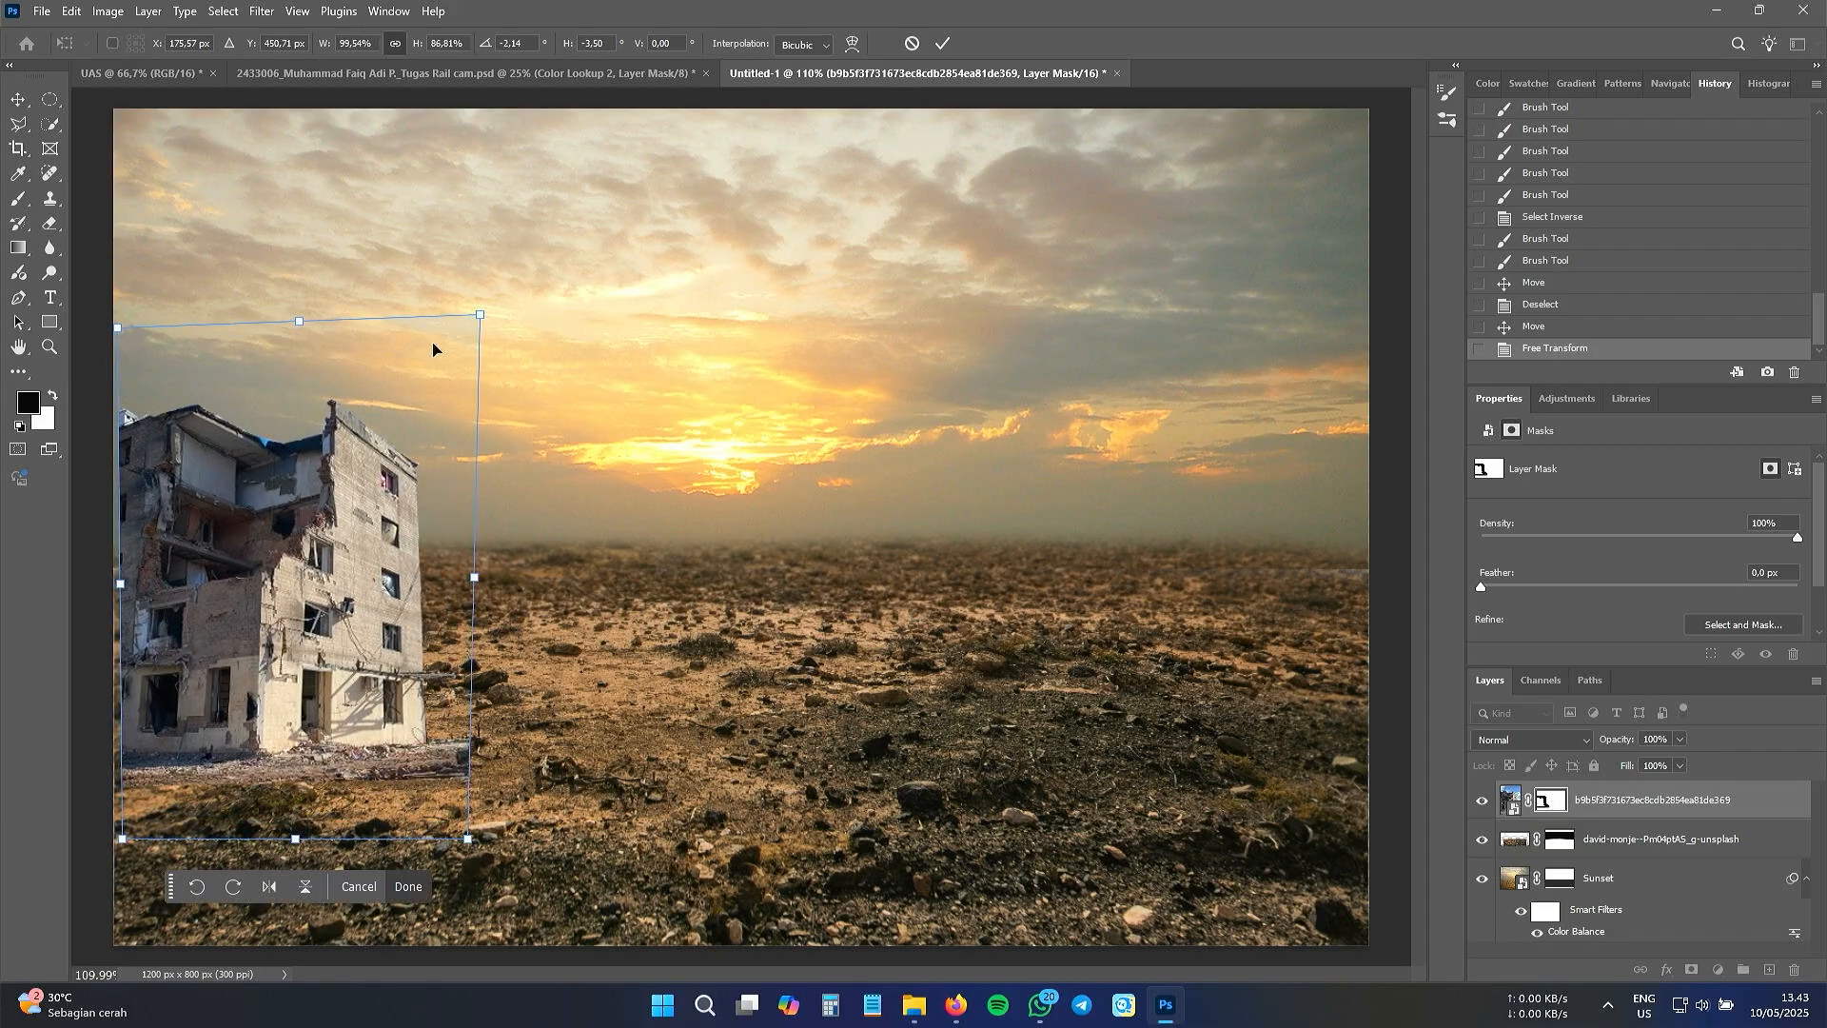
- Narrow the building to about 81% width by reshaping its upper and lower corners within the transform
{"action": "left_click_drag", "start_coordinate": [479, 315], "coordinate": [490, 314]}
{"action": "left_click_drag", "start_coordinate": [107, 332], "coordinate": [97, 332]}
{"action": "left_click_drag", "start_coordinate": [468, 838], "coordinate": [450, 830]}
{"action": "left_click_drag", "start_coordinate": [97, 329], "coordinate": [91, 352]}
{"action": "left_click_drag", "start_coordinate": [499, 314], "coordinate": [446, 367]}
{"action": "left_click_drag", "start_coordinate": [162, 333], "coordinate": [160, 319]}
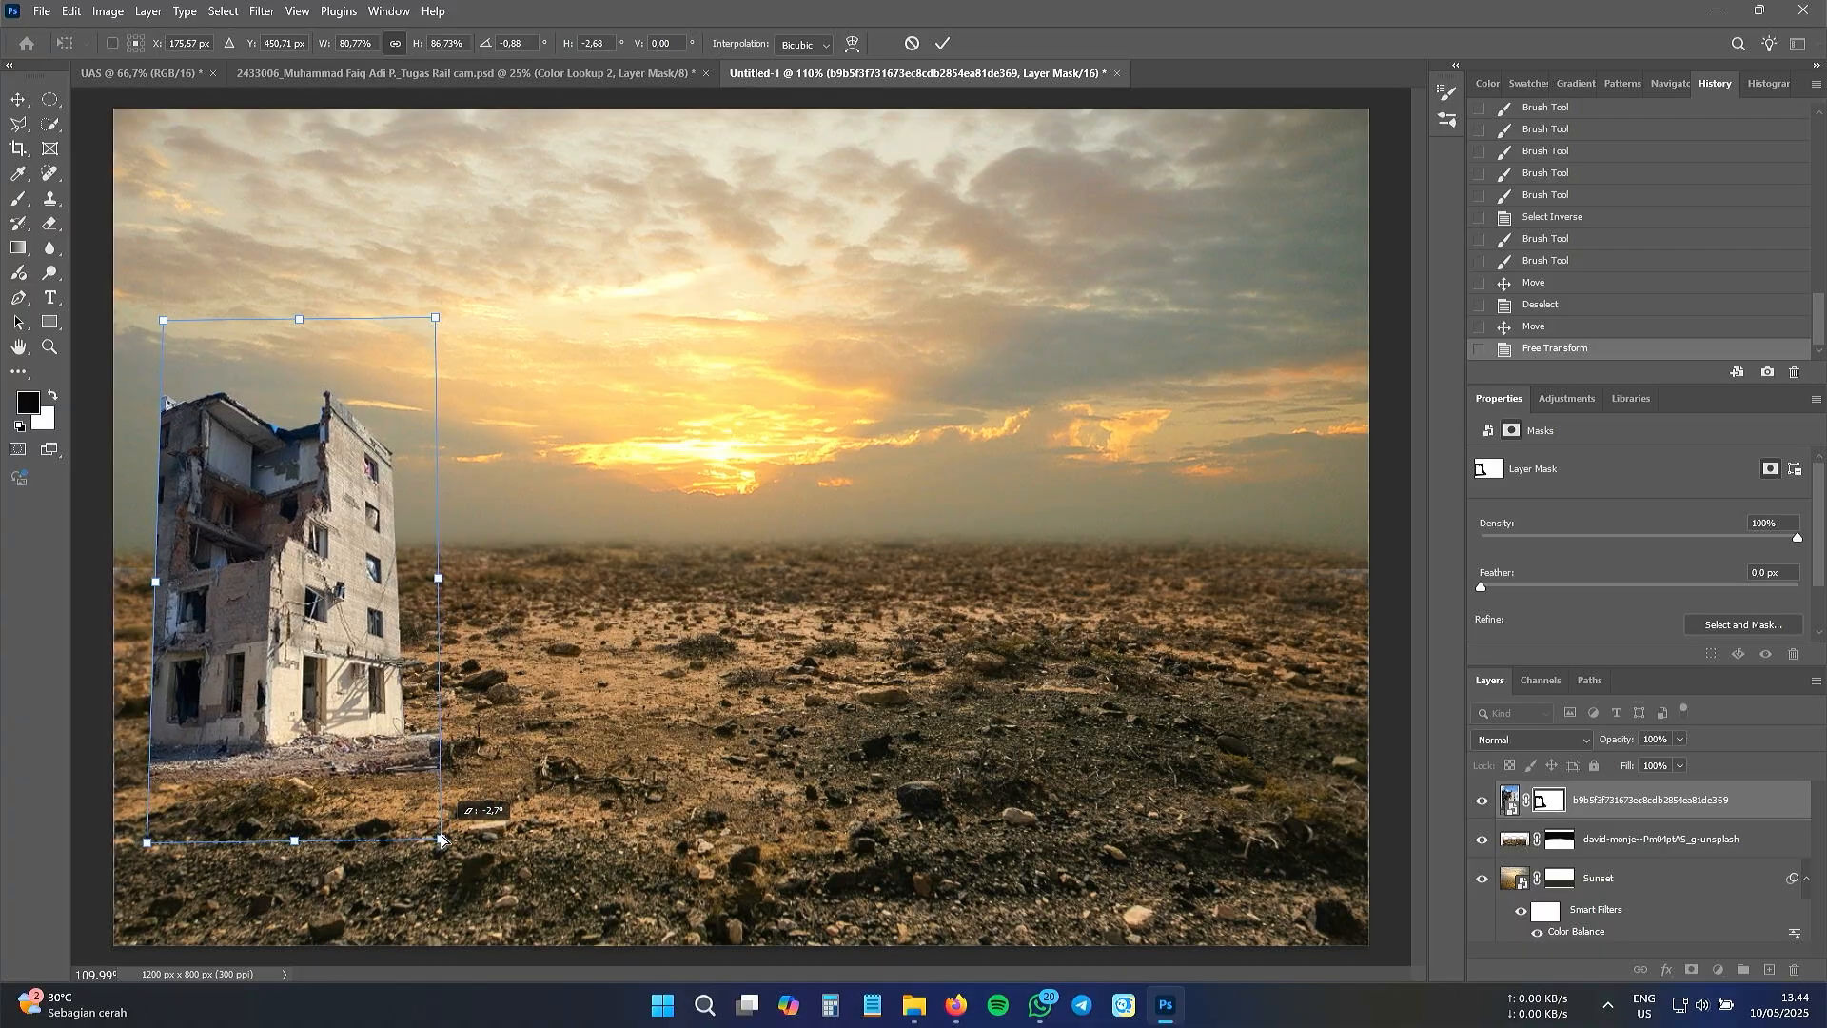
- Slant the building's base upward toward the right, widen its upper right side, and apply the transform at about 88% width
{"action": "left_click_drag", "start_coordinate": [298, 320], "coordinate": [313, 320]}
{"action": "left_click_drag", "start_coordinate": [441, 839], "coordinate": [416, 794]}
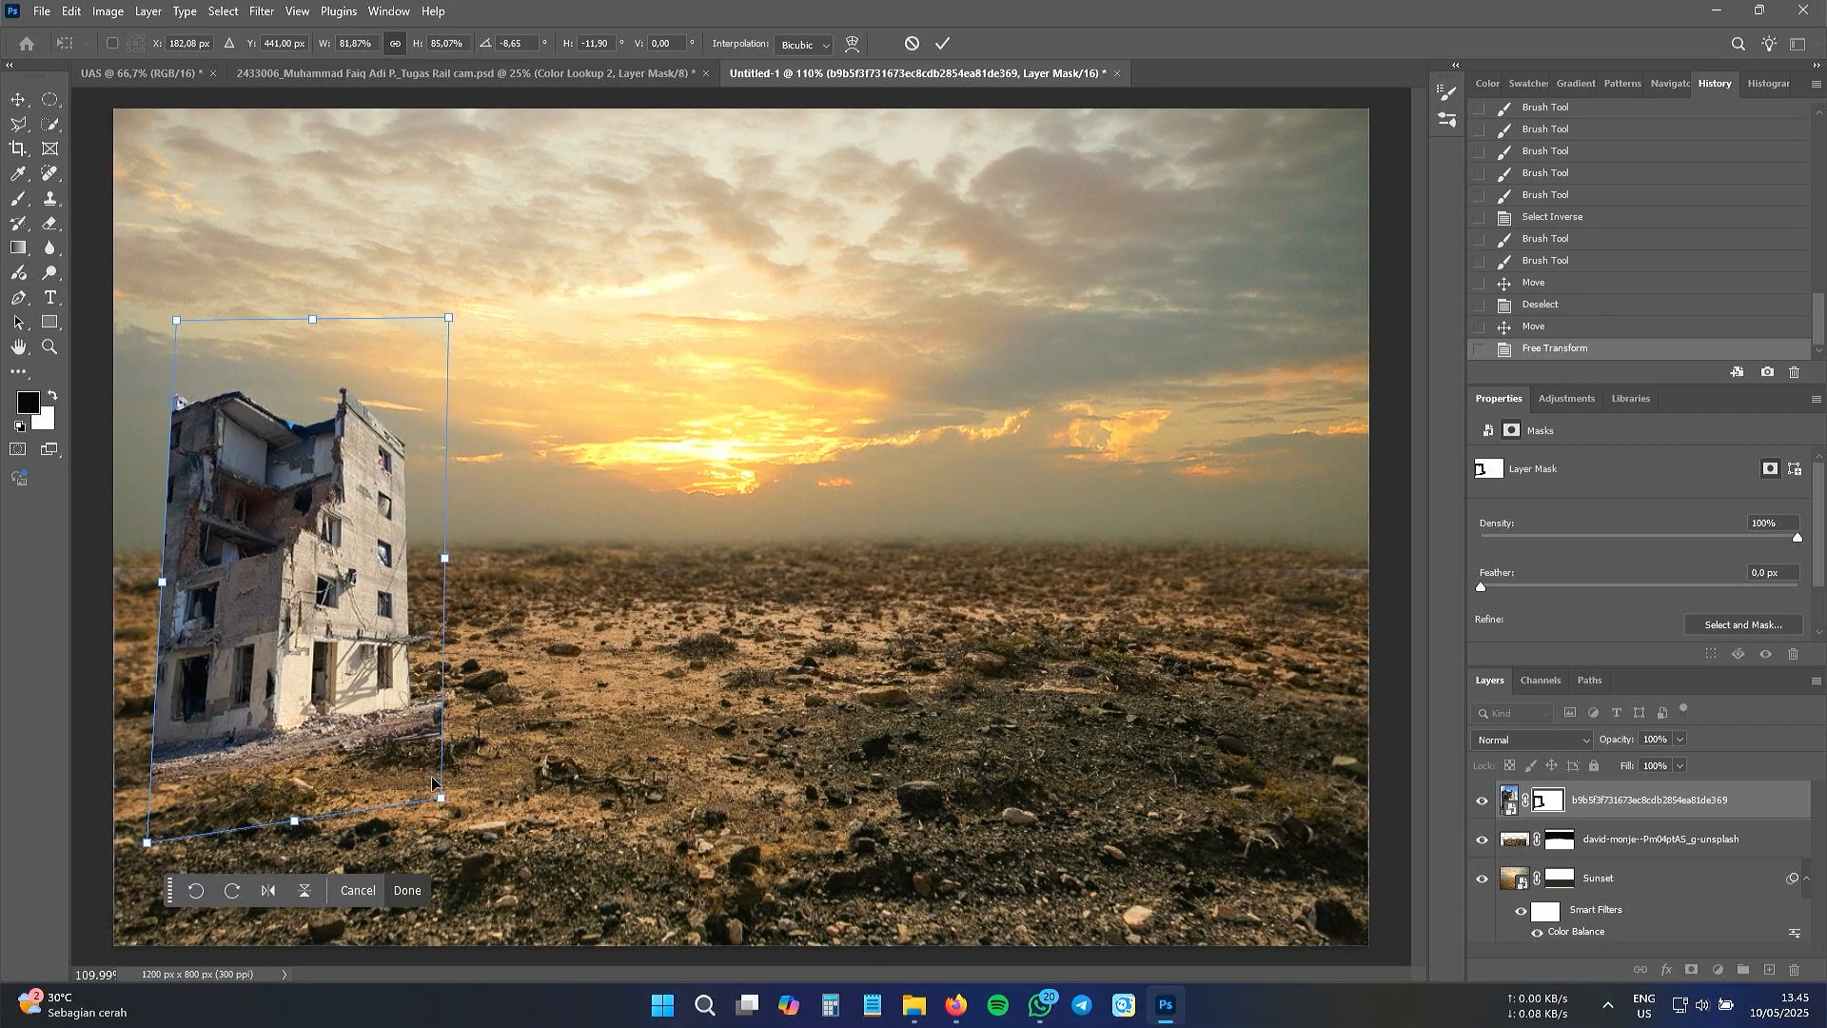
{"action": "left_click_drag", "start_coordinate": [176, 321], "coordinate": [145, 304]}
{"action": "left_click_drag", "start_coordinate": [148, 842], "coordinate": [151, 835]}
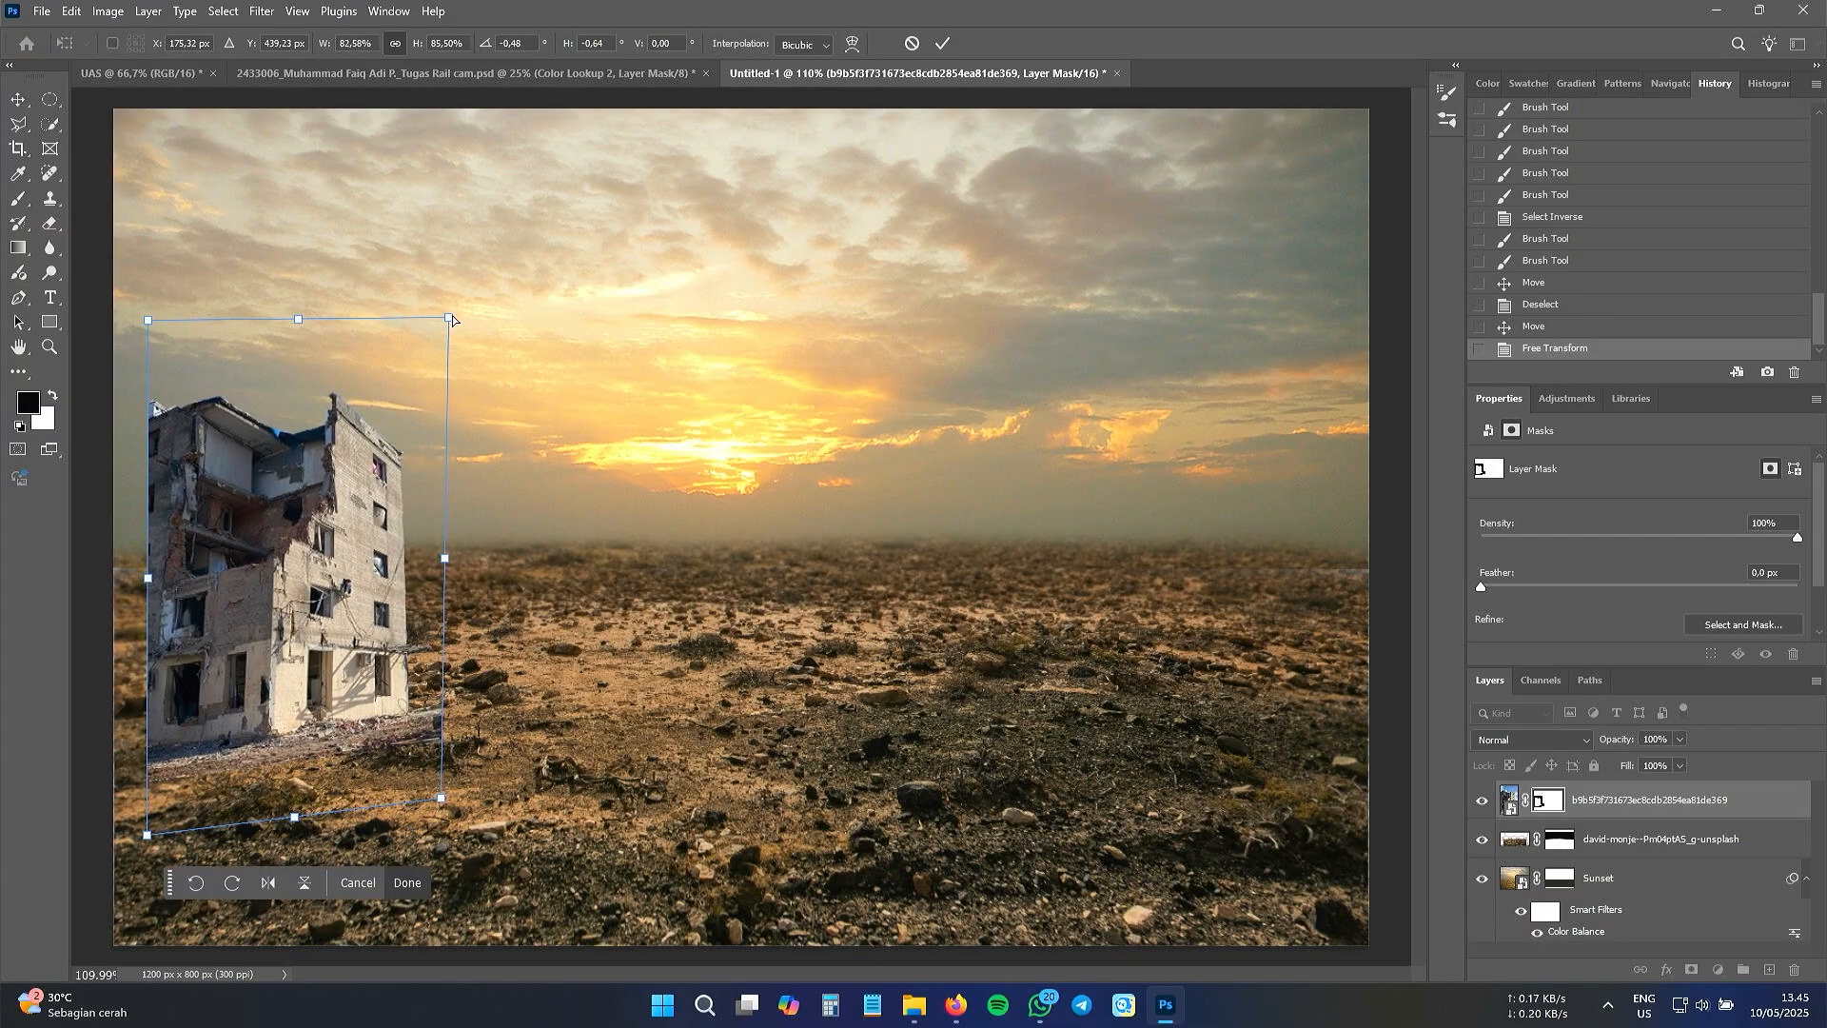
{"action": "mouse_move", "coordinate": [452, 320]}
{"action": "left_mouse_down"}
{"action": "mouse_move", "coordinate": [483, 283]}
{"action": "mouse_move", "coordinate": [469, 317]}
{"action": "left_mouse_up"}
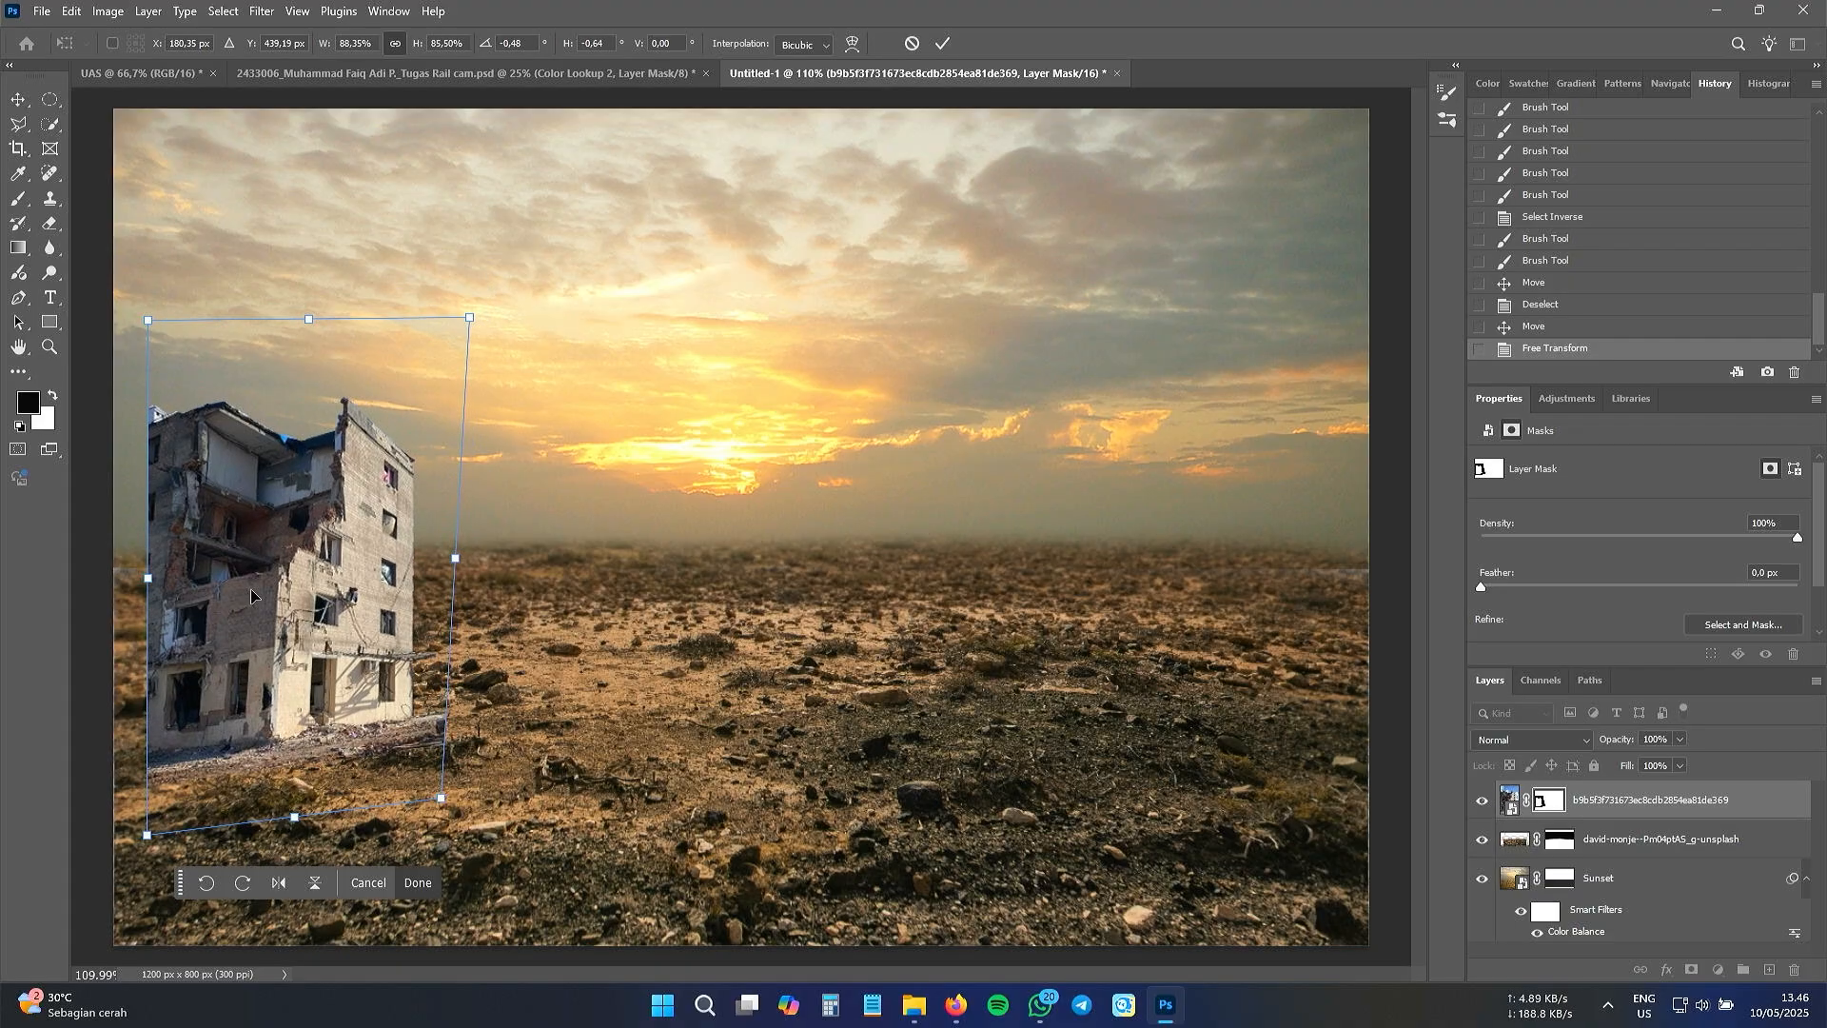
{"action": "key", "text": "Return"}
- Move the building against the canvas's left edge and scale it up slightly
{"action": "left_click_drag", "start_coordinate": [251, 596], "coordinate": [217, 604]}
{"action": "left_click_drag", "start_coordinate": [437, 326], "coordinate": [473, 267]}
{"action": "key", "text": "Return"}
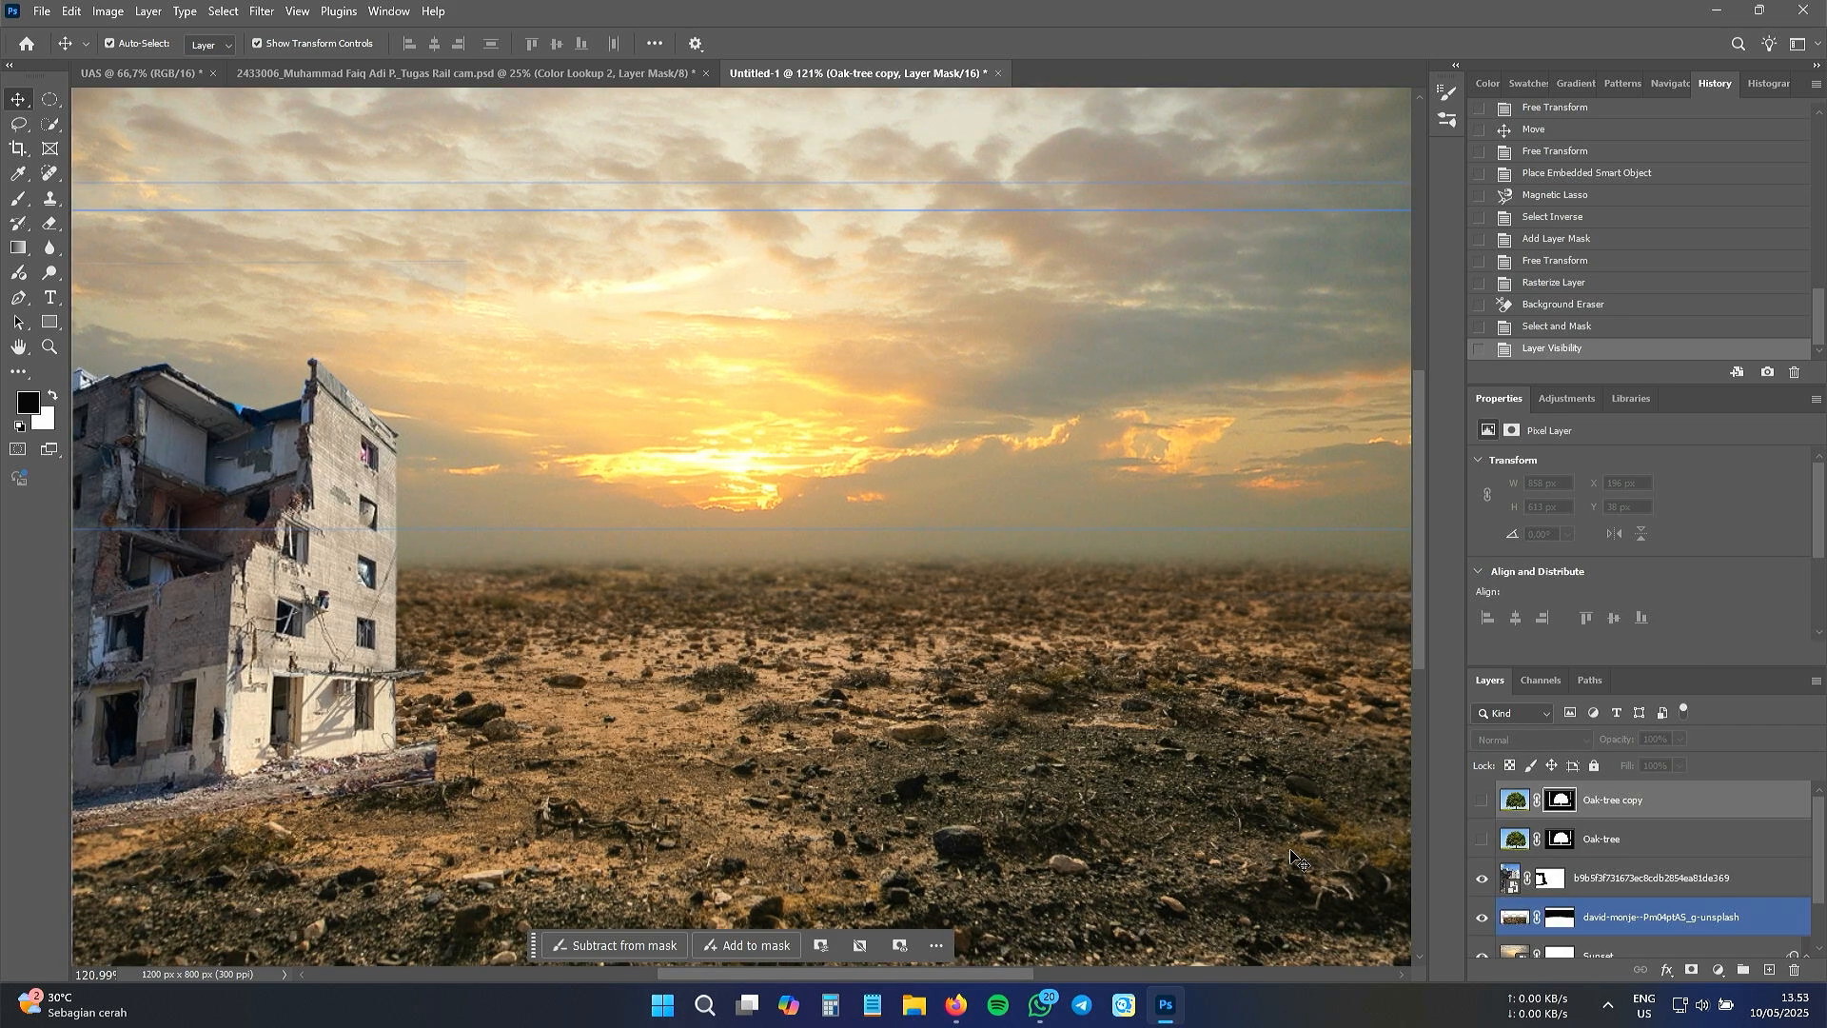
- Place the Oak-tree image as an embedded object, scale it to 35.67% and position it at X 58 px, Y 13 px
{"action": "left_click_drag", "start_coordinate": [1826, 590], "coordinate": [796, 552]}
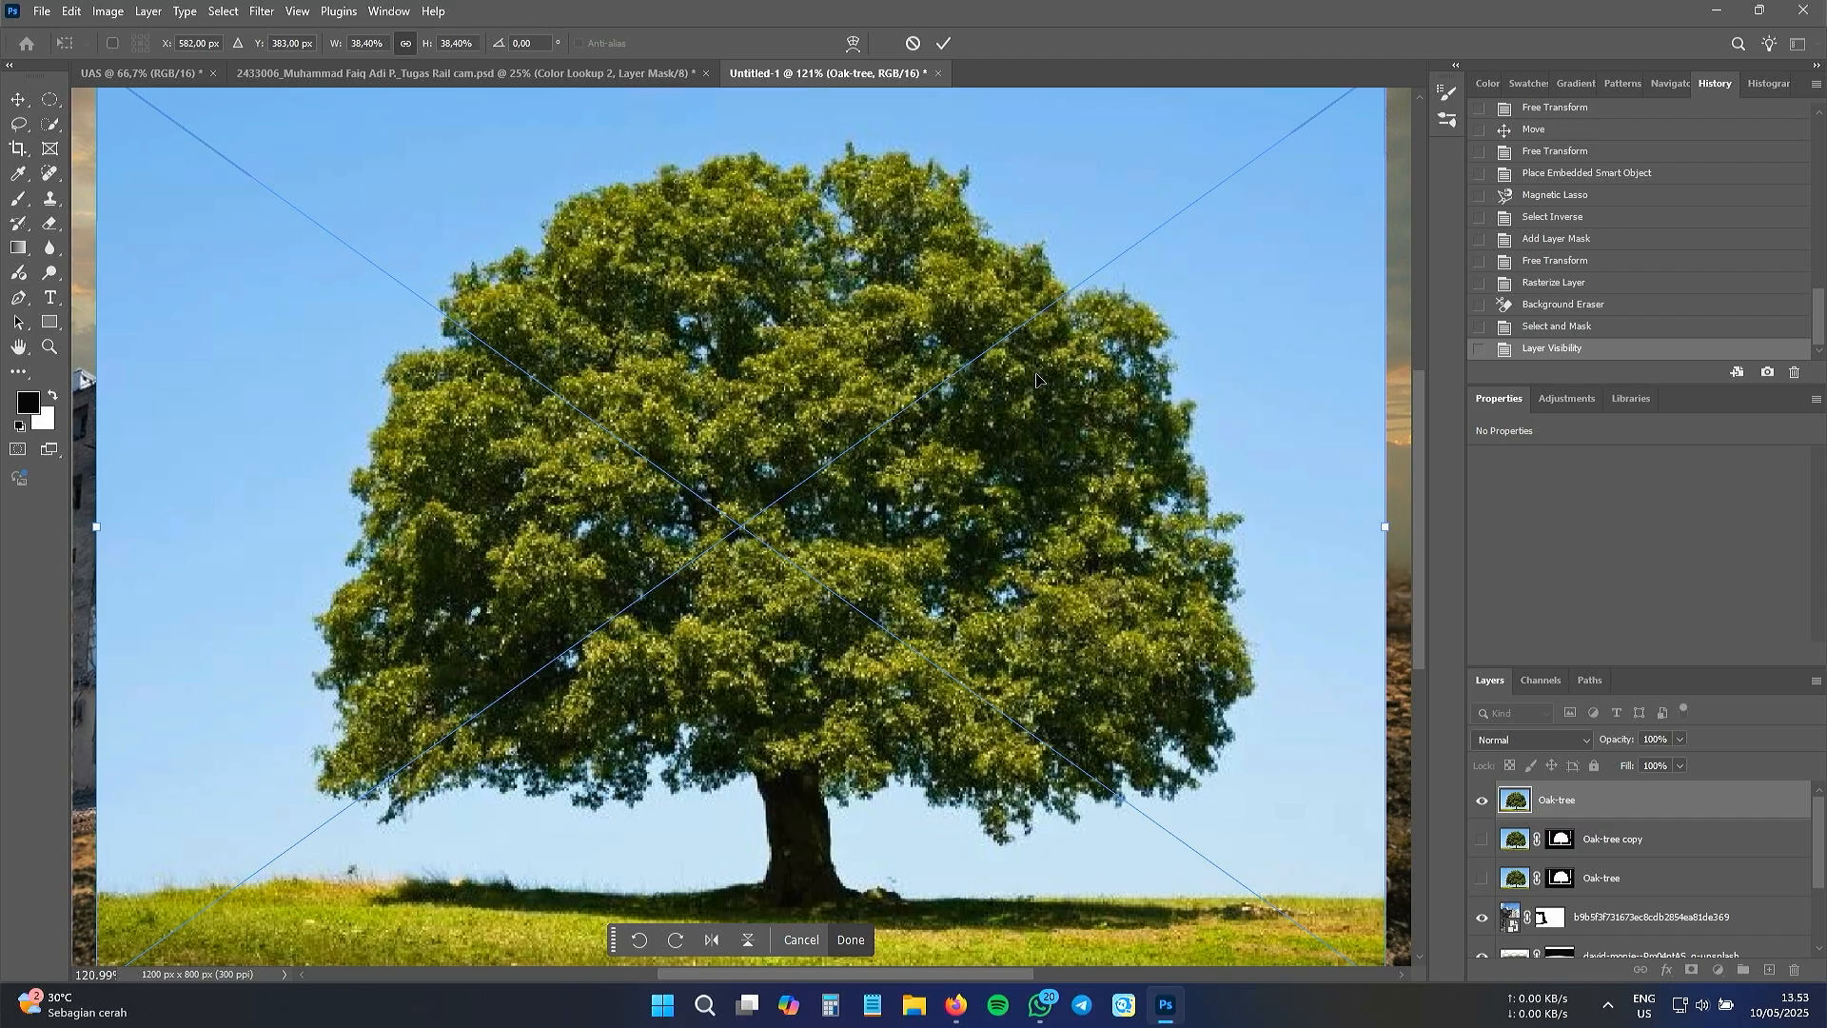
{"action": "scroll", "coordinate": [1021, 379], "scroll_direction": "down", "scroll_amount": 1}
{"action": "left_click_drag", "start_coordinate": [1307, 92], "coordinate": [1225, 150]}
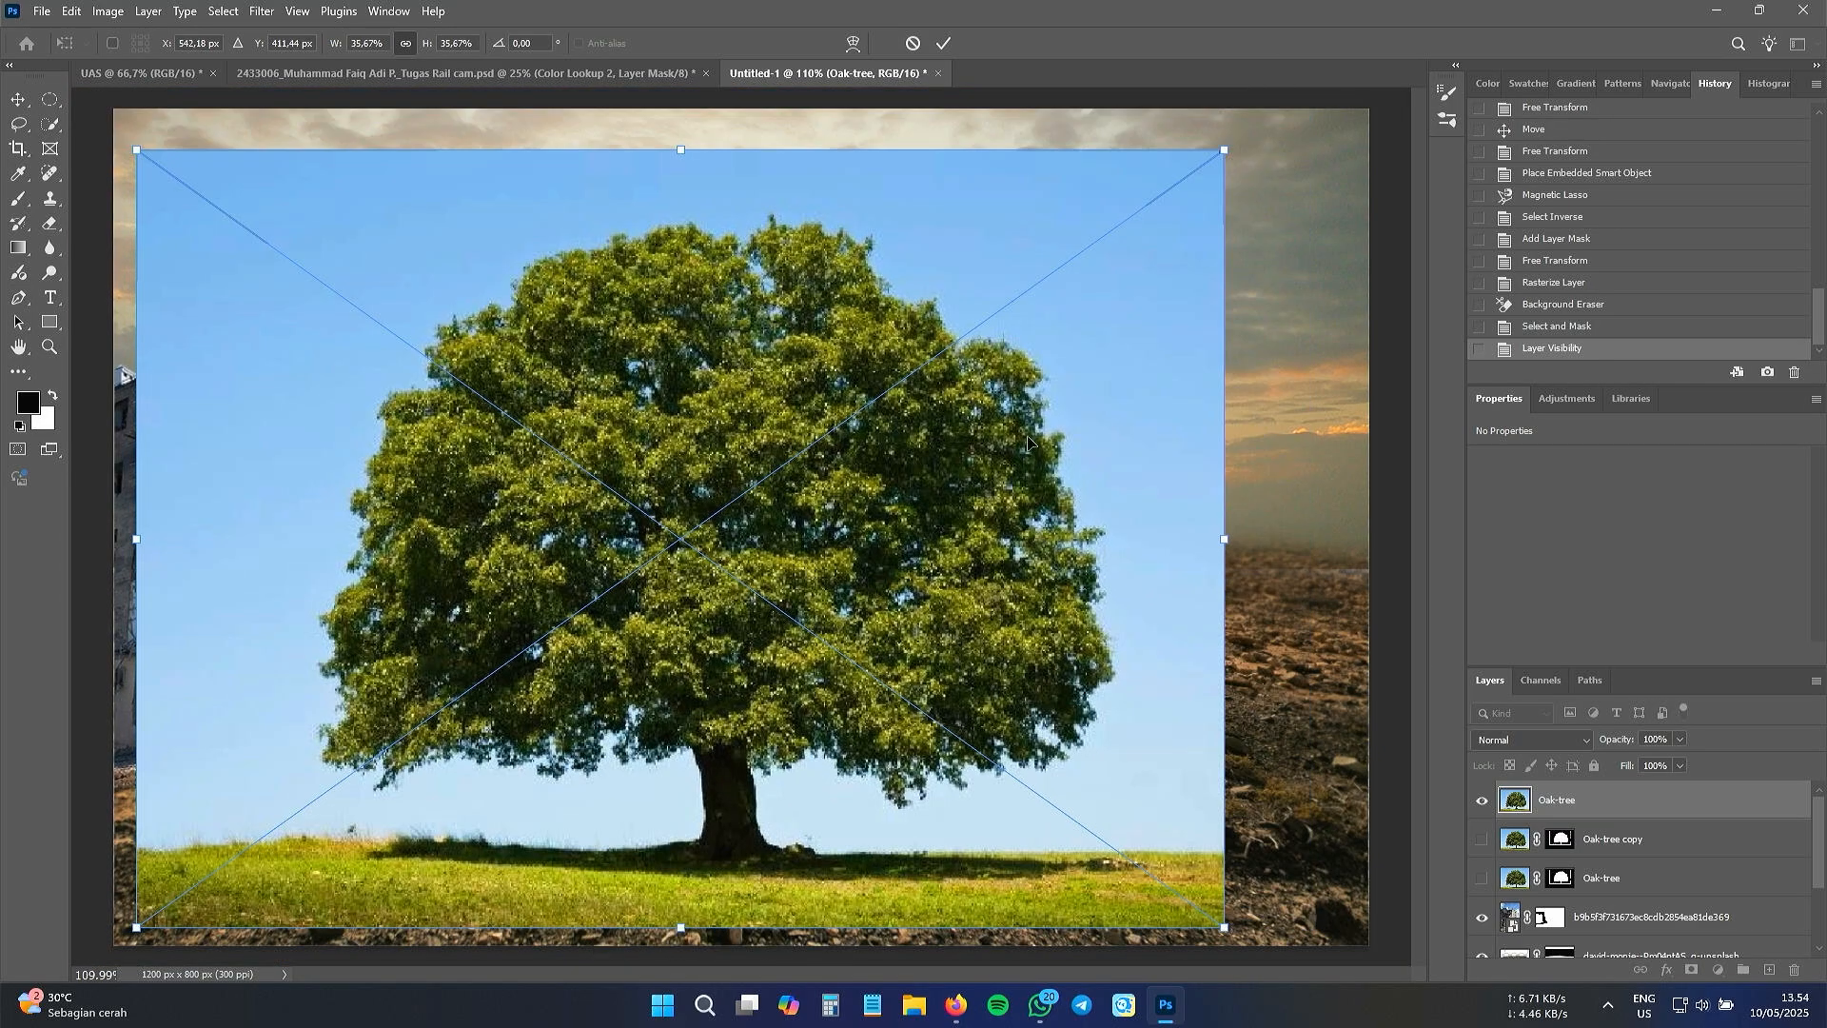
{"action": "left_click_drag", "start_coordinate": [1076, 416], "coordinate": [1113, 388]}
{"action": "left_click", "coordinate": [943, 44]}
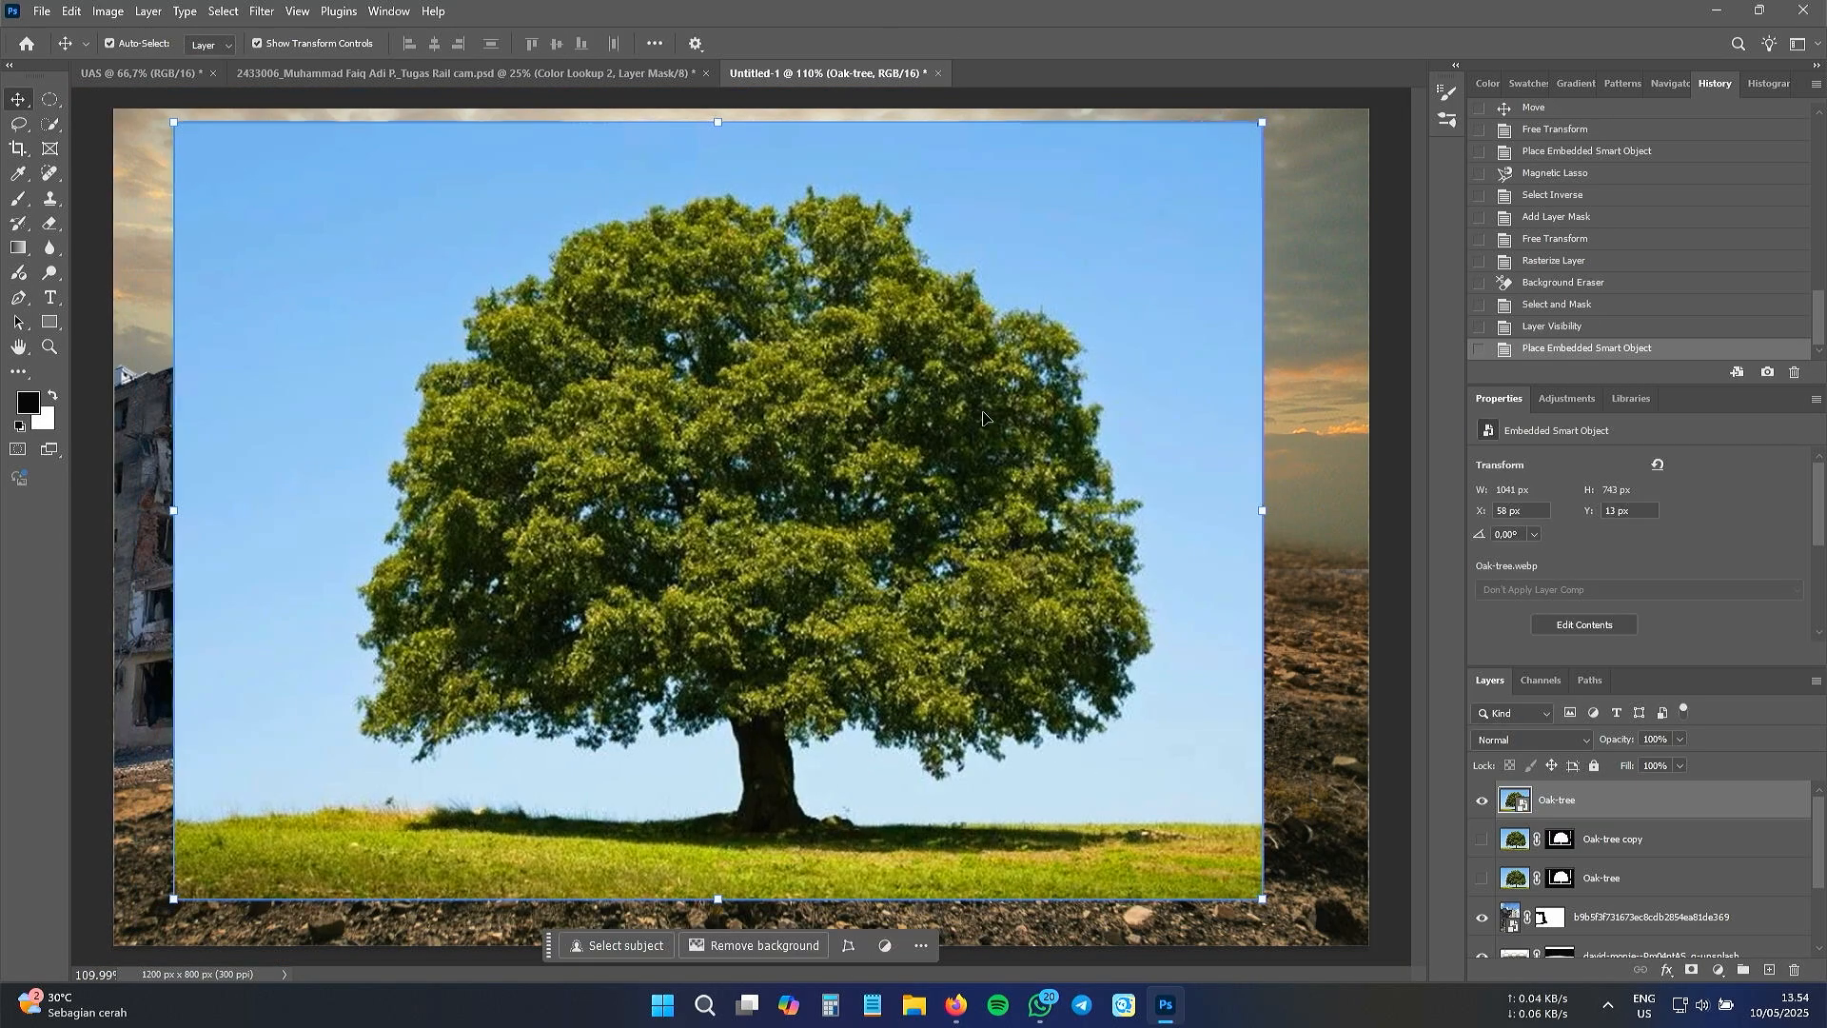
- Draw a loose Lasso selection around the oak's canopy, trunk and the grass strip beneath it
{"action": "left_click", "coordinate": [21, 125]}
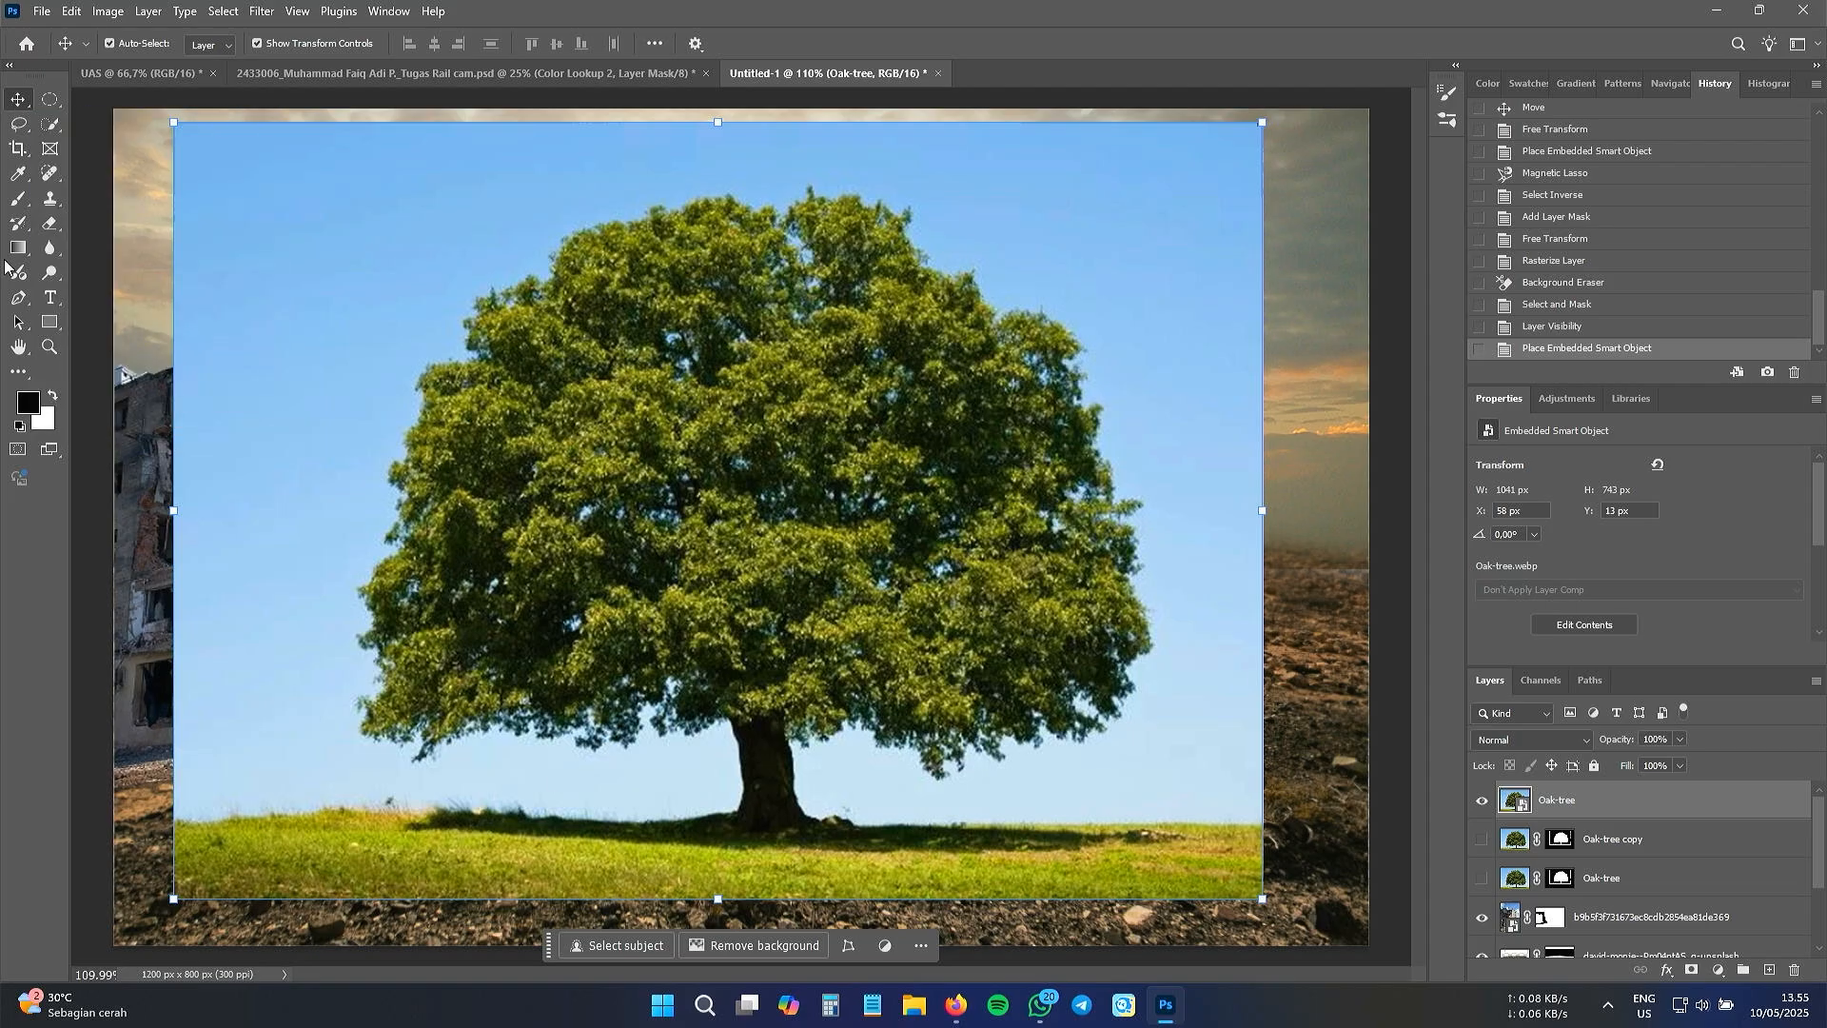
{"action": "mouse_move", "coordinate": [366, 560]}
{"action": "left_mouse_down"}
{"action": "mouse_move", "coordinate": [381, 473]}
{"action": "mouse_move", "coordinate": [540, 230]}
{"action": "mouse_move", "coordinate": [836, 173]}
{"action": "left_mouse_up"}
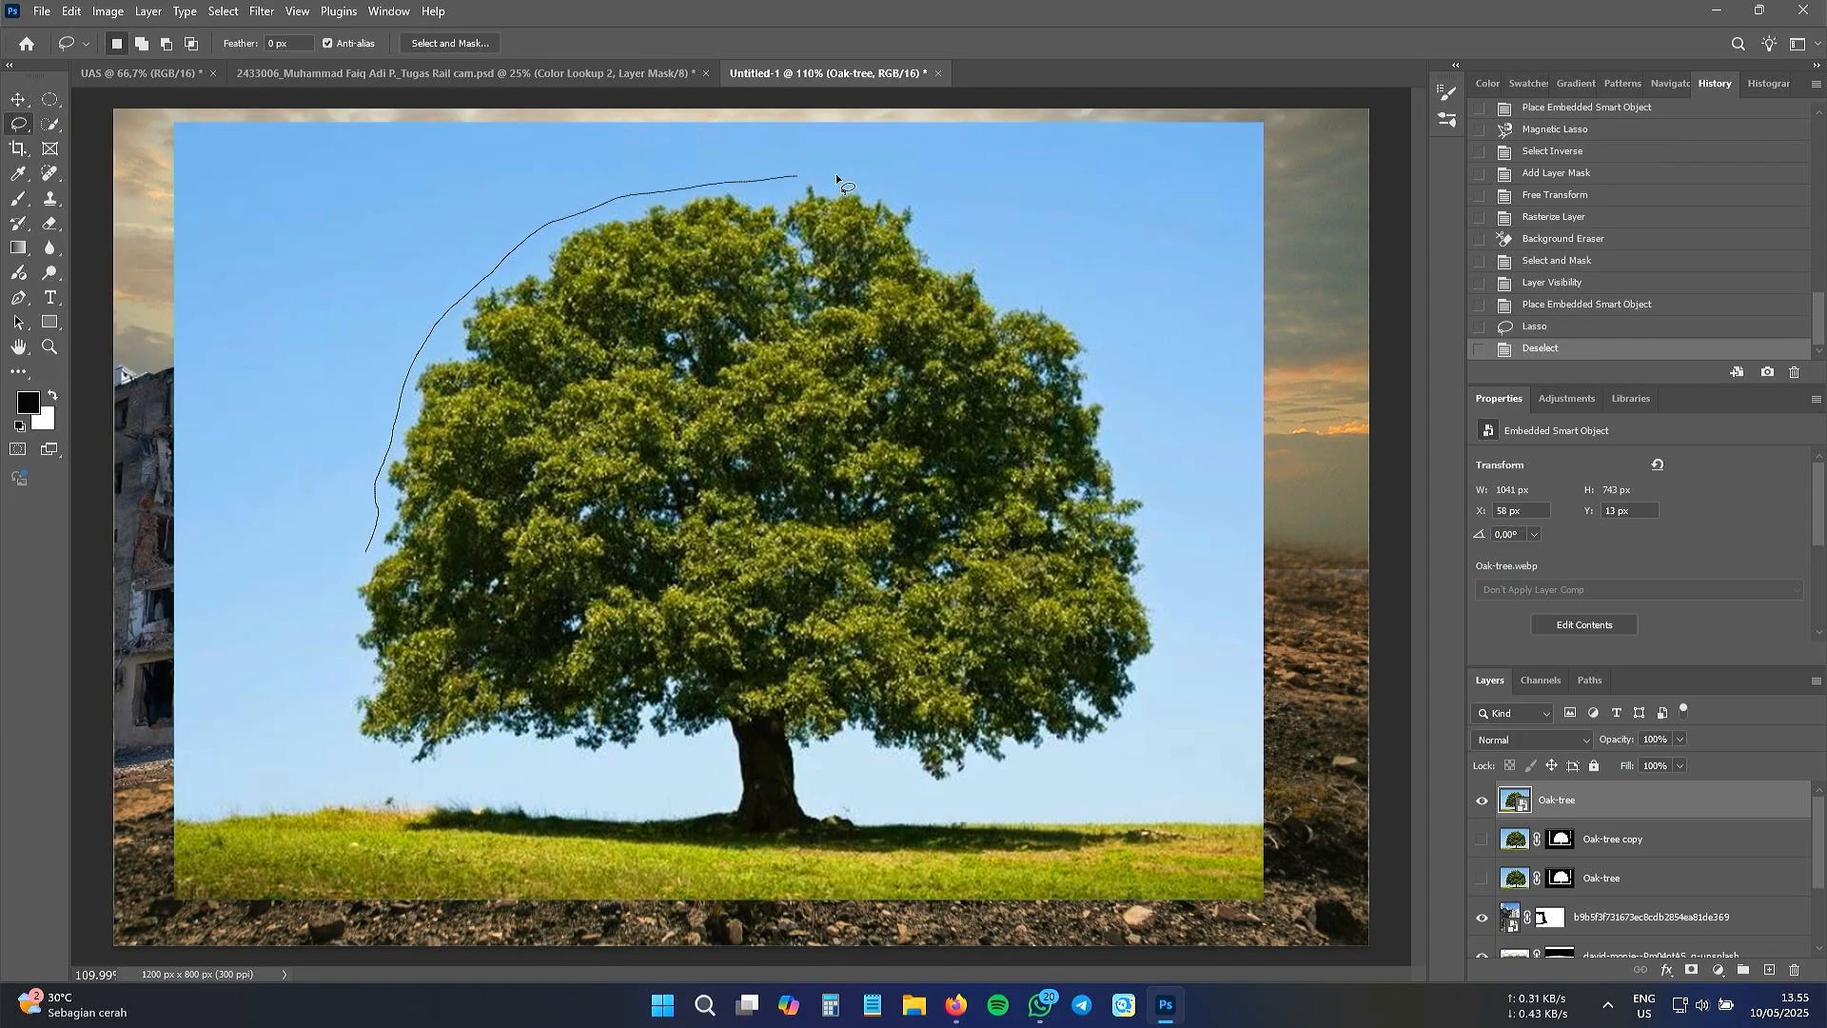
{"action": "mouse_move", "coordinate": [937, 795]}
{"action": "left_mouse_down"}
{"action": "mouse_move", "coordinate": [815, 761]}
{"action": "mouse_move", "coordinate": [898, 816]}
{"action": "mouse_move", "coordinate": [1000, 808]}
{"action": "mouse_move", "coordinate": [616, 926]}
{"action": "mouse_move", "coordinate": [167, 906]}
{"action": "mouse_move", "coordinate": [272, 808]}
{"action": "mouse_move", "coordinate": [646, 805]}
{"action": "mouse_move", "coordinate": [653, 742]}
{"action": "left_mouse_up"}
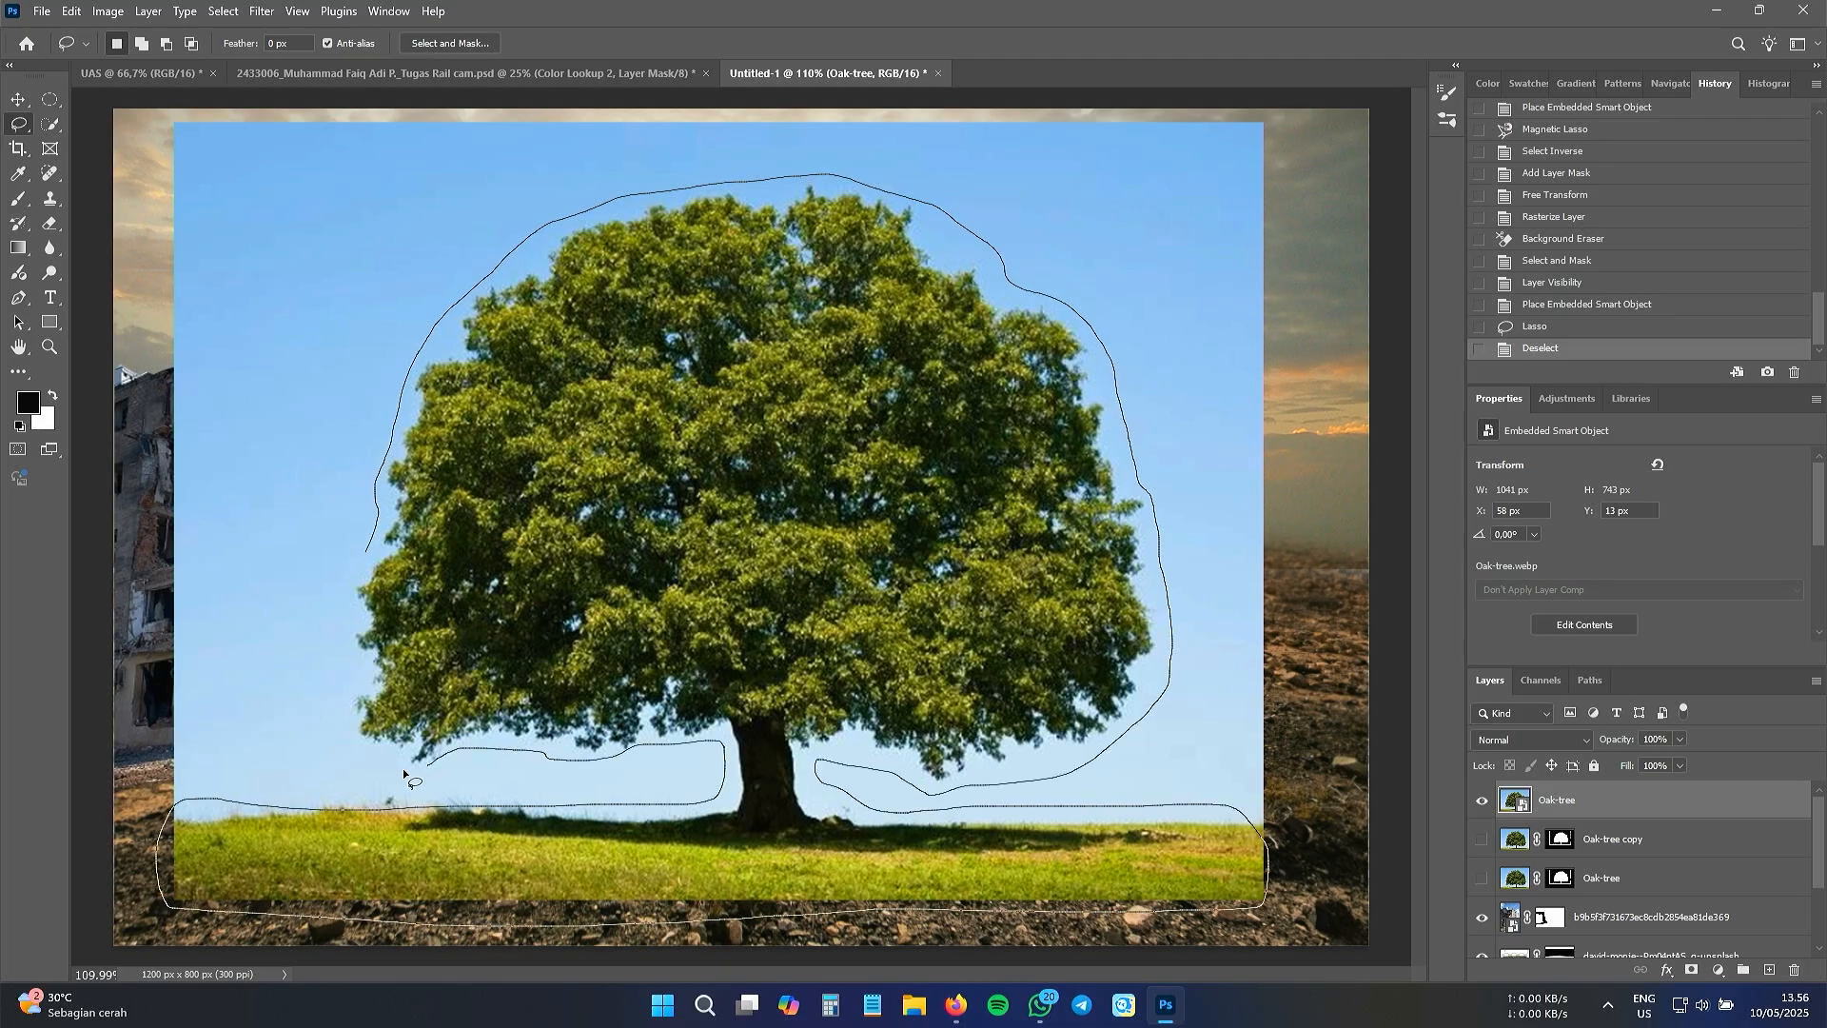
{"action": "left_click_drag", "start_coordinate": [354, 720], "coordinate": [364, 696]}
{"action": "left_click_drag", "start_coordinate": [365, 554], "coordinate": [368, 558]}
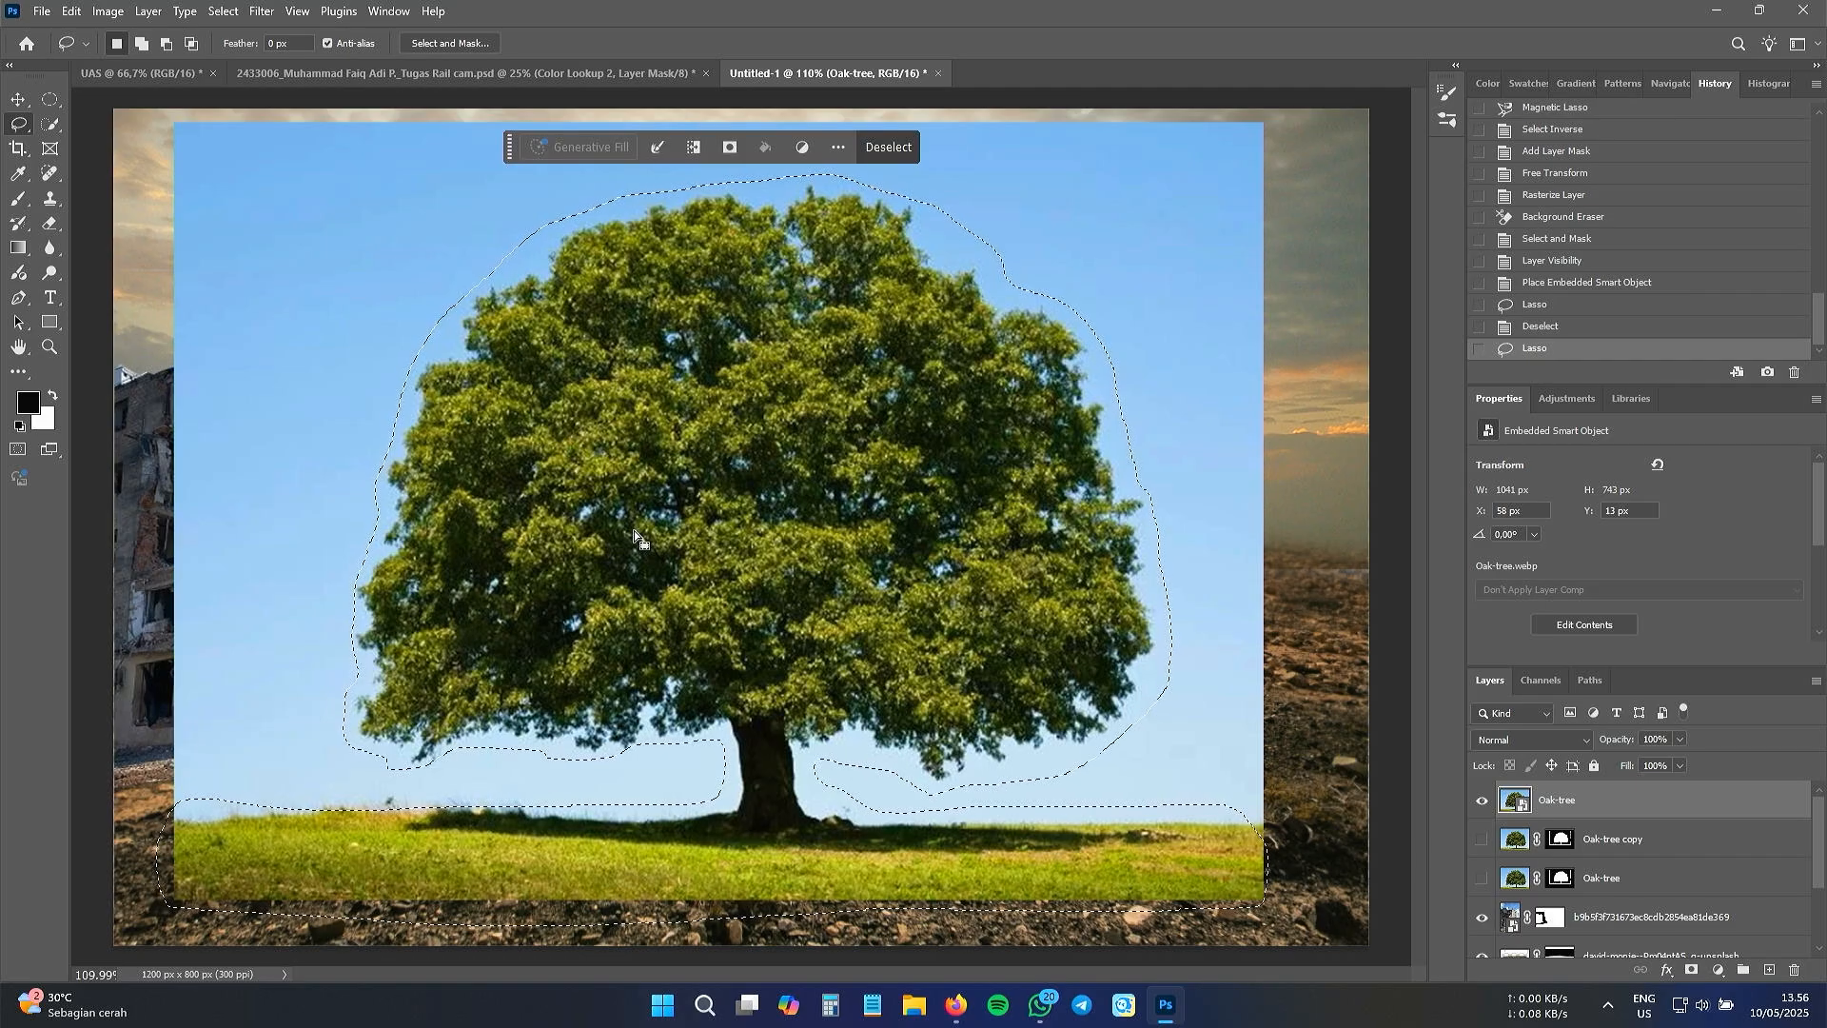
- Open Select and Mask and refine the top and right canopy edges with a 90 px Refine Edge brush
{"action": "left_click", "coordinate": [215, 13]}
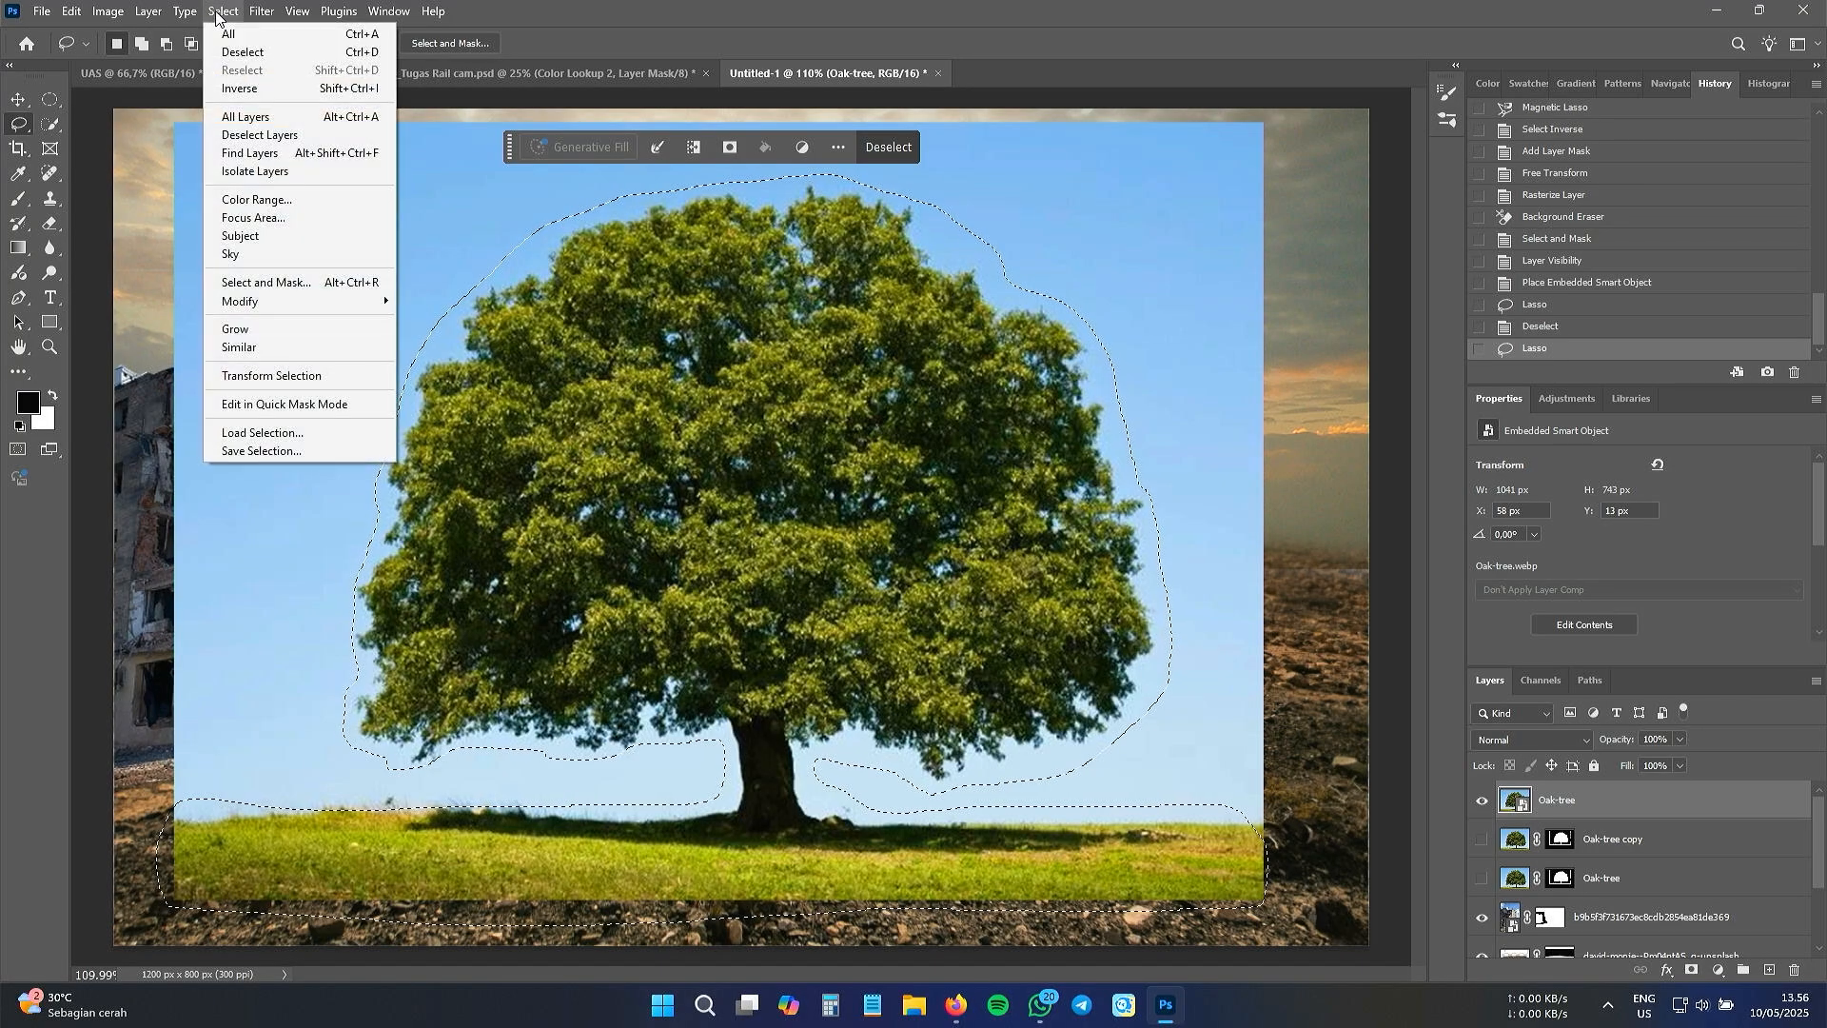
{"action": "left_click", "coordinate": [330, 283]}
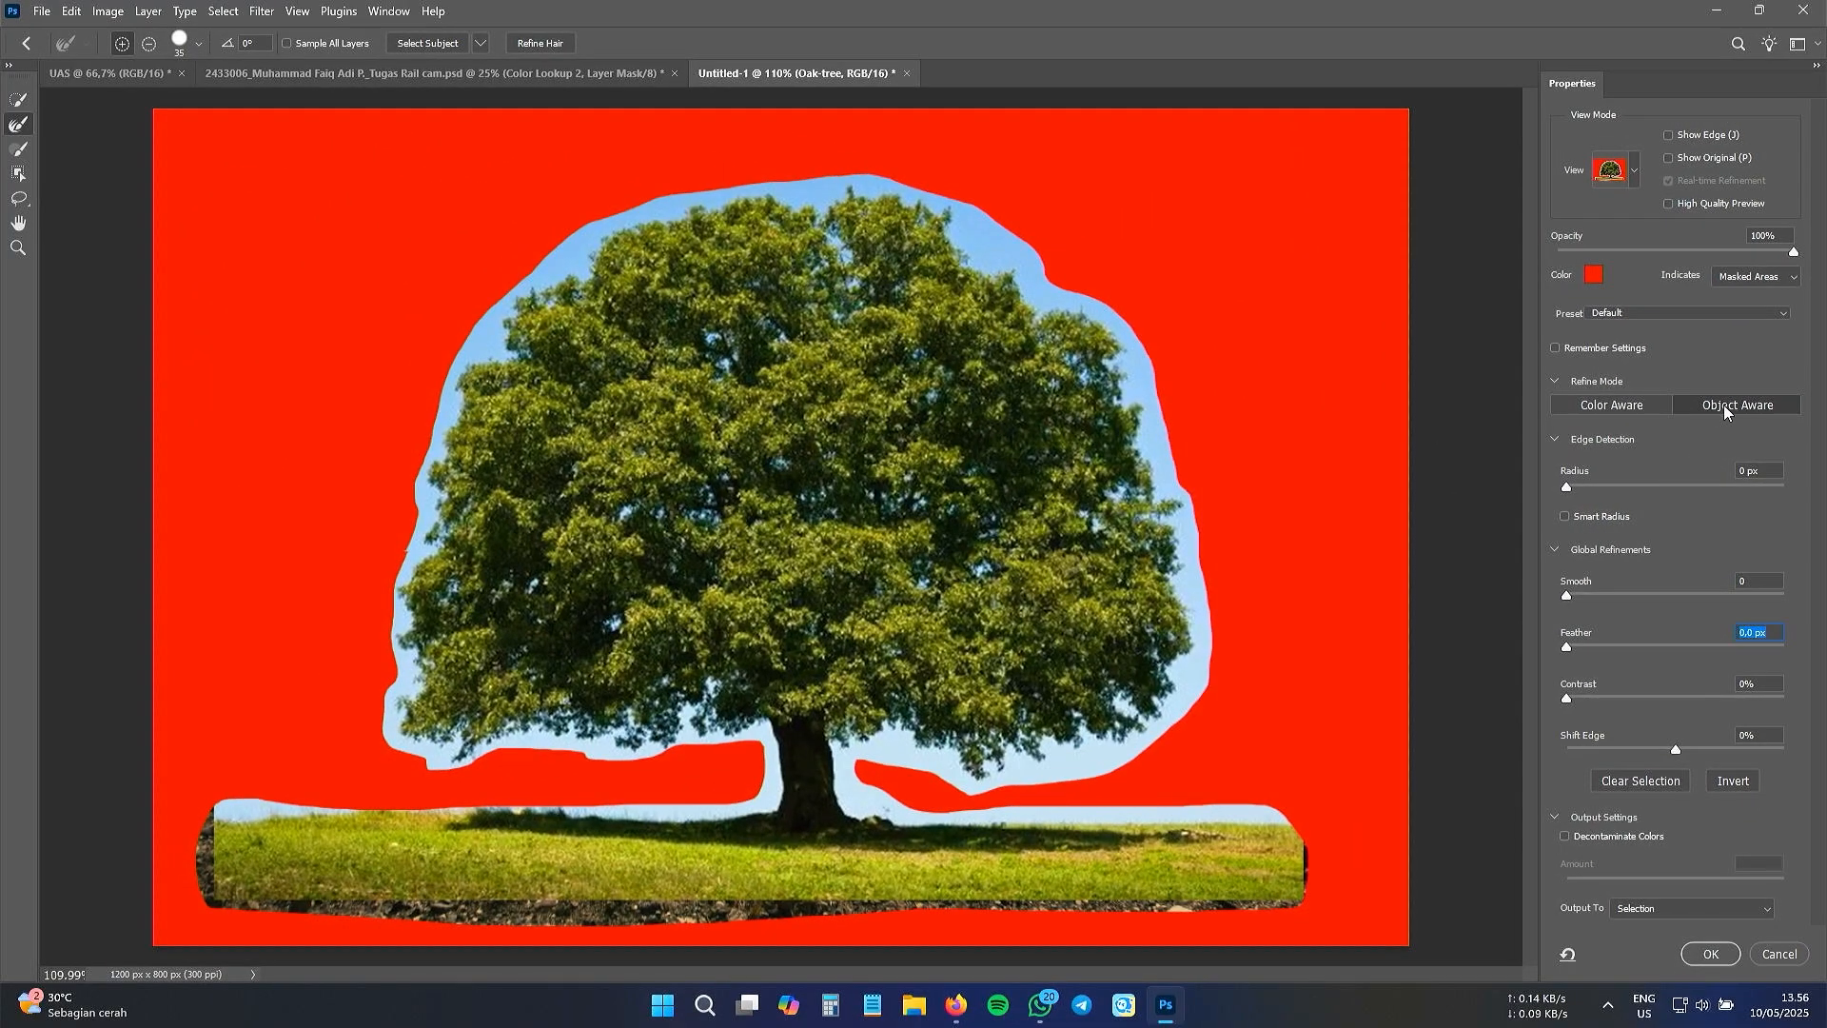
{"action": "mouse_move", "coordinate": [471, 363]}
{"action": "left_mouse_down"}
{"action": "mouse_move", "coordinate": [501, 329]}
{"action": "mouse_move", "coordinate": [498, 345]}
{"action": "left_mouse_up"}
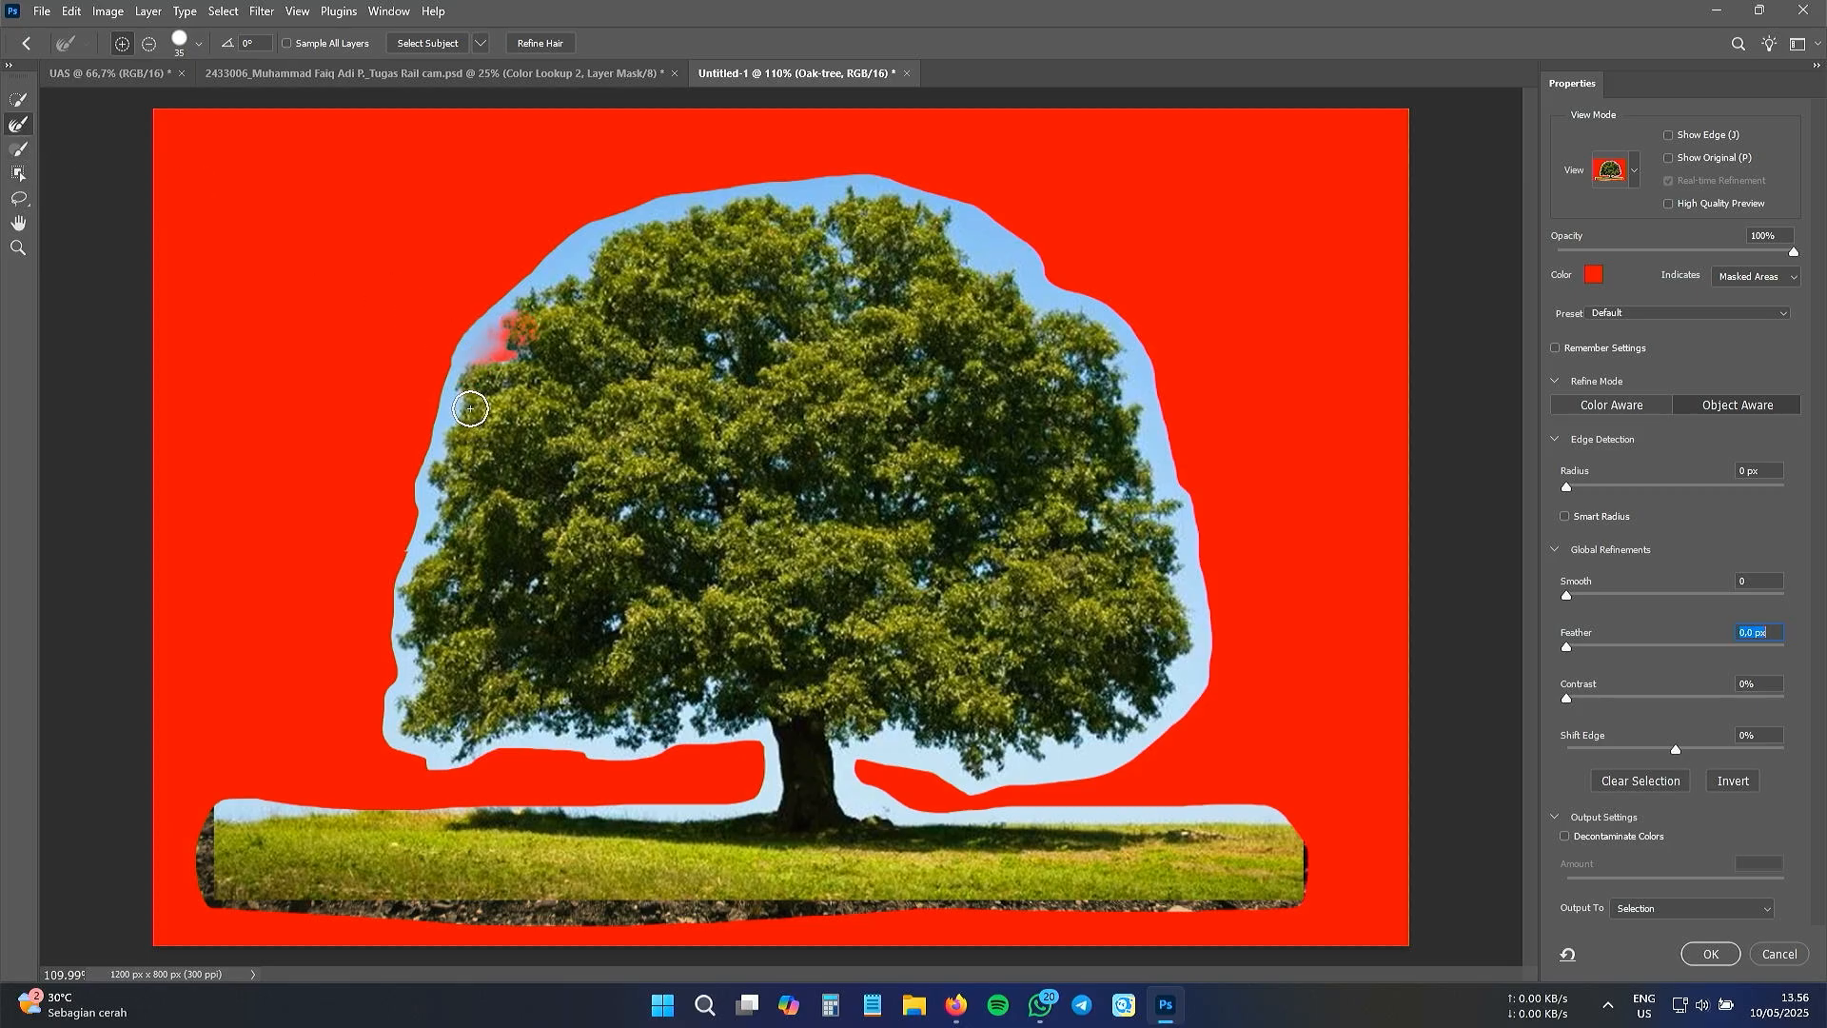
{"action": "right_click", "coordinate": [477, 355]}
{"action": "left_click_drag", "start_coordinate": [565, 386], "coordinate": [584, 391]}
{"action": "left_click", "coordinate": [477, 339]}
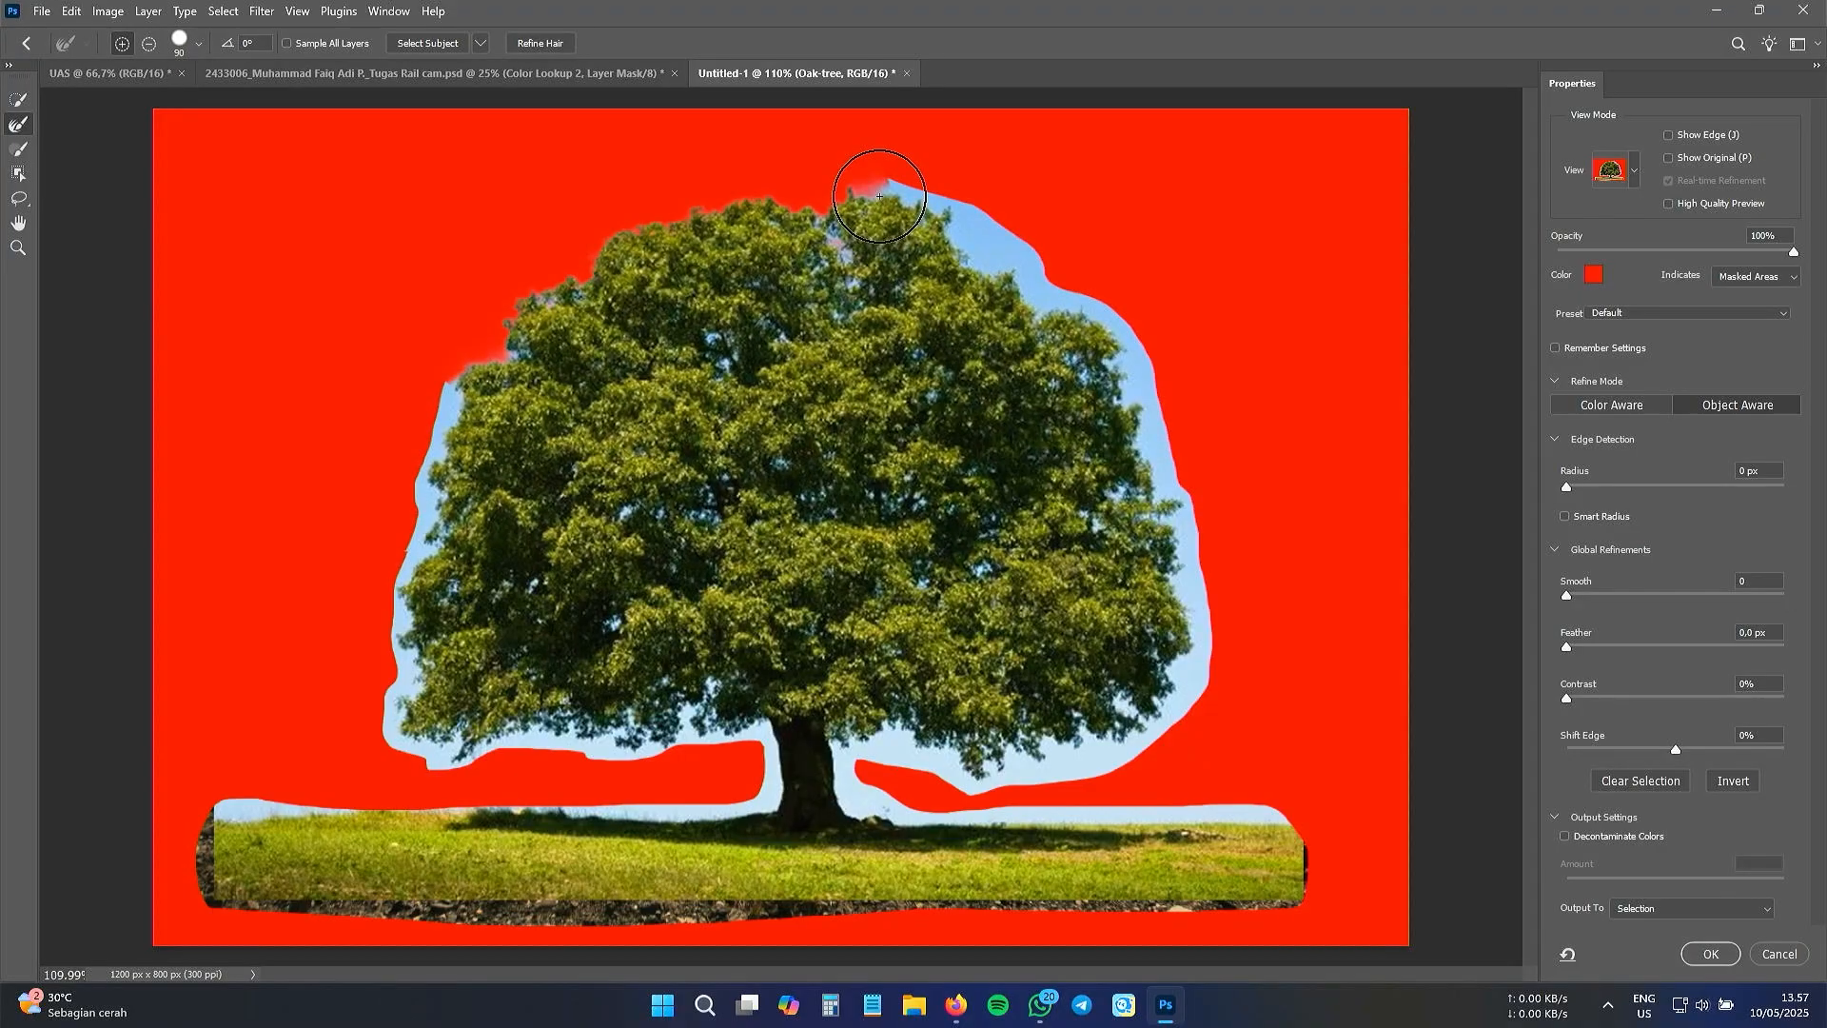
{"action": "mouse_move", "coordinate": [880, 196]}
{"action": "left_mouse_down"}
{"action": "mouse_move", "coordinate": [970, 223]}
{"action": "mouse_move", "coordinate": [1115, 334]}
{"action": "mouse_move", "coordinate": [1201, 520]}
{"action": "mouse_move", "coordinate": [1204, 623]}
{"action": "mouse_move", "coordinate": [1178, 710]}
{"action": "mouse_move", "coordinate": [1143, 748]}
{"action": "mouse_move", "coordinate": [1029, 769]}
{"action": "left_mouse_up"}
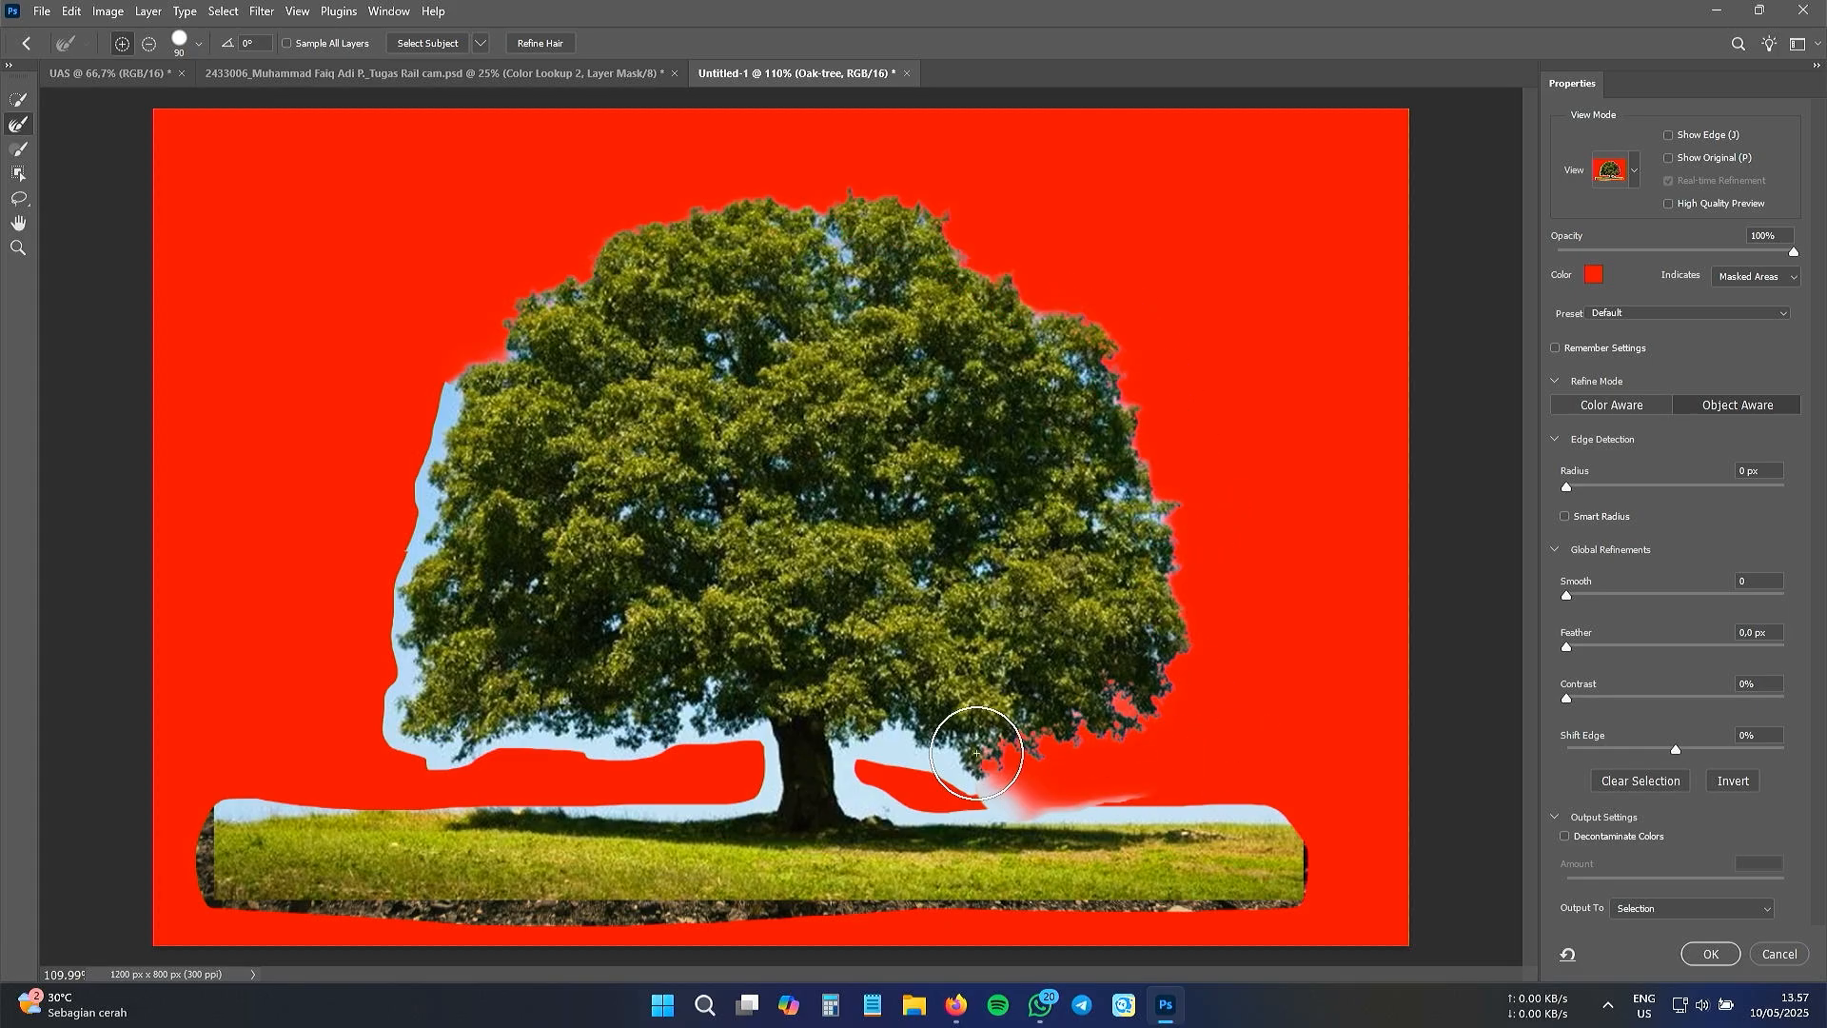
{"action": "left_click_drag", "start_coordinate": [1152, 542], "coordinate": [1173, 576]}
- Set the edge radius to 5 px, Smooth to 14 and Feather to 1.2 px
{"action": "left_click_drag", "start_coordinate": [1566, 488], "coordinate": [1643, 488]}
{"action": "left_click_drag", "start_coordinate": [1567, 595], "coordinate": [1598, 596]}
{"action": "left_click_drag", "start_coordinate": [1566, 647], "coordinate": [1580, 647]}
{"action": "mouse_move", "coordinate": [1642, 487]}
{"action": "left_mouse_down"}
{"action": "mouse_move", "coordinate": [1599, 489]}
{"action": "mouse_move", "coordinate": [1620, 489]}
{"action": "left_mouse_up"}
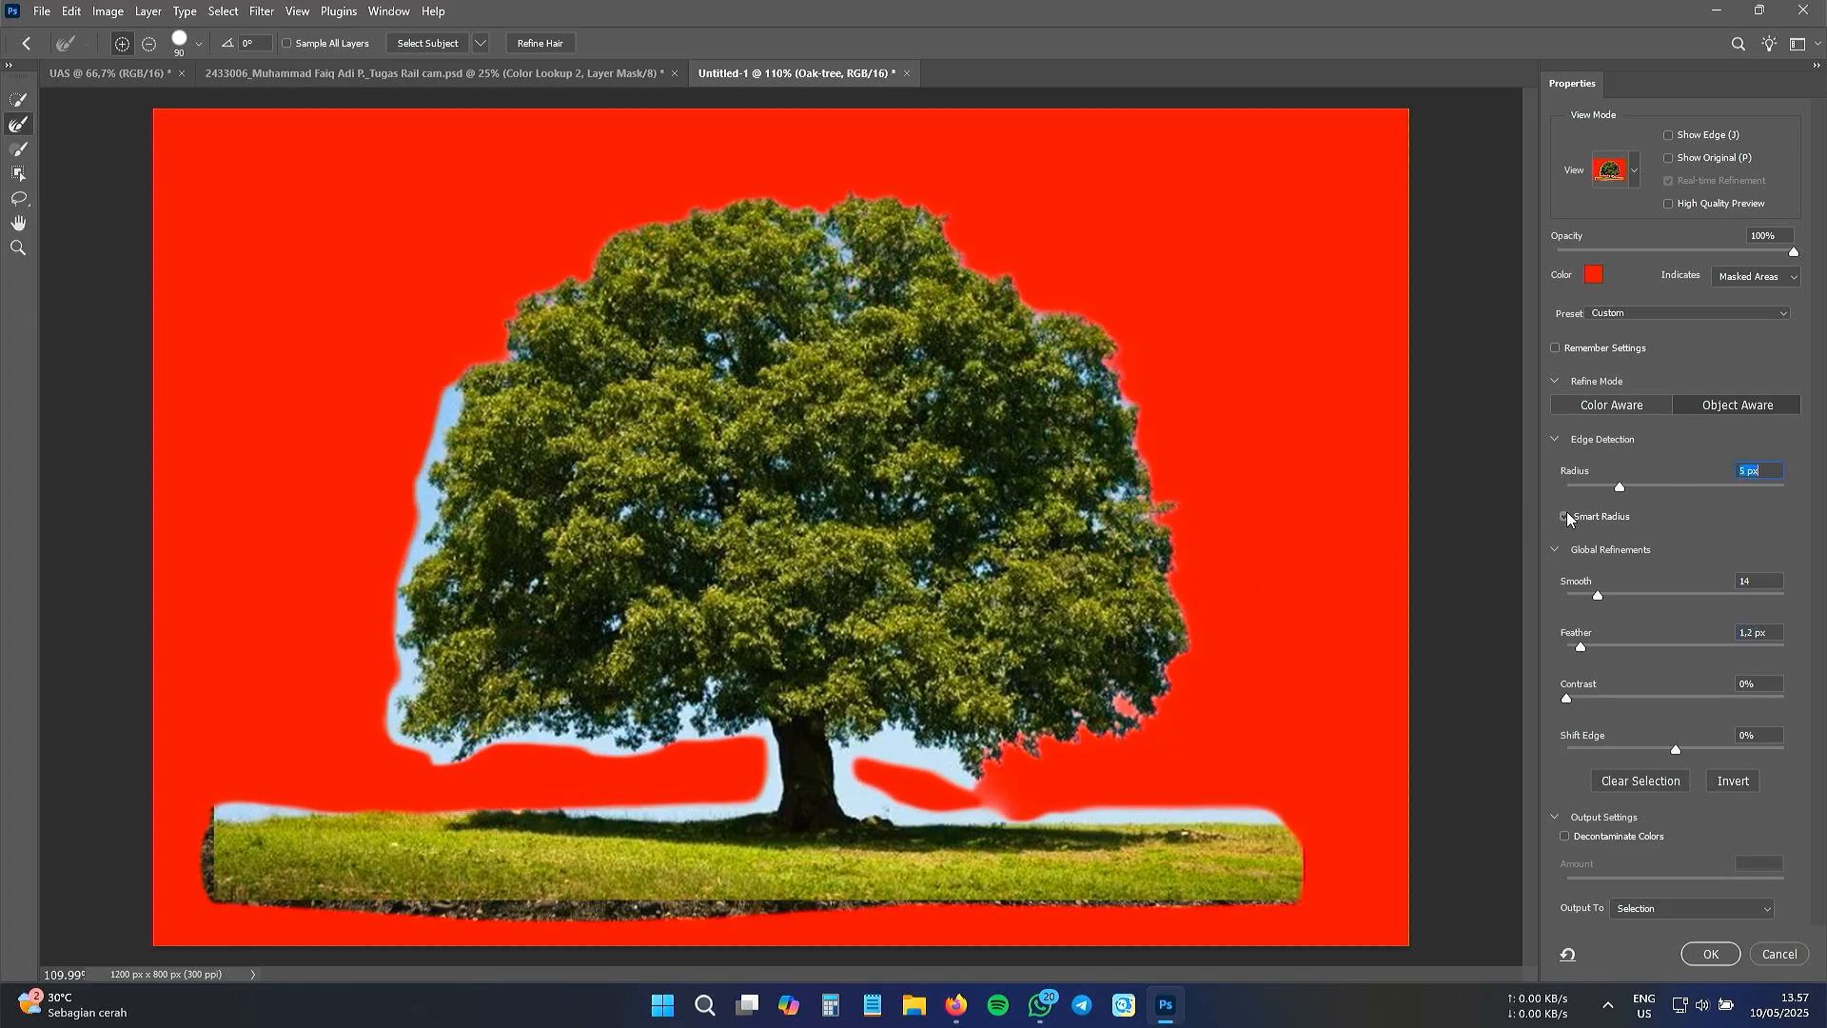
- Brush away the sky along the canopy's underside, around the trunk and up the canopy's left and right edges
{"action": "mouse_move", "coordinate": [964, 767]}
{"action": "left_mouse_down"}
{"action": "mouse_move", "coordinate": [893, 753]}
{"action": "mouse_move", "coordinate": [886, 781]}
{"action": "mouse_move", "coordinate": [1268, 807]}
{"action": "mouse_move", "coordinate": [451, 775]}
{"action": "mouse_move", "coordinate": [431, 536]}
{"action": "left_mouse_up"}
{"action": "left_click", "coordinate": [1565, 837]}
{"action": "left_click_drag", "start_coordinate": [1072, 325], "coordinate": [1007, 272]}
- Enable Decontaminate Colors for the tree cutout with an amount of 38%
{"action": "left_click", "coordinate": [1565, 837]}
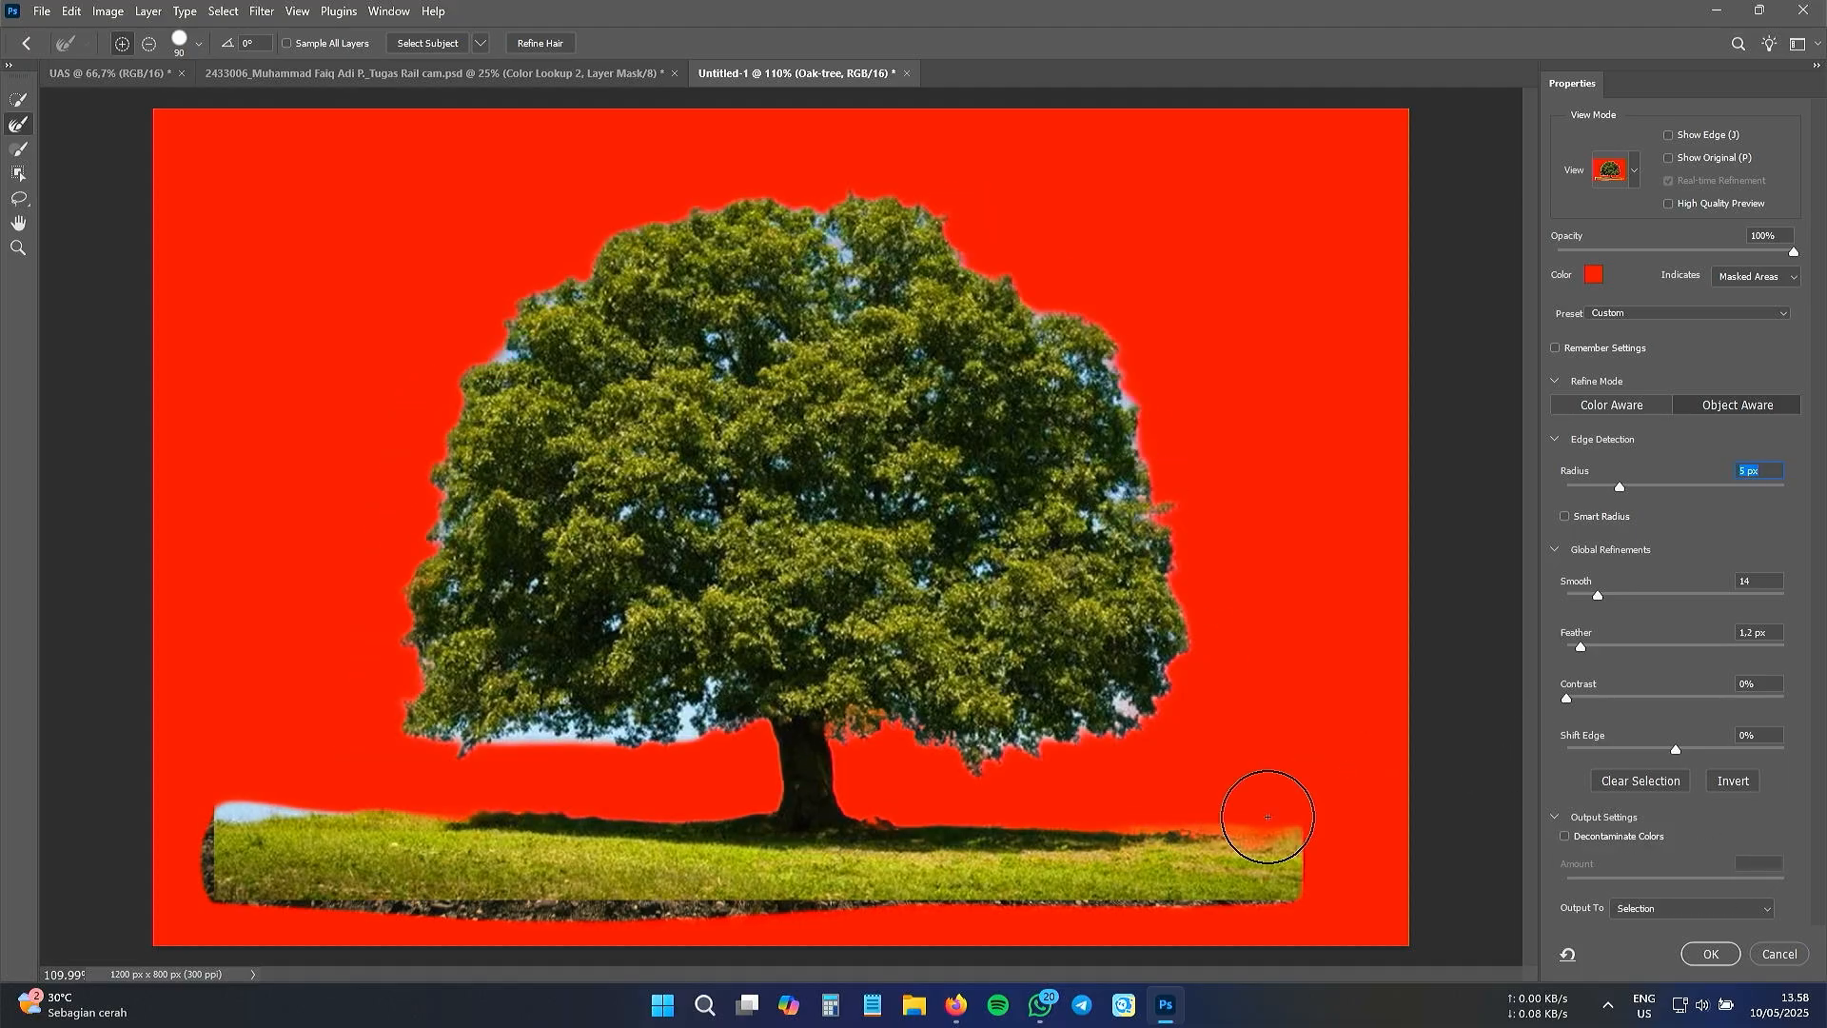
{"action": "left_click", "coordinate": [1565, 837]}
{"action": "left_click_drag", "start_coordinate": [1783, 881], "coordinate": [1650, 885]}
- Refine the canopy's lower left edge, its upper right edge and the left end of the grass strip
{"action": "left_click_drag", "start_coordinate": [726, 747], "coordinate": [376, 723]}
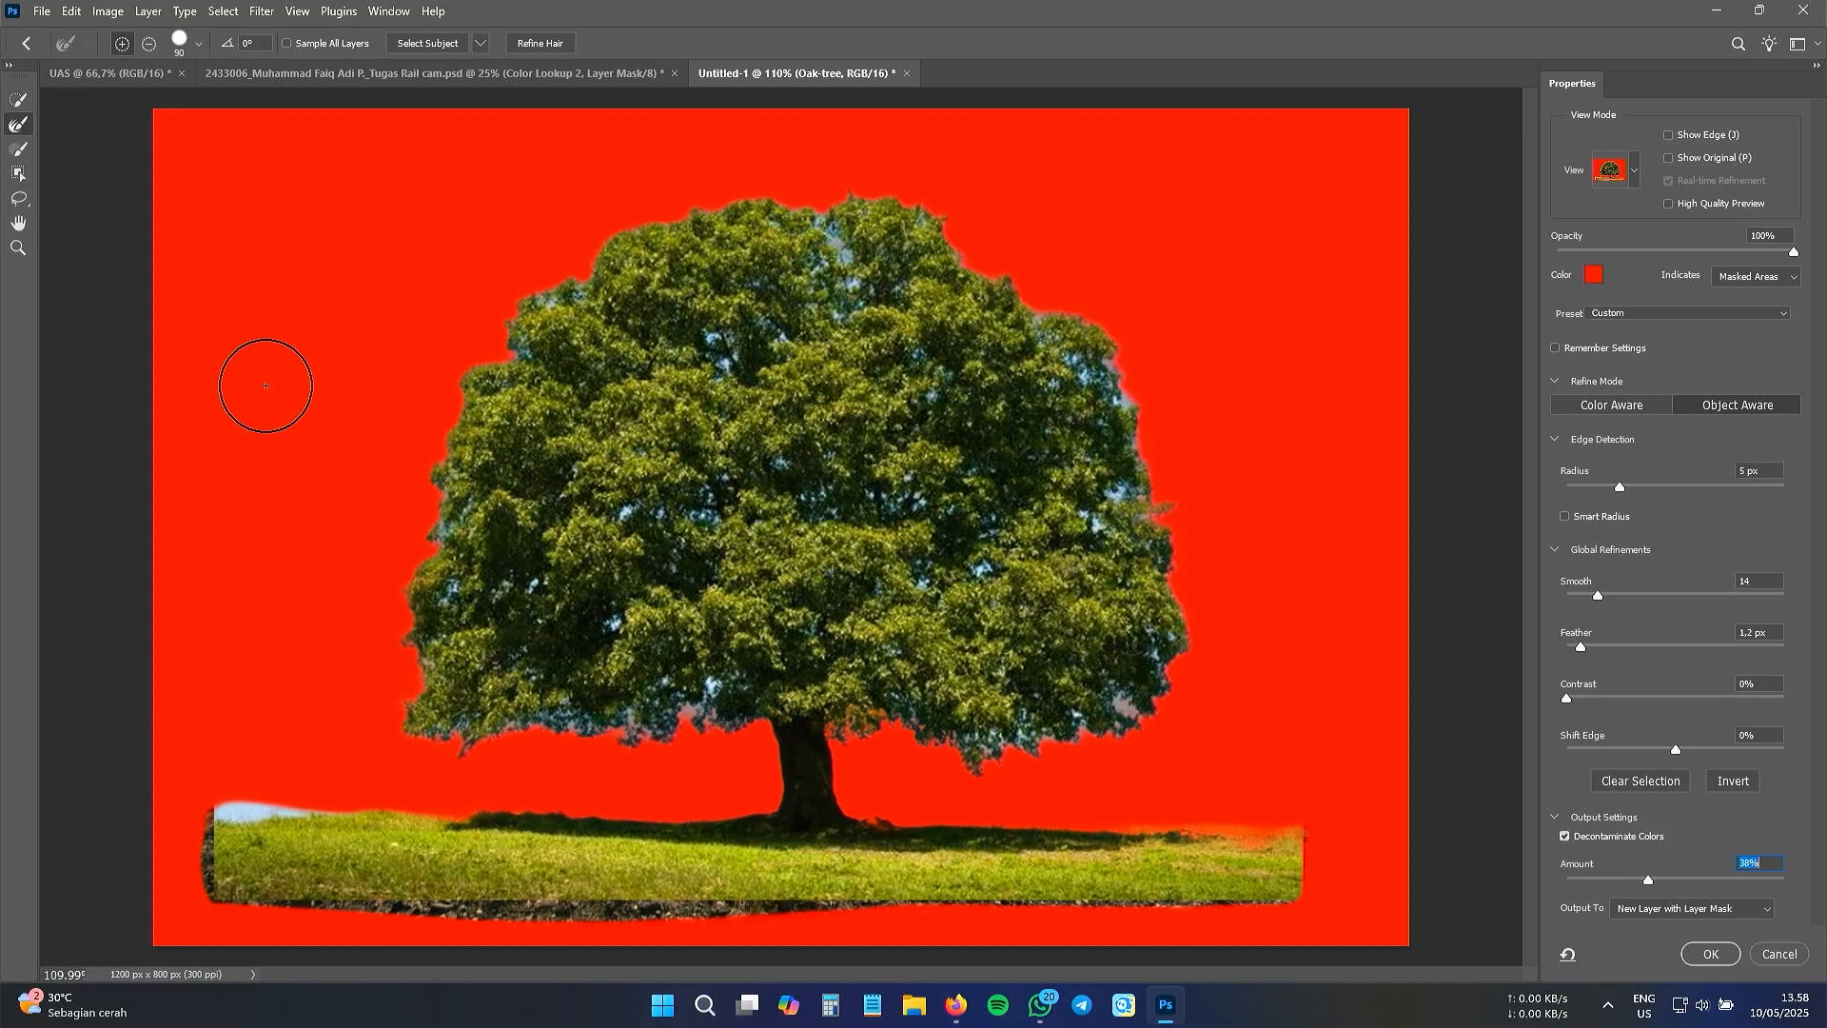
{"action": "mouse_move", "coordinate": [357, 653]}
{"action": "left_mouse_down"}
{"action": "mouse_move", "coordinate": [909, 729]}
{"action": "mouse_move", "coordinate": [1118, 693]}
{"action": "mouse_move", "coordinate": [1078, 711]}
{"action": "mouse_move", "coordinate": [558, 720]}
{"action": "left_mouse_up"}
{"action": "left_click", "coordinate": [1108, 356]}
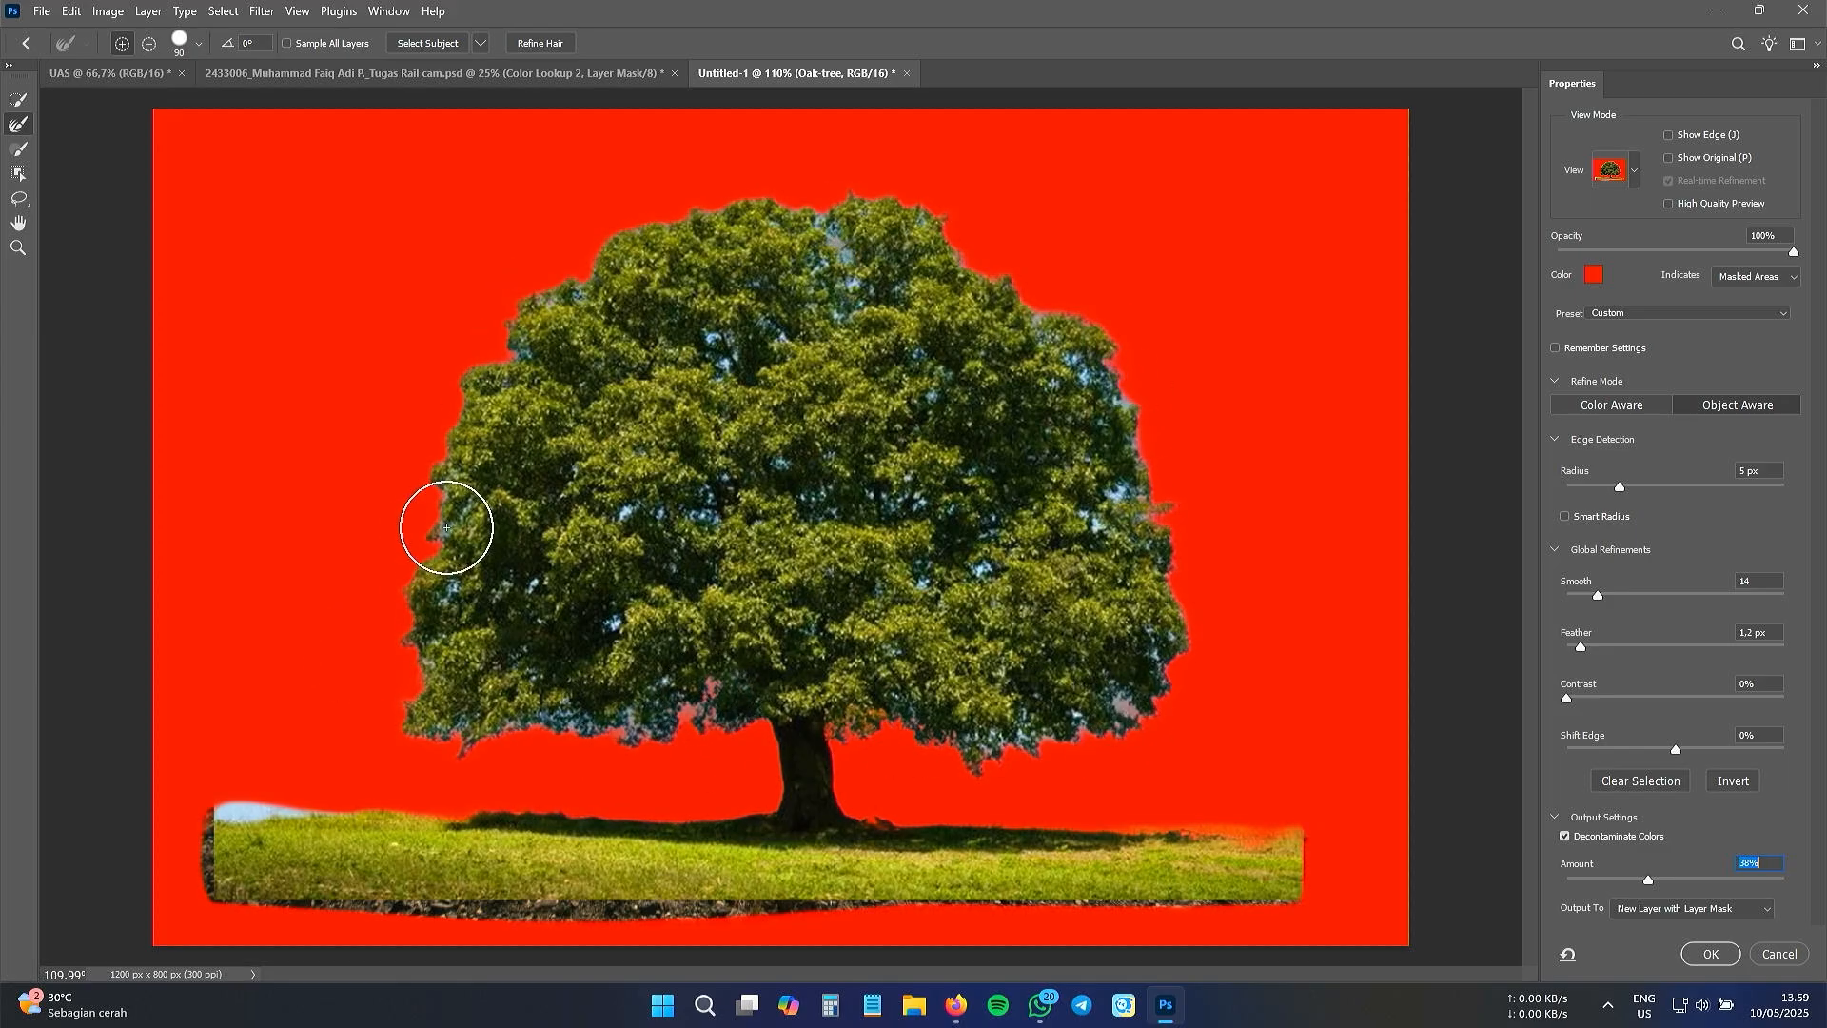
{"action": "mouse_move", "coordinate": [265, 869]}
{"action": "left_mouse_down"}
{"action": "mouse_move", "coordinate": [1305, 905]}
{"action": "mouse_move", "coordinate": [1174, 922]}
{"action": "mouse_move", "coordinate": [281, 868]}
{"action": "left_mouse_up"}
- Lower the edge radius to 2 px and output the tree cutout to a new layer with layer mask
{"action": "mouse_move", "coordinate": [1620, 487]}
{"action": "left_mouse_down"}
{"action": "mouse_move", "coordinate": [1637, 483]}
{"action": "mouse_move", "coordinate": [1591, 488]}
{"action": "left_mouse_up"}
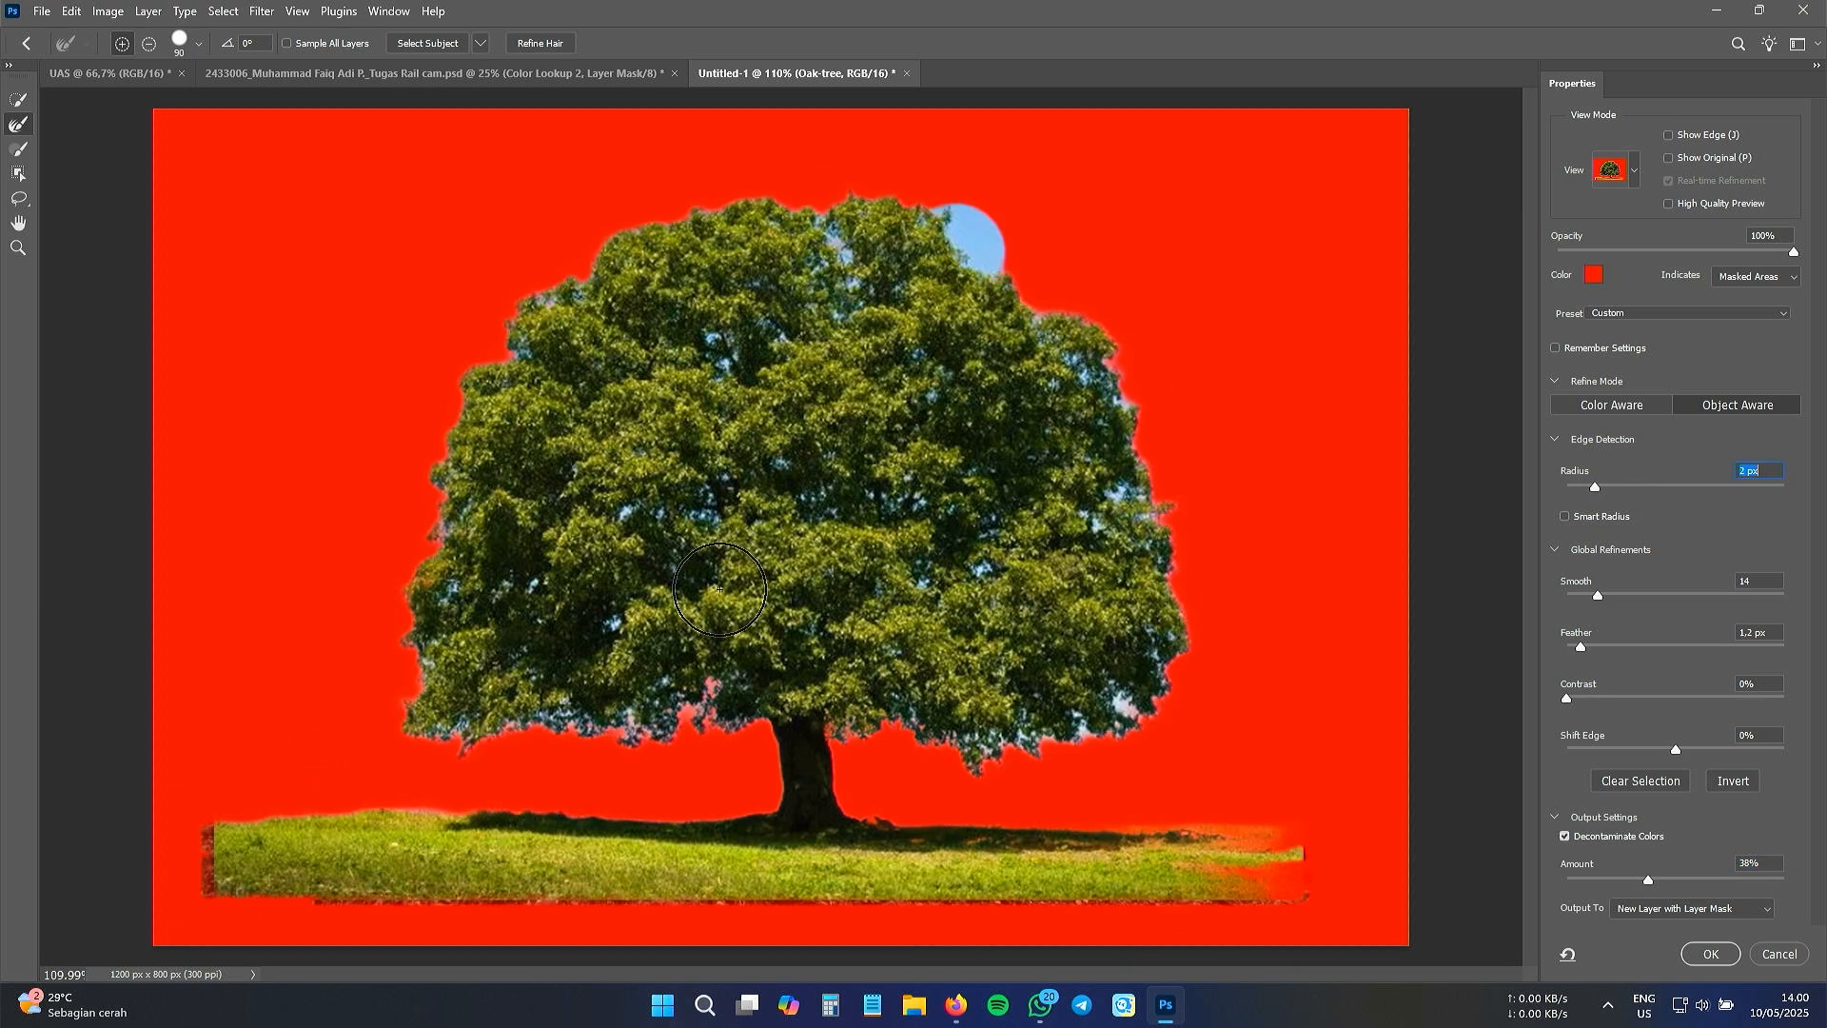
{"action": "key", "text": "Return"}
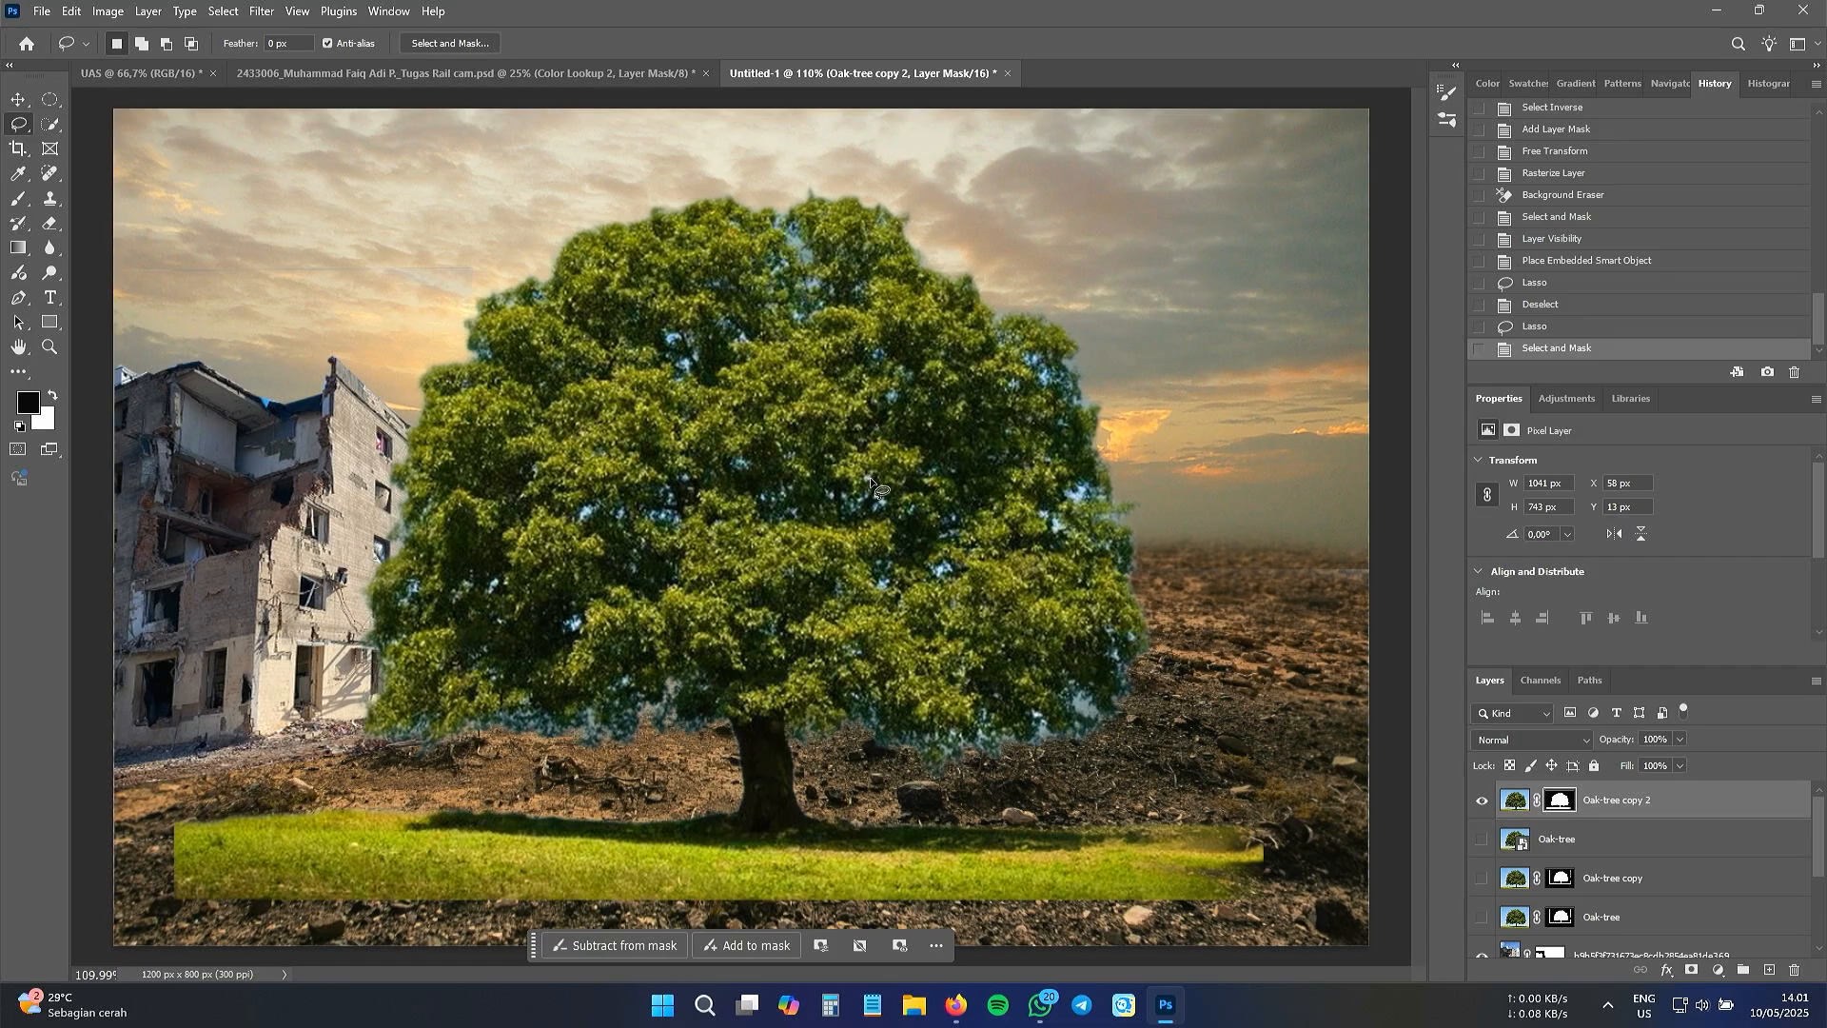
- Choose the Background Eraser and target the image of the Oak-tree copy 2 layer instead of its mask
{"action": "scroll", "coordinate": [791, 448], "scroll_direction": "up", "scroll_amount": 3}
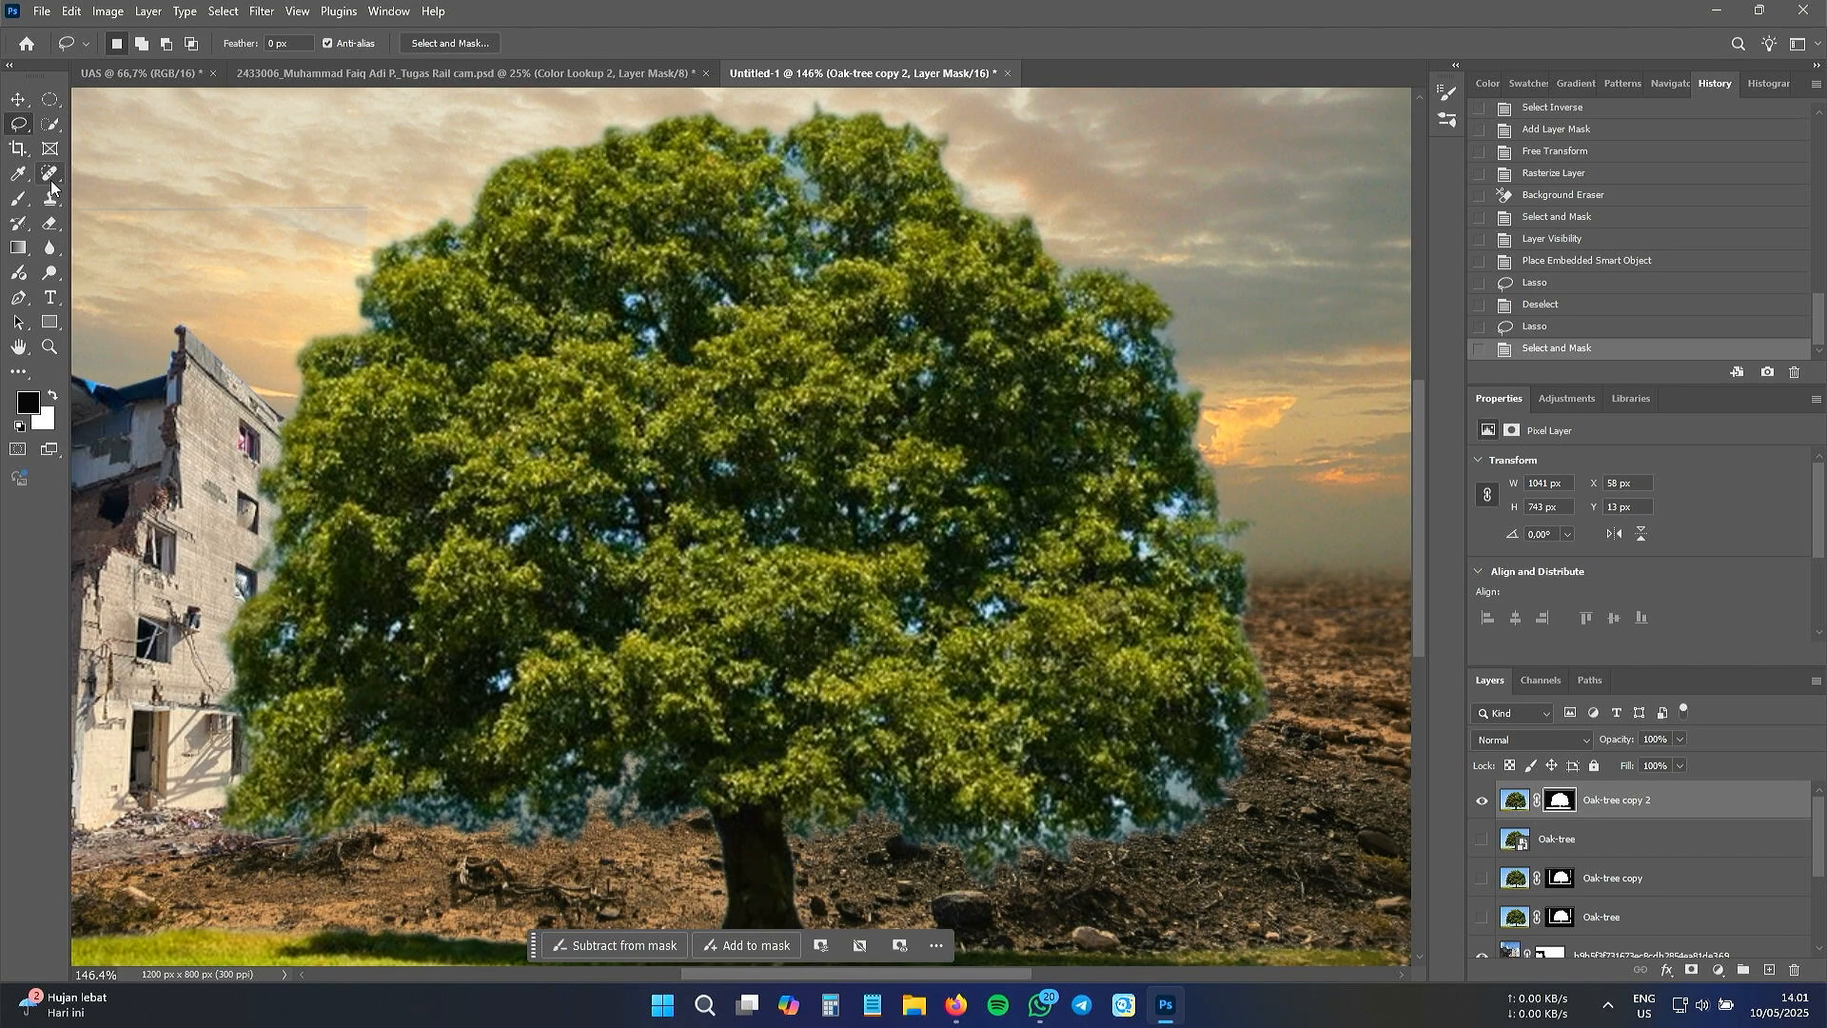
{"action": "left_click_drag", "start_coordinate": [53, 217], "coordinate": [91, 242]}
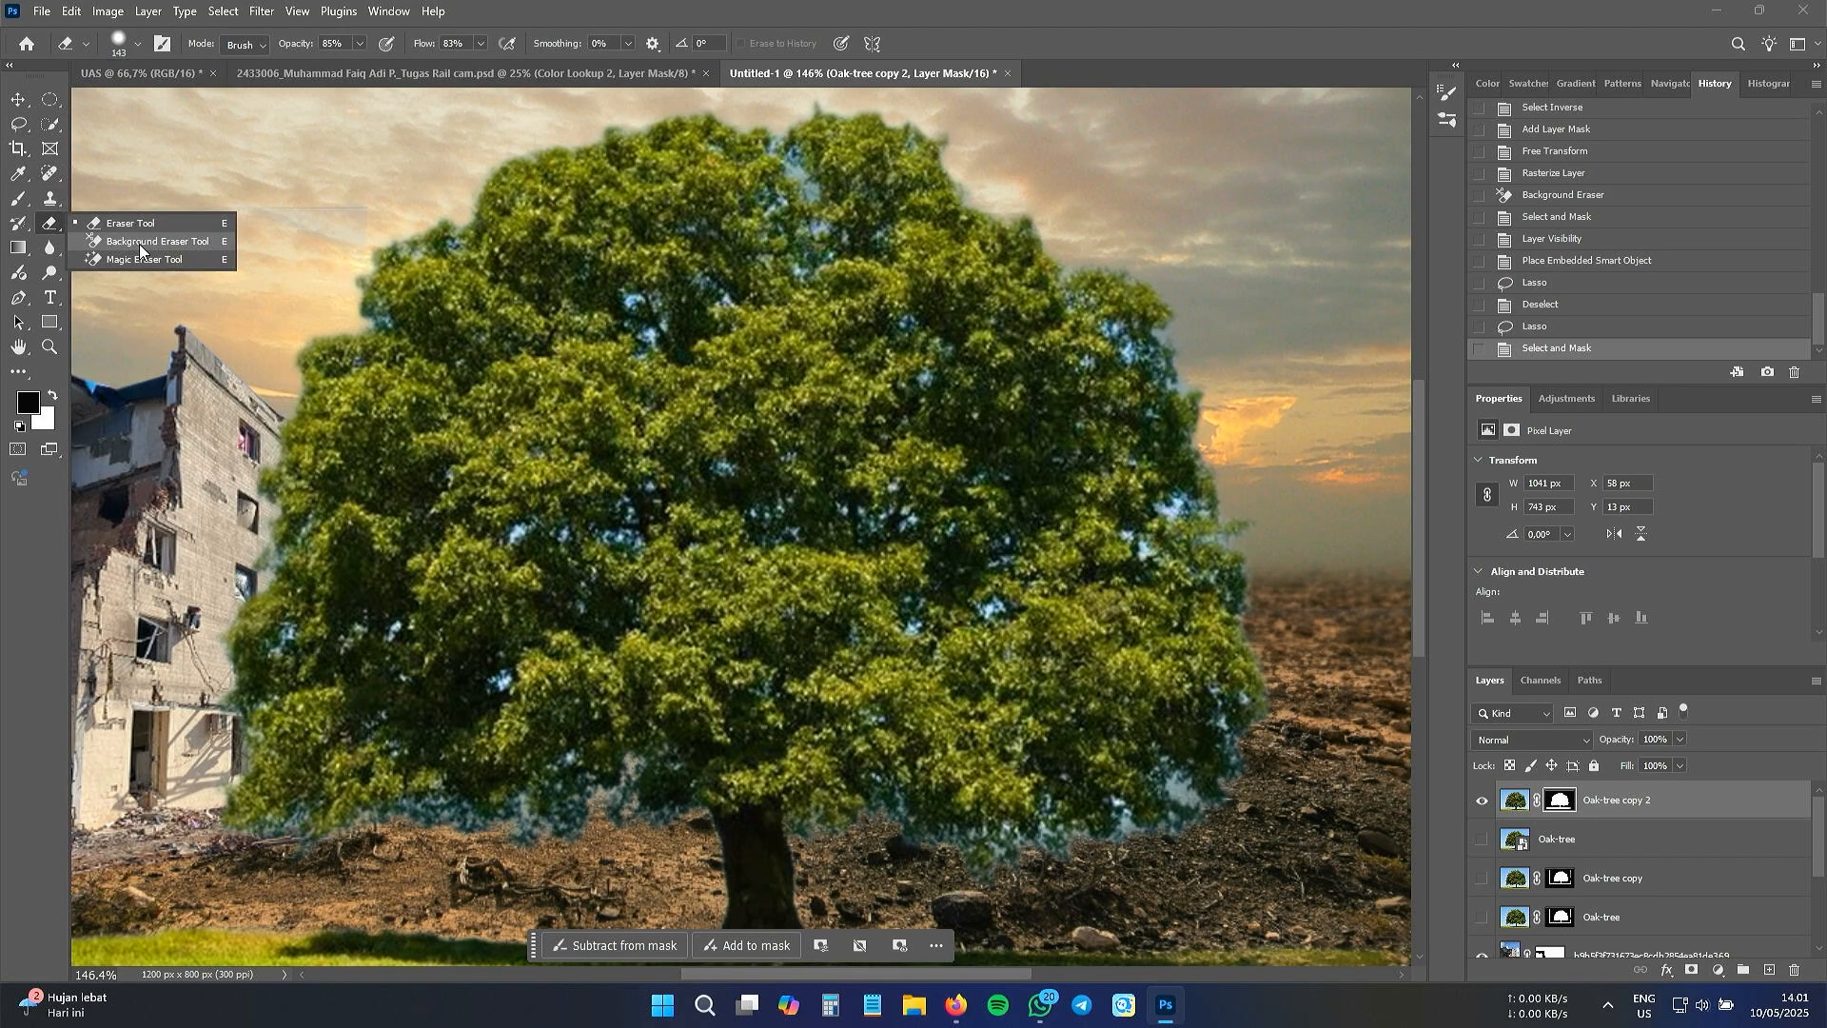
{"action": "left_click", "coordinate": [96, 242]}
{"action": "left_click", "coordinate": [809, 186]}
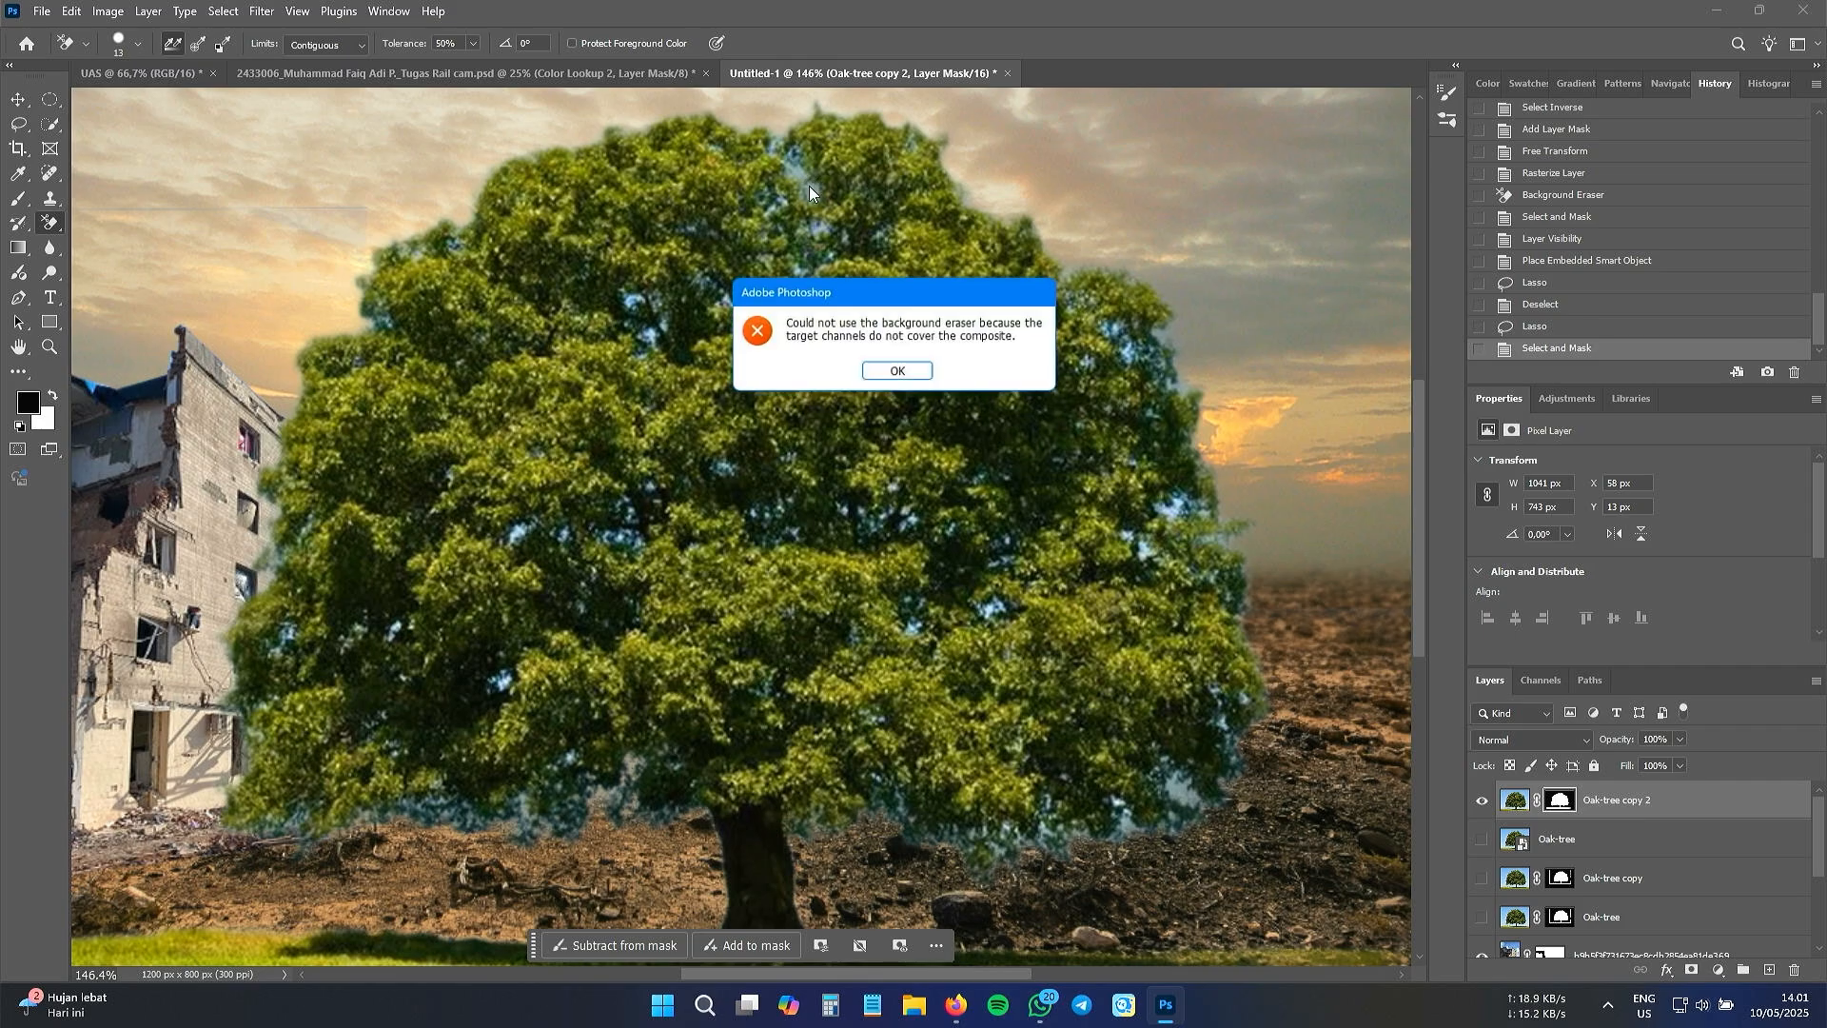
{"action": "left_click", "coordinate": [899, 375]}
{"action": "left_click", "coordinate": [1514, 803]}
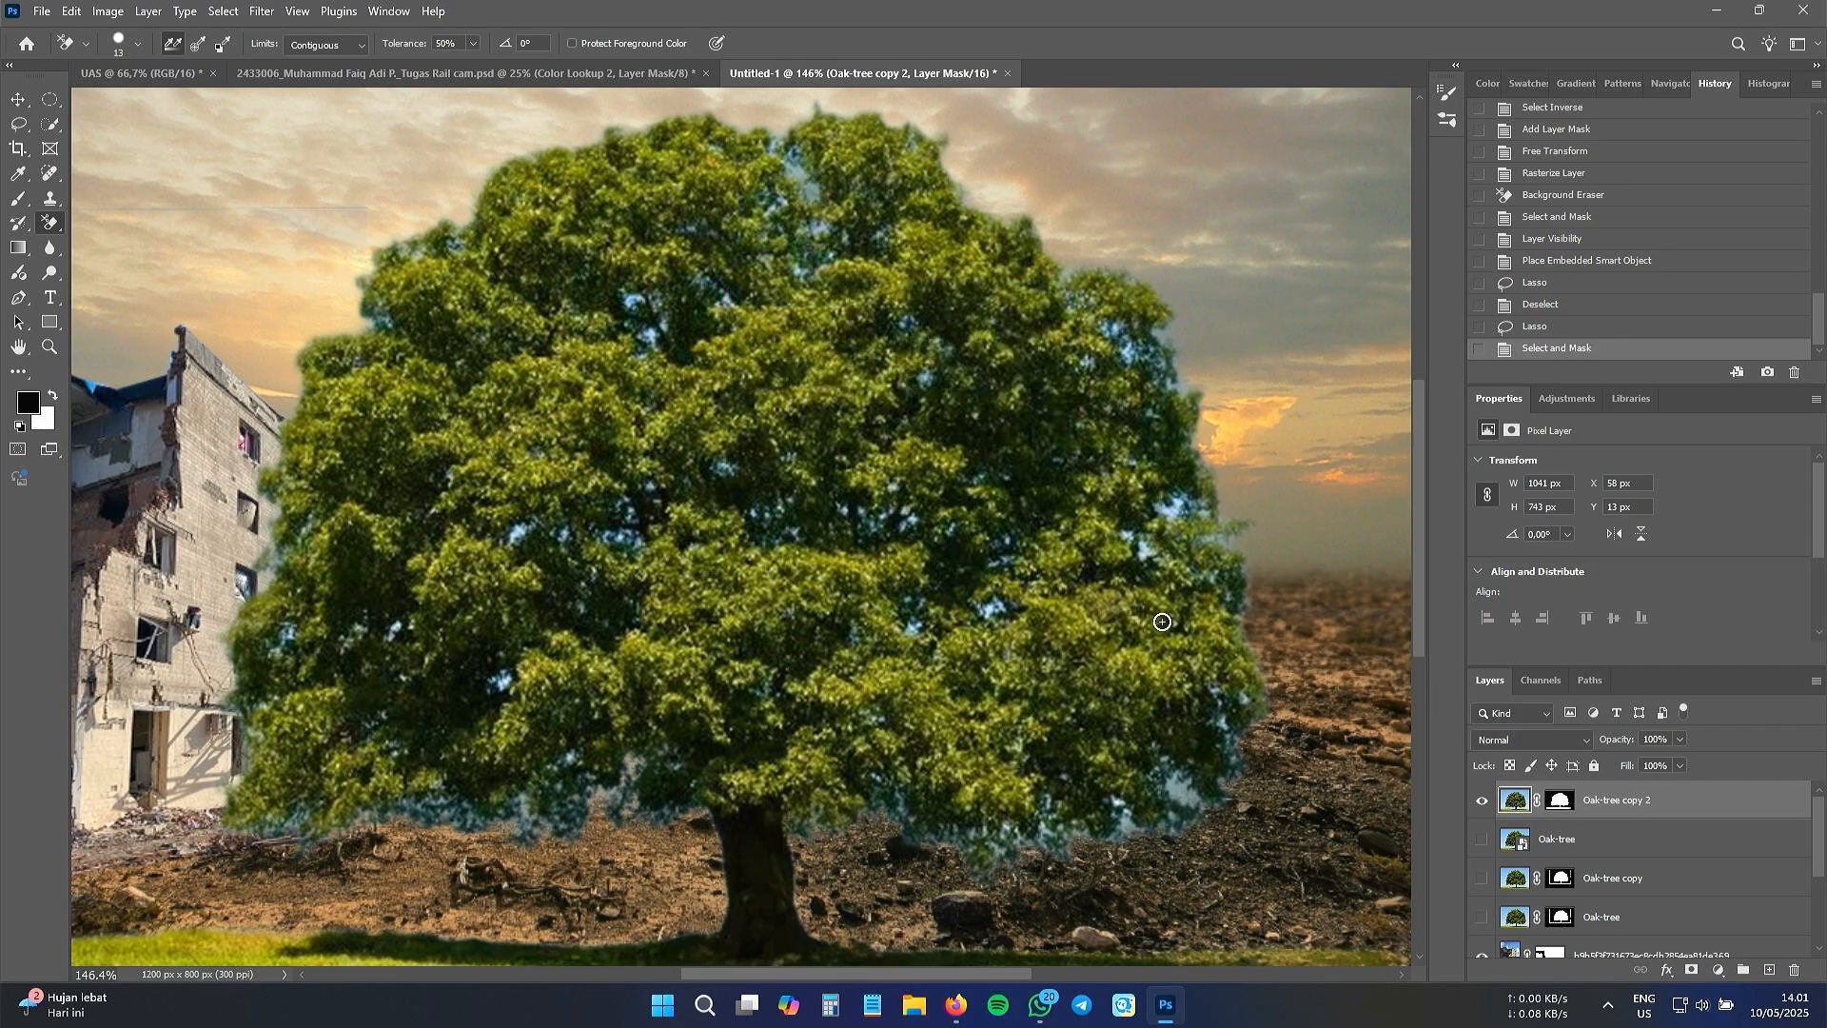
- Try to erase the blue sky gaps in the upper part of the canopy with the Background Eraser
{"action": "left_click", "coordinate": [808, 192]}
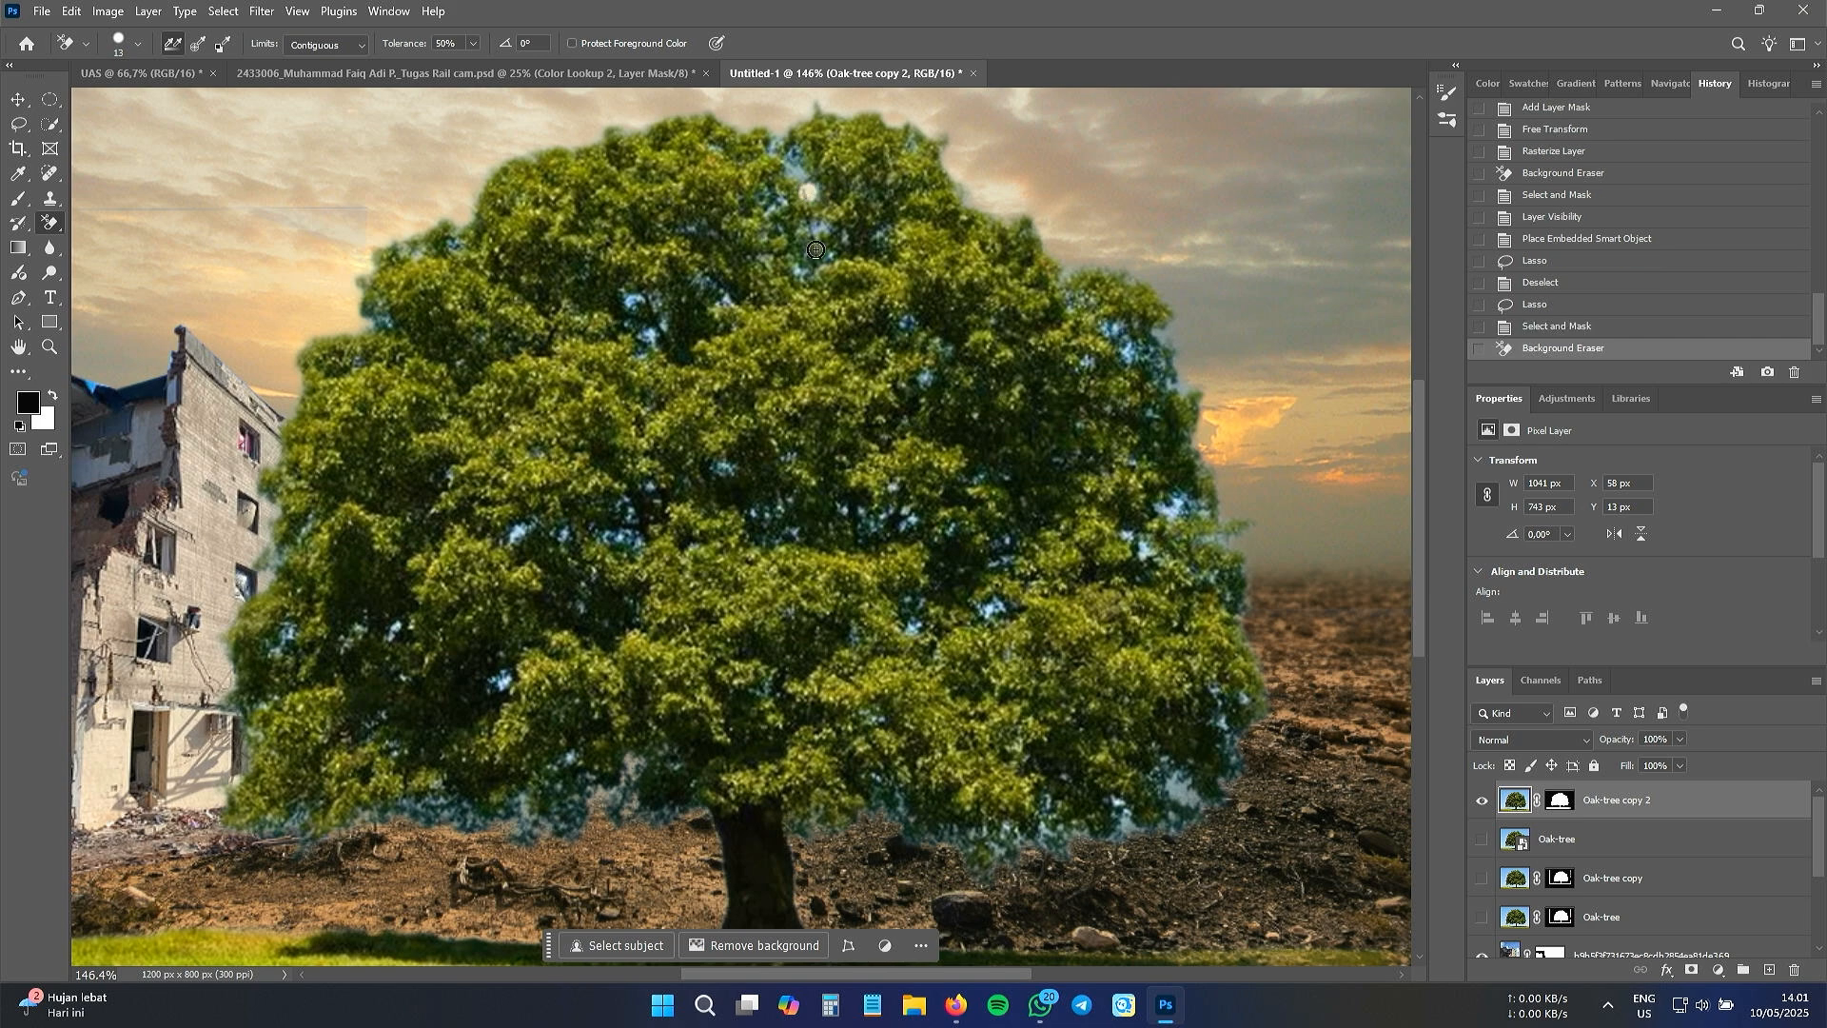
{"action": "left_click", "coordinate": [798, 171]}
{"action": "left_click_drag", "start_coordinate": [785, 150], "coordinate": [820, 266]}
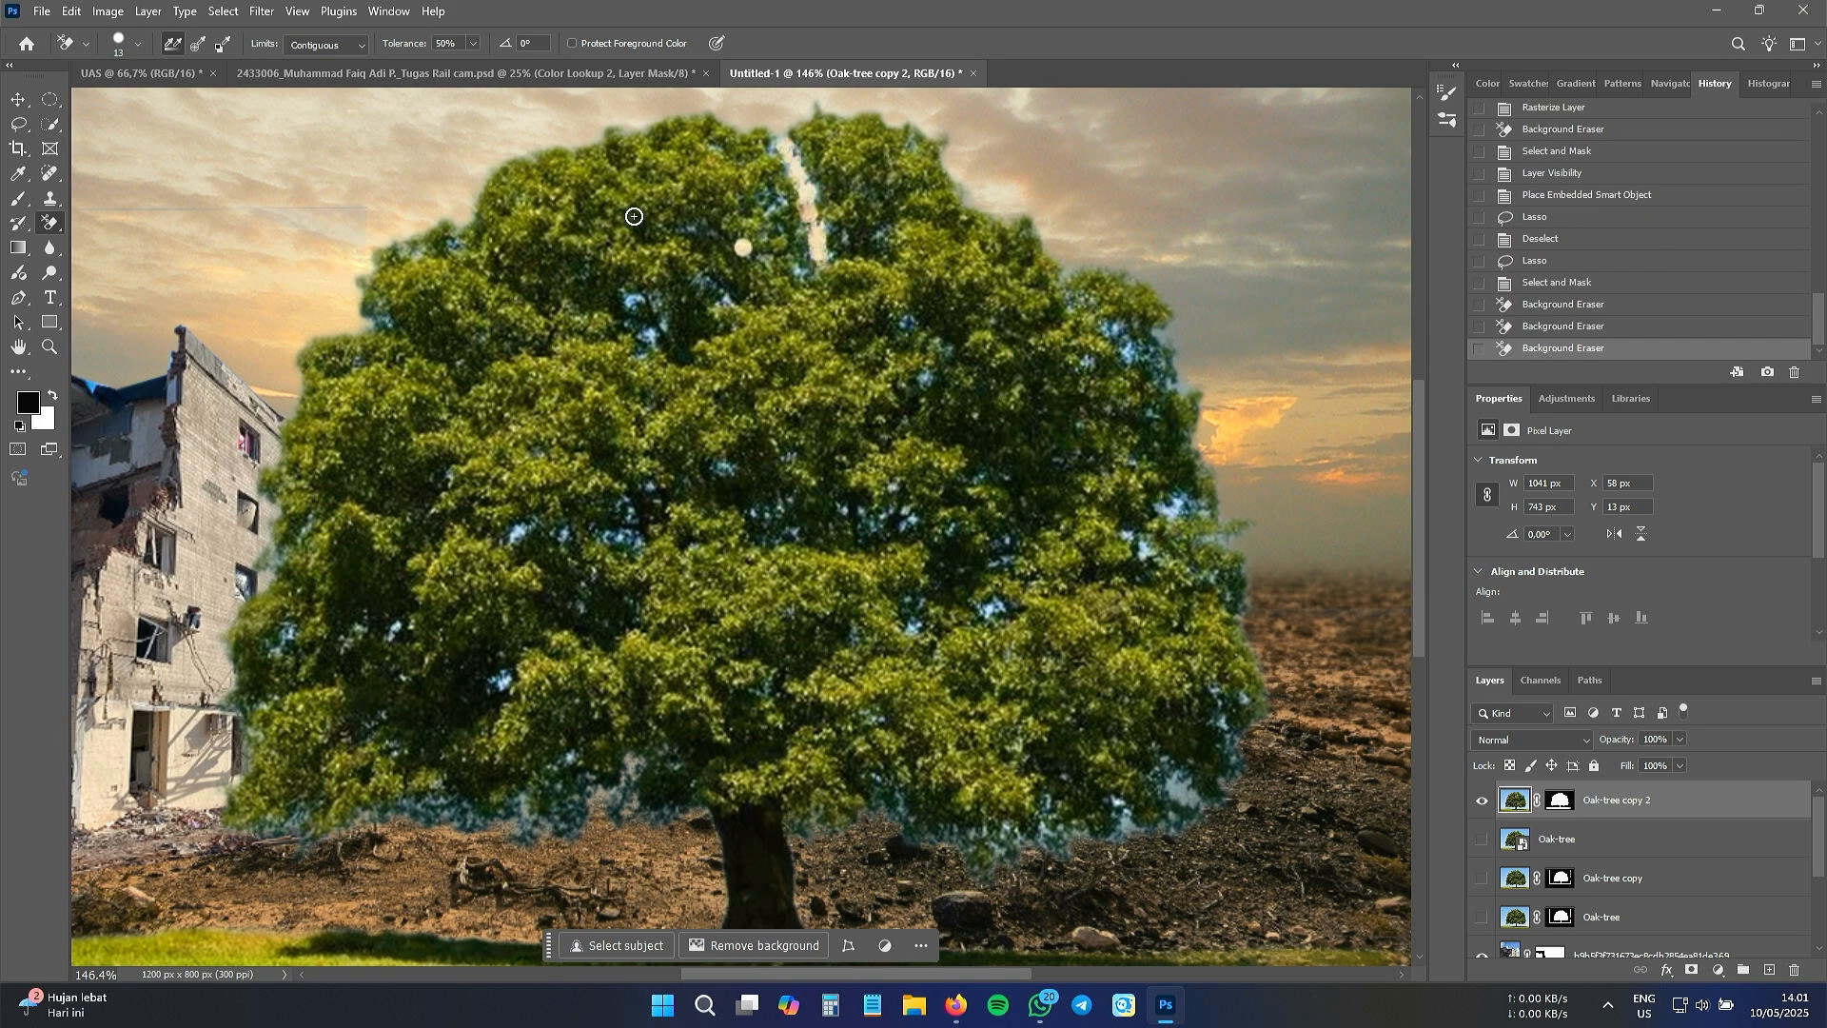
{"action": "left_click_drag", "start_coordinate": [635, 217], "coordinate": [685, 242]}
- Undo all the Background Eraser strokes on the tree
{"action": "key", "text": "ctrl+z"}
{"action": "key", "text": "ctrl+z"}
{"action": "key", "text": "ctrl+z"}
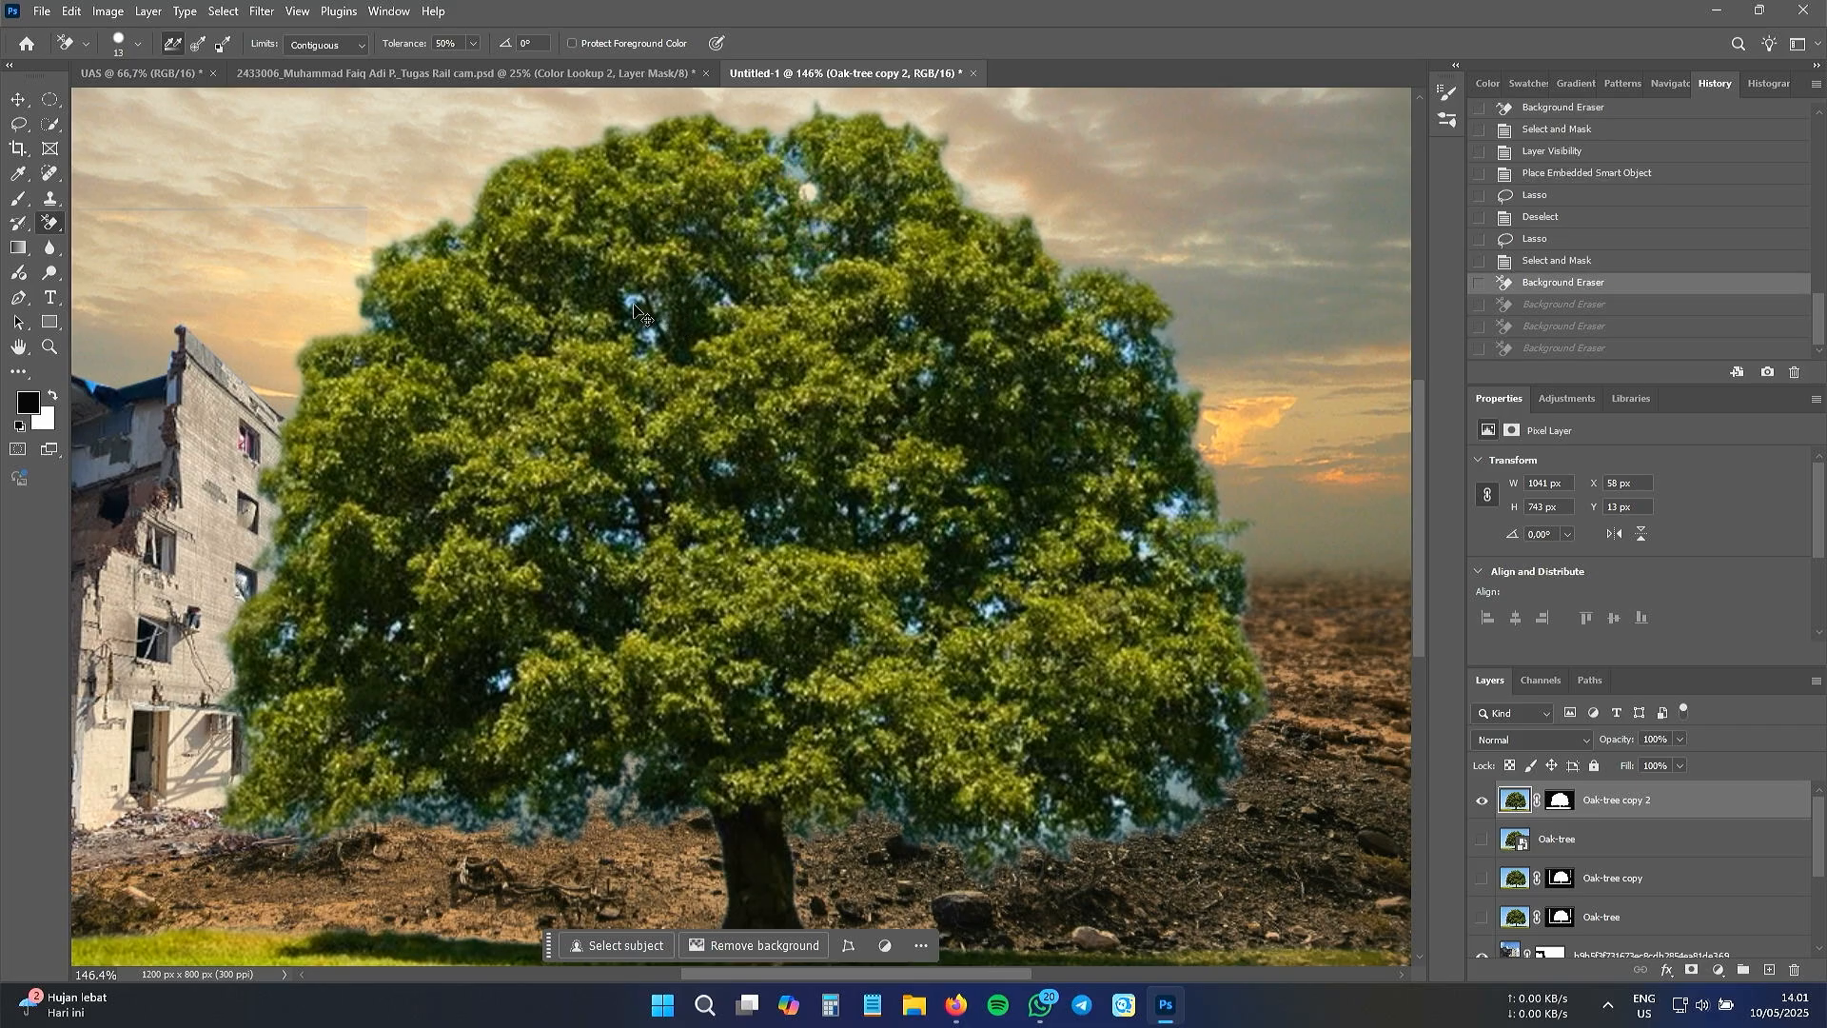
{"action": "key", "text": "ctrl+z"}
- Erase the blue sky gap at the top centre of the canopy with the Magic Eraser at tolerance 32
{"action": "right_click", "coordinate": [54, 227]}
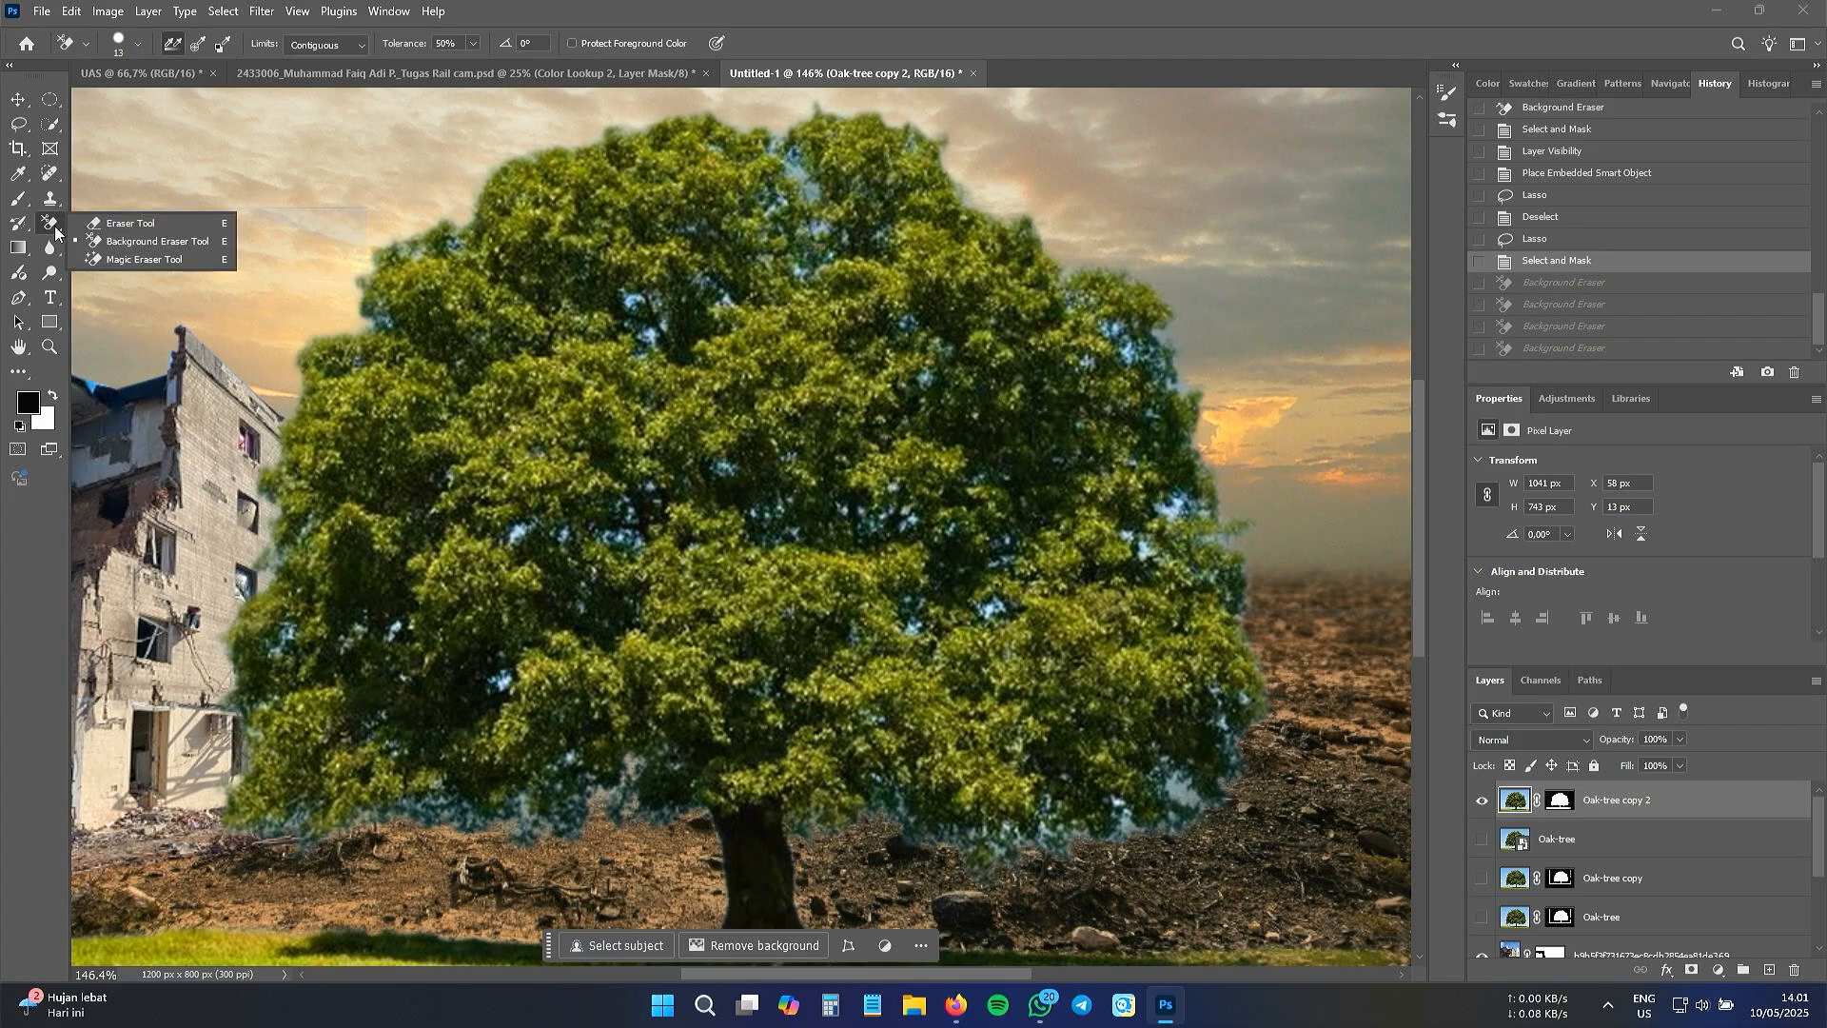
{"action": "left_click", "coordinate": [86, 259]}
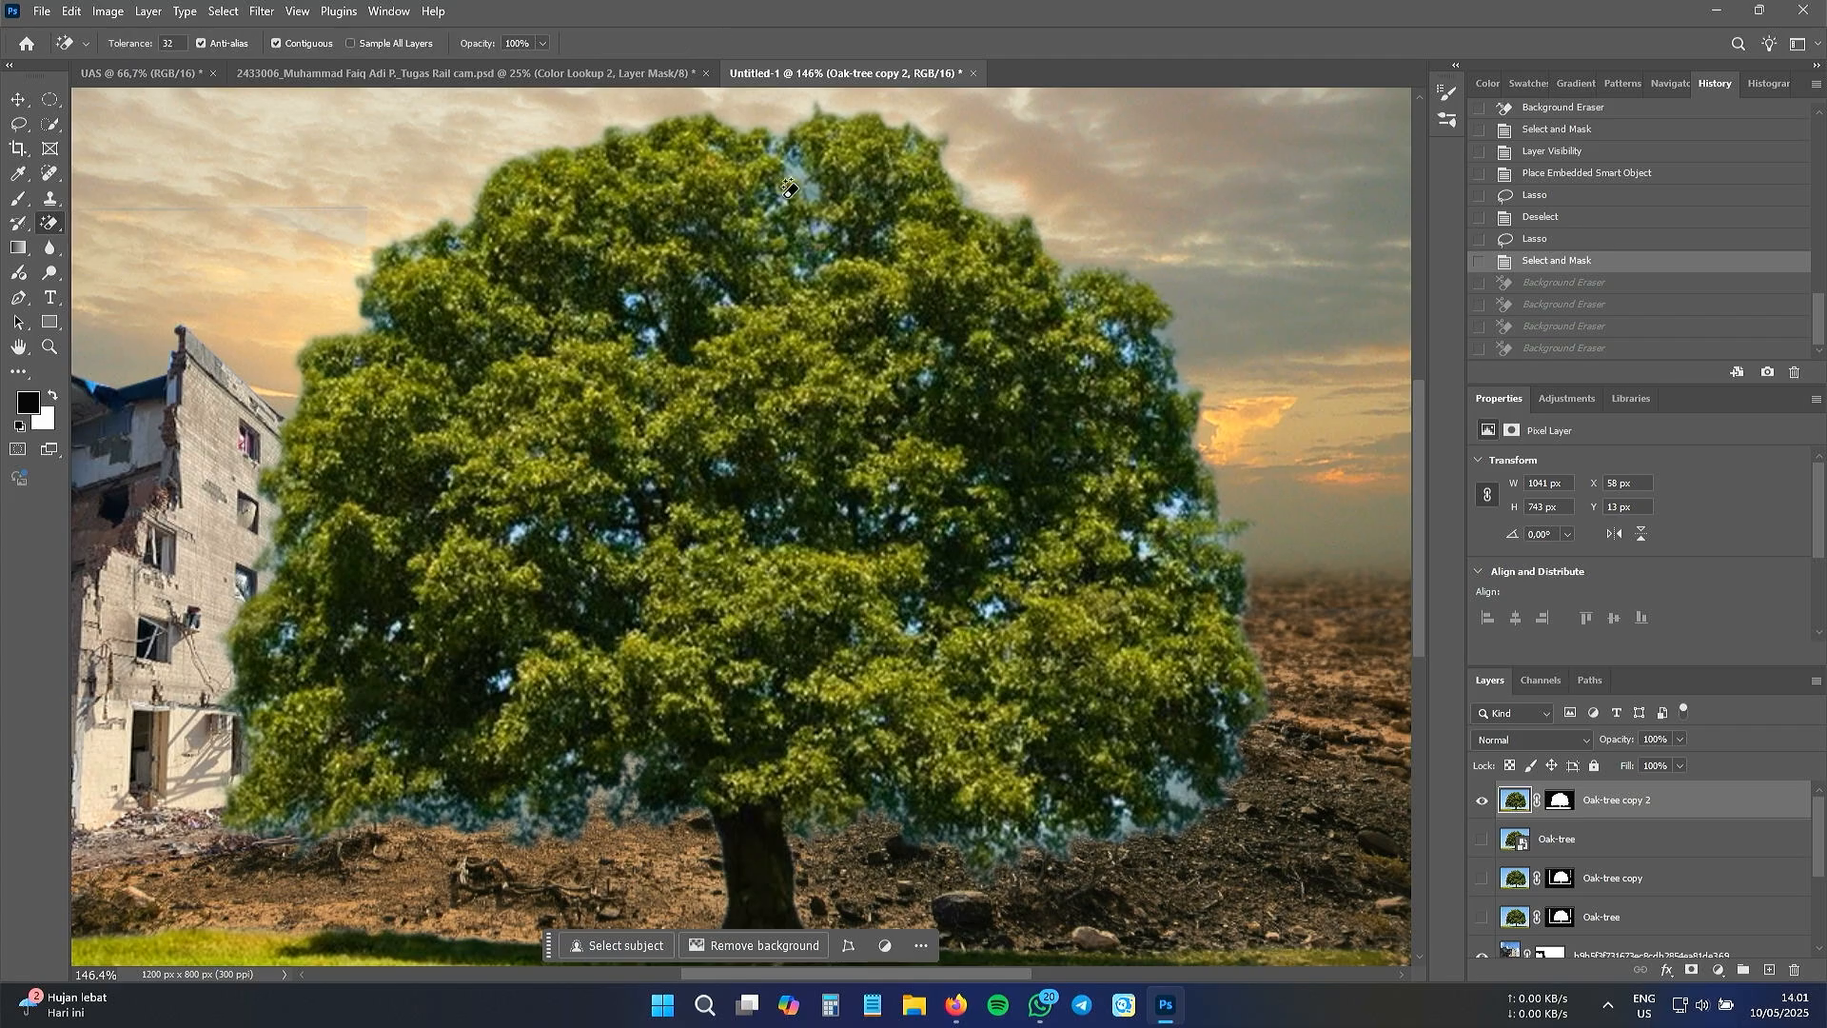
{"action": "left_click", "coordinate": [824, 192]}
{"action": "left_click", "coordinate": [809, 176]}
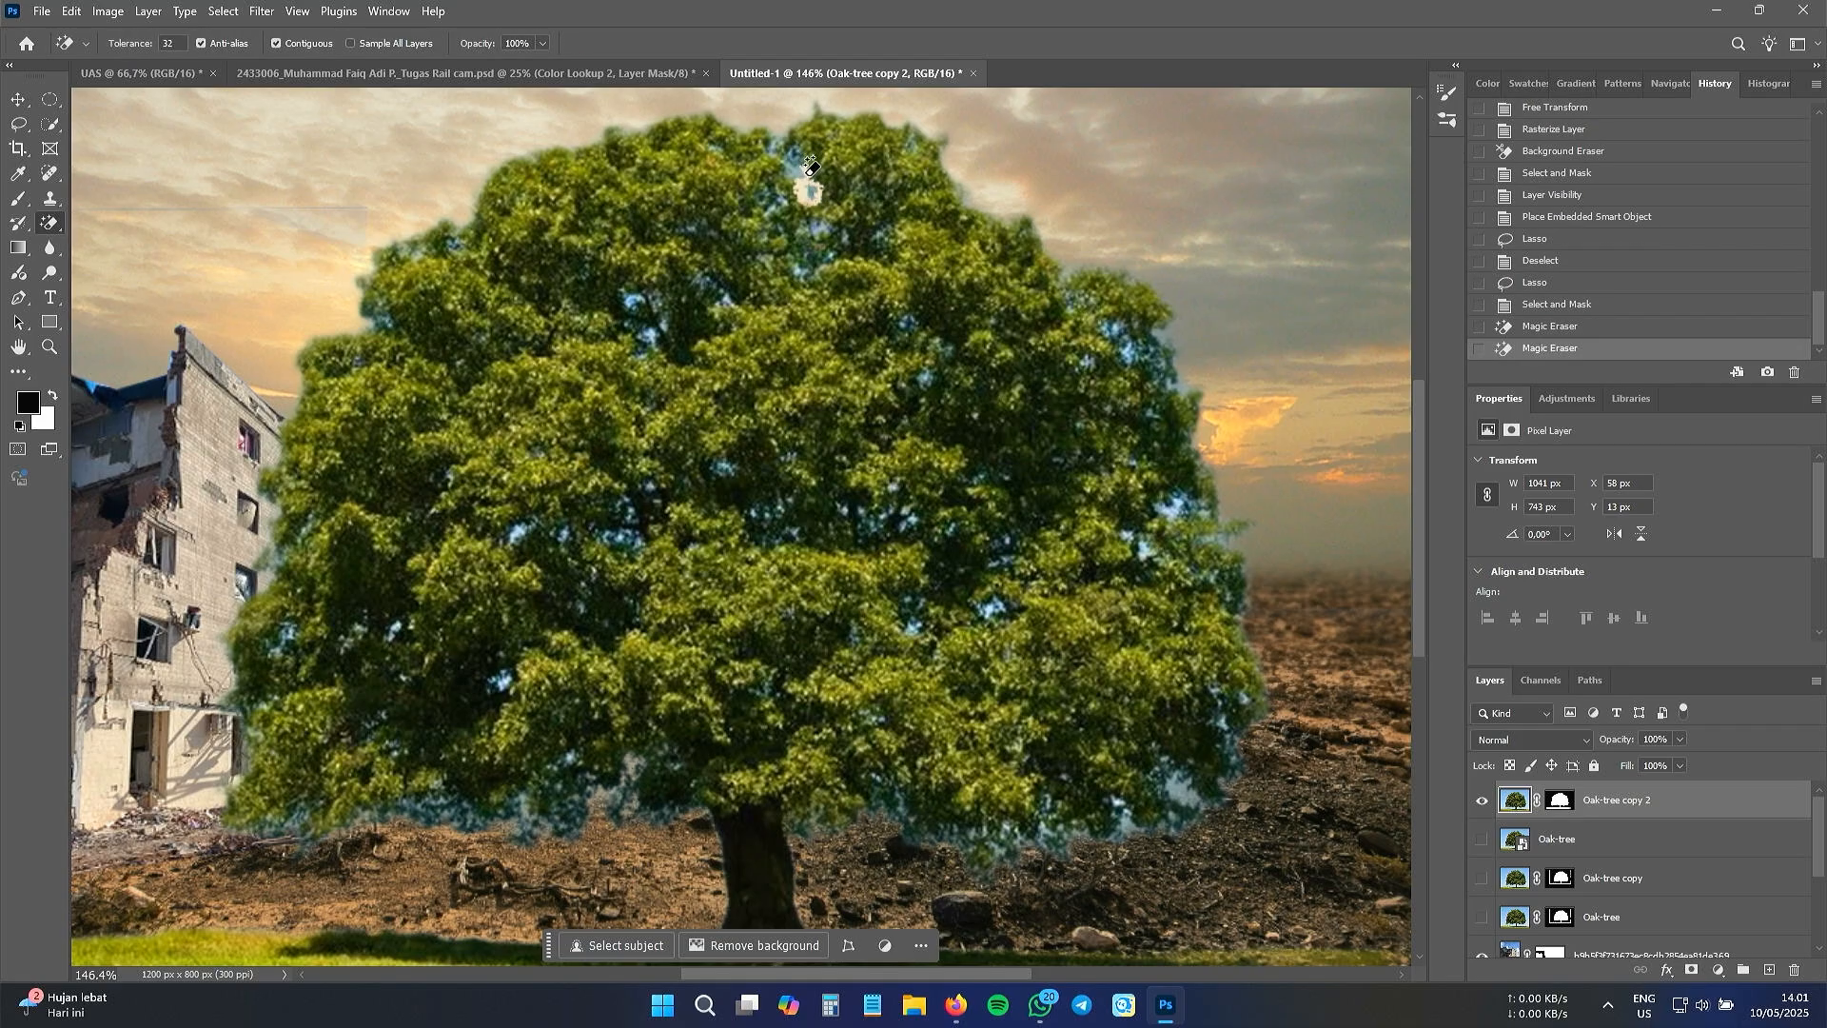
{"action": "left_click", "coordinate": [800, 171]}
{"action": "left_click", "coordinate": [804, 175]}
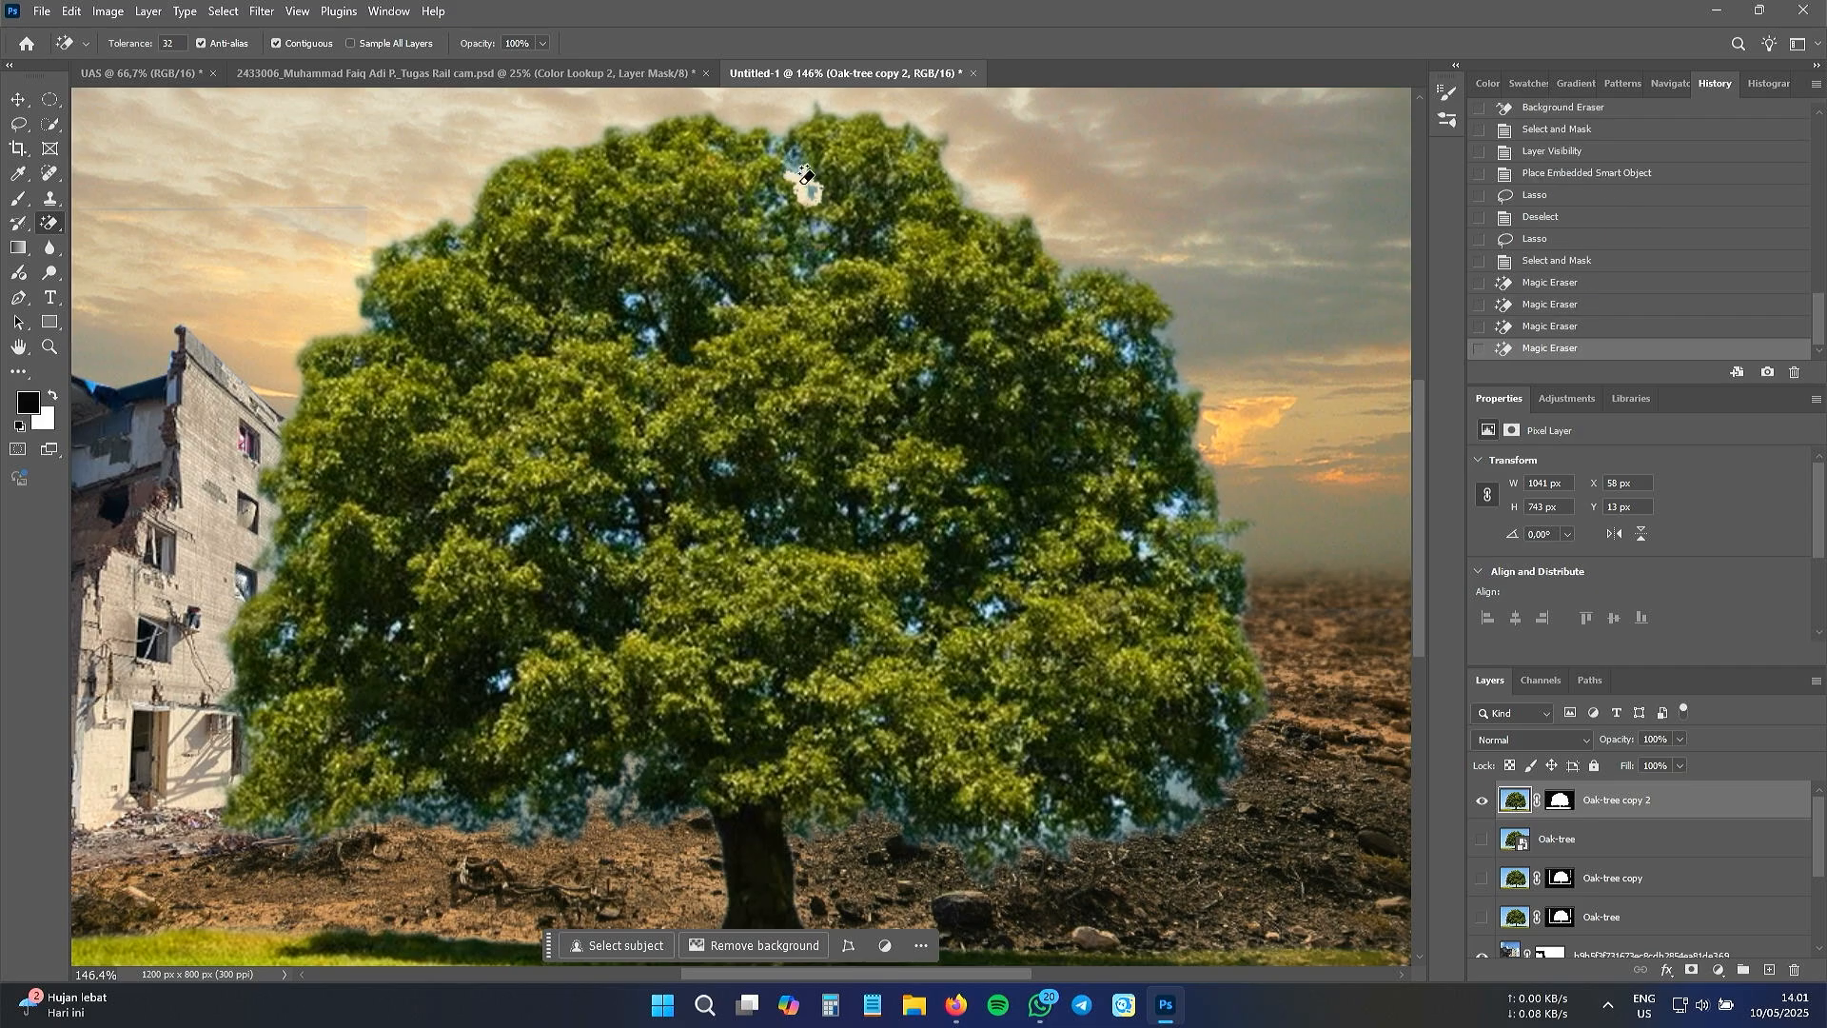
{"action": "left_click", "coordinate": [804, 172]}
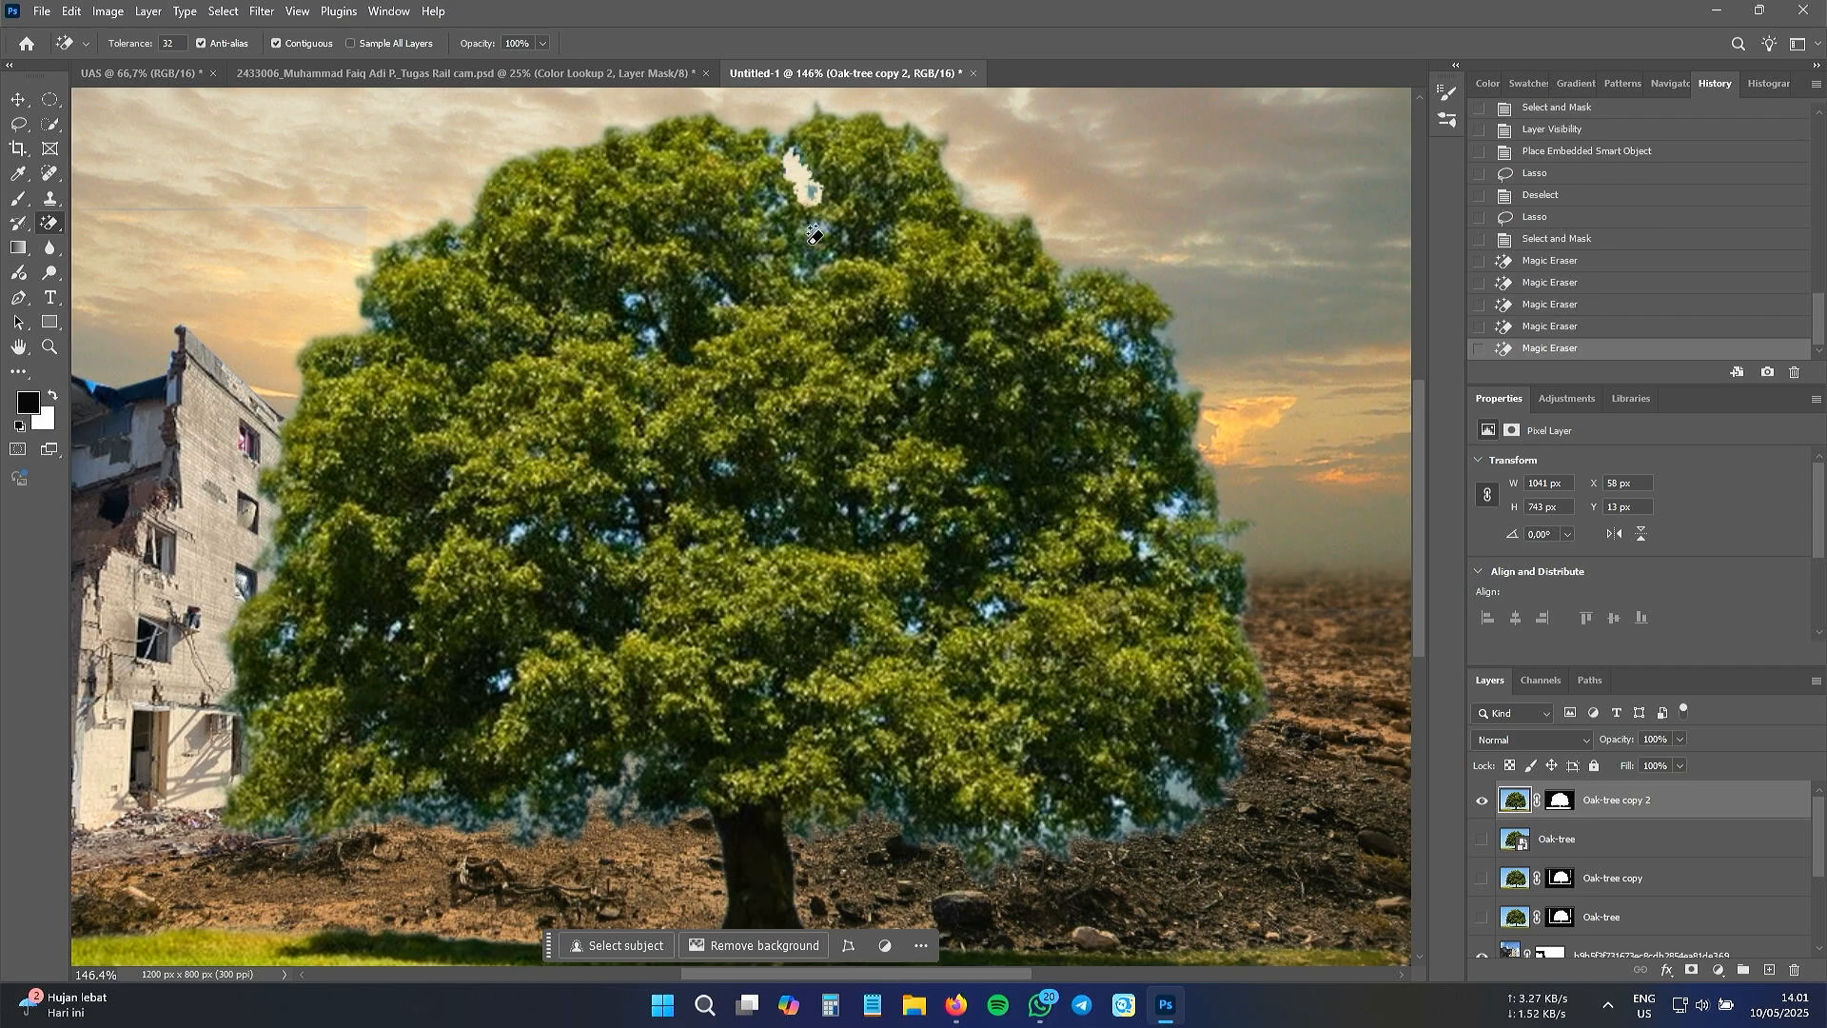
{"action": "left_click", "coordinate": [808, 182]}
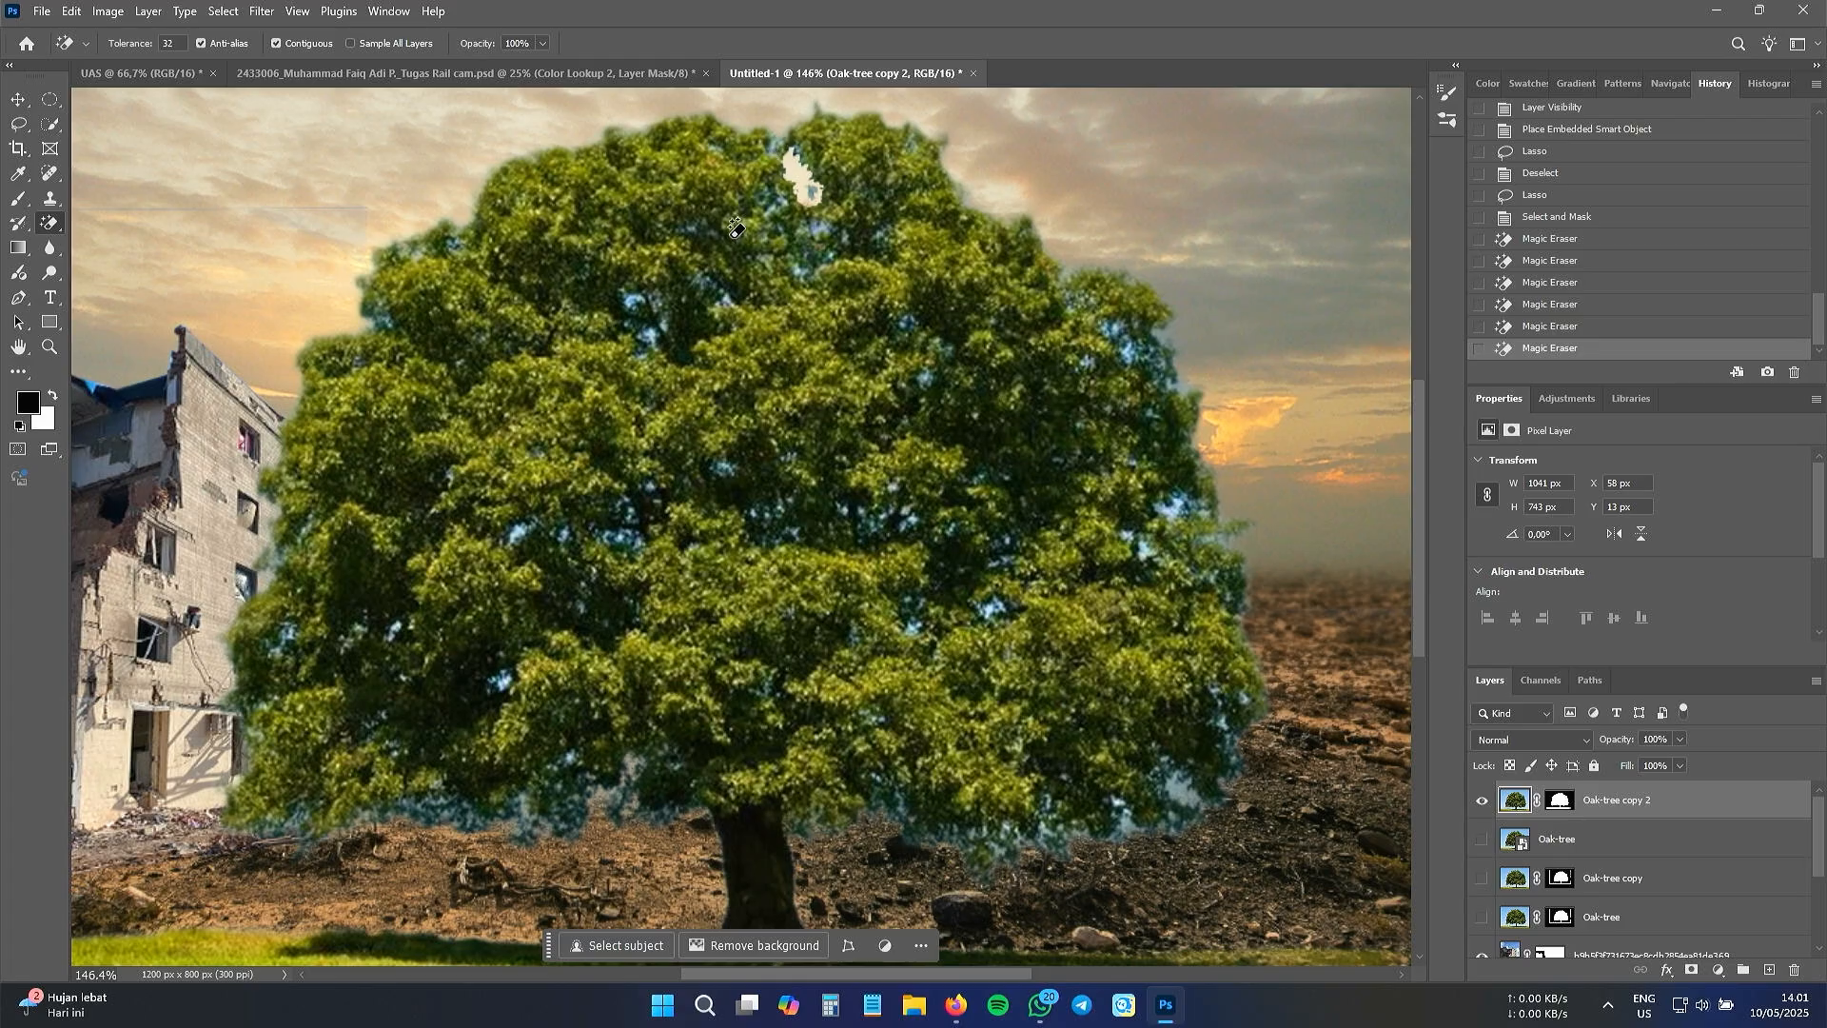
- Erase sky gaps in the canopy's outer and lower areas with the Magic Eraser at 73% opacity
{"action": "left_click", "coordinate": [1127, 350]}
{"action": "left_click", "coordinate": [1174, 509]}
{"action": "left_click", "coordinate": [990, 609]}
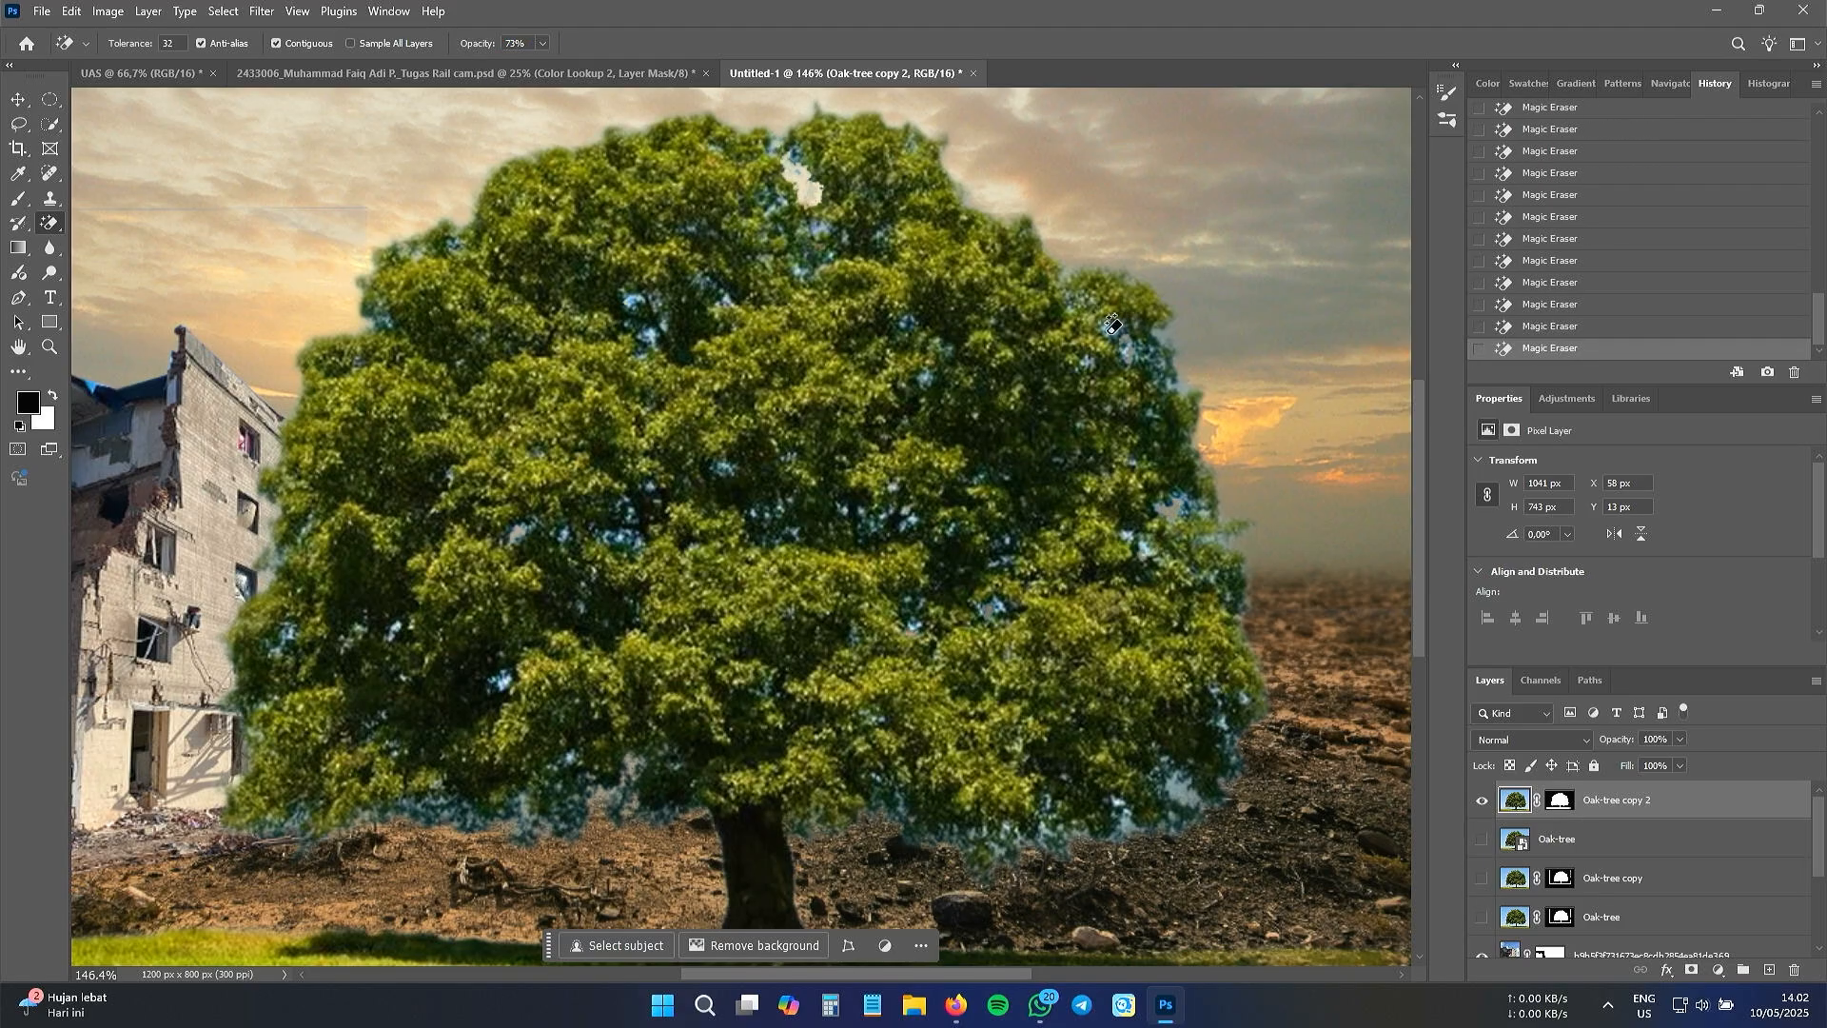
- Try the Magic Eraser on the bluish fringe under the canopy and on inner gaps, undoing each attempt
{"action": "left_click", "coordinate": [518, 814]}
{"action": "key", "text": "ctrl+z"}
{"action": "left_click", "coordinate": [1157, 809]}
{"action": "key", "text": "ctrl+z"}
{"action": "left_click", "coordinate": [1235, 787]}
{"action": "key", "text": "ctrl+z"}
{"action": "key", "text": "ctrl+z"}
{"action": "left_click", "coordinate": [503, 681]}
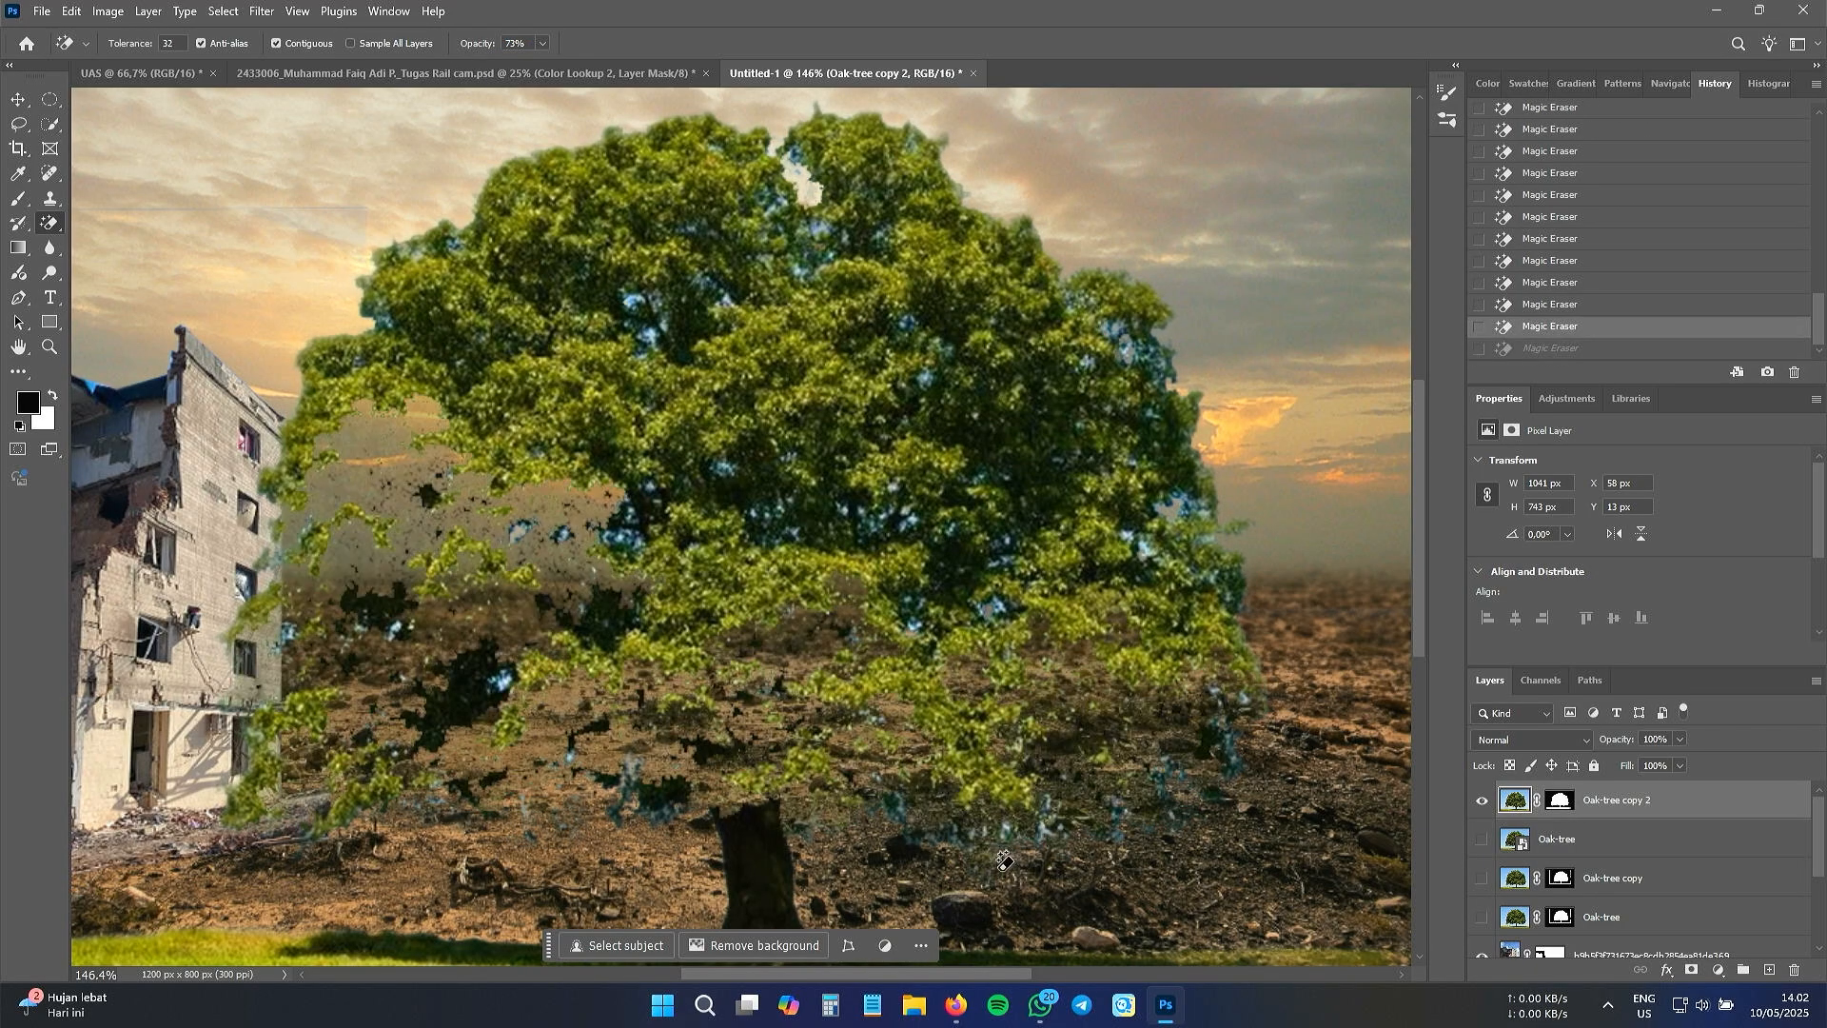
{"action": "key", "text": "ctrl+z"}
{"action": "left_click", "coordinate": [649, 335]}
{"action": "key", "text": "ctrl+z"}
- Erase the bluish fringe below the canopy beside the trunk with a soft Eraser brush of 91 px
{"action": "left_click", "coordinate": [503, 681]}
{"action": "key", "text": "shift+e"}
{"action": "right_click", "coordinate": [542, 780]}
{"action": "left_click", "coordinate": [691, 681]}
{"action": "left_click", "coordinate": [645, 772]}
{"action": "left_click", "coordinate": [438, 853]}
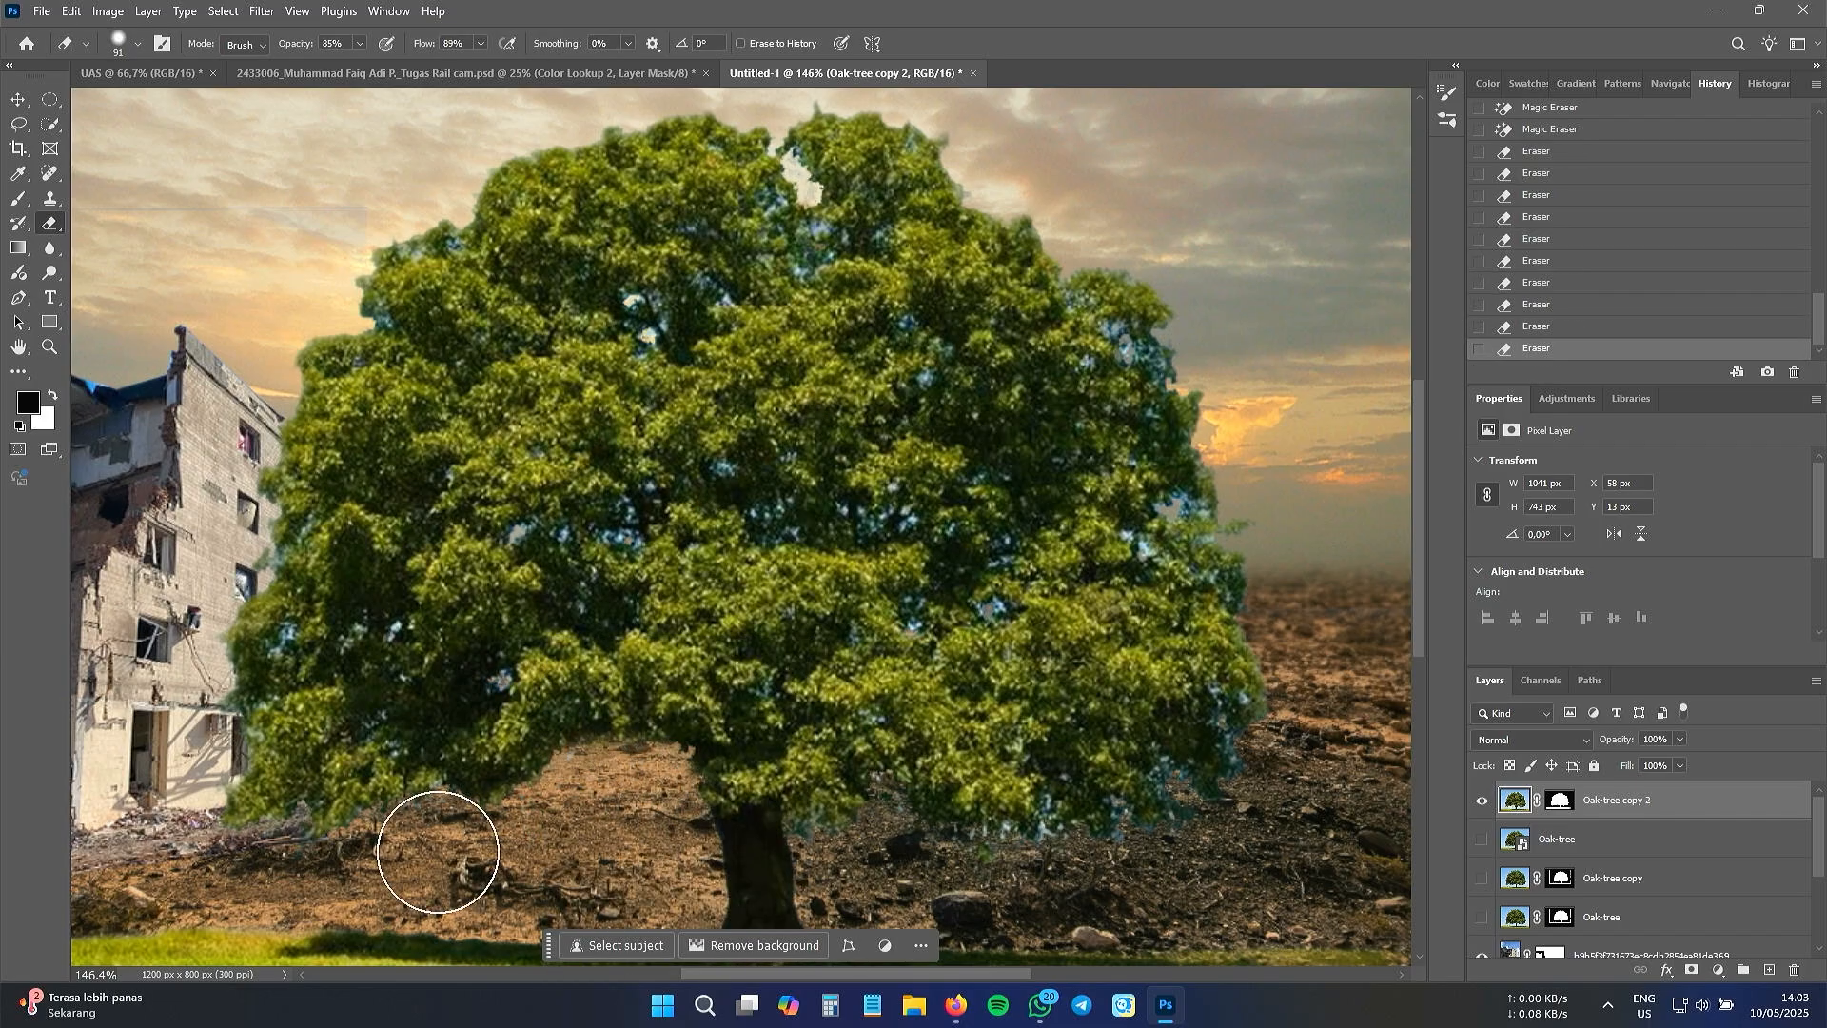
- Erase the bluish halo along the right-hand outline of the canopy with the Eraser, undoing a stray stroke beneath it
{"action": "left_click", "coordinate": [1278, 623]}
{"action": "left_click", "coordinate": [854, 845]}
{"action": "key", "text": "ctrl+z"}
{"action": "right_click", "coordinate": [350, 286]}
{"action": "left_click", "coordinate": [1222, 347]}
- Switch back to the Magic Eraser at 73% opacity and remove more sky patches in the upper and central canopy
{"action": "scroll", "coordinate": [940, 141], "scroll_direction": "up", "scroll_amount": 3}
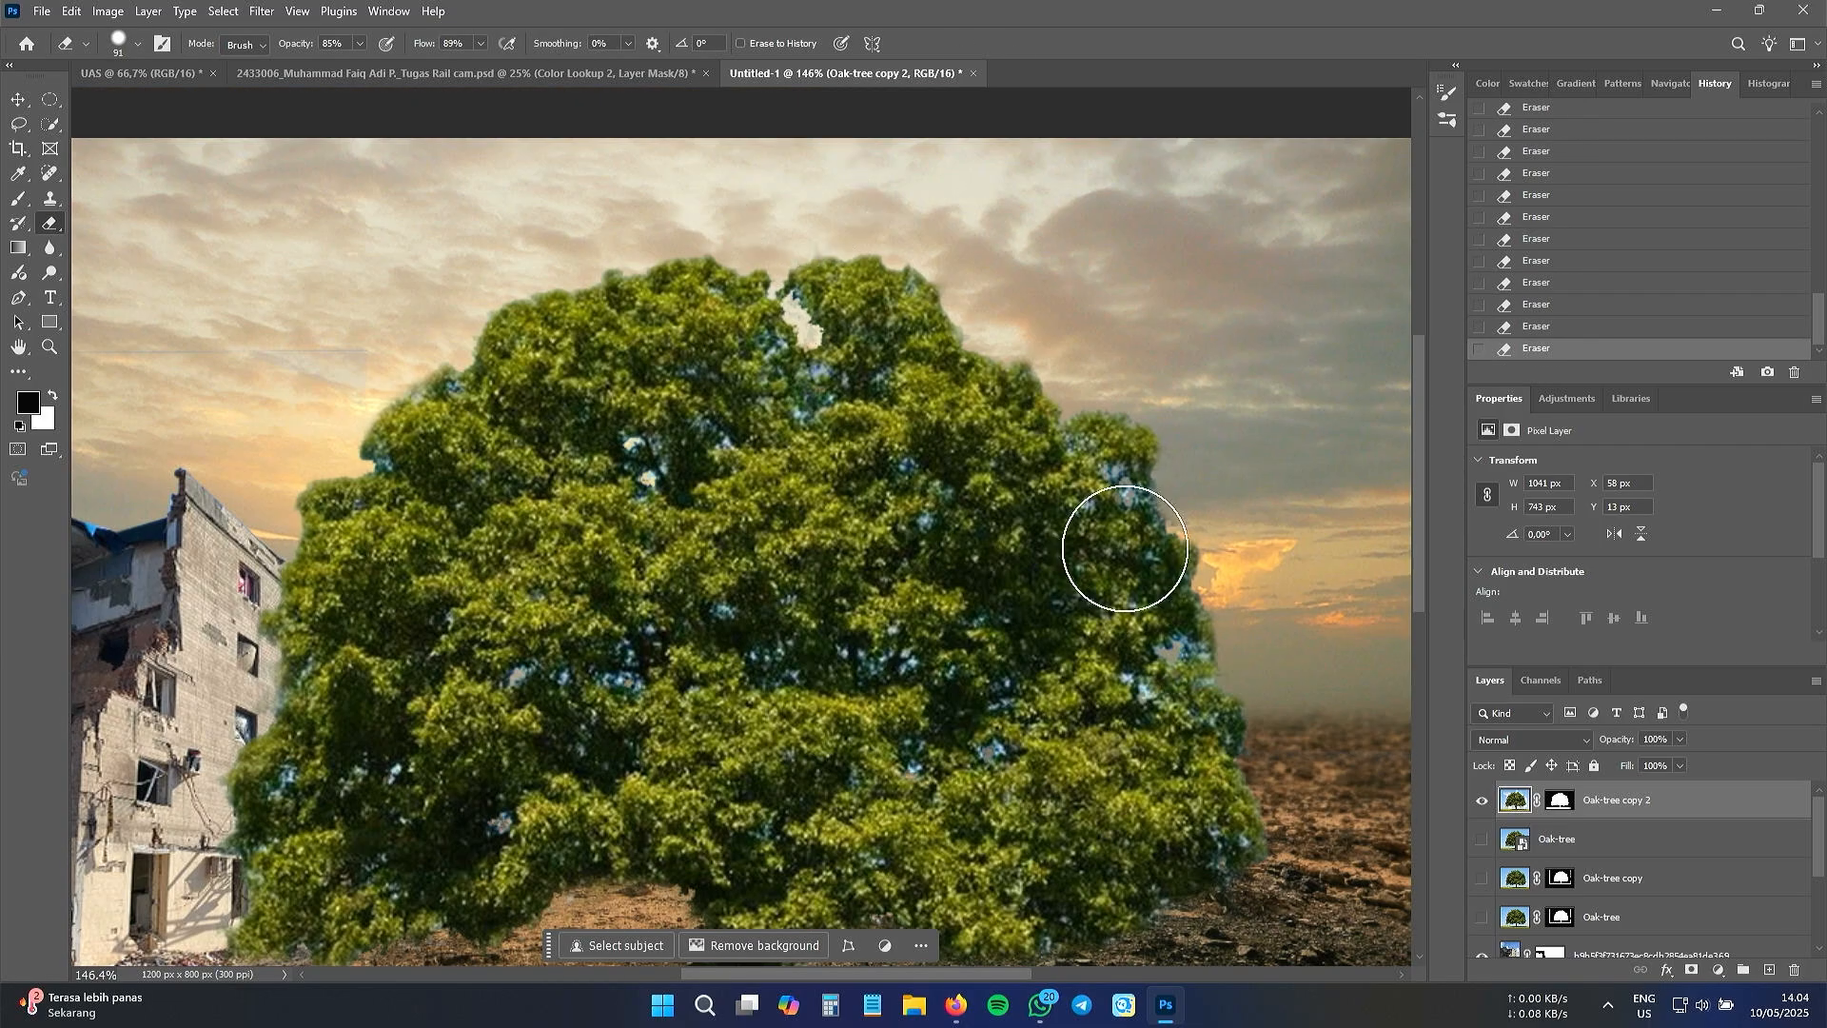
{"action": "scroll", "coordinate": [1047, 609], "scroll_direction": "up", "scroll_amount": 5}
{"action": "right_click", "coordinate": [49, 224]}
{"action": "left_click", "coordinate": [138, 260]}
{"action": "left_click", "coordinate": [490, 259]}
{"action": "left_click", "coordinate": [1212, 396]}
{"action": "left_click", "coordinate": [954, 495]}
{"action": "left_click", "coordinate": [736, 334]}
{"action": "left_click", "coordinate": [821, 529]}
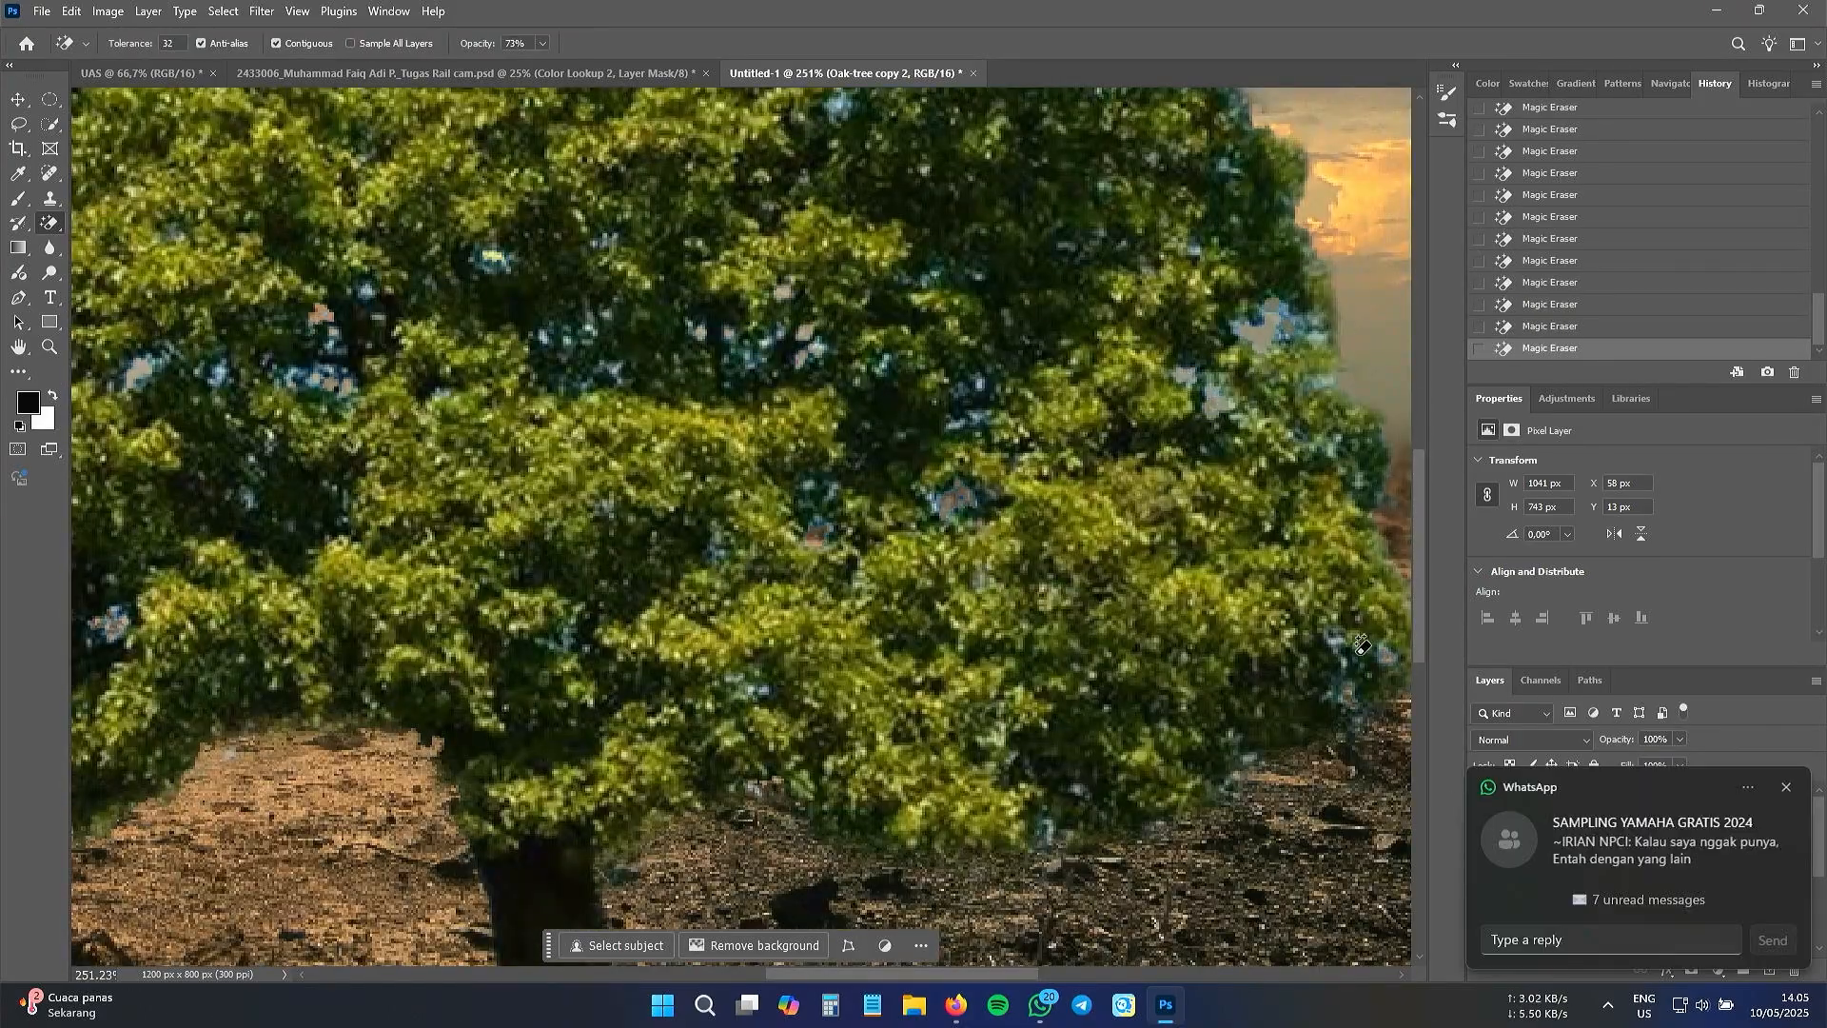
- Remove the remaining small sky gaps among the leaves across the canopy with the Magic Eraser, working close up
{"action": "scroll", "coordinate": [1422, 506], "scroll_direction": "up", "scroll_amount": 3}
{"action": "left_click", "coordinate": [1670, 84]}
{"action": "left_click", "coordinate": [786, 305]}
{"action": "mouse_move", "coordinate": [1676, 207]}
{"action": "left_mouse_down"}
{"action": "mouse_move", "coordinate": [1627, 190]}
{"action": "mouse_move", "coordinate": [1603, 266]}
{"action": "mouse_move", "coordinate": [1646, 230]}
{"action": "mouse_move", "coordinate": [1637, 216]}
{"action": "left_mouse_up"}
{"action": "left_click", "coordinate": [1019, 195]}
{"action": "left_click", "coordinate": [767, 291]}
{"action": "left_click", "coordinate": [658, 436]}
{"action": "left_click", "coordinate": [735, 822]}
{"action": "left_click", "coordinate": [764, 483]}
{"action": "left_click", "coordinate": [716, 425]}
{"action": "left_click", "coordinate": [336, 390]}
{"action": "left_click", "coordinate": [691, 193]}
{"action": "left_click", "coordinate": [1137, 231]}
- Erase the sky gaps along the canopy's right edge and in its upper left part with the Magic Eraser
{"action": "left_click_drag", "start_coordinate": [1686, 375], "coordinate": [1673, 376]}
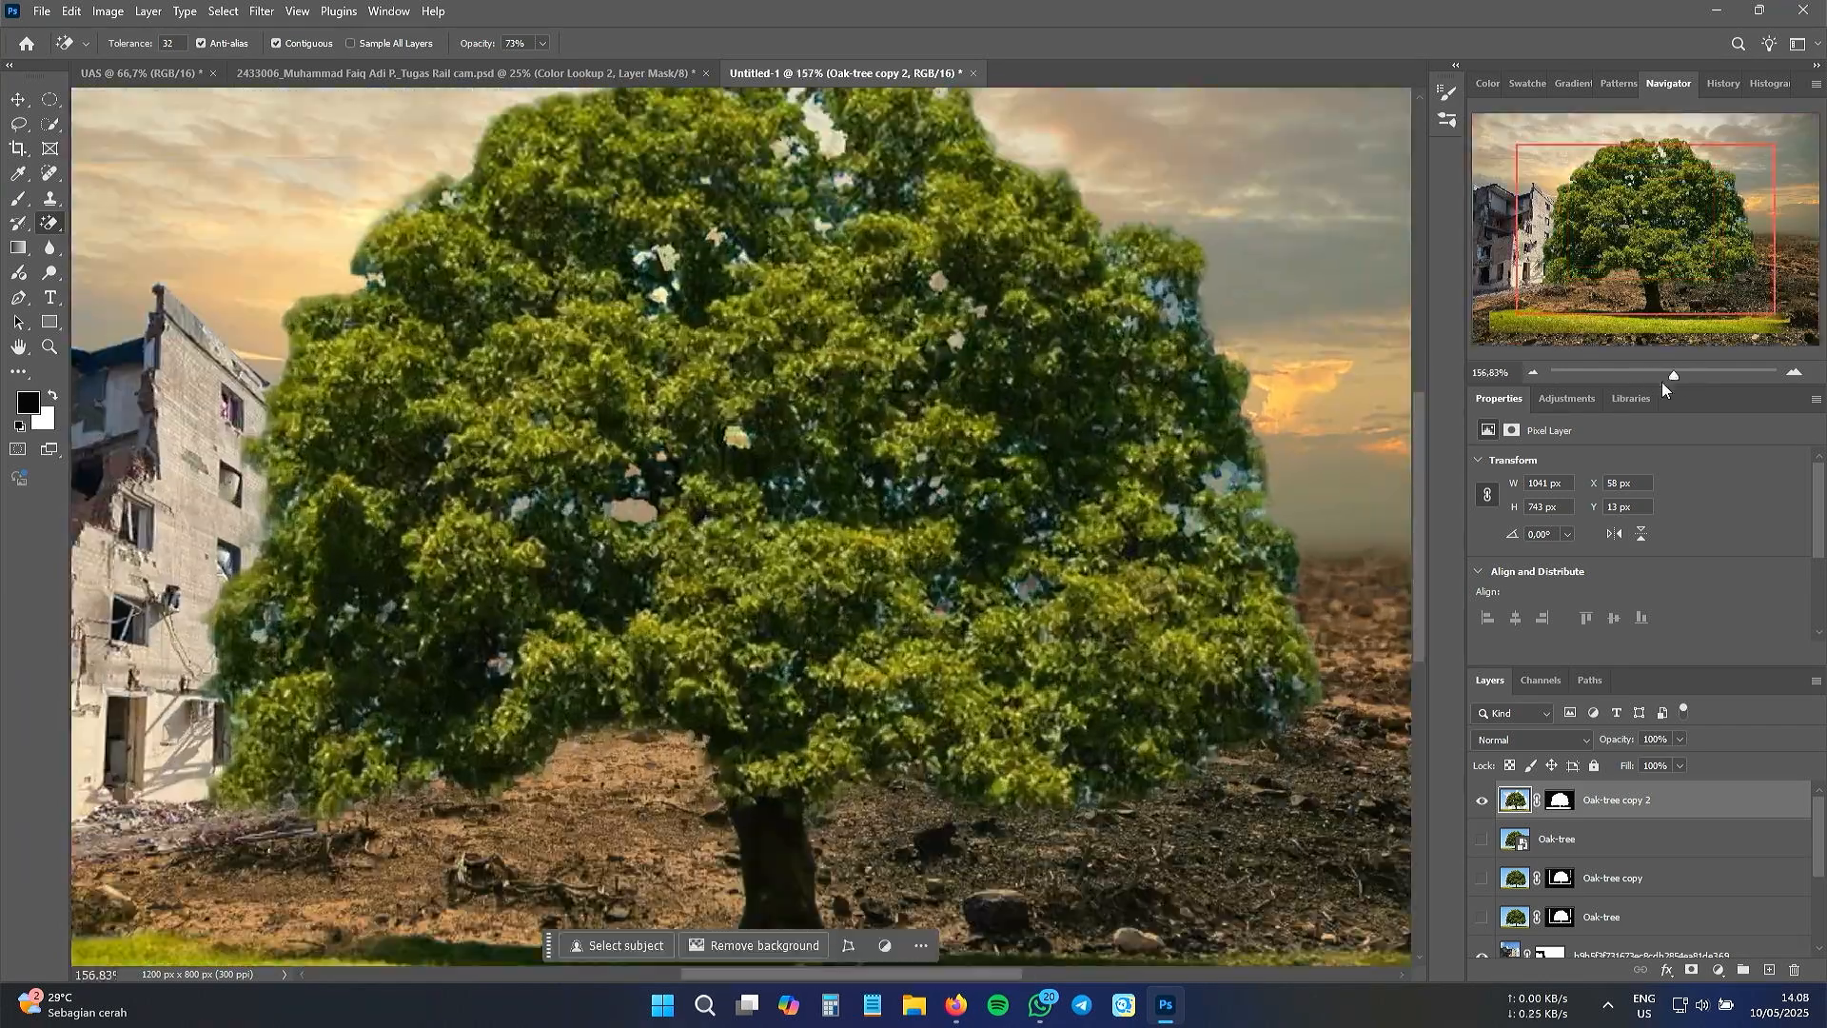
{"action": "left_click", "coordinate": [1154, 287]}
{"action": "left_click", "coordinate": [1245, 480]}
{"action": "left_click", "coordinate": [1237, 500]}
{"action": "left_click", "coordinate": [1255, 534]}
{"action": "left_click_drag", "start_coordinate": [1646, 229], "coordinate": [1655, 210]}
{"action": "left_click", "coordinate": [595, 350]}
{"action": "left_click", "coordinate": [625, 372]}
{"action": "left_click", "coordinate": [1144, 396]}
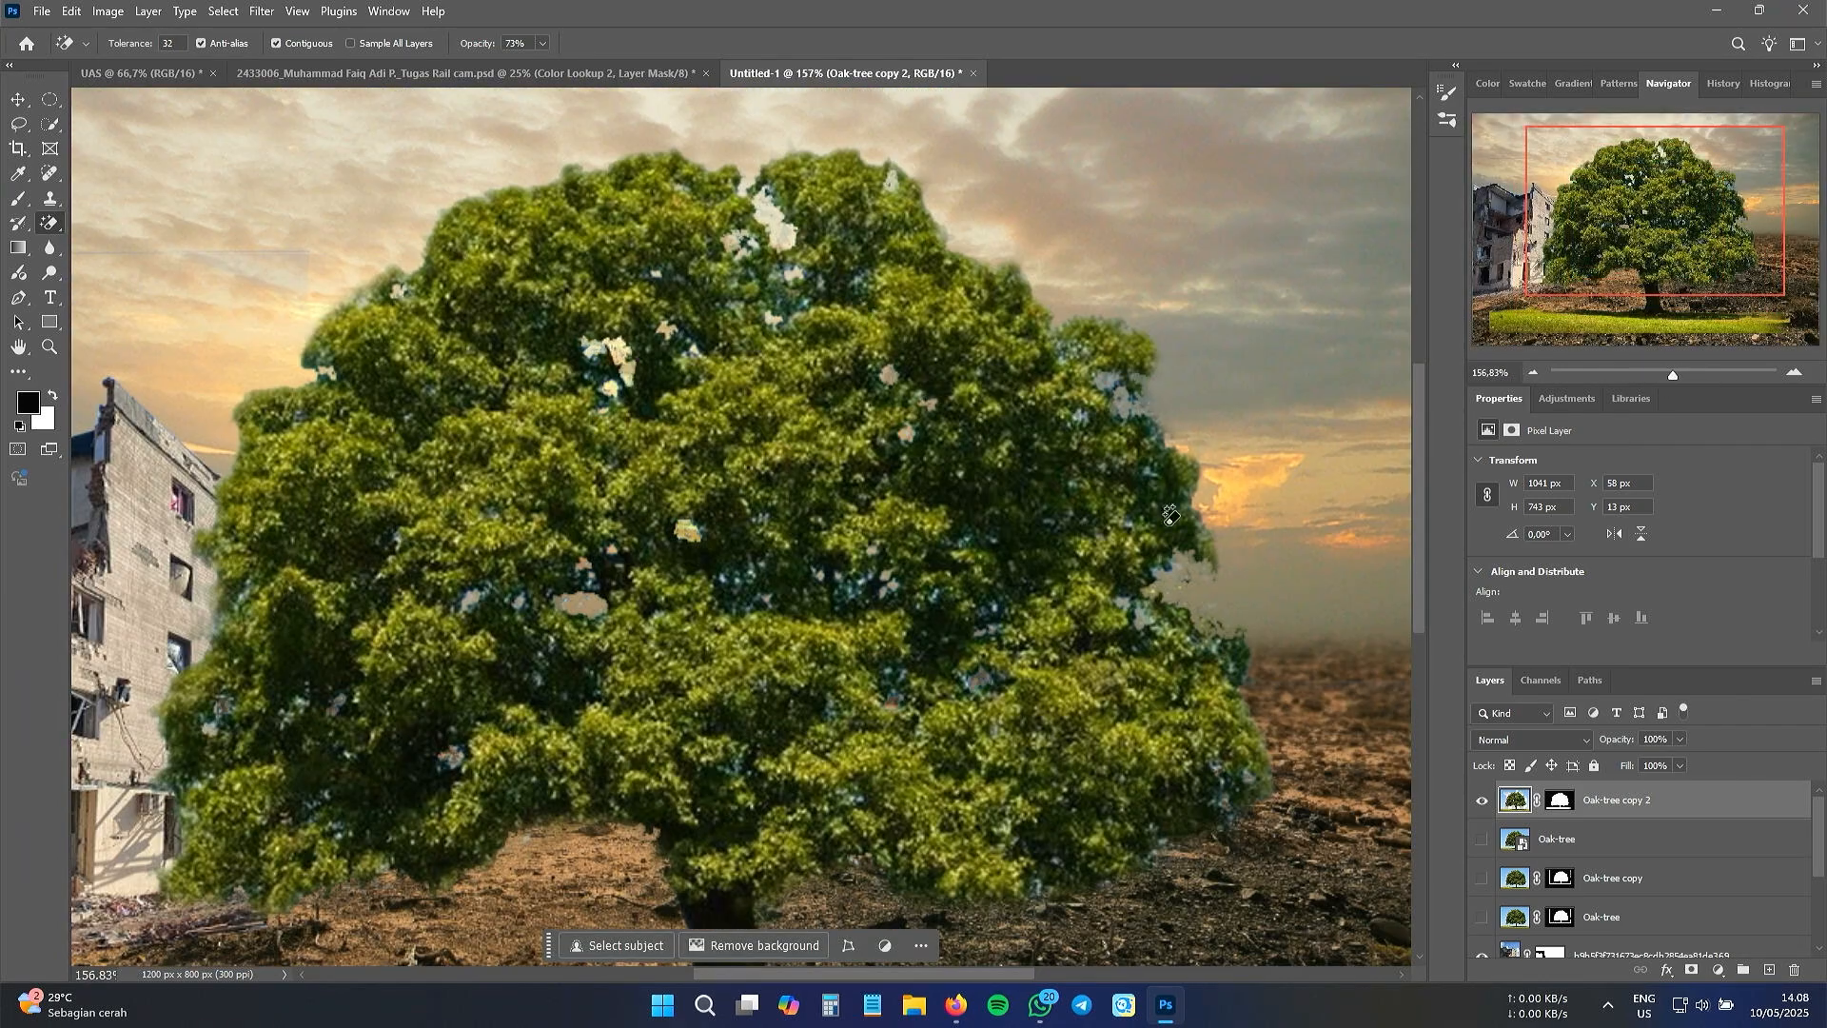
{"action": "left_click", "coordinate": [1036, 885]}
- Clean the leftover blue in the top and lower central canopy gaps with a 12 px Eraser brush
{"action": "key", "text": "shift+e"}
{"action": "right_click", "coordinate": [752, 235]}
{"action": "left_click_drag", "start_coordinate": [762, 190], "coordinate": [784, 234]}
{"action": "left_click", "coordinate": [795, 272]}
{"action": "left_click", "coordinate": [892, 676]}
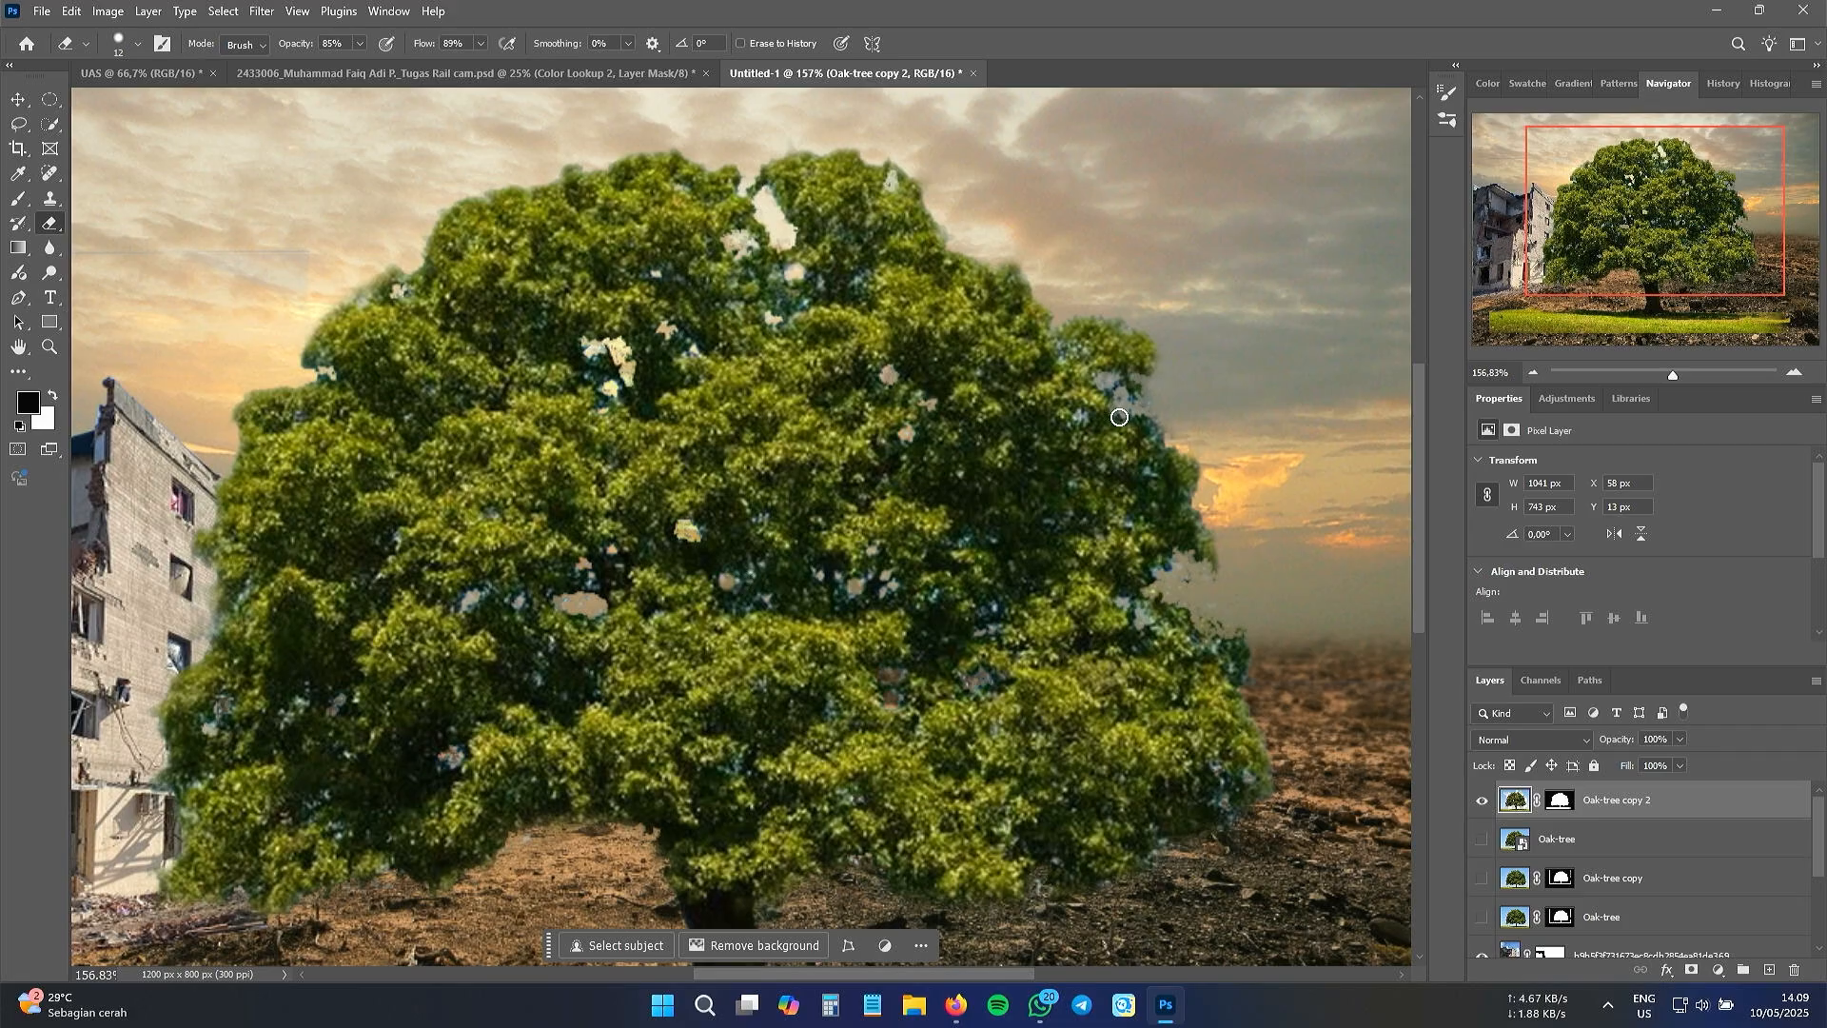
- Erase the leftover sky spots in the canopy's central gaps and along its upper left edge with the Eraser
{"action": "left_click", "coordinate": [686, 531]}
{"action": "left_click_drag", "start_coordinate": [461, 612], "coordinate": [473, 593]}
{"action": "left_click_drag", "start_coordinate": [733, 244], "coordinate": [747, 244]}
{"action": "left_click_drag", "start_coordinate": [404, 288], "coordinate": [372, 291]}
{"action": "left_click", "coordinate": [325, 372]}
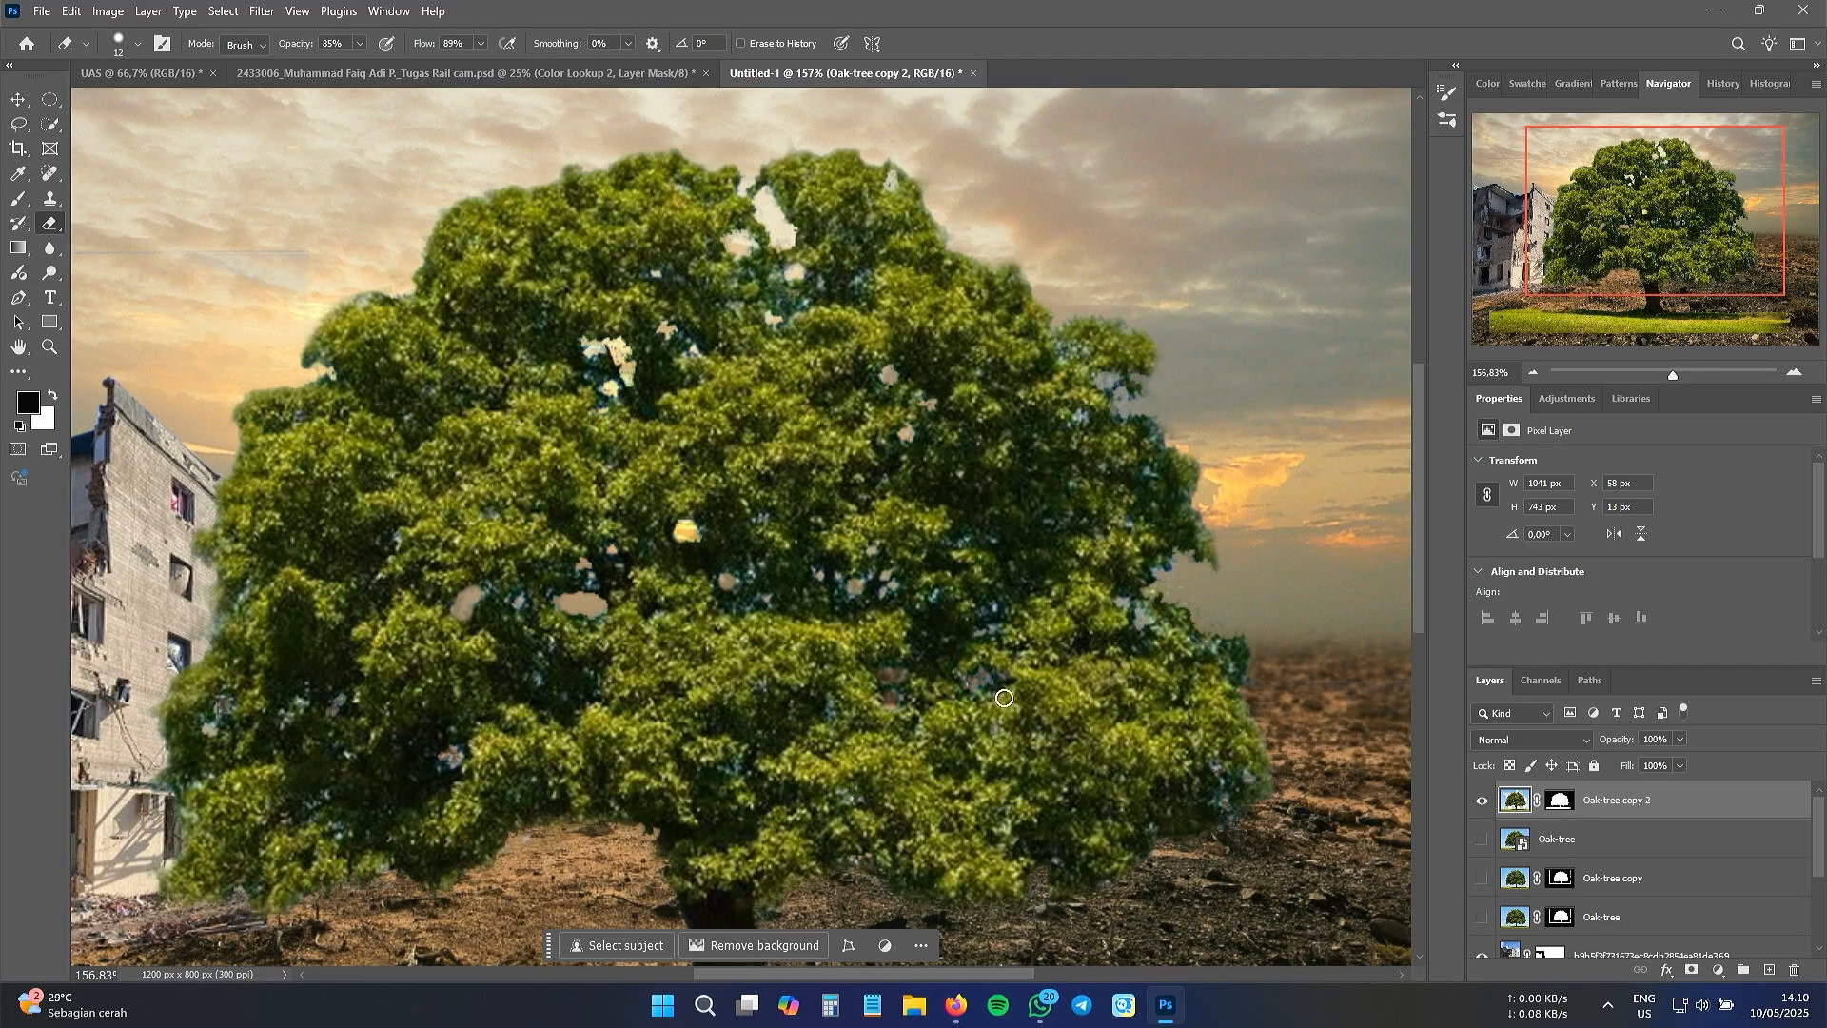
- Scale the oak tree down to about 44% and place it on the horizon near the image centre
{"action": "left_click", "coordinate": [1656, 377]}
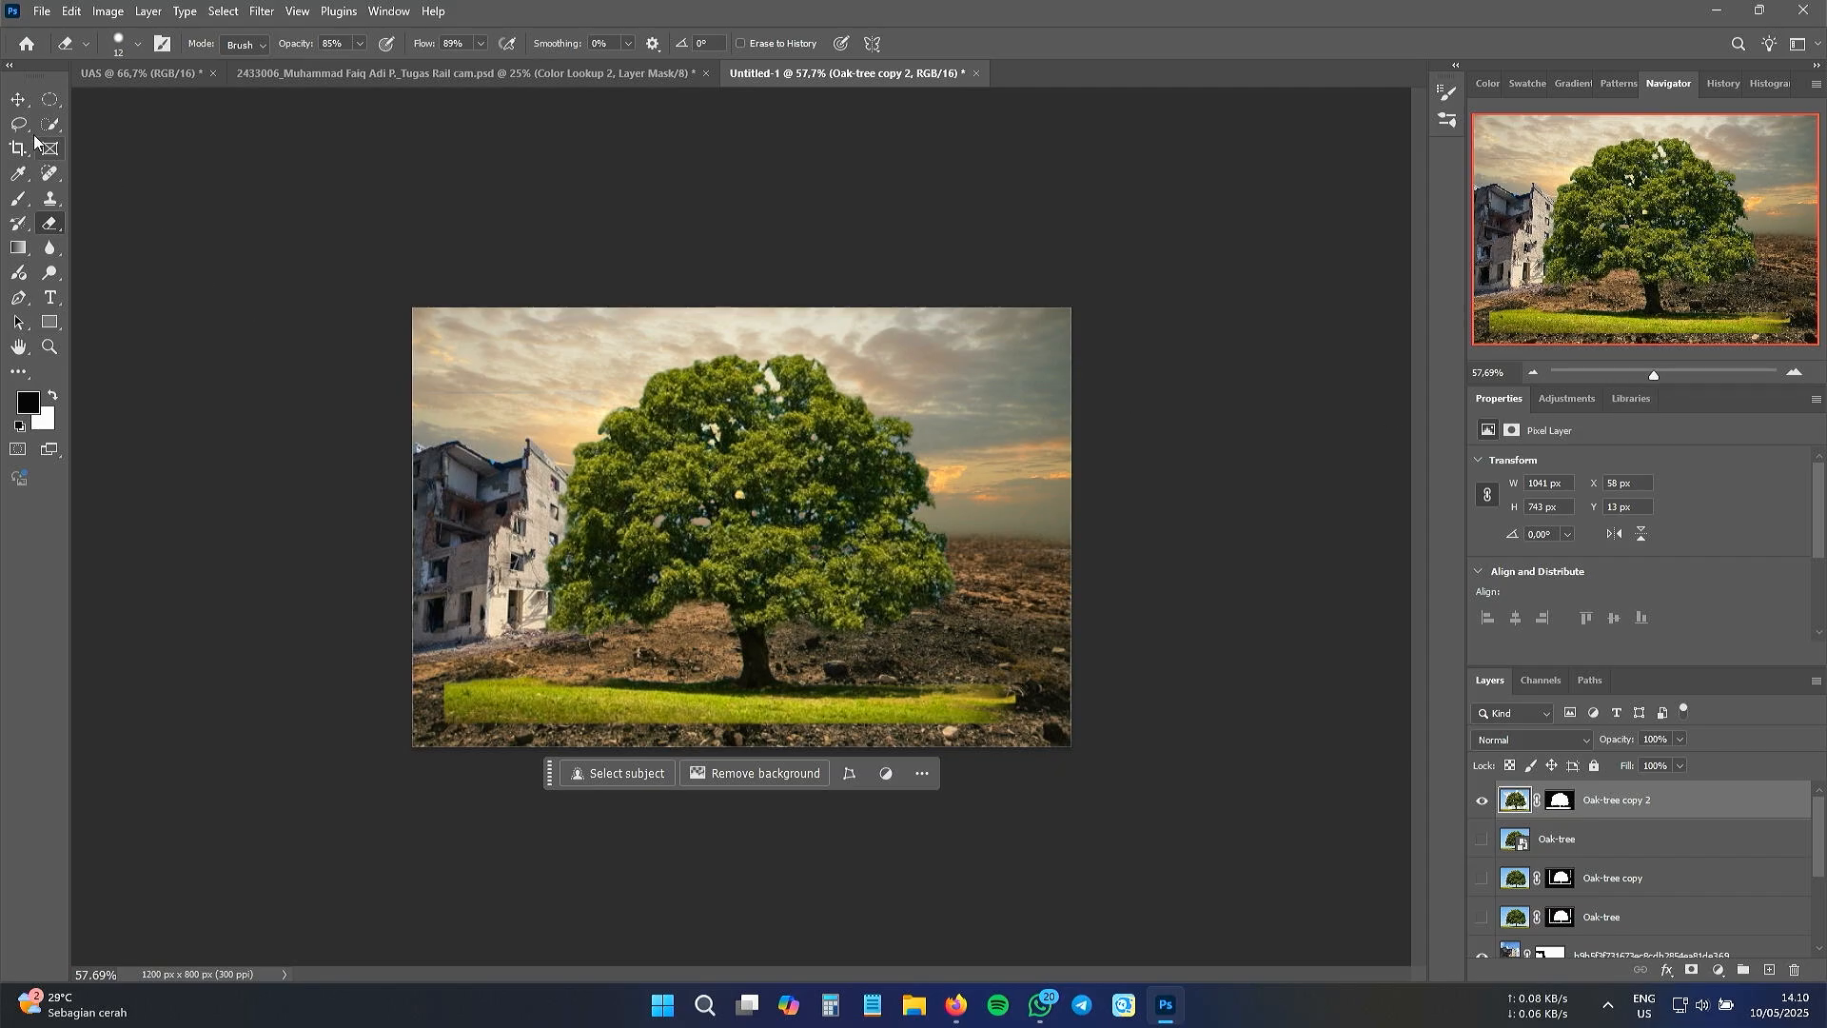
{"action": "left_click", "coordinate": [18, 99]}
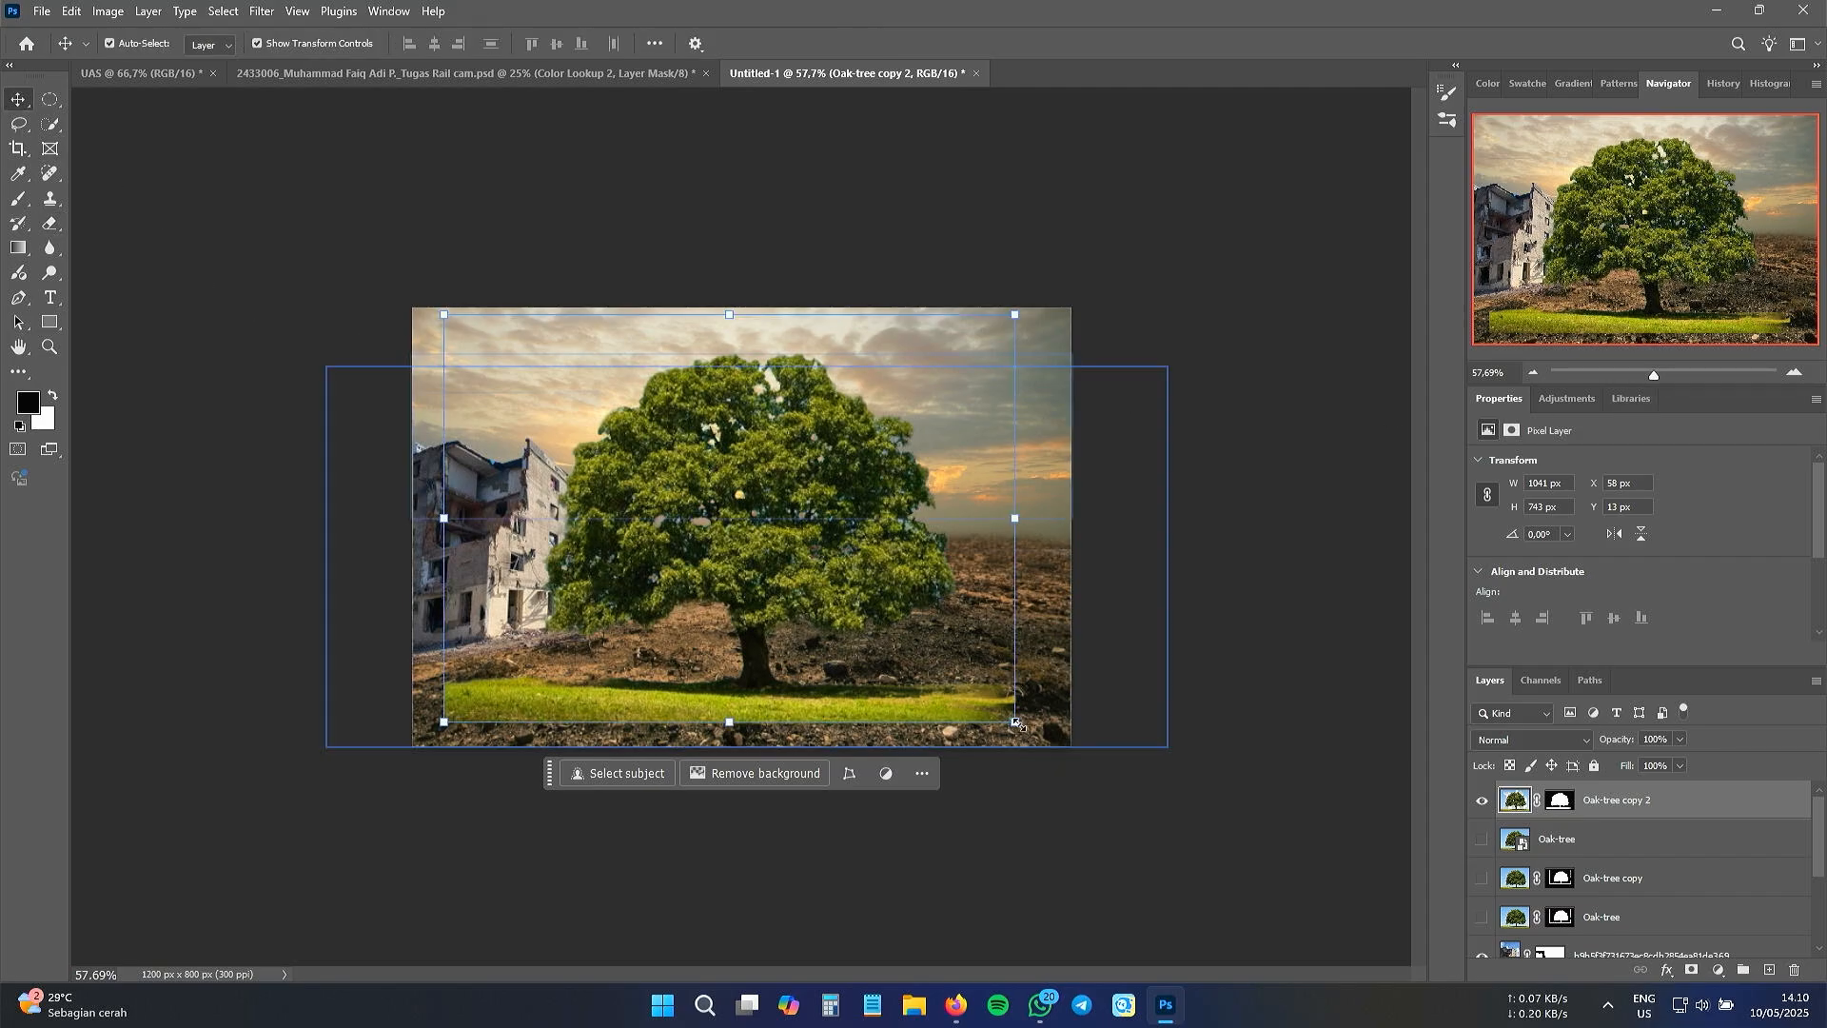
{"action": "left_click_drag", "start_coordinate": [1015, 723], "coordinate": [819, 582]}
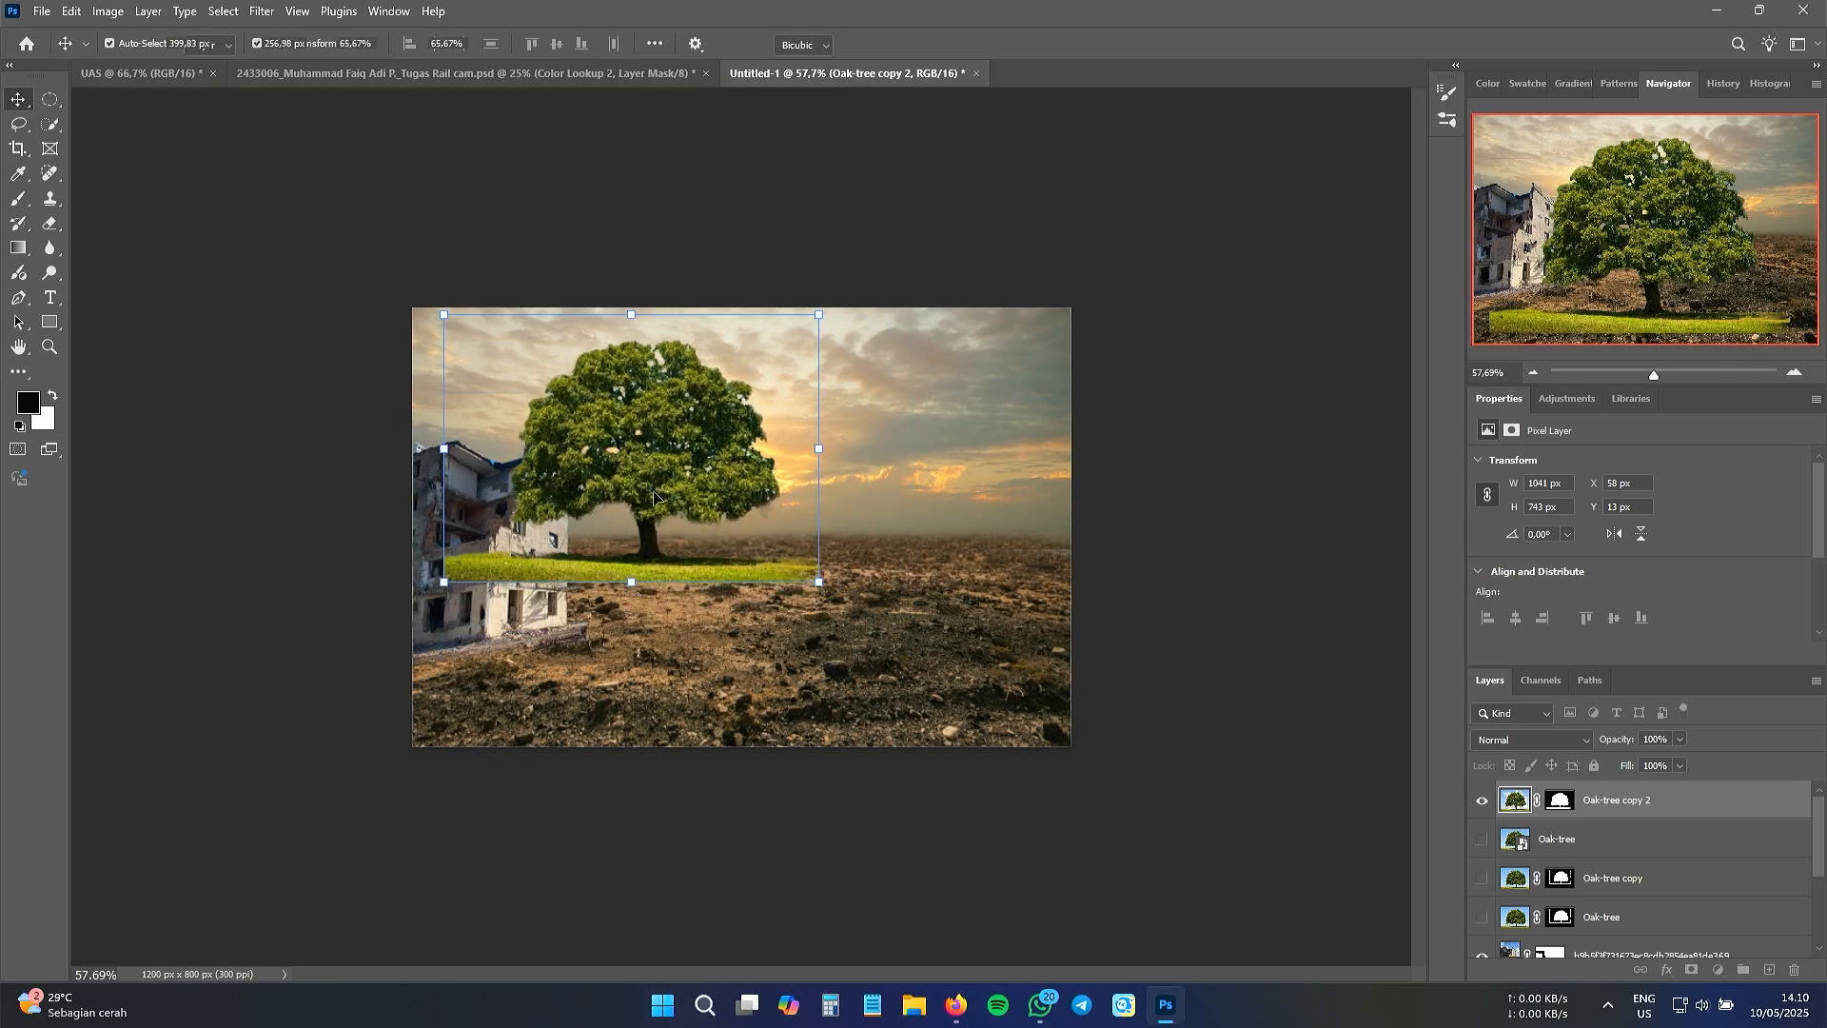
{"action": "left_click_drag", "start_coordinate": [653, 494], "coordinate": [771, 466]}
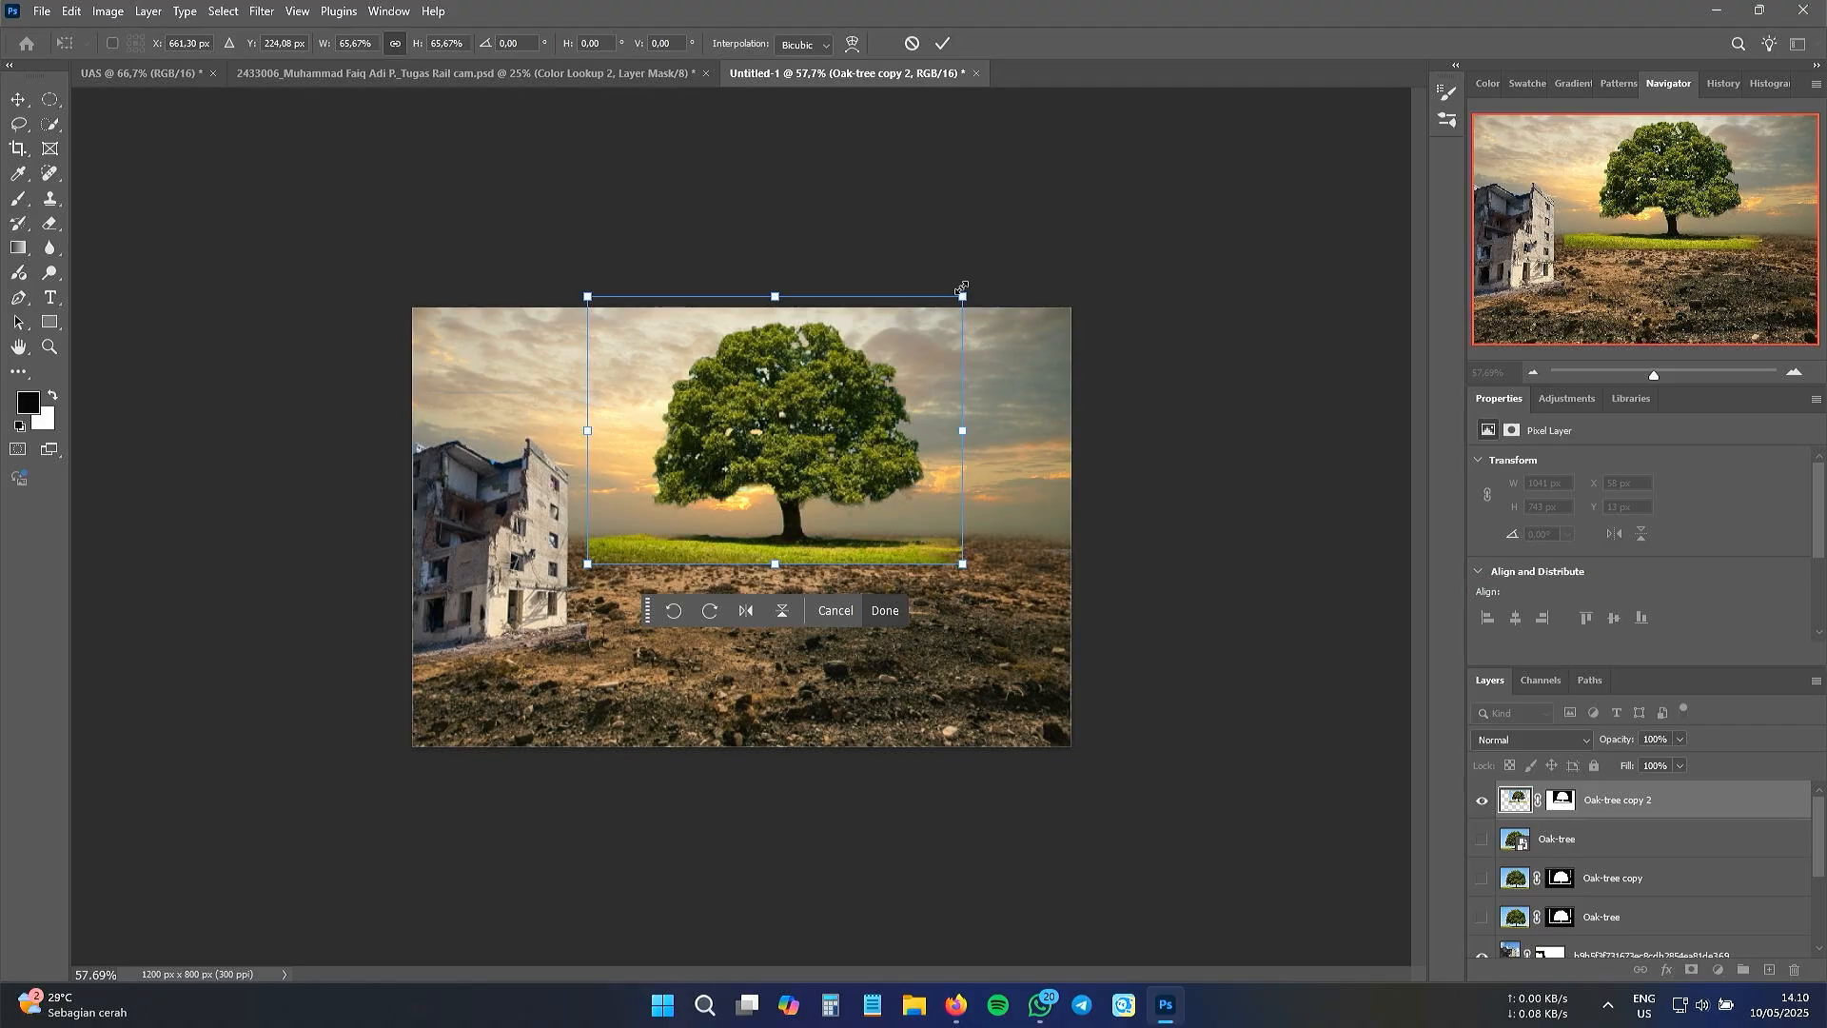
{"action": "left_click_drag", "start_coordinate": [963, 296], "coordinate": [837, 386]}
{"action": "left_click_drag", "start_coordinate": [725, 488], "coordinate": [767, 480]}
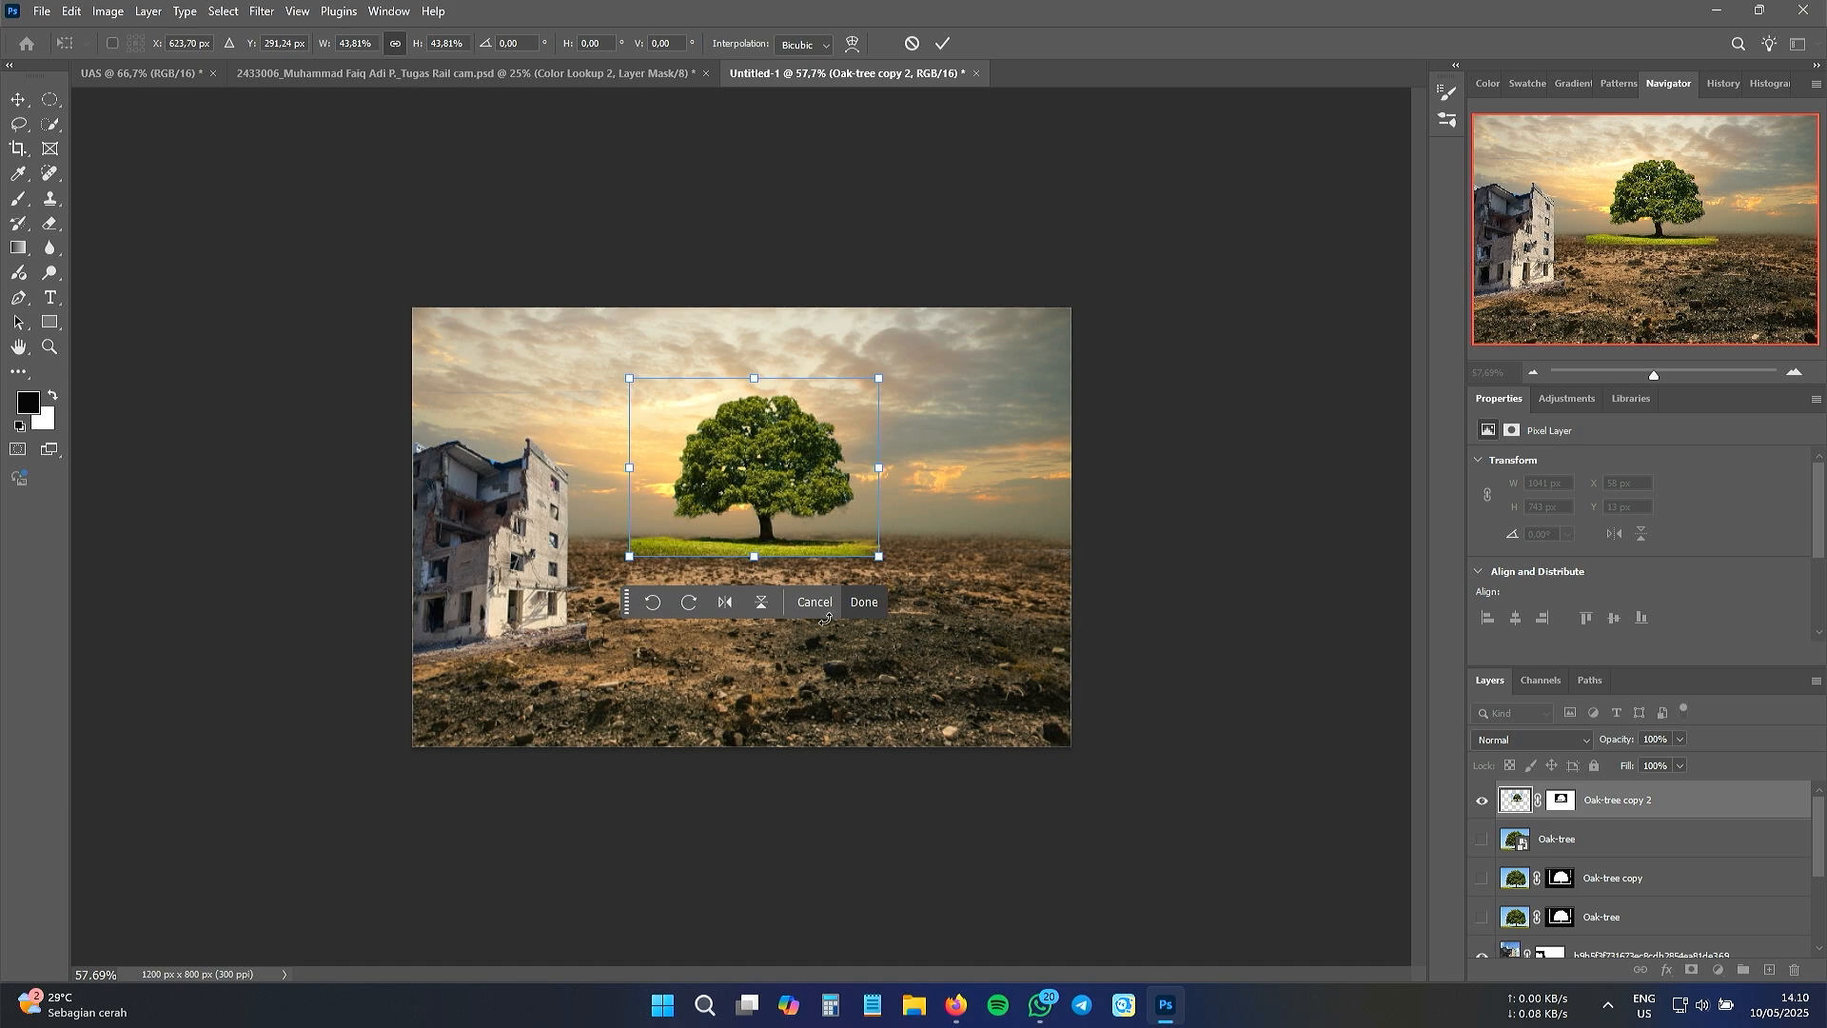
- Shrink the tree further to about 298 x 213 px, seat its base on the ground right of centre, and apply the transform
{"action": "scroll", "coordinate": [805, 515], "scroll_direction": "up", "scroll_amount": 3}
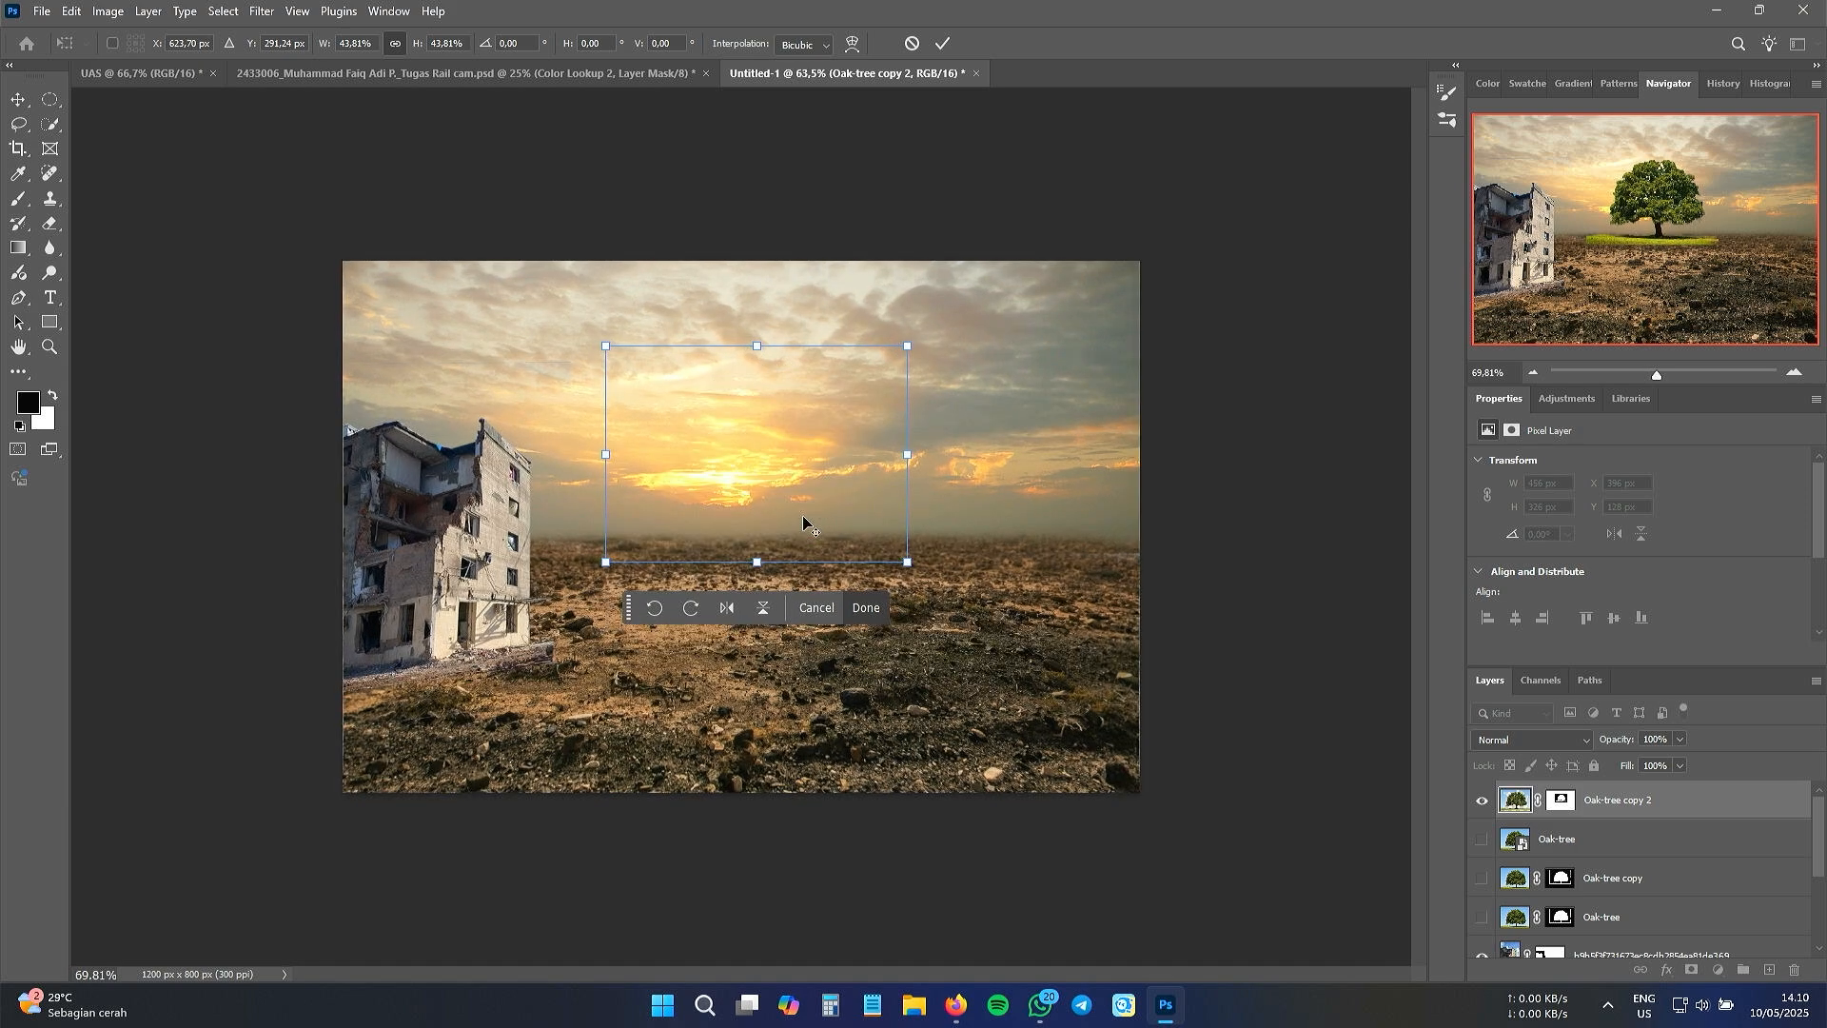
{"action": "left_click_drag", "start_coordinate": [807, 467], "coordinate": [806, 519]}
{"action": "left_click_drag", "start_coordinate": [805, 520], "coordinate": [805, 520]}
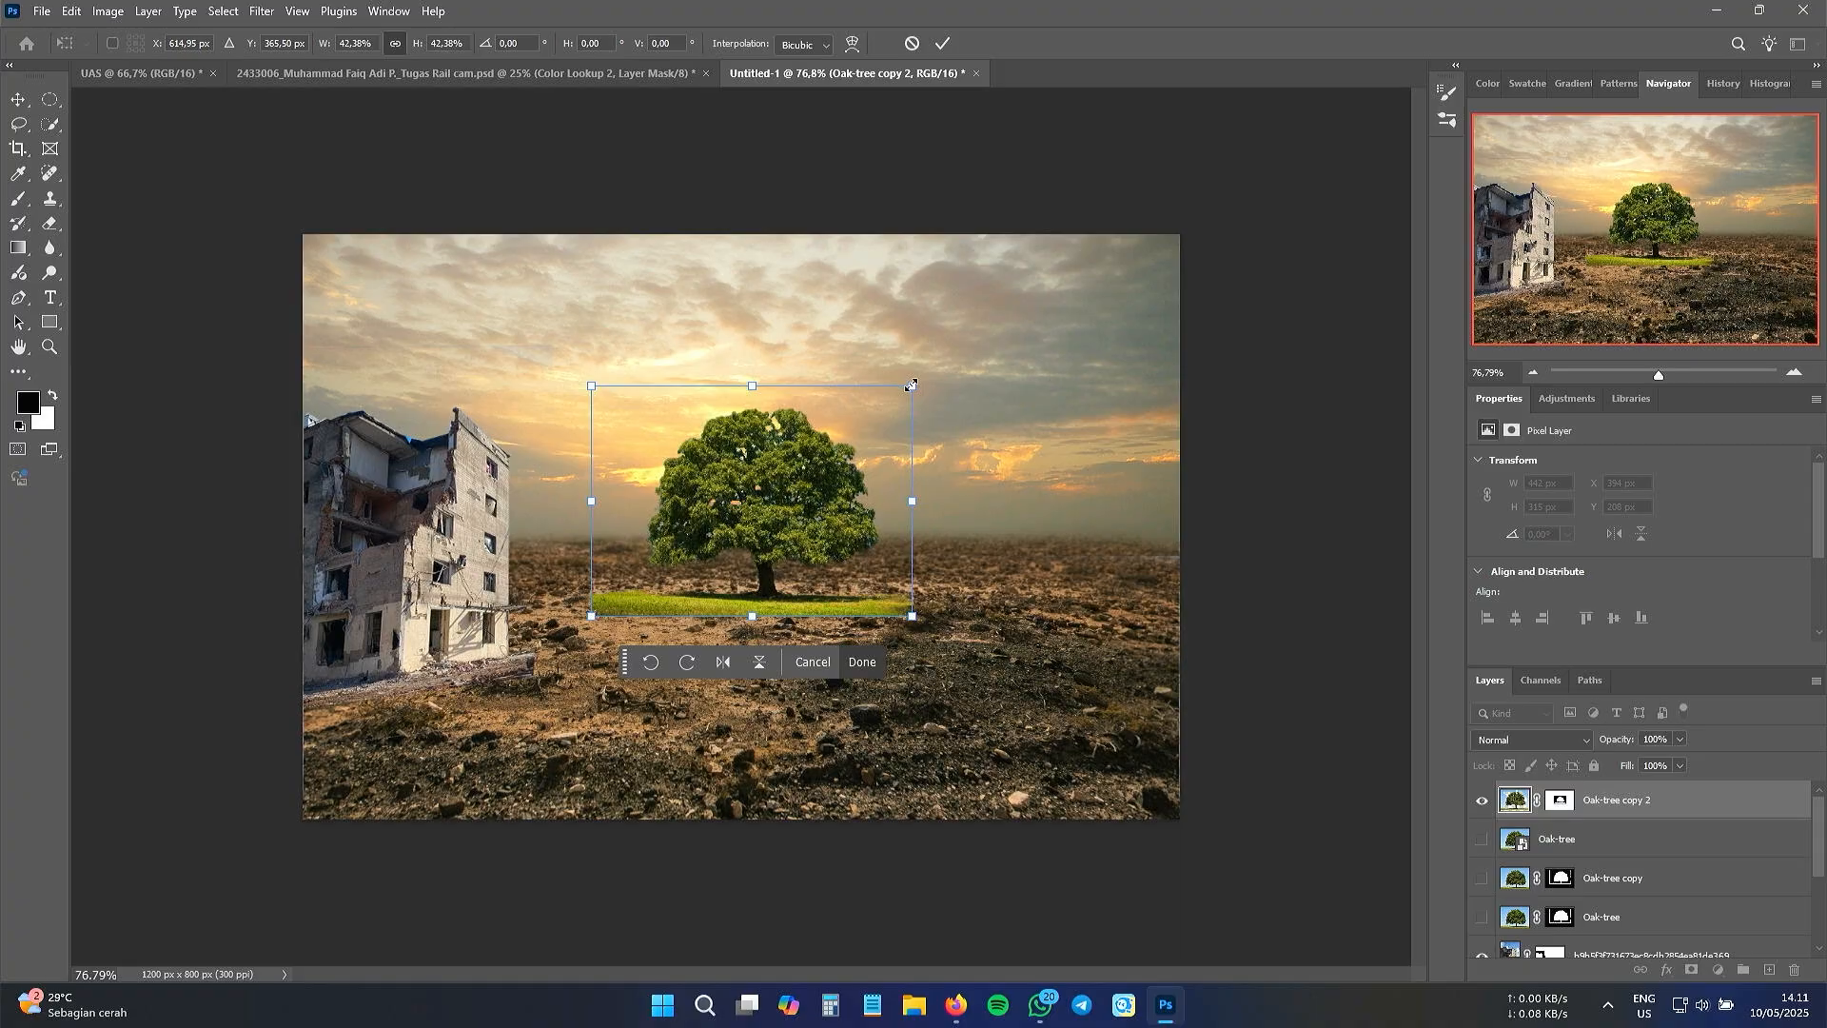
{"action": "left_click_drag", "start_coordinate": [910, 386], "coordinate": [825, 448]}
{"action": "left_click_drag", "start_coordinate": [714, 537], "coordinate": [780, 531]}
{"action": "key", "text": "ctrl+0"}
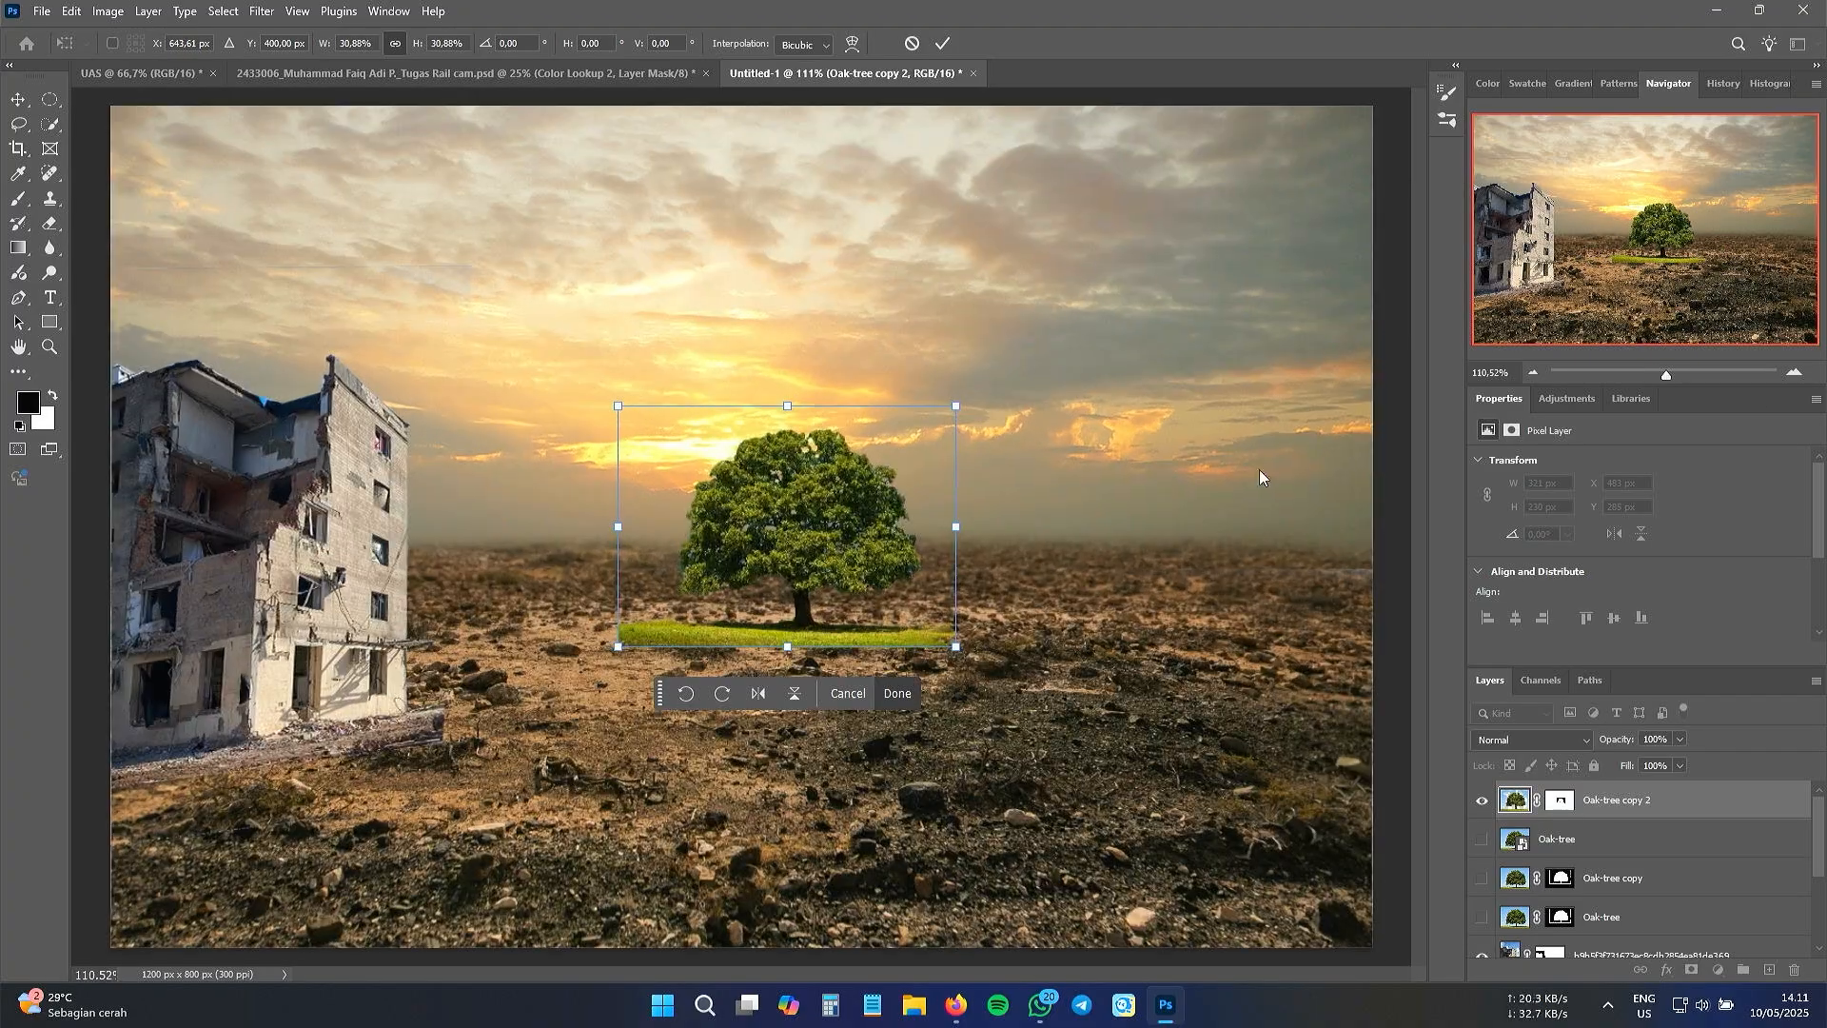
{"action": "left_click_drag", "start_coordinate": [957, 406], "coordinate": [932, 425]}
{"action": "left_click_drag", "start_coordinate": [880, 486], "coordinate": [911, 468]}
{"action": "key", "text": "Return"}
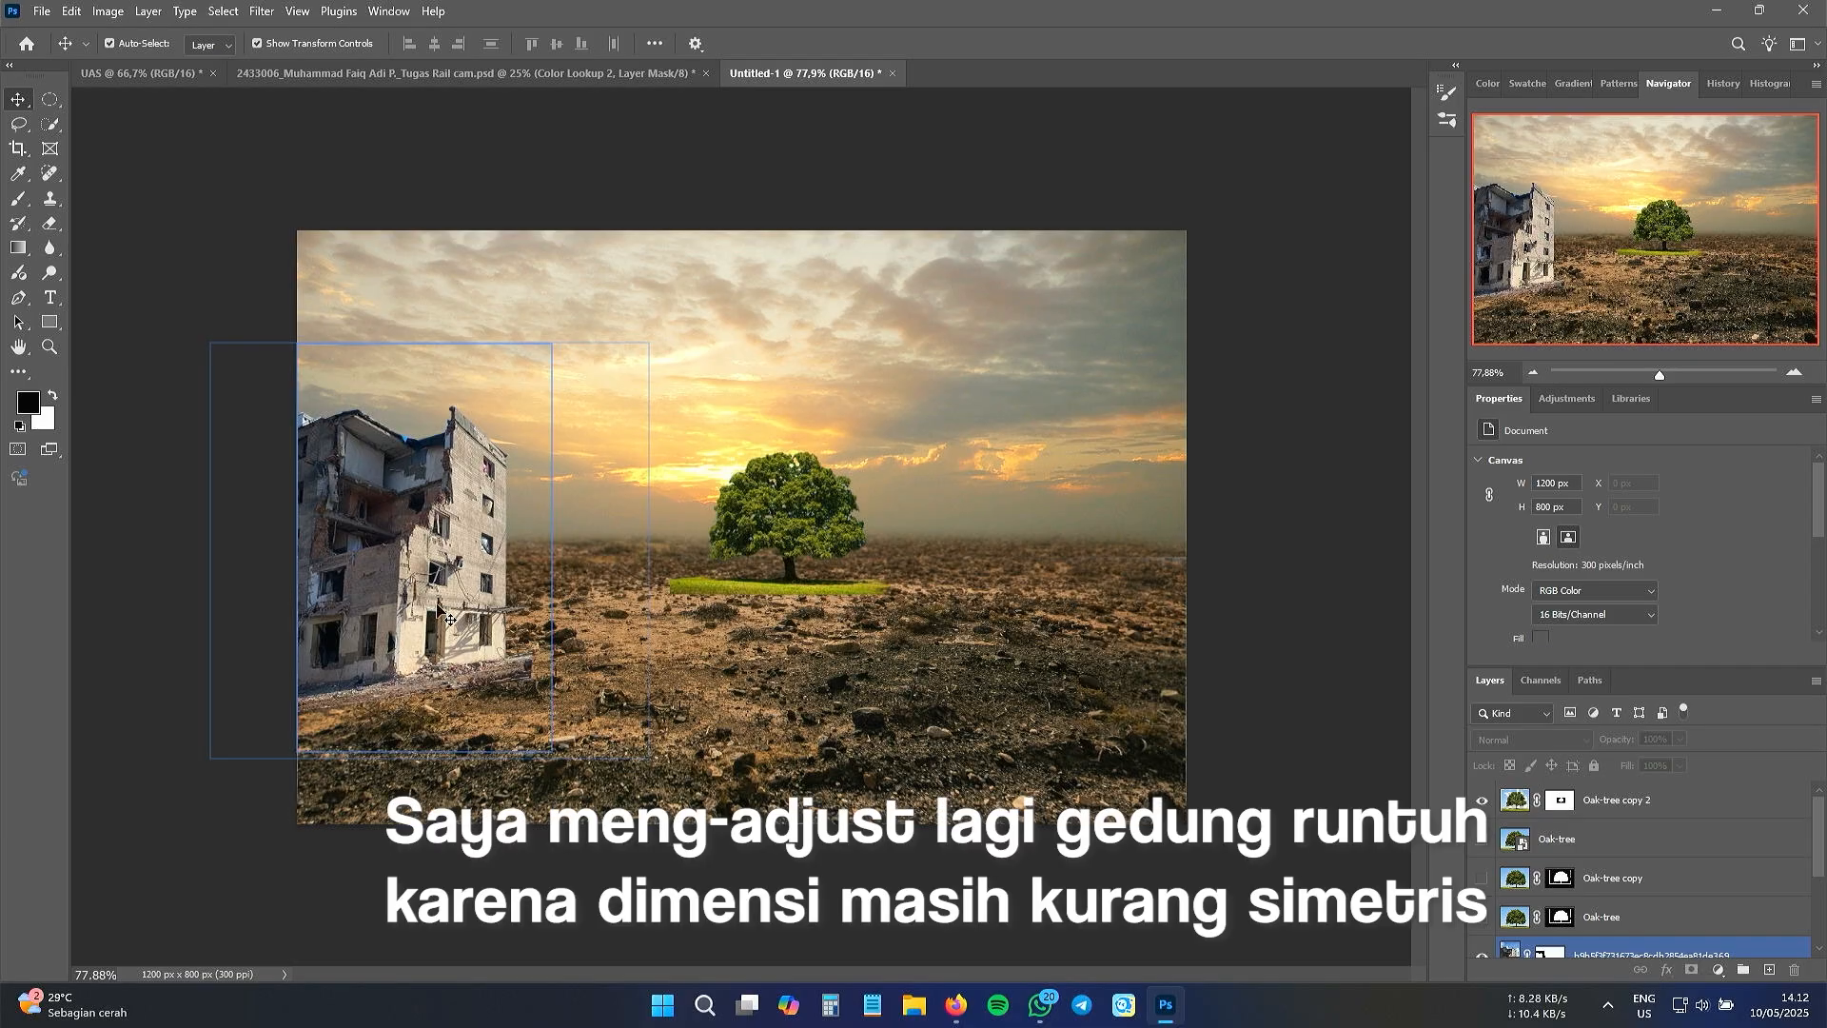
- Shift the ruined building slightly left and narrow it to about 92% of its width
{"action": "left_click_drag", "start_coordinate": [442, 614], "coordinate": [433, 614]}
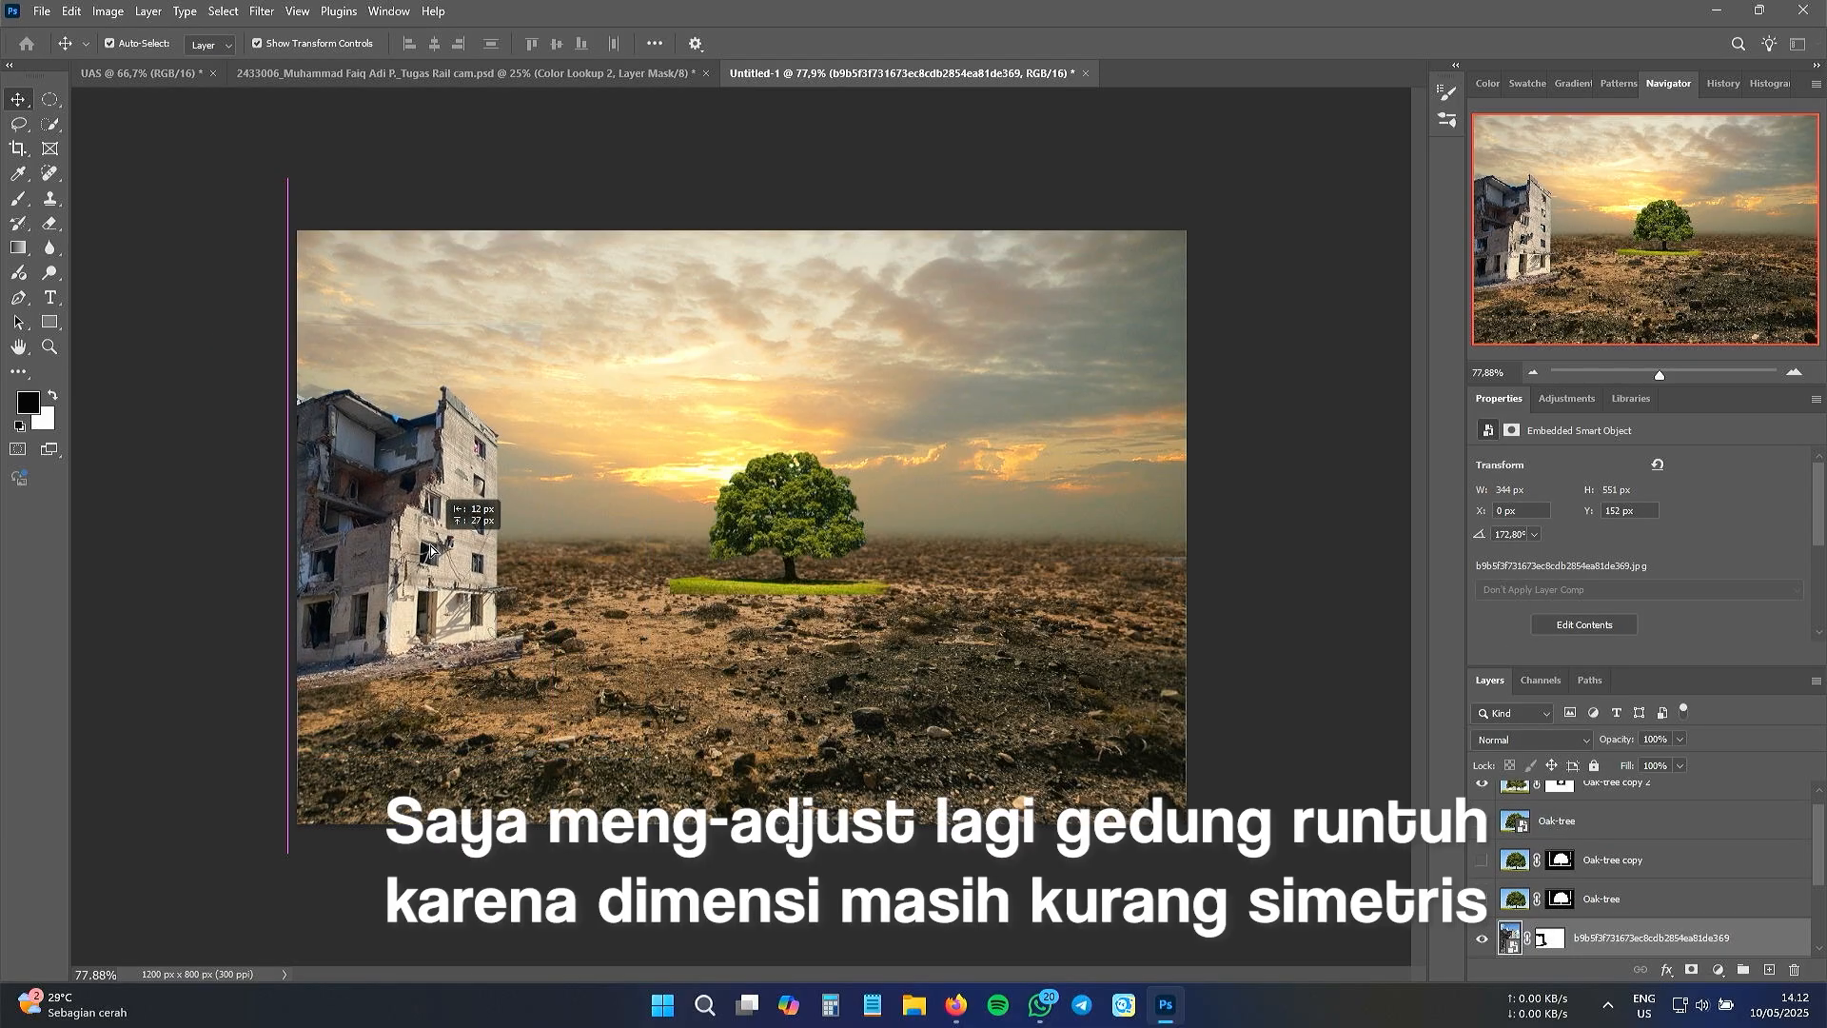
{"action": "key", "text": "ctrl+t"}
{"action": "left_click_drag", "start_coordinate": [542, 551], "coordinate": [522, 561]}
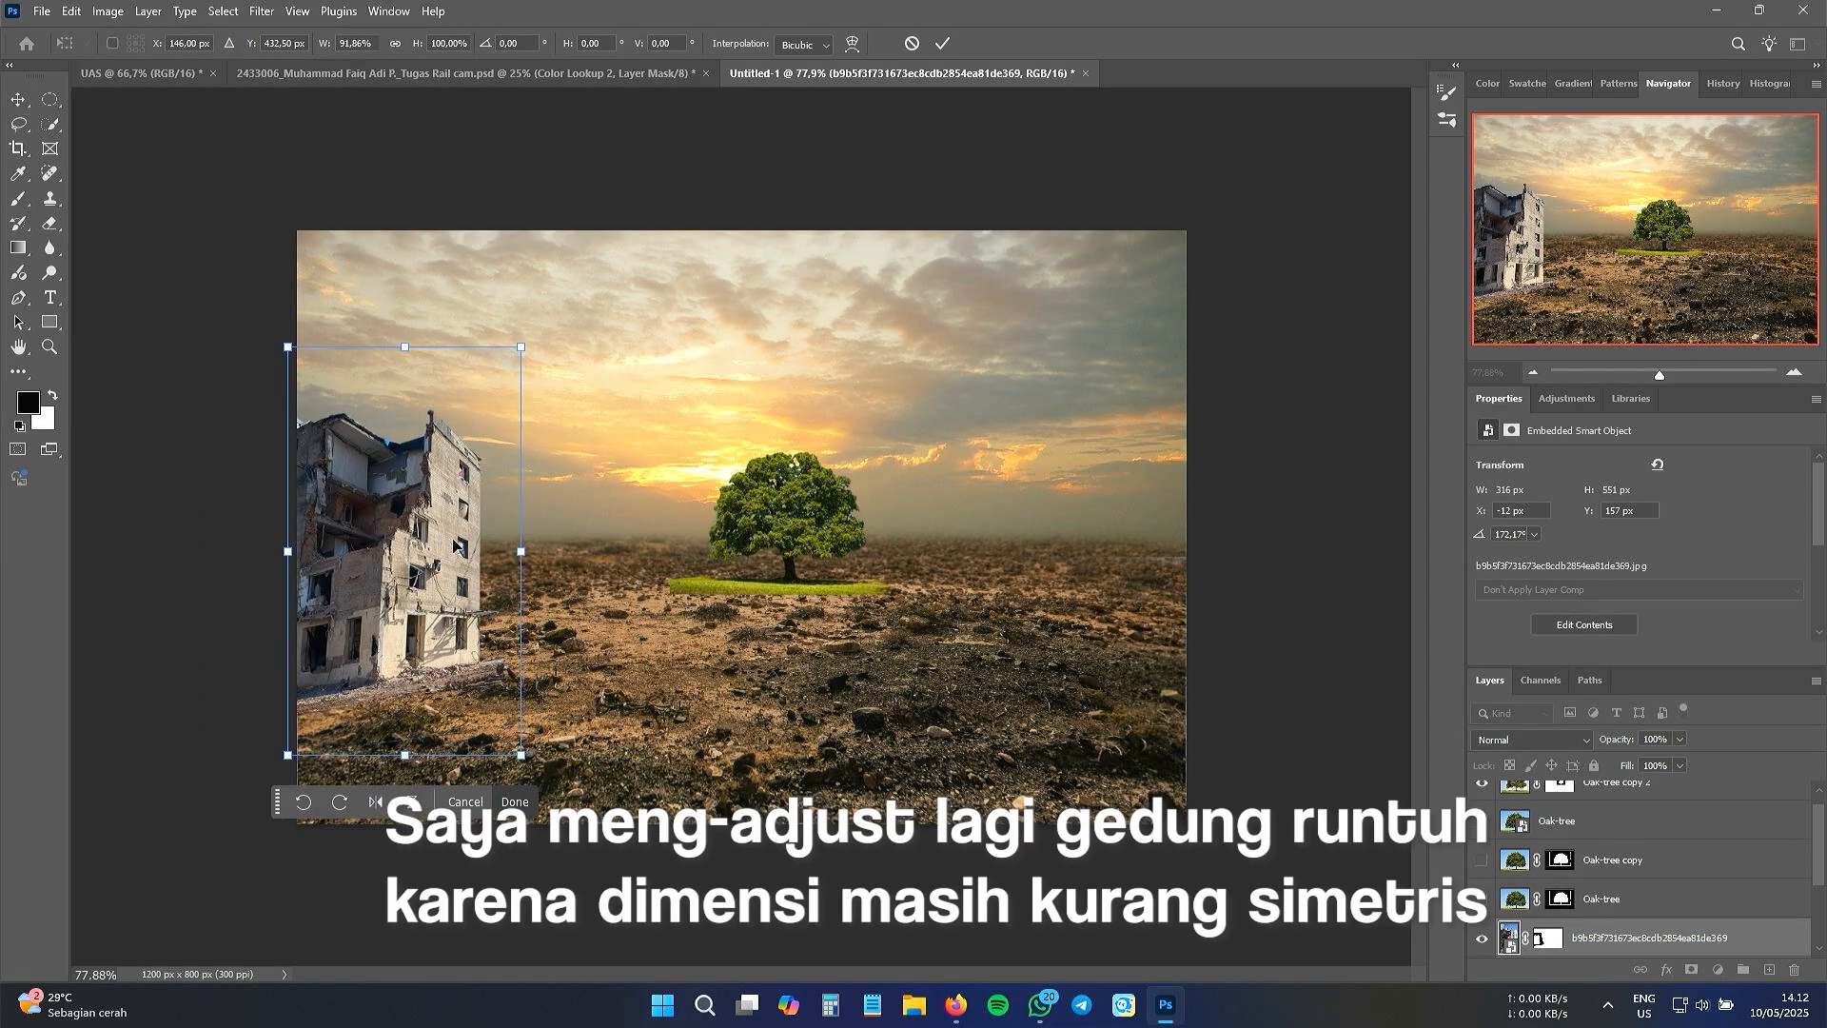
- Skew the ruined building slightly to correct its proportions, and apply the transform at about 319 x 547 px
{"action": "left_click_drag", "start_coordinate": [521, 348], "coordinate": [478, 460]}
{"action": "key", "text": "ctrl+z"}
{"action": "left_click_drag", "start_coordinate": [400, 358], "coordinate": [393, 359]}
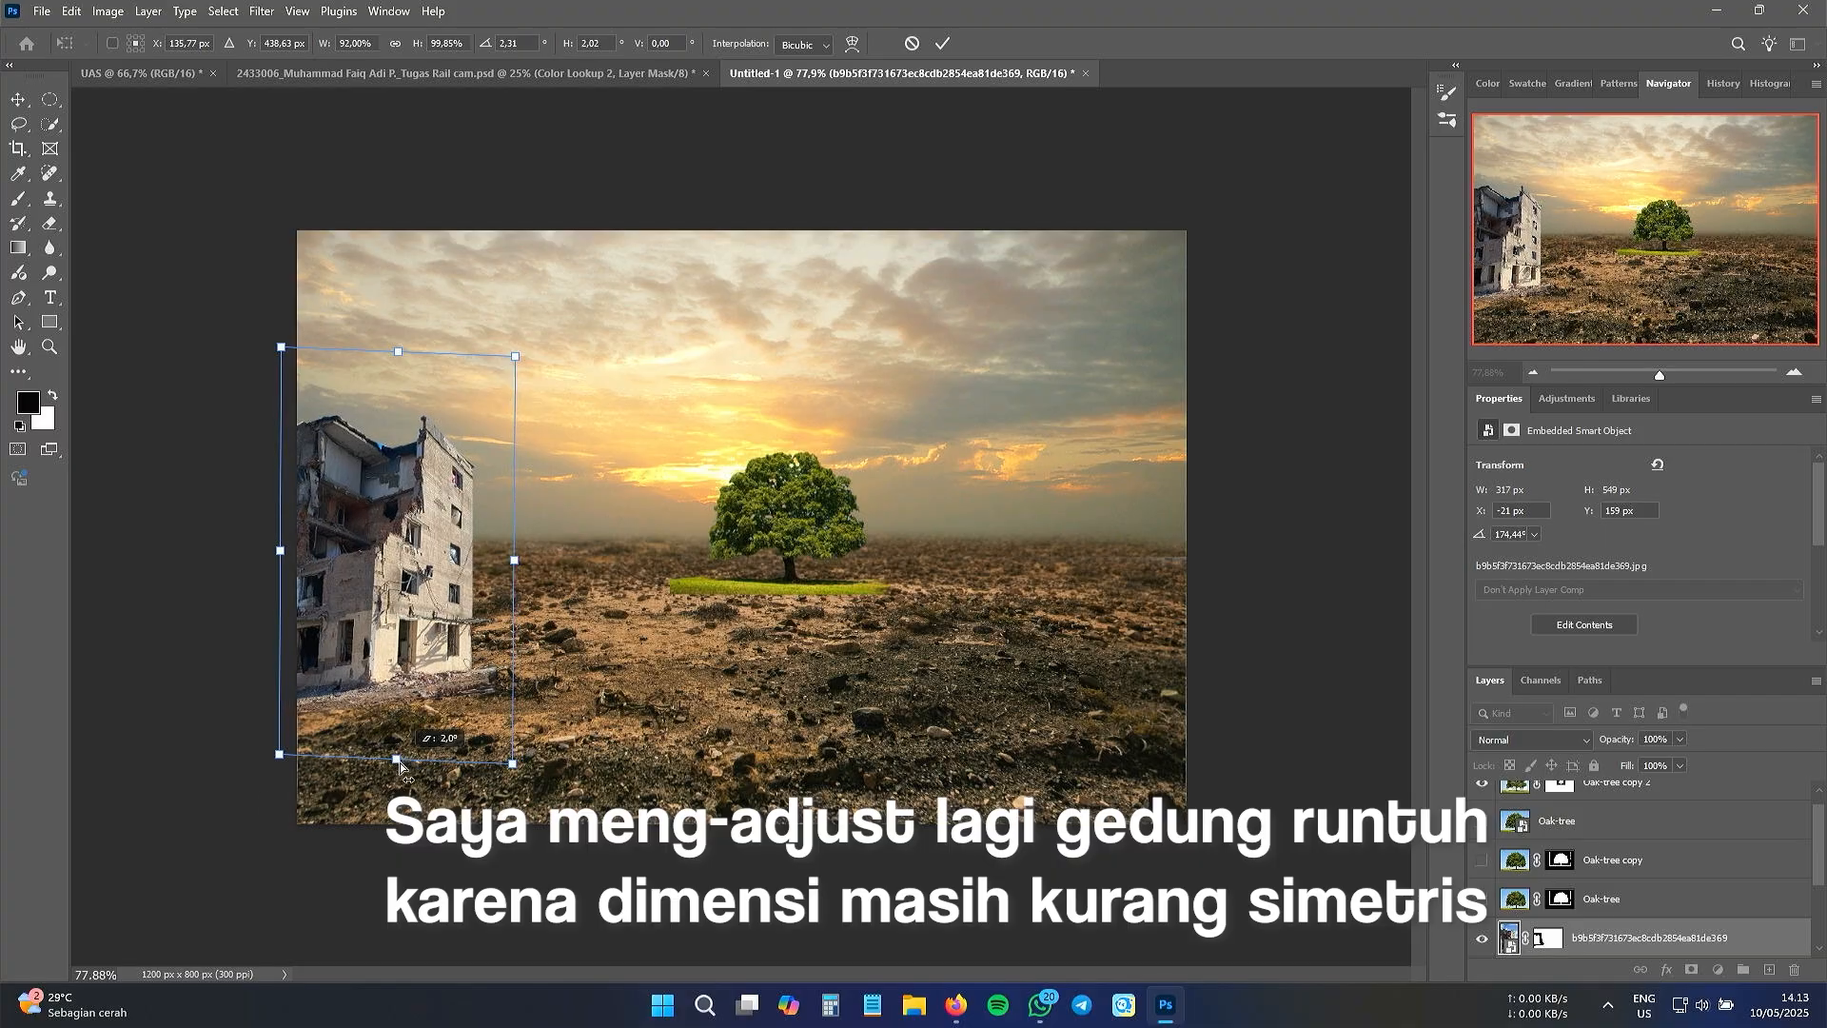
{"action": "left_click_drag", "start_coordinate": [515, 545], "coordinate": [517, 551]}
{"action": "left_click_drag", "start_coordinate": [391, 355], "coordinate": [398, 354]}
{"action": "left_click", "coordinate": [942, 43]}
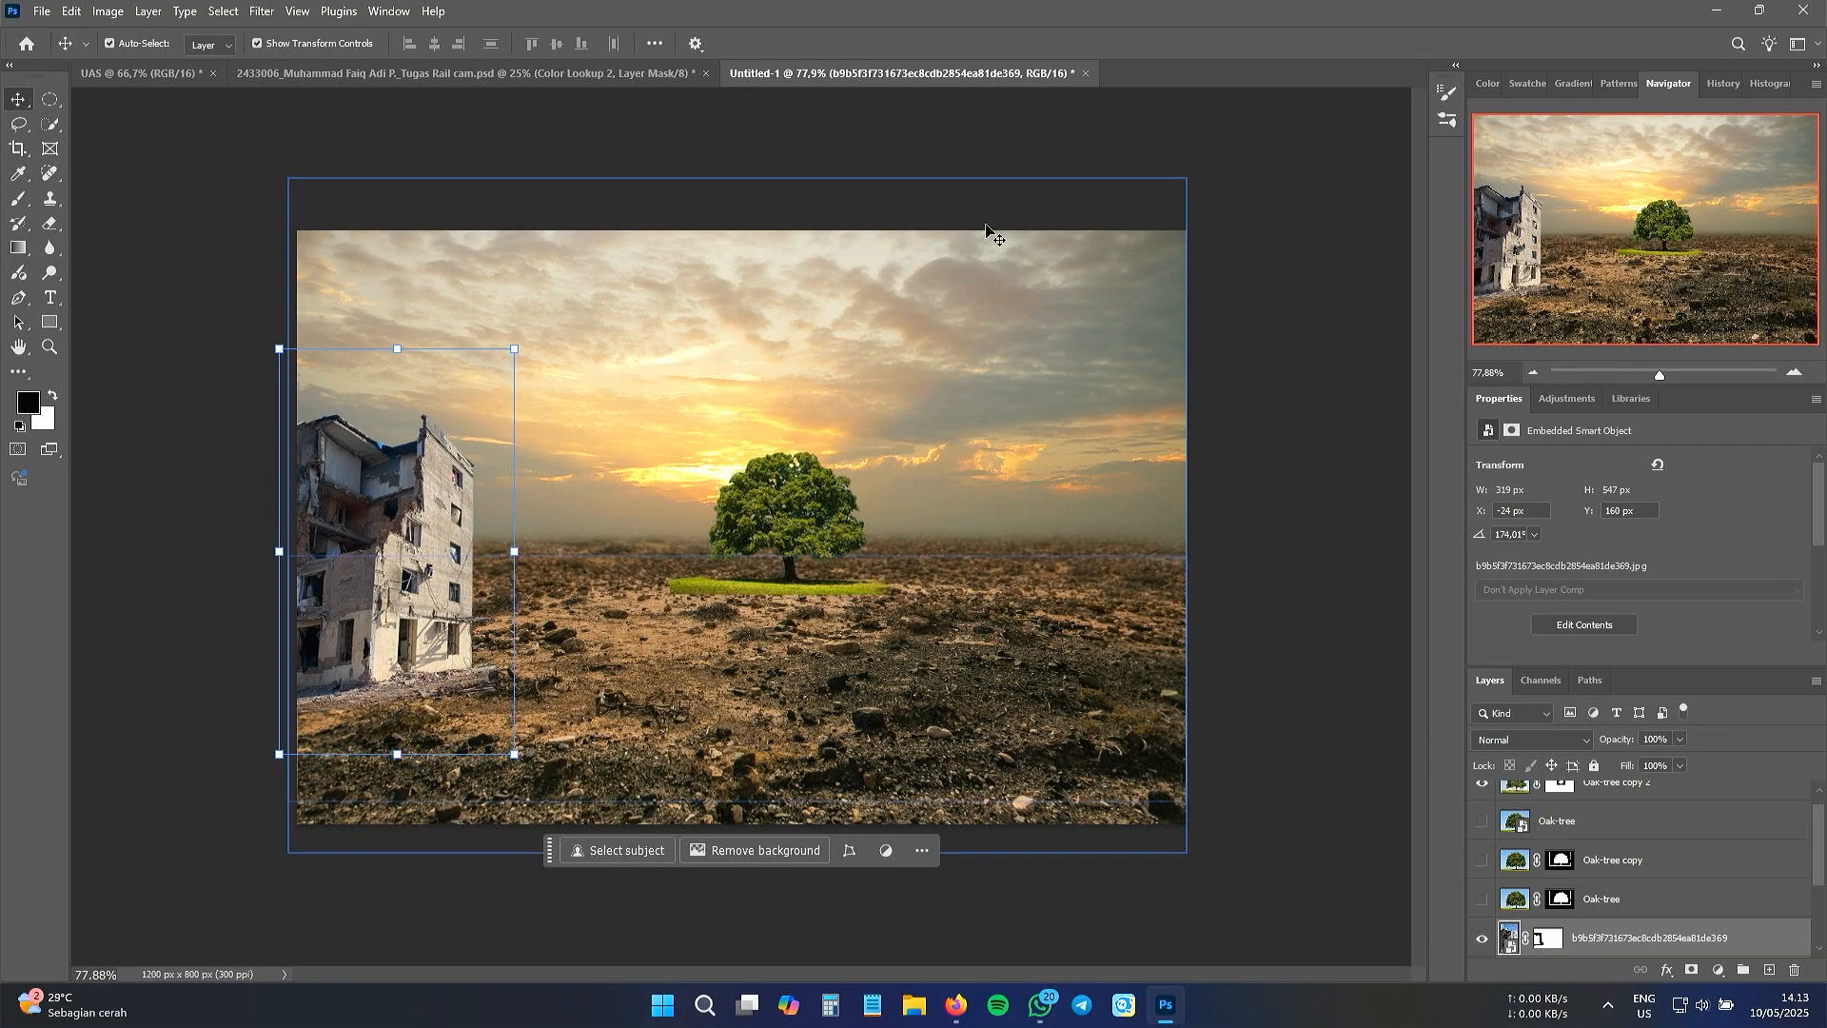
- Move the ruined building slightly down and the oak tree slightly left
{"action": "left_click_drag", "start_coordinate": [400, 533], "coordinate": [400, 548]}
{"action": "left_click", "coordinate": [1268, 583]}
{"action": "left_click_drag", "start_coordinate": [786, 467], "coordinate": [775, 466]}
{"action": "left_click", "coordinate": [1375, 549]}
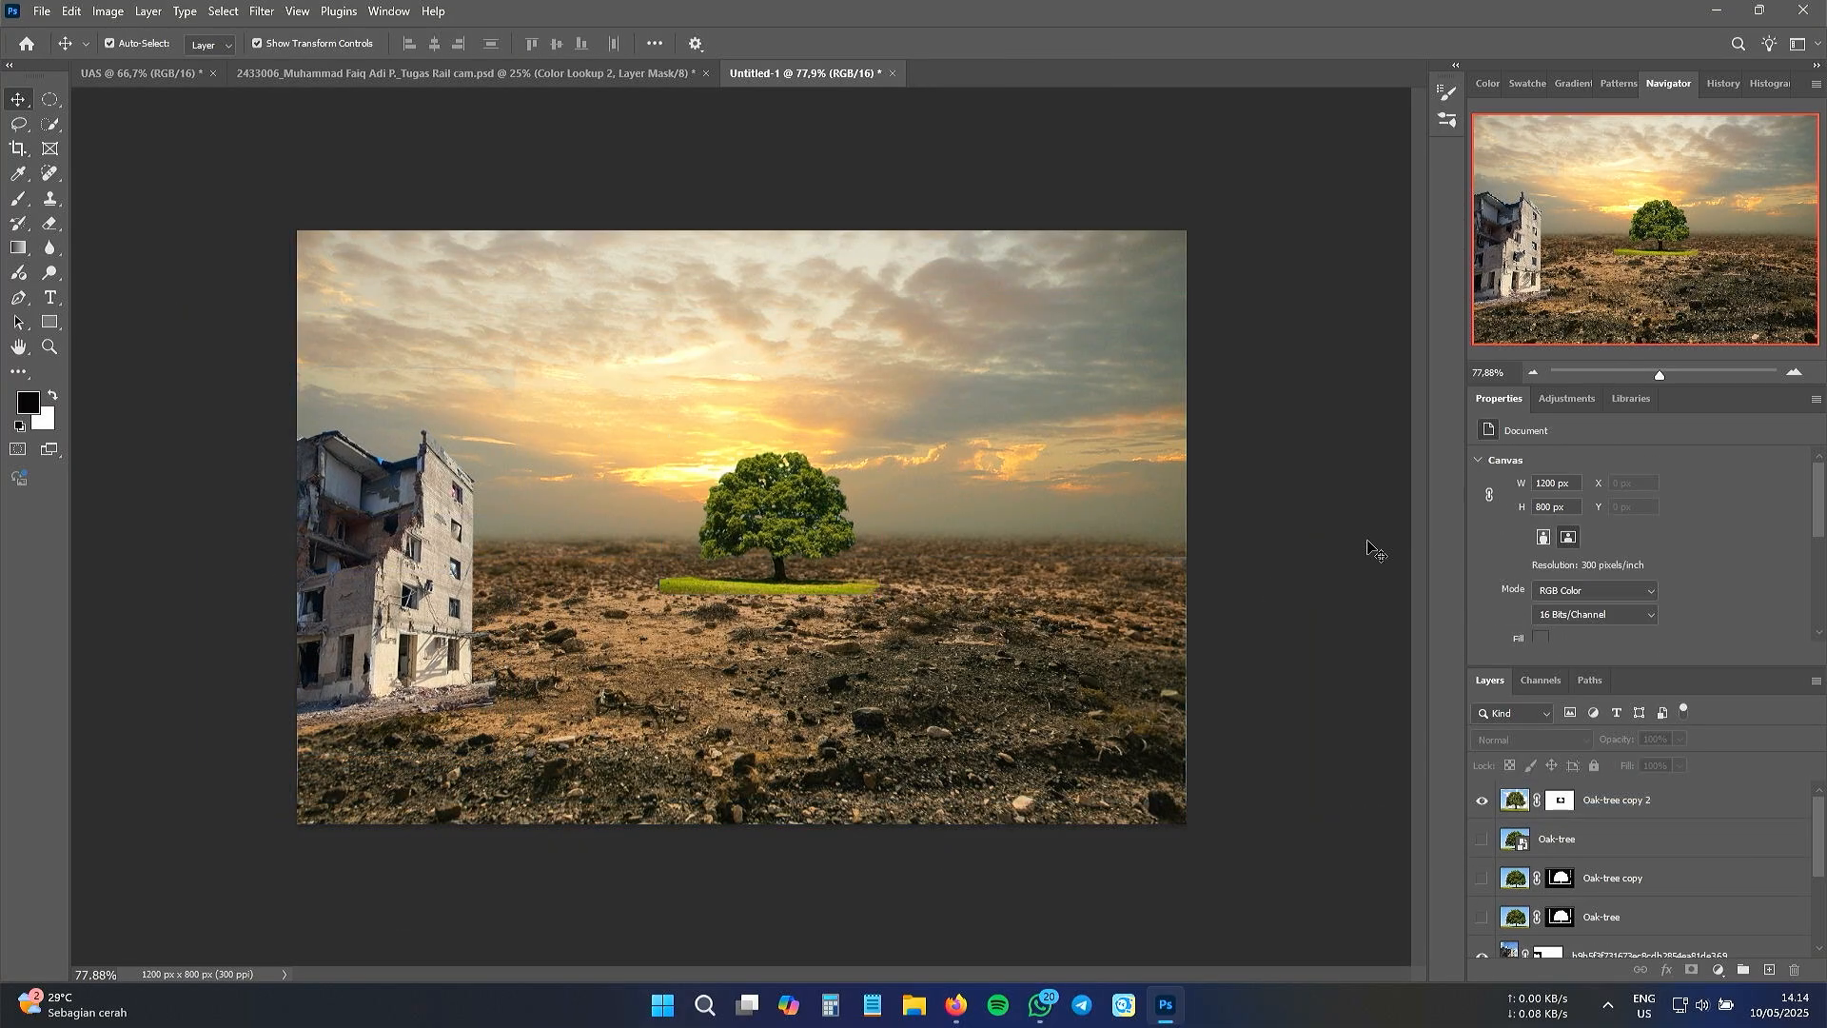
- Rasterize the building layer and erase around the rubble at its base with a 114 px Eraser brush
{"action": "left_click", "coordinate": [400, 544]}
{"action": "key", "text": "e"}
{"action": "left_click", "coordinate": [1509, 816]}
{"action": "left_click", "coordinate": [926, 411]}
{"action": "left_click", "coordinate": [836, 372]}
{"action": "right_click", "coordinate": [450, 405]}
{"action": "left_click_drag", "start_coordinate": [574, 419], "coordinate": [627, 419]}
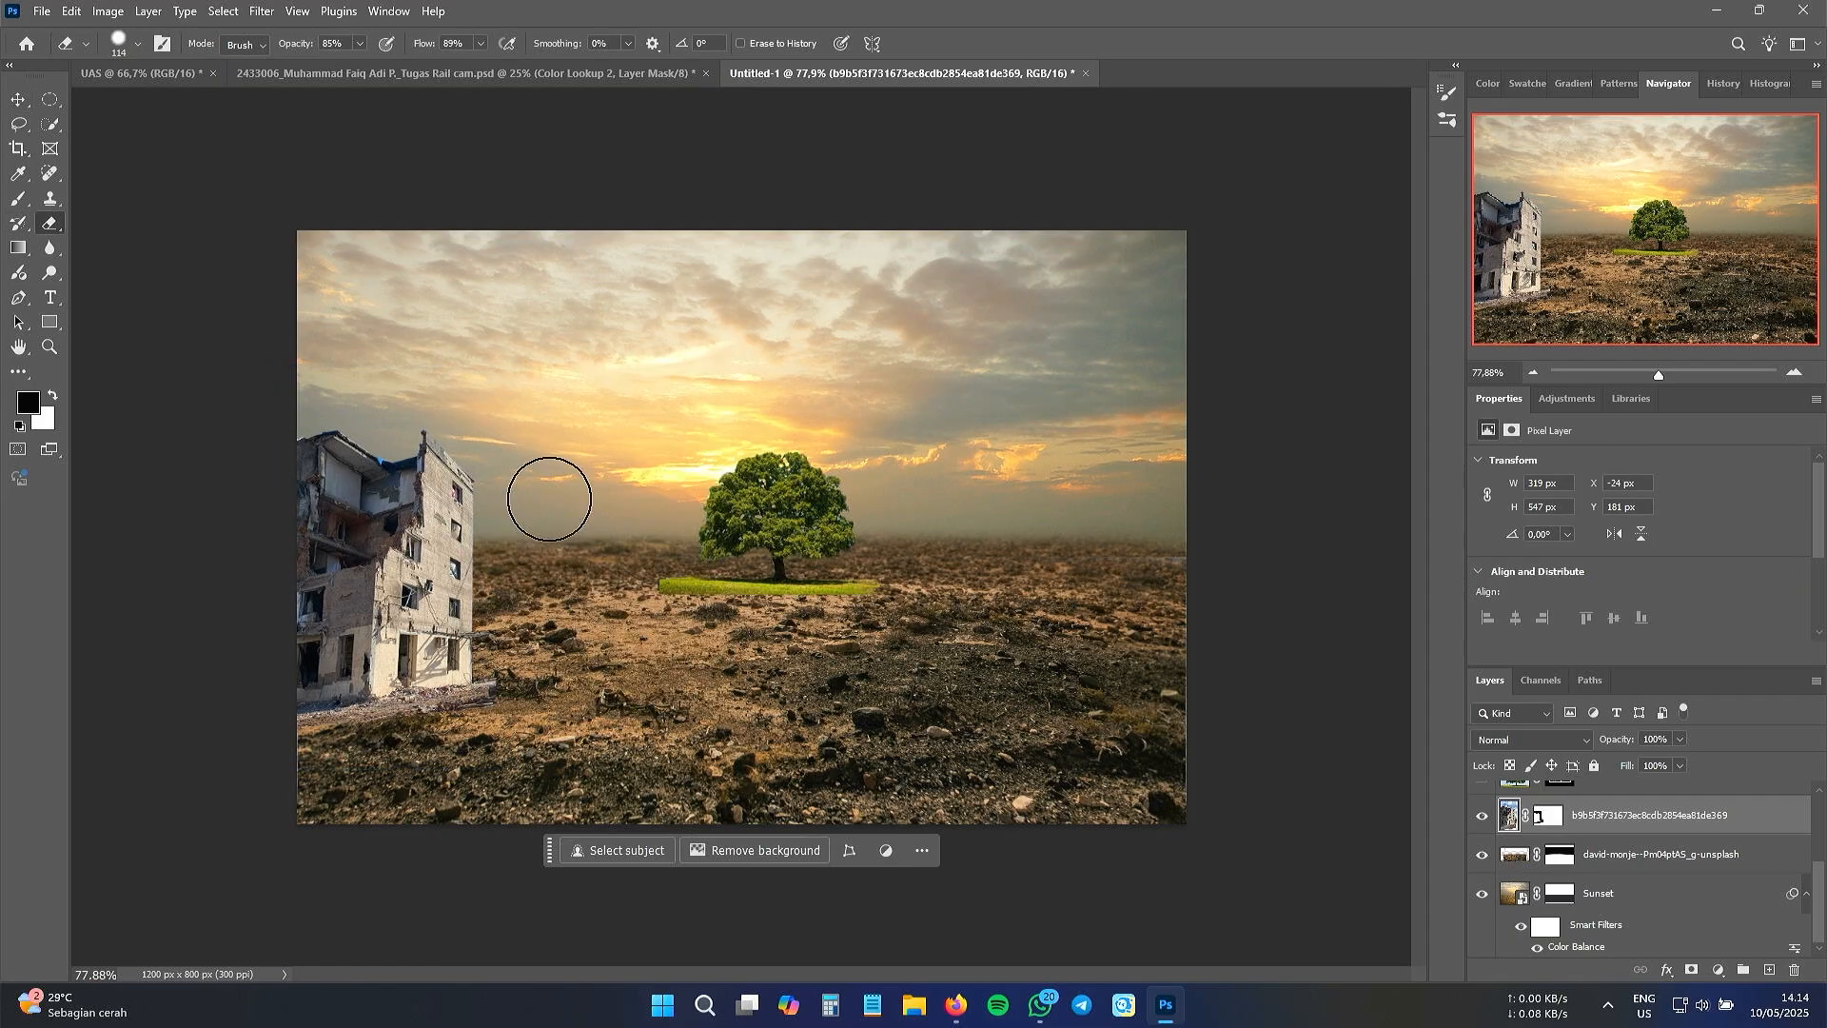
{"action": "right_click", "coordinate": [559, 742]}
{"action": "left_click", "coordinate": [476, 735]}
- Select the Oak-tree copy 2 layer and erase the grass strip under the tree with the 114 px Eraser at 79% opacity
{"action": "left_click", "coordinate": [18, 100]}
{"action": "right_click", "coordinate": [447, 481]}
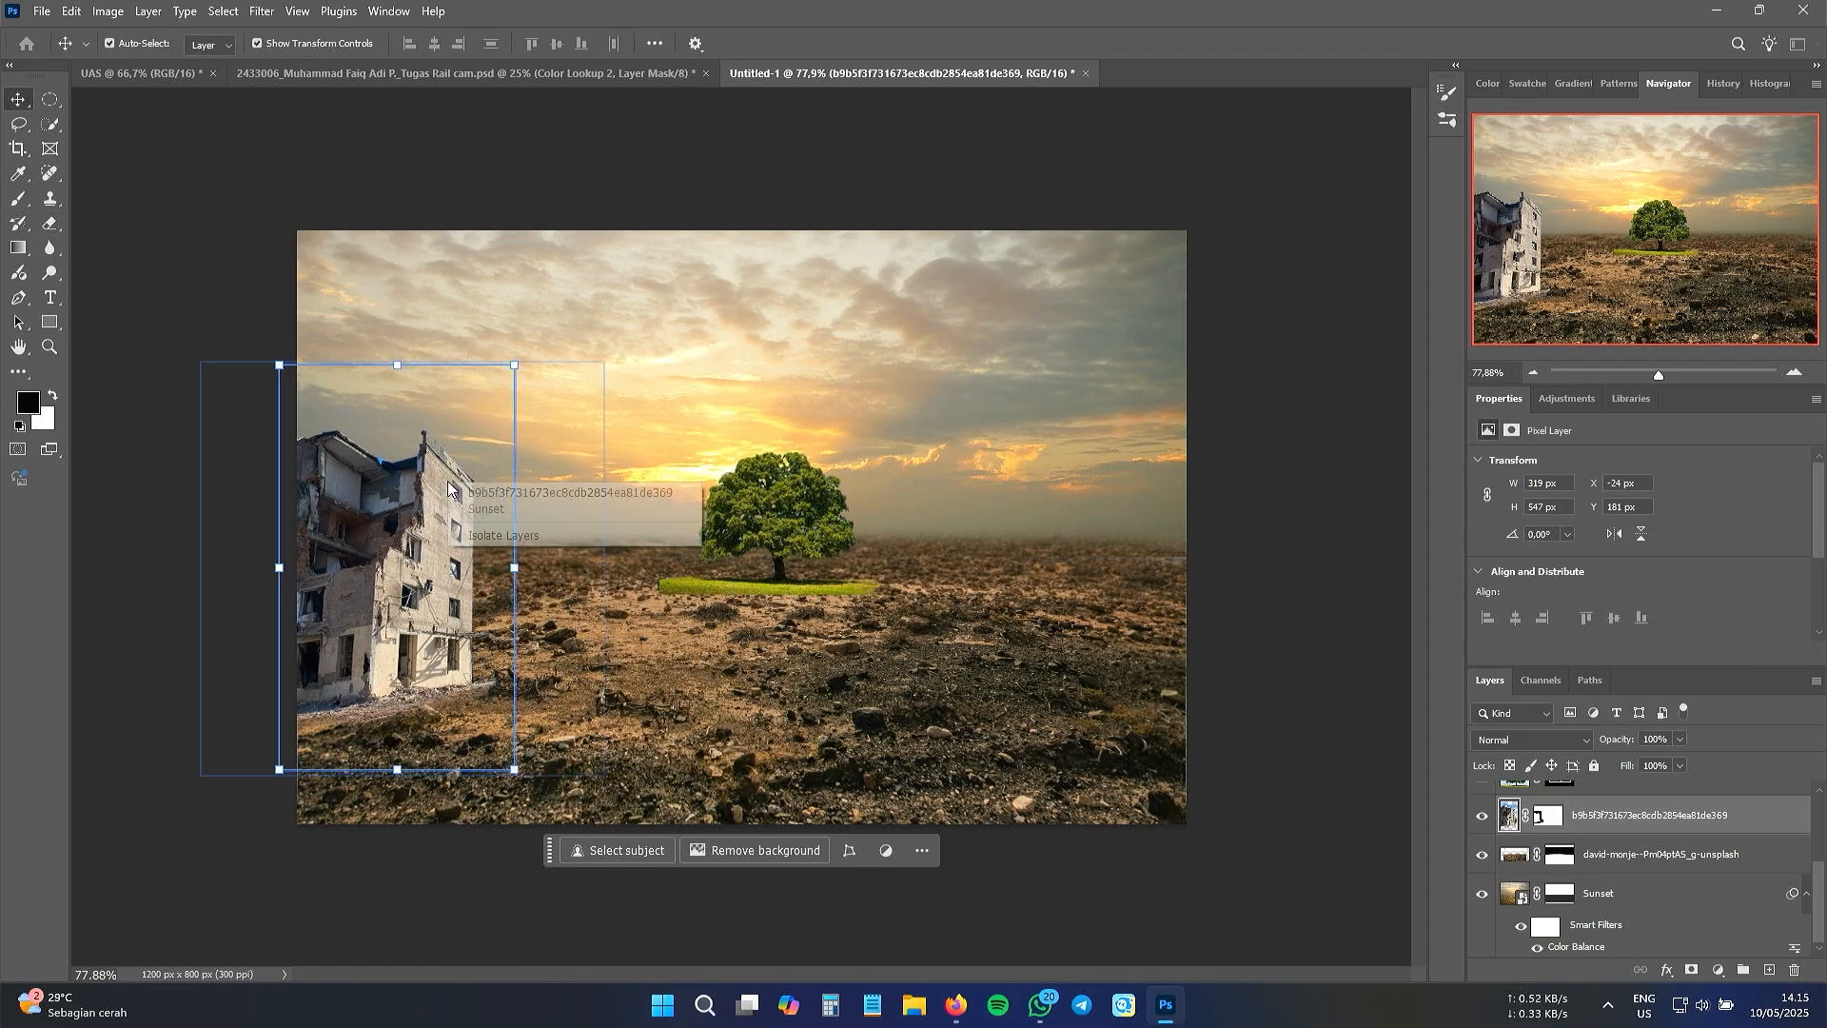
{"action": "left_click", "coordinate": [763, 719]}
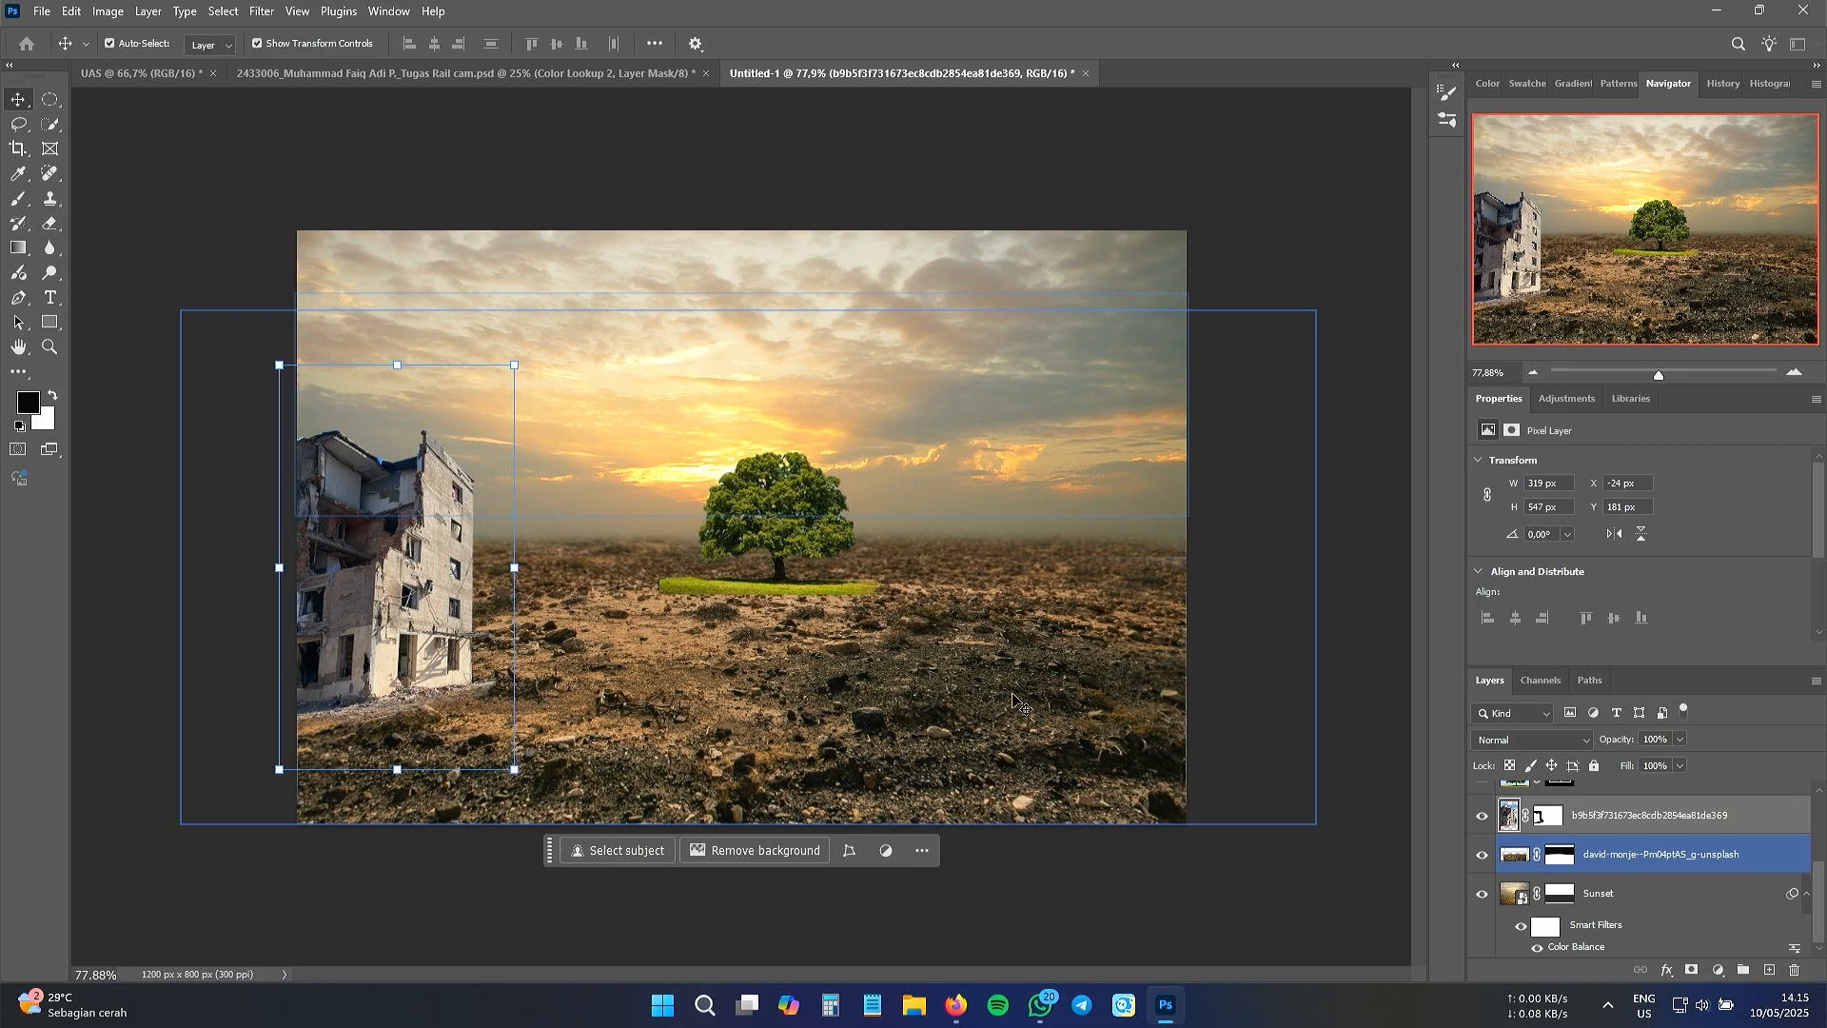
{"action": "left_click", "coordinate": [788, 537]}
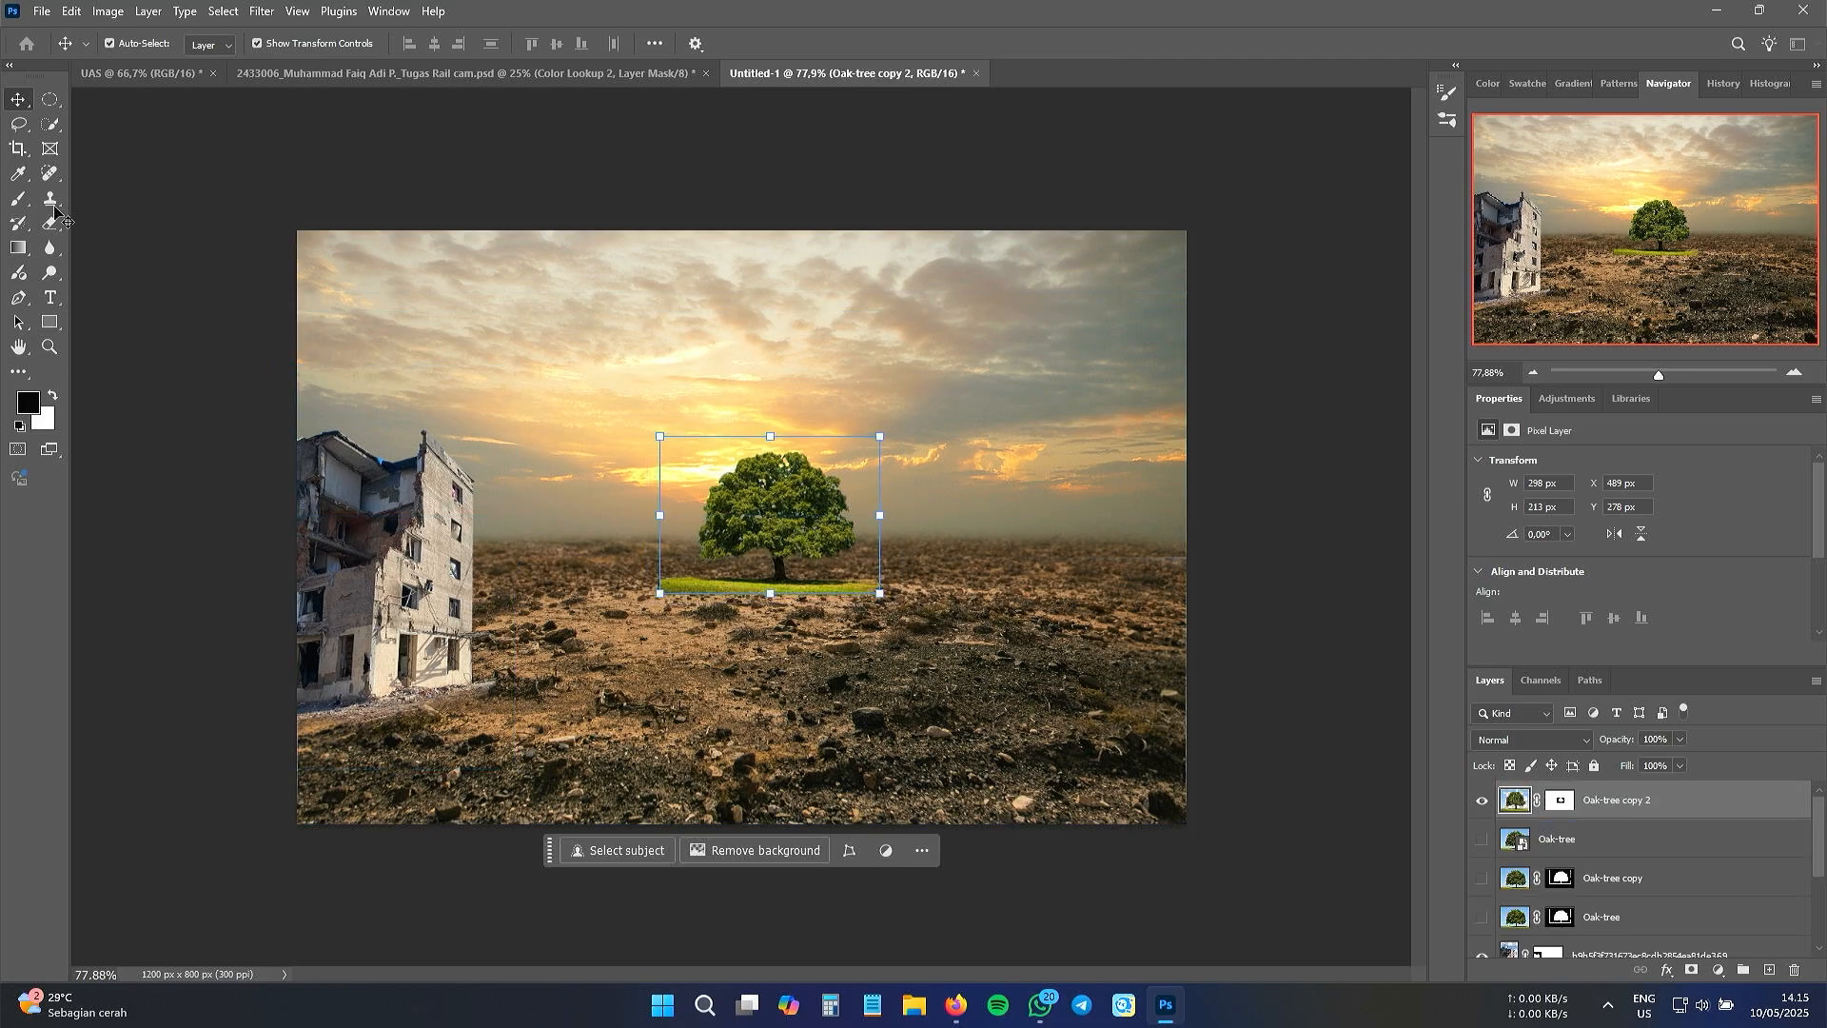
{"action": "key", "text": "e"}
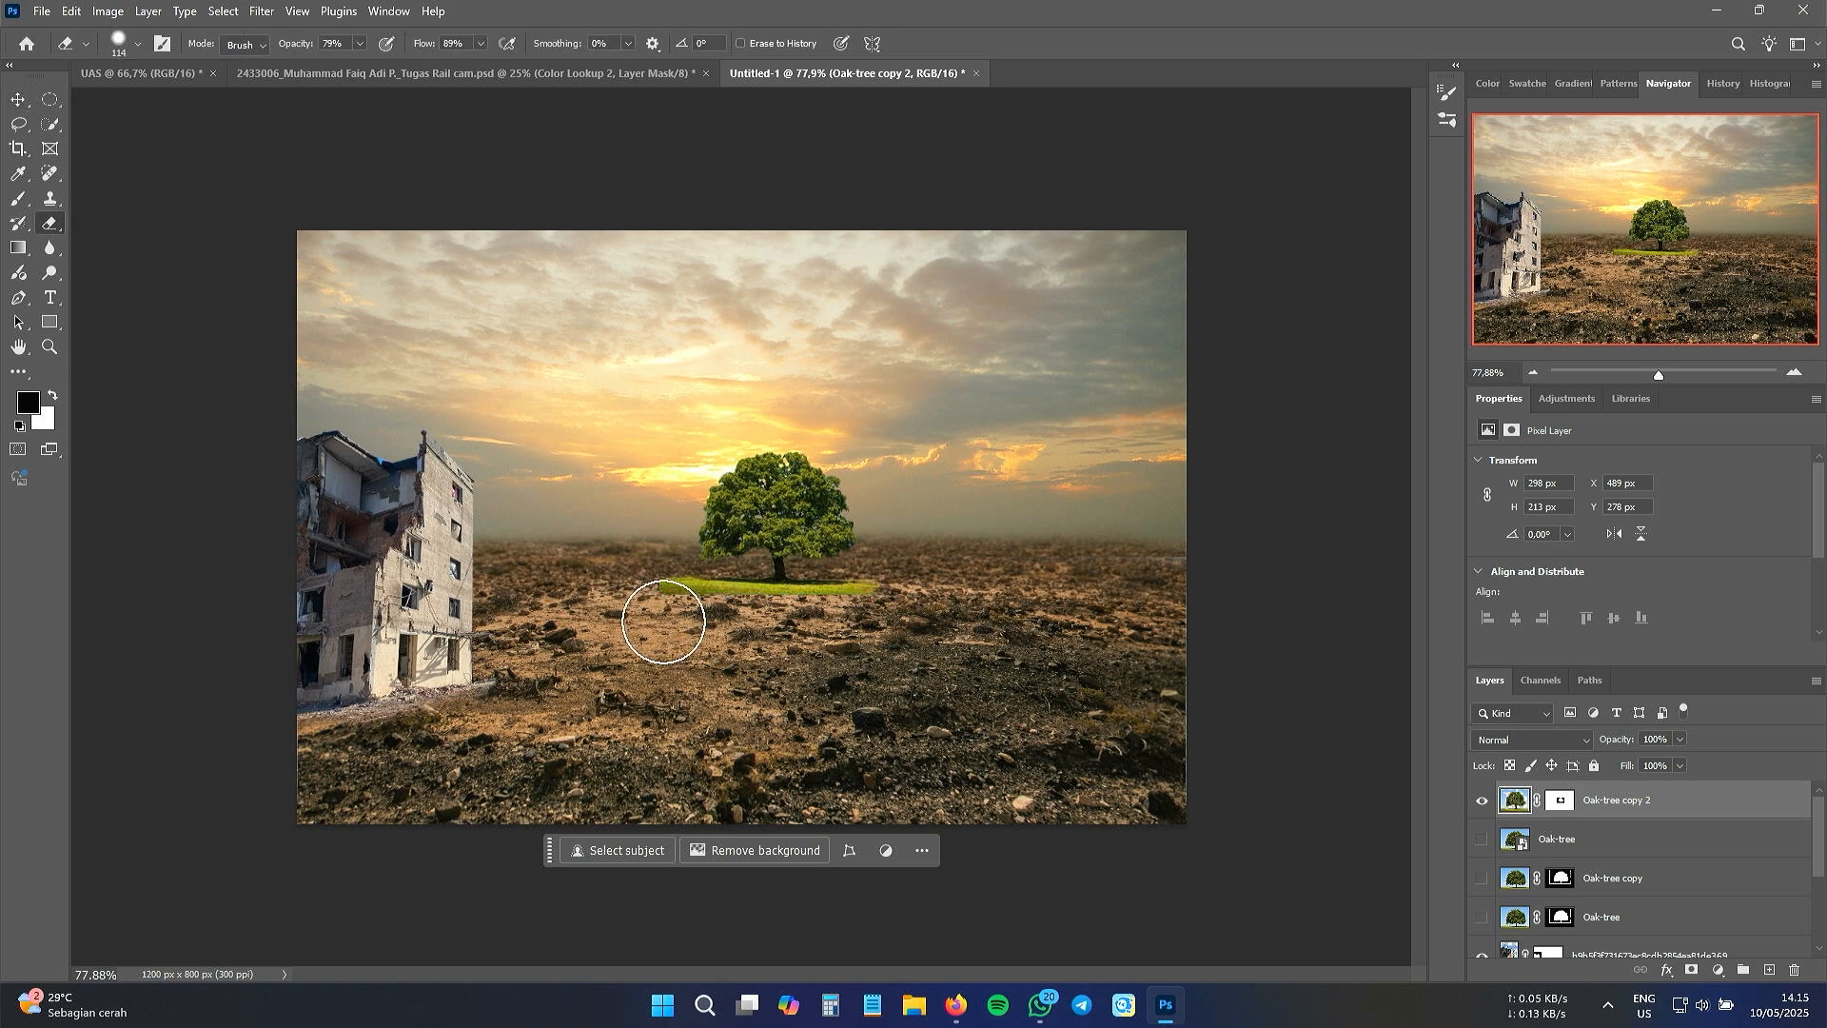
{"action": "left_click_drag", "start_coordinate": [658, 622], "coordinate": [729, 635]}
{"action": "mouse_move", "coordinate": [629, 588]}
{"action": "left_mouse_down"}
{"action": "mouse_move", "coordinate": [751, 632]}
{"action": "mouse_move", "coordinate": [710, 632]}
{"action": "mouse_move", "coordinate": [922, 631]}
{"action": "mouse_move", "coordinate": [691, 625]}
{"action": "mouse_move", "coordinate": [879, 623]}
{"action": "mouse_move", "coordinate": [694, 618]}
{"action": "mouse_move", "coordinate": [793, 628]}
{"action": "left_mouse_up"}
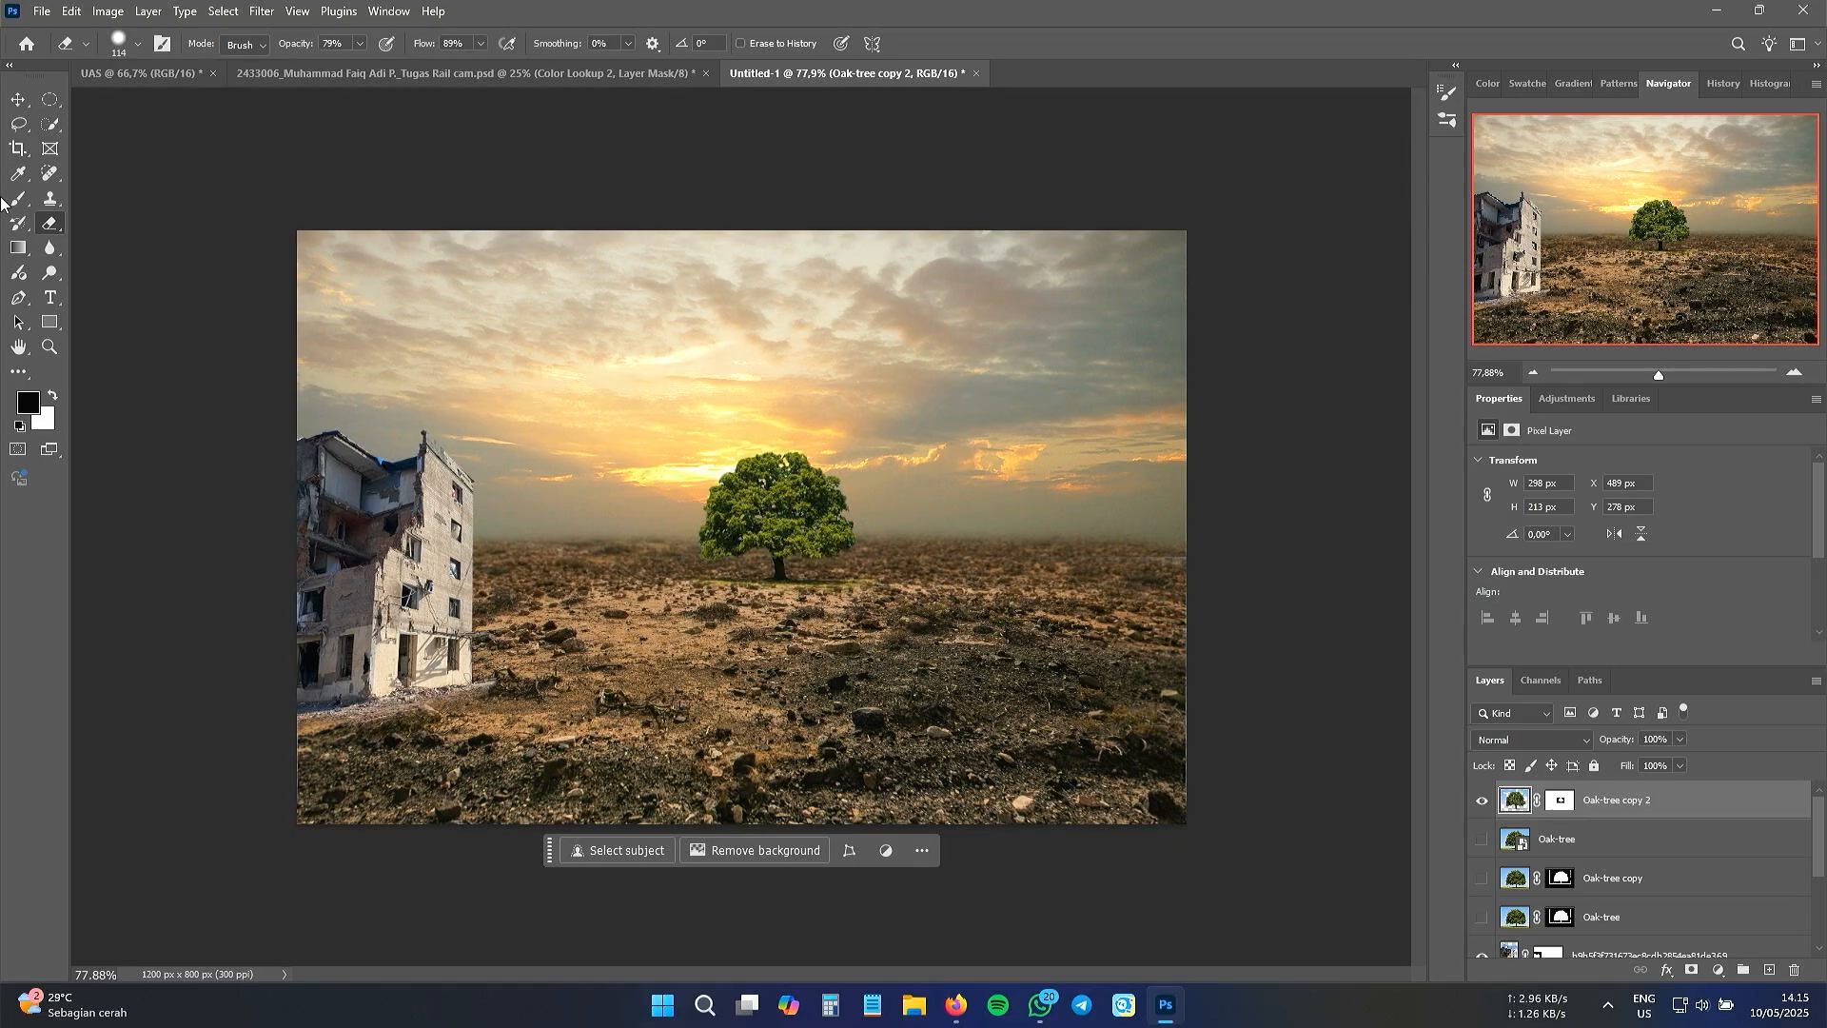
- Shift the oak tree's midtones from green toward magenta with a Color Balance adjustment on the Oak-tree copy 2 layer
{"action": "left_click", "coordinate": [18, 99]}
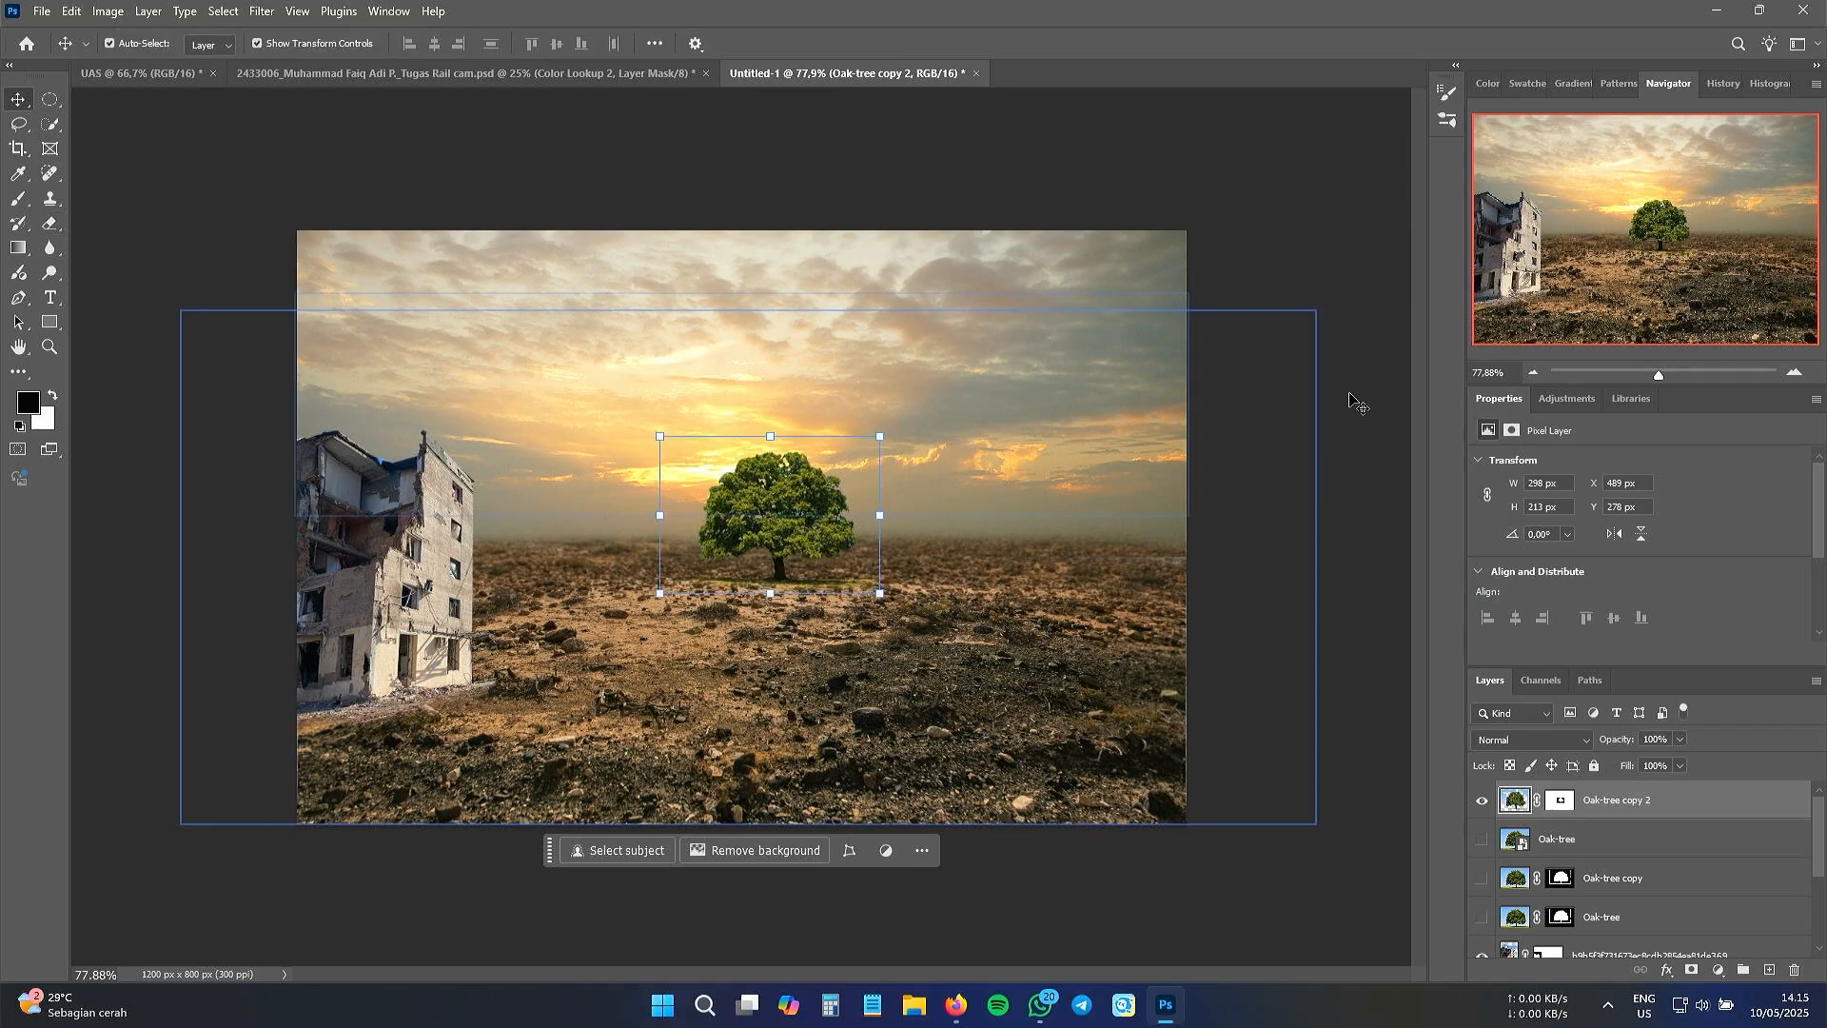
{"action": "left_click", "coordinate": [116, 12]}
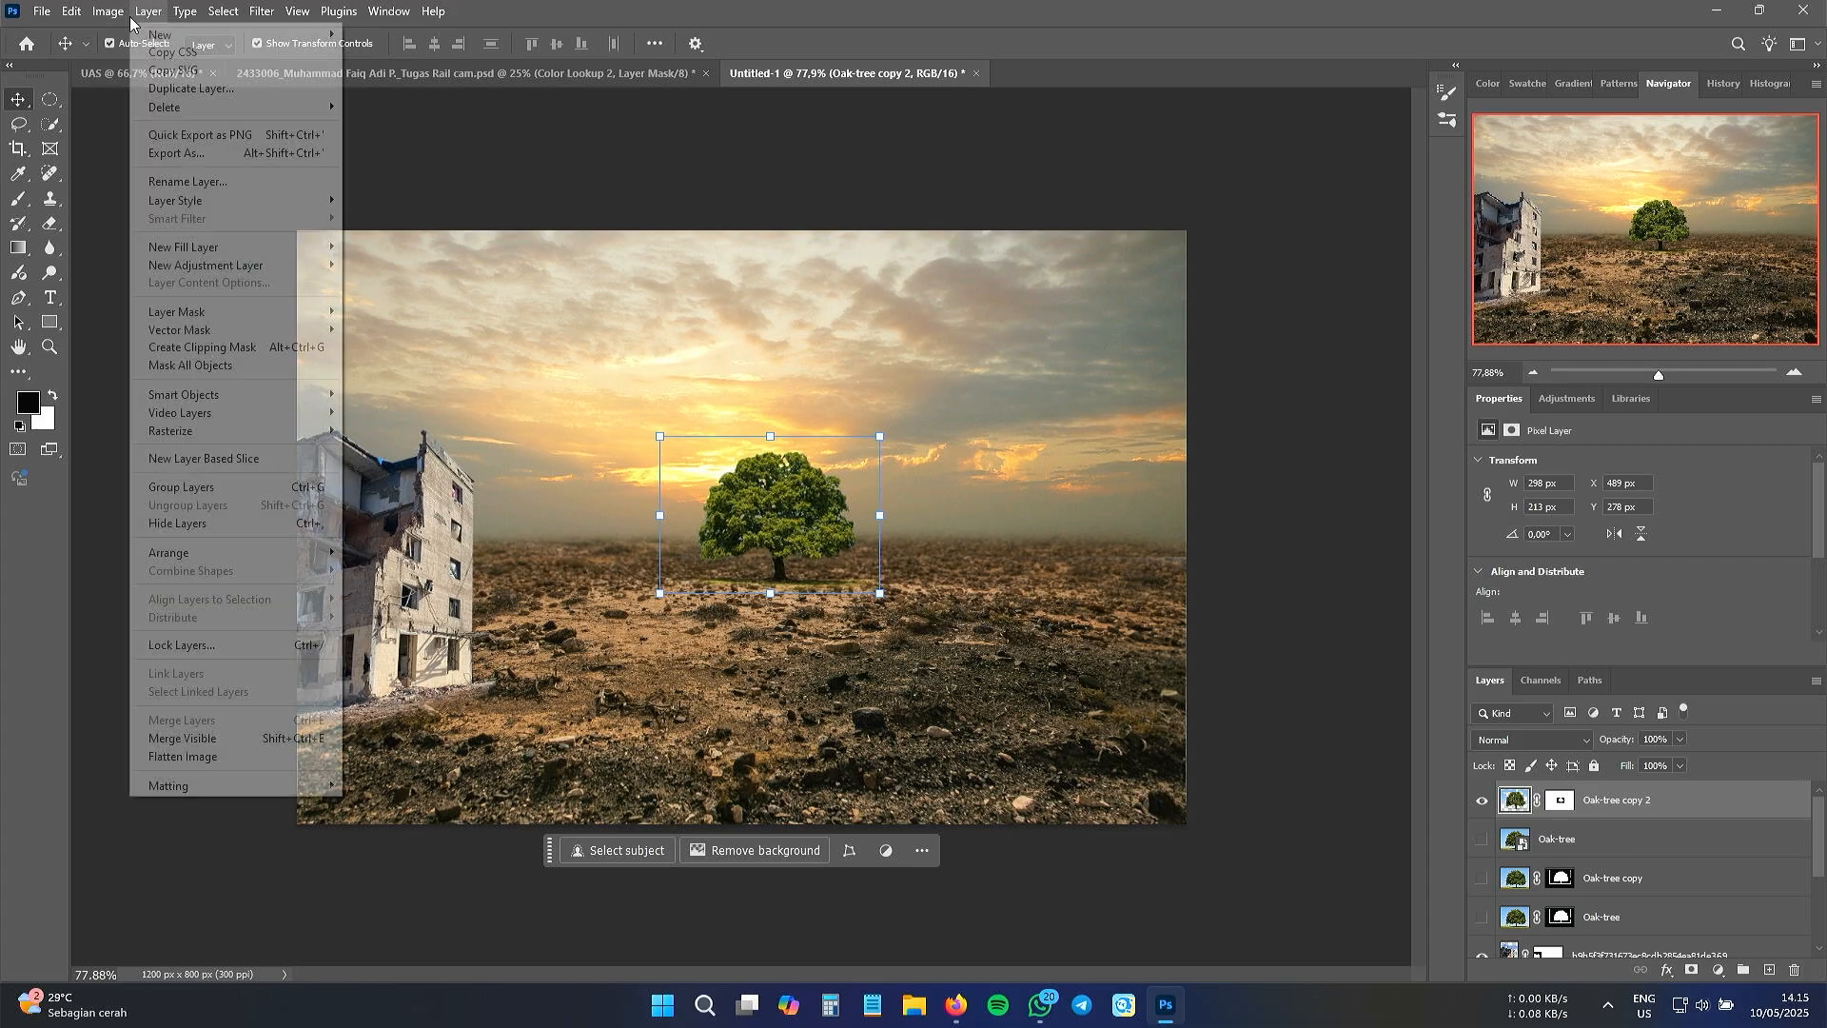
{"action": "mouse_move", "coordinate": [134, 64]}
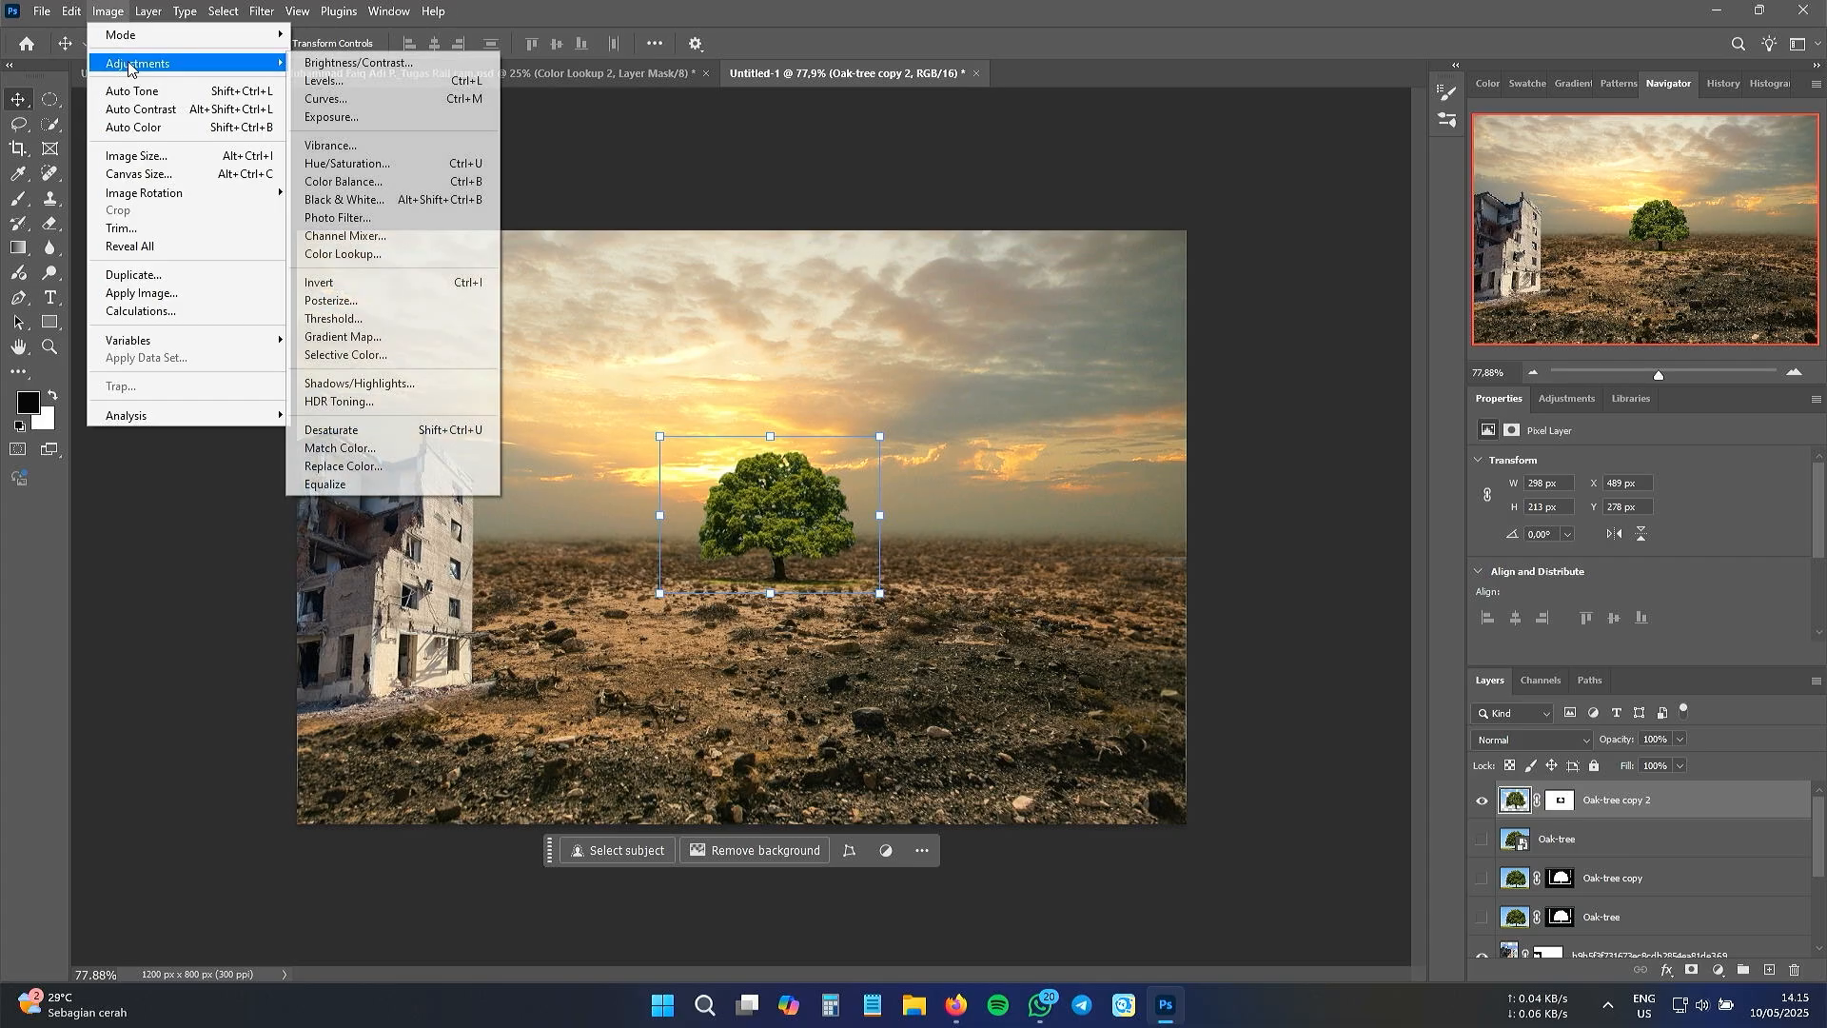
{"action": "left_click", "coordinate": [385, 182]}
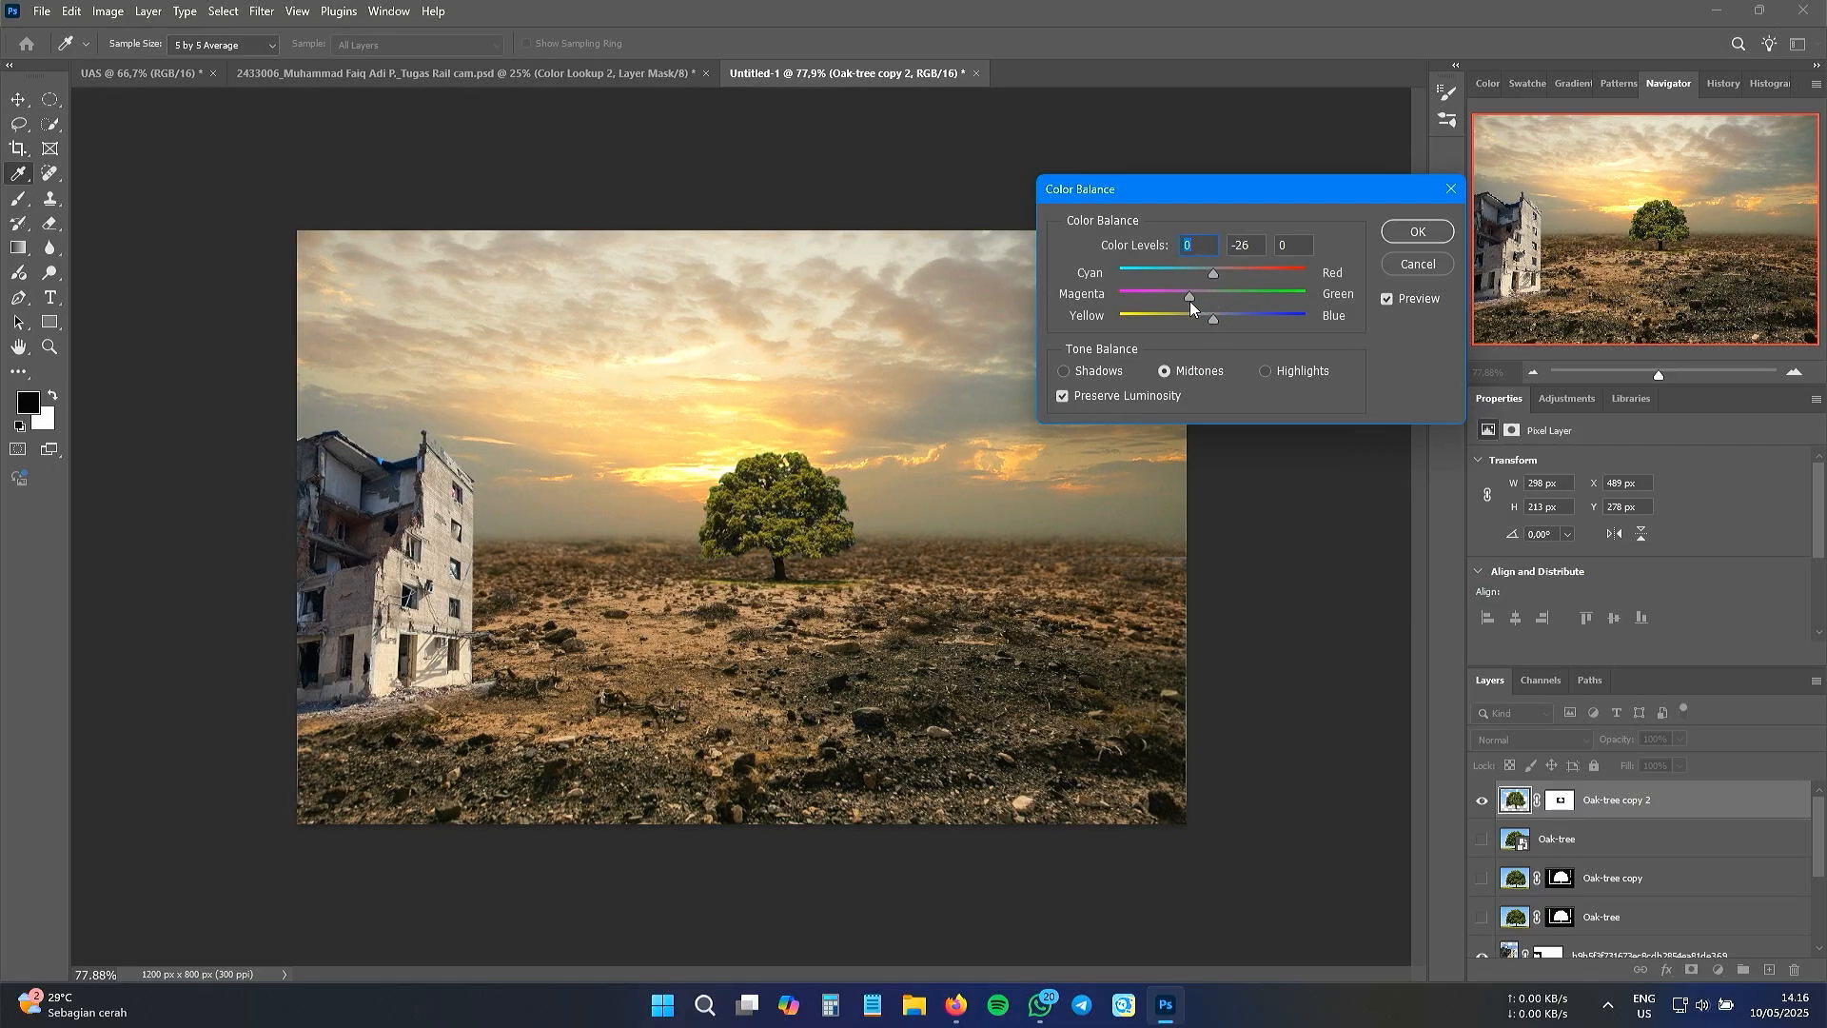
{"action": "left_click", "coordinate": [1189, 301]}
{"action": "mouse_move", "coordinate": [1208, 321]}
{"action": "left_mouse_down"}
{"action": "mouse_move", "coordinate": [1161, 323]}
{"action": "mouse_move", "coordinate": [1227, 321]}
{"action": "mouse_move", "coordinate": [1206, 322]}
{"action": "left_mouse_up"}
{"action": "left_click_drag", "start_coordinate": [1228, 274], "coordinate": [1180, 293]}
{"action": "left_click", "coordinate": [1236, 317]}
{"action": "left_click", "coordinate": [1422, 231]}
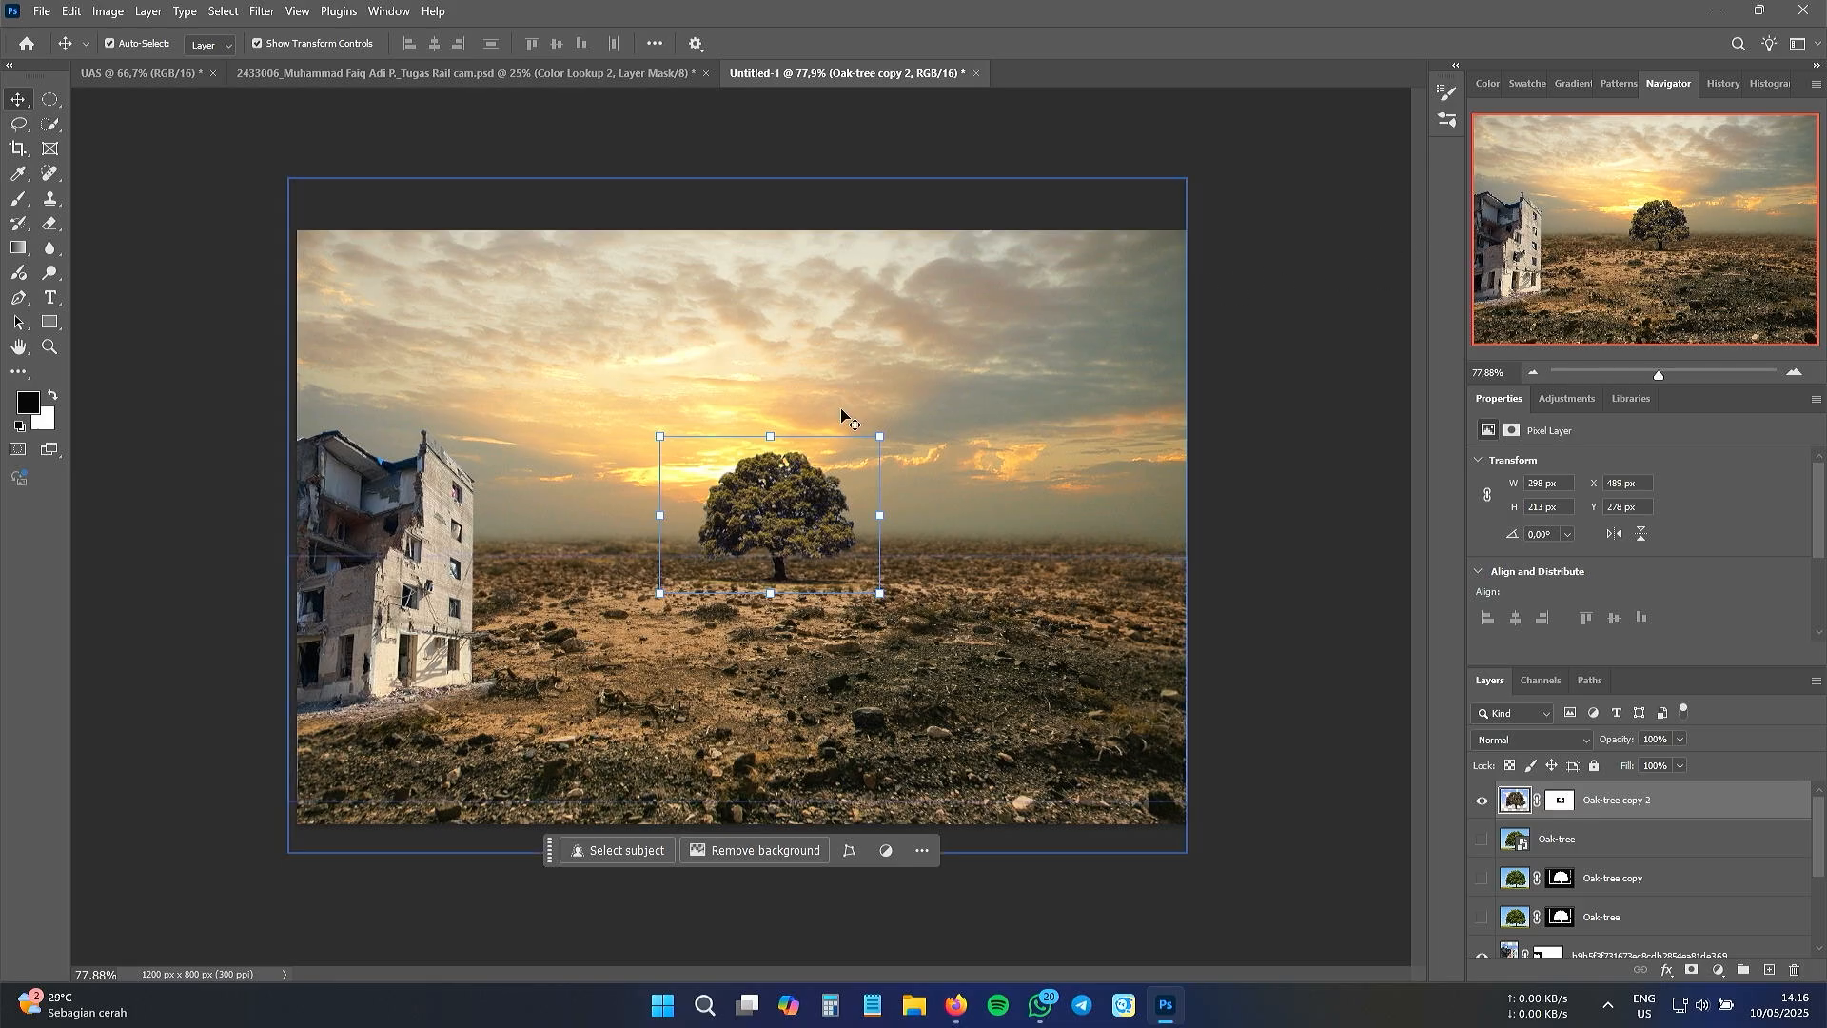
- Mute the oak tree with a Hue/Saturation adjustment of saturation -10 and lightness -6, and deselect the layer
{"action": "left_click", "coordinate": [111, 12]}
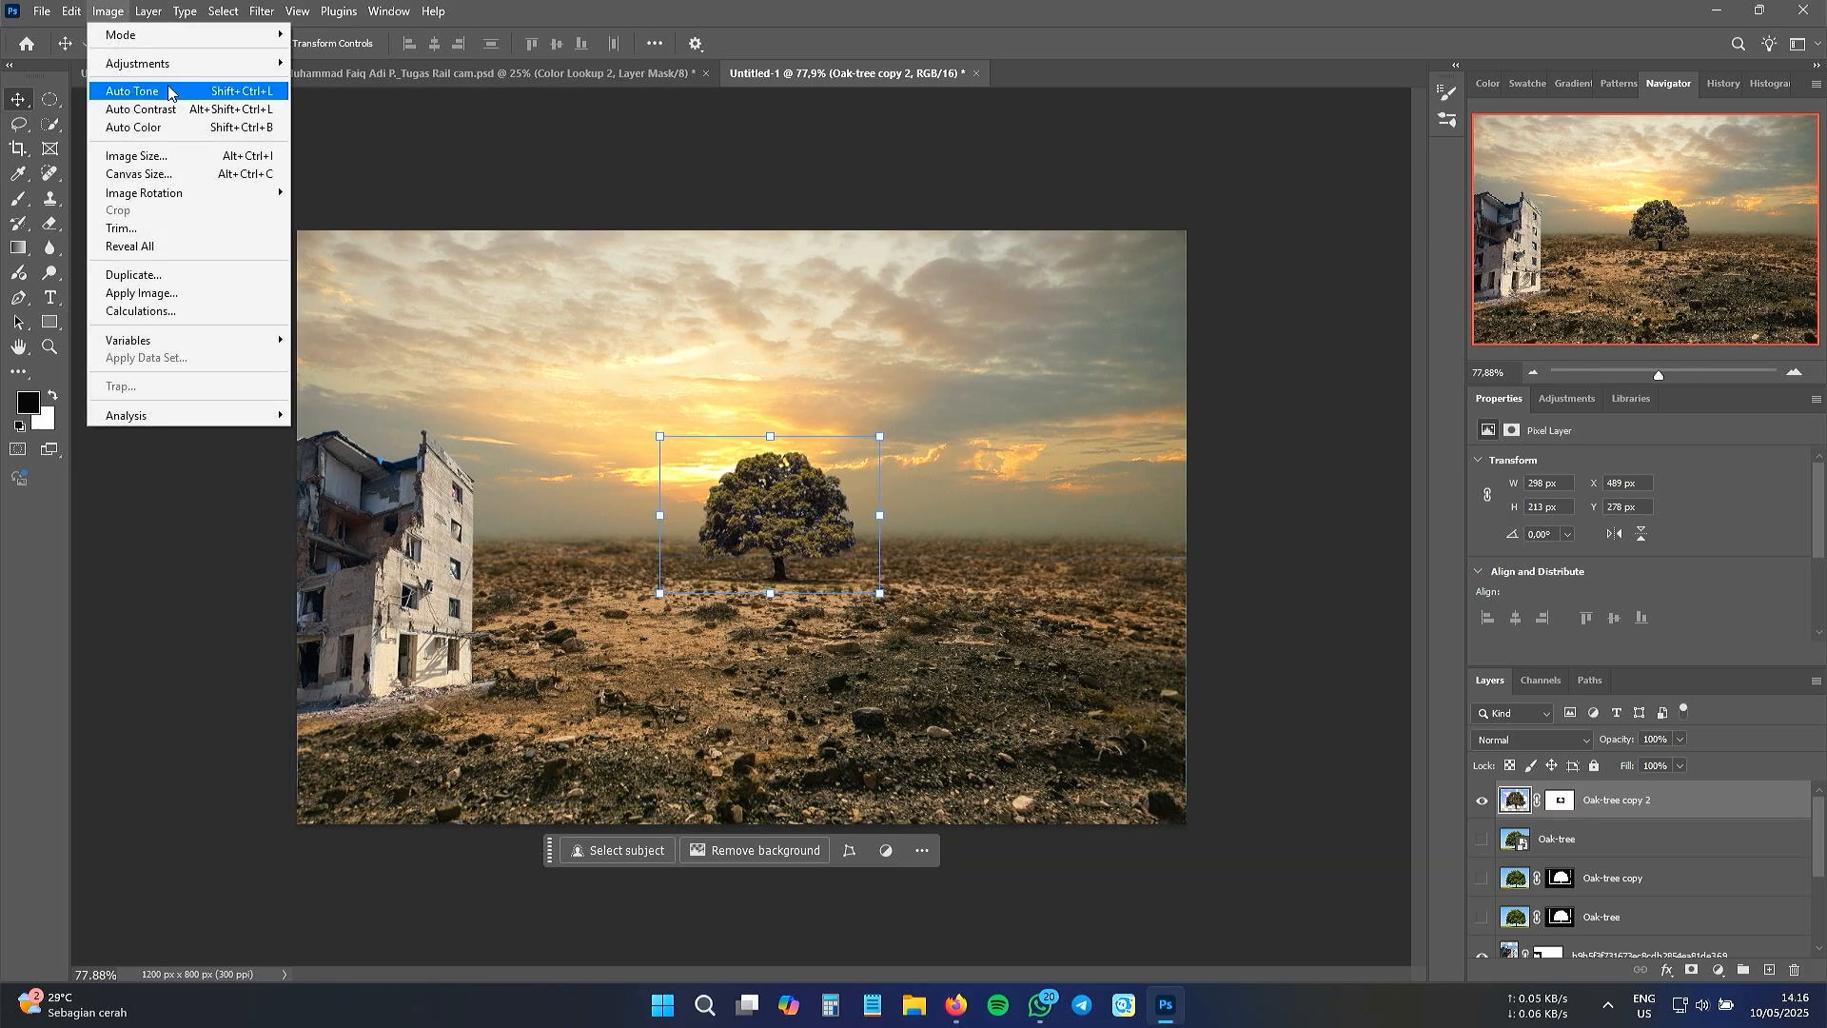
{"action": "mouse_move", "coordinate": [208, 69]}
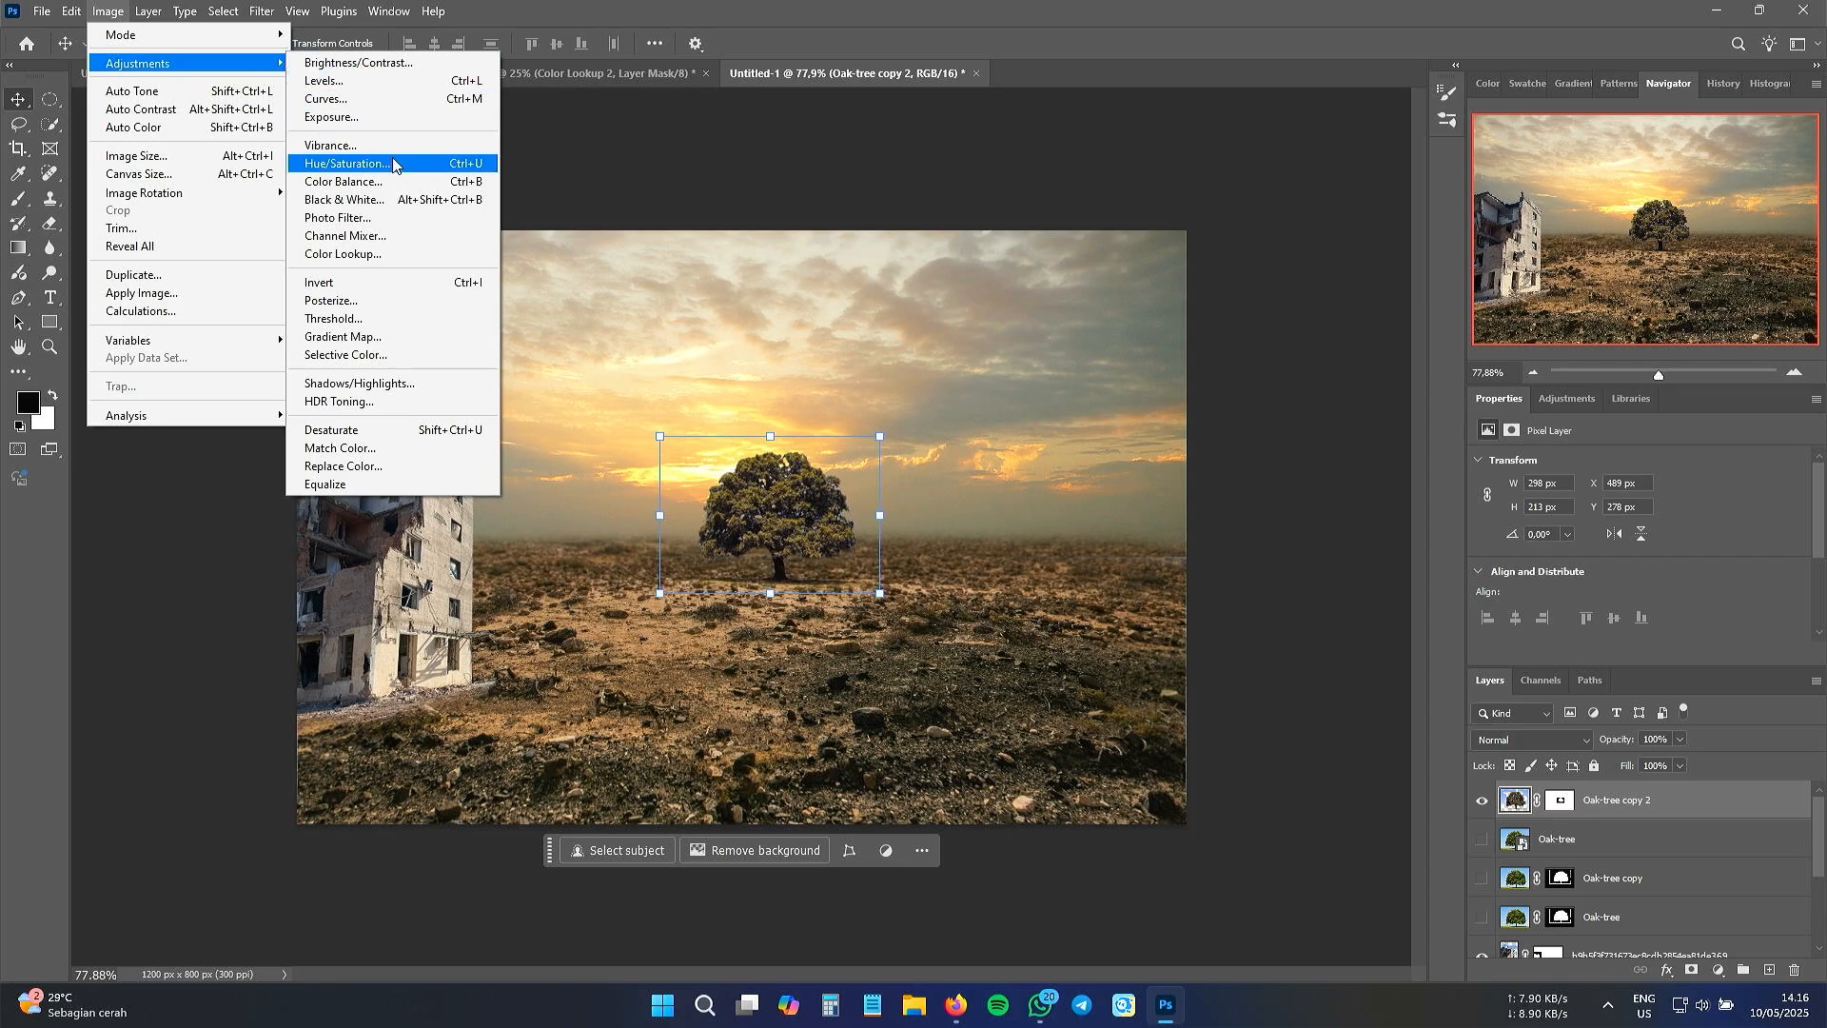
{"action": "left_click", "coordinate": [371, 163]}
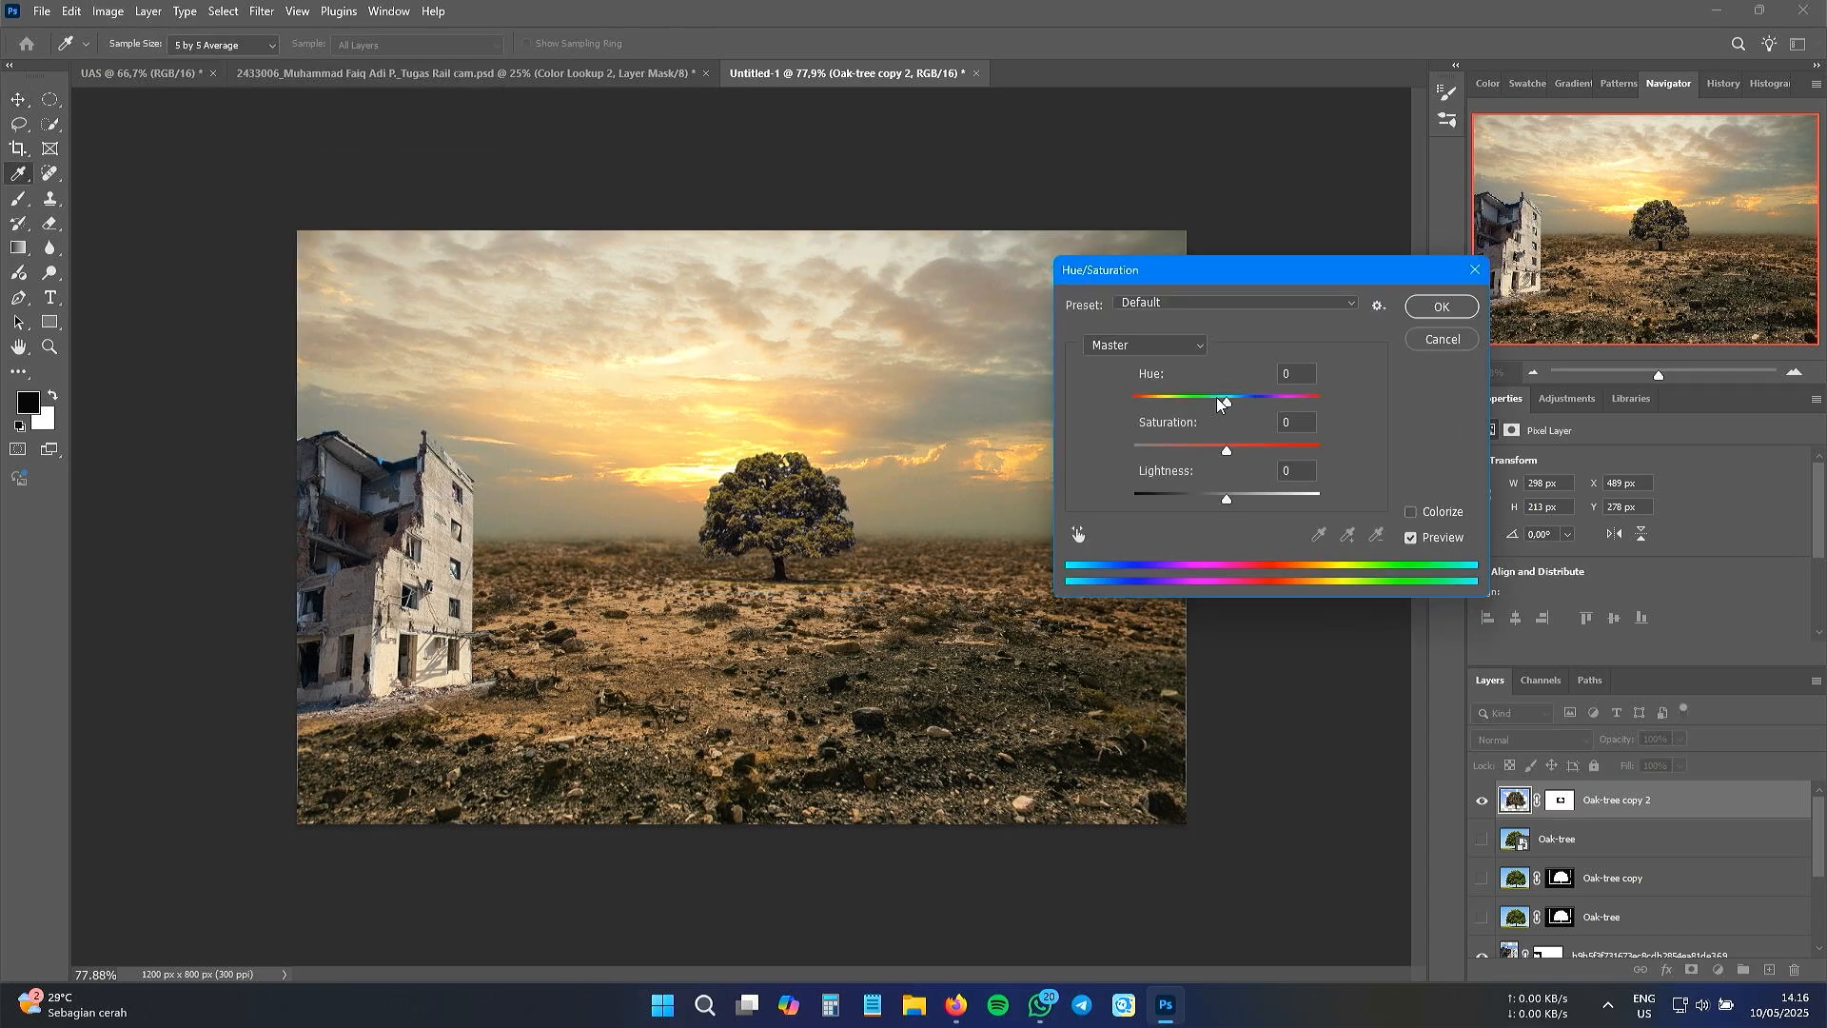
{"action": "mouse_move", "coordinate": [1224, 455]}
{"action": "left_mouse_down"}
{"action": "mouse_move", "coordinate": [1236, 438]}
{"action": "mouse_move", "coordinate": [1203, 442]}
{"action": "left_mouse_up"}
{"action": "left_click", "coordinate": [1217, 445]}
{"action": "left_click_drag", "start_coordinate": [1231, 493], "coordinate": [1228, 501]}
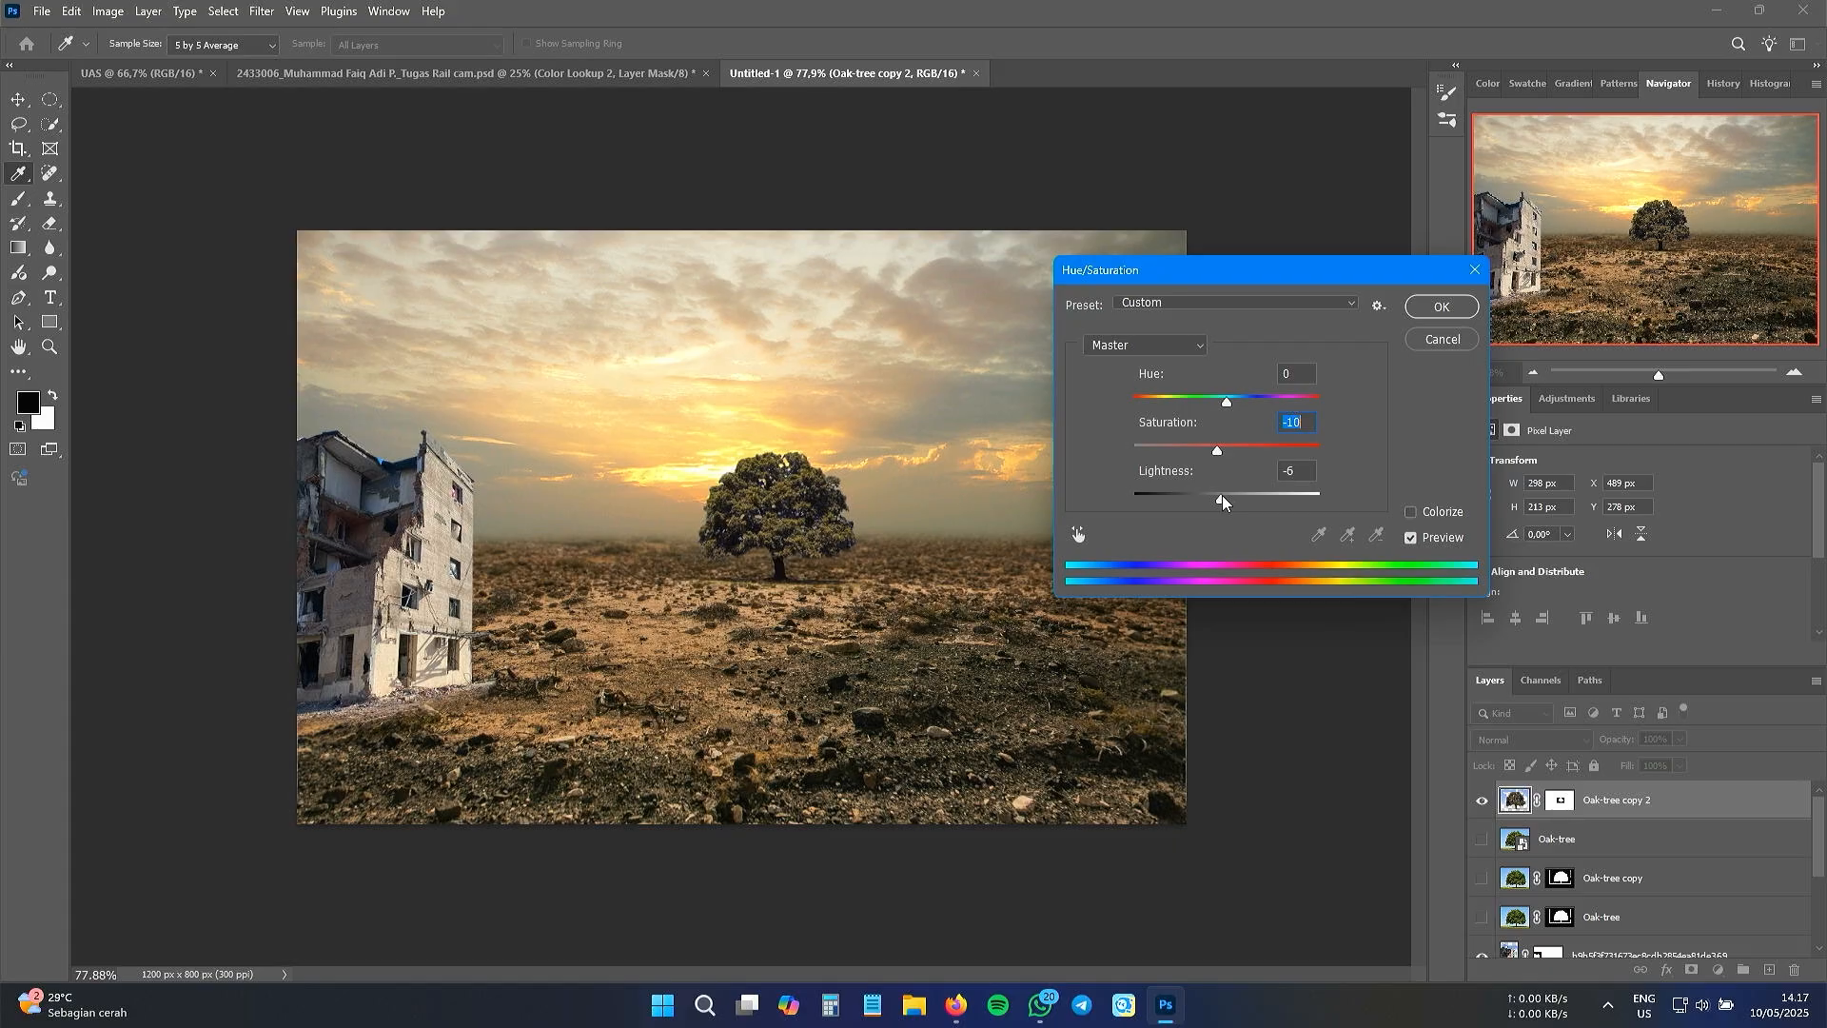
{"action": "left_click", "coordinate": [1445, 306]}
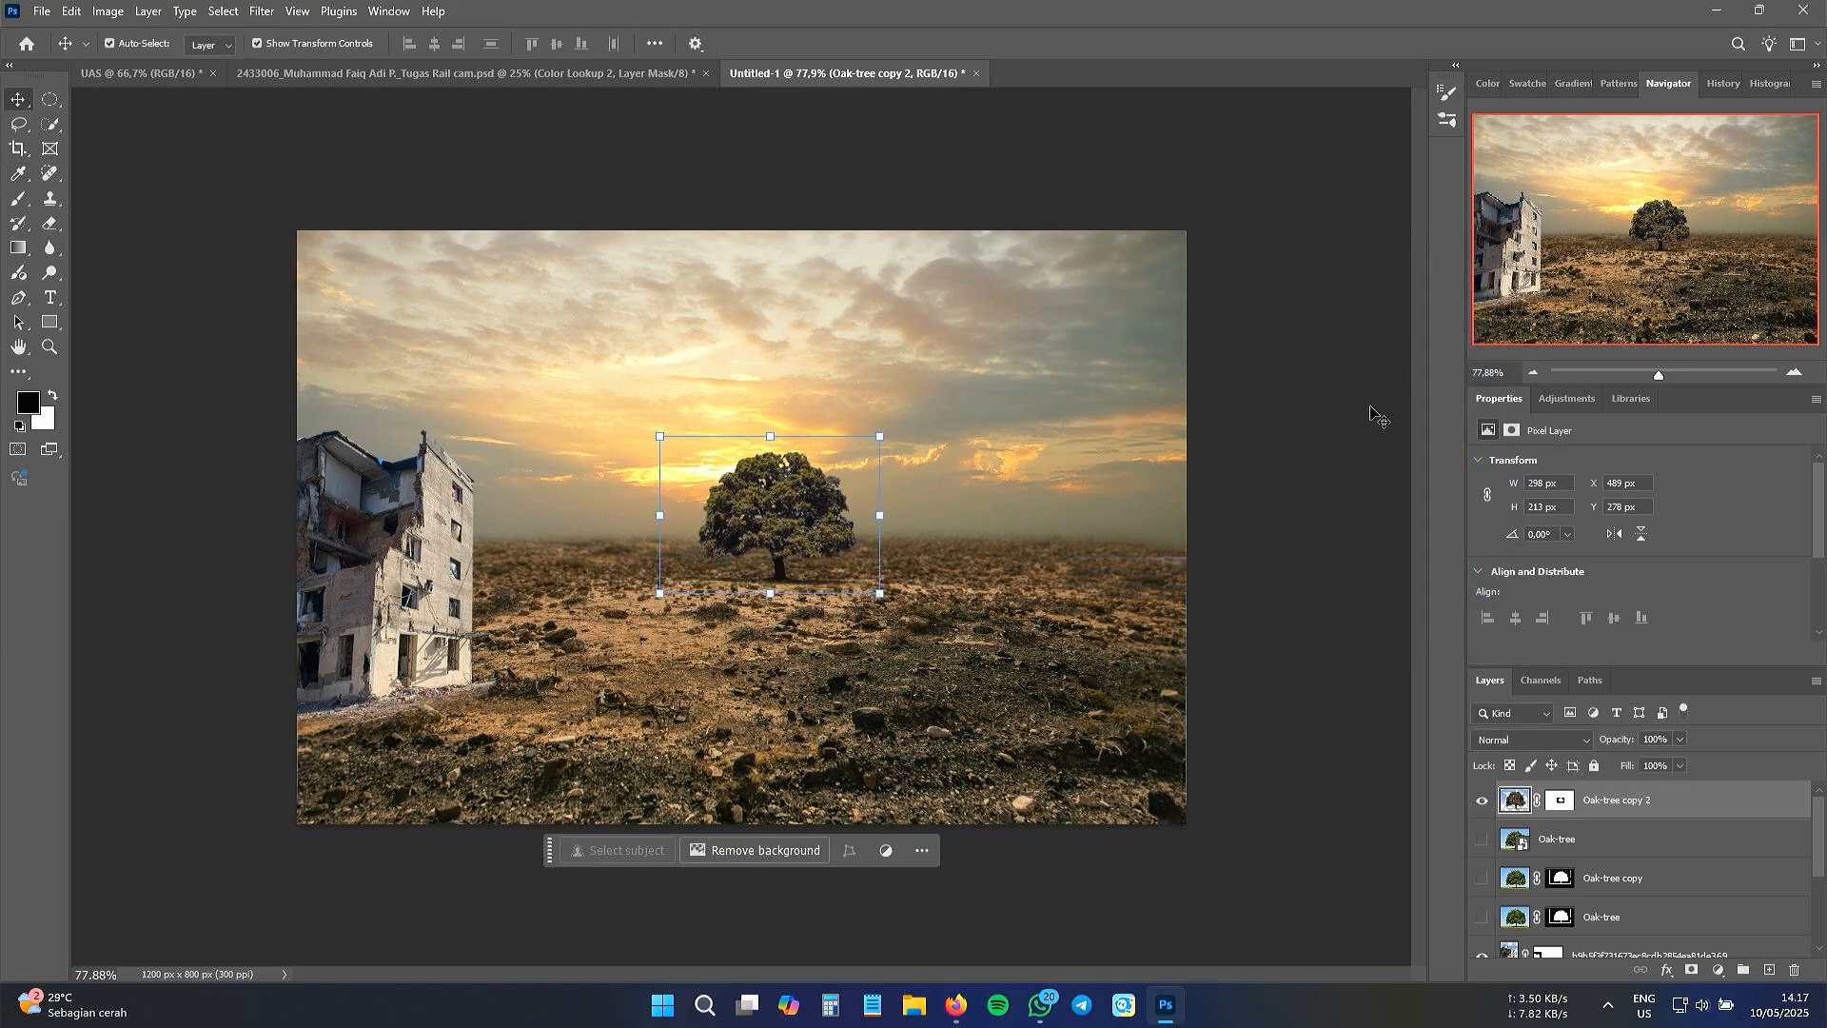
{"action": "left_click", "coordinate": [1302, 408]}
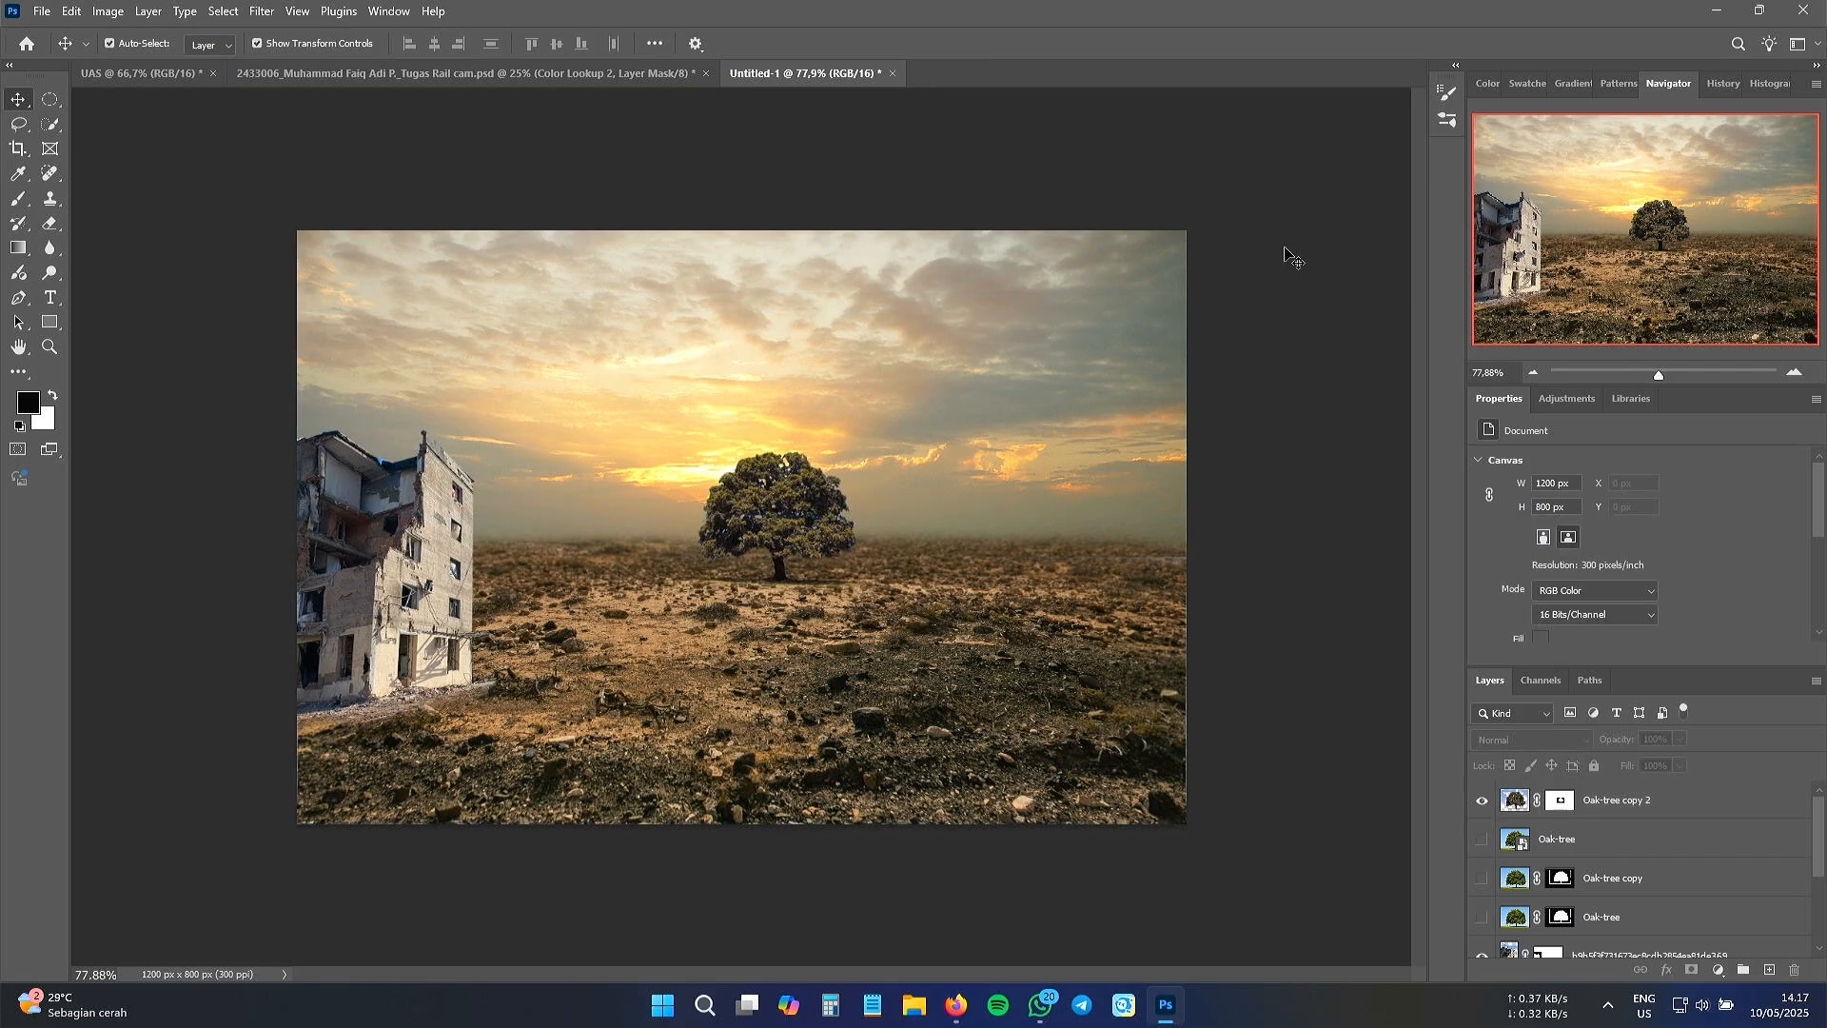
- Warm the ruined building's midtones with a Color Balance adjustment of +28, -13, -54
{"action": "left_click", "coordinate": [404, 572]}
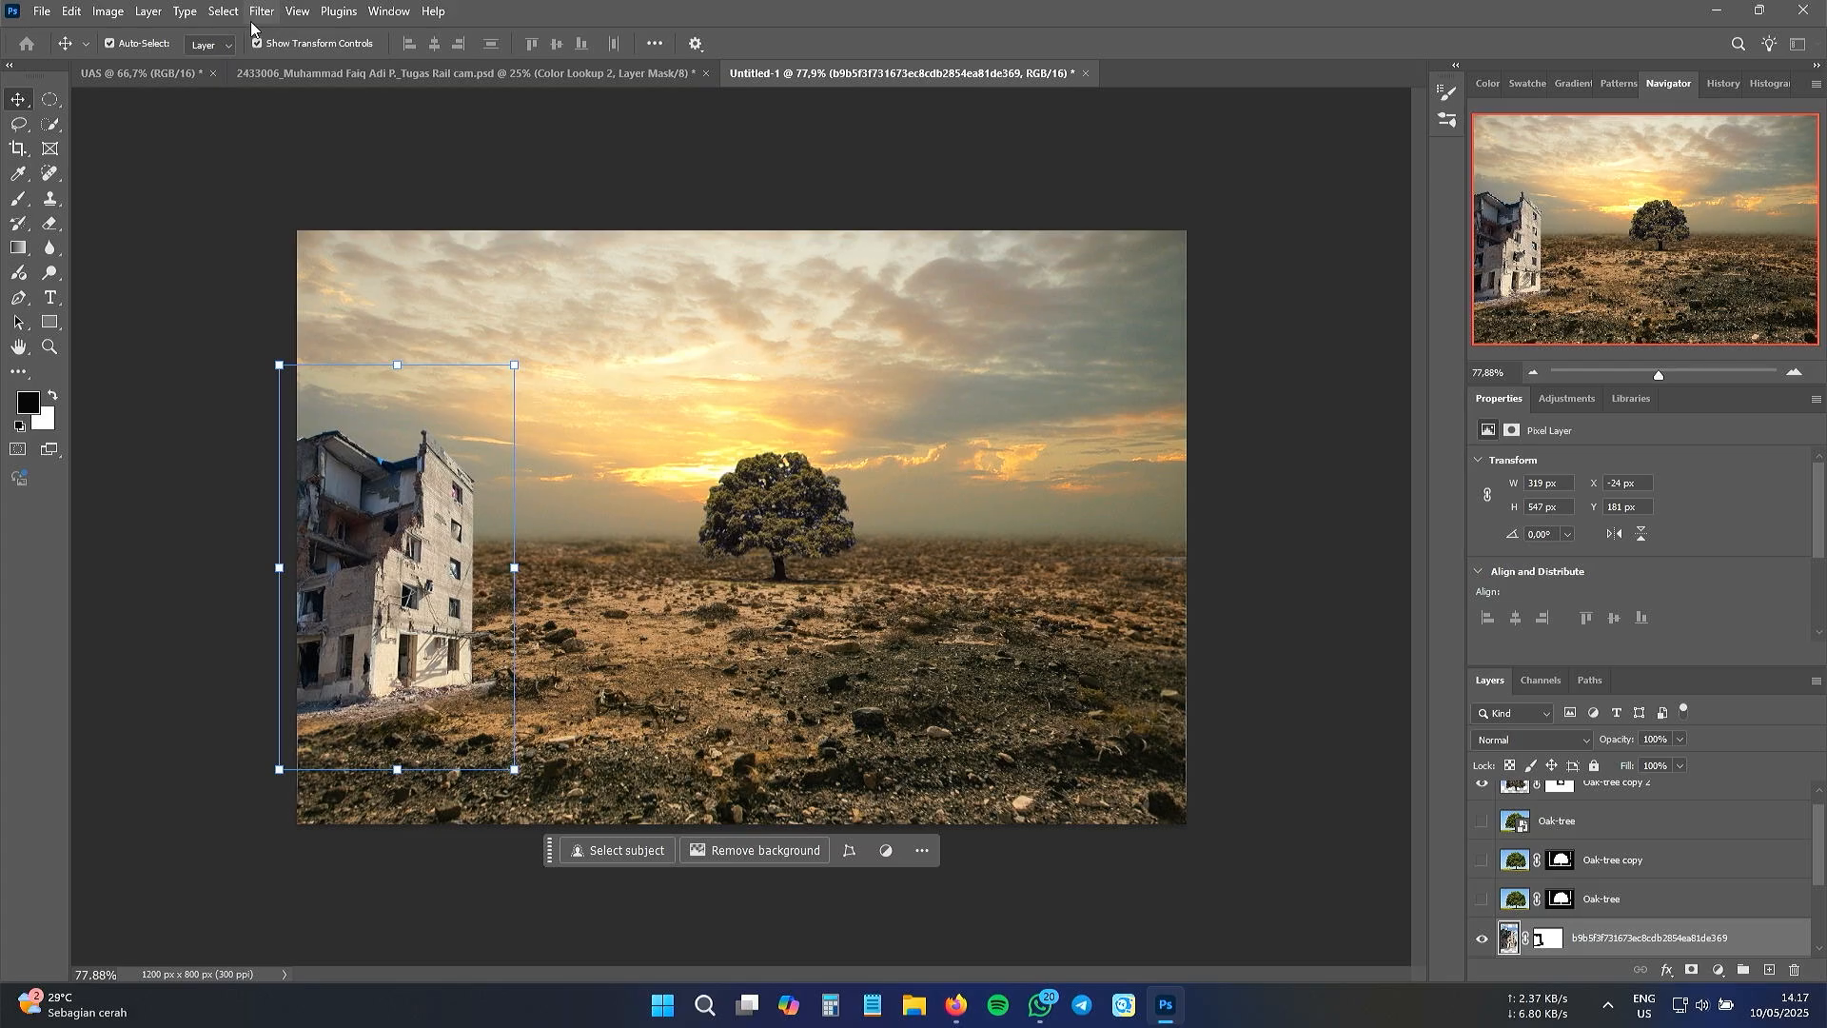
{"action": "left_click", "coordinate": [110, 11]}
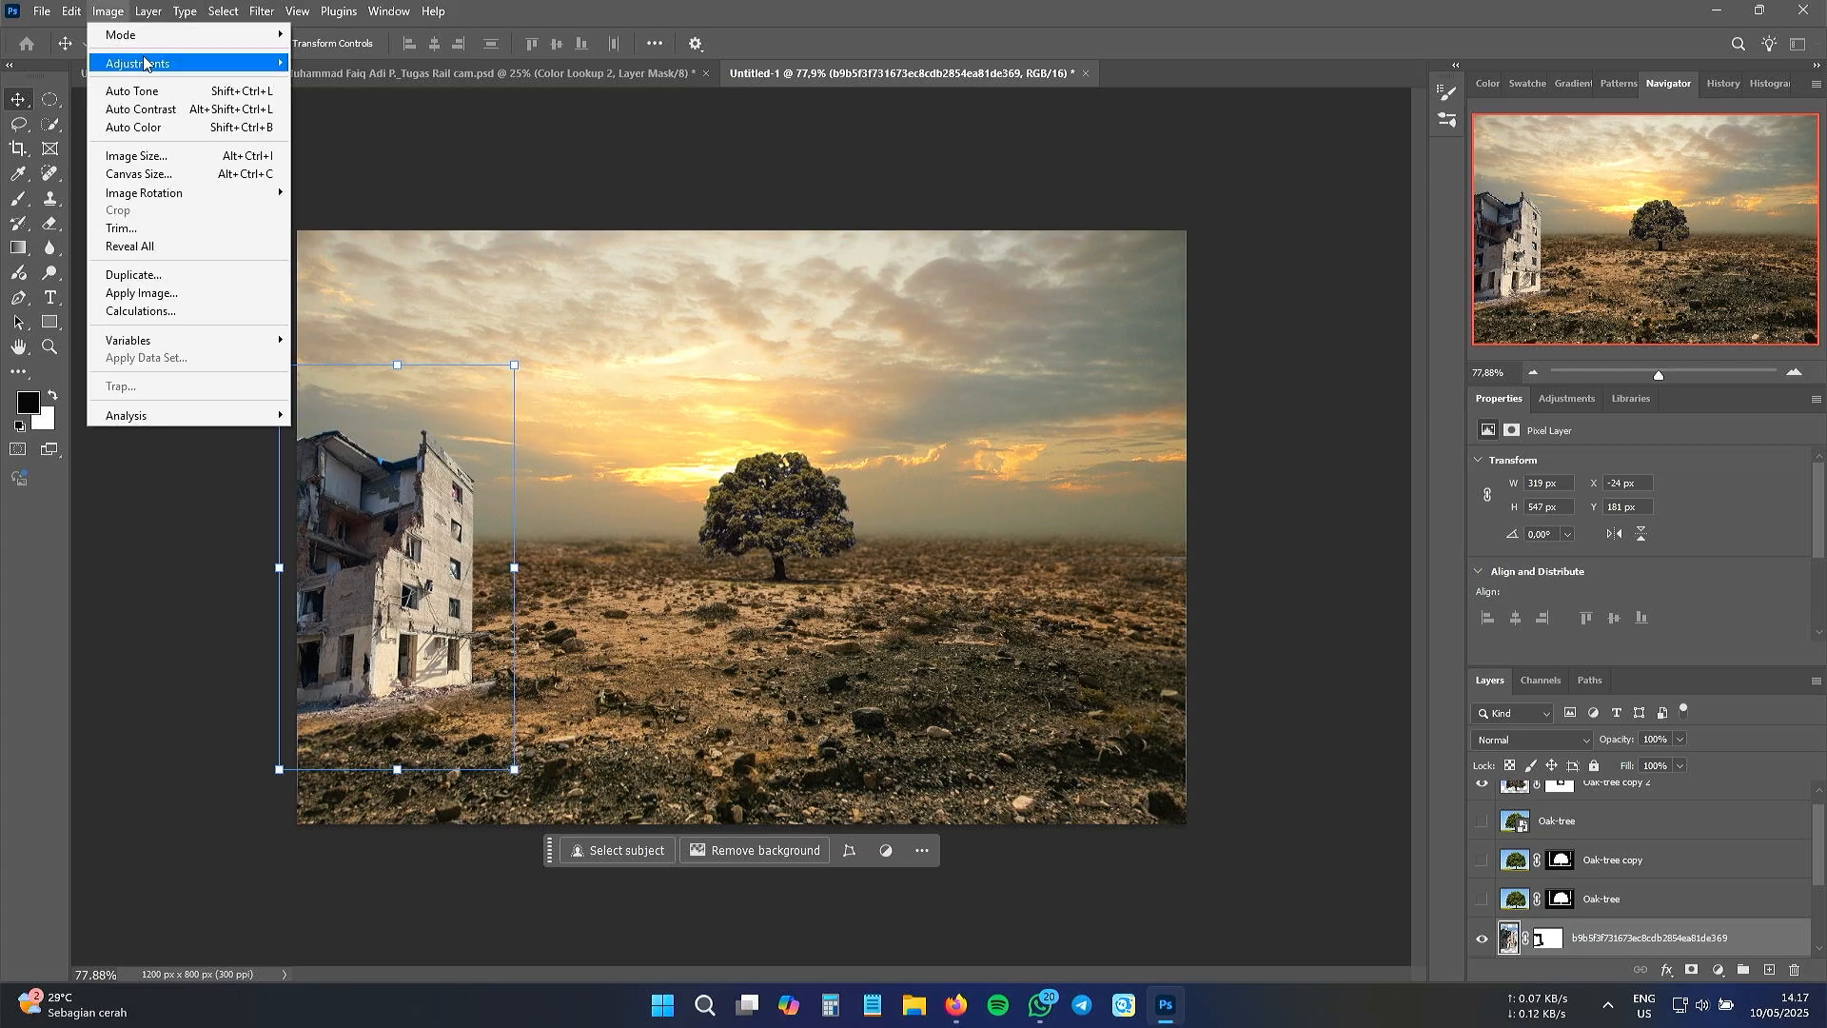
{"action": "mouse_move", "coordinate": [186, 64]}
{"action": "left_click", "coordinate": [388, 182]}
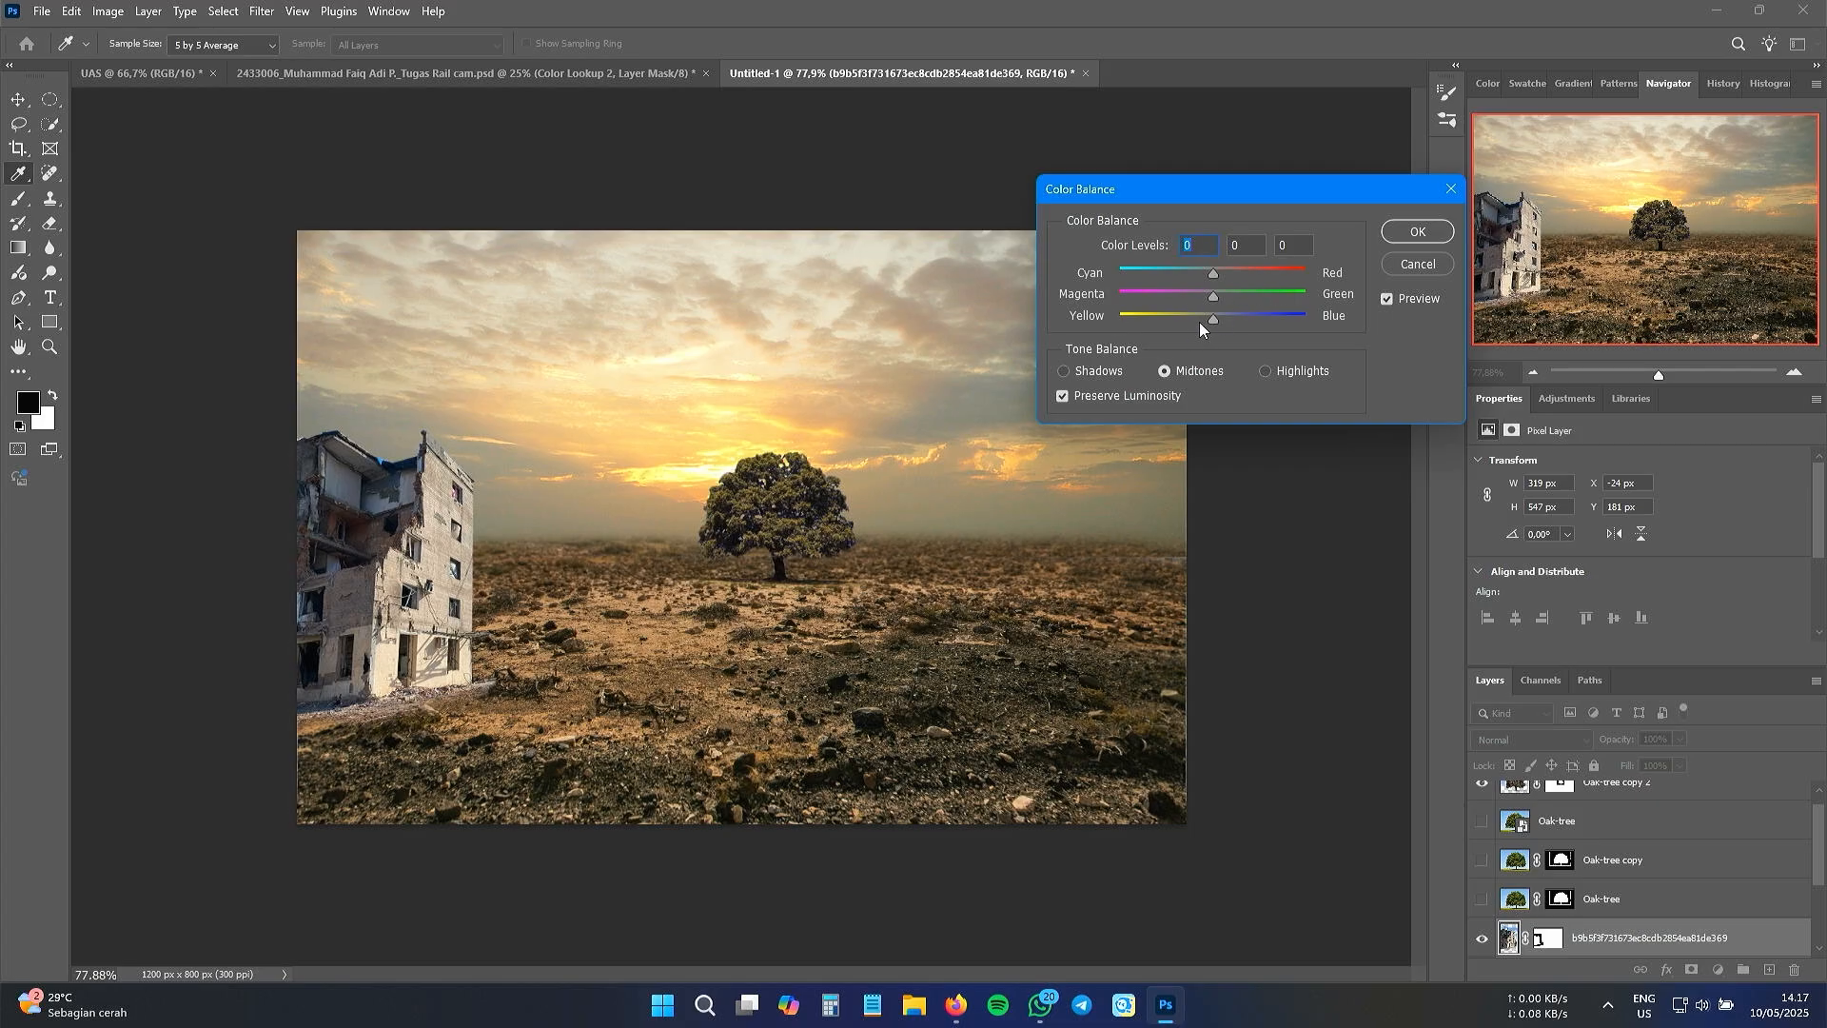
{"action": "left_click_drag", "start_coordinate": [1213, 322], "coordinate": [1171, 316]}
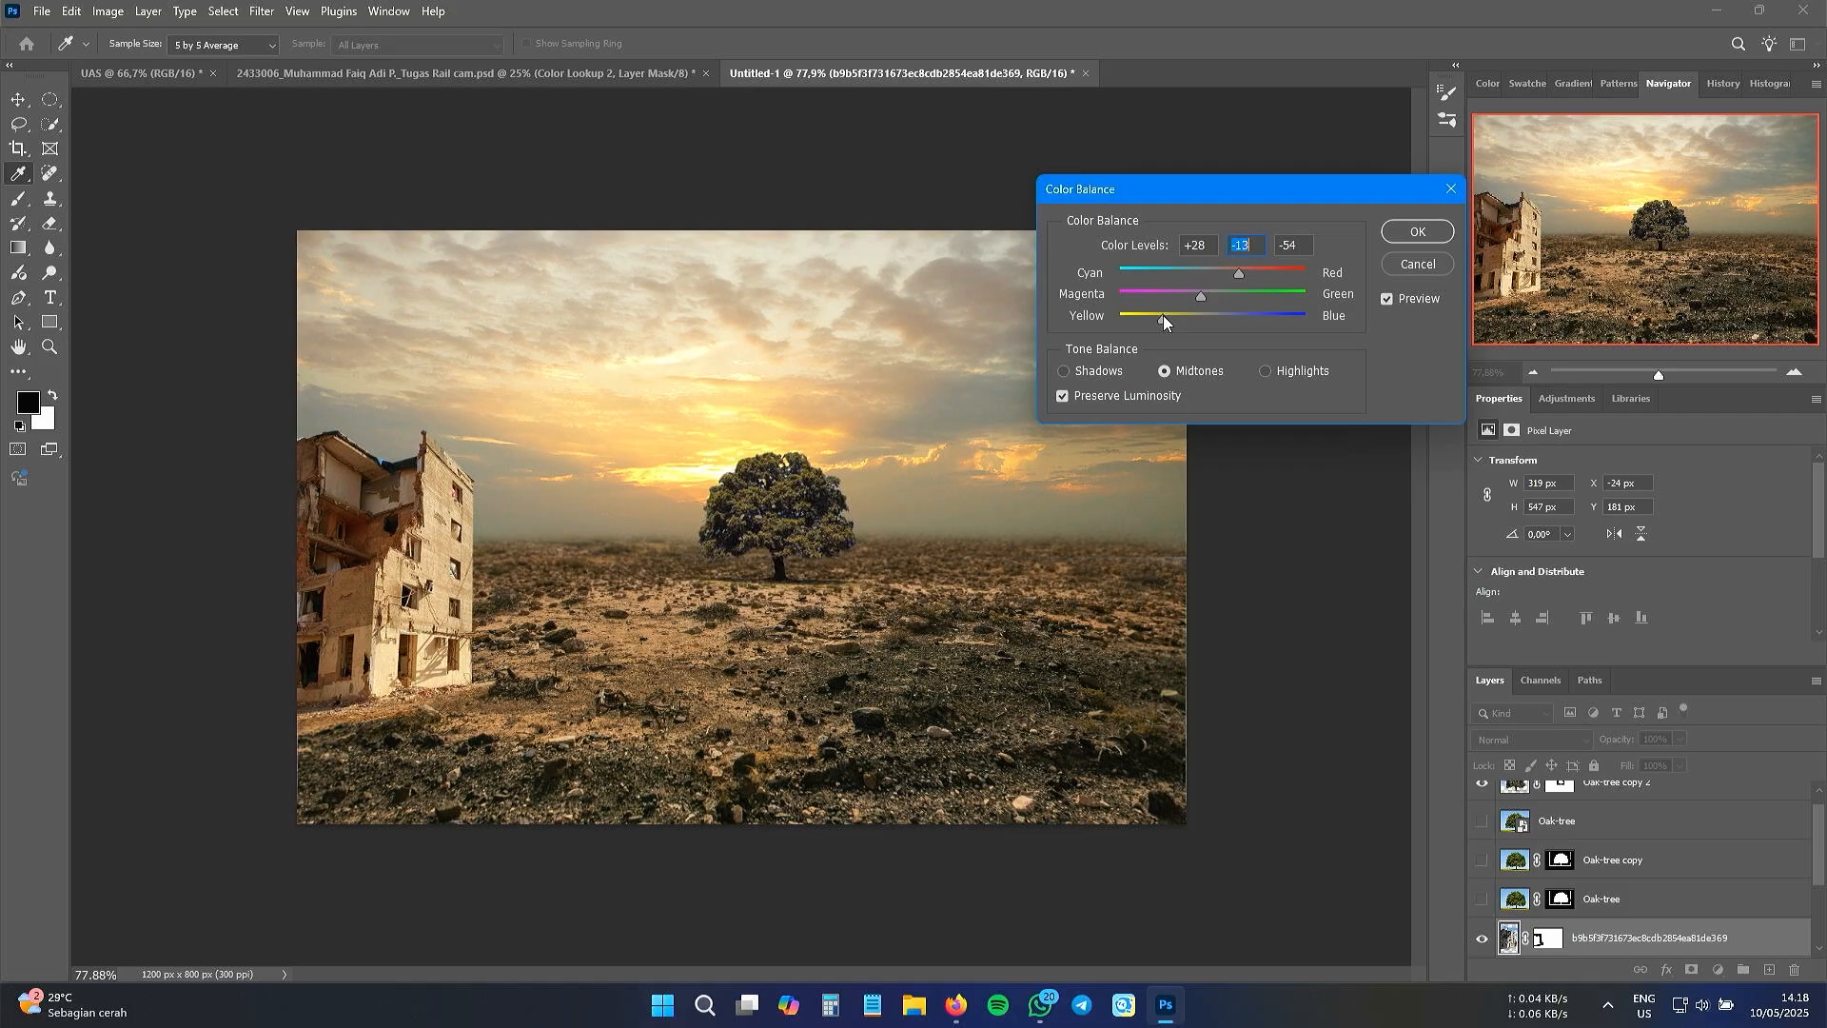
{"action": "key", "text": "Tab"}
{"action": "left_click", "coordinate": [1404, 233]}
{"action": "key", "text": "v"}
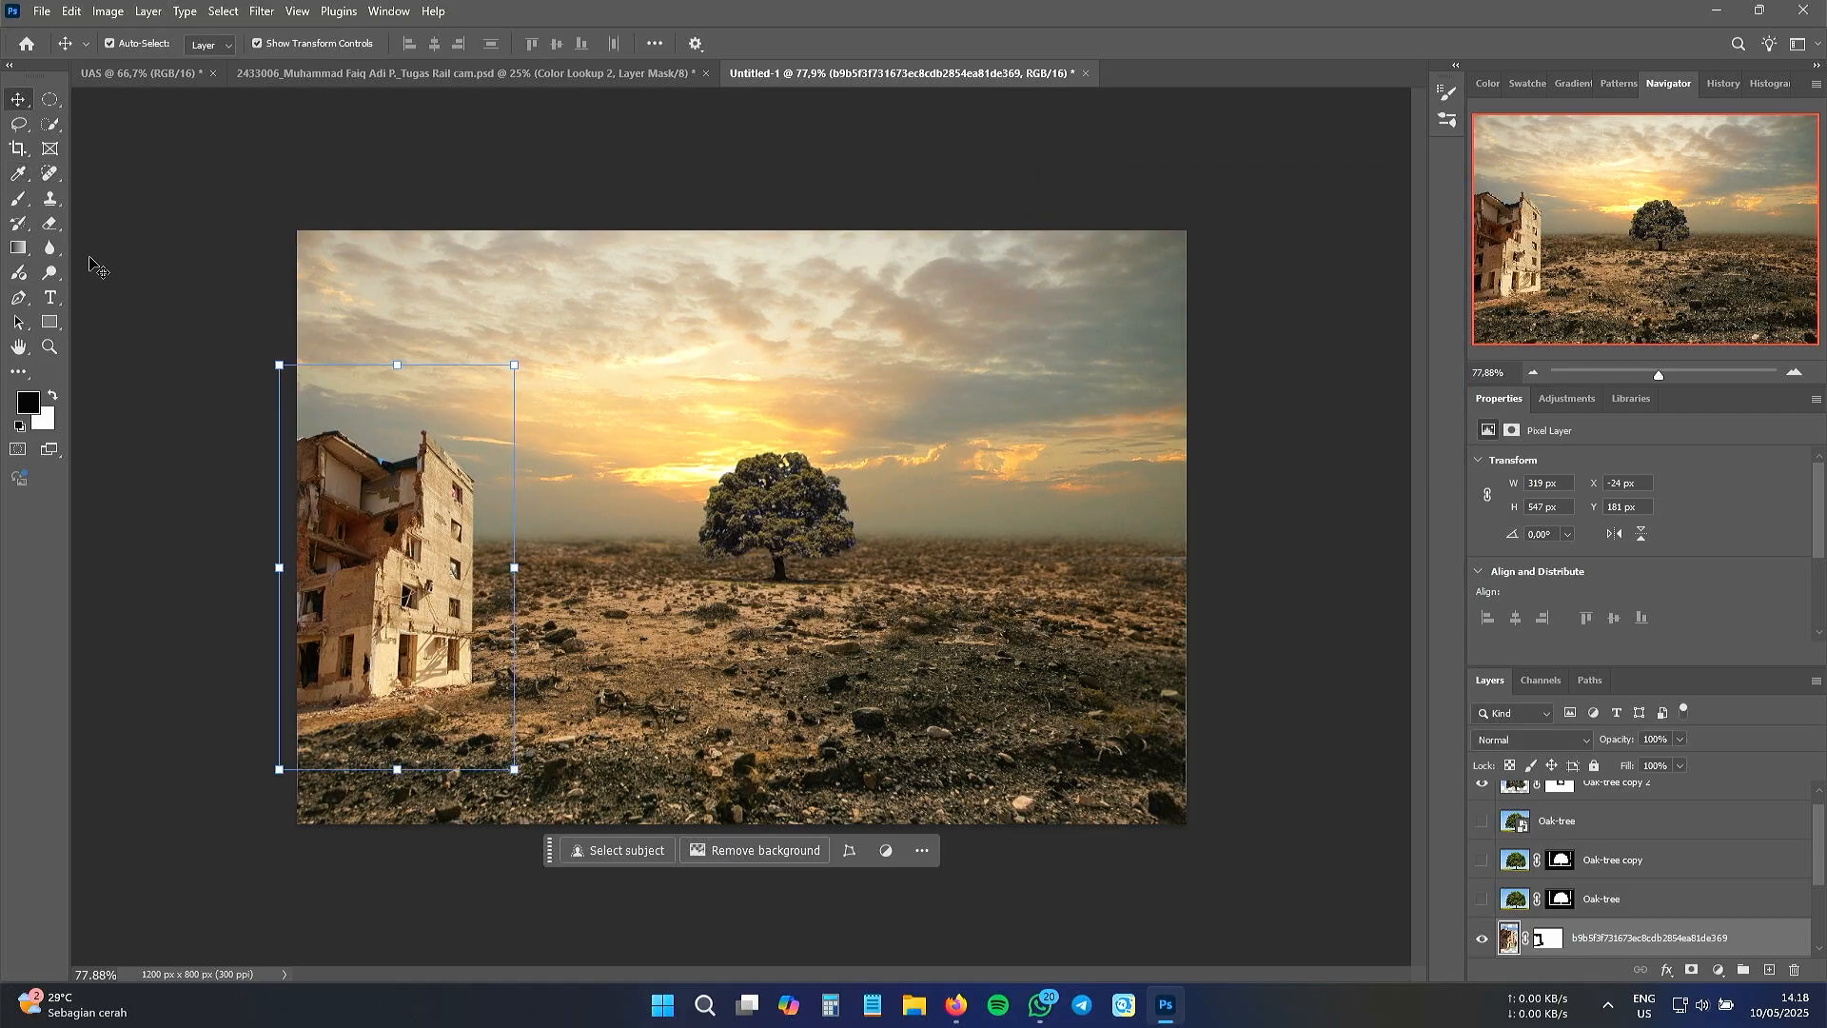
- Darken the ruined building with a Curves adjustment on the RGB channel that lowers the highlights and midtones
{"action": "left_click", "coordinate": [142, 9]}
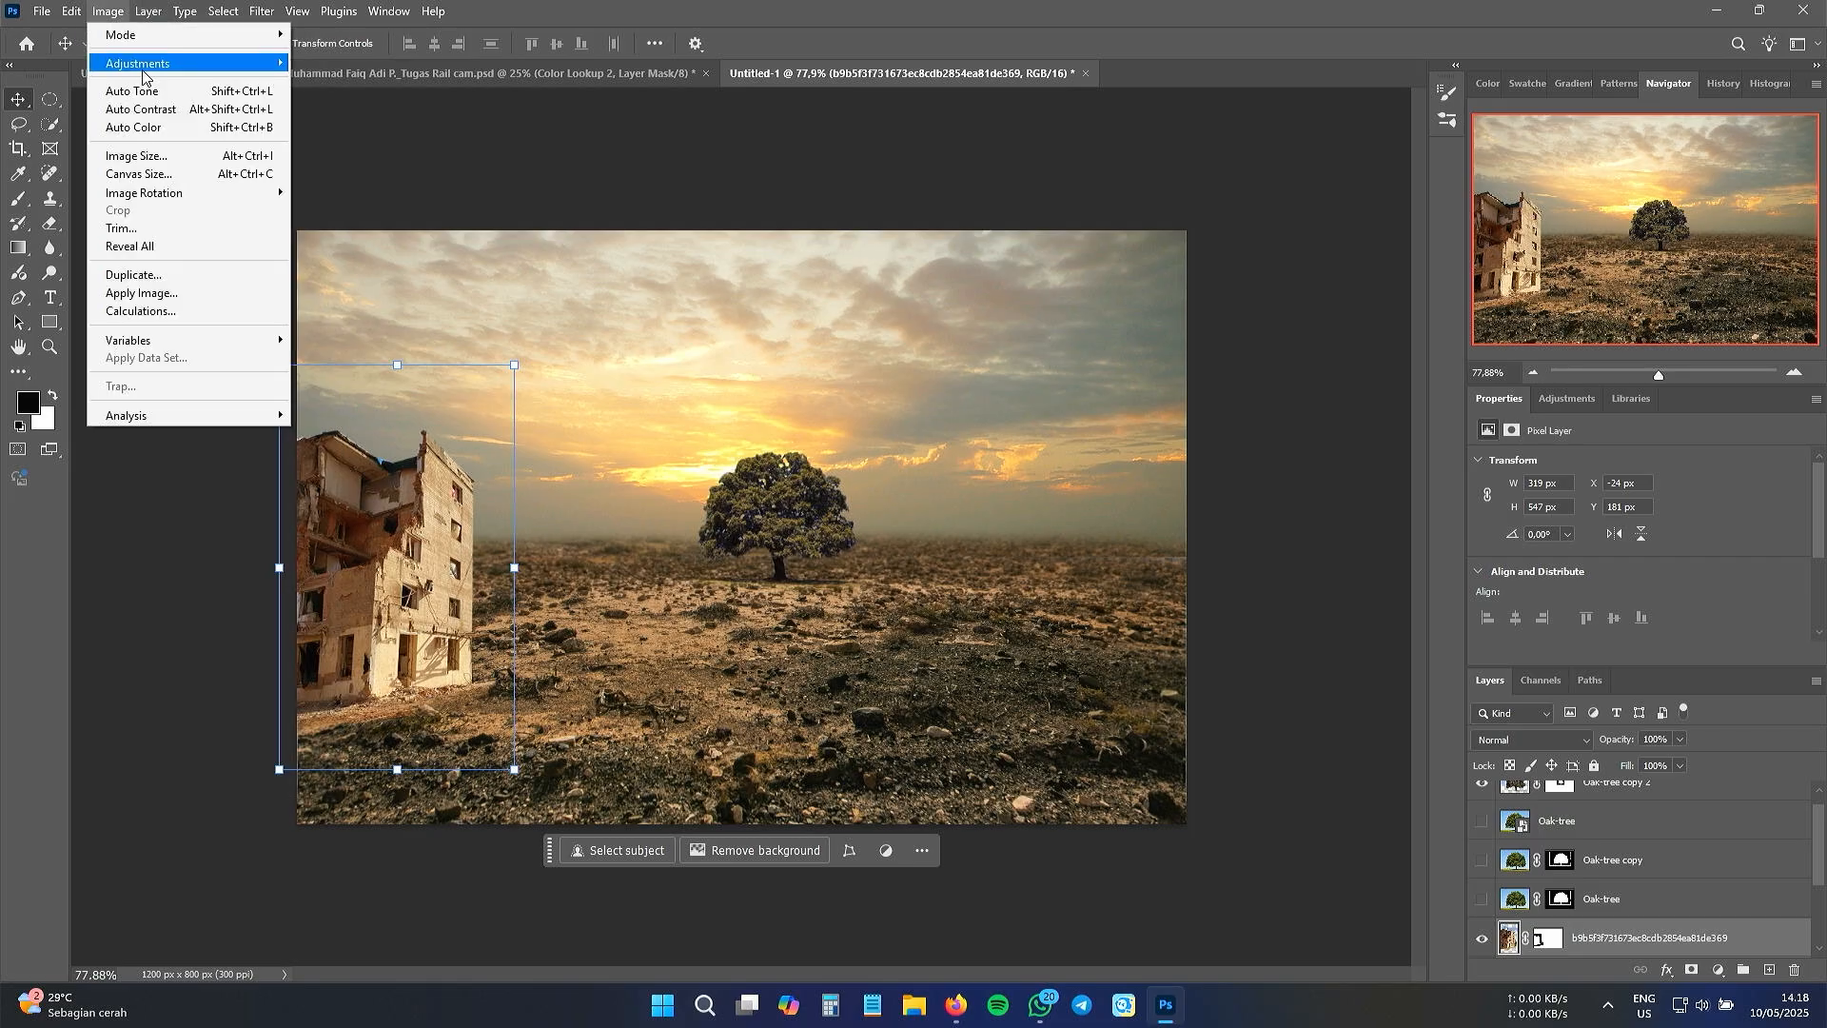
{"action": "mouse_move", "coordinate": [191, 62]}
{"action": "left_click", "coordinate": [398, 99]}
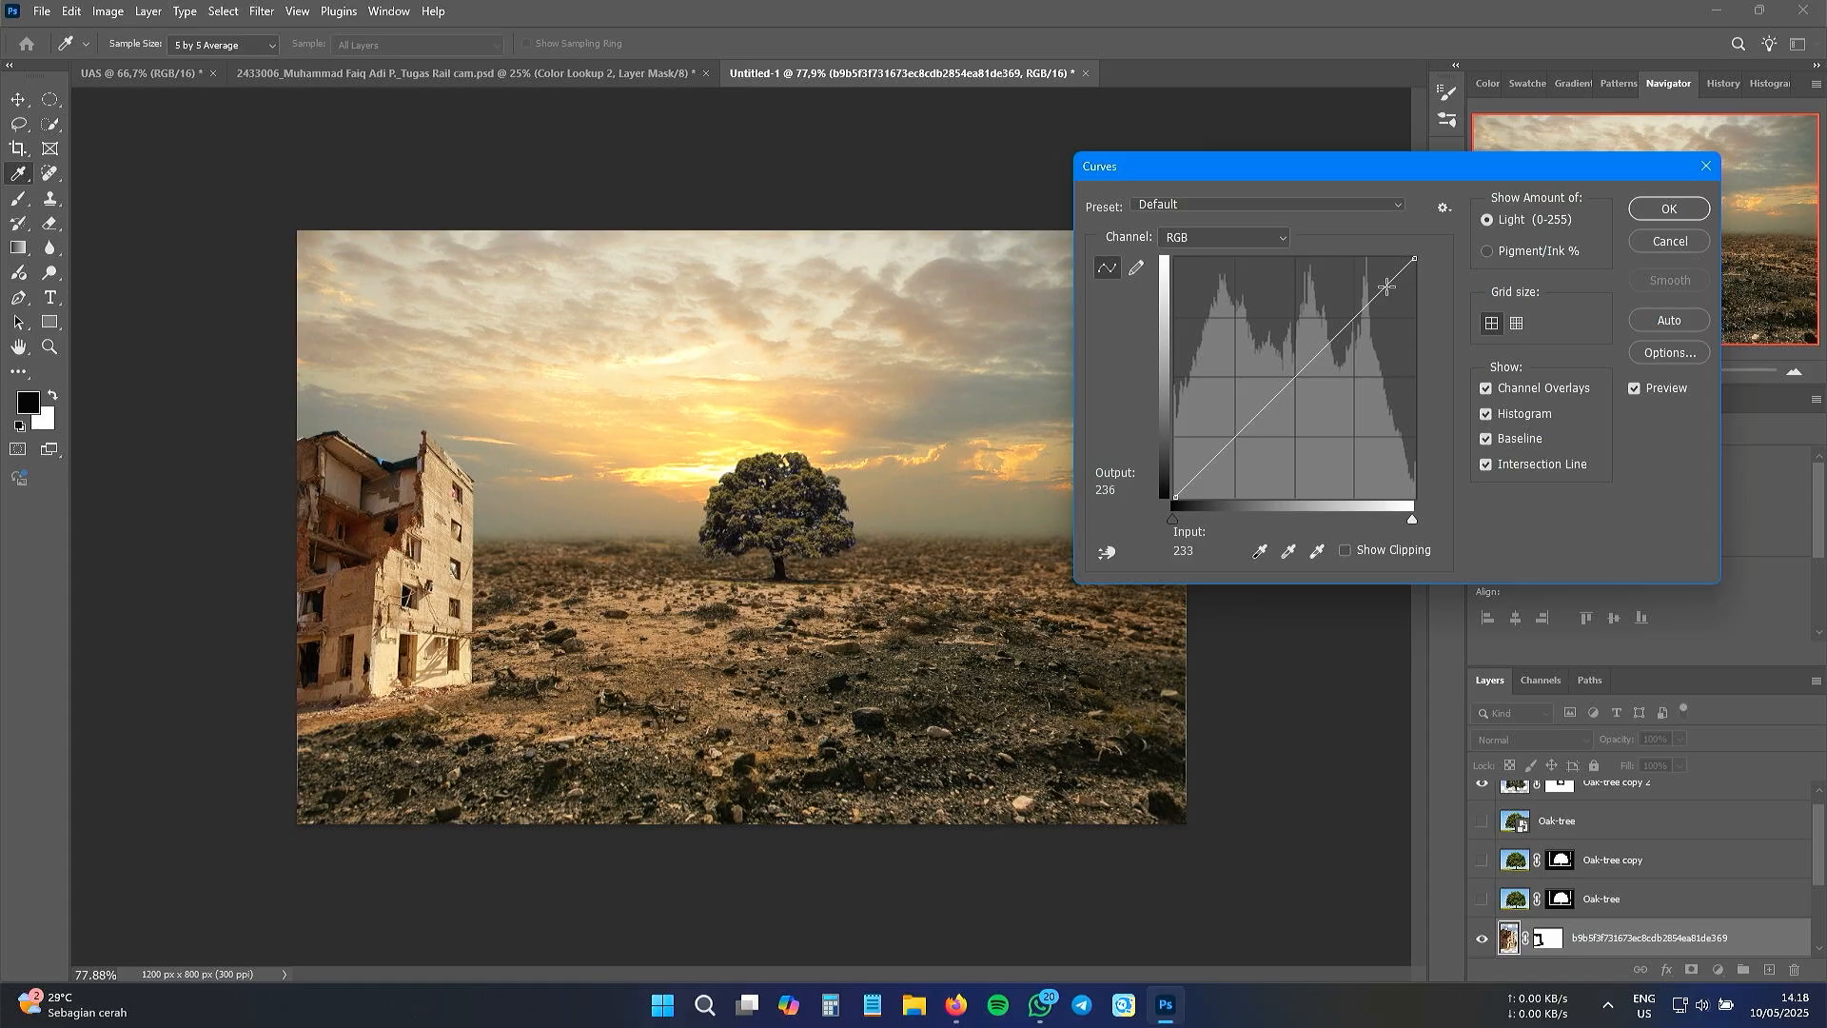
{"action": "left_click_drag", "start_coordinate": [1415, 263], "coordinate": [1415, 282]}
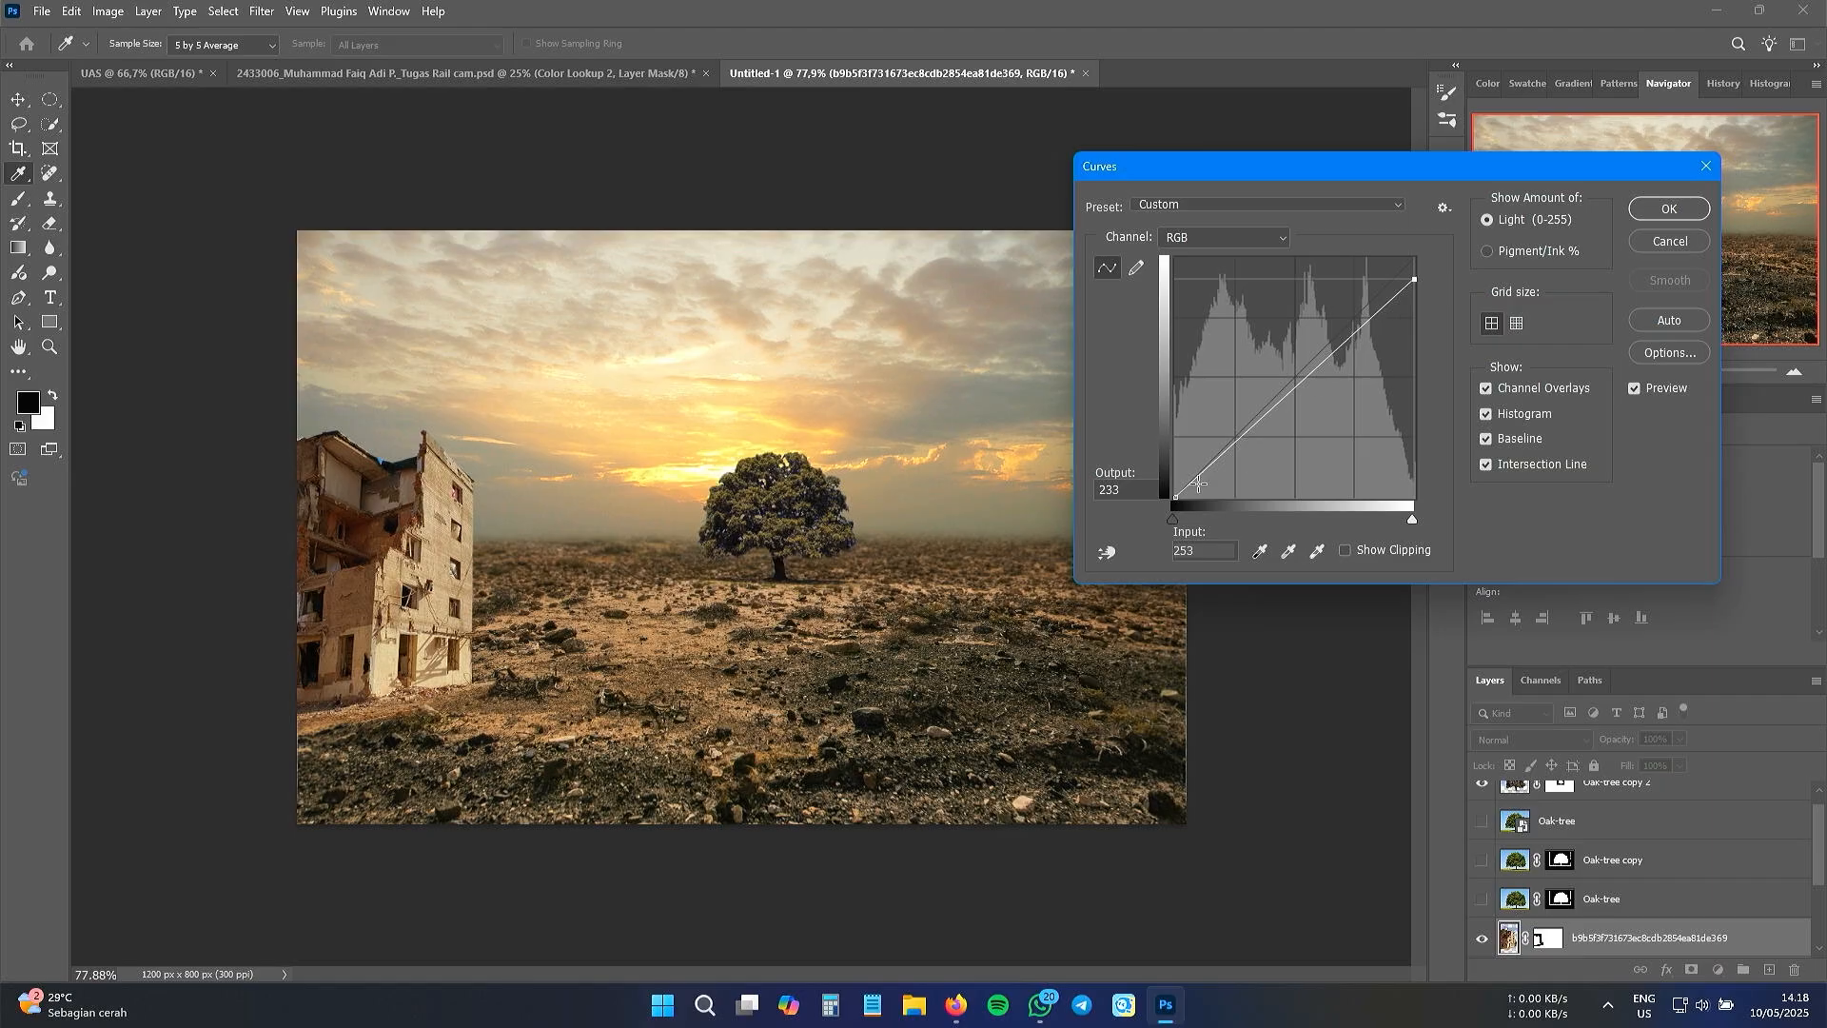
{"action": "left_click_drag", "start_coordinate": [1209, 464], "coordinate": [1222, 472]}
{"action": "left_click_drag", "start_coordinate": [1320, 371], "coordinate": [1337, 382]}
{"action": "left_click_drag", "start_coordinate": [1176, 496], "coordinate": [1180, 480]}
{"action": "left_click_drag", "start_coordinate": [1414, 279], "coordinate": [1414, 286]}
{"action": "left_click_drag", "start_coordinate": [1337, 383], "coordinate": [1342, 386]}
{"action": "key", "text": "Return"}
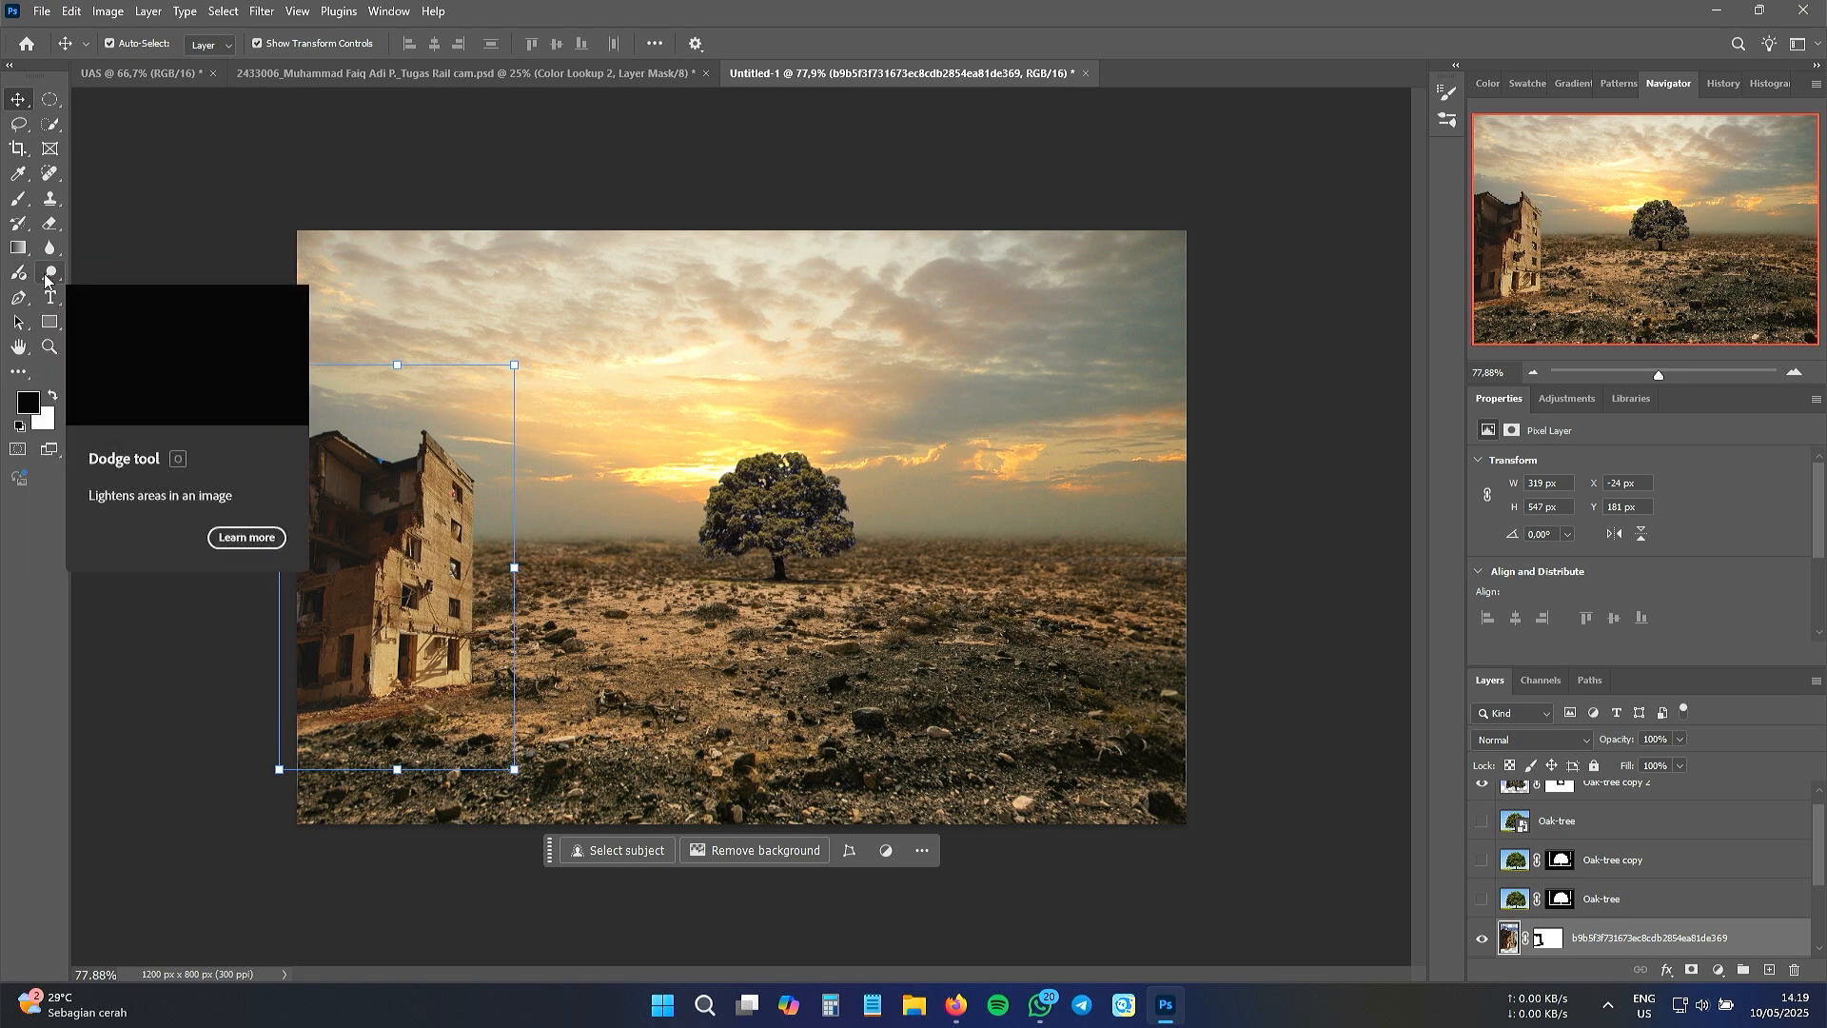
- Burn the shadowed front and lower part of the ruined building with a 152 px Burn brush, midtones range, 50% exposure
{"action": "left_click", "coordinate": [50, 248]}
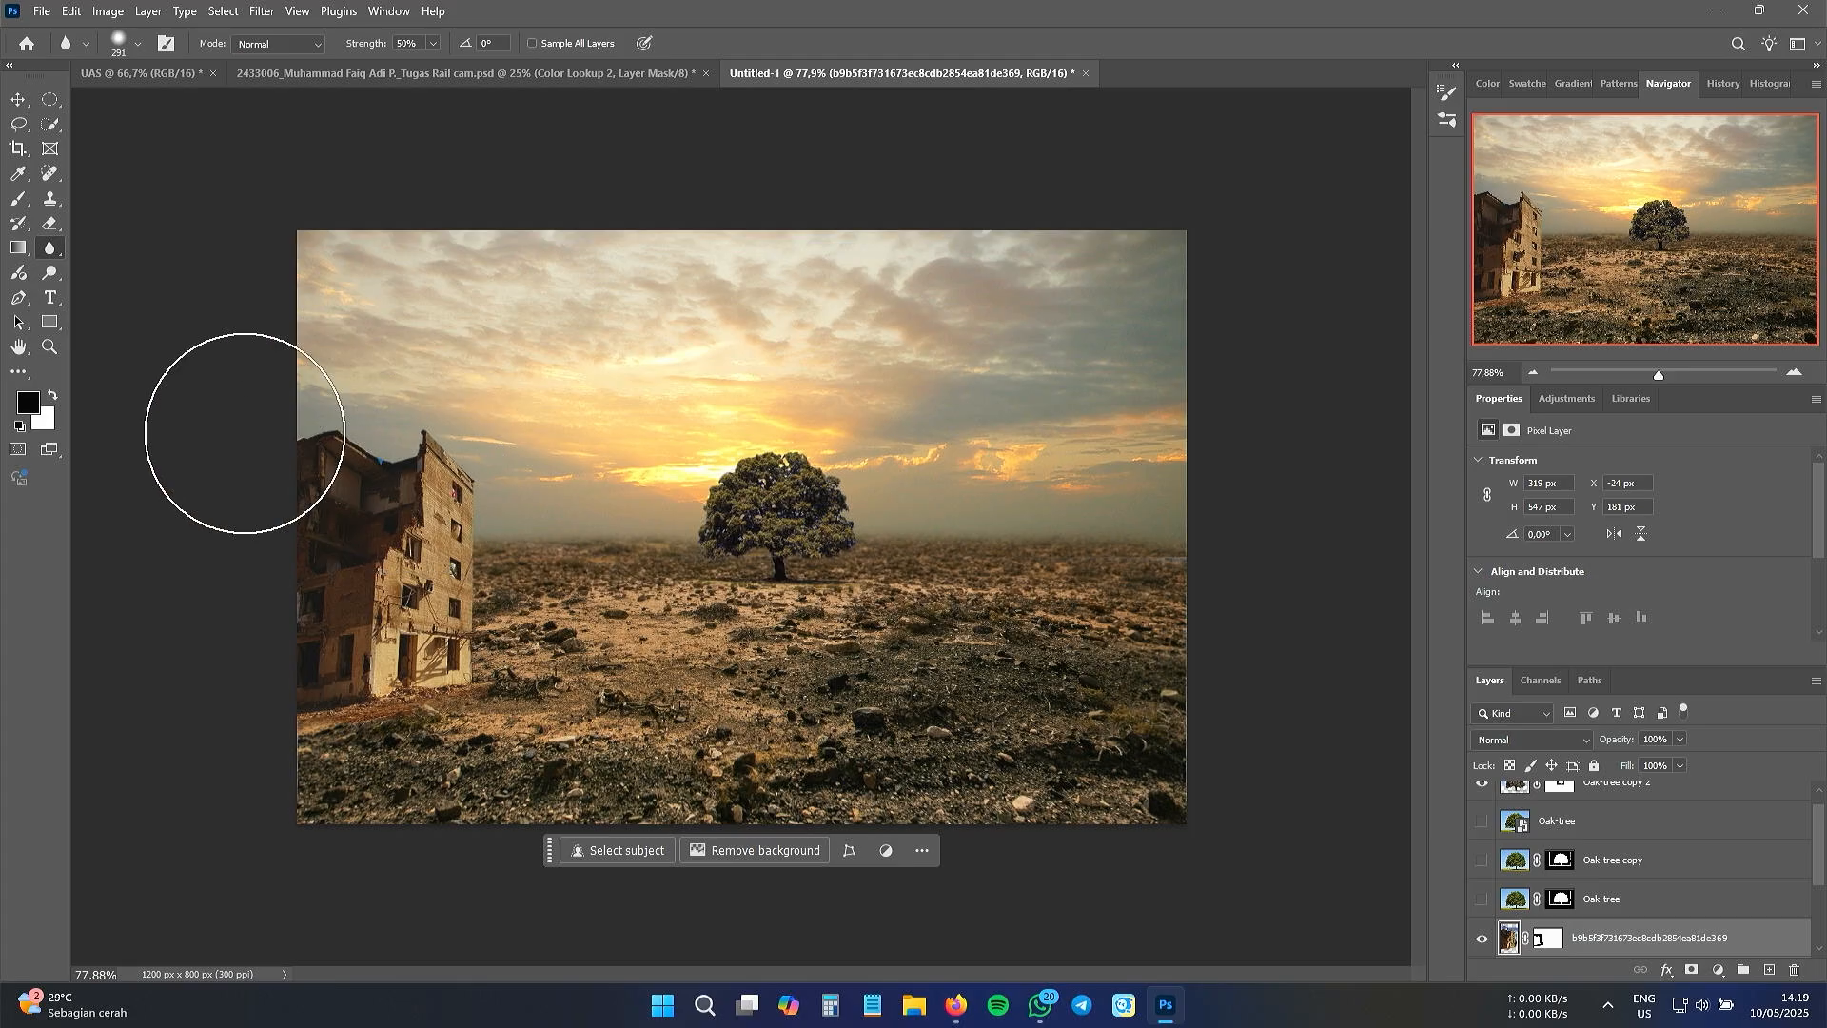
{"action": "left_click", "coordinate": [55, 276]}
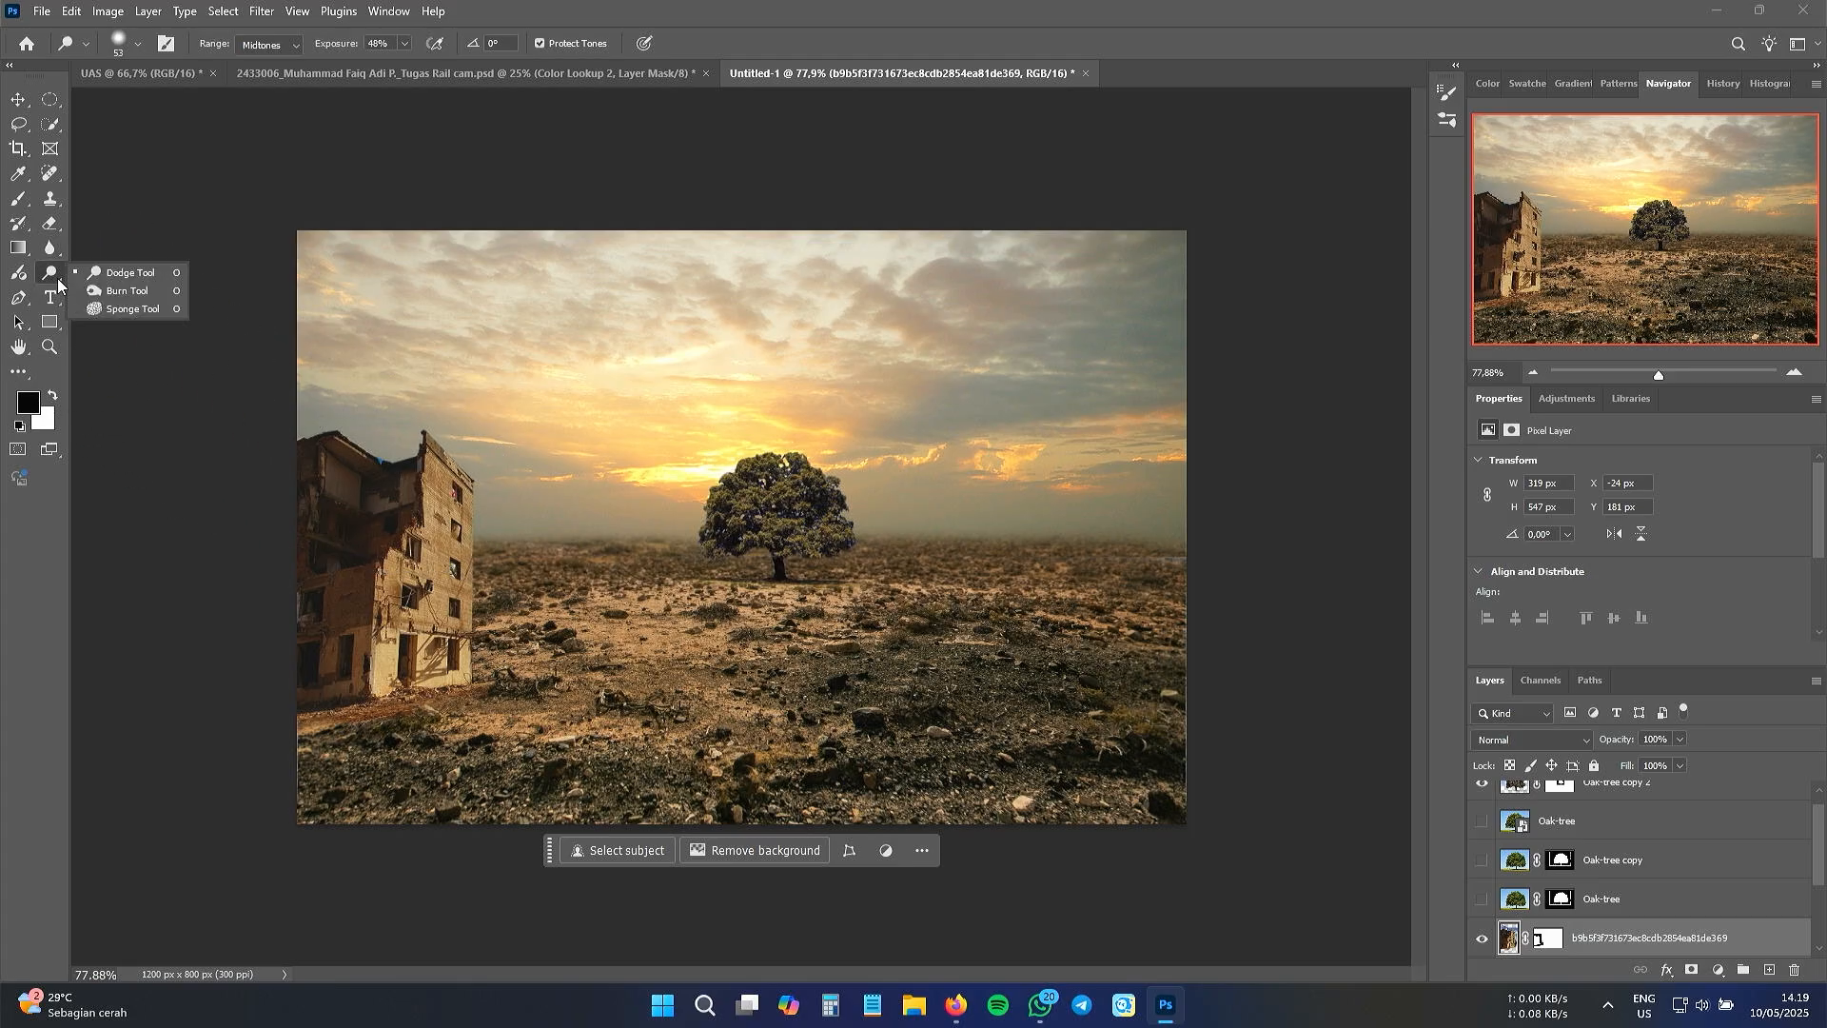
{"action": "left_click", "coordinate": [127, 290]}
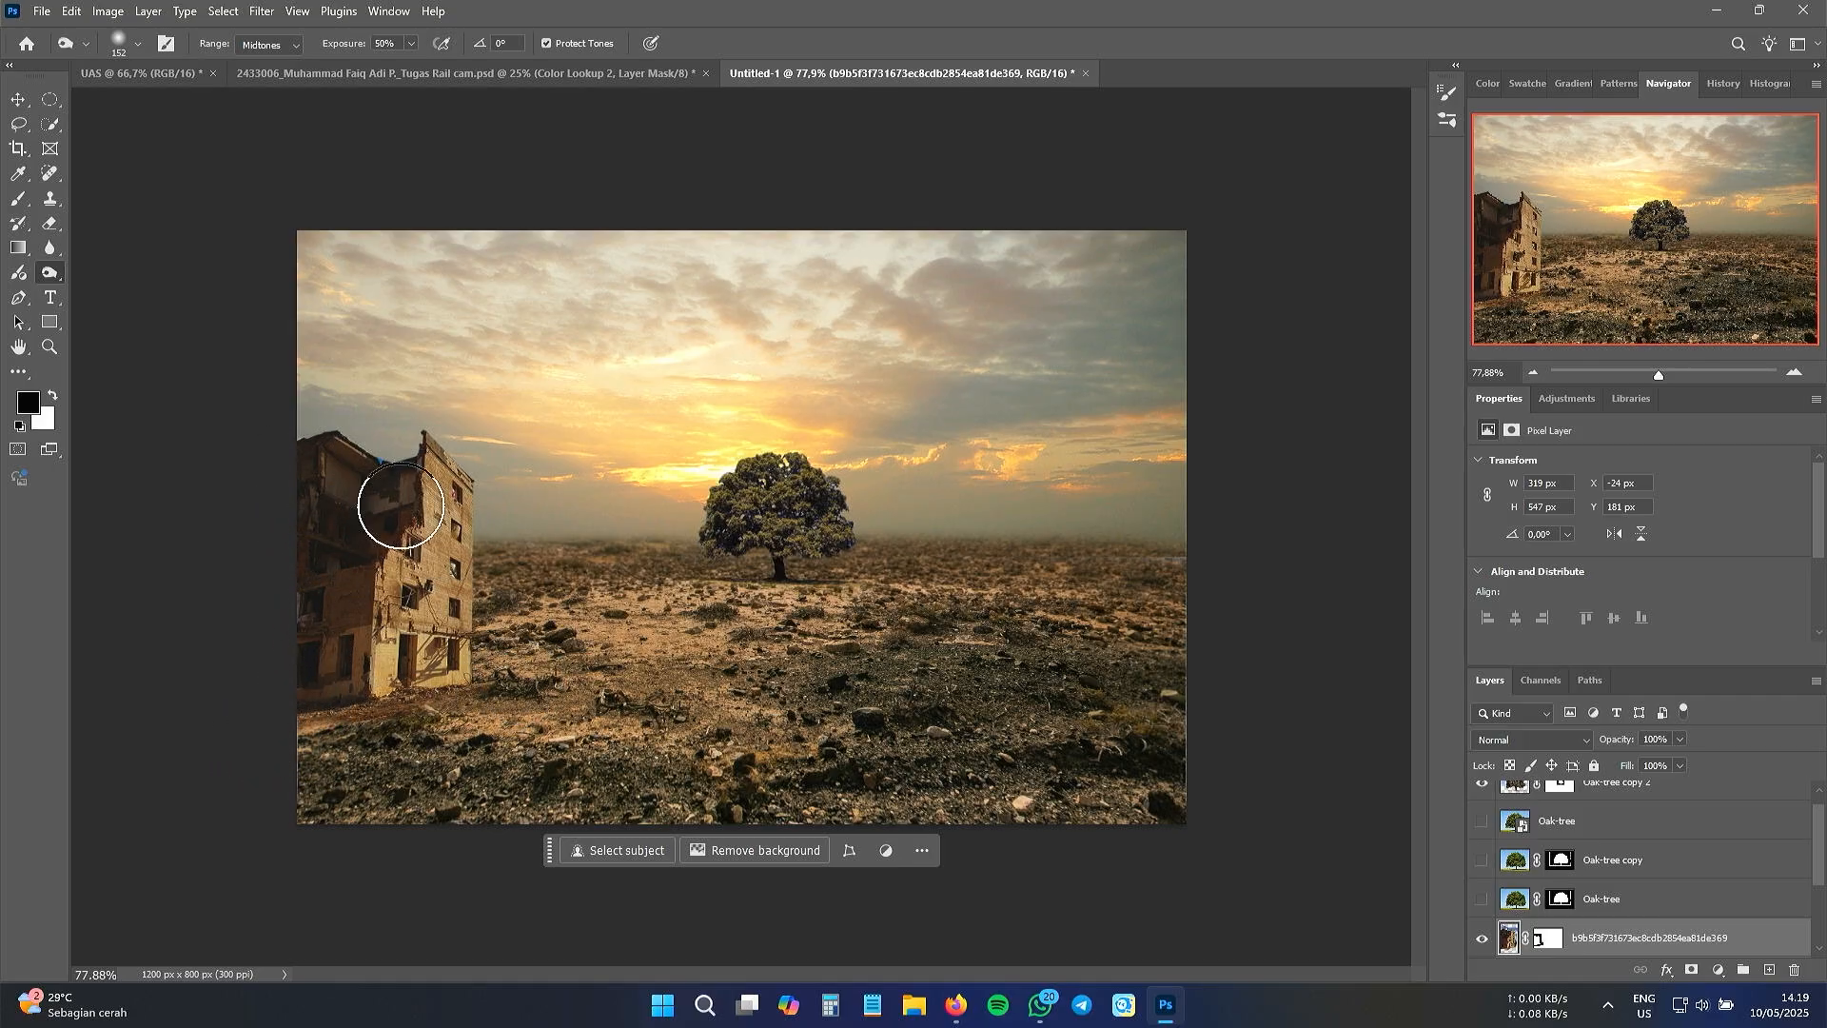
{"action": "mouse_move", "coordinate": [400, 505]}
{"action": "left_mouse_down"}
{"action": "mouse_move", "coordinate": [368, 479]}
{"action": "mouse_move", "coordinate": [293, 479]}
{"action": "mouse_move", "coordinate": [354, 526]}
{"action": "mouse_move", "coordinate": [335, 629]}
{"action": "left_mouse_up"}
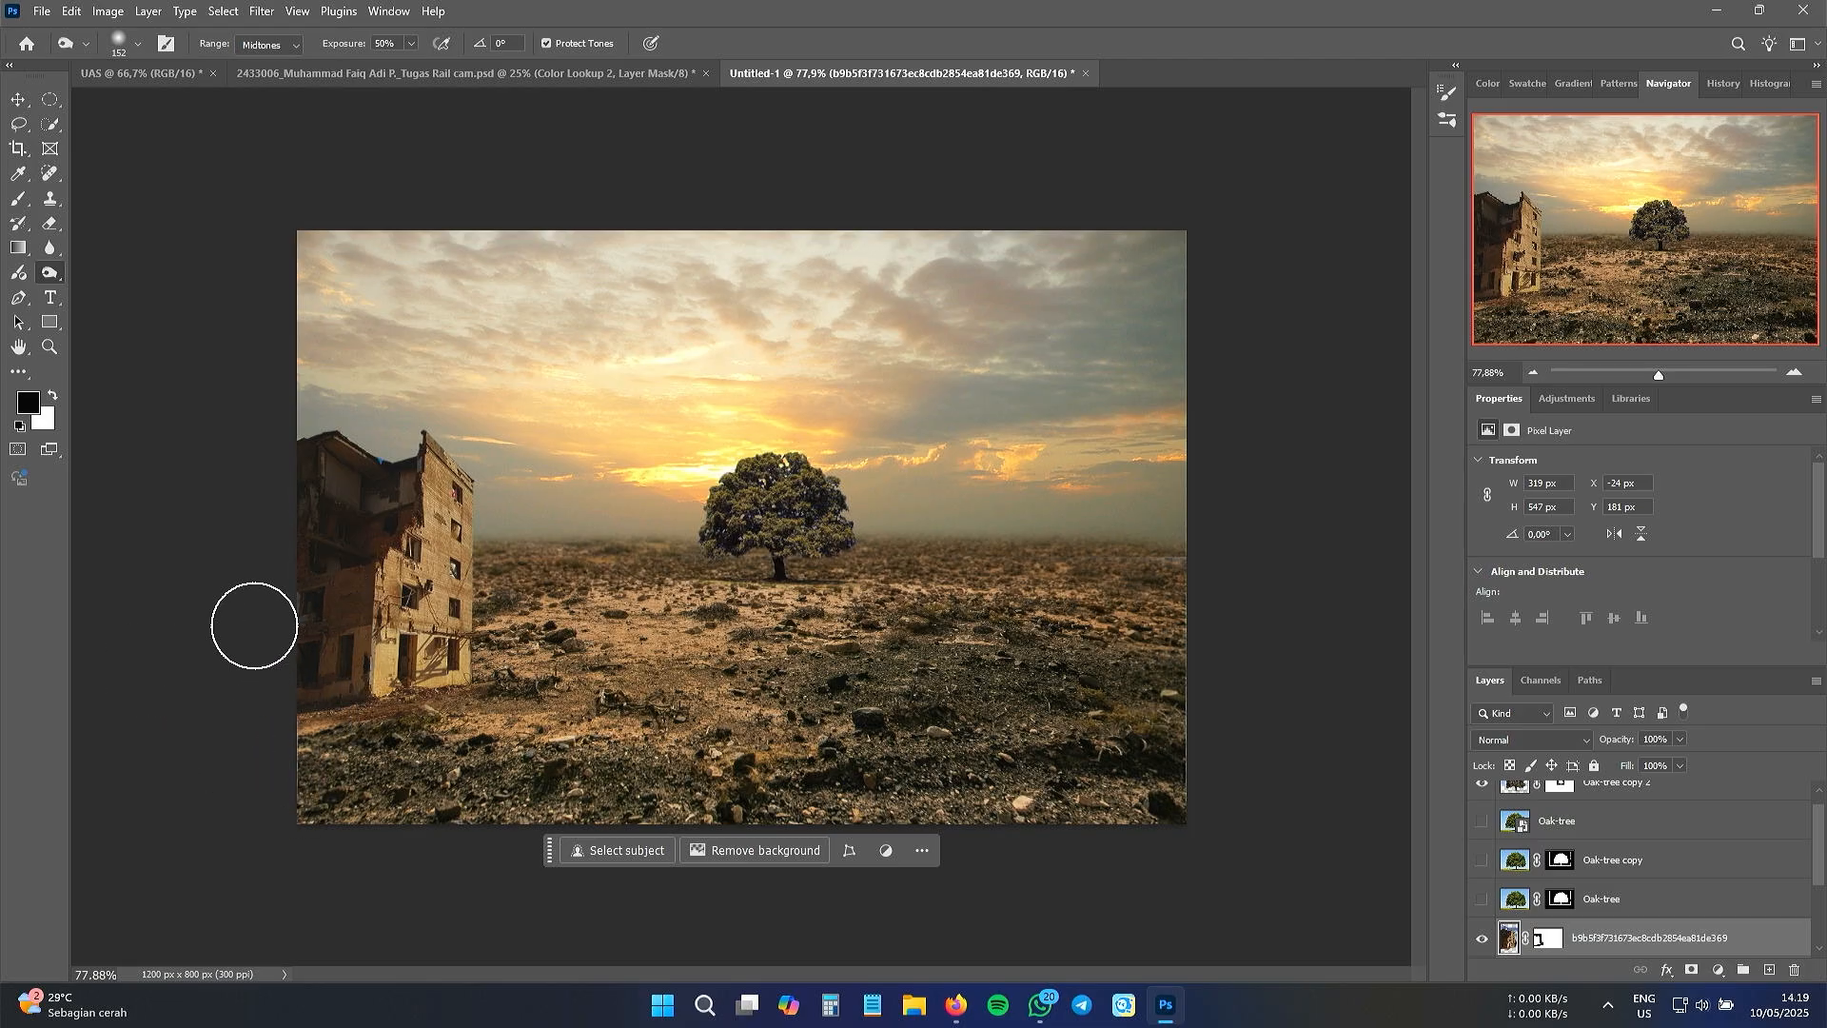
{"action": "mouse_move", "coordinate": [386, 652]}
{"action": "left_mouse_down"}
{"action": "mouse_move", "coordinate": [367, 702]}
{"action": "mouse_move", "coordinate": [354, 548]}
{"action": "mouse_move", "coordinate": [372, 638]}
{"action": "mouse_move", "coordinate": [390, 563]}
{"action": "mouse_move", "coordinate": [398, 646]}
{"action": "mouse_move", "coordinate": [351, 734]}
{"action": "left_mouse_up"}
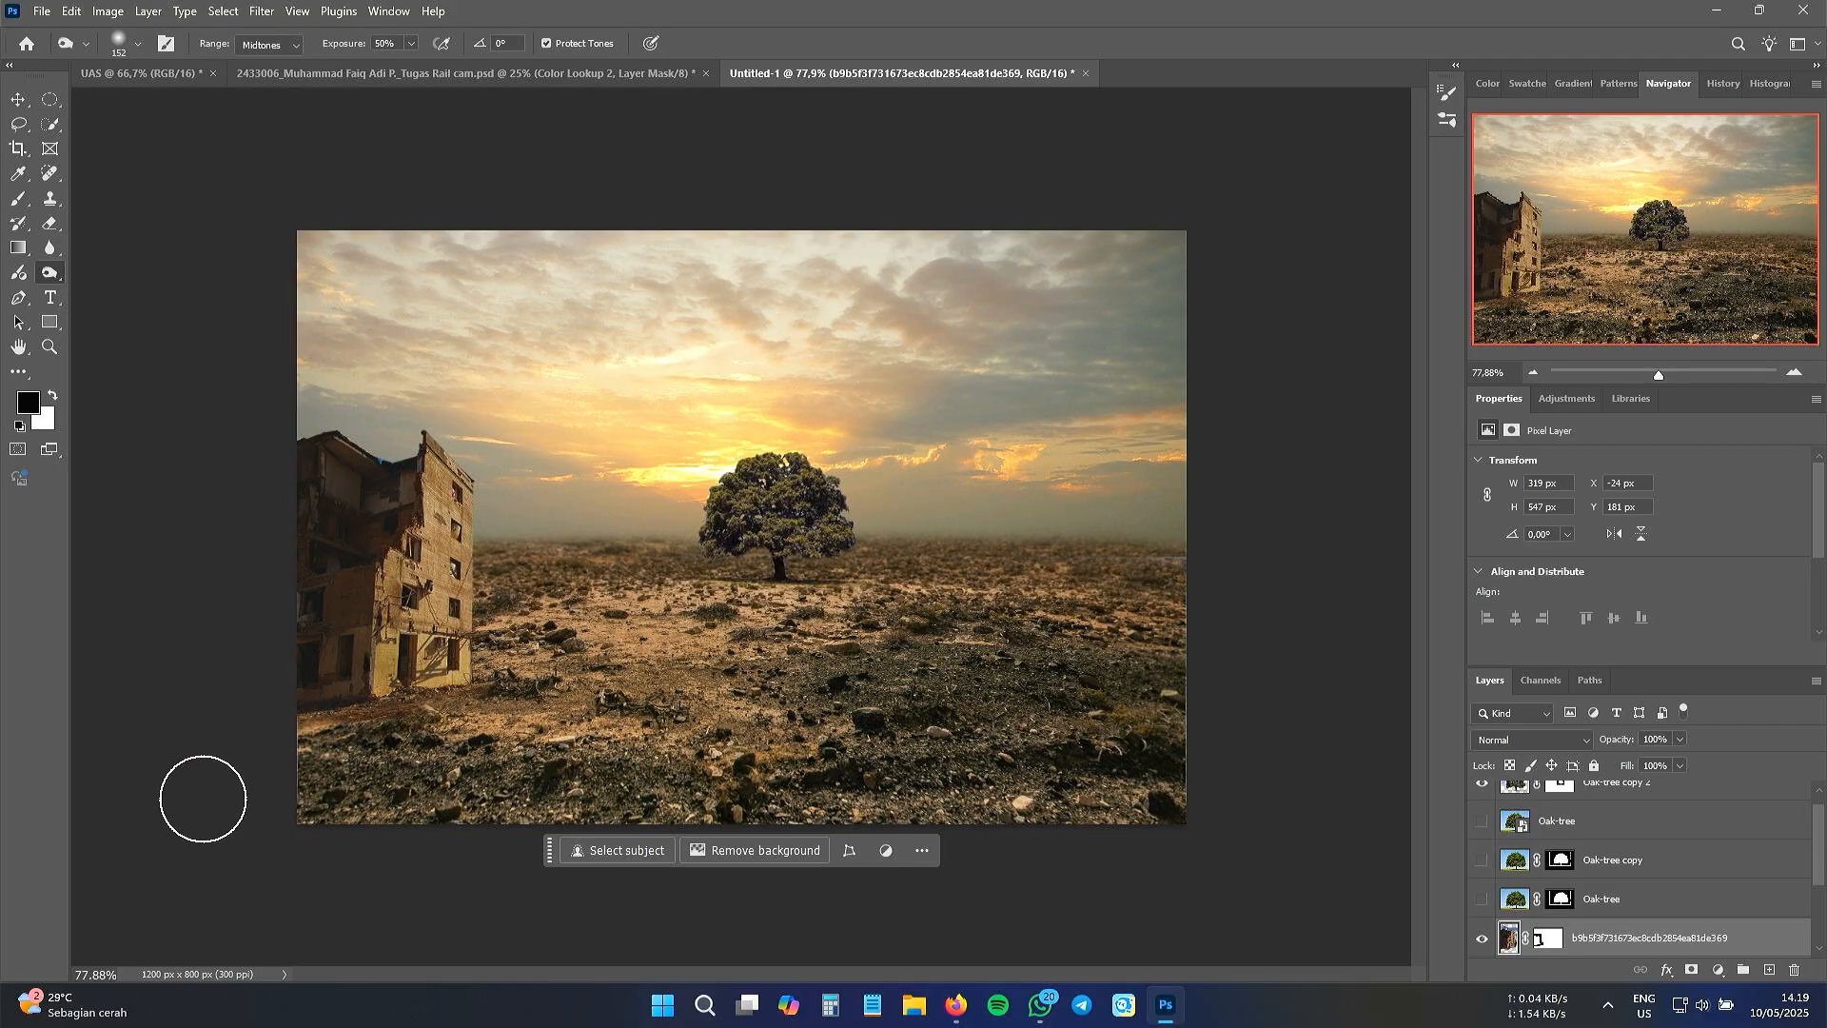
- Apply a Color Balance adjustment of -1, -1, +16 to the ruined building's midtones and deselect the layer
{"action": "left_click", "coordinate": [18, 99]}
{"action": "left_click", "coordinate": [108, 11]}
{"action": "mouse_move", "coordinate": [133, 65]}
{"action": "left_click", "coordinate": [334, 179]}
{"action": "left_click_drag", "start_coordinate": [1216, 319], "coordinate": [1214, 299]}
{"action": "left_click_drag", "start_coordinate": [1214, 273], "coordinate": [1224, 273]}
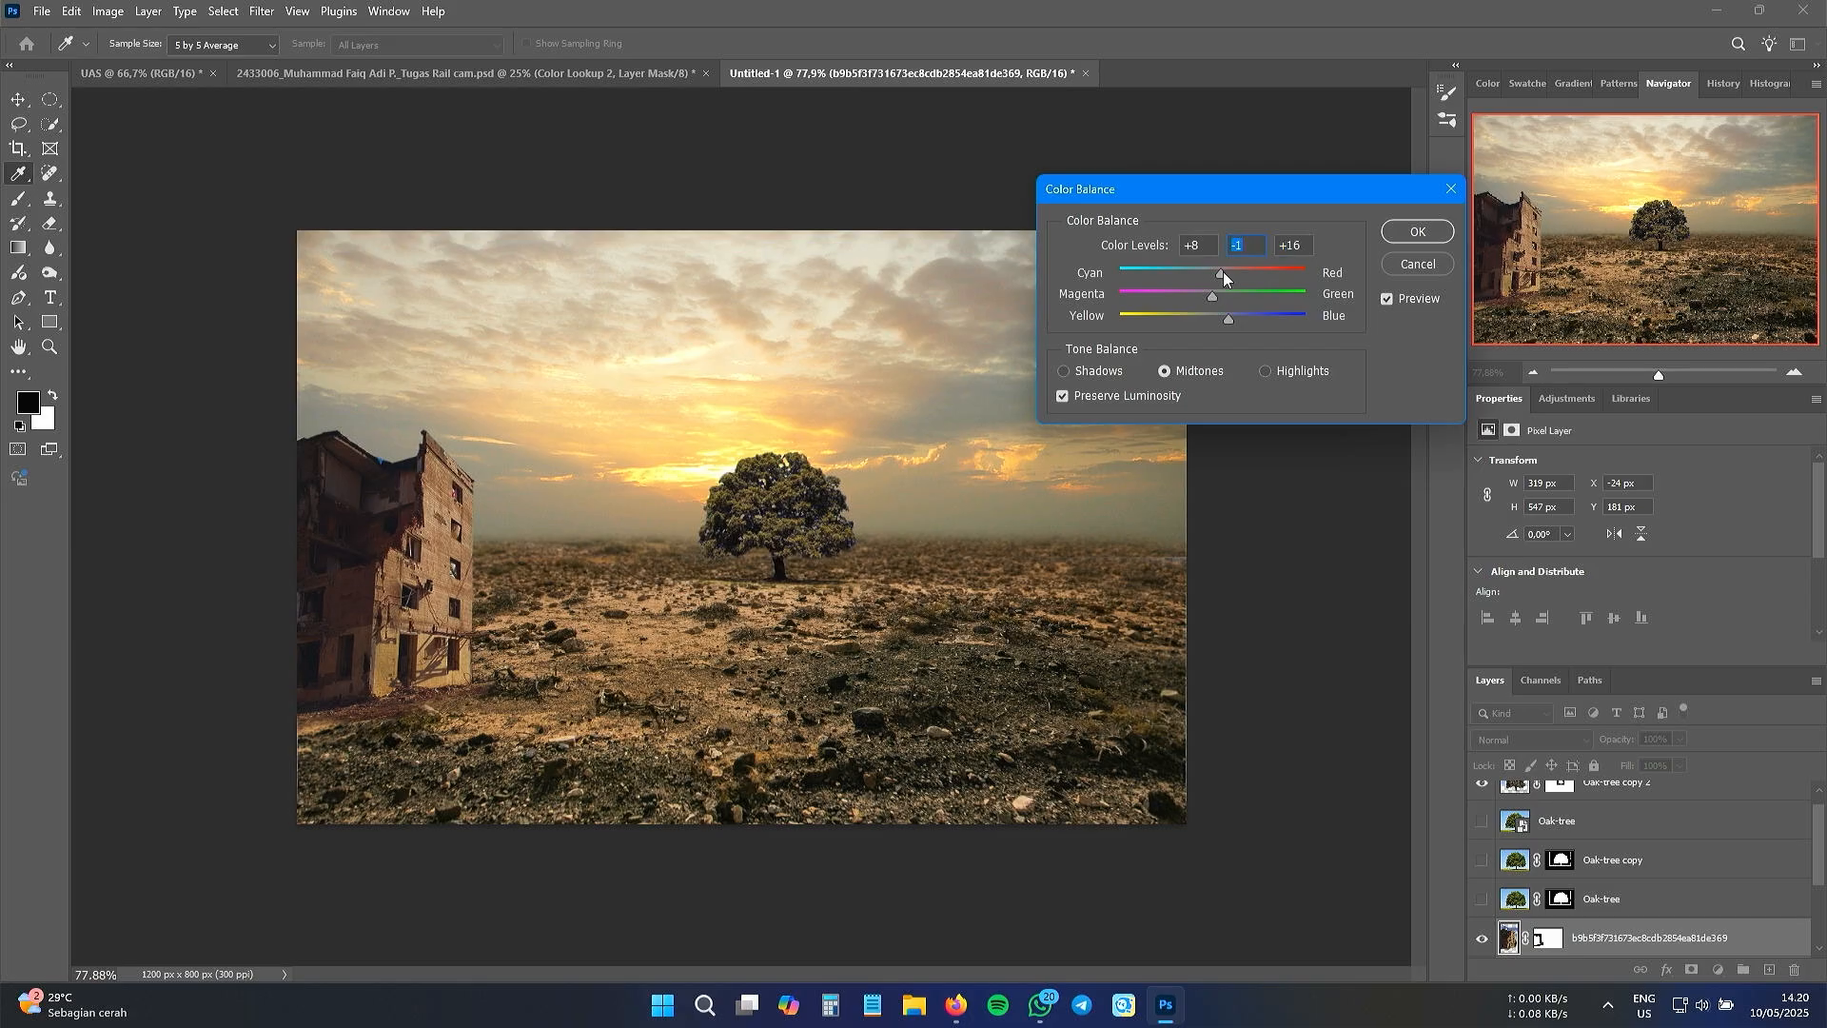
{"action": "left_click", "coordinate": [1395, 237]}
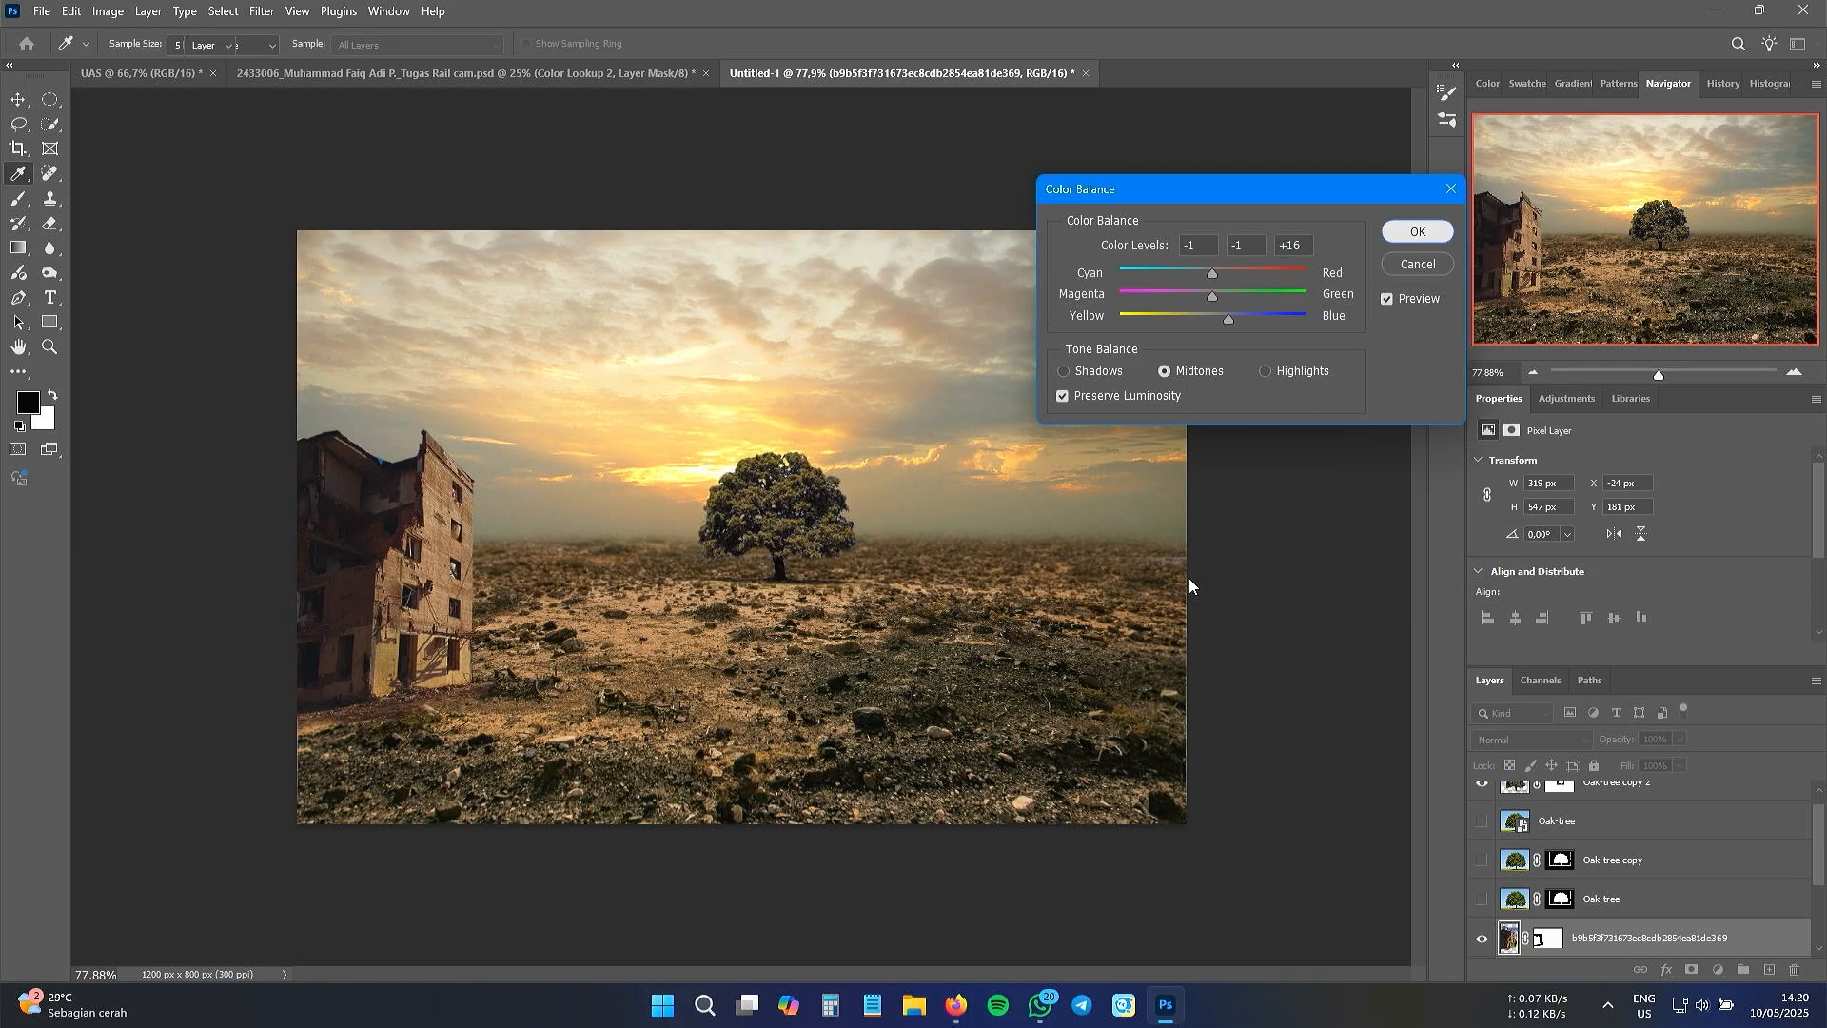
{"action": "left_click", "coordinate": [1266, 327]}
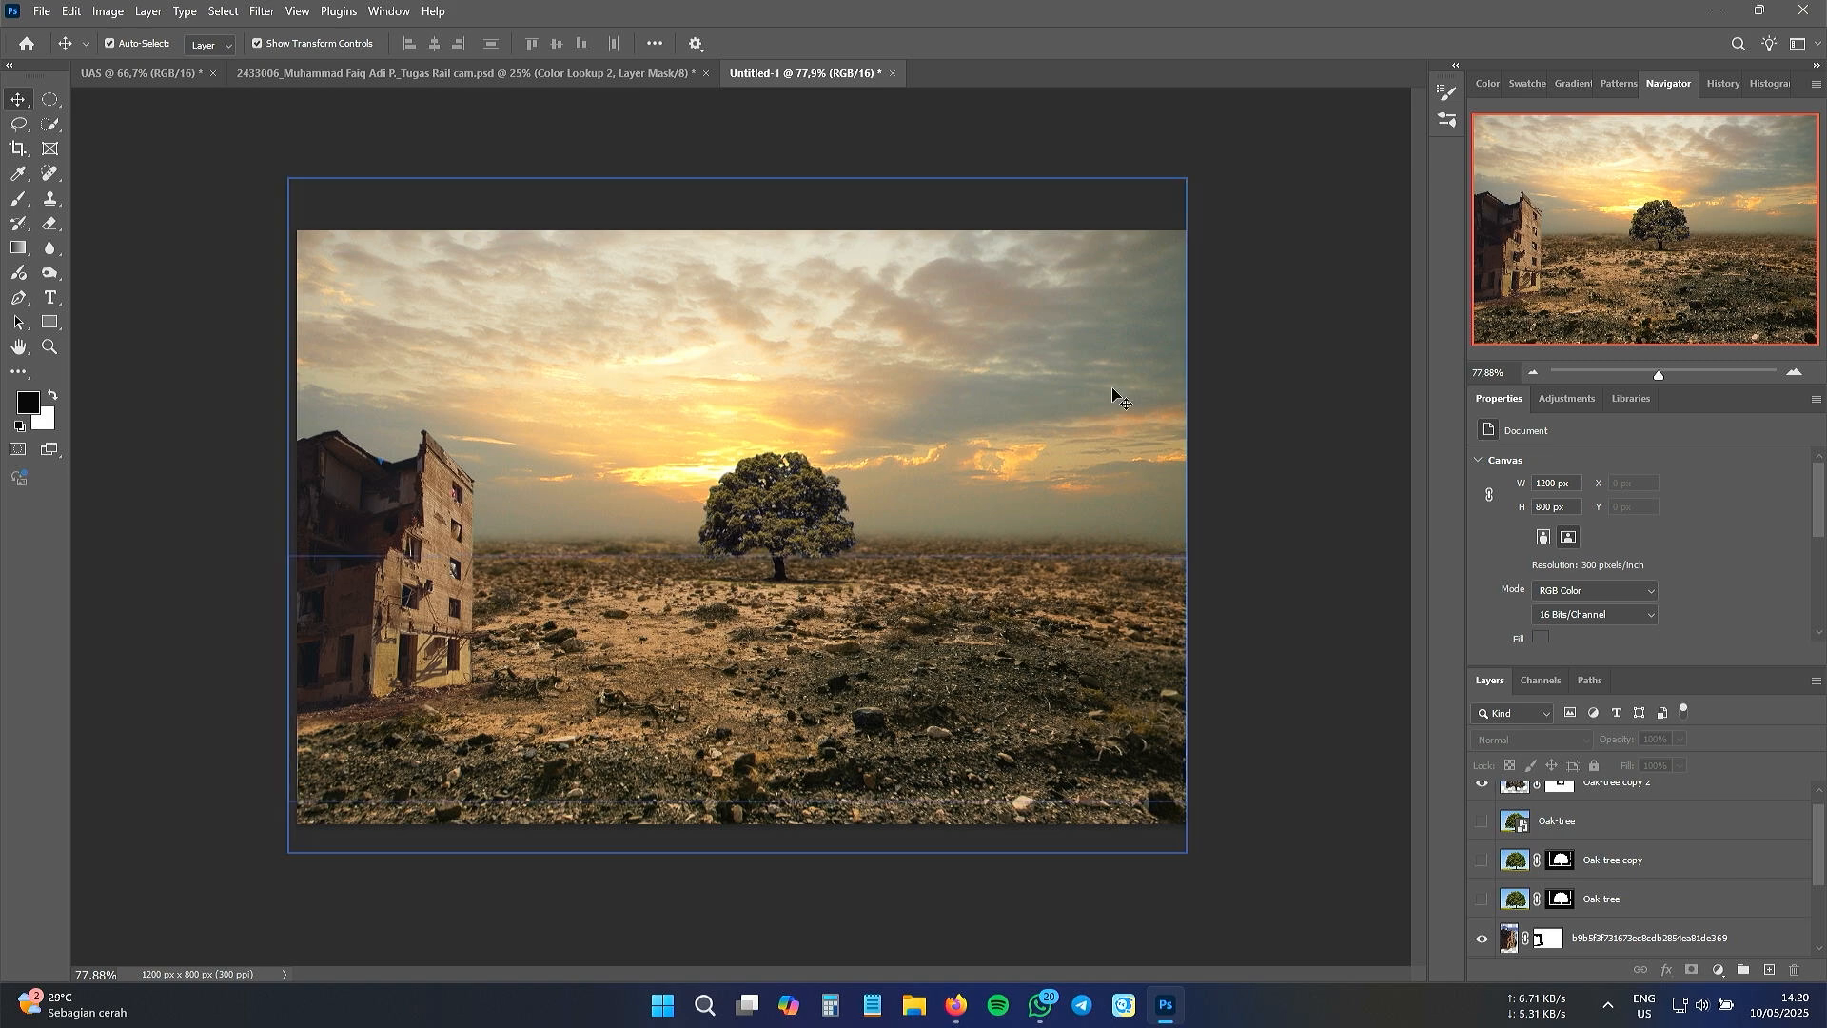
- Darken the oak tree with a multi-point RGB Curves adjustment on Oak-tree copy 2 that strongly lowers the highlights and maps input 94 to 82
{"action": "left_click", "coordinate": [775, 524]}
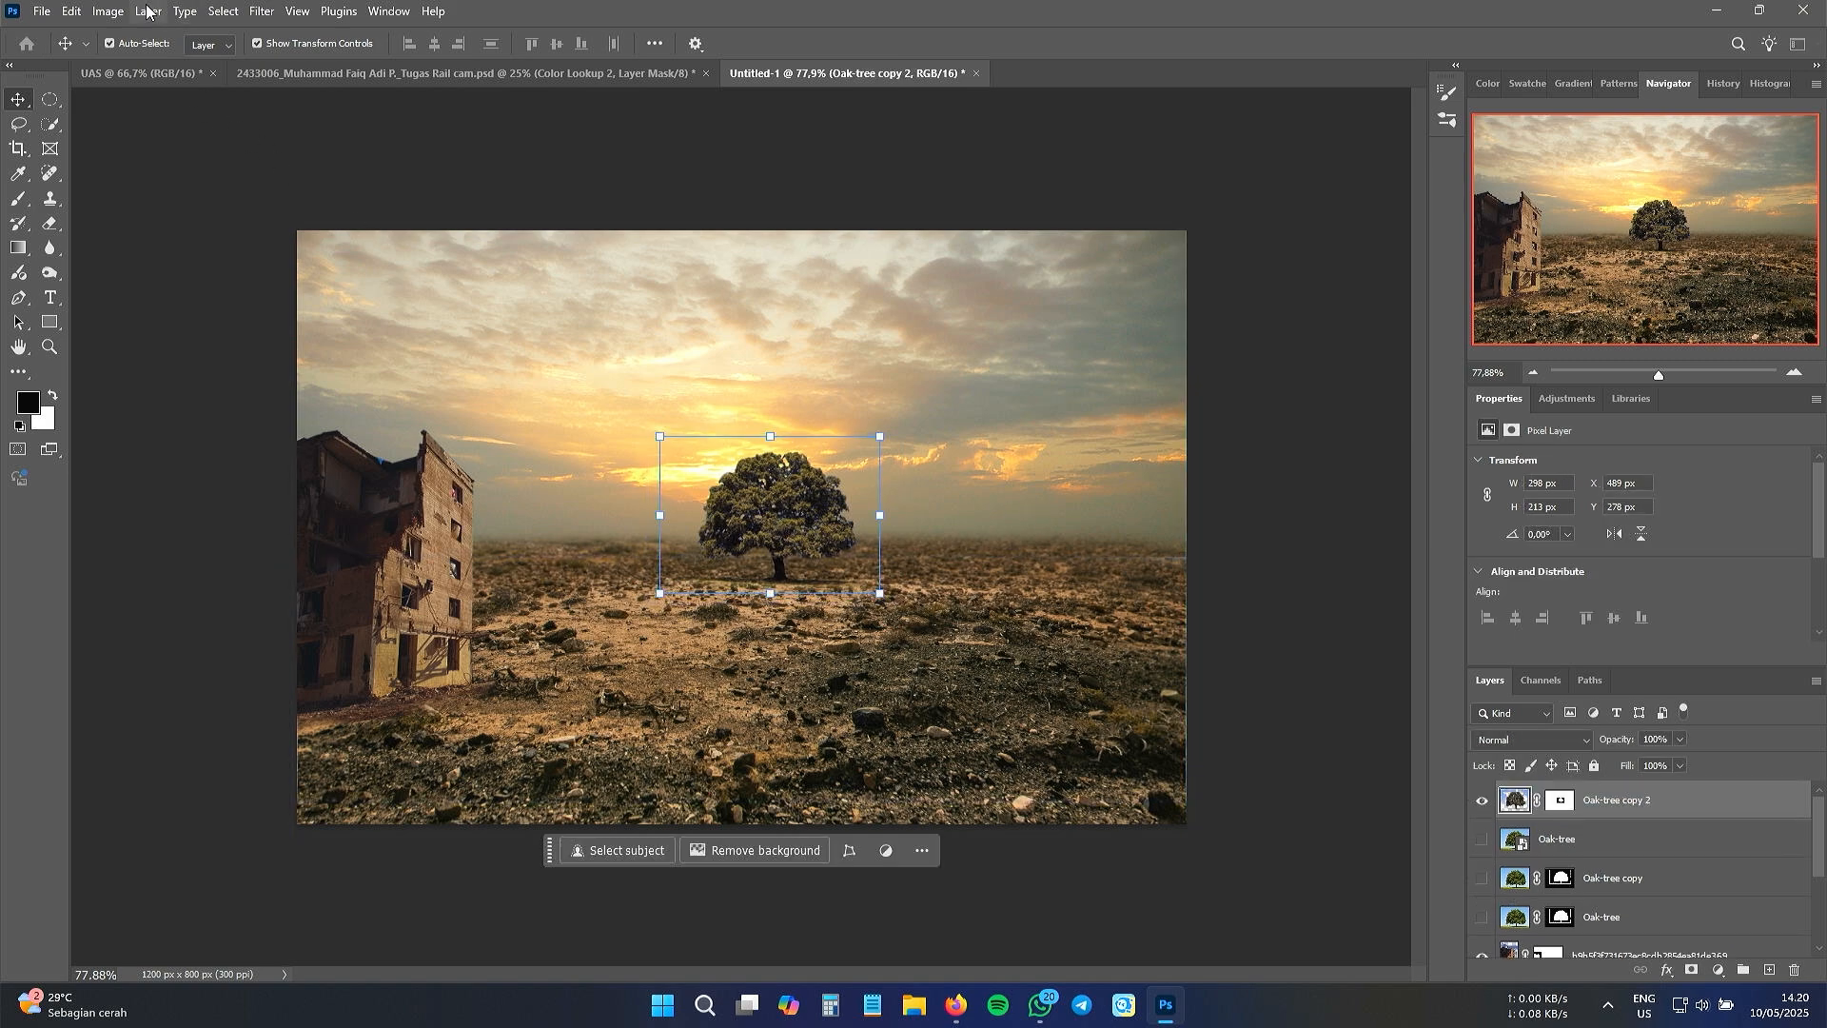
{"action": "left_click", "coordinate": [108, 12]}
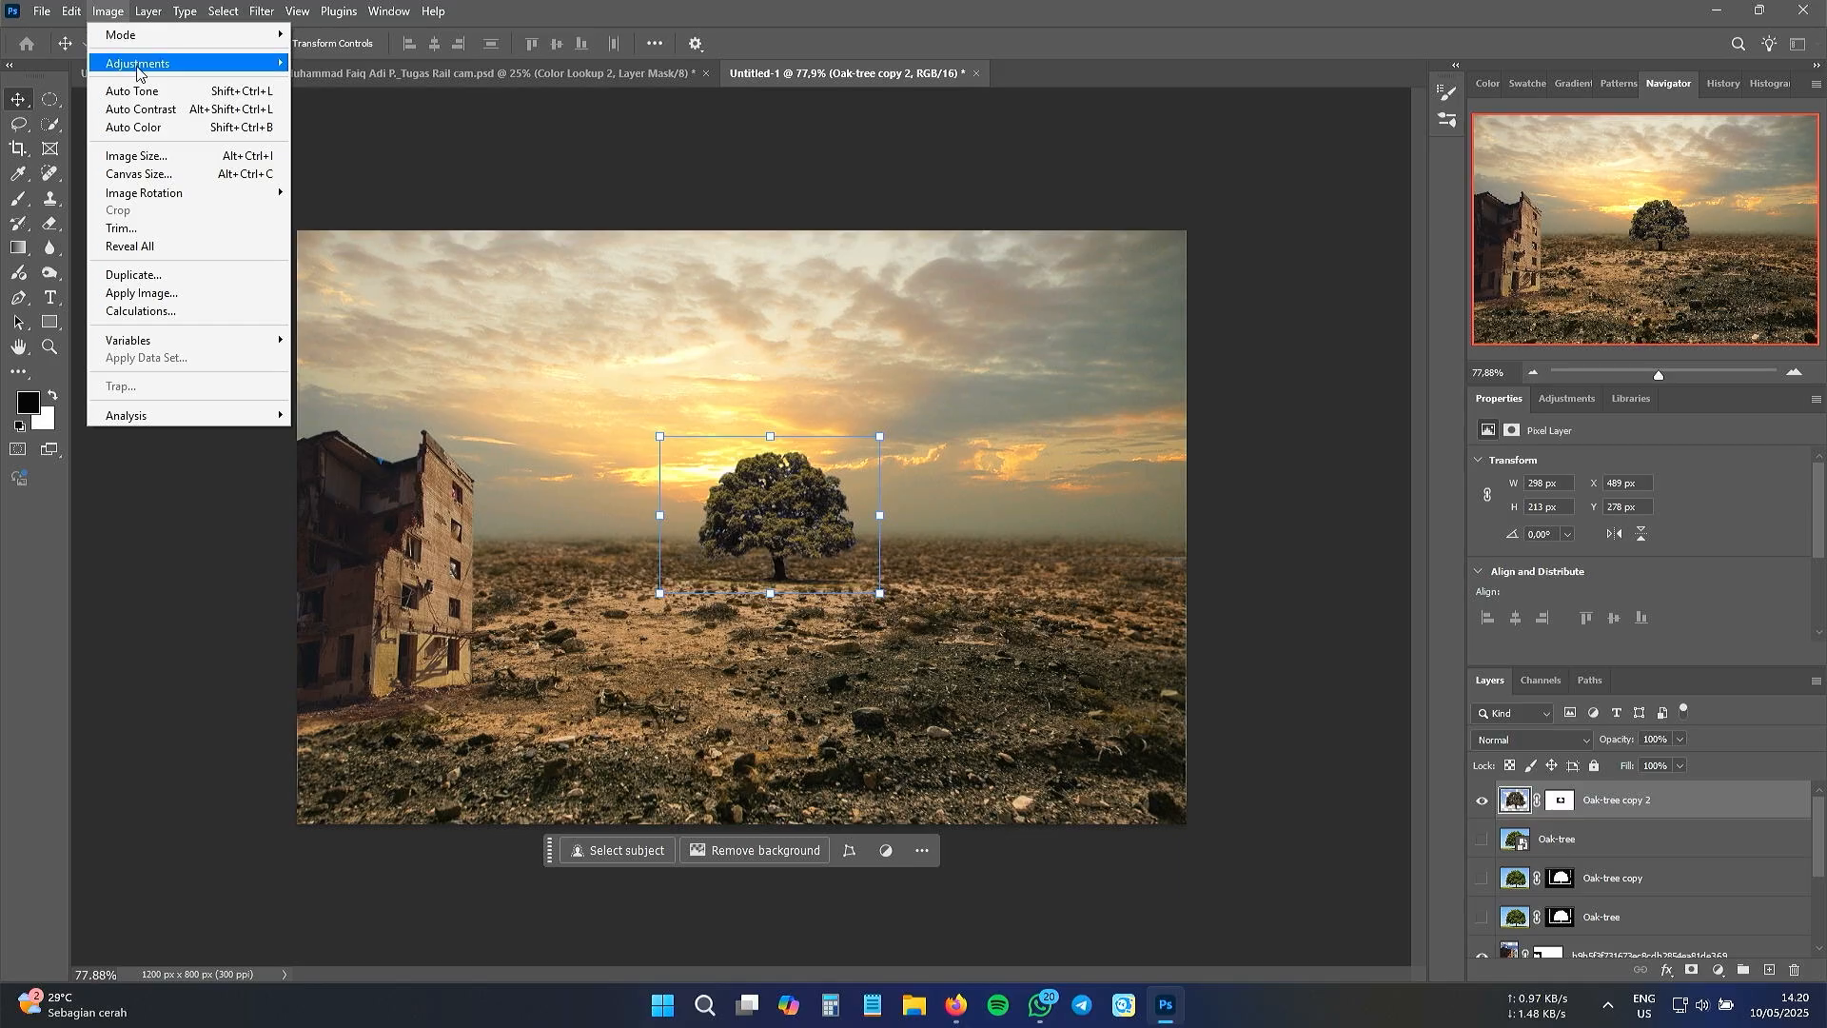
{"action": "mouse_move", "coordinate": [190, 63]}
{"action": "left_click", "coordinate": [388, 99]}
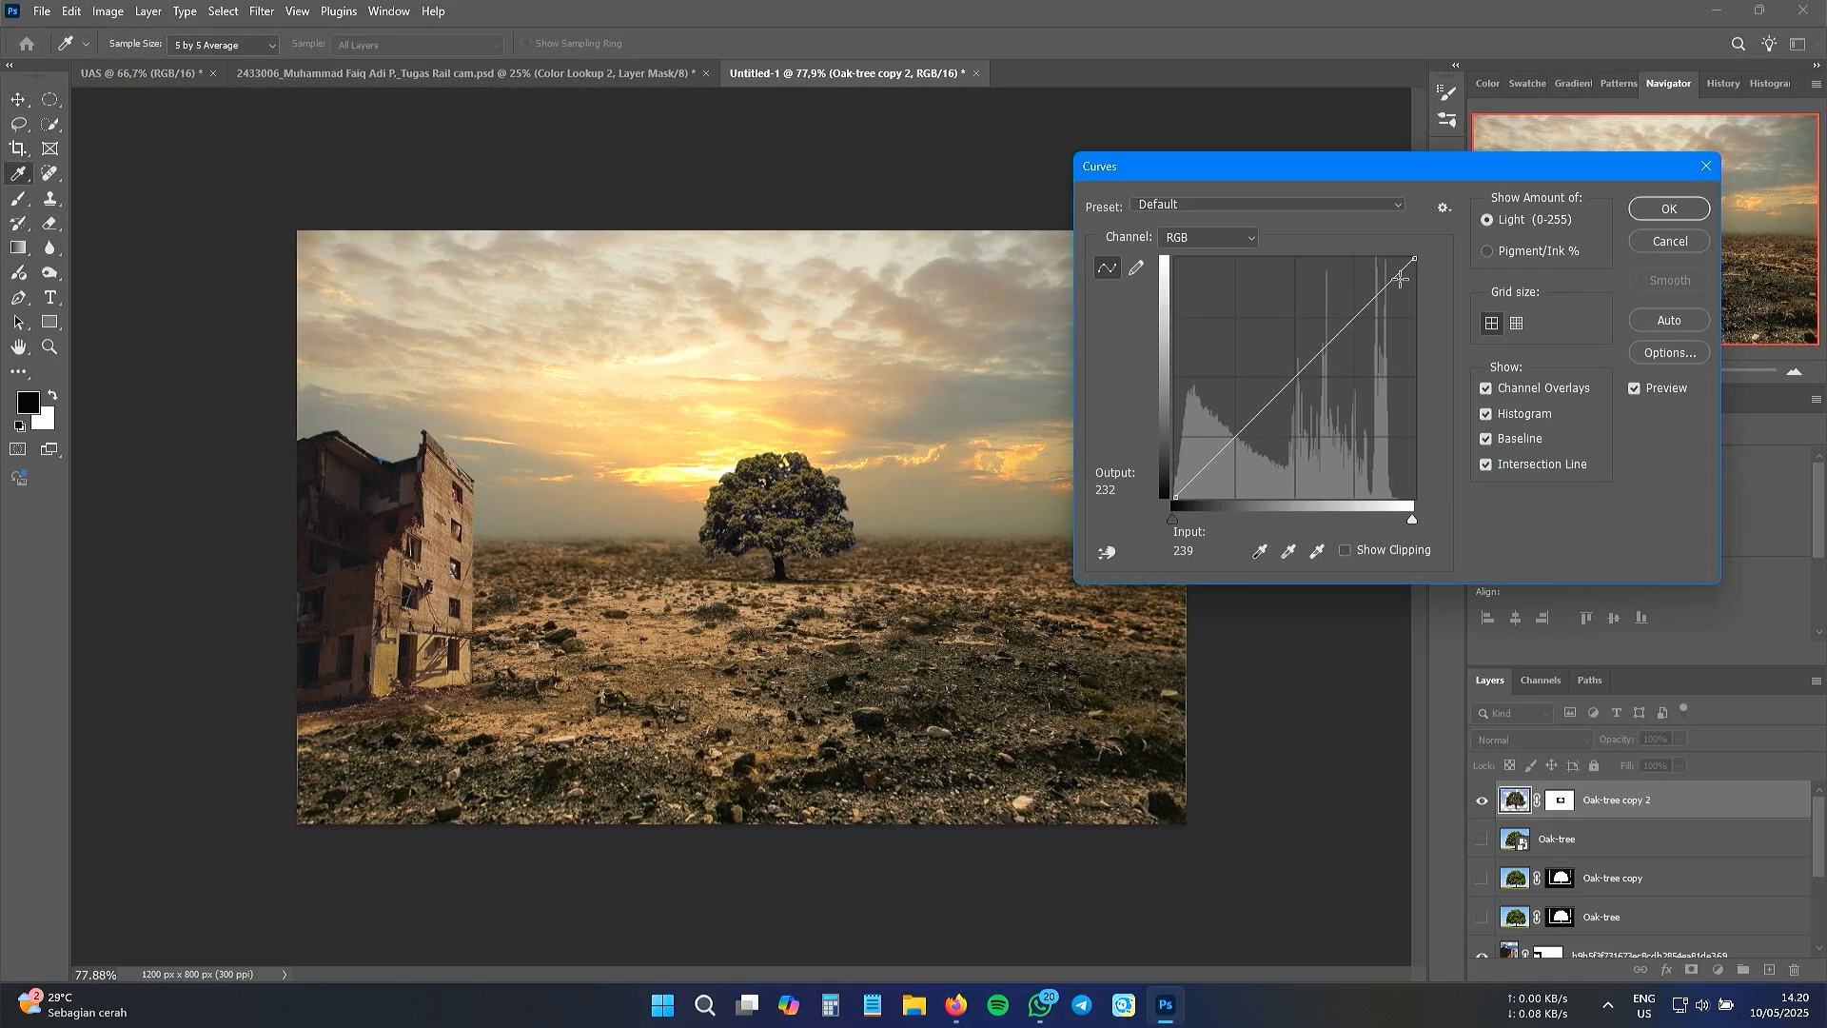
{"action": "mouse_move", "coordinate": [1212, 459]}
{"action": "left_mouse_down"}
{"action": "mouse_move", "coordinate": [1207, 423]}
{"action": "mouse_move", "coordinate": [1194, 480]}
{"action": "left_mouse_up"}
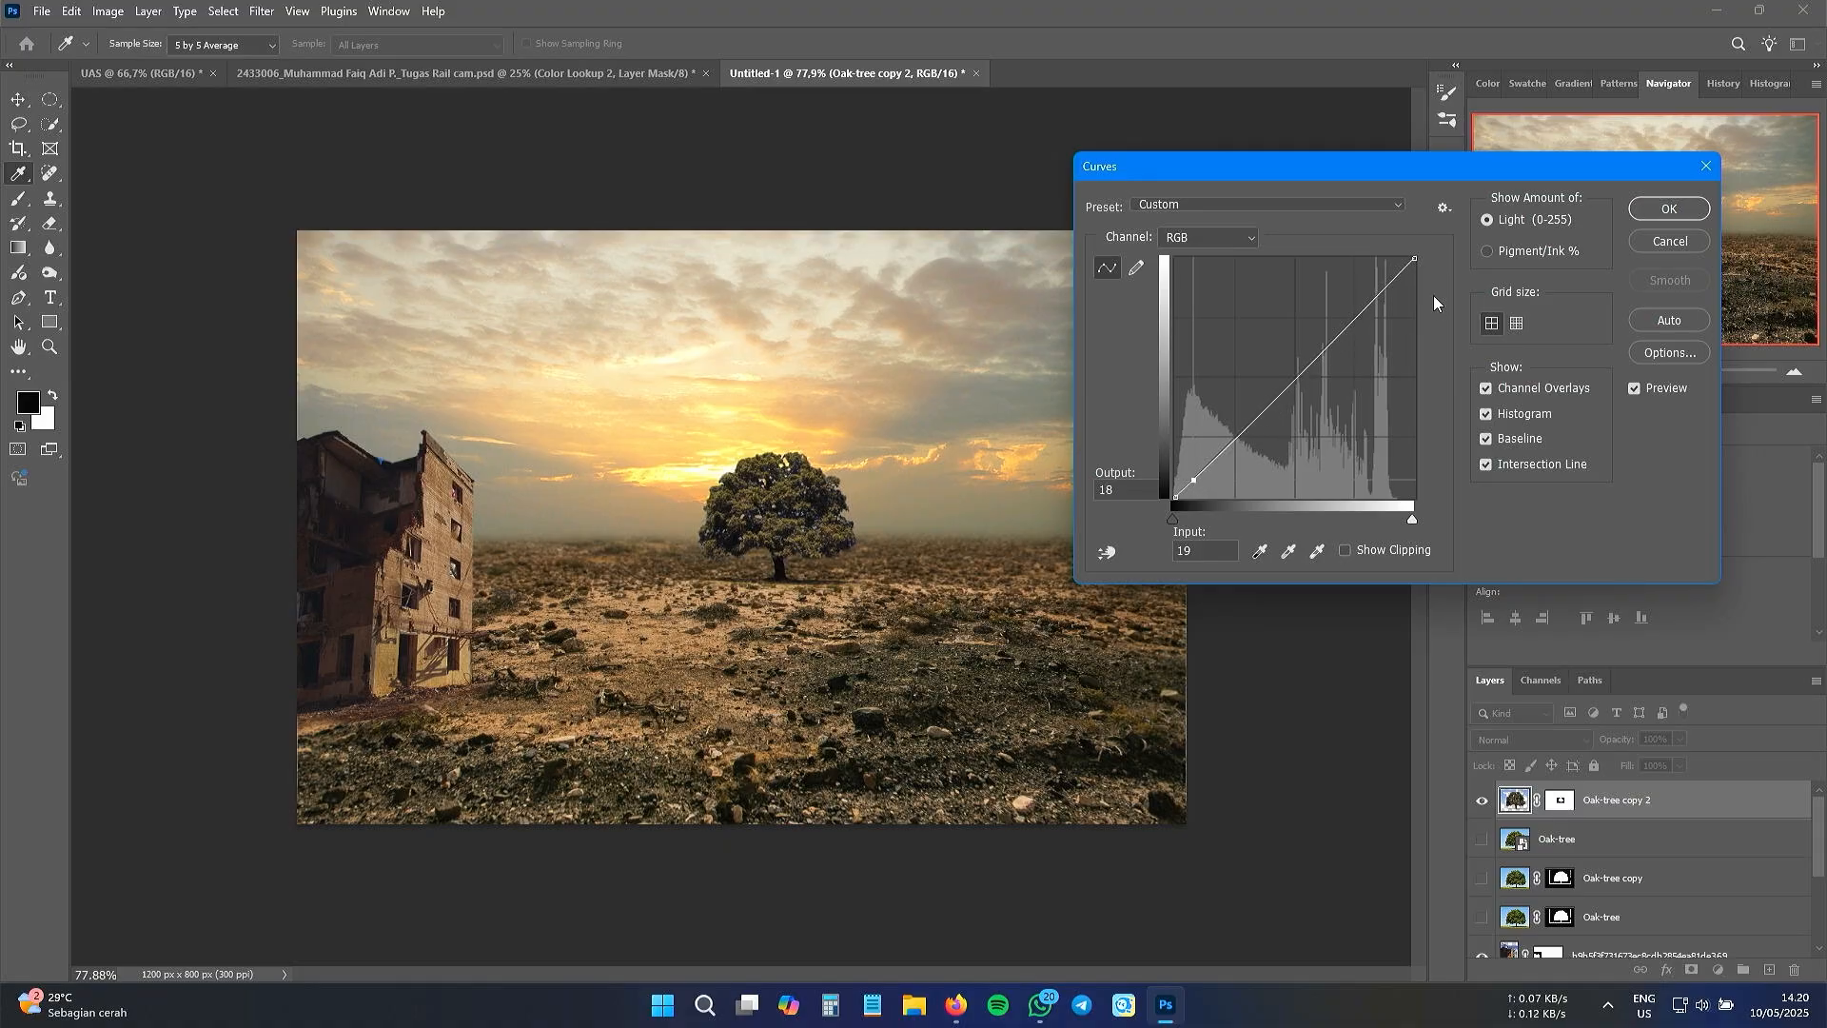
{"action": "left_click_drag", "start_coordinate": [1398, 267], "coordinate": [1409, 323]}
{"action": "left_click_drag", "start_coordinate": [1326, 391], "coordinate": [1337, 386]}
{"action": "left_click_drag", "start_coordinate": [1260, 434], "coordinate": [1264, 420]}
{"action": "left_click_drag", "start_coordinate": [1194, 480], "coordinate": [1169, 466]}
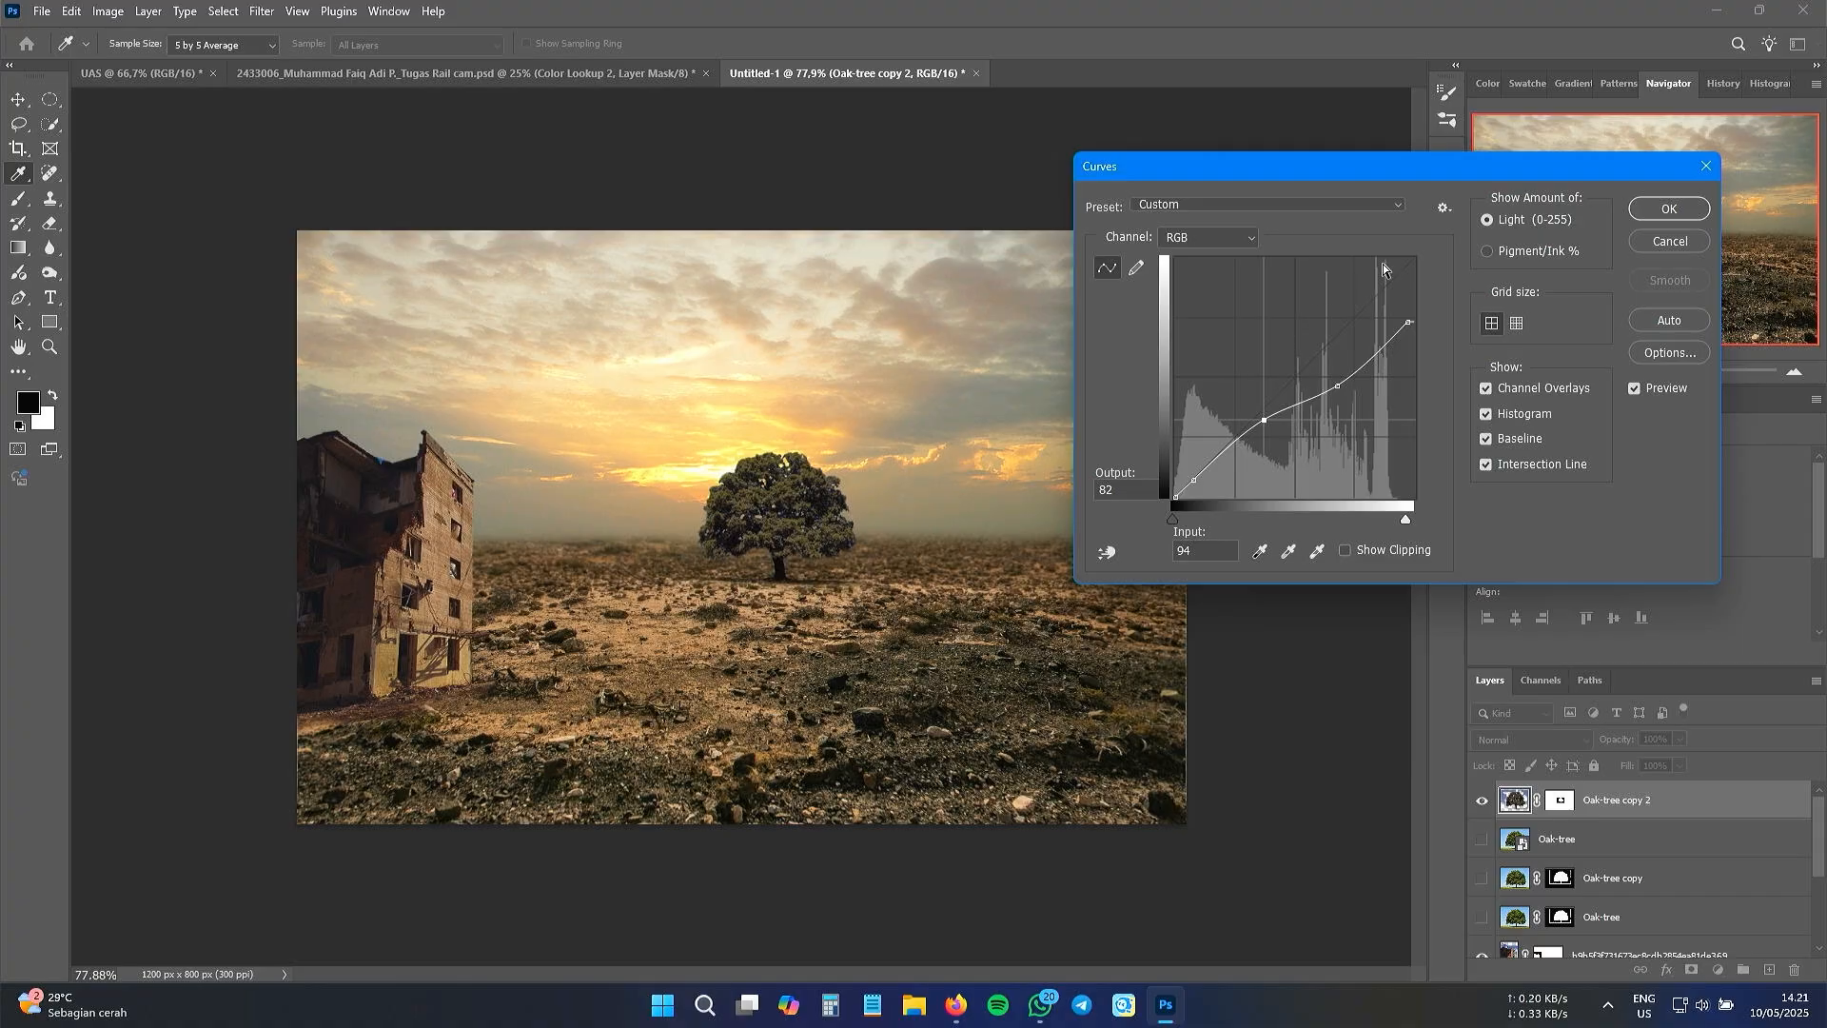
{"action": "left_click", "coordinate": [1660, 208]}
{"action": "key", "text": "v"}
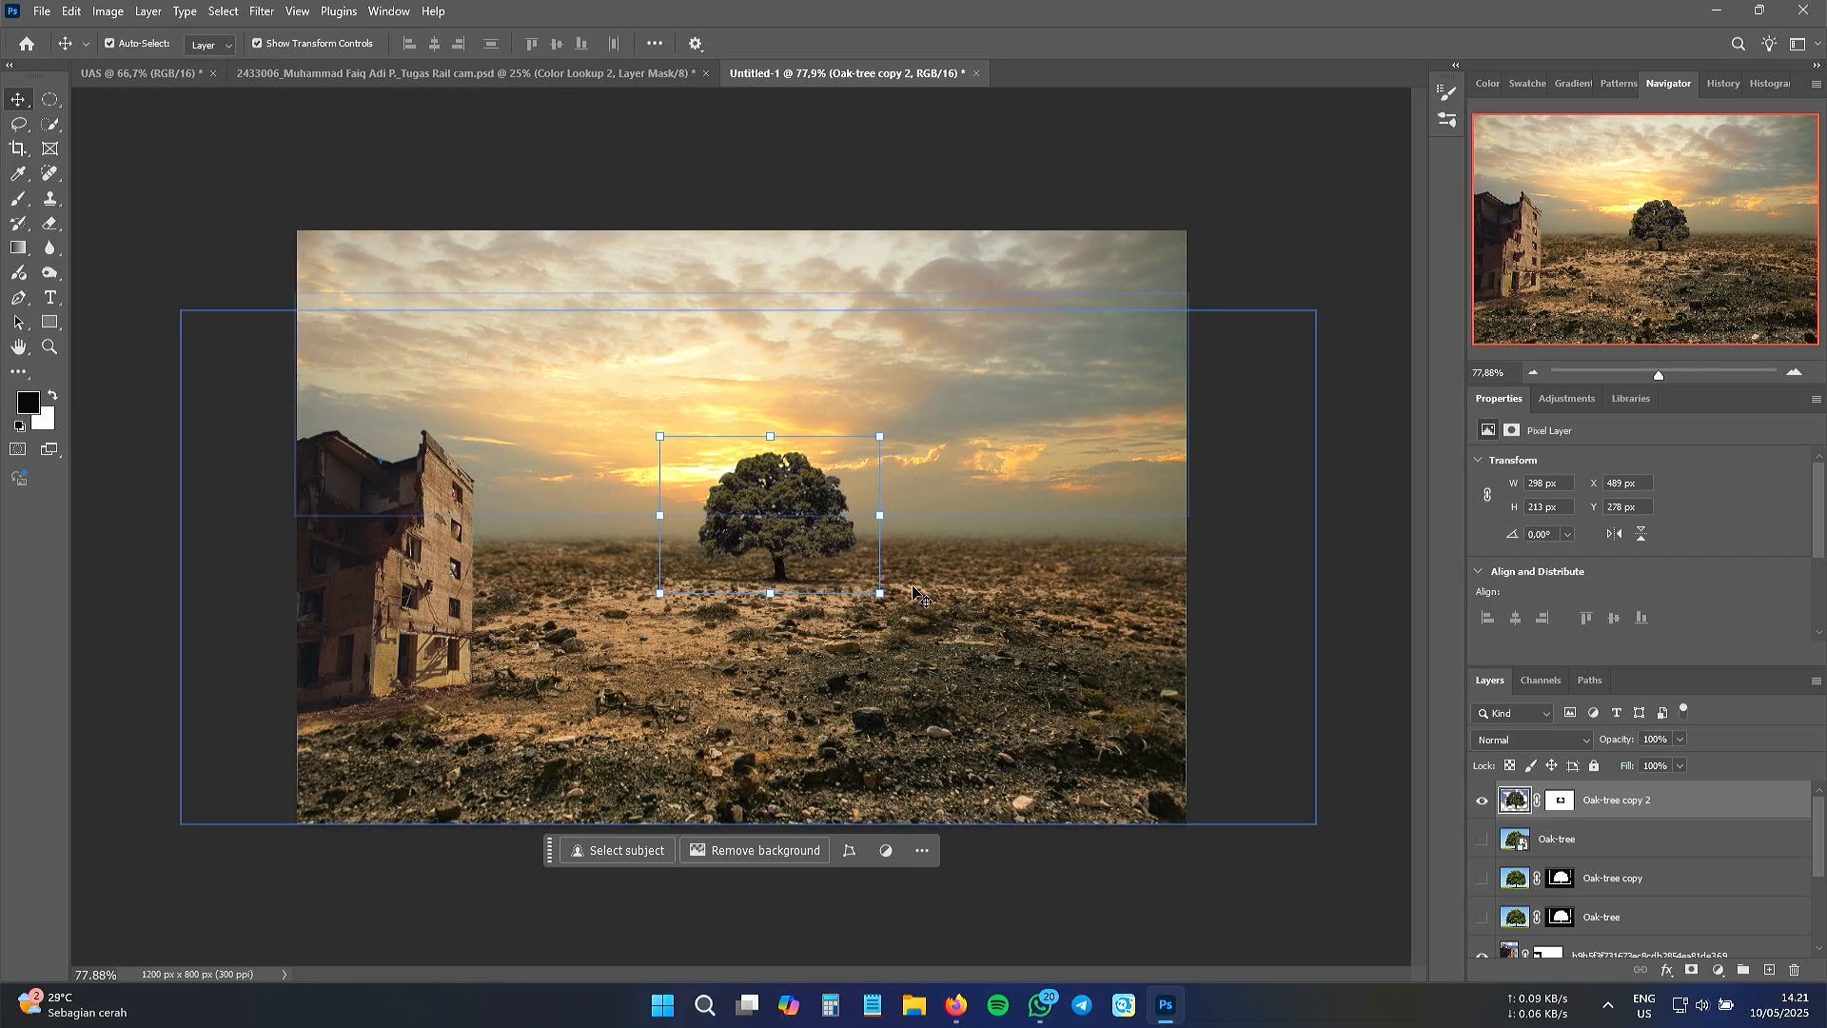
- Duplicate the Oak-tree copy 2 layer as Oak-tree copy 3
{"action": "right_click", "coordinate": [1690, 799]}
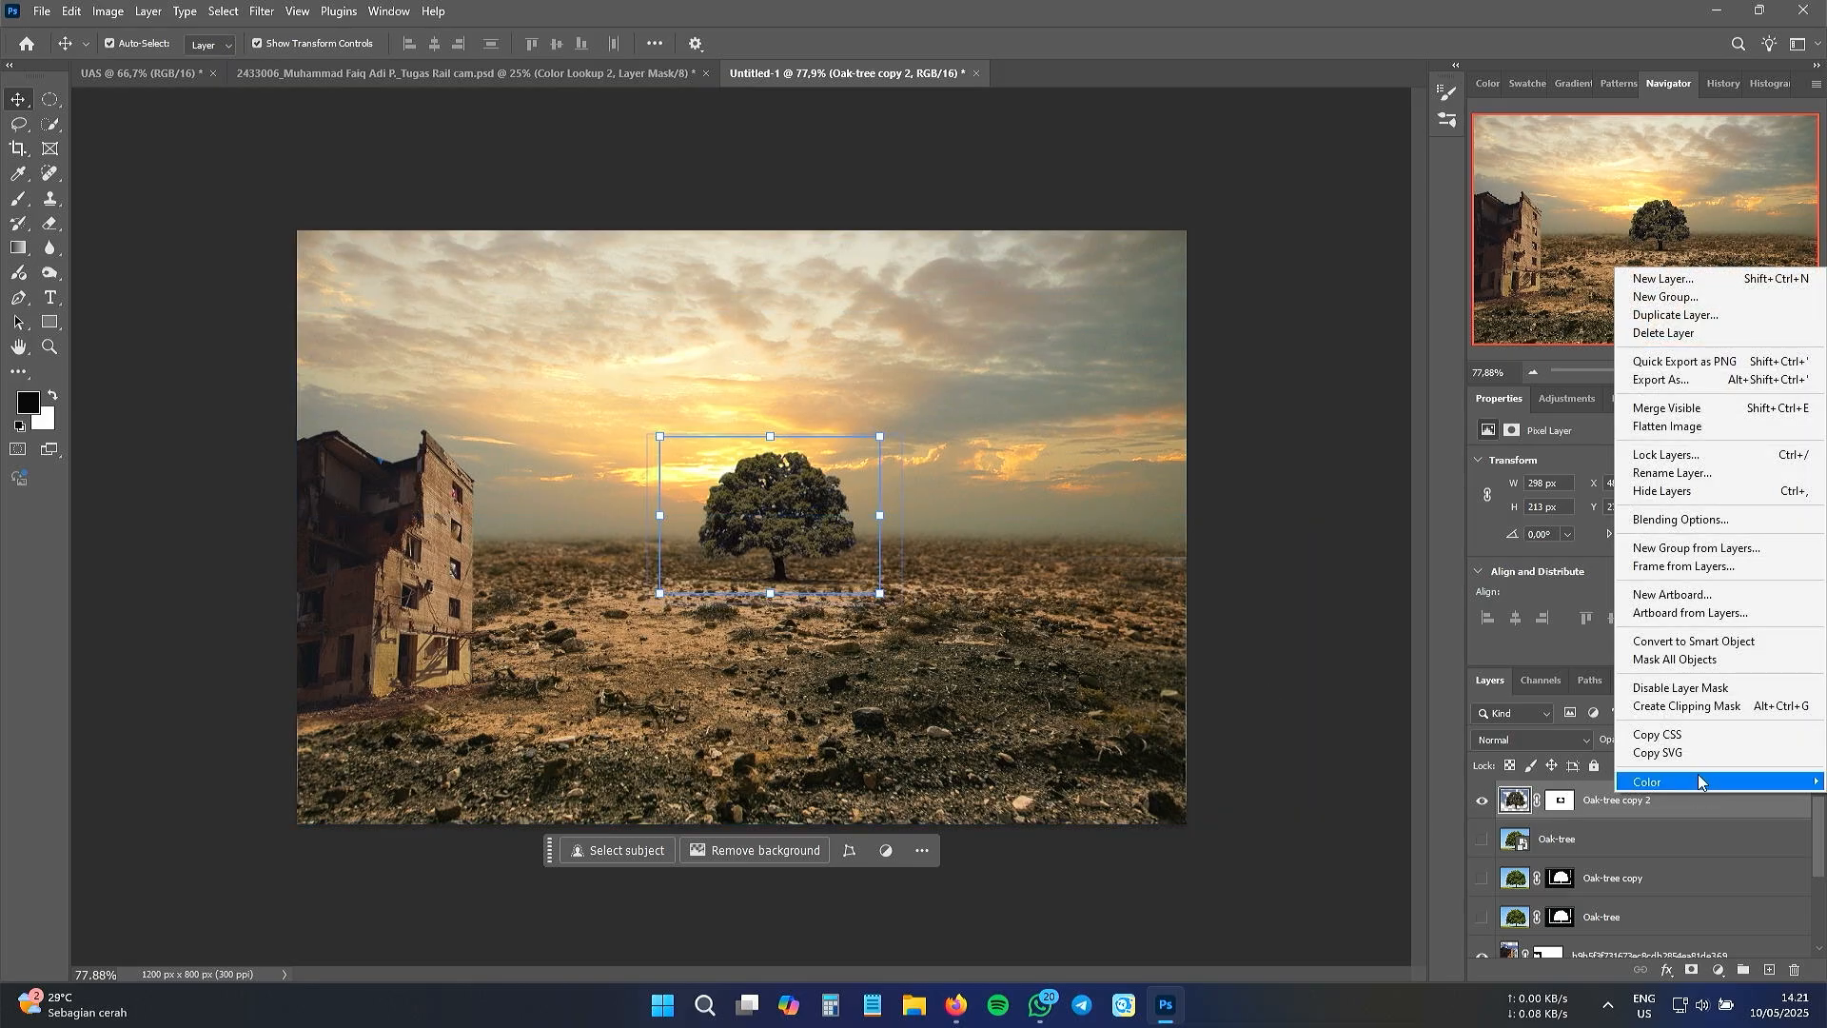
{"action": "left_click", "coordinate": [1677, 324]}
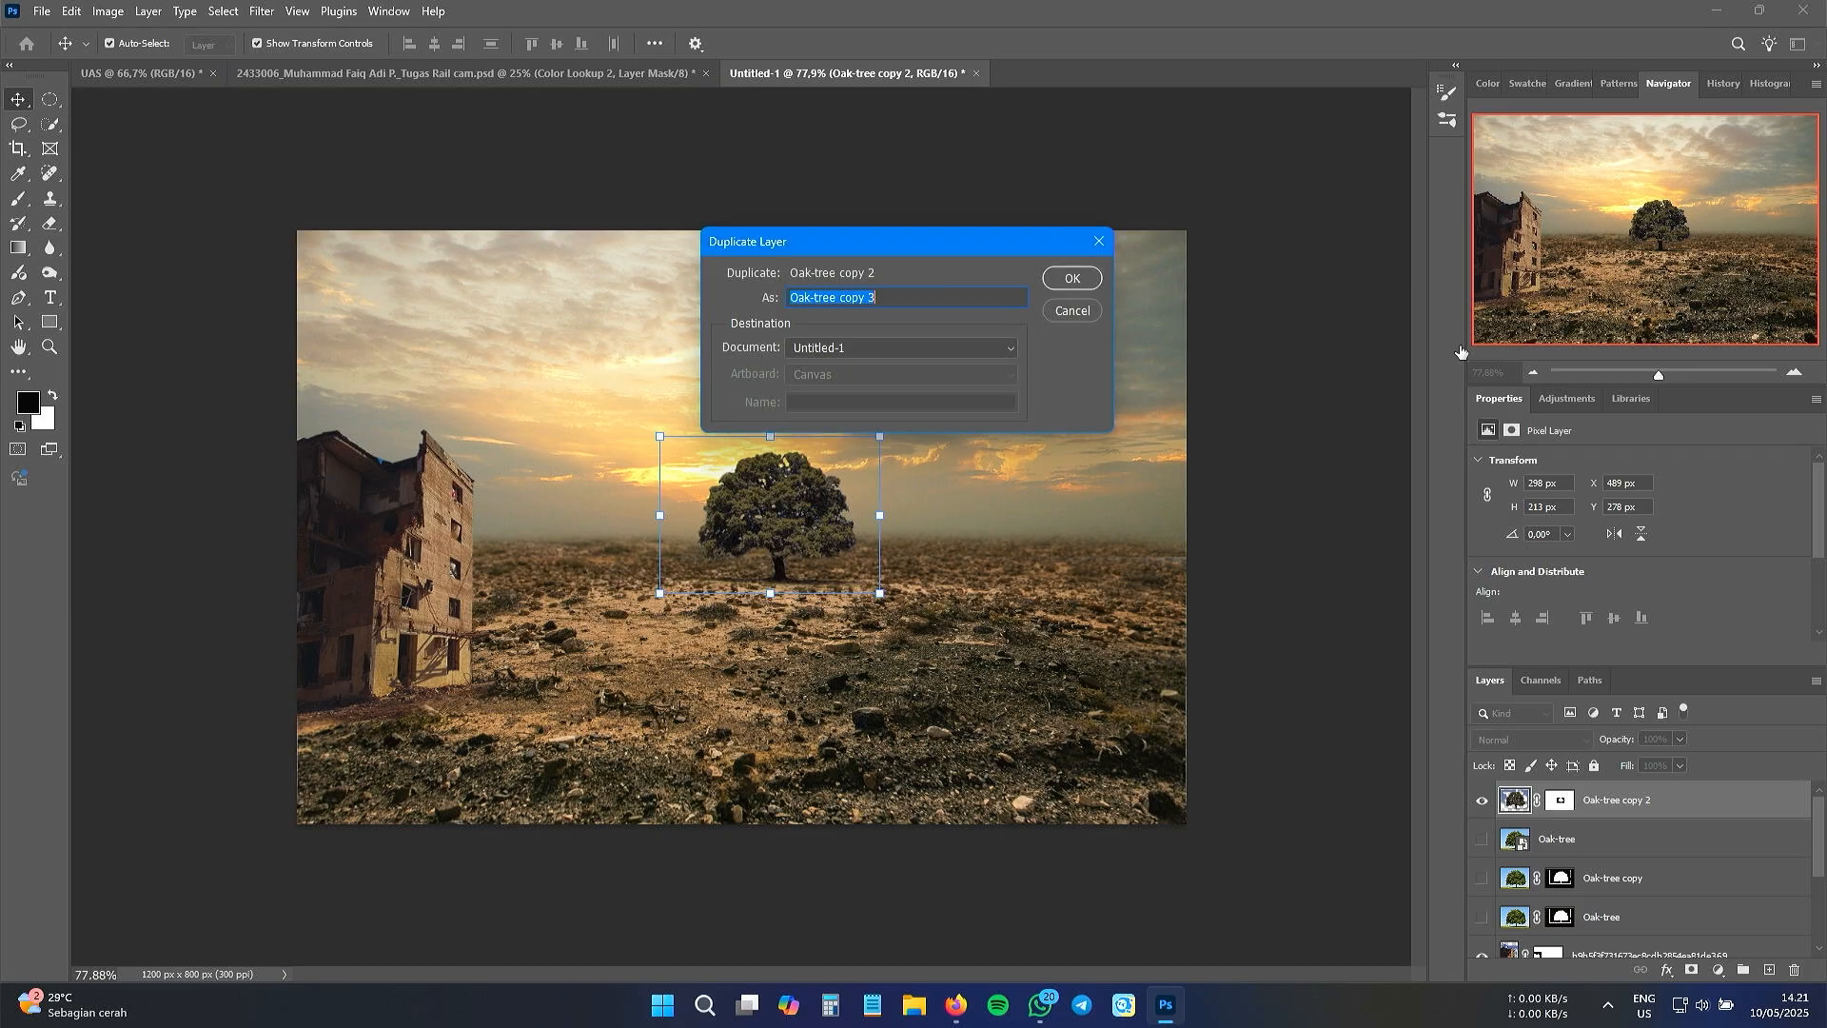
{"action": "left_click", "coordinate": [1068, 282]}
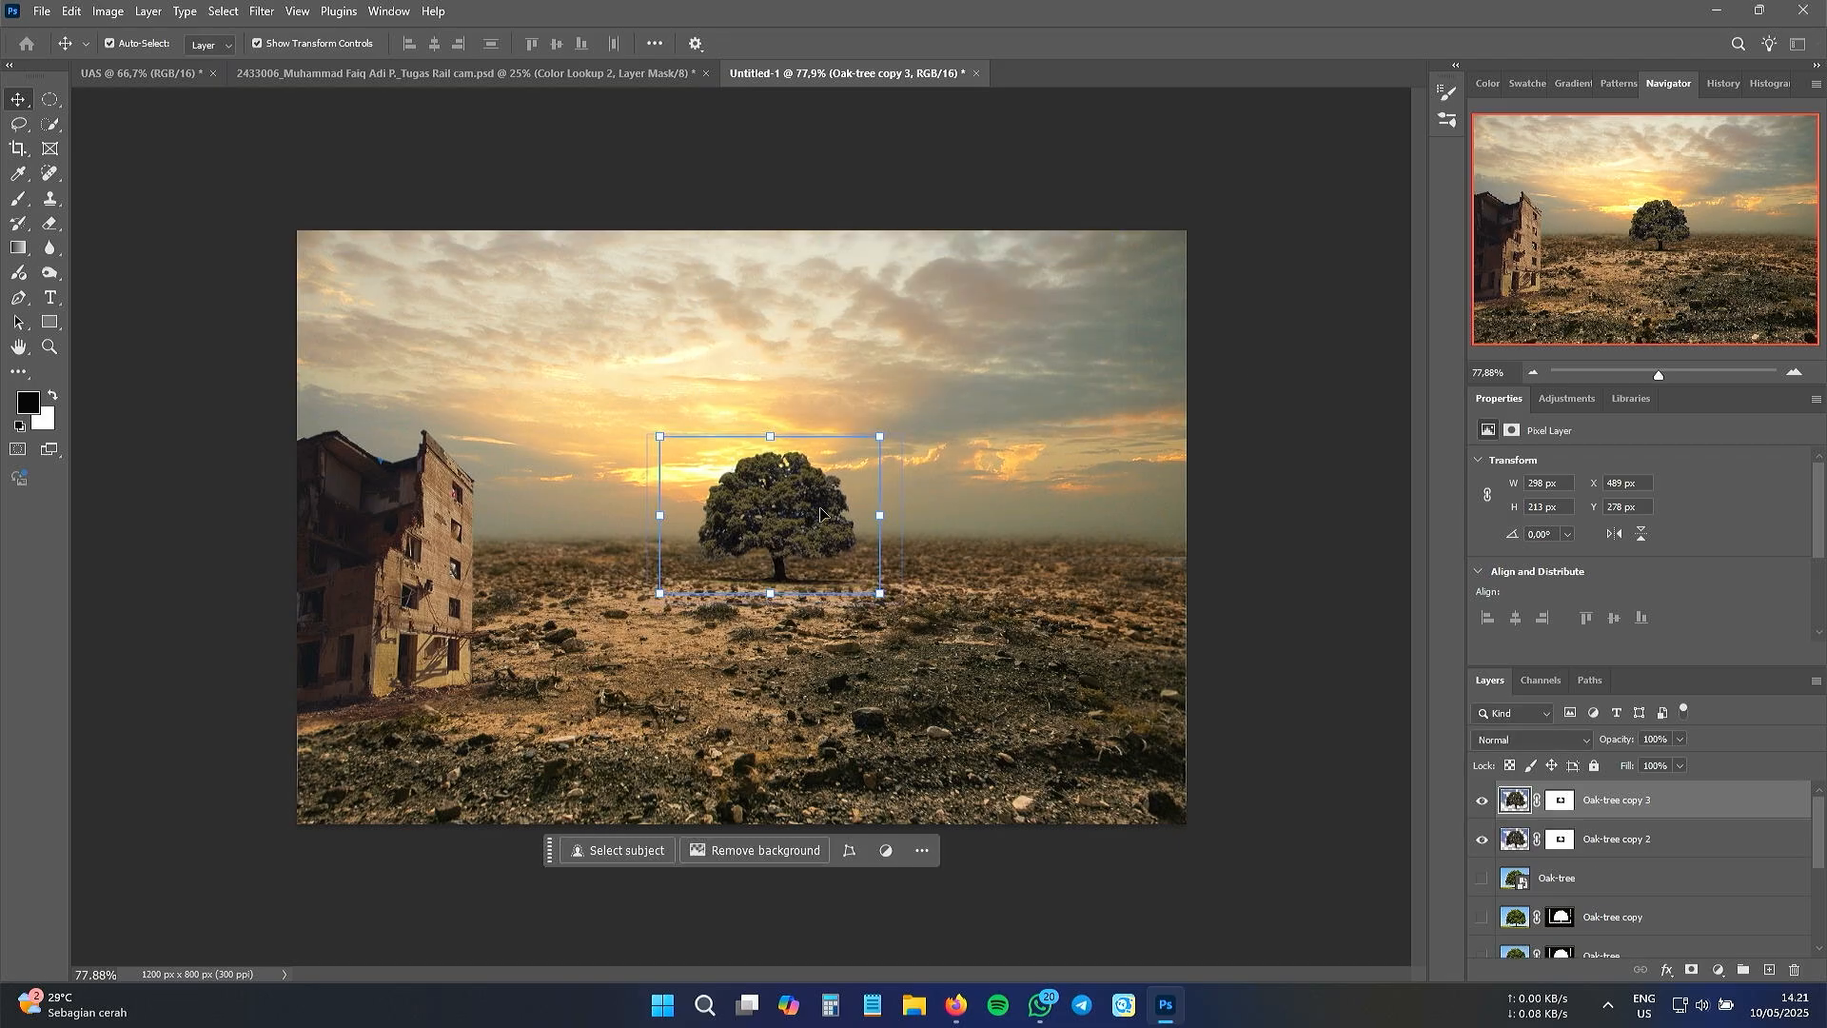
- Flip Oak-tree copy 3 vertically and move it down beneath the oak tree's trunk as a shadow
{"action": "right_click", "coordinate": [822, 516]}
{"action": "key", "text": "Escape"}
{"action": "key", "text": "ctrl+t"}
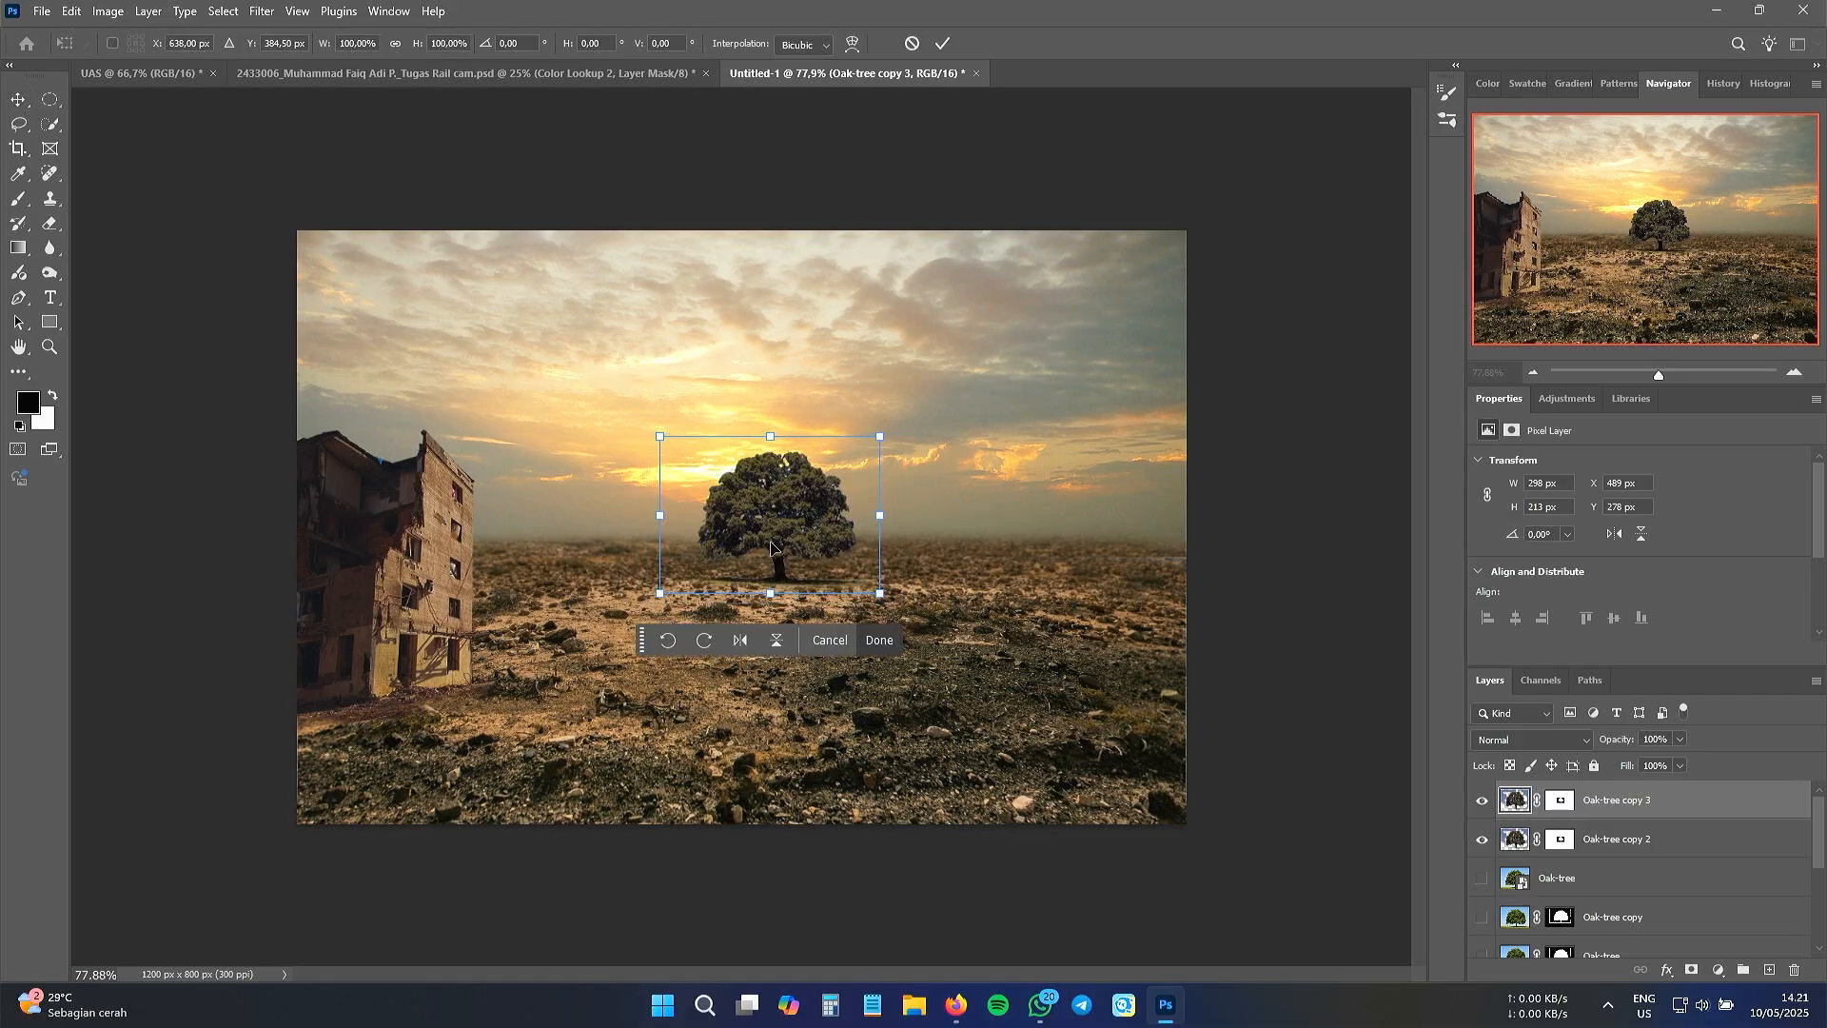
{"action": "right_click", "coordinate": [771, 545]}
{"action": "left_click", "coordinate": [858, 937]}
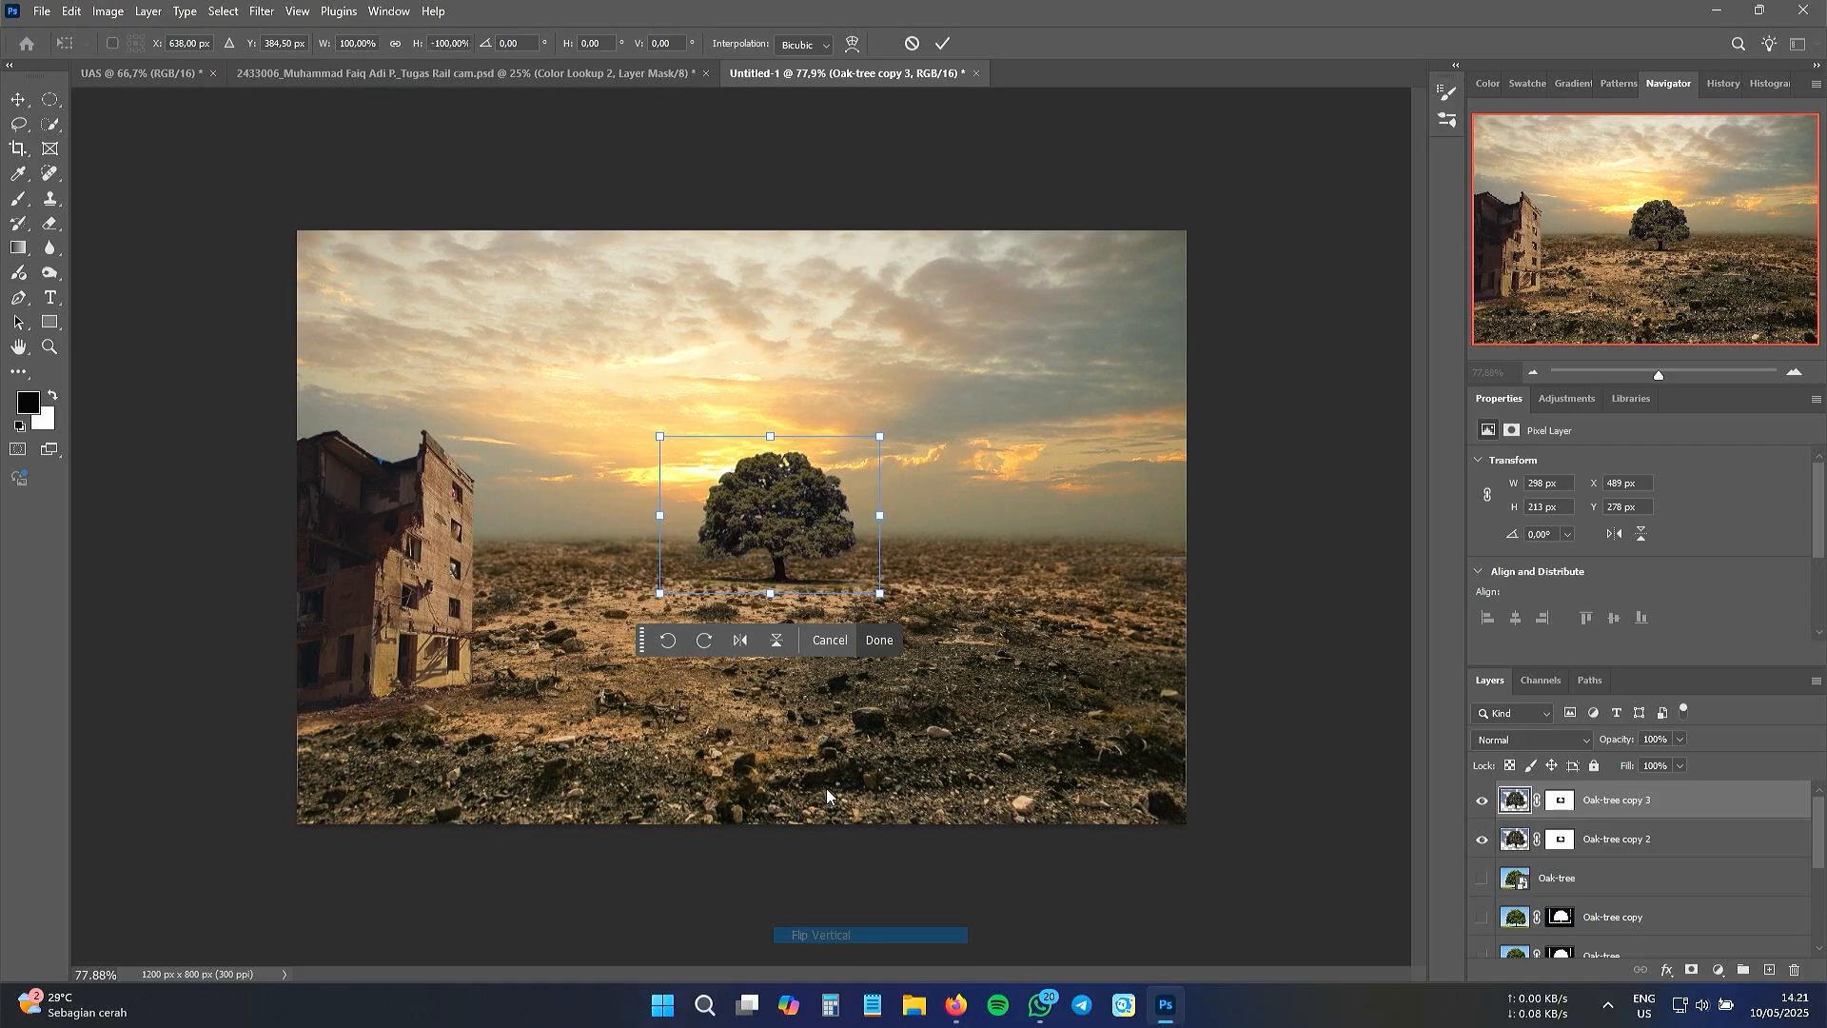
{"action": "left_click_drag", "start_coordinate": [790, 554], "coordinate": [773, 647]}
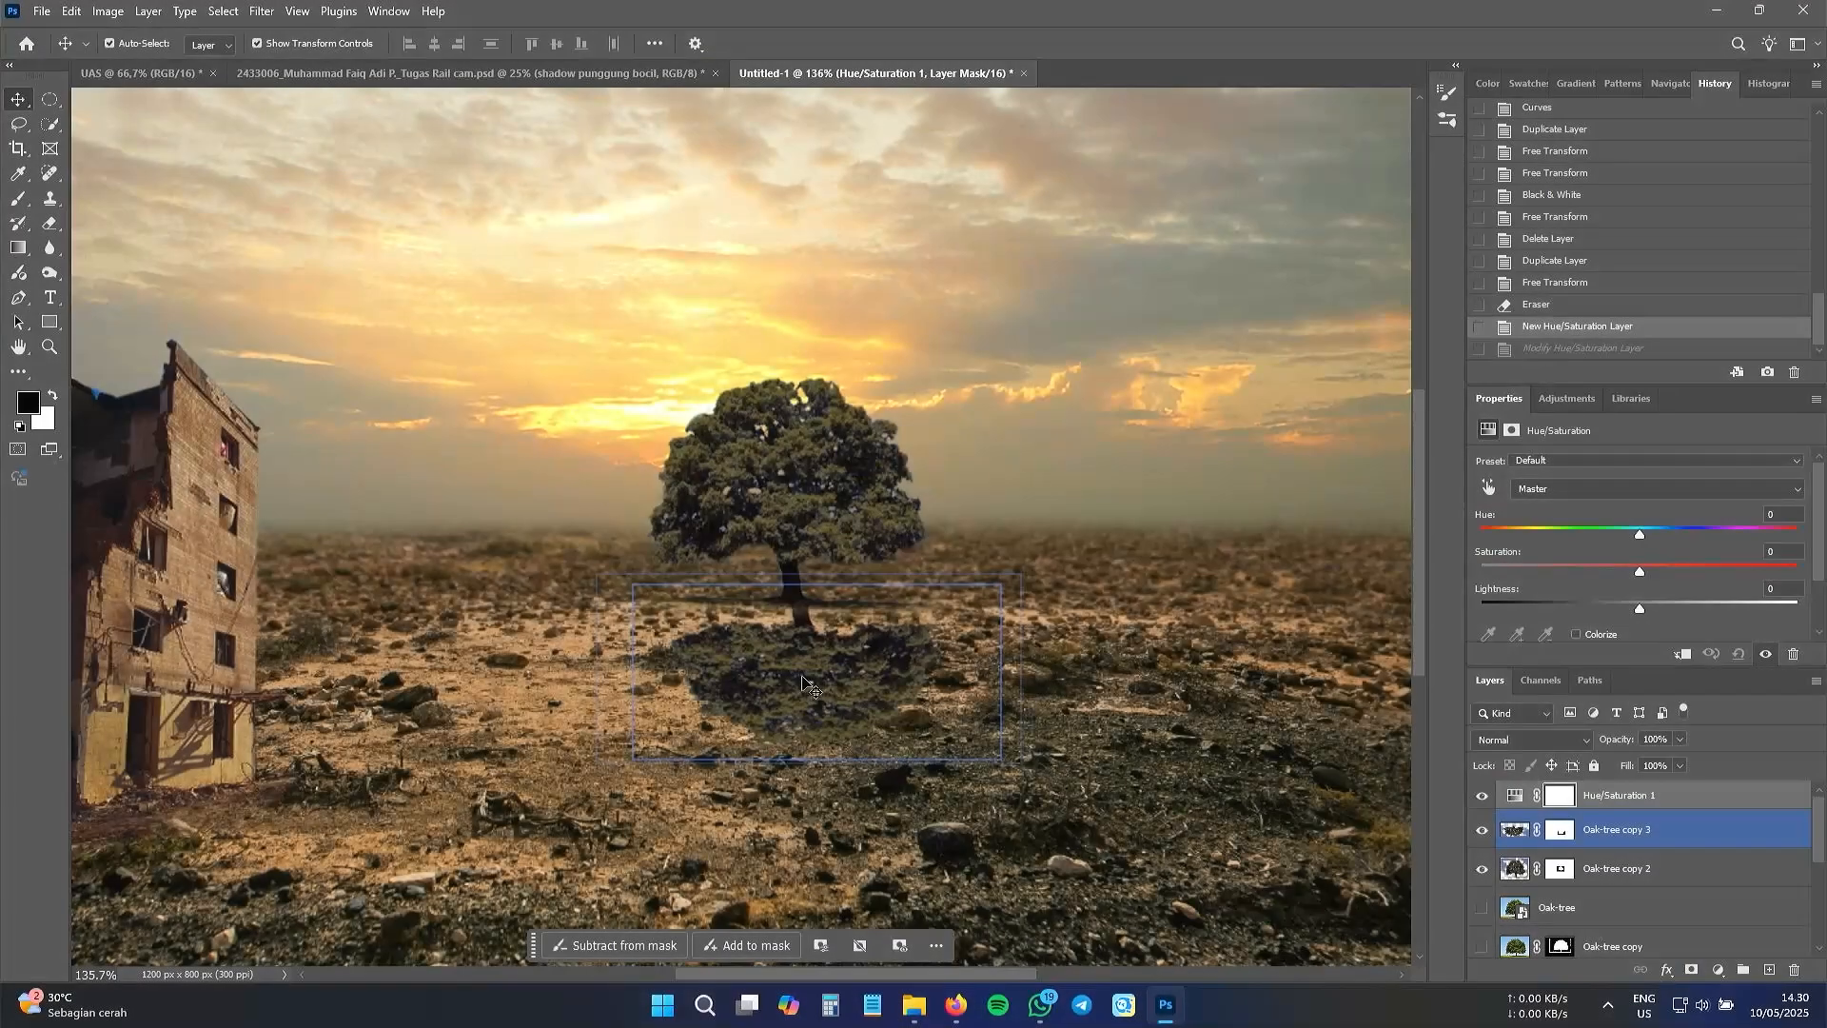
- Undo the Hue/Saturation adjustment layer and blacken Oak-tree copy 3 directly with Hue/Saturation at saturation -39 and lightness -100
{"action": "key", "text": "ctrl+z"}
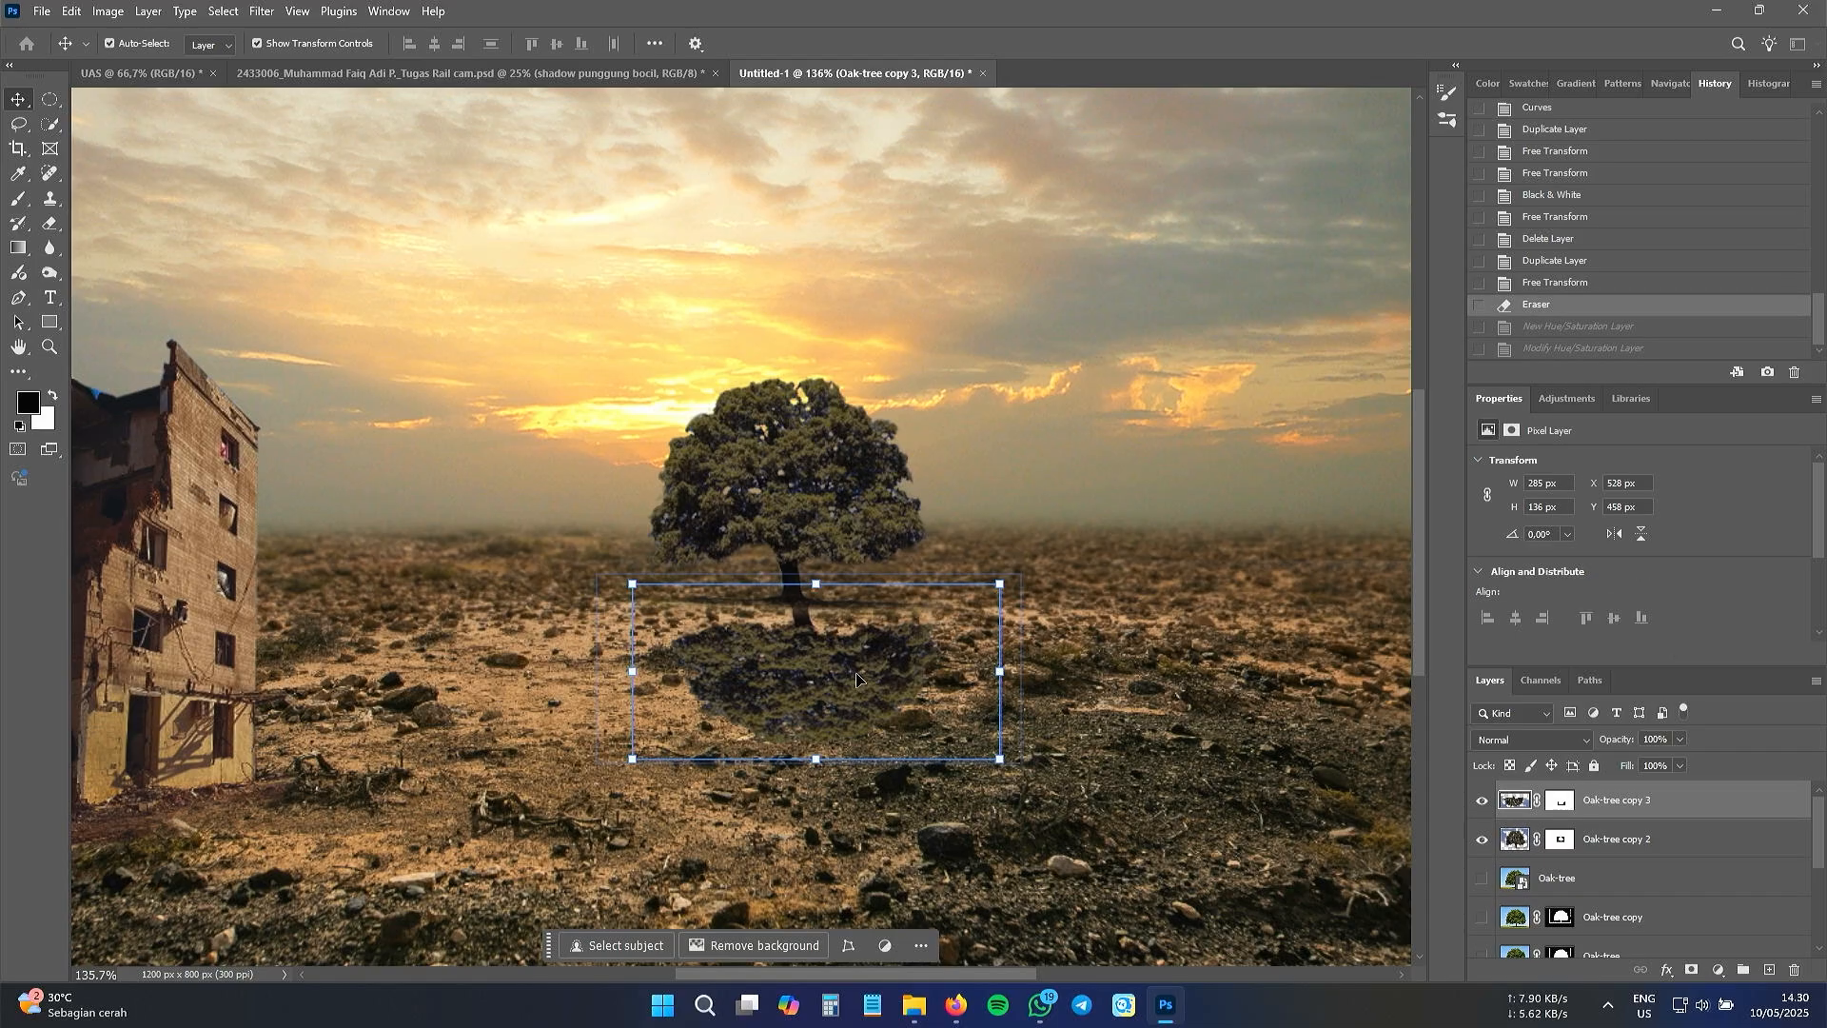
{"action": "key", "text": "ctrl+u"}
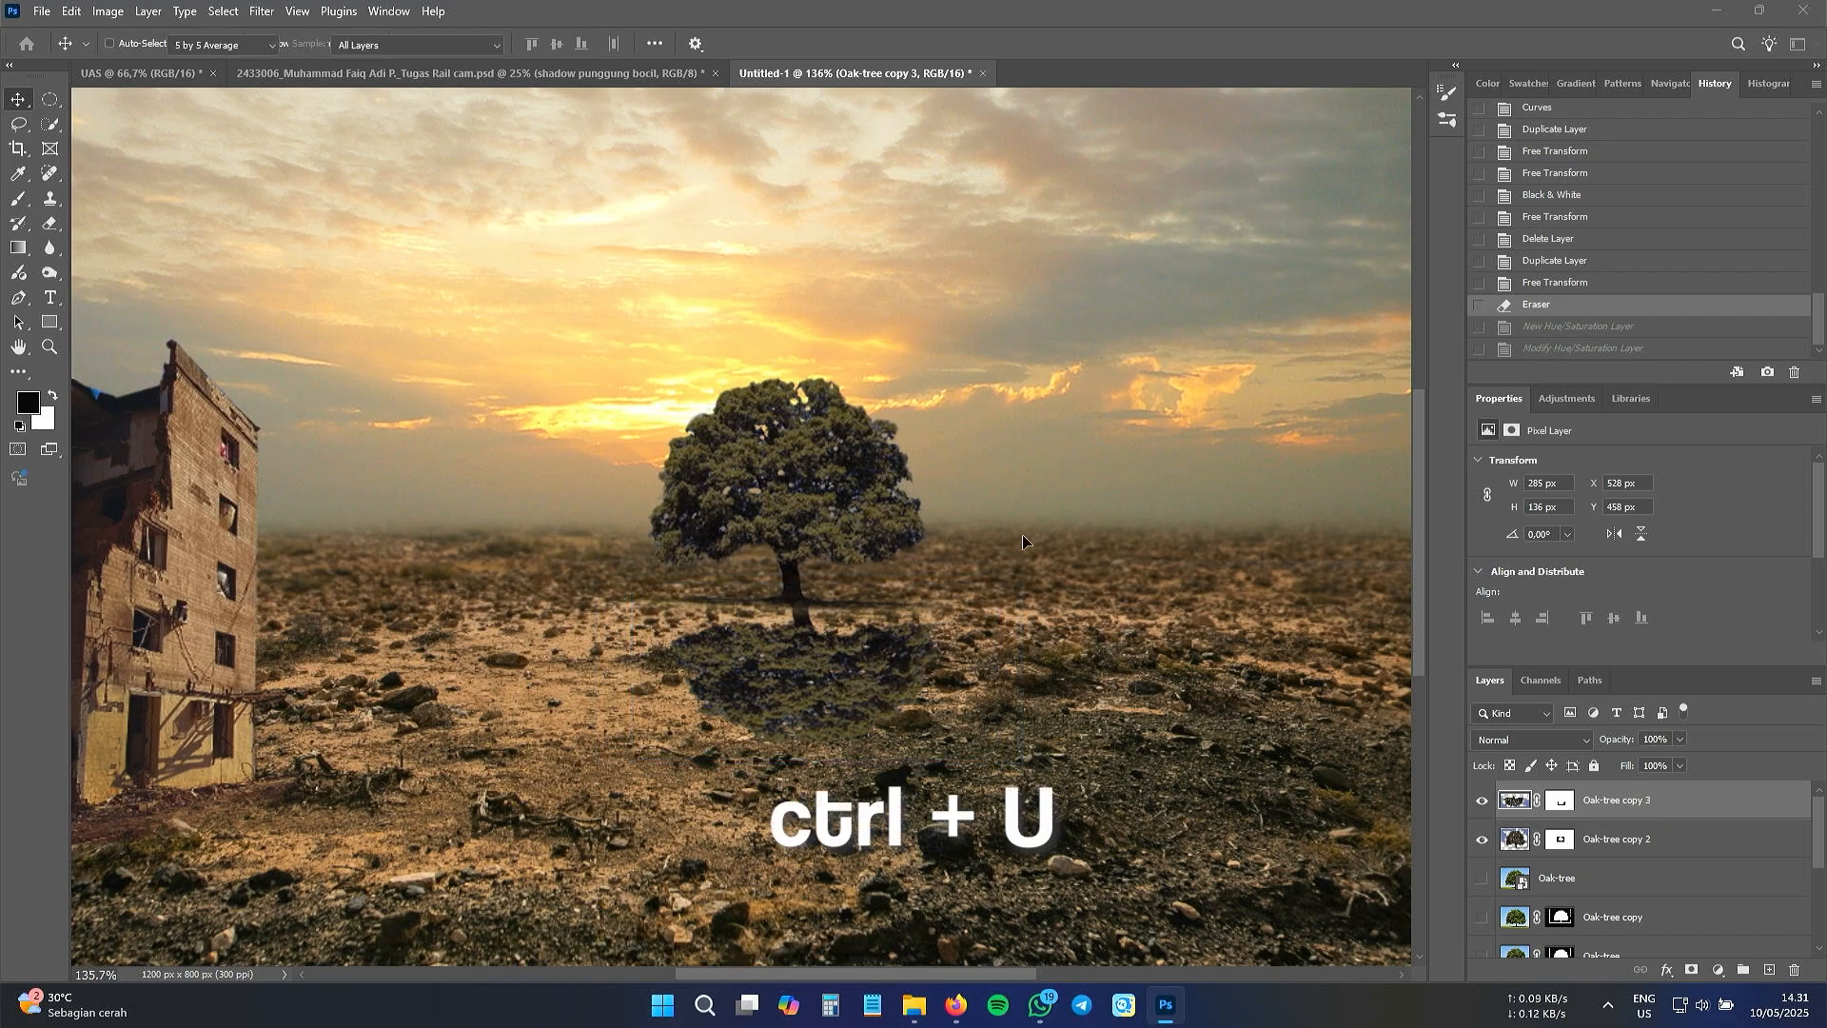
{"action": "left_click_drag", "start_coordinate": [1227, 497], "coordinate": [1133, 491]}
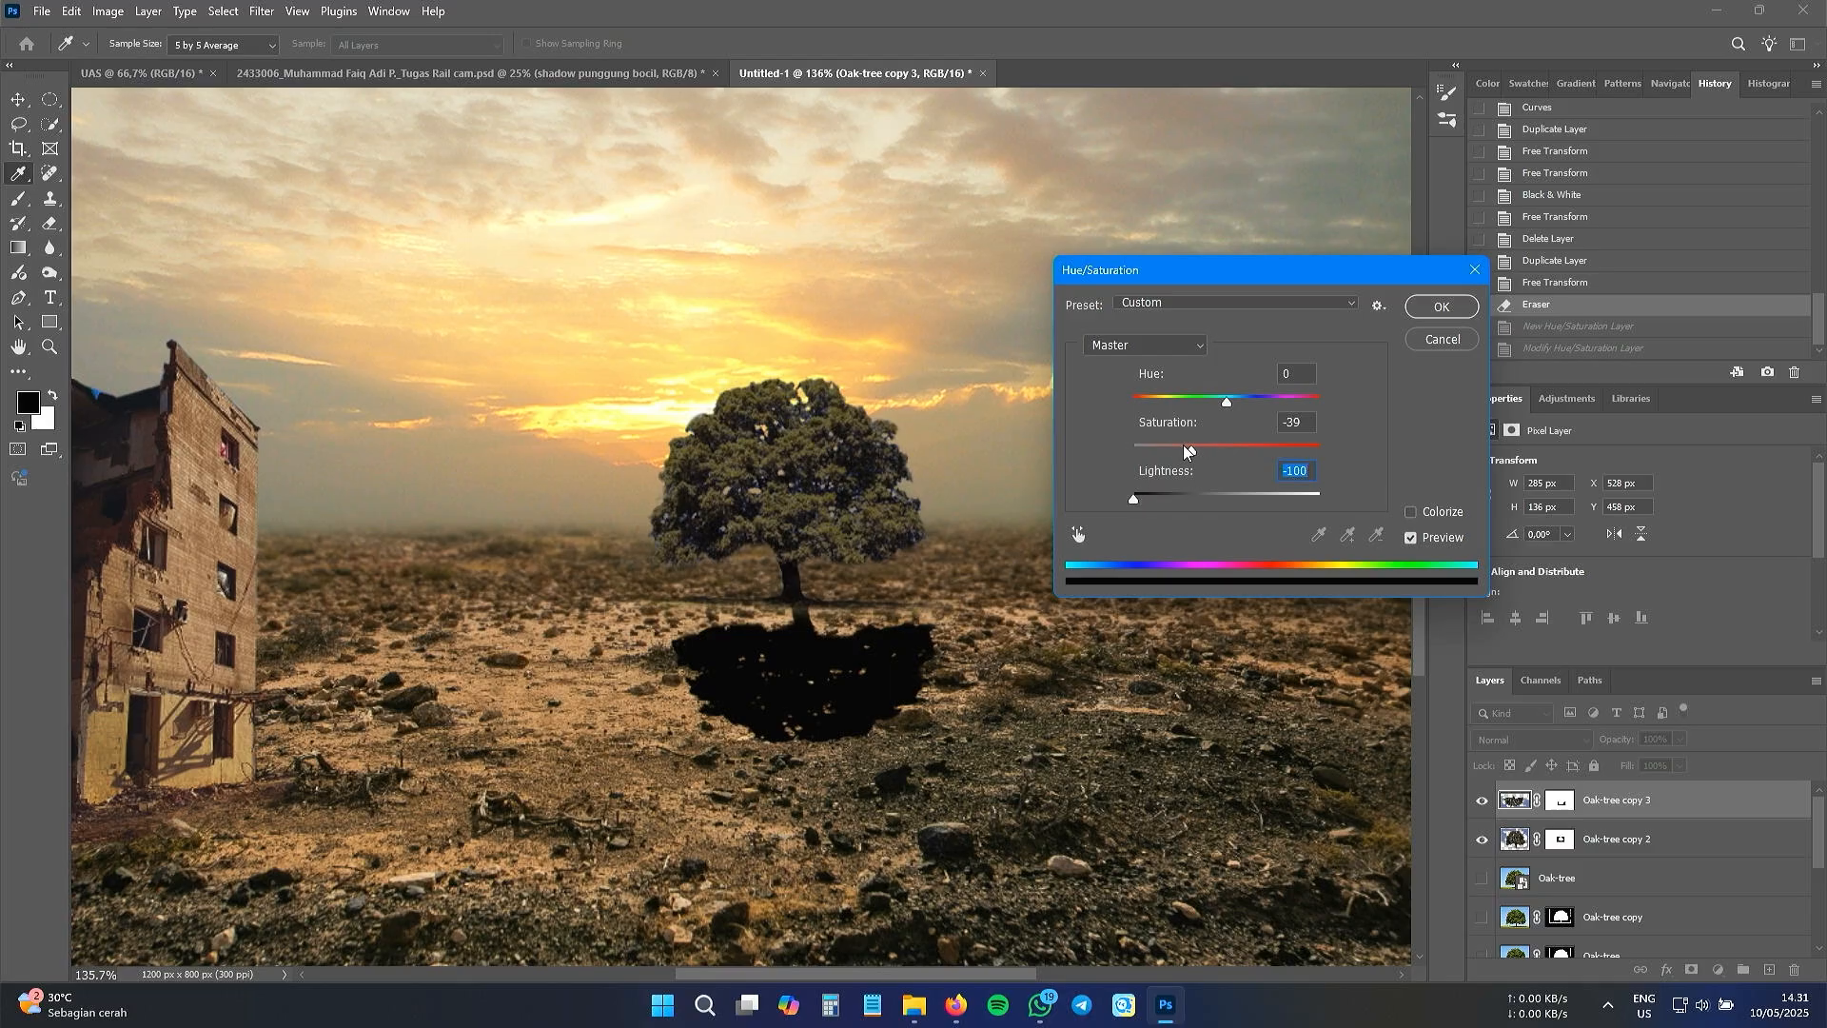
{"action": "left_click", "coordinate": [1423, 307]}
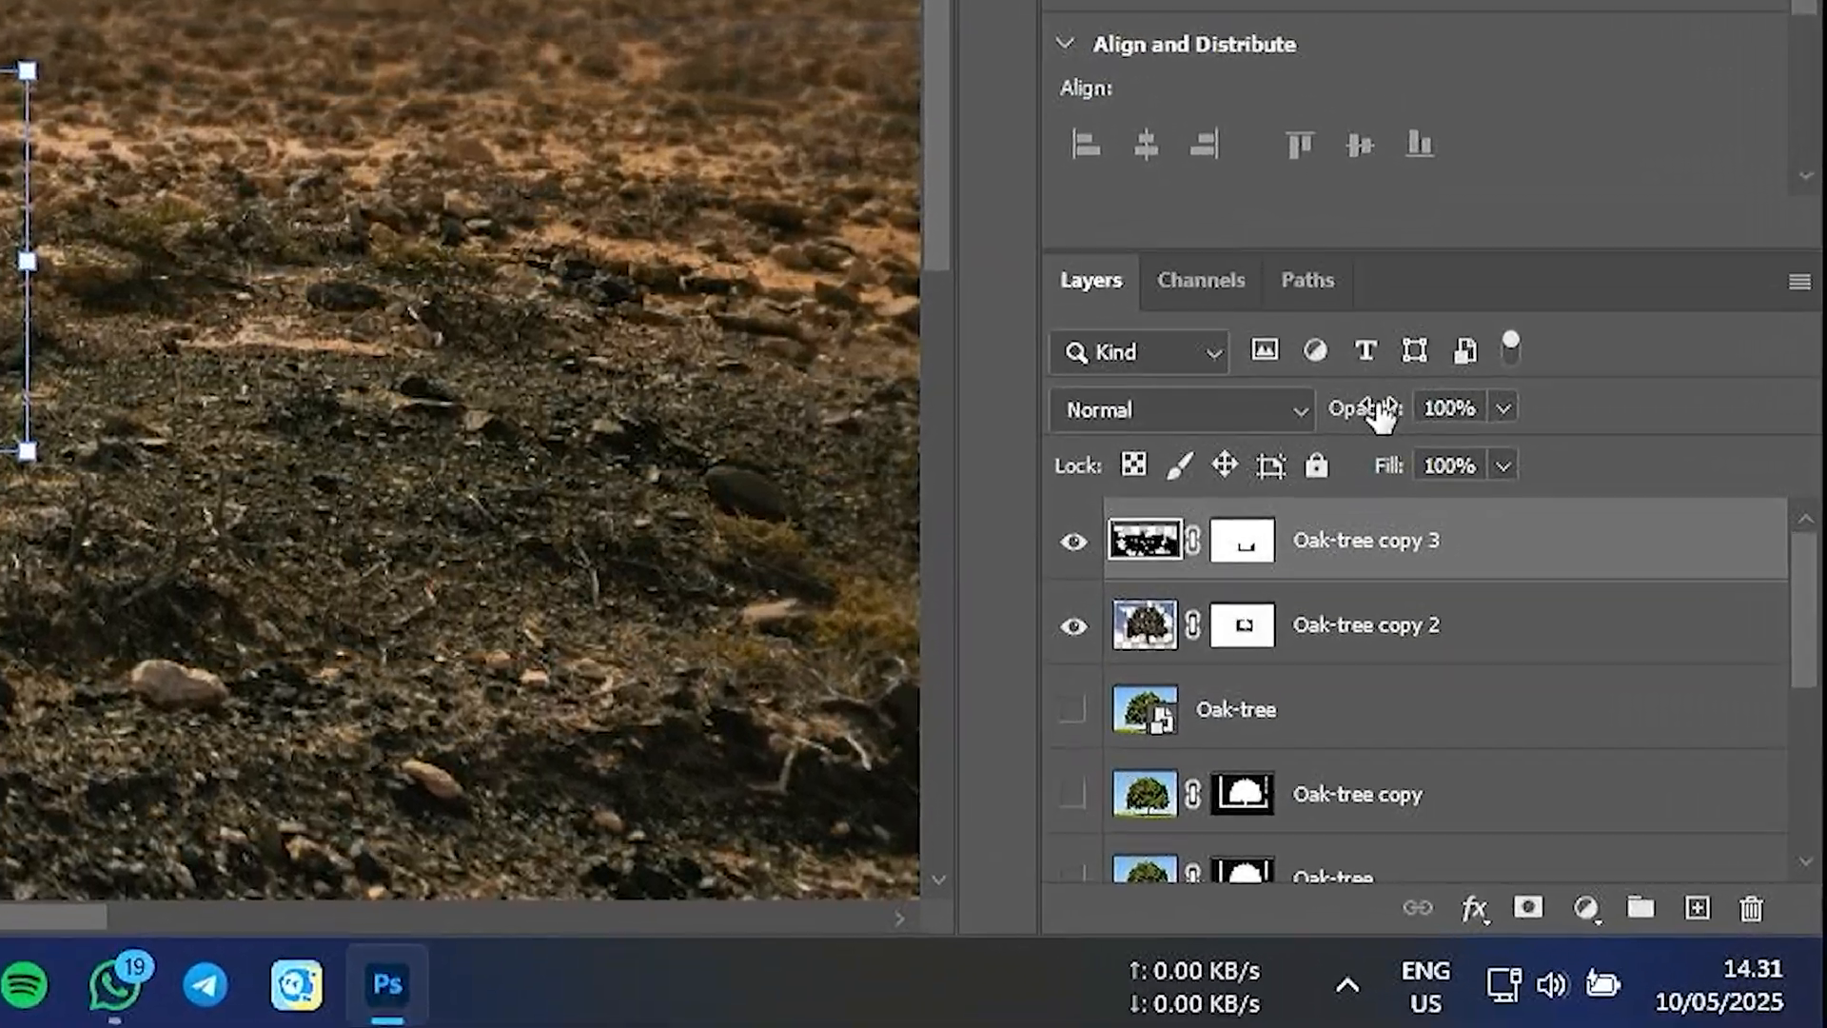
- Lower the tree shadow layer's opacity to 68% and its fill to 68%
{"action": "left_click_drag", "start_coordinate": [1515, 602], "coordinate": [1424, 600]}
{"action": "left_click_drag", "start_coordinate": [1165, 338], "coordinate": [1260, 339]}
{"action": "left_click_drag", "start_coordinate": [1337, 405], "coordinate": [1275, 342]}
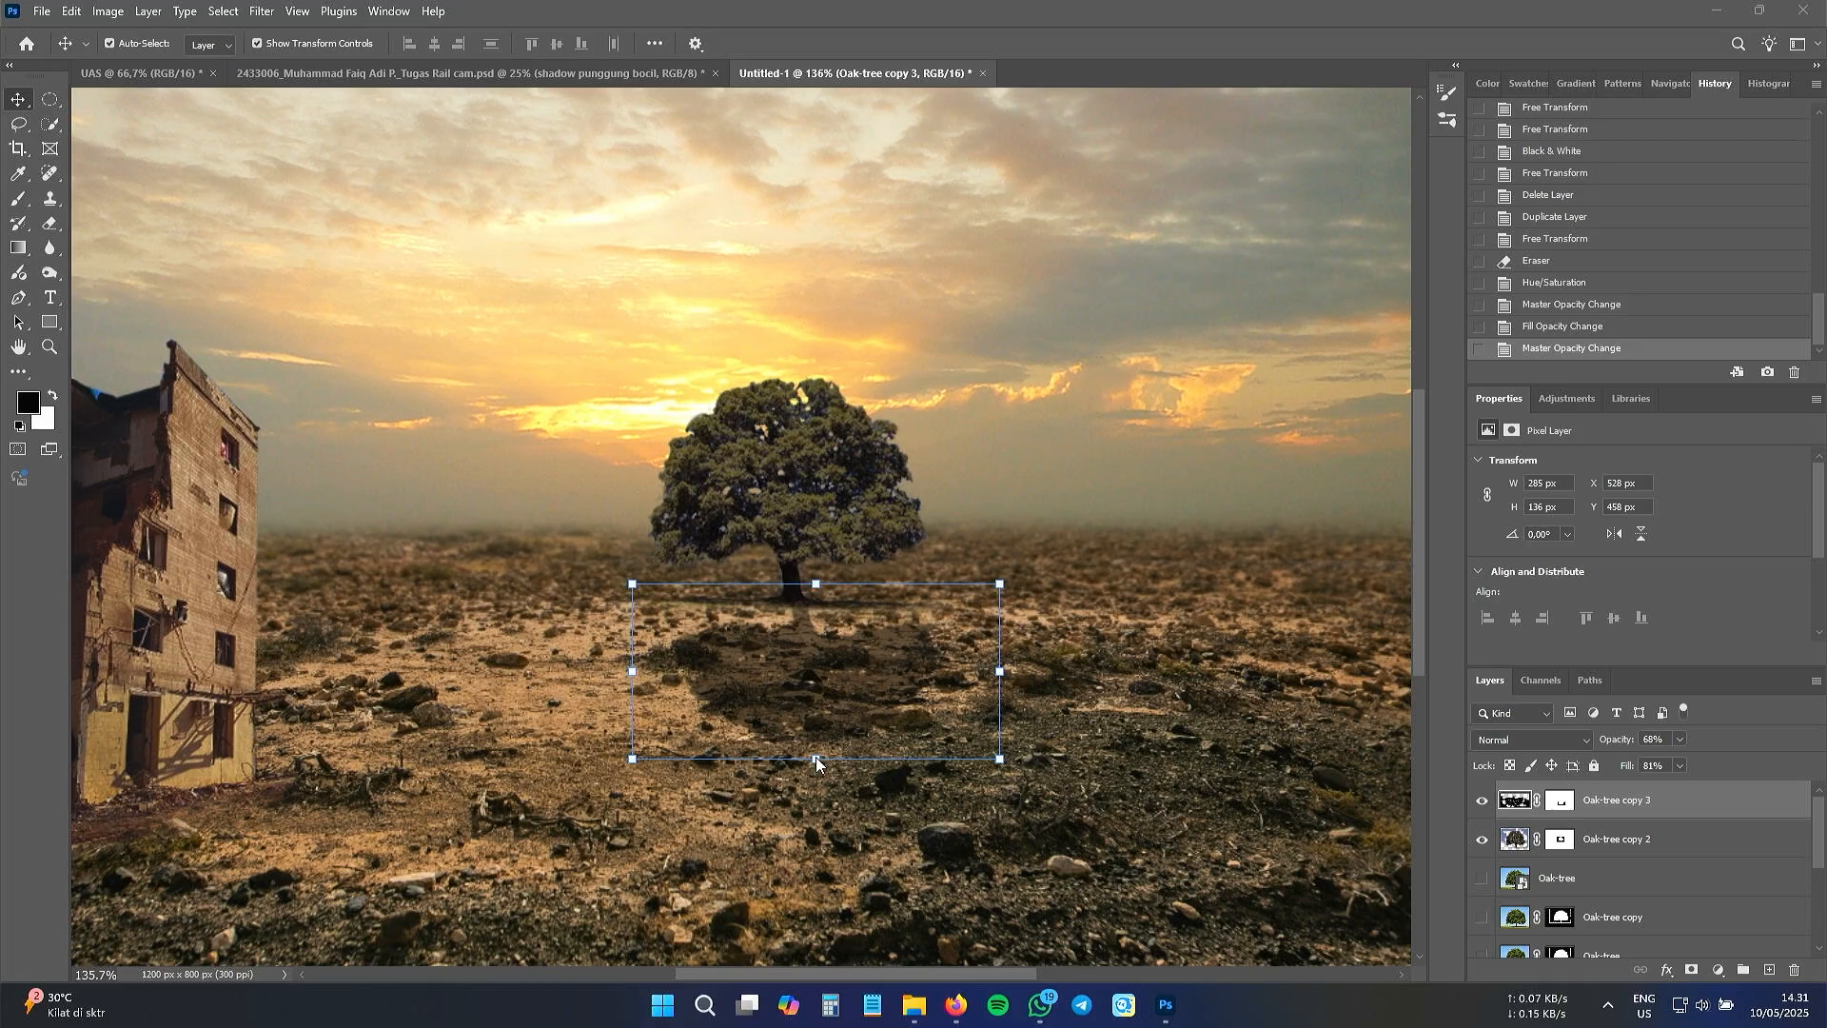
{"action": "left_click", "coordinate": [1623, 766]}
{"action": "left_click_drag", "start_coordinate": [1623, 769], "coordinate": [1614, 772]}
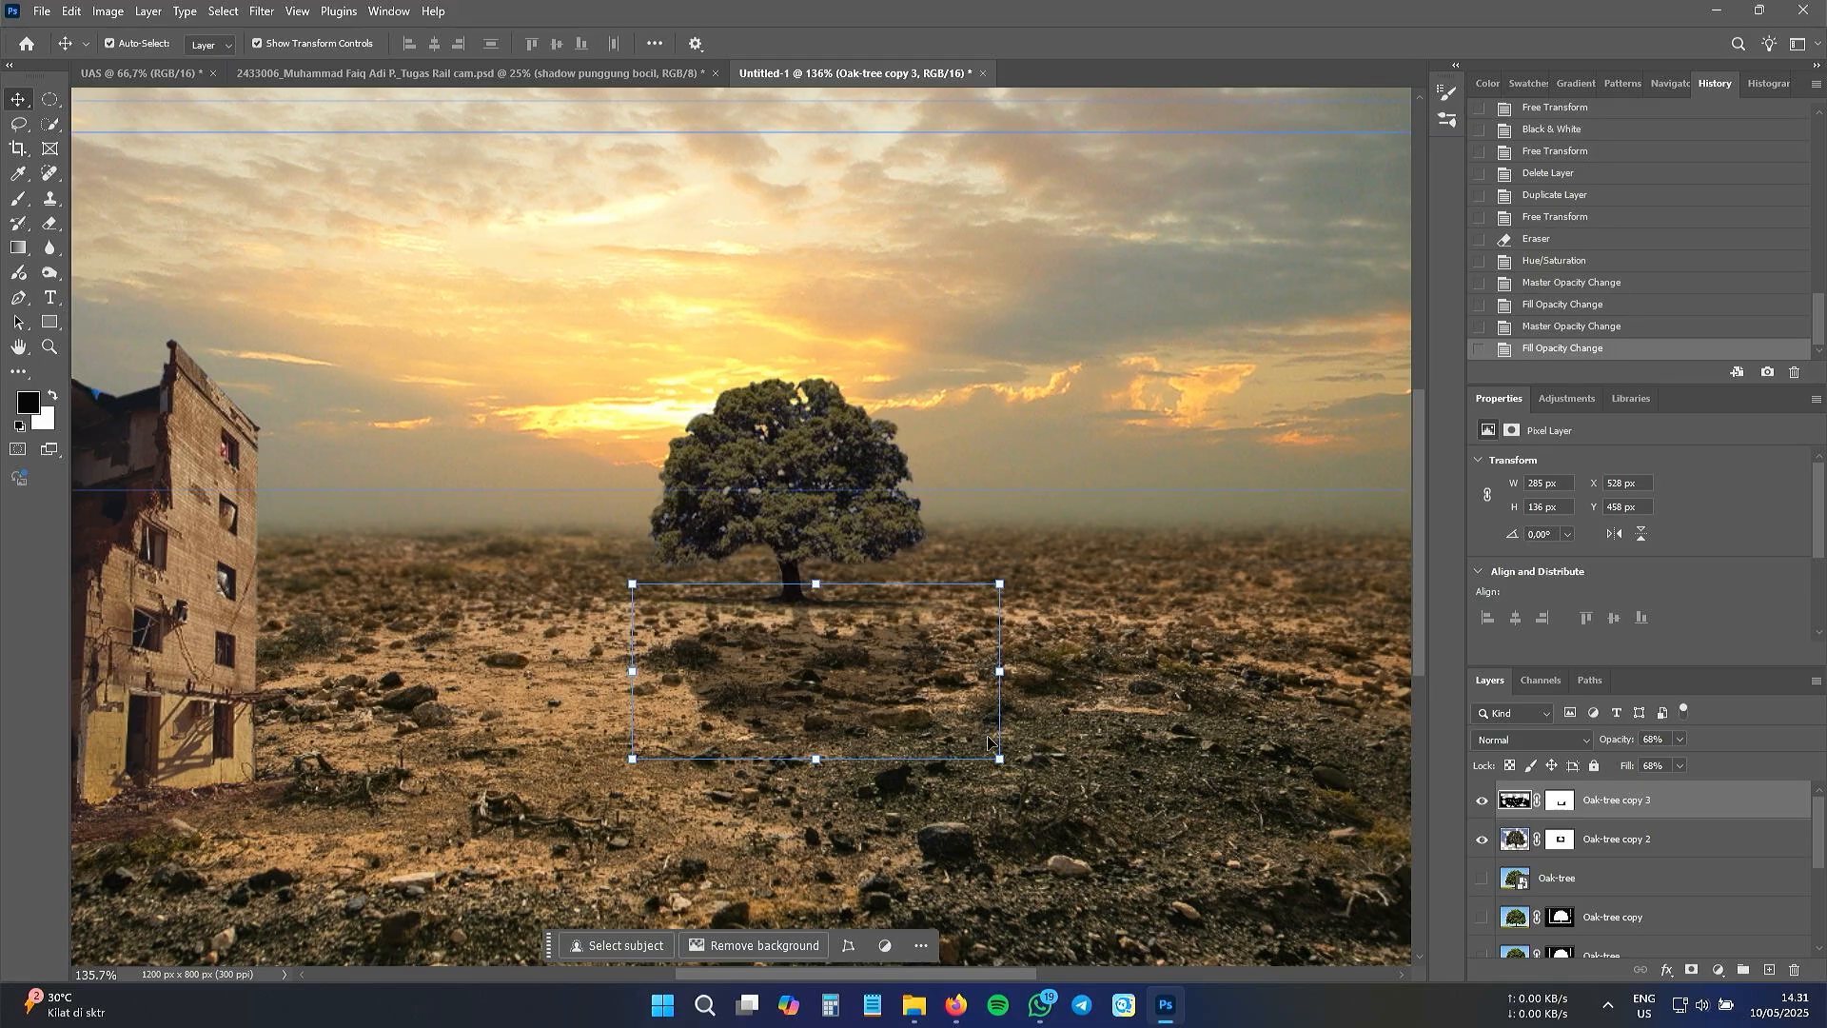
- Flatten the tree shadow to about 96 px high and set its blend mode to Multiply
{"action": "left_click_drag", "start_coordinate": [816, 759], "coordinate": [845, 711]}
{"action": "left_click", "coordinate": [944, 43]}
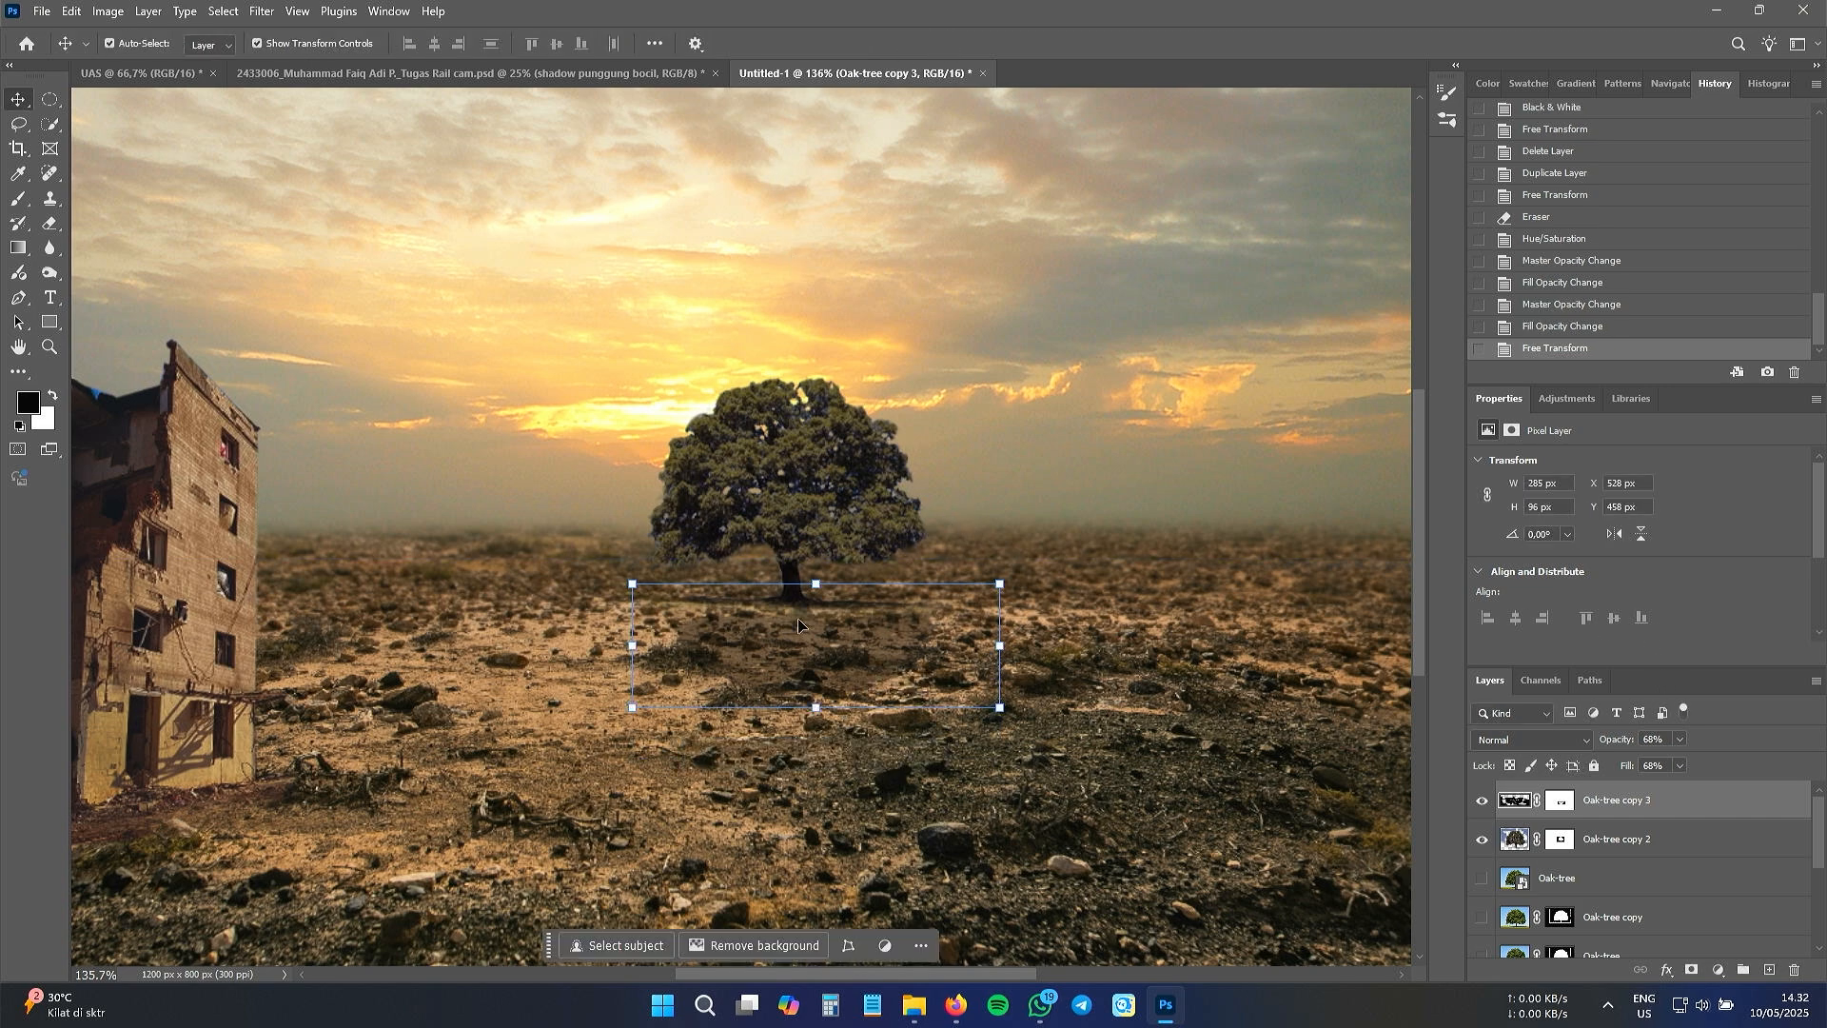
{"action": "right_click", "coordinate": [1607, 801]}
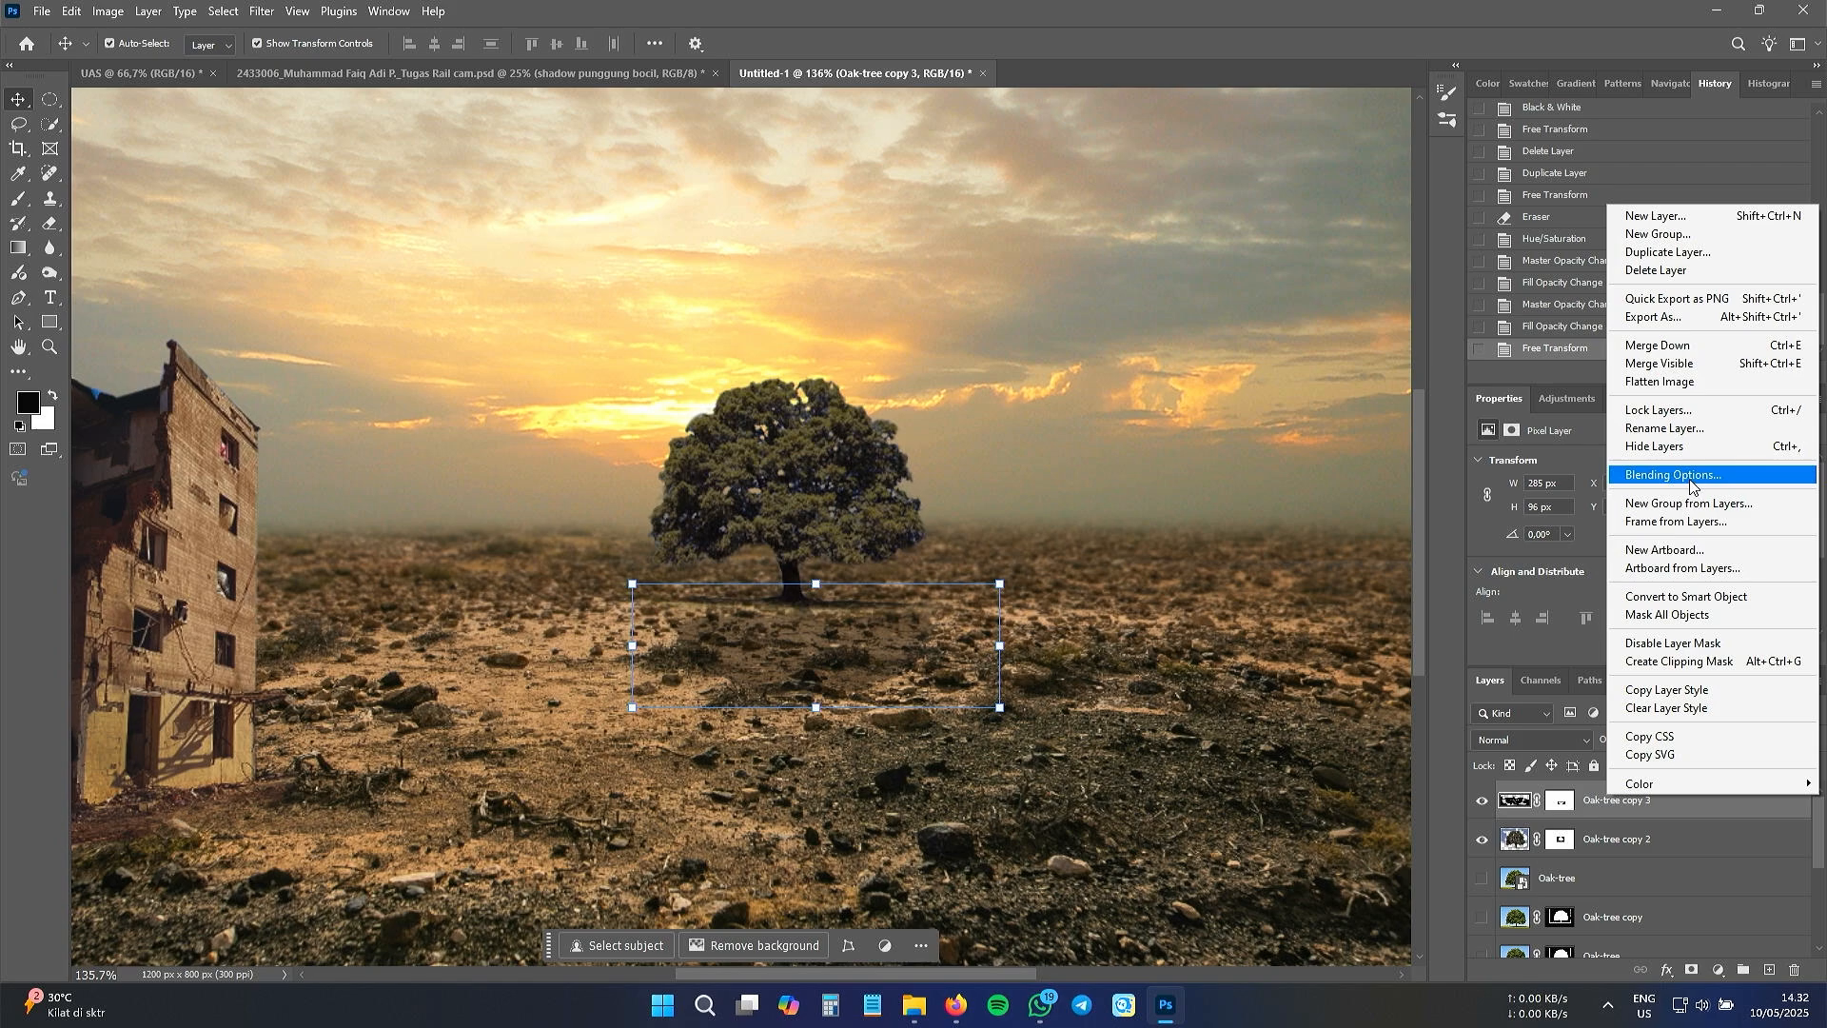
{"action": "left_click", "coordinate": [1550, 738]}
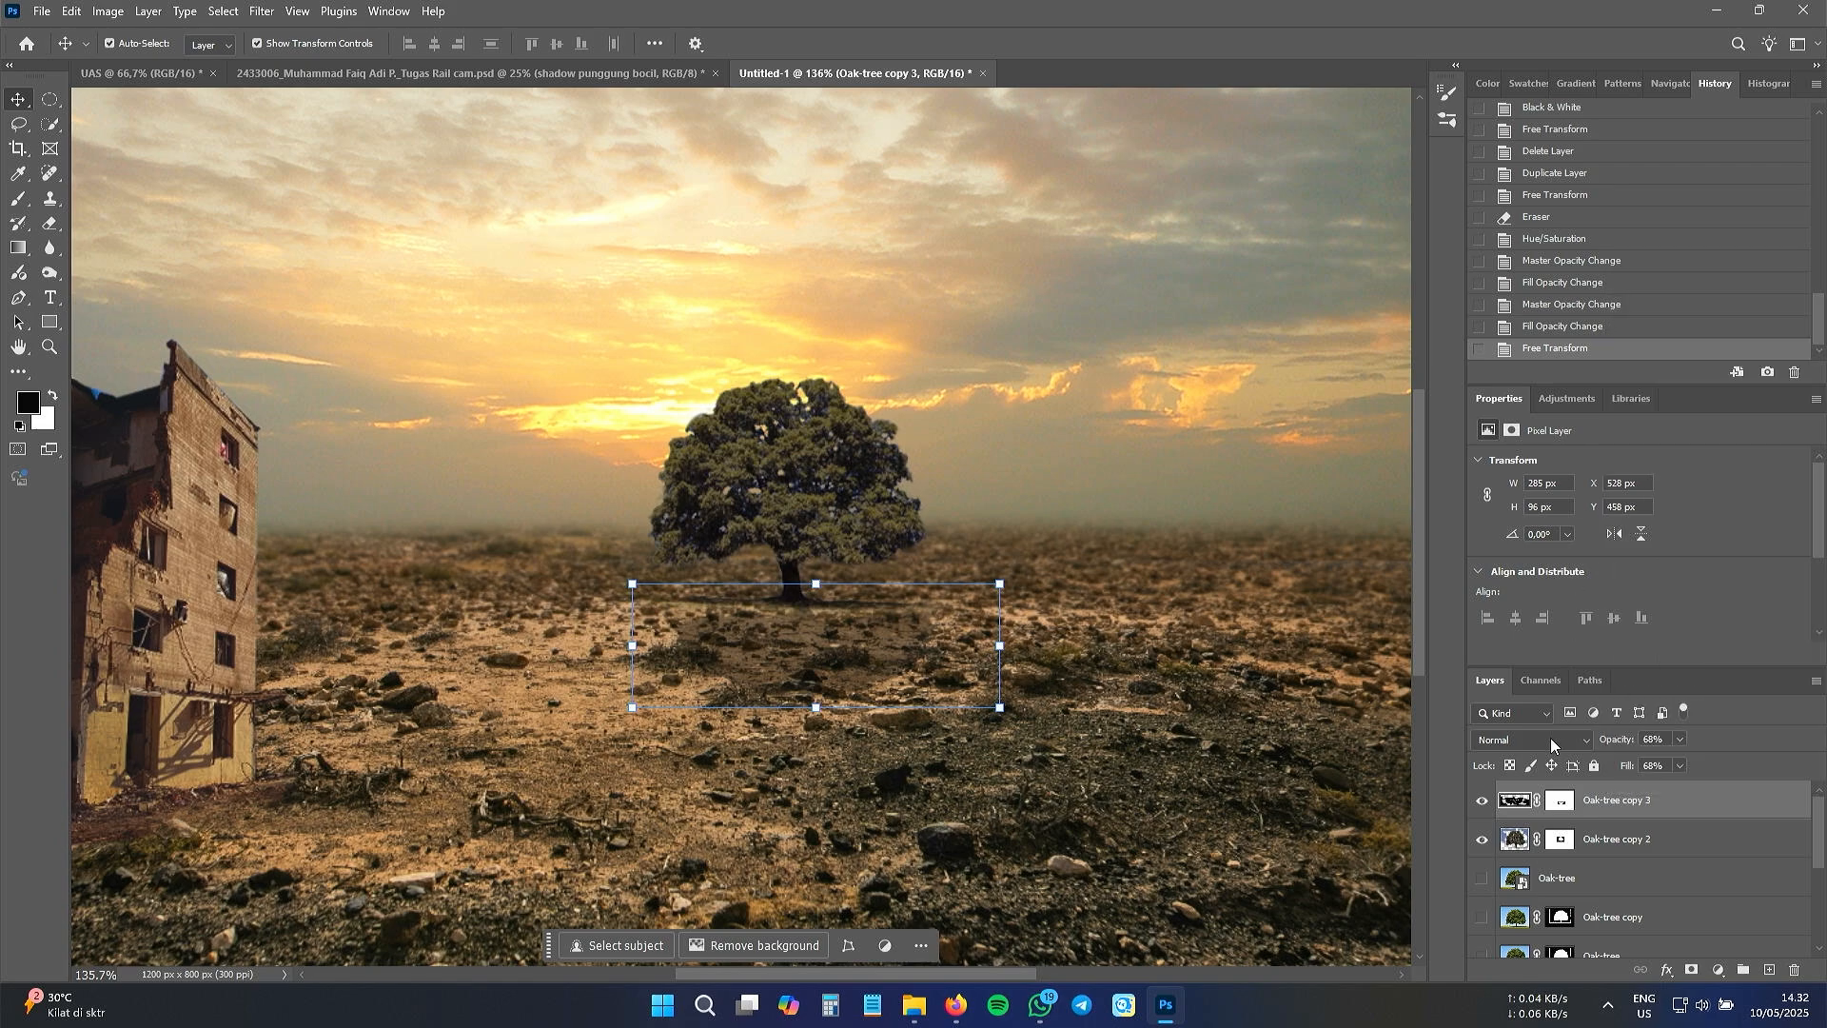
{"action": "left_click", "coordinate": [1550, 738]}
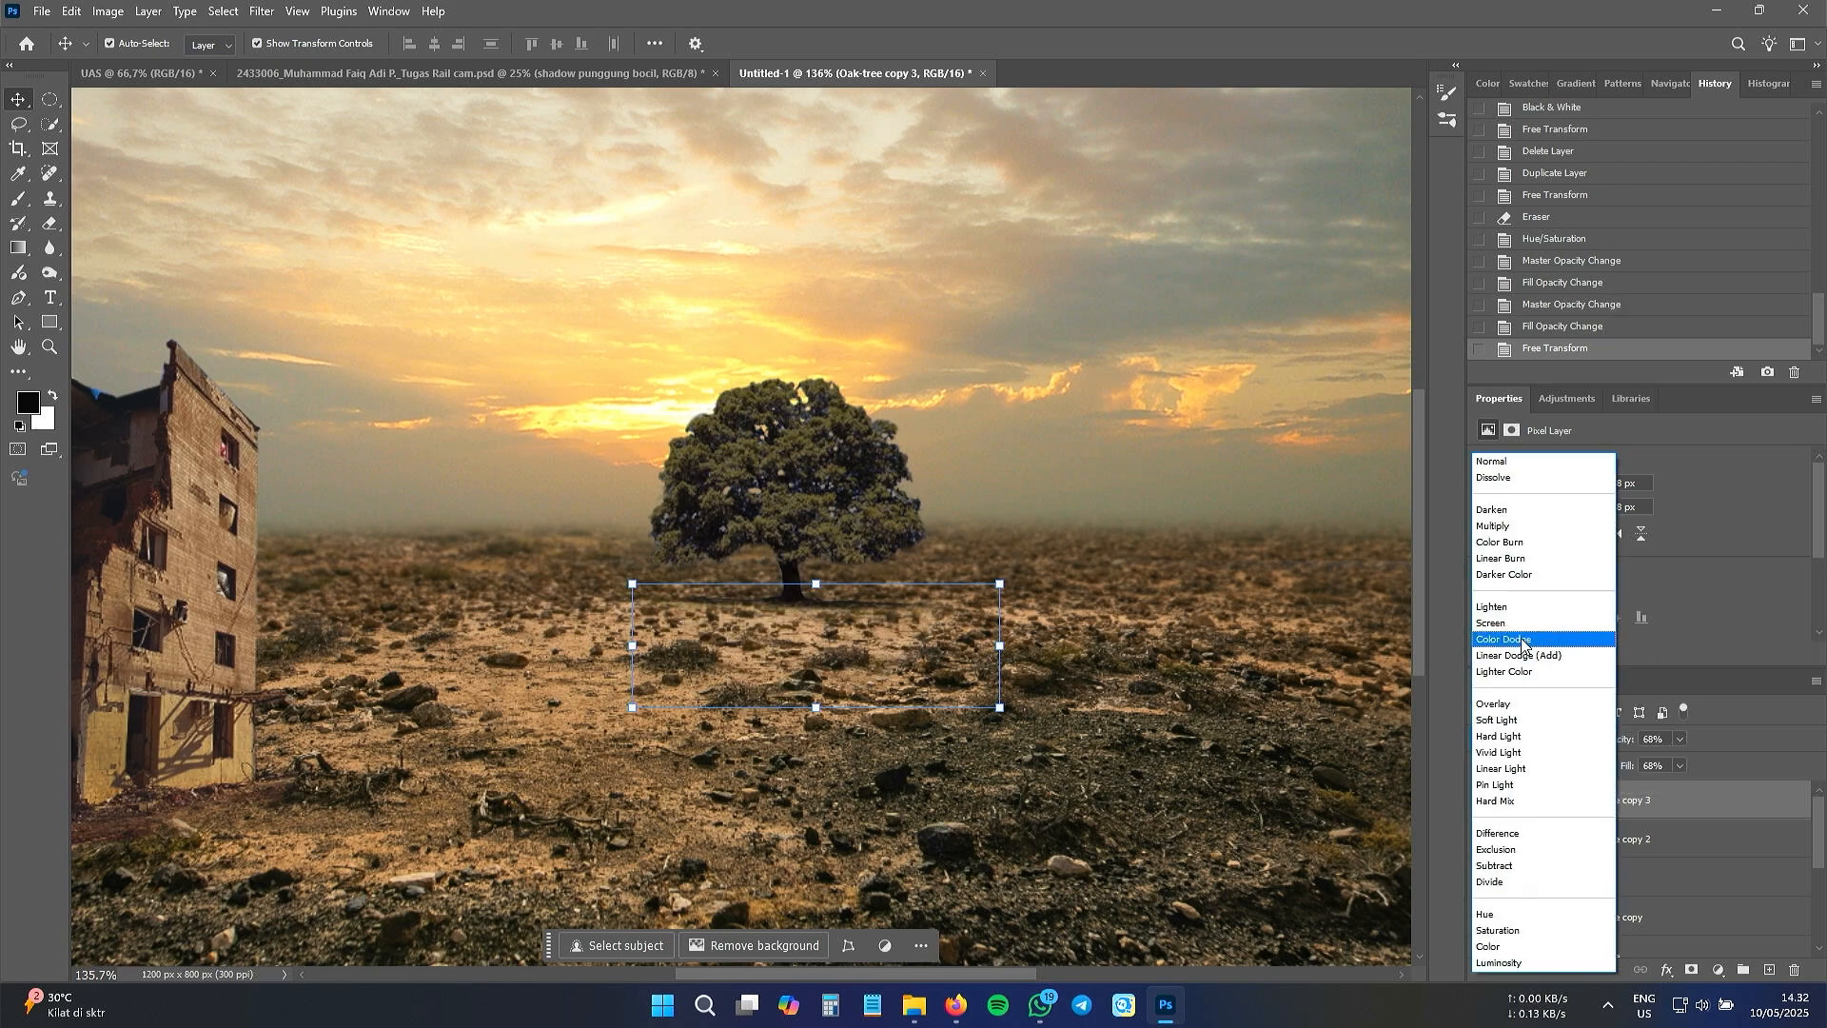
{"action": "left_click", "coordinate": [1515, 529]}
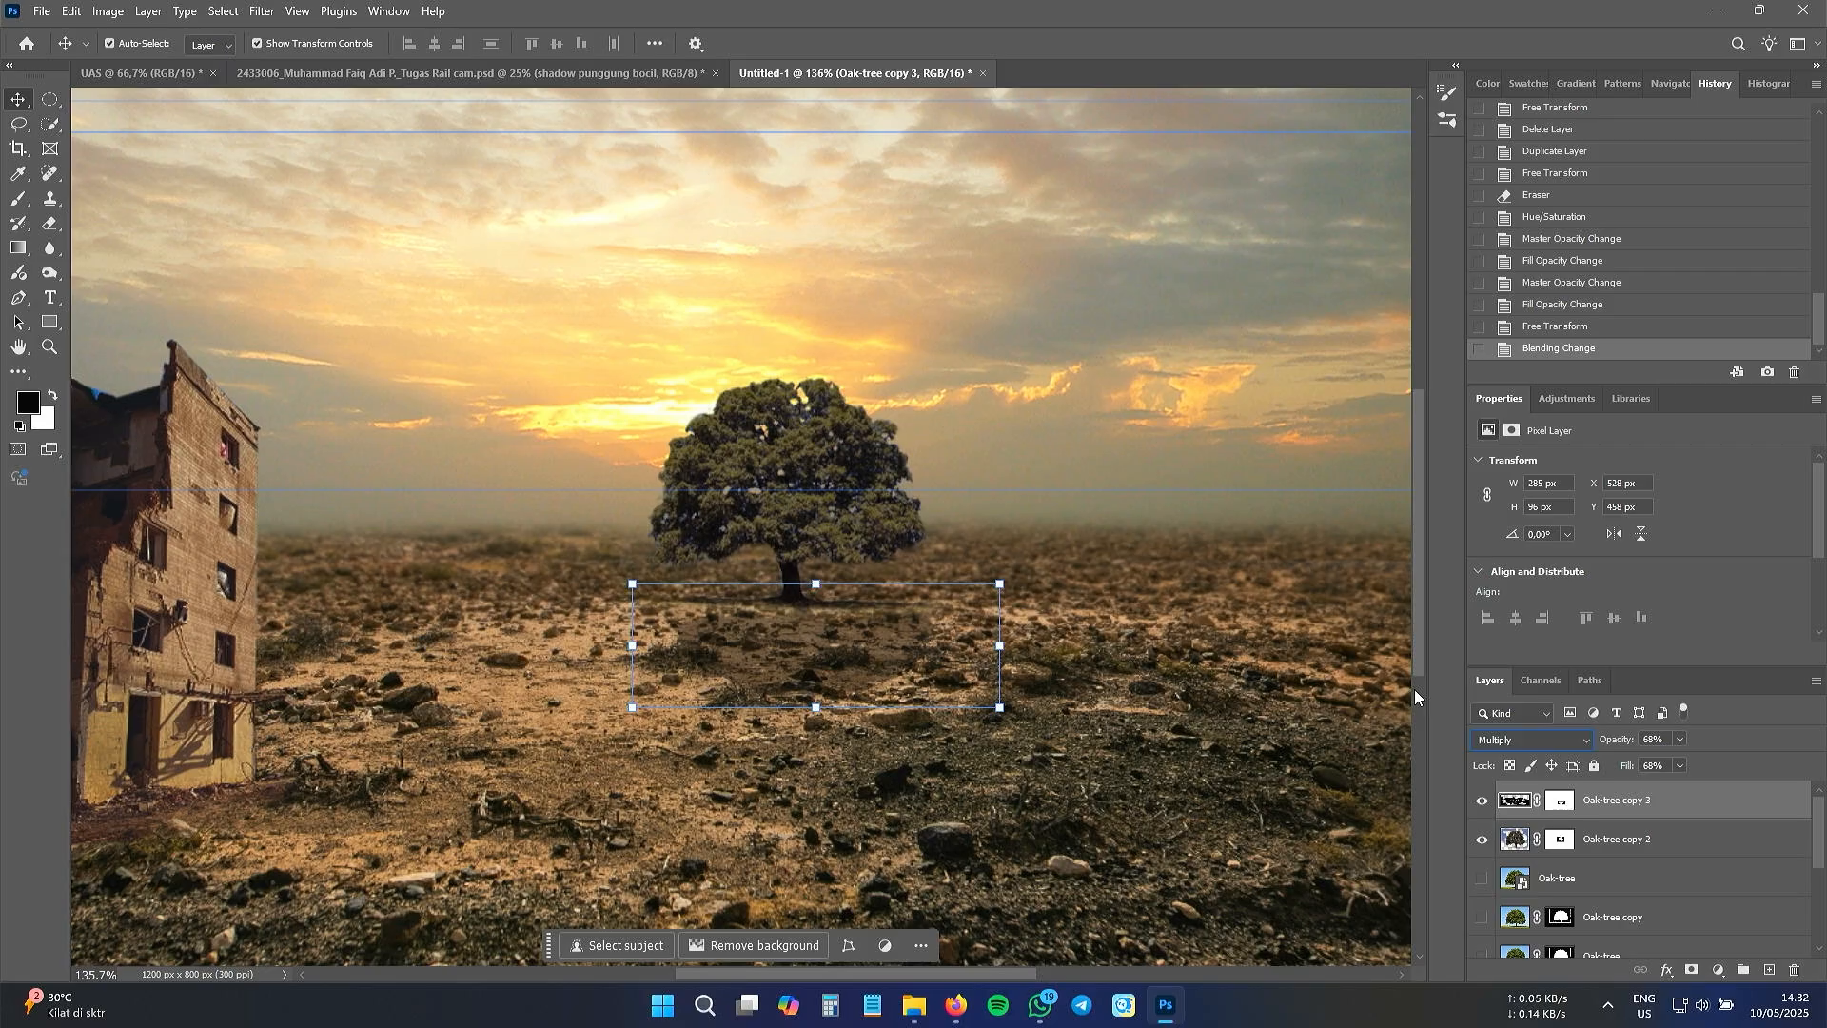
- Apply a Gaussian Blur of 2.4 px to the tree shadow and set the layer's opacity to 80% and fill to 64%
{"action": "left_click", "coordinate": [262, 12]}
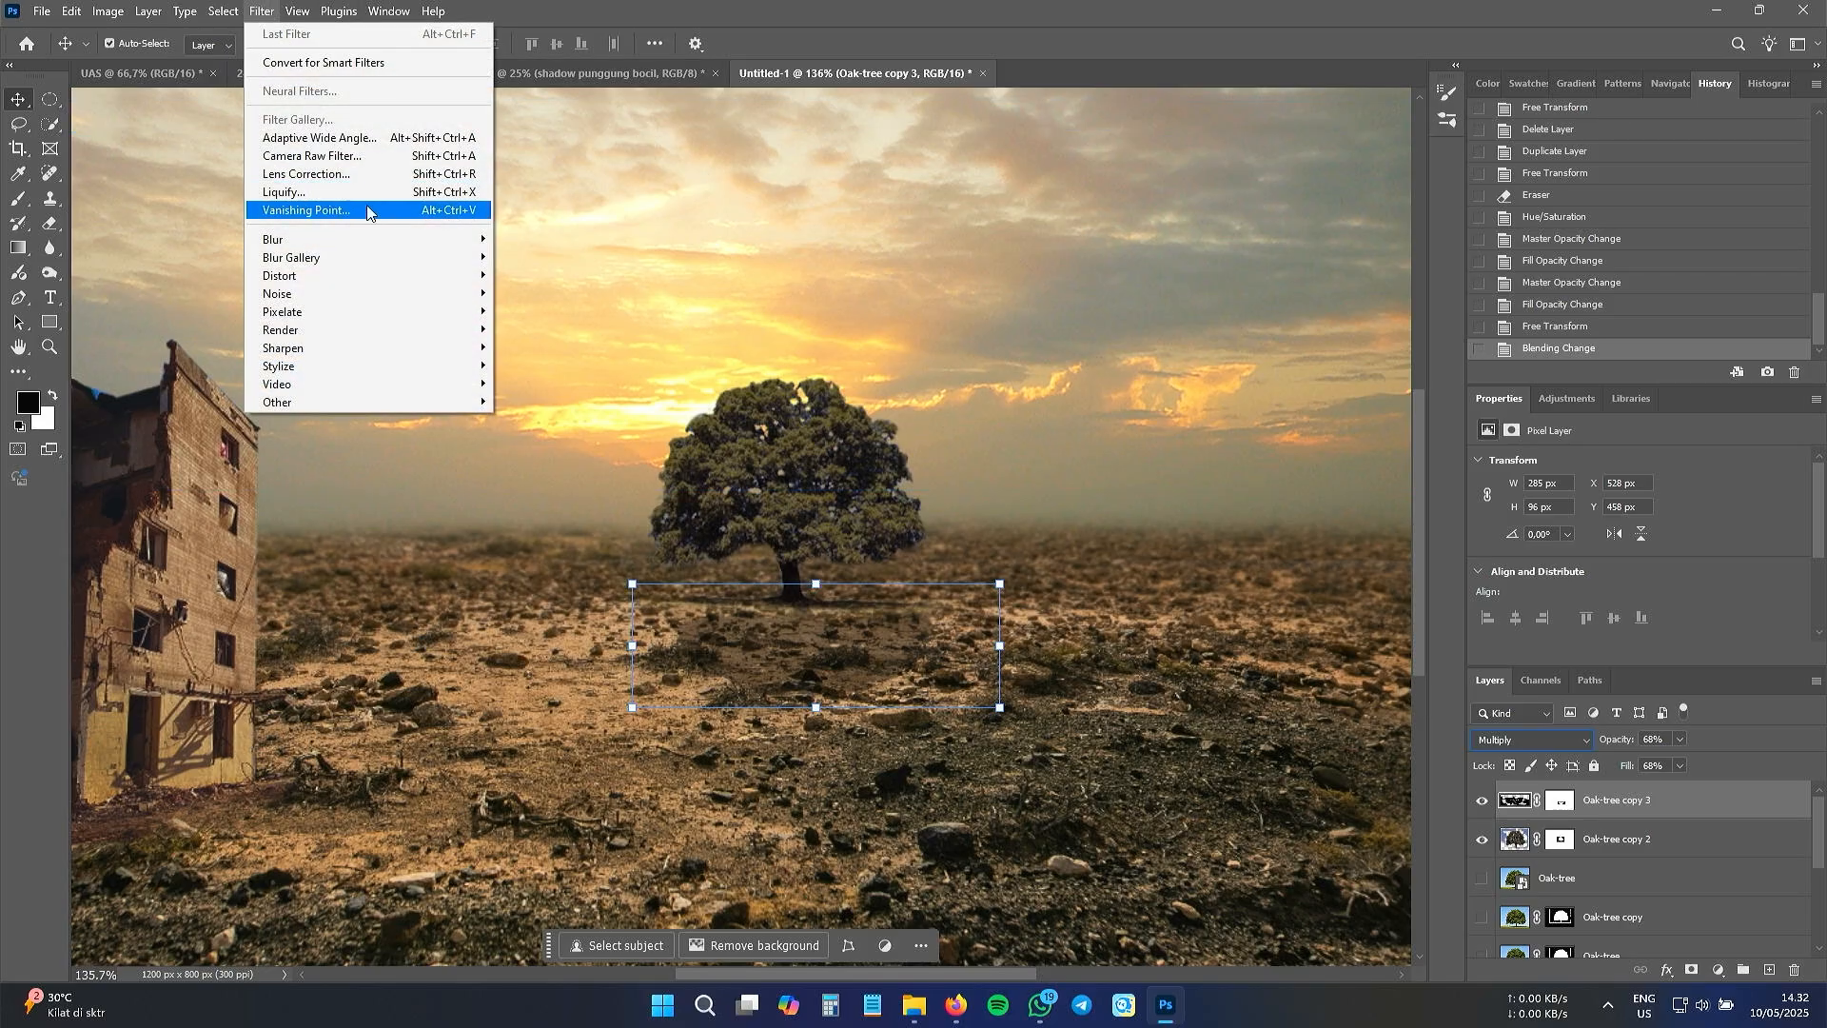
{"action": "mouse_move", "coordinate": [409, 240]}
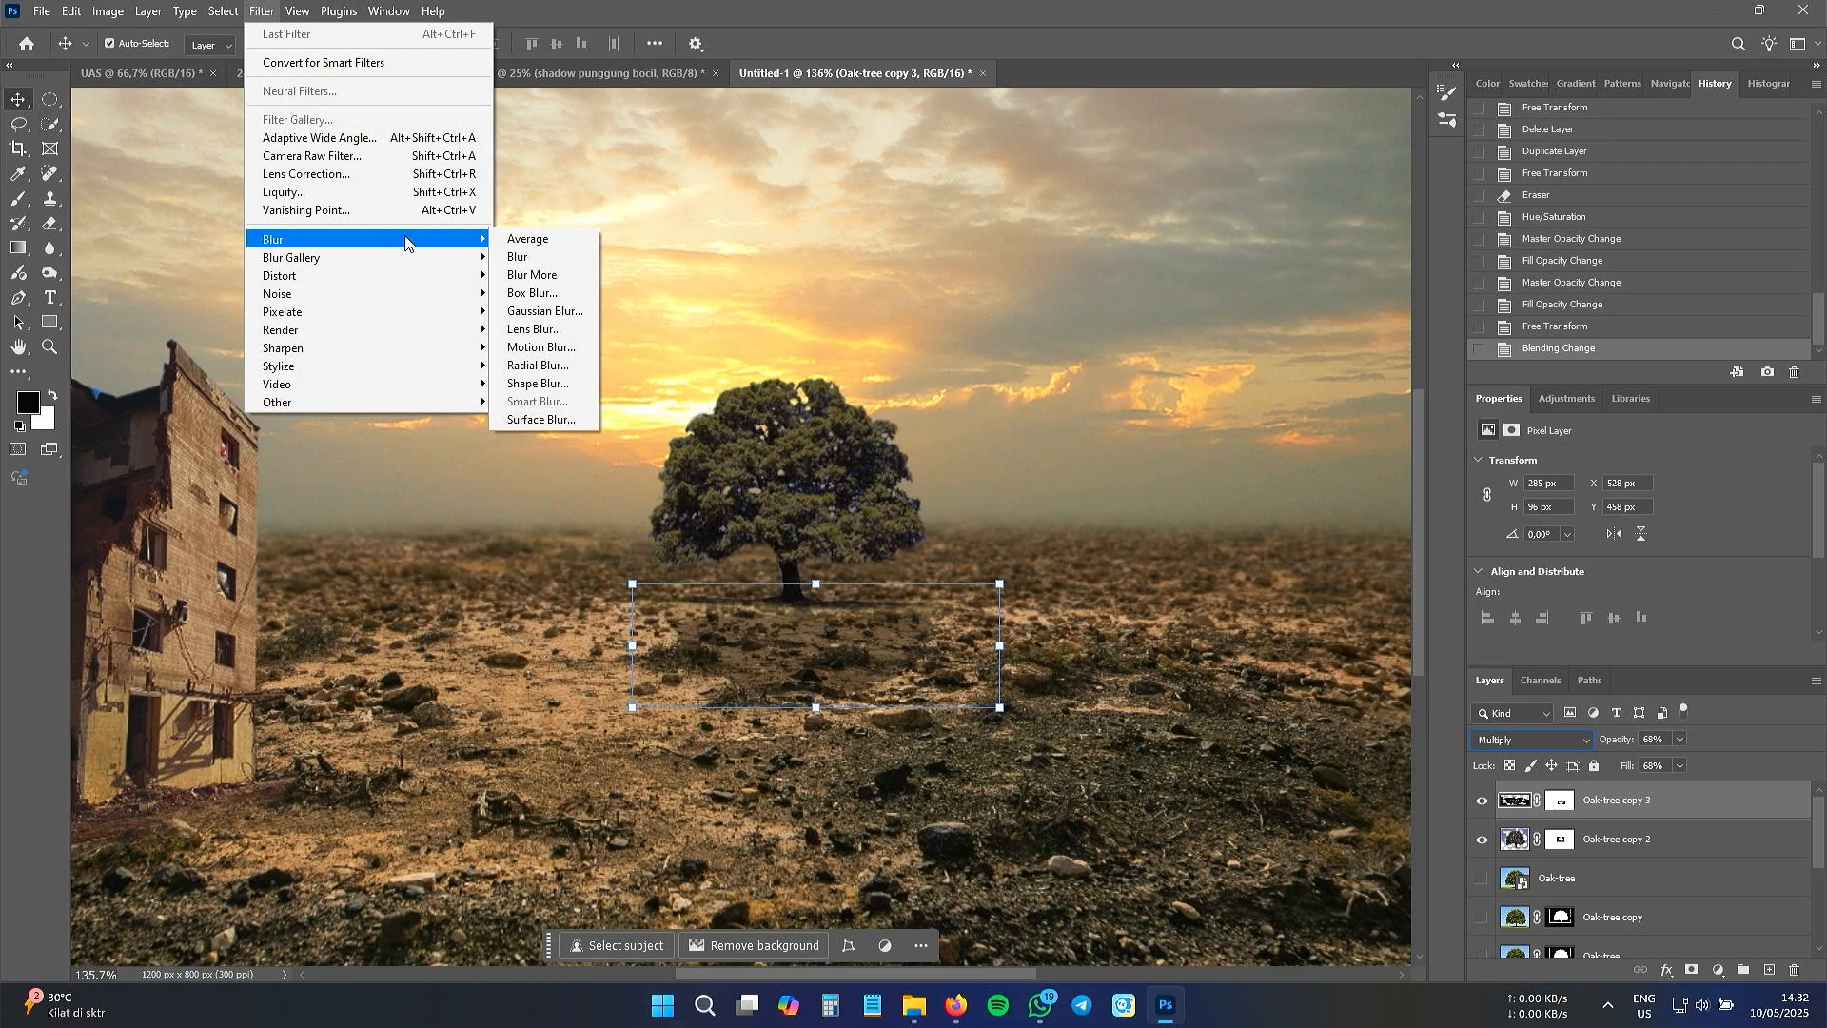
{"action": "left_click", "coordinate": [556, 310]}
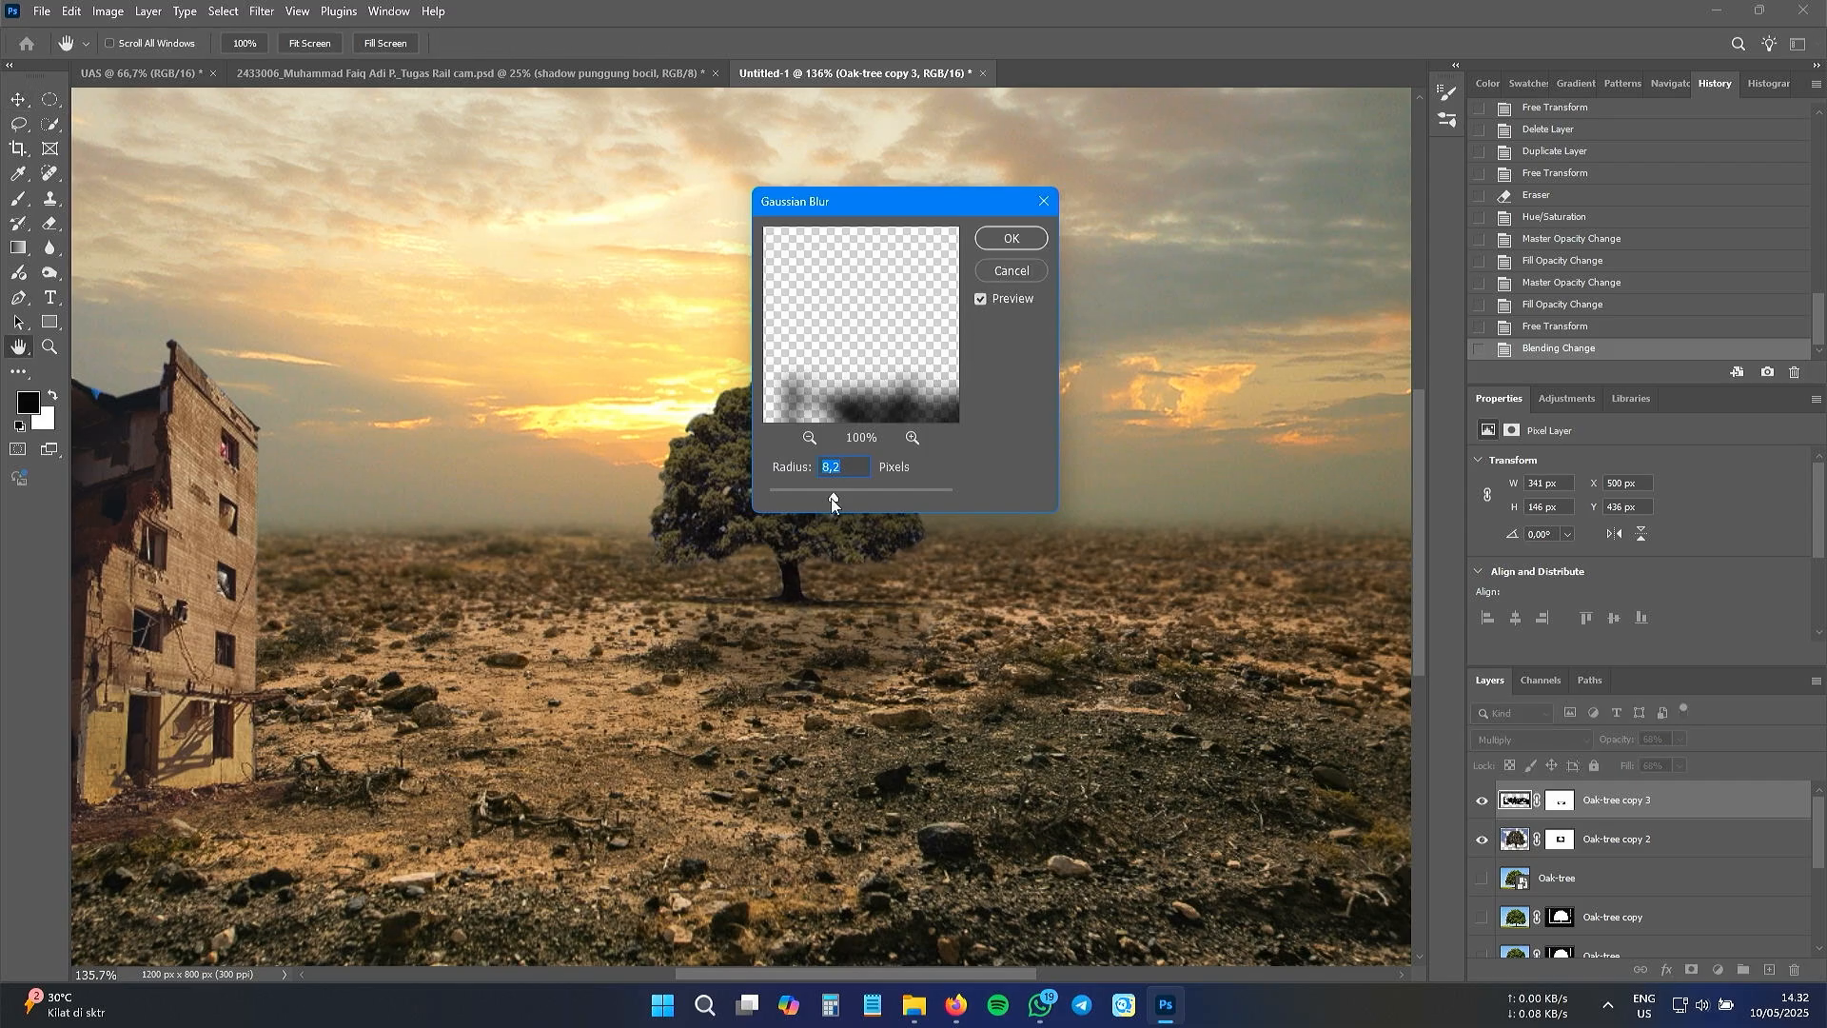
{"action": "mouse_move", "coordinate": [813, 498]}
{"action": "left_mouse_down"}
{"action": "mouse_move", "coordinate": [864, 499]}
{"action": "mouse_move", "coordinate": [791, 496]}
{"action": "left_mouse_up"}
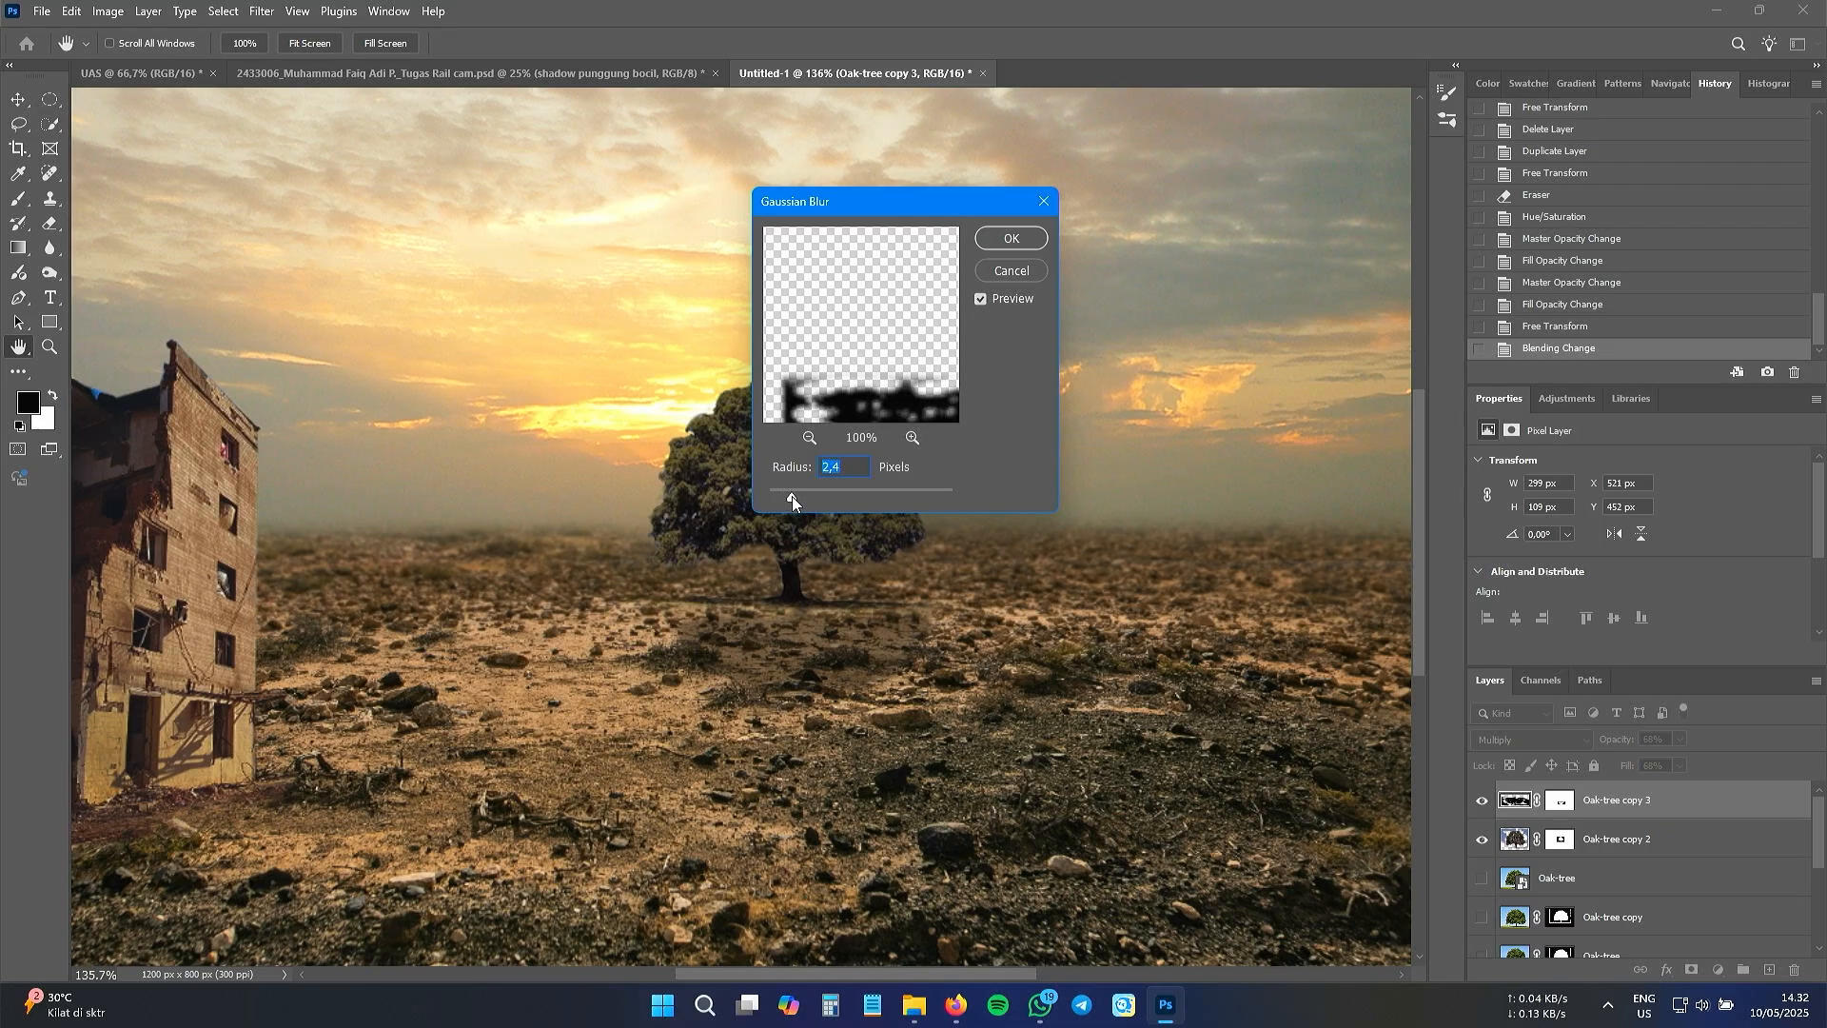
{"action": "left_click", "coordinate": [1009, 239]}
{"action": "key", "text": "v"}
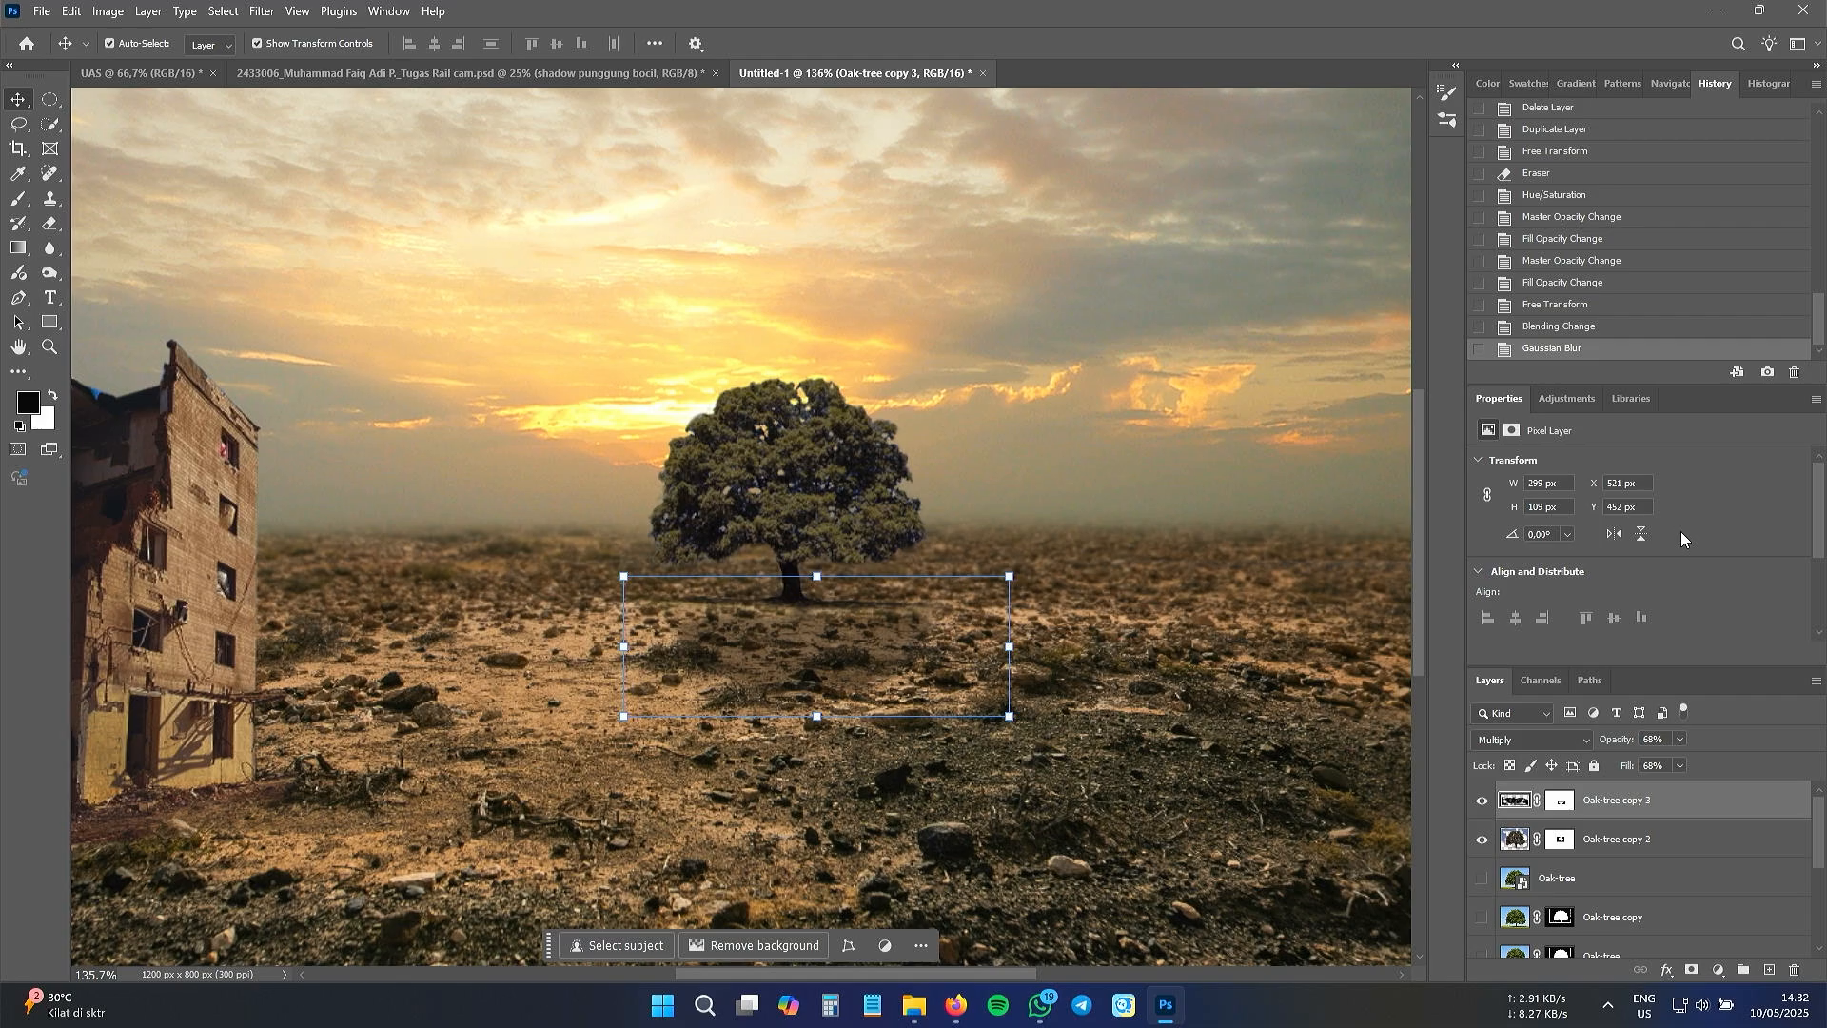
{"action": "left_click_drag", "start_coordinate": [1615, 747], "coordinate": [1628, 769]}
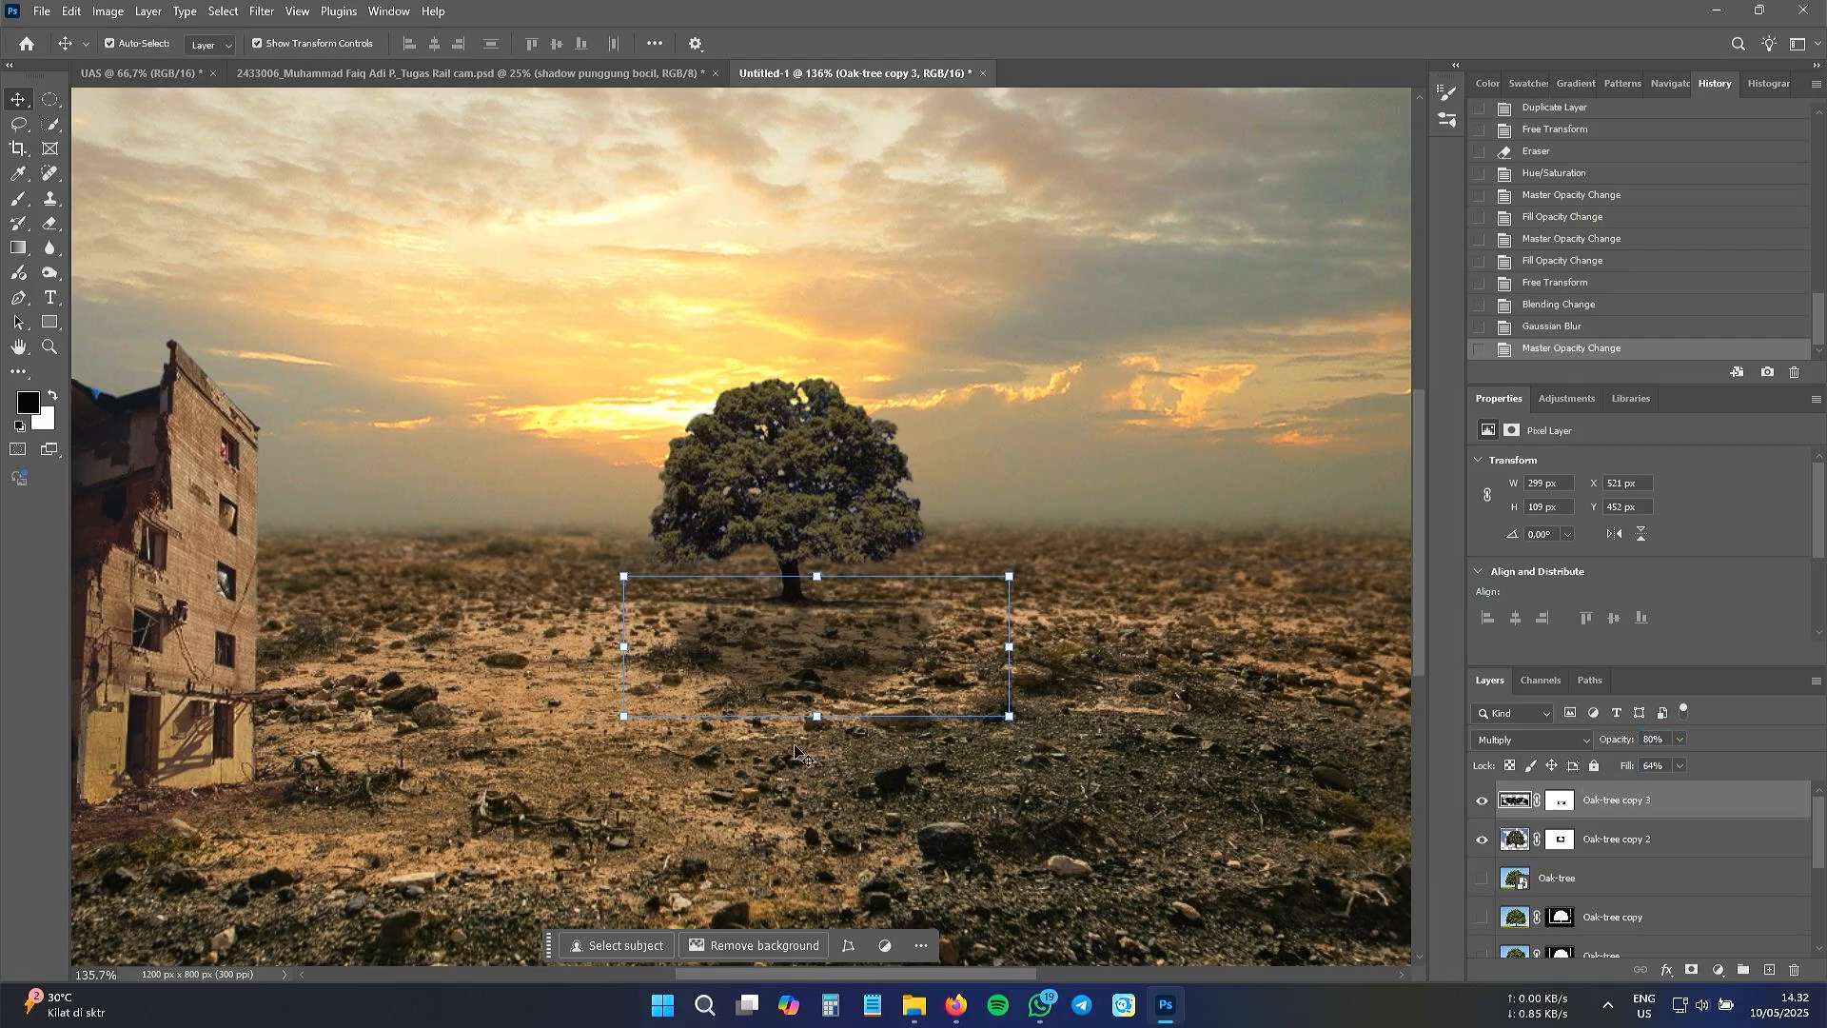
- Reshape the tree shadow with a Perspective and Scale transform to about 316 x 89 px, then deselect its layer
{"action": "right_click", "coordinate": [838, 656]}
{"action": "key", "text": "Escape"}
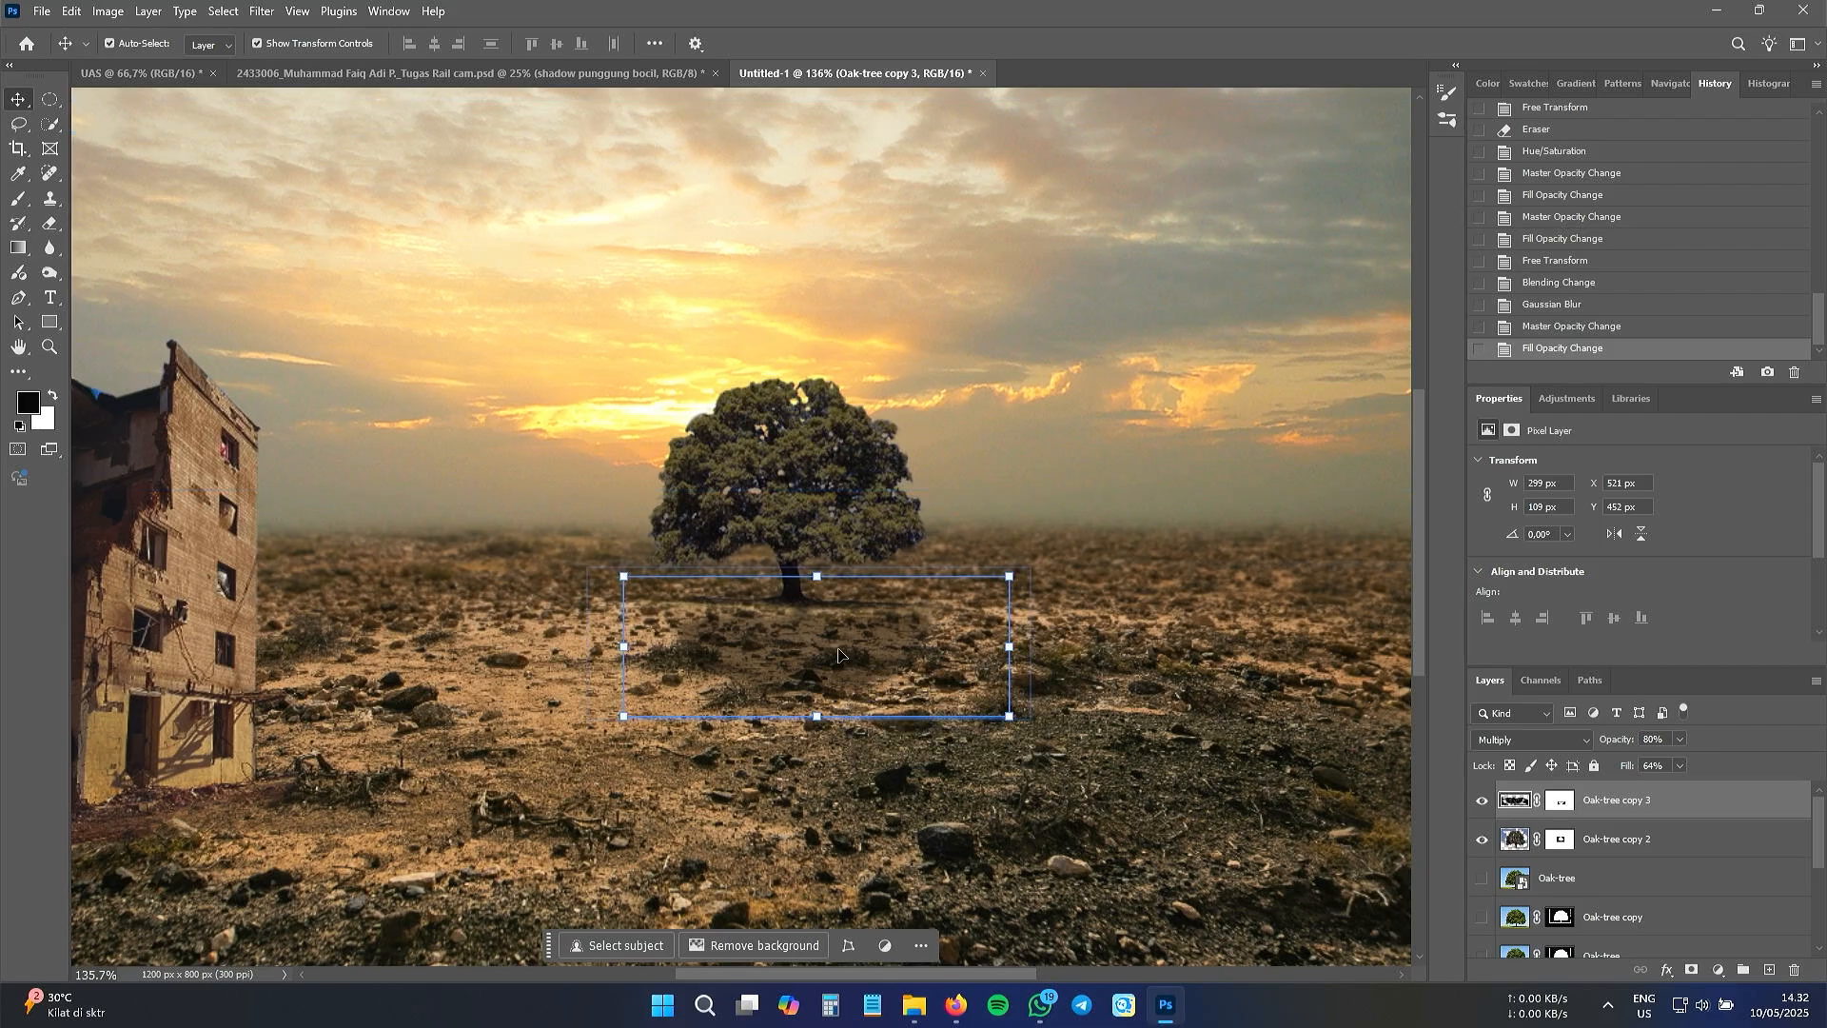
{"action": "key", "text": "ctrl+t"}
{"action": "right_click", "coordinate": [837, 655]}
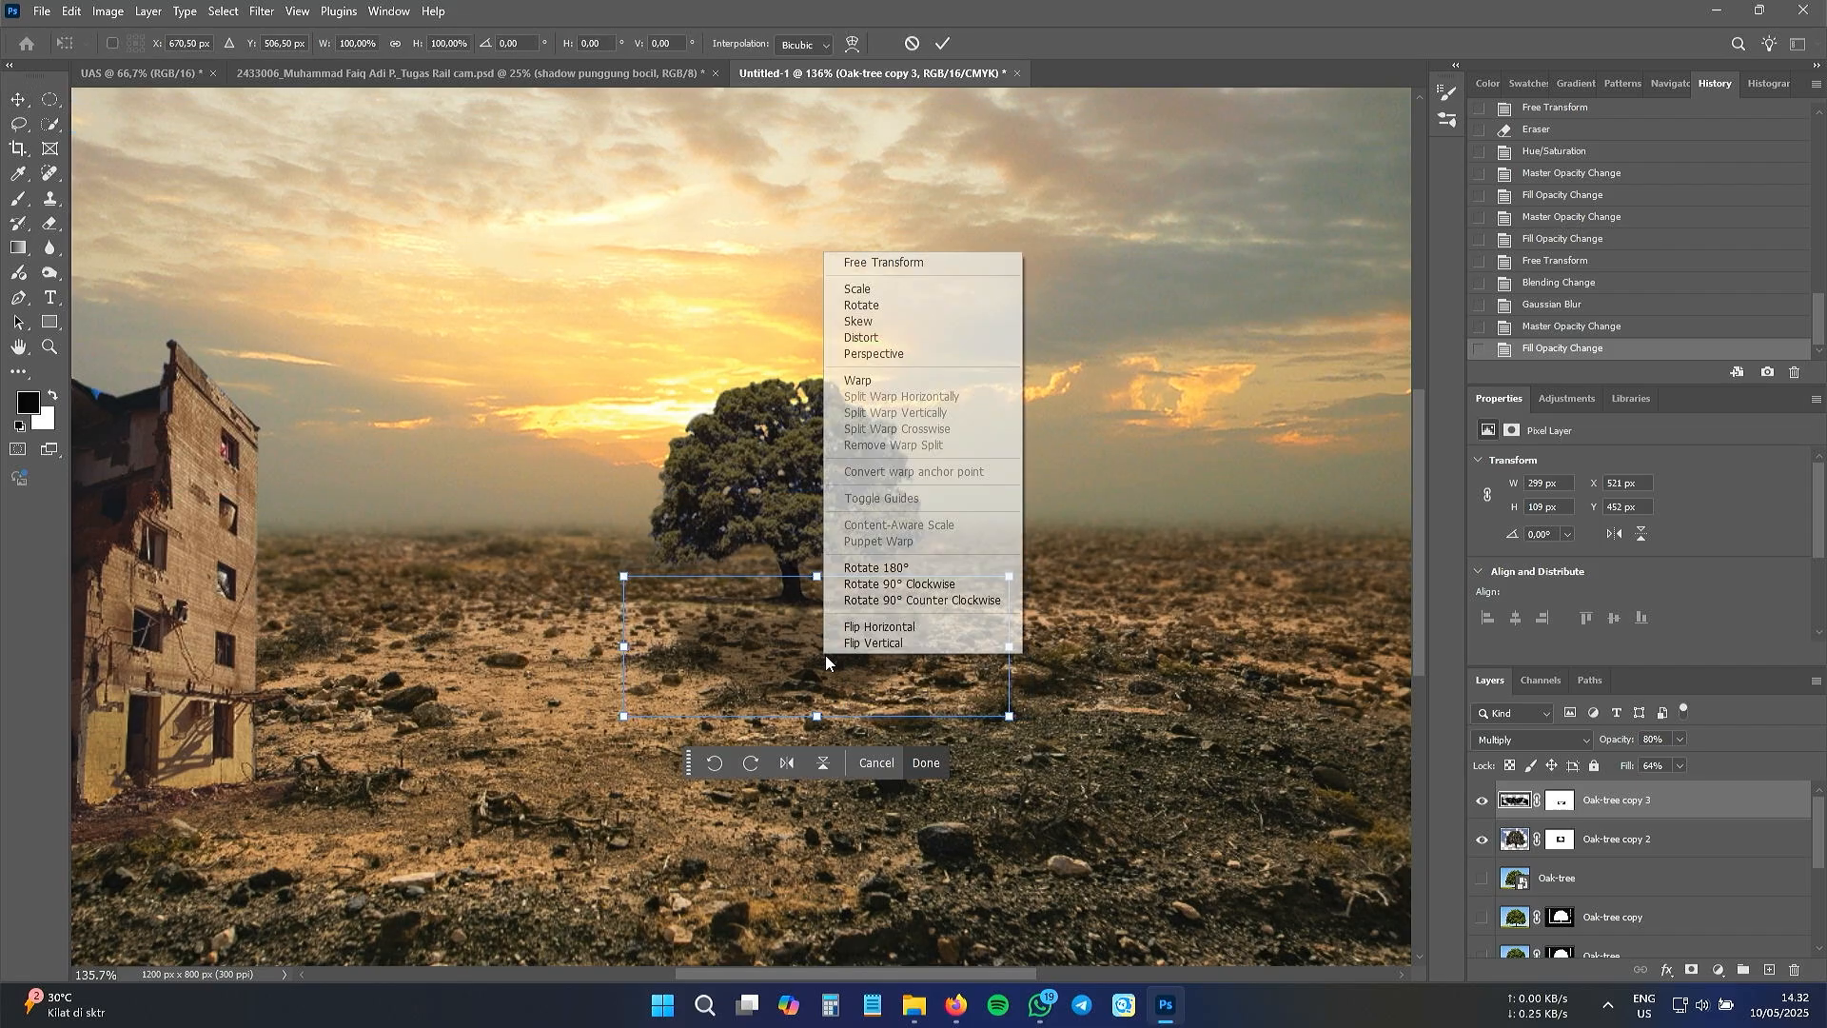
{"action": "left_click", "coordinate": [871, 353]}
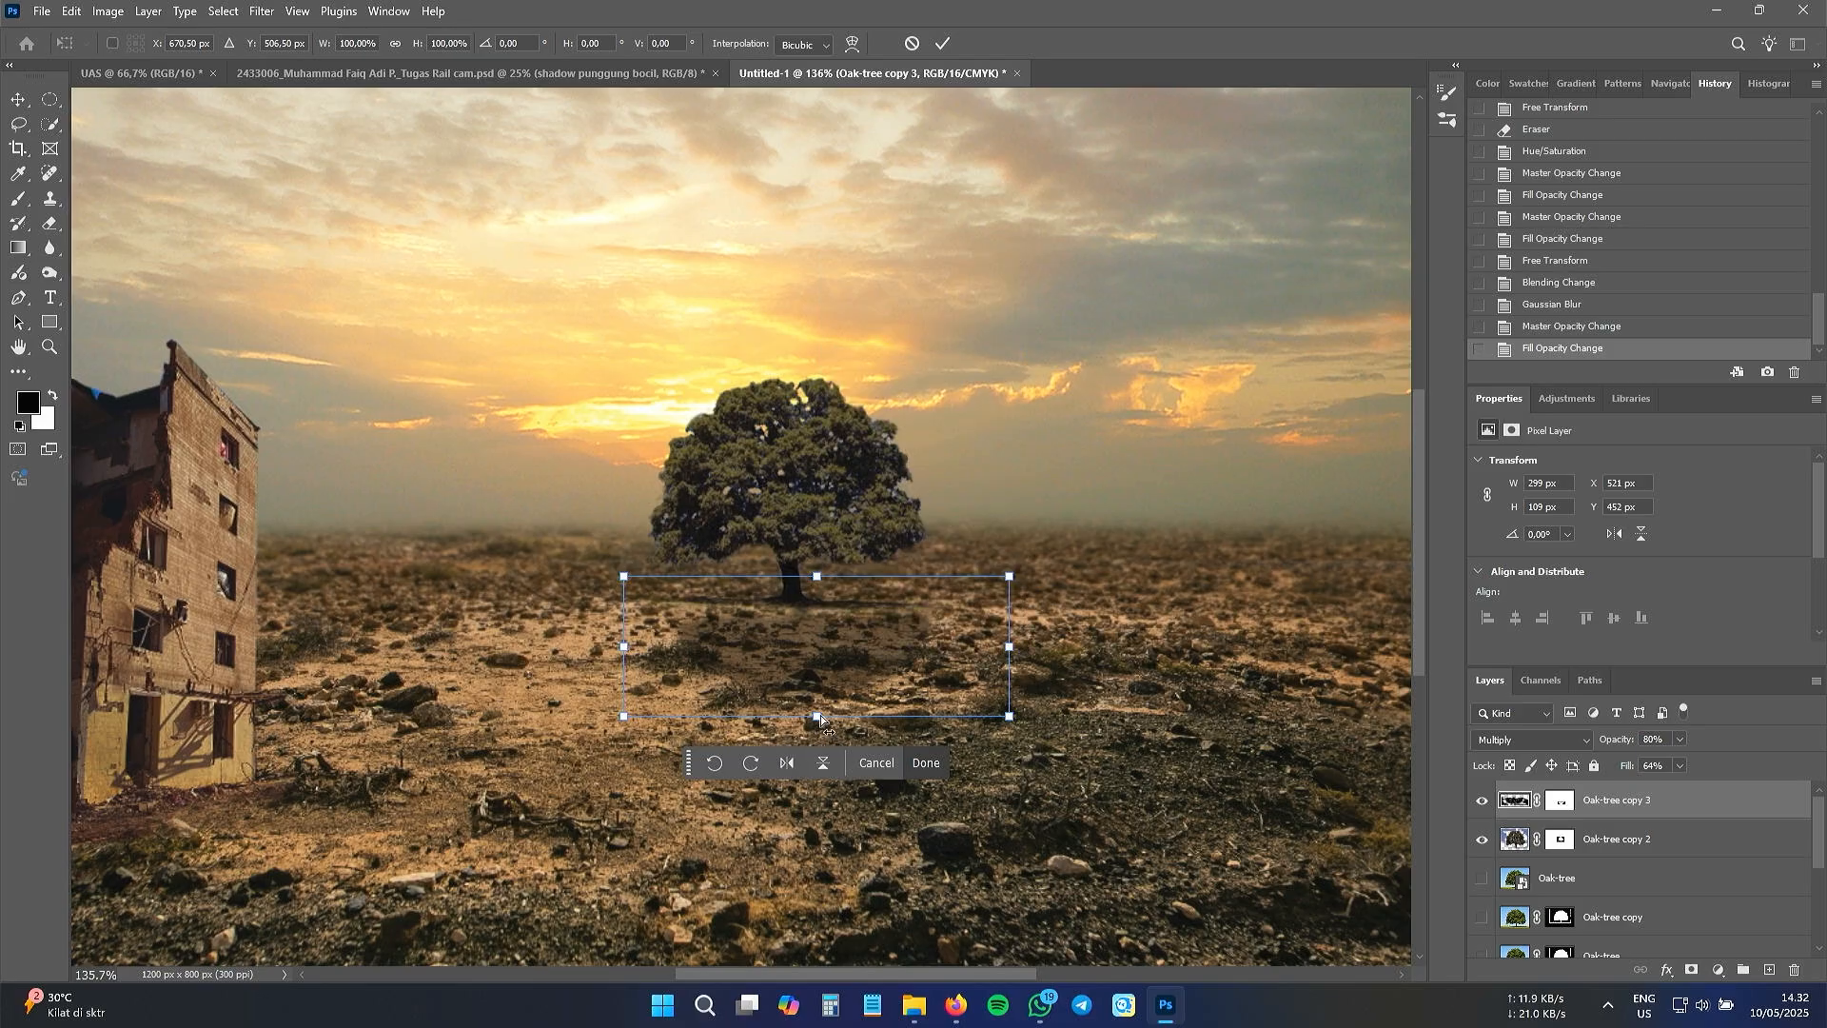
{"action": "left_click_drag", "start_coordinate": [817, 716], "coordinate": [832, 653]}
{"action": "right_click", "coordinate": [843, 659]}
{"action": "left_click", "coordinate": [880, 282]}
{"action": "key", "text": "Return"}
{"action": "left_click", "coordinate": [1125, 324]}
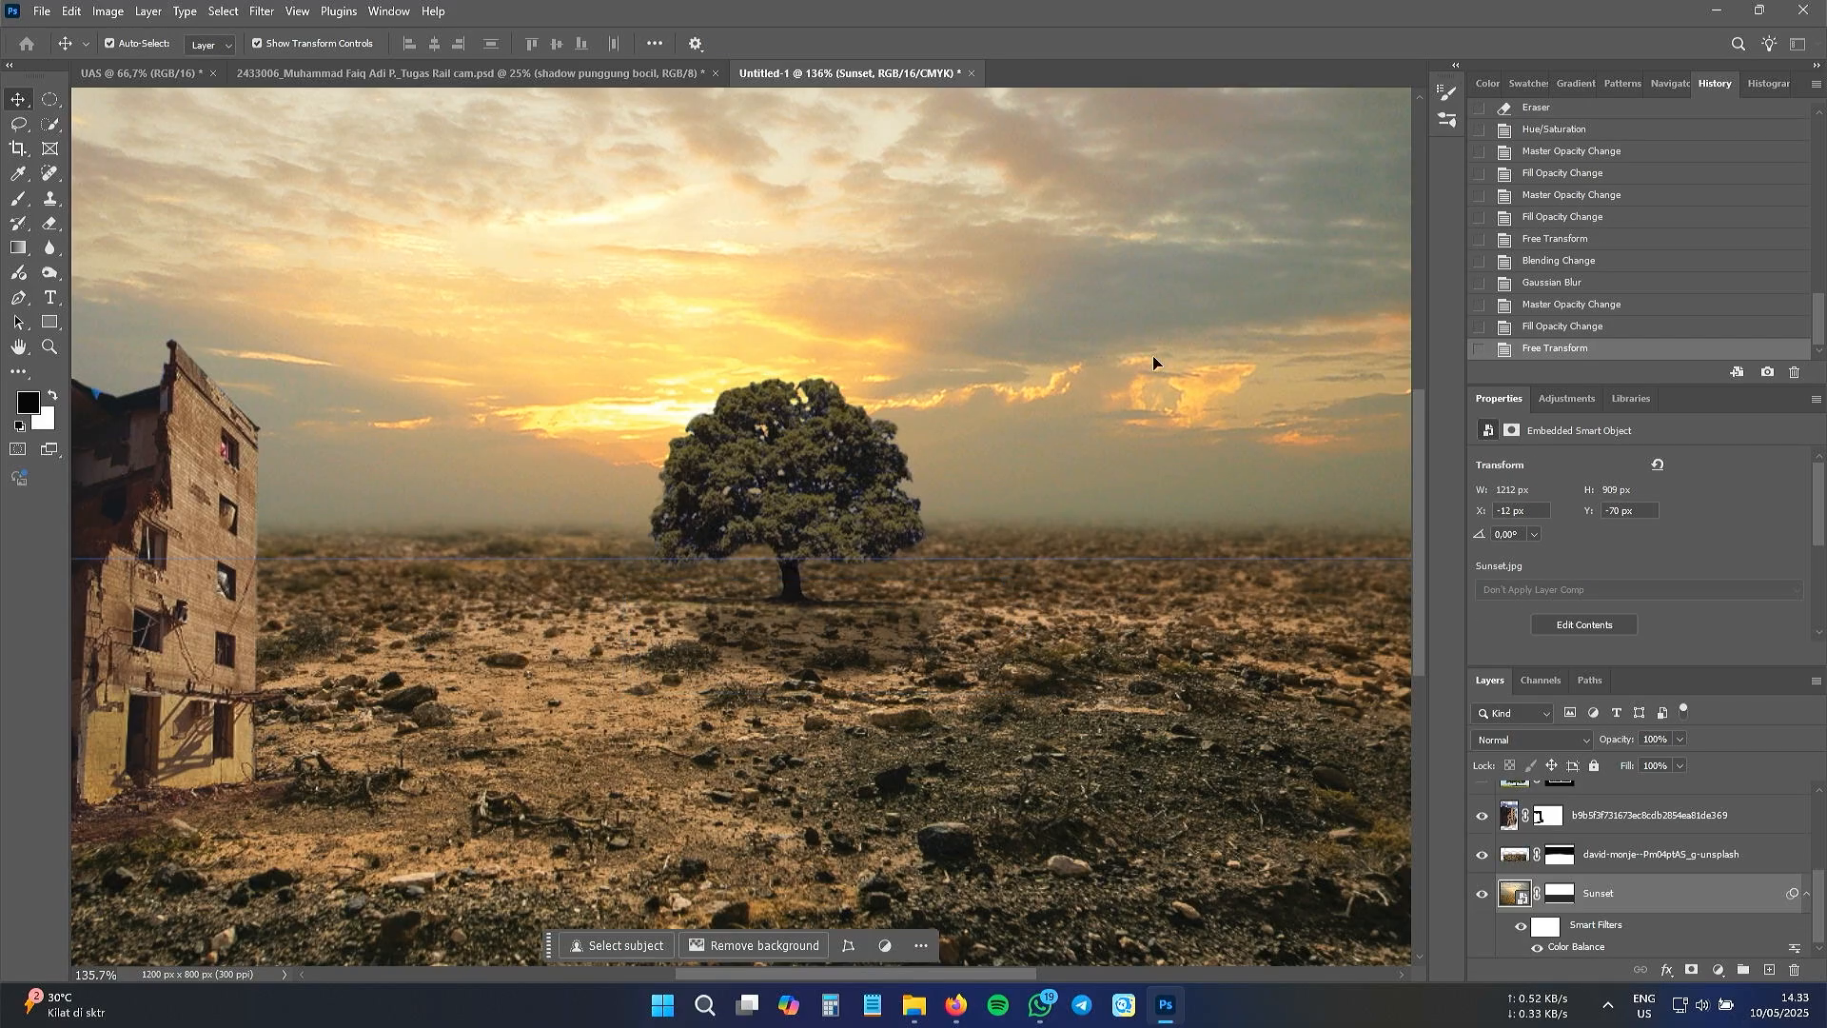
- Apply another Gaussian Blur to the tree shadow on Oak-tree copy 3 with a radius slightly above 2.4 px
{"action": "left_click", "coordinate": [1679, 799]}
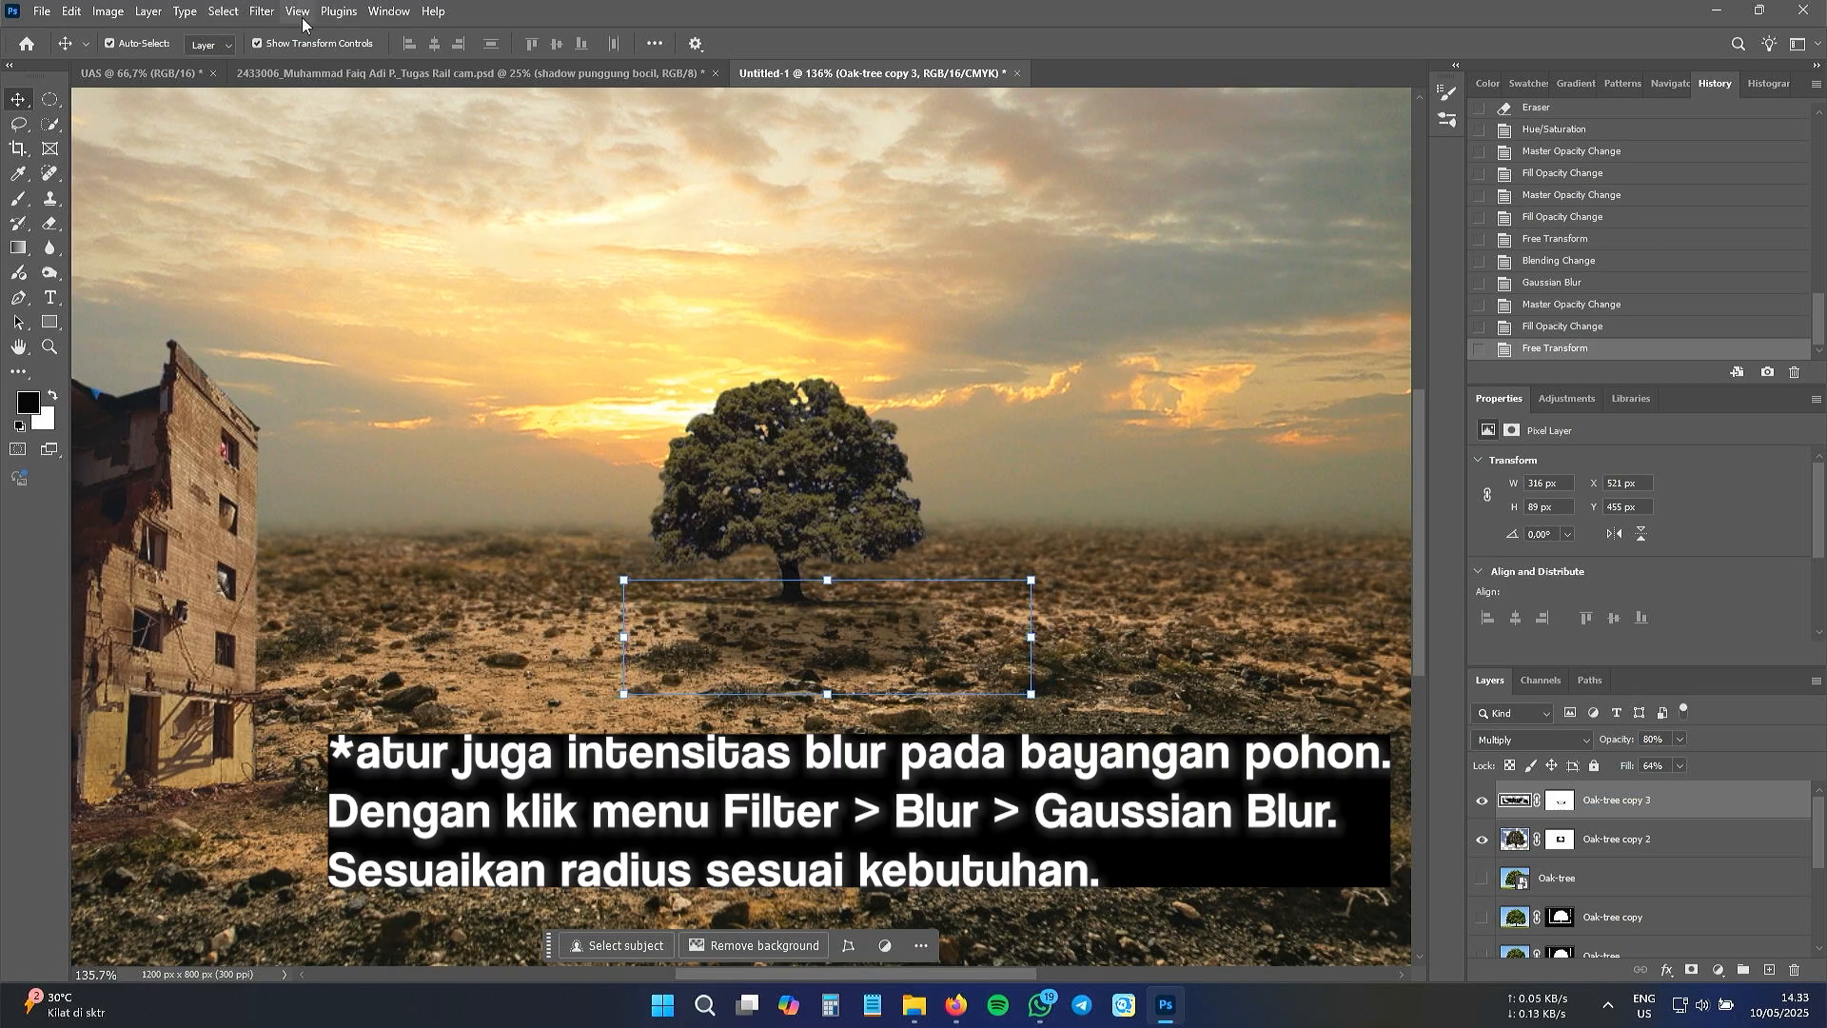
{"action": "left_click", "coordinate": [263, 11]}
{"action": "mouse_move", "coordinate": [471, 243]}
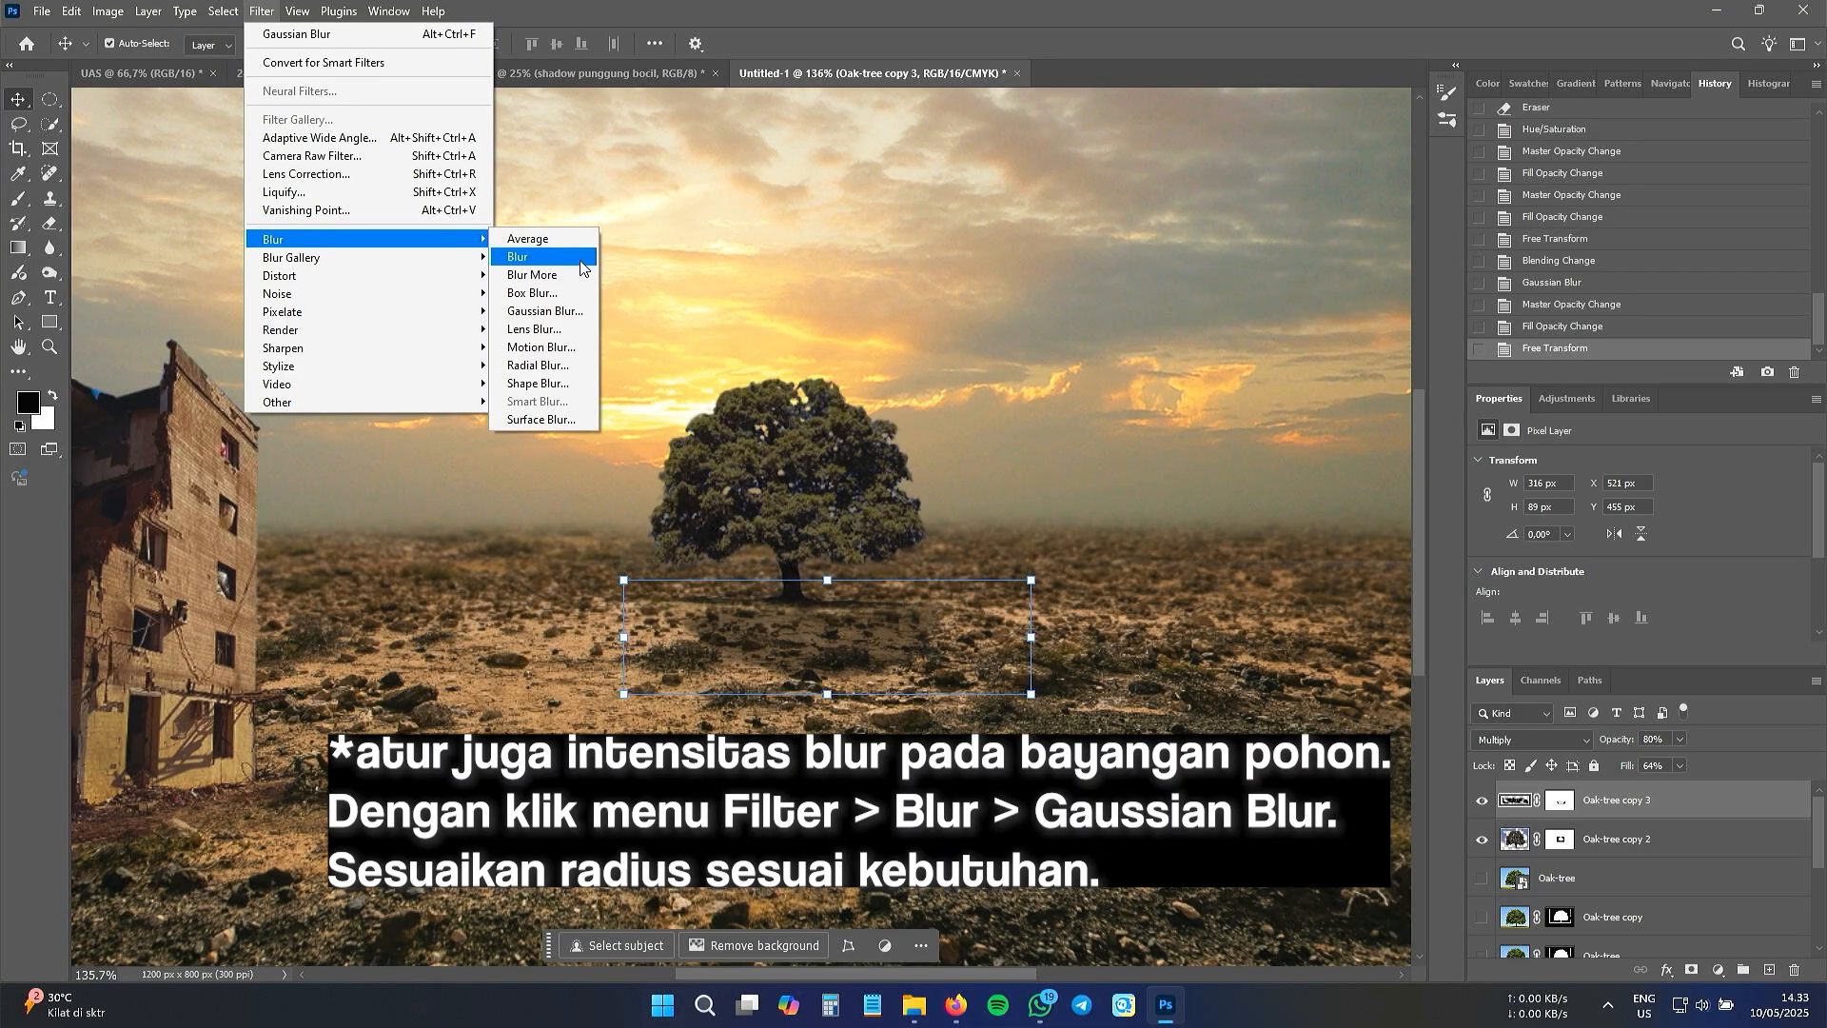
{"action": "left_click", "coordinate": [569, 307]}
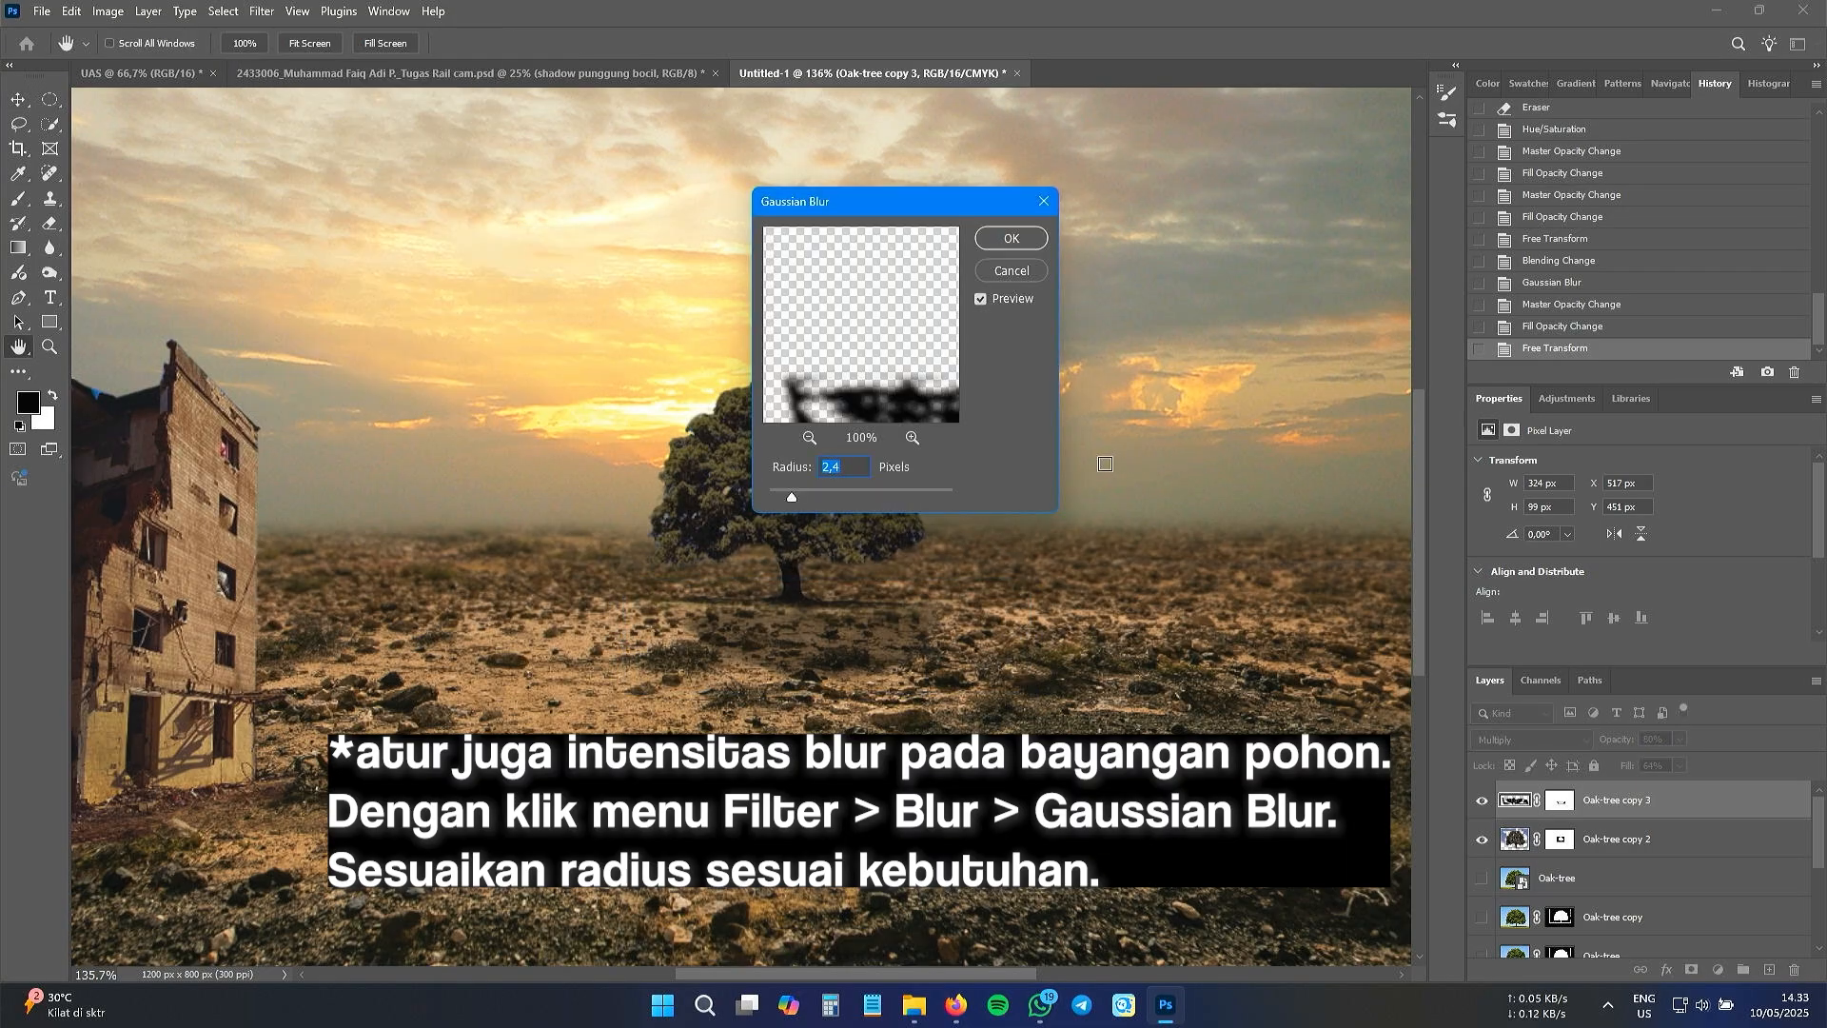
{"action": "left_click_drag", "start_coordinate": [797, 489], "coordinate": [811, 489]}
{"action": "left_click", "coordinate": [1012, 240]}
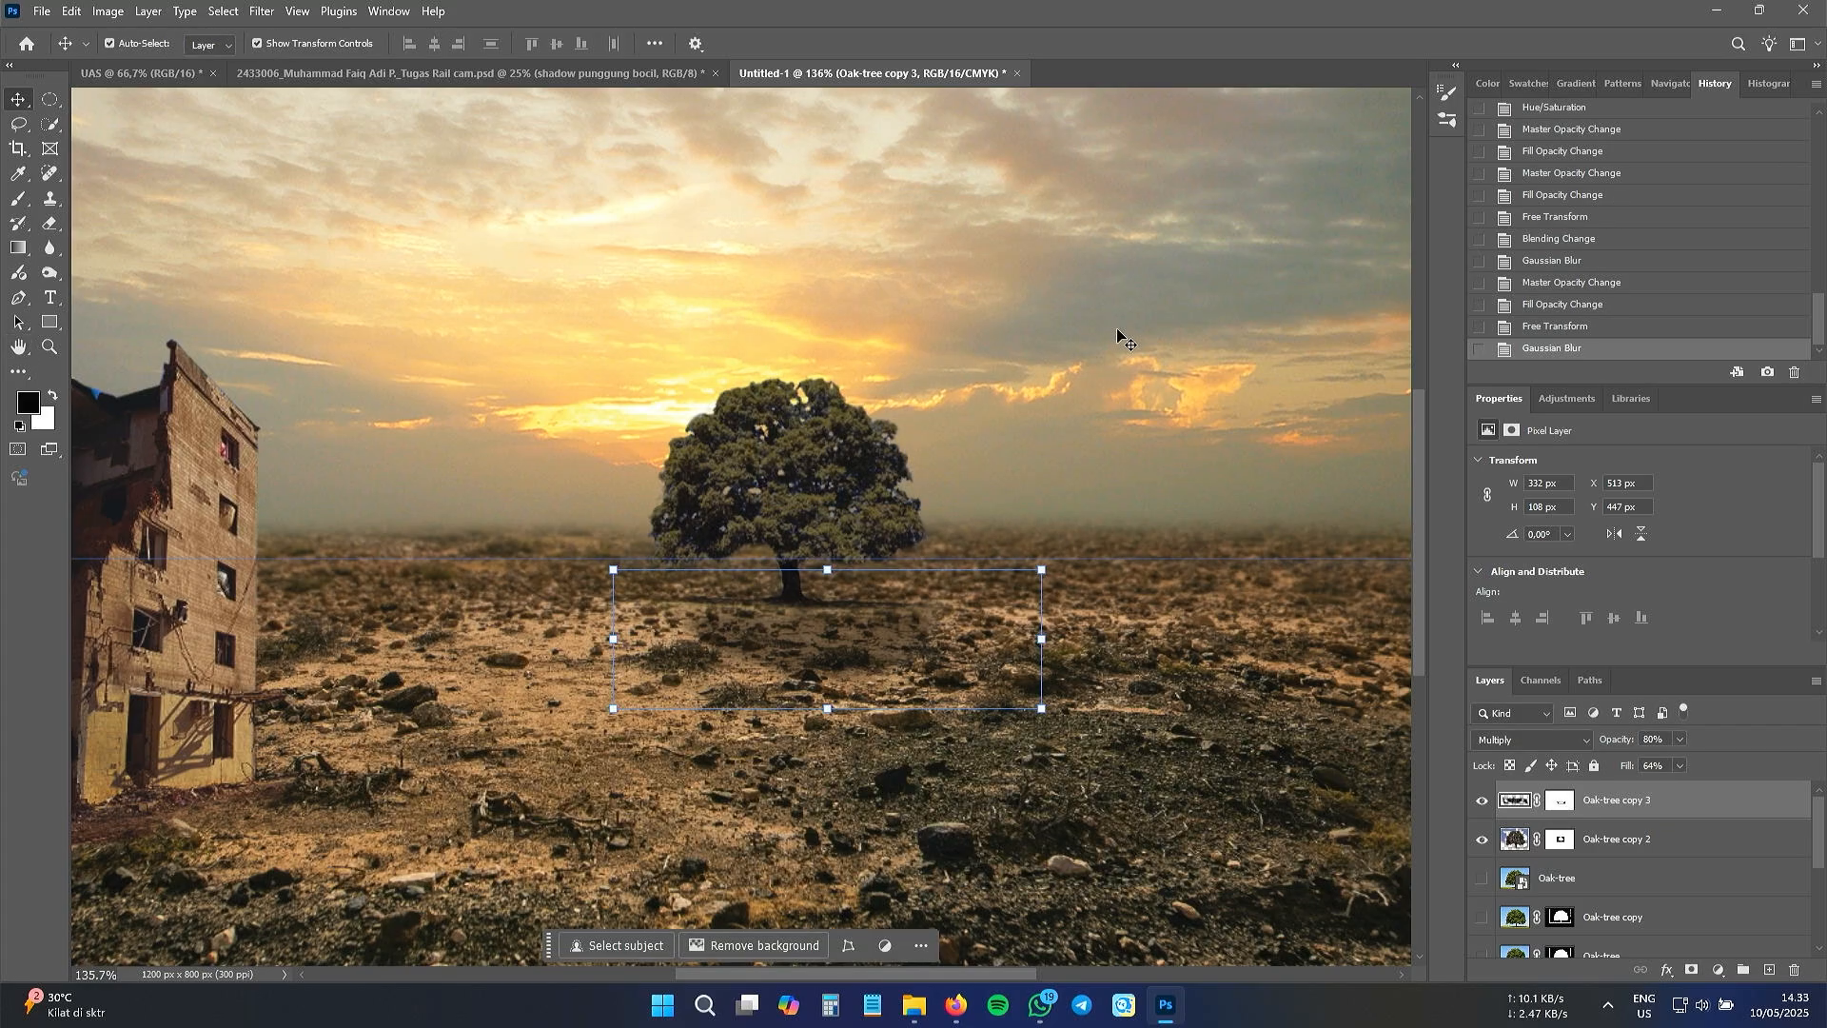
{"action": "left_click", "coordinate": [1128, 173]}
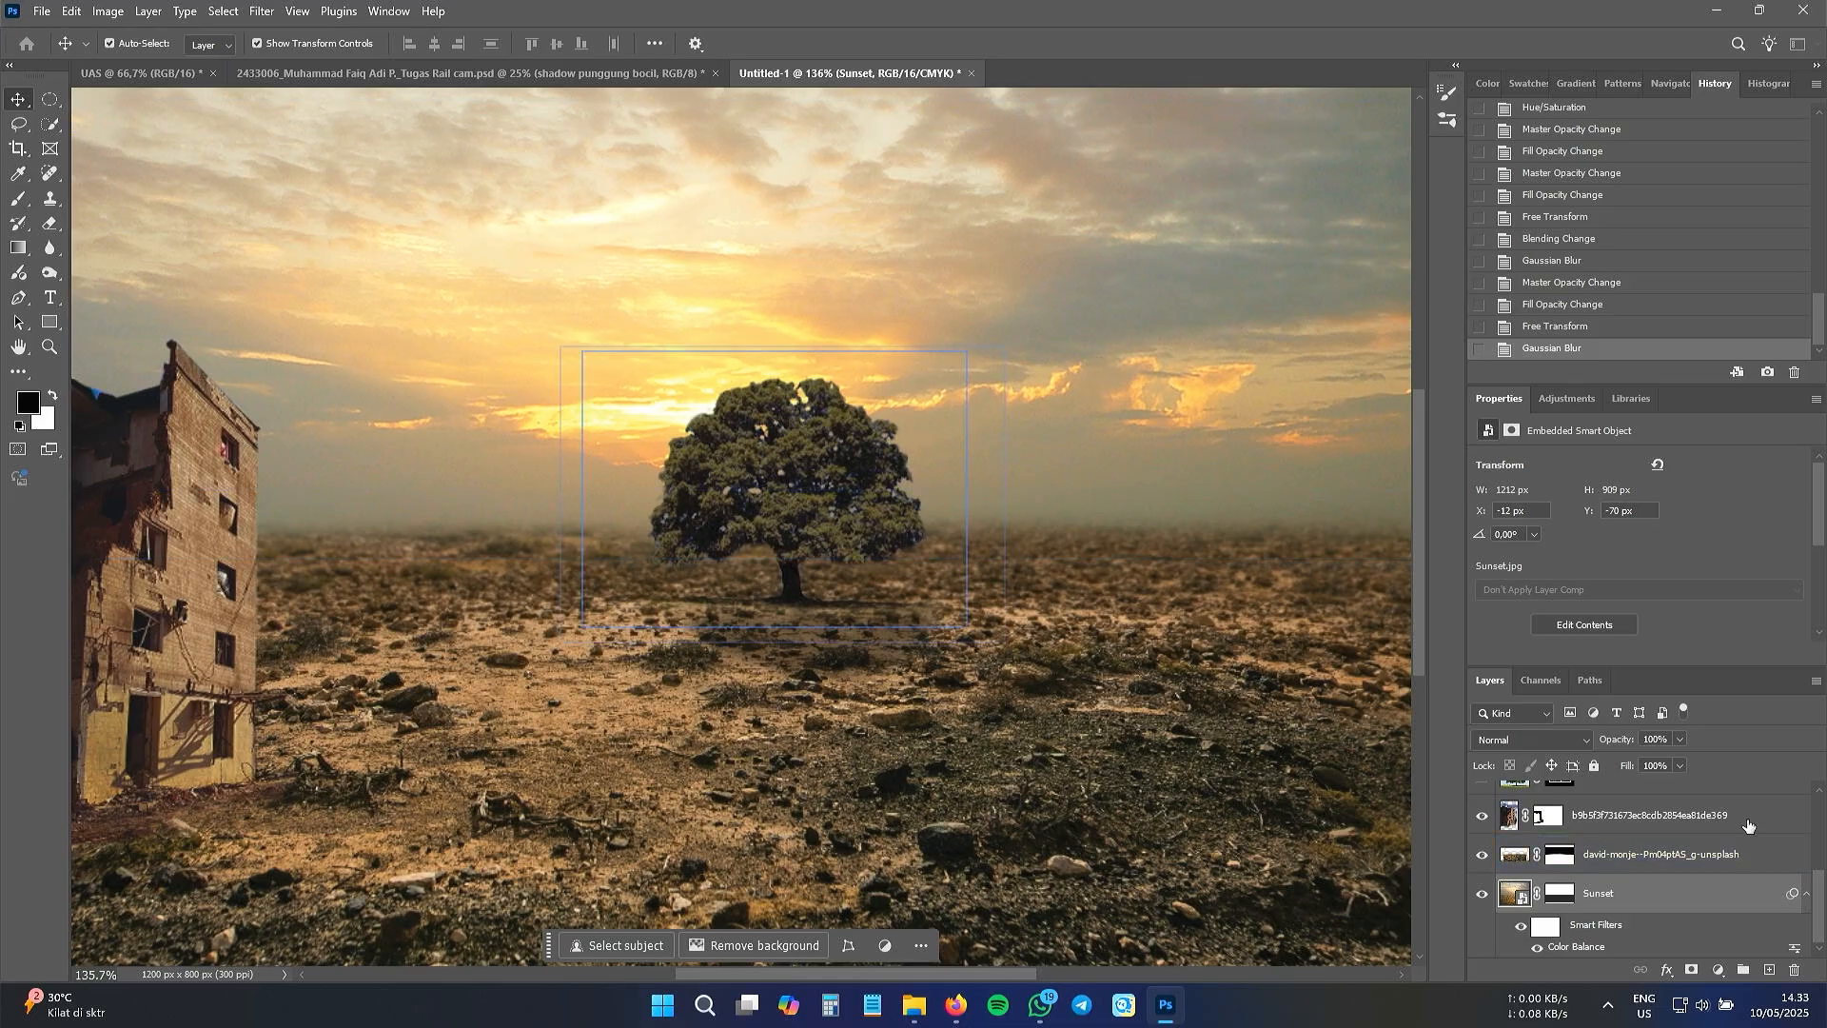
- Try to darken the oak tree's foliage on Oak-tree copy 2 with a 152 px Burn brush in the midtones range
{"action": "scroll", "coordinate": [1699, 846], "scroll_direction": "up", "scroll_amount": 3}
{"action": "left_click", "coordinate": [1695, 825]}
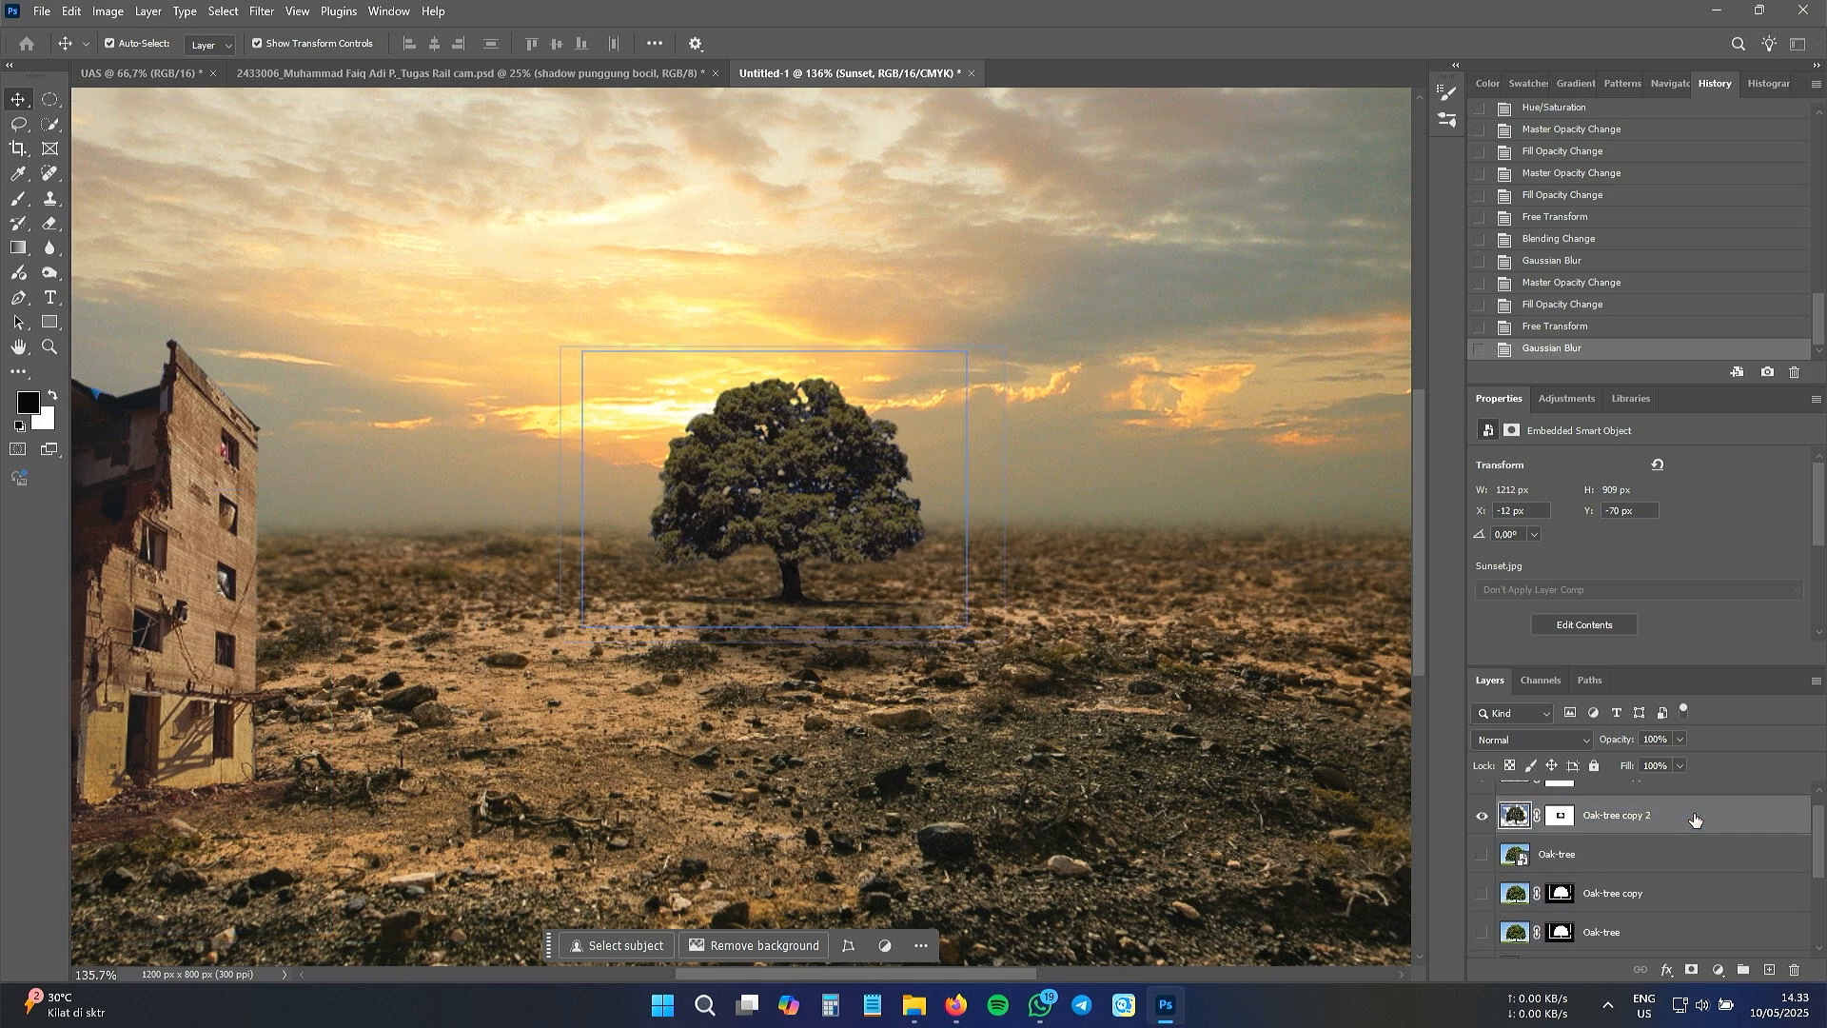
{"action": "left_click", "coordinate": [49, 271]}
{"action": "mouse_move", "coordinate": [714, 457]}
{"action": "left_mouse_down"}
{"action": "mouse_move", "coordinate": [728, 537]}
{"action": "mouse_move", "coordinate": [803, 530]}
{"action": "mouse_move", "coordinate": [760, 485]}
{"action": "mouse_move", "coordinate": [814, 519]}
{"action": "mouse_move", "coordinate": [725, 511]}
{"action": "mouse_move", "coordinate": [808, 513]}
{"action": "left_mouse_up"}
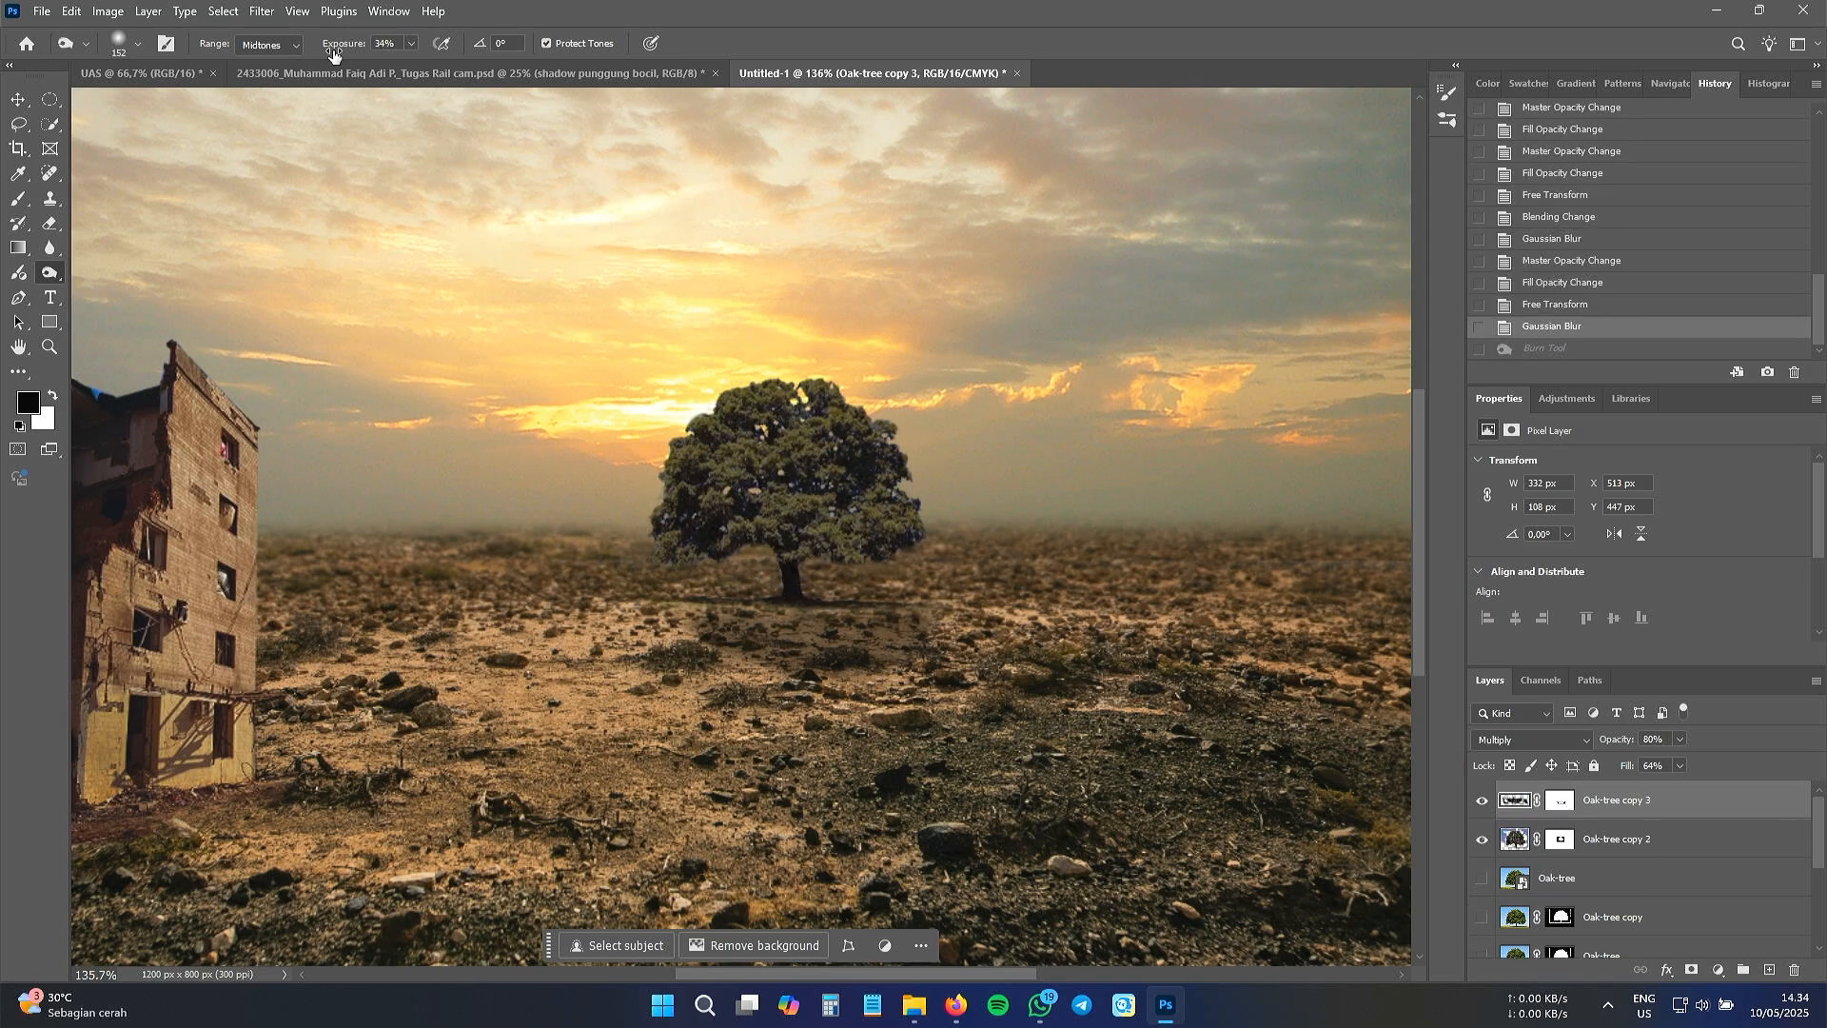
- Try to darken the oak tree's foliage on Oak-tree copy 2 with a 130 px Burn brush at 59% exposure
{"action": "right_click", "coordinate": [775, 573]}
{"action": "key", "text": "Return"}
{"action": "left_click", "coordinate": [1615, 839]}
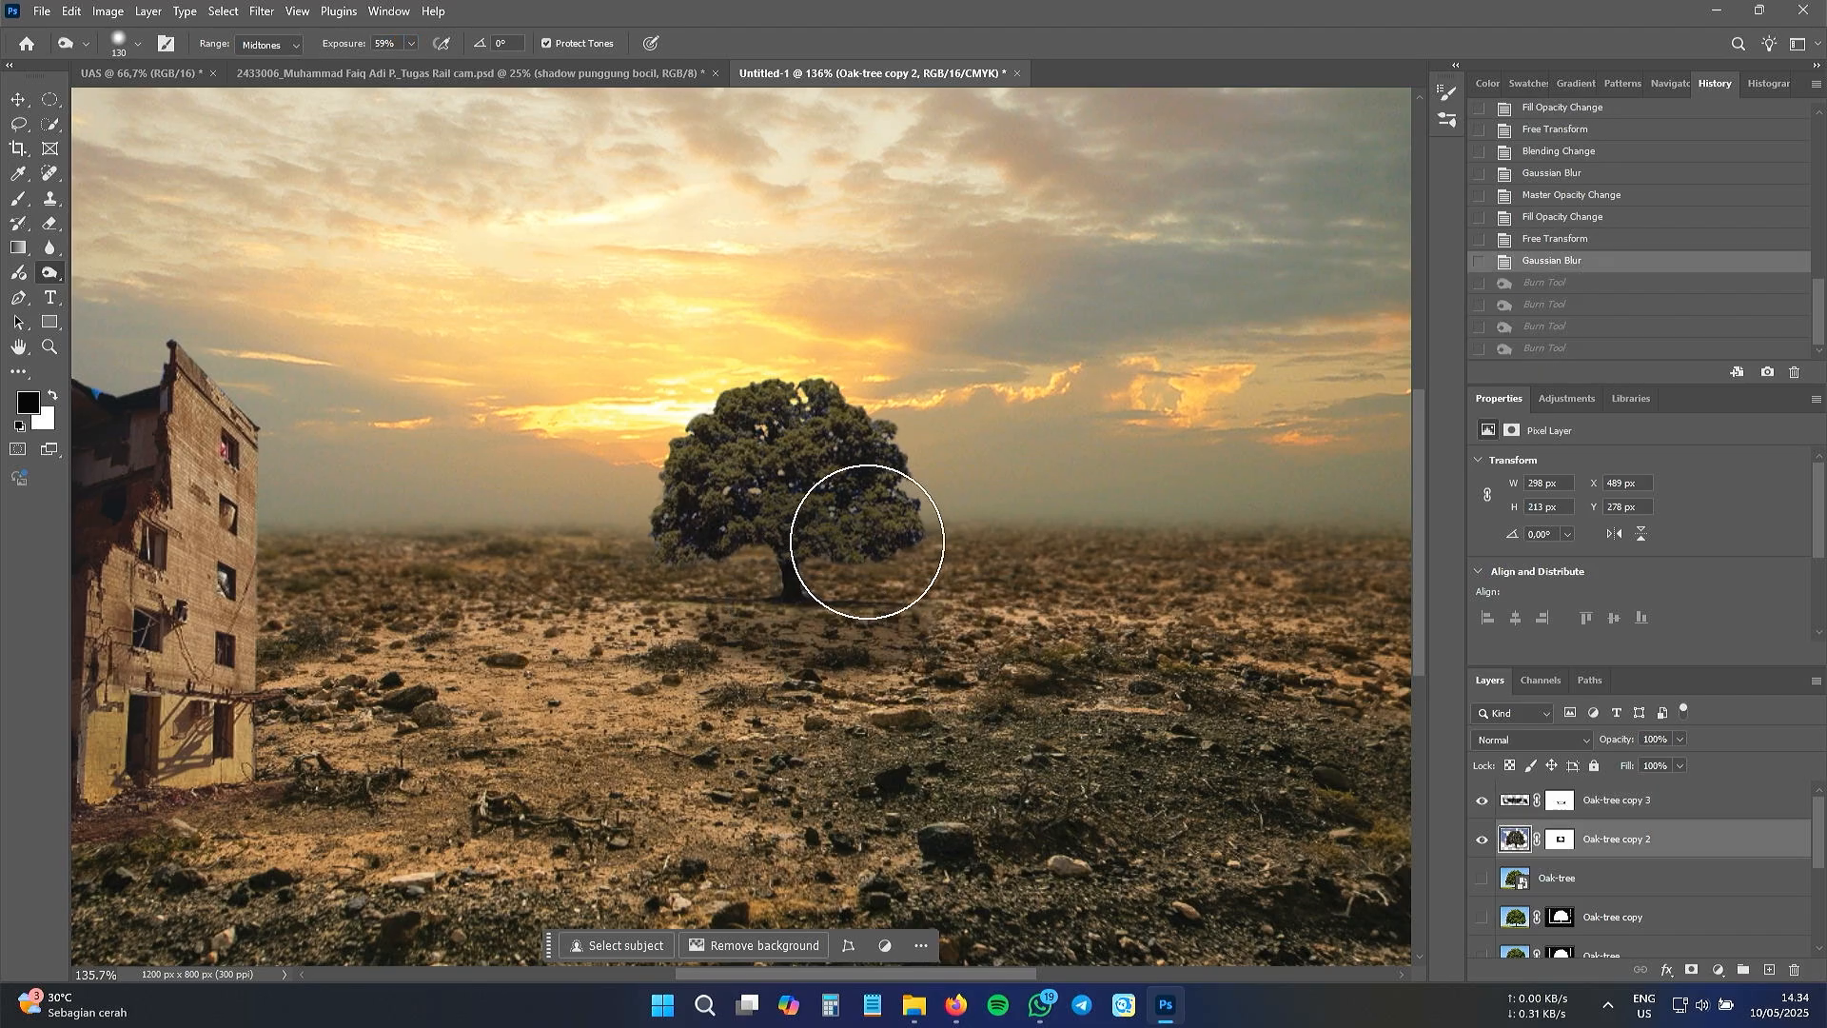
{"action": "left_click_drag", "start_coordinate": [865, 543], "coordinate": [854, 541]}
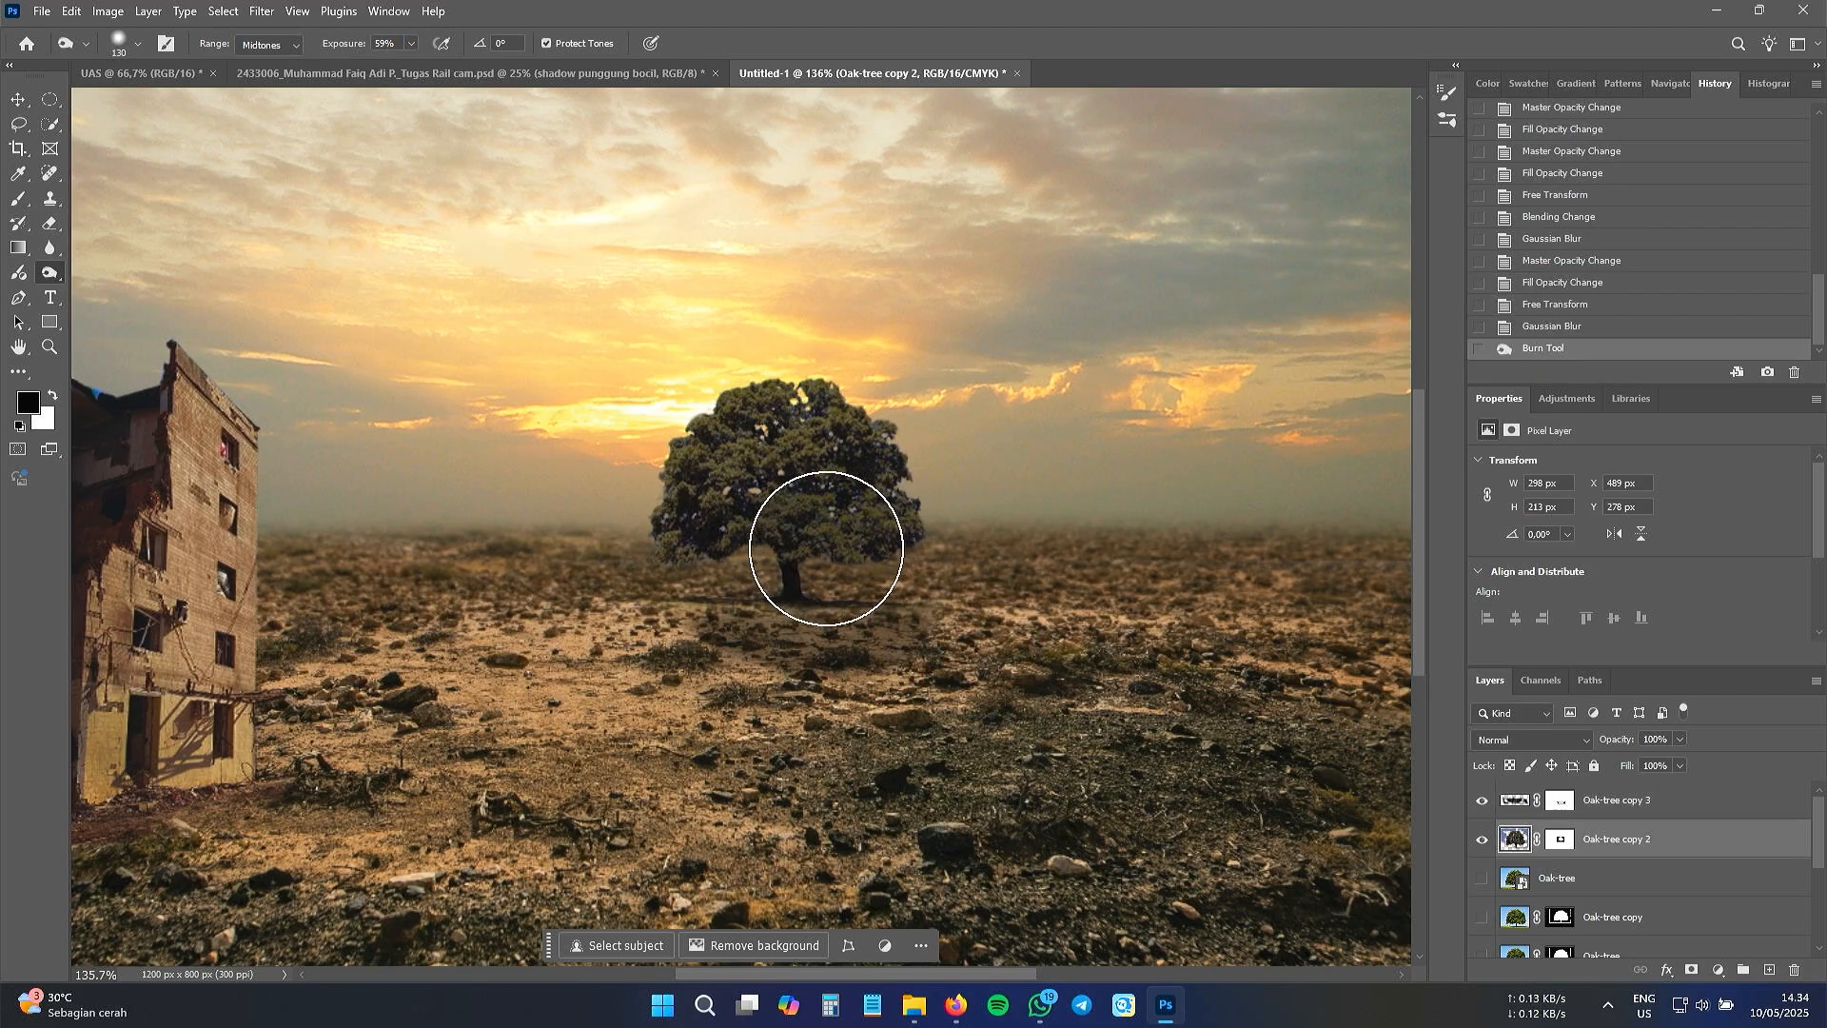
{"action": "key", "text": "ctrl+z"}
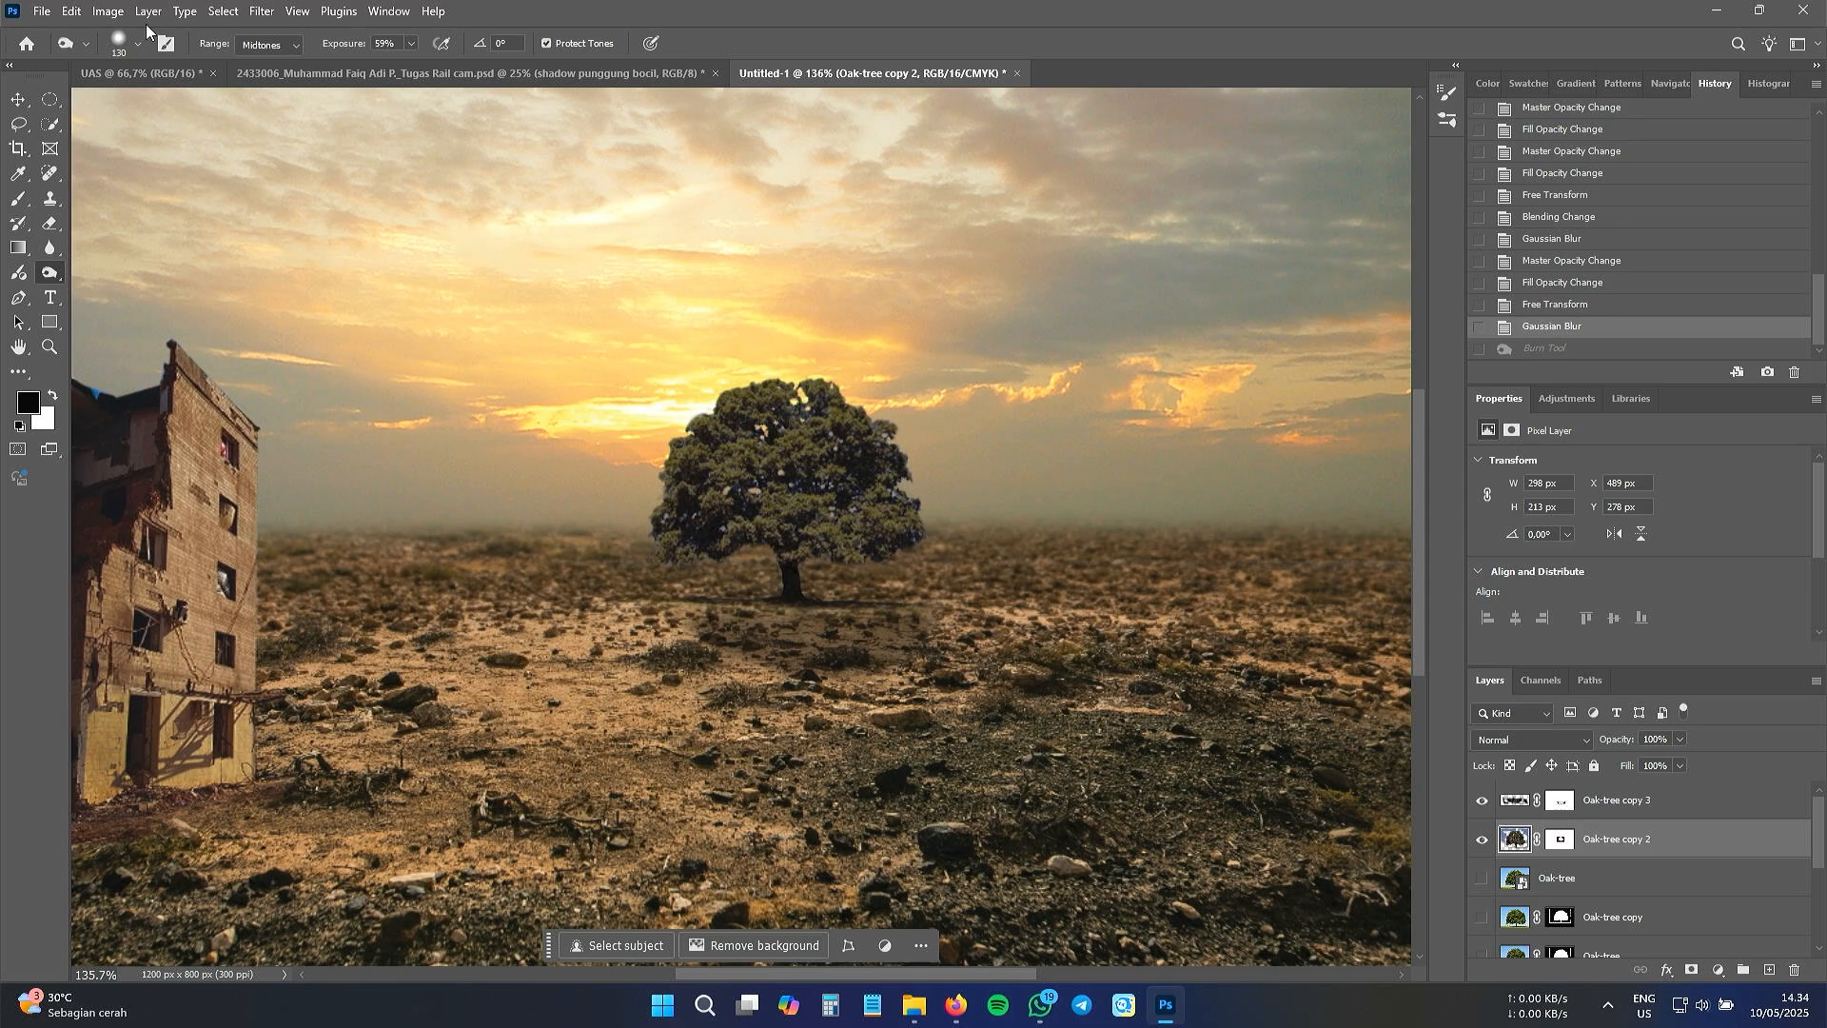
- Darken the oak tree on Oak-tree copy 2 with a Brightness/Contrast adjustment of brightness -41 and contrast 24
{"action": "left_click", "coordinate": [110, 11]}
{"action": "left_click", "coordinate": [112, 13]}
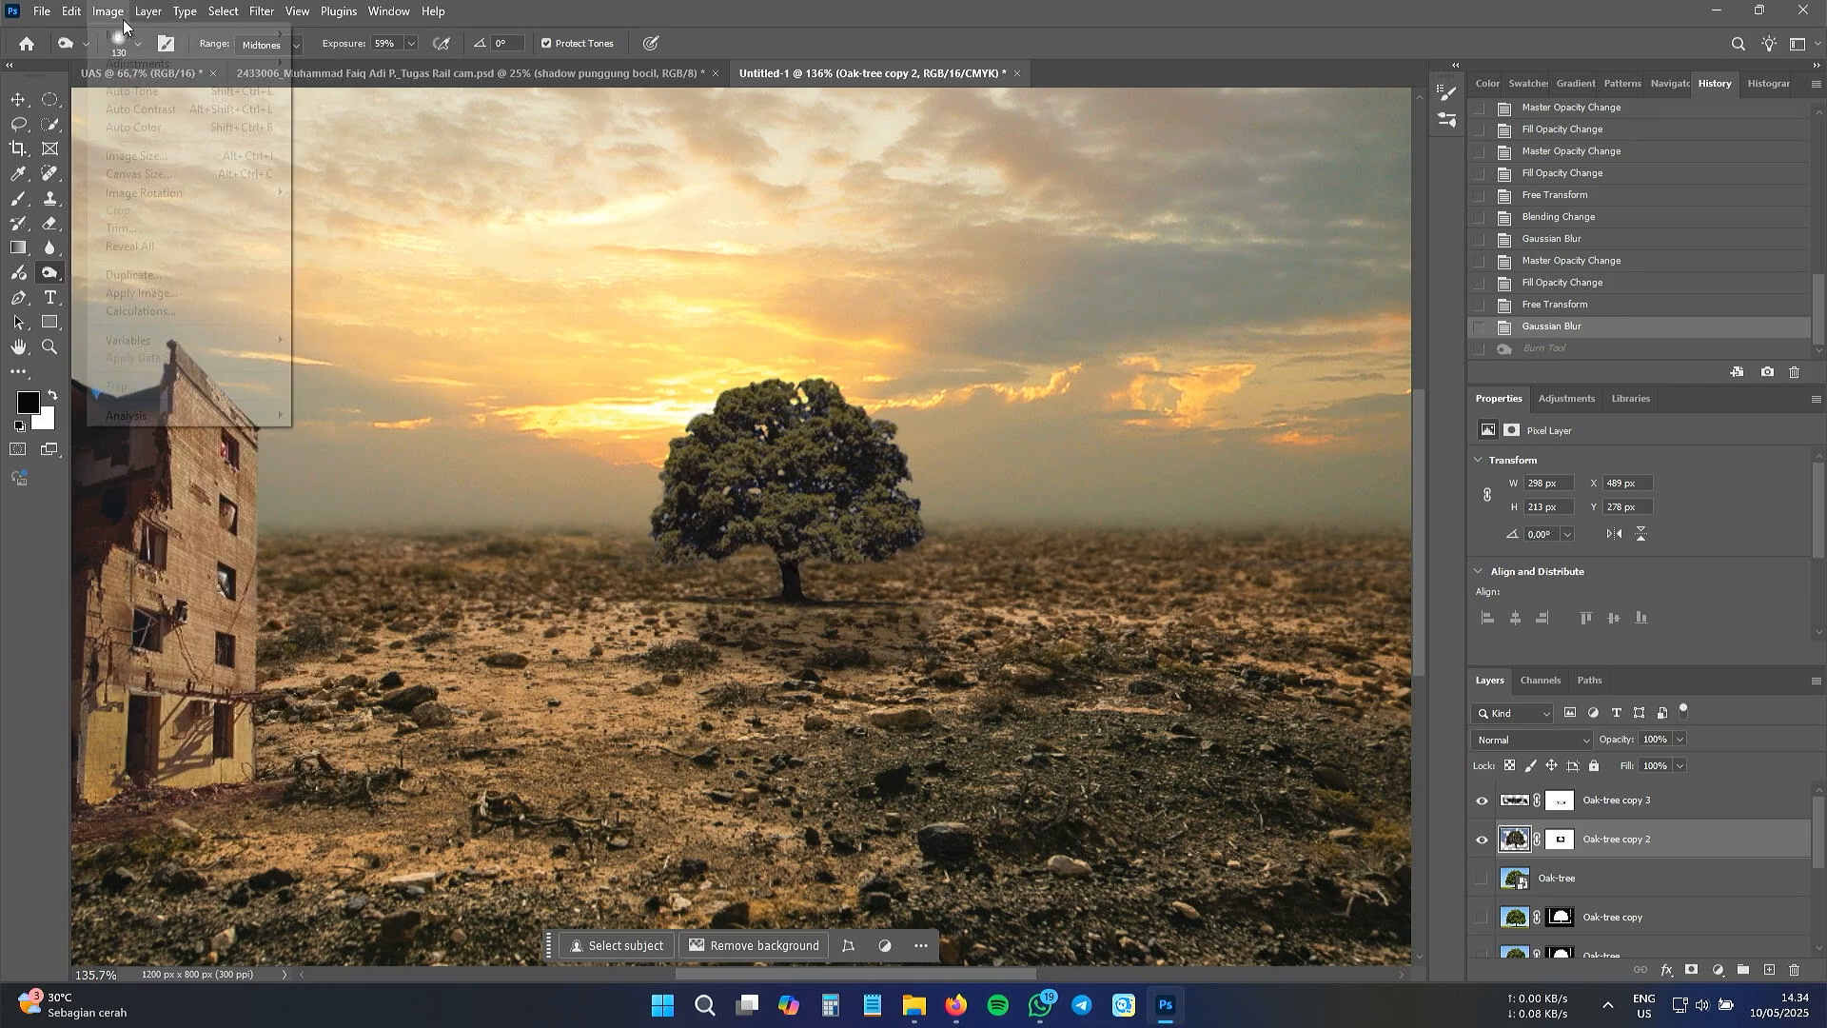
{"action": "left_click", "coordinate": [112, 13]}
{"action": "mouse_move", "coordinate": [162, 64]}
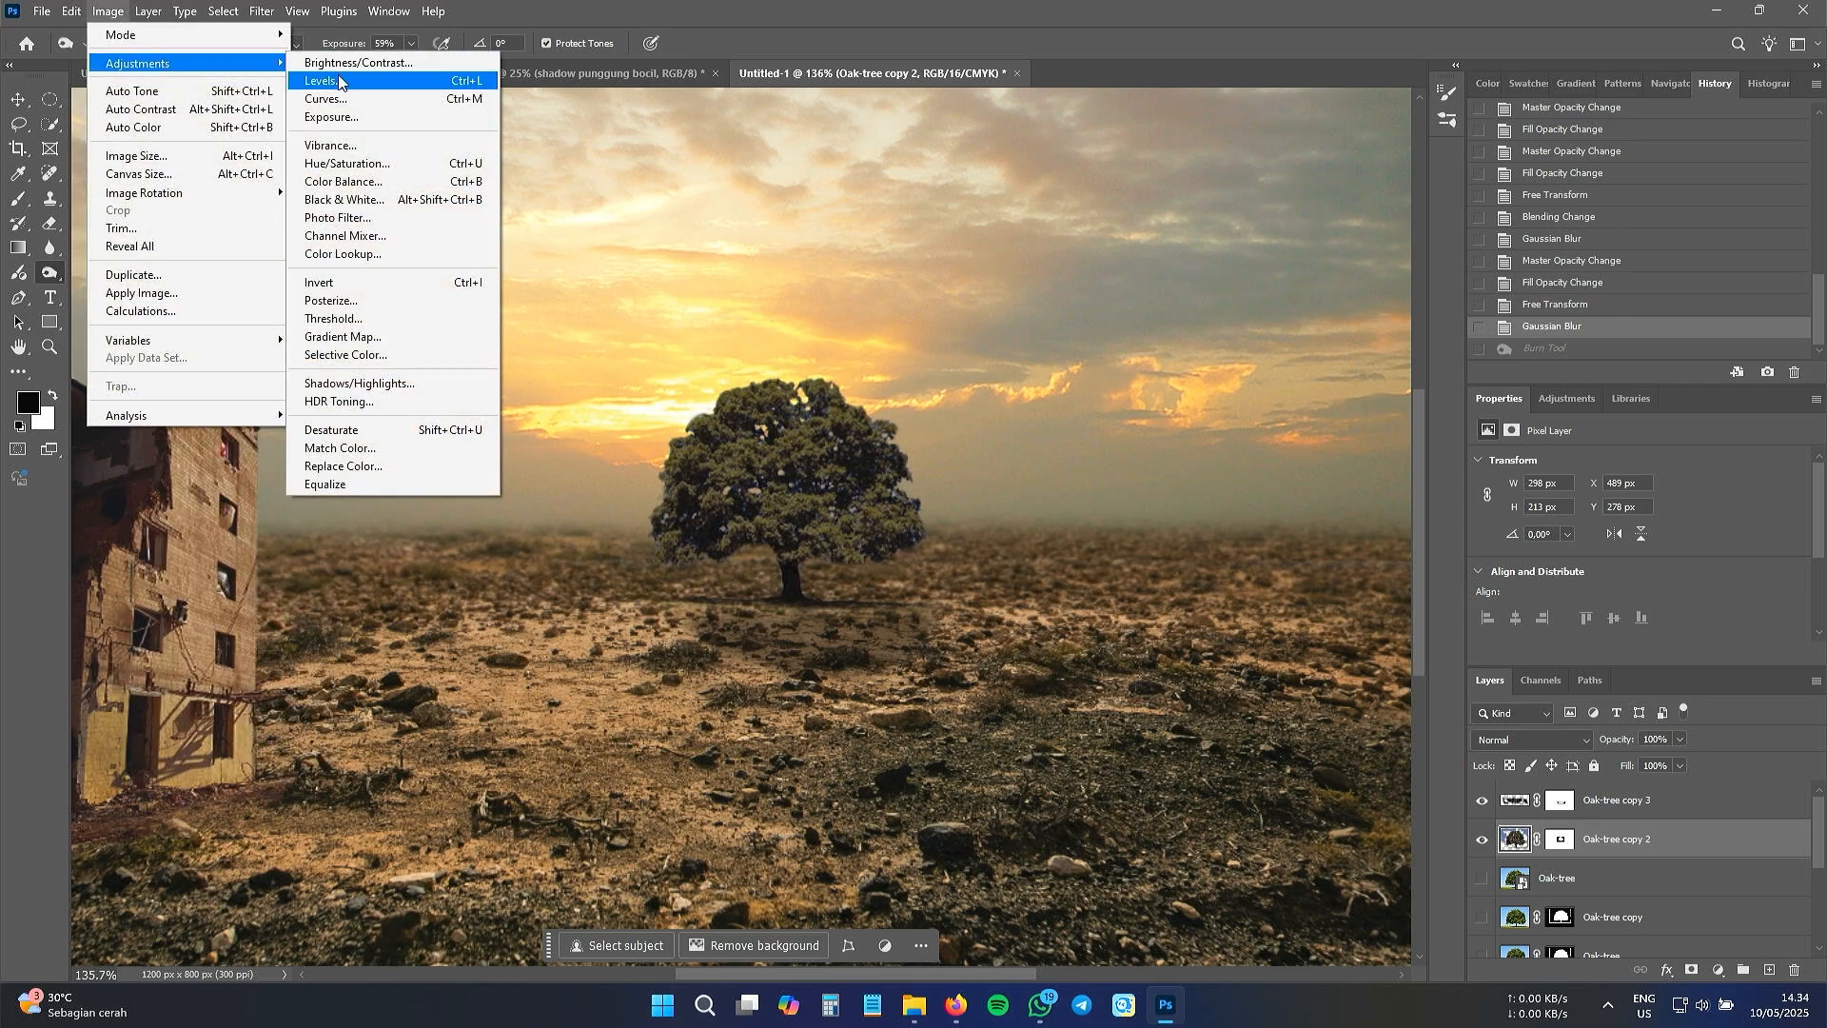
{"action": "left_click", "coordinate": [349, 65]}
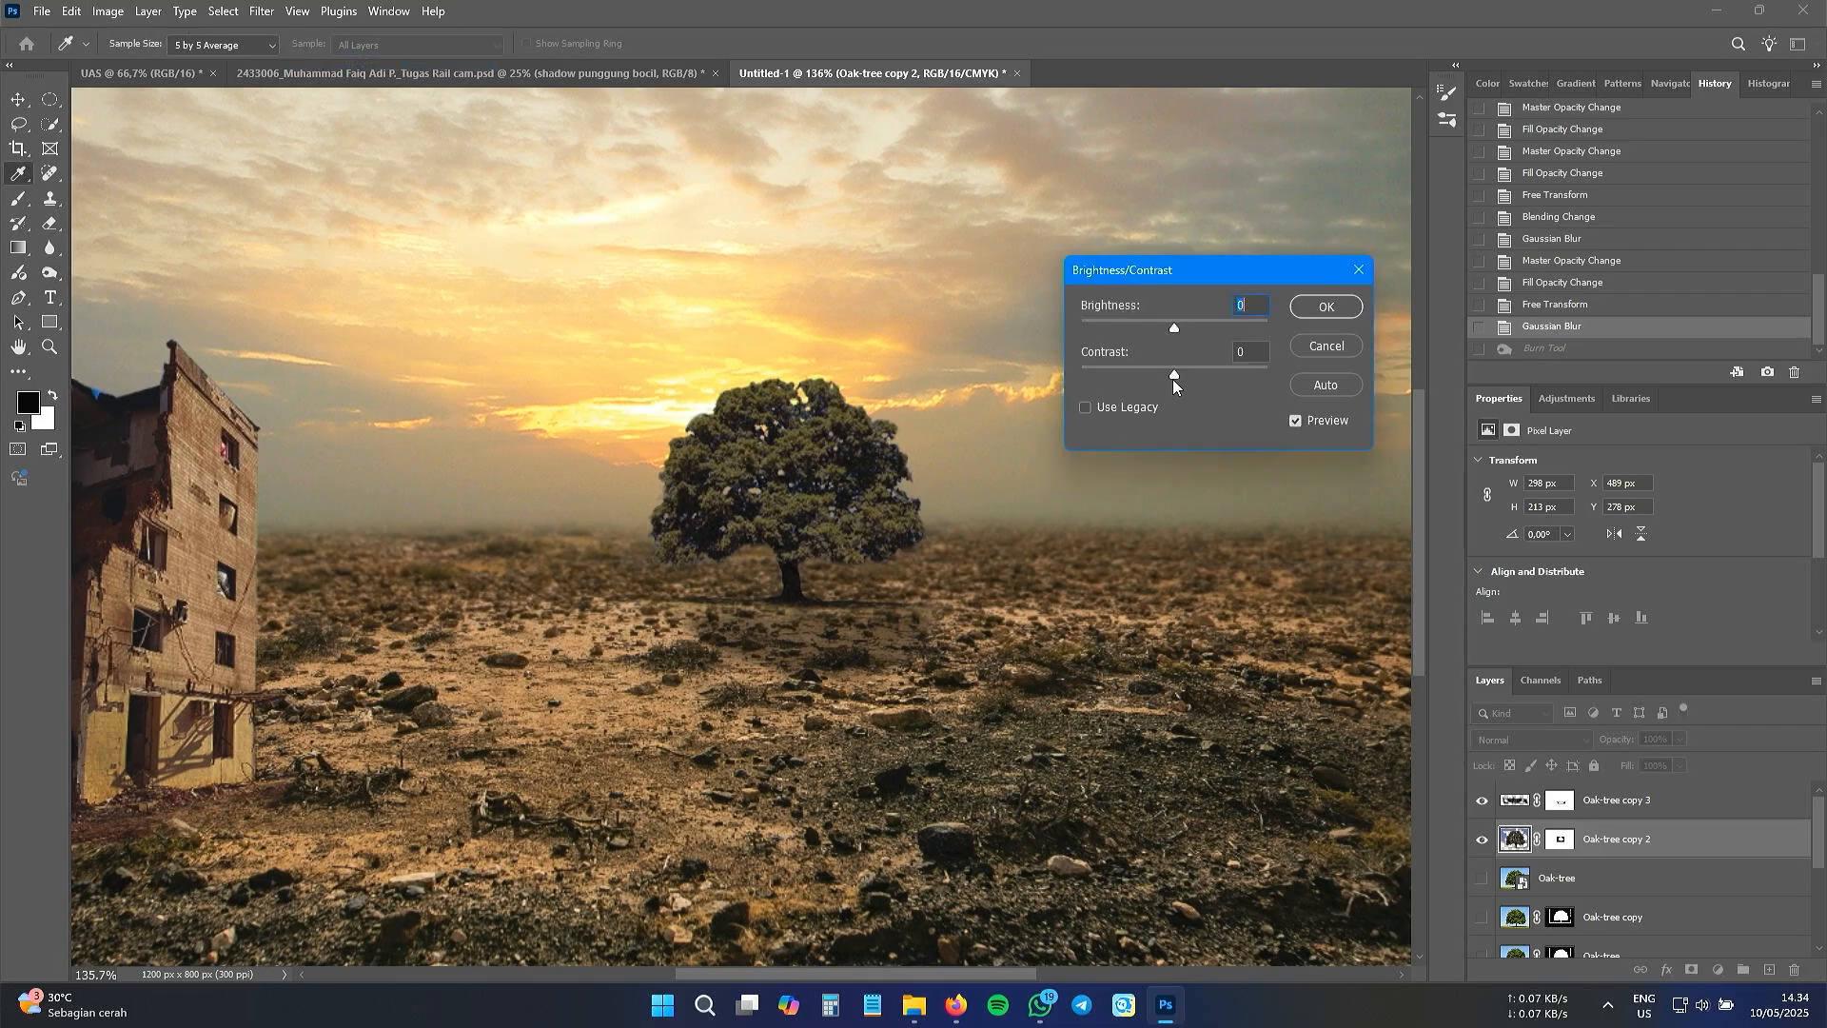
{"action": "left_click_drag", "start_coordinate": [1201, 375], "coordinate": [1131, 374]}
{"action": "left_click", "coordinate": [1173, 369]}
{"action": "mouse_move", "coordinate": [1175, 329]}
{"action": "left_mouse_down"}
{"action": "mouse_move", "coordinate": [1131, 328]}
{"action": "mouse_move", "coordinate": [1150, 328]}
{"action": "left_mouse_up"}
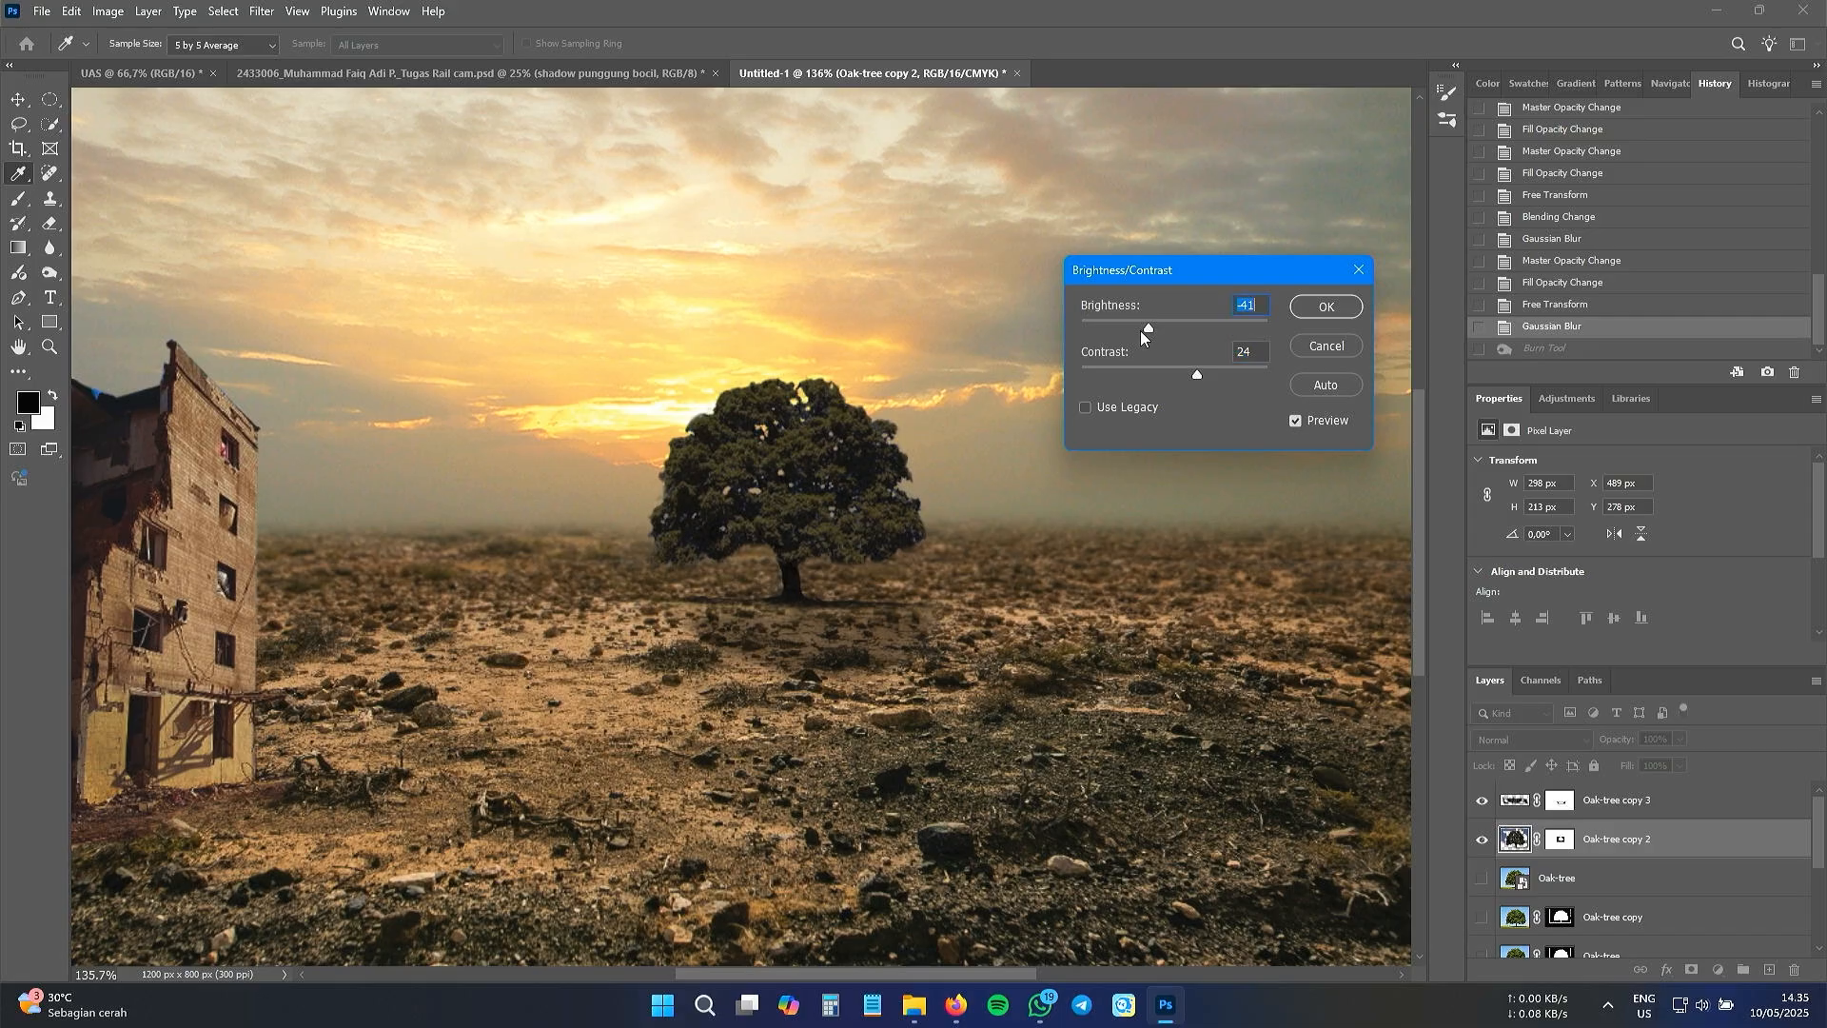
{"action": "left_click", "coordinate": [1325, 306]}
- Dodge the outer foliage on the oak tree's sunlit left side with a 53 px midtones brush at 48% exposure
{"action": "key", "text": "o"}
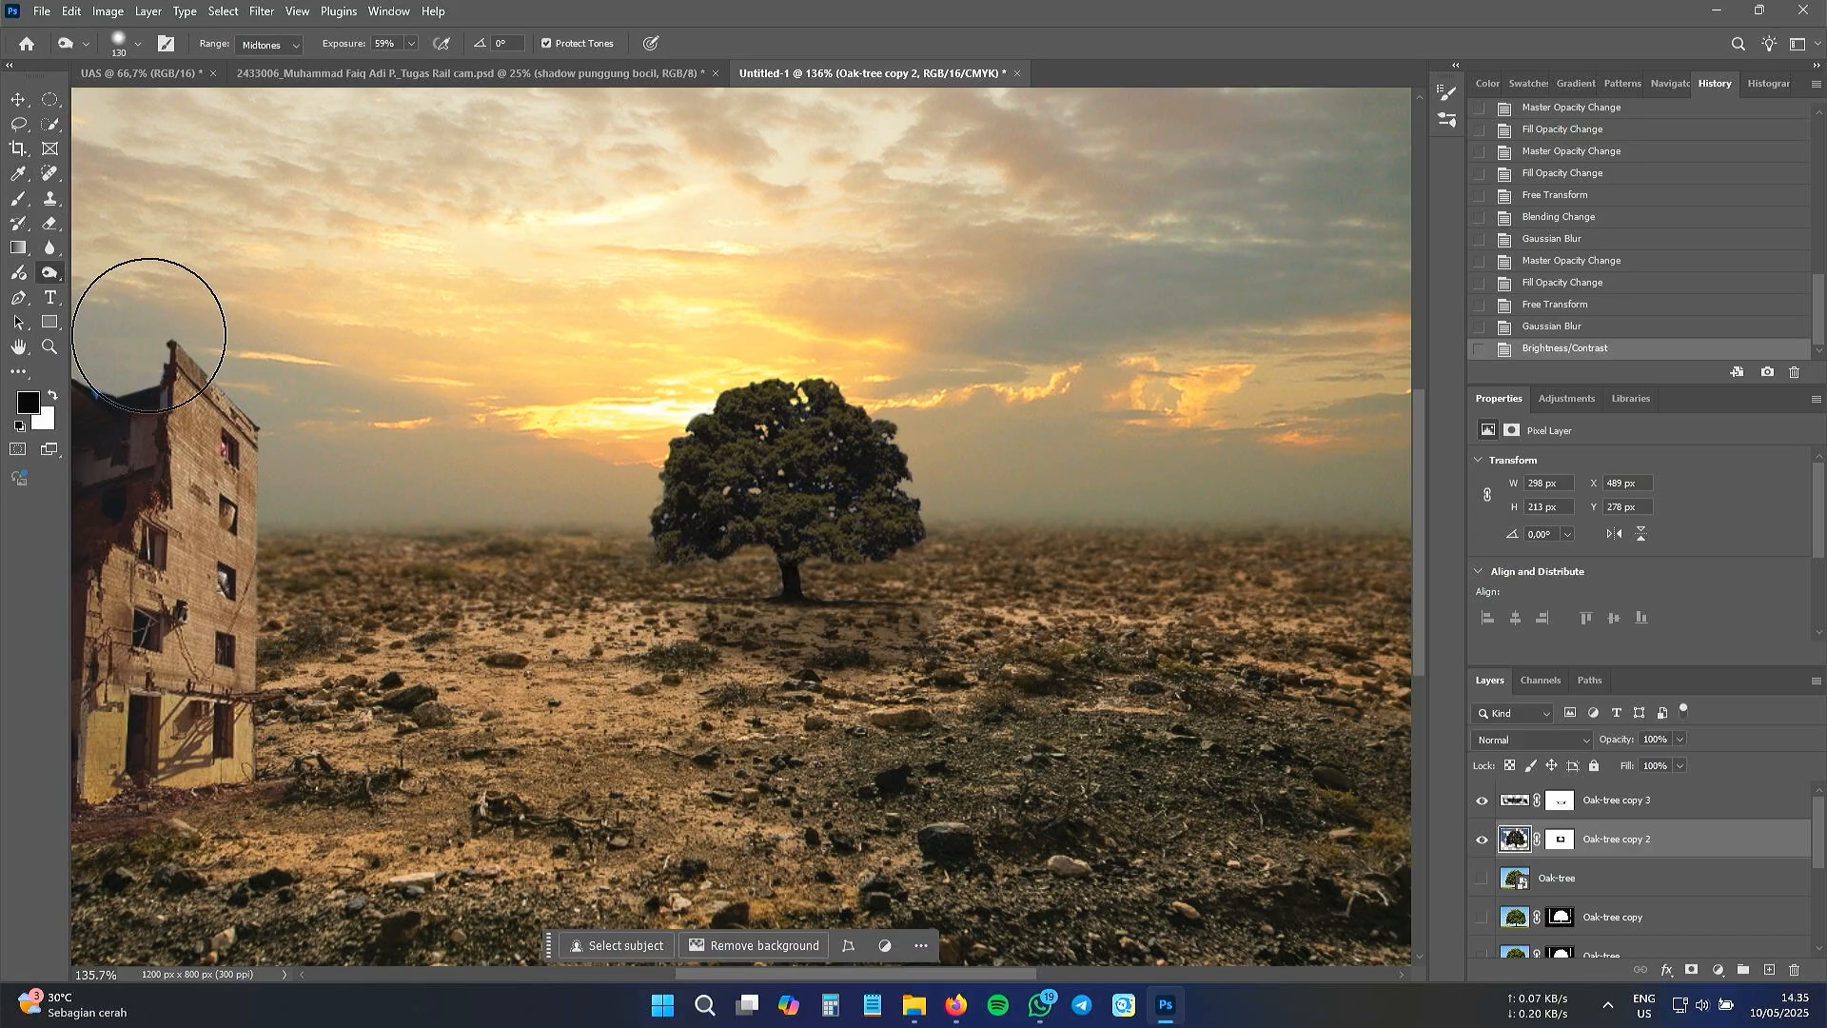
{"action": "right_click", "coordinate": [49, 273]}
{"action": "left_click", "coordinate": [107, 273]}
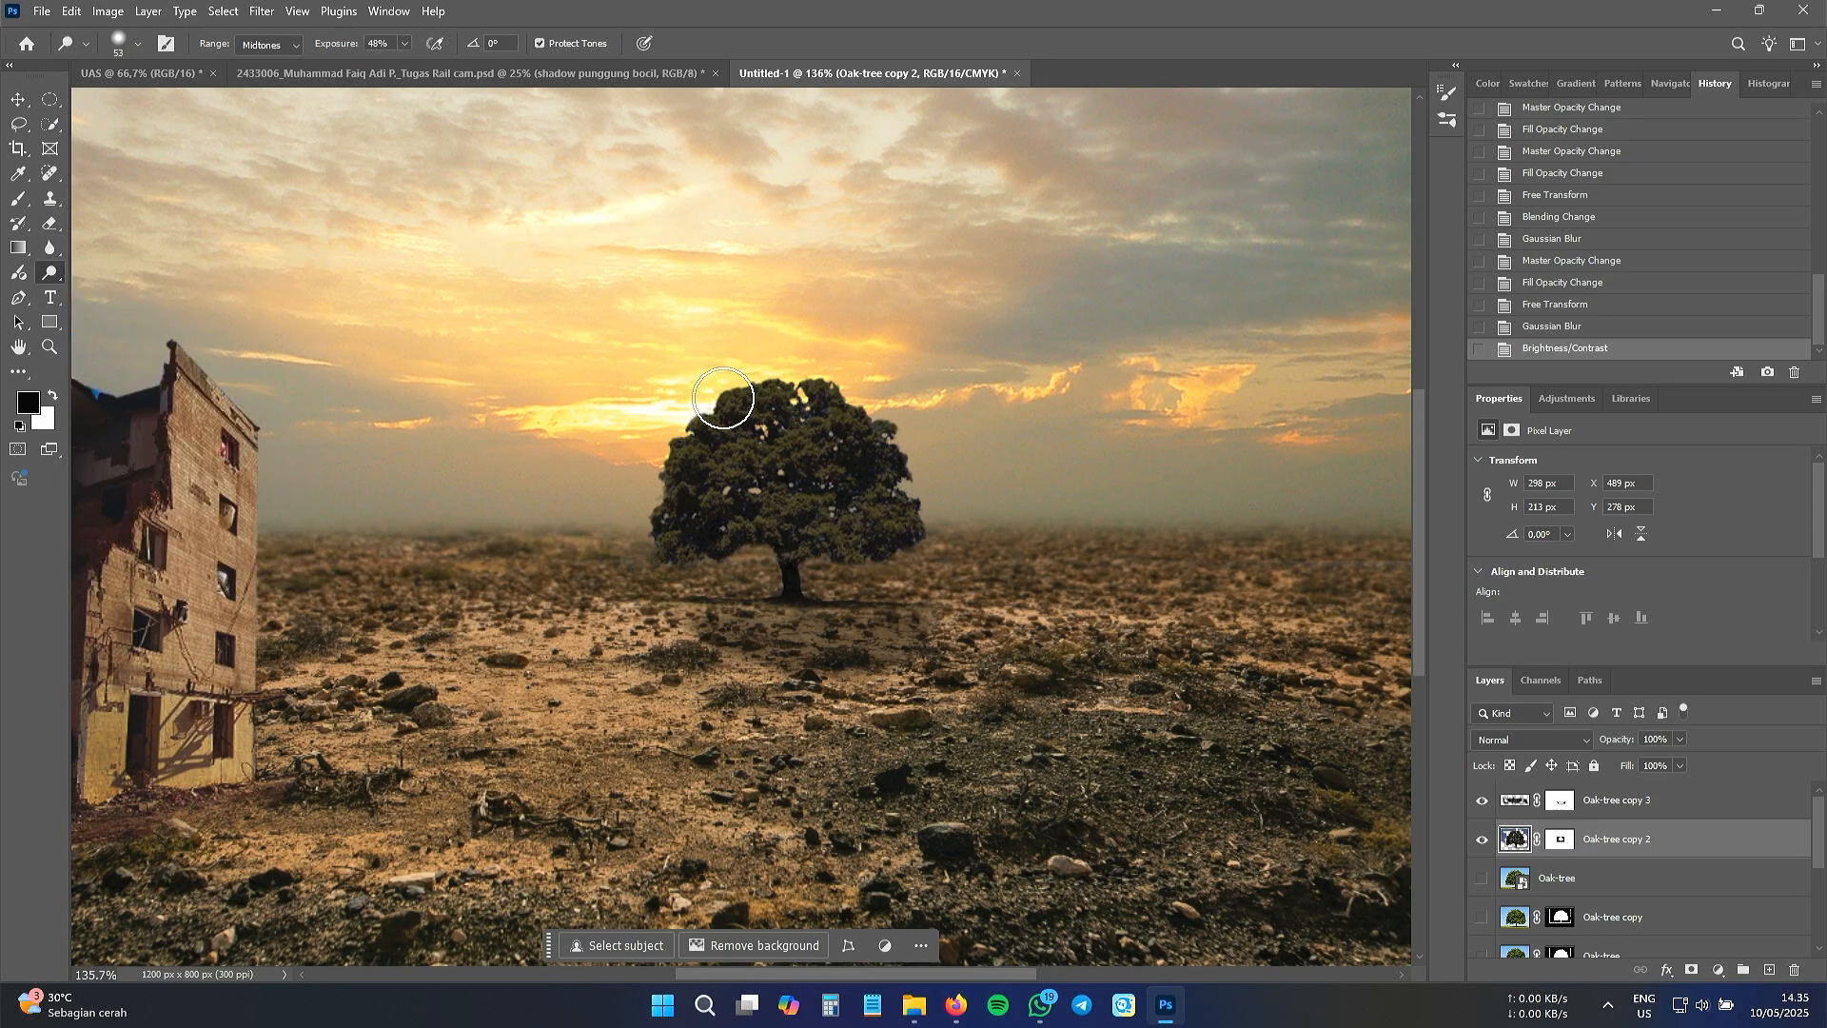
{"action": "scroll", "coordinate": [723, 395], "scroll_direction": "up", "scroll_amount": 5}
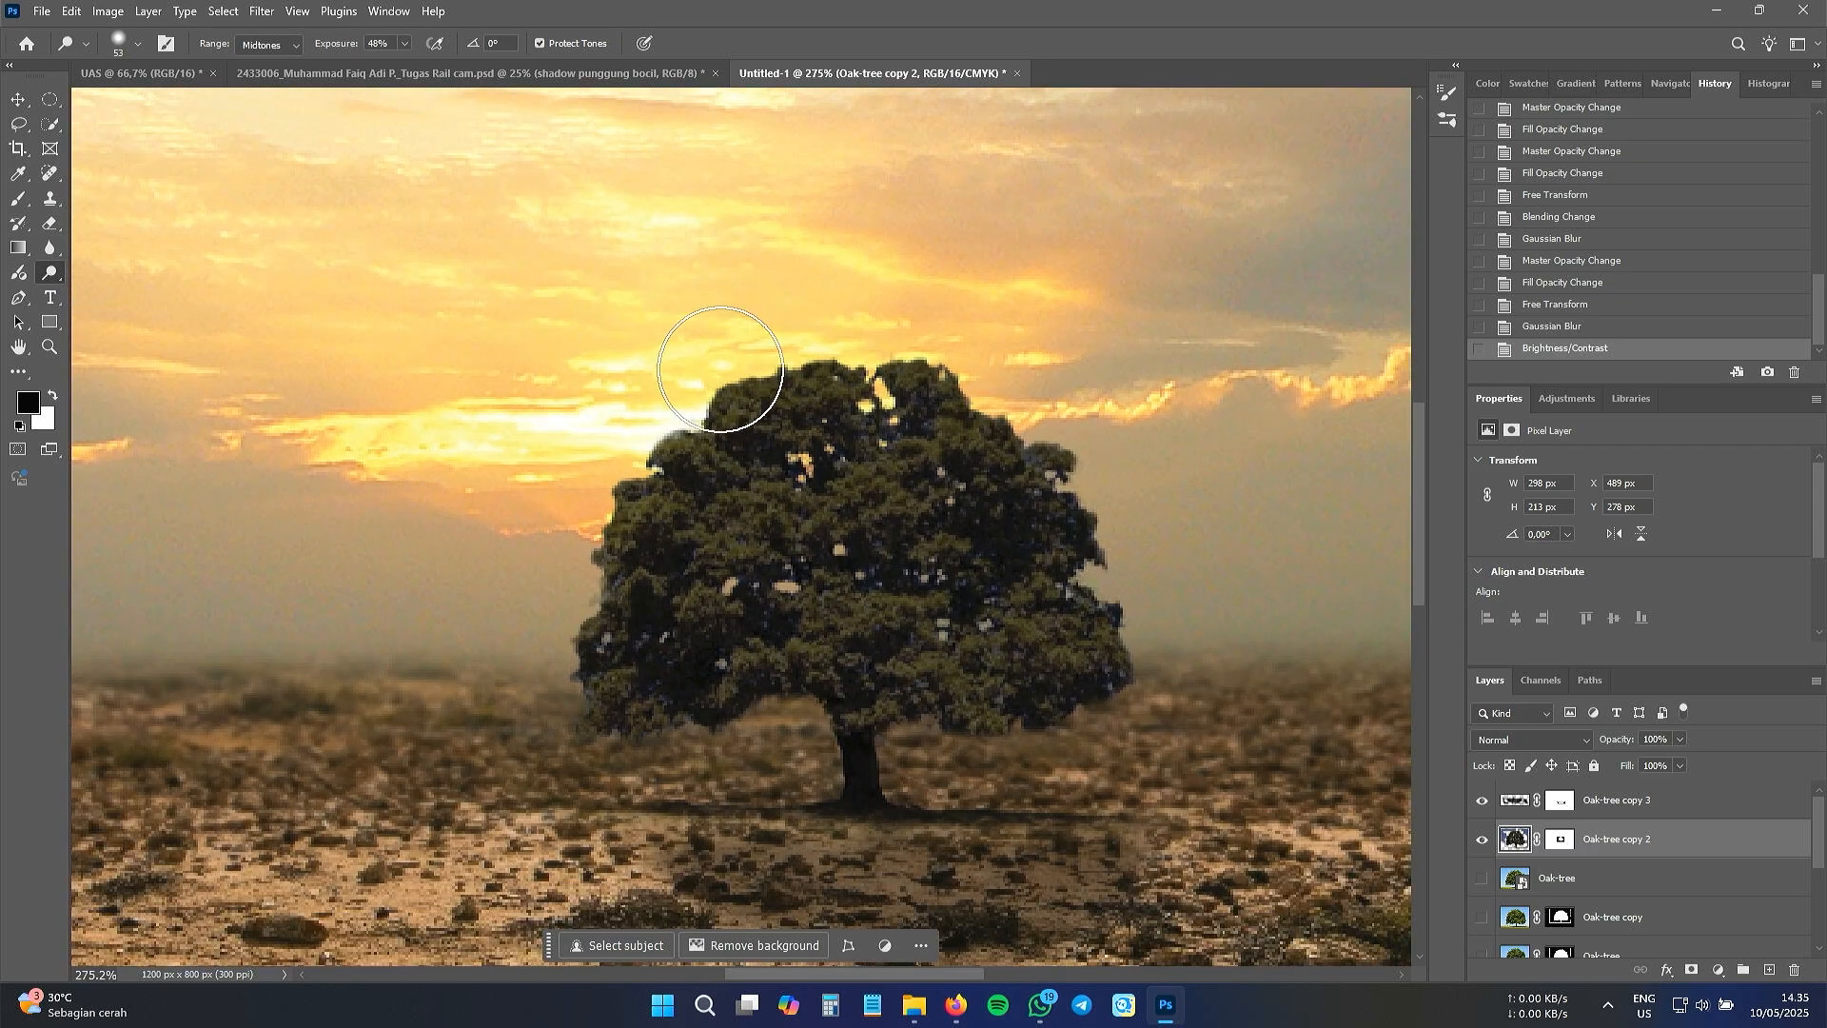
{"action": "left_click_drag", "start_coordinate": [552, 615], "coordinate": [595, 624]}
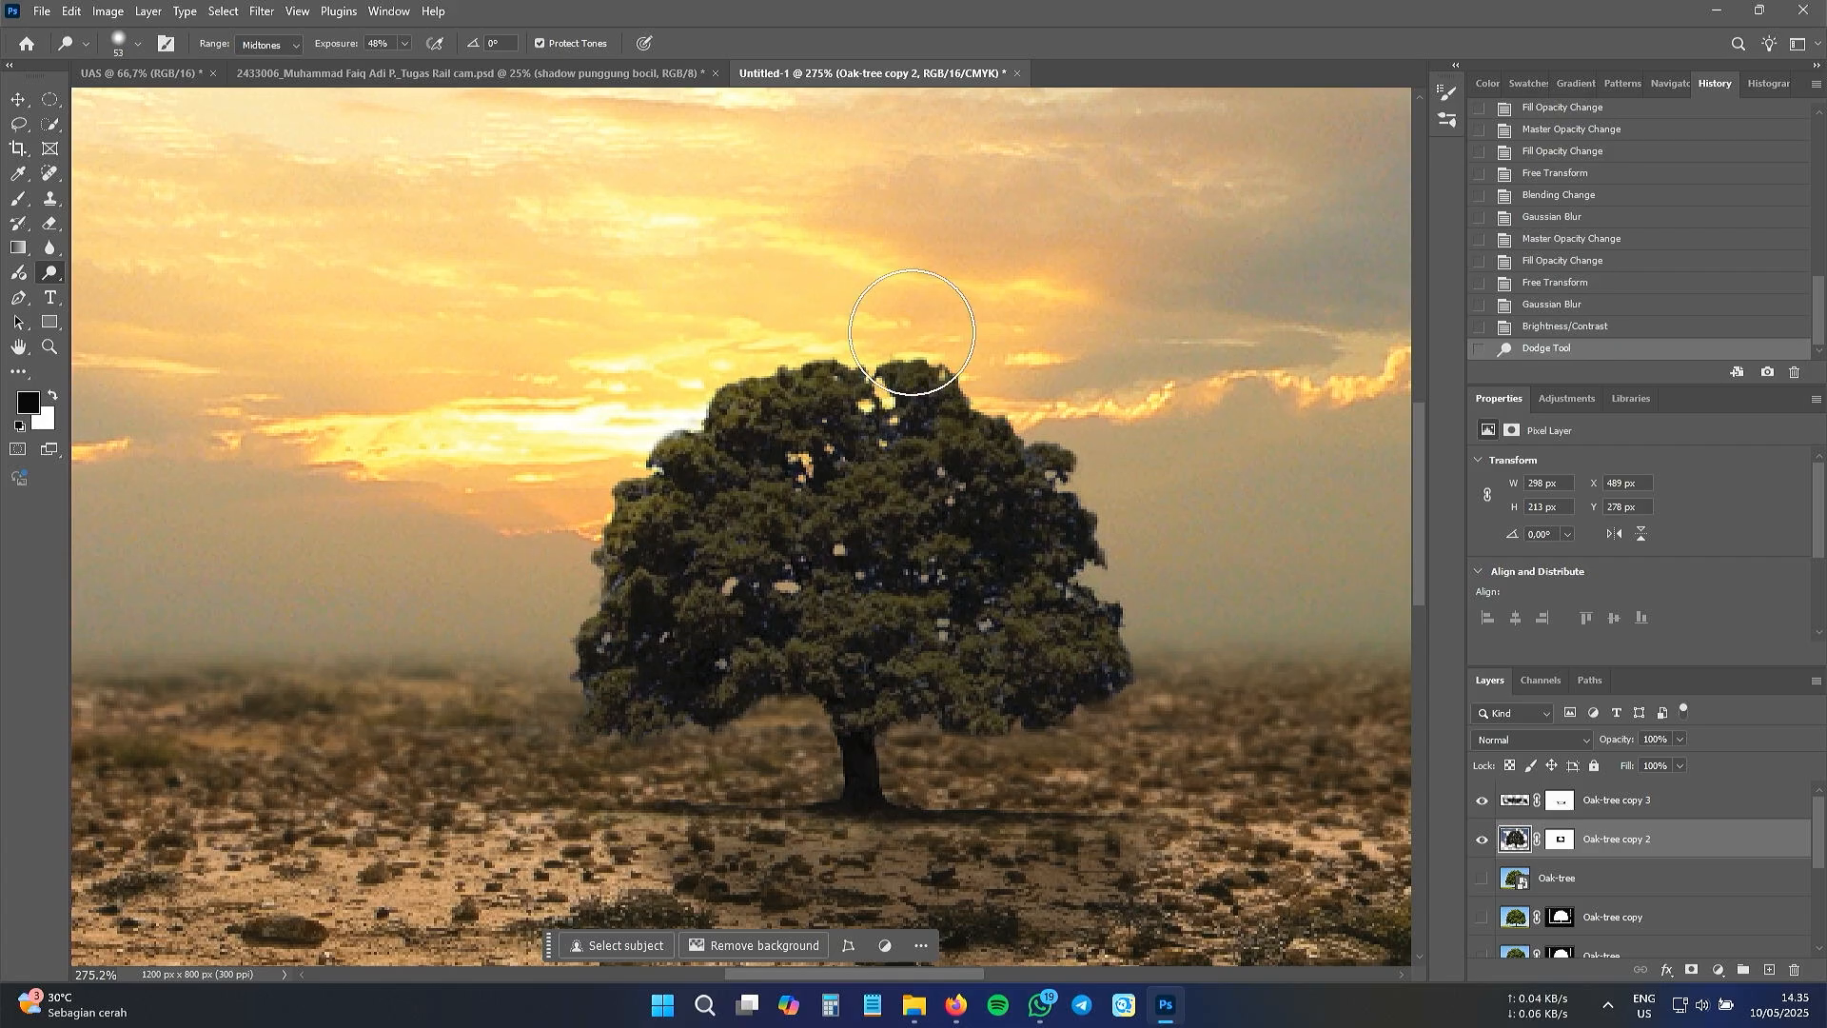
{"action": "mouse_move", "coordinate": [572, 556]}
{"action": "left_mouse_down"}
{"action": "mouse_move", "coordinate": [575, 613]}
{"action": "mouse_move", "coordinate": [654, 453]}
{"action": "left_mouse_up"}
- Burn the oak tree's lower right foliage with a 130 px midtones brush at 59% exposure
{"action": "right_click", "coordinate": [61, 278]}
{"action": "left_click", "coordinate": [126, 291]}
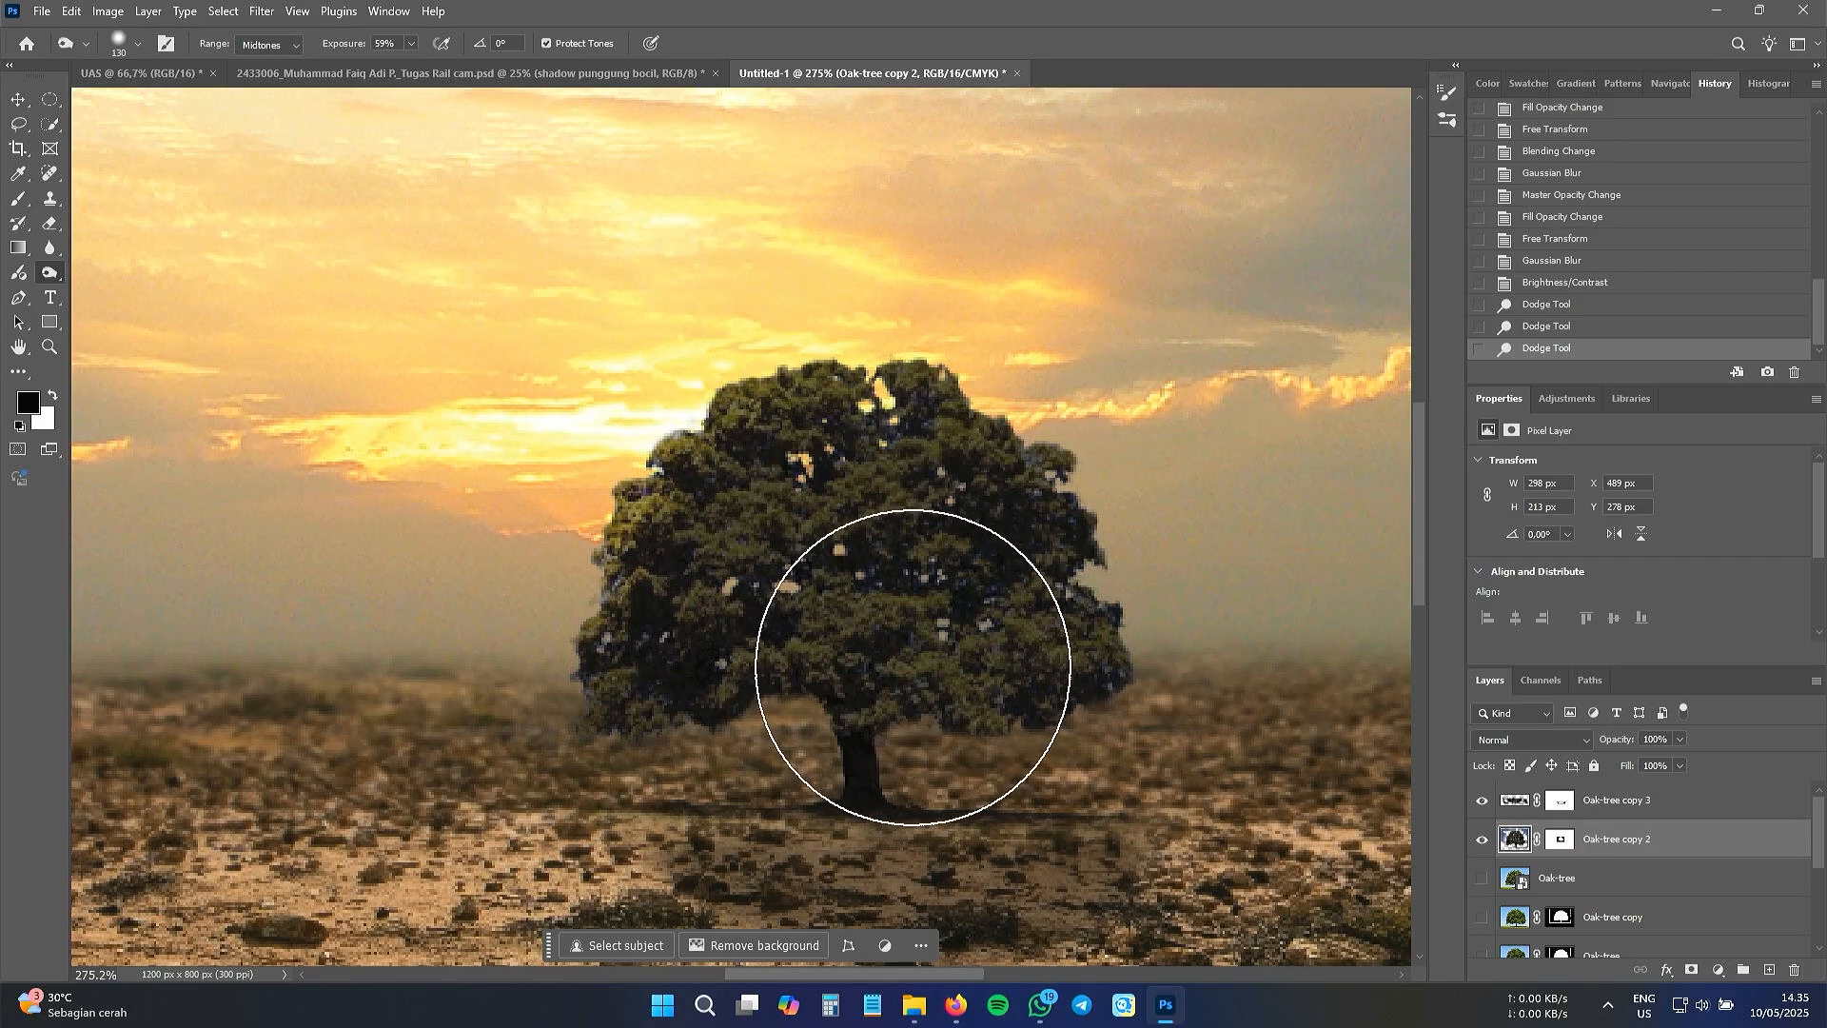
{"action": "mouse_move", "coordinate": [914, 665]}
{"action": "left_mouse_down"}
{"action": "mouse_move", "coordinate": [962, 673]}
{"action": "mouse_move", "coordinate": [877, 665]}
{"action": "mouse_move", "coordinate": [963, 632]}
{"action": "left_mouse_up"}
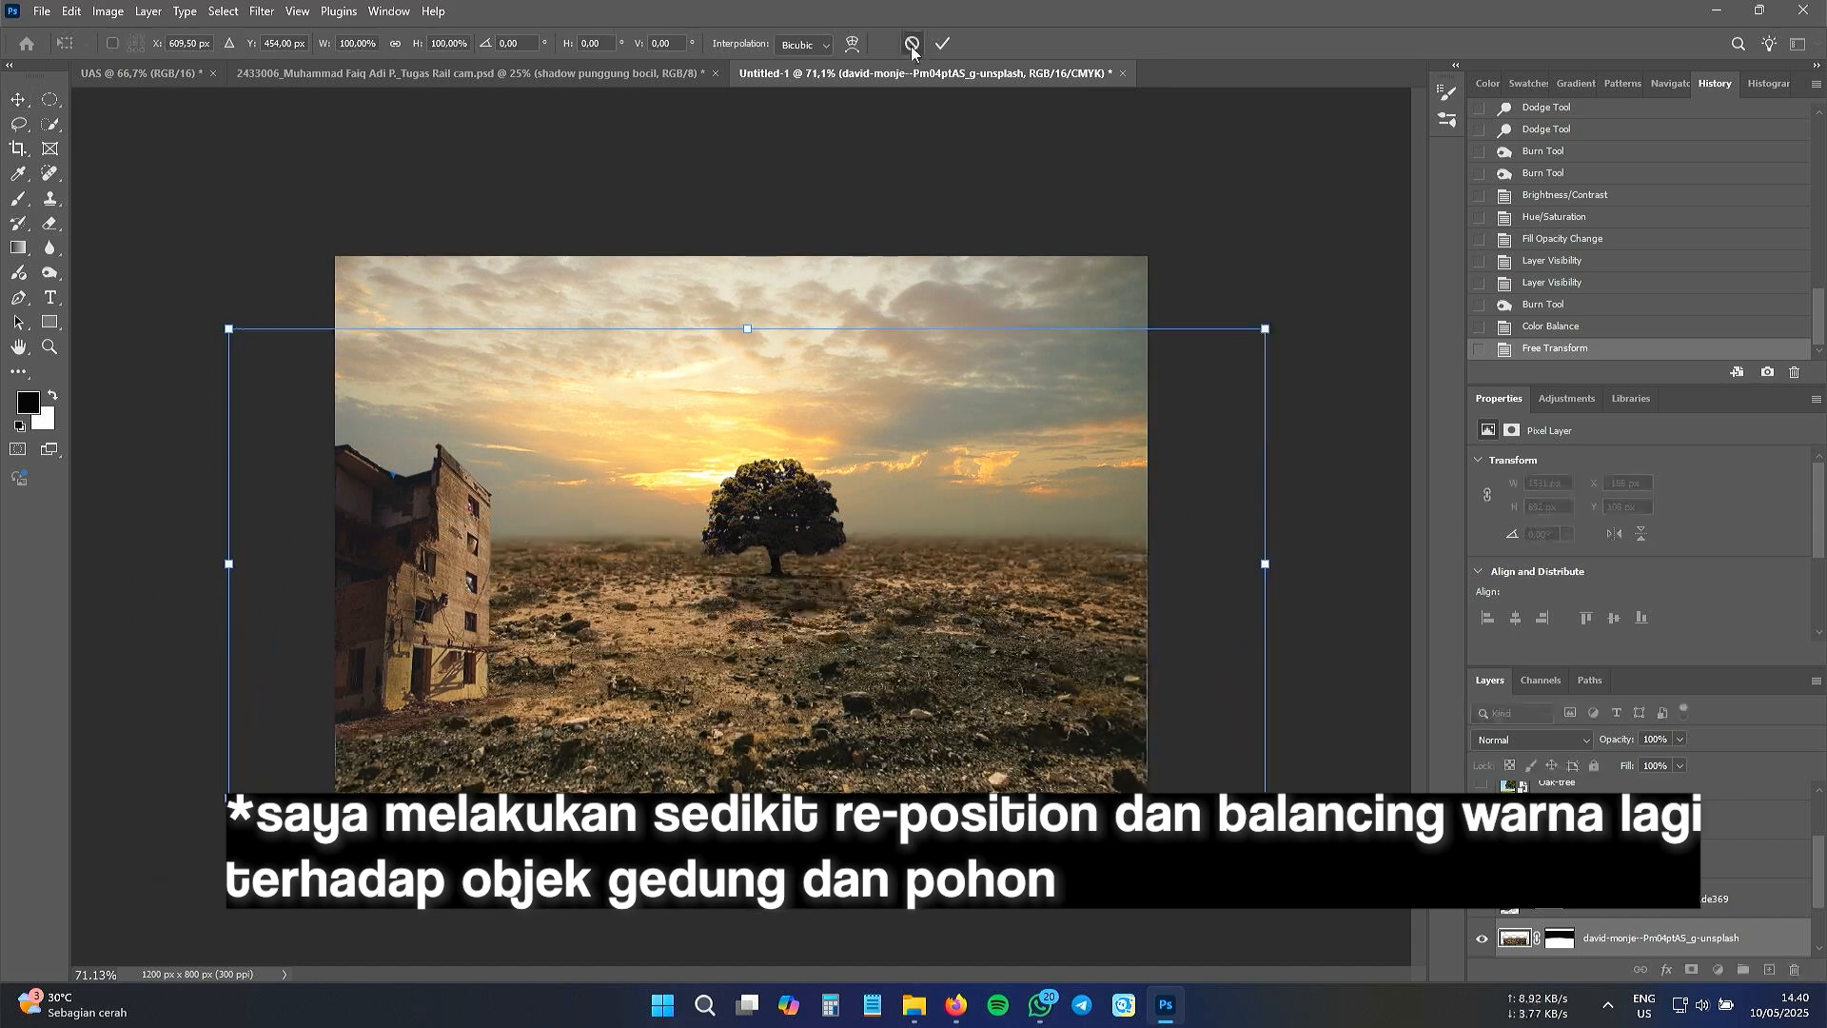
- Enlarge the ruined building with Free Transform to about 520 x 835 px
{"action": "right_click", "coordinate": [426, 555]}
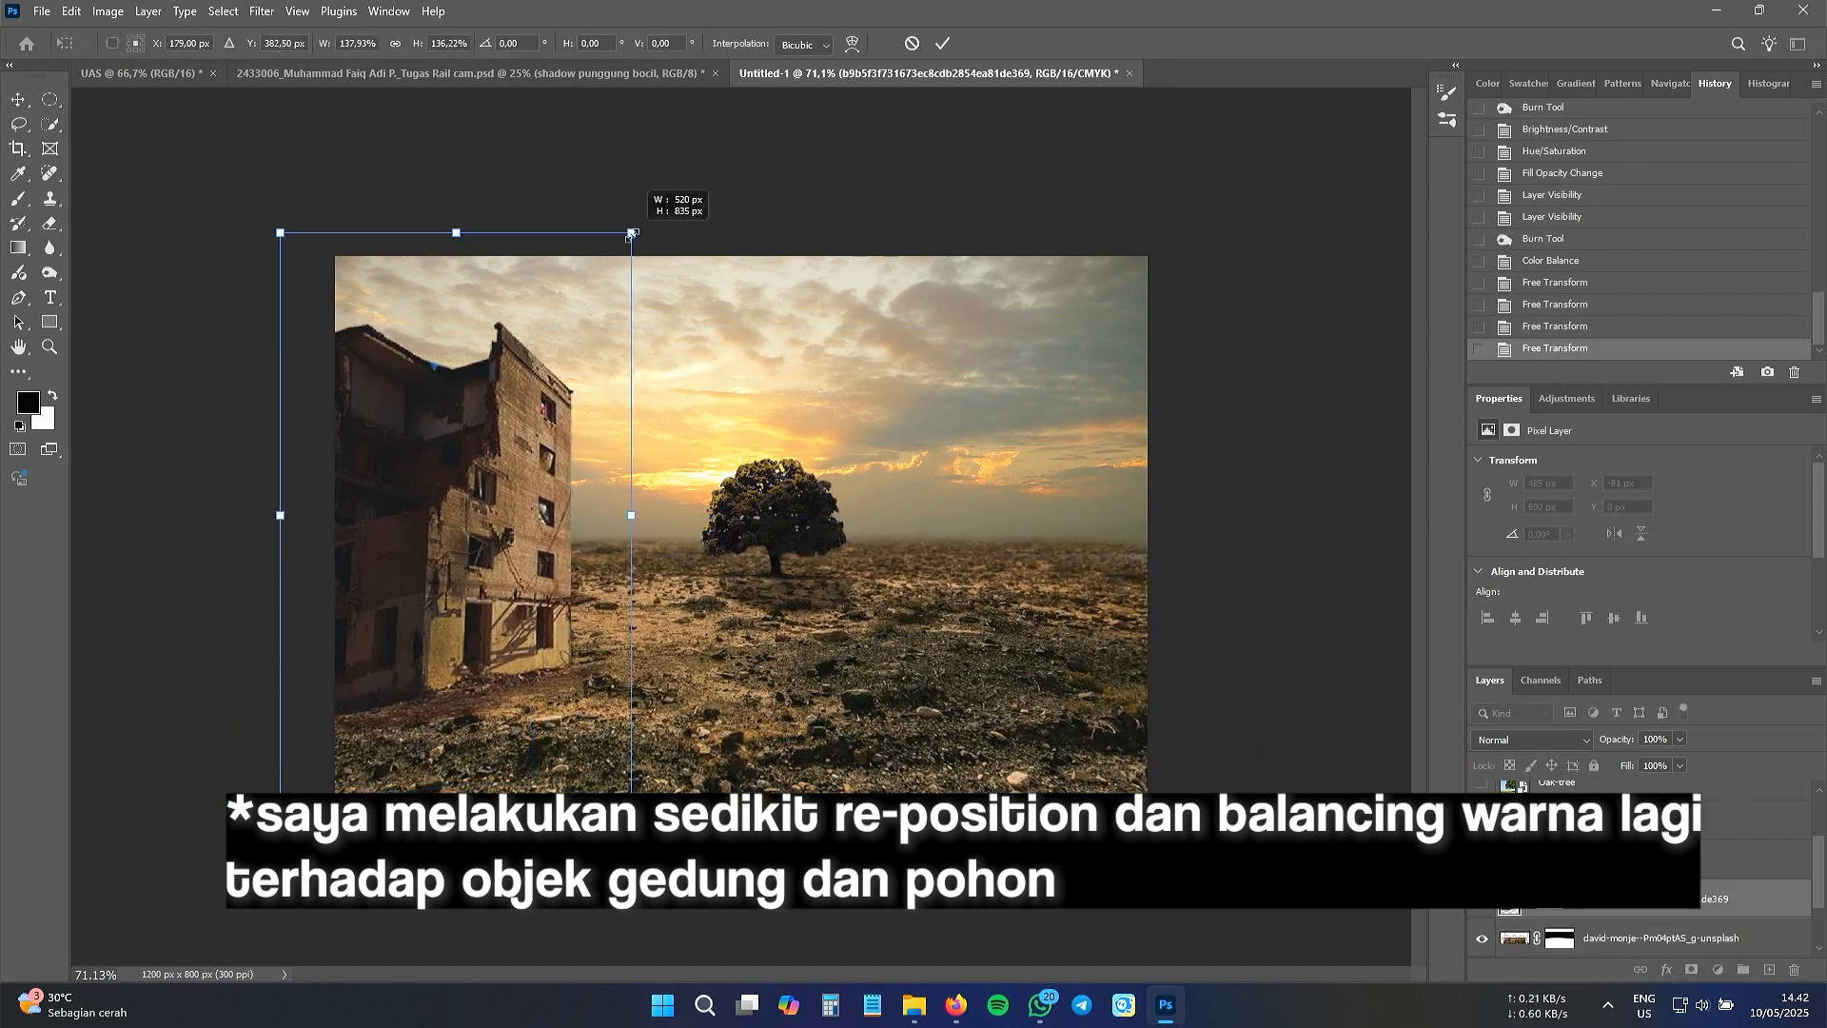
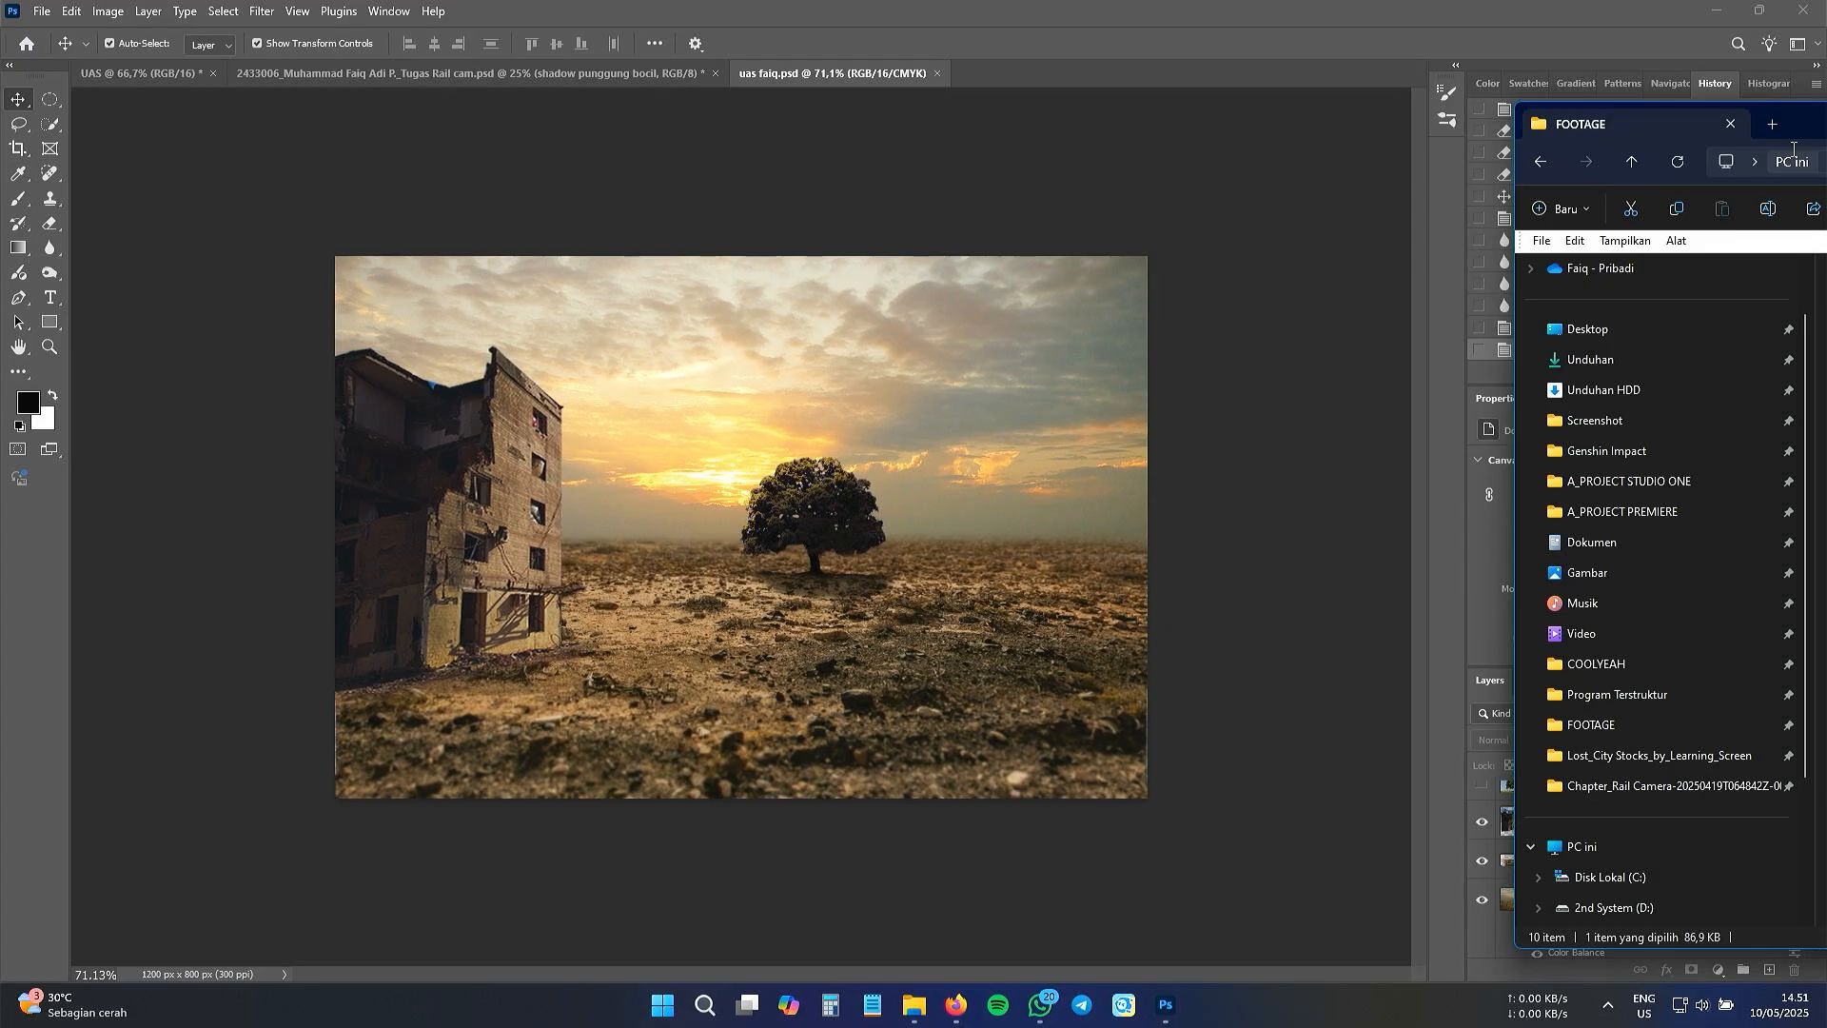
- Place the Angry-Cat image from the FOOTAGE folder into the composite
{"action": "left_click_drag", "start_coordinate": [1815, 128], "coordinate": [919, 112]}
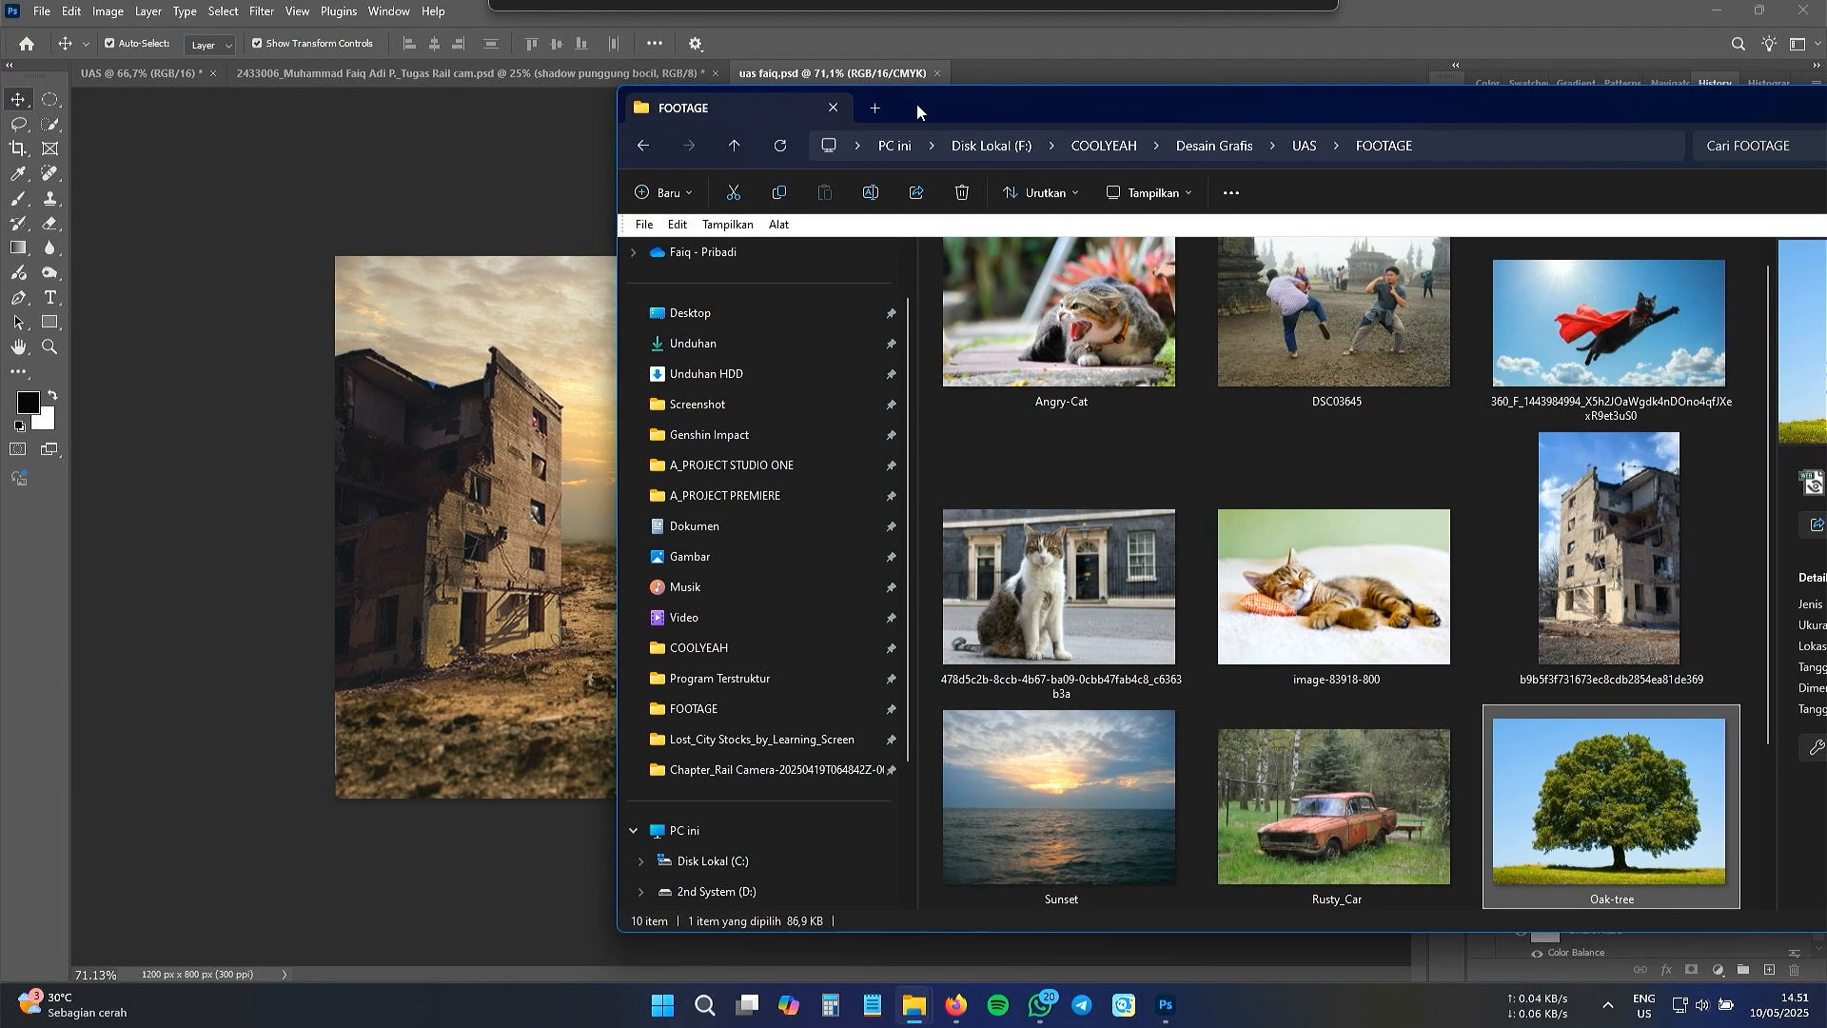
{"action": "scroll", "coordinate": [1319, 727], "scroll_direction": "up", "scroll_amount": 1}
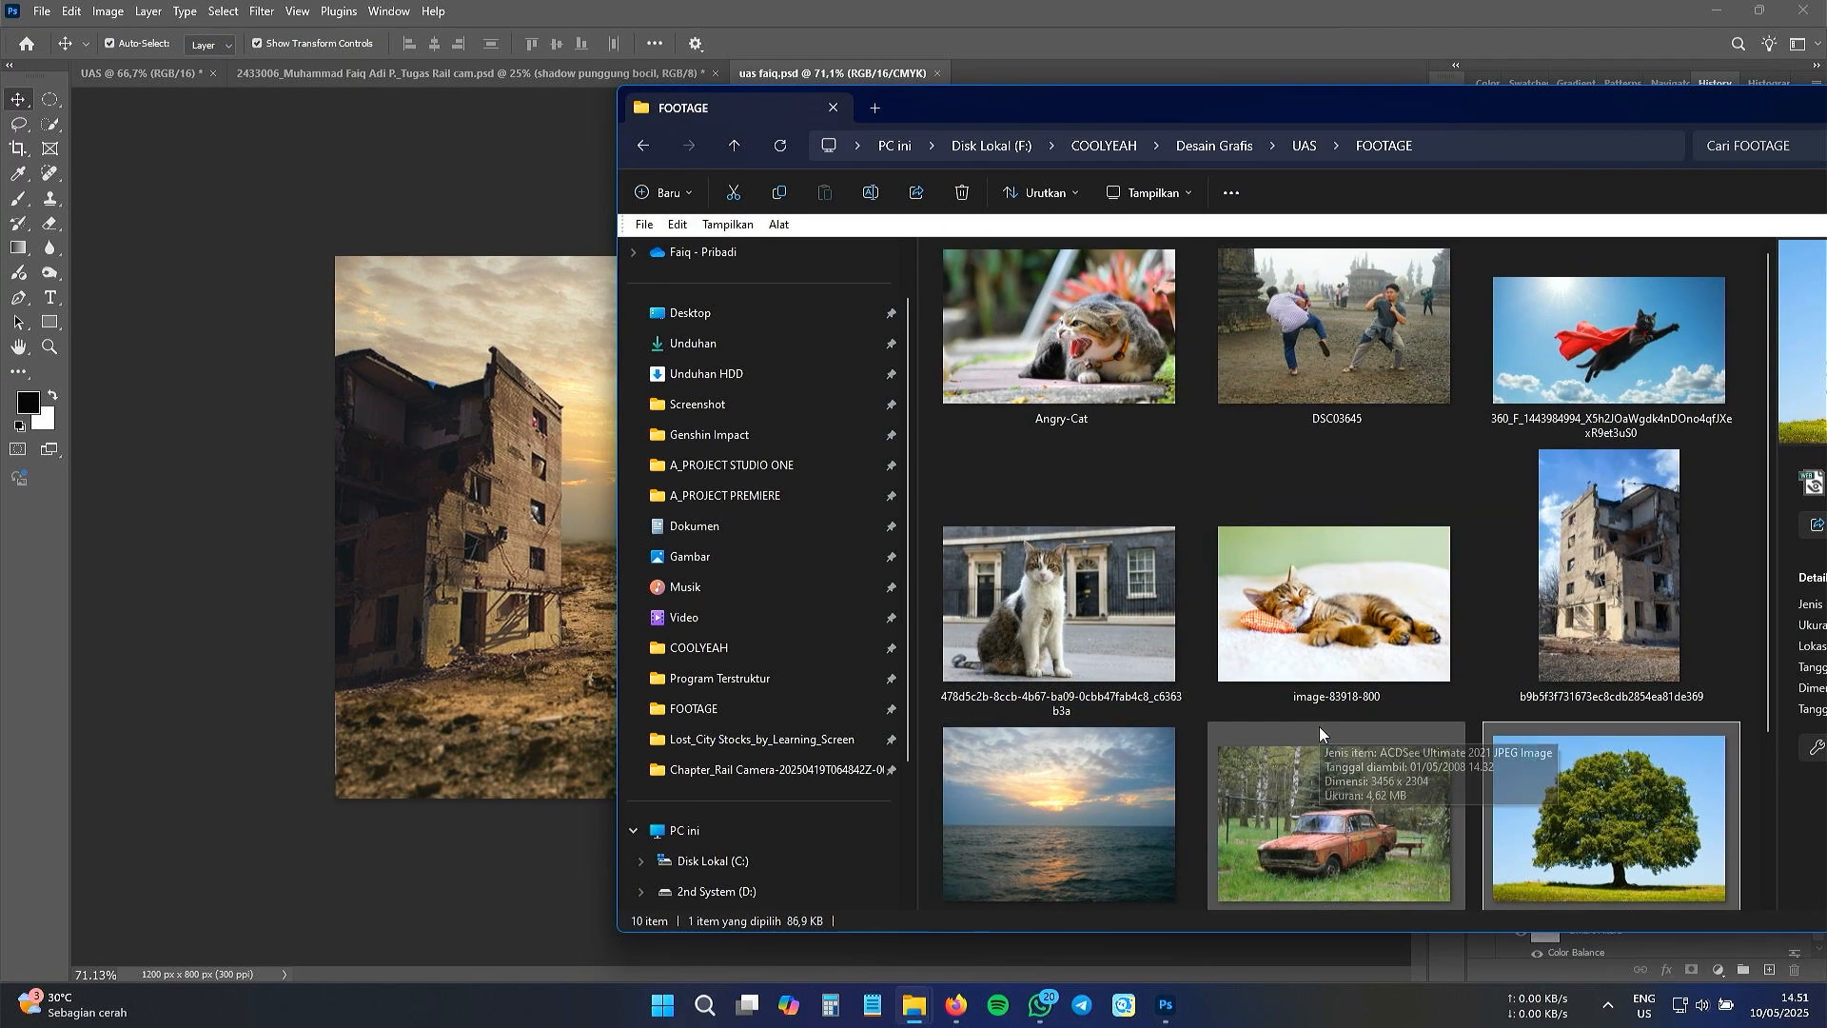
{"action": "left_click", "coordinate": [1058, 341]}
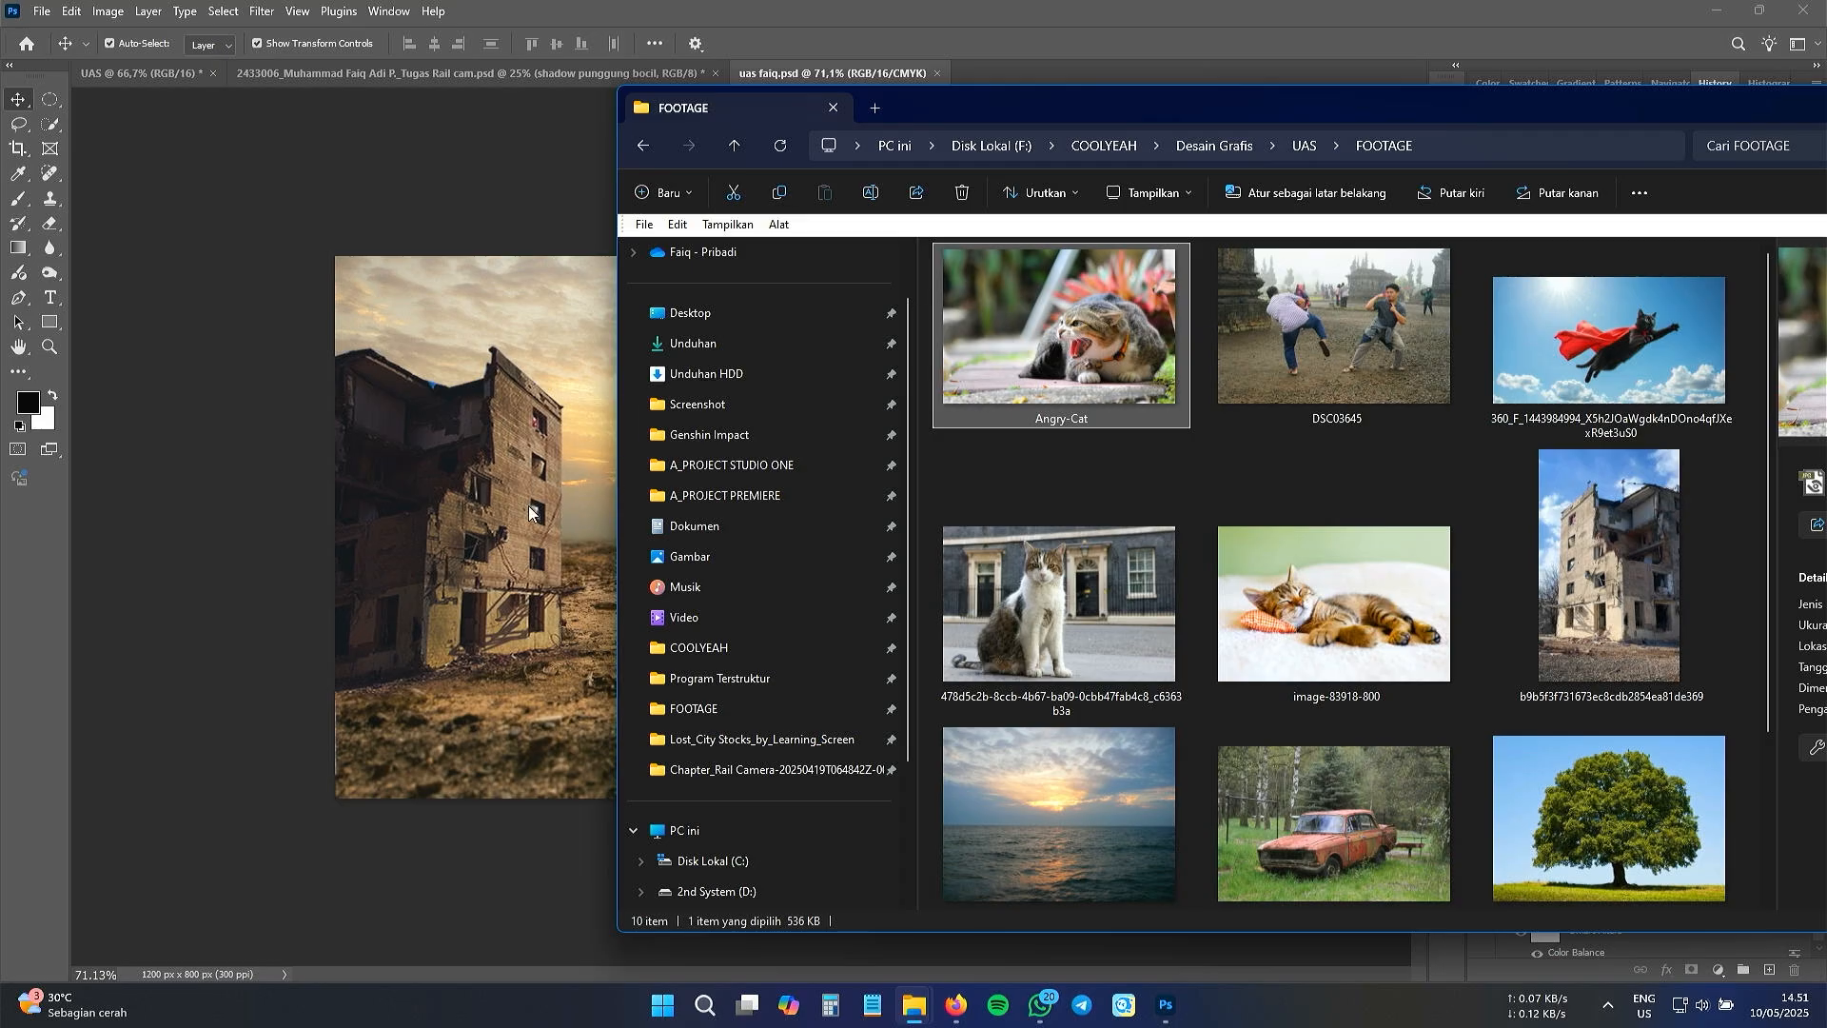
{"action": "left_click_drag", "start_coordinate": [528, 506], "coordinate": [505, 535]}
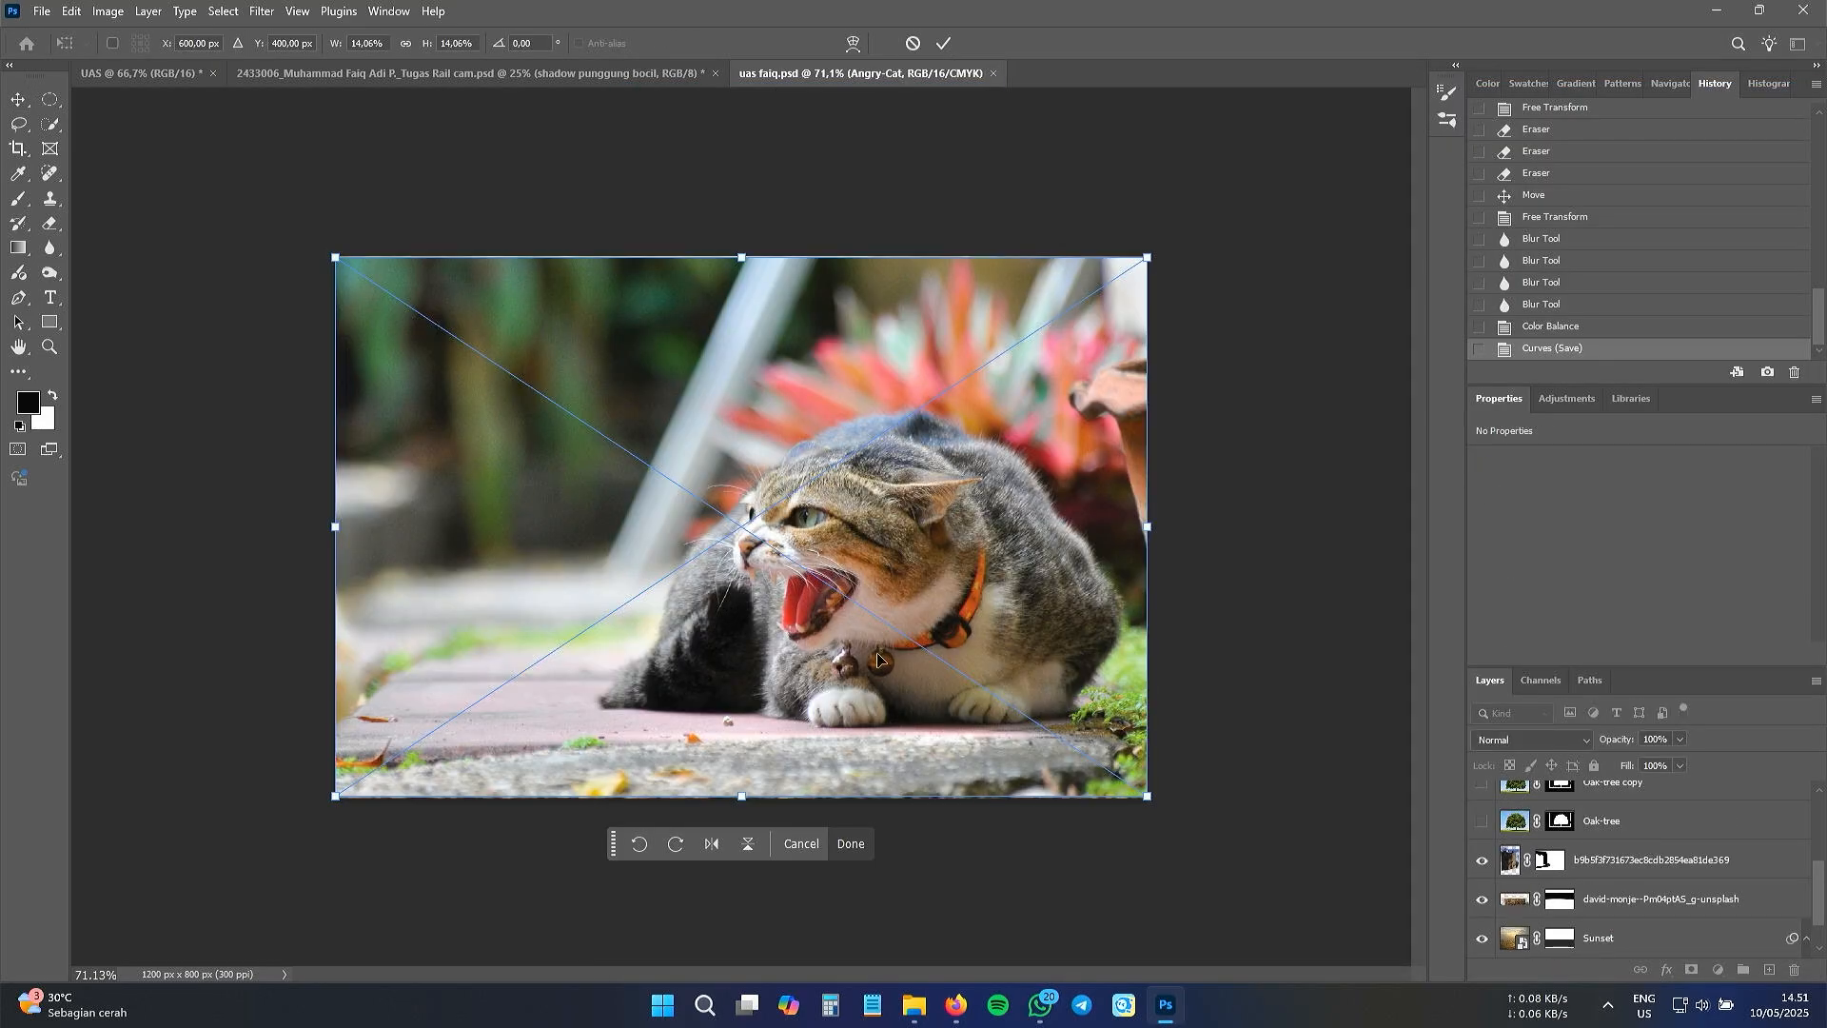
- Scale the placed cat image to about 8.47% and move it over the foreground near the ruined building
{"action": "scroll", "coordinate": [821, 628], "scroll_direction": "up", "scroll_amount": 3}
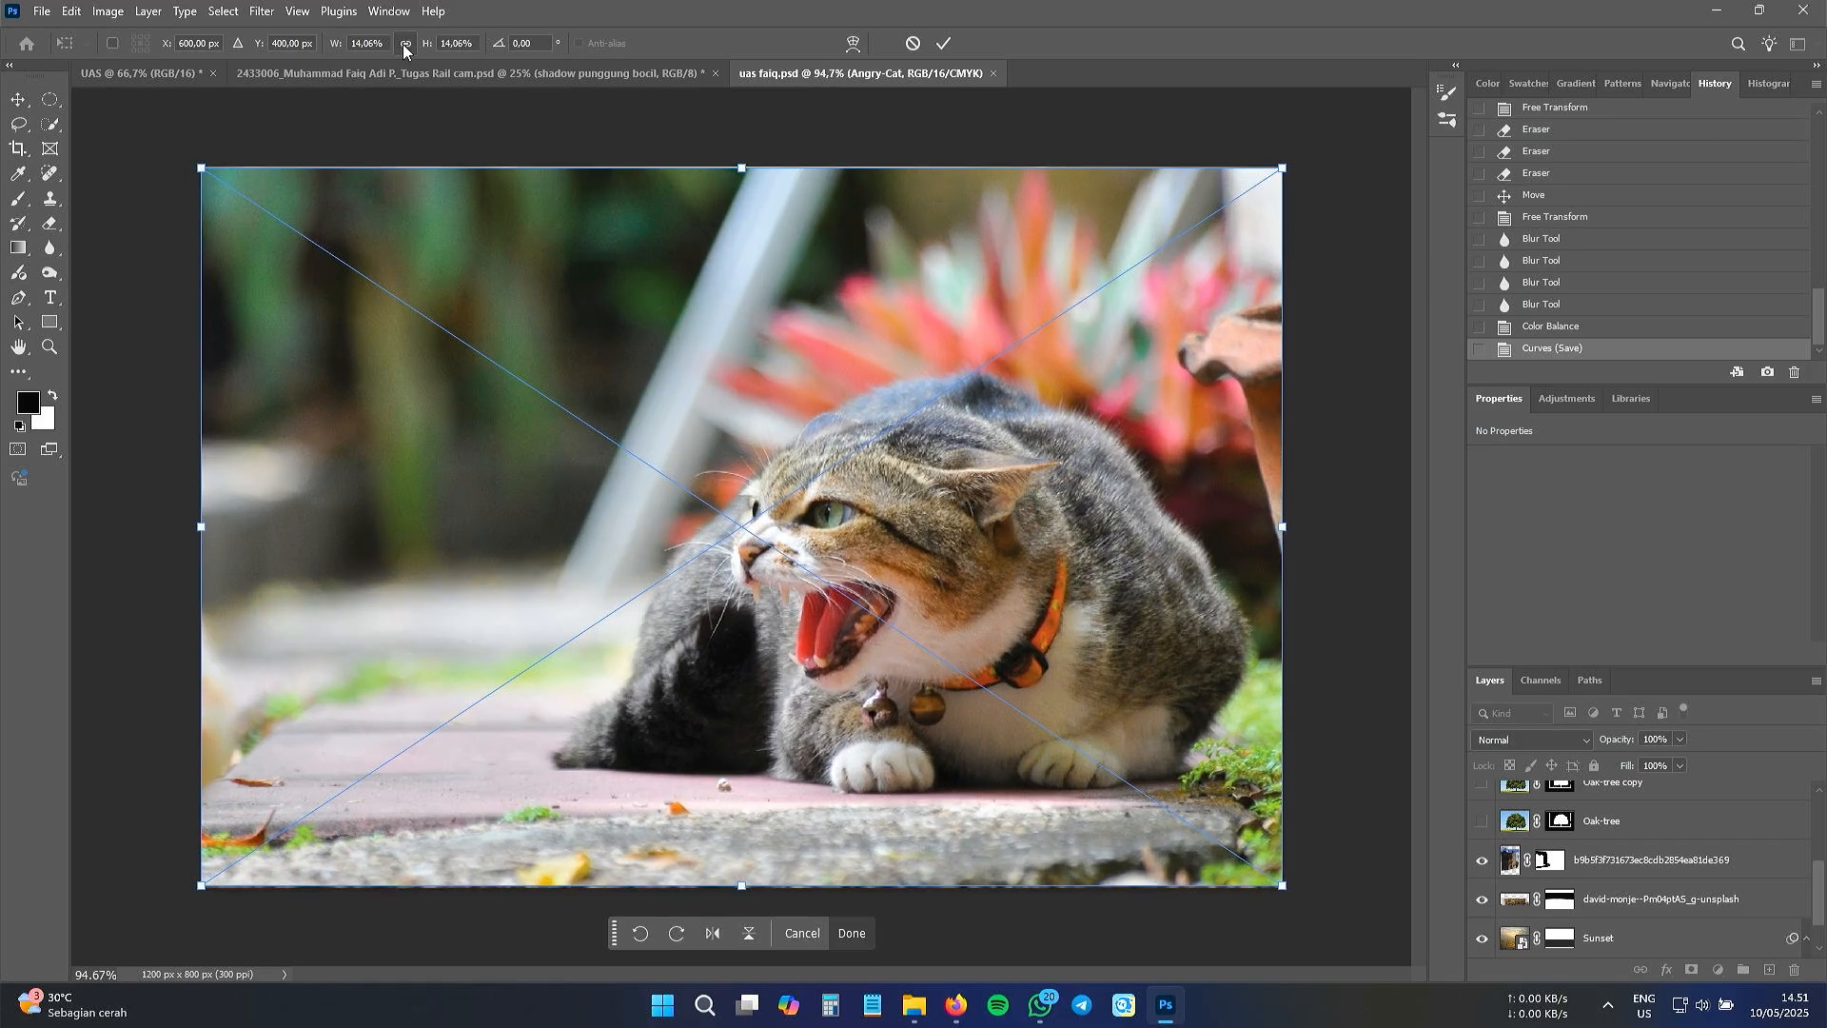
{"action": "left_click_drag", "start_coordinate": [1283, 169], "coordinate": [769, 509]}
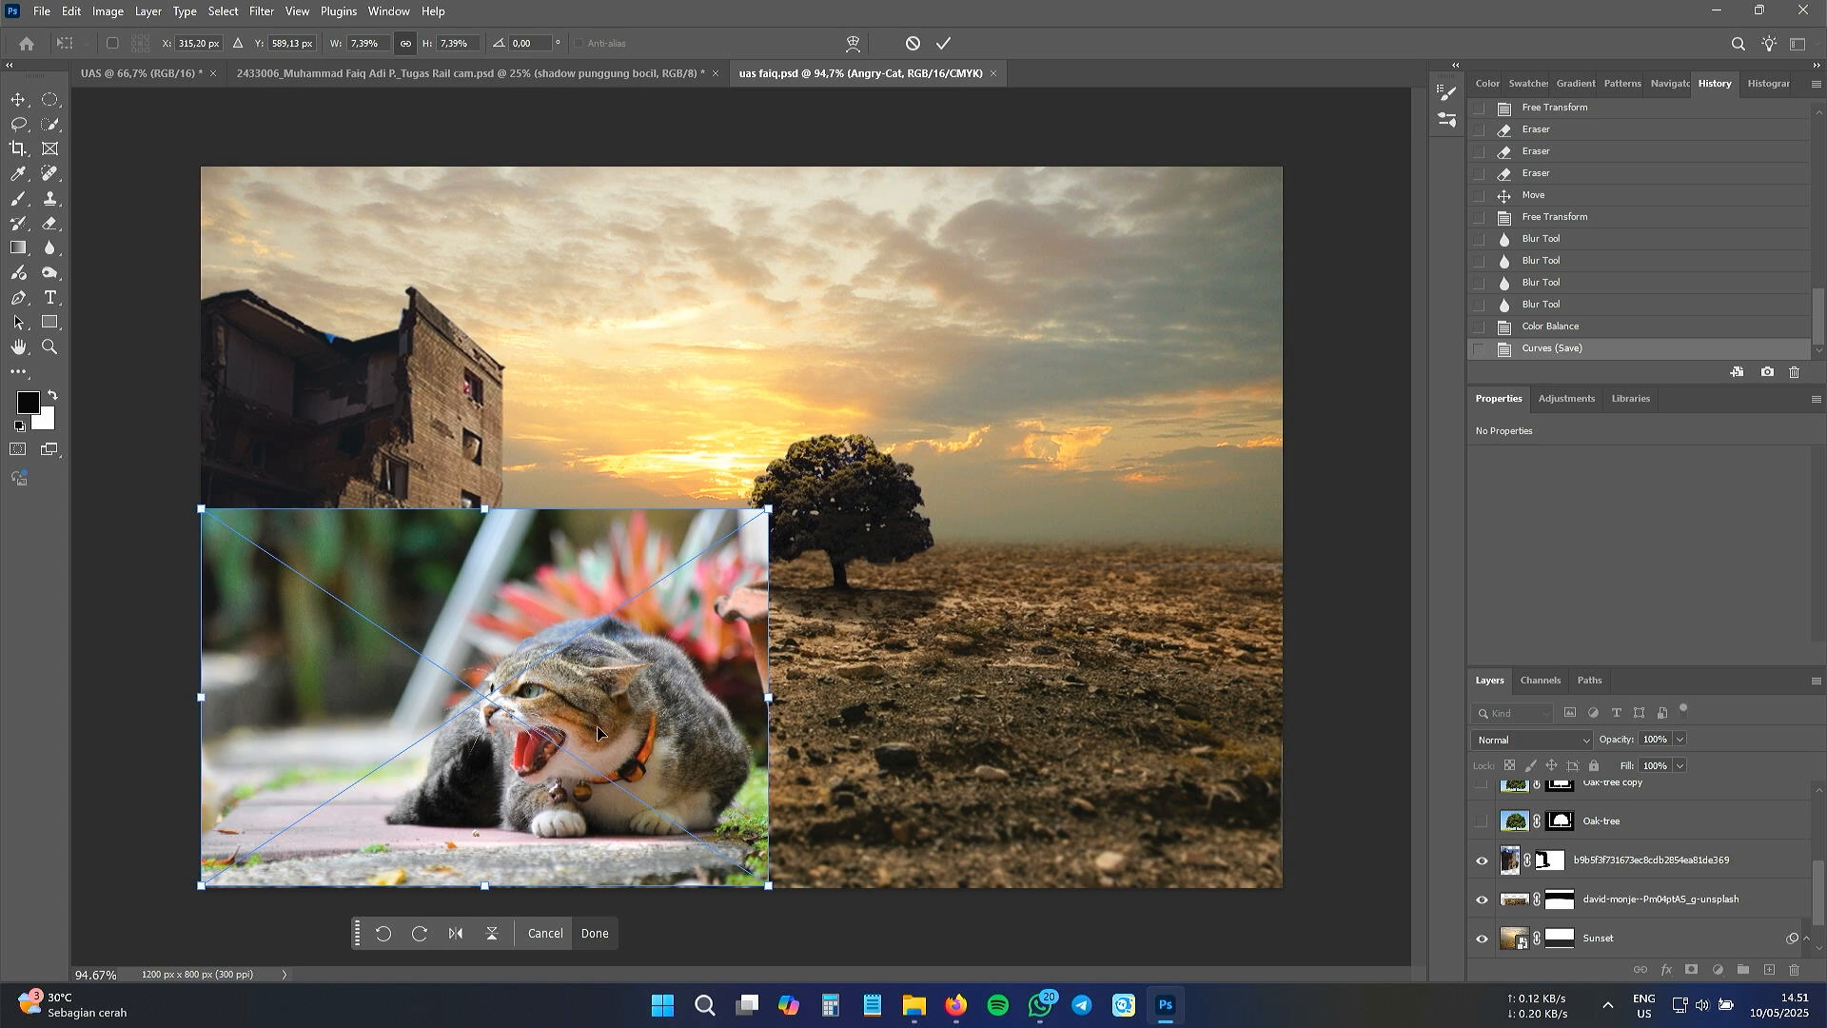
{"action": "left_click_drag", "start_coordinate": [598, 732], "coordinate": [764, 653]}
{"action": "left_click_drag", "start_coordinate": [916, 476], "coordinate": [1006, 455]}
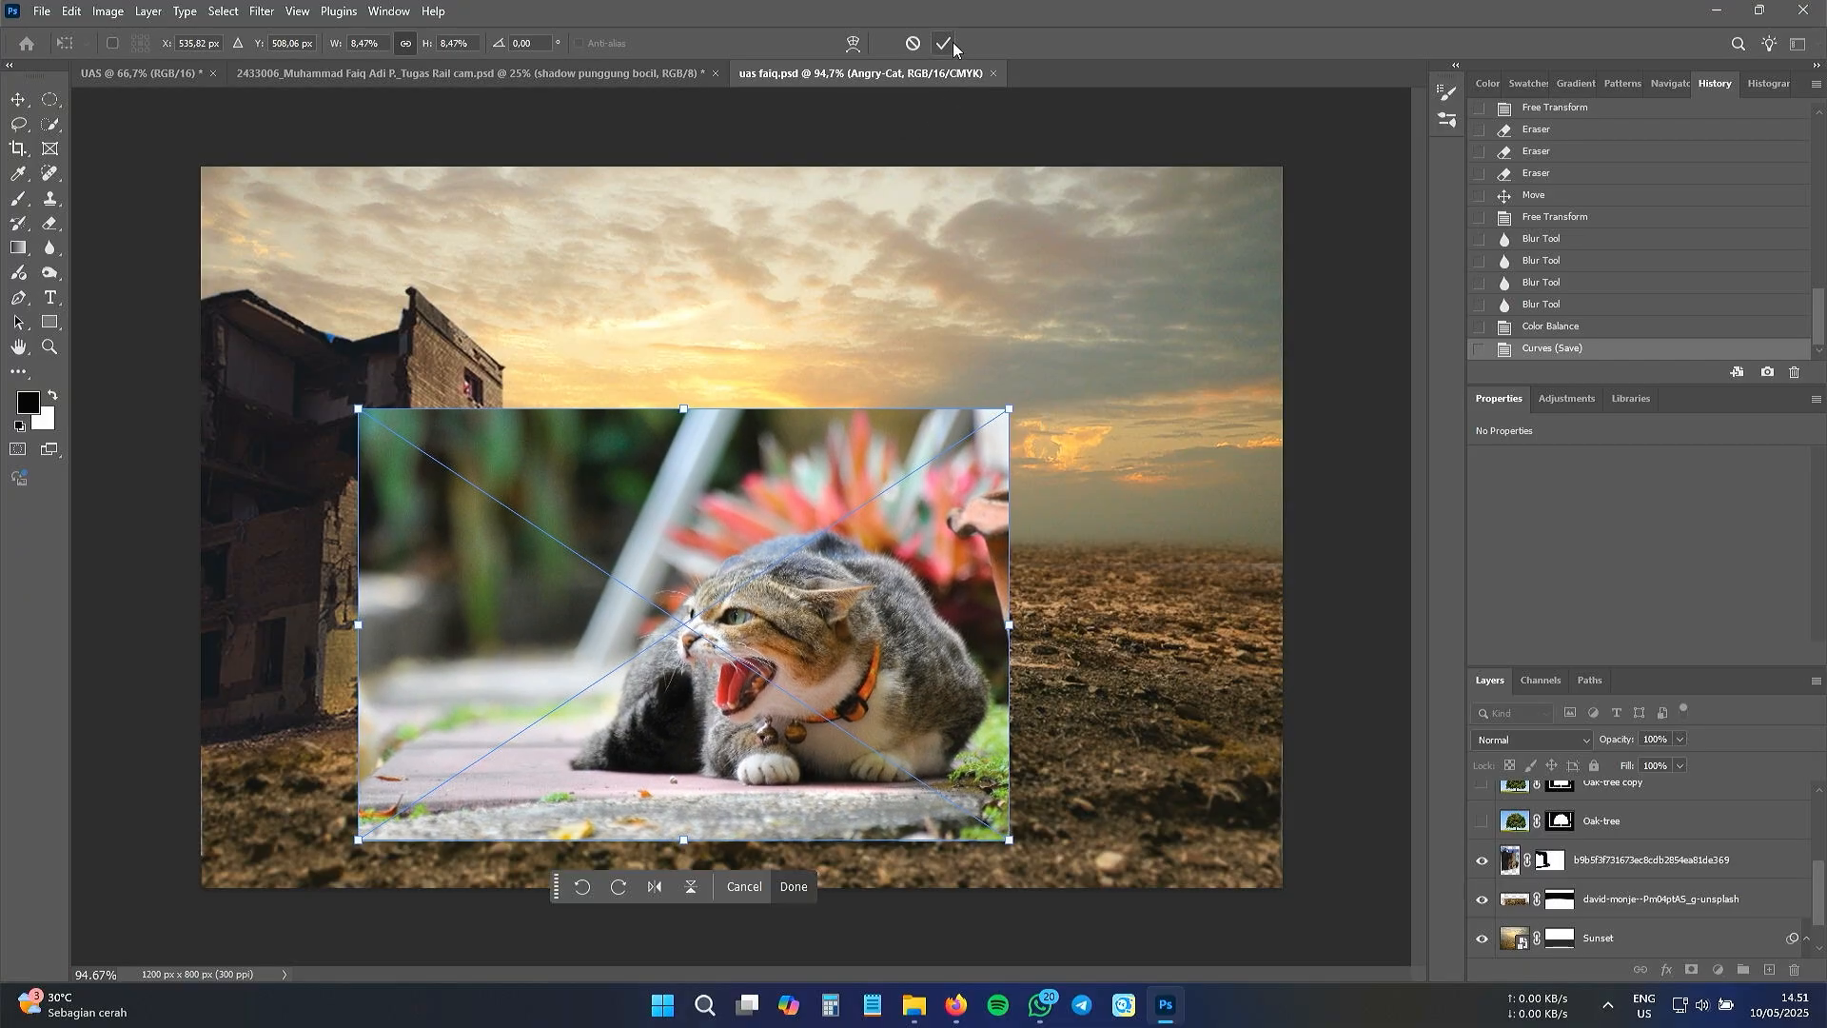
- Flip the cat image horizontally, enlarge it to about 786 x 522 px and commit the placement
{"action": "right_click", "coordinate": [813, 680]}
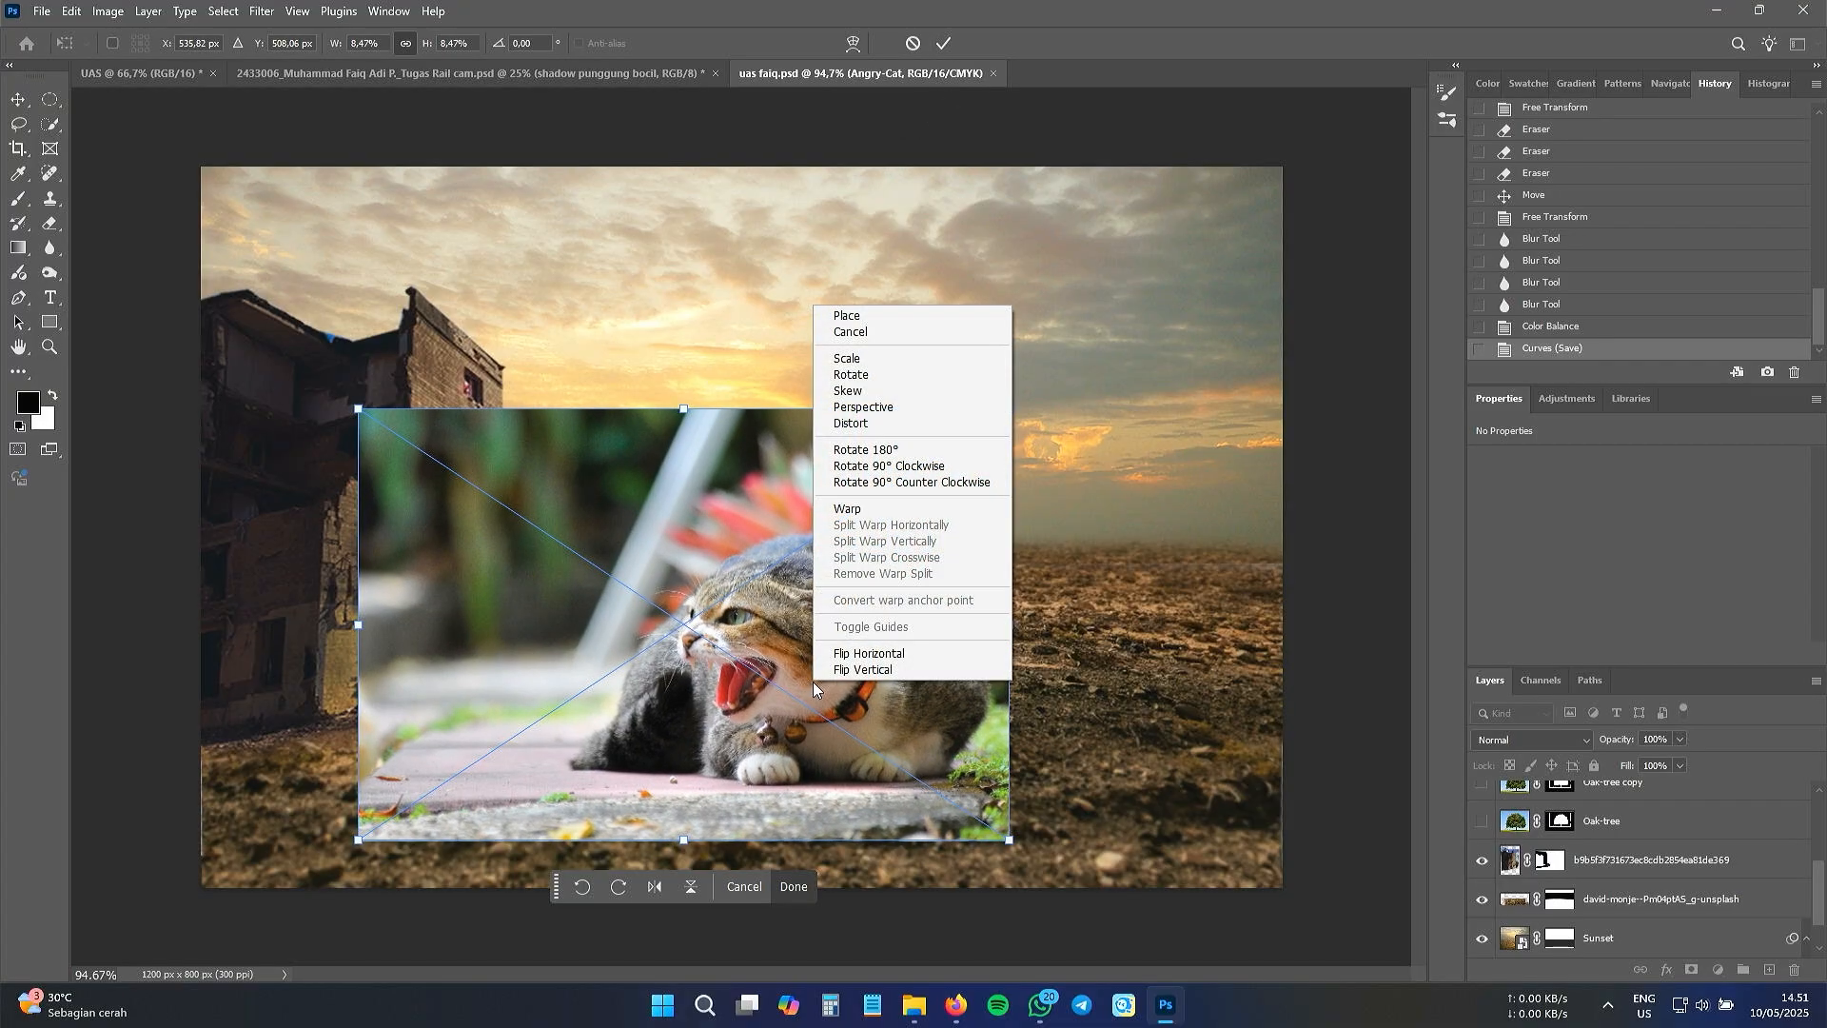
{"action": "left_click", "coordinate": [652, 885]}
{"action": "left_click", "coordinate": [655, 887]}
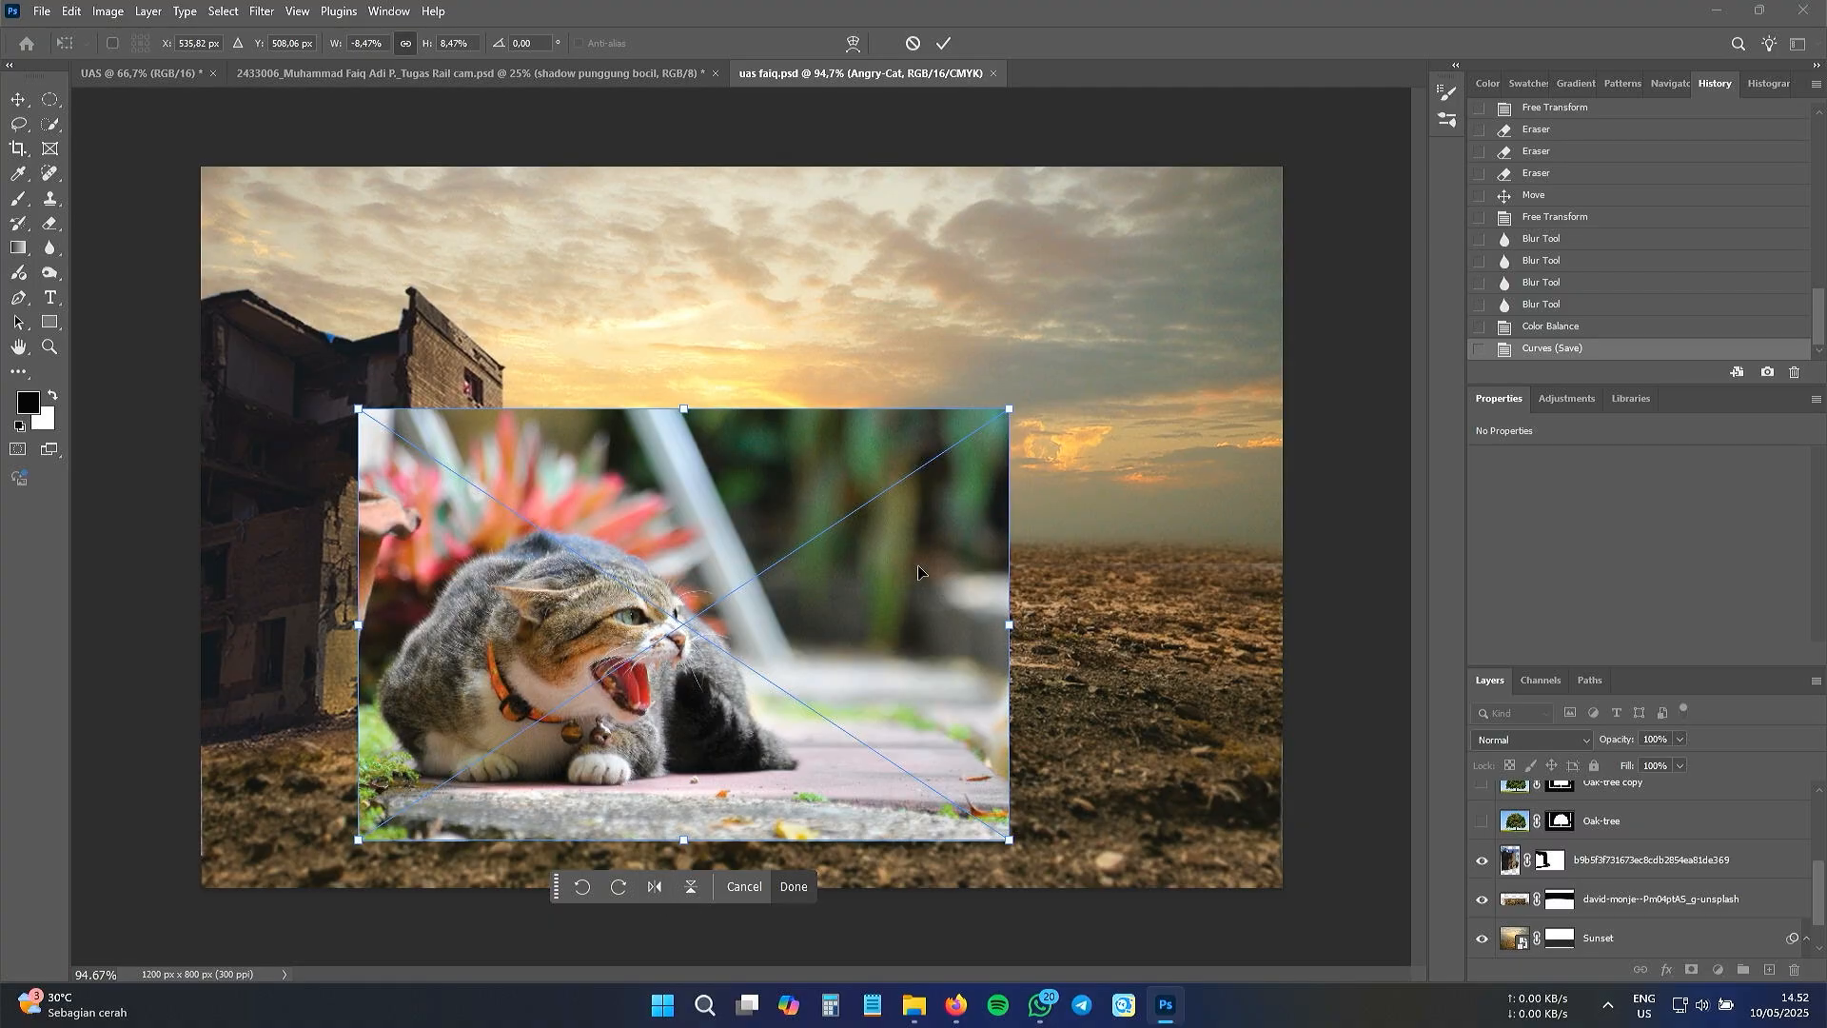
{"action": "left_click_drag", "start_coordinate": [1013, 410], "coordinate": [1084, 392]}
{"action": "left_click", "coordinate": [944, 43]}
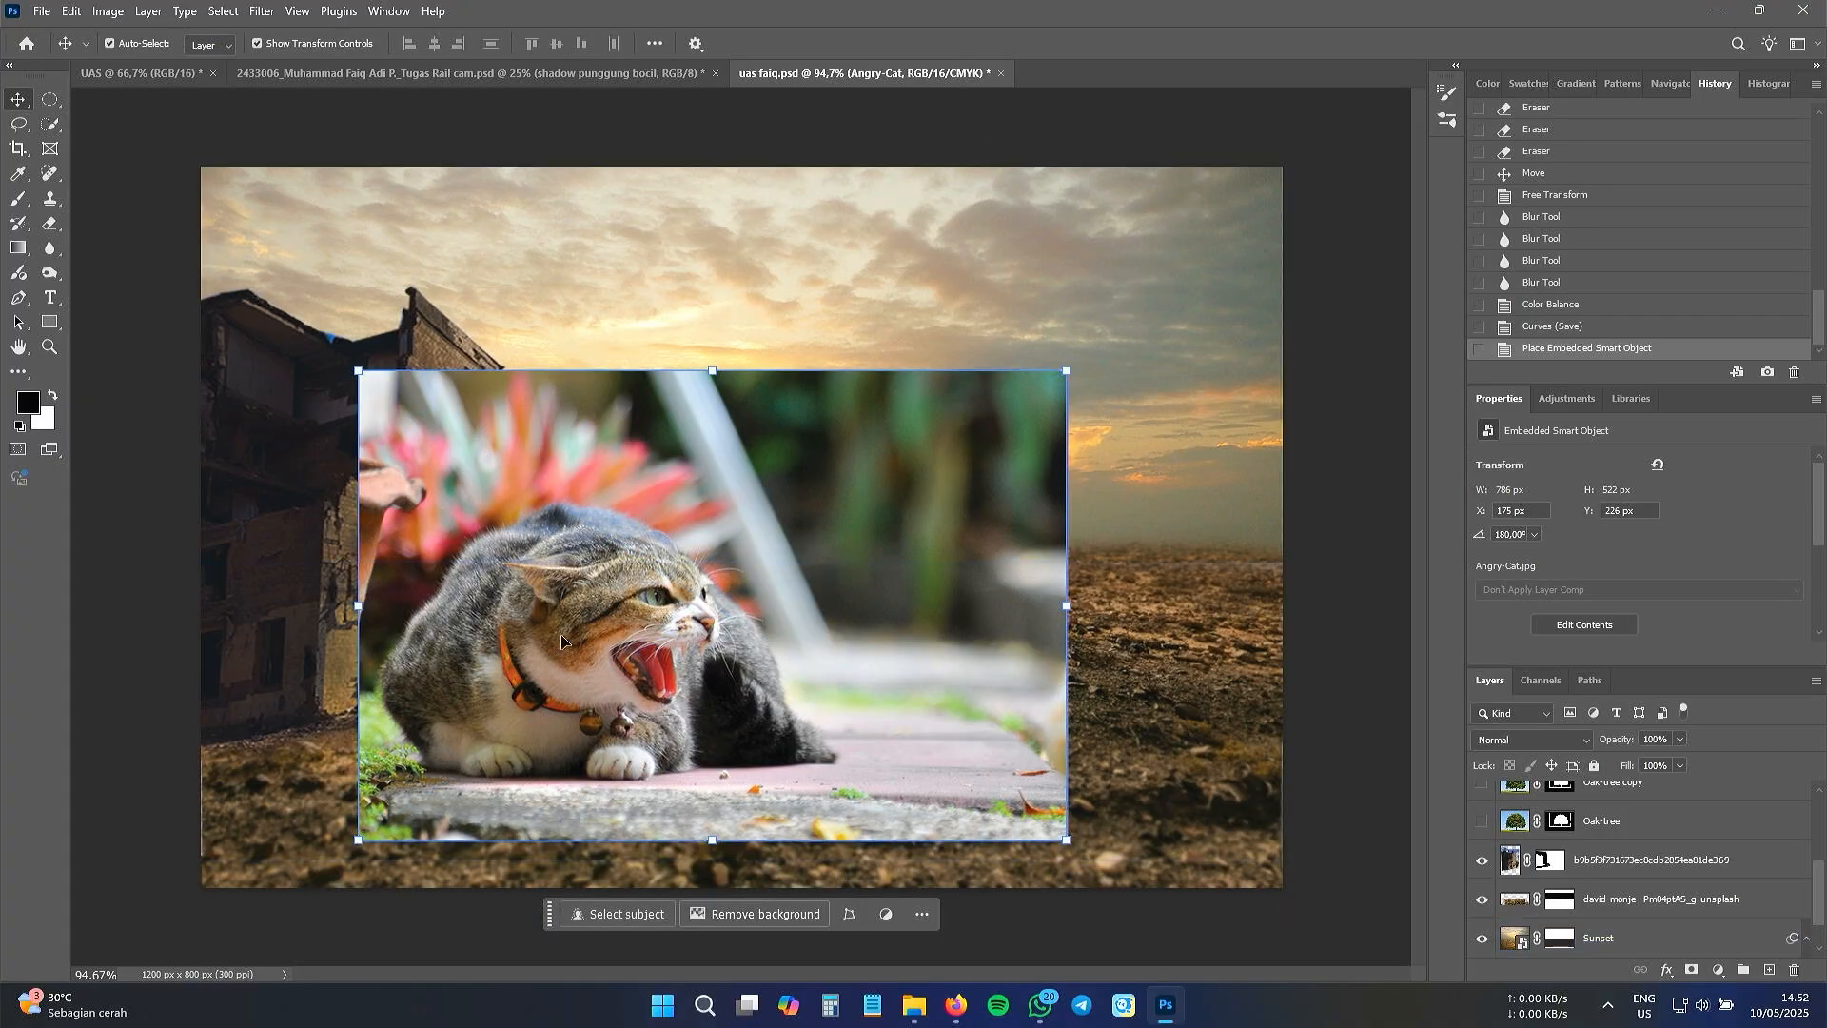
- Draw a loose freehand Lasso selection around the whole cat on the Angry-Cat layer
{"action": "scroll", "coordinate": [561, 640], "scroll_direction": "up", "scroll_amount": 5}
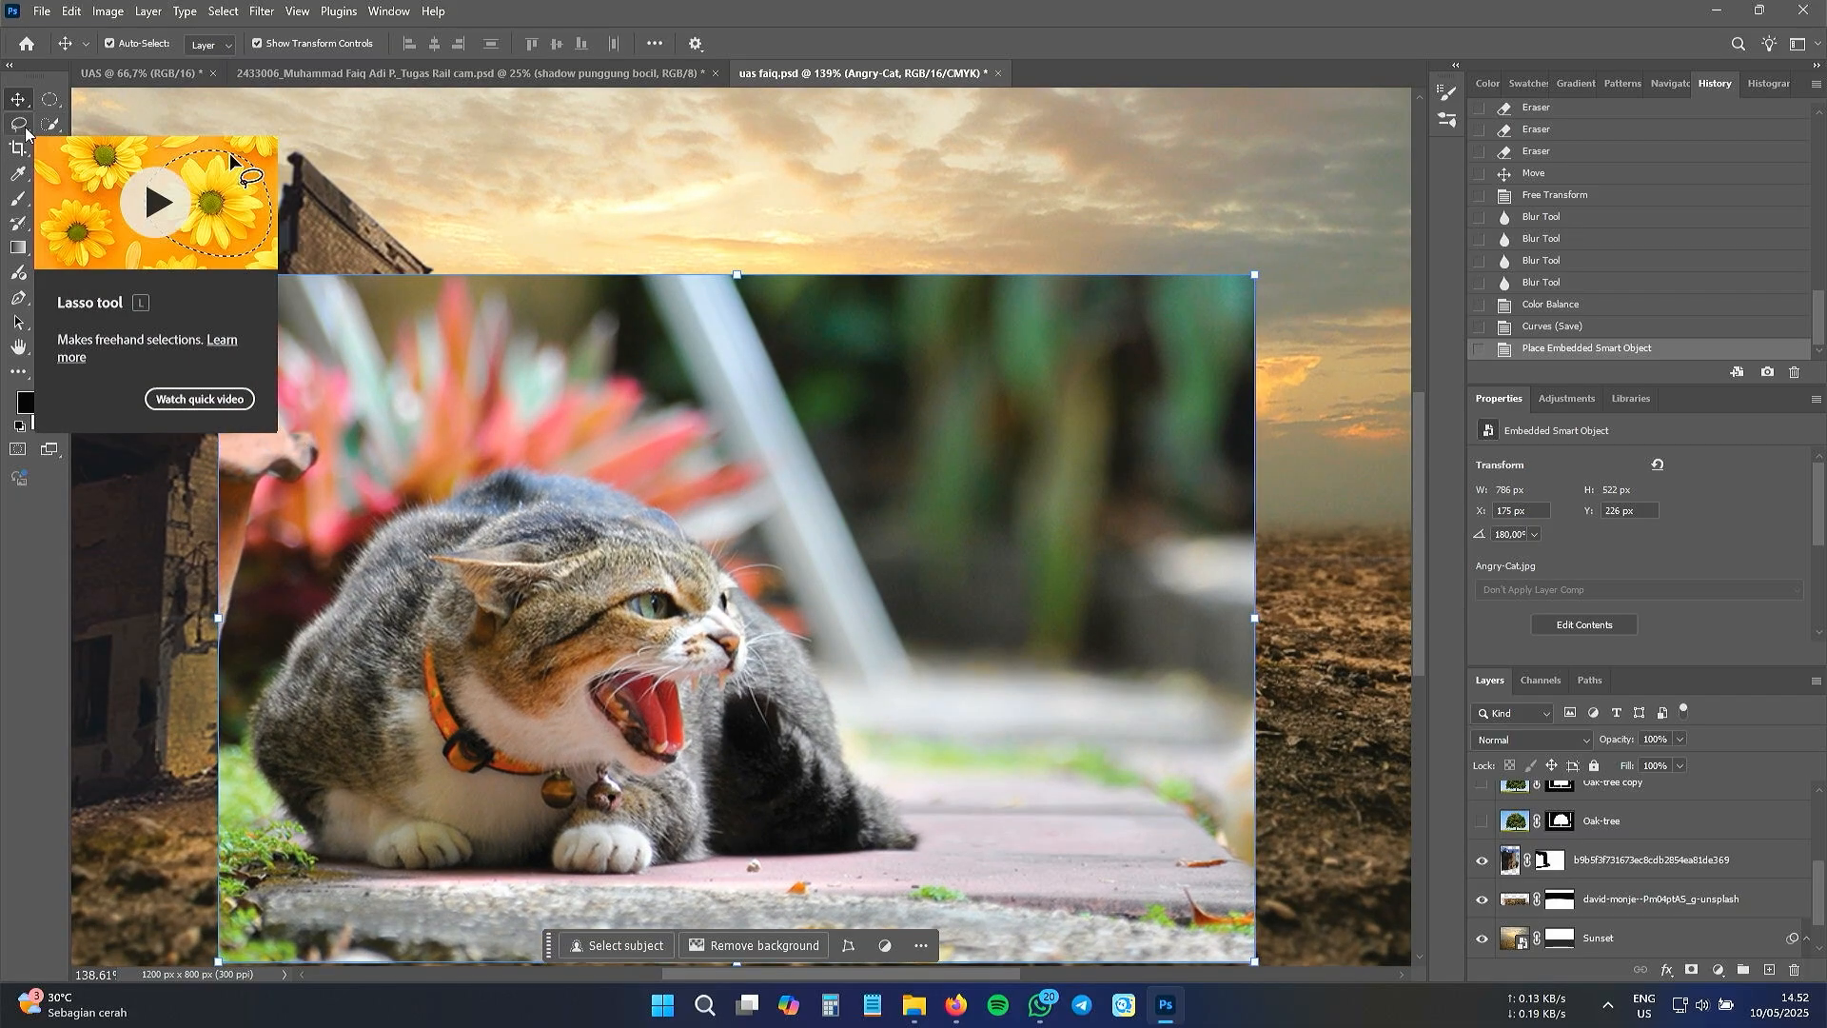
{"action": "left_click", "coordinate": [23, 130]}
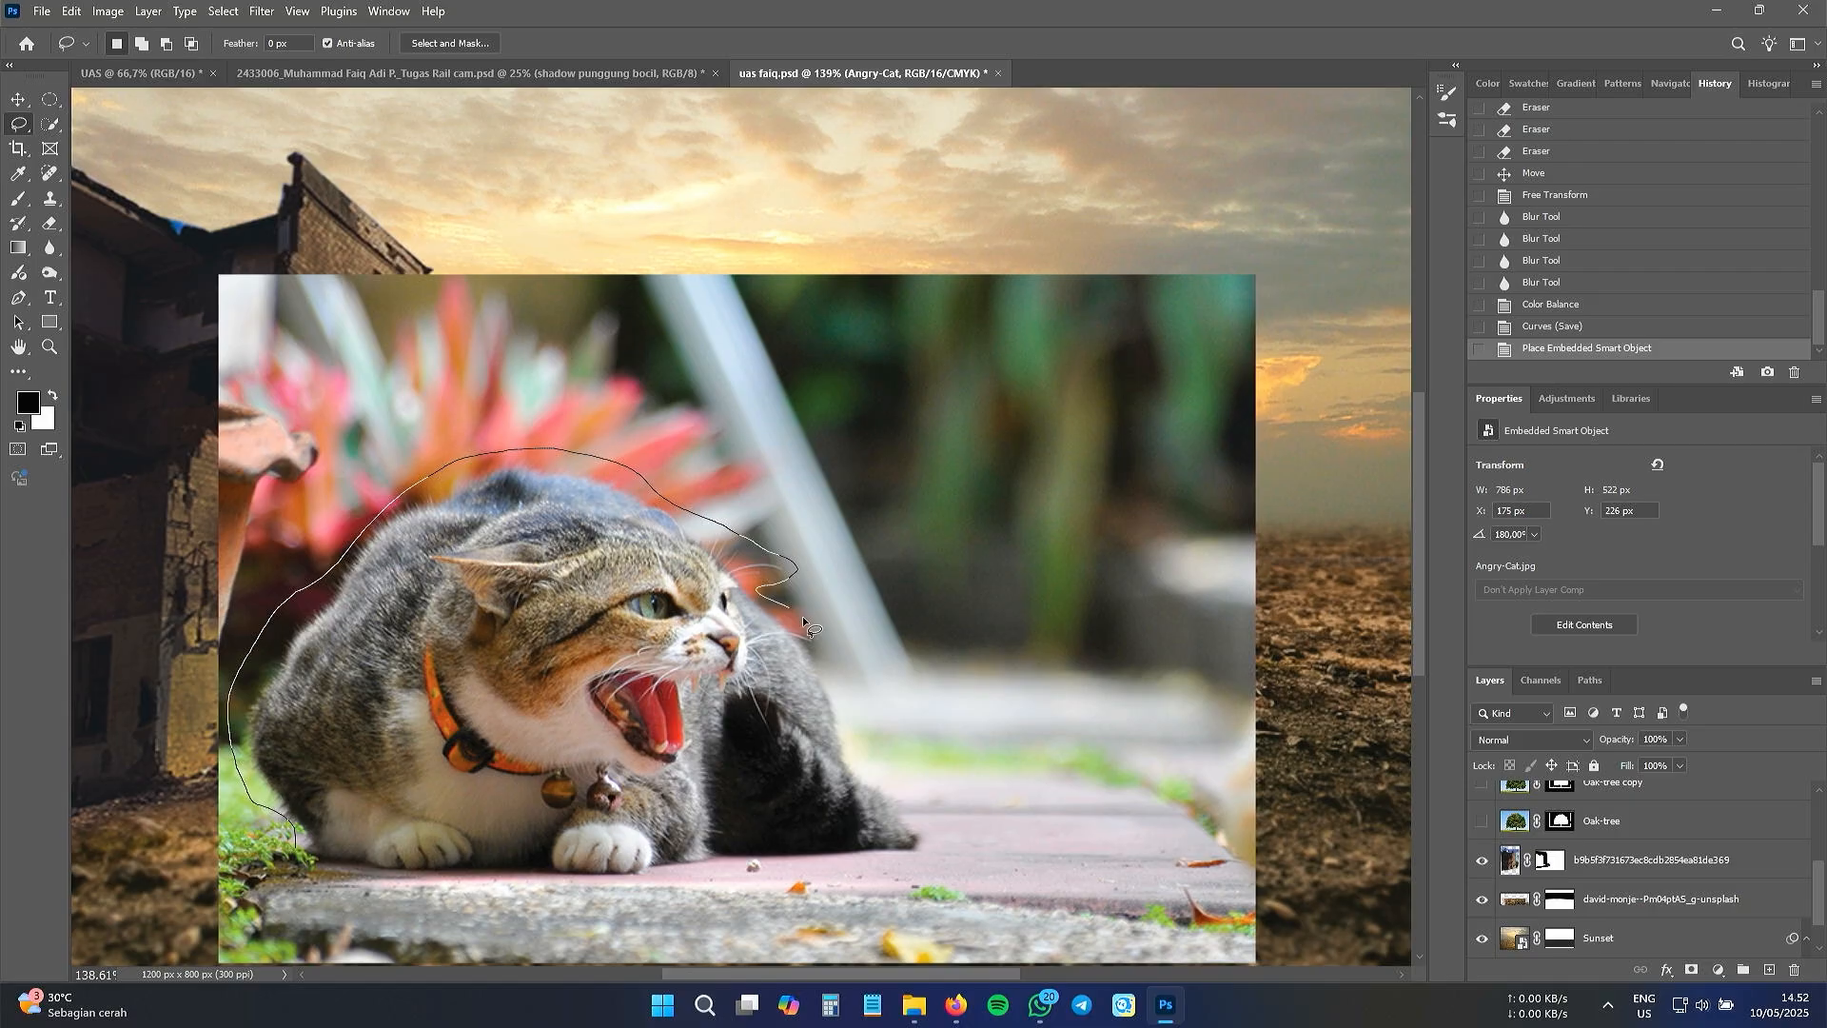
{"action": "mouse_move", "coordinate": [754, 864]}
{"action": "left_mouse_down"}
{"action": "mouse_move", "coordinate": [465, 885]}
{"action": "mouse_move", "coordinate": [297, 849]}
{"action": "left_mouse_up"}
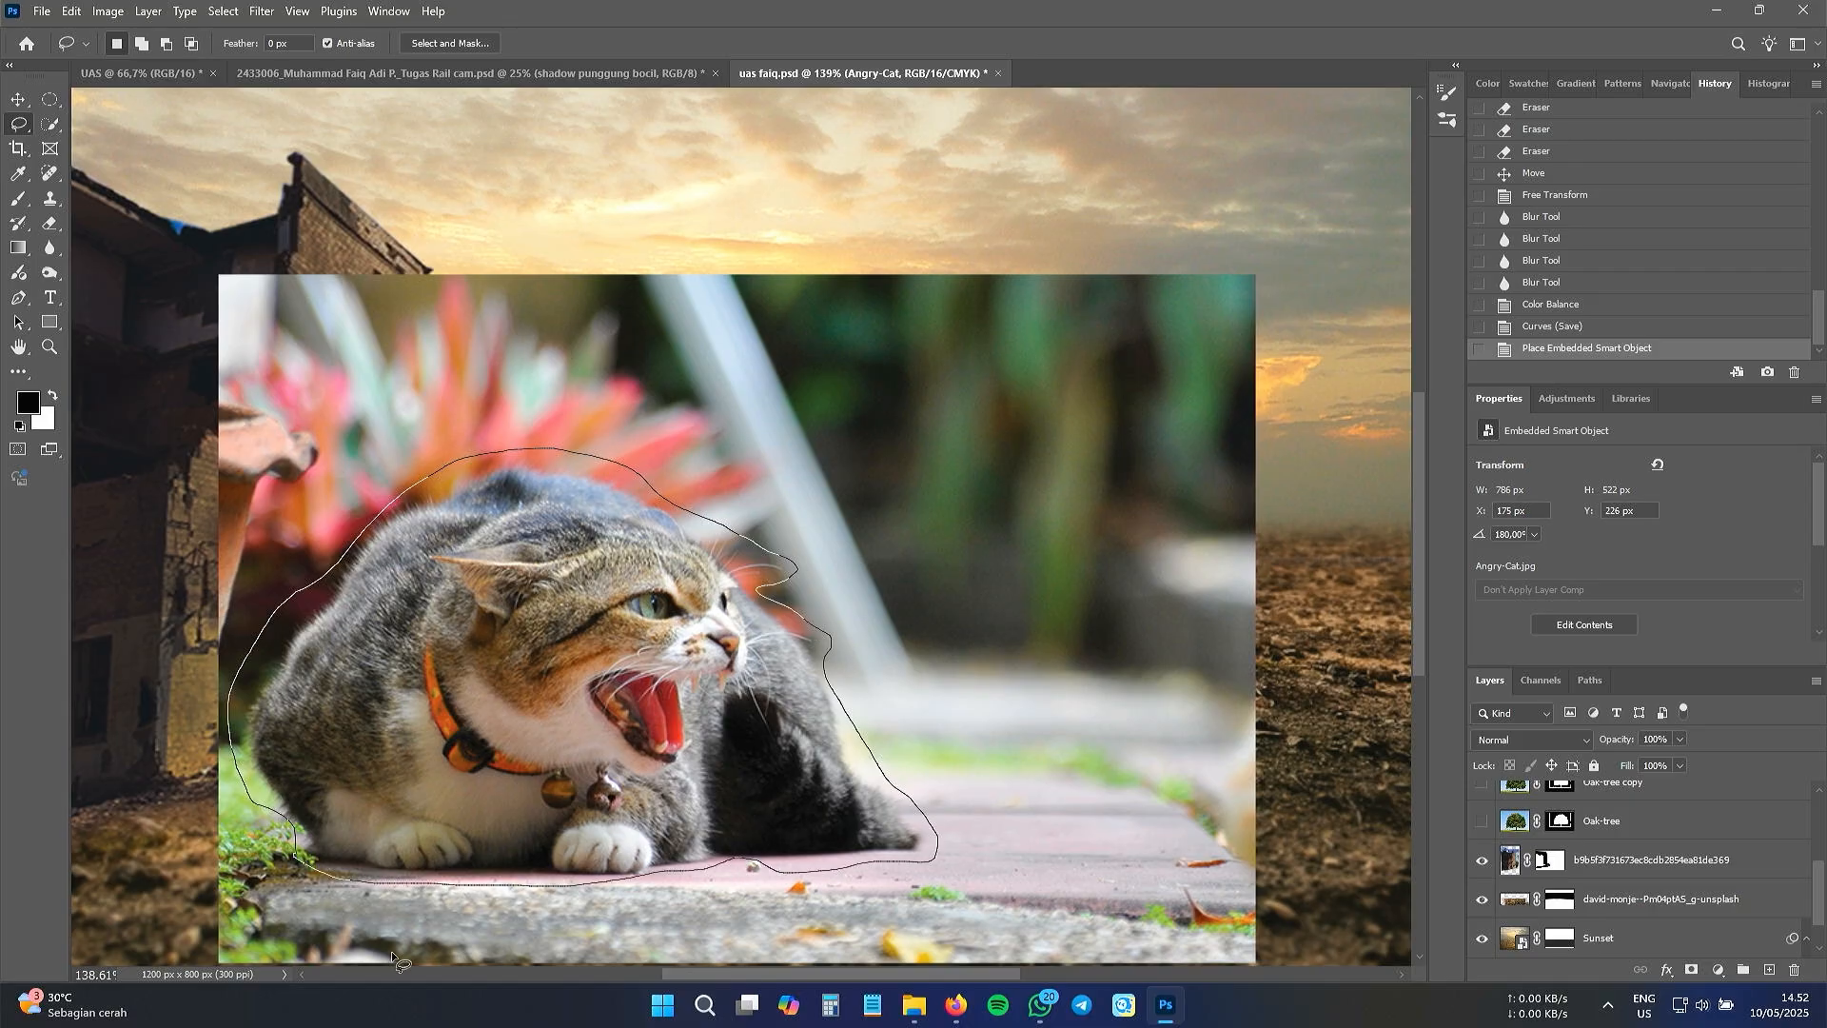
- Refine the cat selection in Select and Mask by brushing its fur outline with a 90 px Refine Edge brush
{"action": "right_click", "coordinate": [442, 674]}
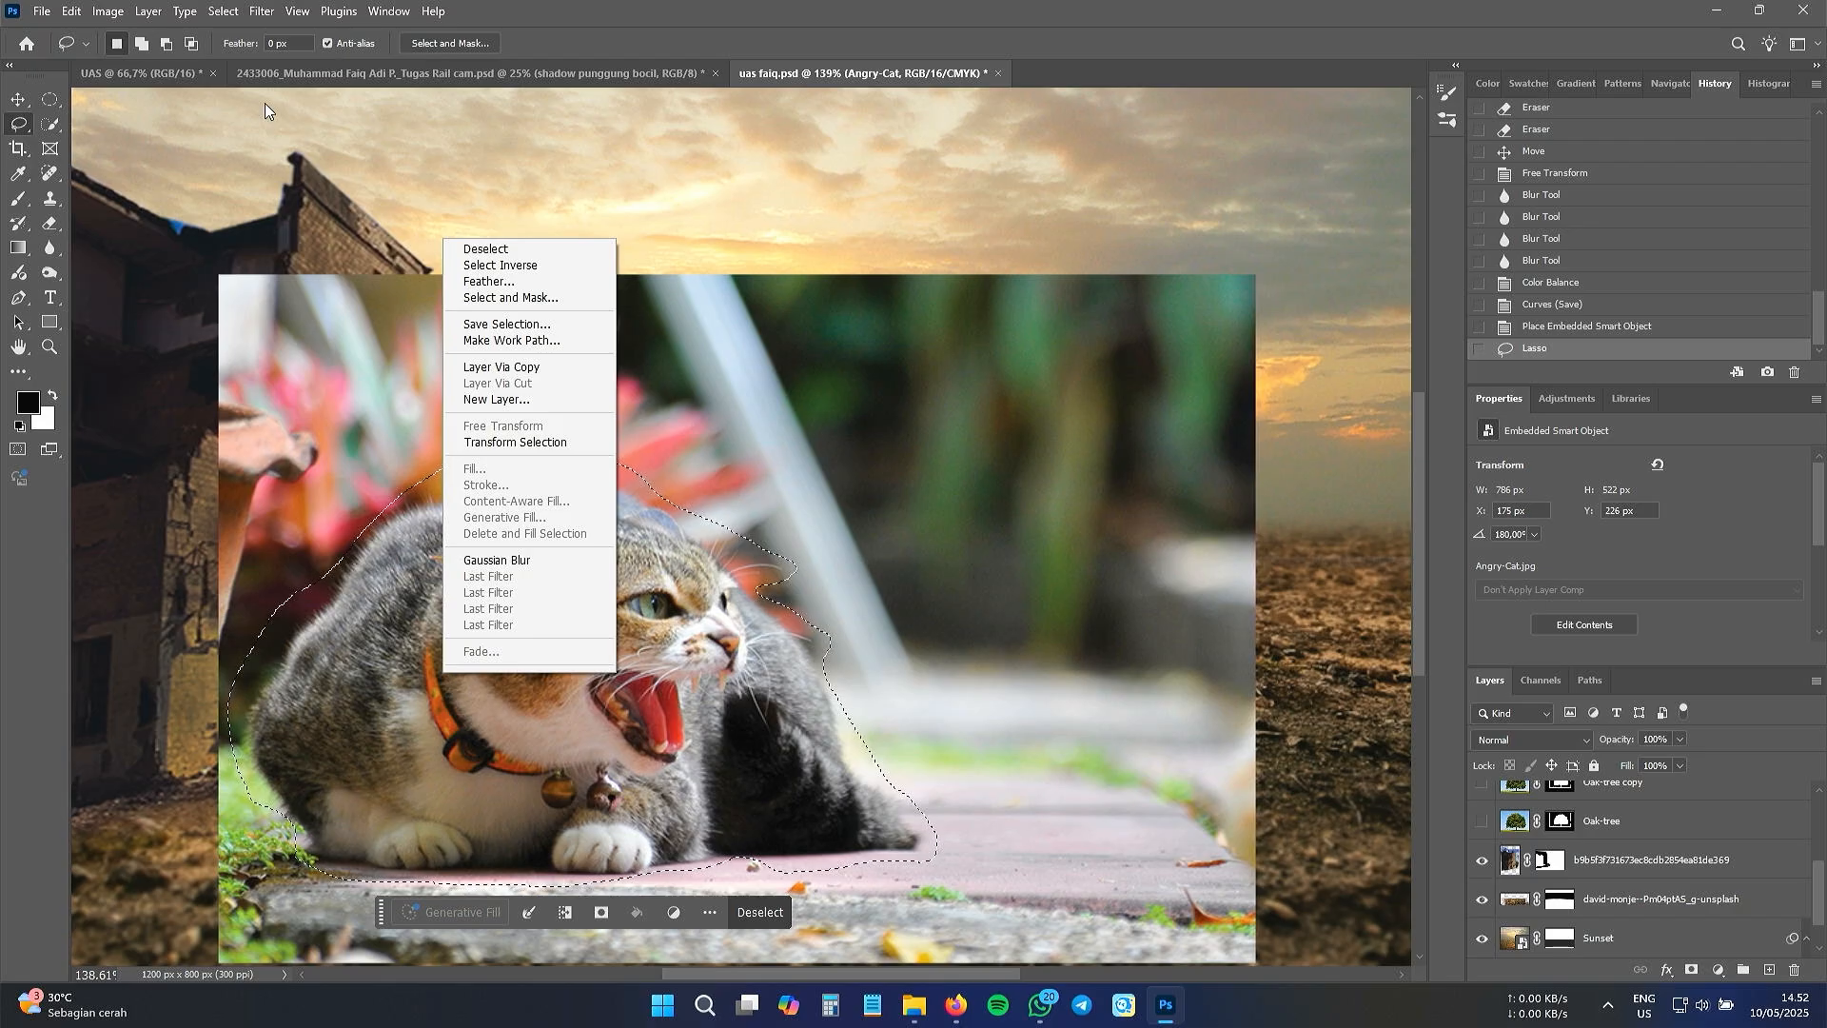
{"action": "left_click", "coordinate": [511, 304]}
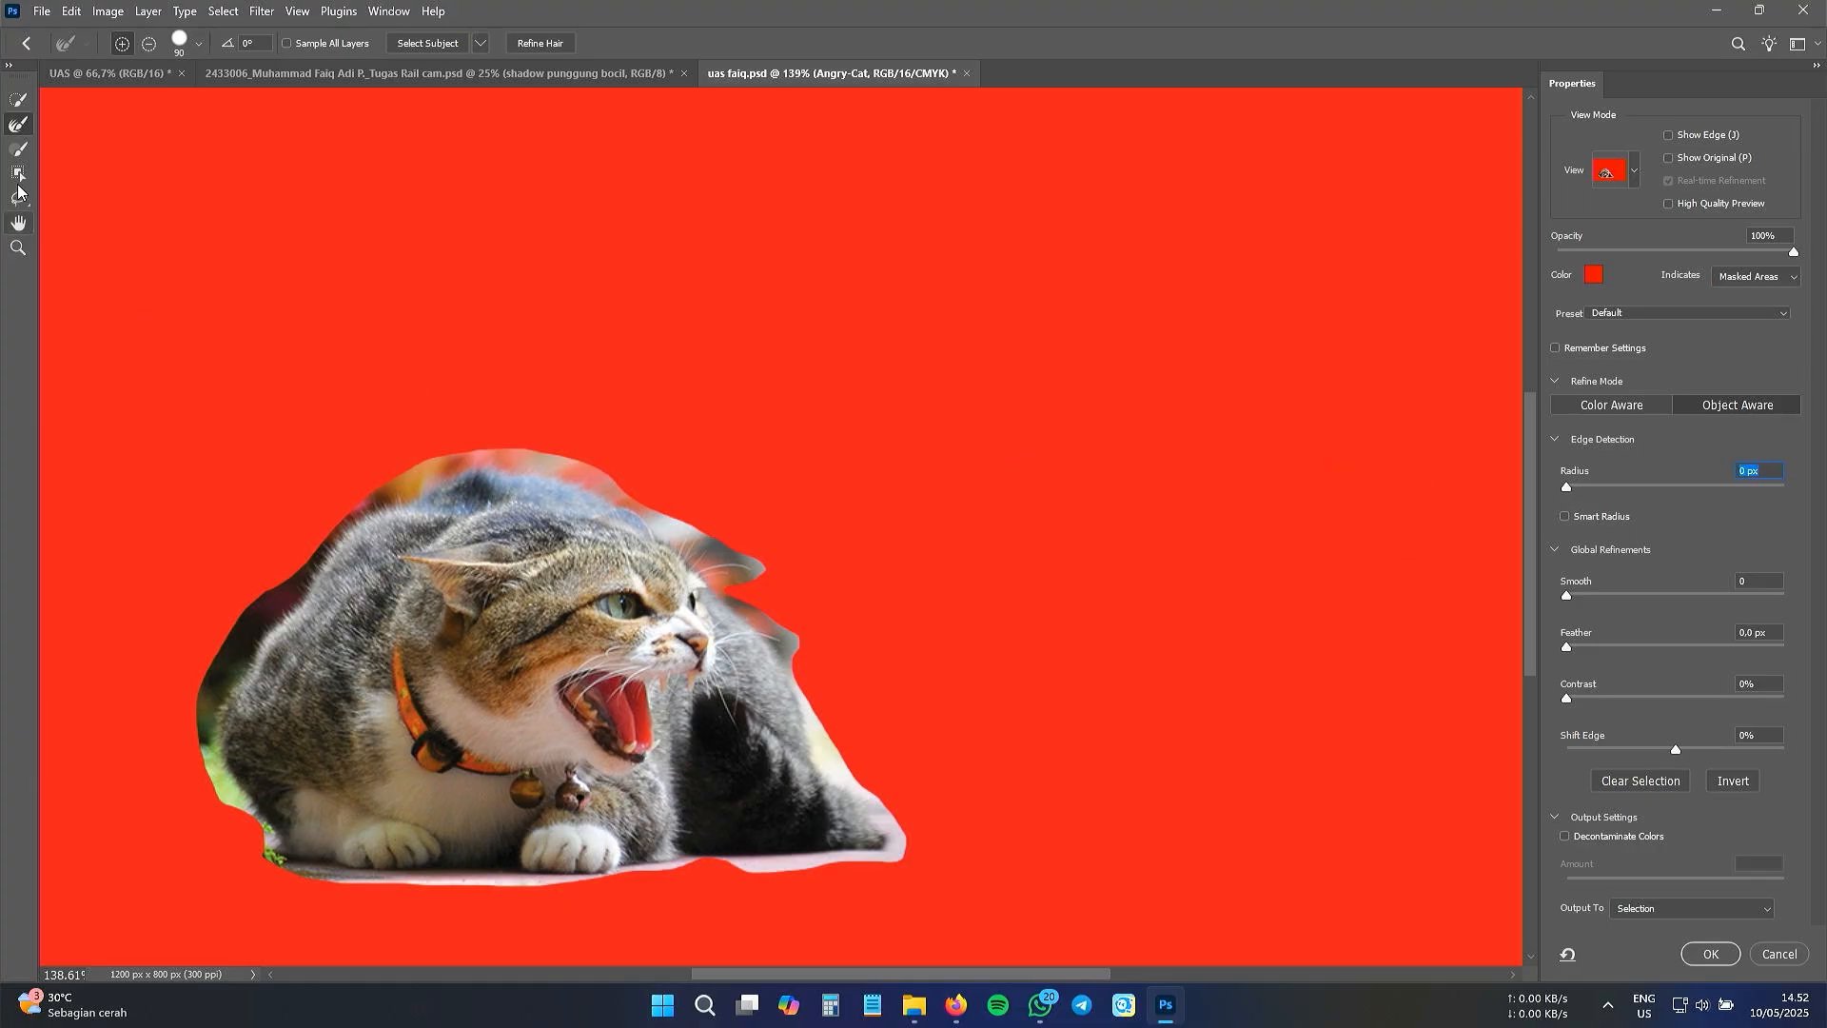
{"action": "mouse_move", "coordinate": [390, 471]}
{"action": "left_mouse_down"}
{"action": "mouse_move", "coordinate": [555, 462]}
{"action": "mouse_move", "coordinate": [727, 525]}
{"action": "mouse_move", "coordinate": [856, 668]}
{"action": "mouse_move", "coordinate": [865, 699]}
{"action": "mouse_move", "coordinate": [845, 693]}
{"action": "mouse_move", "coordinate": [842, 716]}
{"action": "mouse_move", "coordinate": [907, 788]}
{"action": "mouse_move", "coordinate": [936, 863]}
{"action": "mouse_move", "coordinate": [660, 899]}
{"action": "mouse_move", "coordinate": [305, 894]}
{"action": "mouse_move", "coordinate": [195, 802]}
{"action": "mouse_move", "coordinate": [180, 684]}
{"action": "mouse_move", "coordinate": [350, 457]}
{"action": "mouse_move", "coordinate": [261, 590]}
{"action": "left_mouse_up"}
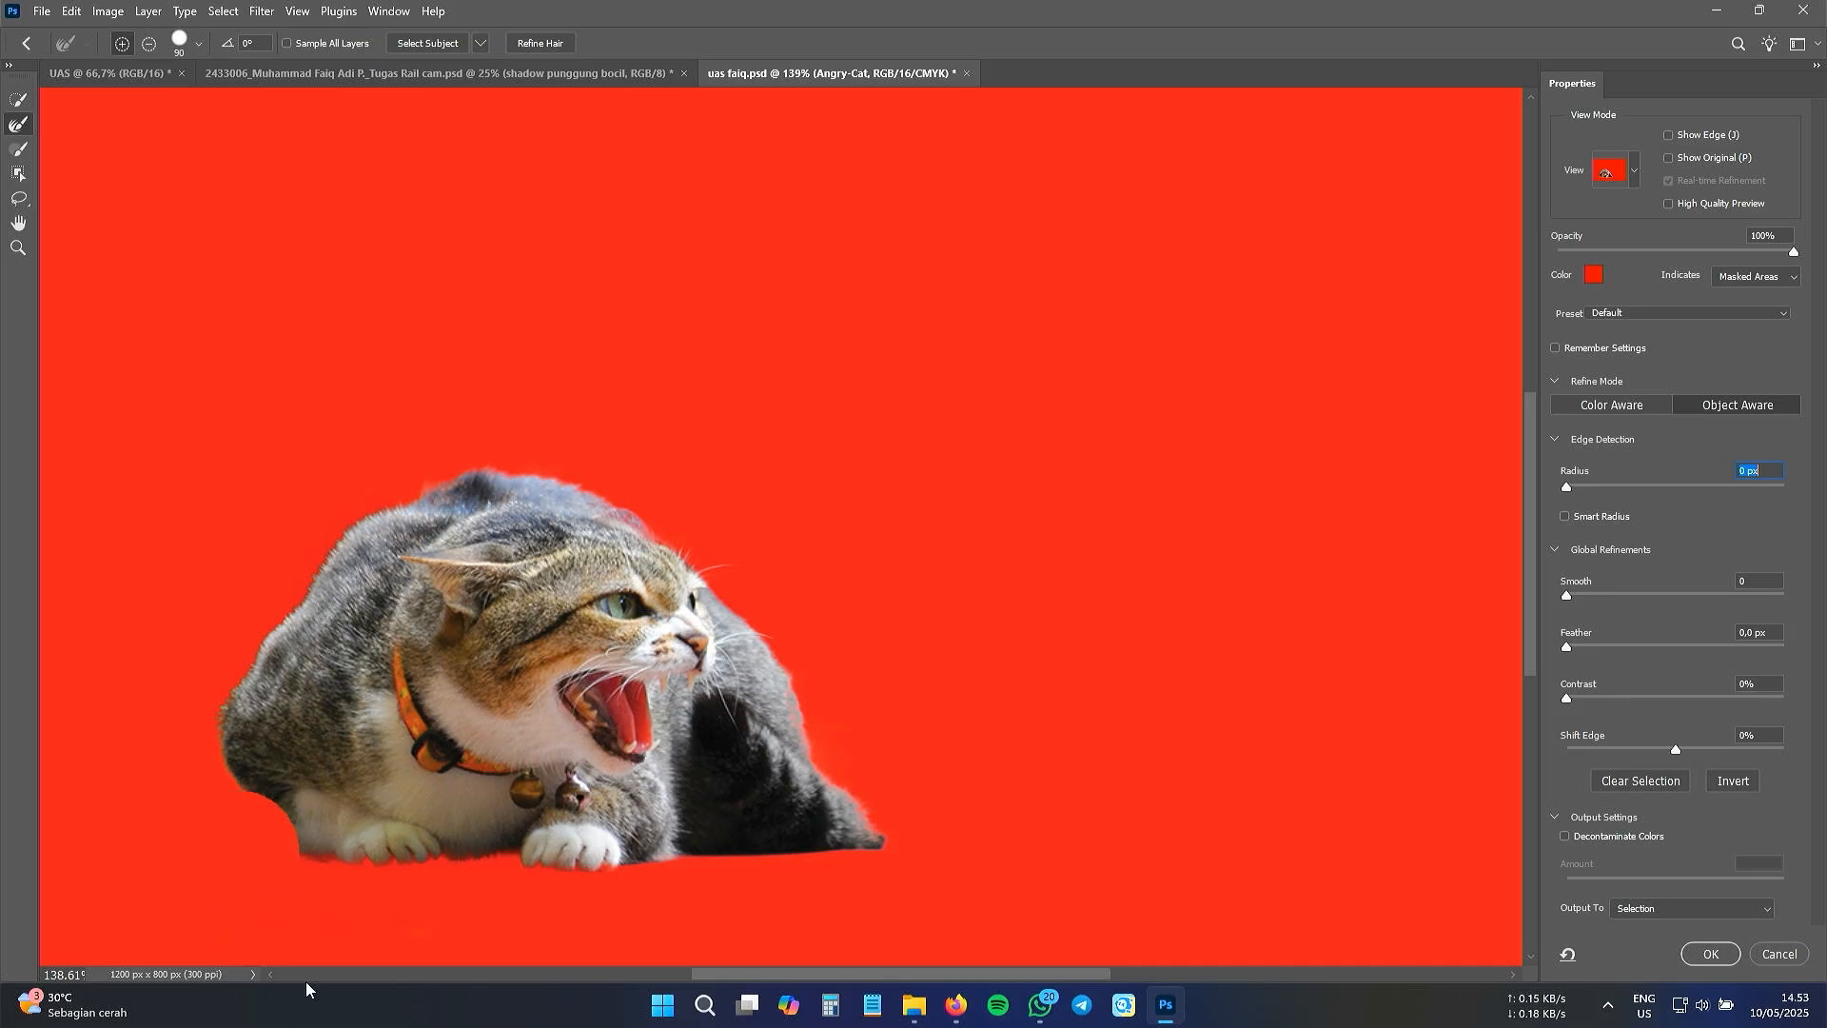
- Set the edge radius to 3 px, smooth to 5 and feather to 0.5 px, and output with decontaminated colors to a new layer with layer mask
{"action": "left_click", "coordinate": [1580, 486]}
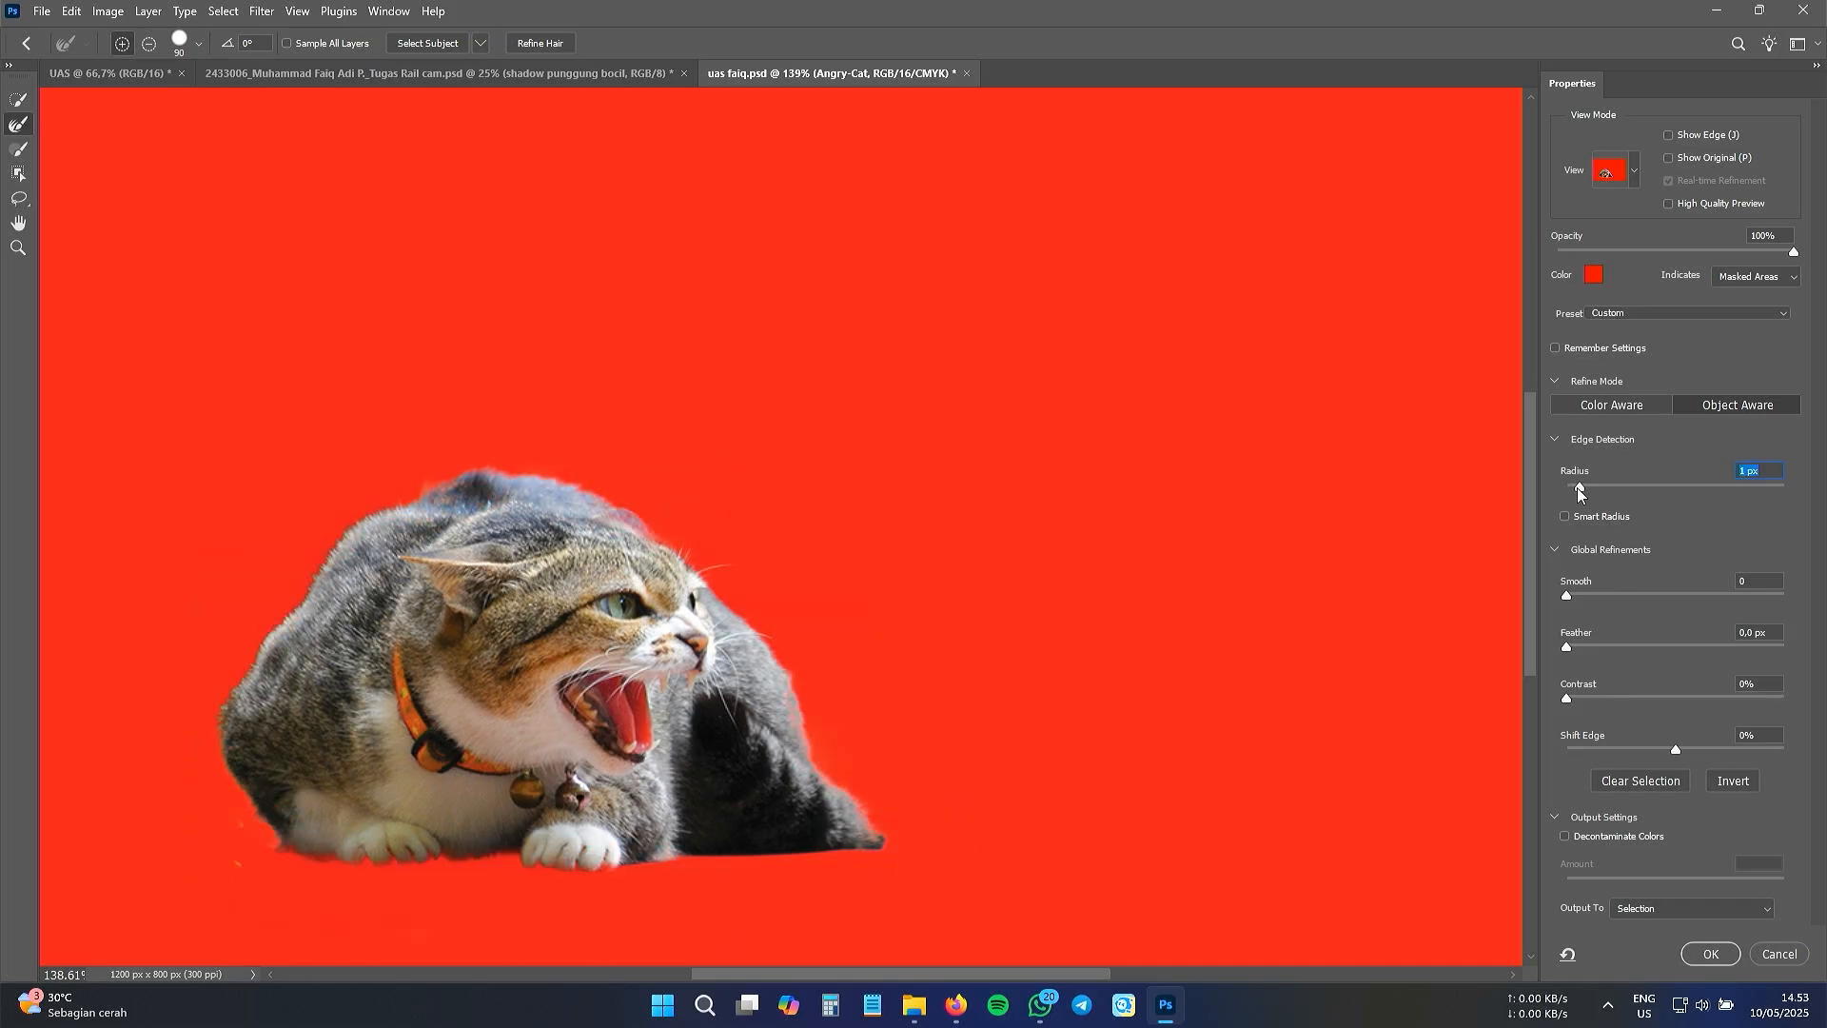
{"action": "left_click_drag", "start_coordinate": [1578, 488], "coordinate": [1595, 490]}
{"action": "left_click_drag", "start_coordinate": [1576, 594], "coordinate": [1579, 594]}
{"action": "left_click_drag", "start_coordinate": [1594, 486], "coordinate": [1599, 487]}
{"action": "left_click_drag", "start_coordinate": [1566, 646], "coordinate": [1572, 649]}
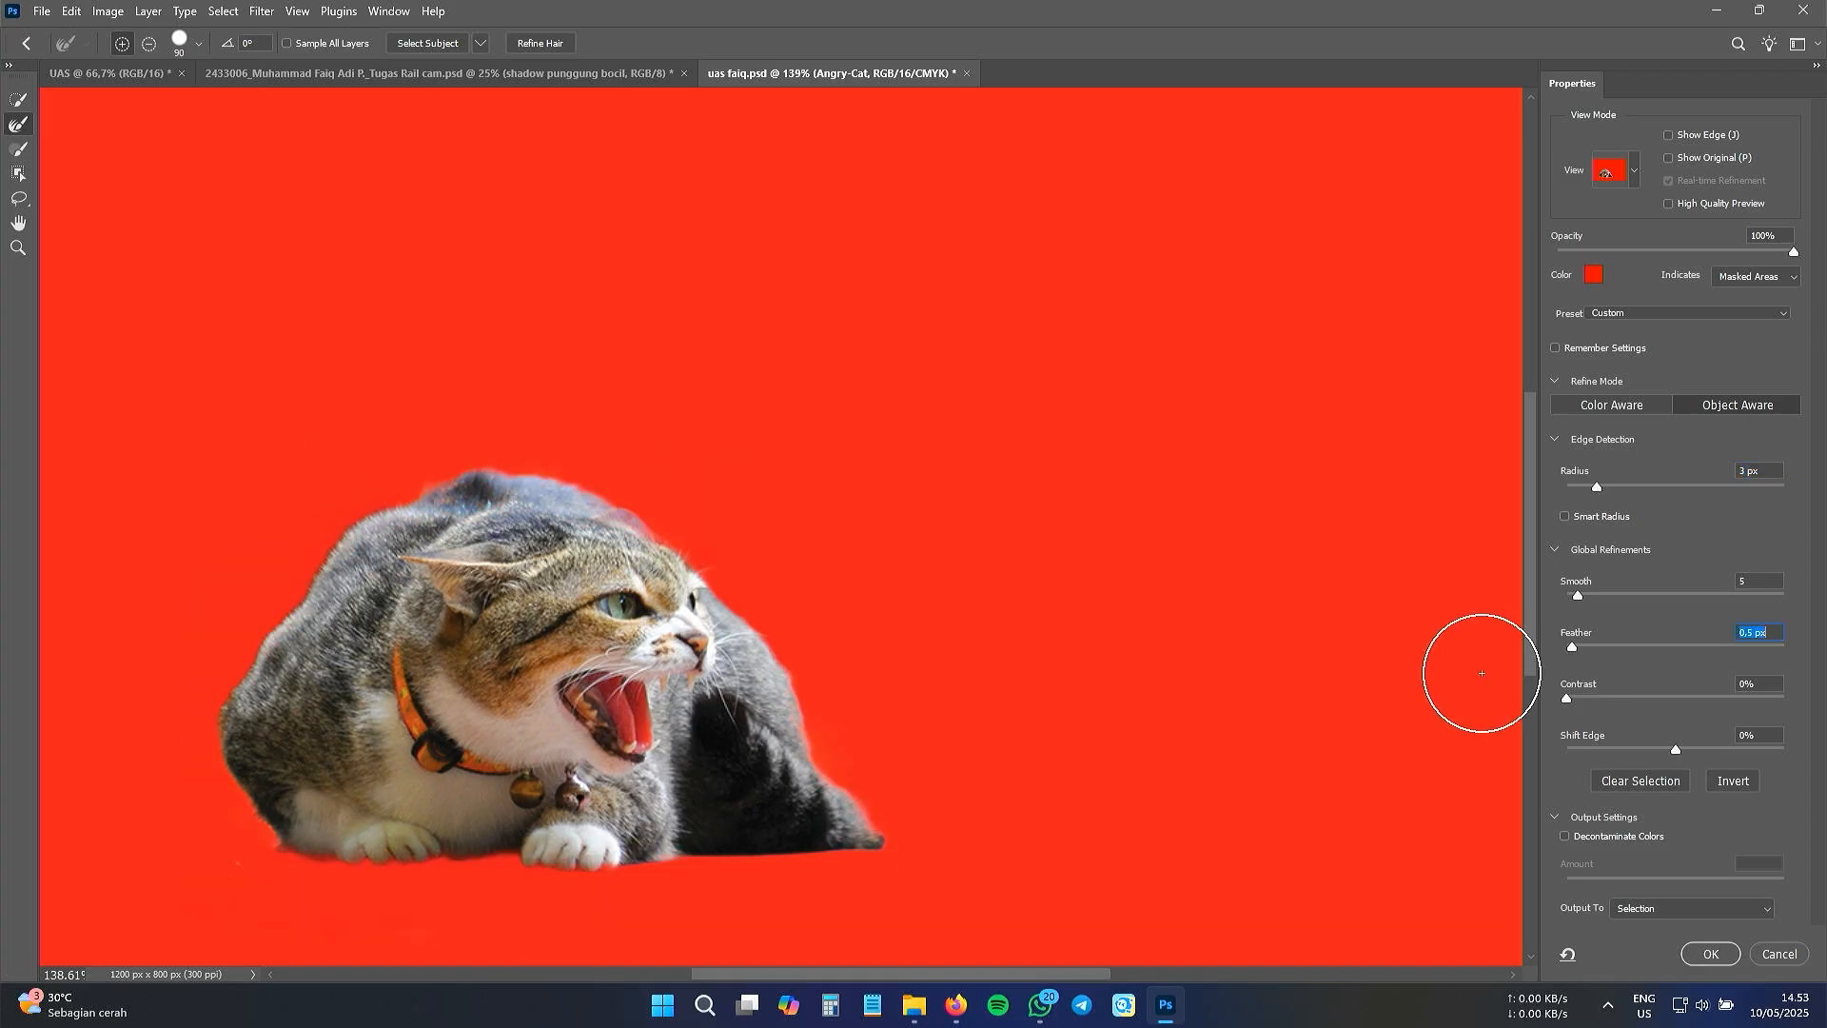
{"action": "left_click", "coordinate": [1565, 835]}
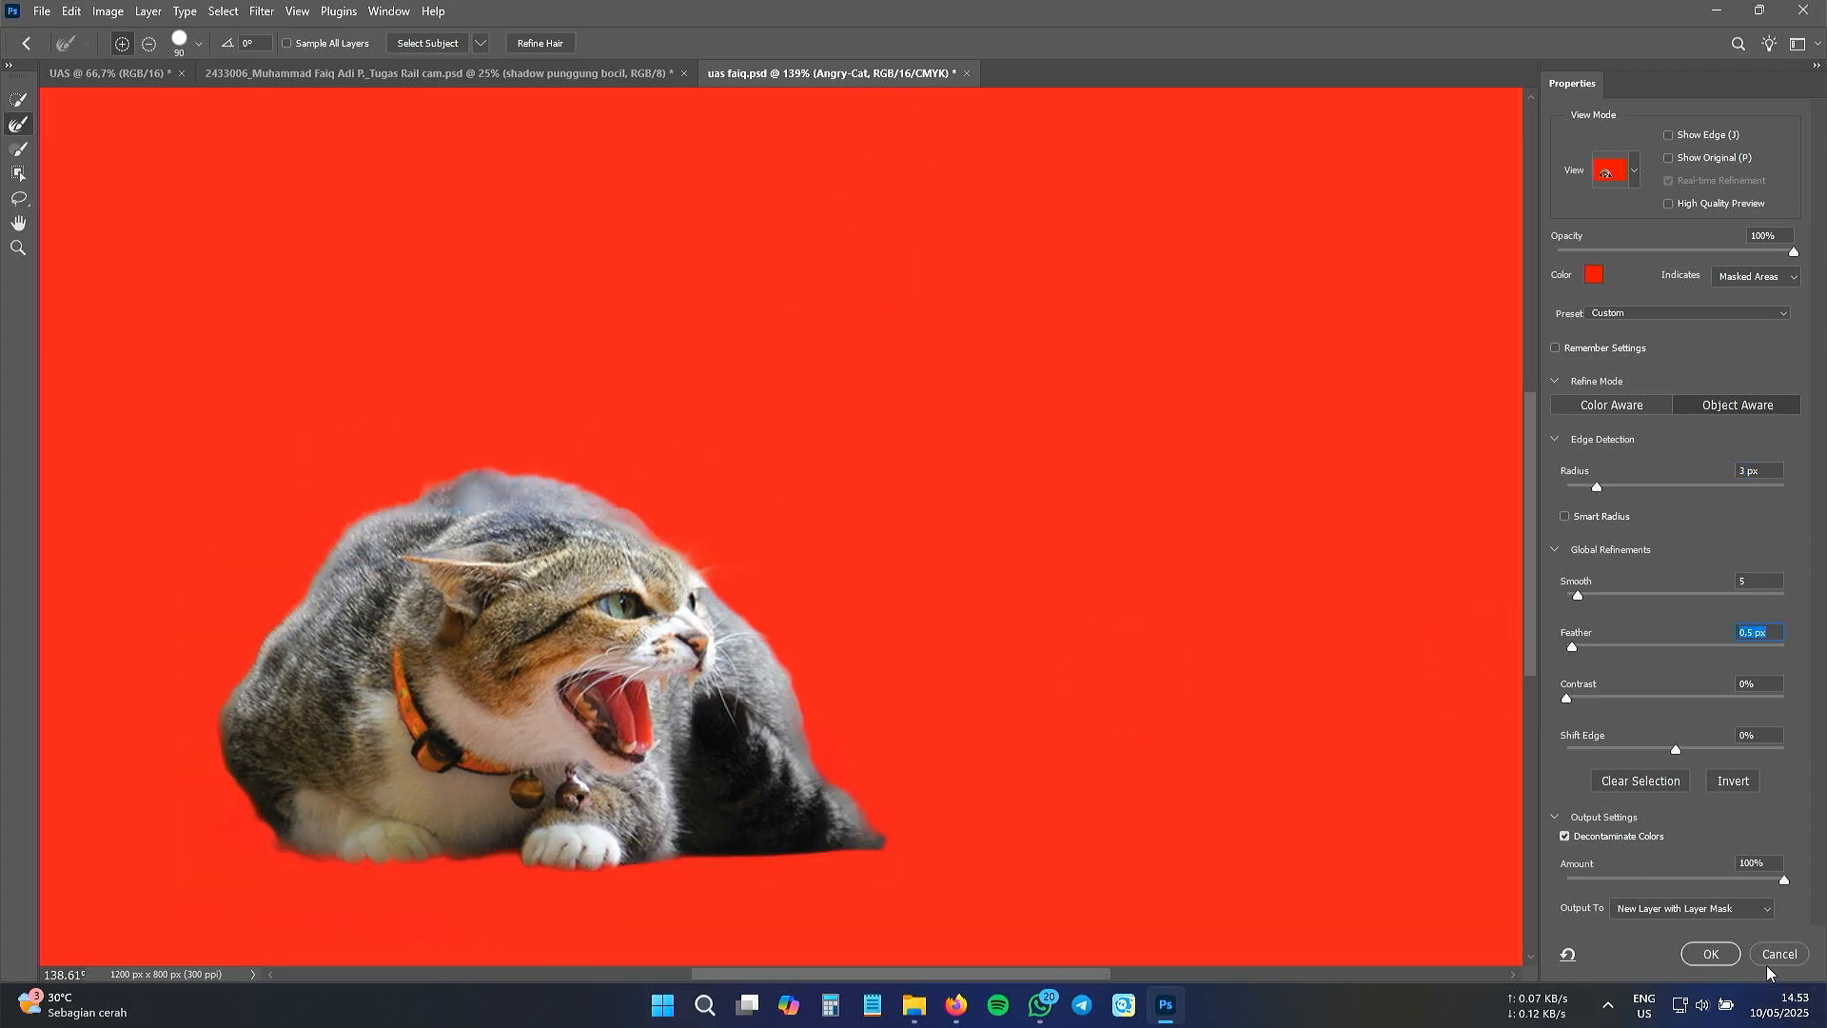
{"action": "left_click", "coordinate": [1715, 955]}
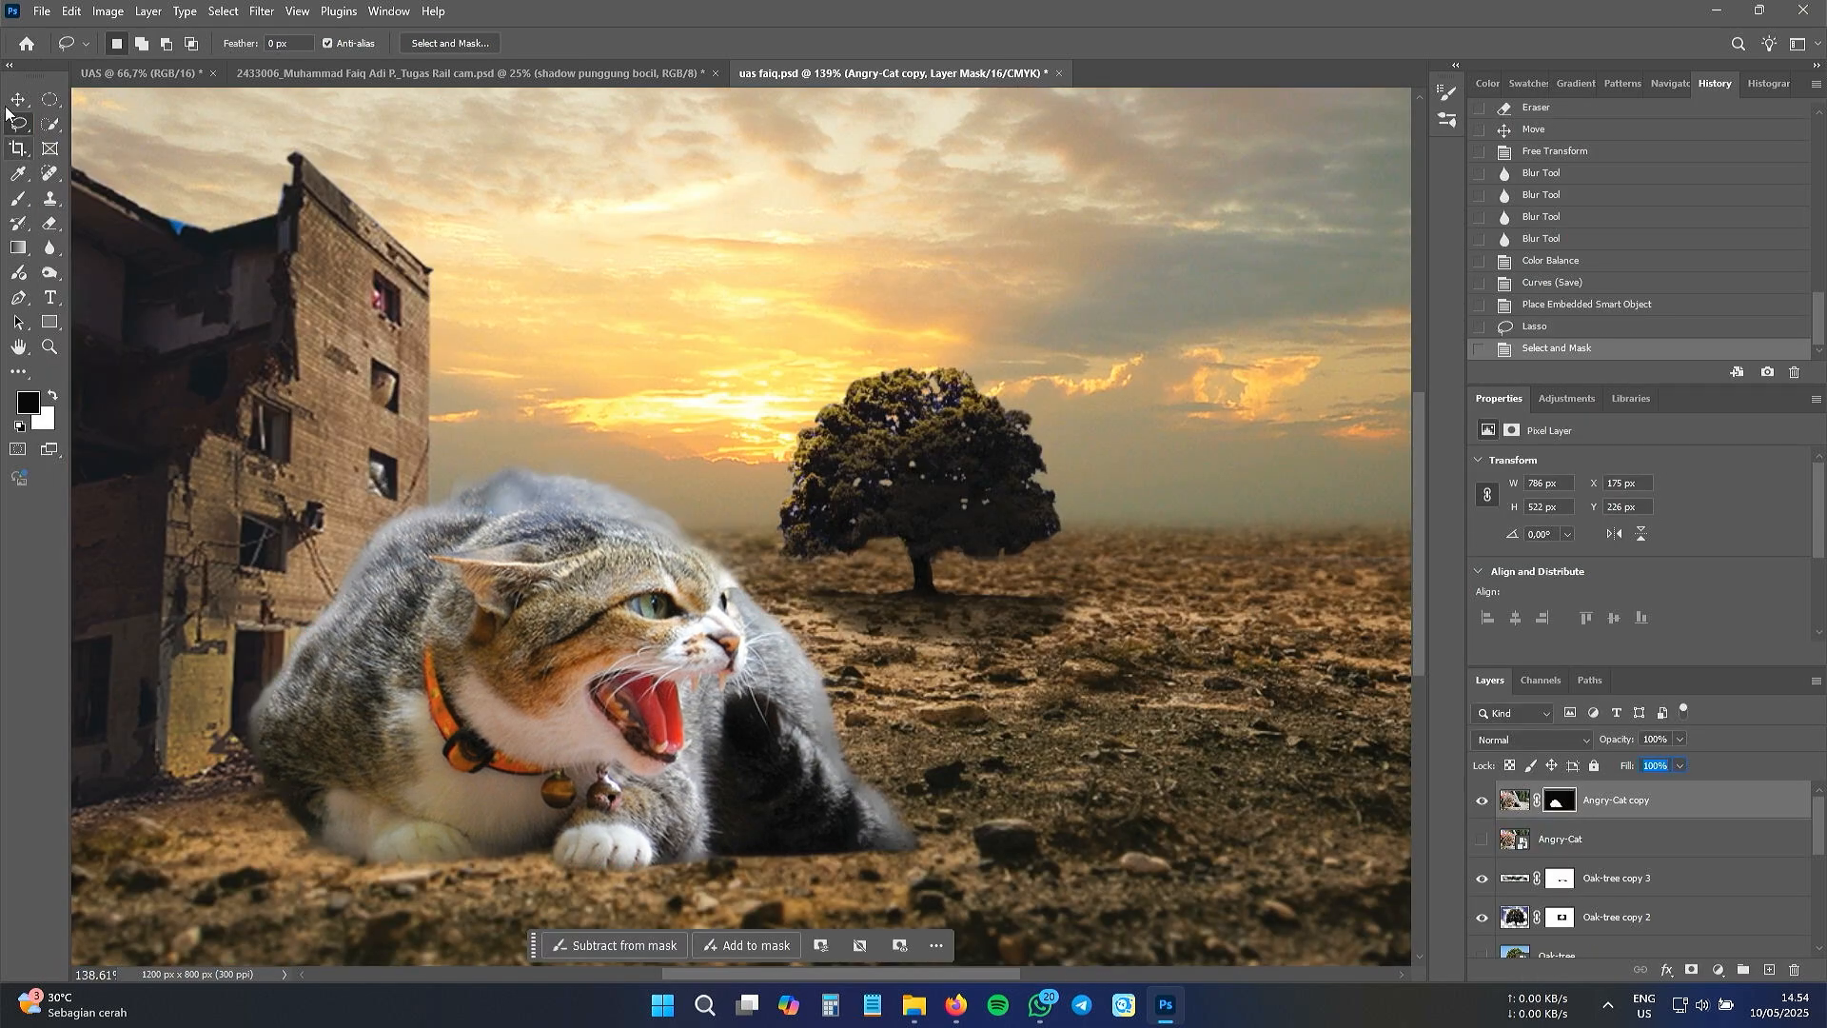
- Scale the Angry-Cat copy down to about 654 x 435 px, place it on the ground near the building and commit
{"action": "key", "text": "ctrl+t"}
{"action": "left_click_drag", "start_coordinate": [1254, 269], "coordinate": [1140, 417]}
{"action": "left_click_drag", "start_coordinate": [620, 711], "coordinate": [599, 703]}
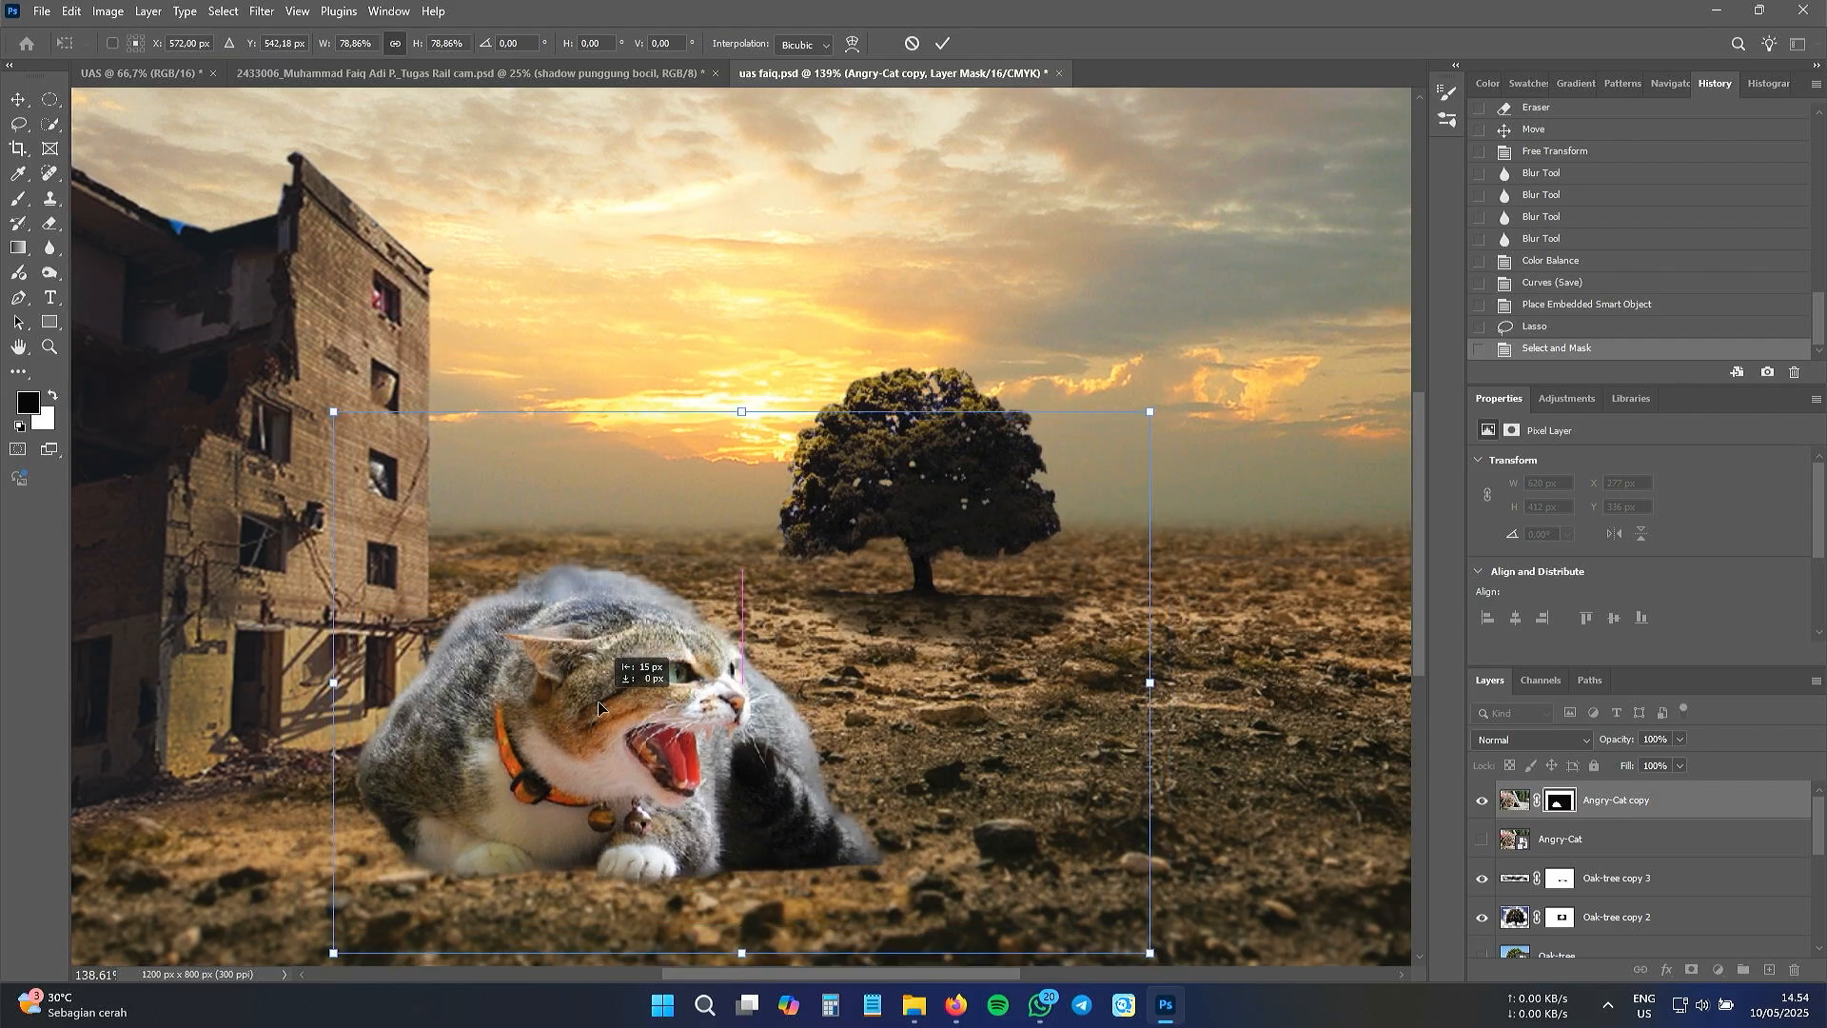
{"action": "scroll", "coordinate": [619, 706], "scroll_direction": "down", "scroll_amount": 3}
{"action": "left_click_drag", "start_coordinate": [1022, 467], "coordinate": [1055, 444]}
{"action": "left_click_drag", "start_coordinate": [559, 686], "coordinate": [519, 696]}
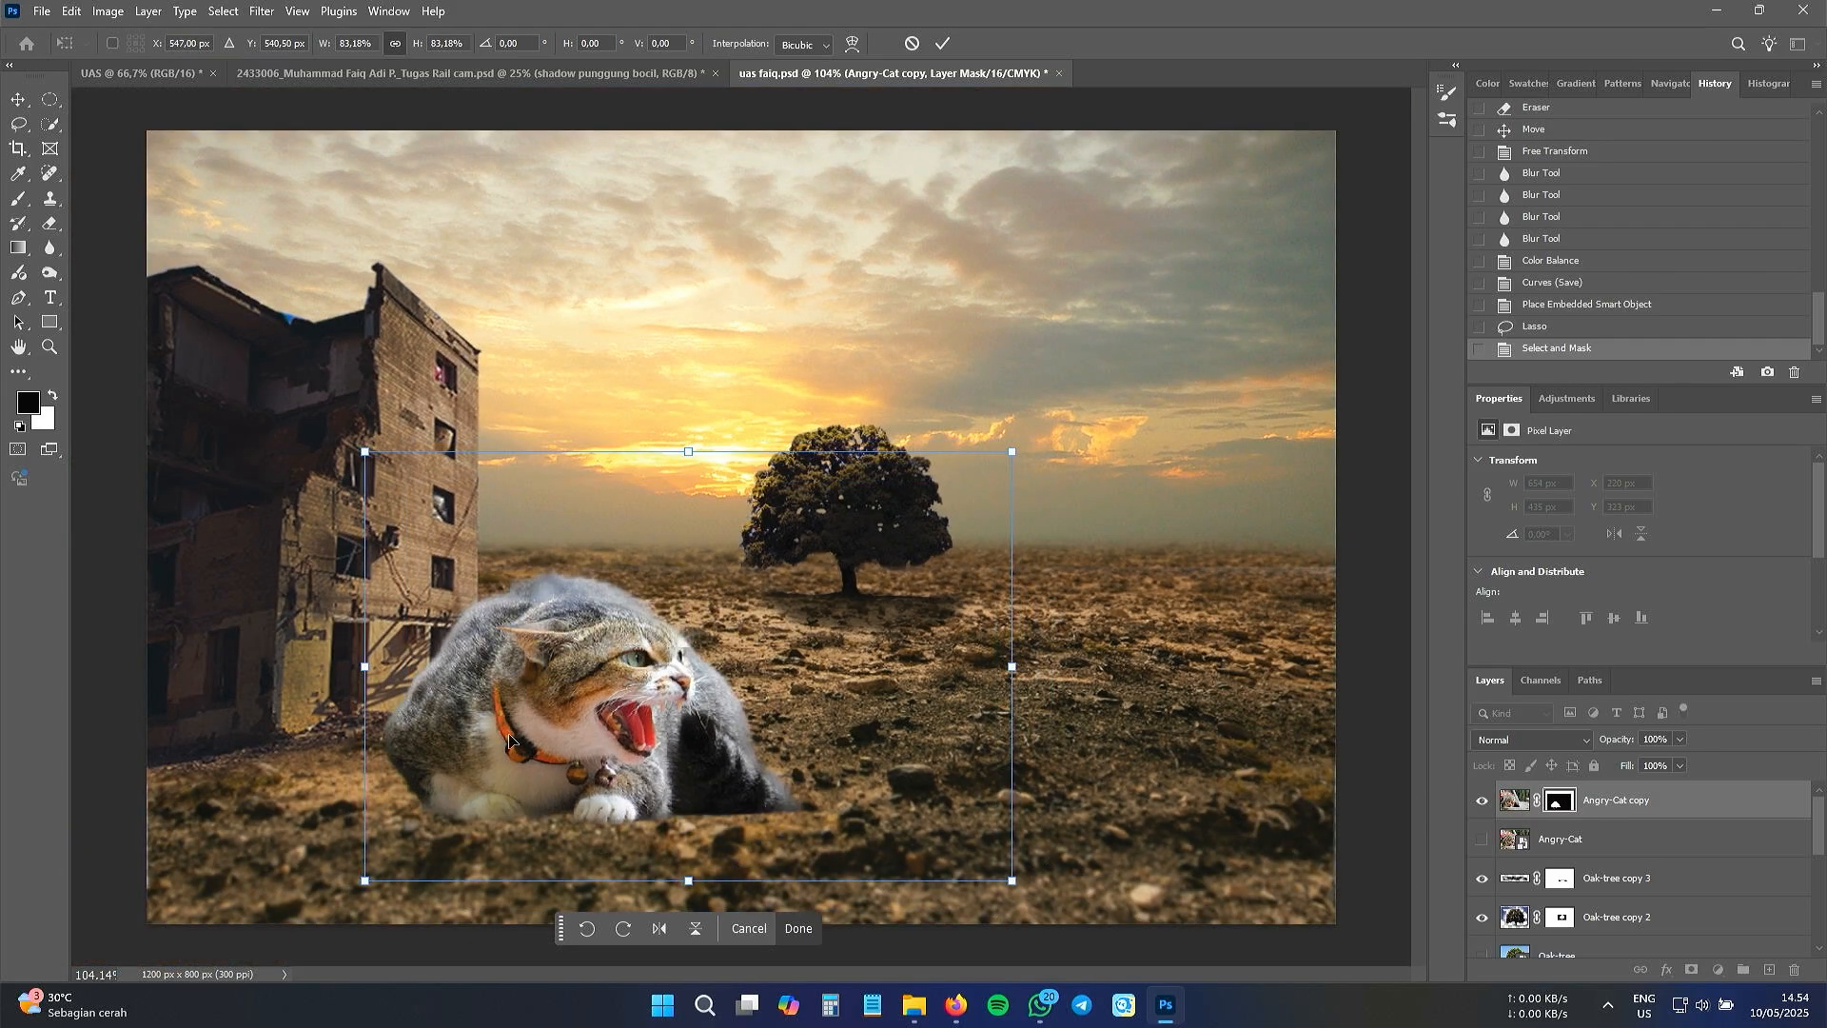
{"action": "left_click", "coordinate": [118, 14]}
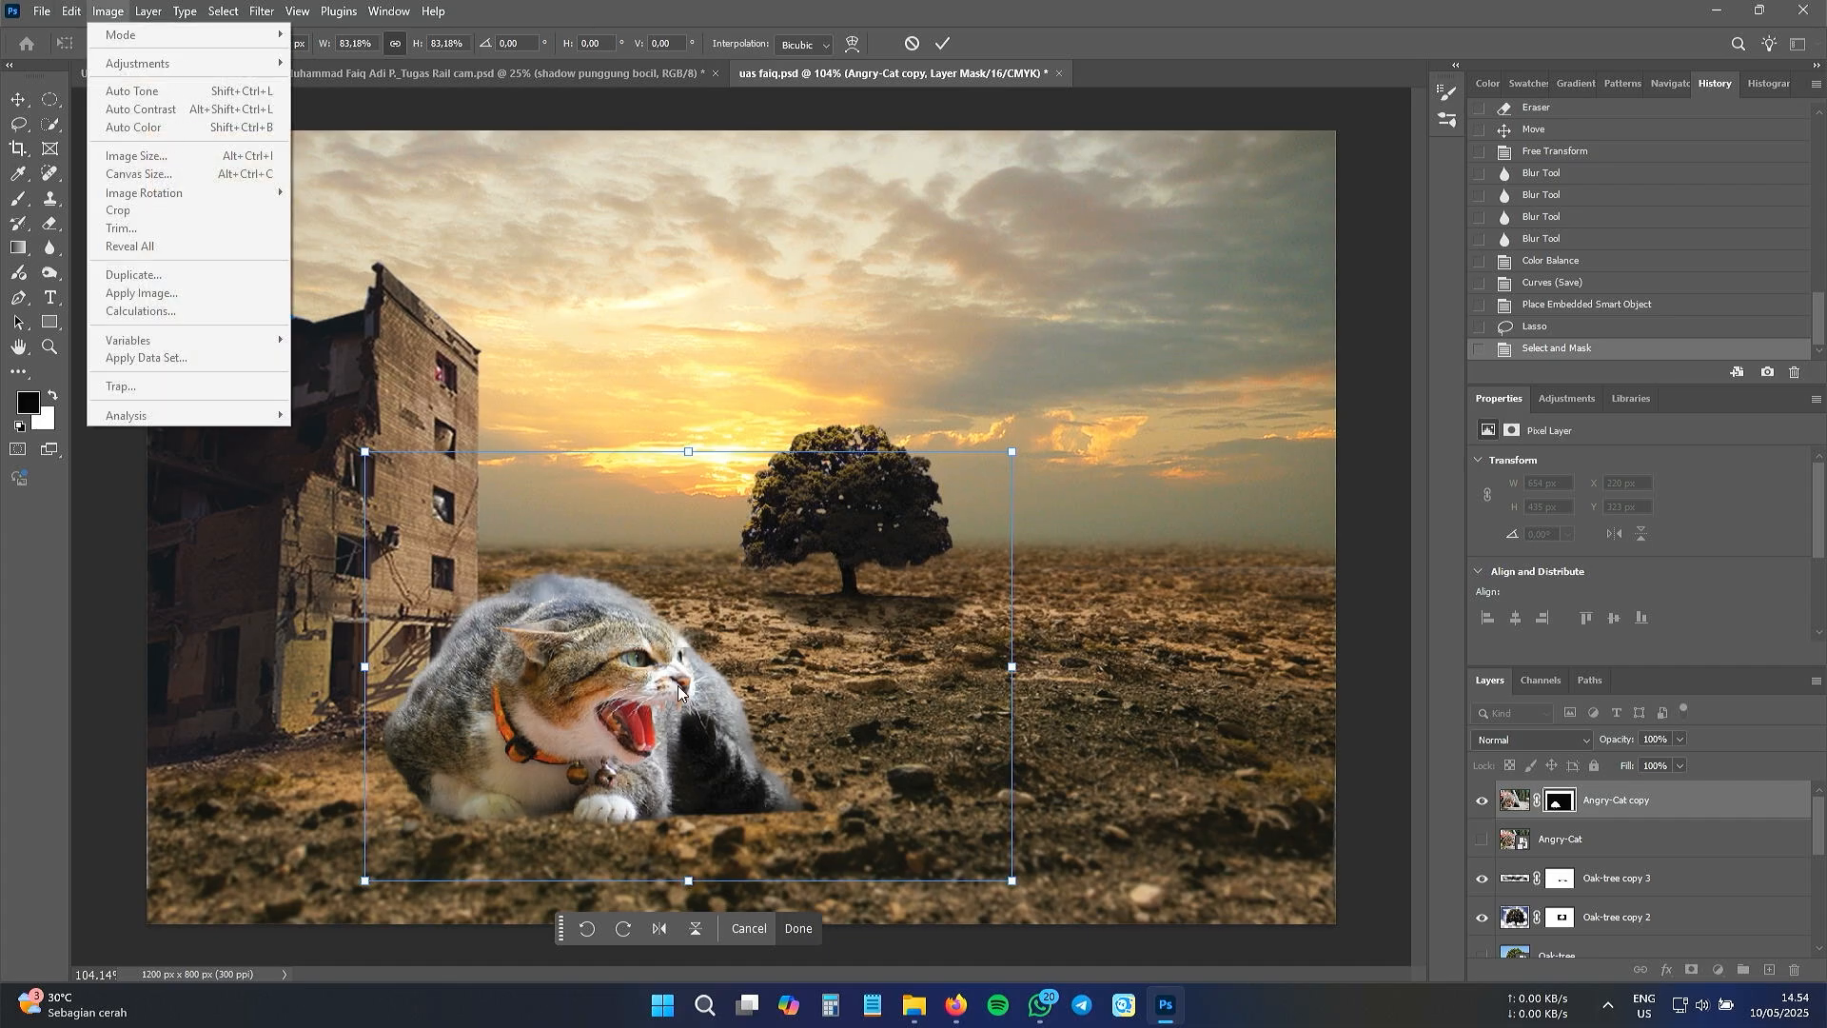
{"action": "left_click", "coordinate": [946, 38]}
{"action": "left_click", "coordinate": [946, 38]}
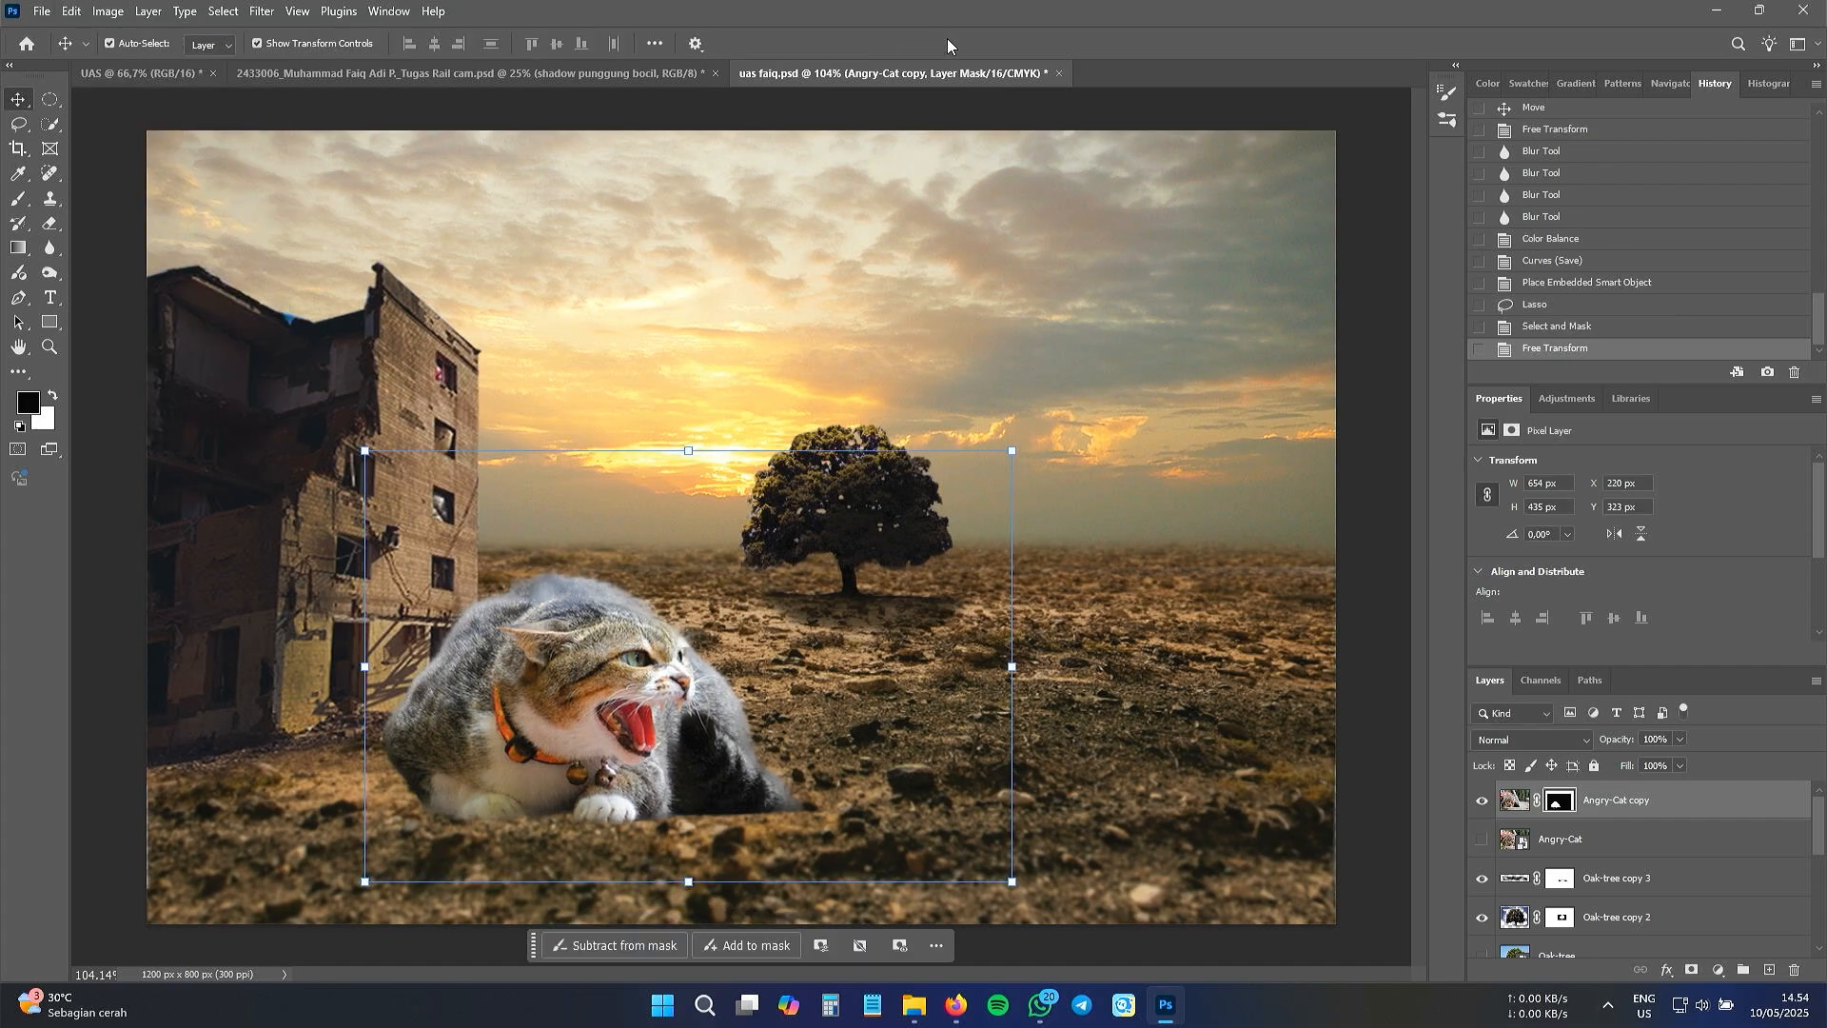
- Distort the cat by shifting its corners inward and raising its upper edge, to about 610 x 453 px, and commit
{"action": "right_click", "coordinate": [647, 714]}
{"action": "left_click", "coordinate": [628, 706]}
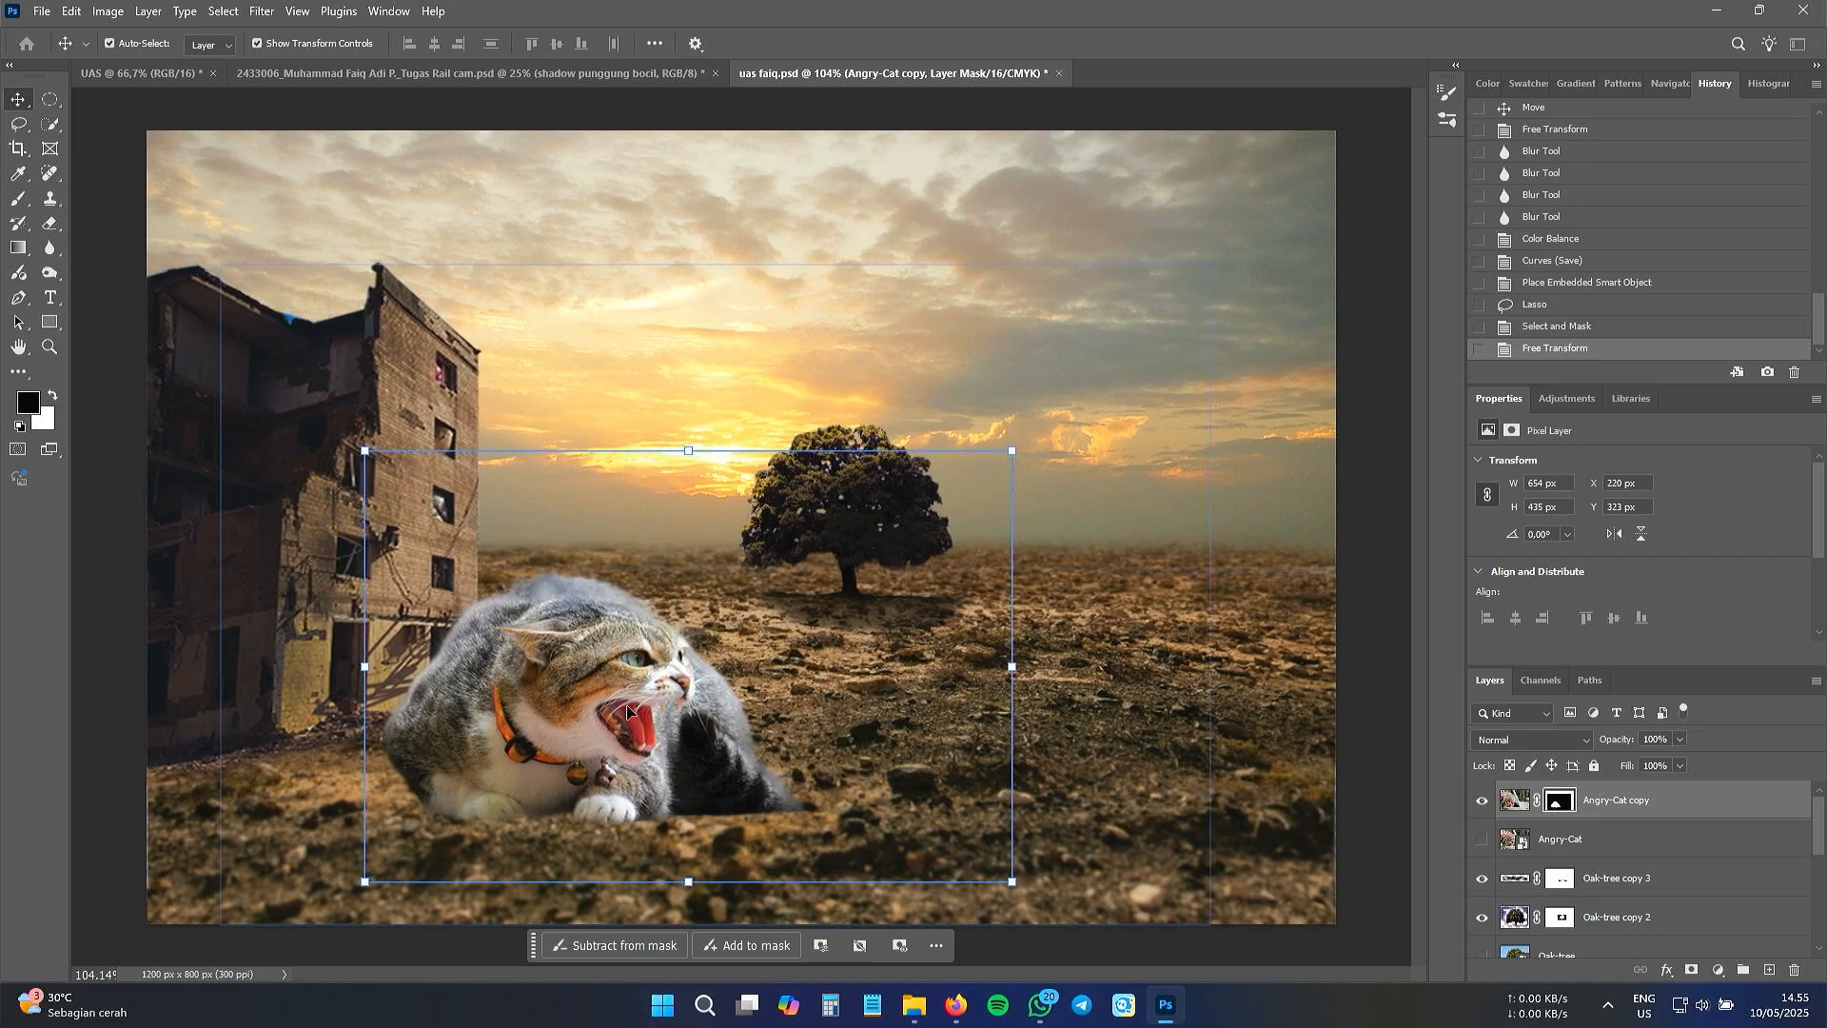
{"action": "key", "text": "ctrl+t"}
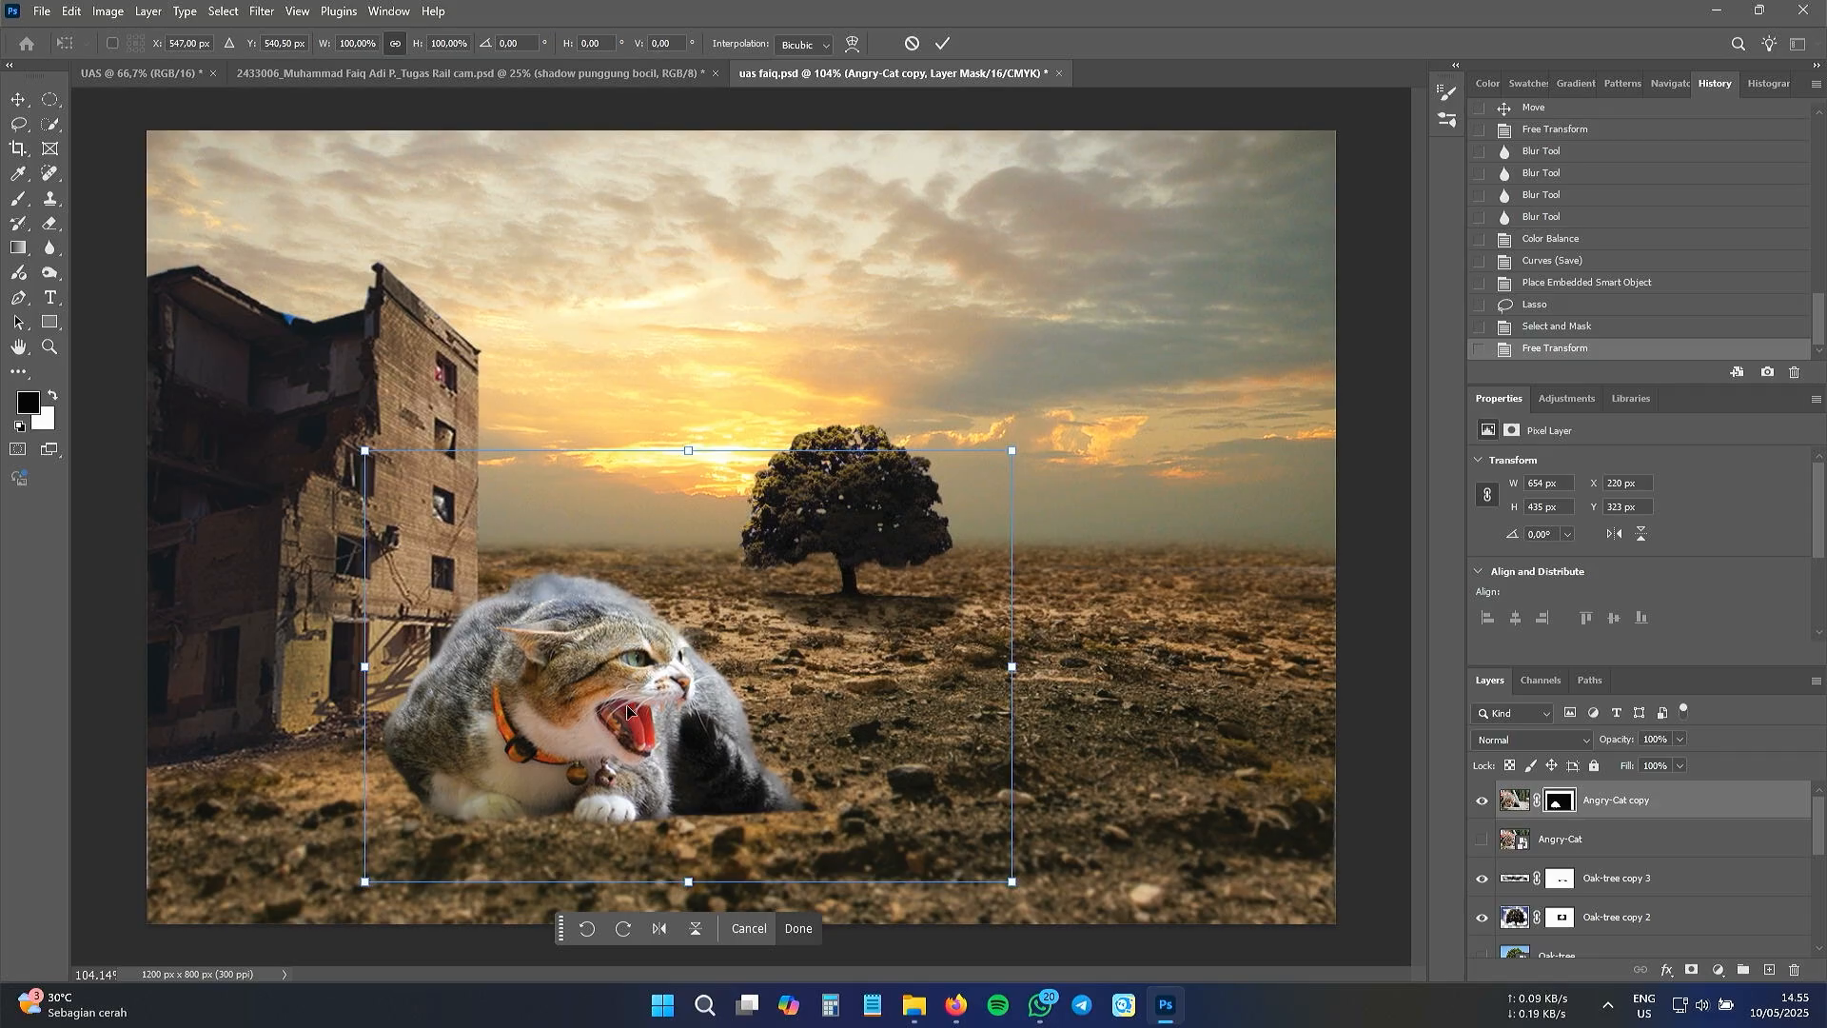
{"action": "right_click", "coordinate": [626, 706]}
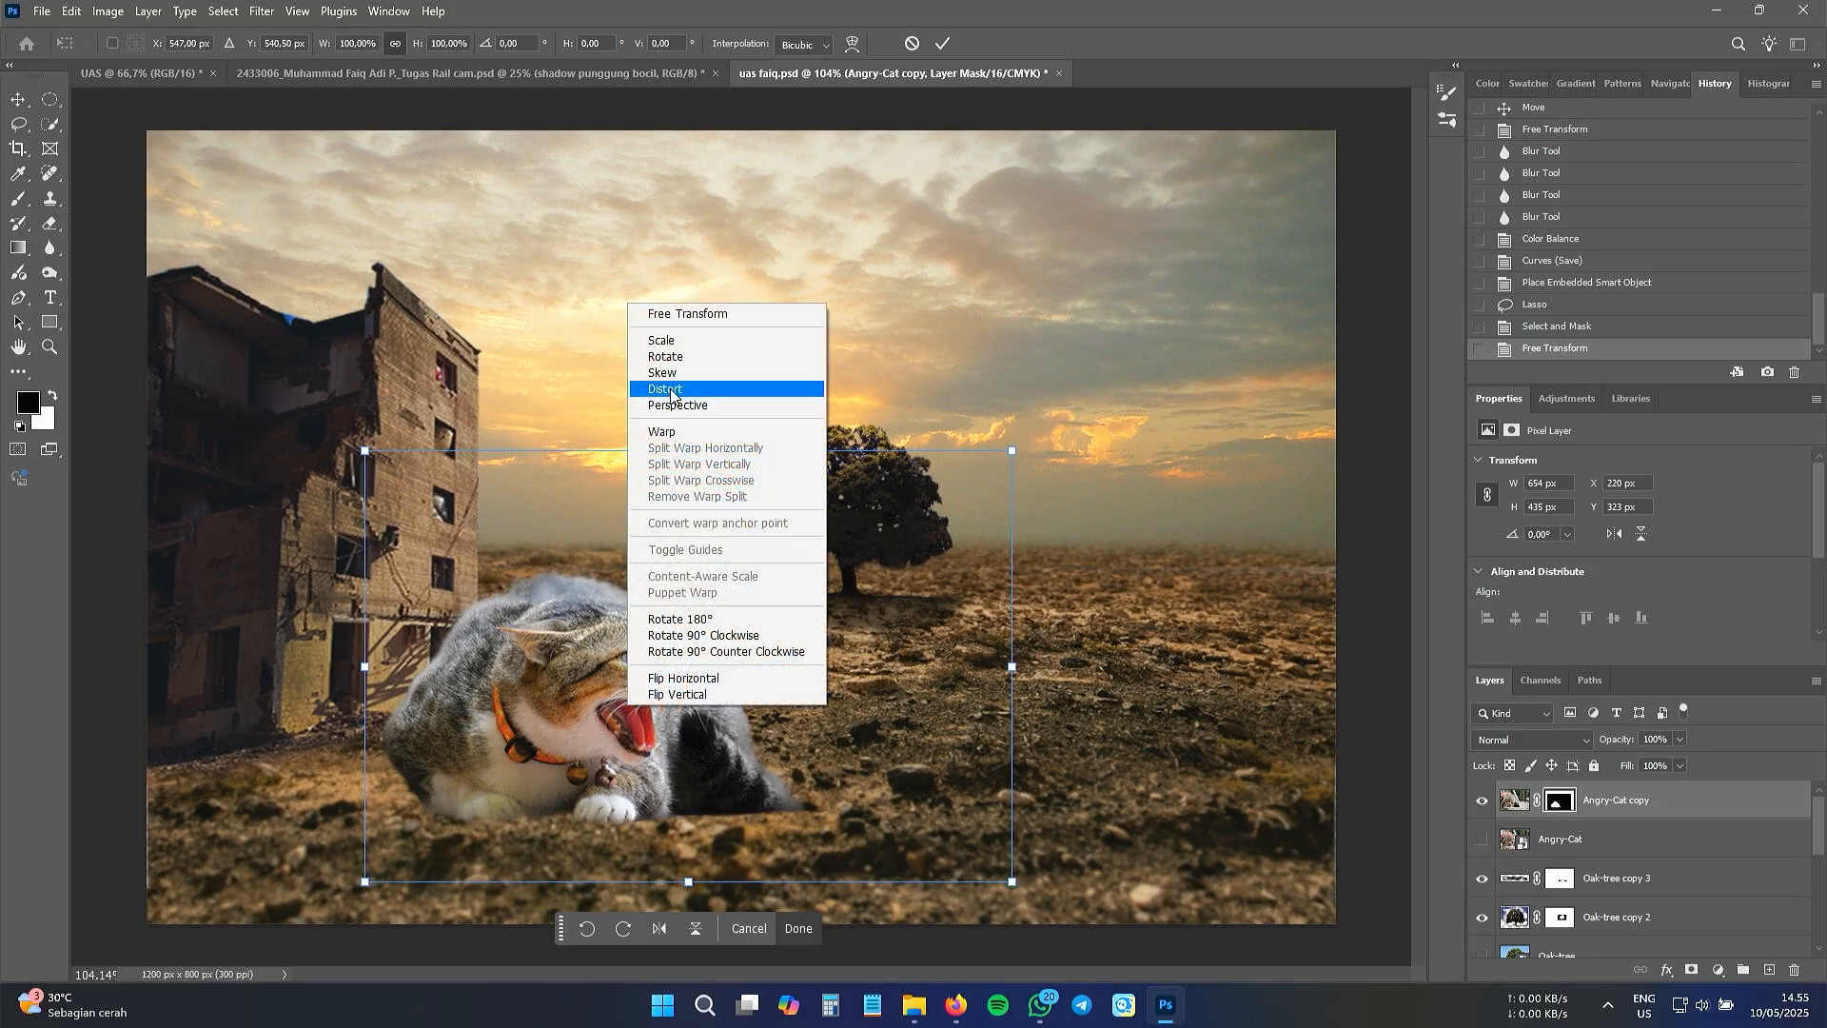
{"action": "left_click", "coordinate": [672, 390]}
{"action": "left_click_drag", "start_coordinate": [1007, 883], "coordinate": [972, 851]}
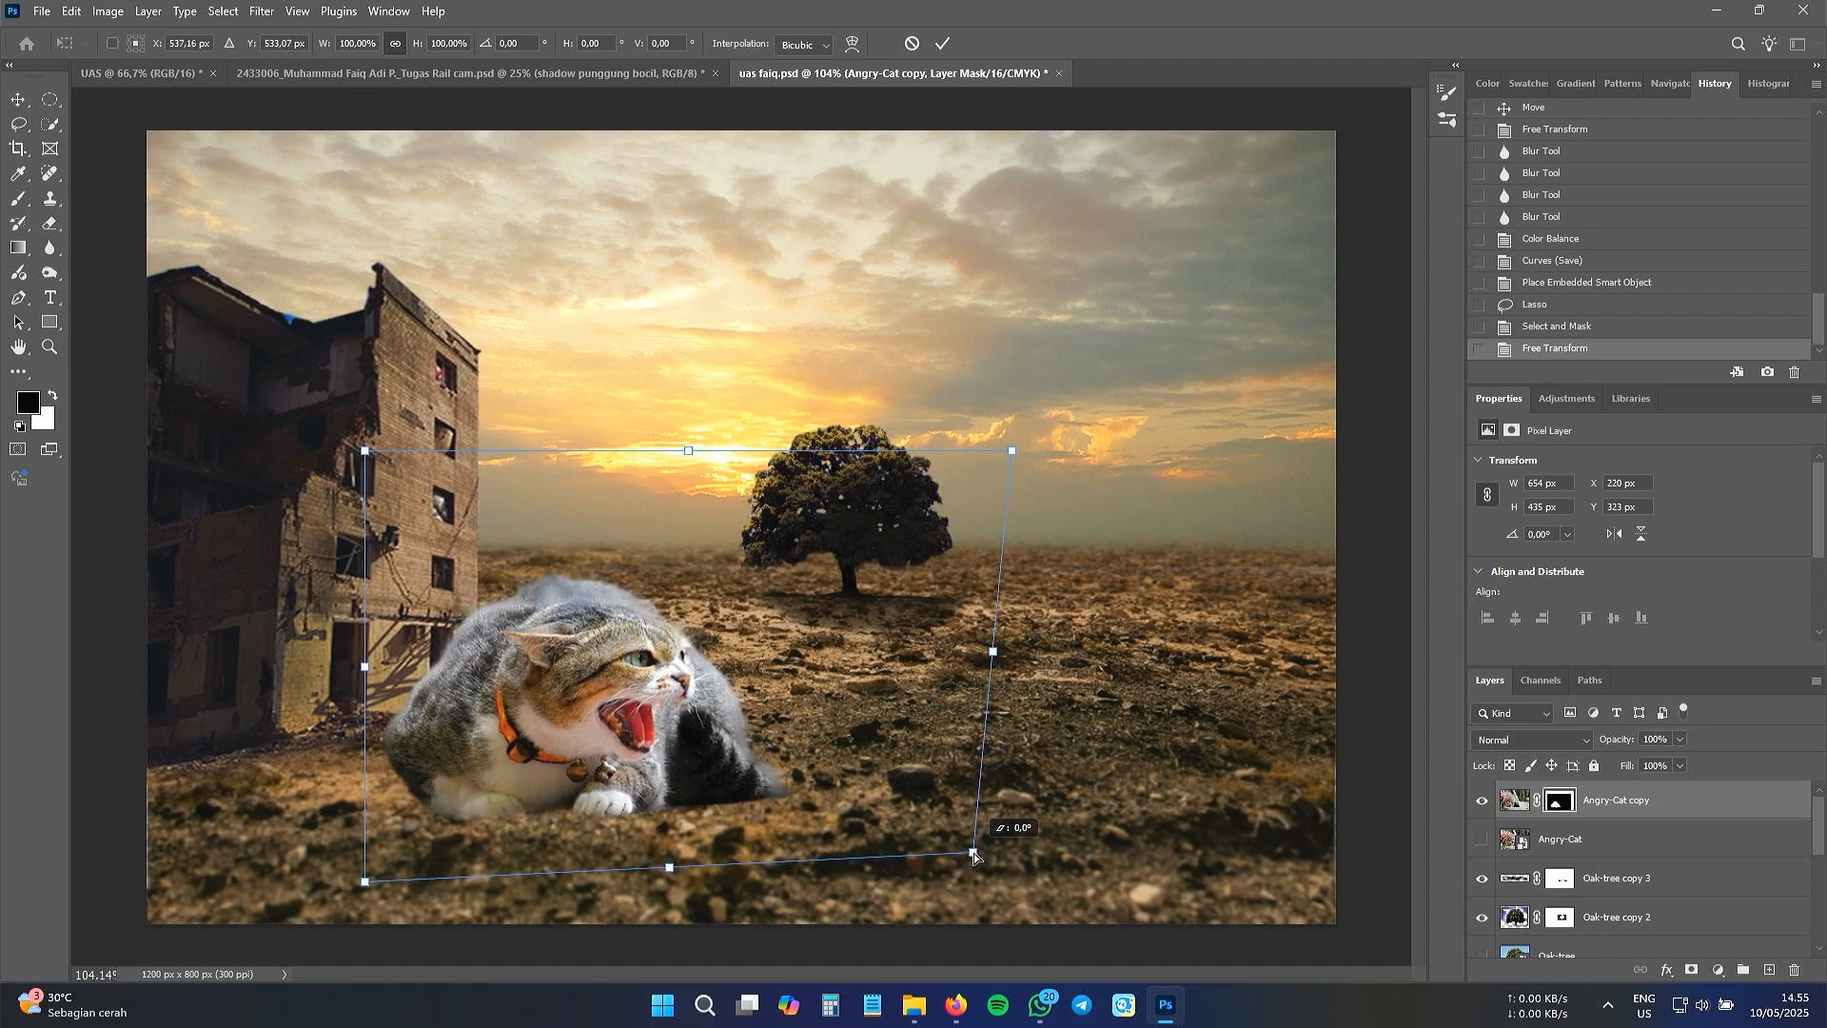
{"action": "left_click_drag", "start_coordinate": [1017, 453], "coordinate": [949, 456]}
{"action": "left_click_drag", "start_coordinate": [966, 851], "coordinate": [941, 835]}
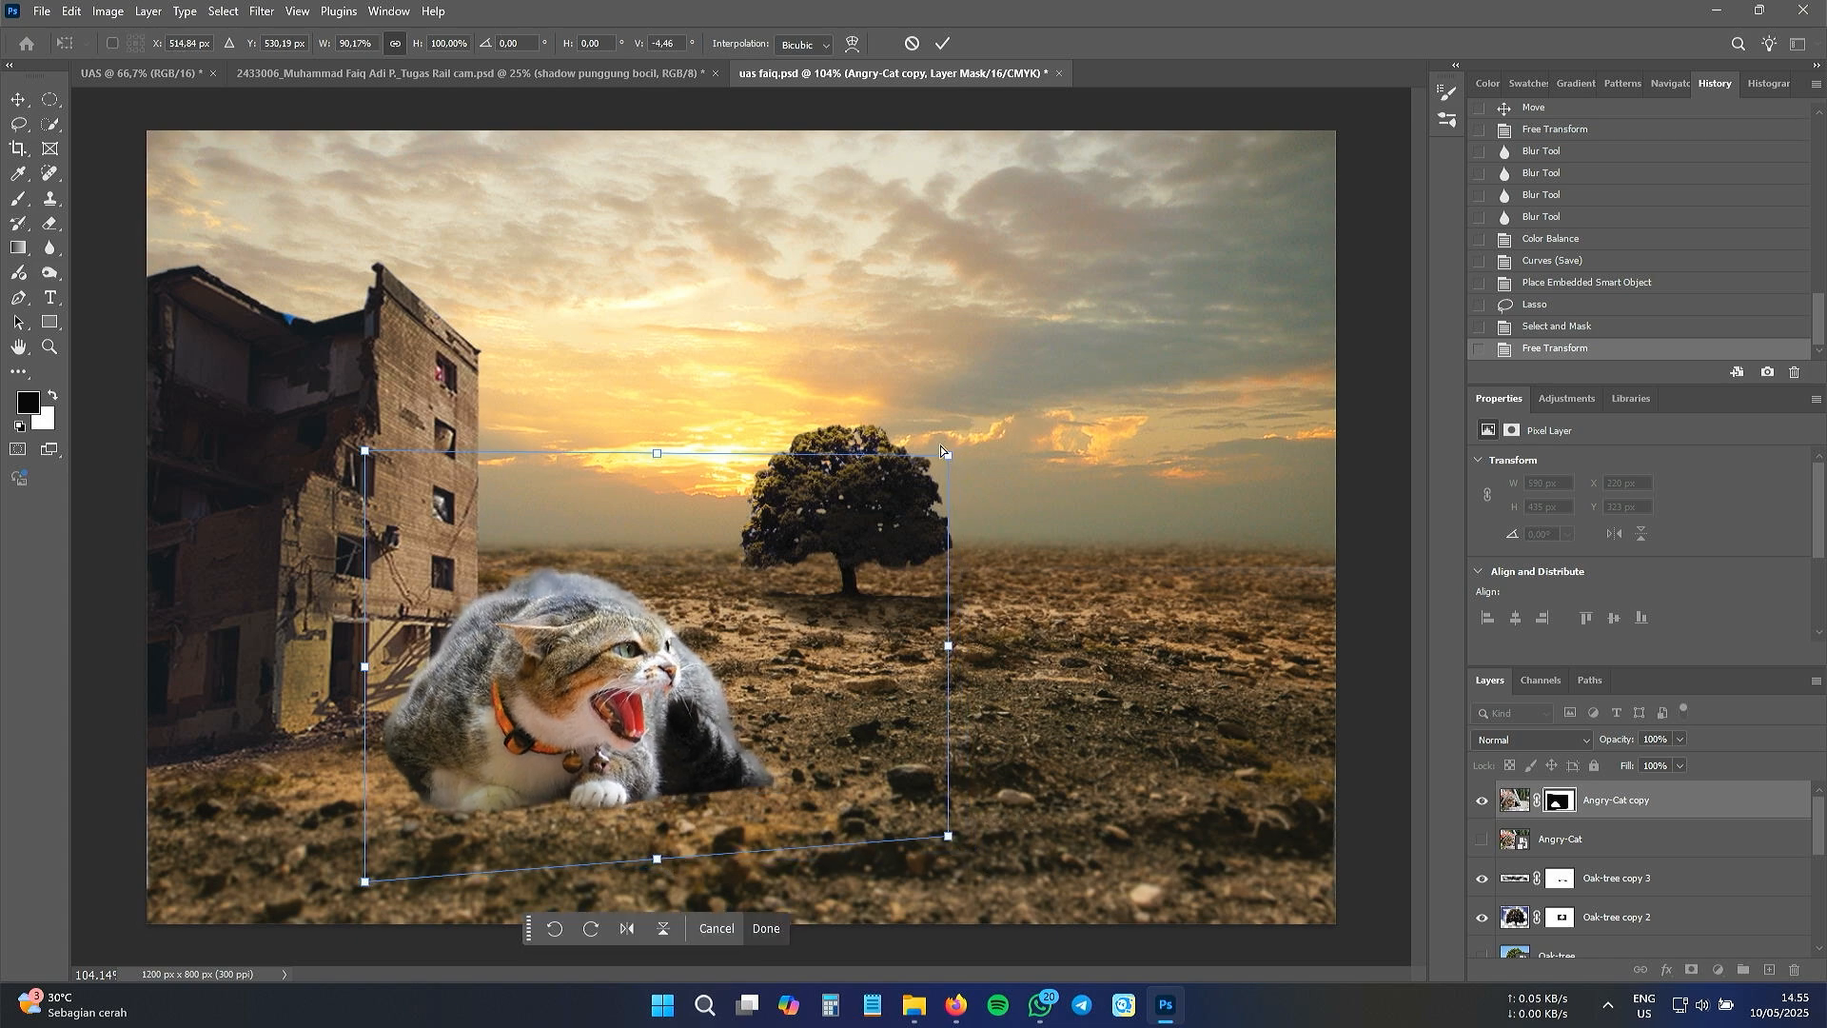
{"action": "left_click_drag", "start_coordinate": [949, 456], "coordinate": [969, 450]}
{"action": "left_click_drag", "start_coordinate": [364, 451], "coordinate": [367, 432]}
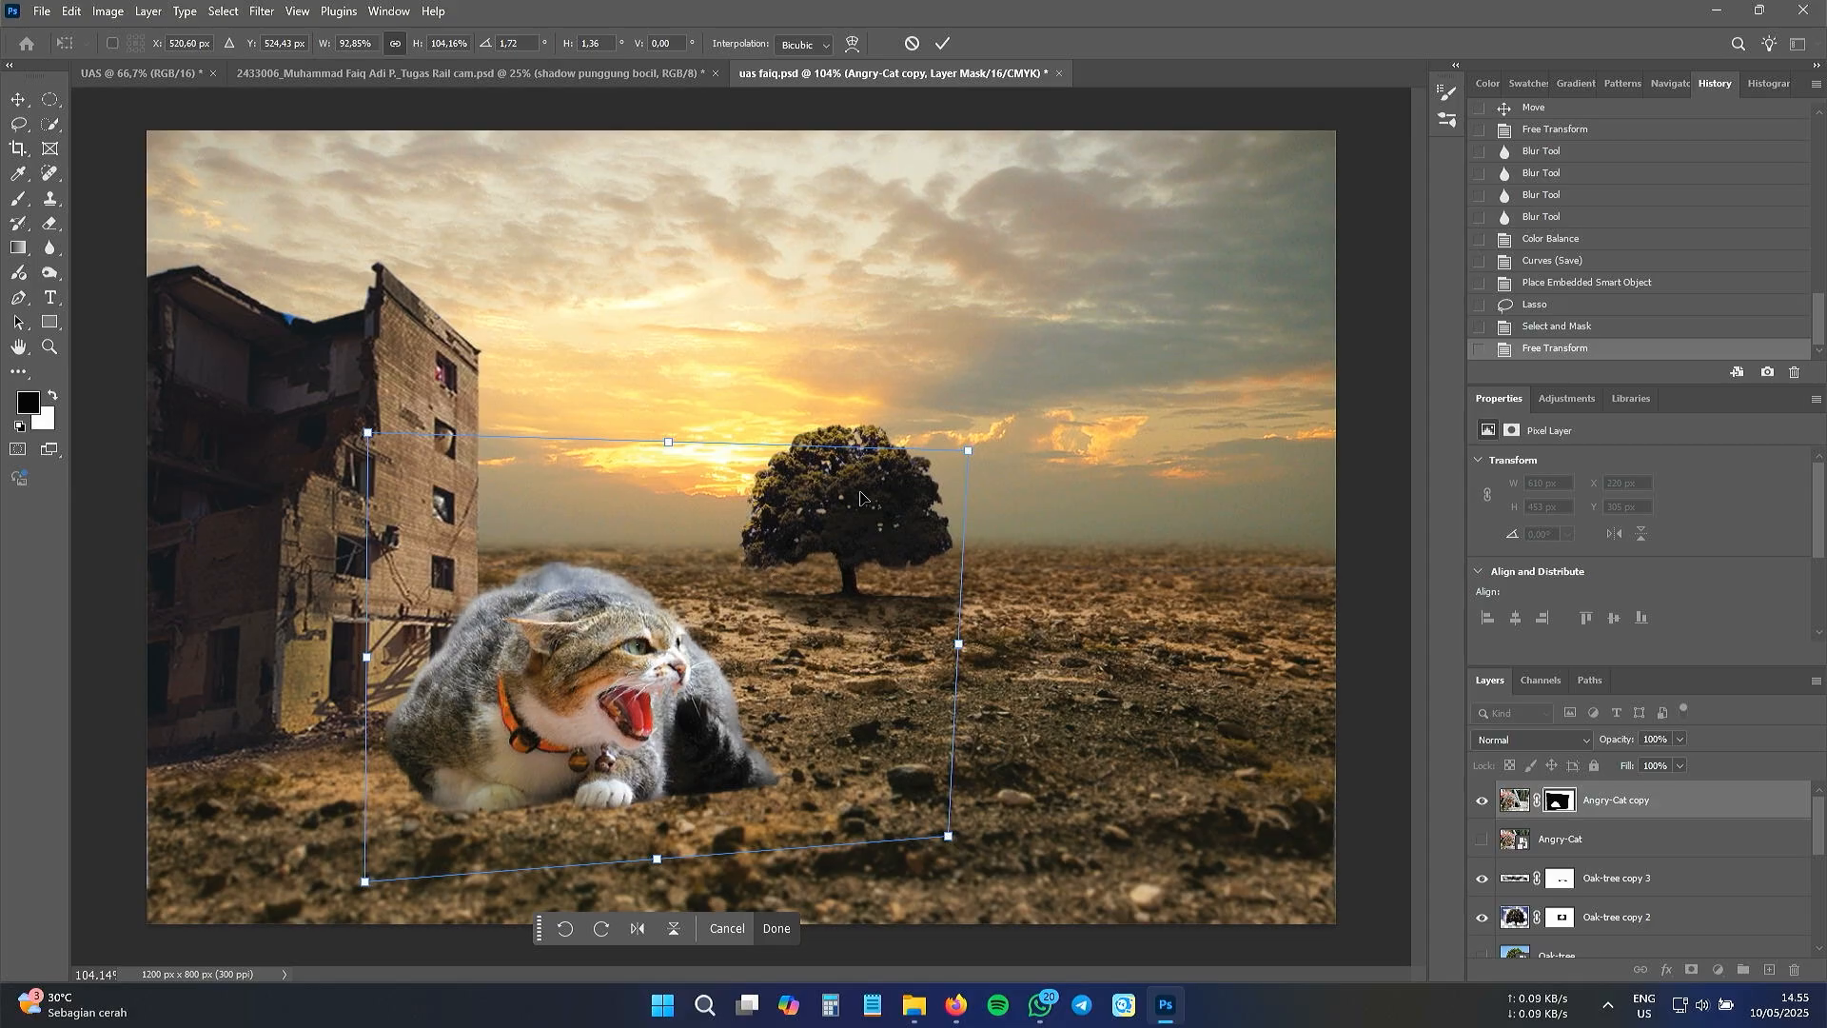
{"action": "left_click", "coordinate": [942, 44]}
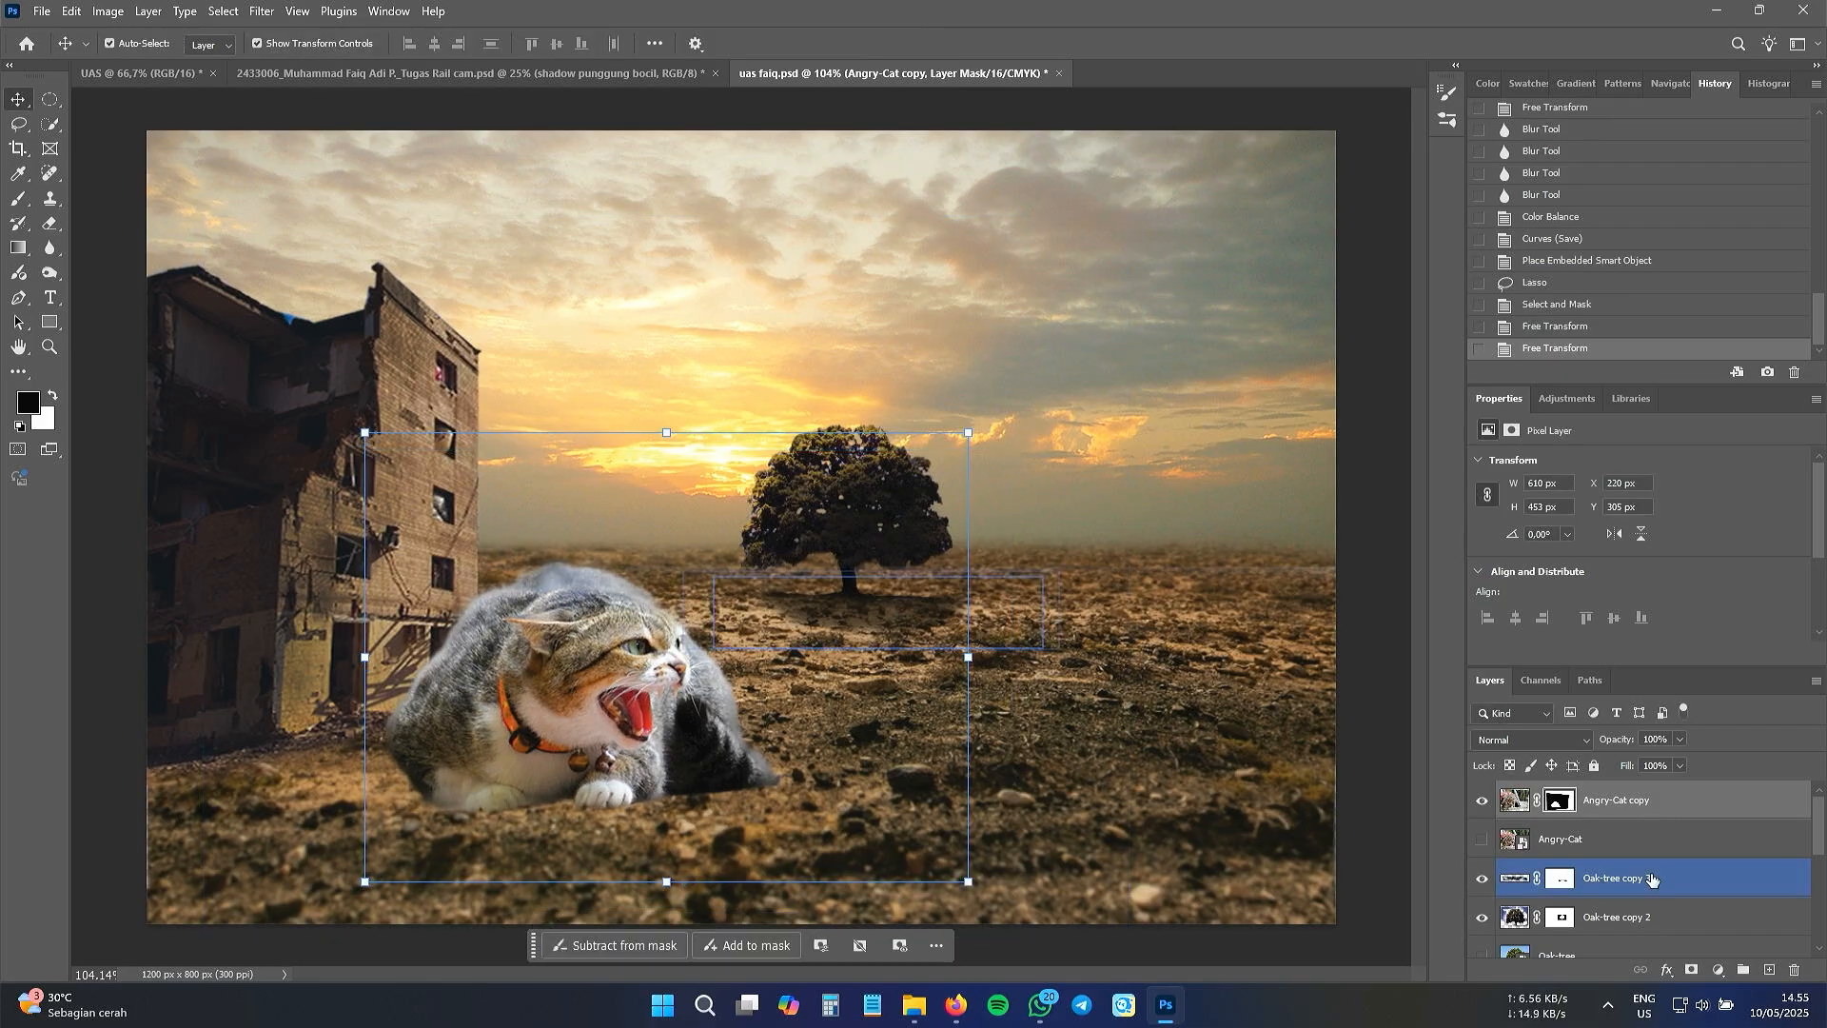
- Reorder the Angry-Cat copy layer to directly above the desert ground, raise the cat behind the building and enlarge it to about 105%
{"action": "scroll", "coordinate": [1656, 875], "scroll_direction": "down", "scroll_amount": 2}
{"action": "scroll", "coordinate": [1653, 880], "scroll_direction": "up", "scroll_amount": 2}
{"action": "mouse_move", "coordinate": [1673, 816]}
{"action": "left_mouse_down"}
{"action": "mouse_move", "coordinate": [1668, 980]}
{"action": "mouse_move", "coordinate": [1680, 831]}
{"action": "left_mouse_up"}
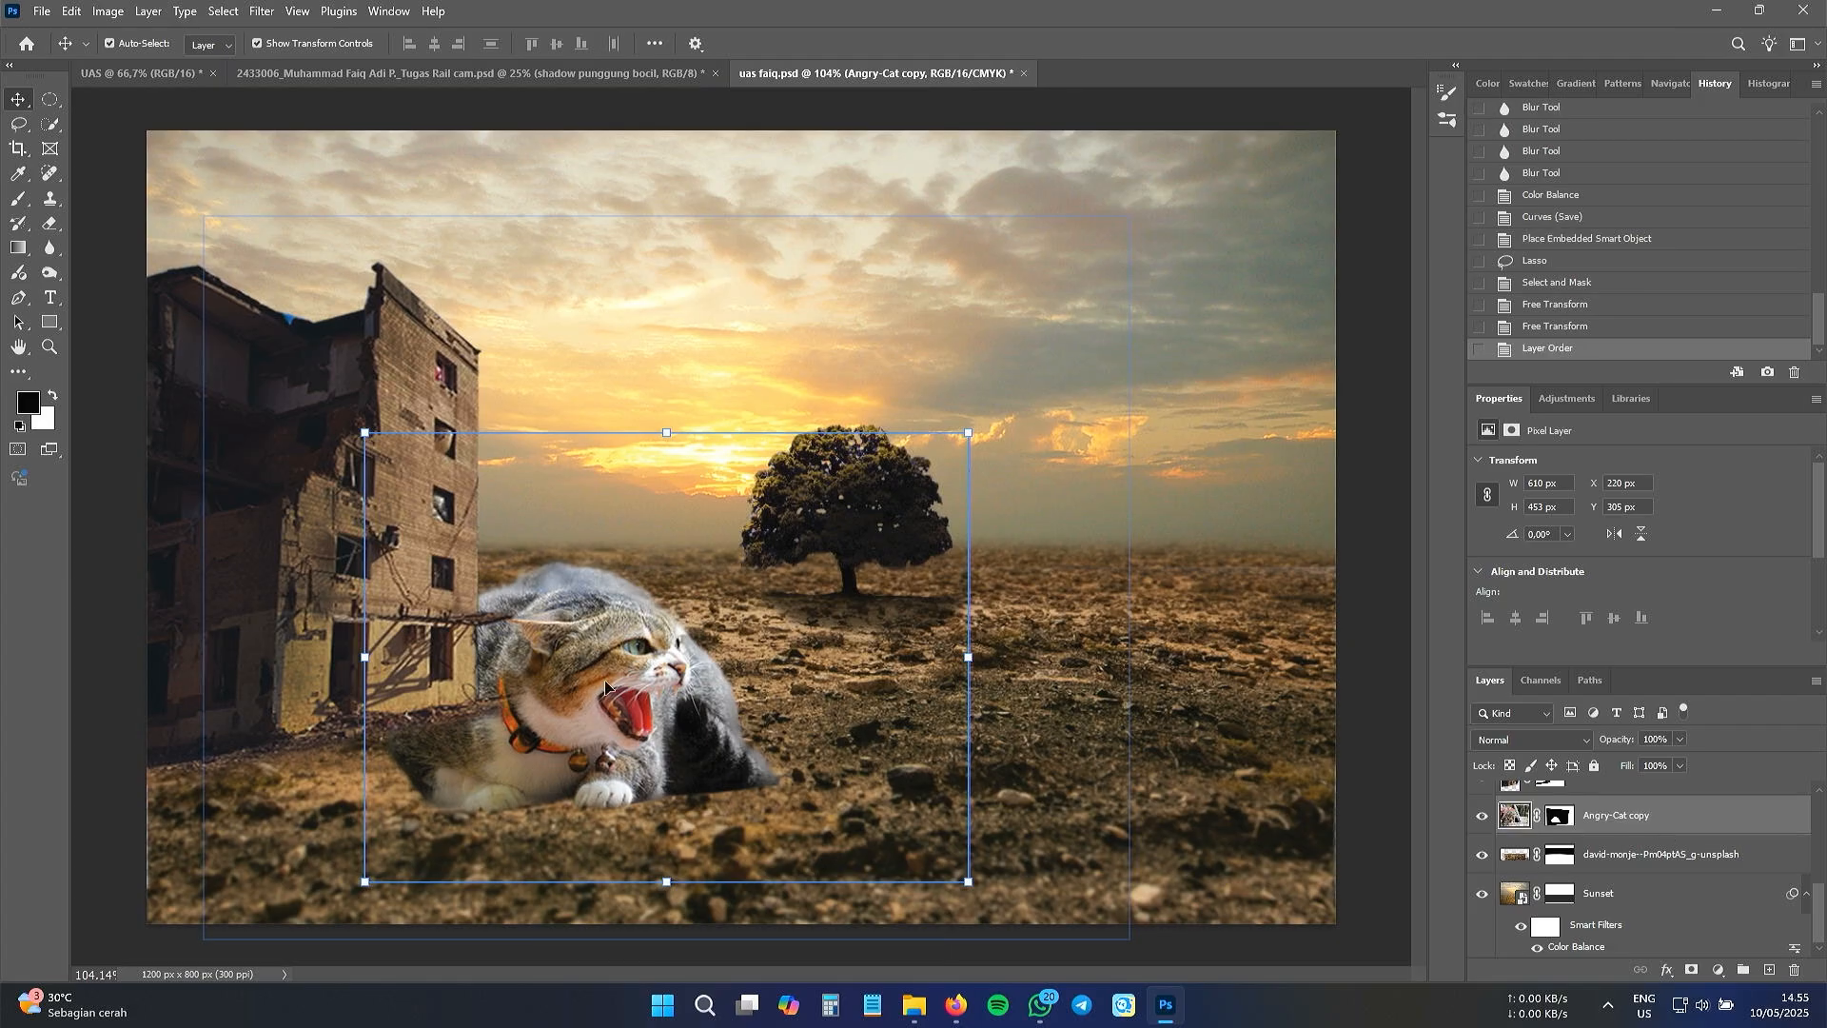
{"action": "left_click_drag", "start_coordinate": [601, 683], "coordinate": [583, 561]}
{"action": "left_click_drag", "start_coordinate": [950, 311], "coordinate": [996, 267]}
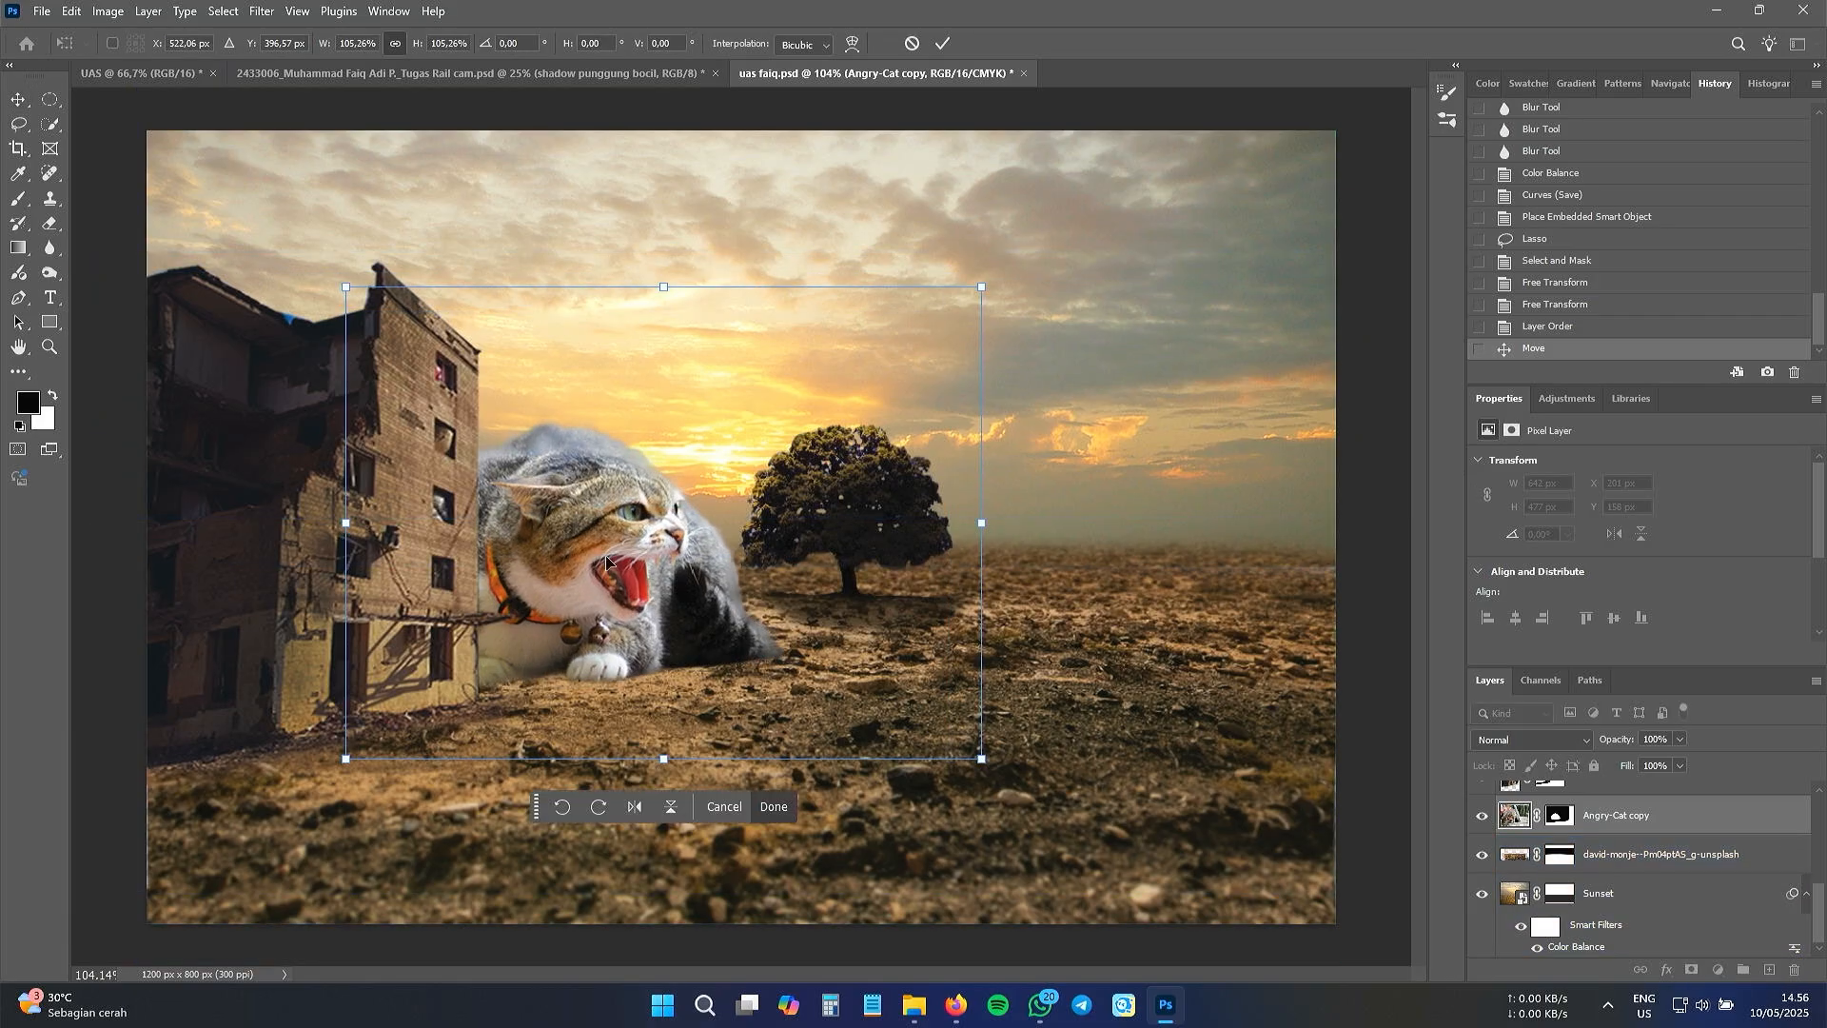
- Shift the oak tree away from the cat, shrink it slightly and commit the transform
{"action": "left_click_drag", "start_coordinate": [903, 536], "coordinate": [956, 535]}
{"action": "left_click_drag", "start_coordinate": [1095, 402], "coordinate": [1018, 456]}
{"action": "left_click_drag", "start_coordinate": [861, 548], "coordinate": [907, 543]}
{"action": "key", "text": "Return"}
- Lower the ruined building slightly, stretch its upper edge taller and commit the transform
{"action": "left_click_drag", "start_coordinate": [404, 529], "coordinate": [385, 560]}
{"action": "left_click_drag", "start_coordinate": [299, 179], "coordinate": [300, 150]}
{"action": "key", "text": "Return"}
- Nudge the cat closer behind the building, commit it at about 642 x 492 px and deselect the layer
{"action": "left_click_drag", "start_coordinate": [619, 522], "coordinate": [595, 533]}
{"action": "key", "text": "ctrl+t"}
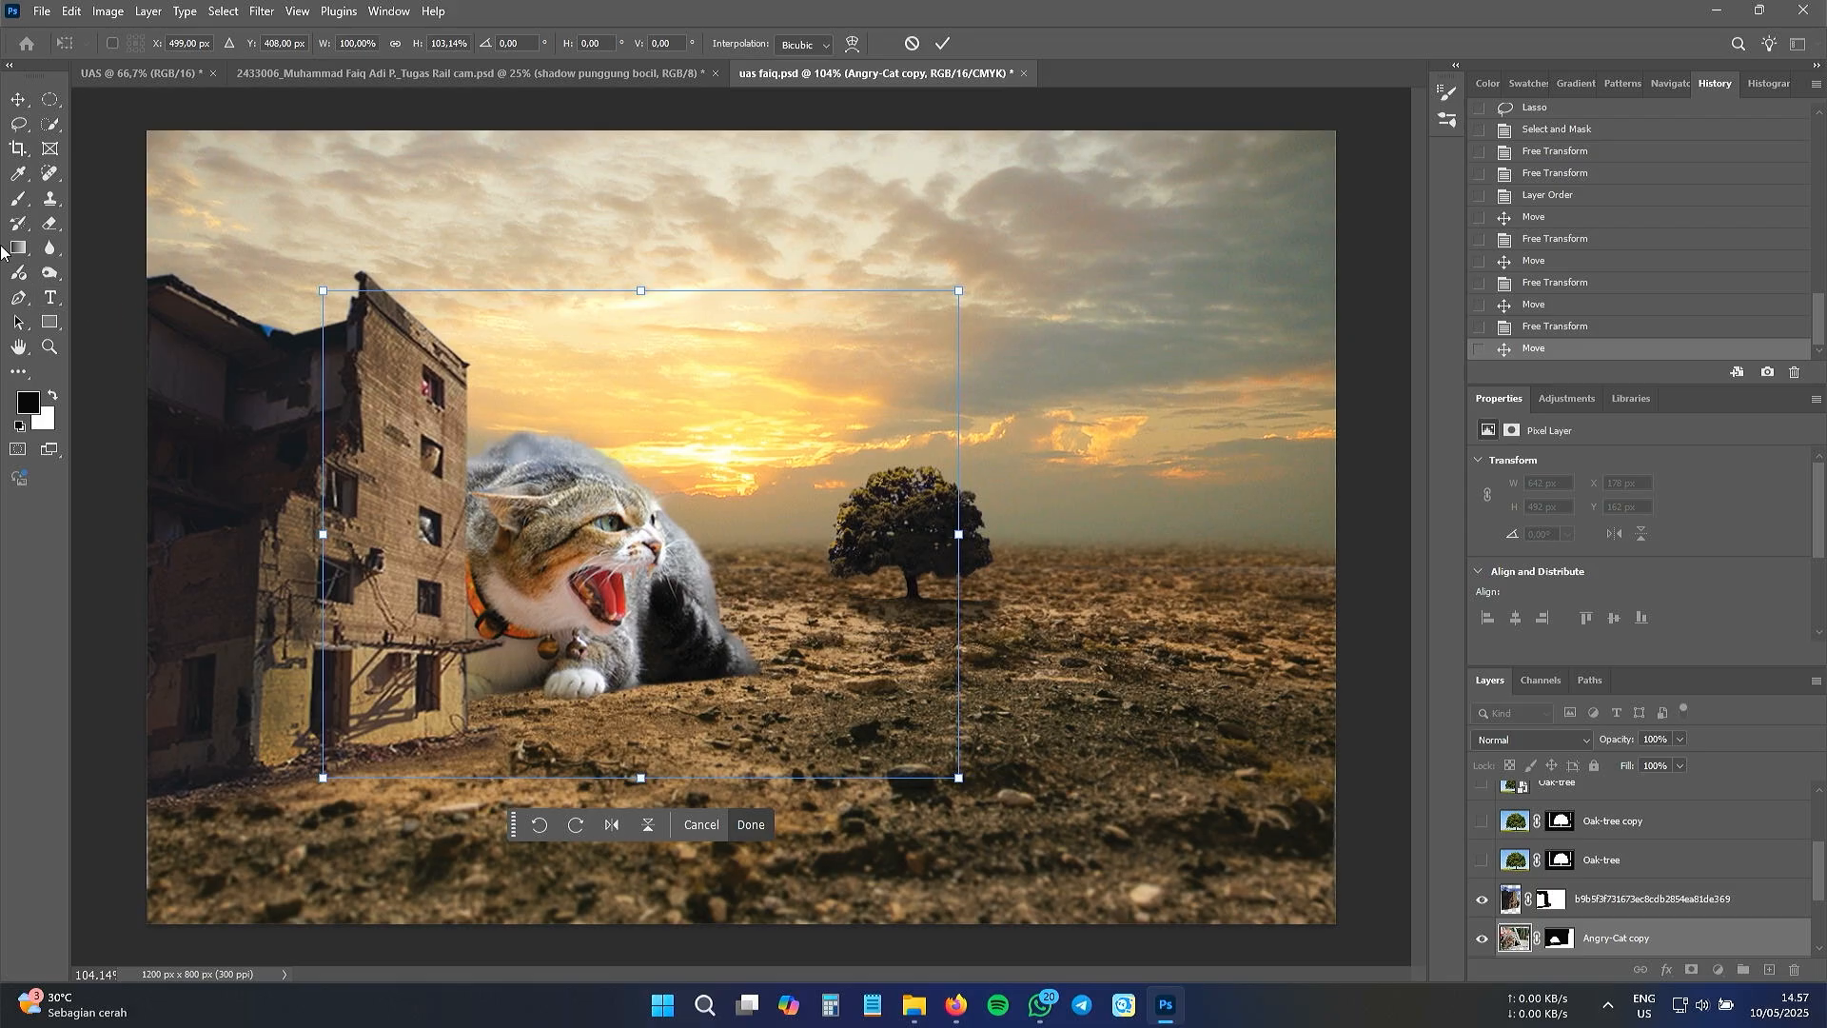
{"action": "key", "text": "Return"}
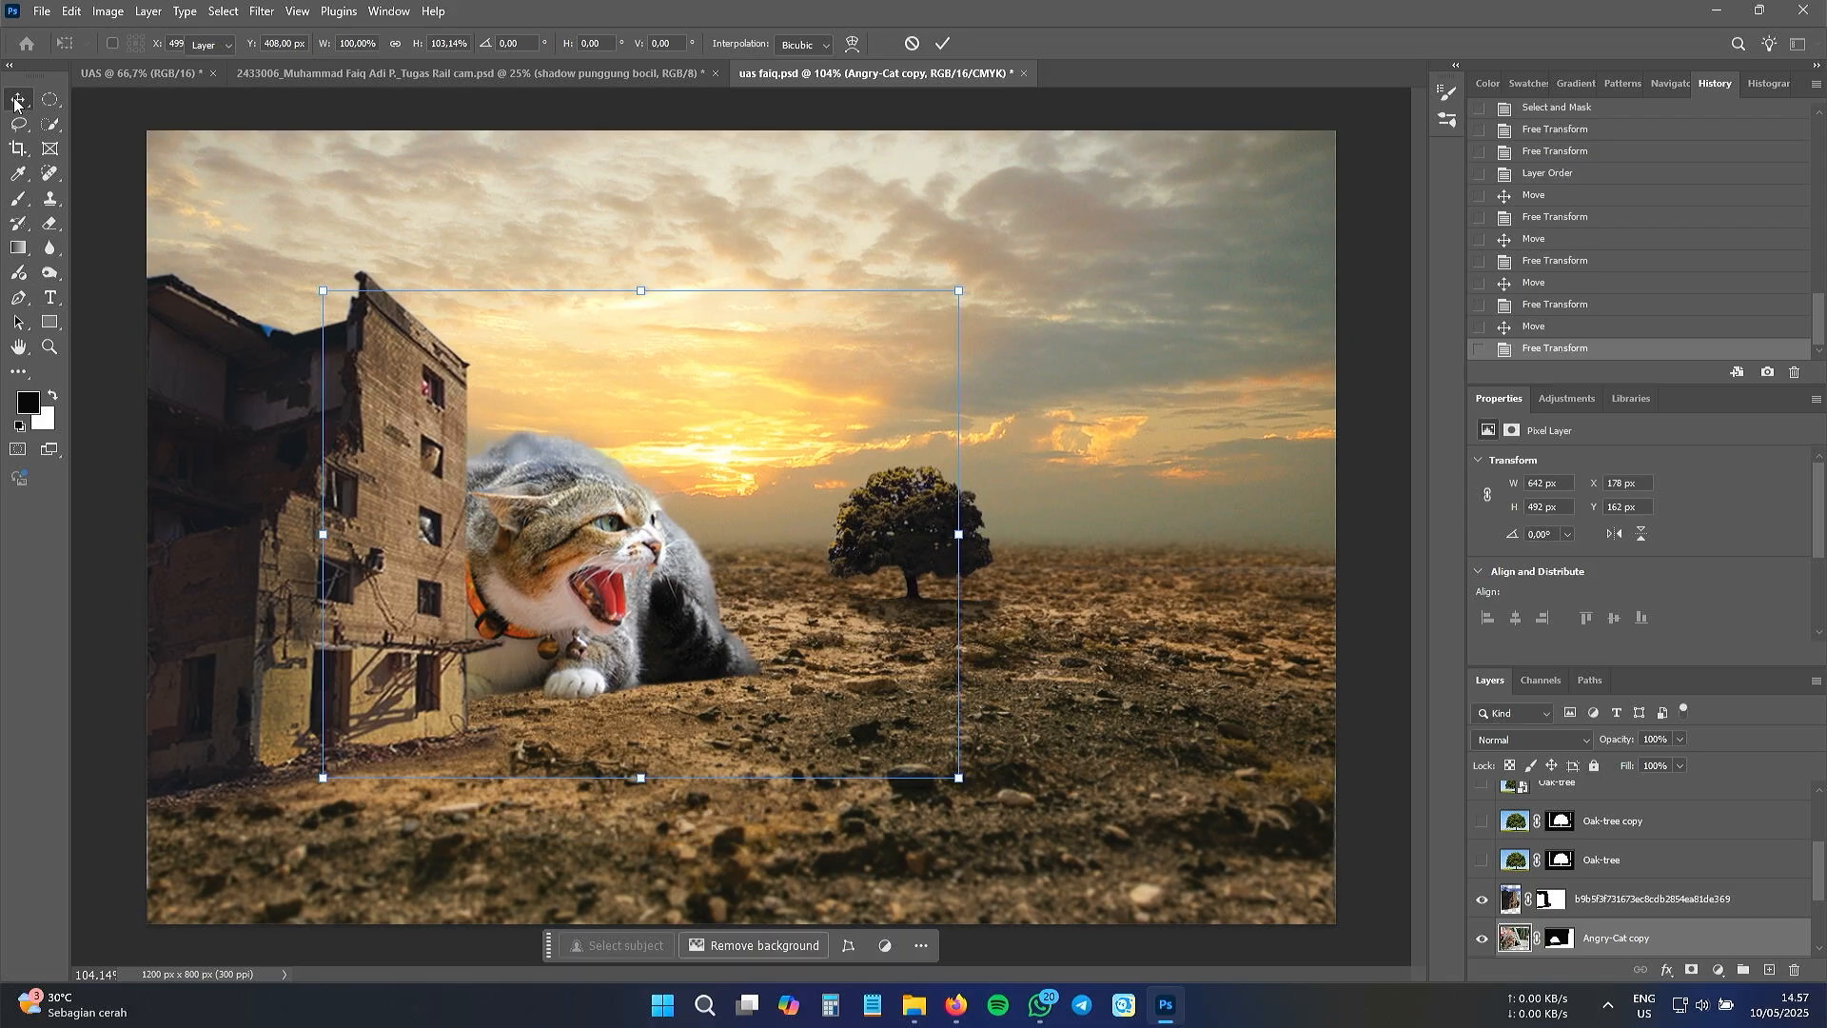
{"action": "left_click", "coordinate": [1356, 218]}
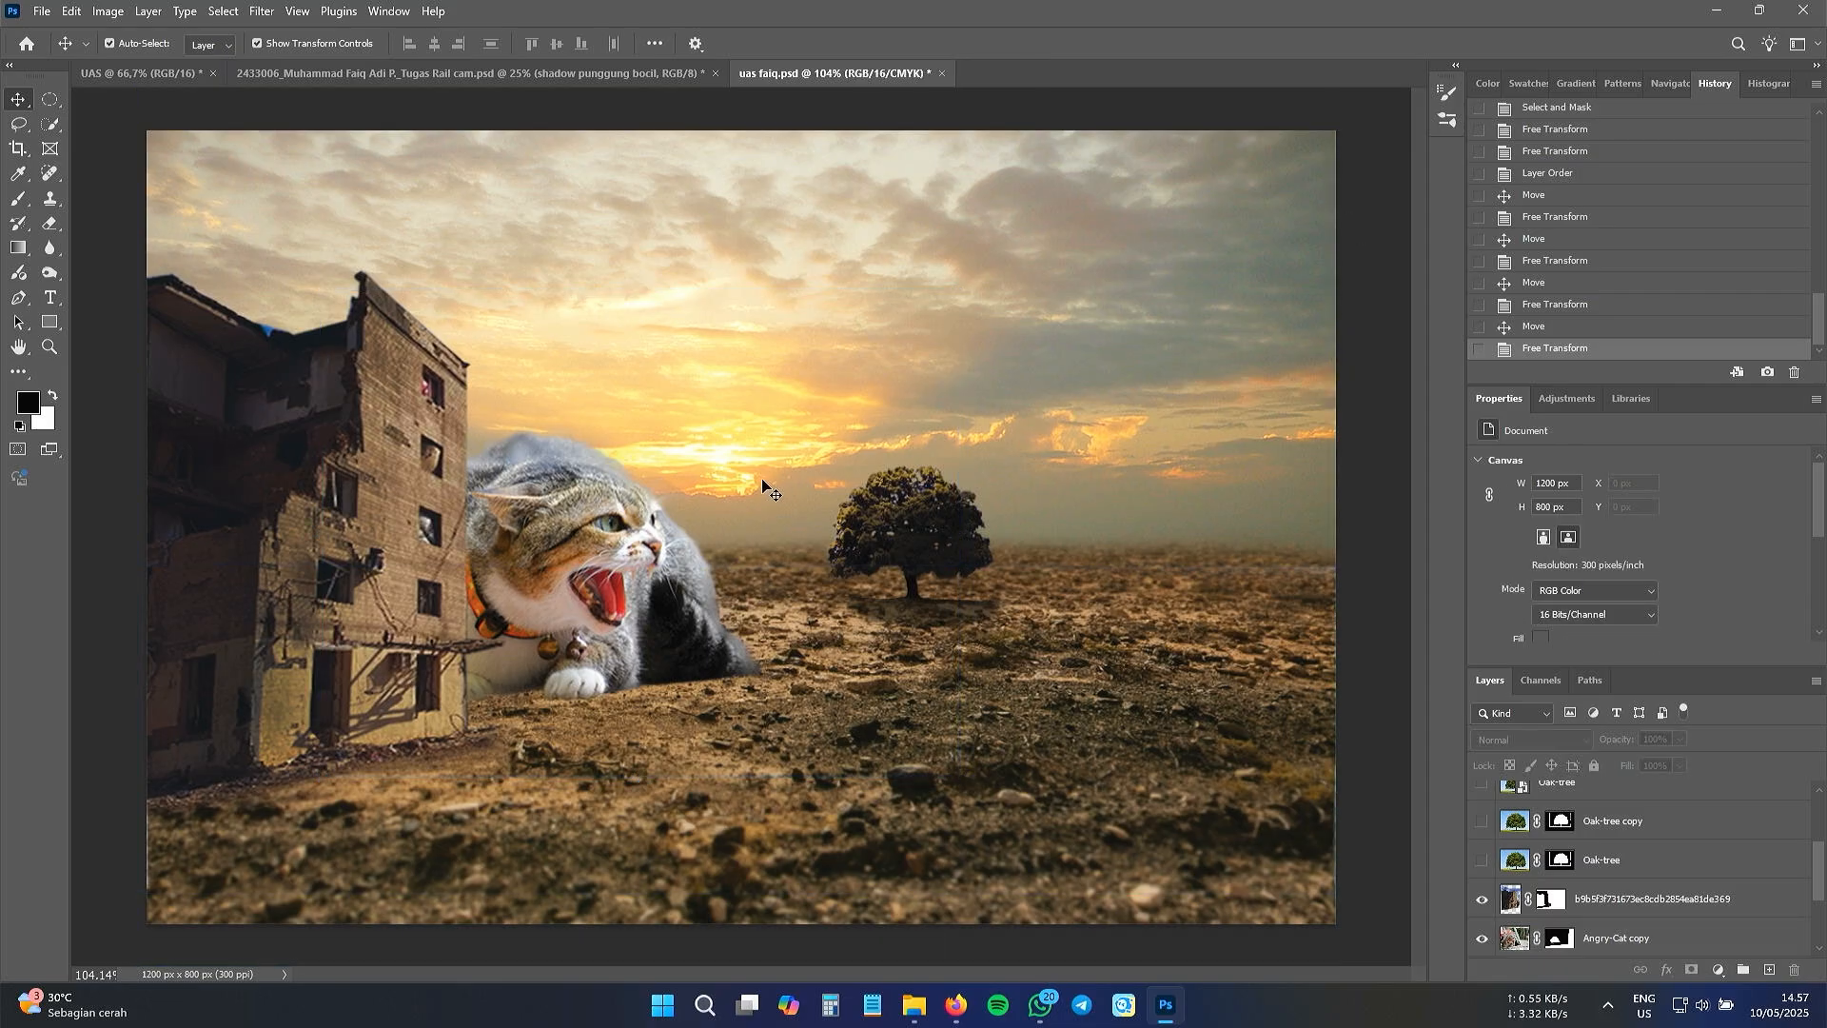
- Warm the cat's midtones with Color Balance, shifting them toward yellow
{"action": "left_click", "coordinate": [628, 566]}
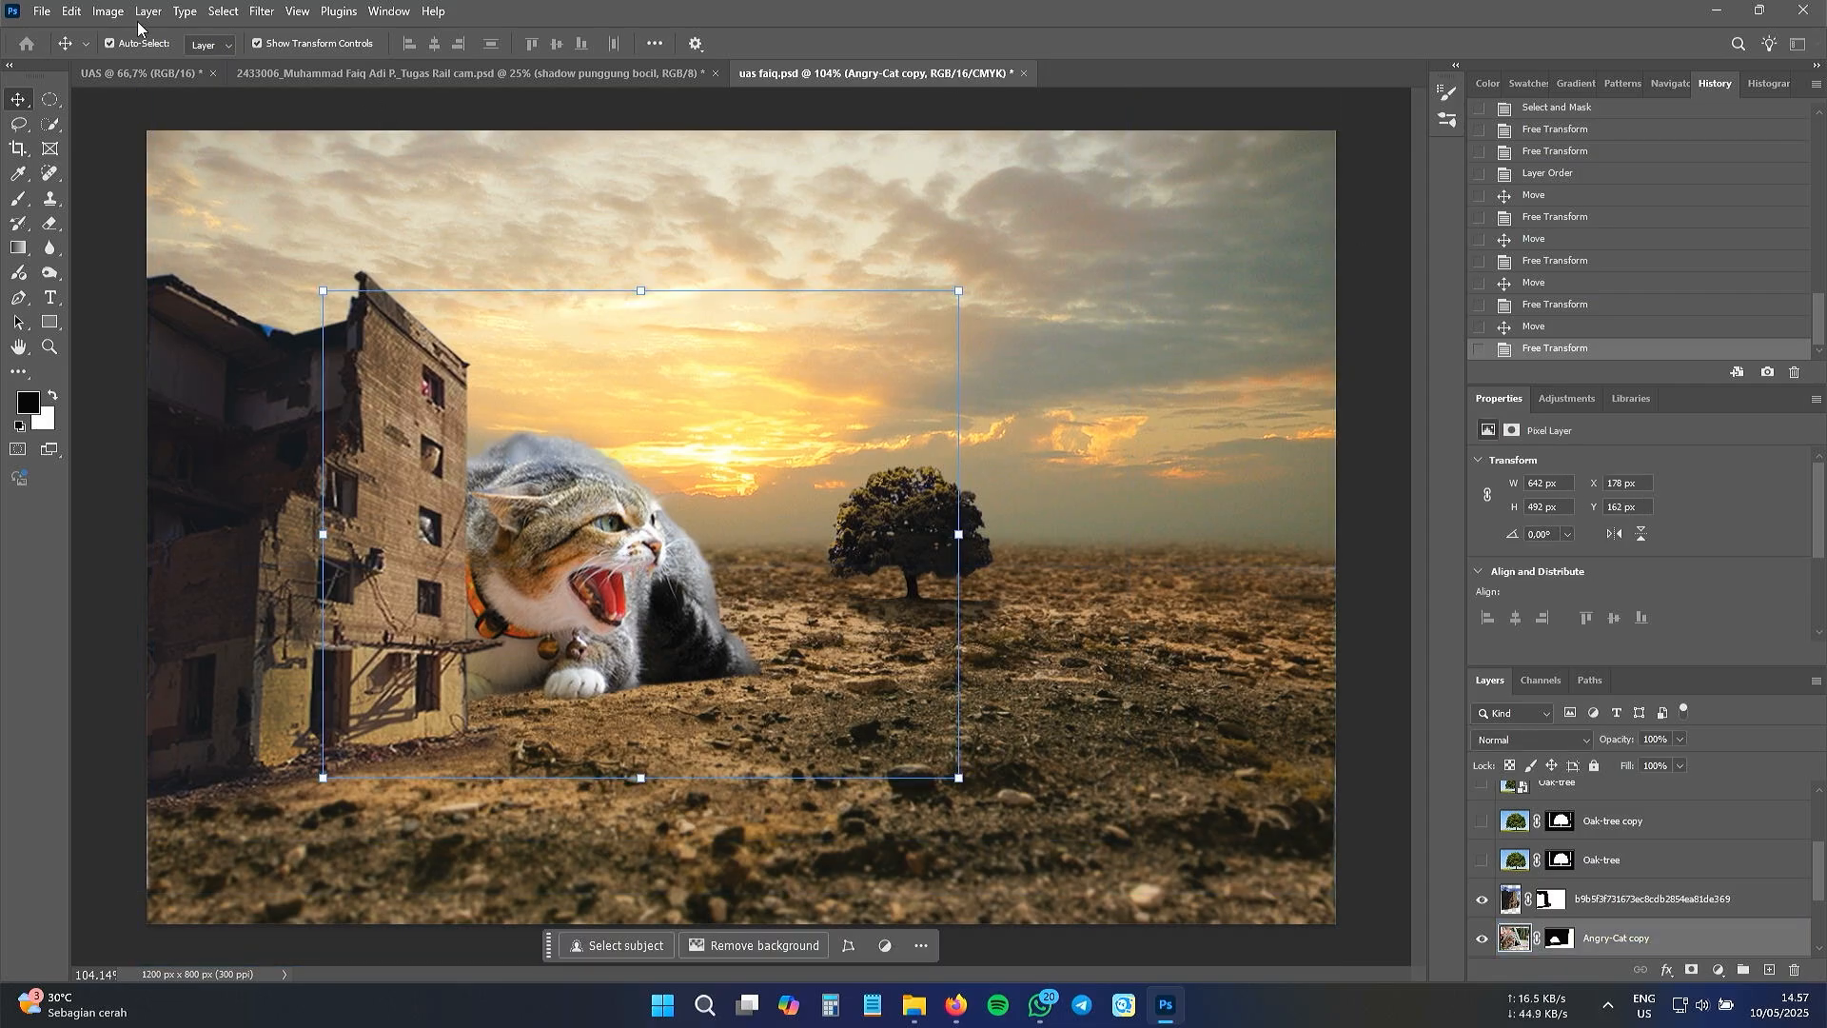
{"action": "left_click", "coordinate": [108, 12]}
{"action": "mouse_move", "coordinate": [233, 64]}
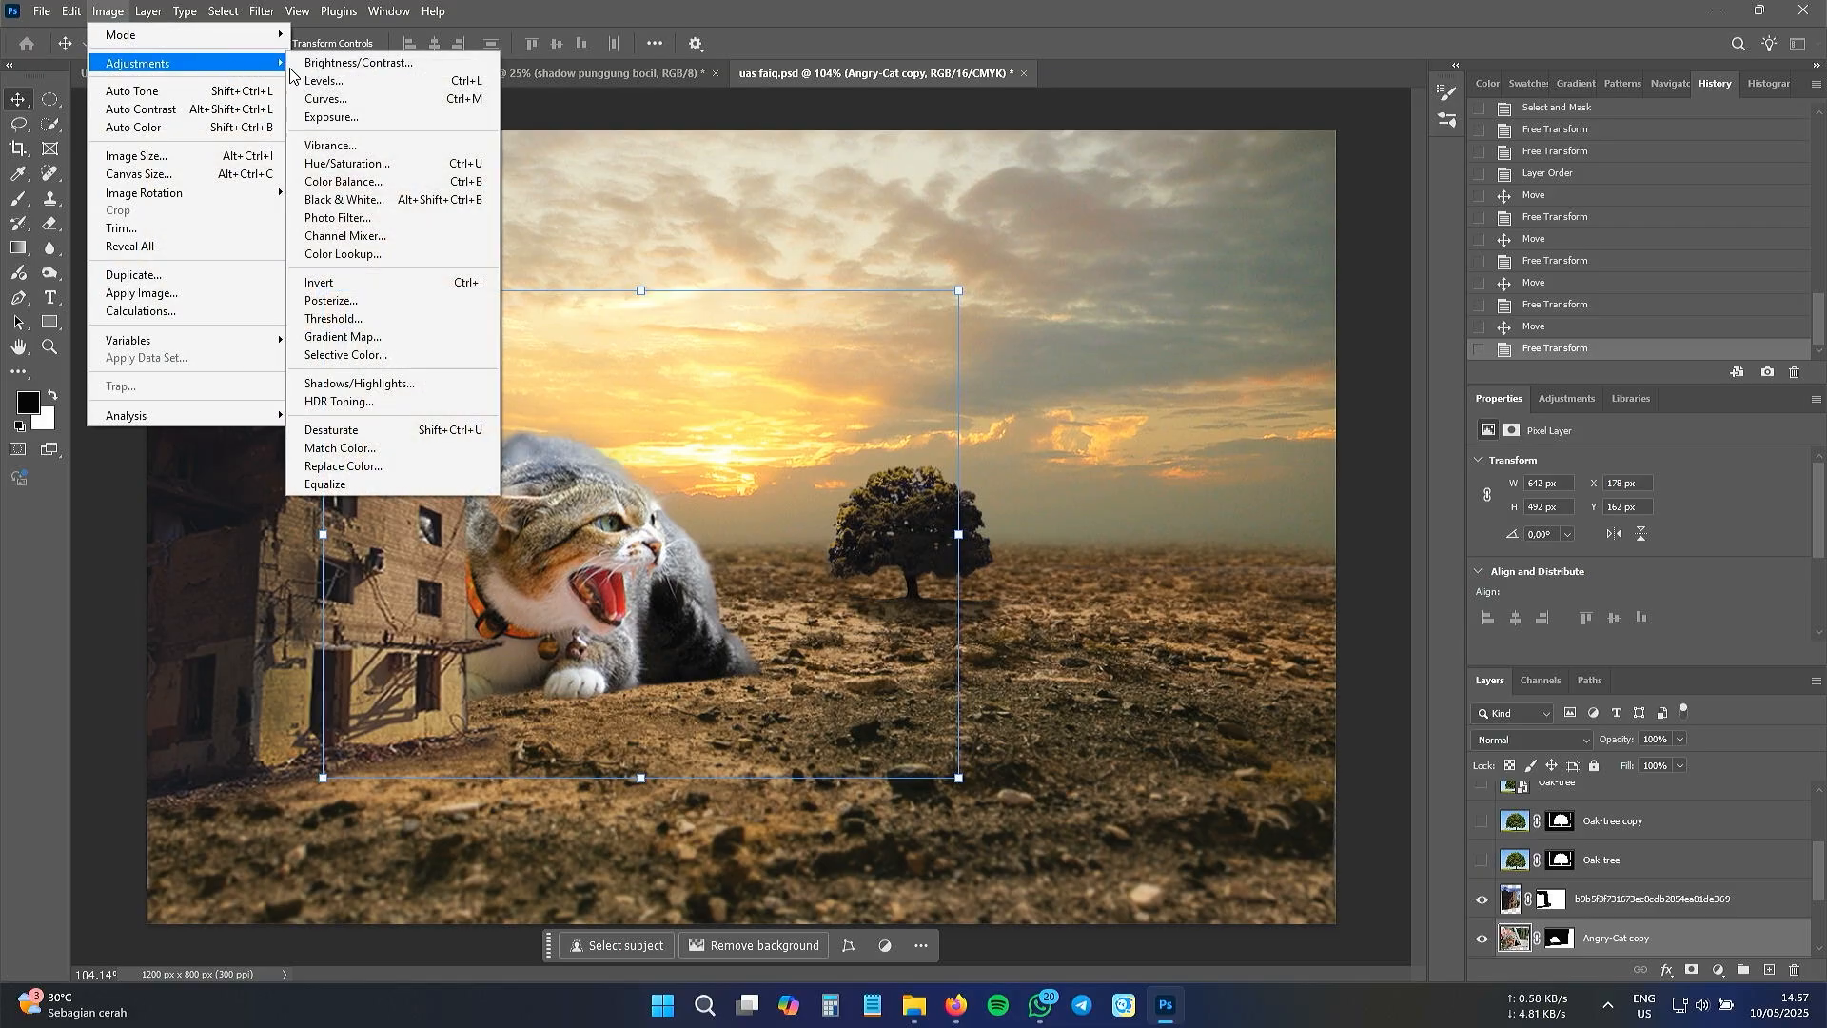
{"action": "left_click", "coordinate": [343, 181]}
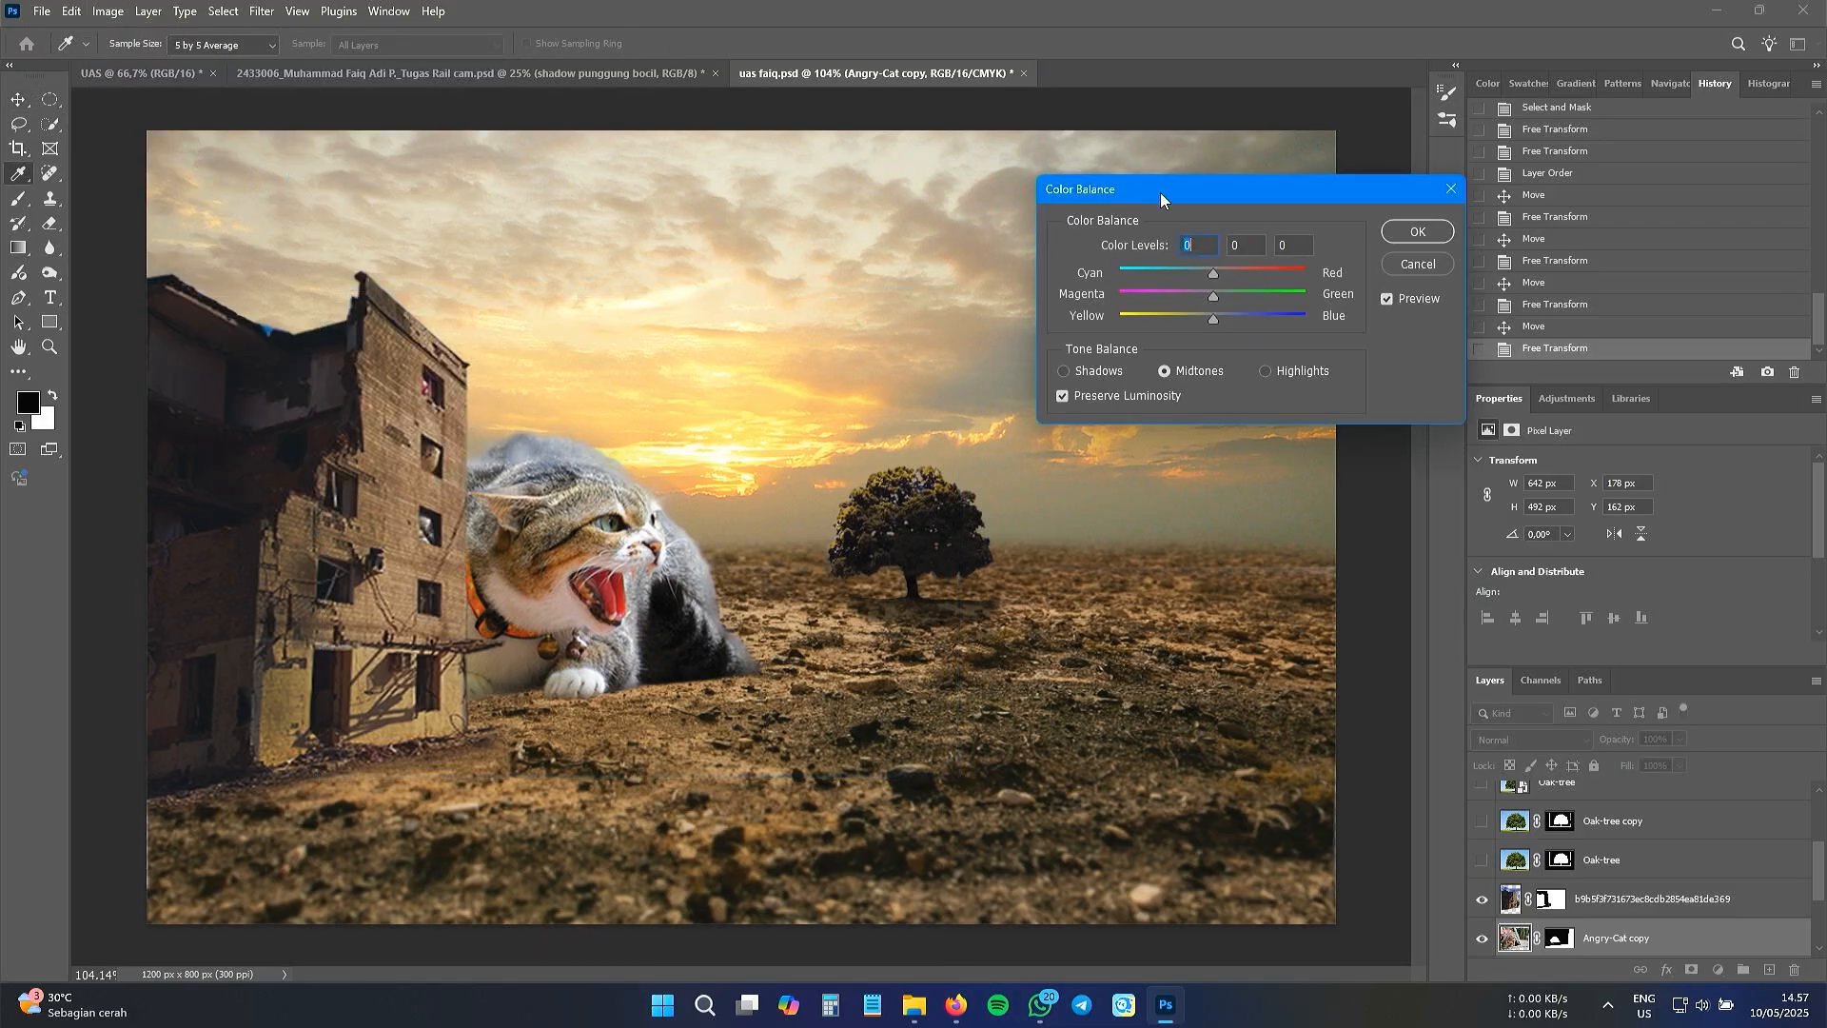
{"action": "left_click_drag", "start_coordinate": [1161, 192], "coordinate": [1283, 187]}
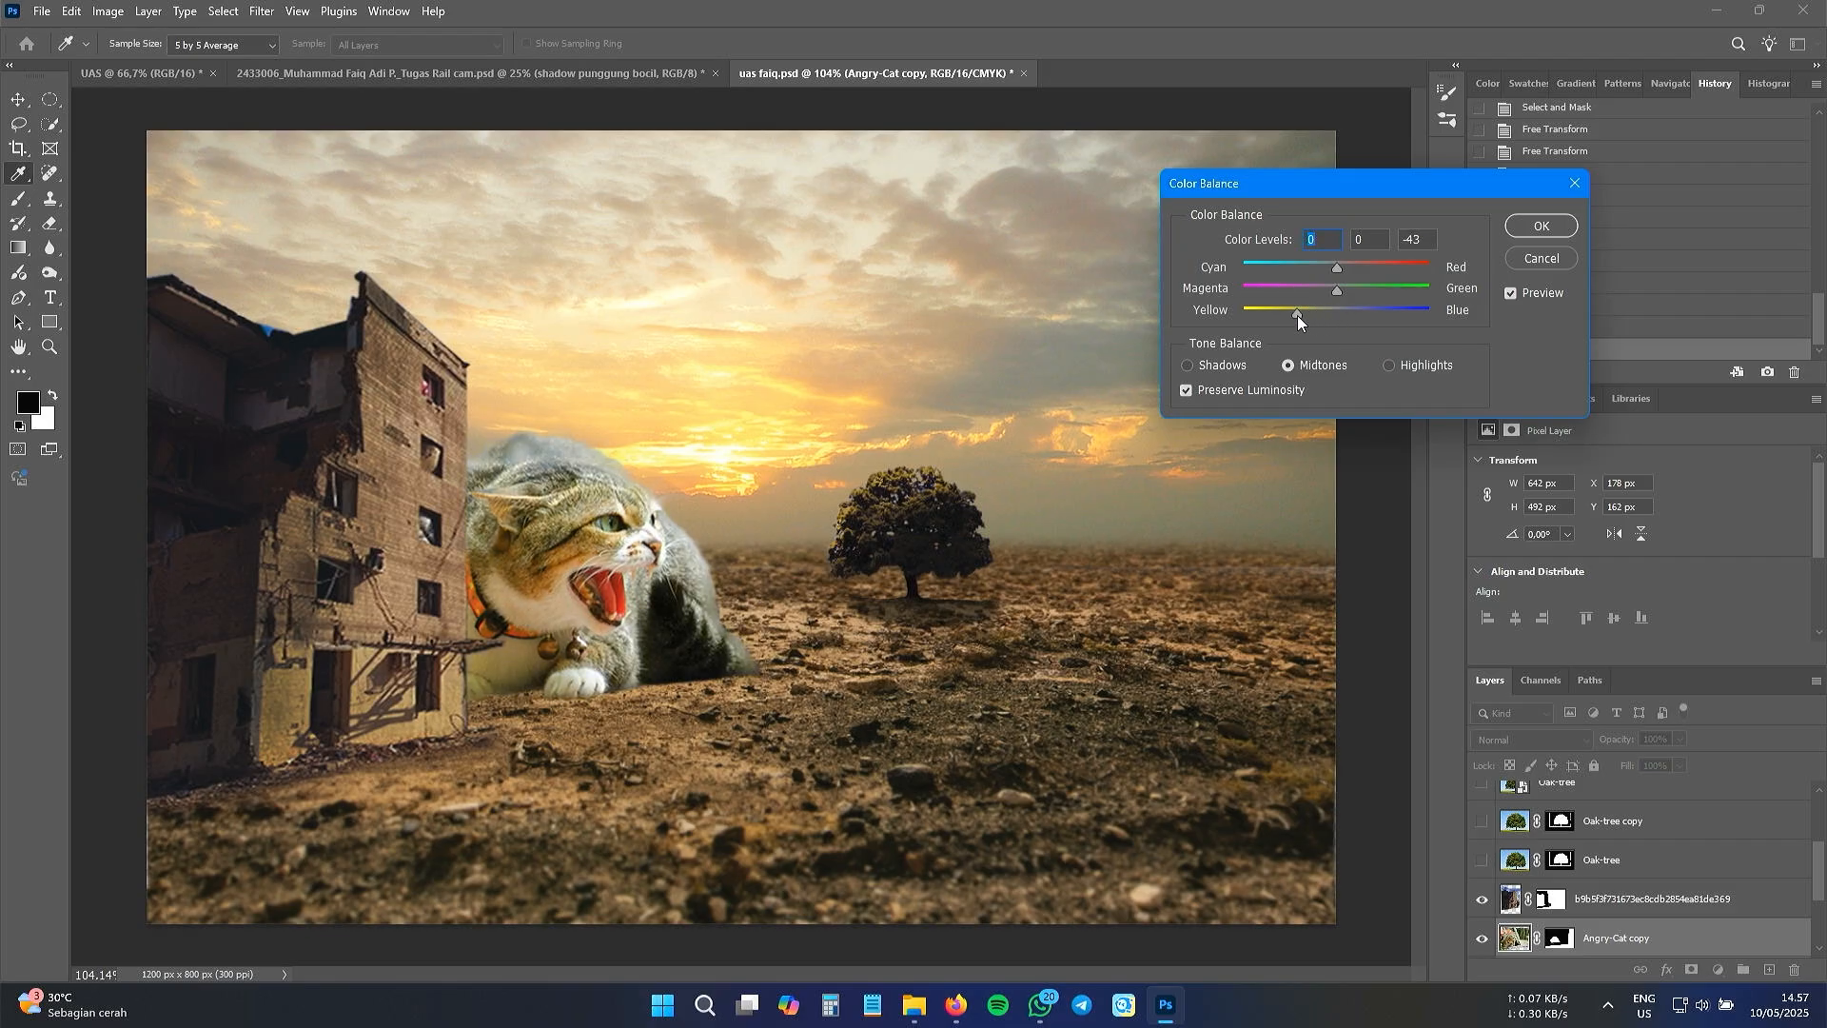
{"action": "left_click_drag", "start_coordinate": [1298, 316], "coordinate": [1298, 315]}
{"action": "left_click", "coordinate": [1322, 289]}
{"action": "left_click_drag", "start_coordinate": [1298, 312], "coordinate": [1343, 272]}
{"action": "mouse_move", "coordinate": [1295, 313]}
{"action": "left_mouse_down"}
{"action": "mouse_move", "coordinate": [1321, 313]}
{"action": "mouse_move", "coordinate": [1302, 312]}
{"action": "left_mouse_up"}
{"action": "left_click", "coordinate": [1539, 227]}
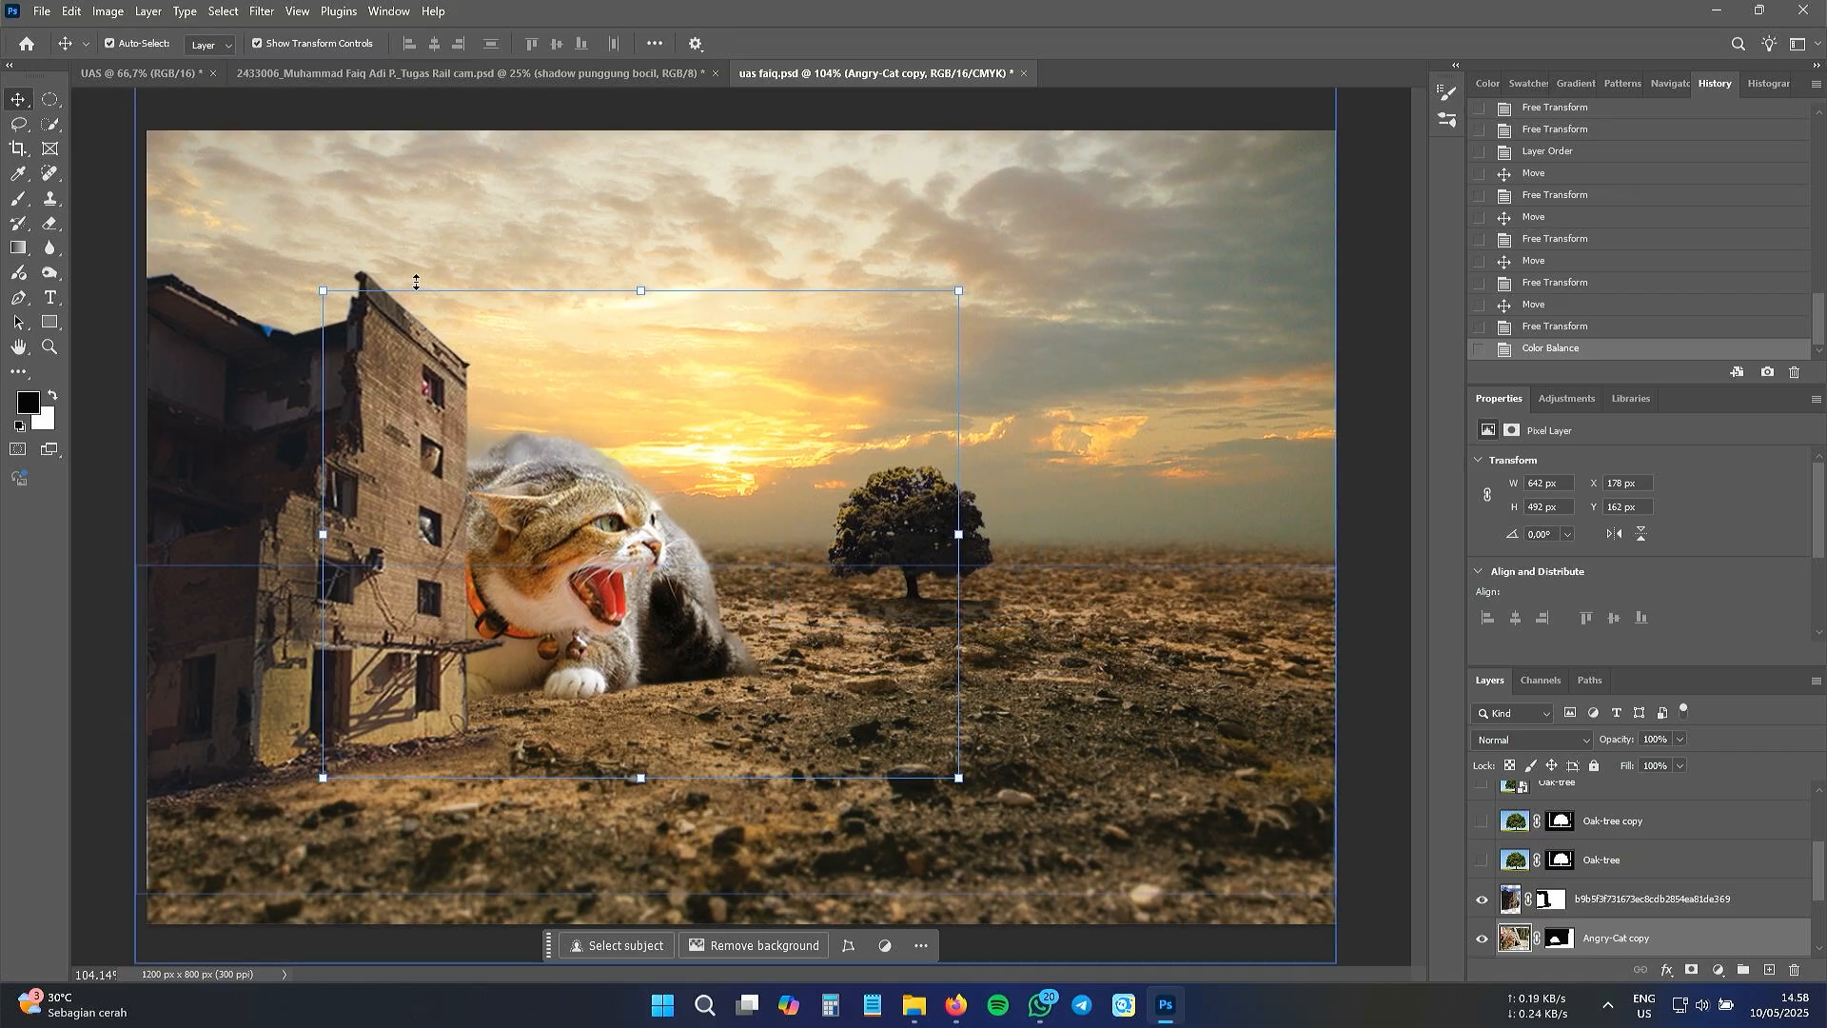
- Brighten the cat slightly with an RGB Curves point at input 186 and output 194
{"action": "left_click", "coordinate": [109, 12]}
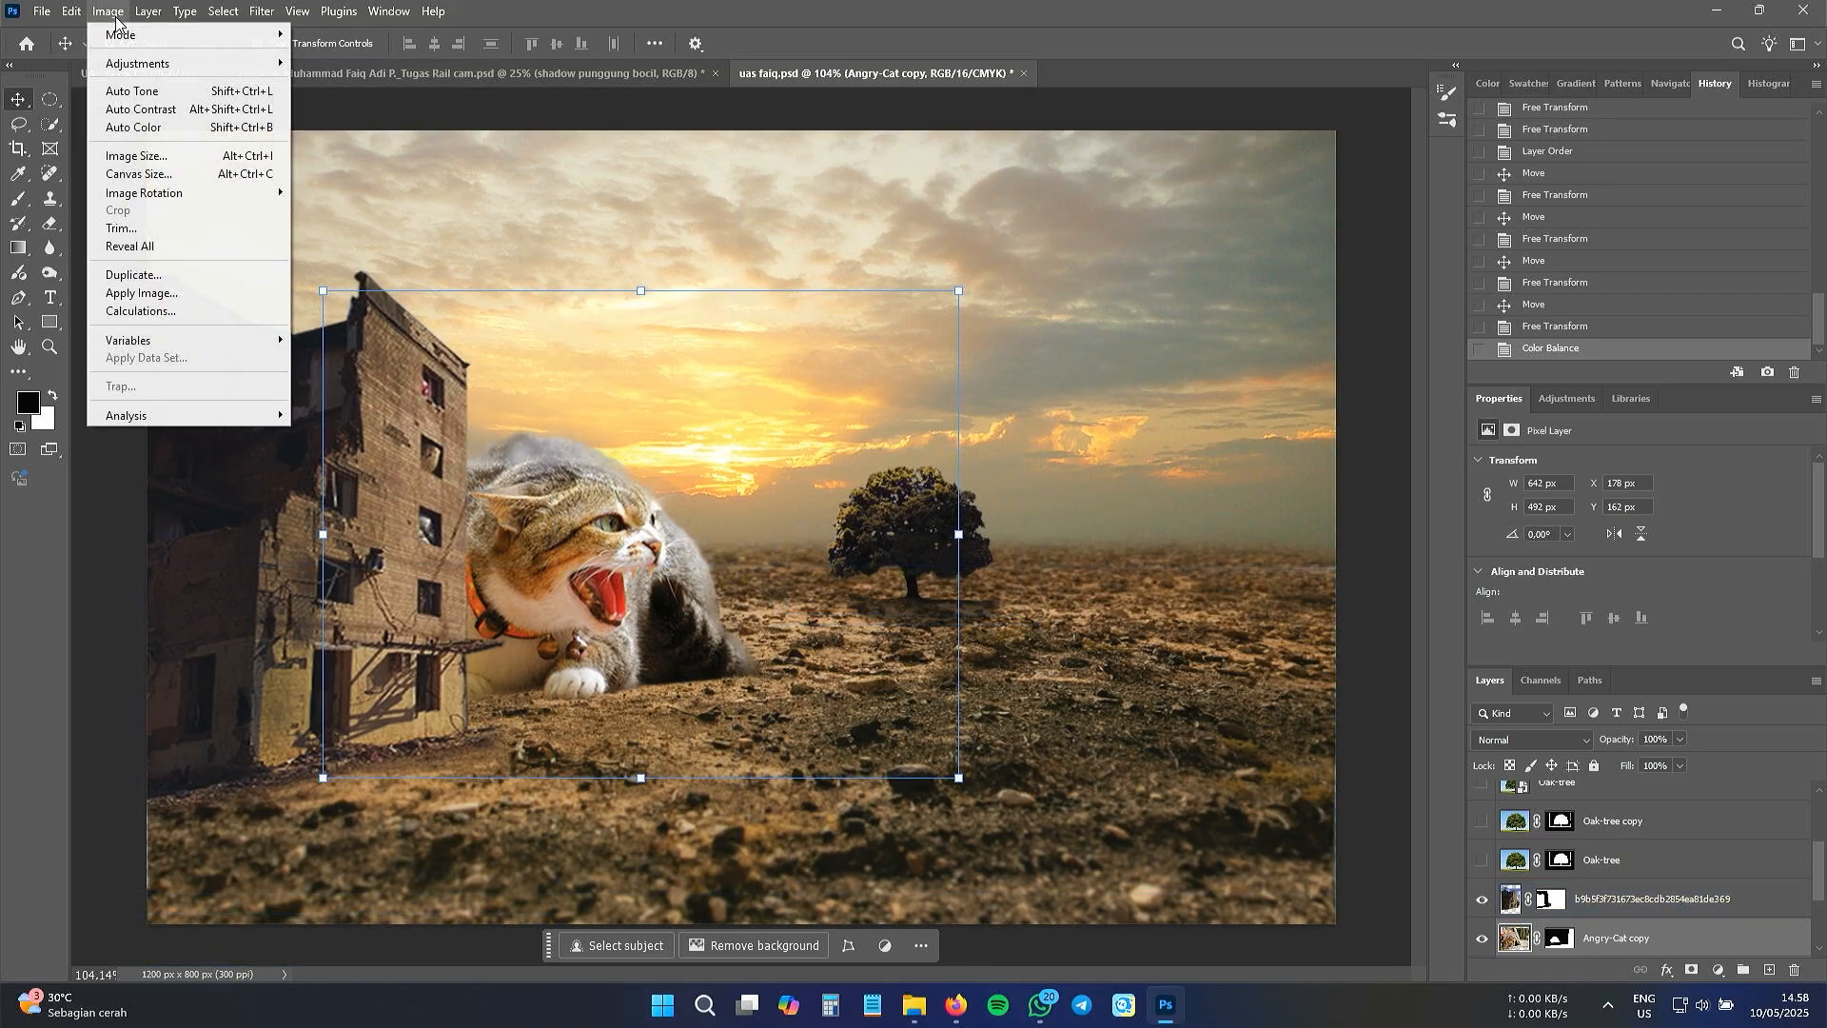
{"action": "mouse_move", "coordinate": [147, 65]}
{"action": "left_click", "coordinate": [329, 98]}
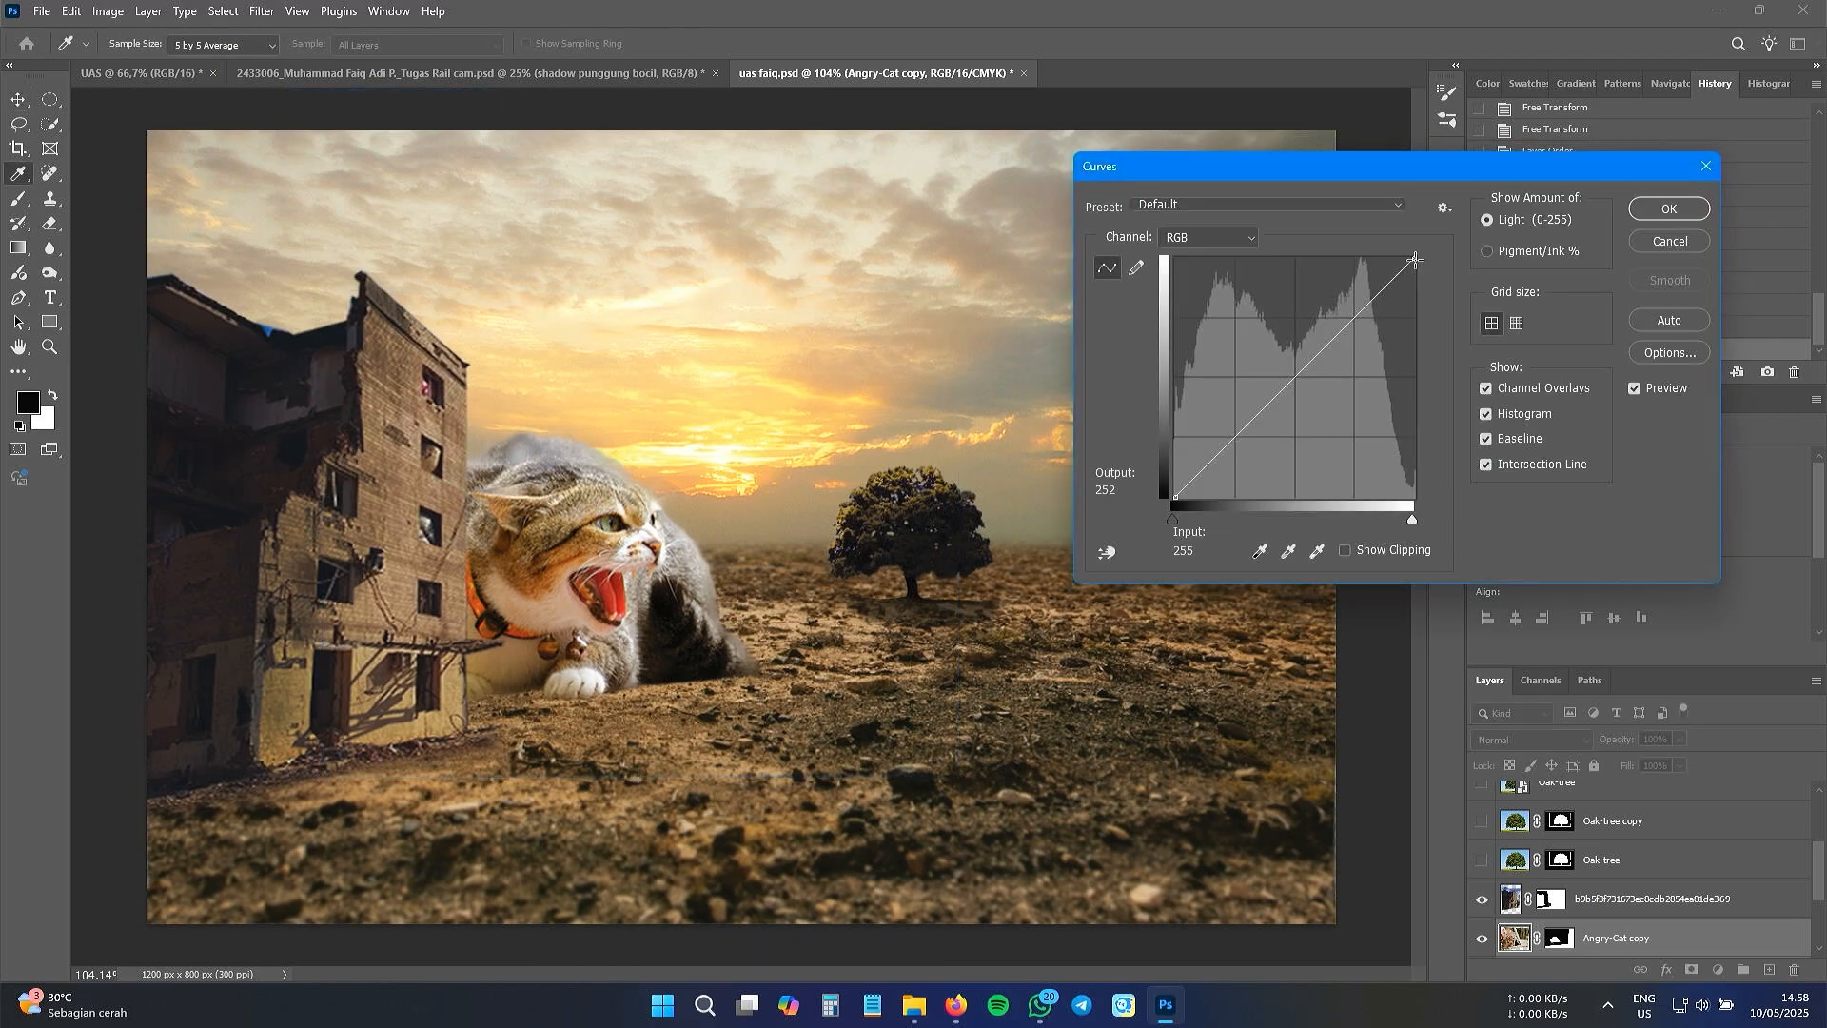
{"action": "left_click_drag", "start_coordinate": [1416, 259], "coordinate": [1415, 254]}
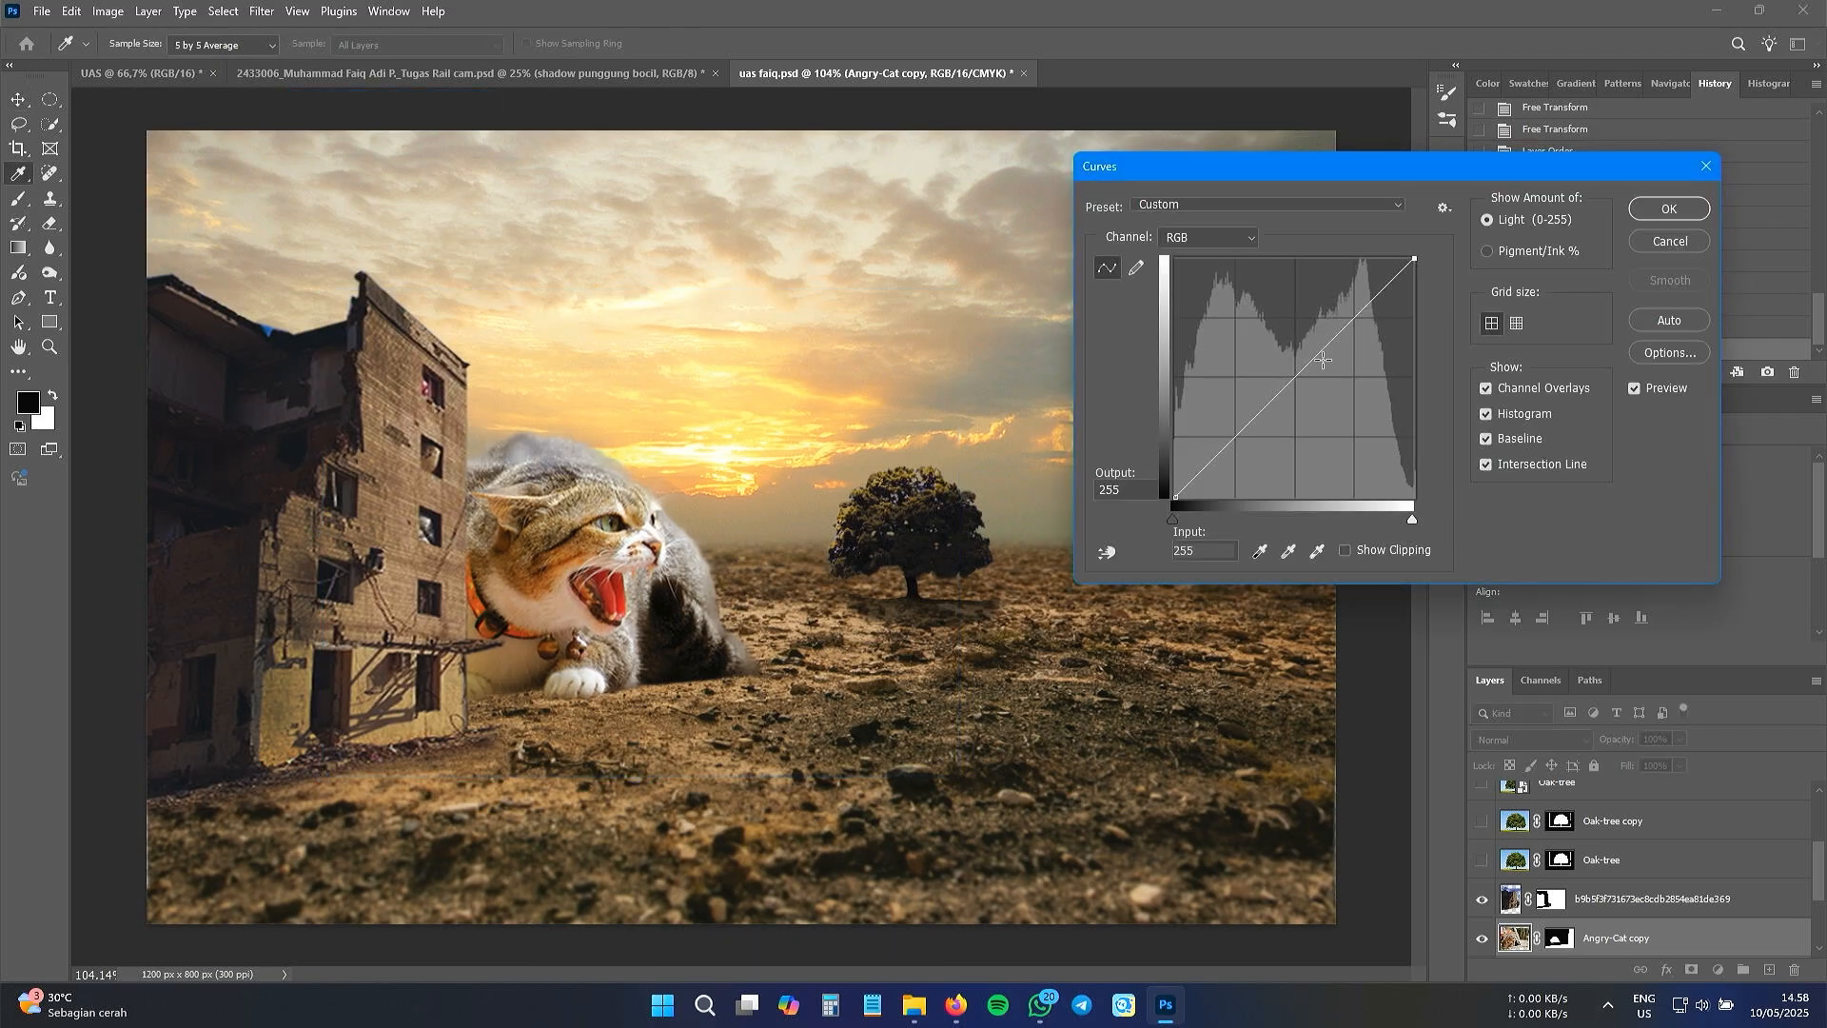
{"action": "mouse_move", "coordinate": [1351, 327]}
{"action": "left_mouse_down"}
{"action": "mouse_move", "coordinate": [1352, 353]}
{"action": "mouse_move", "coordinate": [1350, 315]}
{"action": "left_mouse_up"}
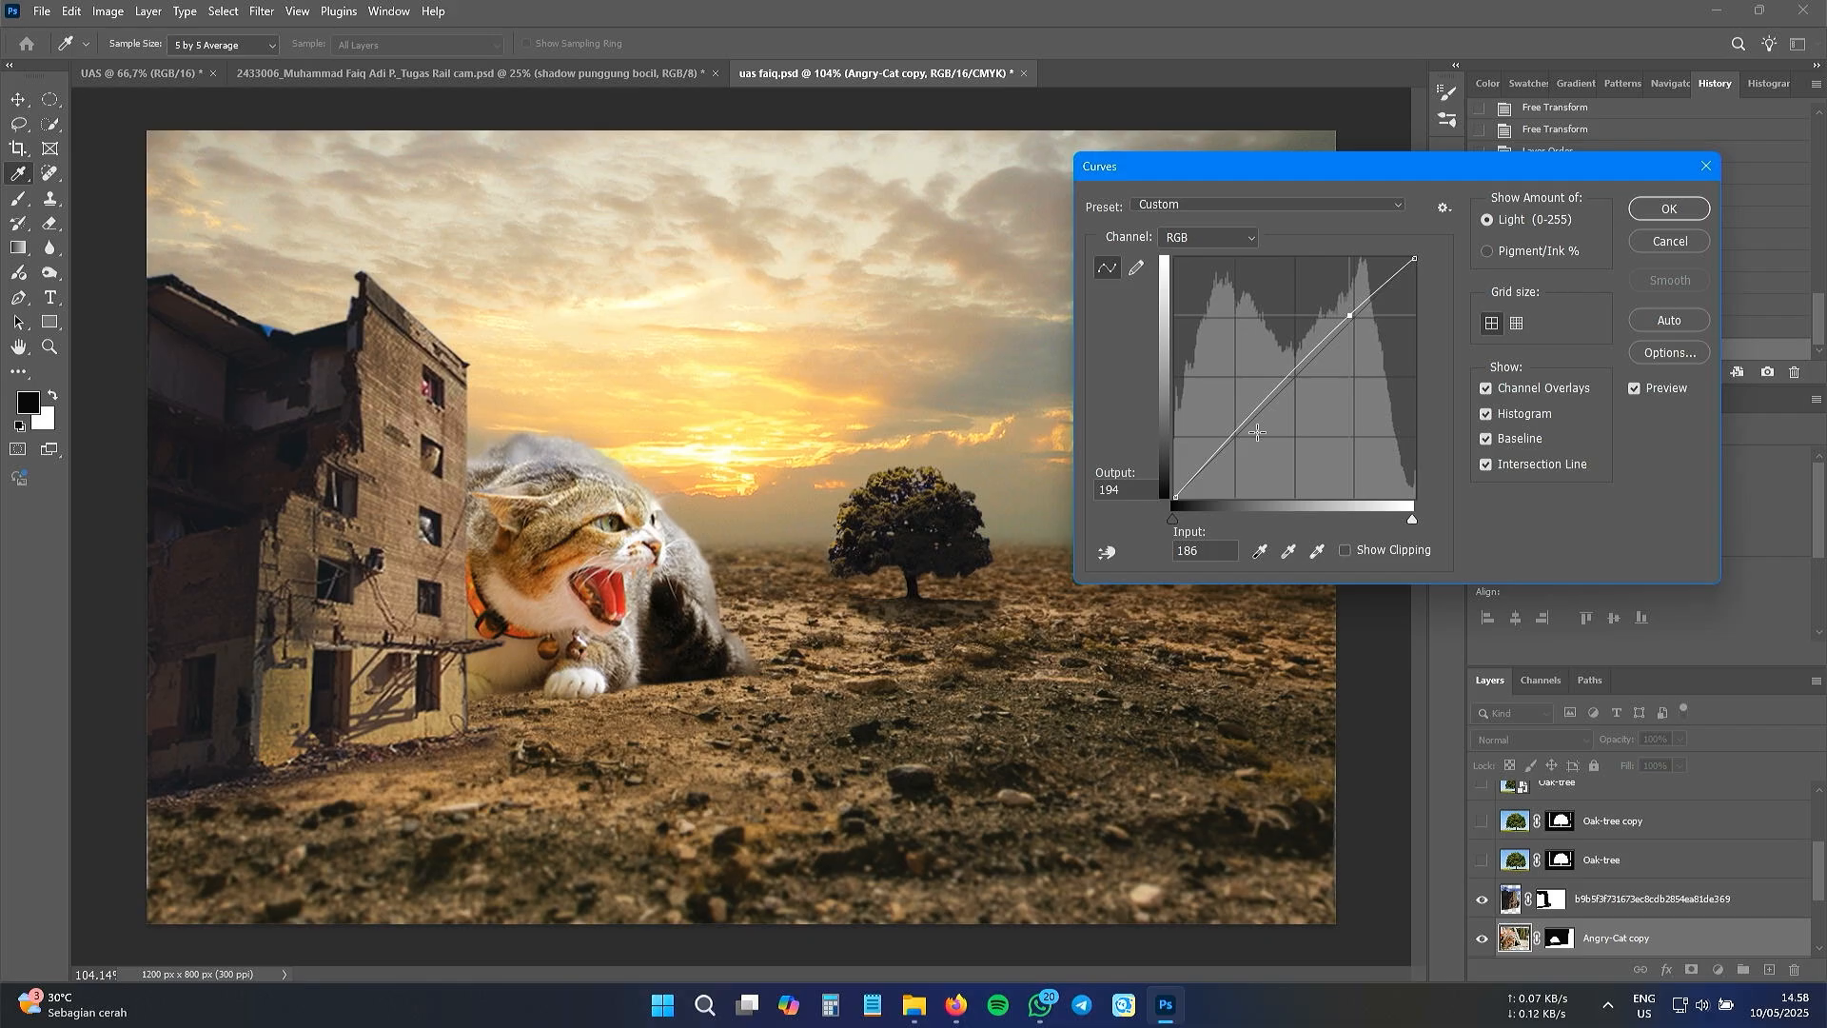
{"action": "left_click", "coordinate": [1647, 213]}
- Stretch the ruined building to about 102.33% width and 102.60% height and commit
{"action": "left_click", "coordinate": [1649, 899]}
{"action": "left_click_drag", "start_coordinate": [554, 531], "coordinate": [566, 533]}
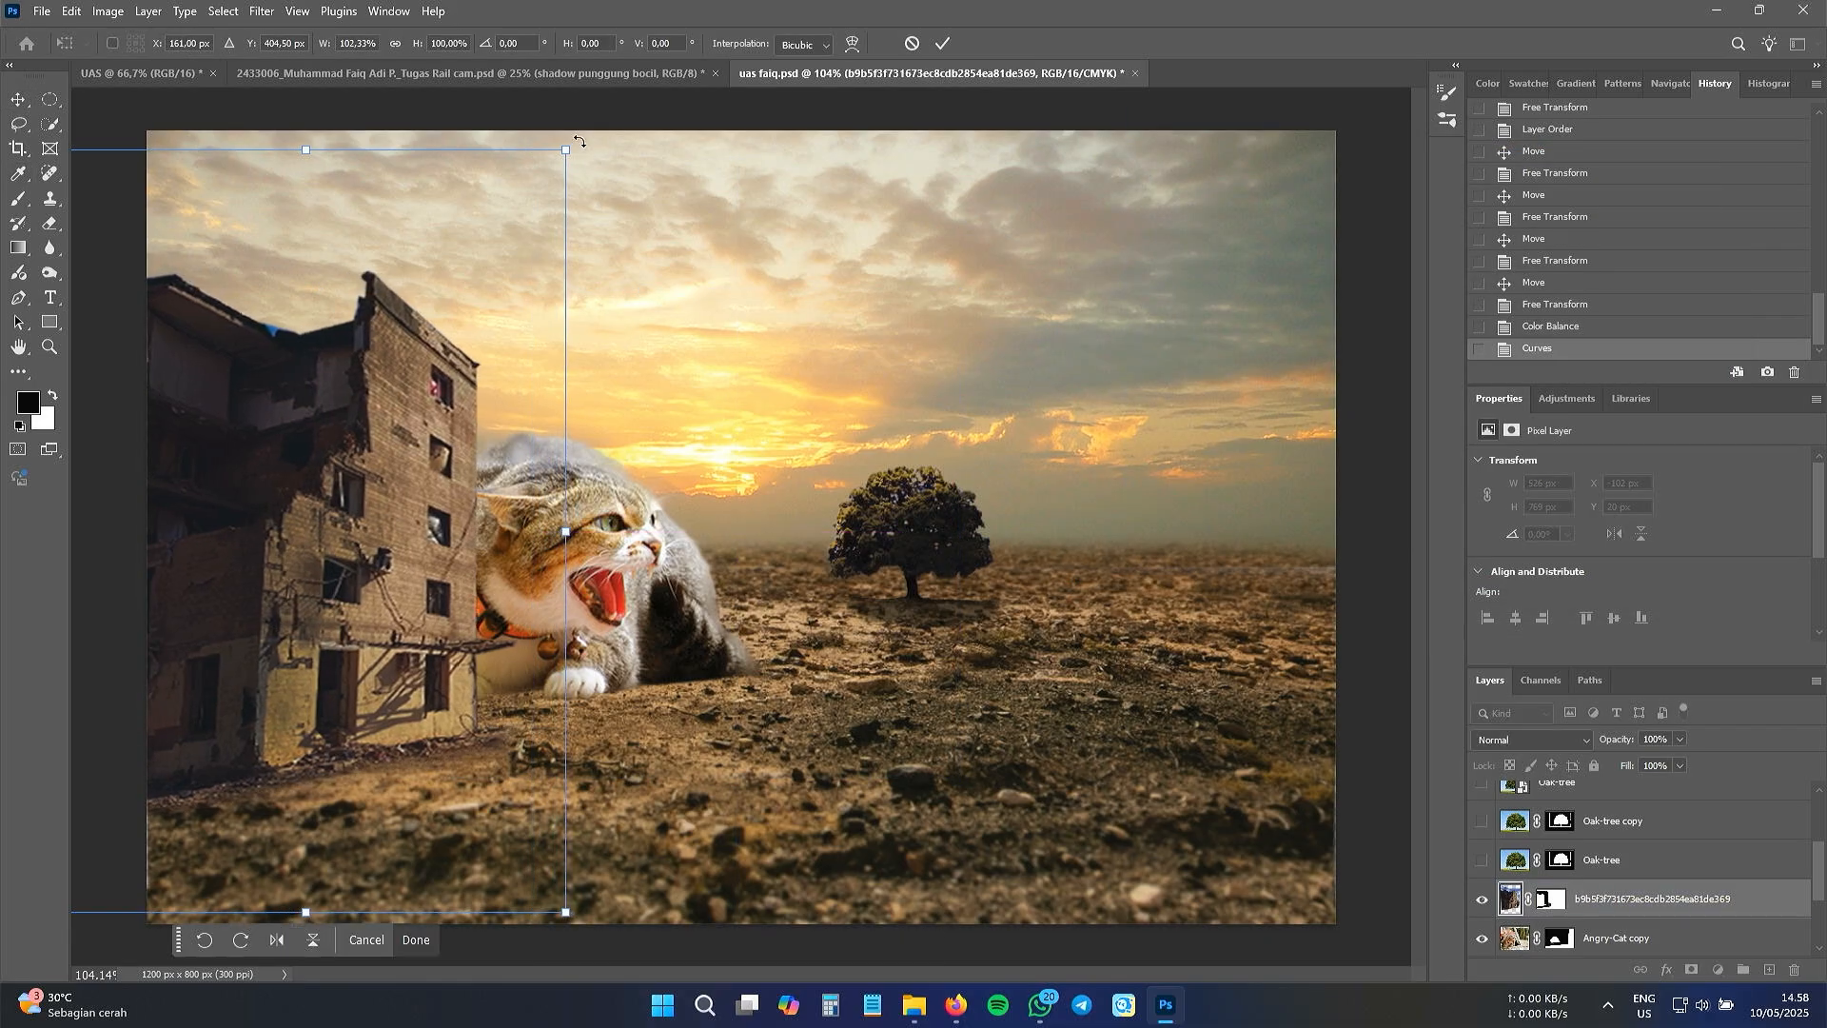
{"action": "left_click_drag", "start_coordinate": [304, 150], "coordinate": [300, 131]}
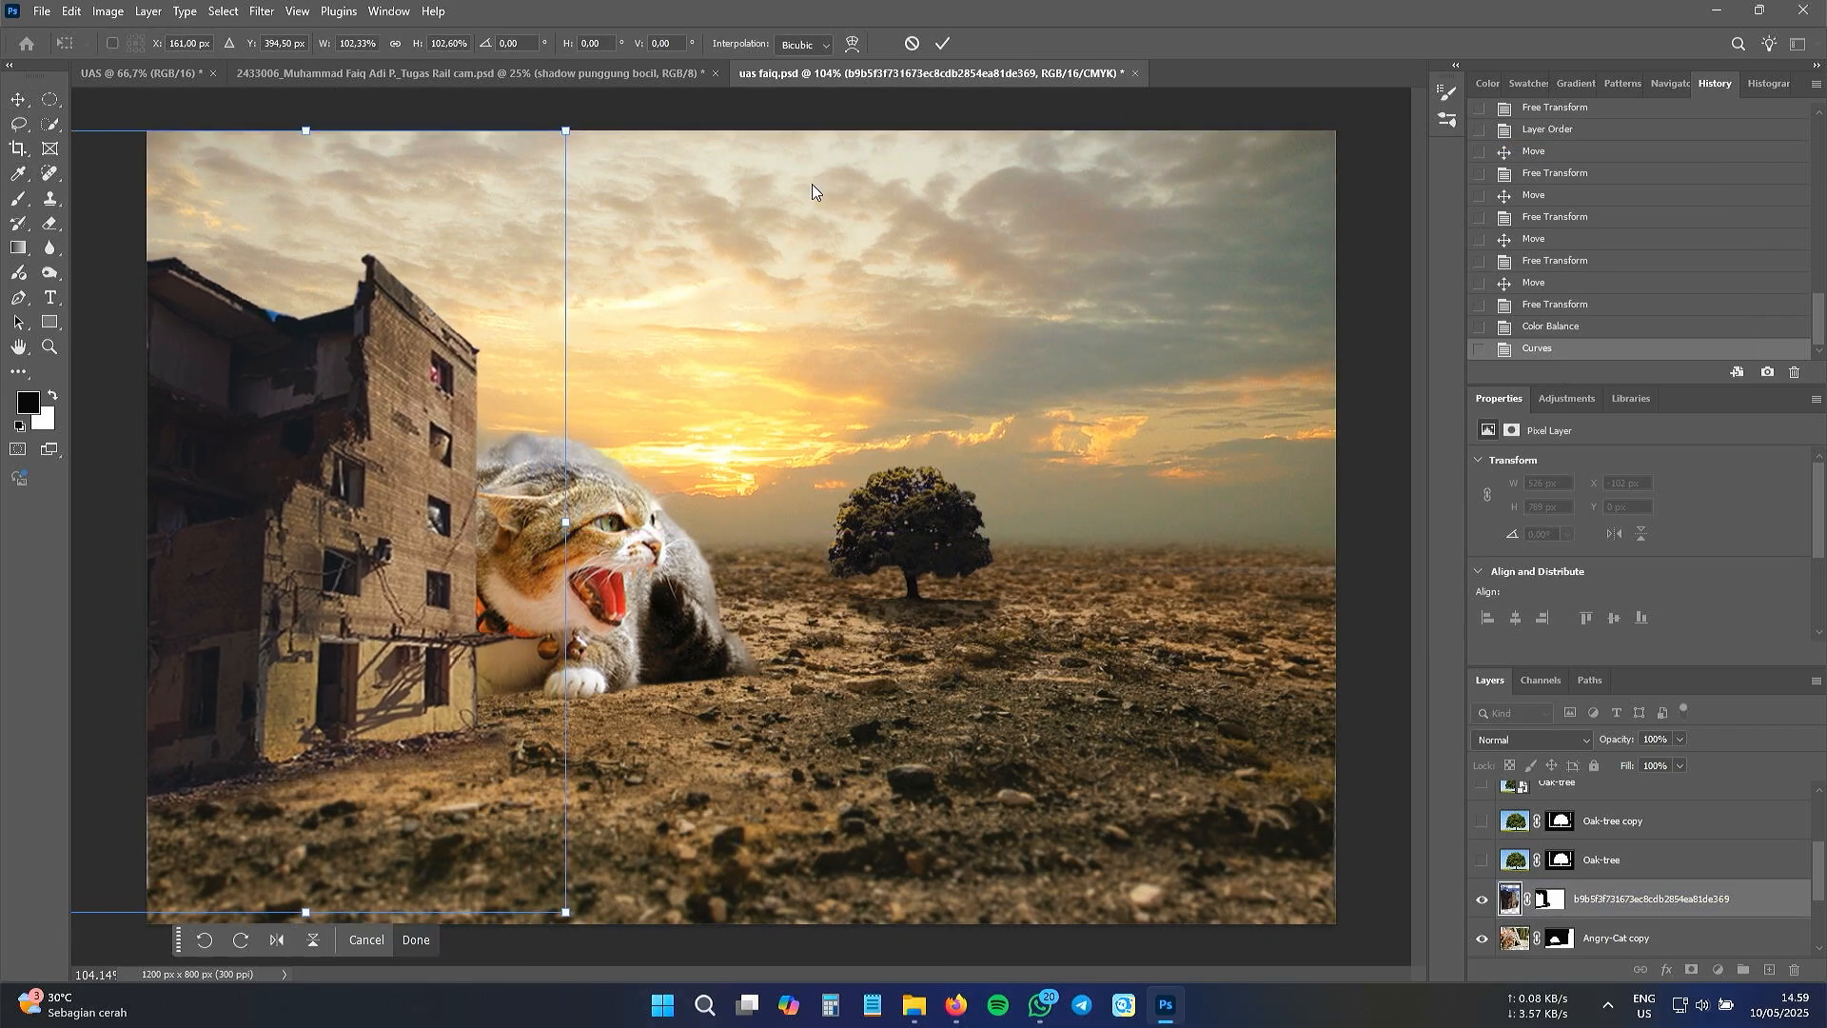
{"action": "left_click", "coordinate": [944, 42]}
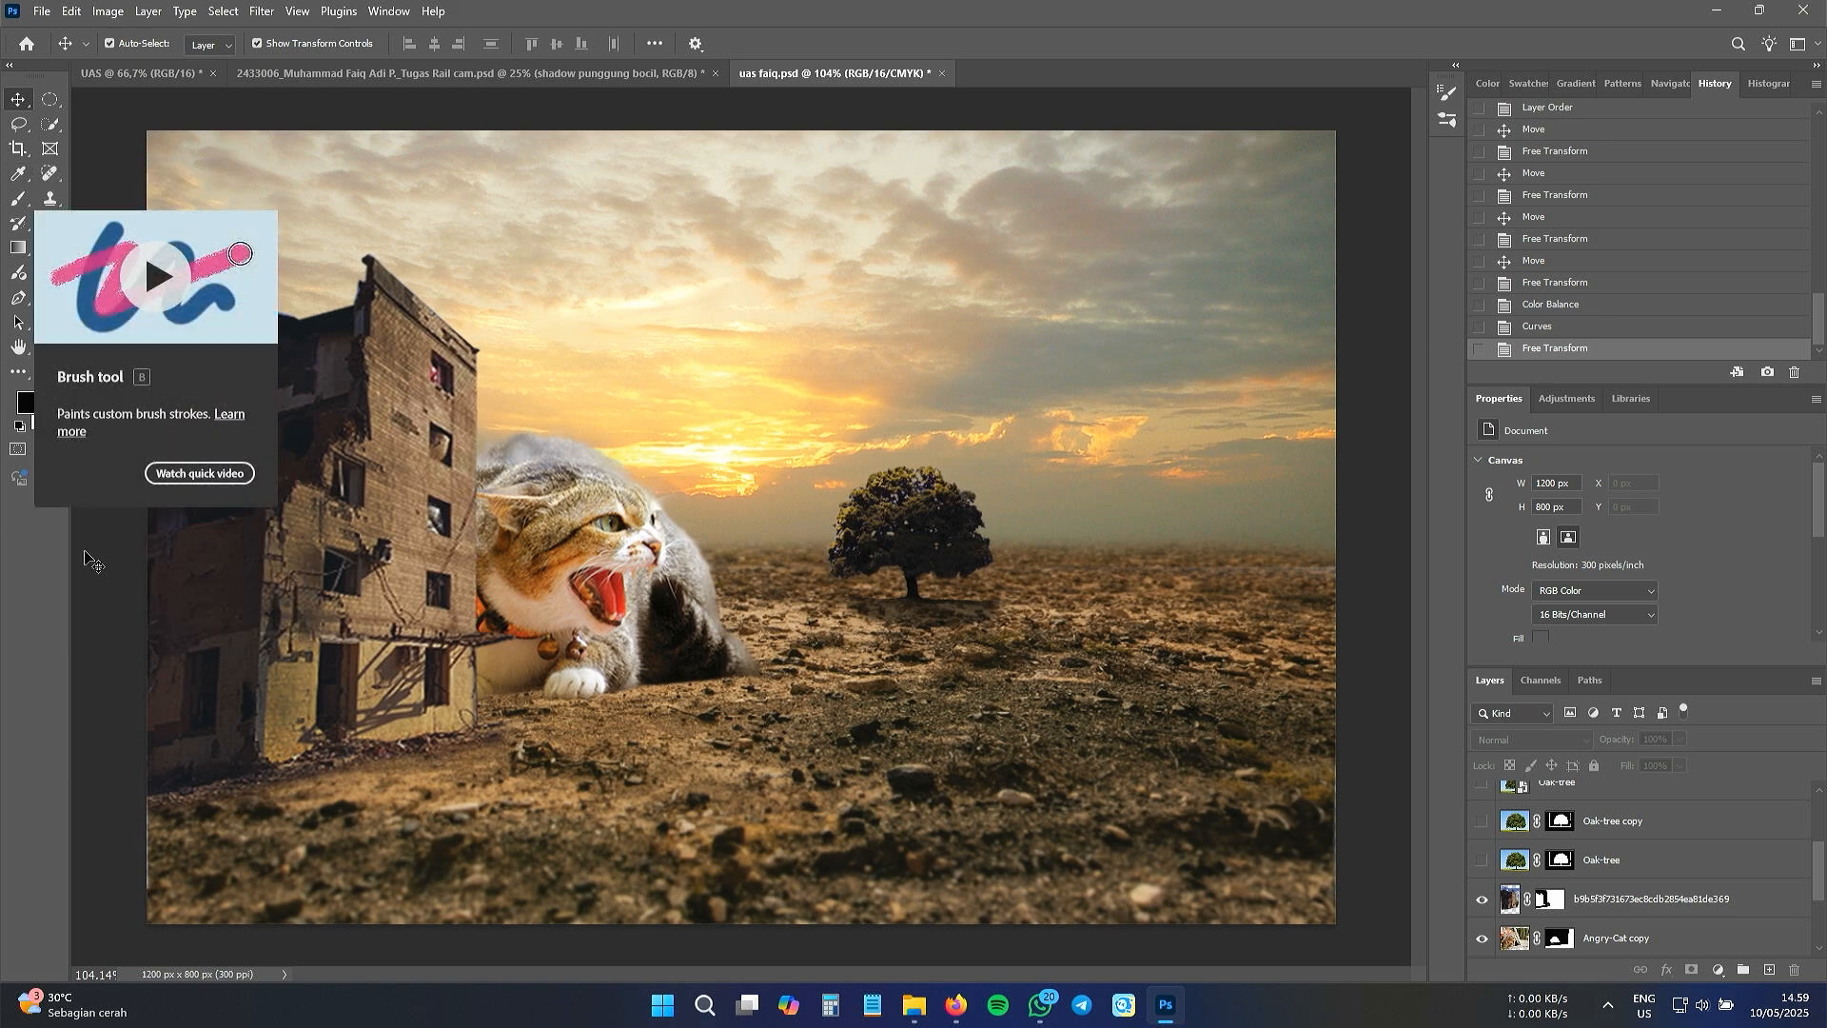
- Darken the cat's side next to the building with the Burn tool on midtones at 92% exposure and a 97 px brush
{"action": "left_click", "coordinate": [635, 653]}
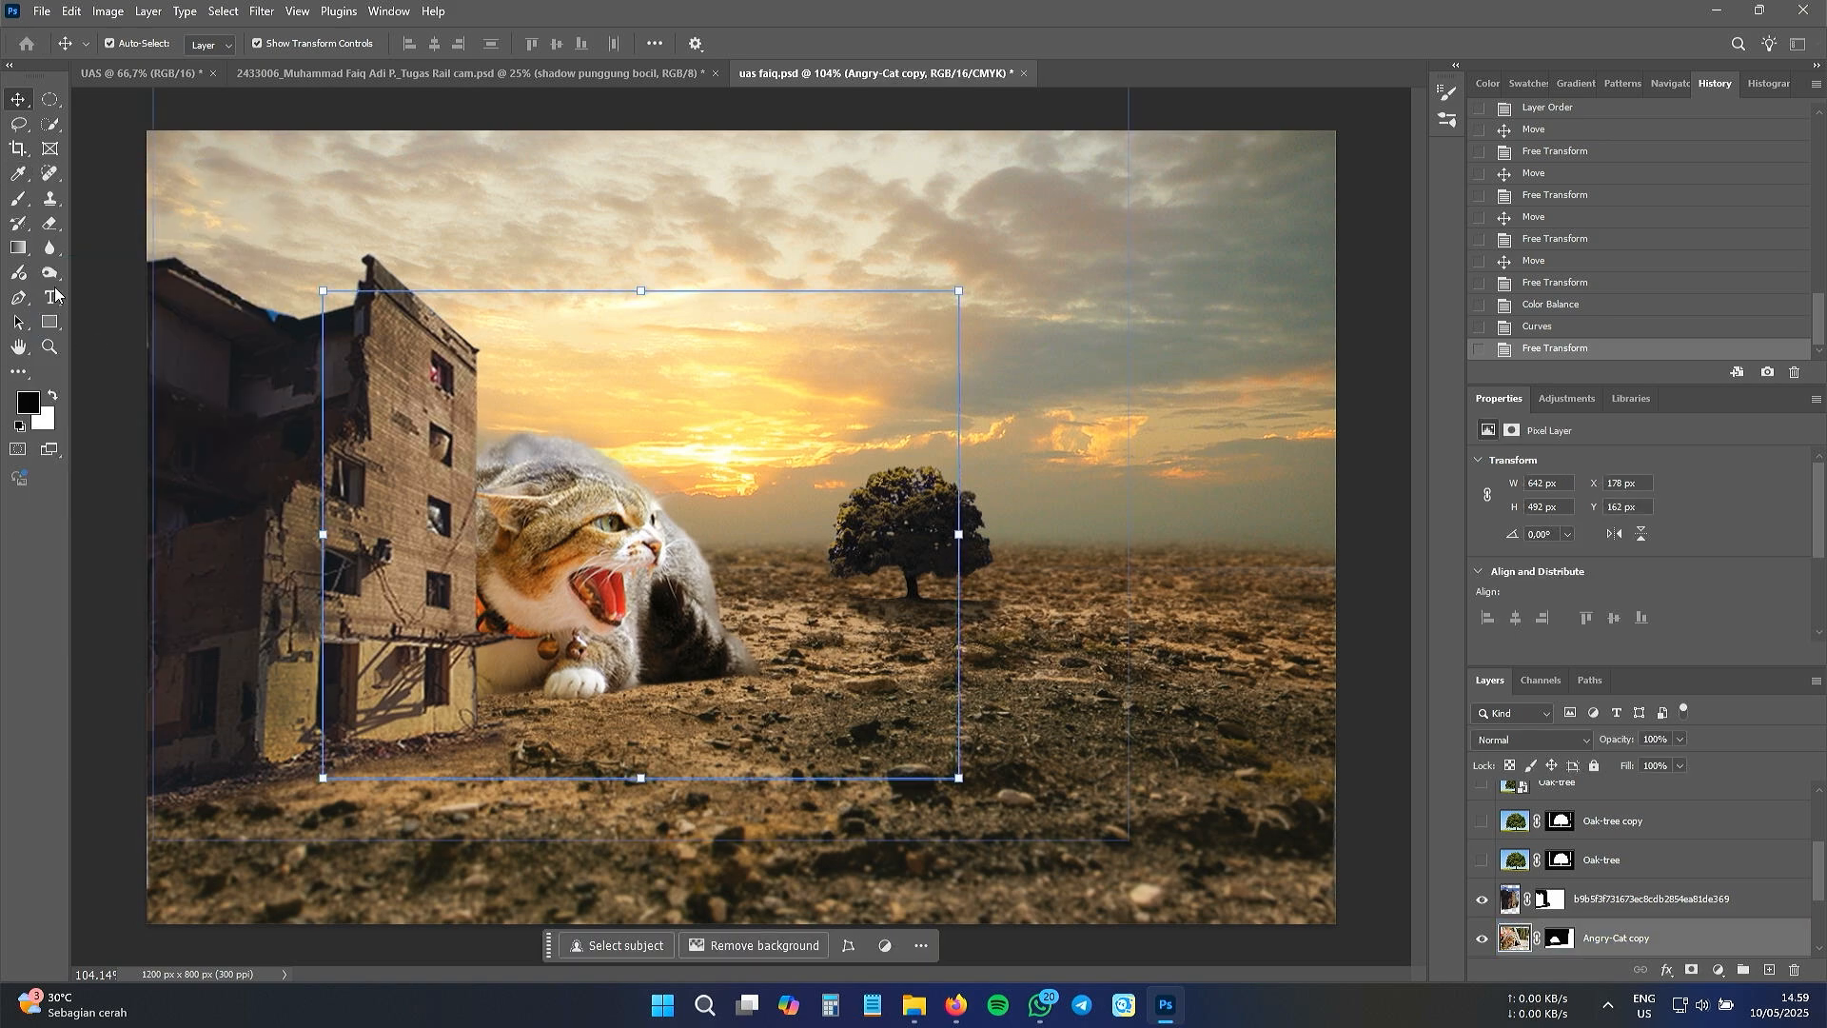
{"action": "left_click", "coordinate": [51, 273]}
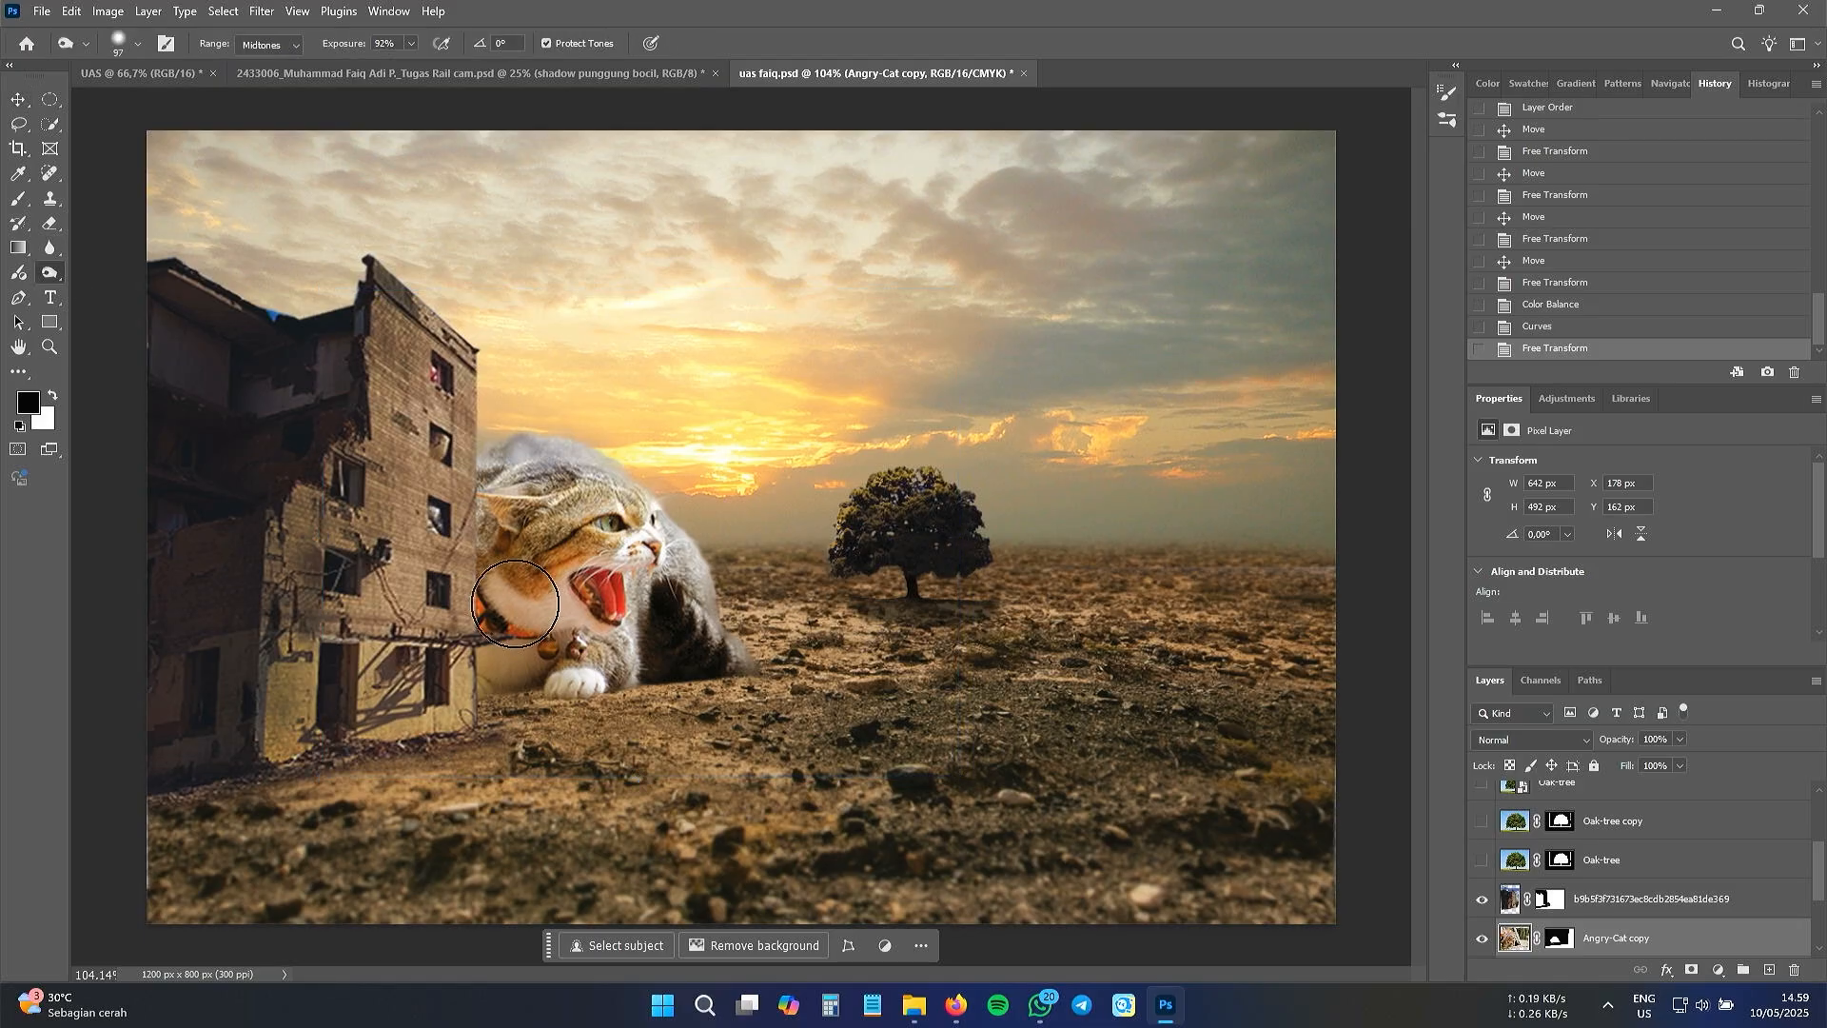
{"action": "mouse_move", "coordinate": [515, 604]}
{"action": "left_mouse_down"}
{"action": "mouse_move", "coordinate": [566, 618]}
{"action": "mouse_move", "coordinate": [523, 658]}
{"action": "mouse_move", "coordinate": [498, 610]}
{"action": "mouse_move", "coordinate": [524, 569]}
{"action": "mouse_move", "coordinate": [510, 526]}
{"action": "mouse_move", "coordinate": [562, 535]}
{"action": "mouse_move", "coordinate": [575, 656]}
{"action": "mouse_move", "coordinate": [594, 662]}
{"action": "mouse_move", "coordinate": [494, 680]}
{"action": "mouse_move", "coordinate": [506, 585]}
{"action": "mouse_move", "coordinate": [483, 654]}
{"action": "left_mouse_up"}
{"action": "mouse_move", "coordinate": [509, 468]}
{"action": "left_mouse_down"}
{"action": "mouse_move", "coordinate": [533, 609]}
{"action": "mouse_move", "coordinate": [504, 667]}
{"action": "left_mouse_up"}
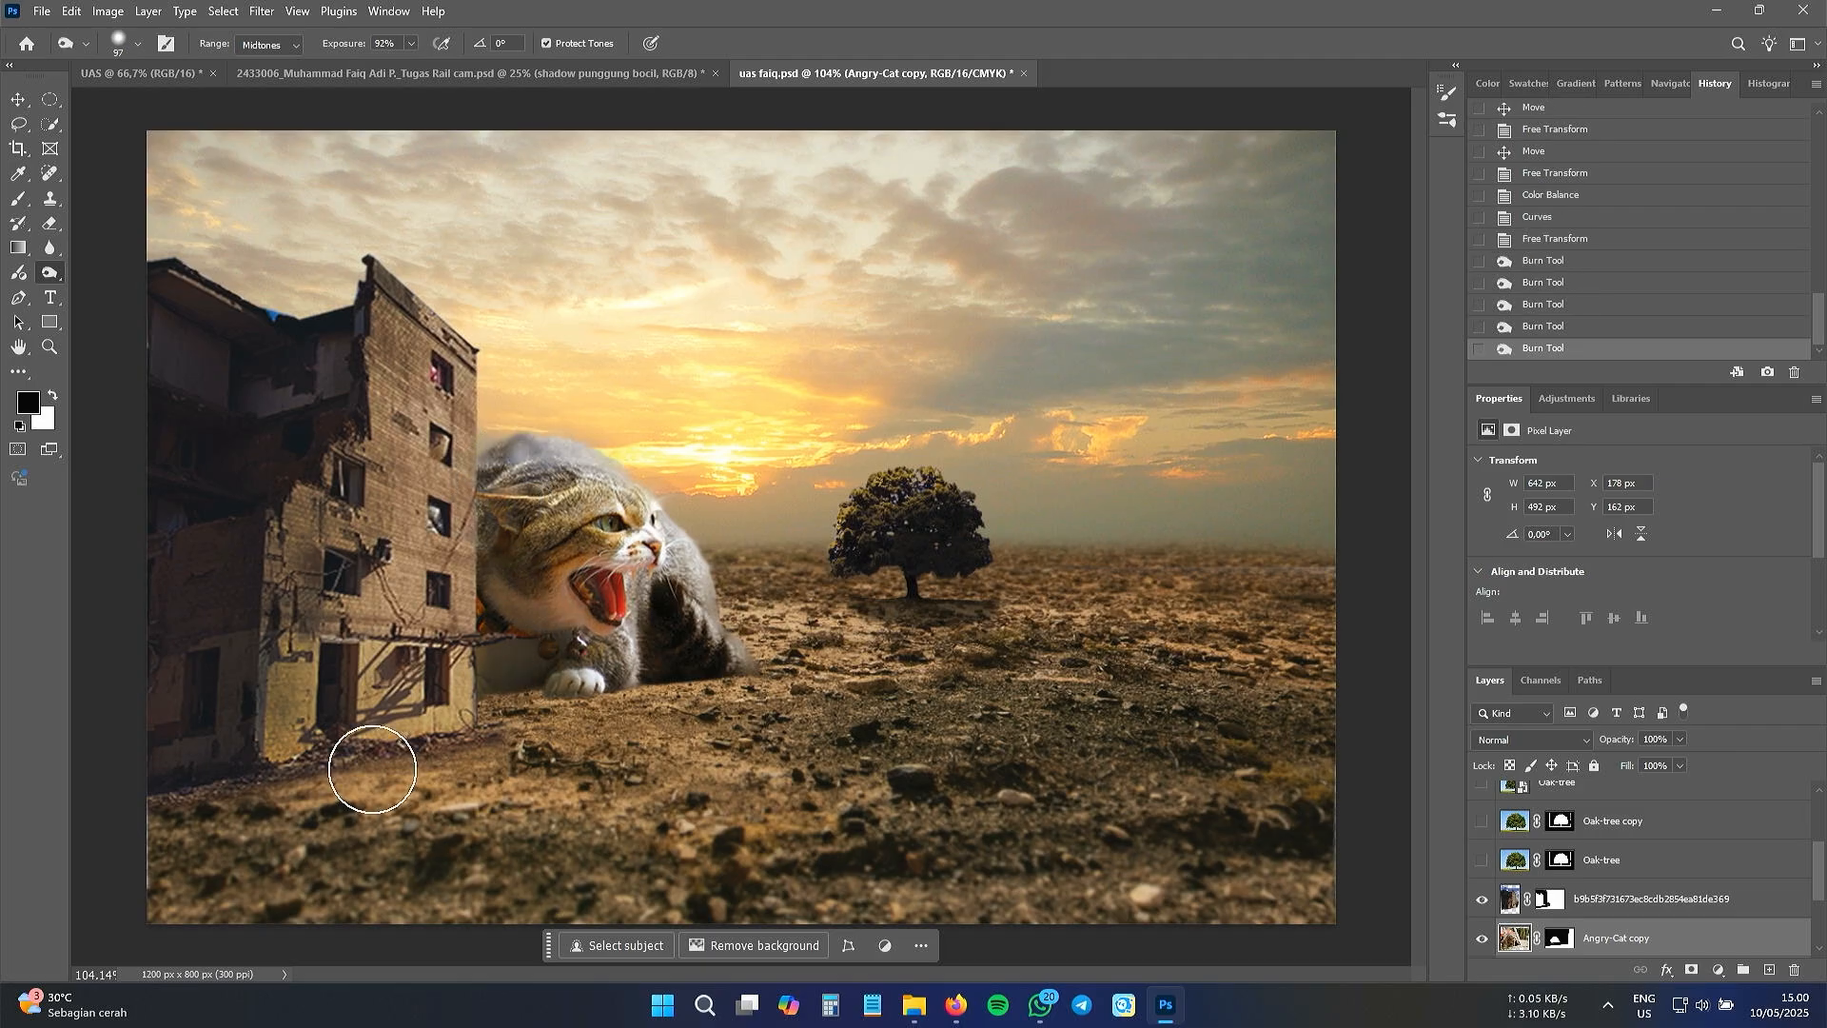
- Stretch the cat upward to a height of about 511 px and commit the transform
{"action": "key", "text": "ctrl+t"}
{"action": "left_click_drag", "start_coordinate": [641, 291], "coordinate": [641, 273]}
{"action": "key", "text": "Return"}
- Mute the cat's colors with Hue/Saturation, using hue -1 and saturation -44
{"action": "key", "text": "ctrl+u"}
{"action": "left_click_drag", "start_coordinate": [1227, 452], "coordinate": [1196, 453]}
{"action": "mouse_move", "coordinate": [1227, 404]}
{"action": "left_mouse_down"}
{"action": "mouse_move", "coordinate": [1207, 410]}
{"action": "mouse_move", "coordinate": [1223, 417]}
{"action": "left_mouse_up"}
{"action": "left_click_drag", "start_coordinate": [1227, 501], "coordinate": [1227, 402]}
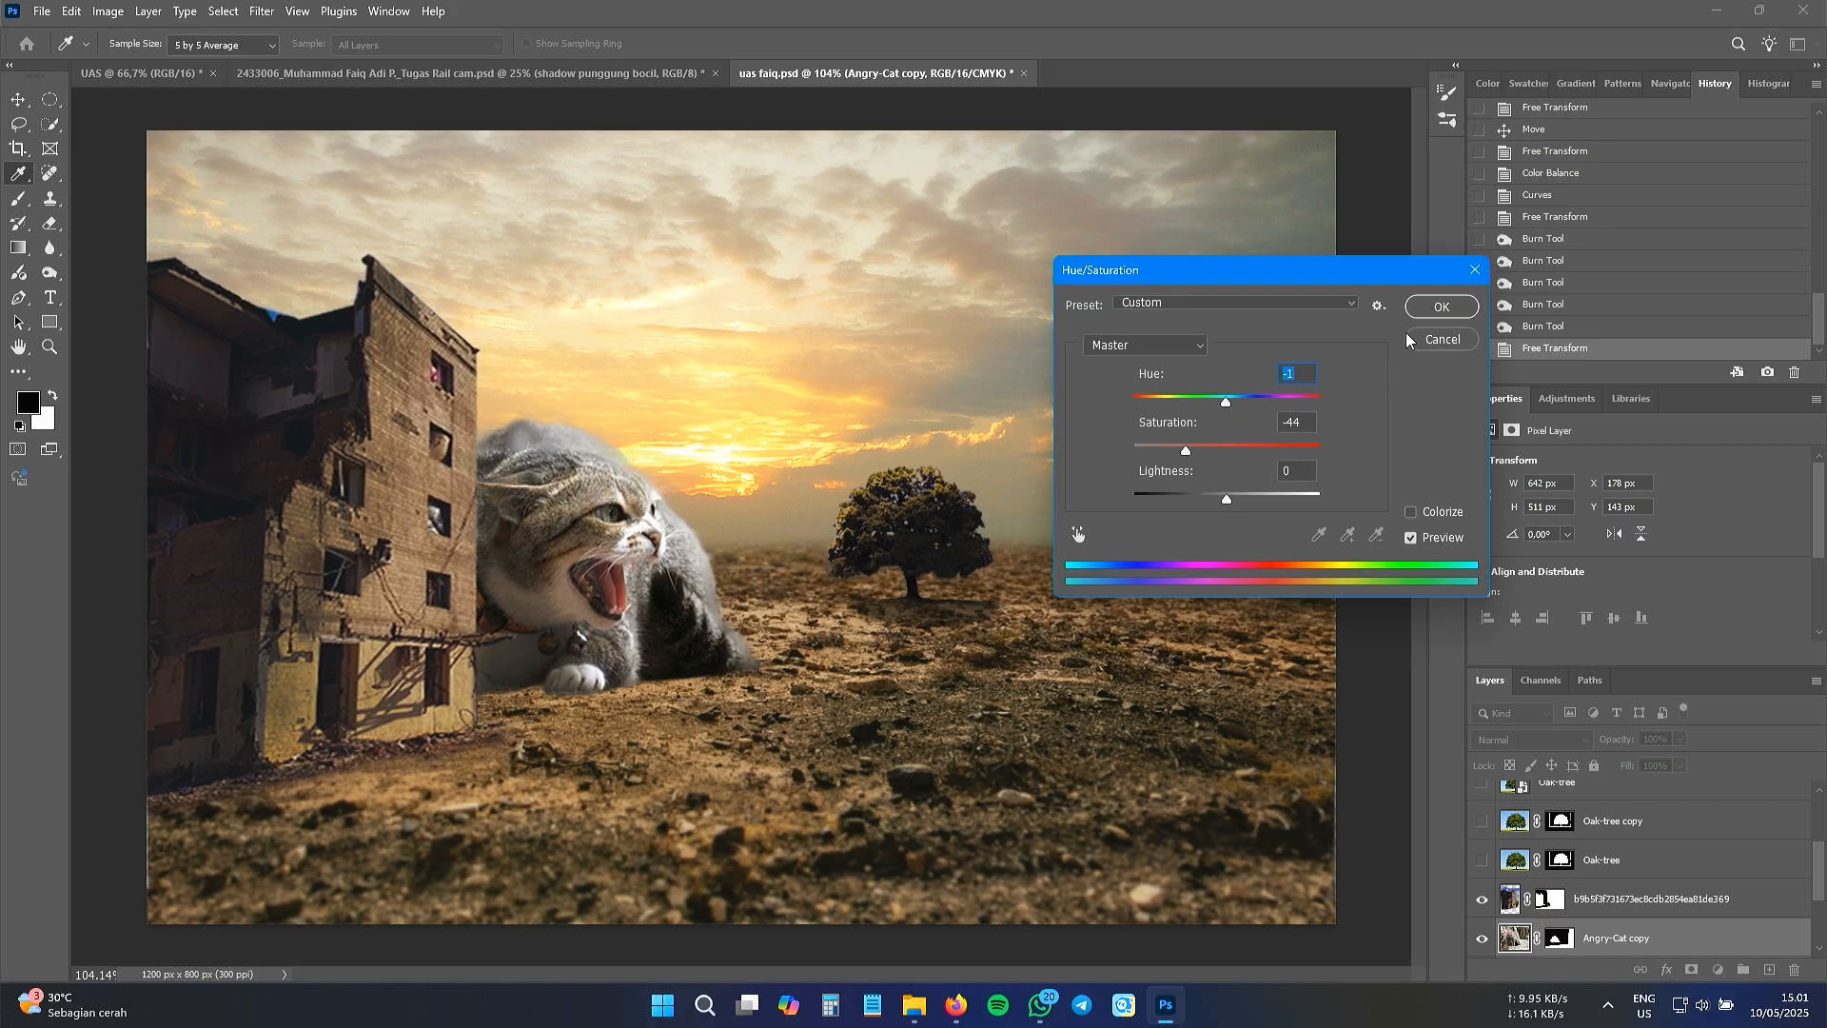
{"action": "left_click", "coordinate": [1441, 303]}
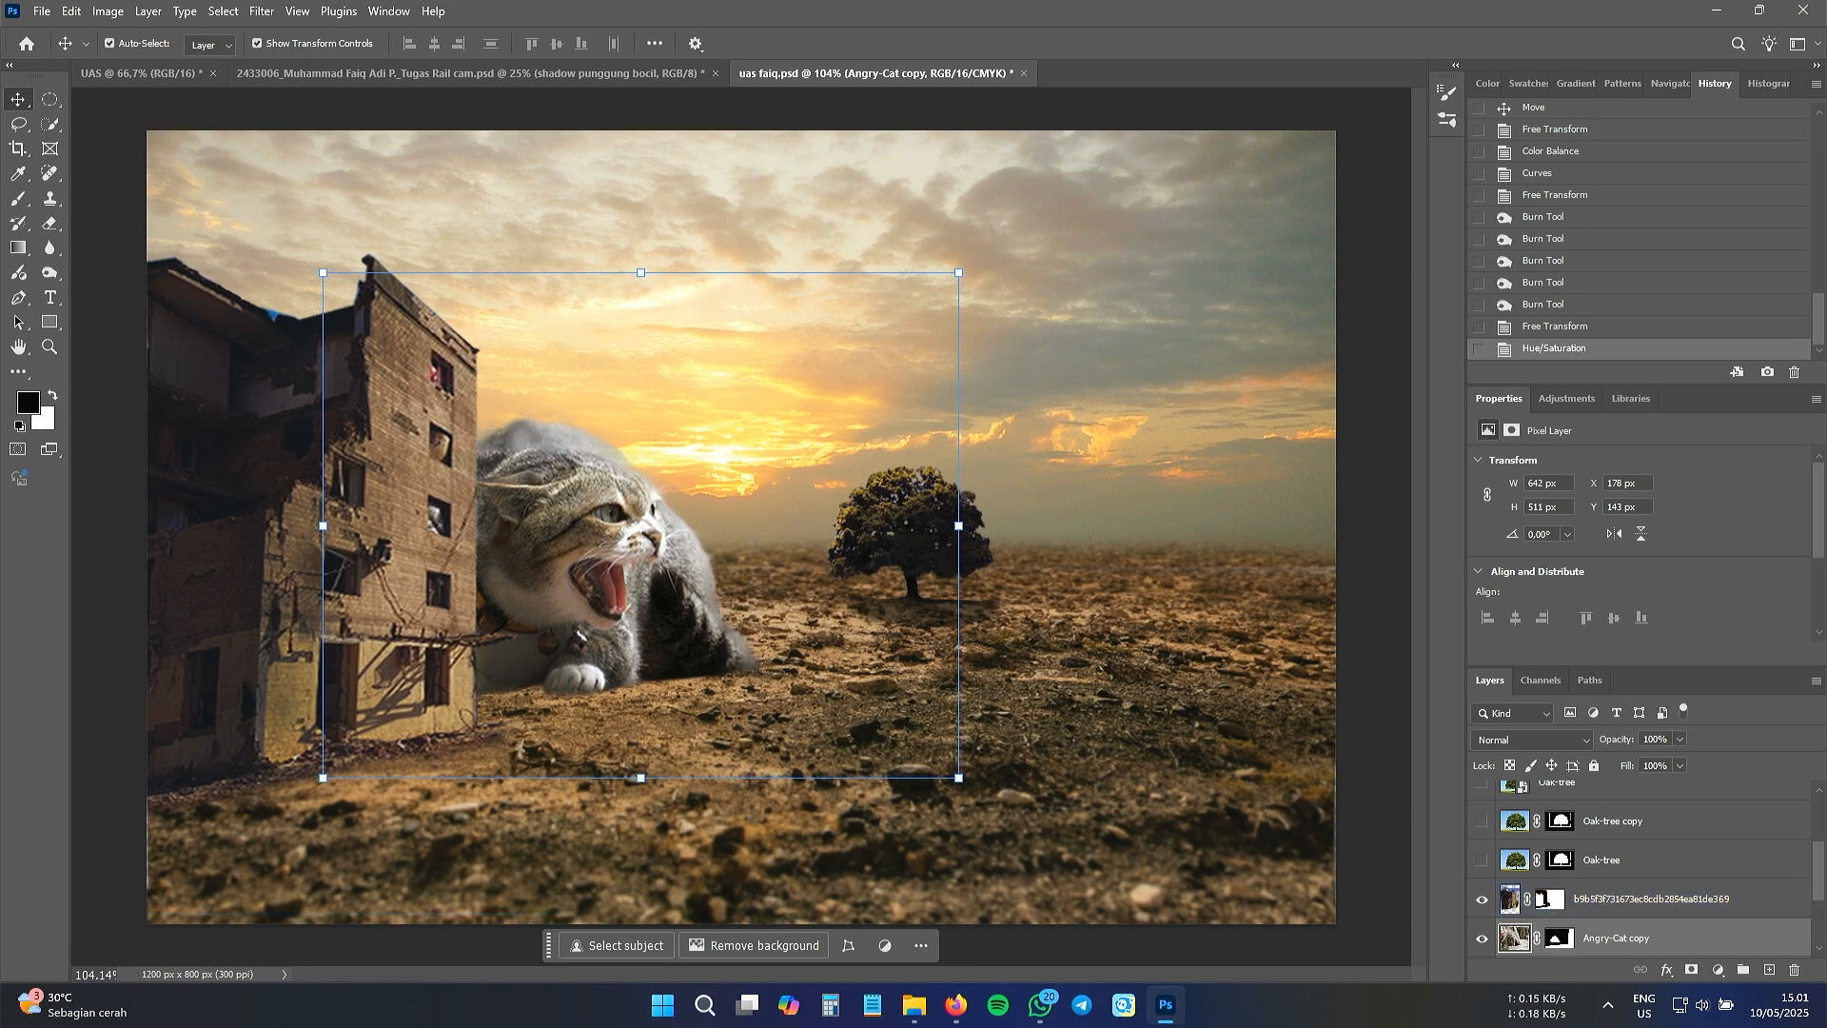
- Place the image of the flying black cat in a red cape from the FOOTAGE folder into the composite at its original size
{"action": "key", "text": "alt+Tab"}
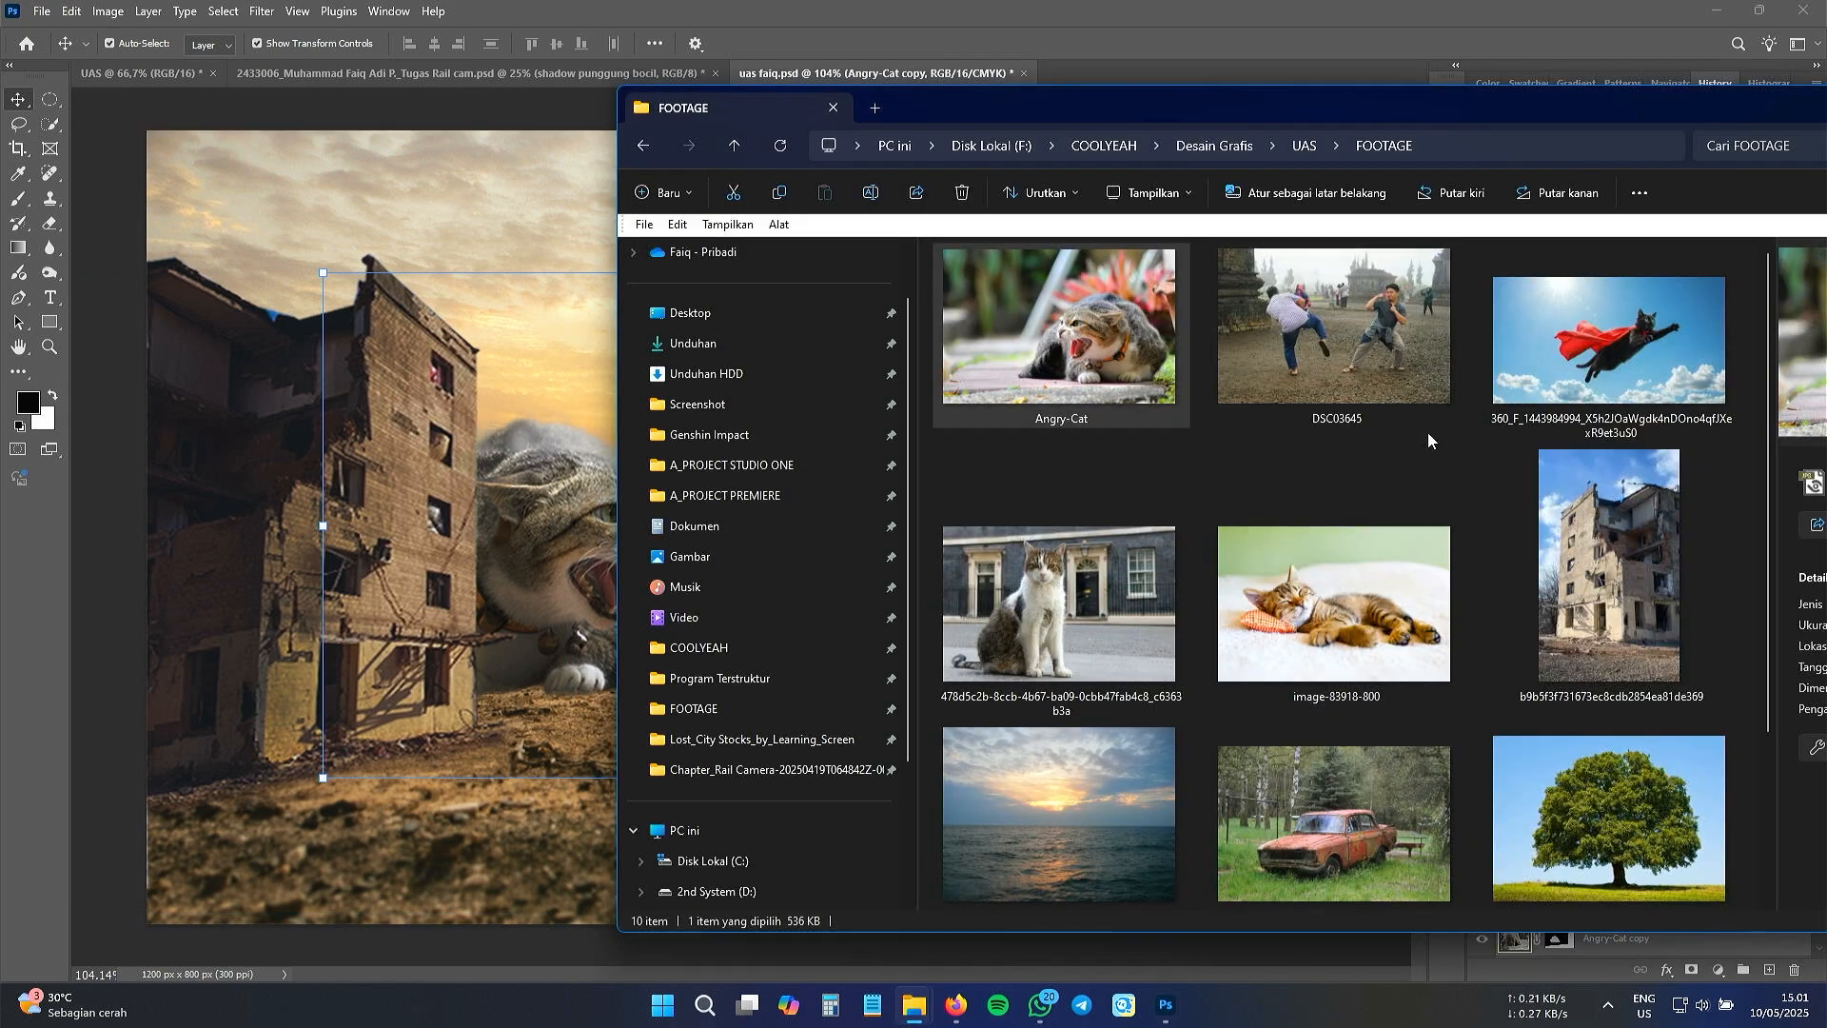
{"action": "left_click", "coordinate": [1602, 328]}
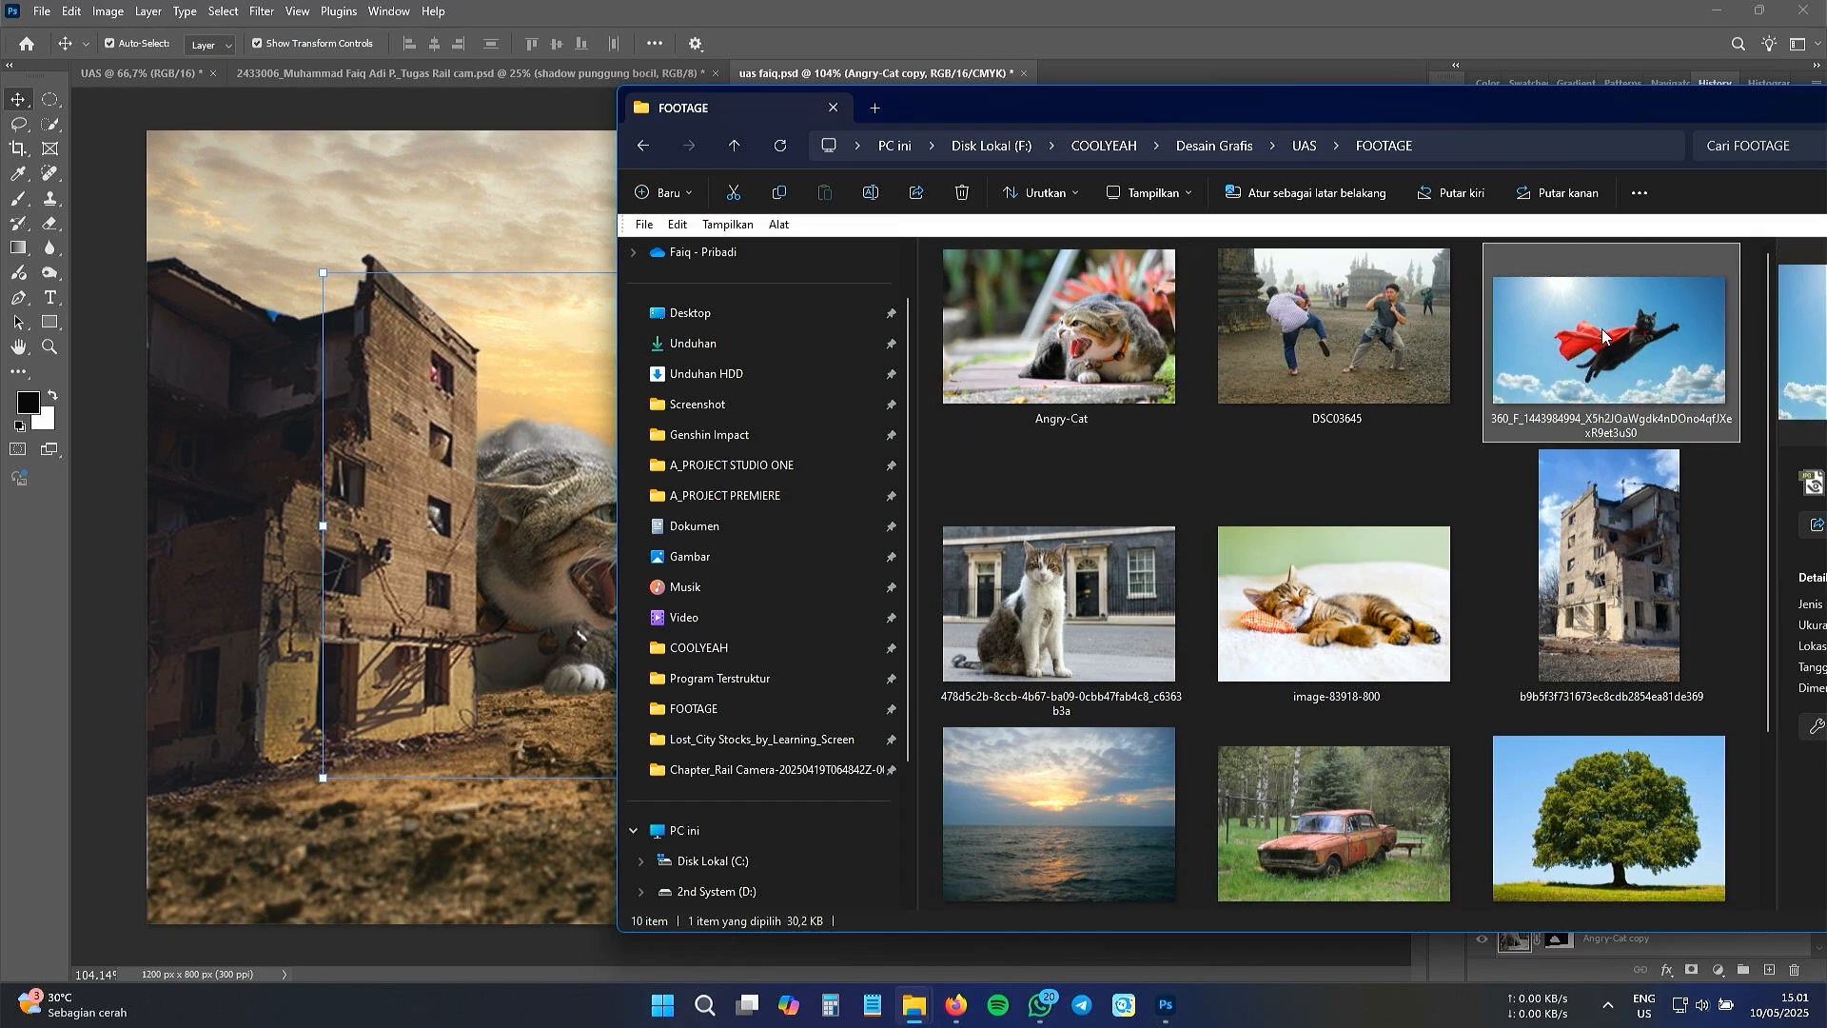
{"action": "left_click_drag", "start_coordinate": [1620, 338], "coordinate": [540, 447]}
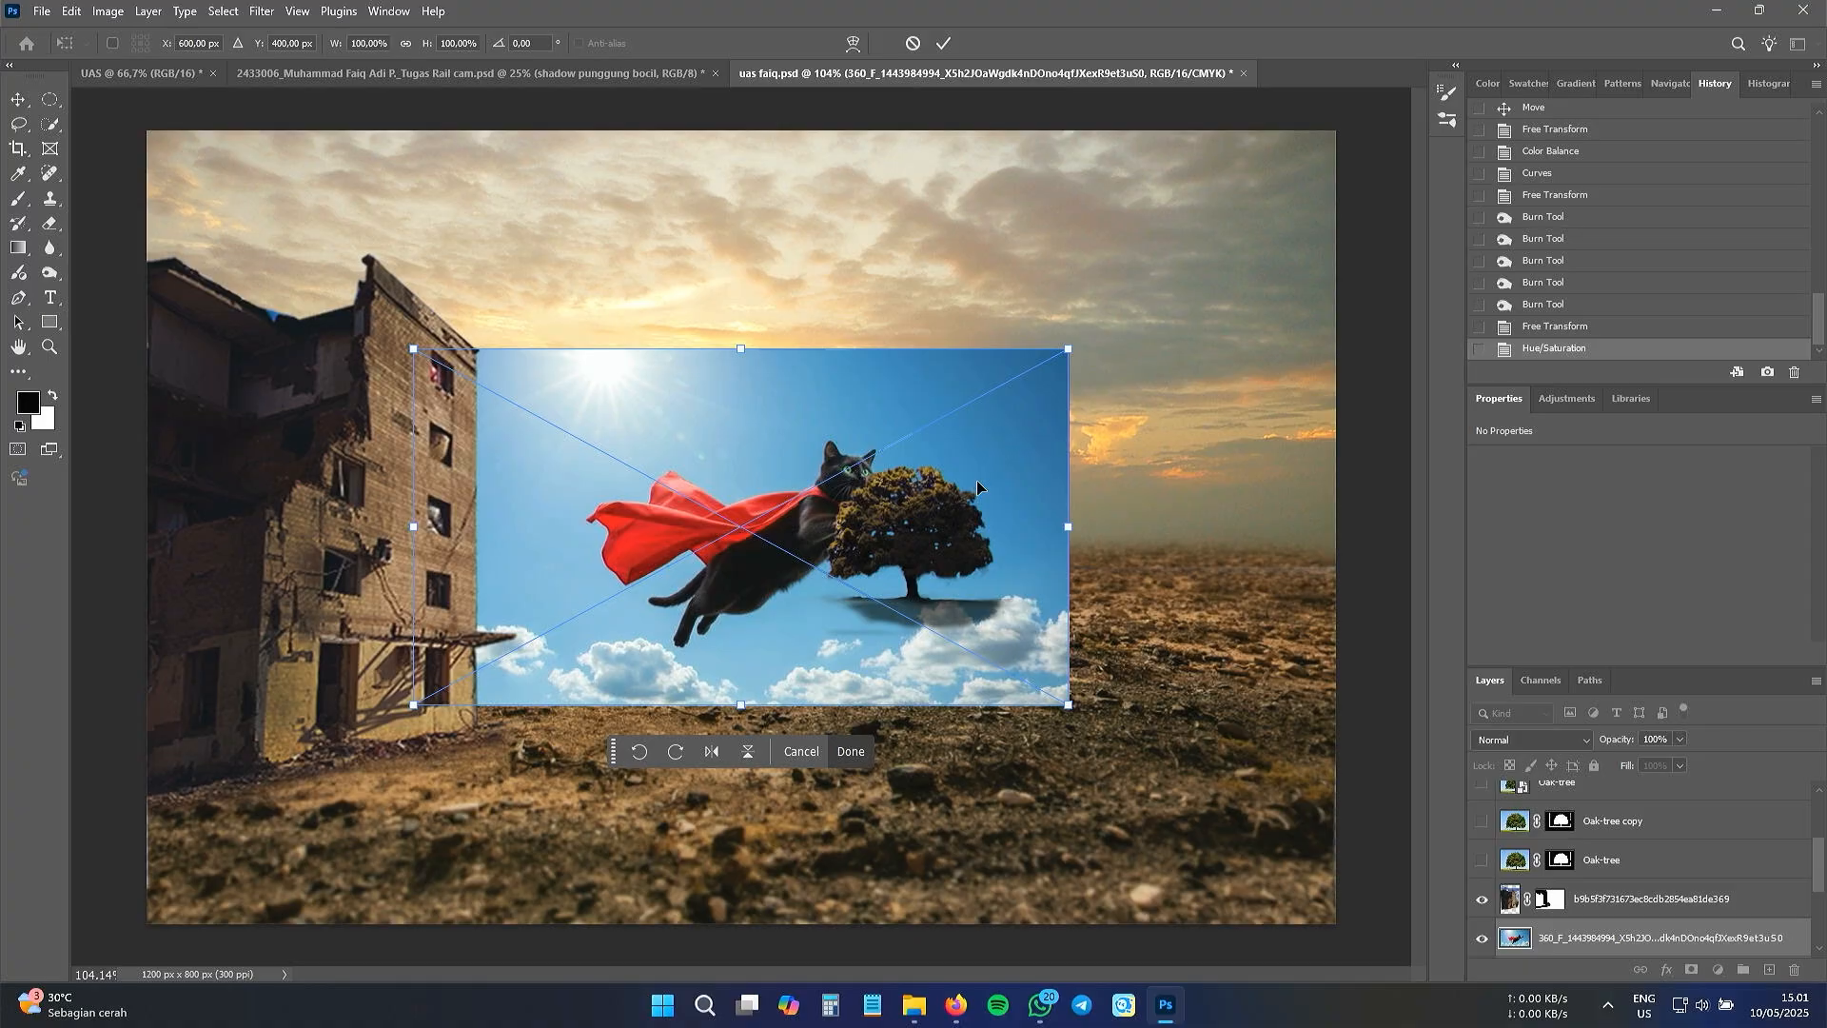
{"action": "key", "text": "Return"}
- Scale the placed flying cat image proportionally down to 76.38%, keeping its upper corner beside the ruined building fixed
{"action": "scroll", "coordinate": [1687, 847], "scroll_direction": "up", "scroll_amount": 2}
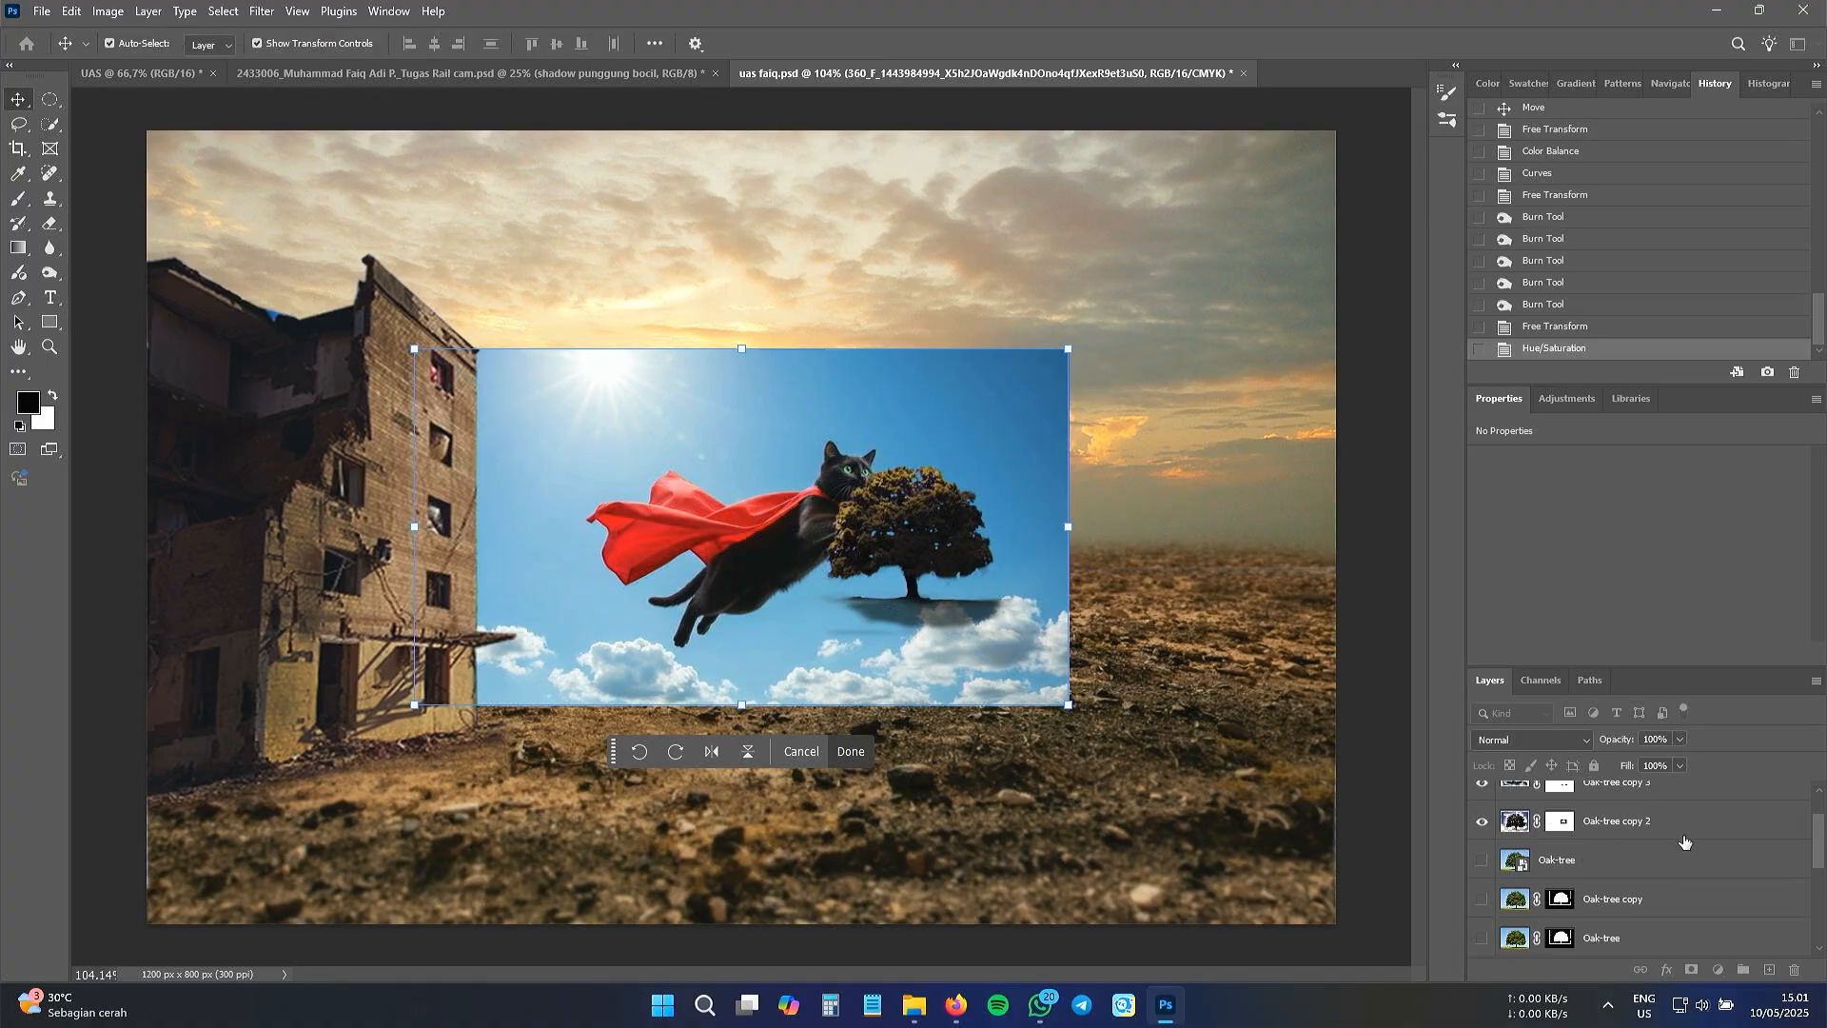
{"action": "scroll", "coordinate": [1680, 864], "scroll_direction": "up", "scroll_amount": 2}
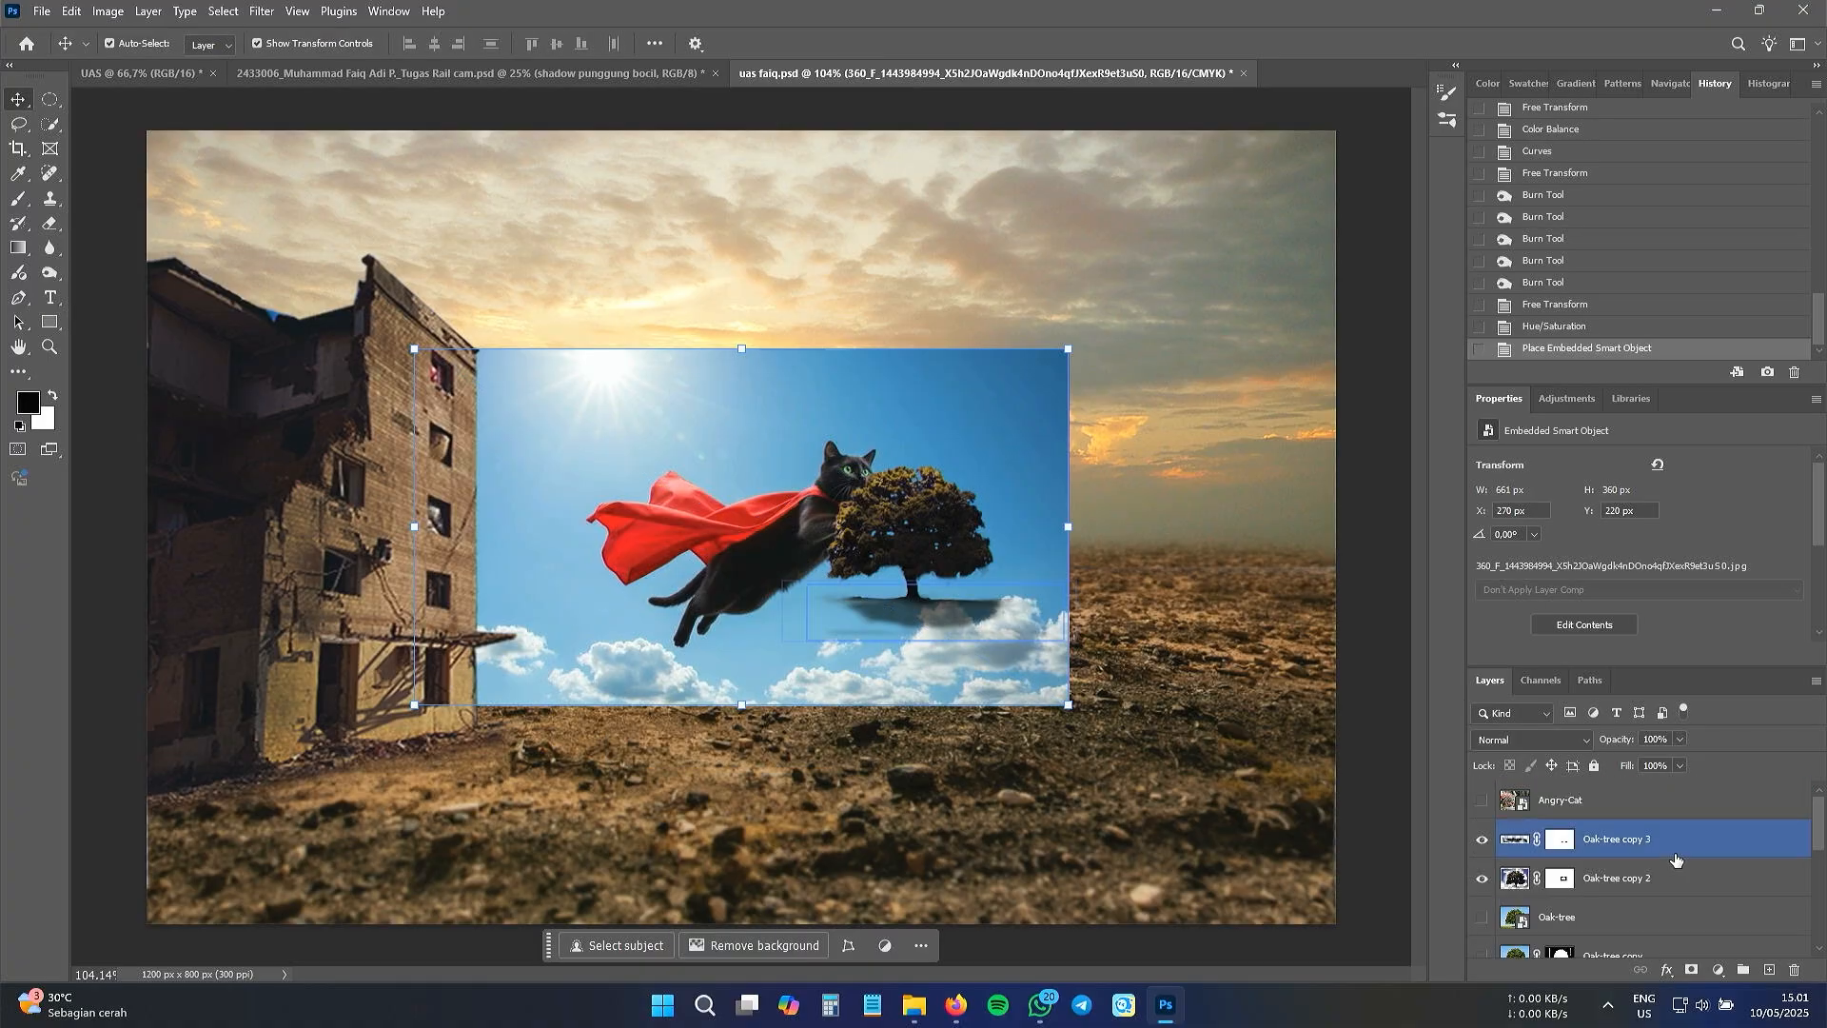
{"action": "scroll", "coordinate": [1677, 860], "scroll_direction": "down", "scroll_amount": 5}
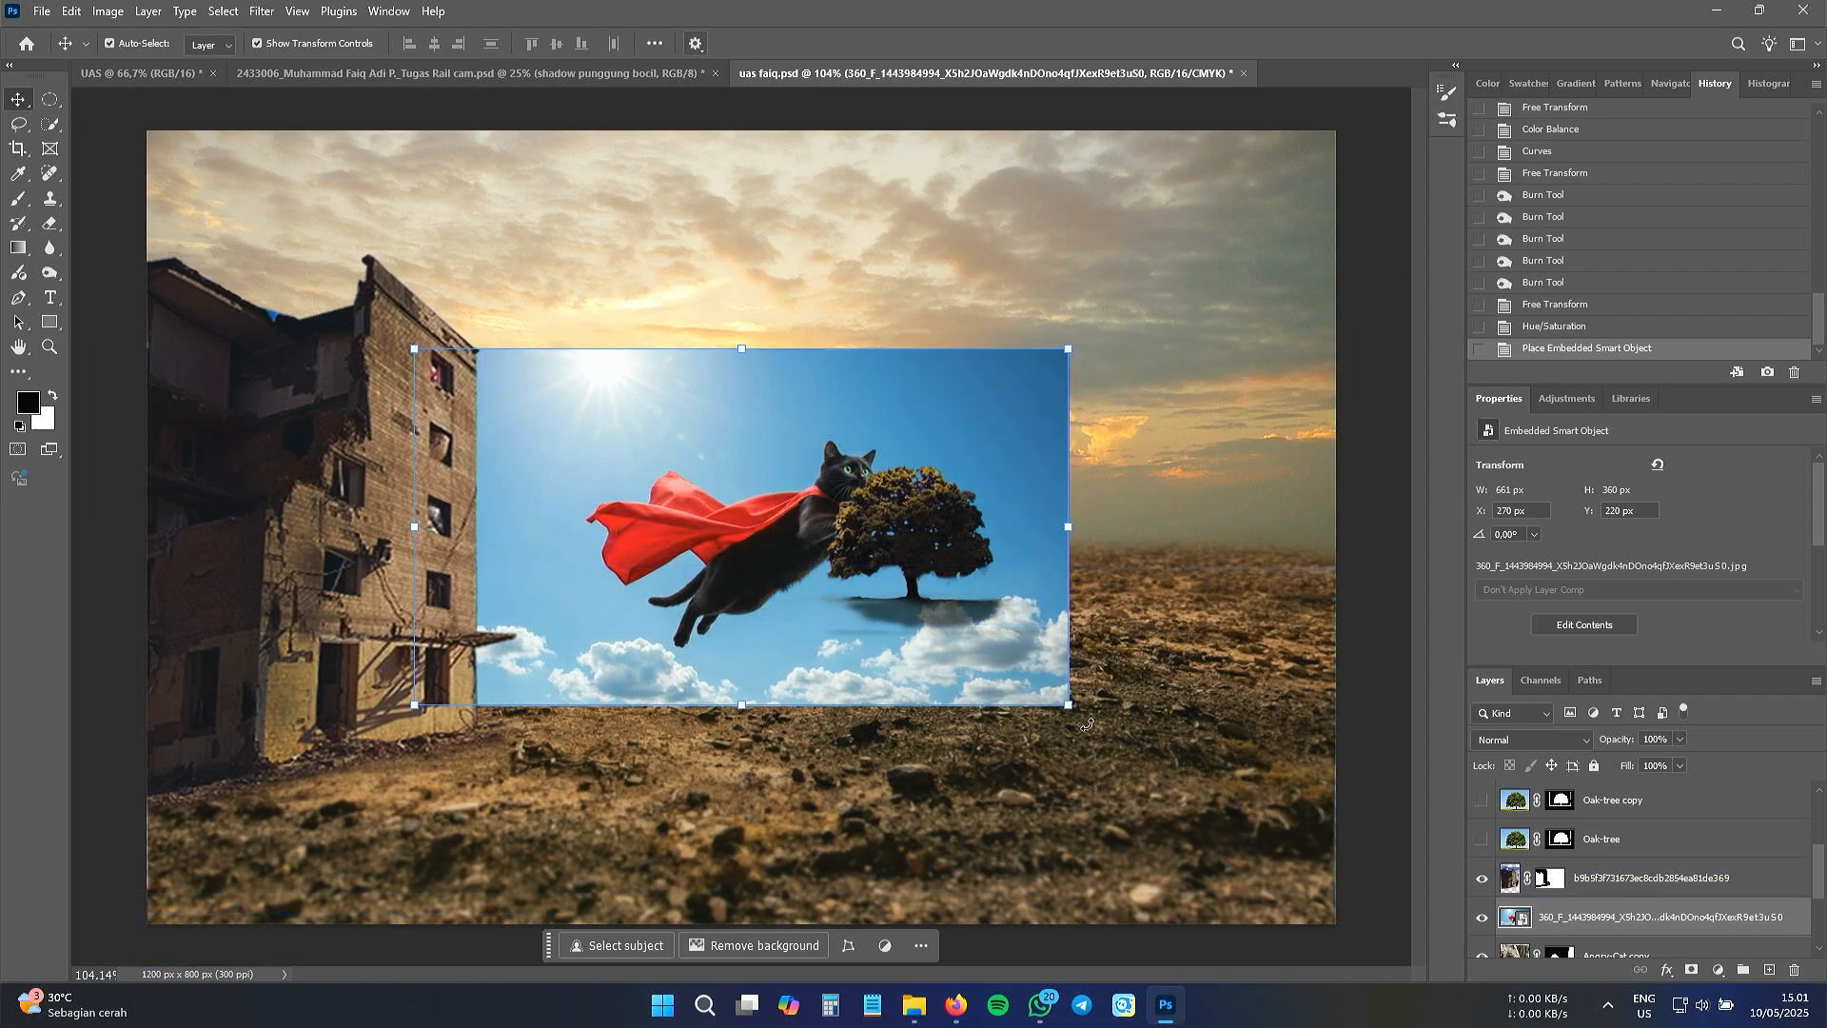
{"action": "left_click_drag", "start_coordinate": [1068, 707], "coordinate": [1195, 807]}
{"action": "key", "text": "ctrl+z"}
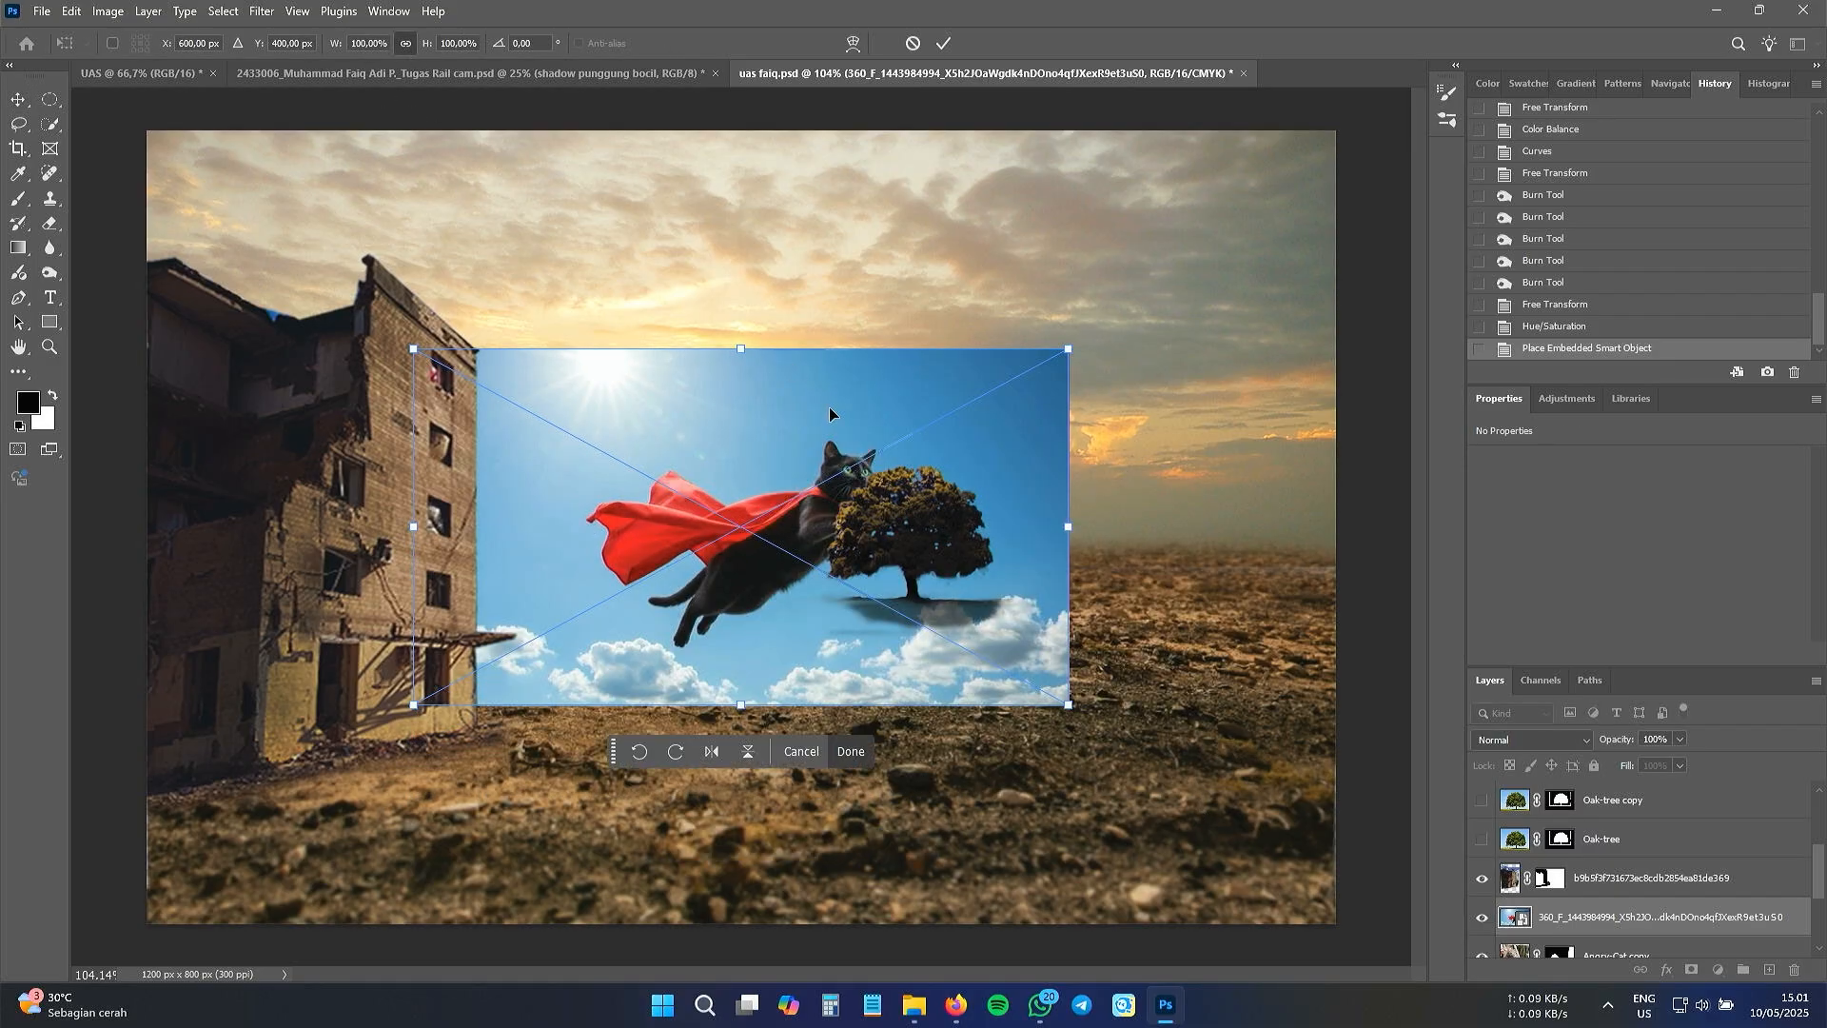
{"action": "left_click_drag", "start_coordinate": [1067, 708], "coordinate": [905, 655]}
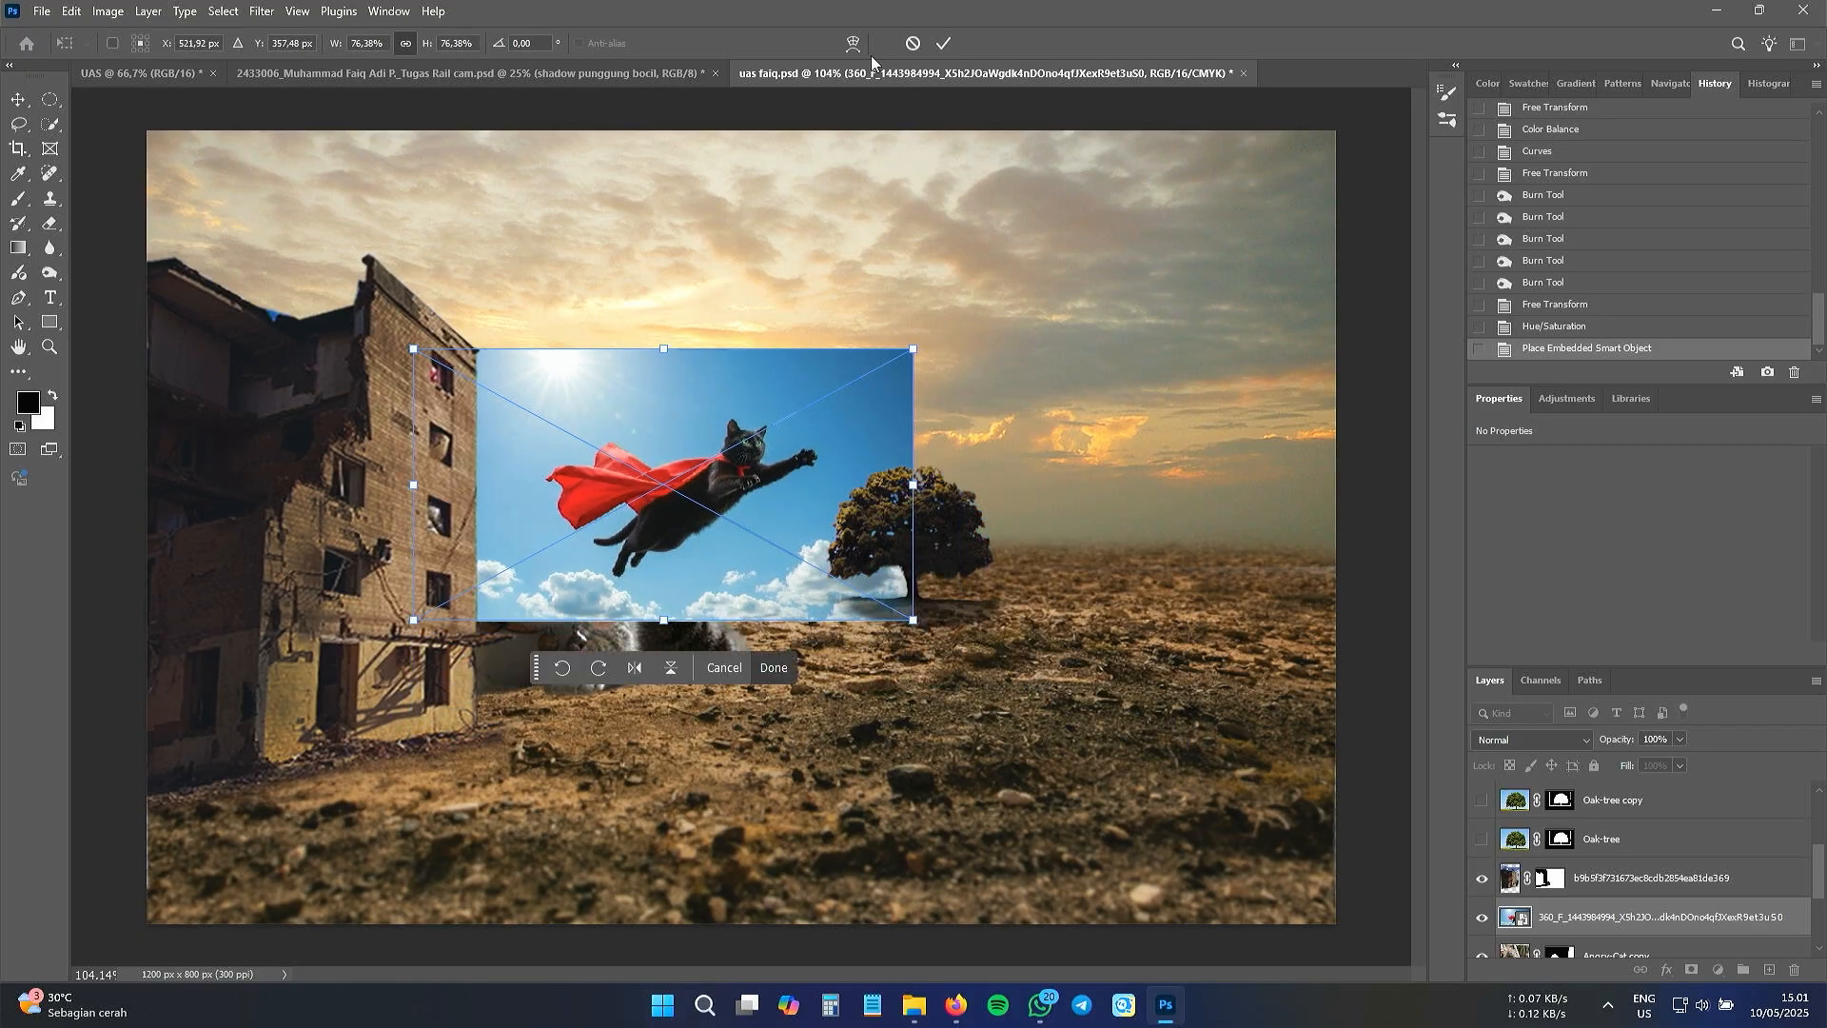
- Commit the placed flying cat image and move it up into the sky
{"action": "left_click", "coordinate": [950, 44]}
{"action": "left_click_drag", "start_coordinate": [777, 477], "coordinate": [1217, 257]}
- Draw a loose Lasso selection around the black cat and its red cape
{"action": "scroll", "coordinate": [1232, 260], "scroll_direction": "up", "scroll_amount": 3}
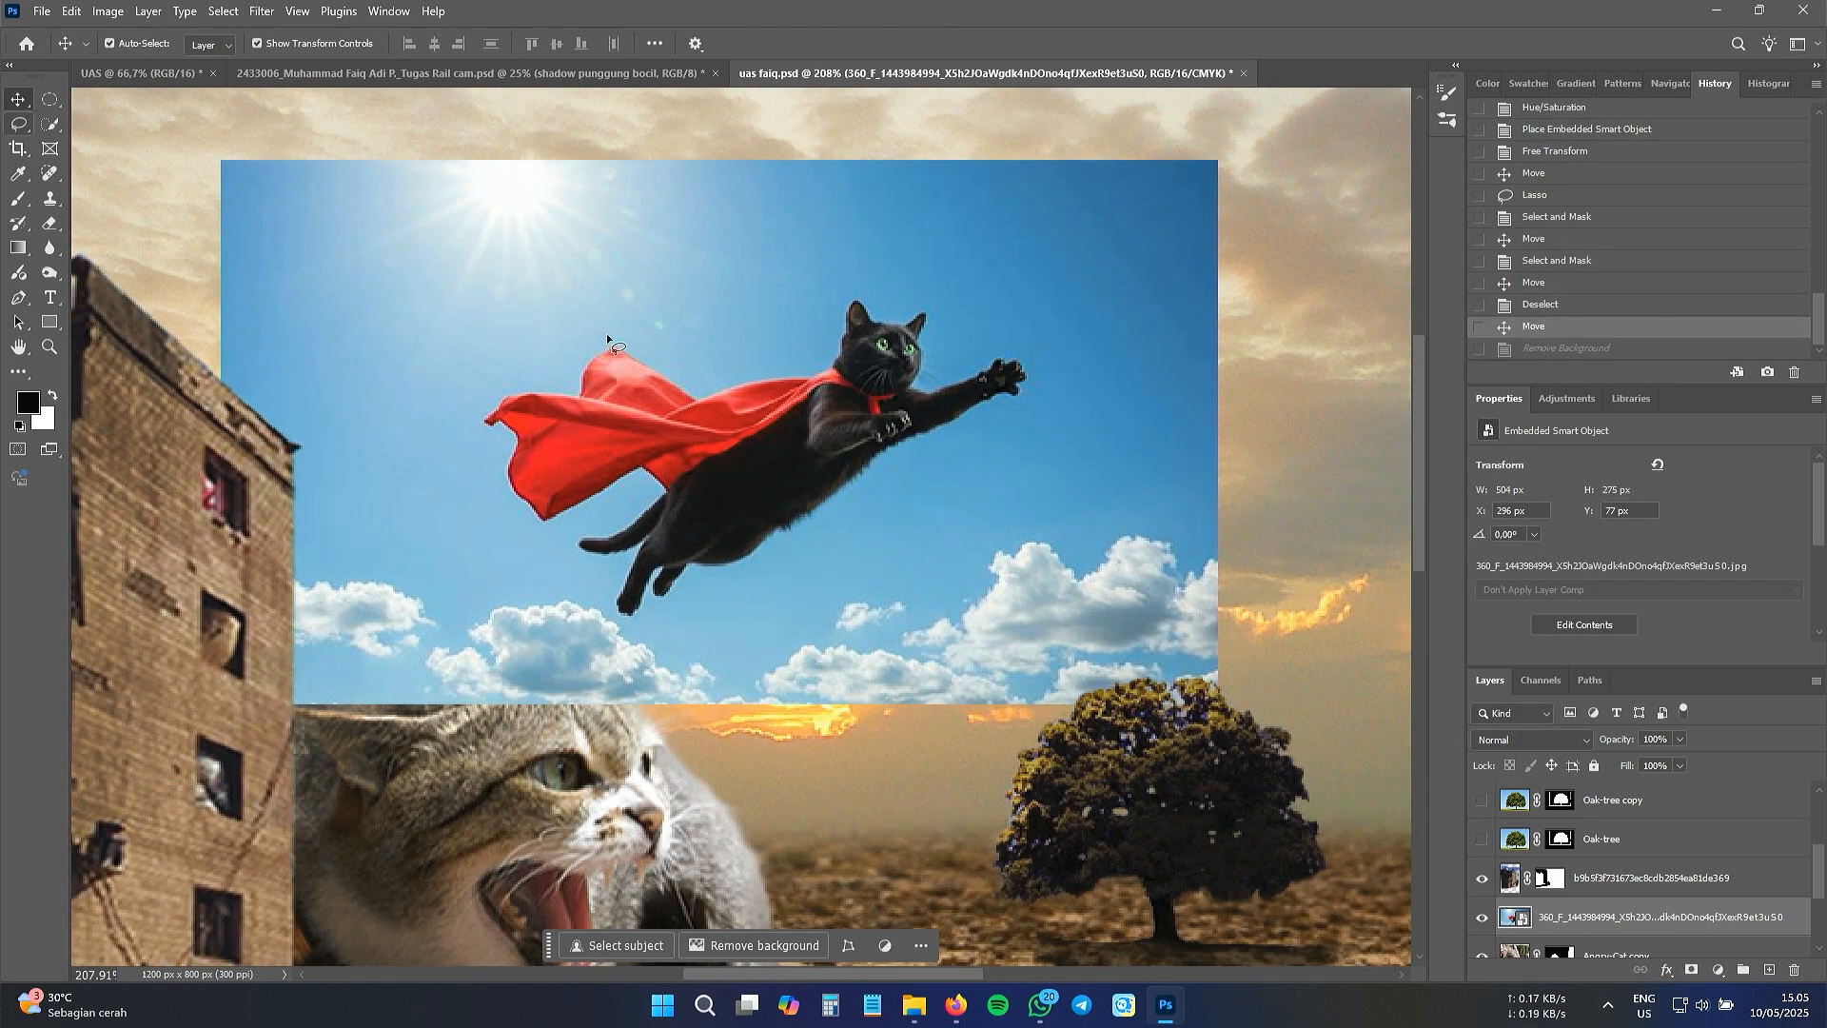
{"action": "key", "text": "l"}
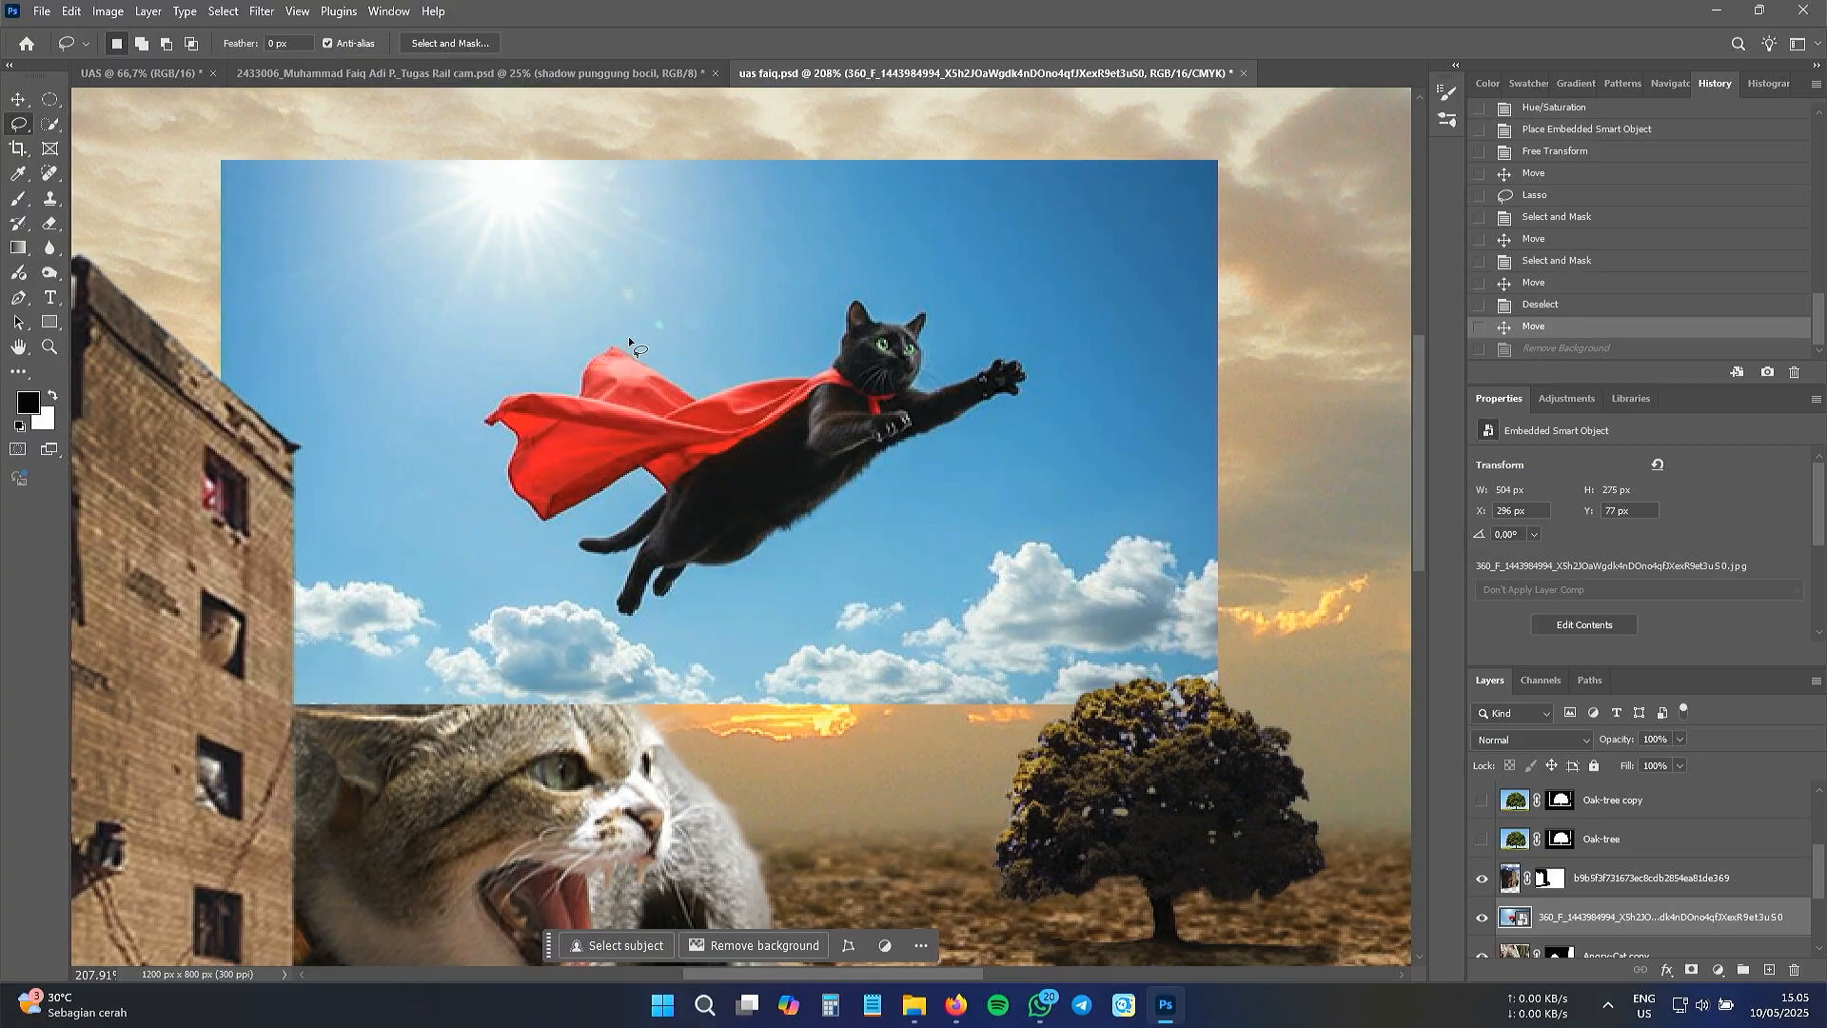
{"action": "left_click_drag", "start_coordinate": [625, 335], "coordinate": [687, 362]}
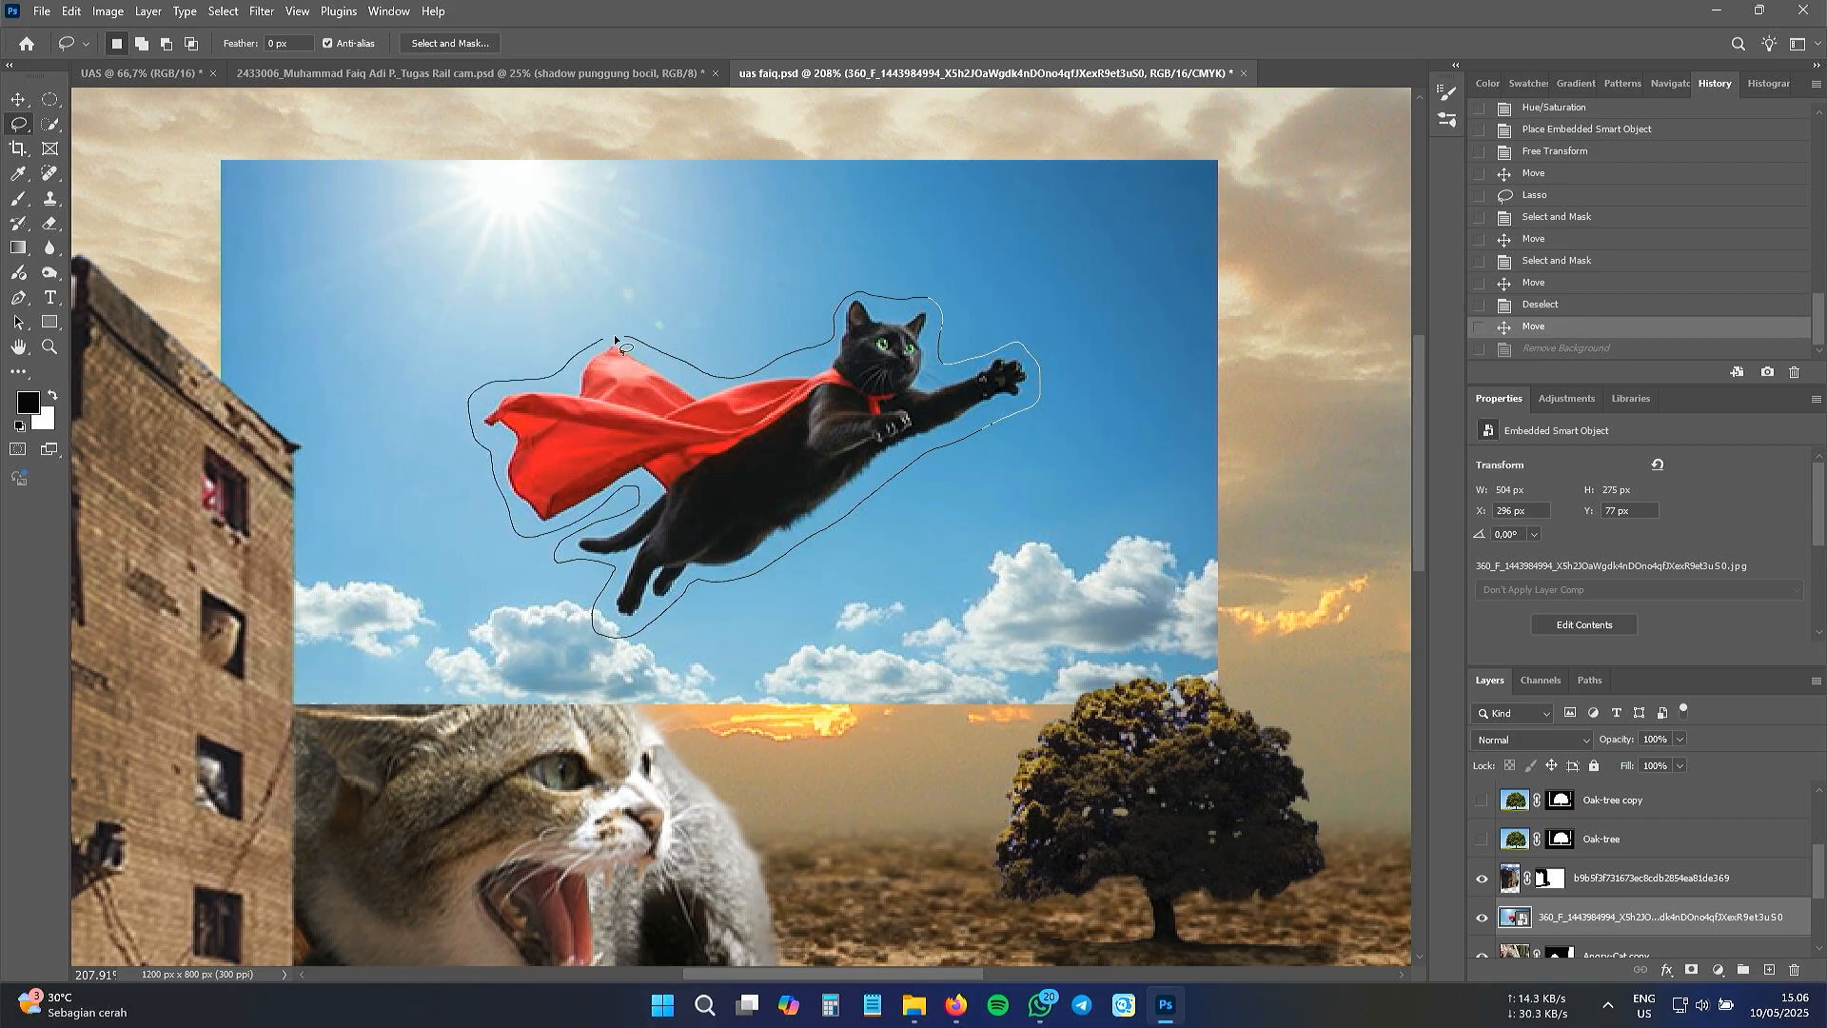
{"action": "left_click_drag", "start_coordinate": [653, 347], "coordinate": [657, 348]}
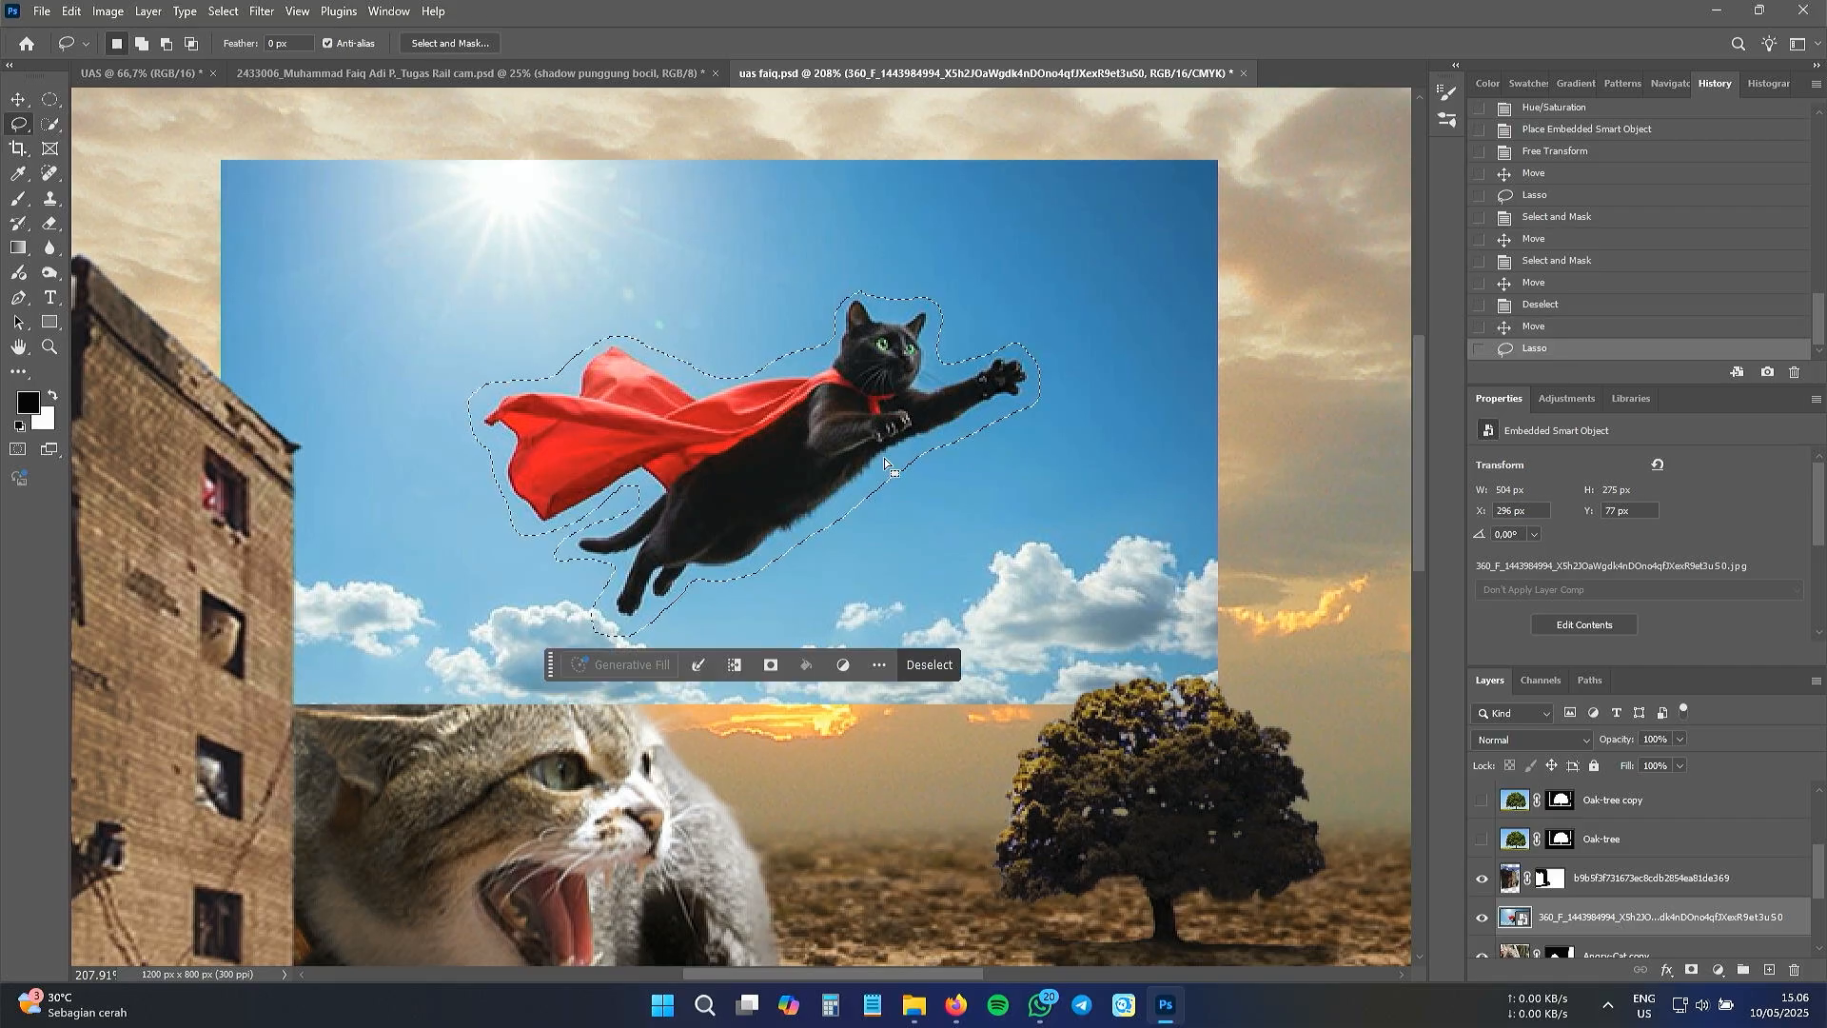
- Refine the selection in Select and Mask by brushing the blue edge around the cat, with Smooth 10 and Feather 1.6 px
{"action": "right_click", "coordinate": [705, 479]}
{"action": "left_click", "coordinate": [769, 539]}
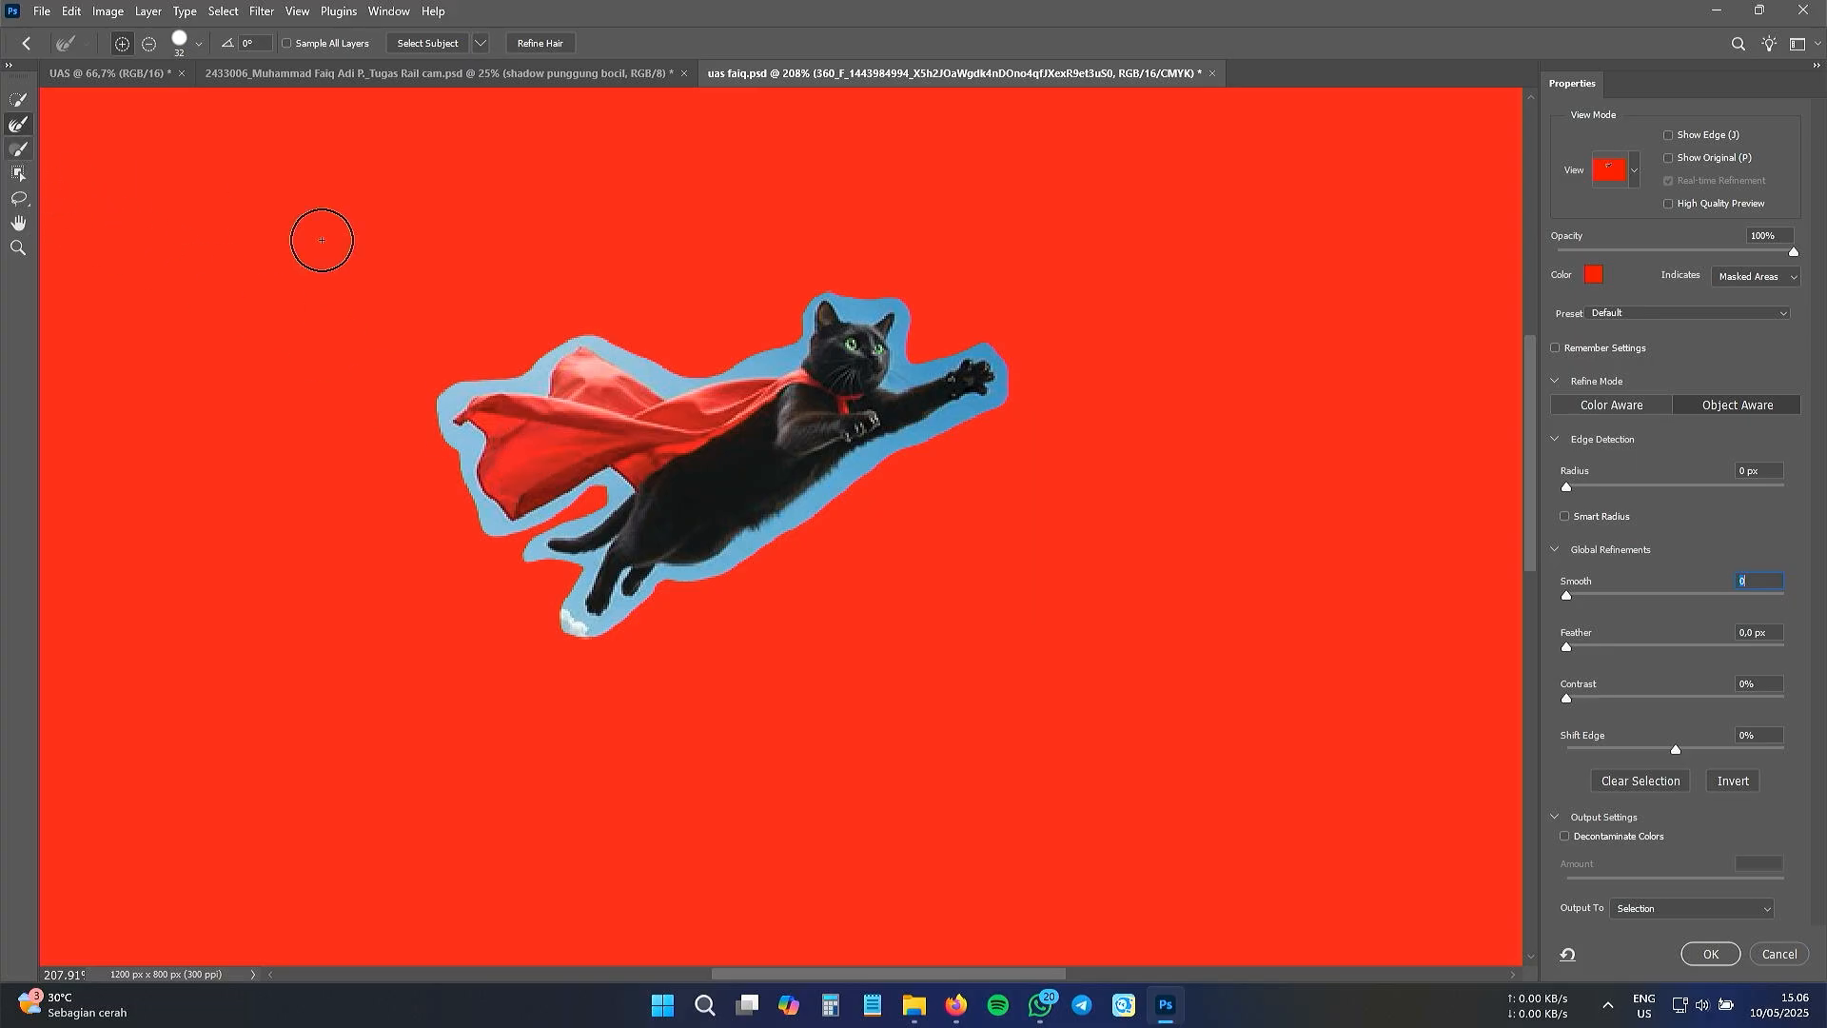
{"action": "mouse_move", "coordinate": [656, 352]}
{"action": "left_mouse_down"}
{"action": "mouse_move", "coordinate": [747, 369]}
{"action": "mouse_move", "coordinate": [782, 355]}
{"action": "mouse_move", "coordinate": [810, 295]}
{"action": "mouse_move", "coordinate": [844, 287]}
{"action": "mouse_move", "coordinate": [963, 423]}
{"action": "mouse_move", "coordinate": [643, 622]}
{"action": "mouse_move", "coordinate": [564, 579]}
{"action": "mouse_move", "coordinate": [552, 503]}
{"action": "mouse_move", "coordinate": [599, 496]}
{"action": "mouse_move", "coordinate": [446, 445]}
{"action": "mouse_move", "coordinate": [583, 321]}
{"action": "left_mouse_up"}
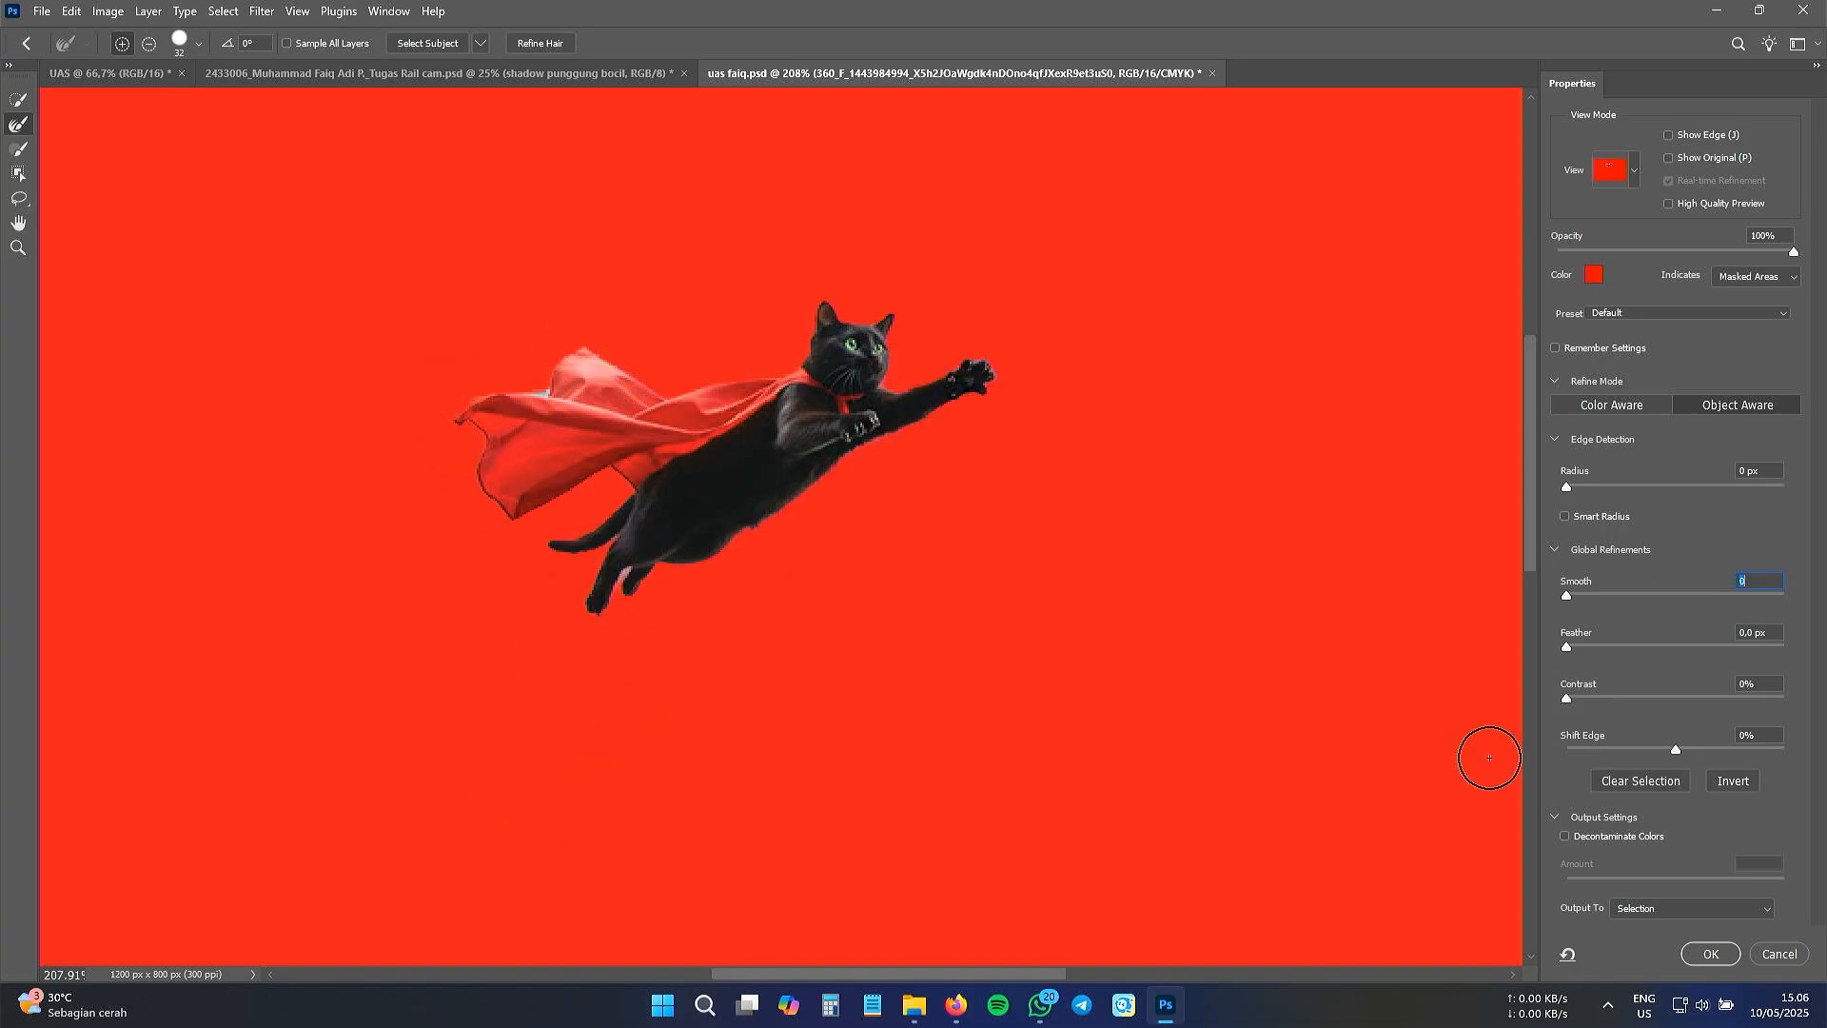
{"action": "left_click", "coordinate": [603, 498]}
{"action": "left_click", "coordinate": [633, 570]}
{"action": "left_click", "coordinate": [629, 593]}
{"action": "key", "text": "Return"}
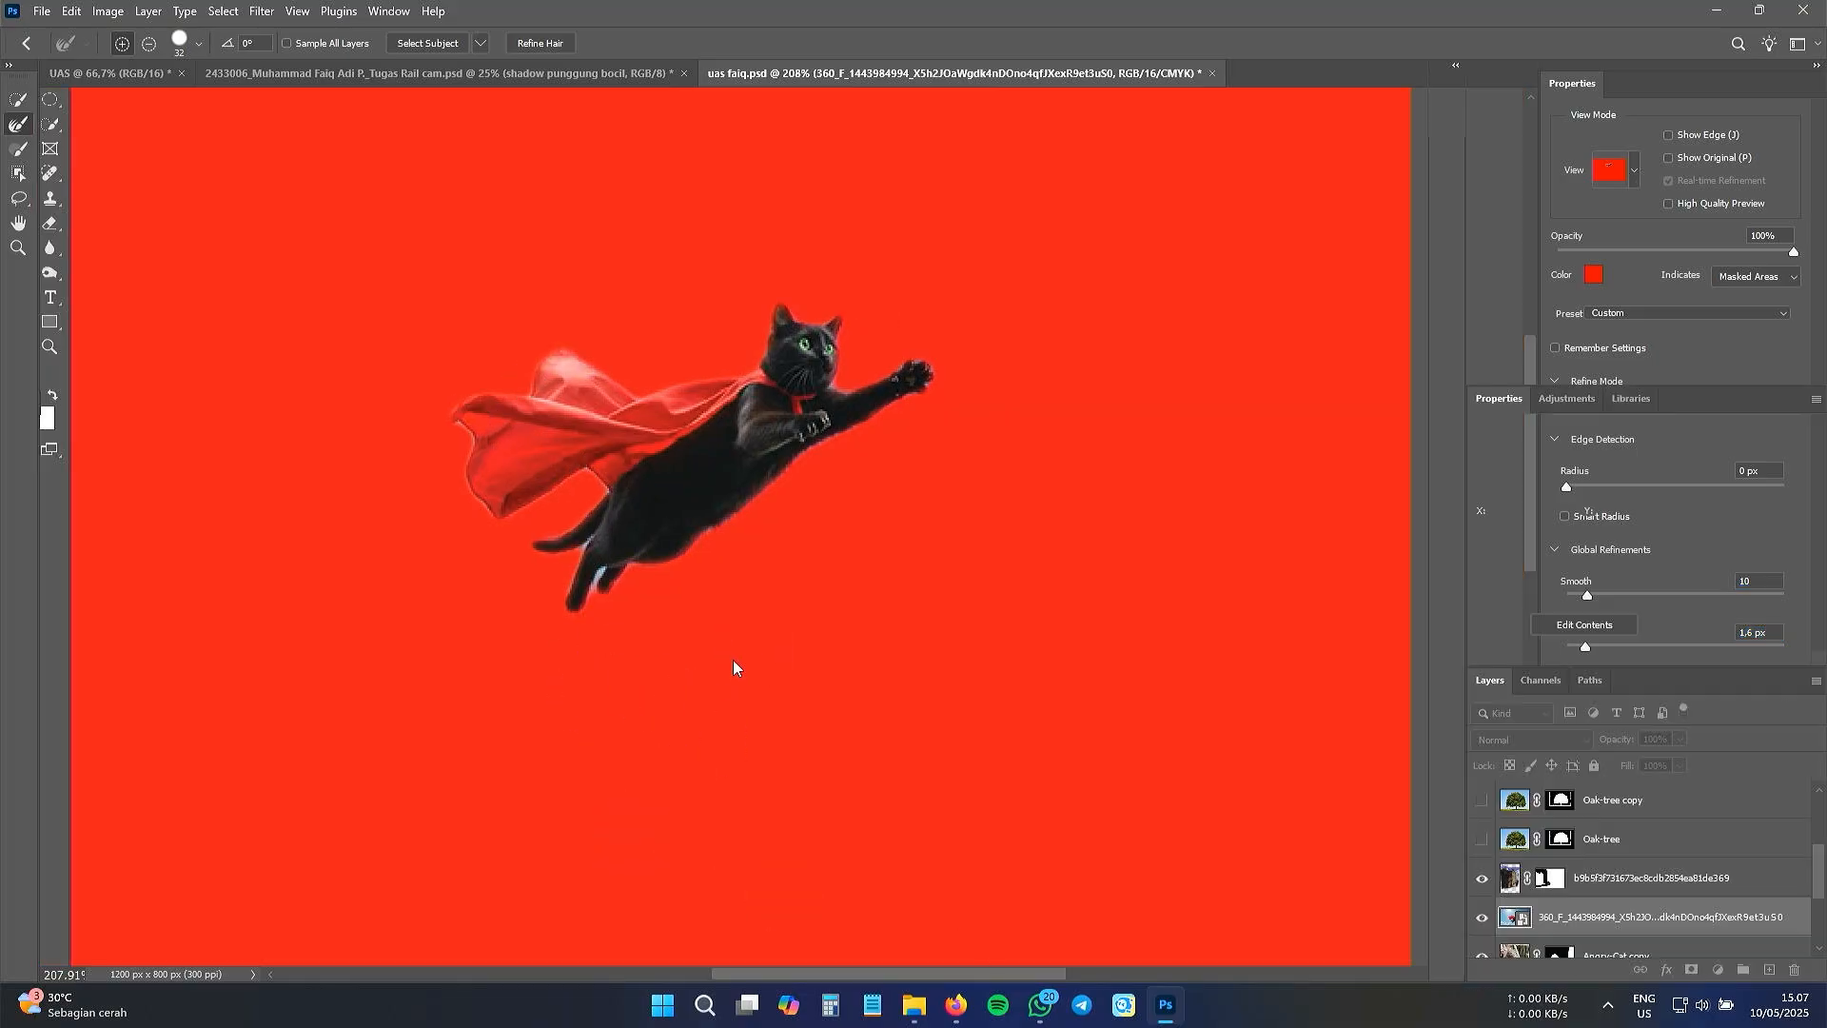
- Reopen Select and Mask and output the cat with Decontaminate Colors at 100% to a New Layer with Layer Mask
{"action": "scroll", "coordinate": [1749, 909], "scroll_direction": "down", "scroll_amount": 2}
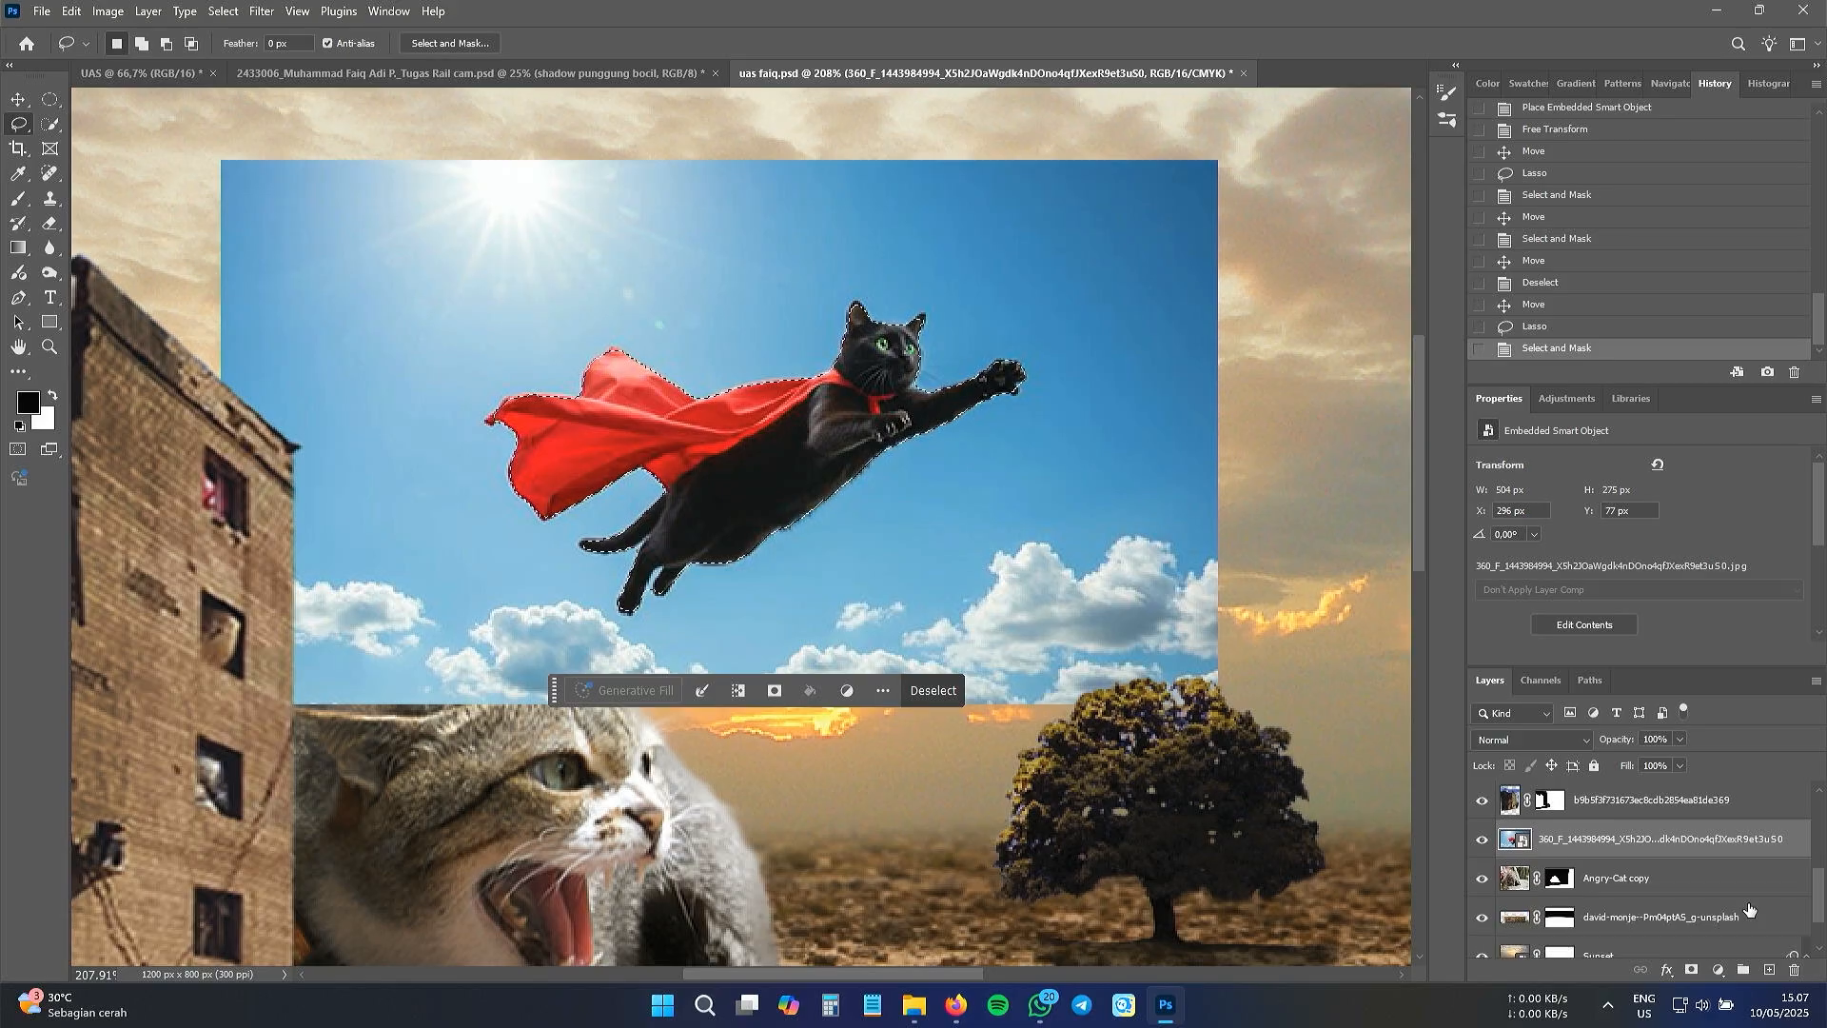
{"action": "key", "text": "ctrl+alt+r"}
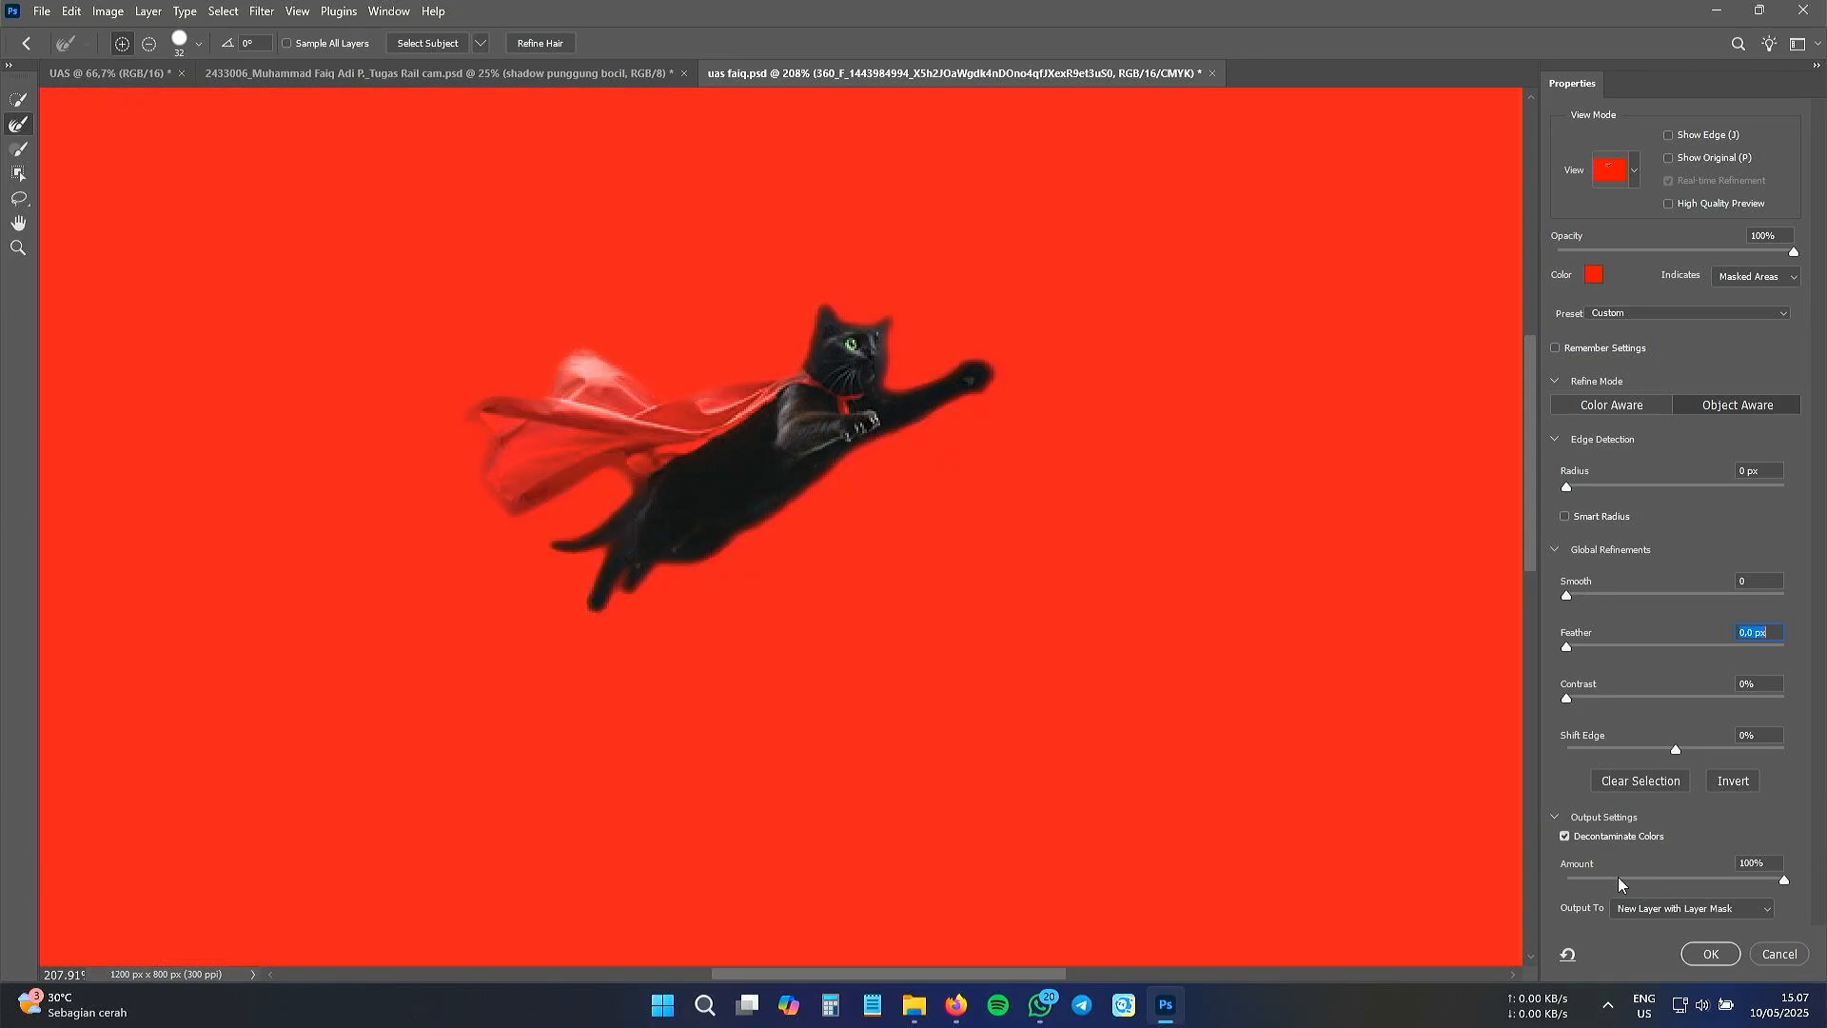
{"action": "left_click", "coordinate": [1710, 954]}
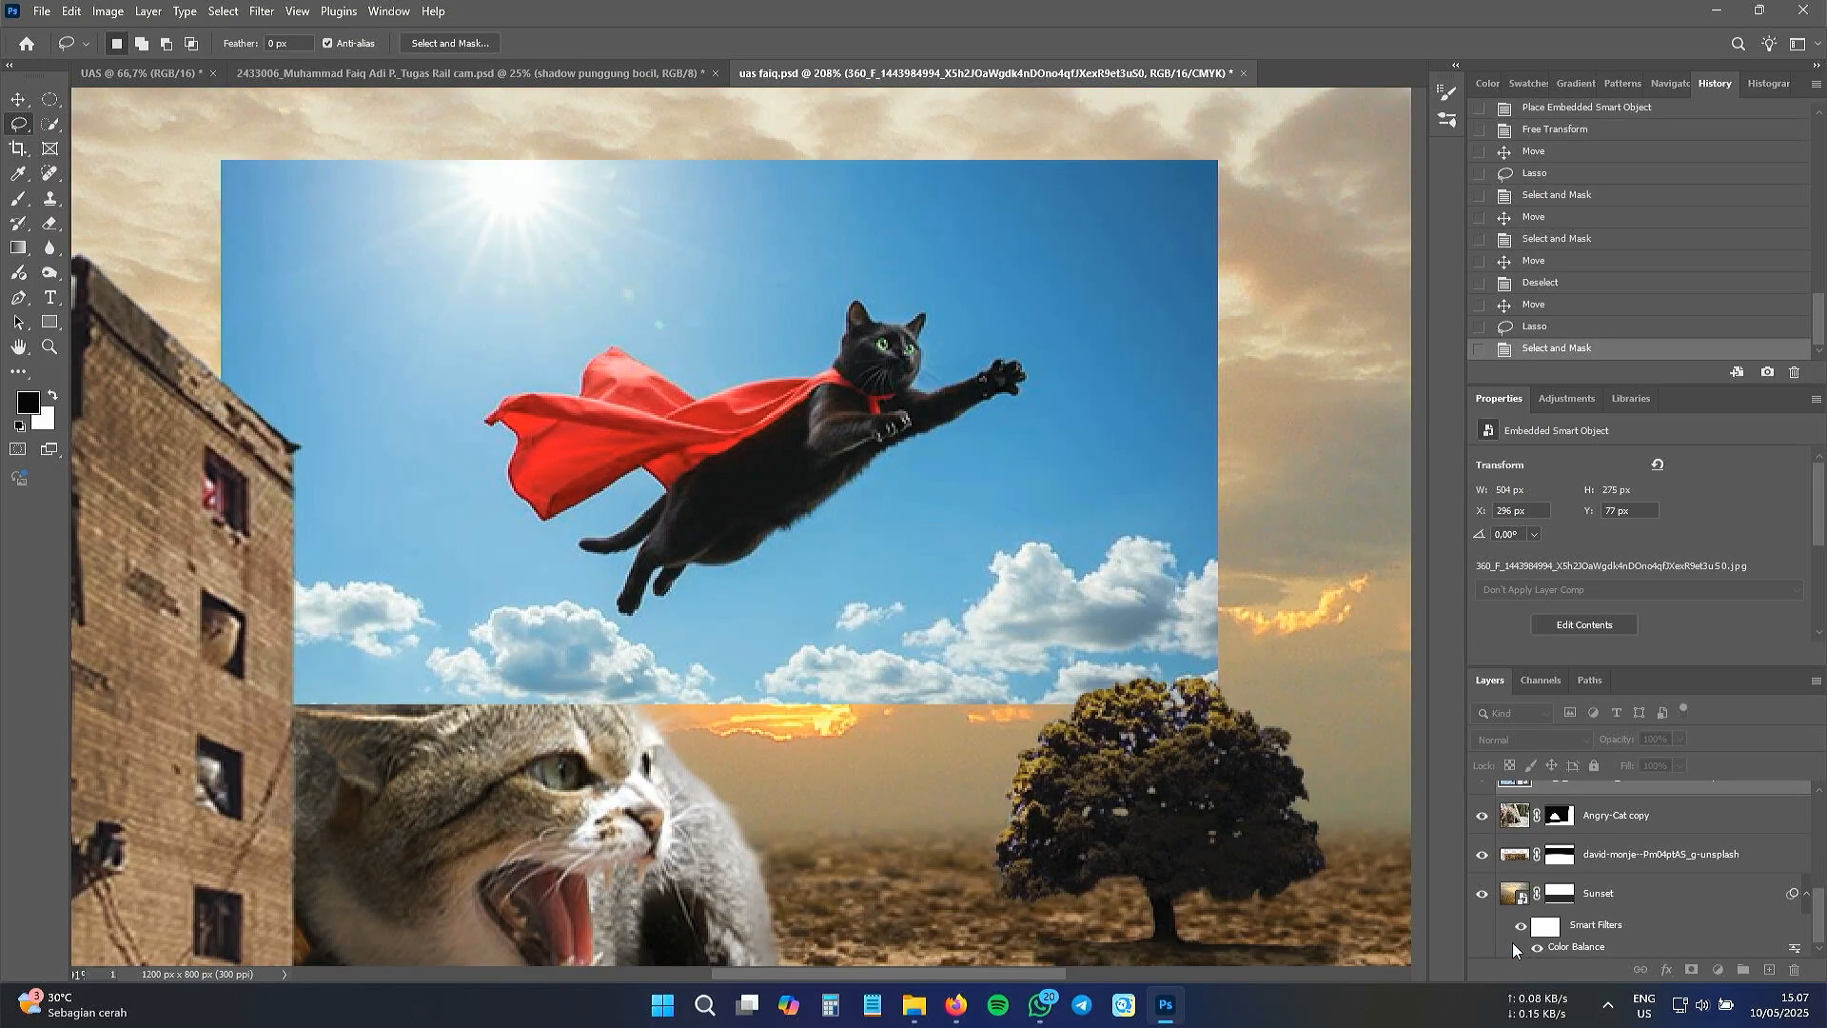
- Scale the cut-out flying cat down to about 38.6% and position it in the upper right of the sky
{"action": "left_click", "coordinate": [18, 100]}
{"action": "left_click_drag", "start_coordinate": [220, 704], "coordinate": [715, 435]}
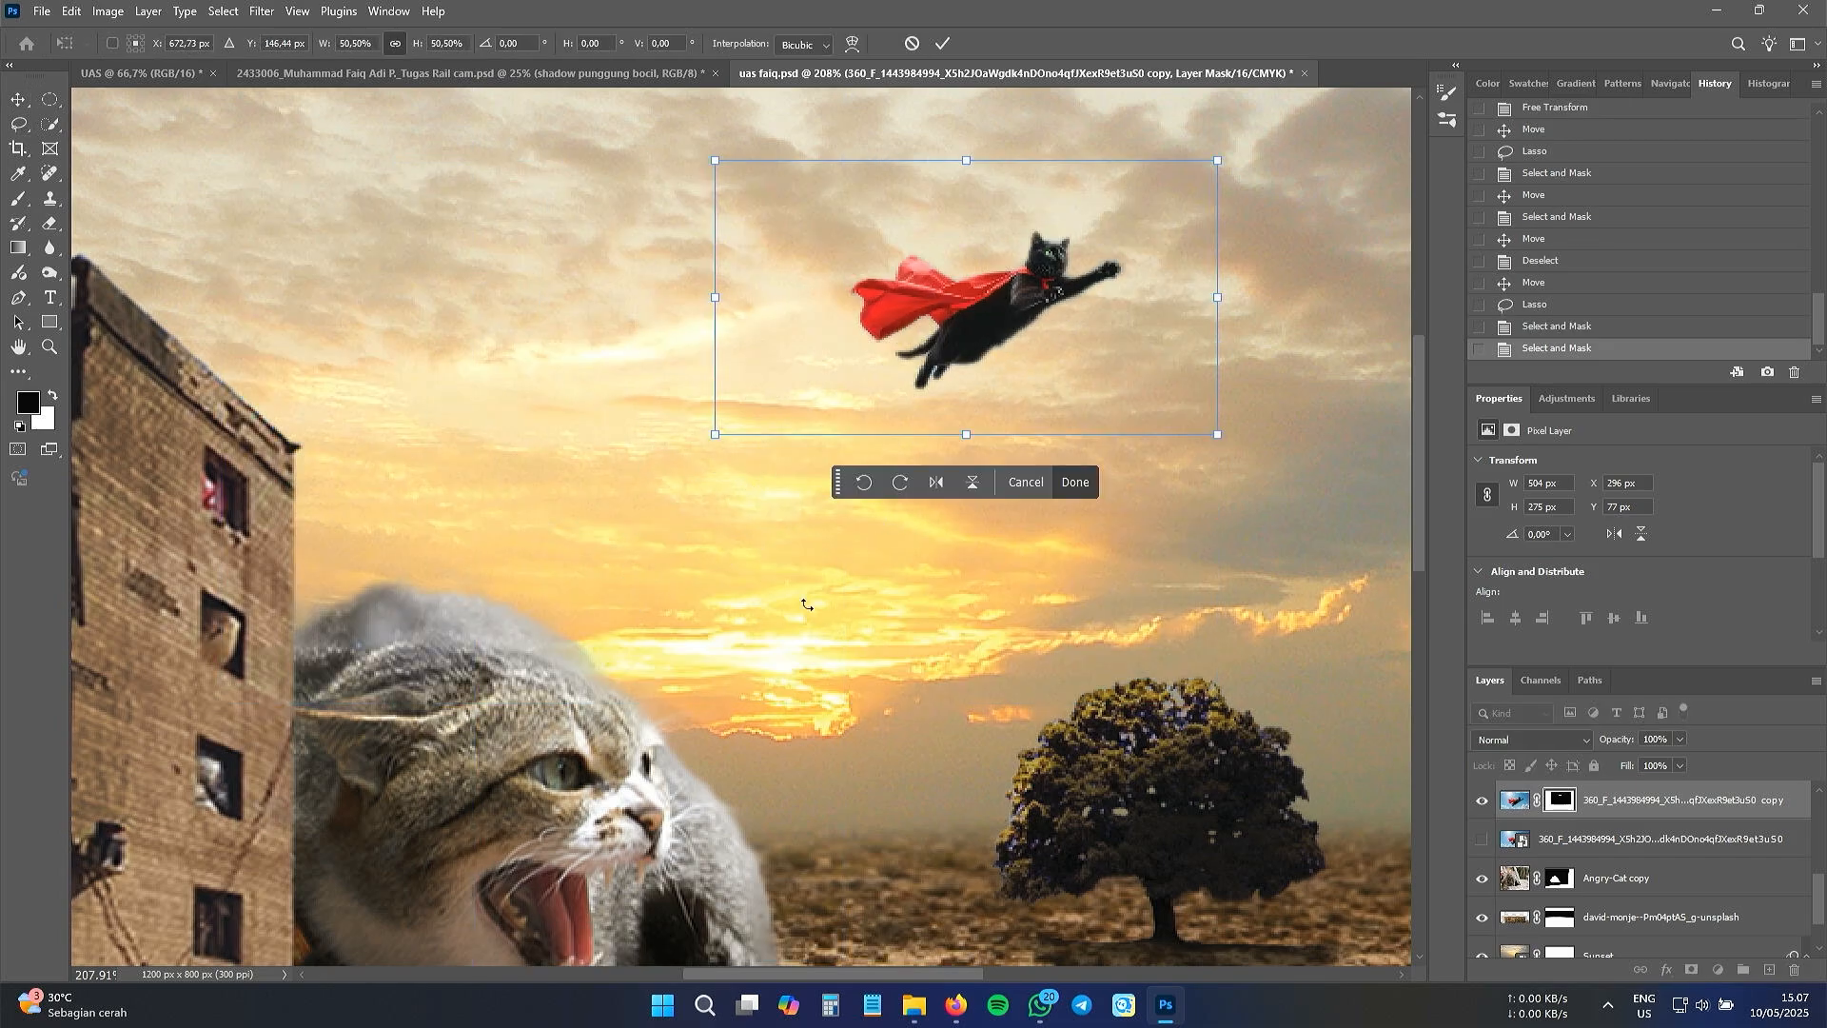
{"action": "scroll", "coordinate": [891, 723], "scroll_direction": "down", "scroll_amount": 3}
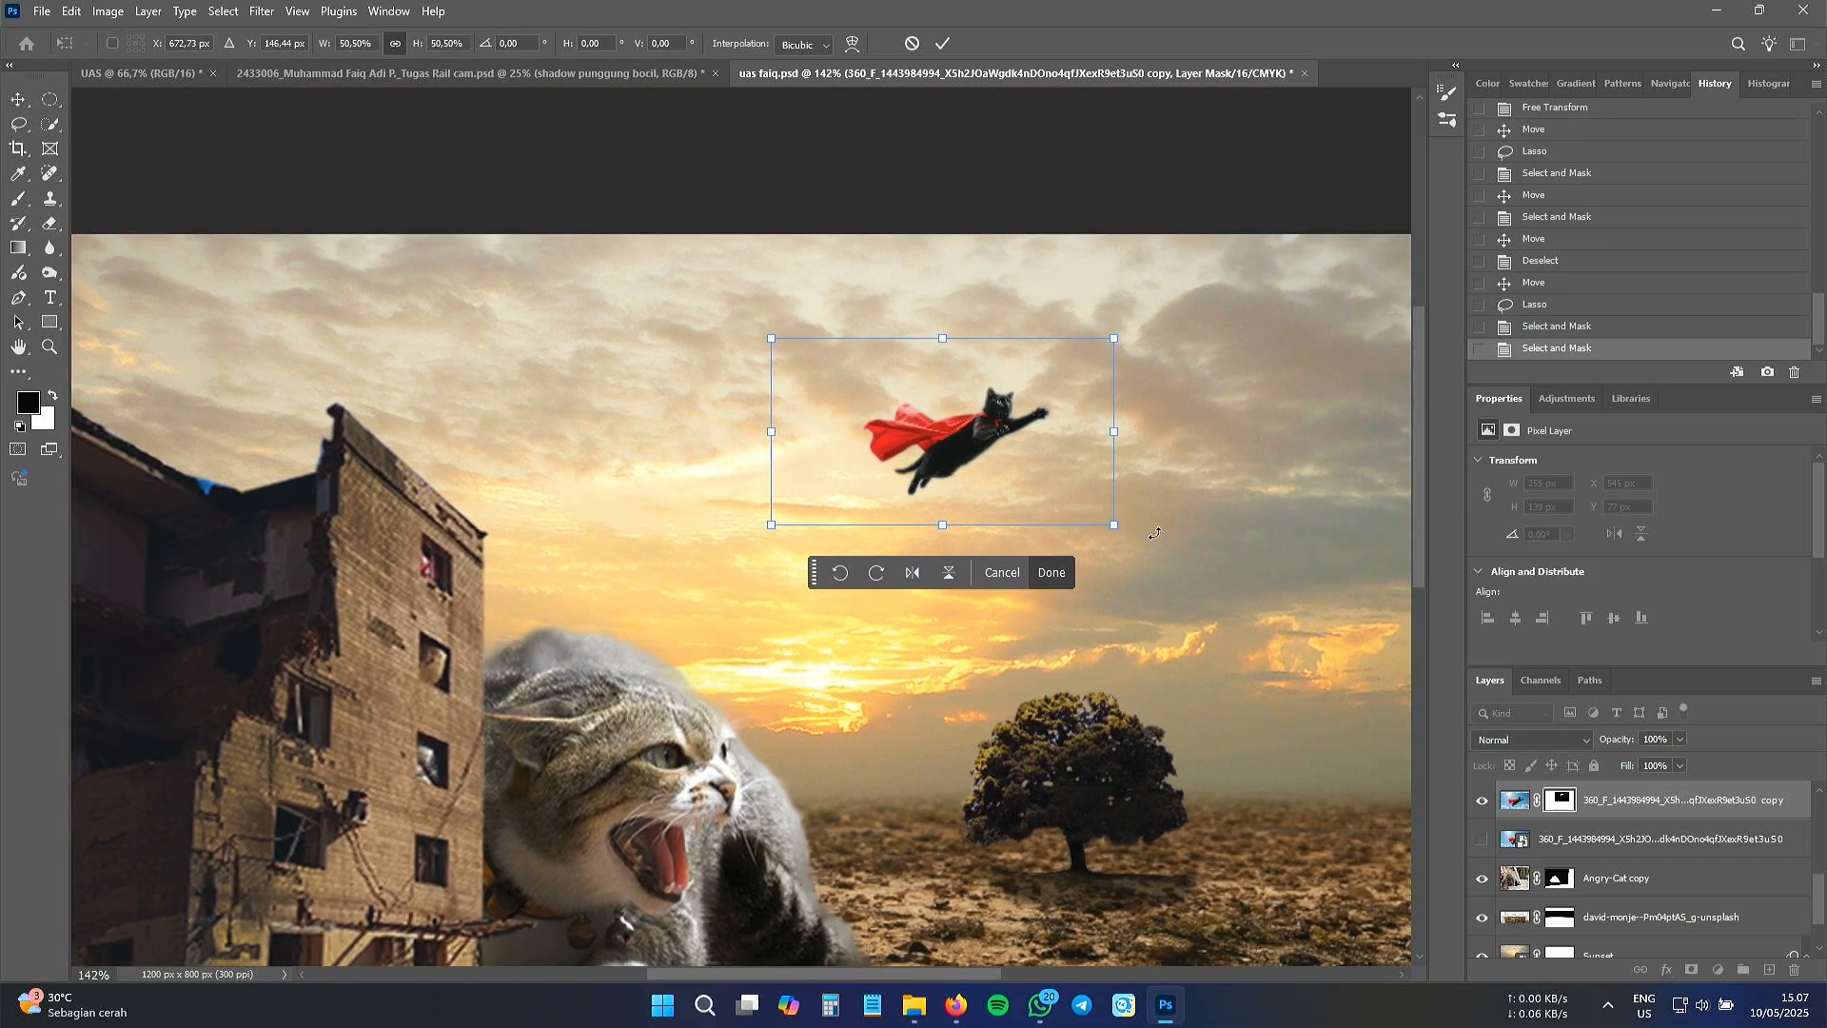
{"action": "scroll", "coordinate": [1155, 666], "scroll_direction": "down", "scroll_amount": 3}
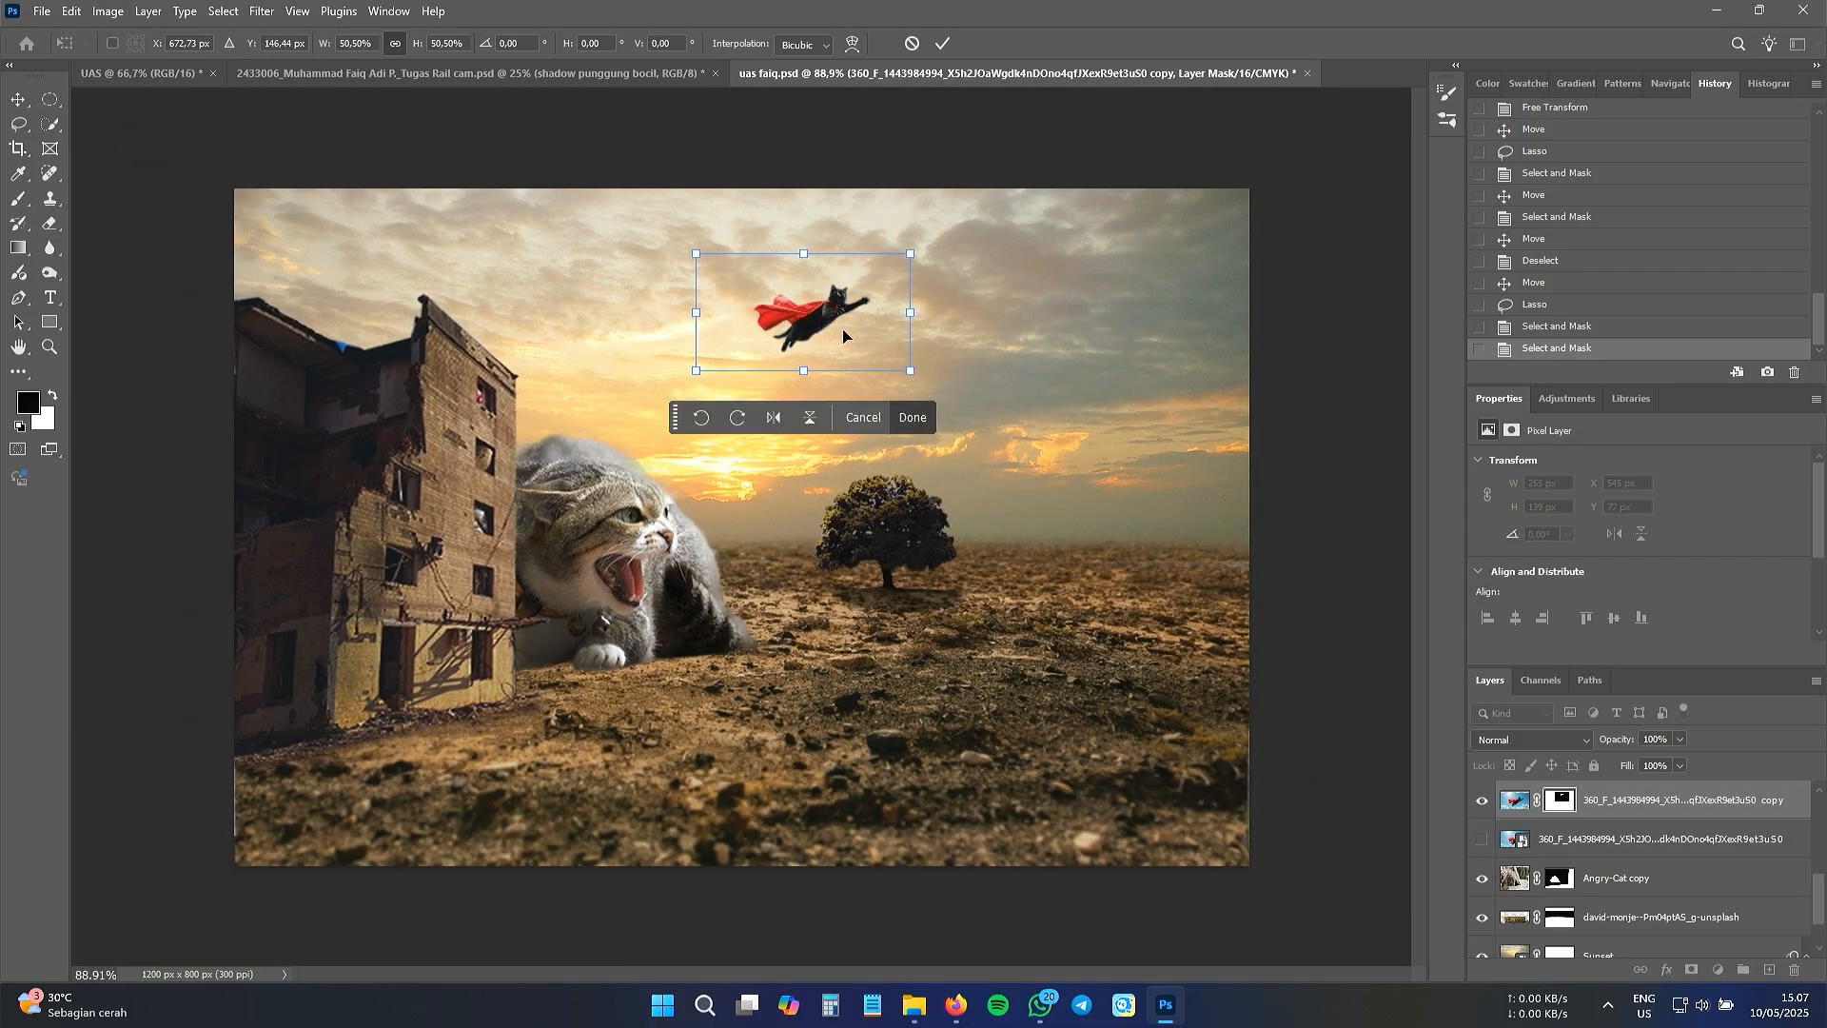
{"action": "left_click_drag", "start_coordinate": [843, 335], "coordinate": [1085, 331]}
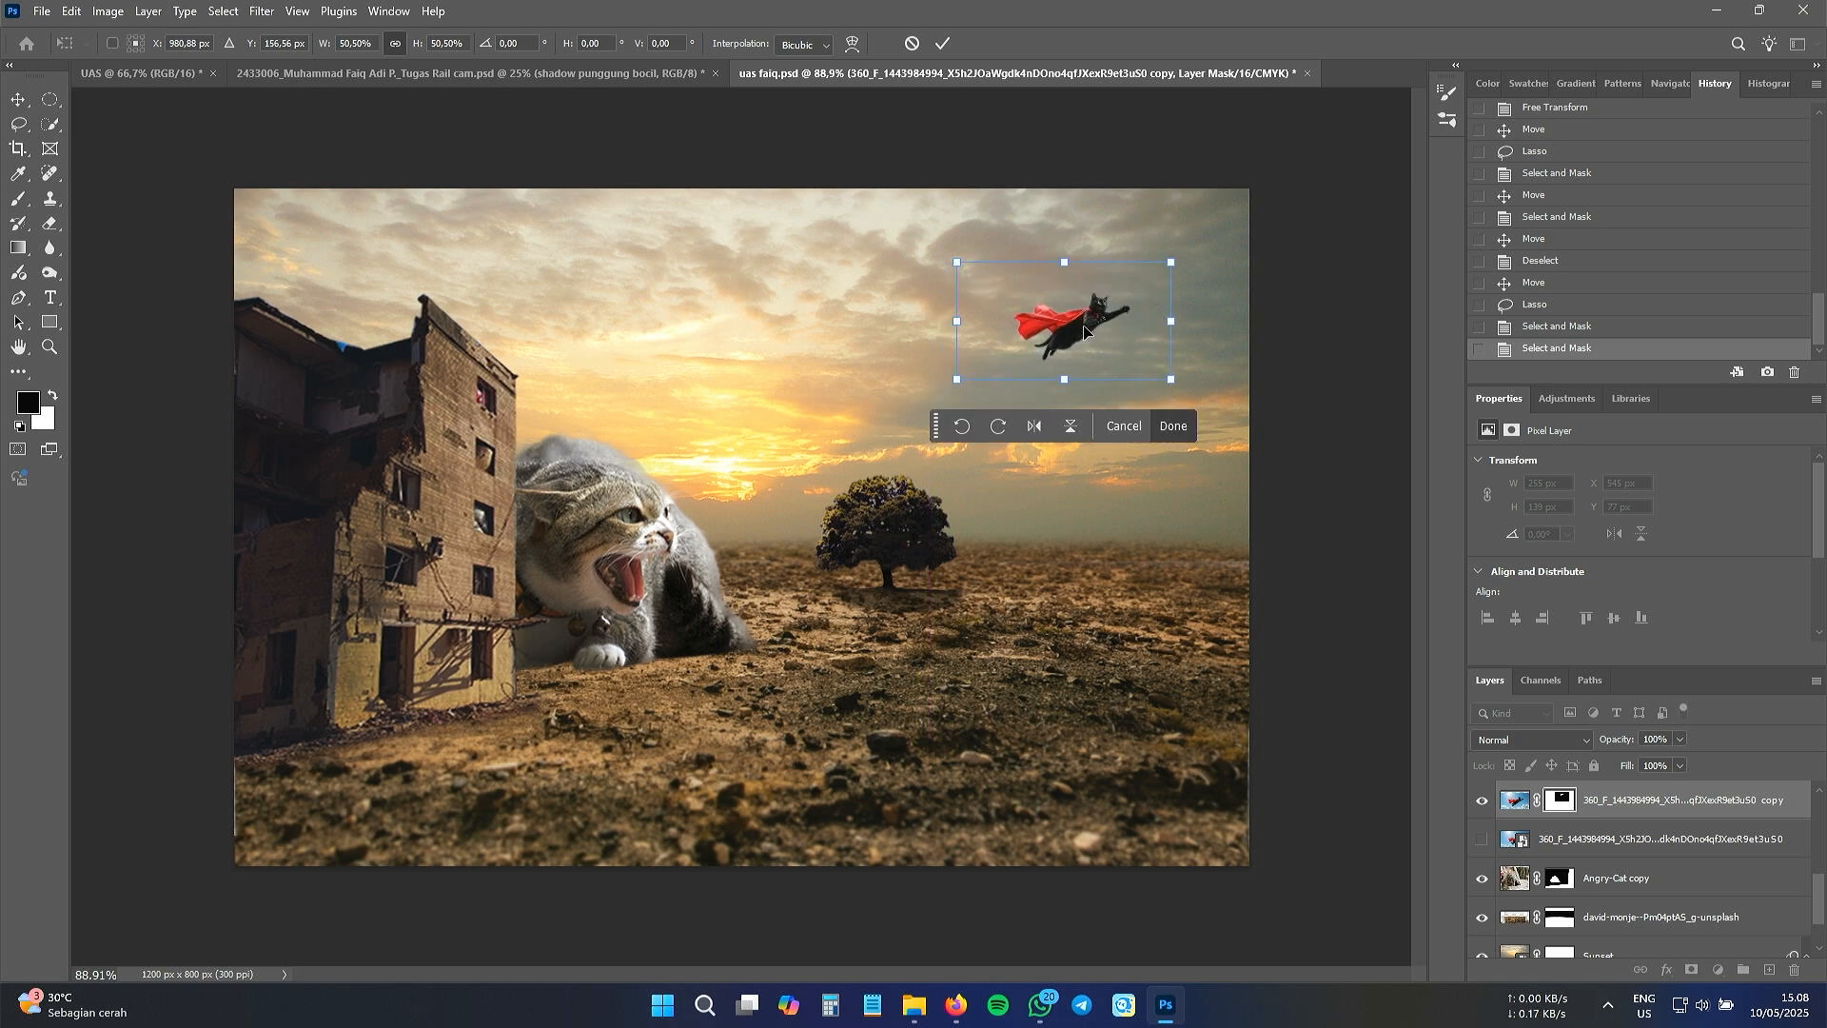
{"action": "left_click_drag", "start_coordinate": [956, 379], "coordinate": [1007, 350]}
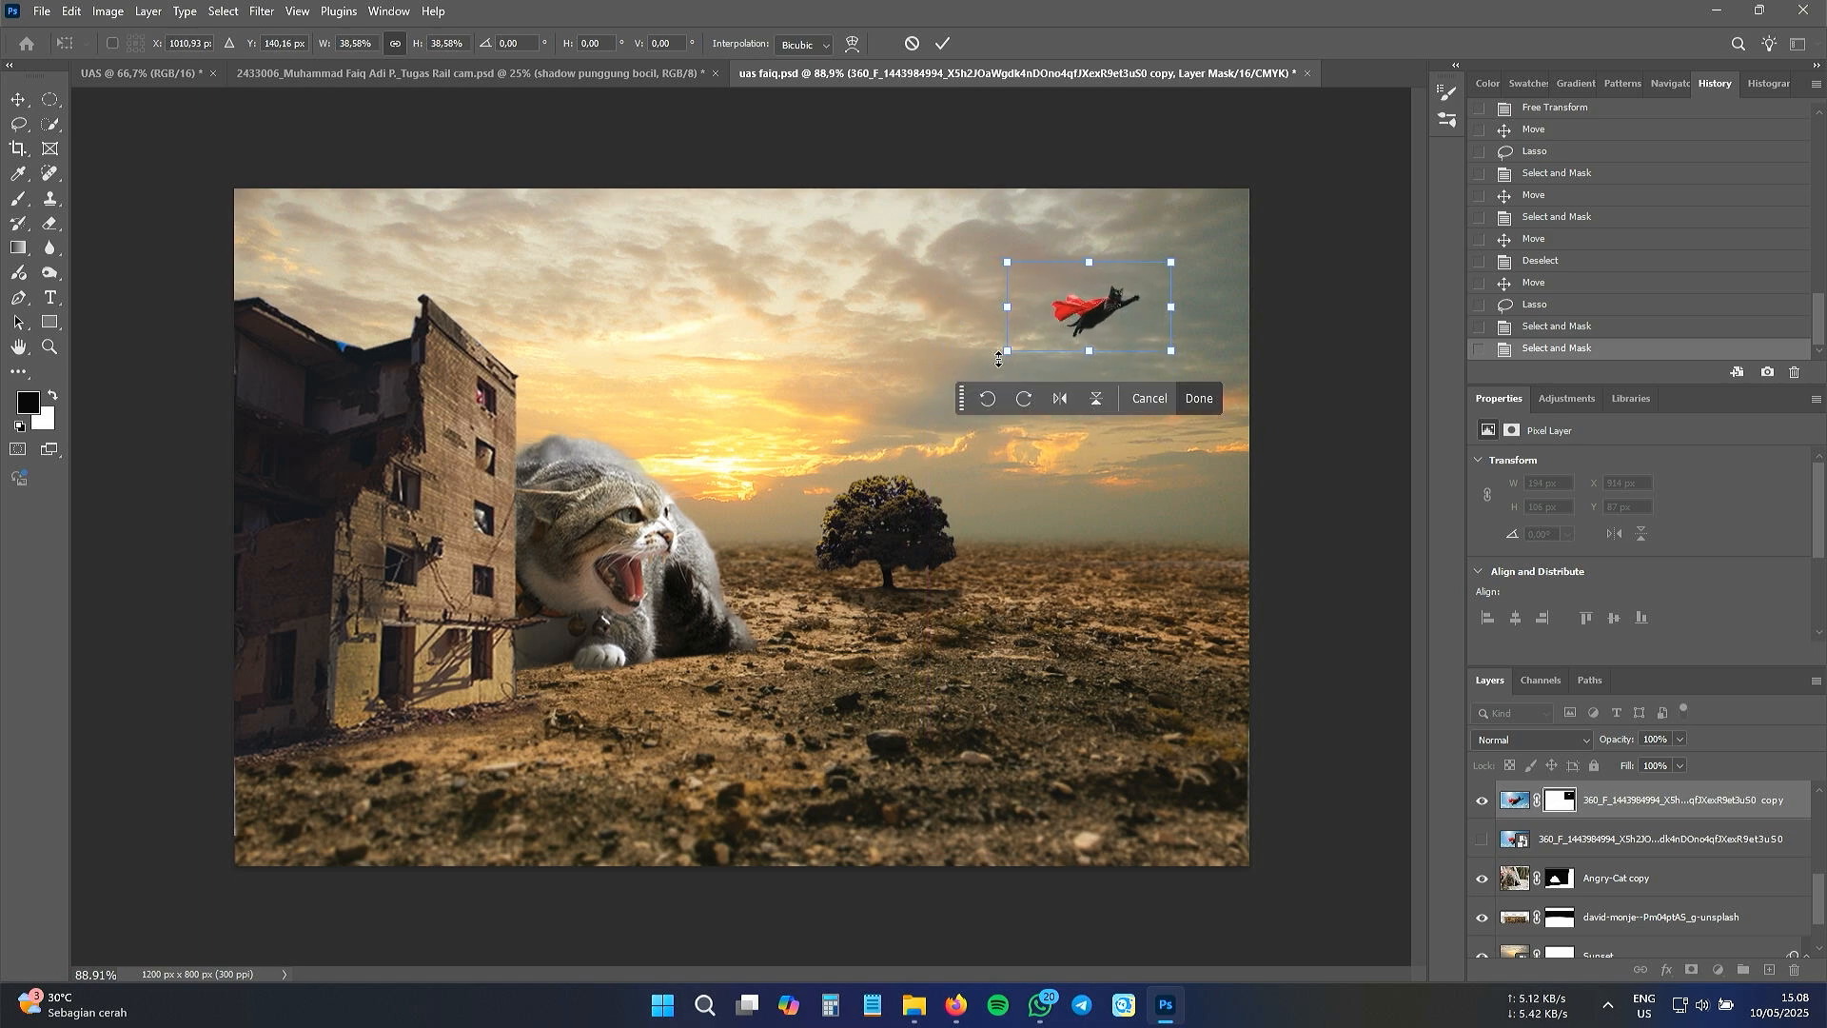
{"action": "left_click", "coordinate": [1098, 361]}
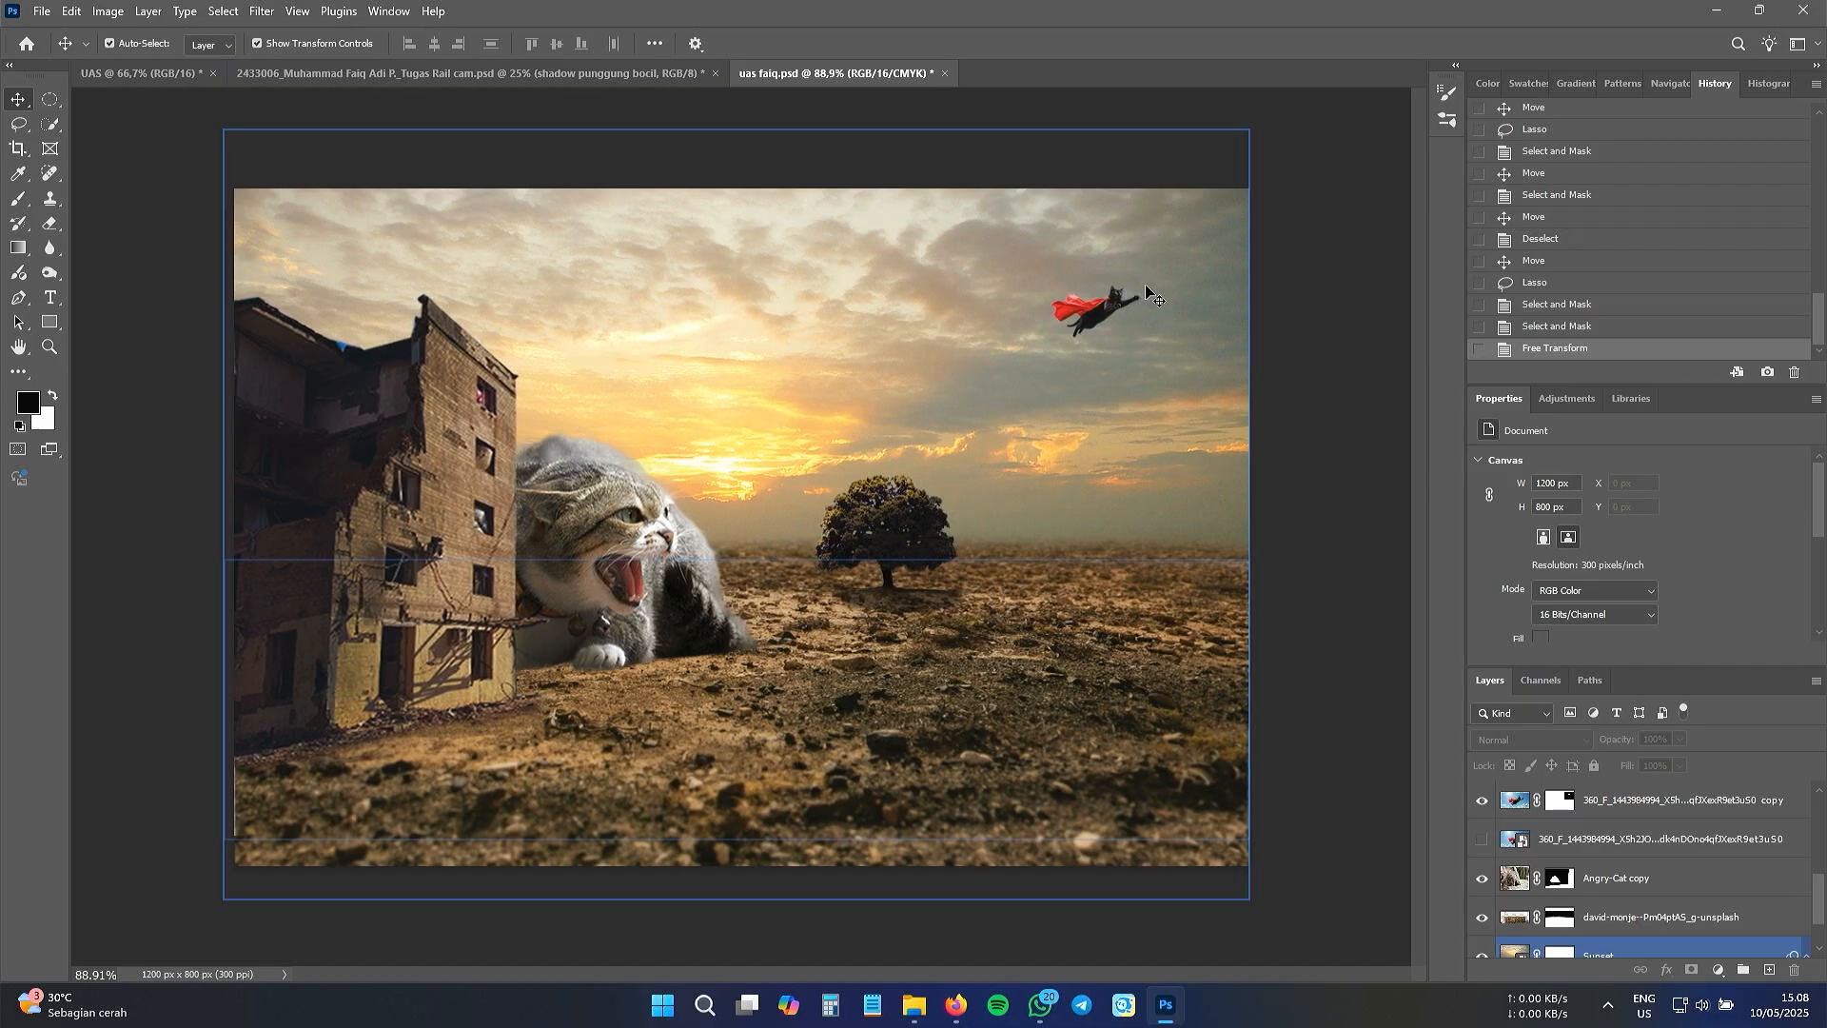
- Apply Color Balance to the flying cat's midtones with Cyan–Red at -23 and Yellow–Blue at -40
{"action": "left_click", "coordinate": [1131, 297]}
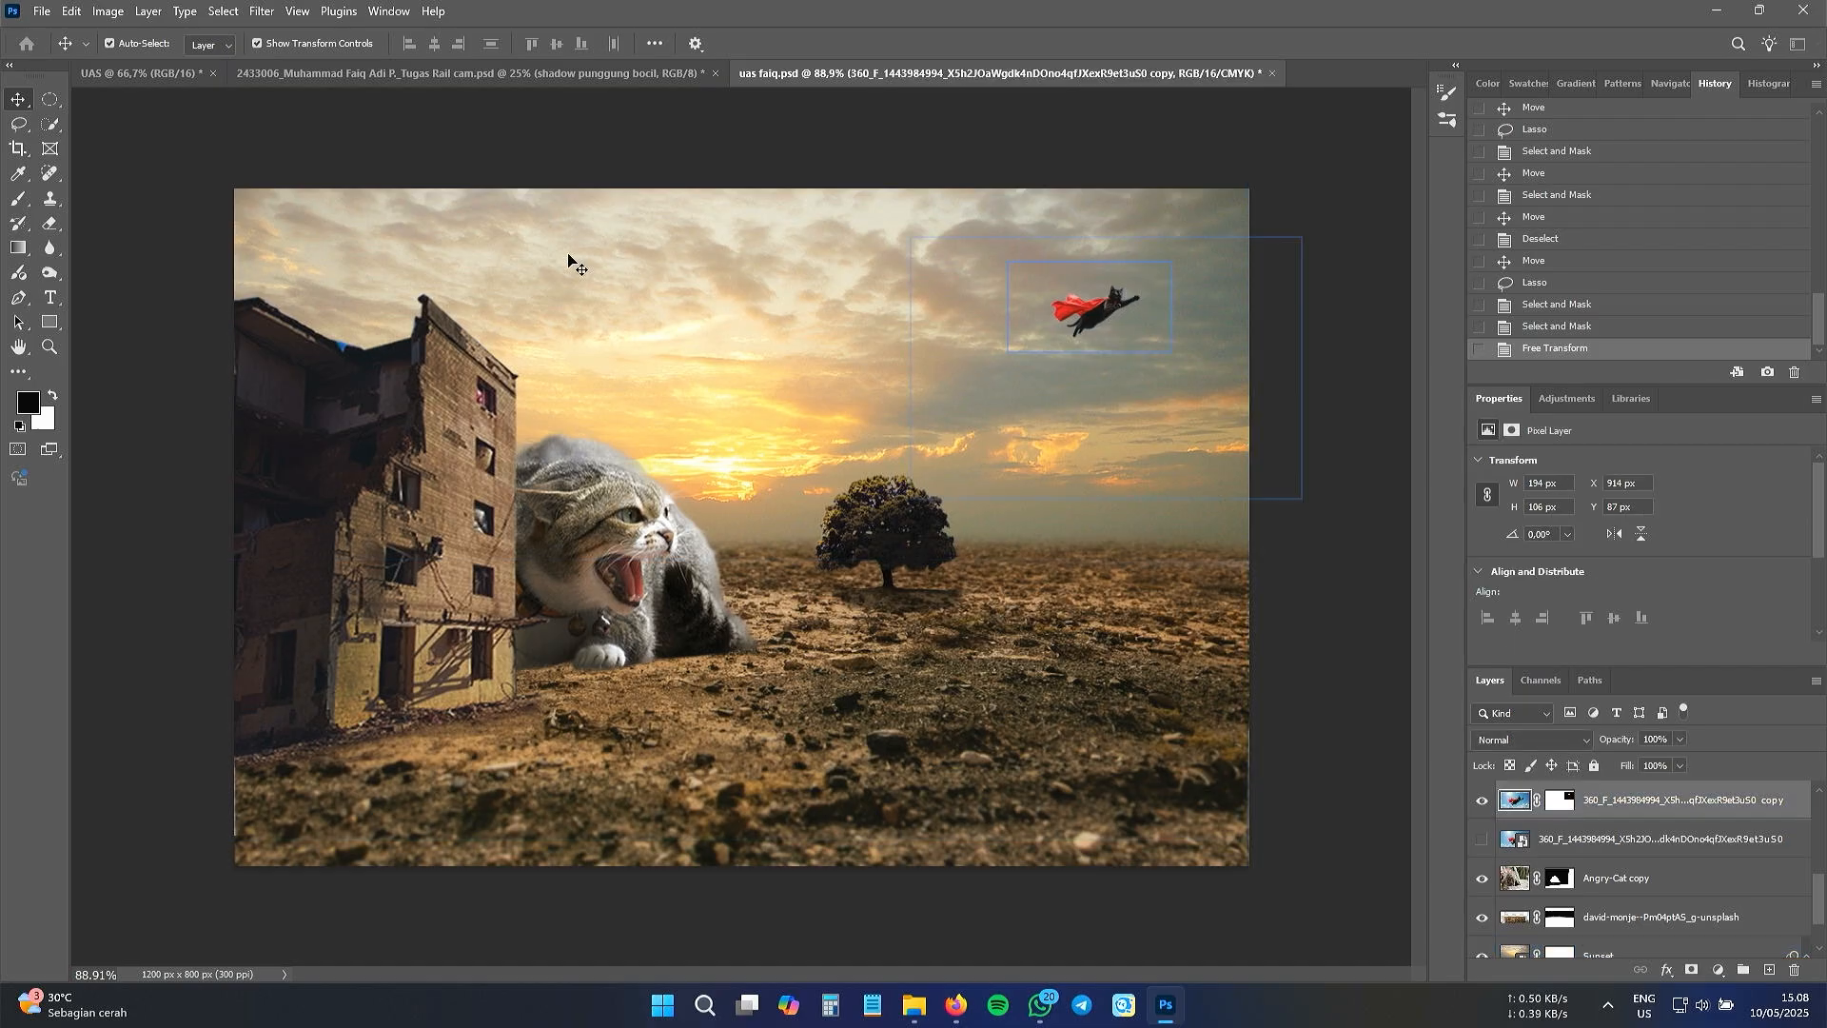
{"action": "left_click", "coordinate": [150, 12]}
{"action": "mouse_move", "coordinate": [108, 11]}
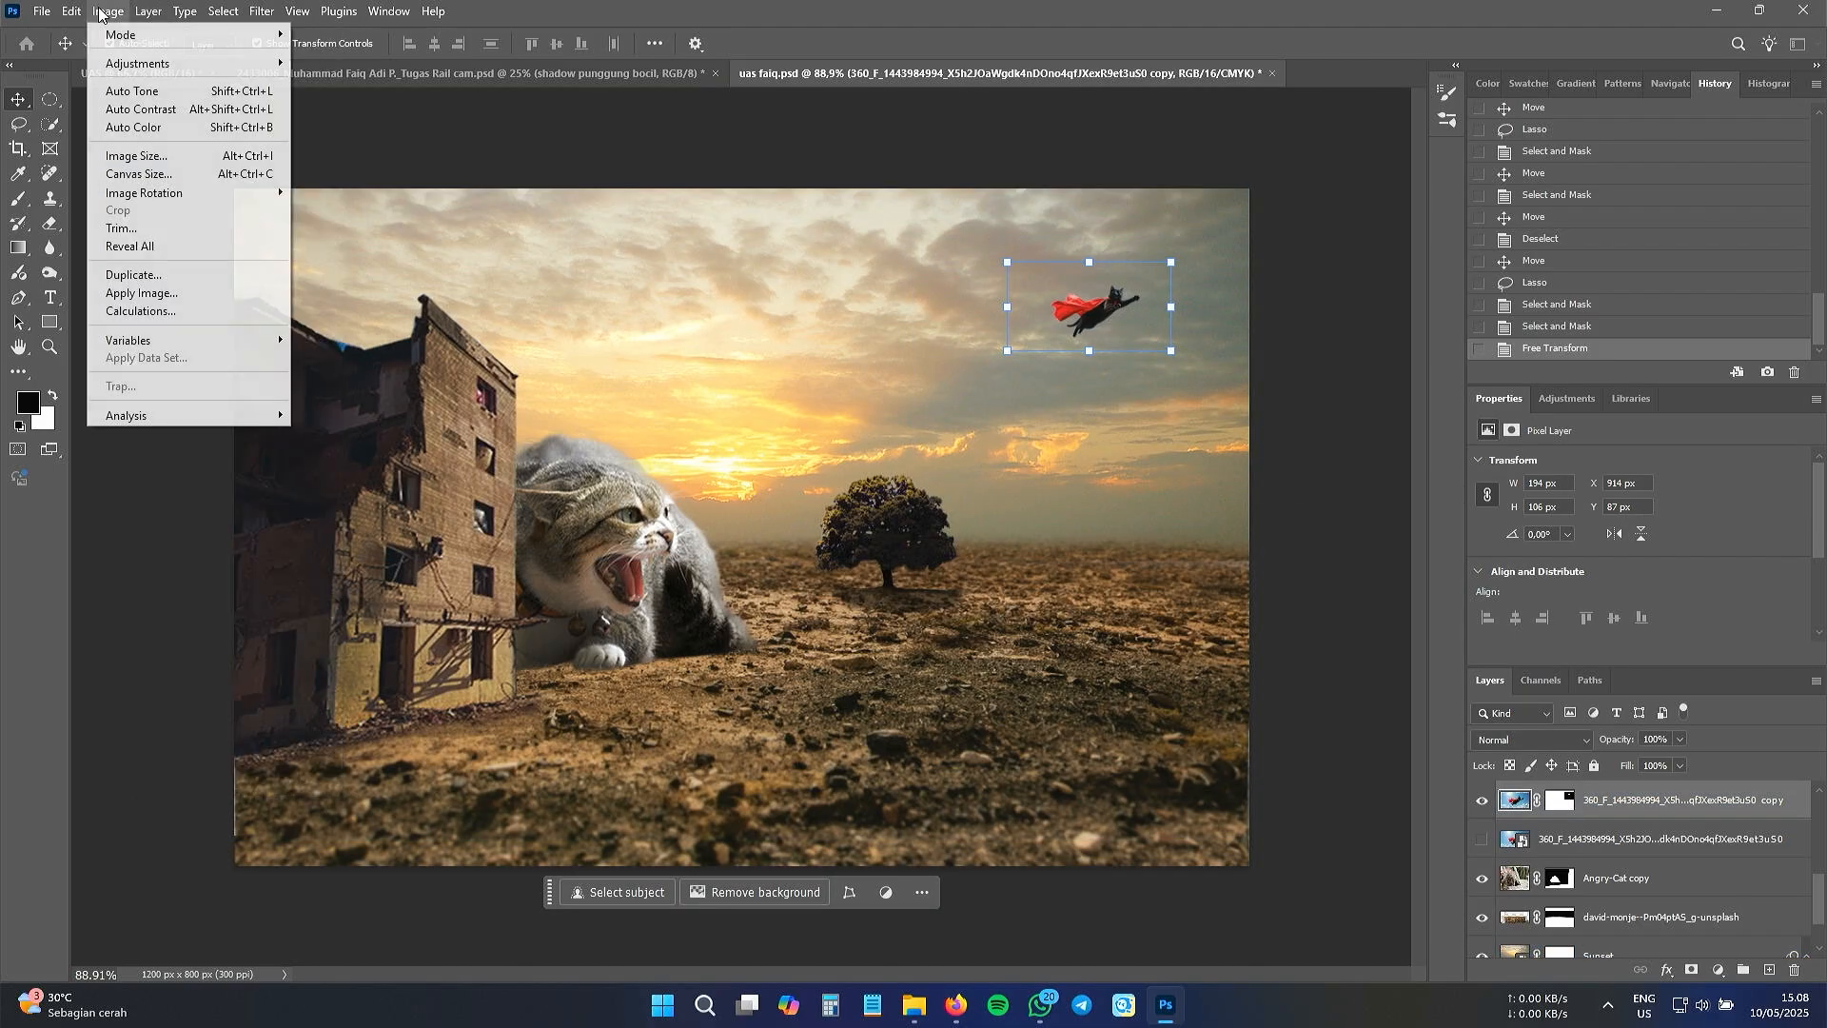
{"action": "mouse_move", "coordinate": [136, 65]}
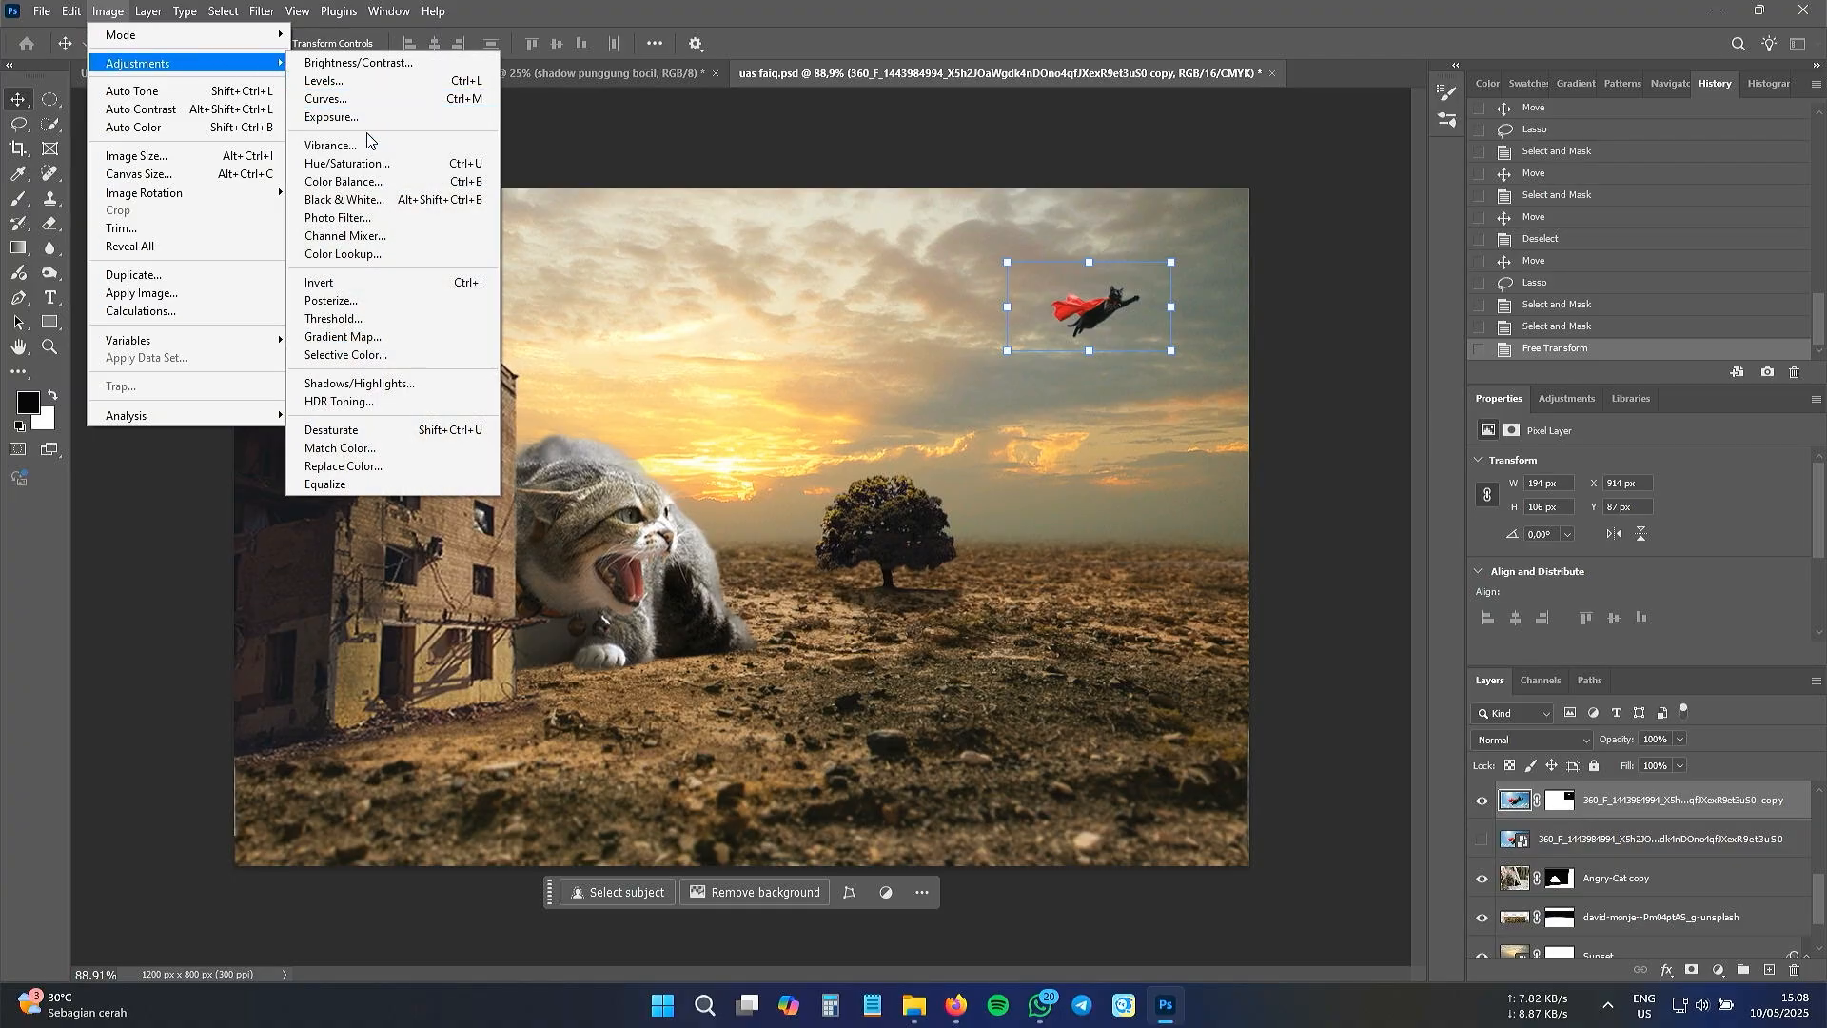
{"action": "left_click", "coordinate": [344, 181]}
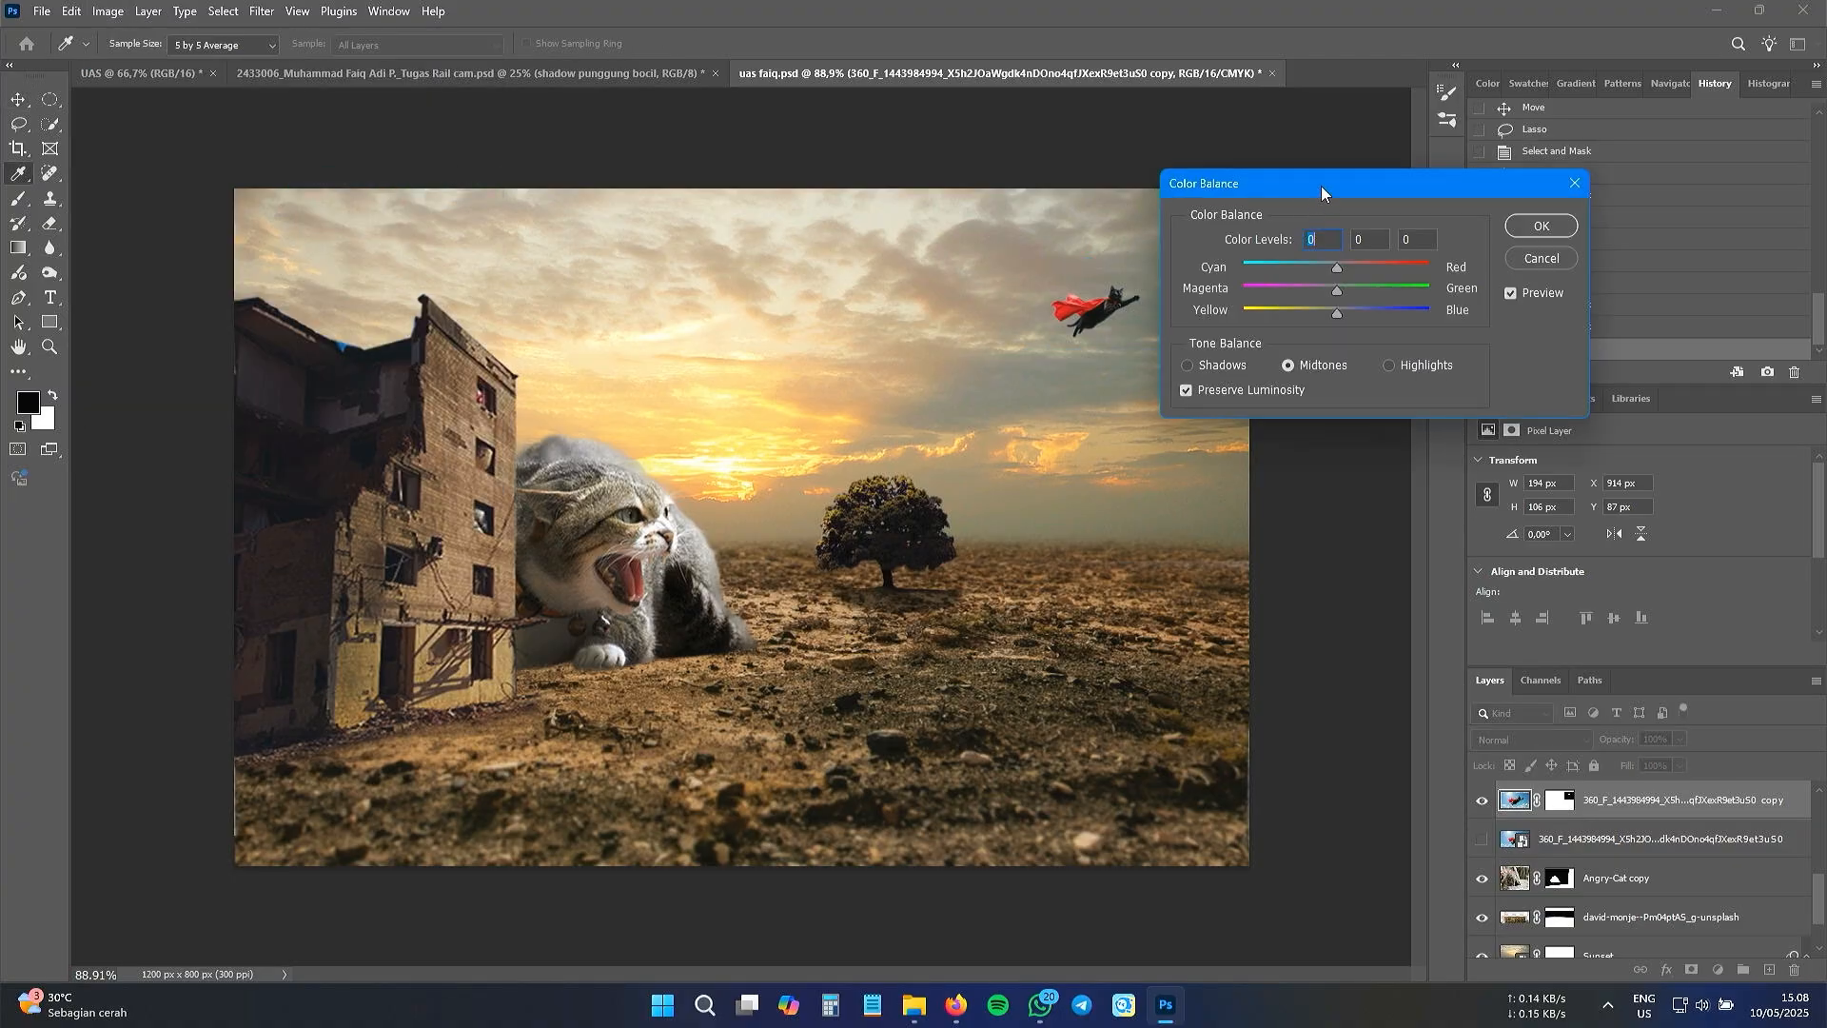
{"action": "left_click_drag", "start_coordinate": [1321, 186], "coordinate": [1459, 197]}
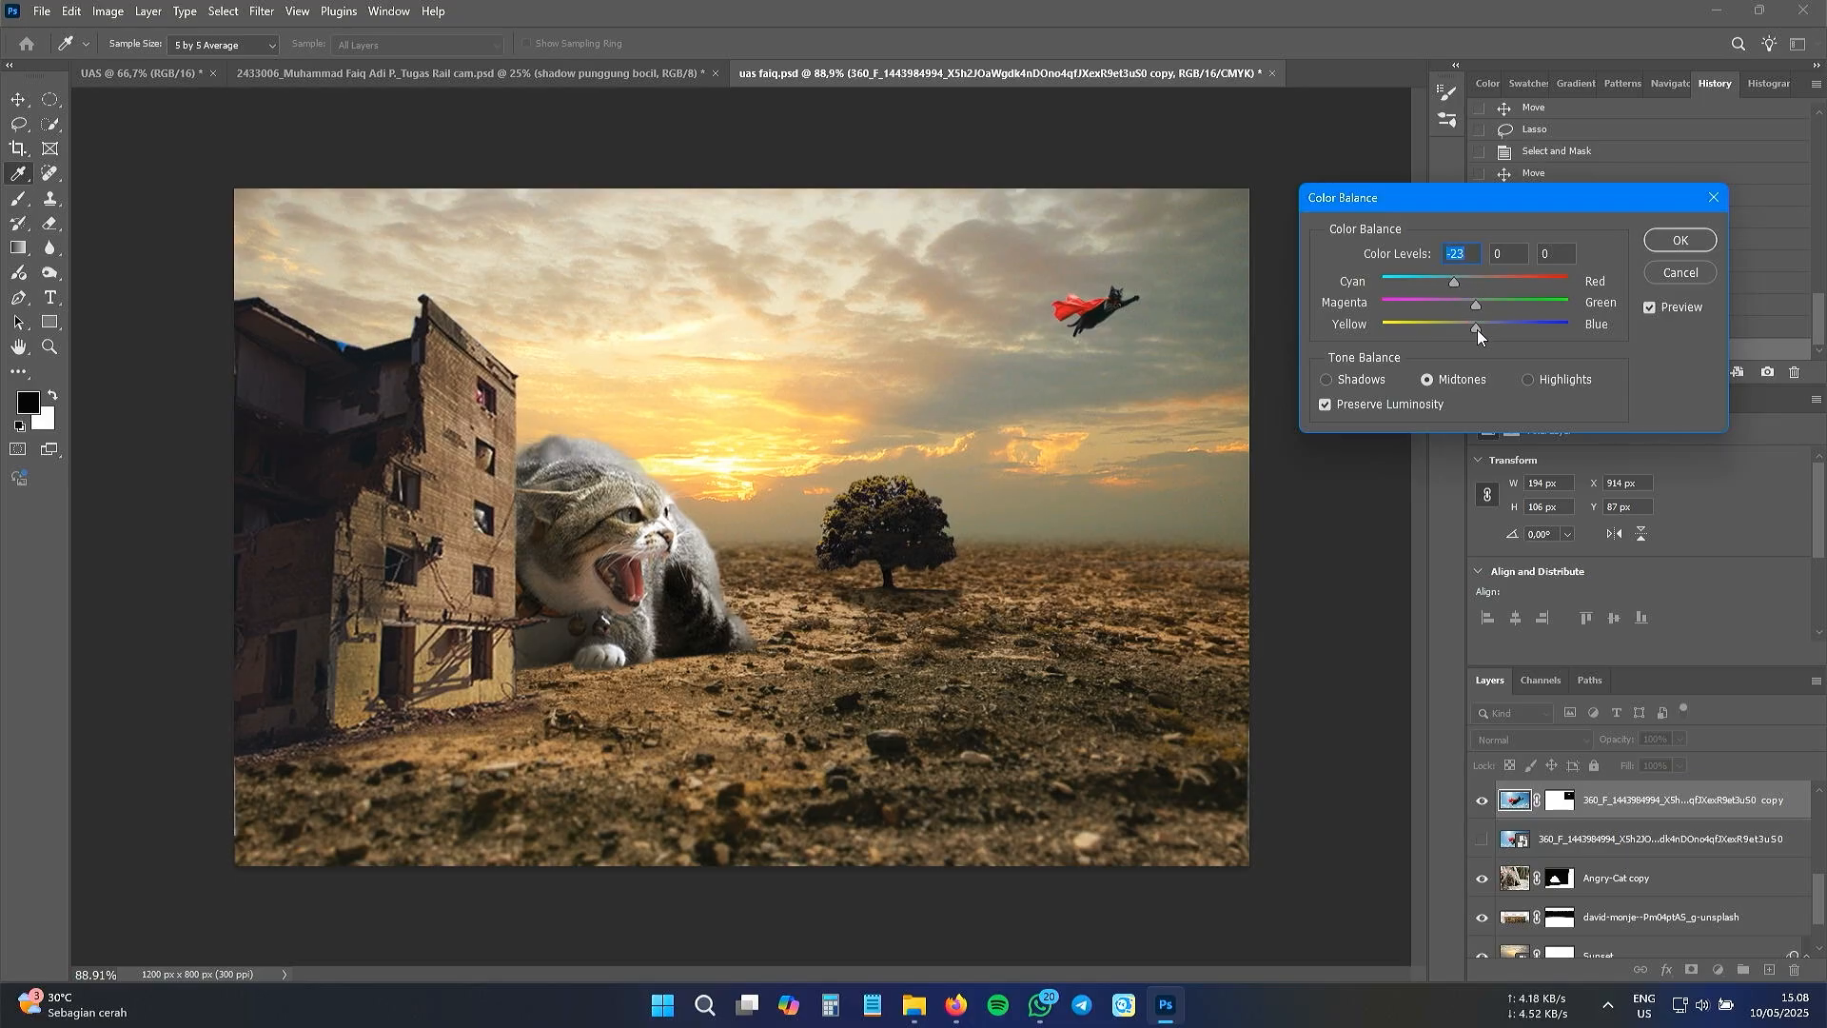
{"action": "left_click_drag", "start_coordinate": [1477, 329], "coordinate": [1439, 329]}
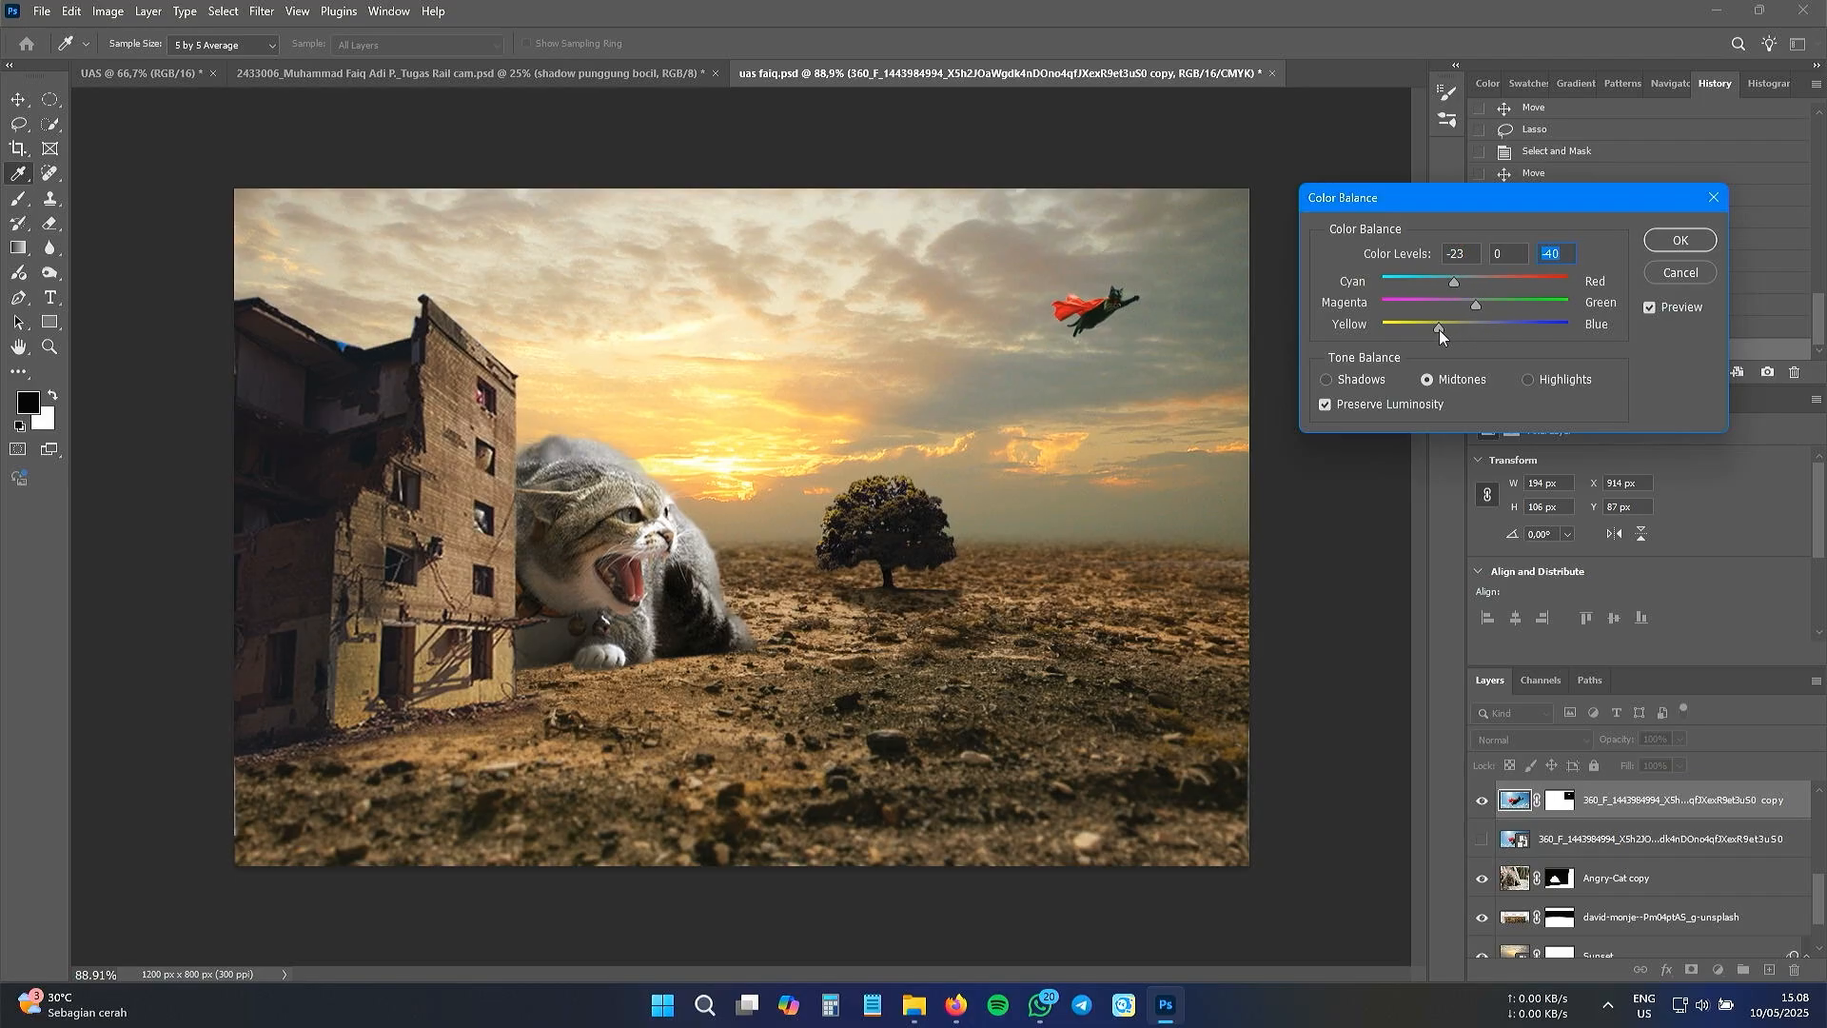
{"action": "left_click", "coordinate": [1680, 240]}
- Apply Curves to the flying cat layer, adjusting the RGB curve at the highlights, shadows and black point
{"action": "left_click", "coordinate": [107, 10]}
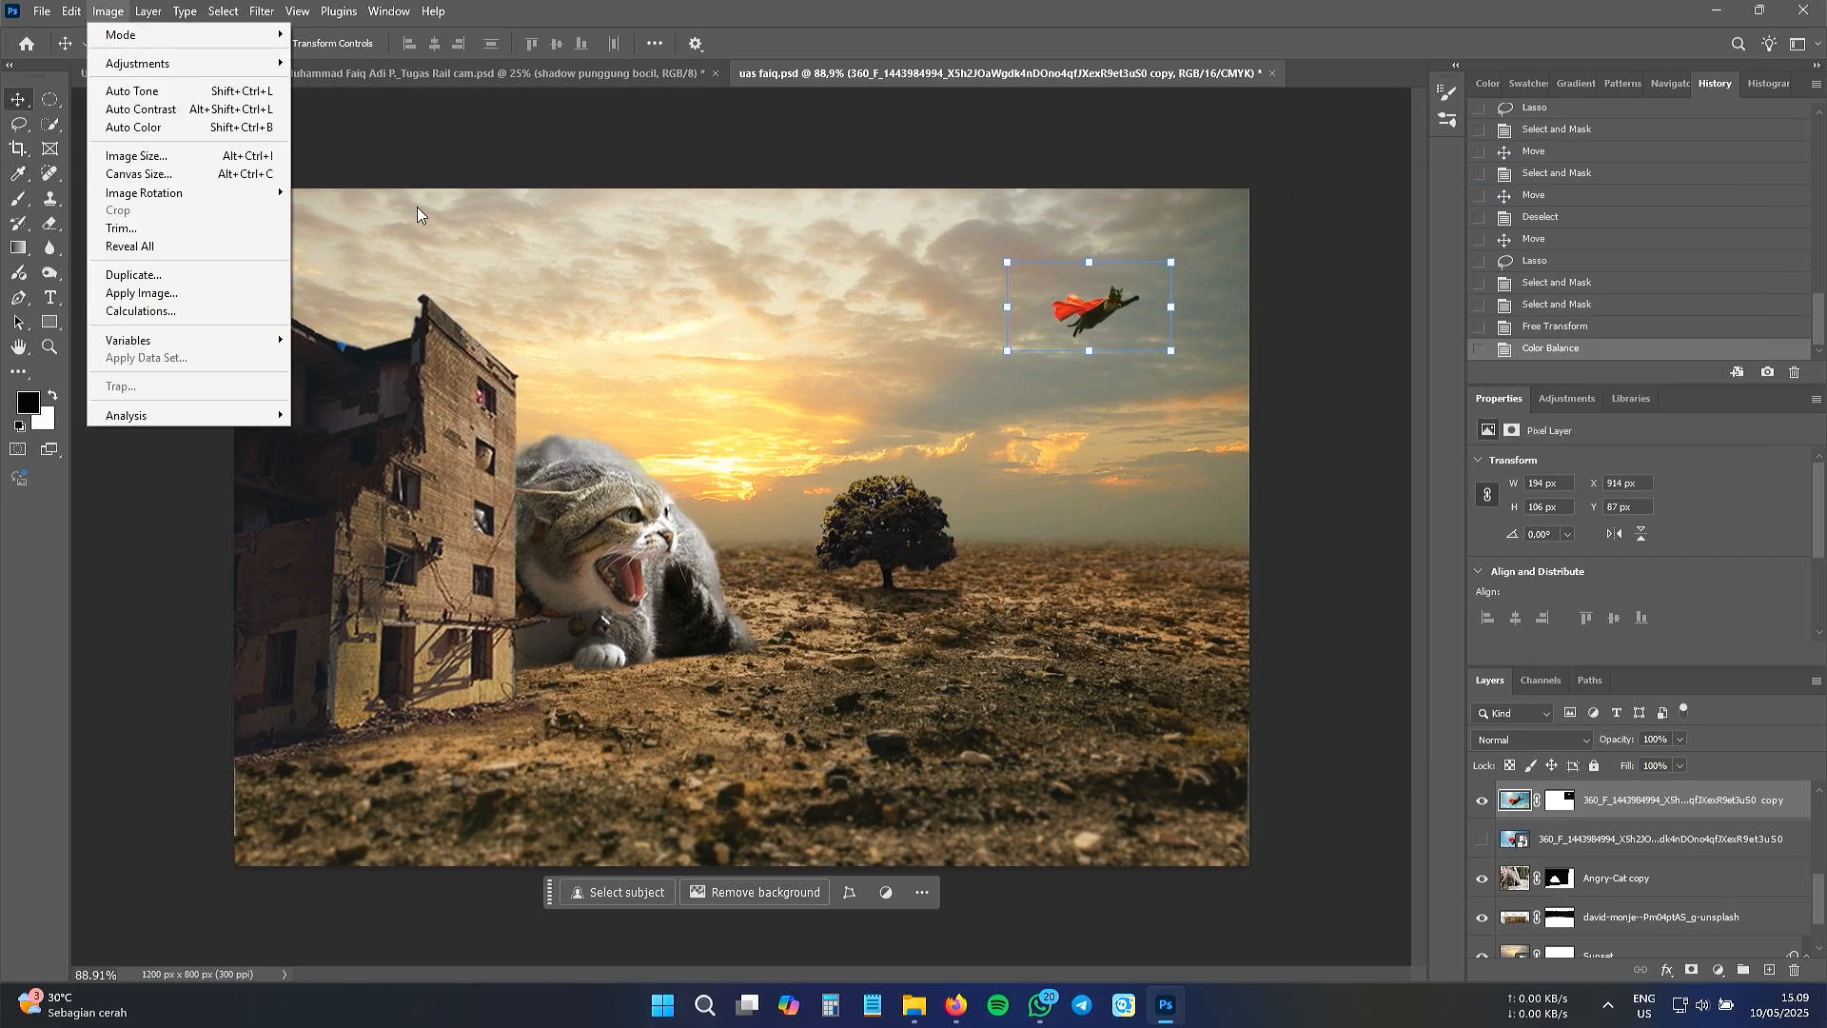
{"action": "mouse_move", "coordinate": [255, 63]}
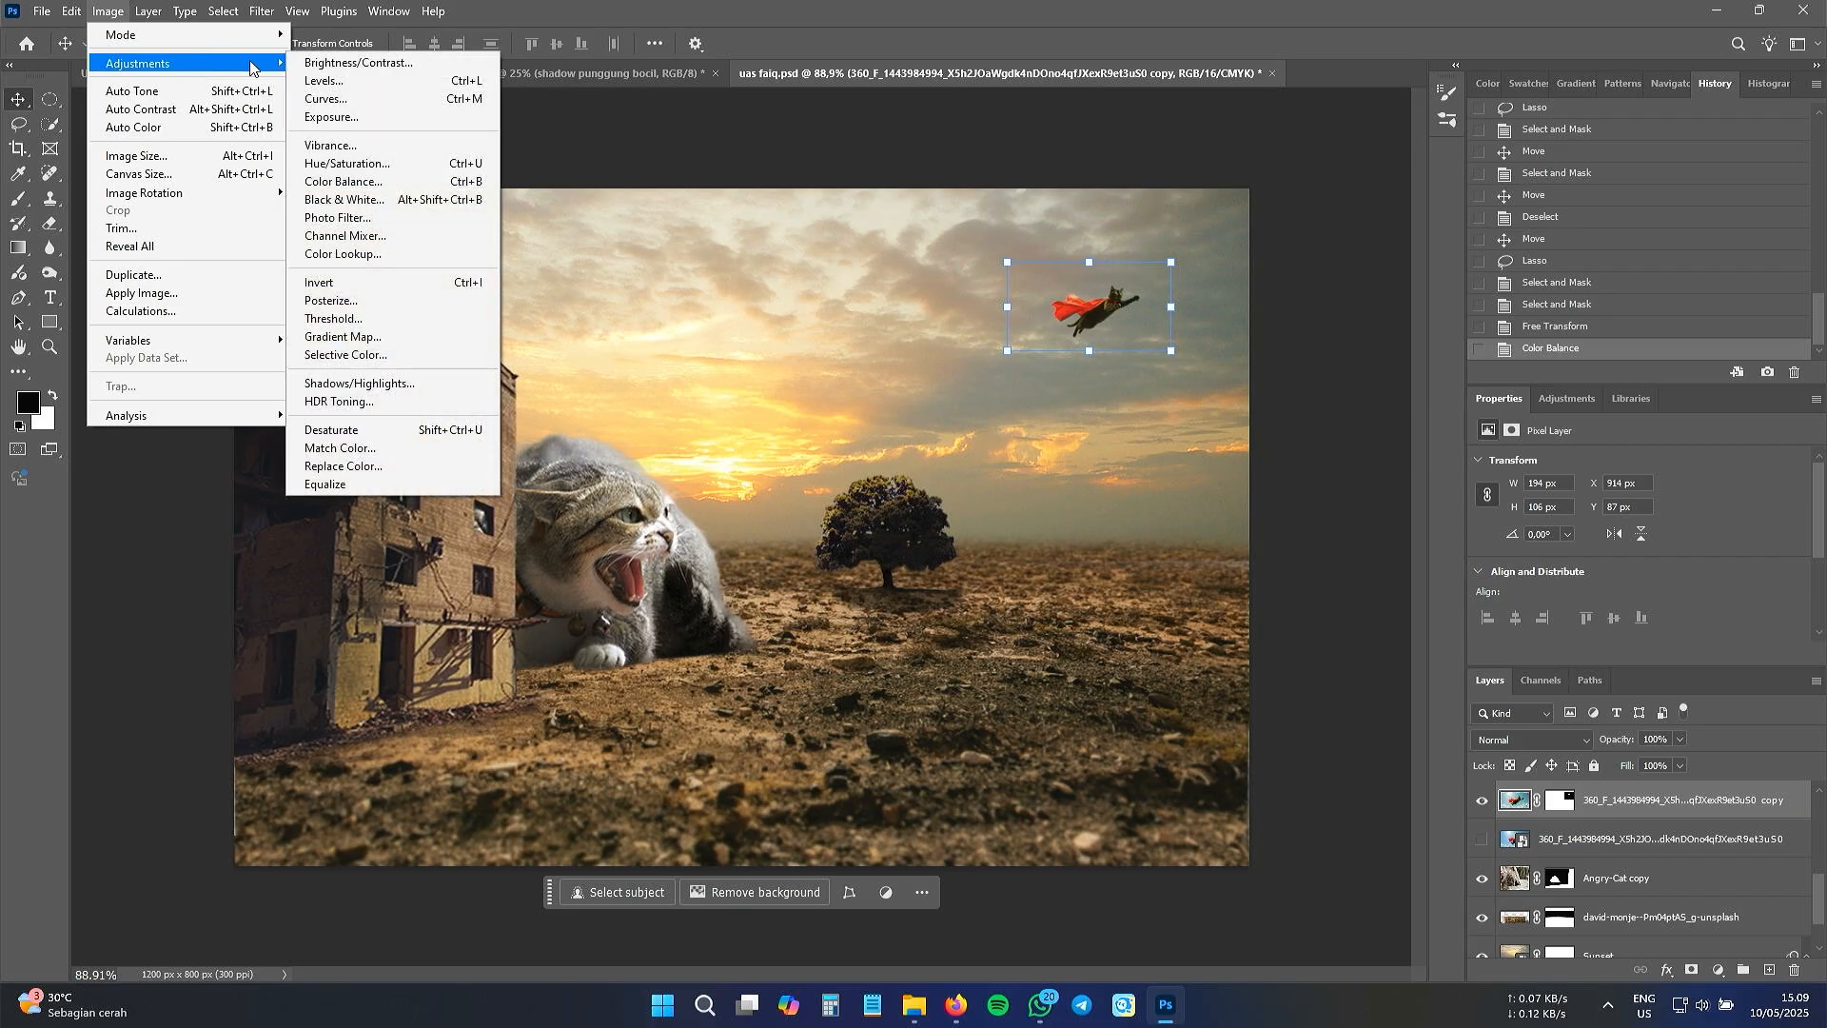
{"action": "left_click", "coordinate": [352, 99]}
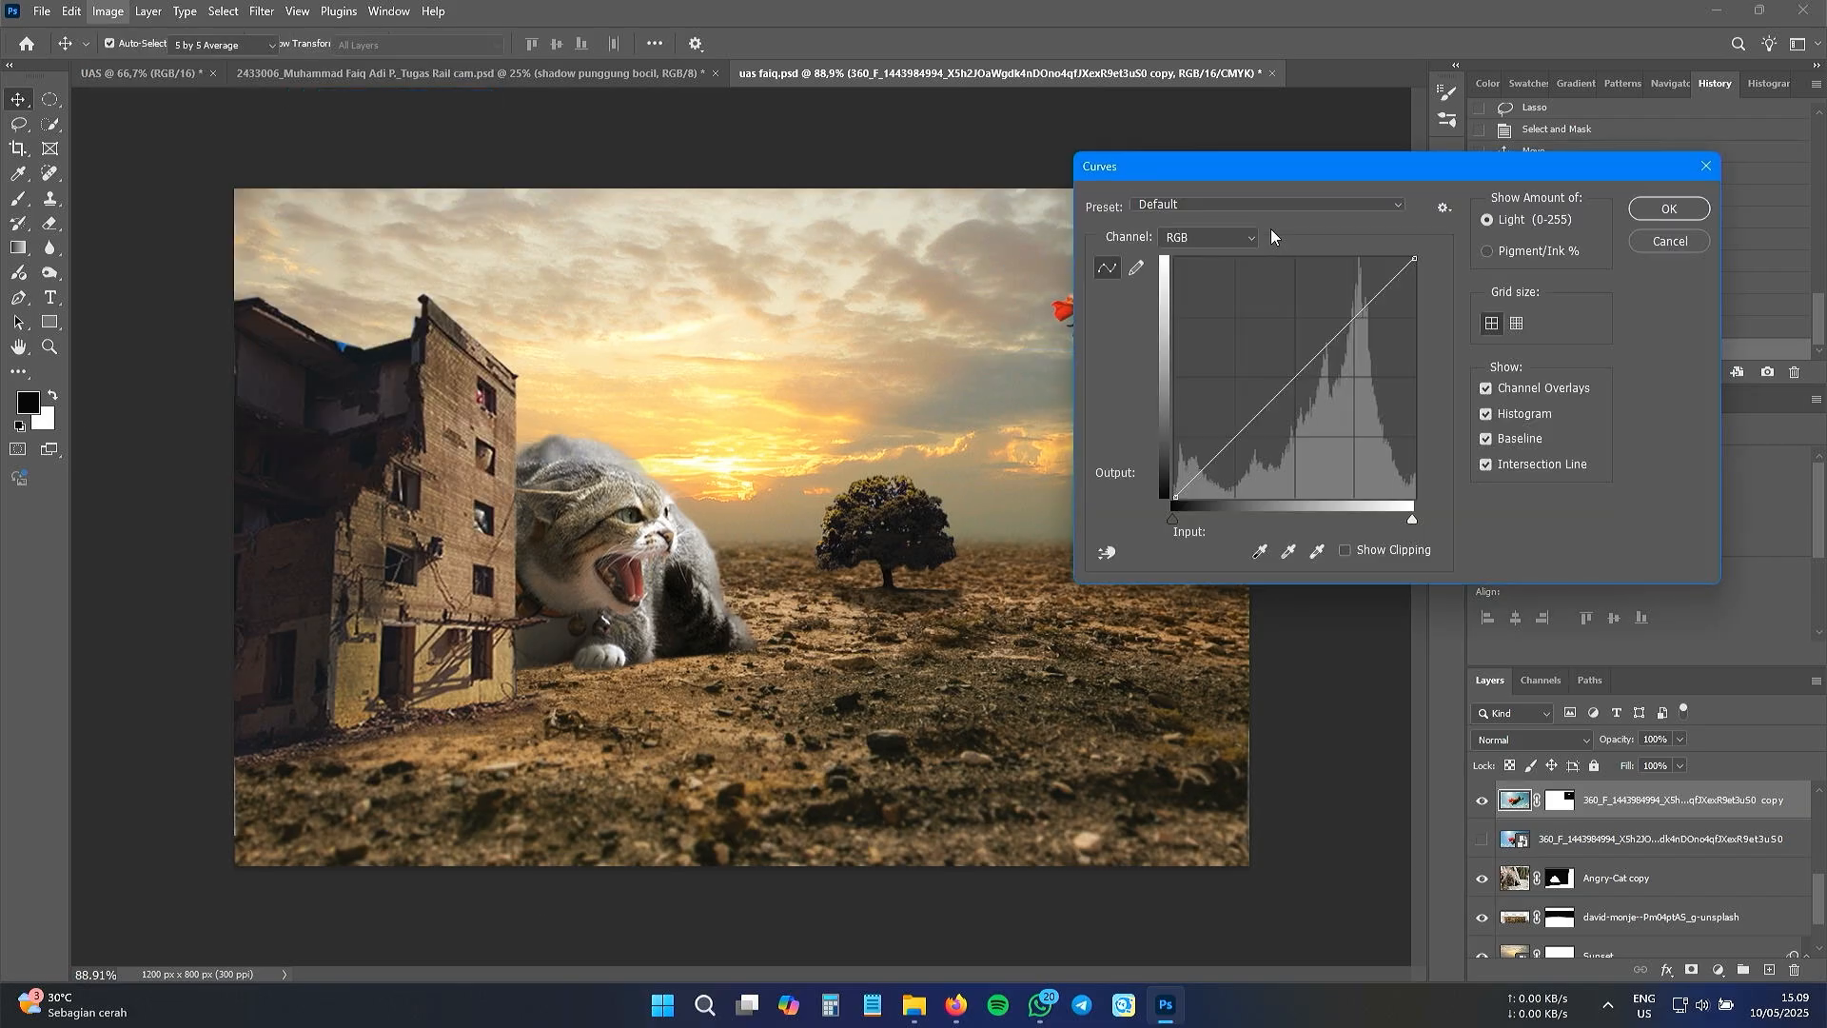
{"action": "left_click_drag", "start_coordinate": [1285, 173], "coordinate": [1246, 439]}
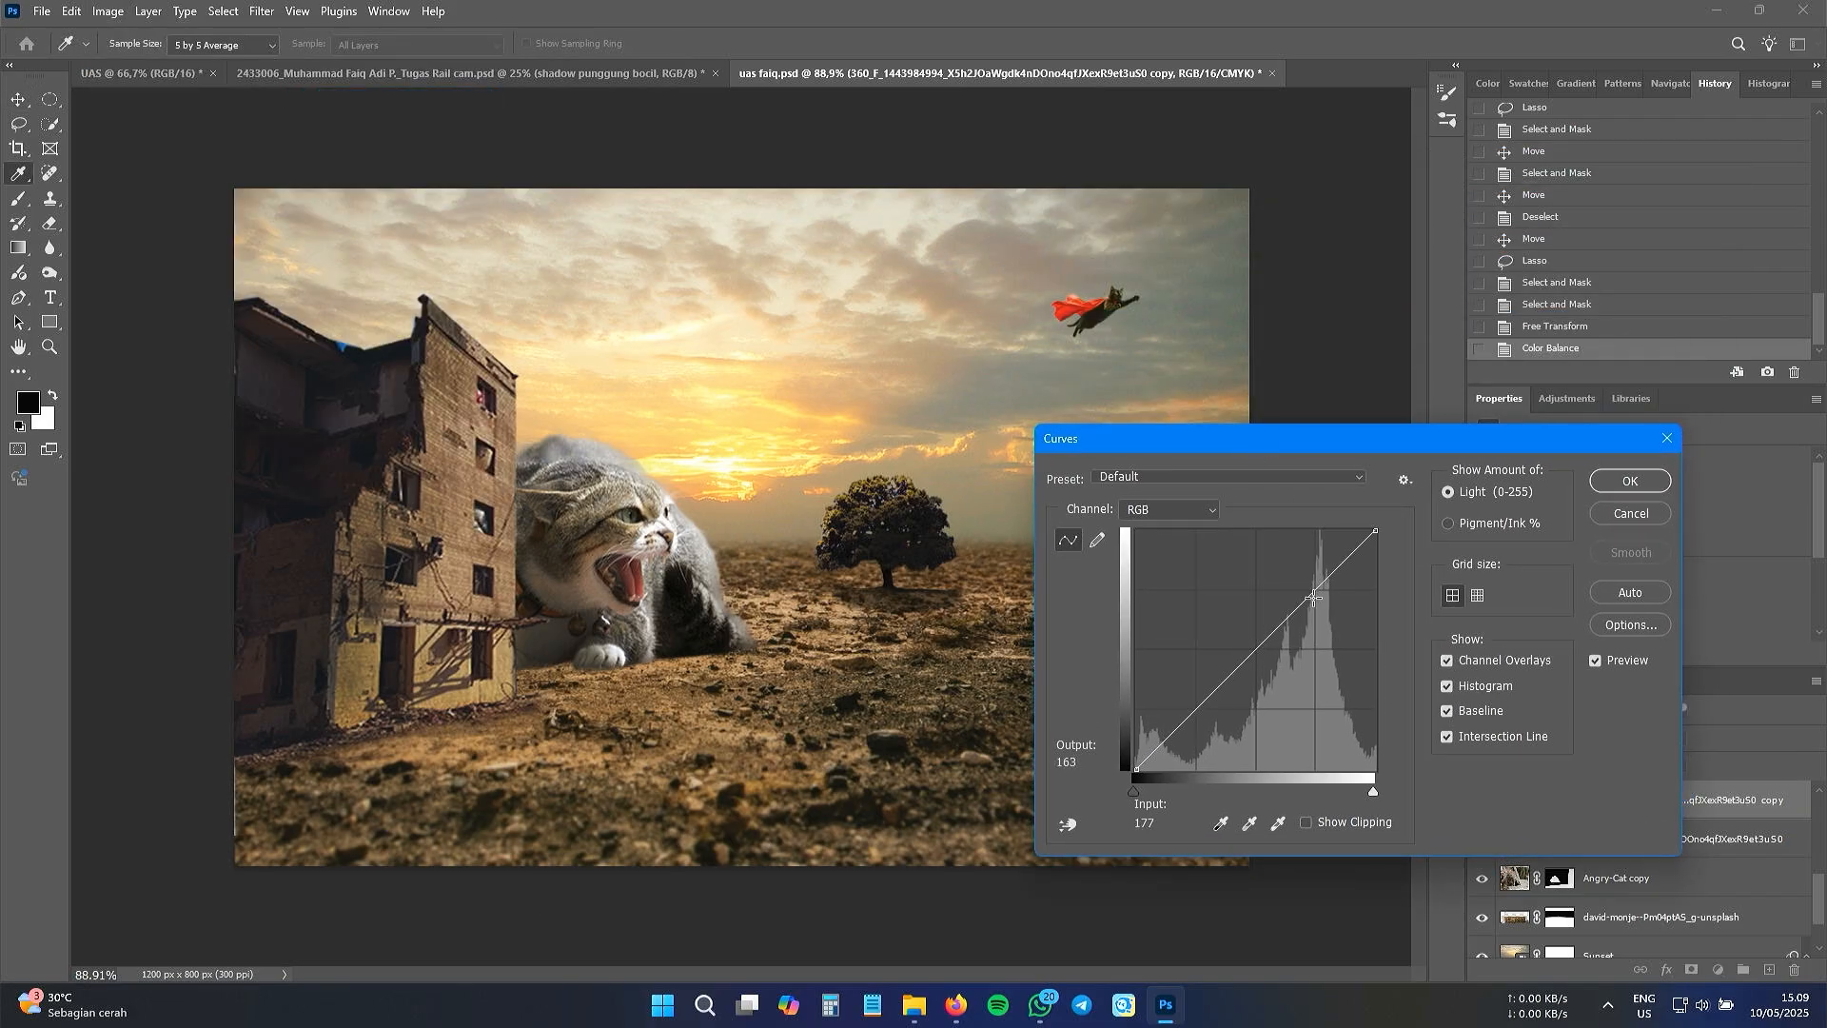
{"action": "left_click_drag", "start_coordinate": [1315, 591], "coordinate": [1319, 586]}
{"action": "left_click_drag", "start_coordinate": [1225, 679], "coordinate": [1191, 703]}
{"action": "left_click_drag", "start_coordinate": [1137, 770], "coordinate": [1146, 770]}
{"action": "left_click", "coordinate": [1630, 482]}
- Apply Brightness/Contrast to the flying cat layer with the contrast raised to 59
{"action": "left_click", "coordinate": [108, 11]}
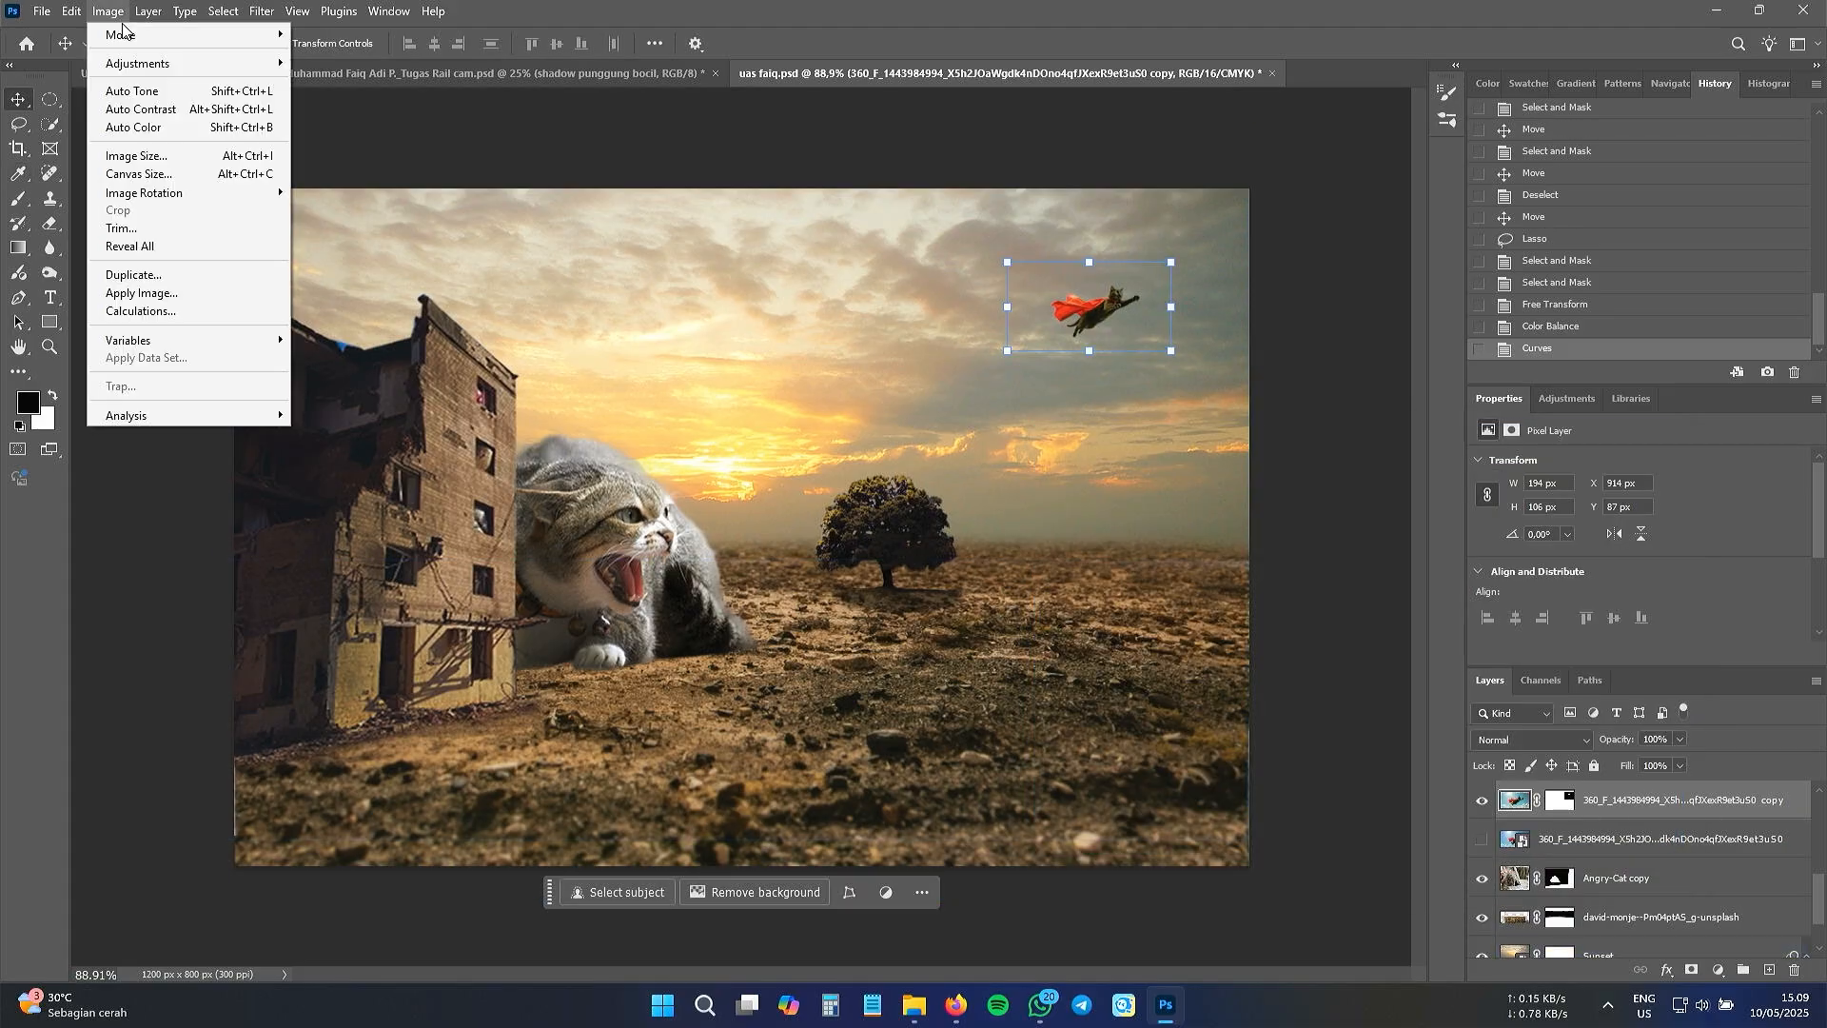
{"action": "mouse_move", "coordinate": [139, 64]}
{"action": "left_click", "coordinate": [352, 64]}
{"action": "left_click_drag", "start_coordinate": [1213, 269], "coordinate": [1376, 486]}
{"action": "left_click_drag", "start_coordinate": [1337, 597], "coordinate": [1312, 597]}
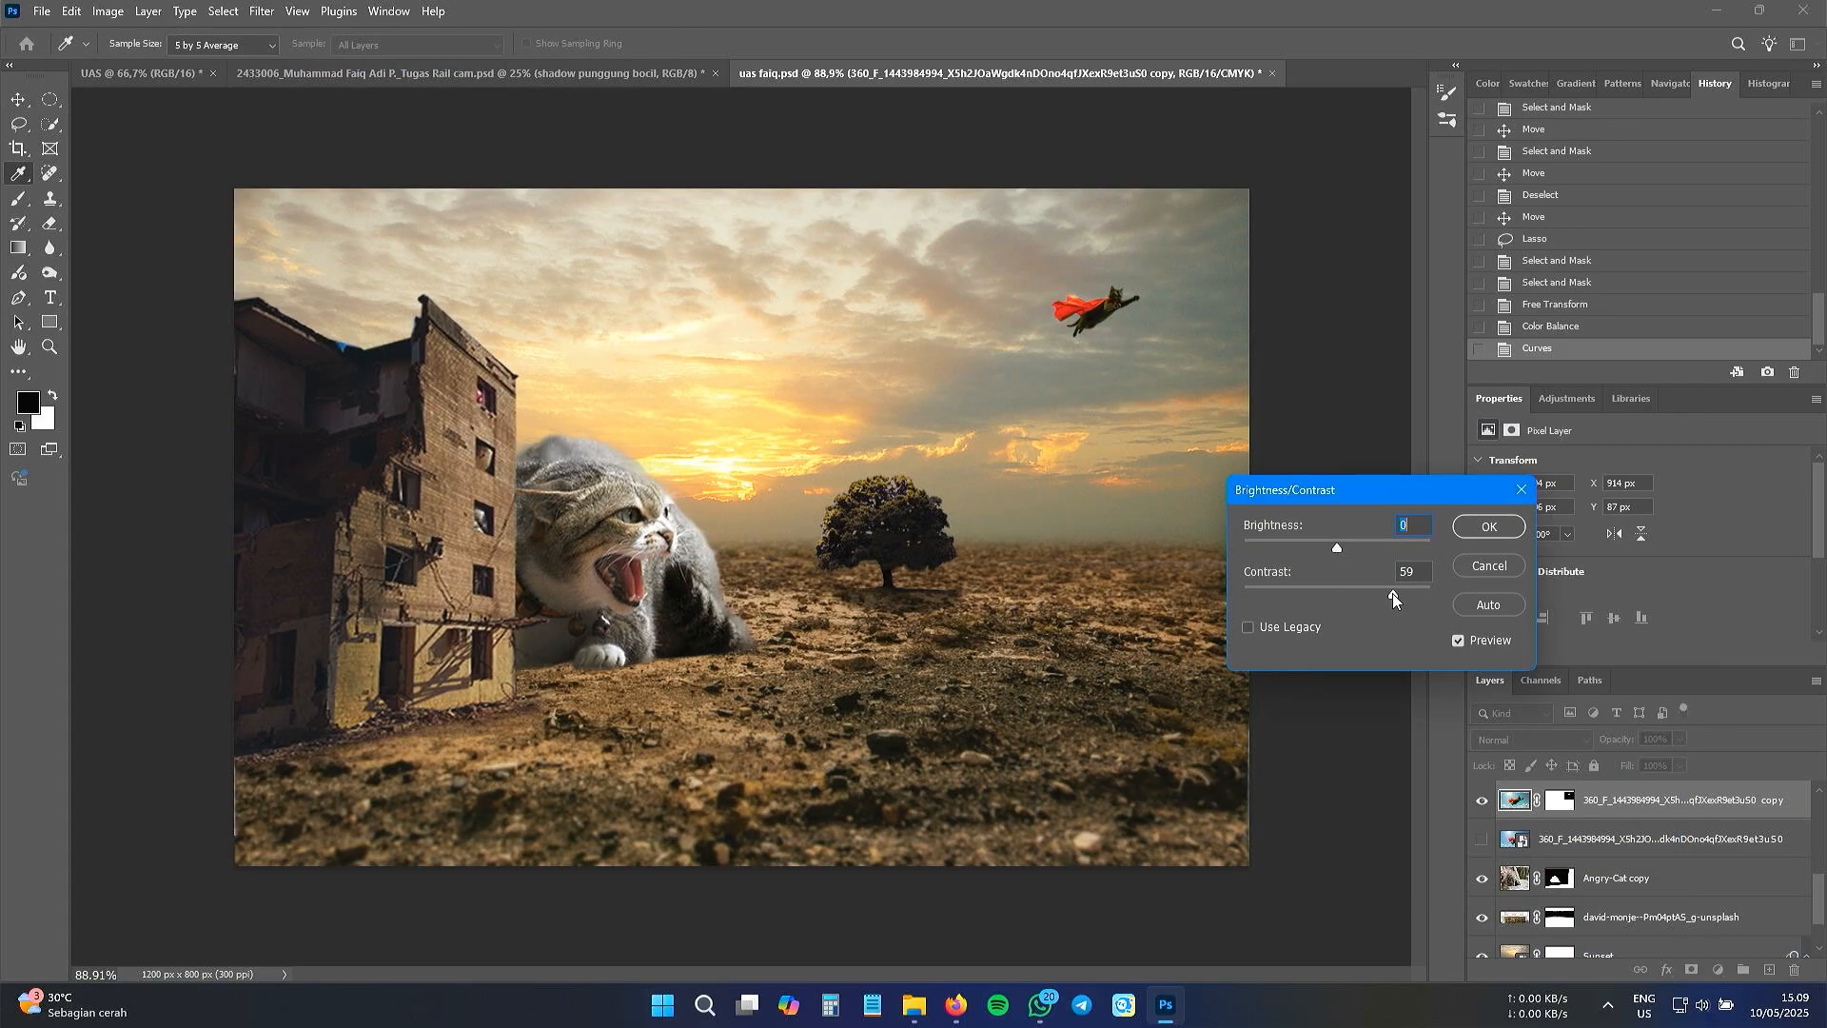
{"action": "left_click", "coordinate": [1486, 527]}
{"action": "key", "text": "v"}
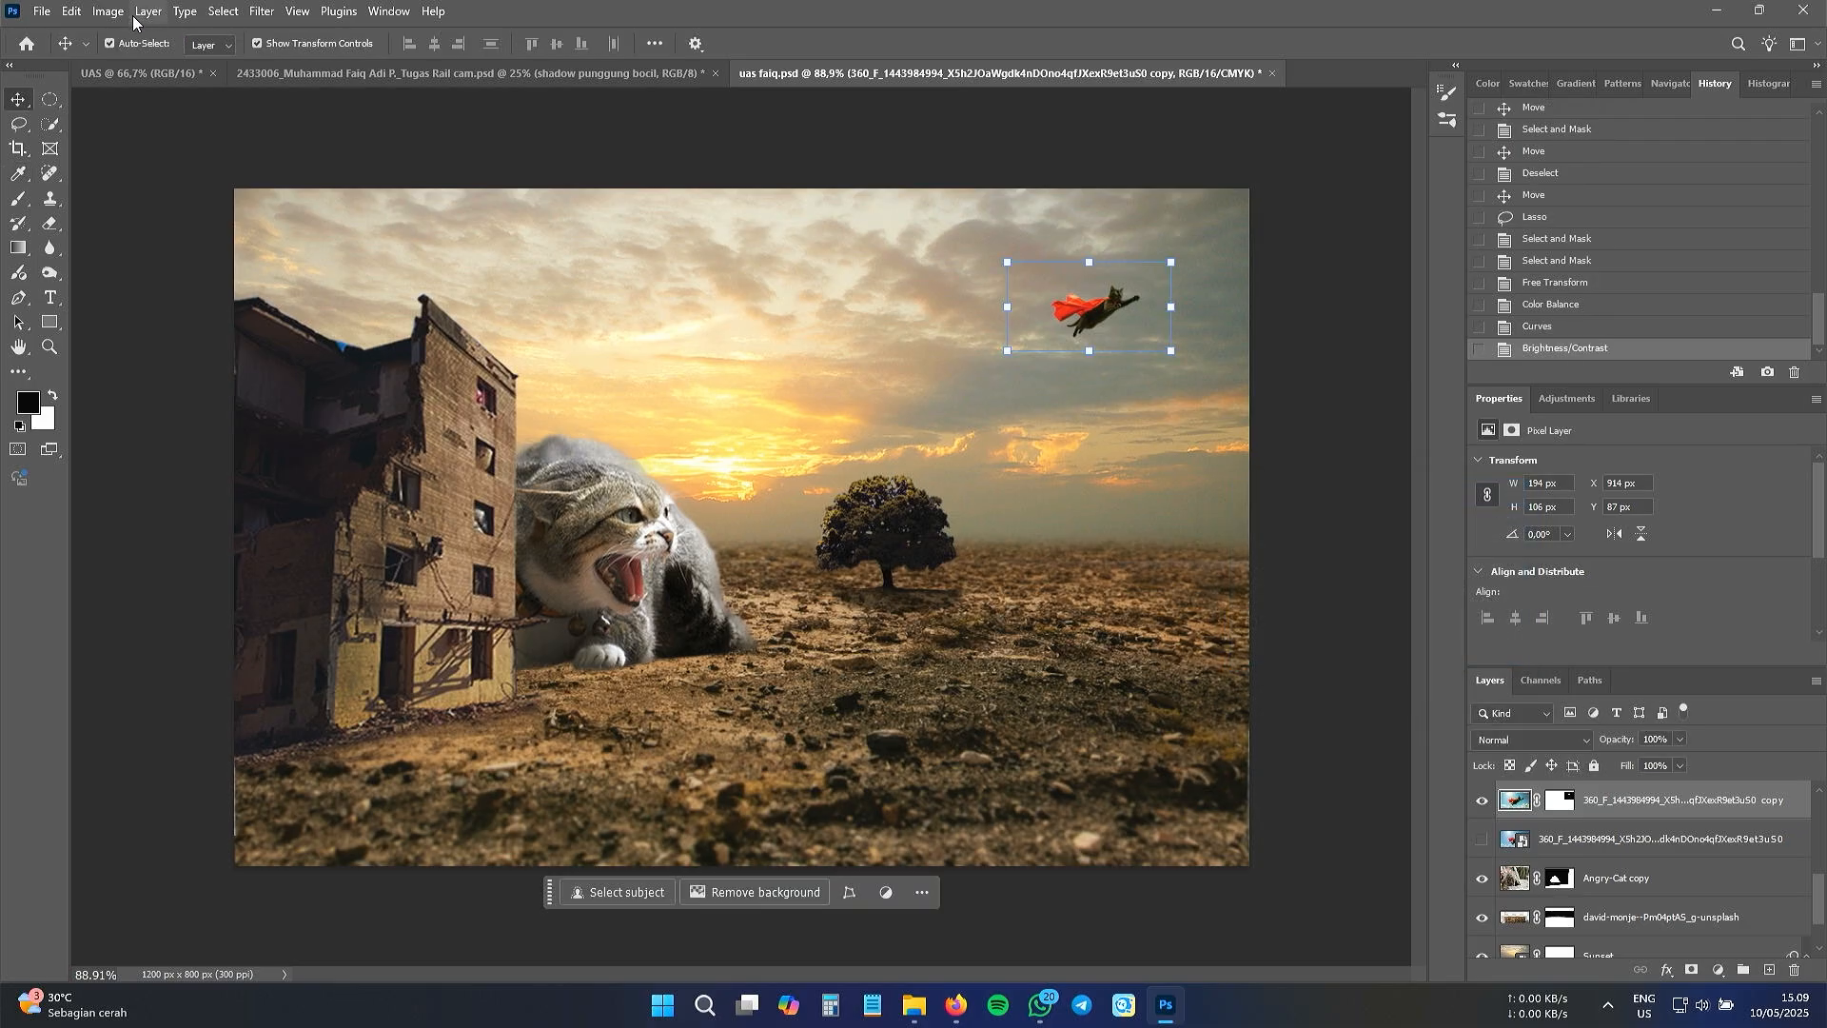
- Apply Hue/Saturation to the flying cat layer with the saturation lowered to -39
{"action": "left_click", "coordinate": [107, 12]}
{"action": "mouse_move", "coordinate": [143, 63]}
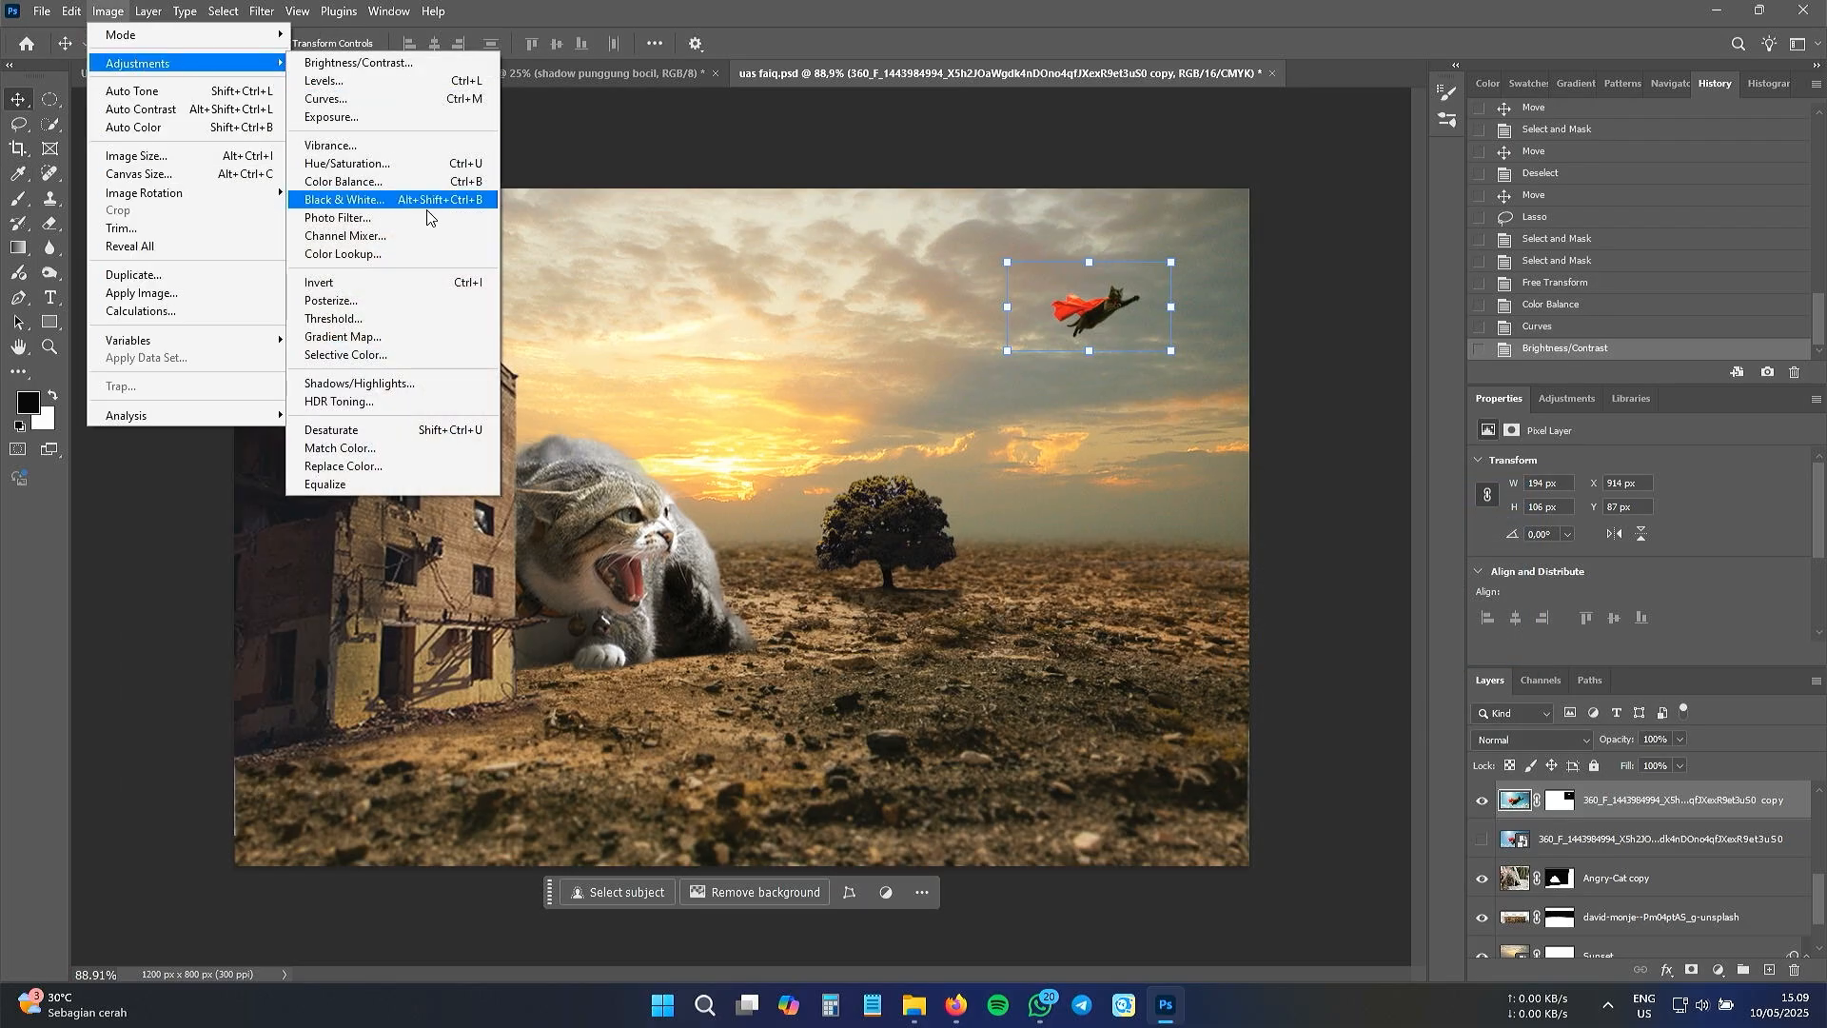
{"action": "left_click", "coordinate": [400, 164]}
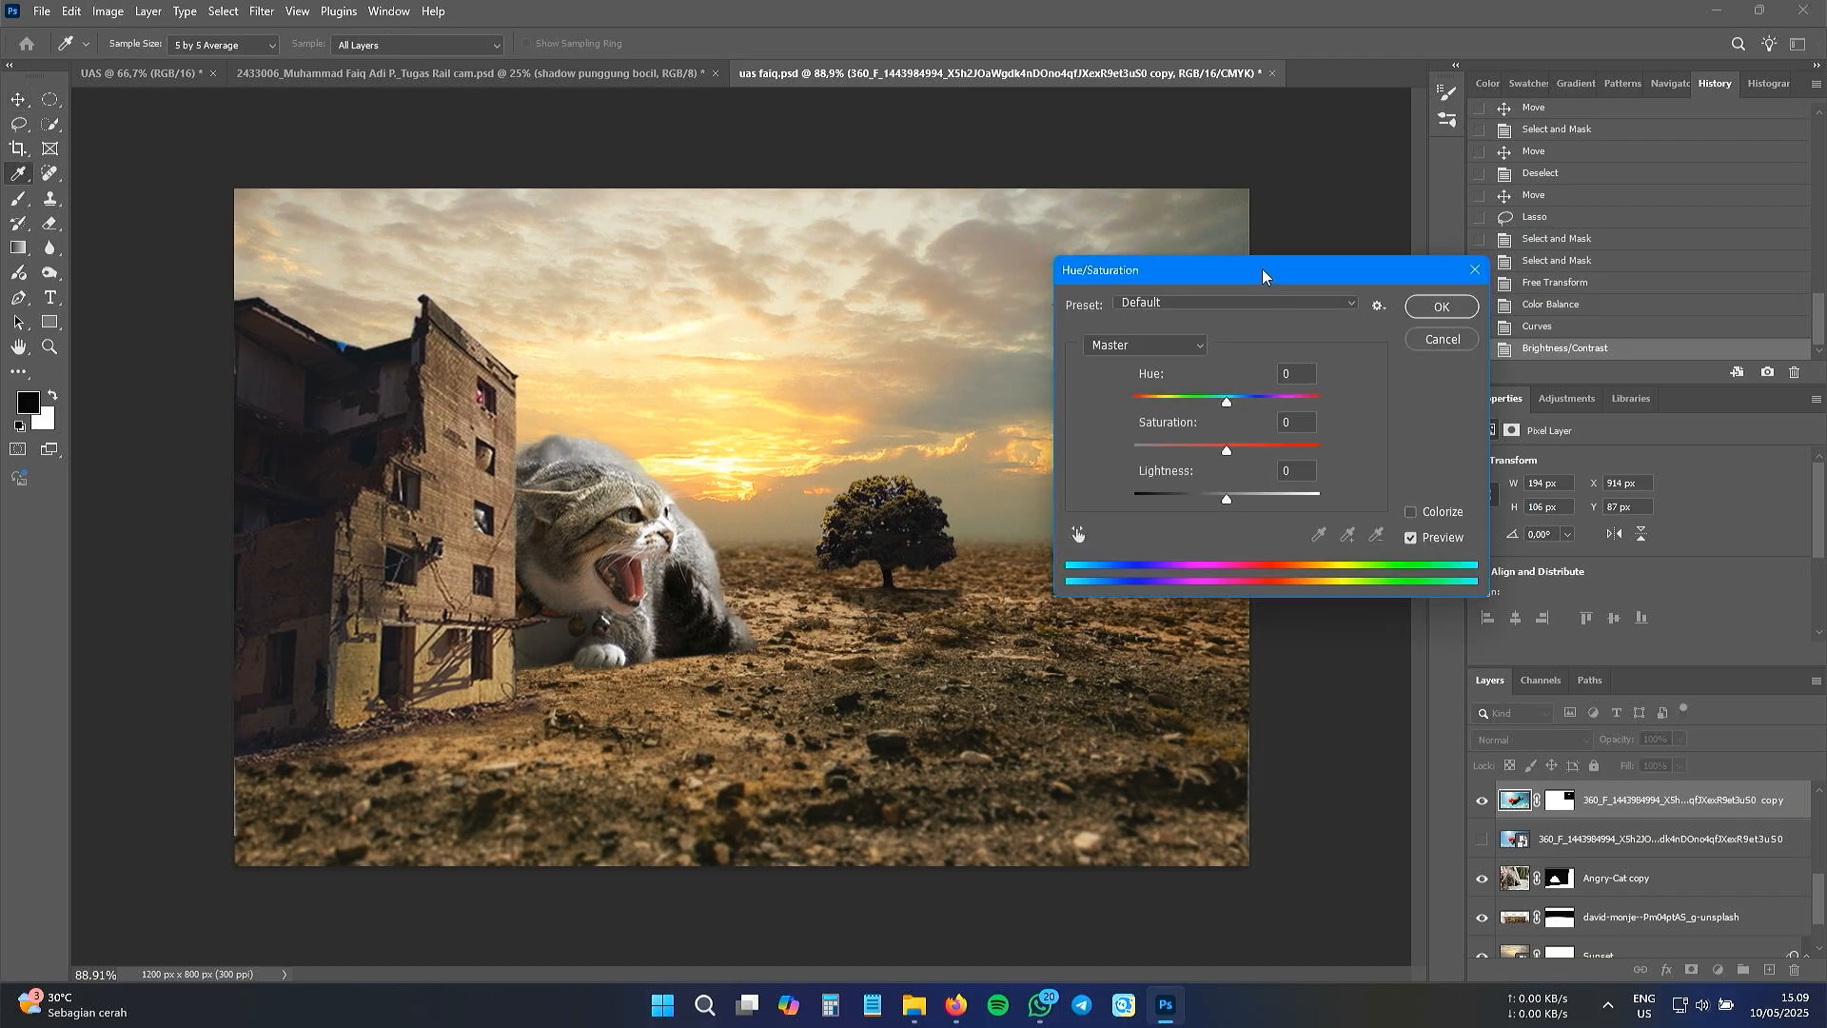
{"action": "left_click_drag", "start_coordinate": [1261, 270], "coordinate": [1346, 464]}
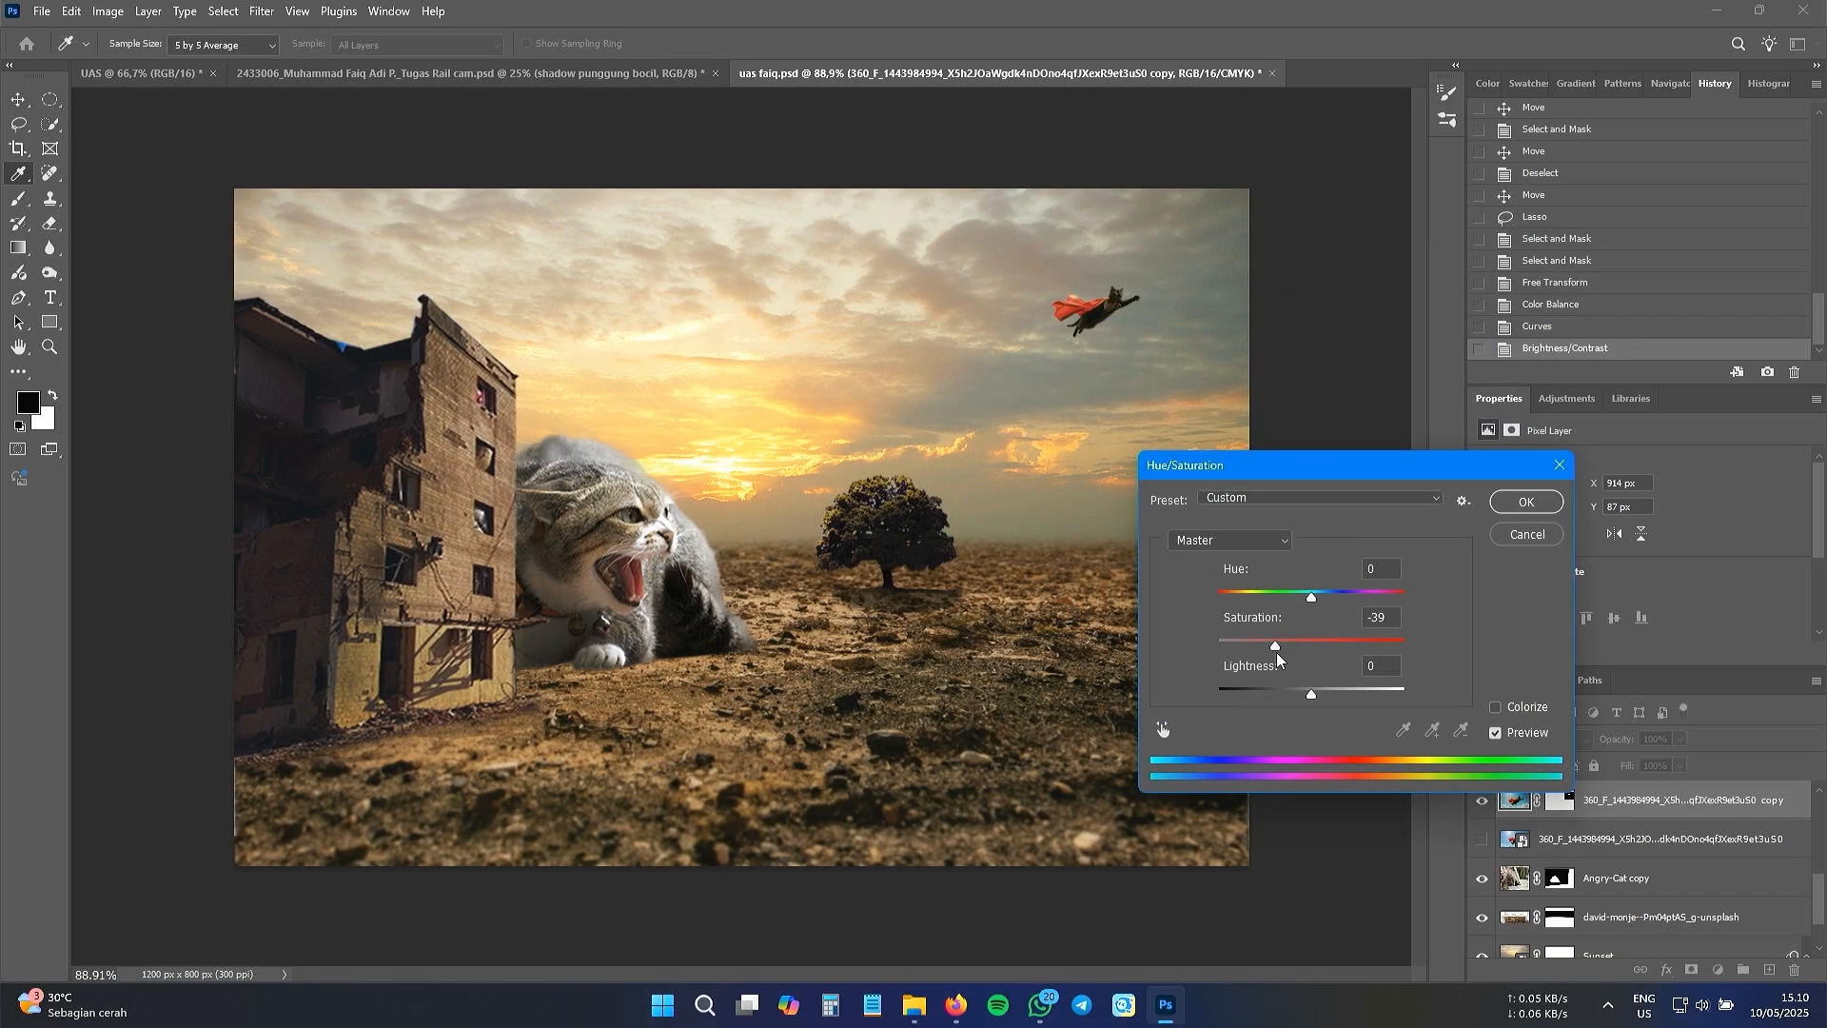
{"action": "left_click_drag", "start_coordinate": [1276, 653], "coordinate": [1300, 702]}
{"action": "left_click_drag", "start_coordinate": [1319, 599], "coordinate": [1274, 645]}
{"action": "key", "text": "Return"}
- Deselect all layers and save the document
{"action": "left_click", "coordinate": [1362, 190]}
{"action": "left_click", "coordinate": [650, 524]}
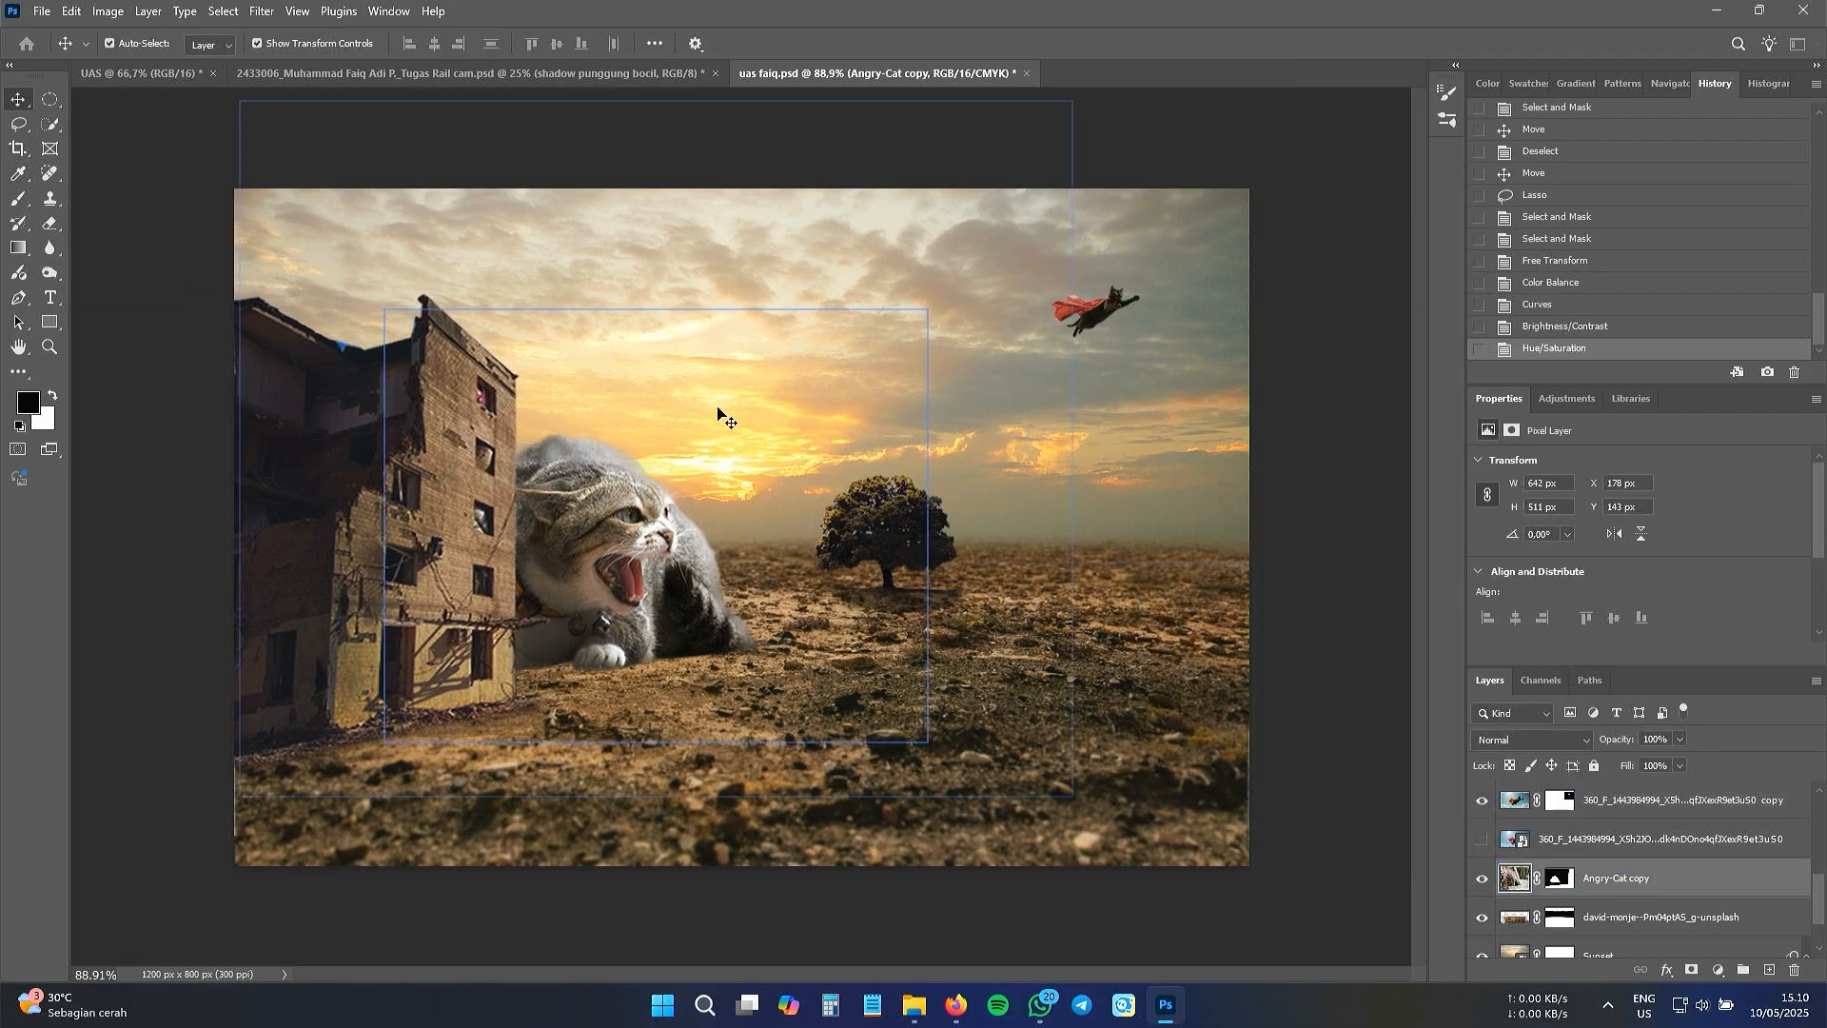
{"action": "left_click", "coordinate": [1328, 356]}
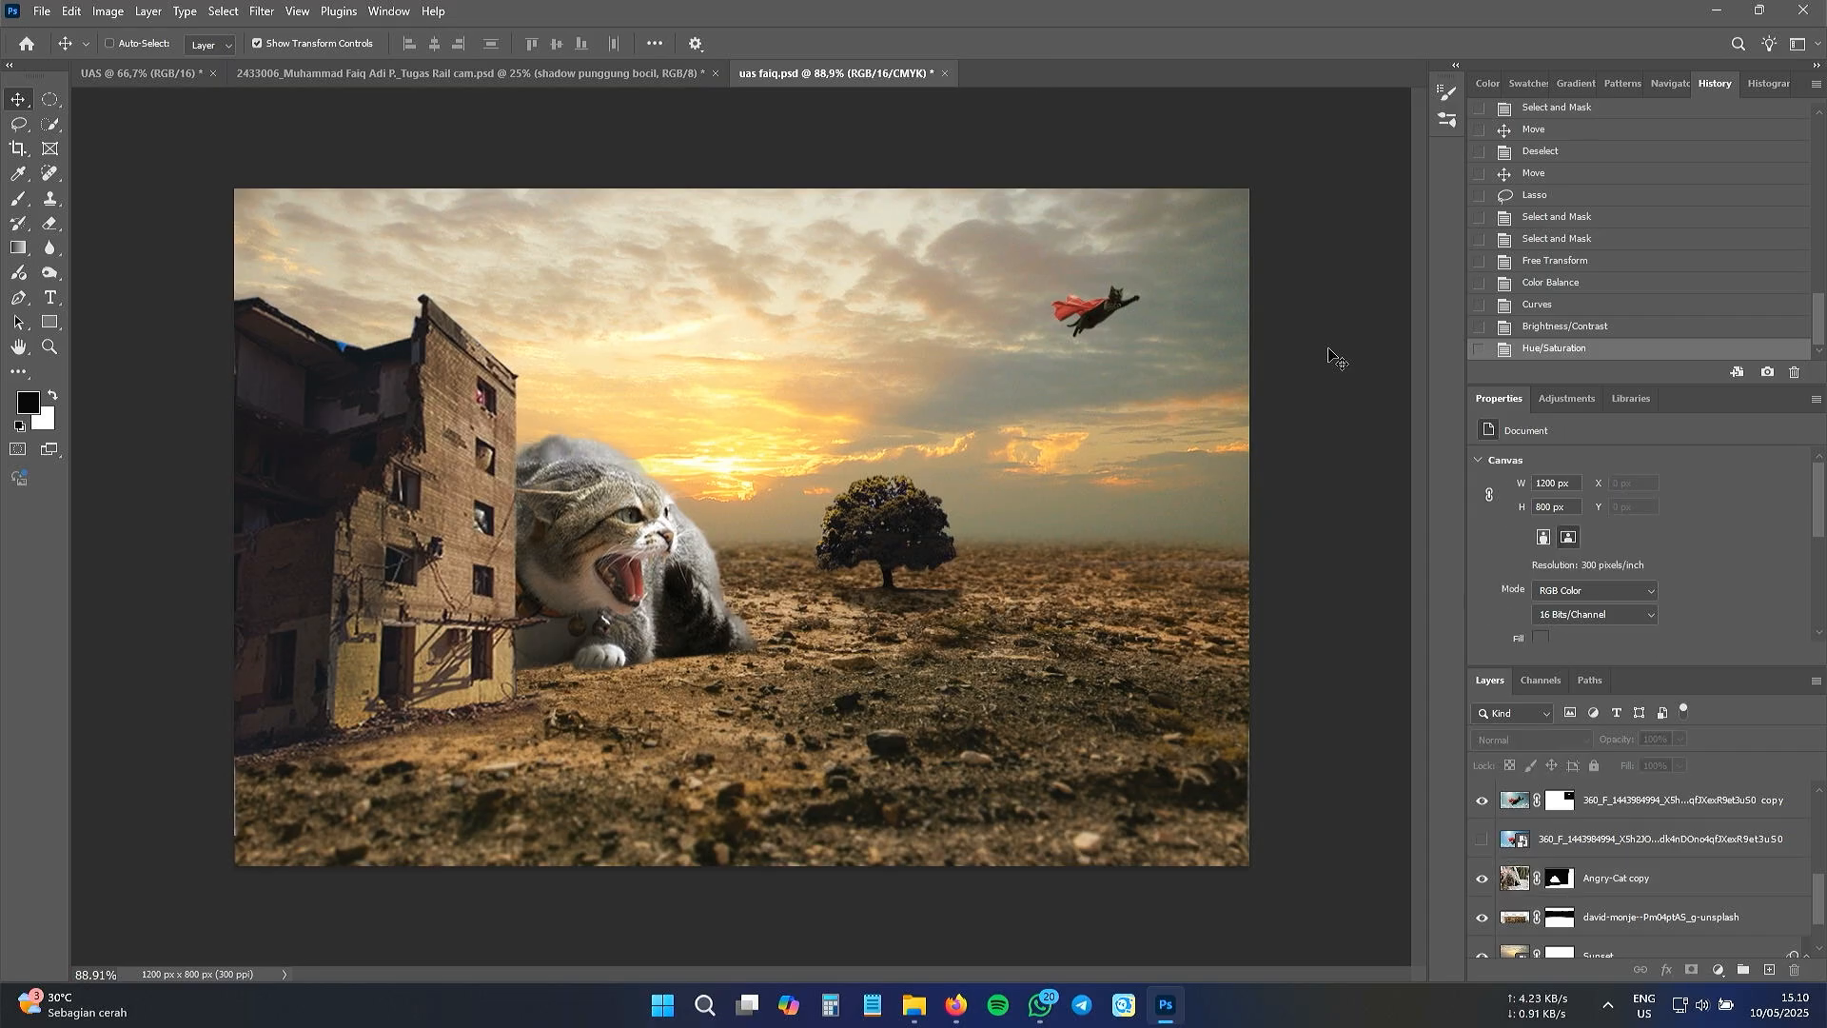
{"action": "key", "text": "ctrl+s"}
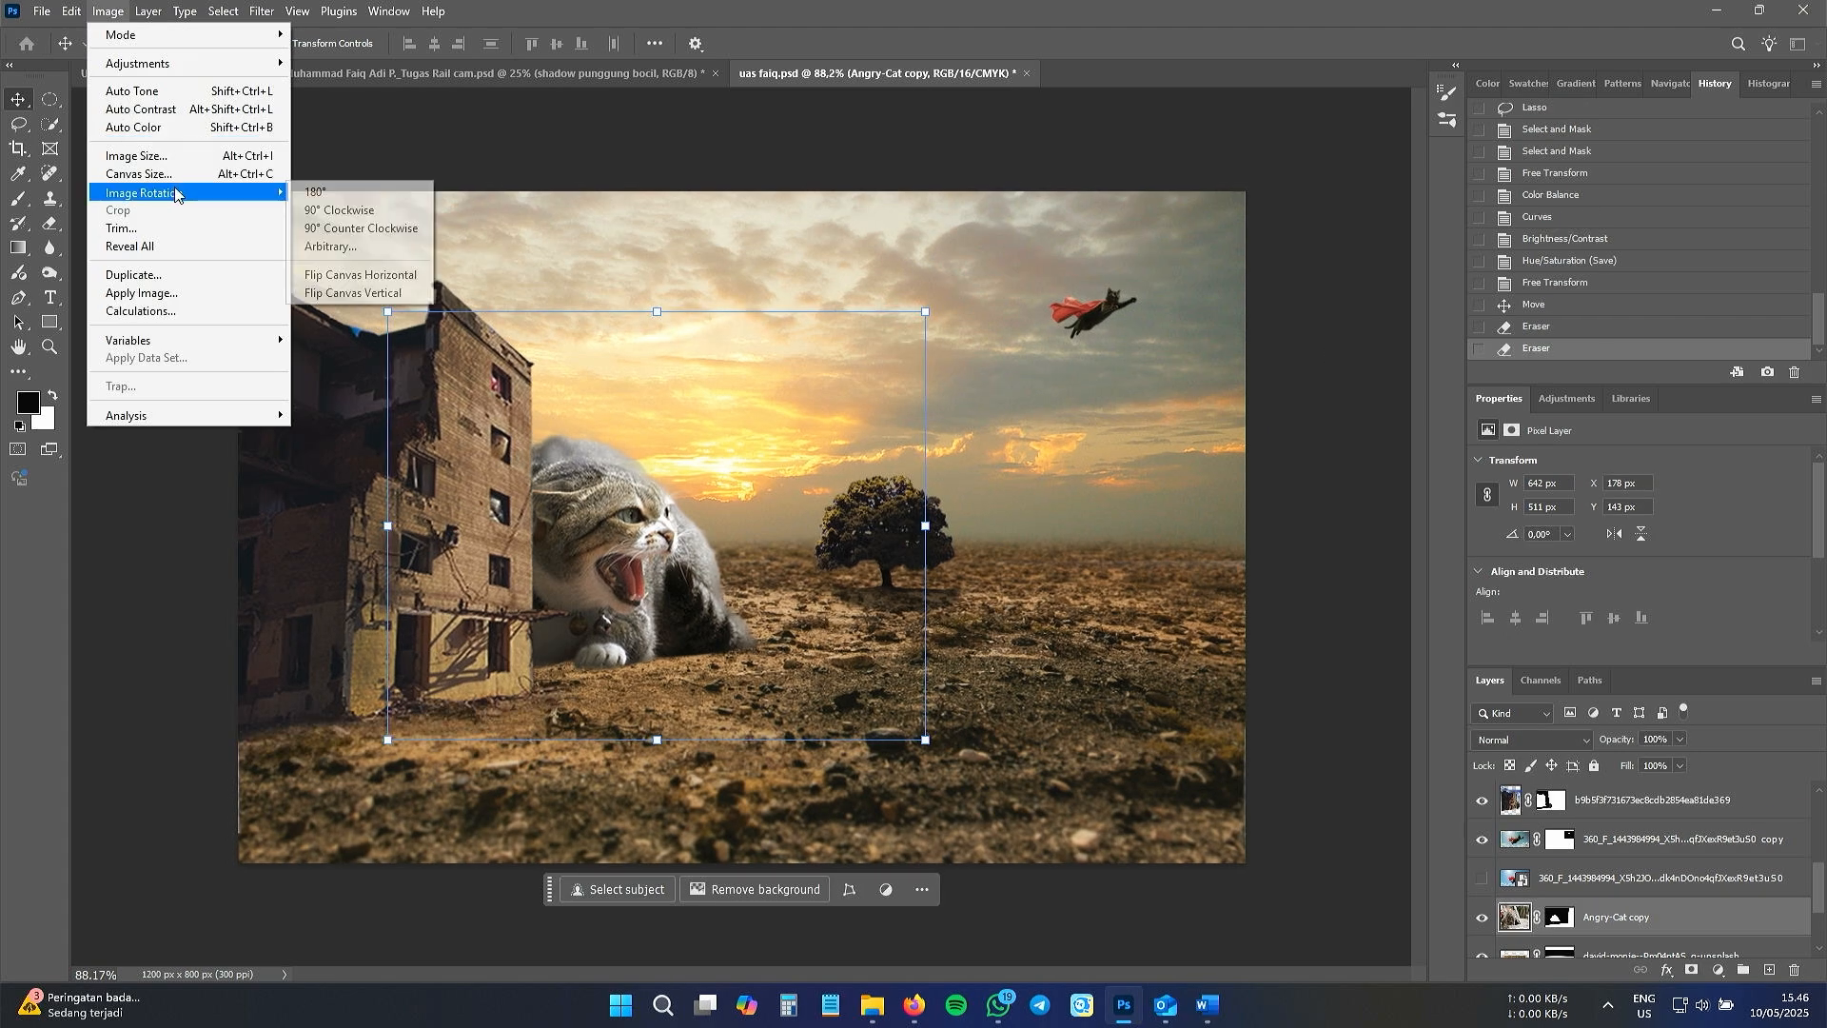
- Apply Color Balance to the giant cat layer, shifting its midtones toward magenta and yellow
{"action": "left_click", "coordinate": [352, 328]}
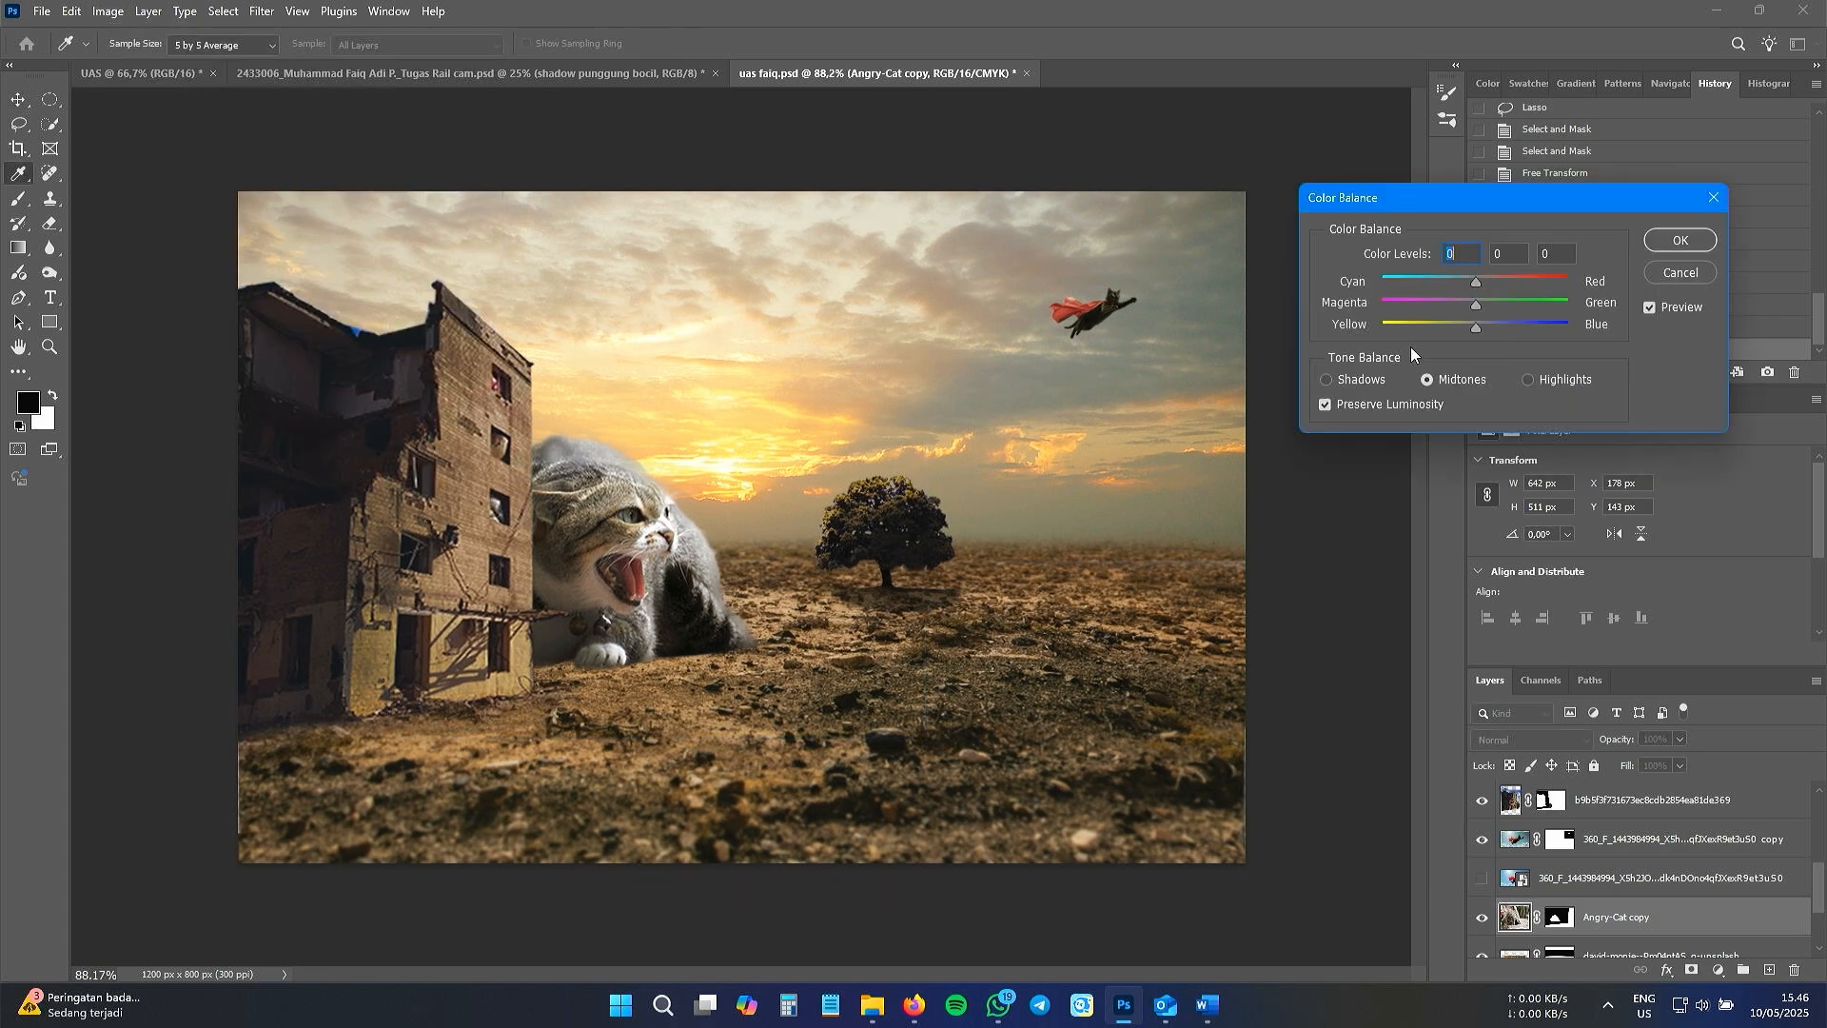
{"action": "left_click_drag", "start_coordinate": [1453, 303], "coordinate": [1457, 303]}
{"action": "left_click_drag", "start_coordinate": [1476, 282], "coordinate": [1441, 294]}
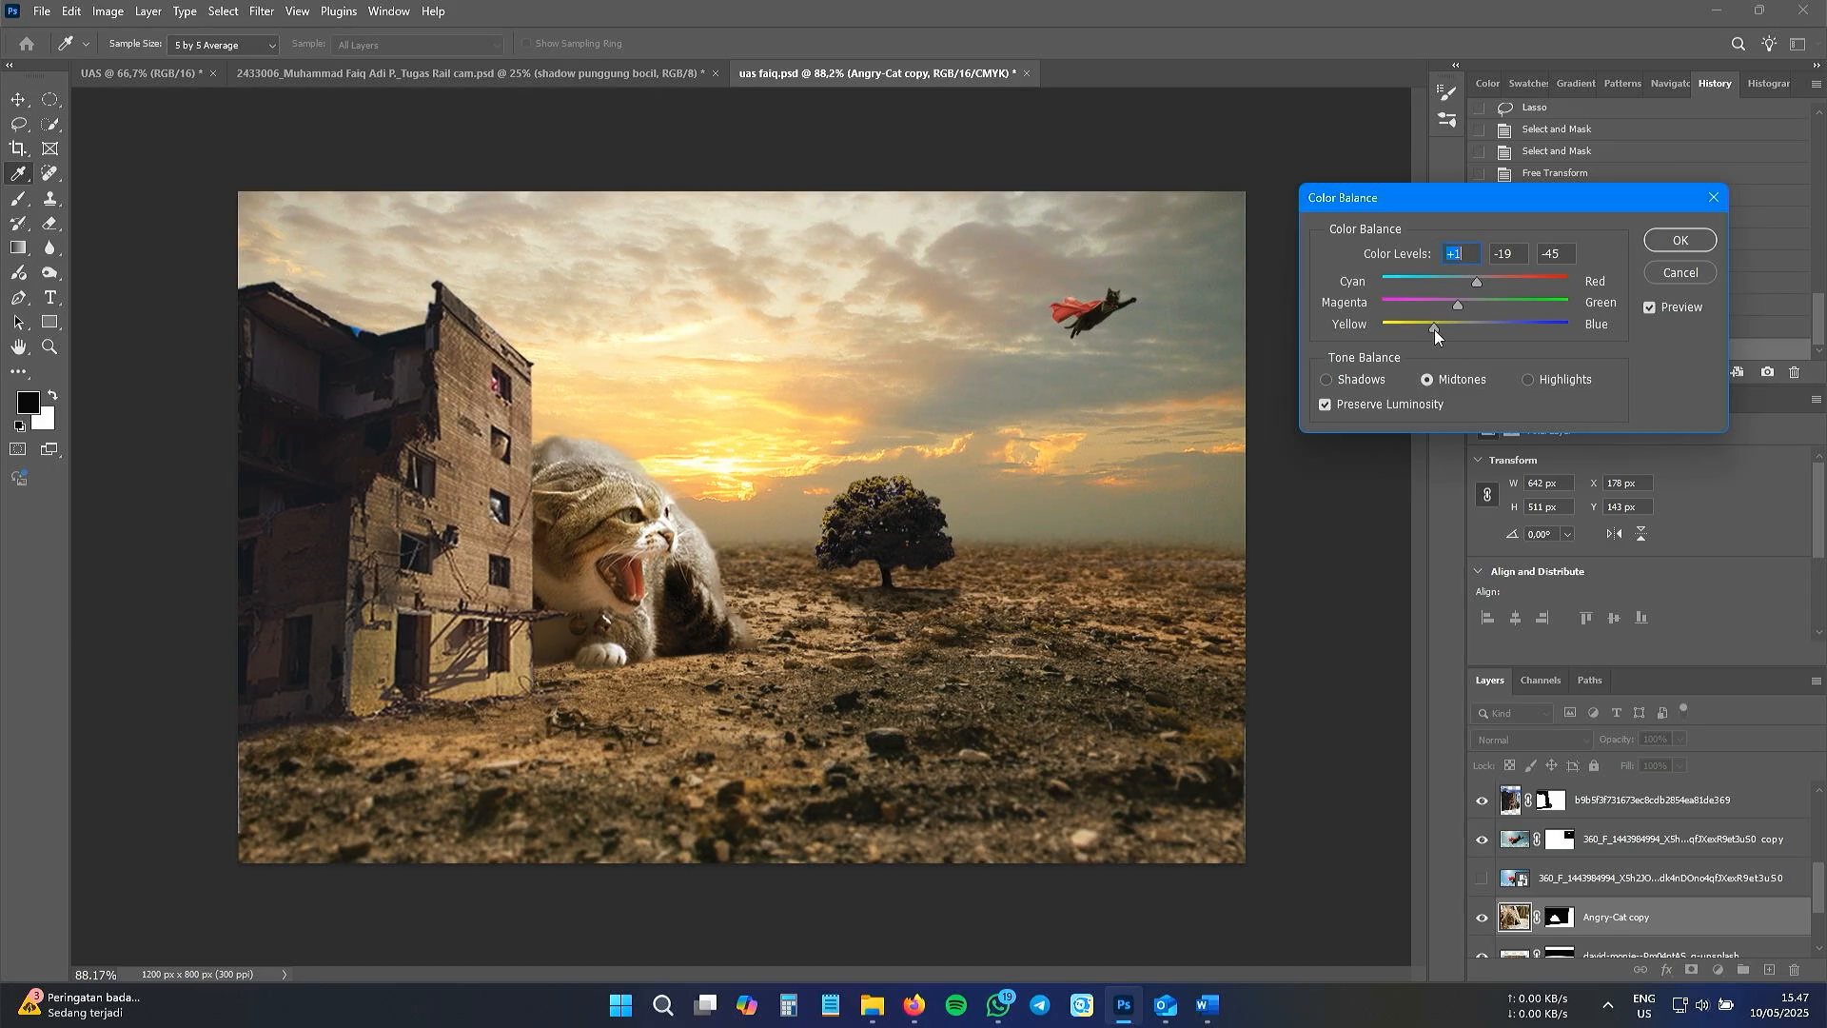
{"action": "left_click_drag", "start_coordinate": [1433, 333], "coordinate": [1487, 280]}
{"action": "left_click", "coordinate": [1671, 241]}
- Enlarge the giant cat proportionally to about 675 by 537 px
{"action": "scroll", "coordinate": [963, 274], "scroll_direction": "up", "scroll_amount": 2}
{"action": "left_click_drag", "start_coordinate": [965, 267], "coordinate": [998, 240]}
{"action": "left_click", "coordinate": [943, 44]}
- Apply Curves to the giant cat layer, adjusting the RGB curve to match the sunset lighting
{"action": "left_click", "coordinate": [108, 11]}
{"action": "mouse_move", "coordinate": [143, 62]}
{"action": "left_click", "coordinate": [366, 99]}
{"action": "left_click_drag", "start_coordinate": [1187, 719], "coordinate": [1187, 732]}
{"action": "left_click_drag", "start_coordinate": [1375, 530], "coordinate": [1376, 546]}
{"action": "left_click", "coordinate": [1631, 480]}
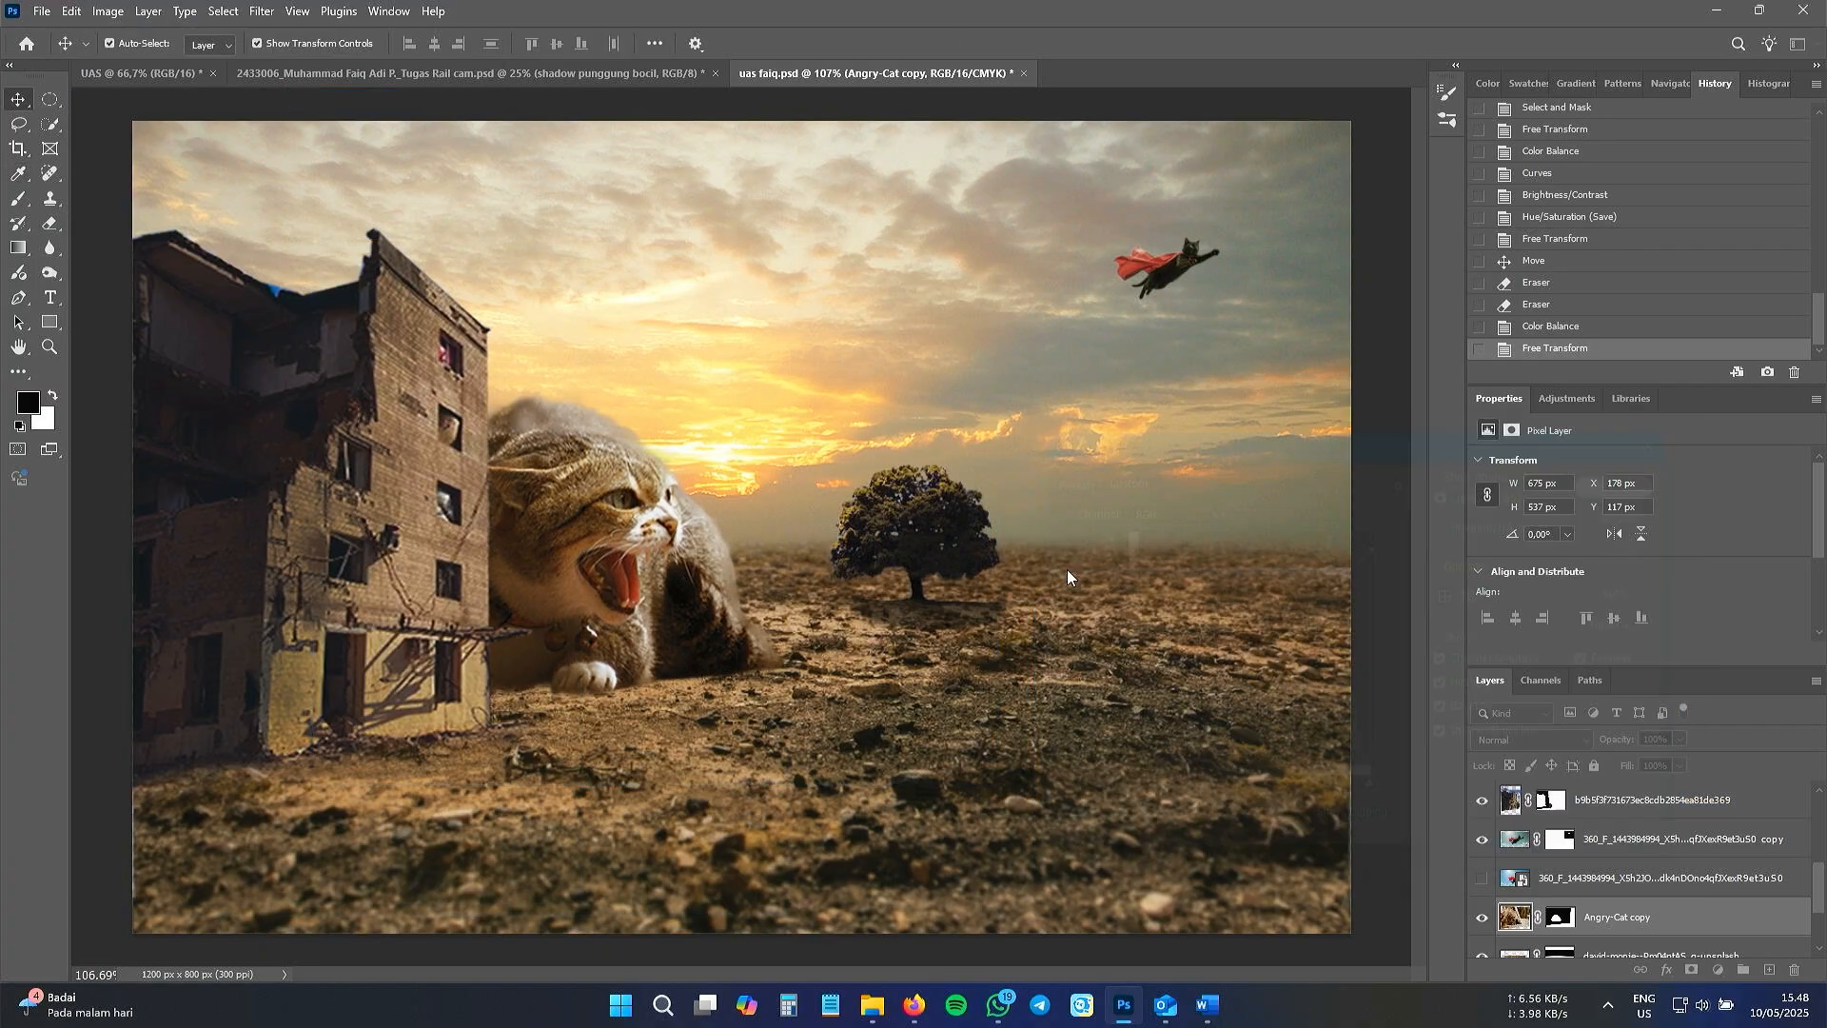
- Delete two adjacent unneeded layers near the top of the layer stack
{"action": "scroll", "coordinate": [1670, 856], "scroll_direction": "up", "scroll_amount": 3}
{"action": "left_click", "coordinate": [1671, 870]}
{"action": "left_click", "coordinate": [1671, 809], "text": "shift"}
{"action": "key", "text": "Delete"}
- Move the Oak-tree copy 2 and Oak-tree copy 3 layers together toward the right side of the scene
{"action": "left_click", "coordinate": [1686, 798]}
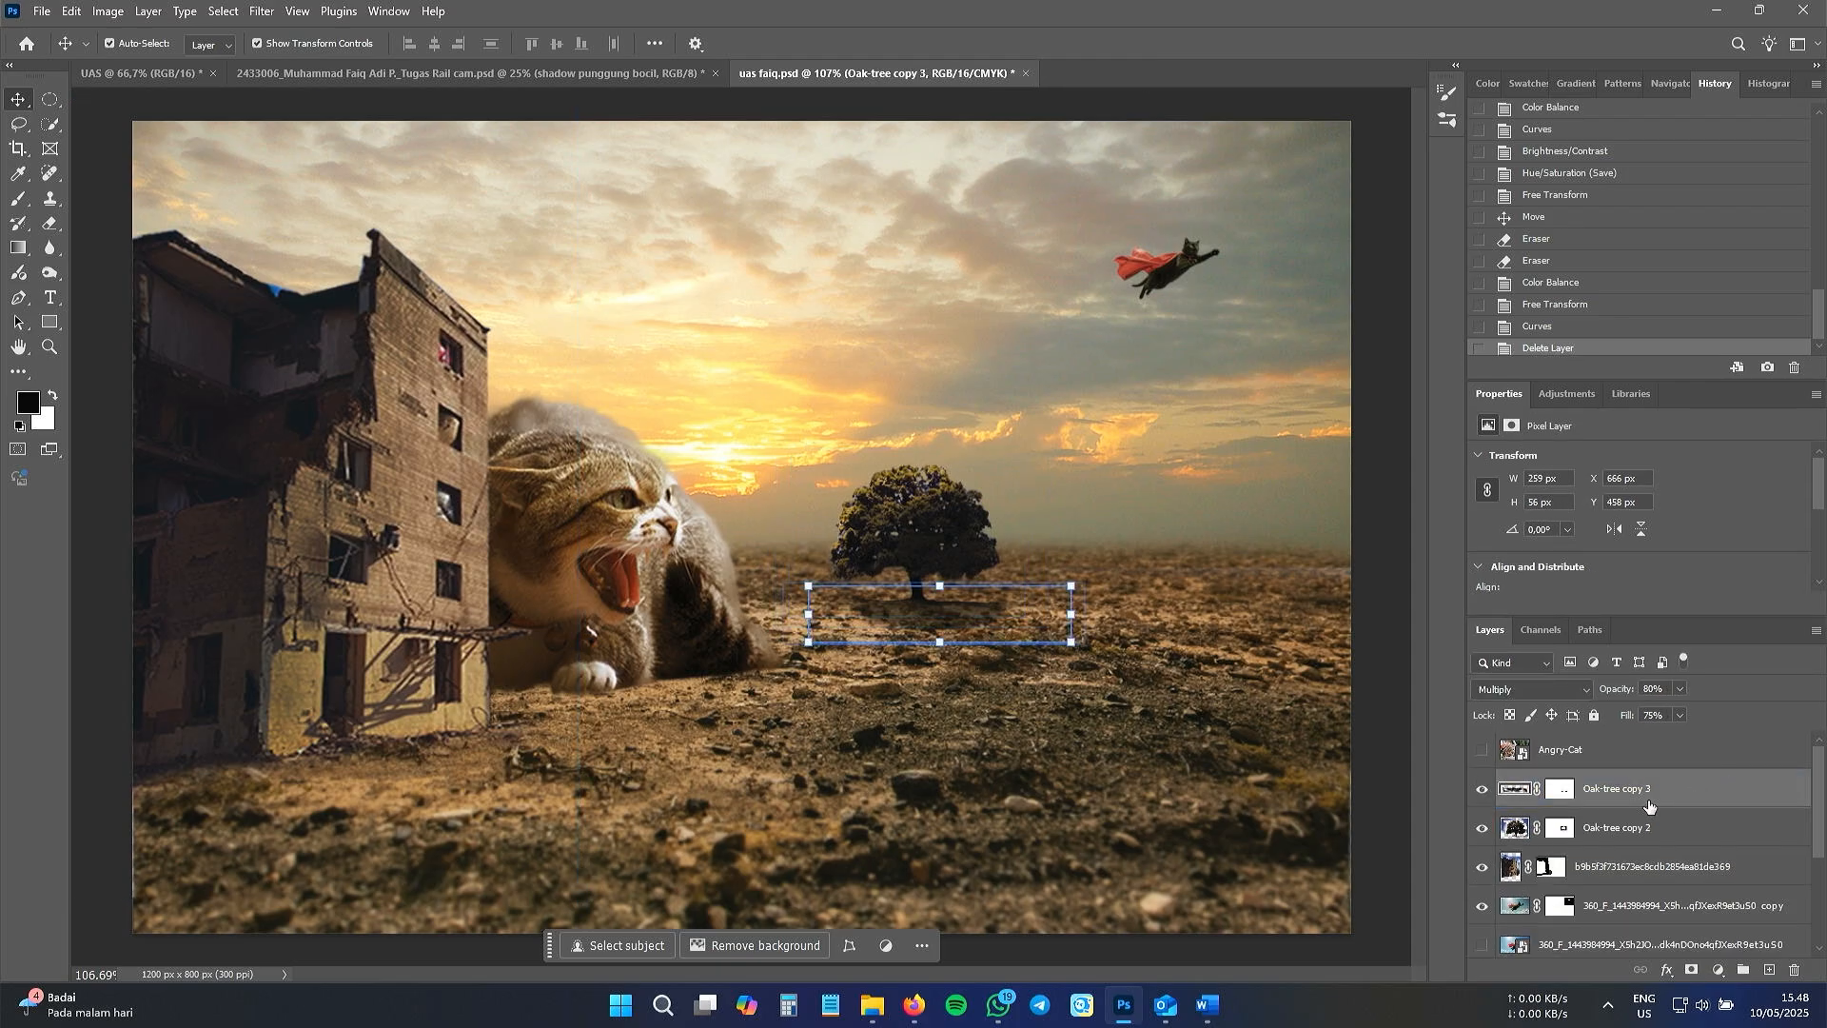
{"action": "left_click", "coordinate": [1677, 828]}
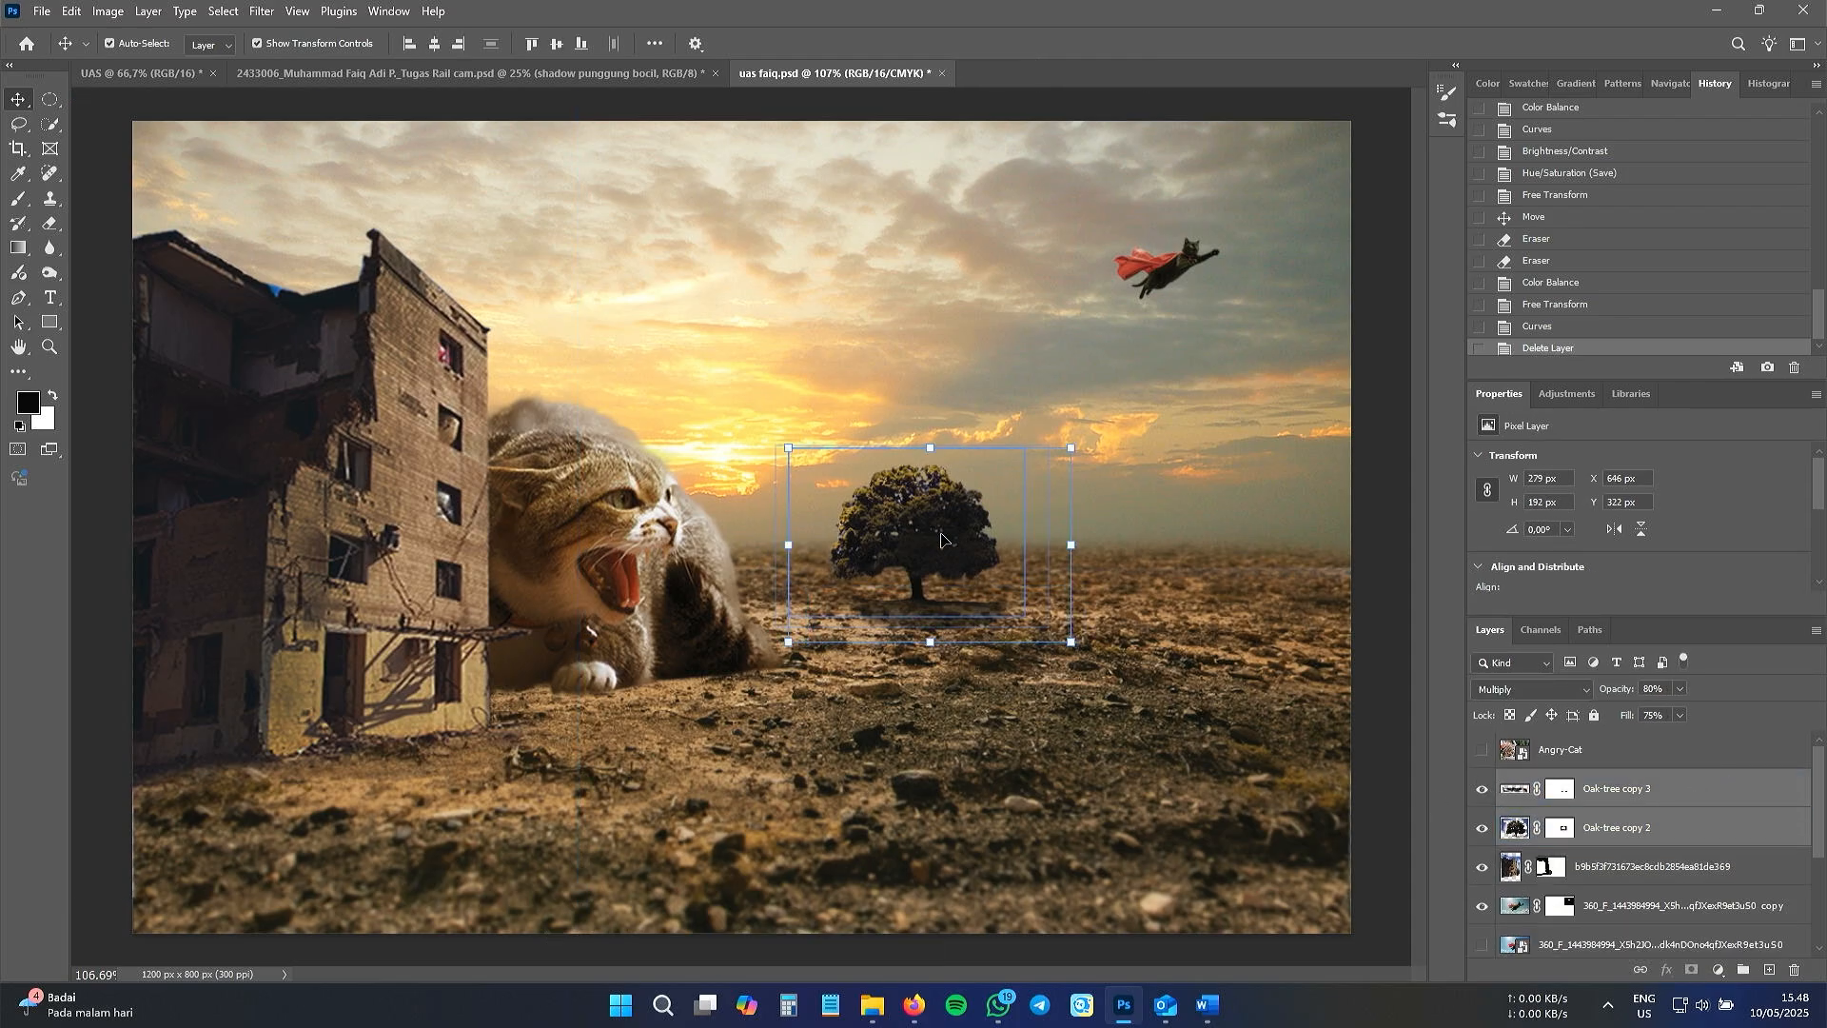
{"action": "left_click_drag", "start_coordinate": [960, 534], "coordinate": [1113, 536]}
{"action": "left_click", "coordinate": [114, 329]}
- Burn the midtones of the giant cat layer around its paw and along the side next to the building
{"action": "left_click", "coordinate": [581, 532]}
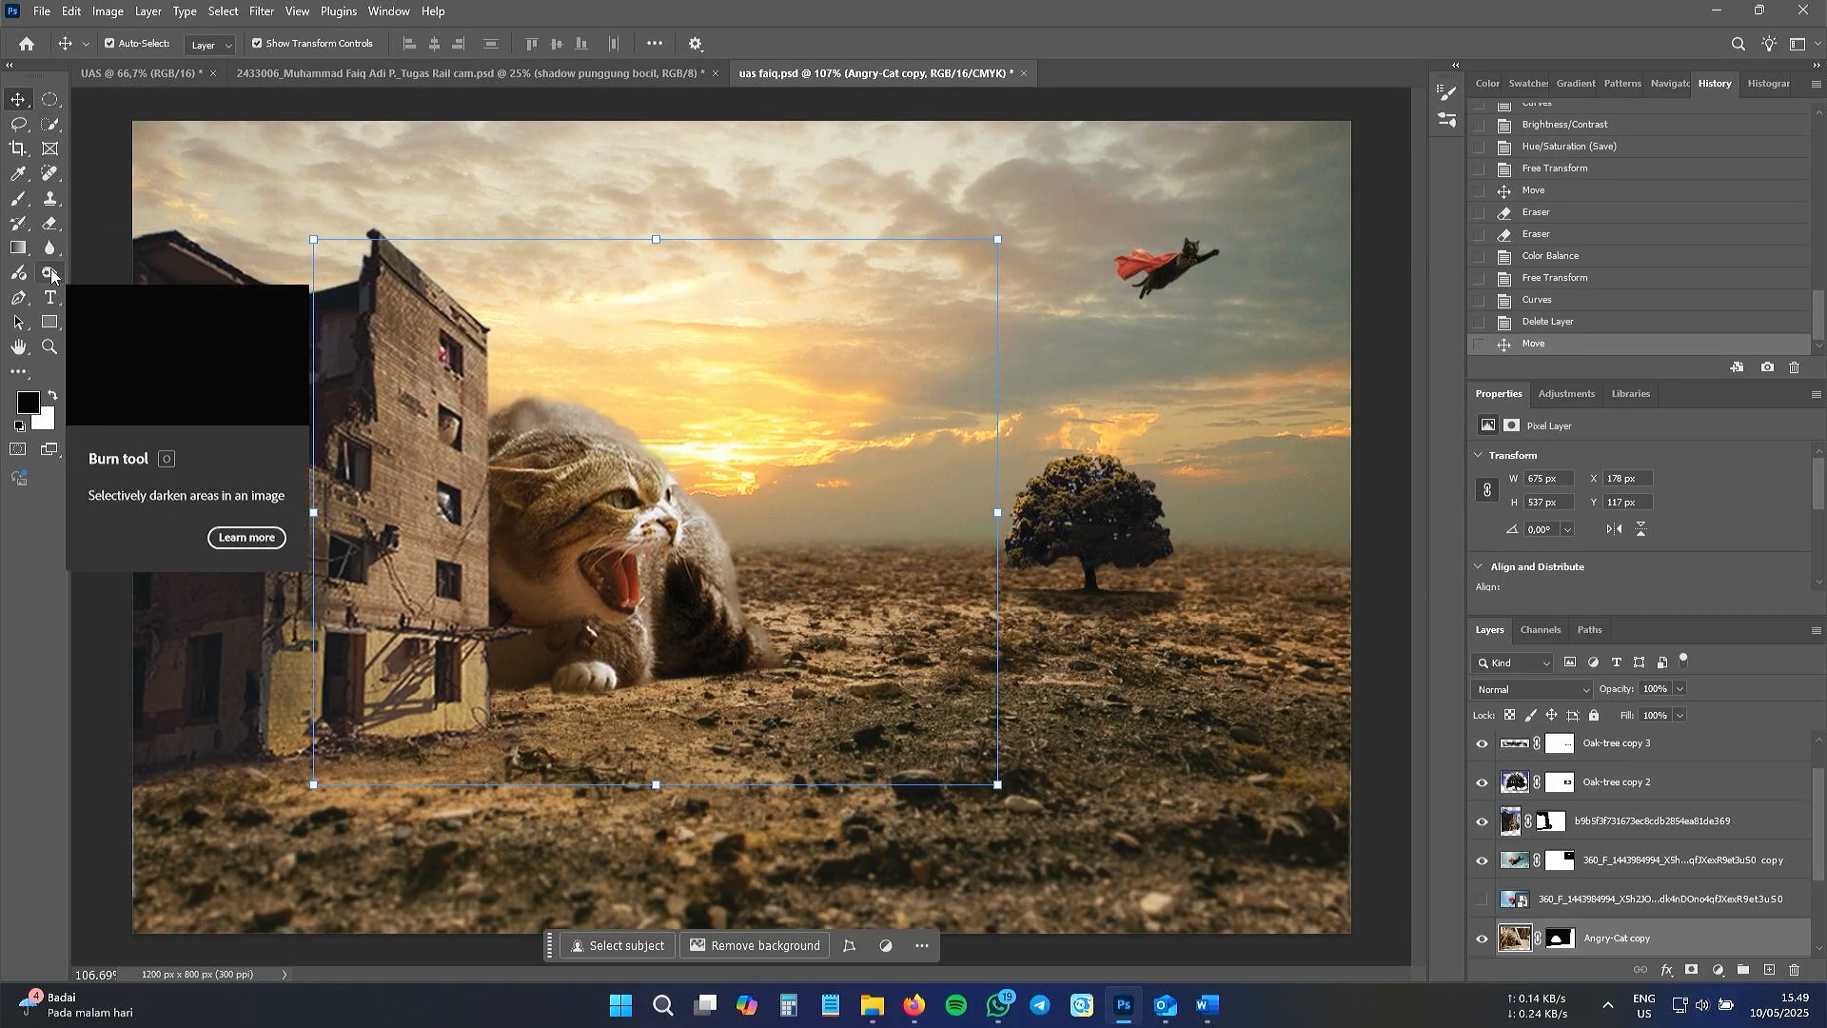
{"action": "left_click", "coordinate": [50, 273]}
{"action": "mouse_move", "coordinate": [601, 653]}
{"action": "left_mouse_down"}
{"action": "mouse_move", "coordinate": [500, 600]}
{"action": "mouse_move", "coordinate": [521, 616]}
{"action": "left_mouse_up"}
{"action": "left_click_drag", "start_coordinate": [528, 617], "coordinate": [535, 504]}
{"action": "scroll", "coordinate": [746, 717], "scroll_direction": "down", "scroll_amount": 2}
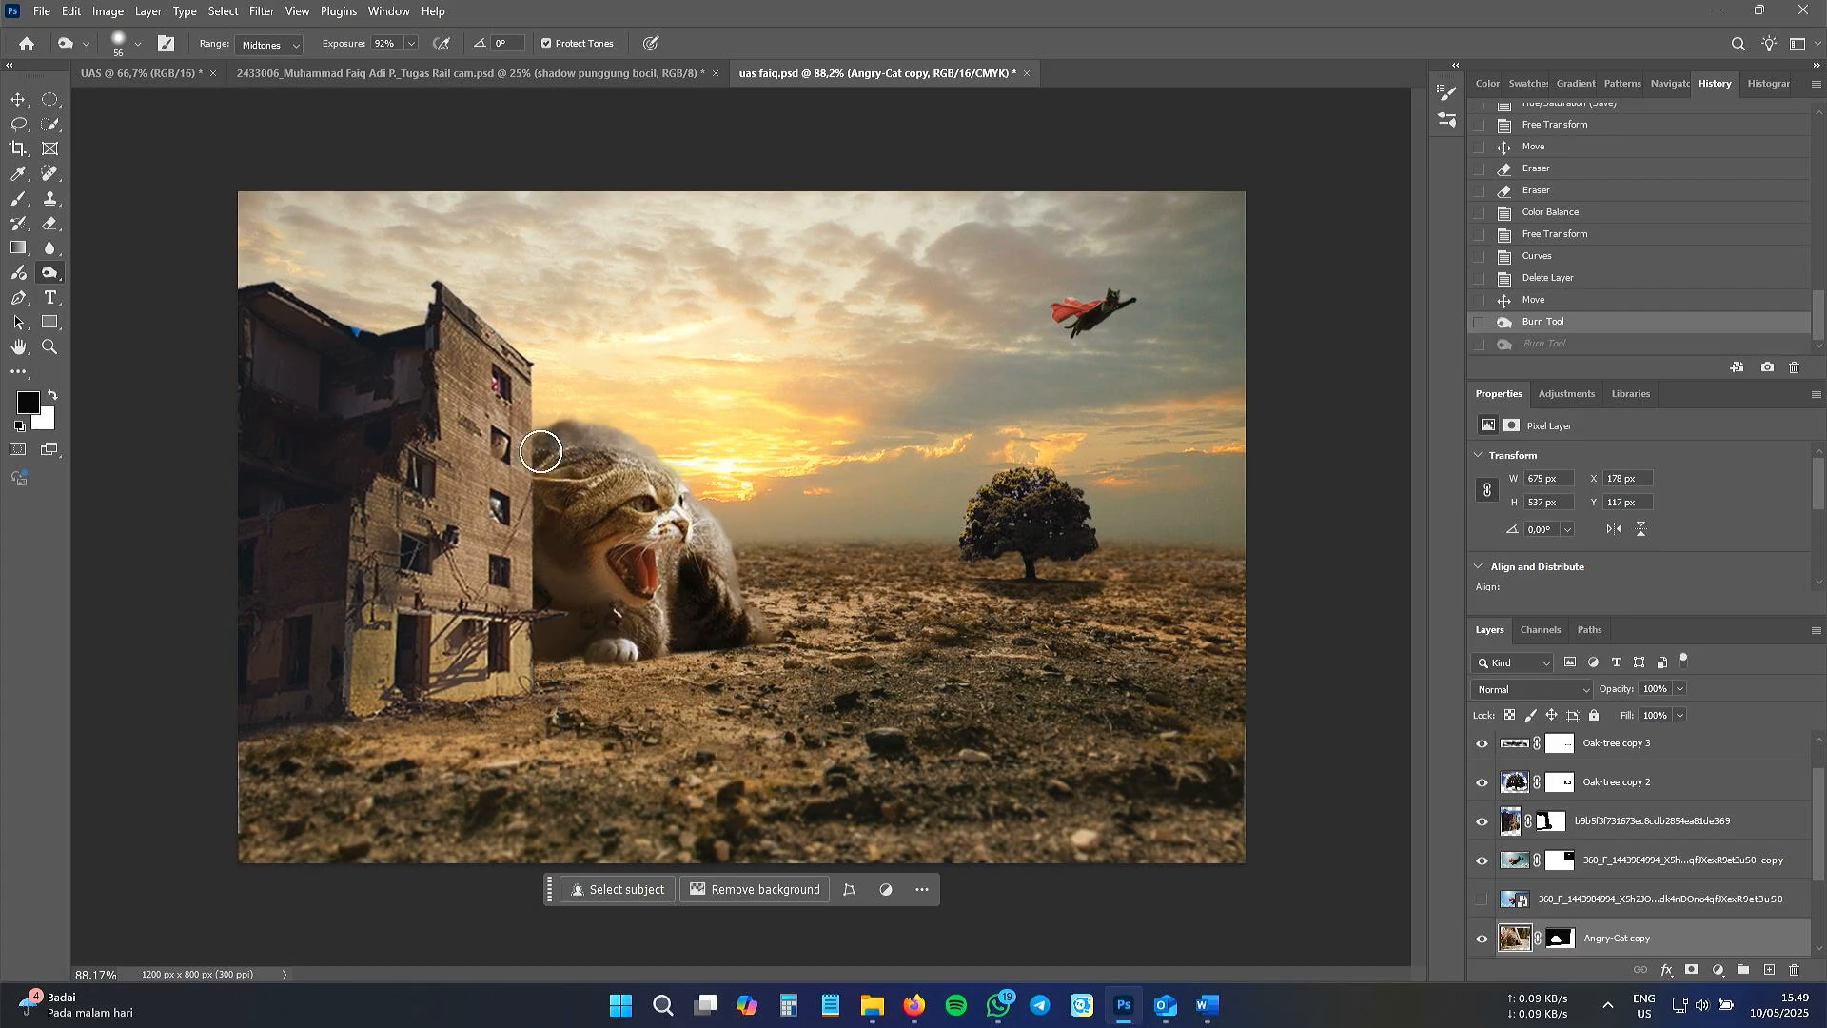
- Darken the giant cat's face and chest with a 183 px Burn brush at 76% exposure
{"action": "right_click", "coordinate": [630, 535]}
{"action": "left_click_drag", "start_coordinate": [792, 575], "coordinate": [813, 574]}
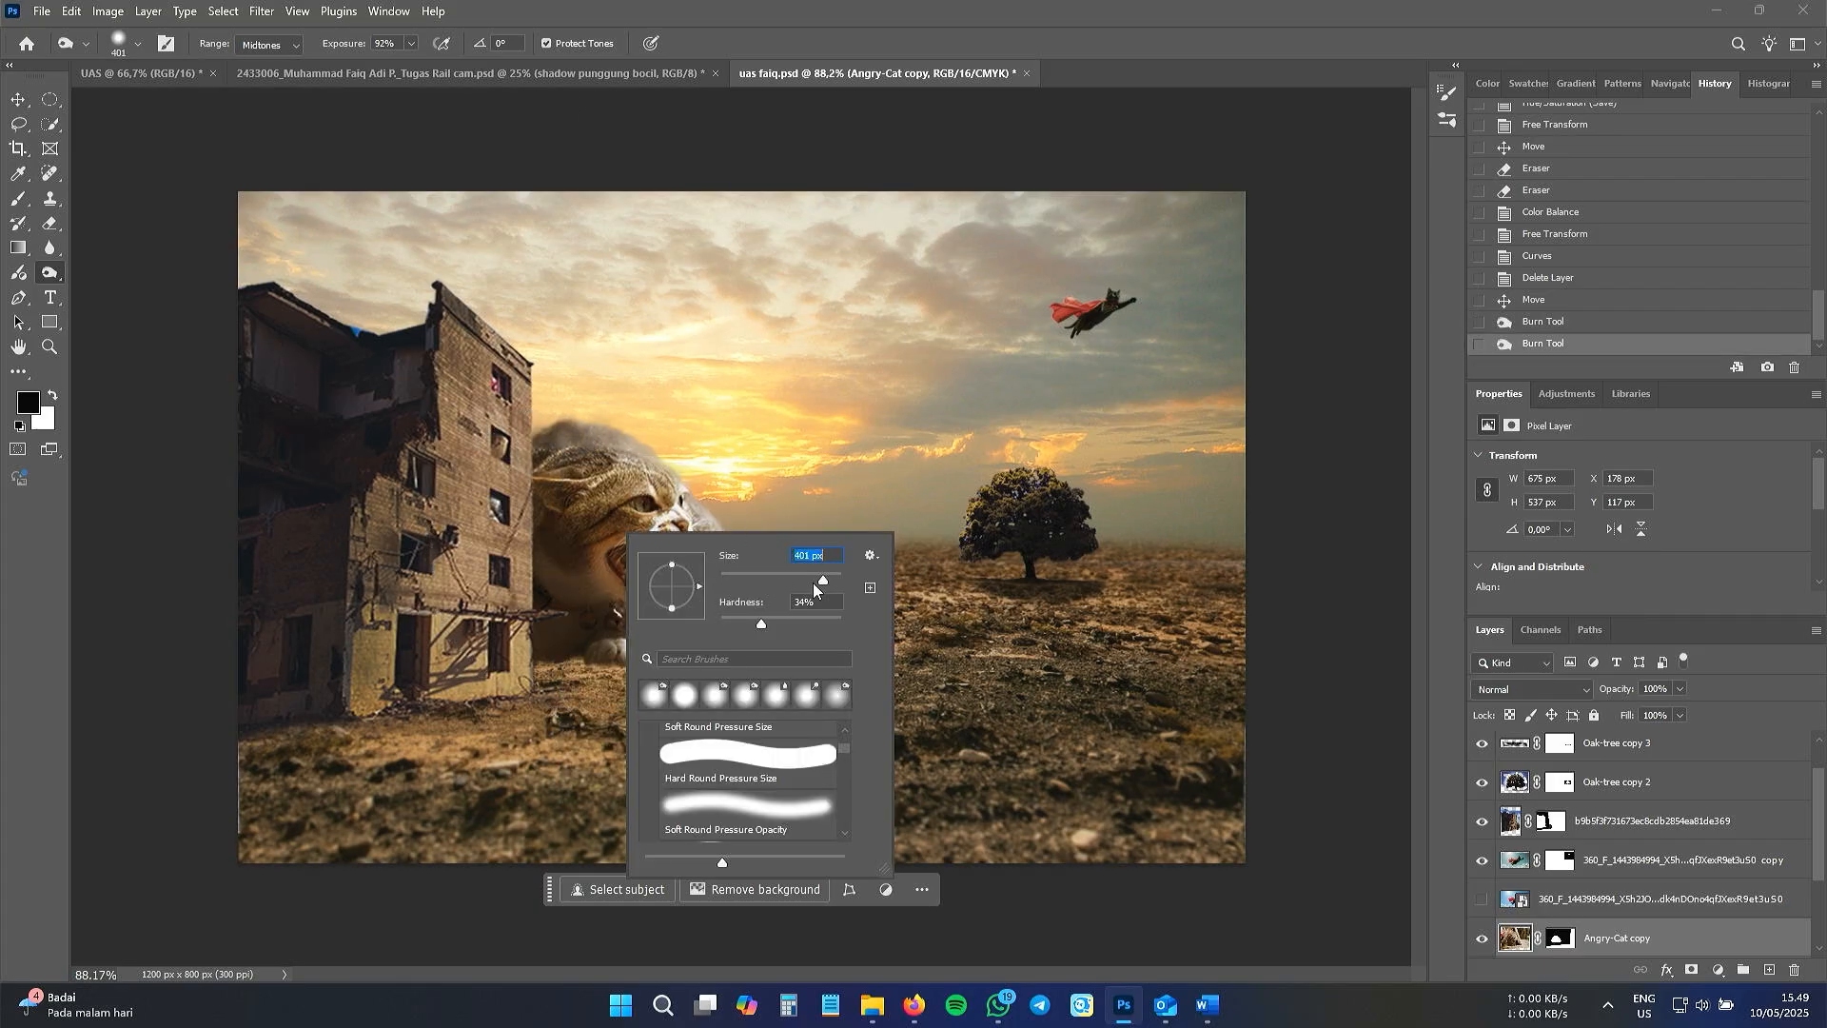
{"action": "left_click_drag", "start_coordinate": [807, 575], "coordinate": [806, 578]}
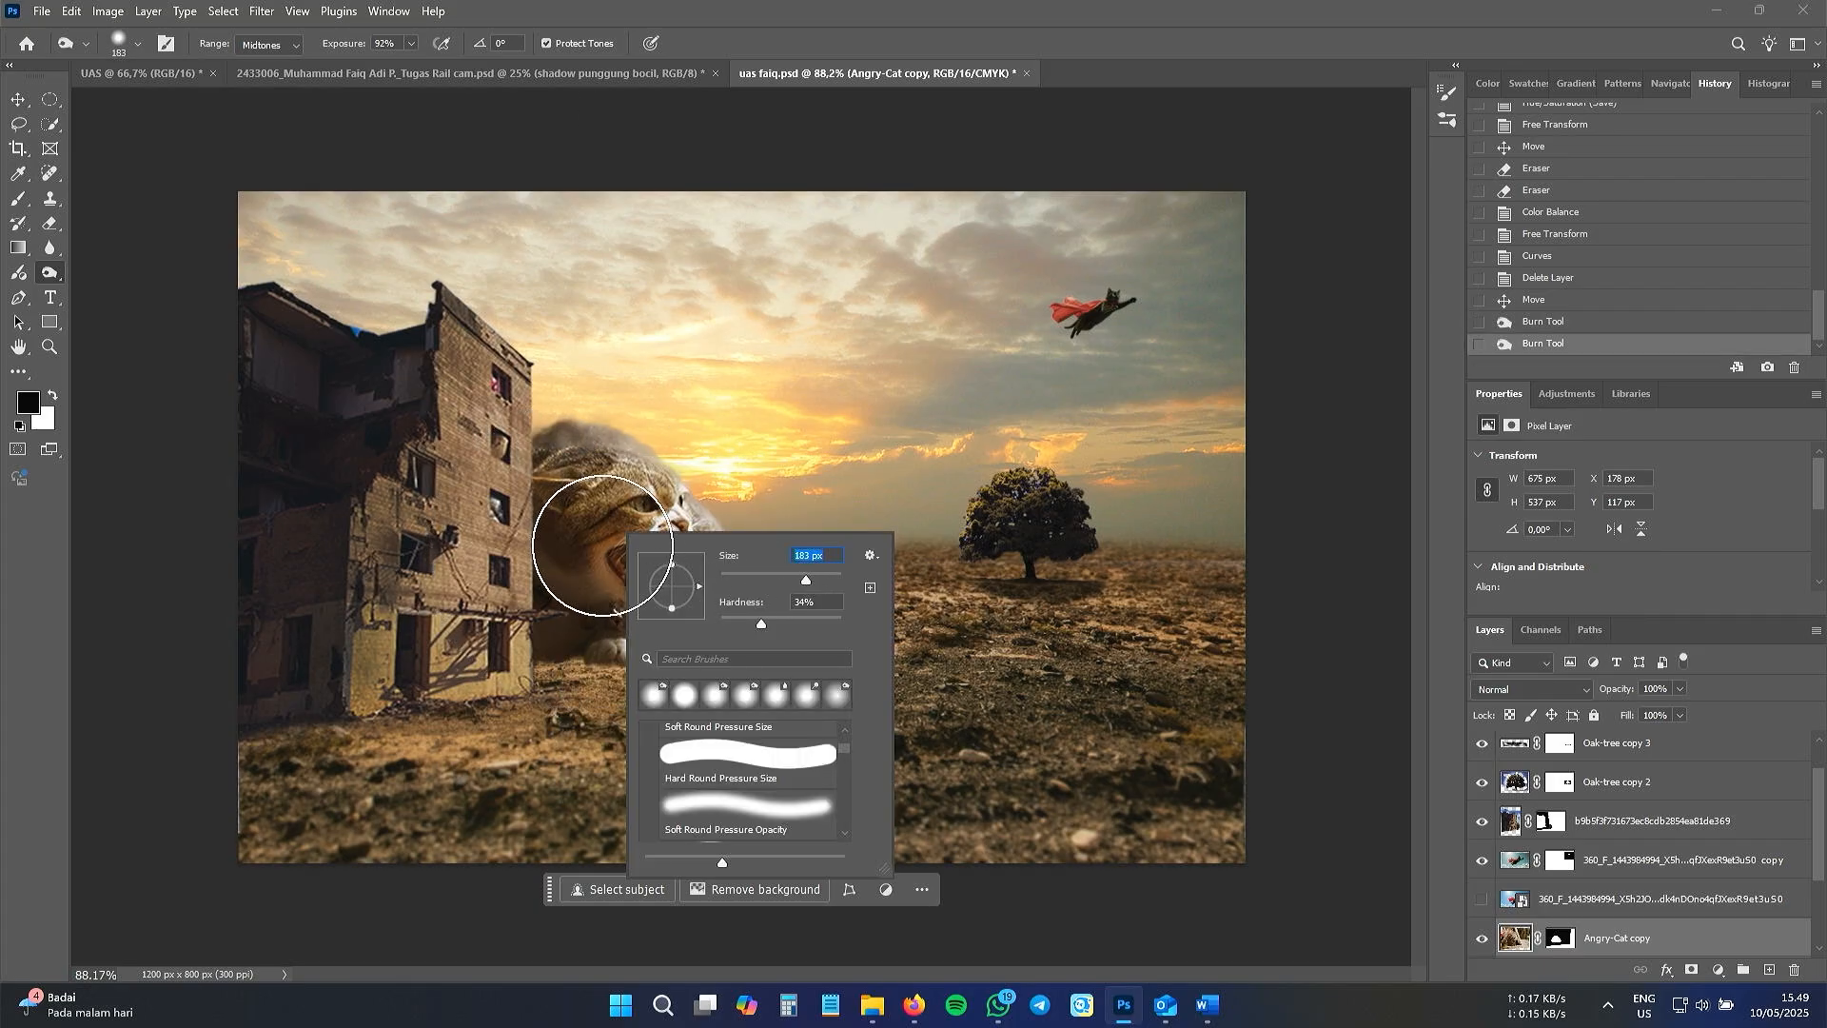
{"action": "left_click_drag", "start_coordinate": [335, 43], "coordinate": [311, 50]}
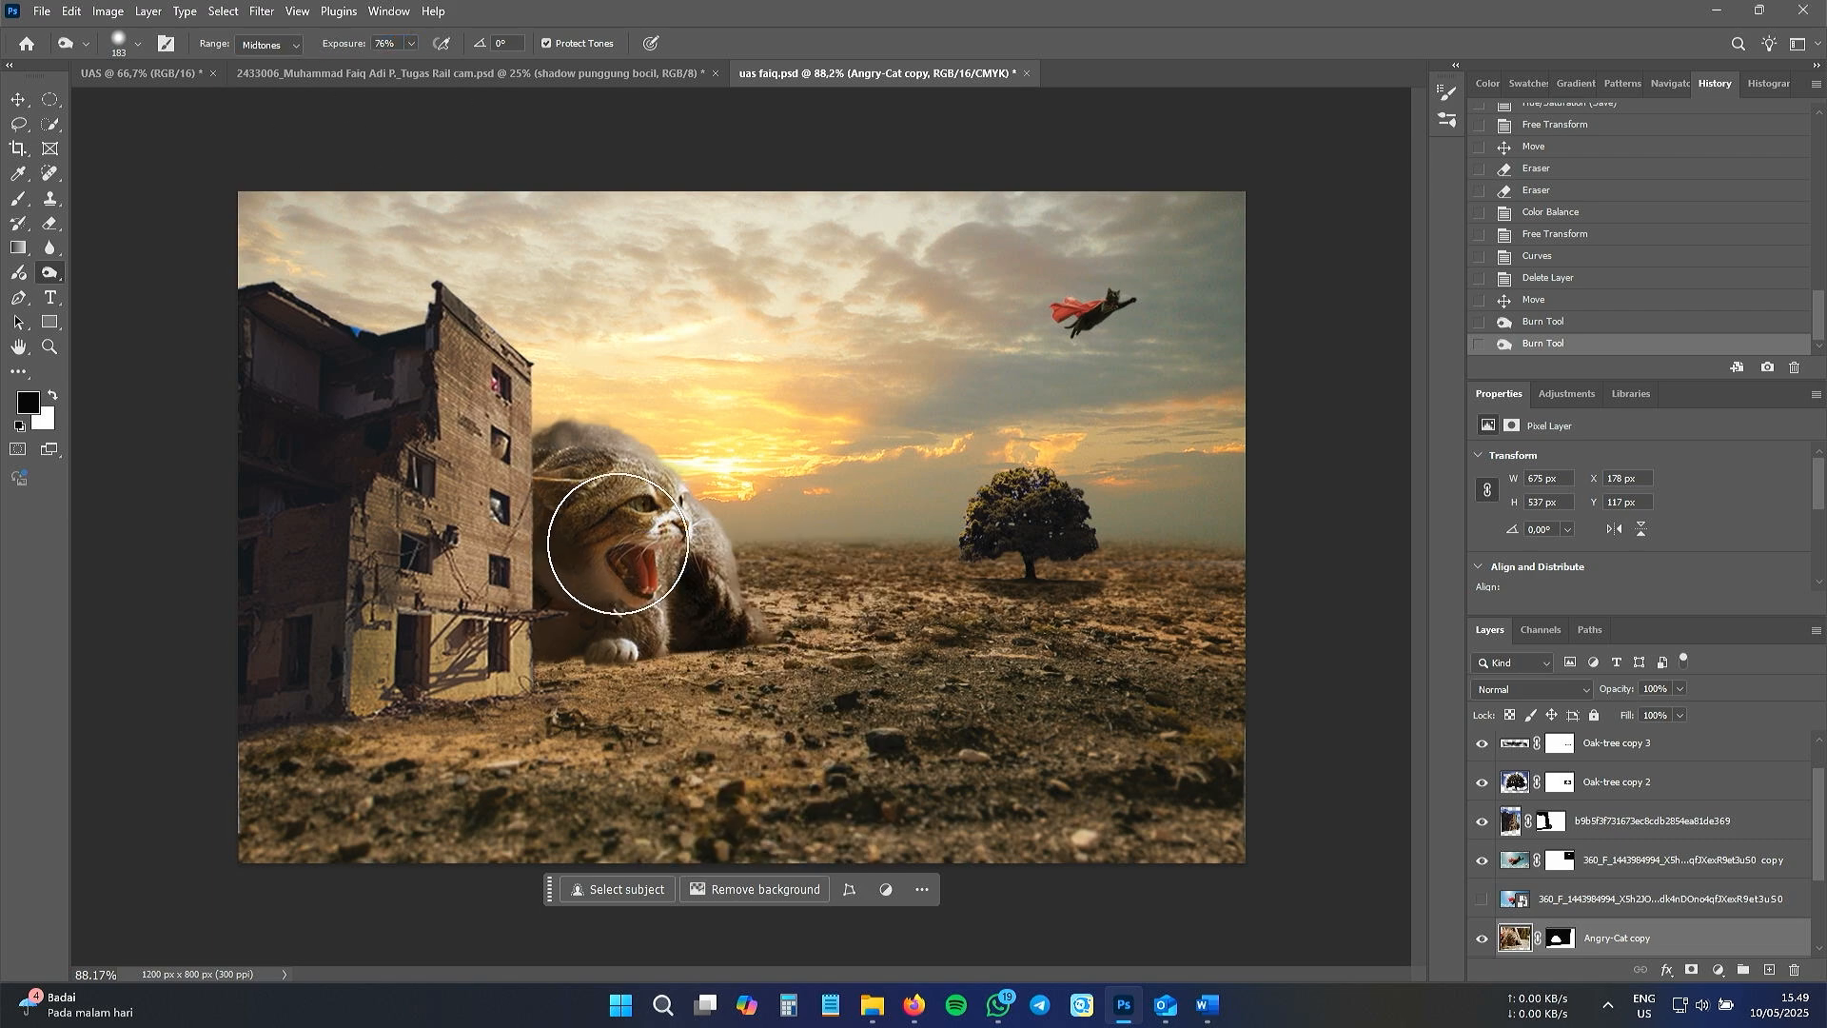
{"action": "mouse_move", "coordinate": [641, 567]}
{"action": "left_mouse_down"}
{"action": "mouse_move", "coordinate": [653, 584]}
{"action": "mouse_move", "coordinate": [600, 523]}
{"action": "mouse_move", "coordinate": [595, 591]}
{"action": "mouse_move", "coordinate": [645, 600]}
{"action": "mouse_move", "coordinate": [632, 584]}
{"action": "left_mouse_up"}
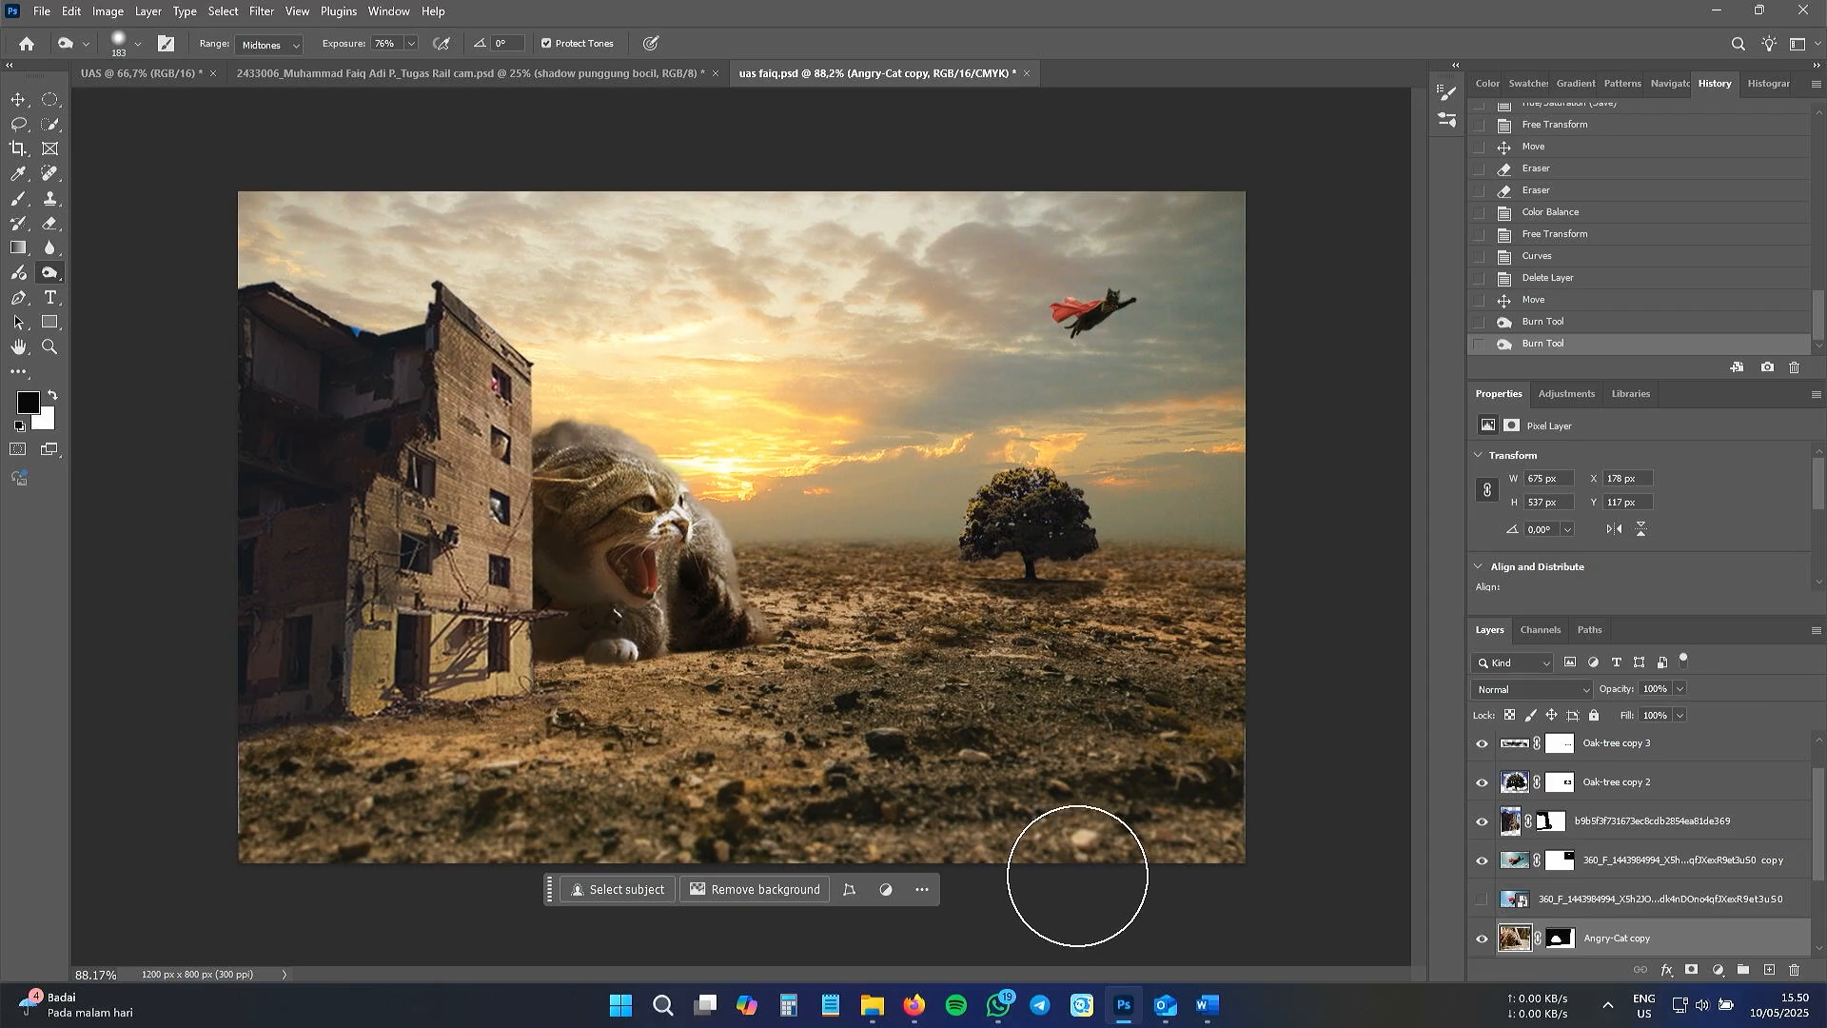
- Erase the fringe along the giant cat's upper edge with an 81 px eraser at 78% opacity
{"action": "scroll", "coordinate": [677, 443], "scroll_direction": "up", "scroll_amount": 4}
{"action": "left_click", "coordinate": [50, 224]}
{"action": "left_click", "coordinate": [576, 348]}
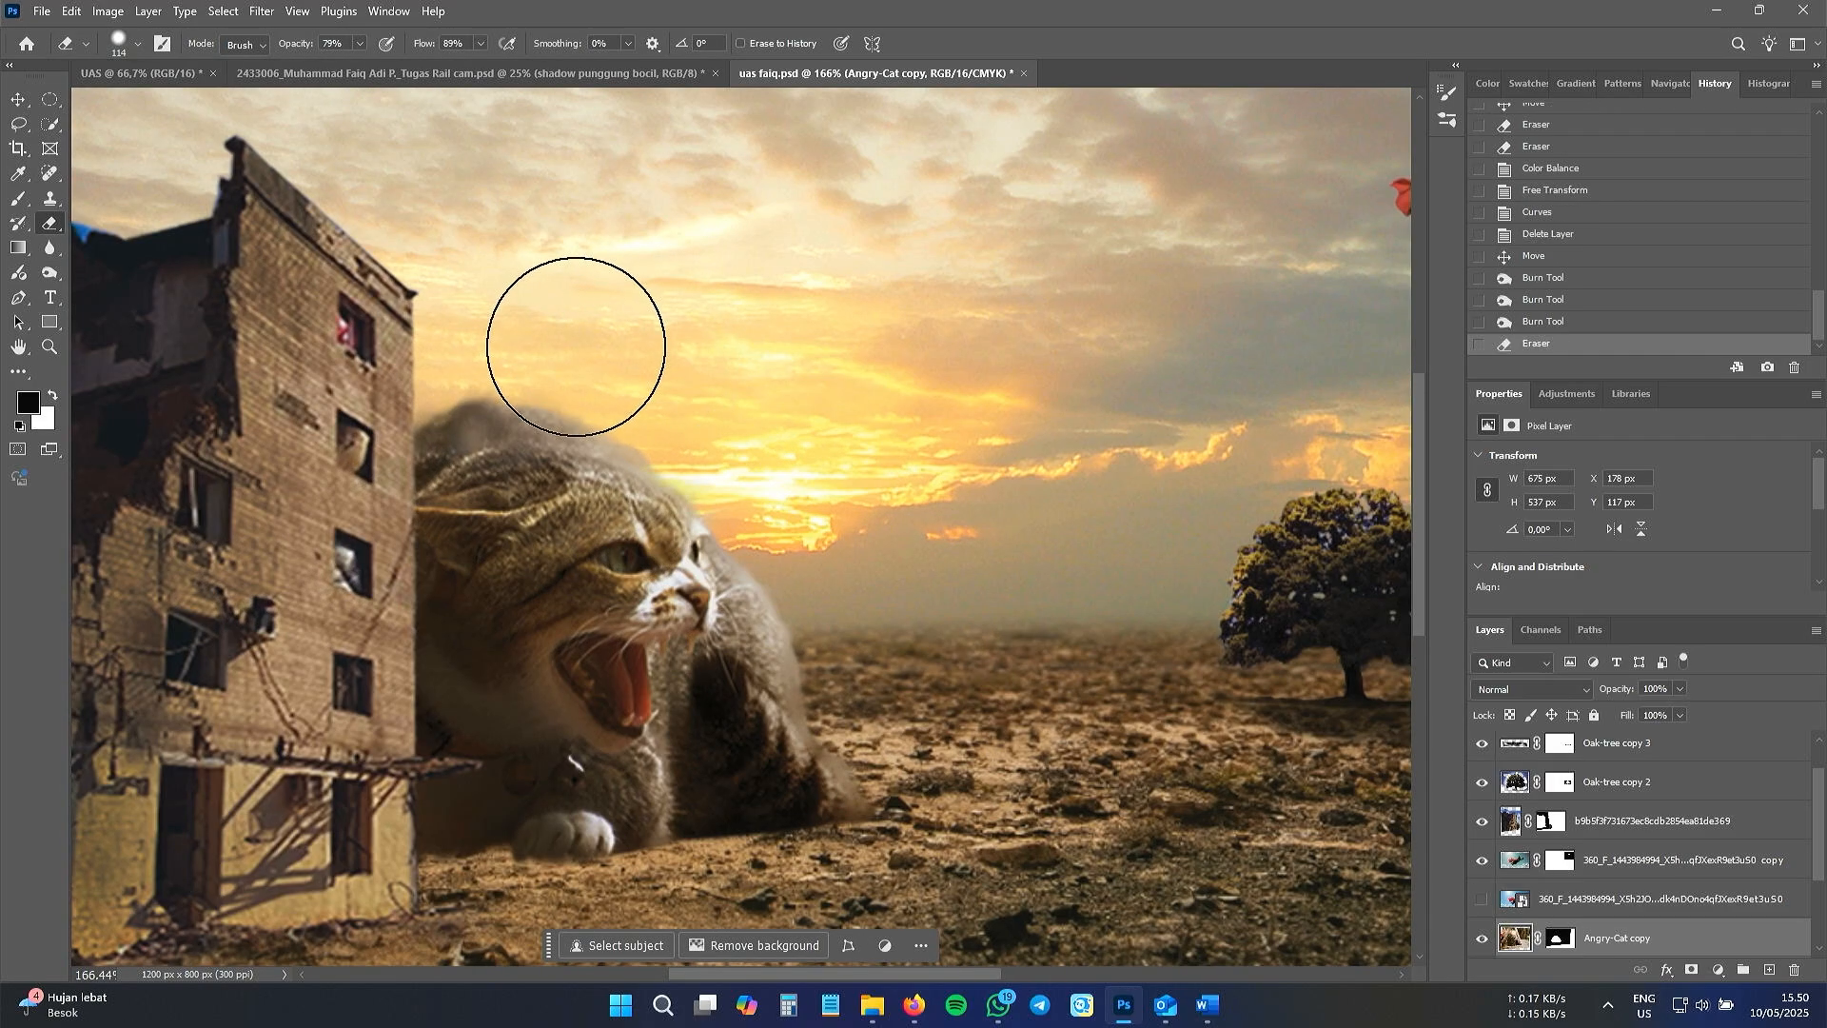
{"action": "key", "text": "ctrl+z"}
{"action": "right_click", "coordinate": [678, 309]}
{"action": "left_click_drag", "start_coordinate": [809, 331], "coordinate": [803, 330]}
{"action": "mouse_move", "coordinate": [603, 365]}
{"action": "left_mouse_down"}
{"action": "mouse_move", "coordinate": [717, 428]}
{"action": "mouse_move", "coordinate": [868, 688]}
{"action": "mouse_move", "coordinate": [899, 666]}
{"action": "mouse_move", "coordinate": [500, 343]}
{"action": "left_mouse_up"}
{"action": "scroll", "coordinate": [1099, 557], "scroll_direction": "down", "scroll_amount": 5}
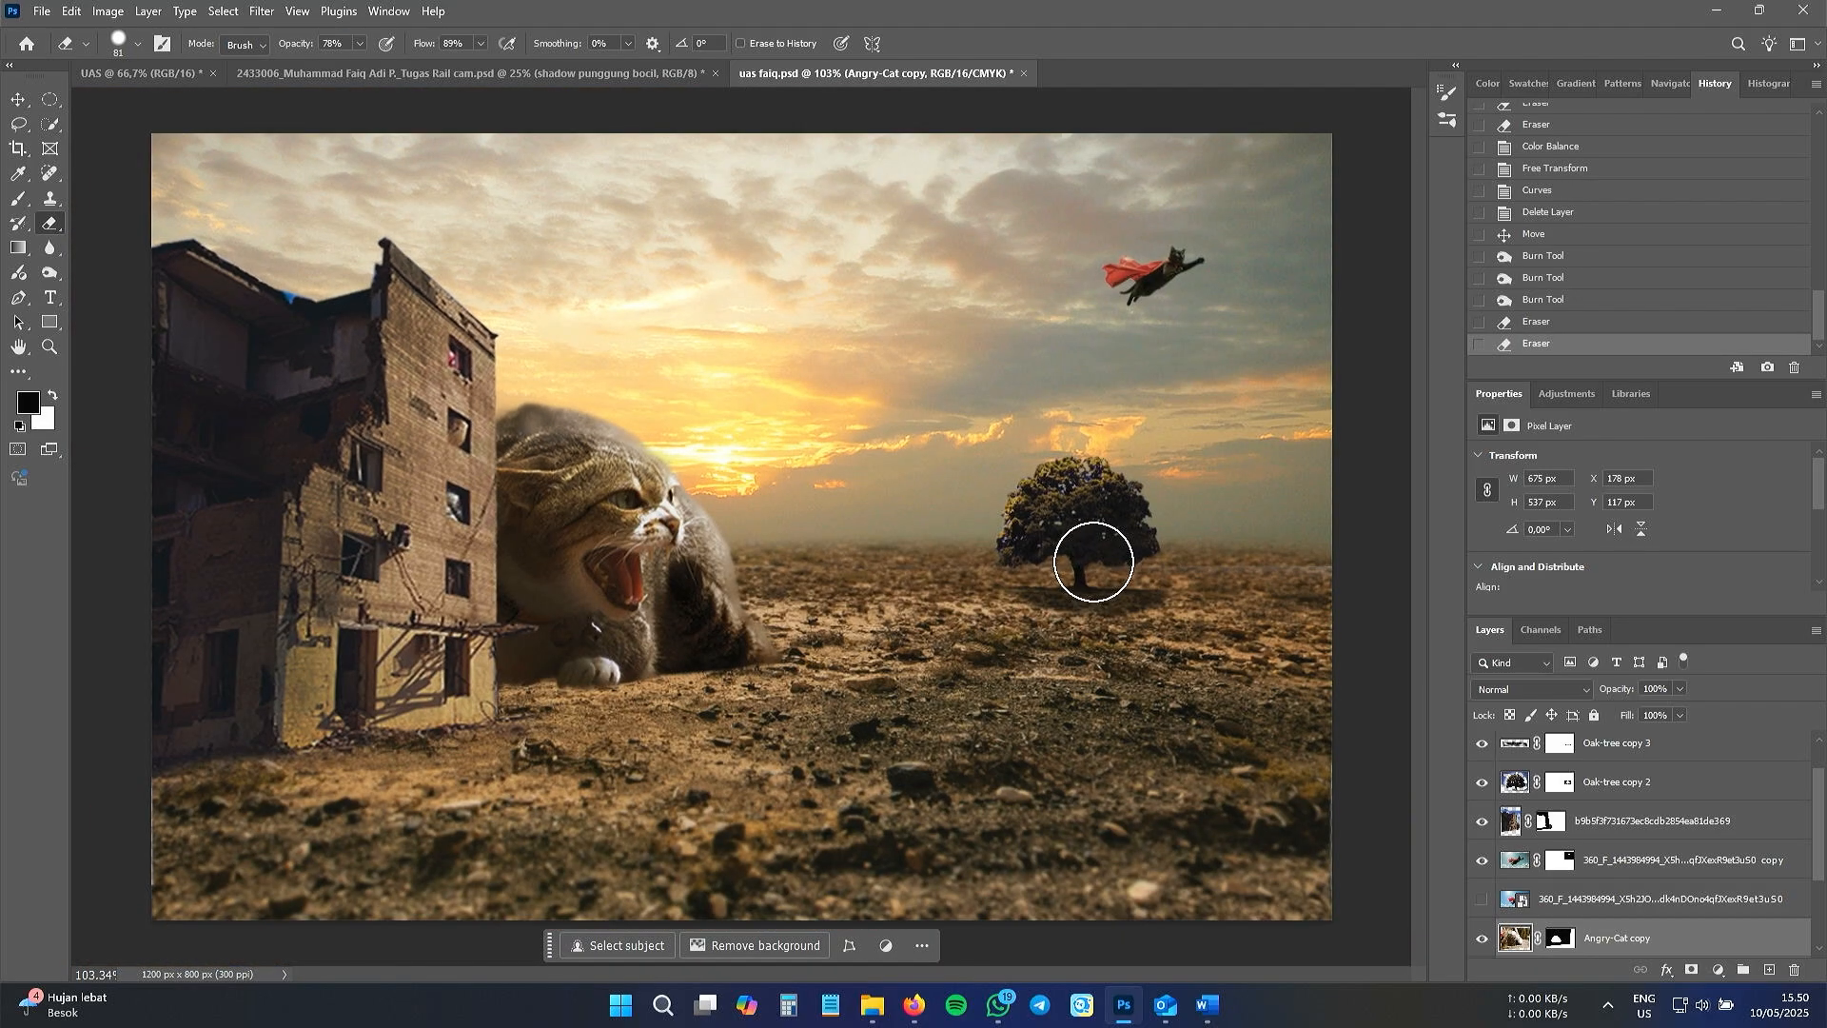
{"action": "left_click", "coordinate": [19, 100]}
{"action": "left_click", "coordinate": [1357, 191]}
{"action": "left_click", "coordinate": [419, 390]}
{"action": "left_click", "coordinate": [138, 14]}
{"action": "mouse_move", "coordinate": [114, 13]}
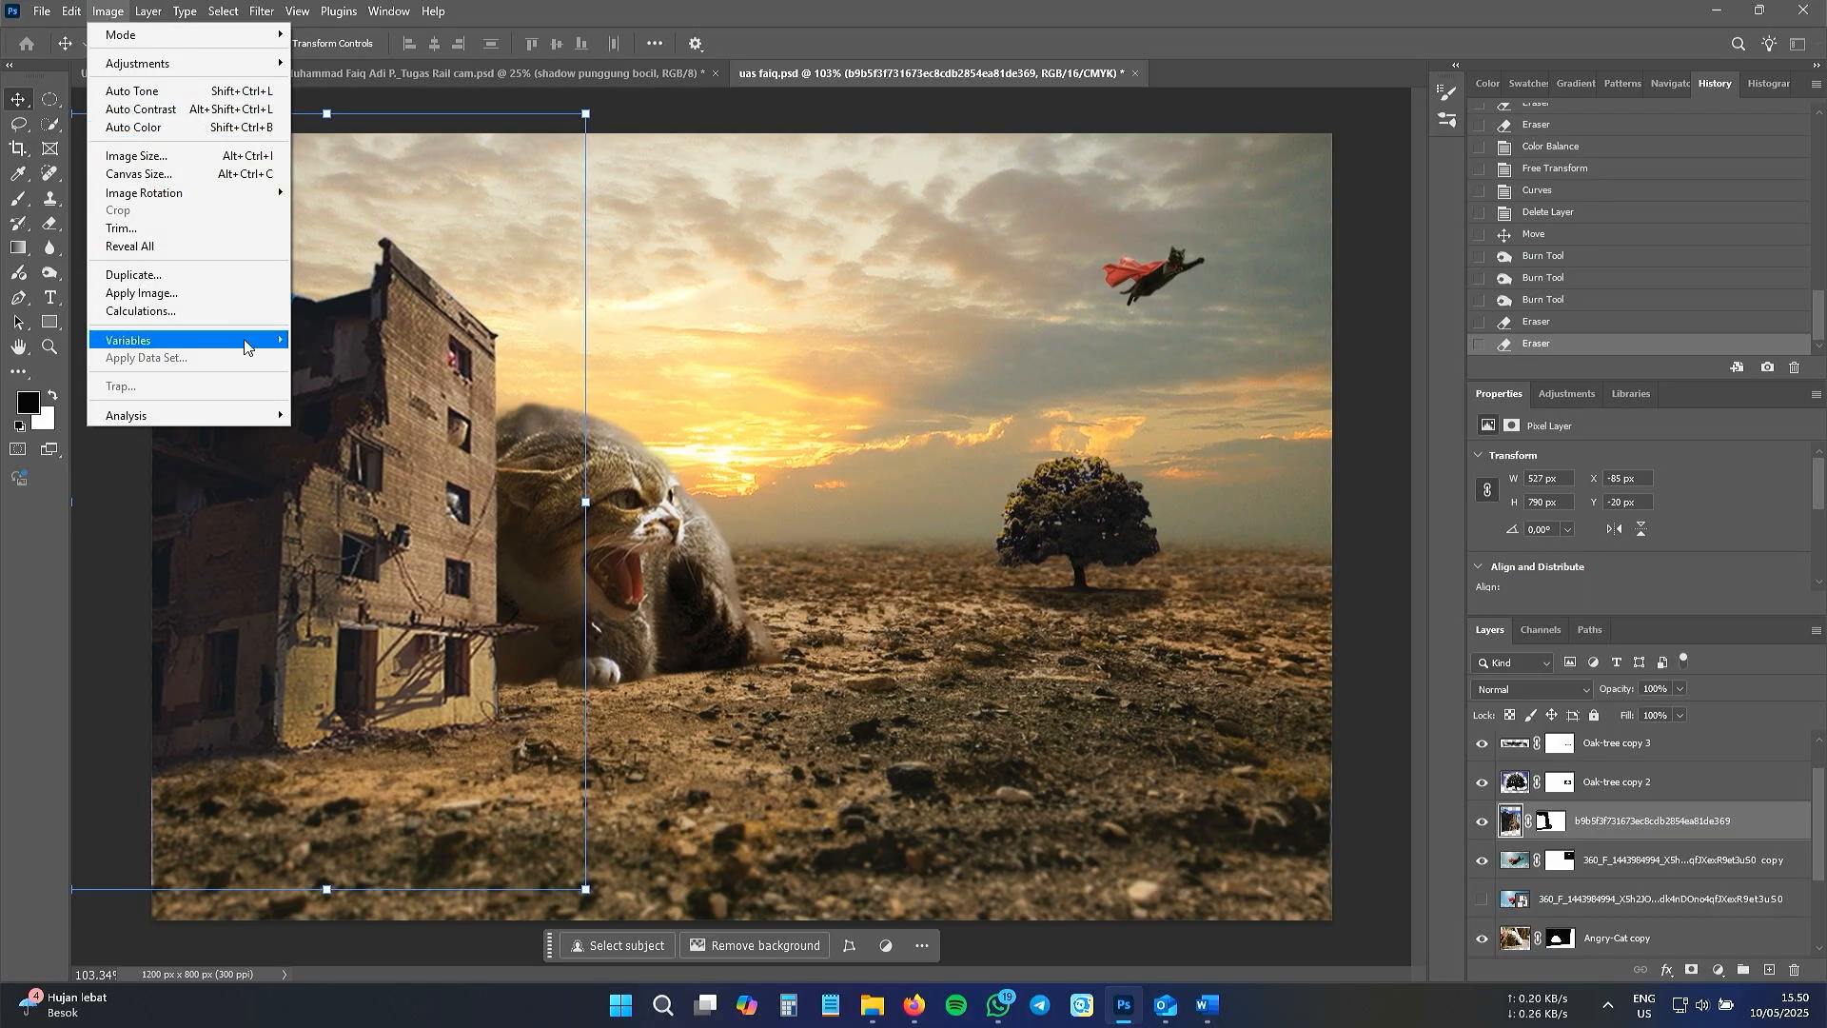
{"action": "mouse_move", "coordinate": [248, 65]}
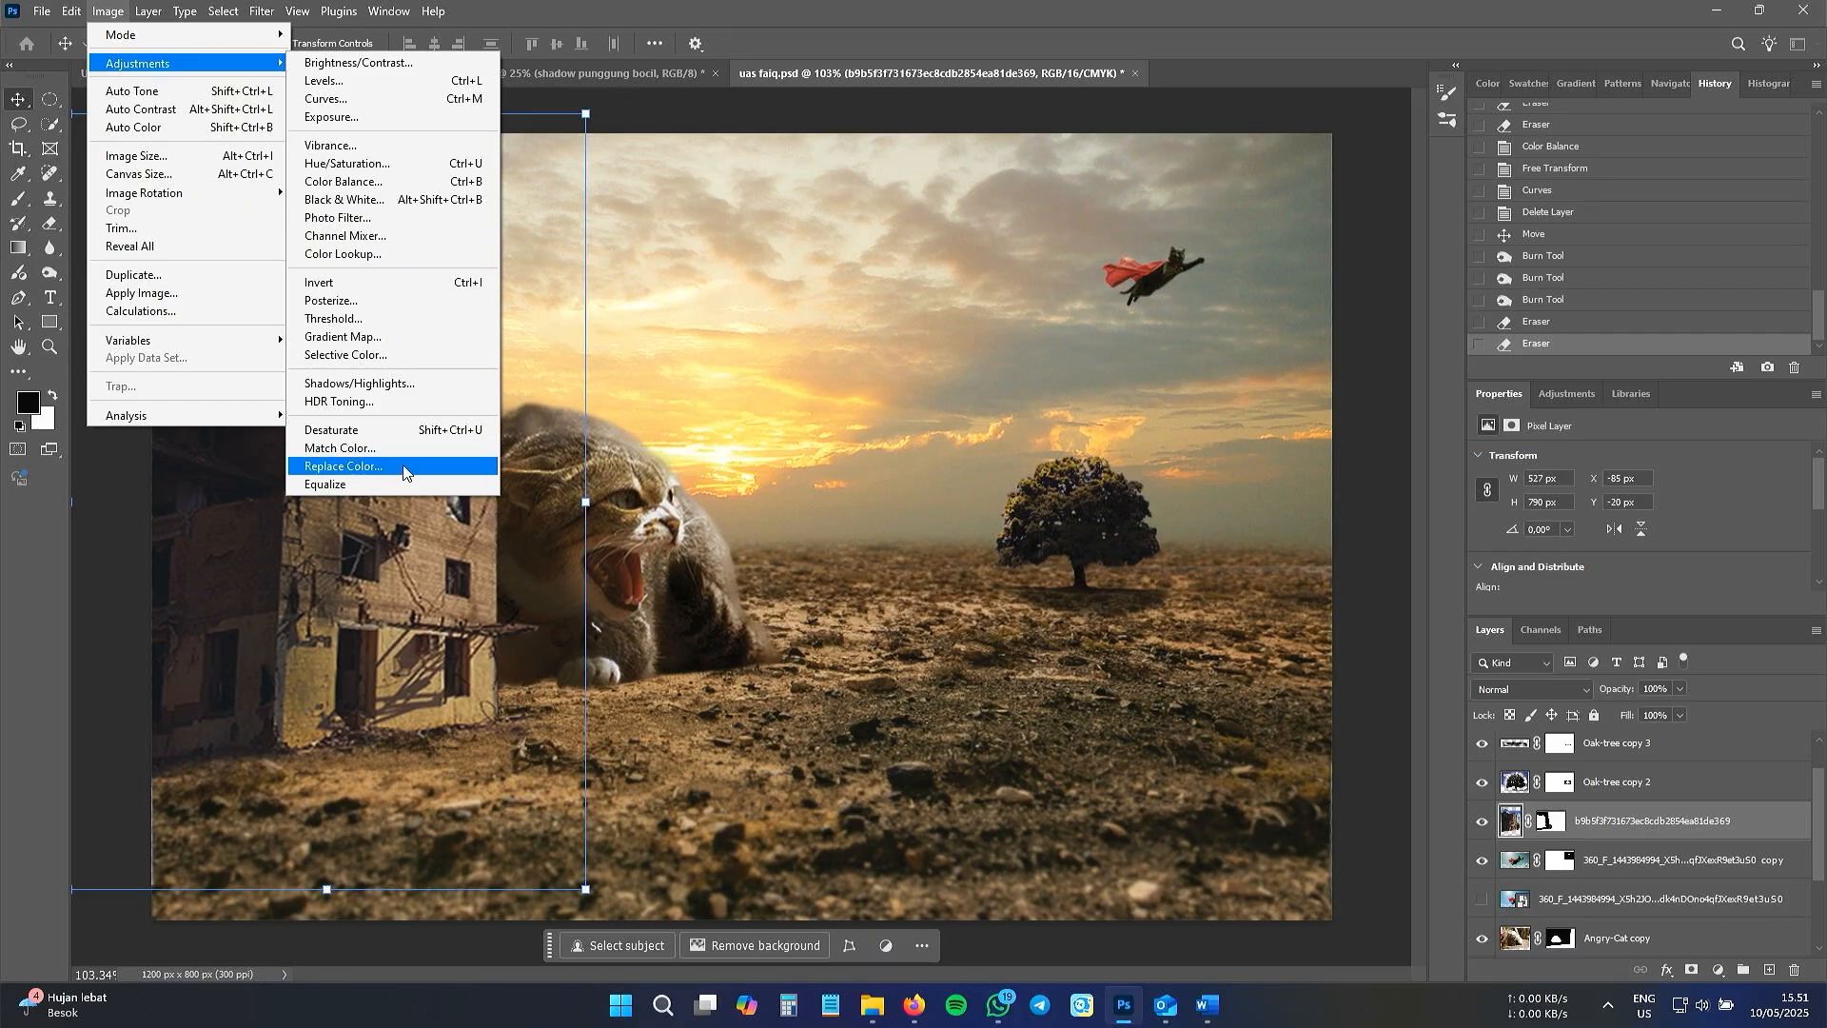
{"action": "left_click", "coordinate": [950, 3]}
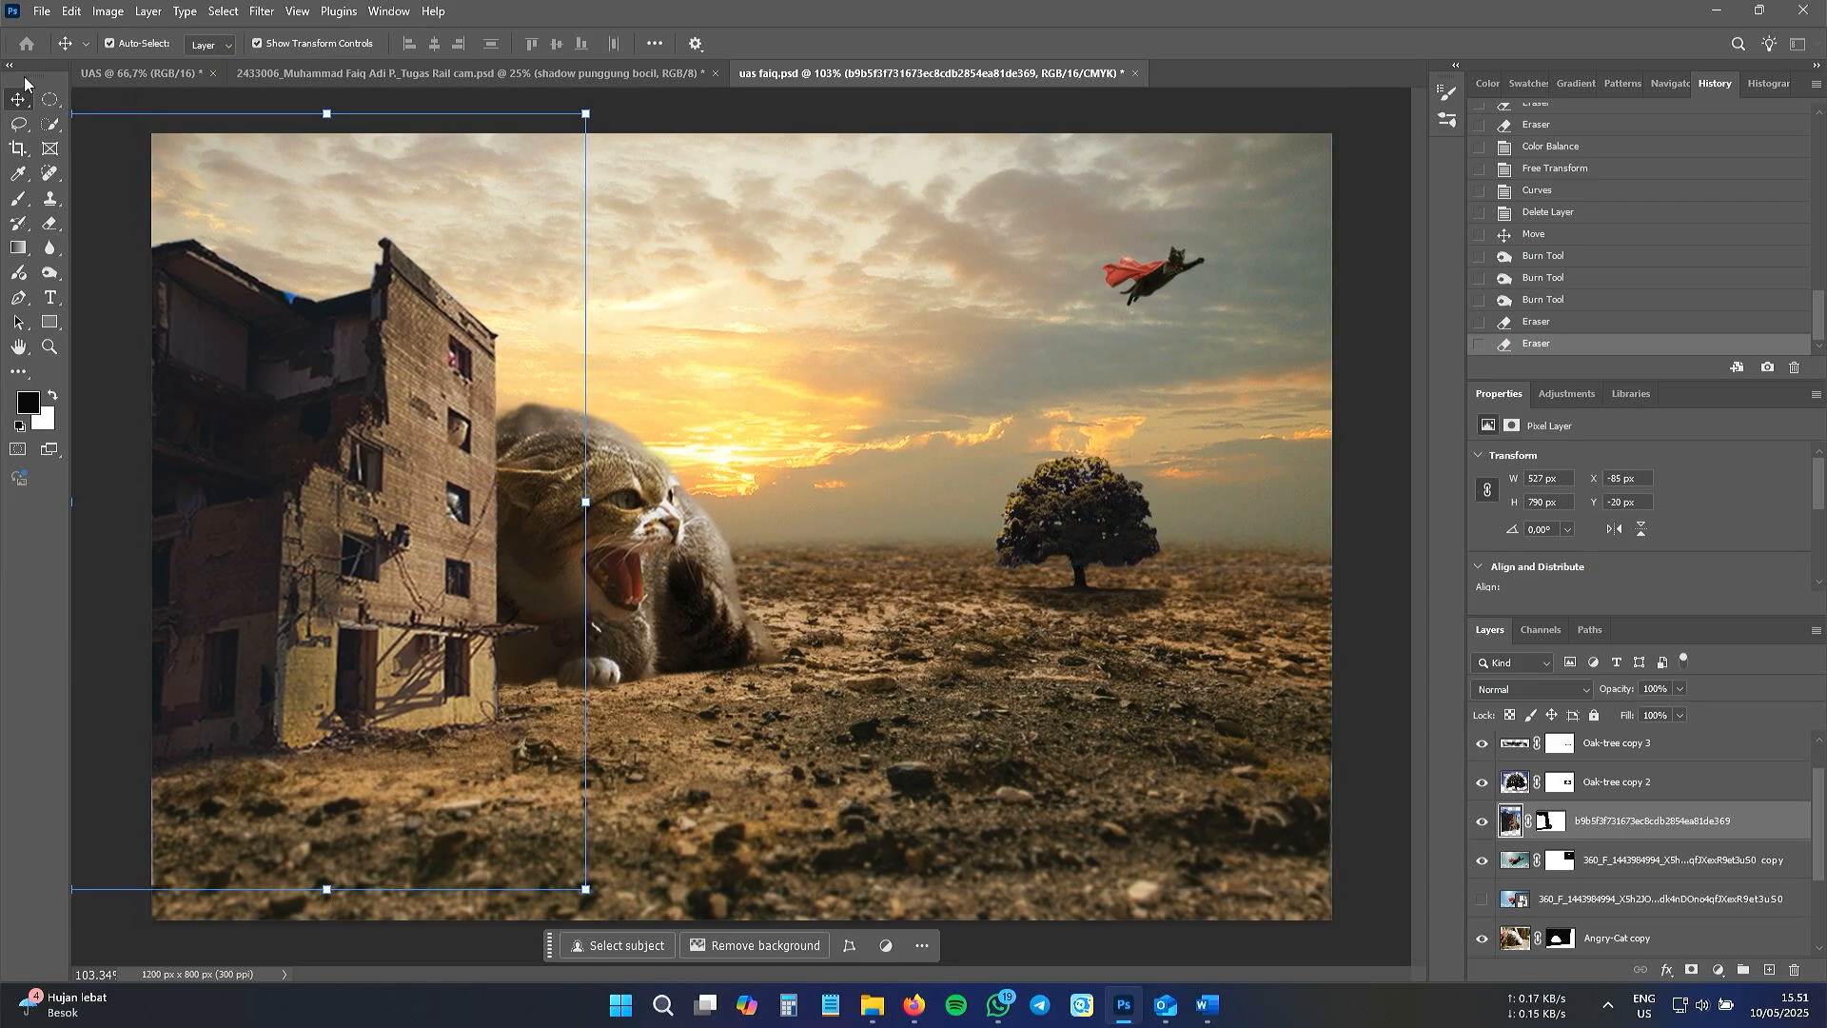
{"action": "left_click", "coordinate": [1631, 944]}
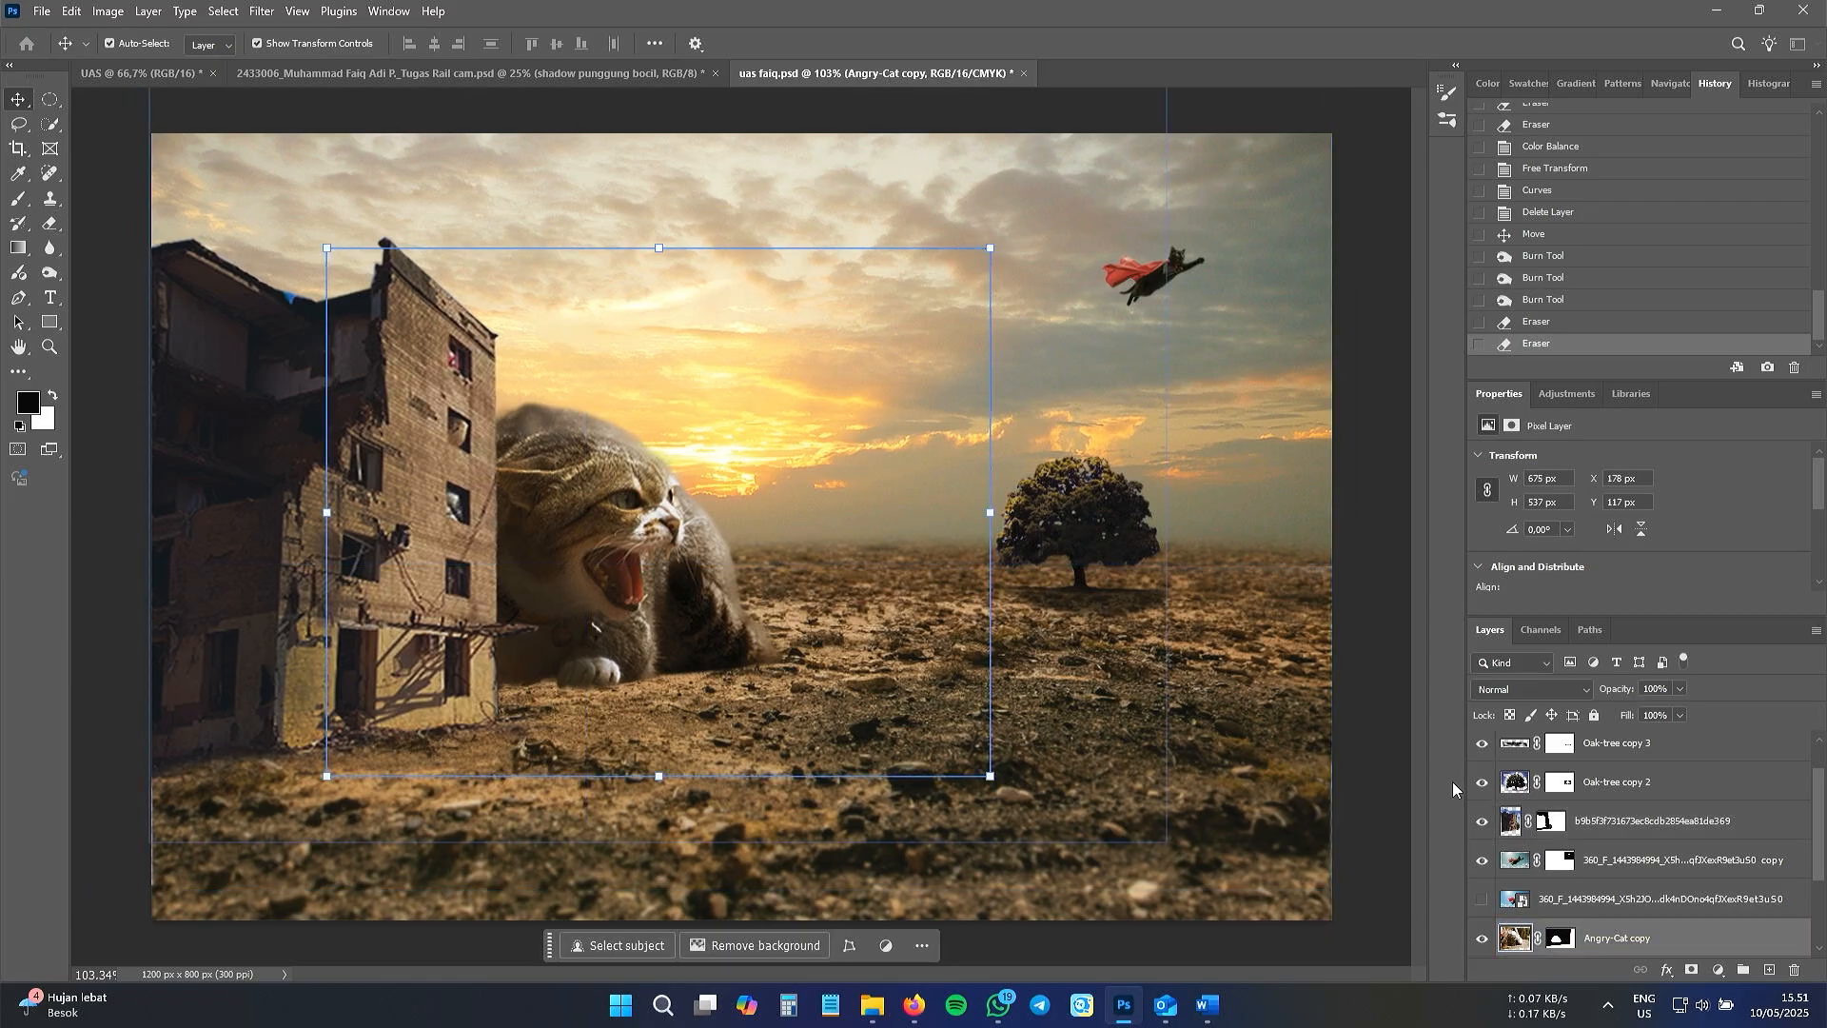
{"action": "right_click", "coordinate": [1677, 948]}
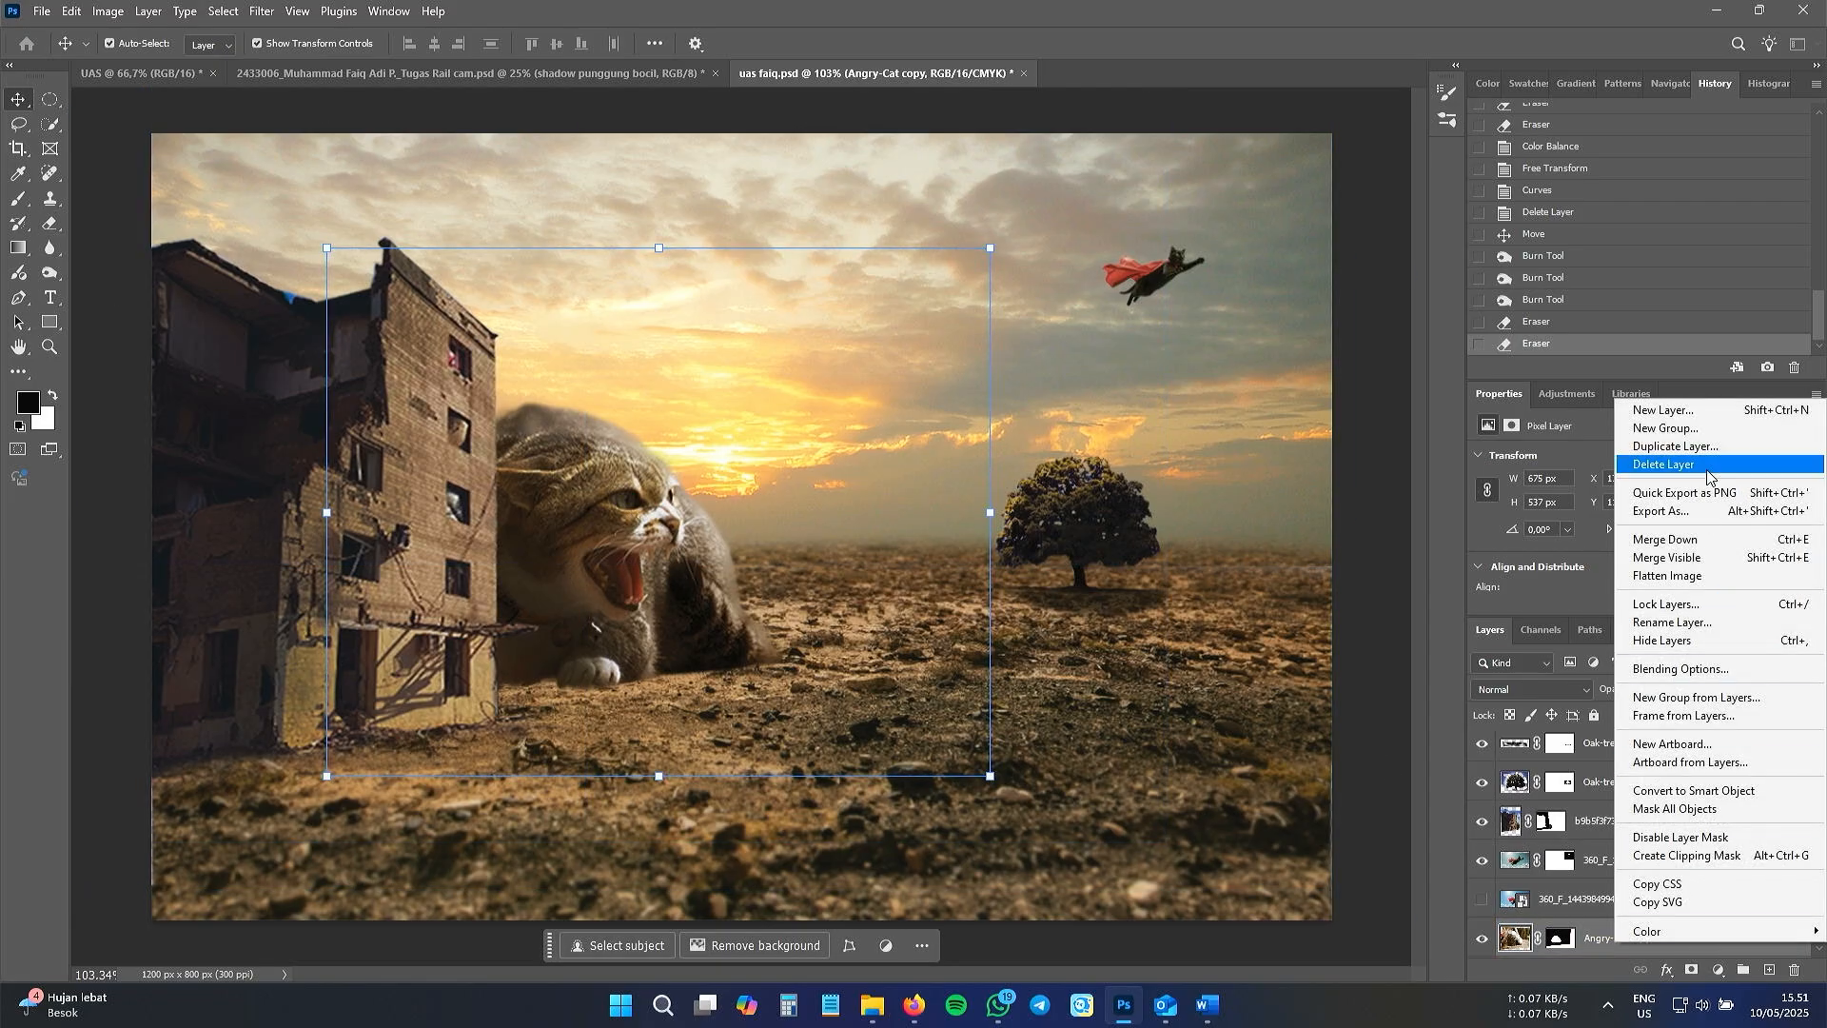
{"action": "left_click", "coordinate": [1705, 471]}
{"action": "left_click", "coordinate": [895, 374]}
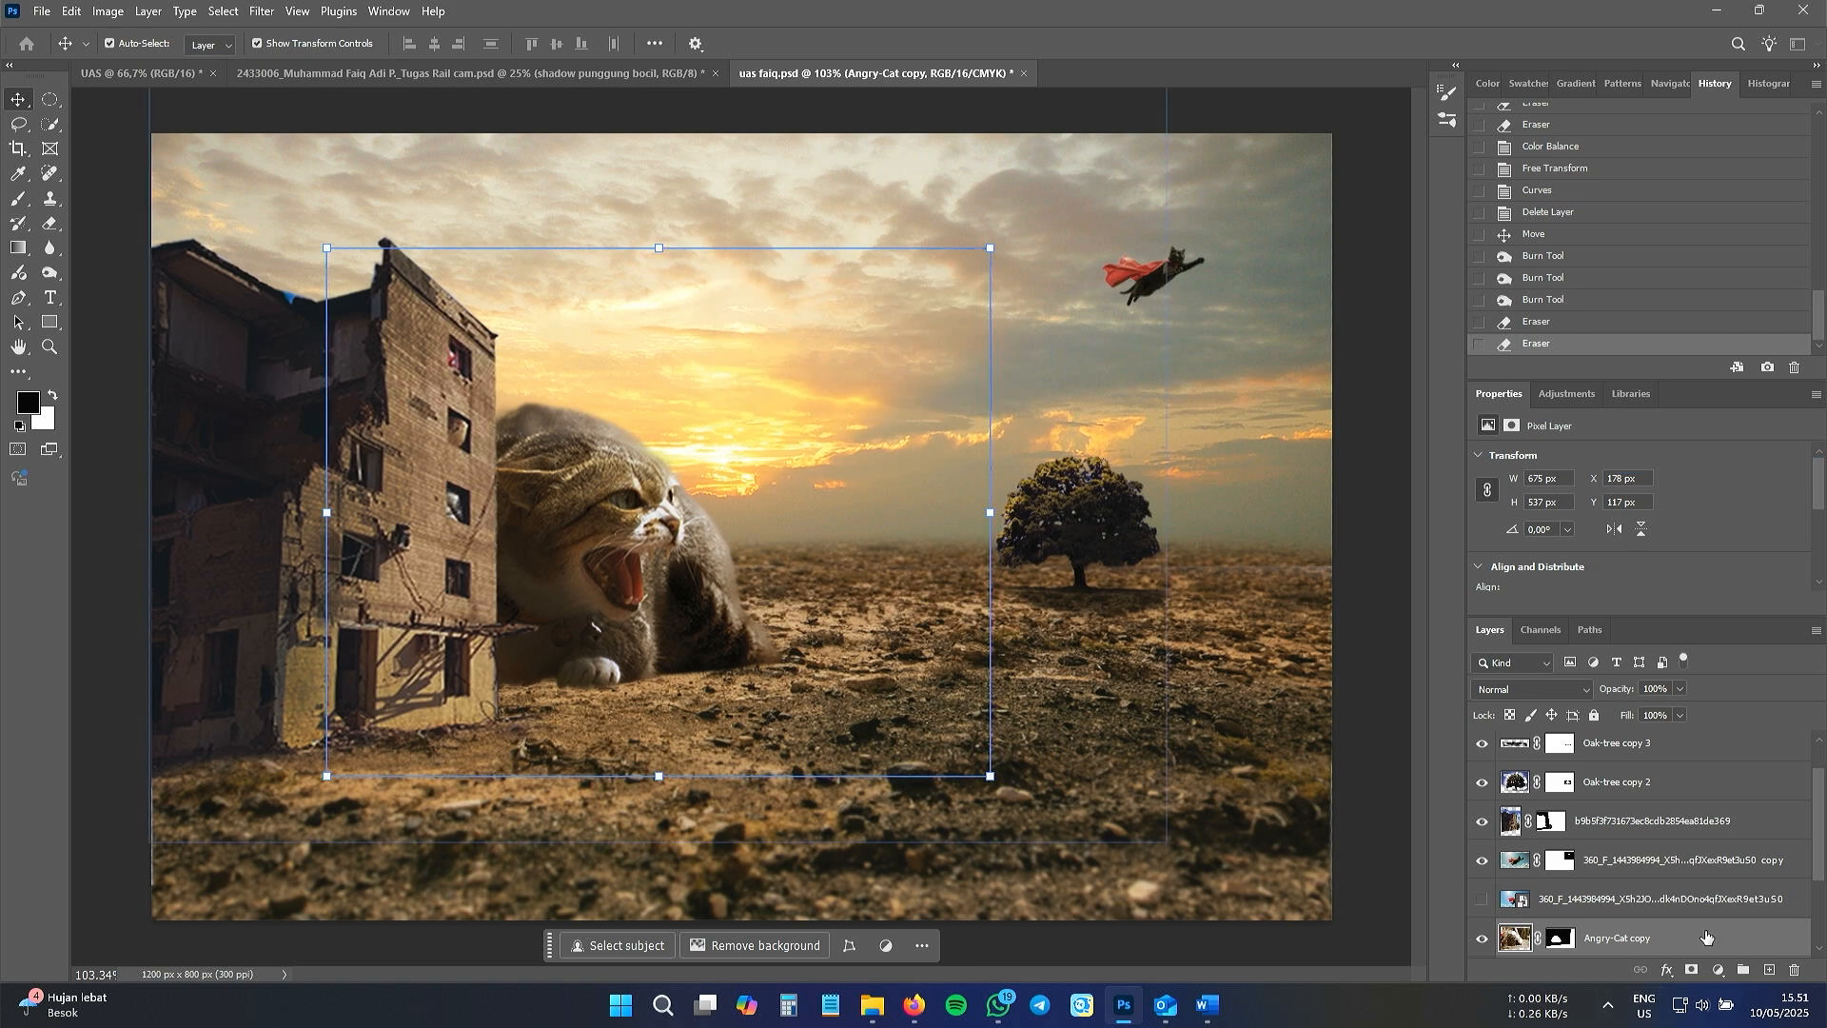
- Duplicate the Angry-Cat copy layer within the uas faiq.psd document
{"action": "right_click", "coordinate": [1742, 952]}
{"action": "left_click", "coordinate": [1729, 440]}
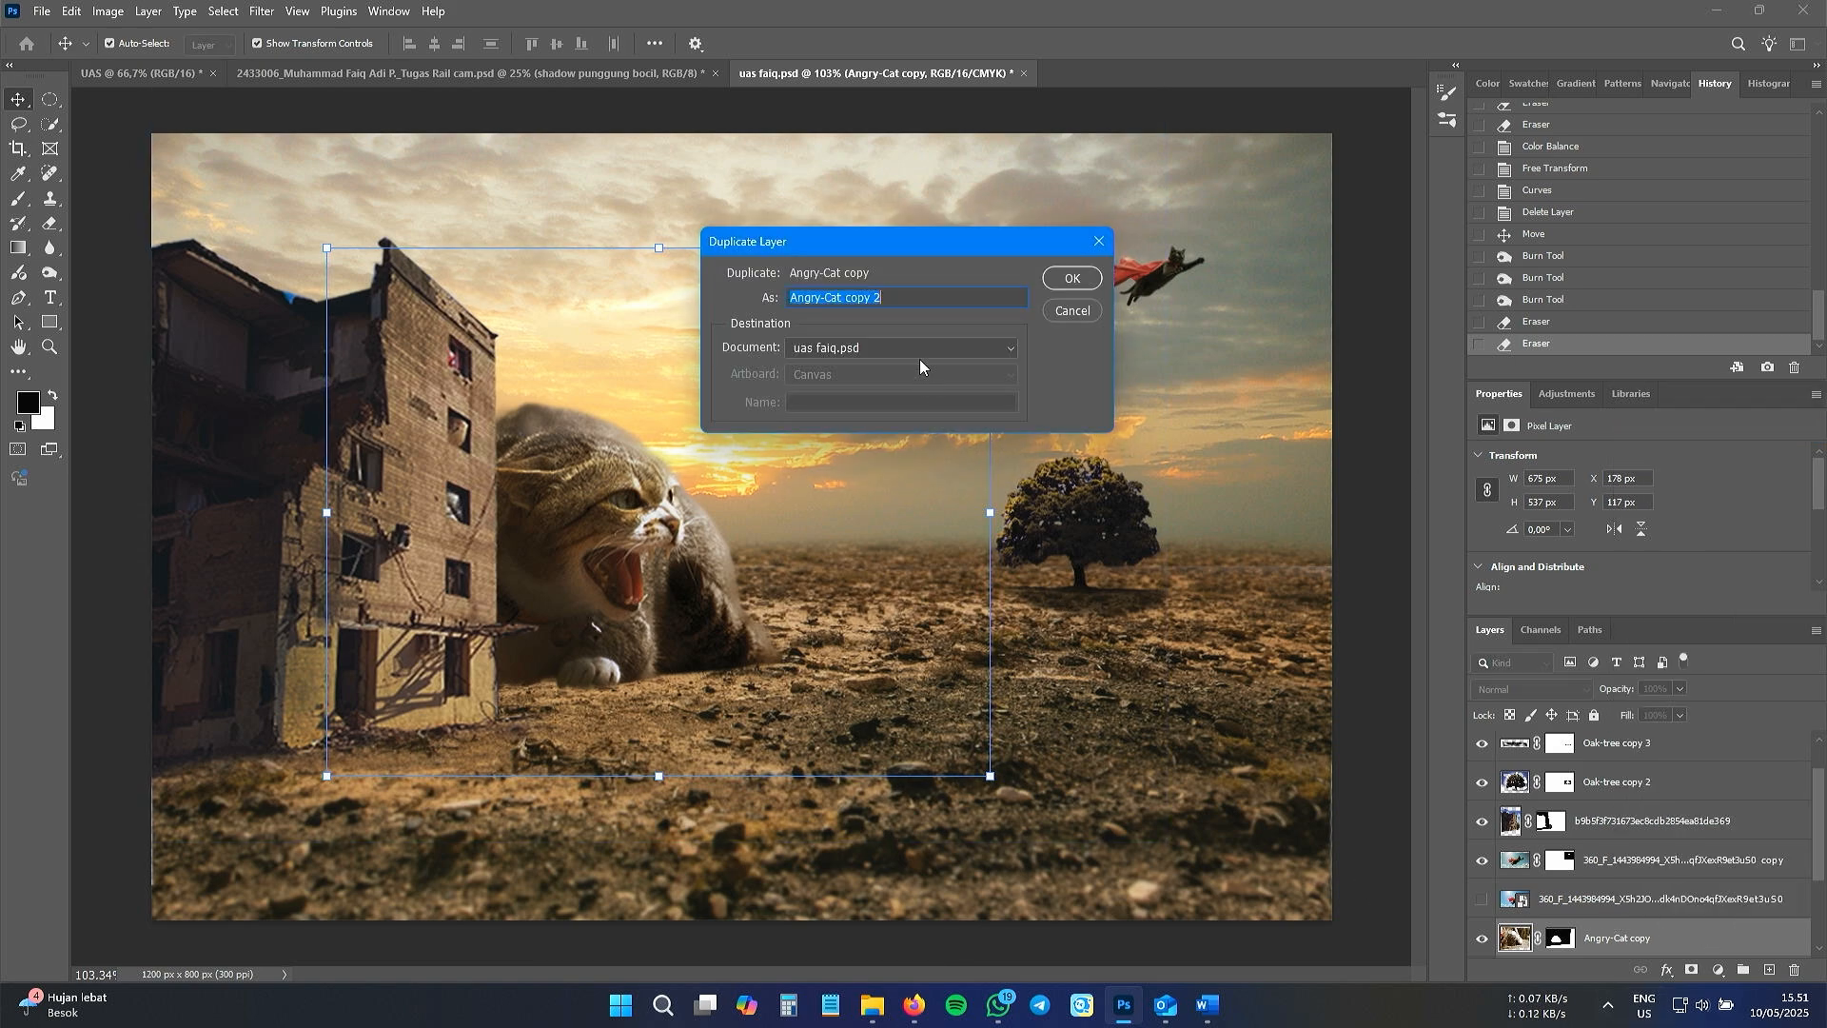
{"action": "left_click", "coordinate": [1054, 284]}
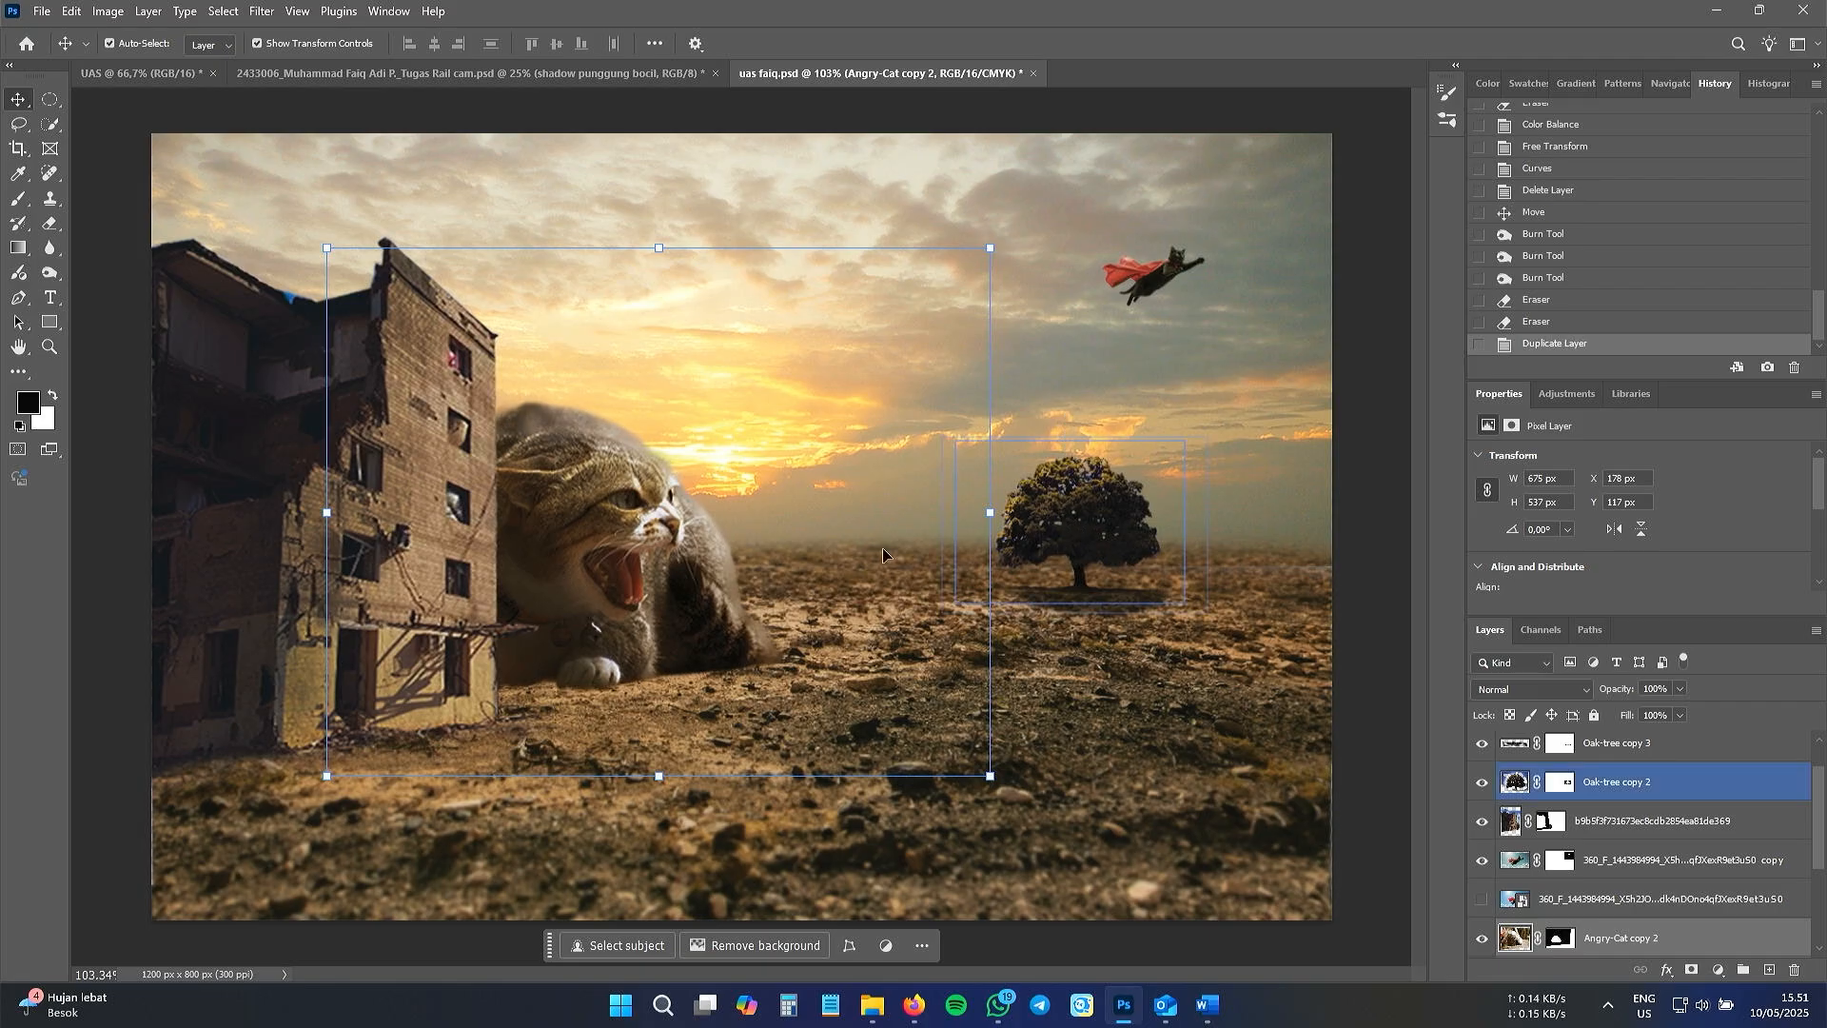
- Start a Free Transform on the duplicated cat and flip it vertically
{"action": "right_click", "coordinate": [699, 556]}
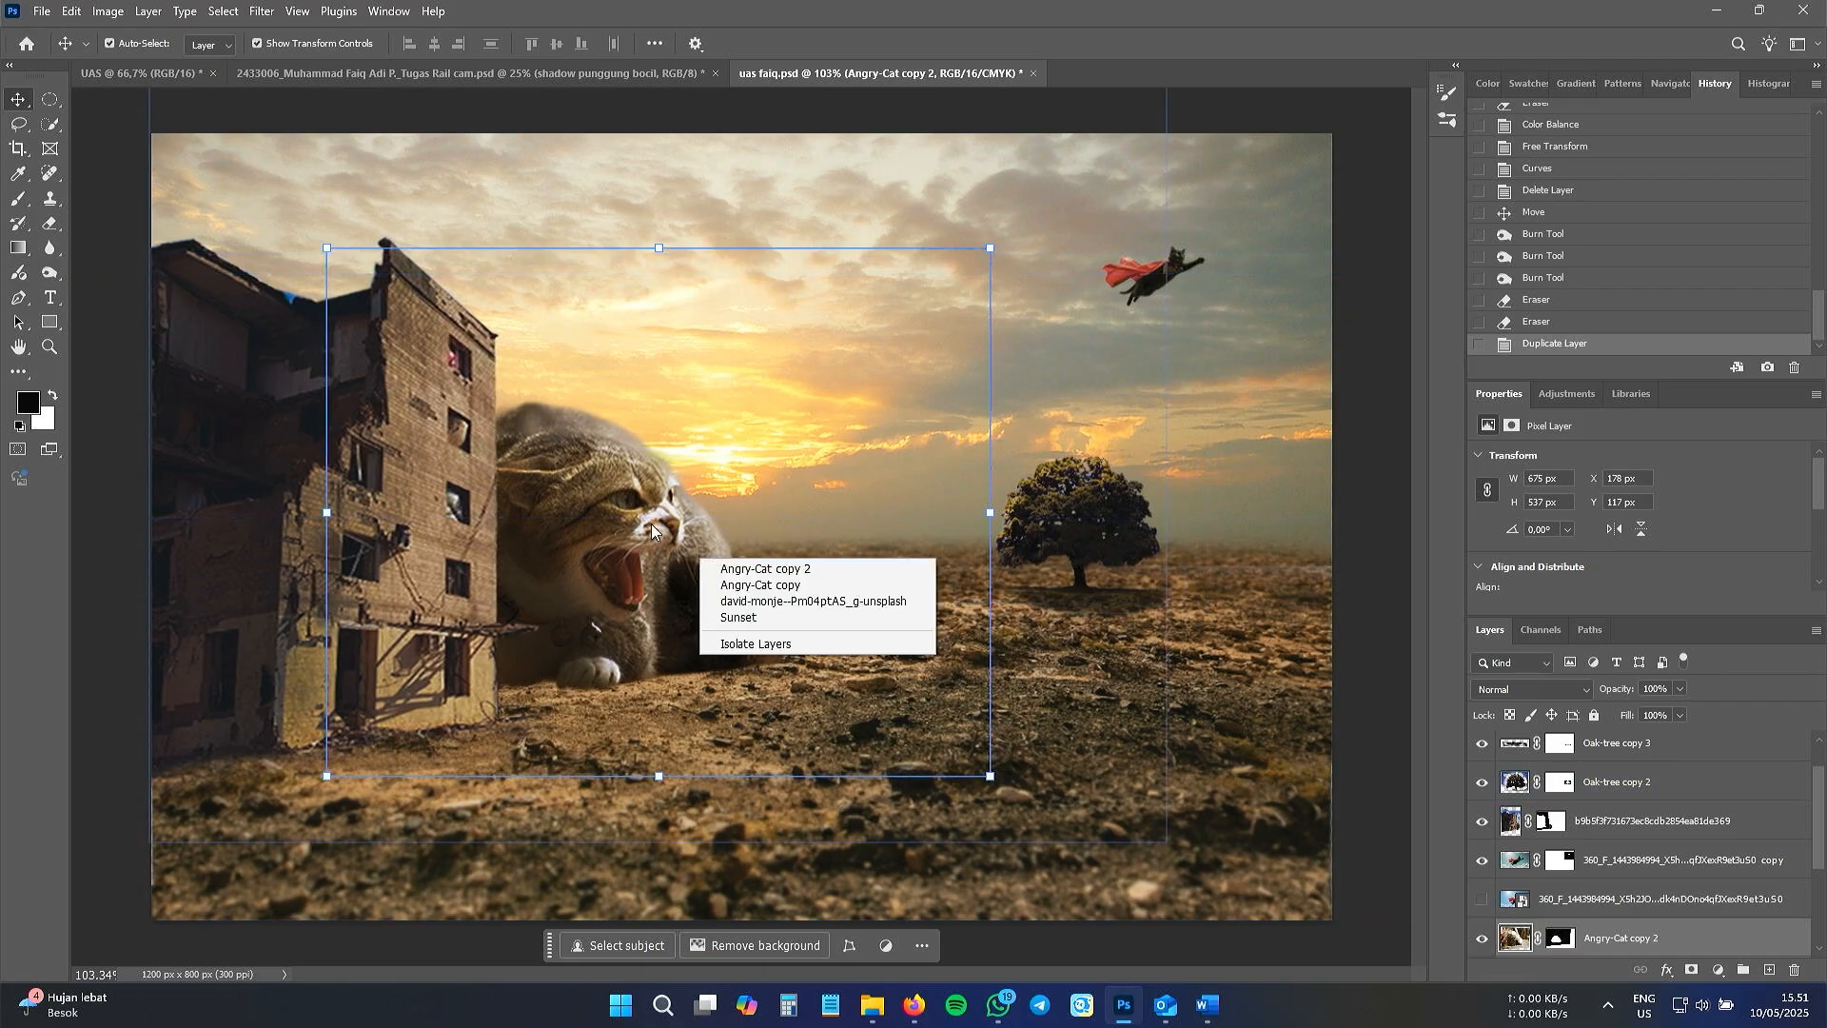
{"action": "left_click", "coordinate": [651, 523]}
{"action": "key", "text": "ctrl+t"}
{"action": "right_click", "coordinate": [651, 524]}
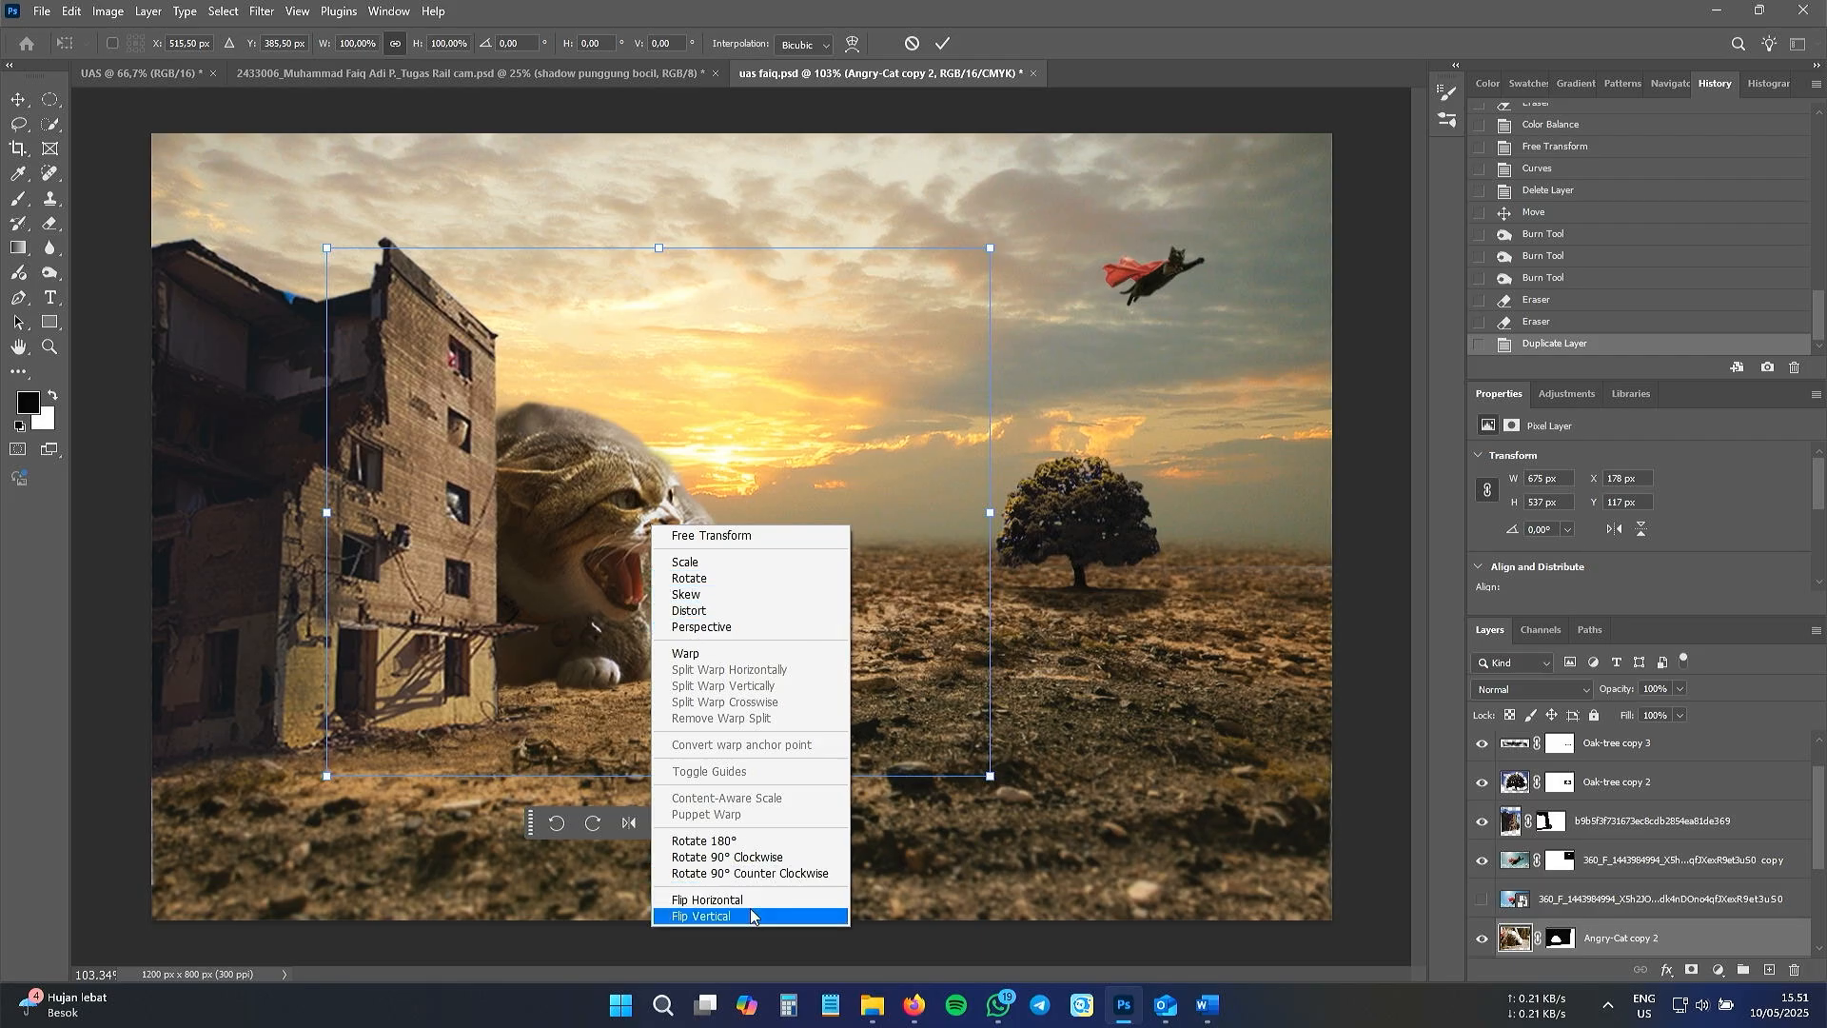
{"action": "left_click", "coordinate": [724, 914]}
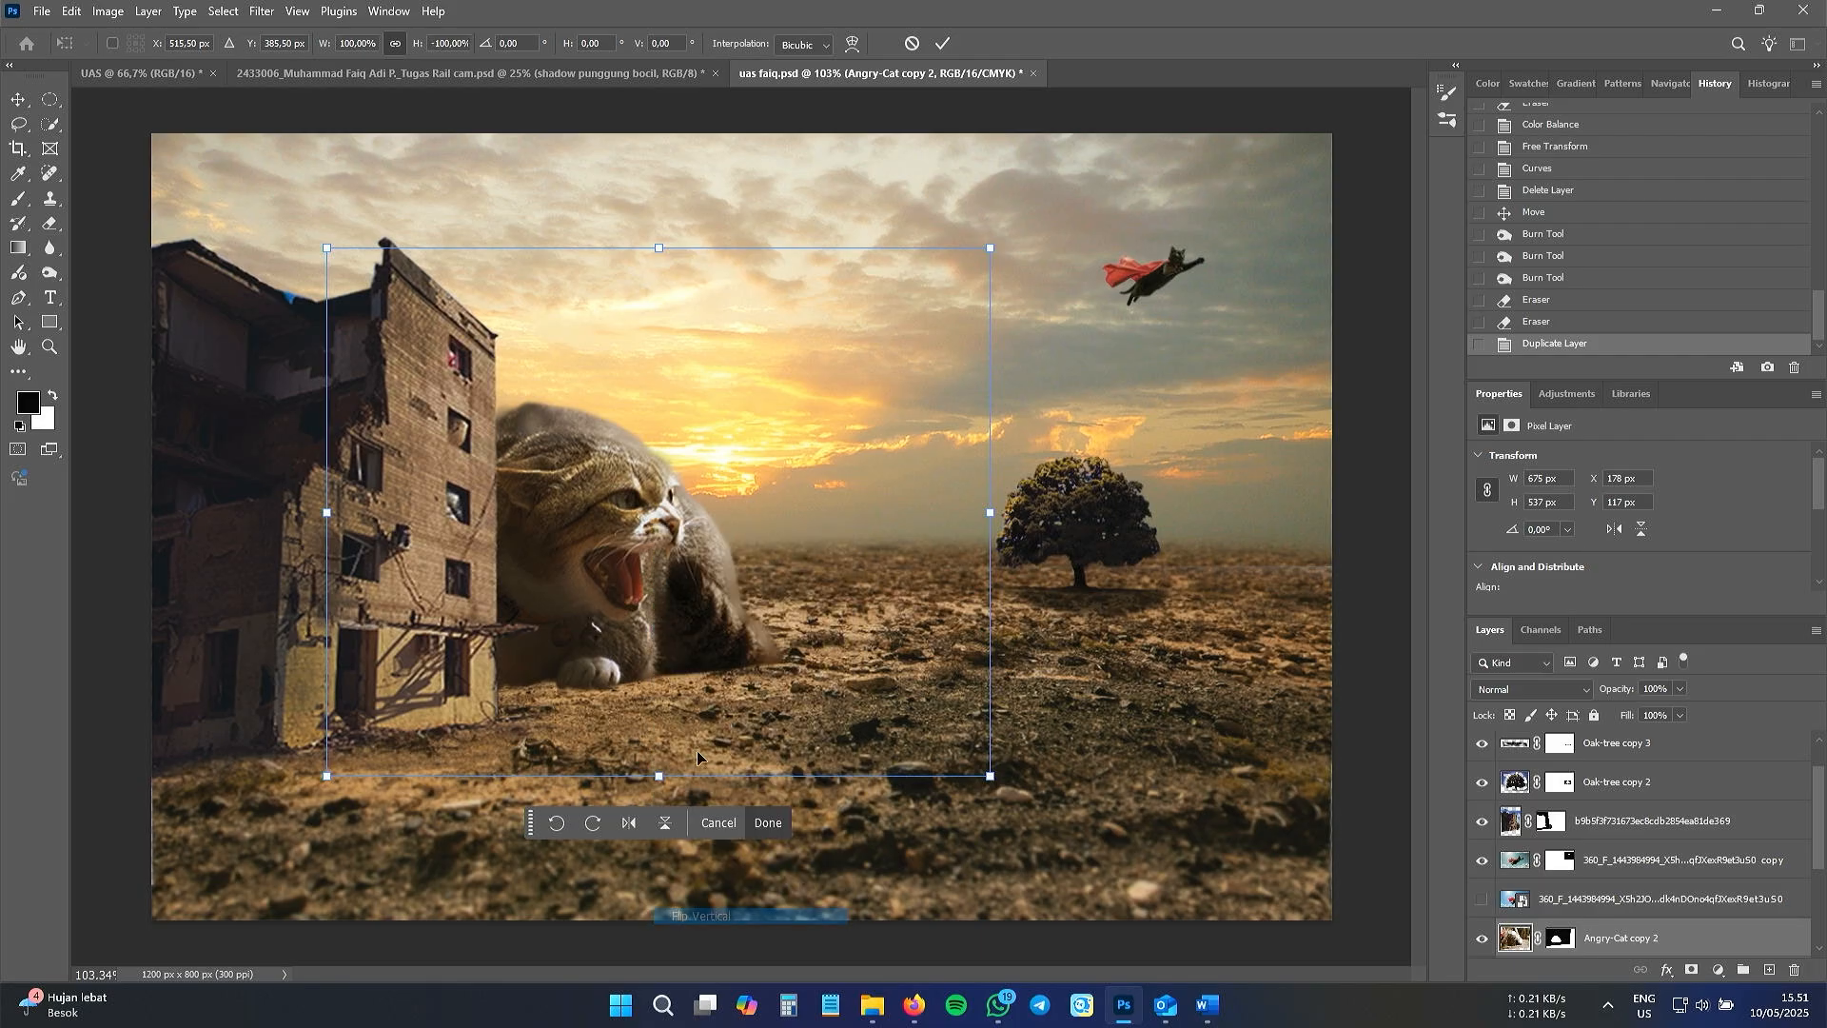
- Try to flip the duplicated cat horizontally, and undo that flip
{"action": "right_click", "coordinate": [624, 414]}
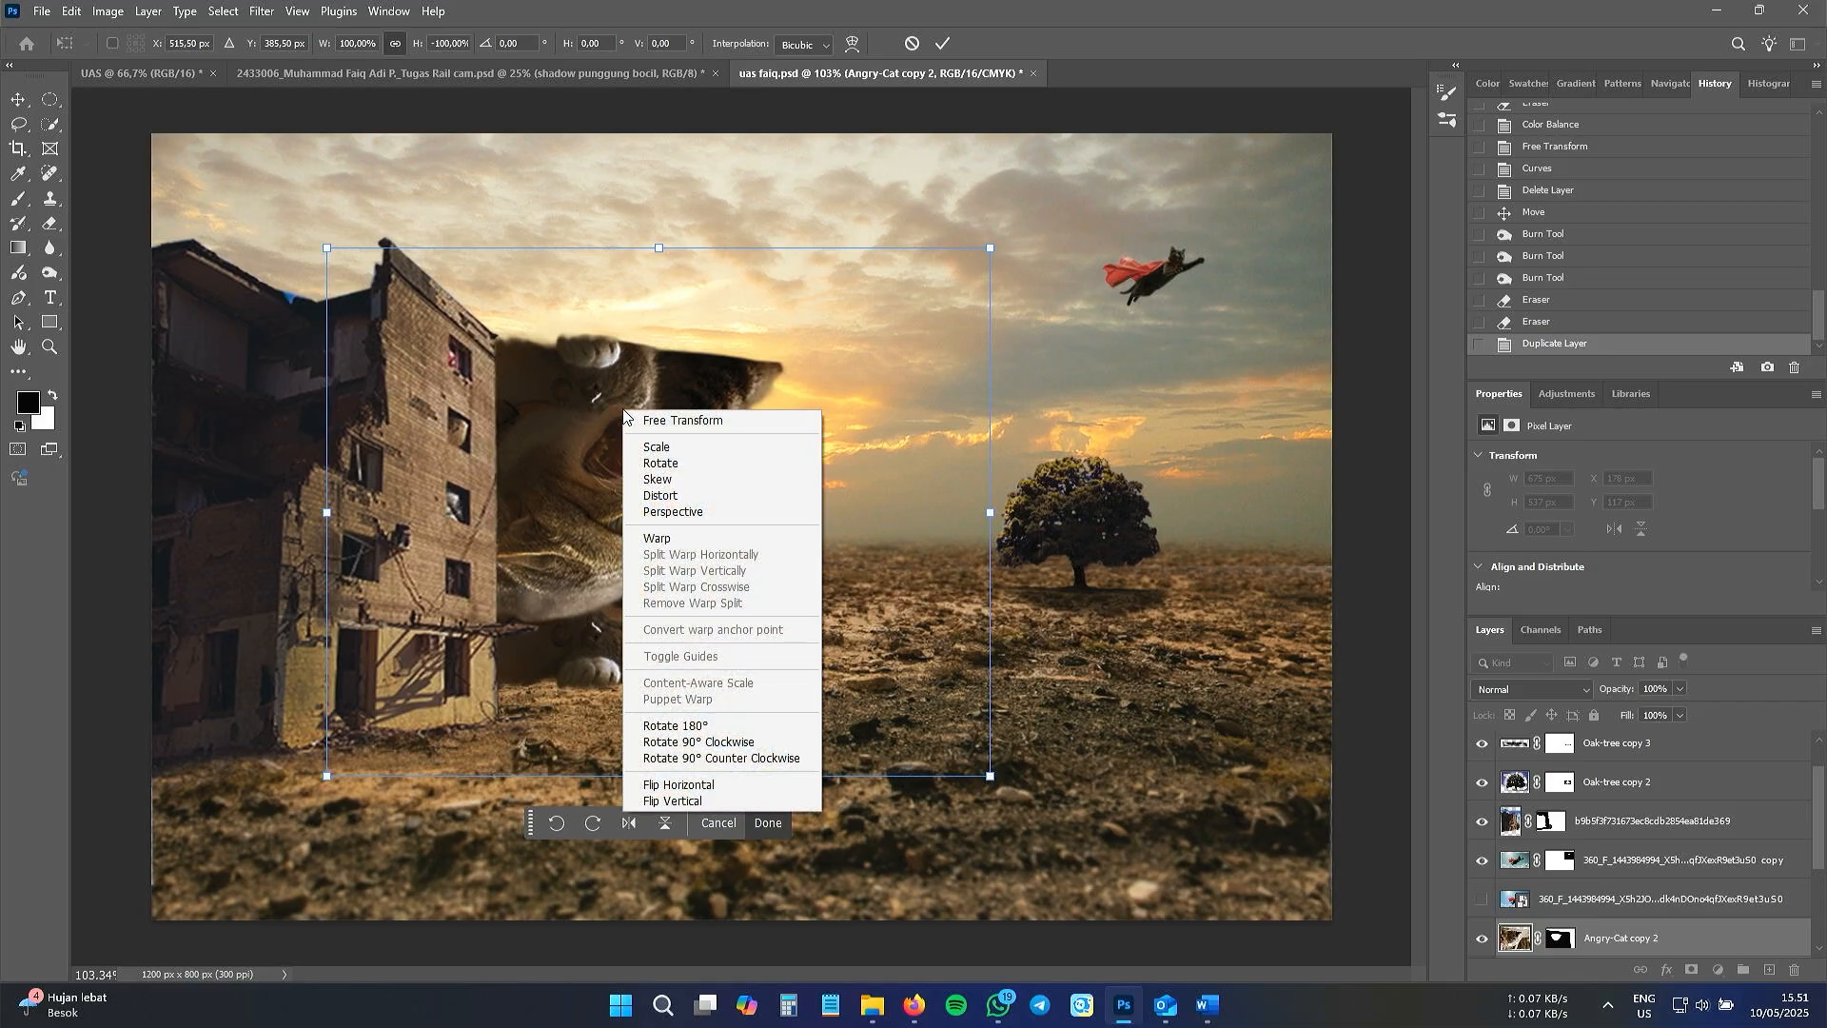
{"action": "left_click", "coordinate": [737, 788]}
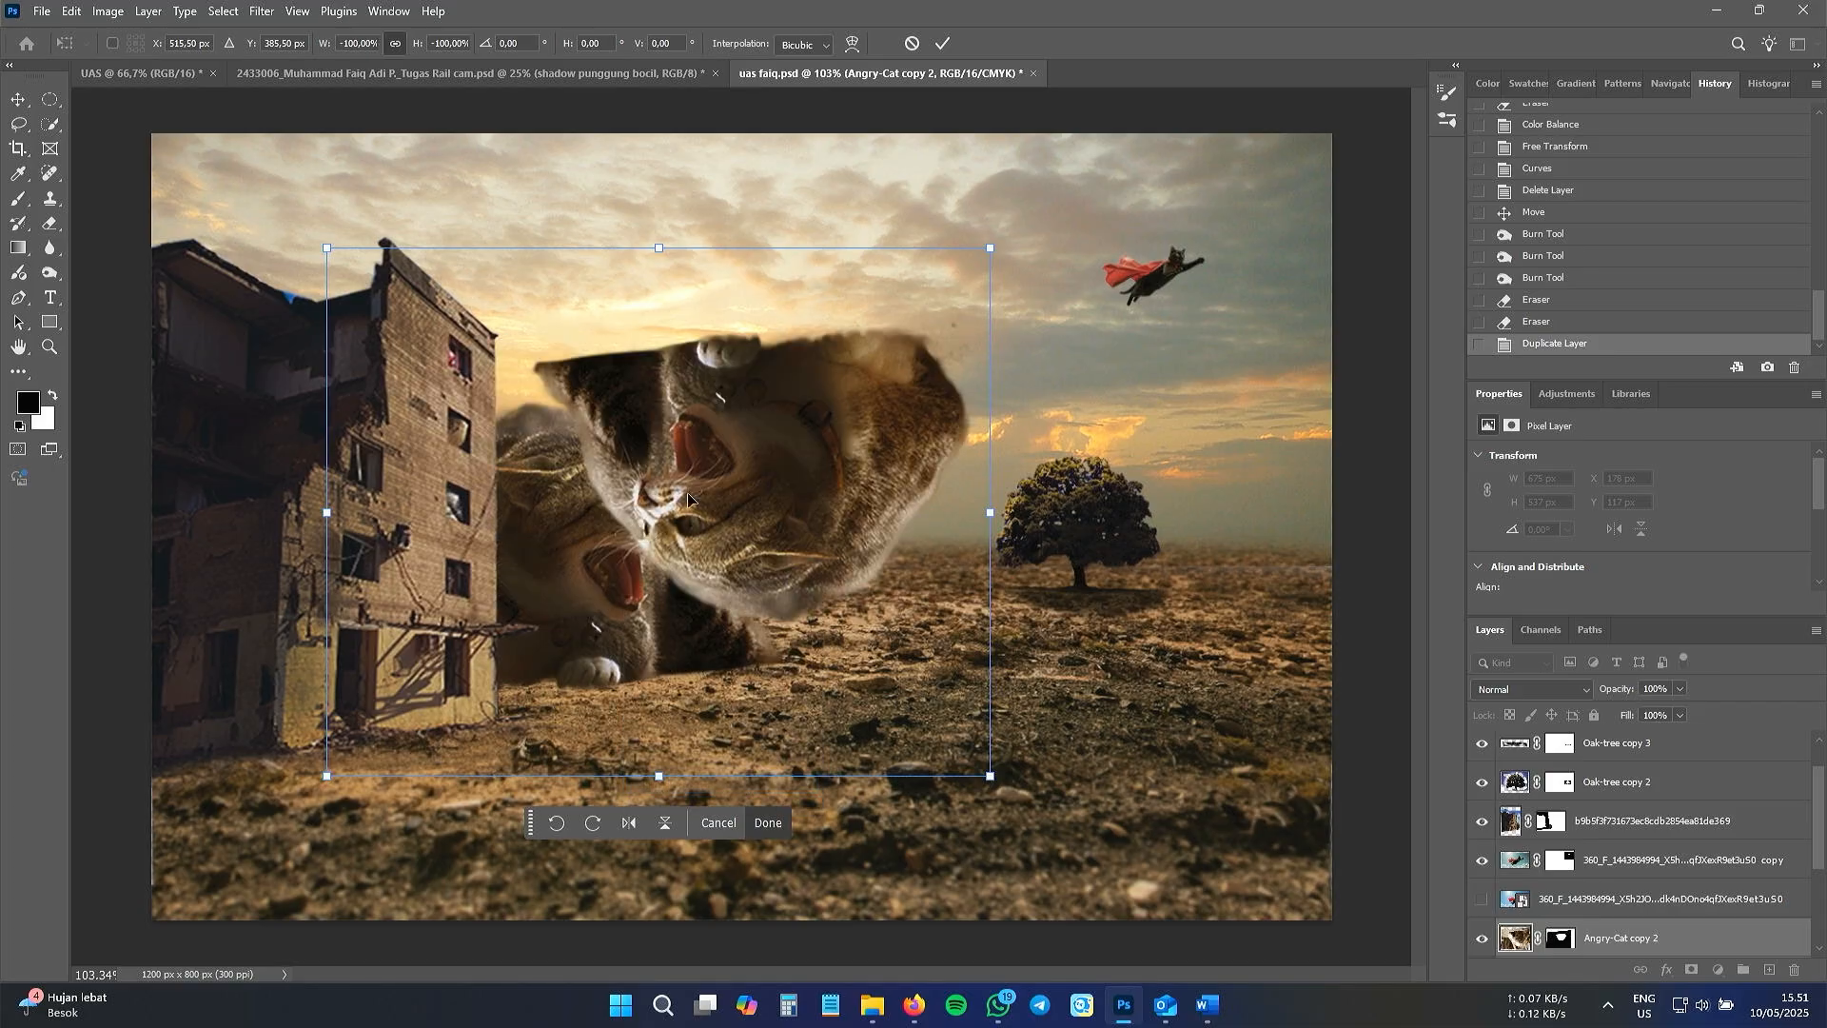
{"action": "key", "text": "ctrl+z"}
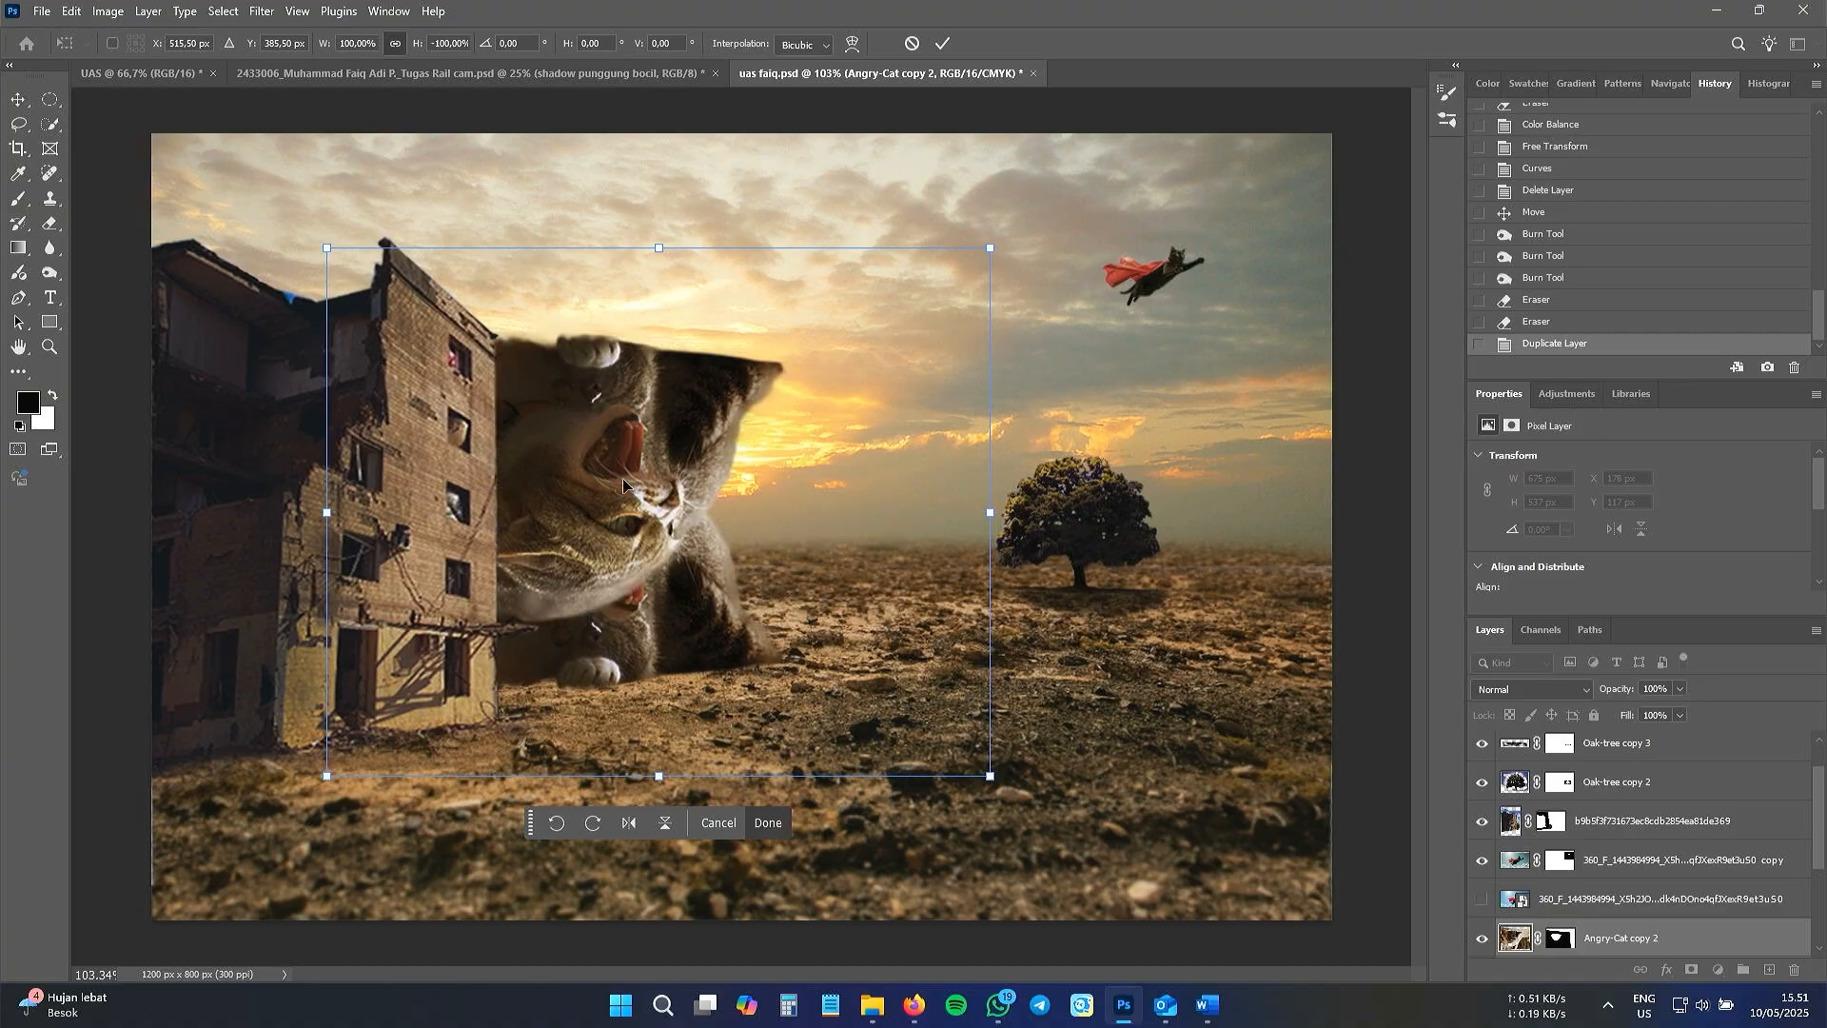
- Place the flipped cat beneath the giant cat, squash its height to about 47% and rotate it about -8°
{"action": "left_click_drag", "start_coordinate": [623, 486], "coordinate": [652, 628]}
{"action": "left_click_drag", "start_coordinate": [668, 391], "coordinate": [674, 639]}
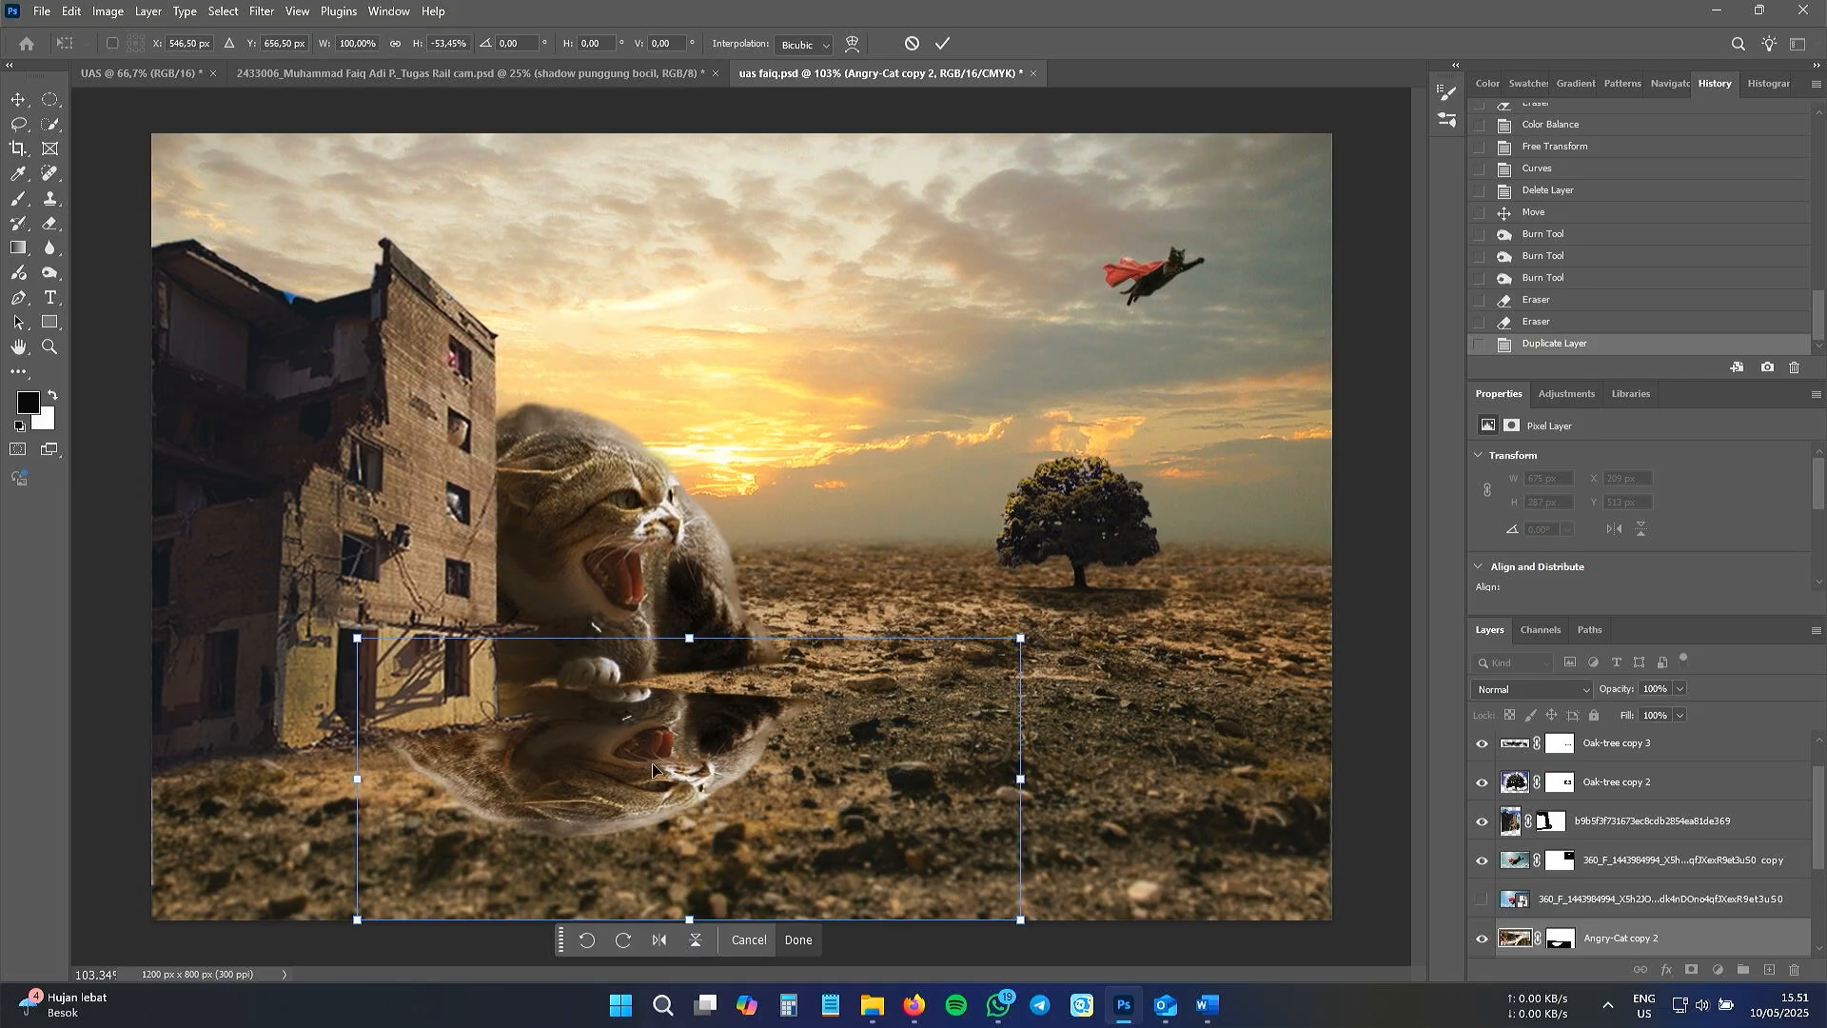
{"action": "left_click_drag", "start_coordinate": [1030, 633], "coordinate": [1005, 555]}
{"action": "left_click_drag", "start_coordinate": [700, 897], "coordinate": [697, 865]}
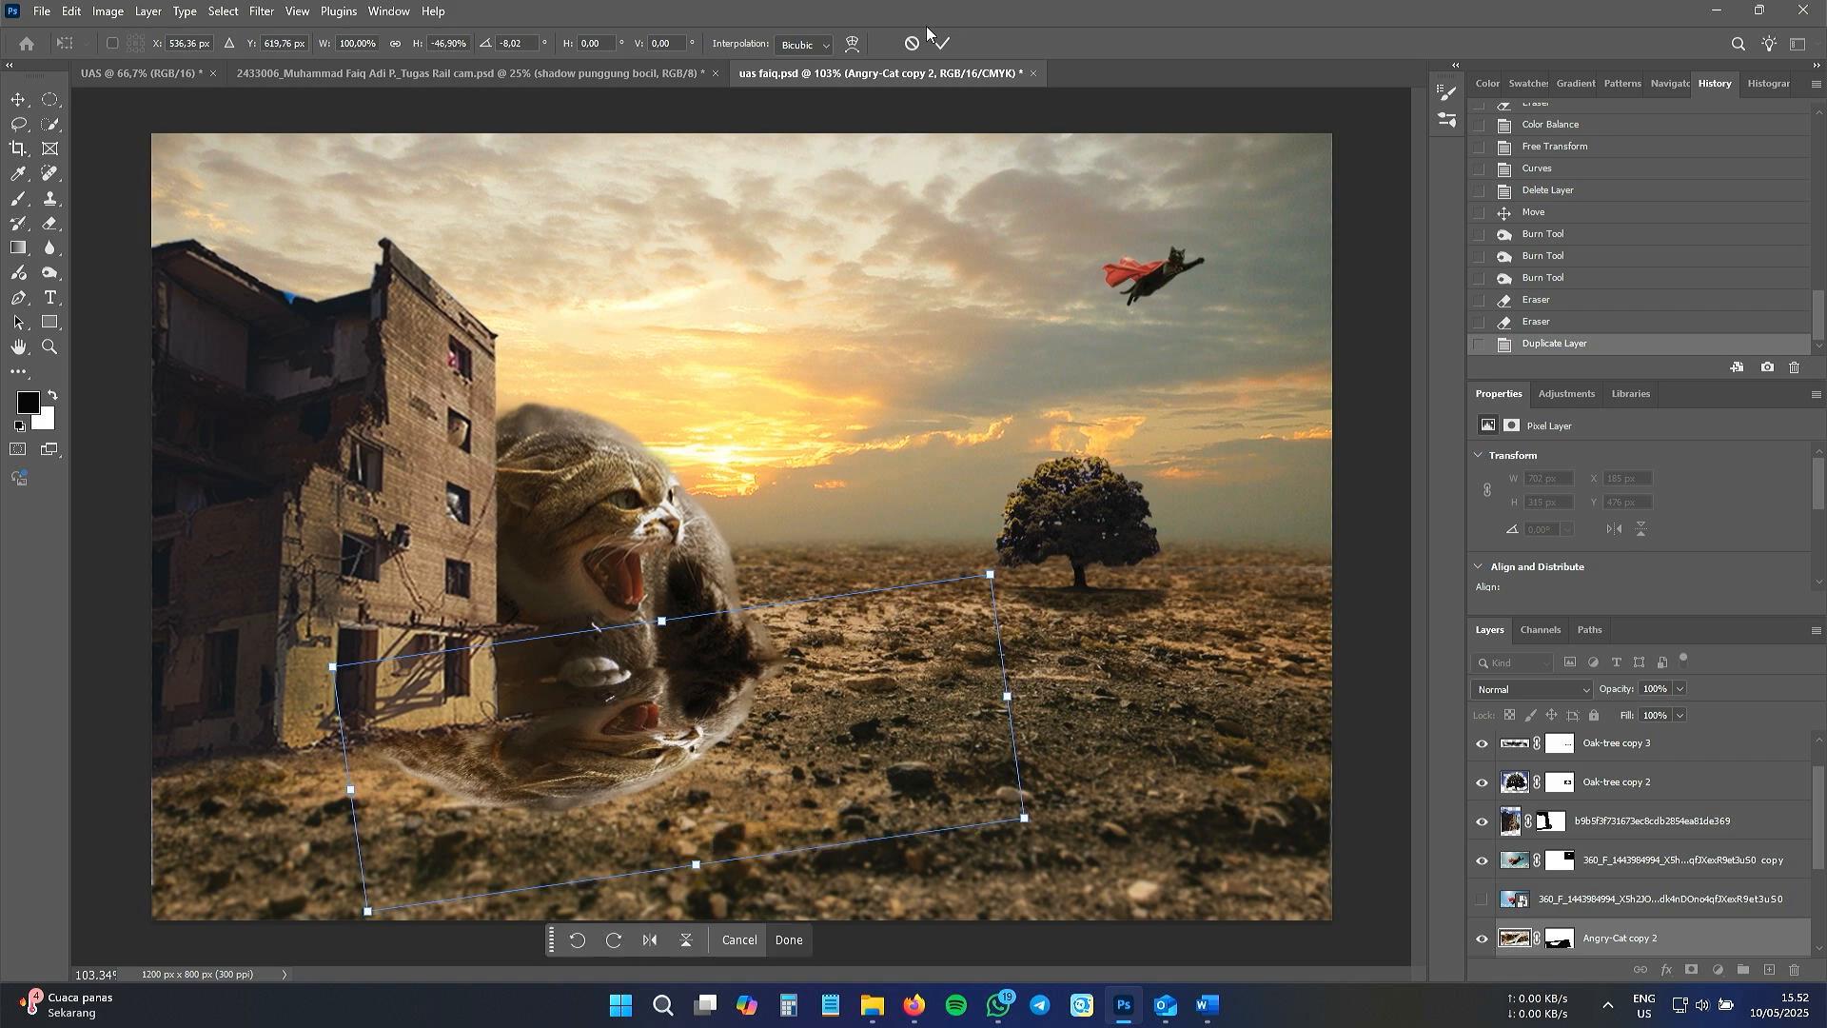
{"action": "left_click", "coordinate": [941, 45]}
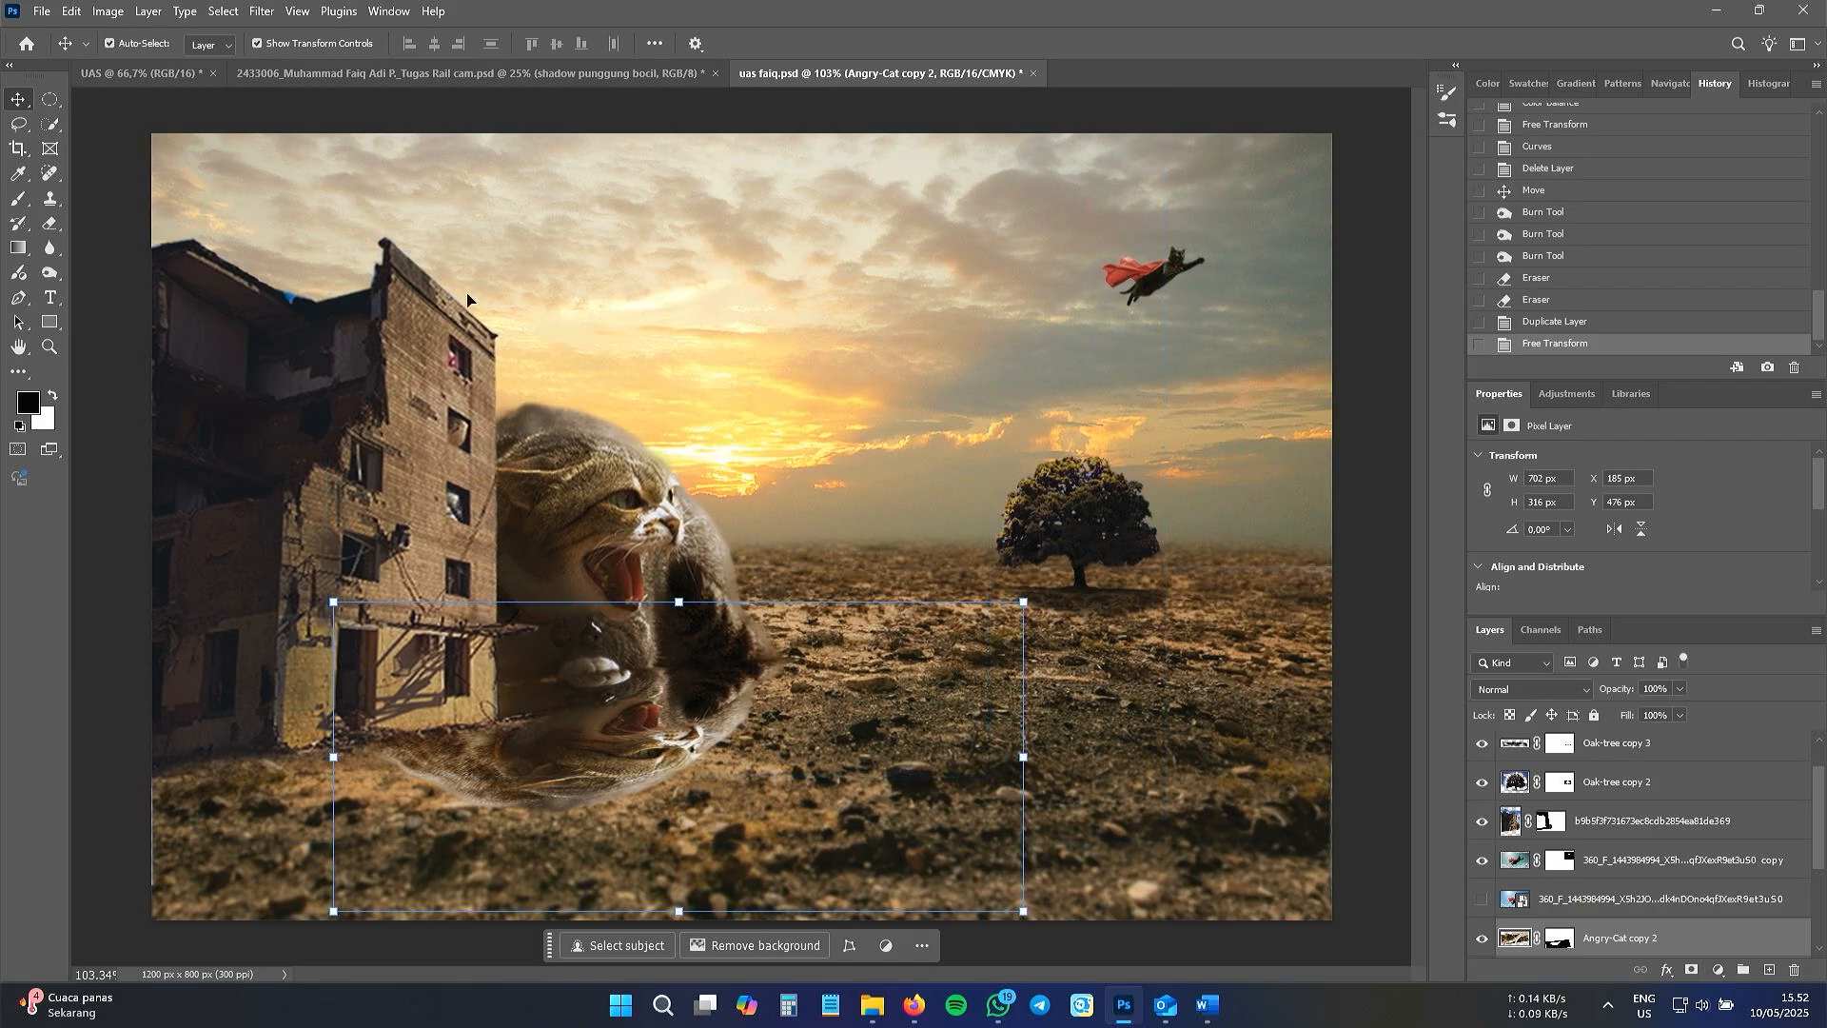
- Turn the flipped cat into a black shadow with Hue/Saturation, using saturation -100 and minimum lightness
{"action": "left_click", "coordinate": [107, 11]}
{"action": "mouse_move", "coordinate": [138, 71]}
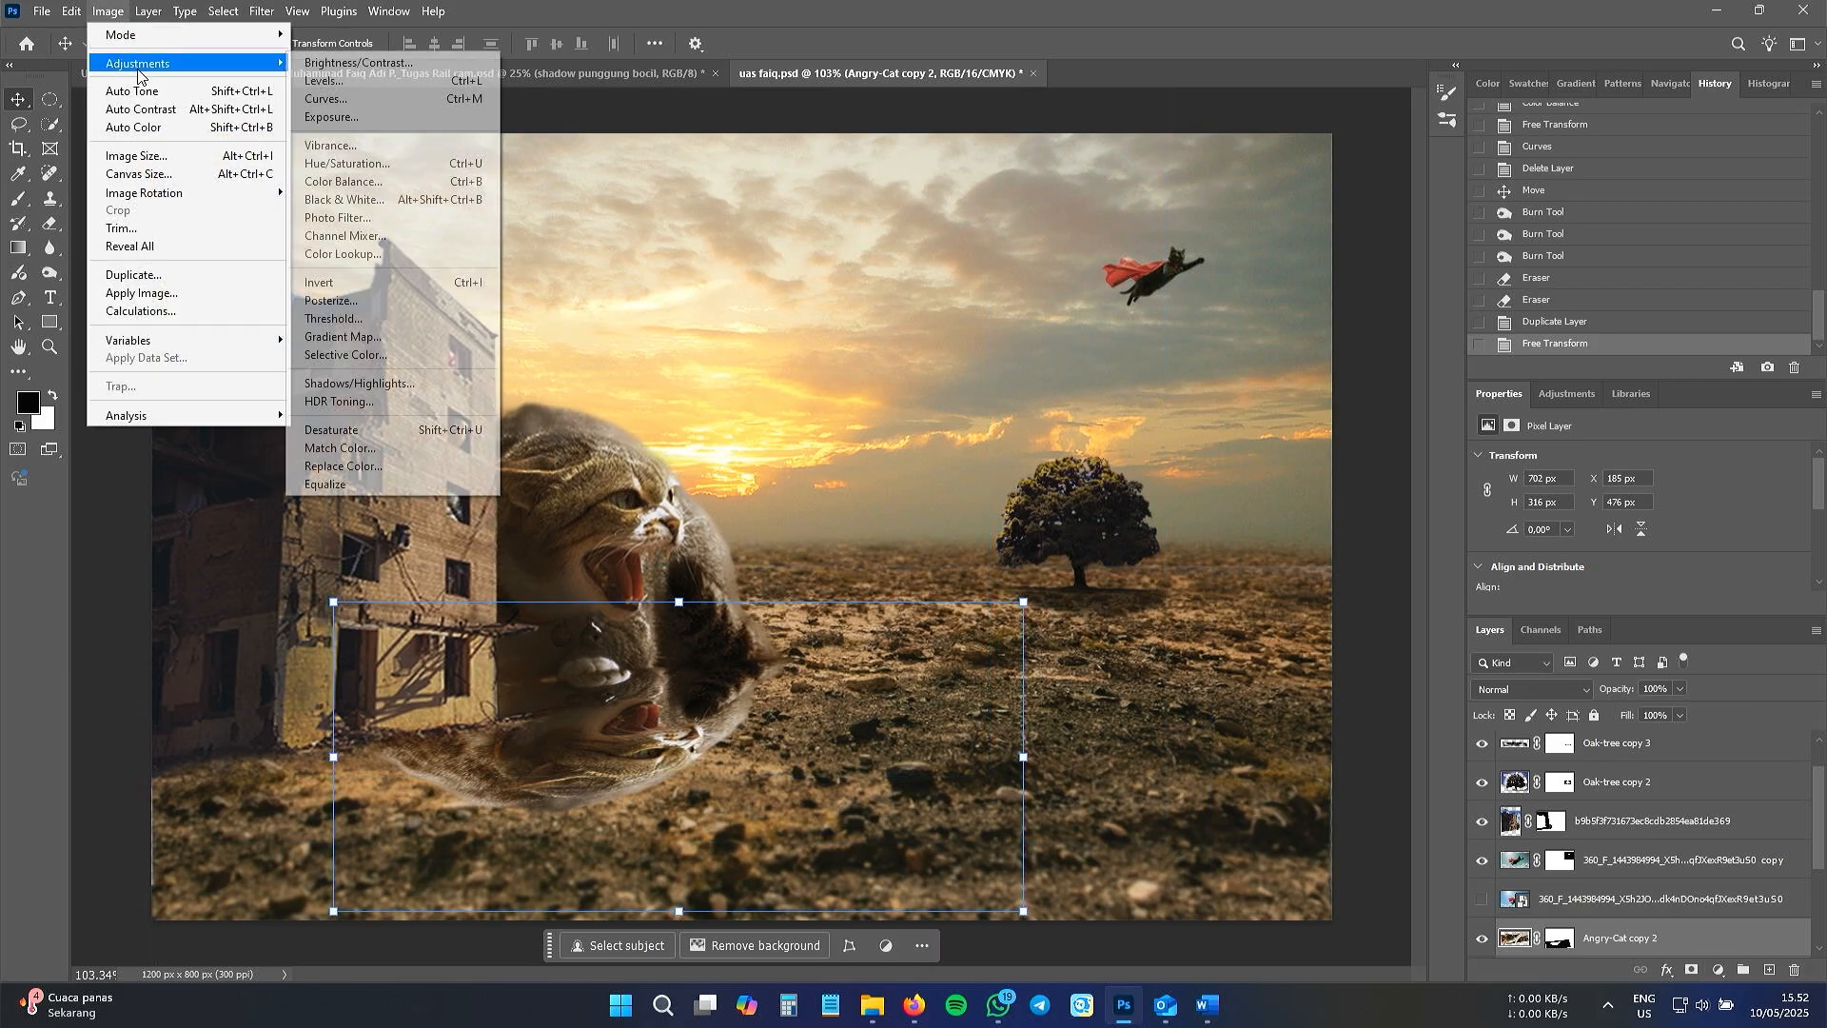
{"action": "left_click", "coordinate": [348, 164]}
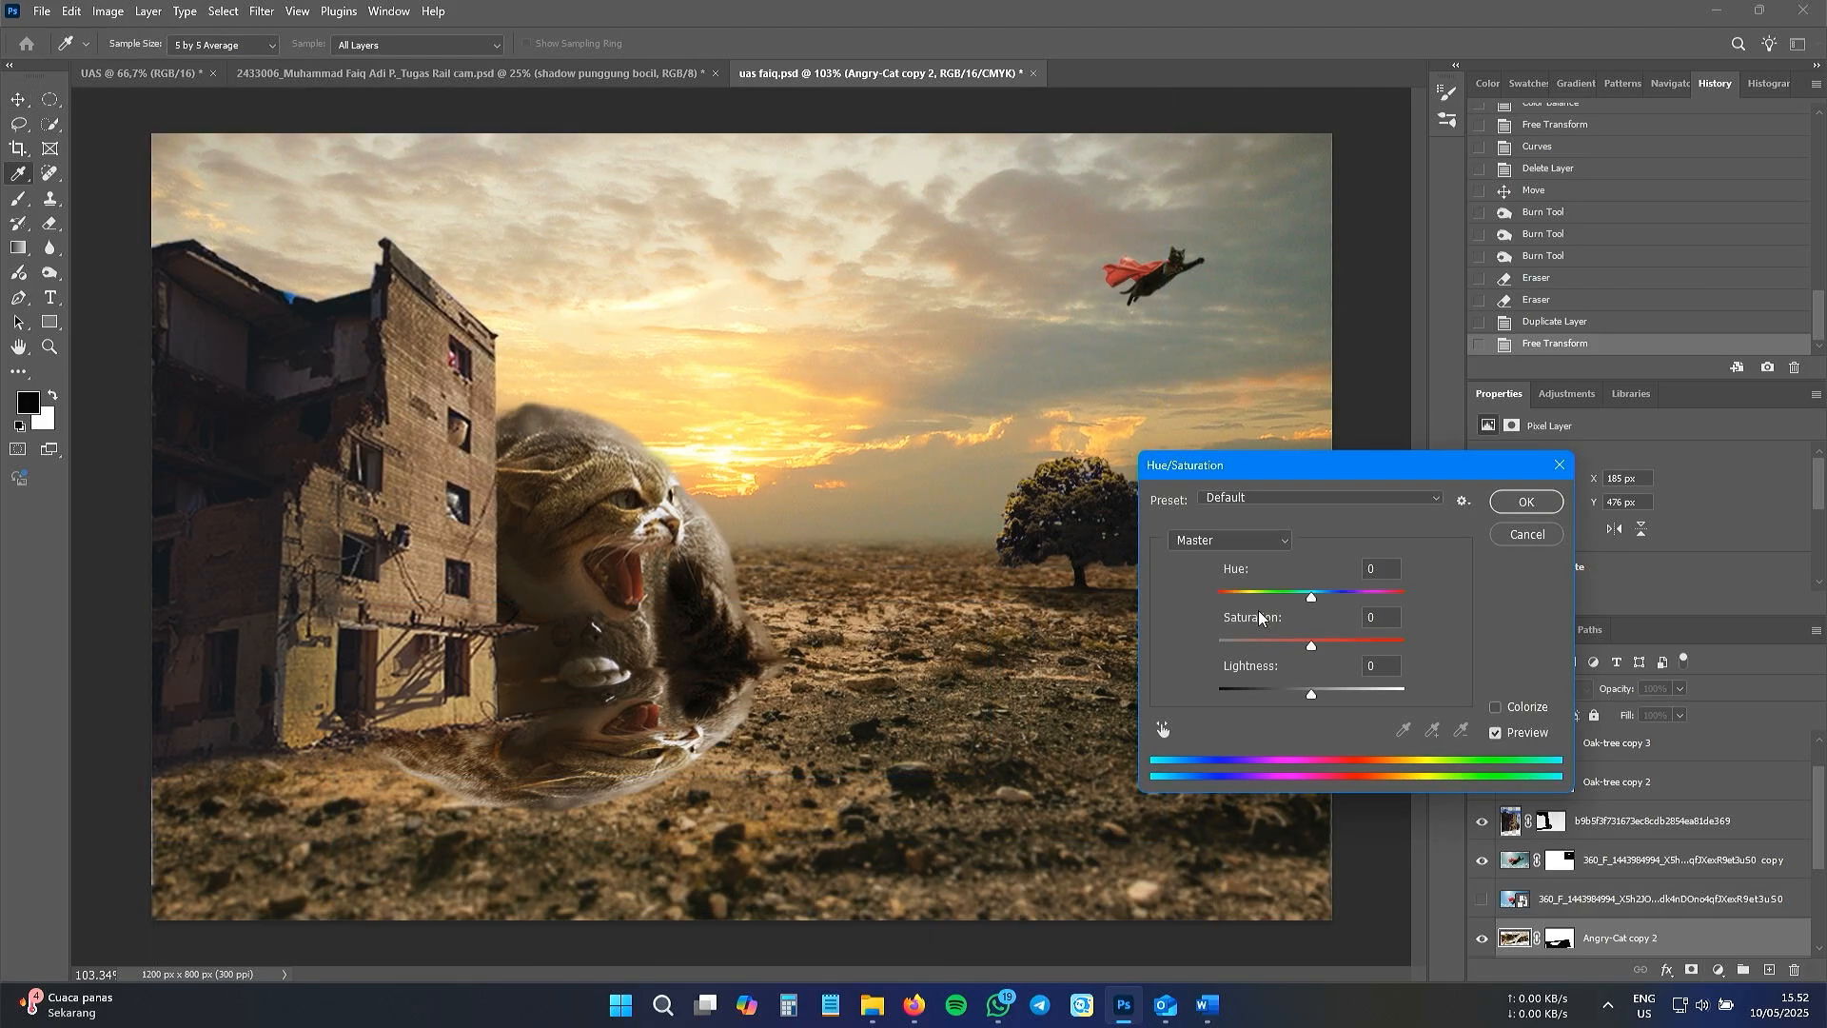
{"action": "left_click_drag", "start_coordinate": [1311, 648], "coordinate": [1157, 647]}
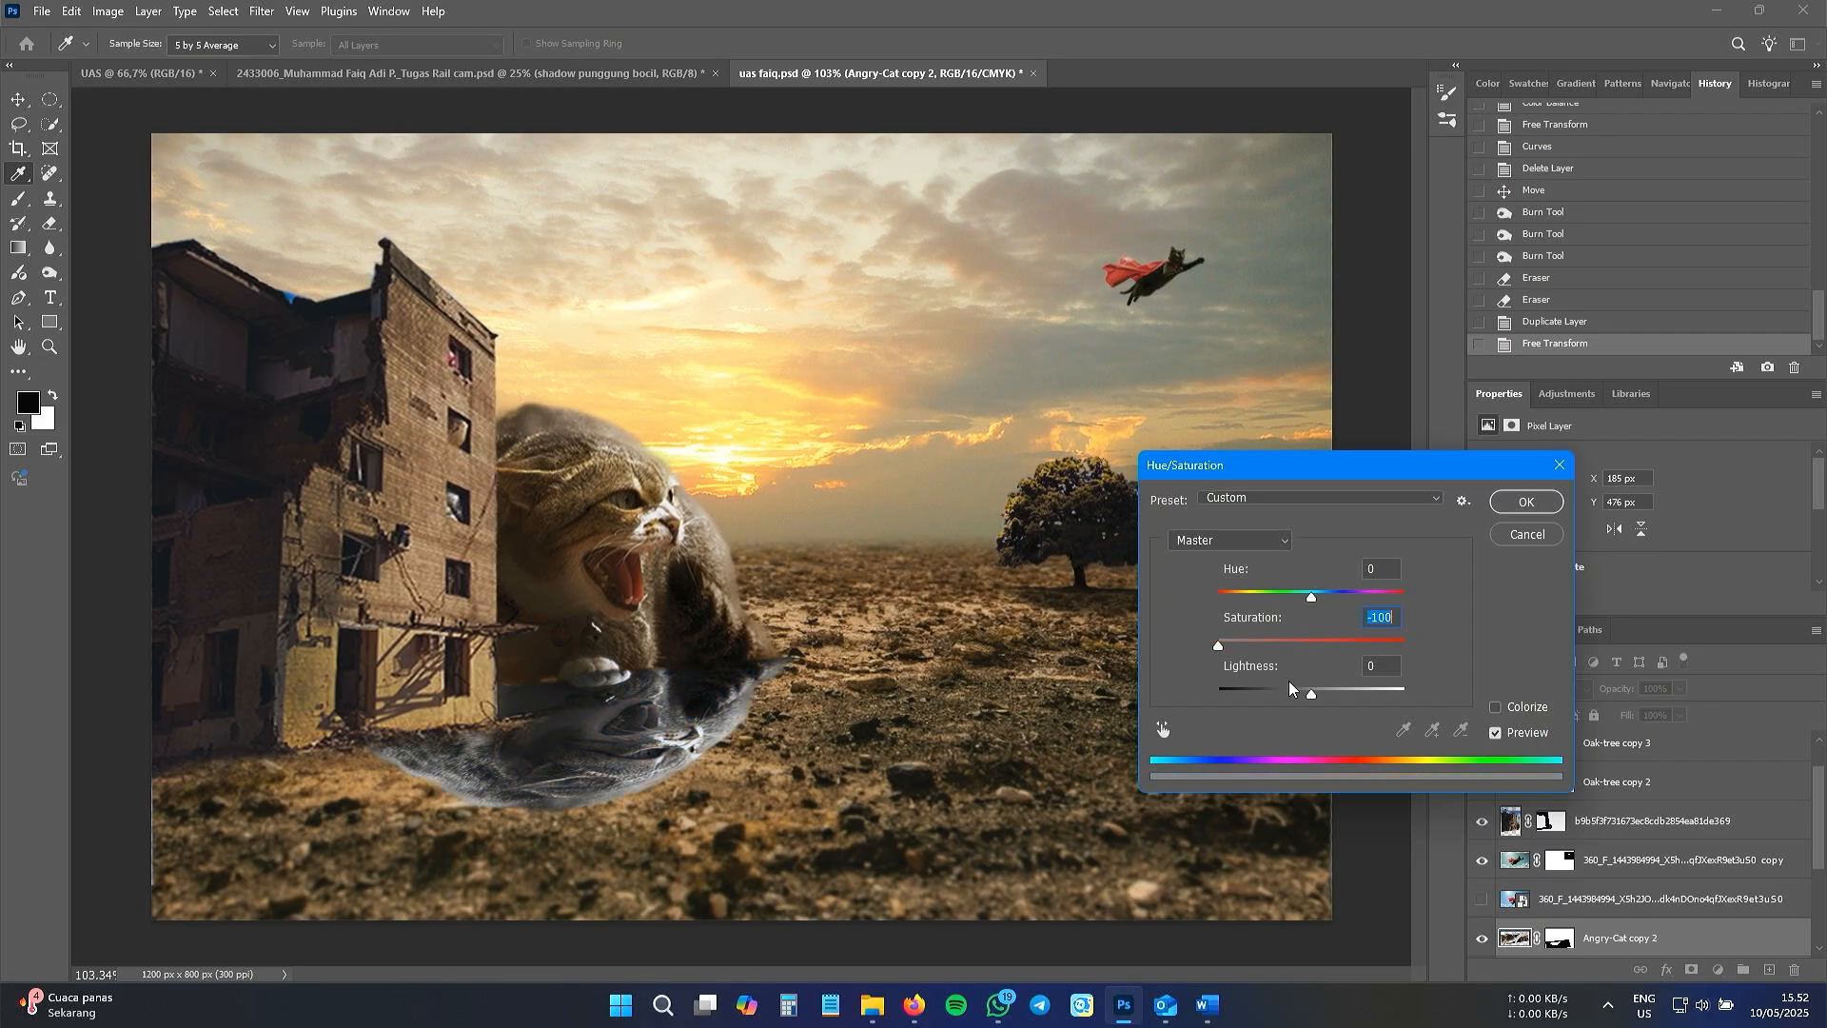
{"action": "left_click_drag", "start_coordinate": [1313, 698], "coordinate": [1209, 705]}
{"action": "left_click", "coordinate": [1522, 504]}
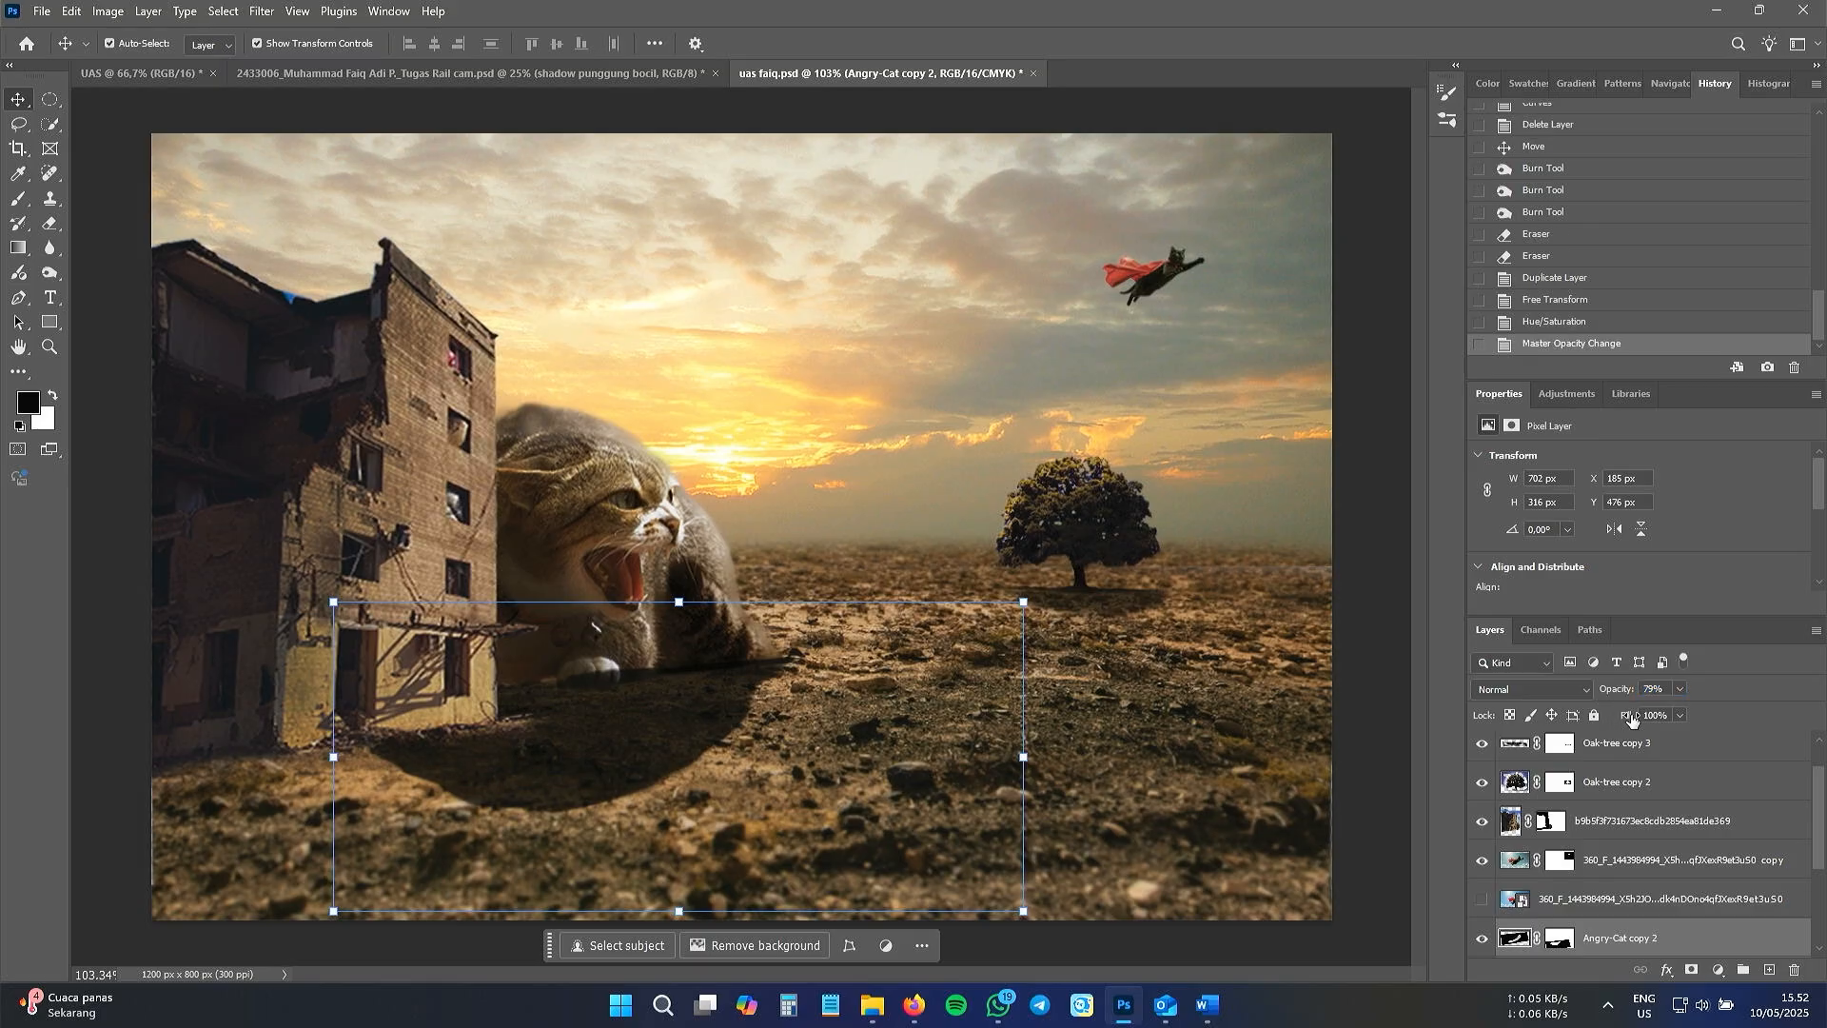
- Lower the cat shadow layer's opacity to 79% and its fill to 75%
{"action": "left_click_drag", "start_coordinate": [1618, 724], "coordinate": [1607, 723]}
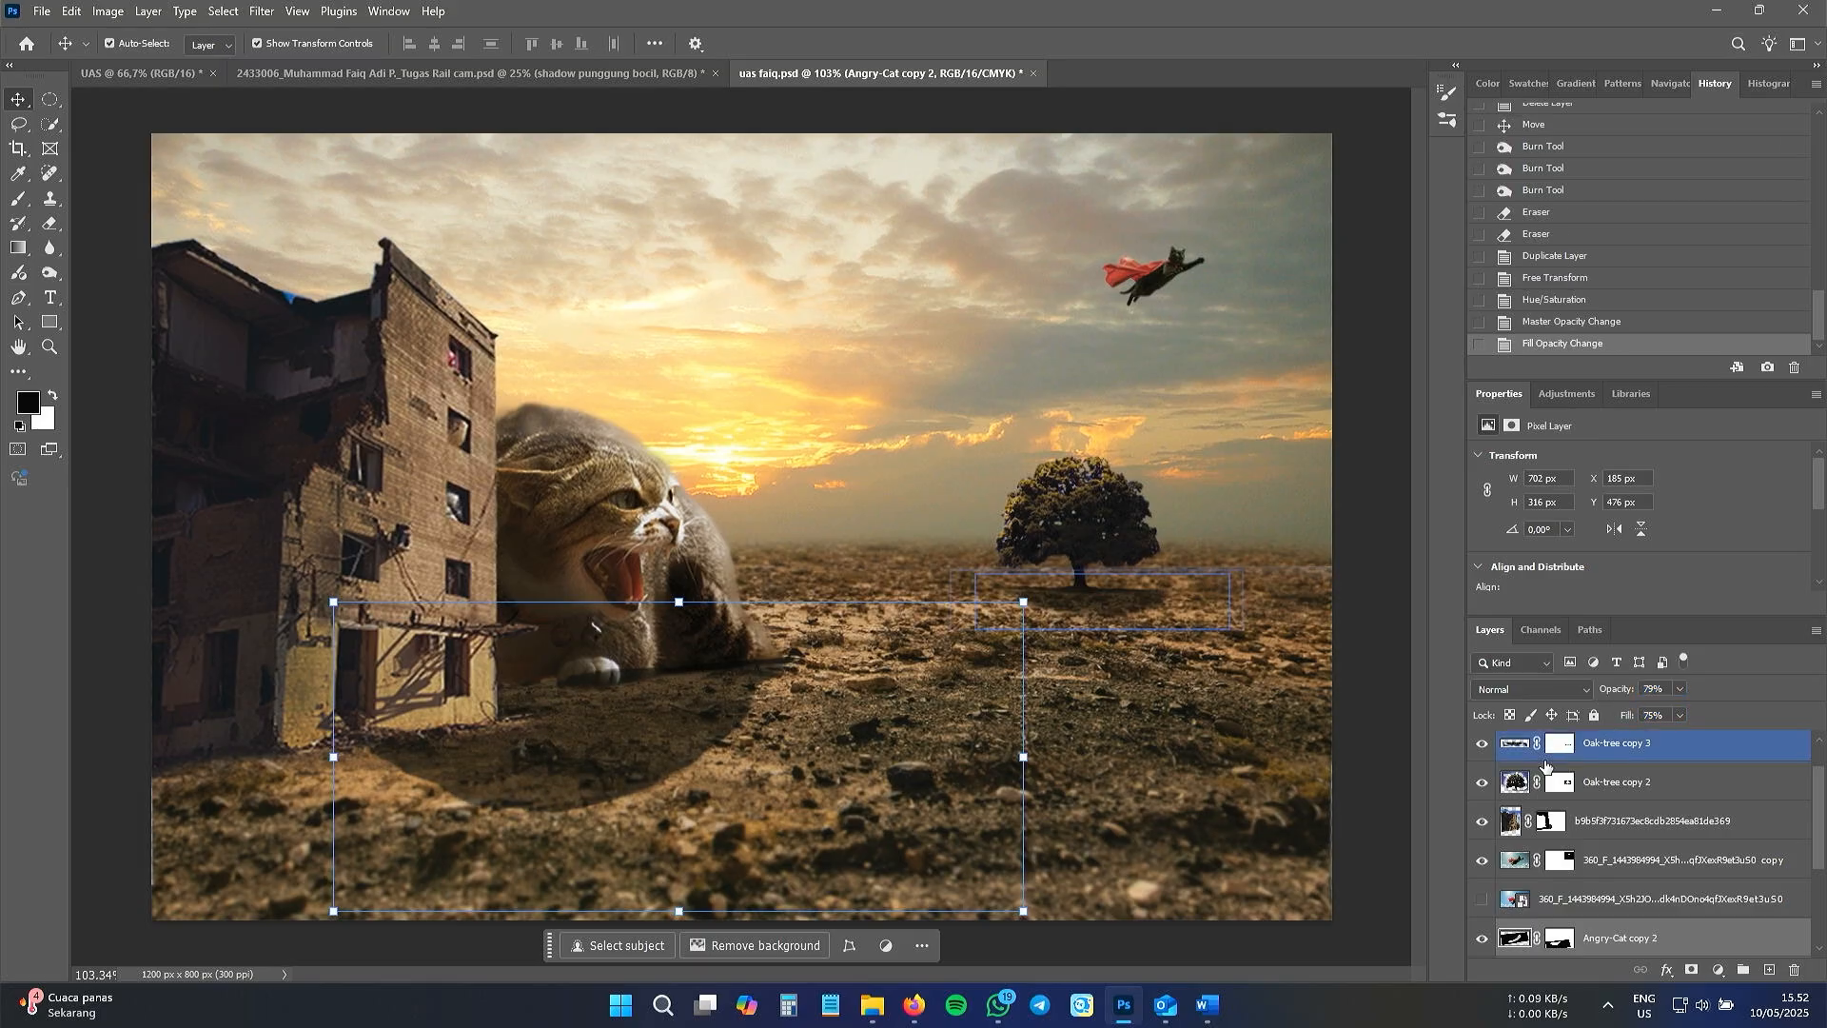
- Squash the cat shadow's height to about 92%
{"action": "left_click_drag", "start_coordinate": [679, 911], "coordinate": [681, 891]}
{"action": "left_click_drag", "start_coordinate": [678, 606], "coordinate": [679, 603]}
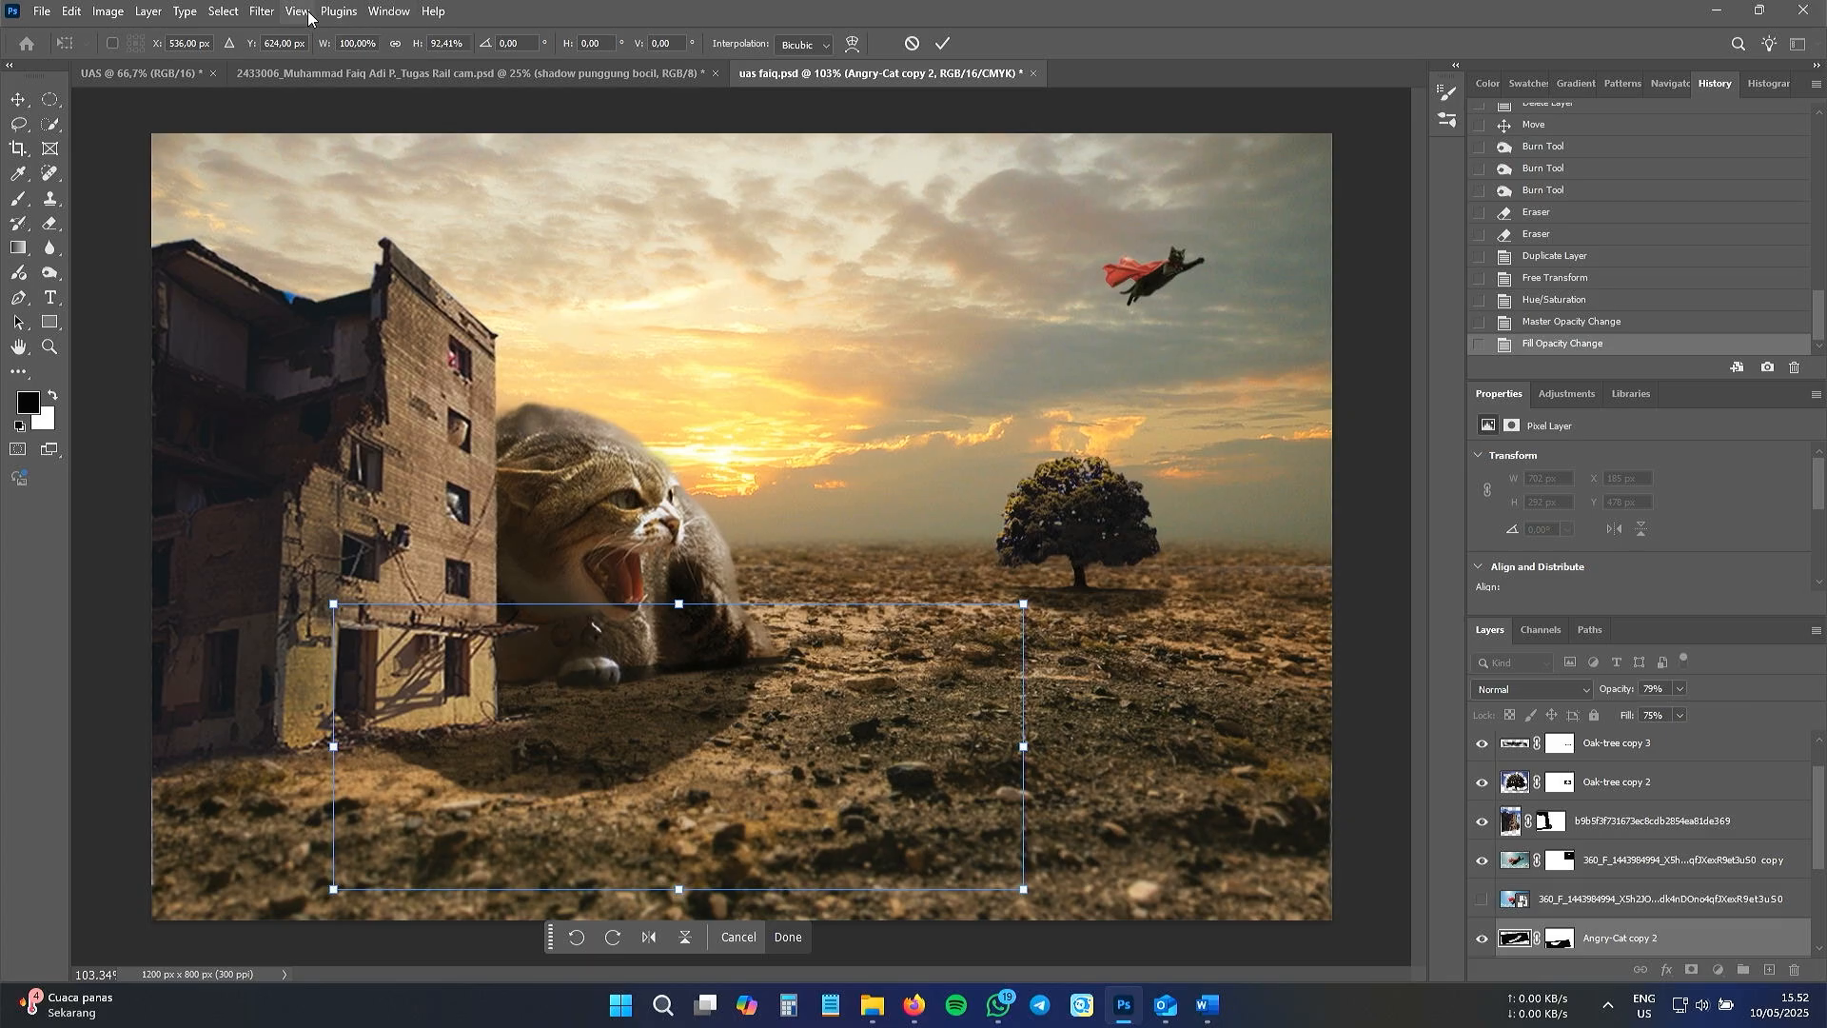
{"action": "left_click", "coordinate": [258, 11]}
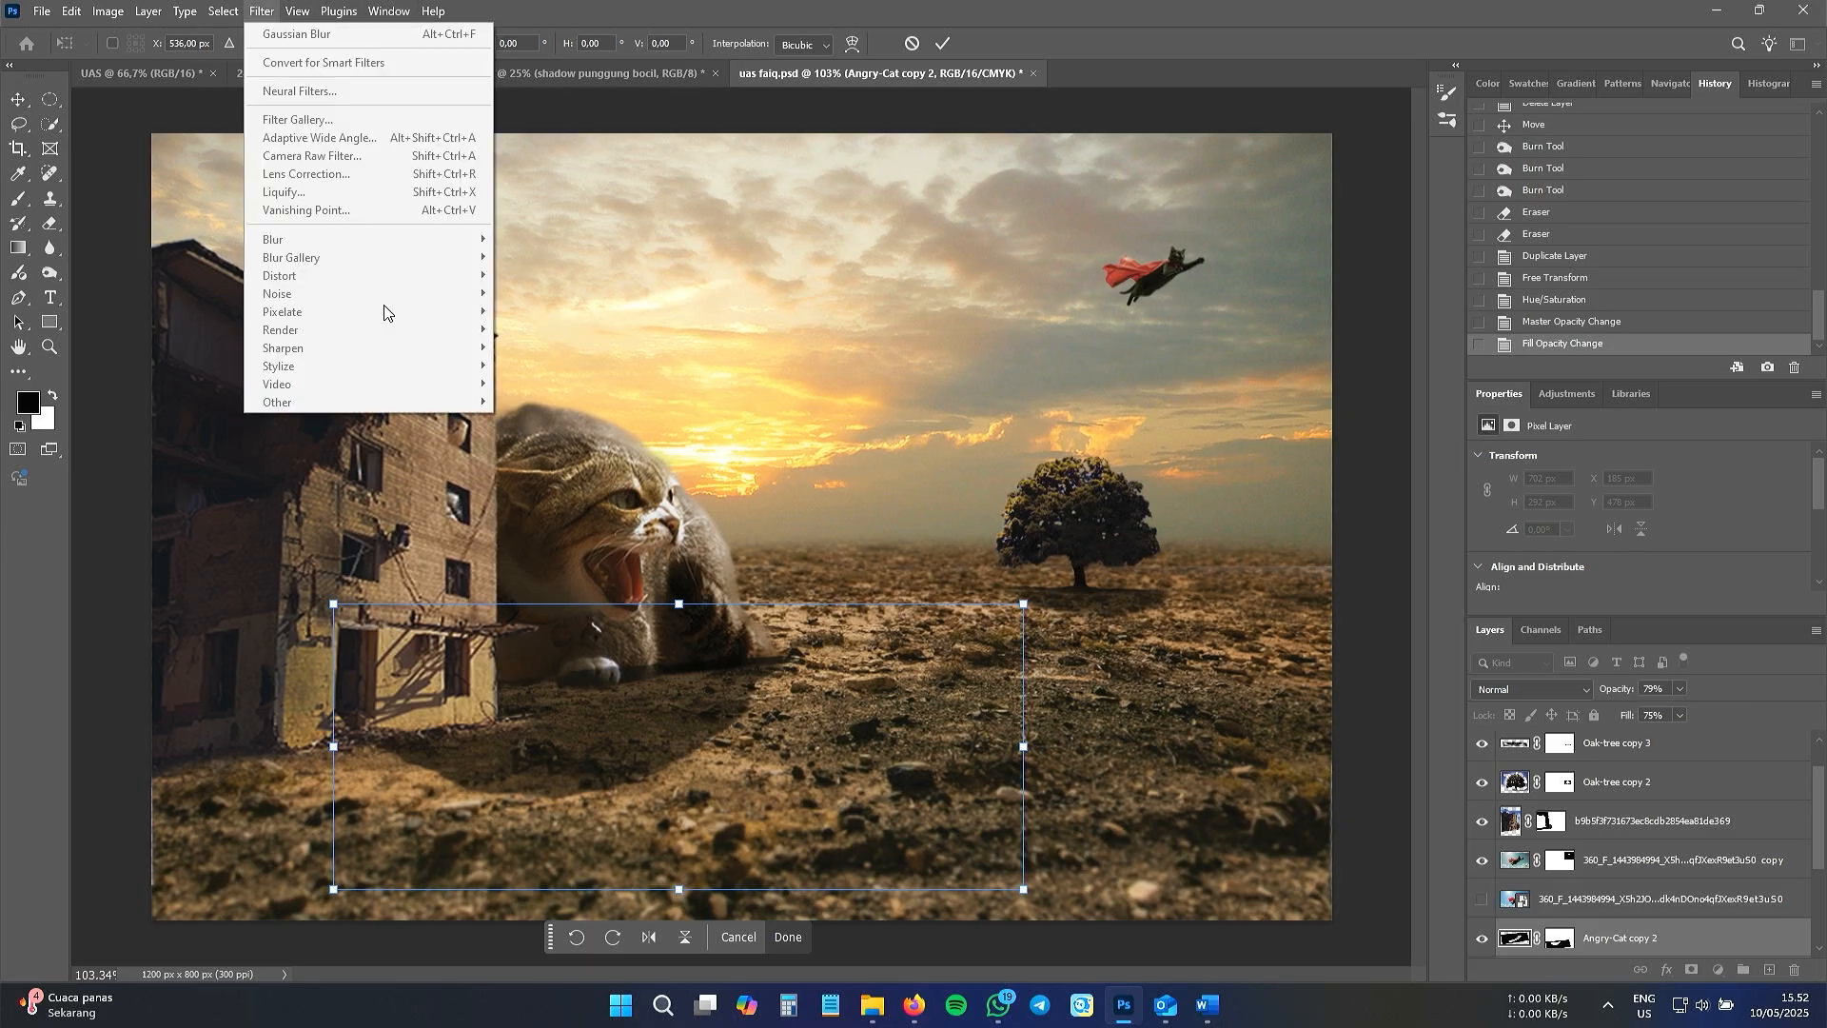
{"action": "left_click", "coordinate": [942, 43]}
{"action": "left_click", "coordinate": [942, 43]}
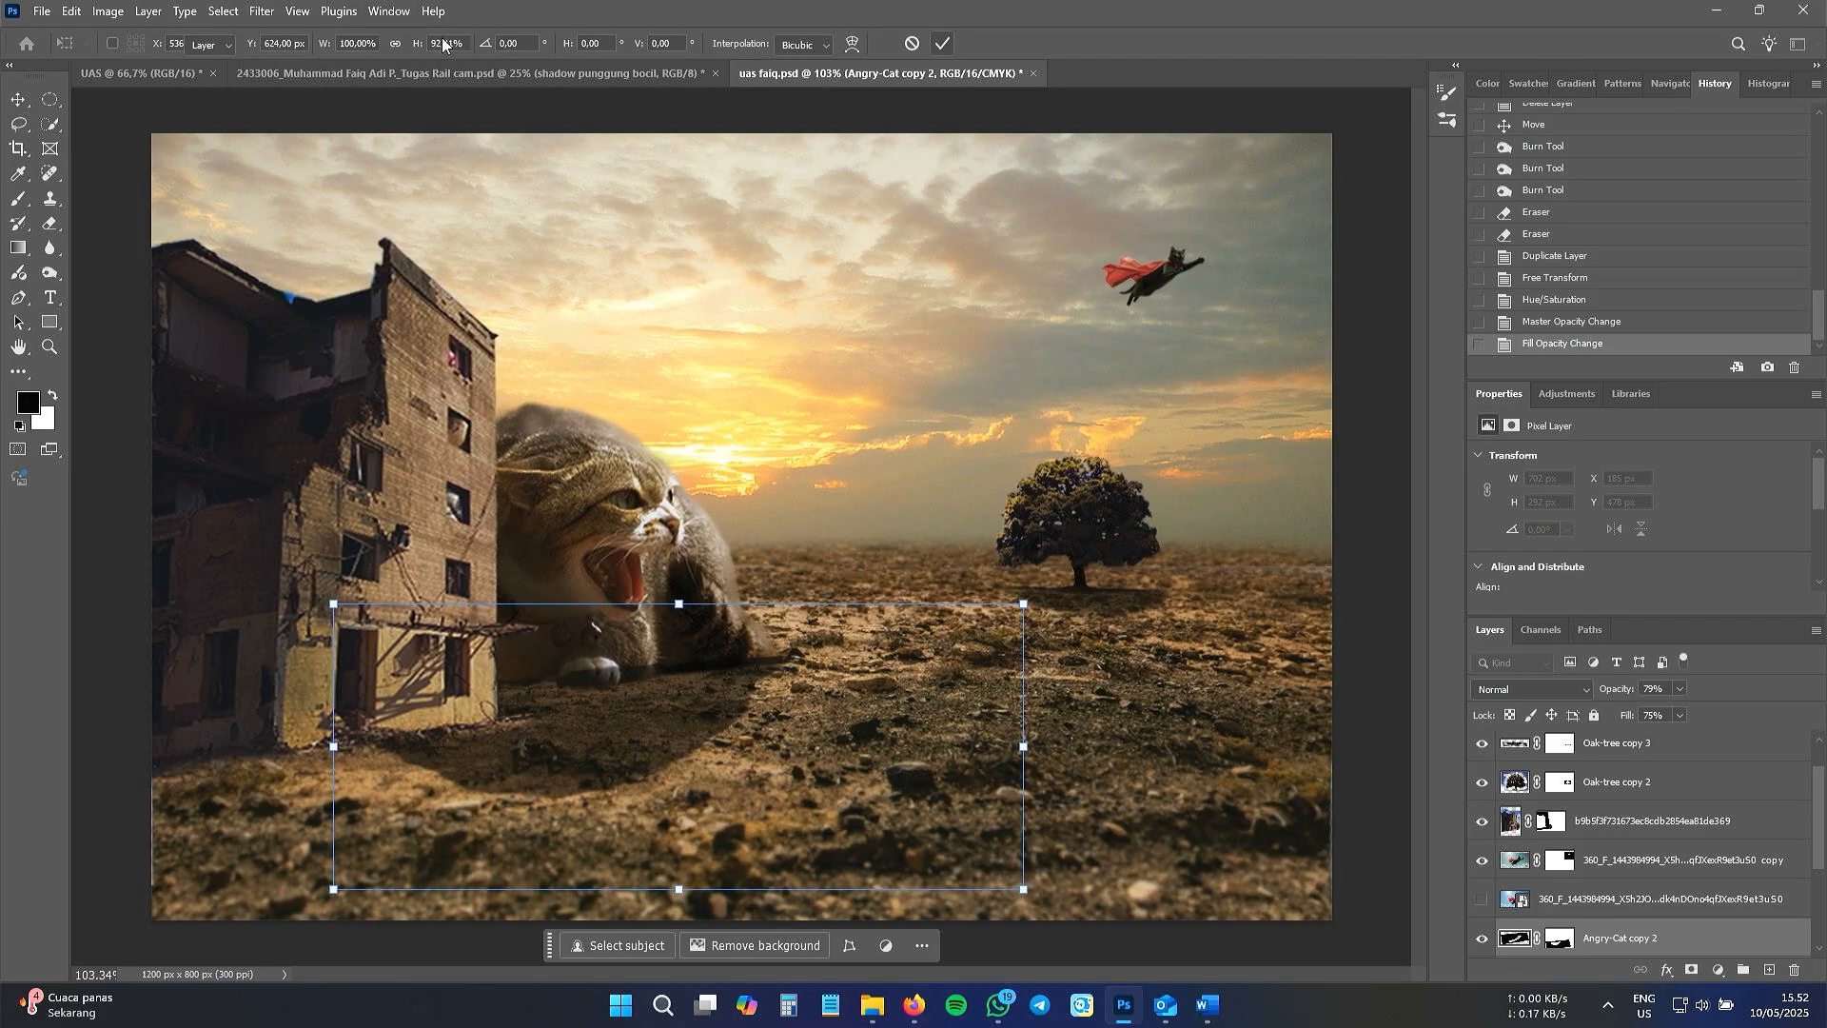
- Soften the cat shadow with Gaussian Blur, raising the radius slightly
{"action": "left_click", "coordinate": [259, 11]}
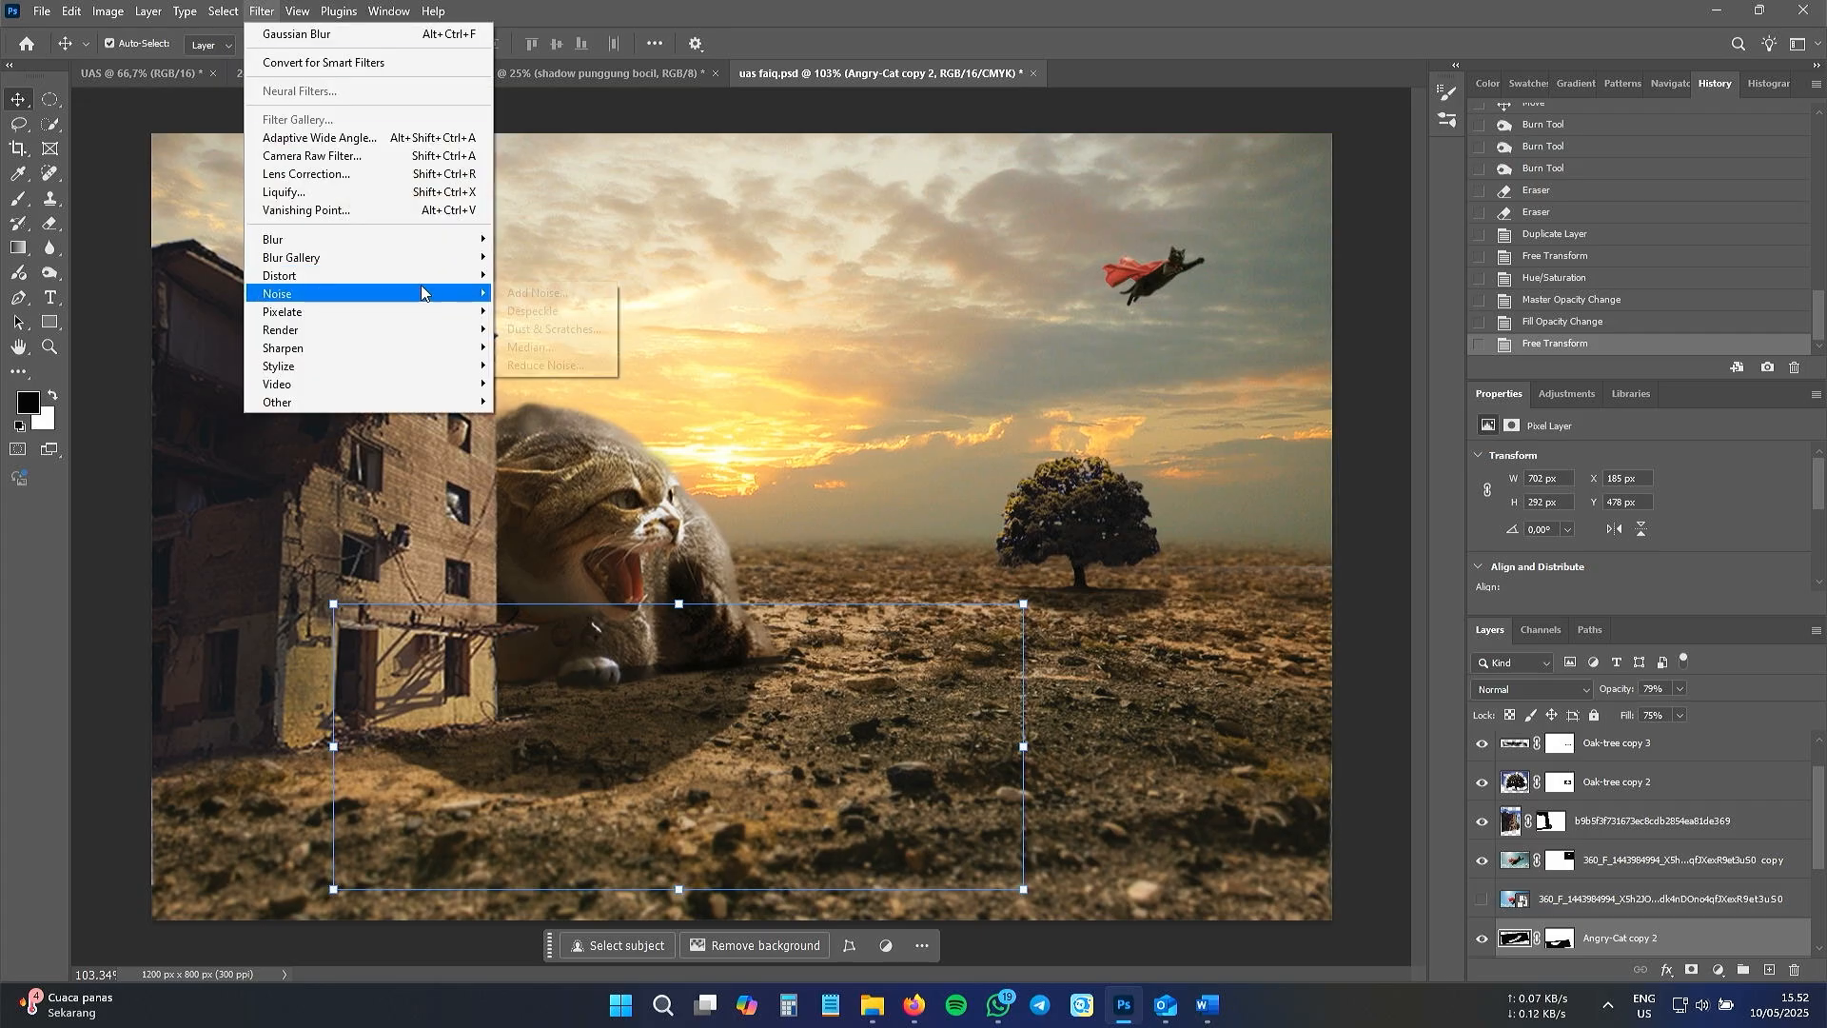
{"action": "mouse_move", "coordinate": [467, 242]}
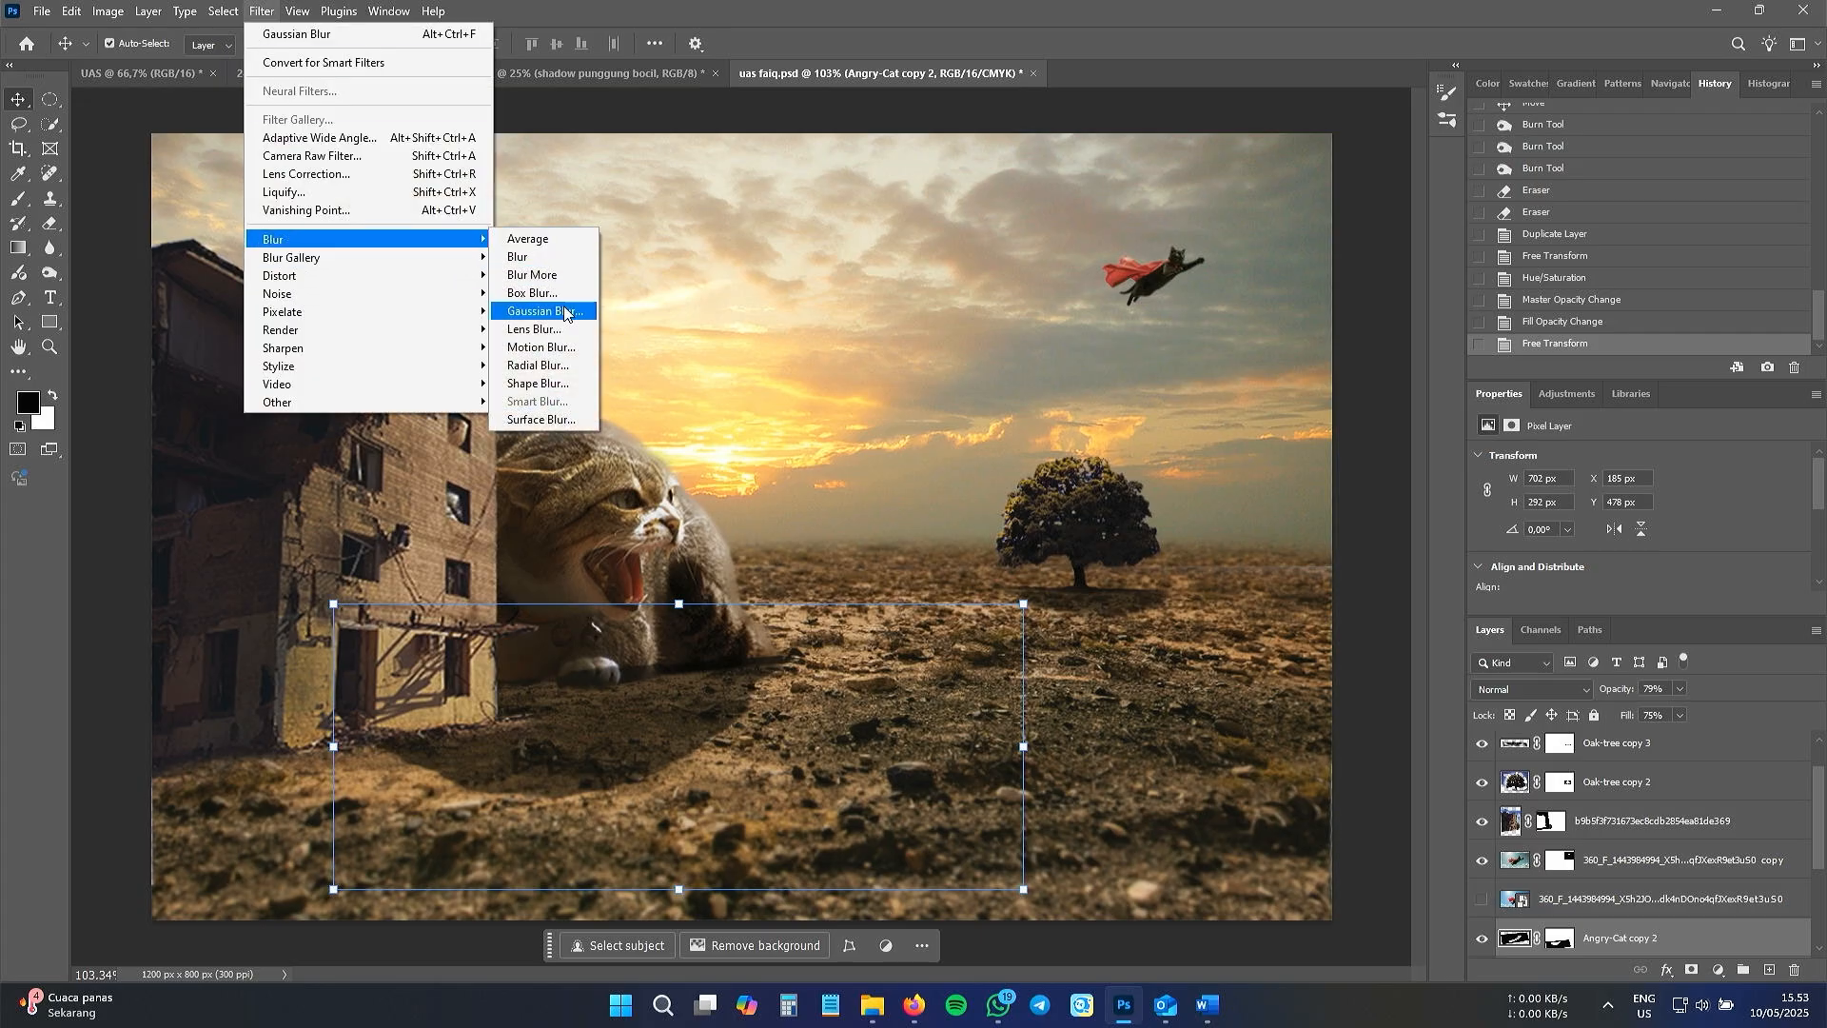
{"action": "left_click", "coordinate": [556, 310]}
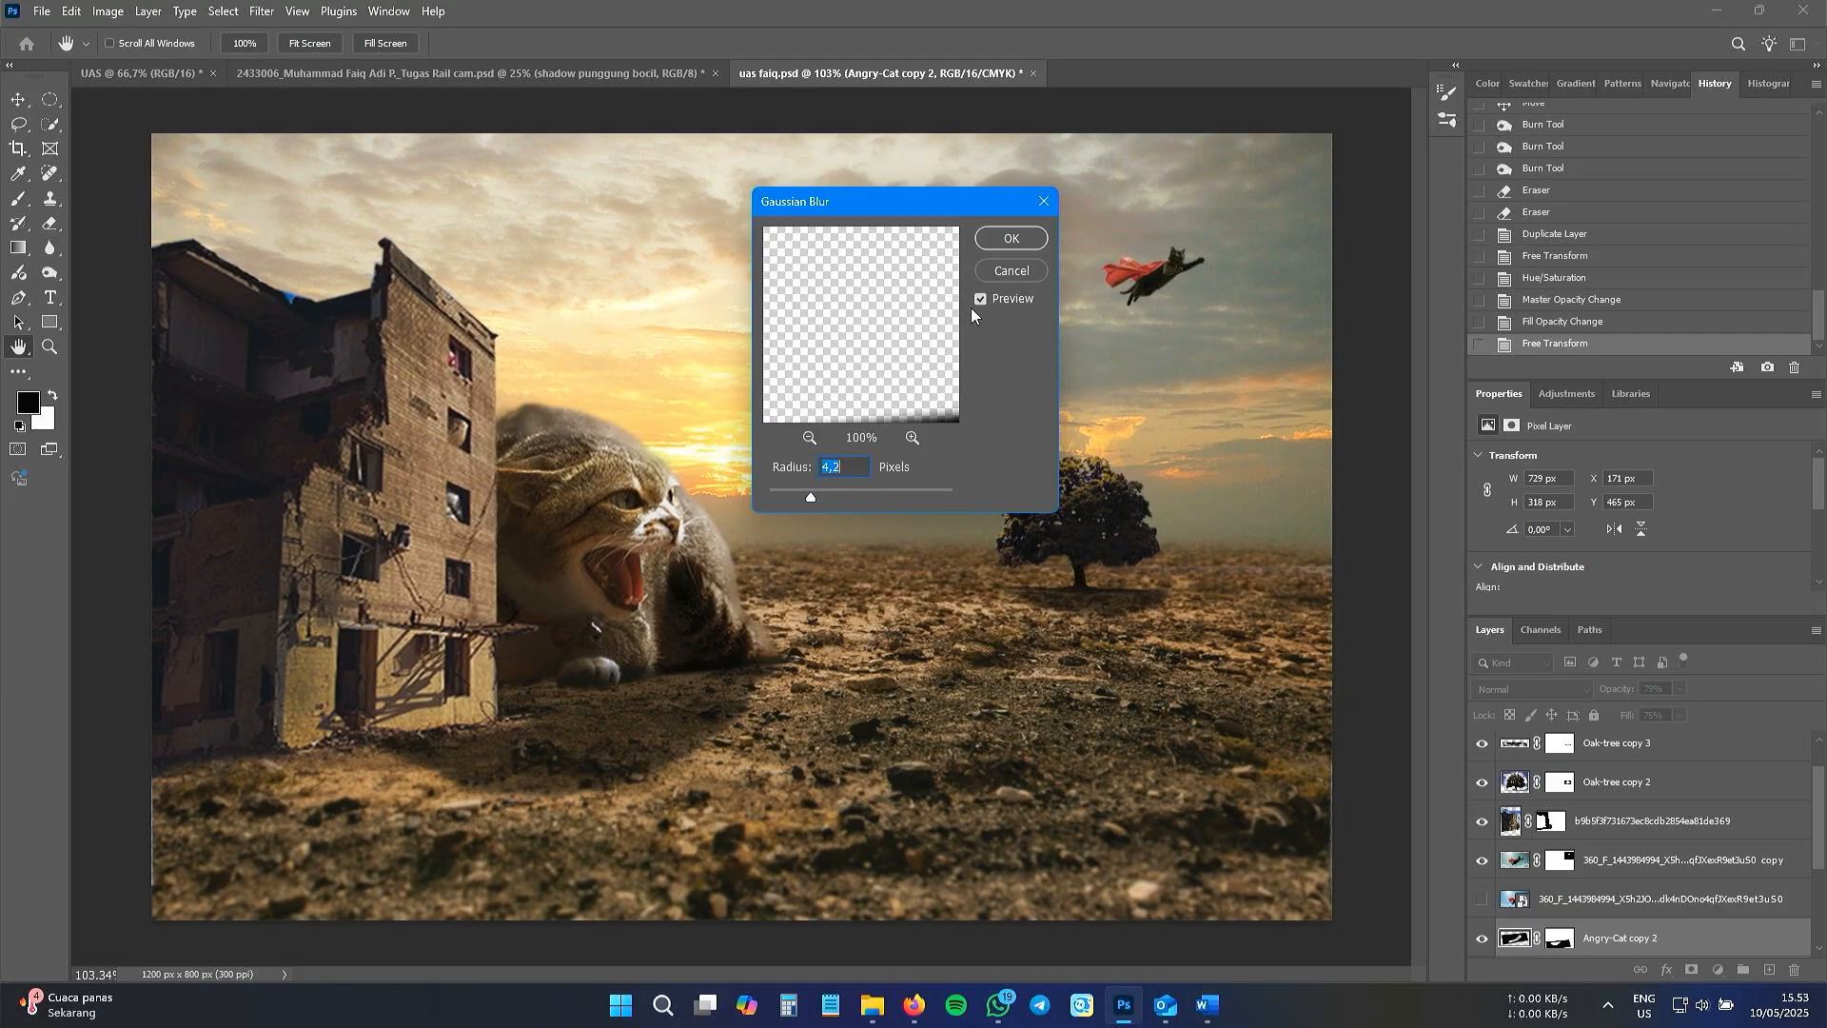
{"action": "left_click_drag", "start_coordinate": [811, 496], "coordinate": [826, 493]}
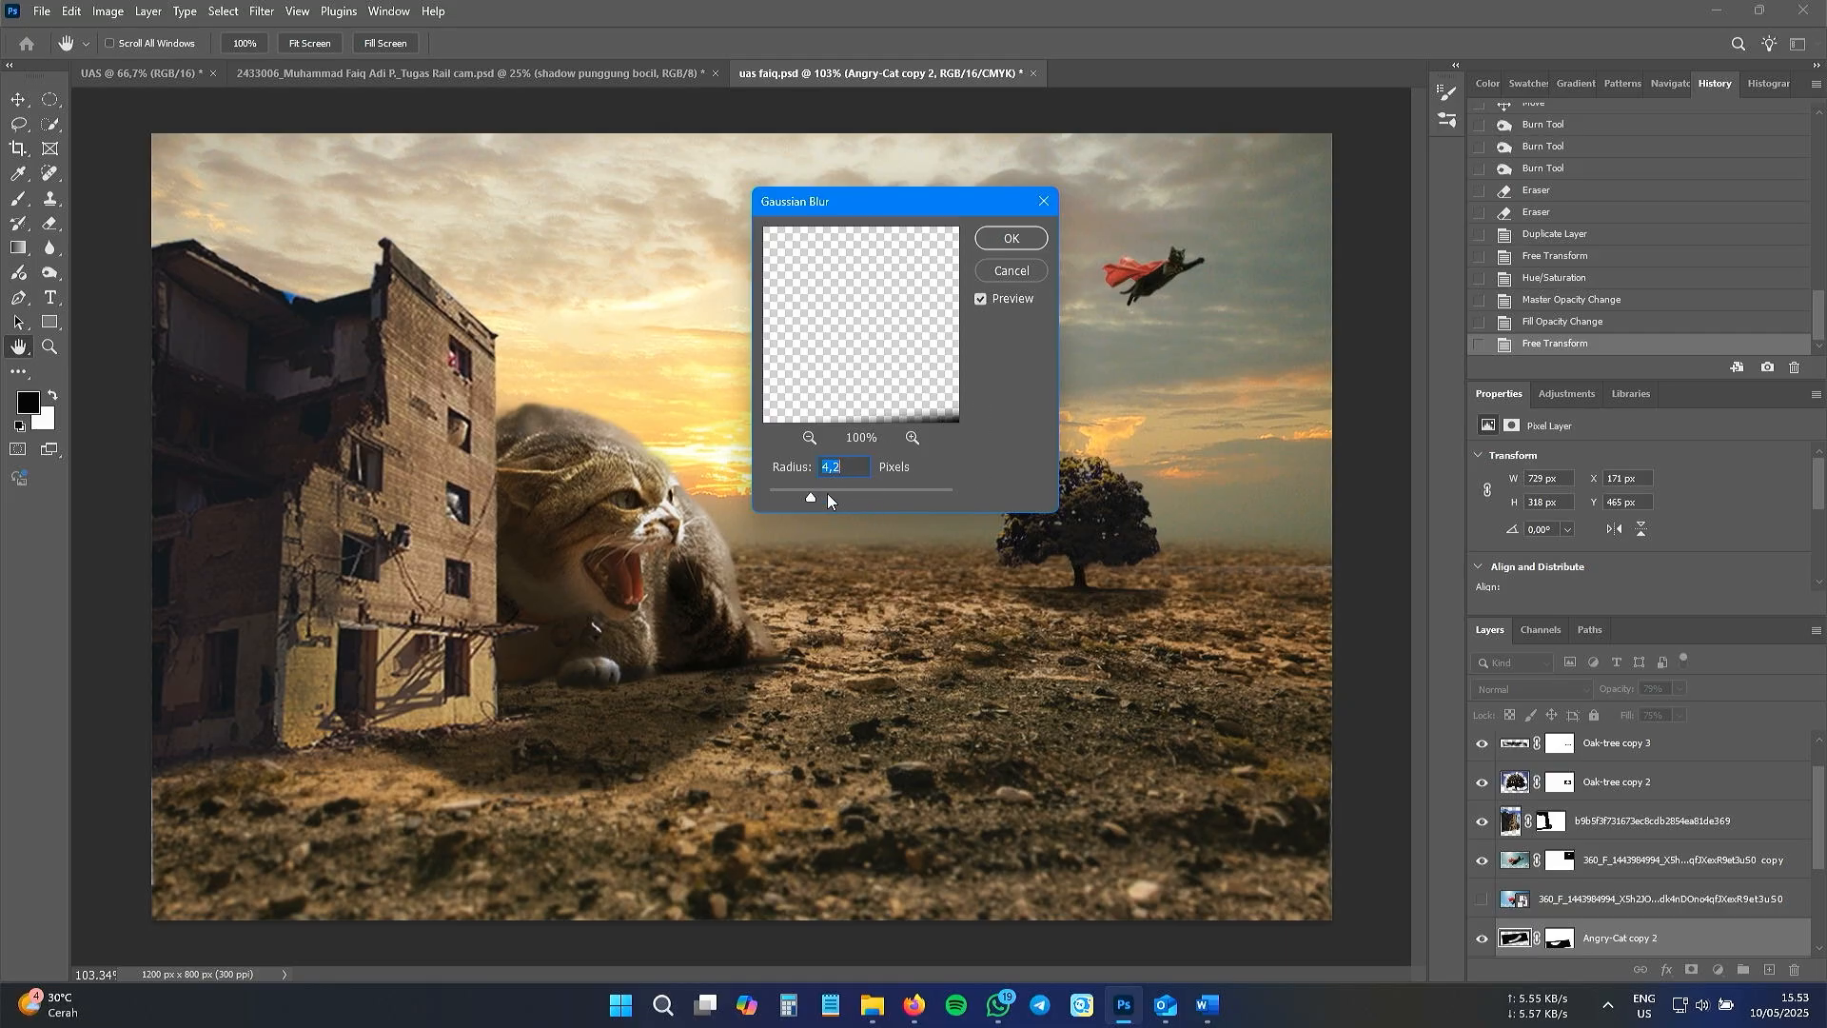
{"action": "left_click", "coordinate": [1009, 246]}
- Nudge the blurred cat shadow slightly downward and place its layer beneath the Angry-Cat copy layer
{"action": "left_click_drag", "start_coordinate": [633, 702], "coordinate": [636, 707]}
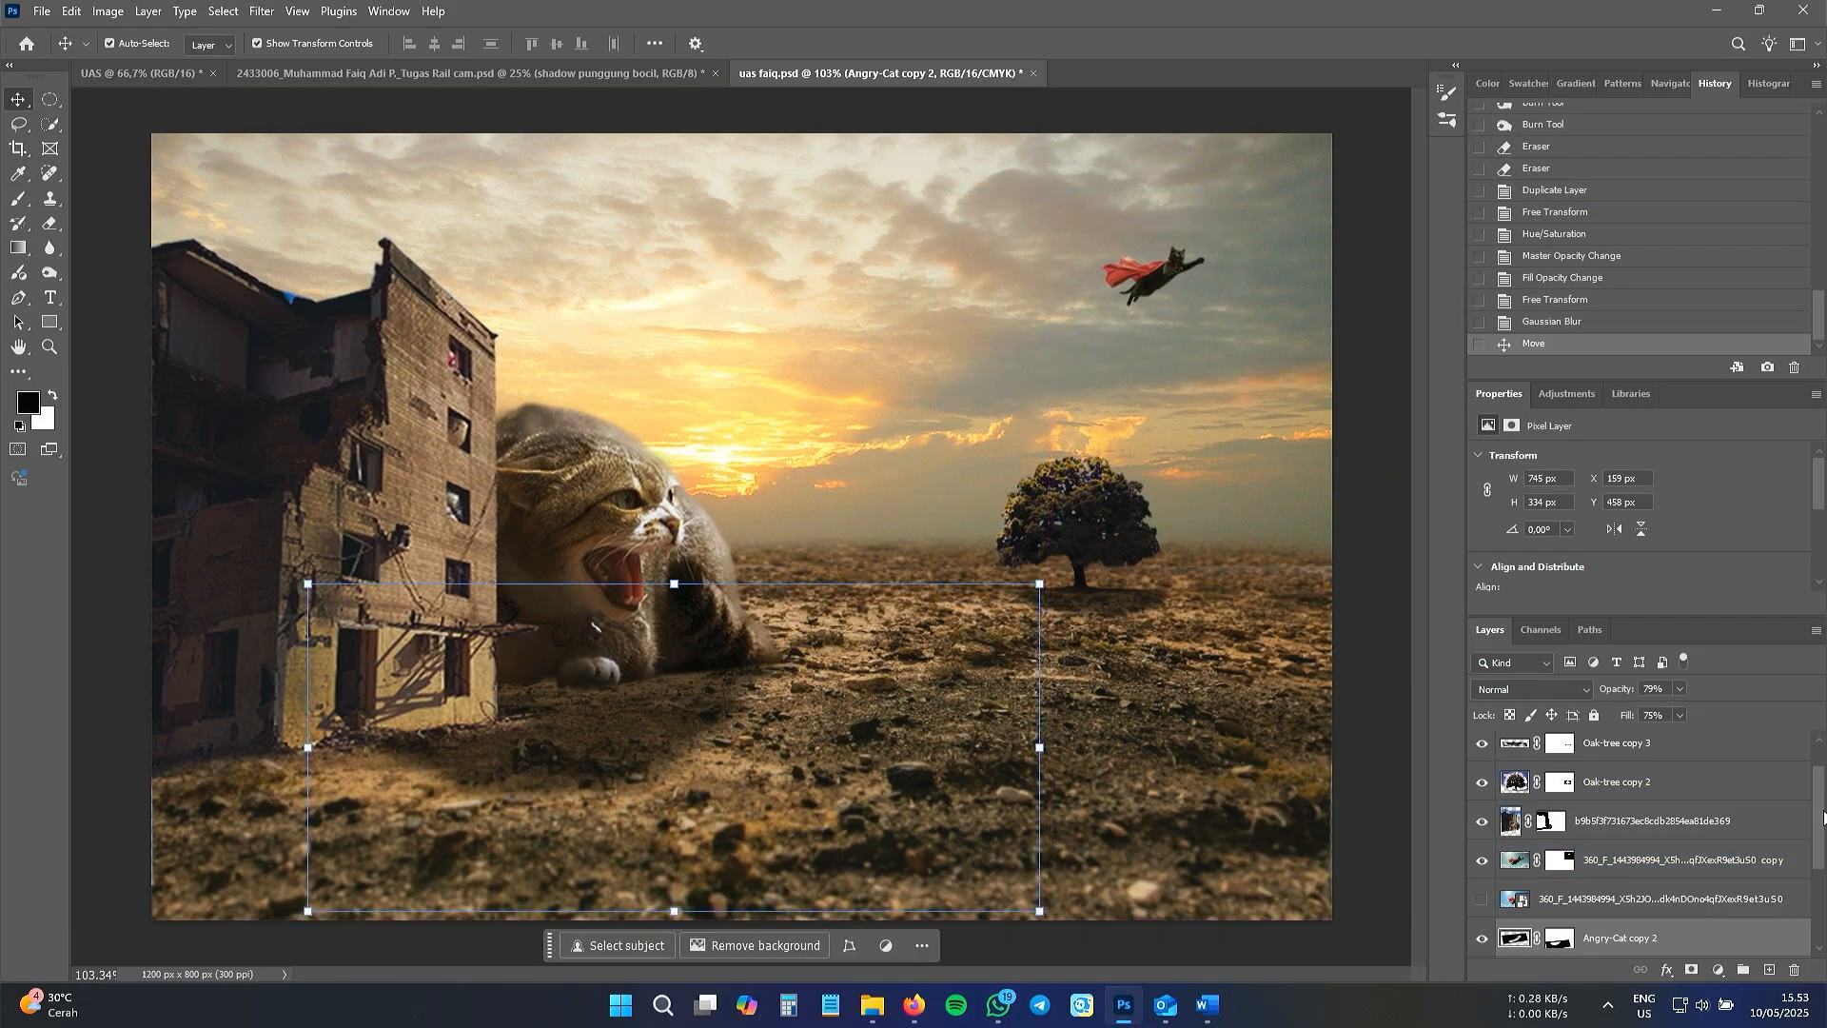
{"action": "scroll", "coordinate": [1823, 816], "scroll_direction": "down", "scroll_amount": 3}
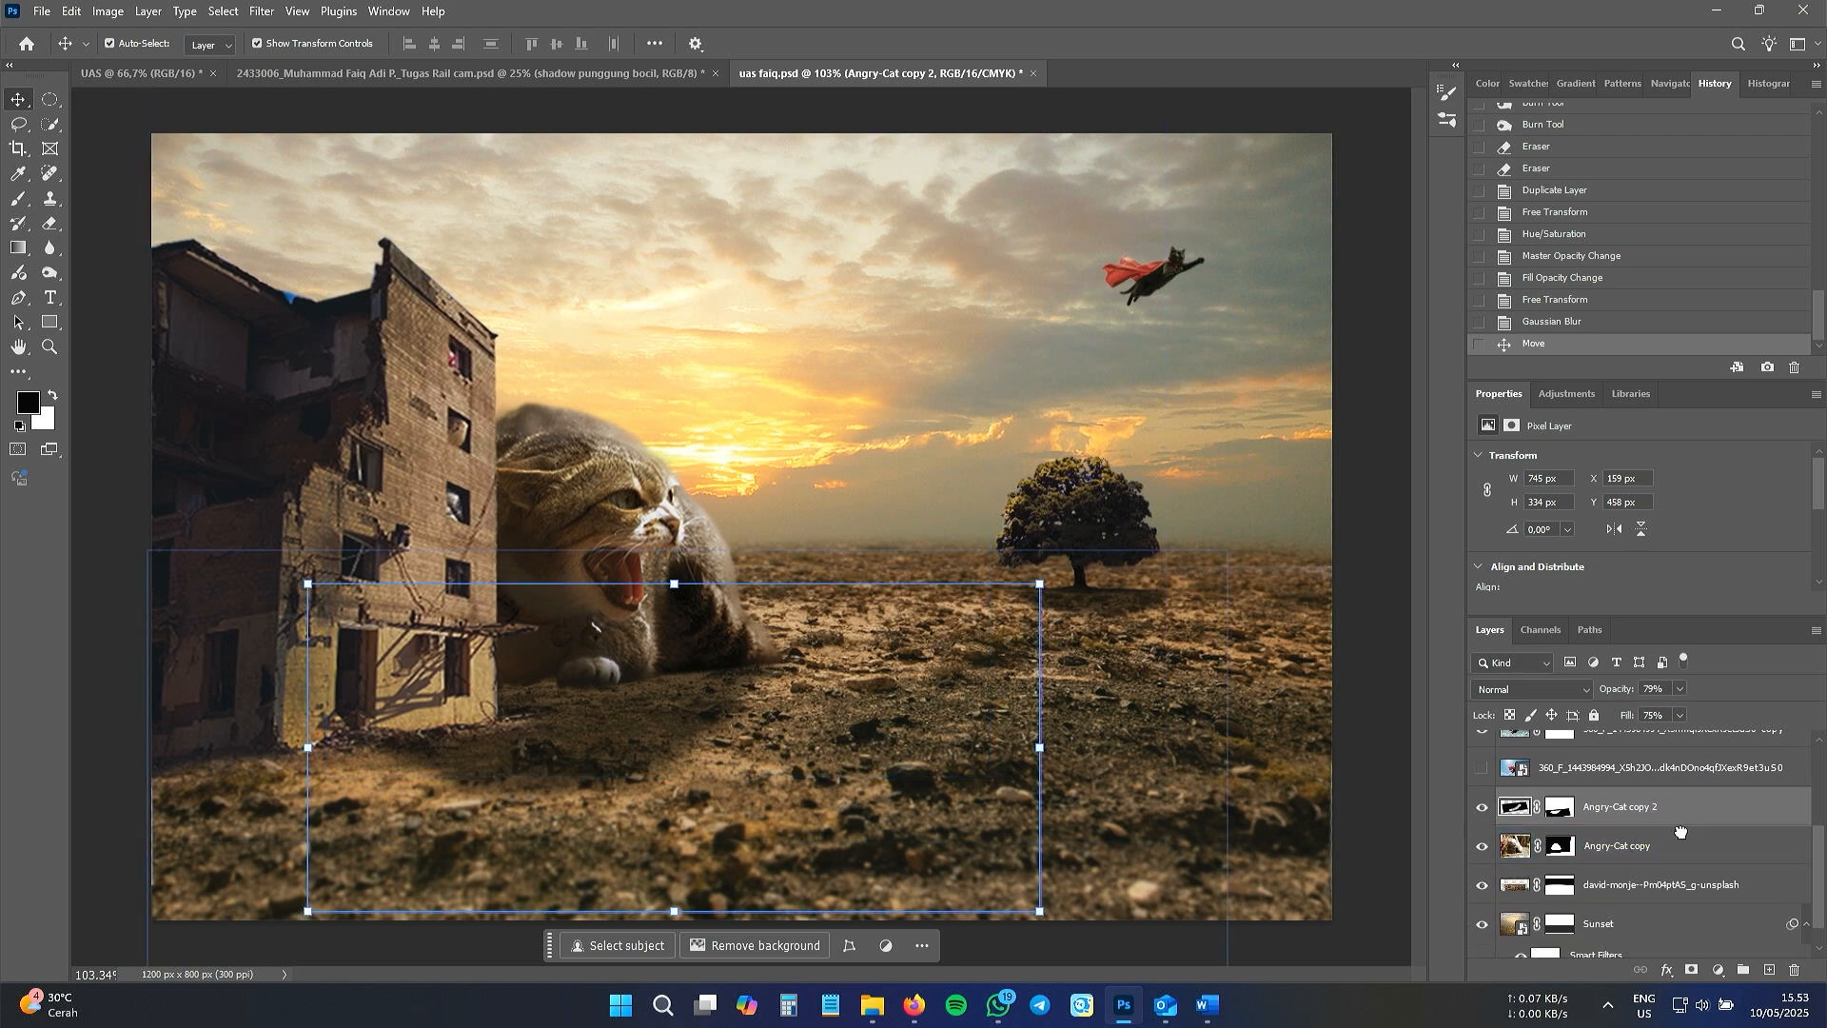
{"action": "left_click_drag", "start_coordinate": [1680, 828], "coordinate": [1681, 861]}
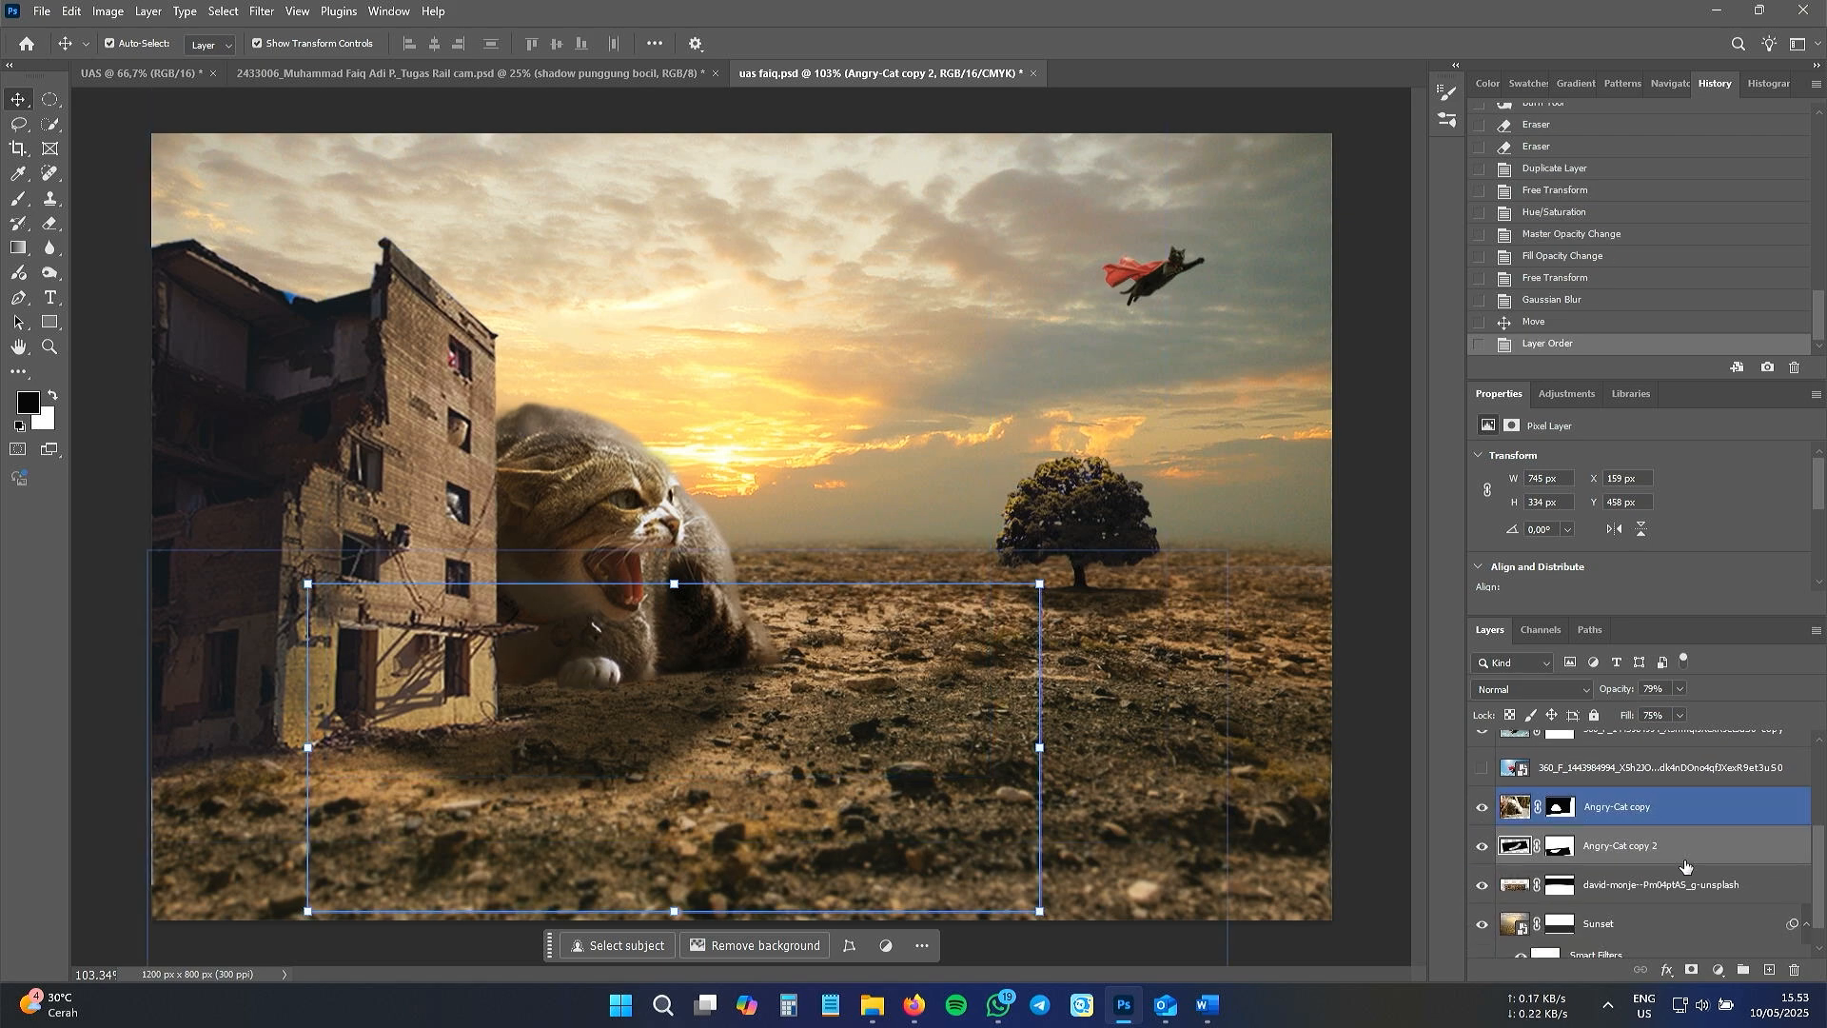
- Adjust the position and size of the ground shadow under the tree
{"action": "left_click", "coordinate": [1235, 105]}
{"action": "left_click_drag", "start_coordinate": [1106, 603], "coordinate": [1118, 631]}
{"action": "left_click", "coordinate": [1379, 404]}
{"action": "left_click", "coordinate": [1385, 198]}
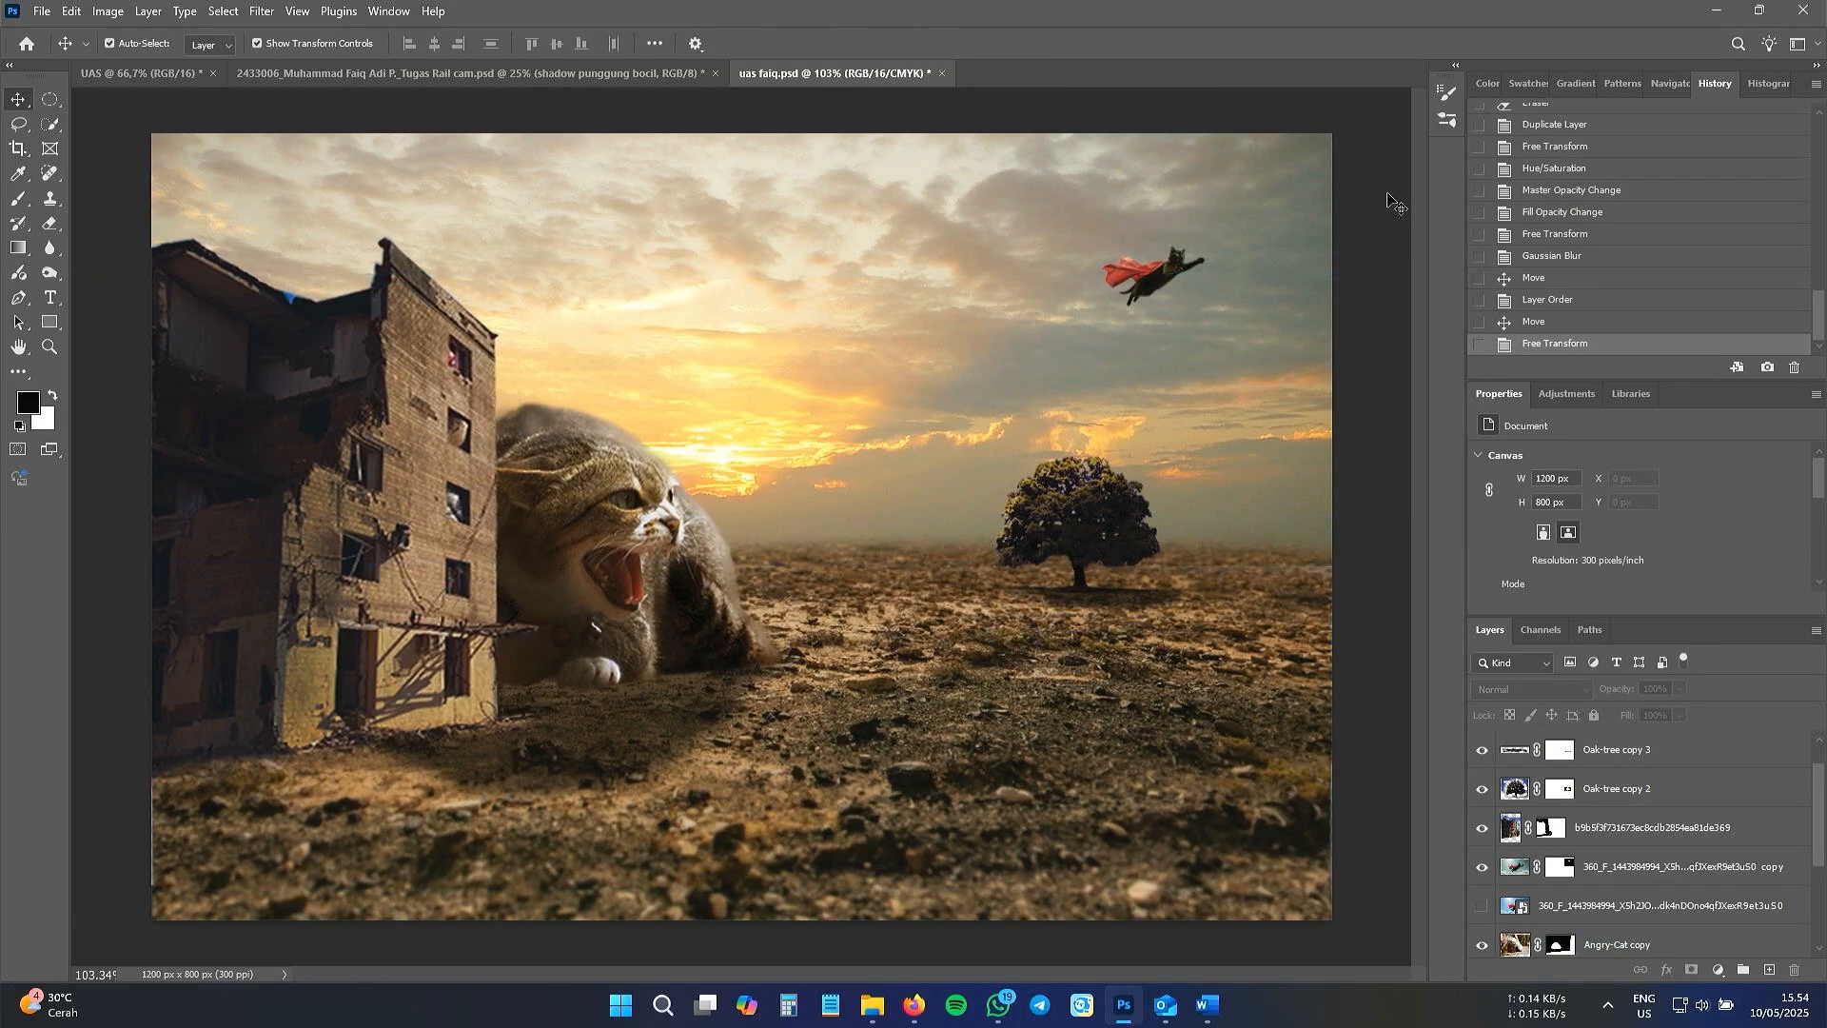
- Readjust the cat shadow layer's opacity and fill, and shorten the shadow slightly from its lower edge
{"action": "left_click", "coordinate": [657, 732]}
{"action": "double_click", "coordinate": [1482, 906]}
{"action": "left_click_drag", "start_coordinate": [1623, 689], "coordinate": [1610, 715]}
{"action": "left_click_drag", "start_coordinate": [673, 912], "coordinate": [675, 879]}
{"action": "left_click", "coordinate": [1370, 677]}
{"action": "left_click", "coordinate": [1370, 673]}
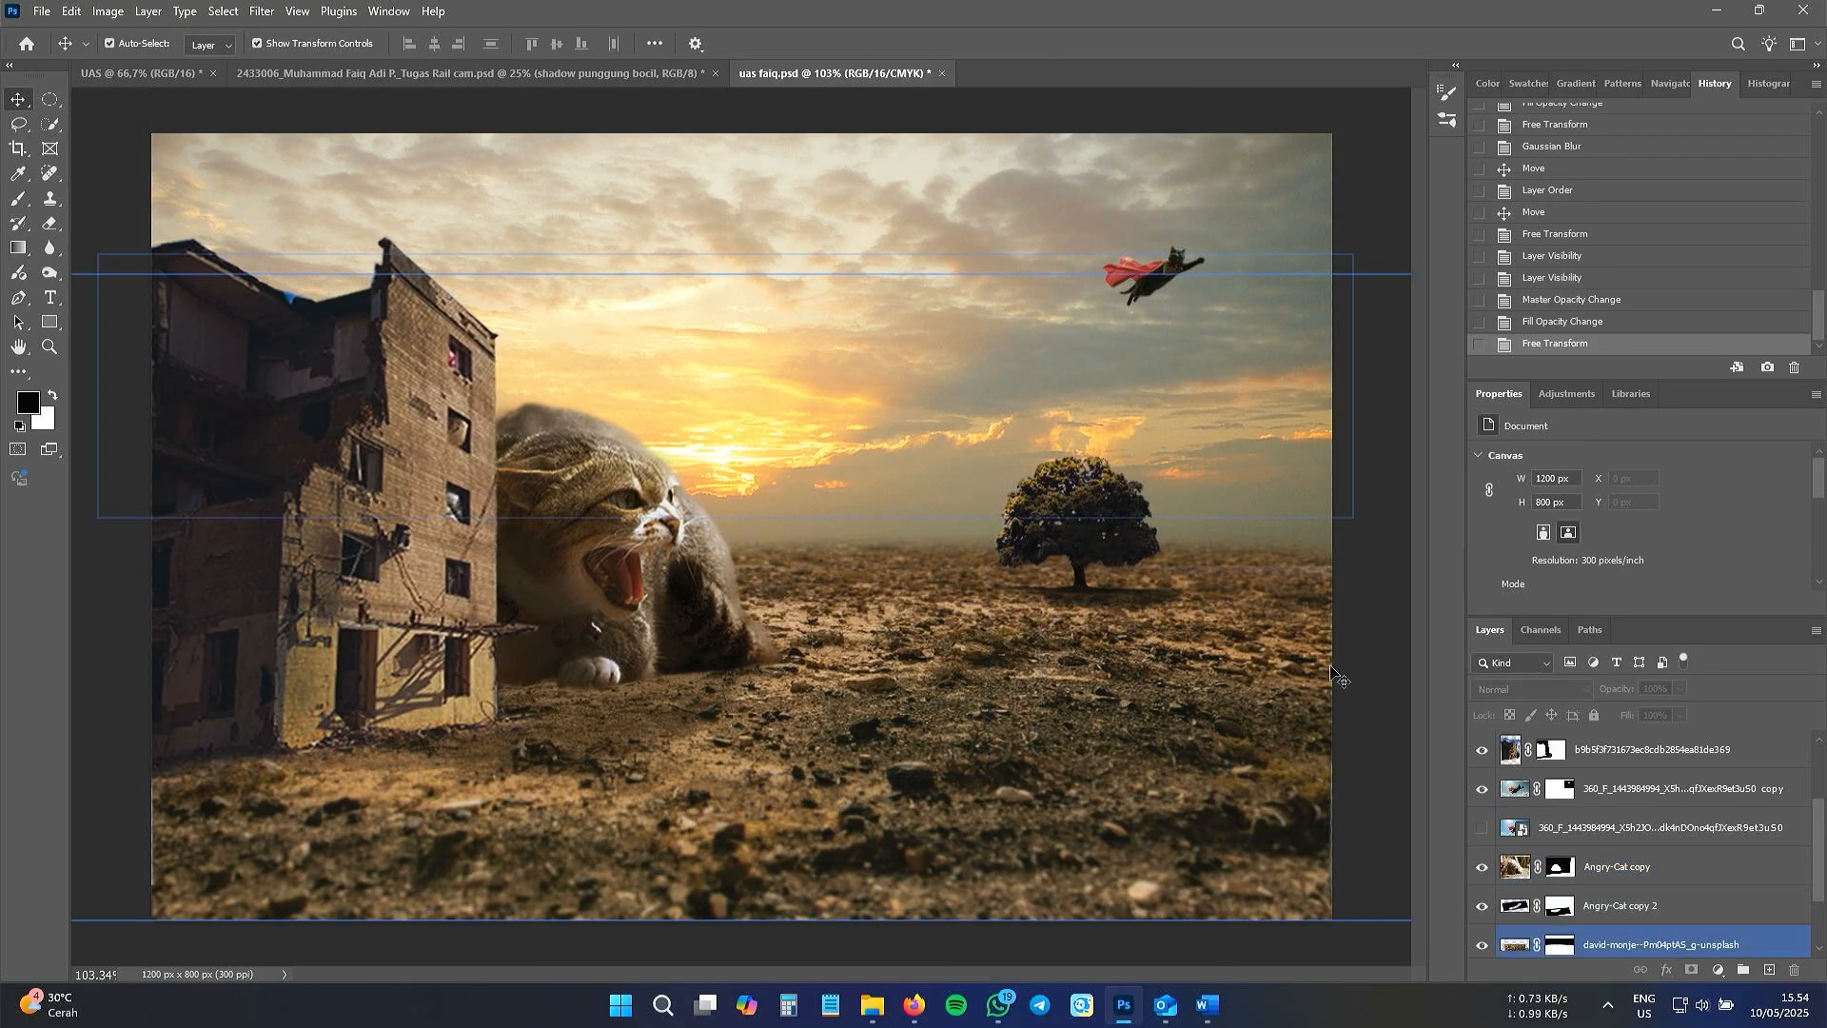
- Fine-tune the opacity of the giant cat's ground shadow once more
{"action": "left_click", "coordinate": [475, 707]}
{"action": "left_click", "coordinate": [657, 733]}
{"action": "left_click_drag", "start_coordinate": [1620, 690], "coordinate": [1632, 693]}
{"action": "left_click", "coordinate": [1388, 223]}
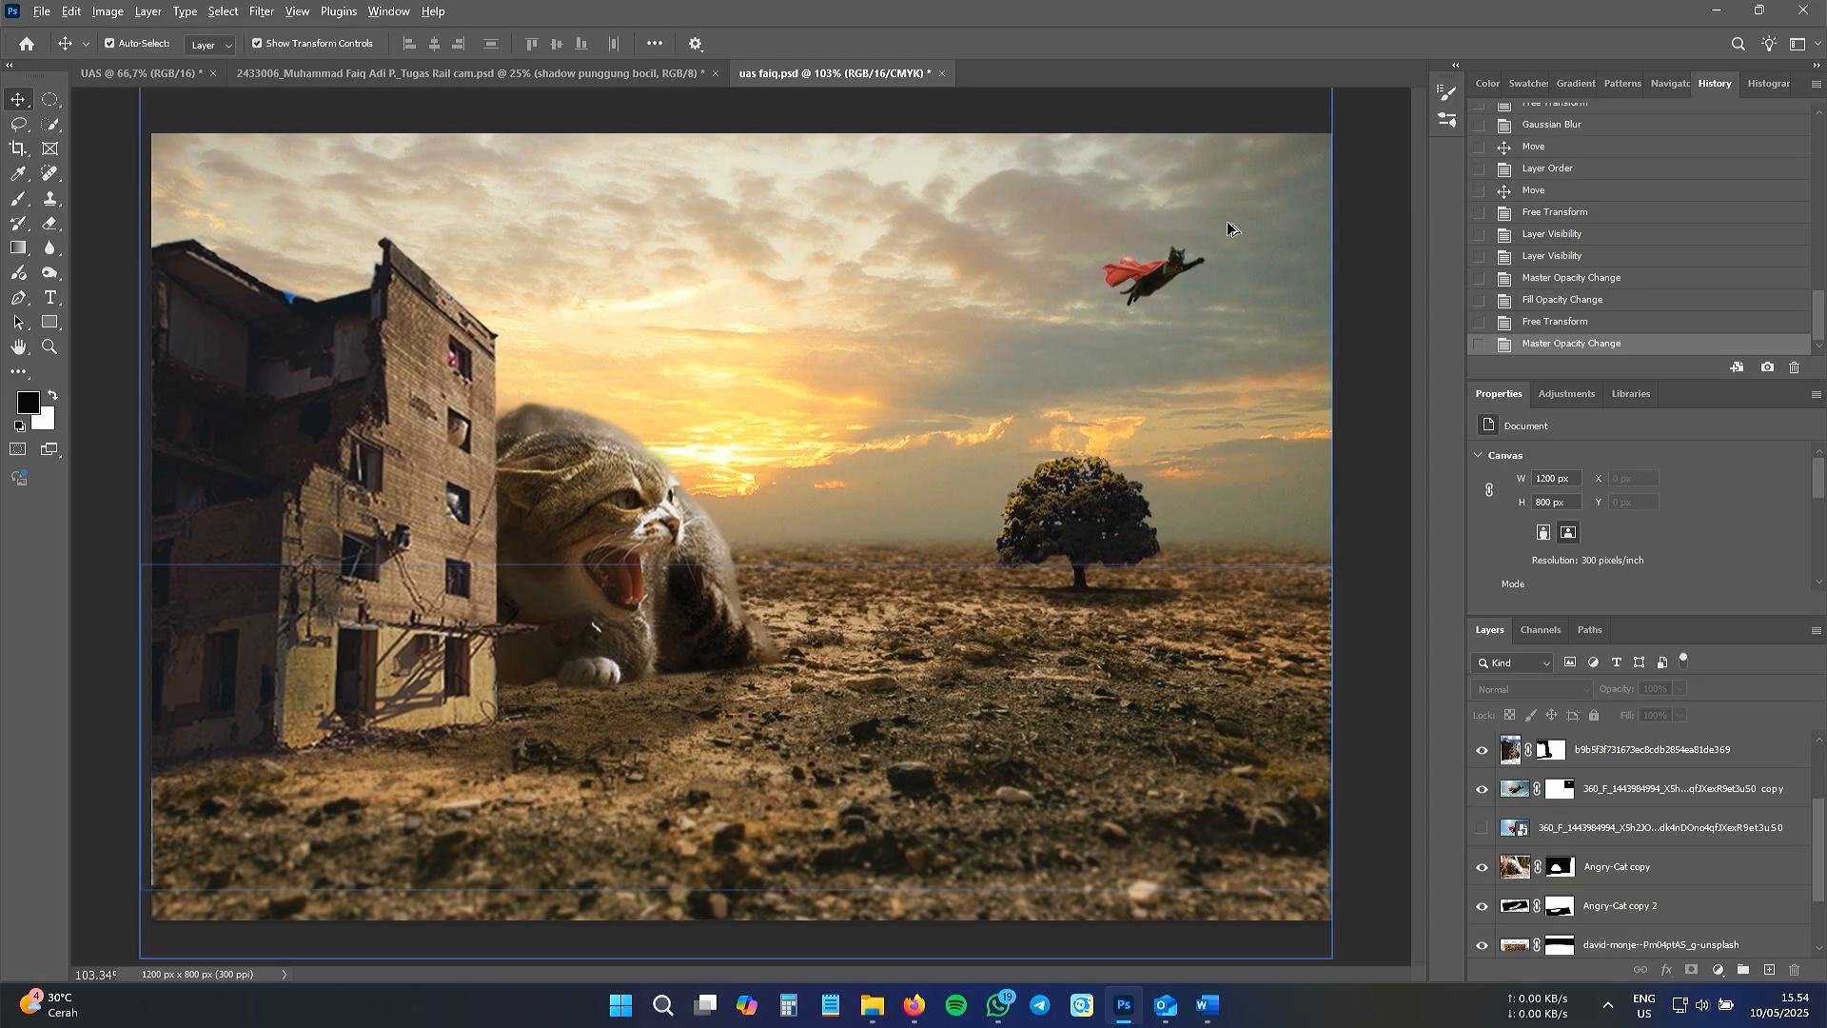
- Darken the flying cat's body and cape with the Burn tool, using a 32 px brush on midtones at 76% exposure
{"action": "scroll", "coordinate": [1228, 229], "scroll_direction": "up", "scroll_amount": 3}
{"action": "left_click", "coordinate": [1196, 255]}
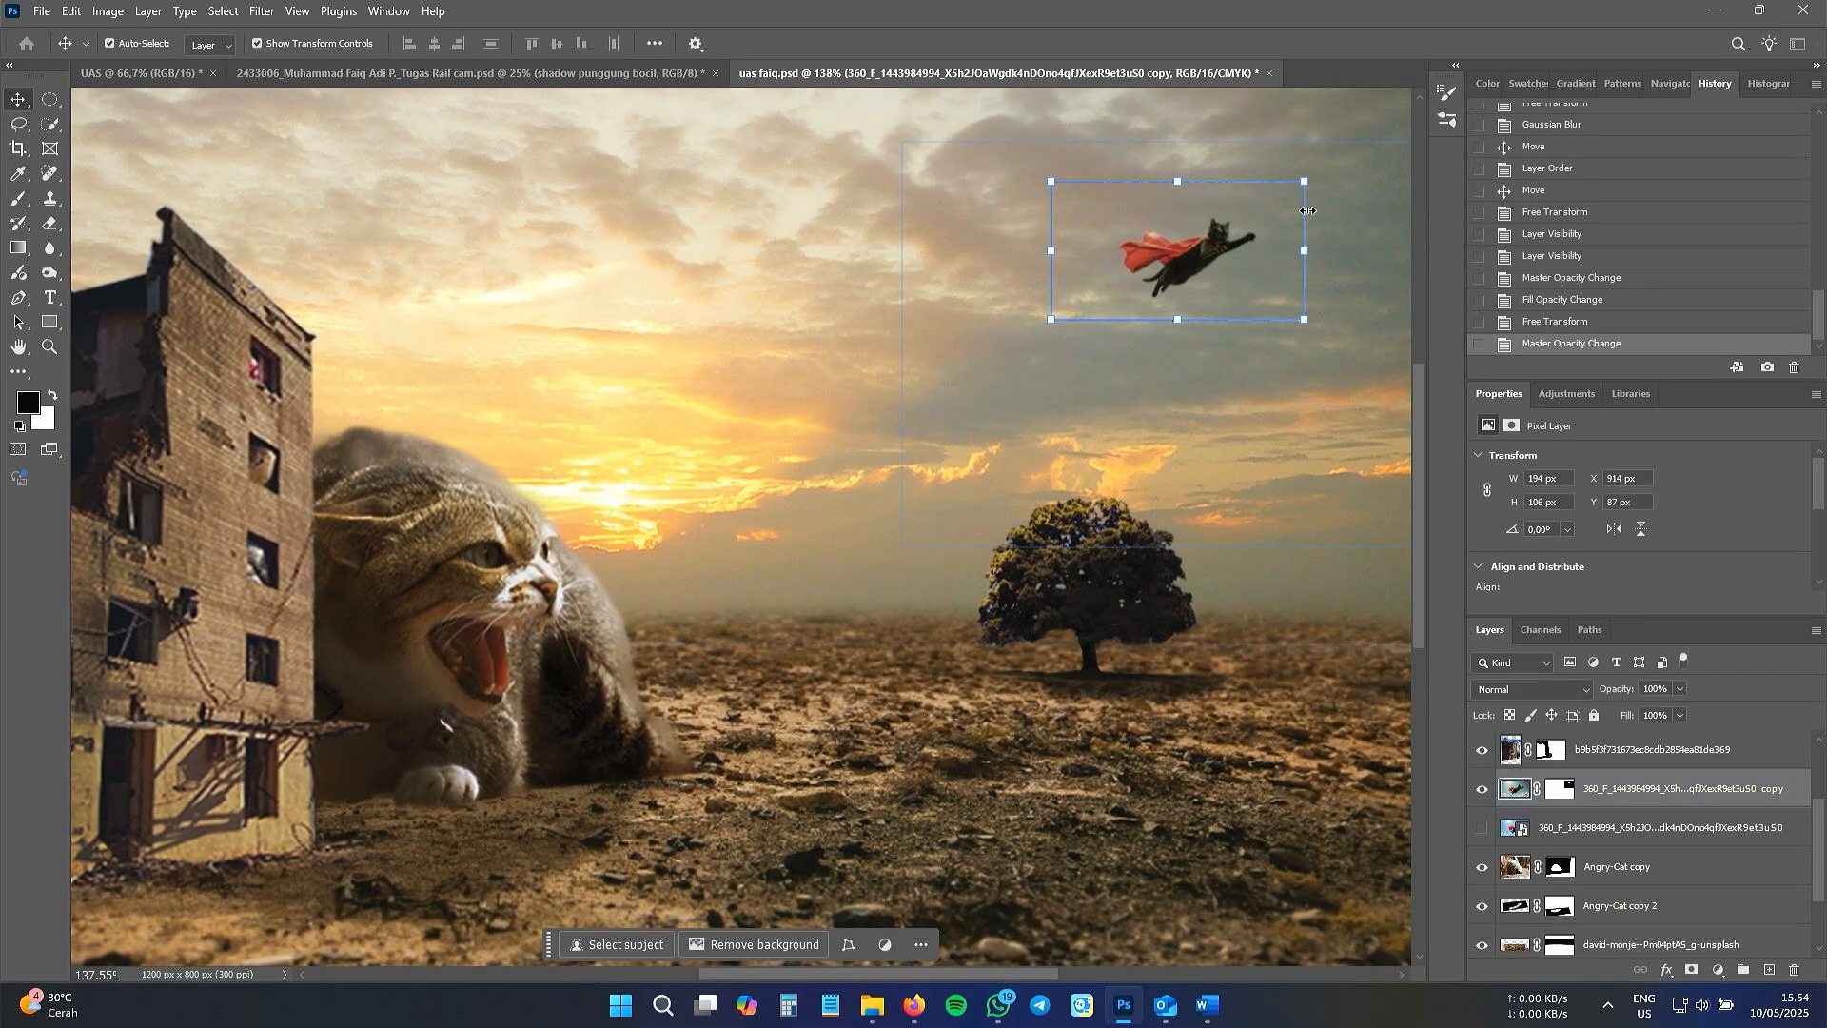
{"action": "scroll", "coordinate": [1309, 210], "scroll_direction": "up", "scroll_amount": 3}
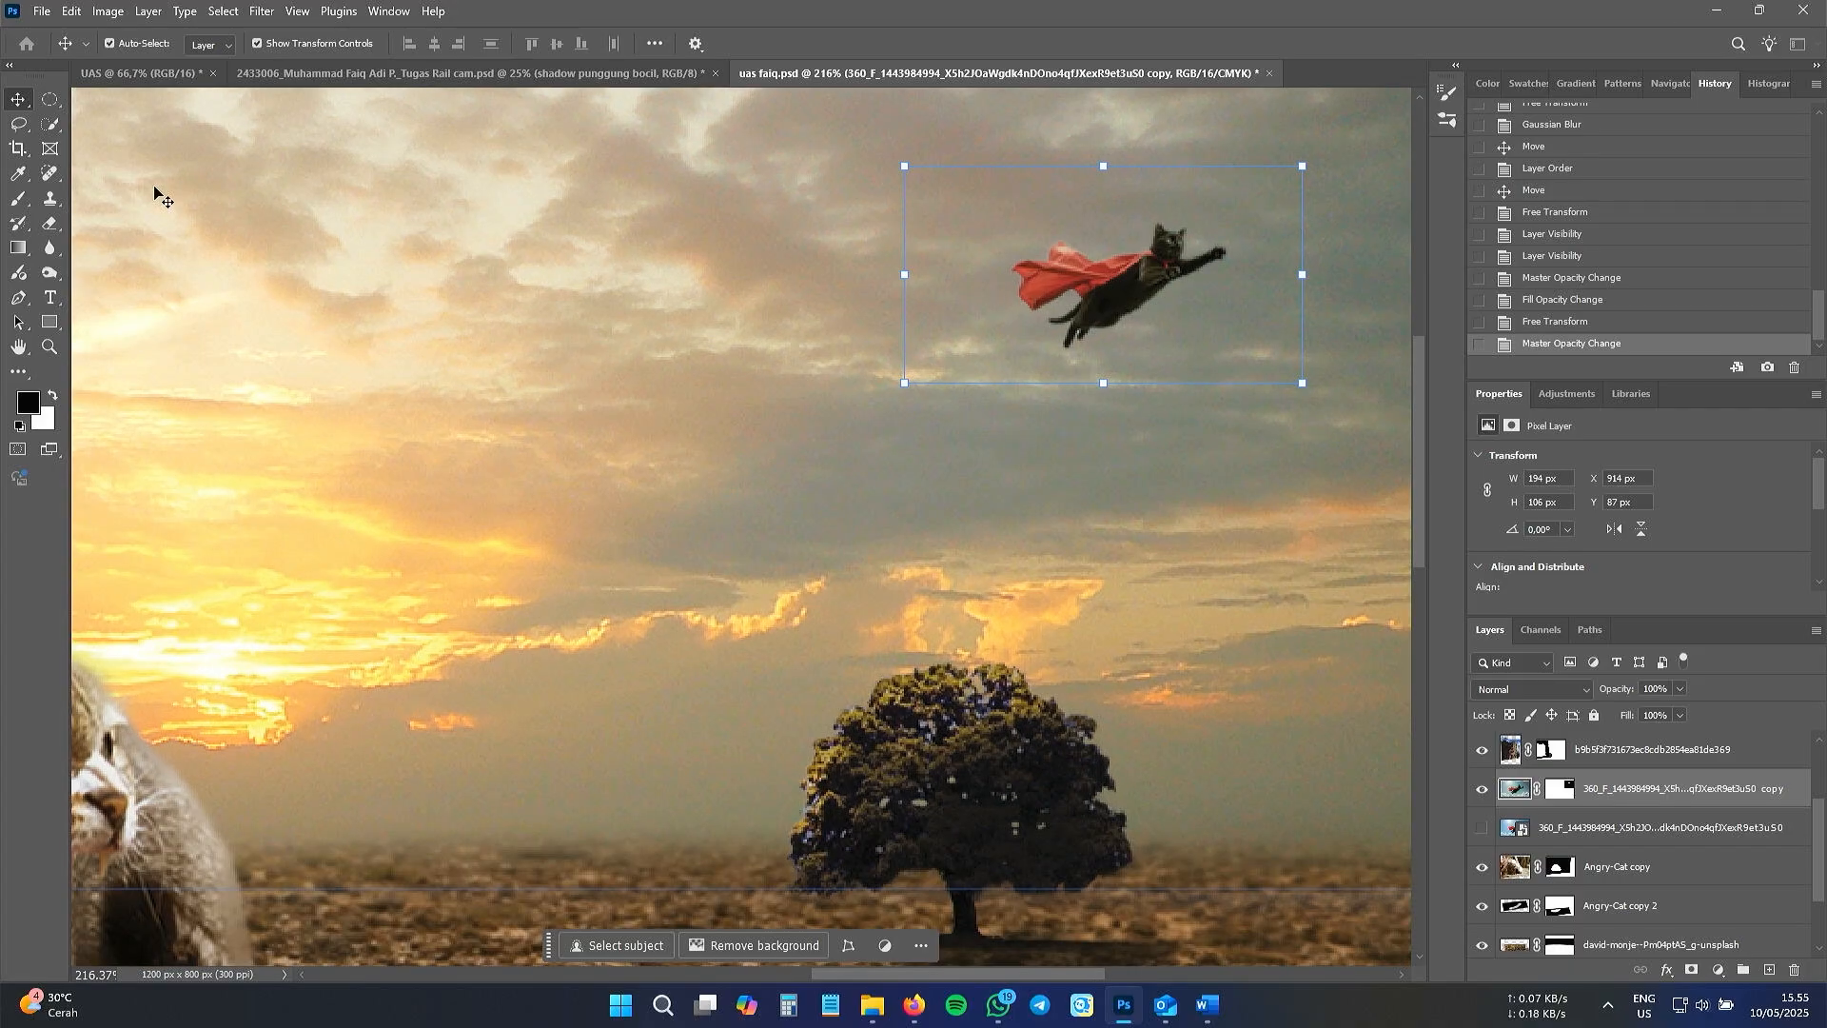
{"action": "left_click", "coordinate": [49, 272]}
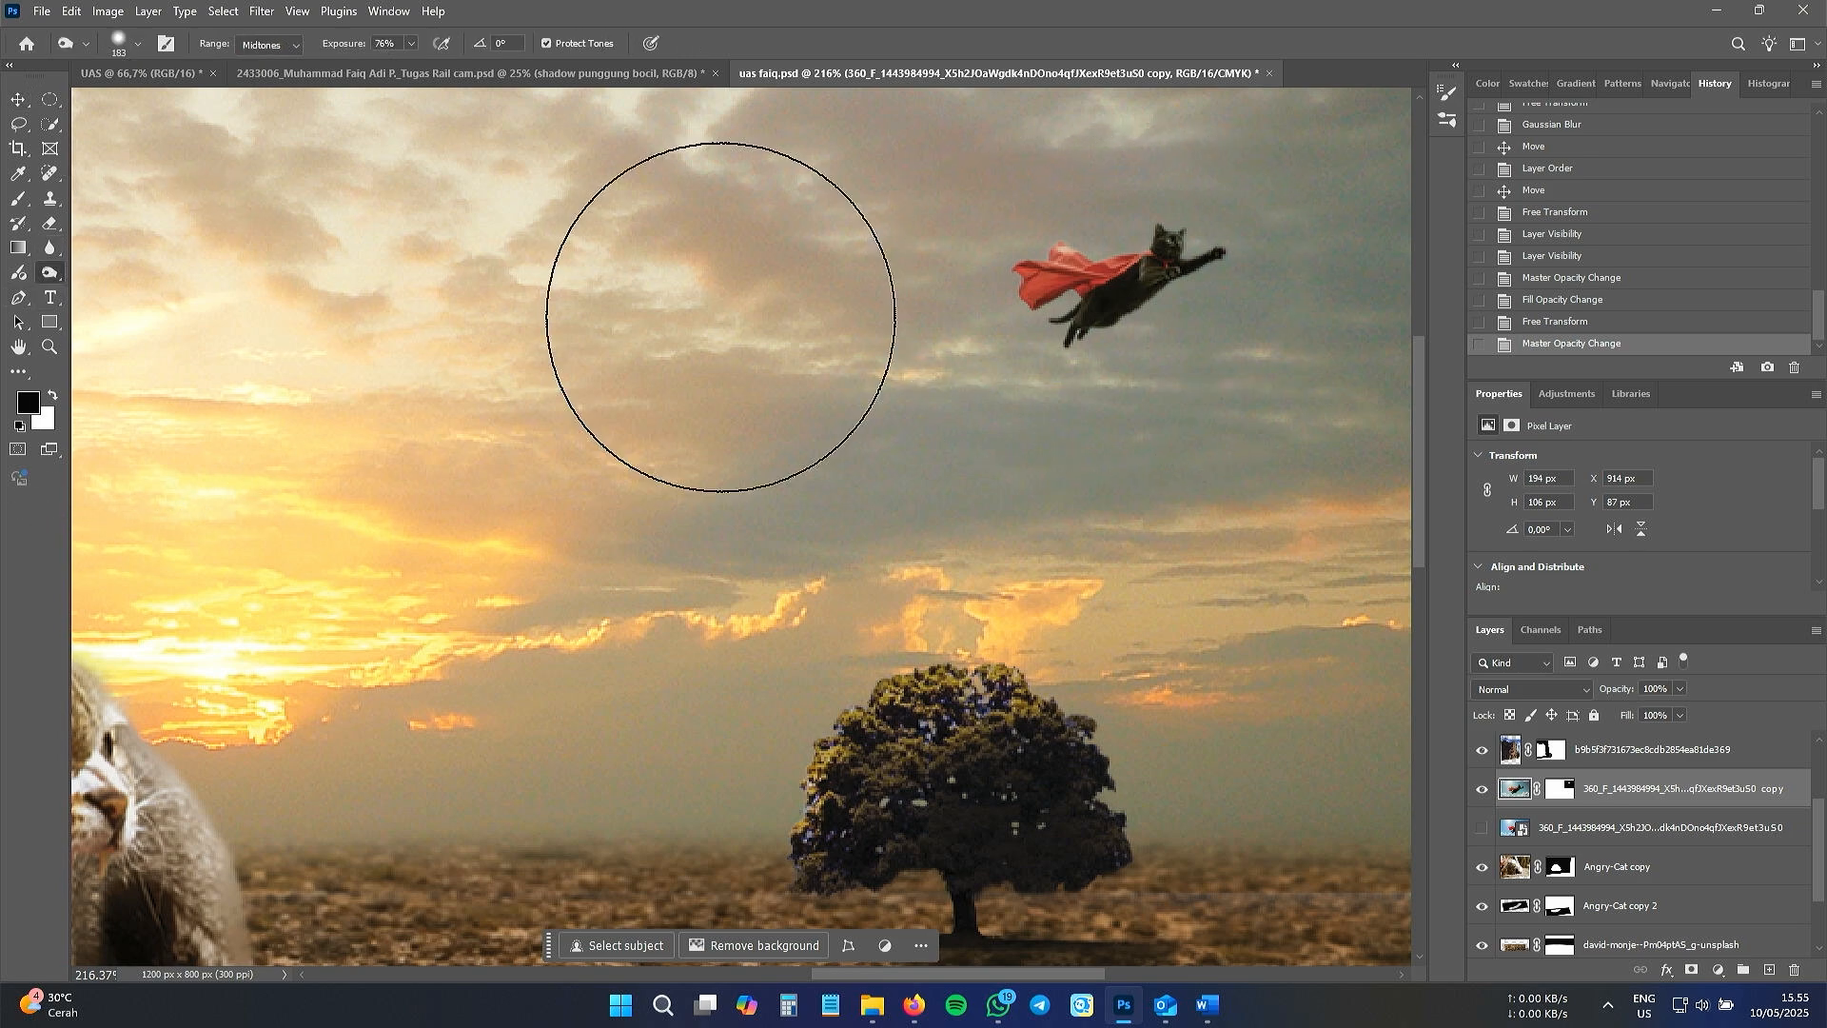
{"action": "right_click", "coordinate": [1008, 297]}
{"action": "left_click", "coordinate": [1128, 344]}
{"action": "left_click", "coordinate": [1122, 345]}
{"action": "left_click", "coordinate": [1157, 294]}
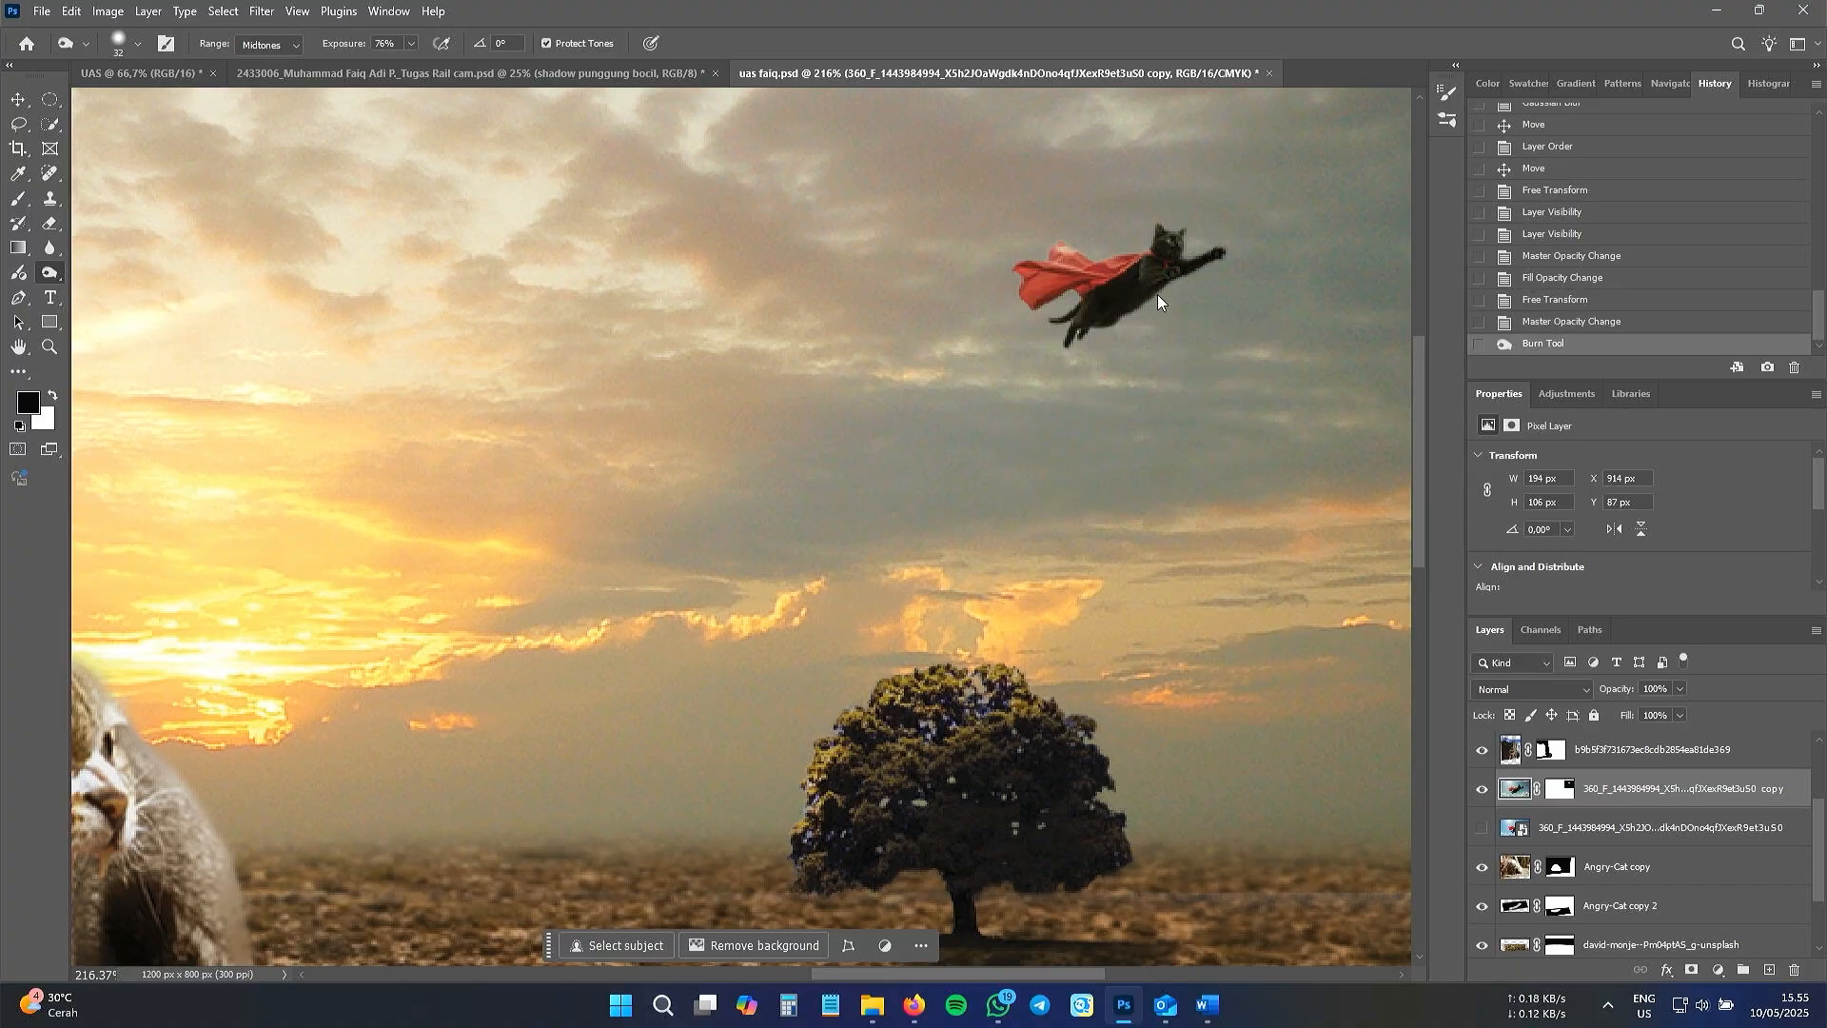
{"action": "left_click", "coordinate": [1068, 298]}
{"action": "left_click", "coordinate": [1109, 277]}
{"action": "left_click_drag", "start_coordinate": [1109, 277], "coordinate": [1051, 286]}
{"action": "scroll", "coordinate": [1133, 270], "scroll_direction": "down", "scroll_amount": 8}
{"action": "key", "text": "ctrl+z"}
{"action": "scroll", "coordinate": [1123, 270], "scroll_direction": "up", "scroll_amount": 10}
{"action": "key", "text": "ctrl+shift+z"}
- Lighten parts of the flying cat with the Dodge tool, using a 25 px brush on midtones at 48% exposure
{"action": "right_click", "coordinate": [49, 273]}
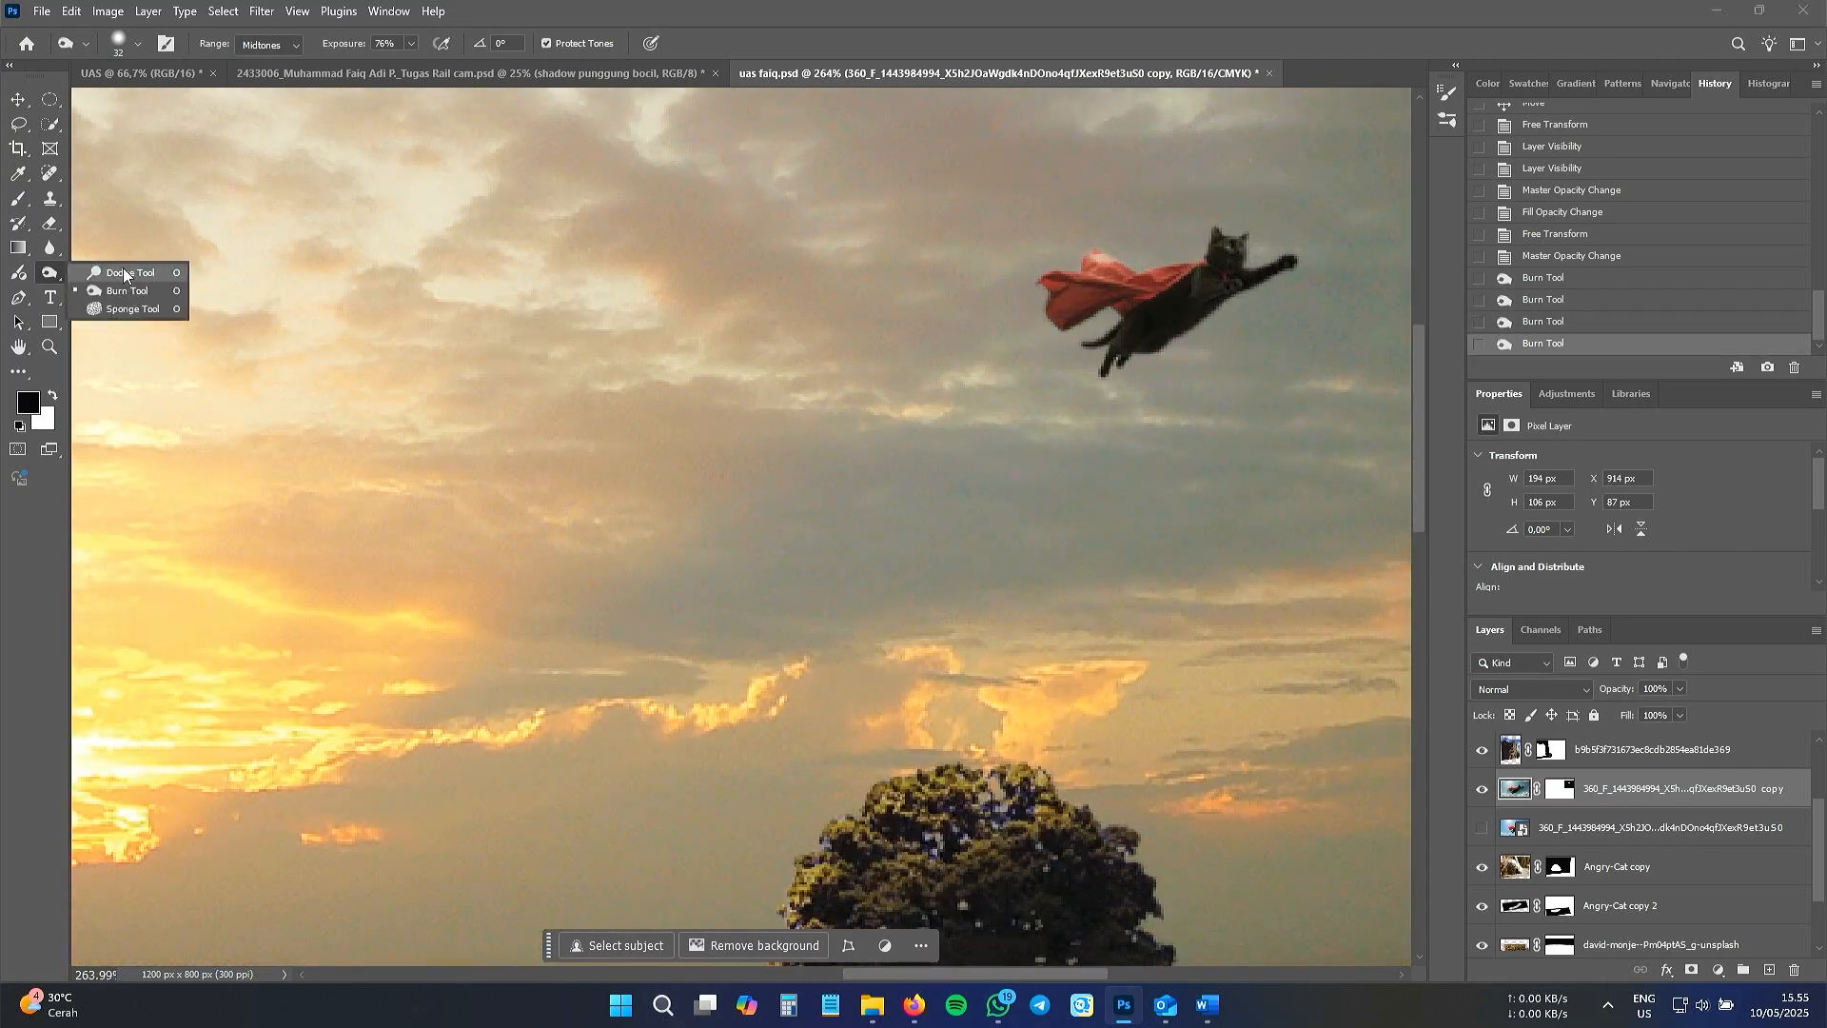
{"action": "left_click", "coordinate": [124, 275]}
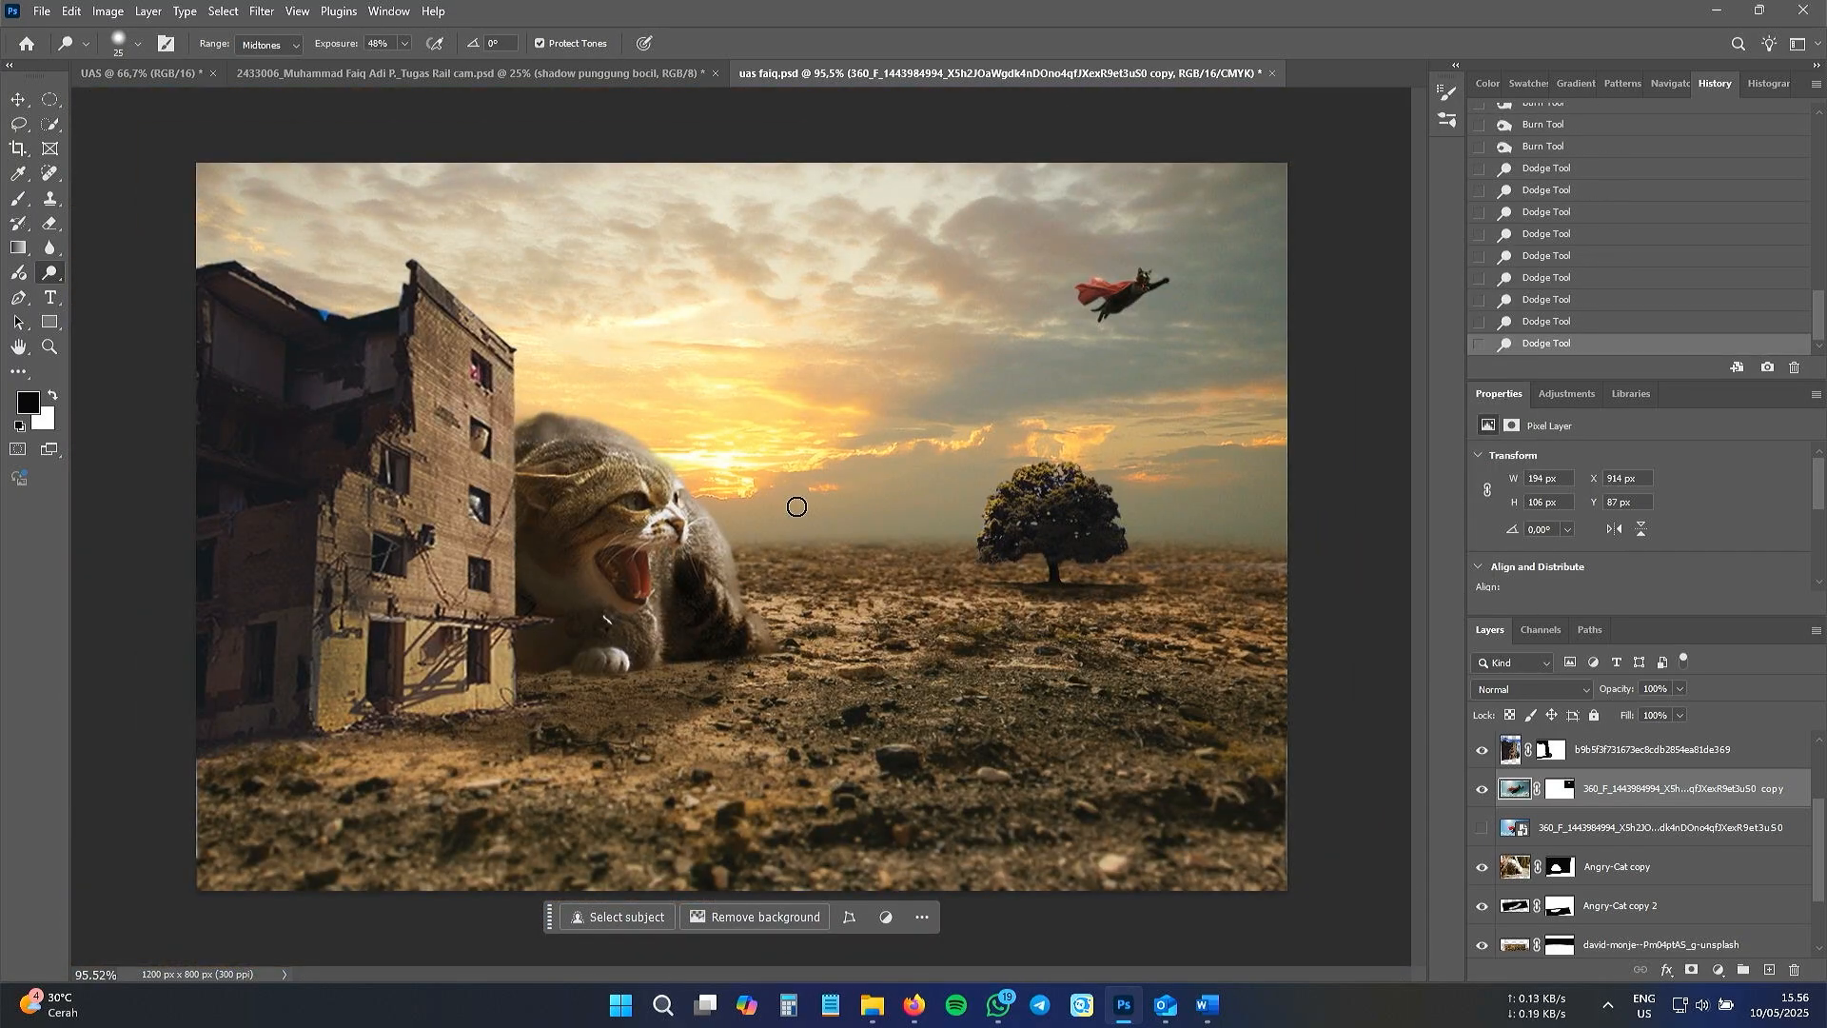
{"action": "scroll", "coordinate": [797, 507], "scroll_direction": "down", "scroll_amount": 3}
- Move the flying cat down and inward in the sky, and scale it to about 85% width and 88% height
{"action": "key", "text": "v"}
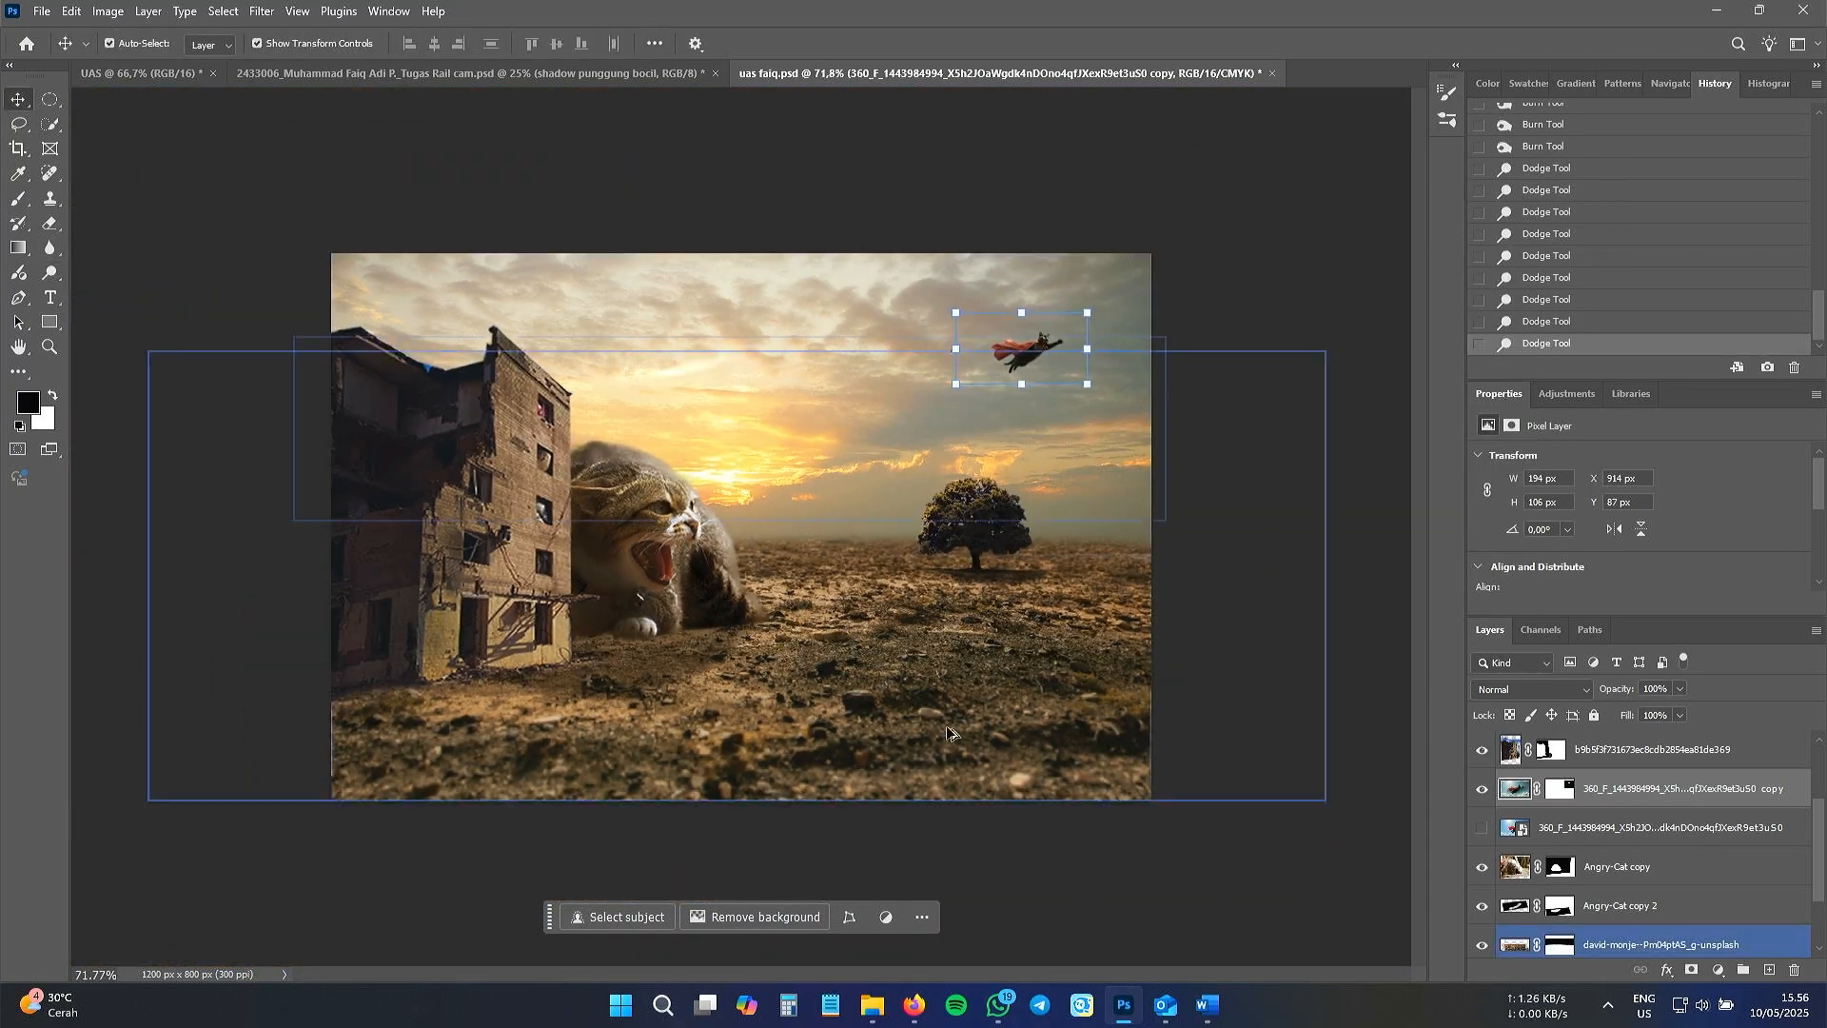
{"action": "left_click", "coordinate": [1133, 184]}
{"action": "left_click_drag", "start_coordinate": [1021, 348], "coordinate": [980, 369]}
{"action": "left_click", "coordinate": [1313, 281]}
{"action": "left_click", "coordinate": [975, 368]}
{"action": "scroll", "coordinate": [975, 368], "scroll_direction": "up", "scroll_amount": 3}
{"action": "key", "text": "ctrl+t"}
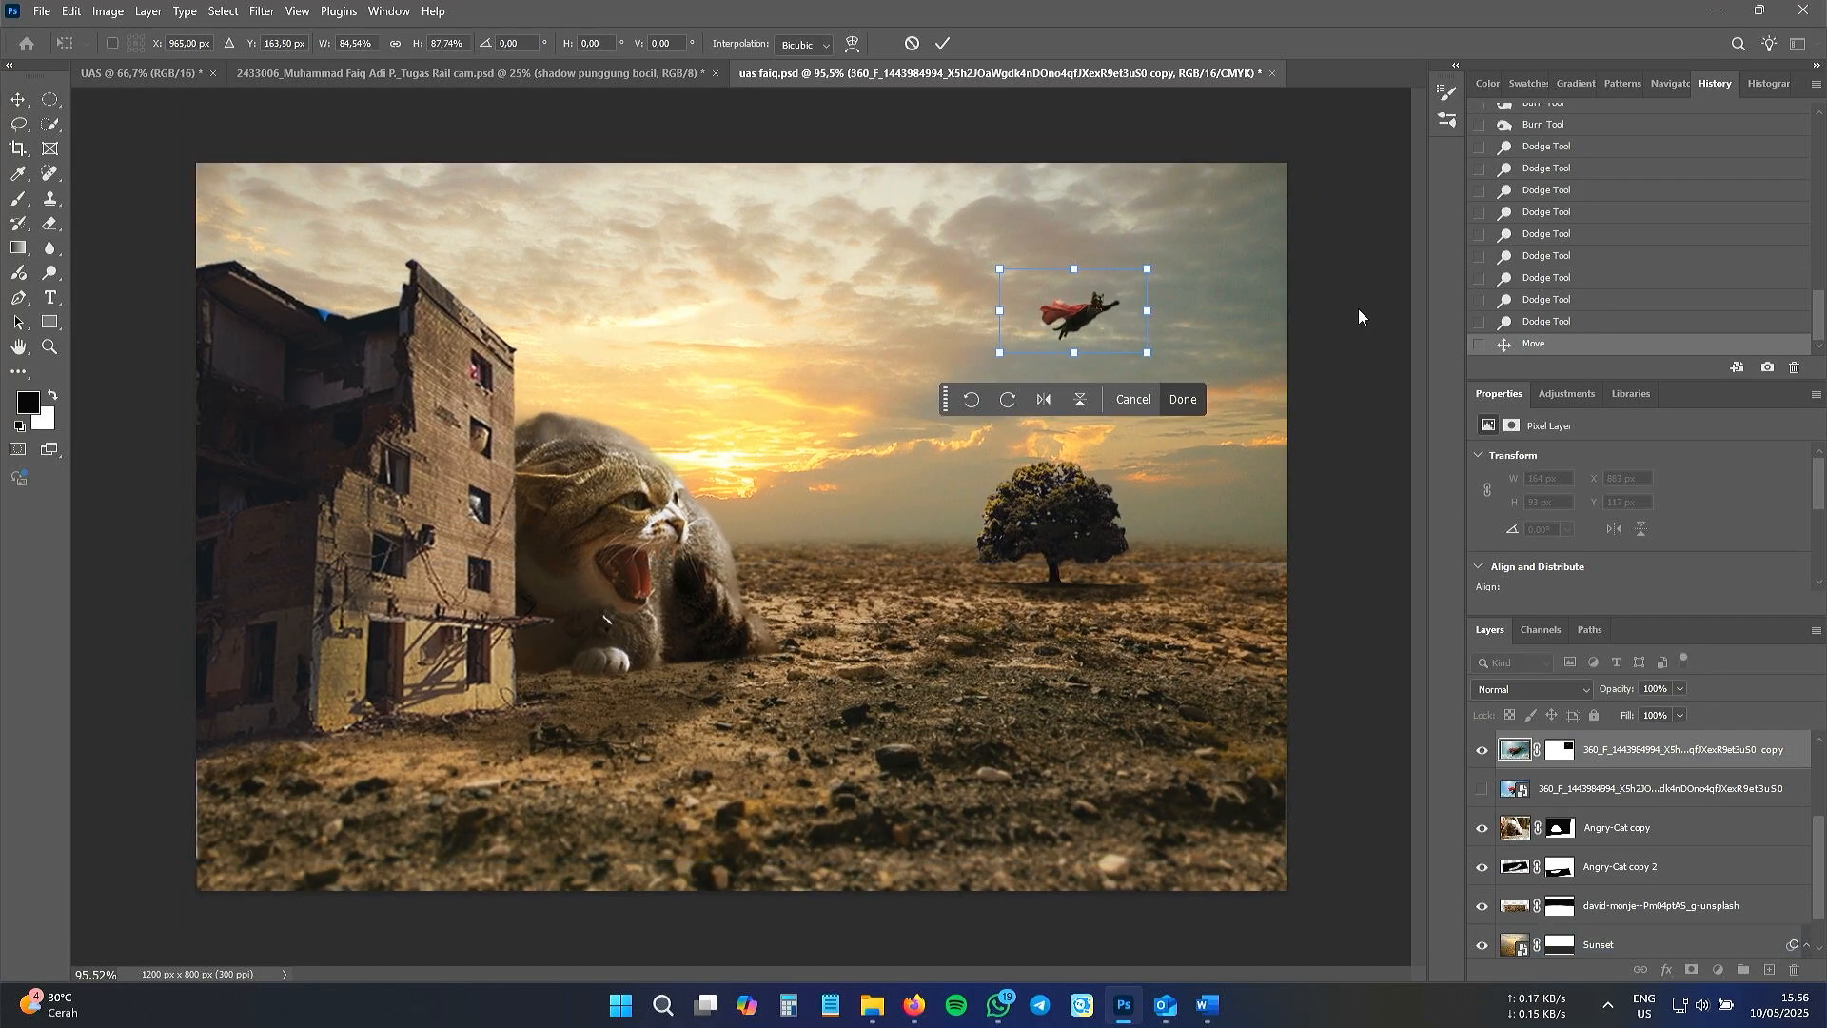
{"action": "key", "text": "Return"}
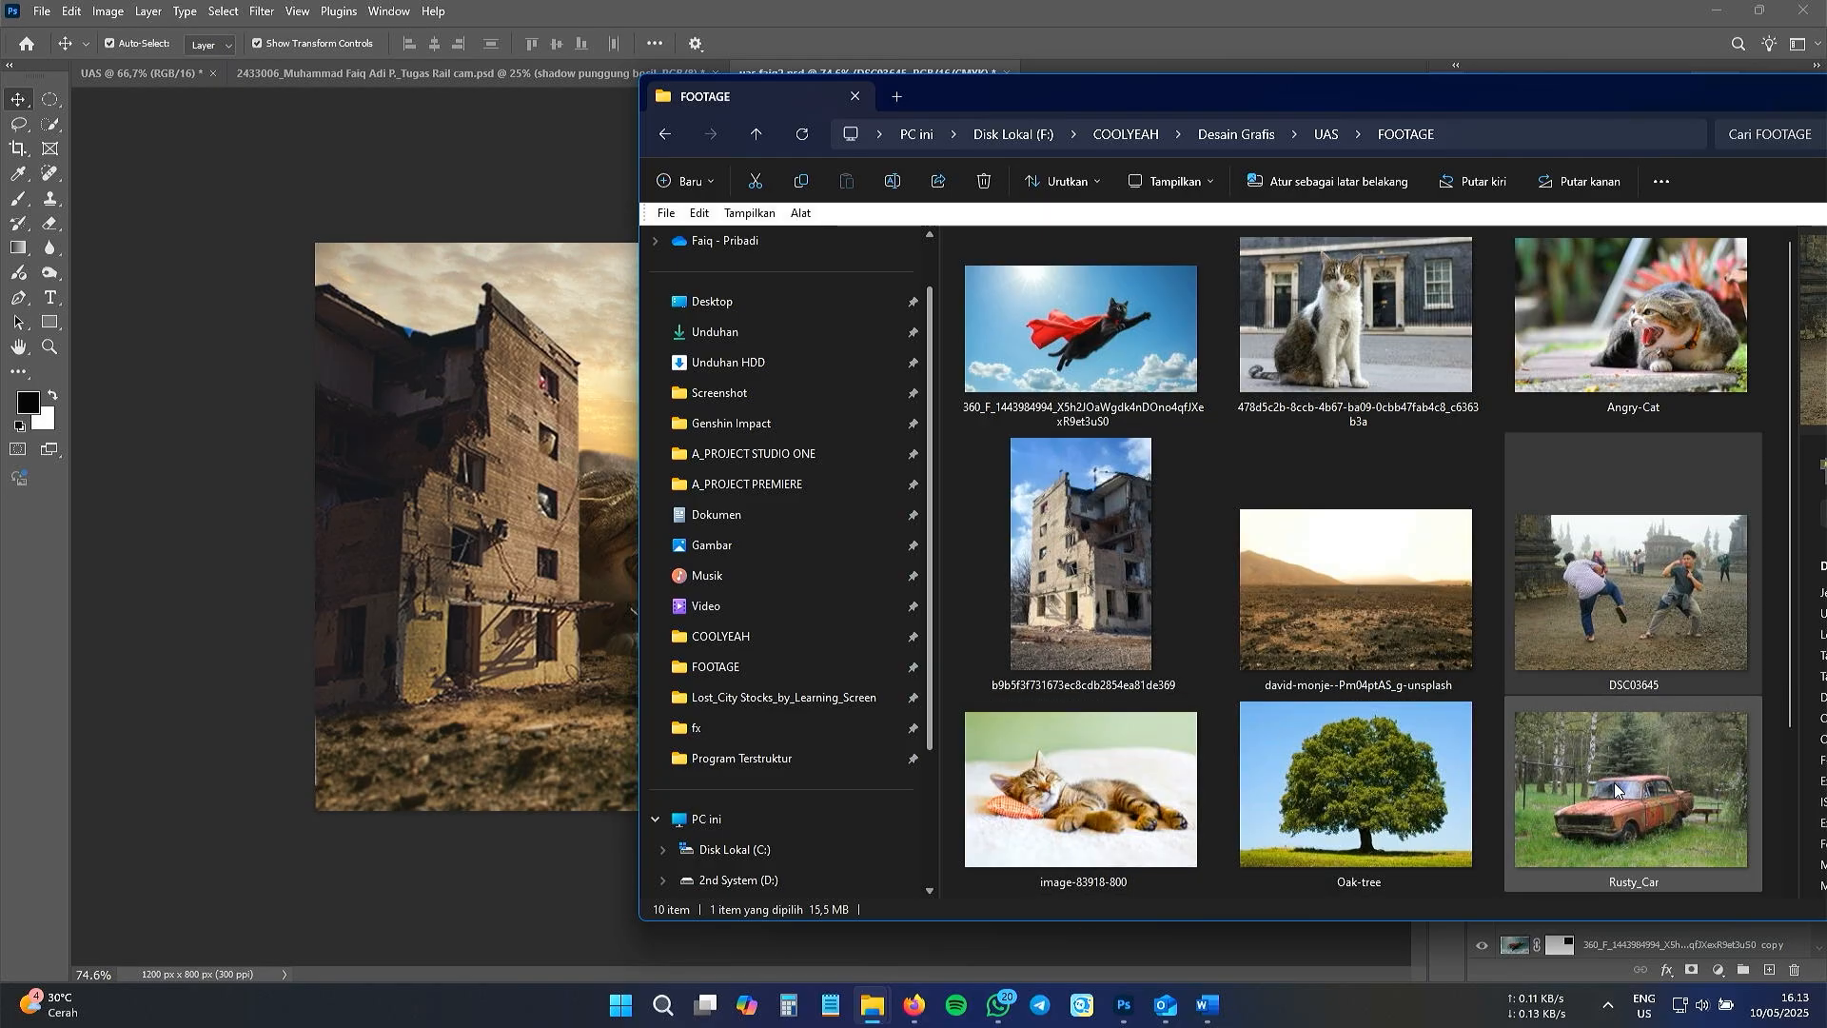
- Place the Rusty_Car image from the FOOTAGE folder, scale it to about 4% and move it up toward the canvas centre
{"action": "left_click_drag", "start_coordinate": [1618, 818], "coordinate": [556, 727]}
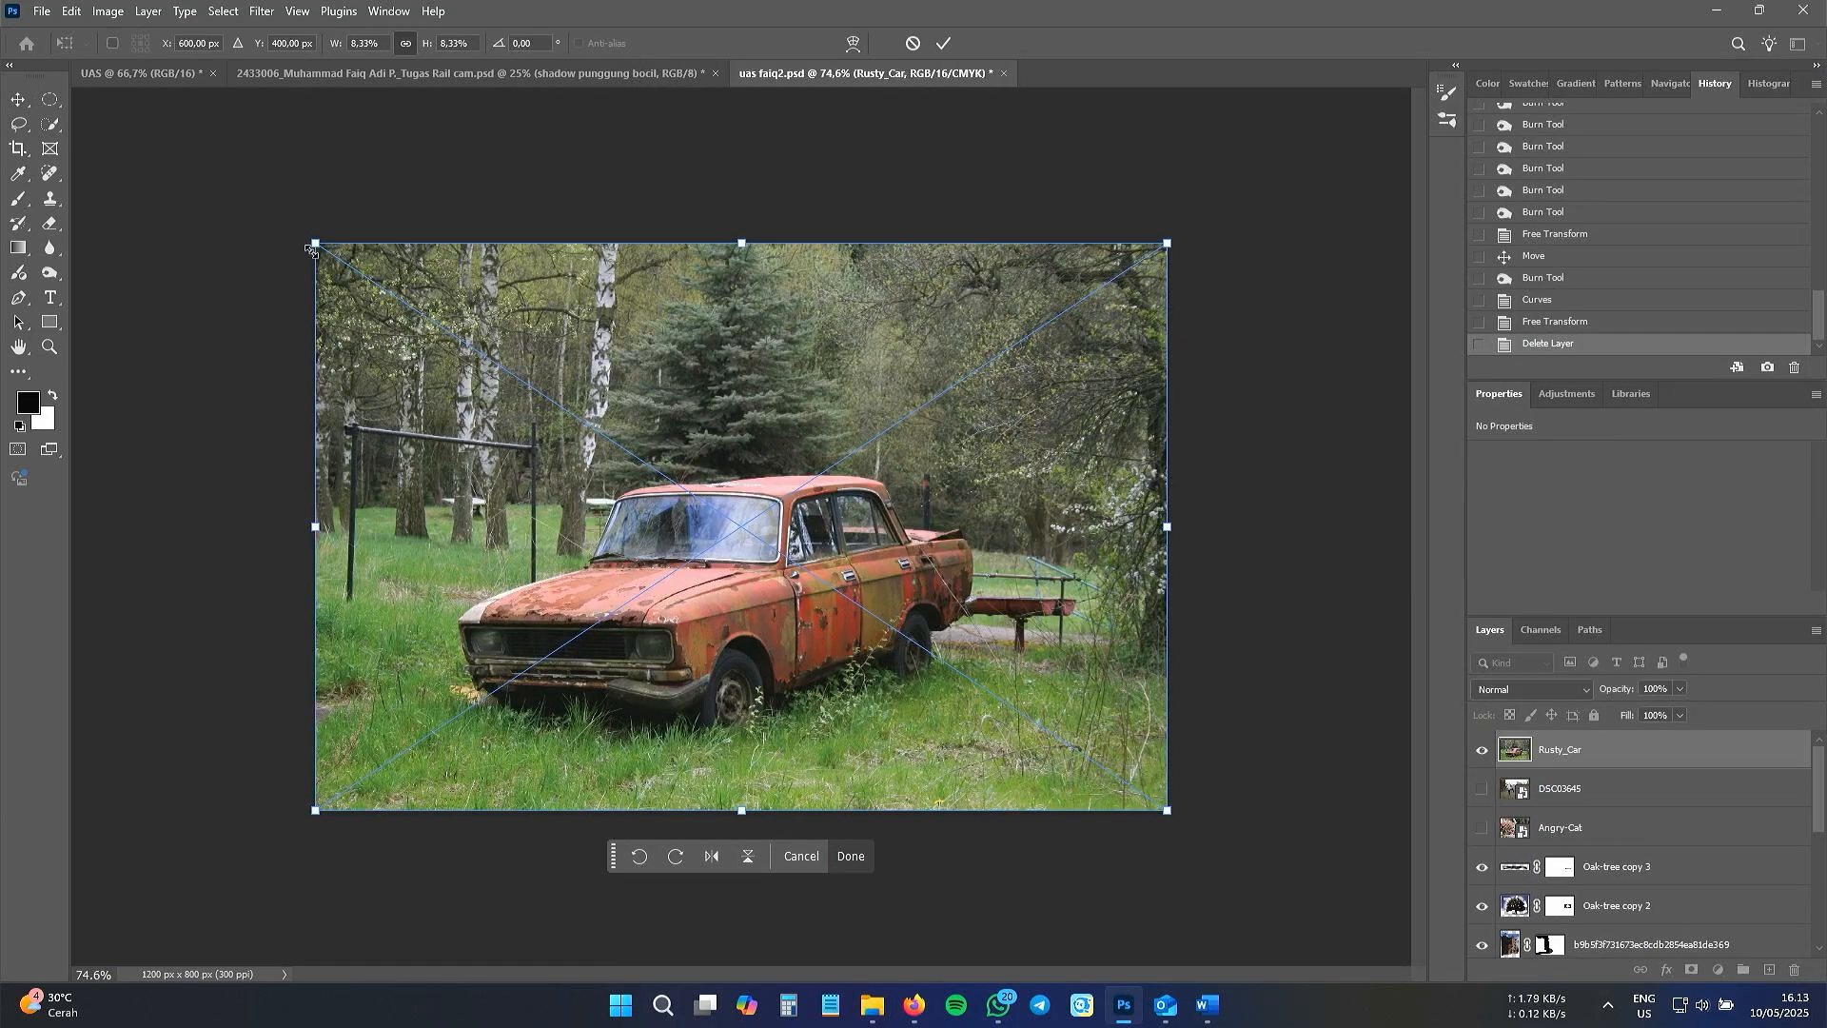
{"action": "left_click_drag", "start_coordinate": [314, 245], "coordinate": [810, 466]}
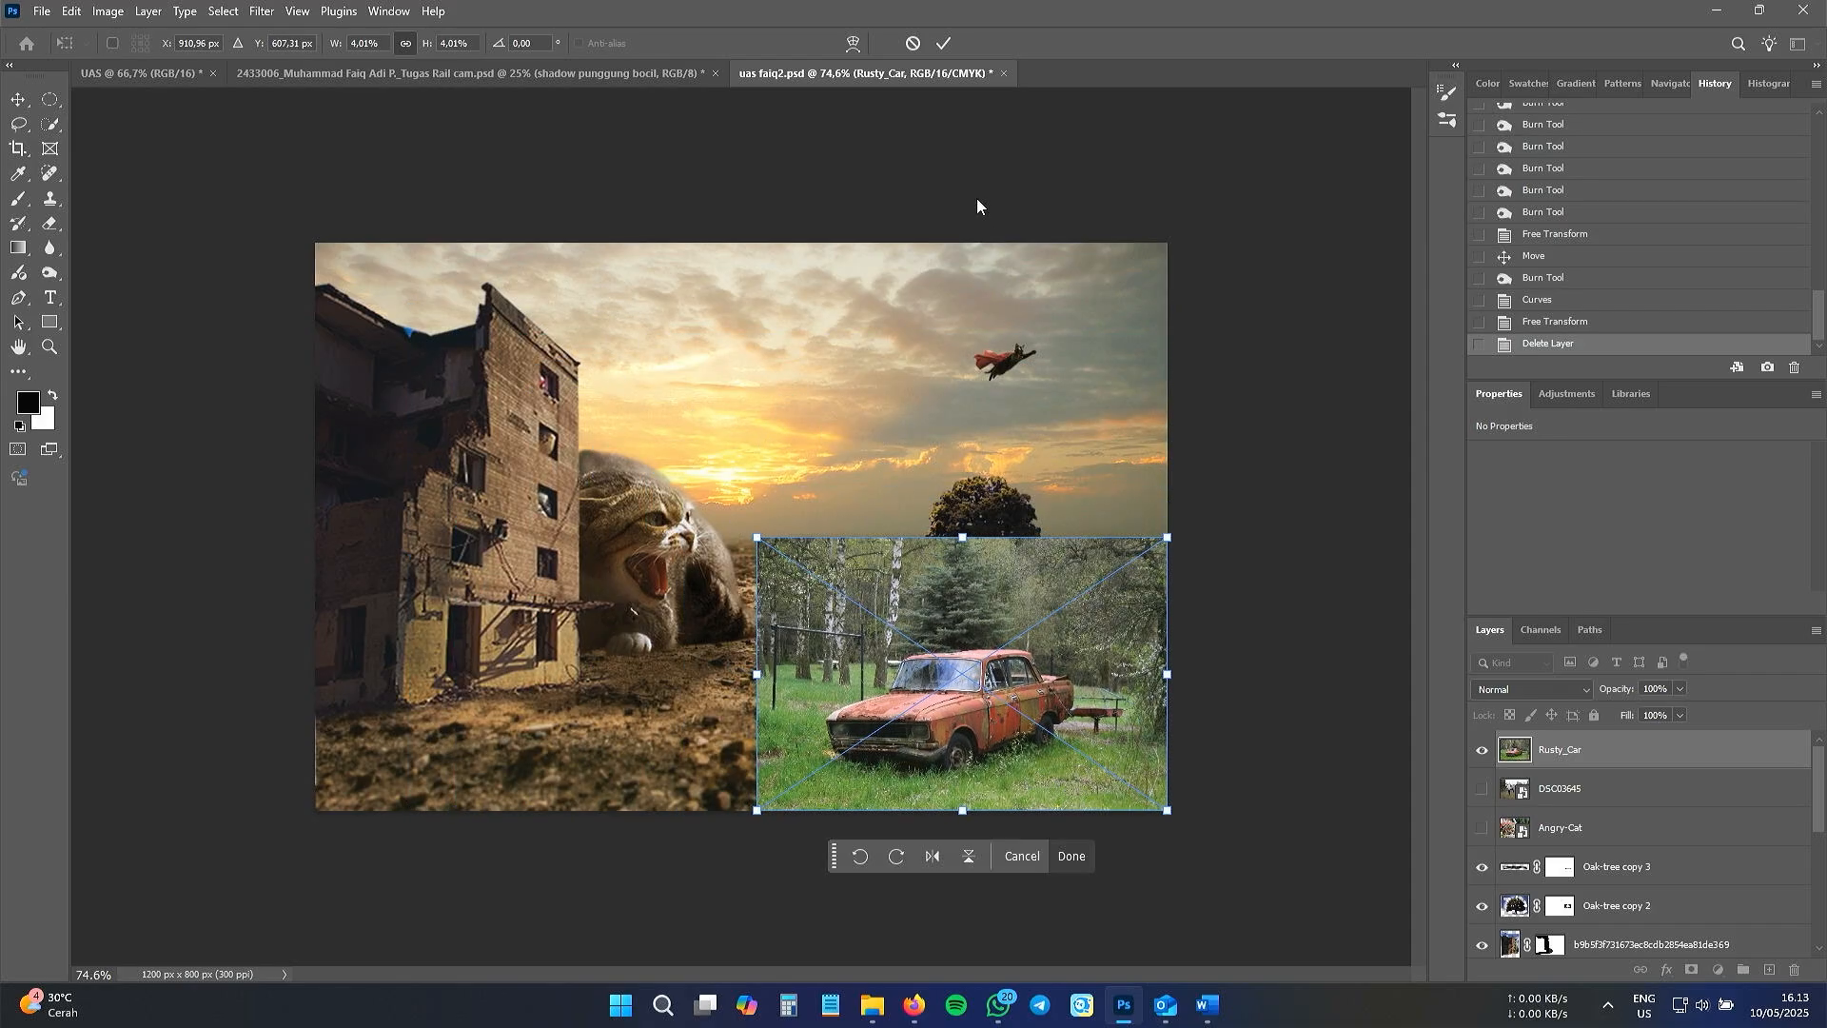
{"action": "scroll", "coordinate": [997, 723], "scroll_direction": "up", "scroll_amount": 7}
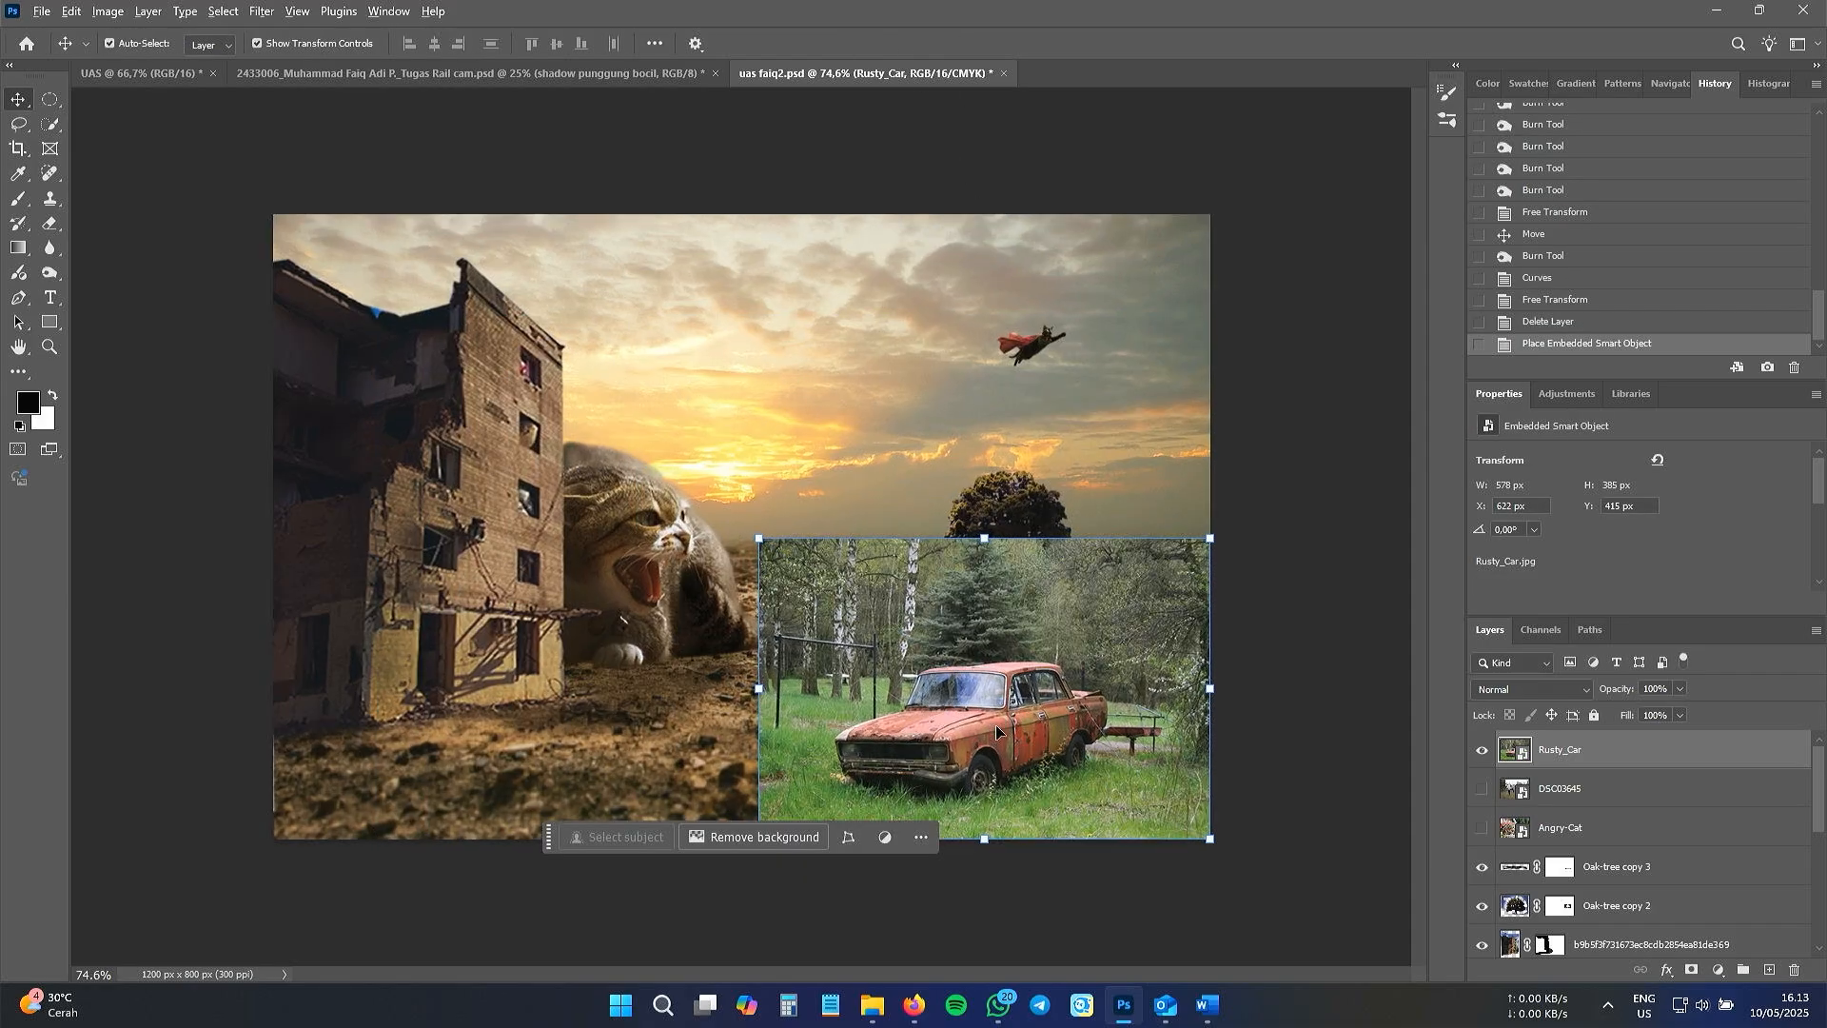
{"action": "left_click_drag", "start_coordinate": [1163, 950], "coordinate": [1015, 784]}
{"action": "key", "text": "l"}
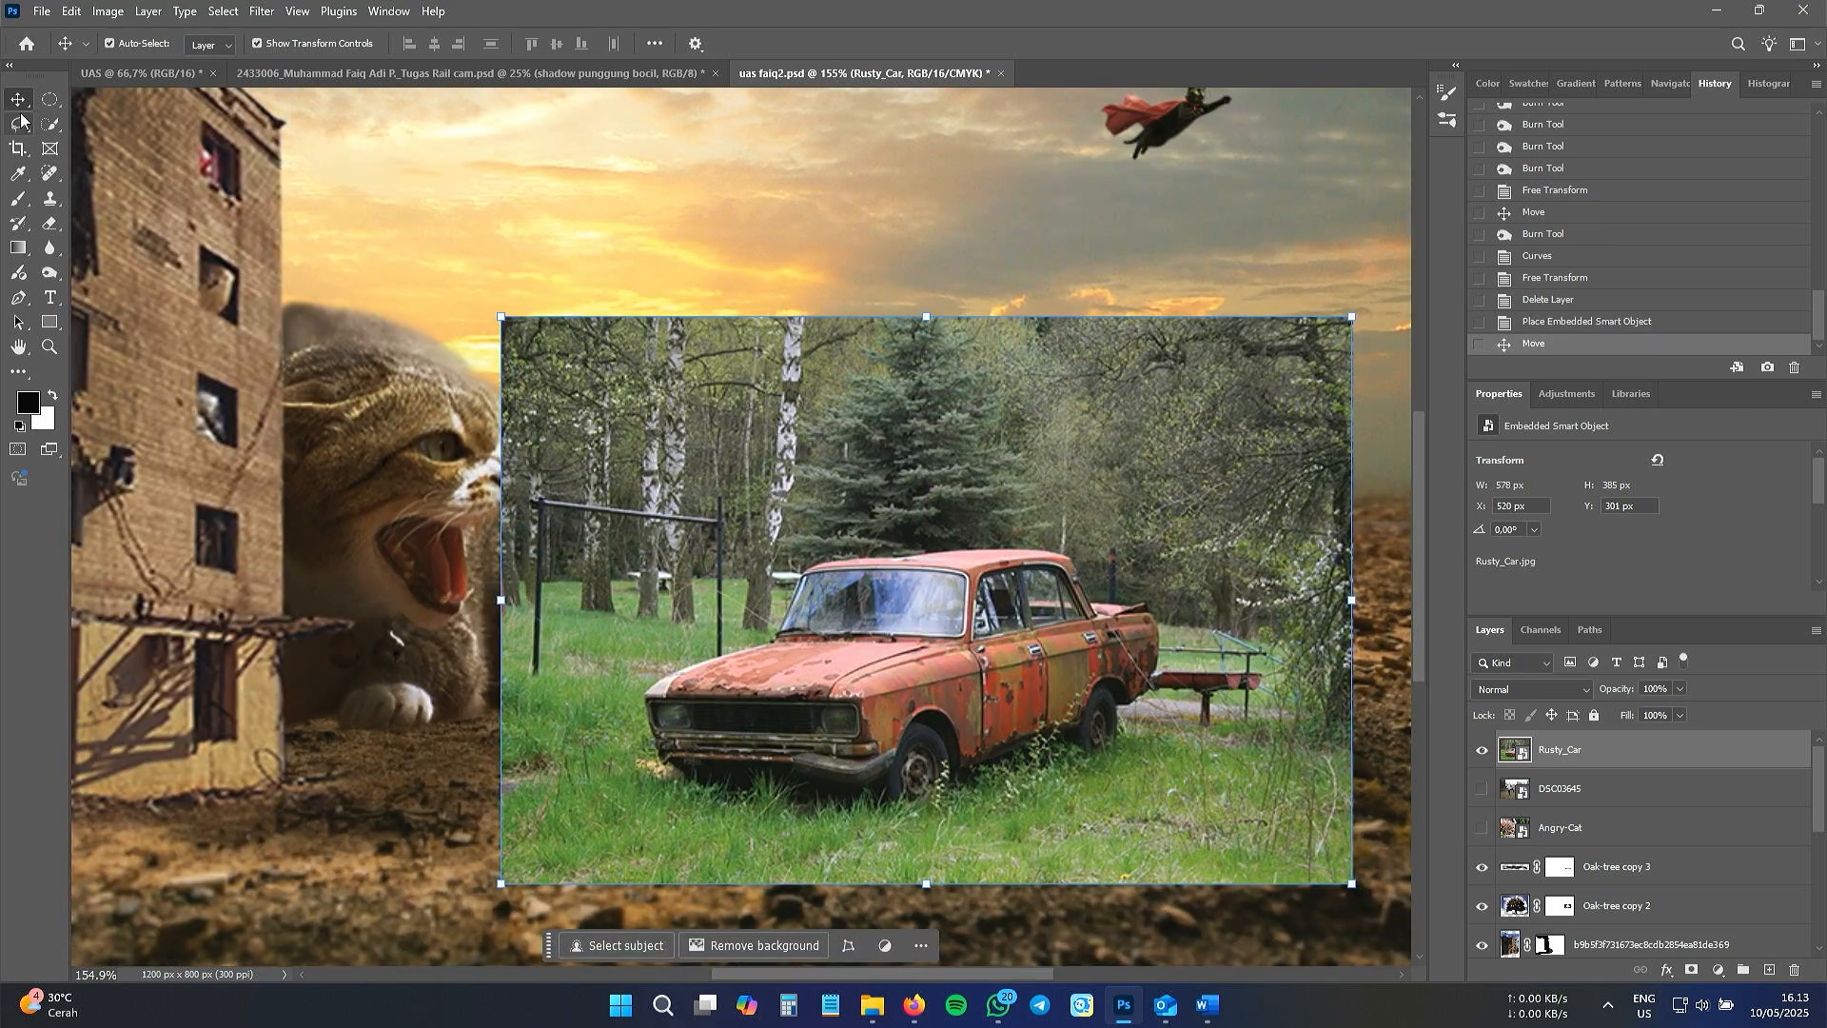
{"action": "left_click_drag", "start_coordinate": [641, 695], "coordinate": [676, 658]}
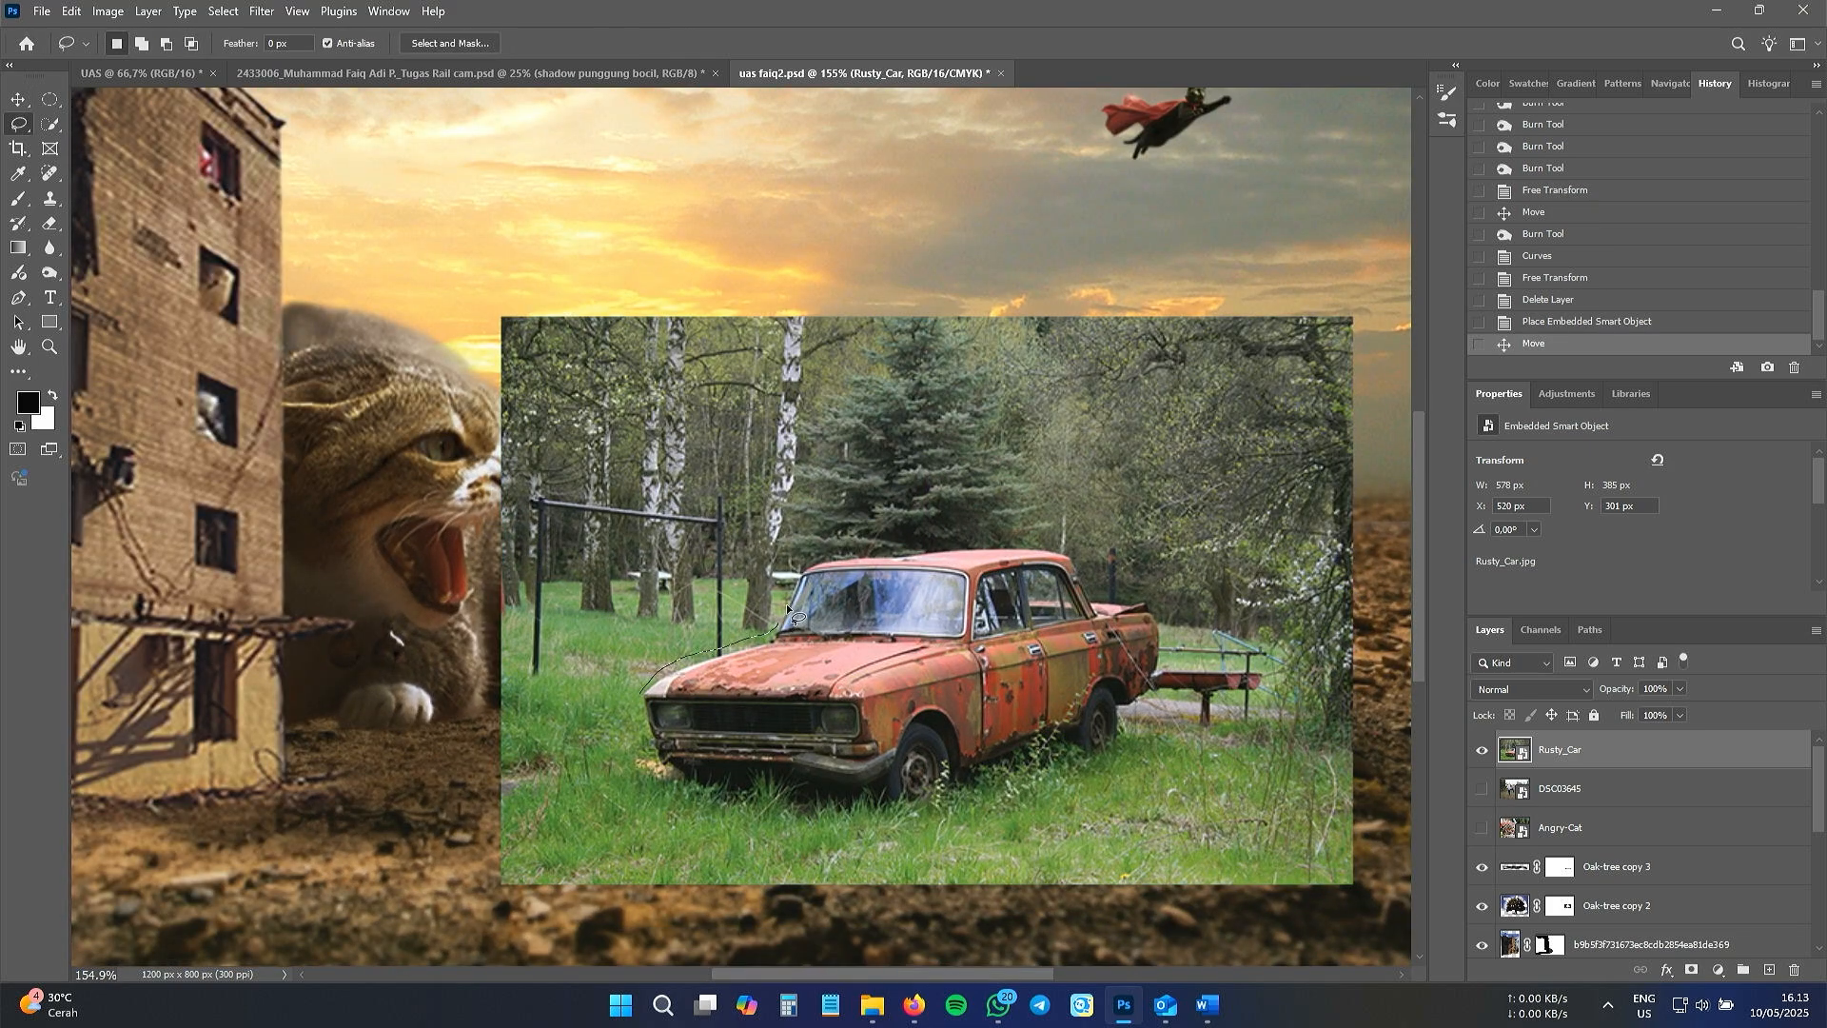
{"action": "left_click_drag", "start_coordinate": [804, 571], "coordinate": [832, 624]}
{"action": "key", "text": "ctrl+z"}
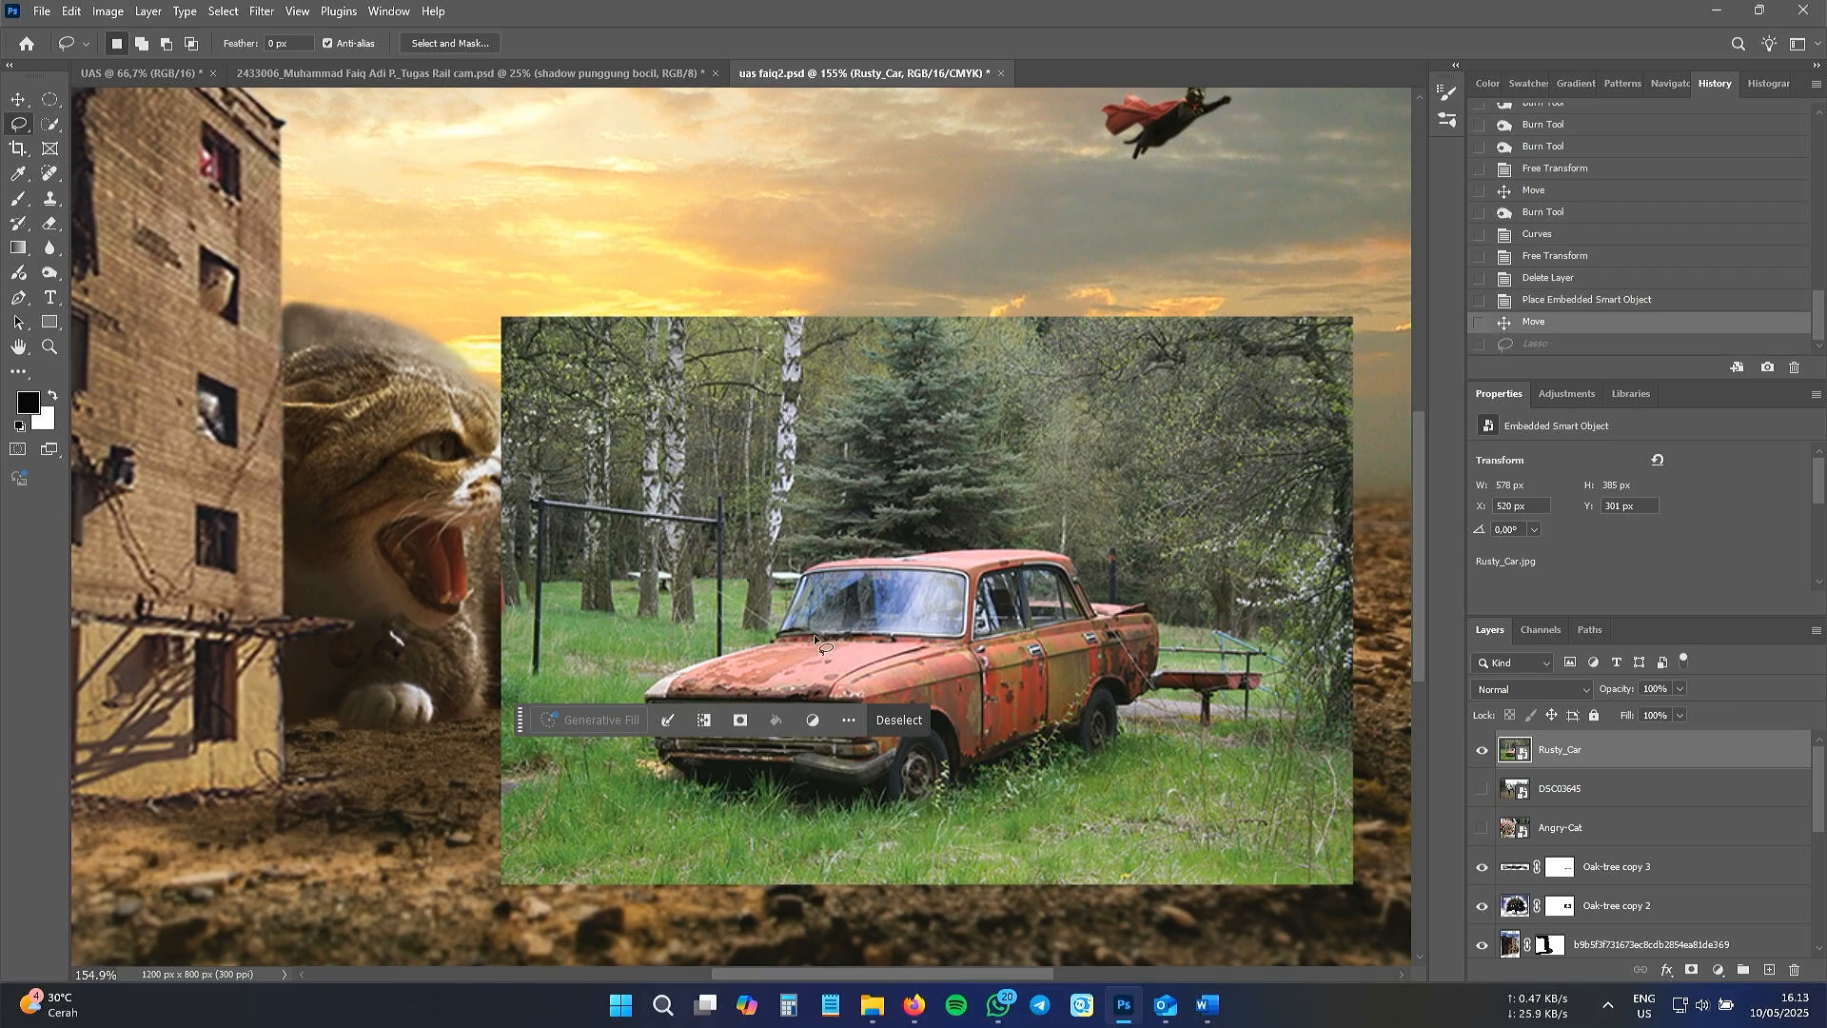
{"action": "right_click", "coordinate": [19, 125]}
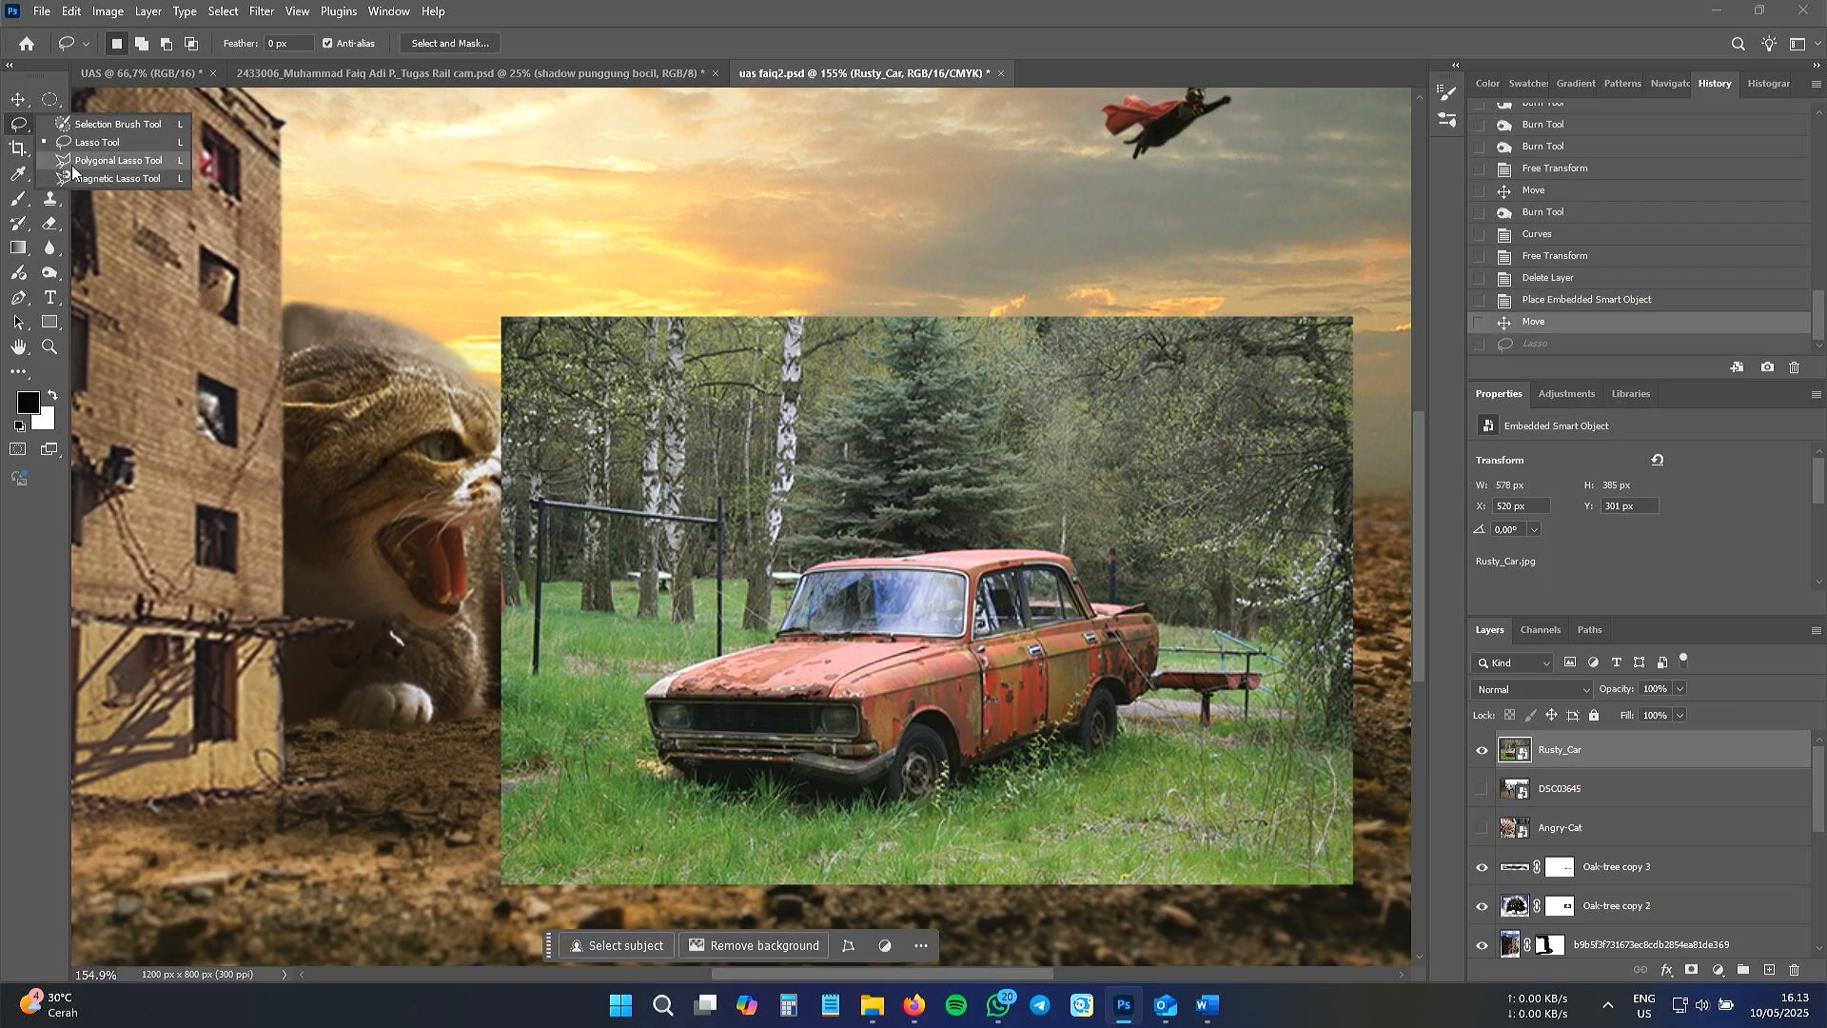
{"action": "left_click", "coordinate": [76, 175]}
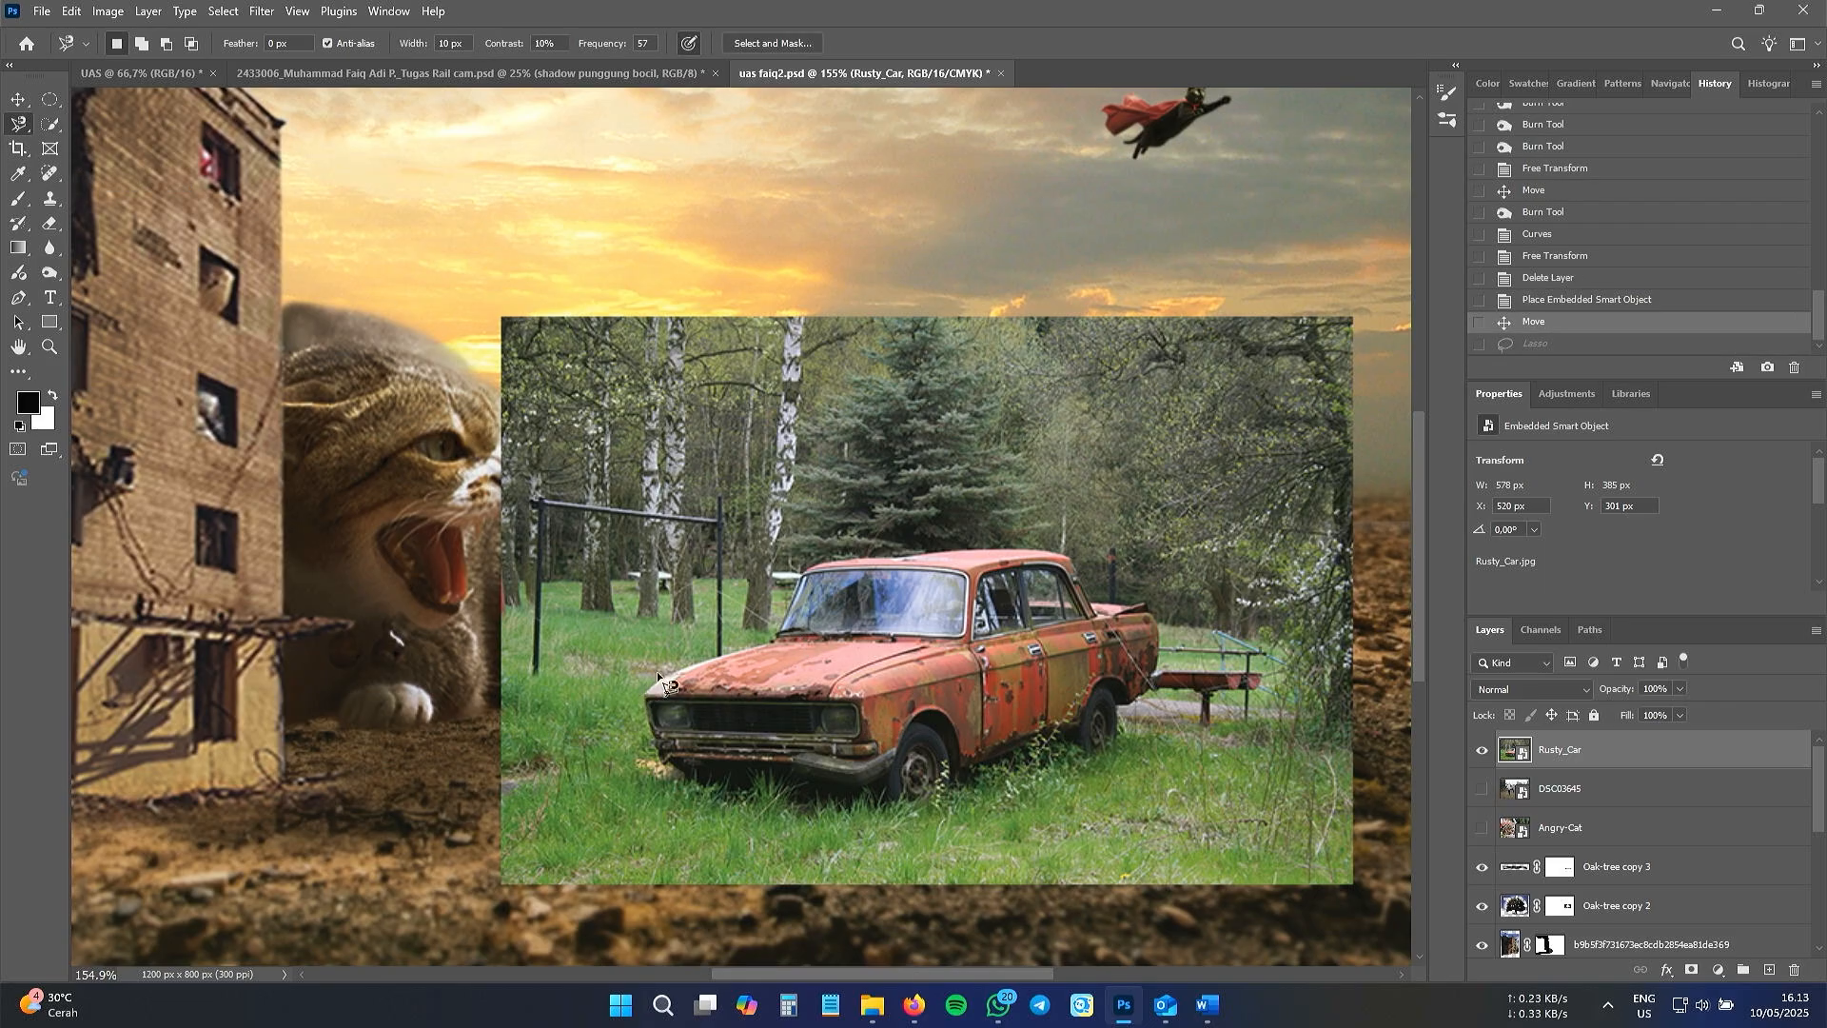
{"action": "key", "text": "Escape"}
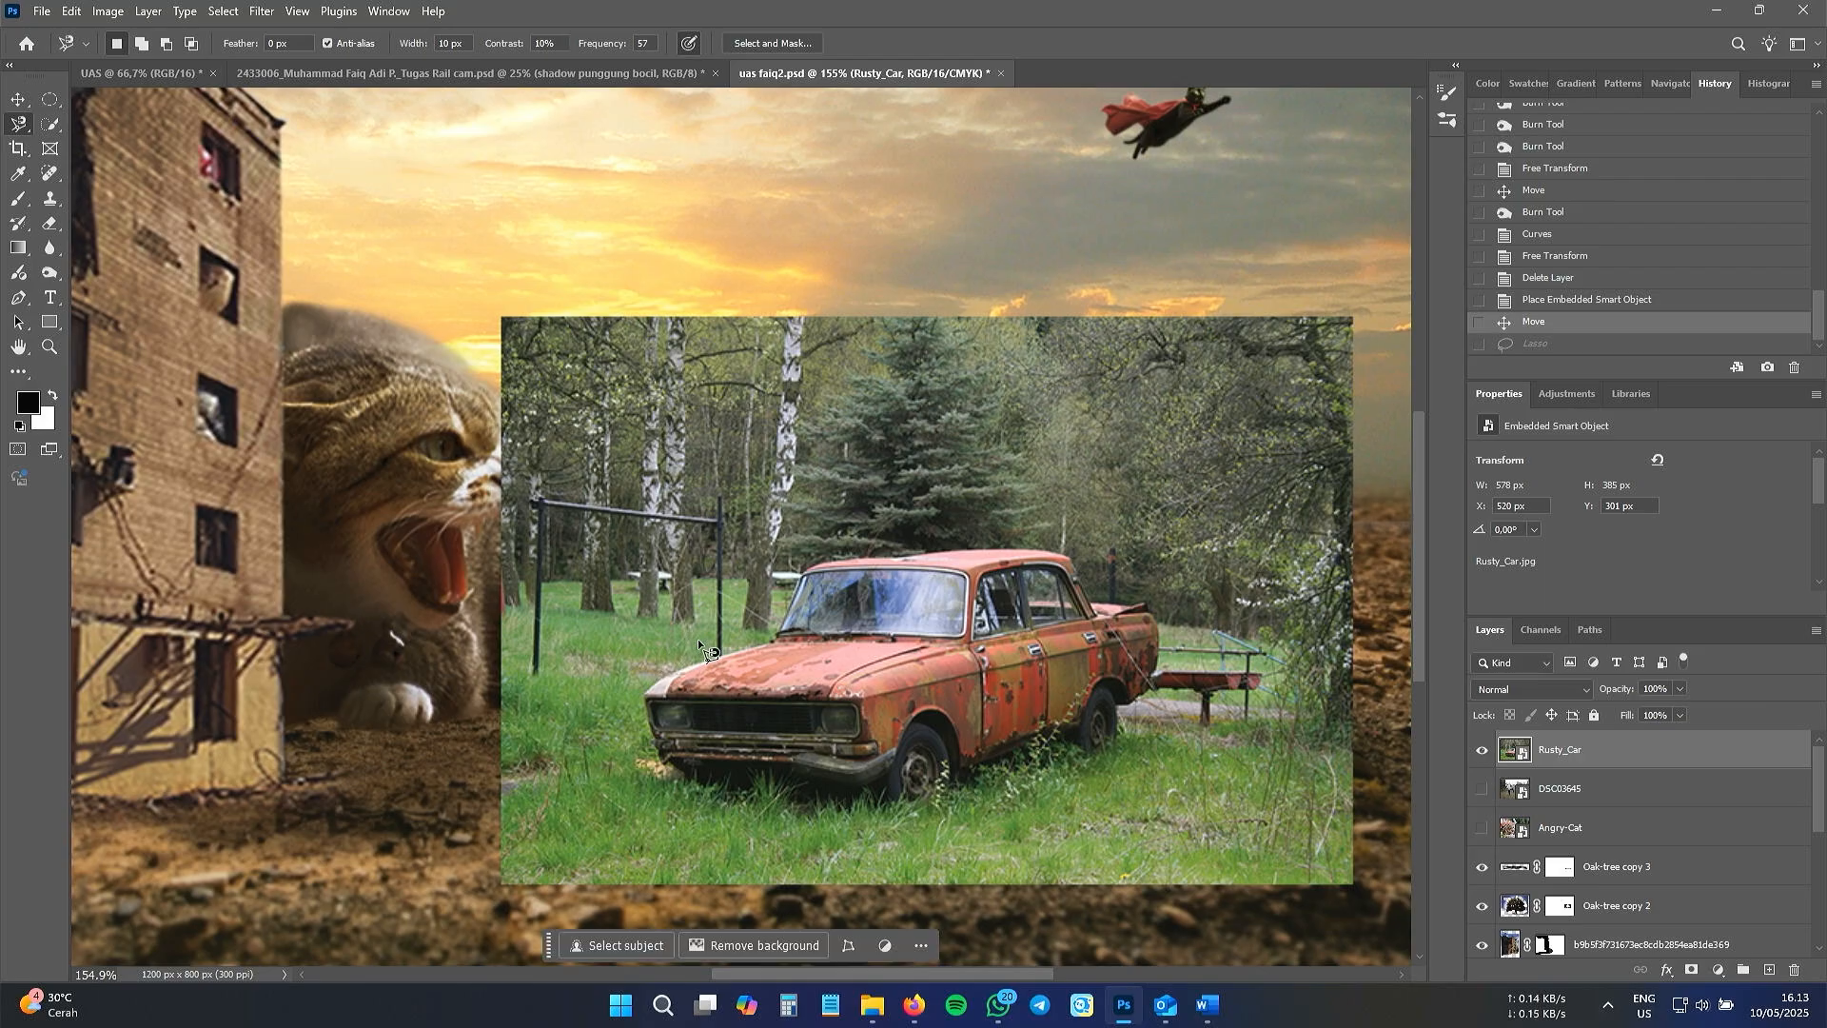
- Outline the rusty car with the Polygonal Lasso and open the selection in Select and Mask
{"action": "right_click", "coordinate": [19, 125]}
{"action": "left_click", "coordinate": [85, 160]}
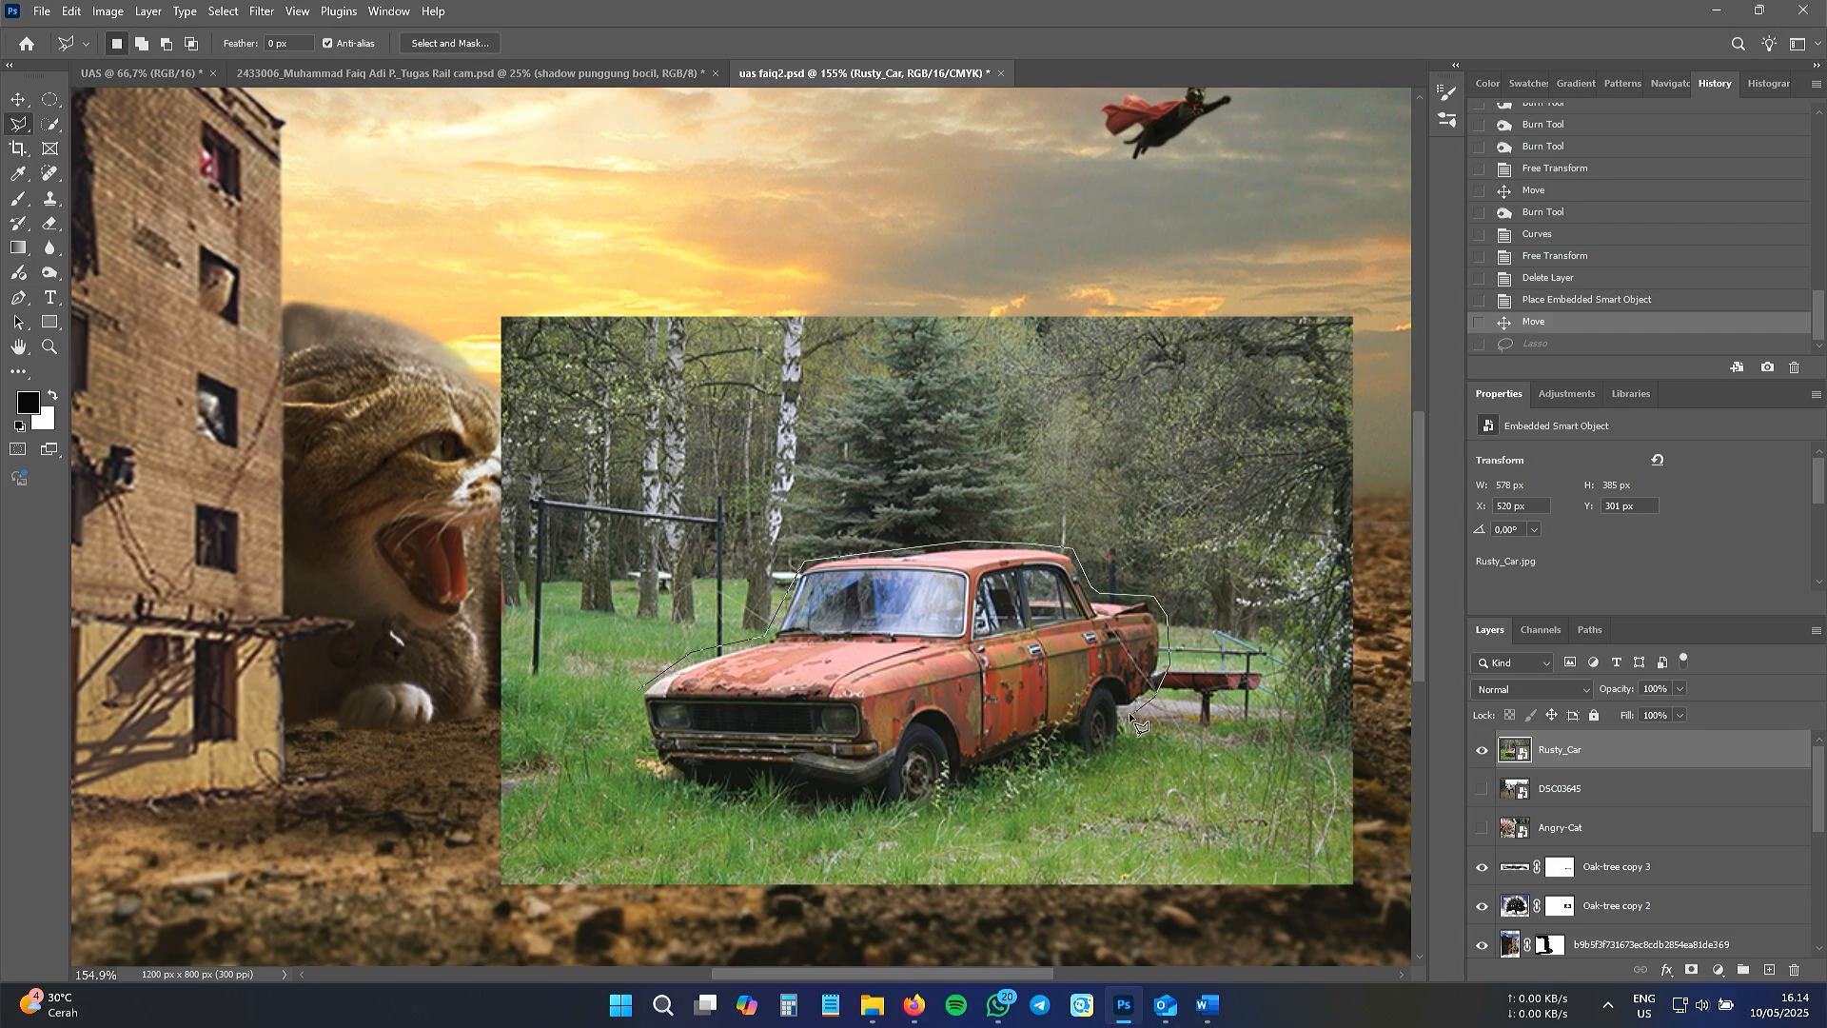
{"action": "left_click", "coordinate": [1085, 764]}
{"action": "left_click", "coordinate": [1075, 739]}
{"action": "left_click", "coordinate": [638, 688]}
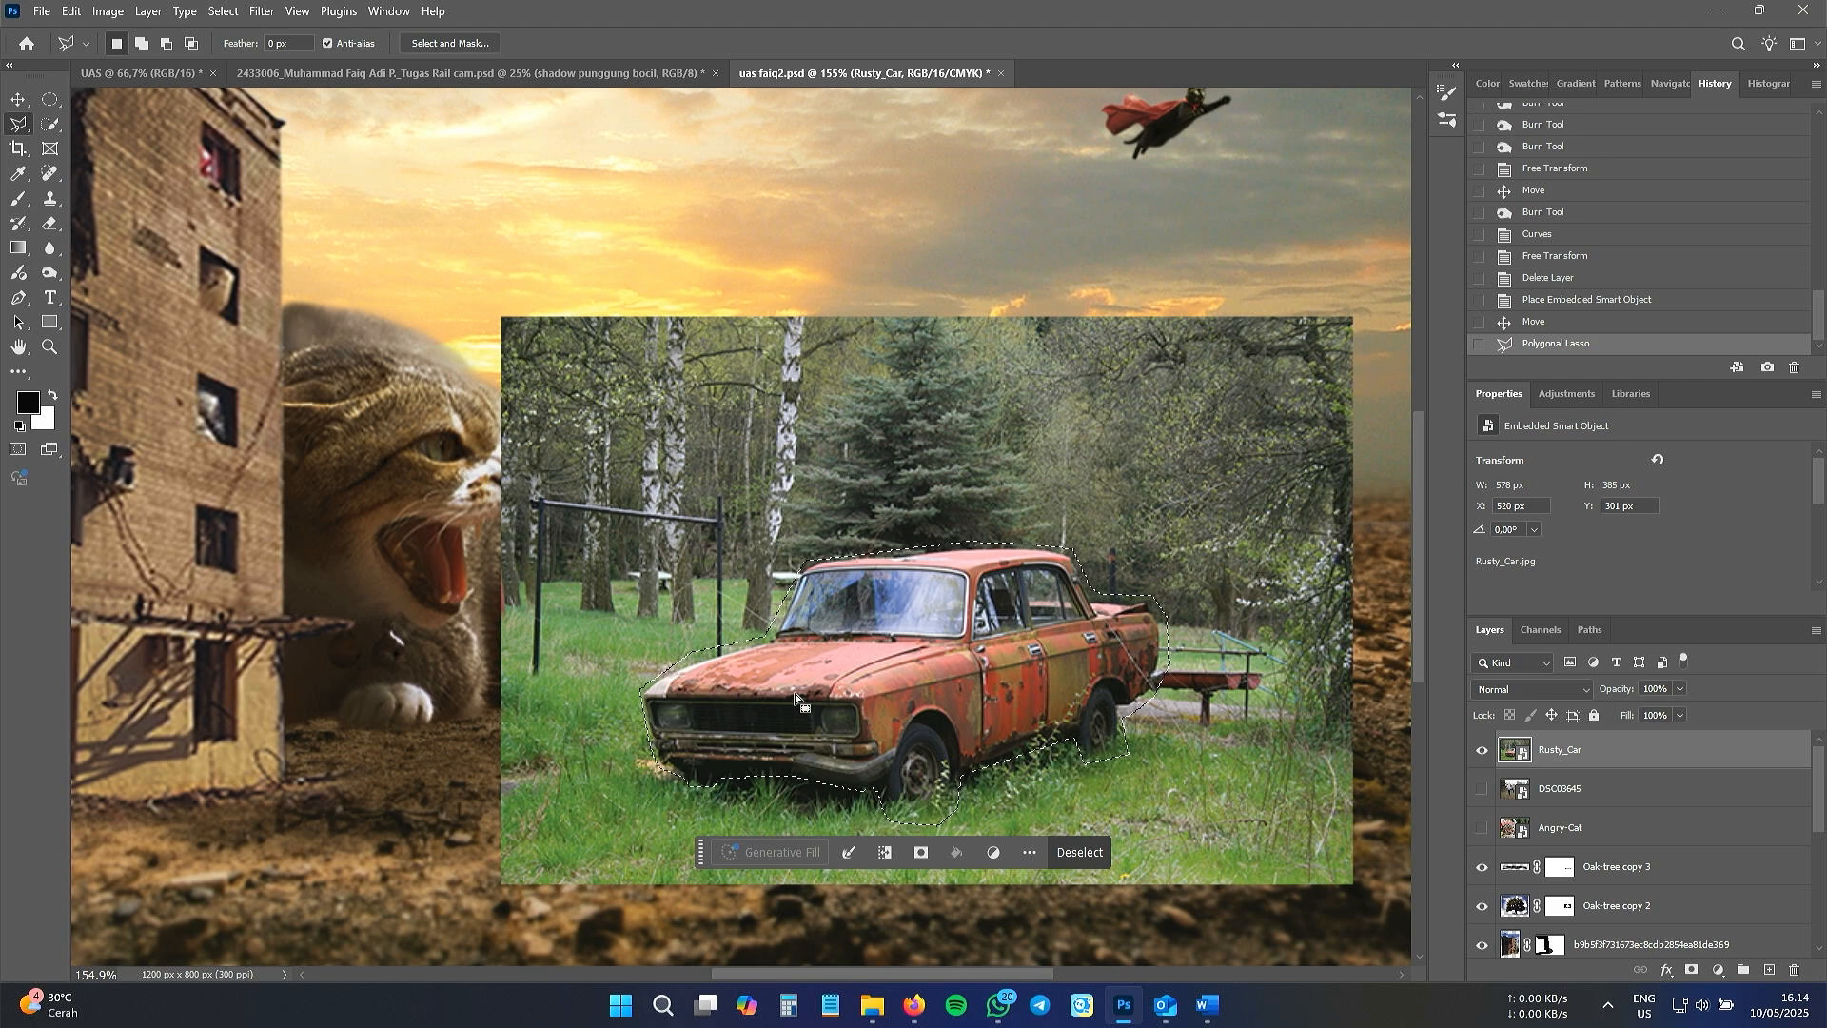
{"action": "right_click", "coordinate": [871, 702]}
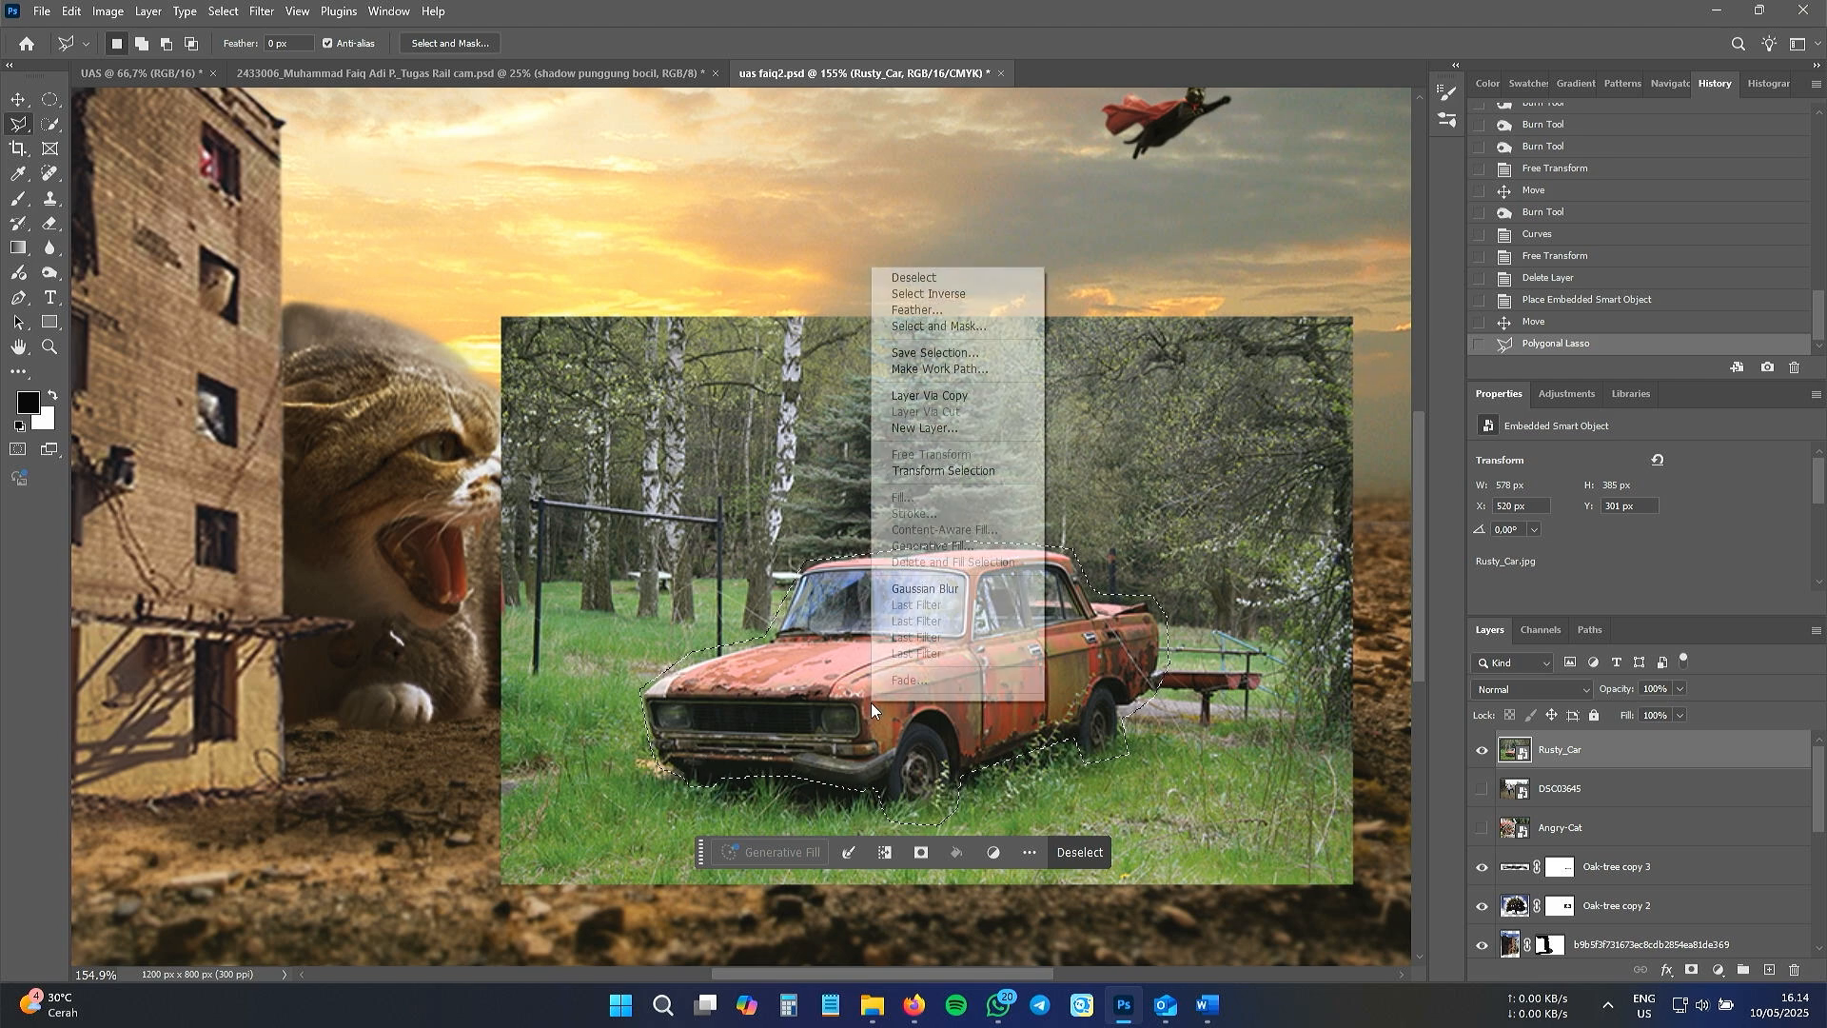
{"action": "left_click", "coordinate": [957, 327]}
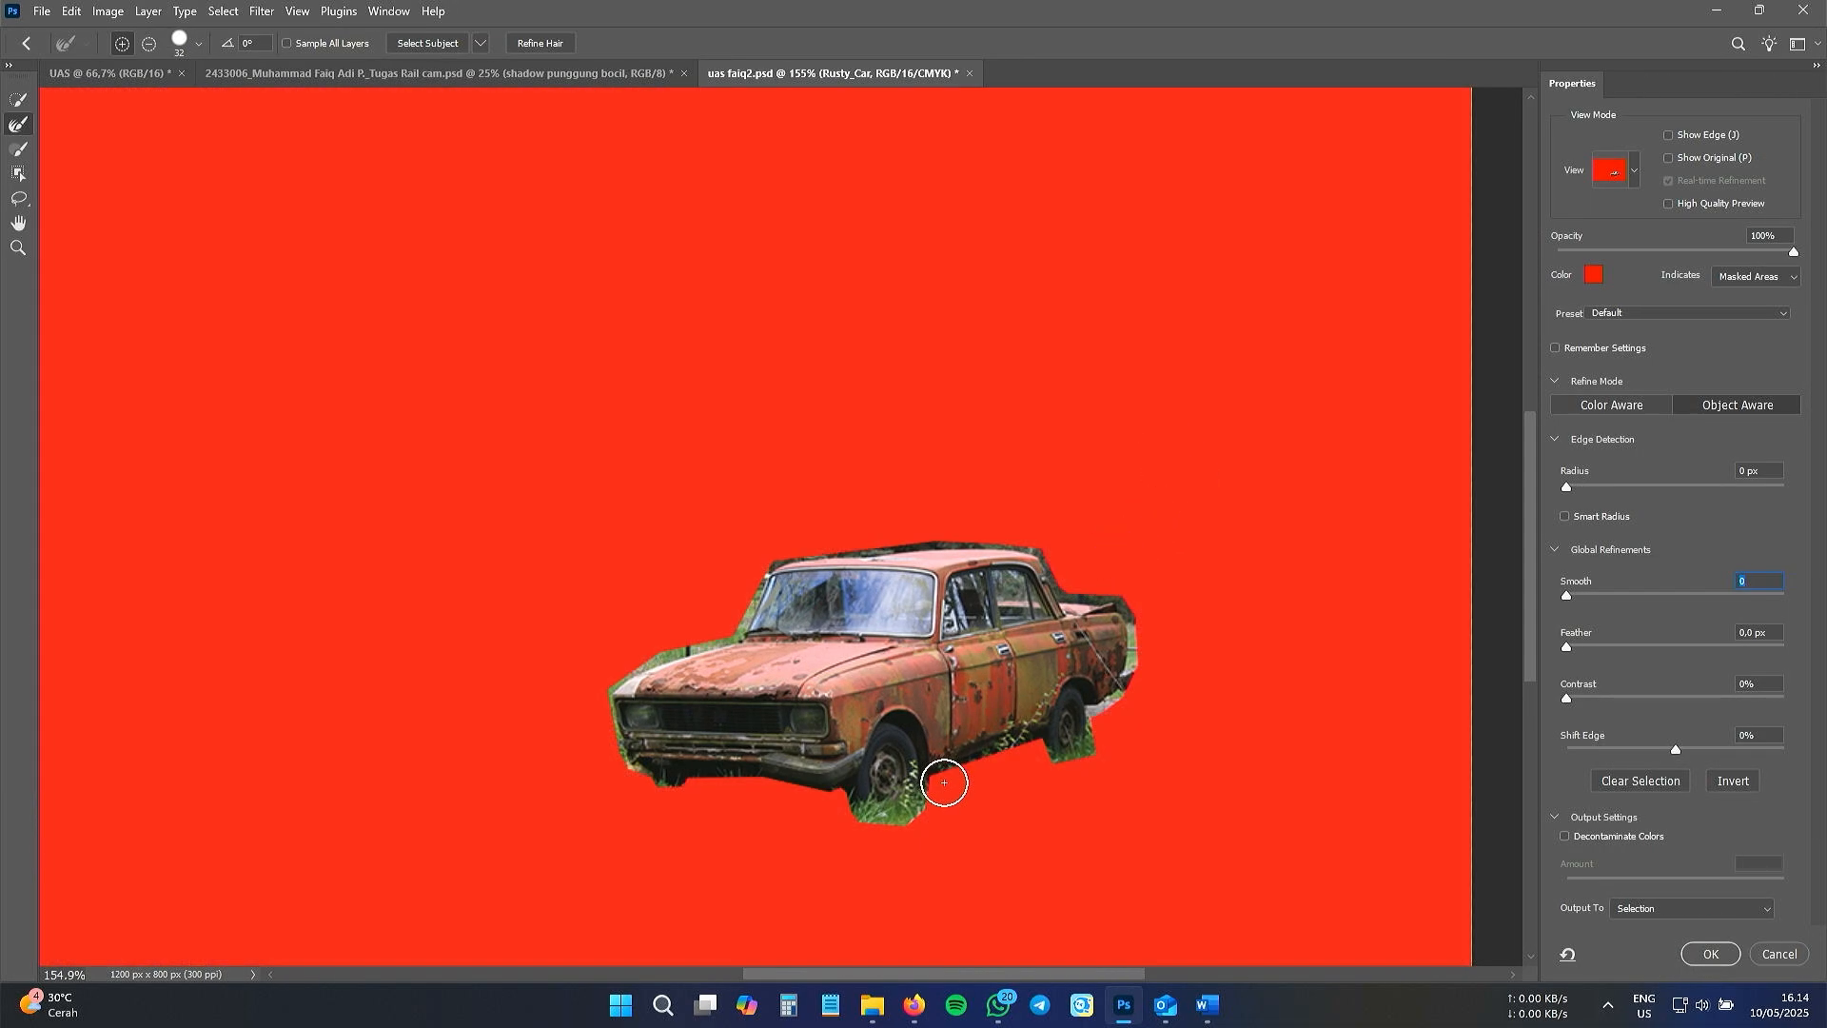
- Brush around the rusty car's wheels, underside, hood and roof edges with the Refine Edge brush to remove the grass and background fringe
{"action": "left_click_drag", "start_coordinate": [902, 820], "coordinate": [856, 824]}
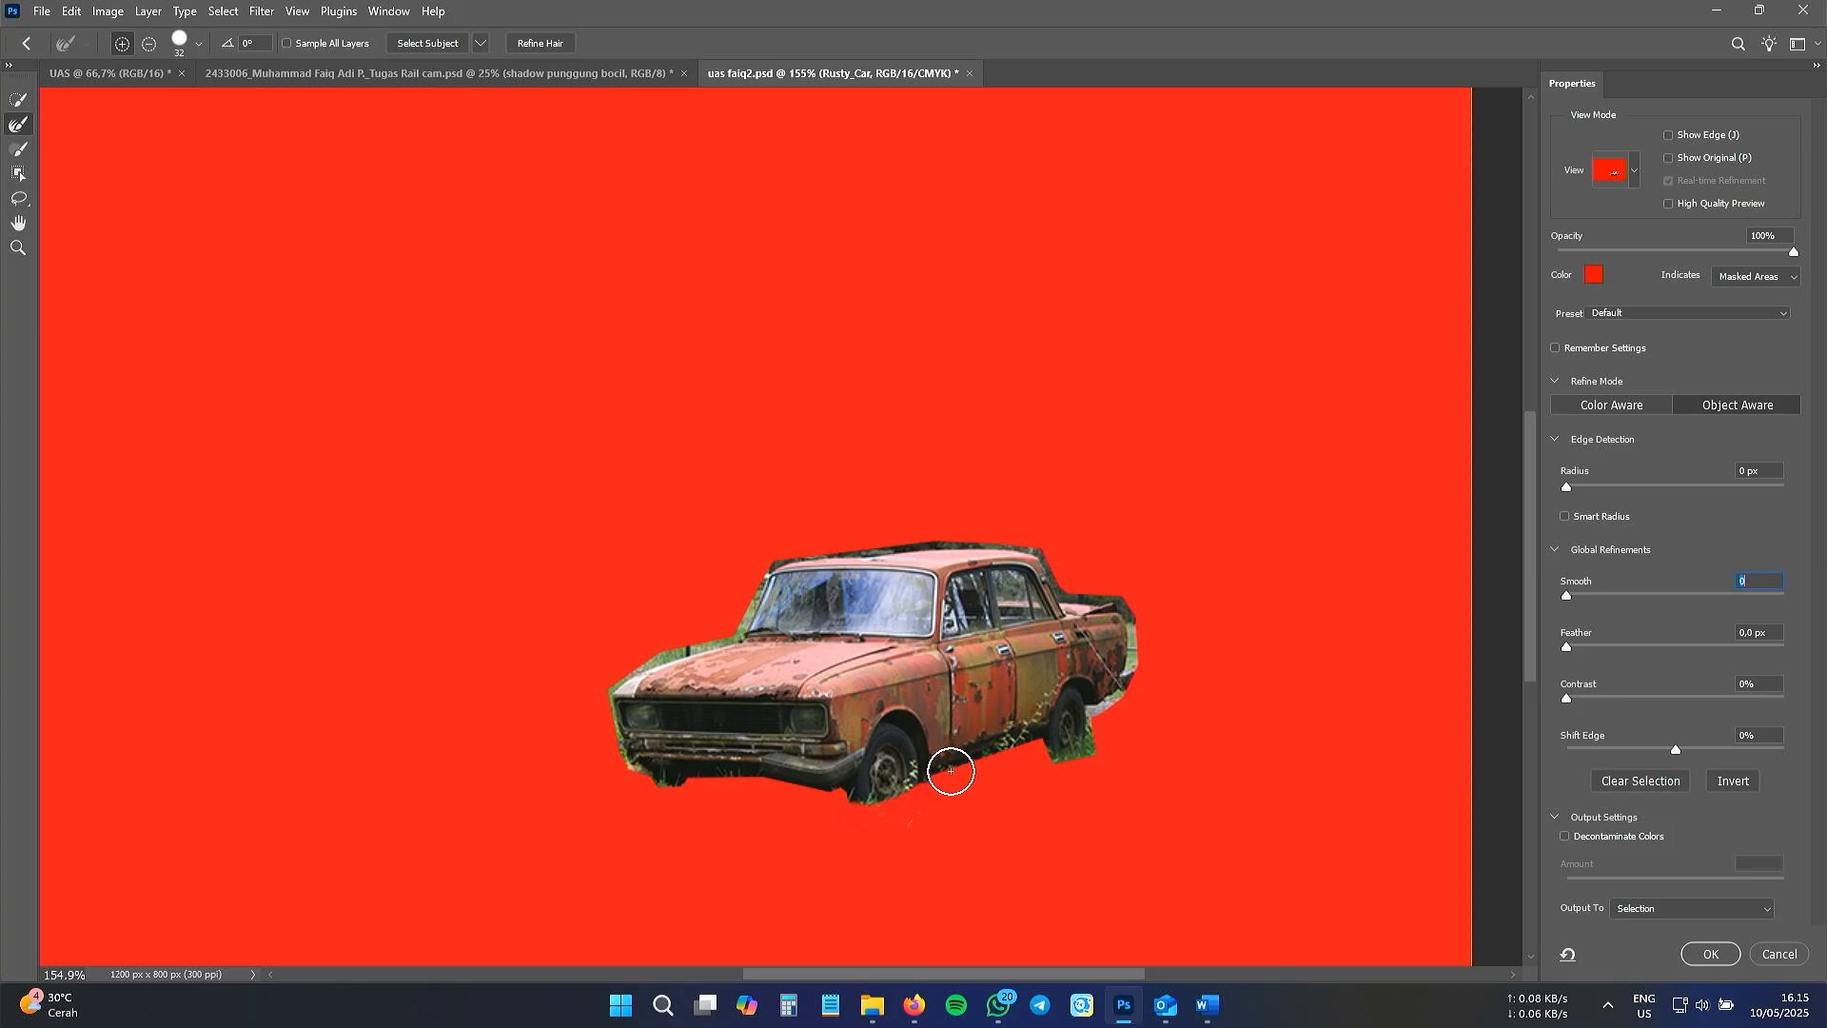
{"action": "left_click_drag", "start_coordinate": [951, 771], "coordinate": [1021, 753]}
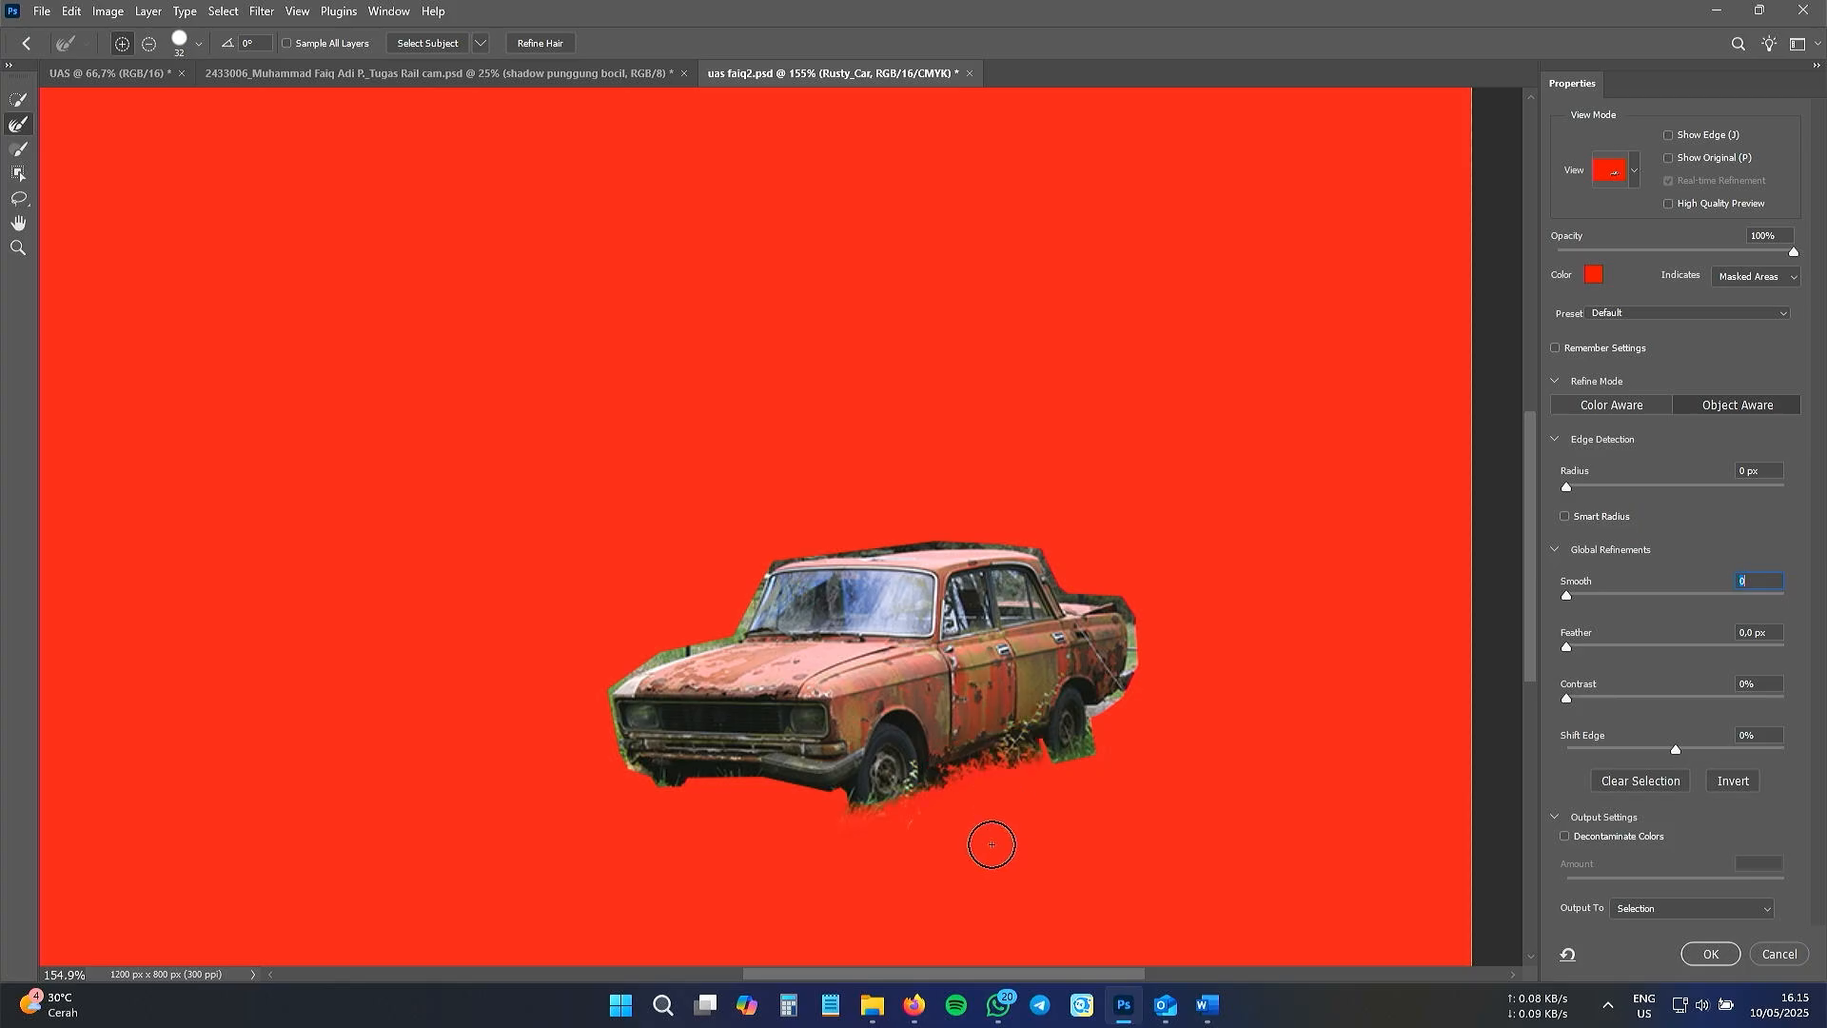
{"action": "mouse_move", "coordinate": [992, 844]}
{"action": "left_mouse_down"}
{"action": "mouse_move", "coordinate": [1105, 719]}
{"action": "mouse_move", "coordinate": [1254, 744]}
{"action": "mouse_move", "coordinate": [1059, 549]}
{"action": "mouse_move", "coordinate": [834, 536]}
{"action": "mouse_move", "coordinate": [1135, 595]}
{"action": "mouse_move", "coordinate": [1279, 773]}
{"action": "mouse_move", "coordinate": [732, 607]}
{"action": "mouse_move", "coordinate": [601, 675]}
{"action": "left_mouse_up"}
{"action": "left_click_drag", "start_coordinate": [759, 573], "coordinate": [734, 588]}
{"action": "left_click_drag", "start_coordinate": [598, 714], "coordinate": [647, 776]}
- Refine the car selection with Decontaminate Colors, 2 px radius, smooth 3 and 0.2 px feather, and output it to a new layer with layer mask
{"action": "left_click", "coordinate": [1565, 836]}
{"action": "left_click_drag", "start_coordinate": [1568, 487], "coordinate": [1588, 489]}
{"action": "left_click_drag", "start_coordinate": [1567, 596], "coordinate": [1575, 597]}
{"action": "left_click_drag", "start_coordinate": [1567, 647], "coordinate": [1571, 649]}
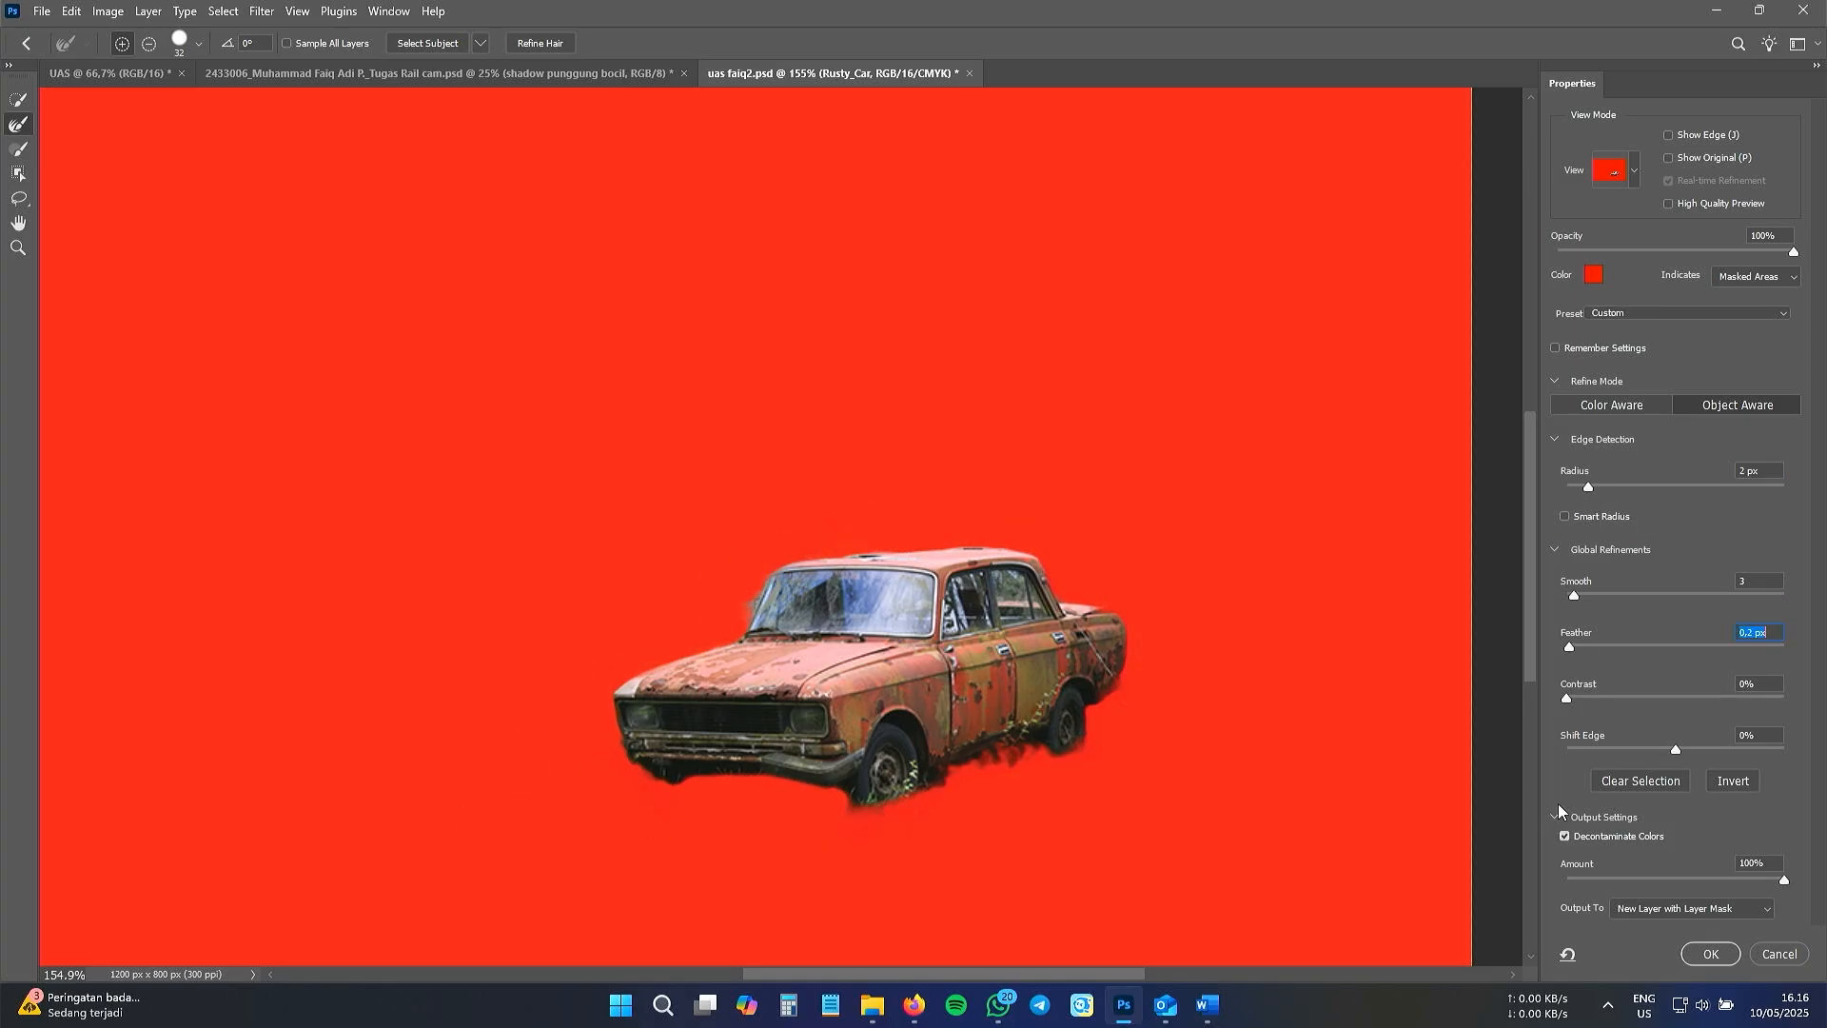
{"action": "left_click", "coordinate": [1711, 954]}
- Scale the cut-out rusty car to about 78% and move it onto the foreground ground below the tree
{"action": "scroll", "coordinate": [982, 826], "scroll_direction": "up", "scroll_amount": 2}
{"action": "left_click", "coordinate": [1668, 83]}
{"action": "left_click_drag", "start_coordinate": [1680, 370], "coordinate": [1649, 370]}
{"action": "left_click", "coordinate": [839, 597]}
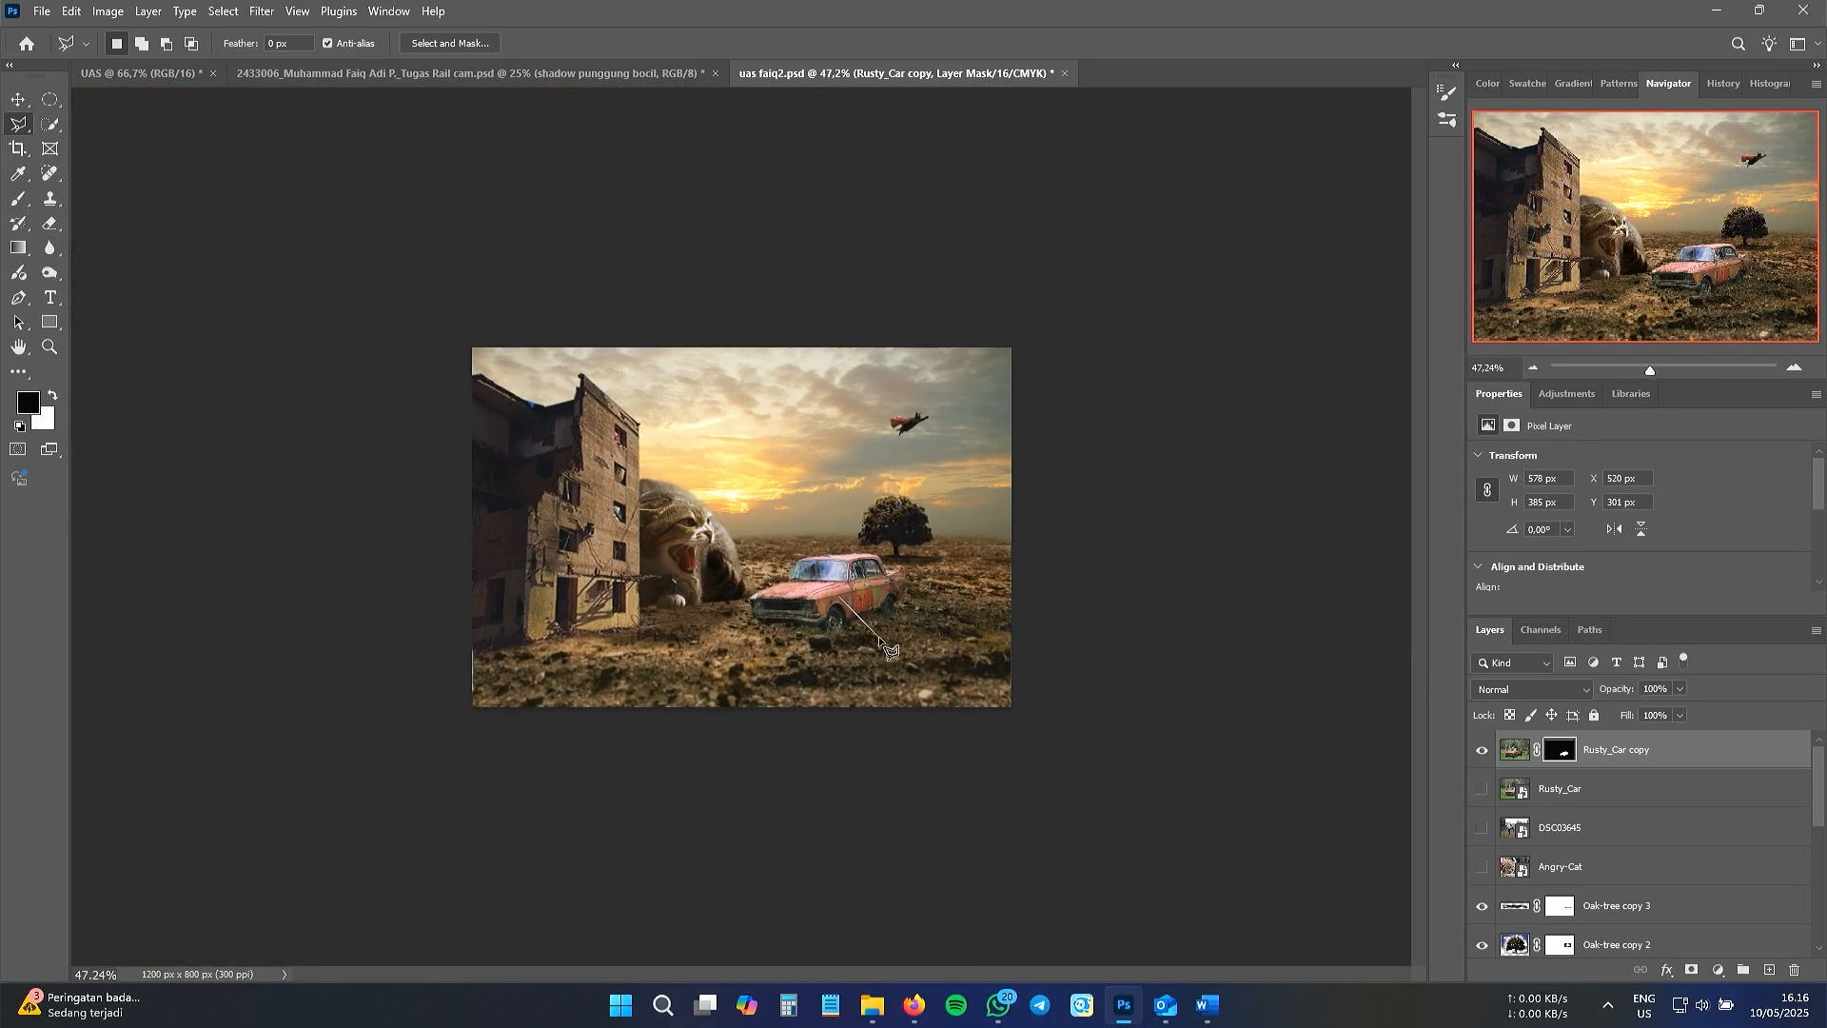
{"action": "key", "text": "Escape"}
{"action": "key", "text": "v"}
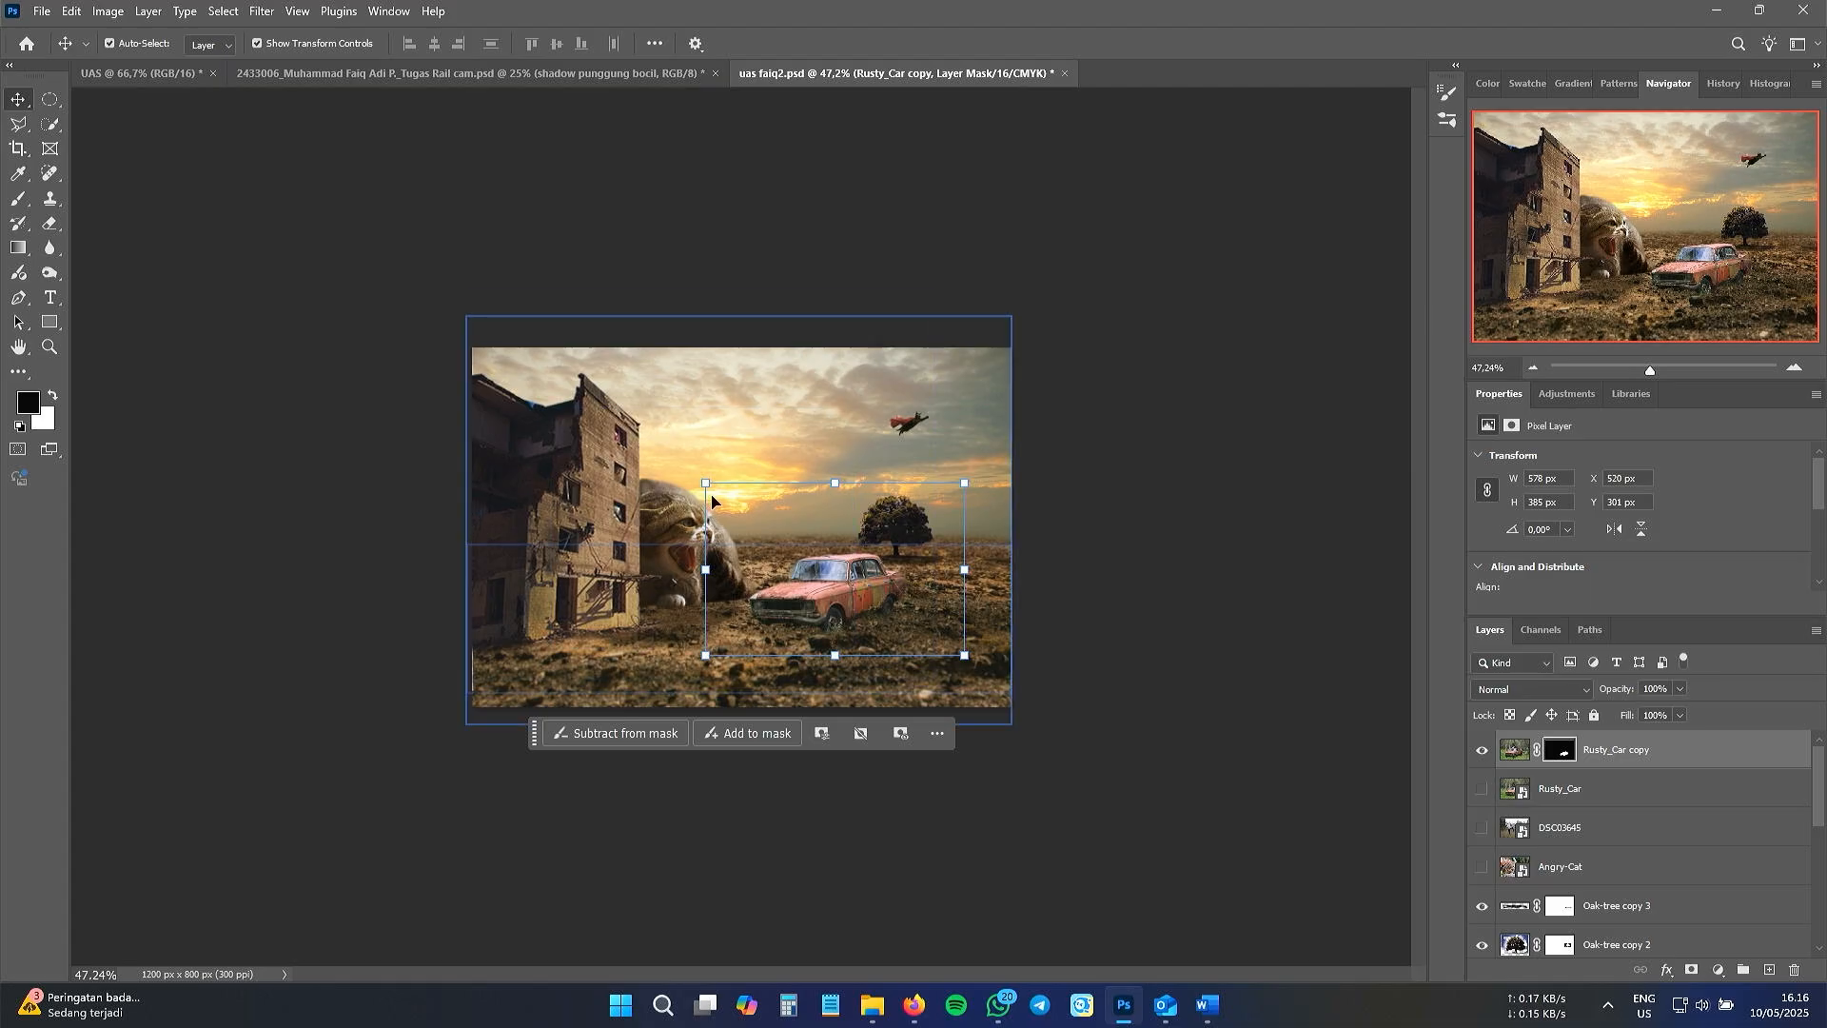
{"action": "left_click_drag", "start_coordinate": [706, 483], "coordinate": [767, 503]}
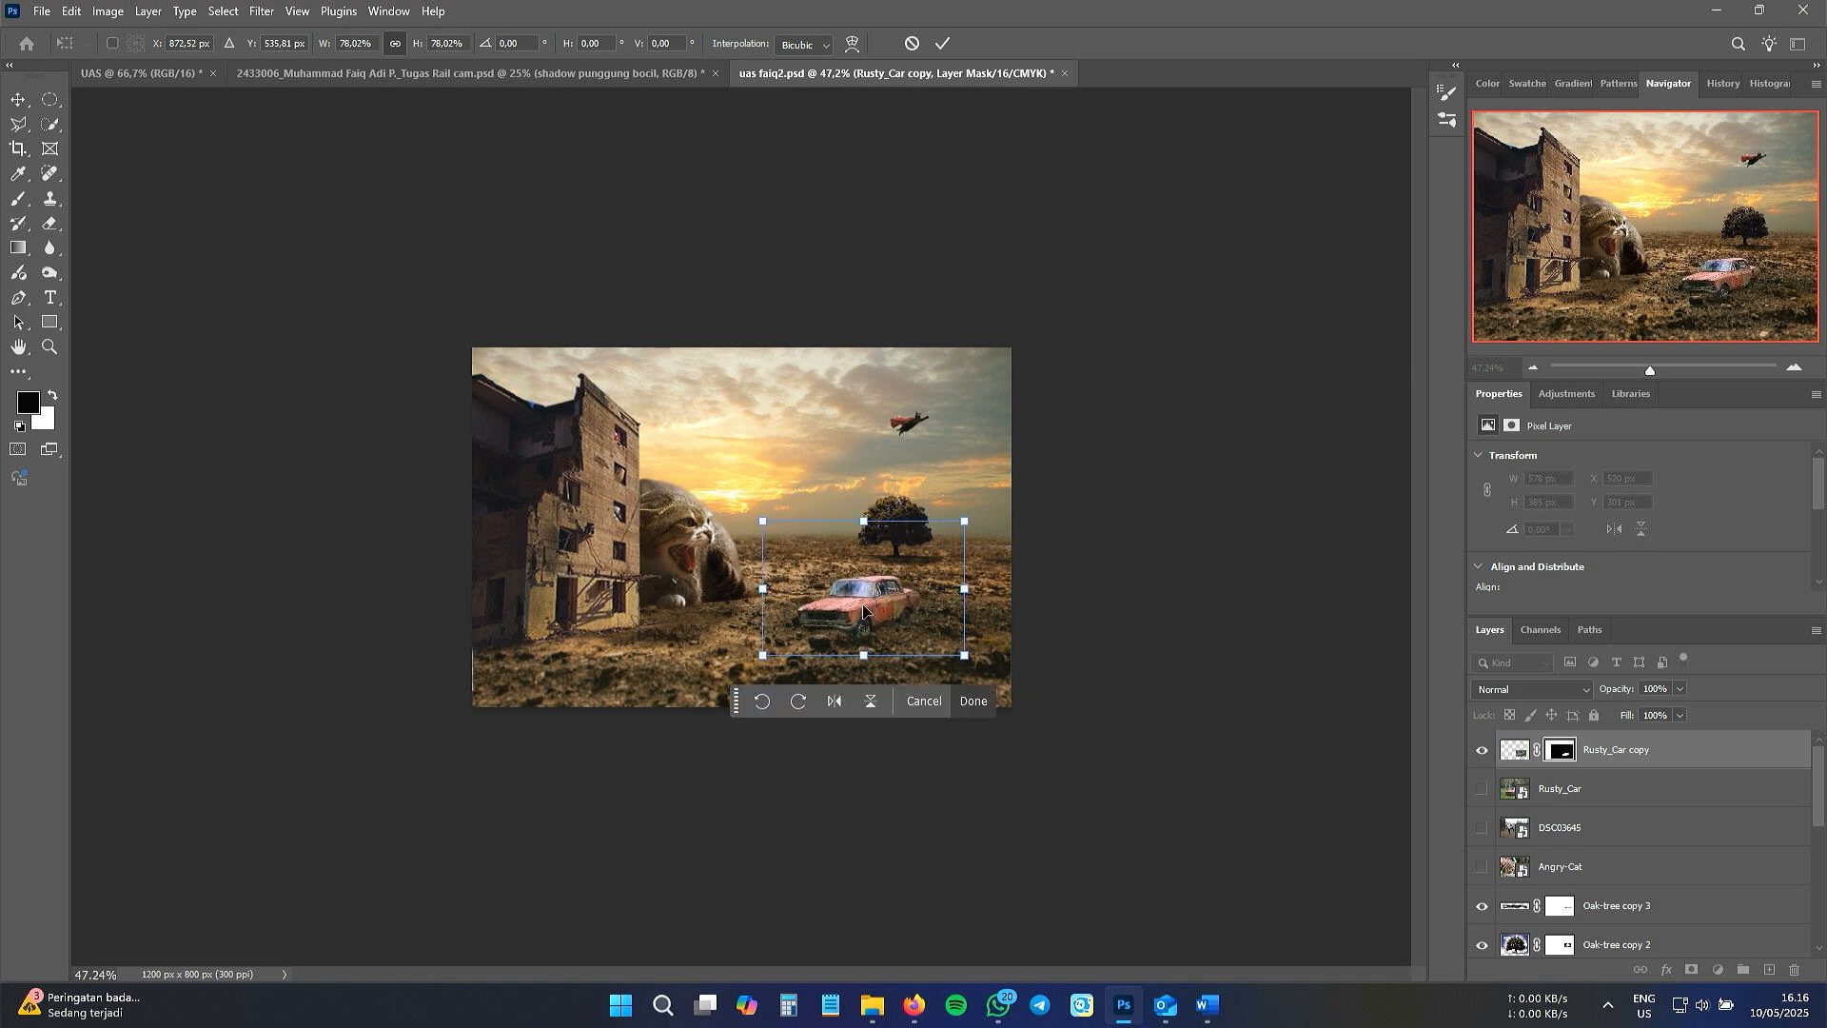
{"action": "left_click_drag", "start_coordinate": [880, 610], "coordinate": [912, 624]}
{"action": "left_click_drag", "start_coordinate": [913, 625], "coordinate": [913, 633]}
{"action": "scroll", "coordinate": [929, 634], "scroll_direction": "up", "scroll_amount": 4}
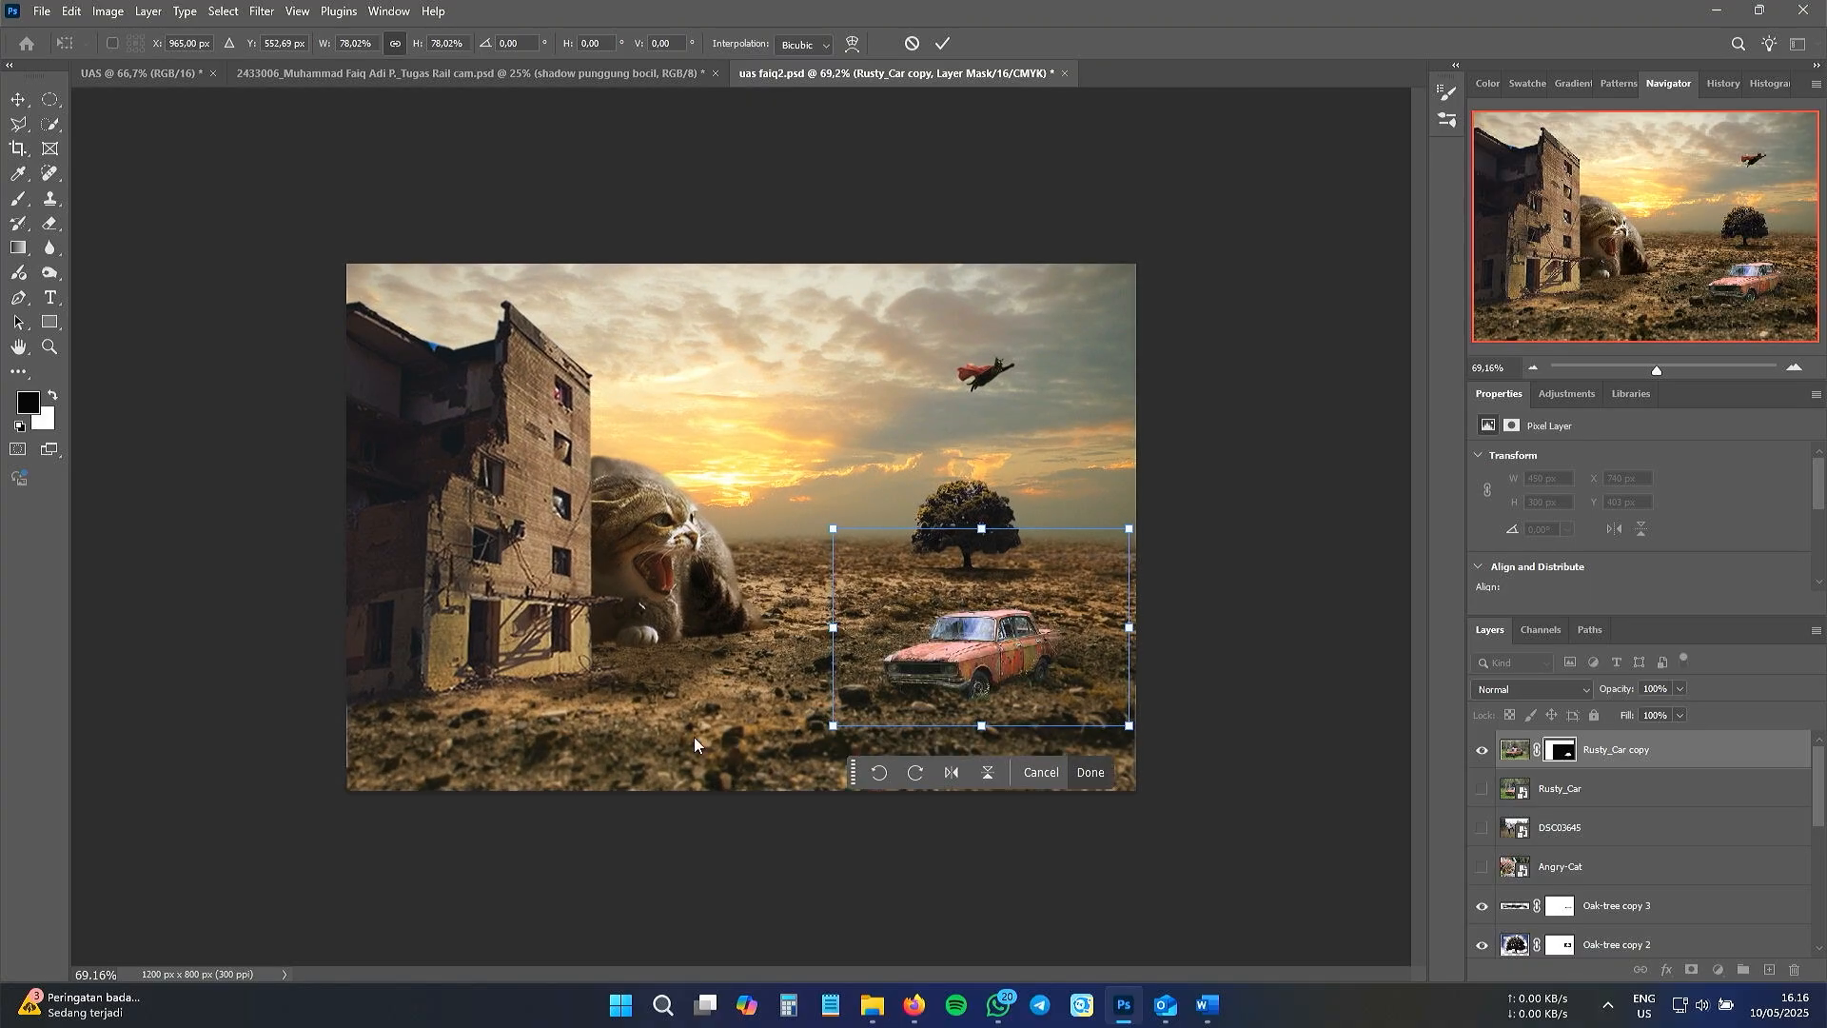
{"action": "scroll", "coordinate": [1026, 684], "scroll_direction": "up", "scroll_amount": 3}
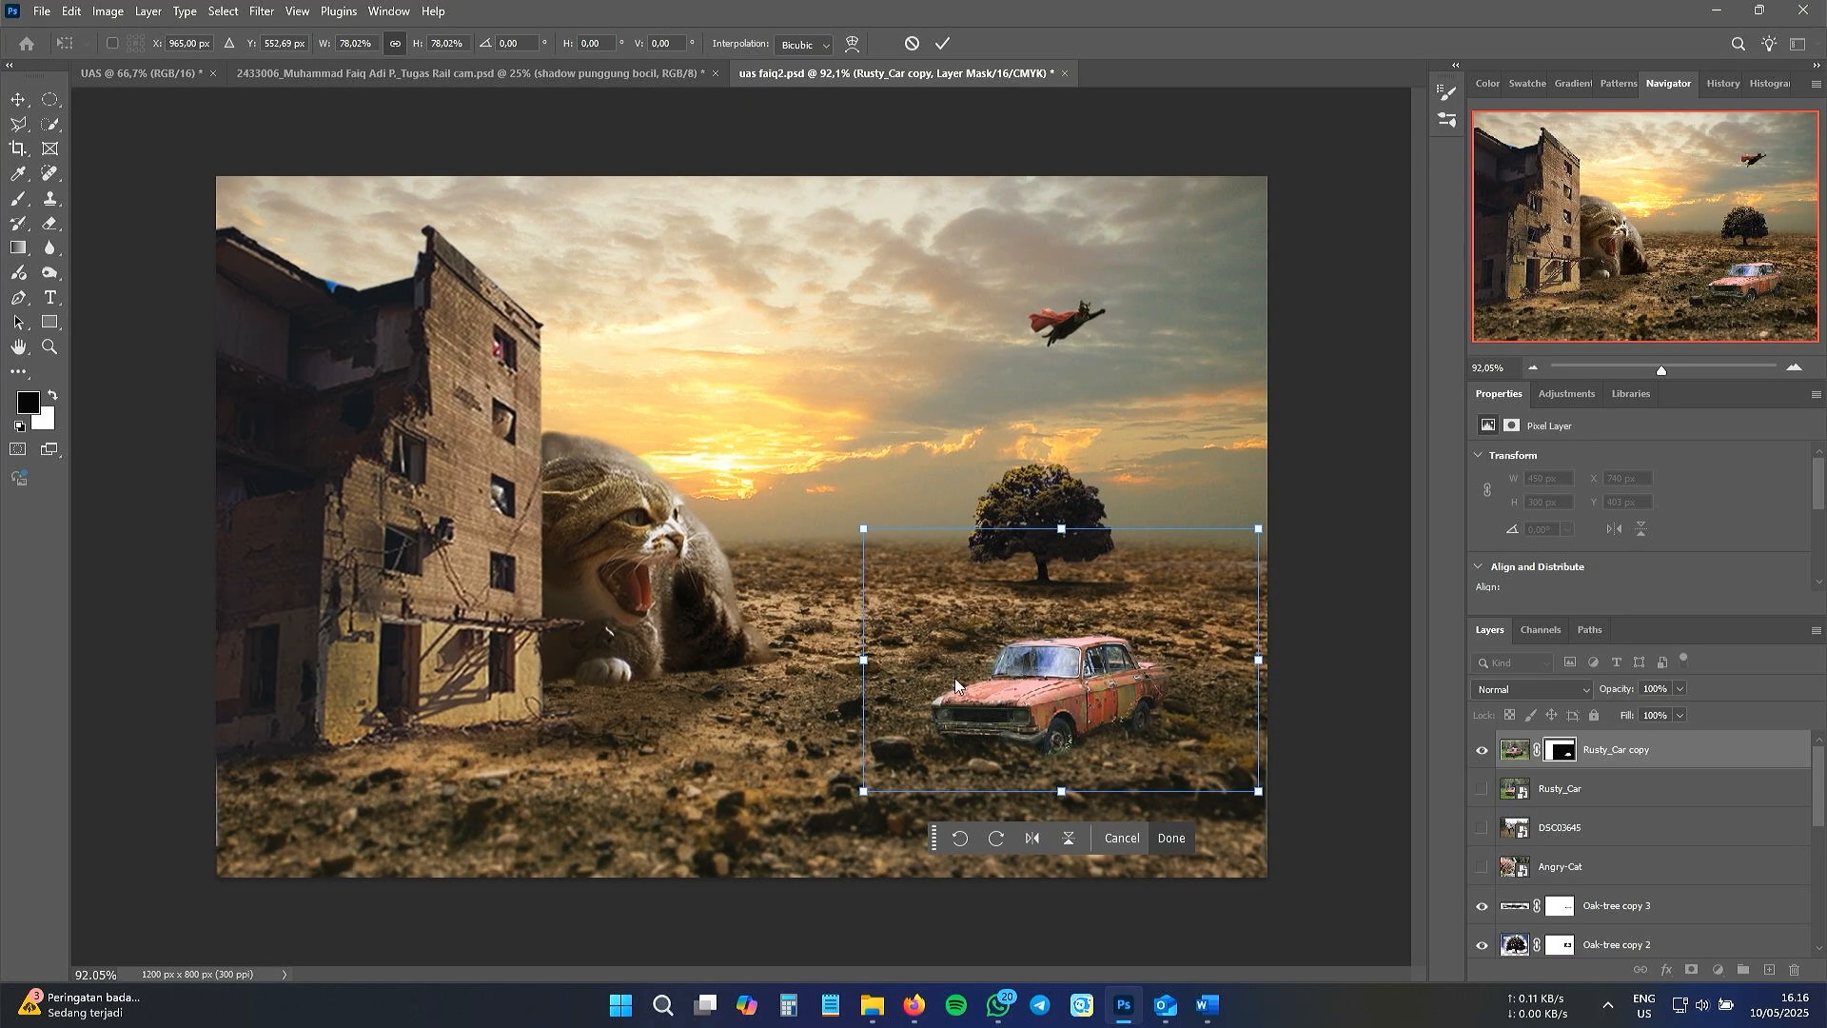
{"action": "mouse_move", "coordinate": [1075, 688]}
{"action": "left_mouse_down"}
{"action": "mouse_move", "coordinate": [1113, 693]}
{"action": "mouse_move", "coordinate": [1032, 697]}
{"action": "mouse_move", "coordinate": [1068, 700]}
{"action": "left_mouse_up"}
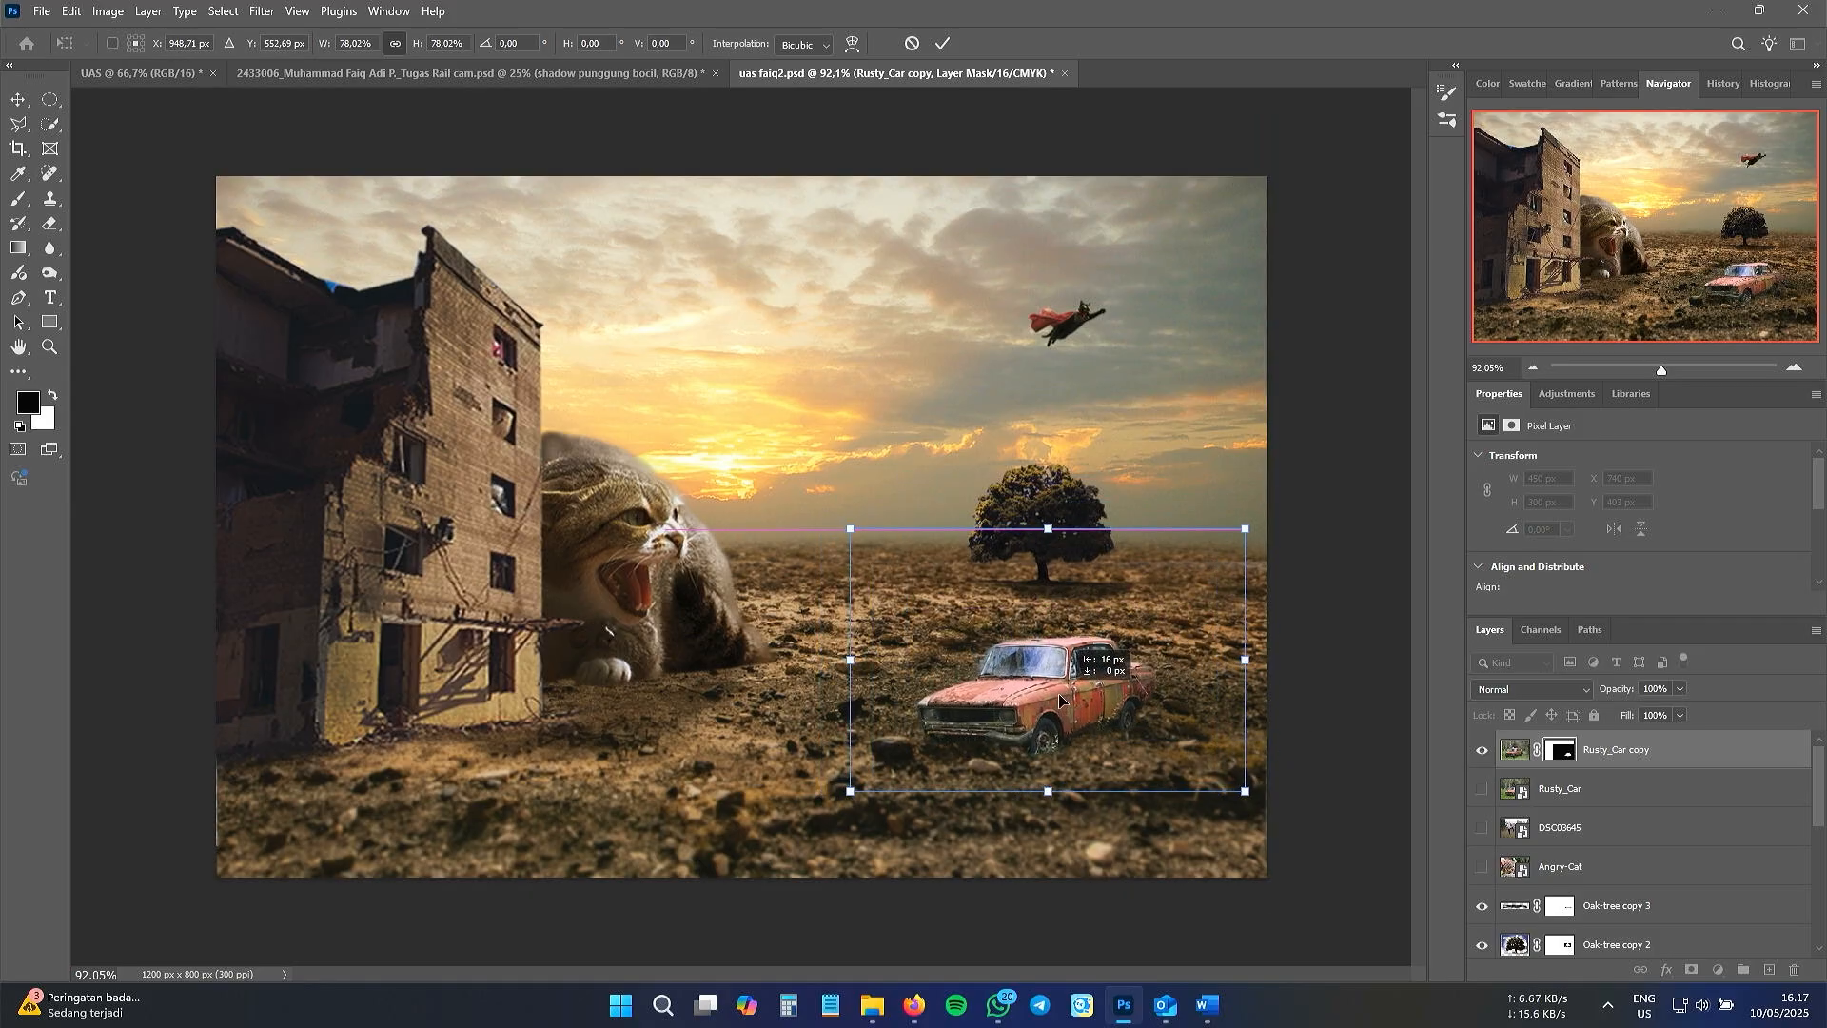
{"action": "left_click", "coordinate": [942, 48]}
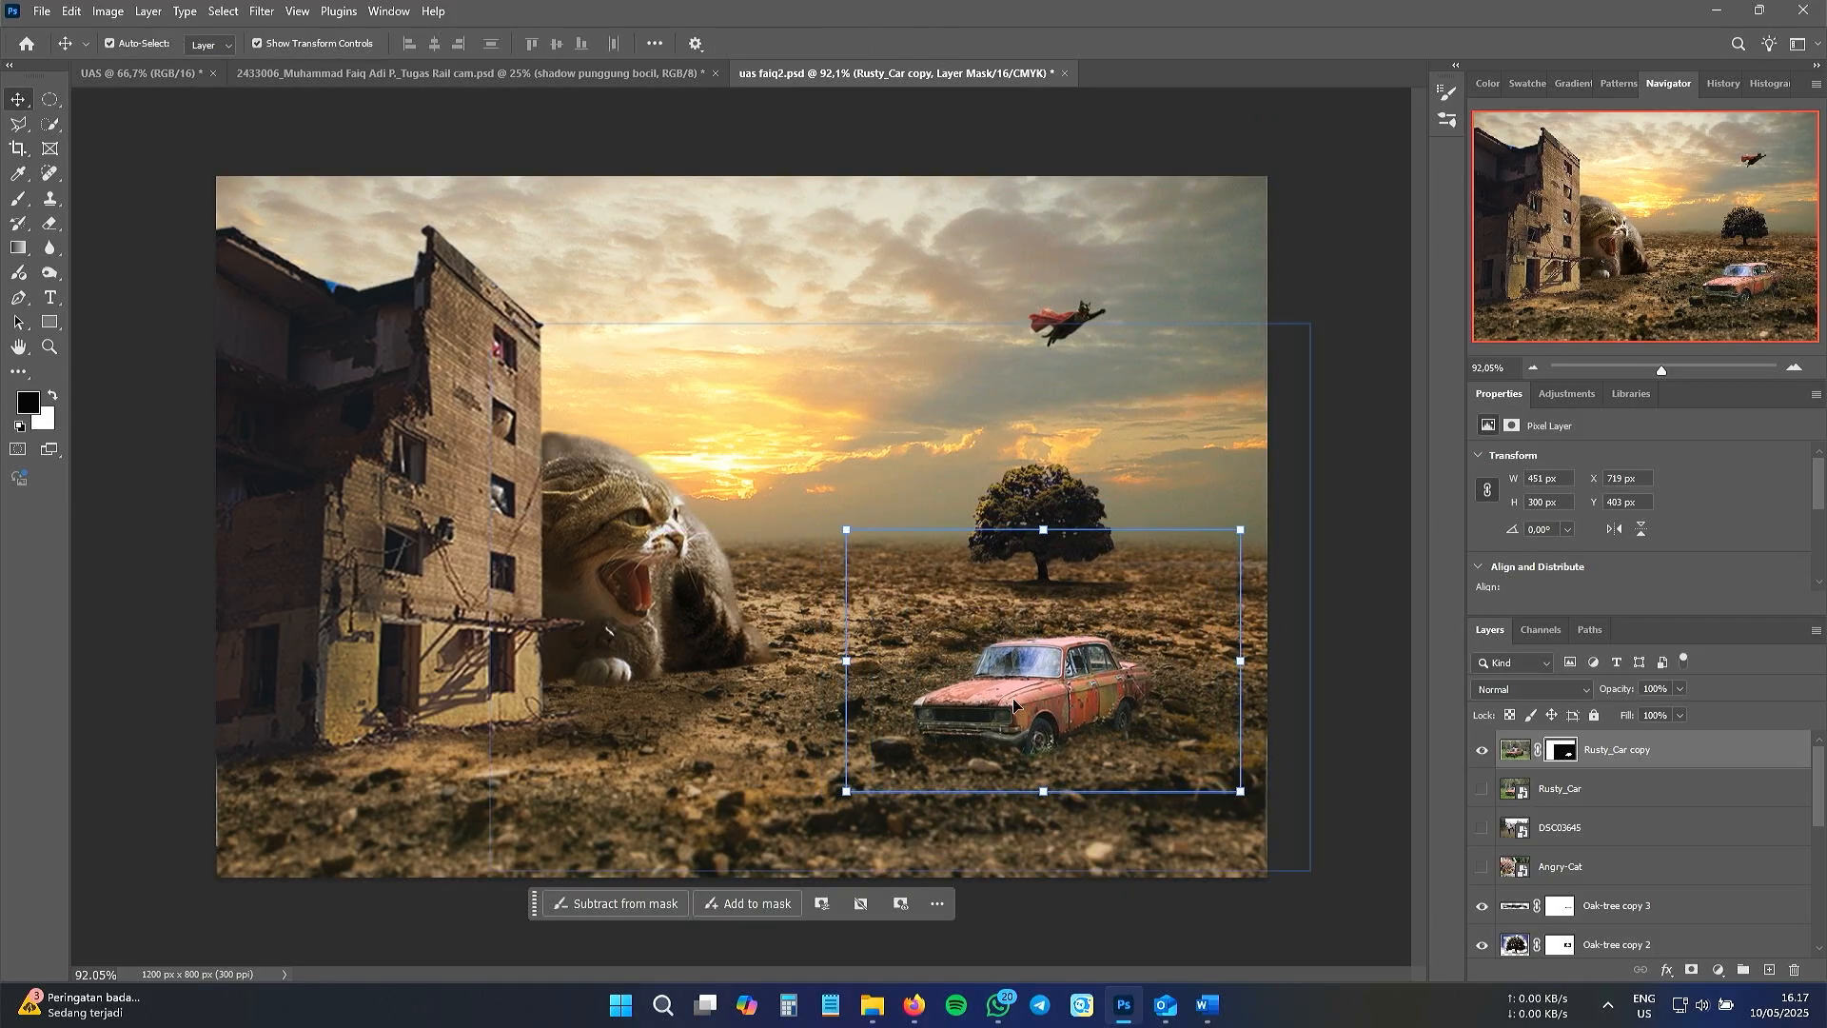
- Distort the rusty car by pulling three of its corners outward and upward to match the ground's perspective
{"action": "key", "text": "ctrl+t"}
{"action": "right_click", "coordinate": [1007, 701]}
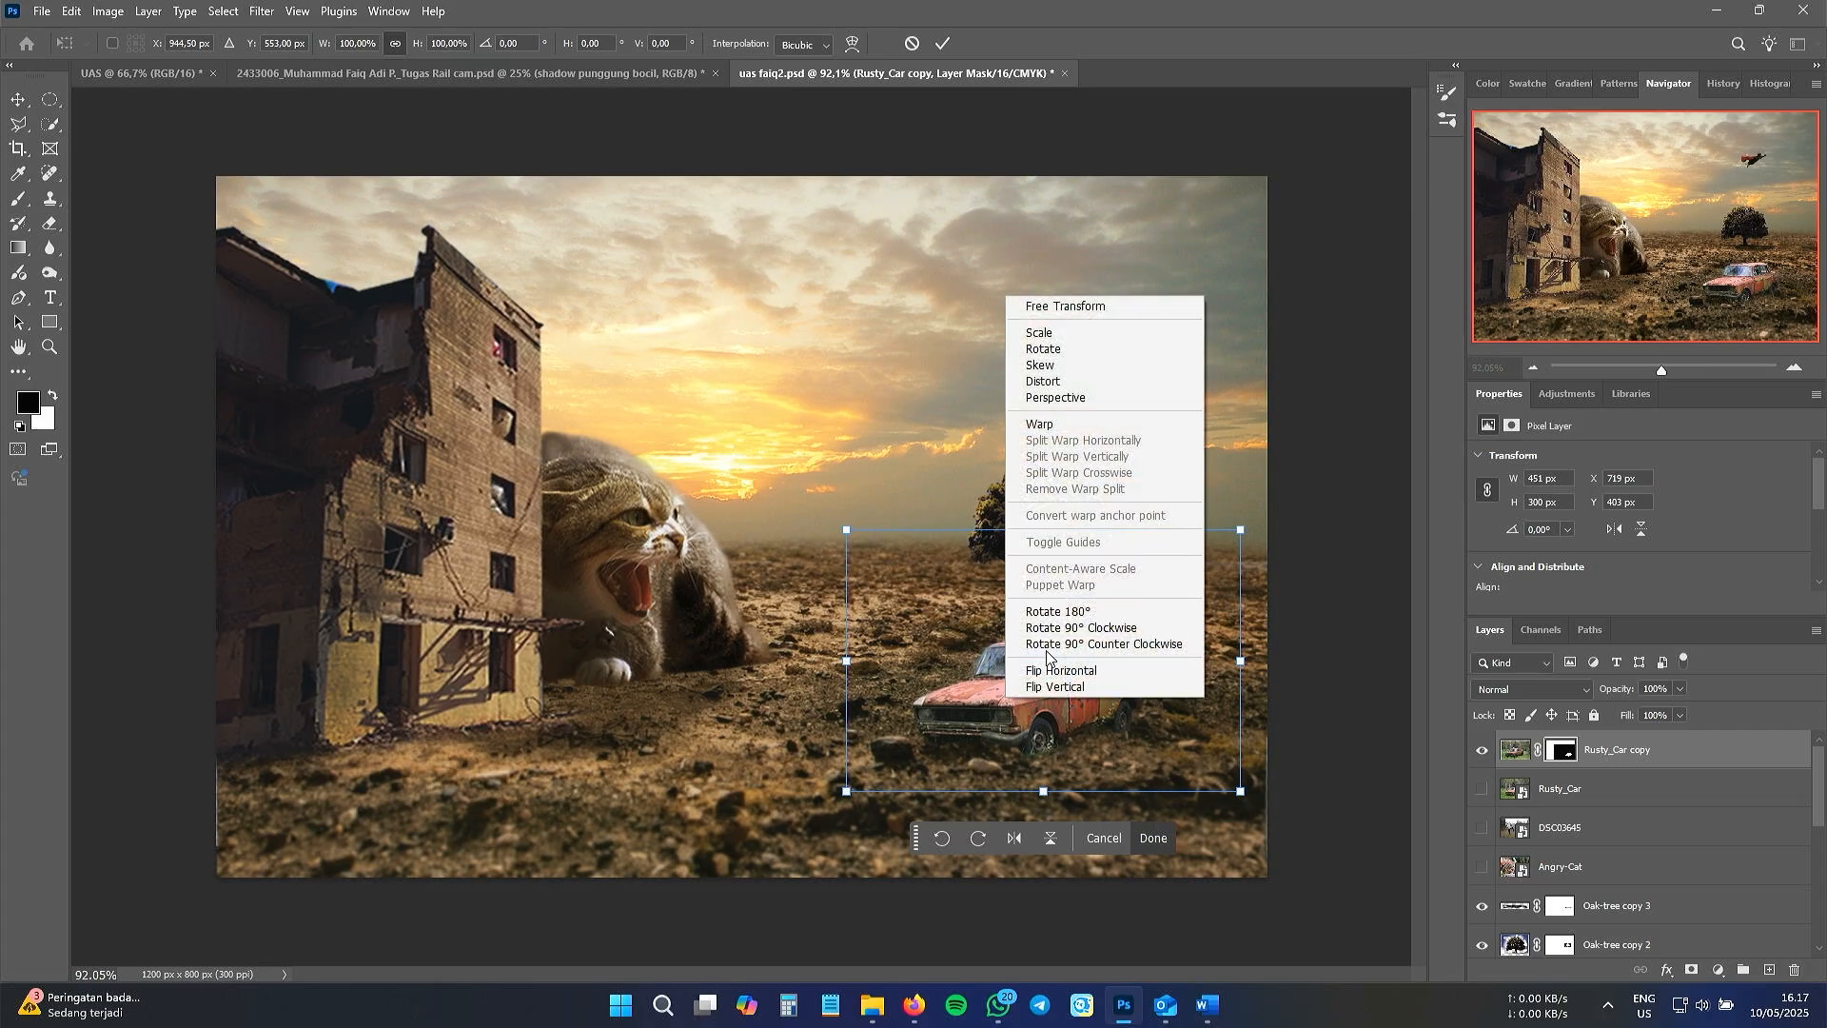
{"action": "left_click", "coordinate": [1094, 382]}
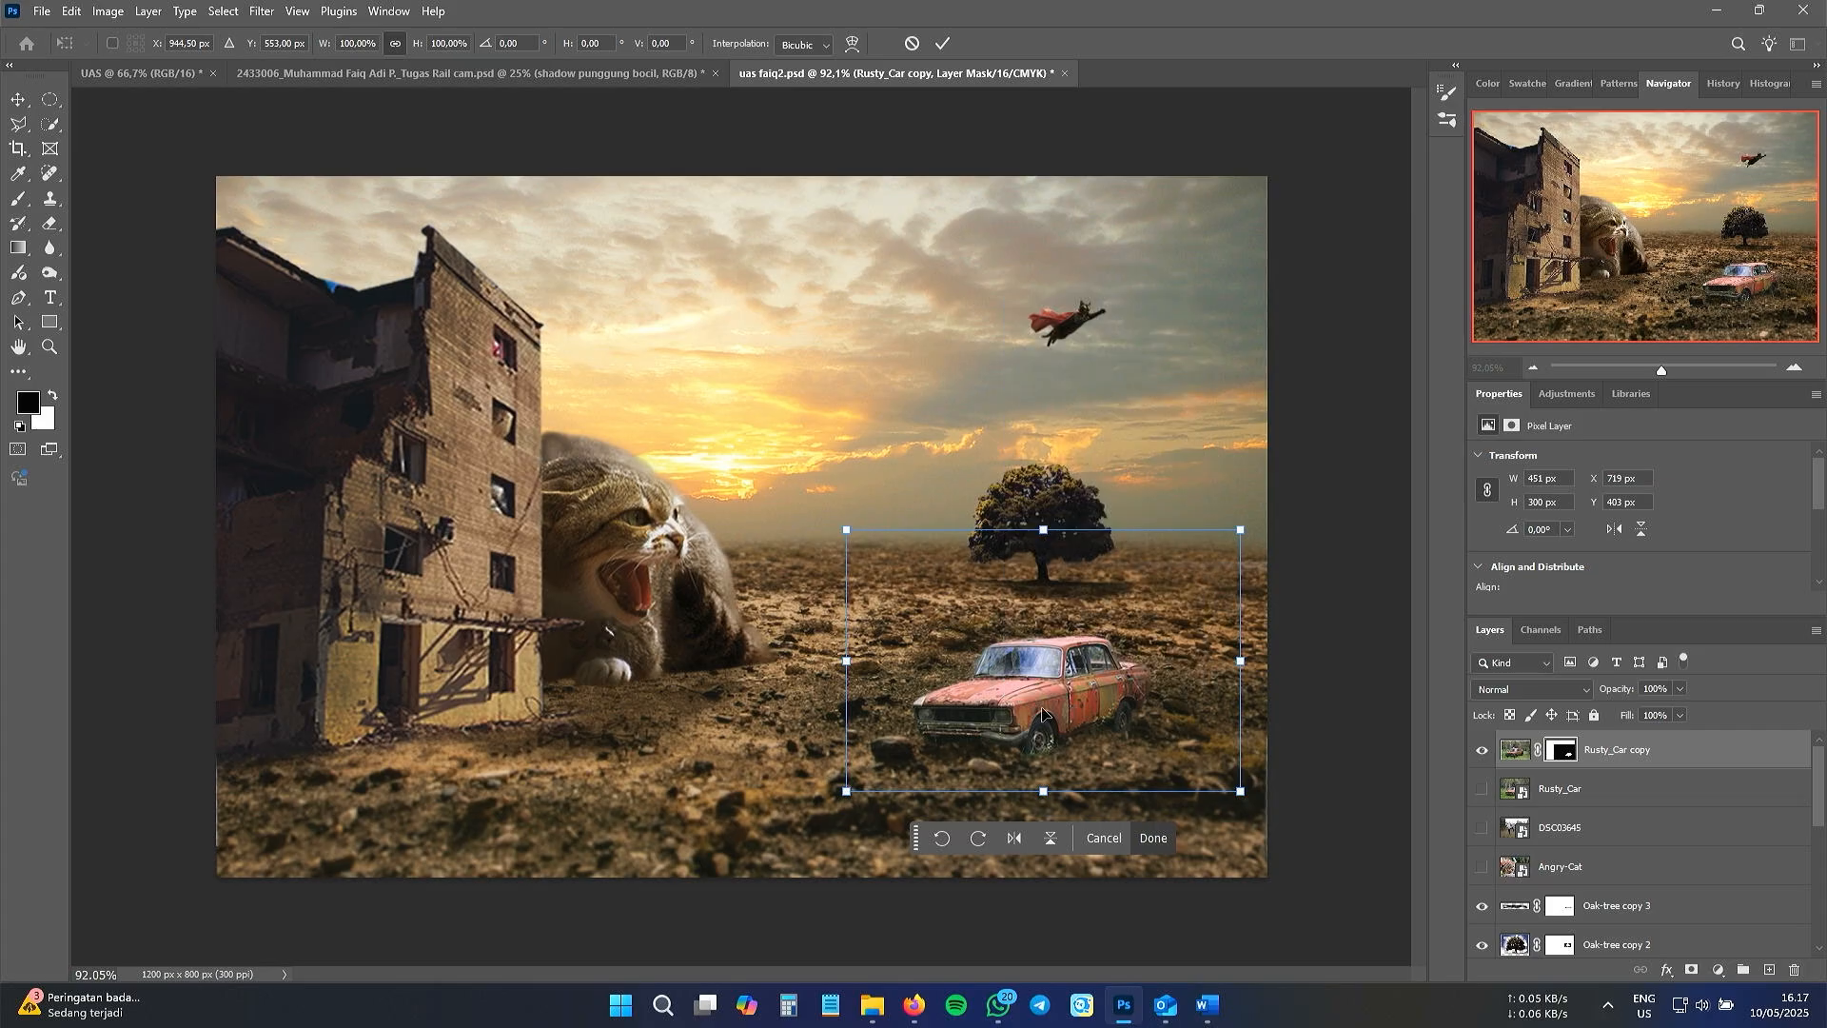
{"action": "left_click_drag", "start_coordinate": [1240, 792], "coordinate": [1249, 817]}
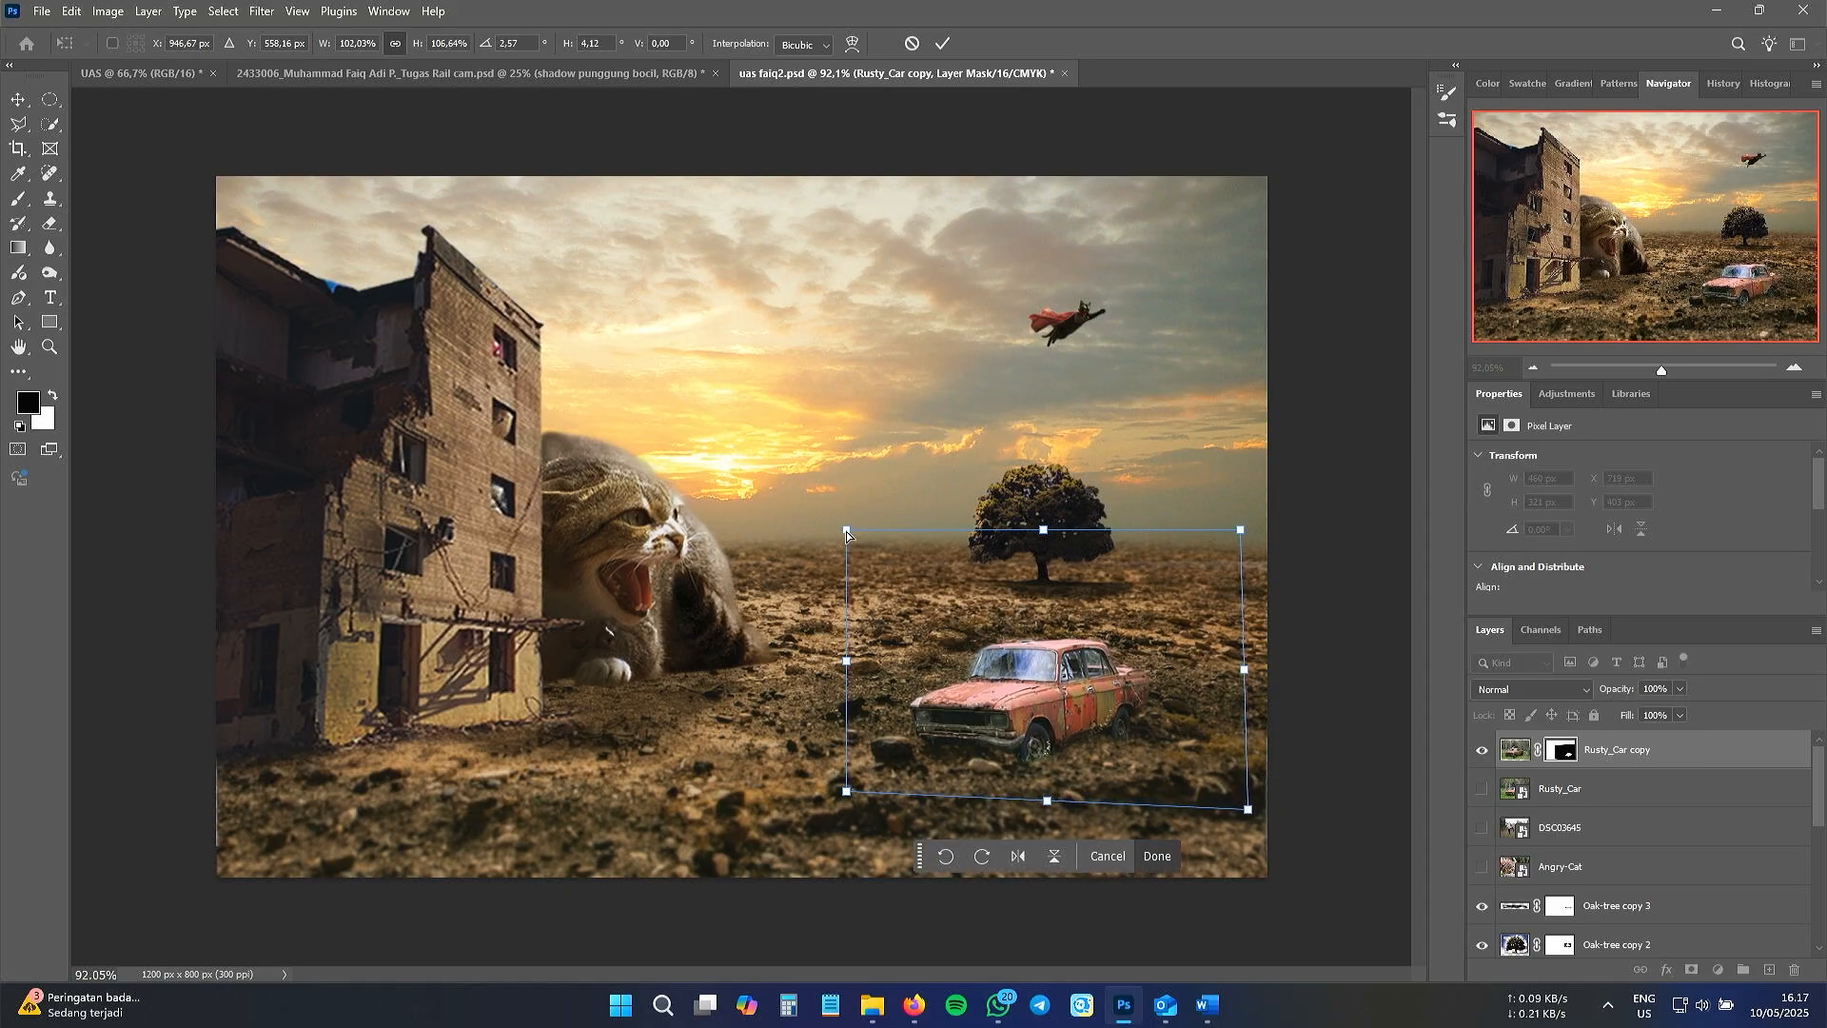
{"action": "left_click_drag", "start_coordinate": [849, 529], "coordinate": [879, 523]}
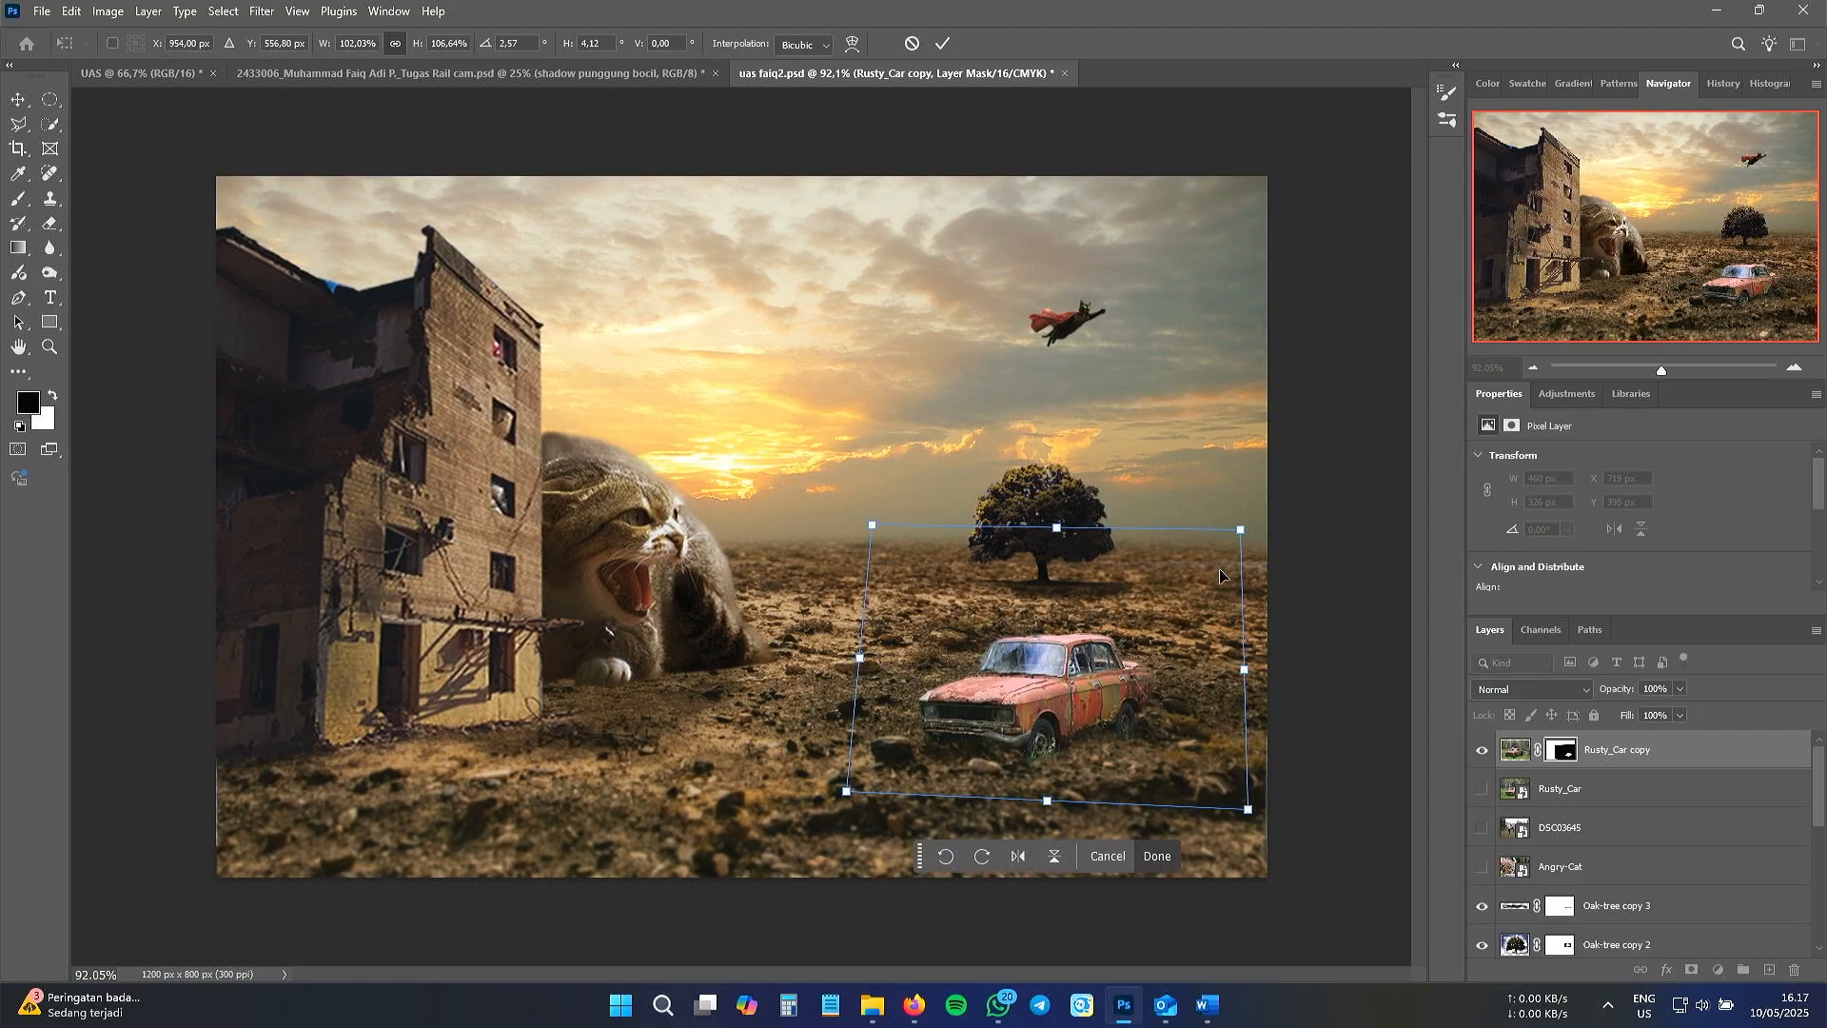
{"action": "left_click_drag", "start_coordinate": [1248, 539], "coordinate": [1284, 514]}
{"action": "left_click_drag", "start_coordinate": [873, 526], "coordinate": [878, 494]}
{"action": "key", "text": "Return"}
- Select the car layer's image instead of its mask and warm its midtones toward yellow with Color Balance
{"action": "left_click", "coordinate": [107, 11]}
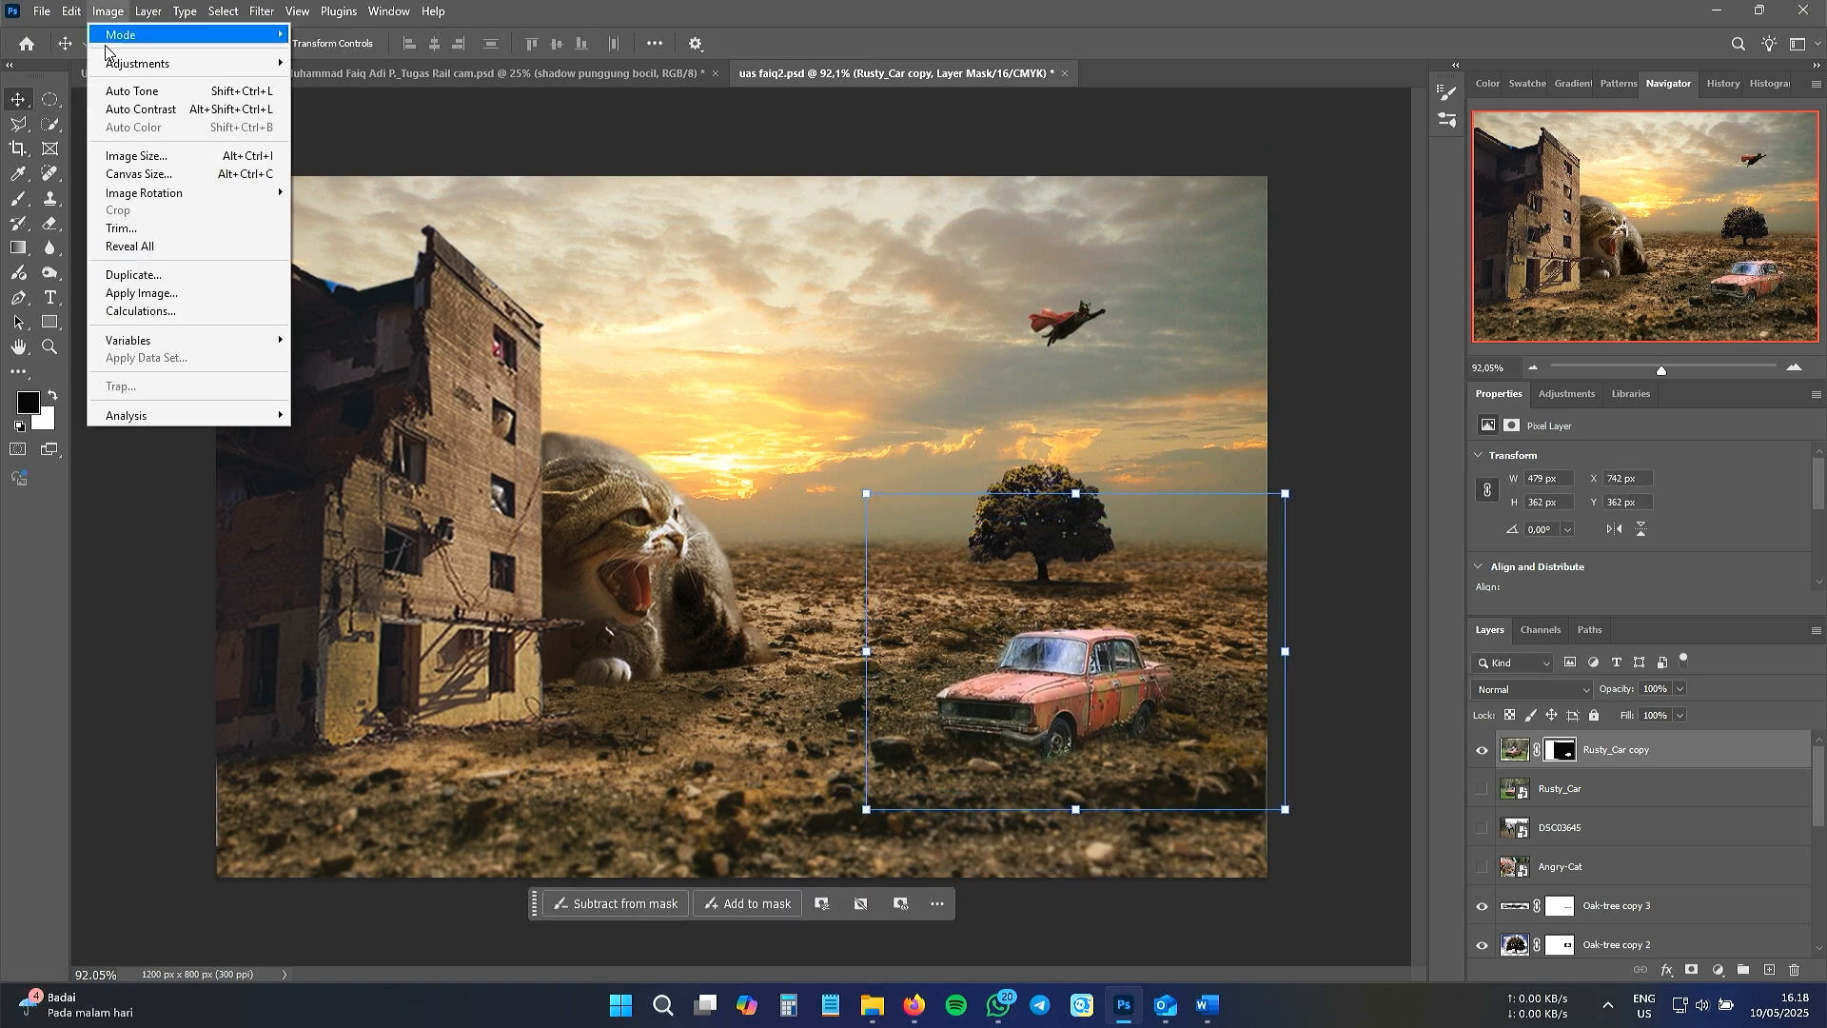
{"action": "left_click", "coordinate": [108, 12]}
{"action": "left_click", "coordinate": [107, 12]}
{"action": "mouse_move", "coordinate": [133, 63]}
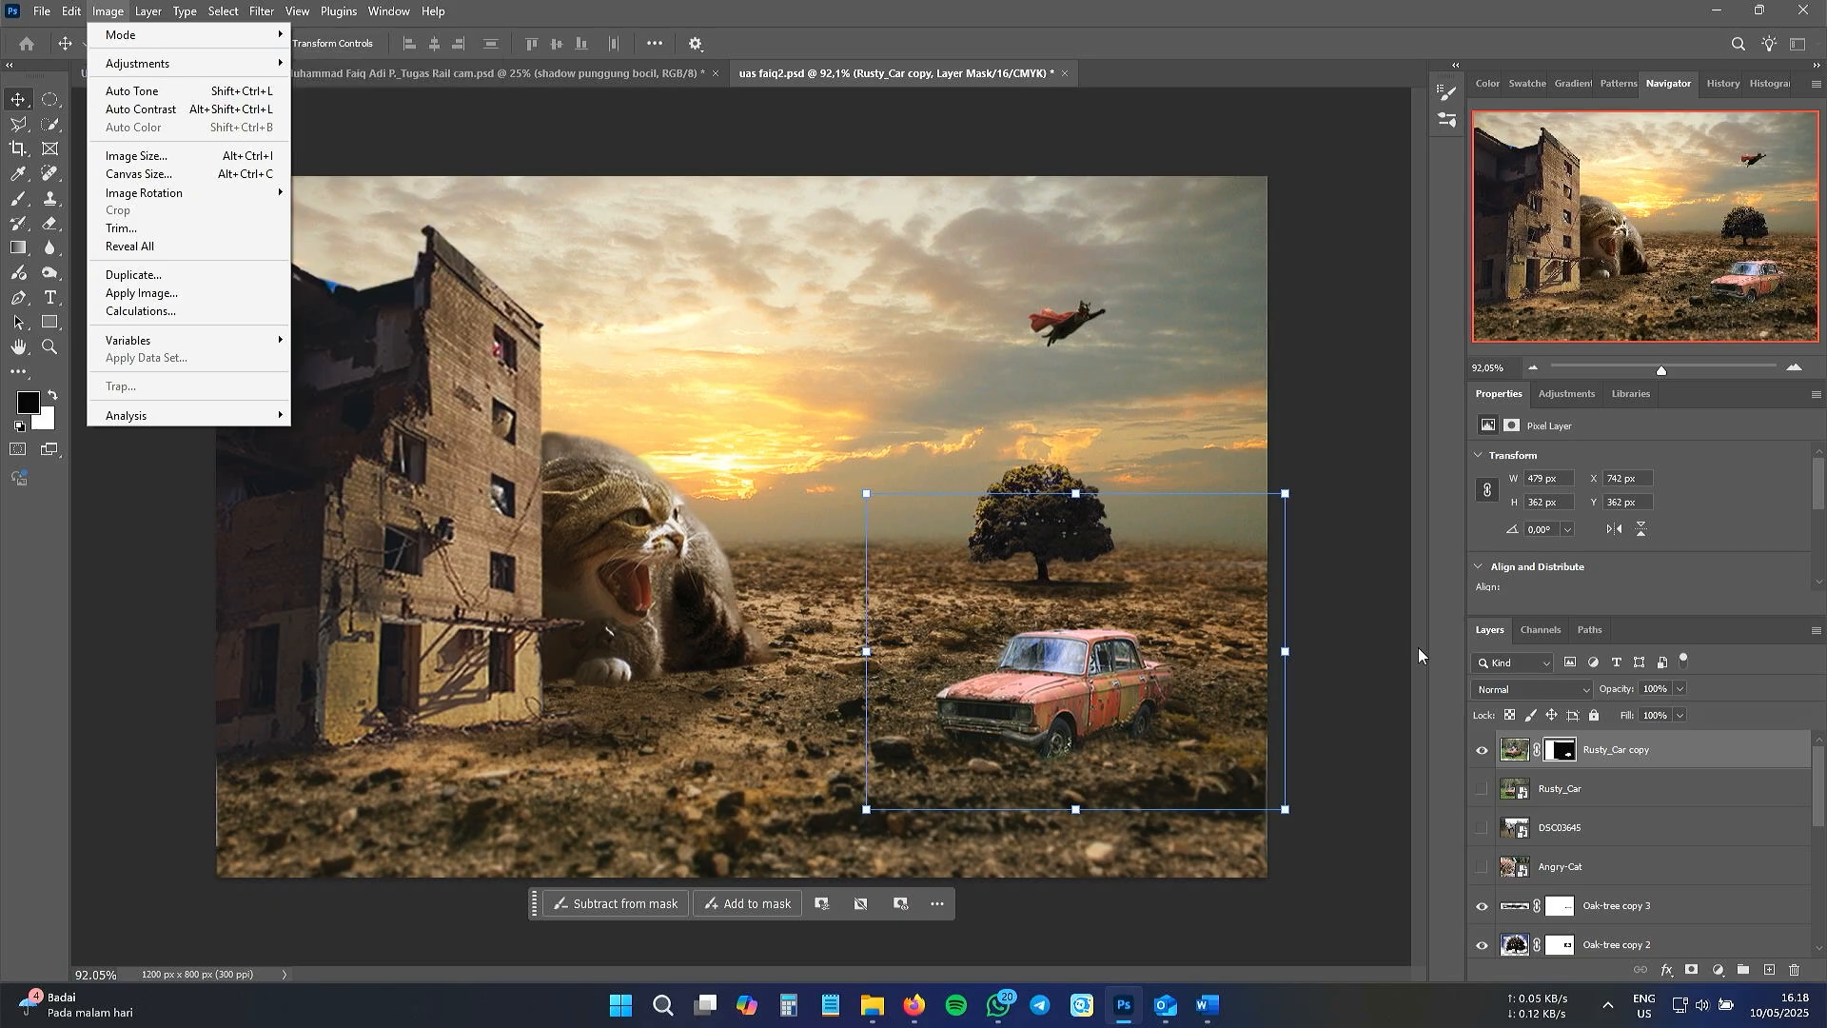
{"action": "left_click", "coordinate": [1517, 754]}
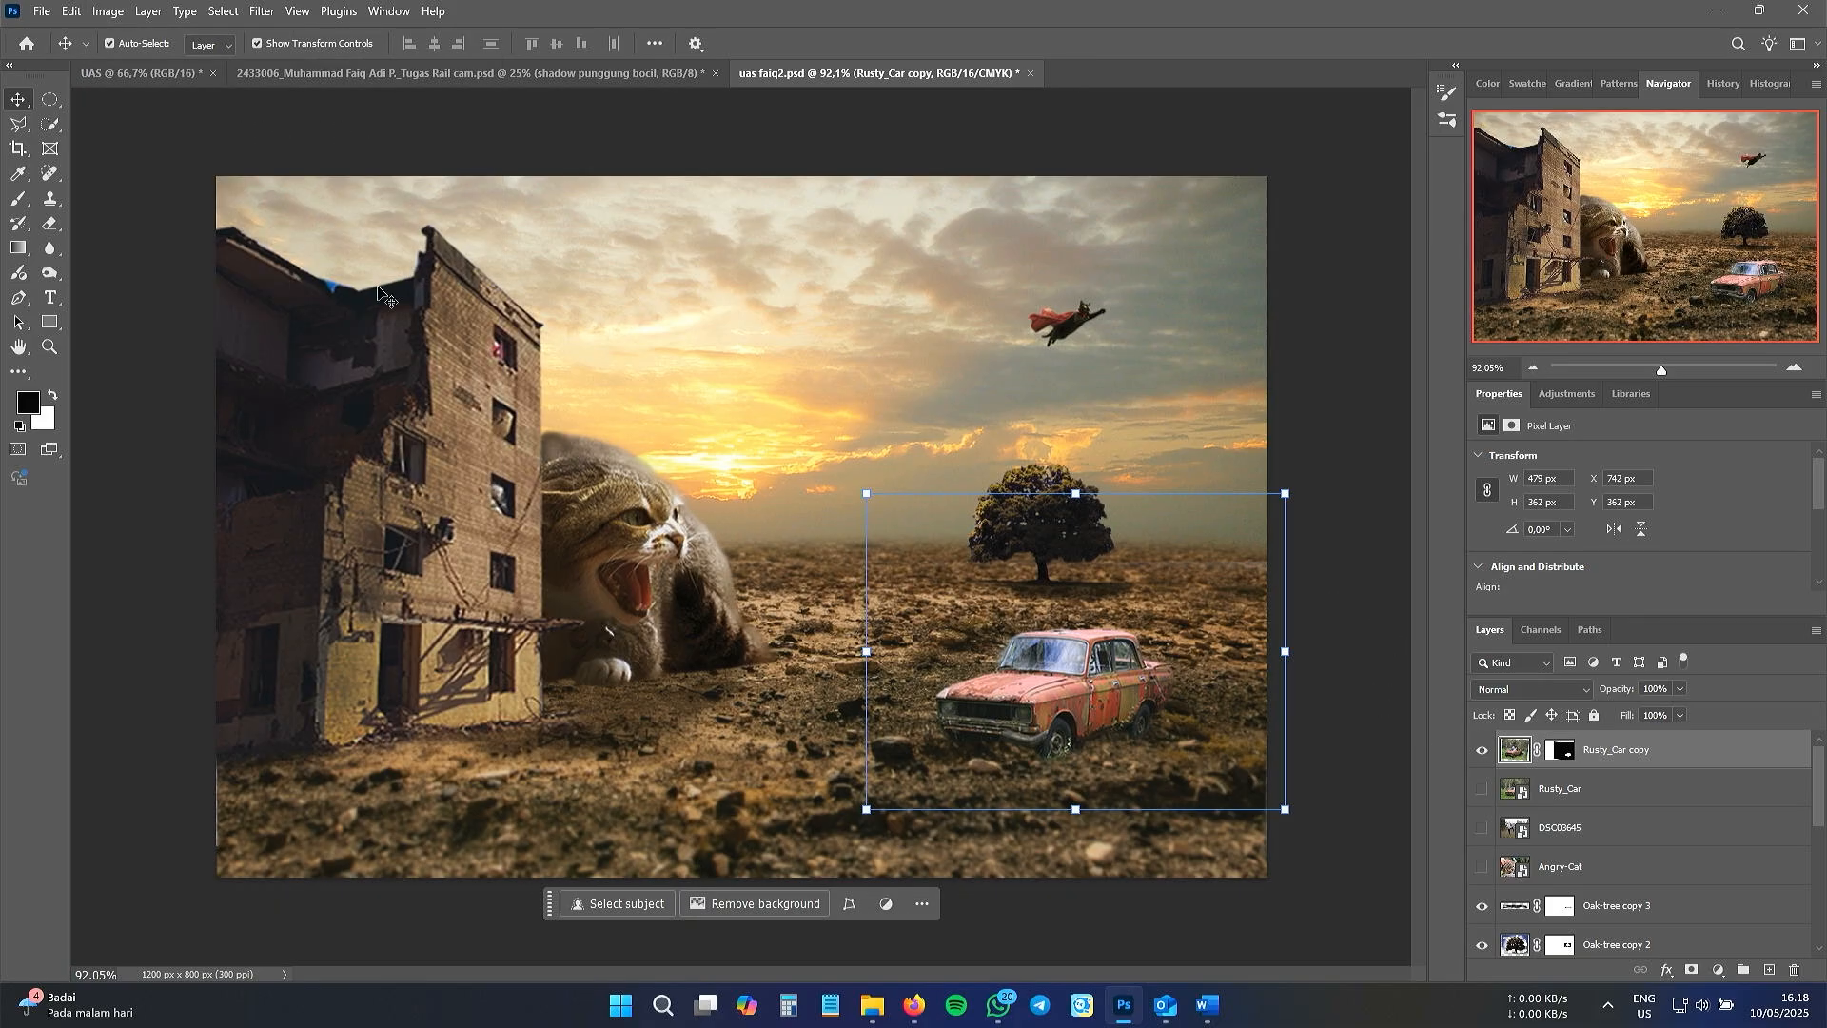
{"action": "left_click", "coordinate": [109, 12]}
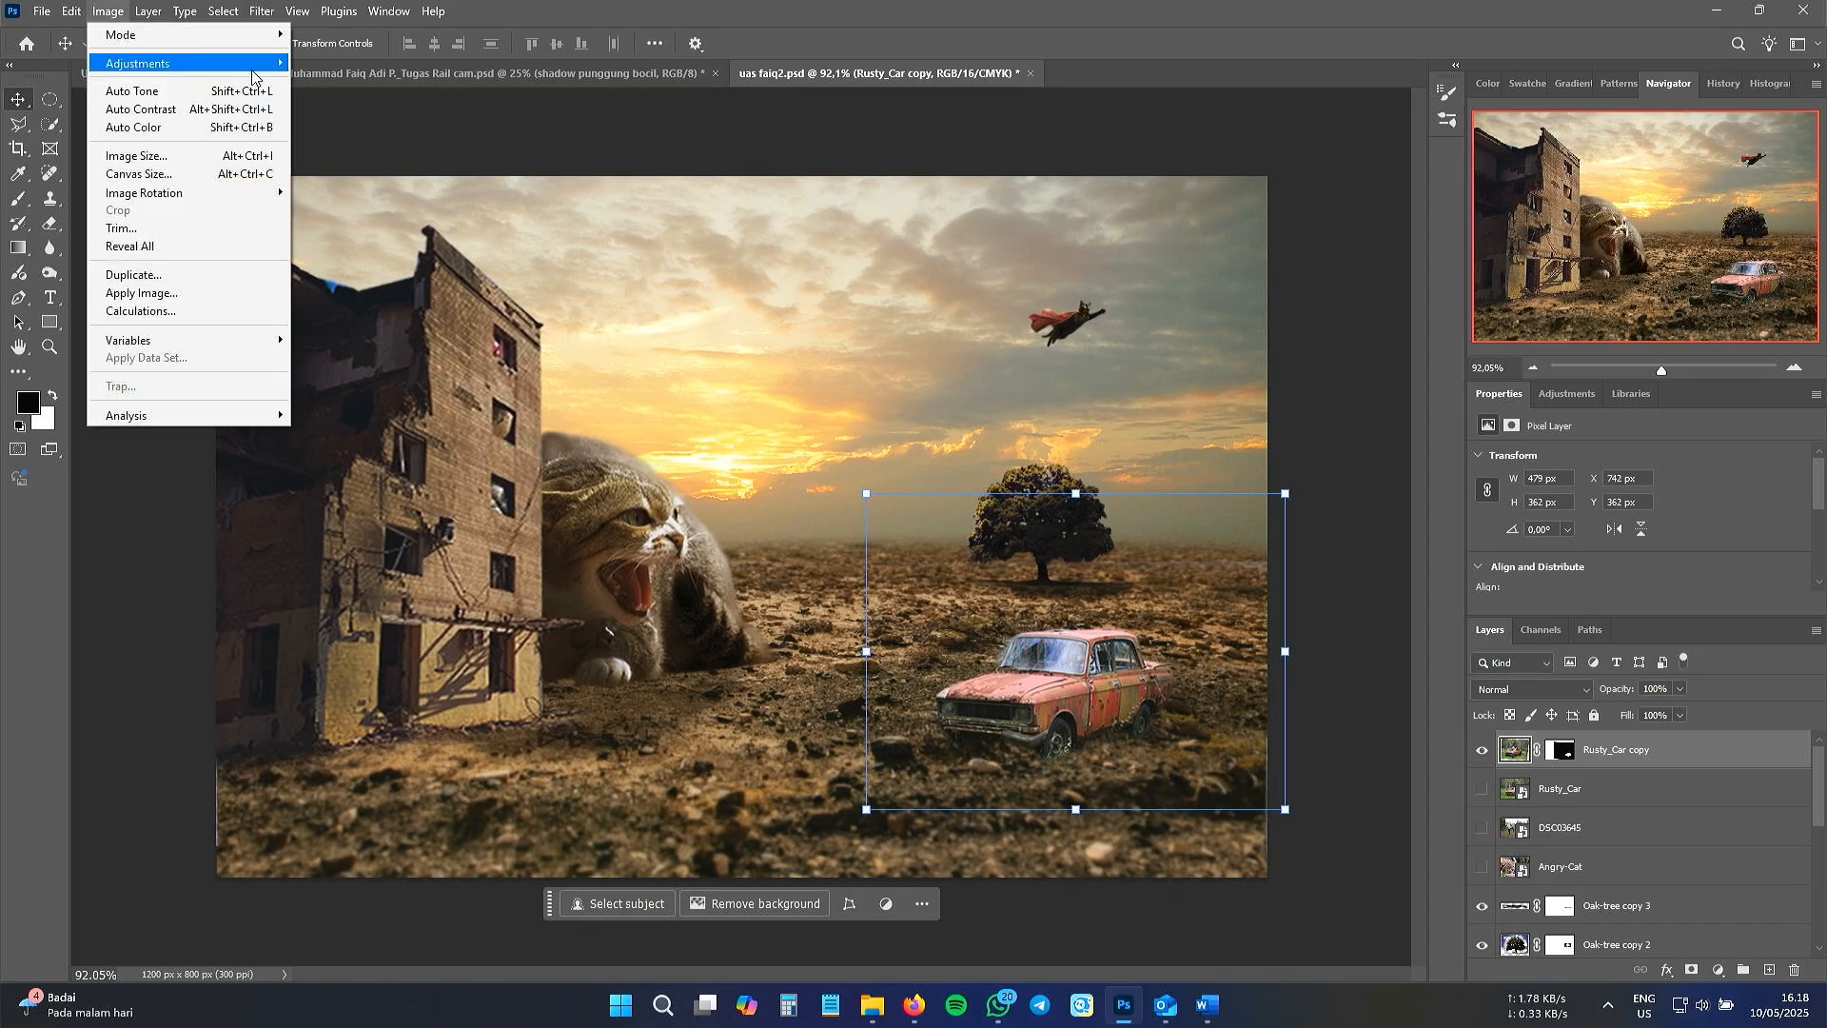
{"action": "mouse_move", "coordinate": [253, 65]}
{"action": "left_click", "coordinate": [344, 181]}
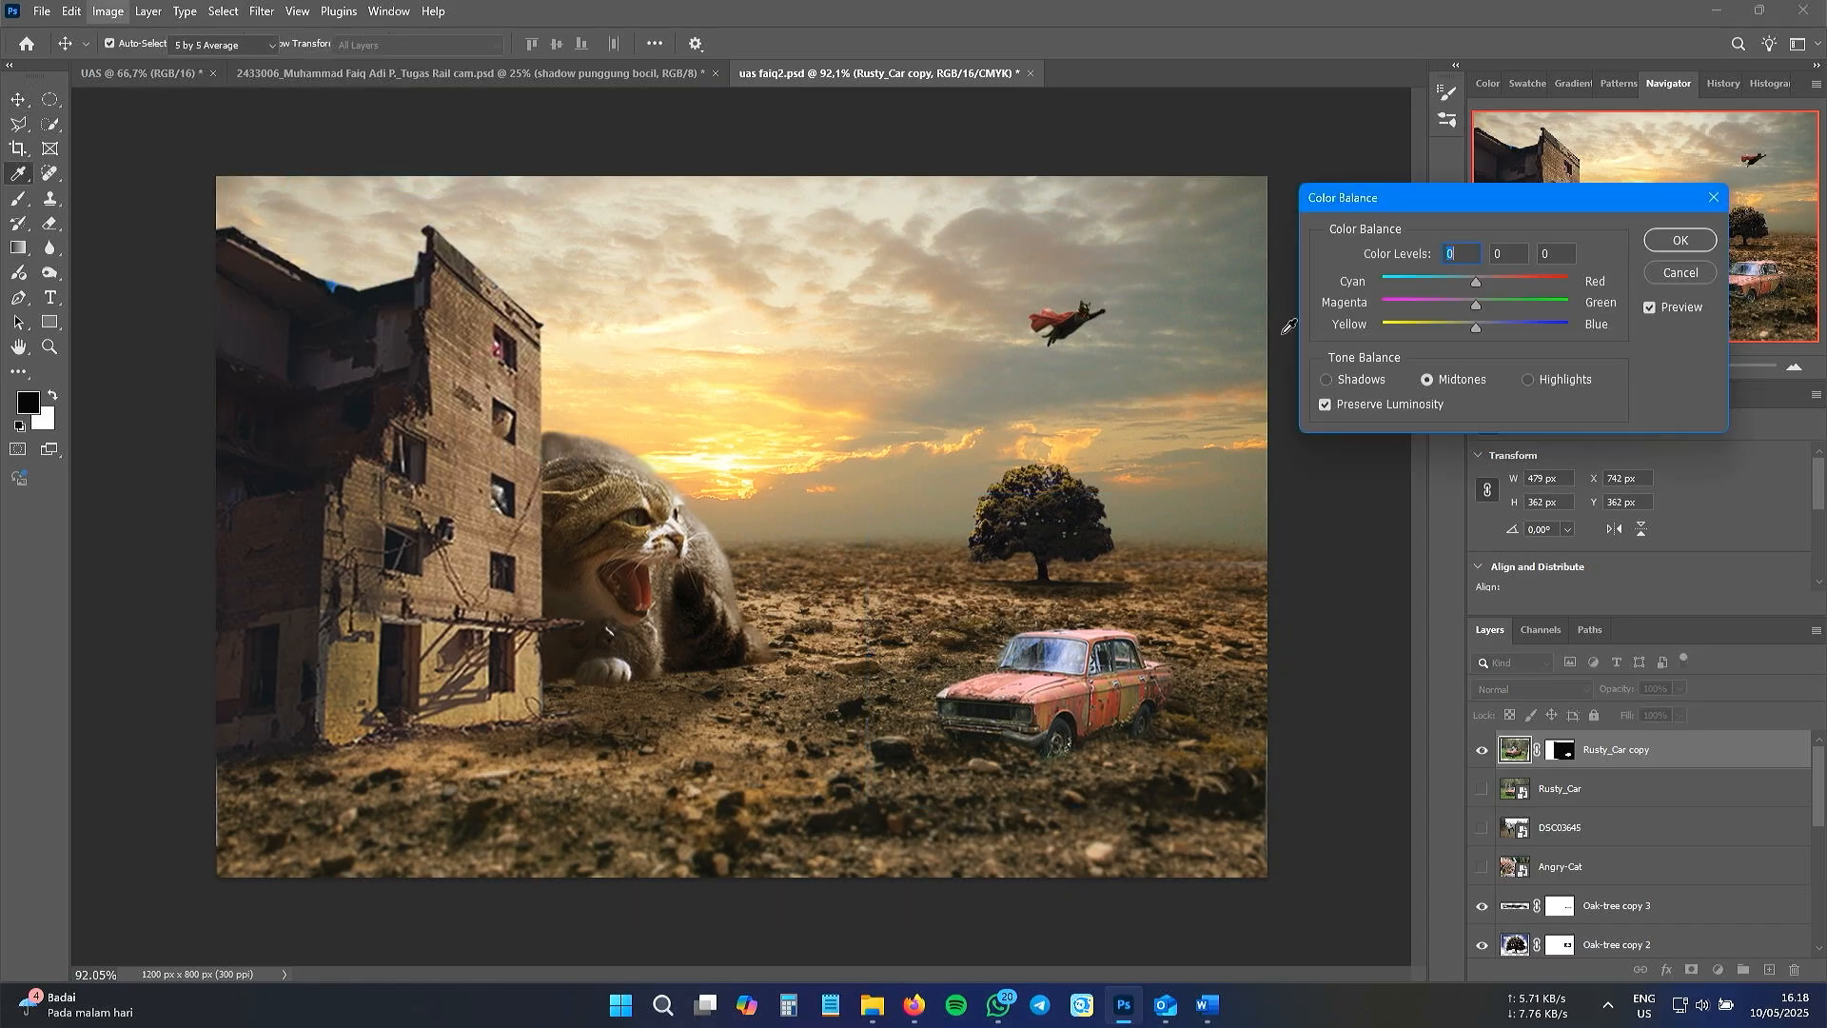
{"action": "left_click_drag", "start_coordinate": [1475, 331], "coordinate": [1453, 306]}
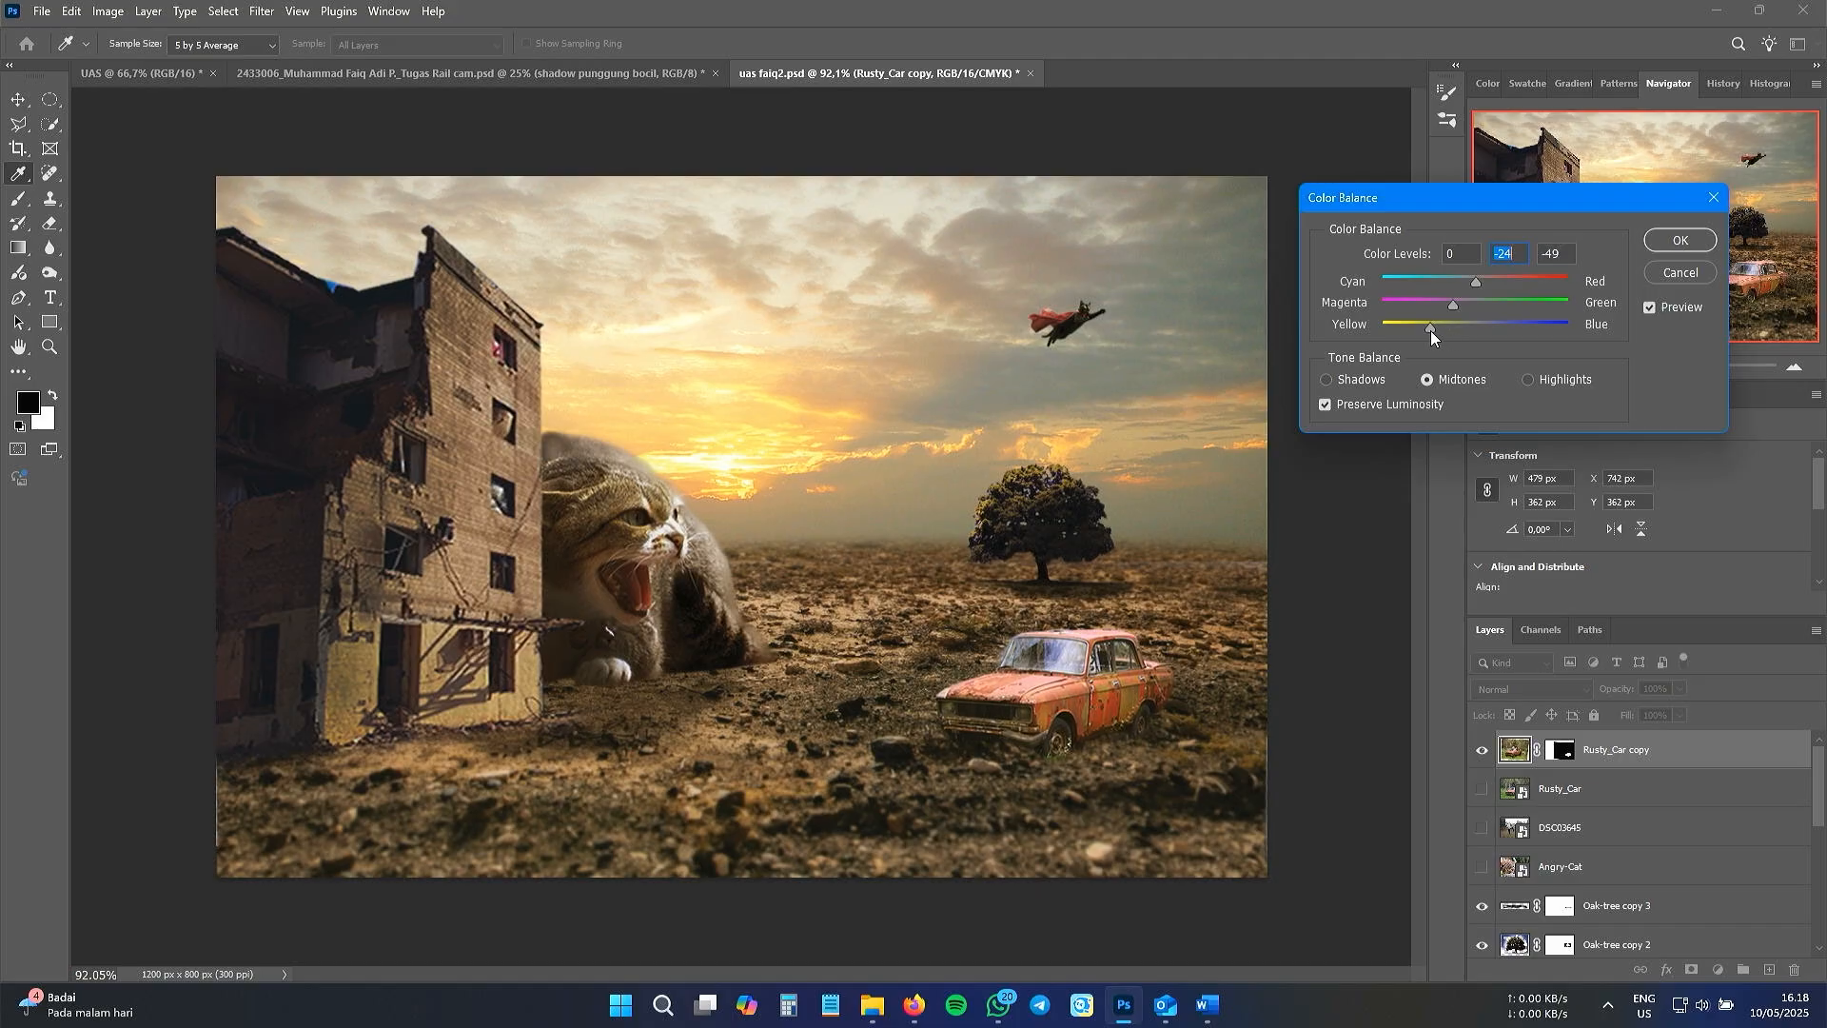
{"action": "left_click_drag", "start_coordinate": [1439, 329], "coordinate": [1494, 286]}
{"action": "mouse_move", "coordinate": [1453, 307]}
{"action": "left_mouse_down"}
{"action": "mouse_move", "coordinate": [1434, 330]}
{"action": "mouse_move", "coordinate": [1492, 286]}
{"action": "mouse_move", "coordinate": [1466, 303]}
{"action": "left_mouse_up"}
{"action": "left_click_drag", "start_coordinate": [1448, 328], "coordinate": [1443, 328]}
{"action": "left_click_drag", "start_coordinate": [1466, 304], "coordinate": [1472, 306]}
{"action": "left_click", "coordinate": [1651, 243]}
{"action": "key", "text": "v"}
- Reduce the rusty car's saturation to -16 and slightly lower its lightness with Hue/Saturation
{"action": "left_click", "coordinate": [108, 10]}
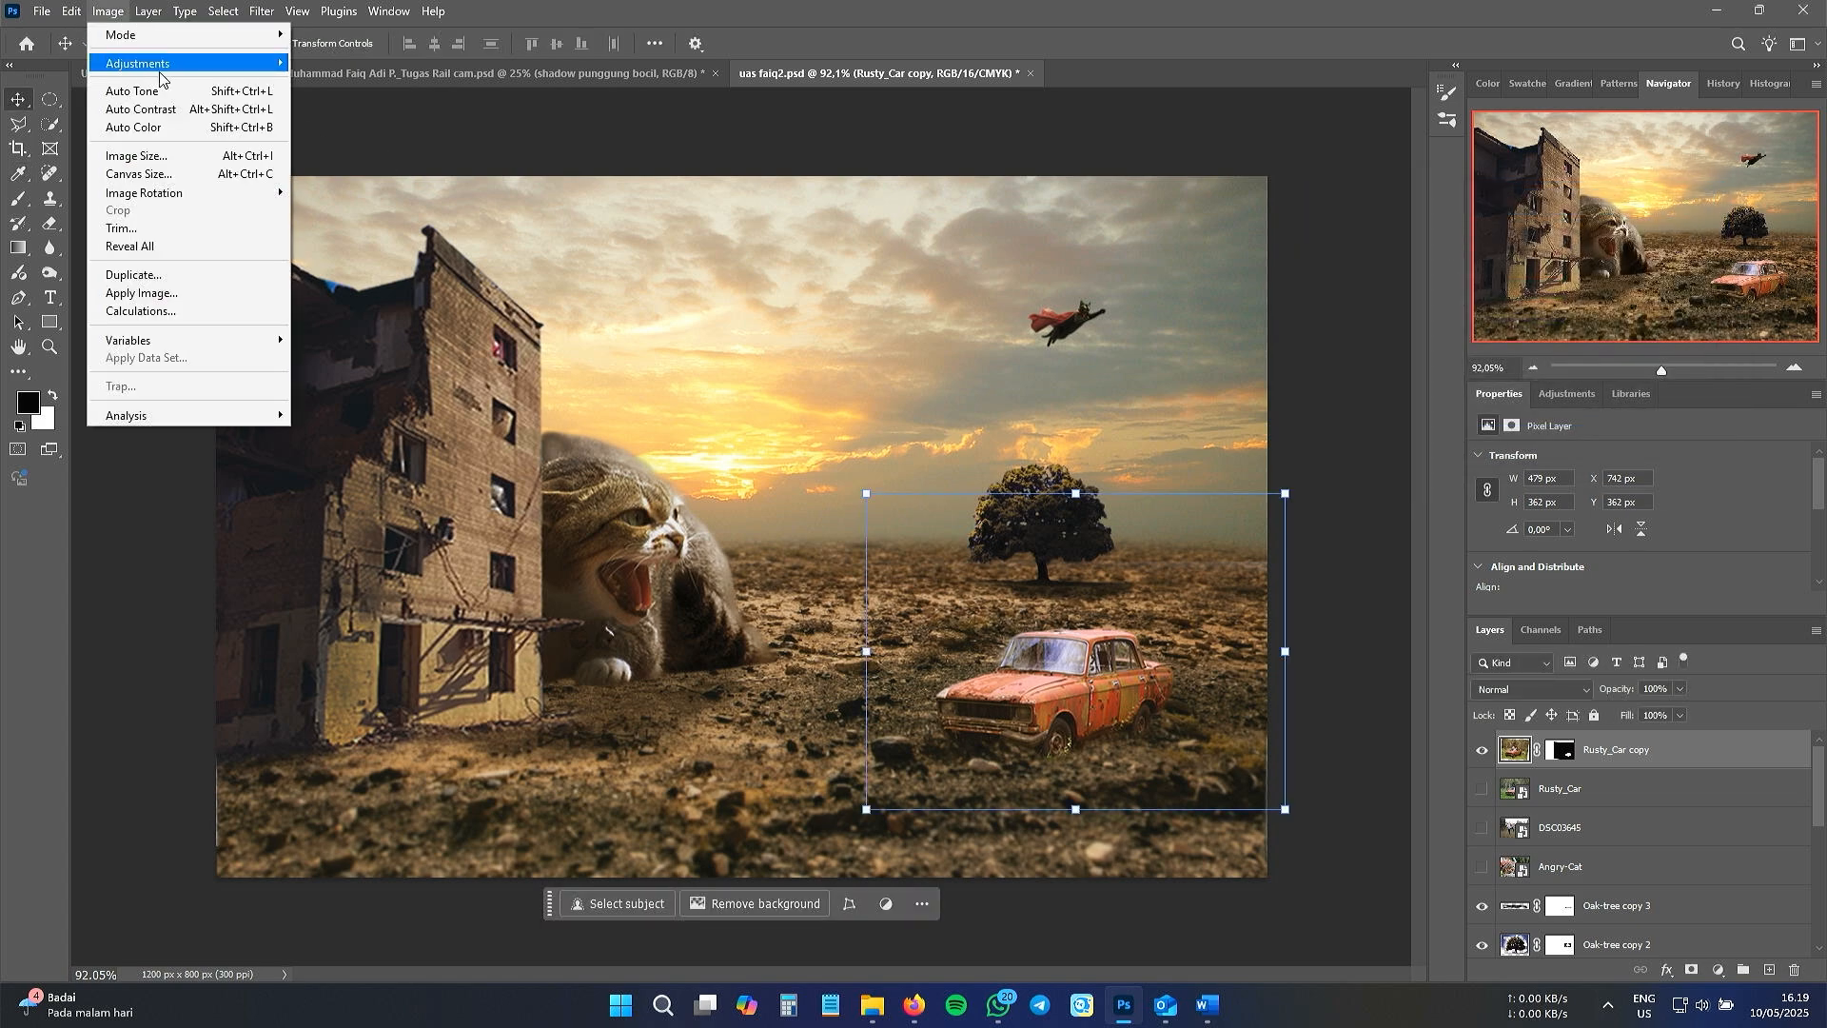
{"action": "mouse_move", "coordinate": [212, 65]}
{"action": "left_click", "coordinate": [361, 163]}
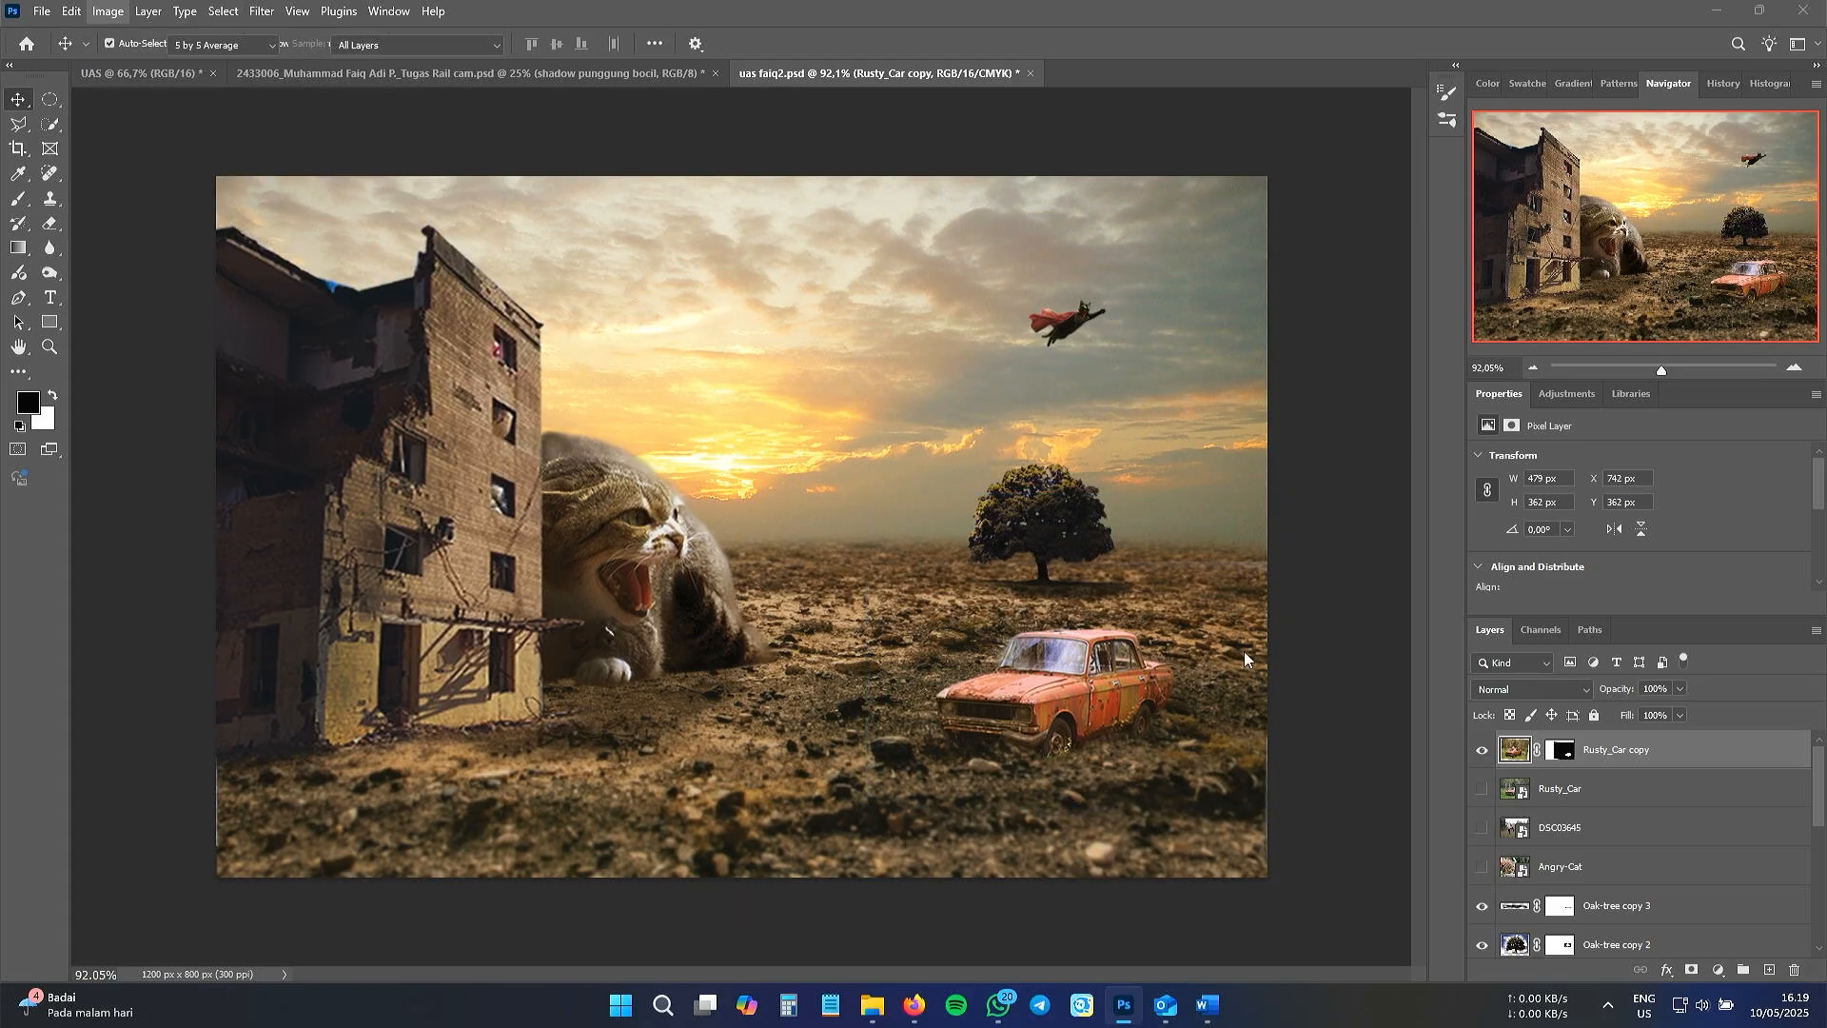
{"action": "left_click_drag", "start_coordinate": [1290, 468], "coordinate": [1378, 454]}
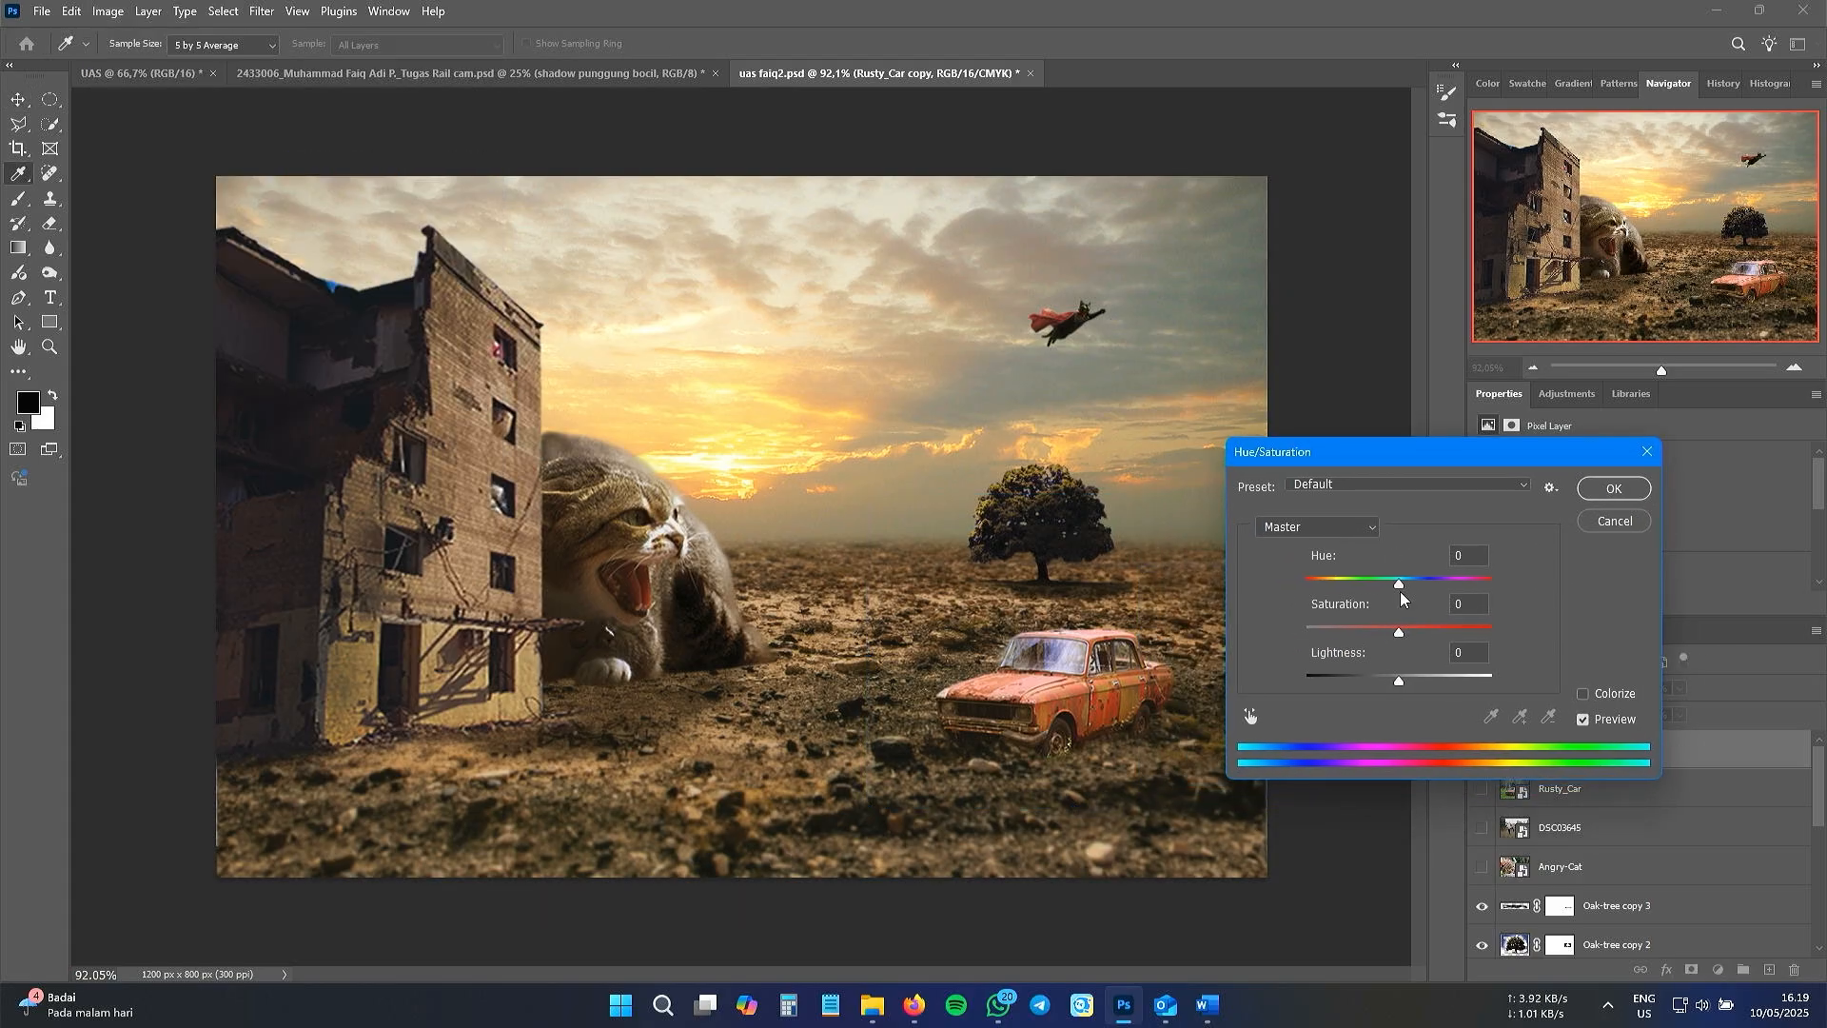
{"action": "left_click_drag", "start_coordinate": [1390, 632], "coordinate": [1385, 630]}
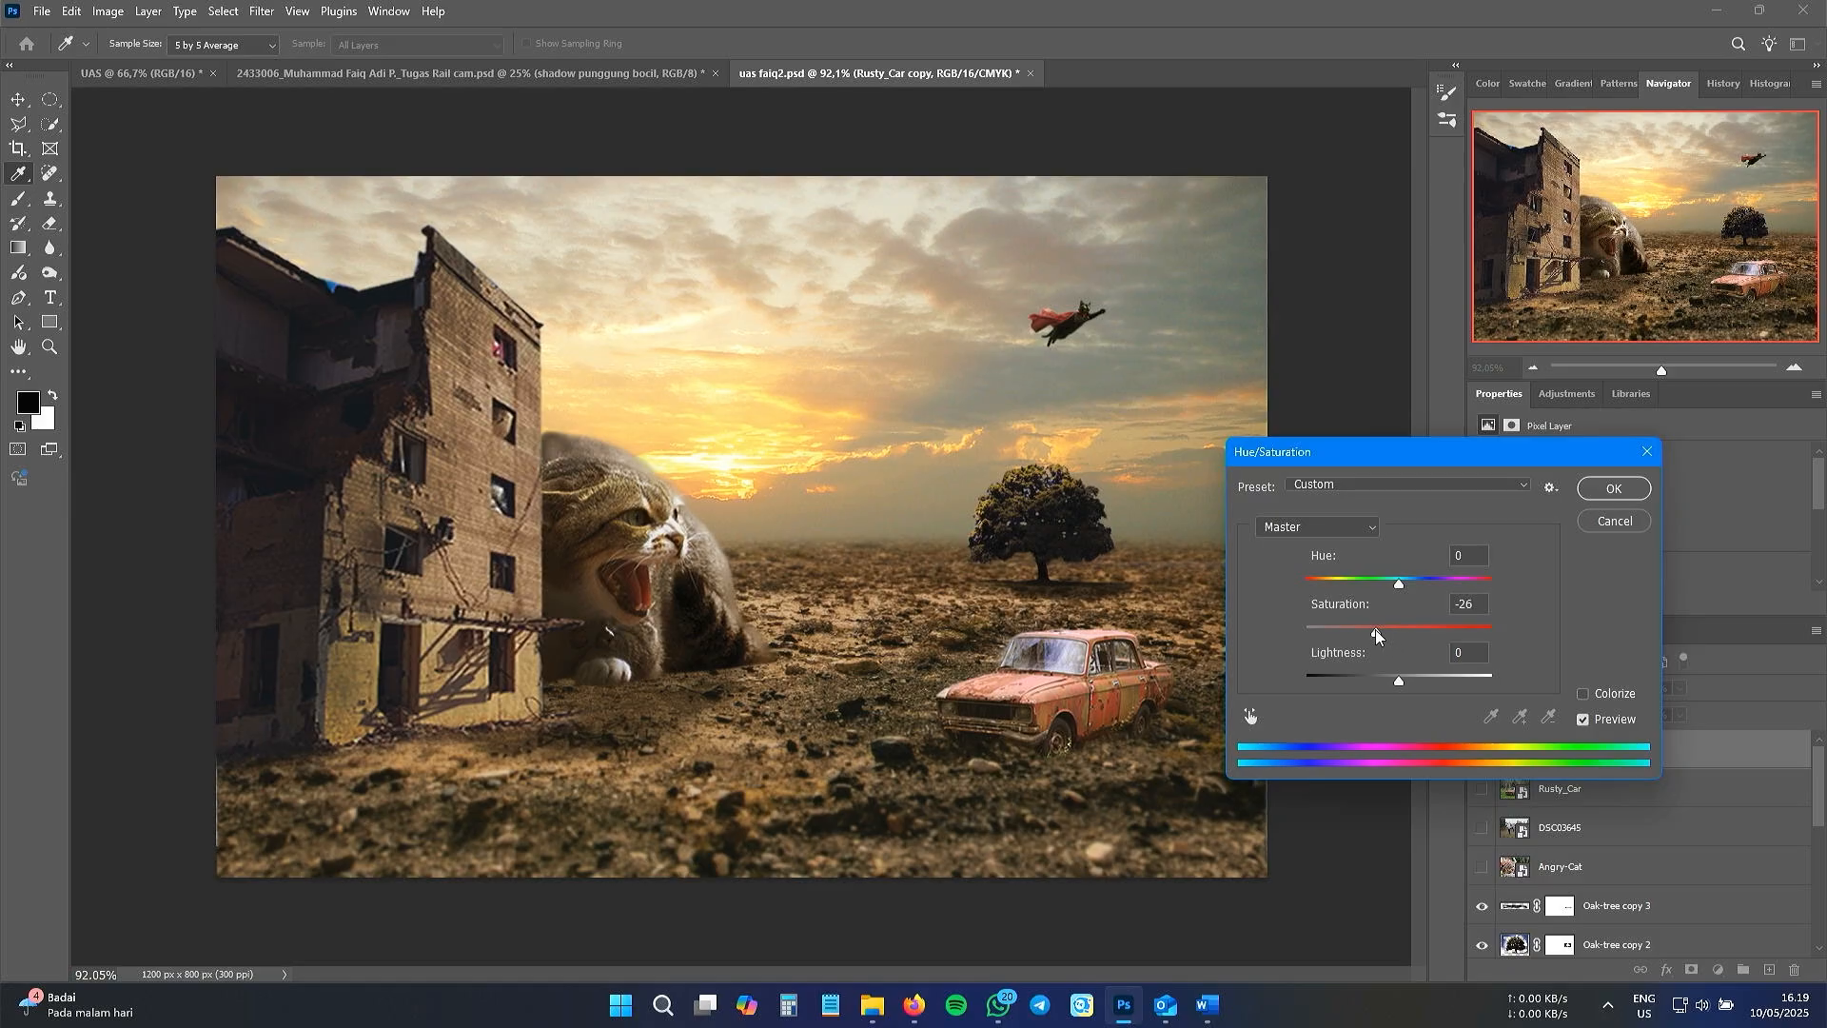
{"action": "left_click_drag", "start_coordinate": [1397, 681], "coordinate": [1390, 681]}
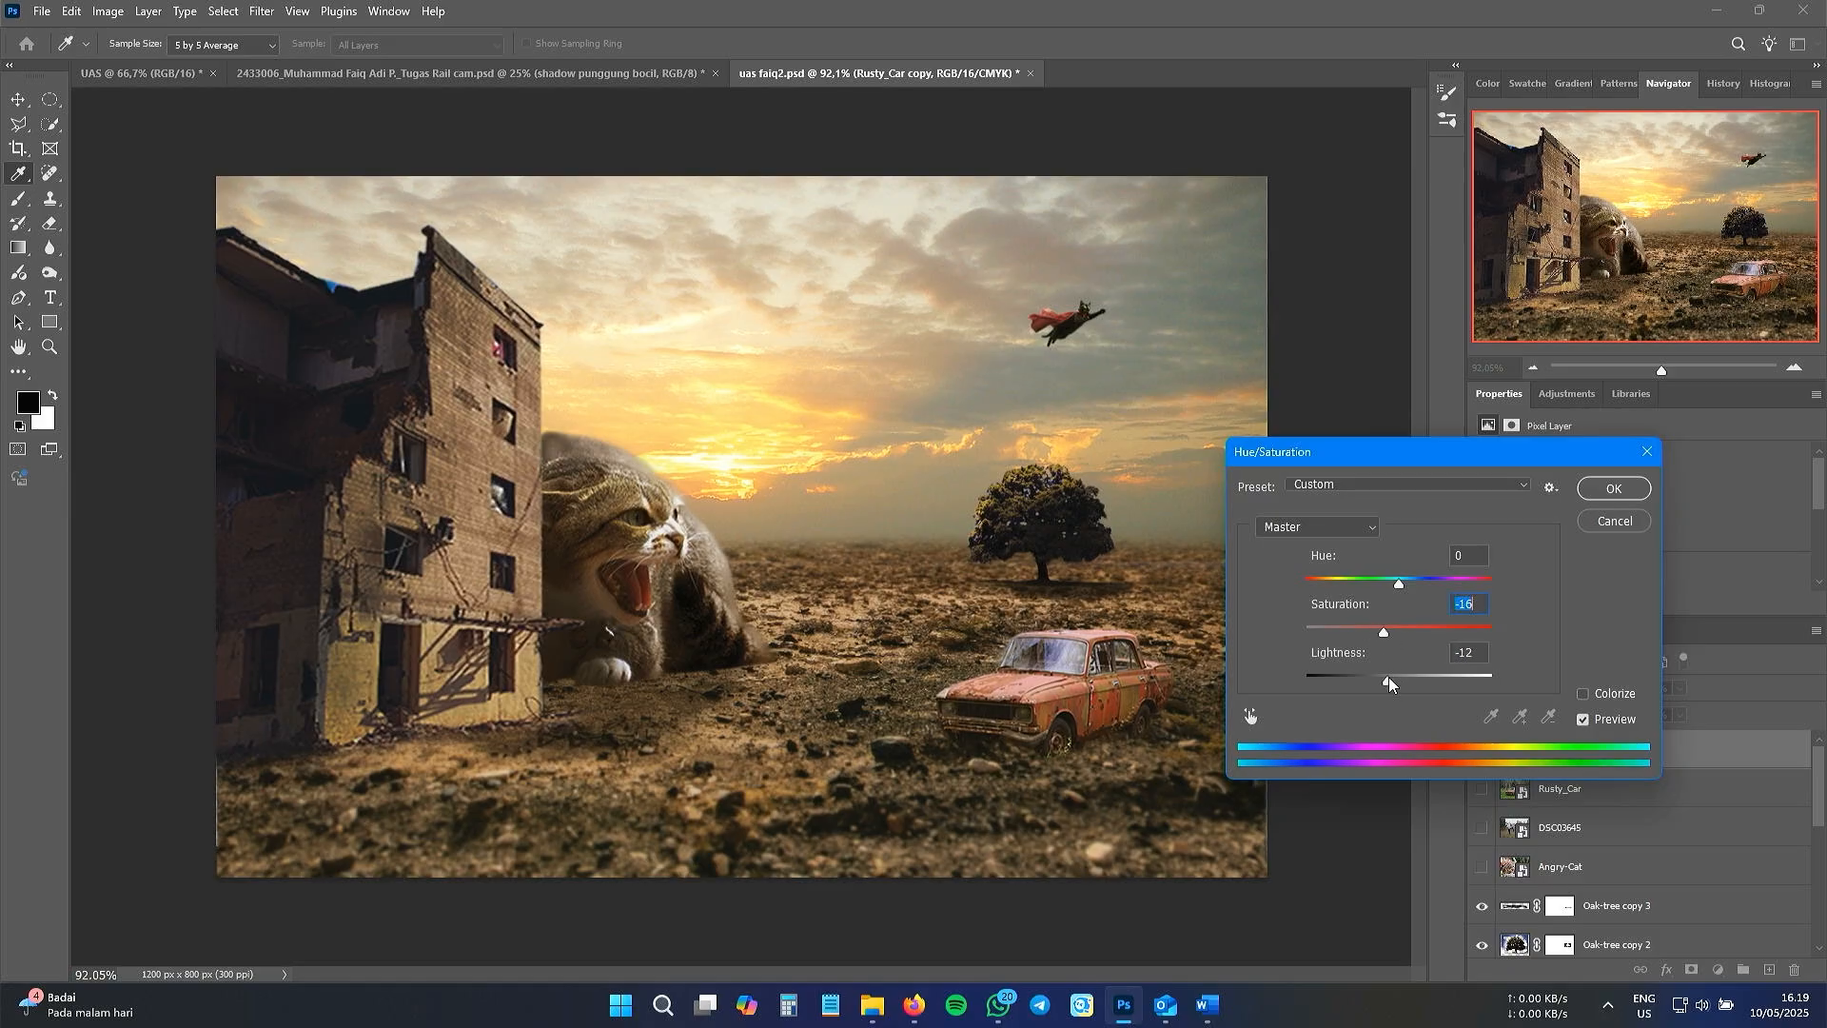
{"action": "key", "text": "Tab"}
{"action": "left_click_drag", "start_coordinate": [1387, 681], "coordinate": [1388, 681]}
{"action": "key", "text": "Return"}
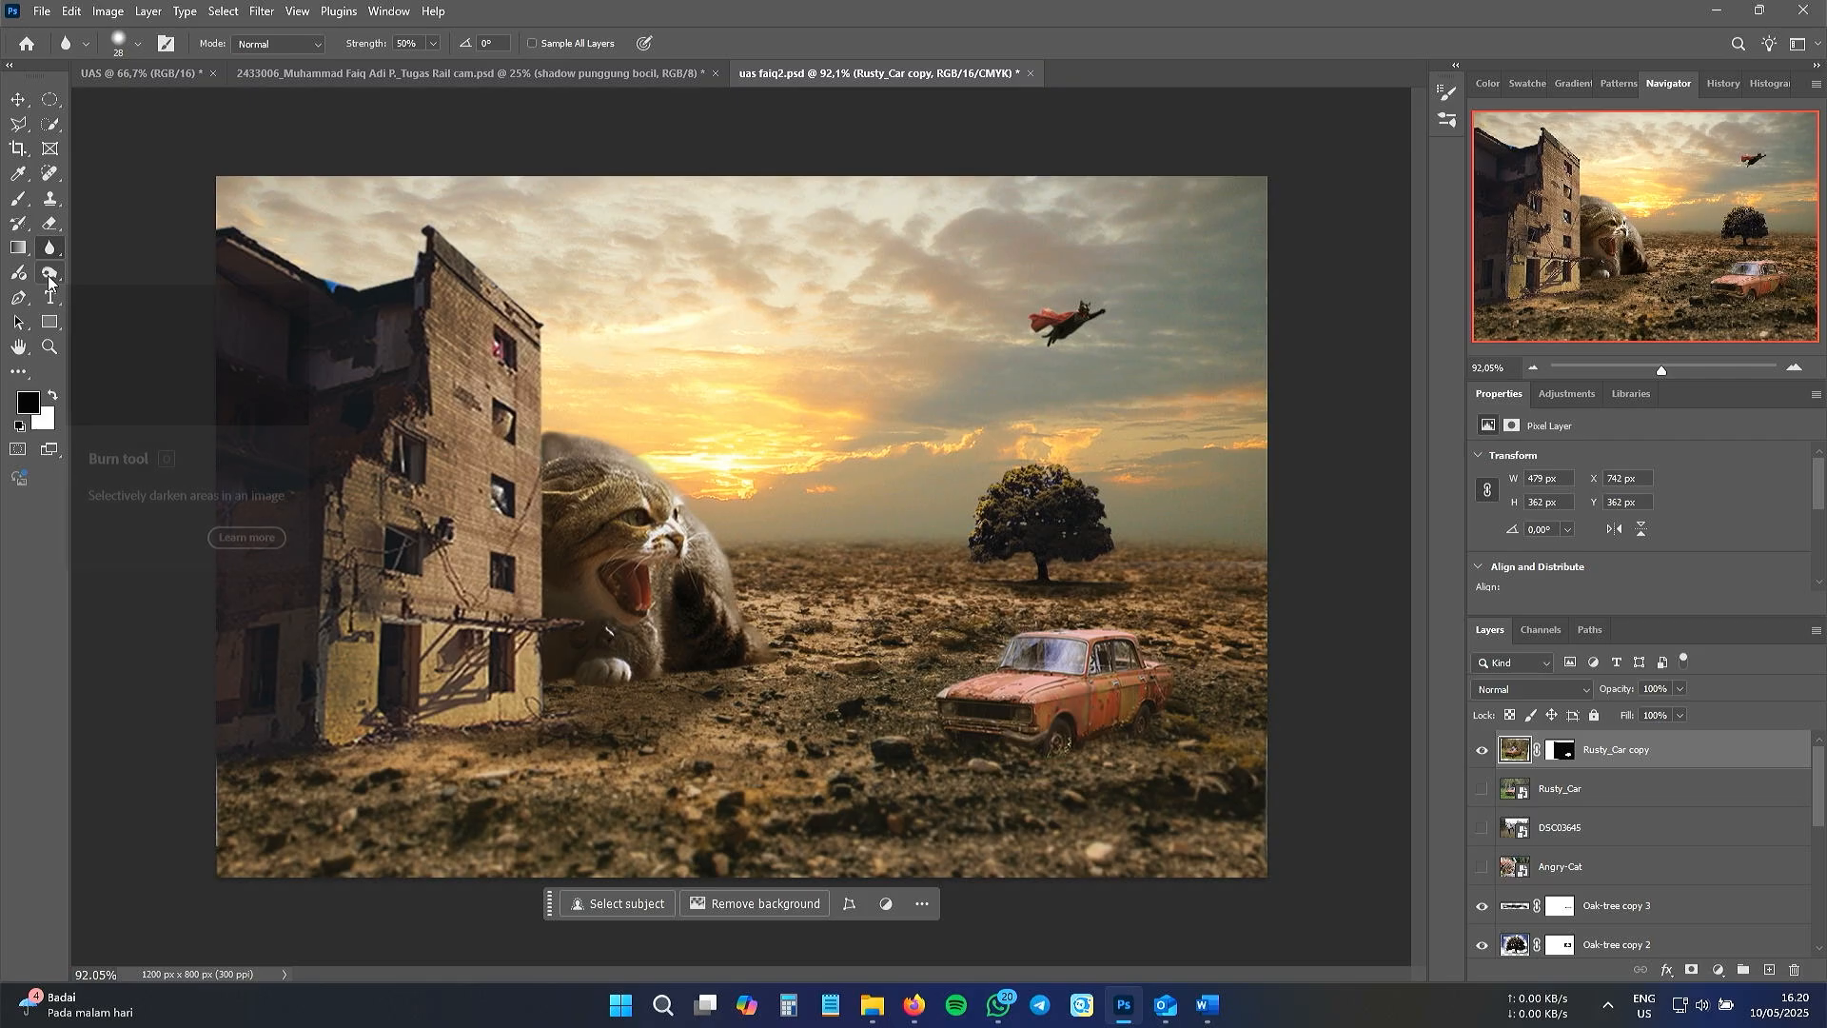
- Revert the blur strokes to the Hue/Saturation history state and darken the car's body with the Burn tool, 64 px on midtones at 39% exposure
{"action": "left_click", "coordinate": [1719, 80]}
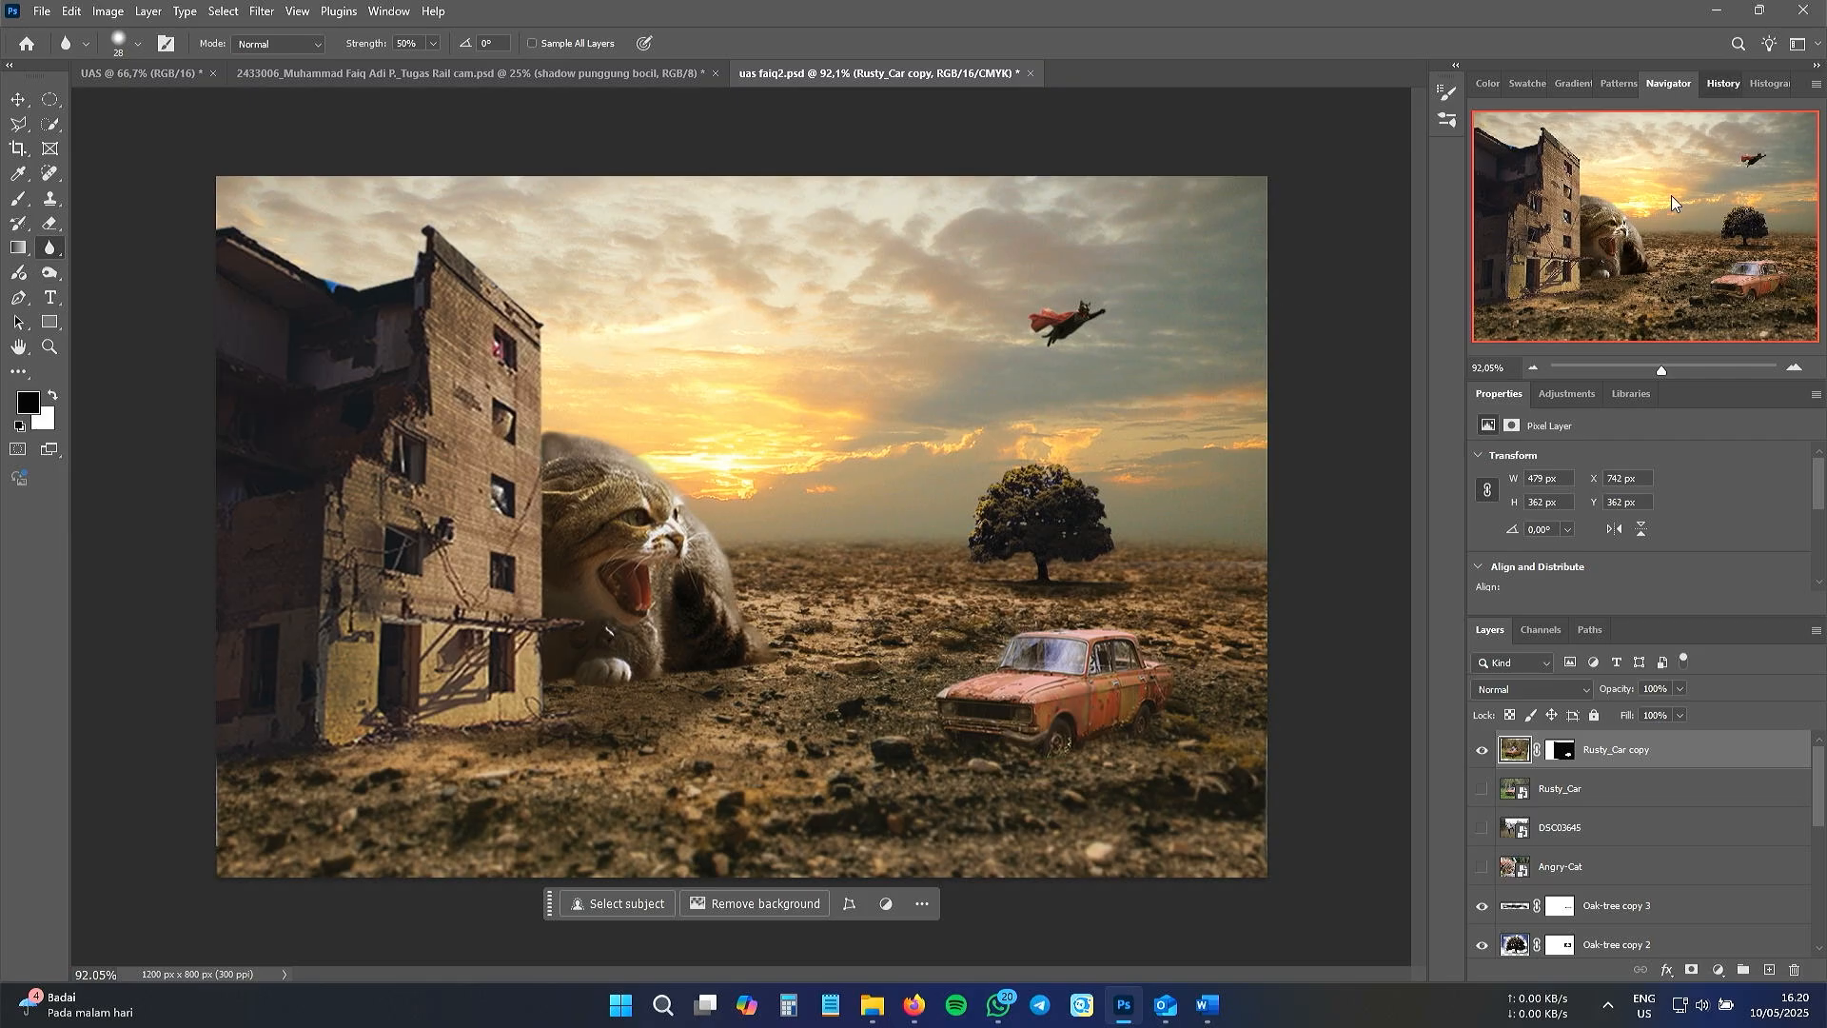
{"action": "left_click", "coordinate": [1583, 303]}
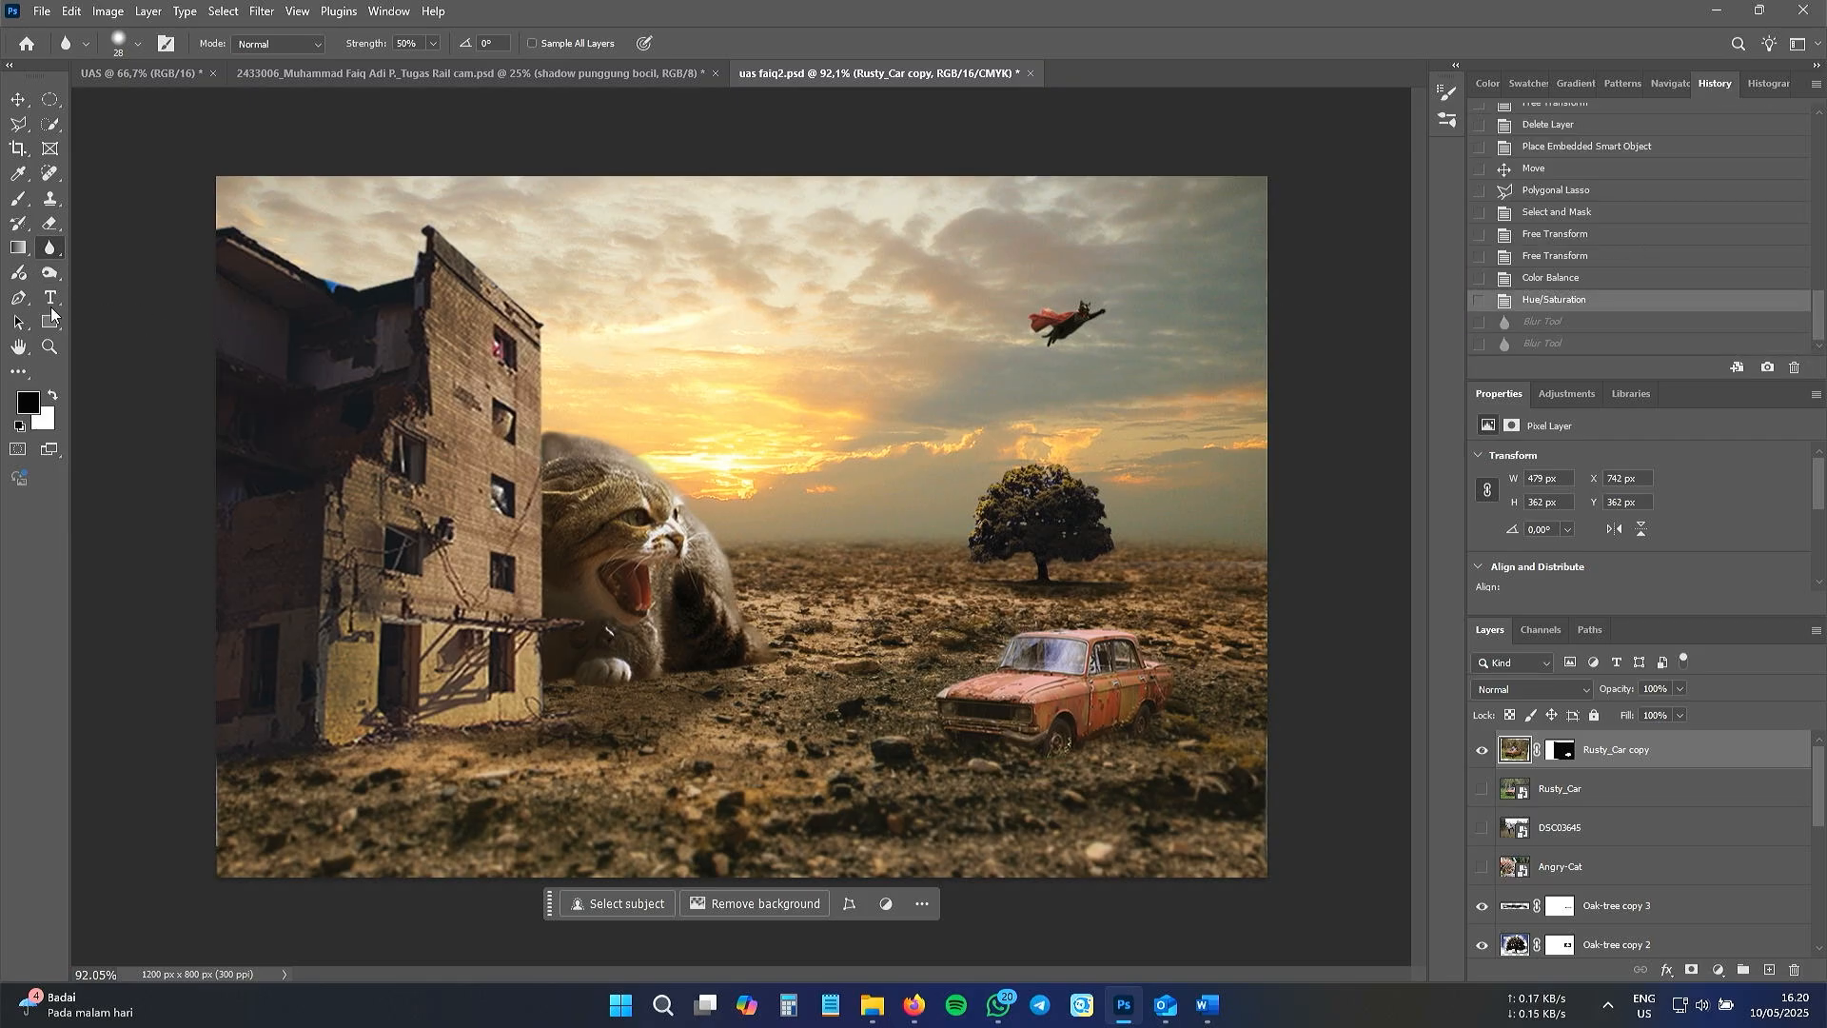
{"action": "left_click", "coordinate": [49, 273]}
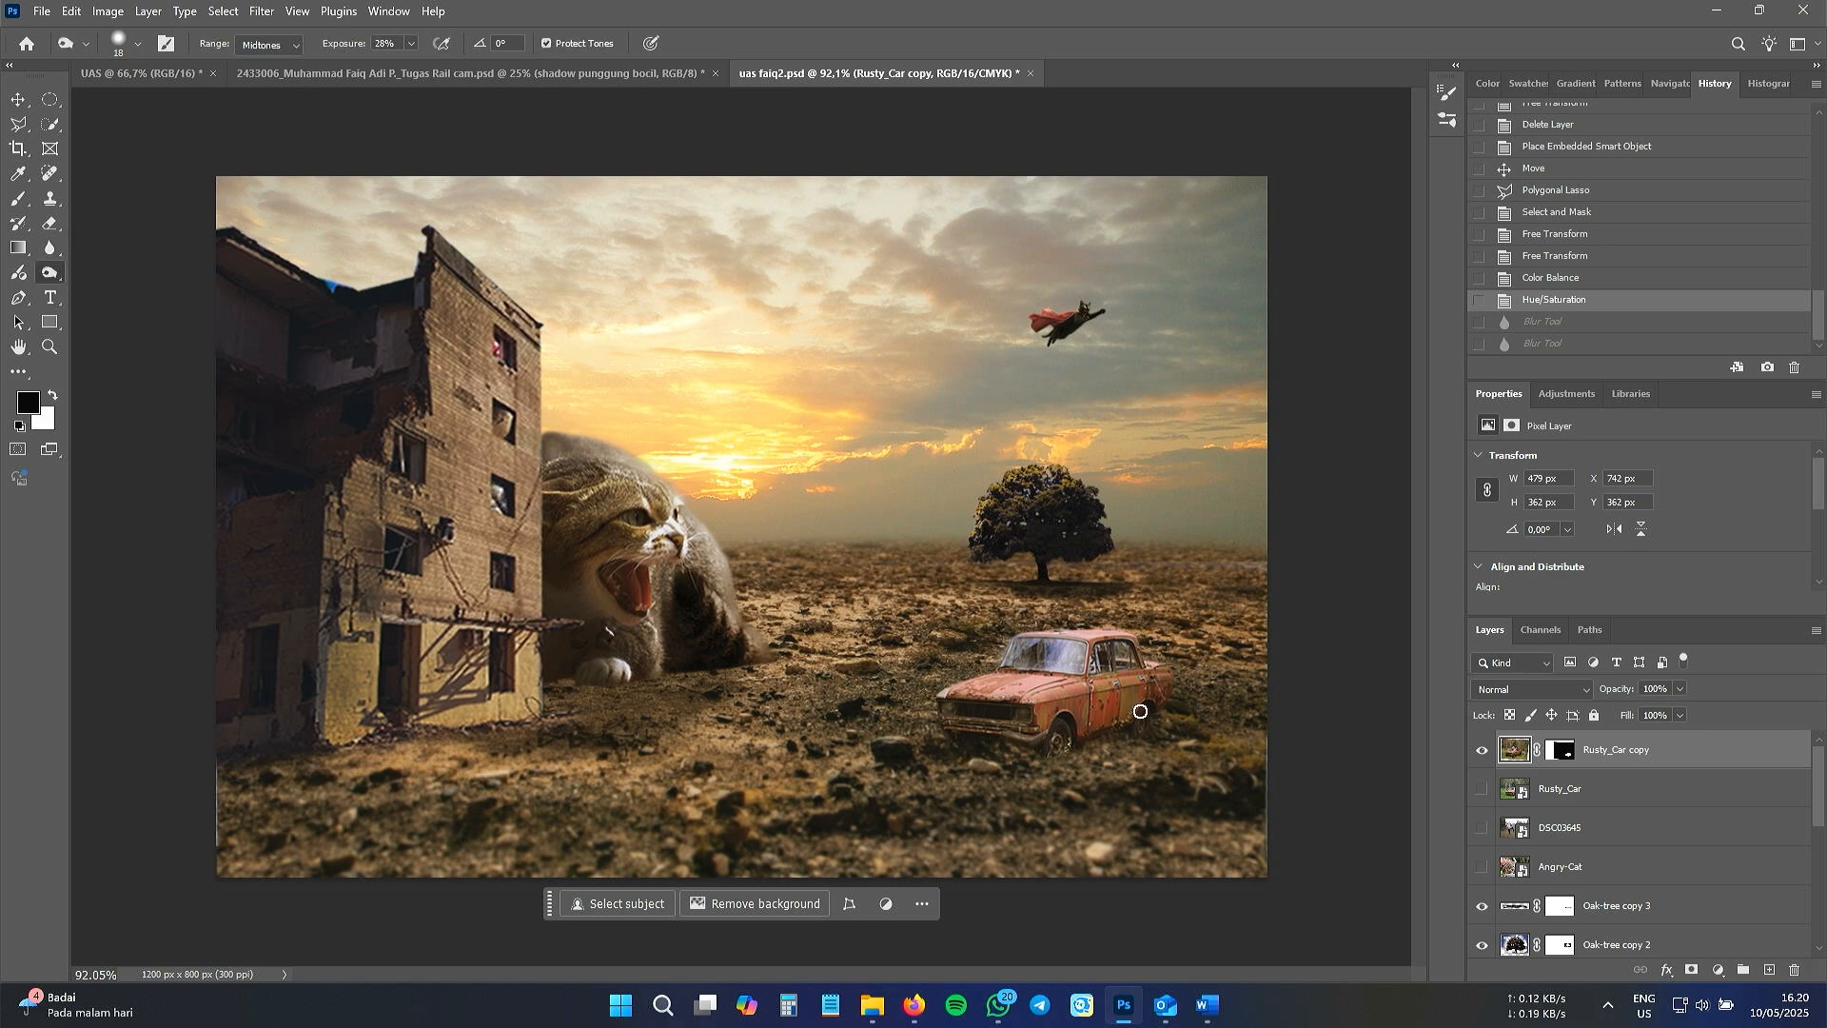
{"action": "left_click", "coordinate": [1073, 725]}
{"action": "right_click", "coordinate": [1074, 726]}
{"action": "left_click", "coordinate": [1203, 686]}
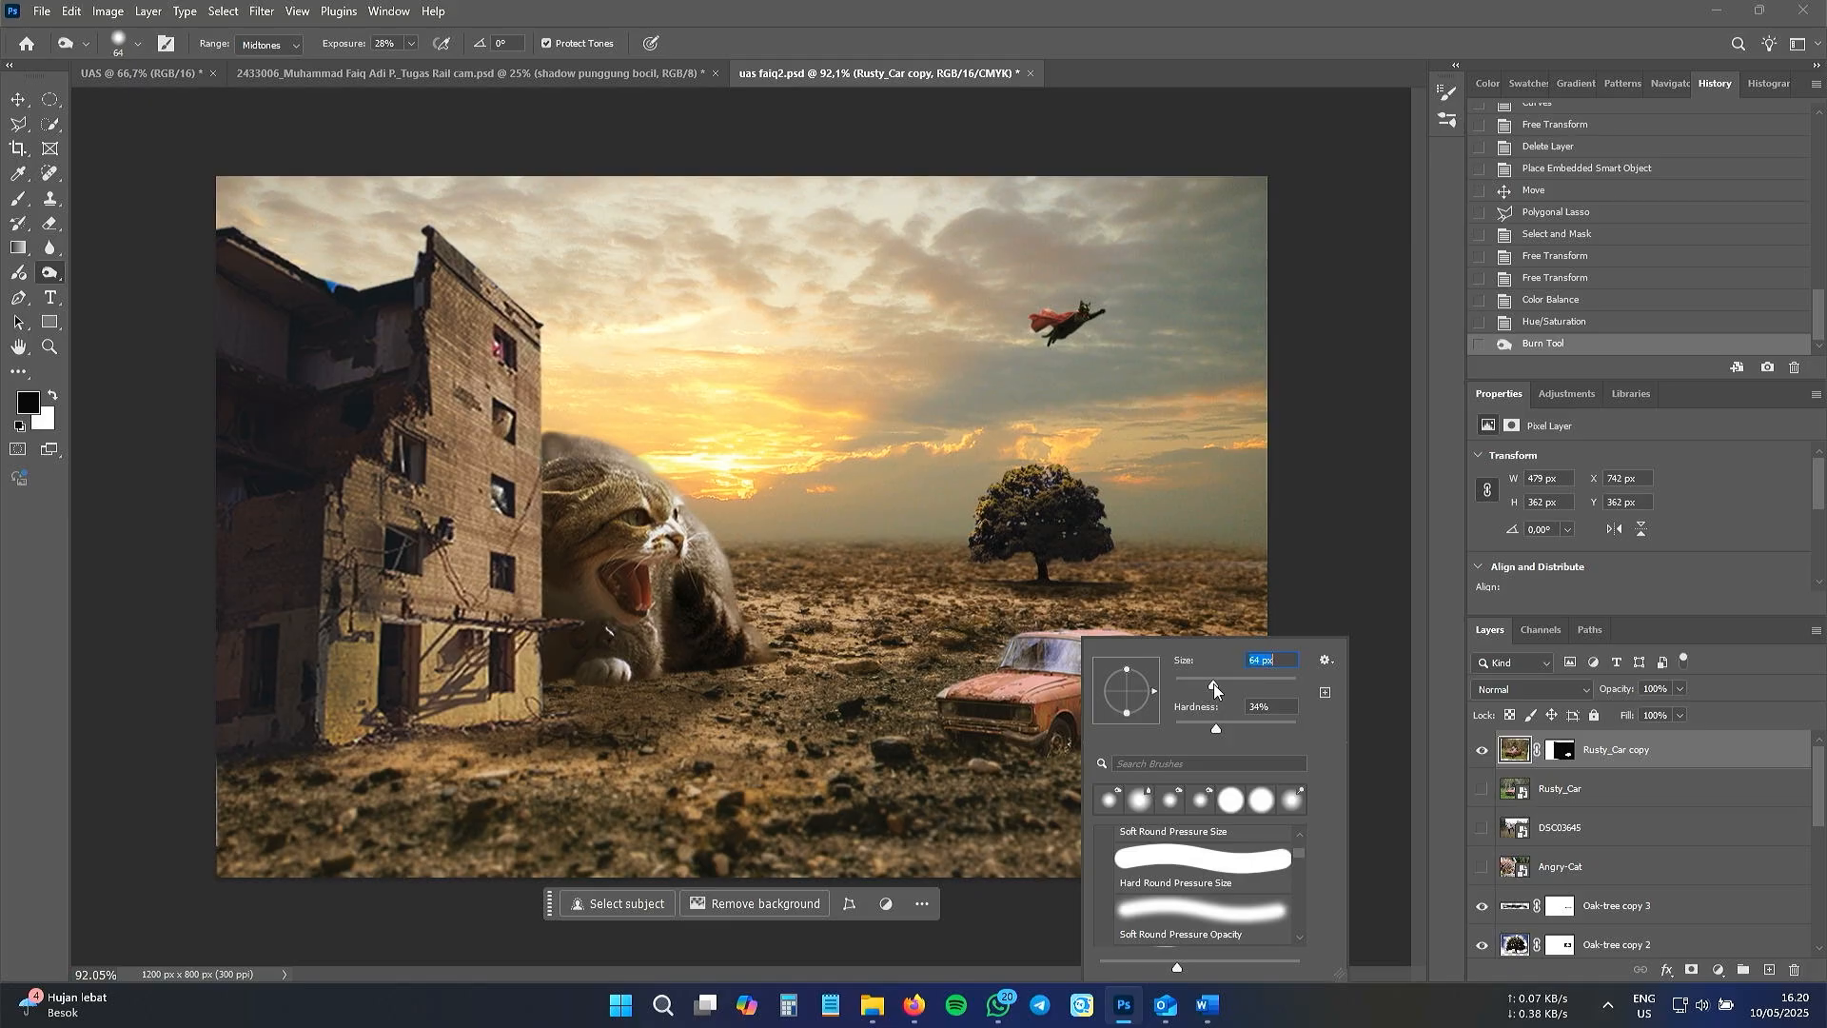
{"action": "left_click_drag", "start_coordinate": [355, 48], "coordinate": [365, 47]}
{"action": "mouse_move", "coordinate": [1027, 712]}
{"action": "left_mouse_down"}
{"action": "mouse_move", "coordinate": [1166, 691]}
{"action": "mouse_move", "coordinate": [1151, 661]}
{"action": "mouse_move", "coordinate": [1041, 691]}
{"action": "mouse_move", "coordinate": [1161, 659]}
{"action": "mouse_move", "coordinate": [995, 693]}
{"action": "mouse_move", "coordinate": [1120, 675]}
{"action": "mouse_move", "coordinate": [987, 722]}
{"action": "mouse_move", "coordinate": [1170, 681]}
{"action": "mouse_move", "coordinate": [1159, 709]}
{"action": "left_mouse_up"}
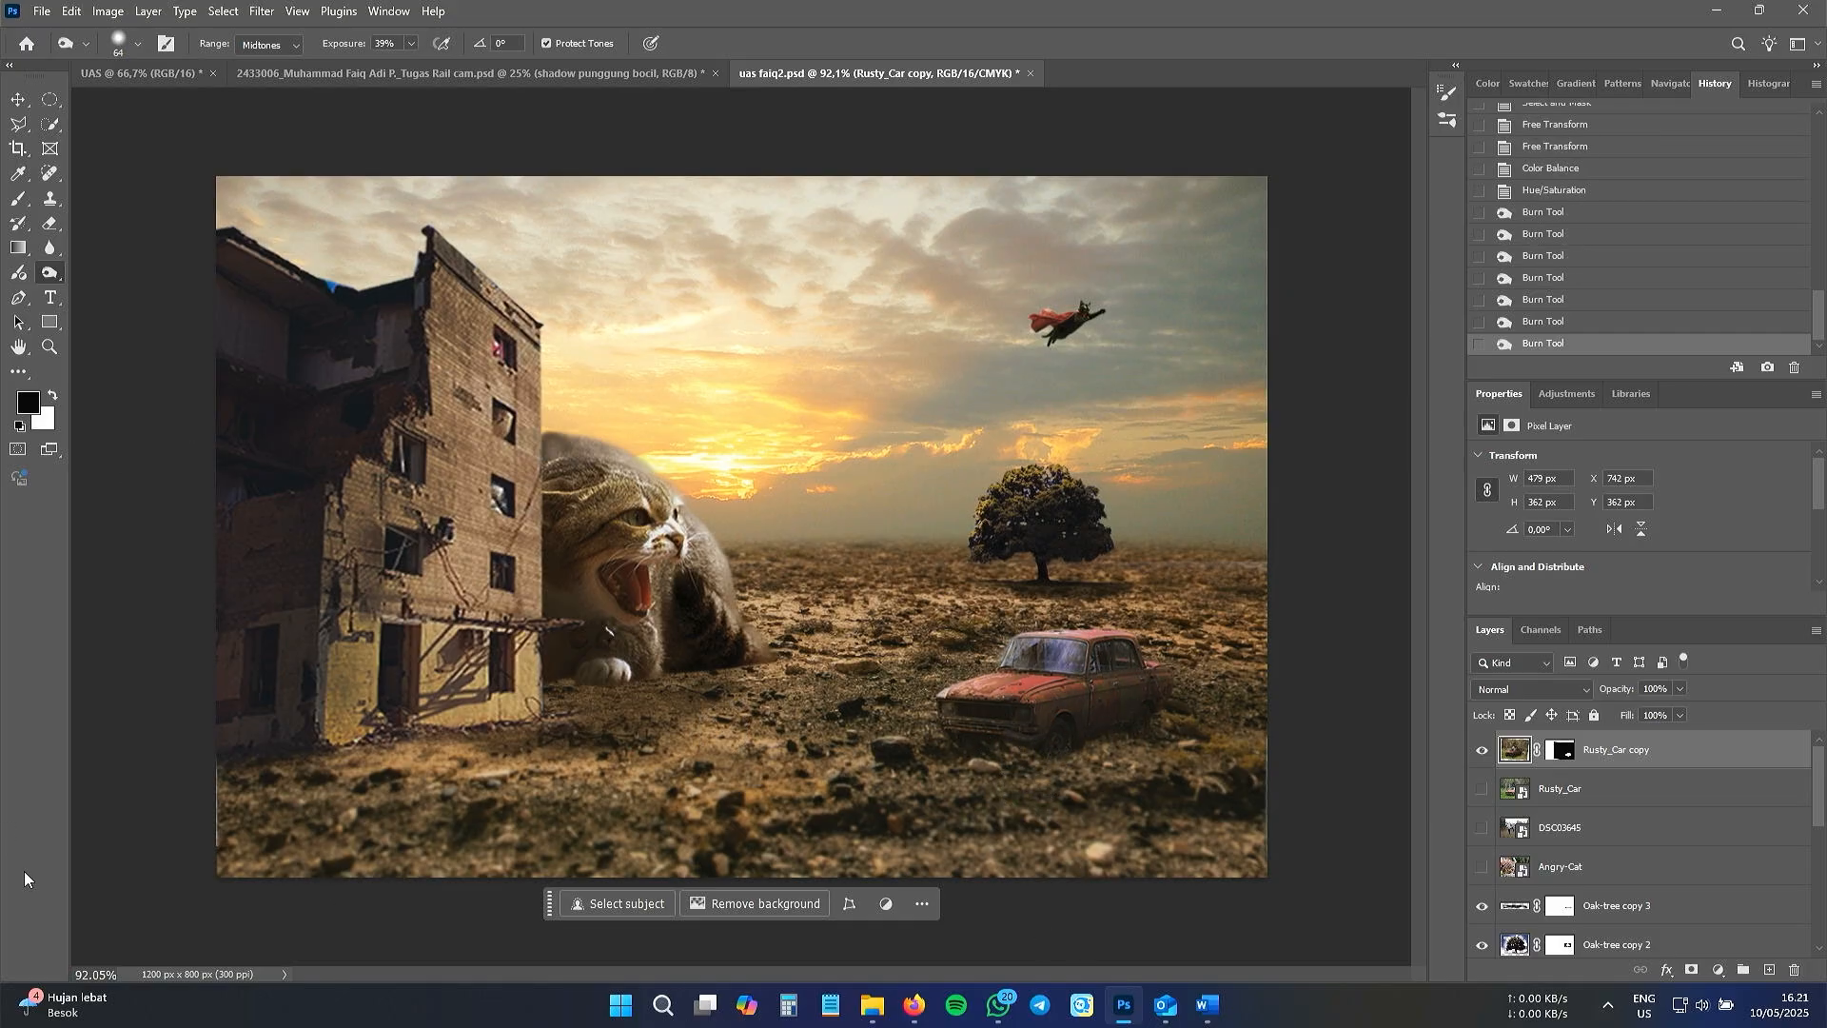
- Apply a second Color Balance to the darkened car, moving its midtones further toward yellow
{"action": "left_click", "coordinate": [108, 12]}
{"action": "mouse_move", "coordinate": [142, 54]}
{"action": "left_click", "coordinate": [342, 195]}
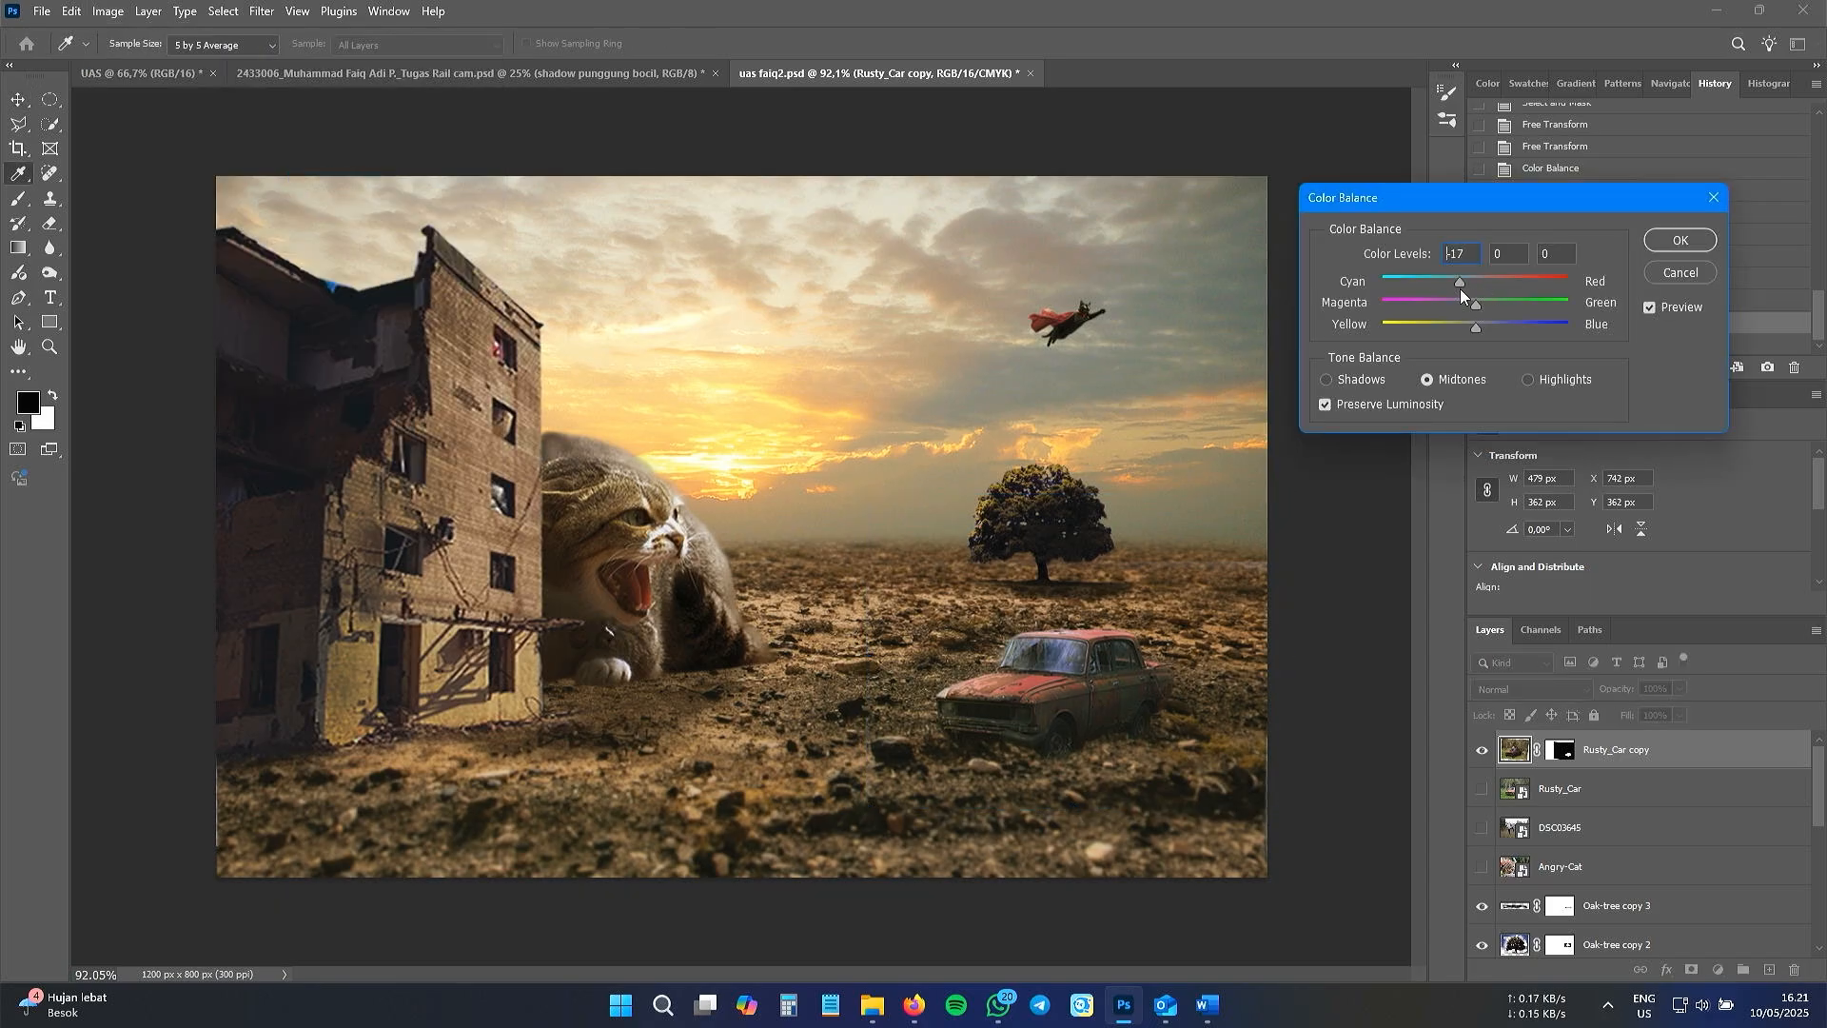
{"action": "left_click_drag", "start_coordinate": [1460, 288], "coordinate": [1476, 288]}
{"action": "left_click_drag", "start_coordinate": [1476, 330], "coordinate": [1458, 331]}
{"action": "key", "text": "Tab"}
{"action": "key", "text": "Tab"}
{"action": "left_click", "coordinate": [1678, 240]}
{"action": "key", "text": "v"}
- Adjust the rusty car's red output channel with the Channel Mixer and save the document
{"action": "left_click", "coordinate": [107, 11]}
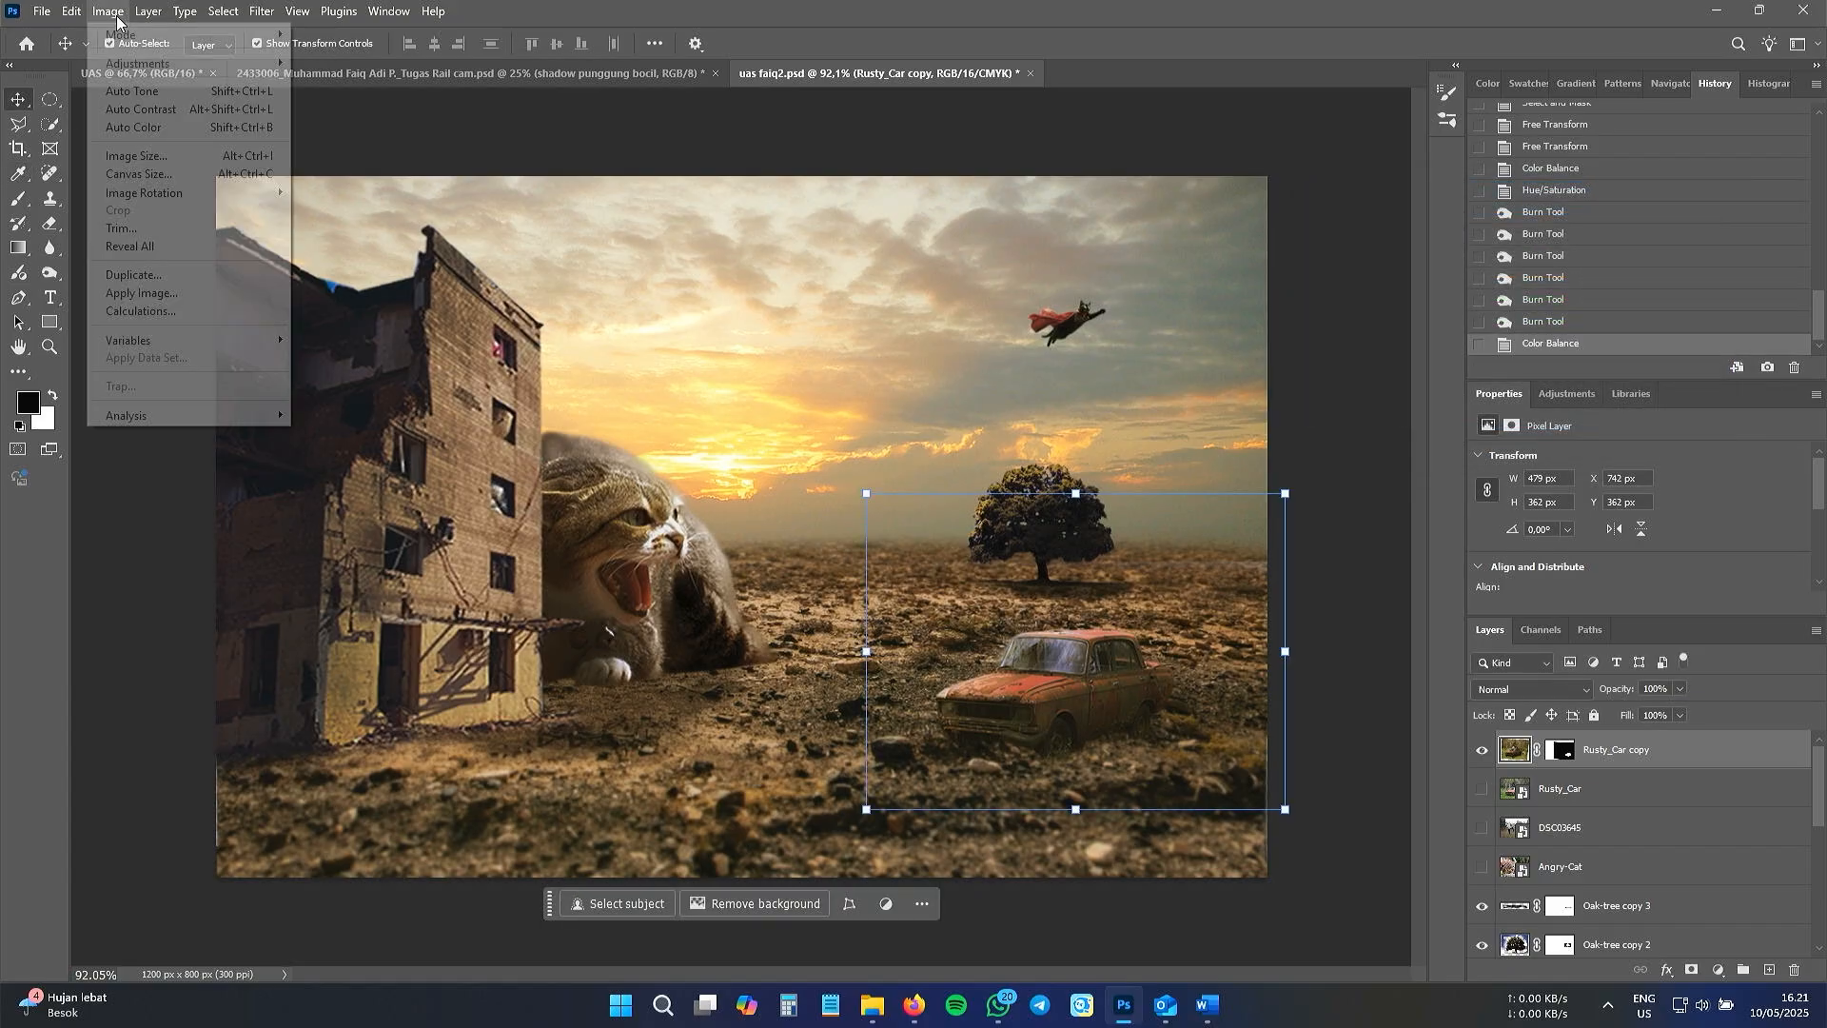
{"action": "mouse_move", "coordinate": [223, 69]}
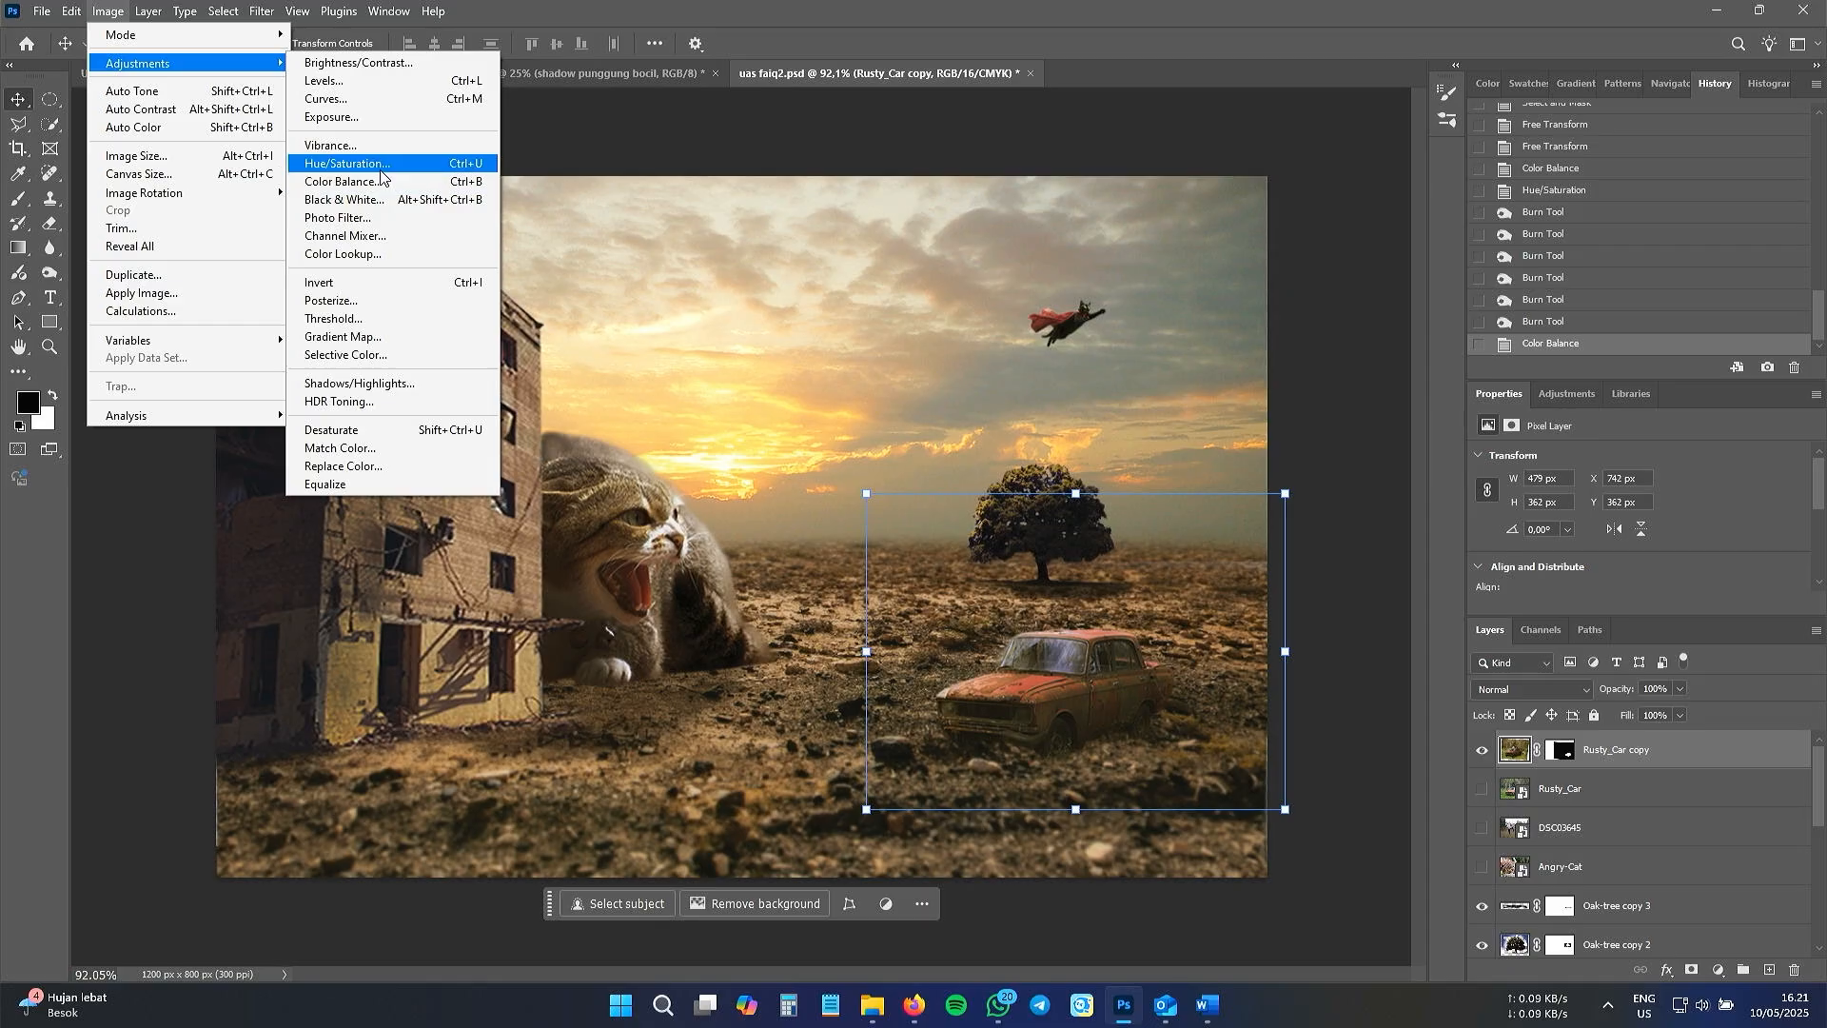
{"action": "left_click", "coordinate": [379, 236]}
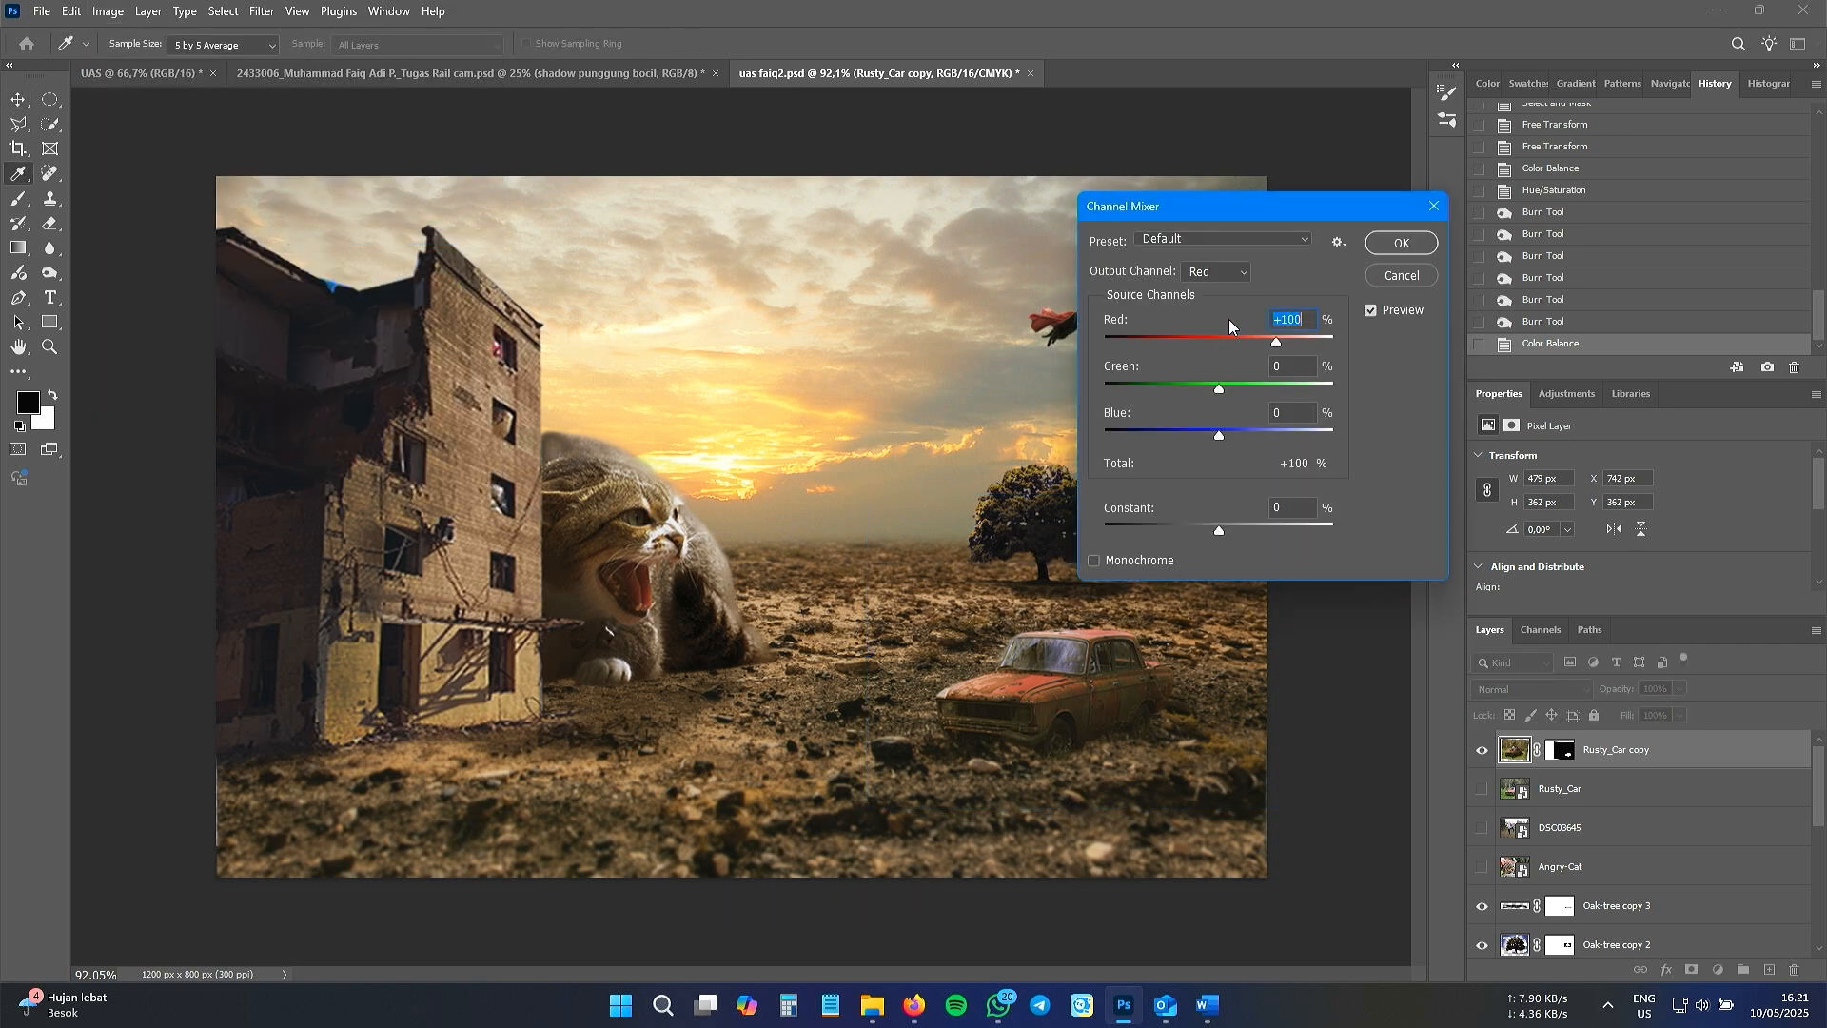
{"action": "left_click_drag", "start_coordinate": [1236, 201], "coordinate": [1481, 208]}
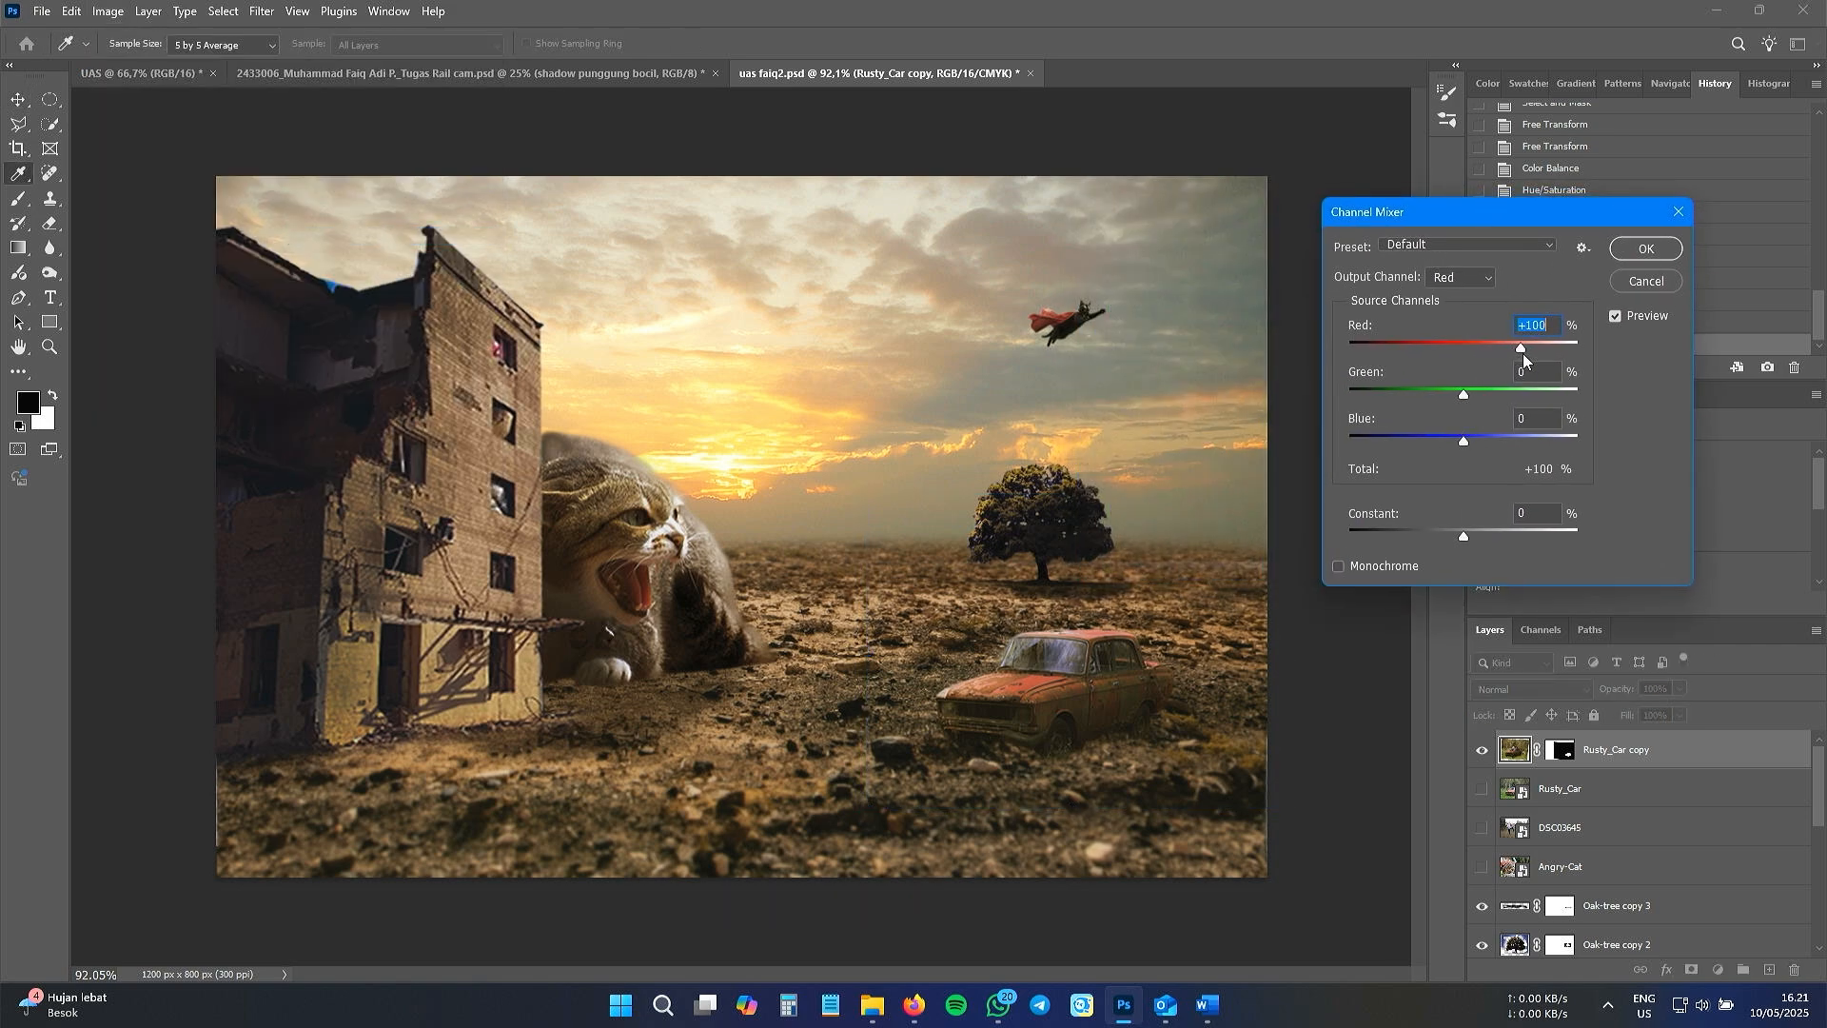
{"action": "left_click_drag", "start_coordinate": [1521, 348], "coordinate": [1473, 401]}
{"action": "left_click_drag", "start_coordinate": [1476, 400], "coordinate": [1457, 443]}
{"action": "left_click_drag", "start_coordinate": [1464, 540], "coordinate": [1462, 541]}
{"action": "left_click", "coordinate": [1646, 249]}
{"action": "left_click", "coordinate": [1342, 409]}
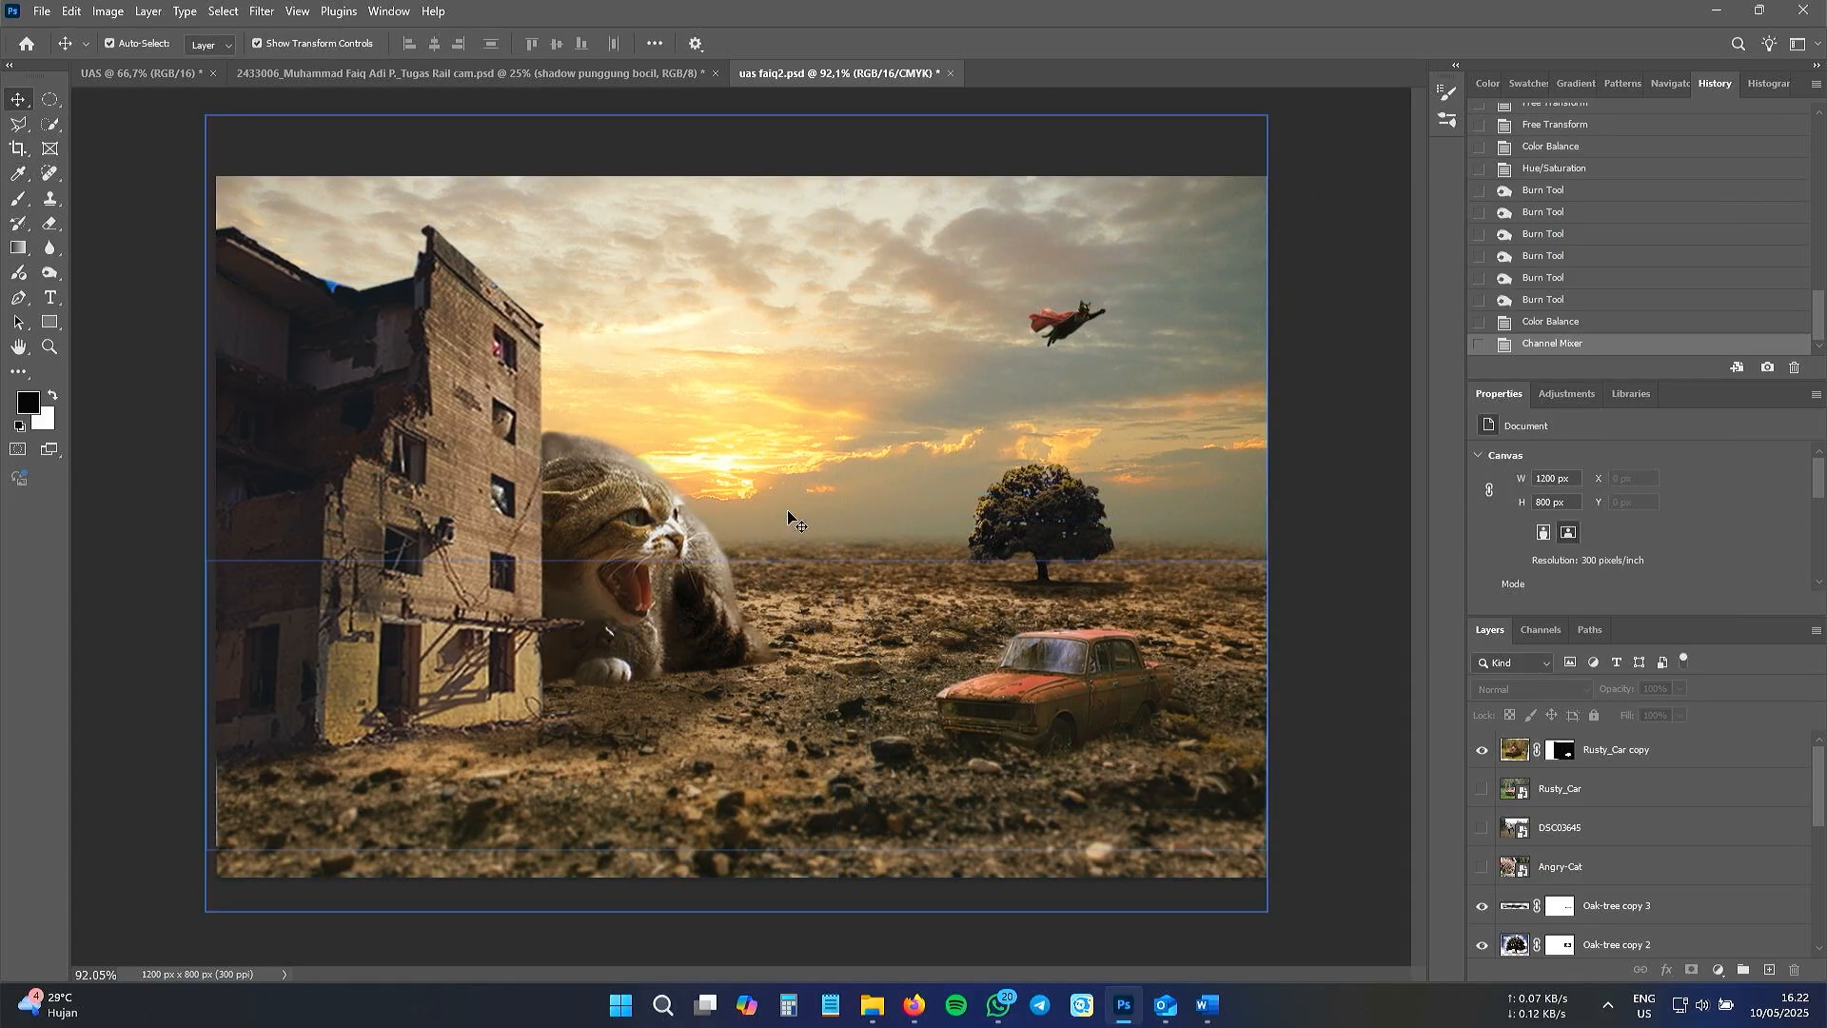
{"action": "left_click", "coordinate": [42, 11]}
{"action": "left_click", "coordinate": [59, 225]}
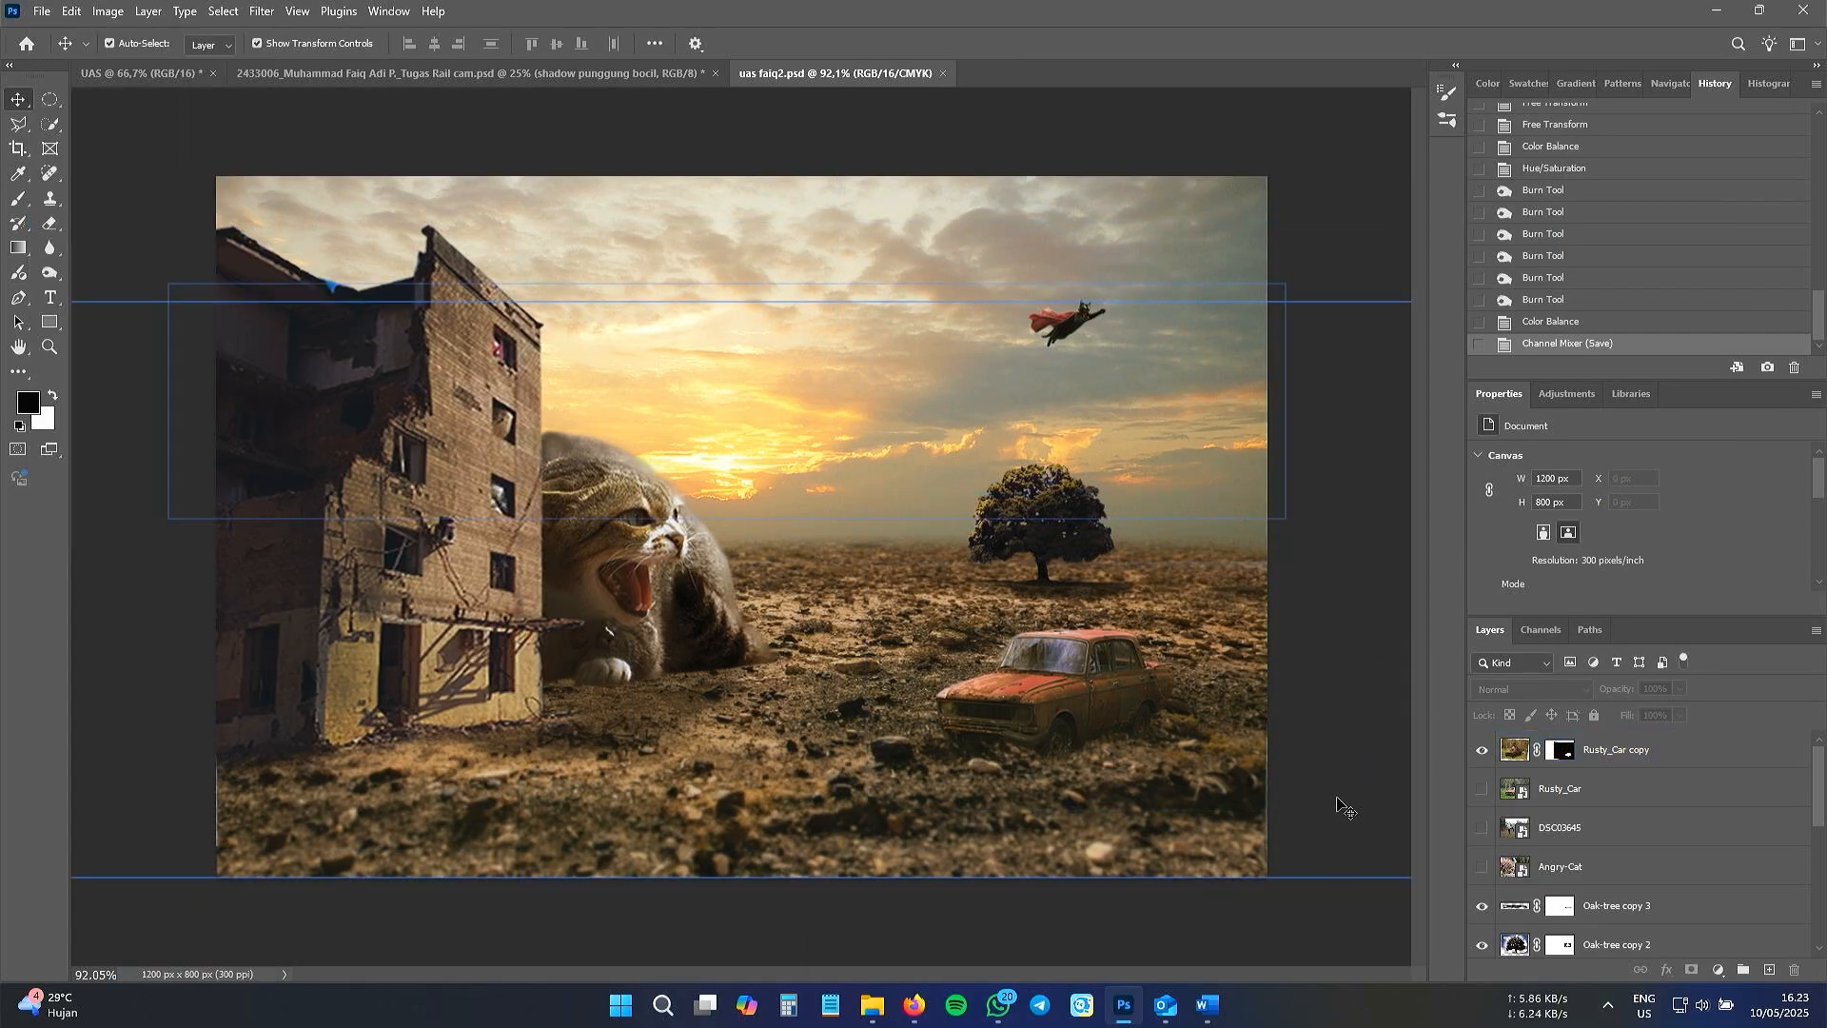
- Apply an RGB Curves adjustment to the car layer, with points at input 14/output 9 and 149/149, and pull down the highlight endpoint
{"action": "left_click", "coordinate": [107, 11]}
{"action": "left_click", "coordinate": [1100, 614]}
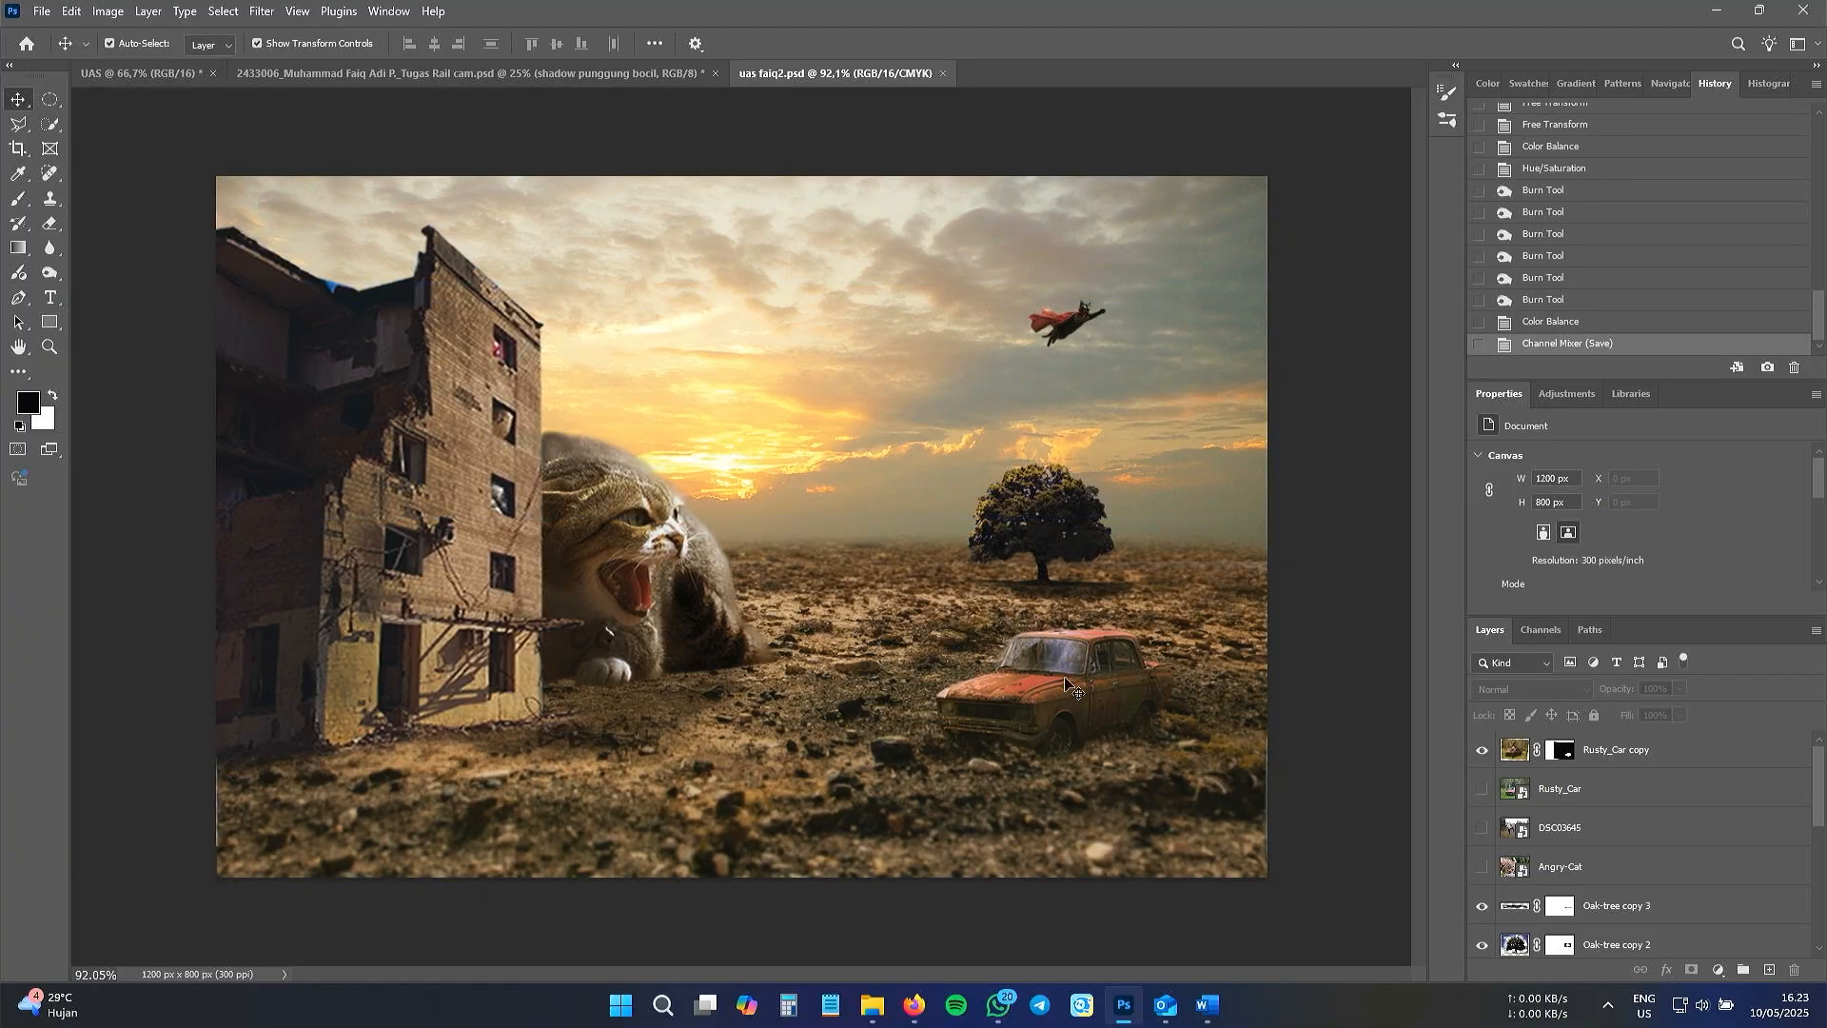
{"action": "left_click", "coordinate": [1100, 614]}
{"action": "left_click", "coordinate": [108, 11]}
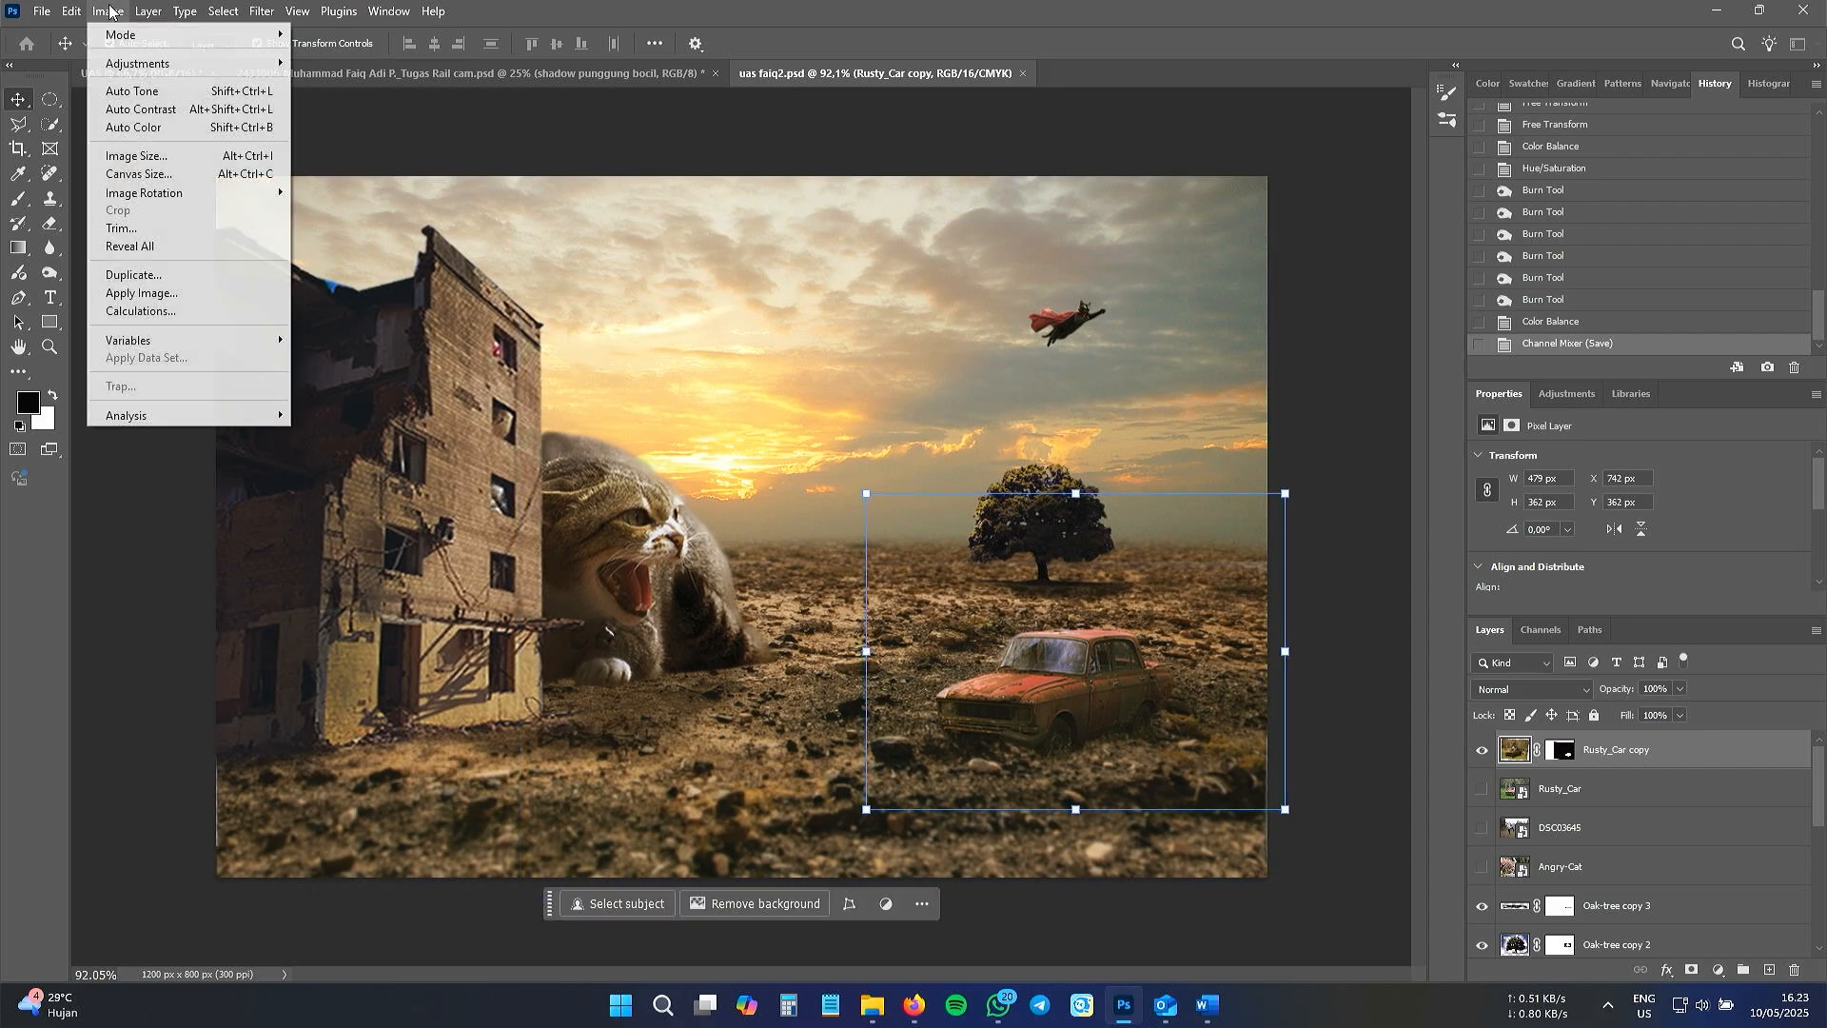
{"action": "mouse_move", "coordinate": [133, 59]}
{"action": "left_click", "coordinate": [362, 99]}
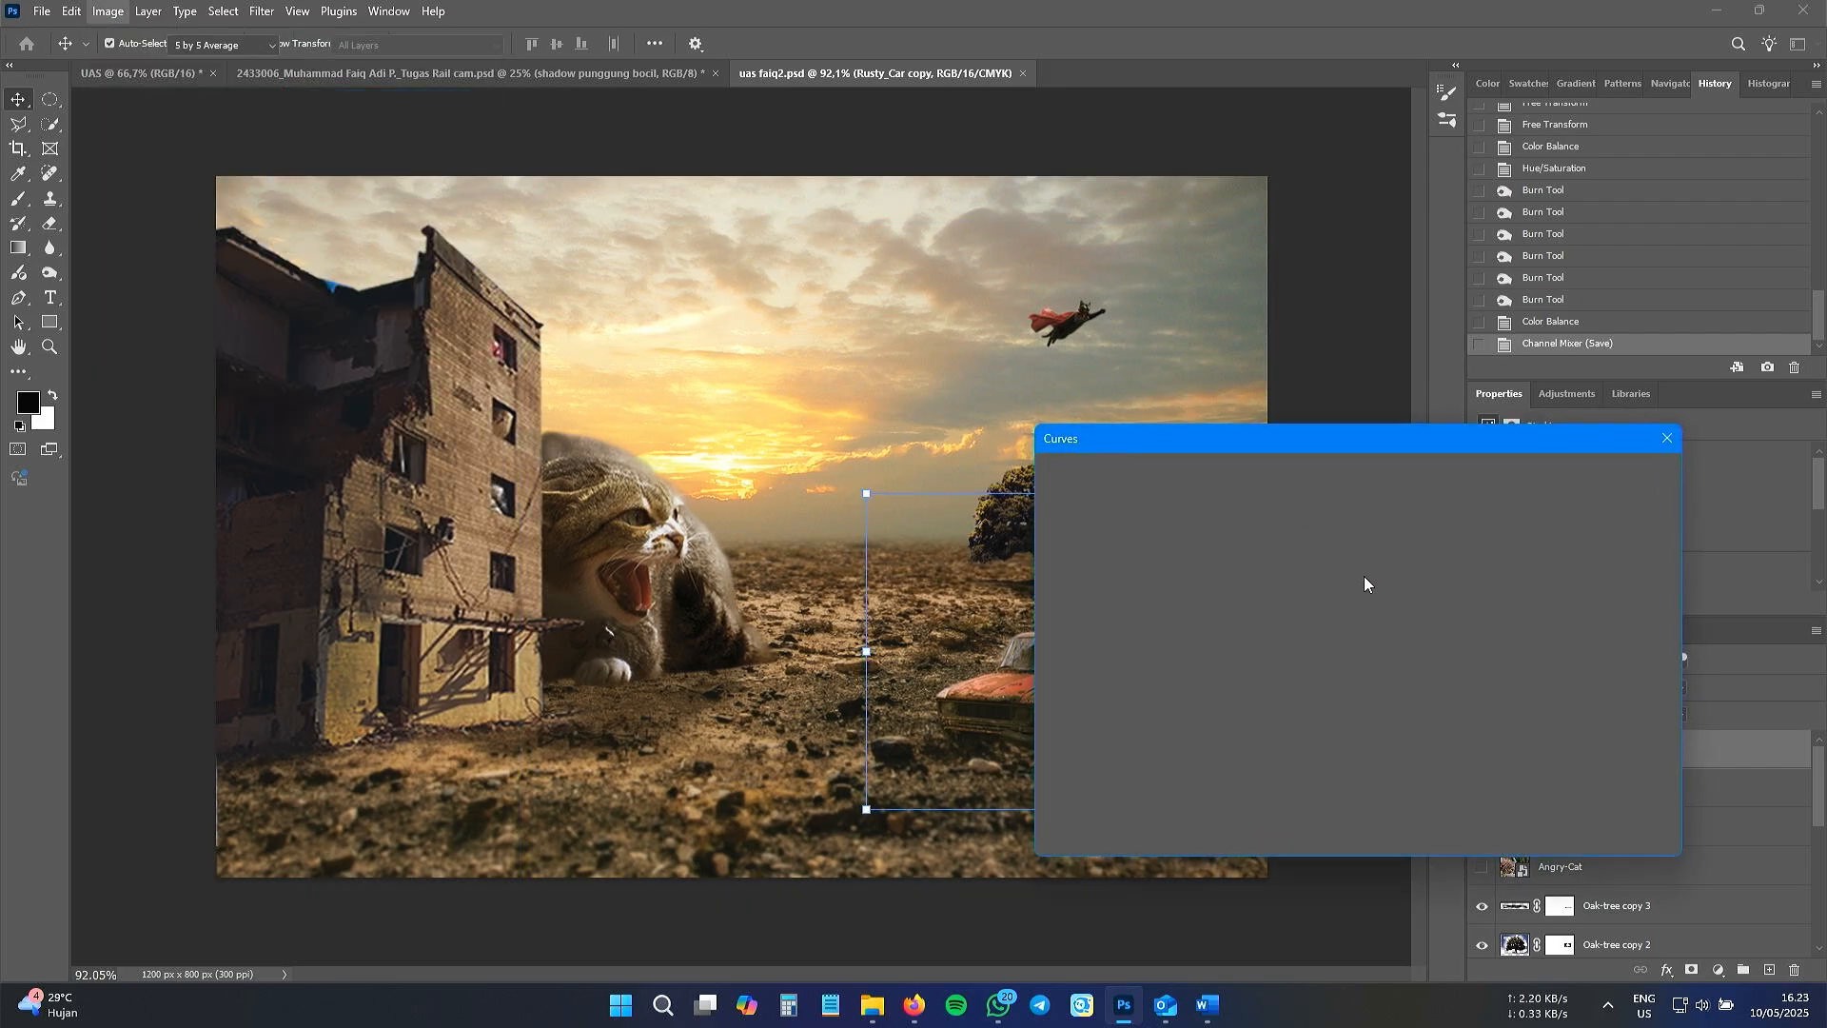
{"action": "left_click_drag", "start_coordinate": [1329, 430], "coordinate": [1418, 187]}
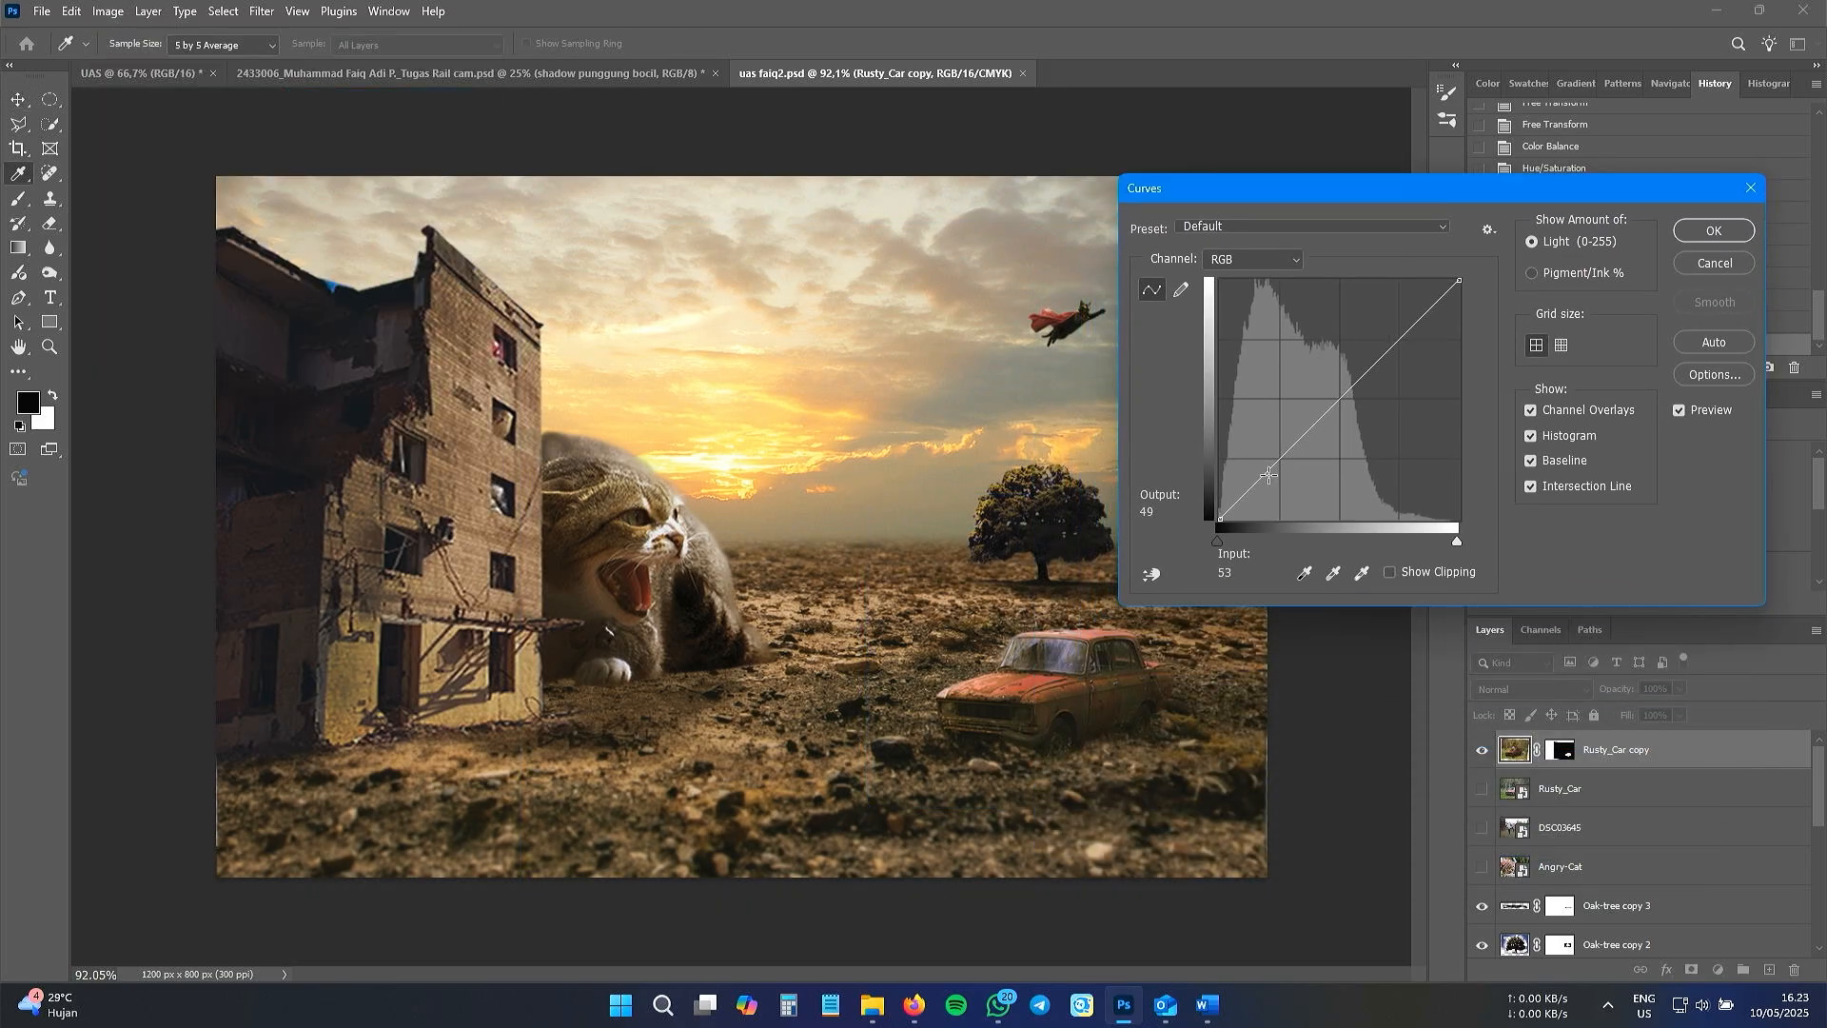
{"action": "left_click_drag", "start_coordinate": [1258, 482], "coordinate": [1233, 511]}
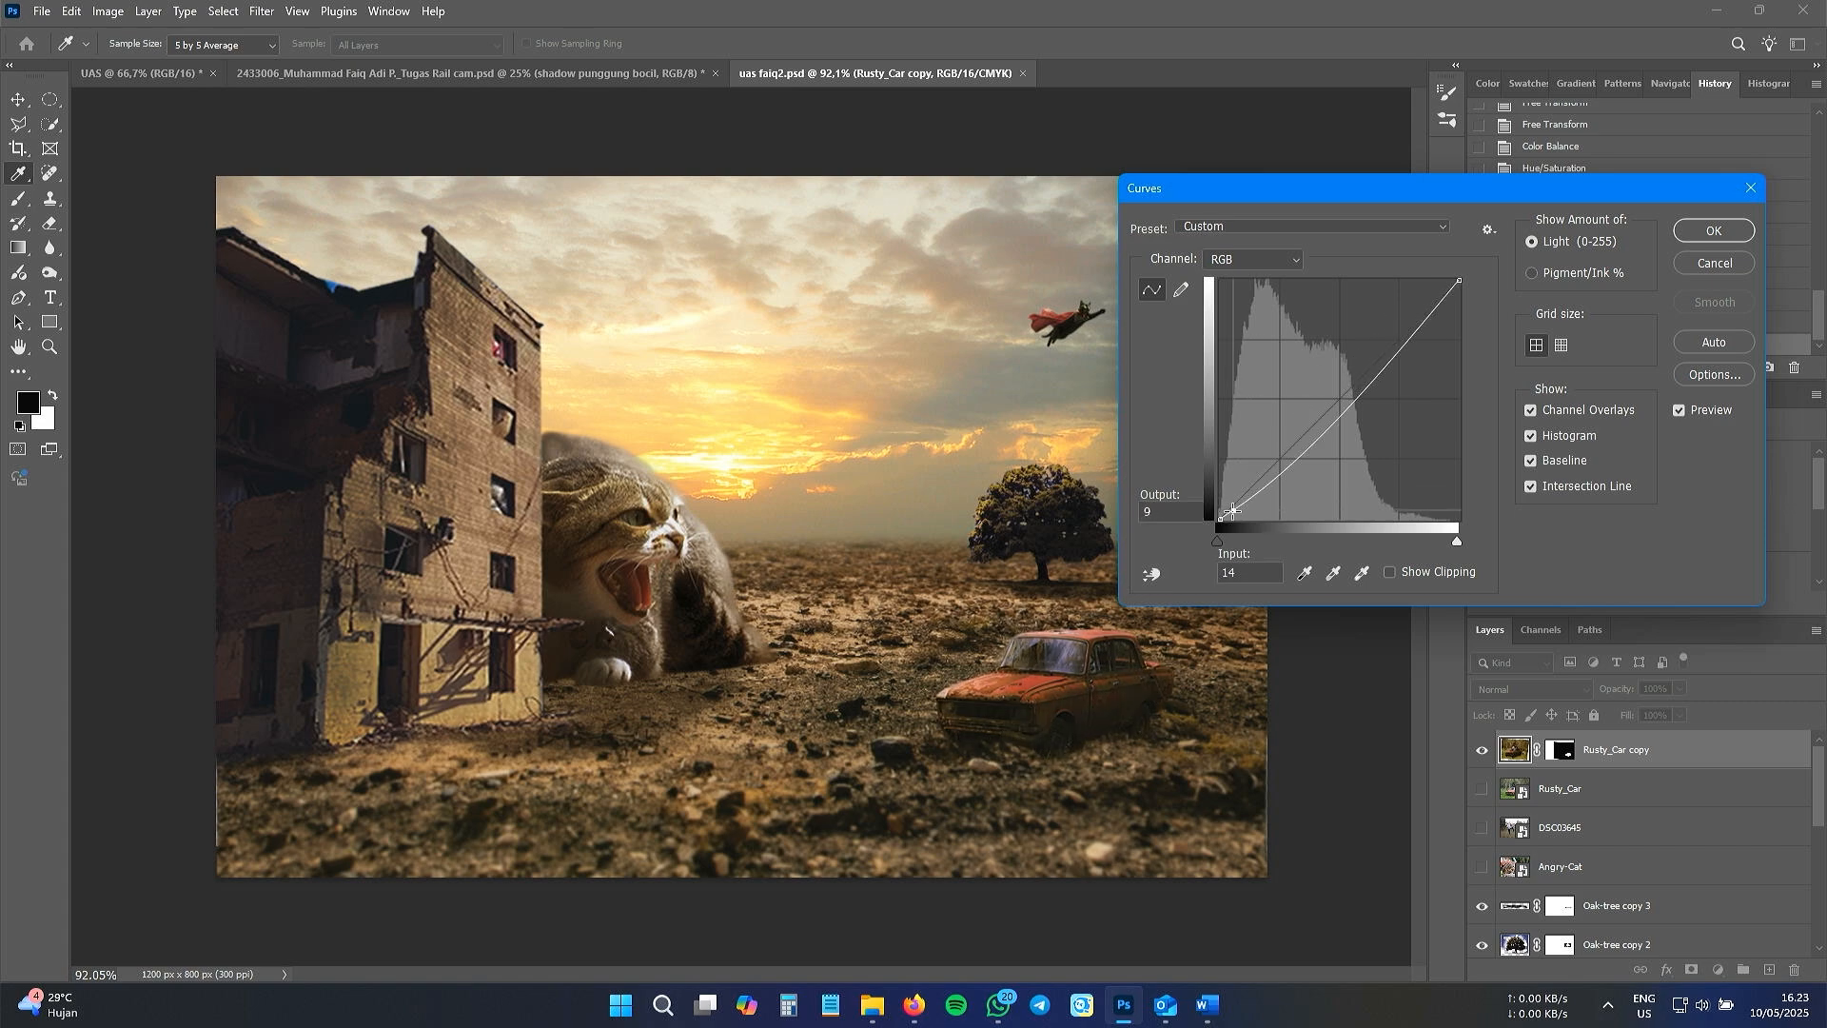
{"action": "left_click_drag", "start_coordinate": [1374, 386], "coordinate": [1360, 380]}
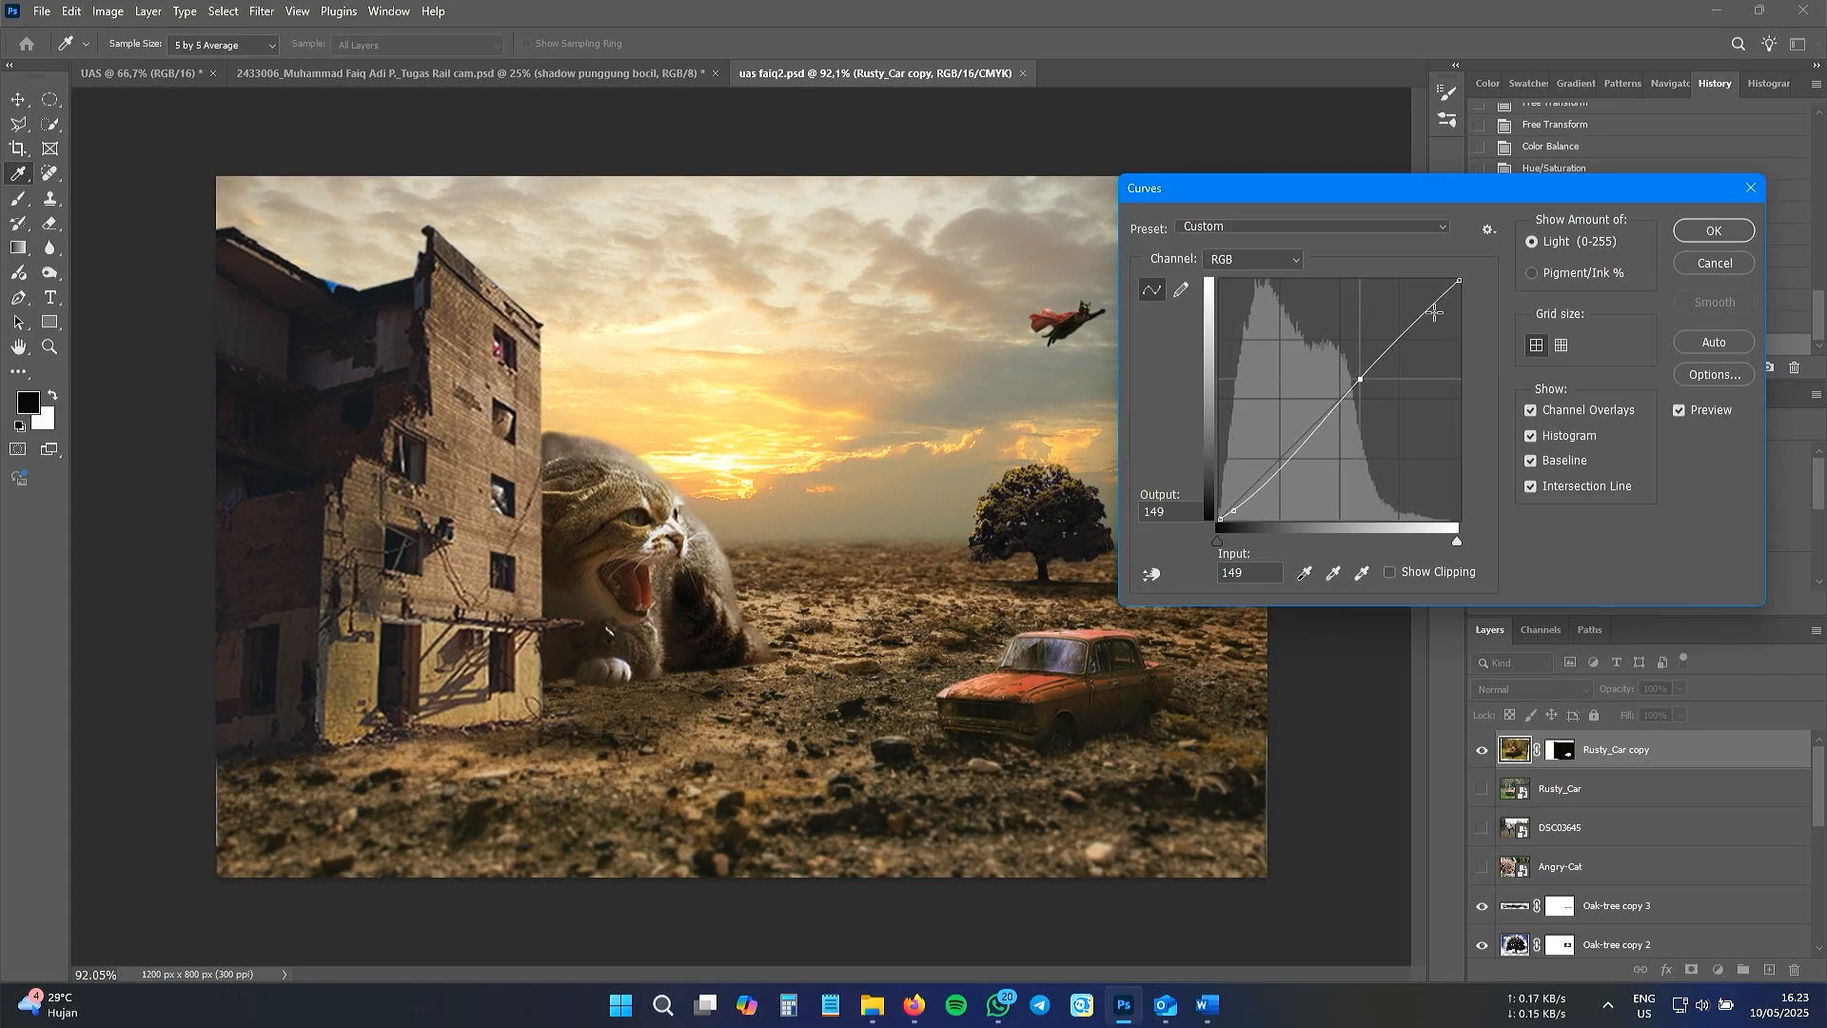
{"action": "left_click_drag", "start_coordinate": [1459, 282], "coordinate": [1466, 328]}
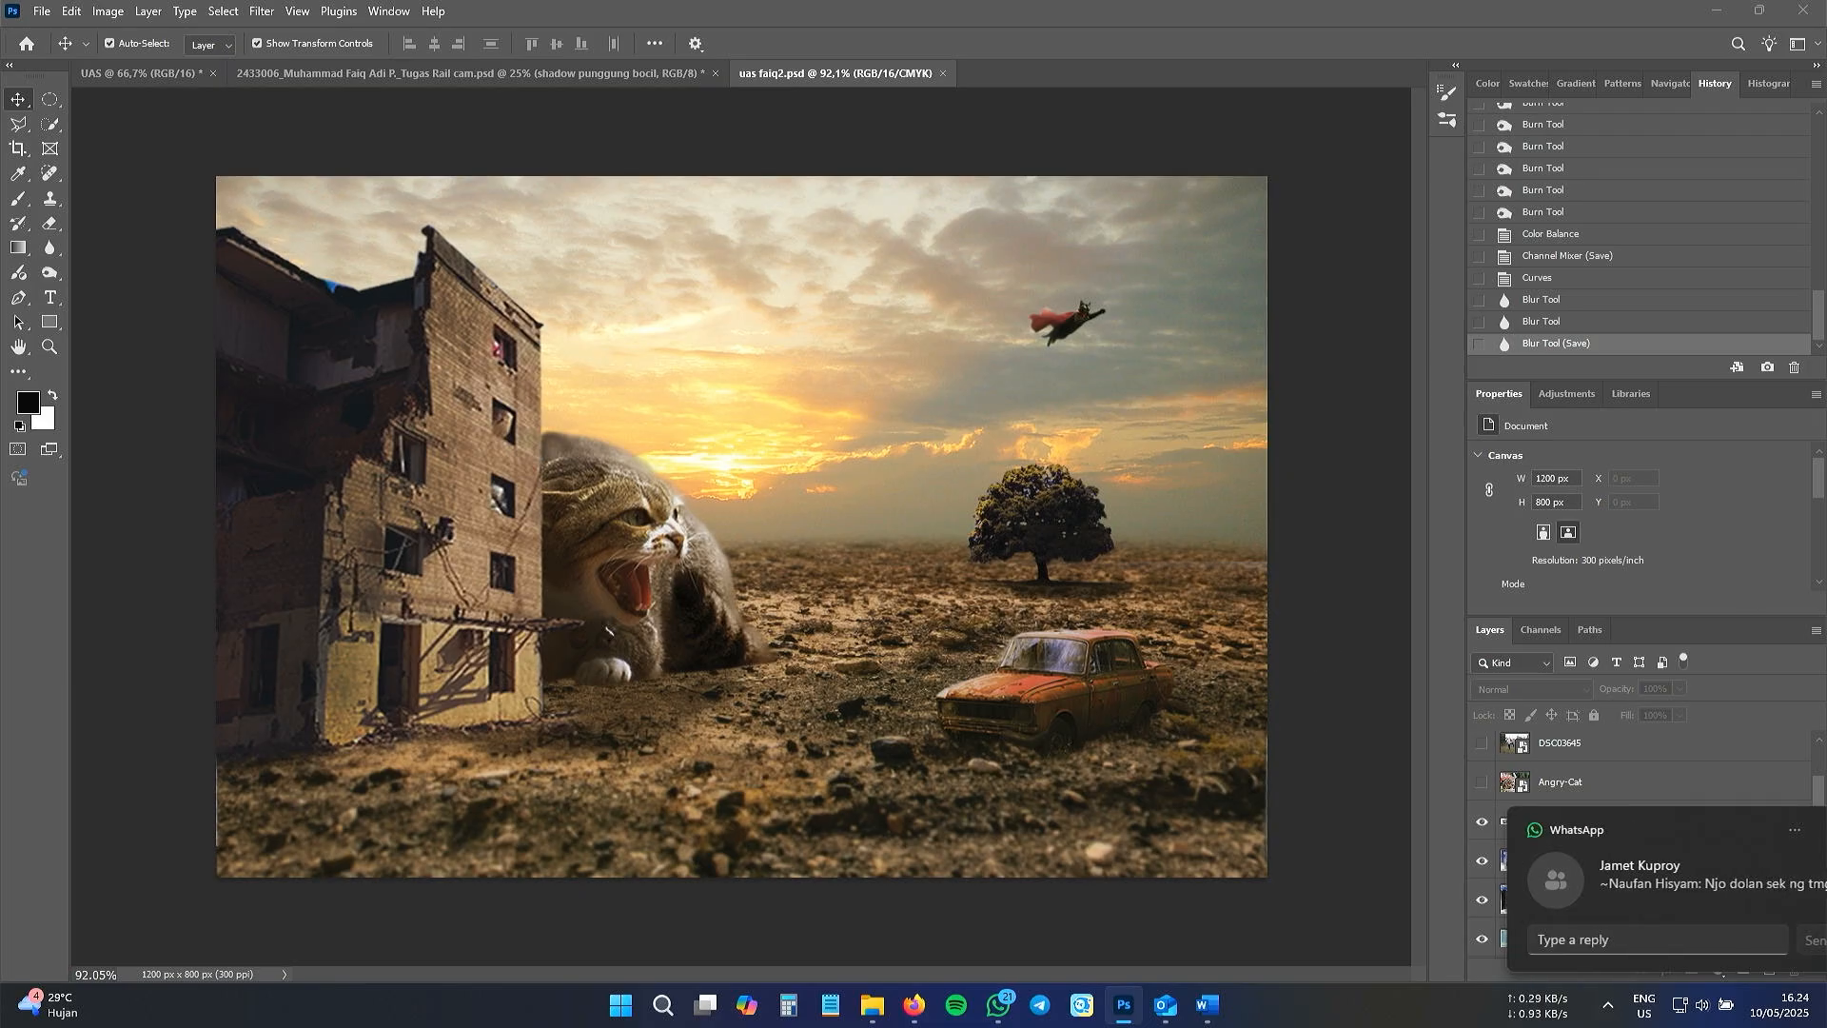
- Place the DSC03645 photo from the FOOTAGE folder as a scaled-down embedded object and shift it toward the giant cat
{"action": "key", "text": "alt+Tab"}
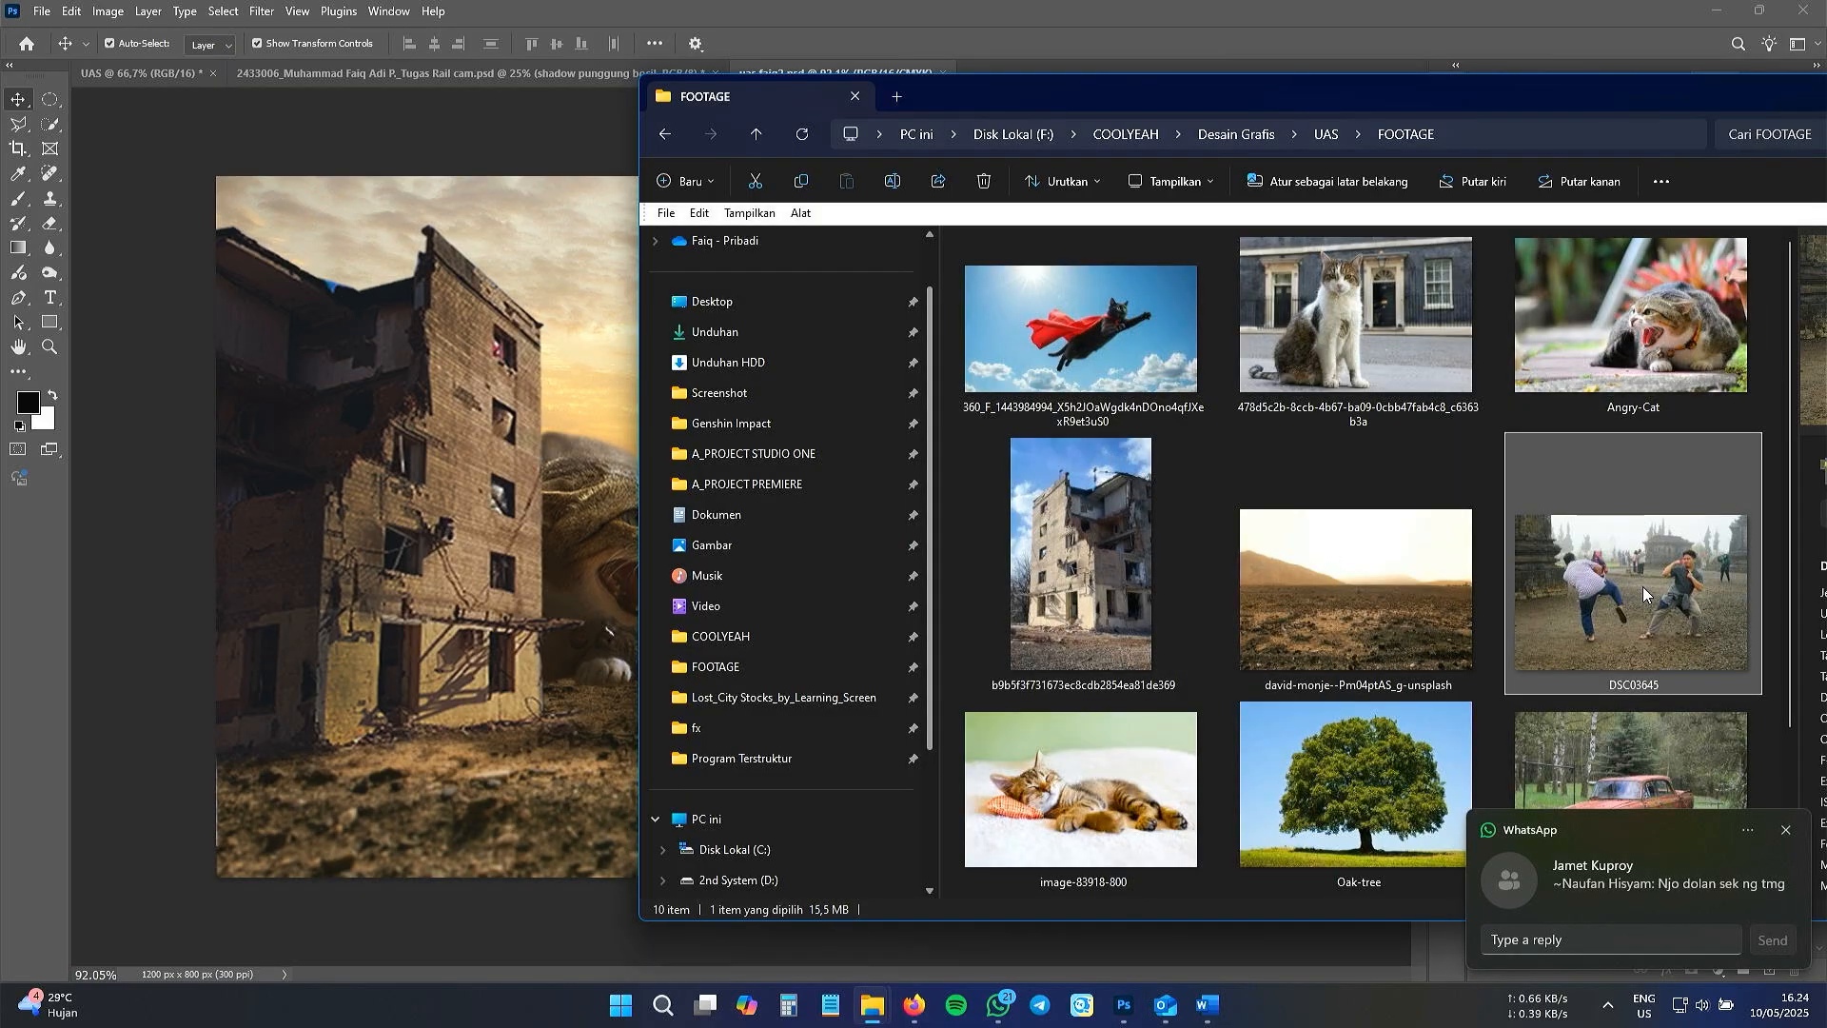
{"action": "left_click_drag", "start_coordinate": [1642, 587], "coordinate": [518, 640]}
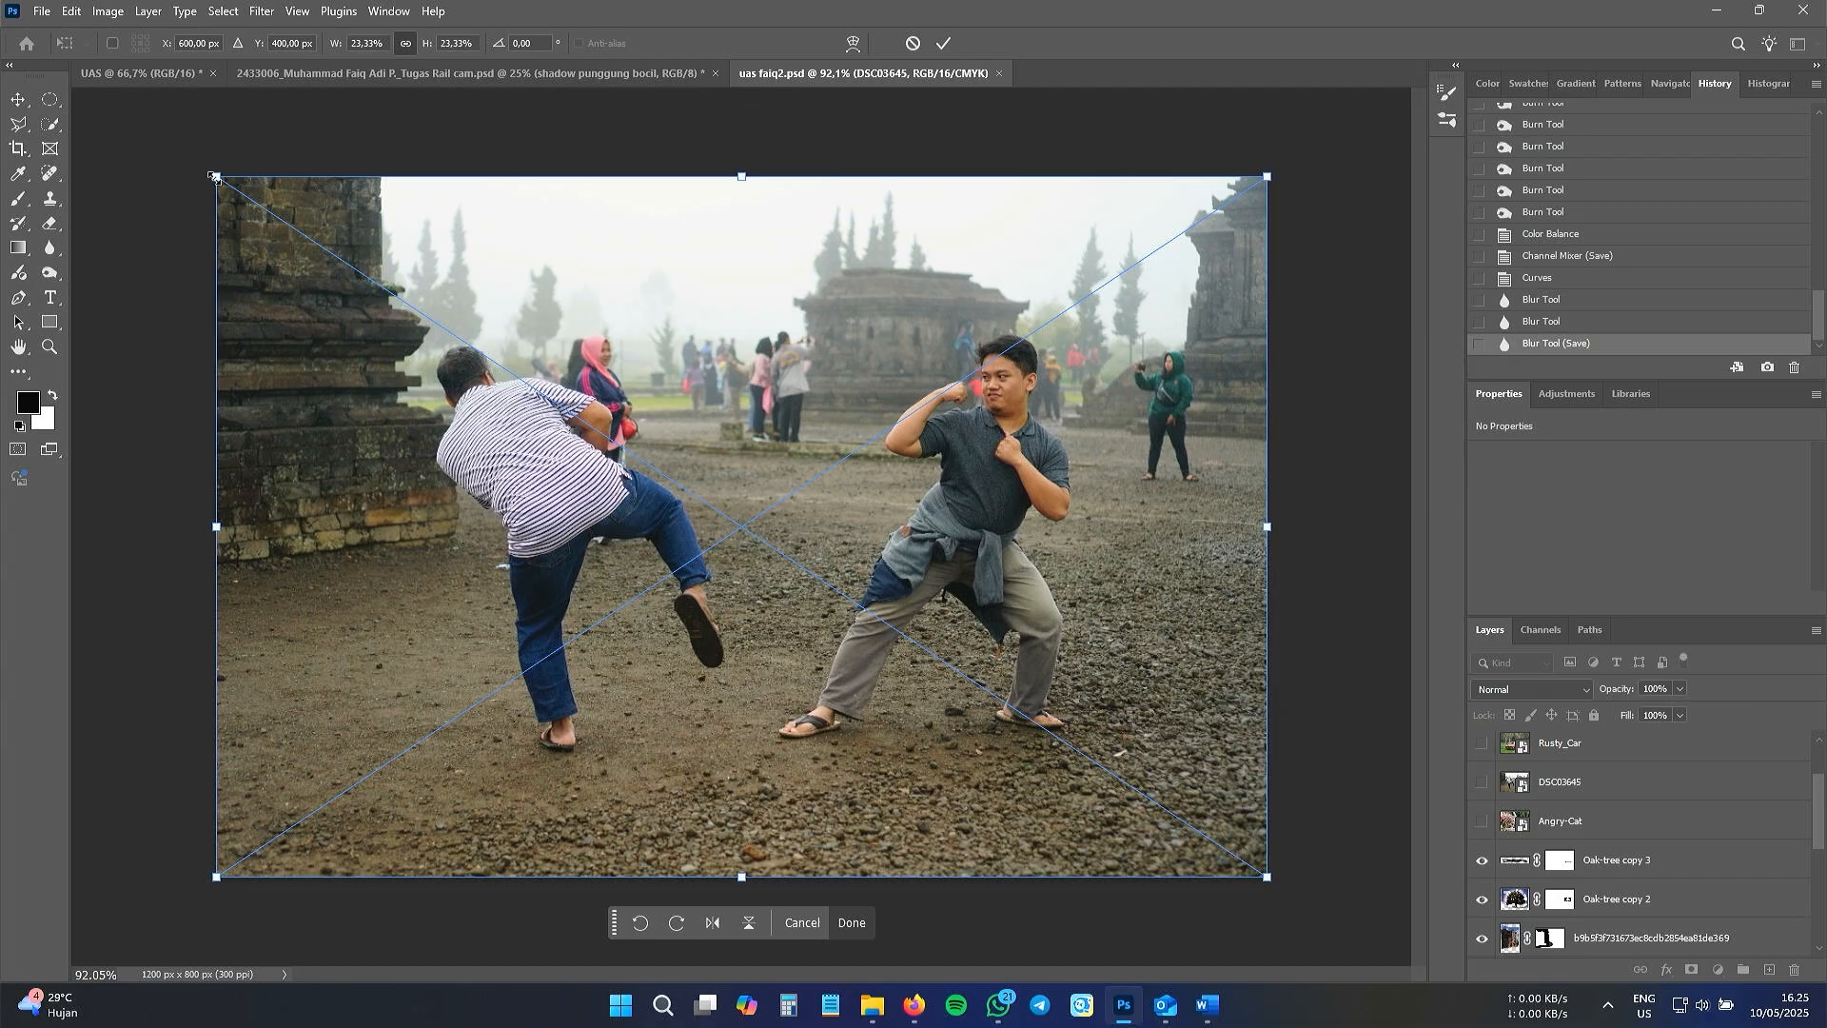
{"action": "left_click_drag", "start_coordinate": [215, 177], "coordinate": [539, 304]}
{"action": "left_click", "coordinate": [943, 43]}
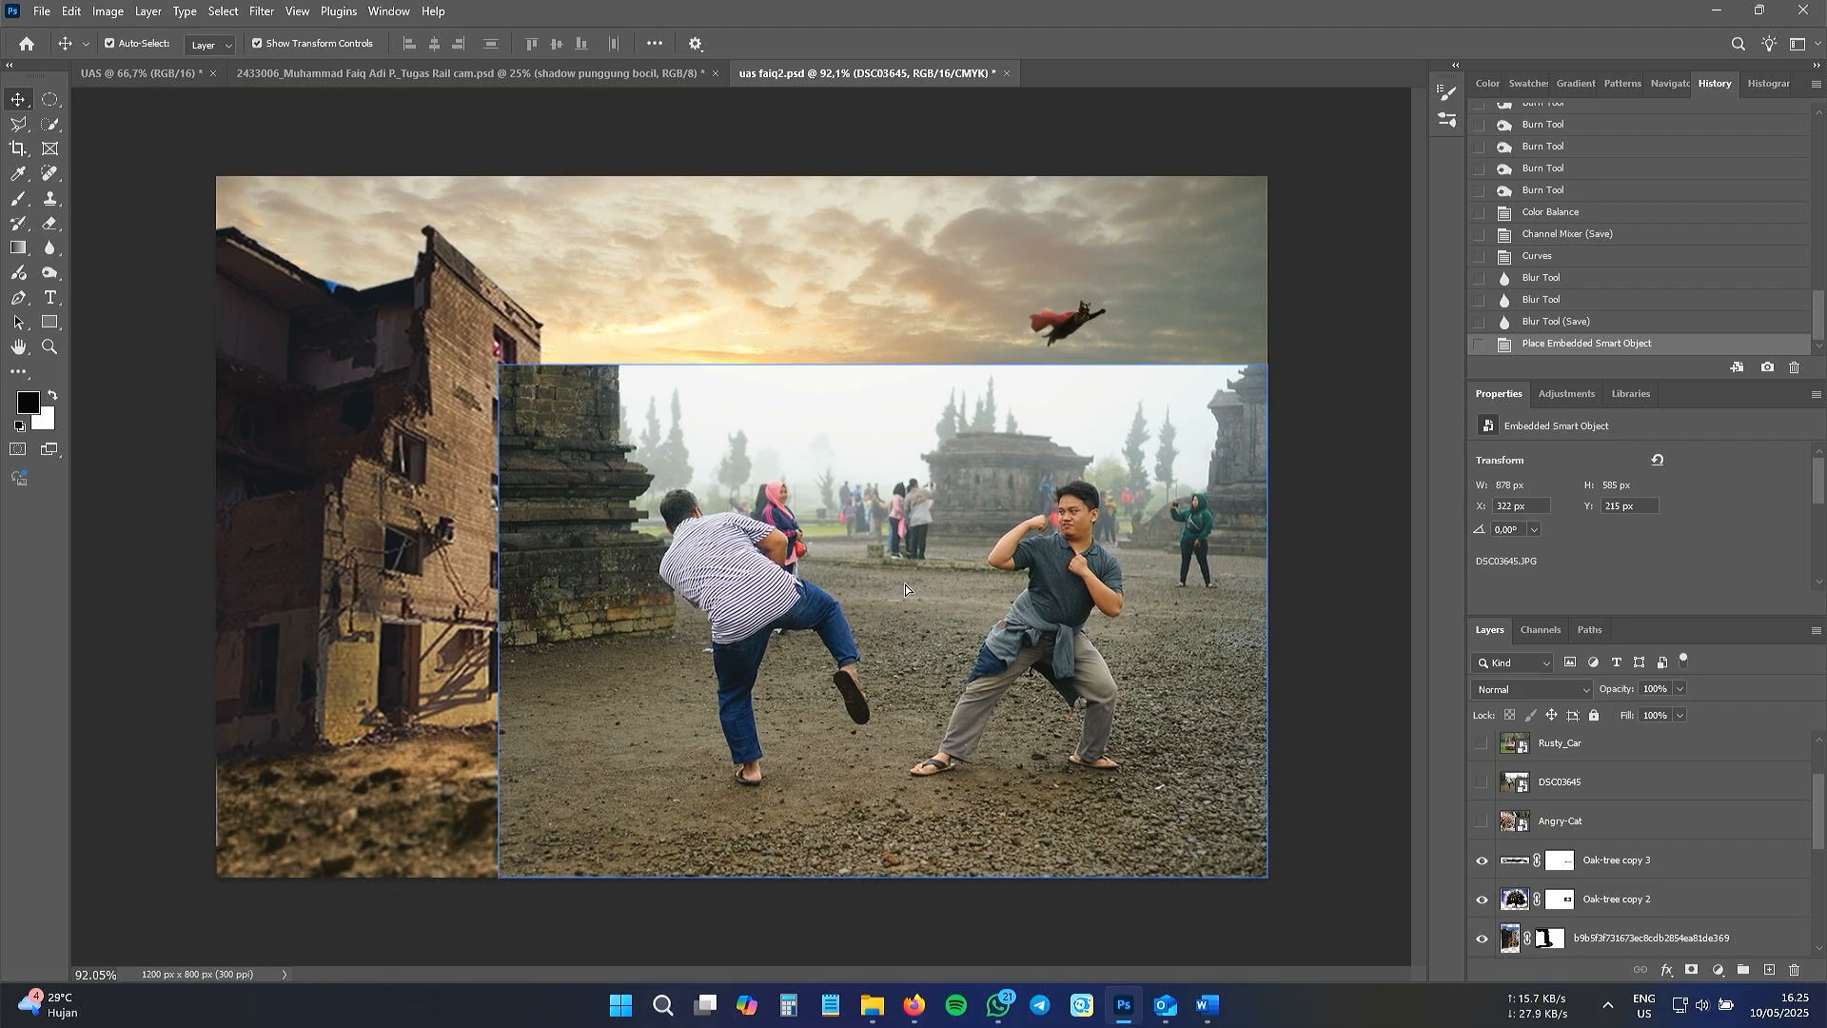
{"action": "left_click_drag", "start_coordinate": [905, 584], "coordinate": [687, 553]}
- Outline the man in the dark polo shirt, in his fighting pose, with the Polygonal Lasso
{"action": "scroll", "coordinate": [761, 609], "scroll_direction": "up", "scroll_amount": 3}
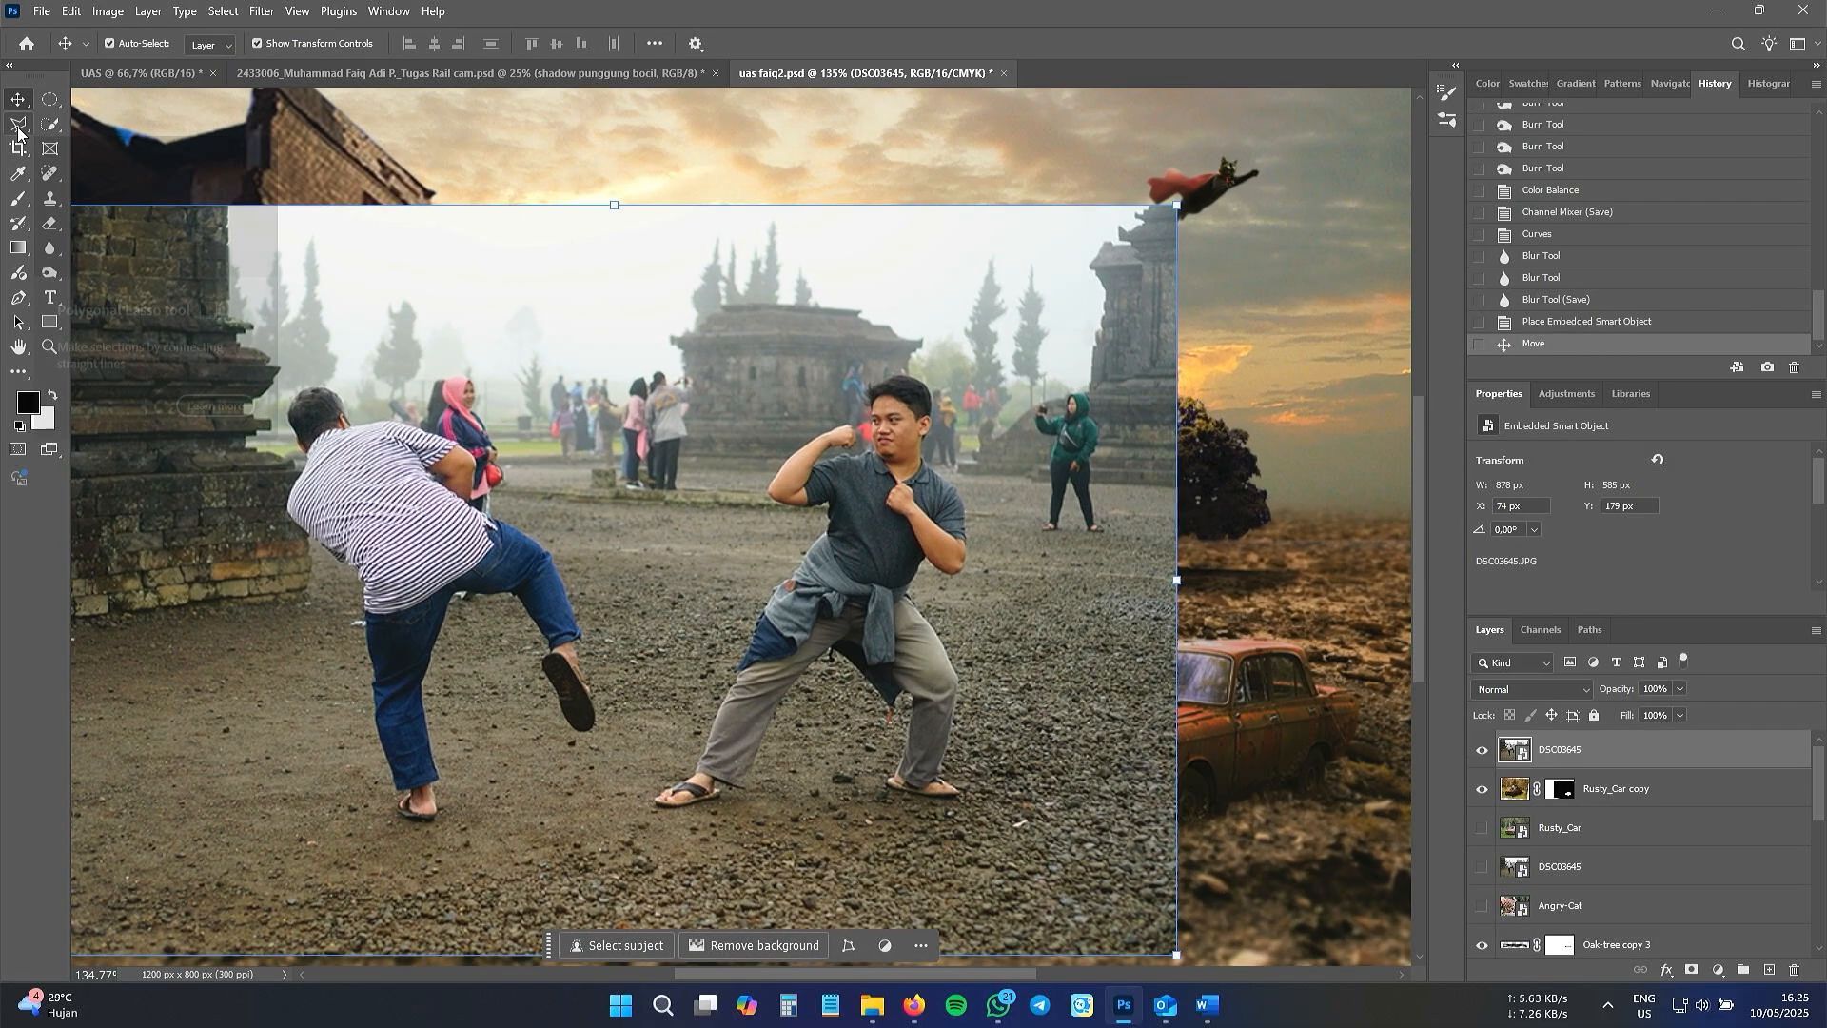
{"action": "left_click", "coordinate": [18, 128]}
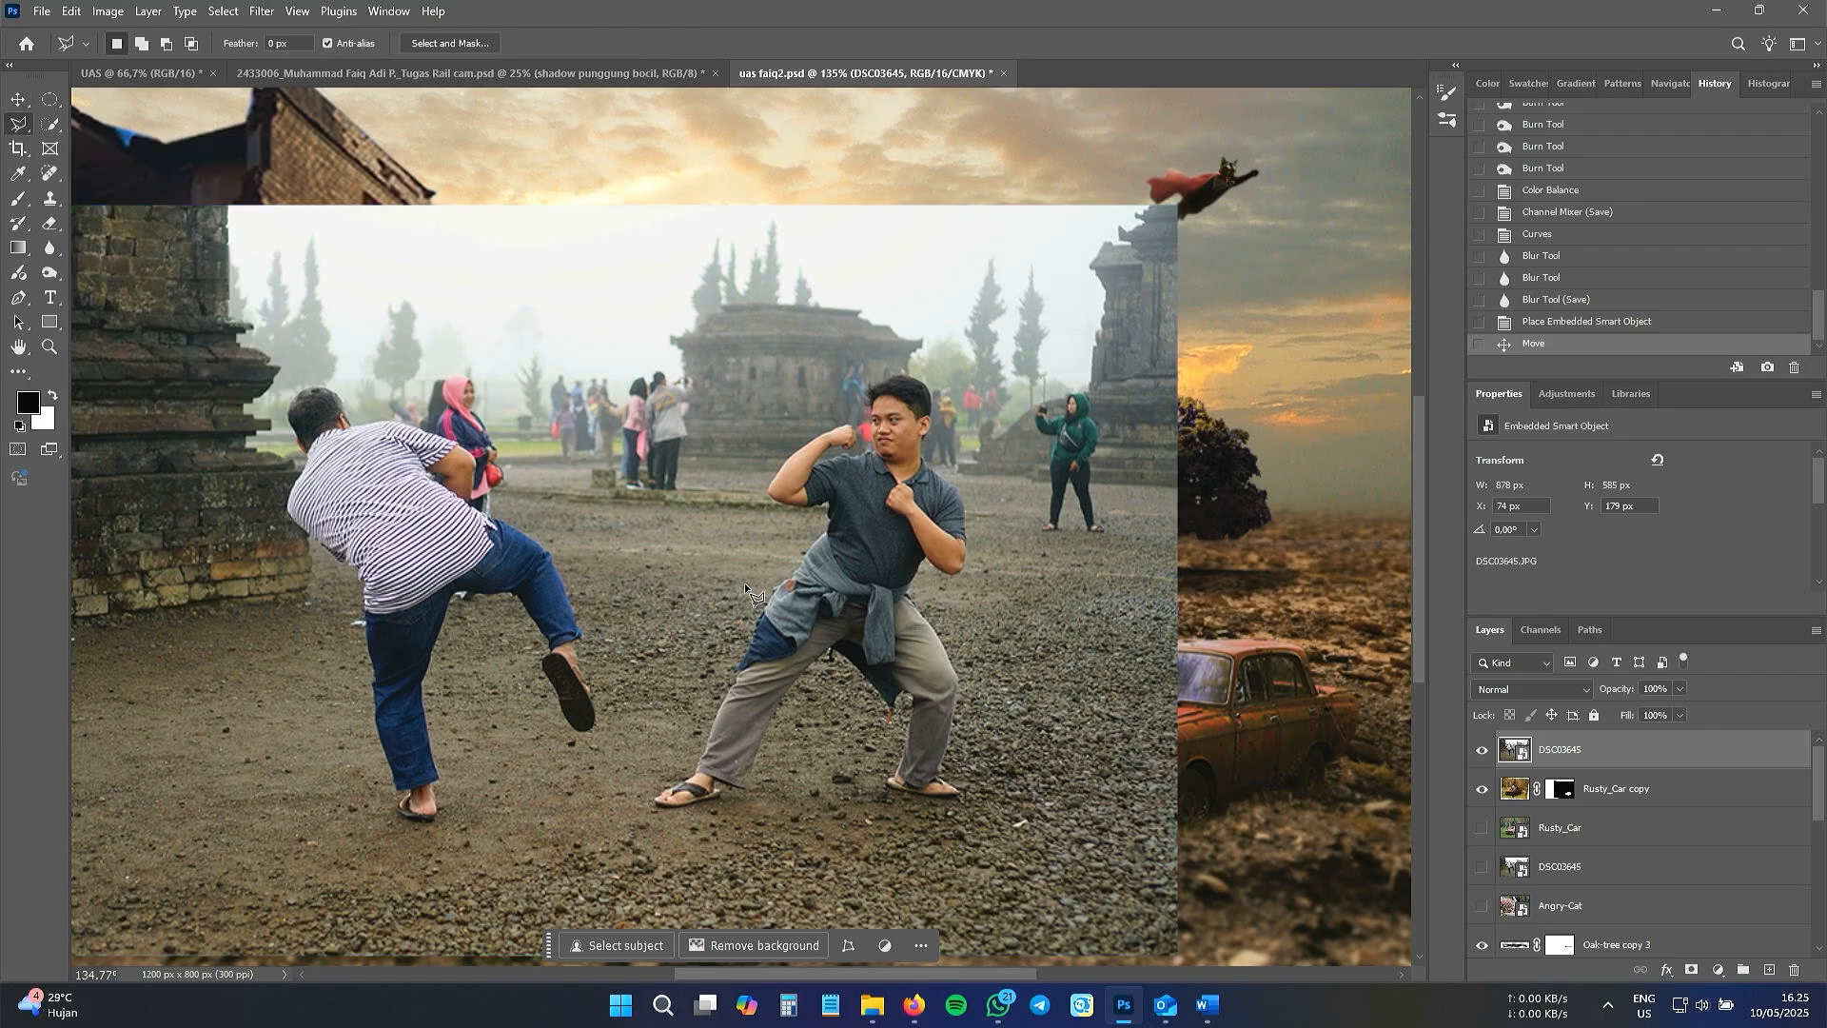
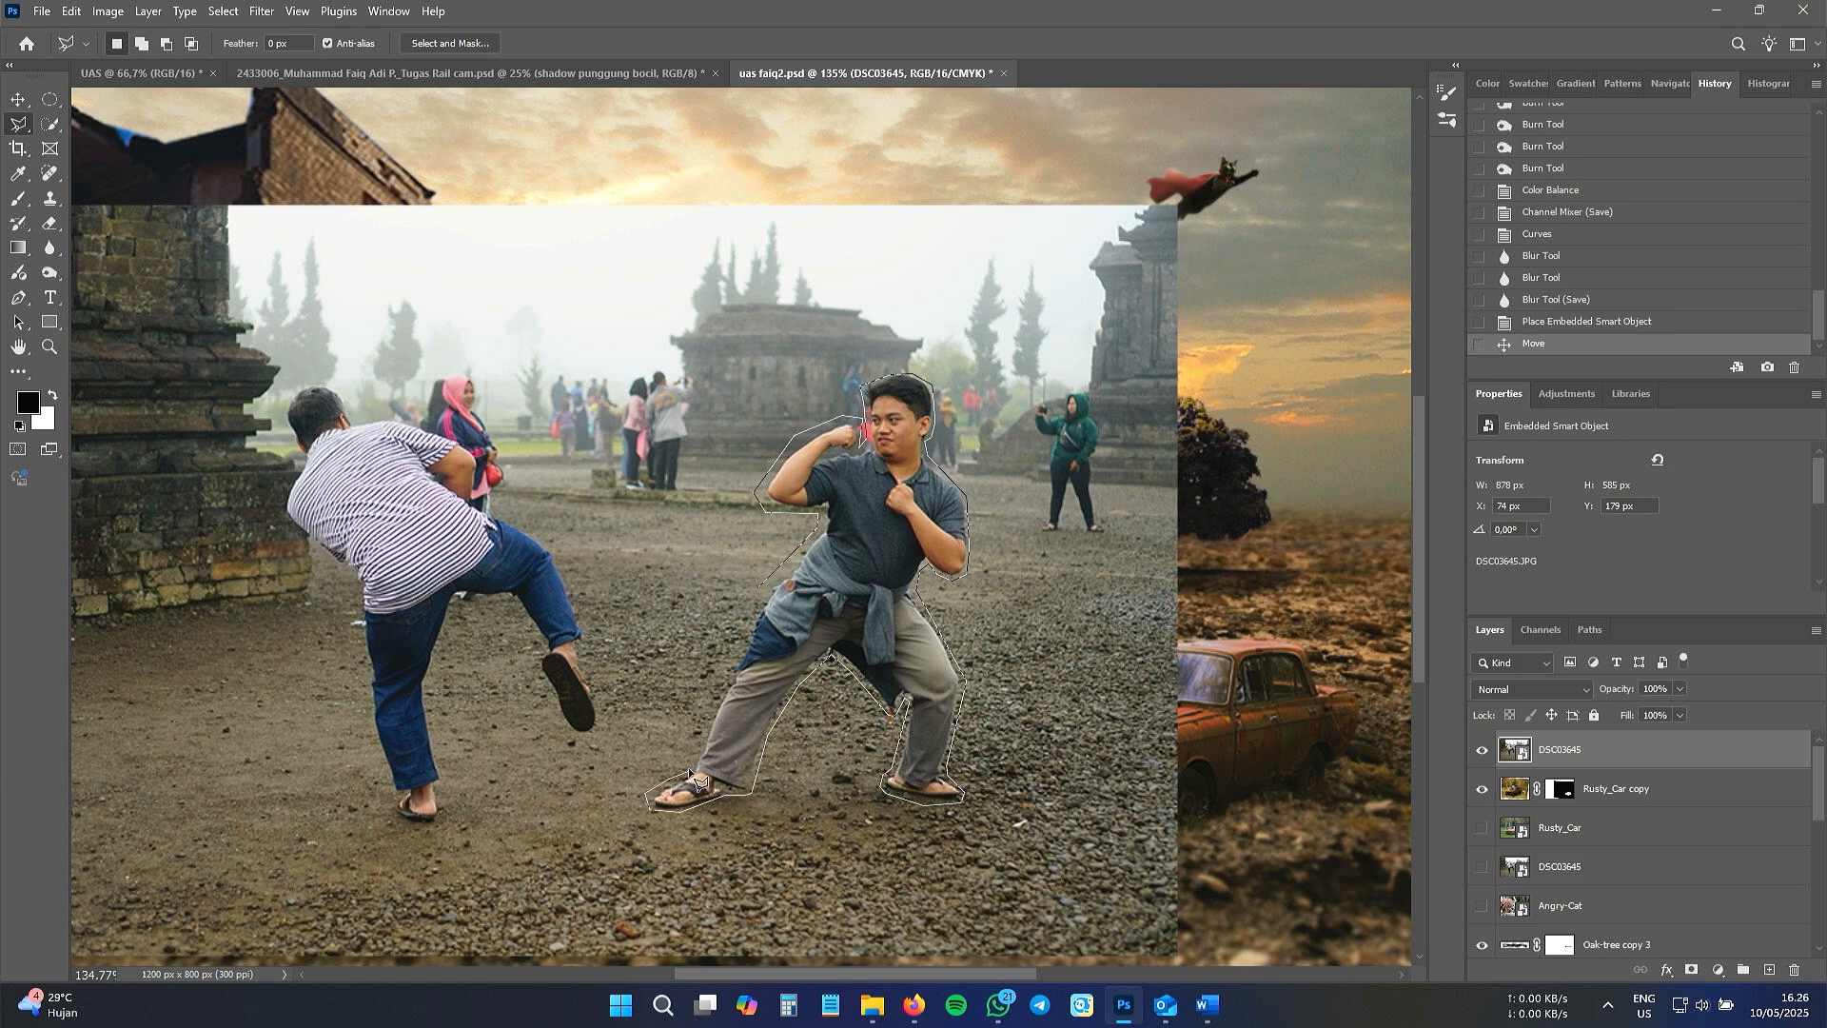
{"action": "left_click", "coordinate": [742, 613]}
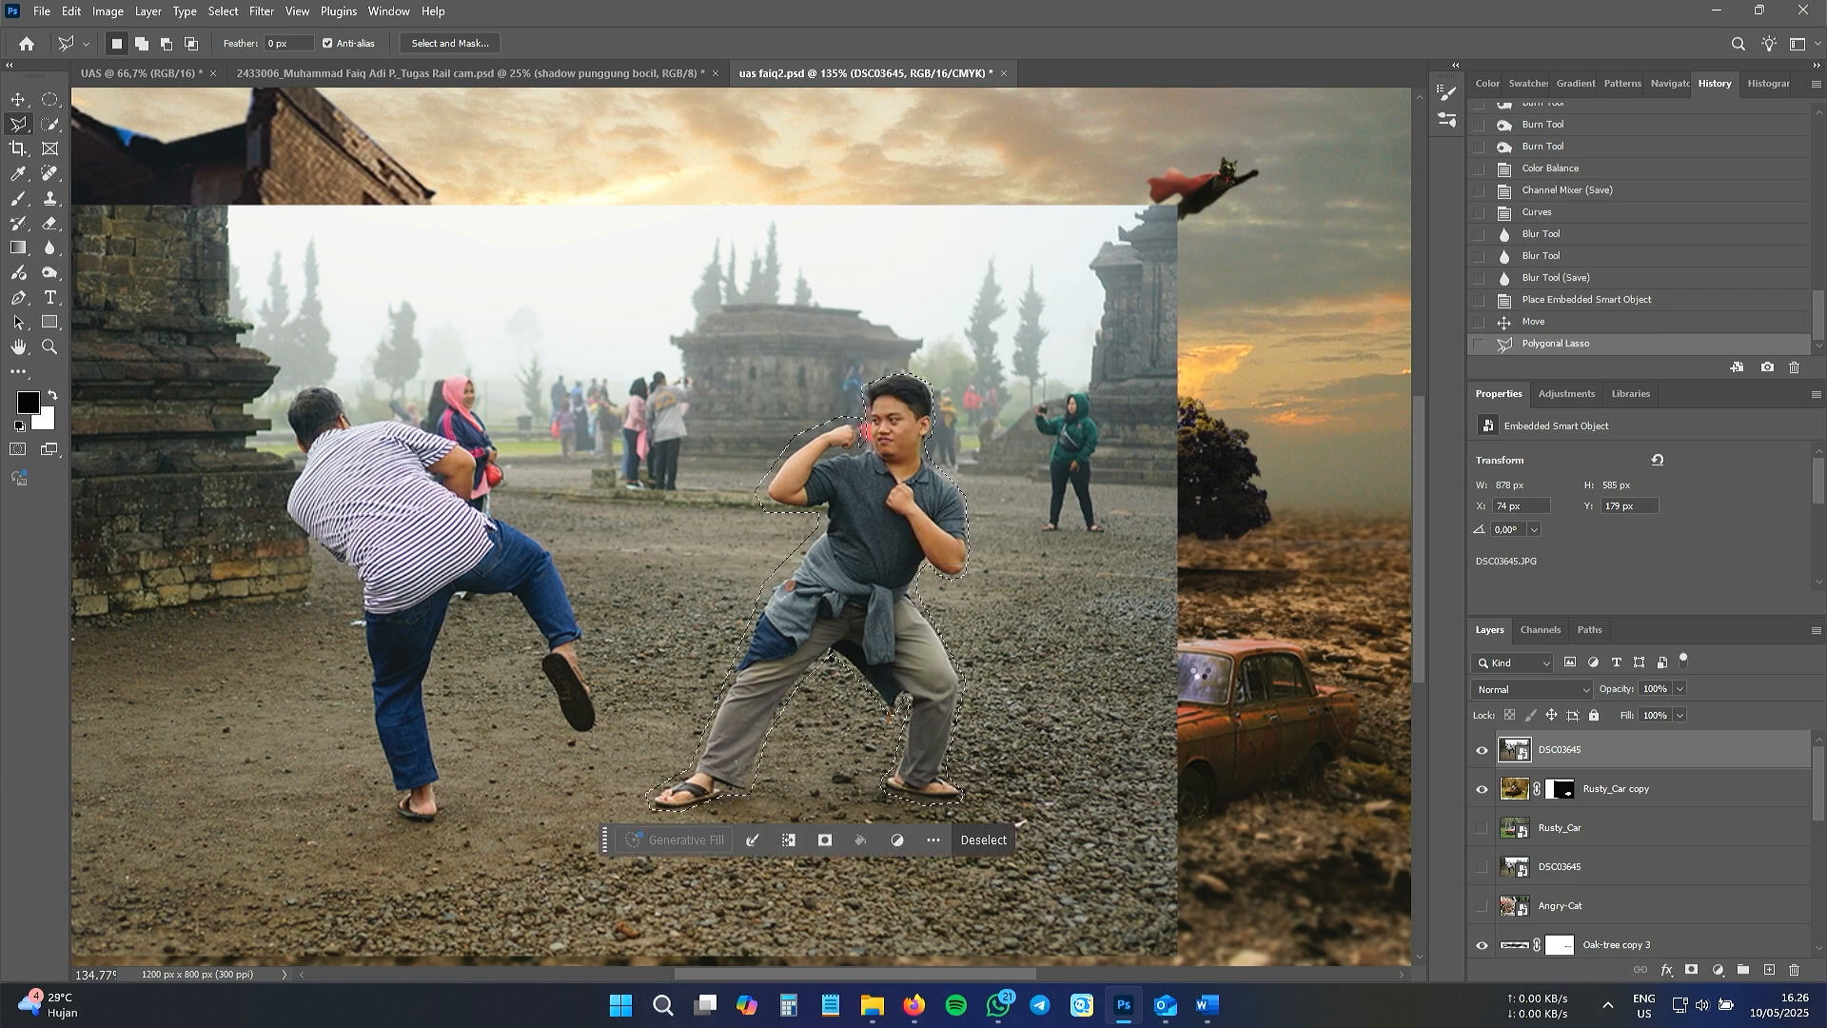
- Open Select and Mask for the man and brush the leftover background off his legs, arm and back with the Refine Edge Brush
{"action": "key", "text": "ctrl+alt+r"}
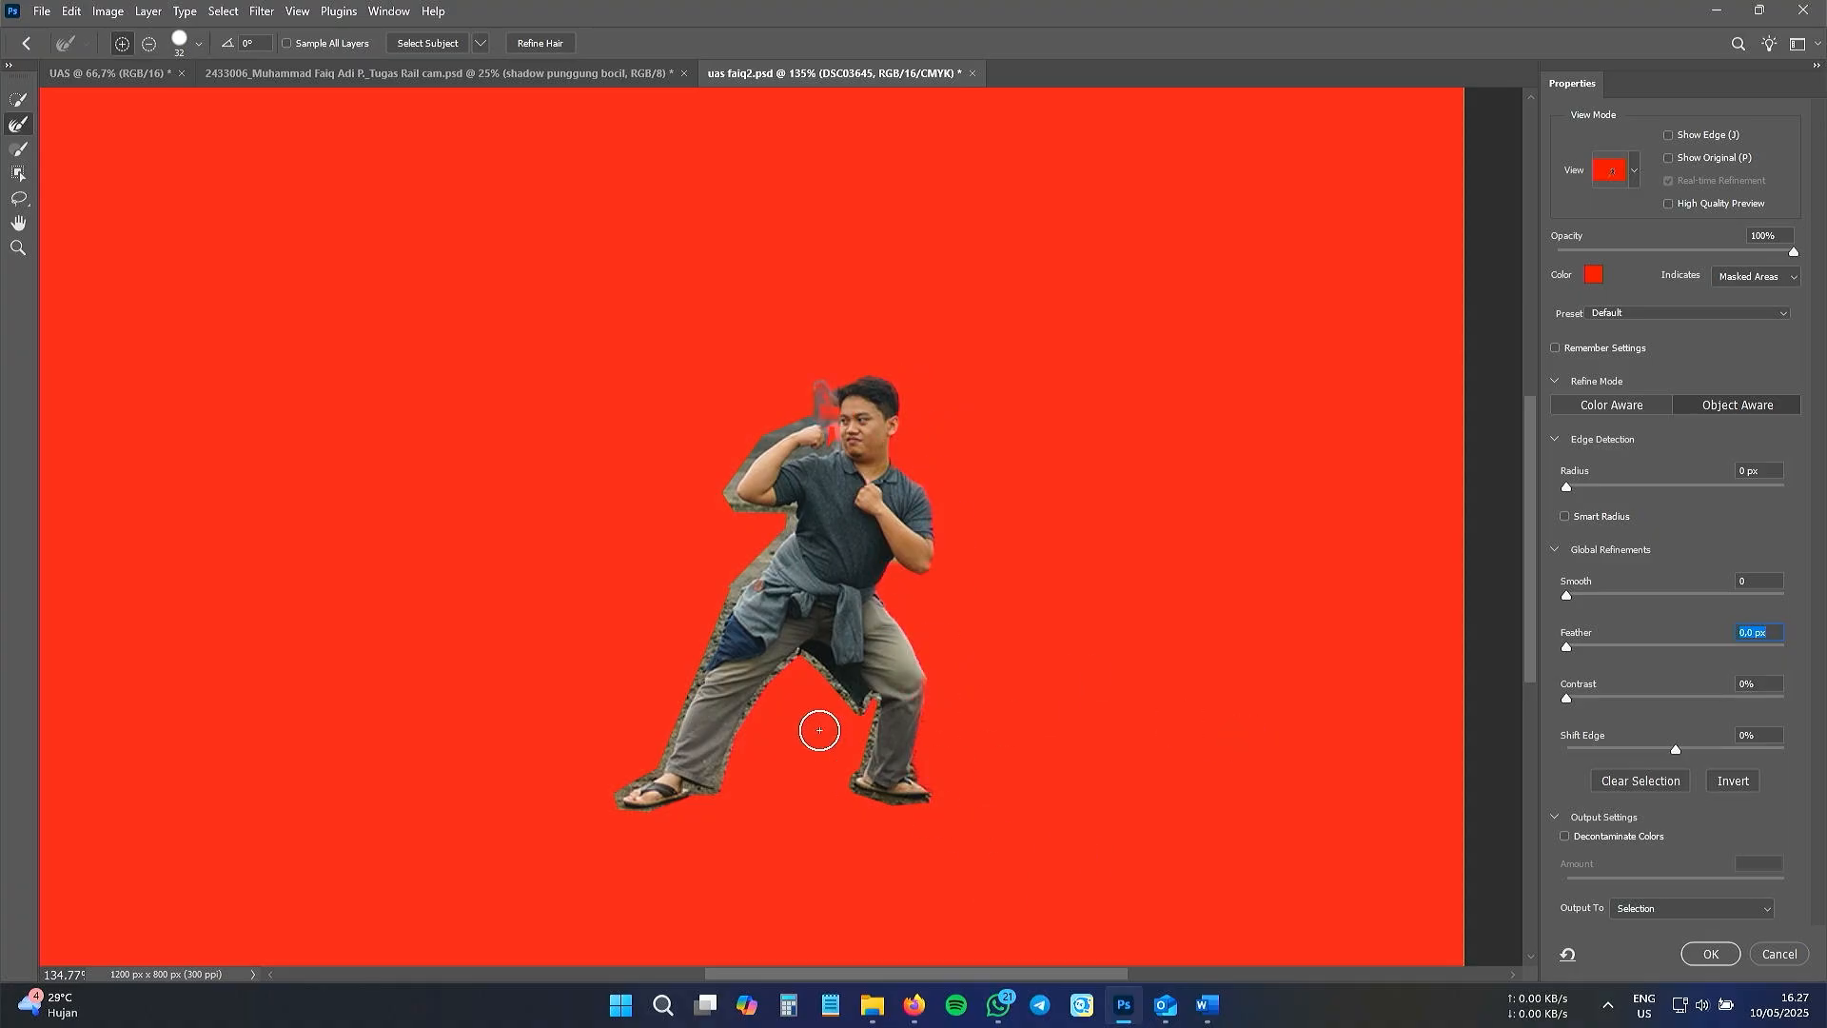
{"action": "mouse_move", "coordinate": [721, 808]}
{"action": "left_mouse_down"}
{"action": "mouse_move", "coordinate": [804, 729]}
{"action": "mouse_move", "coordinate": [853, 750]}
{"action": "mouse_move", "coordinate": [903, 811]}
{"action": "mouse_move", "coordinate": [787, 769]}
{"action": "mouse_move", "coordinate": [857, 758]}
{"action": "left_mouse_up"}
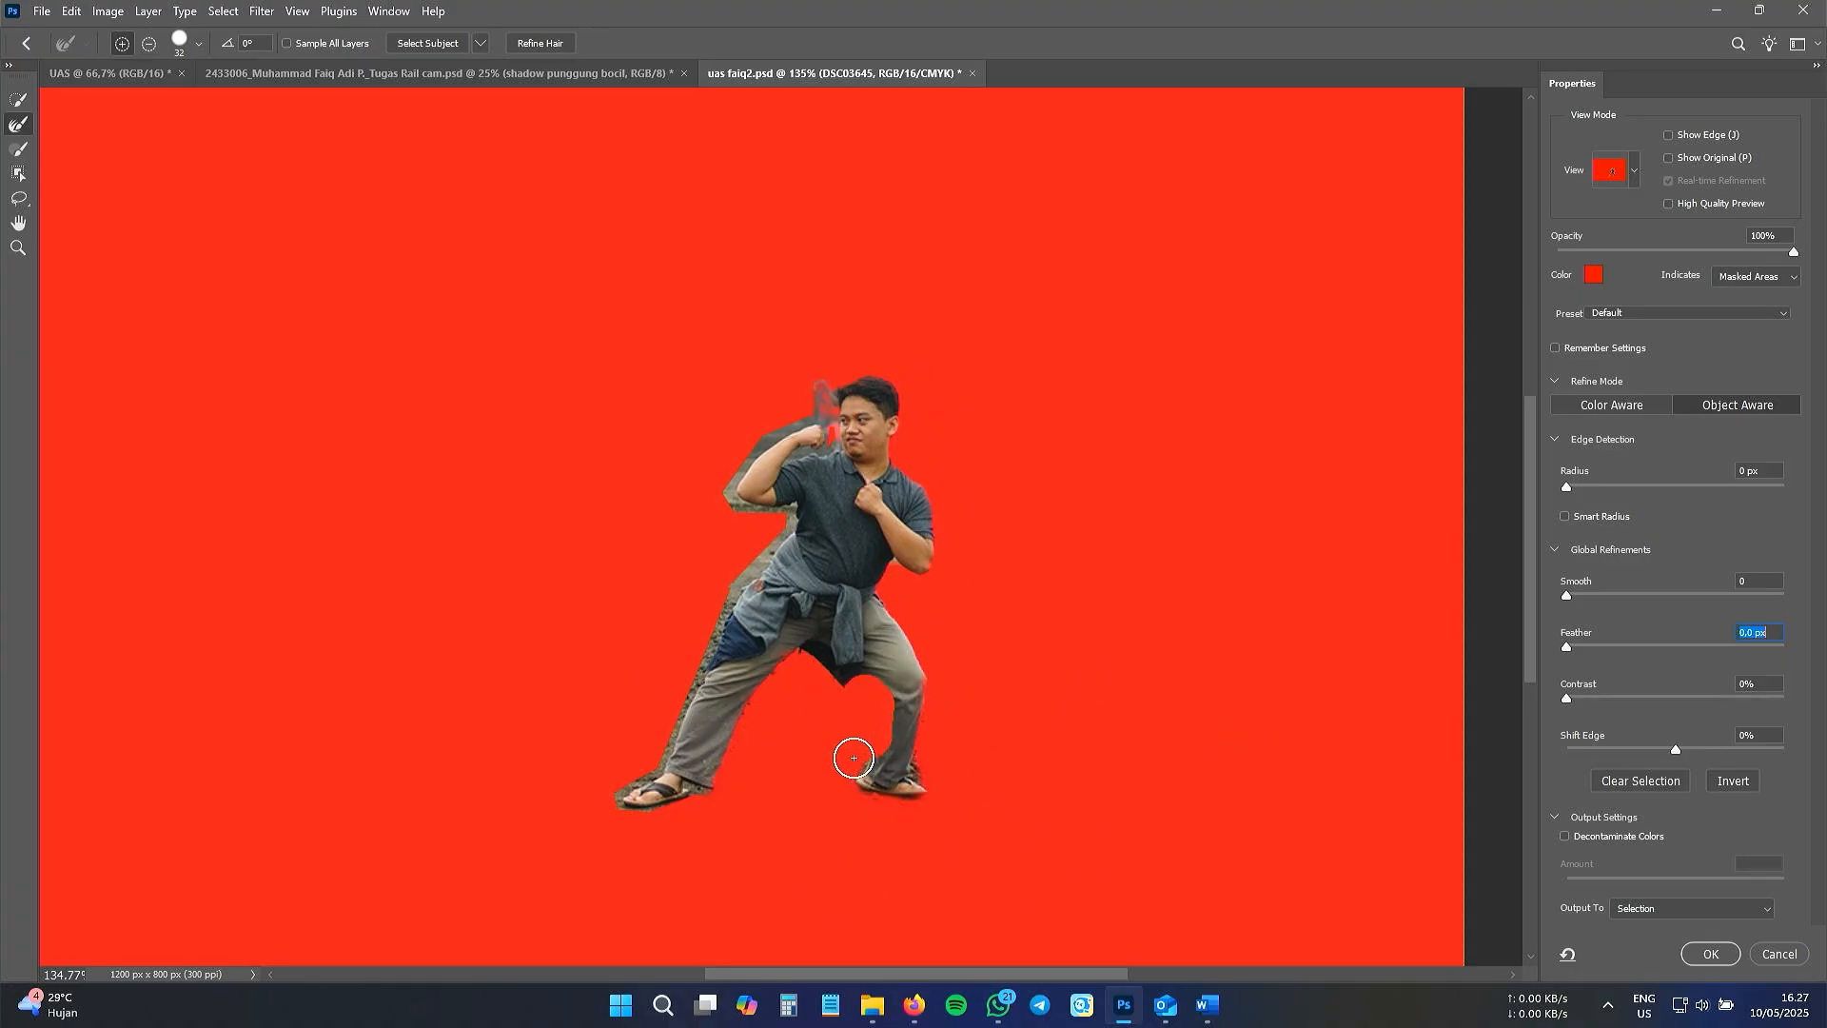
{"action": "mouse_move", "coordinate": [821, 389]}
{"action": "left_mouse_down"}
{"action": "mouse_move", "coordinate": [737, 464]}
{"action": "mouse_move", "coordinate": [724, 513]}
{"action": "mouse_move", "coordinate": [715, 500]}
{"action": "mouse_move", "coordinate": [782, 519]}
{"action": "mouse_move", "coordinate": [611, 796]}
{"action": "left_mouse_up"}
{"action": "mouse_move", "coordinate": [804, 673]}
{"action": "left_mouse_down"}
{"action": "mouse_move", "coordinate": [848, 445]}
{"action": "mouse_move", "coordinate": [799, 462]}
{"action": "left_mouse_up"}
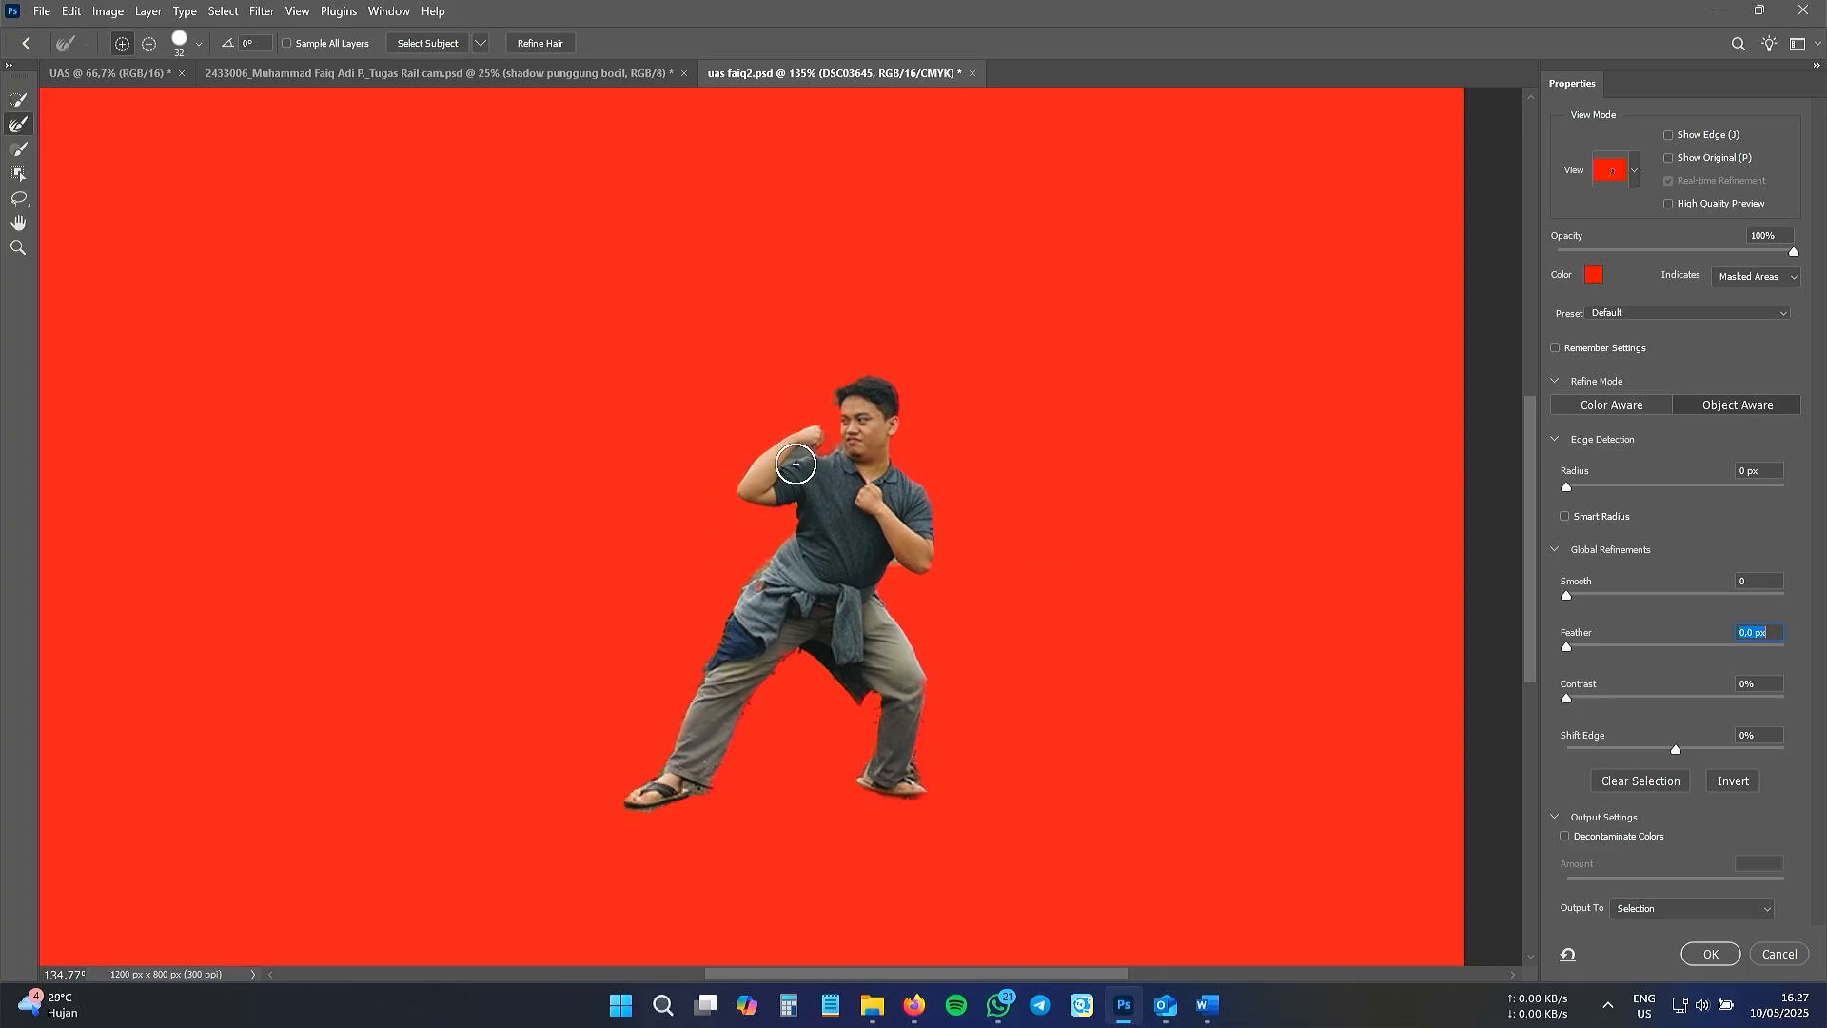
- Enable Decontaminate Colors, set Smooth to 4 and Feather to 0.2 px, and output the man to a new layer with layer mask
{"action": "left_click", "coordinate": [1565, 835]}
{"action": "left_click_drag", "start_coordinate": [1567, 595], "coordinate": [1567, 645]}
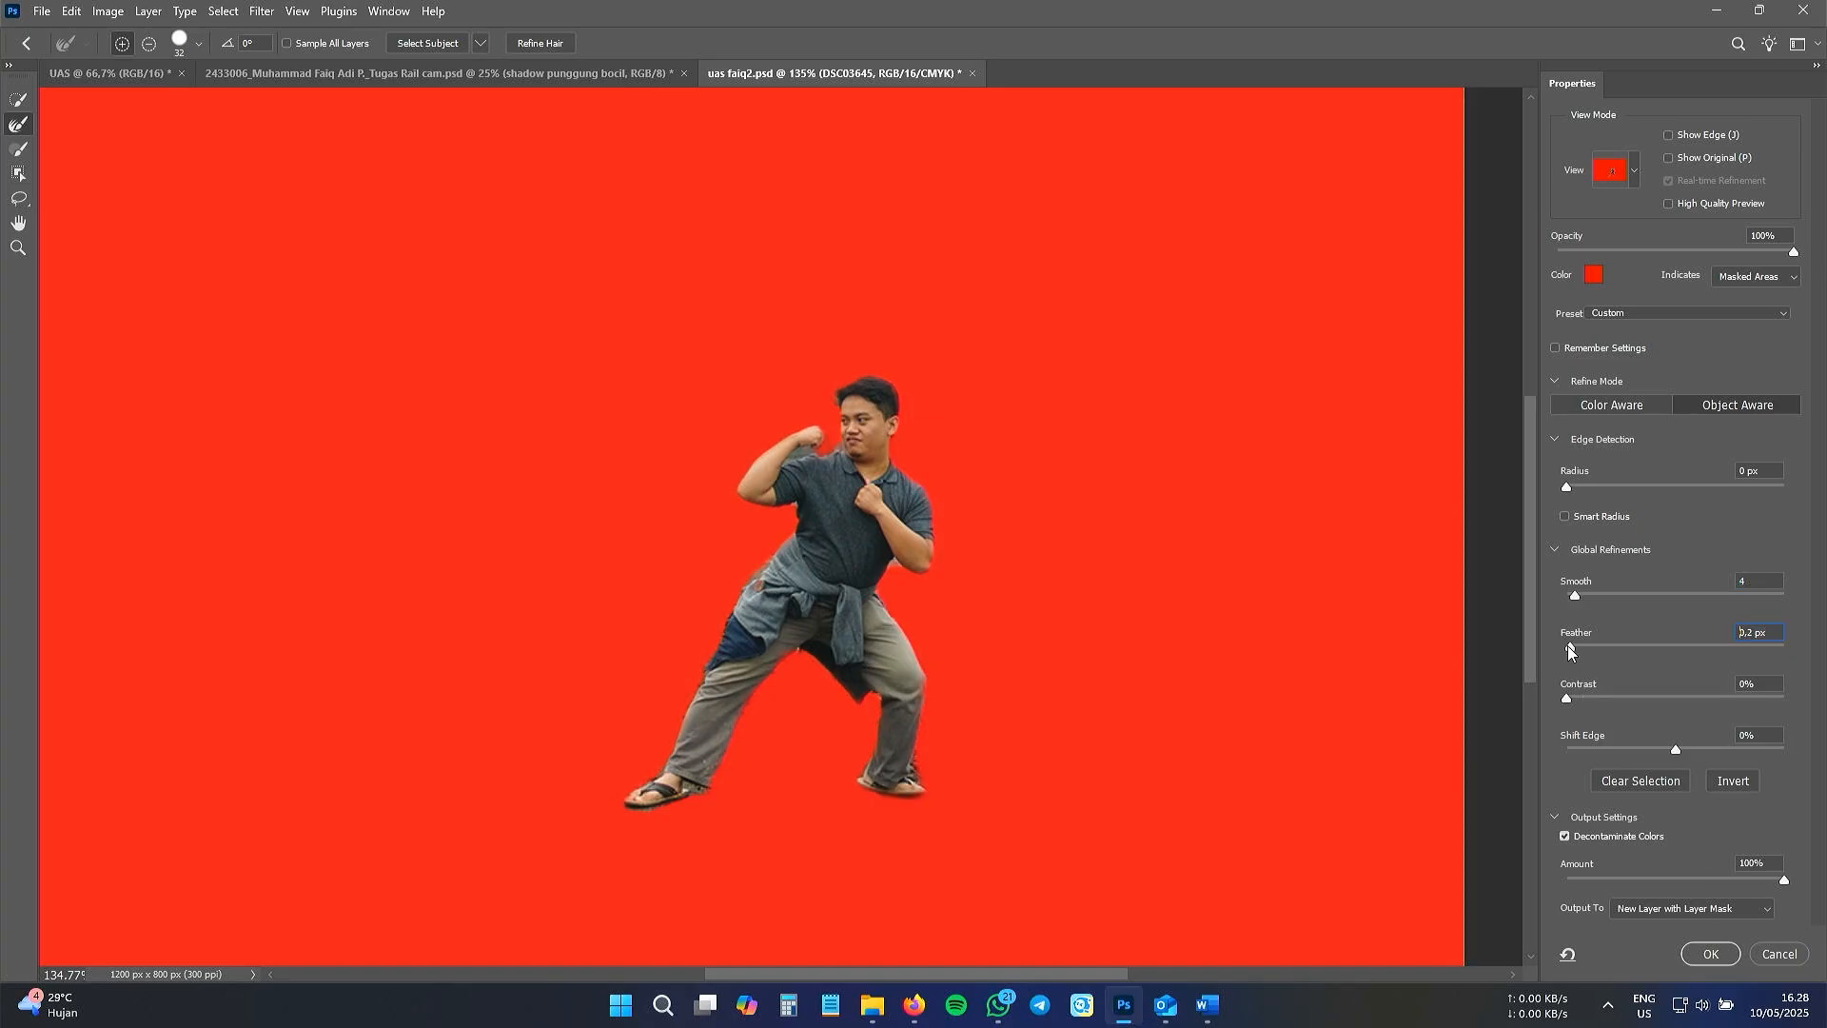
{"action": "left_click", "coordinate": [1704, 954]}
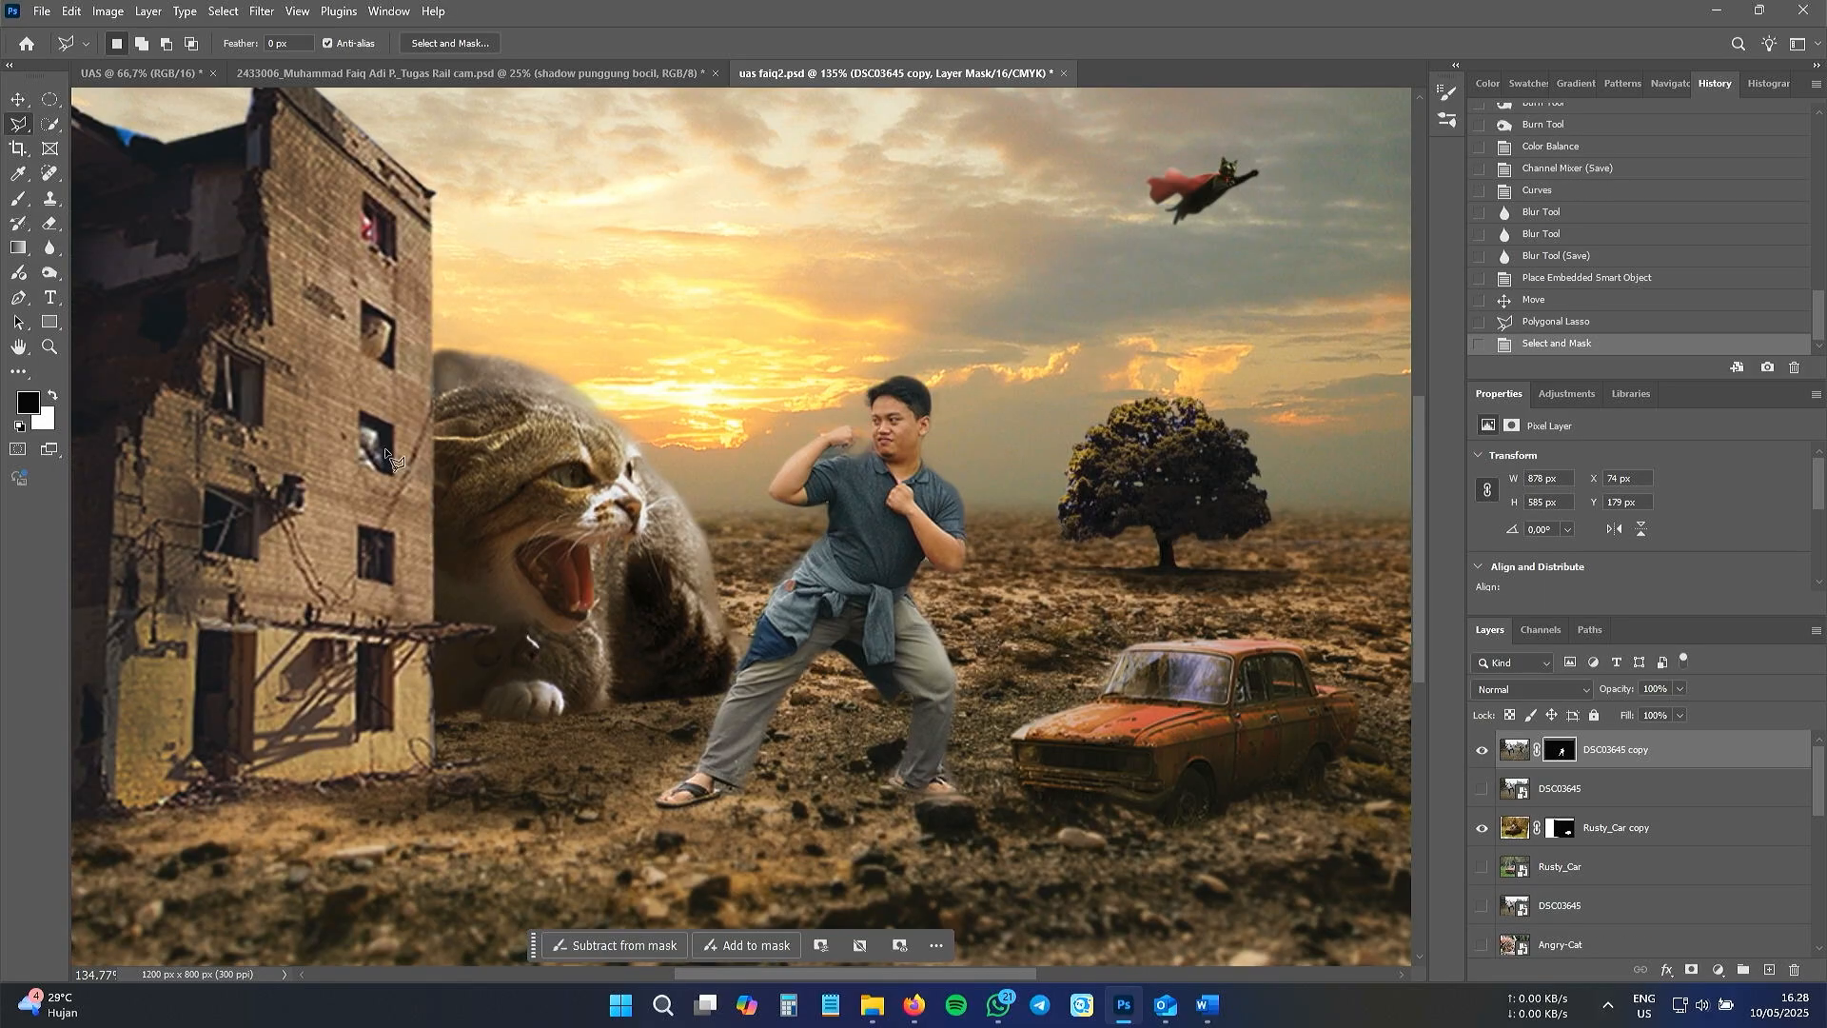
- Scale the cut-out man's layer down to 362 × 251 px and position him on the ground between the giant cat and the car
{"action": "left_click", "coordinate": [17, 99]}
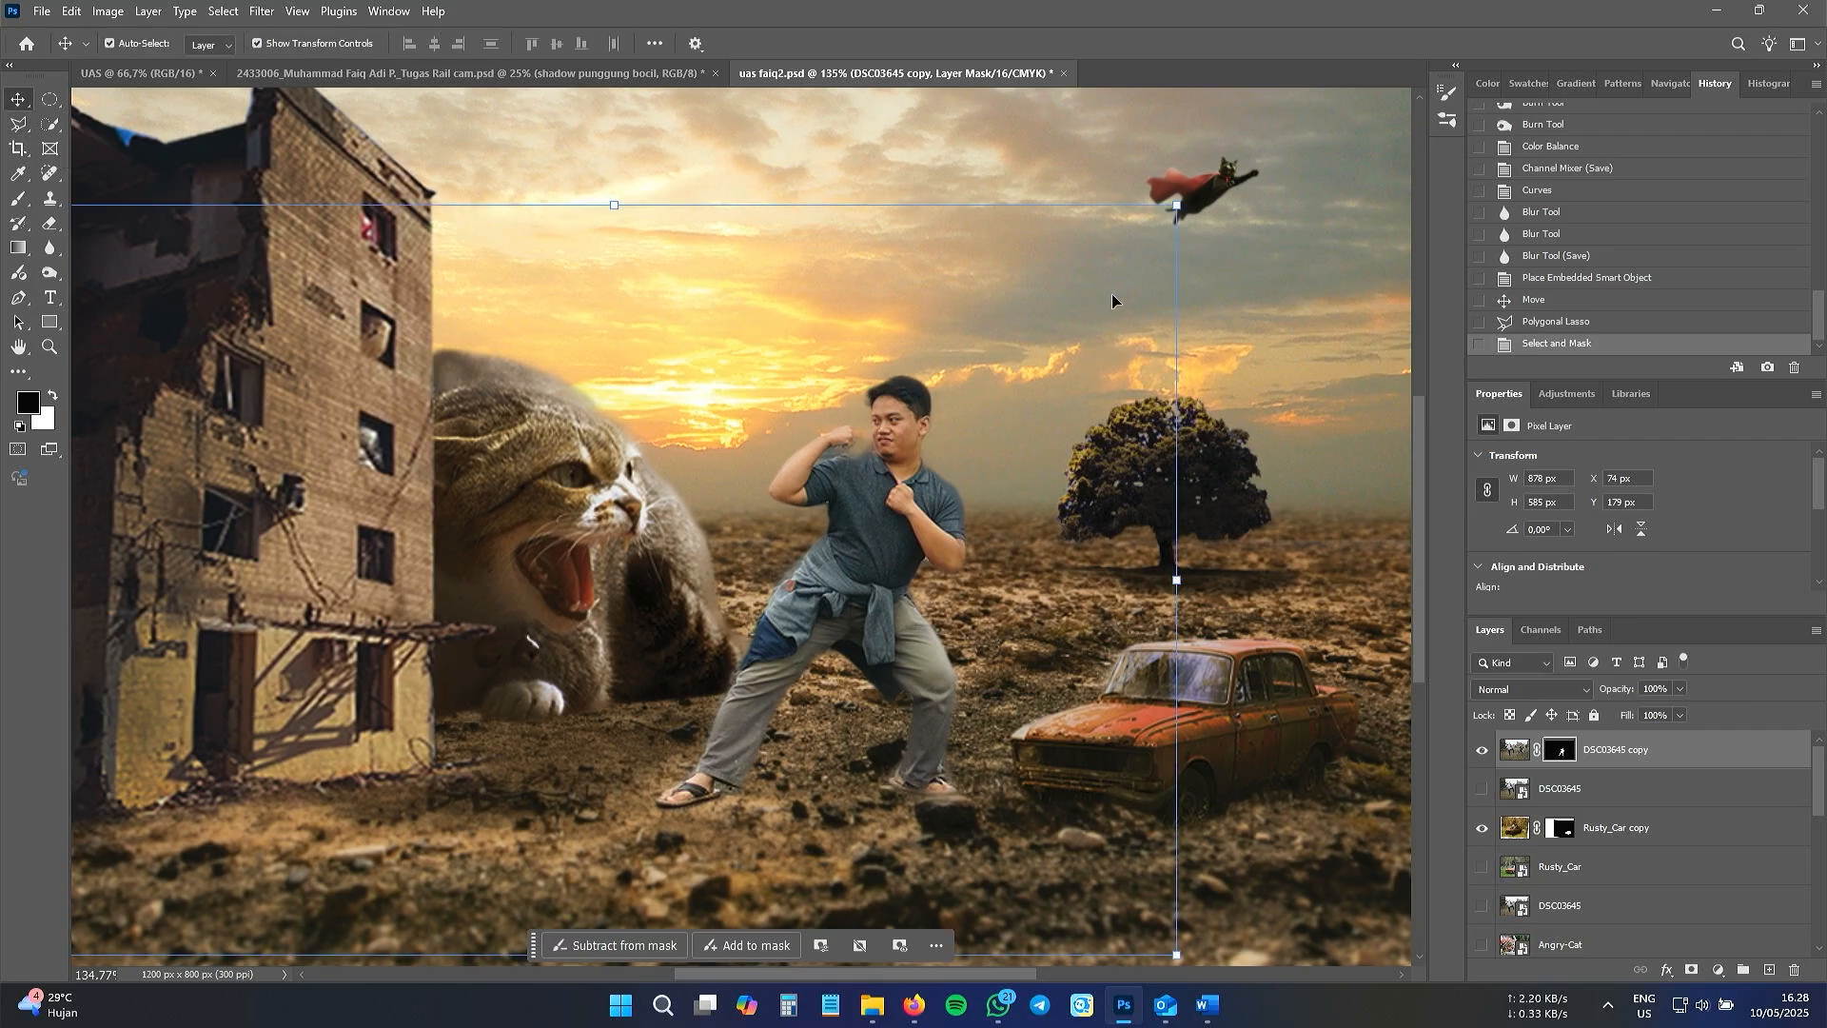
{"action": "left_click_drag", "start_coordinate": [1177, 202], "coordinate": [606, 513]}
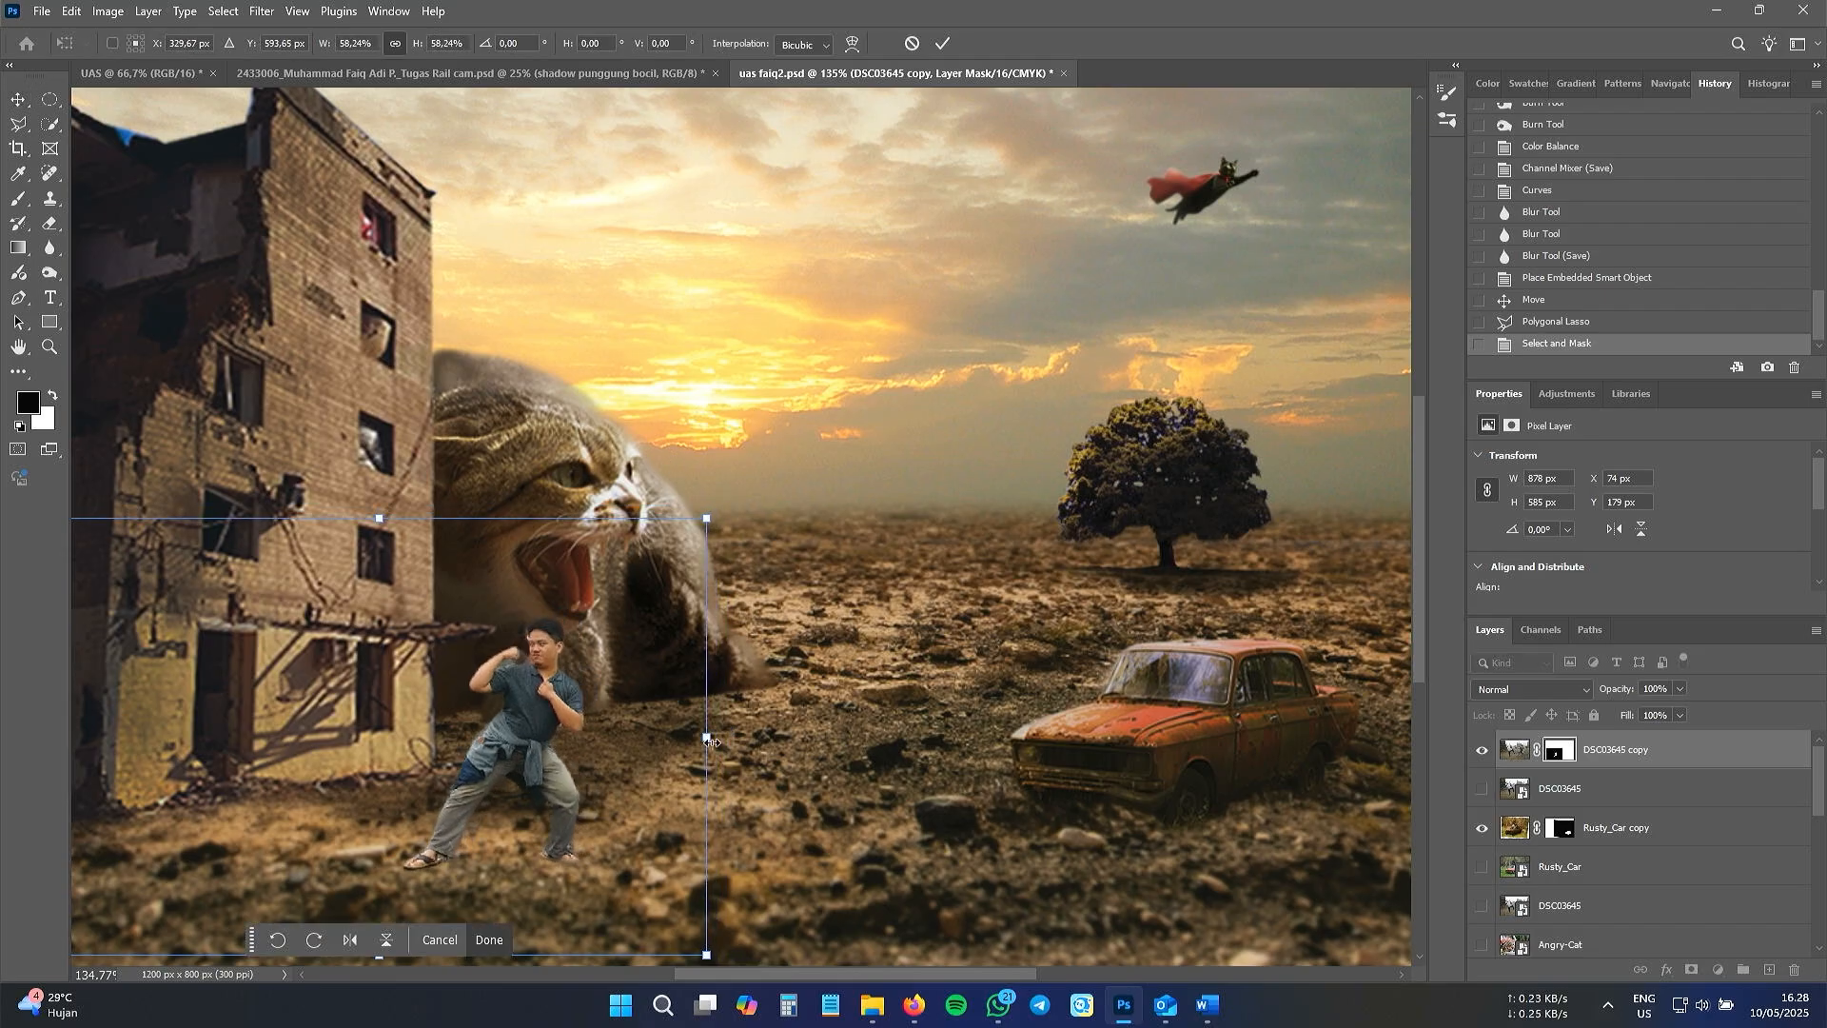
{"action": "left_click", "coordinate": [394, 44]}
{"action": "left_click_drag", "start_coordinate": [706, 737], "coordinate": [682, 738]}
{"action": "key", "text": "Return"}
{"action": "left_click_drag", "start_coordinate": [514, 684], "coordinate": [356, 620]}
{"action": "left_click_drag", "start_coordinate": [523, 454], "coordinate": [357, 569]}
{"action": "left_click_drag", "start_coordinate": [223, 716], "coordinate": [834, 628]}
{"action": "key", "text": "Return"}
- Enlarge the rusty car to about 106% with Free Transform and shift it slightly
{"action": "left_click", "coordinate": [1113, 709]}
{"action": "left_click_drag", "start_coordinate": [906, 440], "coordinate": [873, 407]}
{"action": "left_click_drag", "start_coordinate": [1052, 593], "coordinate": [1070, 595]}
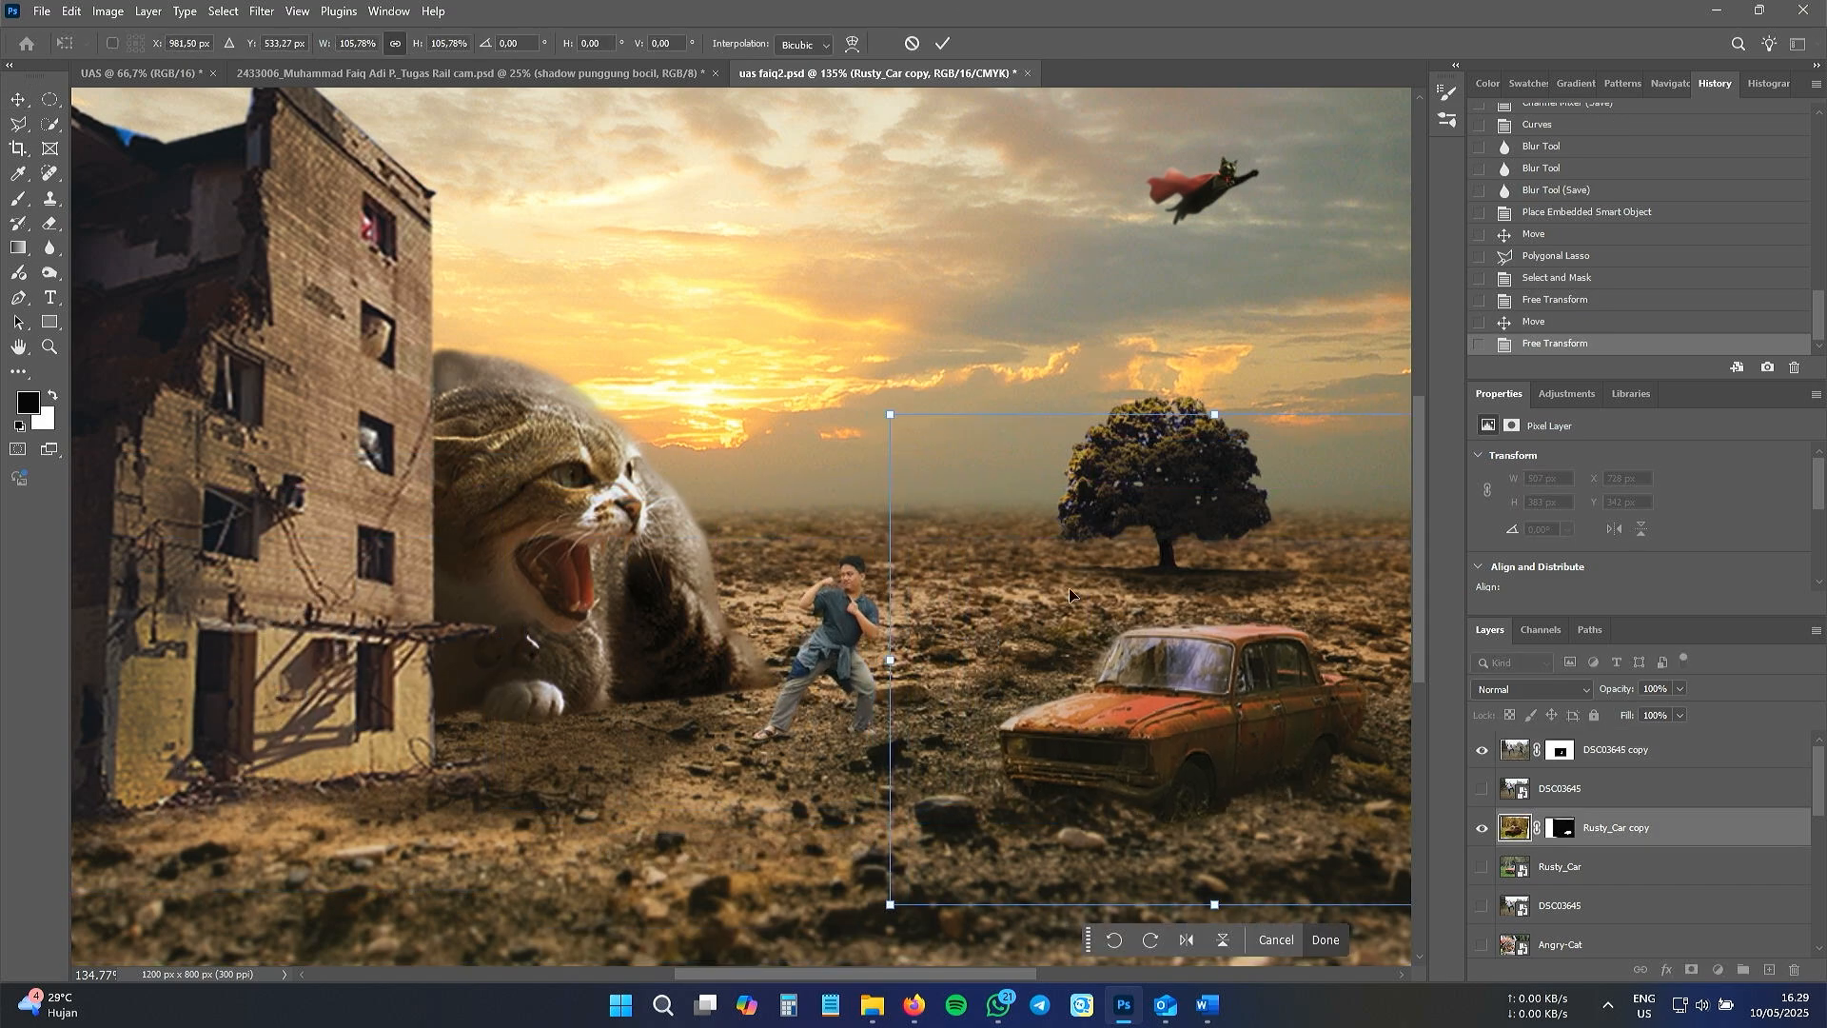
{"action": "left_click", "coordinate": [942, 43]}
- Nudge the man slightly up and to the right so he stands closer to the car
{"action": "left_click", "coordinate": [841, 623]}
{"action": "scroll", "coordinate": [838, 623], "scroll_direction": "down", "scroll_amount": 2}
{"action": "left_click", "coordinate": [1362, 694]}
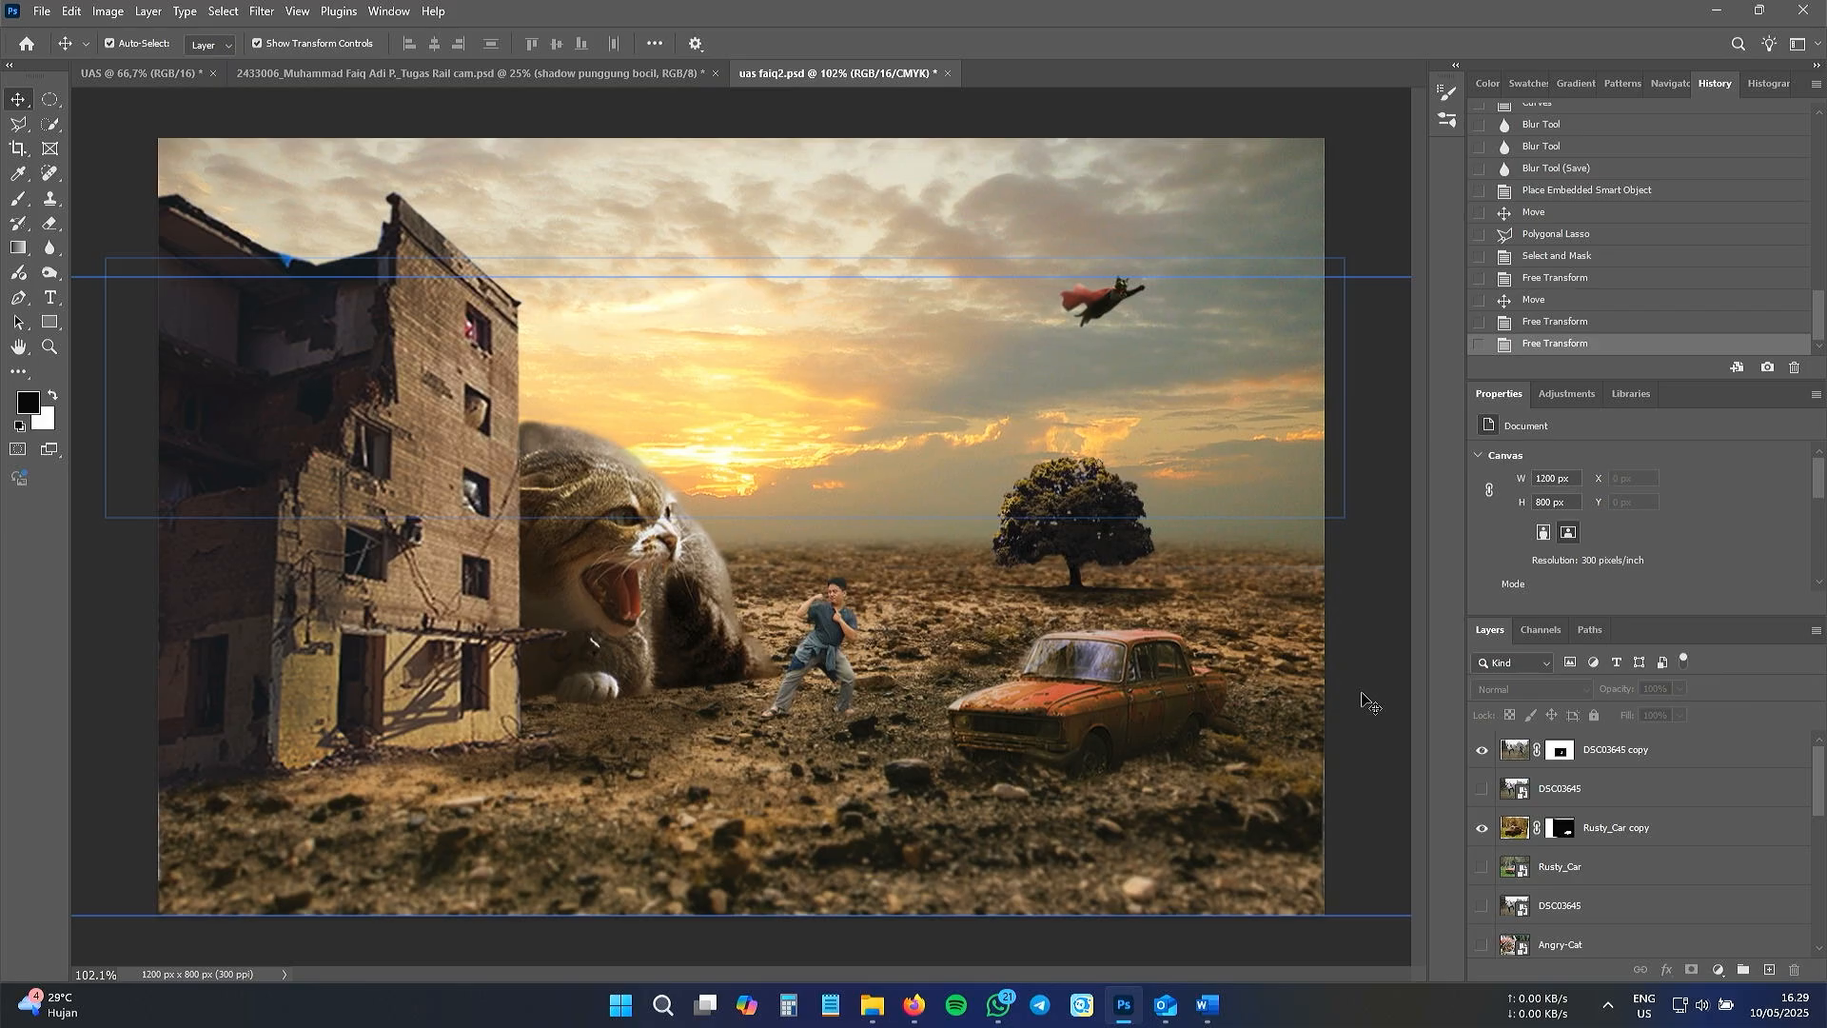
{"action": "mouse_move", "coordinate": [829, 638]}
{"action": "left_mouse_down"}
{"action": "mouse_move", "coordinate": [1080, 692]}
{"action": "mouse_move", "coordinate": [785, 631]}
{"action": "mouse_move", "coordinate": [842, 626]}
{"action": "left_mouse_up"}
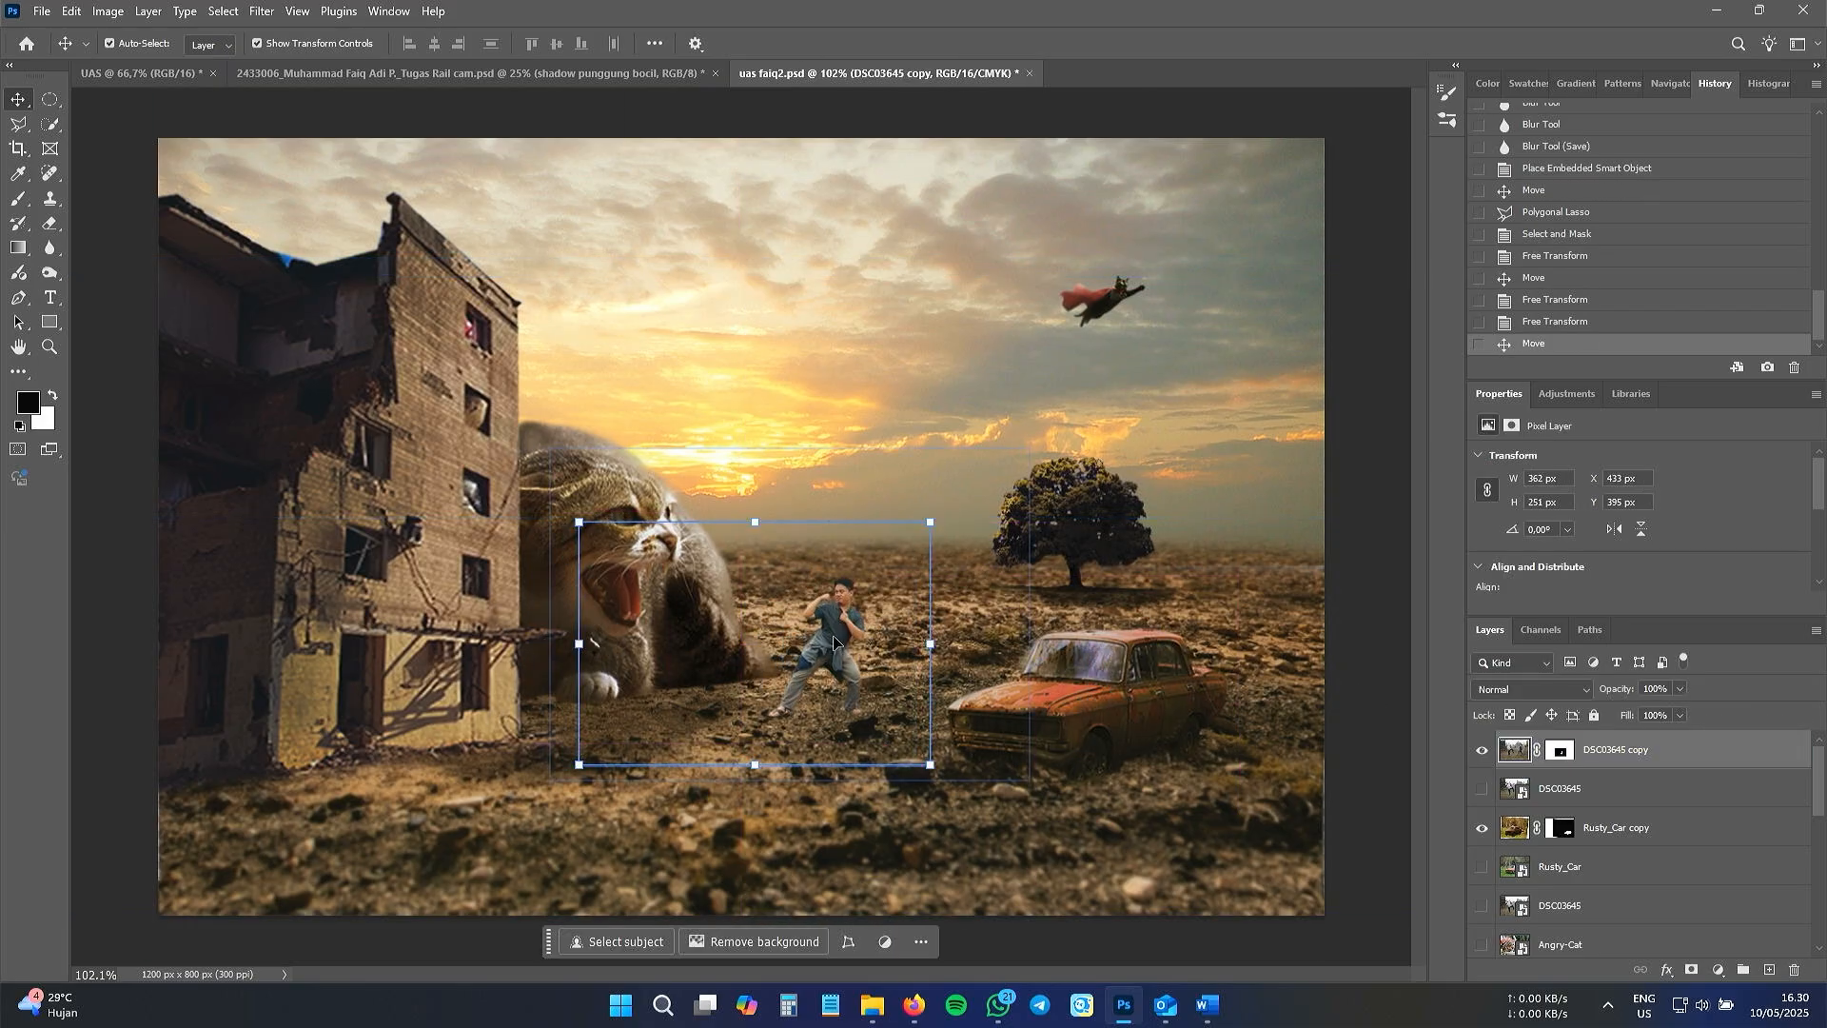
- Apply Curves to the man's layer, darkening shadows and midtones with points at 51→39, 196→194 and 115→91
{"action": "scroll", "coordinate": [834, 641], "scroll_direction": "up", "scroll_amount": 1}
{"action": "scroll", "coordinate": [834, 641], "scroll_direction": "up", "scroll_amount": 2}
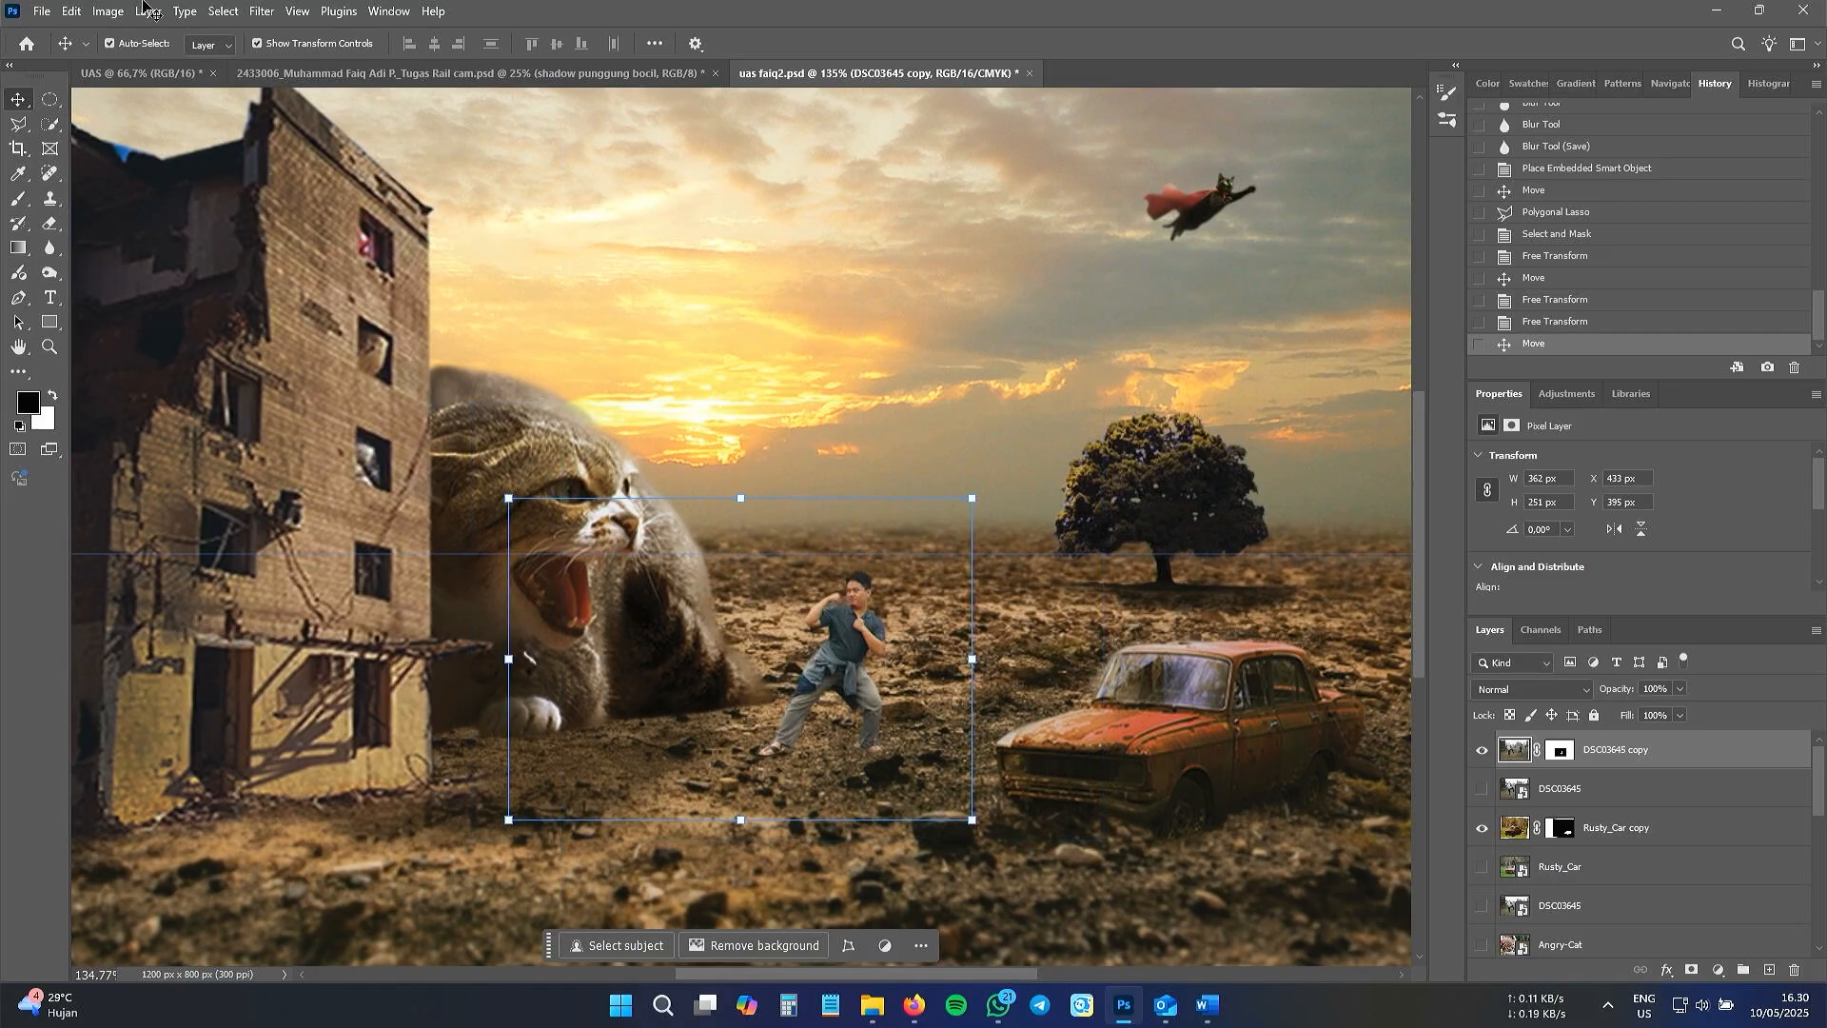
{"action": "left_click", "coordinate": [110, 12]}
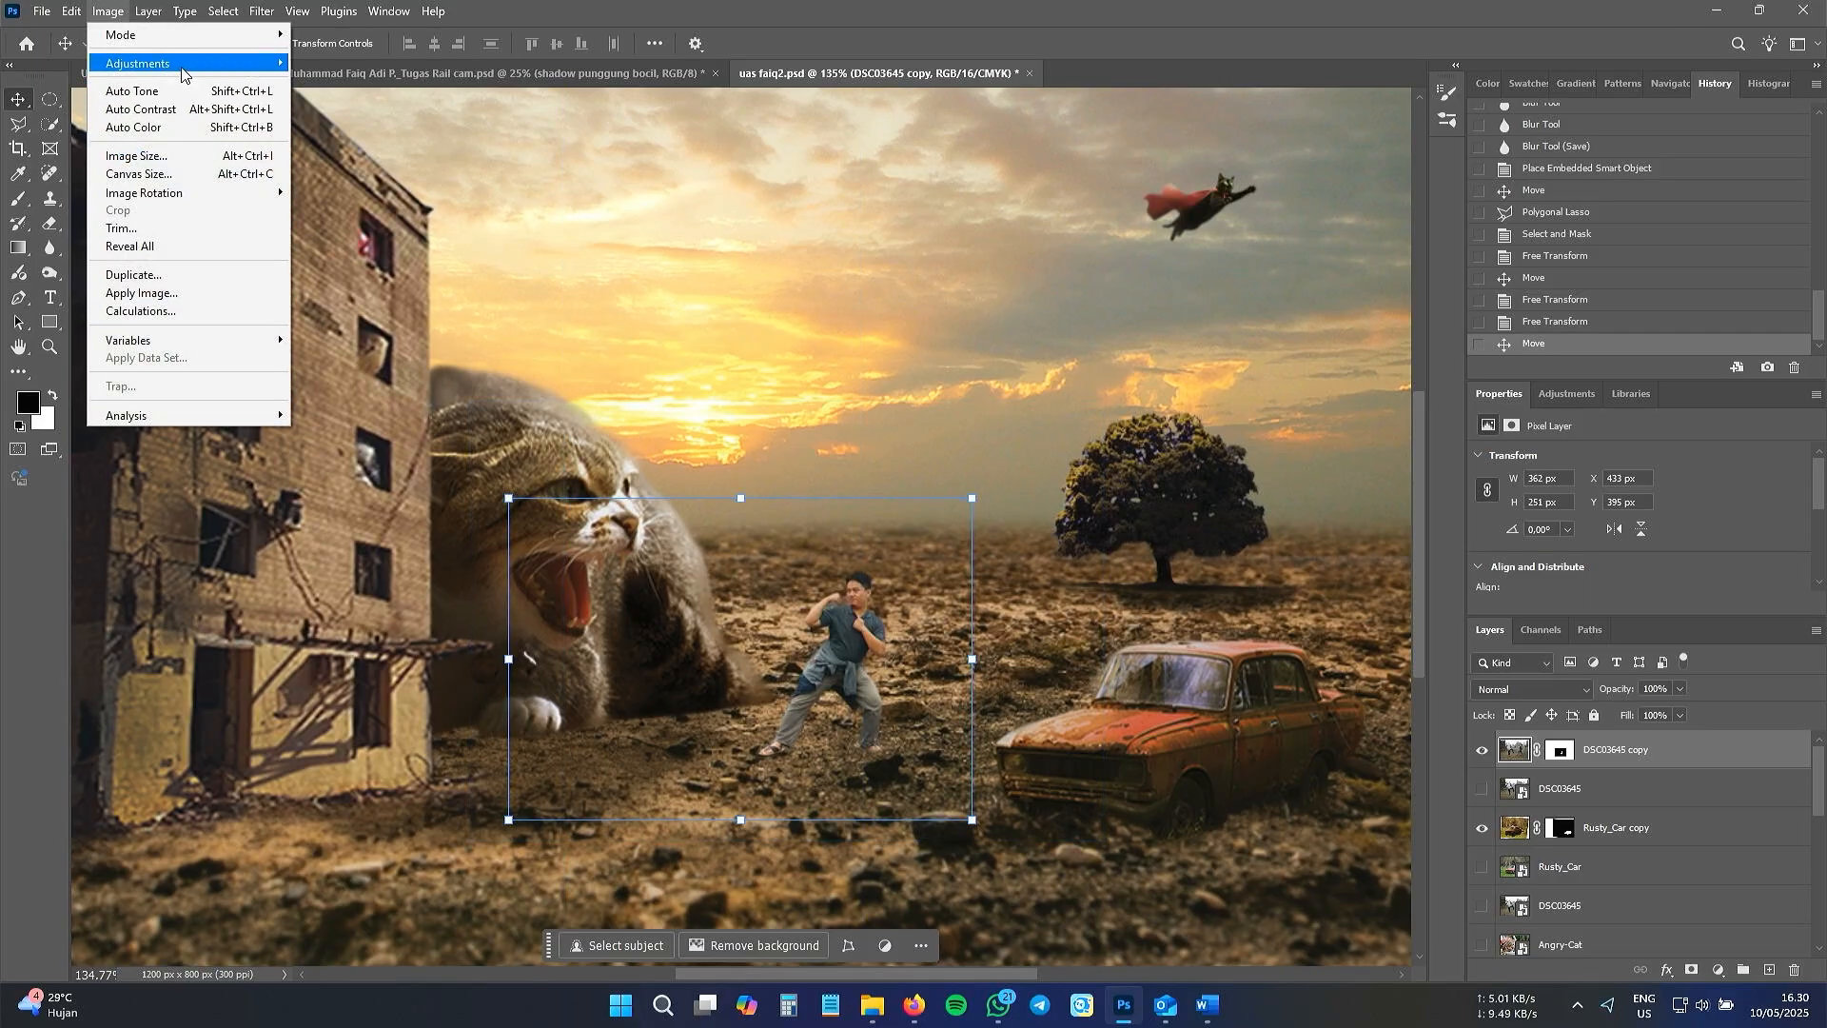
{"action": "mouse_move", "coordinate": [187, 65]}
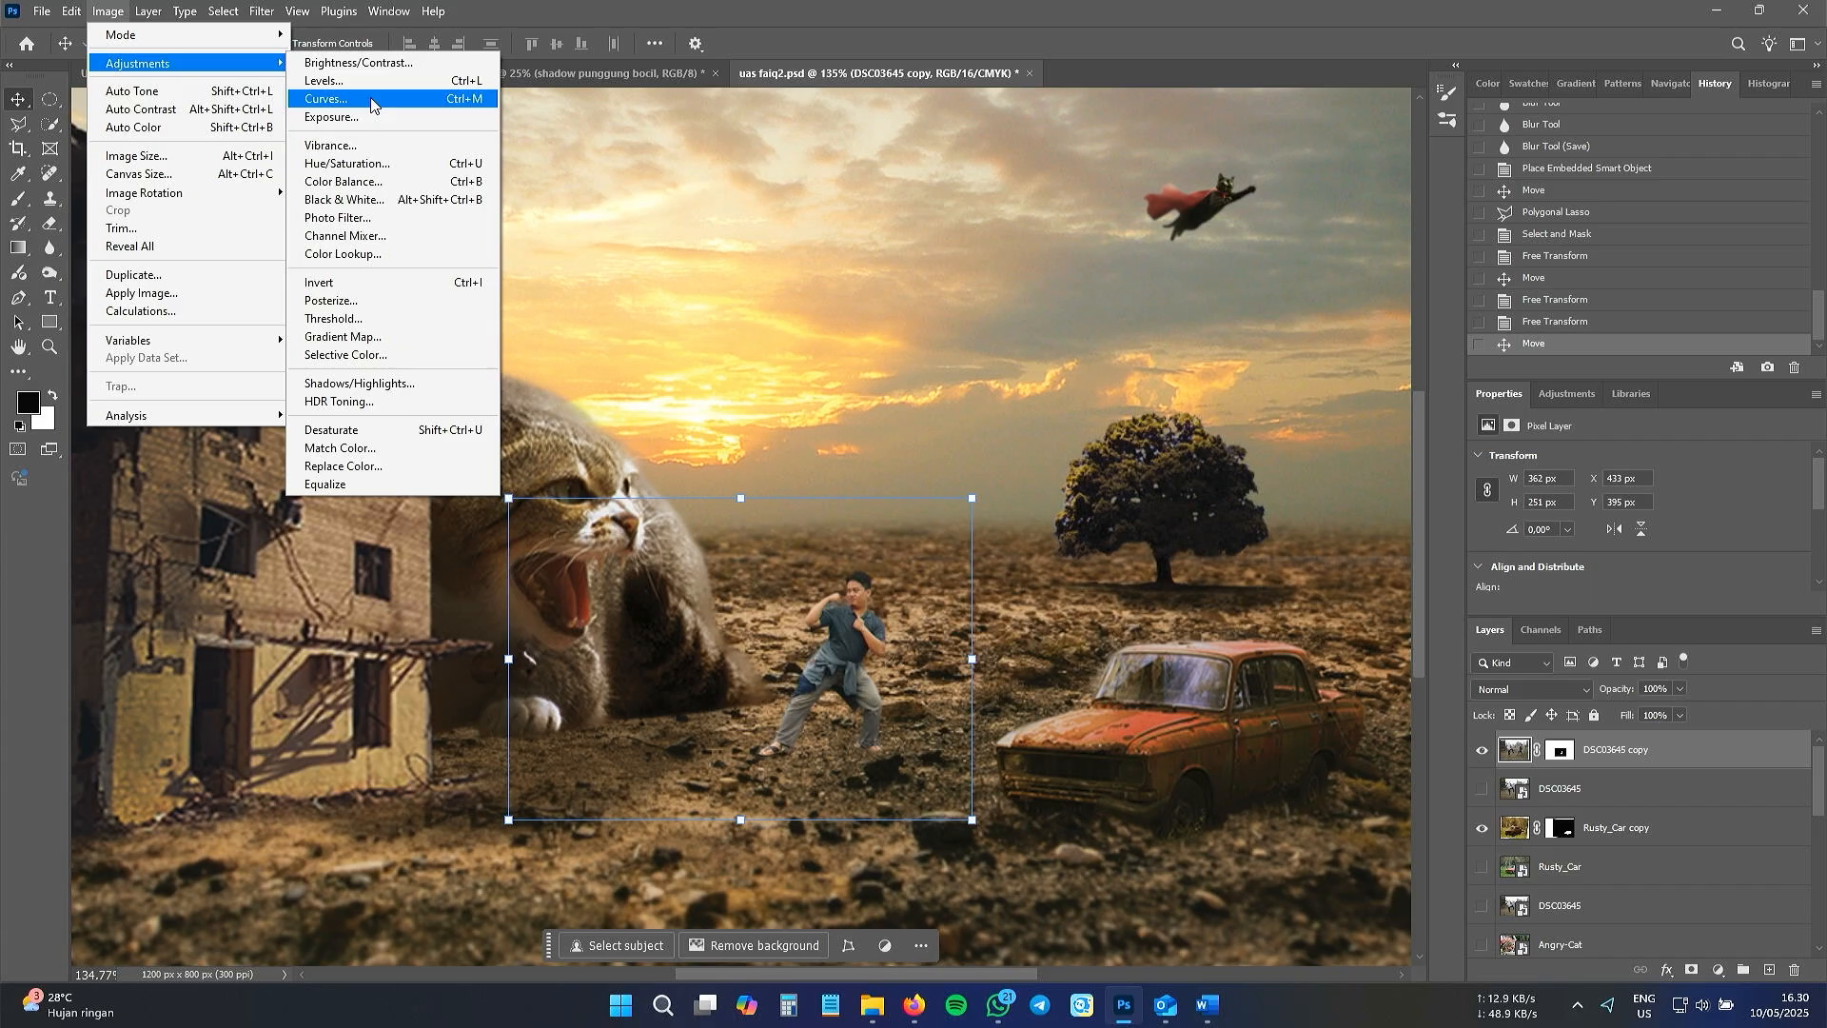
{"action": "left_click", "coordinate": [371, 101]}
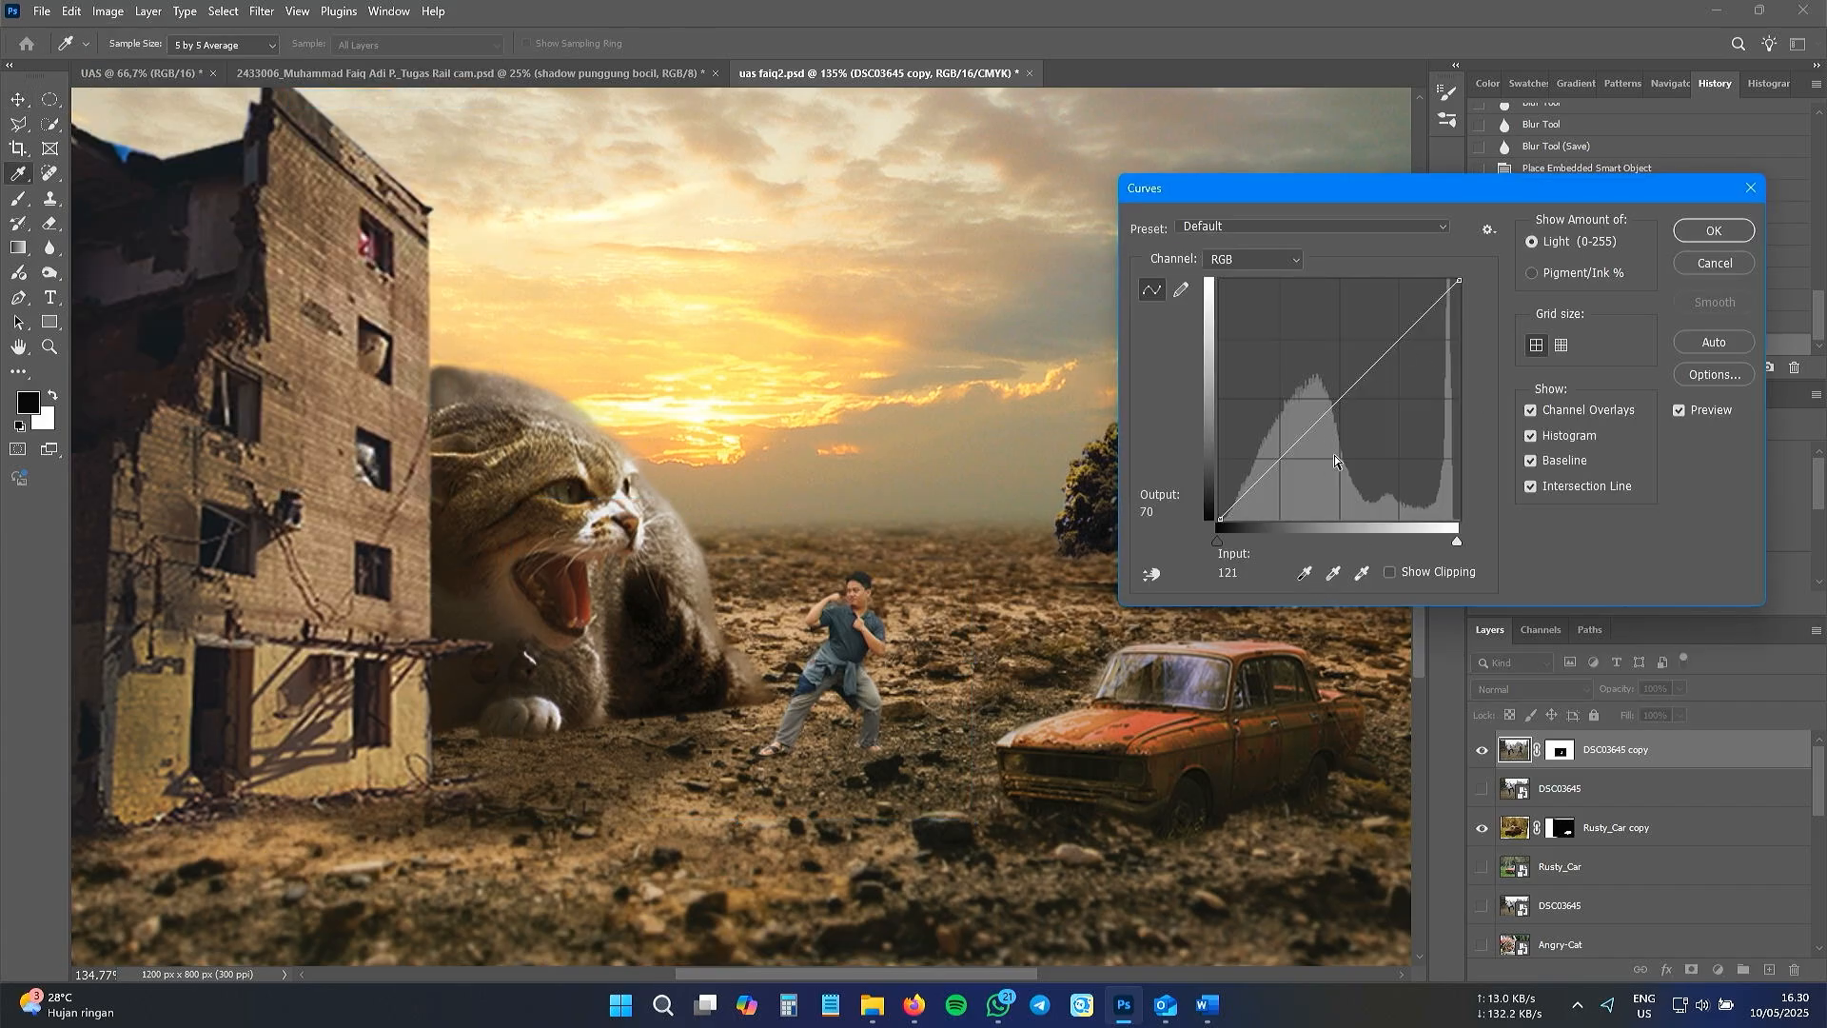
{"action": "left_click_drag", "start_coordinate": [1260, 476], "coordinate": [1266, 485]}
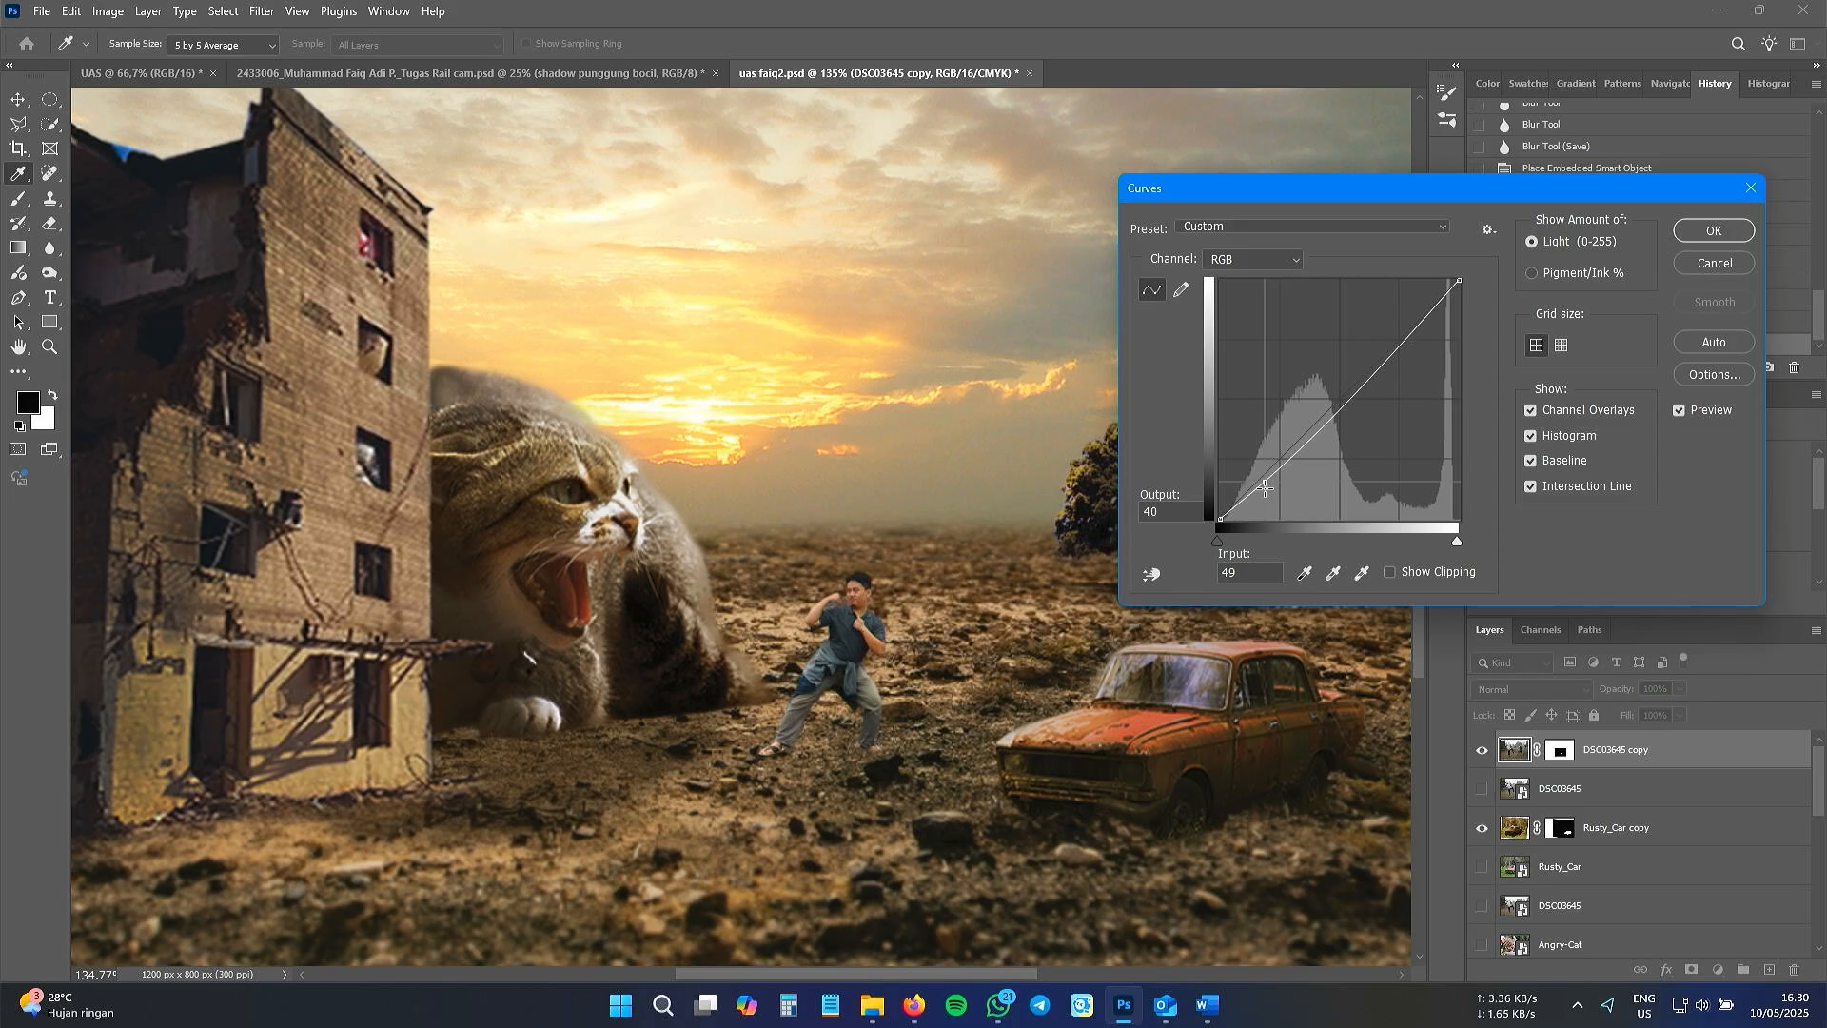
{"action": "left_click_drag", "start_coordinate": [1265, 489], "coordinate": [1267, 488]}
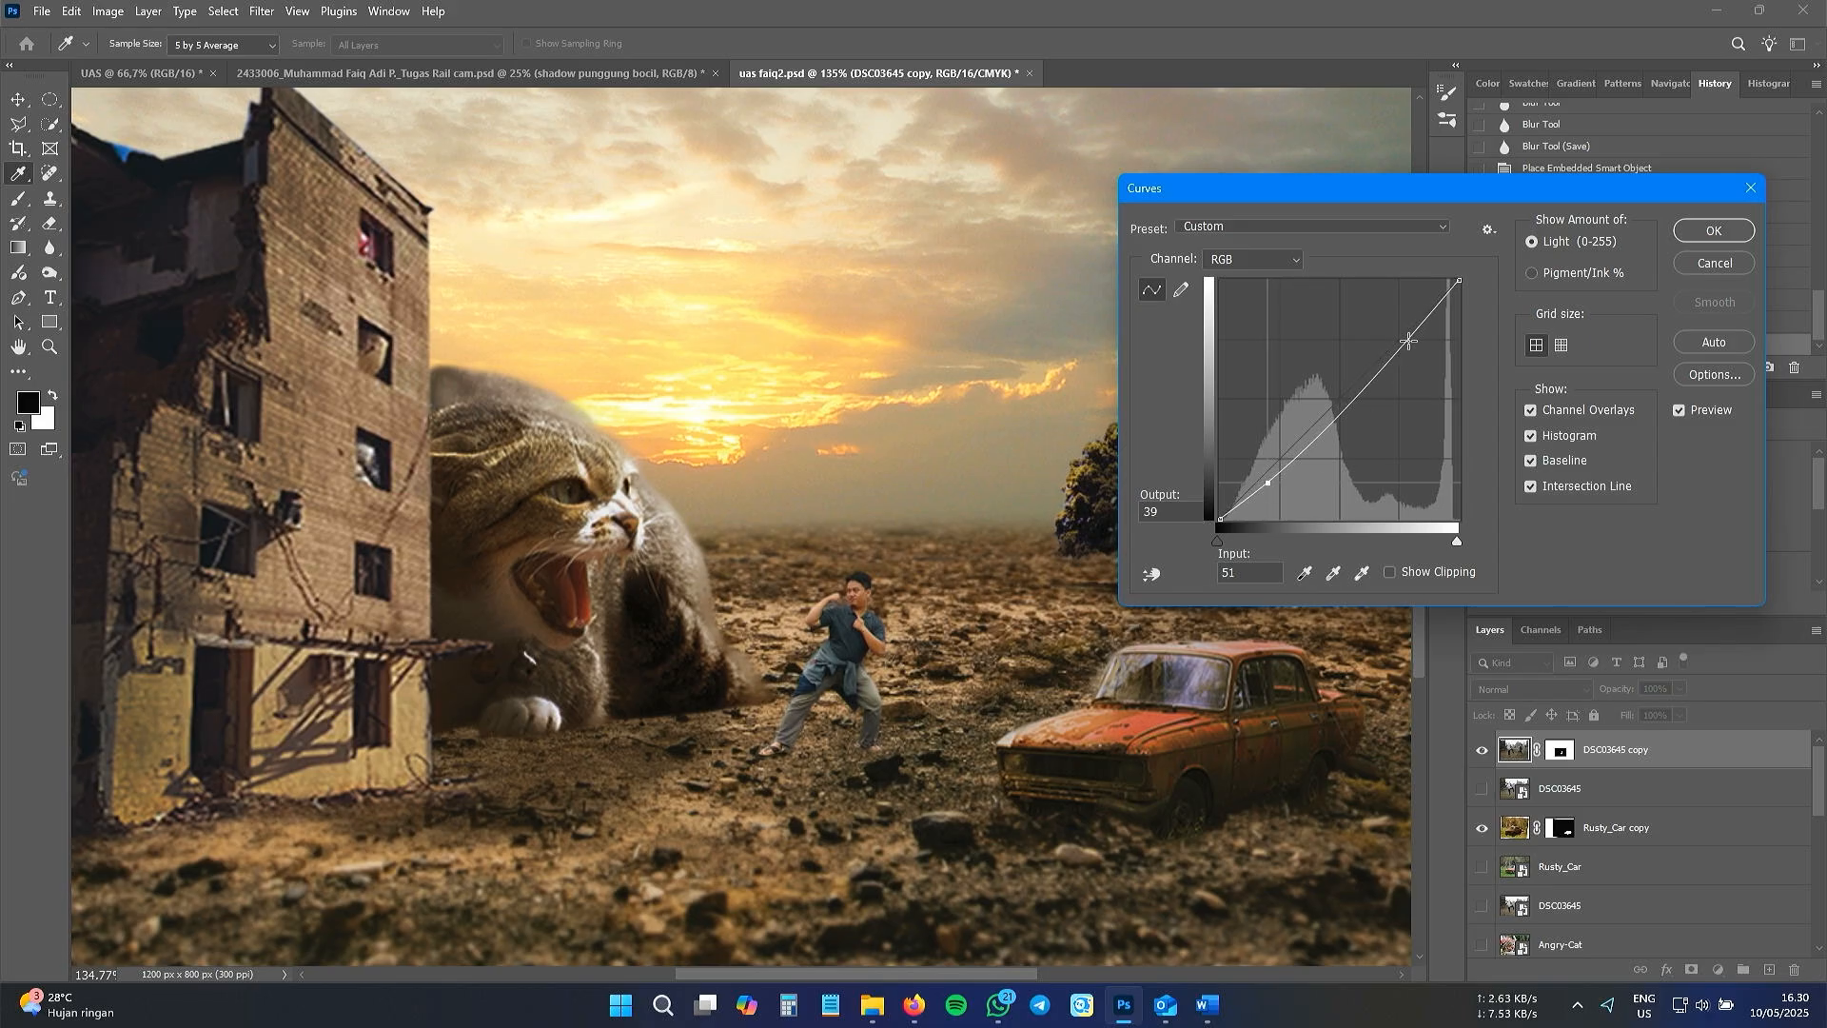
{"action": "left_click", "coordinate": [1403, 339]}
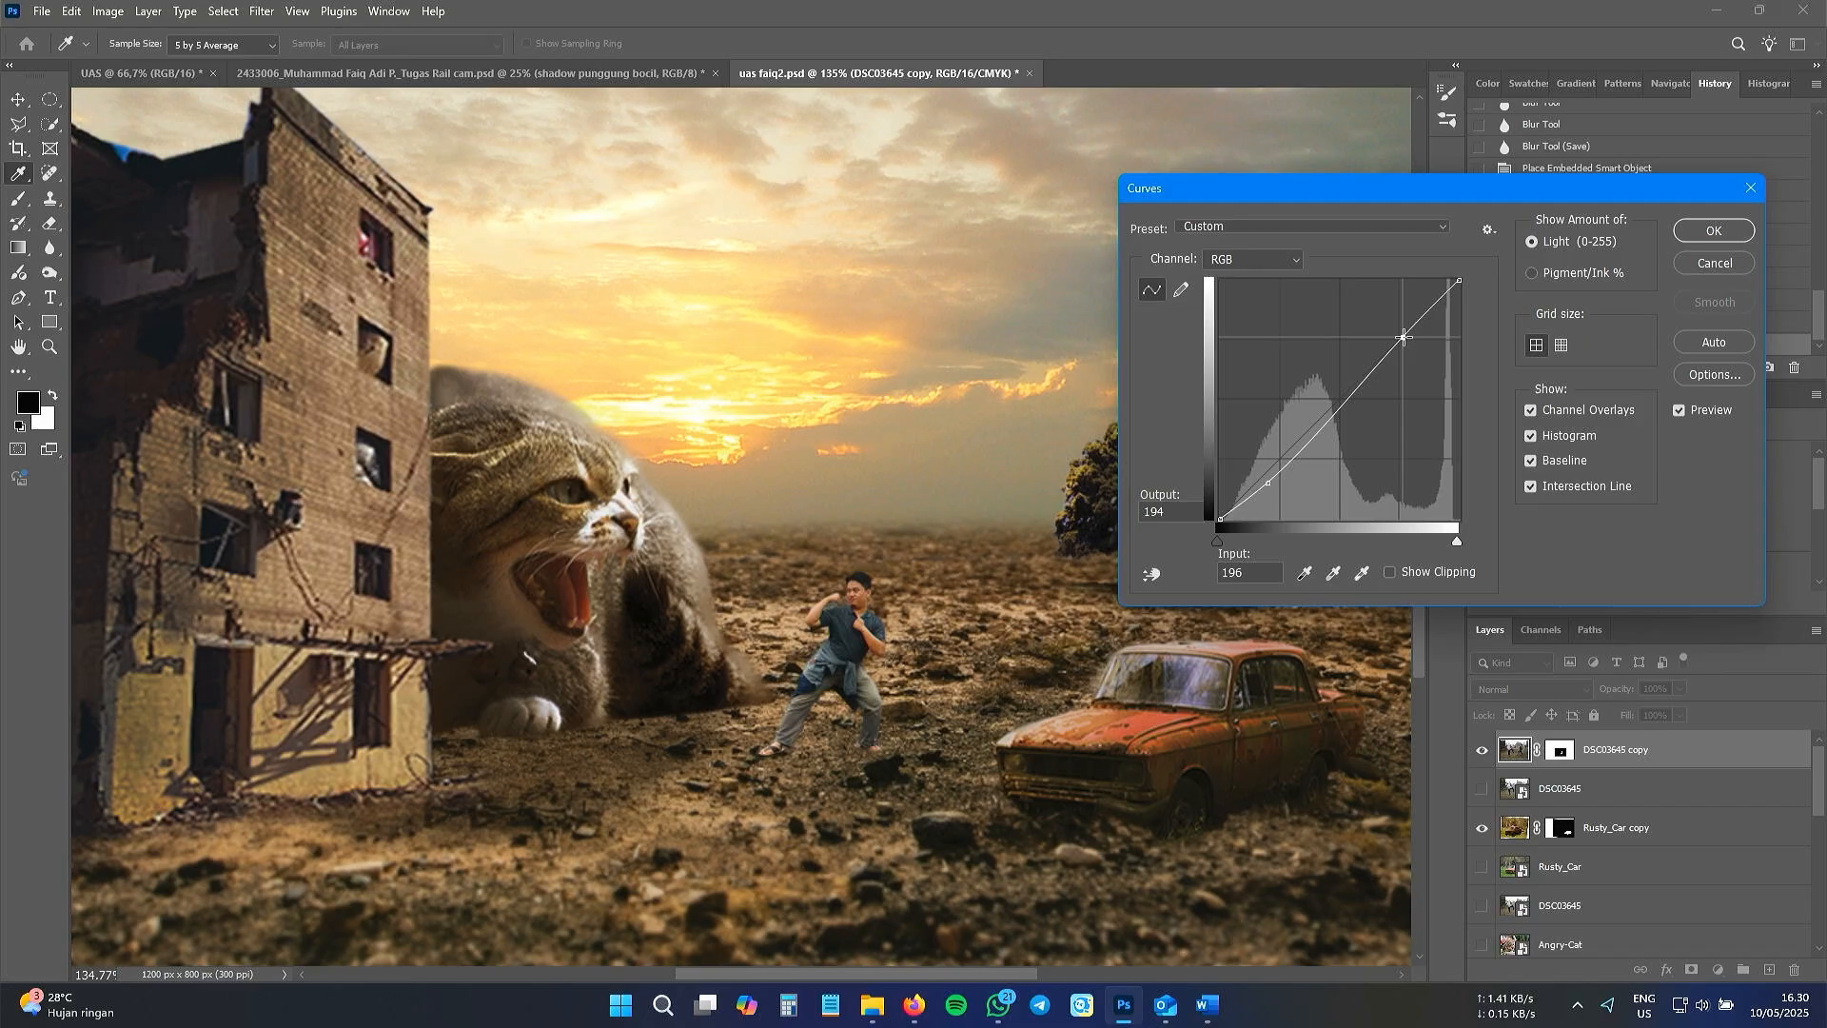
{"action": "left_click_drag", "start_coordinate": [1322, 430], "coordinate": [1327, 433]}
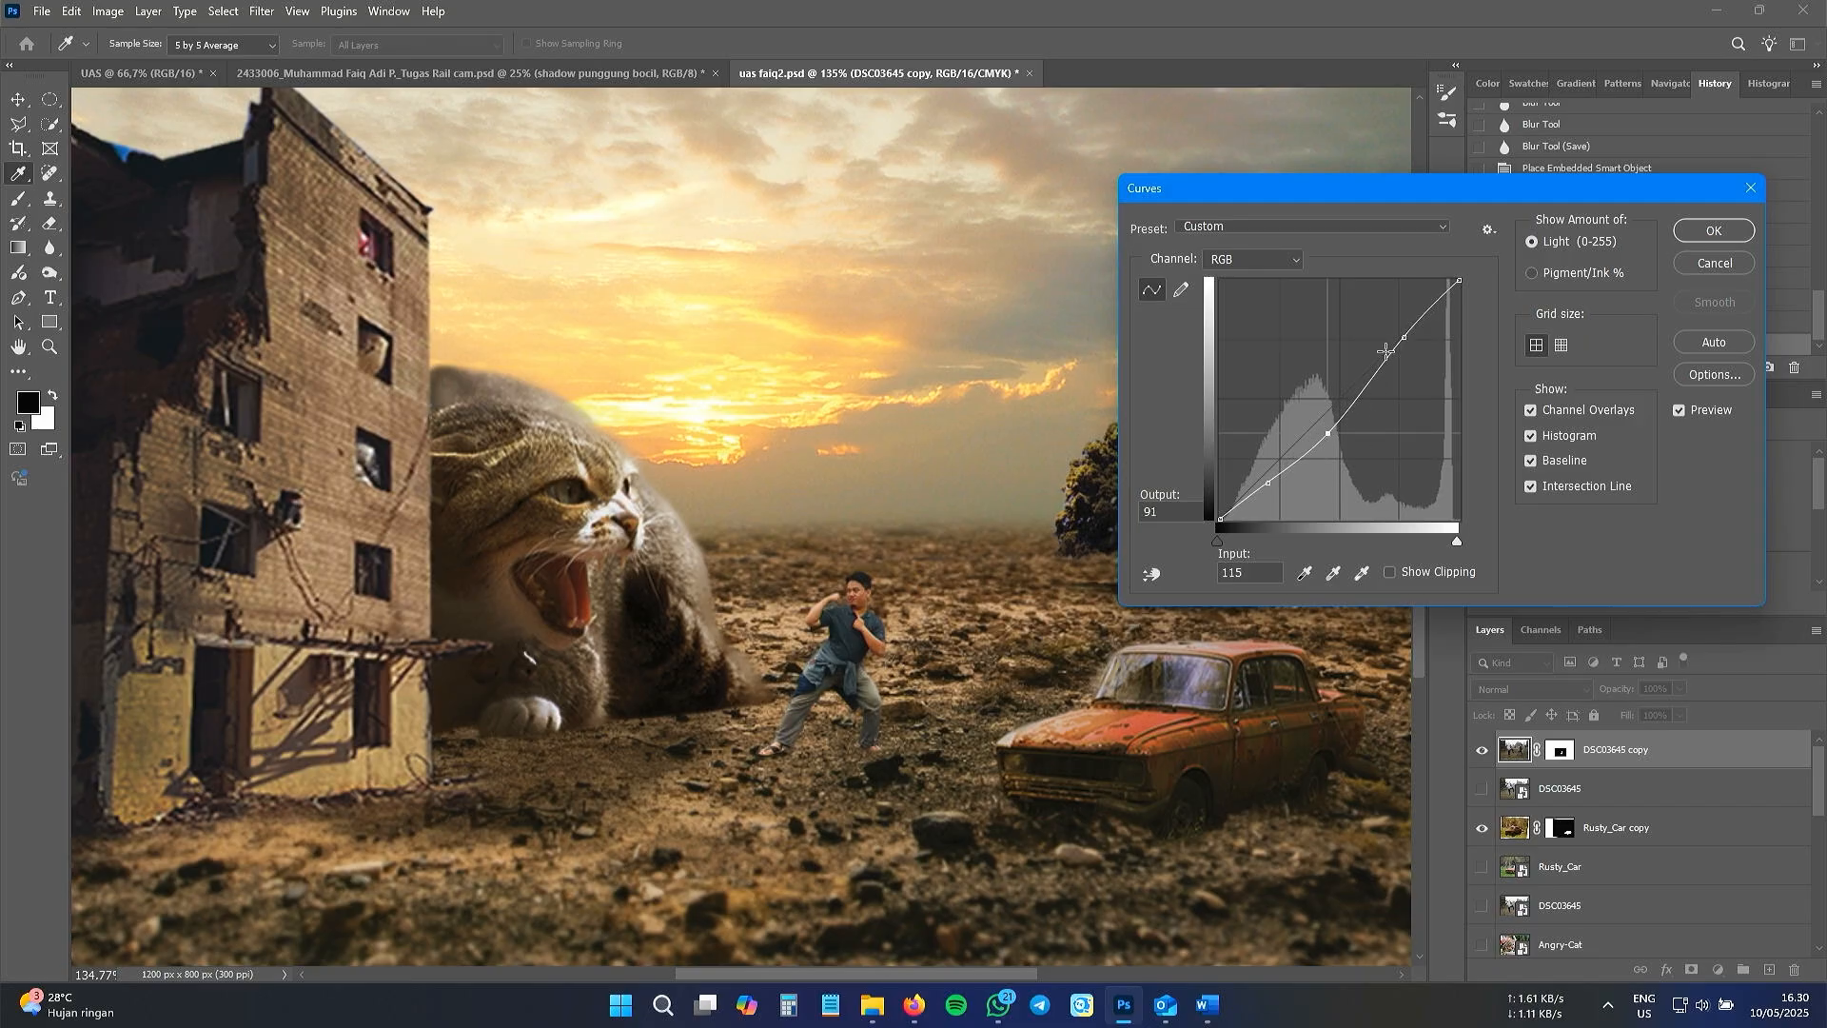
- Lower the curve's white endpoint output, move its black endpoint to input 16, and apply the adjustment
{"action": "left_click_drag", "start_coordinate": [1462, 281], "coordinate": [1459, 317]}
{"action": "mouse_move", "coordinate": [1224, 521]}
{"action": "left_mouse_down"}
{"action": "mouse_move", "coordinate": [1254, 524]}
{"action": "mouse_move", "coordinate": [1220, 498]}
{"action": "mouse_move", "coordinate": [1238, 542]}
{"action": "left_mouse_up"}
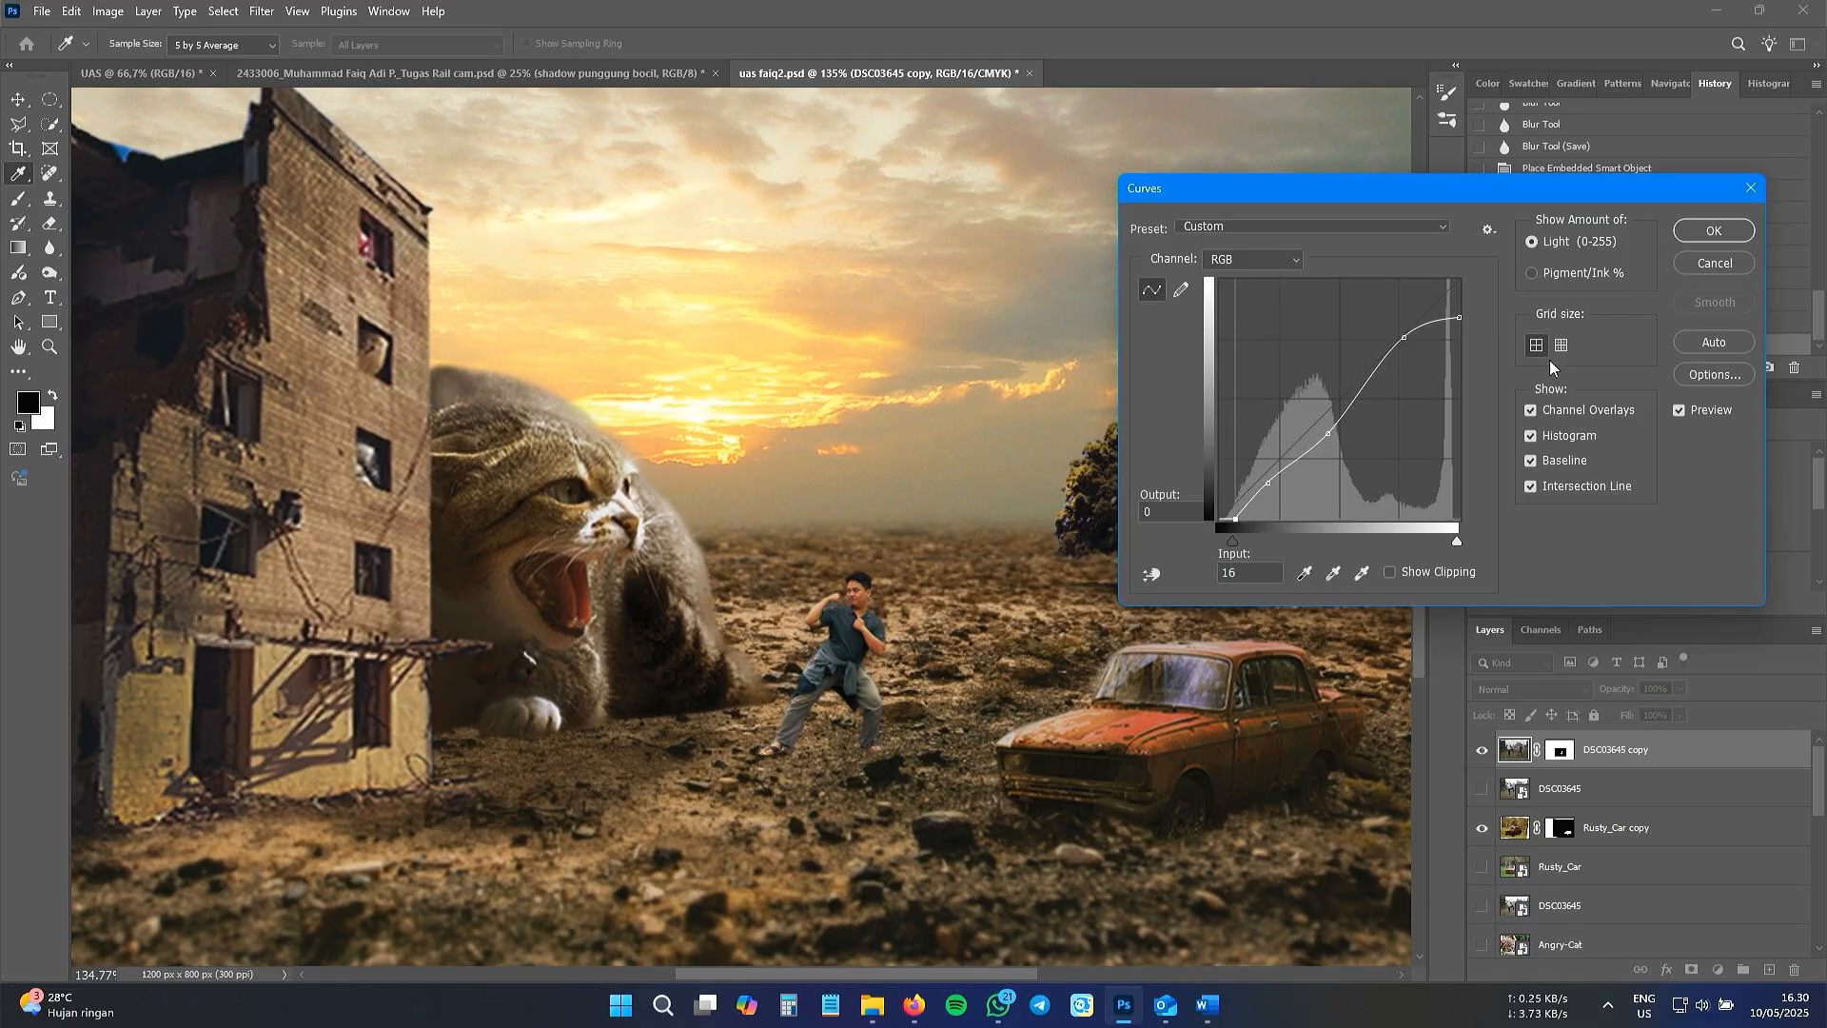
{"action": "left_click", "coordinate": [1713, 231]}
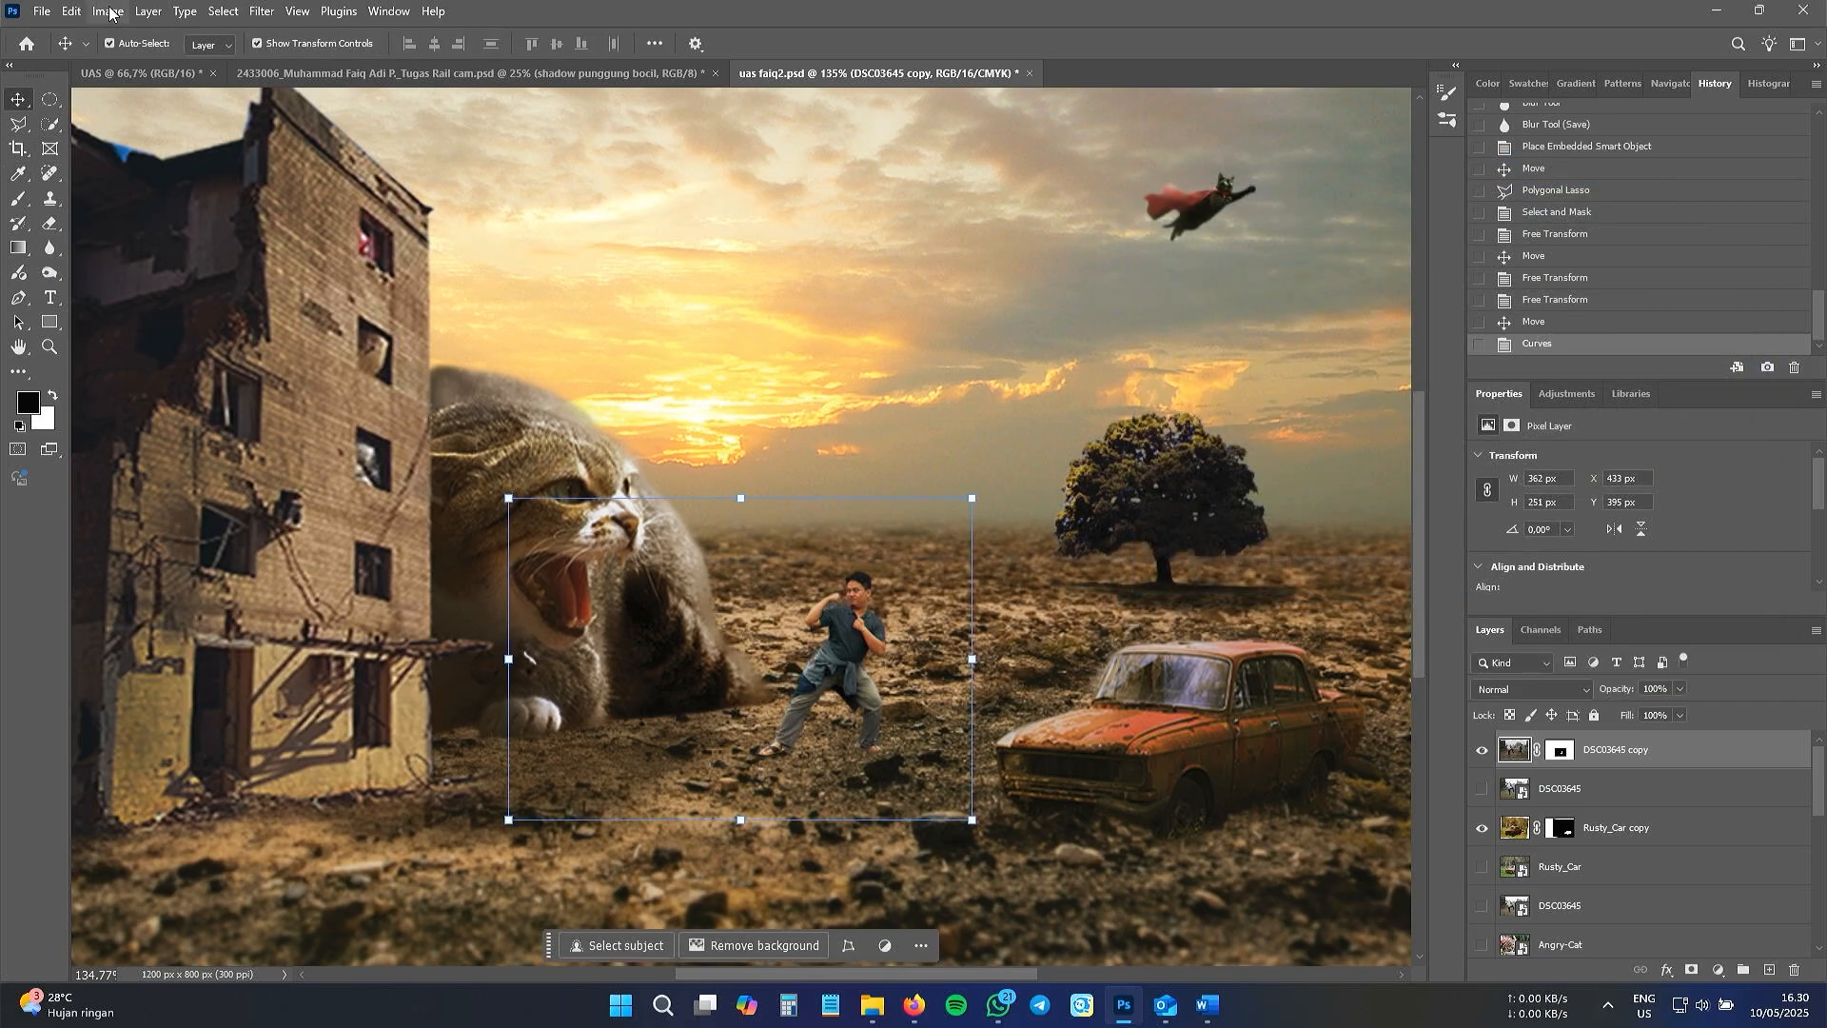
- Burn the man's feet and lower legs with a 37 px Burn brush
{"action": "left_click", "coordinate": [51, 272]}
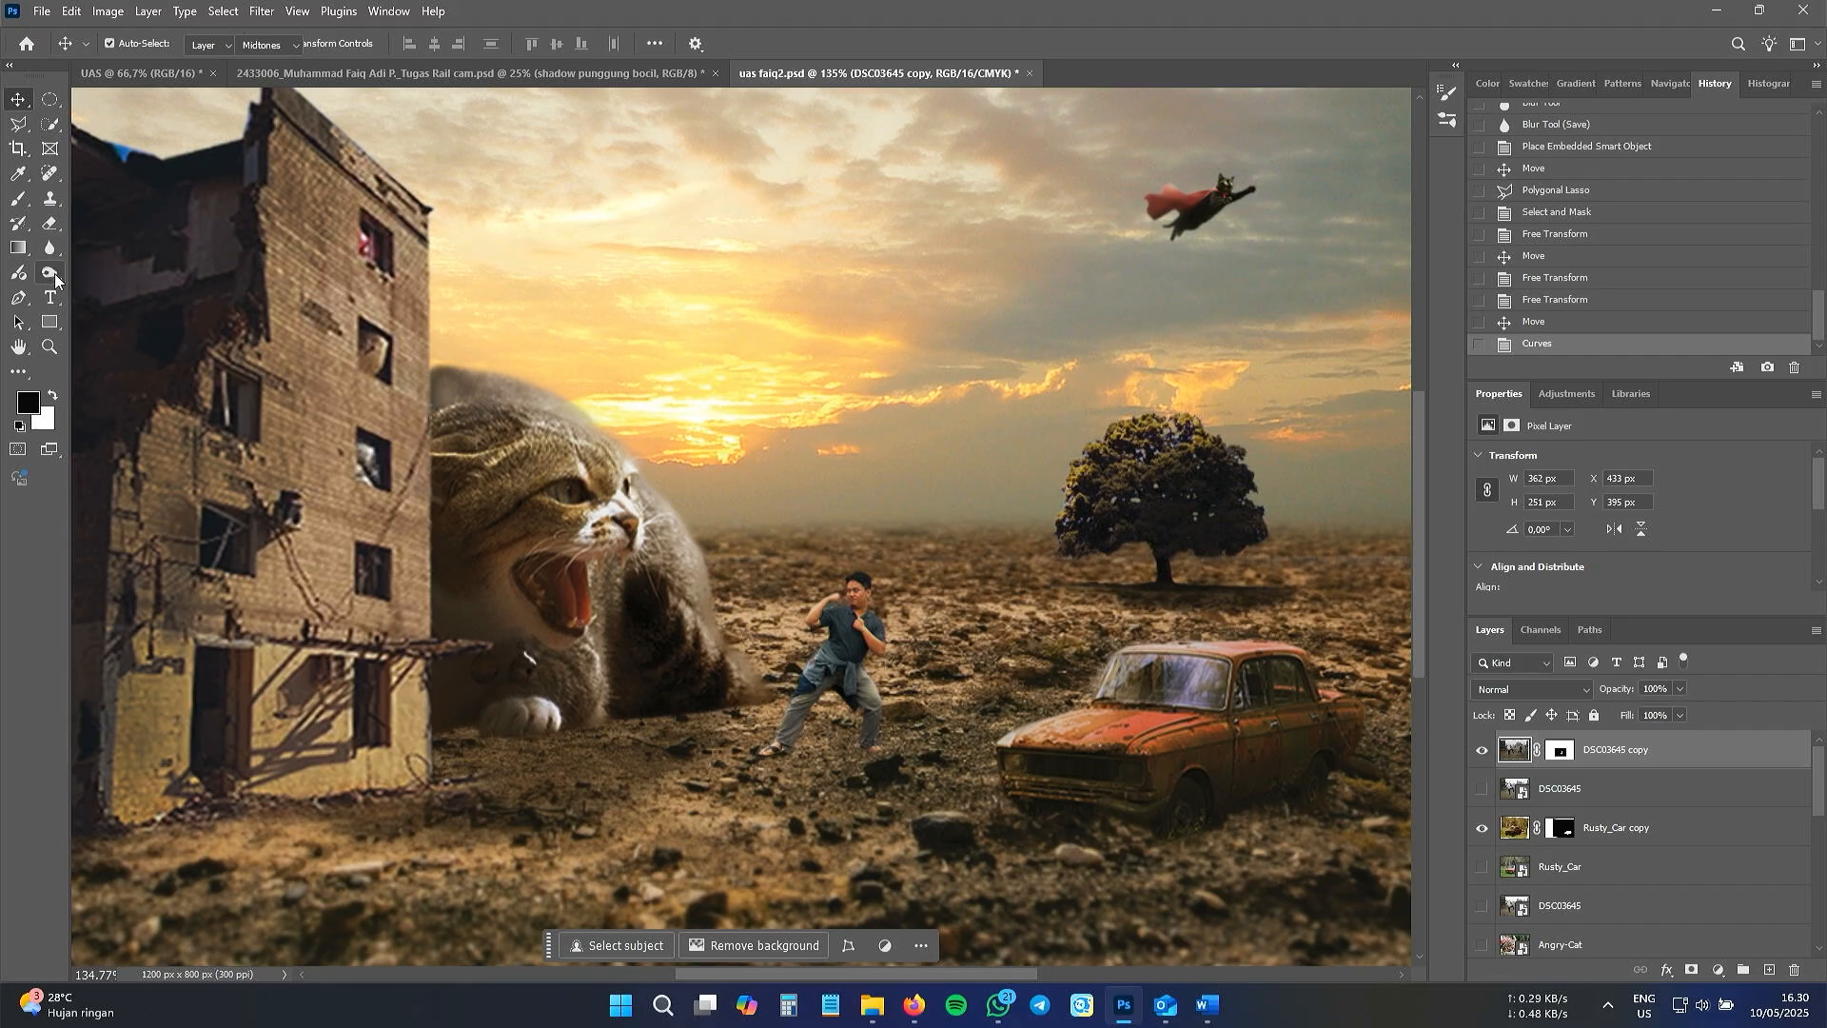
{"action": "right_click", "coordinate": [851, 712]}
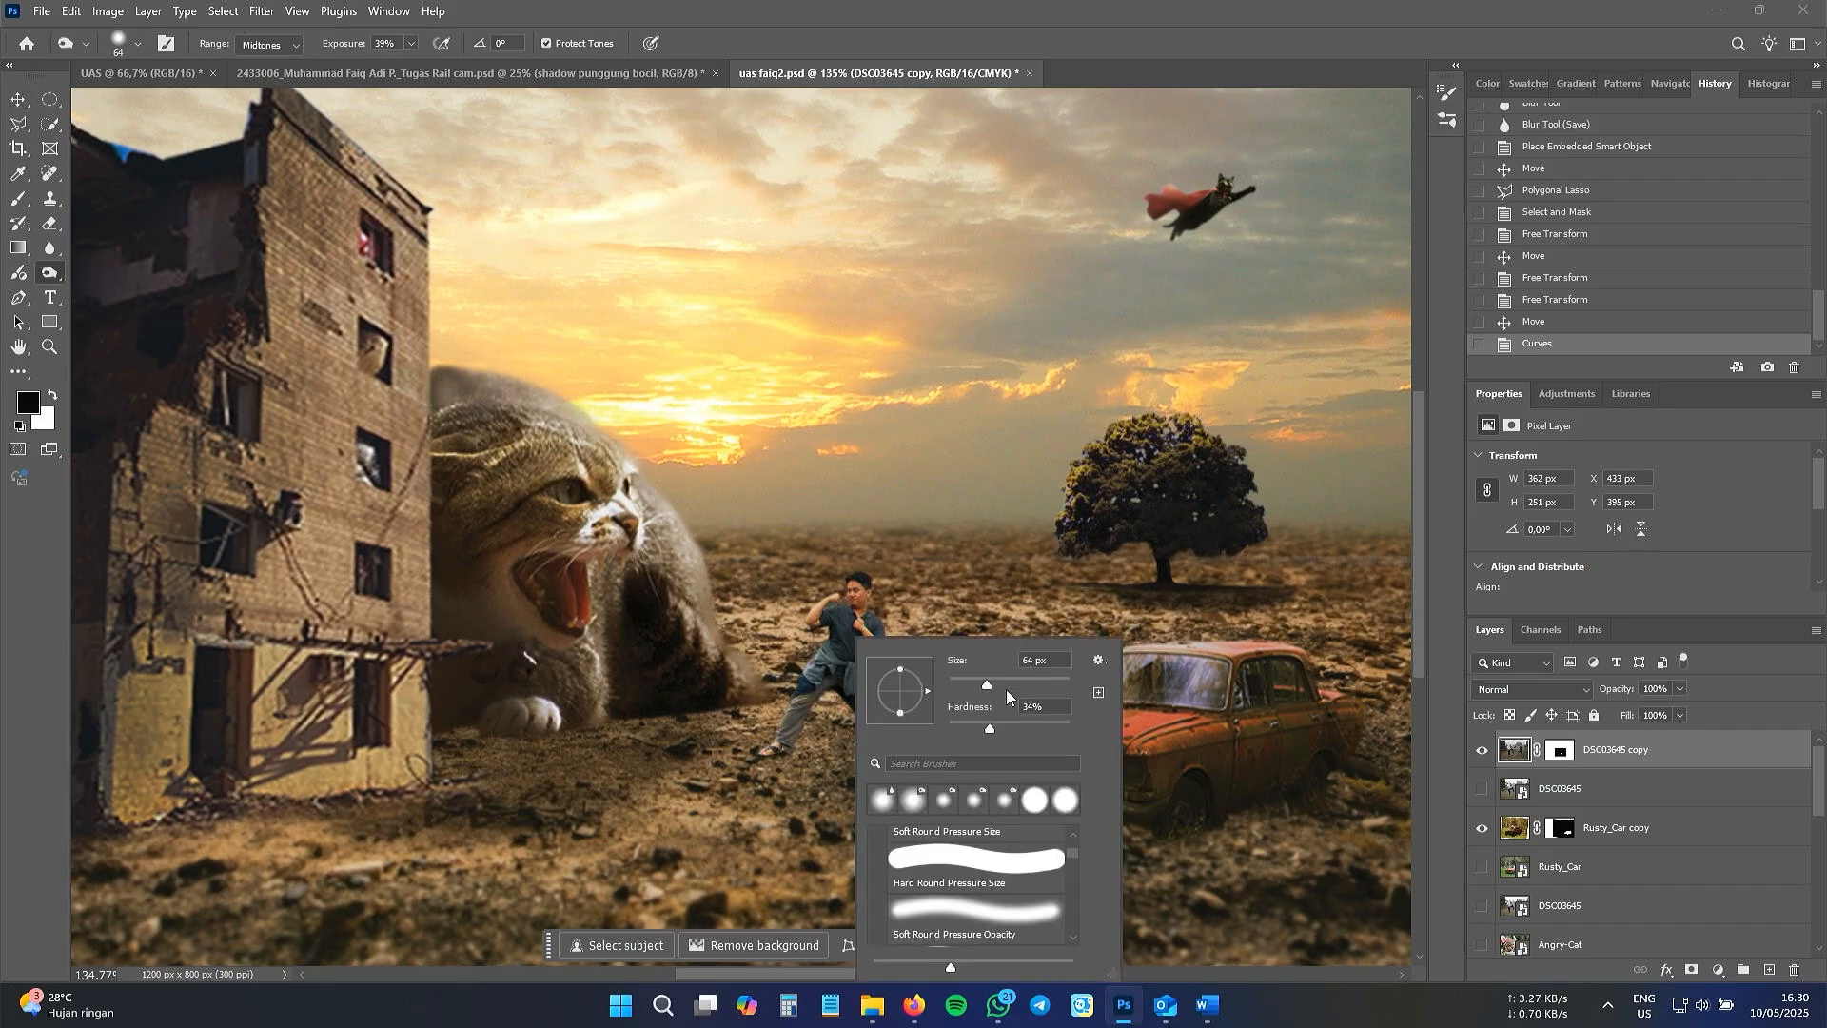
{"action": "left_click", "coordinate": [971, 683]}
{"action": "left_click", "coordinate": [808, 734]}
{"action": "left_click_drag", "start_coordinate": [762, 767], "coordinate": [790, 761]}
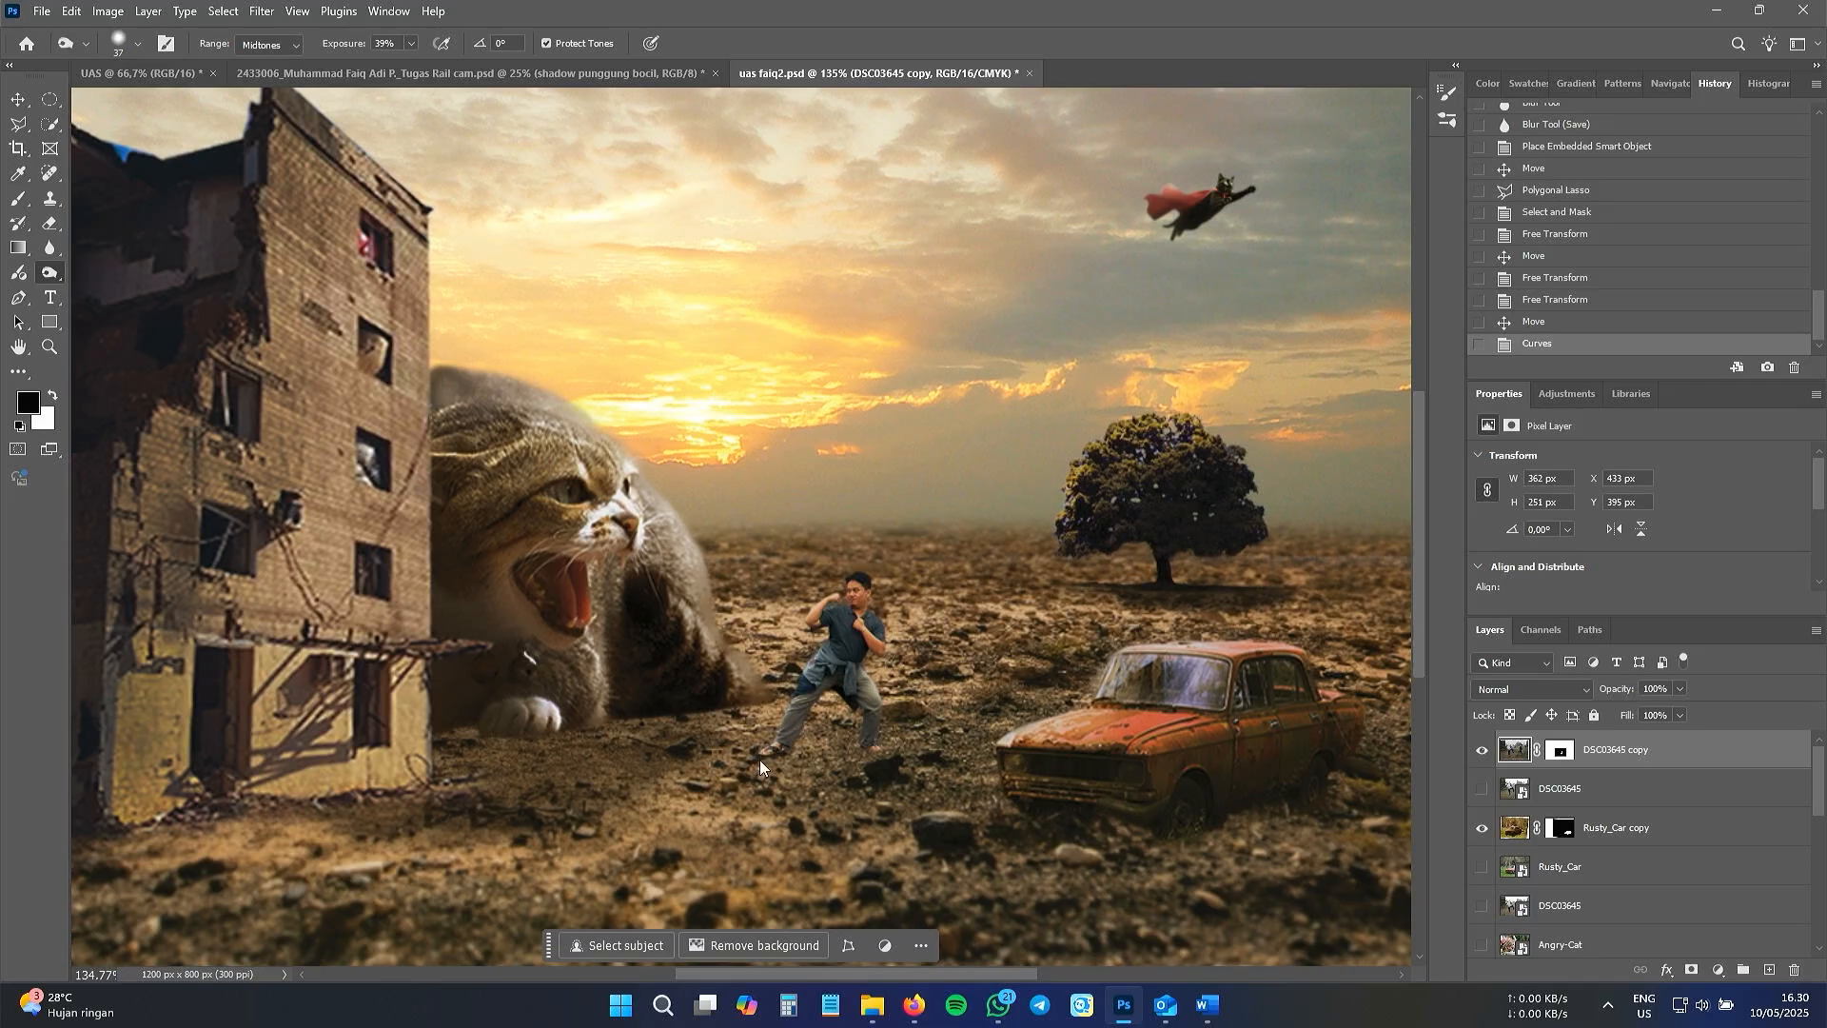
{"action": "left_click", "coordinate": [863, 739]}
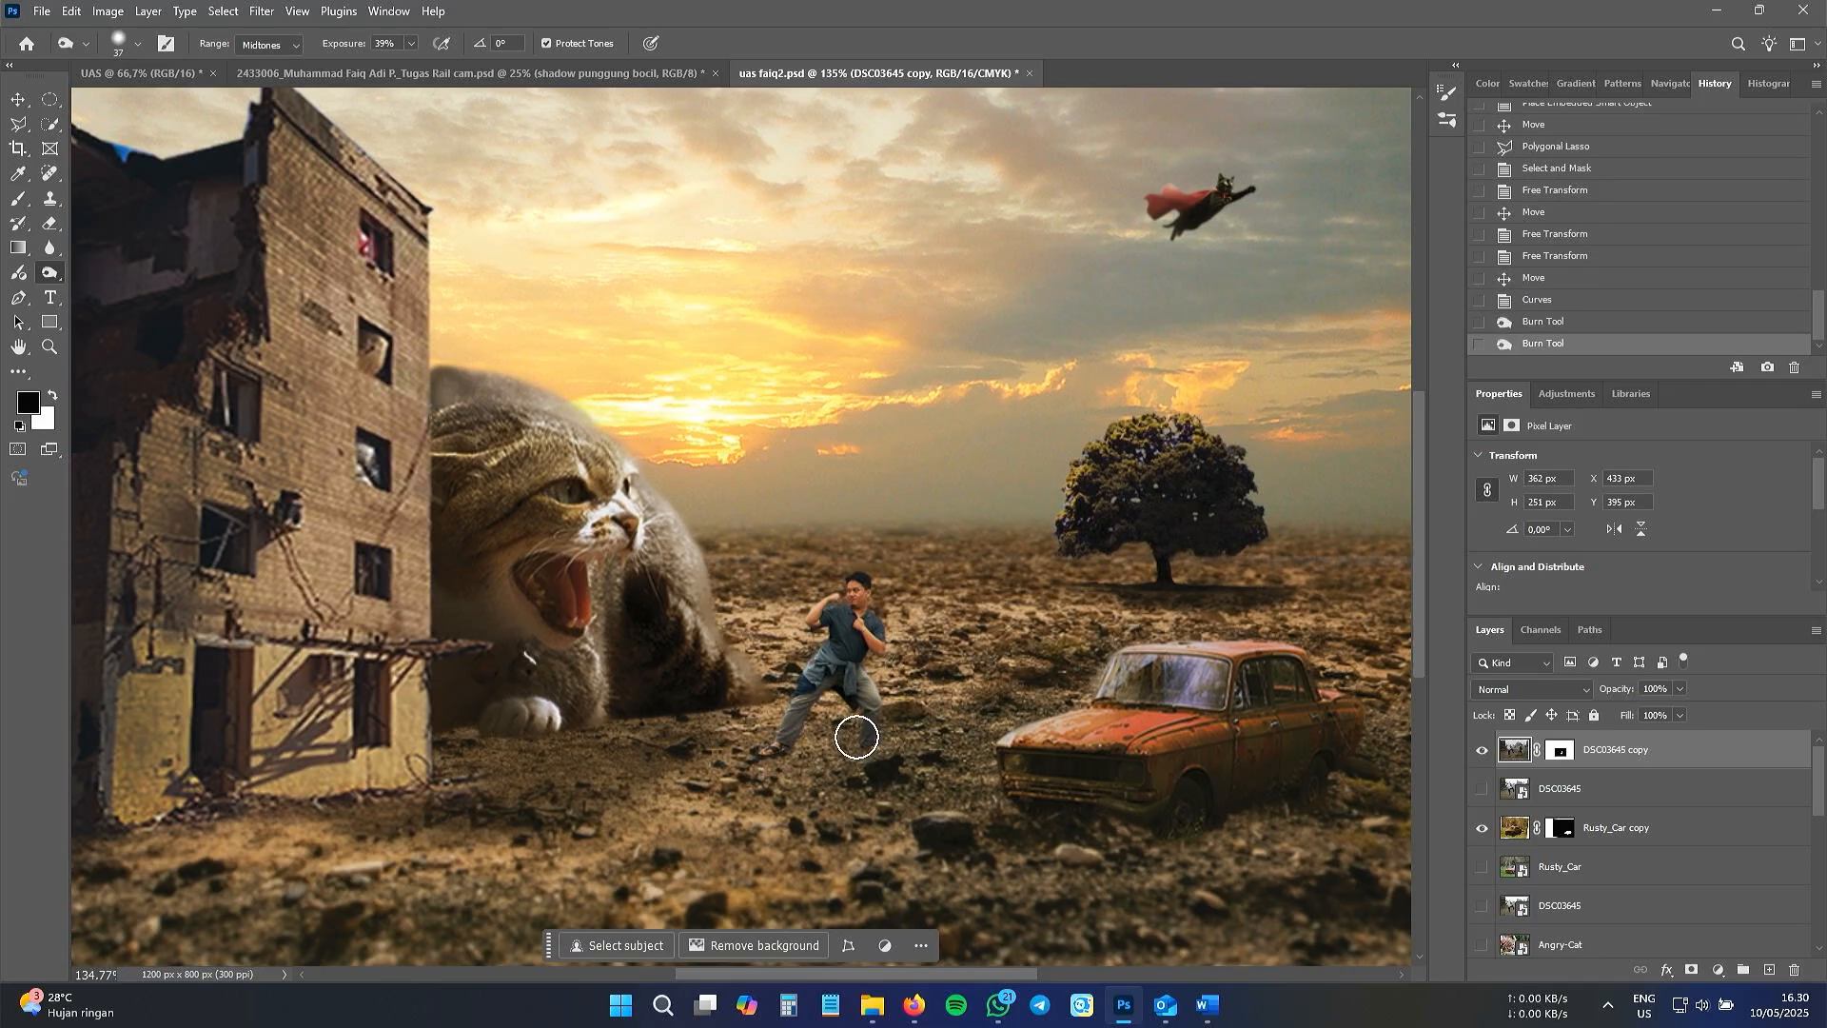
- Burn the man's upper body, shirt and feet to deepen the shadows on him
{"action": "left_click", "coordinate": [860, 612]}
{"action": "mouse_move", "coordinate": [864, 630]}
{"action": "left_mouse_down"}
{"action": "mouse_move", "coordinate": [881, 715]}
{"action": "mouse_move", "coordinate": [837, 687]}
{"action": "left_mouse_up"}
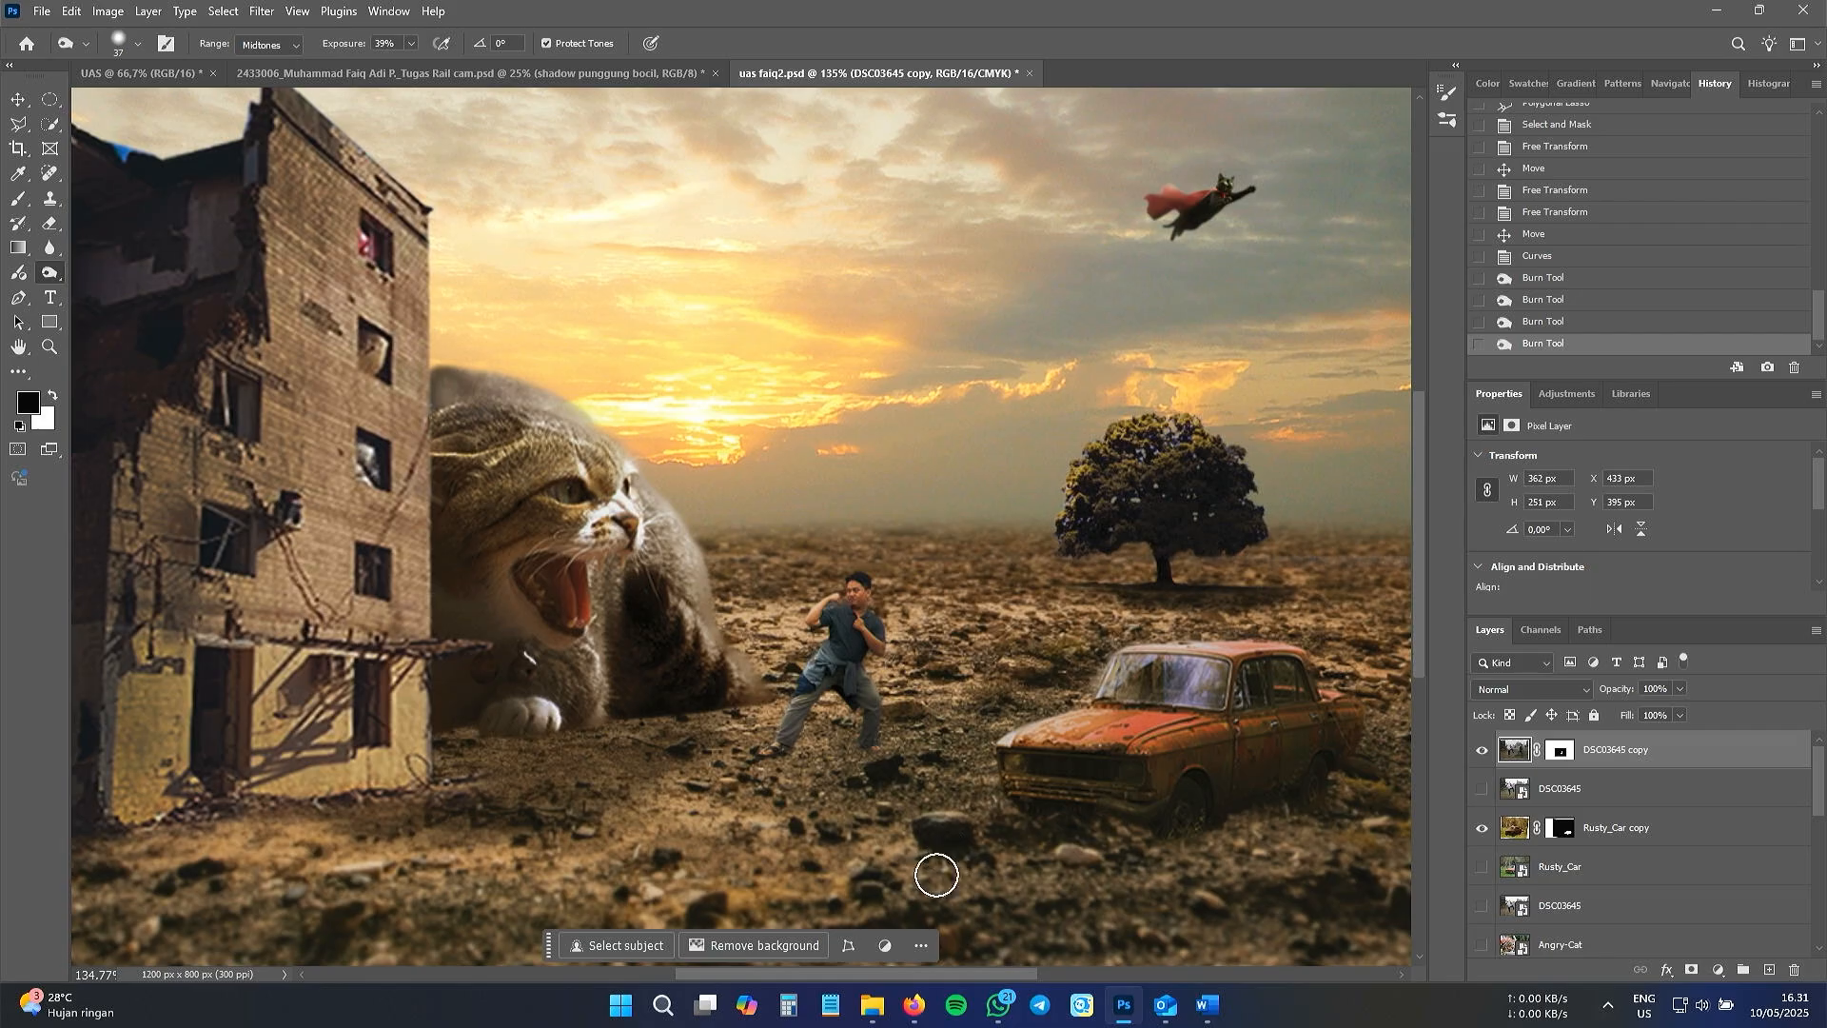
{"action": "scroll", "coordinate": [792, 648], "scroll_direction": "down", "scroll_amount": 2}
{"action": "scroll", "coordinate": [825, 633], "scroll_direction": "up", "scroll_amount": 3}
{"action": "left_click", "coordinate": [867, 597]}
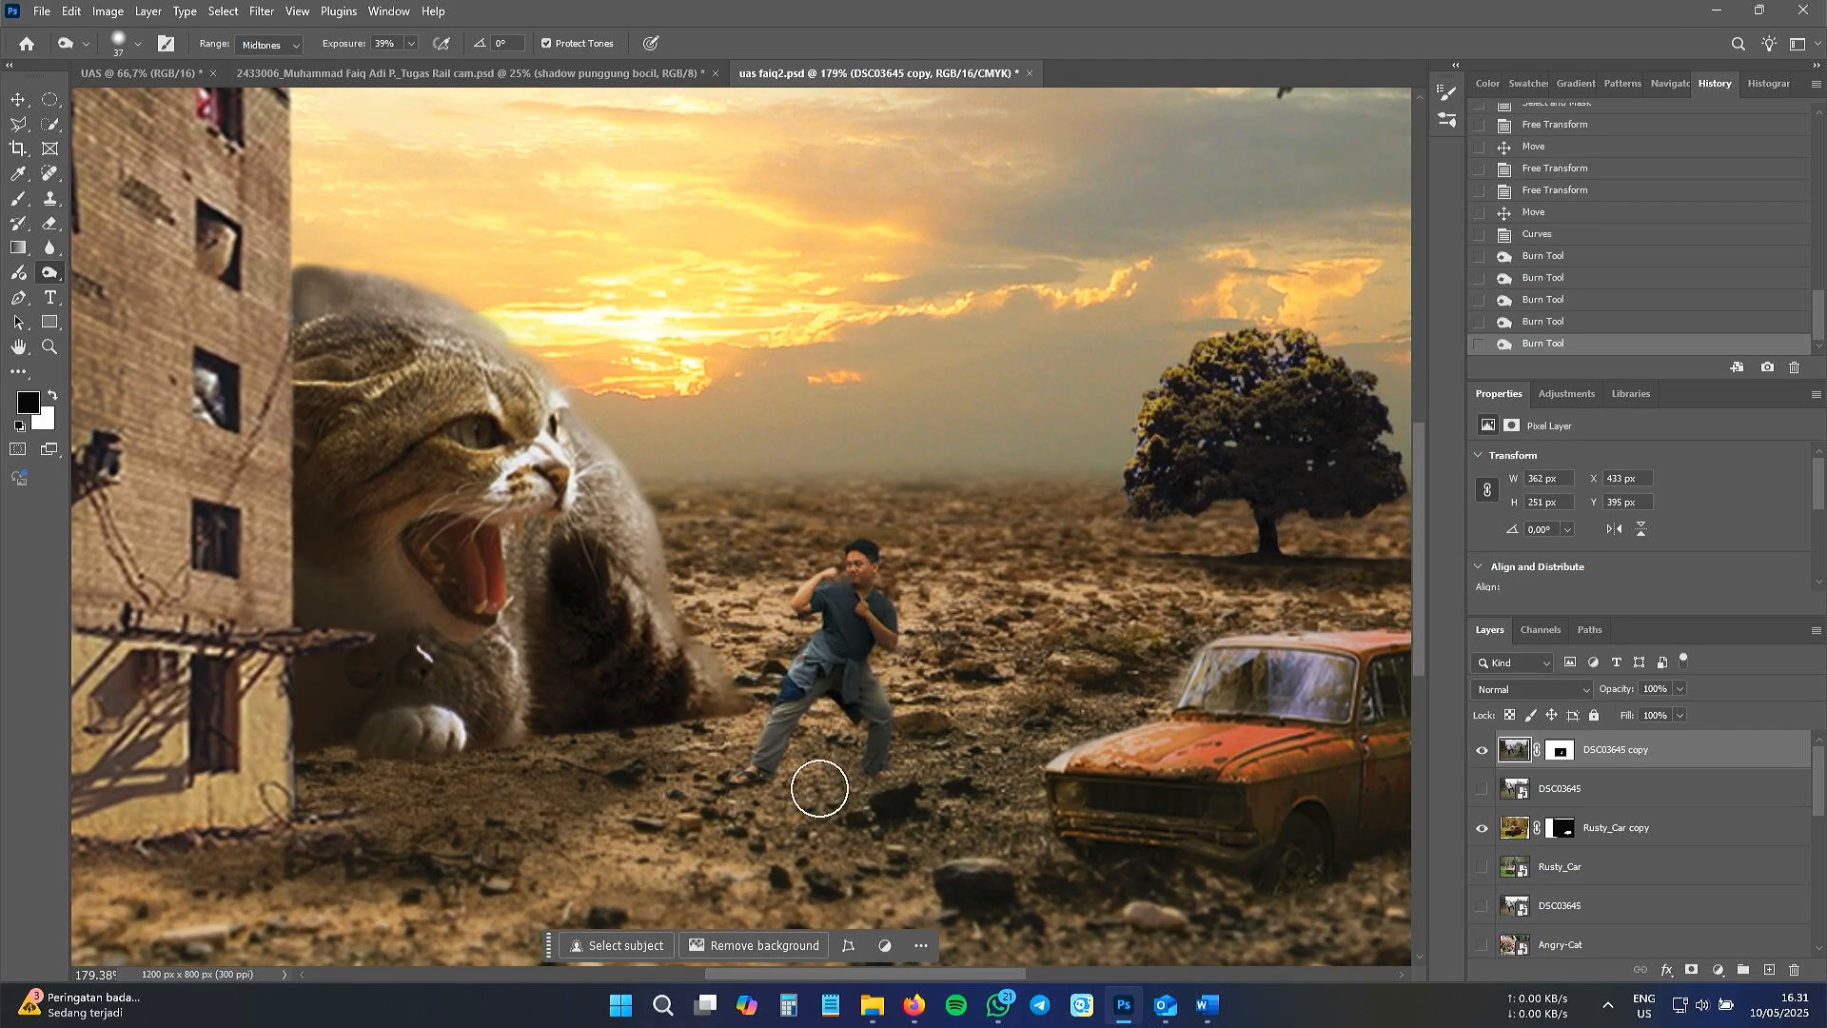
{"action": "left_click_drag", "start_coordinate": [818, 789], "coordinate": [785, 778]}
{"action": "scroll", "coordinate": [784, 778], "scroll_direction": "down", "scroll_amount": 2}
{"action": "scroll", "coordinate": [747, 737], "scroll_direction": "down", "scroll_amount": 1}
{"action": "scroll", "coordinate": [755, 728], "scroll_direction": "down", "scroll_amount": 1}
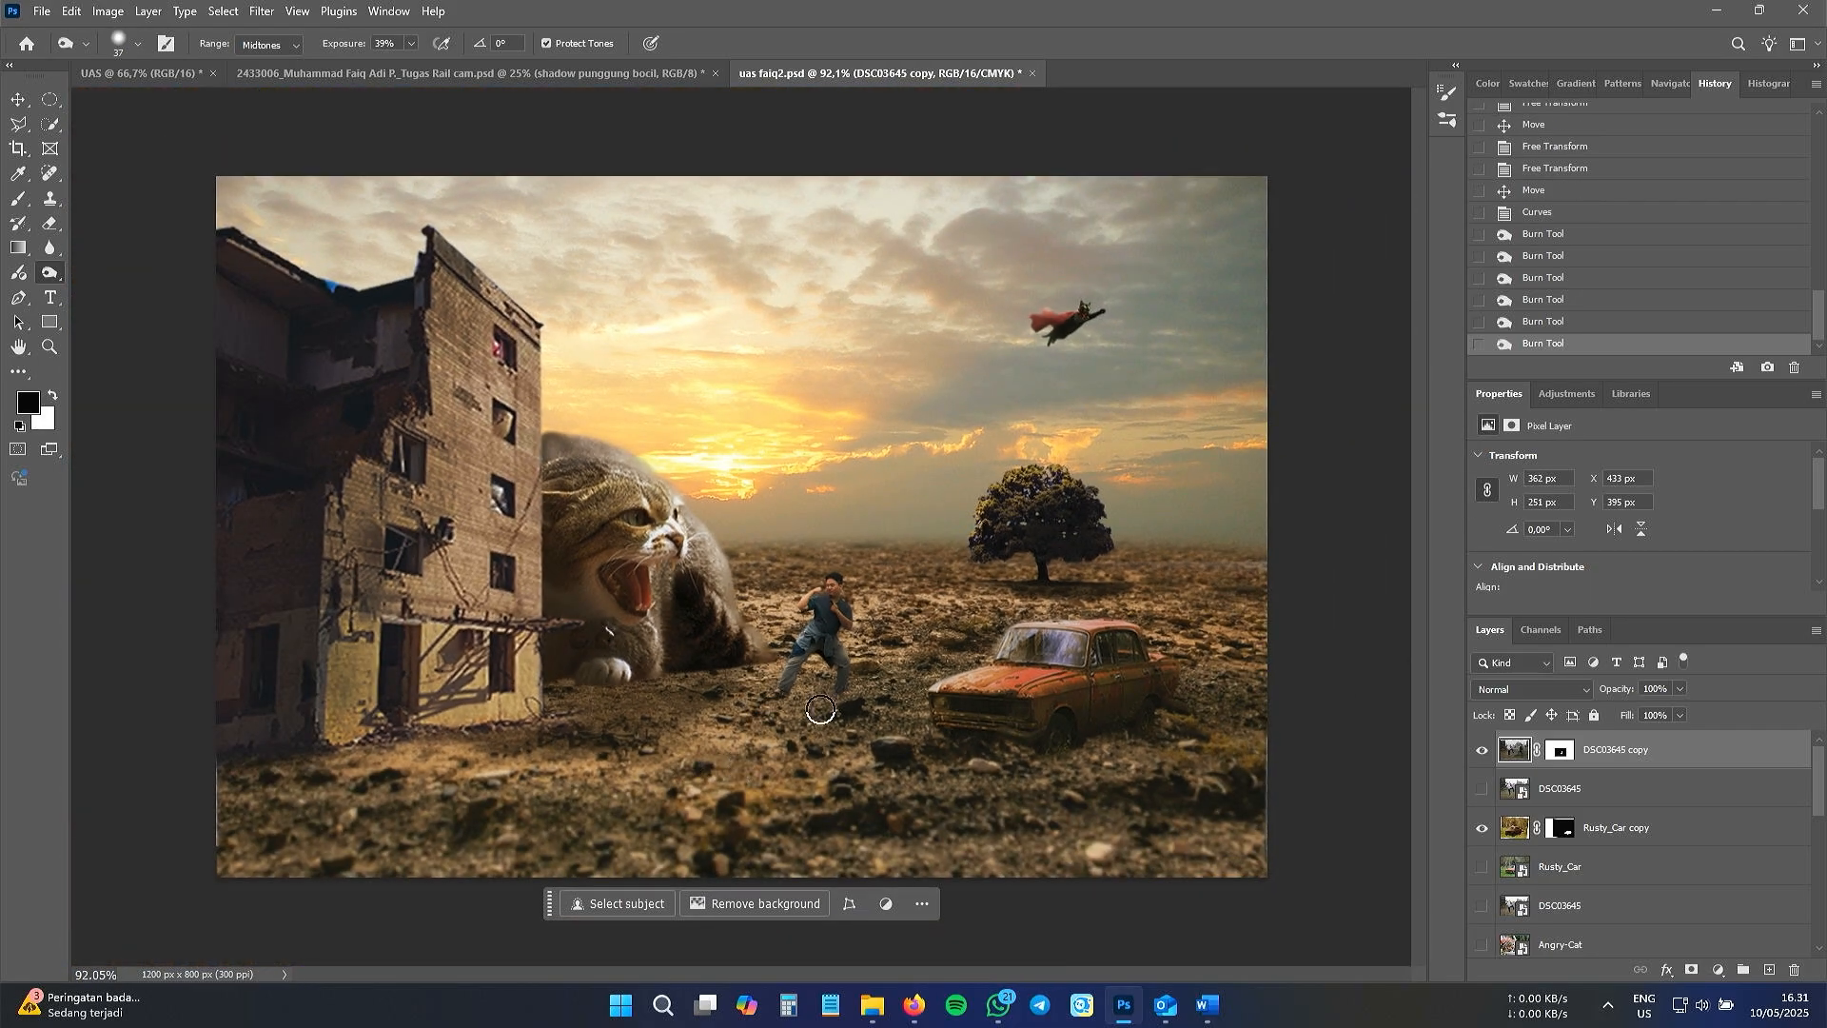
- Move the giant cat slightly down behind the building and save the document
{"action": "key", "text": "v"}
{"action": "left_click_drag", "start_coordinate": [605, 477], "coordinate": [607, 486]}
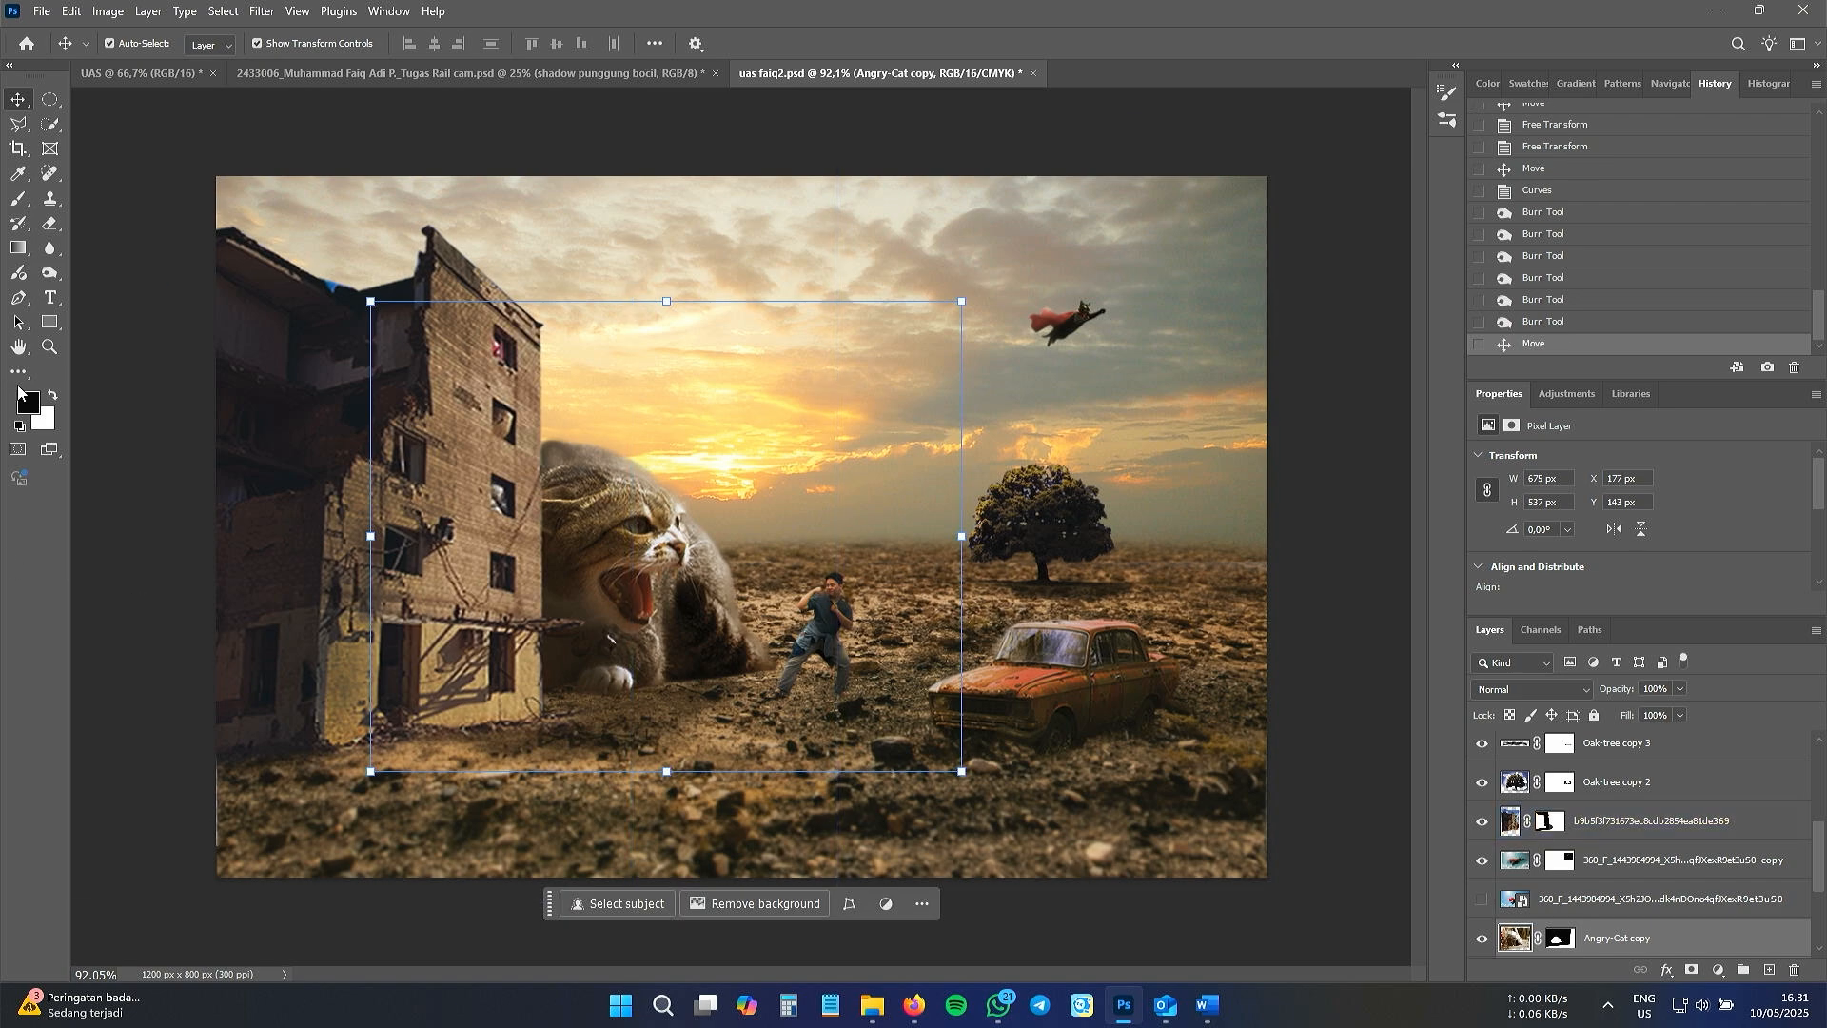
{"action": "left_click", "coordinate": [1635, 783]}
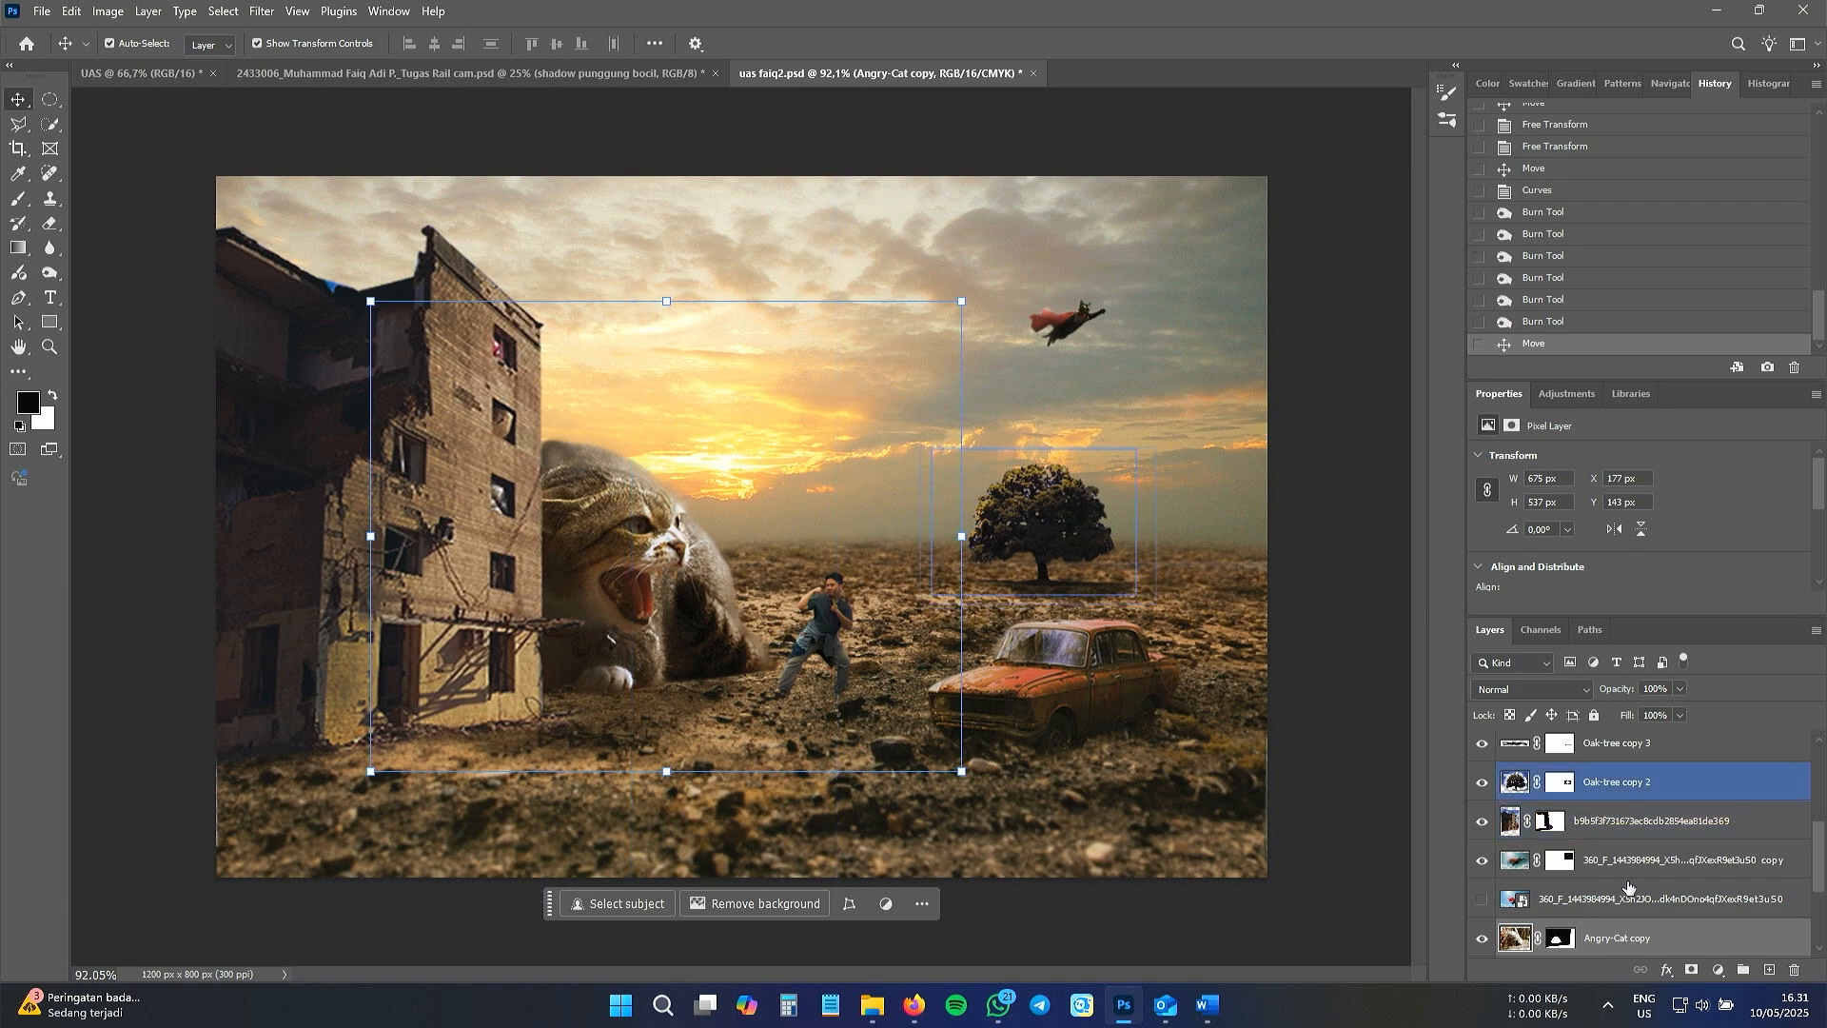
{"action": "scroll", "coordinate": [1631, 891], "scroll_direction": "down", "scroll_amount": 2}
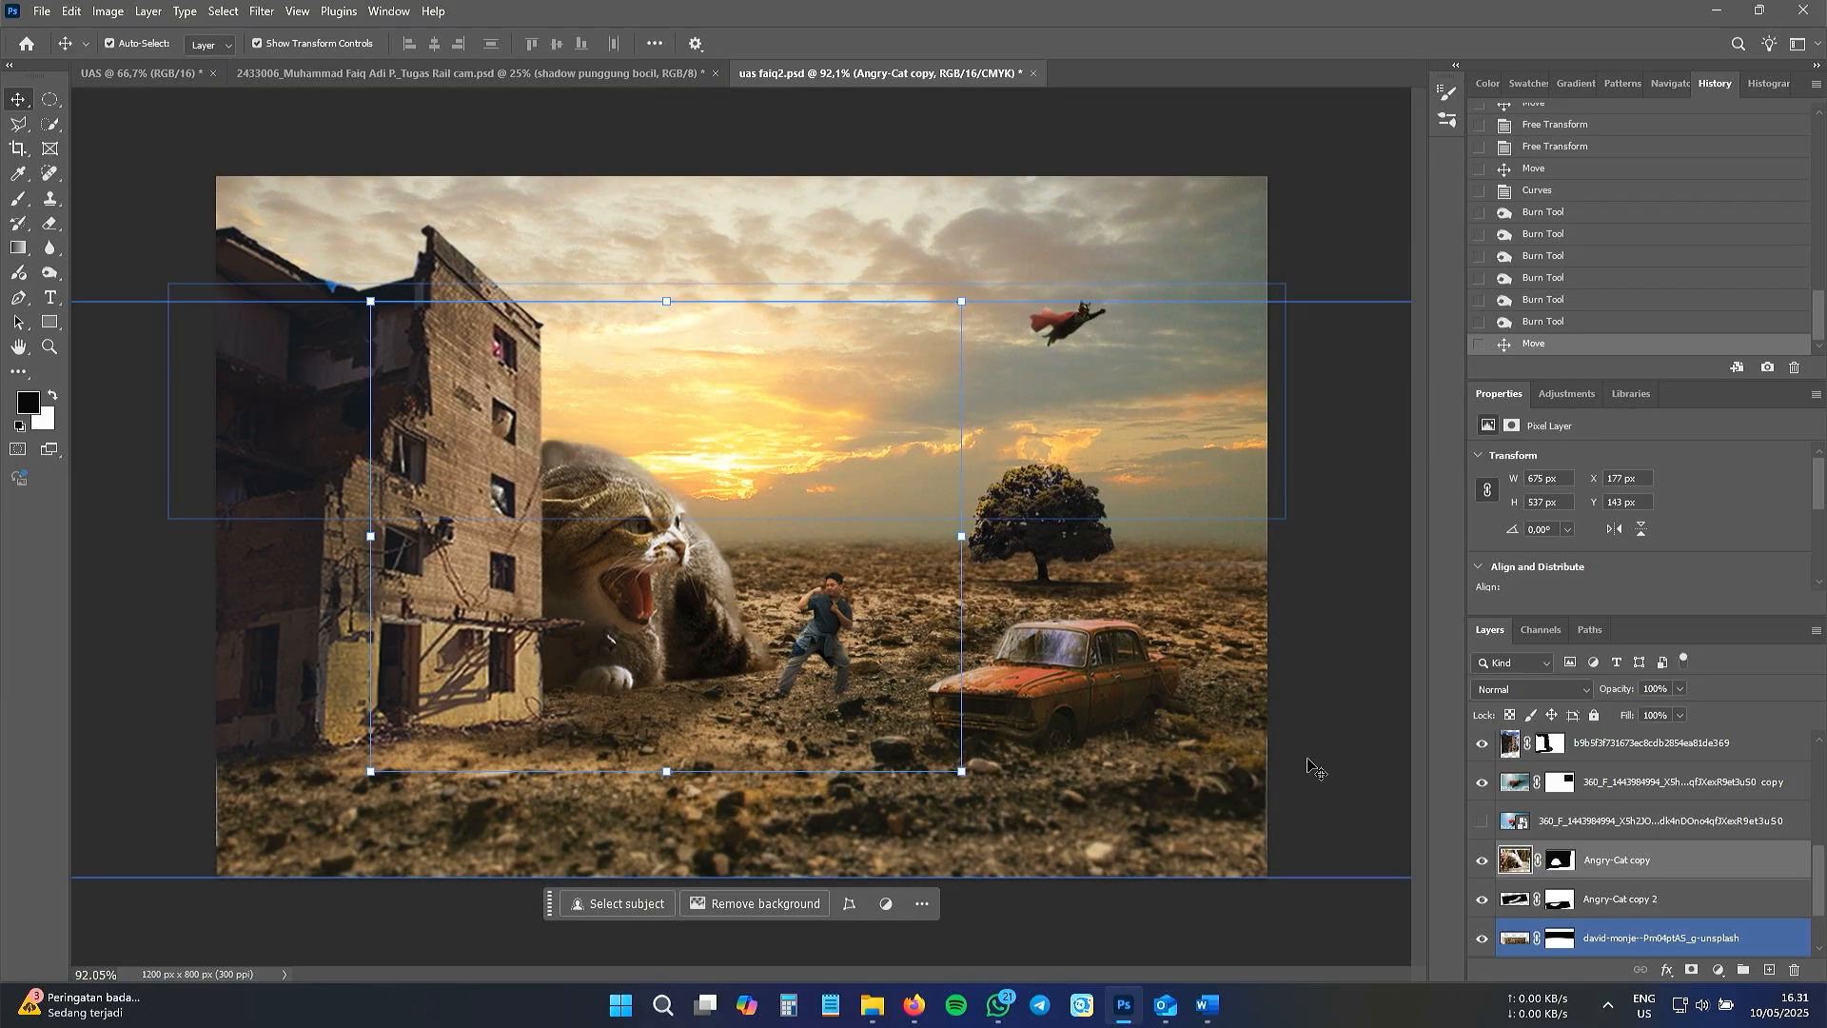
{"action": "key", "text": "ctrl+s"}
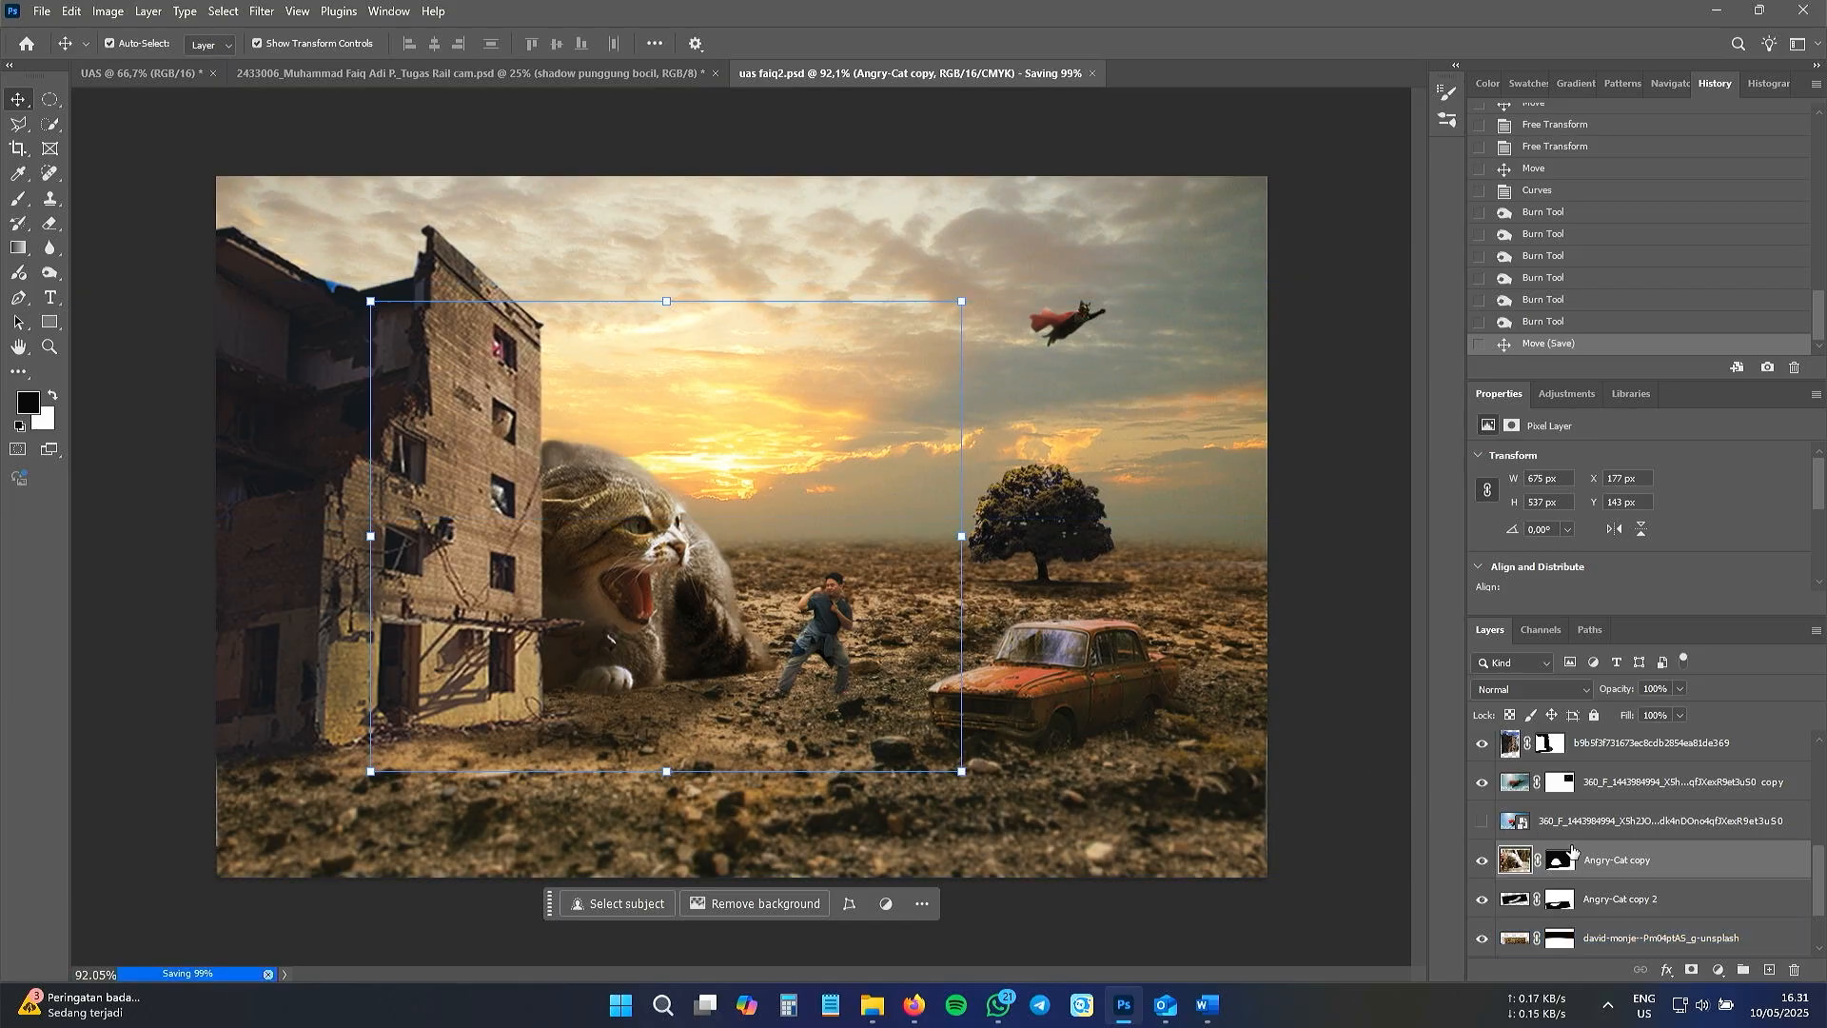
- Erase the ruined building's wall edge over the giant cat's ear with a 25 px eraser on the building layer
{"action": "scroll", "coordinate": [1642, 868], "scroll_direction": "down", "scroll_amount": 2}
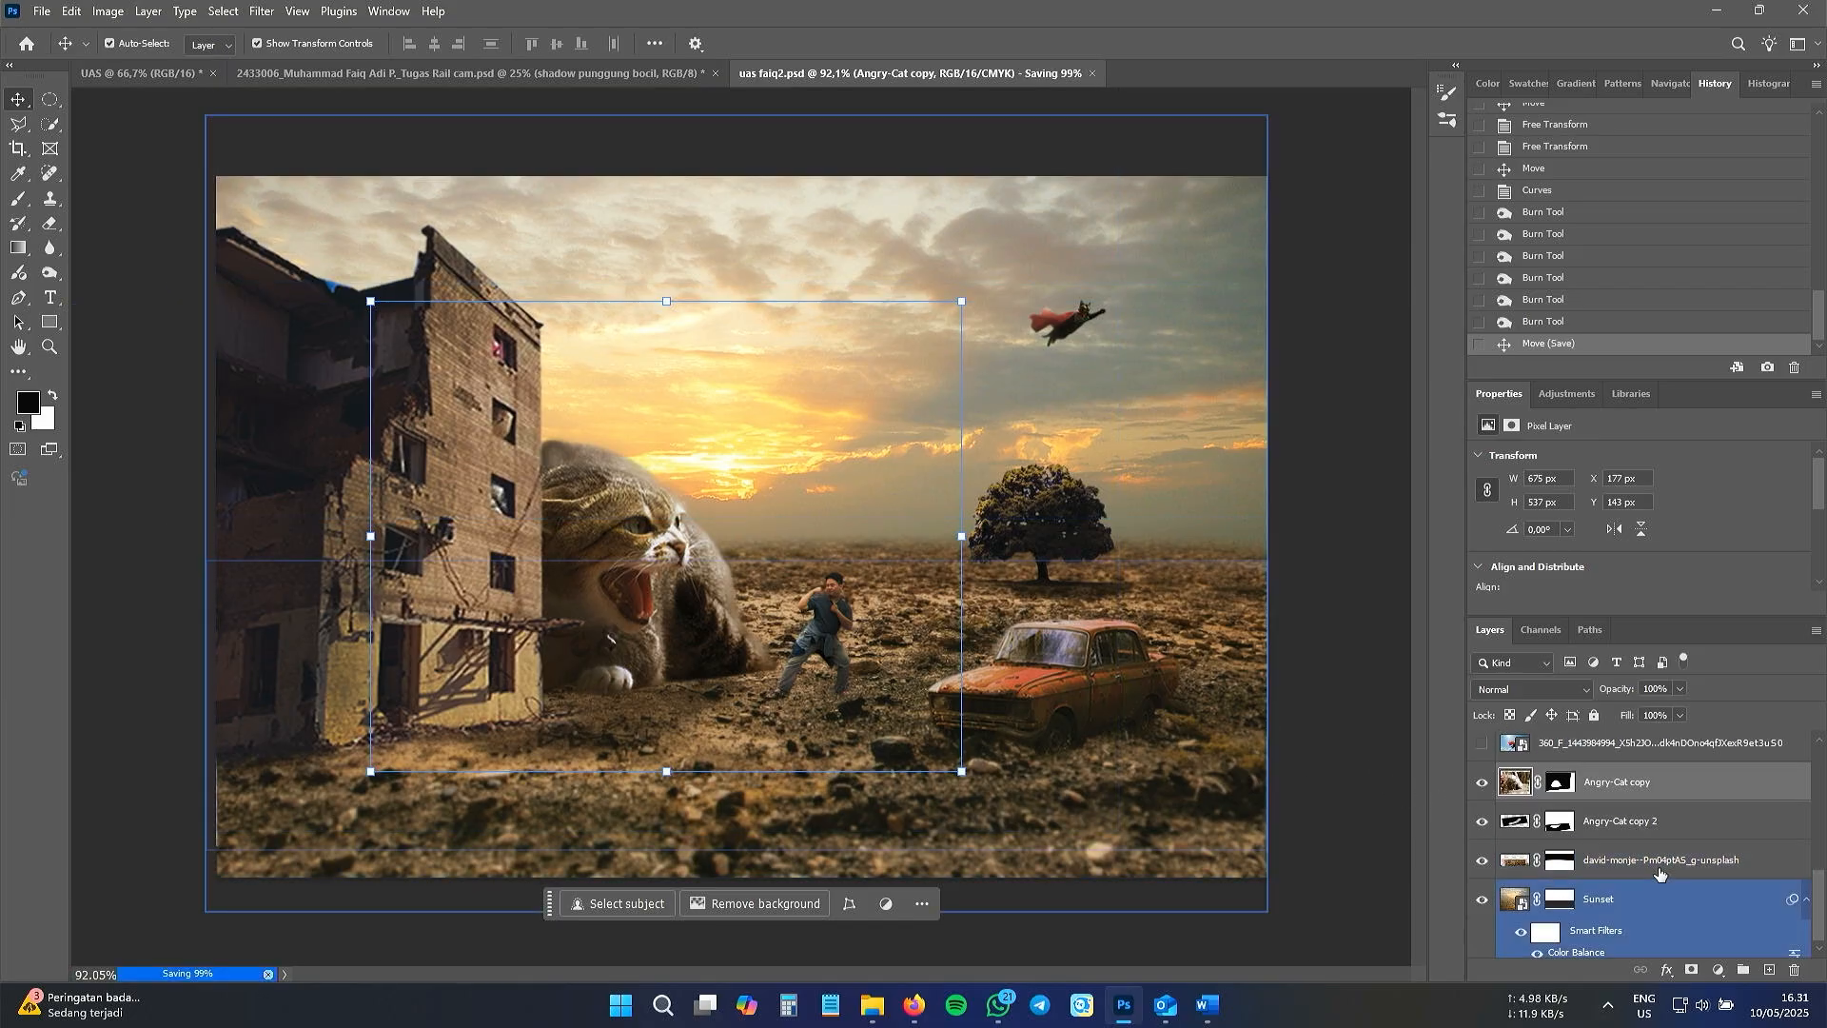
{"action": "scroll", "coordinate": [1659, 889], "scroll_direction": "down", "scroll_amount": 1}
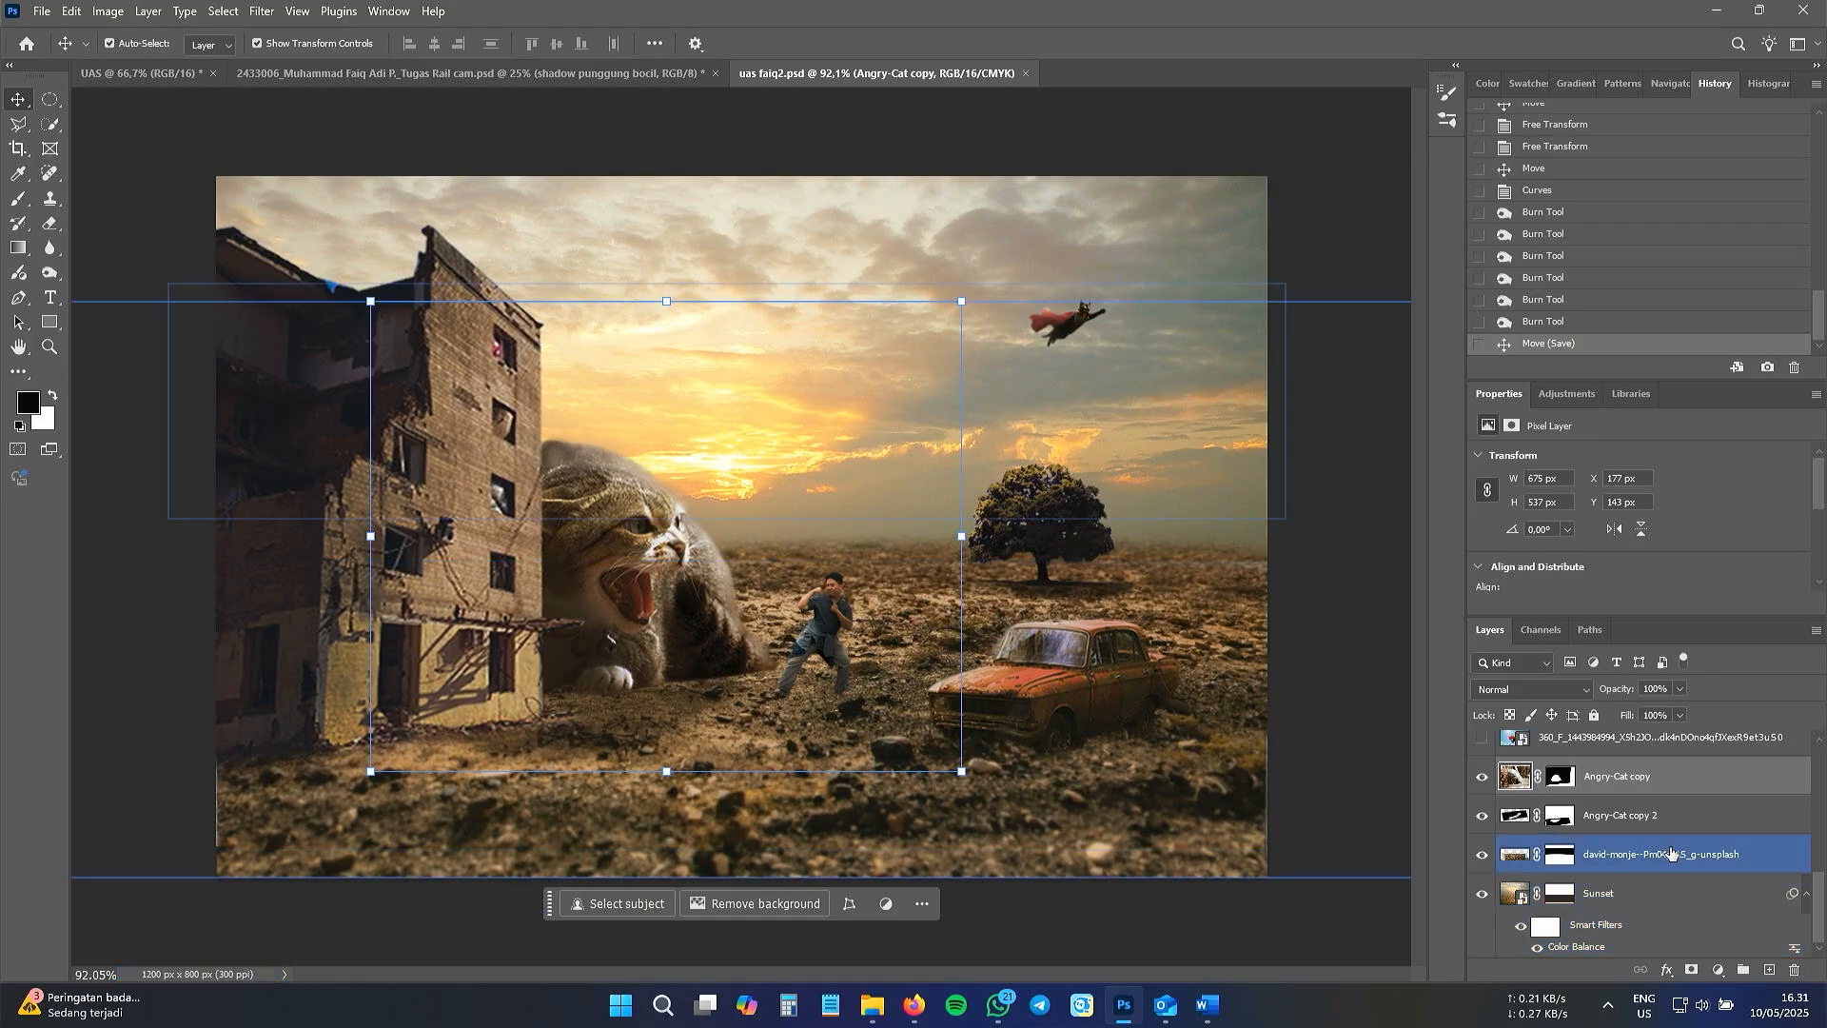
{"action": "scroll", "coordinate": [1656, 852], "scroll_direction": "up", "scroll_amount": 3}
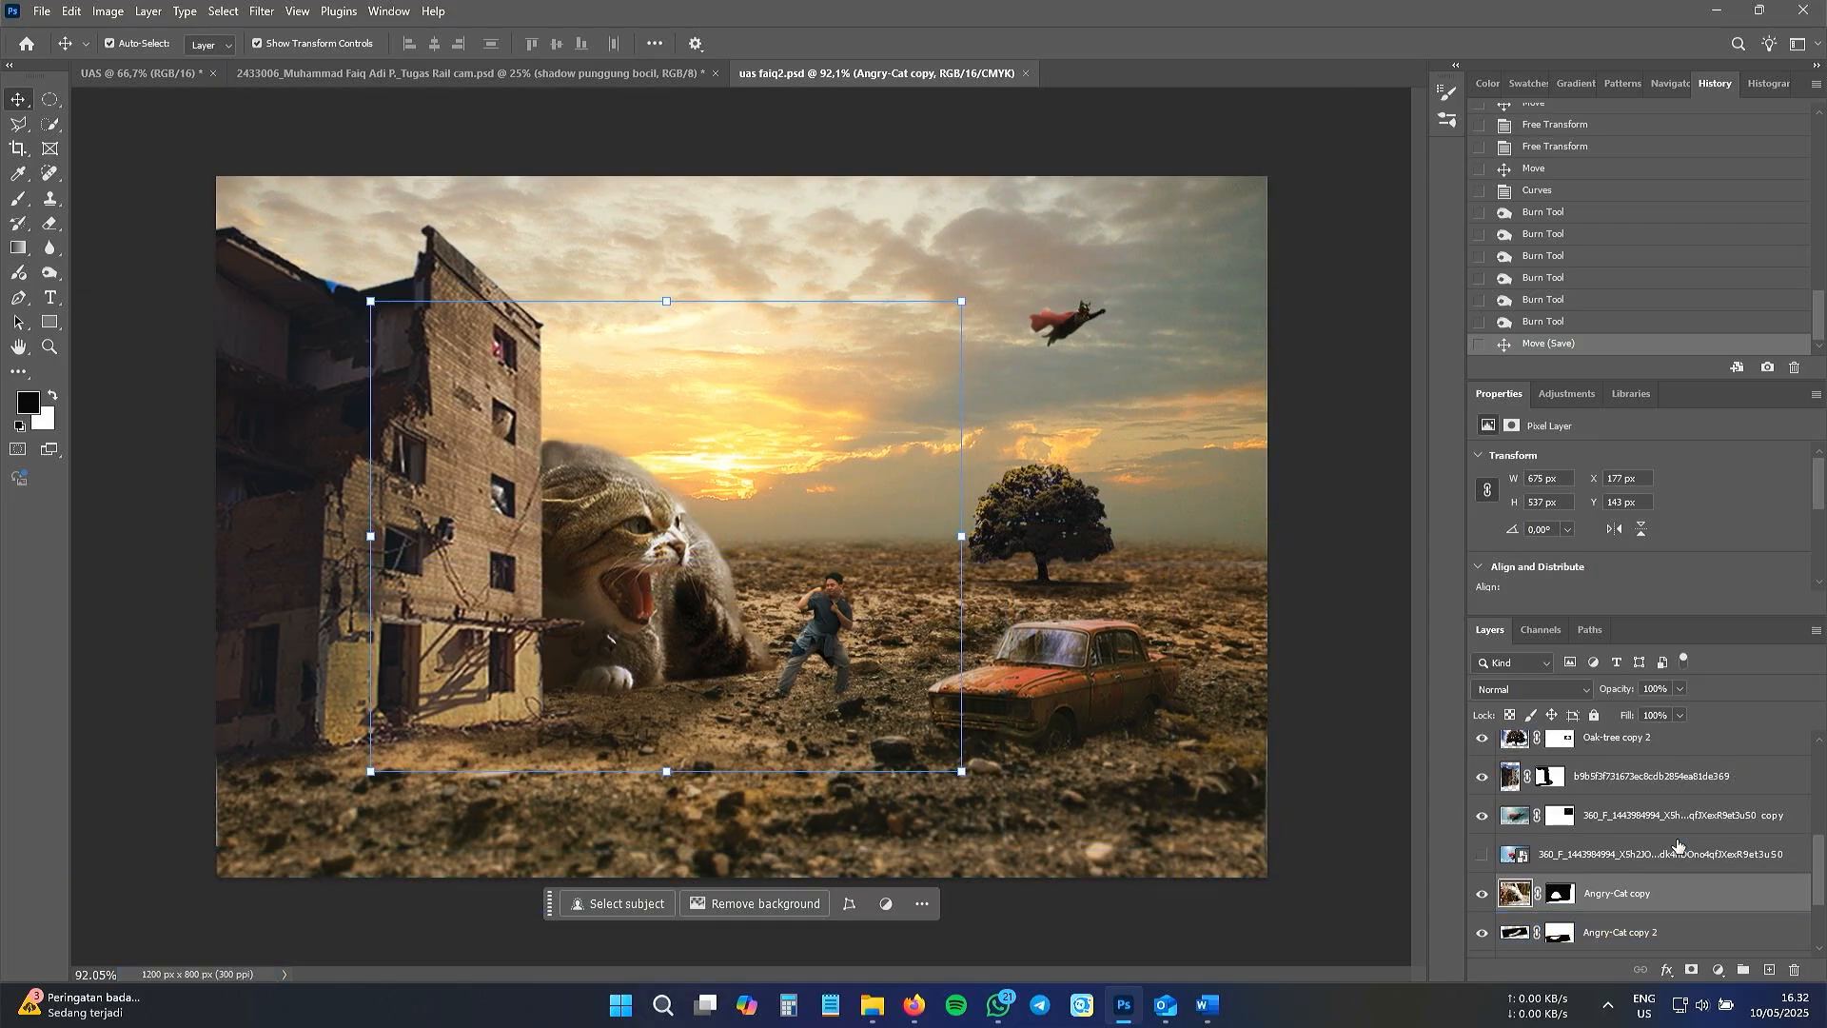
{"action": "scroll", "coordinate": [513, 482], "scroll_direction": "up", "scroll_amount": 5}
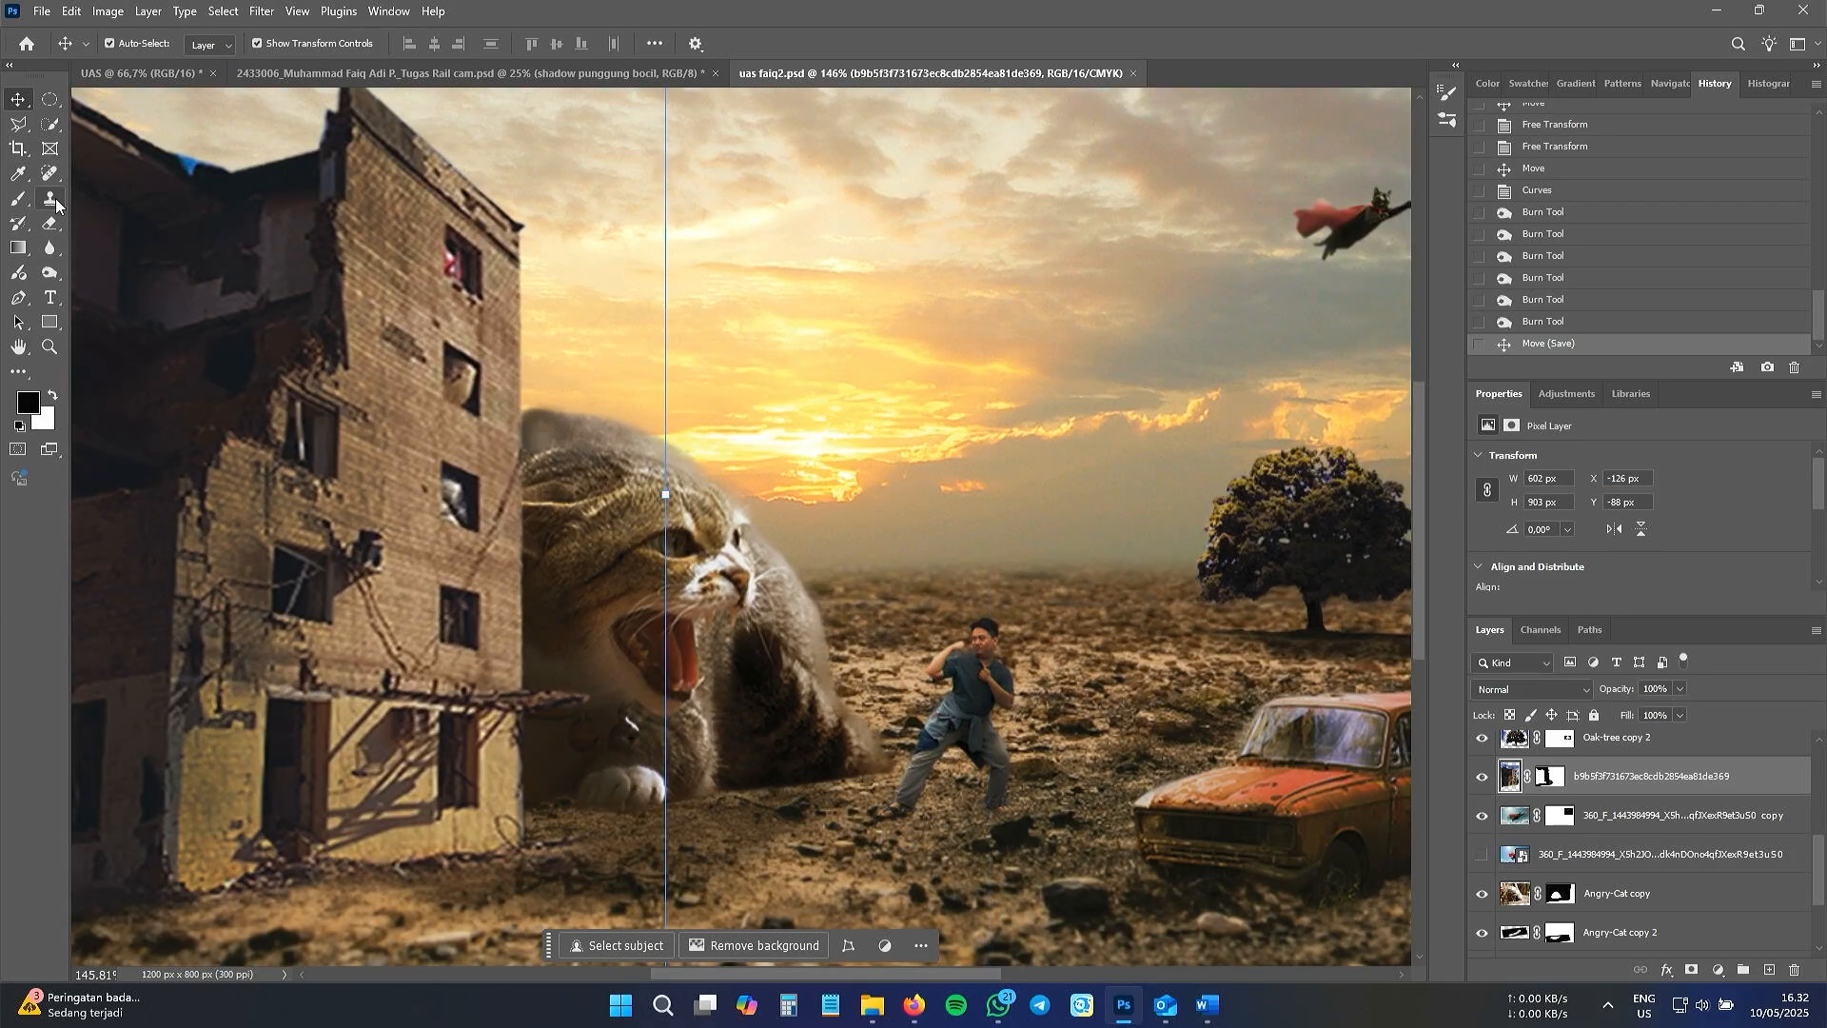
{"action": "left_click", "coordinate": [49, 220]}
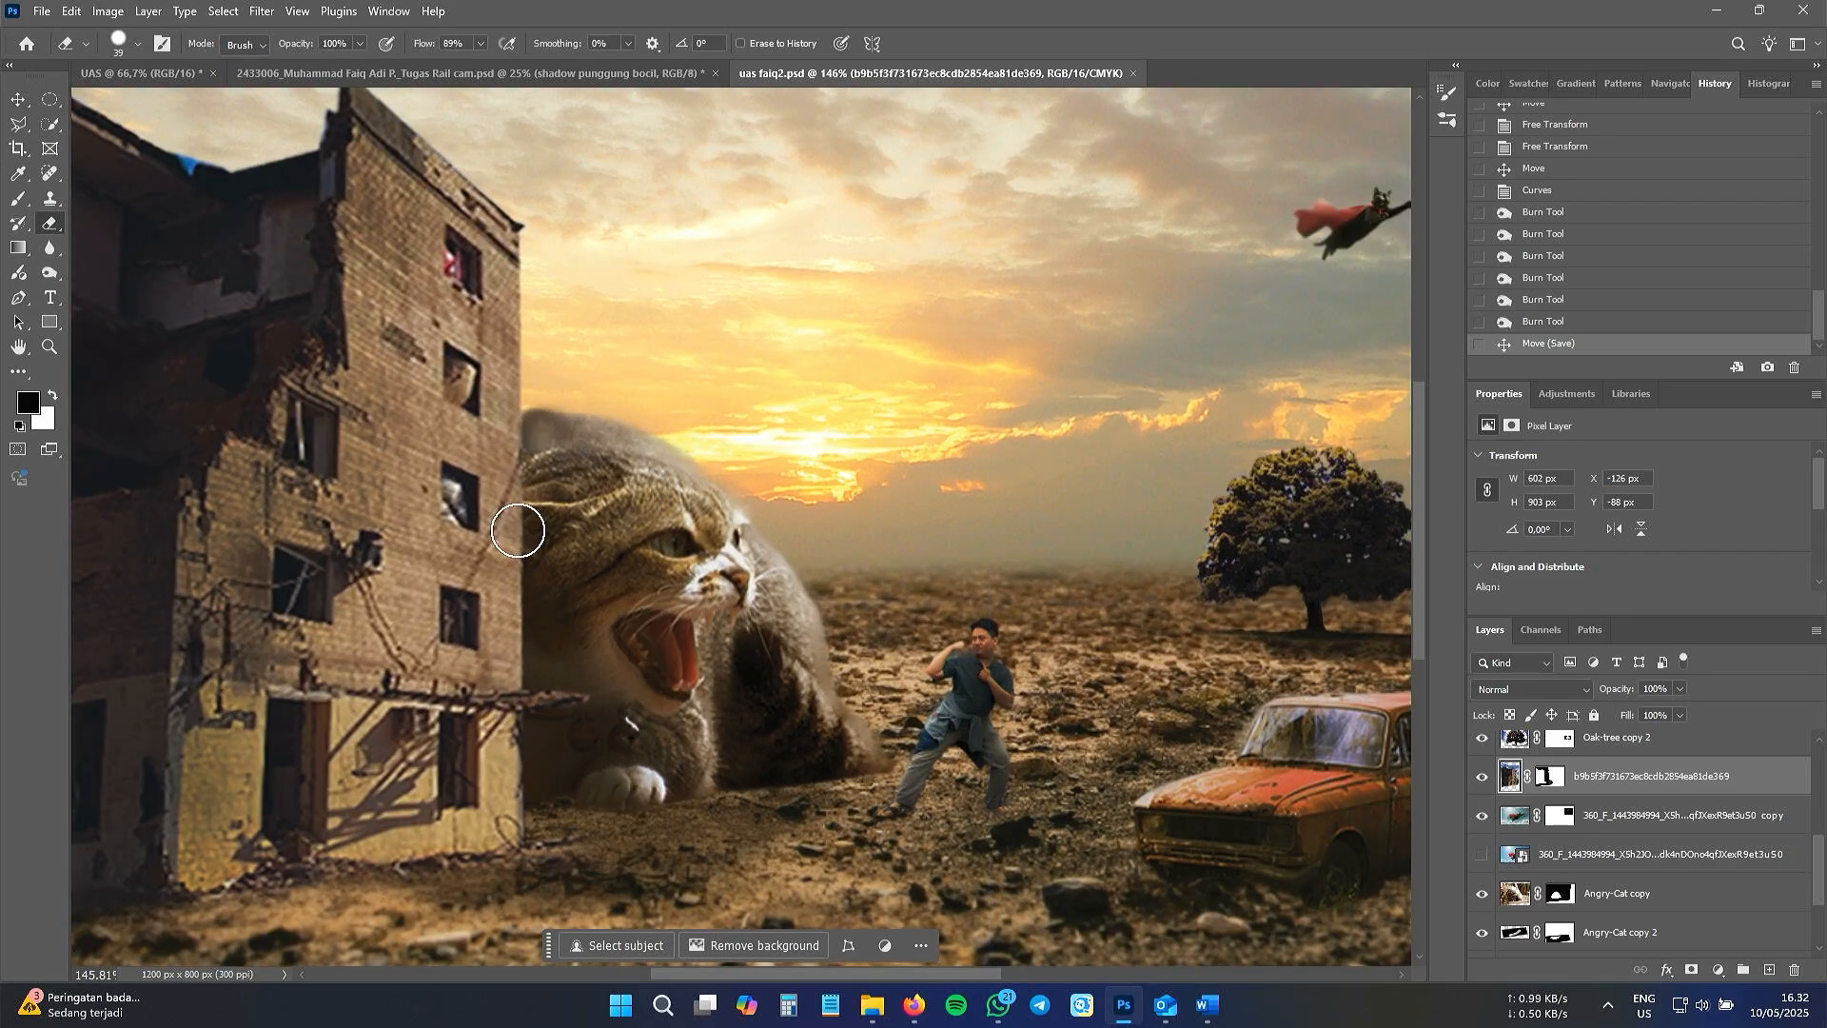
{"action": "right_click", "coordinate": [519, 525]}
{"action": "left_click", "coordinate": [524, 525]}
{"action": "left_click", "coordinate": [552, 559]}
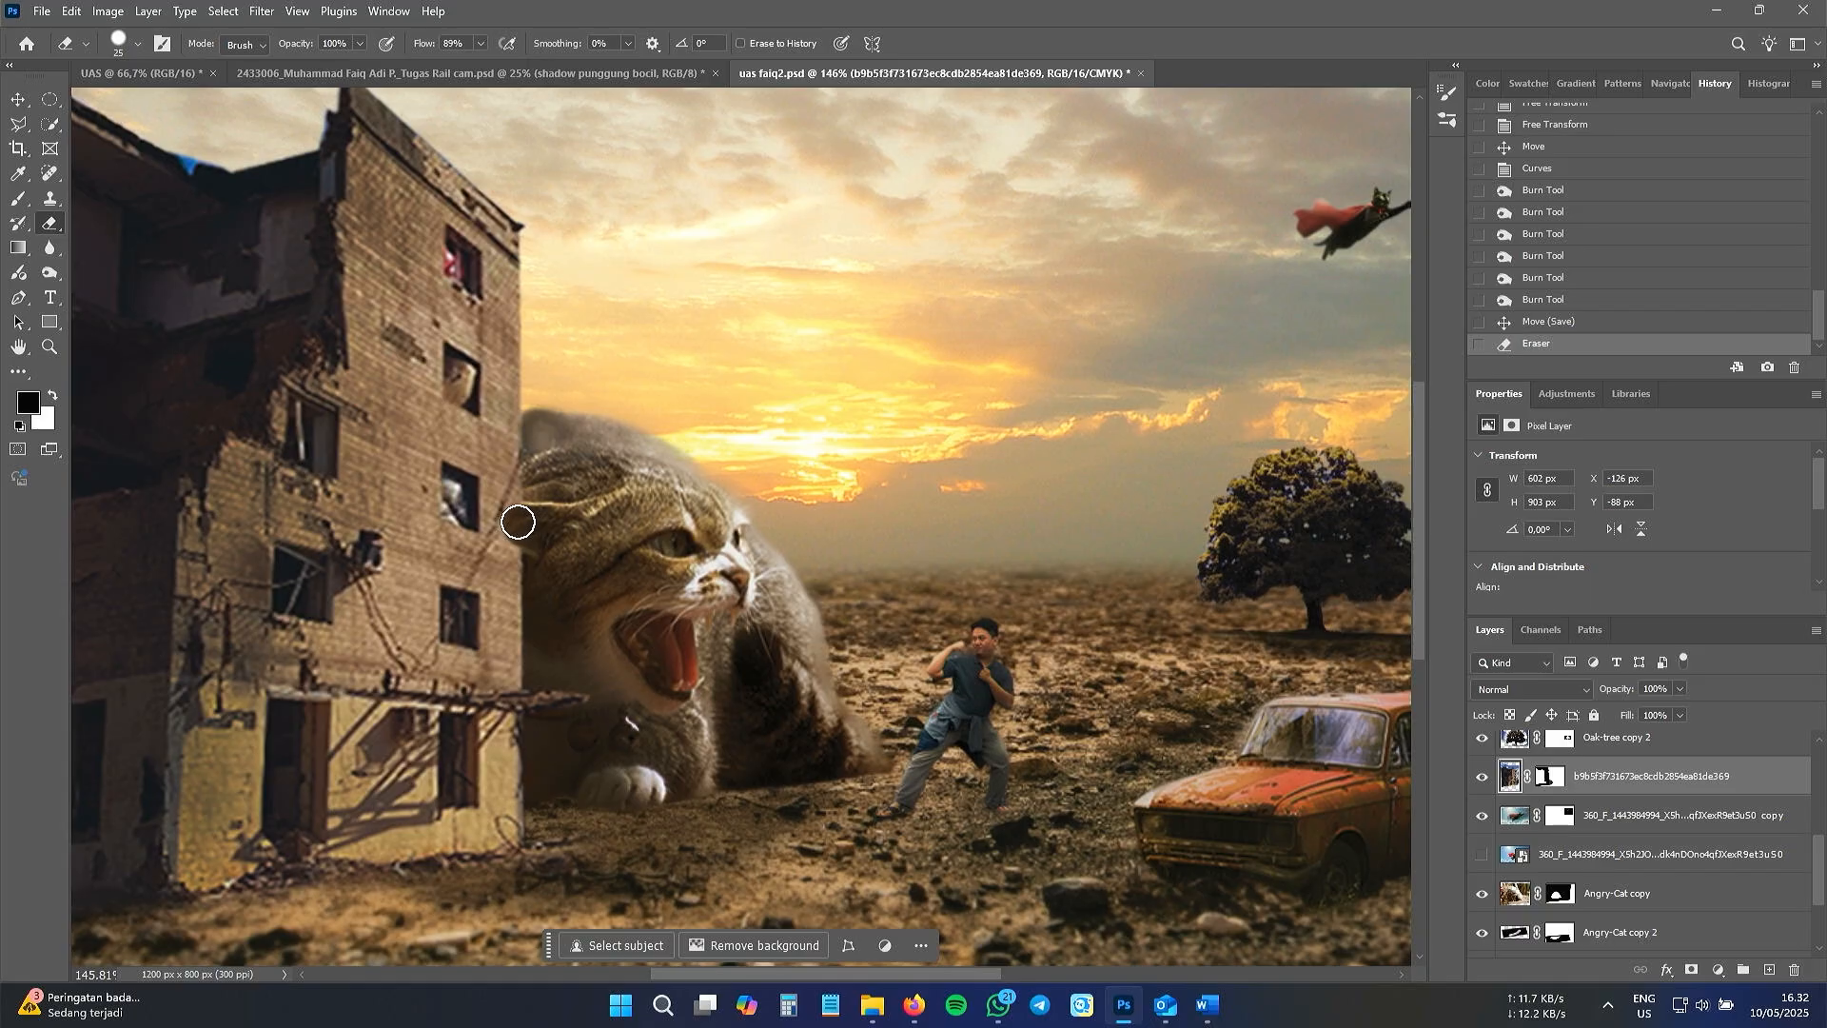
{"action": "left_click", "coordinate": [591, 555]}
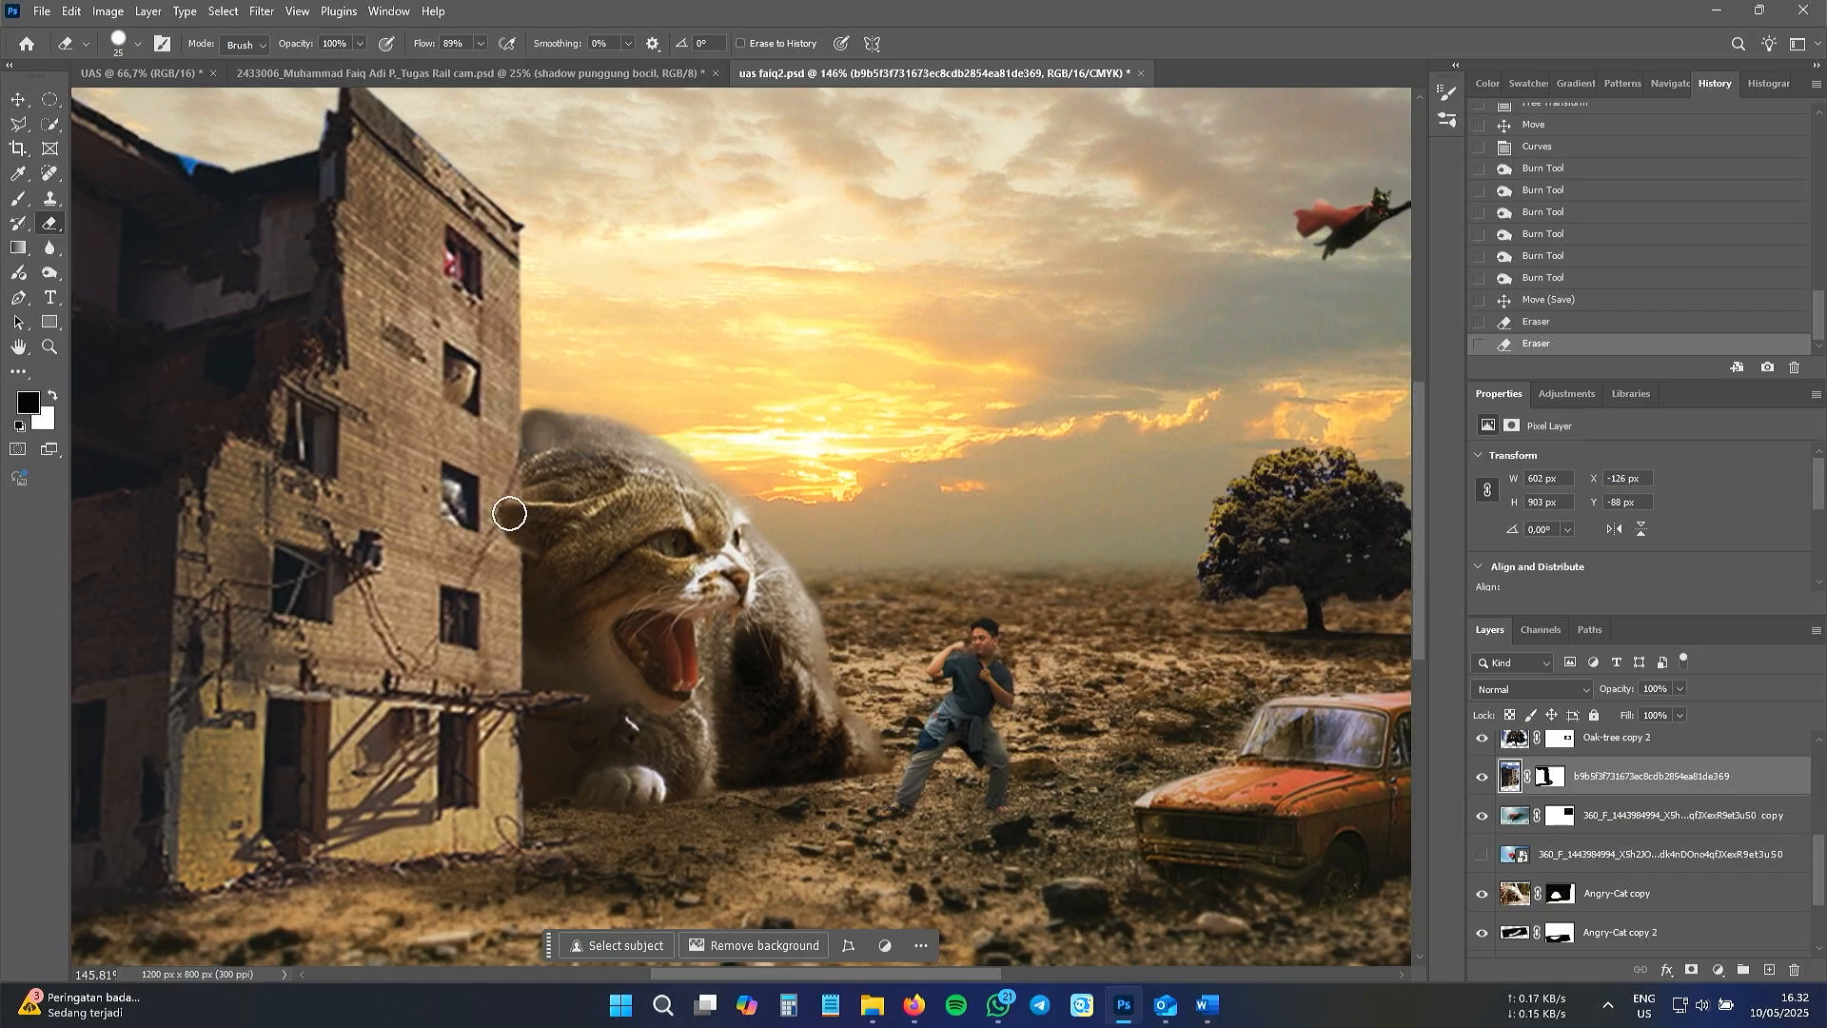
{"action": "left_click_drag", "start_coordinate": [780, 764], "coordinate": [803, 777]}
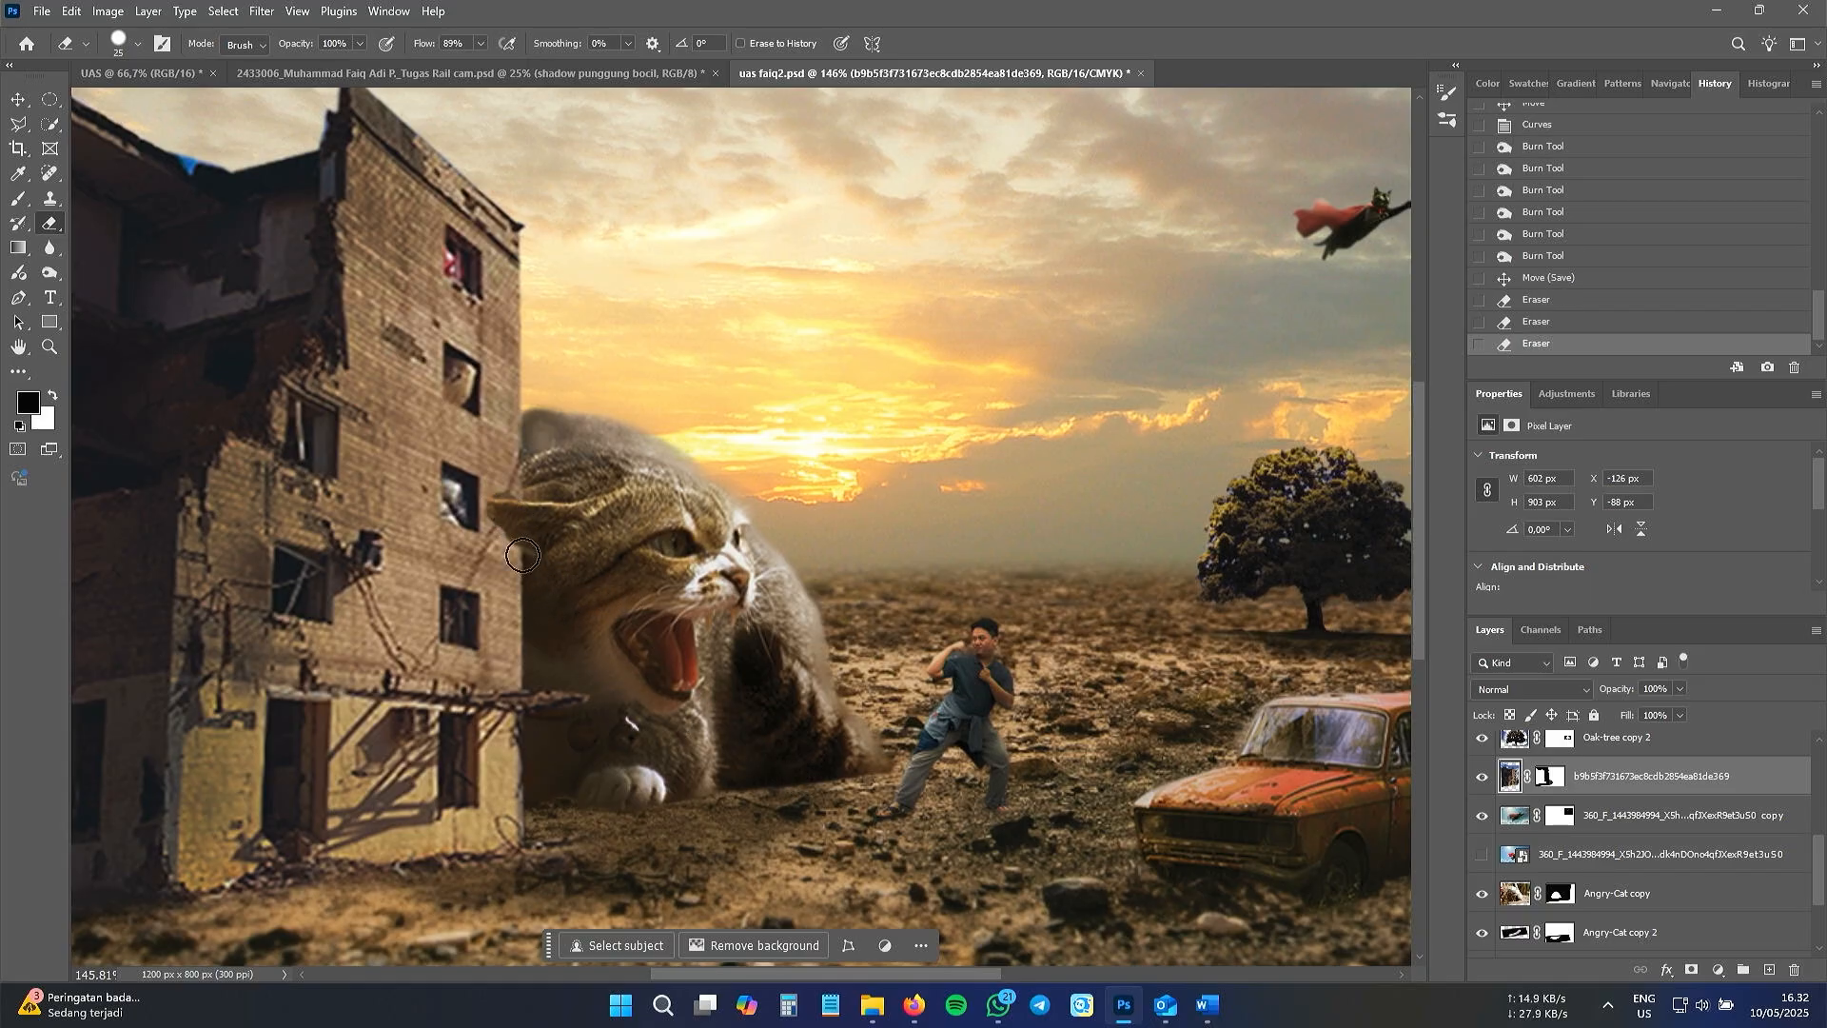
- Erase more of the wall over the ear's tip, comparing the result by undoing and redoing the last two strokes
{"action": "scroll", "coordinate": [505, 521], "scroll_direction": "up", "scroll_amount": 5}
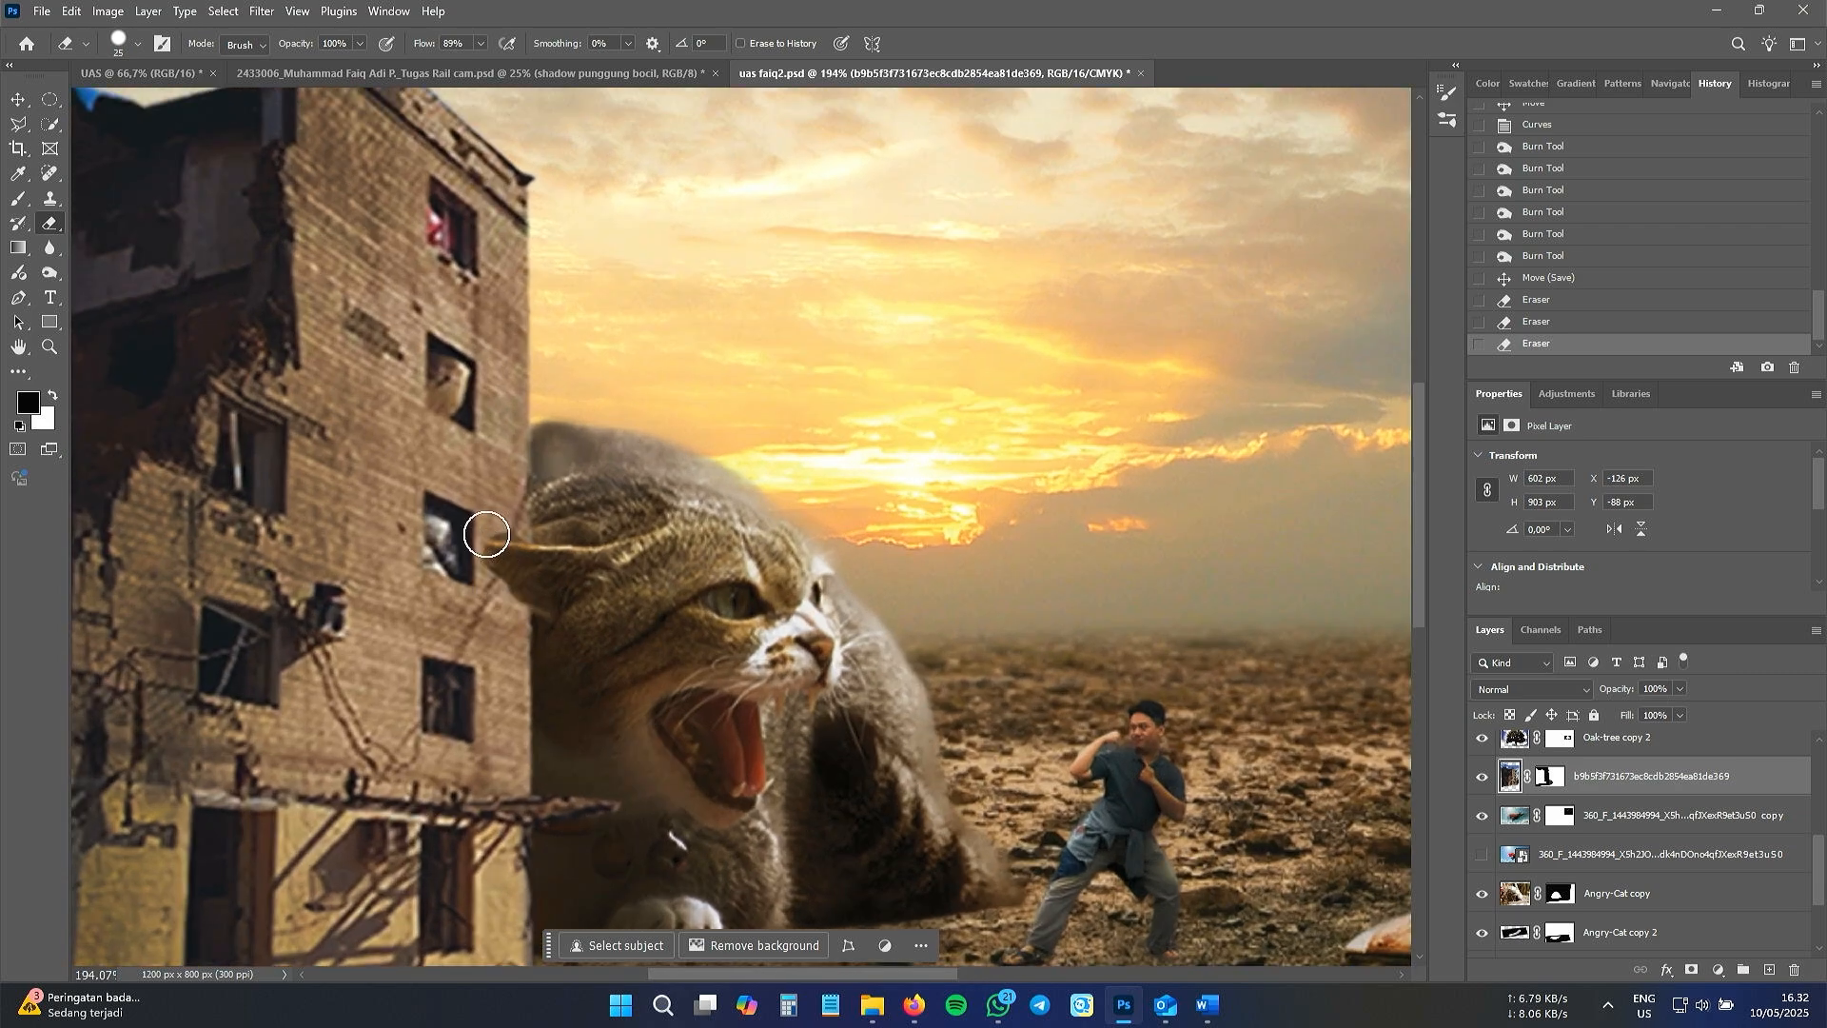
{"action": "left_click_drag", "start_coordinate": [487, 535], "coordinate": [466, 543]}
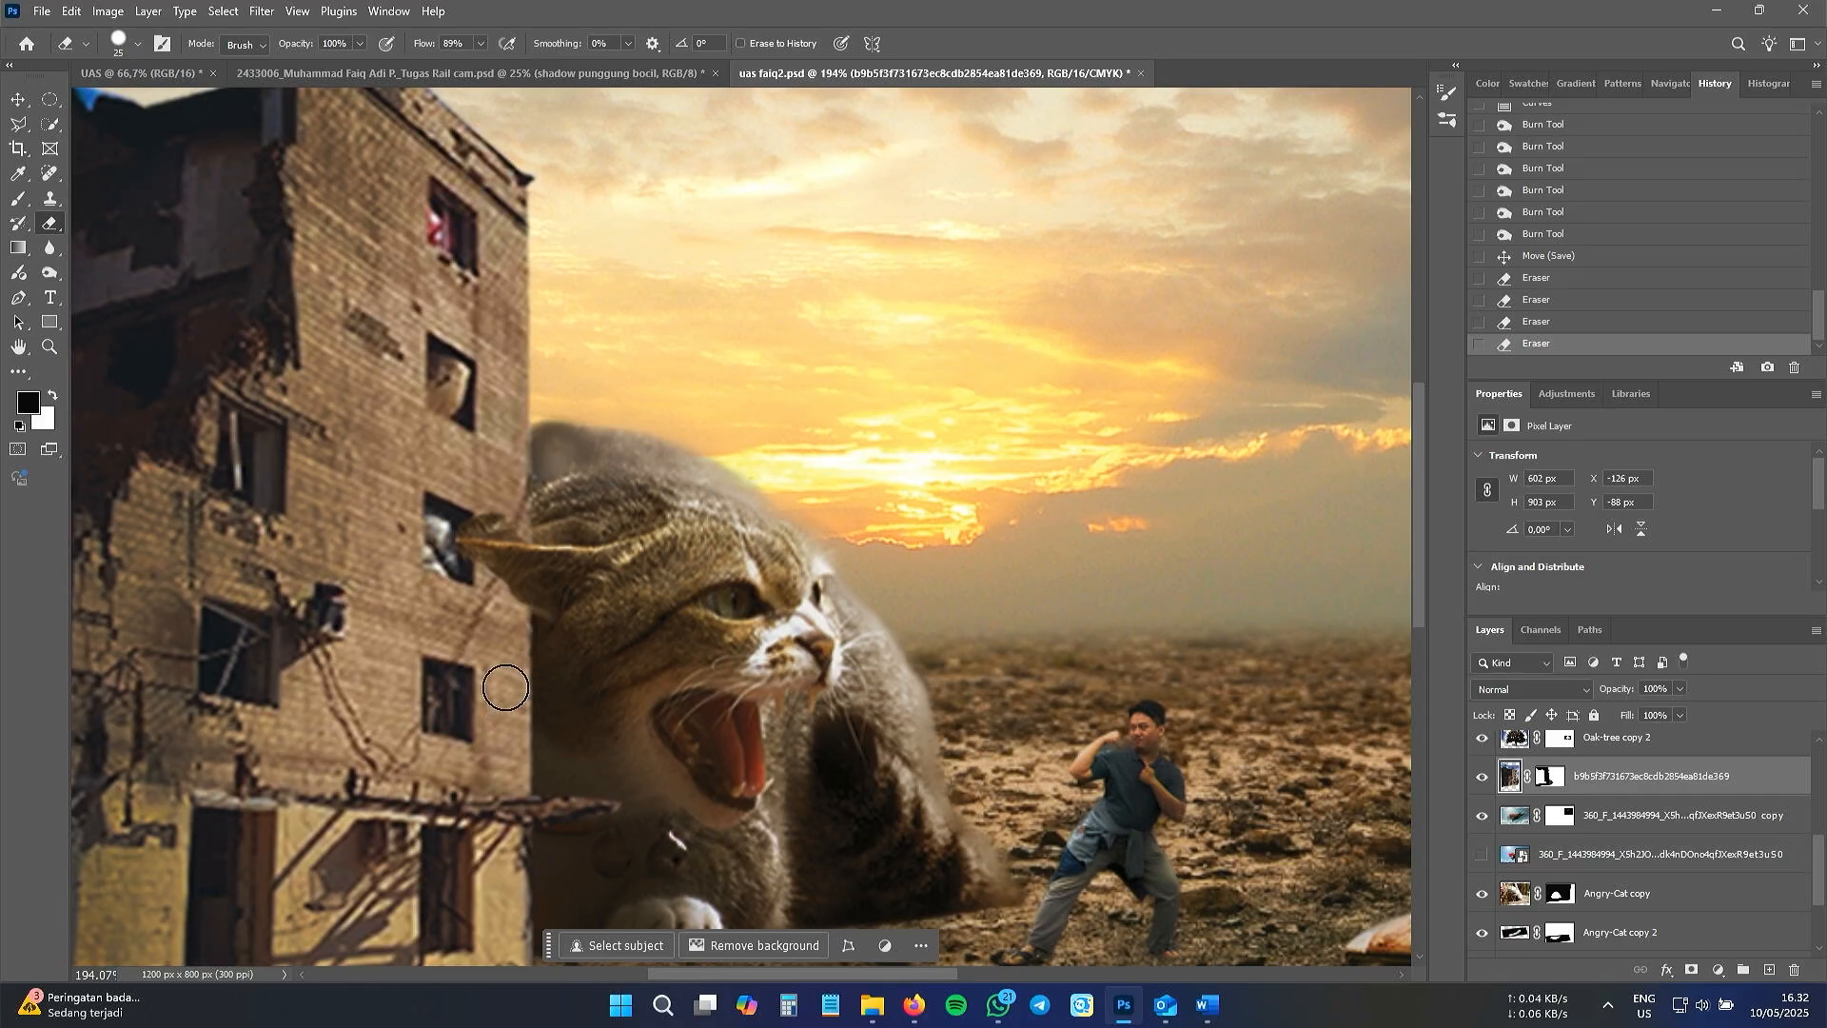
{"action": "key", "text": "ctrl+z"}
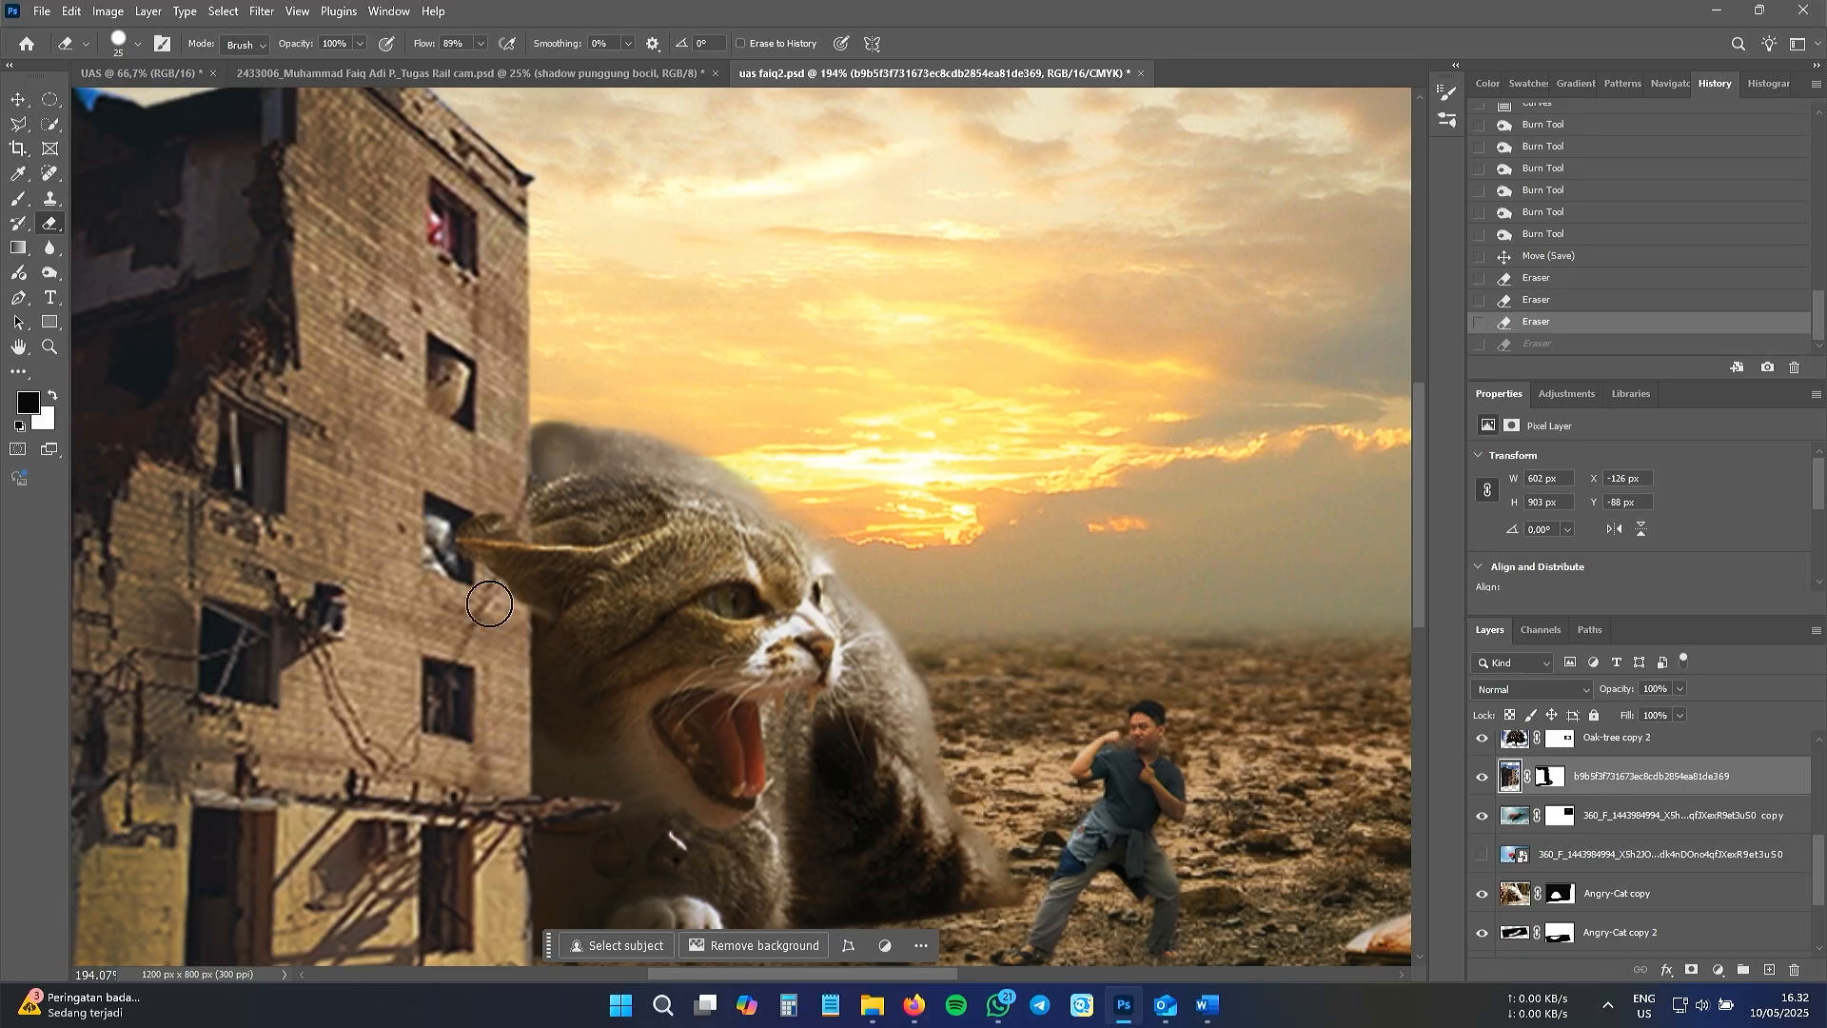
{"action": "key", "text": "ctrl+z"}
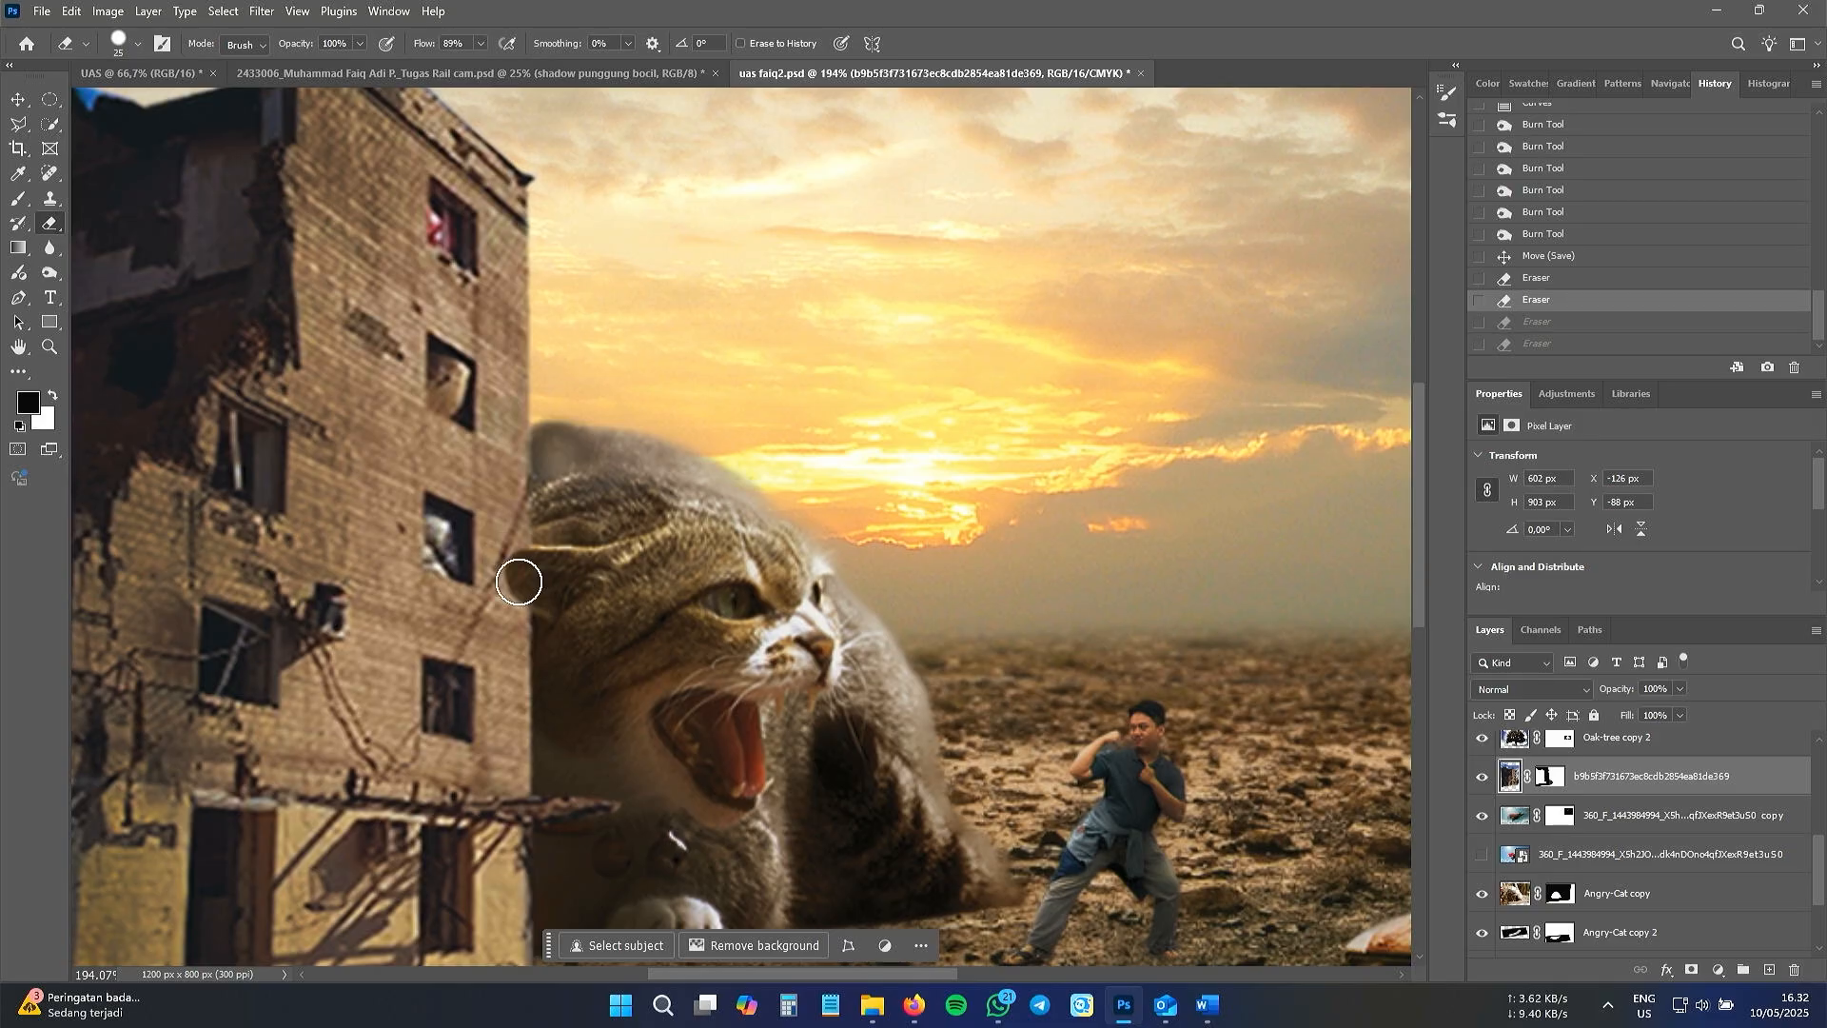
{"action": "key", "text": "ctrl+shift+z"}
{"action": "key", "text": "ctrl+shift+z"}
- Reduce the eraser to 12 px and clean up the wall edge below the cat's ear
{"action": "key", "text": "bracketleft"}
{"action": "key", "text": "bracketleft"}
{"action": "key", "text": "bracketleft"}
{"action": "key", "text": "bracketleft"}
{"action": "mouse_move", "coordinate": [517, 600]}
{"action": "left_mouse_down"}
{"action": "mouse_move", "coordinate": [480, 589]}
{"action": "mouse_move", "coordinate": [525, 638]}
{"action": "left_mouse_up"}
{"action": "scroll", "coordinate": [574, 697], "scroll_direction": "down", "scroll_amount": 4}
{"action": "scroll", "coordinate": [574, 697], "scroll_direction": "up", "scroll_amount": 4}
- Check the latest eraser strokes by undoing and redoing them, and erase the remaining wall fragments around the ear's tip
{"action": "key", "text": "ctrl+z"}
{"action": "key", "text": "ctrl+z"}
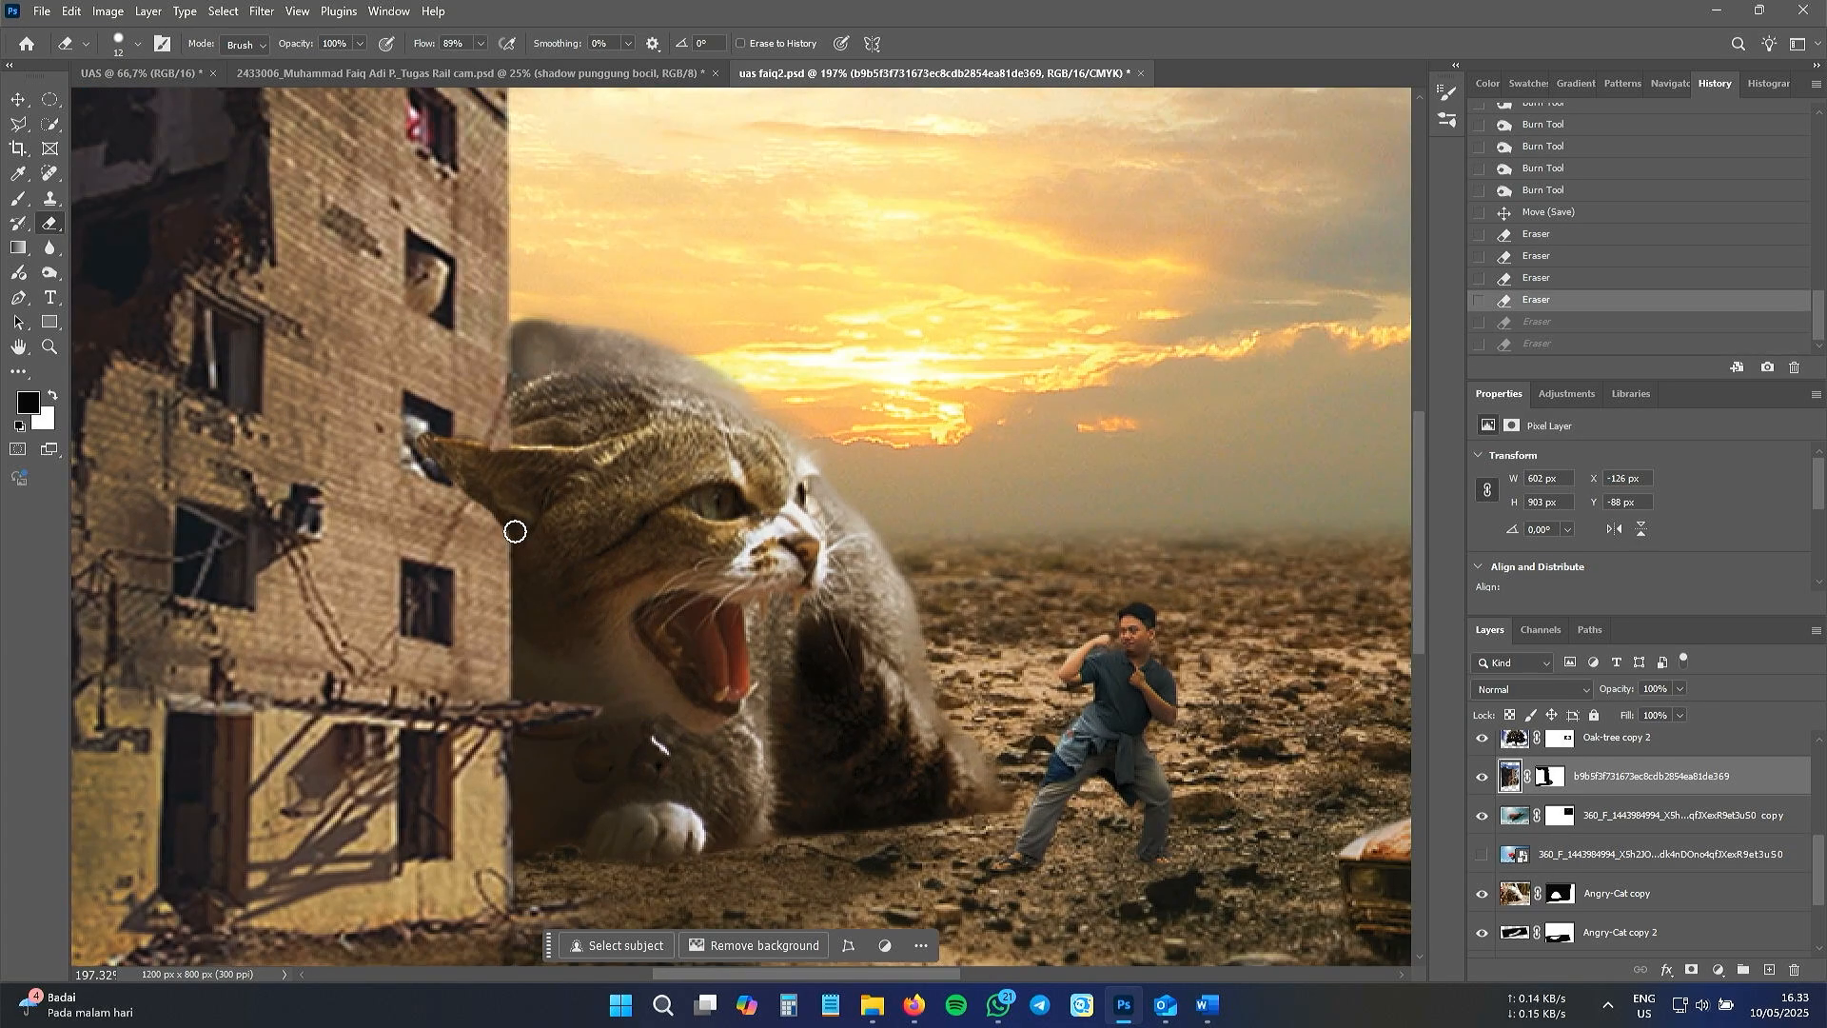
{"action": "key", "text": "ctrl+shift+z"}
{"action": "key", "text": "ctrl+shift+z"}
{"action": "scroll", "coordinate": [813, 661], "scroll_direction": "down", "scroll_amount": 4}
{"action": "scroll", "coordinate": [573, 545], "scroll_direction": "up", "scroll_amount": 4}
{"action": "left_click_drag", "start_coordinate": [571, 519], "coordinate": [582, 537]}
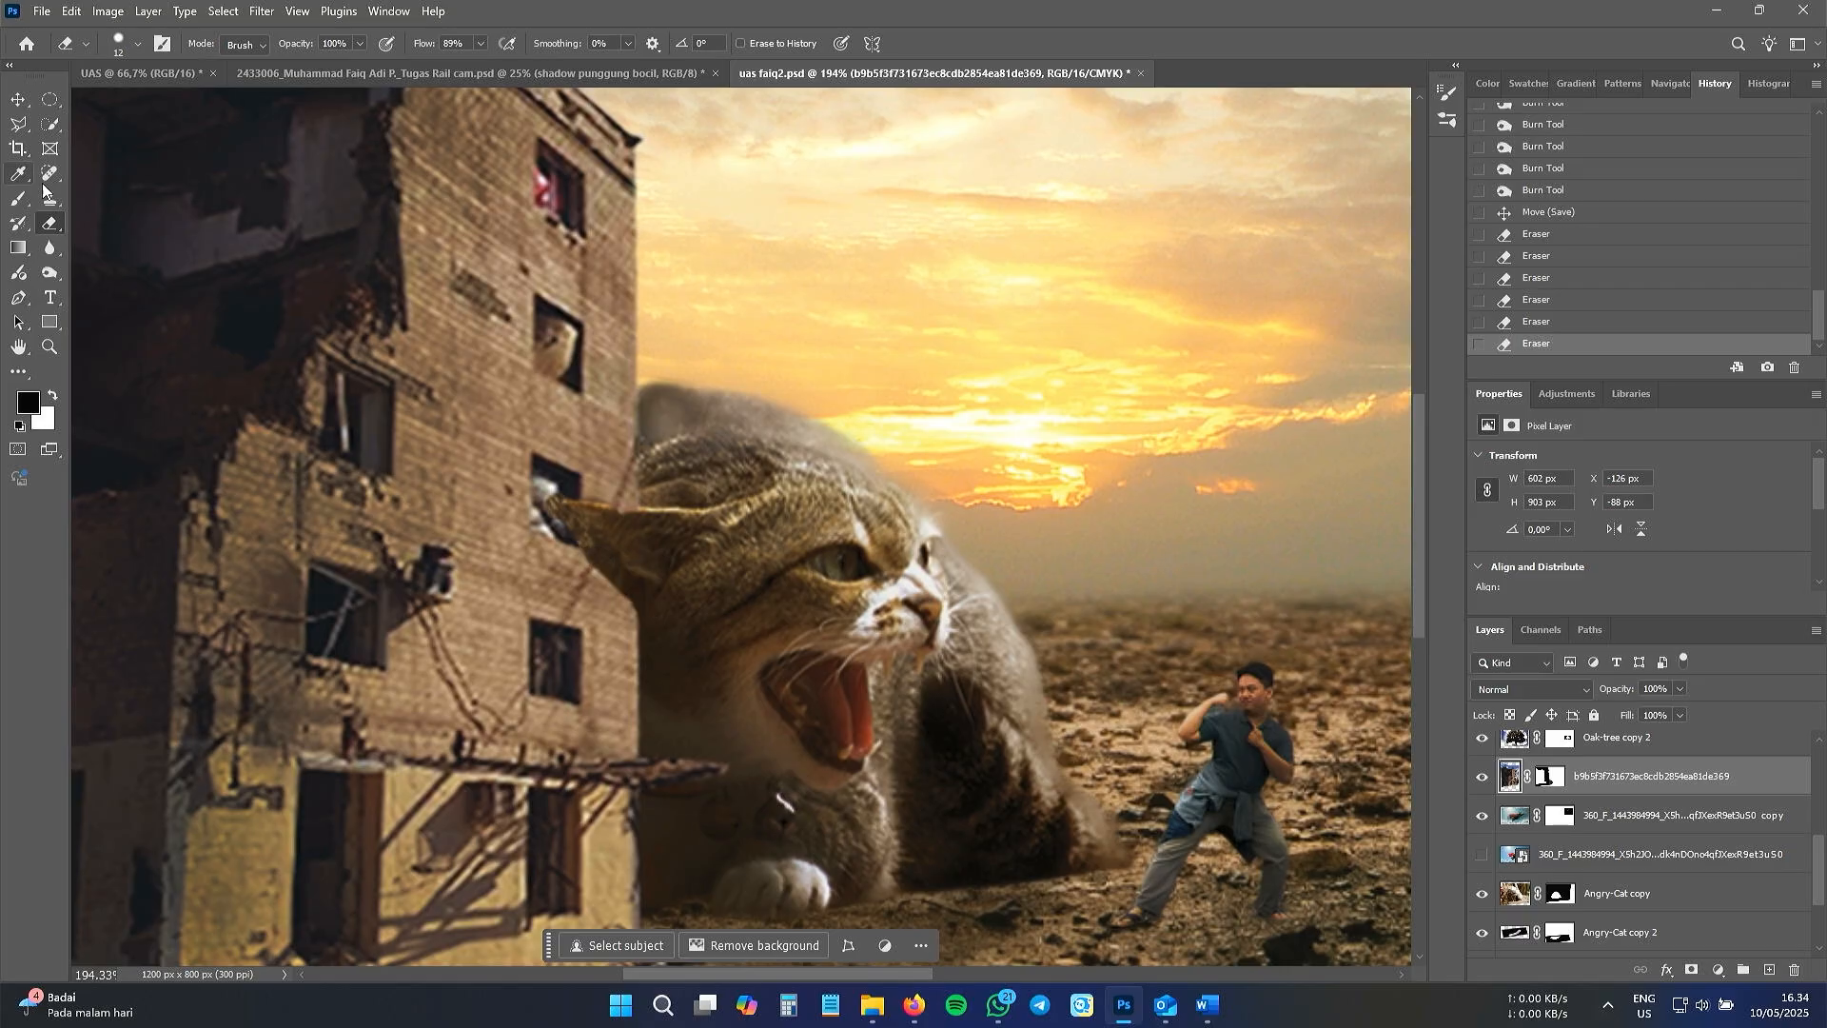
- Touch up the ruined building's wall edge next to the giant cat with the 12 px eraser, comparing the stroke by undoing and redoing it
{"action": "scroll", "coordinate": [572, 545], "scroll_direction": "down", "scroll_amount": 7}
{"action": "scroll", "coordinate": [499, 461], "scroll_direction": "up", "scroll_amount": 5}
{"action": "left_click_drag", "start_coordinate": [490, 460], "coordinate": [501, 472]}
{"action": "key", "text": "ctrl+z"}
{"action": "key", "text": "ctrl+shift+z"}
{"action": "scroll", "coordinate": [873, 703], "scroll_direction": "down", "scroll_amount": 5}
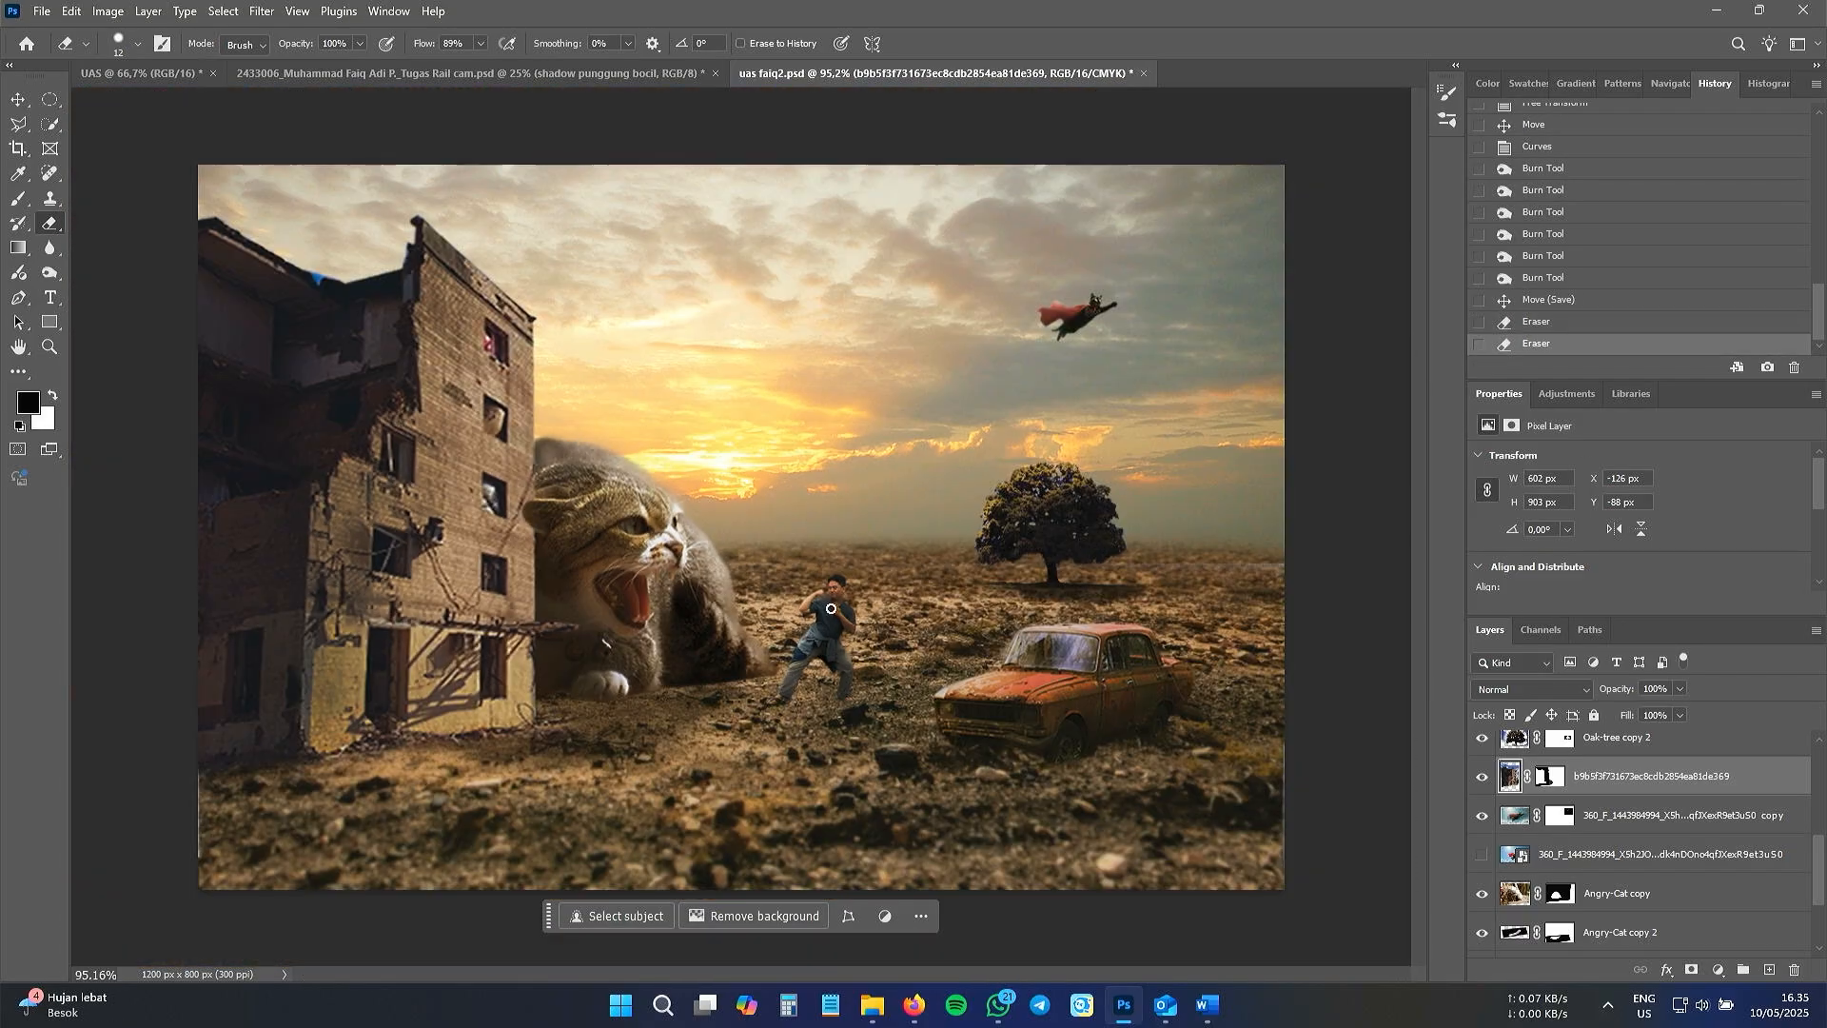
- Apply Hue/Saturation to the fighting man's layer and set its midtone colour balance to -1, -11, -15
{"action": "key", "text": "ctrl+u"}
{"action": "key", "text": "Return"}
{"action": "left_click", "coordinate": [107, 11]}
{"action": "mouse_move", "coordinate": [143, 63]}
{"action": "left_click", "coordinate": [375, 182]}
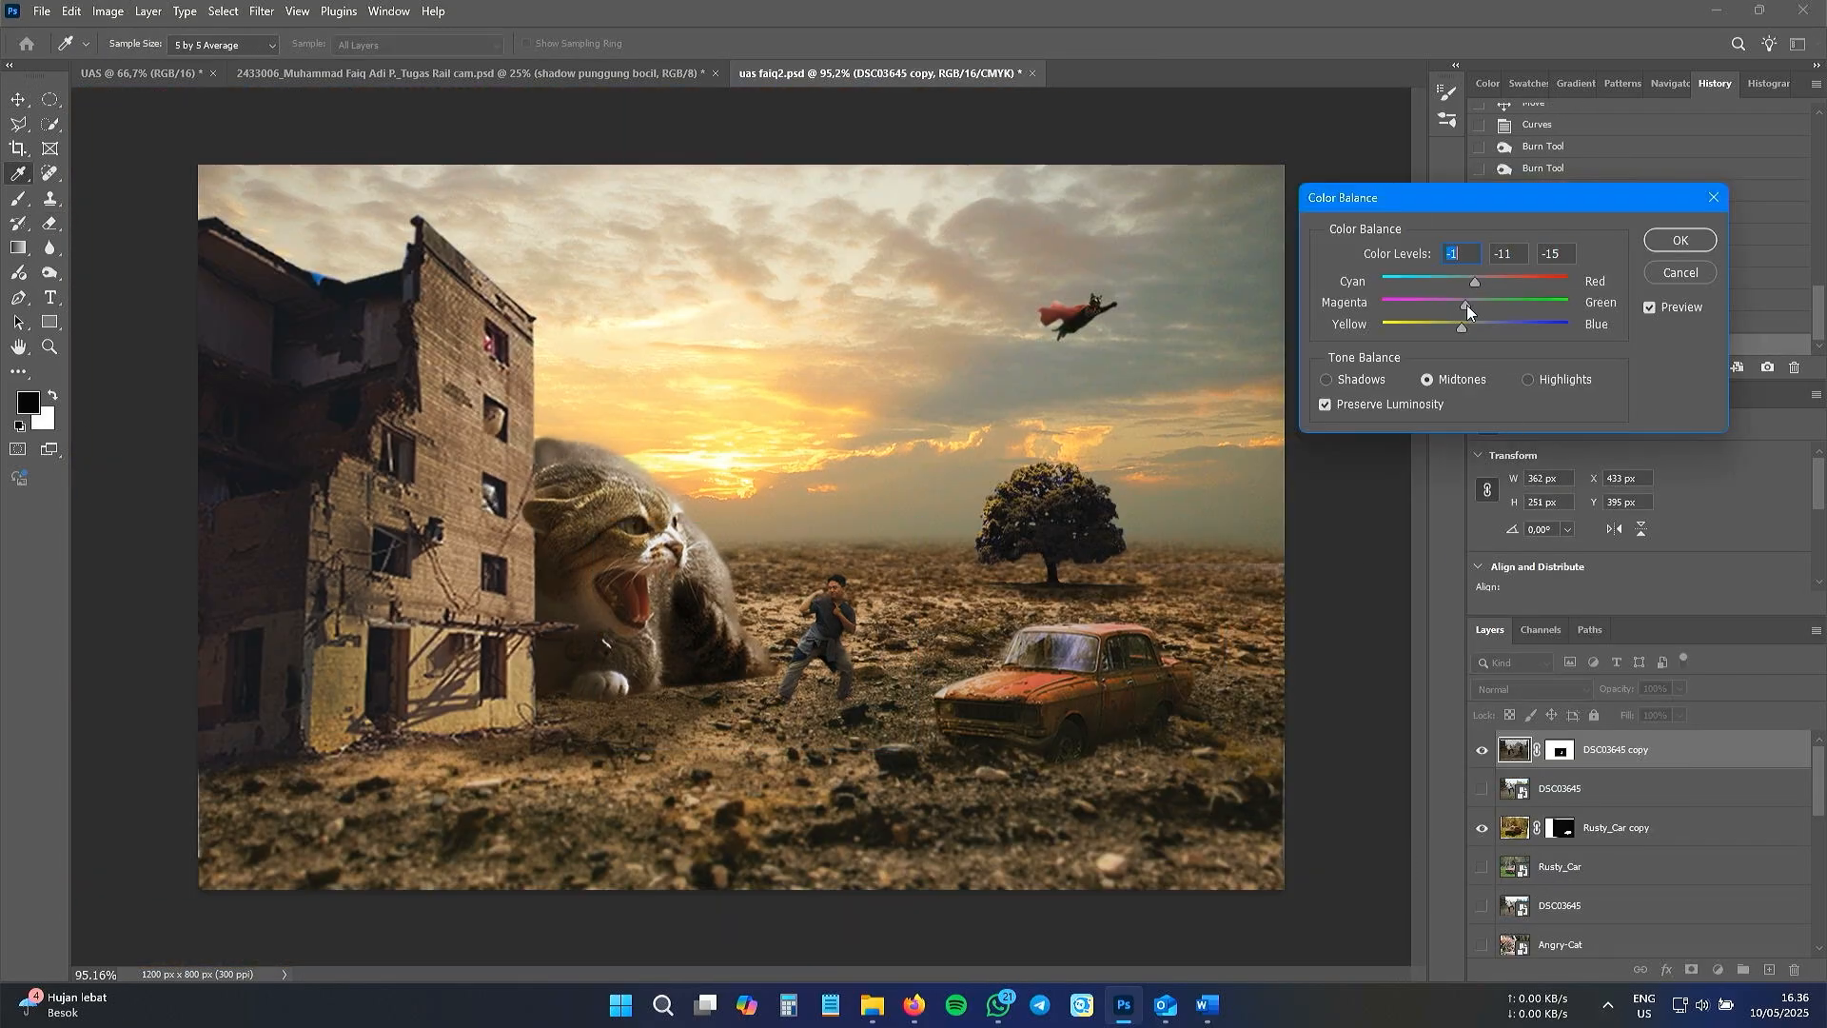
{"action": "key", "text": "Return"}
{"action": "scroll", "coordinate": [1304, 302], "scroll_direction": "down", "scroll_amount": 2}
{"action": "left_click", "coordinate": [1300, 297]}
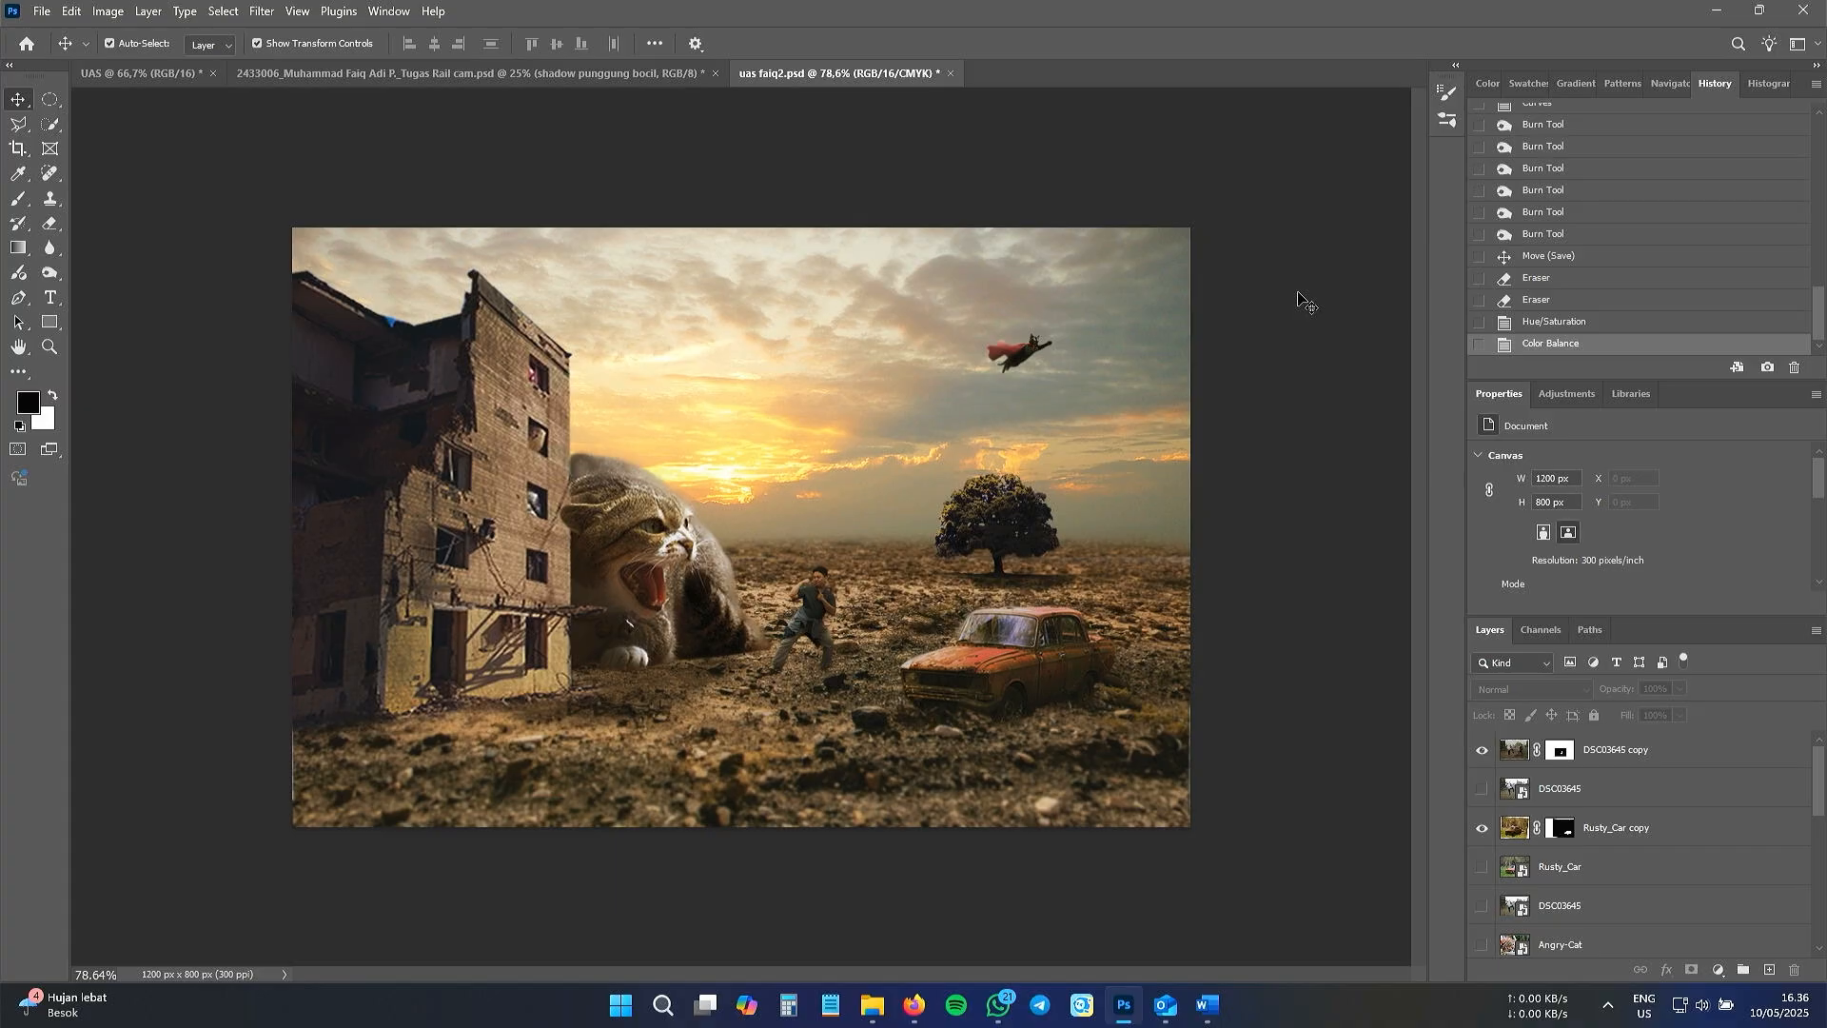
- Duplicate the fighting man's layer, DSC03645 copy, as DSC03645 copy 2 in the same document
{"action": "scroll", "coordinate": [785, 593], "scroll_direction": "up", "scroll_amount": 4}
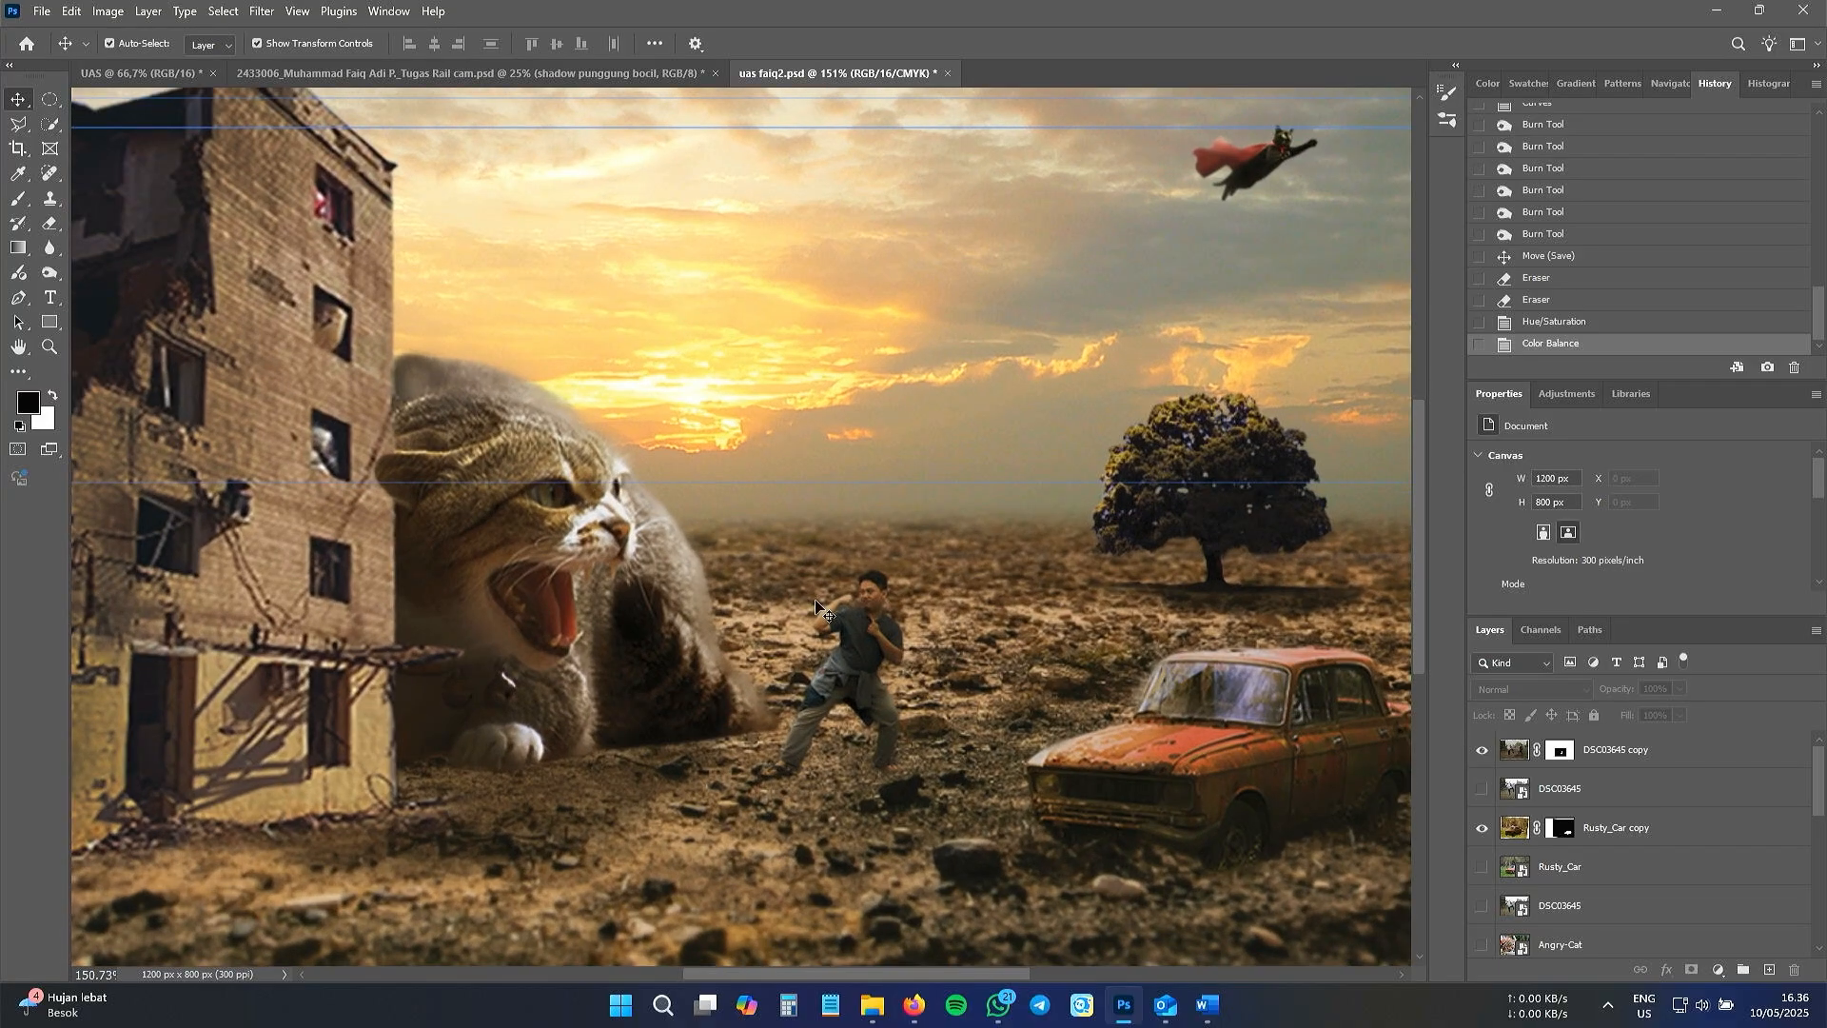
{"action": "left_click", "coordinate": [832, 623]}
{"action": "left_click", "coordinate": [786, 599]}
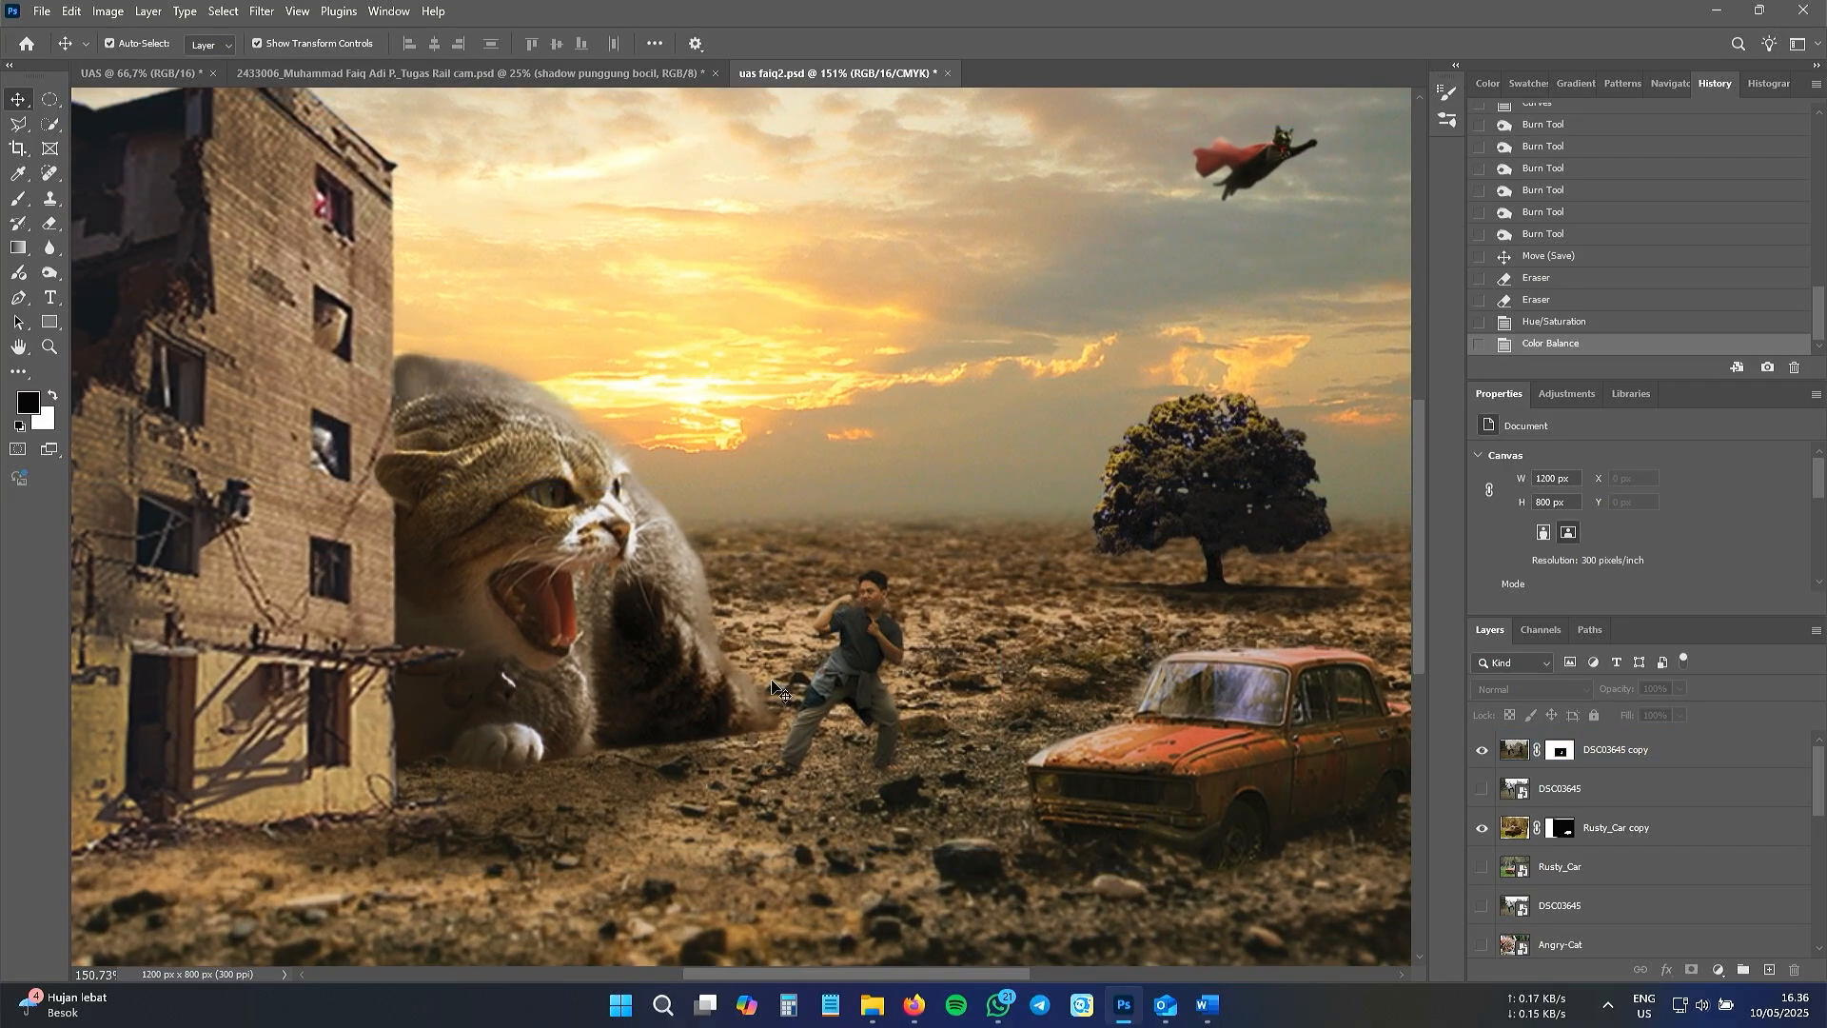
{"action": "left_click", "coordinate": [1639, 752]}
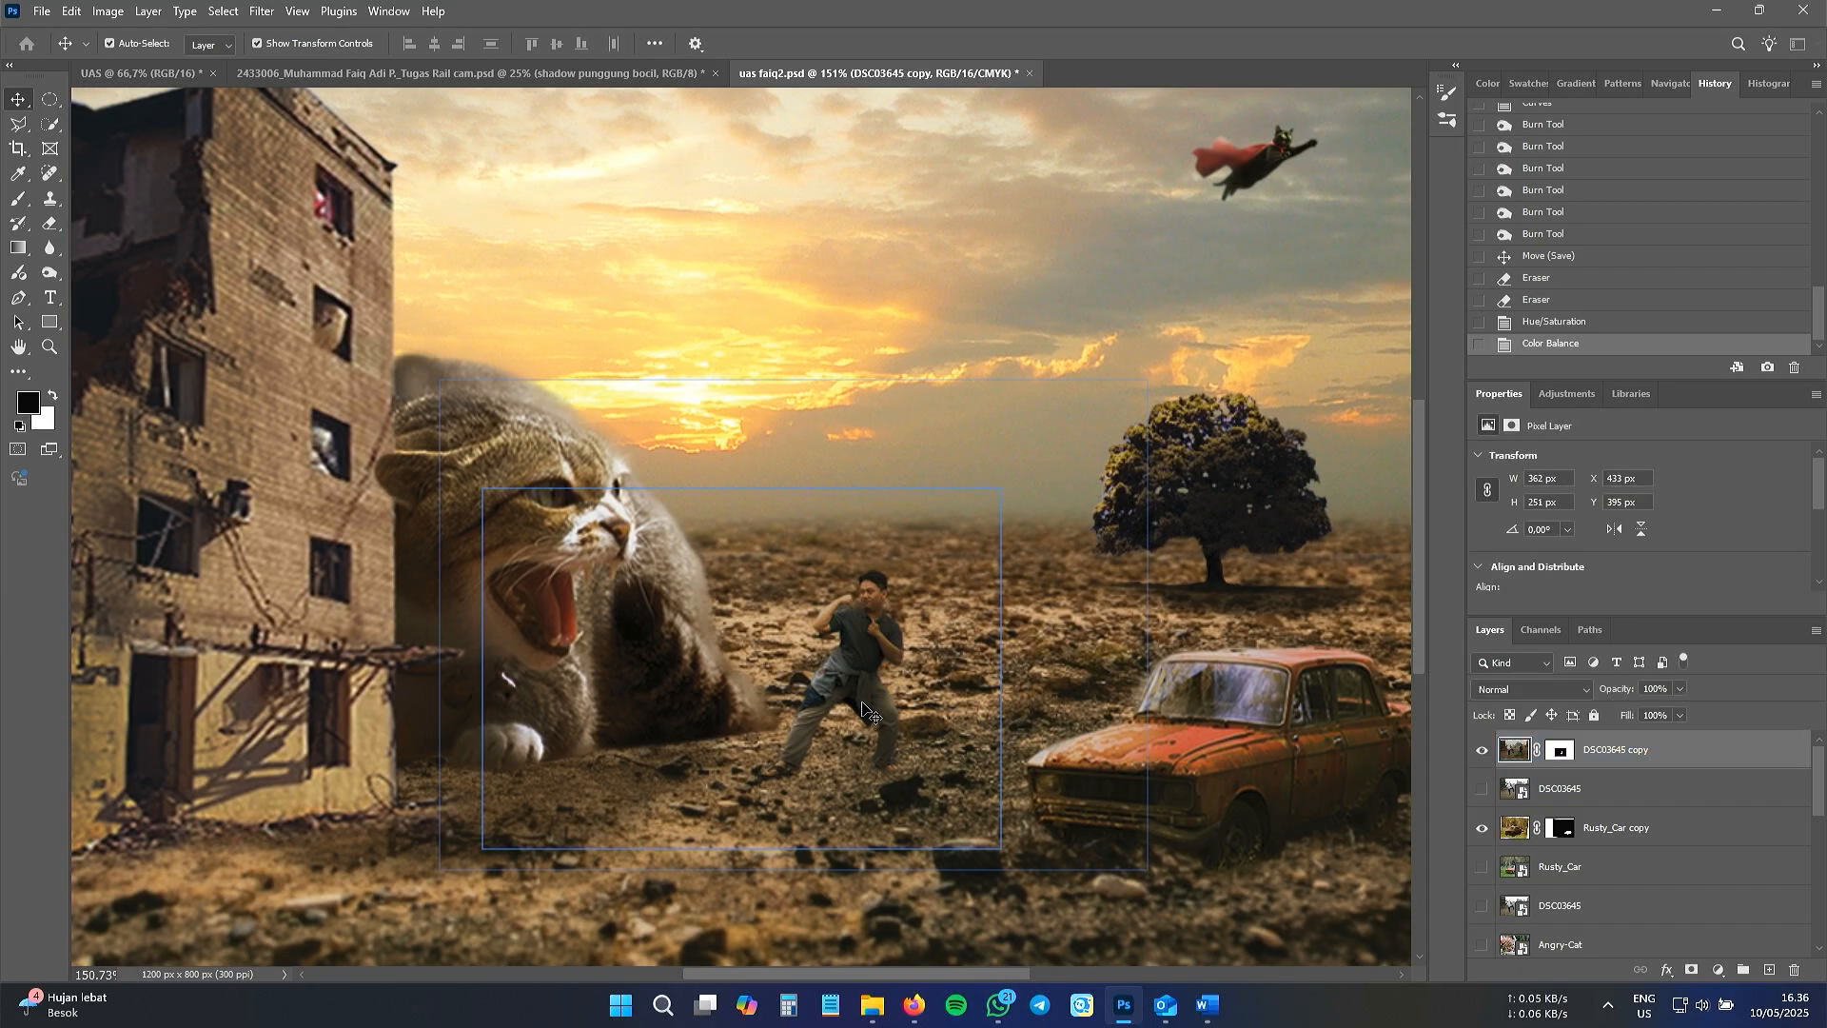
{"action": "right_click", "coordinate": [1641, 756]}
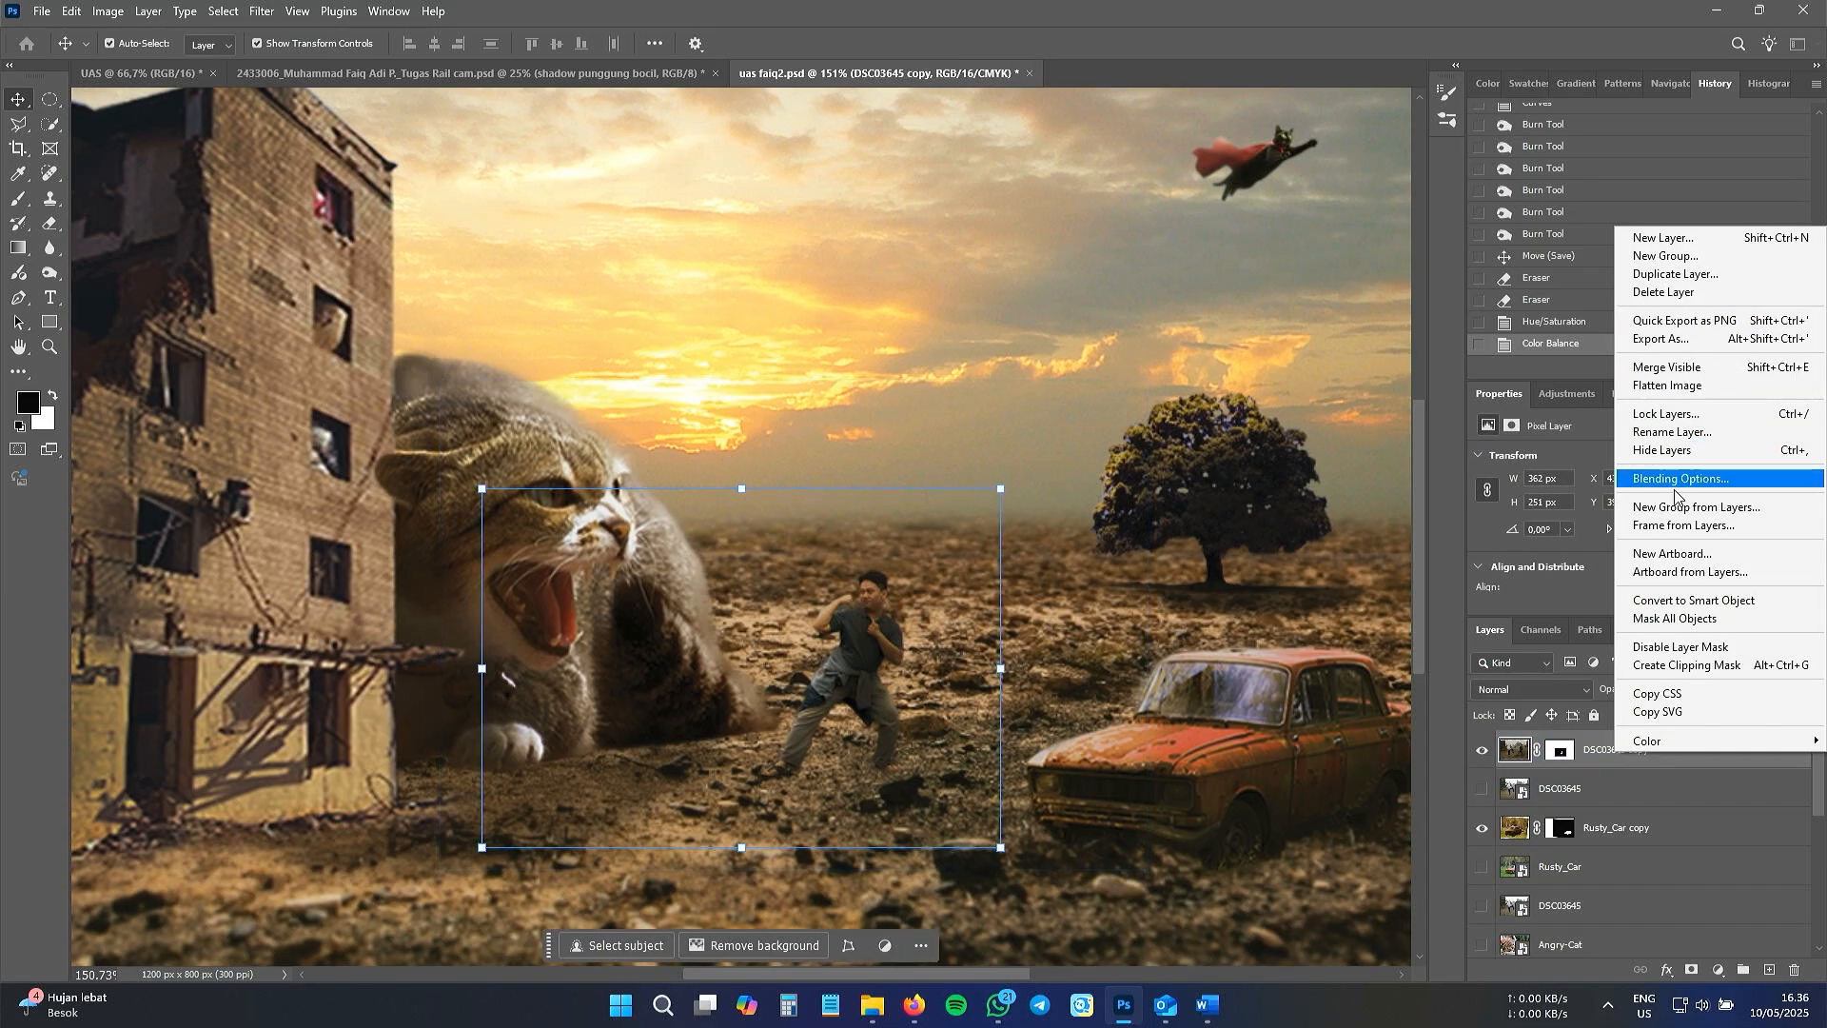
{"action": "left_click", "coordinate": [1669, 276]}
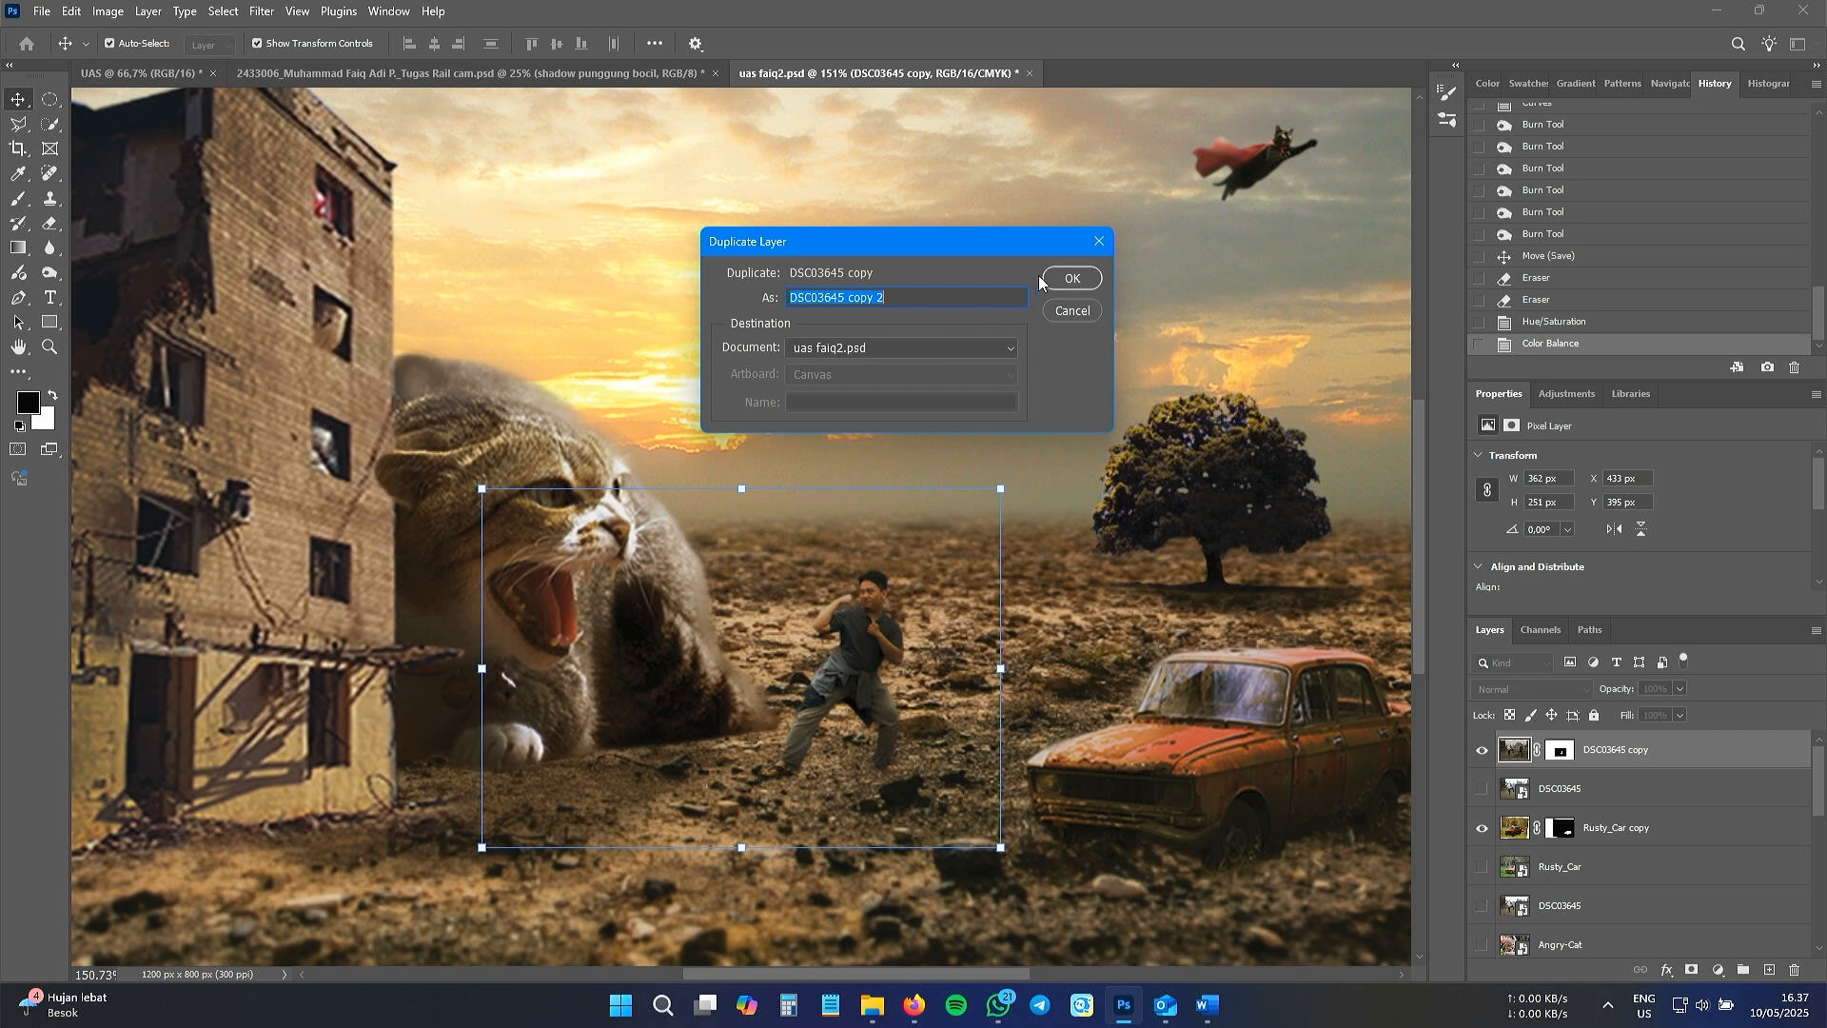
{"action": "left_click", "coordinate": [1043, 279]}
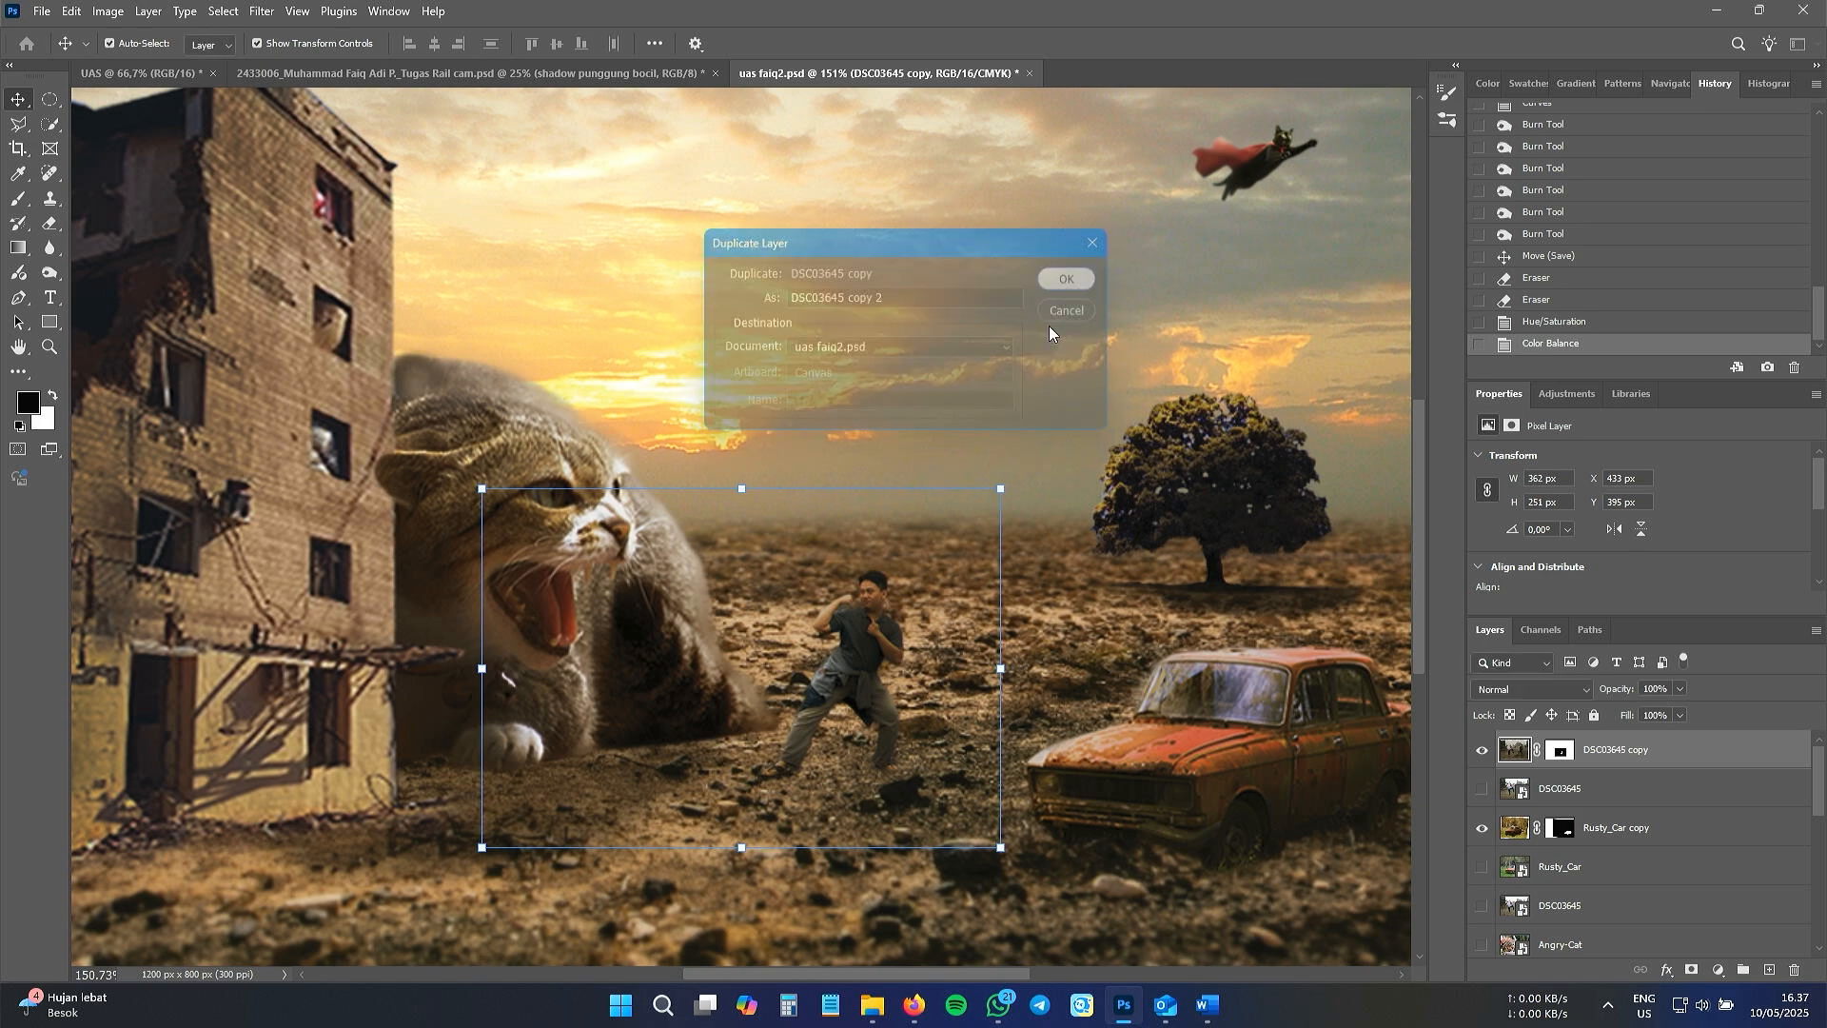
- Flip the duplicated man vertically using Free Transform
{"action": "right_click", "coordinate": [887, 645]}
{"action": "left_click", "coordinate": [839, 621]}
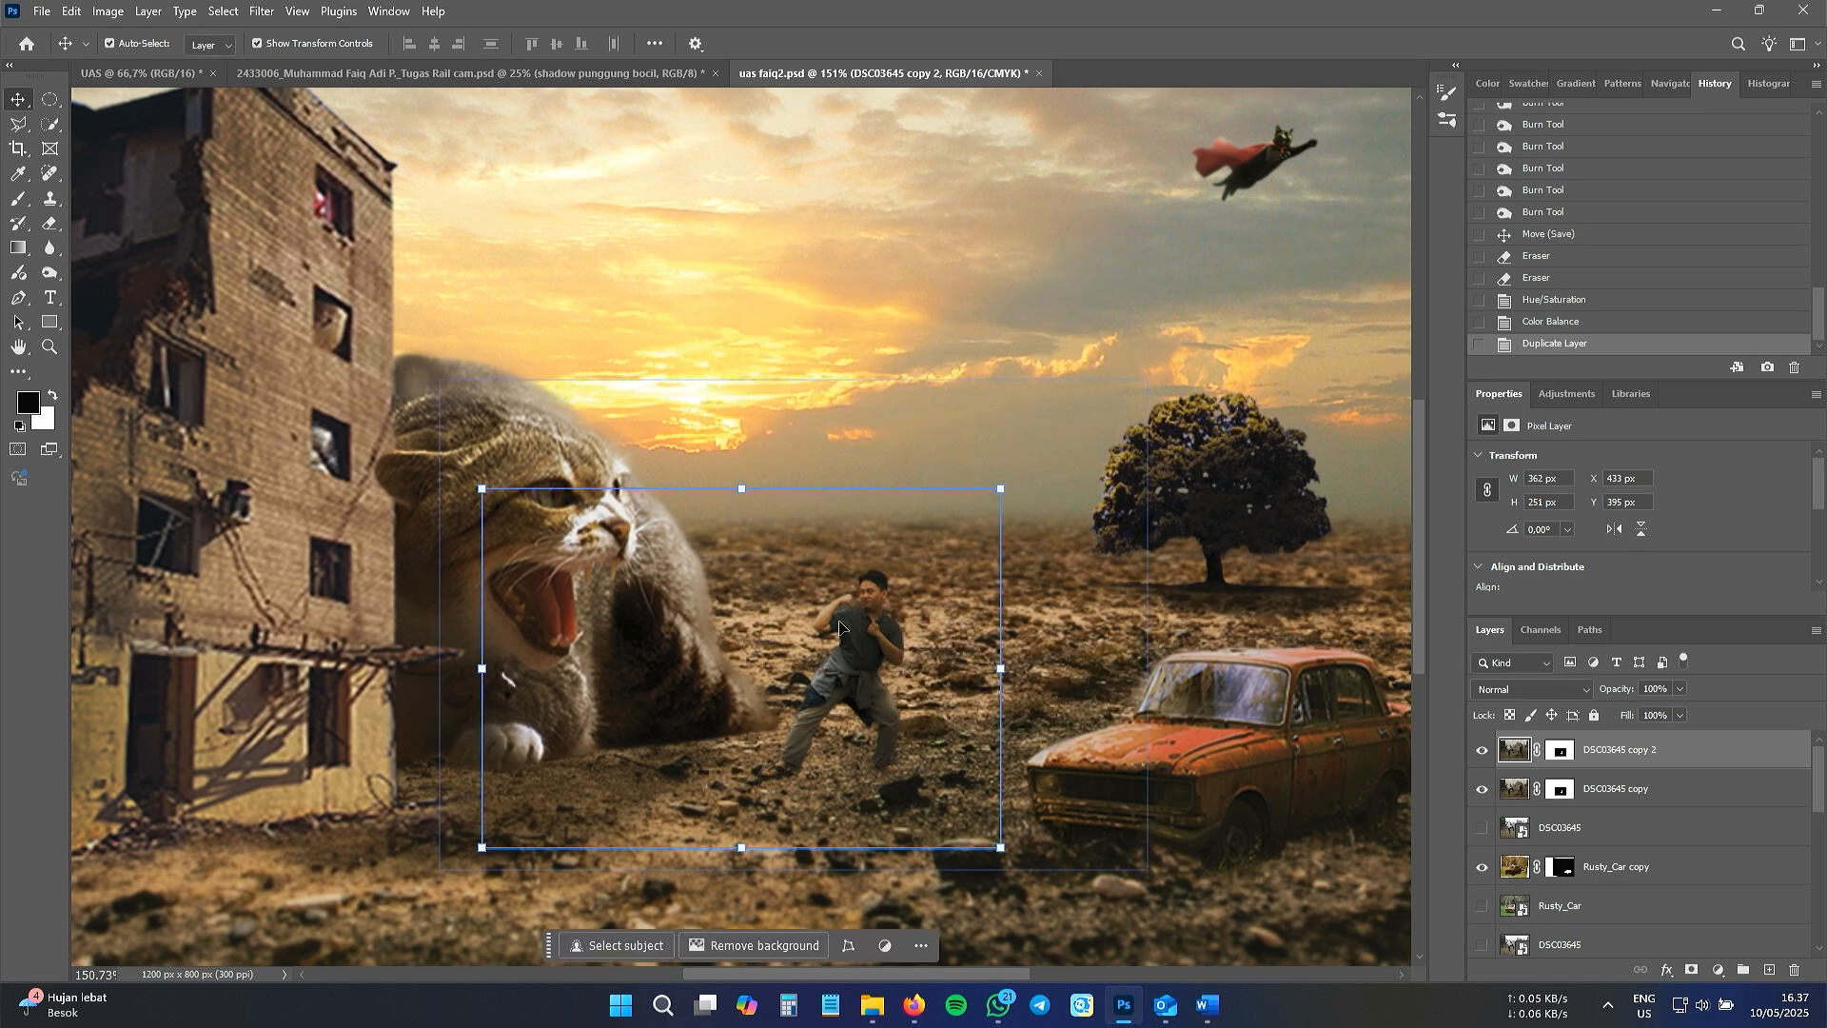
{"action": "key", "text": "ctrl+t"}
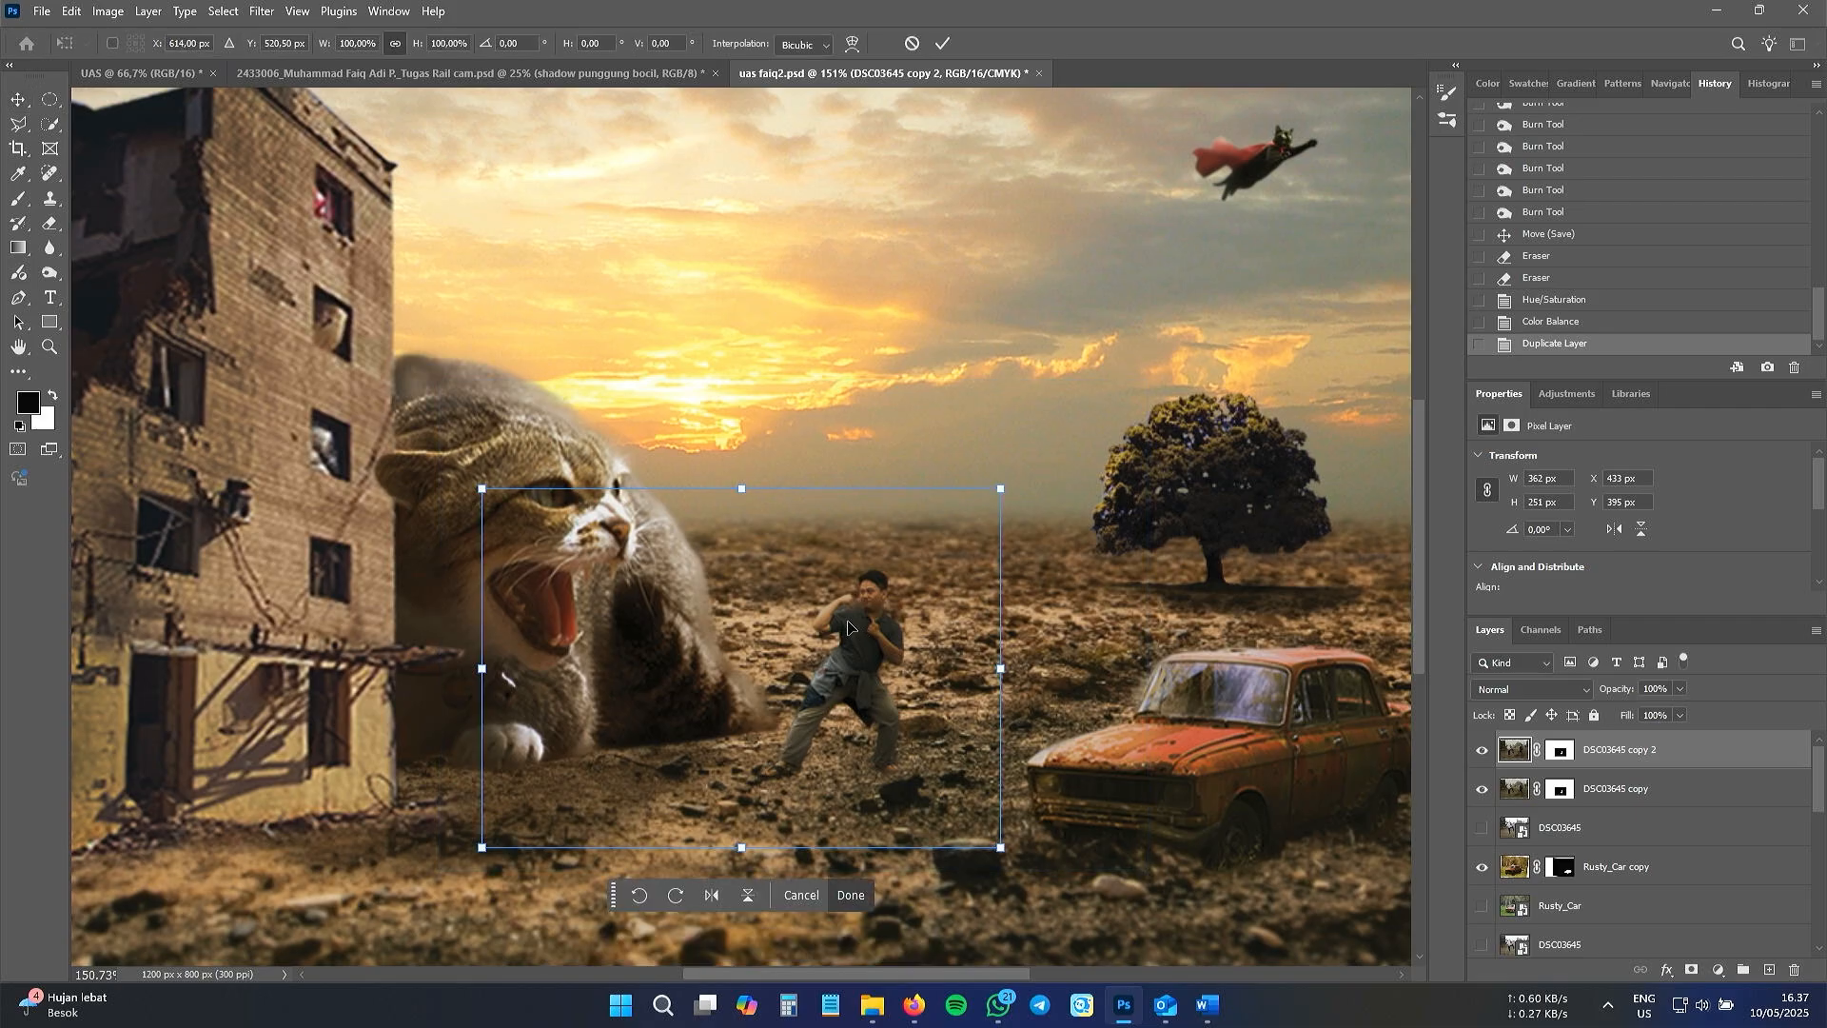
{"action": "right_click", "coordinate": [850, 624]}
{"action": "left_click", "coordinate": [910, 611]}
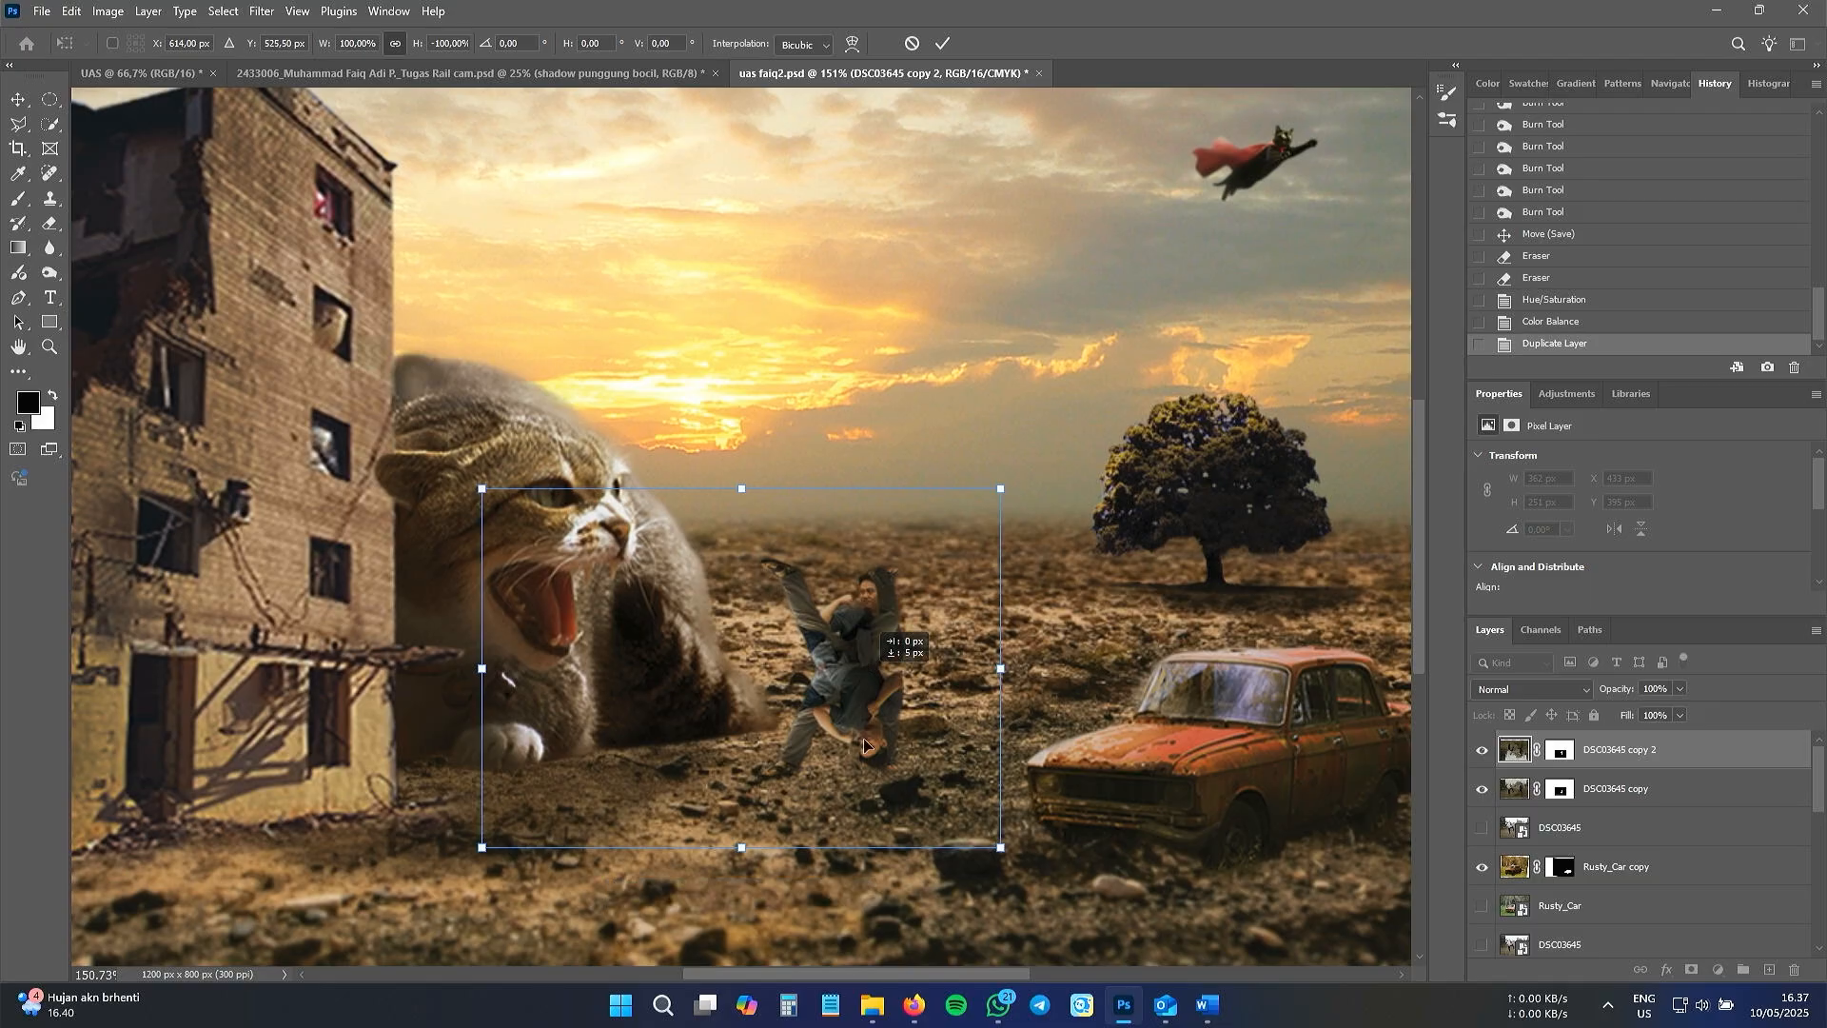
- Move the flipped copy below the man's feet and squash it to about 97.5% width and 62.5% height
{"action": "left_click_drag", "start_coordinate": [861, 659], "coordinate": [870, 871]}
{"action": "scroll", "coordinate": [914, 895], "scroll_direction": "down", "scroll_amount": 3}
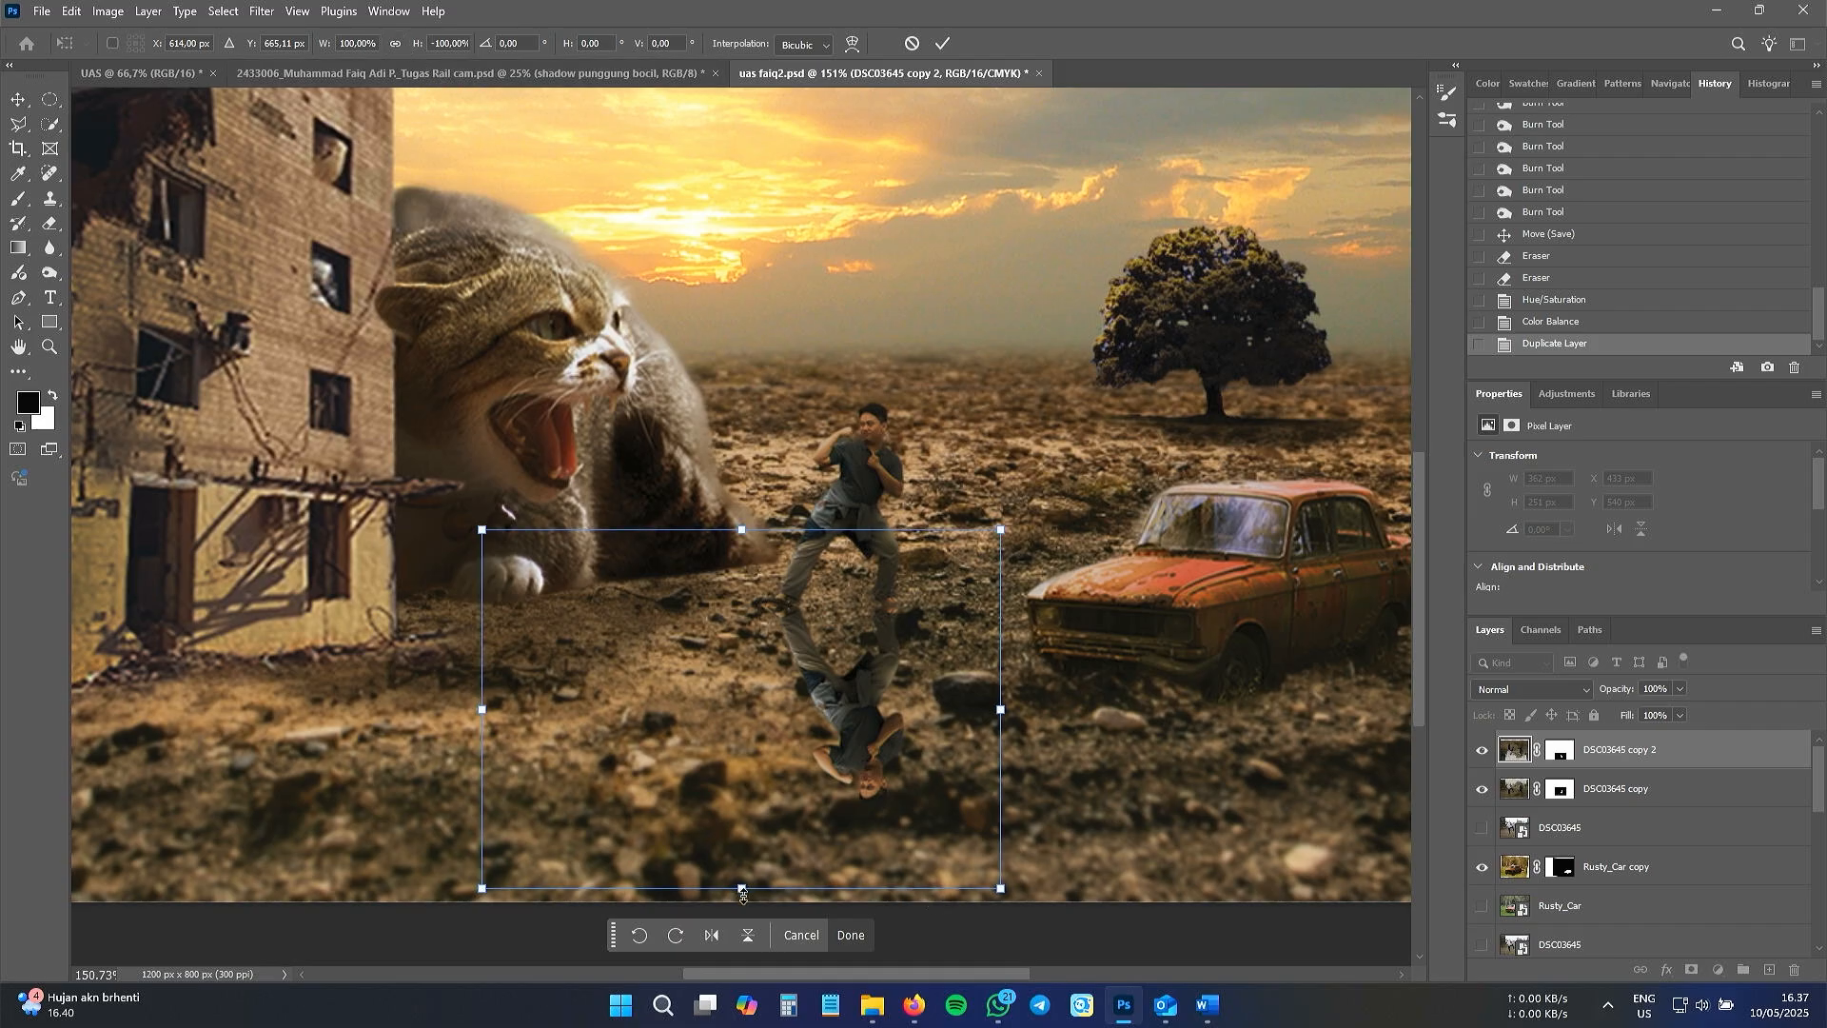
{"action": "left_click_drag", "start_coordinate": [739, 883], "coordinate": [873, 681]}
{"action": "left_click_drag", "start_coordinate": [1030, 660], "coordinate": [1016, 660]}
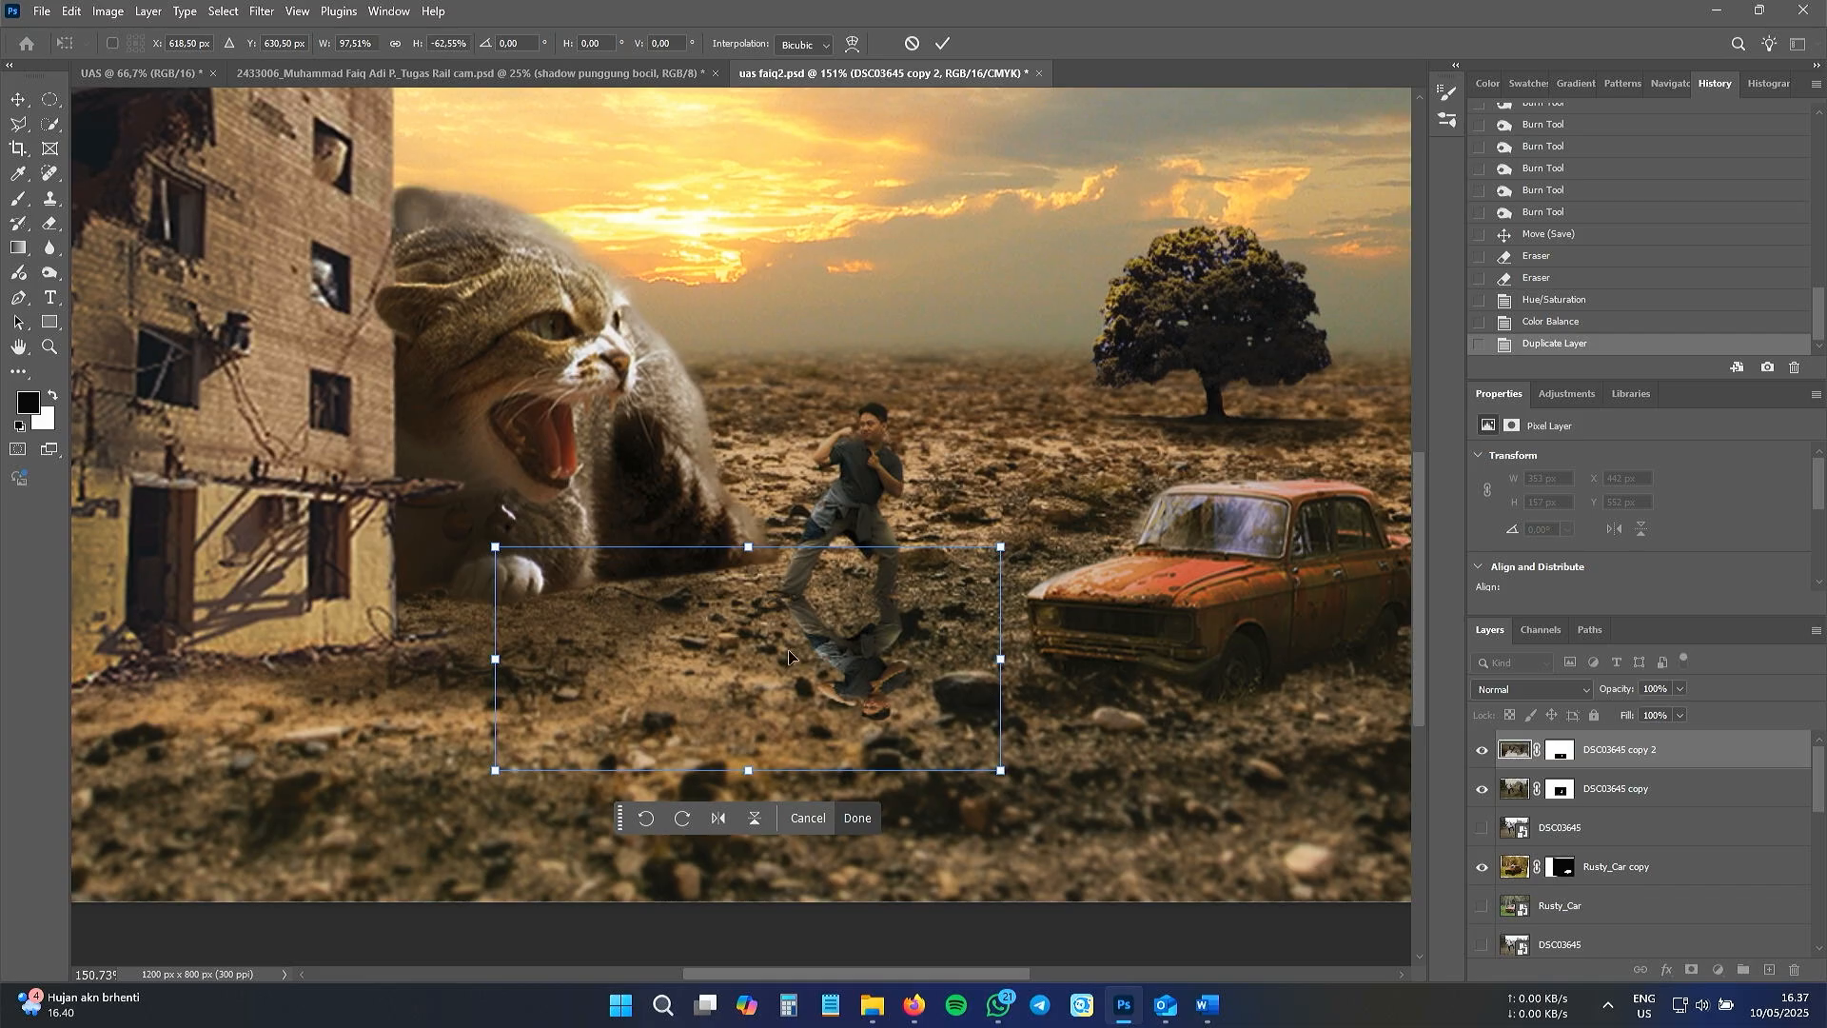
{"action": "left_click", "coordinate": [940, 42]}
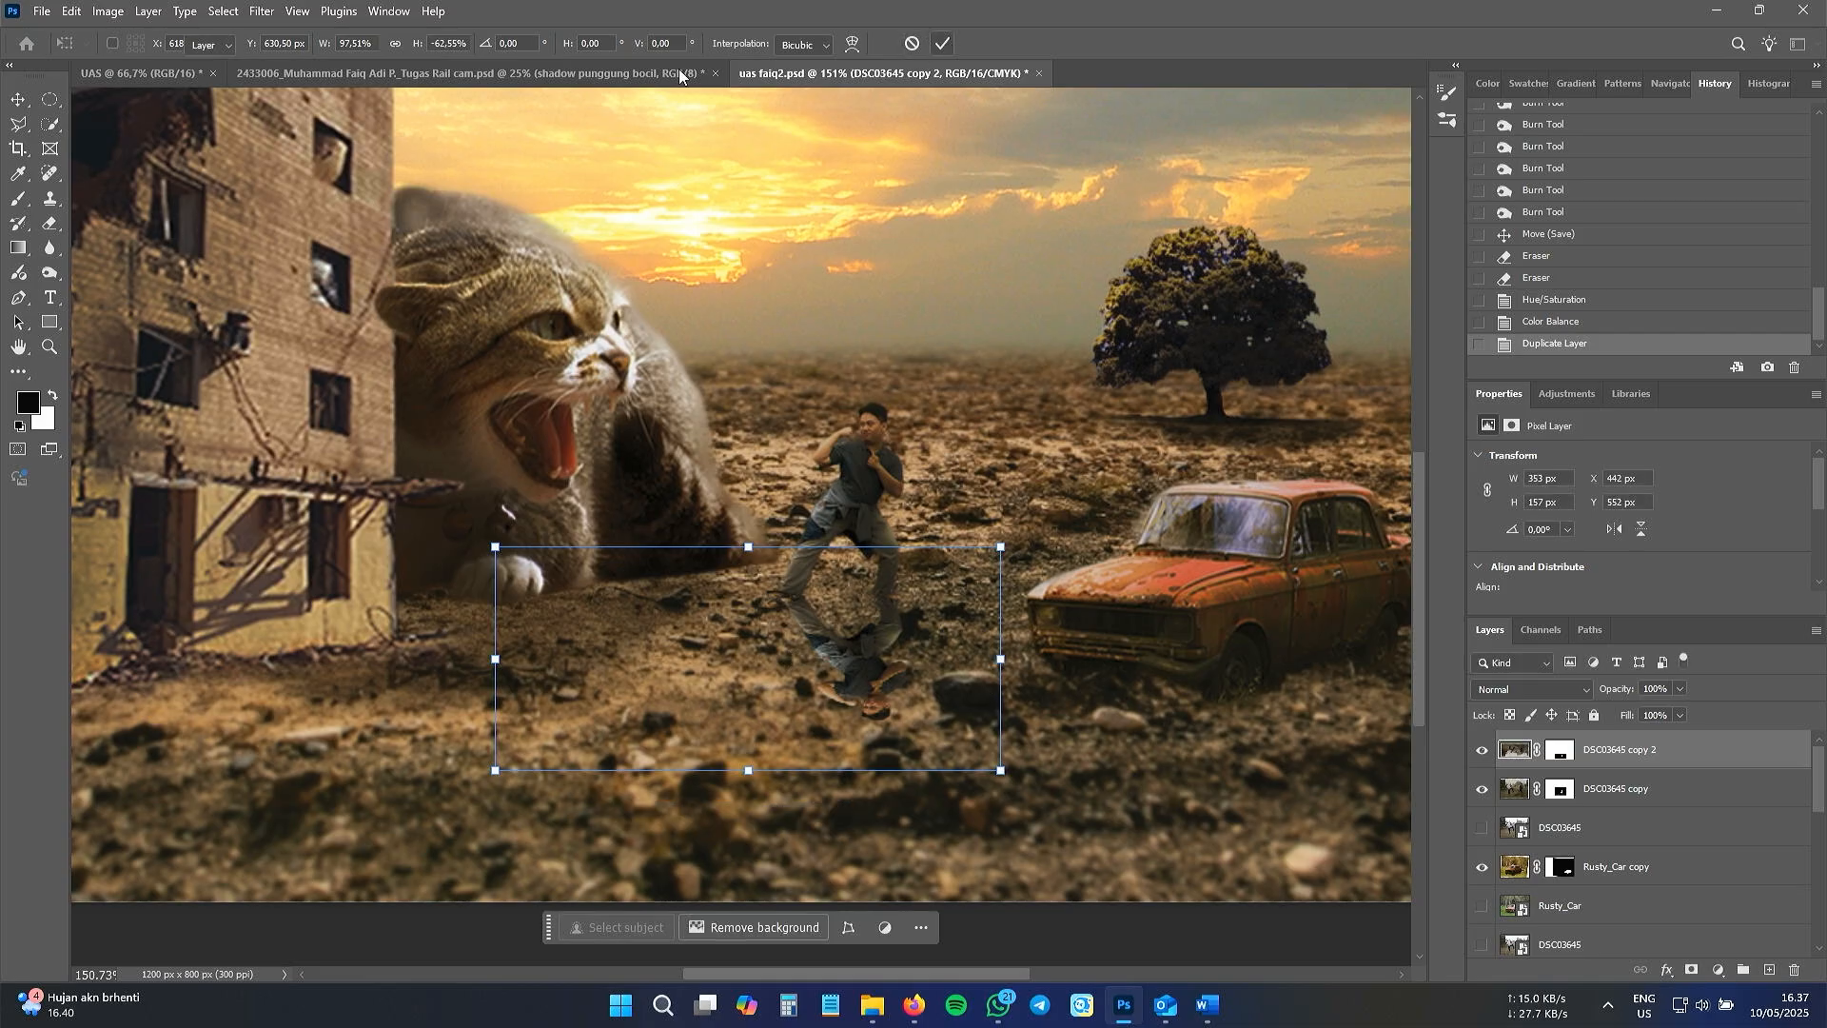
- Blacken the flipped copy with saturation -68 and lightness -100, and set its opacity to 65% and fill to 70%
{"action": "left_click", "coordinate": [145, 13]}
{"action": "mouse_move", "coordinate": [138, 63]}
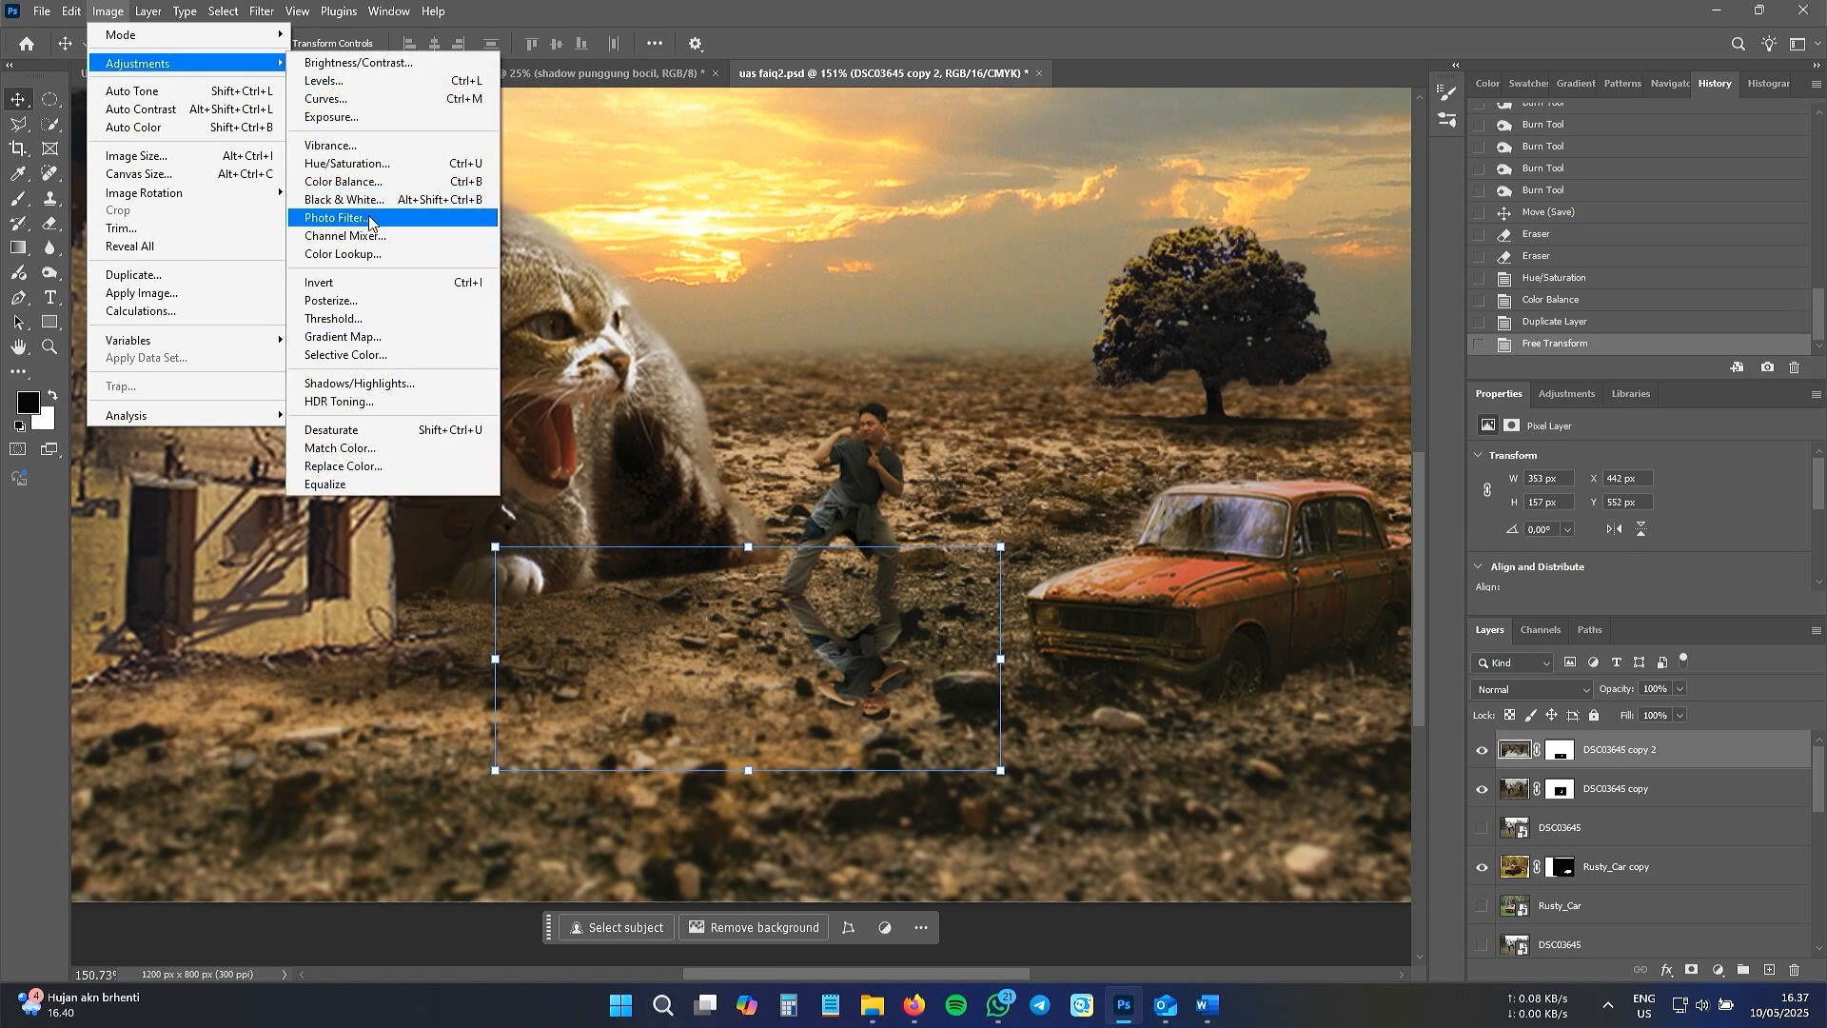
{"action": "left_click", "coordinate": [350, 164]}
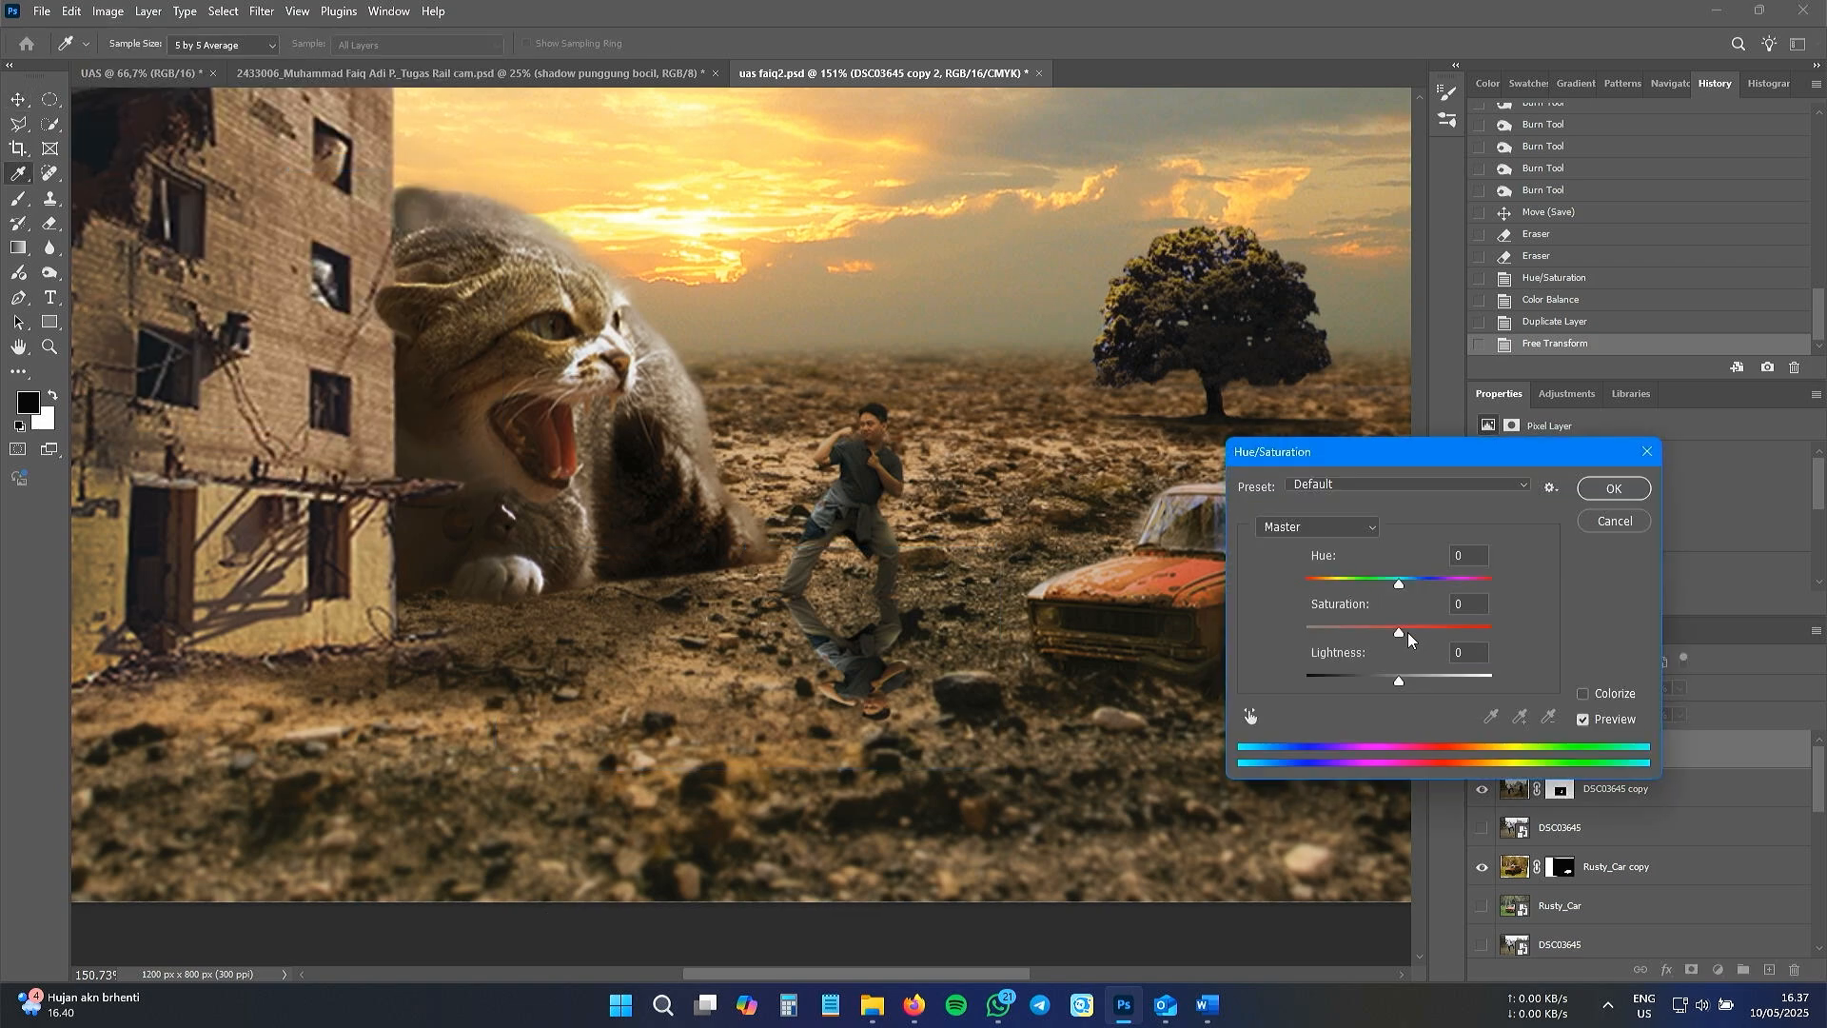
{"action": "left_click_drag", "start_coordinate": [1399, 632], "coordinate": [1270, 685]}
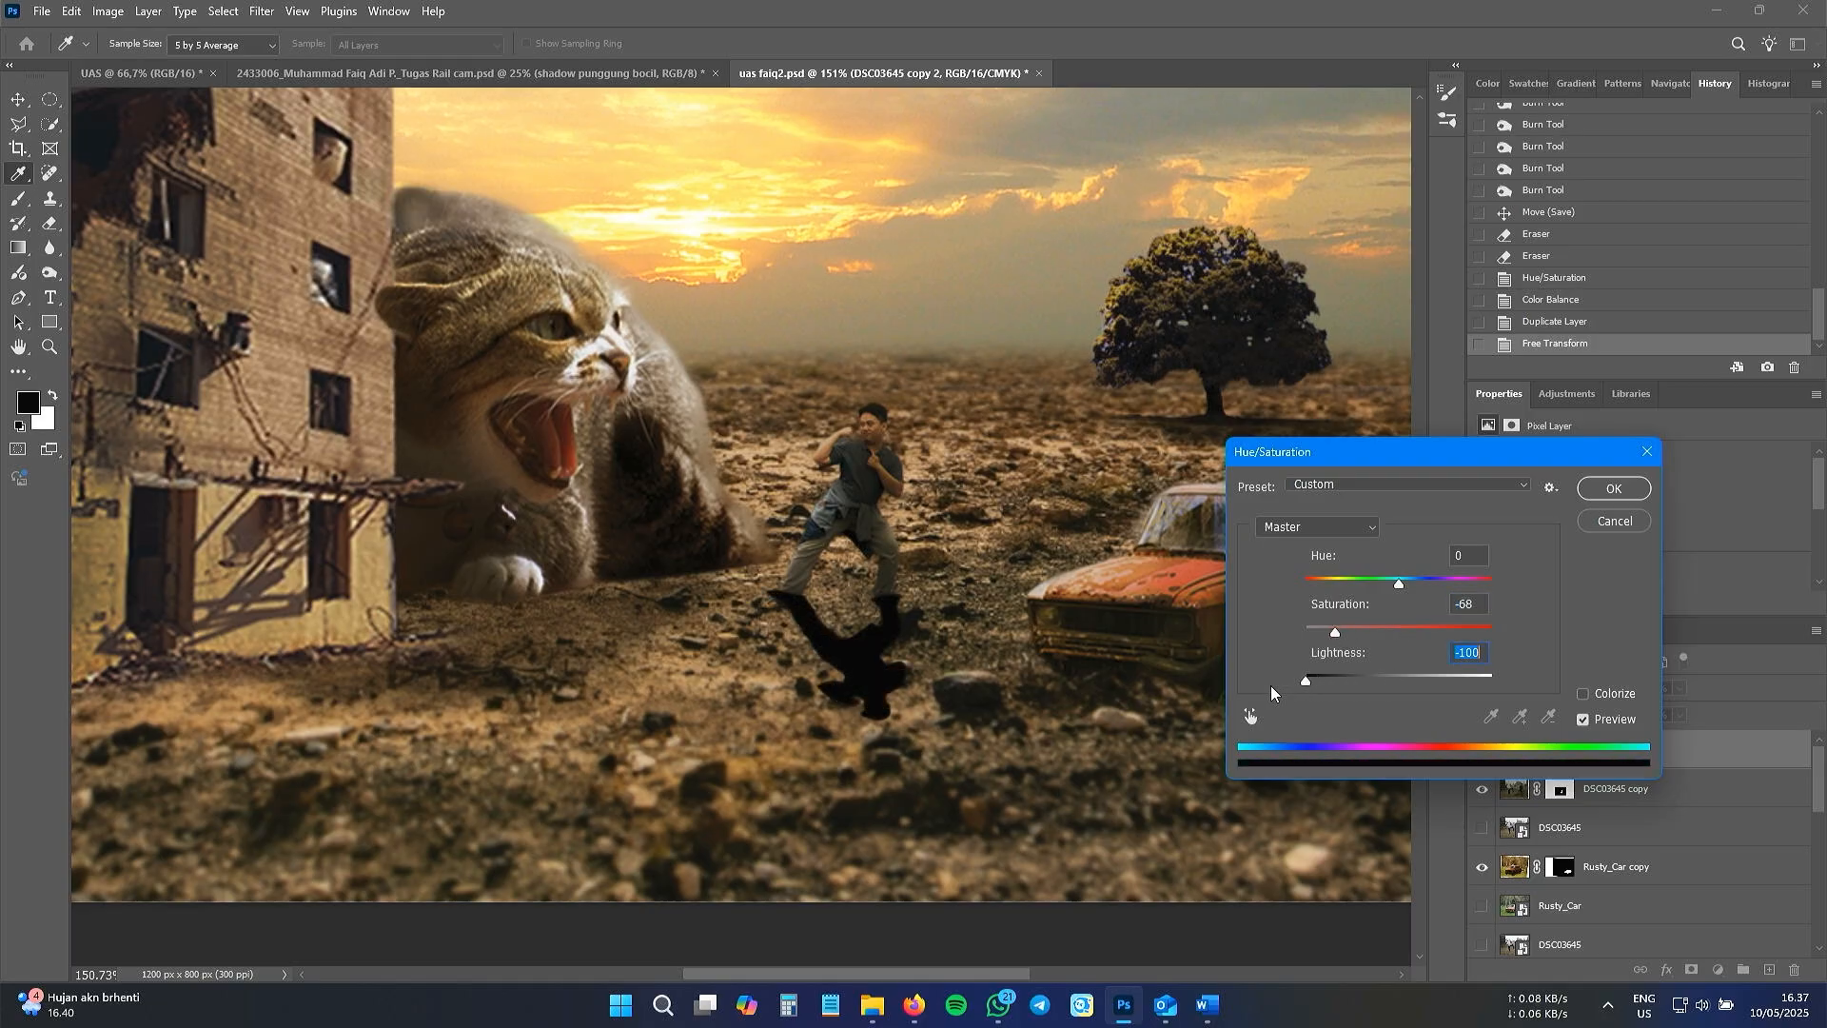
{"action": "left_click", "coordinate": [1614, 488]}
{"action": "key", "text": "v"}
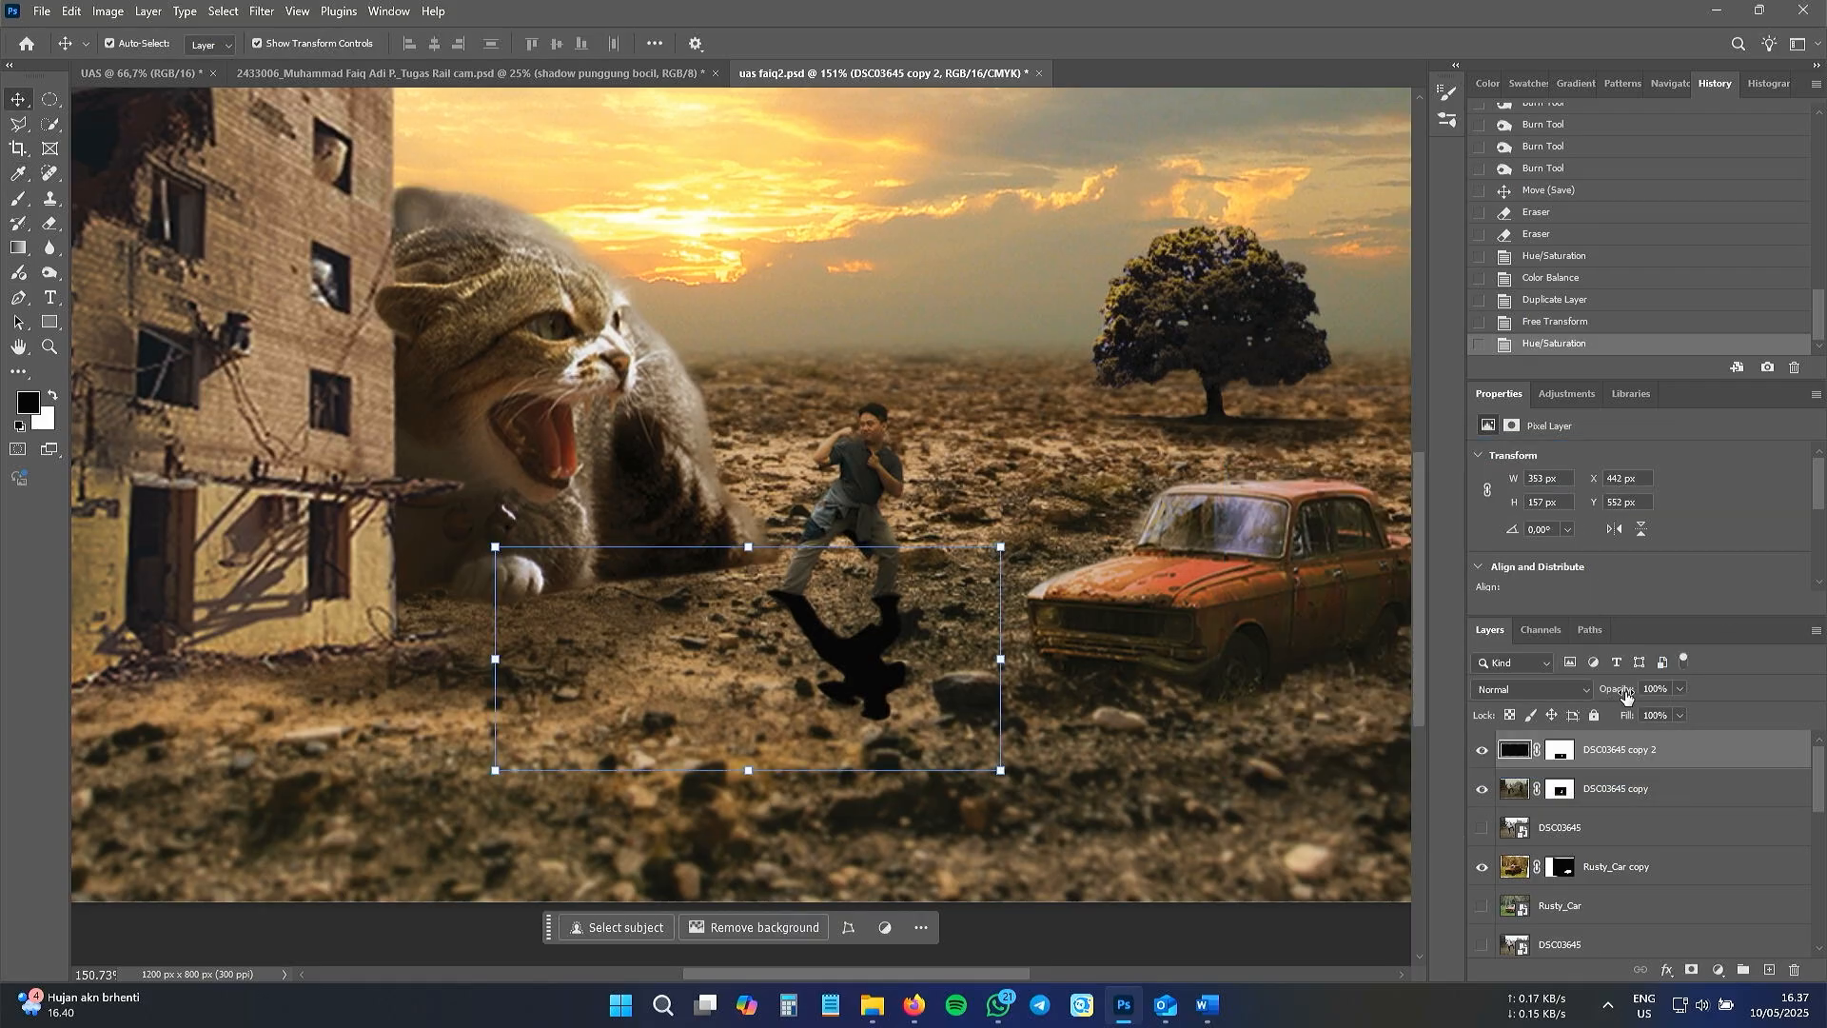
{"action": "mouse_move", "coordinate": [1626, 696]}
{"action": "left_mouse_down"}
{"action": "mouse_move", "coordinate": [1577, 700]}
{"action": "mouse_move", "coordinate": [1617, 723]}
{"action": "mouse_move", "coordinate": [1622, 697]}
{"action": "left_mouse_up"}
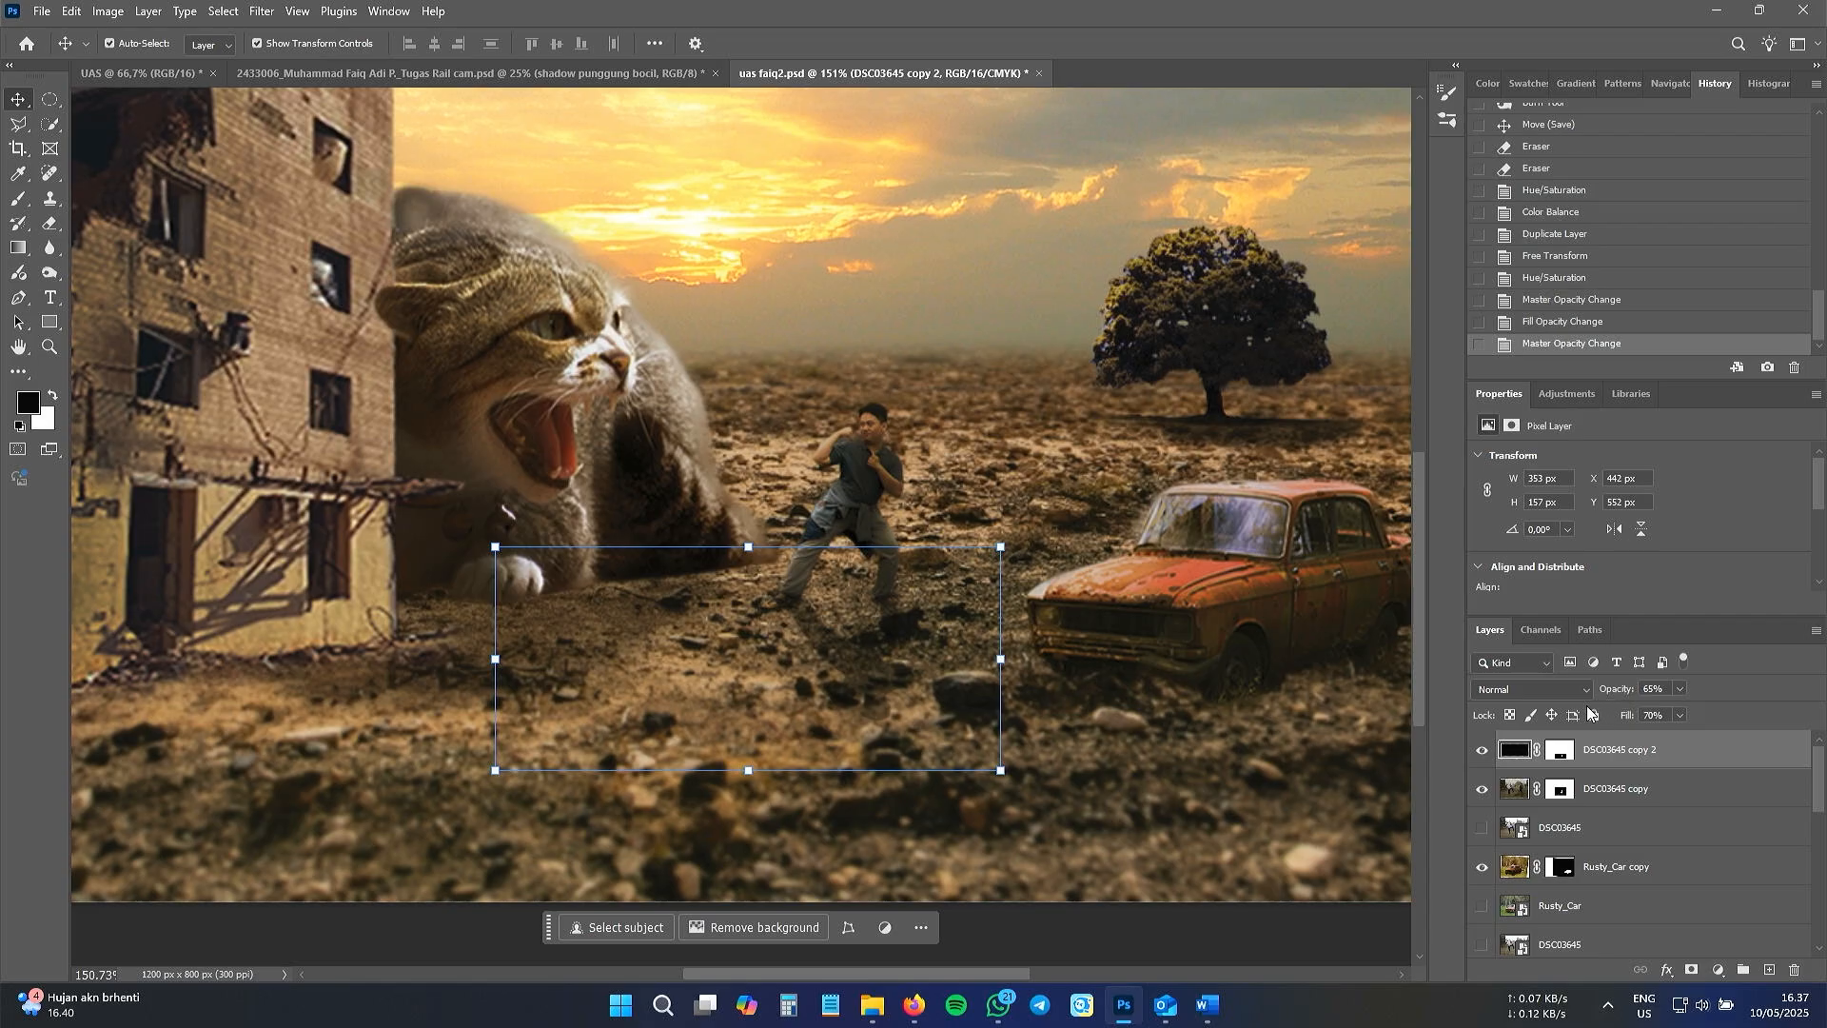
- Reapply the last Gaussian Blur to the man's shadow layer and fine-tune the layer's opacity
{"action": "left_click", "coordinate": [1068, 635]}
{"action": "left_click", "coordinate": [221, 12]}
{"action": "mouse_move", "coordinate": [82, 17]}
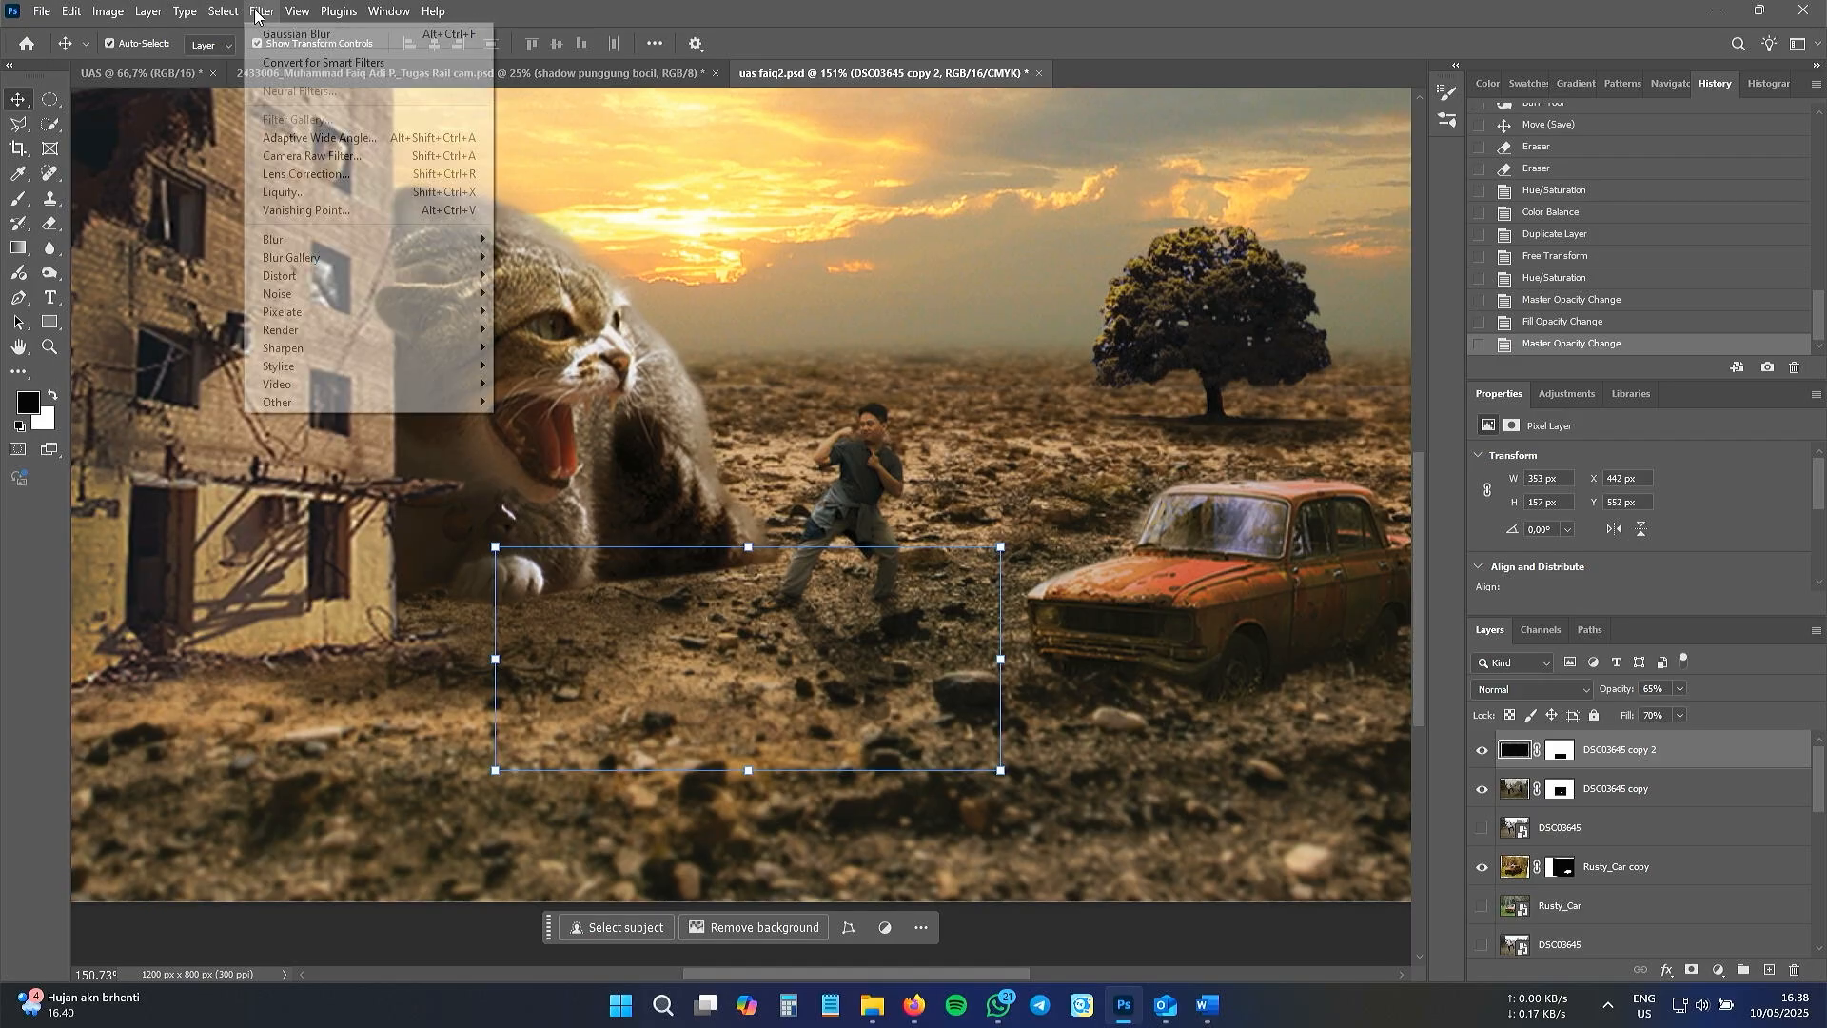
{"action": "left_click", "coordinate": [266, 15]}
{"action": "left_click", "coordinate": [266, 15]}
{"action": "left_click", "coordinate": [266, 15]}
{"action": "left_click", "coordinate": [273, 13]}
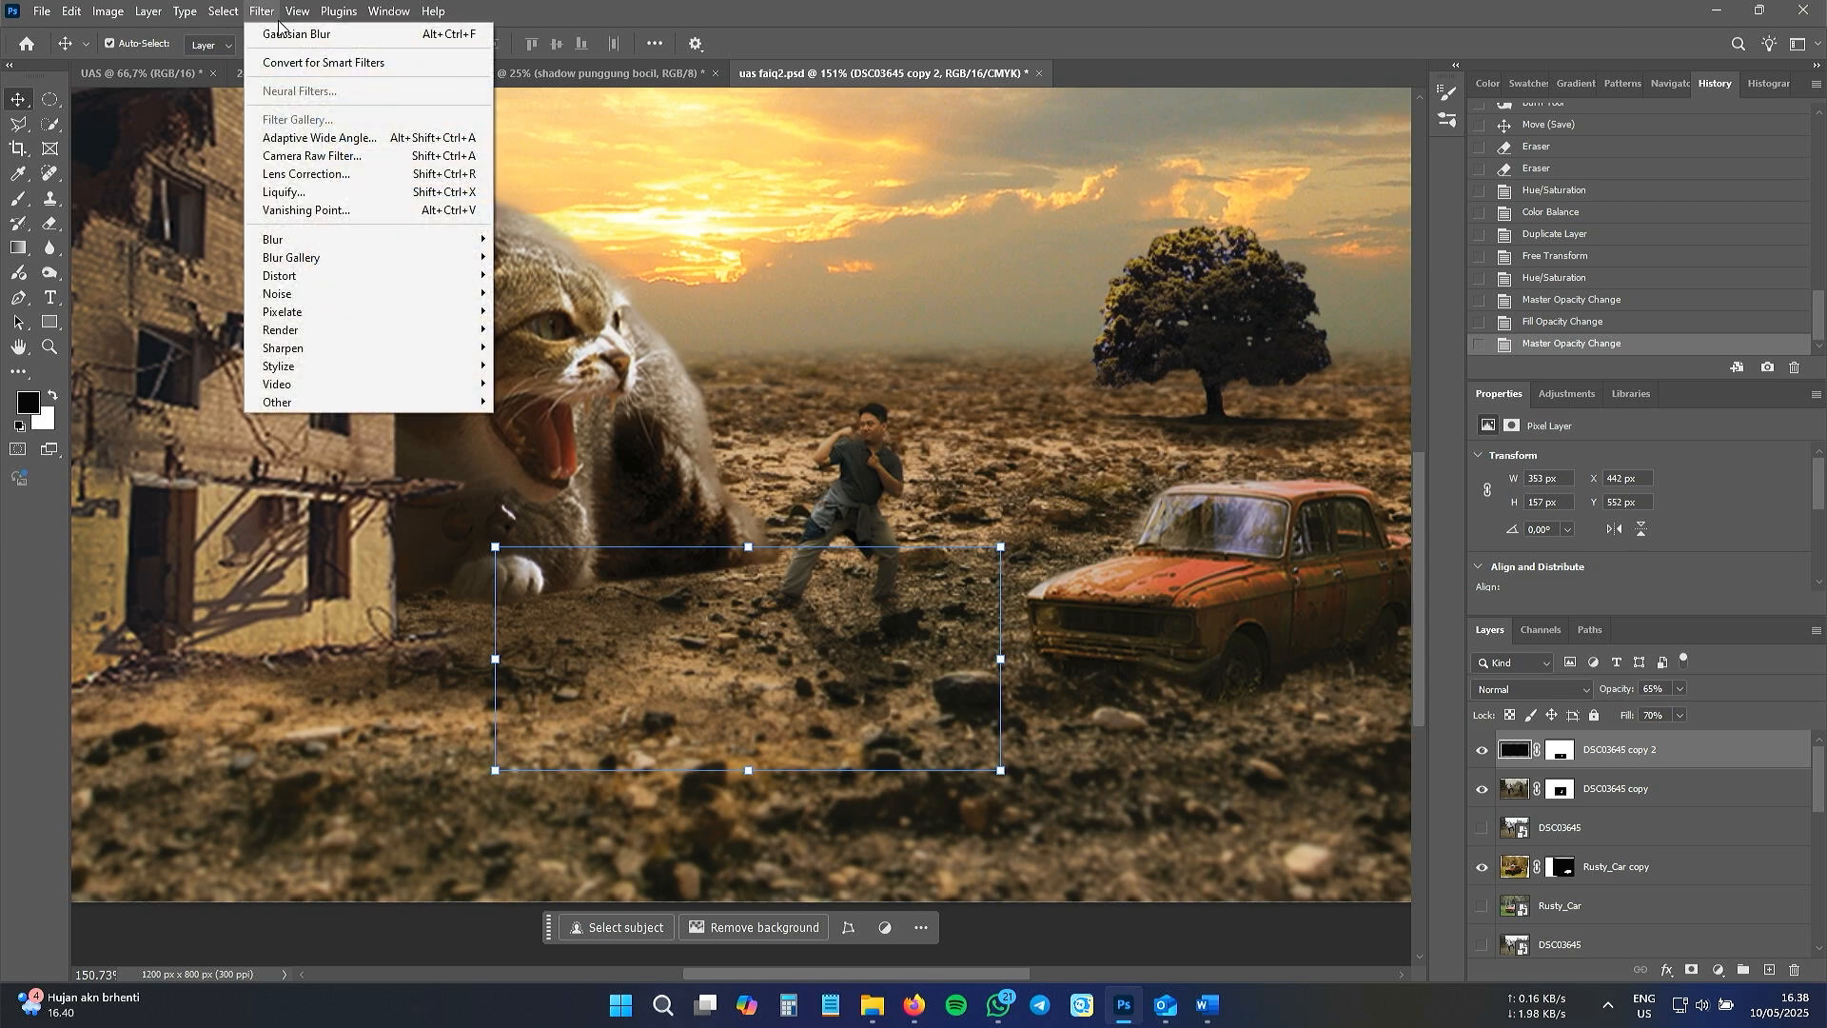
{"action": "left_click", "coordinate": [288, 34]}
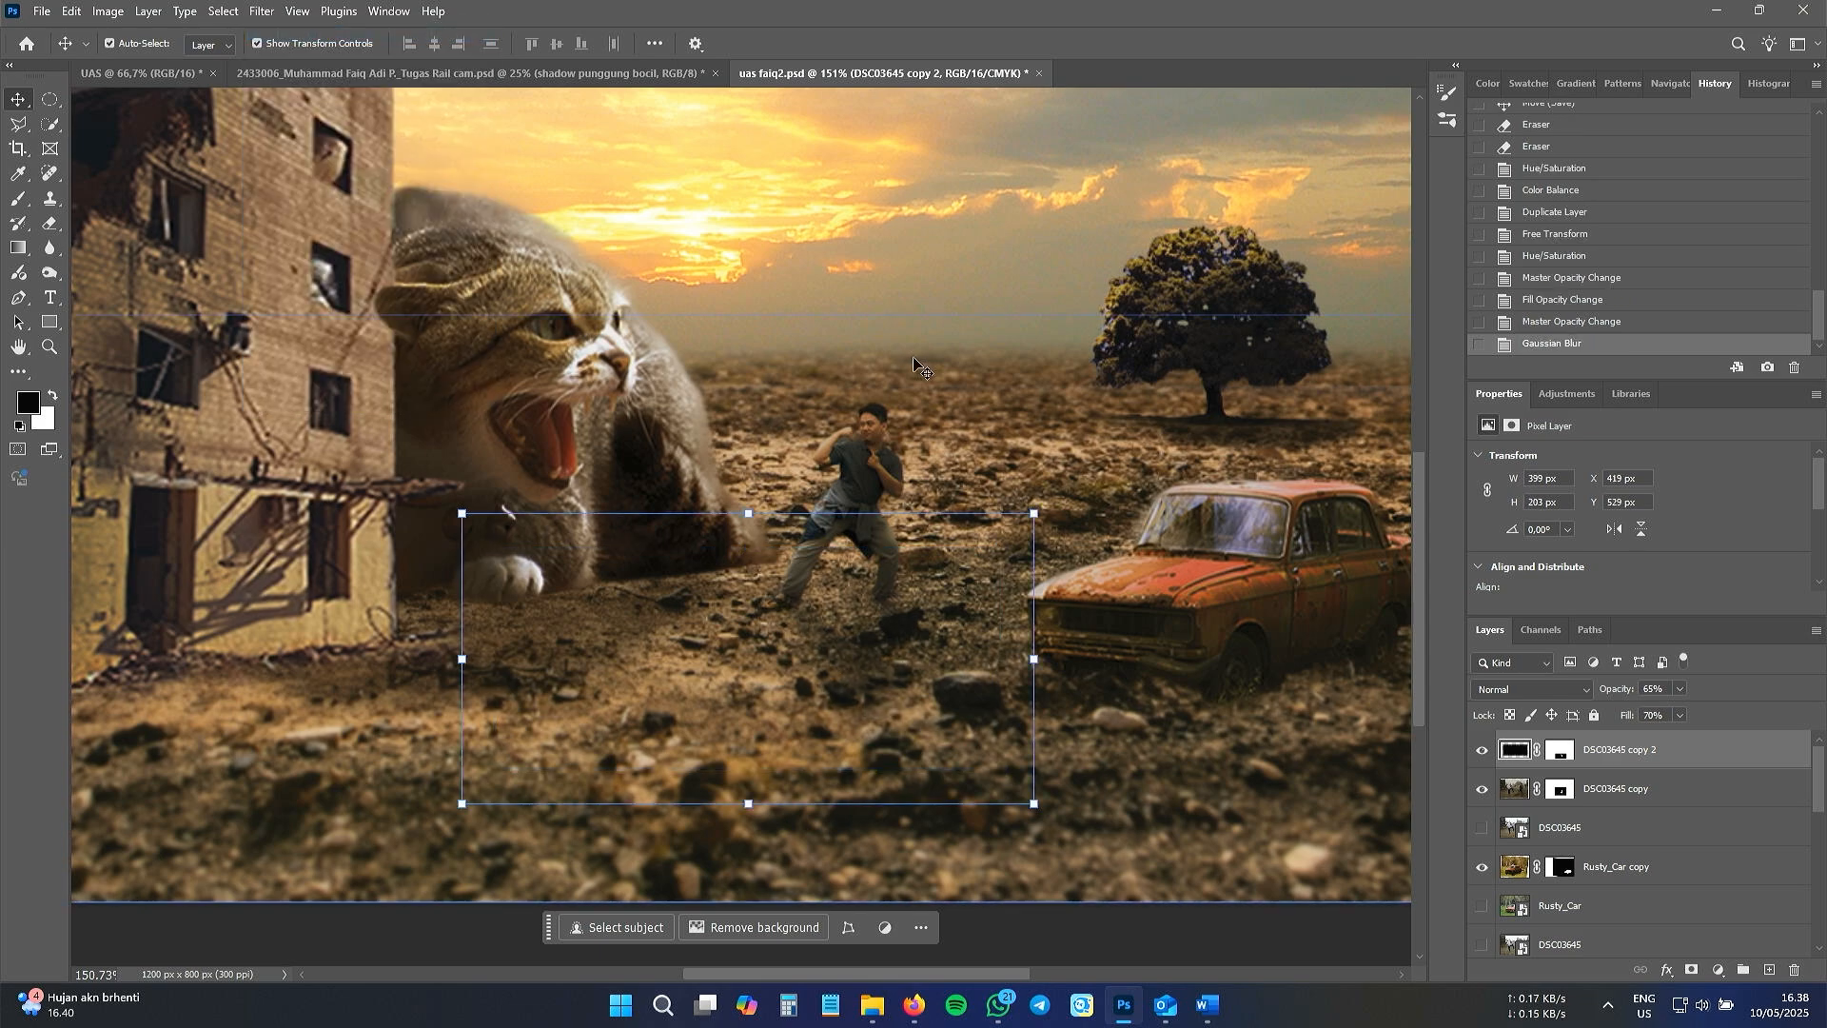
{"action": "left_click_drag", "start_coordinate": [1613, 690], "coordinate": [1624, 692]}
- Set the fighting man's vibrance to -14 and saturation to -13 on the DSC03645 copy layer
{"action": "left_click", "coordinate": [1616, 789]}
{"action": "left_click", "coordinate": [107, 11]}
{"action": "mouse_move", "coordinate": [133, 63]}
{"action": "left_click", "coordinate": [409, 167]}
{"action": "mouse_move", "coordinate": [1112, 310]}
{"action": "left_mouse_down"}
{"action": "mouse_move", "coordinate": [1077, 308]}
{"action": "mouse_move", "coordinate": [1099, 310]}
{"action": "left_mouse_up"}
{"action": "left_click_drag", "start_coordinate": [1113, 364], "coordinate": [1100, 364]}
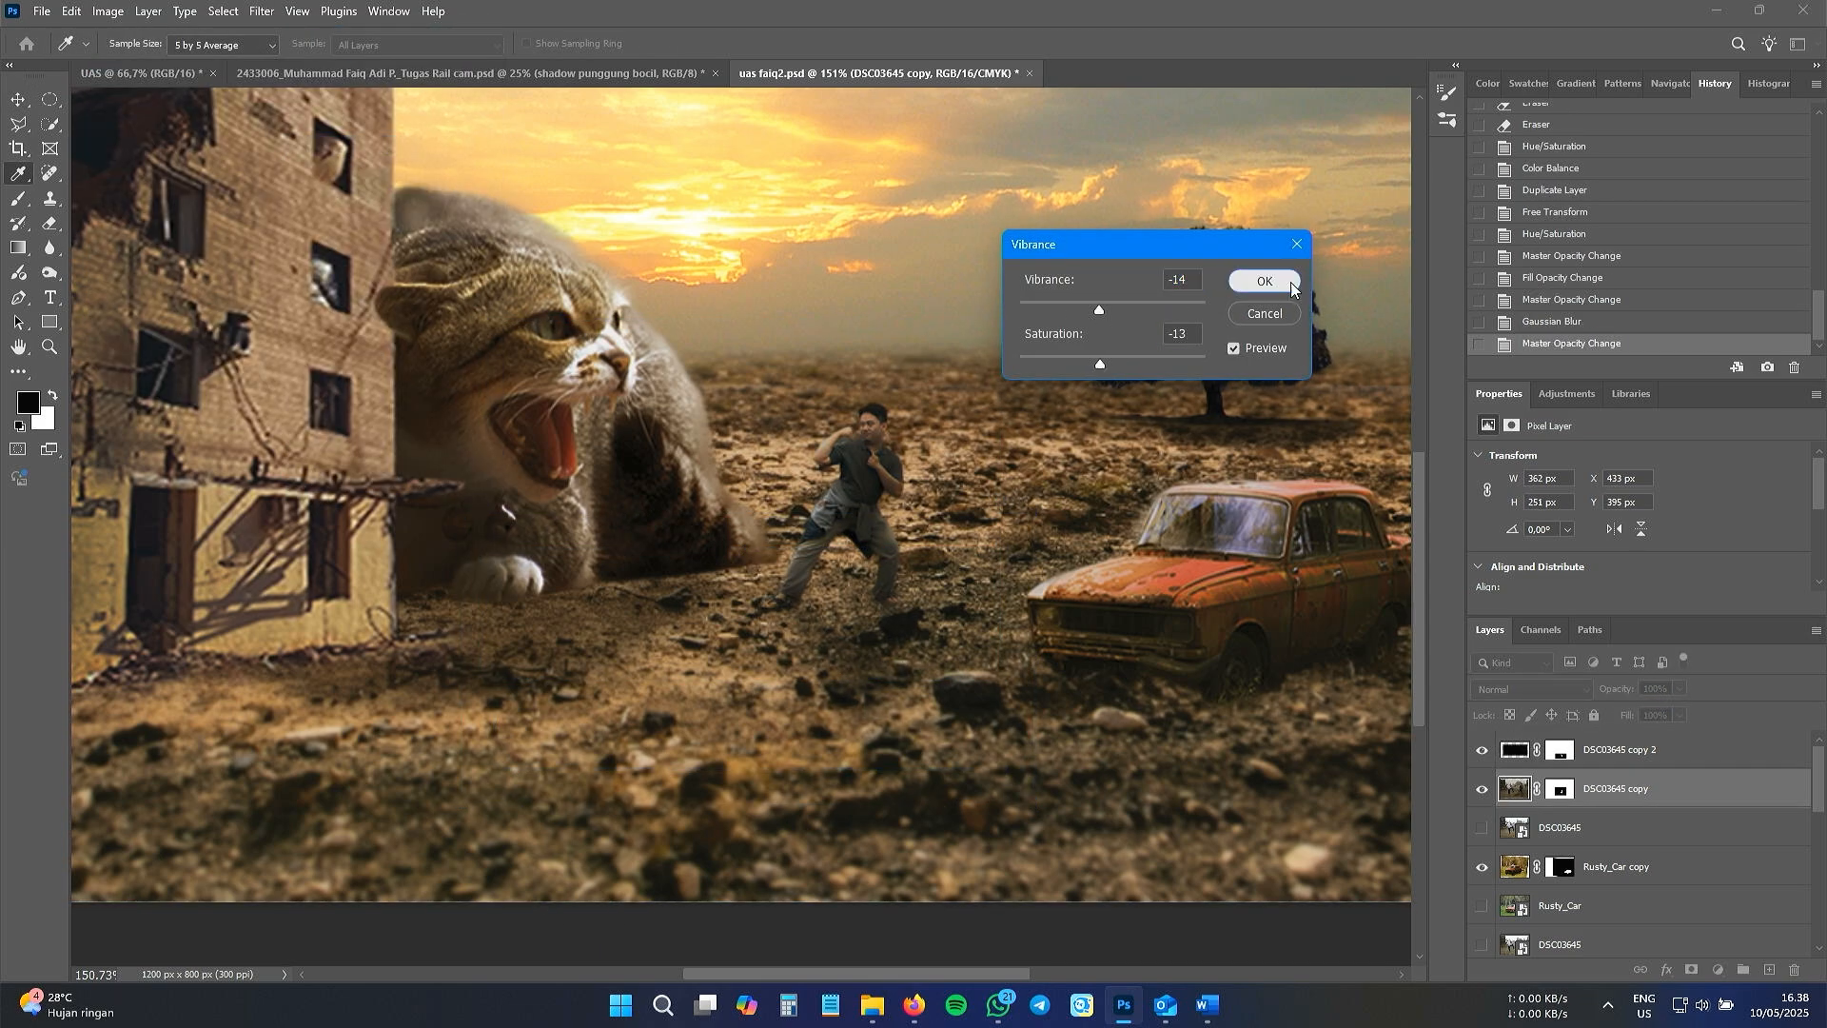
{"action": "left_click", "coordinate": [1263, 282]}
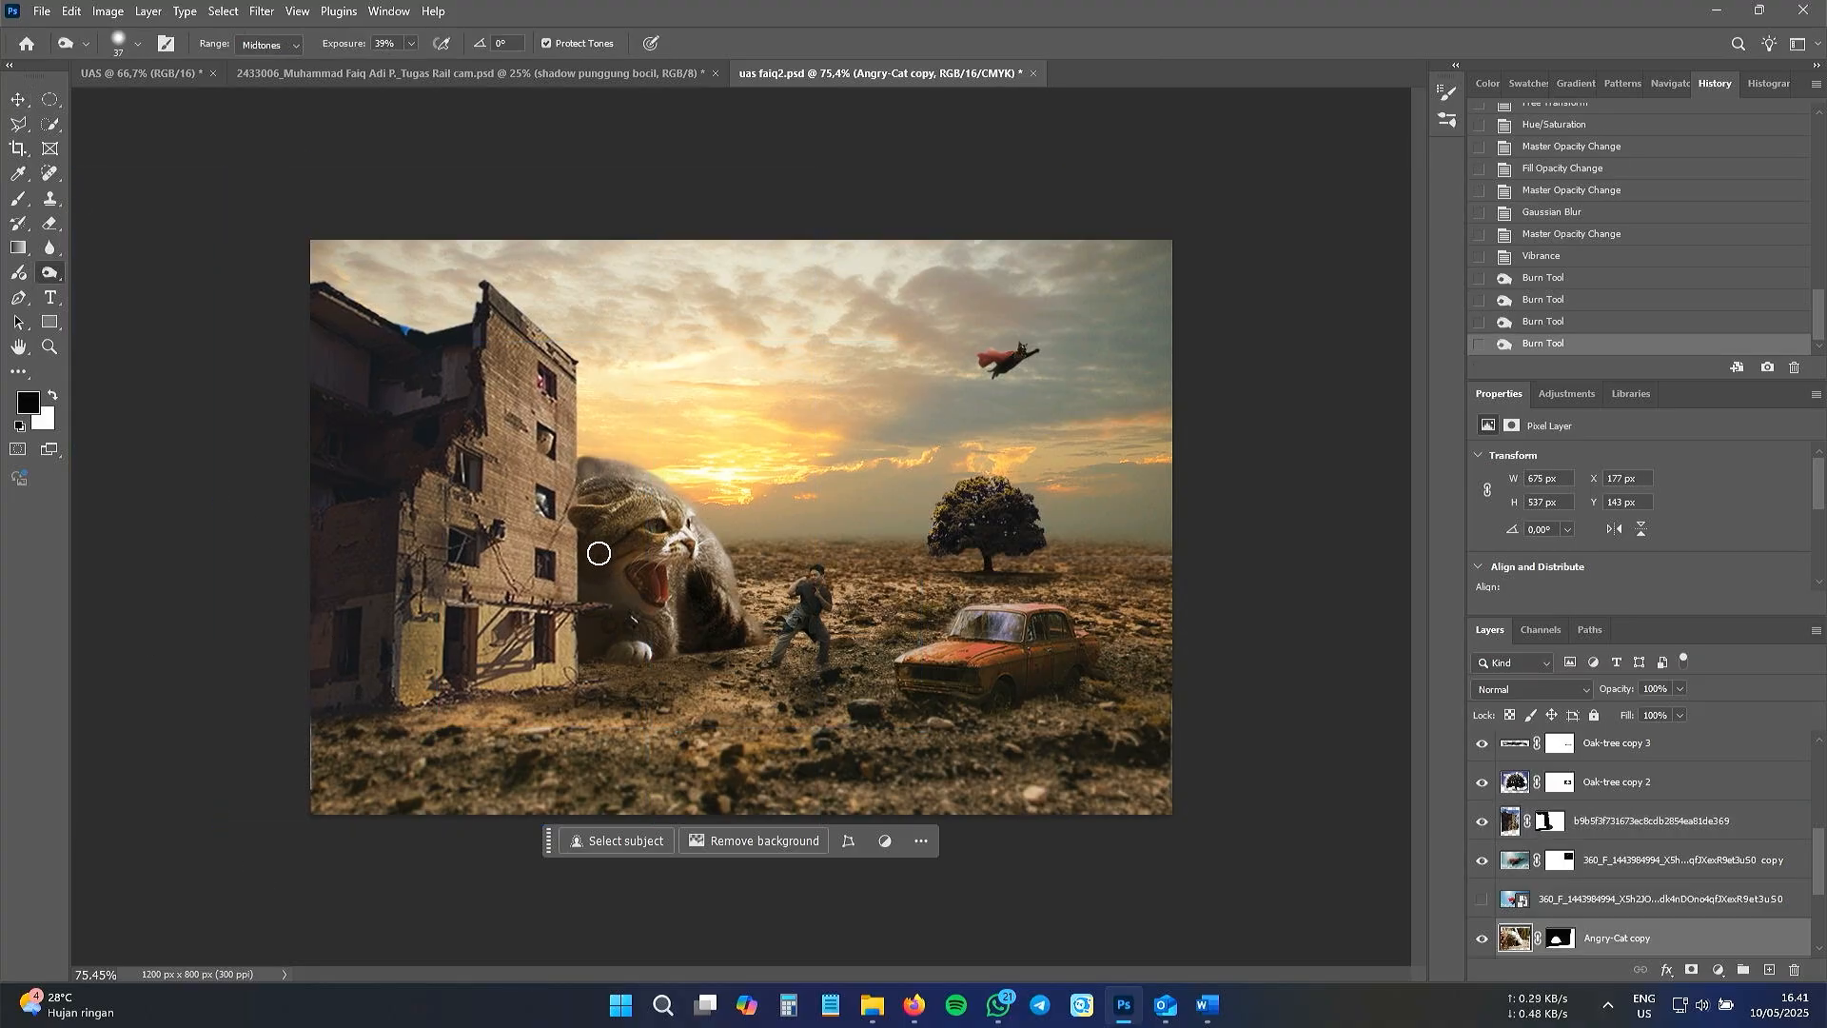
- Burn the giant cat's side beside the building and the building's adjoining wall edge at 39% exposure in the midtones
{"action": "left_click_drag", "start_coordinate": [599, 553], "coordinate": [595, 595]}
{"action": "left_click_drag", "start_coordinate": [595, 571], "coordinate": [598, 624]}
{"action": "left_click", "coordinate": [1696, 853]}
{"action": "left_click", "coordinate": [1685, 822]}
{"action": "left_click_drag", "start_coordinate": [570, 531], "coordinate": [569, 661]}
{"action": "left_click_drag", "start_coordinate": [568, 477], "coordinate": [568, 535]}
{"action": "left_click_drag", "start_coordinate": [568, 493], "coordinate": [567, 649]}
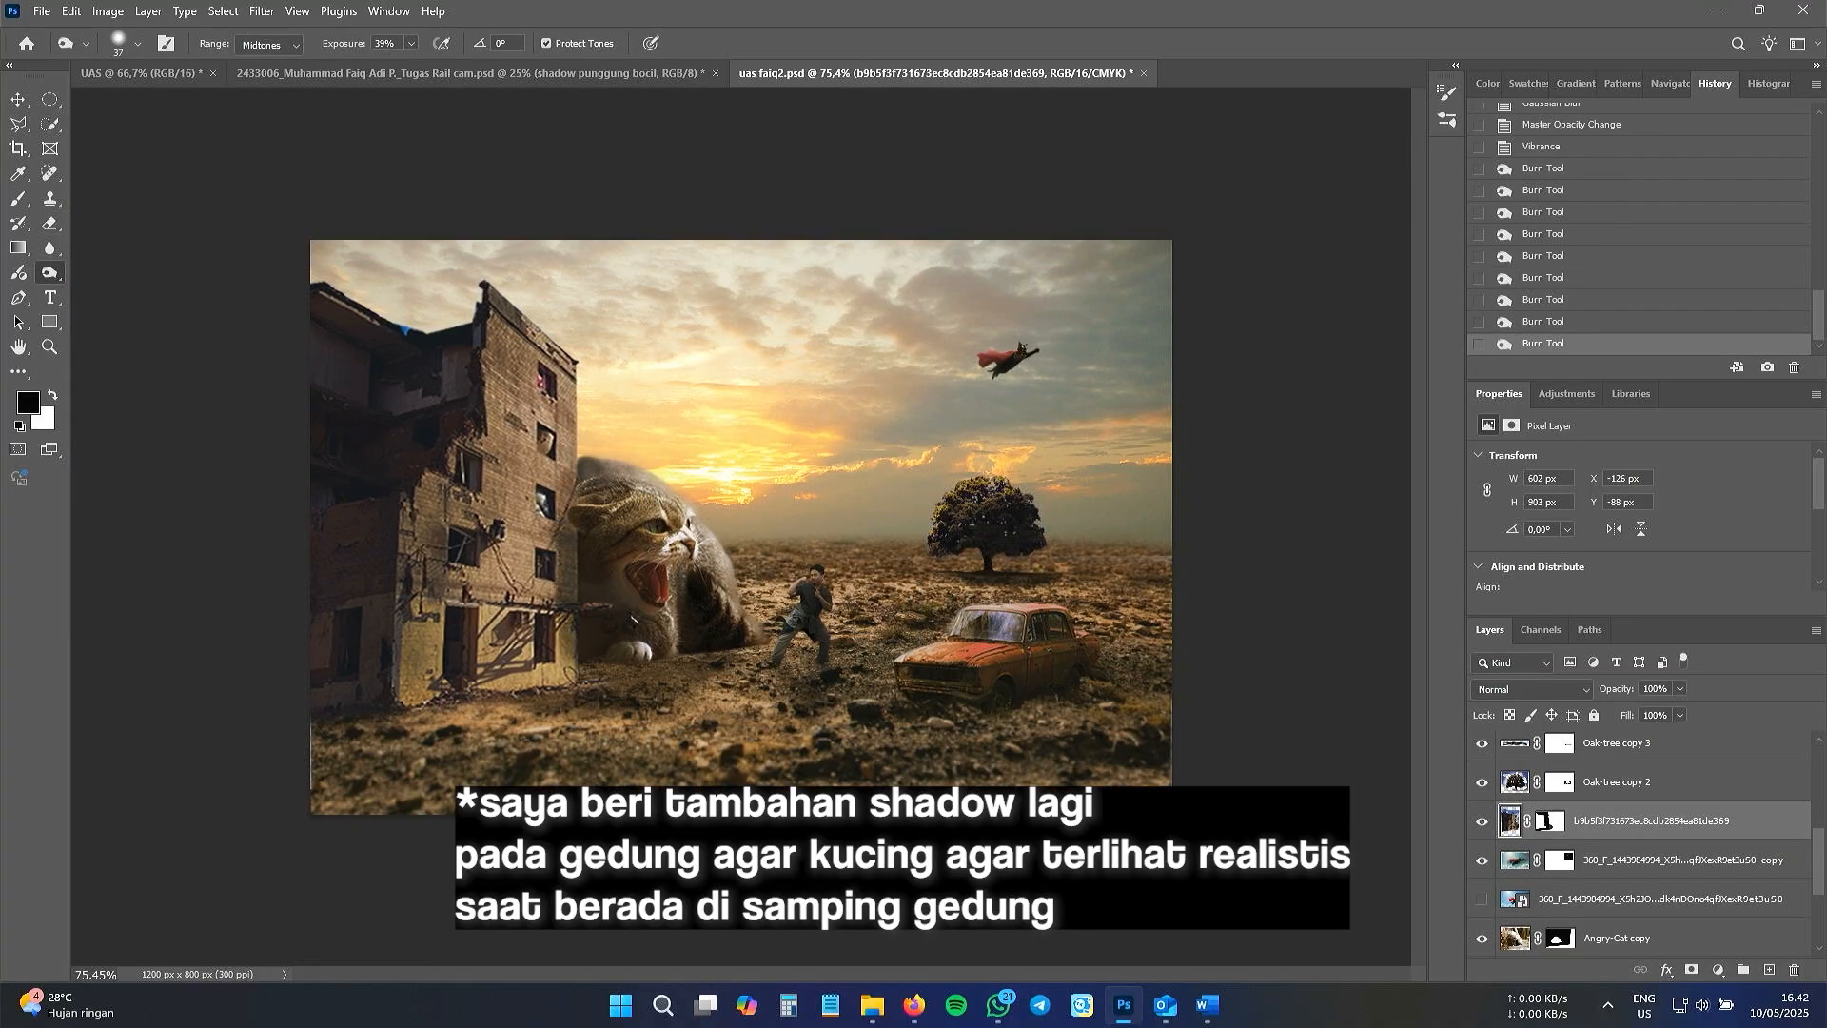
- Try brush strokes along the building's edge beside the cat, and undo the latest strokes there
{"action": "key", "text": "b"}
{"action": "left_click", "coordinate": [544, 583]}
{"action": "key", "text": "ctrl+z"}
{"action": "left_click_drag", "start_coordinate": [570, 530], "coordinate": [572, 669]}
{"action": "key", "text": "ctrl+z"}
{"action": "key", "text": "ctrl+z"}
{"action": "key", "text": "ctrl+z"}
{"action": "key", "text": "ctrl+z"}
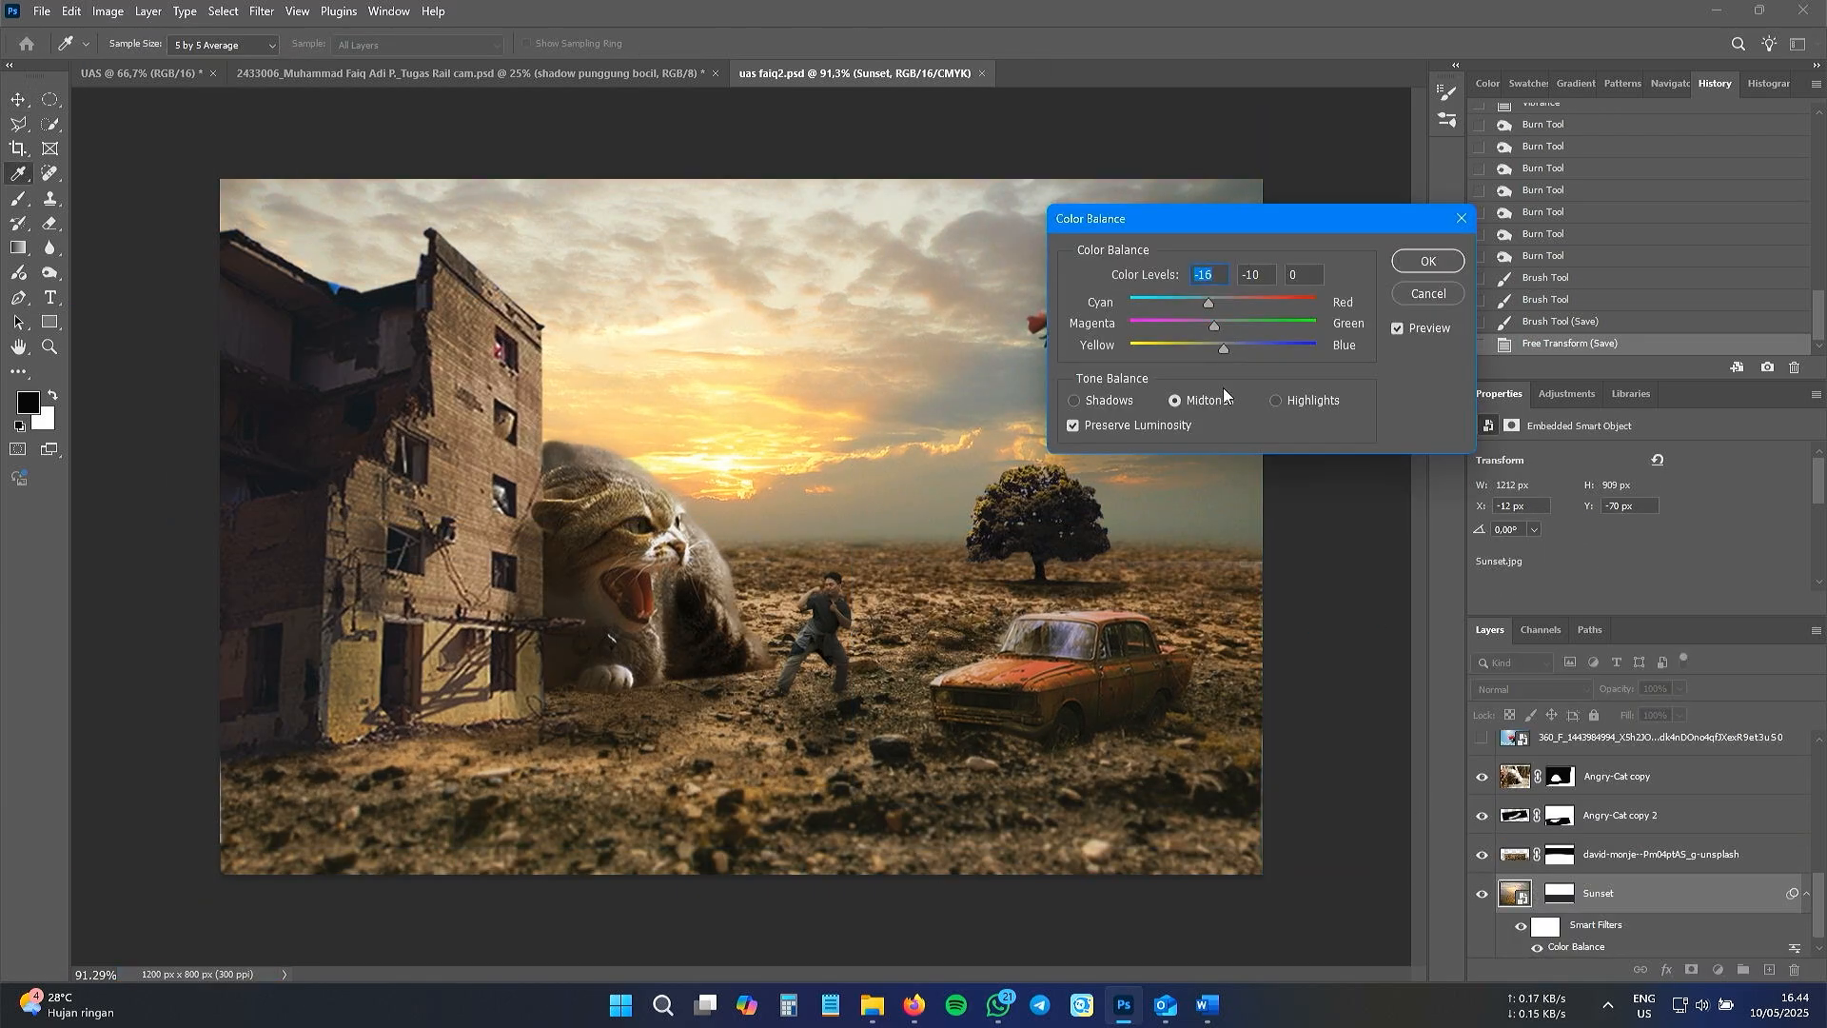
- Apply a midtone colour balance of -16, -10, 0 to the Sunset layer
{"action": "key", "text": "Return"}
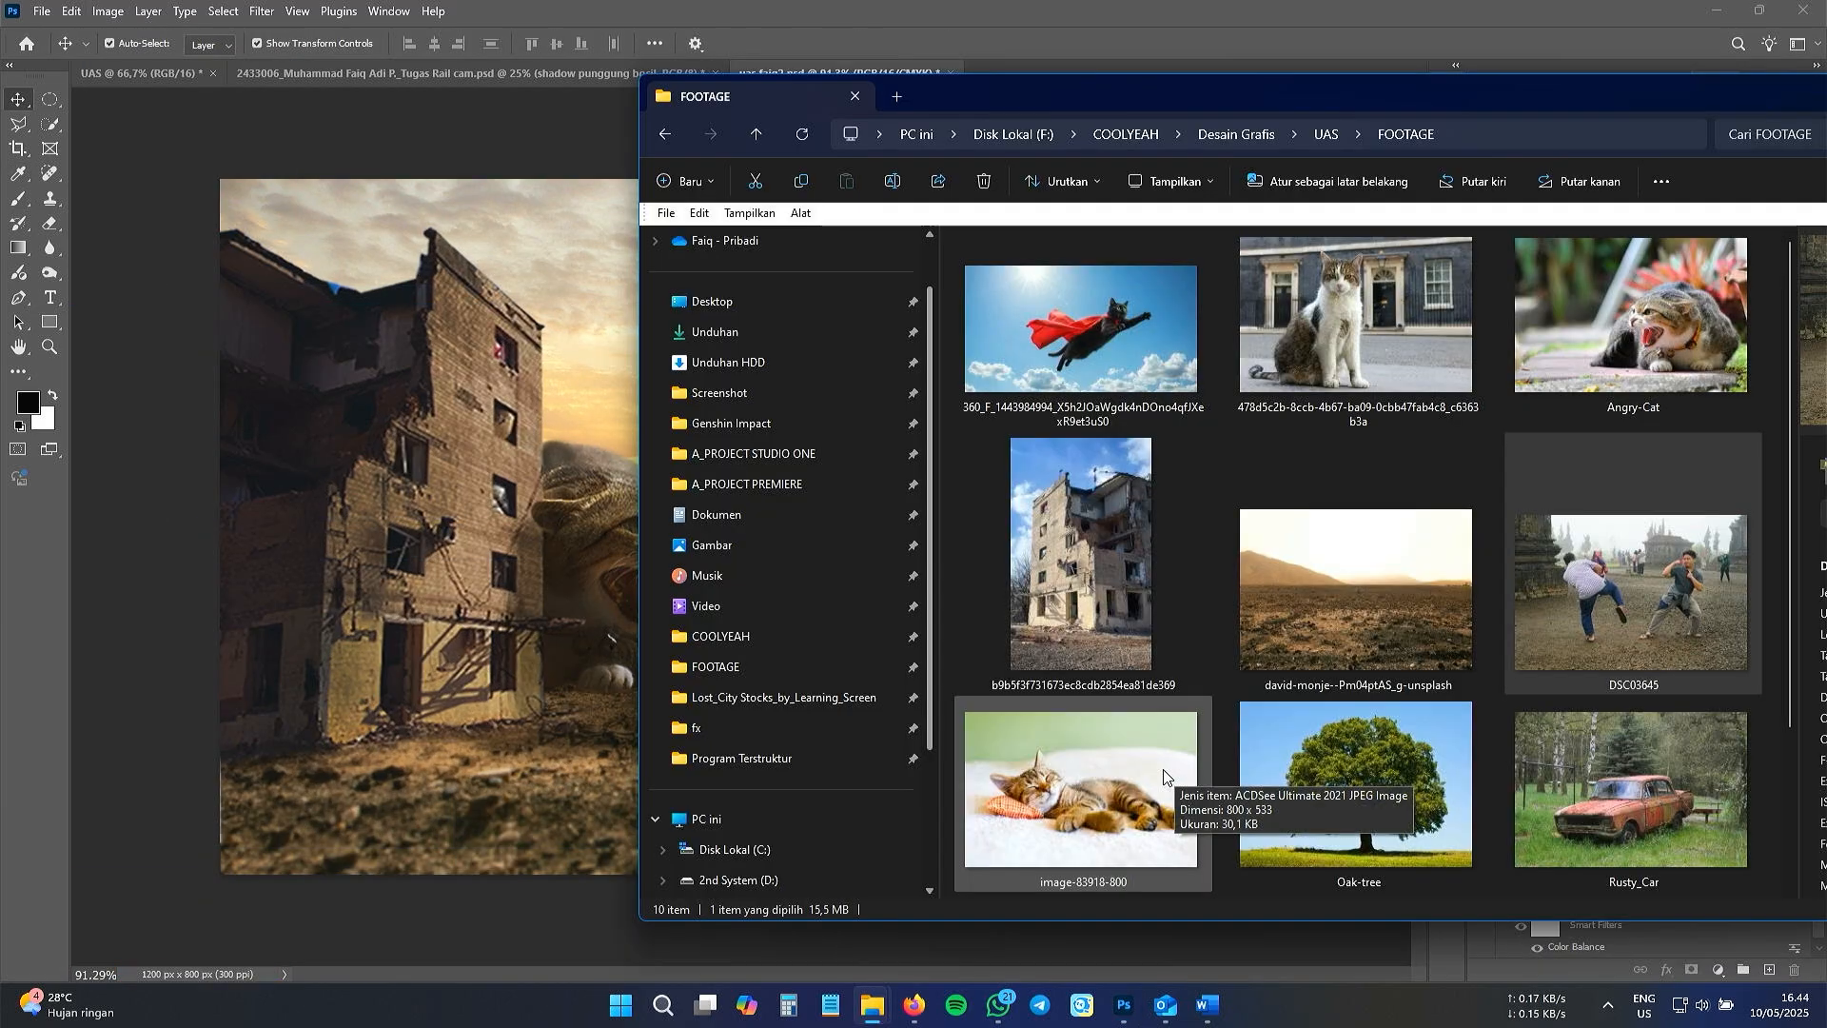
- Place the sleeping kitten image image-83918-800 from the FOOTAGE folder into the composite, scaled down to about 638 by 425 px
{"action": "scroll", "coordinate": [1164, 770], "scroll_direction": "down", "scroll_amount": 2}
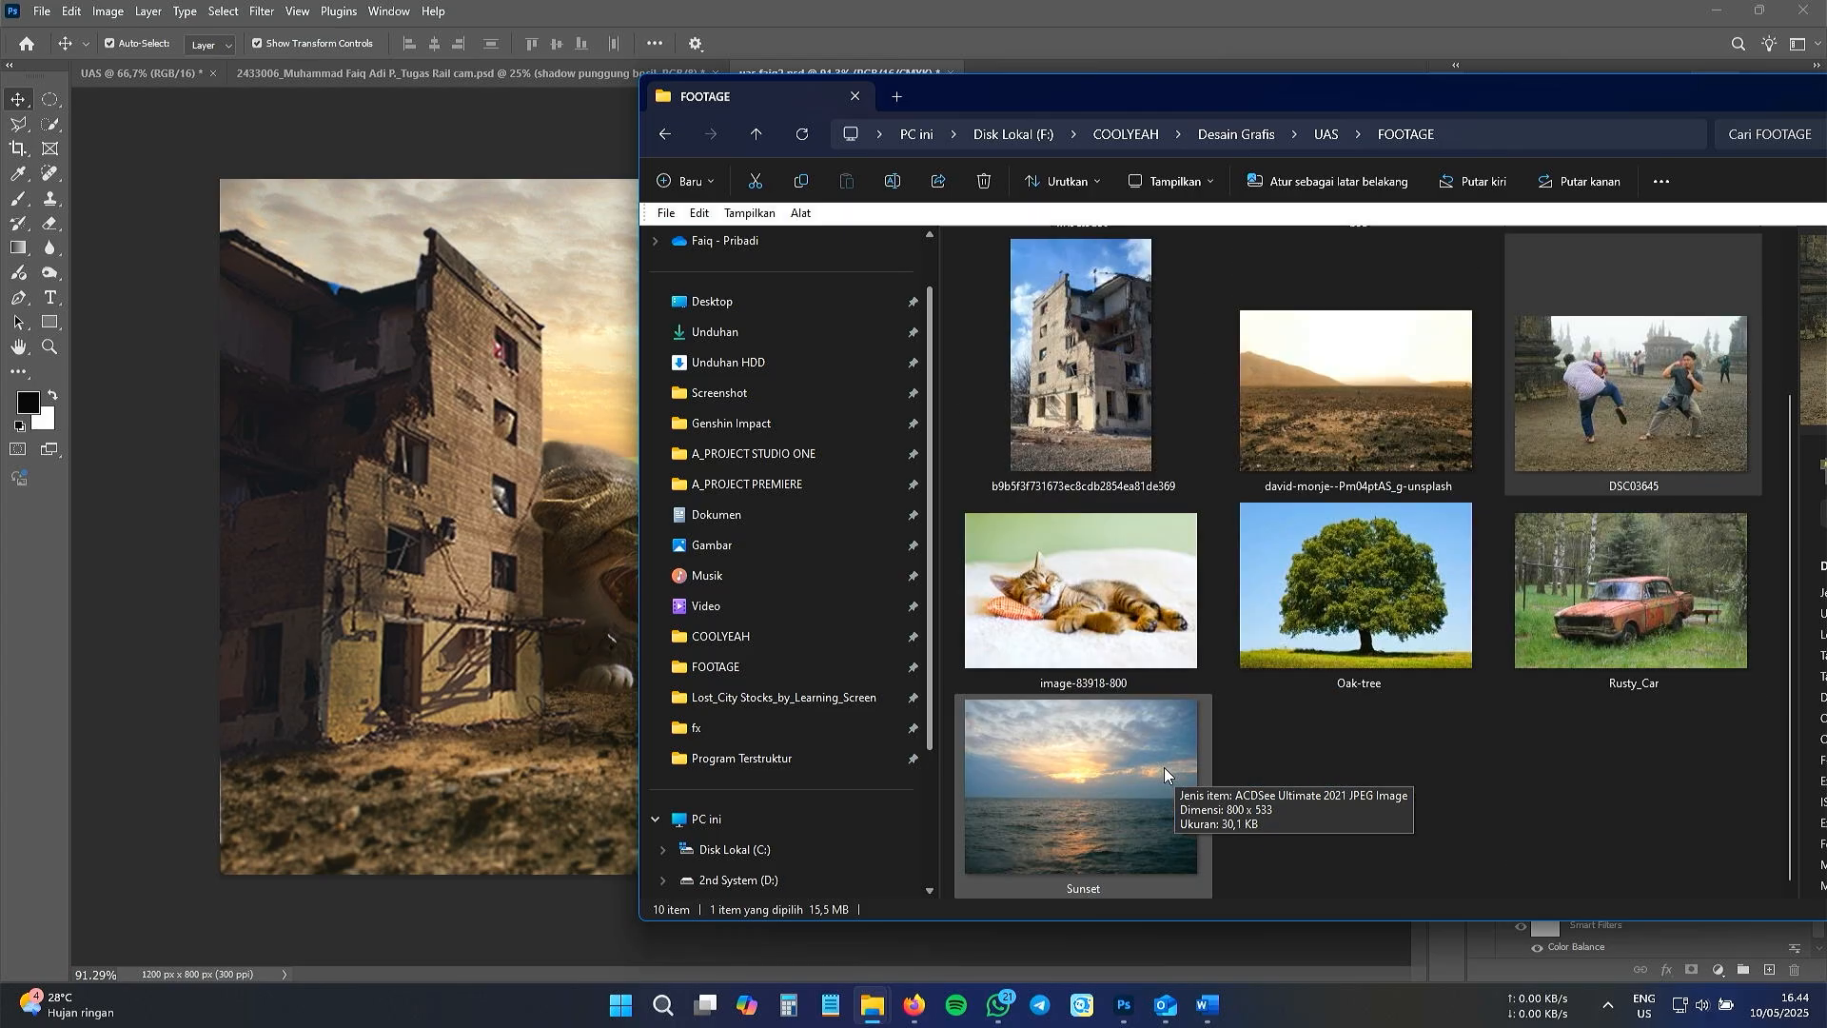
{"action": "left_click", "coordinate": [1163, 767]}
{"action": "scroll", "coordinate": [1163, 767], "scroll_direction": "up", "scroll_amount": 2}
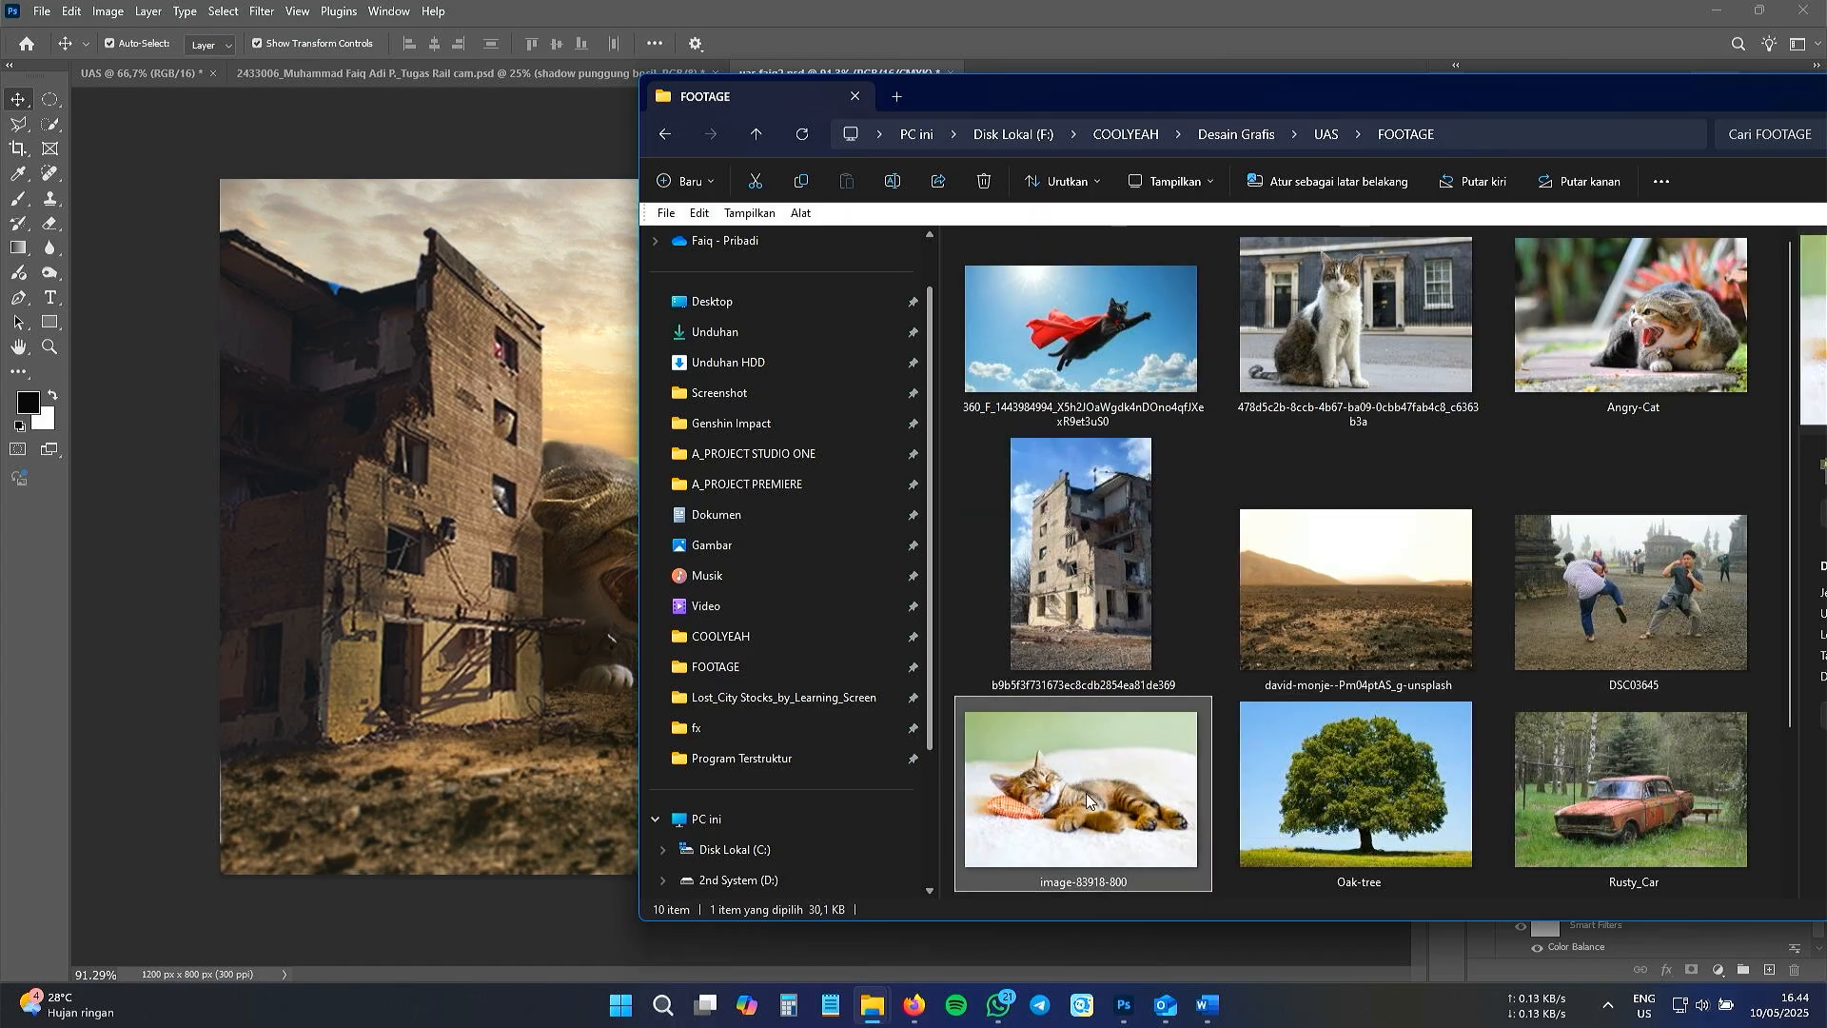
{"action": "left_click_drag", "start_coordinate": [1110, 783], "coordinate": [464, 719]}
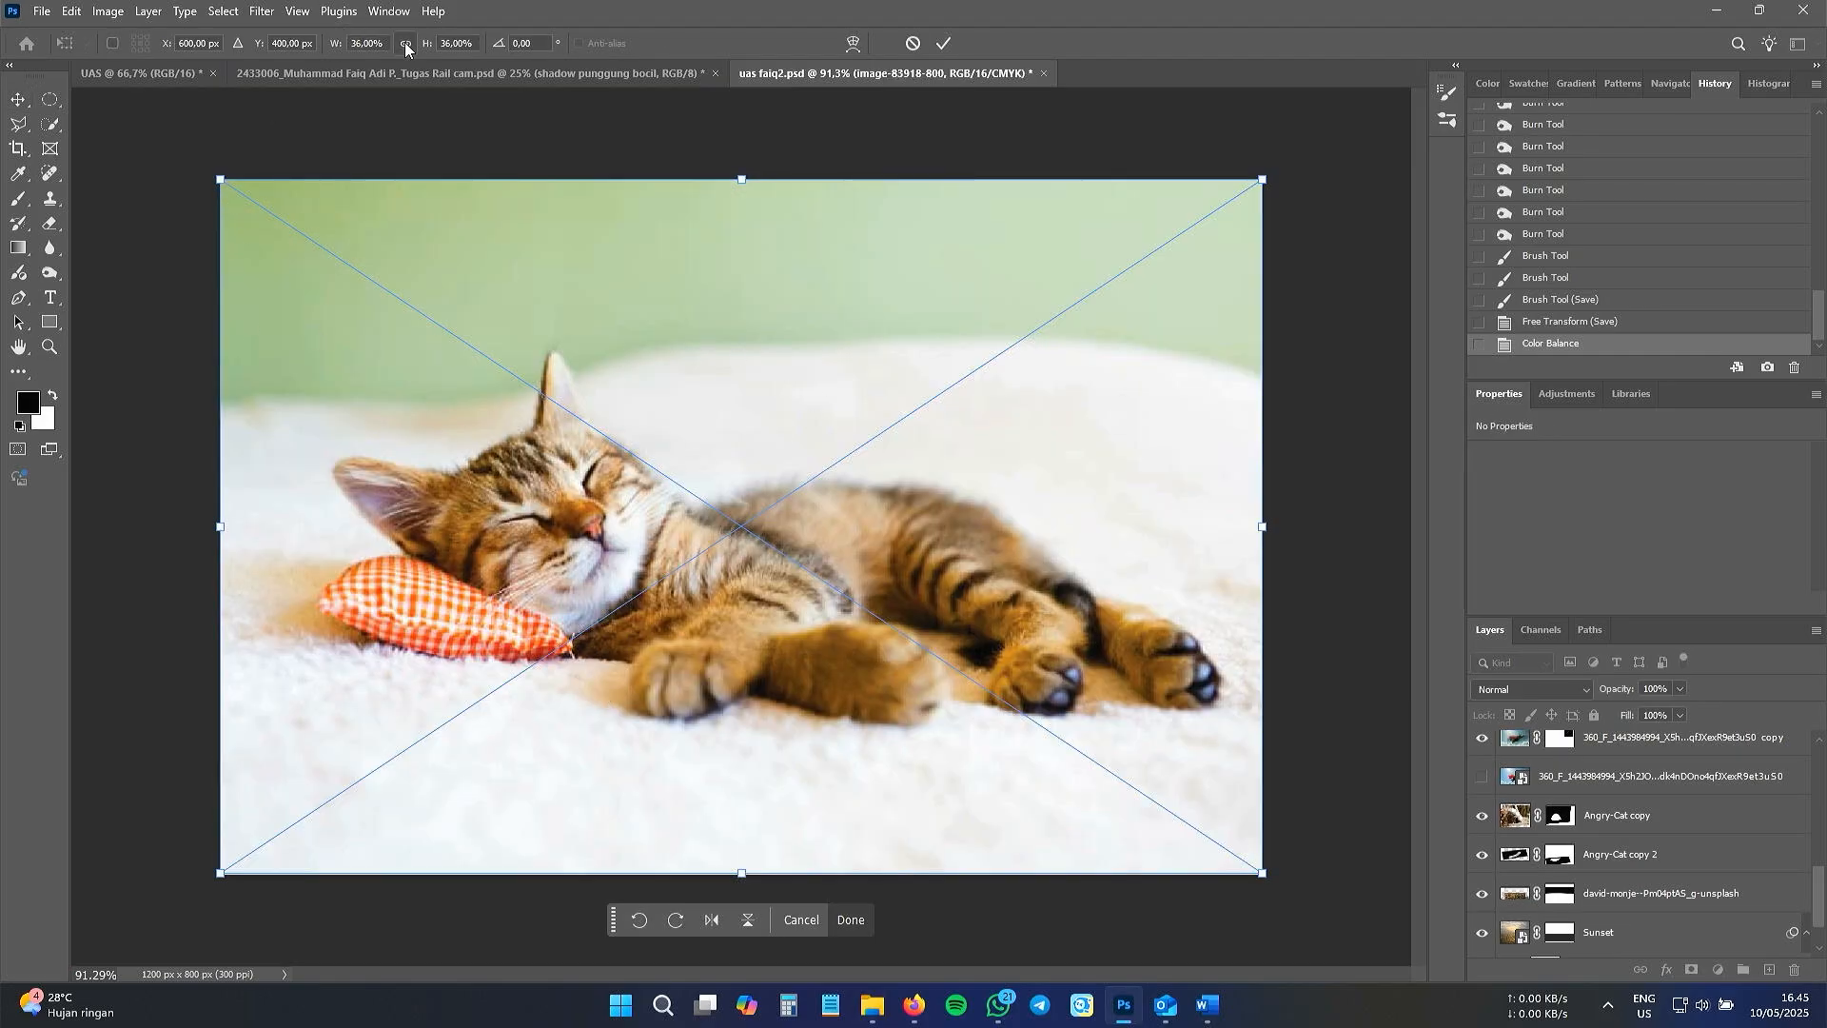
{"action": "mouse_move", "coordinate": [220, 174]}
{"action": "left_mouse_down"}
{"action": "mouse_move", "coordinate": [727, 408]}
{"action": "mouse_move", "coordinate": [1067, 764]}
{"action": "mouse_move", "coordinate": [901, 627]}
{"action": "mouse_move", "coordinate": [528, 399]}
{"action": "left_mouse_up"}
{"action": "key", "text": "Return"}
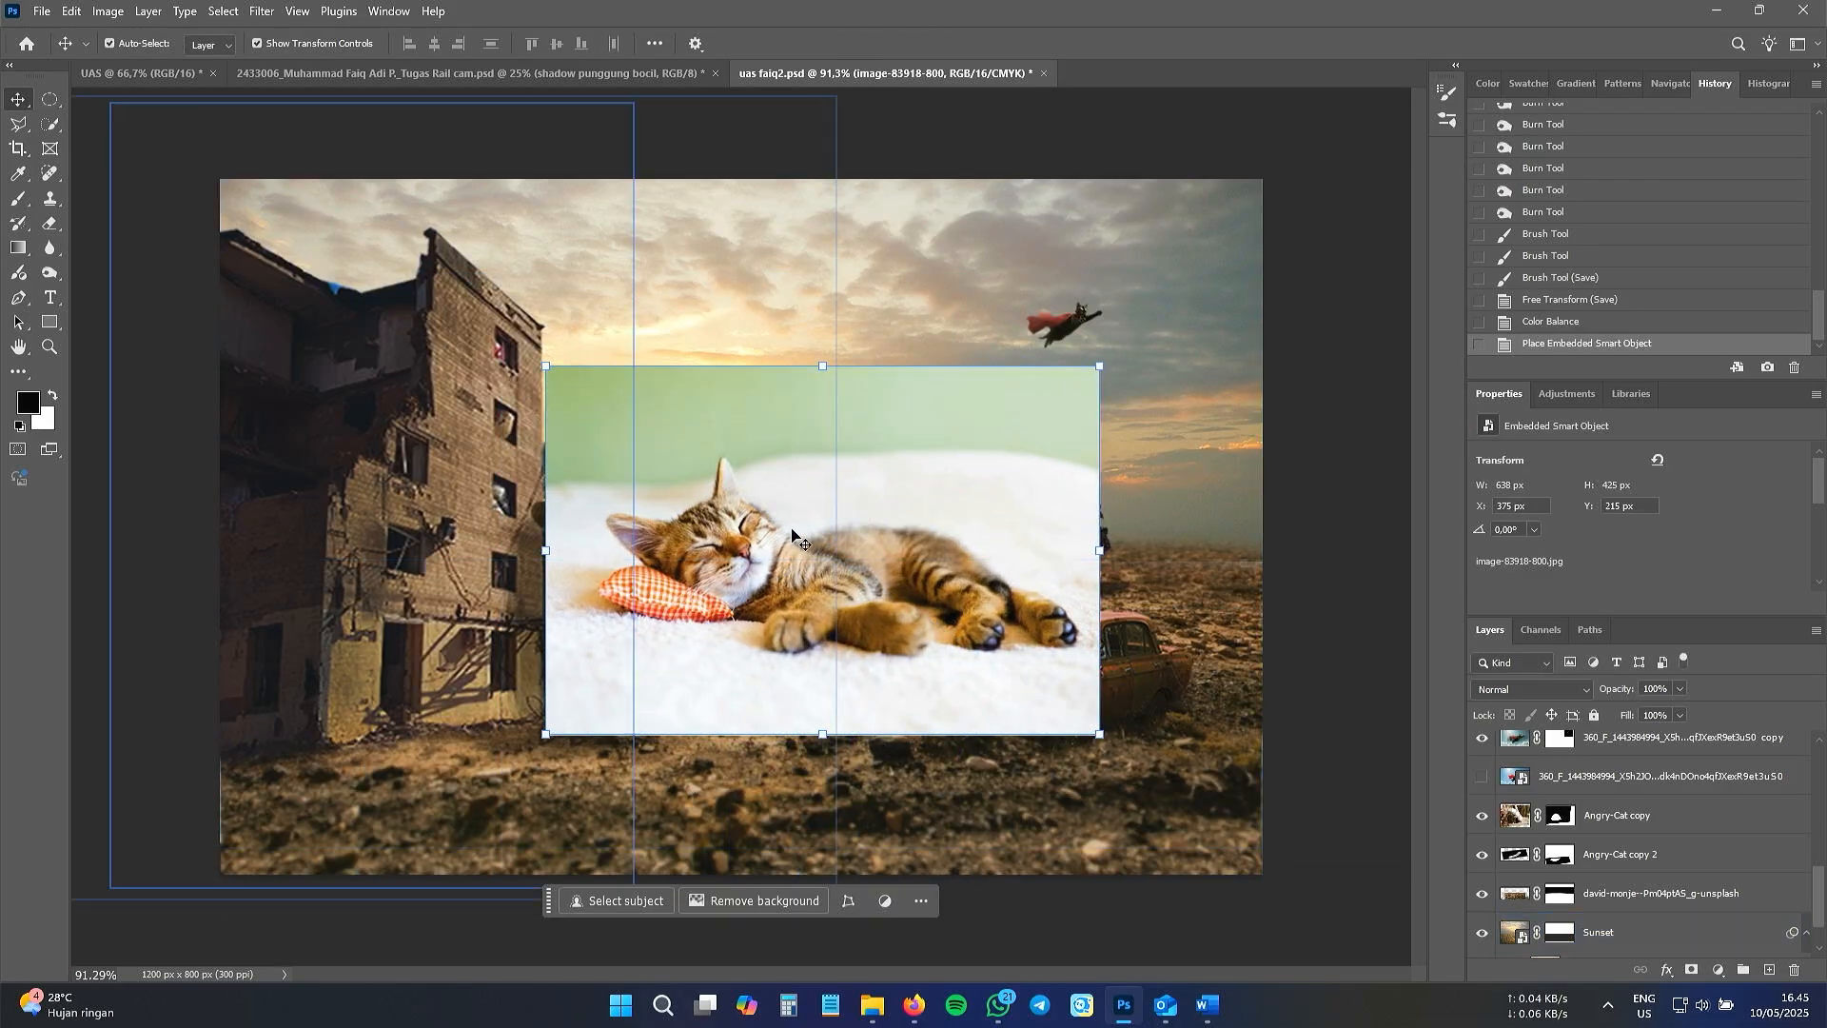
- Outline the sleeping kitten and its checkered pillow with a closed Polygonal Lasso selection
{"action": "scroll", "coordinate": [784, 548], "scroll_direction": "up", "scroll_amount": 2}
{"action": "left_click", "coordinate": [21, 129]}
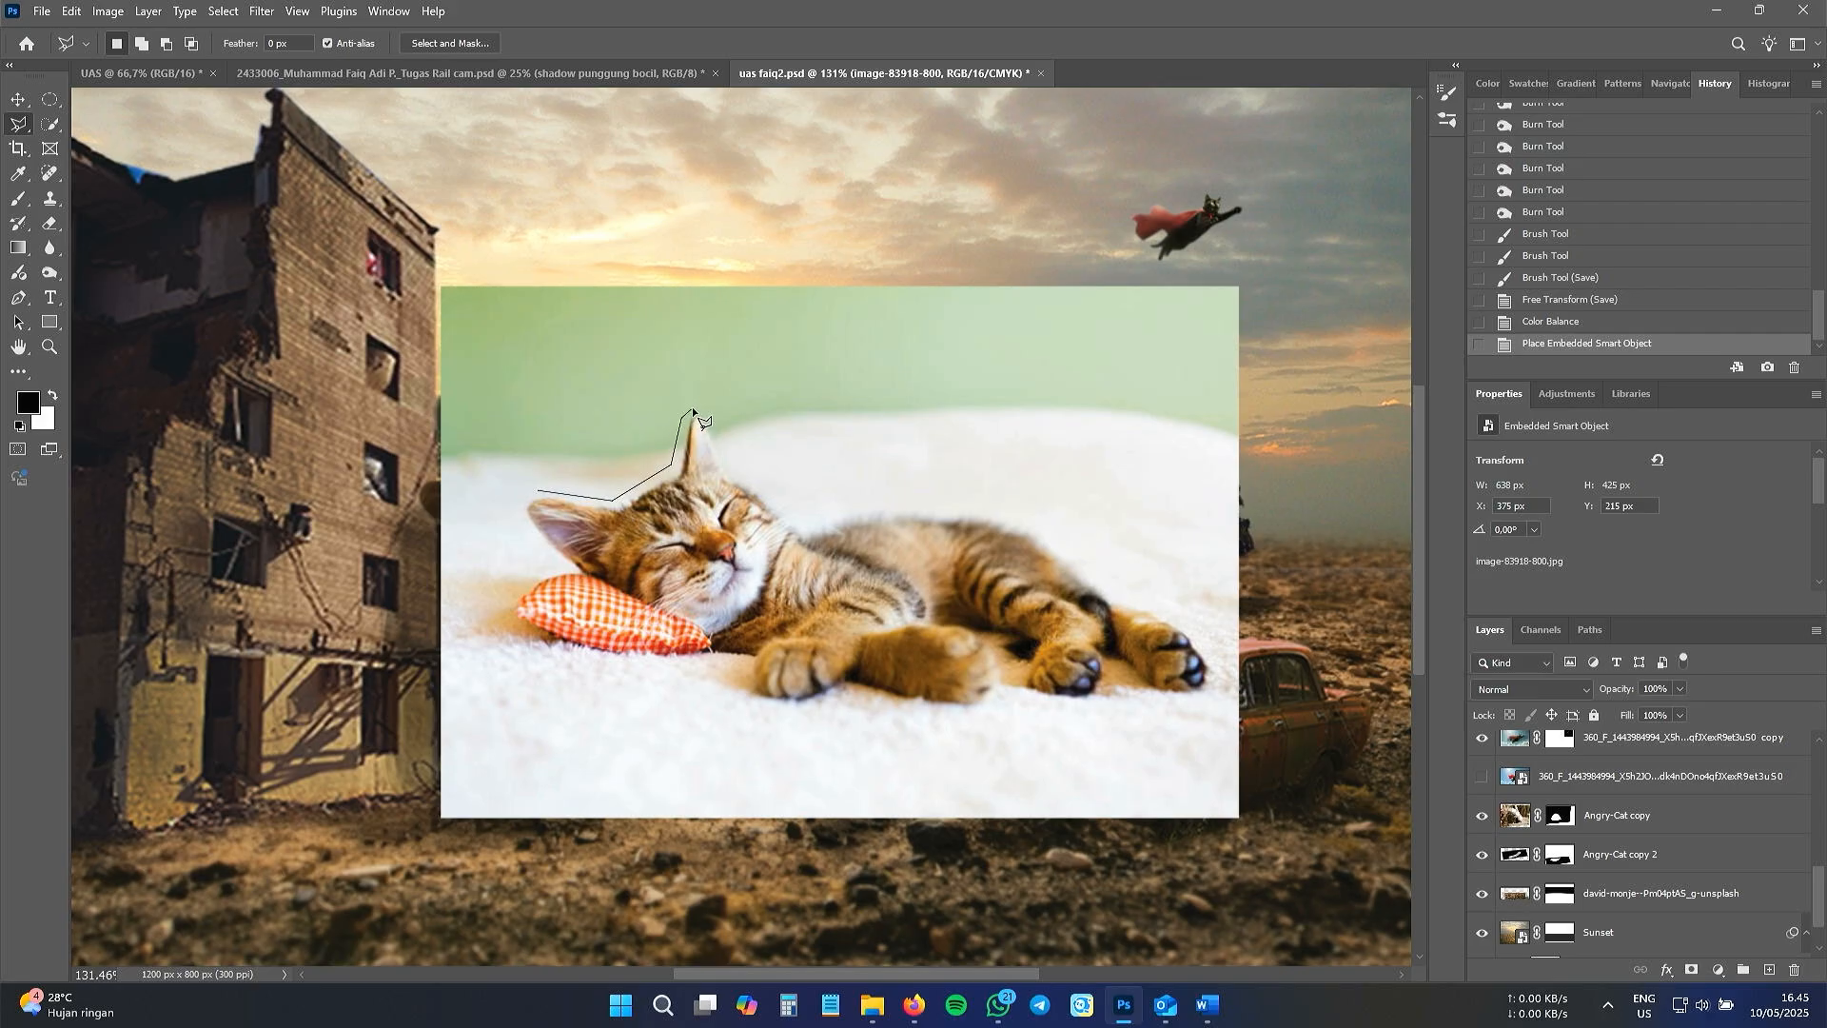
{"action": "left_click", "coordinate": [712, 425]}
{"action": "left_click", "coordinate": [804, 521]}
{"action": "left_click", "coordinate": [1026, 522]}
{"action": "left_click", "coordinate": [1131, 597]}
{"action": "left_click", "coordinate": [1183, 614]}
{"action": "left_click", "coordinate": [1214, 647]}
{"action": "left_click", "coordinate": [1224, 691]}
{"action": "left_click", "coordinate": [1141, 703]}
{"action": "left_click", "coordinate": [1122, 665]}
{"action": "left_click", "coordinate": [1109, 665]}
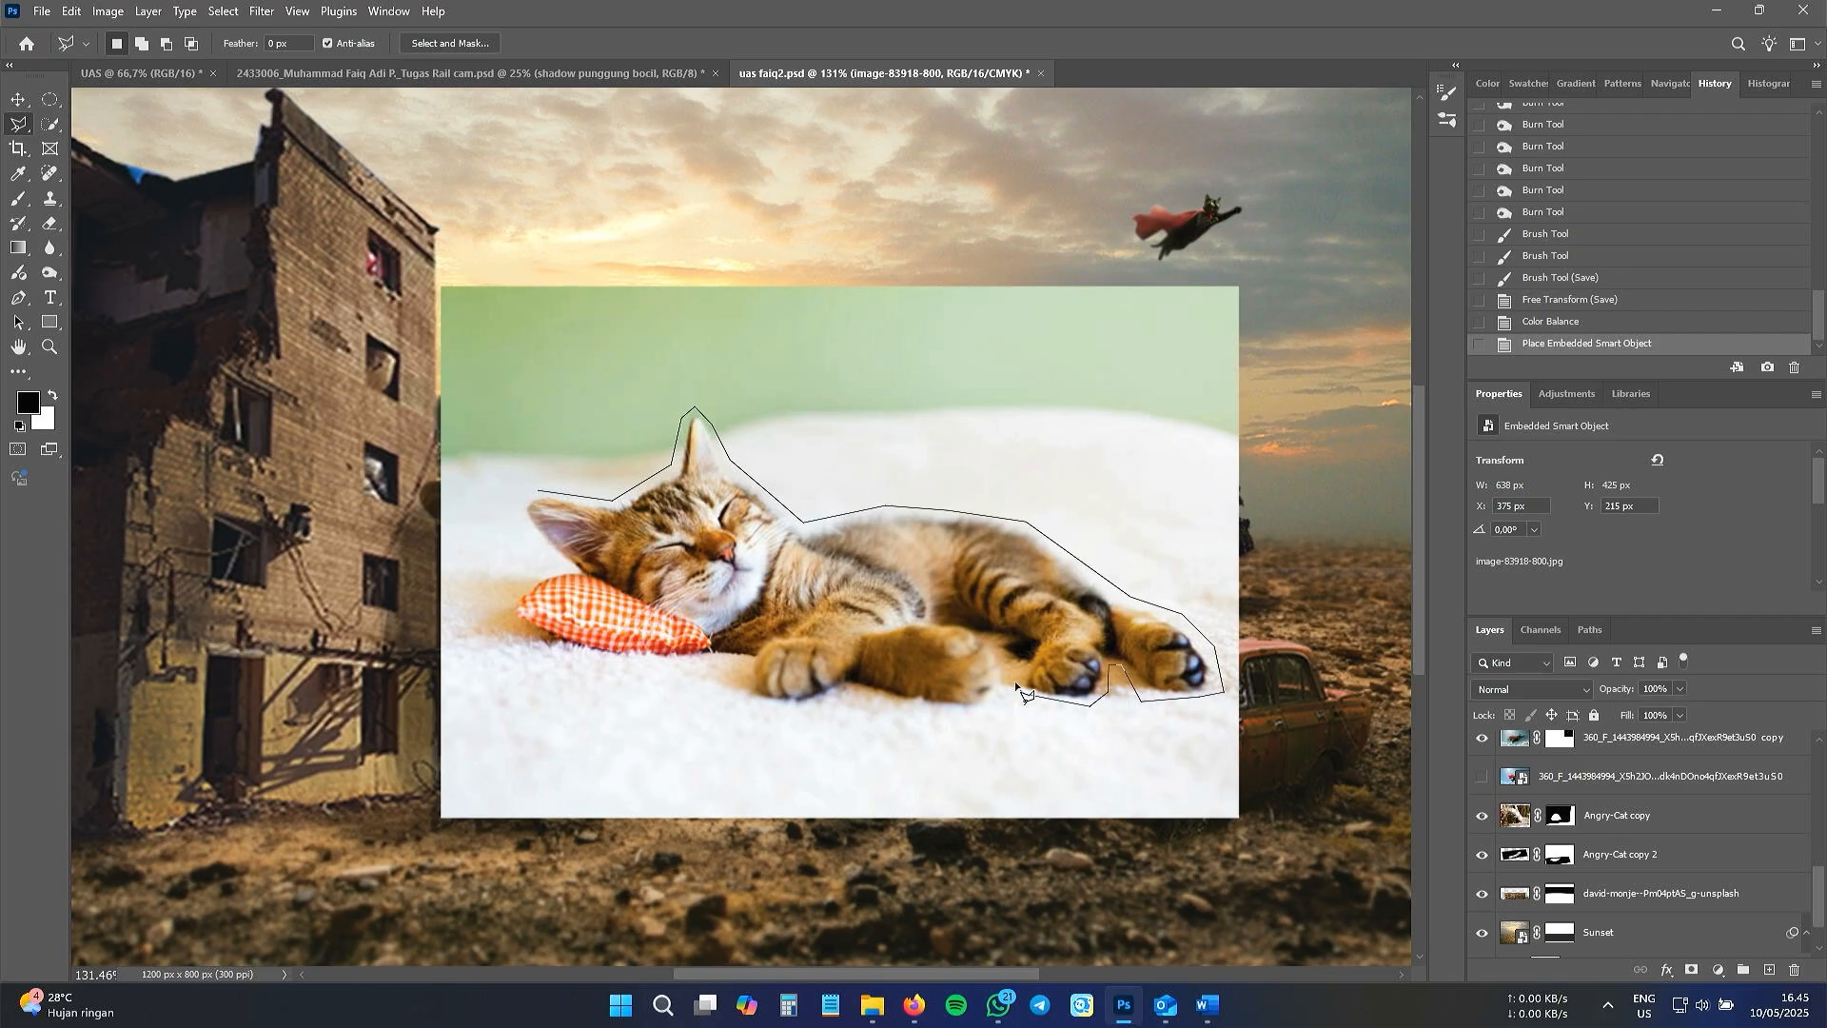
{"action": "left_click", "coordinate": [851, 685]}
{"action": "left_click", "coordinate": [815, 702]}
{"action": "left_click", "coordinate": [781, 706]}
{"action": "left_click", "coordinate": [748, 657]}
{"action": "left_click", "coordinate": [538, 491]}
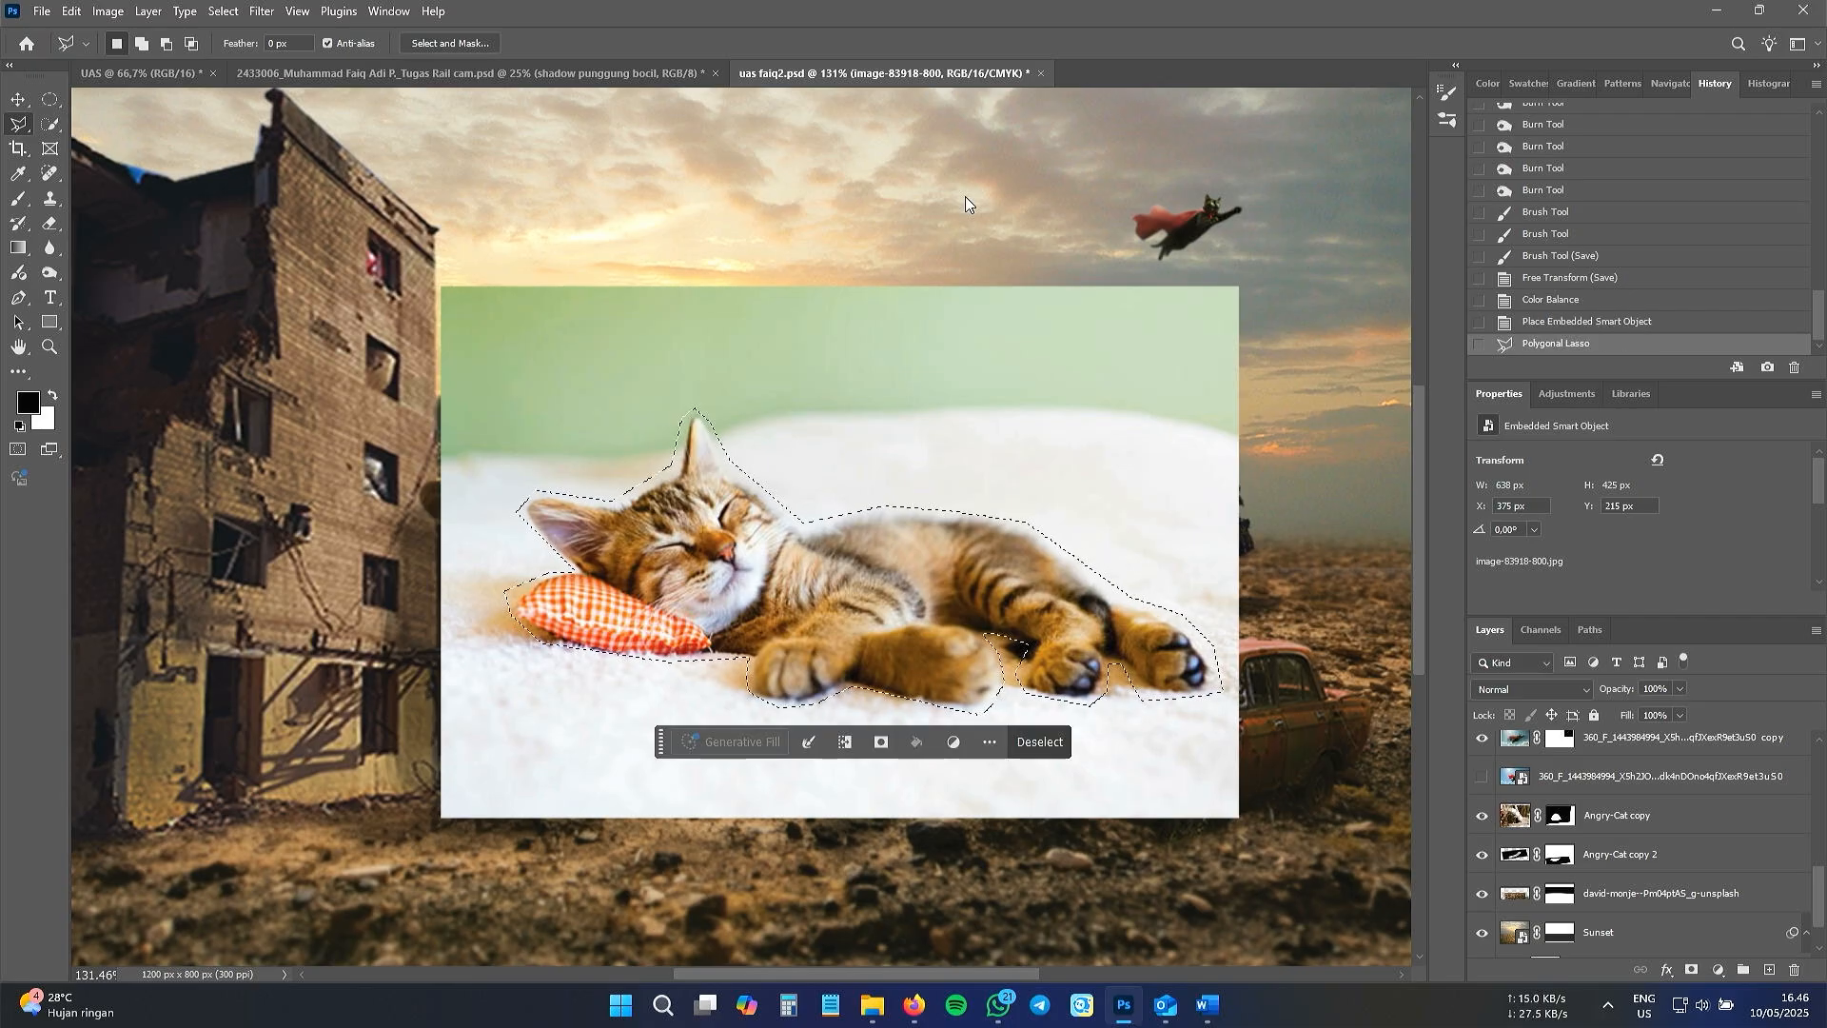
- Refine the kitten selection's edges with a 1 px radius, slight smoothing and feathering, and output it to a new layer with a layer mask
{"action": "key", "text": "ctrl+alt+r"}
{"action": "mouse_move", "coordinate": [480, 495]}
{"action": "left_mouse_down"}
{"action": "mouse_move", "coordinate": [483, 624]}
{"action": "mouse_move", "coordinate": [821, 695]}
{"action": "left_mouse_up"}
{"action": "left_click_drag", "start_coordinate": [981, 695], "coordinate": [1092, 673]}
{"action": "left_click_drag", "start_coordinate": [1566, 488], "coordinate": [1575, 487]}
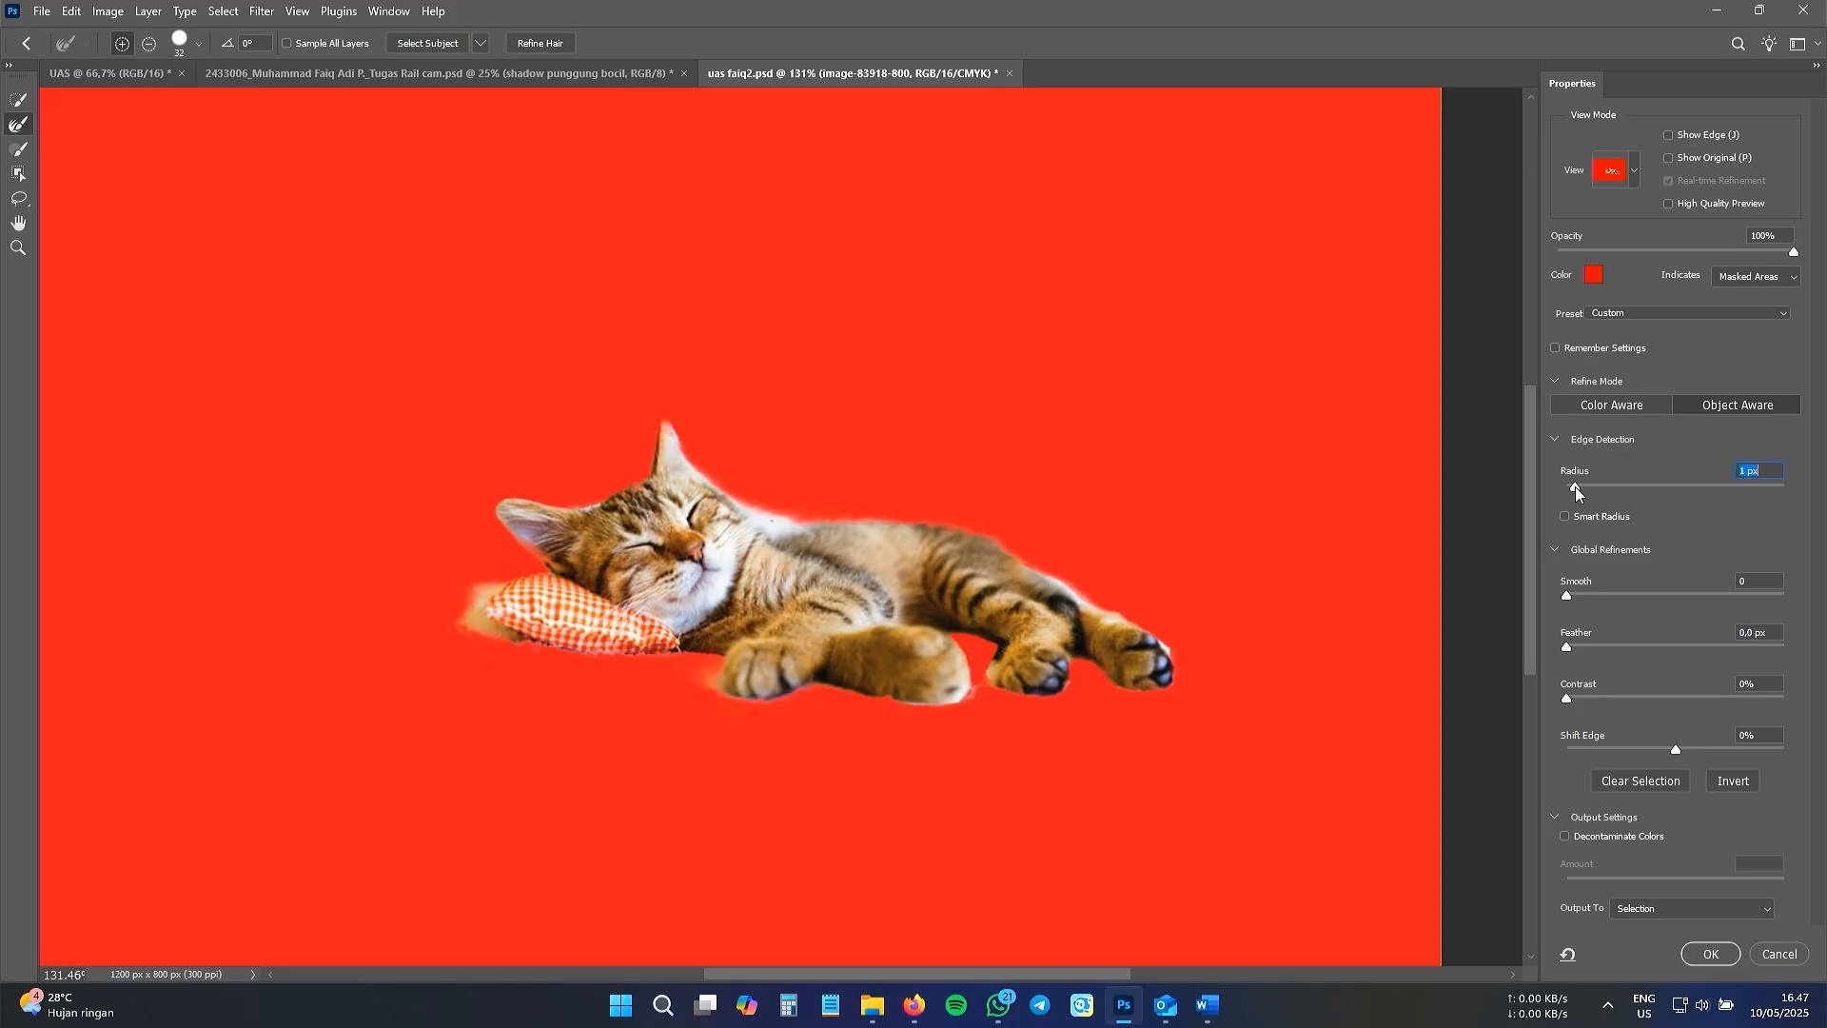
{"action": "left_click_drag", "start_coordinate": [1567, 596], "coordinate": [1571, 596]}
{"action": "left_click_drag", "start_coordinate": [1567, 647], "coordinate": [1571, 648]}
{"action": "left_click", "coordinate": [1692, 909]}
{"action": "left_click", "coordinate": [1684, 856]}
{"action": "left_click", "coordinate": [1710, 954]}
- Erase the leftover white fringe along the outer edge of the kitten's checkered pillow
{"action": "left_click", "coordinate": [49, 224]}
{"action": "mouse_move", "coordinate": [524, 583]}
{"action": "left_mouse_down"}
{"action": "mouse_move", "coordinate": [570, 651]}
{"action": "mouse_move", "coordinate": [504, 614]}
{"action": "left_mouse_up"}
{"action": "key", "text": "v"}
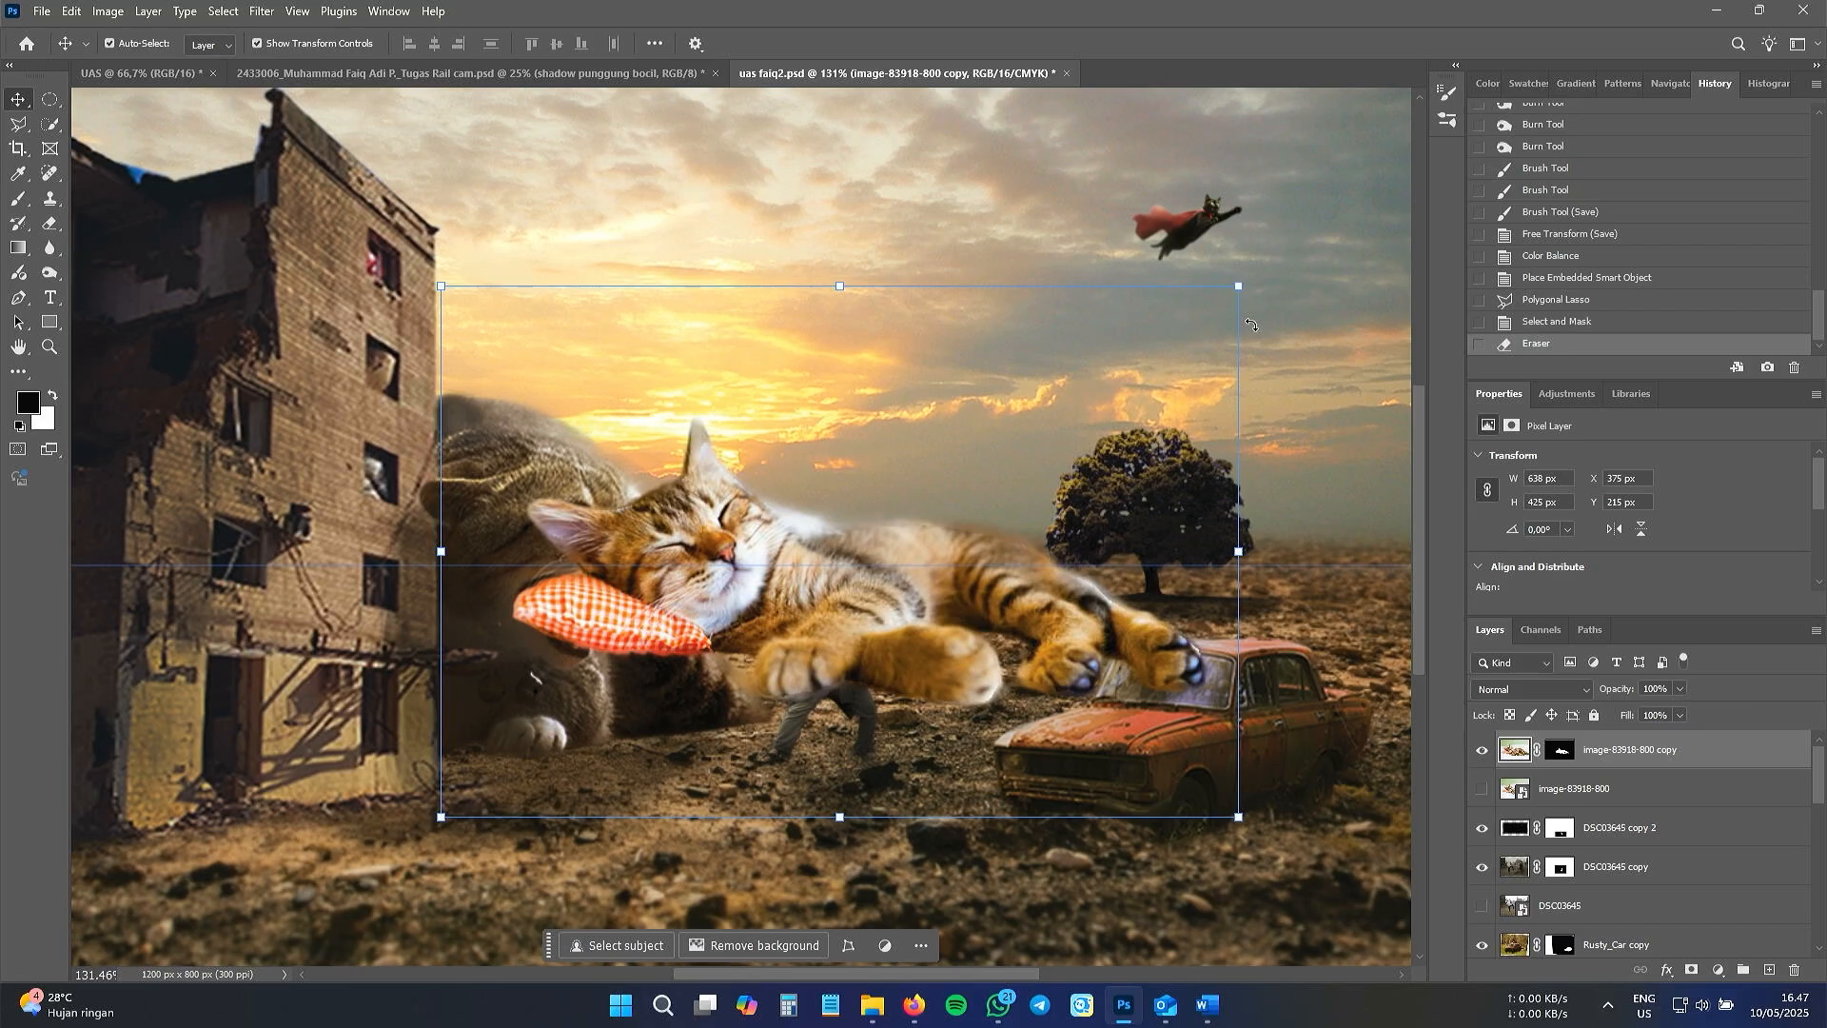
- Scale the cut-out kitten down to about 93 by 75 px and place it on the rusty car's hood
{"action": "left_click_drag", "start_coordinate": [1238, 286], "coordinate": [759, 461]}
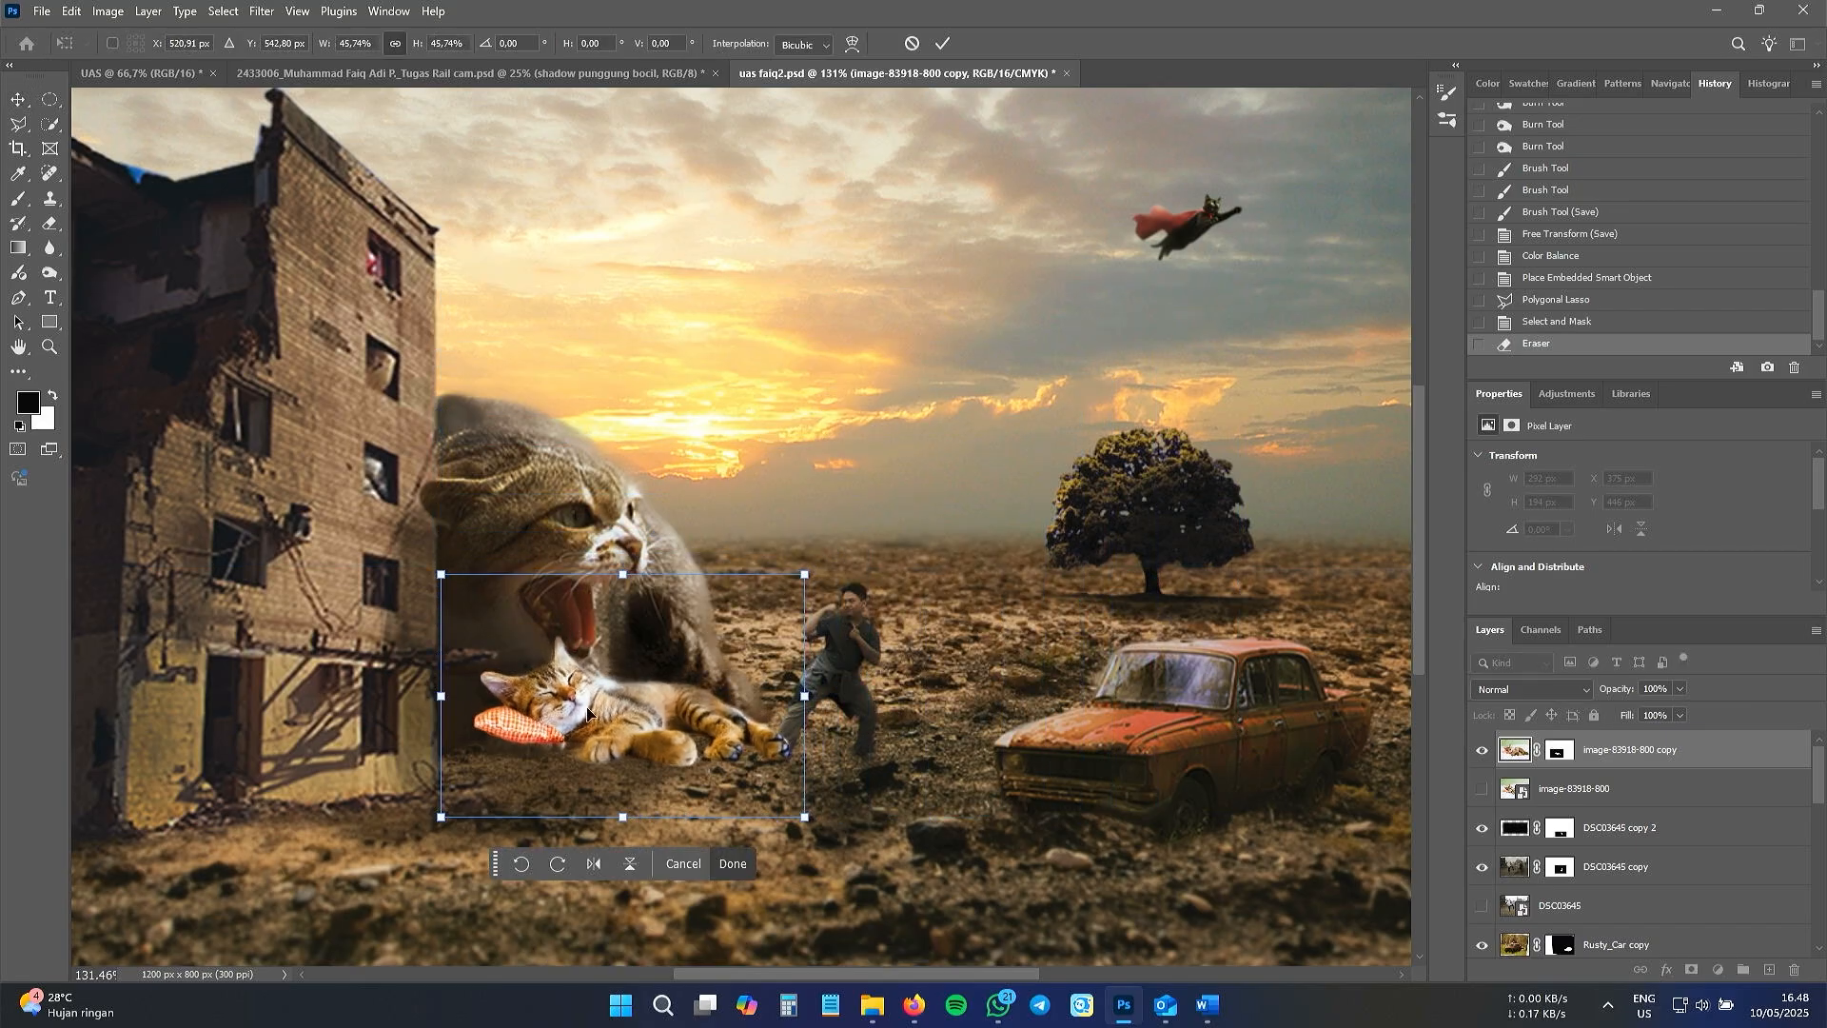
{"action": "left_click_drag", "start_coordinate": [588, 712], "coordinate": [1130, 700]}
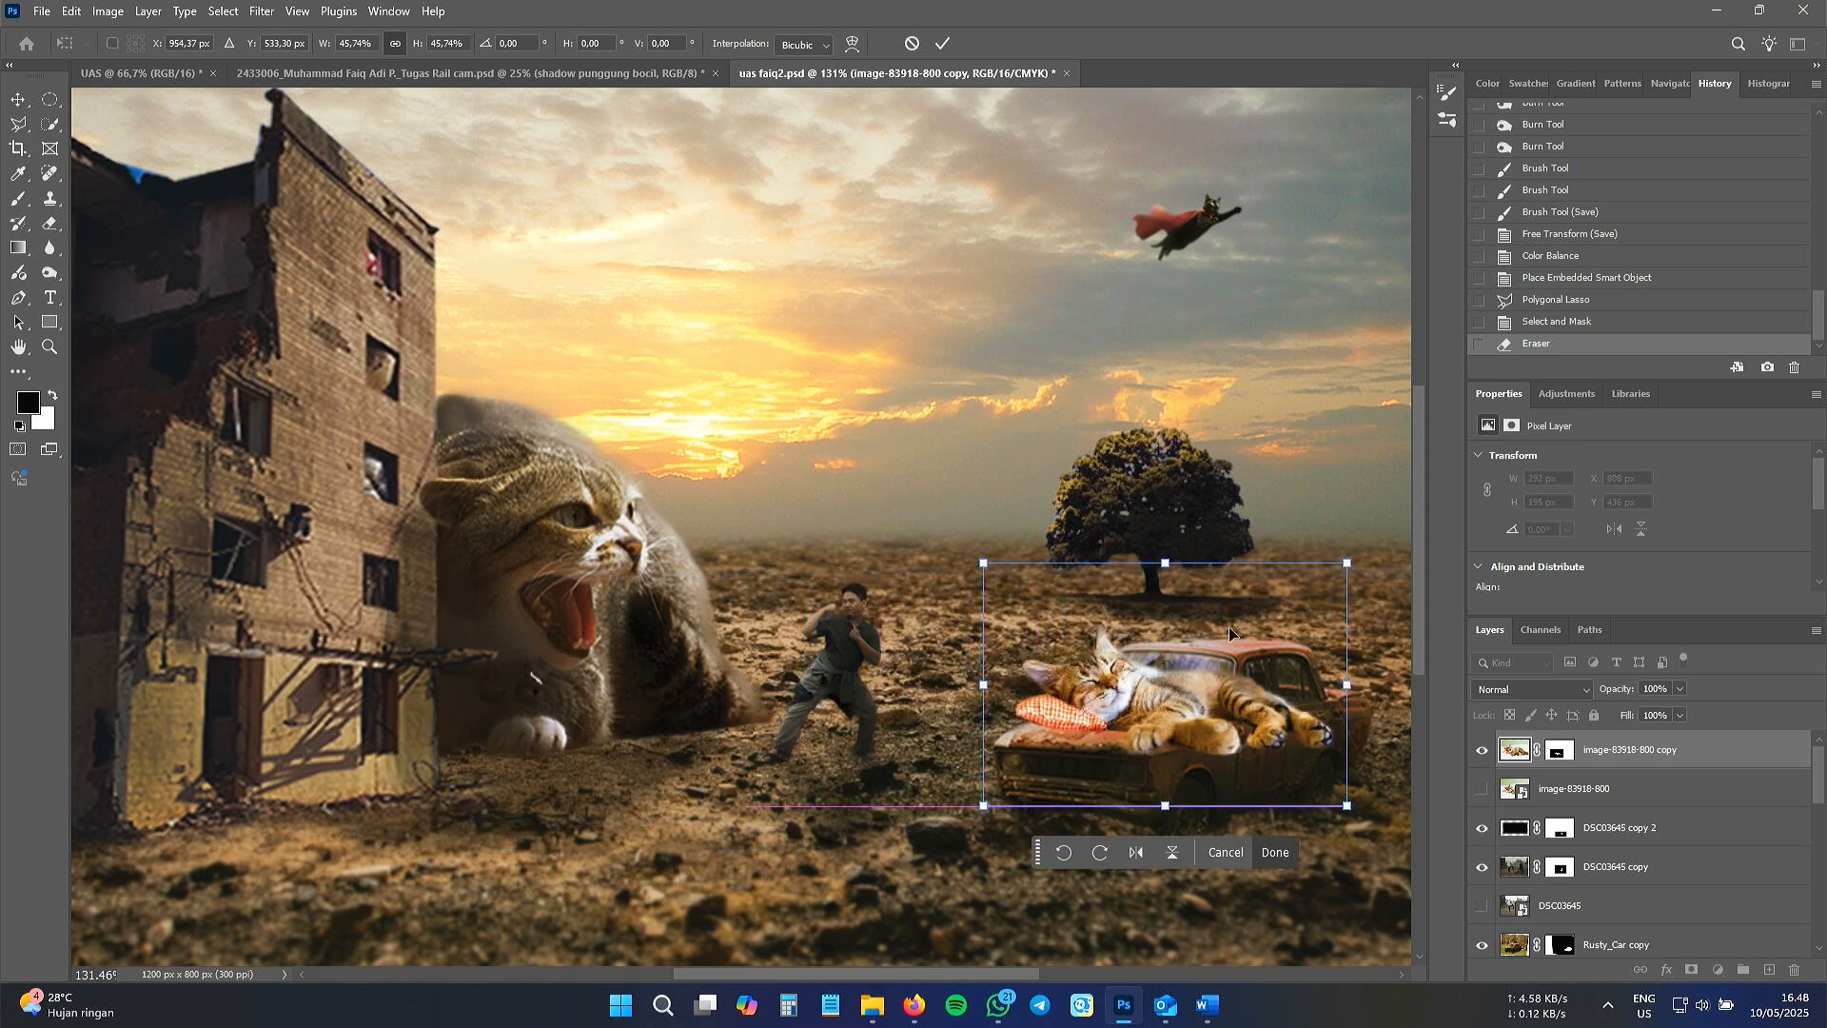
{"action": "left_click_drag", "start_coordinate": [1348, 562], "coordinate": [1127, 671]}
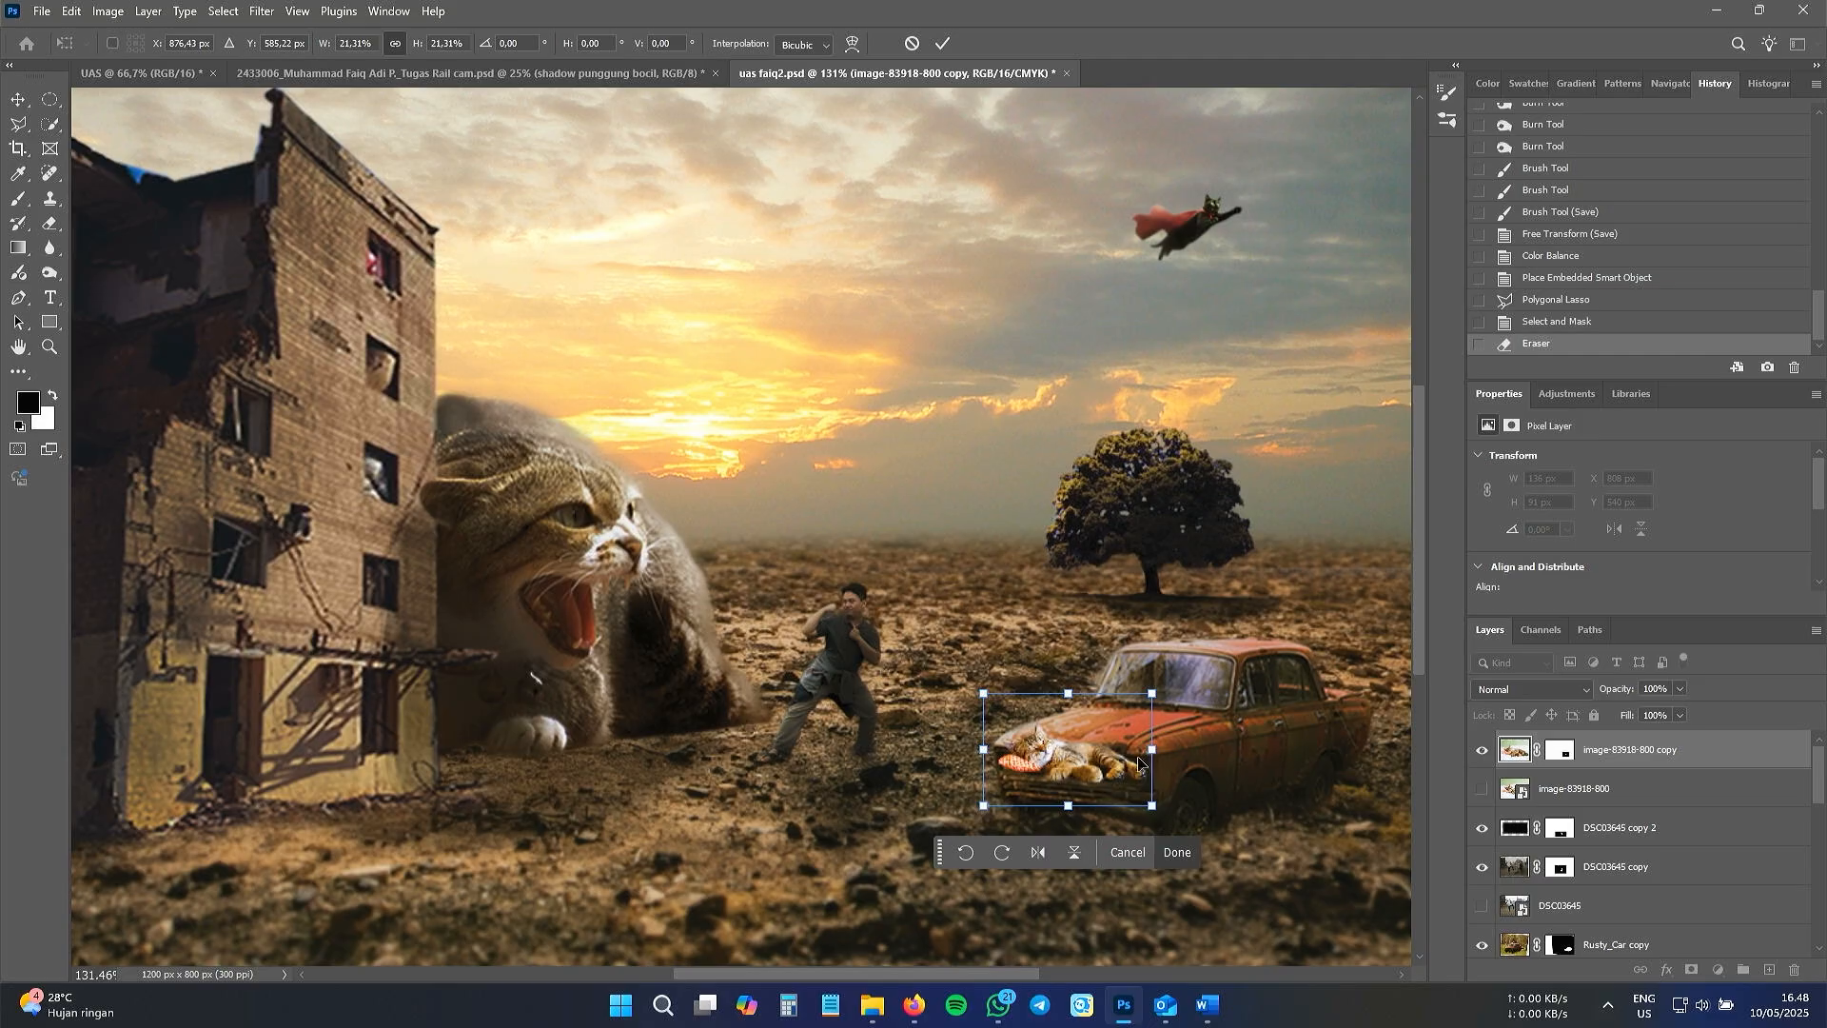
{"action": "left_click", "coordinate": [397, 49]}
{"action": "left_click_drag", "start_coordinate": [1152, 750], "coordinate": [1121, 722]}
{"action": "left_click_drag", "start_coordinate": [1195, 648], "coordinate": [1128, 720]}
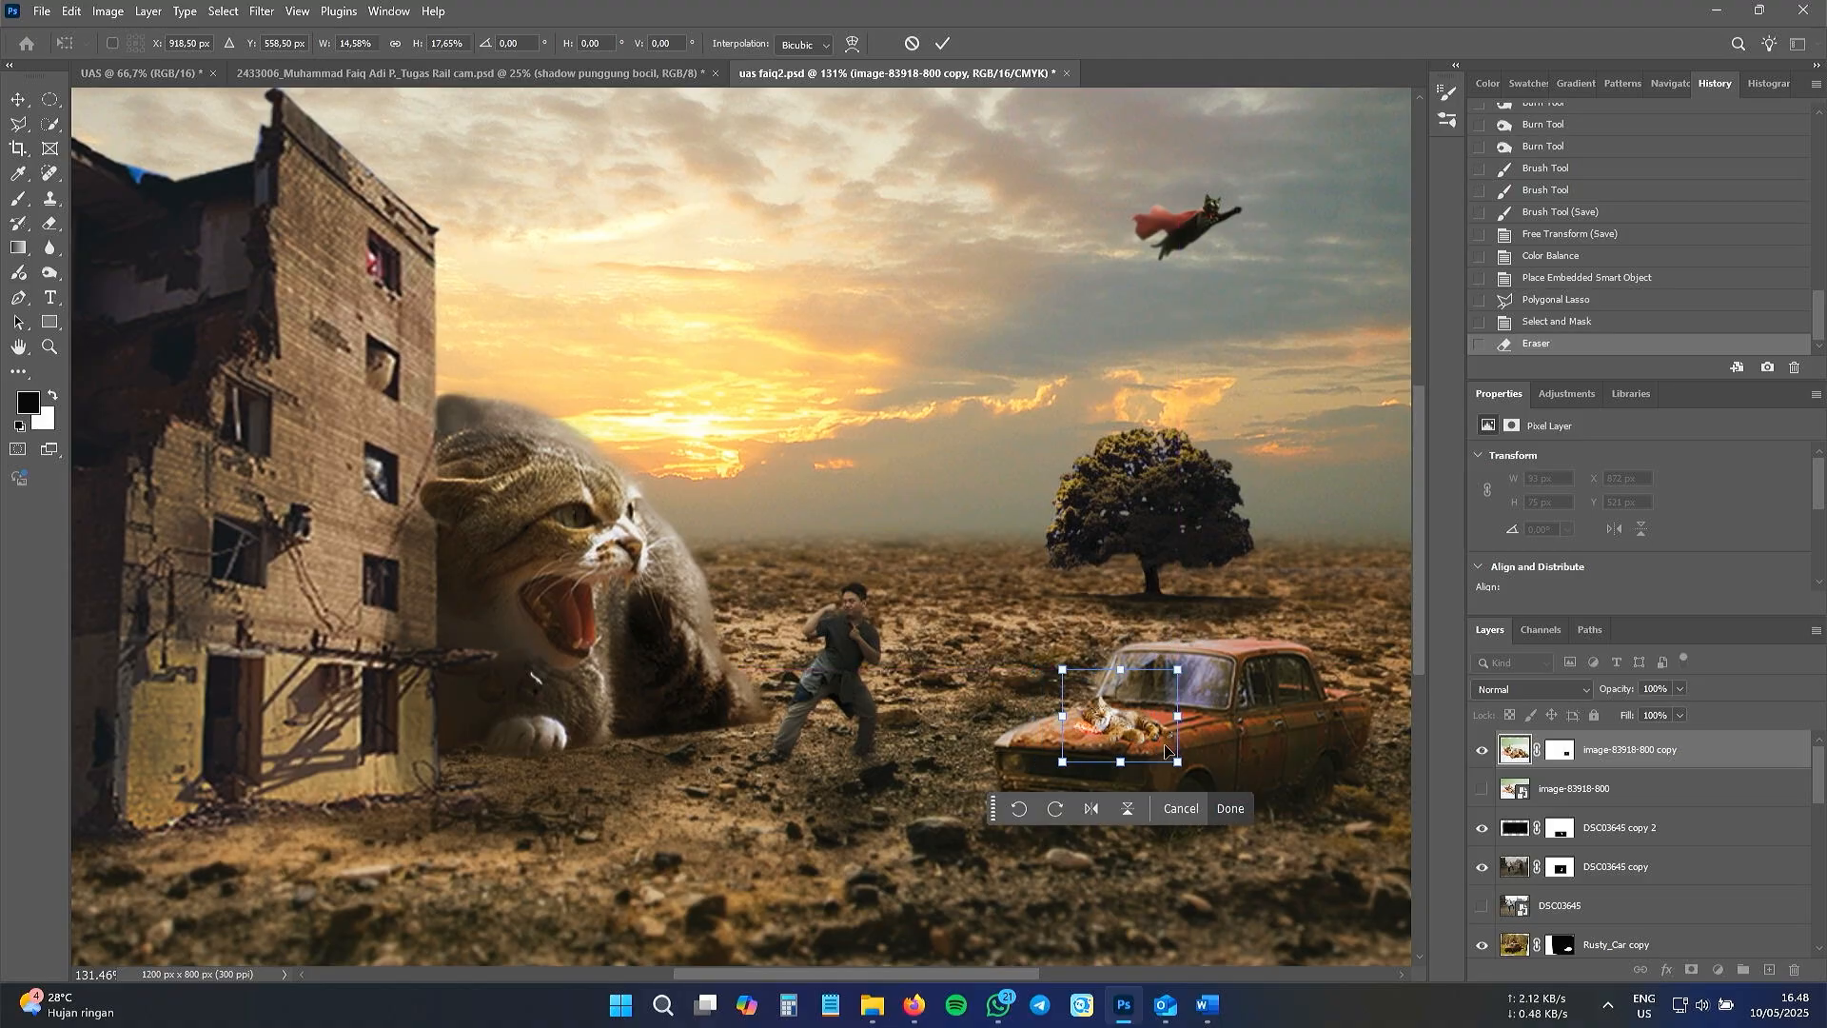
{"action": "scroll", "coordinate": [1166, 750], "scroll_direction": "up", "scroll_amount": 3}
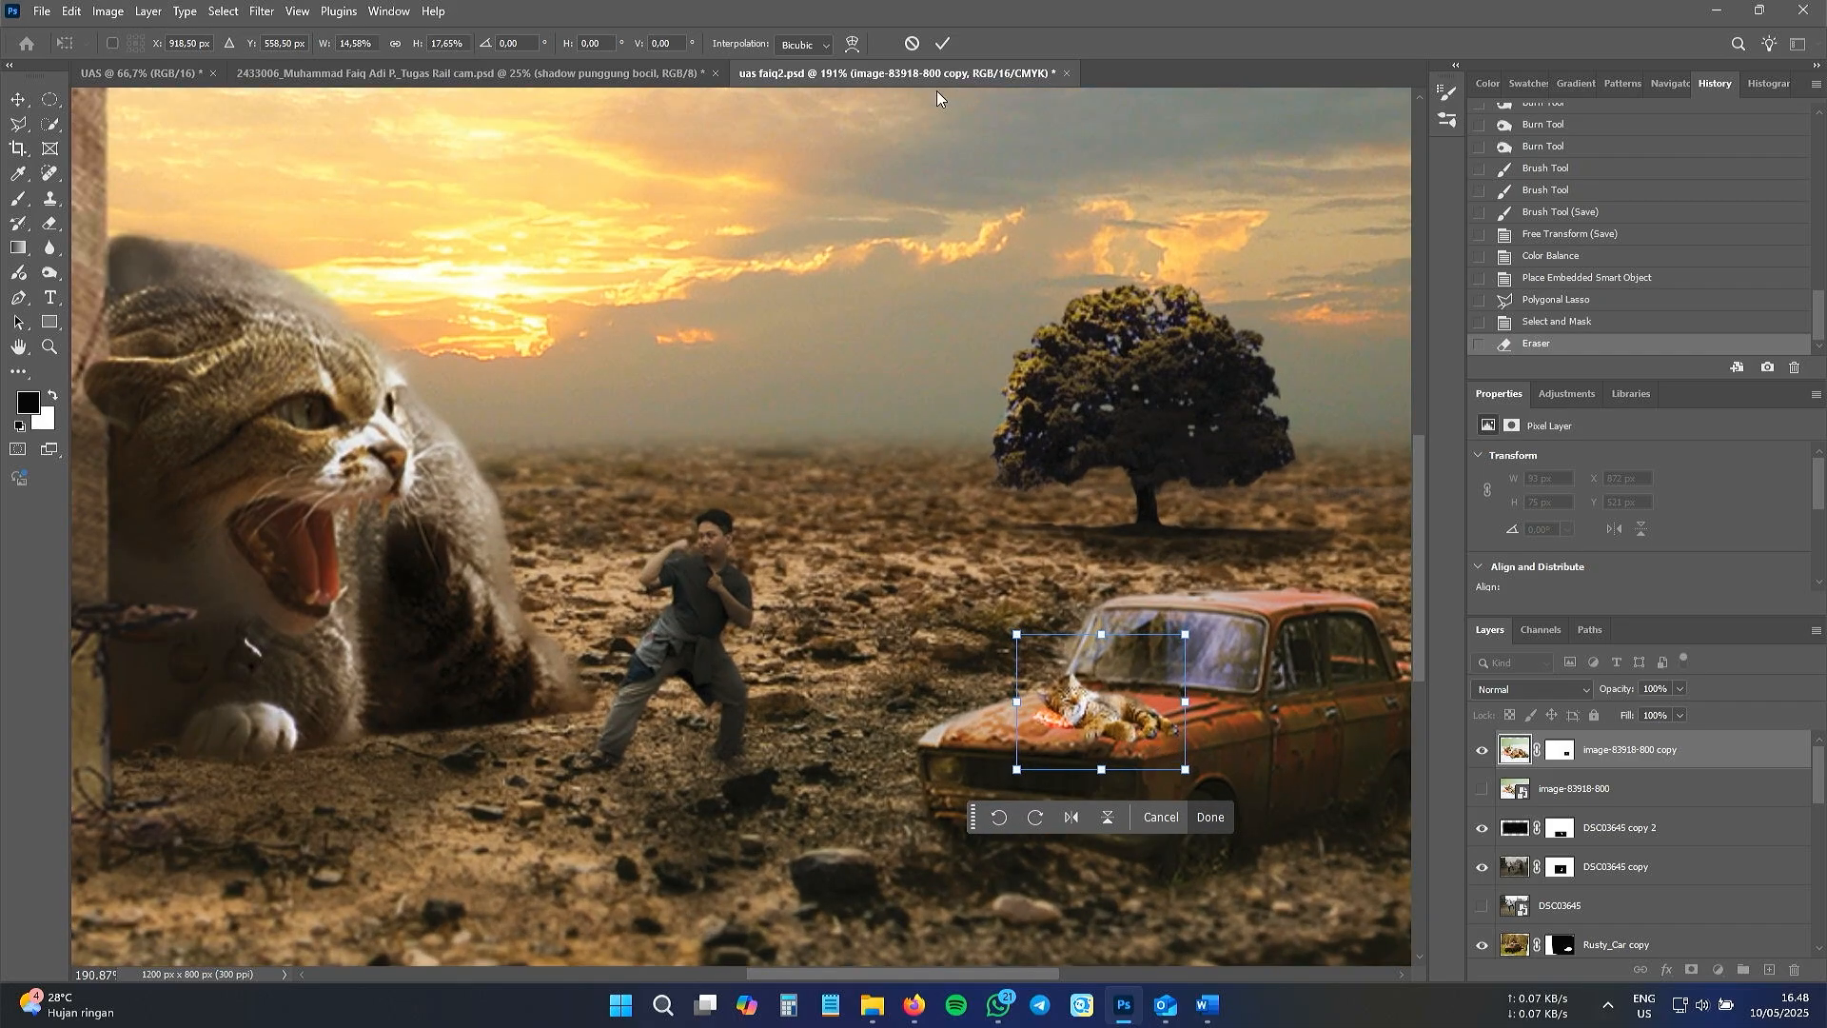
{"action": "left_click", "coordinate": [944, 45]}
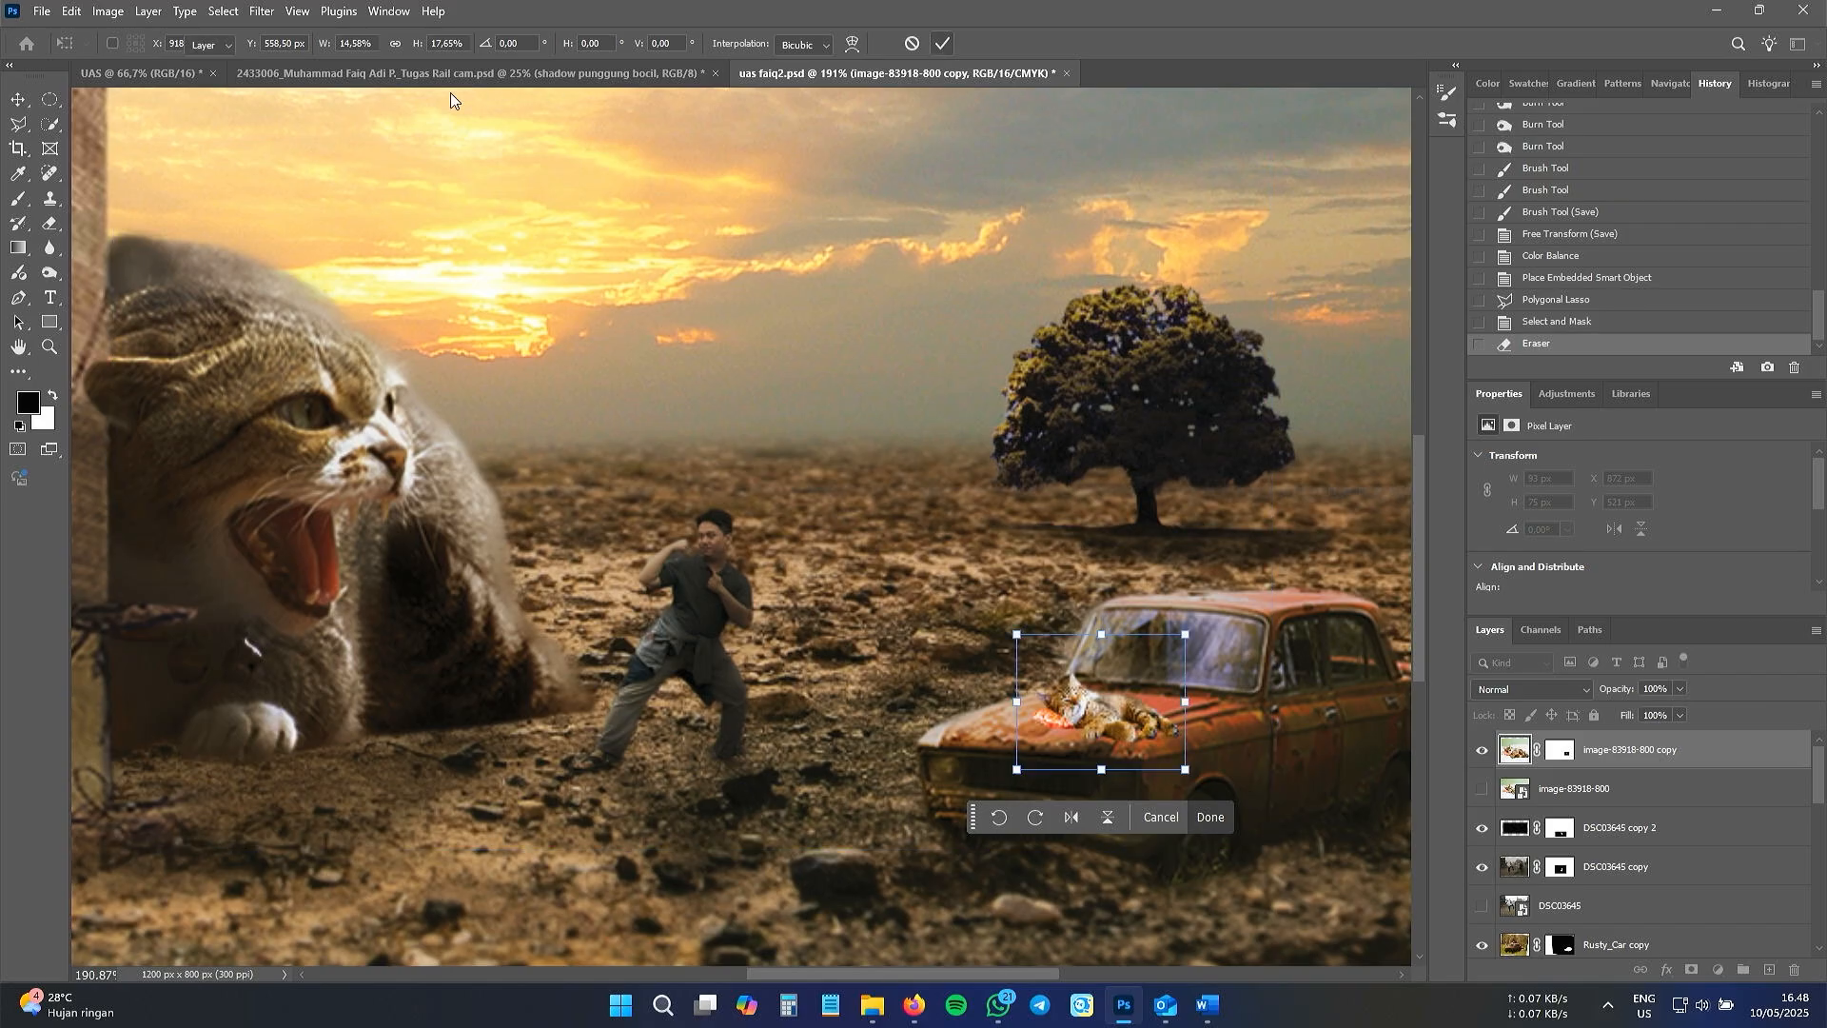
- Apply a midtone Color Balance to the kitten layer, with red about +15, blue about -39 and a shift on the magenta-green axis
{"action": "left_click", "coordinate": [119, 13]}
{"action": "mouse_move", "coordinate": [204, 67]}
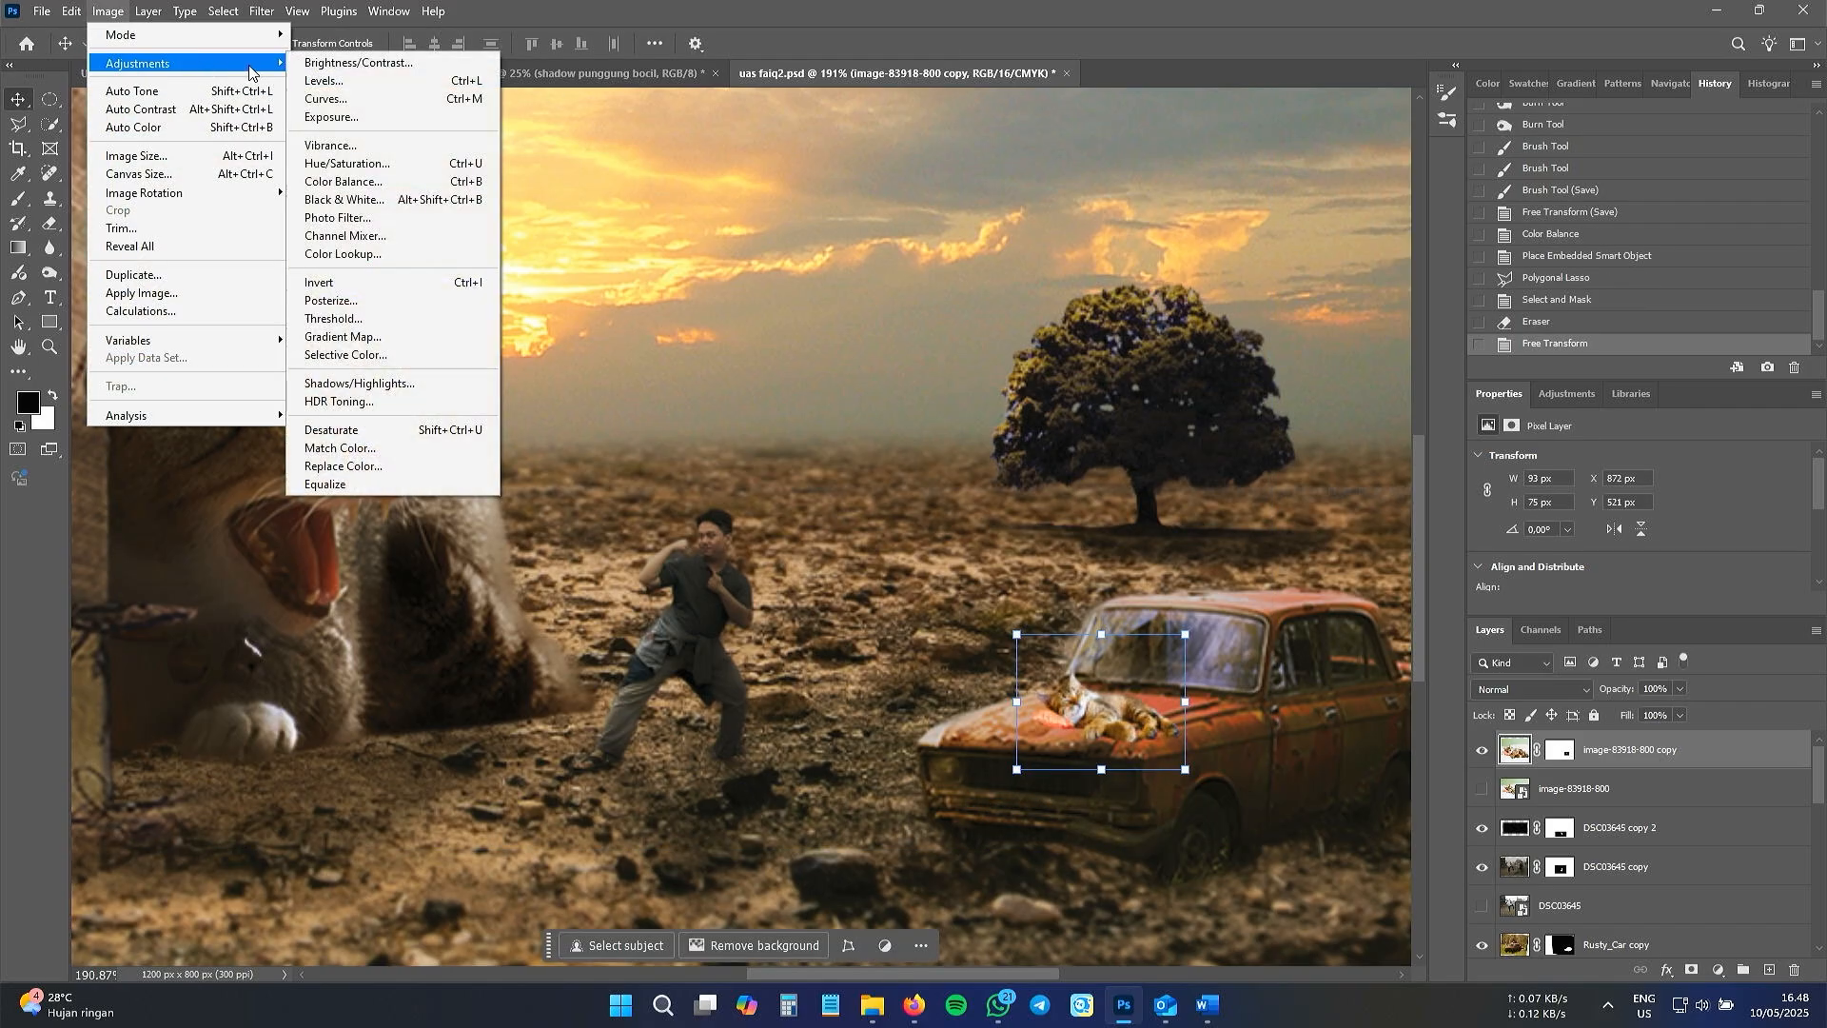
{"action": "left_click", "coordinate": [369, 183]}
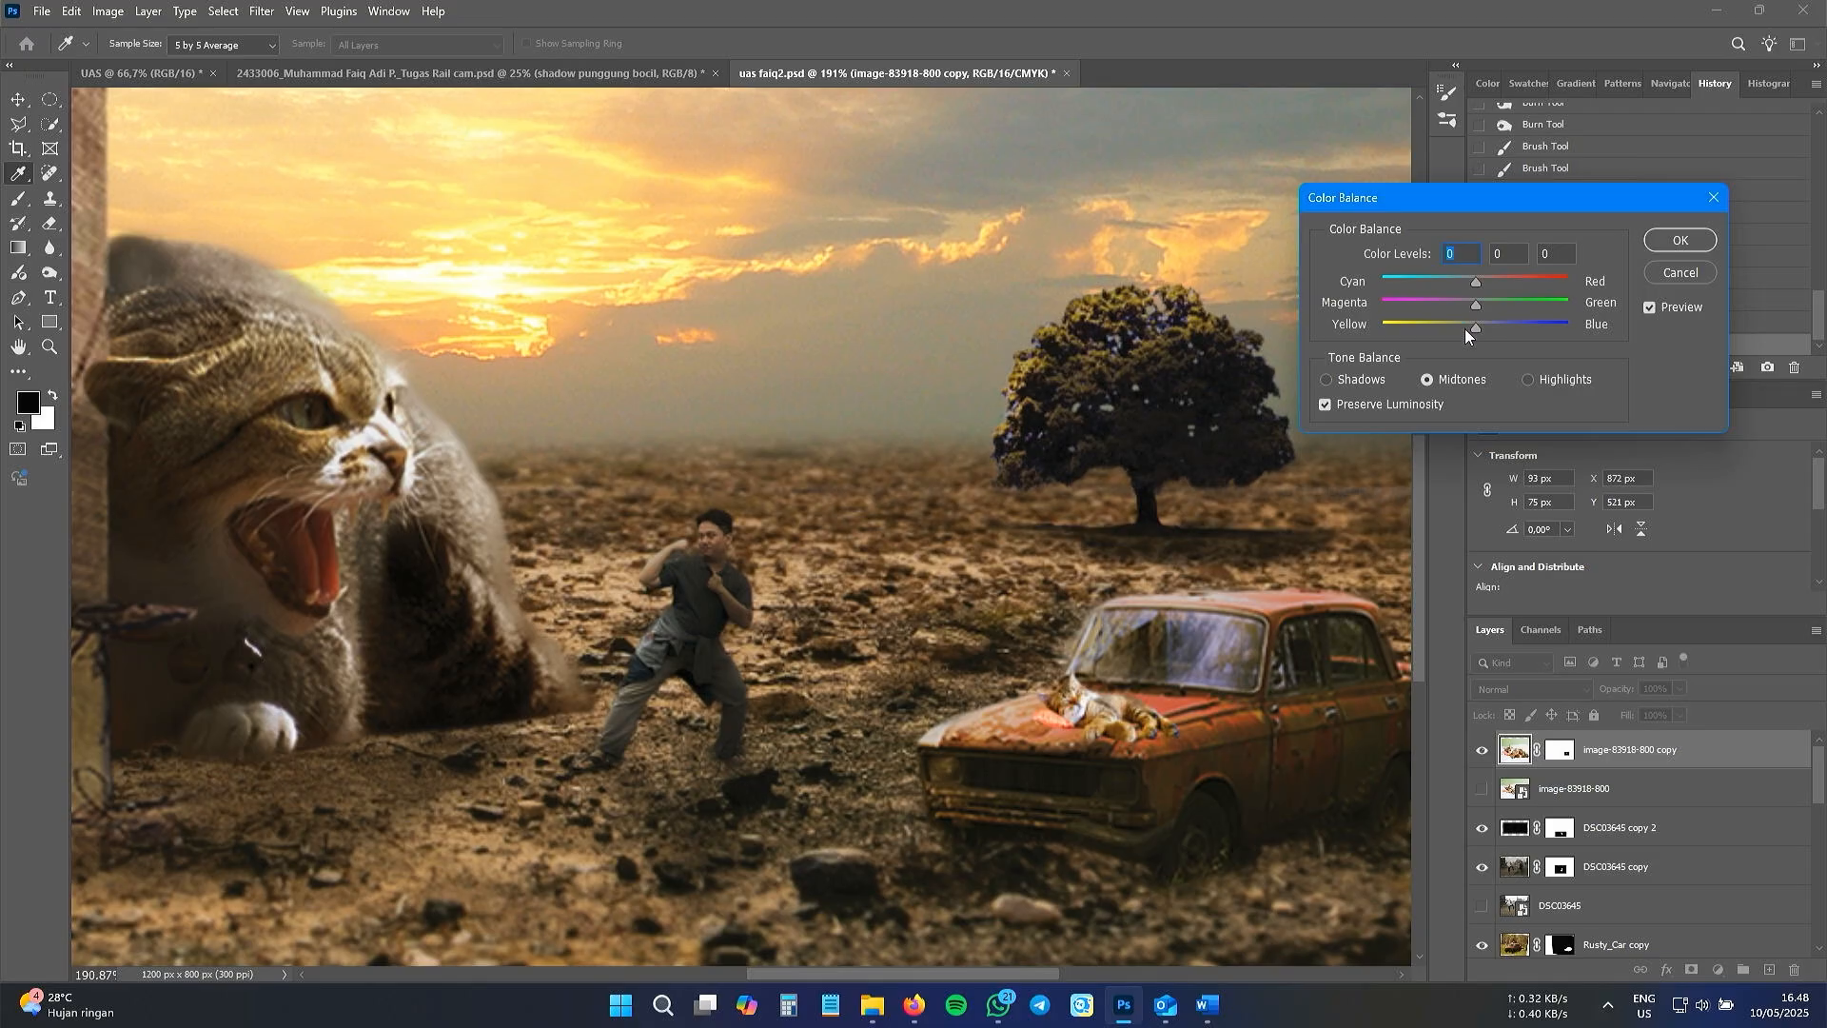
{"action": "mouse_move", "coordinate": [1465, 328]}
{"action": "left_mouse_down"}
{"action": "mouse_move", "coordinate": [1443, 328]}
{"action": "mouse_move", "coordinate": [1466, 303]}
{"action": "left_mouse_up"}
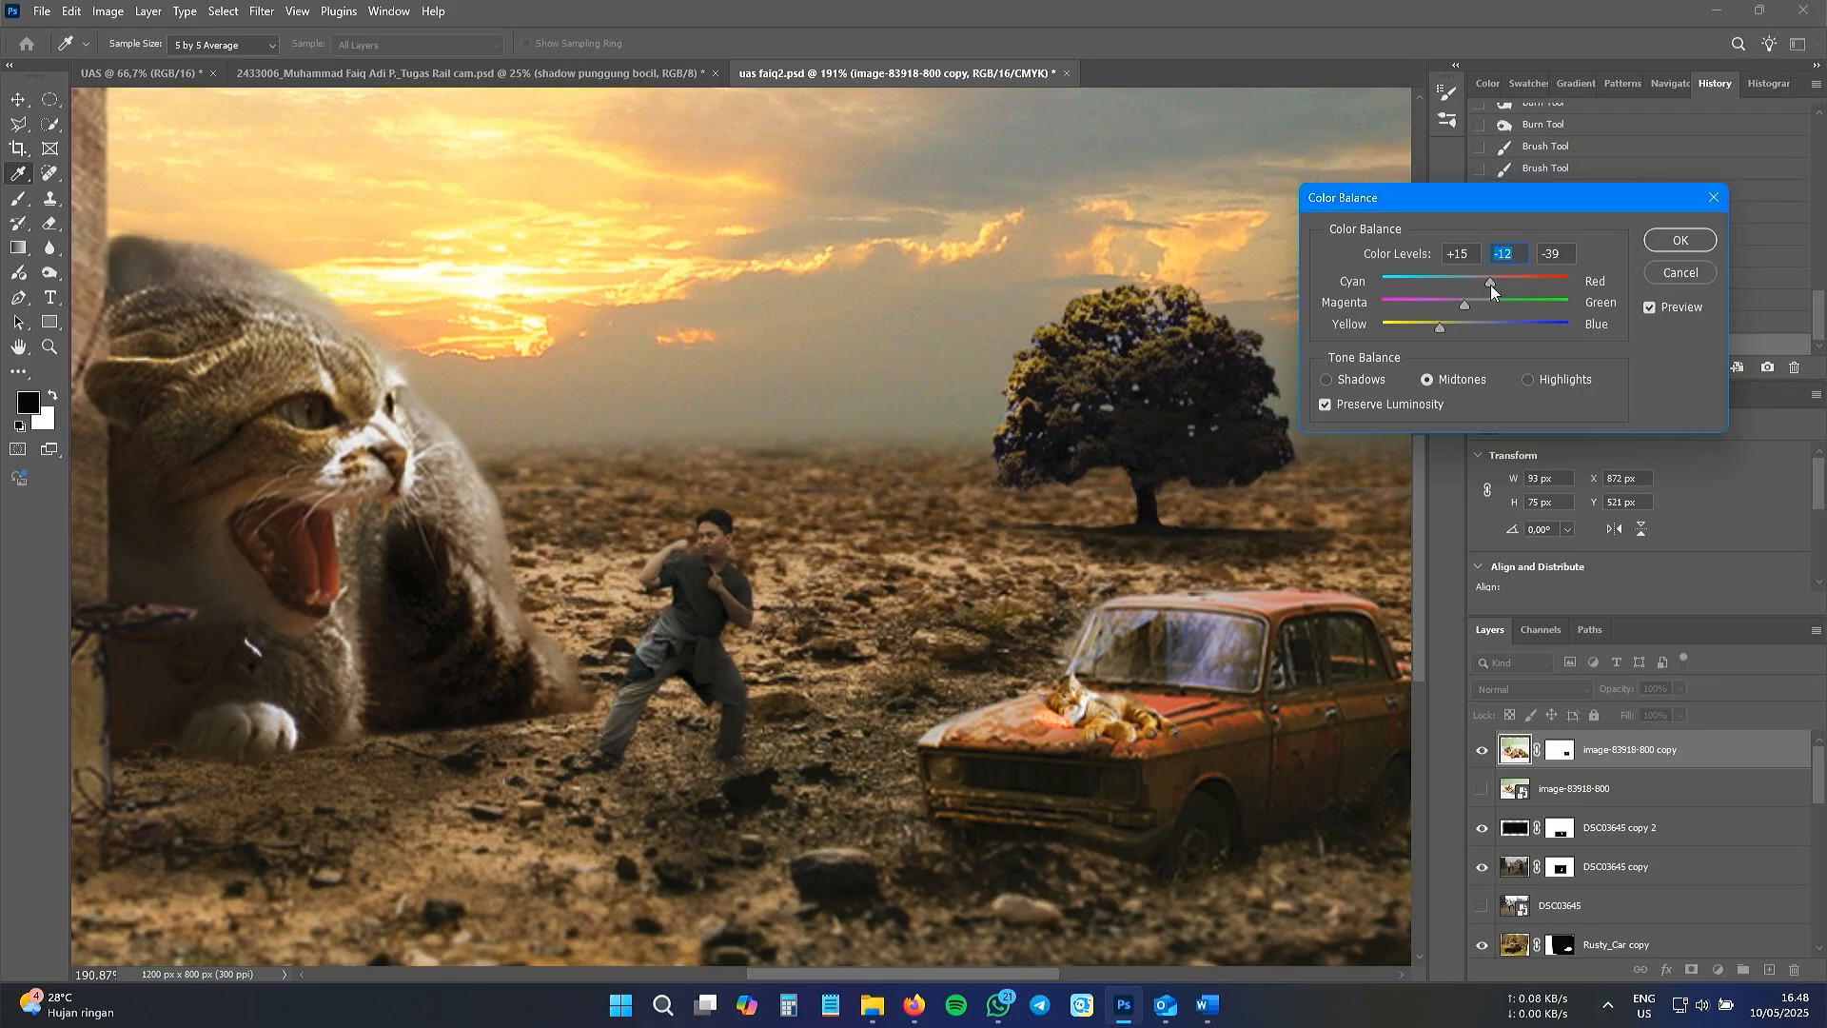
{"action": "mouse_move", "coordinate": [1449, 301]}
{"action": "left_mouse_down"}
{"action": "mouse_move", "coordinate": [1433, 328]}
{"action": "mouse_move", "coordinate": [1499, 284]}
{"action": "mouse_move", "coordinate": [1468, 303]}
{"action": "left_mouse_up"}
{"action": "left_click", "coordinate": [1675, 250]}
- Lower the kitten layer's saturation to -30 with a Hue/Saturation adjustment
{"action": "left_click", "coordinate": [108, 11]}
{"action": "mouse_move", "coordinate": [143, 65]}
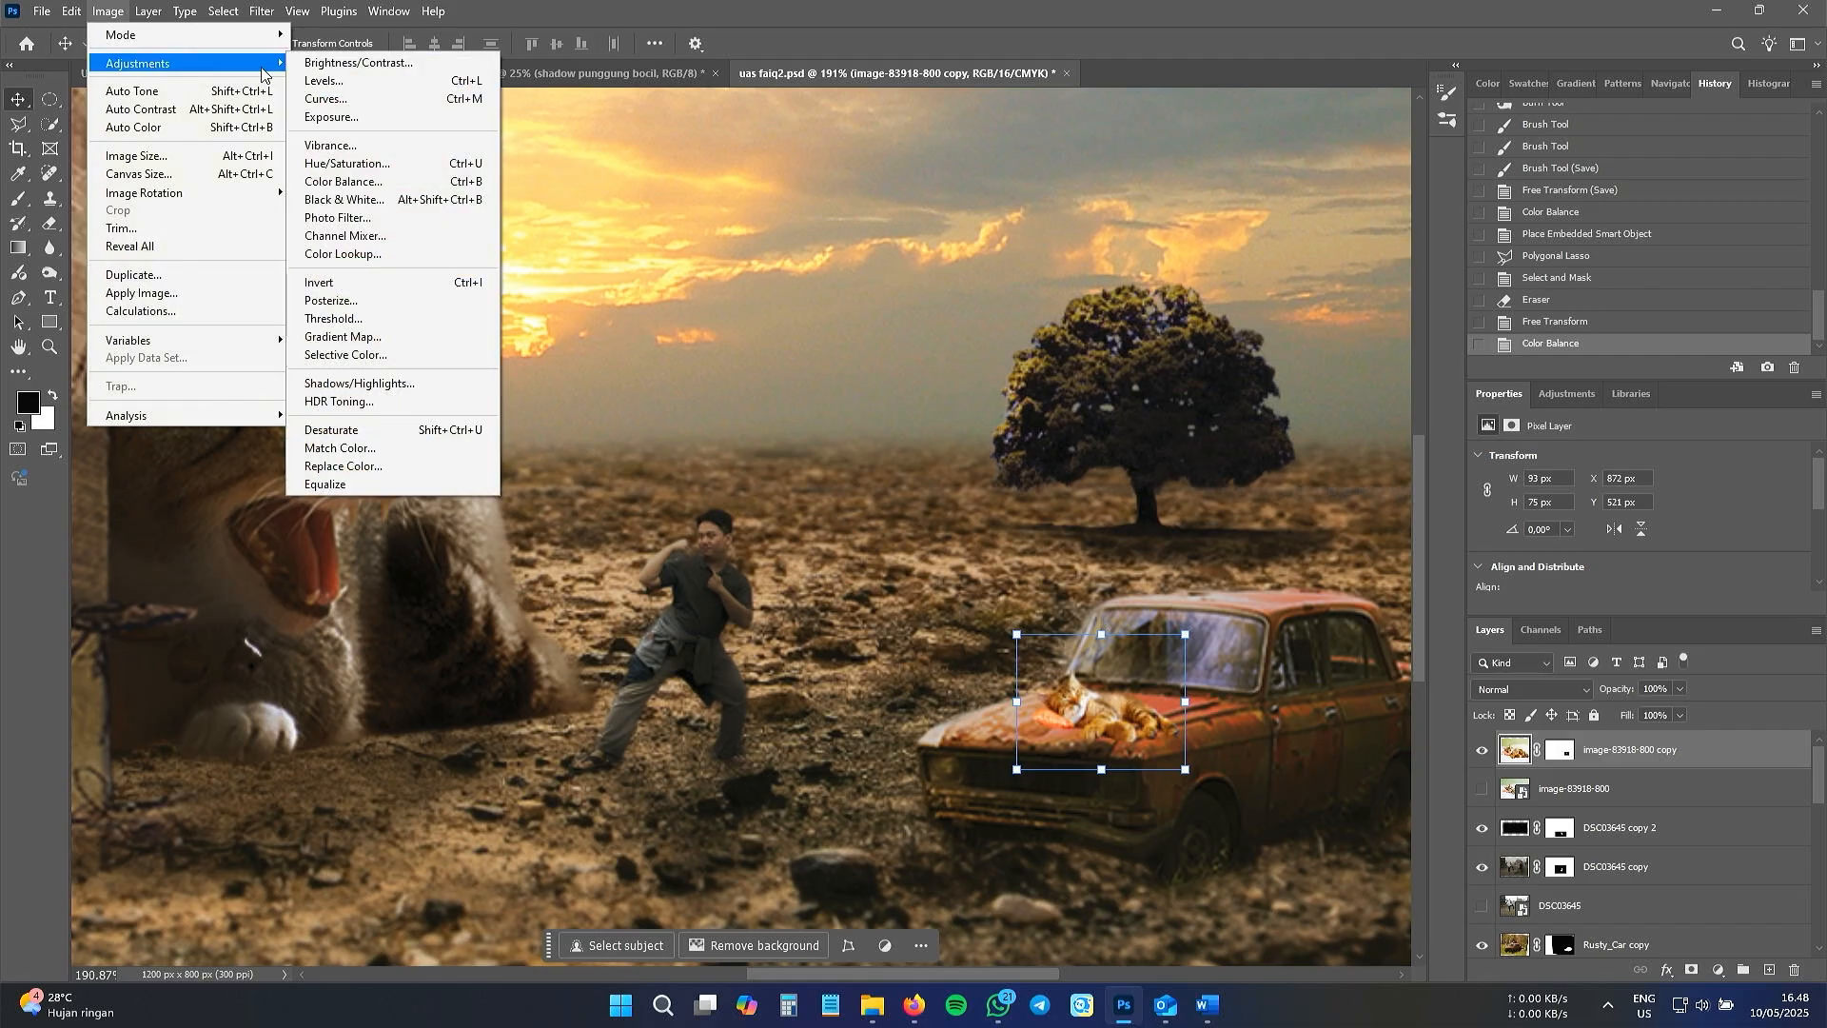
{"action": "left_click", "coordinate": [350, 162]}
{"action": "left_click_drag", "start_coordinate": [1409, 452], "coordinate": [1474, 277]}
{"action": "mouse_move", "coordinate": [1467, 458]}
{"action": "left_mouse_down"}
{"action": "mouse_move", "coordinate": [1423, 463]}
{"action": "mouse_move", "coordinate": [1442, 467]}
{"action": "left_mouse_up"}
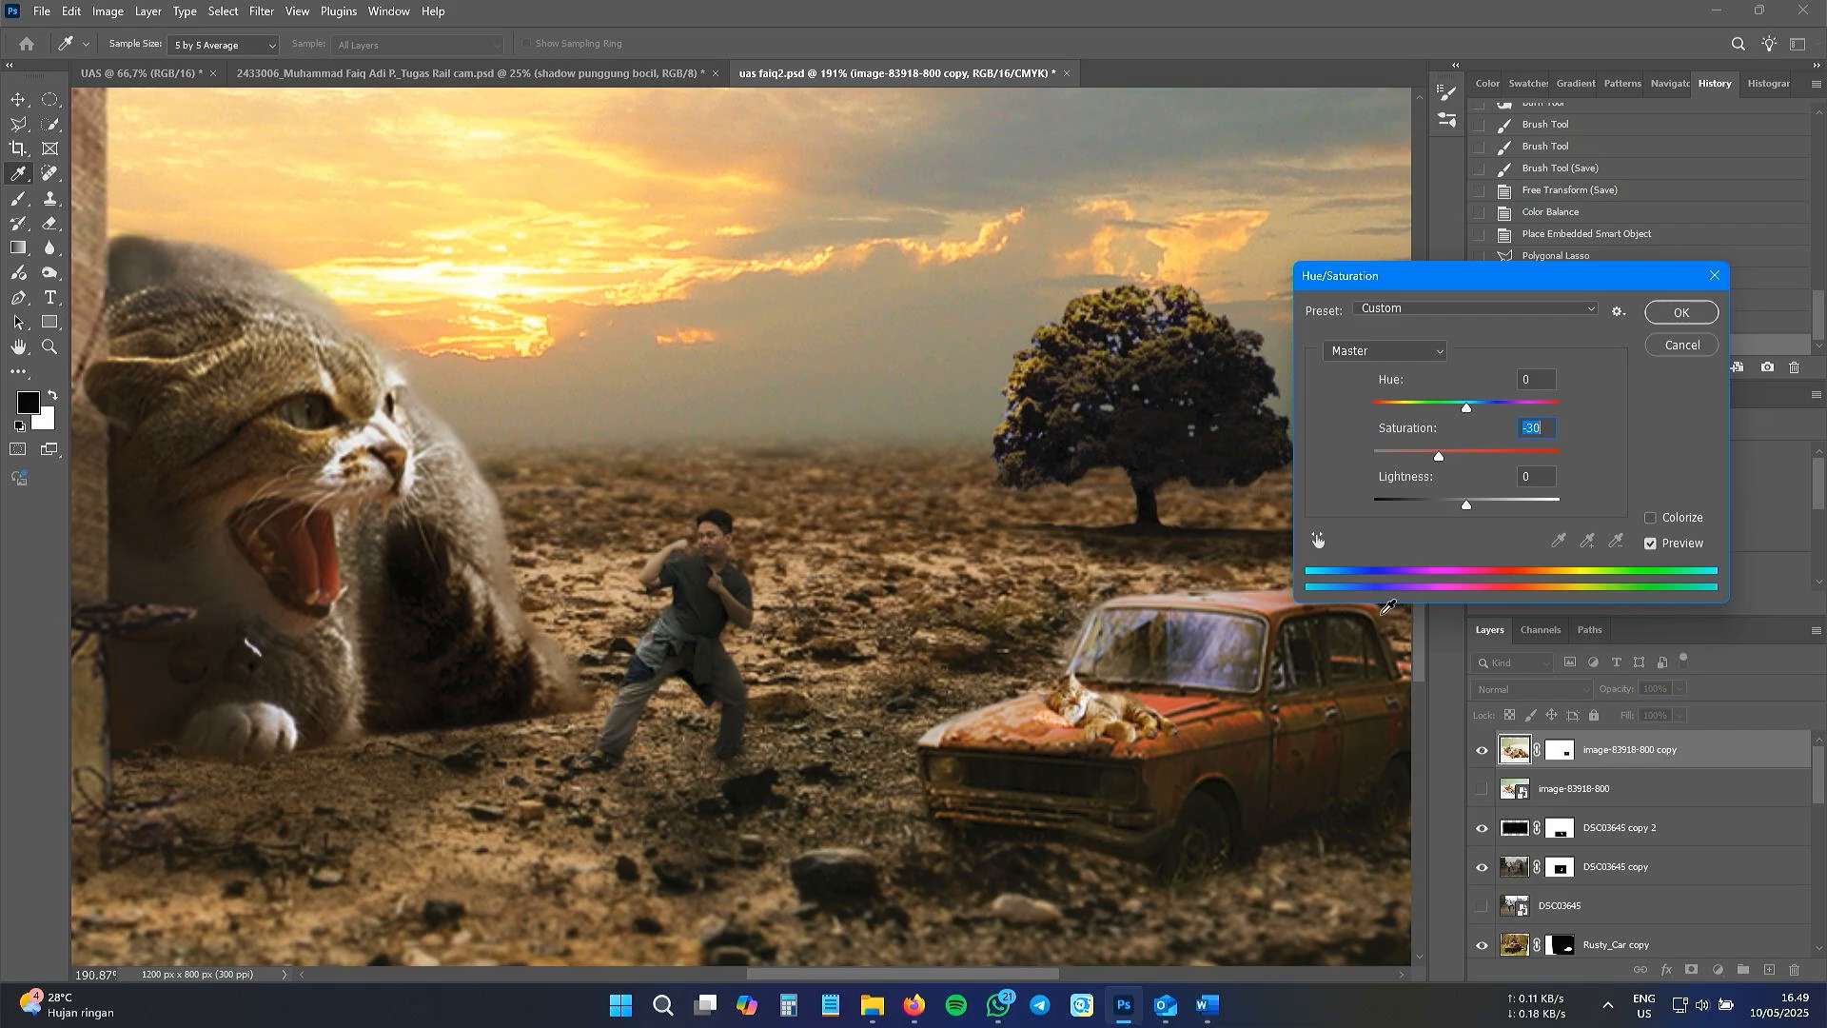
{"action": "left_click_drag", "start_coordinate": [1461, 514], "coordinate": [1465, 519]}
{"action": "left_click", "coordinate": [1681, 313]}
{"action": "key", "text": "v"}
- Apply Curves to the kitten layer, mapping input 55 to output 40 and input 199 to output 200
{"action": "left_click", "coordinate": [107, 11]}
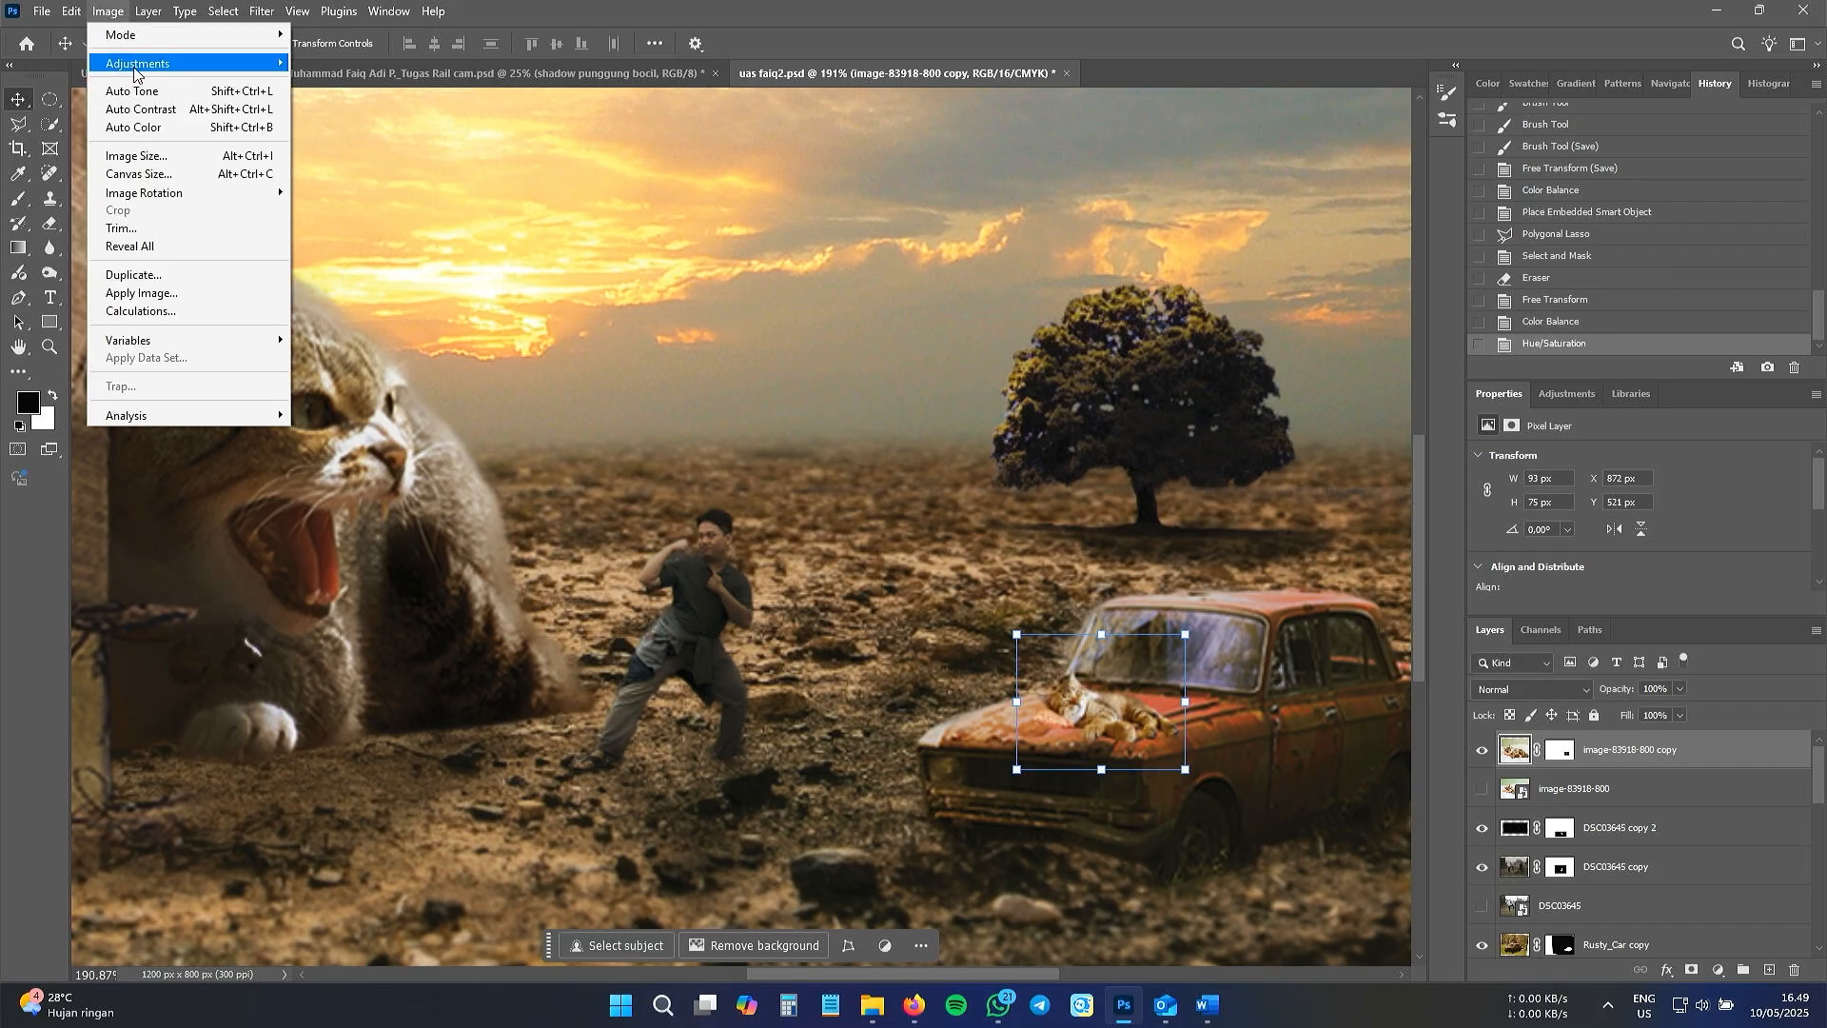
{"action": "mouse_move", "coordinate": [134, 74]}
{"action": "left_click", "coordinate": [352, 102]}
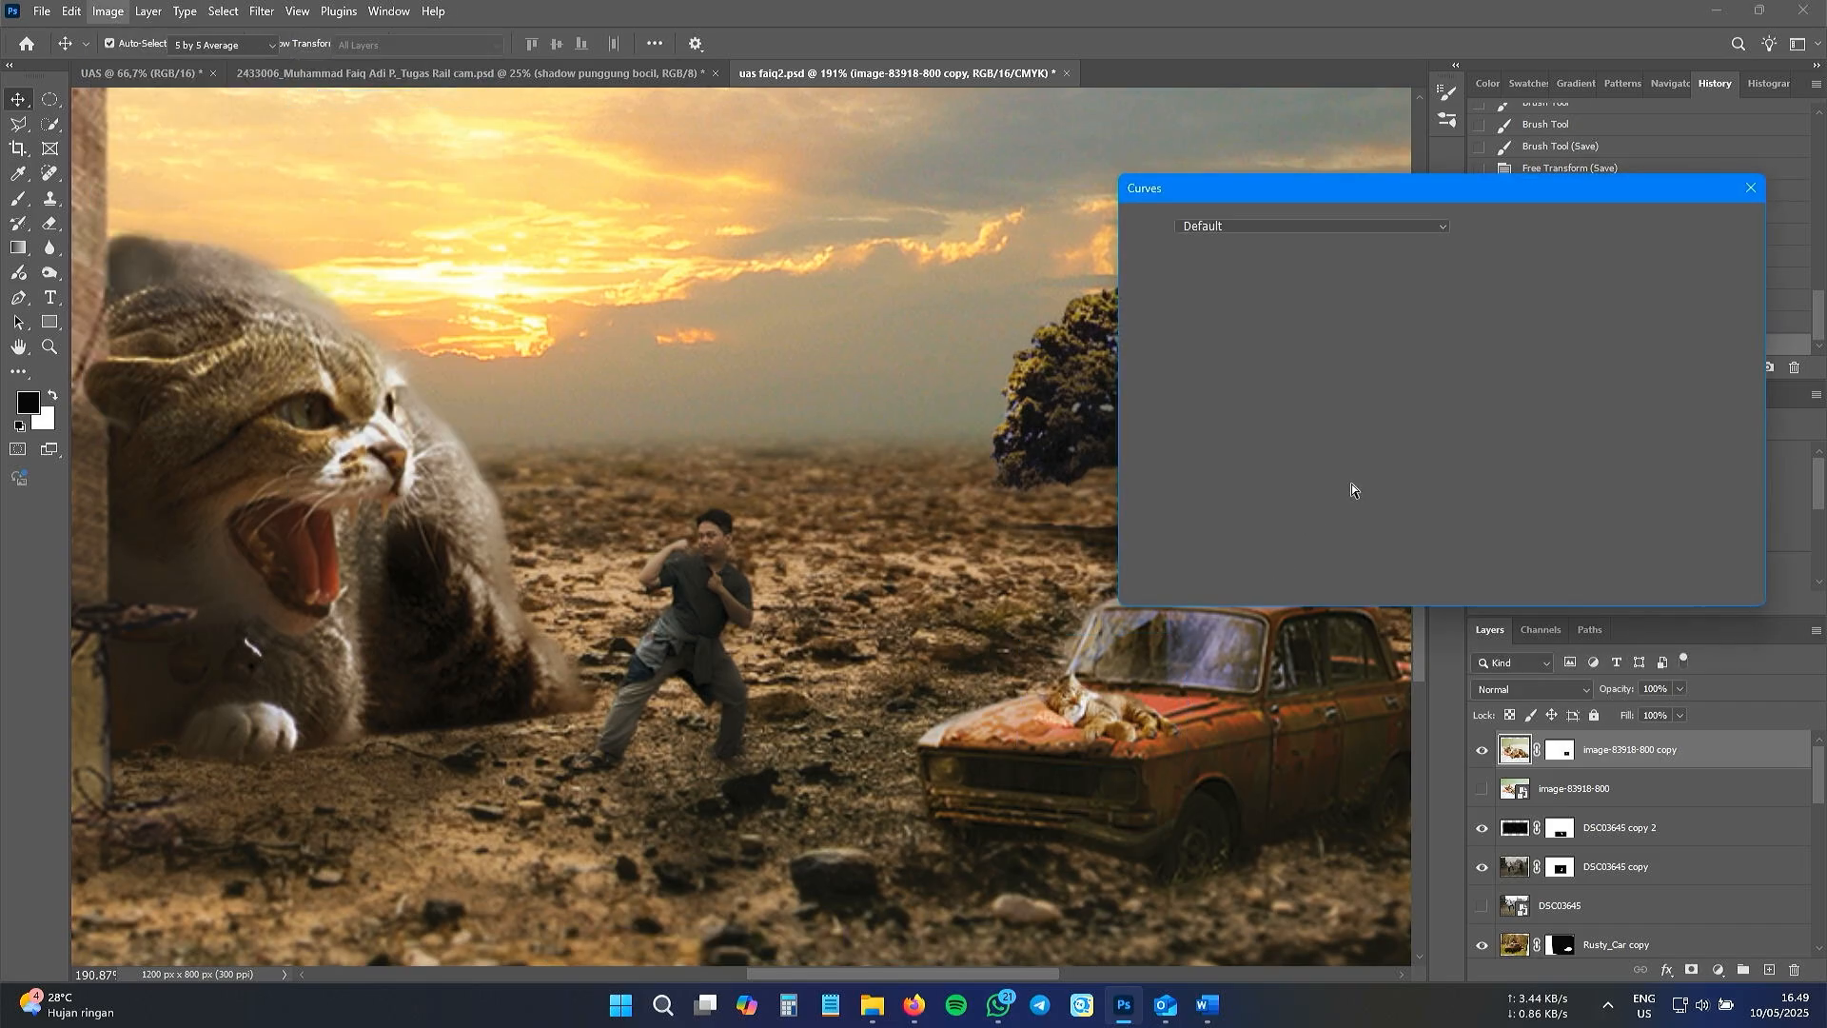
{"action": "left_click_drag", "start_coordinate": [1272, 467], "coordinate": [1271, 482]}
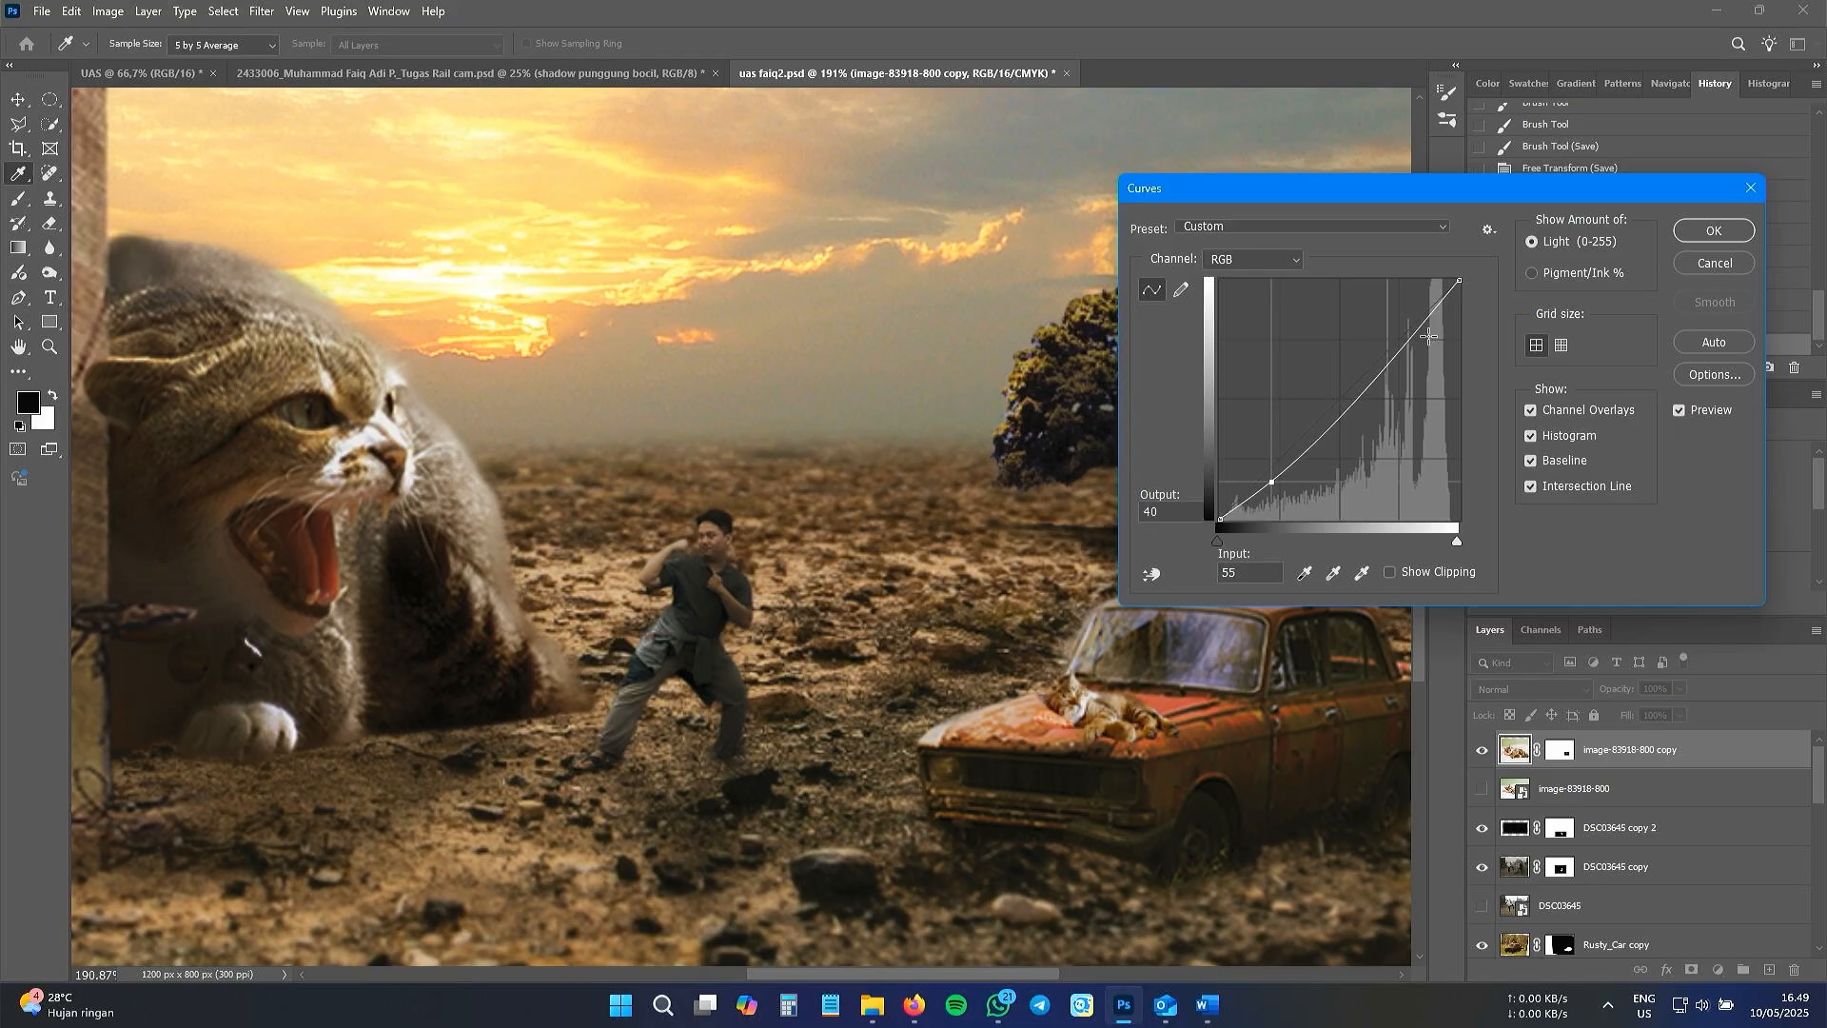
{"action": "left_click_drag", "start_coordinate": [1416, 339], "coordinate": [1407, 331]}
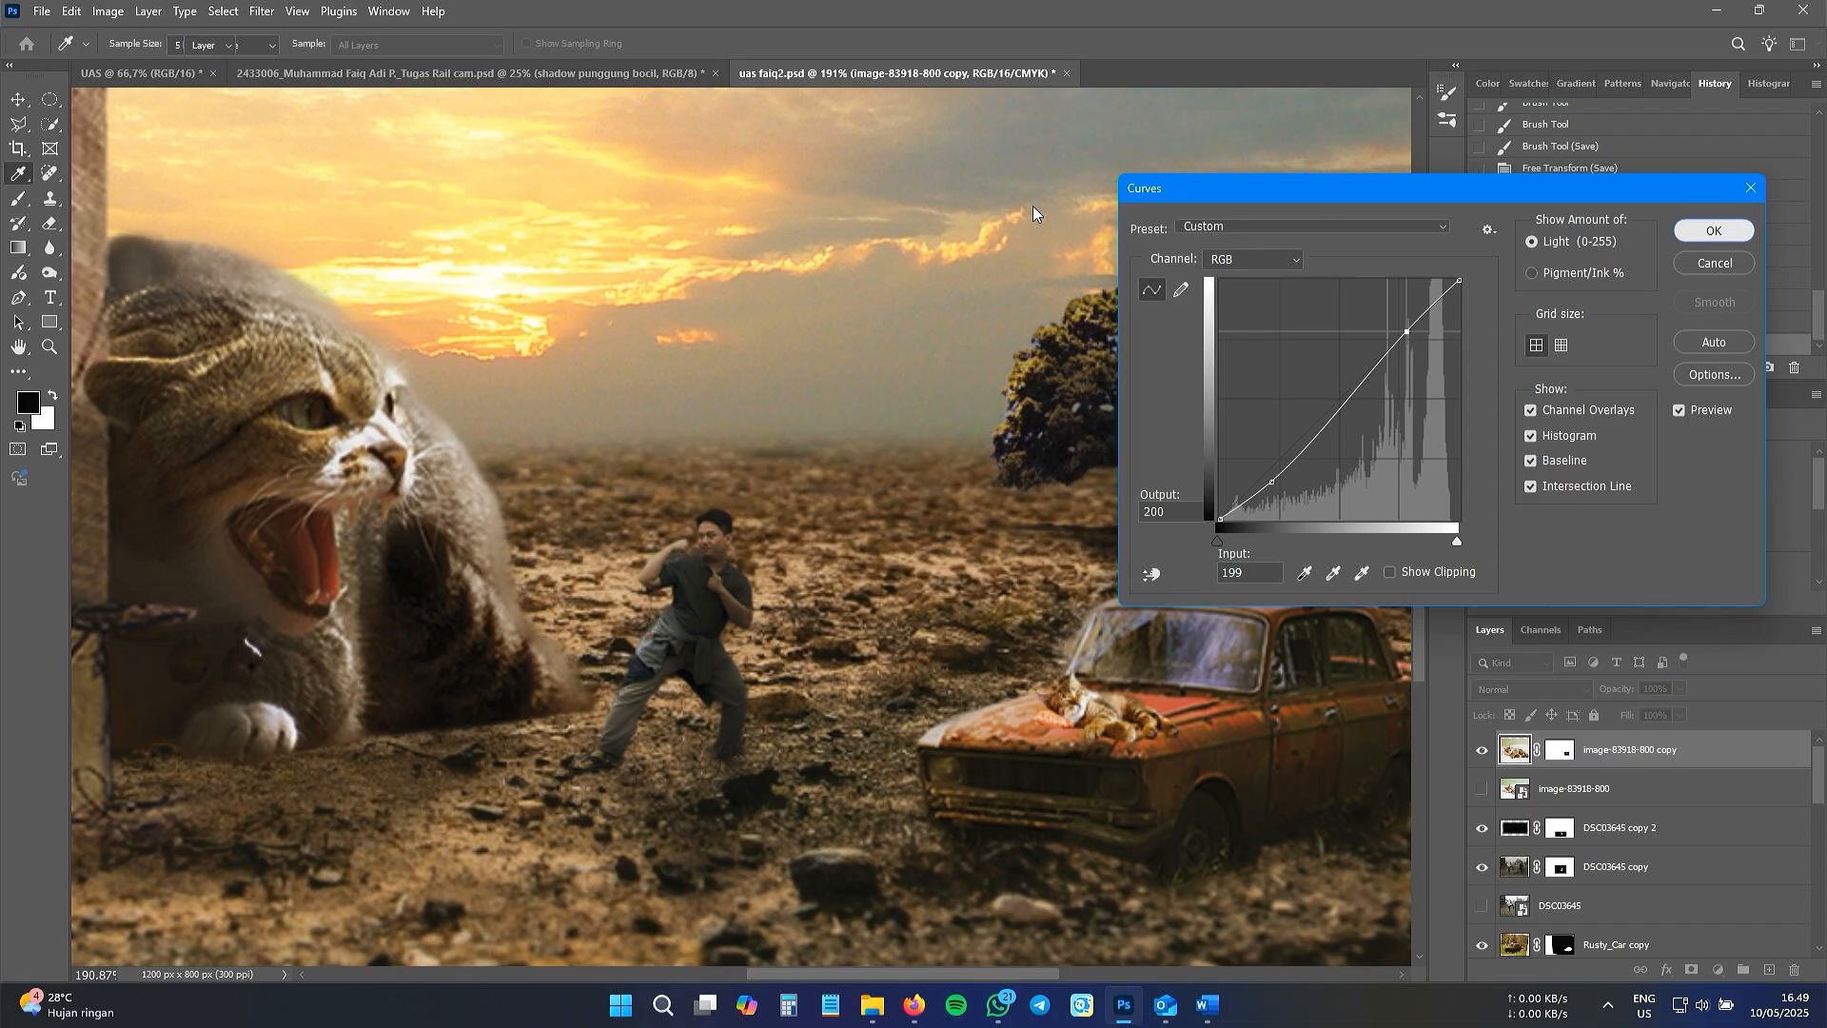
{"action": "left_click", "coordinate": [1709, 230]}
- Apply a second Hue/Saturation adjustment with saturation -20 to the kitten layer
{"action": "left_click", "coordinate": [108, 11]}
{"action": "mouse_move", "coordinate": [153, 65]}
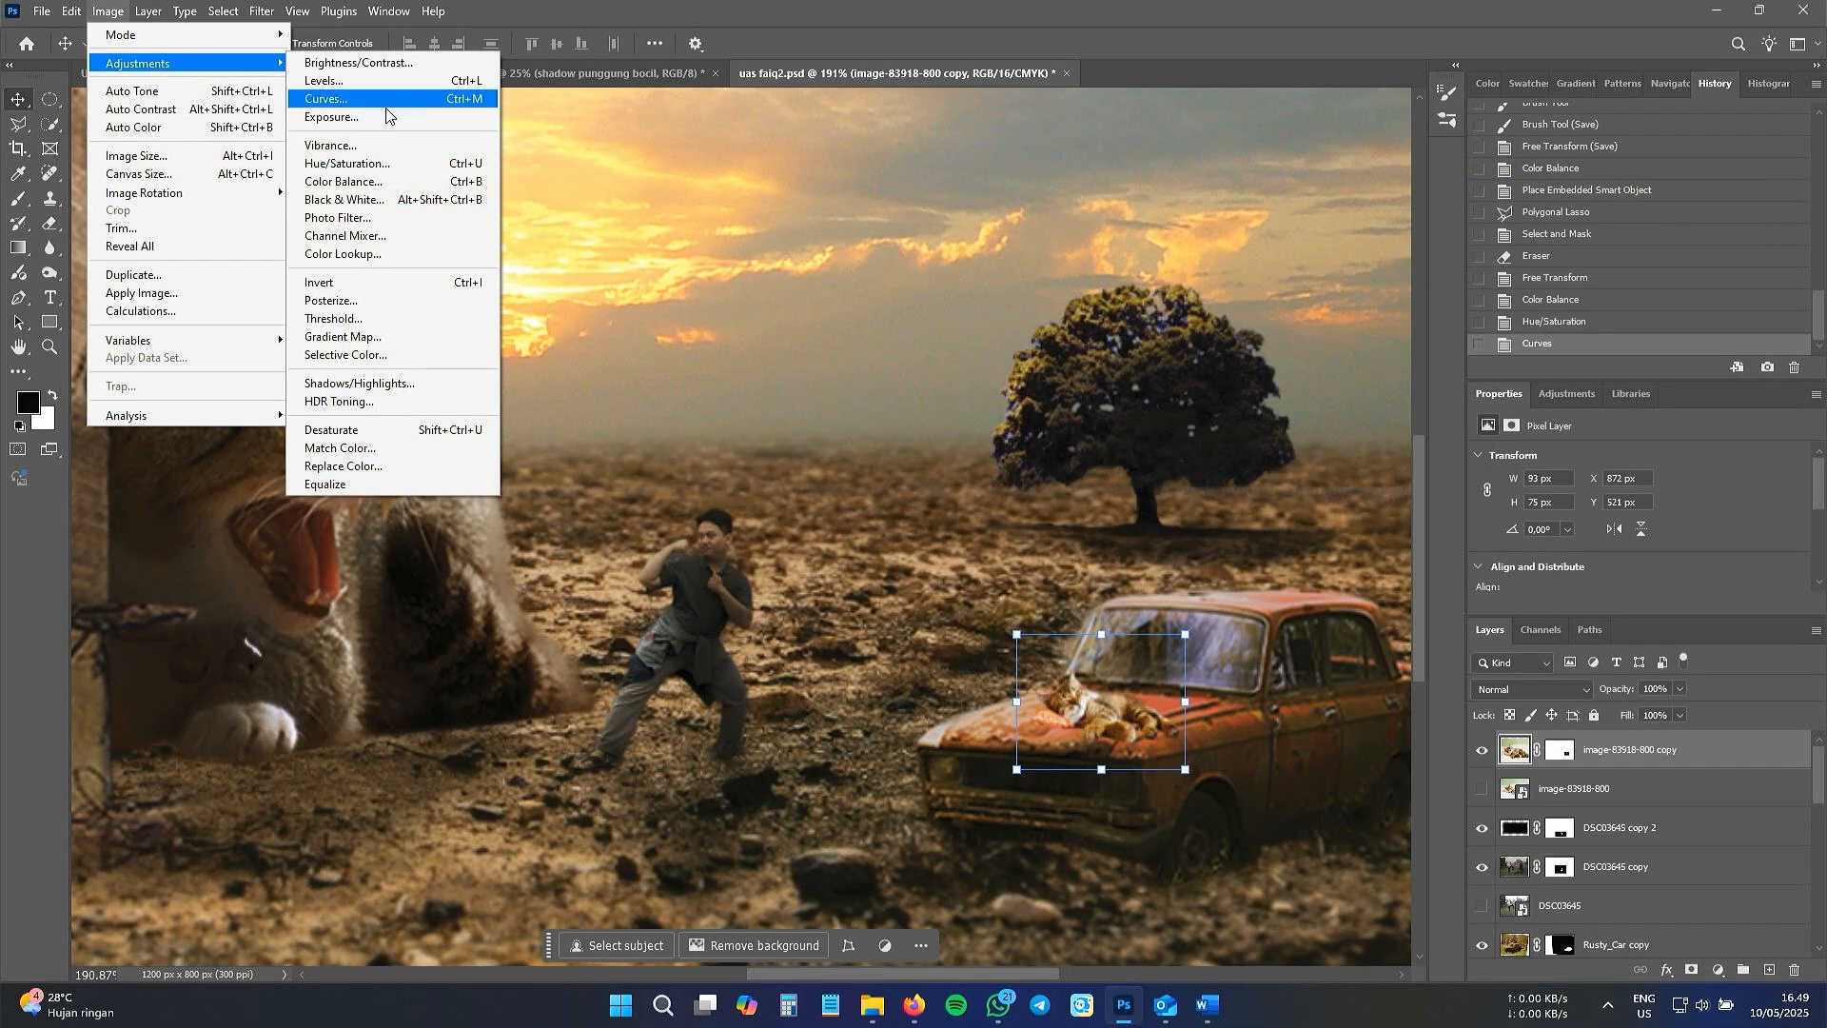
{"action": "left_click", "coordinate": [343, 168]}
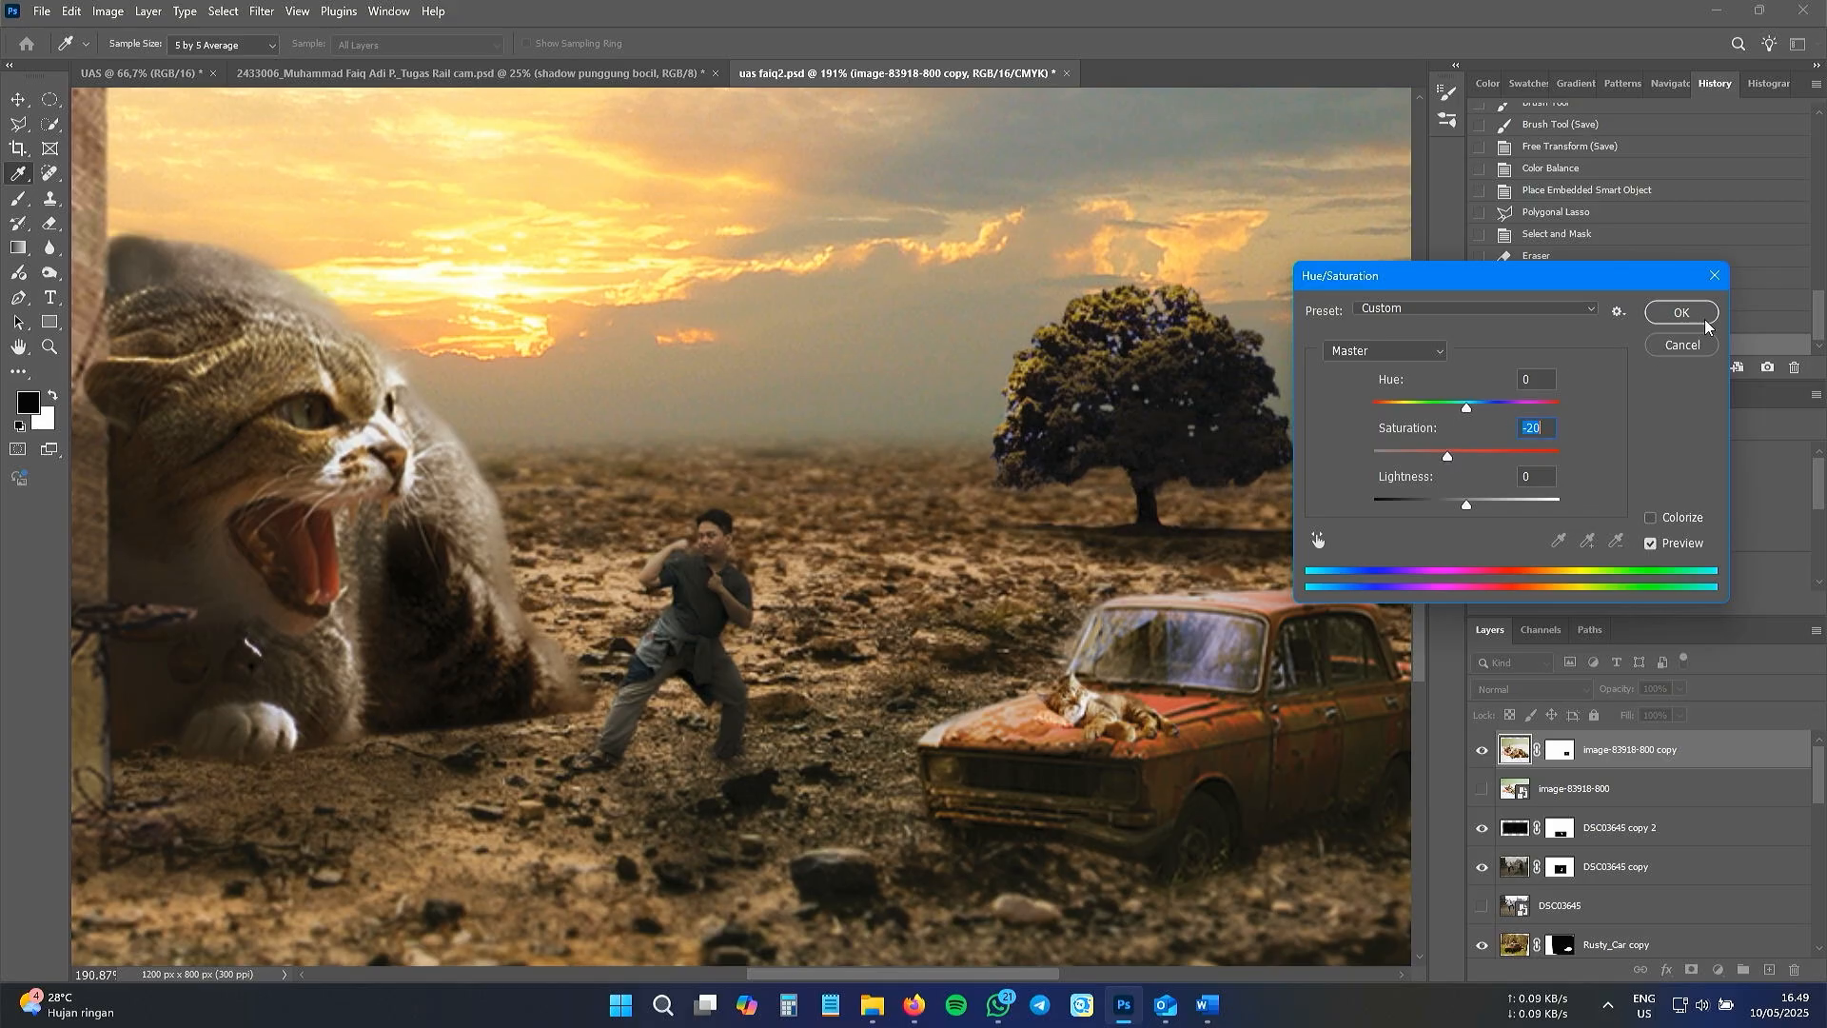
{"action": "left_click", "coordinate": [1681, 314]}
{"action": "key", "text": "v"}
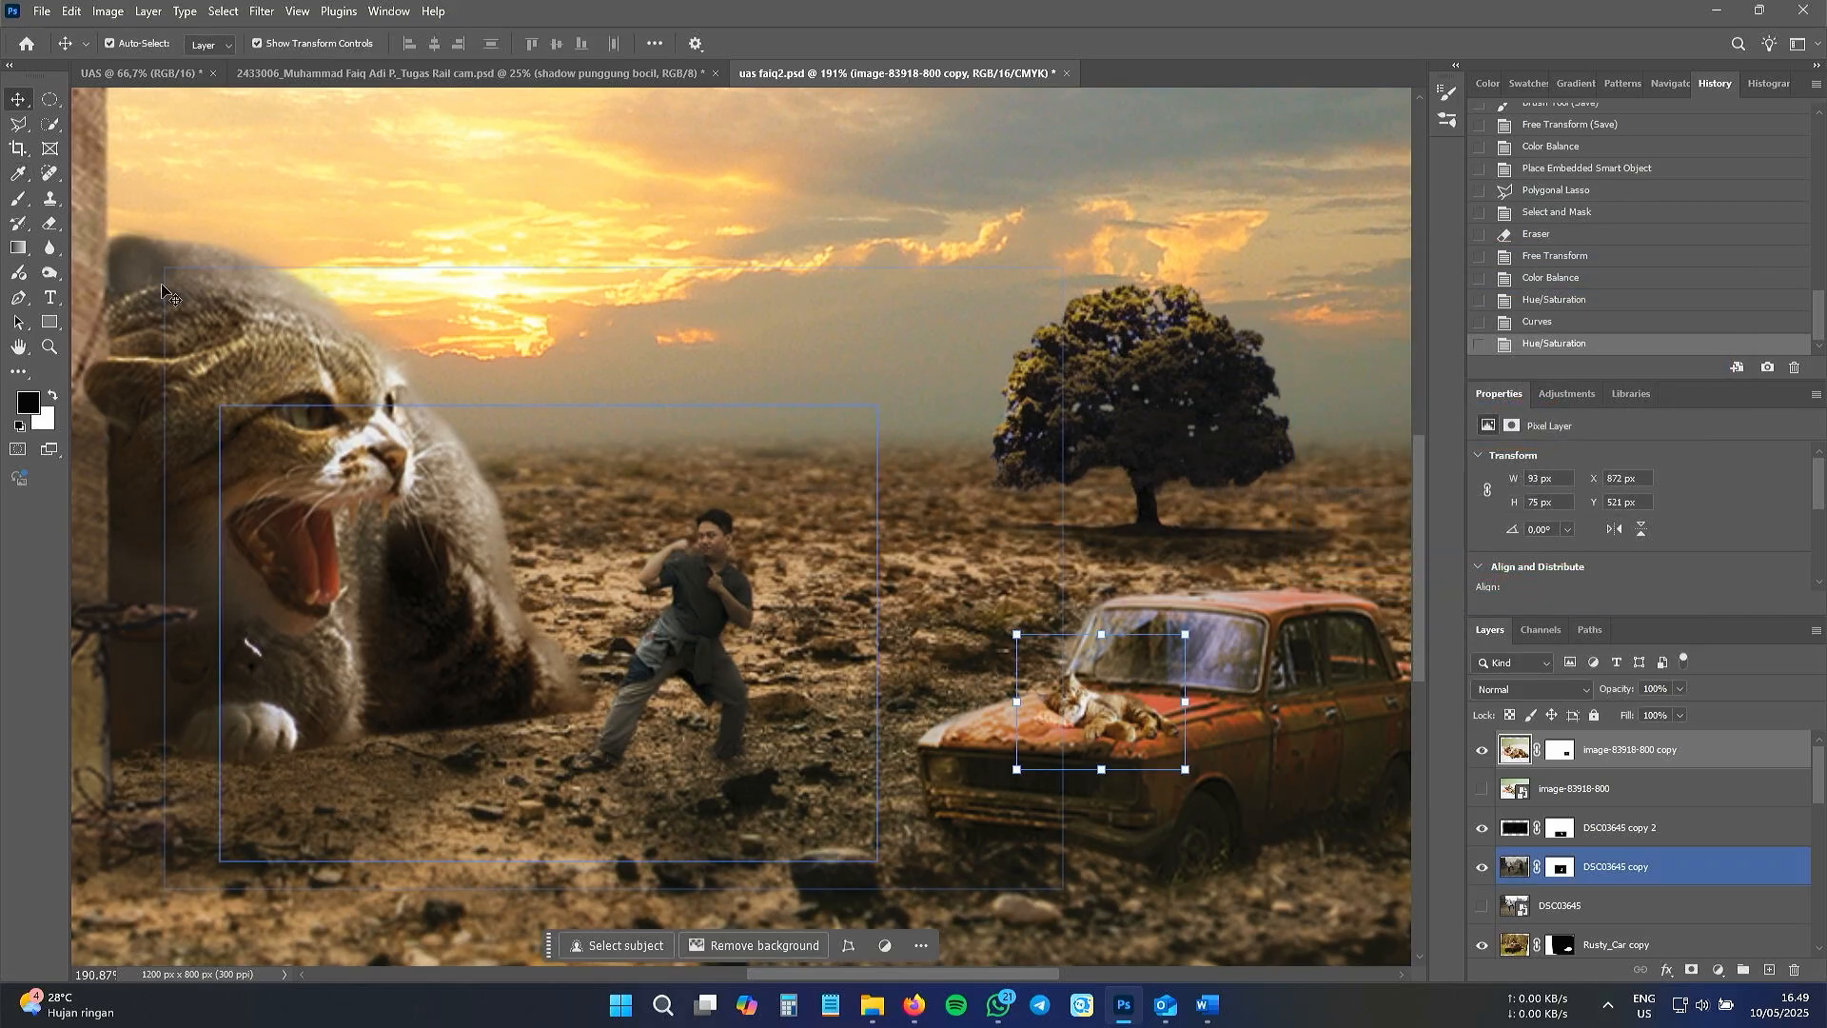
- Darken the kitten's underside on the car hood with the Burn tool, using midtones at 39% exposure
{"action": "left_click", "coordinate": [50, 273]}
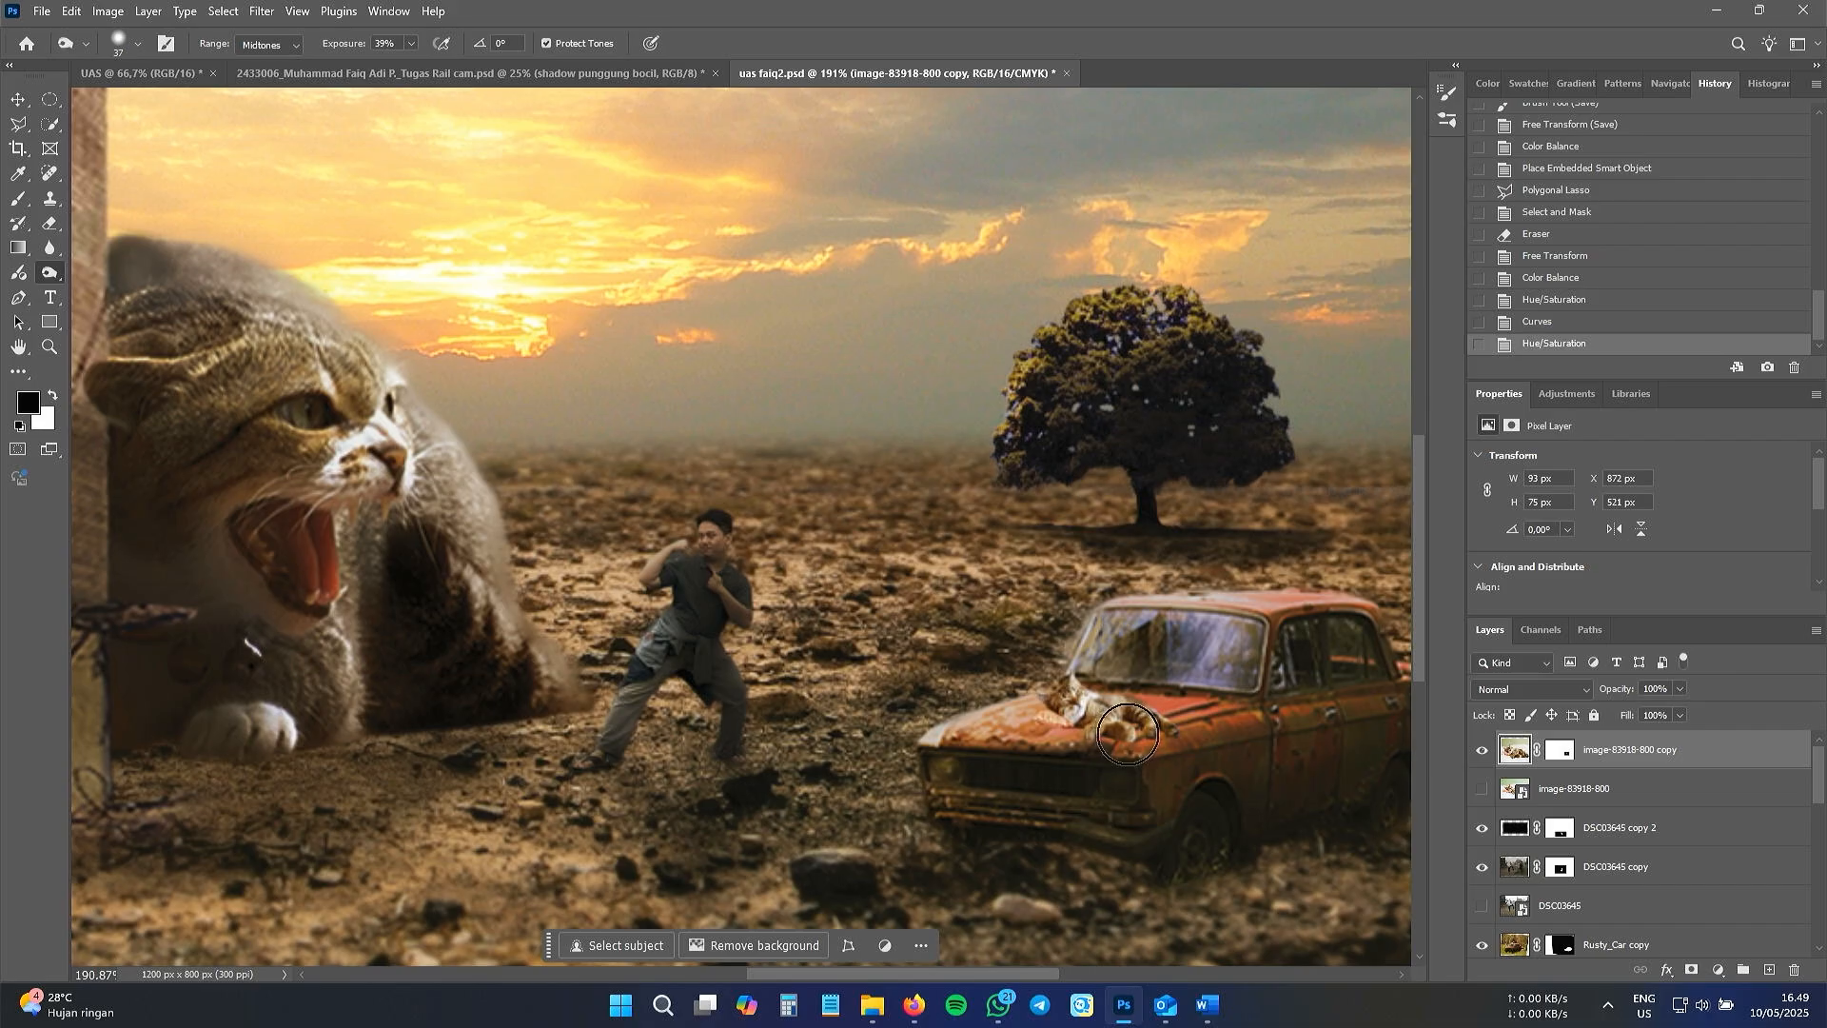
{"action": "mouse_move", "coordinate": [1107, 738]}
{"action": "left_mouse_down"}
{"action": "mouse_move", "coordinate": [1125, 734]}
{"action": "mouse_move", "coordinate": [1053, 726]}
{"action": "mouse_move", "coordinate": [1079, 740]}
{"action": "left_mouse_up"}
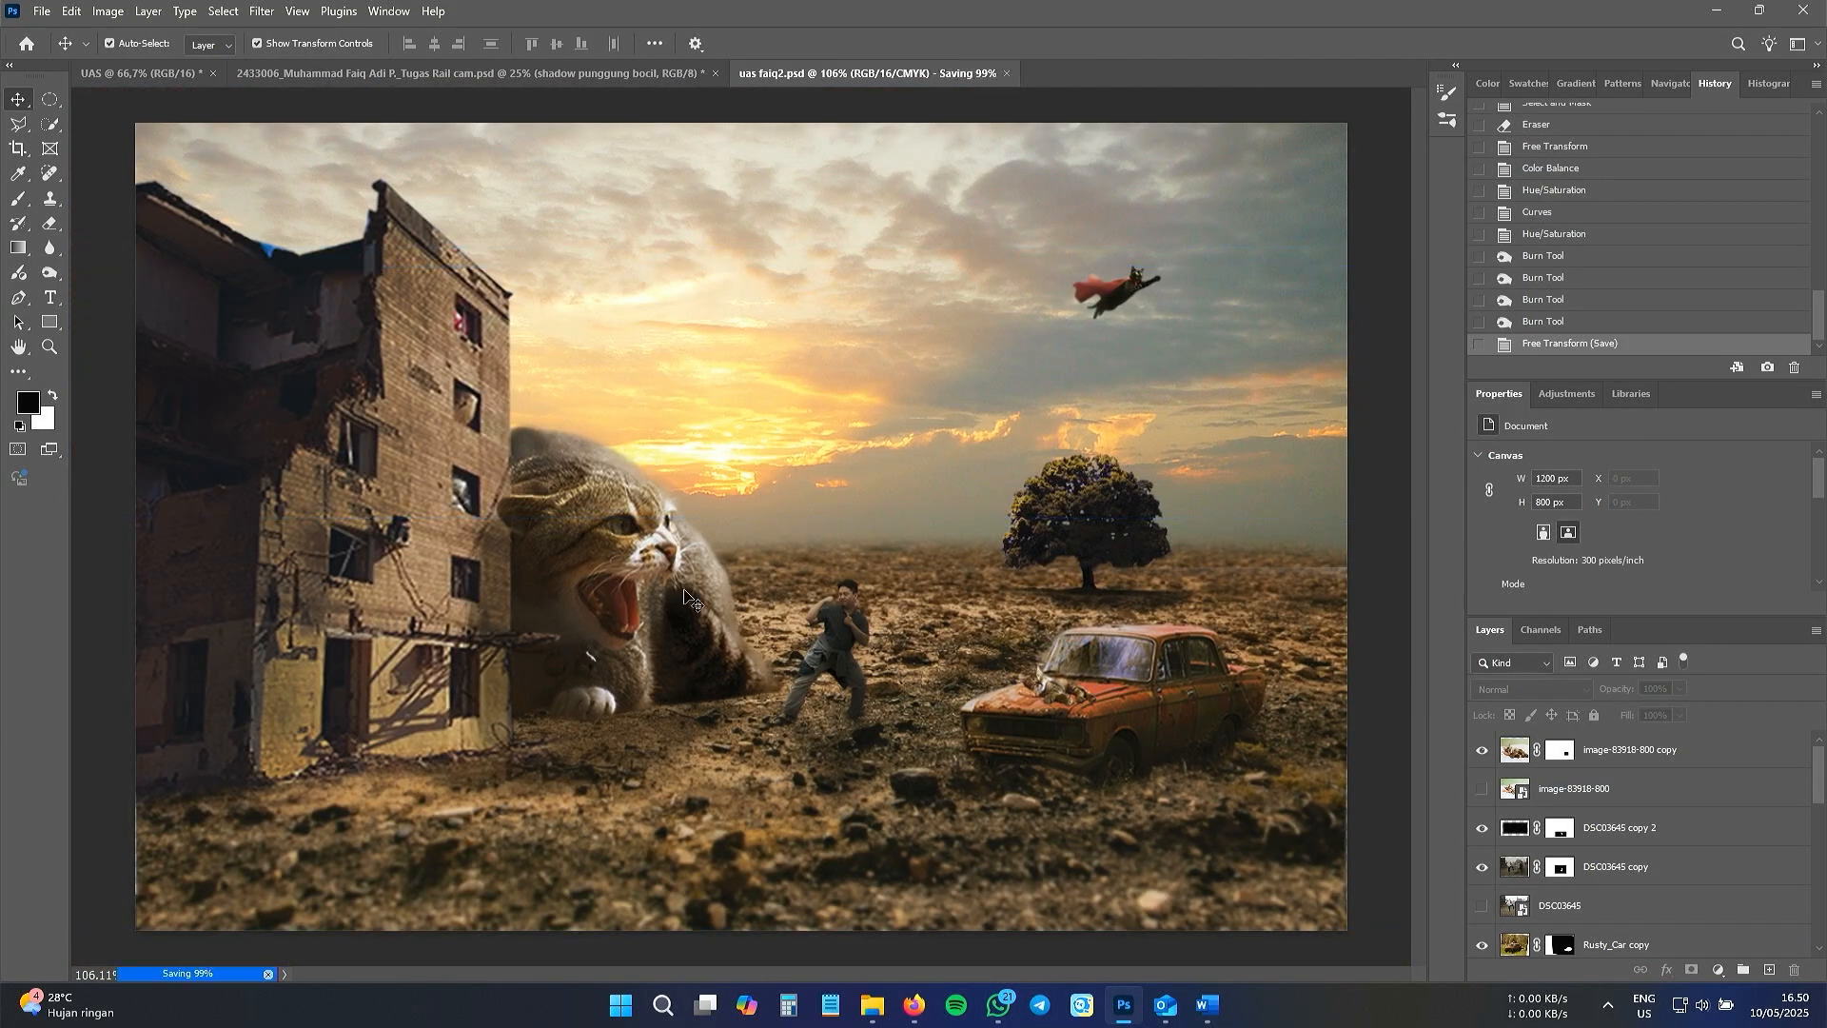
- Apply a Brightness/Contrast adjustment of brightness -20 and contrast -10 to the Oak-tree copy 2 layer
{"action": "scroll", "coordinate": [1346, 276], "scroll_direction": "down", "scroll_amount": 2}
{"action": "left_click", "coordinate": [1479, 869]}
{"action": "left_click", "coordinate": [1480, 869]}
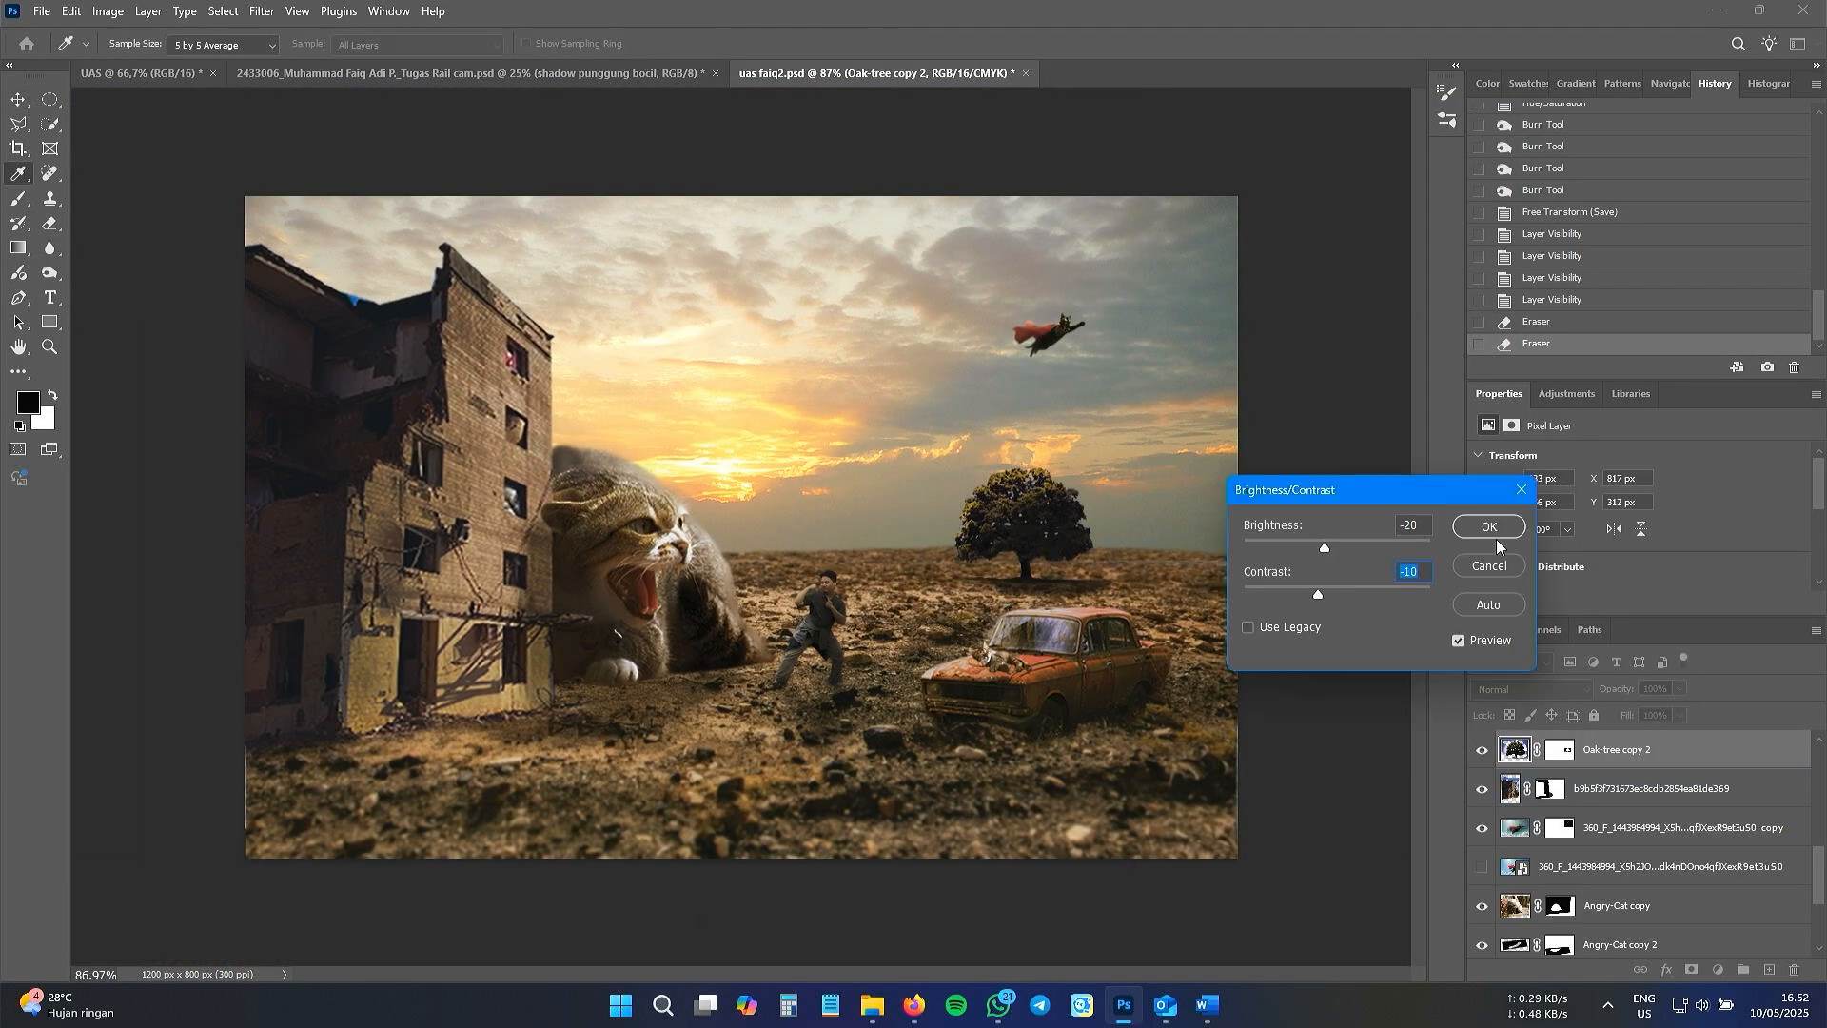
{"action": "left_click", "coordinate": [1490, 529]}
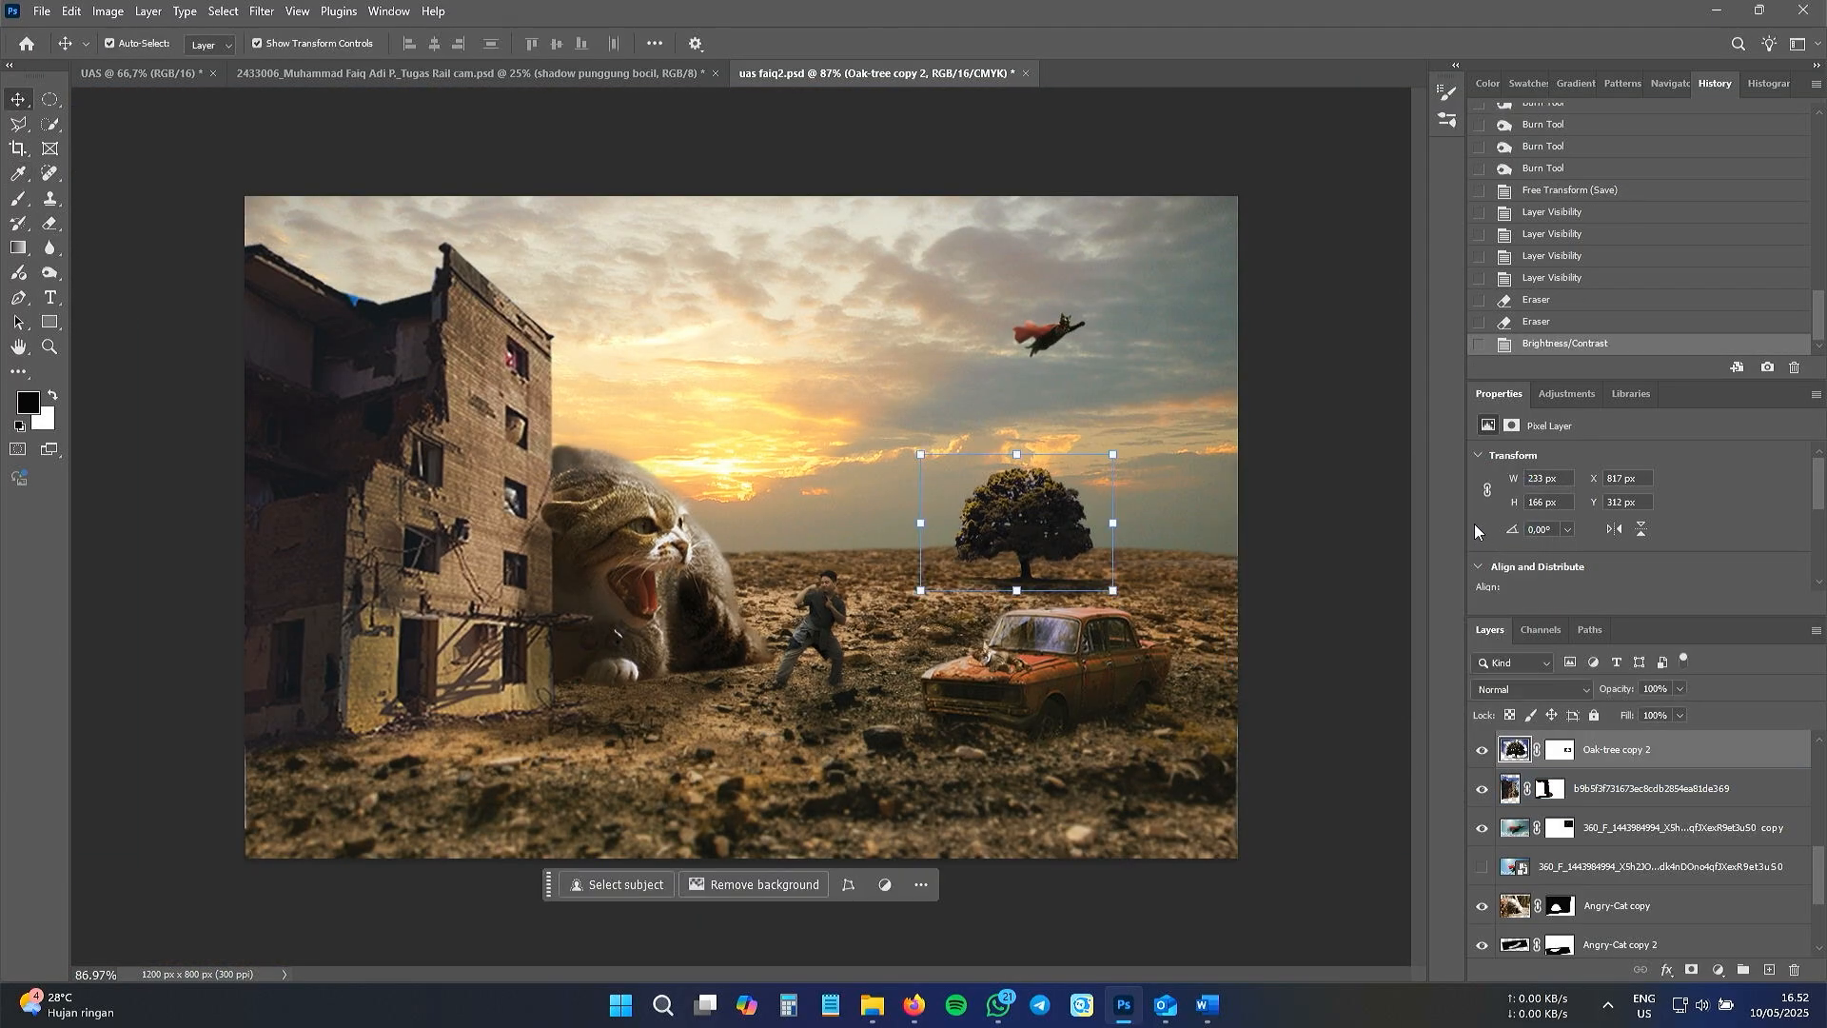
{"action": "left_click", "coordinate": [1307, 561]}
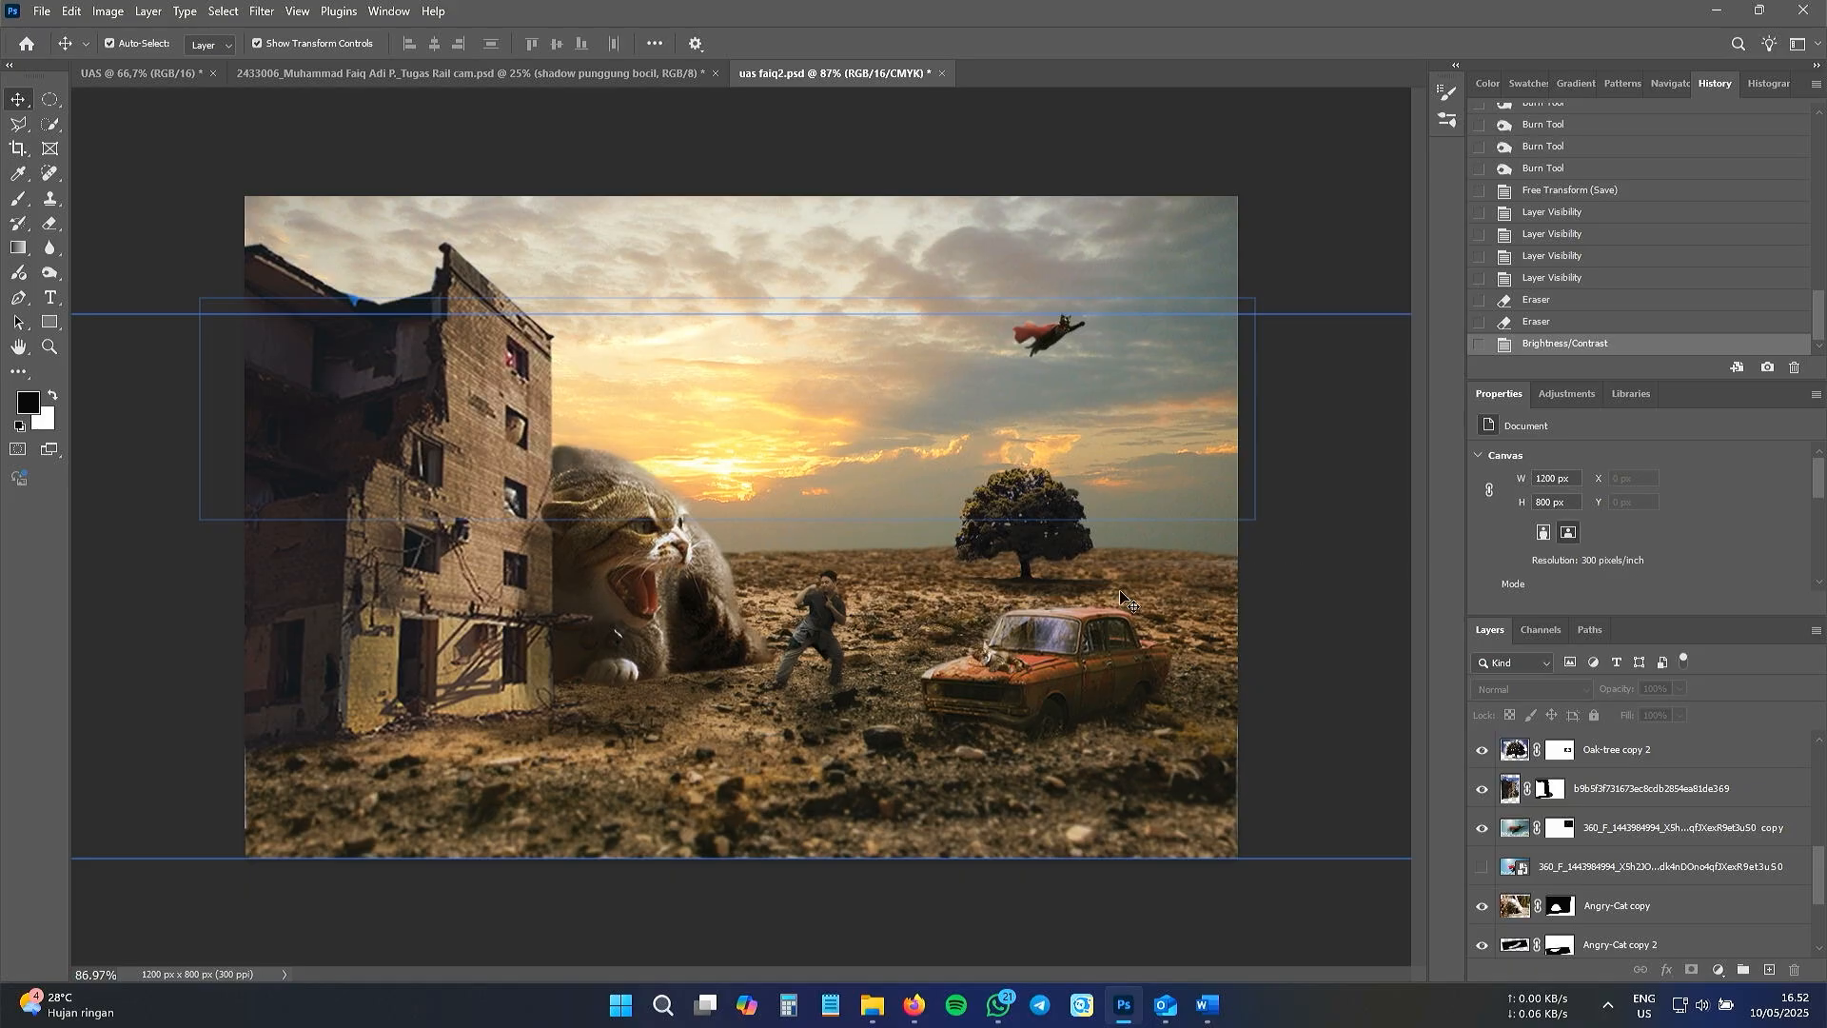
- Darken the front of the rusty car on the Rusty_Car copy layer with the Burn tool, and save the document
{"action": "left_click", "coordinate": [1133, 683]}
{"action": "left_click", "coordinate": [50, 272]}
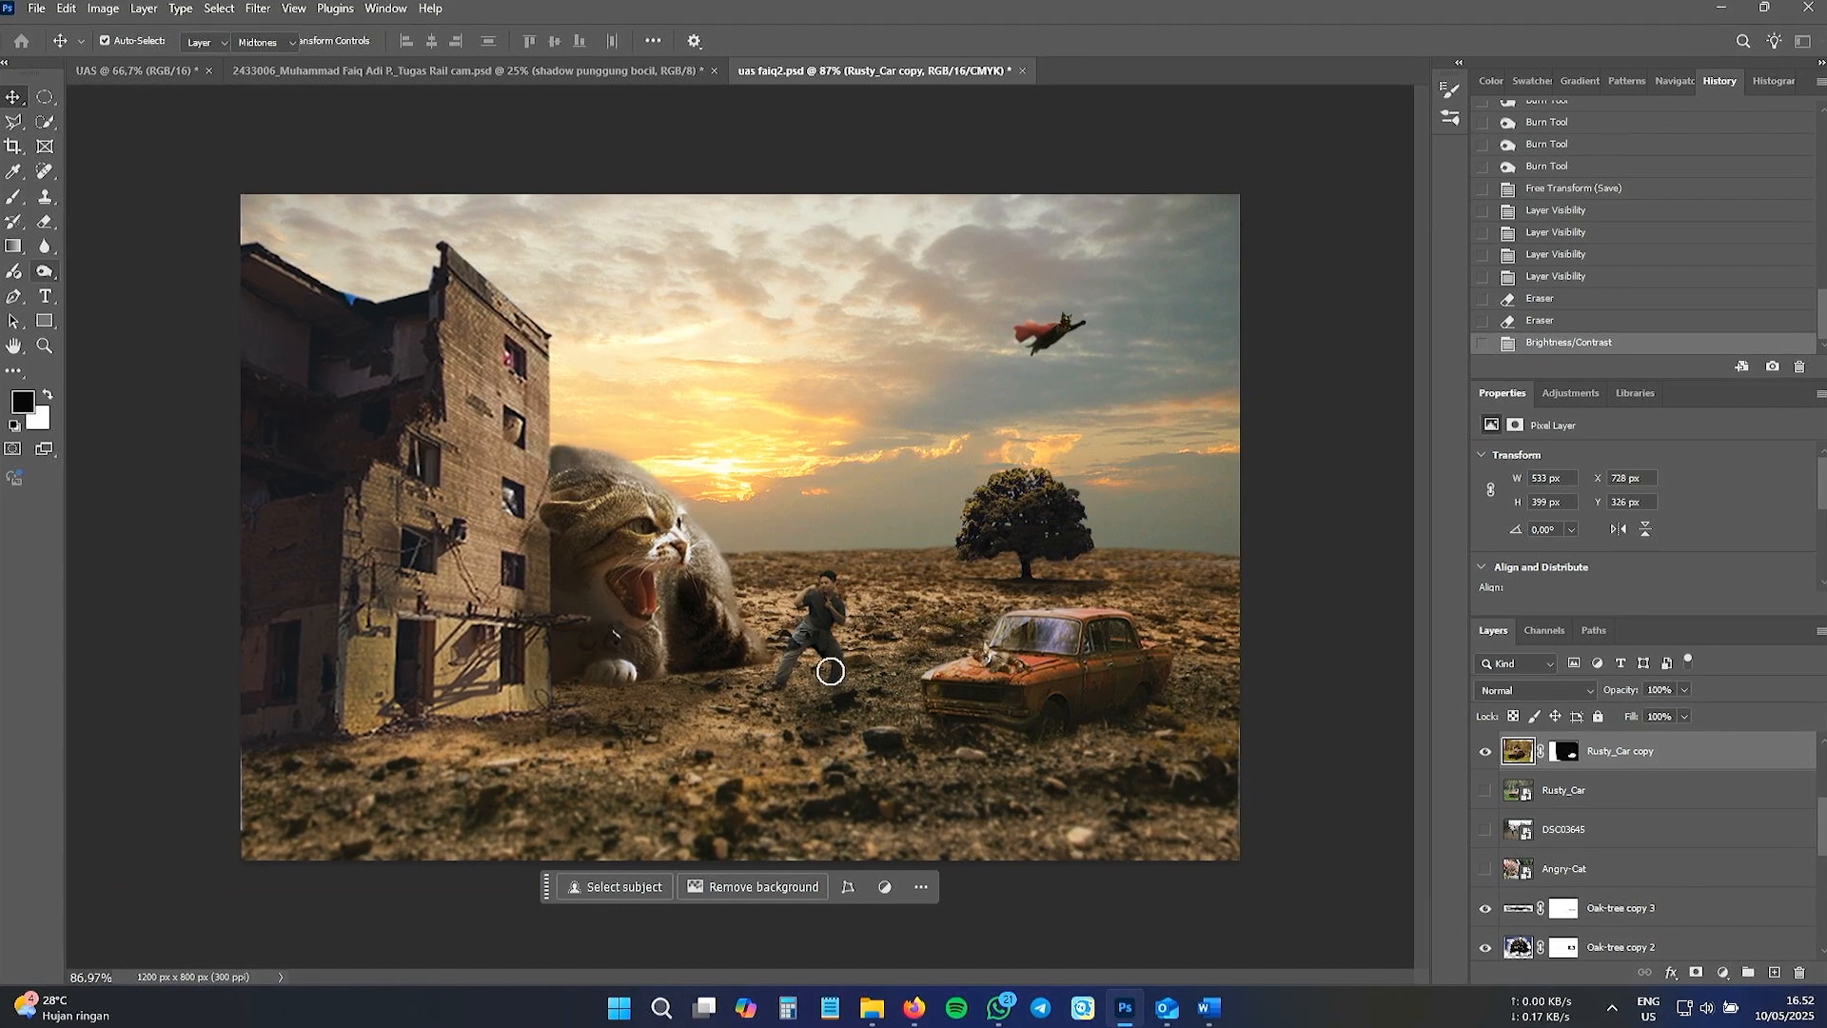
{"action": "mouse_move", "coordinate": [1002, 668]}
{"action": "left_mouse_down"}
{"action": "mouse_move", "coordinate": [1106, 678]}
{"action": "mouse_move", "coordinate": [1056, 718]}
{"action": "left_mouse_up"}
{"action": "key", "text": "ctrl+z"}
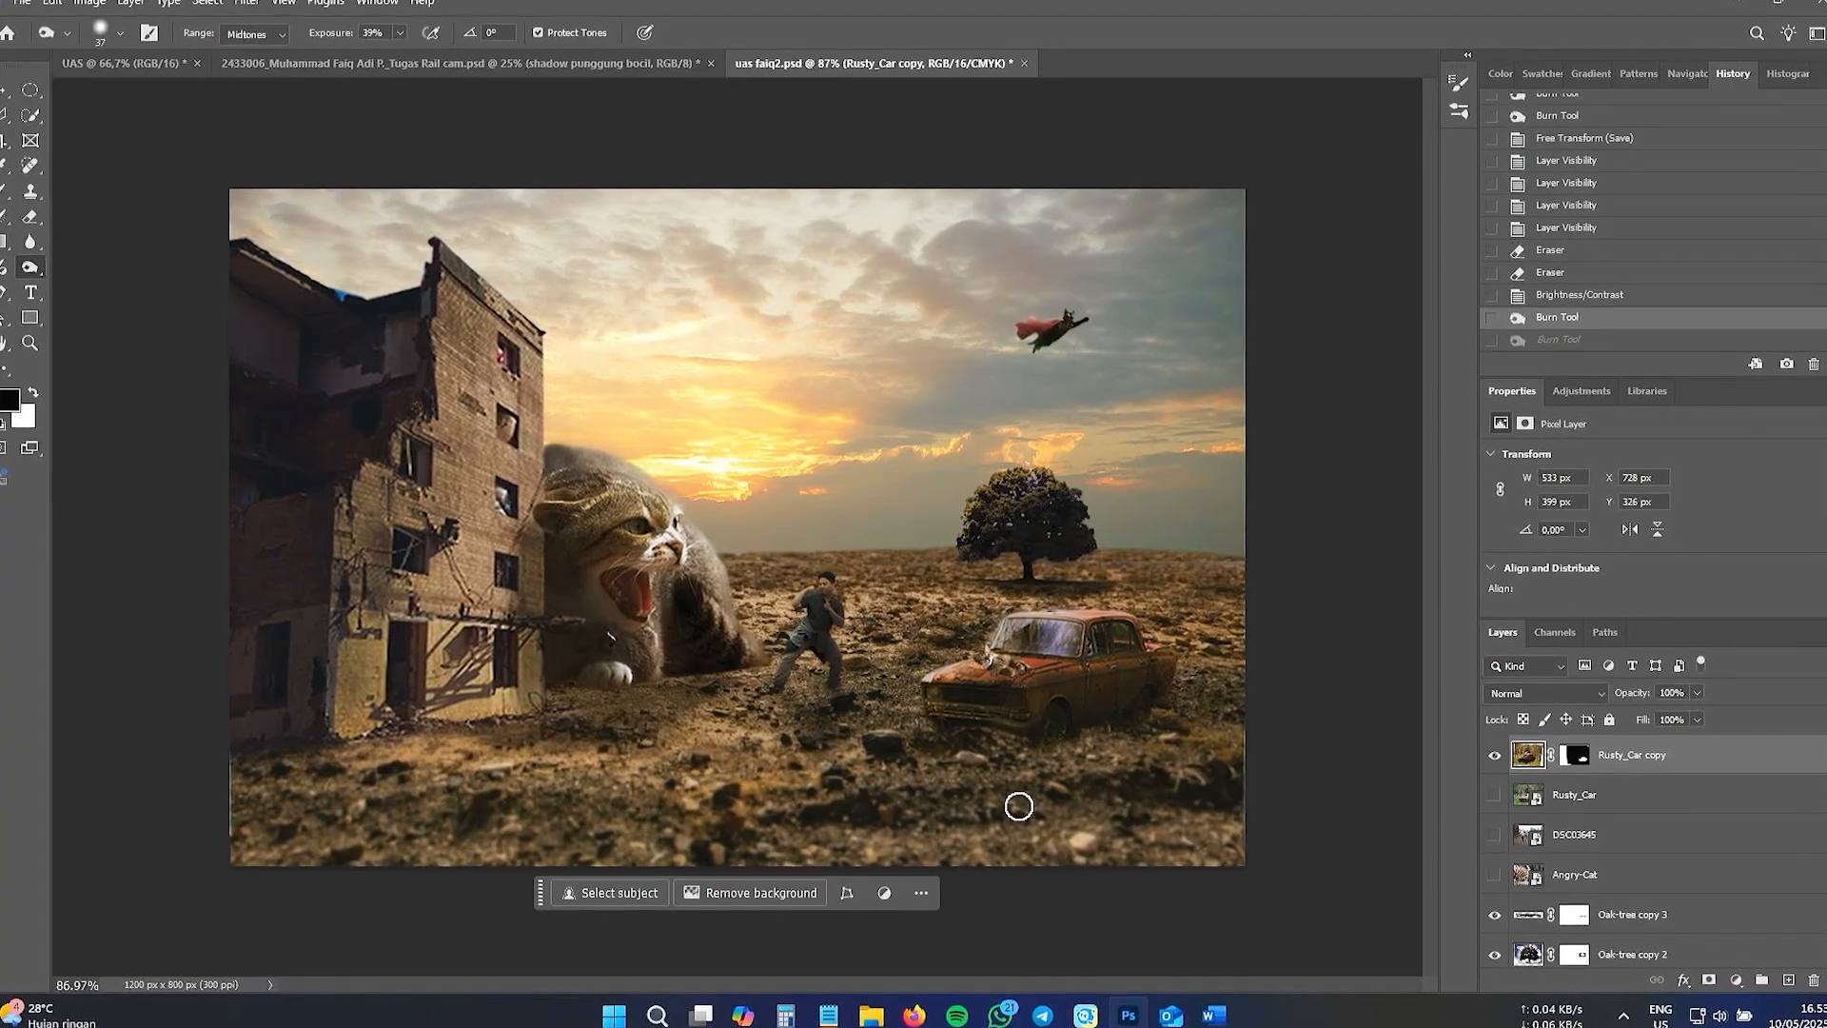
{"action": "key", "text": "v"}
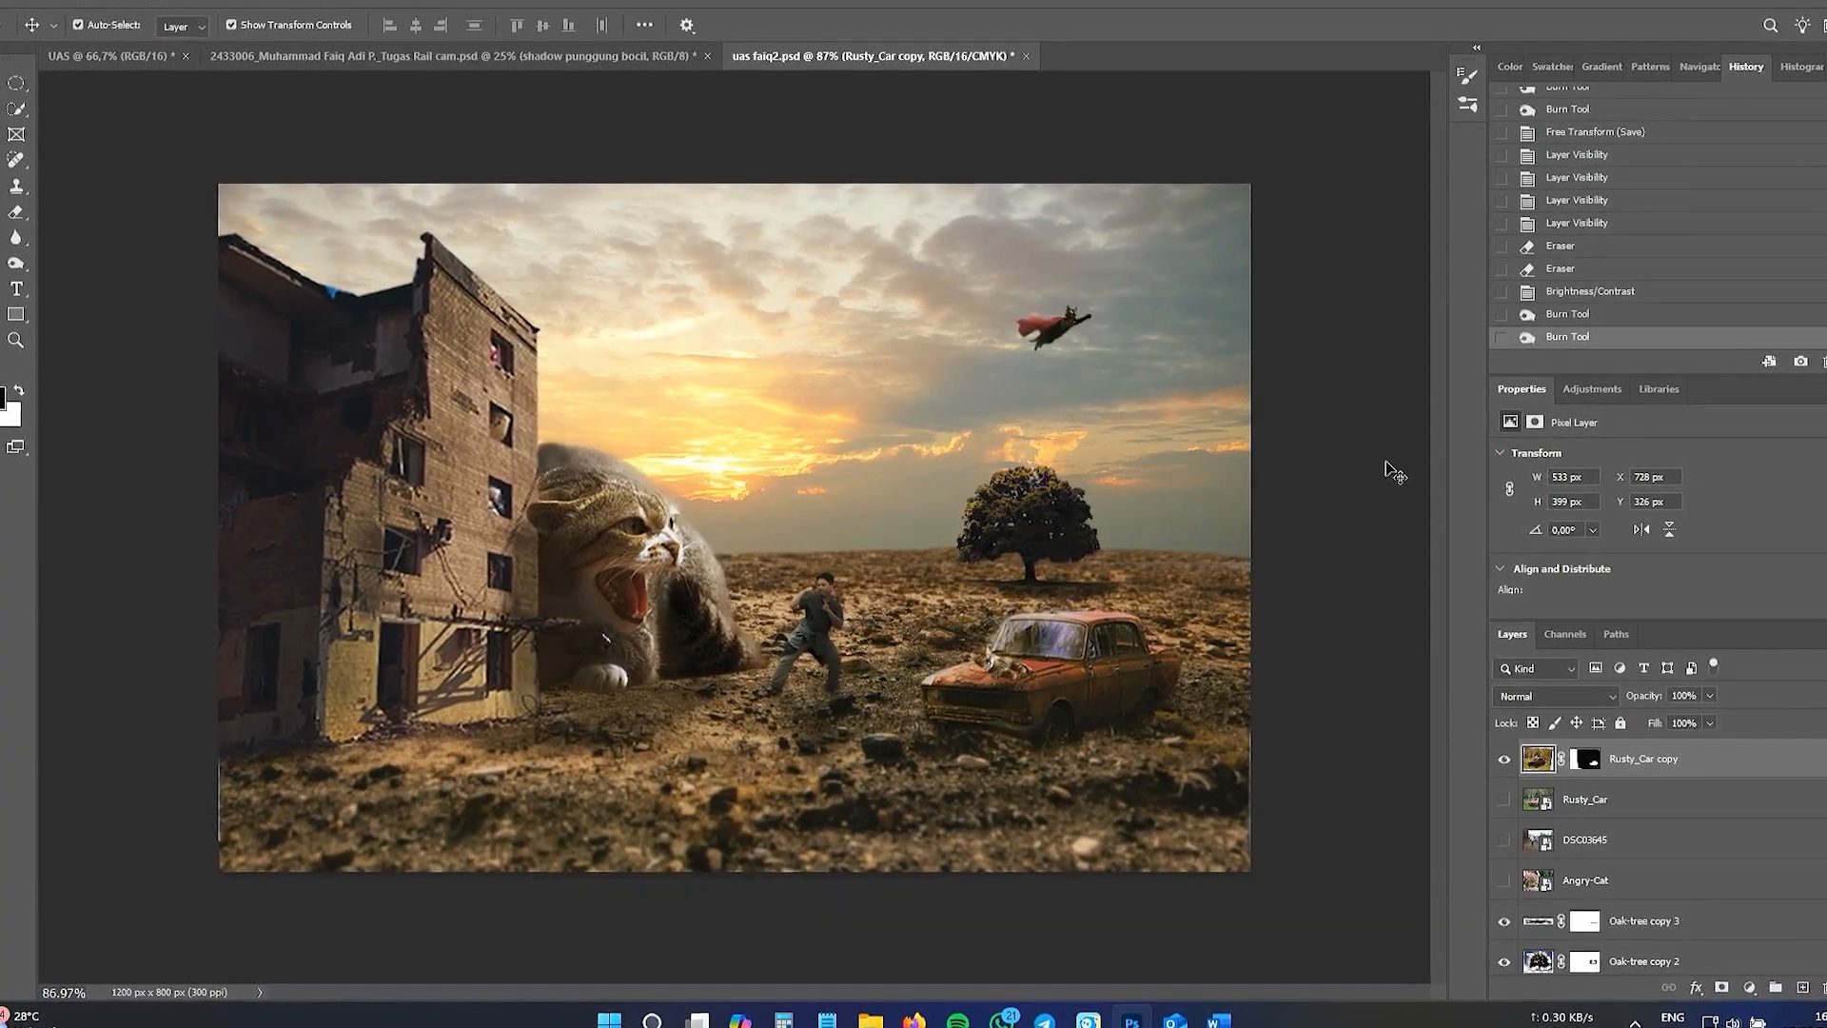
{"action": "left_click", "coordinate": [1385, 463]}
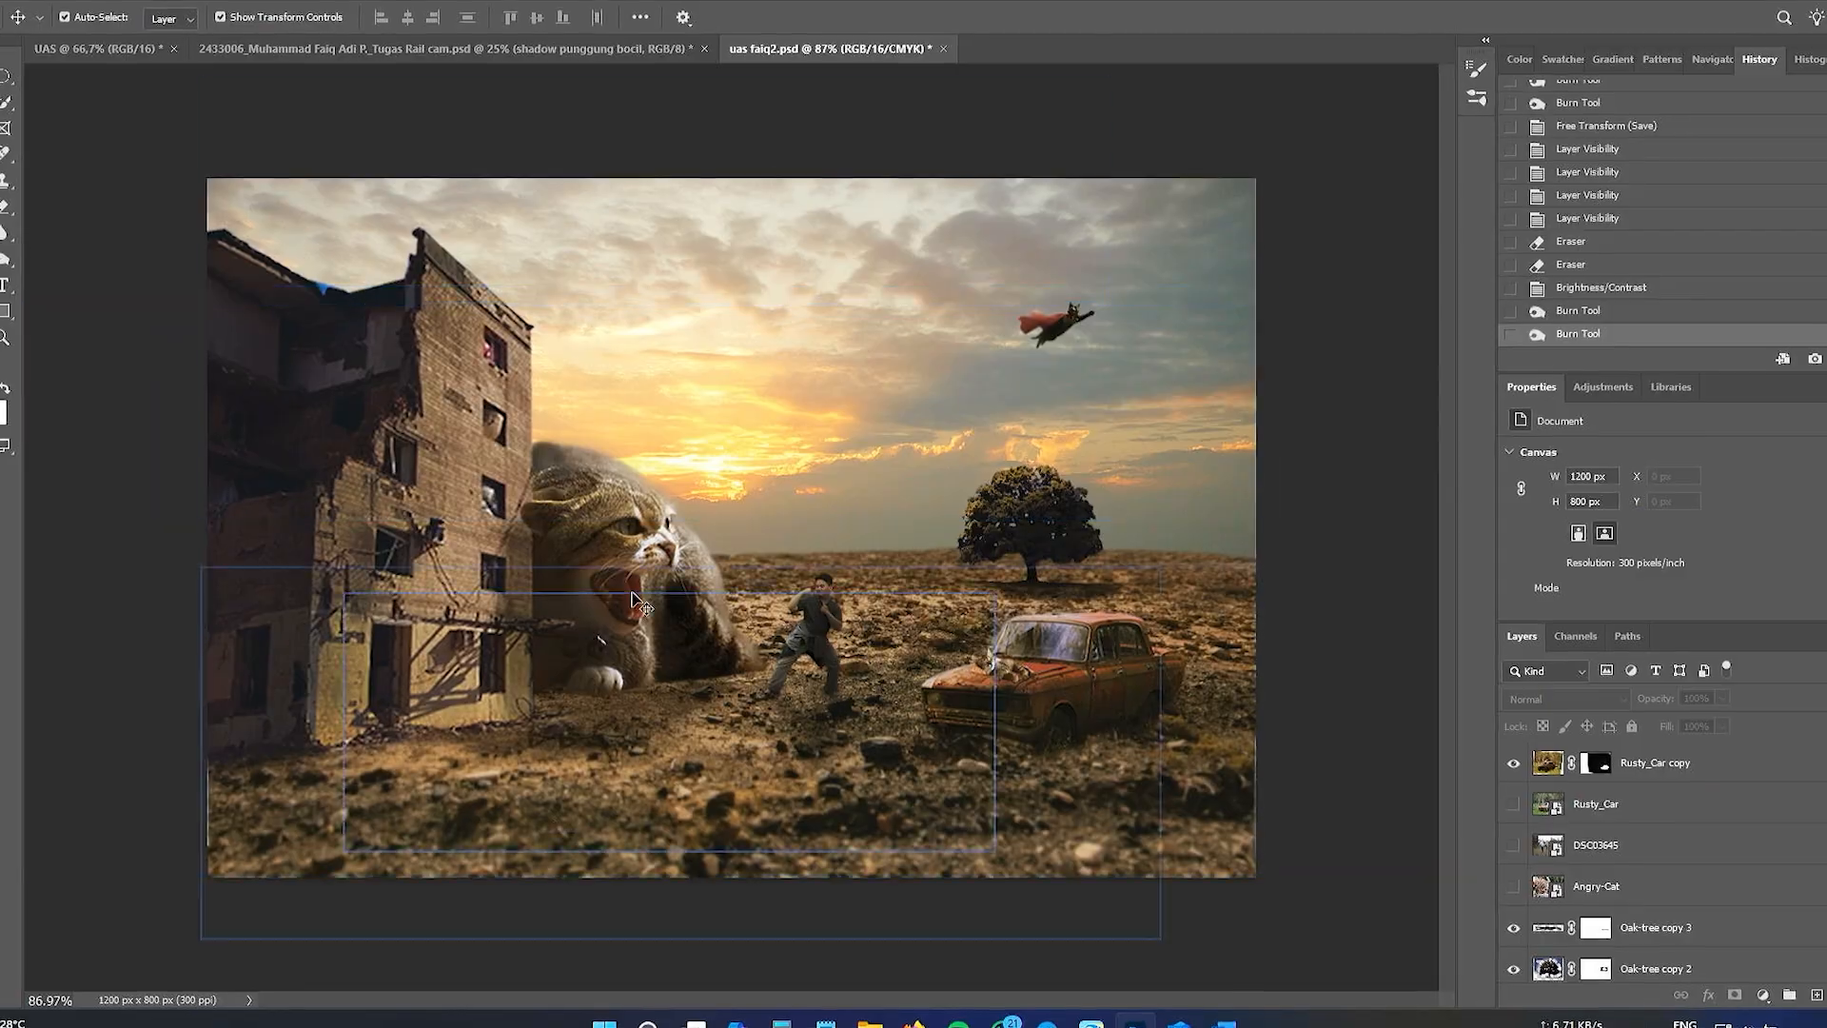
{"action": "key", "text": "ctrl+s"}
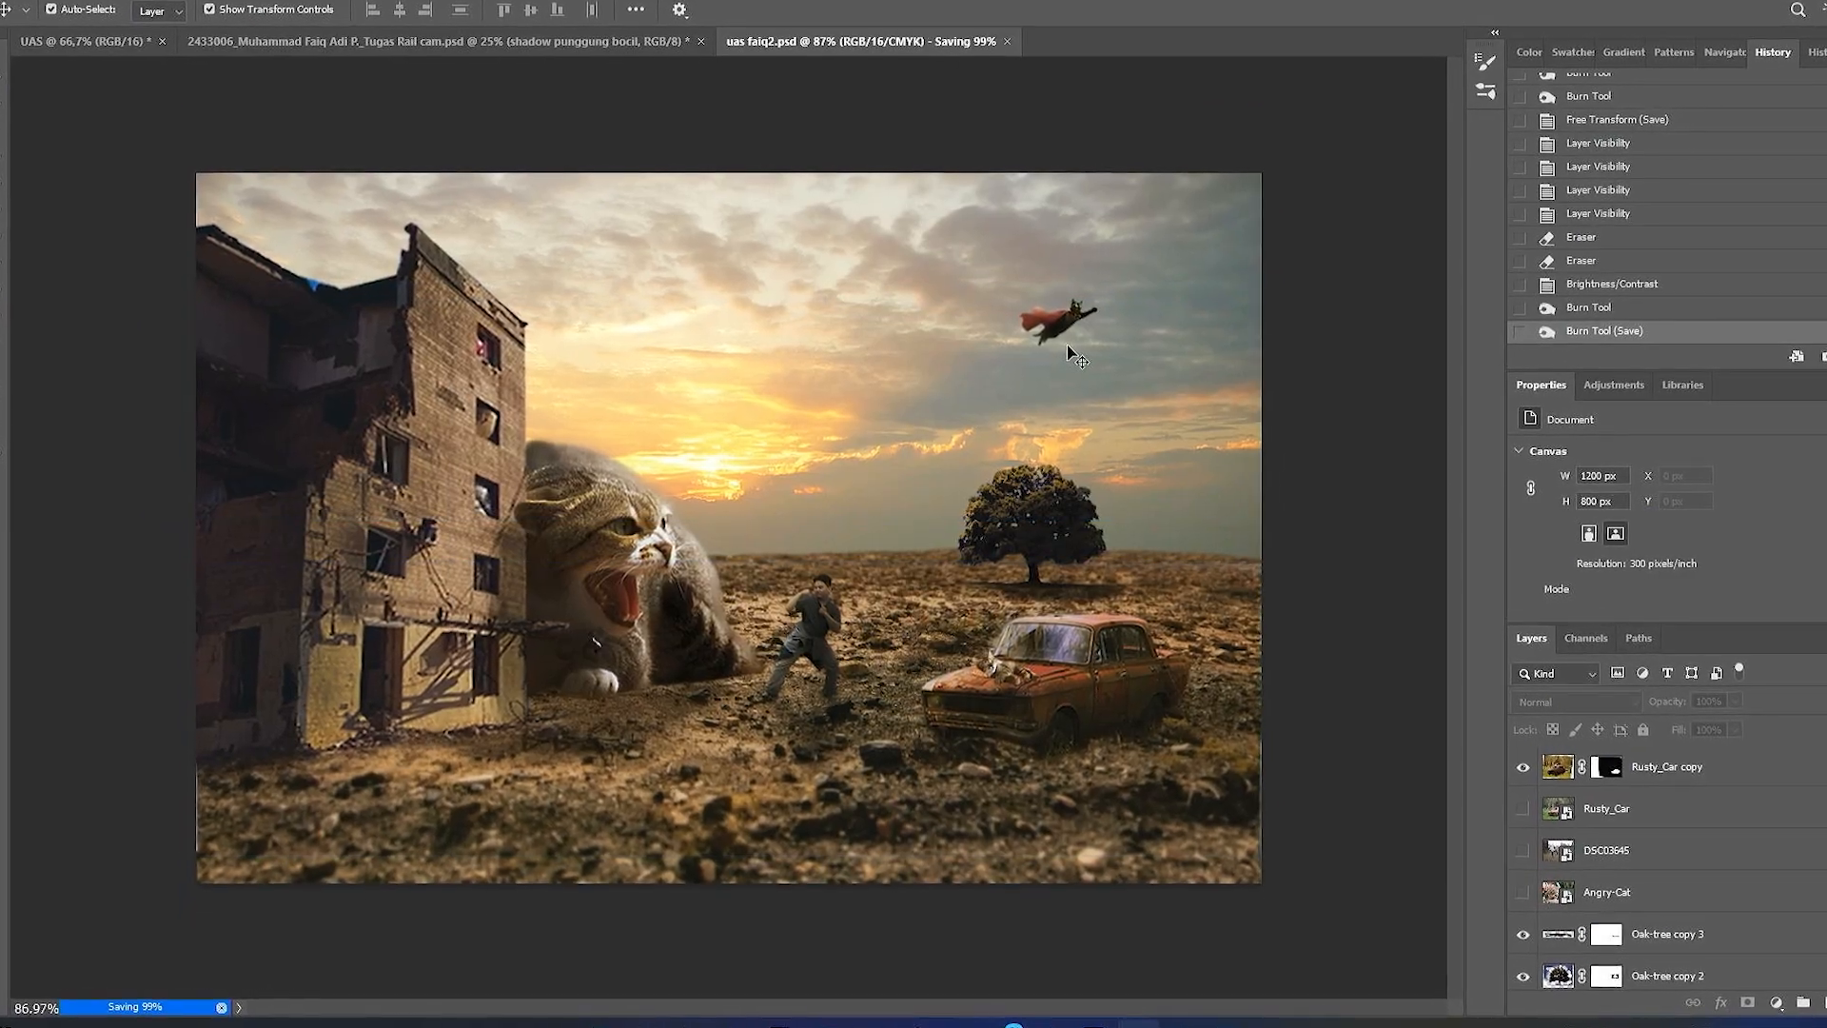
- Revert the document to the saved Burn Tool history state, before the new layer and layer merge
{"action": "left_click", "coordinate": [1799, 1001]}
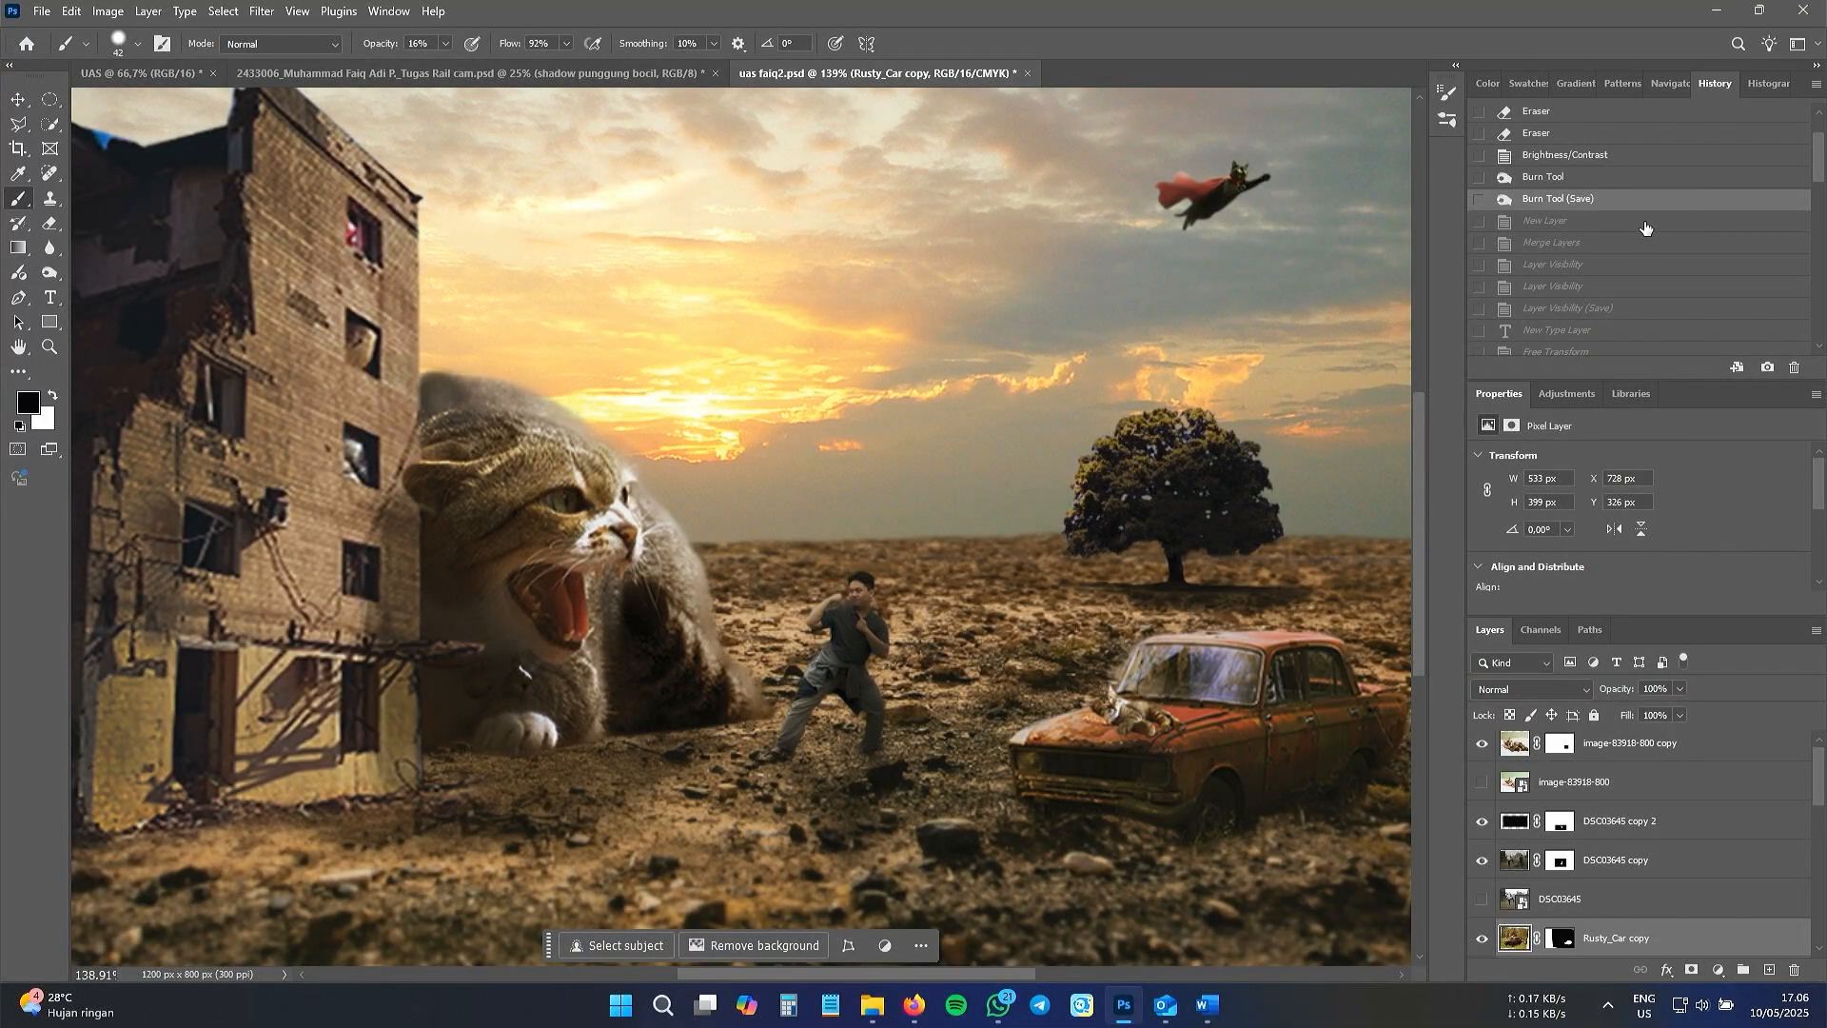
{"action": "left_click", "coordinate": [1645, 225]}
{"action": "left_click", "coordinate": [1643, 205]}
- Delete the hidden source layers image-83918-800, both DSC03645 layers, Rusty_Car and Angry-Cat
{"action": "left_click", "coordinate": [1645, 784]}
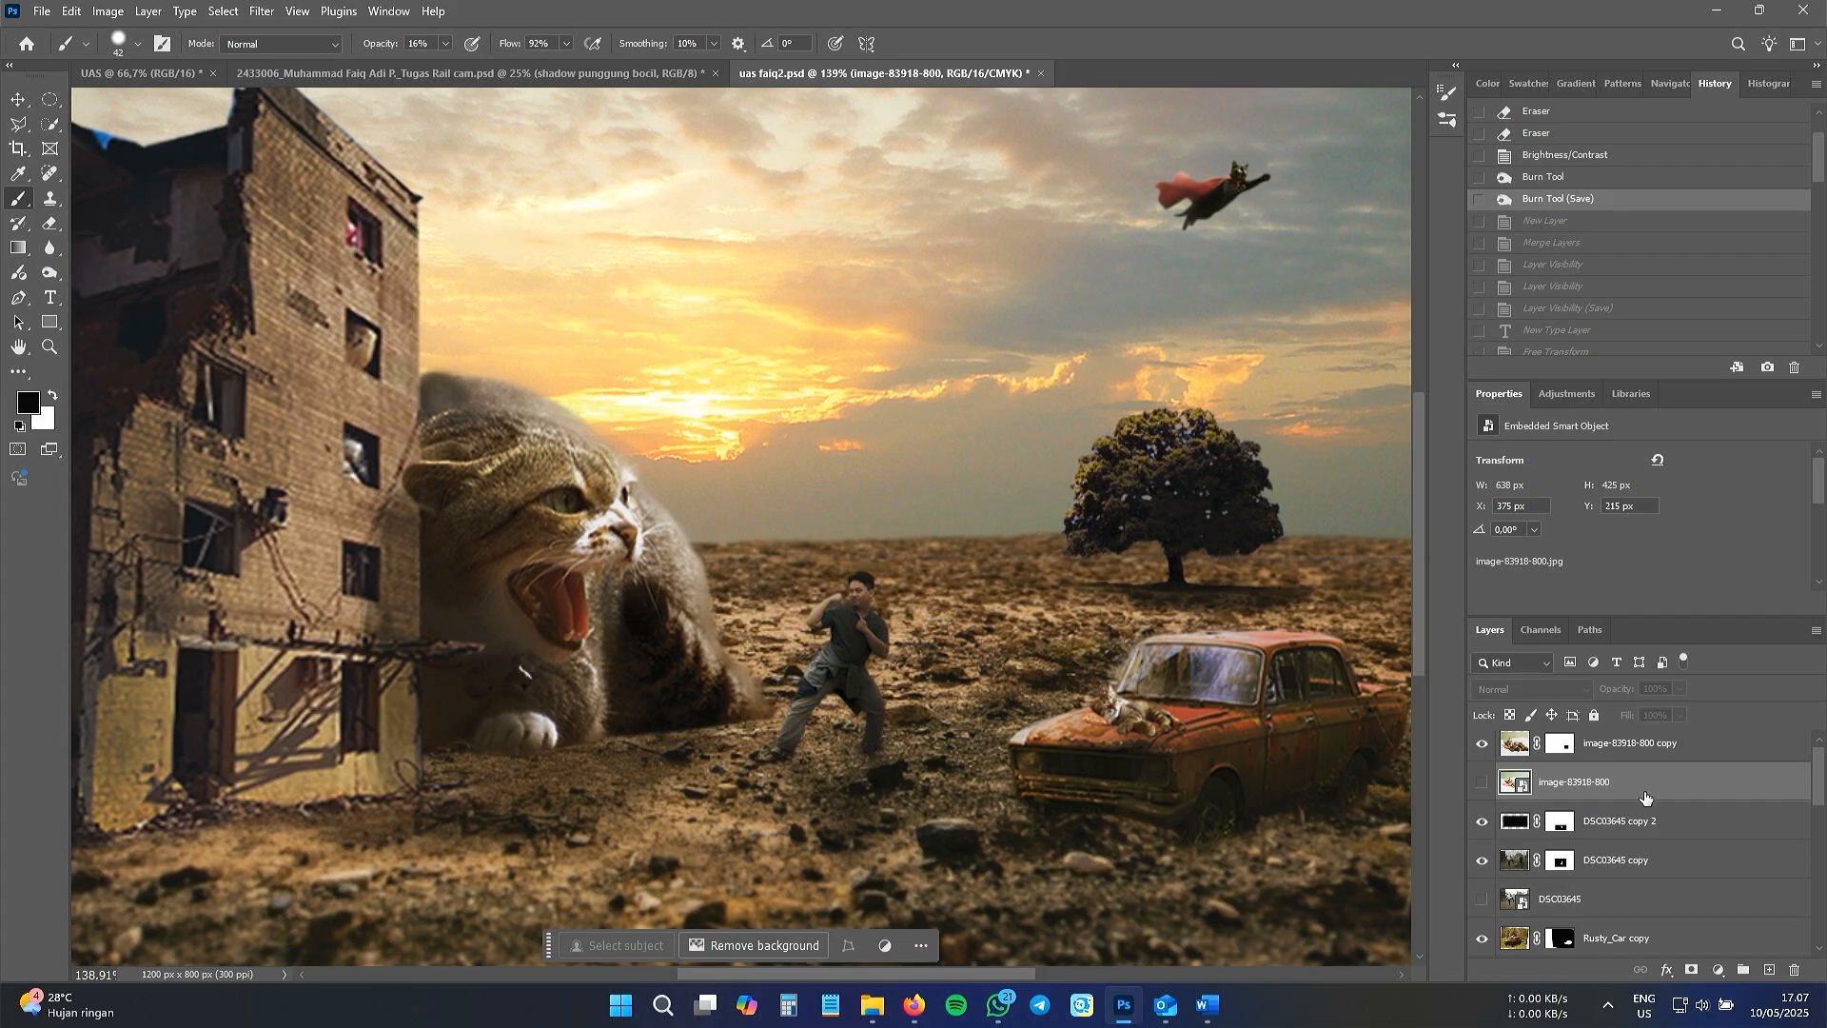
{"action": "key", "text": "Delete"}
{"action": "left_click", "coordinate": [1633, 862]}
{"action": "key", "text": "Delete"}
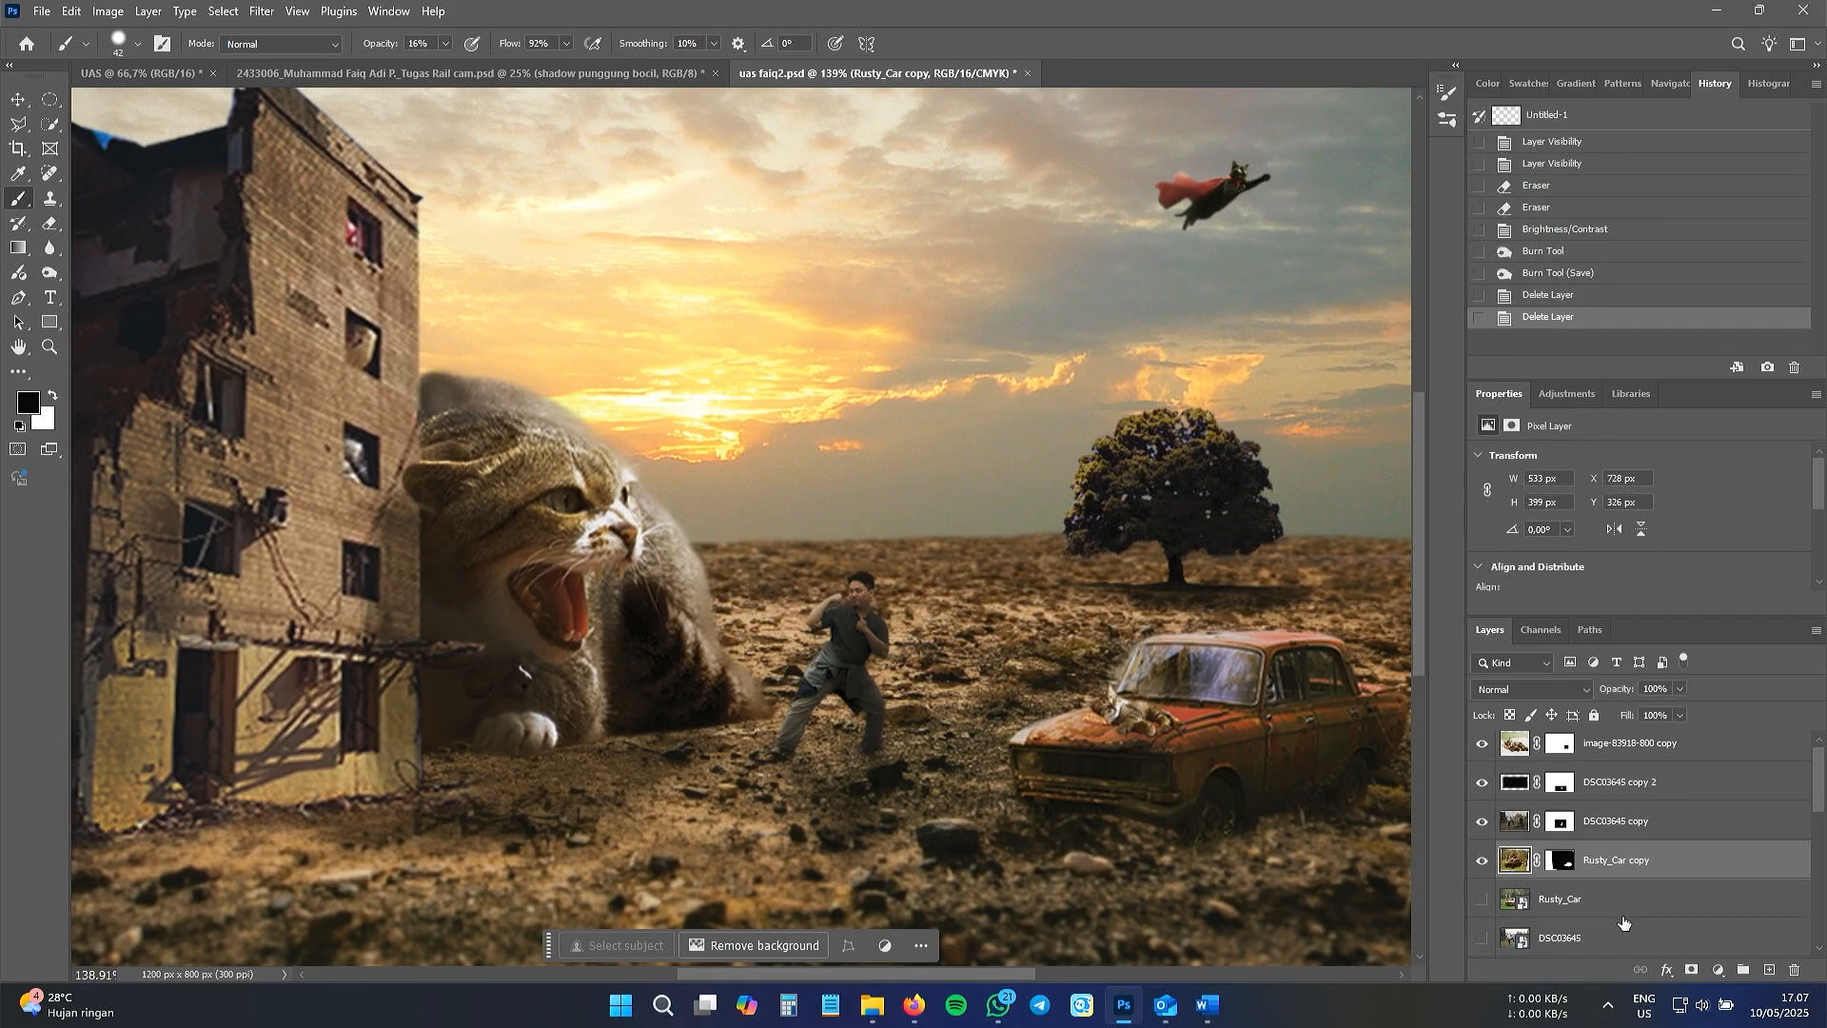
{"action": "left_click", "coordinate": [1625, 905]}
{"action": "key", "text": "Delete"}
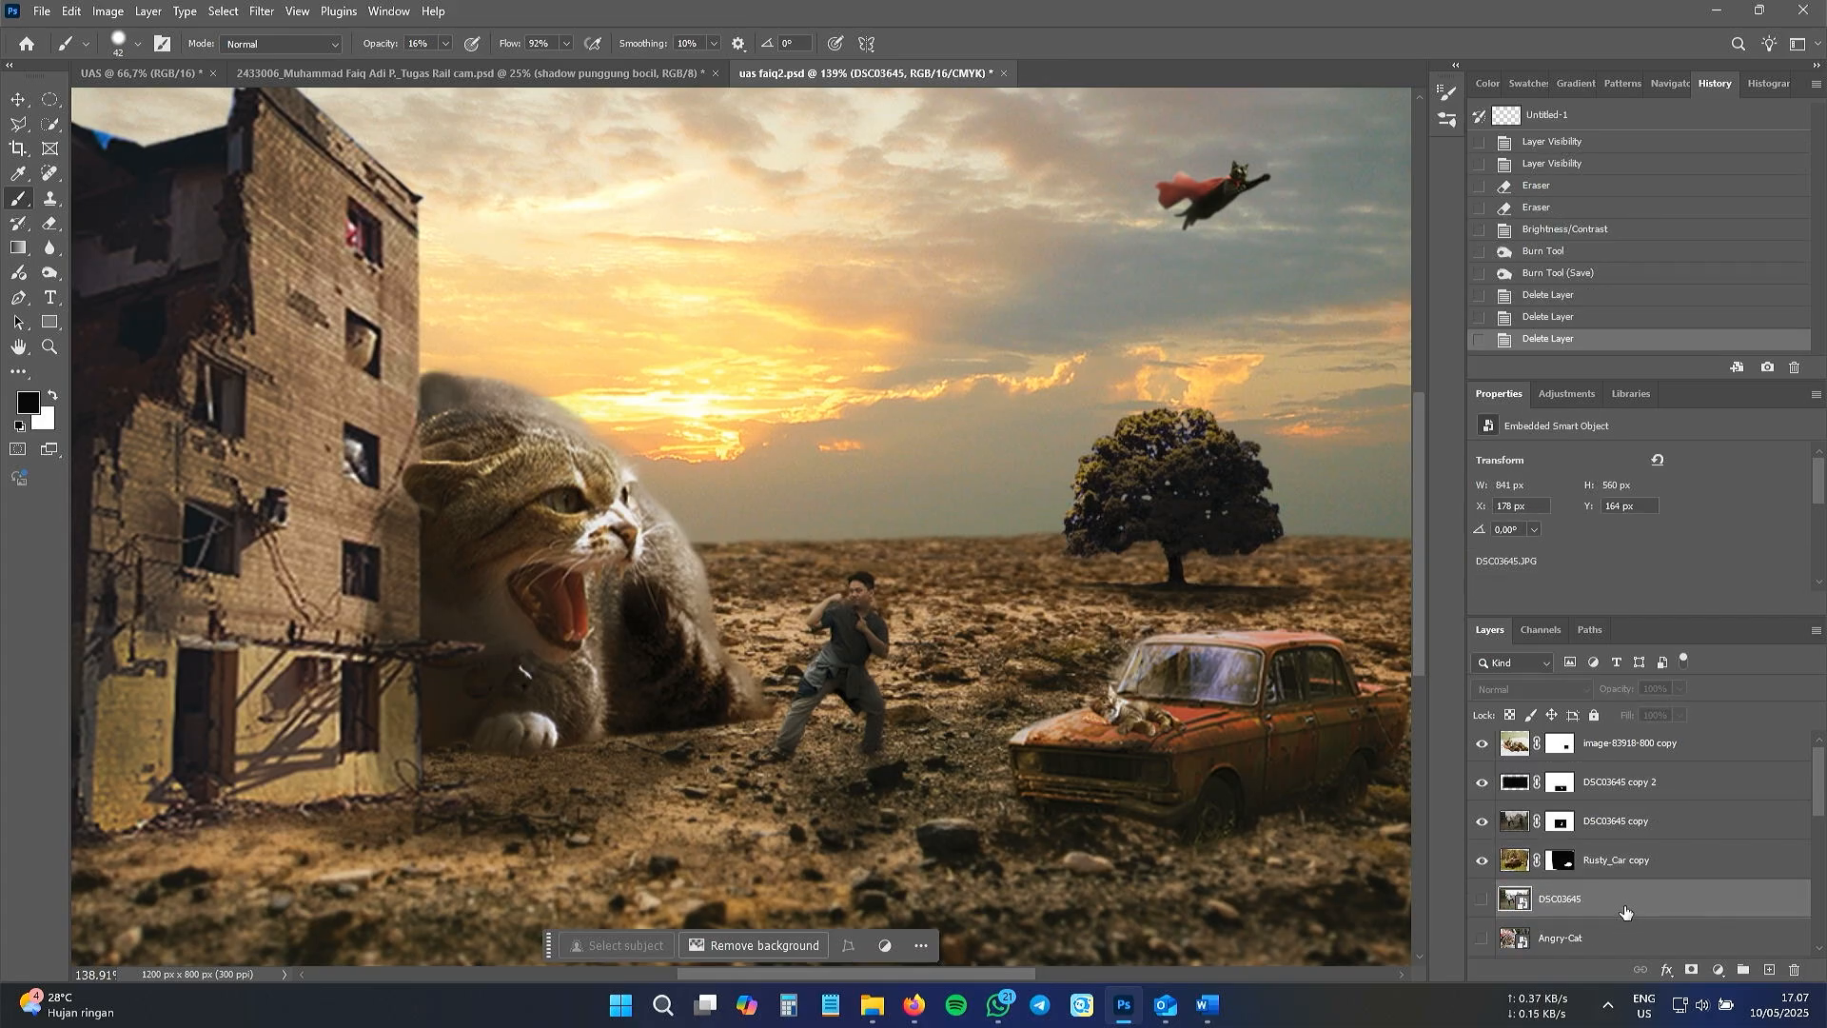
{"action": "key", "text": "Delete"}
{"action": "left_click", "coordinate": [1629, 903]}
{"action": "key", "text": "Delete"}
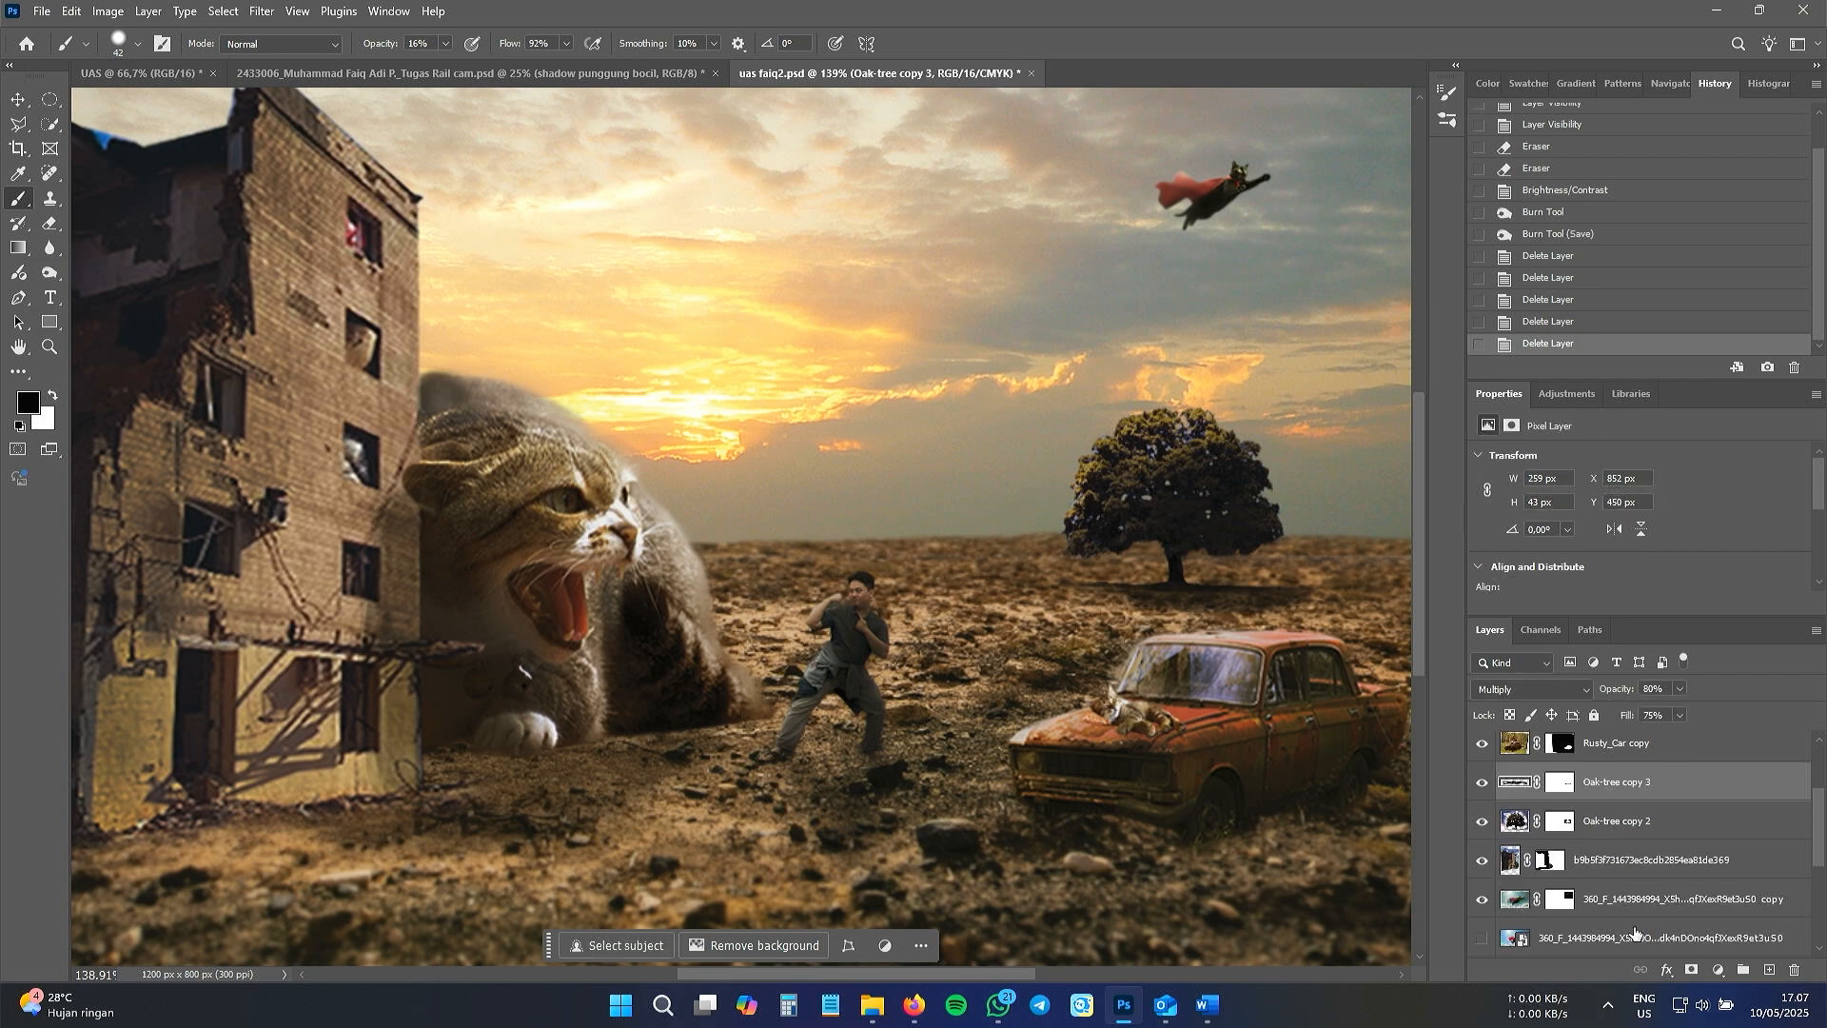
{"action": "left_click", "coordinate": [1635, 937]}
{"action": "key", "text": "Delete"}
{"action": "scroll", "coordinate": [1637, 937], "scroll_direction": "down", "scroll_amount": 3}
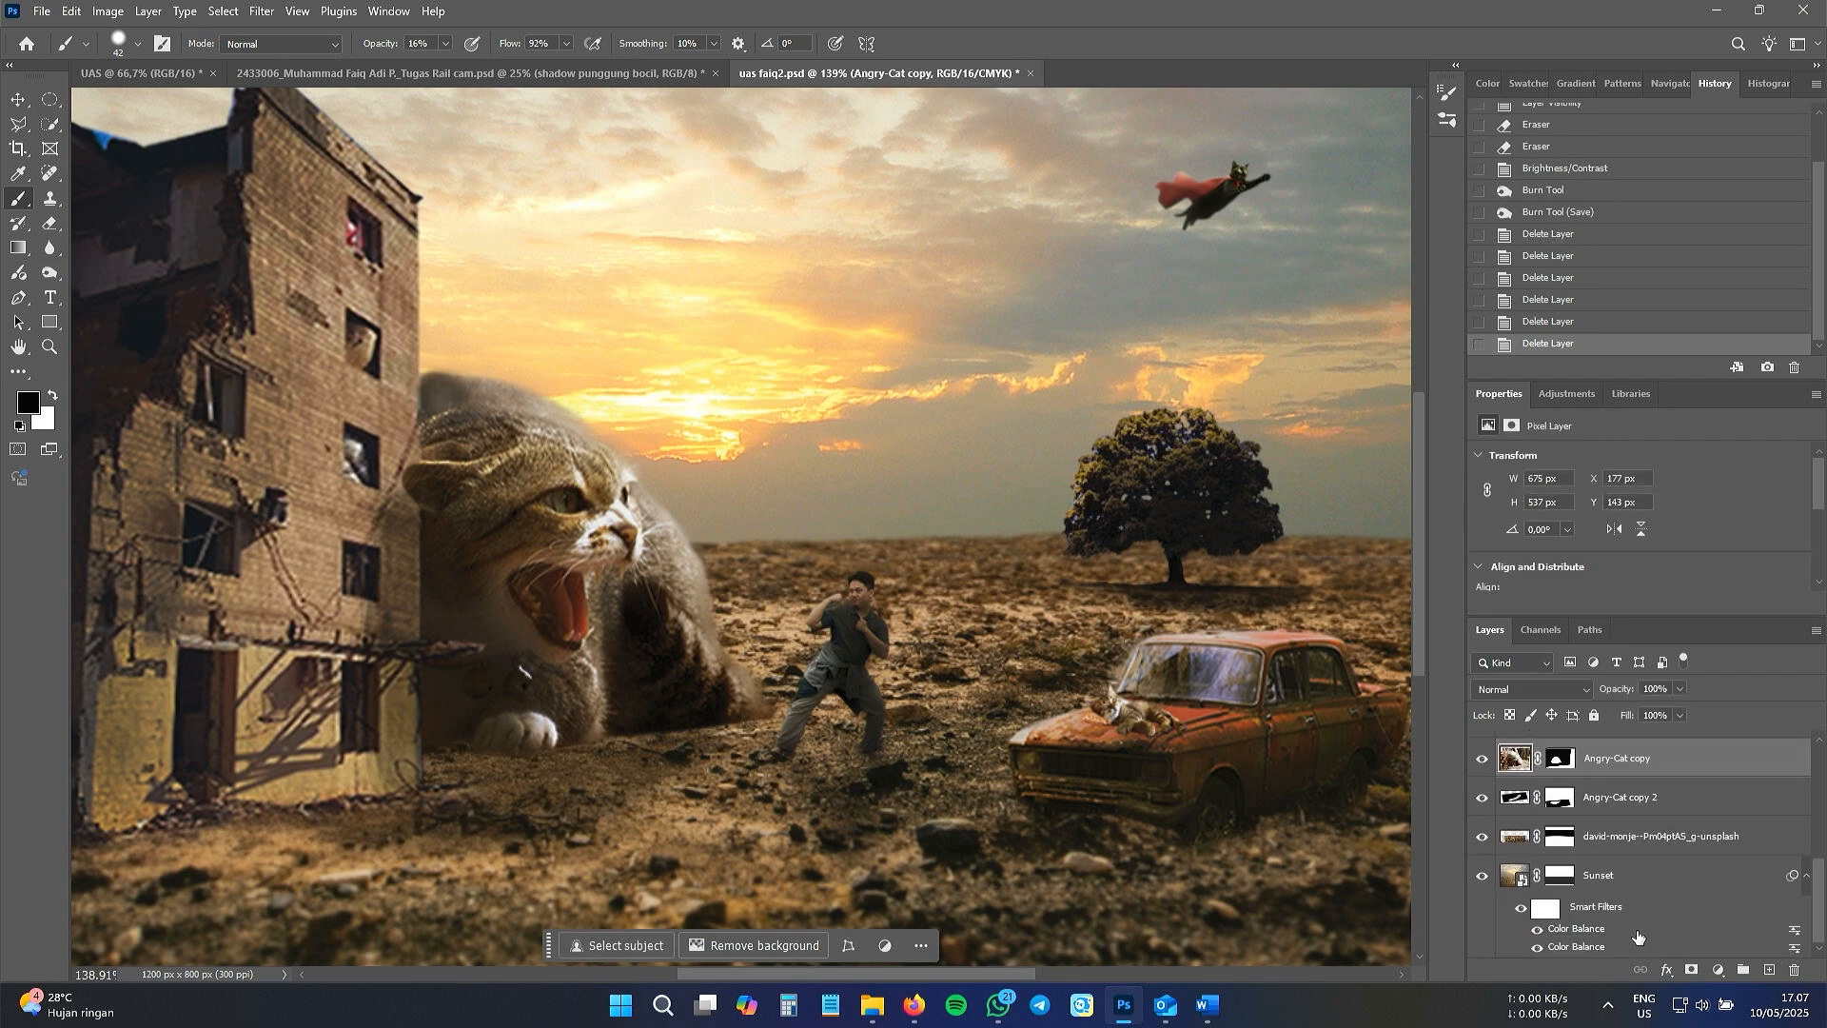
{"action": "scroll", "coordinate": [1638, 938], "scroll_direction": "up", "scroll_amount": 5}
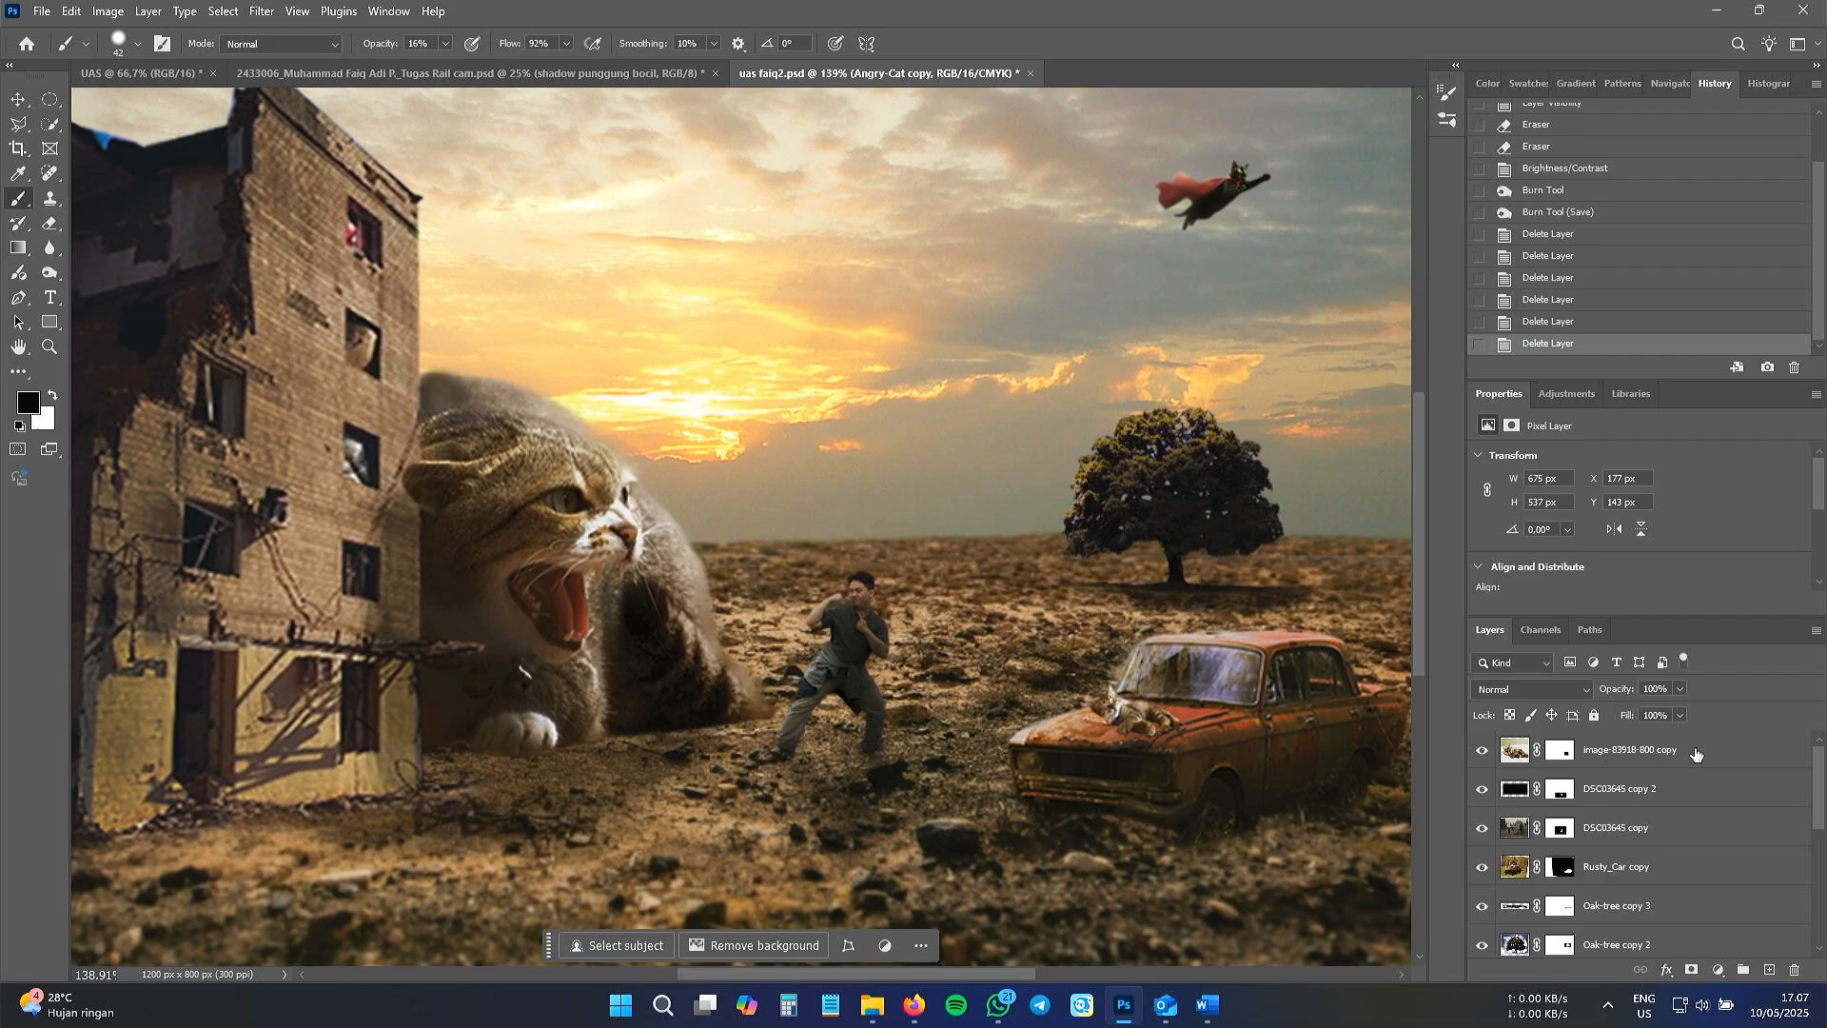
- Add a new layer above image-83918-800 copy and darken the foreground ground with a 259 px black brush at 16% opacity
{"action": "left_click", "coordinate": [1695, 754]}
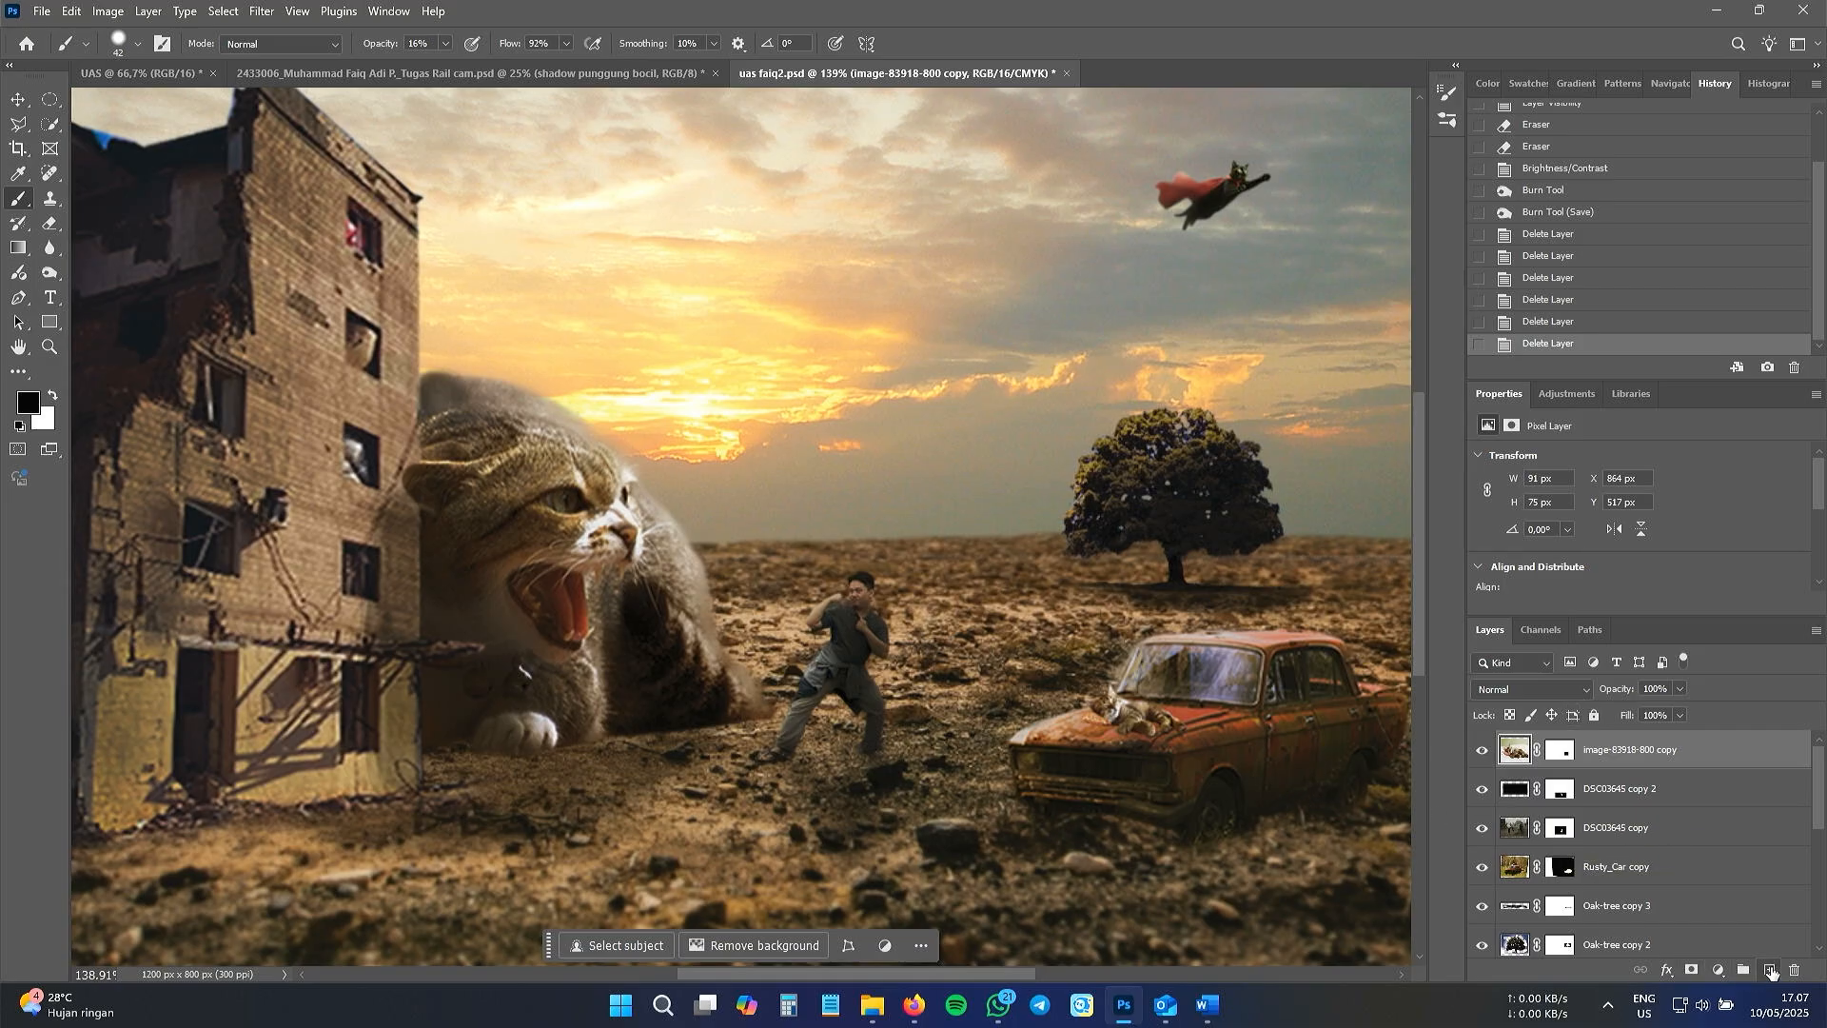
{"action": "left_click", "coordinate": [1771, 971]}
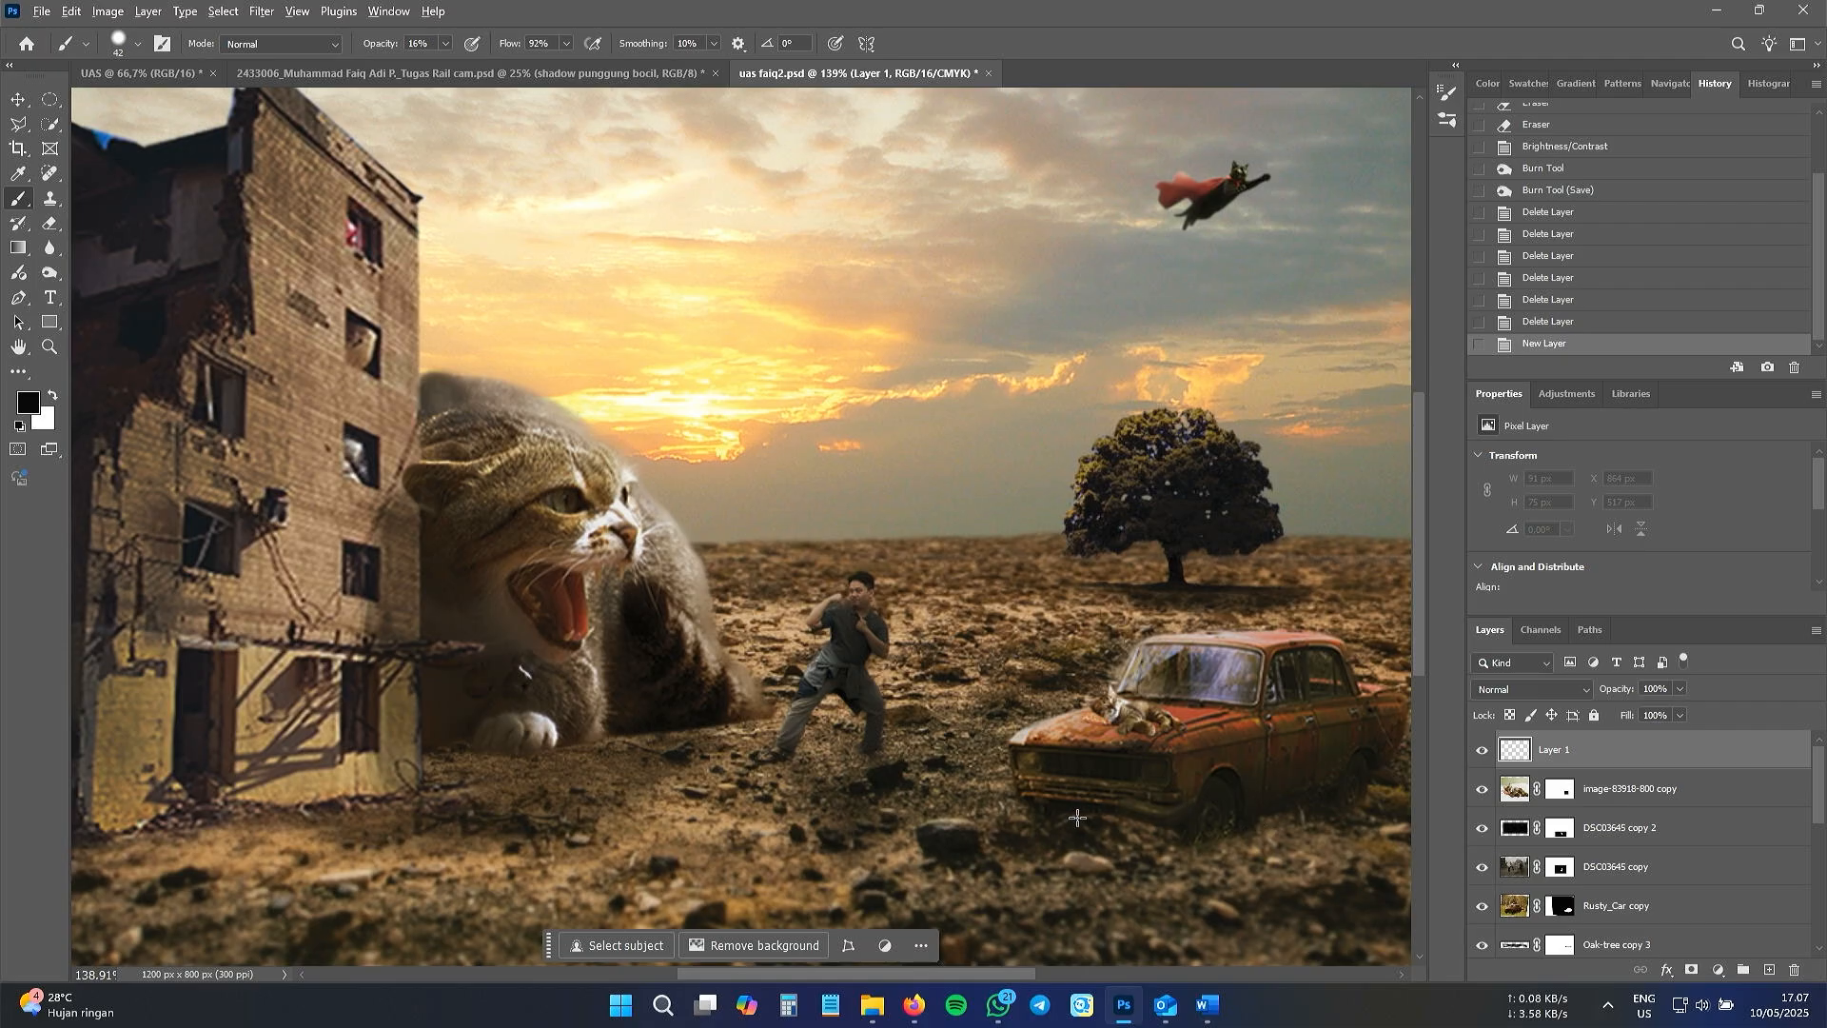
{"action": "scroll", "coordinate": [1077, 817], "scroll_direction": "down", "scroll_amount": 5}
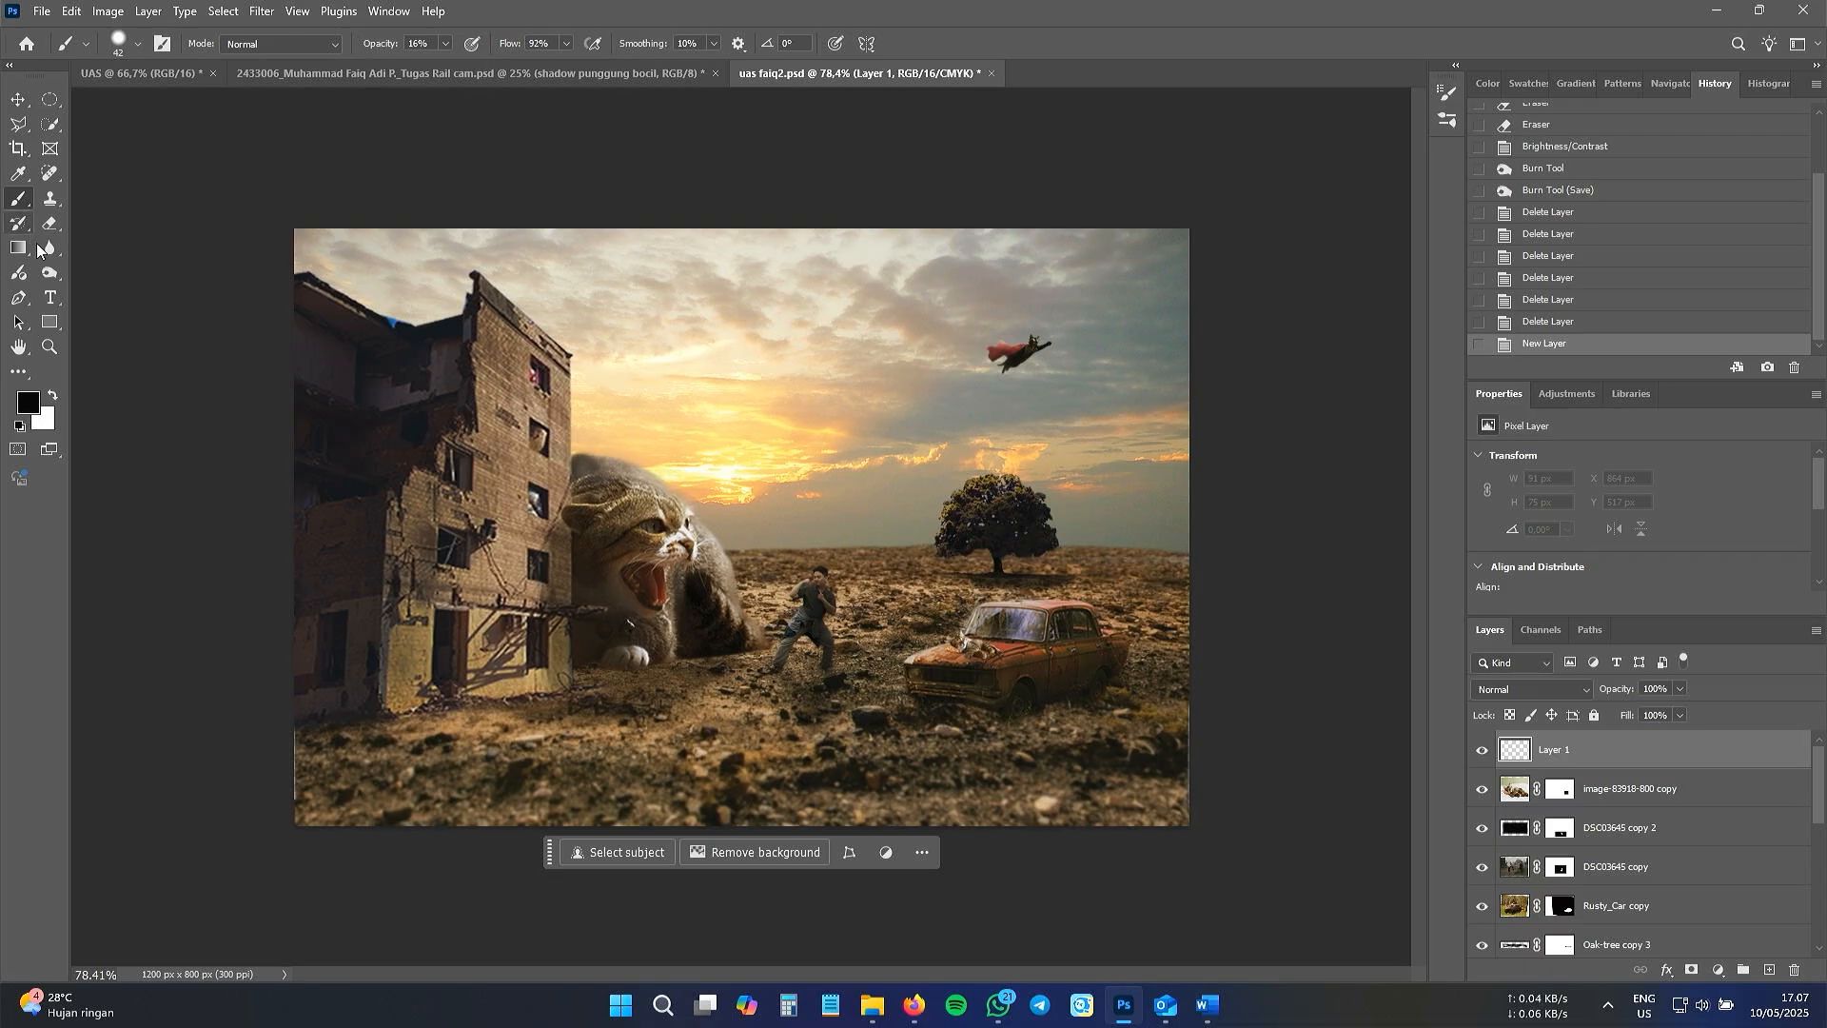
{"action": "left_click_drag", "start_coordinate": [336, 791], "coordinate": [483, 803]}
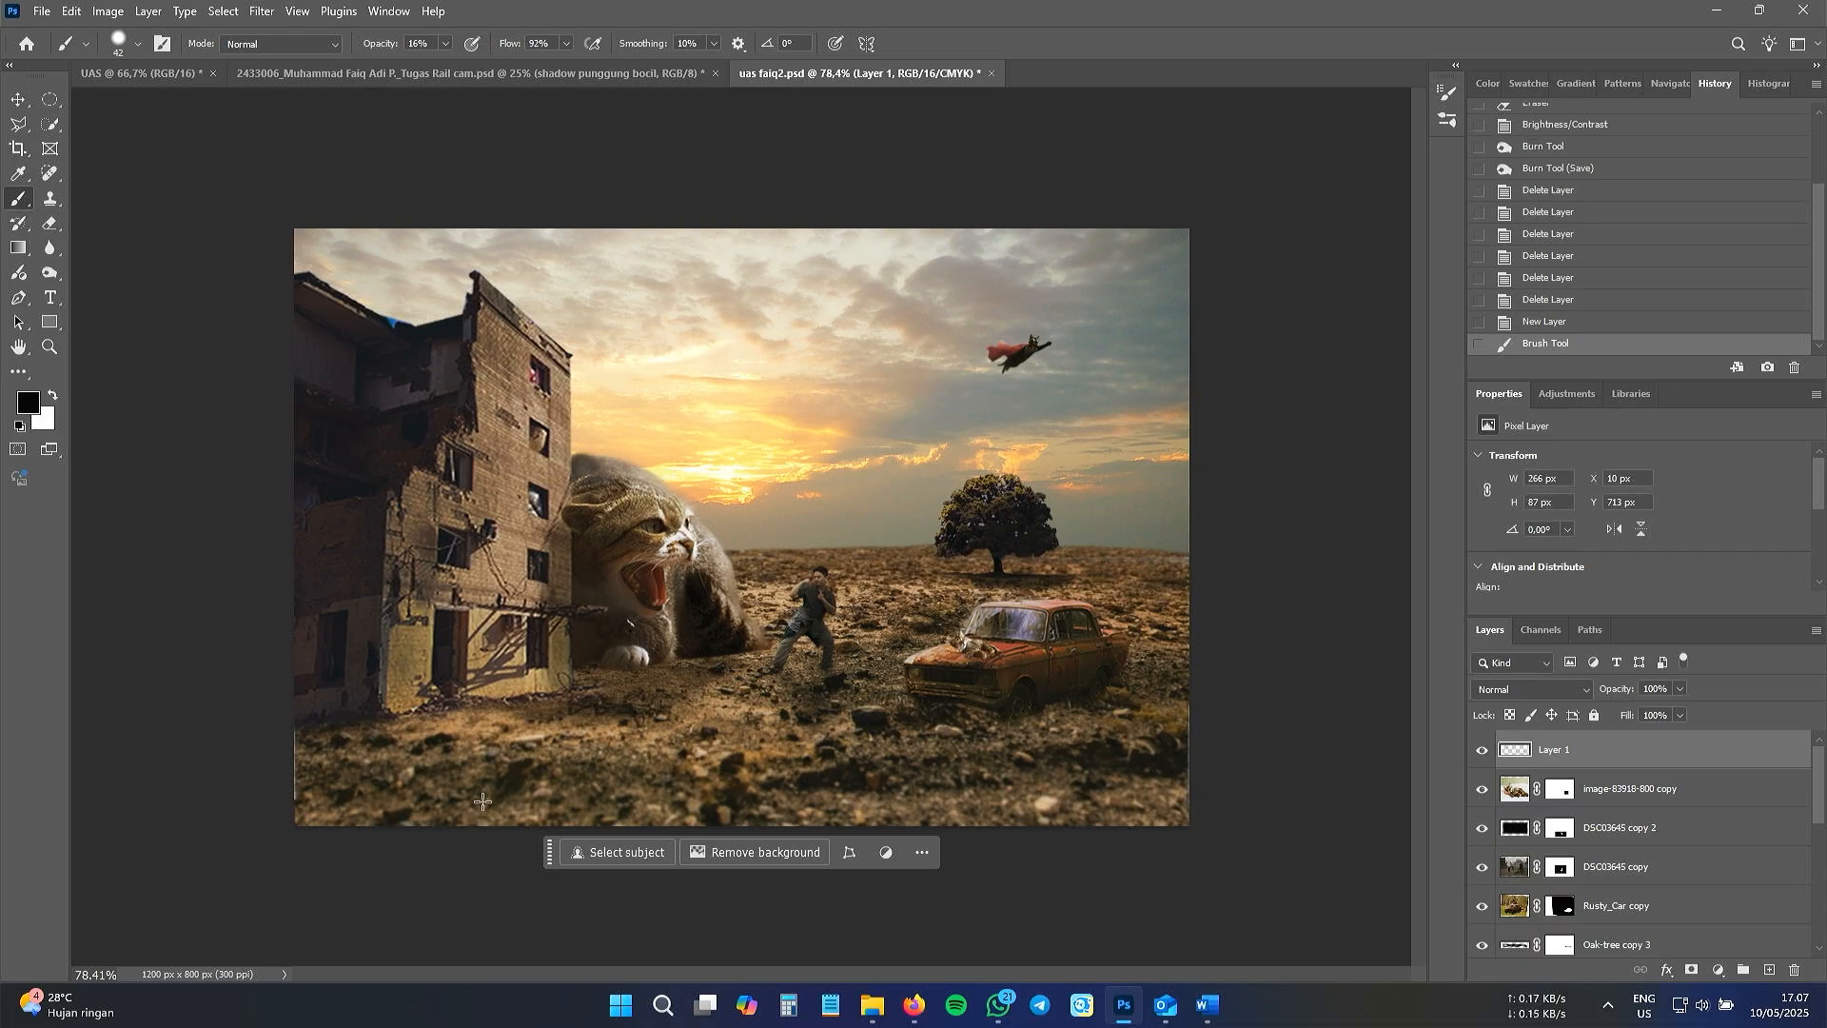
{"action": "key", "text": "ctrl+z"}
{"action": "right_click", "coordinate": [463, 784]}
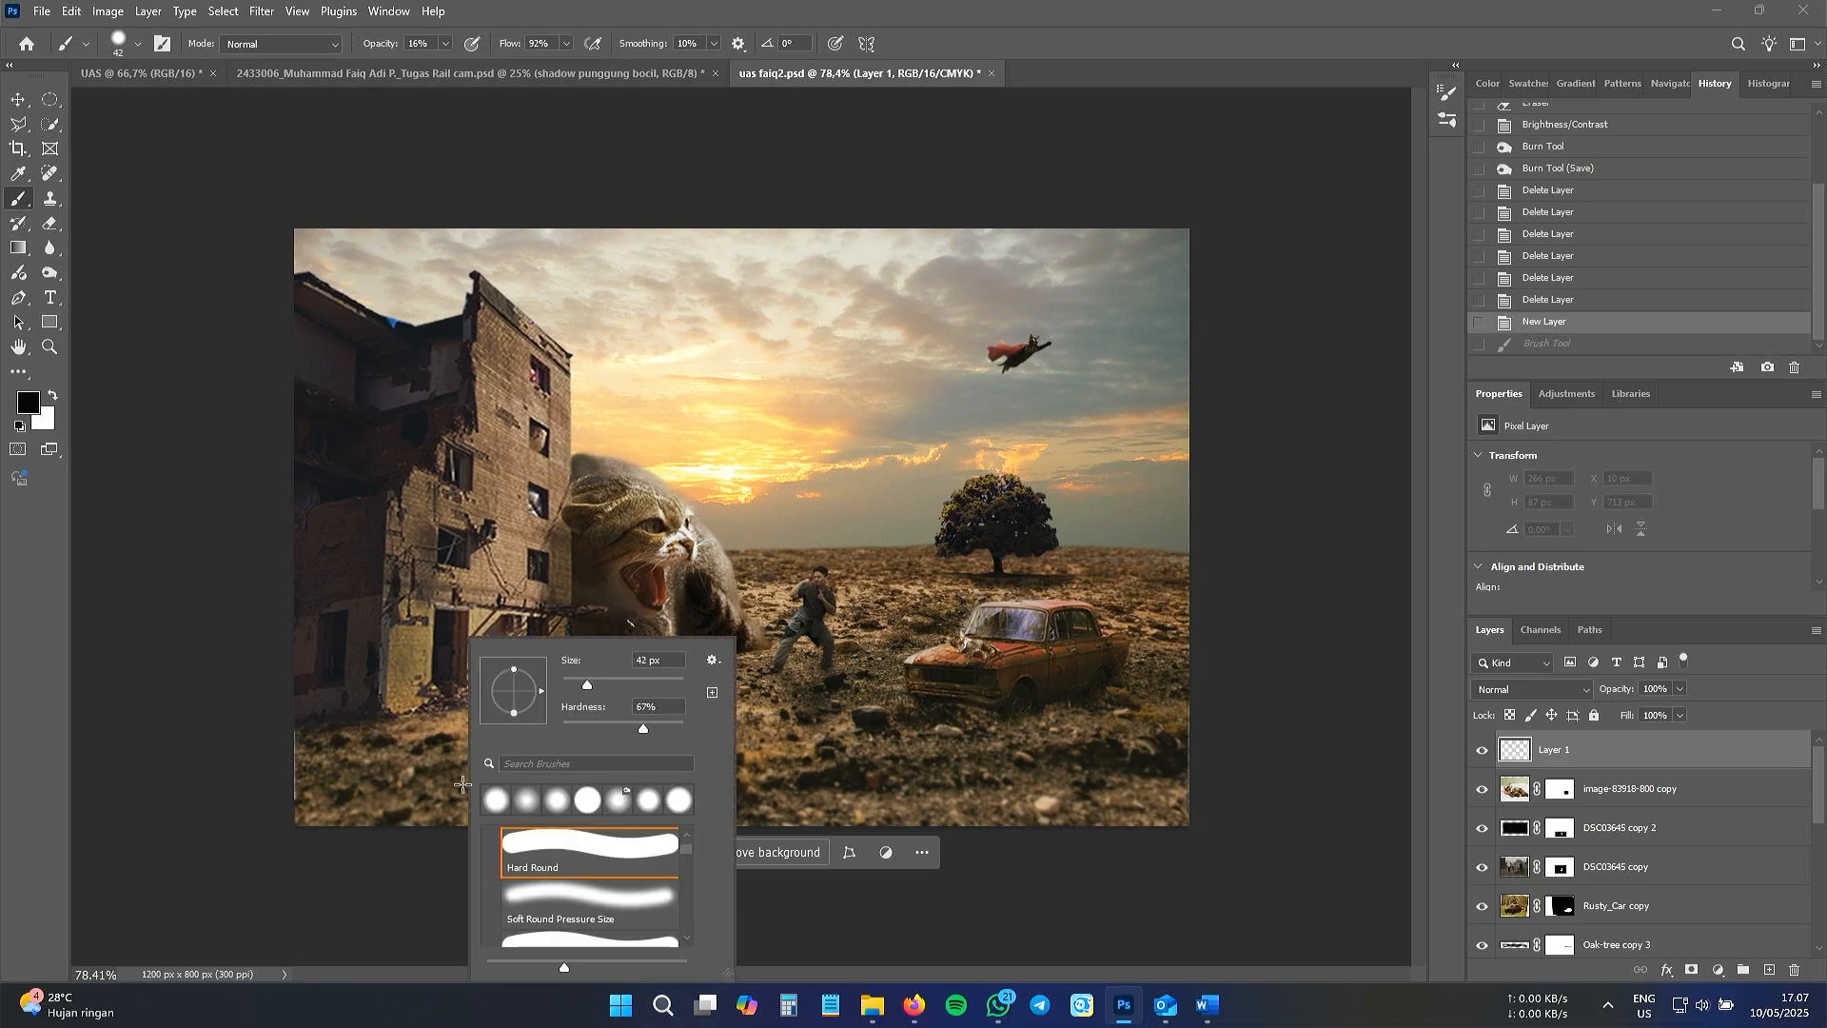
{"action": "left_click_drag", "start_coordinate": [619, 684], "coordinate": [642, 682]}
{"action": "mouse_move", "coordinate": [352, 805]}
{"action": "left_mouse_down"}
{"action": "mouse_move", "coordinate": [364, 789]}
{"action": "mouse_move", "coordinate": [586, 826]}
{"action": "mouse_move", "coordinate": [847, 819]}
{"action": "mouse_move", "coordinate": [1215, 870]}
{"action": "left_mouse_up"}
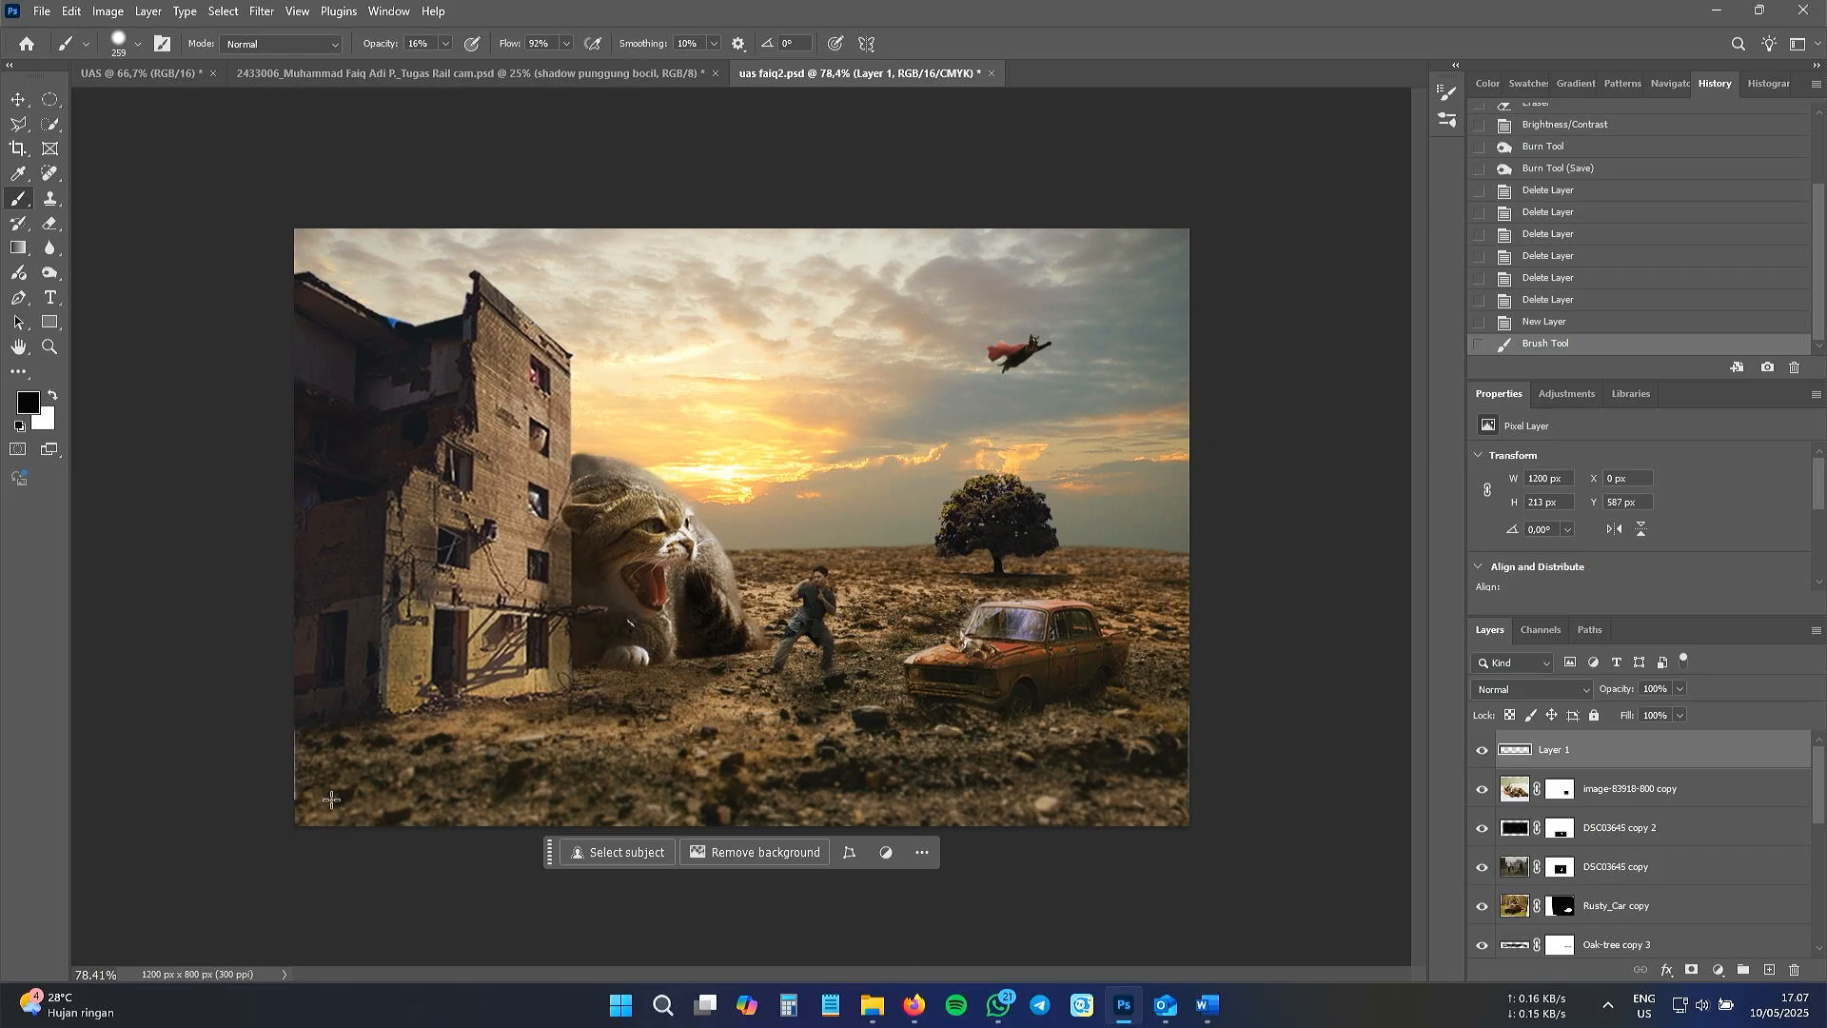
- Darken the bottom edge of the ground further with a 64 px black brush at 23% opacity
{"action": "right_click", "coordinate": [358, 766]}
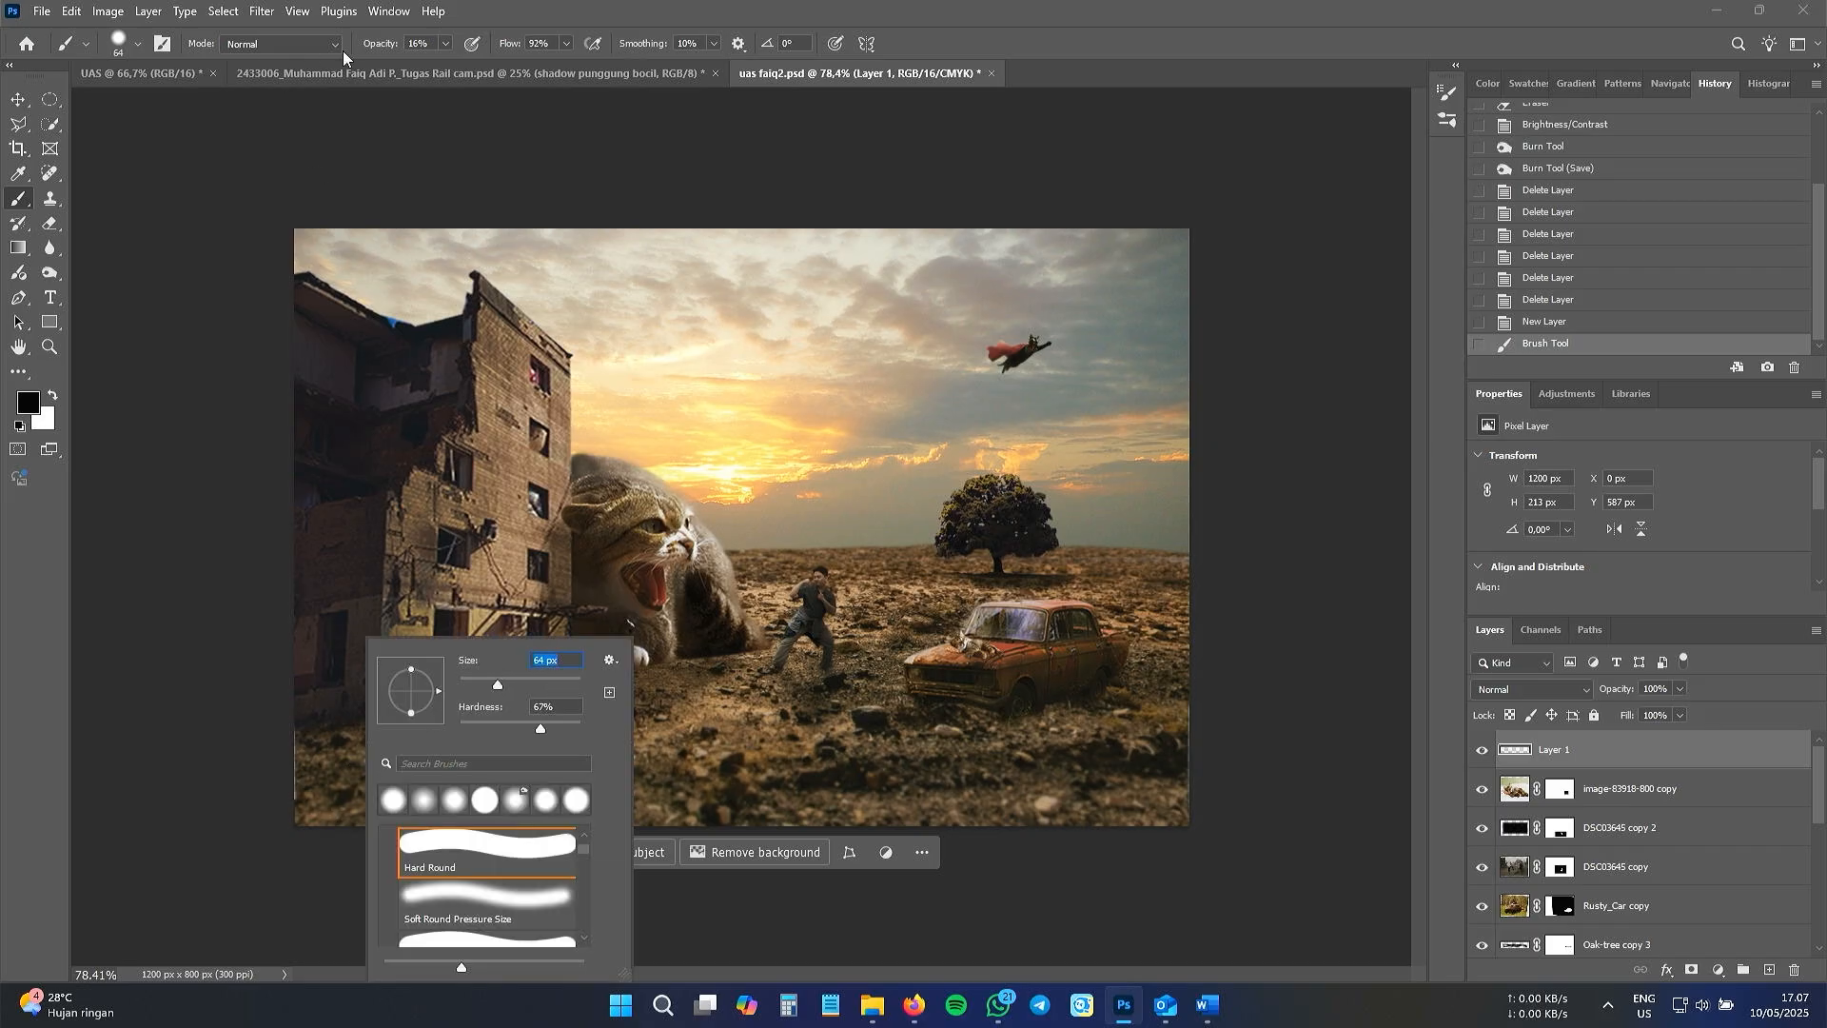
{"action": "left_click_drag", "start_coordinate": [396, 49], "coordinate": [404, 51]}
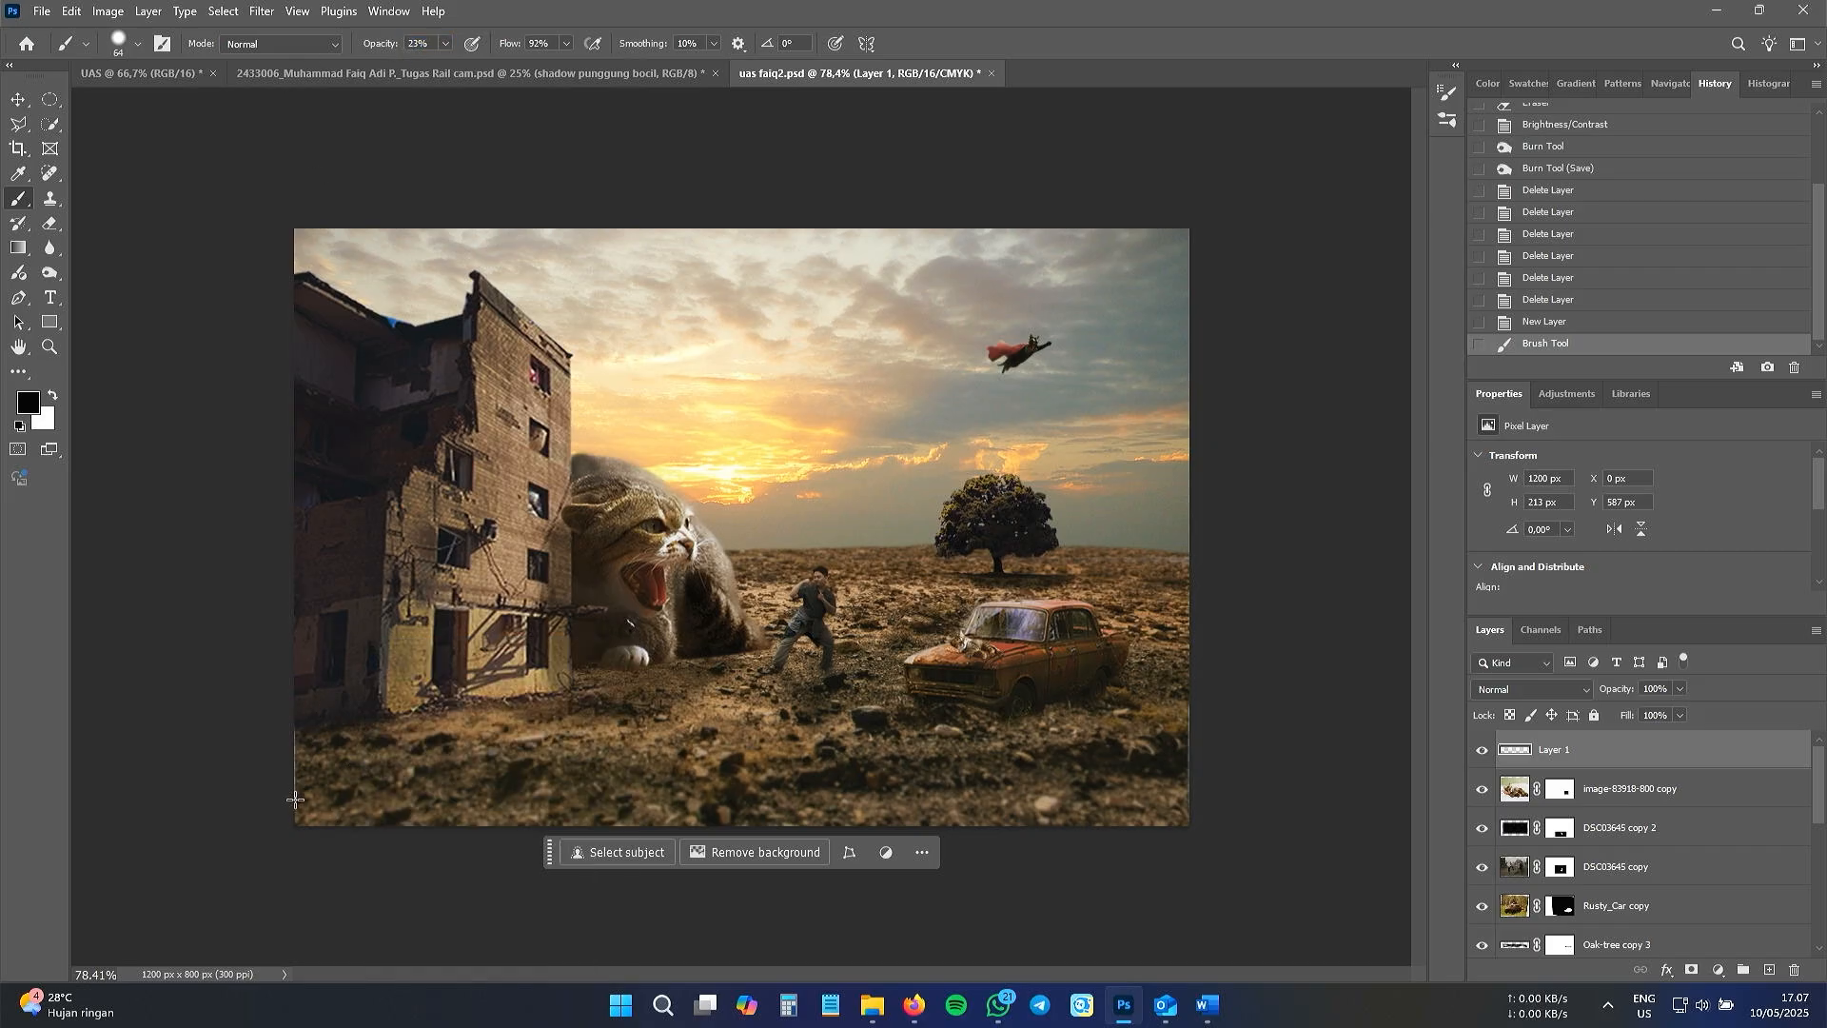
{"action": "mouse_move", "coordinate": [295, 800]}
{"action": "left_mouse_down"}
{"action": "mouse_move", "coordinate": [969, 827]}
{"action": "mouse_move", "coordinate": [1187, 797]}
{"action": "mouse_move", "coordinate": [297, 757]}
{"action": "mouse_move", "coordinate": [771, 819]}
{"action": "mouse_move", "coordinate": [287, 820]}
{"action": "mouse_move", "coordinate": [830, 826]}
{"action": "mouse_move", "coordinate": [1046, 807]}
{"action": "mouse_move", "coordinate": [980, 790]}
{"action": "mouse_move", "coordinate": [648, 804]}
{"action": "mouse_move", "coordinate": [361, 761]}
{"action": "mouse_move", "coordinate": [514, 817]}
{"action": "left_mouse_up"}
{"action": "mouse_move", "coordinate": [294, 759]}
{"action": "left_mouse_down"}
{"action": "mouse_move", "coordinate": [317, 800]}
{"action": "mouse_move", "coordinate": [1040, 802]}
{"action": "mouse_move", "coordinate": [1000, 792]}
{"action": "mouse_move", "coordinate": [818, 827]}
{"action": "left_mouse_up"}
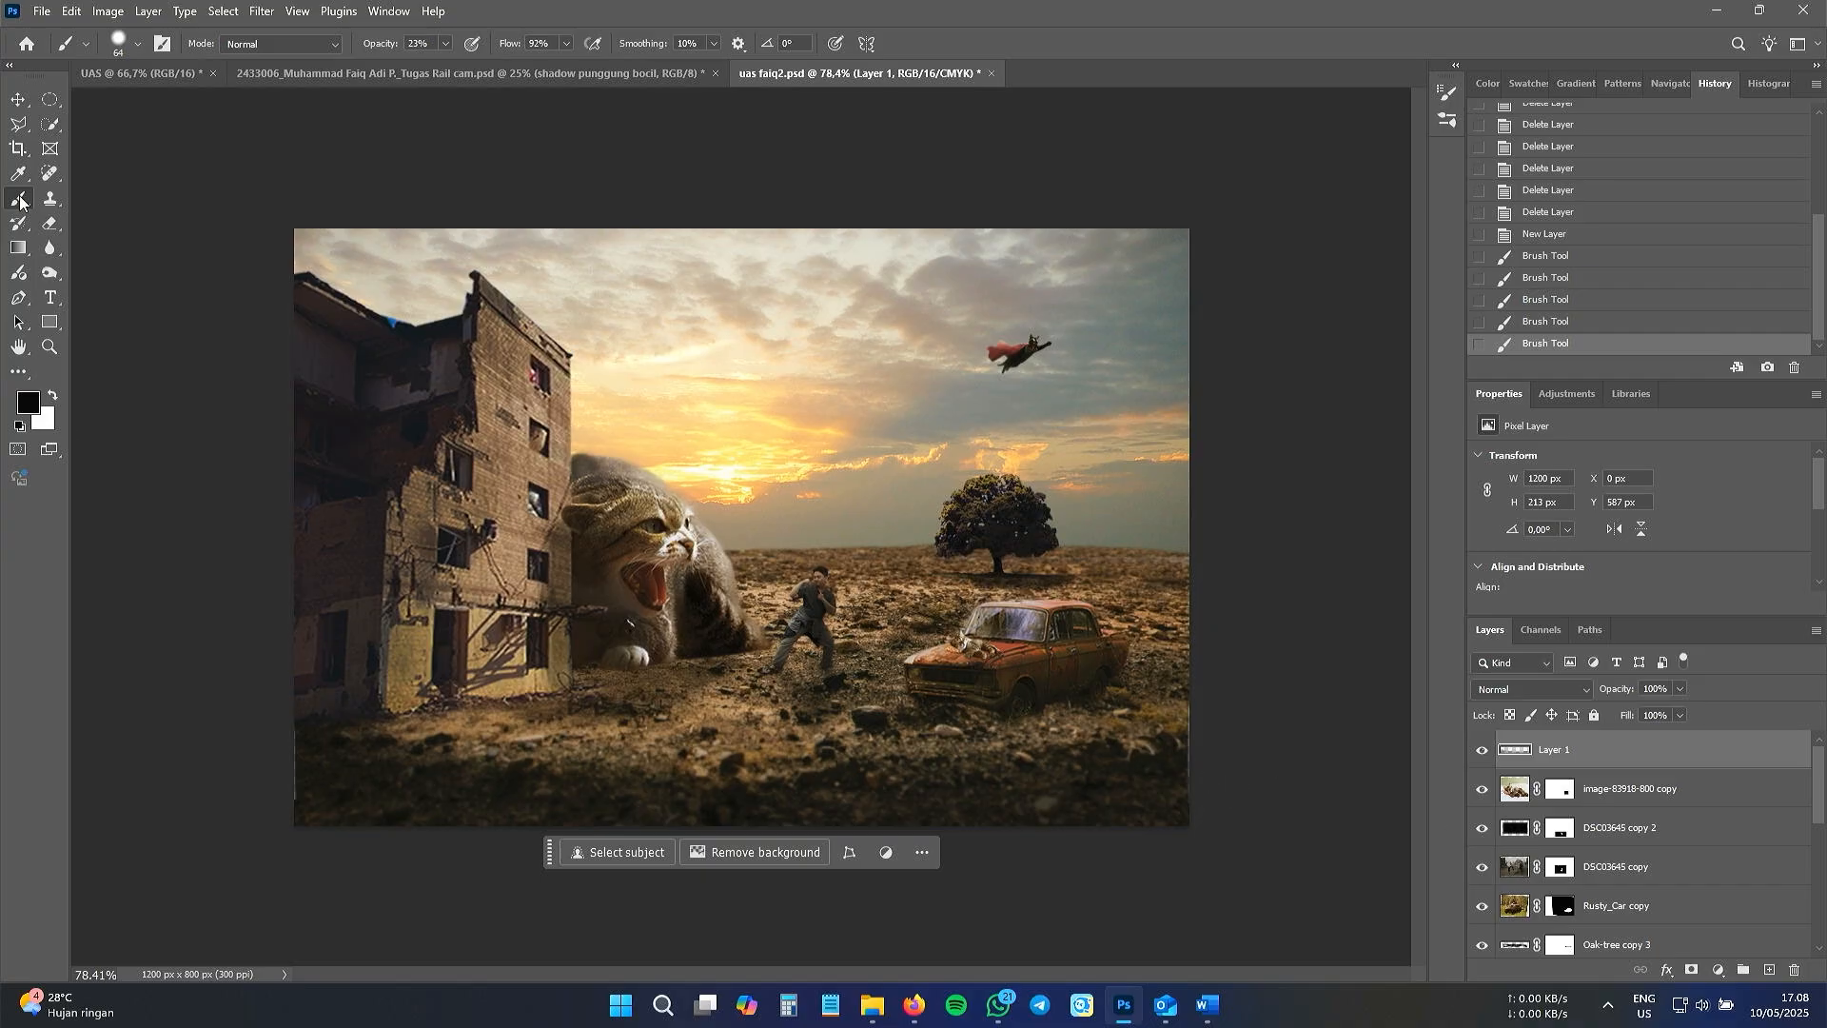
- Add the white title text CAT INVASION in Nexa Bold over the dark ground
{"action": "left_click", "coordinate": [52, 299]}
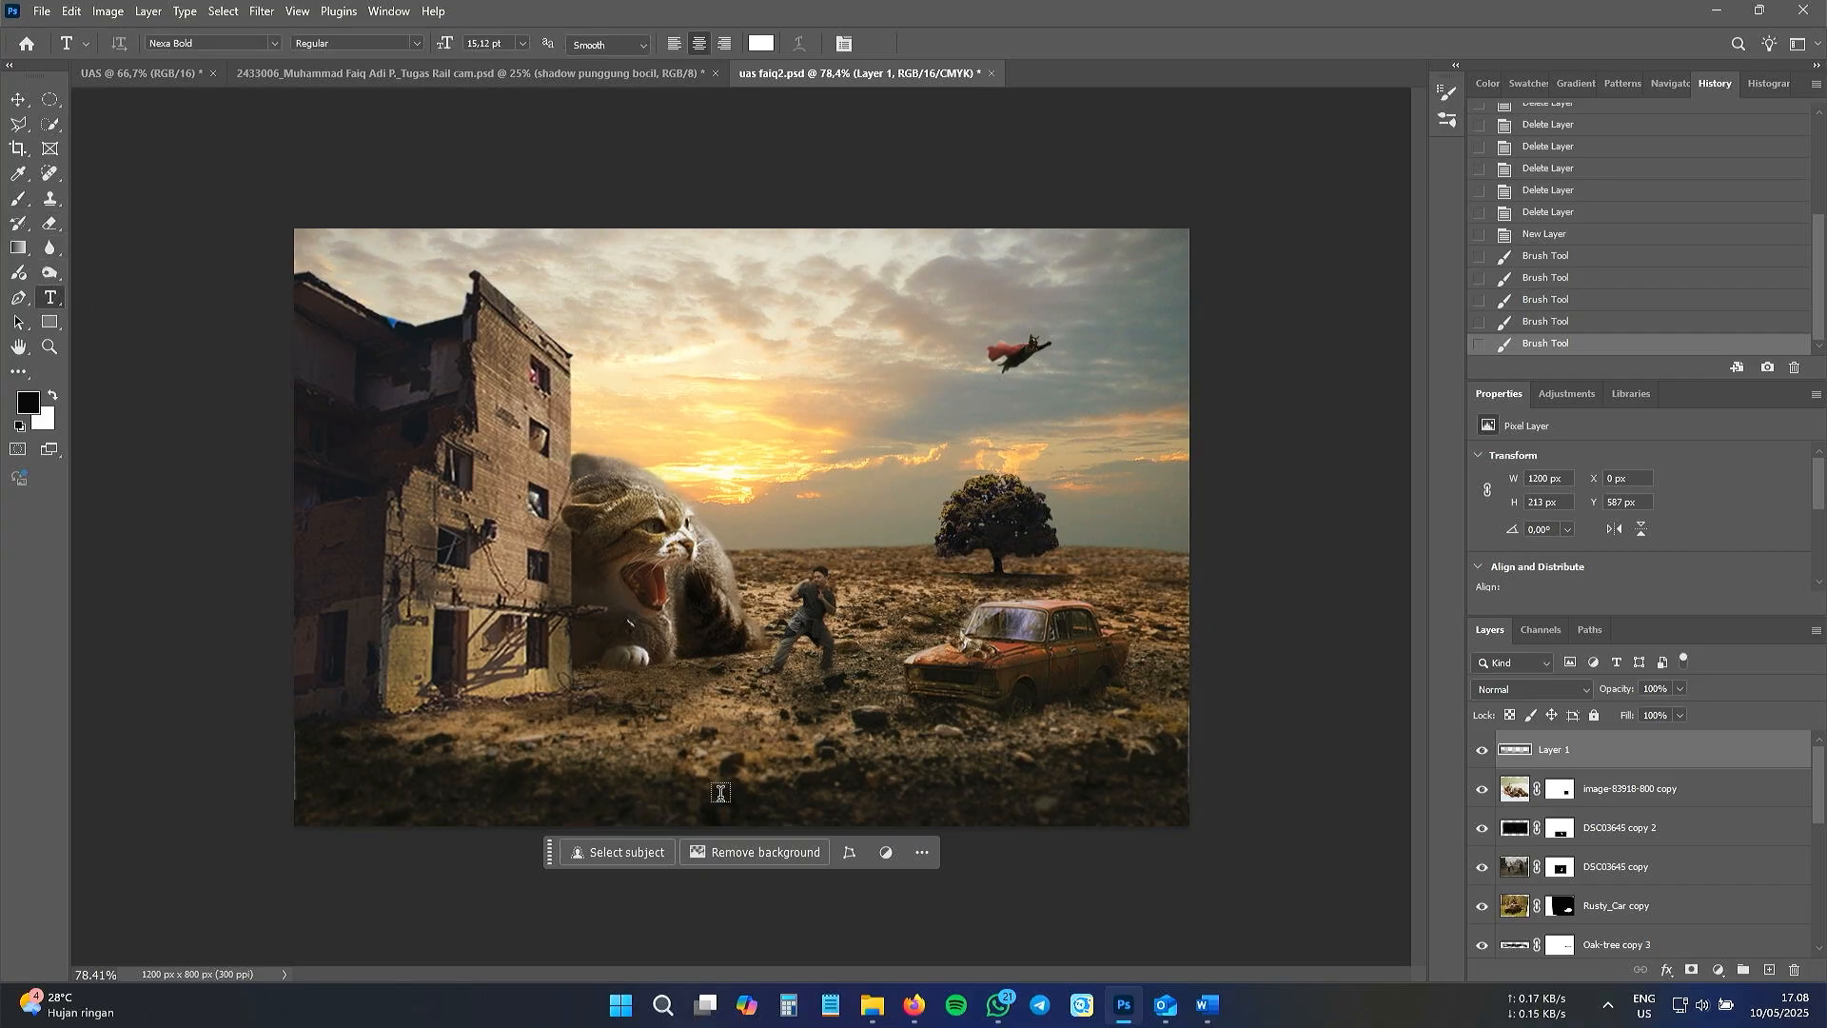
{"action": "left_click", "coordinate": [801, 816]}
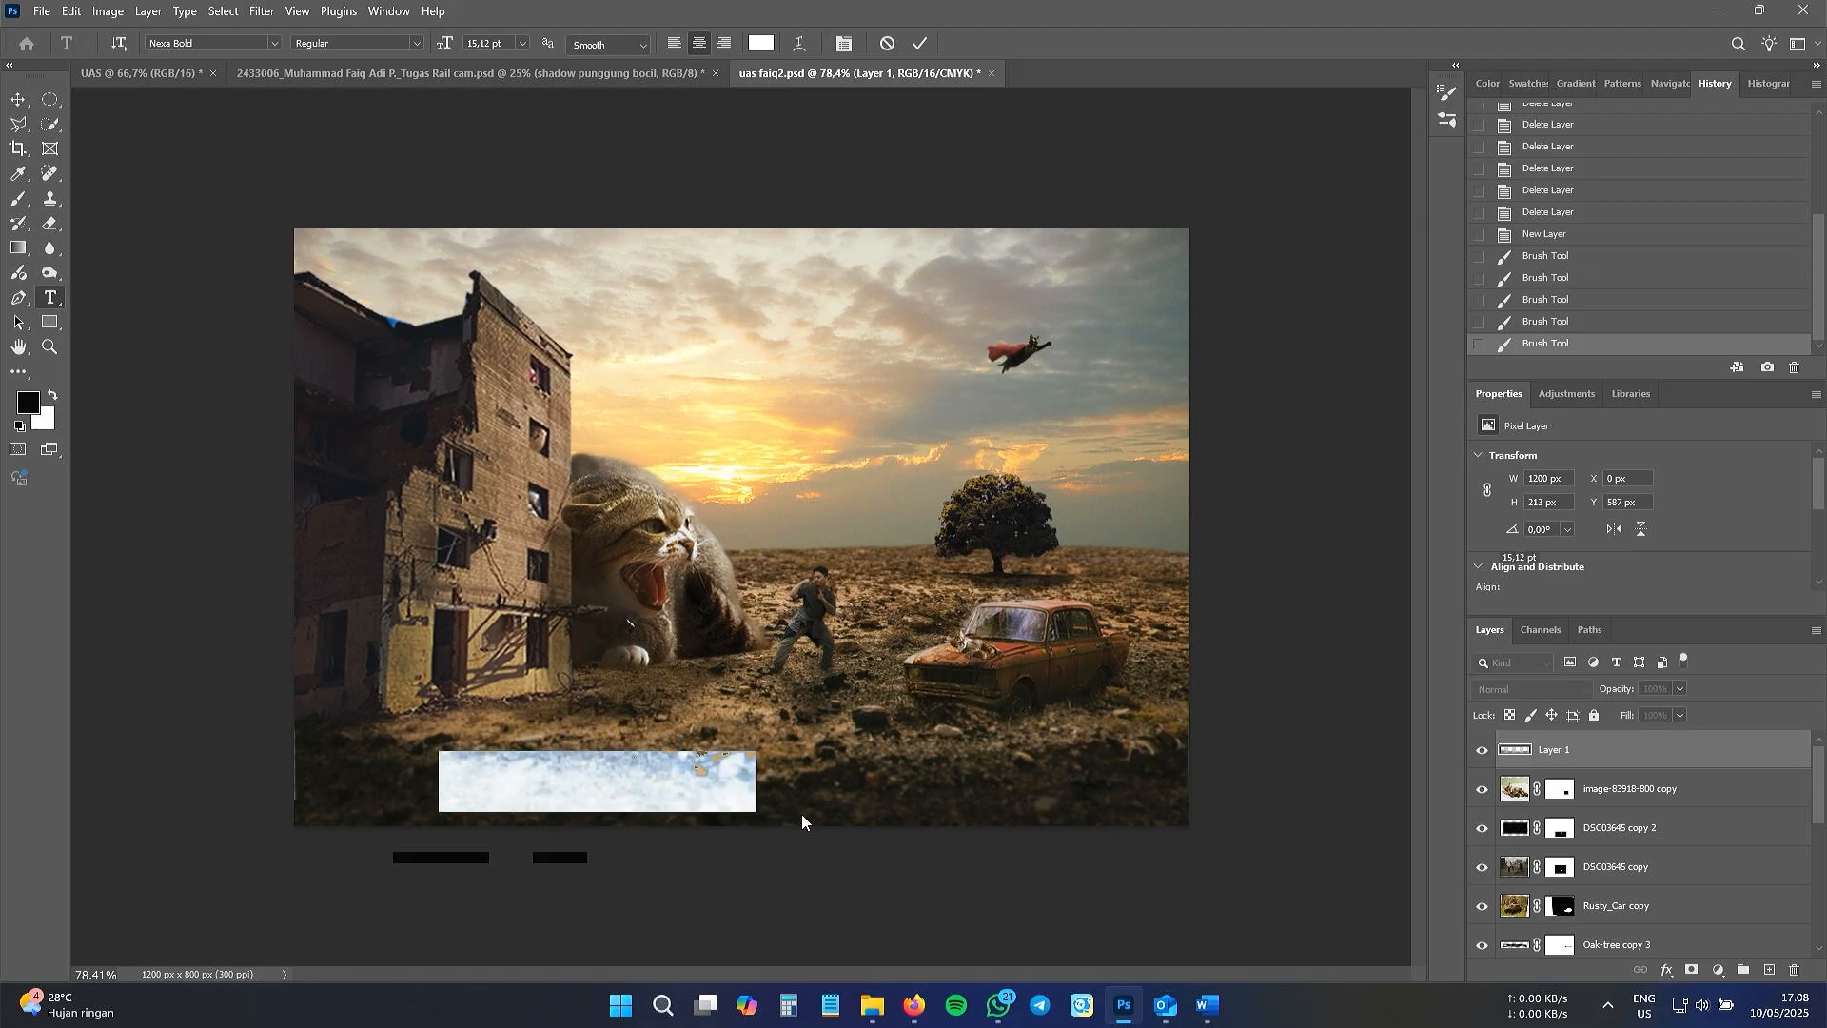
{"action": "type", "text": "Muhammad"}
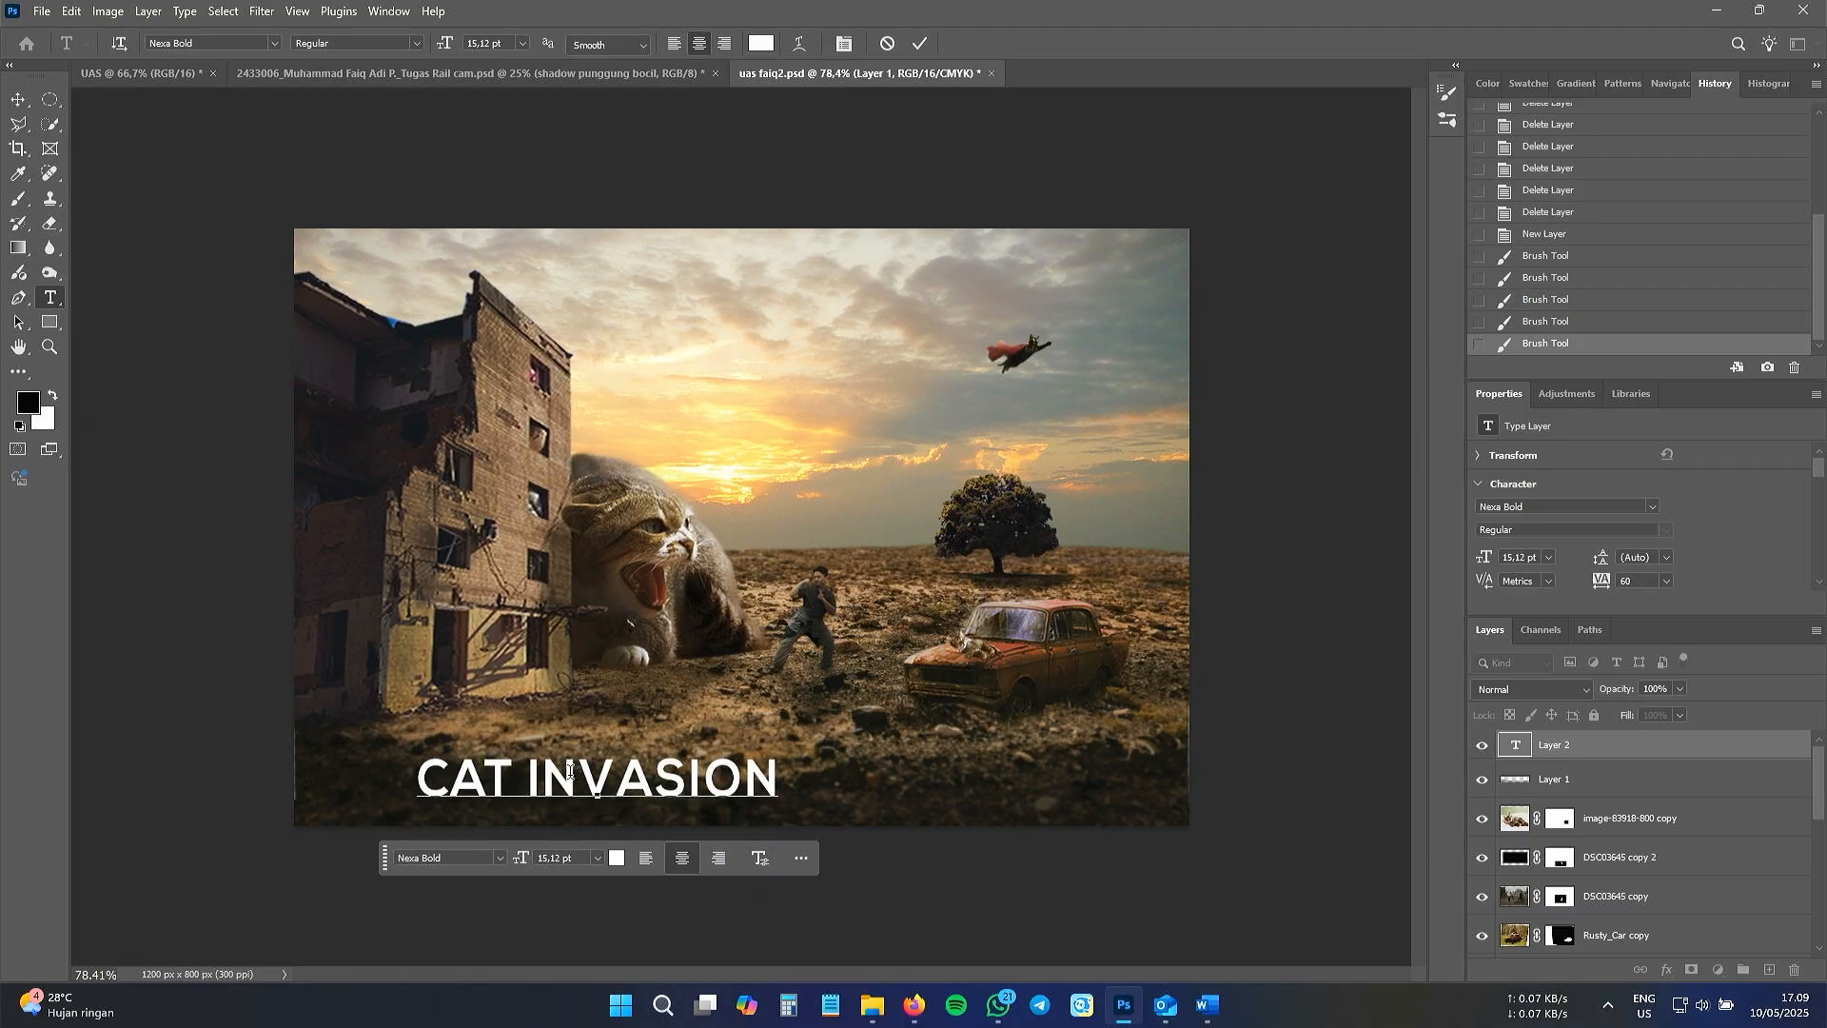
- Scale the CAT INVASION title down to about 7 pt, centre it near the image's bottom edge, and save the document
{"action": "left_click", "coordinate": [14, 102]}
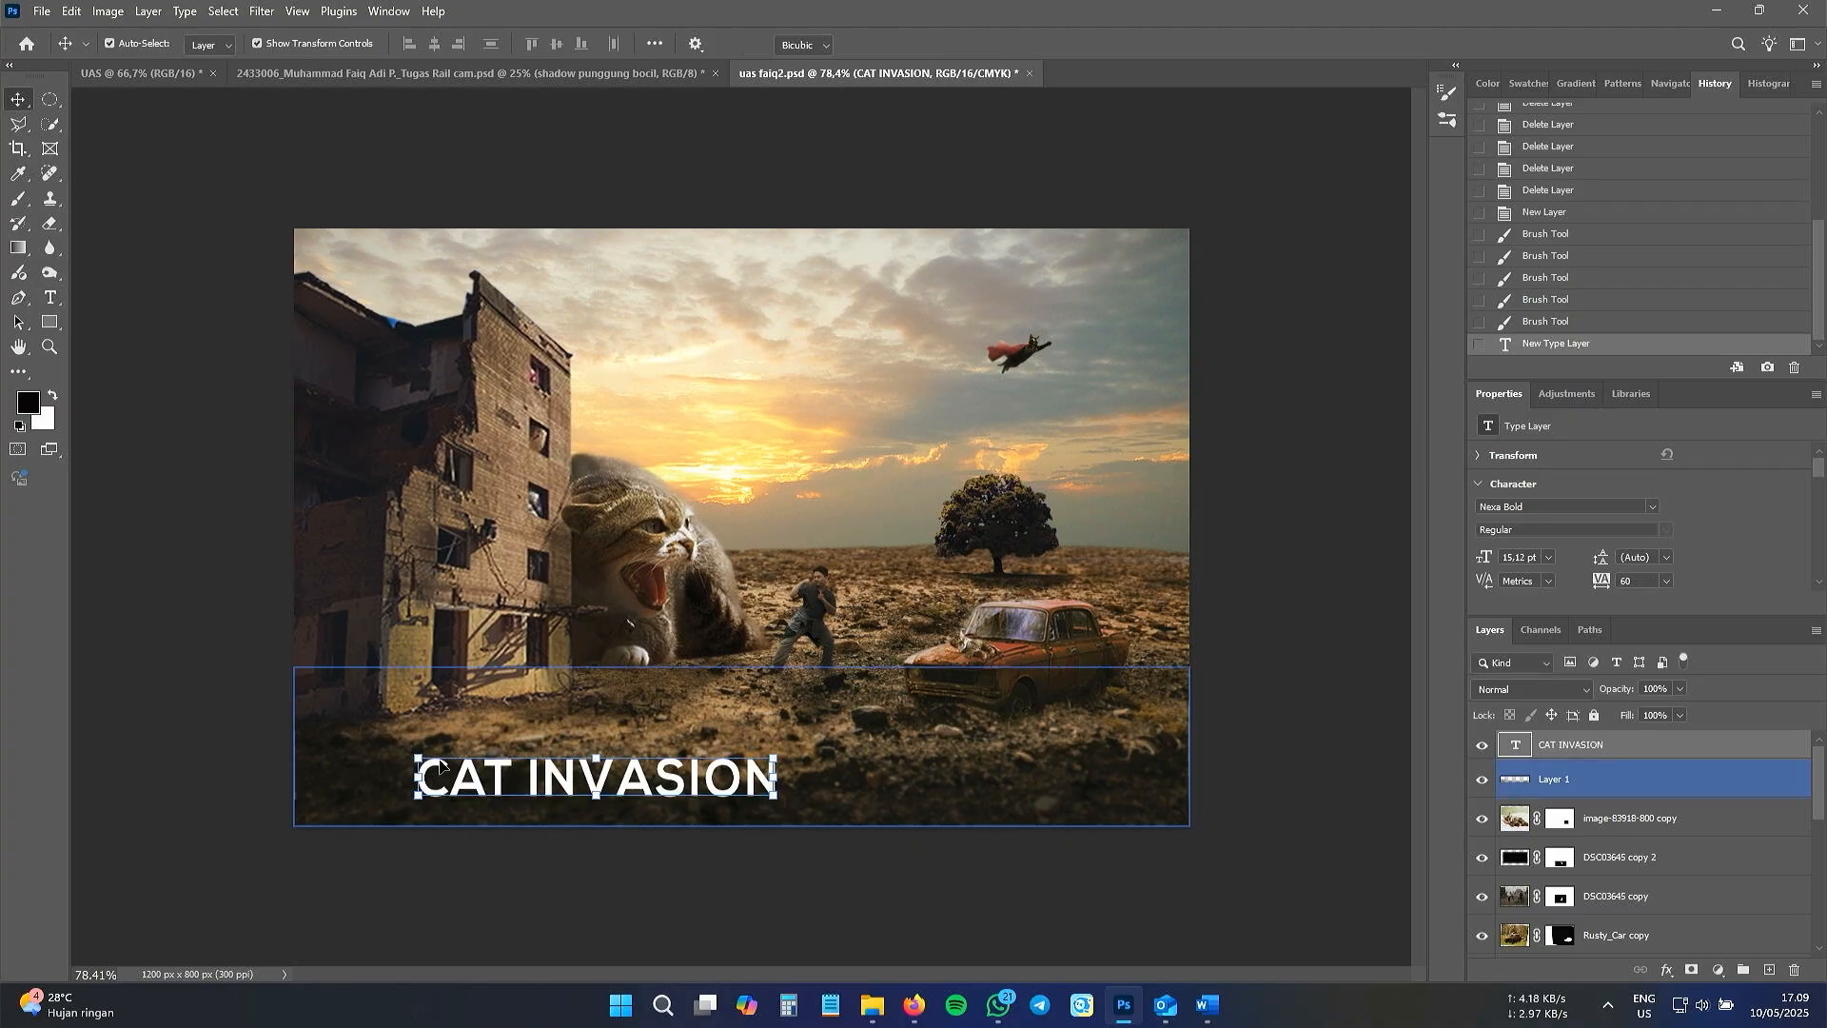
{"action": "left_click_drag", "start_coordinate": [419, 758], "coordinate": [525, 773]}
{"action": "left_click_drag", "start_coordinate": [765, 778], "coordinate": [796, 801]}
{"action": "key", "text": "Return"}
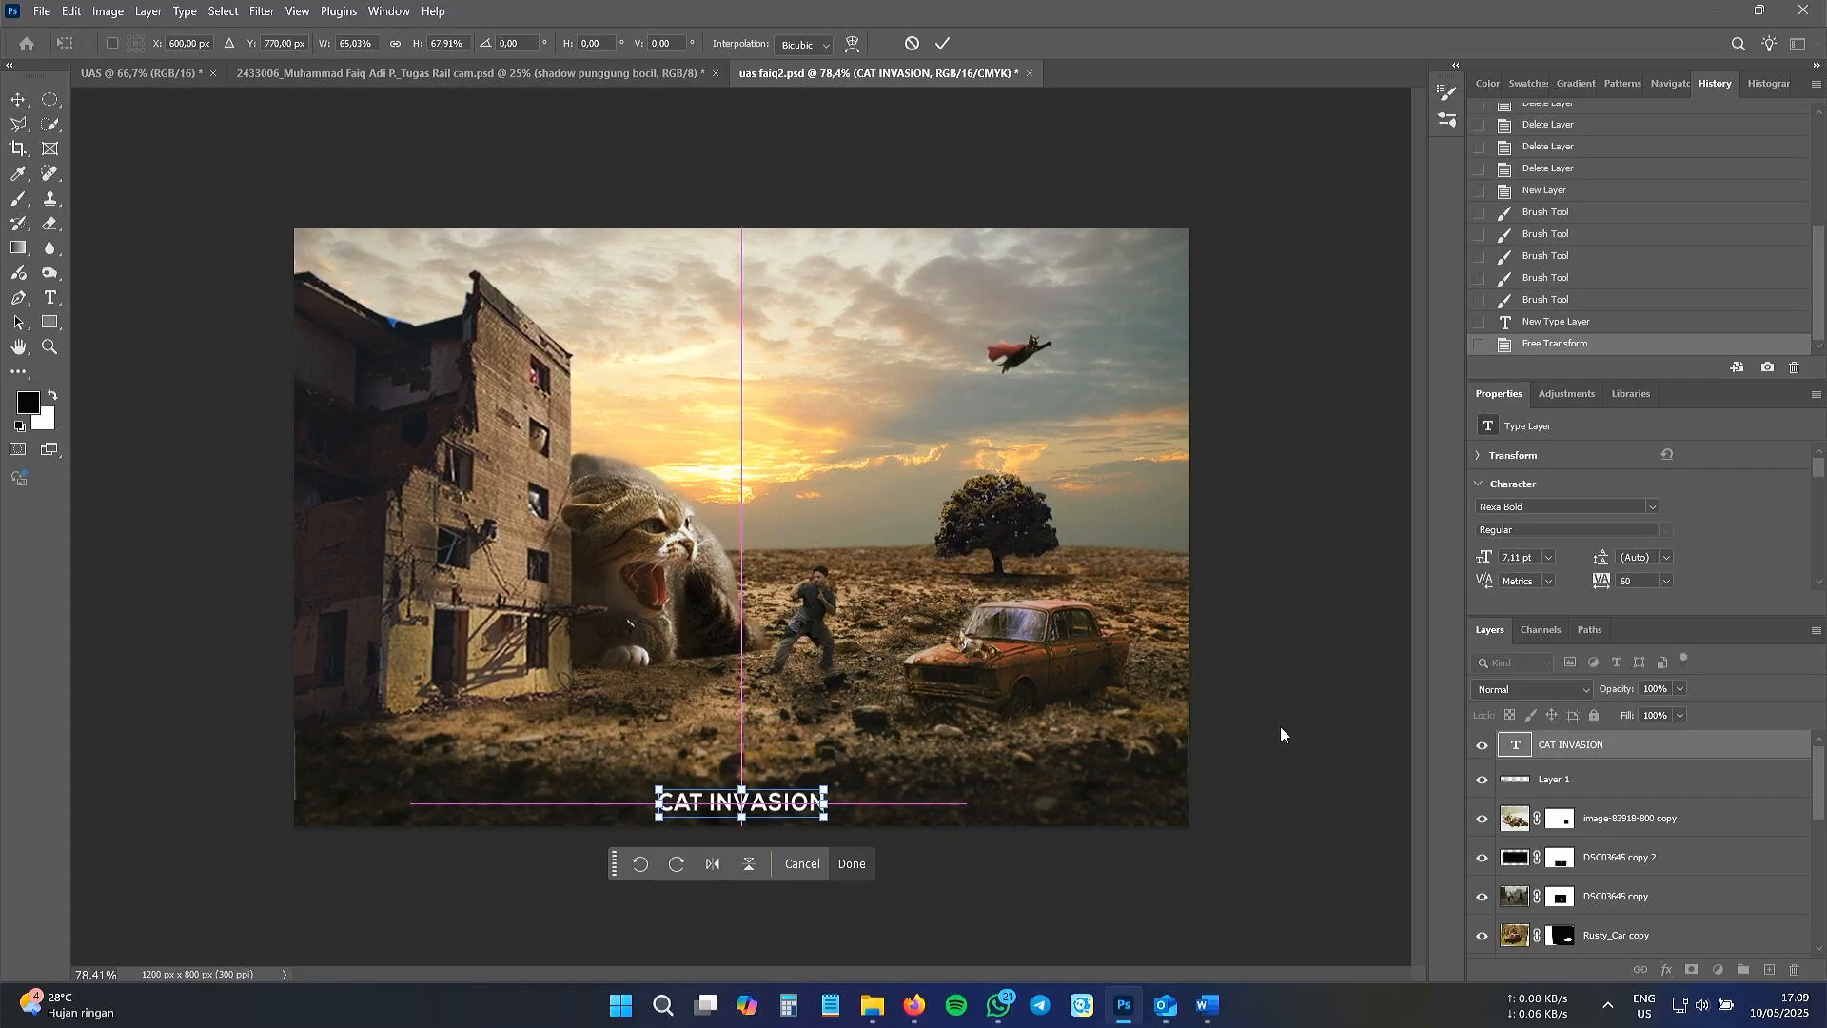
{"action": "key", "text": "Return"}
{"action": "key", "text": "ctrl+s"}
{"action": "left_click", "coordinate": [1359, 271]}
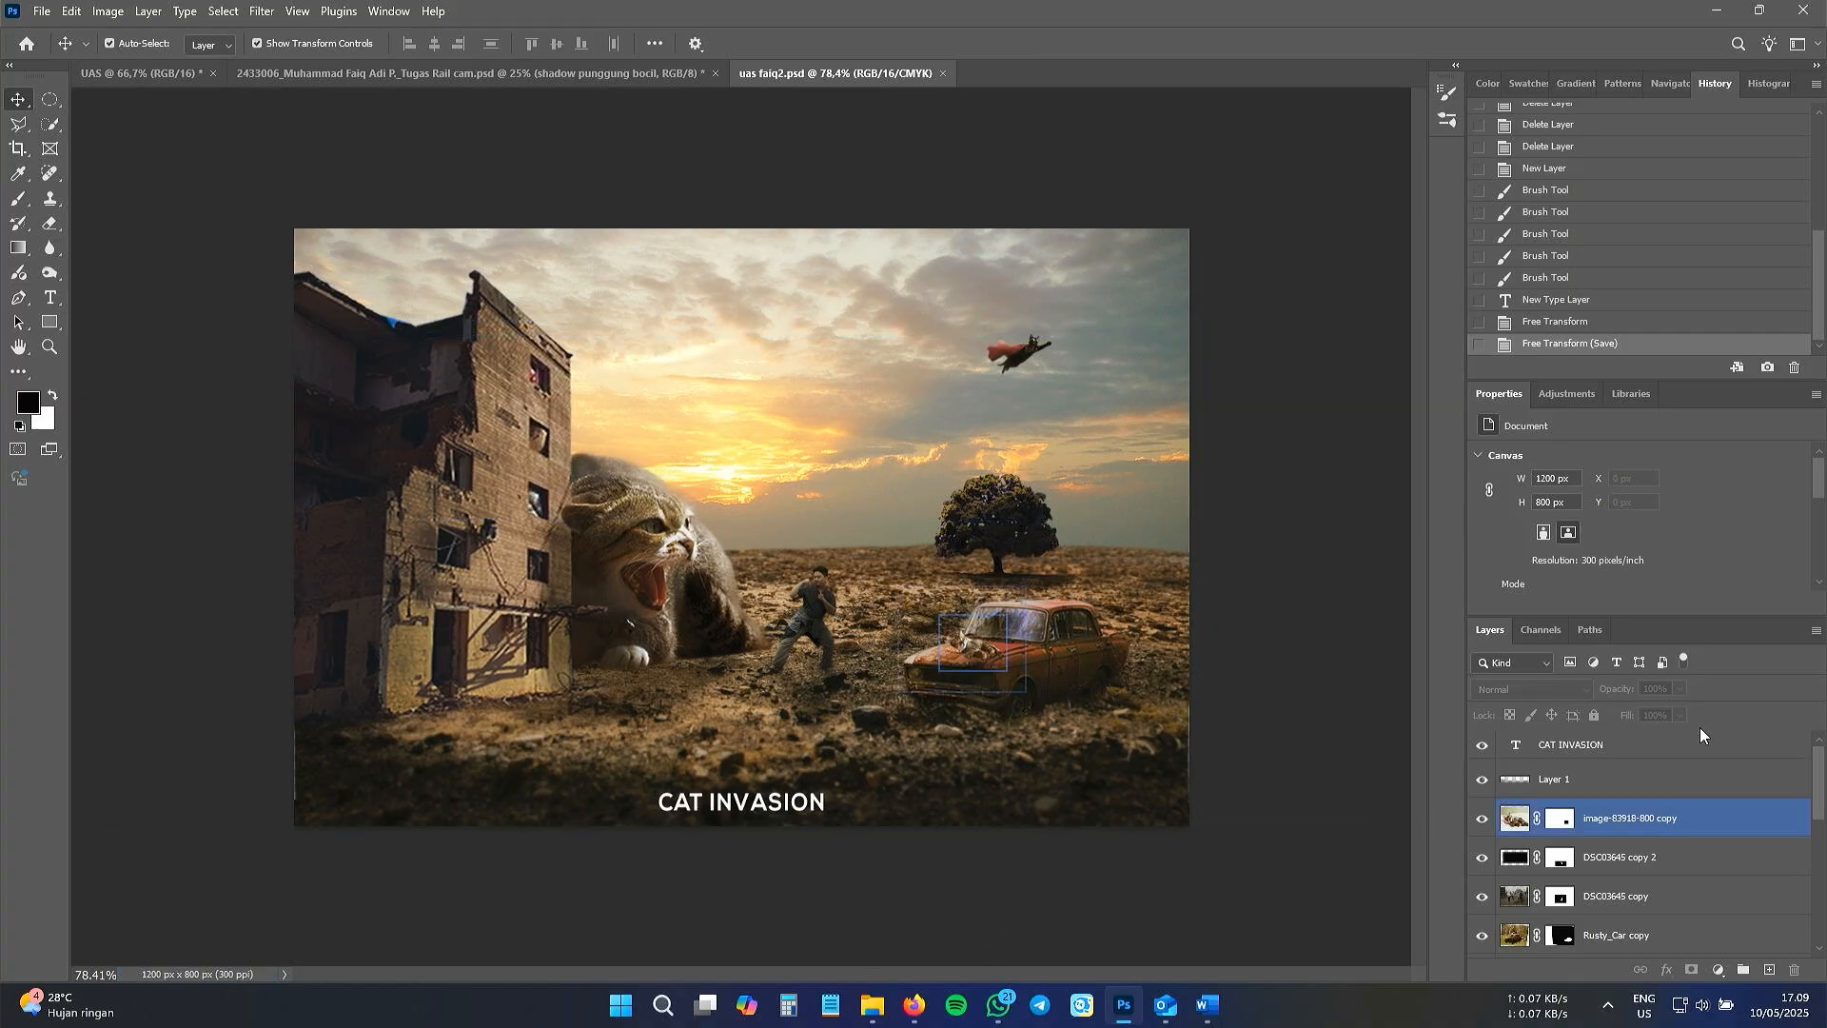
- Add an empty layer above the title and a Color Lookup adjustment layer on top of it
{"action": "left_click", "coordinate": [1769, 970]}
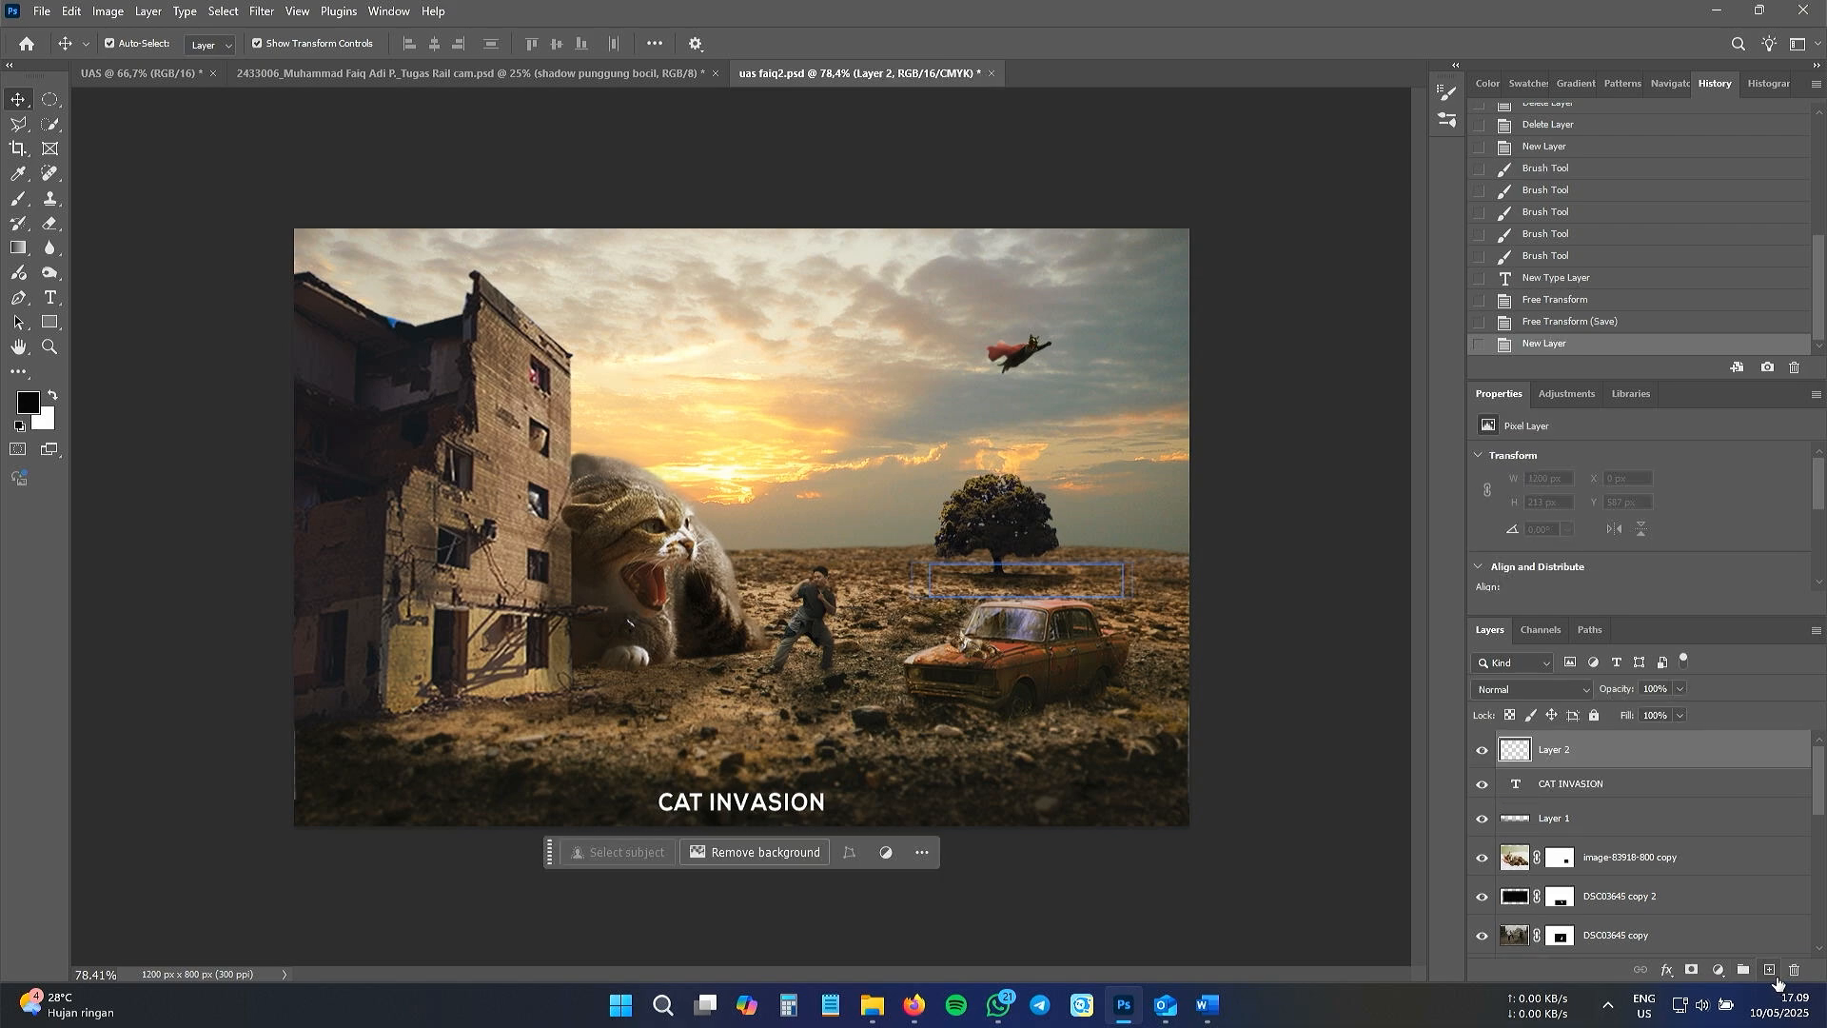
{"action": "left_click", "coordinate": [947, 817]}
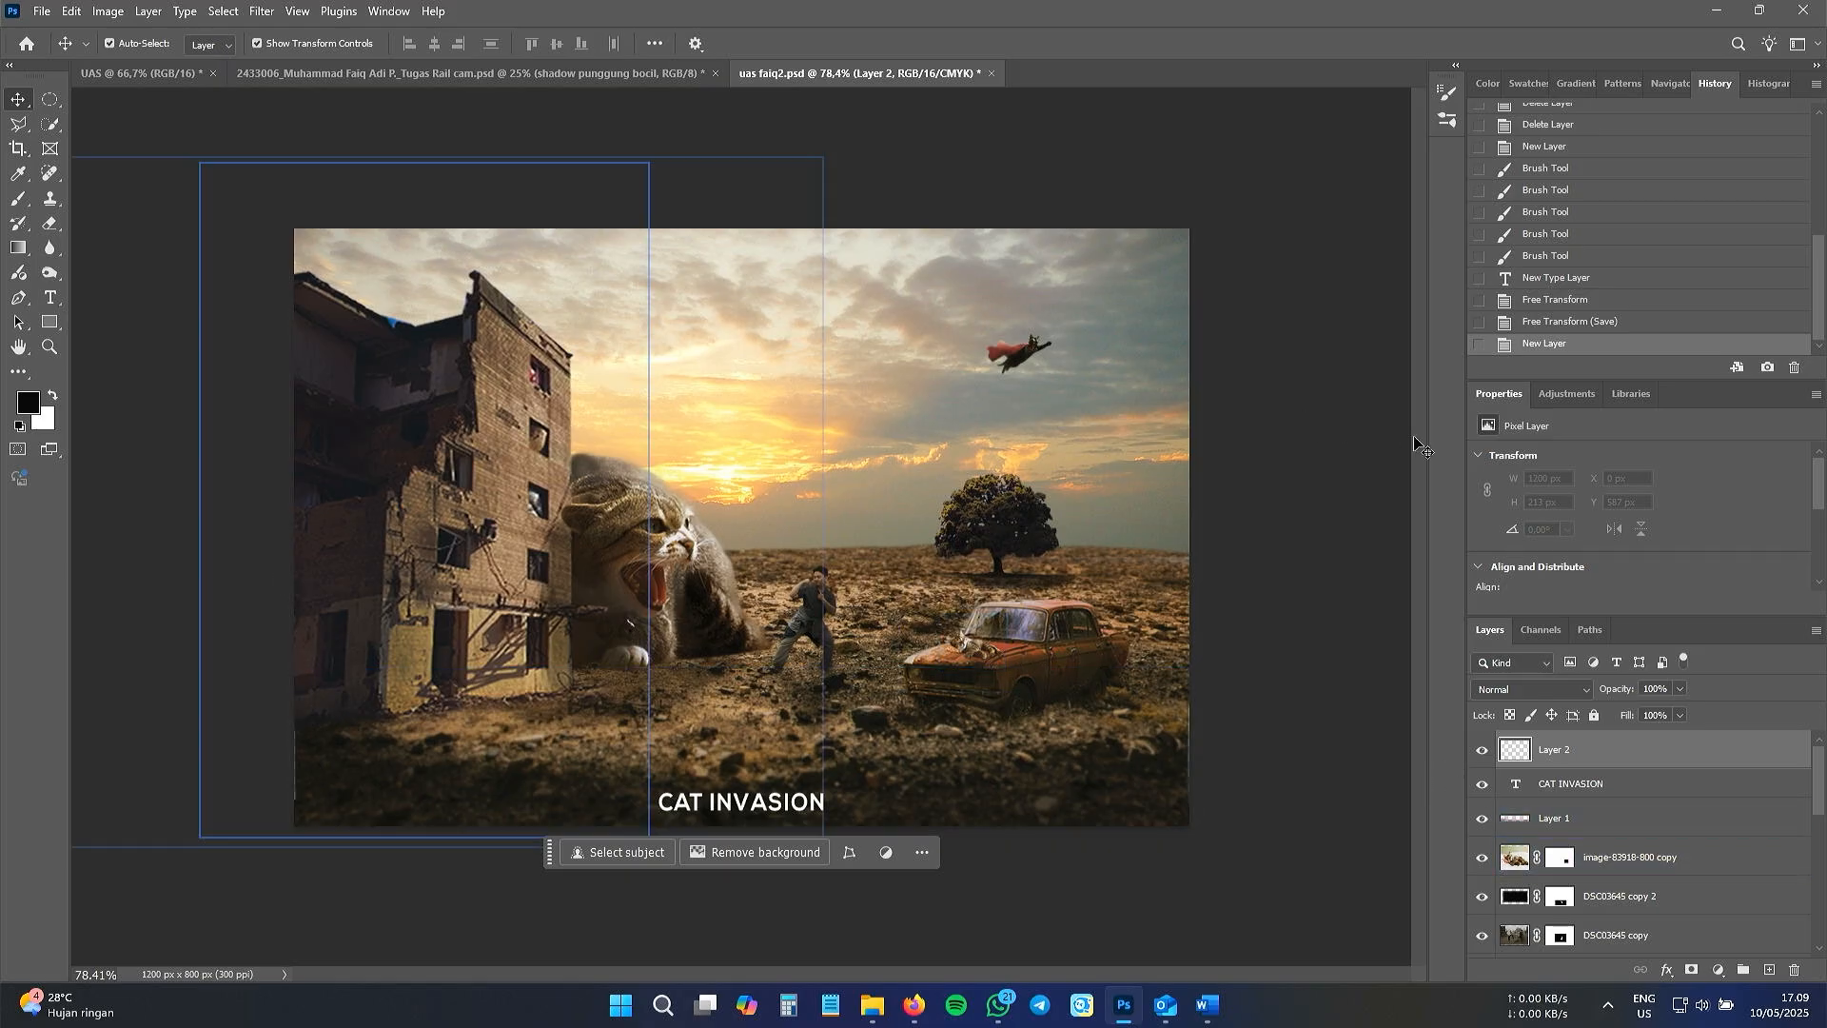
{"action": "left_click", "coordinate": [1717, 970]}
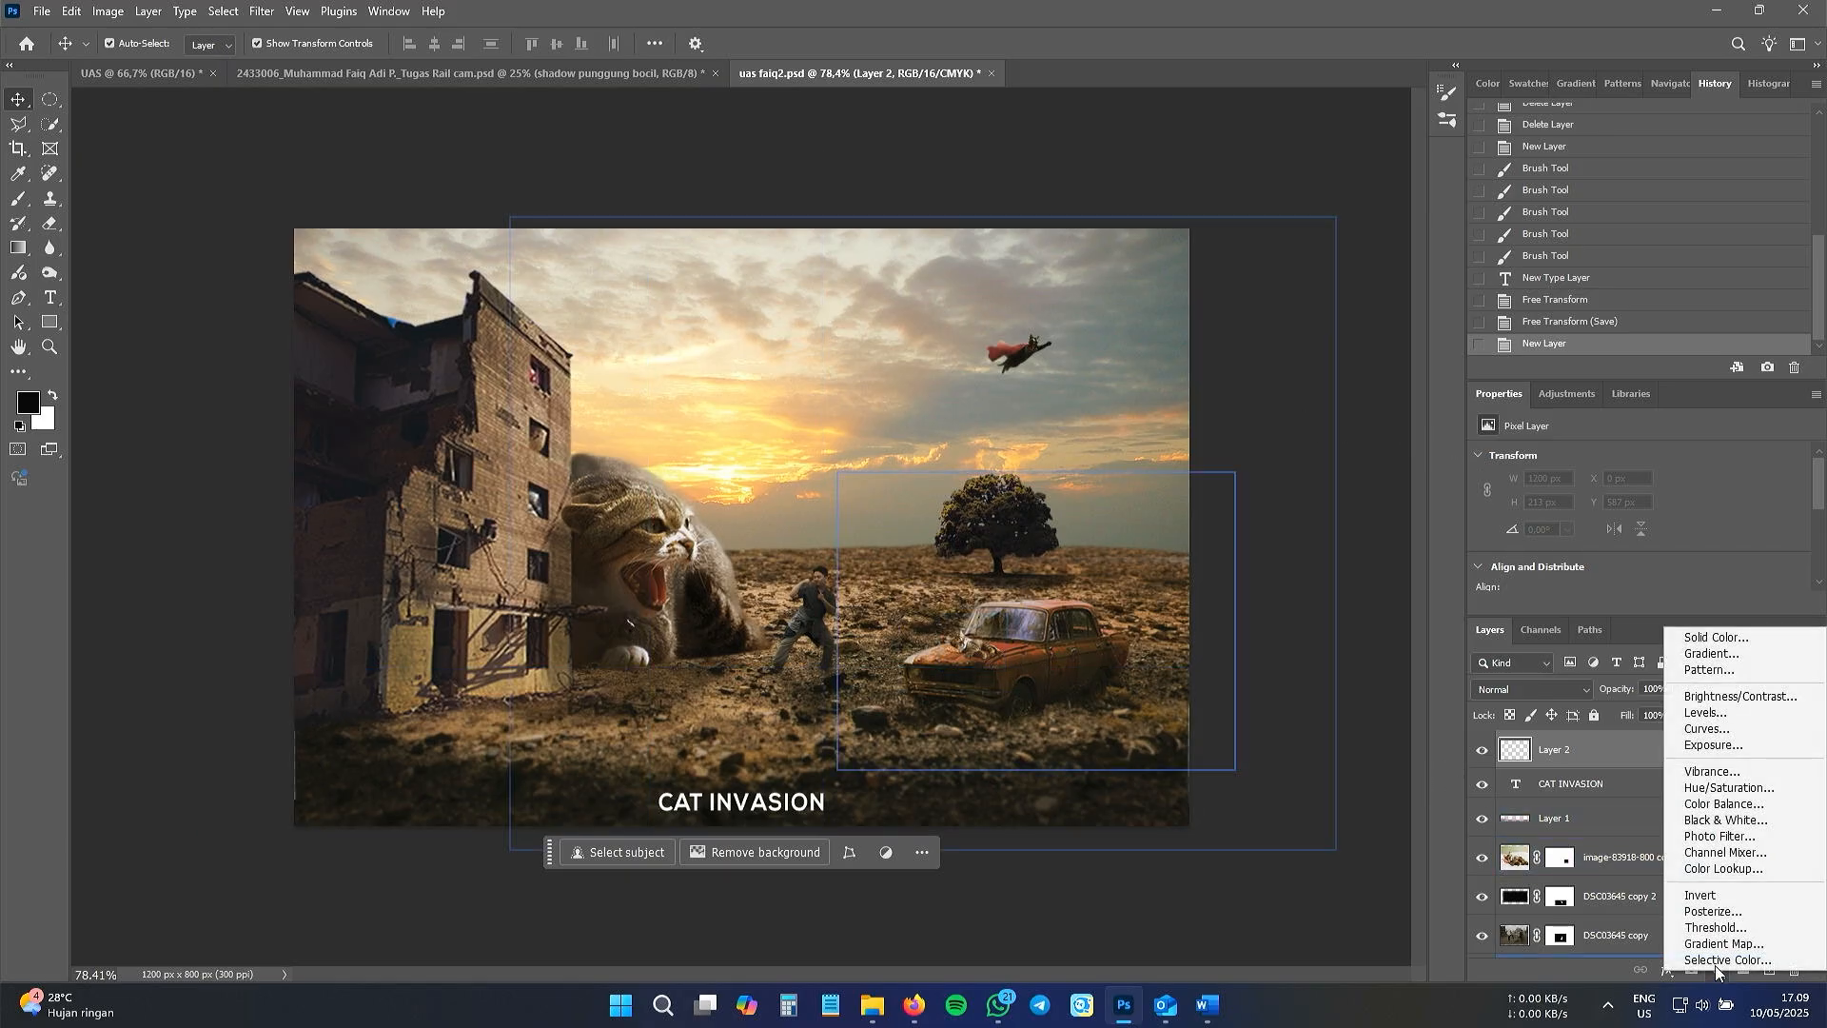
{"action": "left_click", "coordinate": [1727, 867]}
- Try the FallColors, Candlelight, 2Strip, filmstock_50, Fuji ETERNA 250D Kodak 2395 and Fuji F125 Kodak 2395 LUTs on the Color Lookup layer
{"action": "left_click", "coordinate": [1703, 457]}
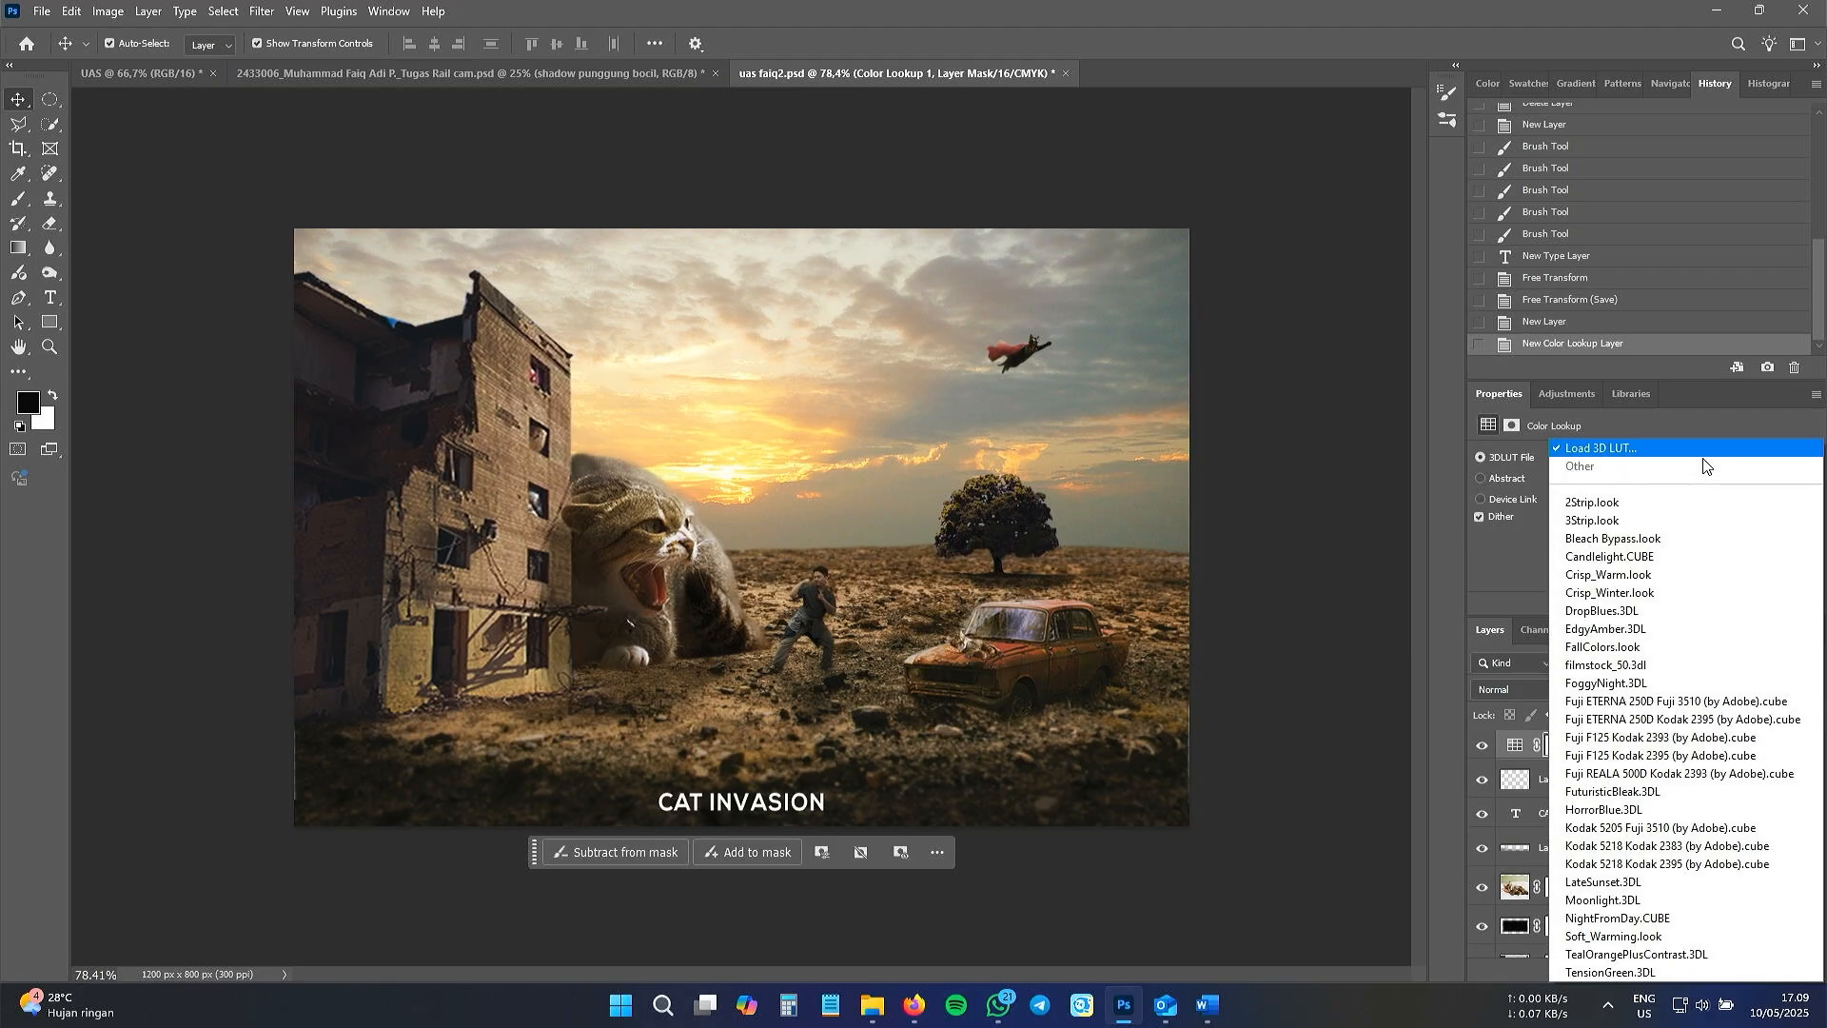
{"action": "left_click", "coordinate": [1658, 647]}
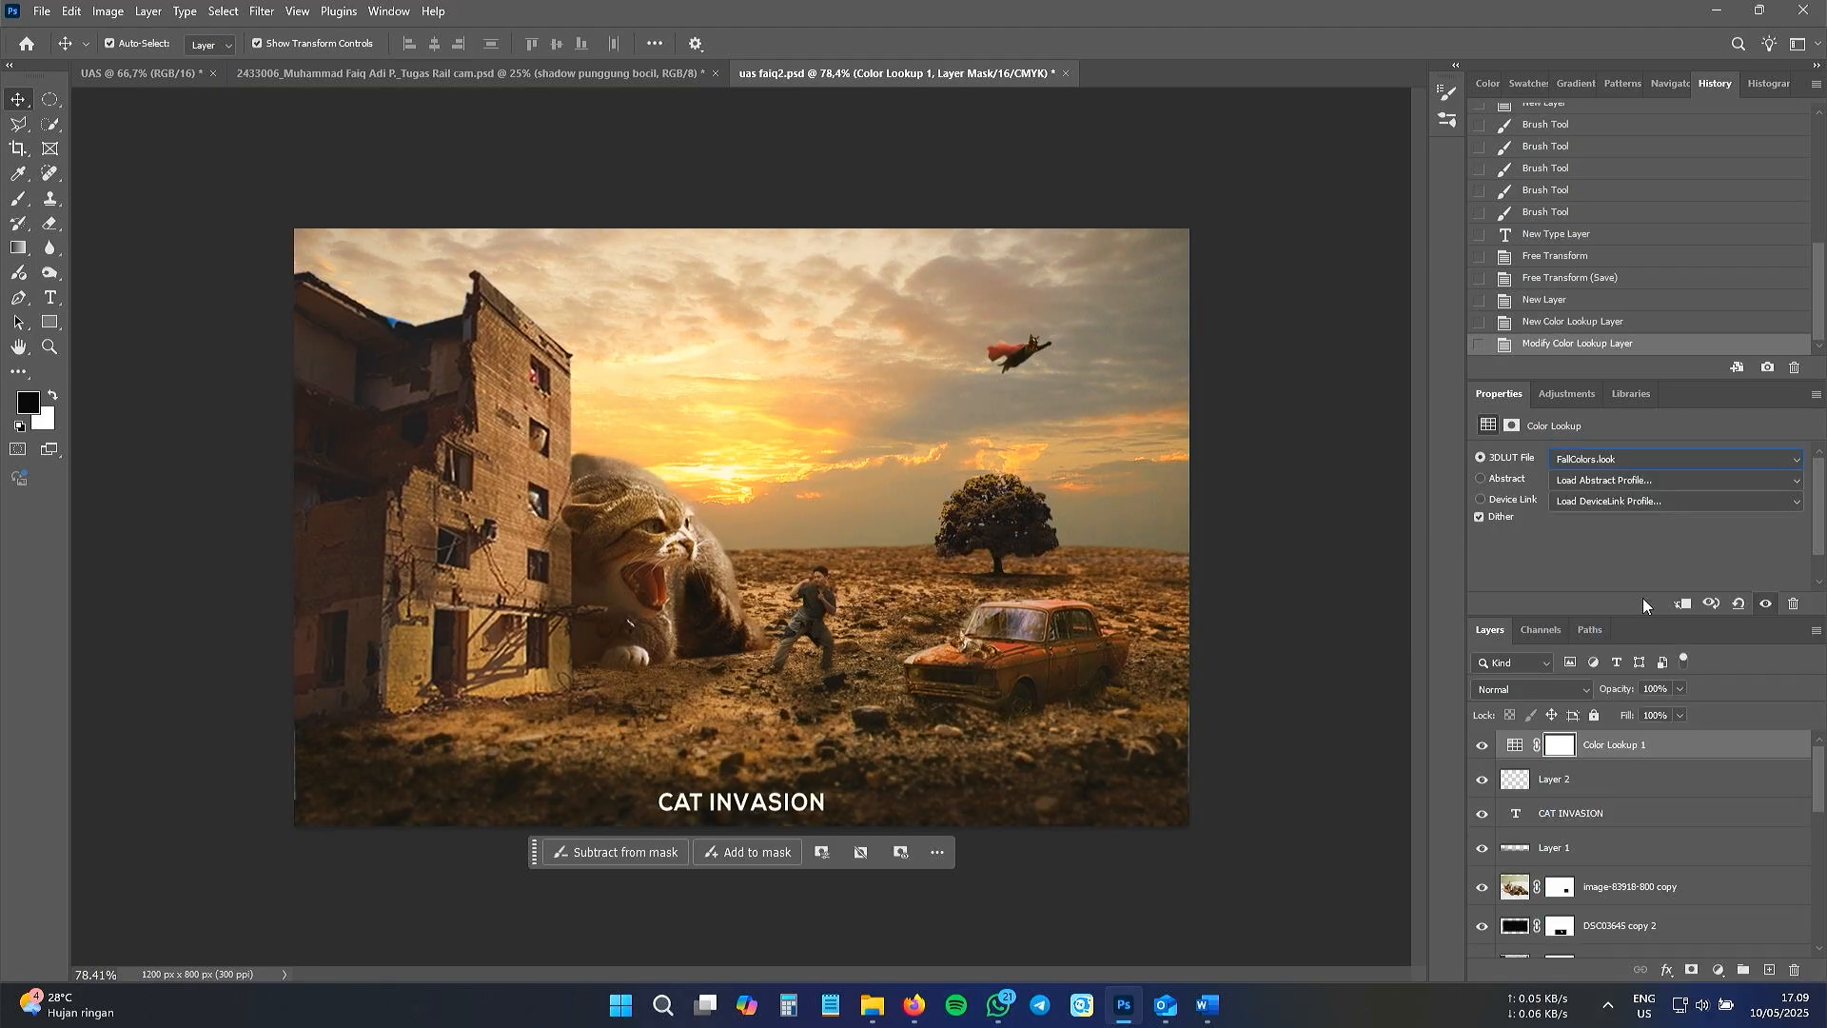
{"action": "left_click", "coordinate": [1671, 464]}
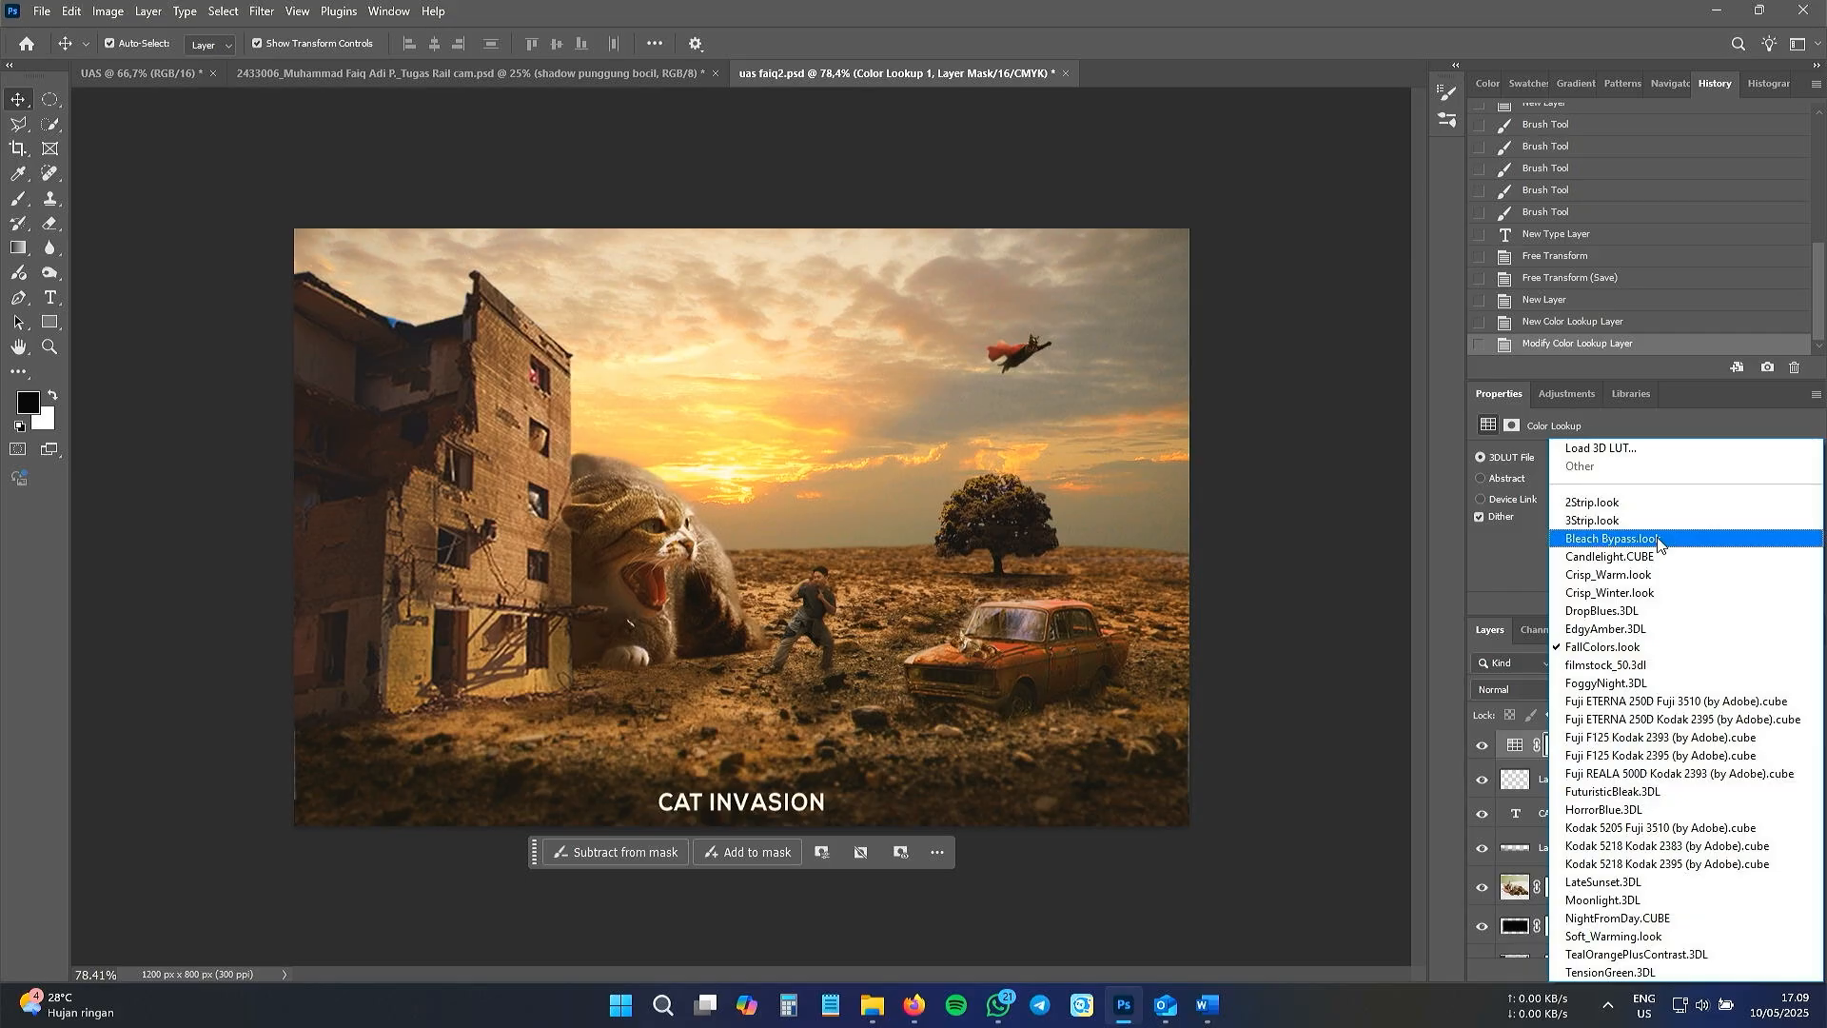
{"action": "left_click", "coordinate": [1657, 559]}
{"action": "left_click", "coordinate": [1645, 466]}
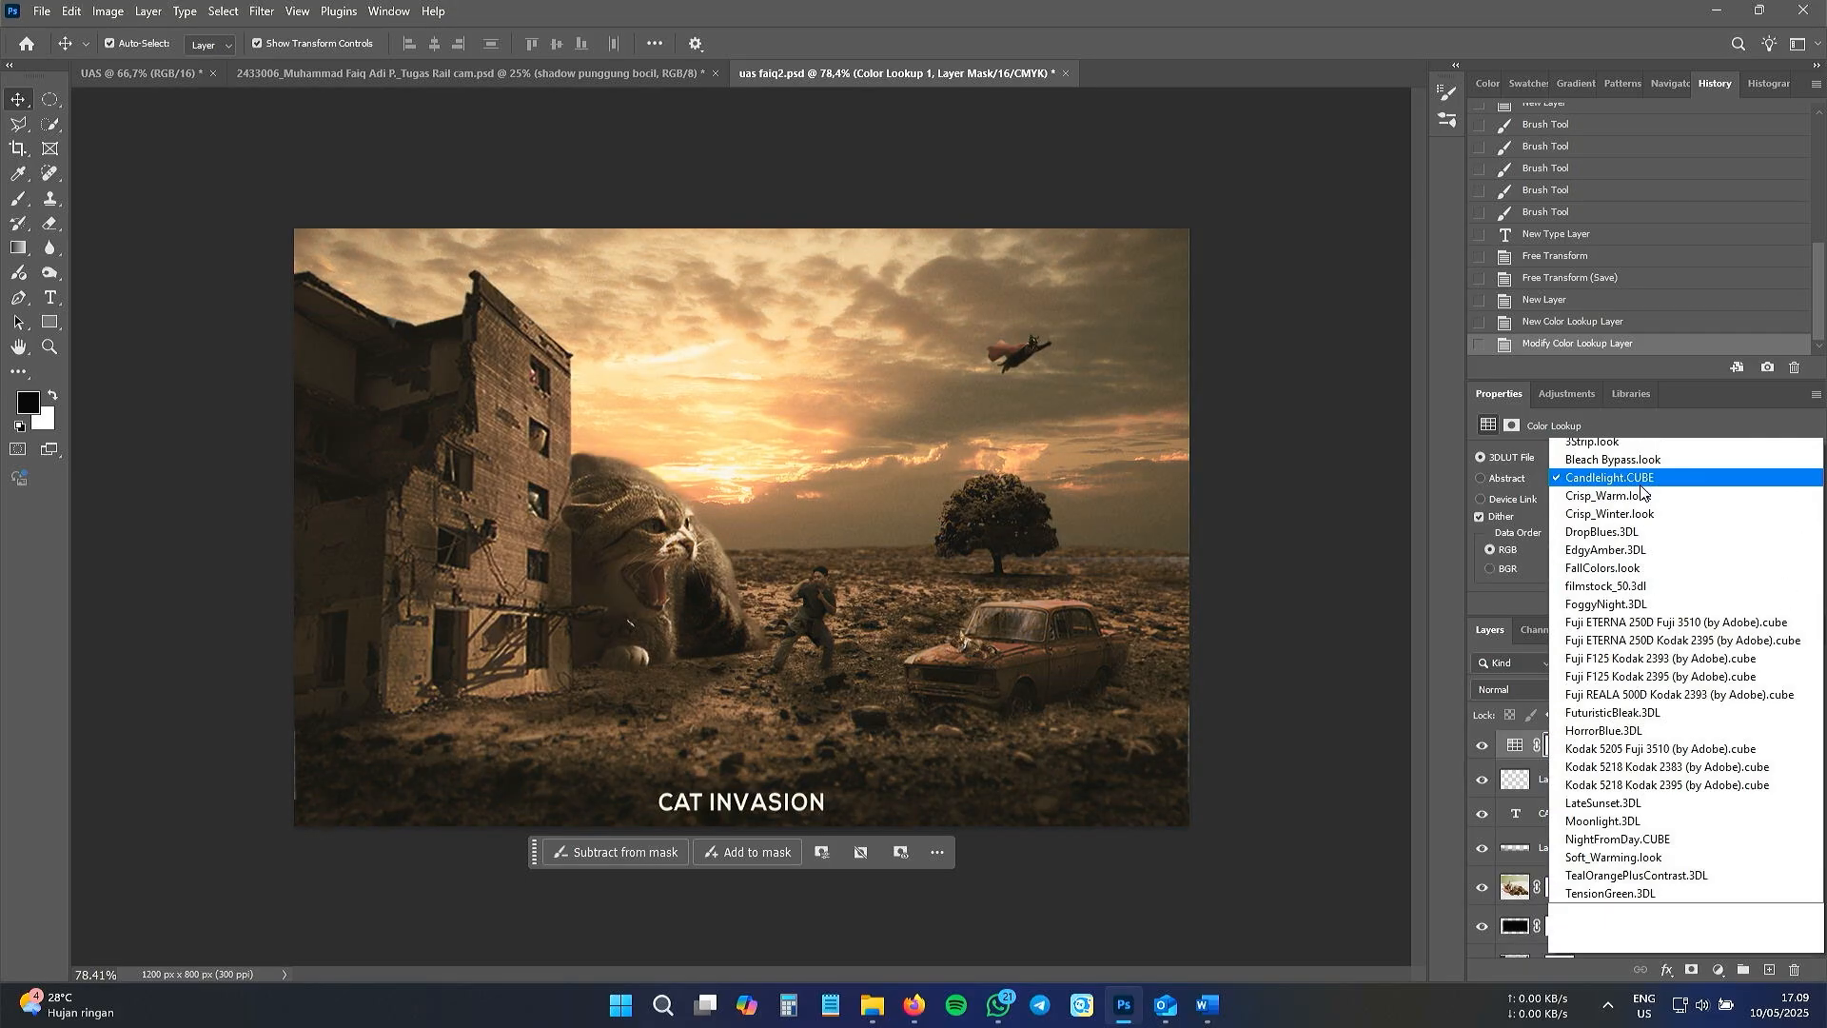
{"action": "left_click", "coordinate": [1636, 505]}
{"action": "left_click", "coordinate": [1631, 458]}
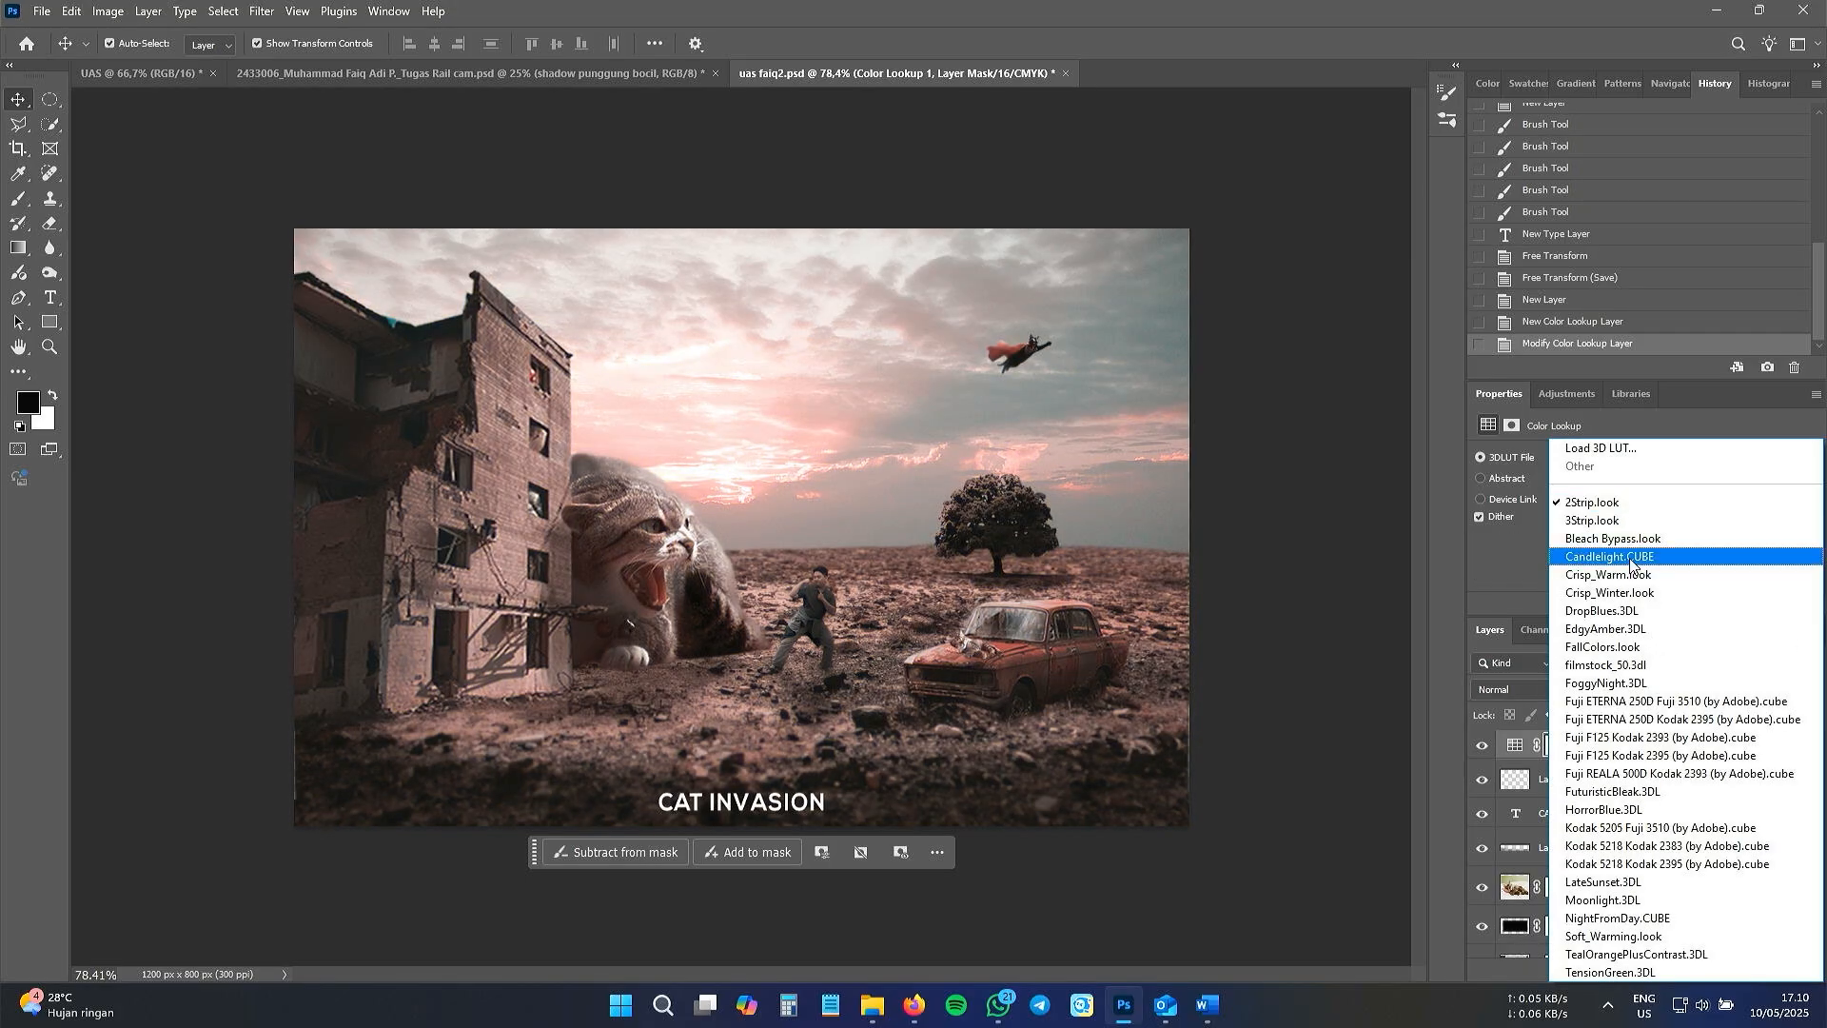
{"action": "left_click", "coordinate": [1640, 666]}
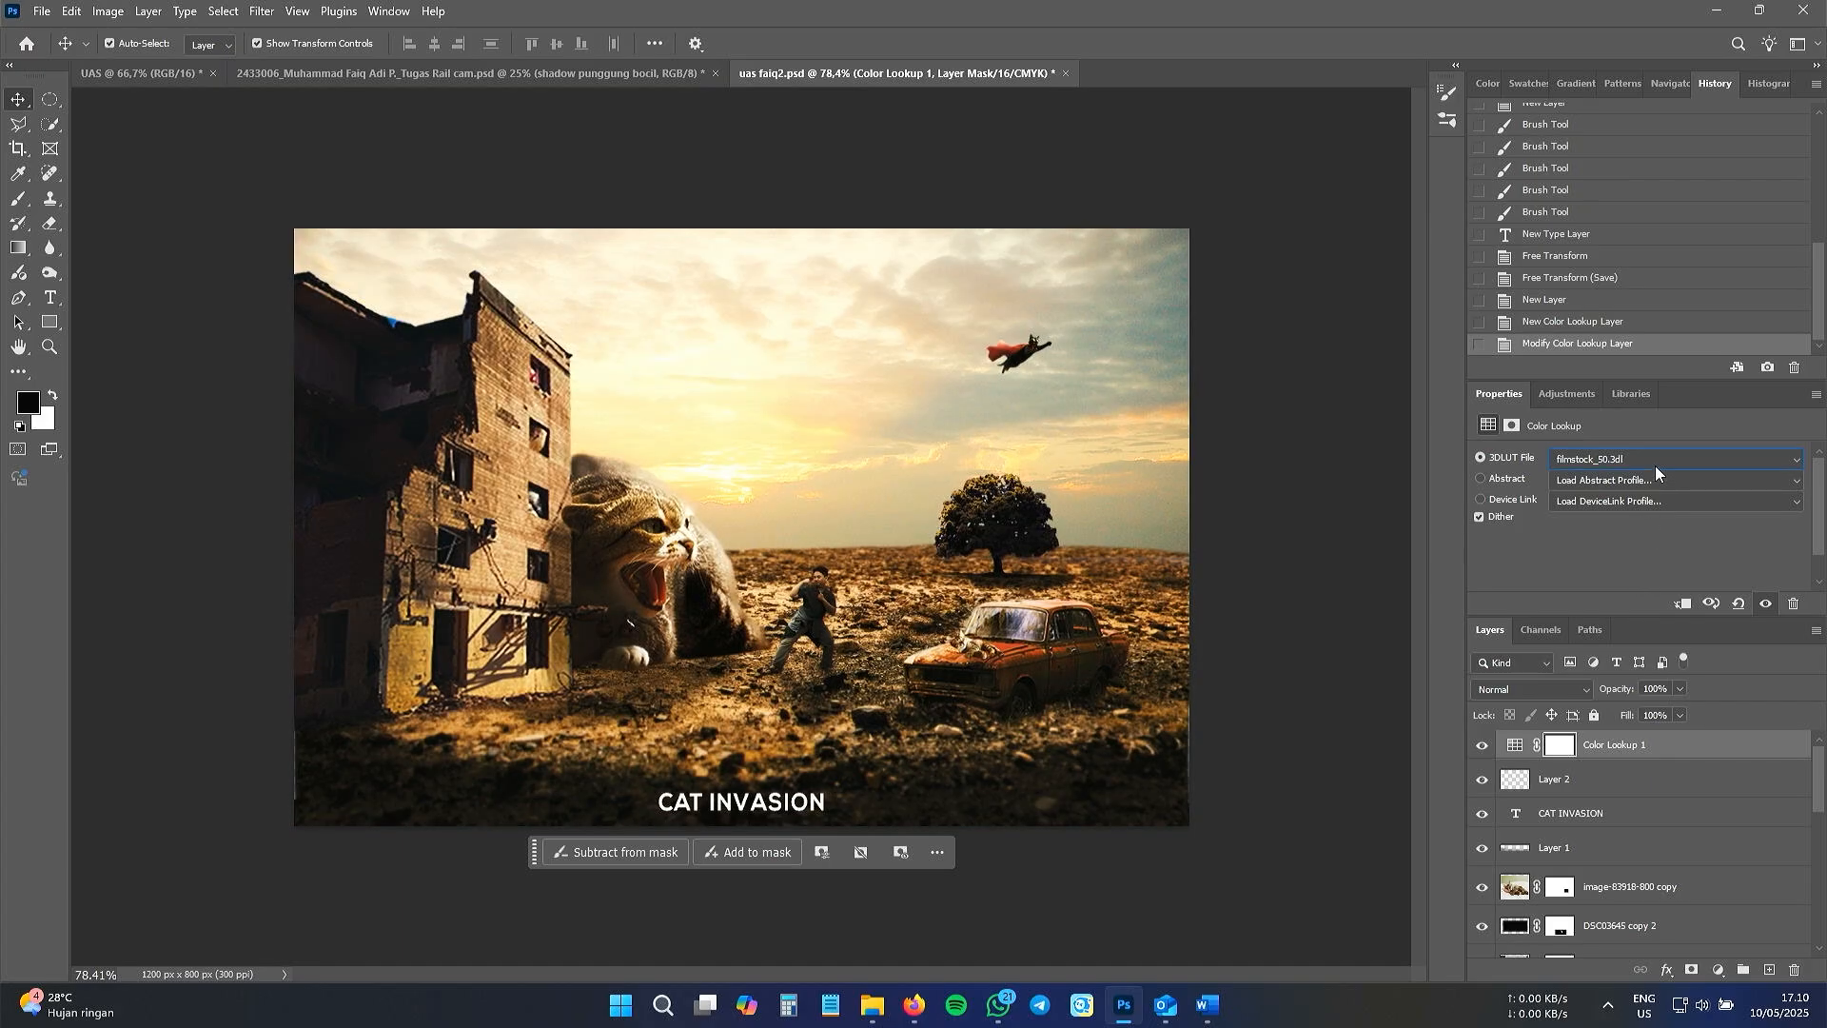
{"action": "left_click", "coordinate": [1669, 458]}
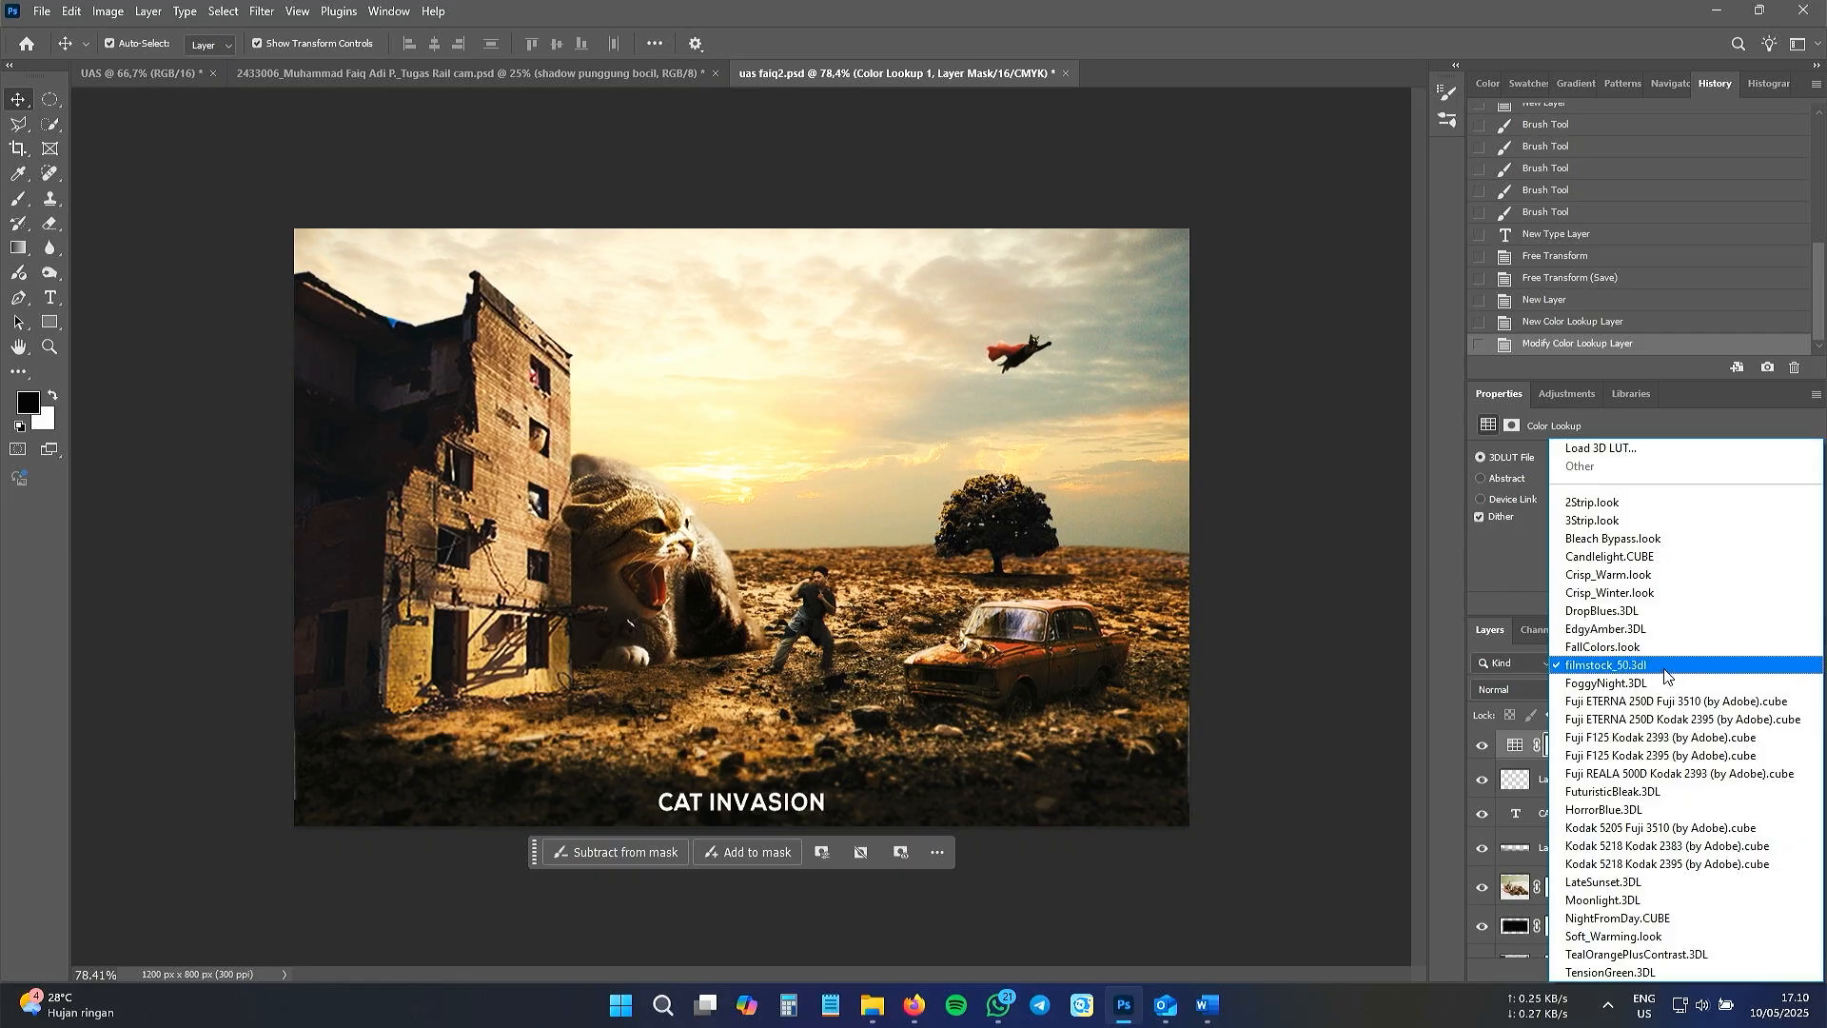
{"action": "left_click", "coordinate": [1680, 721]}
{"action": "left_click", "coordinate": [1665, 460]}
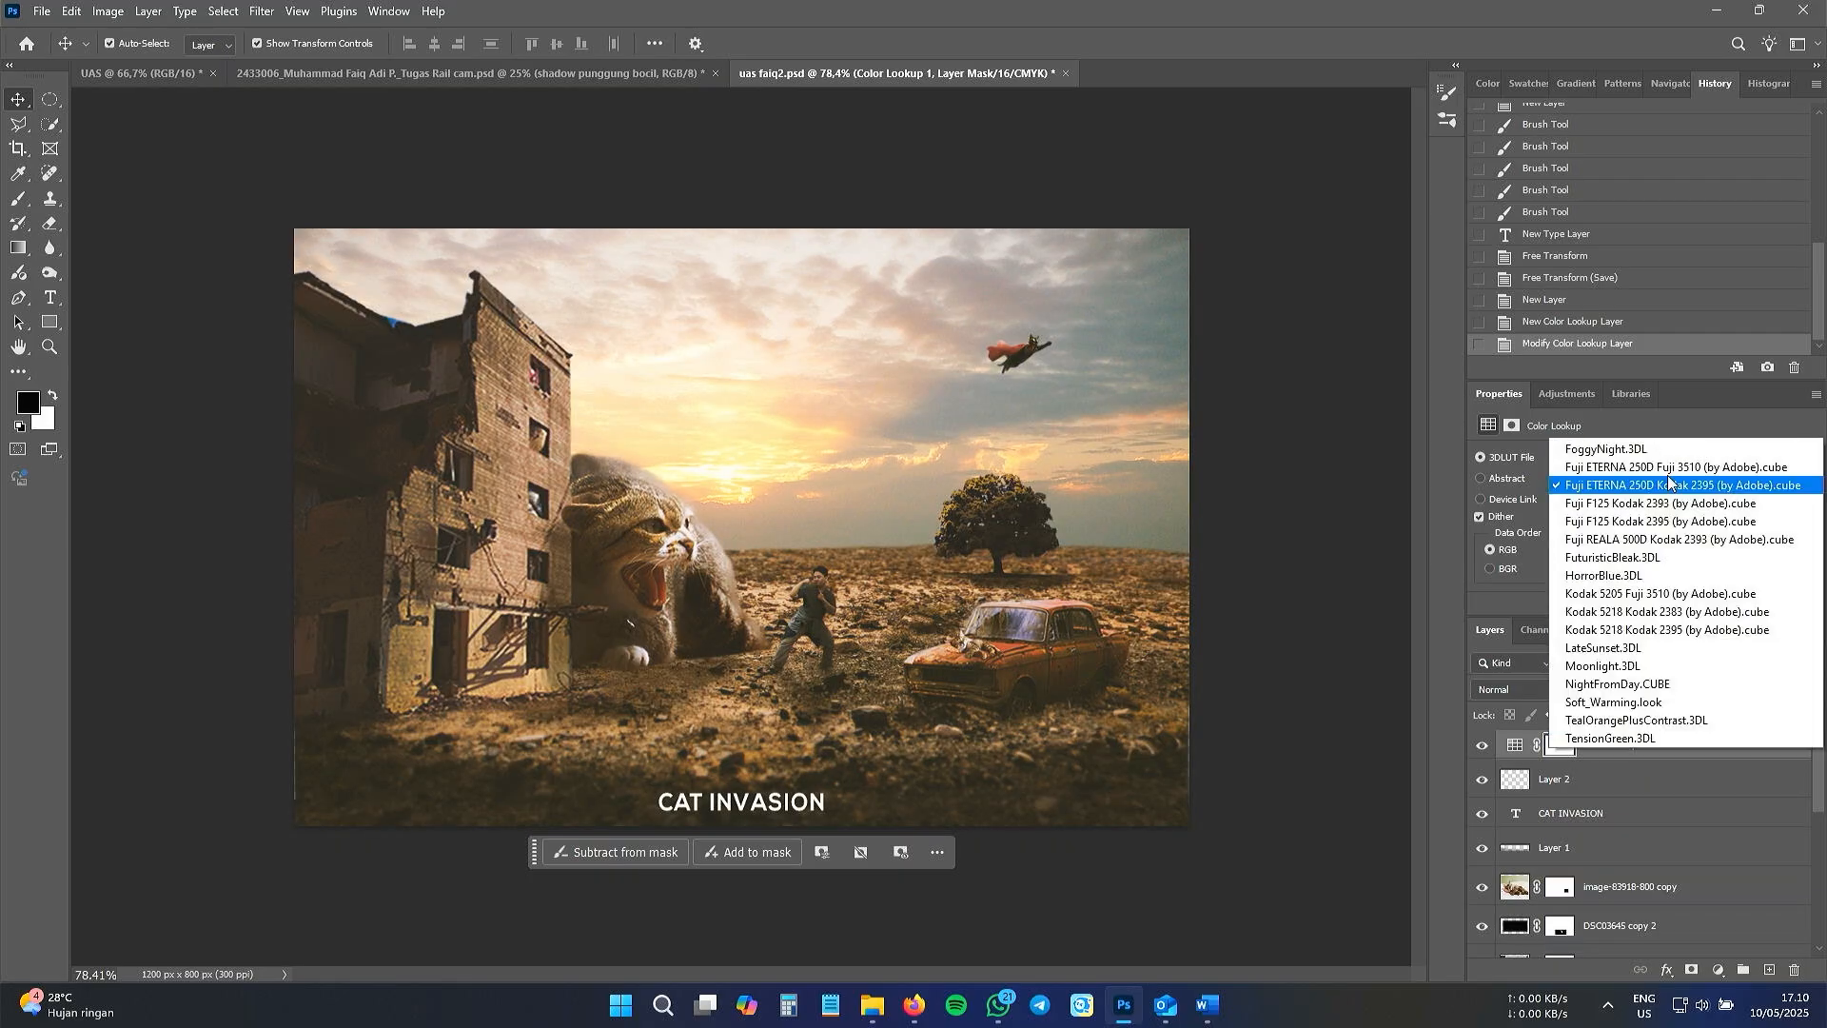
{"action": "left_click", "coordinate": [1668, 759]}
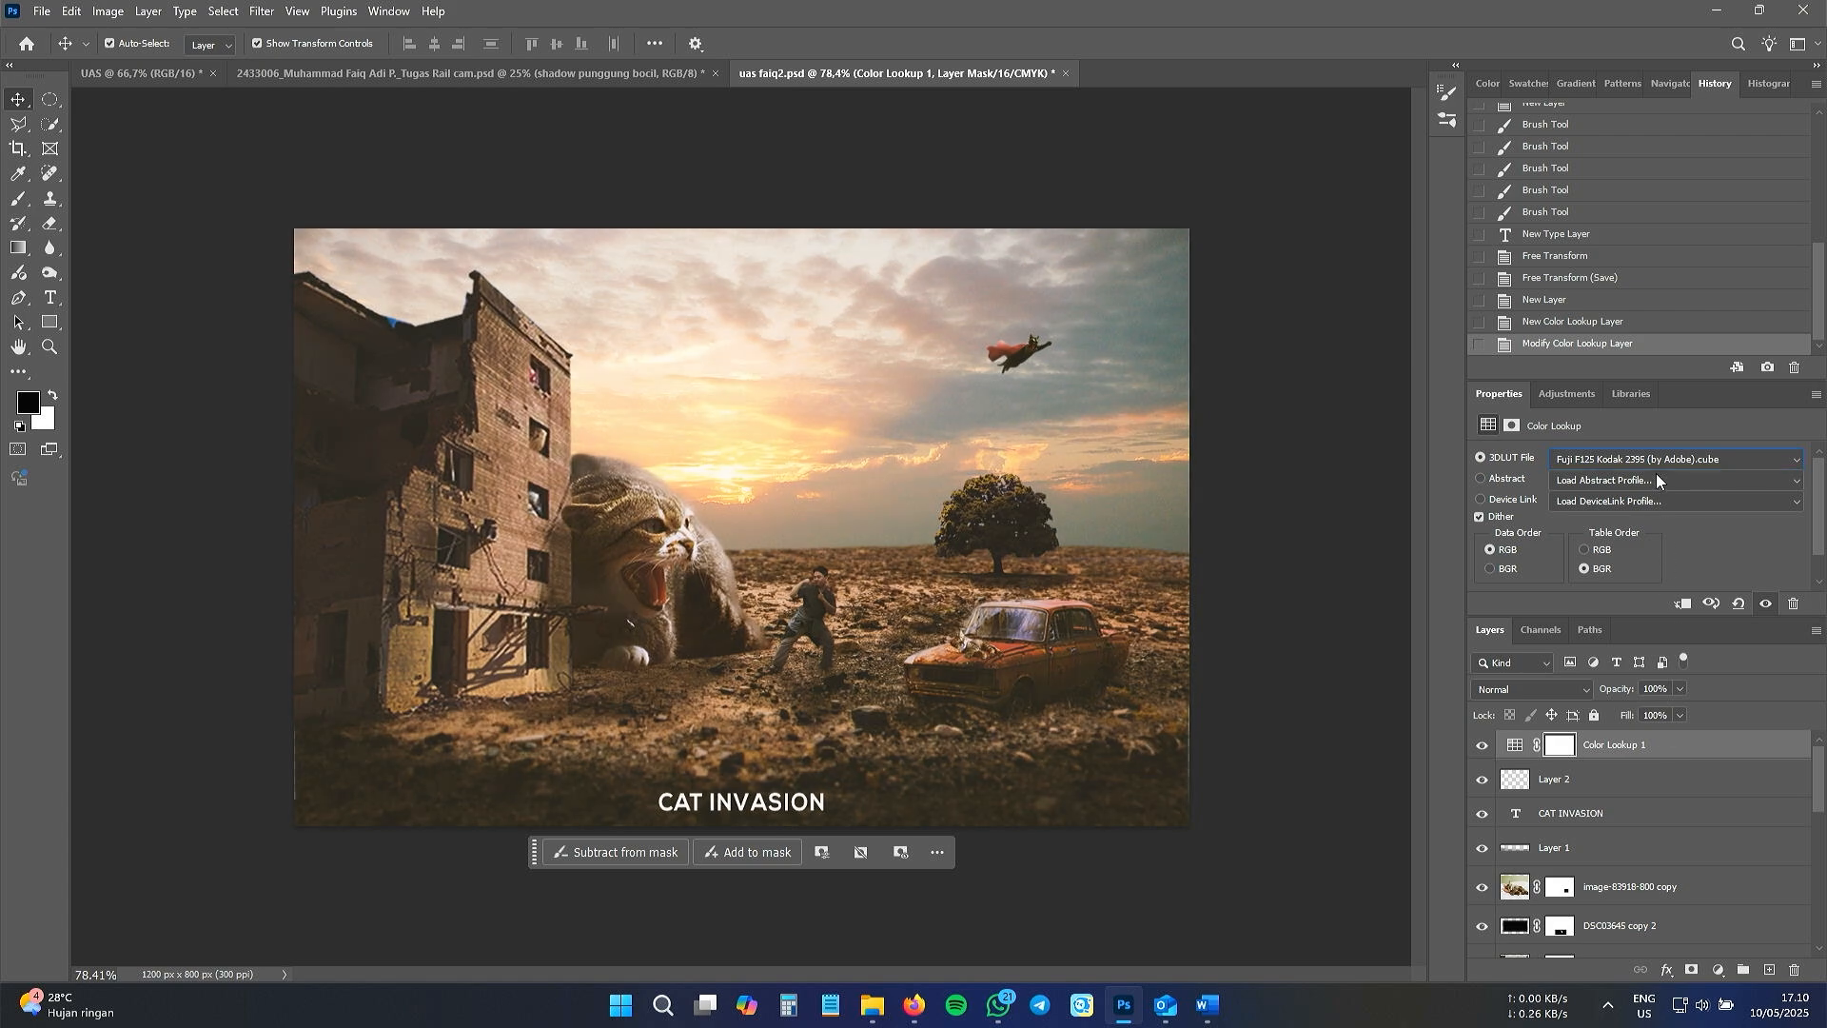
- Set the 3D LUT of the Color Lookup adjustment to 3Strip.look
{"action": "left_click", "coordinate": [1657, 461]}
{"action": "left_click", "coordinate": [1658, 472]}
{"action": "left_click", "coordinate": [1648, 462]}
{"action": "left_click", "coordinate": [1635, 521]}
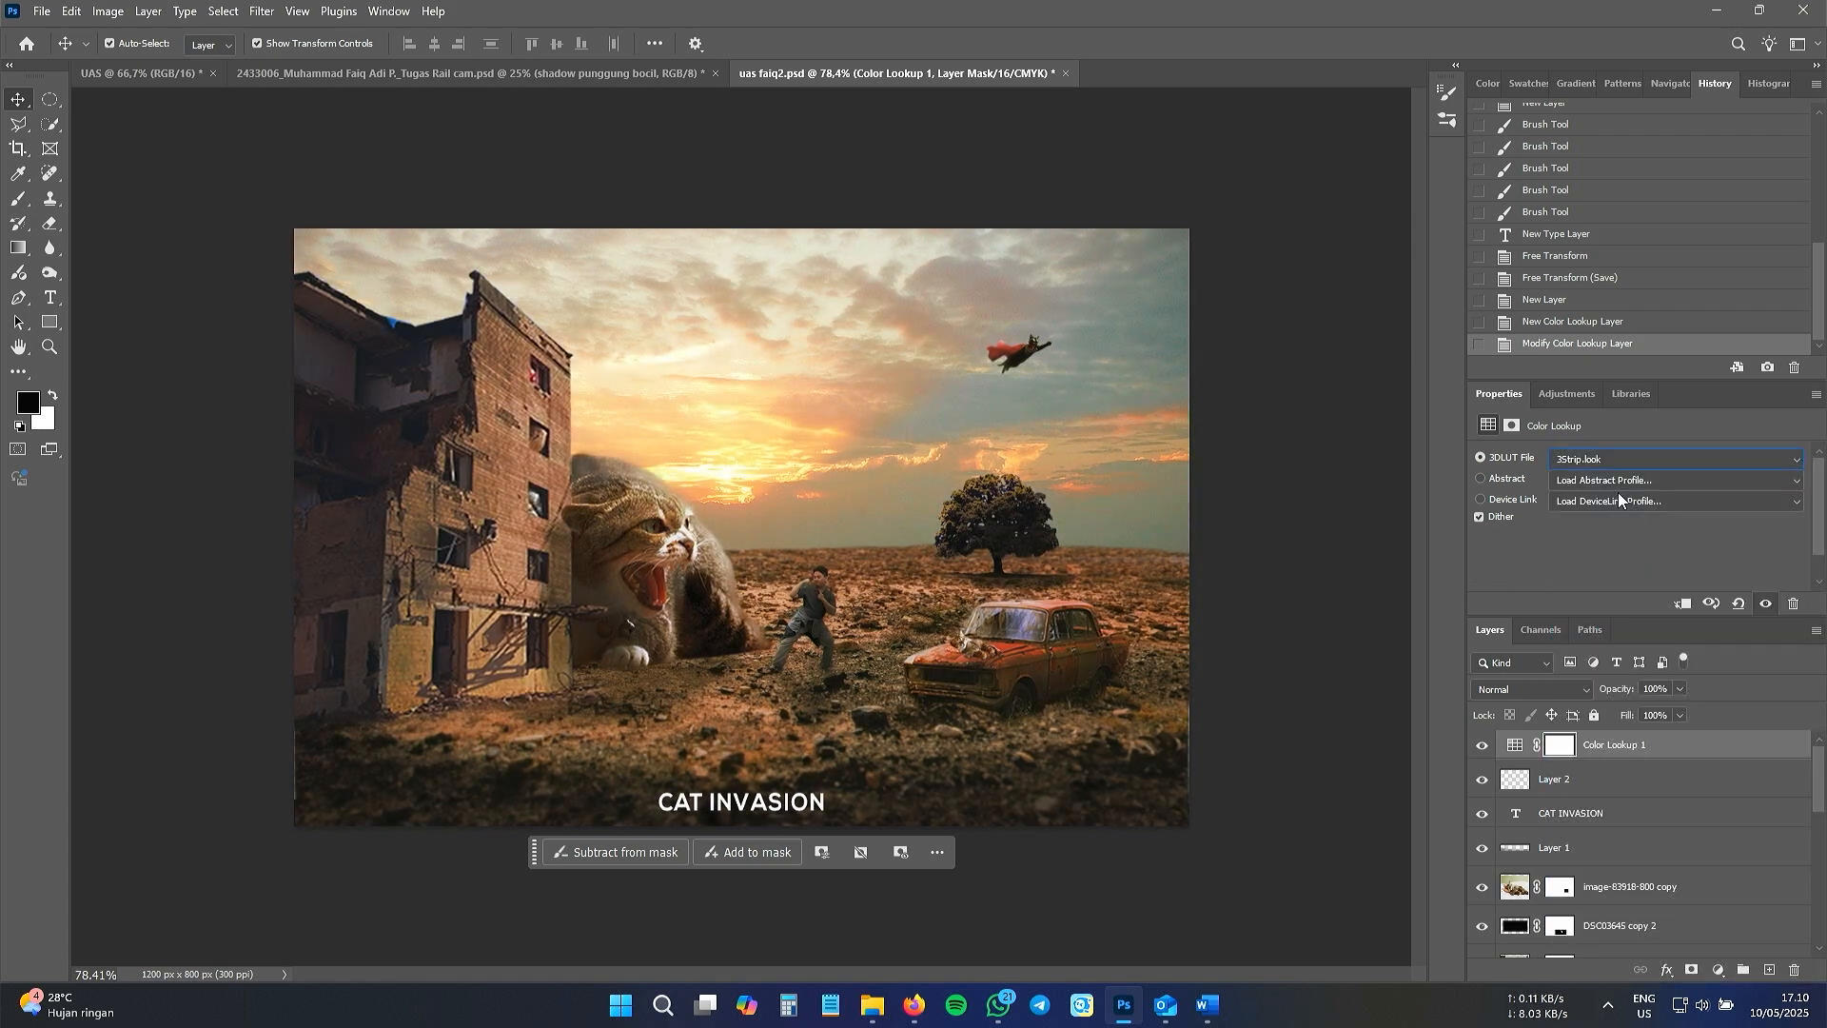
- Compare the image with the Color Lookup layer hidden and shown, and save the document
{"action": "left_click", "coordinate": [1483, 745]}
{"action": "left_click", "coordinate": [1482, 746]}
{"action": "left_click", "coordinate": [1363, 259]}
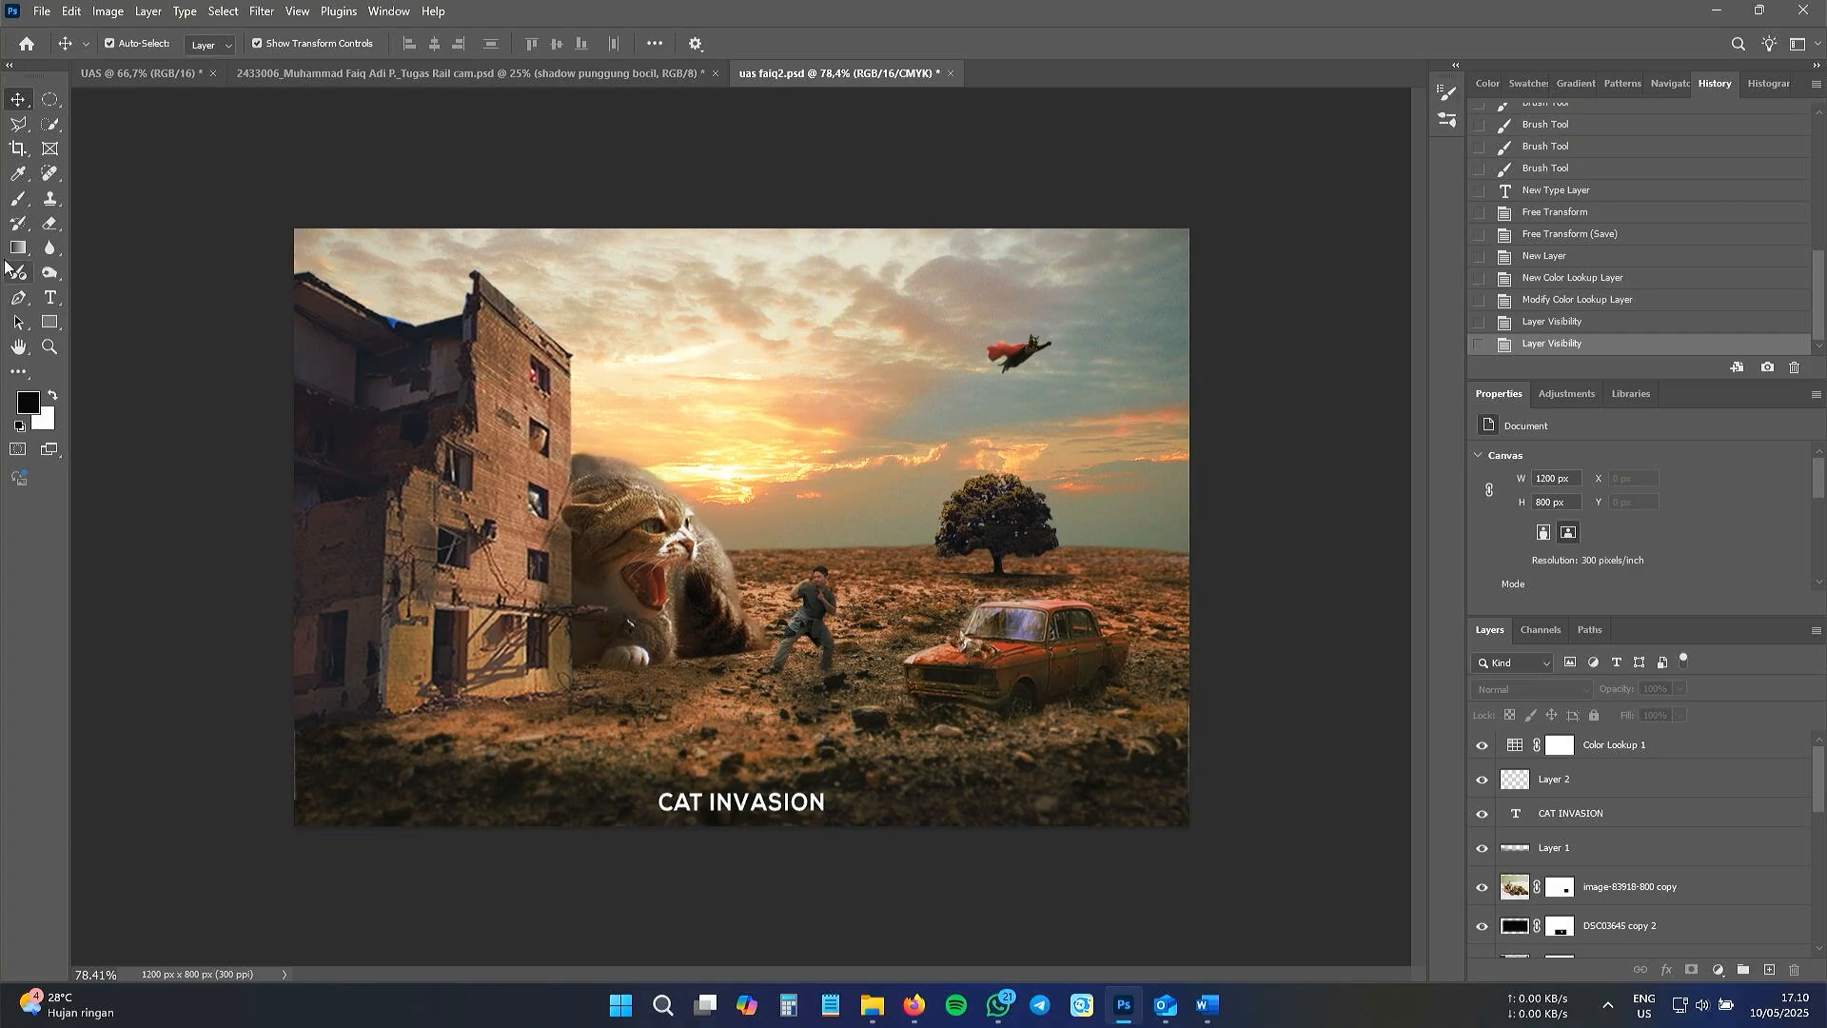
{"action": "key", "text": "ctrl+s"}
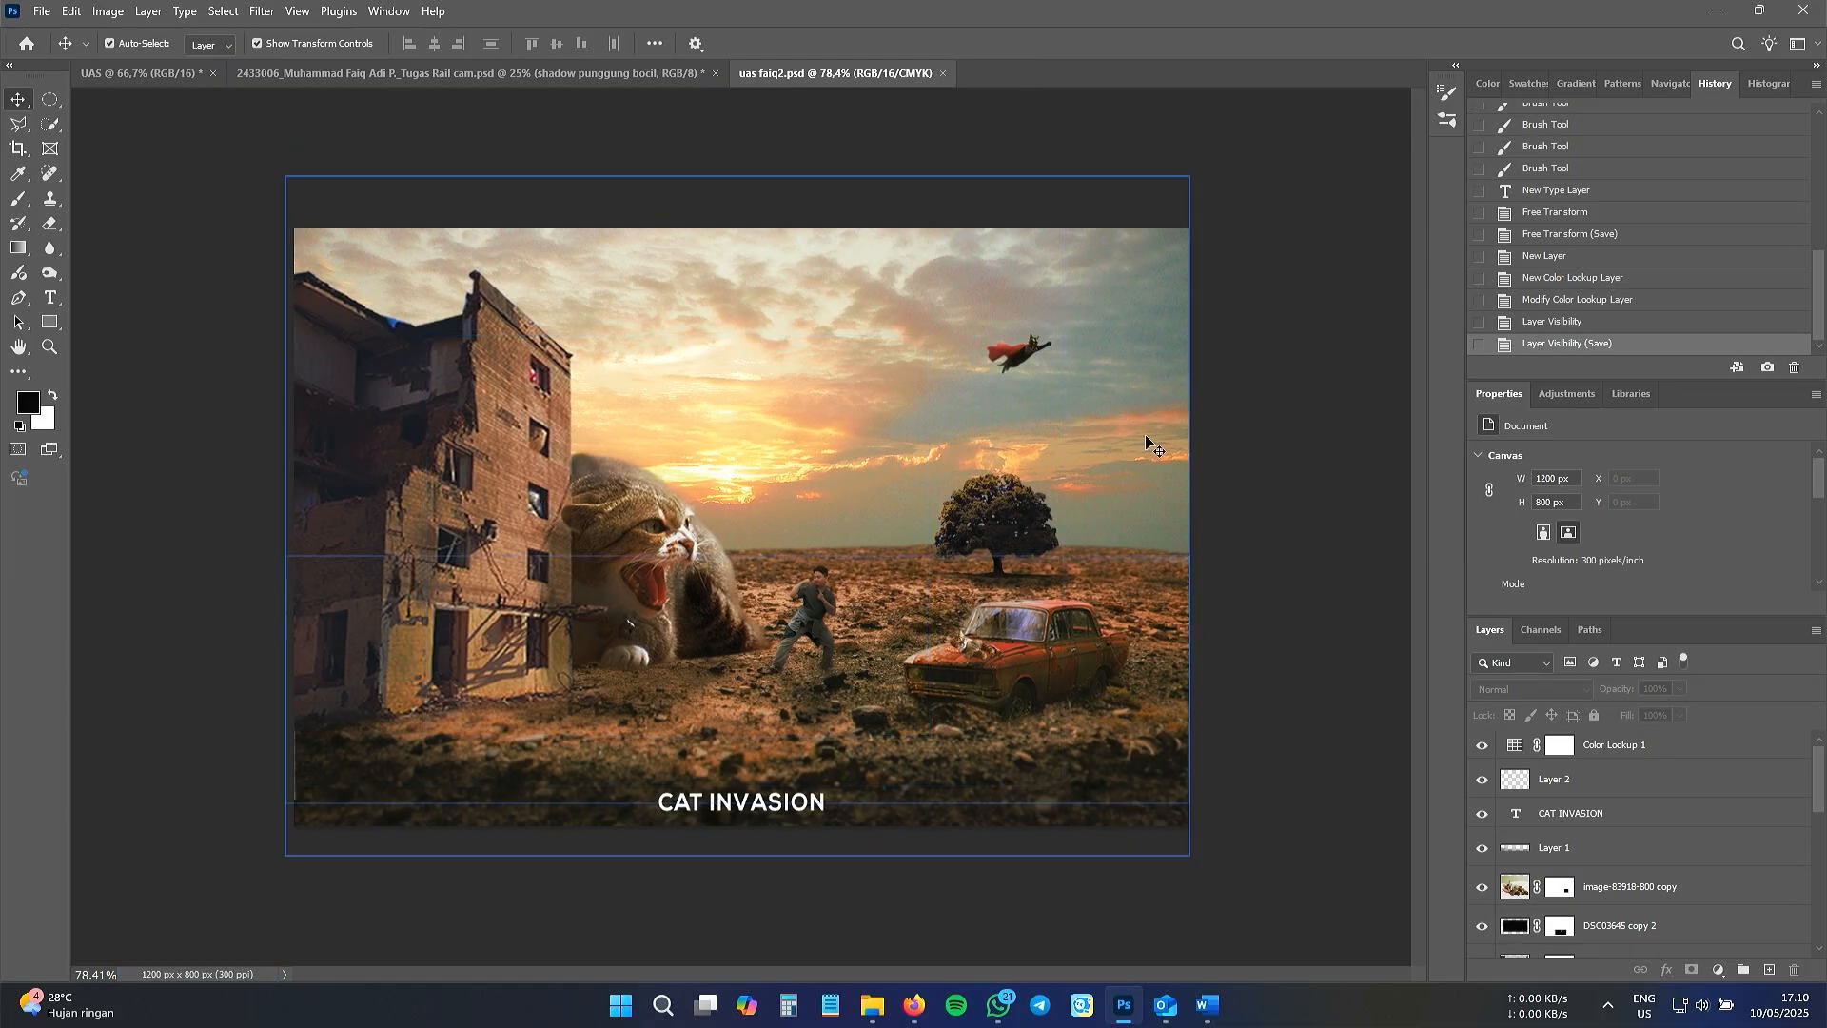
- Quick-export the finished composite as a PNG
{"action": "scroll", "coordinate": [839, 462], "scroll_direction": "up", "scroll_amount": 1}
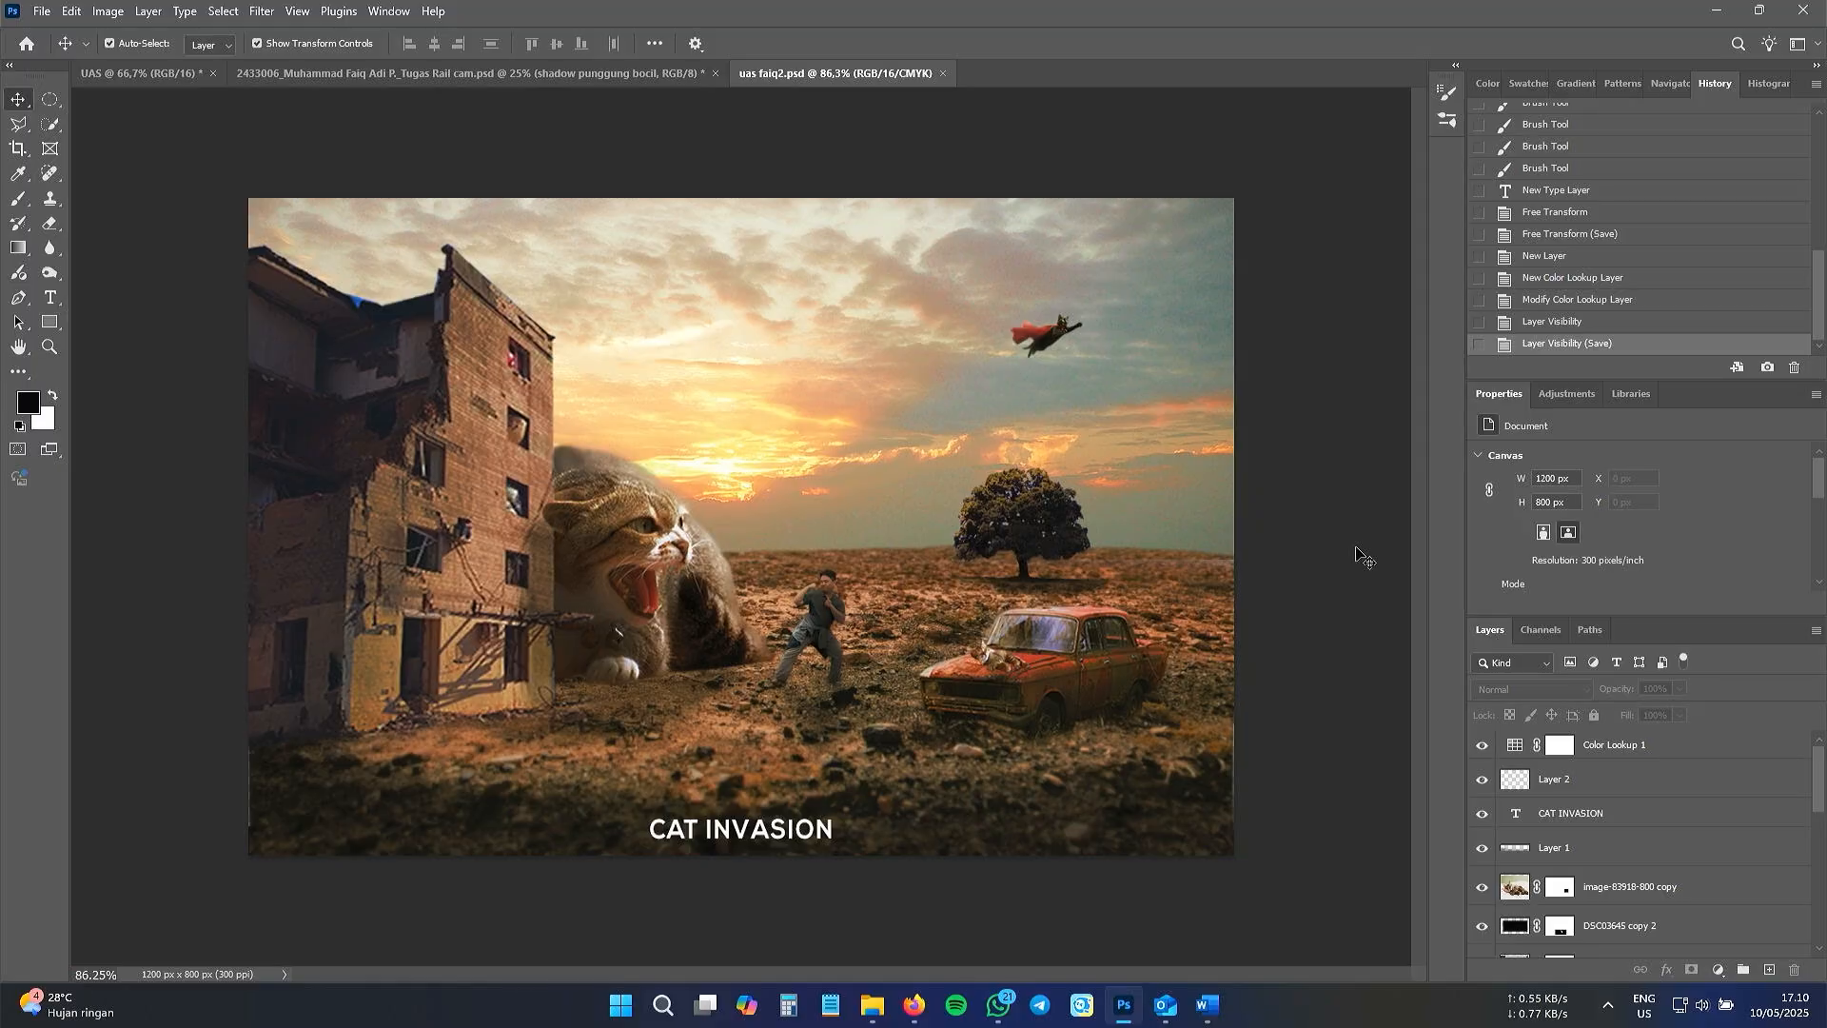
{"action": "left_click", "coordinate": [42, 11]}
{"action": "mouse_move", "coordinate": [191, 310]}
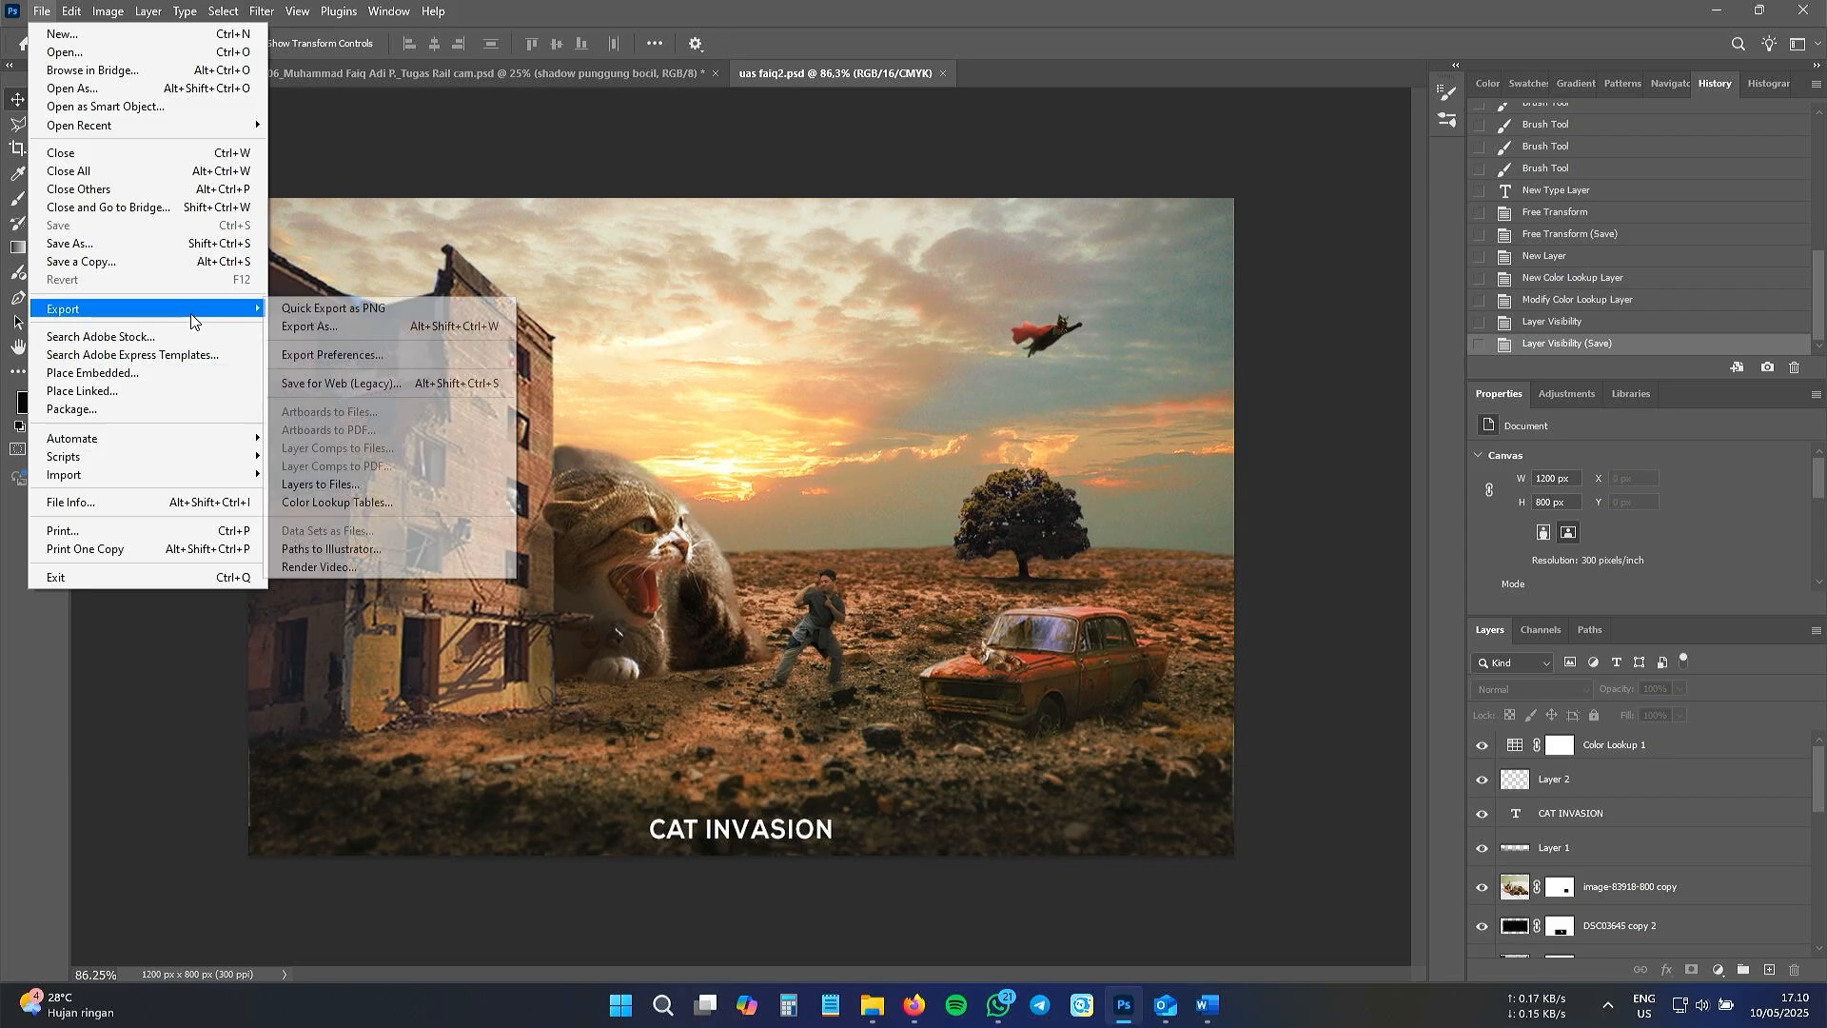
{"action": "left_click", "coordinate": [319, 314]}
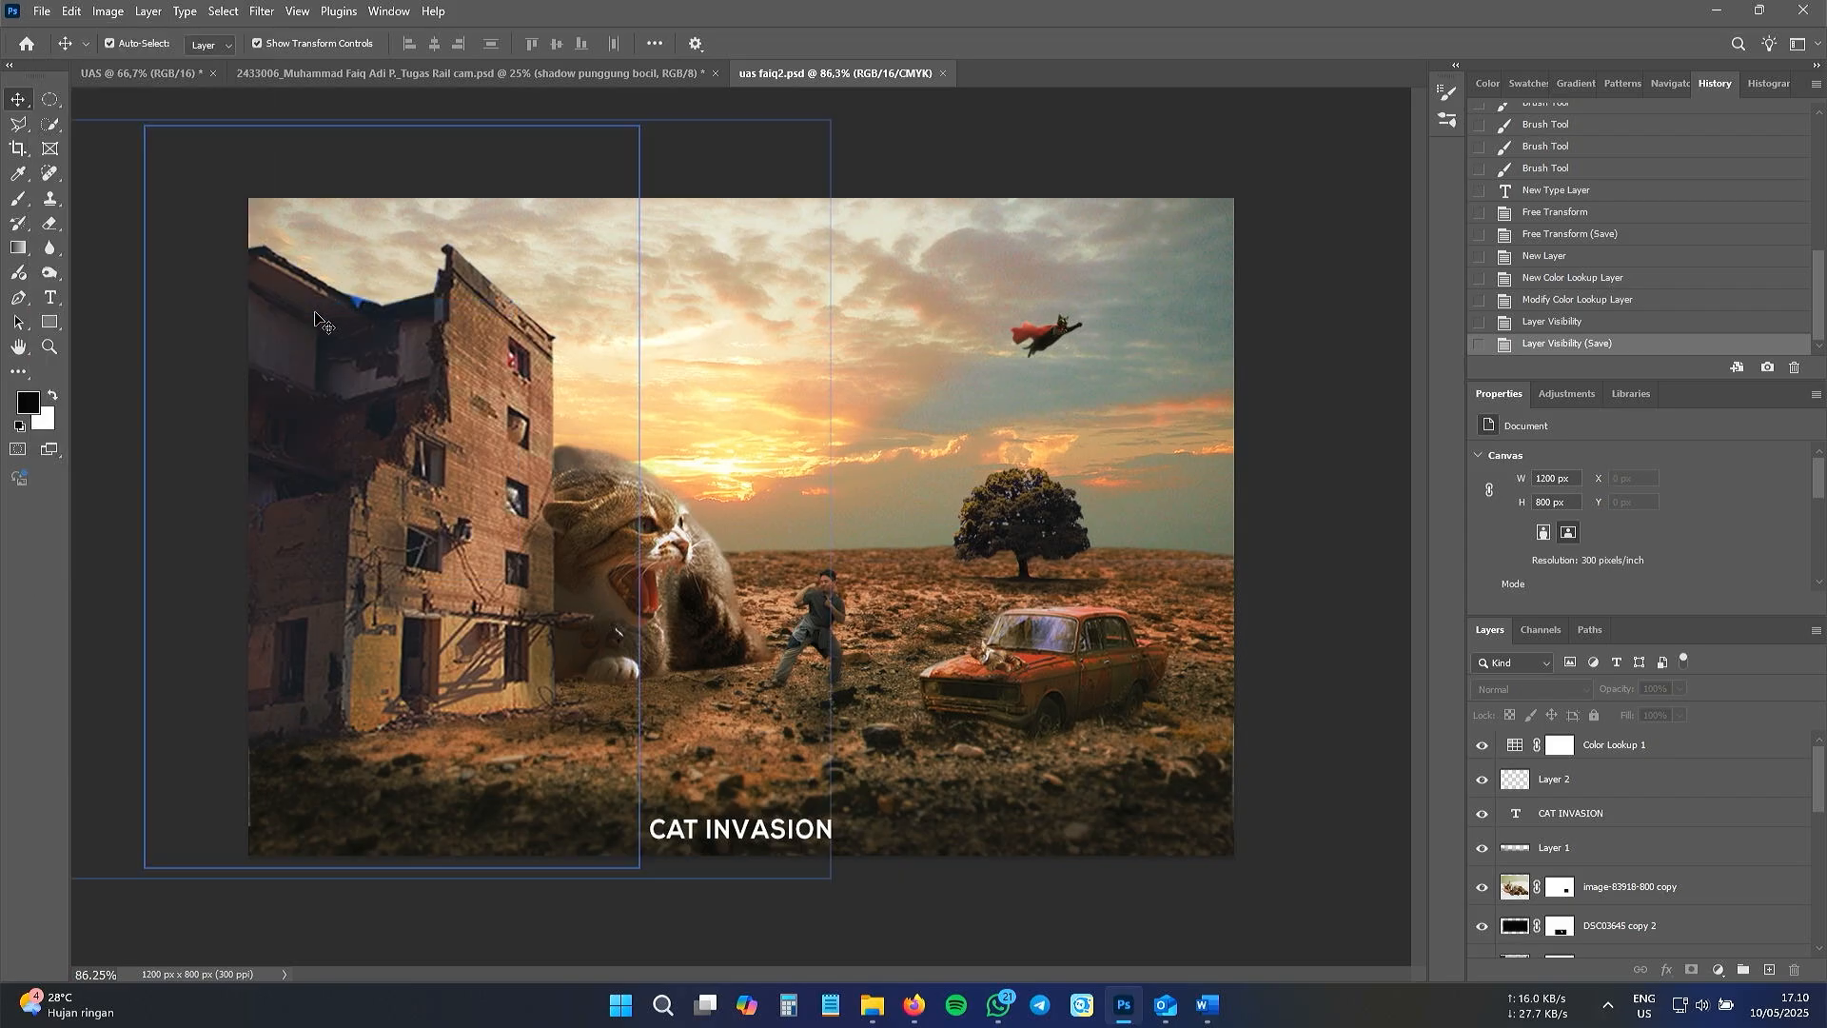